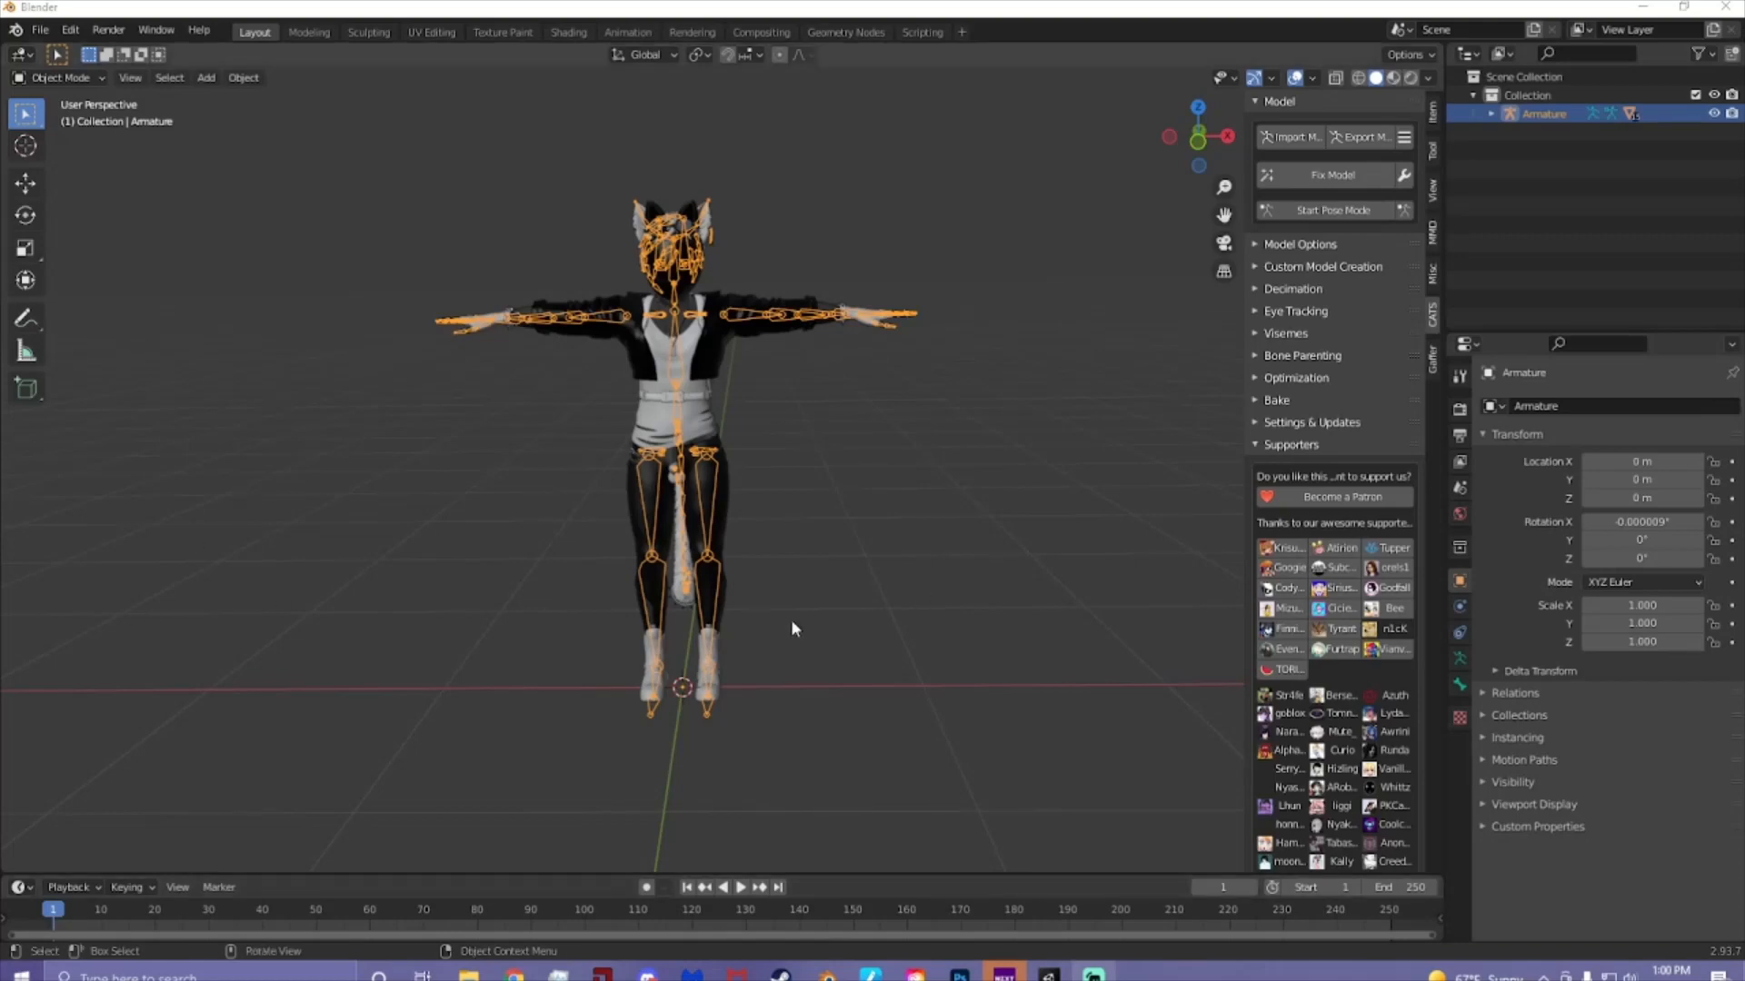
- View the avatar in the viewport, then look at the JAXX 3D model's store page in the browser and return to Blender
mouse_move(853, 560)
middle_down()
mouse_move(820, 560)
mouse_move(890, 564)
mouse_move(867, 566)
middle_up()
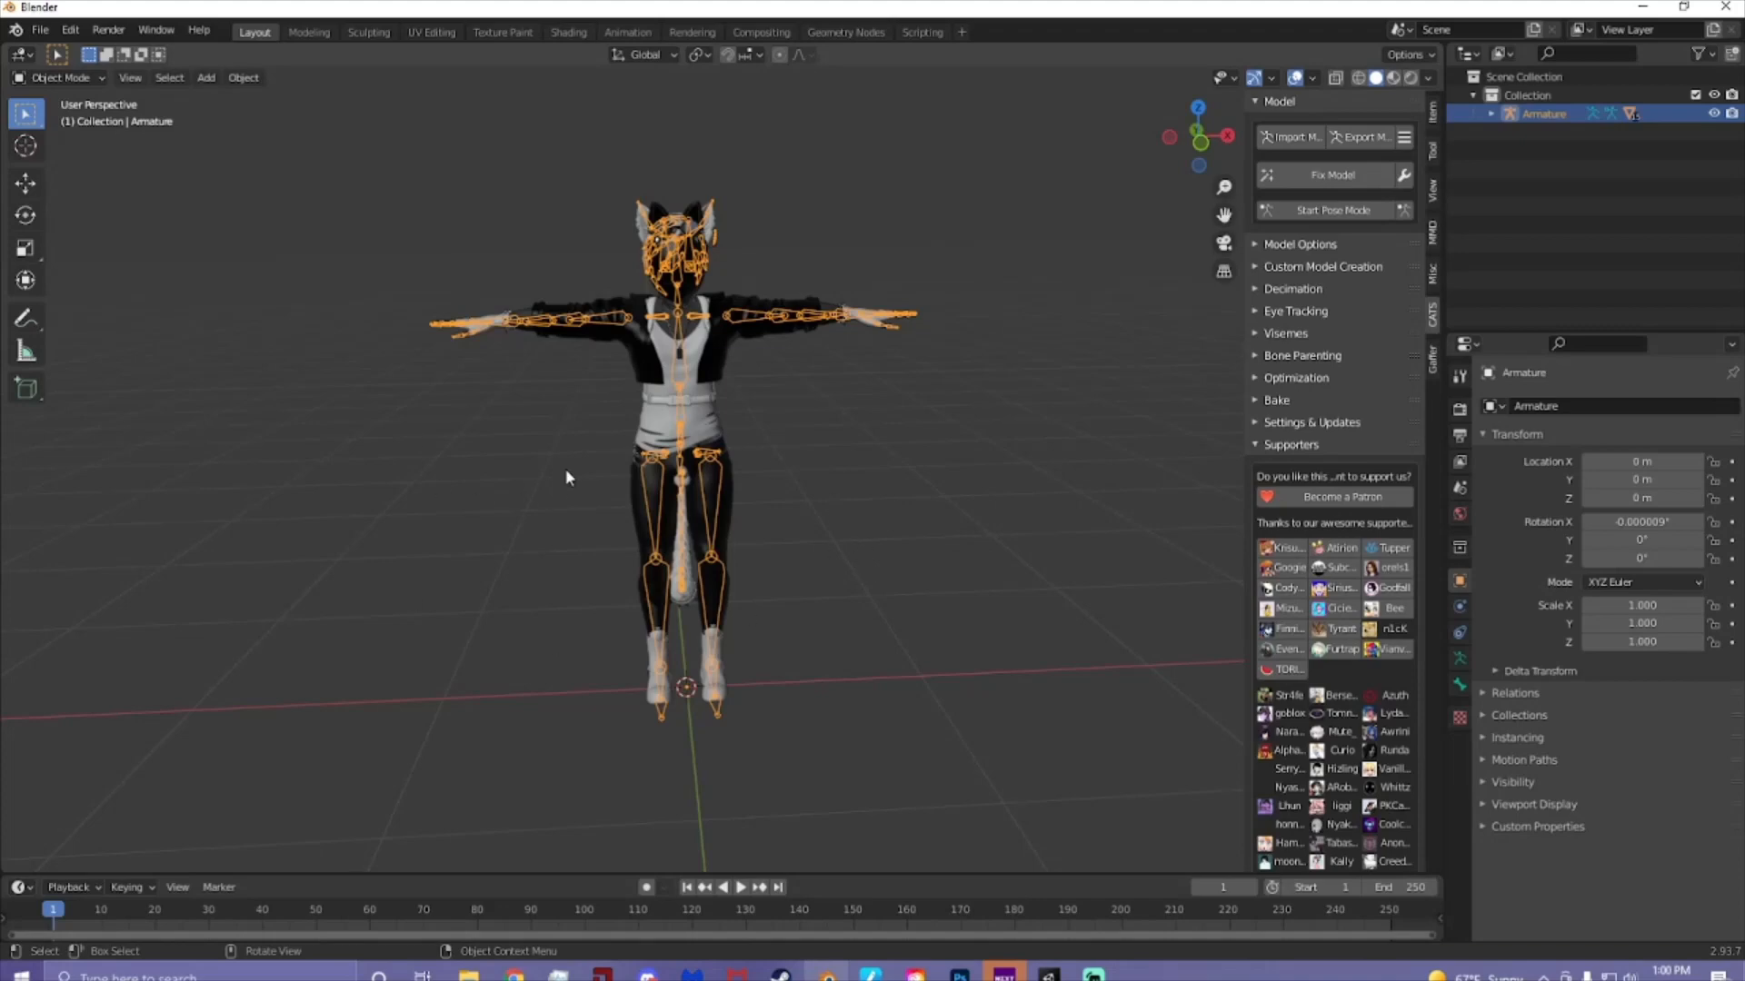
middle_drag(566, 478, 724, 522)
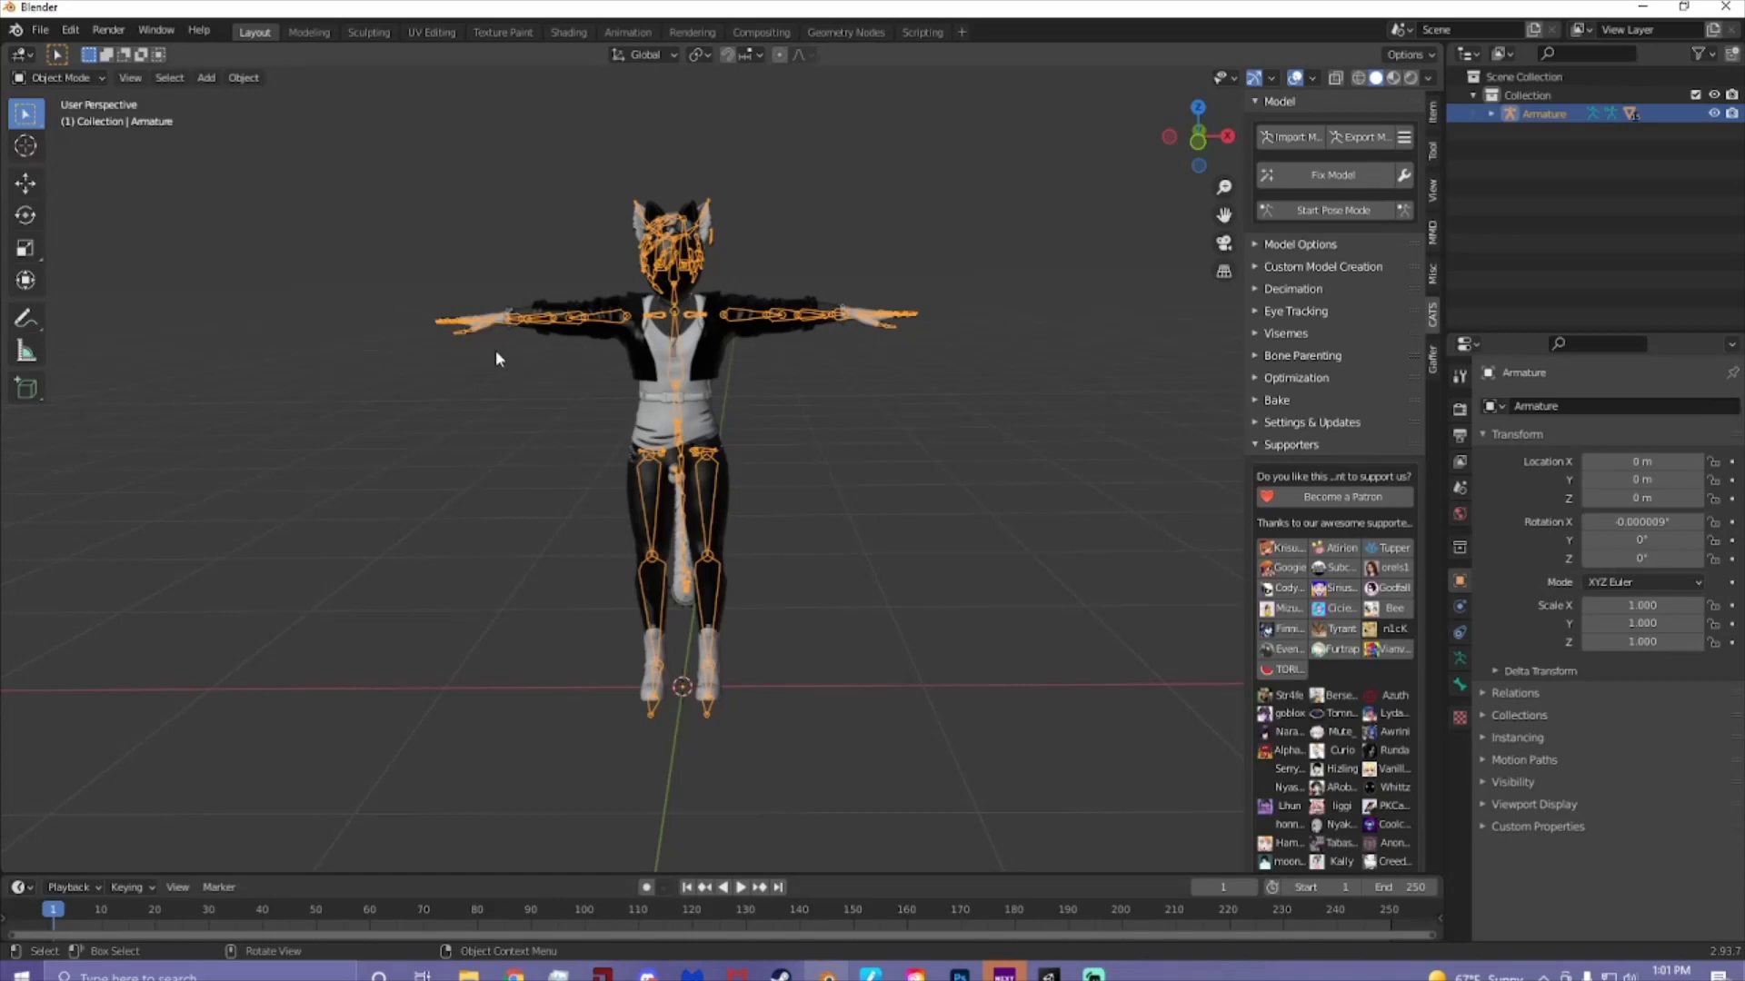
click(514, 974)
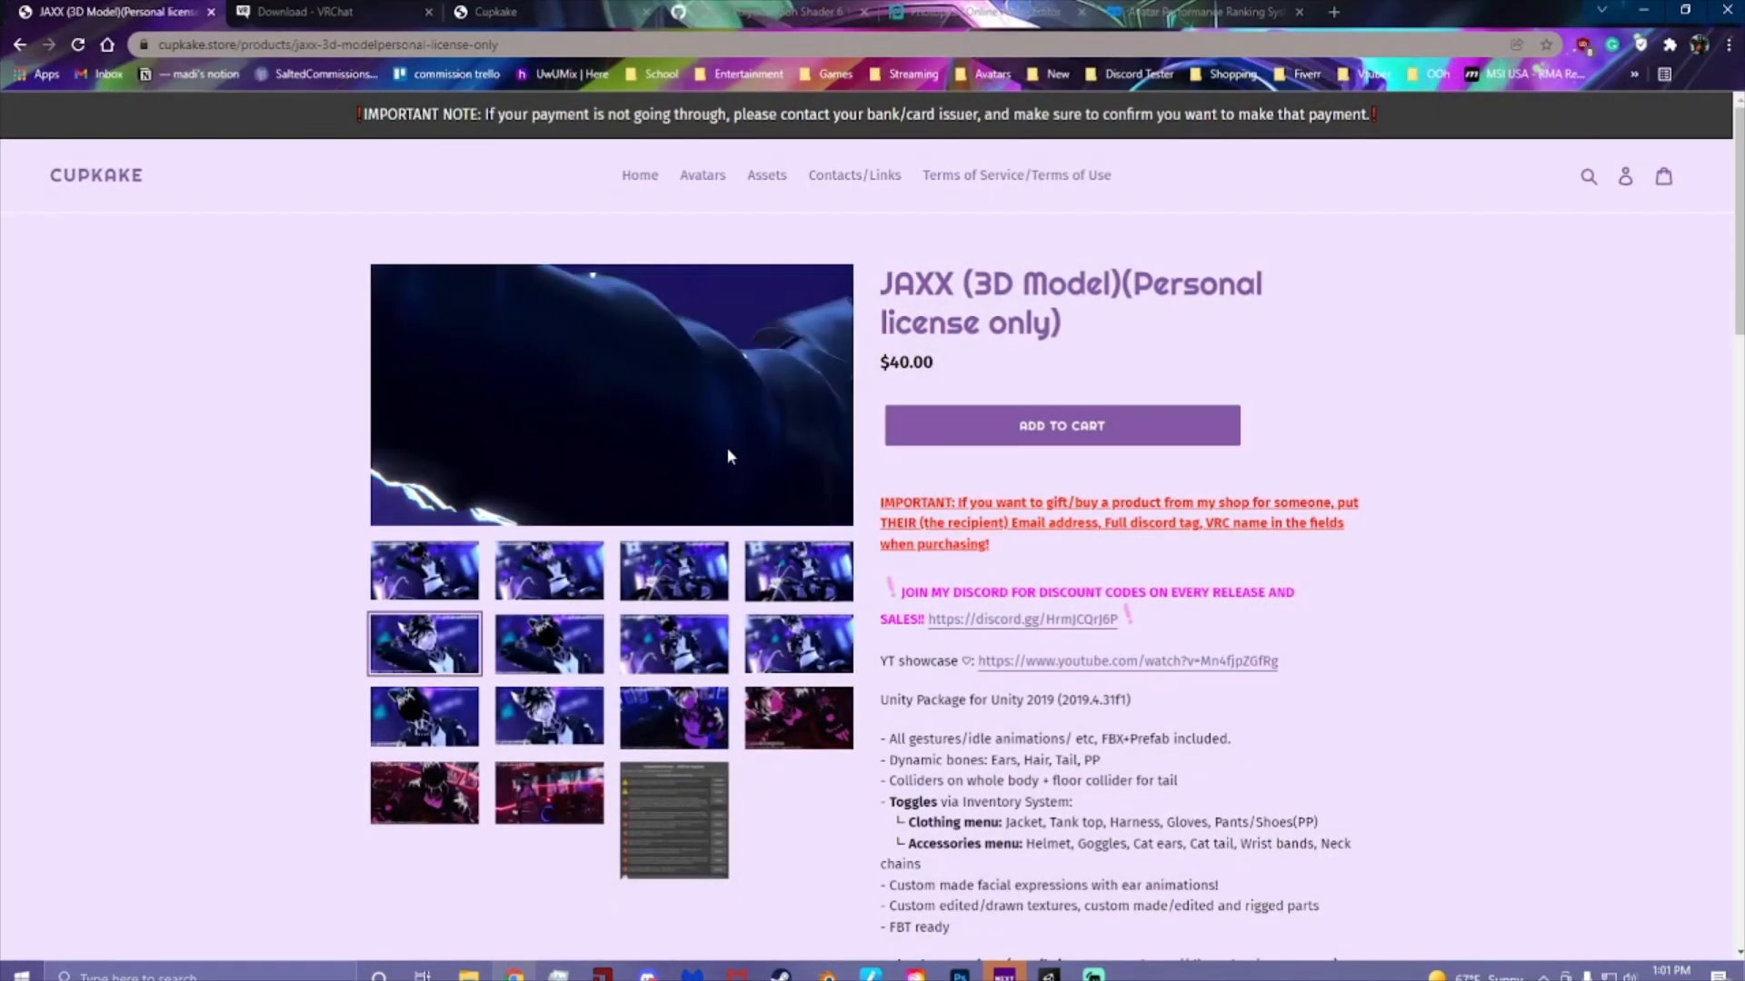
click(1643, 11)
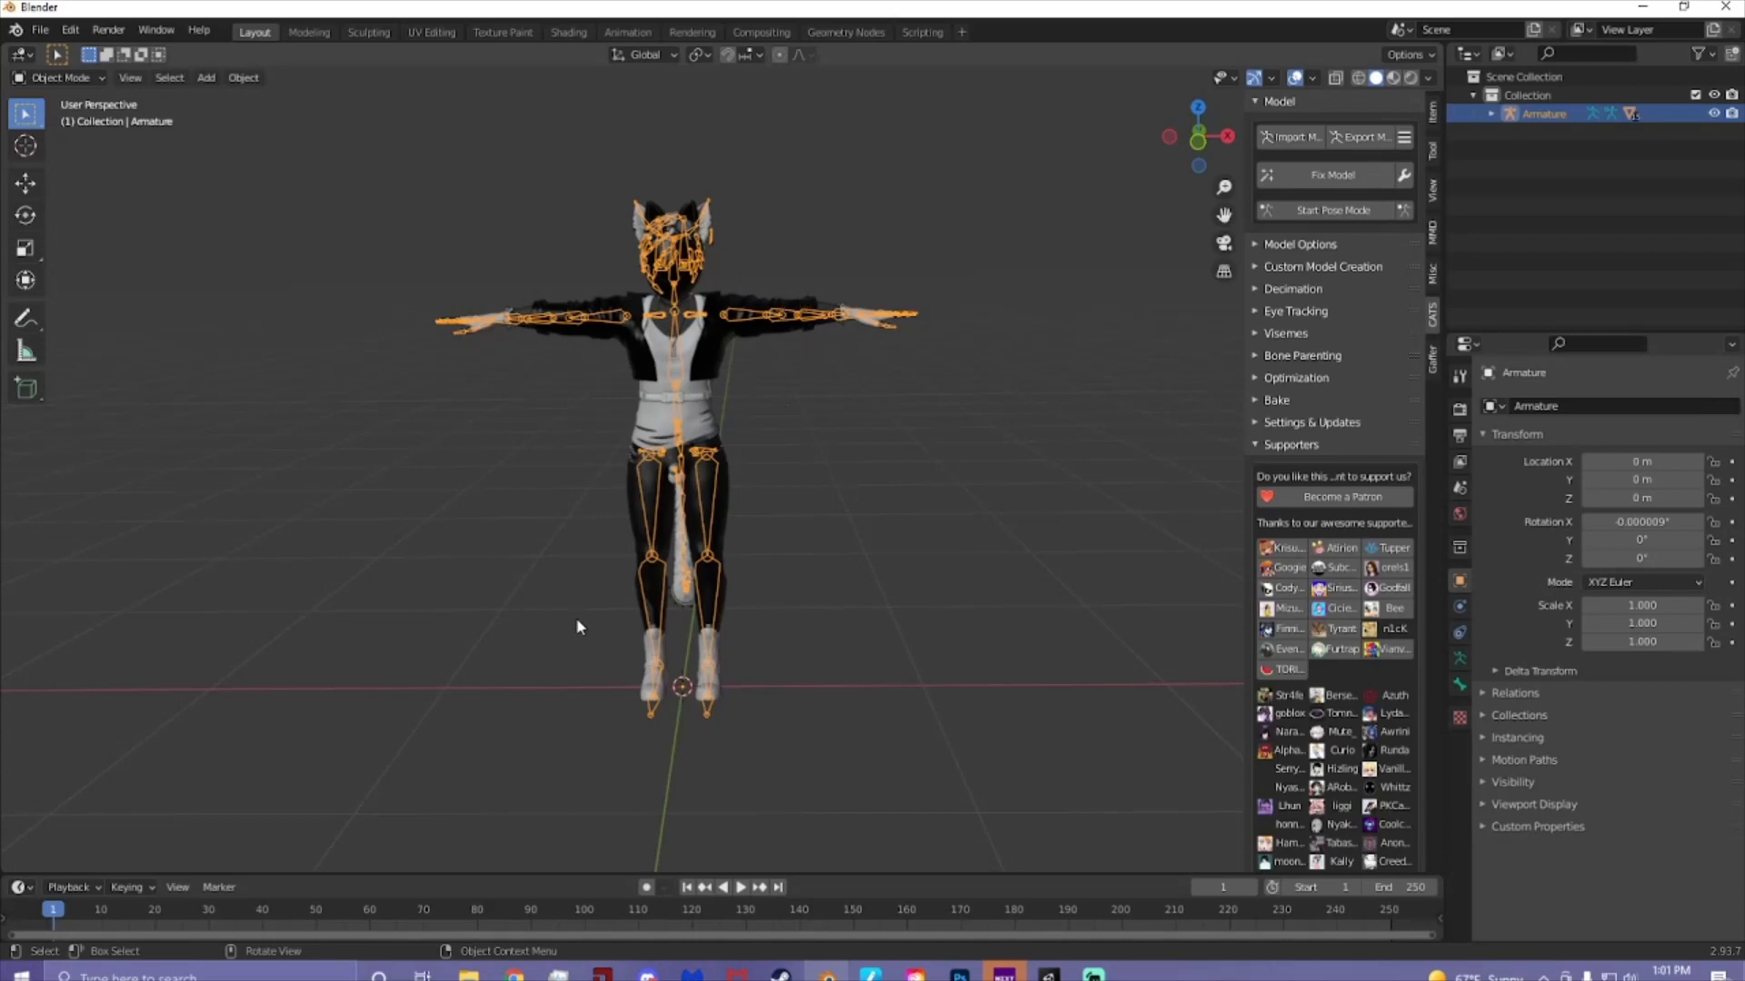
- Switch to the browser and read the rank descriptions in VRChat's Avatar Performance Ranking System documentation
click(515, 974)
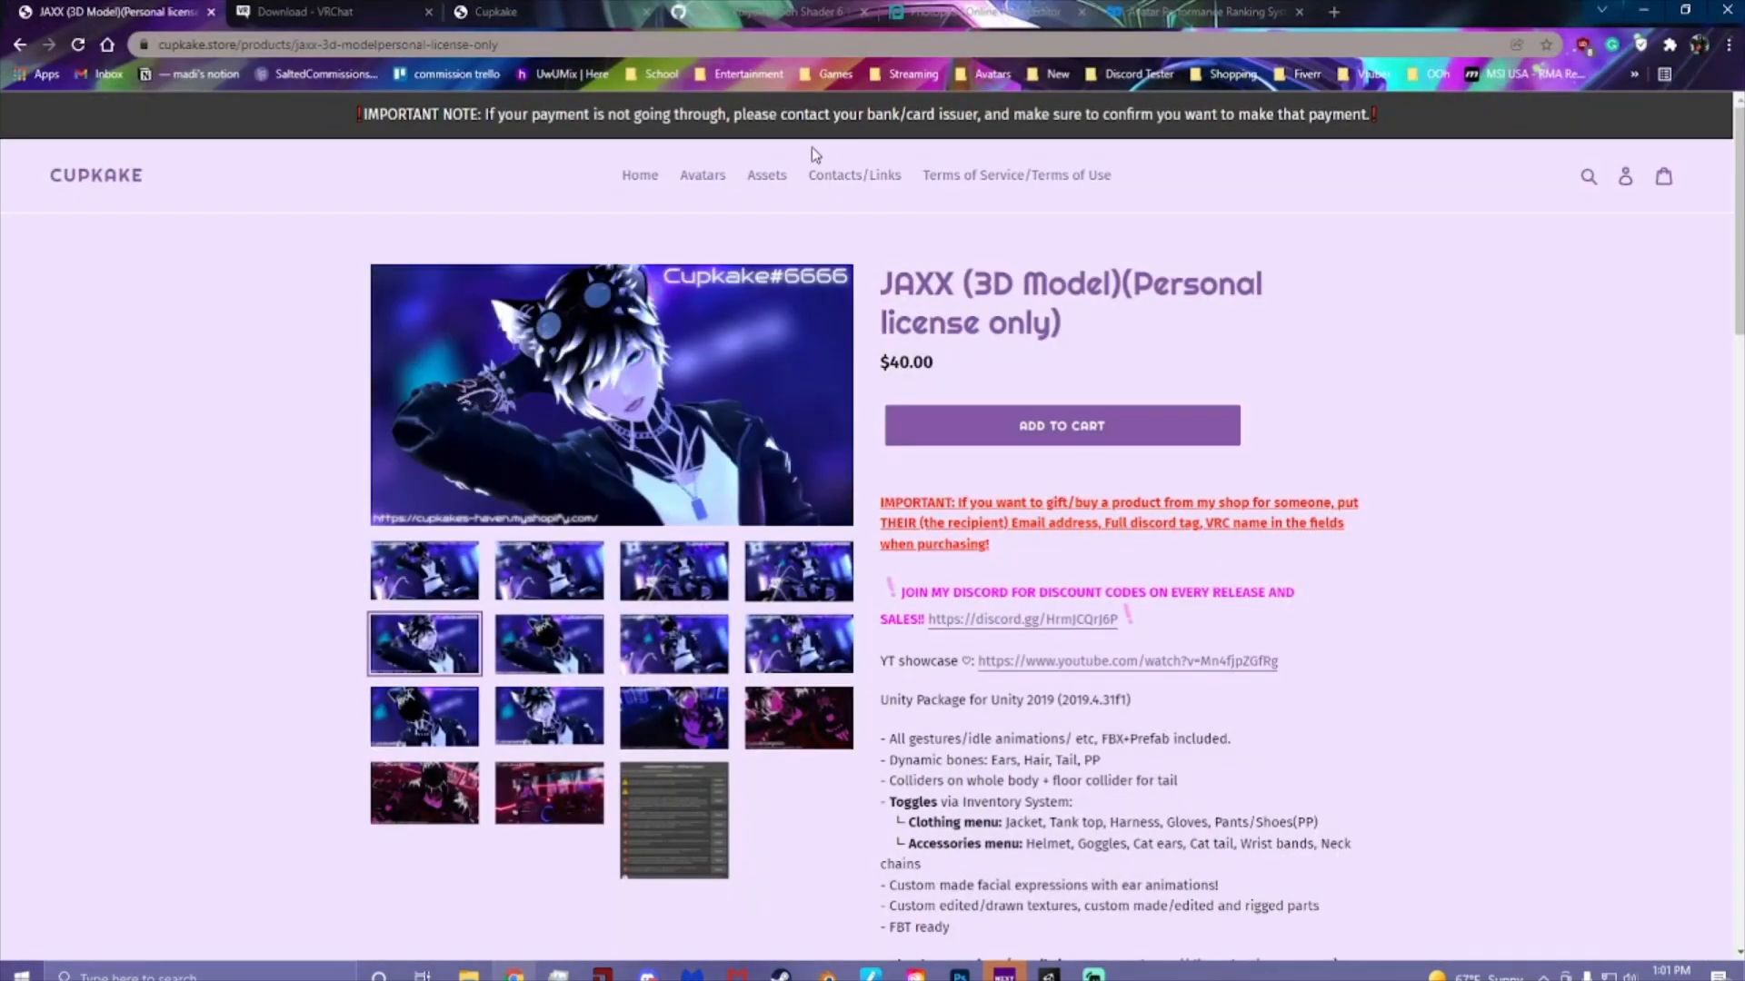
click(1187, 11)
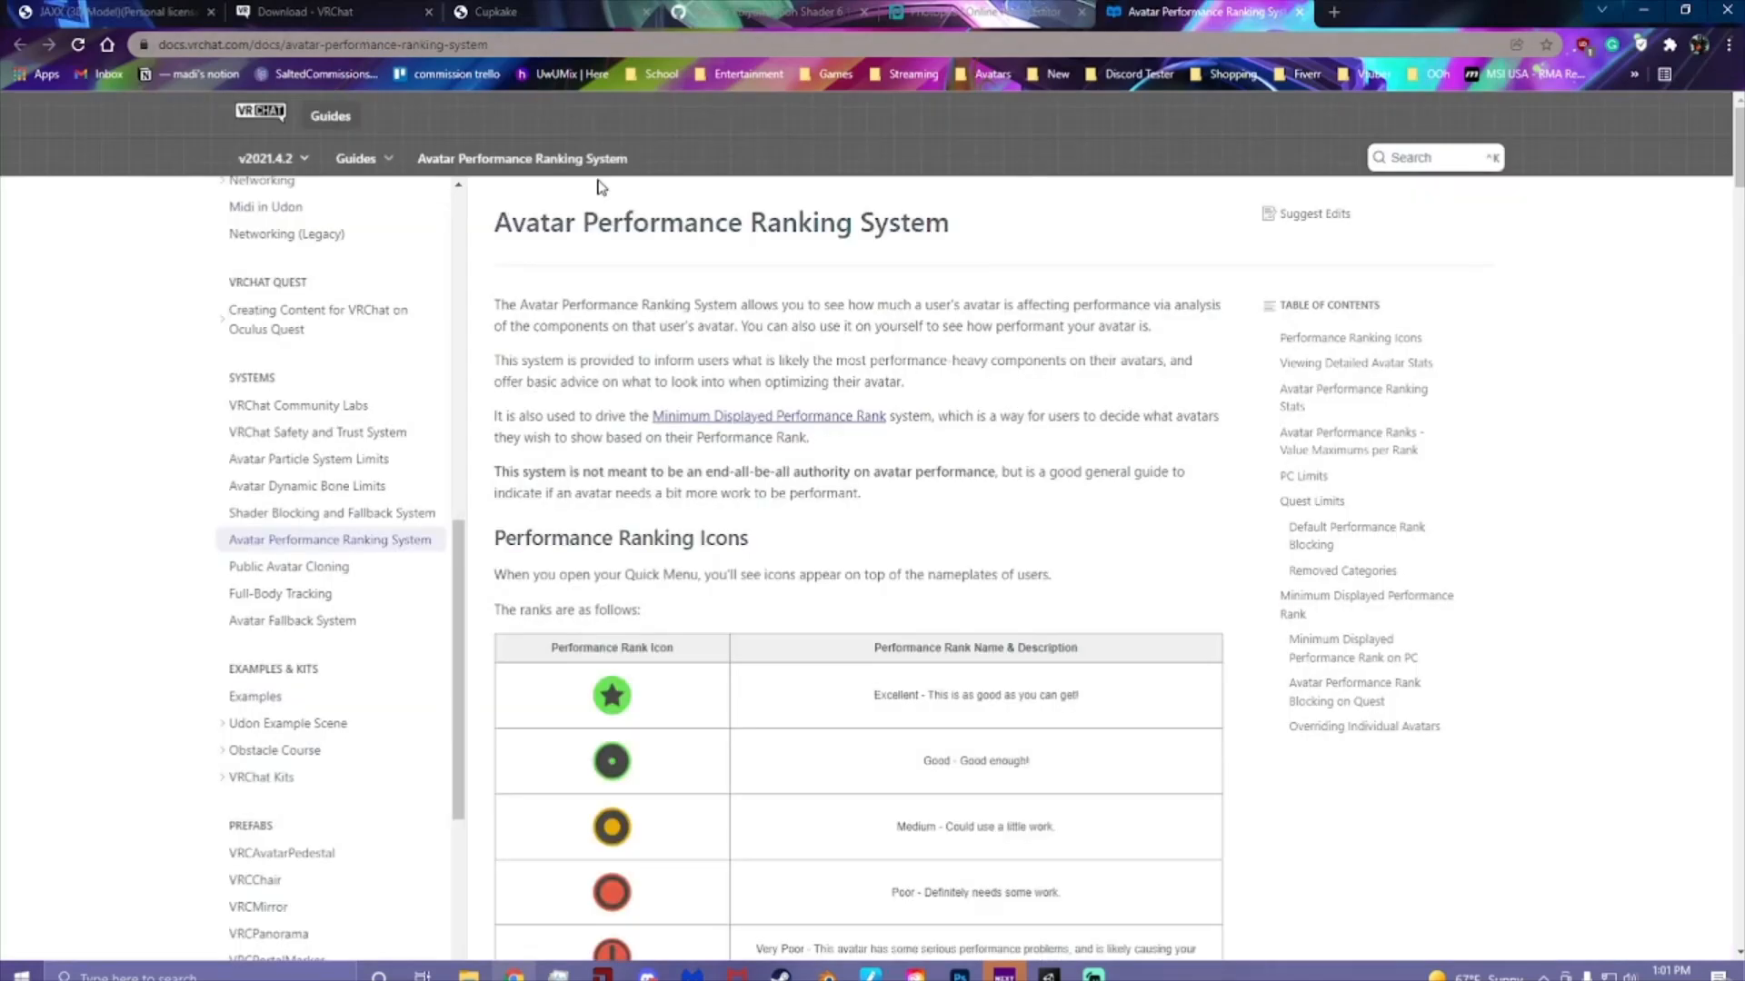
mouse_move(493, 229)
mouse_down()
mouse_move(952, 231)
mouse_move(494, 227)
mouse_up()
click(972, 234)
click(495, 232)
scroll(534, 249, down, 3)
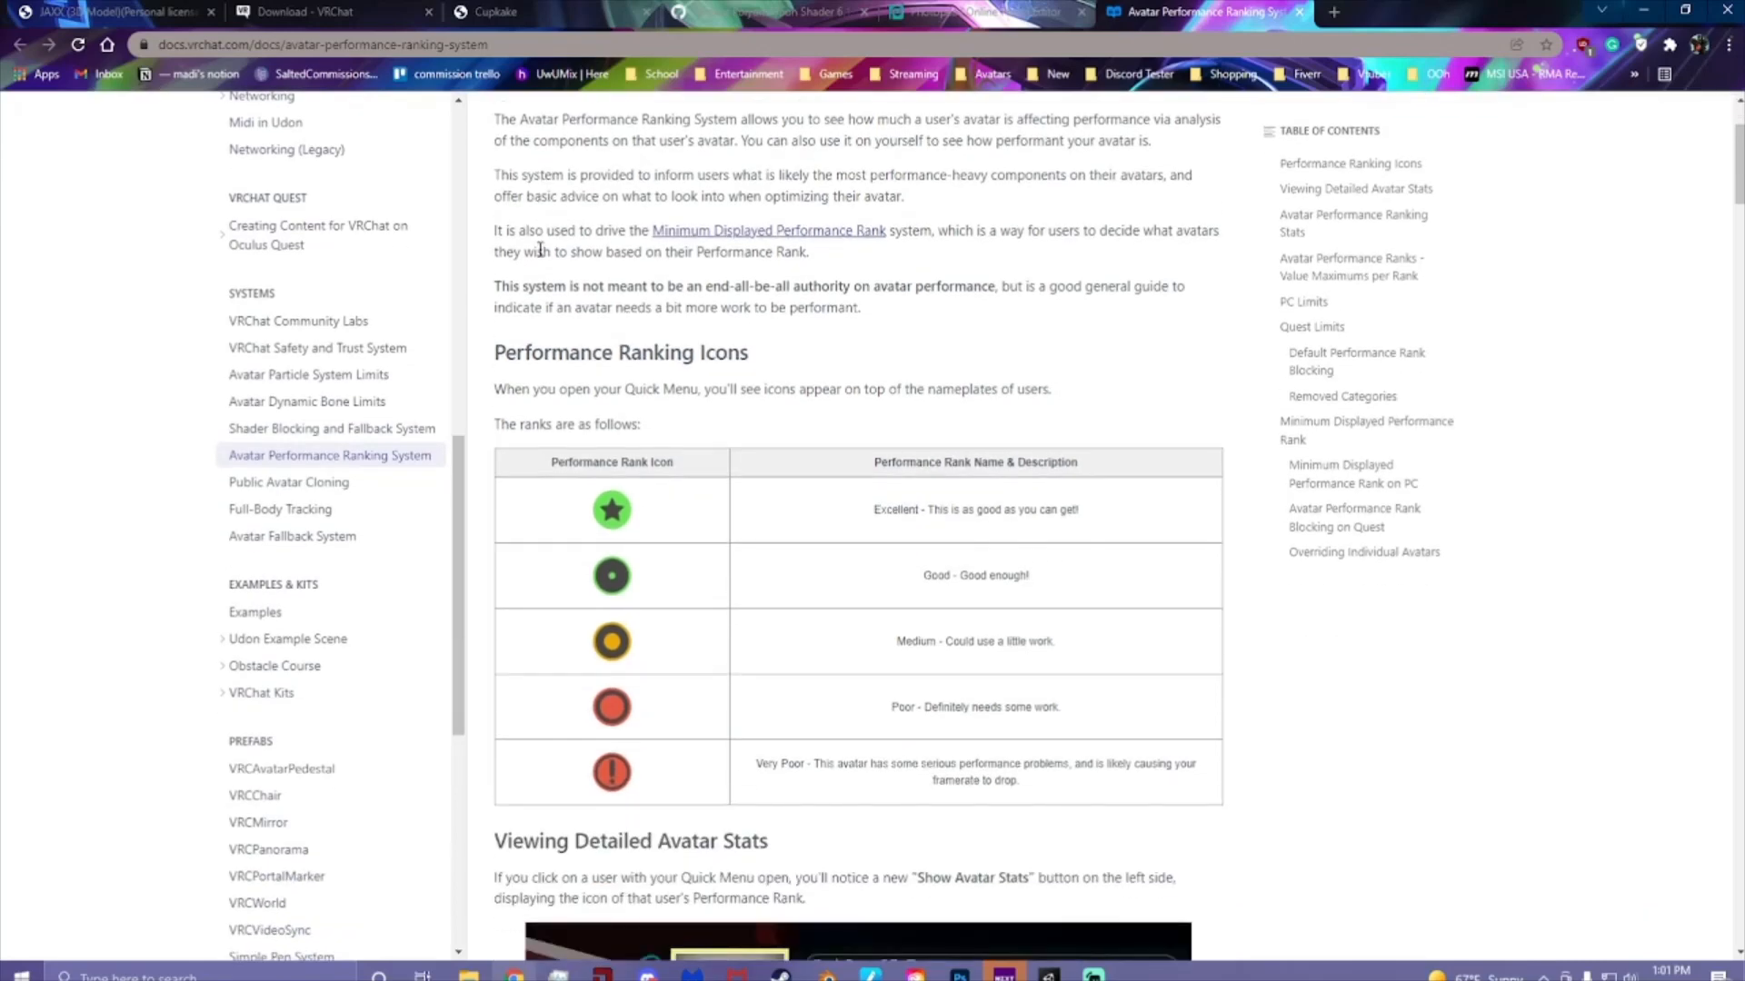
drag(830, 400, 1174, 663)
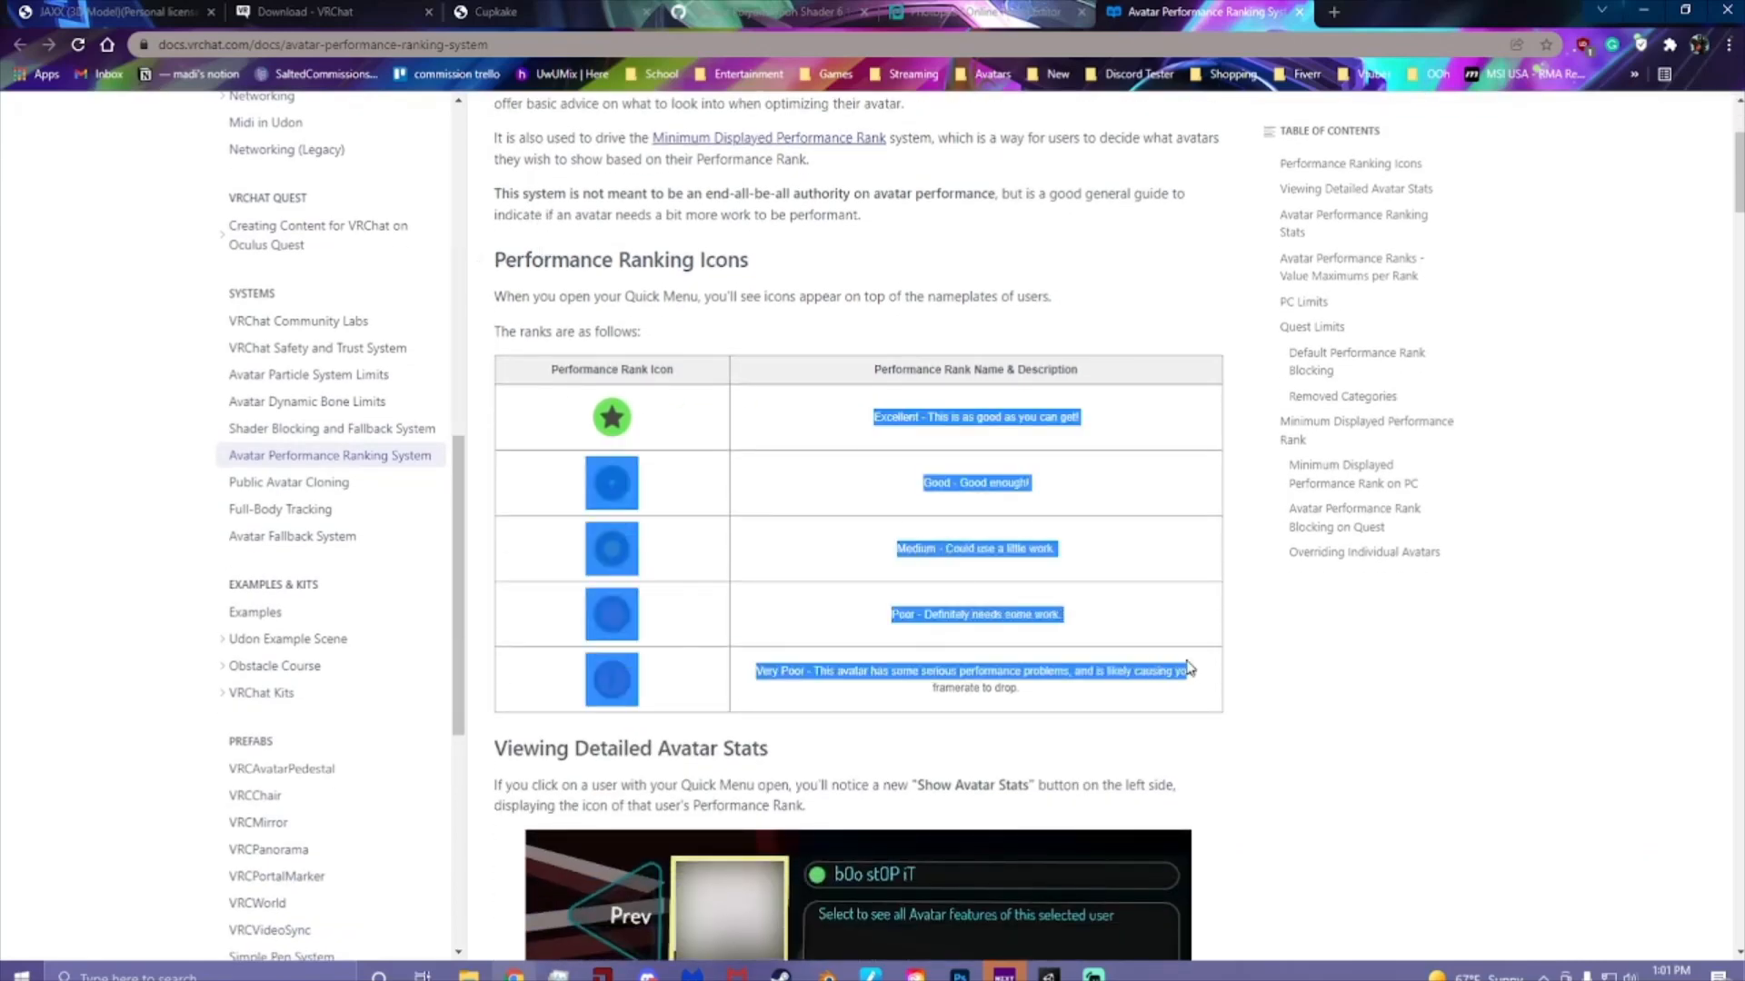
click(1174, 661)
- Look through the detailed avatar stats and the ranking statistics descriptions in the documentation
scroll(931, 582, down, 20)
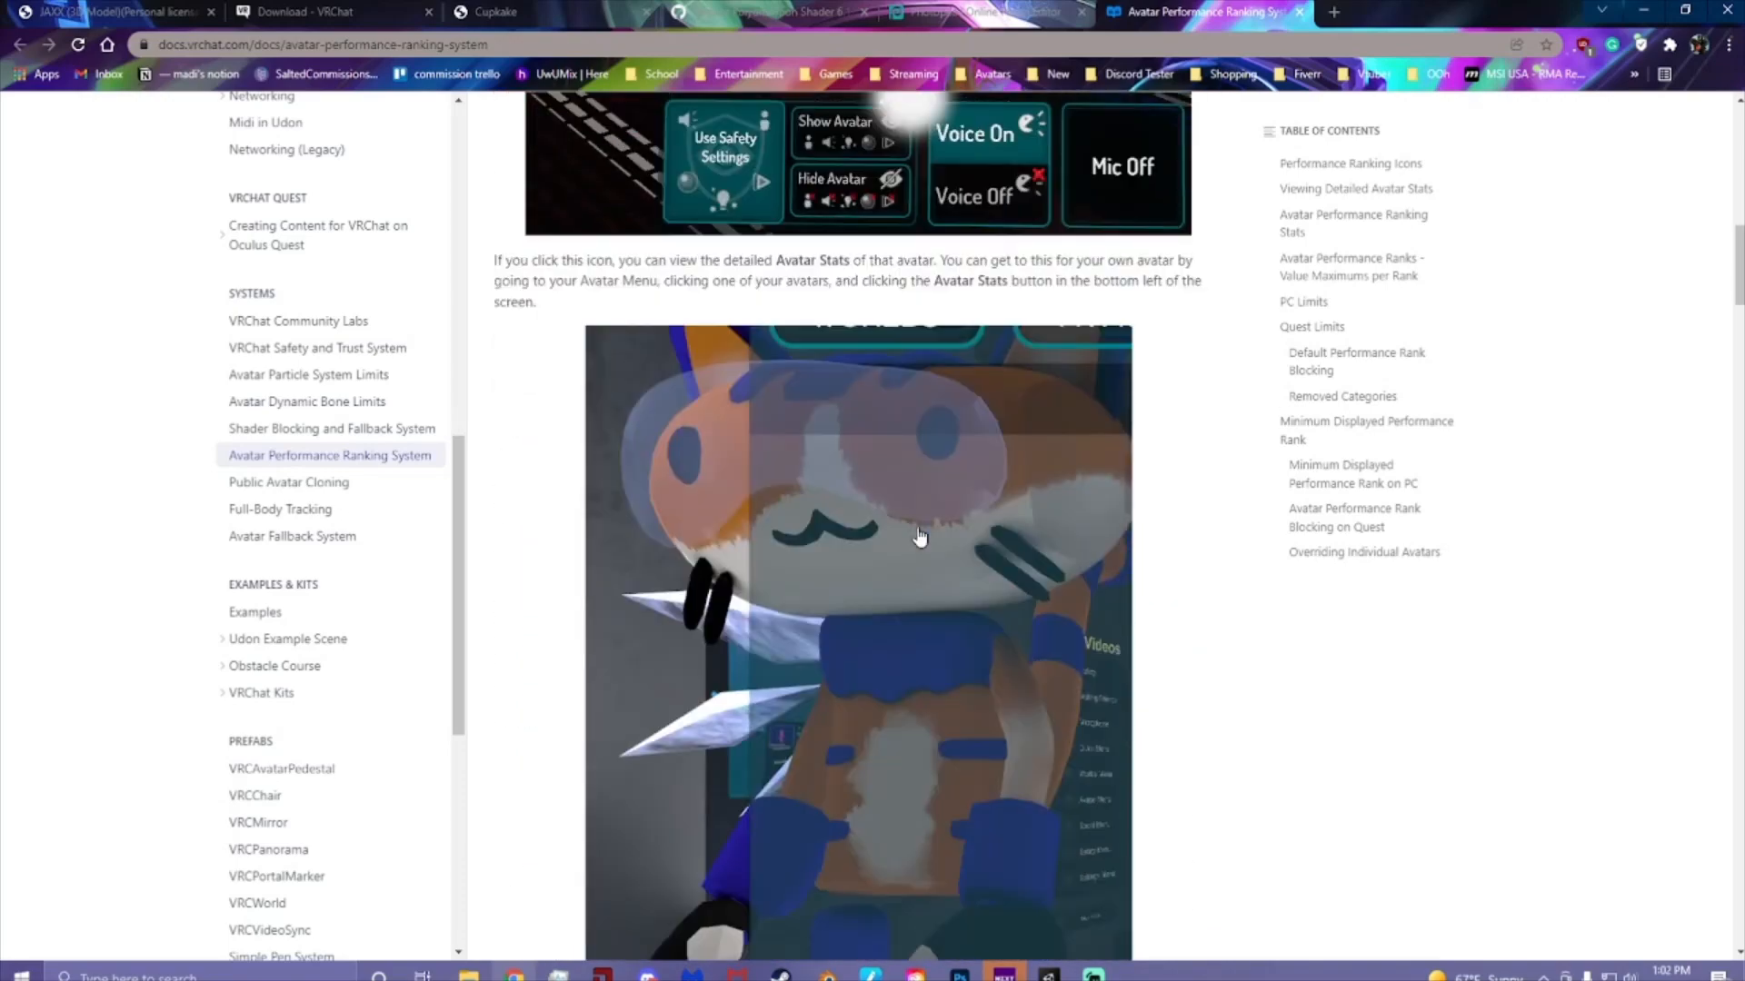
scroll(921, 537, down, 8)
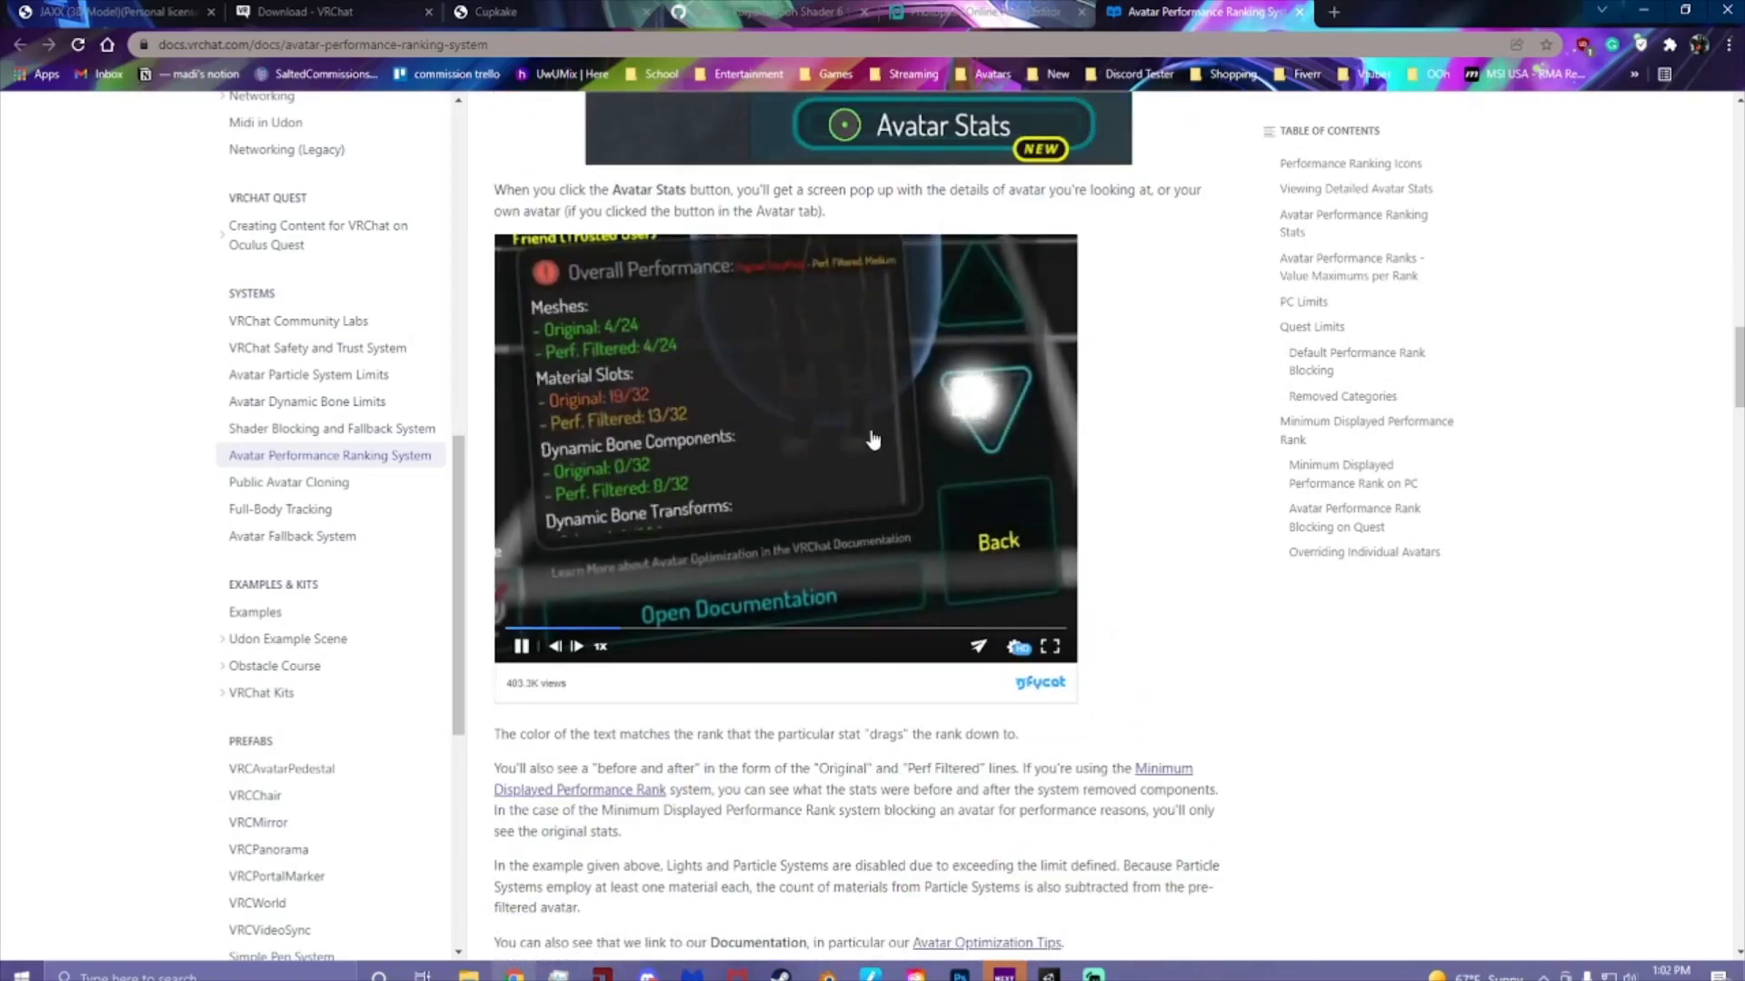
scroll(1181, 536, down, 5)
scroll(1172, 536, down, 2)
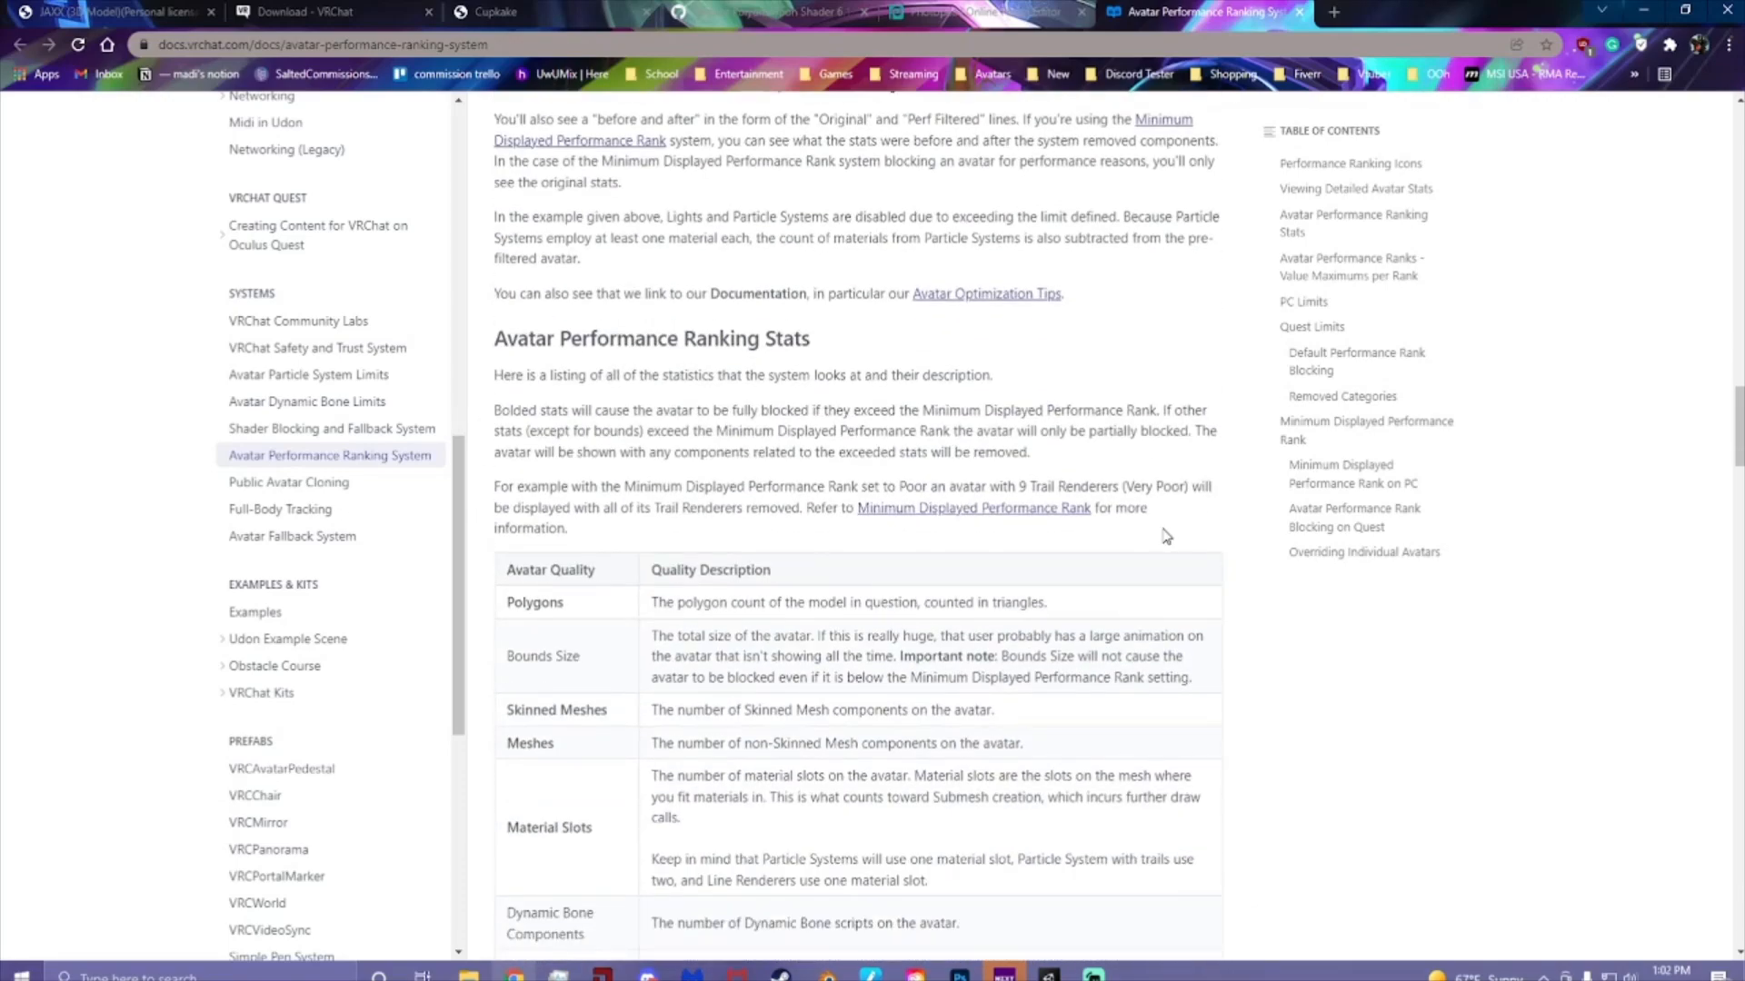
scroll(858, 438, down, 2)
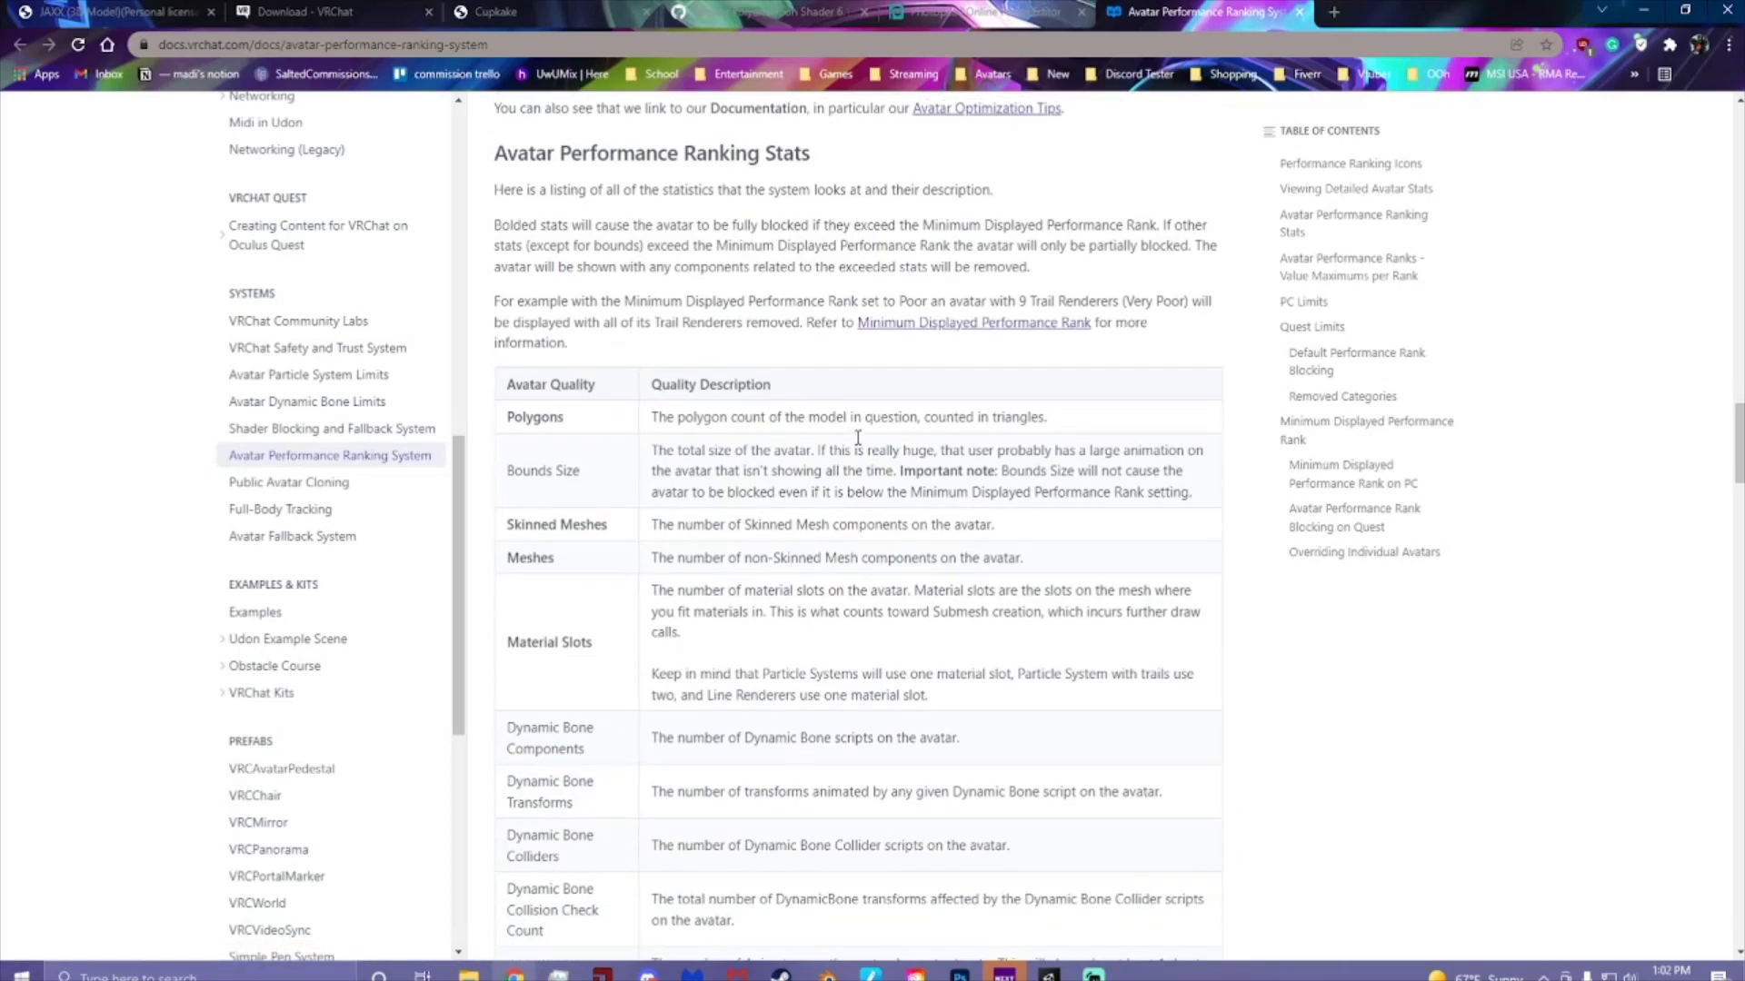
scroll(576, 273, down, 6)
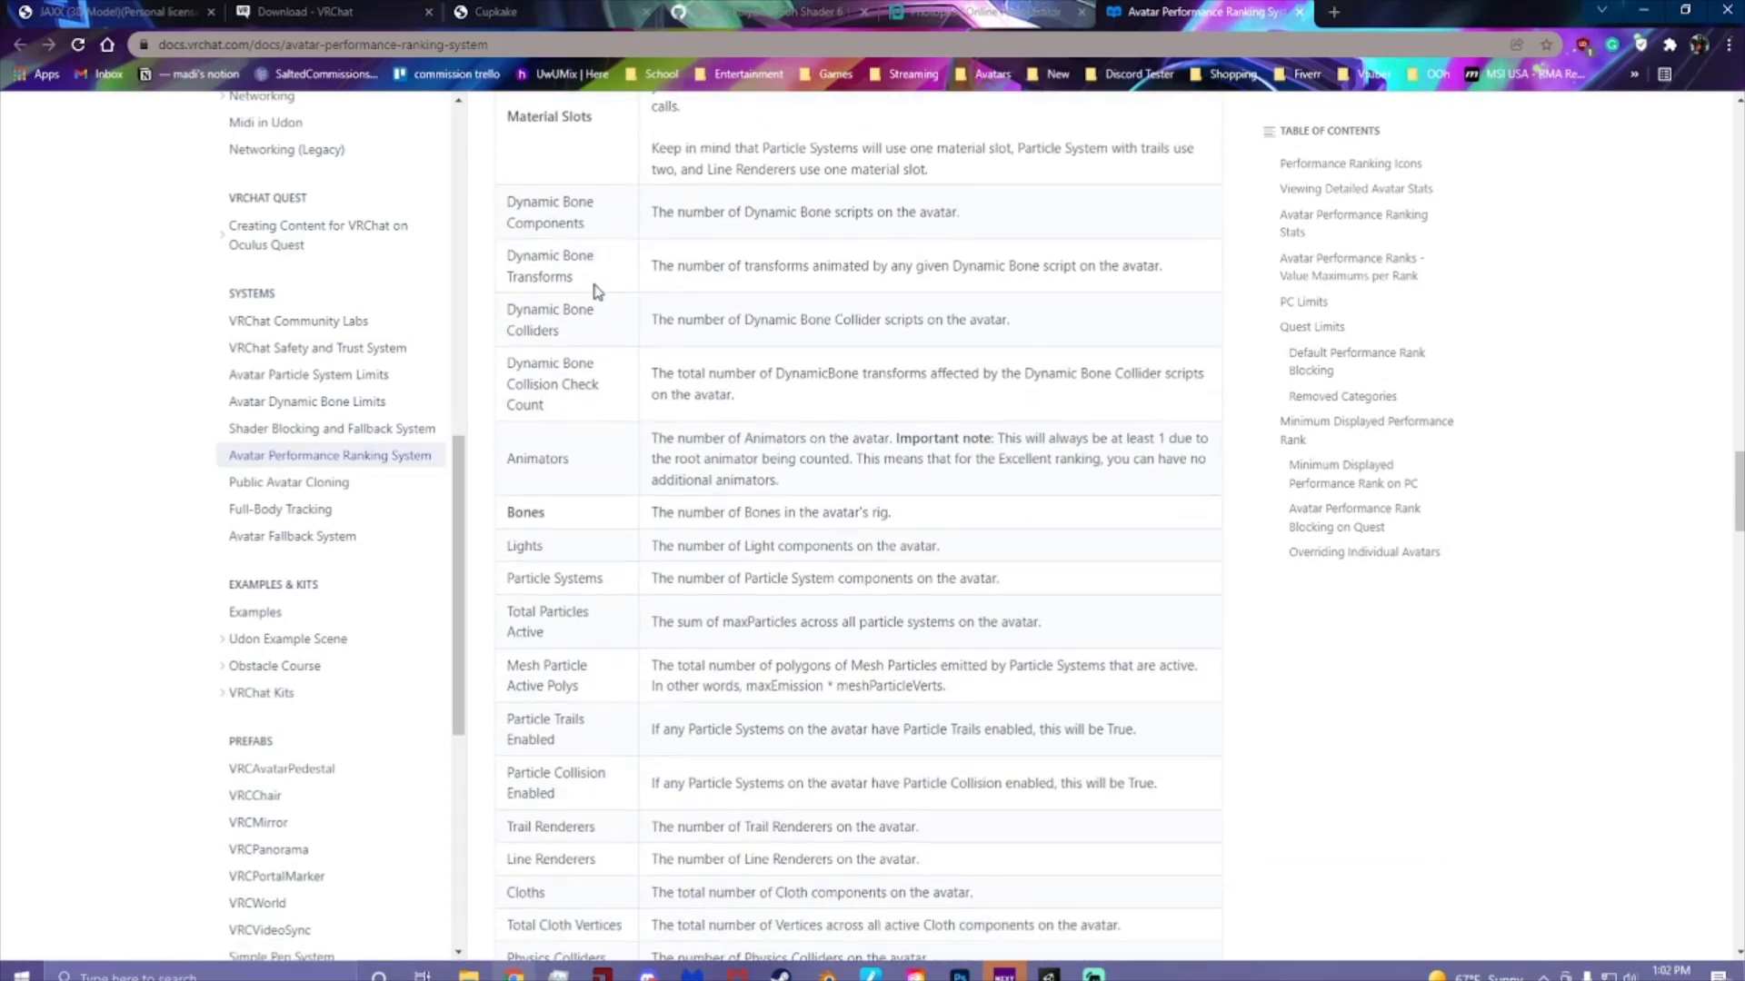
scroll(637, 322, down, 5)
scroll(886, 526, down, 4)
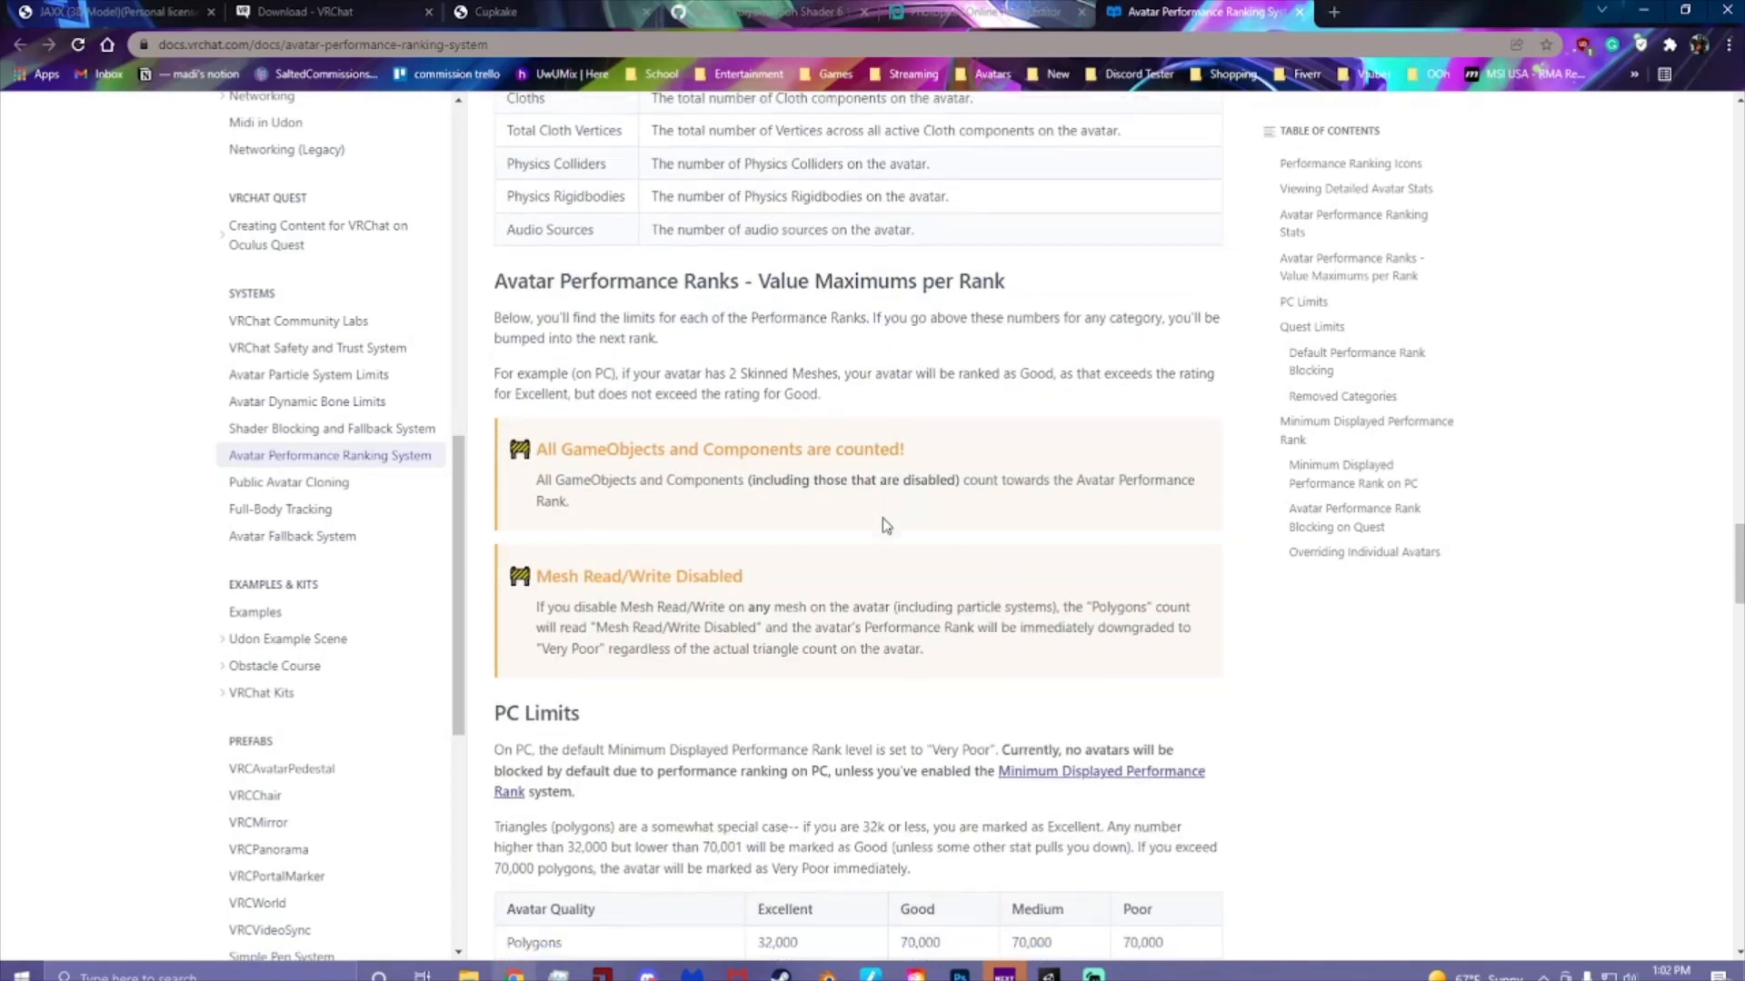
- Examine the PC Limits table with the maximum values for each performance rank
scroll(882, 525, down, 6)
click(489, 179)
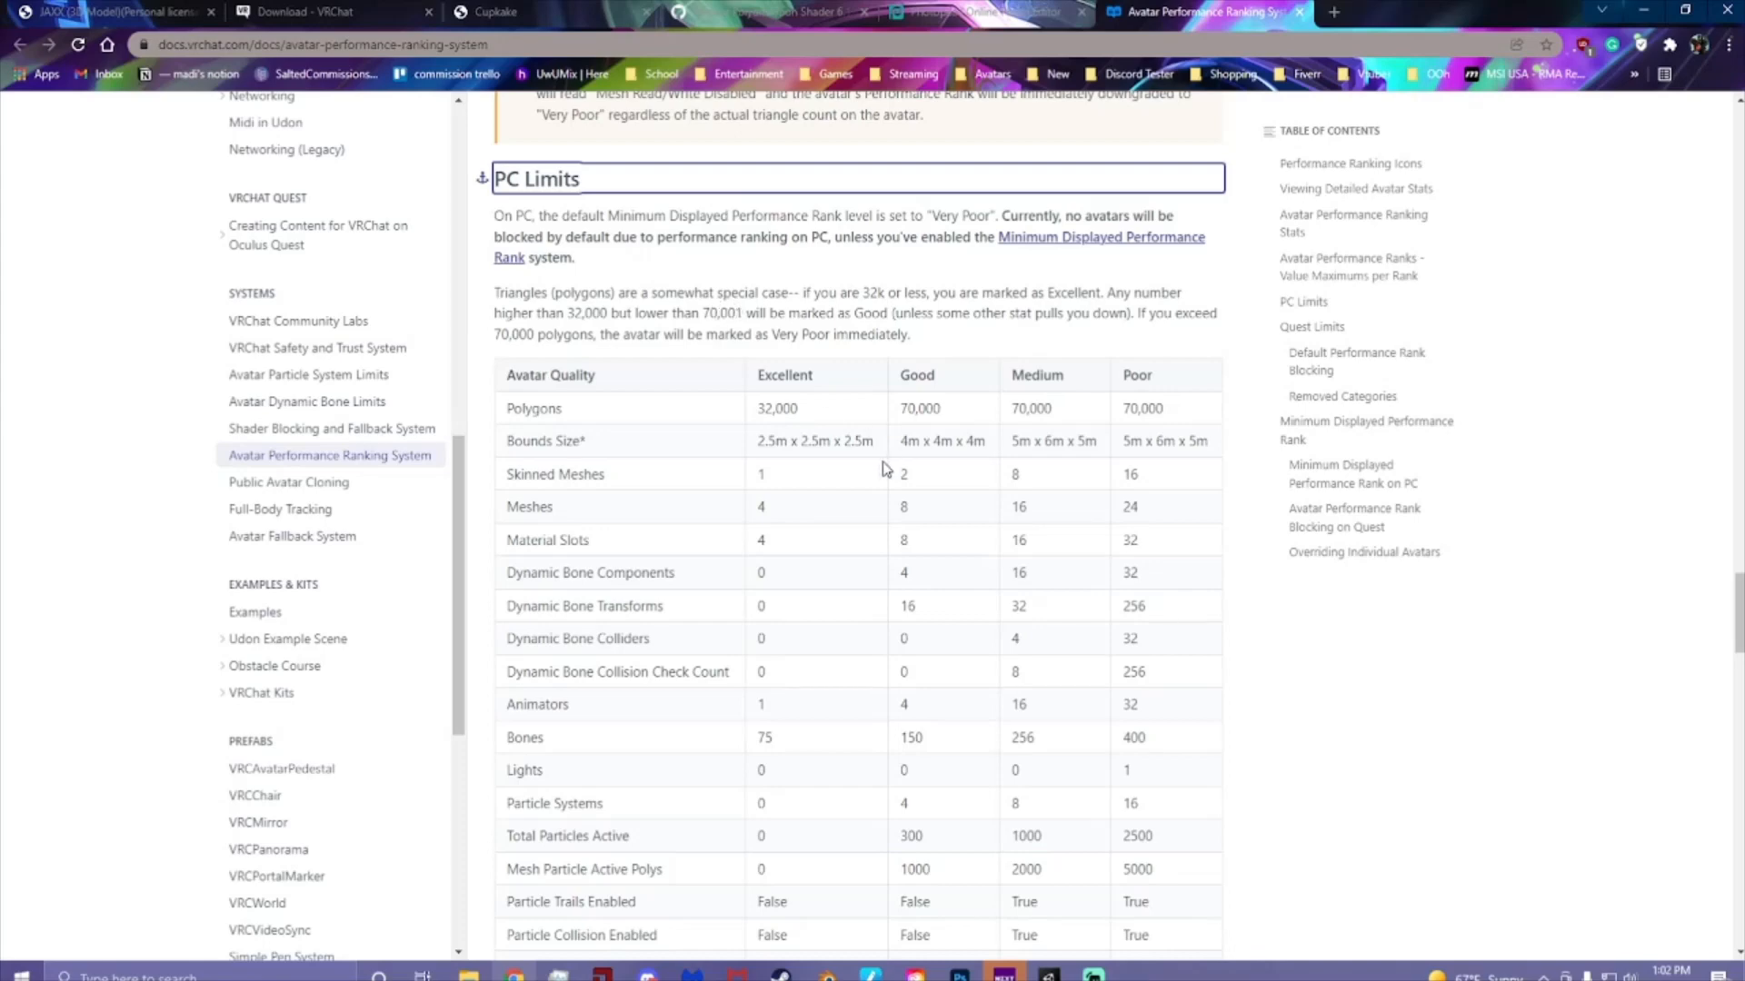
click(856, 338)
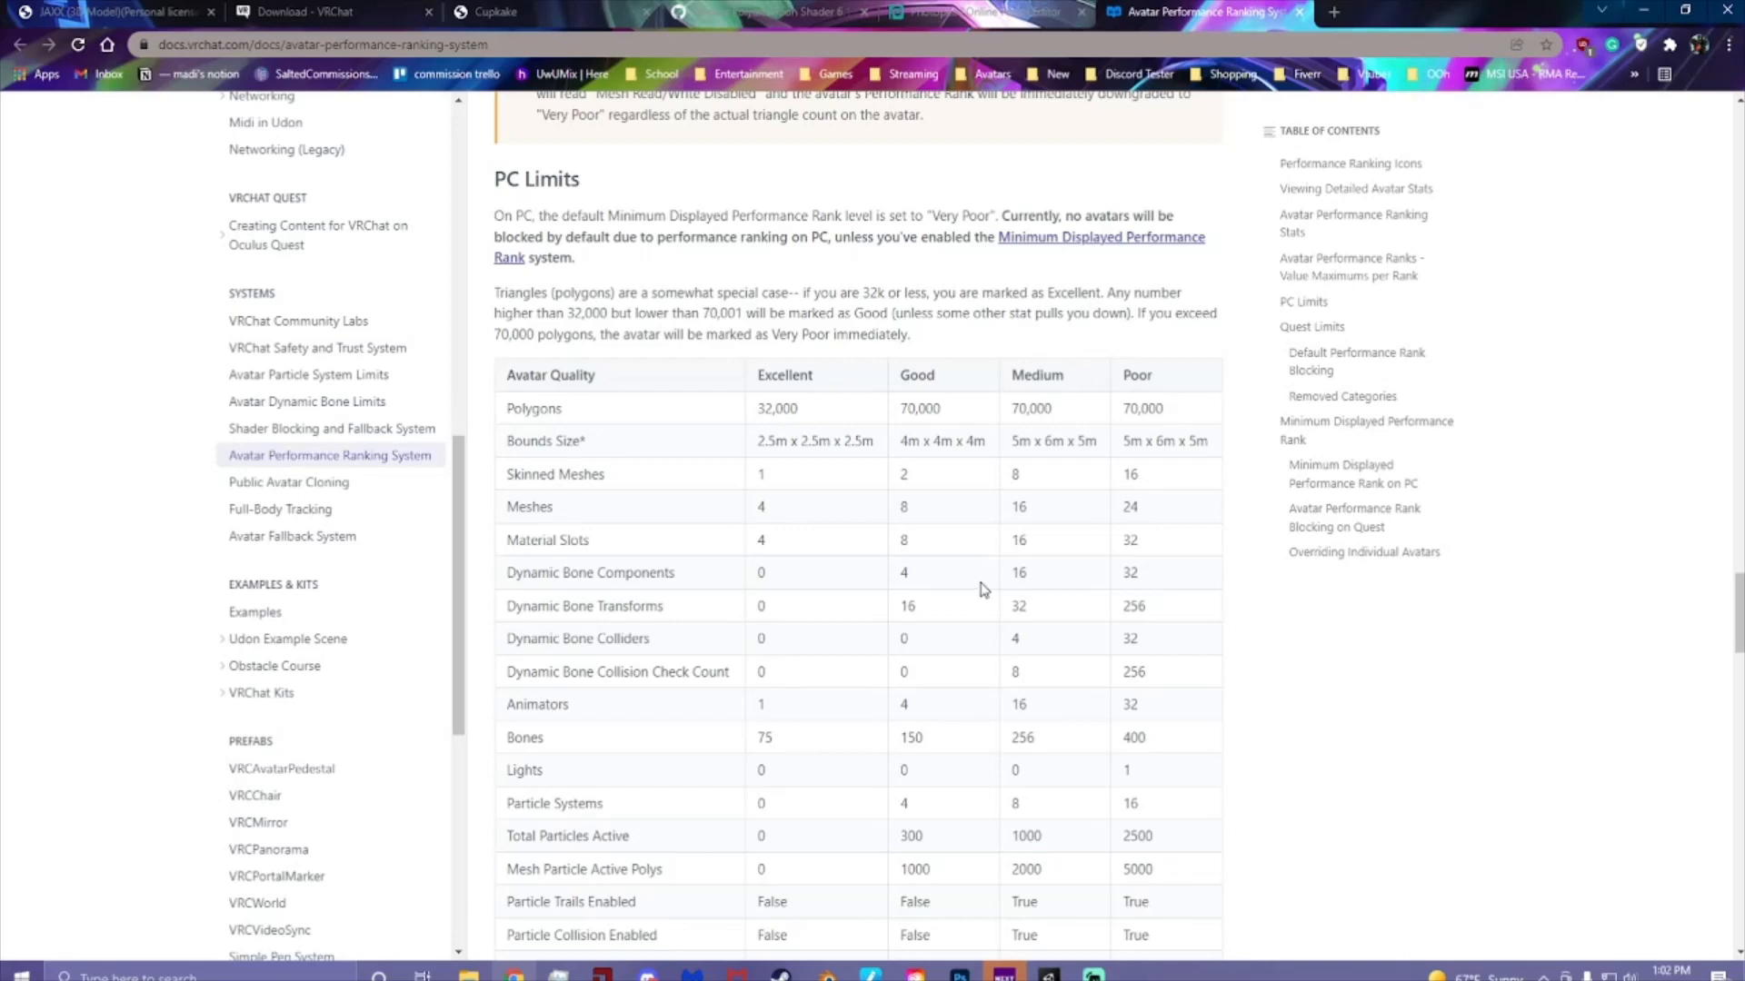
scroll(955, 587, down, 15)
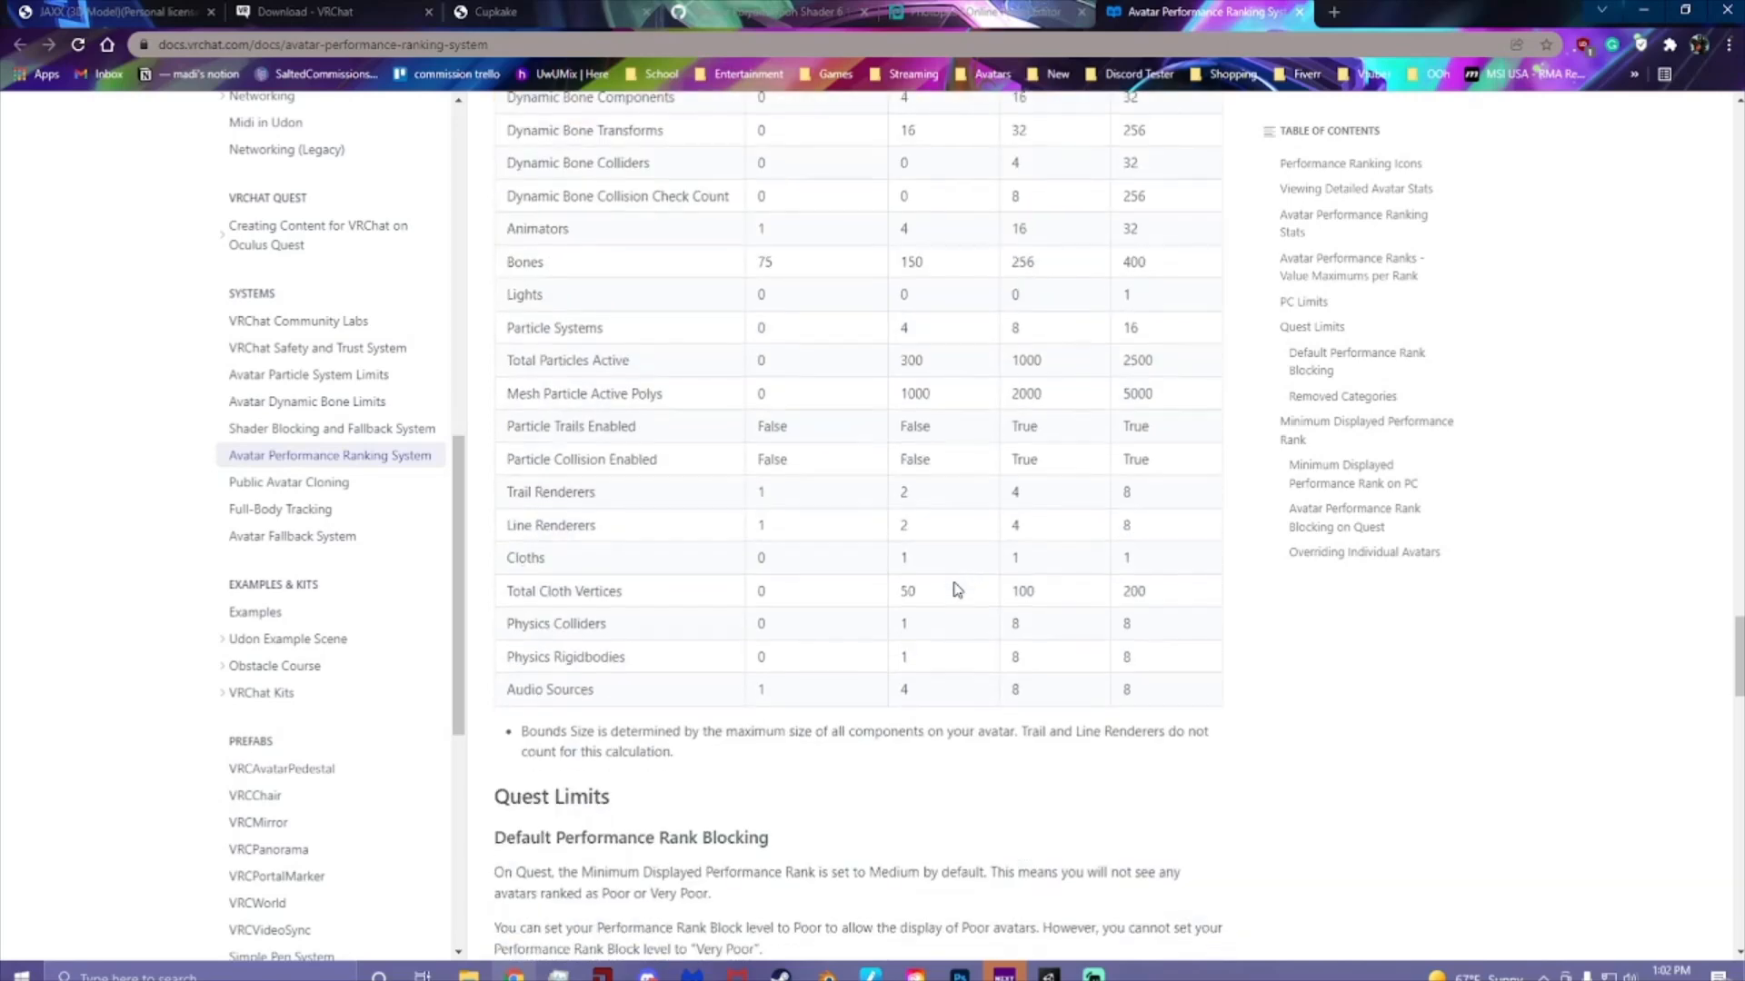
- Examine the Quest limits table, focusing on the polygon limit for the Poor rank
scroll(890, 522, down, 4)
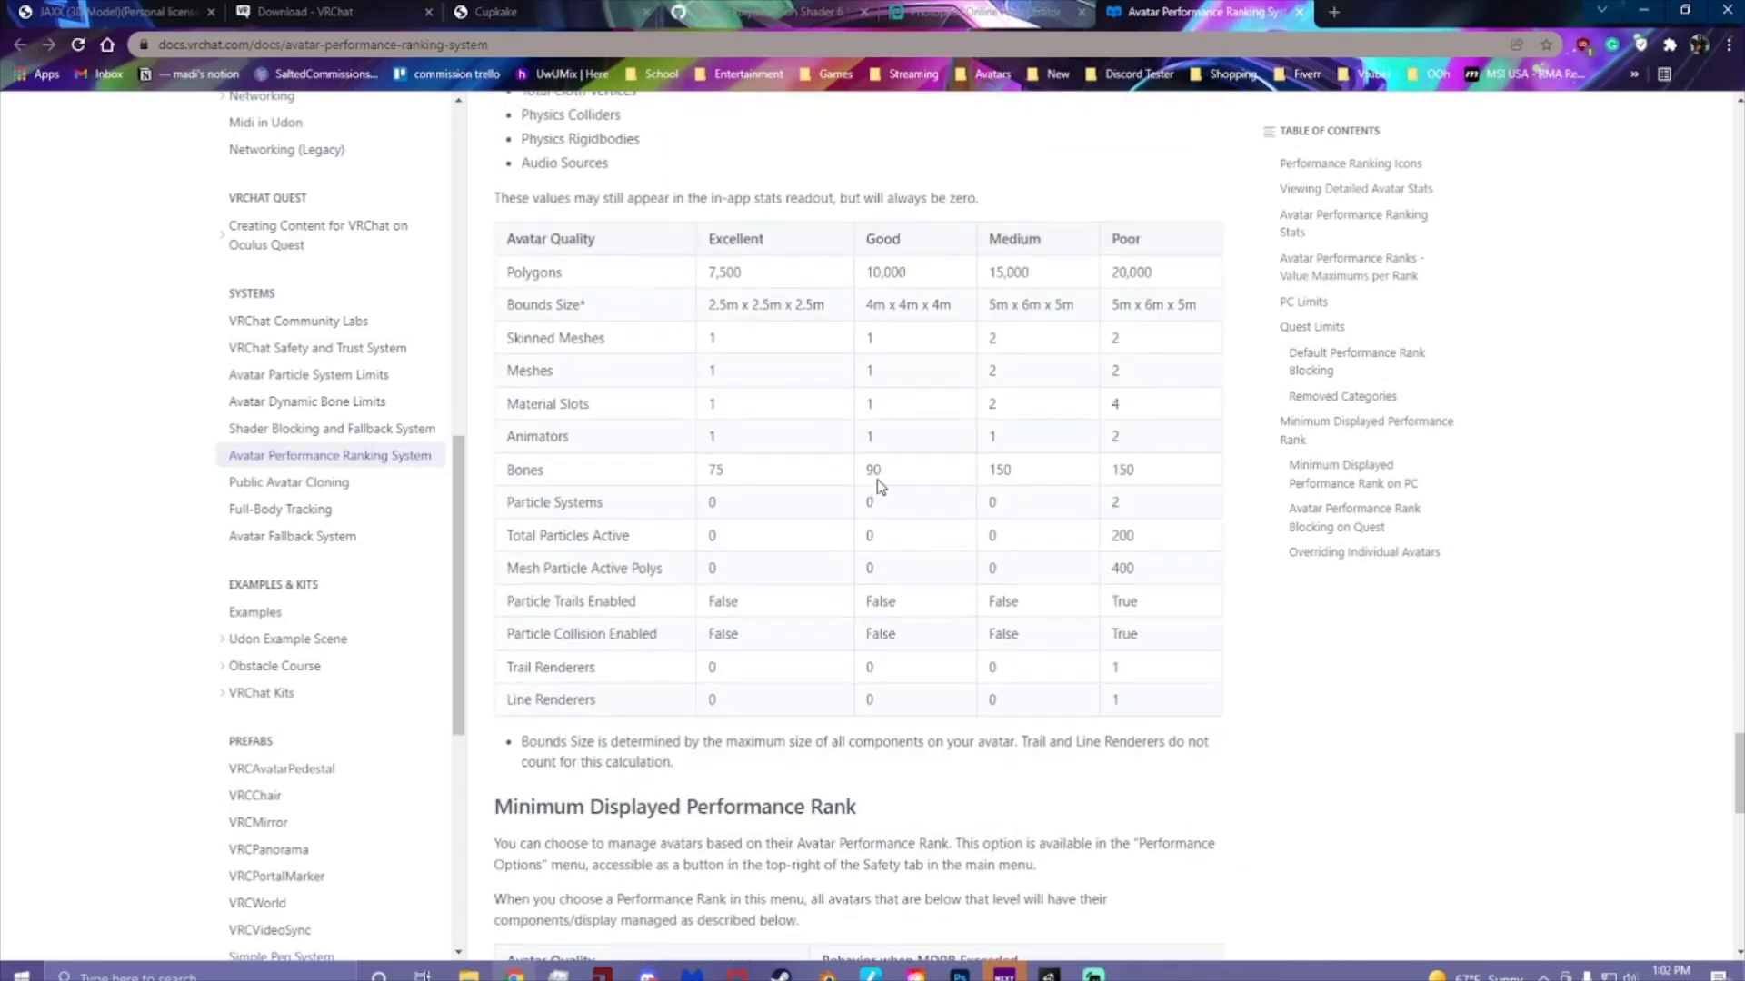
scroll(1000, 436, up, 1)
drag(1157, 372, 1109, 374)
click(1104, 373)
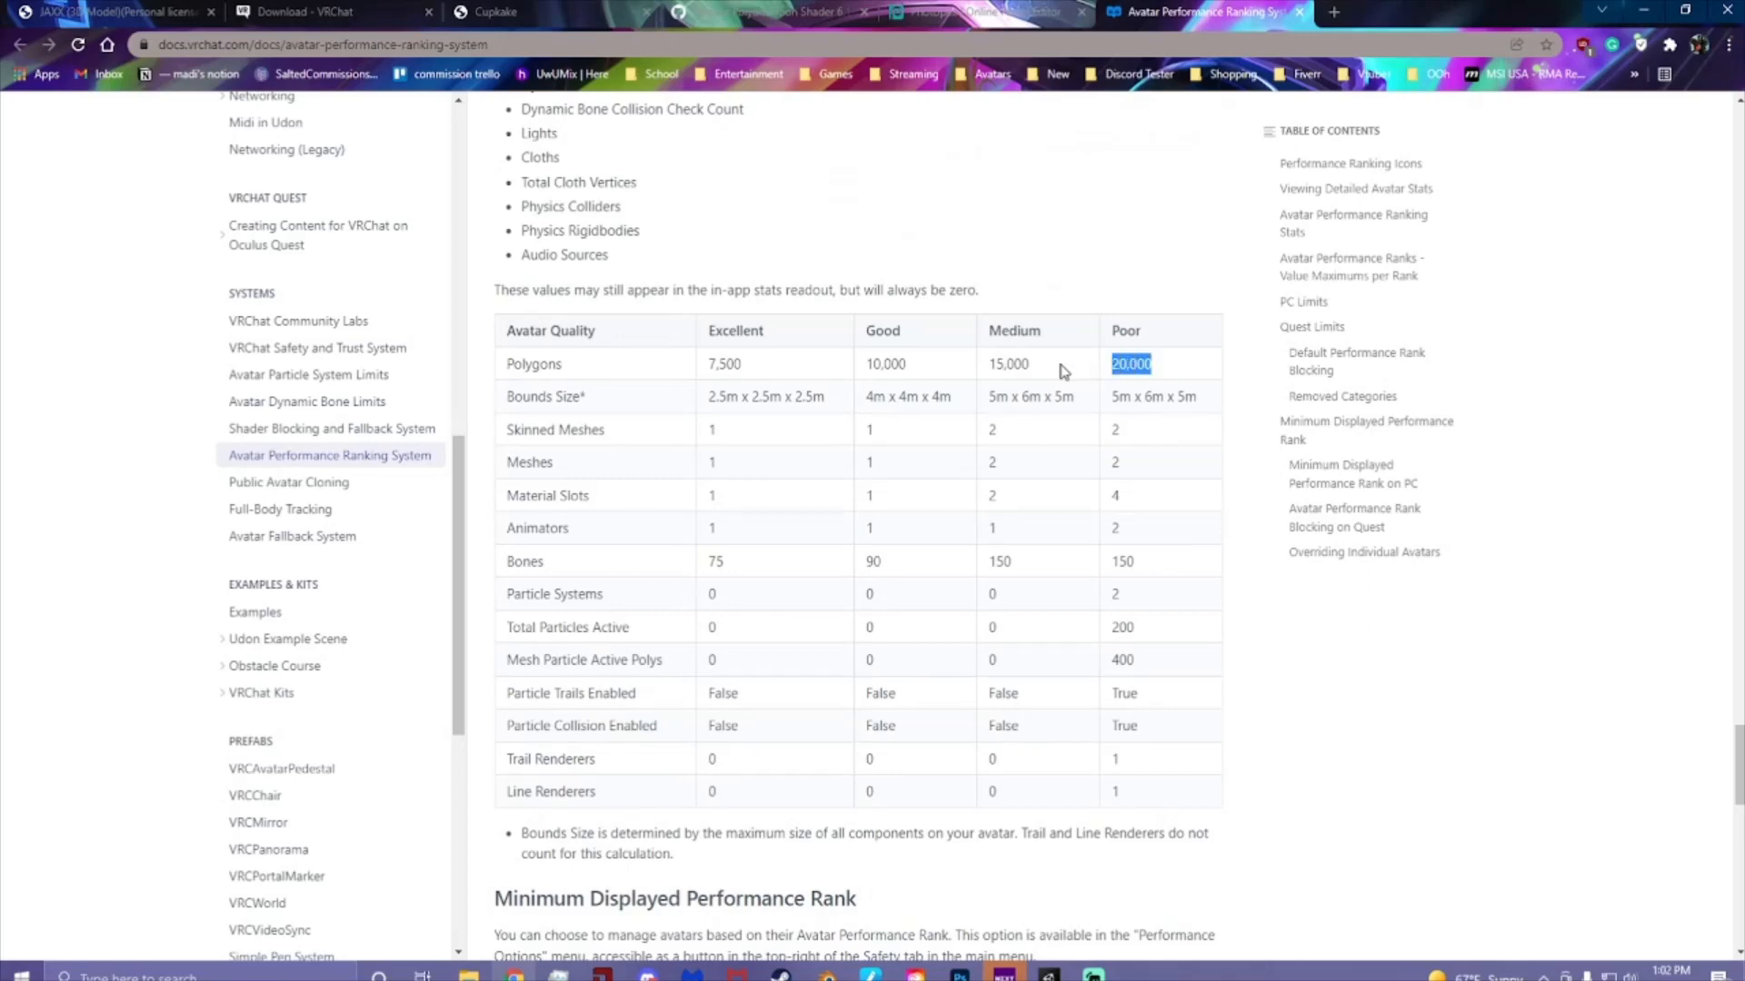
click(1103, 372)
drag(1161, 372, 1083, 371)
click(1116, 375)
drag(1204, 362, 1113, 367)
click(1112, 374)
drag(1109, 333, 1144, 336)
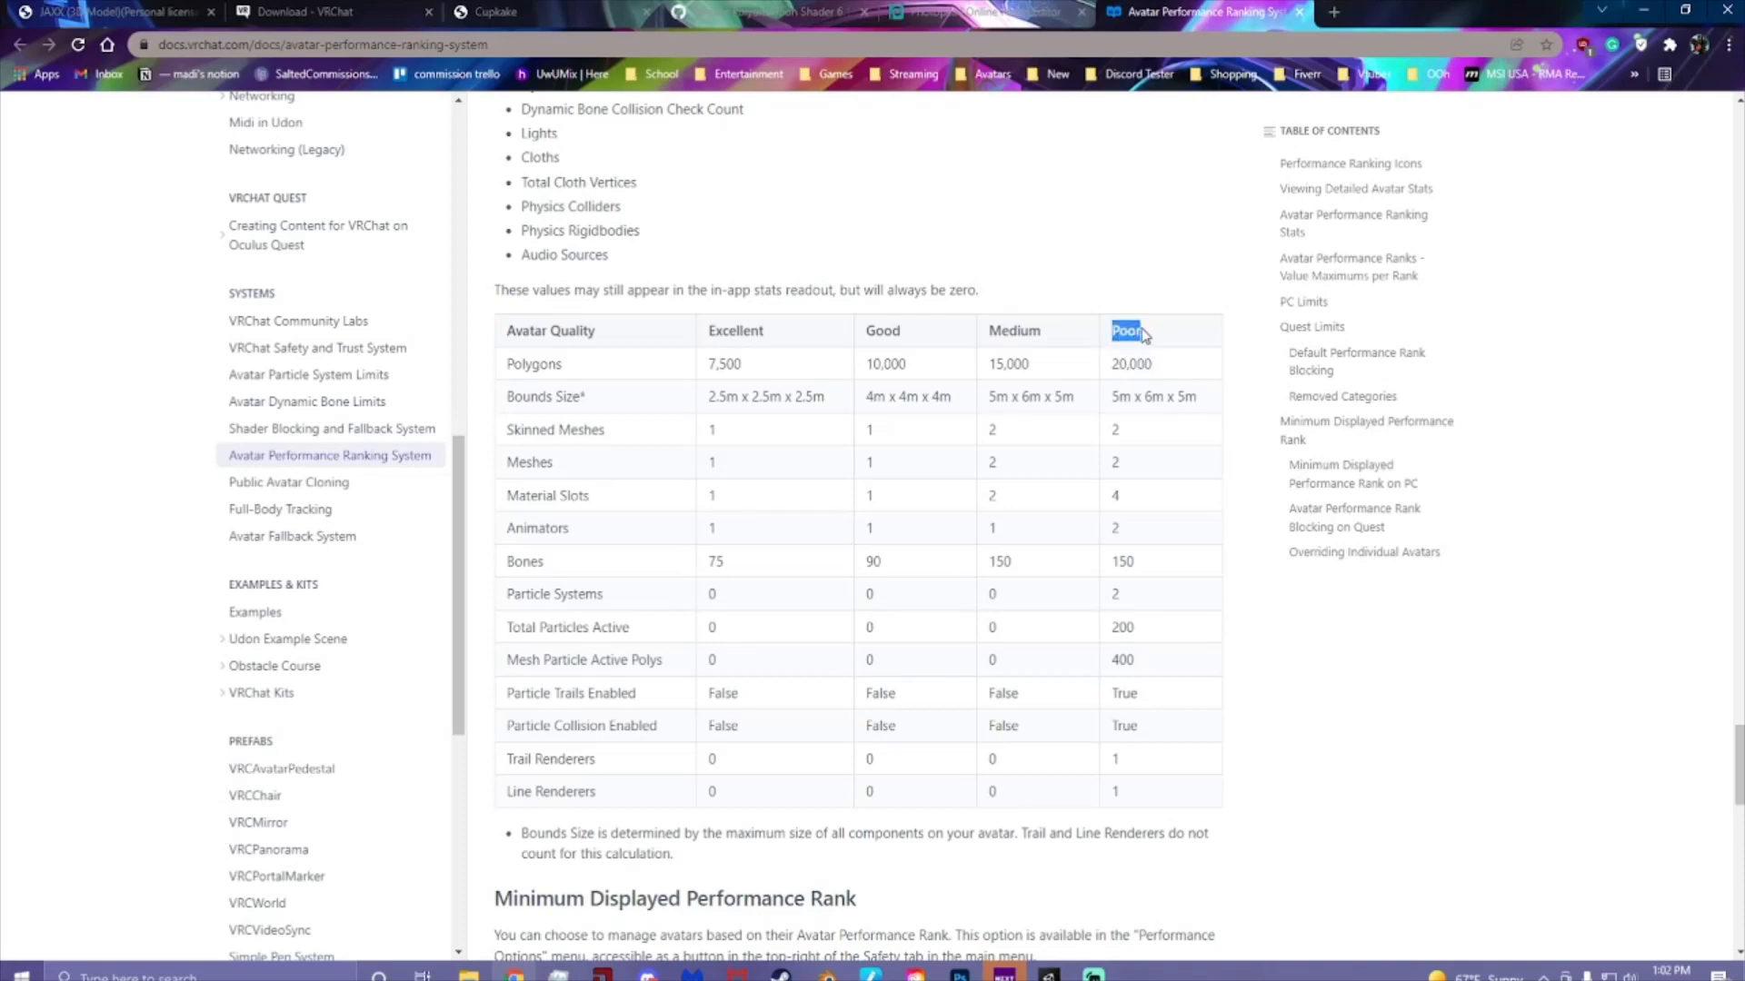
click(1143, 335)
click(1097, 337)
drag(1110, 364, 1156, 367)
click(1179, 380)
mouse_move(1166, 348)
mouse_down()
mouse_move(1113, 359)
mouse_move(1168, 366)
mouse_up()
click(1111, 363)
click(1160, 367)
click(1115, 368)
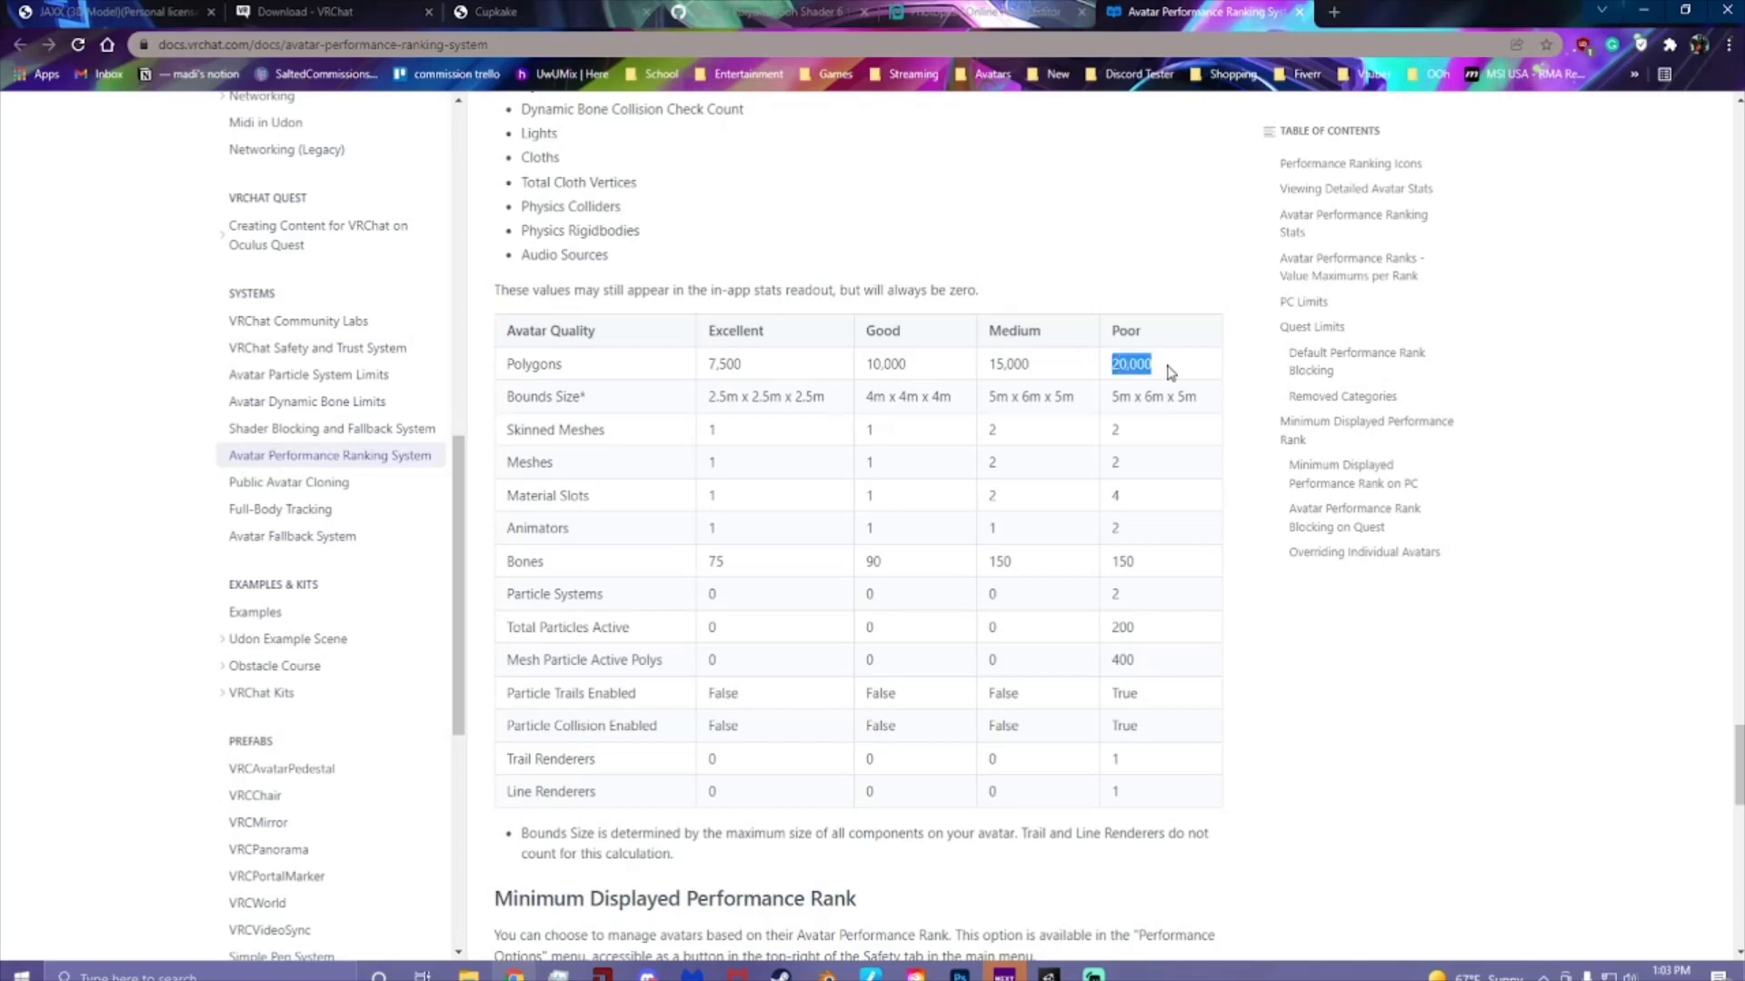
- Check the Quest material slot limit for the Poor rank
click(1181, 374)
drag(1103, 497, 1149, 500)
click(1149, 500)
- Switch to Blender and inspect the materials of the avatar's jacket, tank top and cat helmet
click(827, 975)
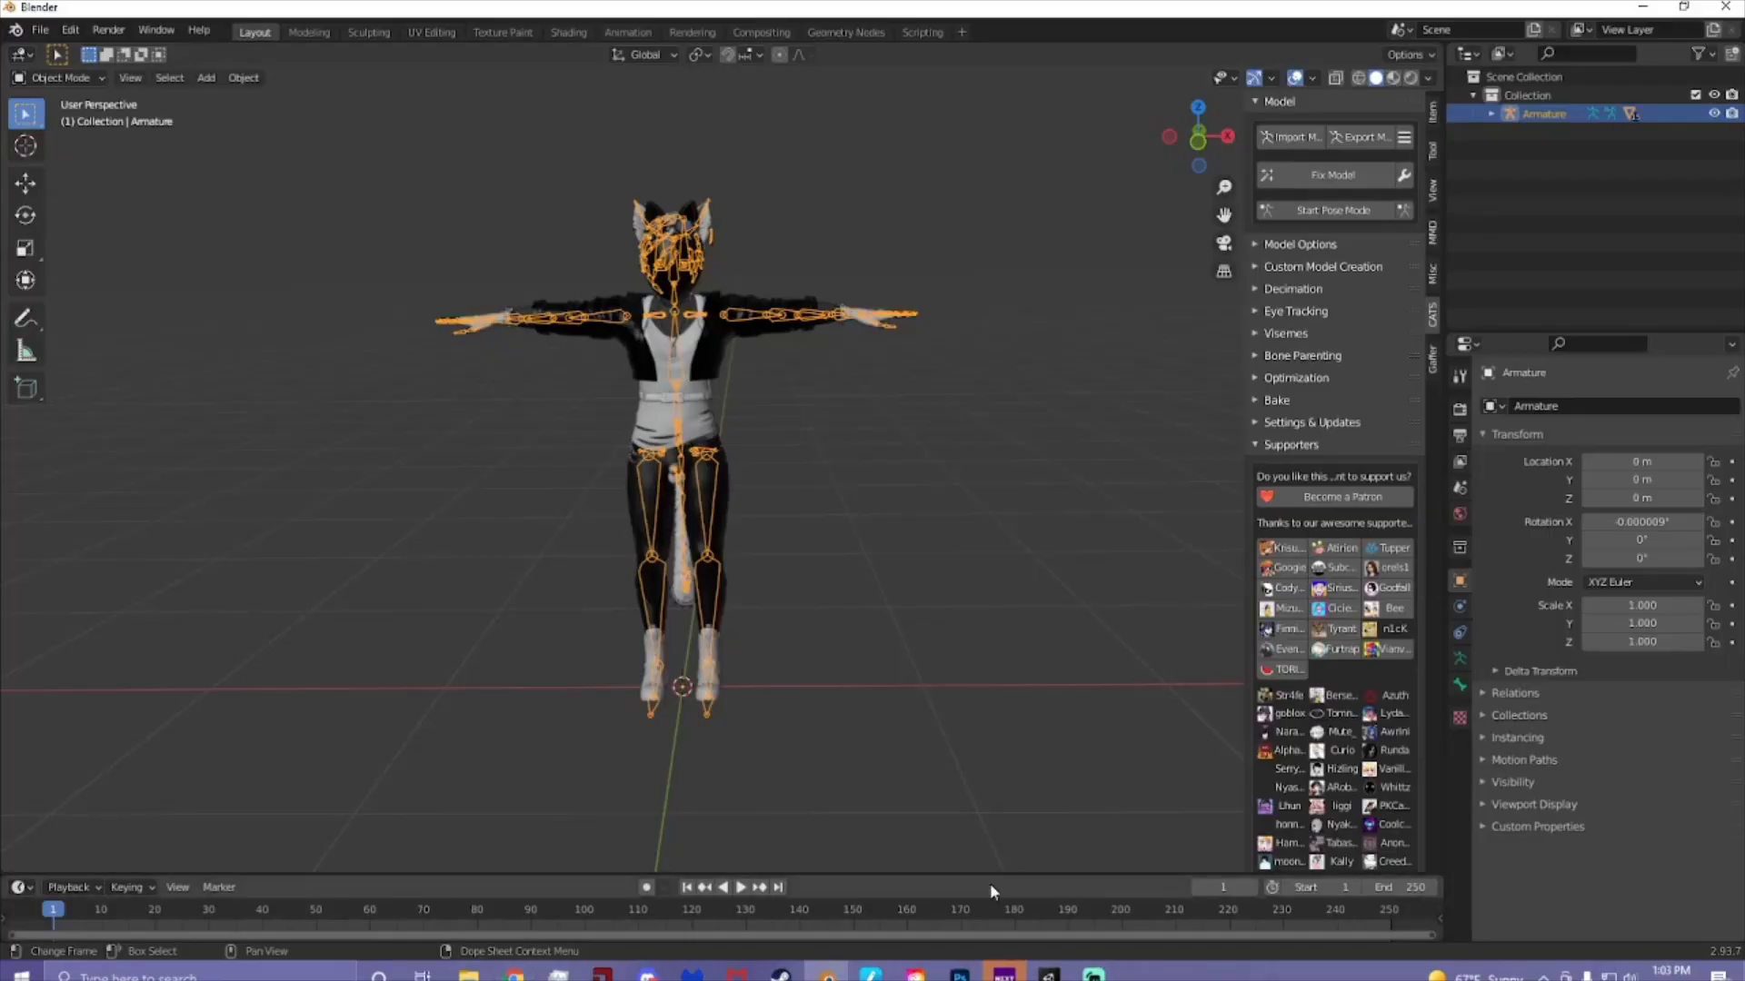
click(719, 359)
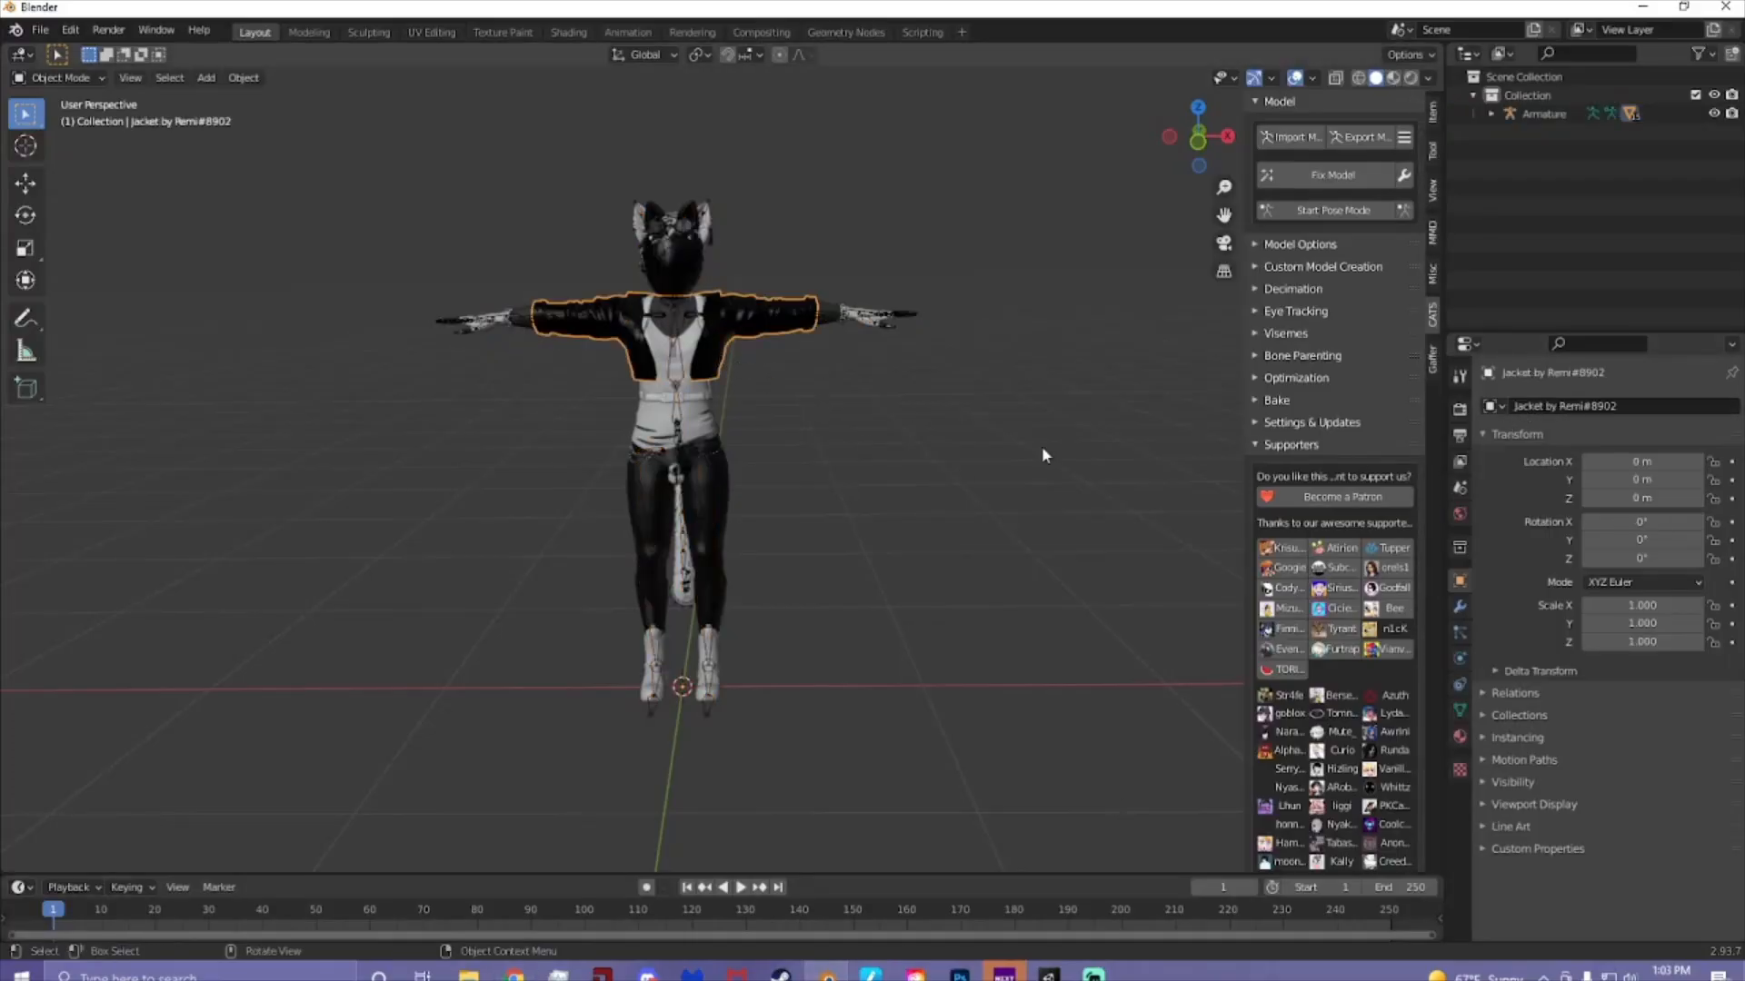
key(a)
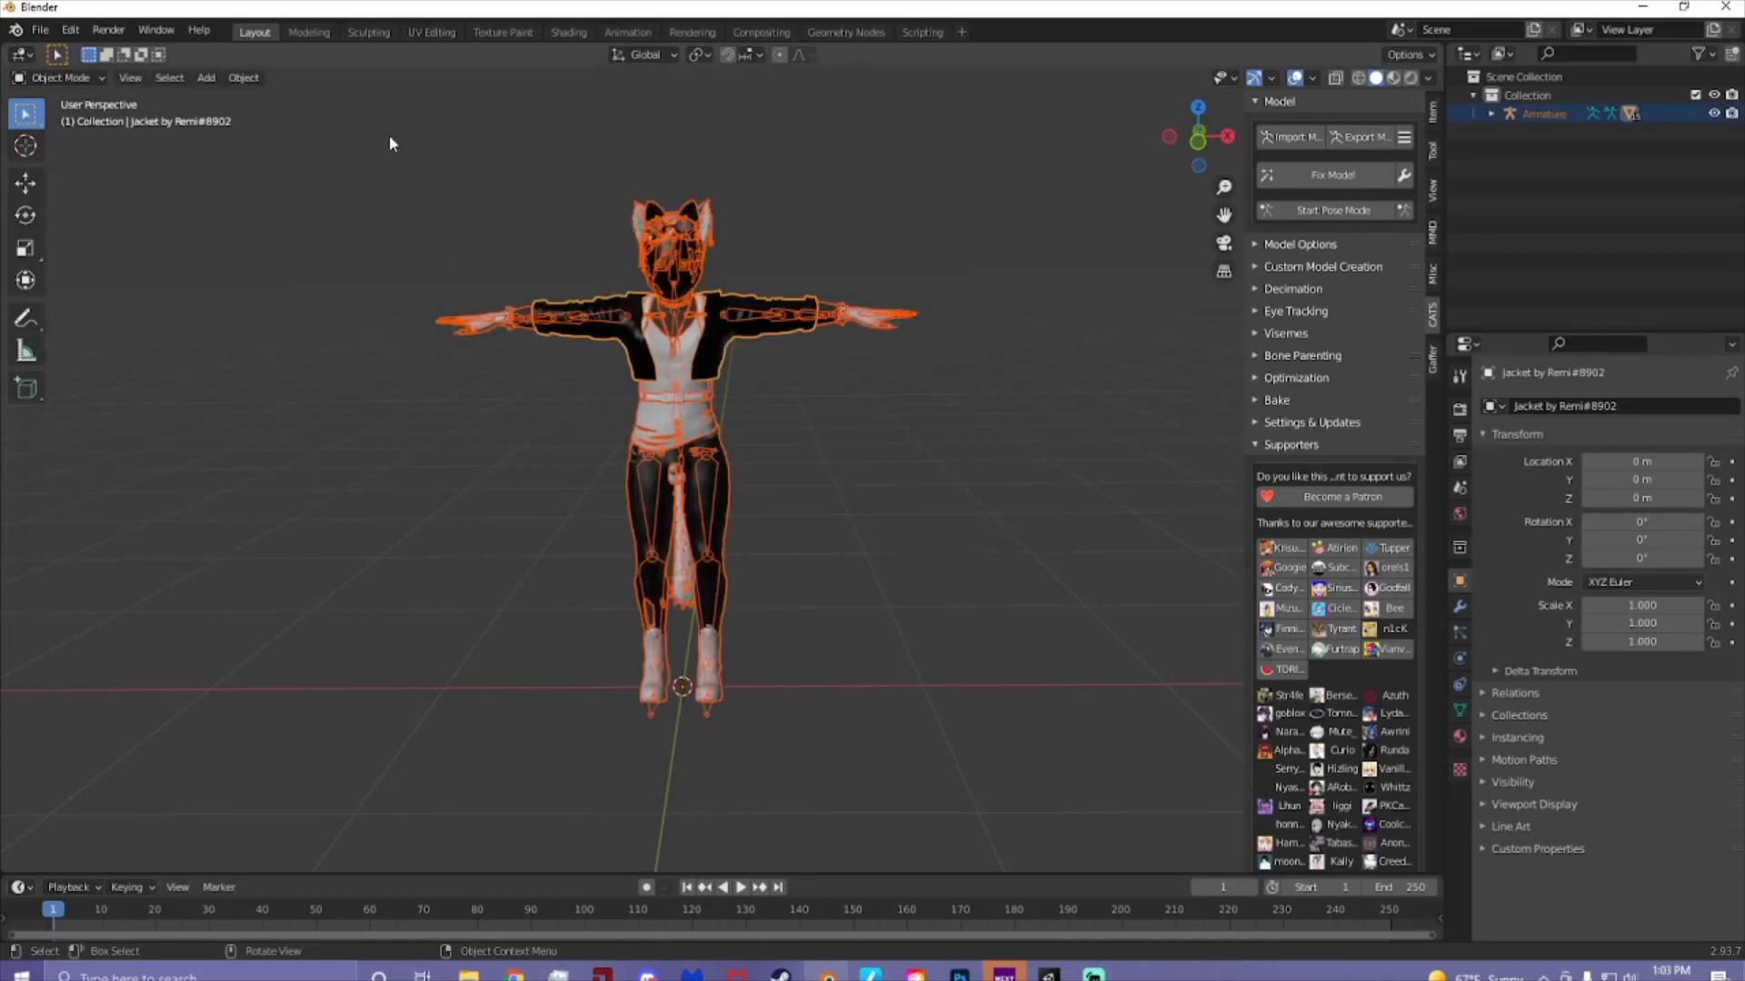
click(1460, 736)
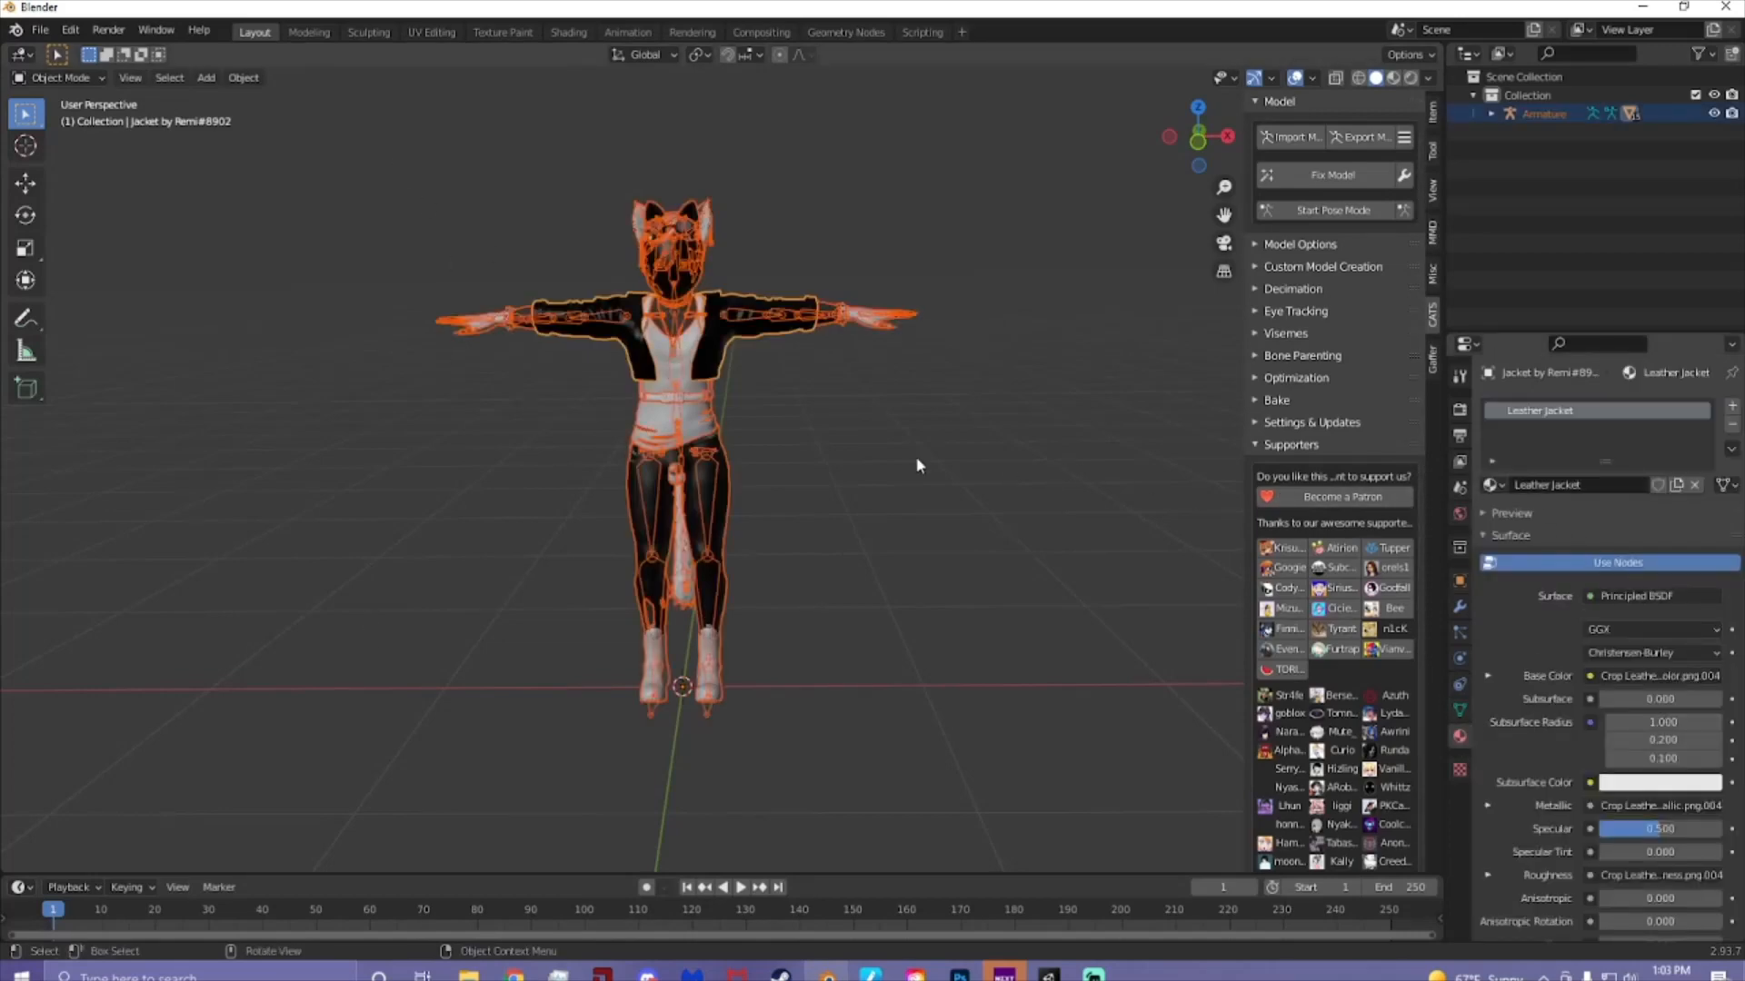
click(756, 420)
scroll(756, 420, up, 4)
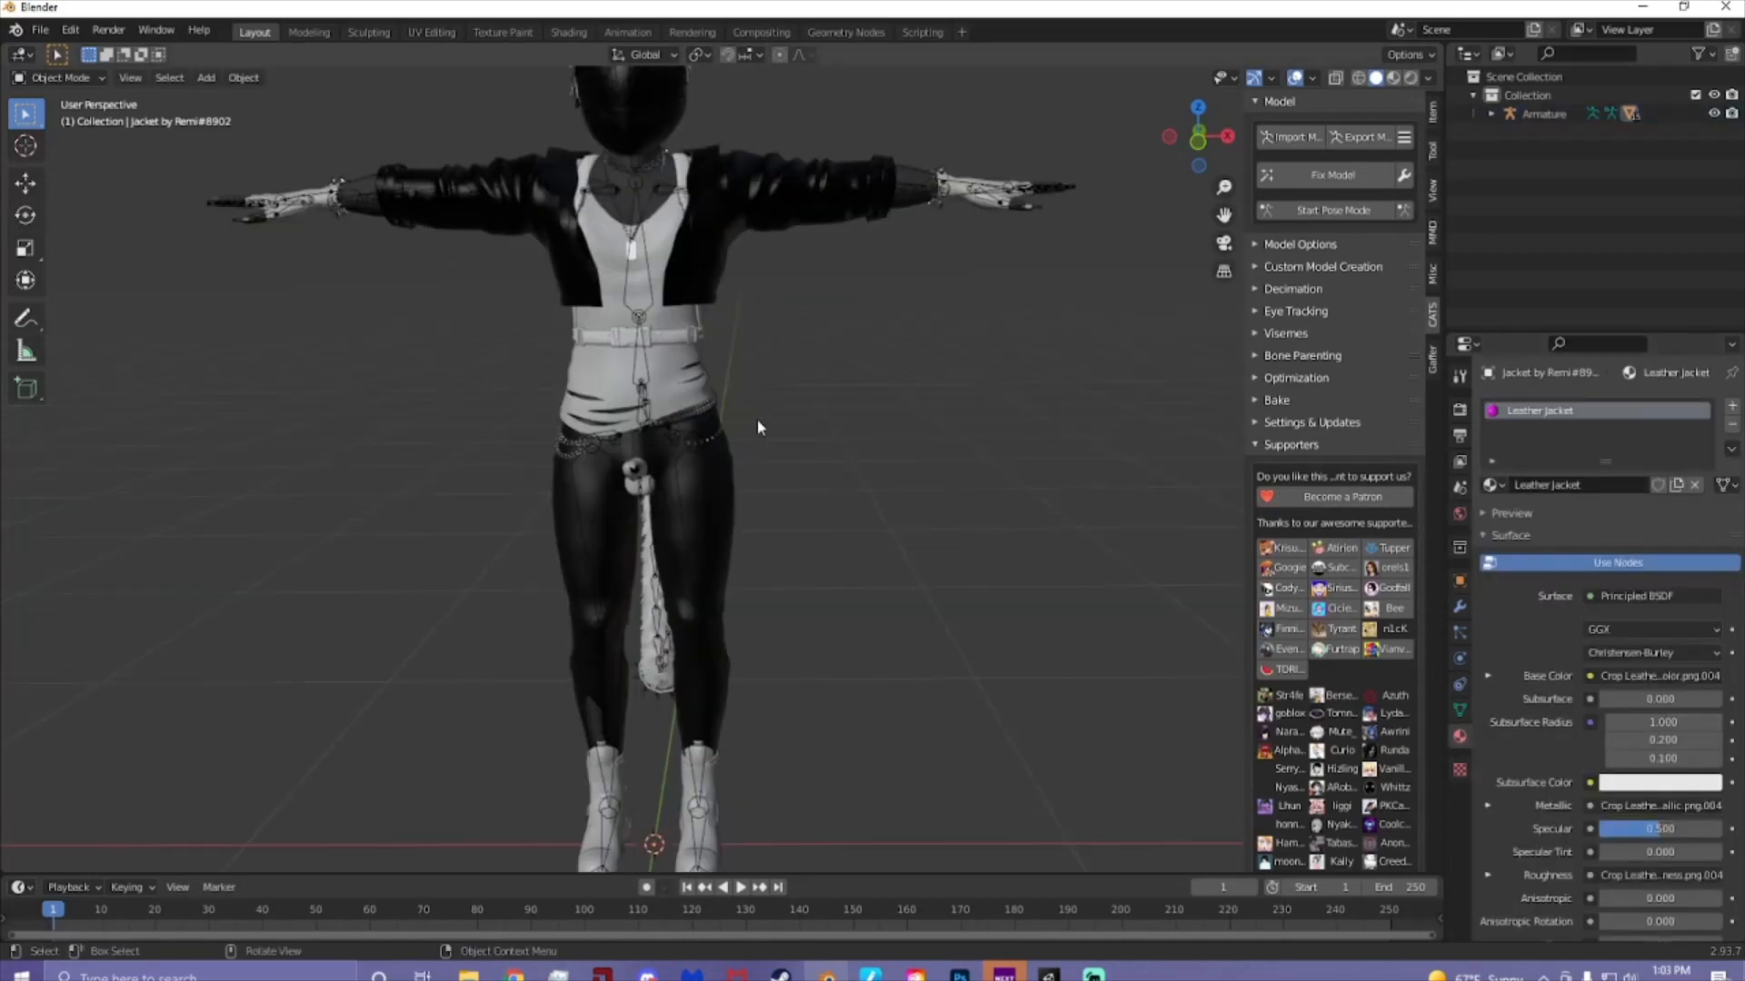
click(680, 358)
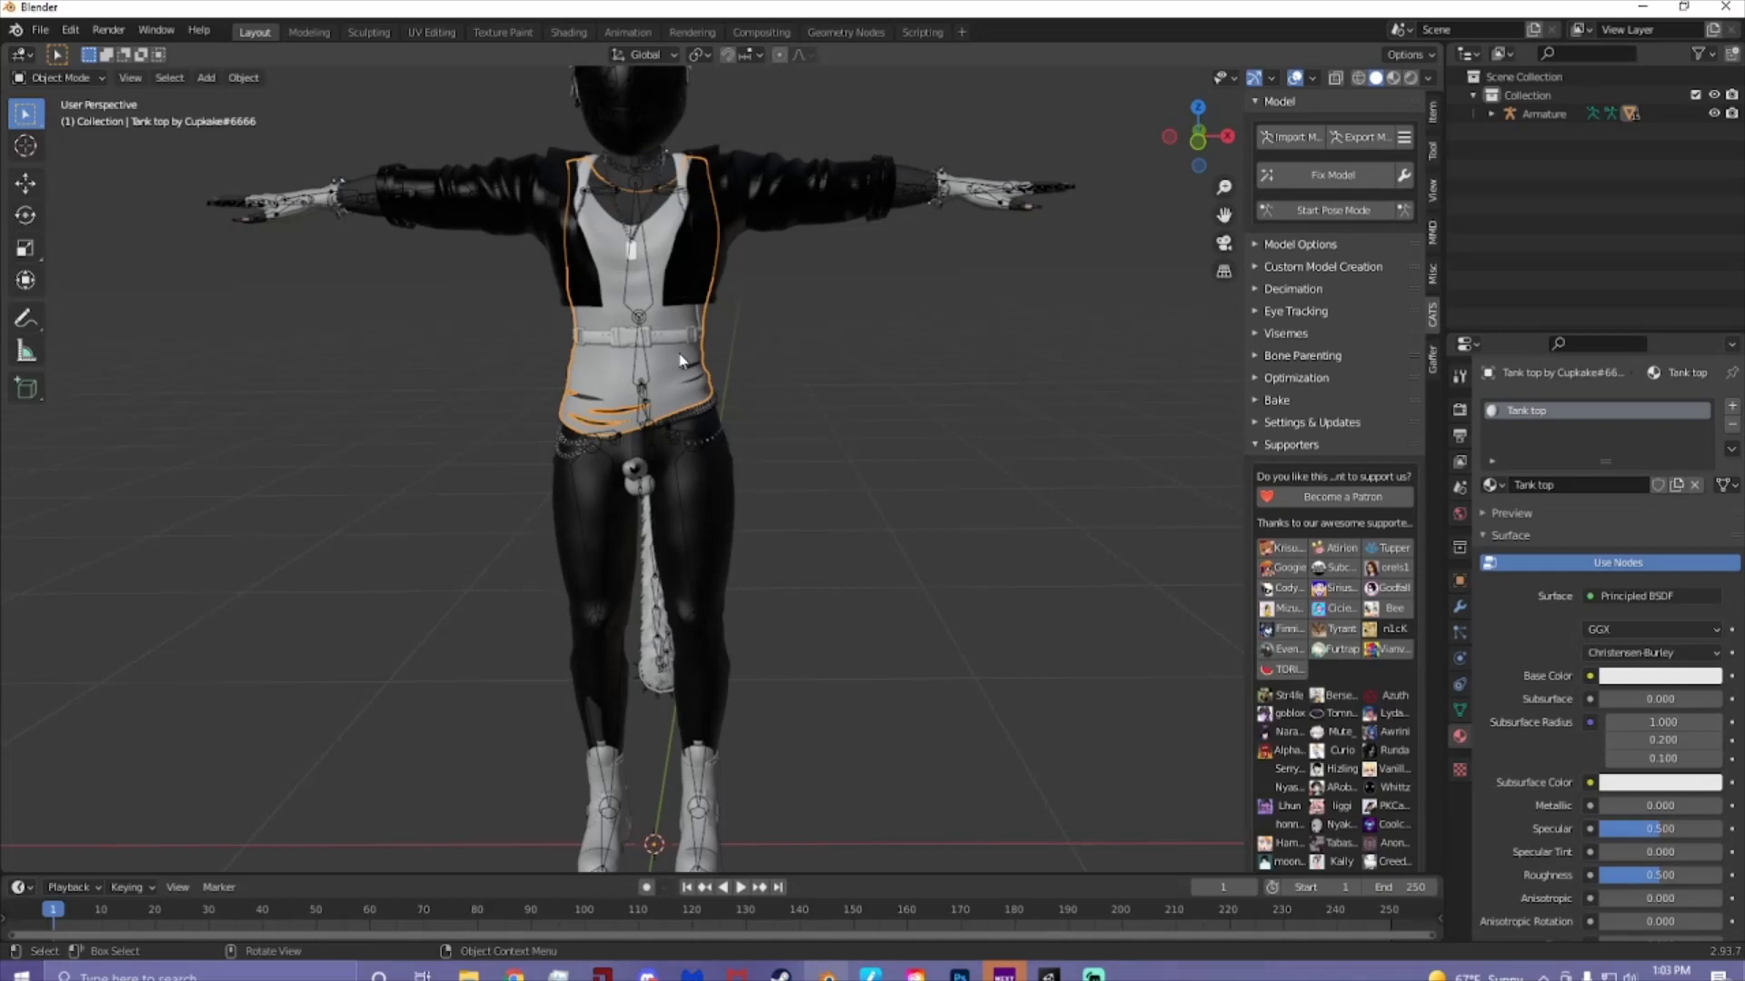
click(718, 244)
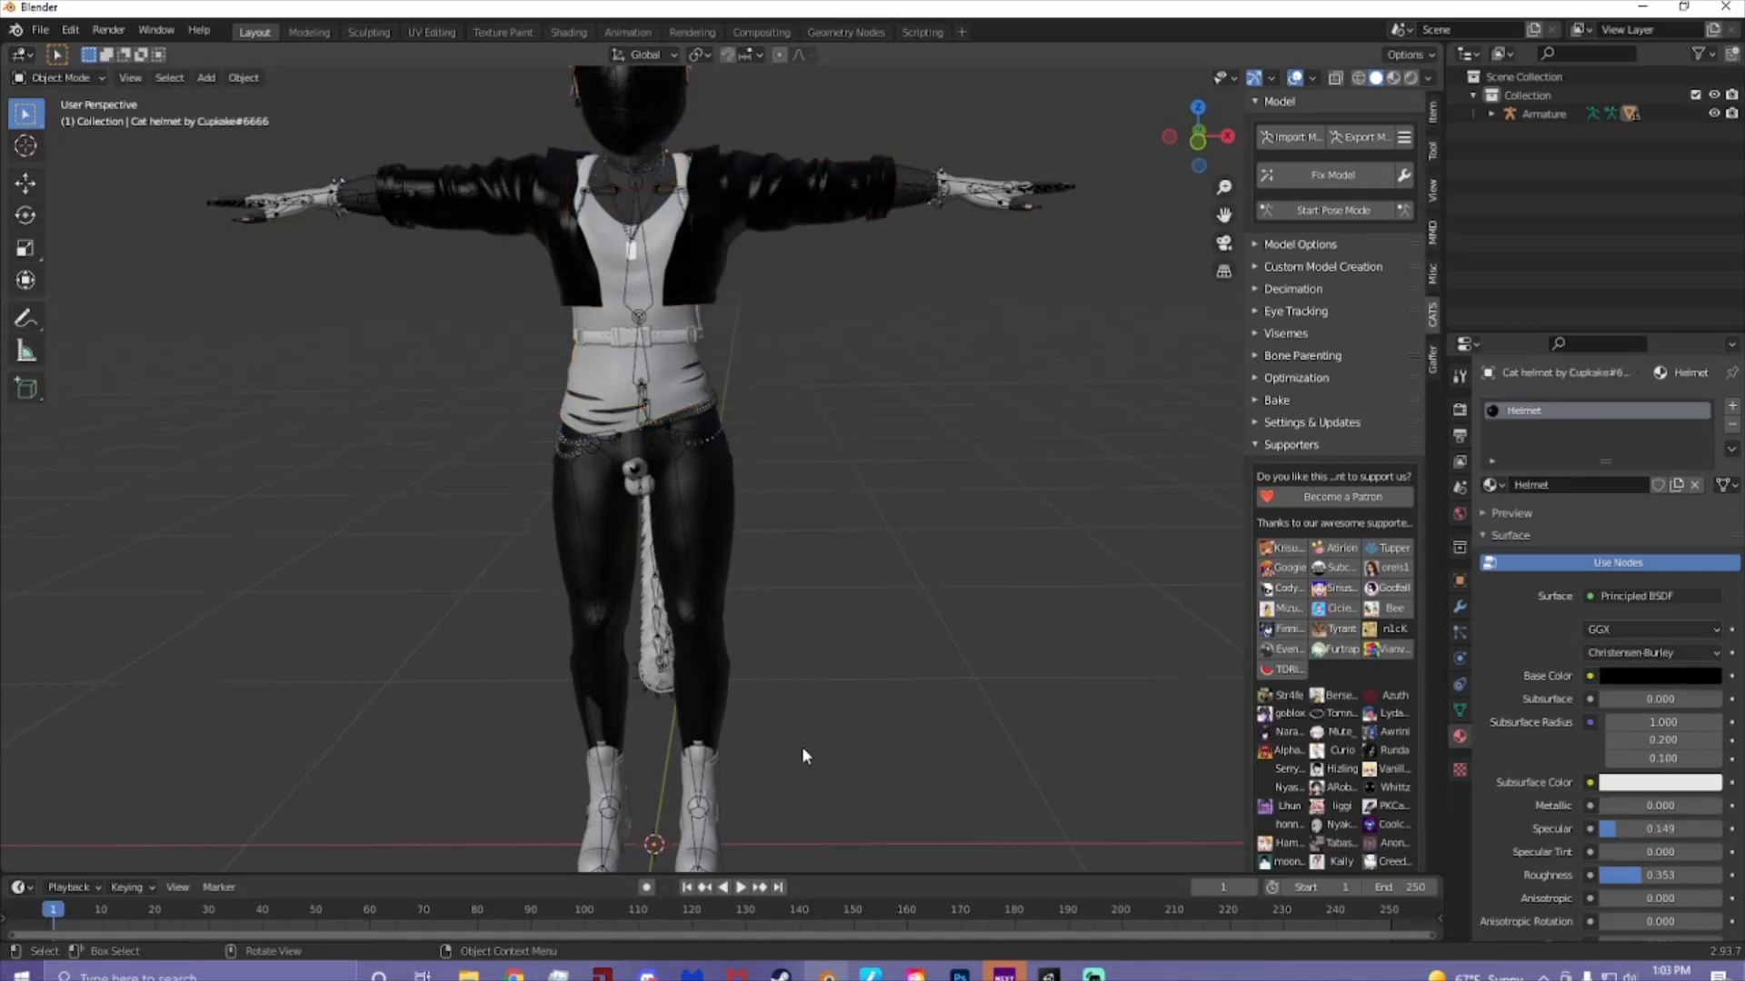
- Glance back at the Quest limits in the browser, then inspect the cat helmet's modifiers and material in Blender
click(514, 976)
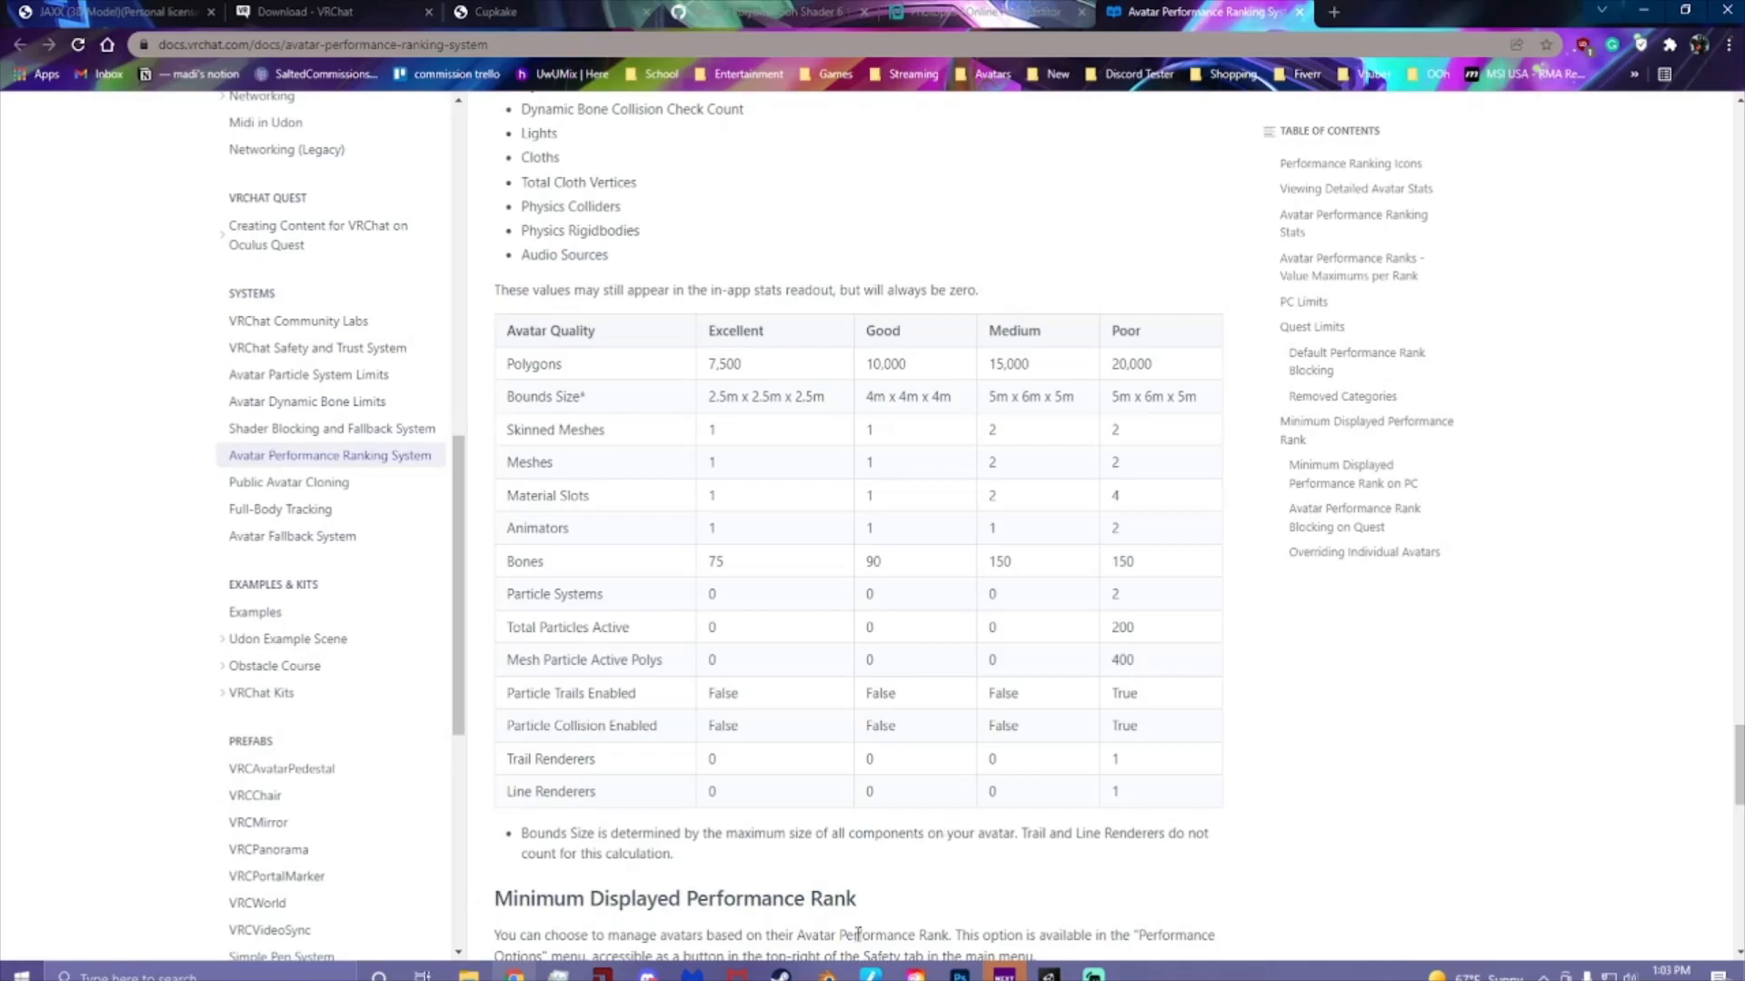
click(826, 976)
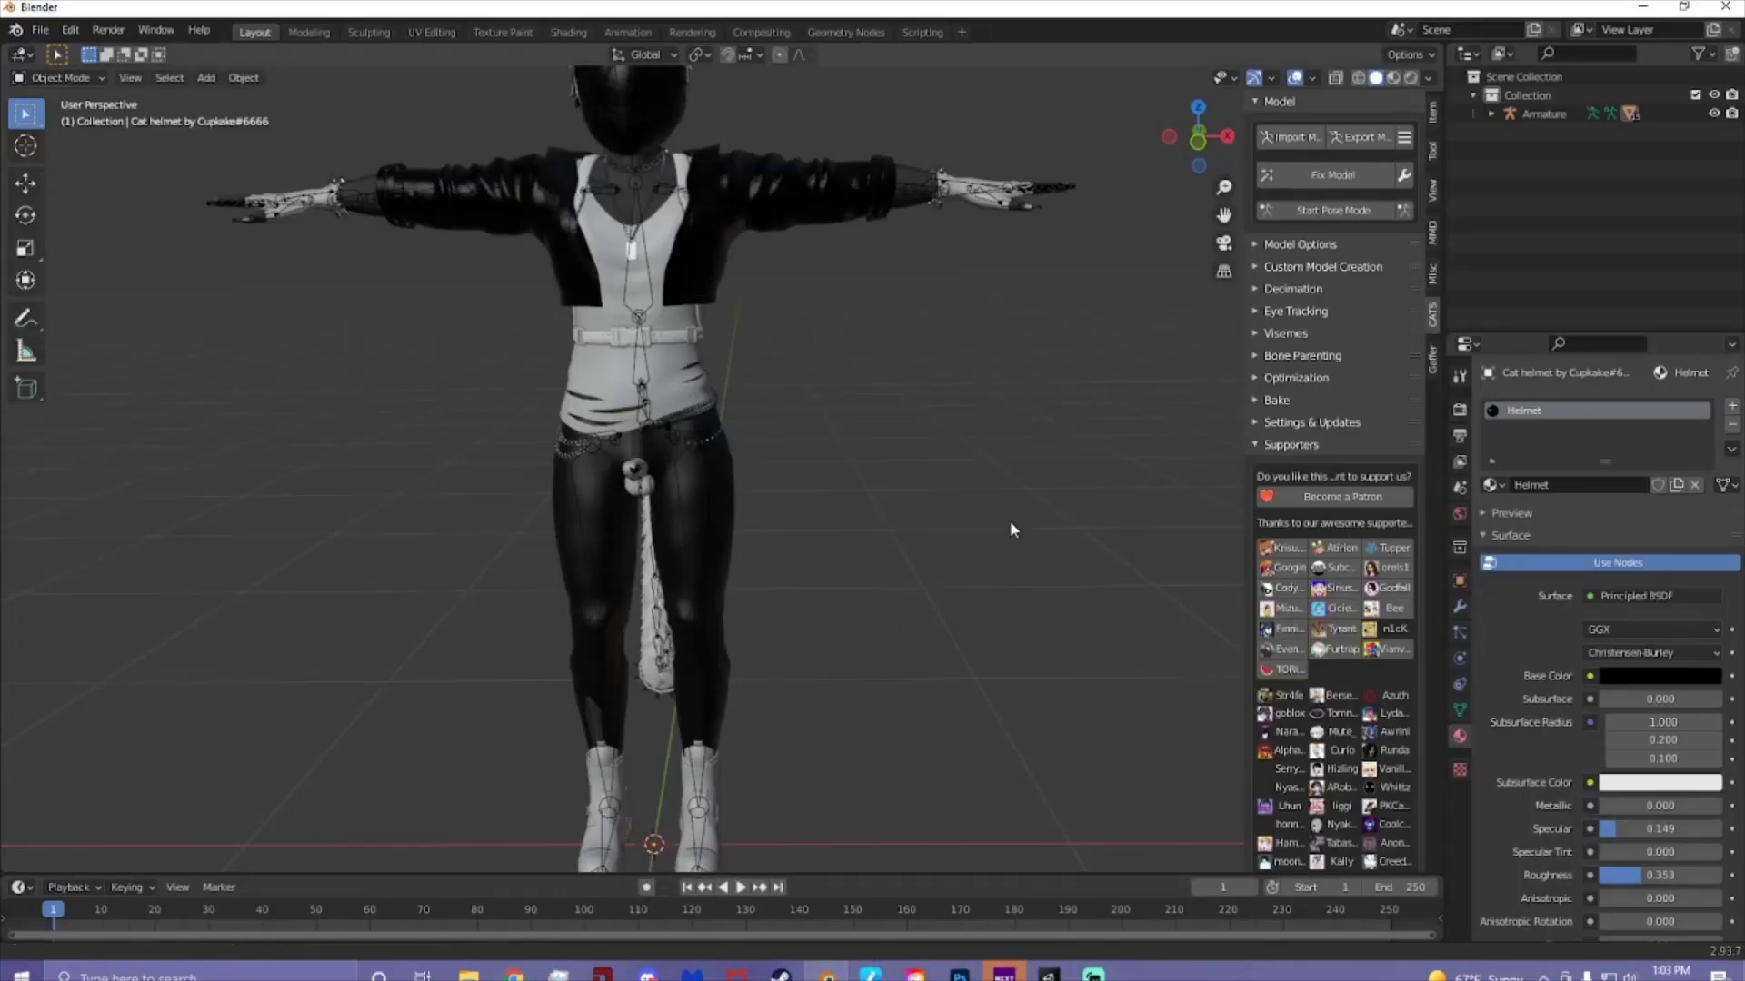
shift+middle_drag(1011, 523, 1024, 806)
scroll(945, 672, up, 3)
shift+middle_drag(894, 580, 960, 618)
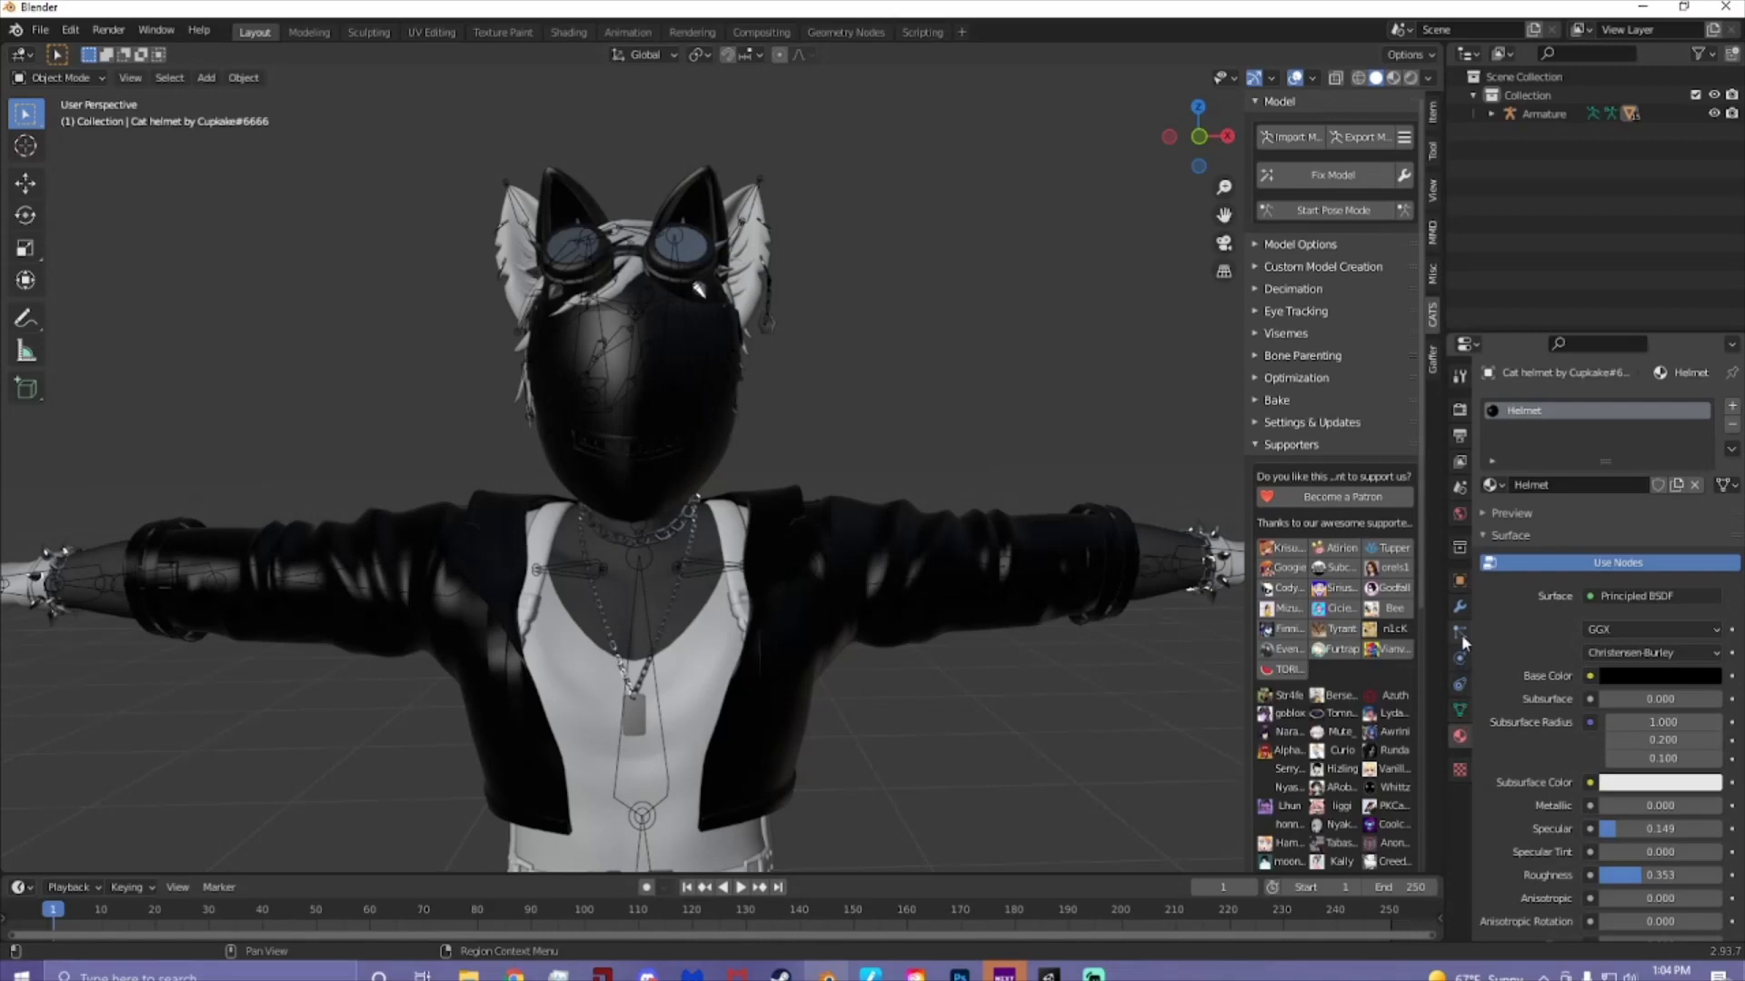
click(1461, 608)
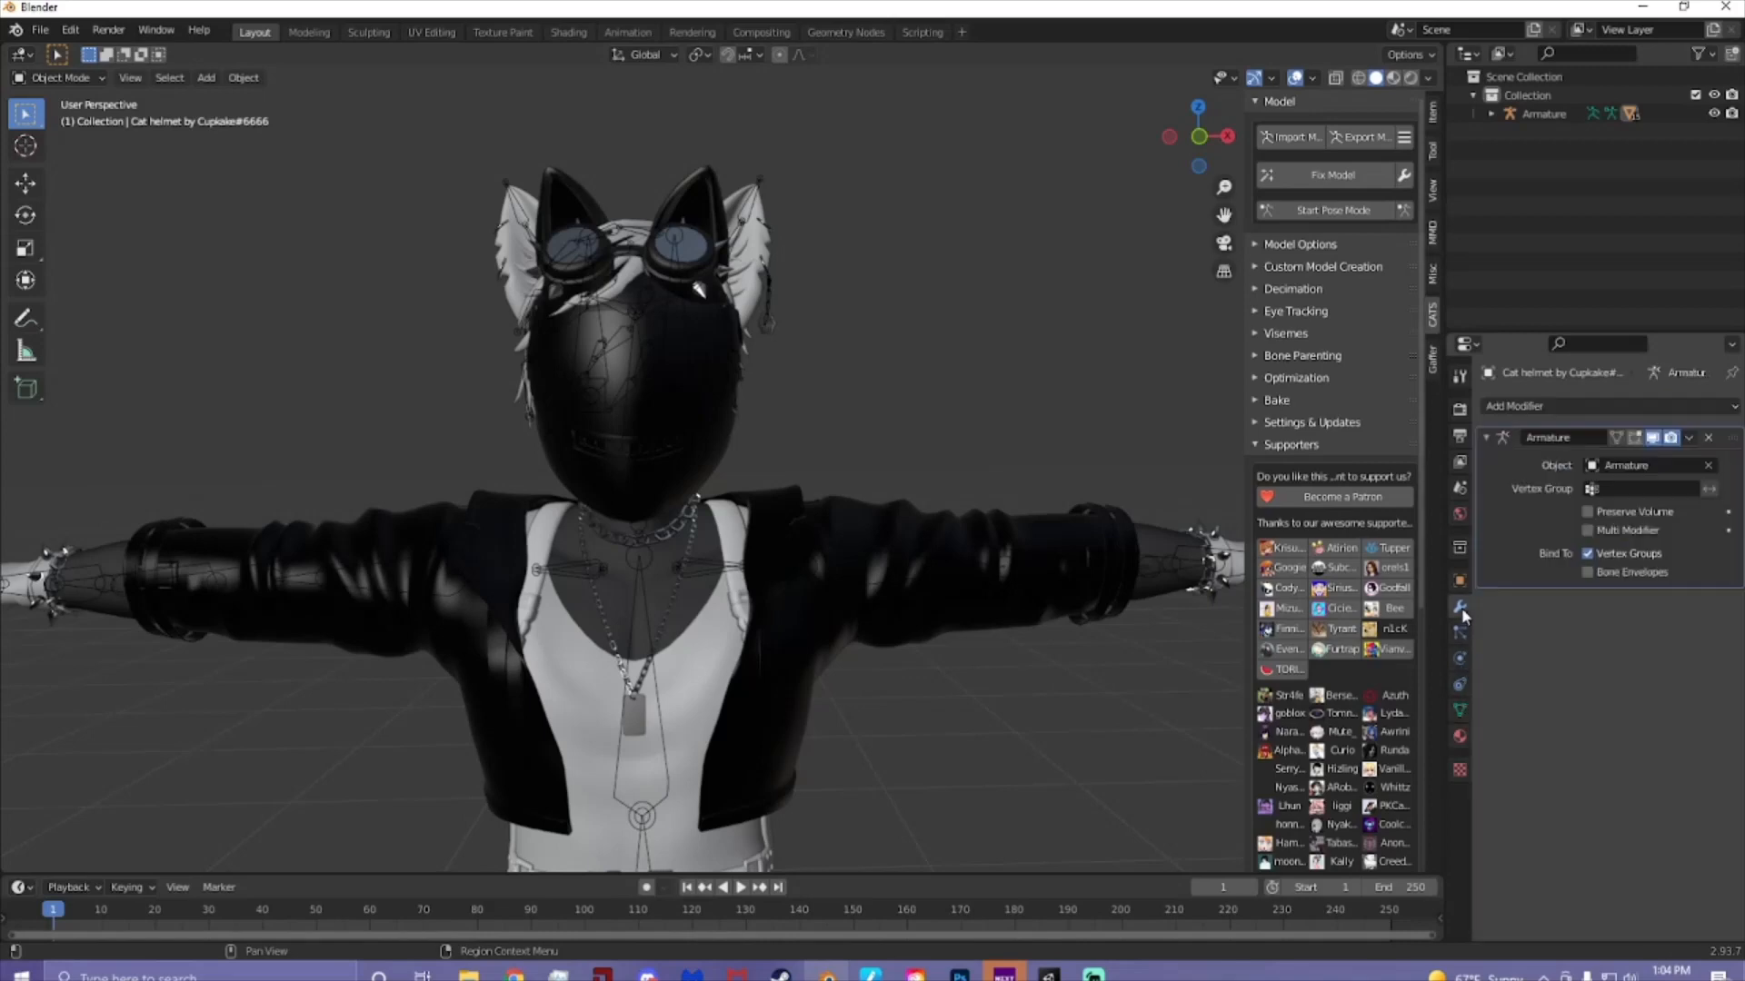
click(1460, 736)
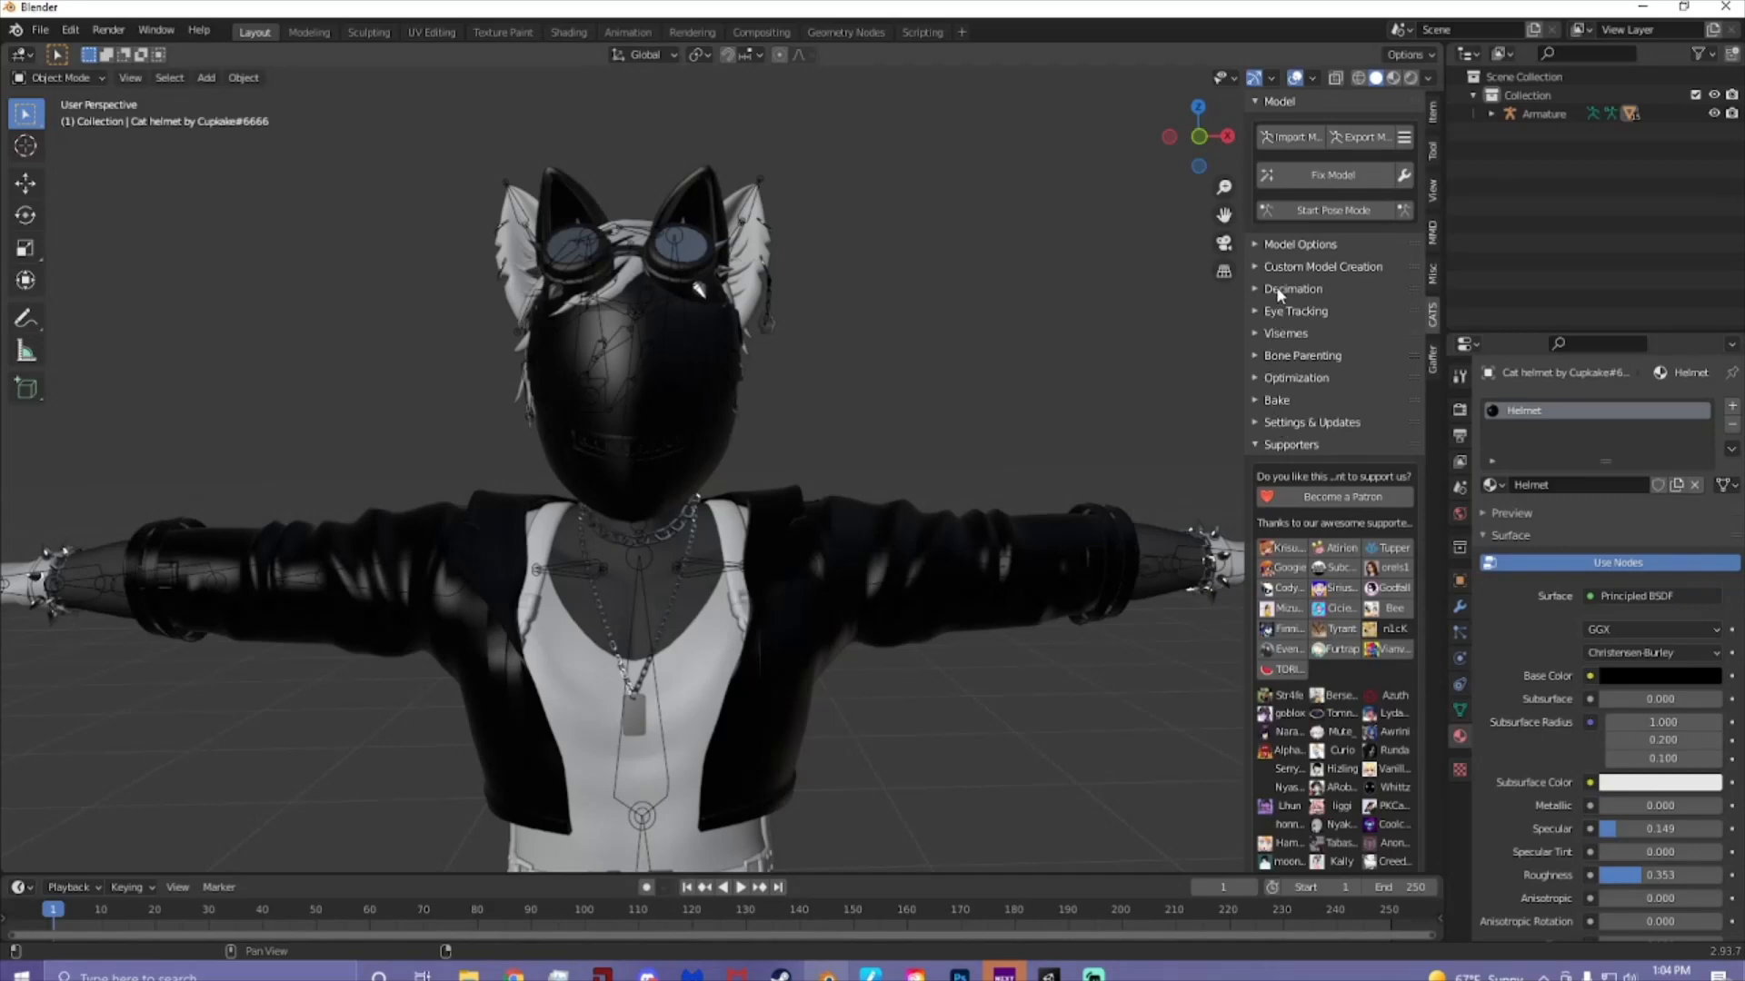
- Collapse the Supporters section and expand the Optimization section of the Cats plugin
click(1281, 445)
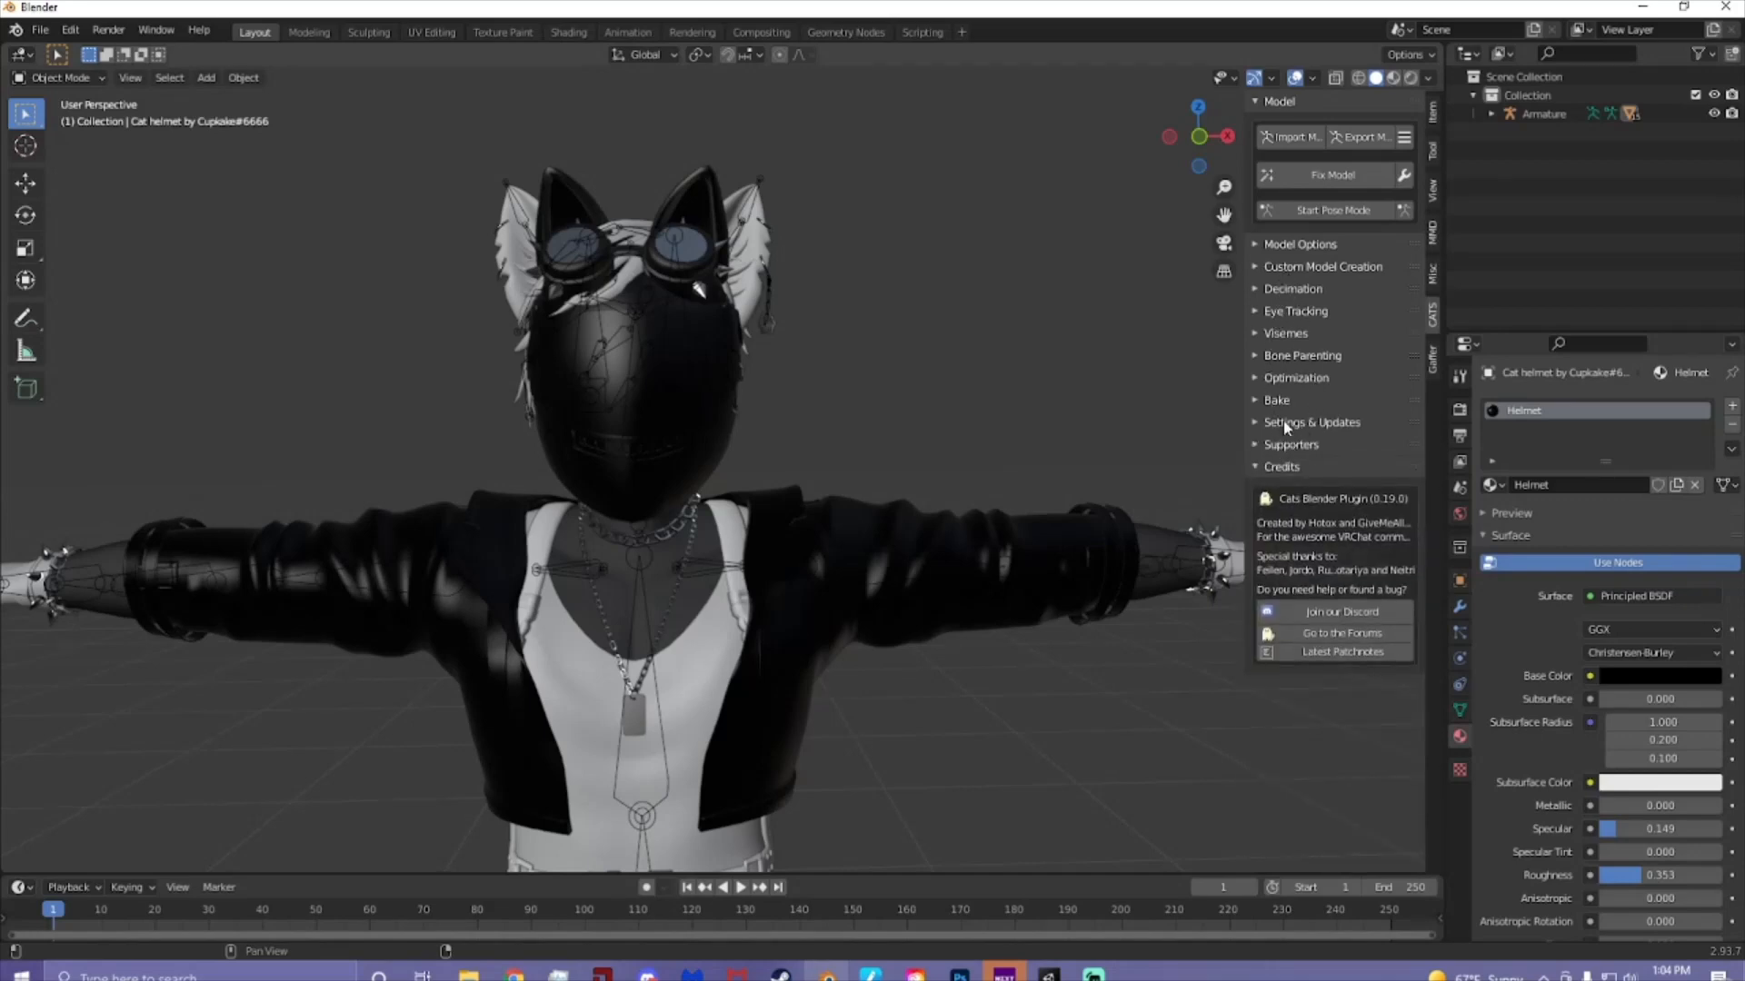
click(1281, 380)
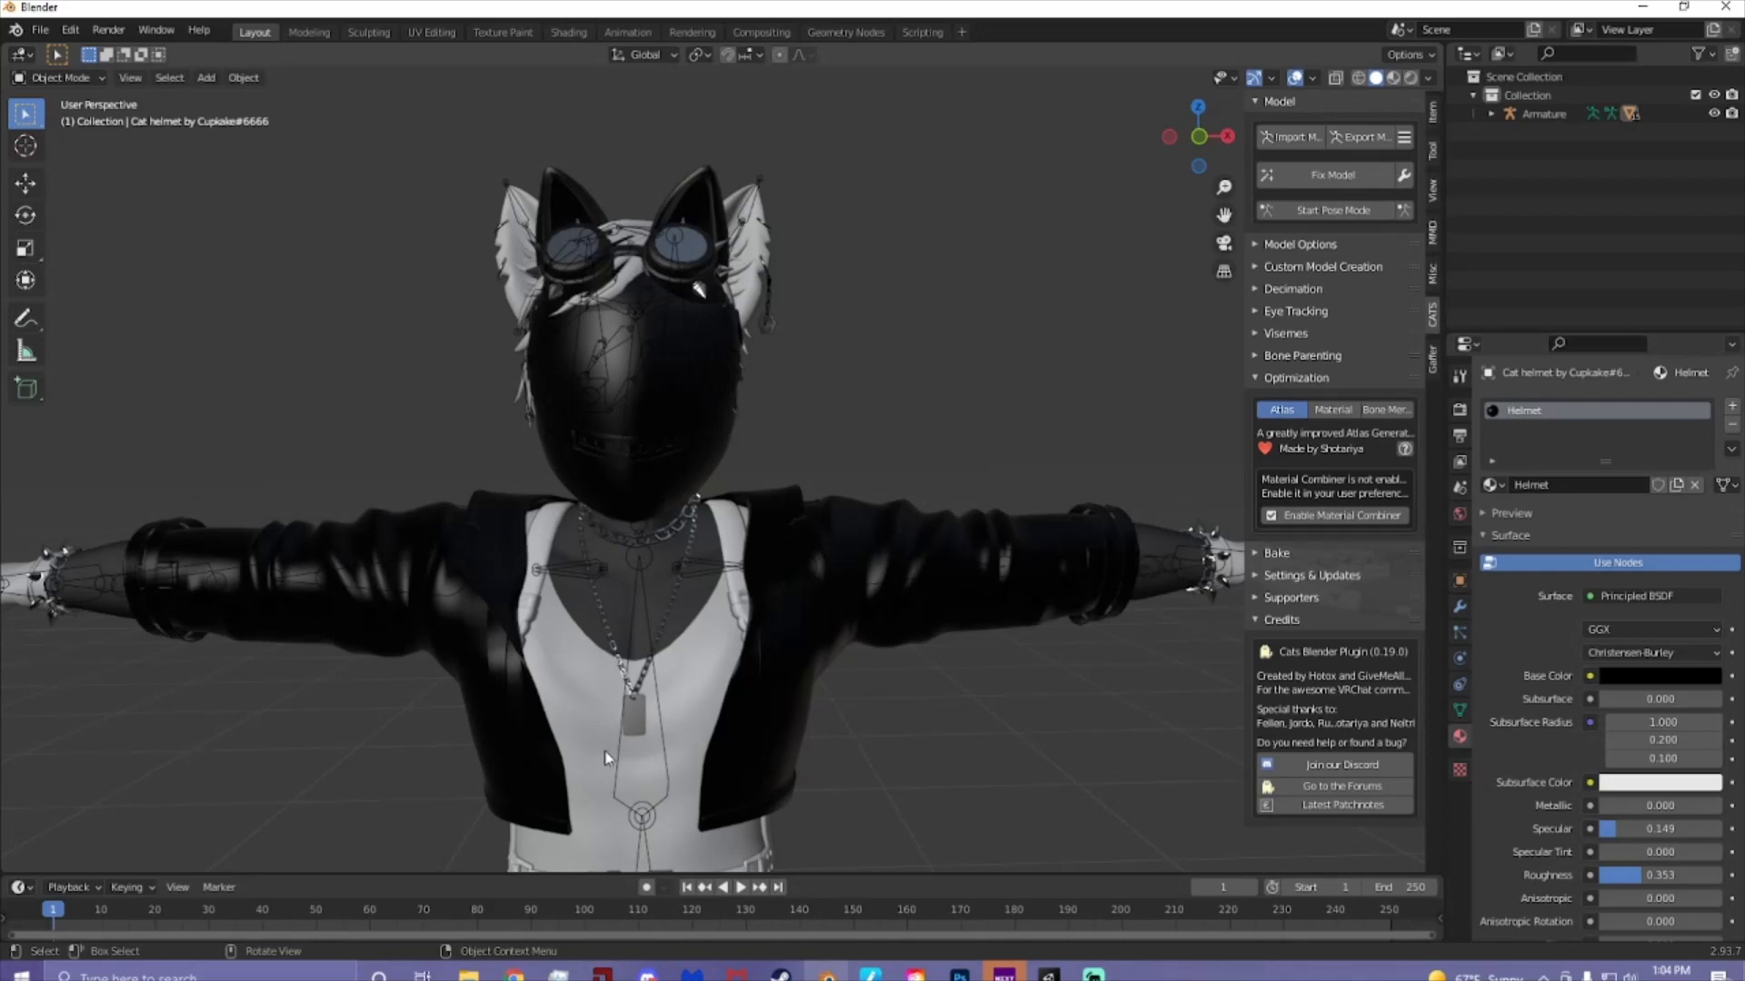
scroll(822, 423, down, 4)
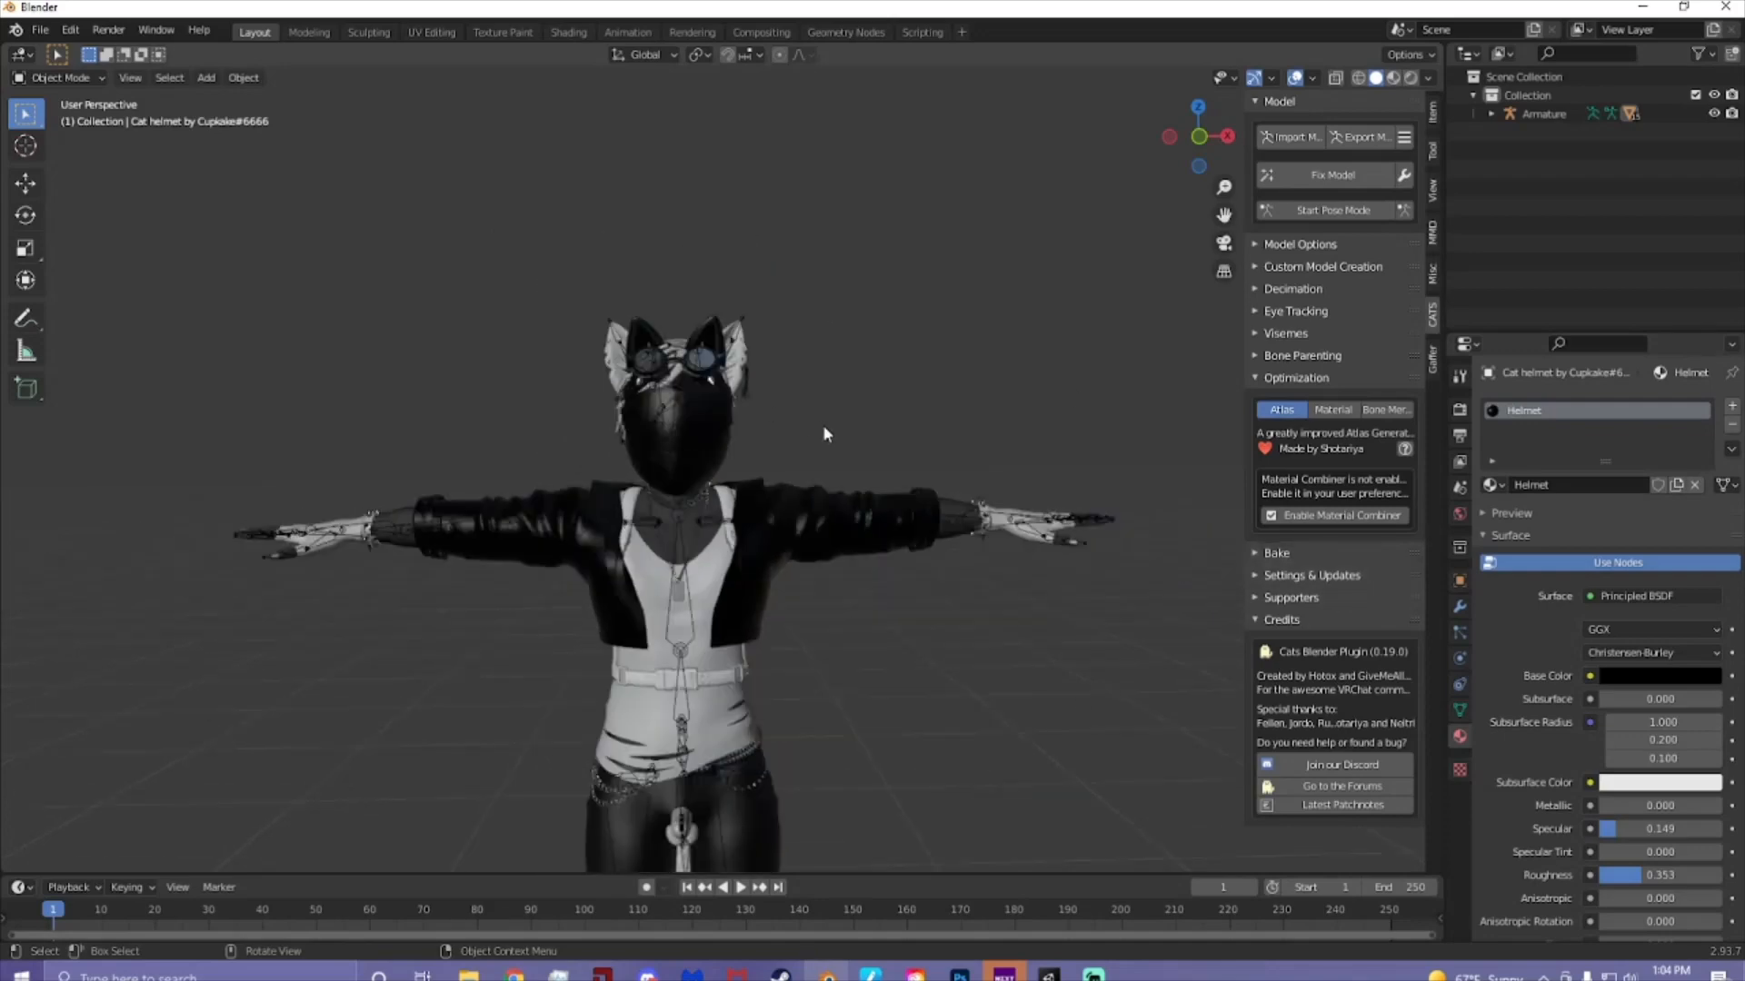
scroll(908, 463, up, 1)
scroll(904, 468, up, 3)
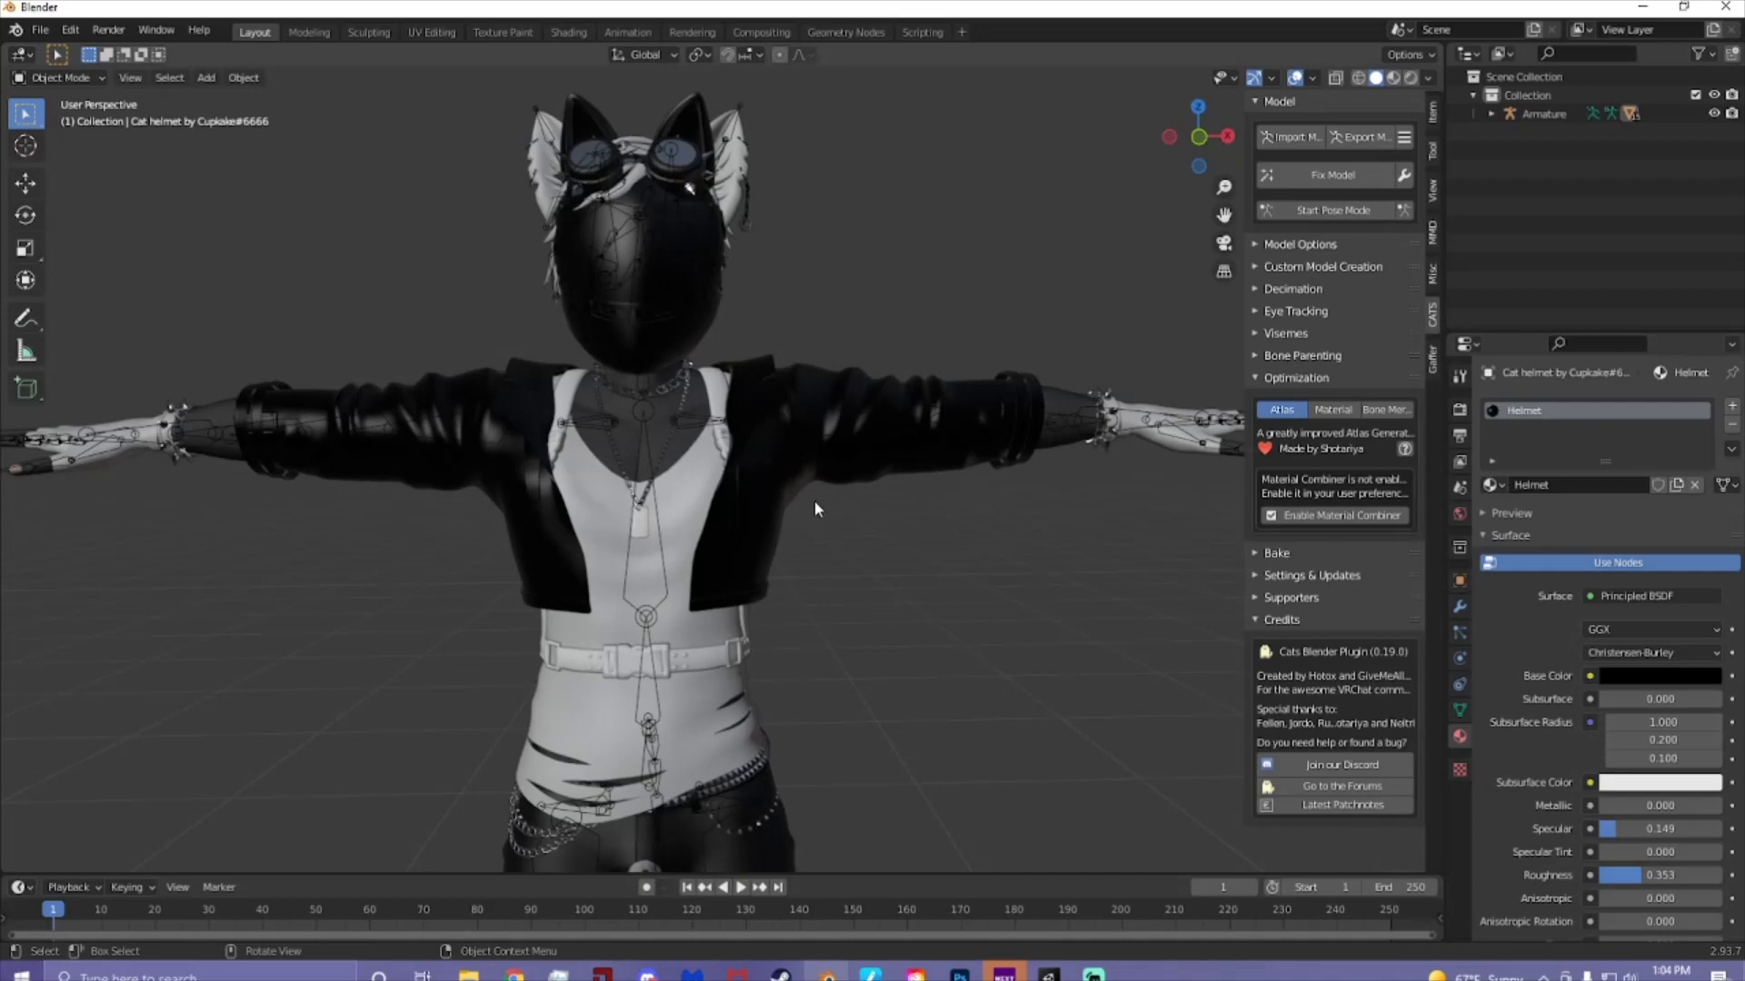
scroll(815, 500, down, 3)
scroll(818, 473, up, 4)
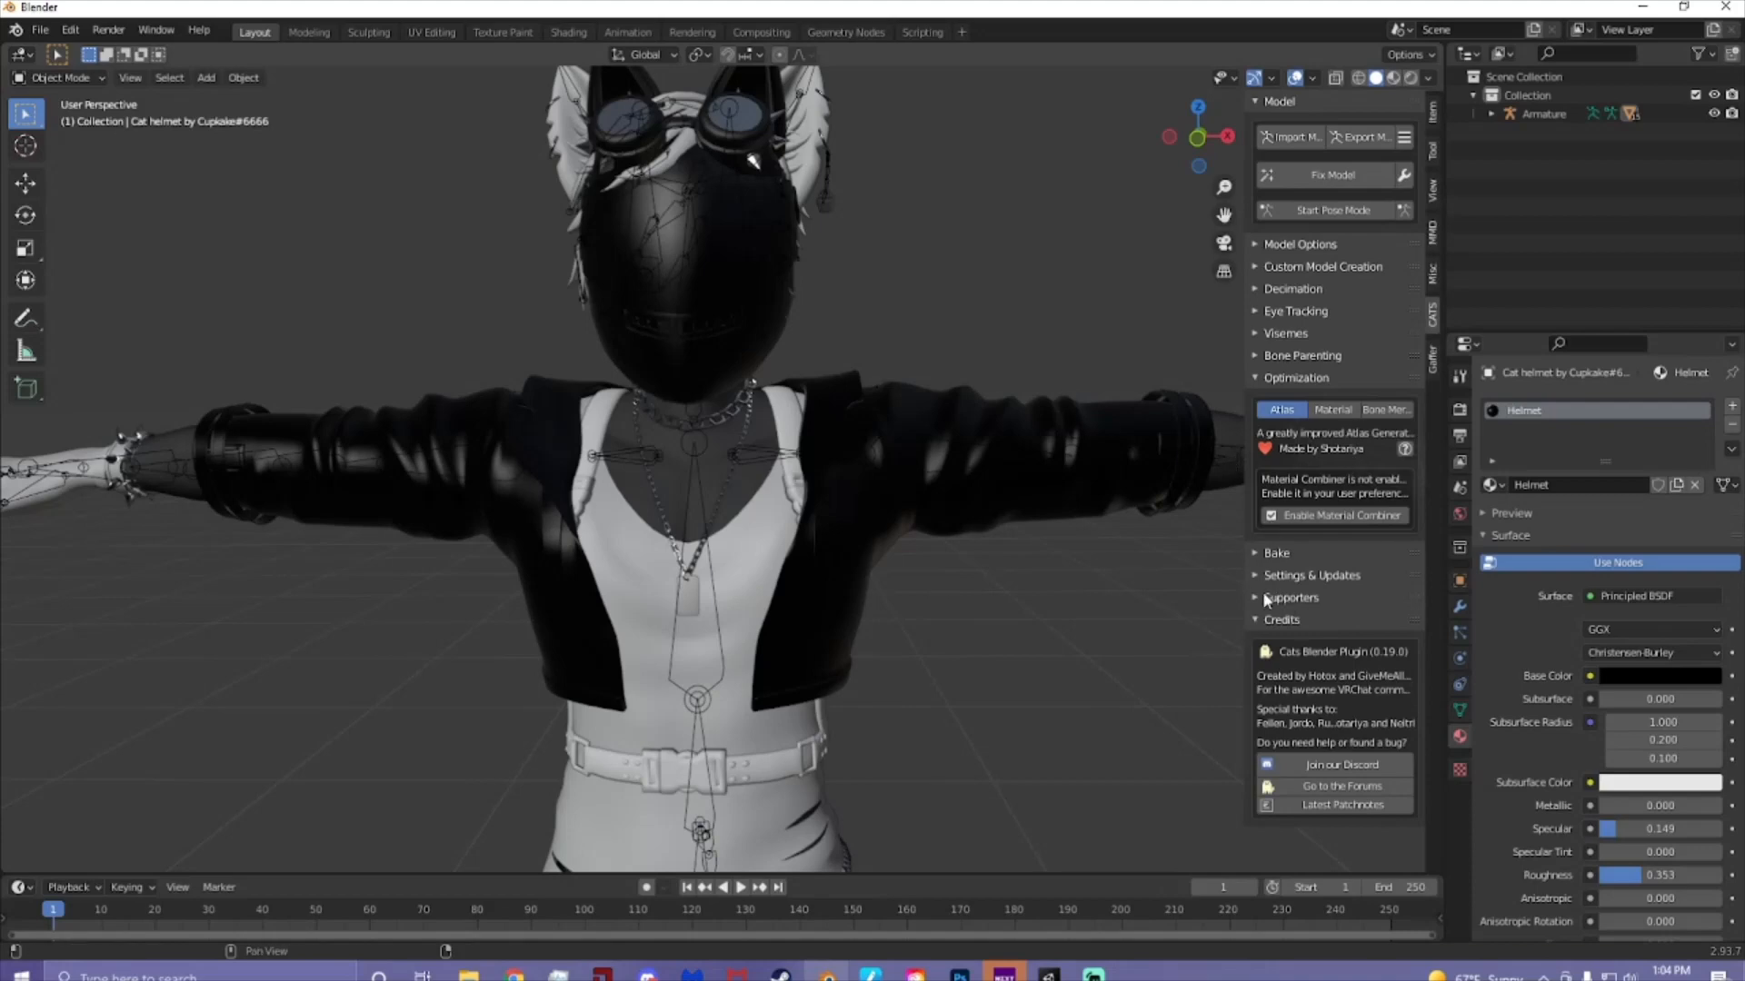
- Open the help page for the Cats atlas generator and read its Texture atlas section
click(1405, 451)
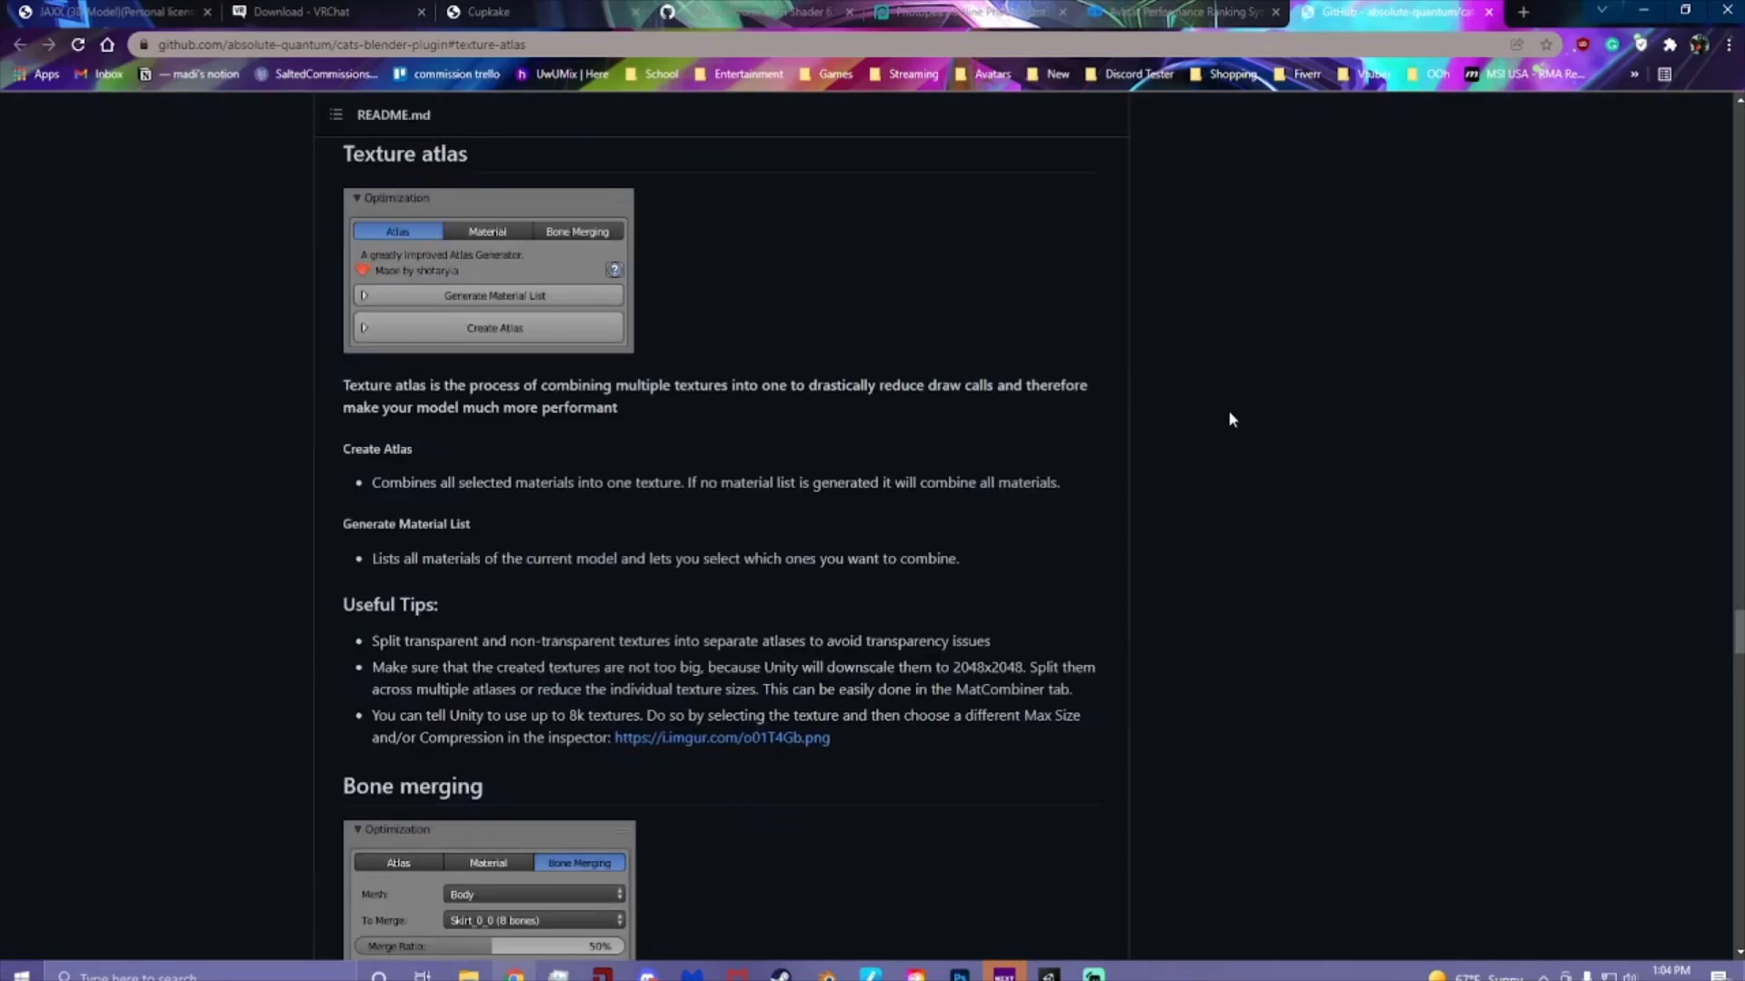
scroll(705, 427, up, 7)
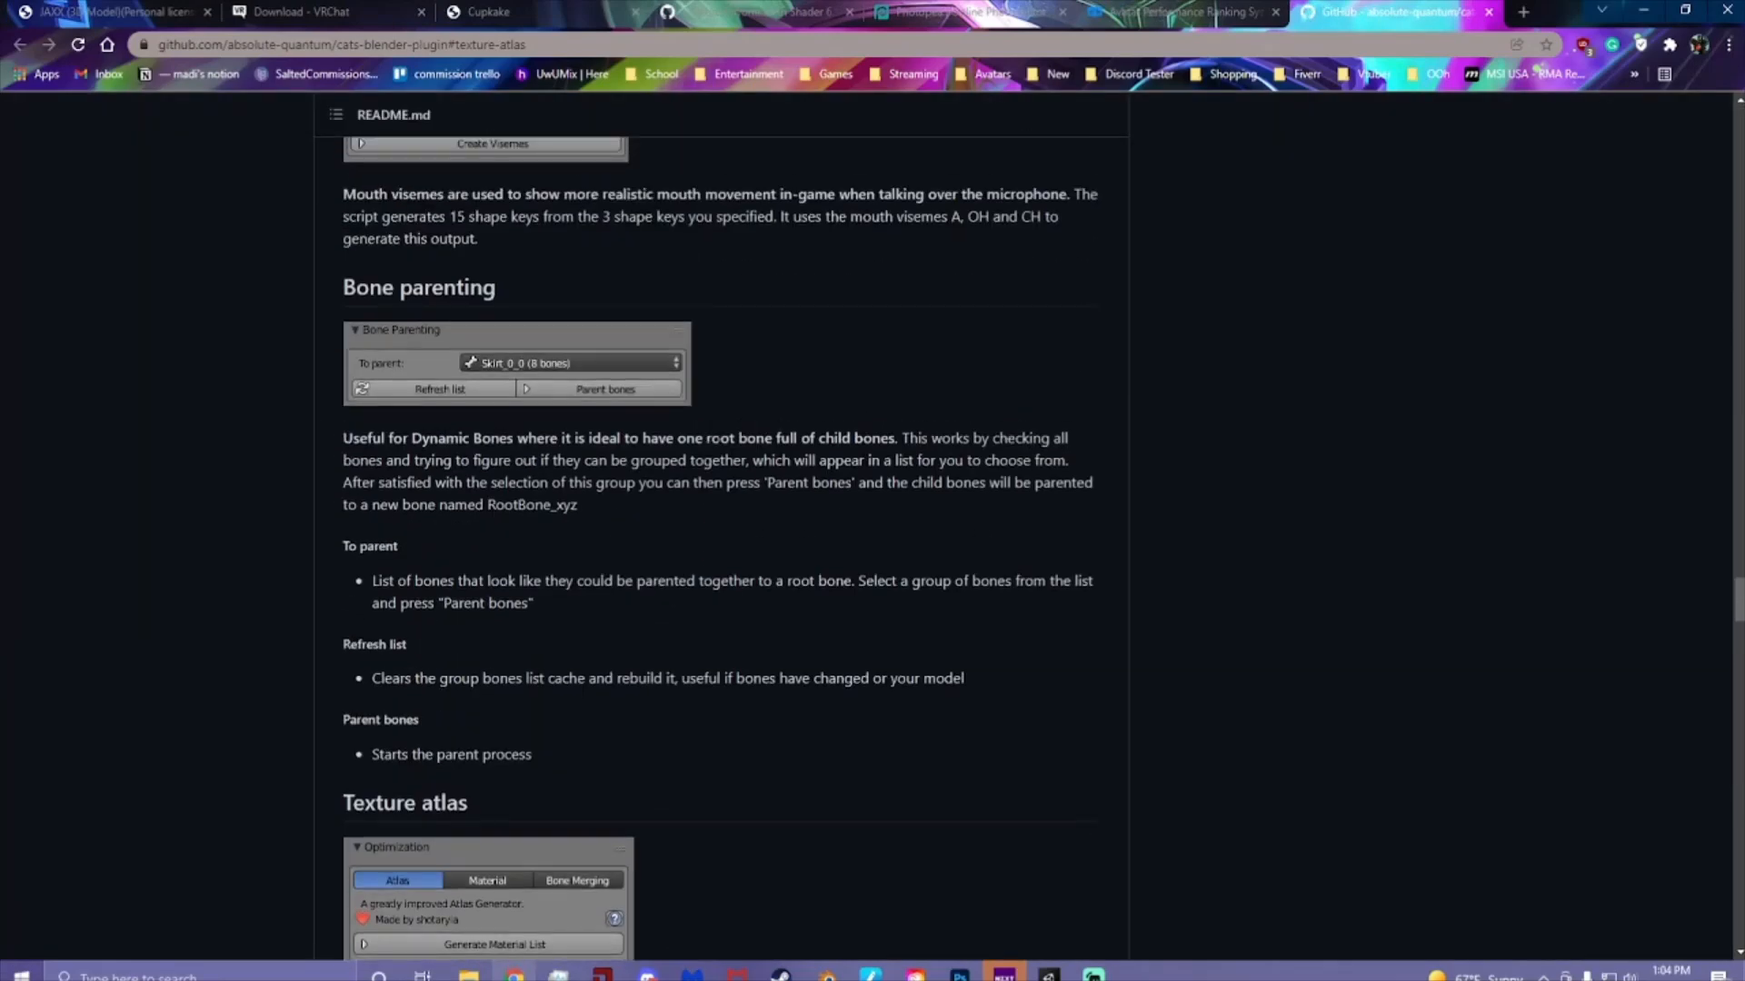
scroll(918, 424, up, 8)
scroll(897, 460, down, 13)
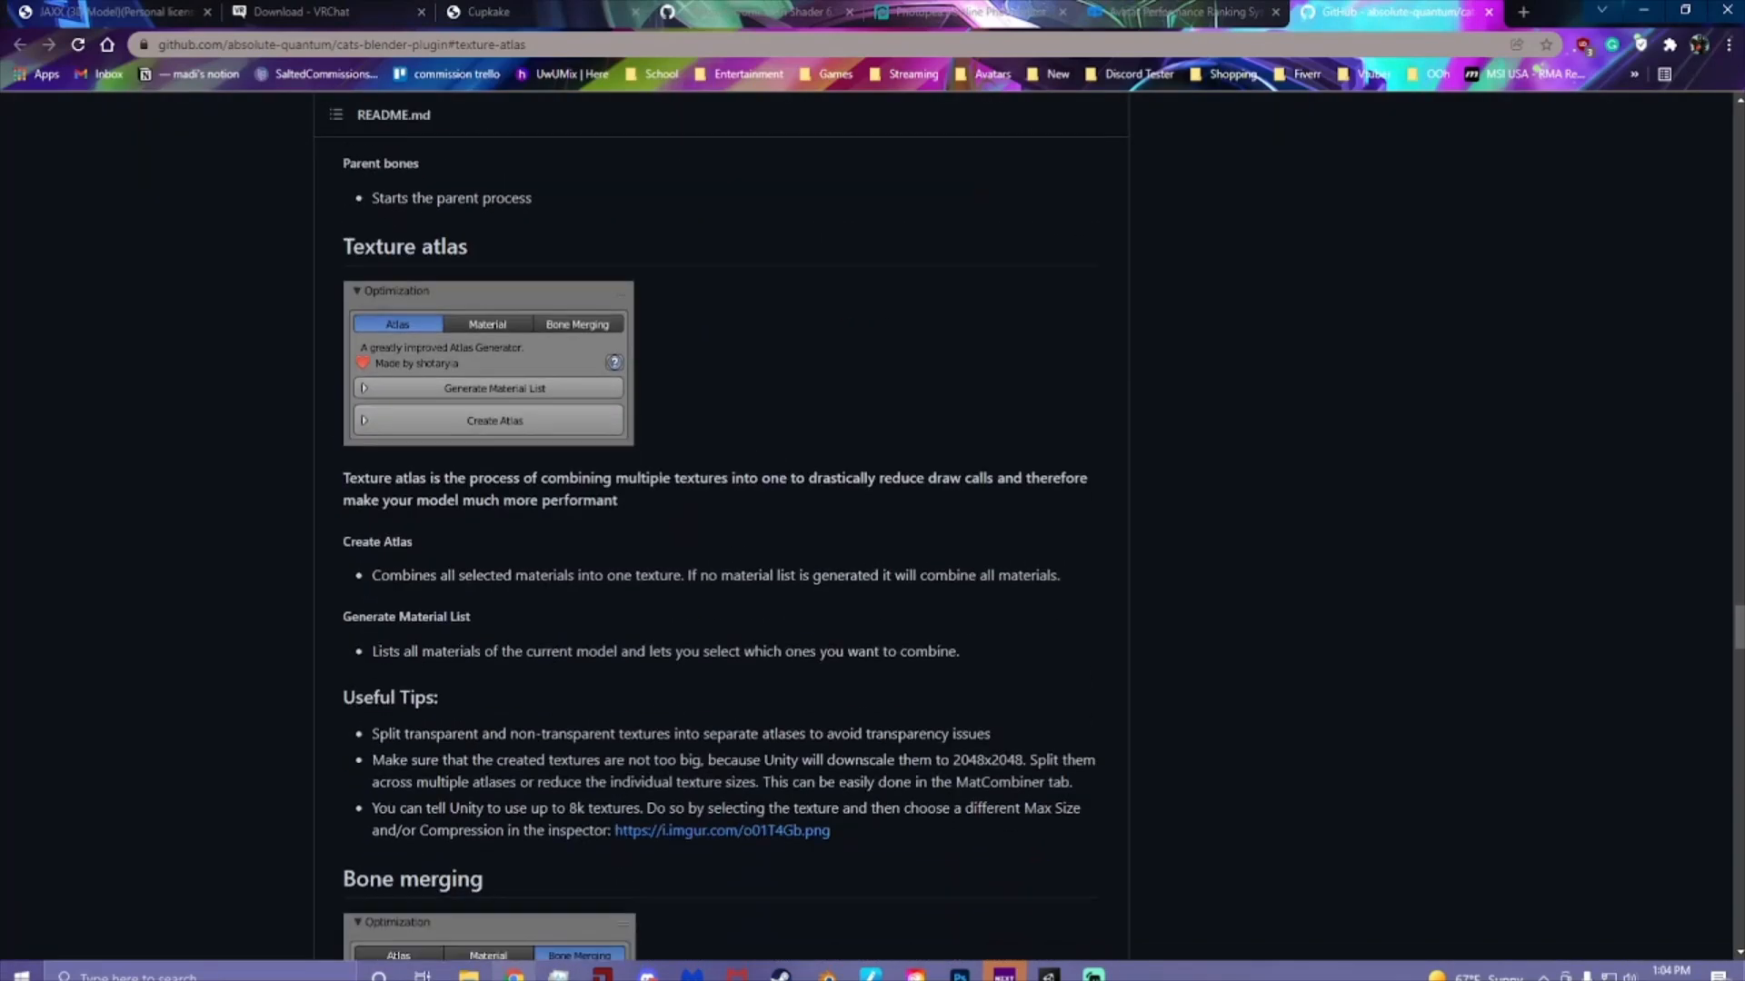
scroll(373, 454, down, 1)
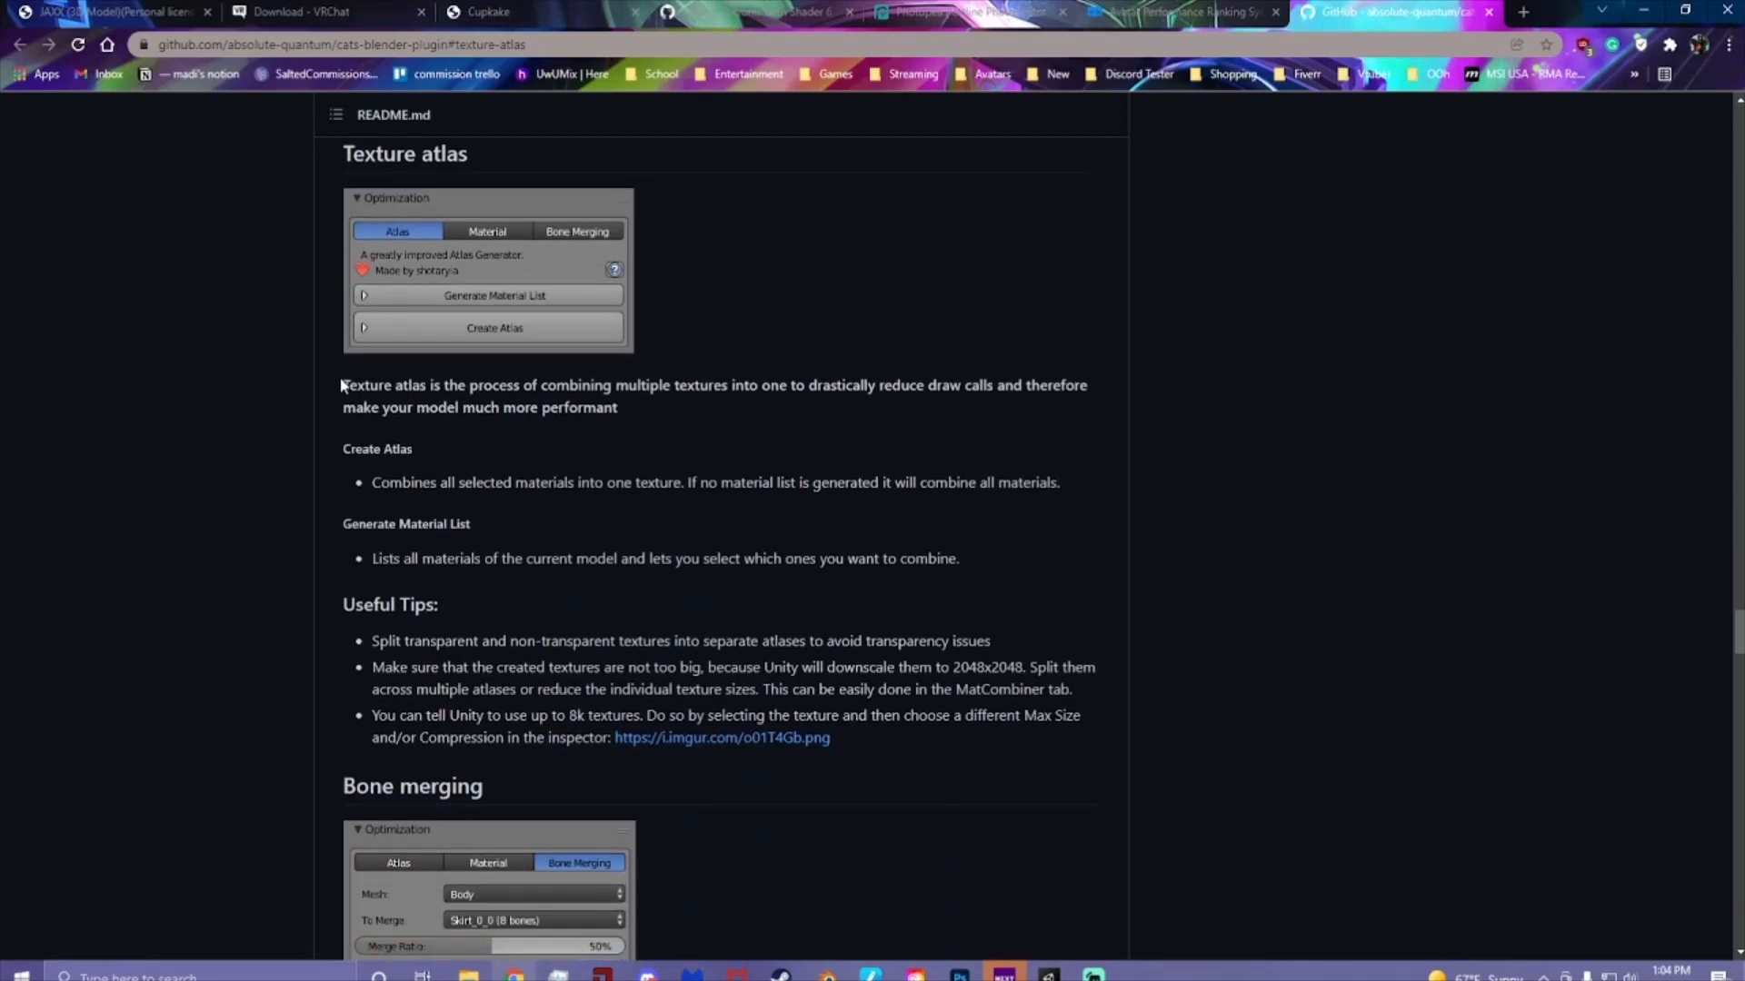
drag(341, 386, 905, 744)
click(1042, 733)
scroll(1114, 723, down, 2)
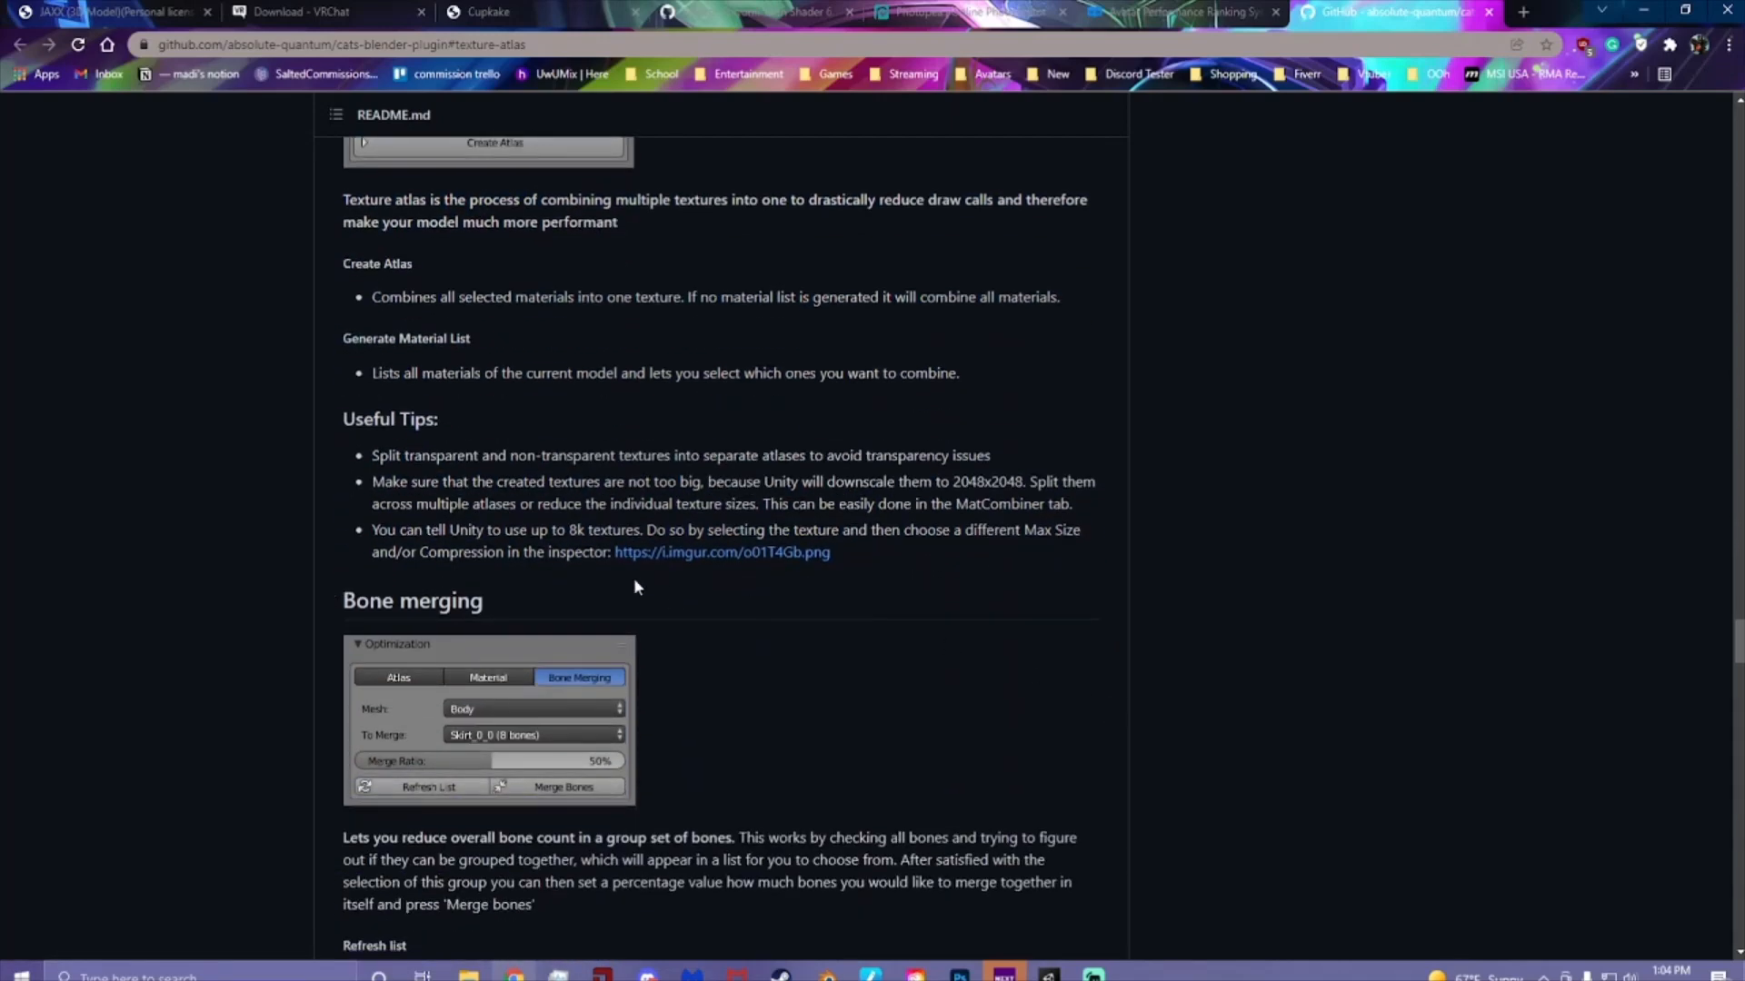
scroll(636, 554, up, 1)
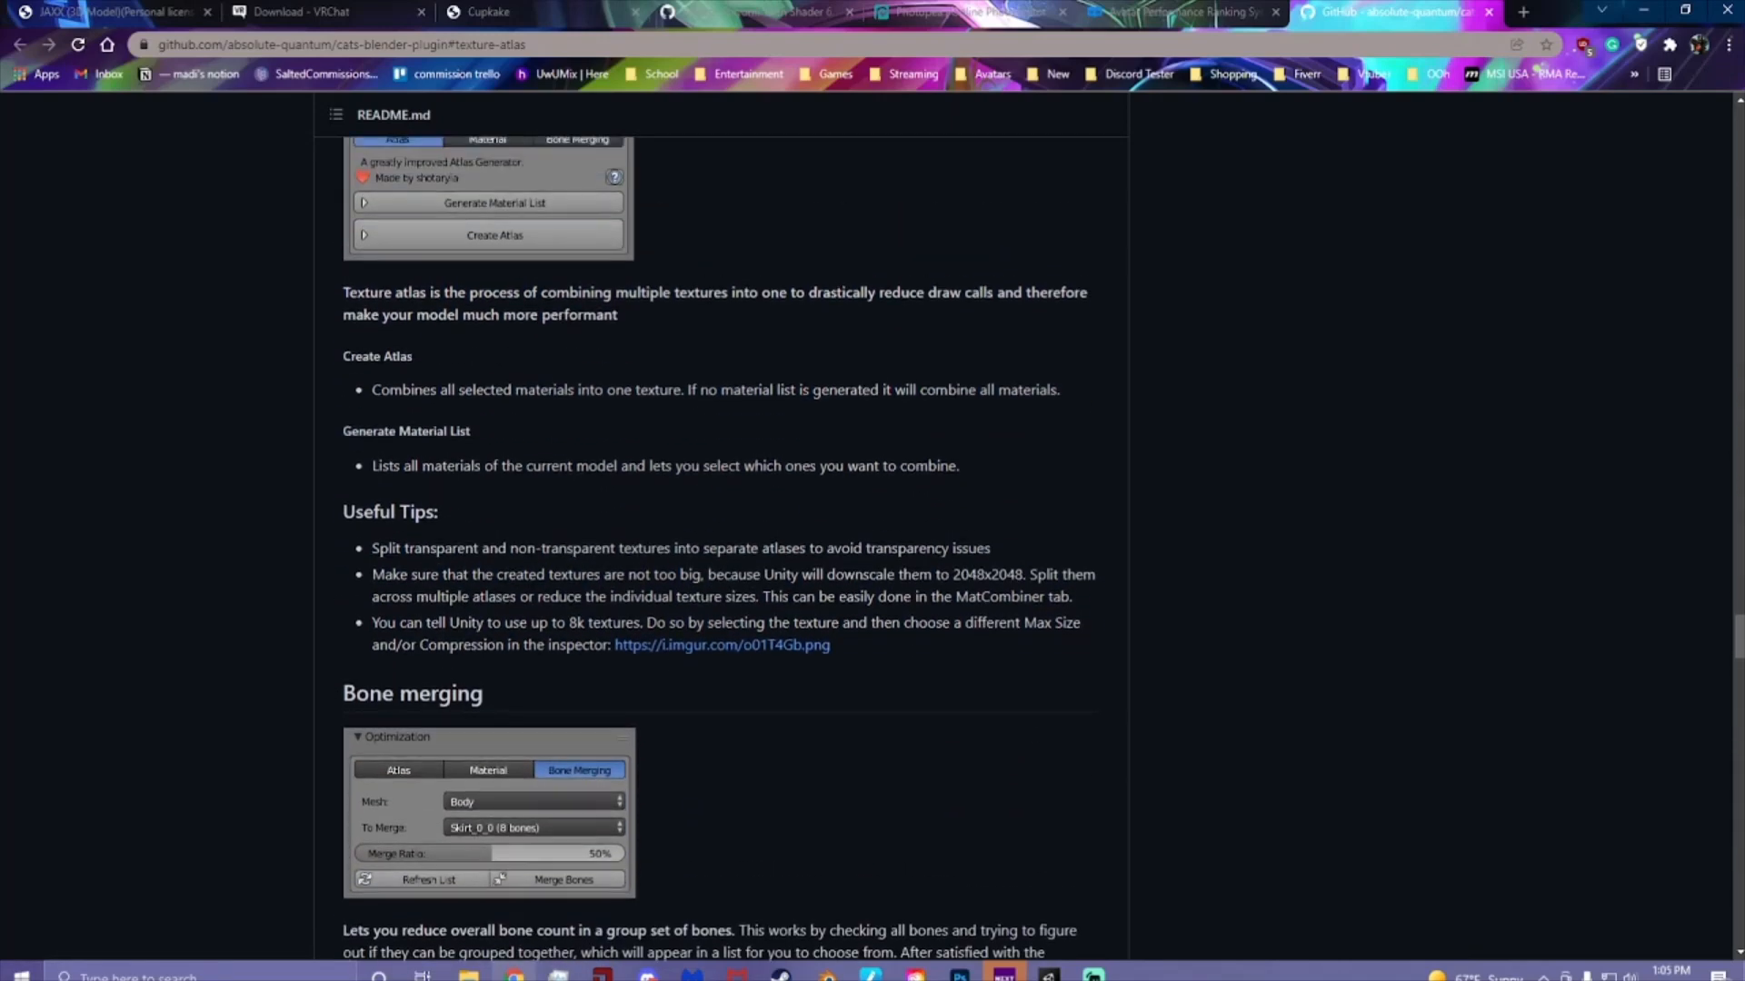
- Read the texture atlas tips, view the linked image of Unity texture import settings, close it and return to Blender
drag(368, 544, 934, 649)
click(934, 649)
click(766, 654)
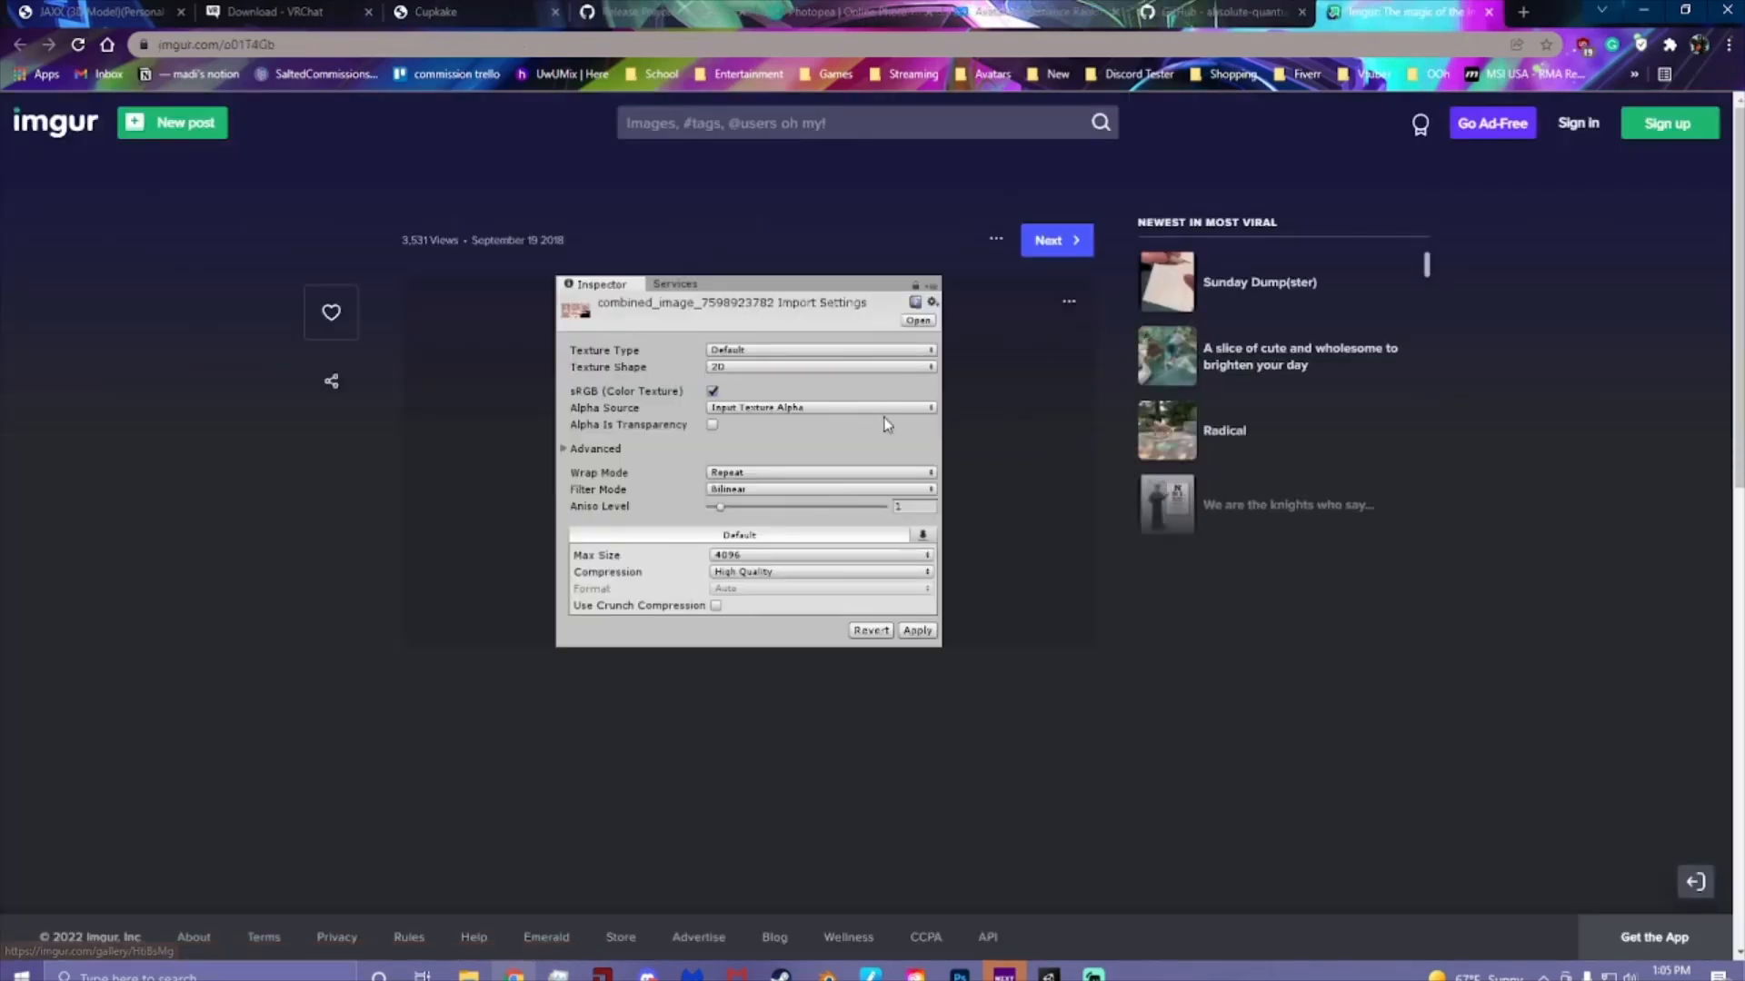
click(1490, 13)
scroll(1173, 245, up, 2)
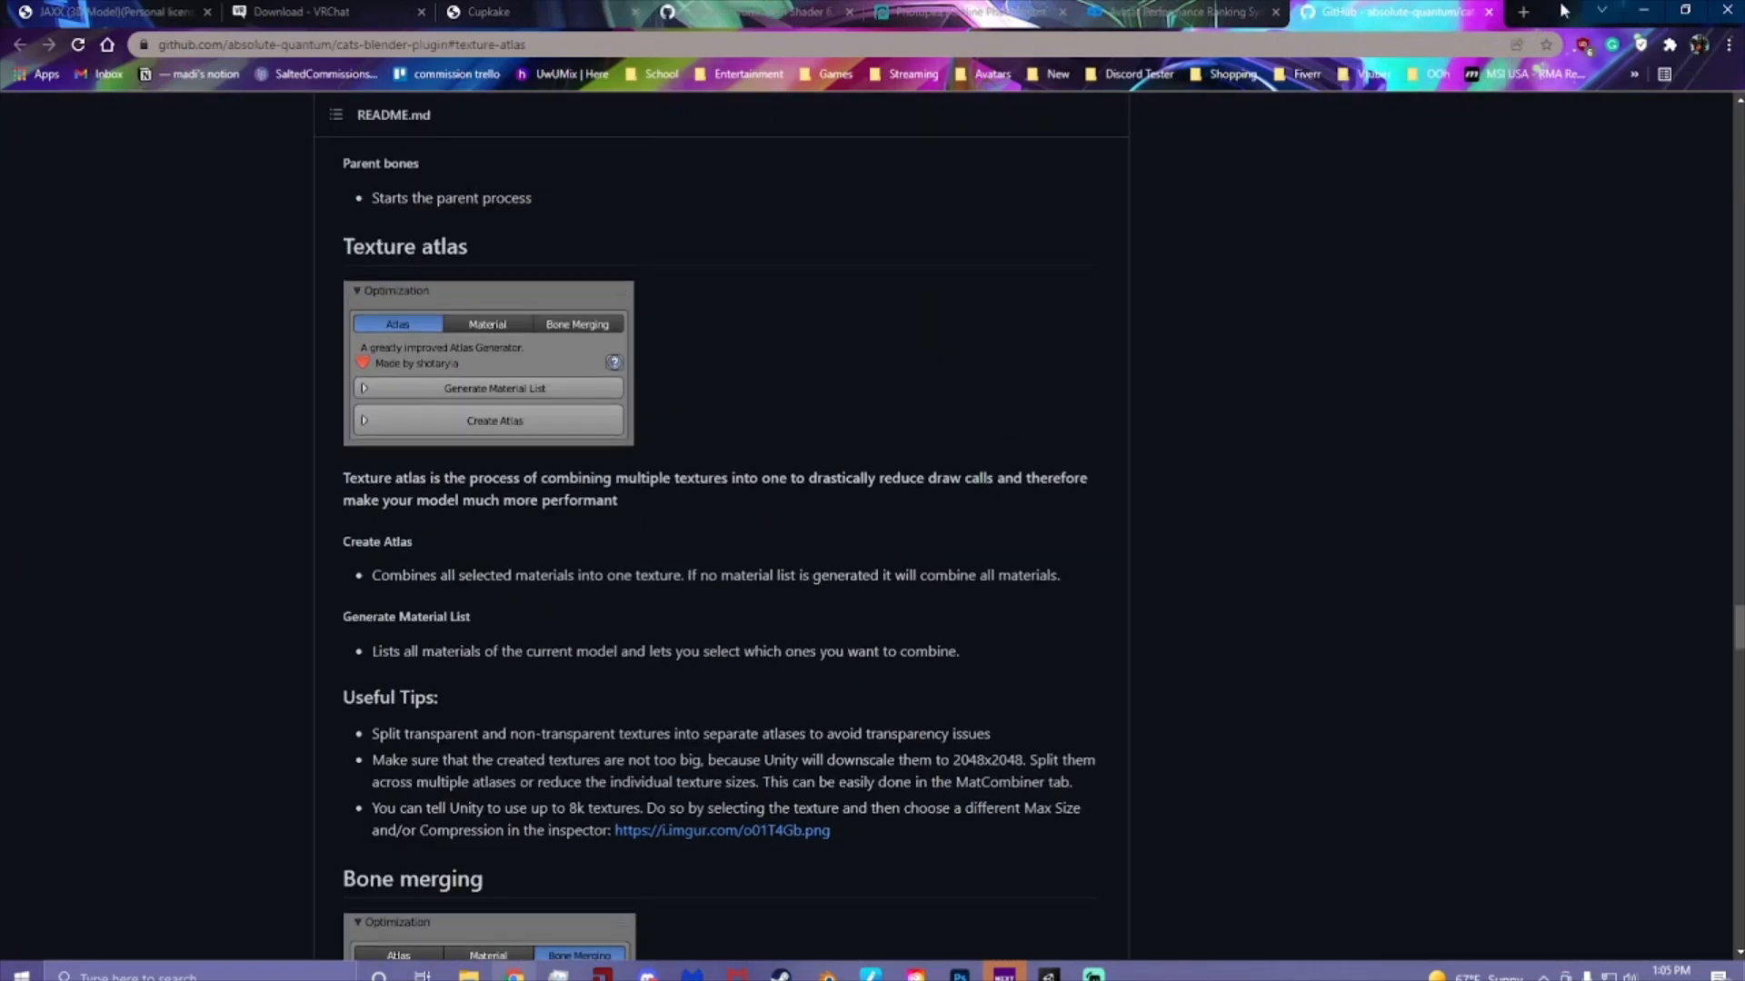
click(1643, 10)
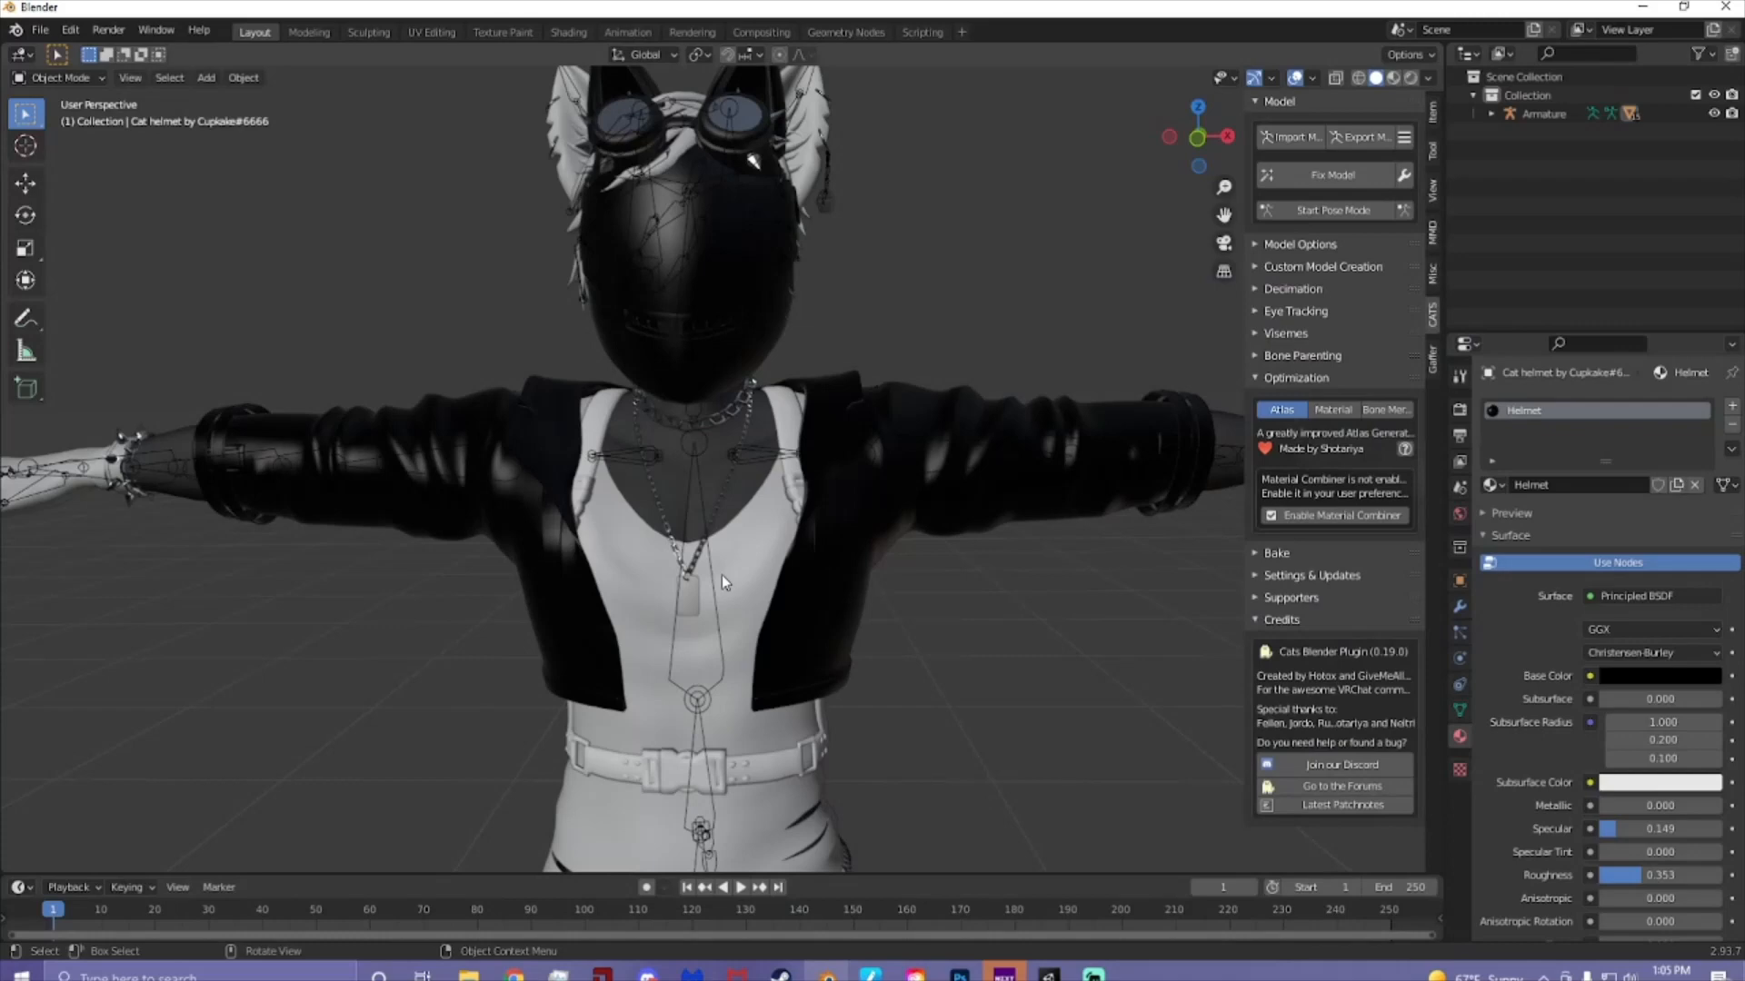
scroll(702, 613, down, 4)
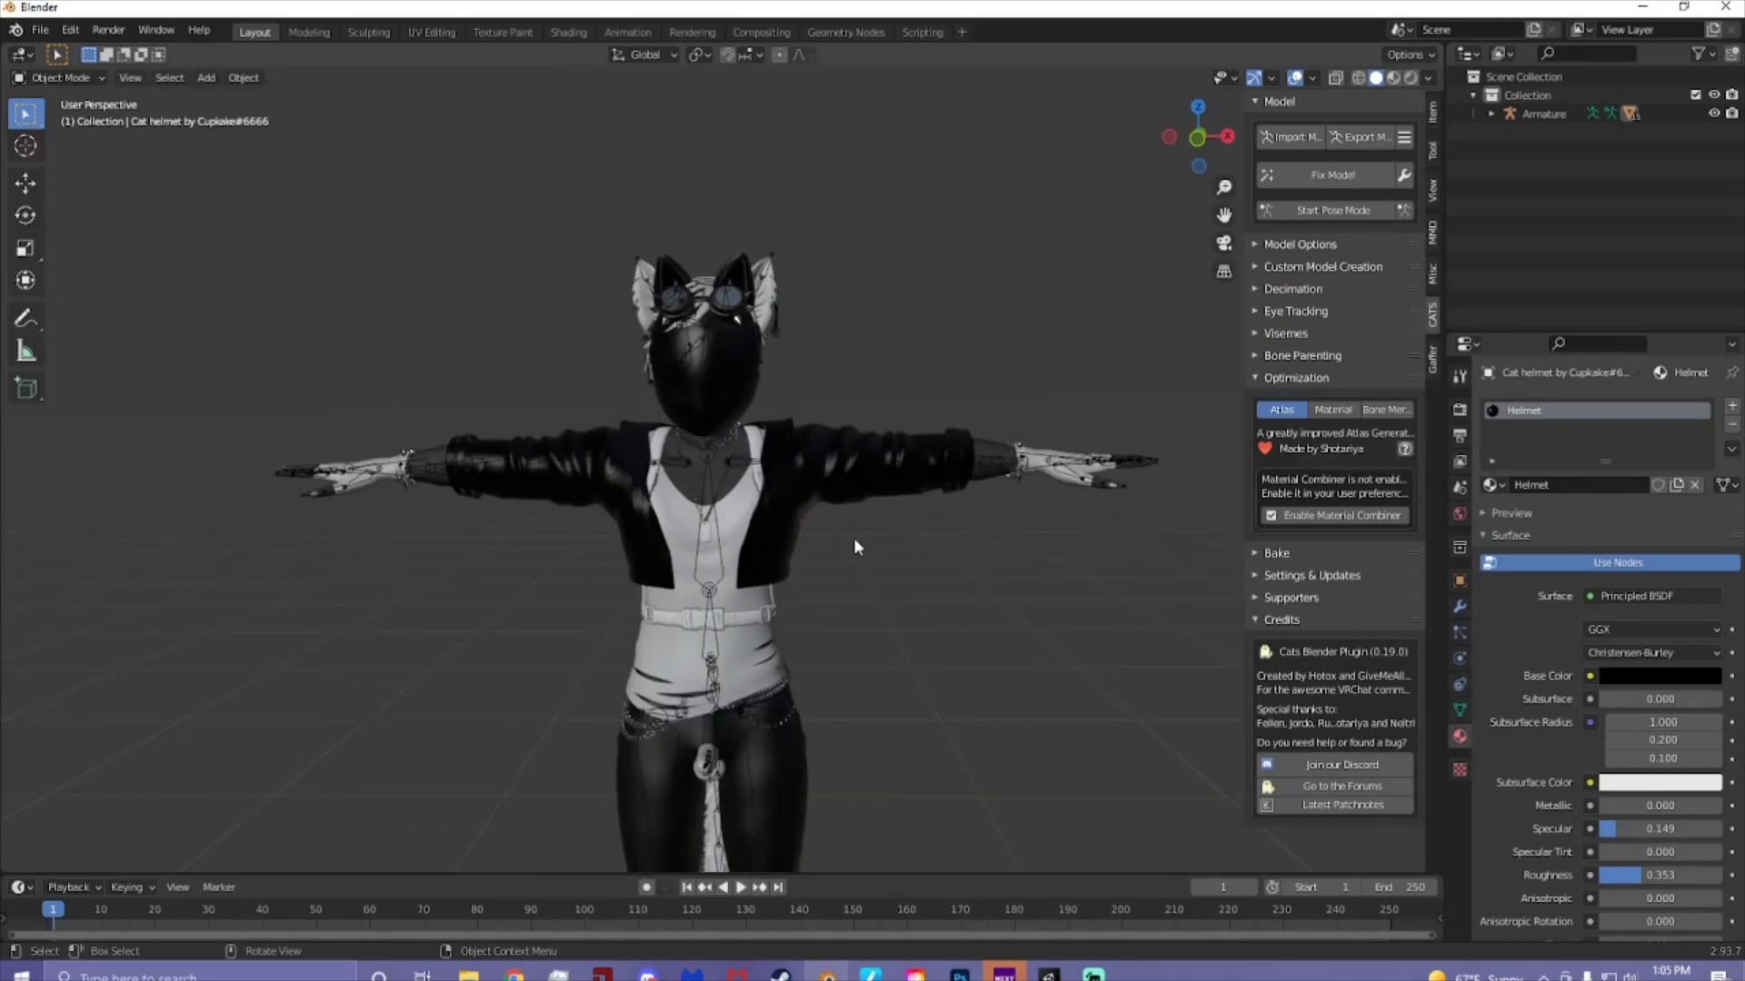
middle_drag(854, 538, 855, 538)
scroll(855, 539, up, 2)
scroll(854, 540, down, 2)
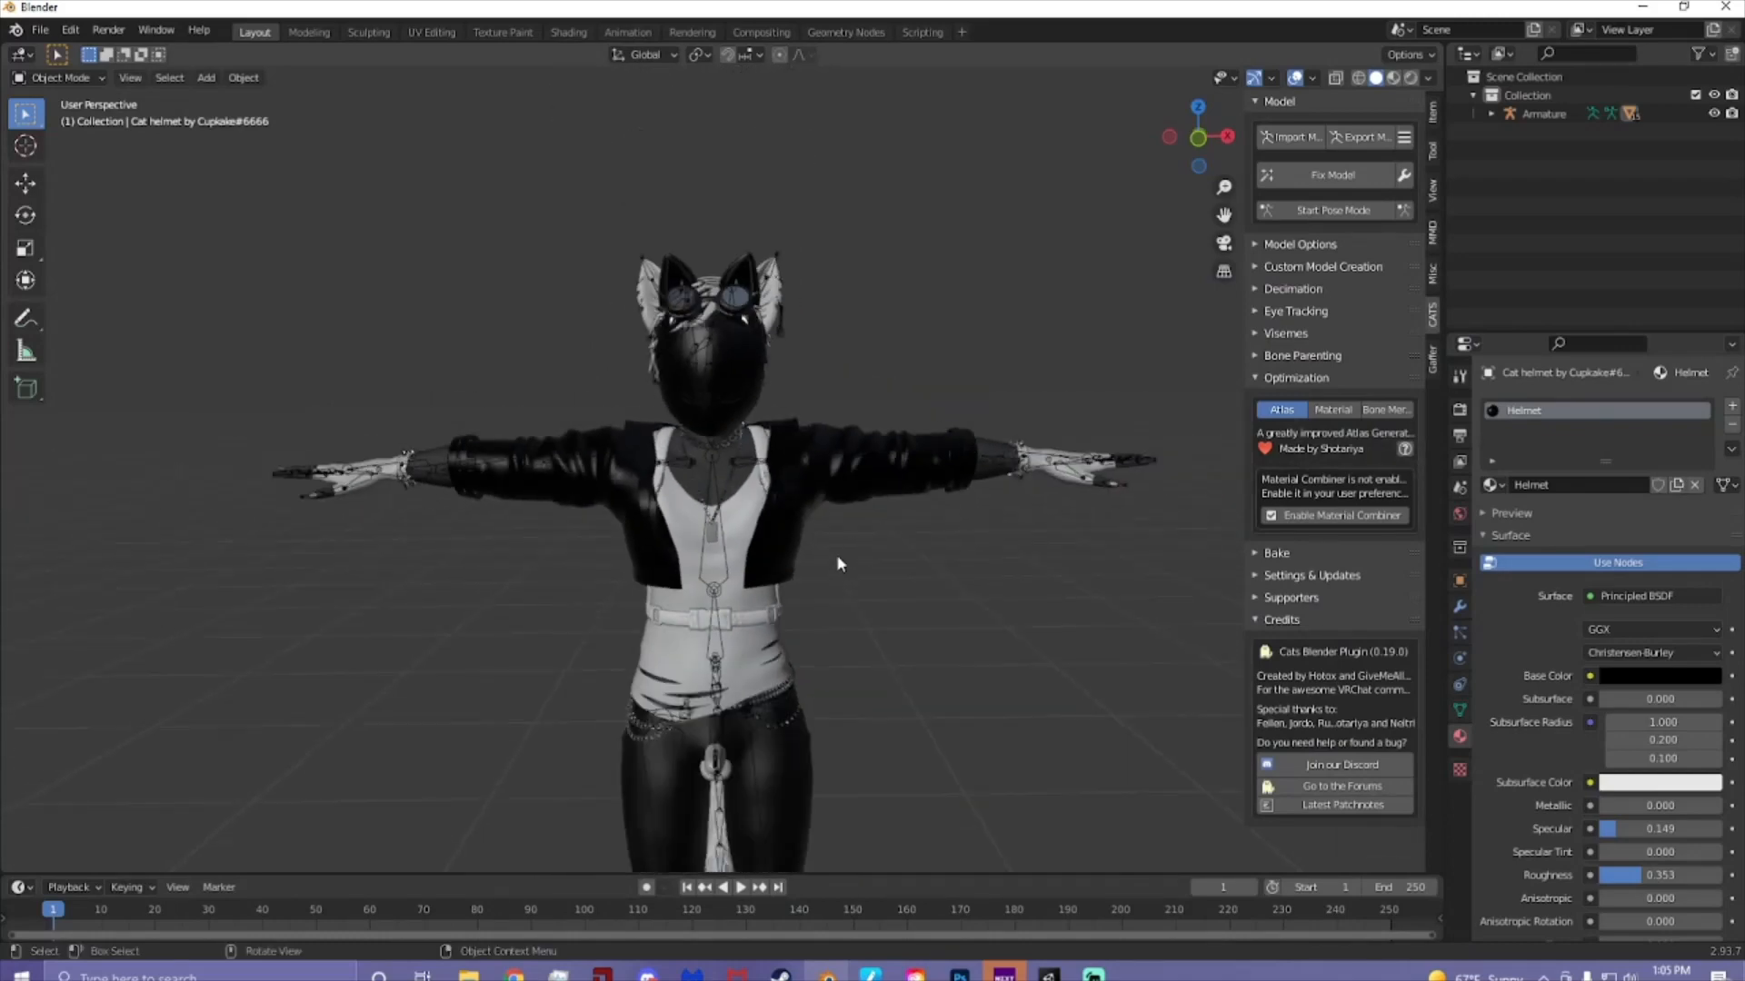
- Switch to Unity, enlarge the scene view and examine the textured JAXX avatar's outfit and accessories
click(1049, 976)
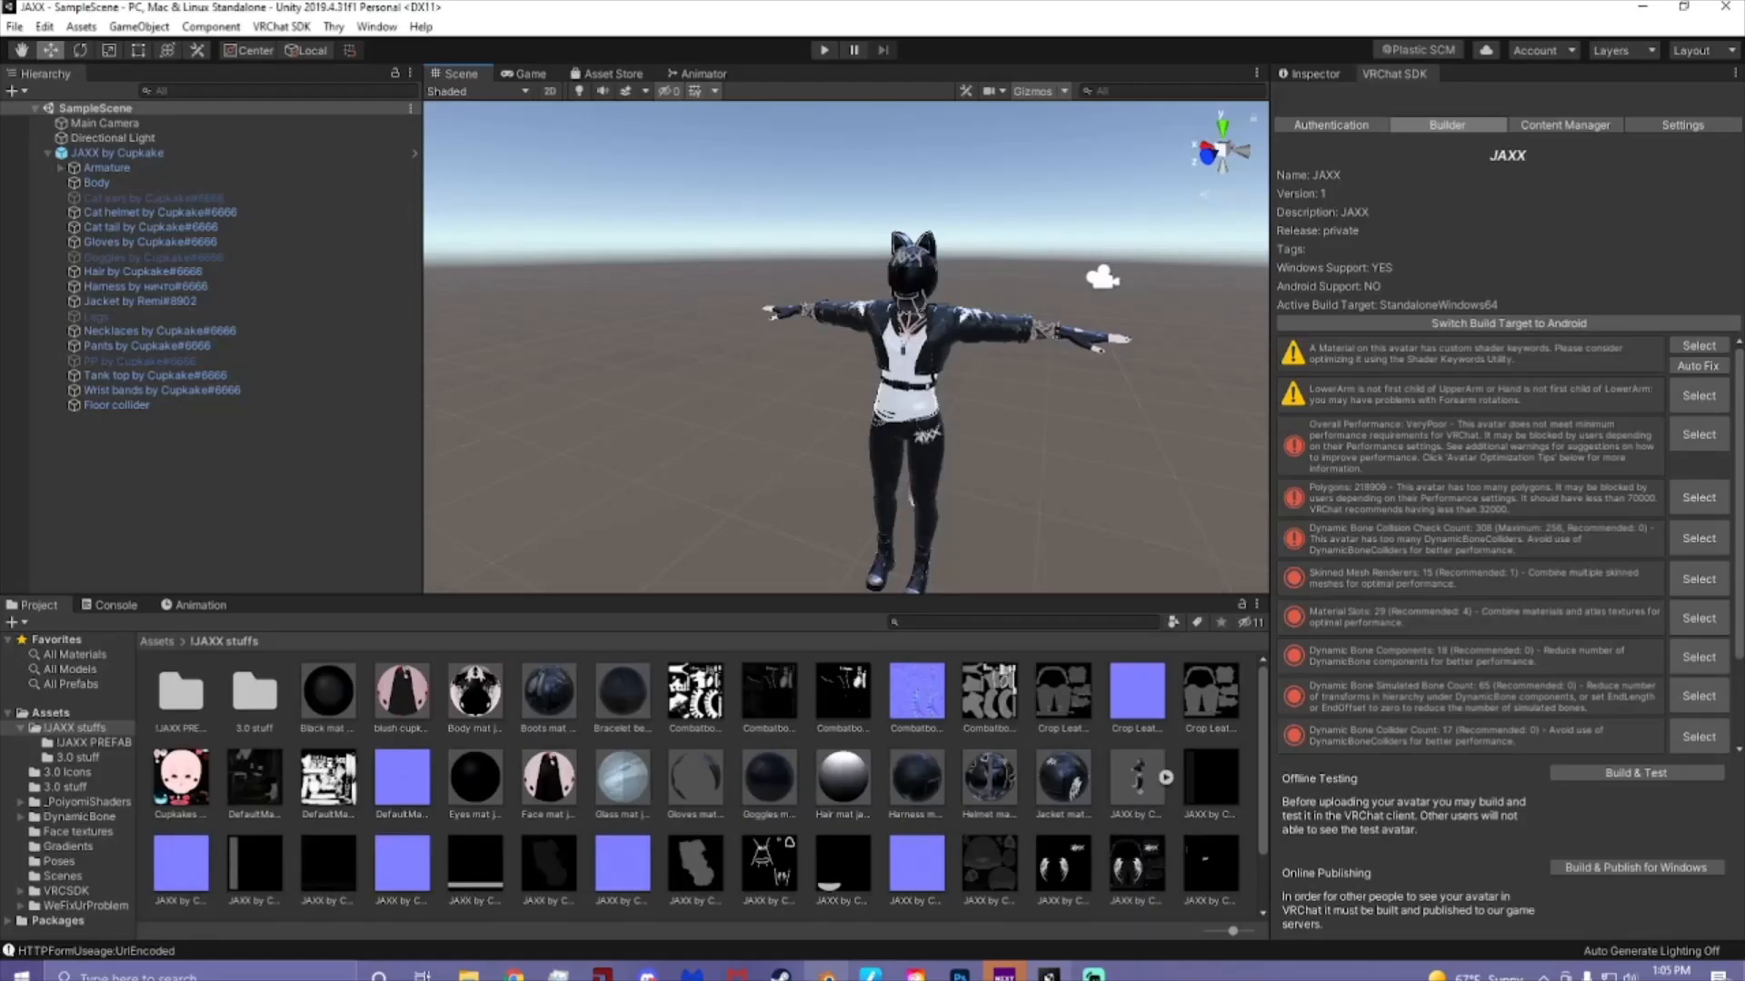
middle_drag(834, 502, 798, 478)
right_drag(798, 478, 842, 469)
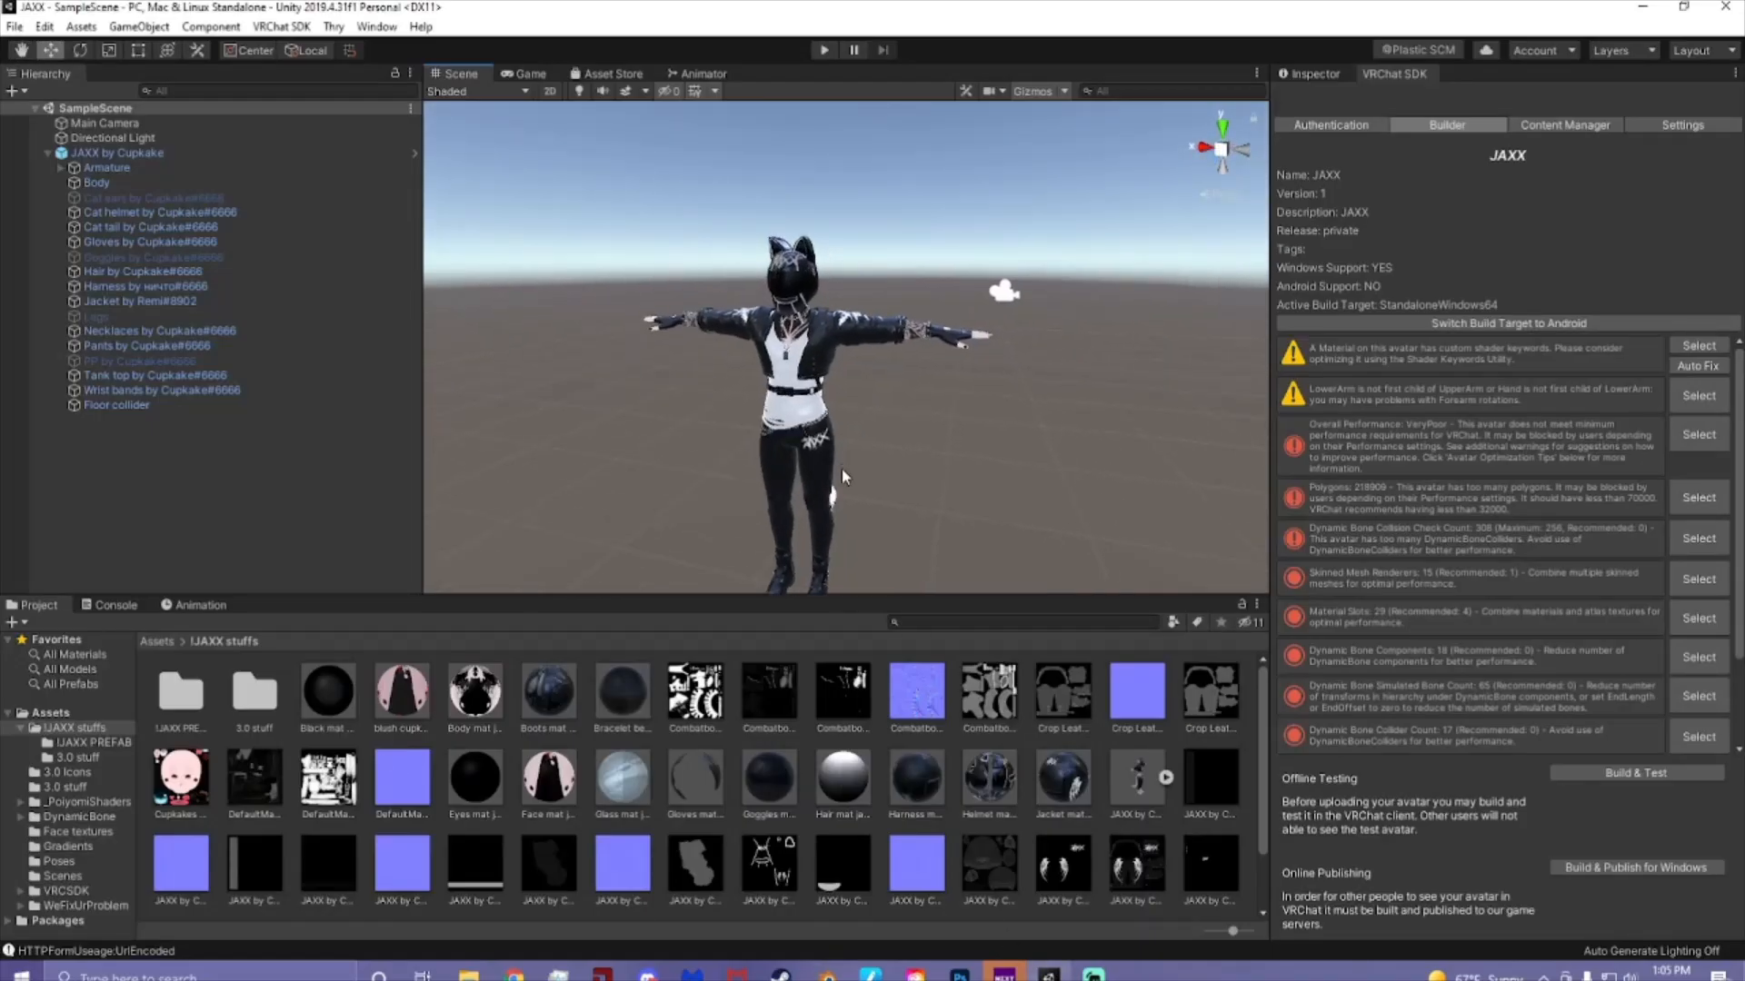
scroll(841, 469, up, 3)
middle_drag(843, 471, 893, 483)
right_drag(792, 482, 899, 481)
middle_drag(899, 481, 1016, 470)
drag(625, 598, 635, 702)
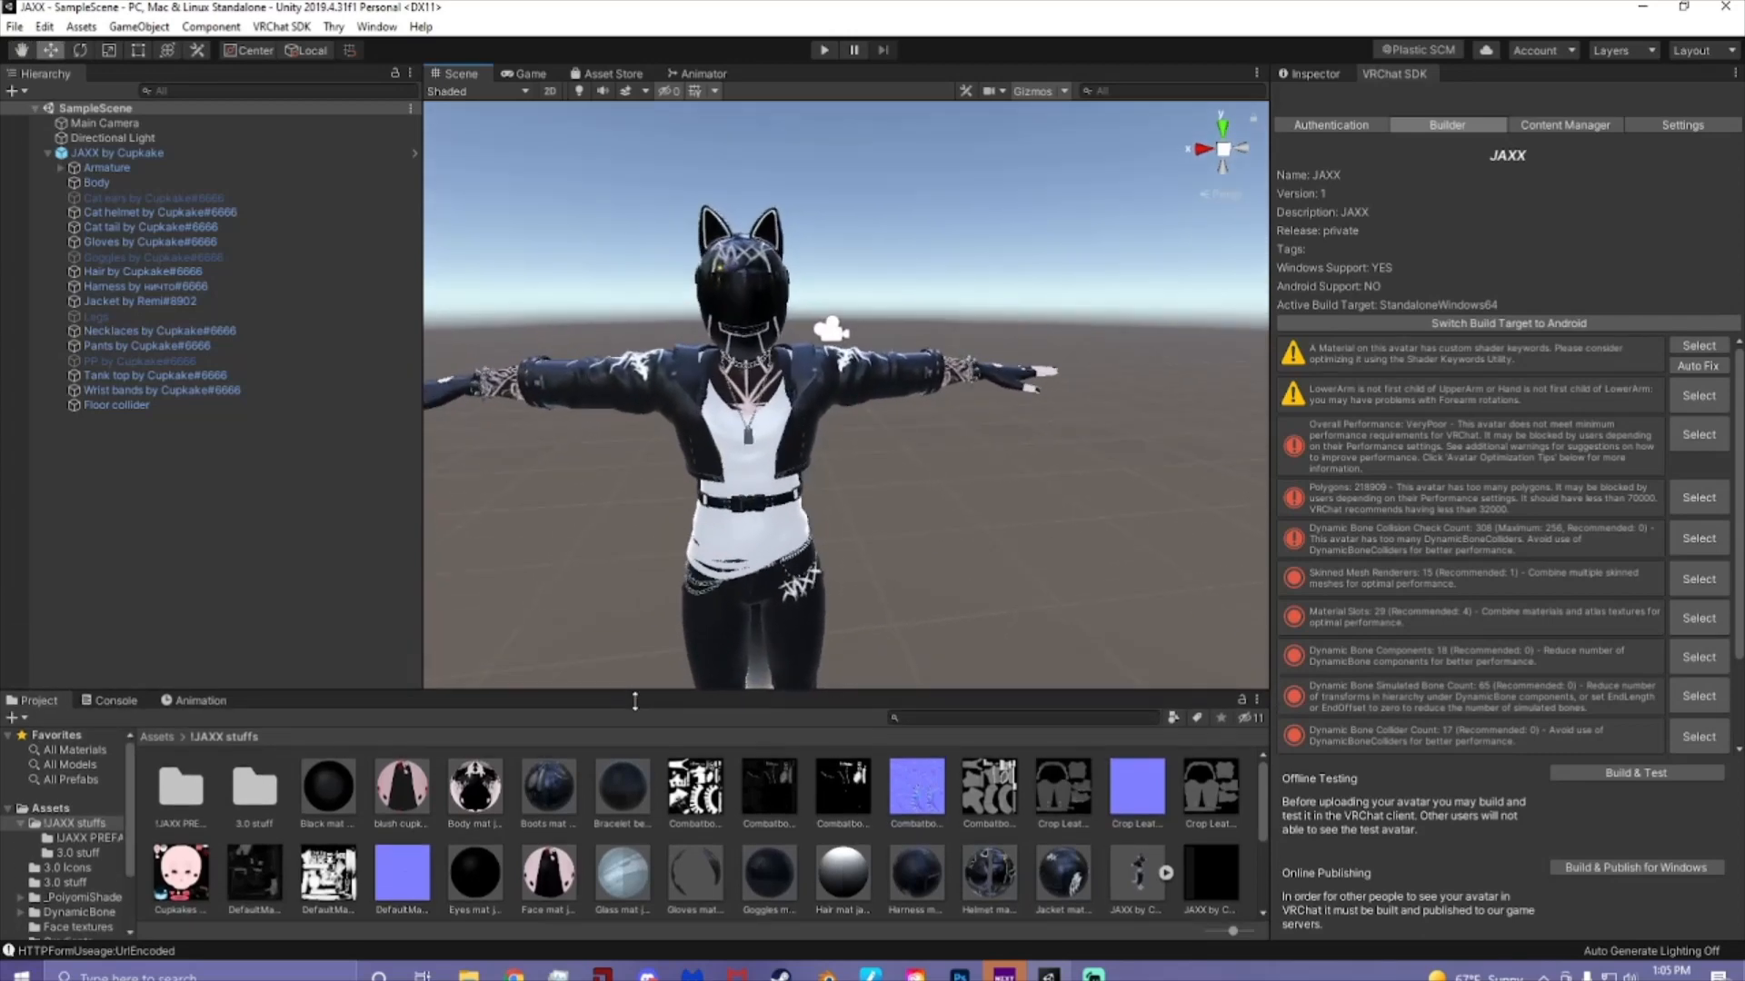
scroll(718, 554, up, 5)
scroll(727, 545, down, 5)
right_drag(818, 484, 776, 468)
mouse_move(776, 468)
middle_down()
mouse_move(807, 472)
mouse_move(801, 492)
middle_up()
scroll(774, 470, up, 5)
scroll(801, 492, down, 5)
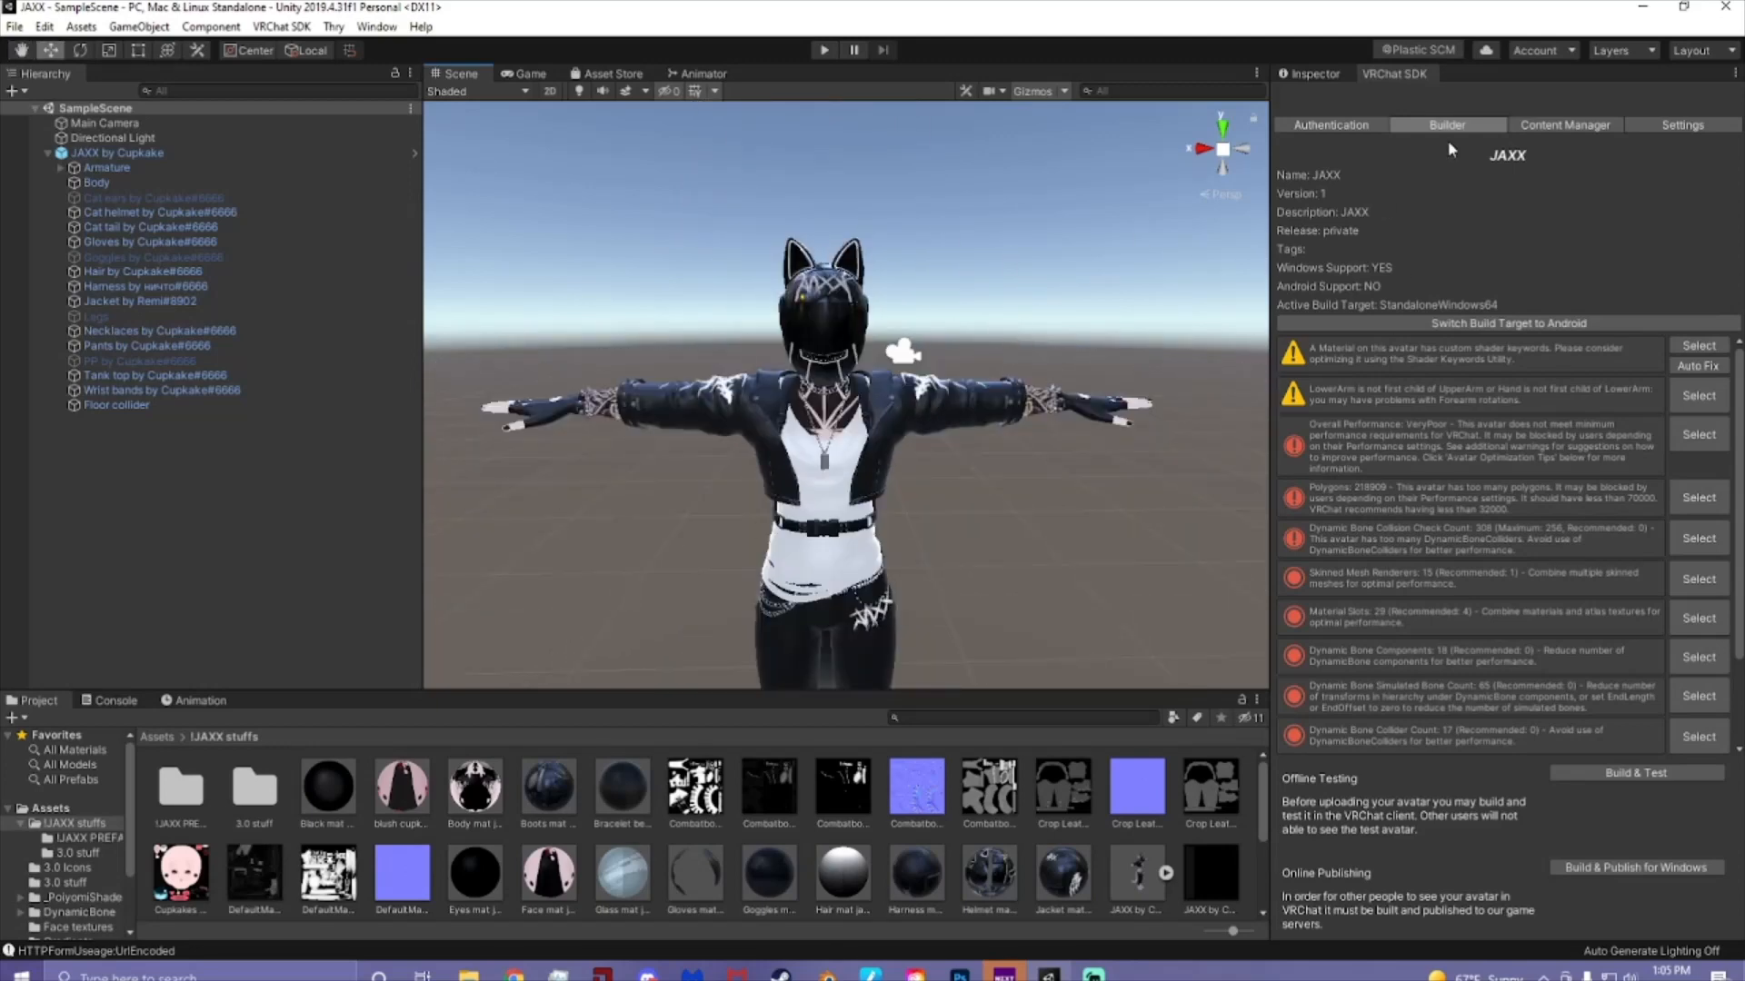
- Return to Blender and hide the avatar's armature
click(1642, 6)
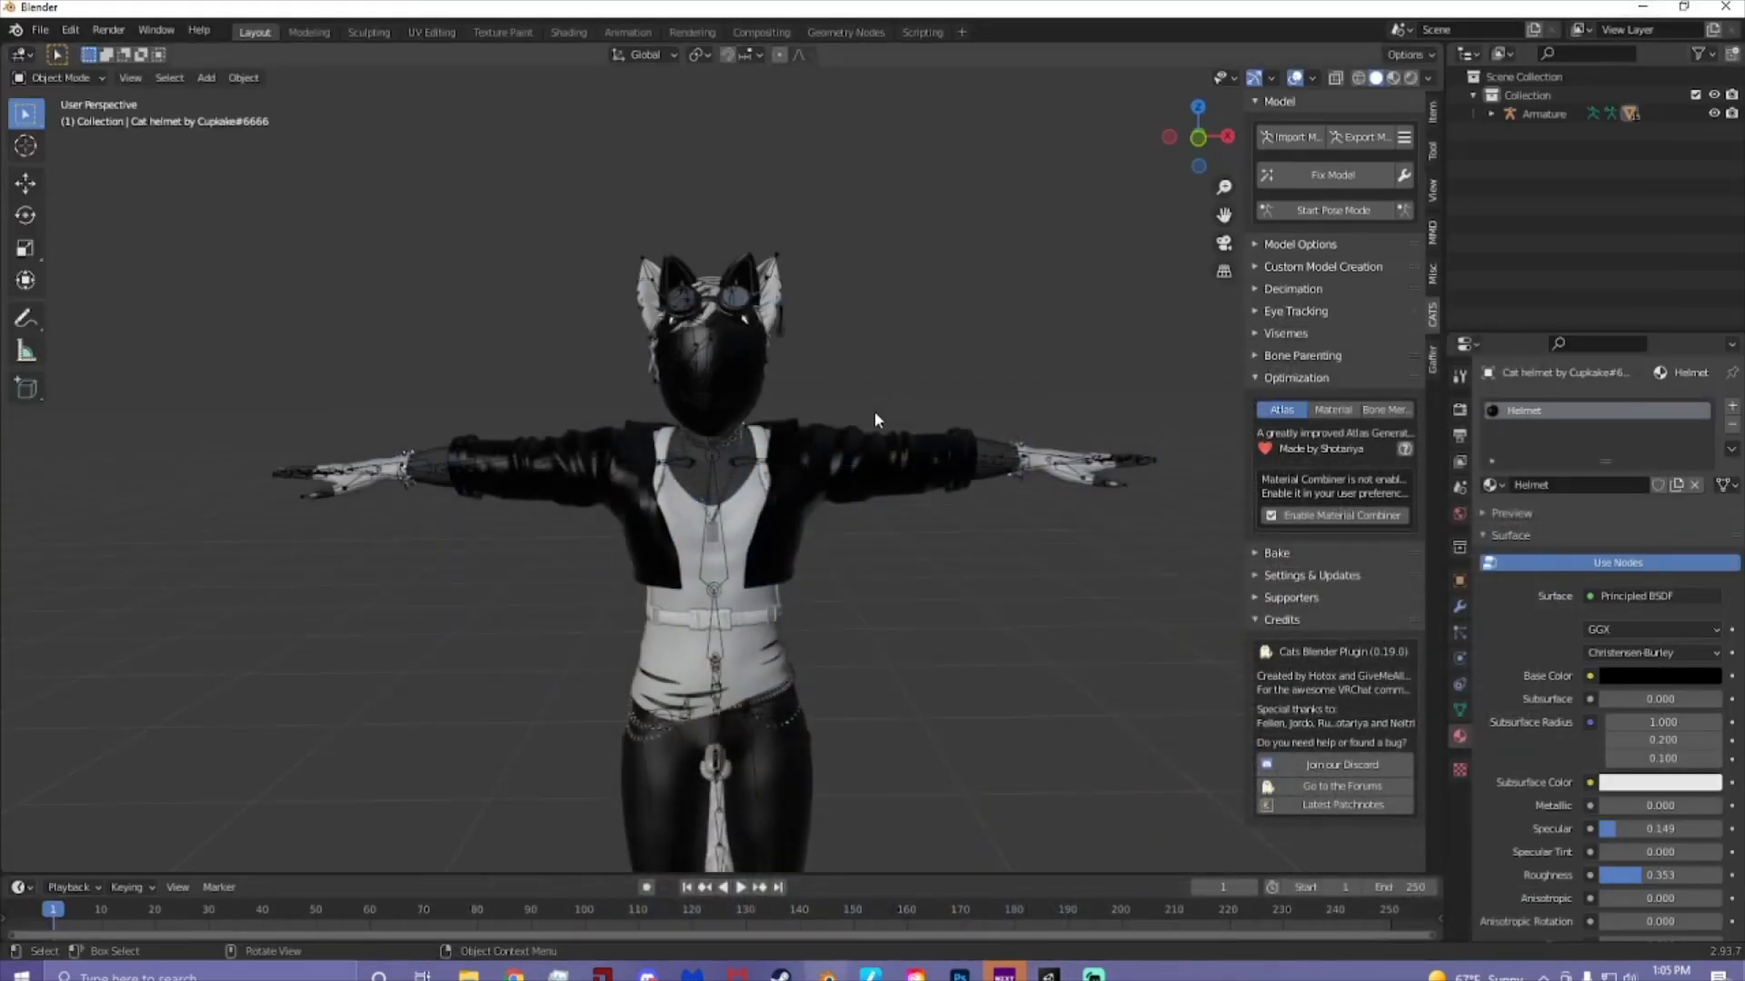
click(816, 460)
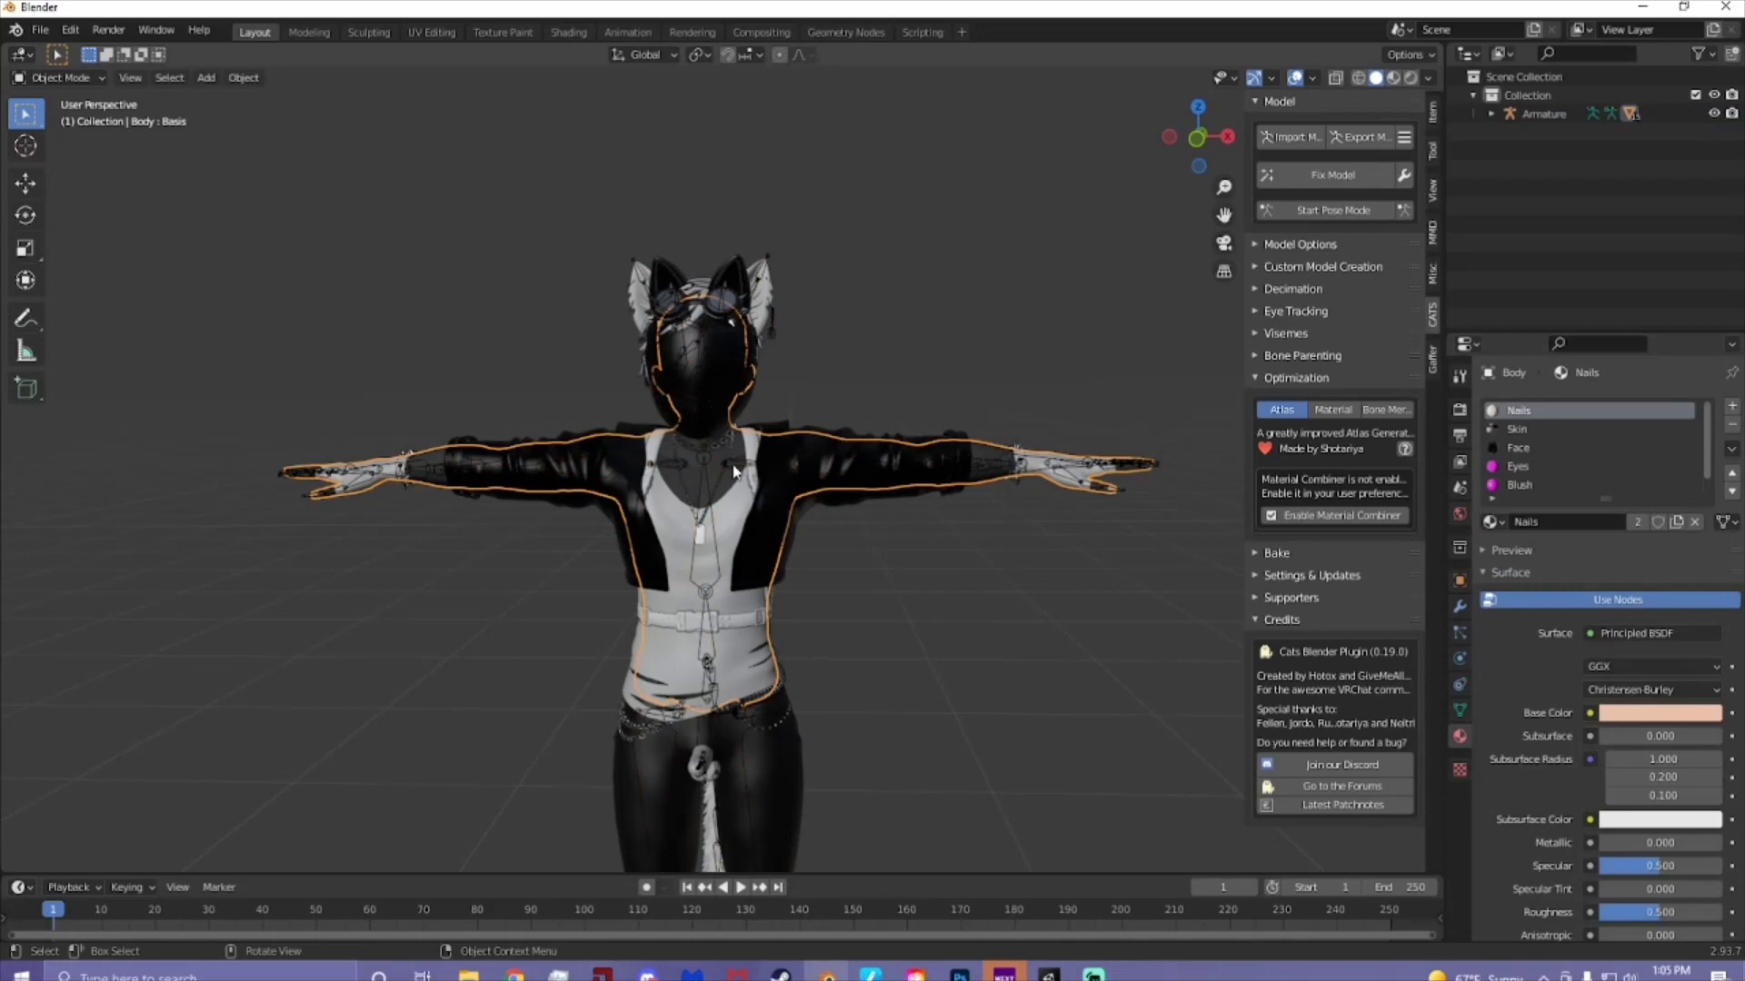
click(735, 470)
key(h)
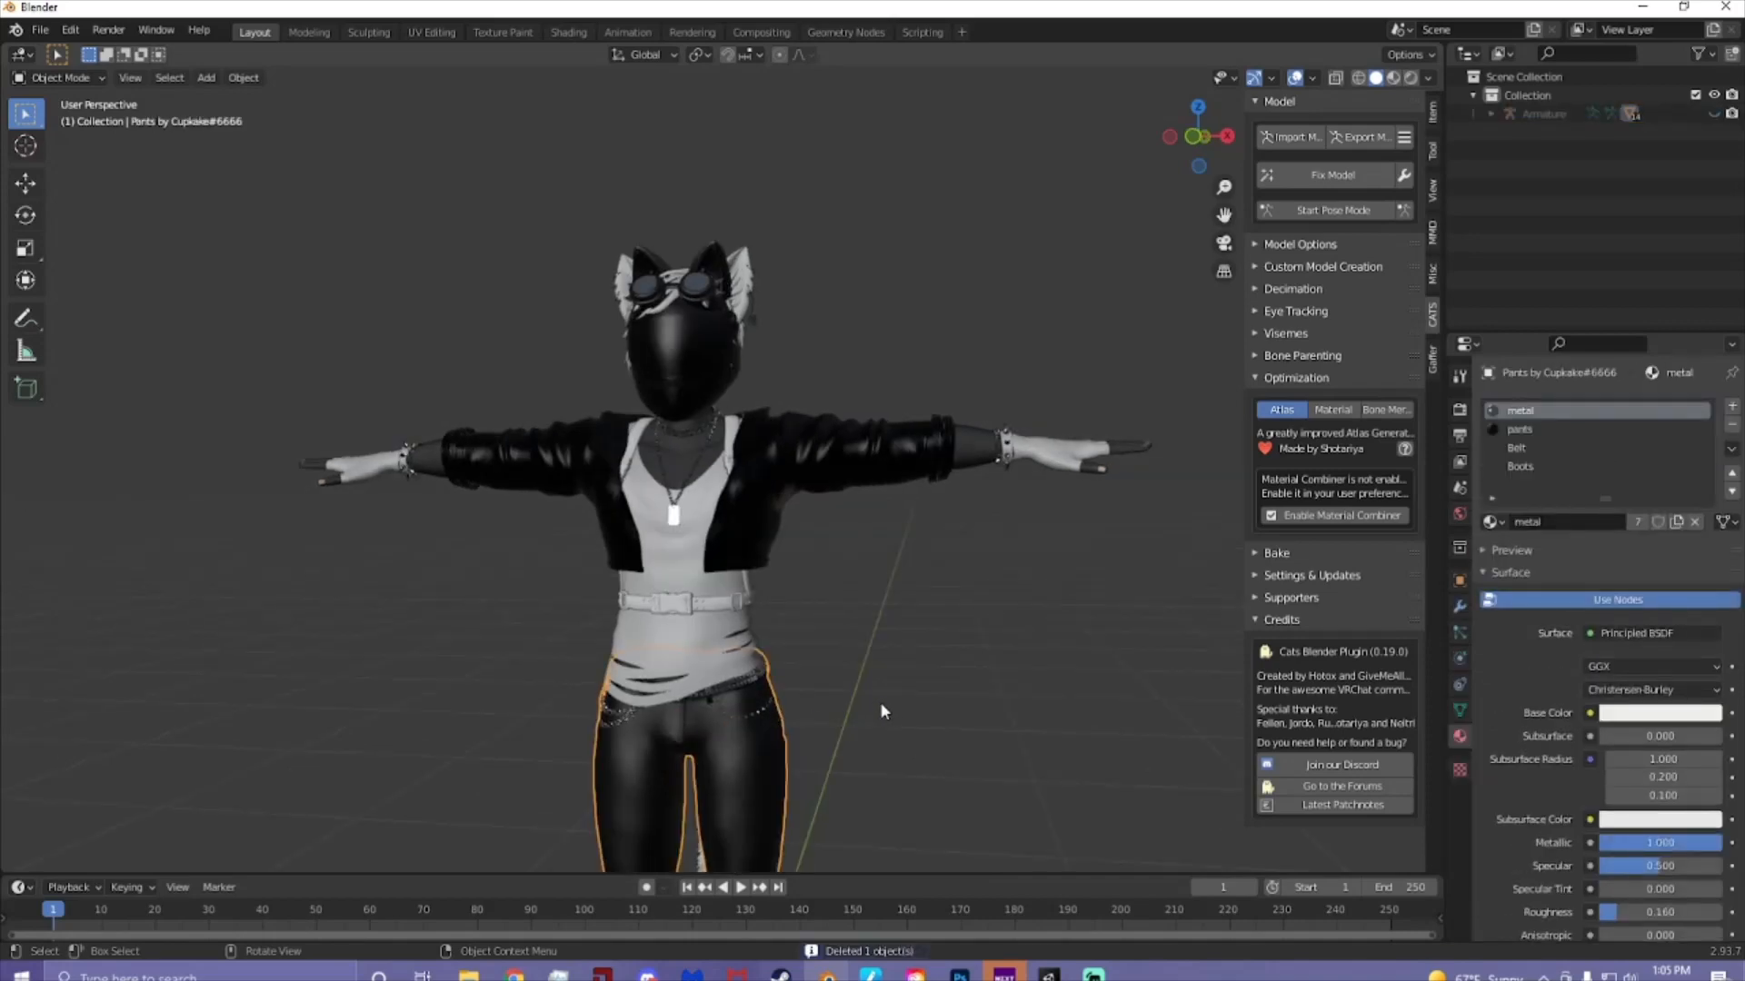
- Delete the cat helmet from the avatar
click(860, 664)
scroll(860, 664, down, 3)
middle_drag(860, 663, 881, 669)
scroll(881, 670, up, 2)
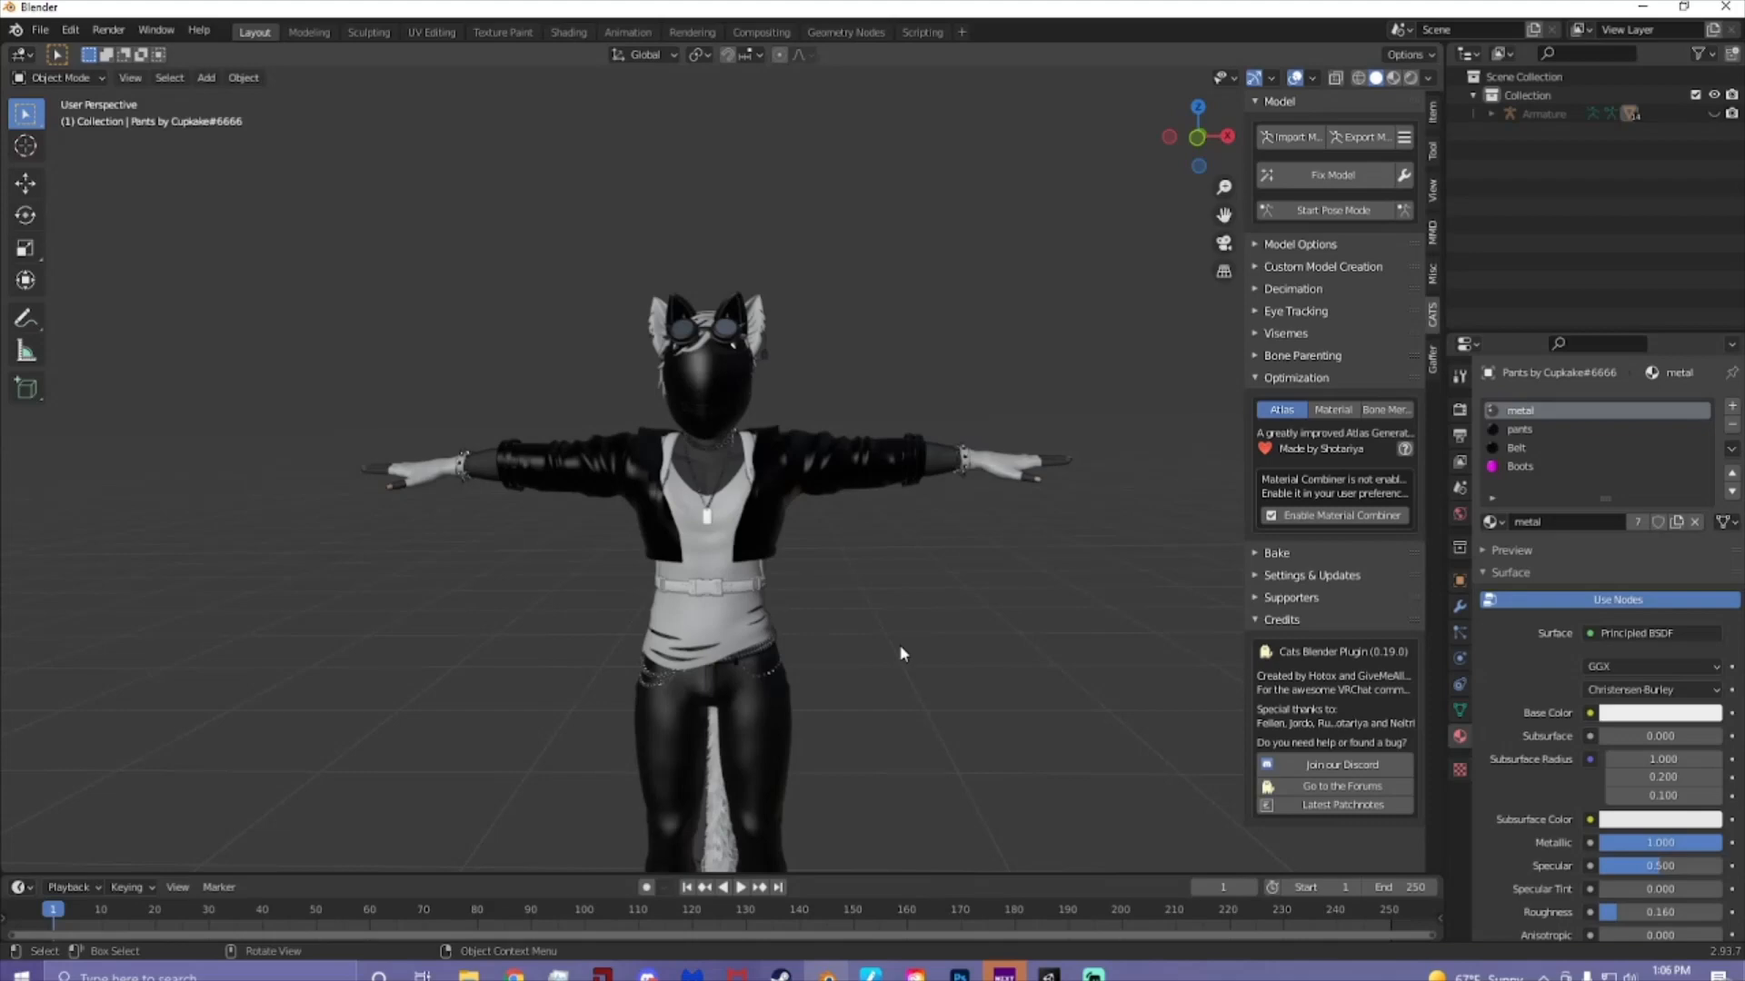
scroll(918, 657, up, 4)
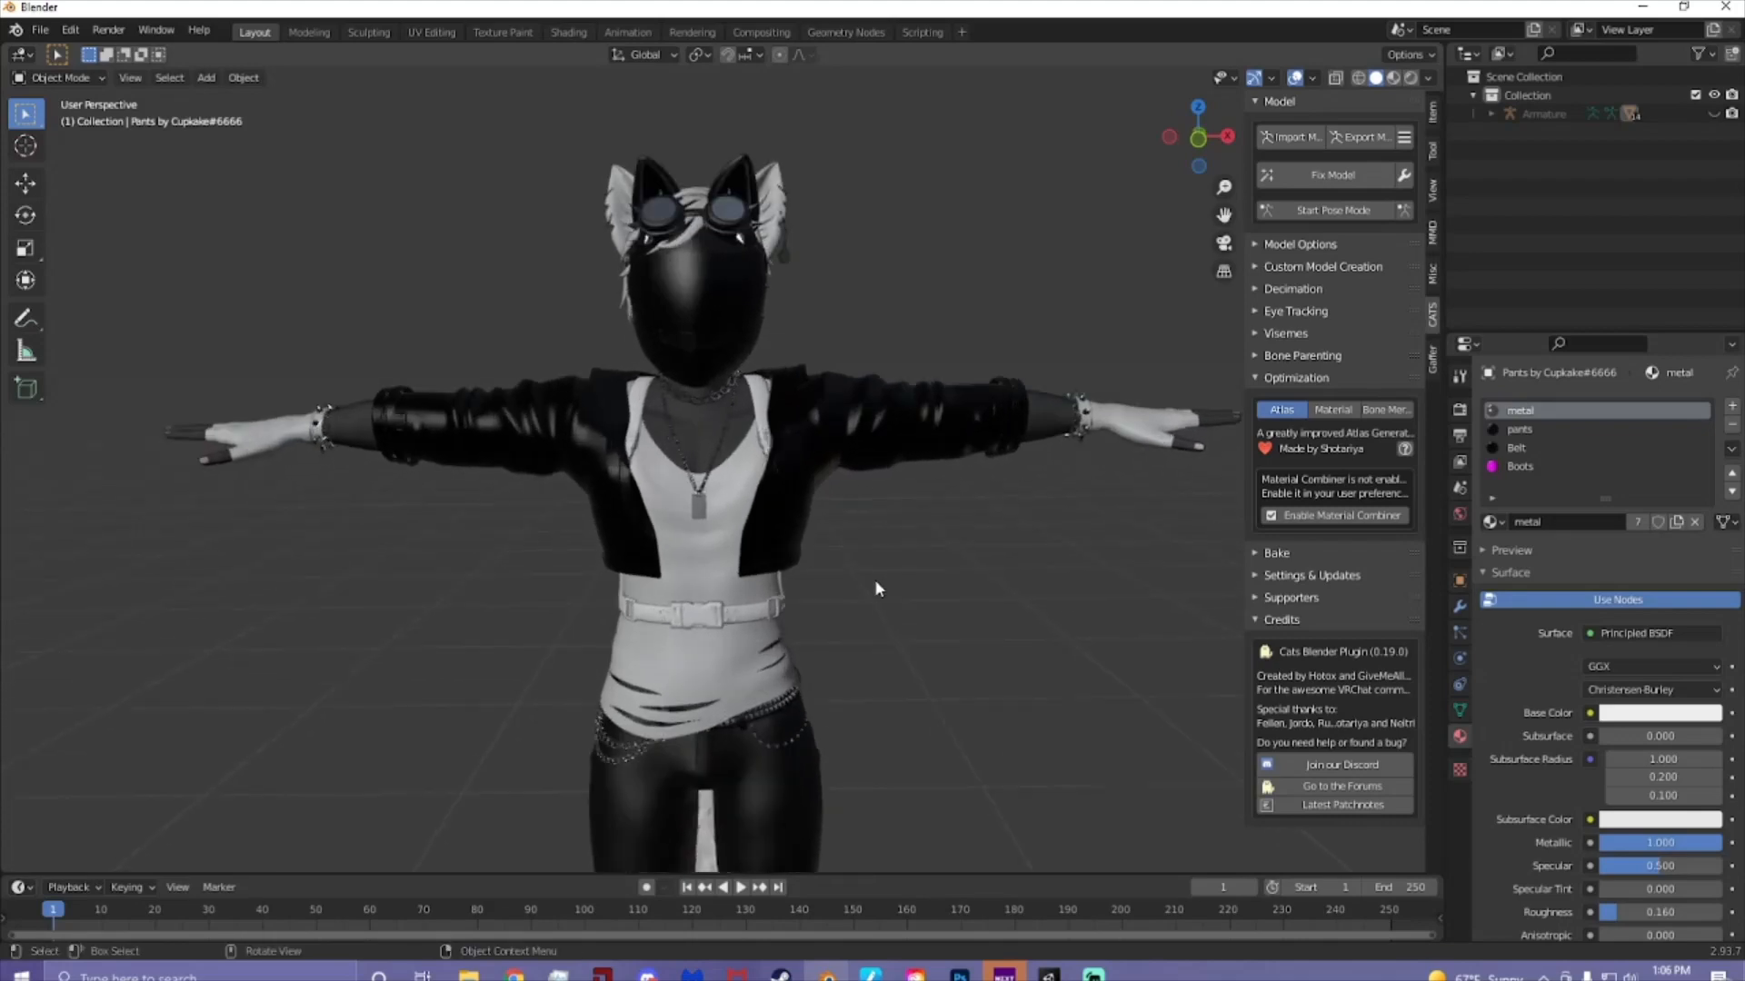
click(732, 400)
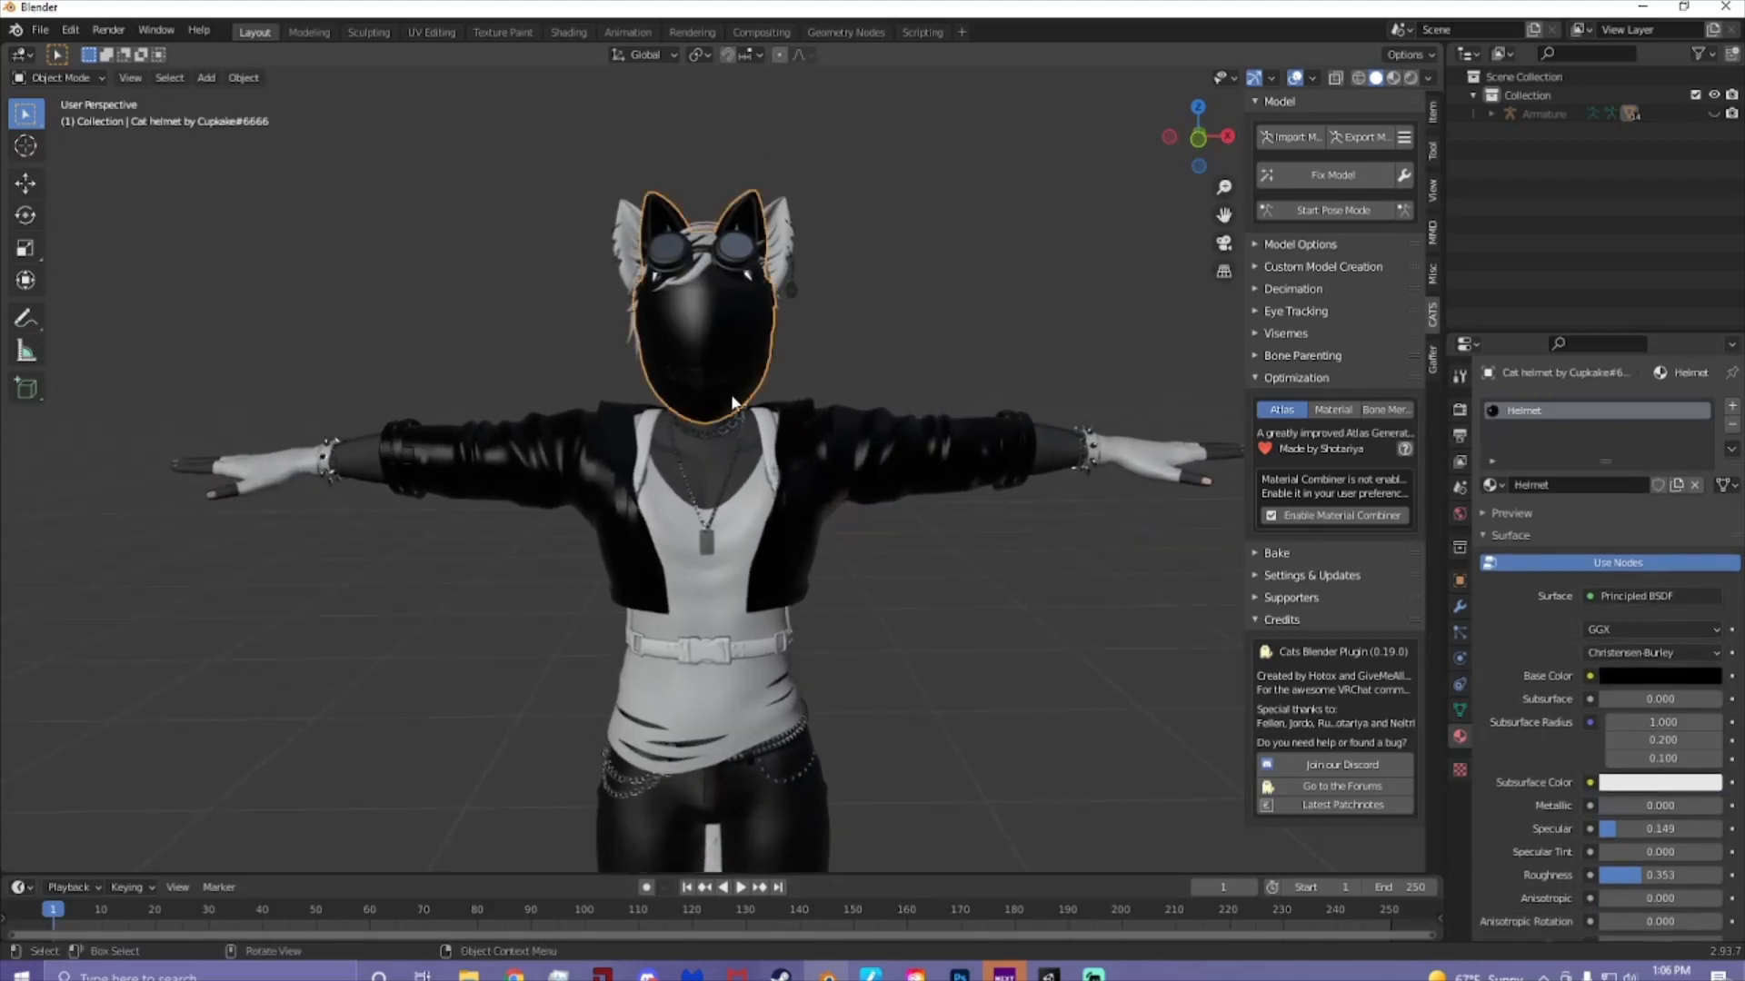
key(Delete)
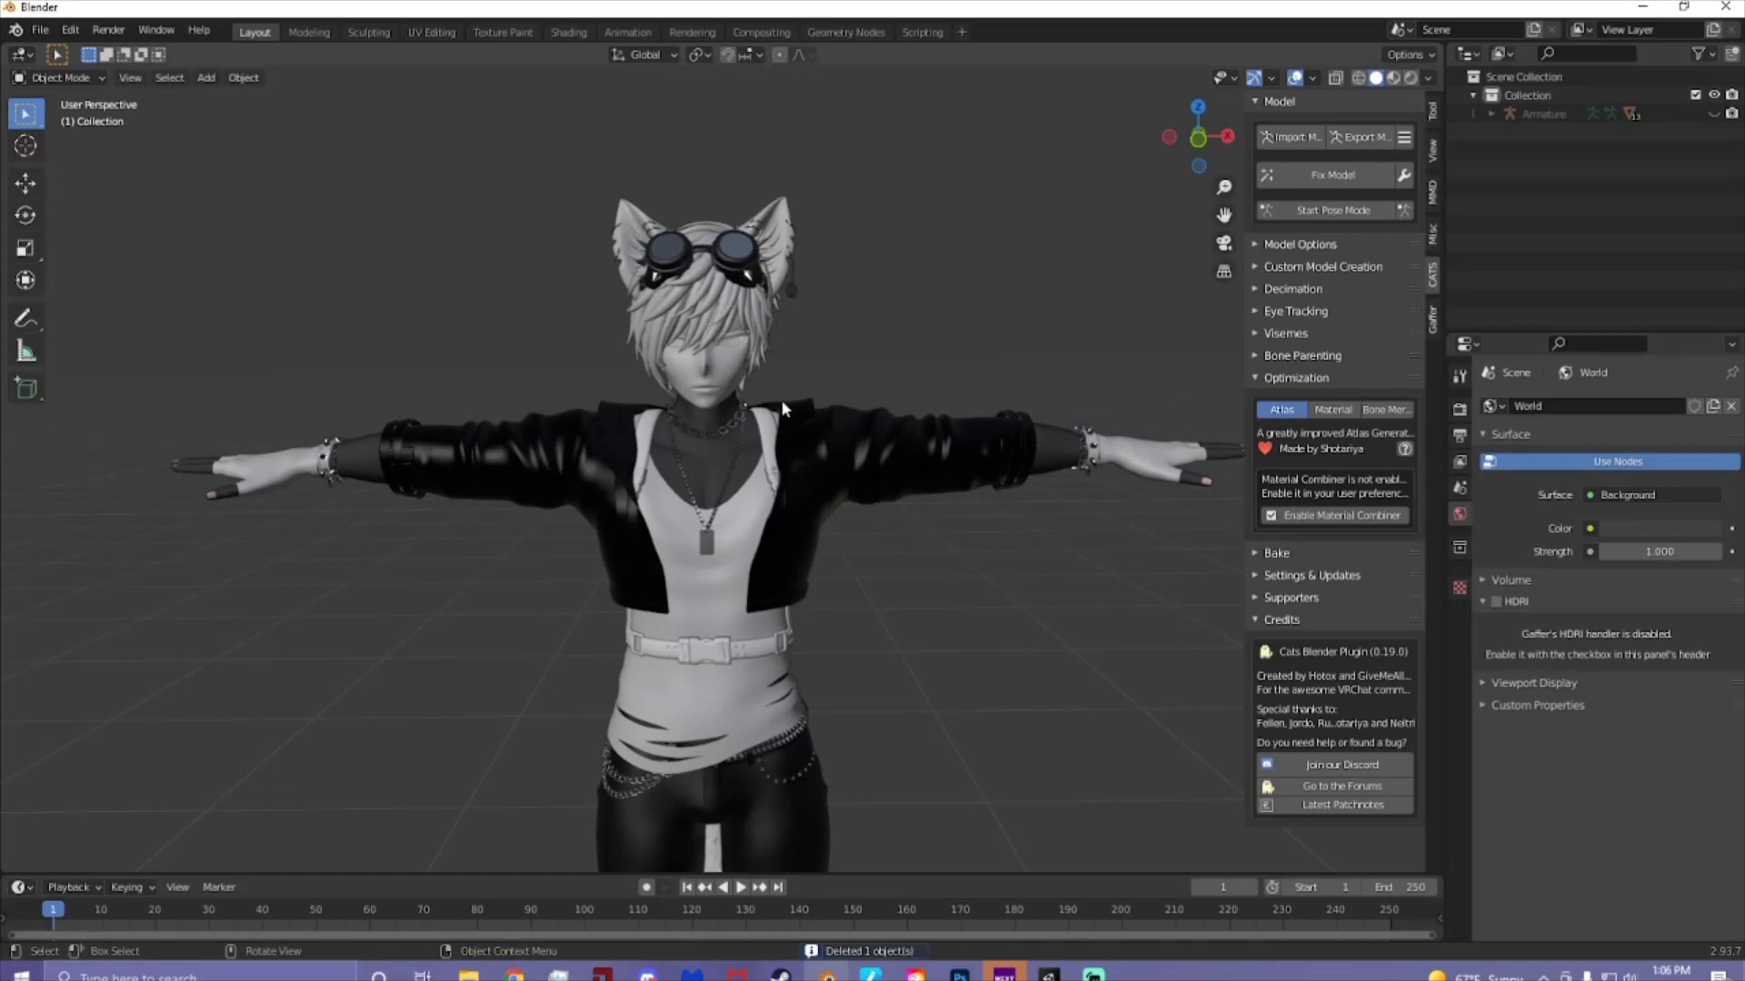
- Delete the harness around the avatar's torso
shift+middle_drag(894, 691, 835, 609)
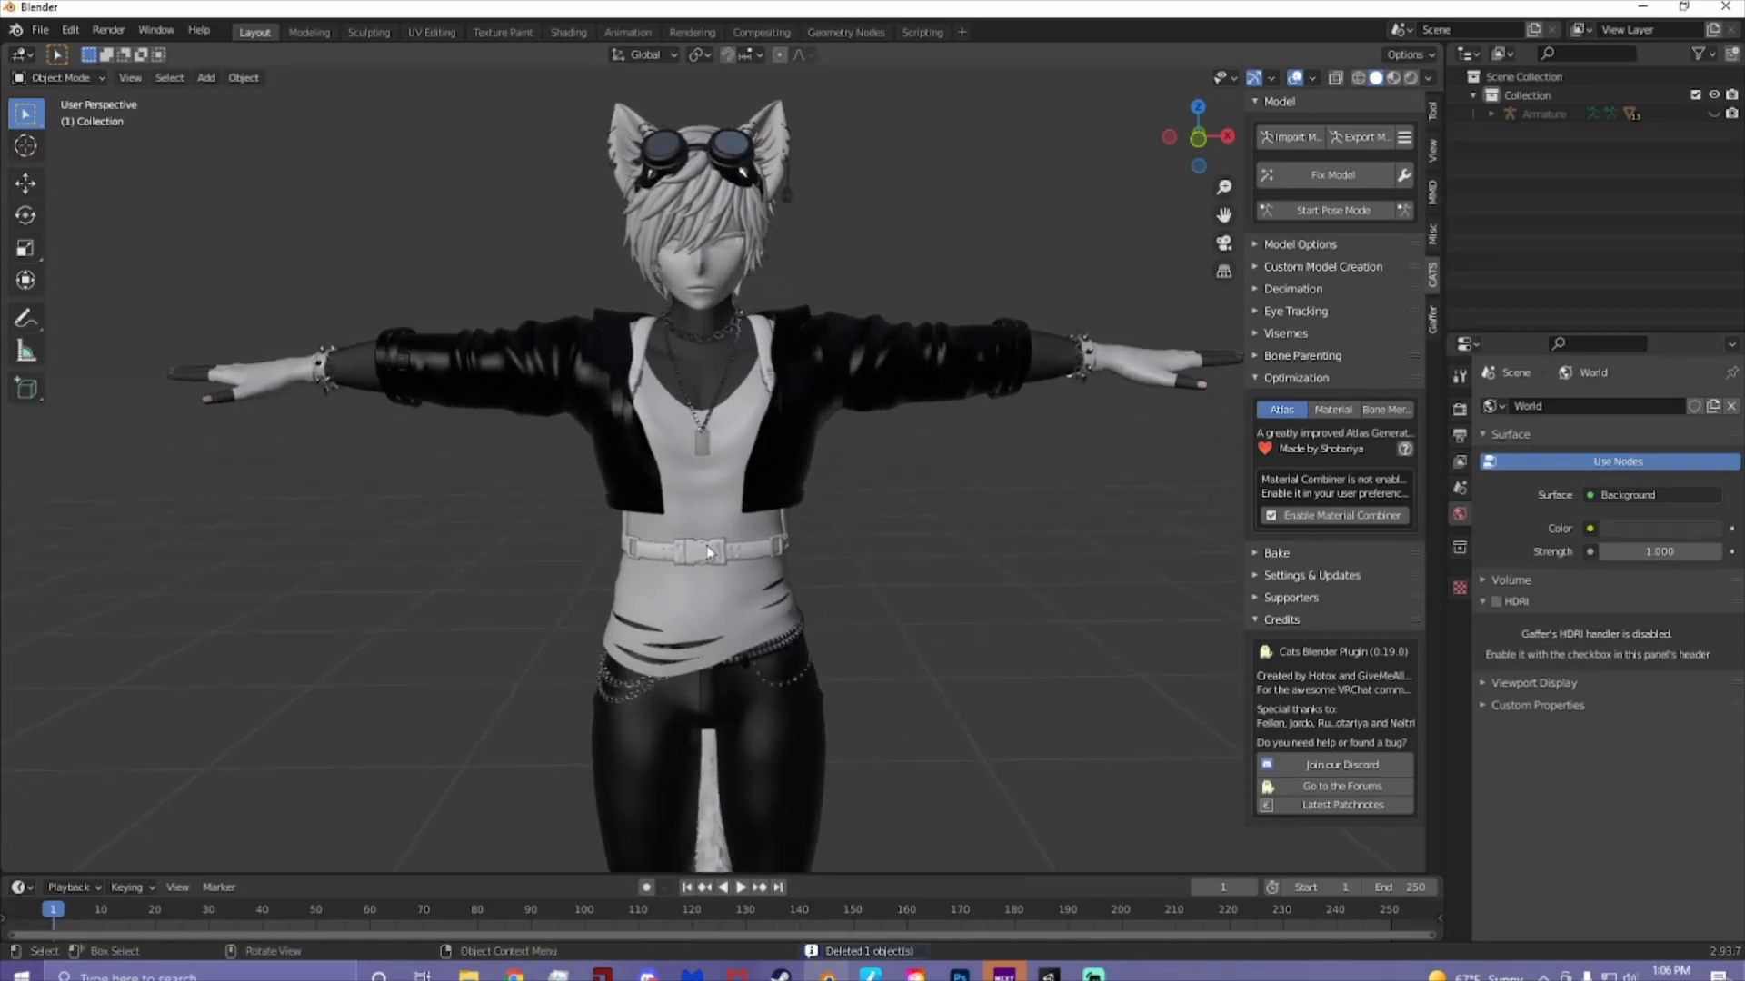
click(707, 551)
key(Delete)
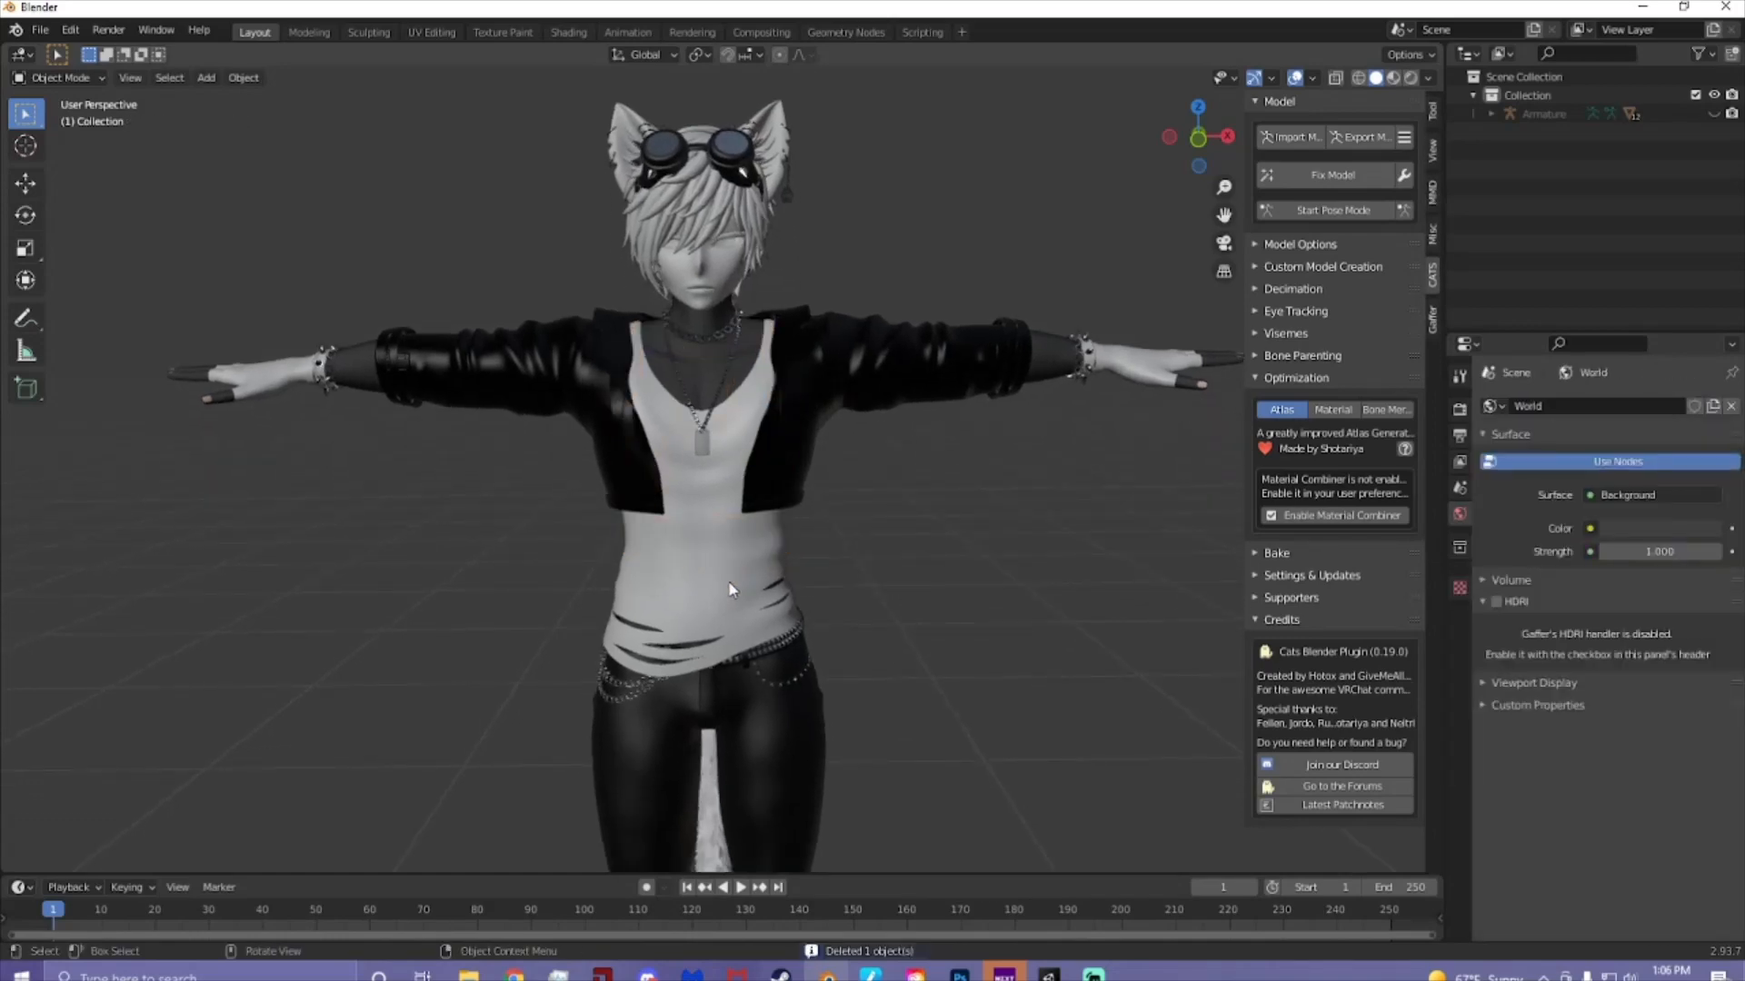
middle_drag(881, 616, 736, 496)
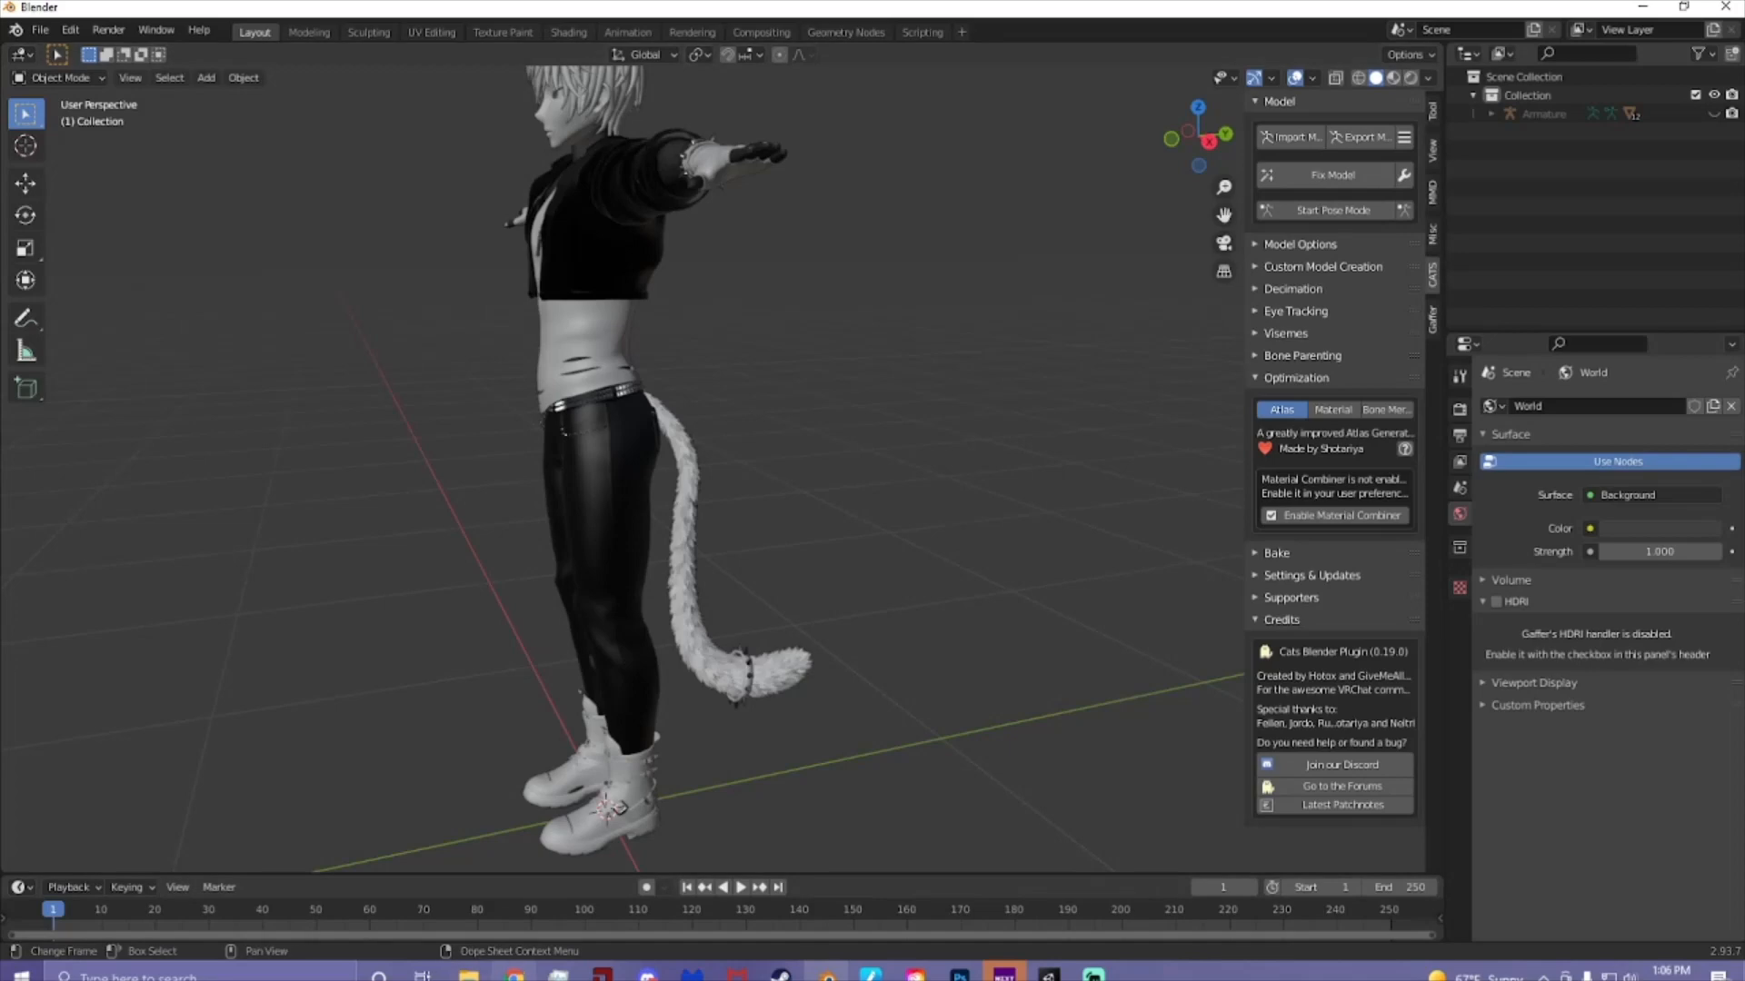
- Switch to VRChat's Avatar Performance Ranking page in the browser and check the Quest bone limits for each rank
click(514, 975)
click(1189, 13)
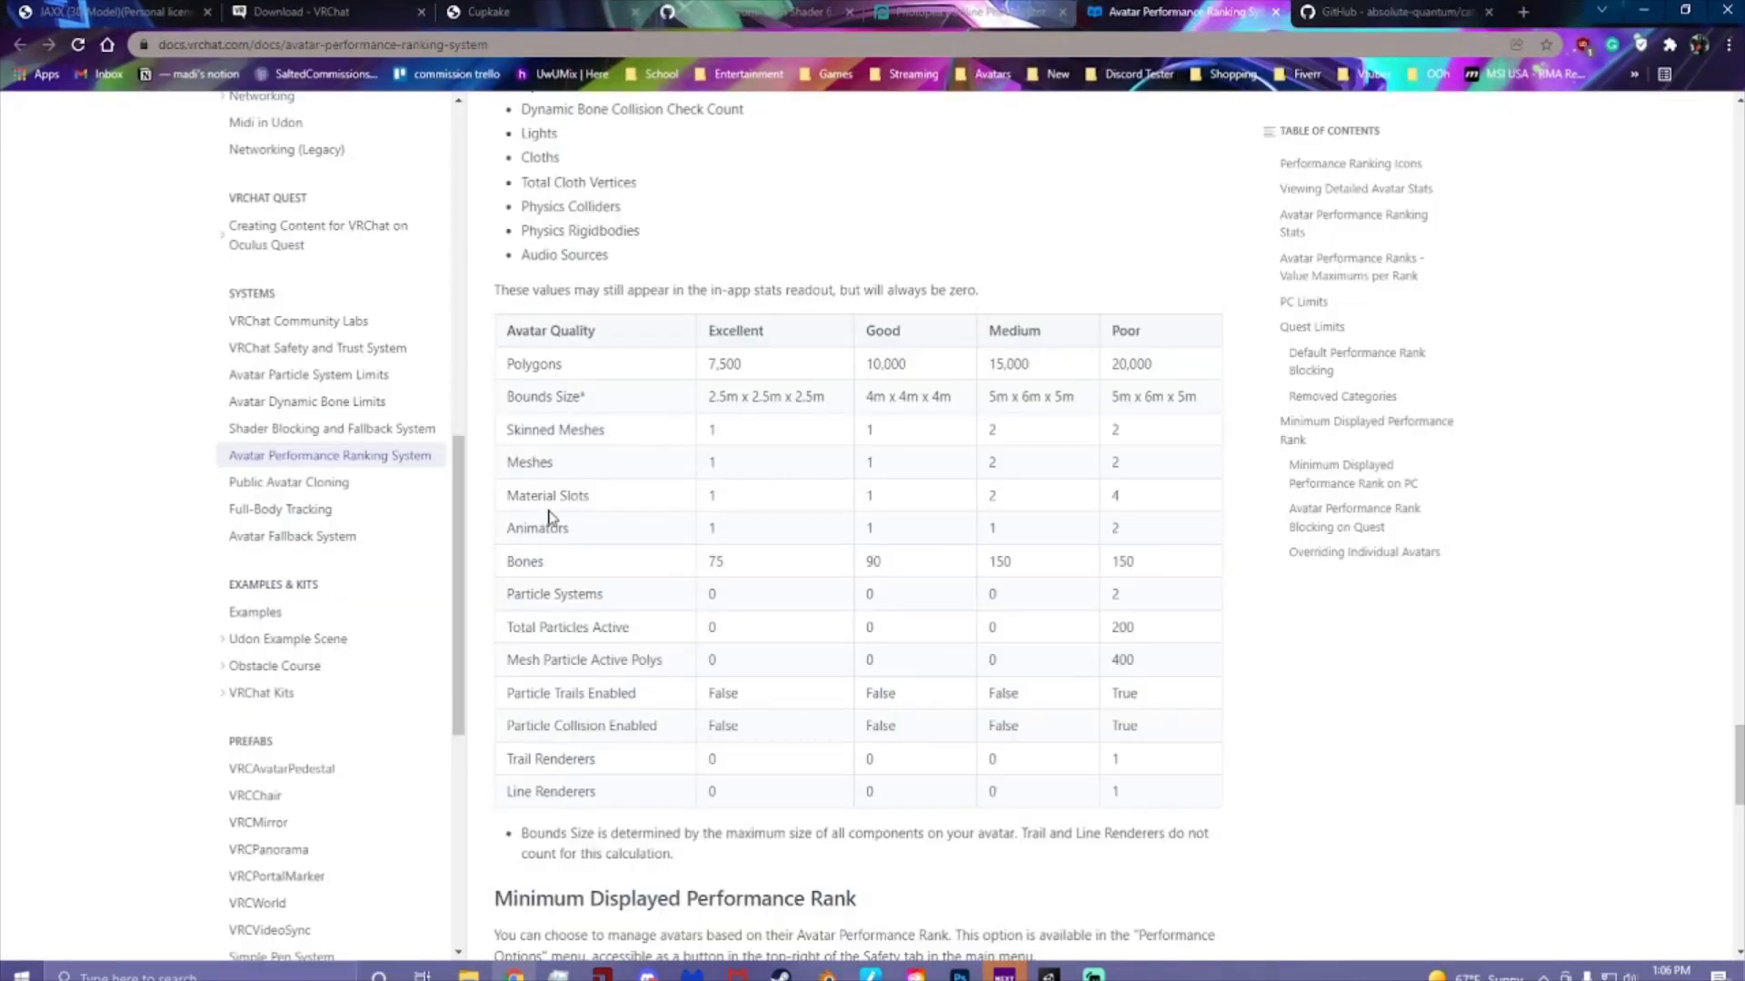
drag(505, 560, 1109, 579)
click(1109, 579)
scroll(586, 491, up, 1)
scroll(618, 500, up, 3)
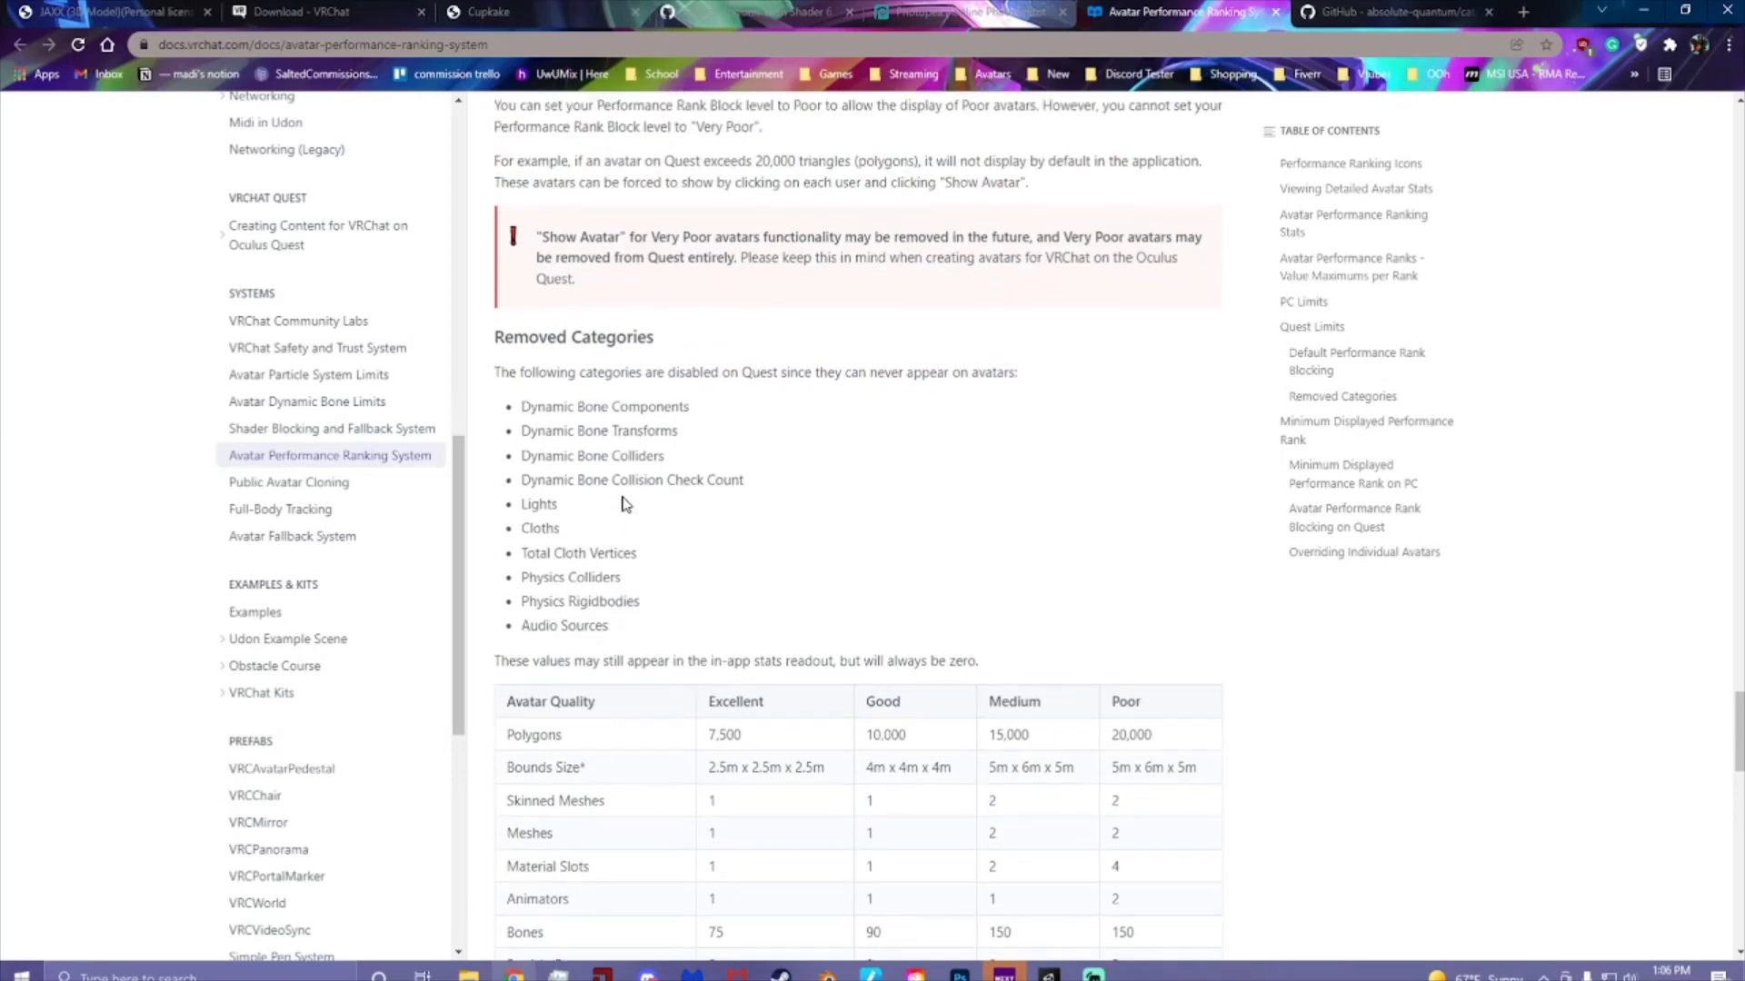
scroll(625, 505, down, 3)
scroll(625, 513, down, 1)
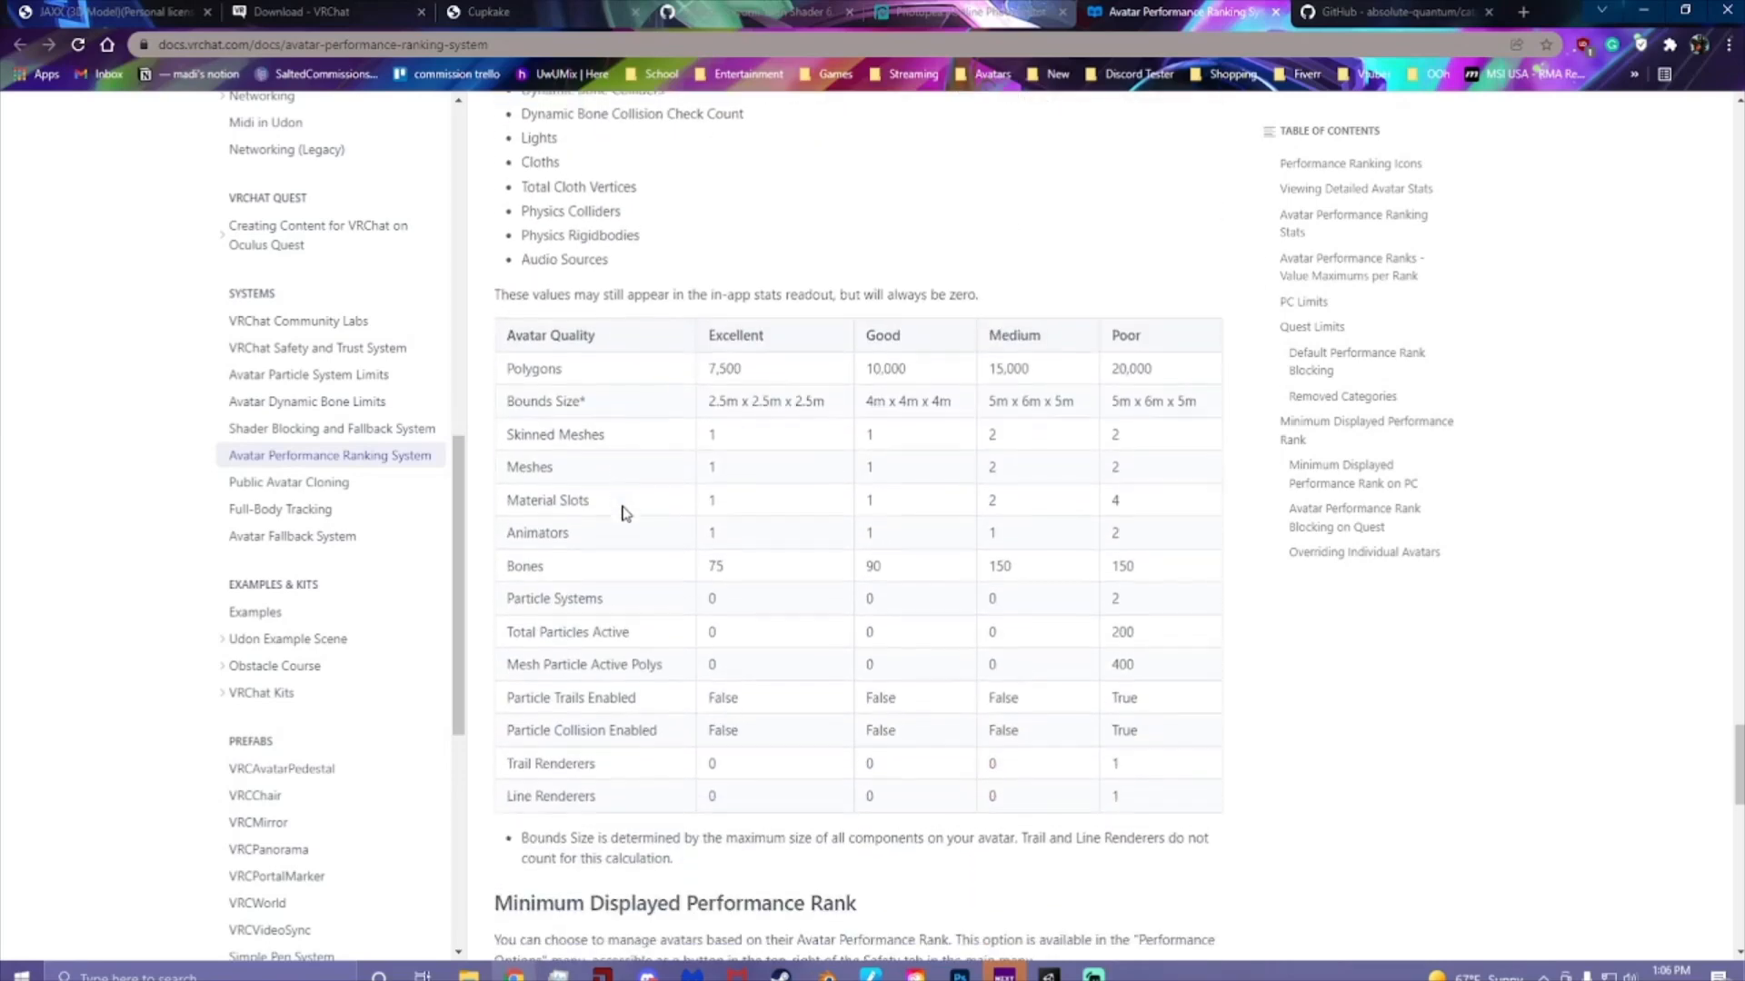
- Read the Removed Categories section on the page to see which avatar components are disabled on Quest
scroll(625, 513, up, 6)
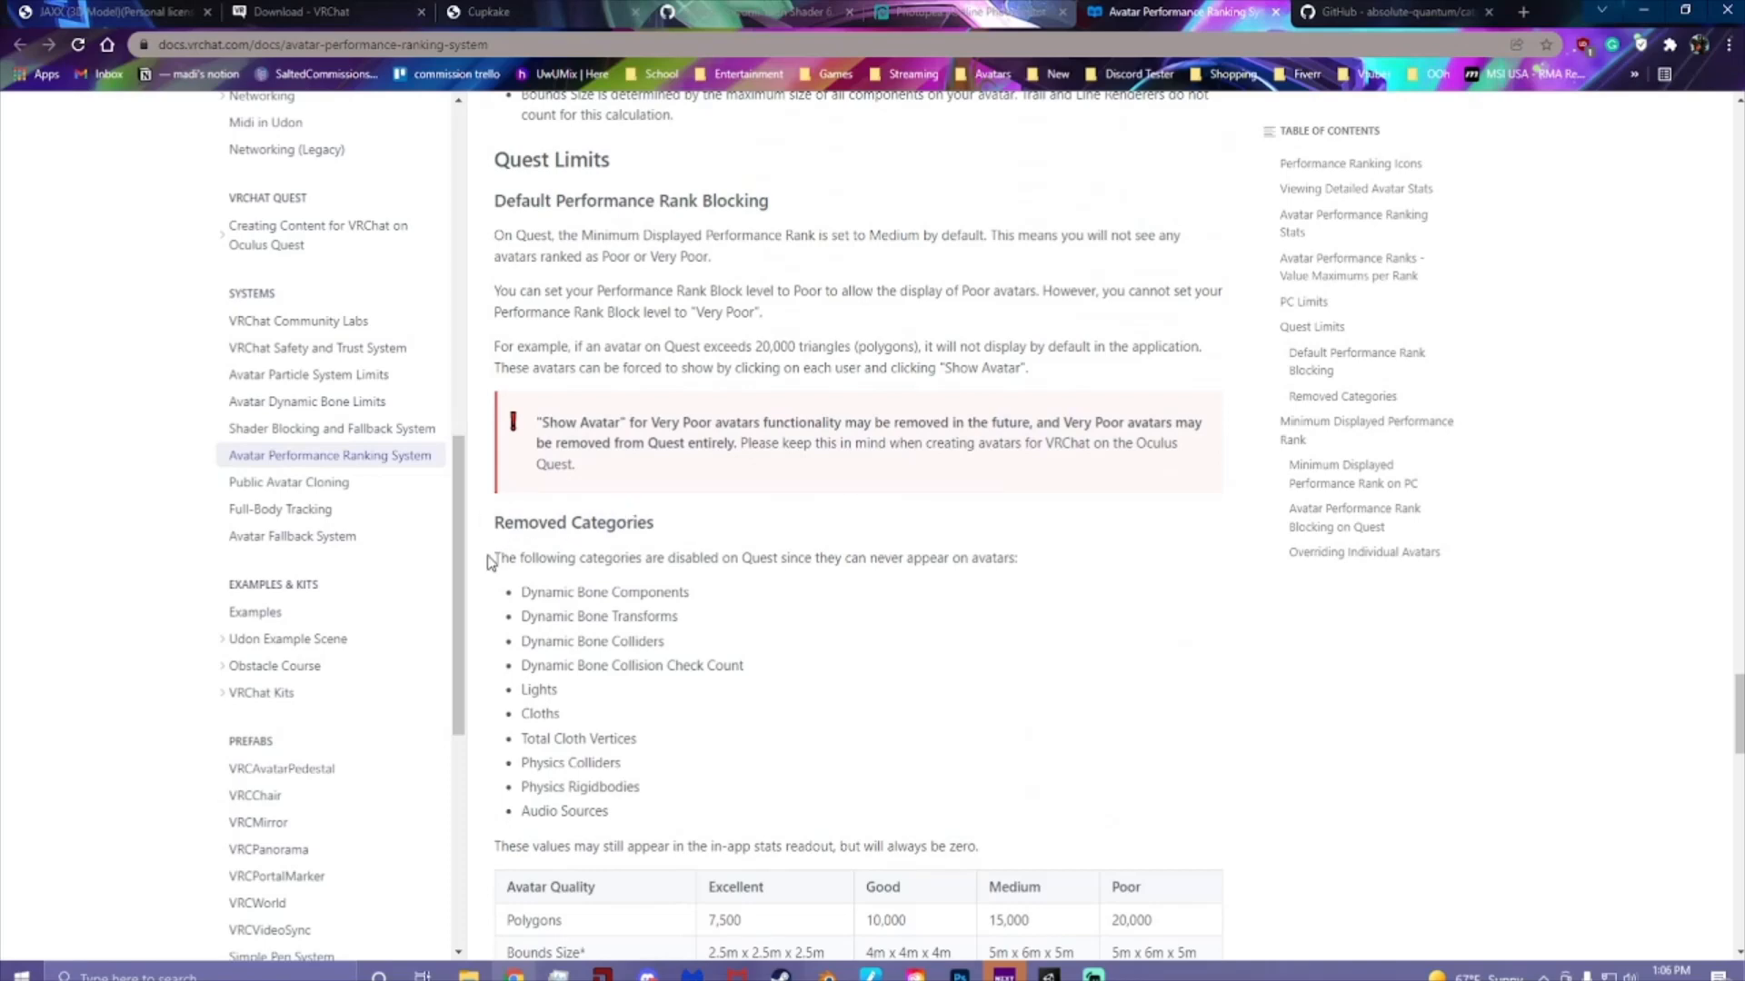
drag(491, 558, 1021, 570)
click(1021, 569)
scroll(712, 580, down, 1)
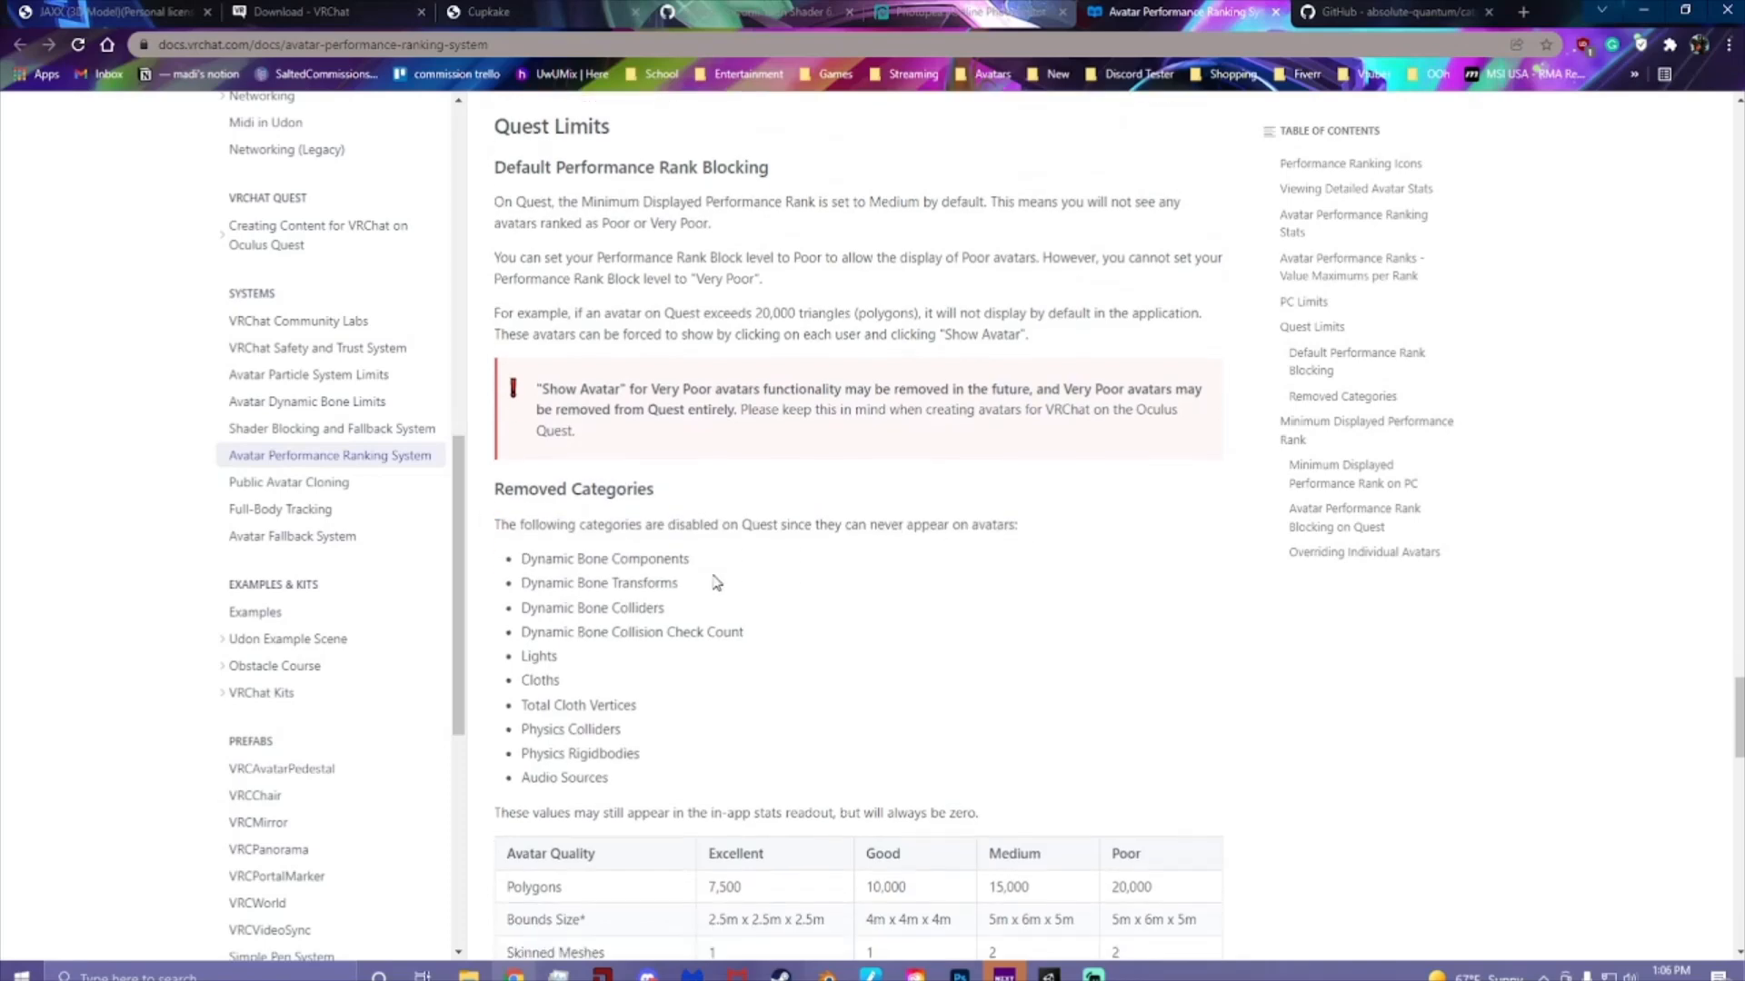
drag(515, 499, 793, 584)
click(793, 585)
drag(524, 602, 567, 626)
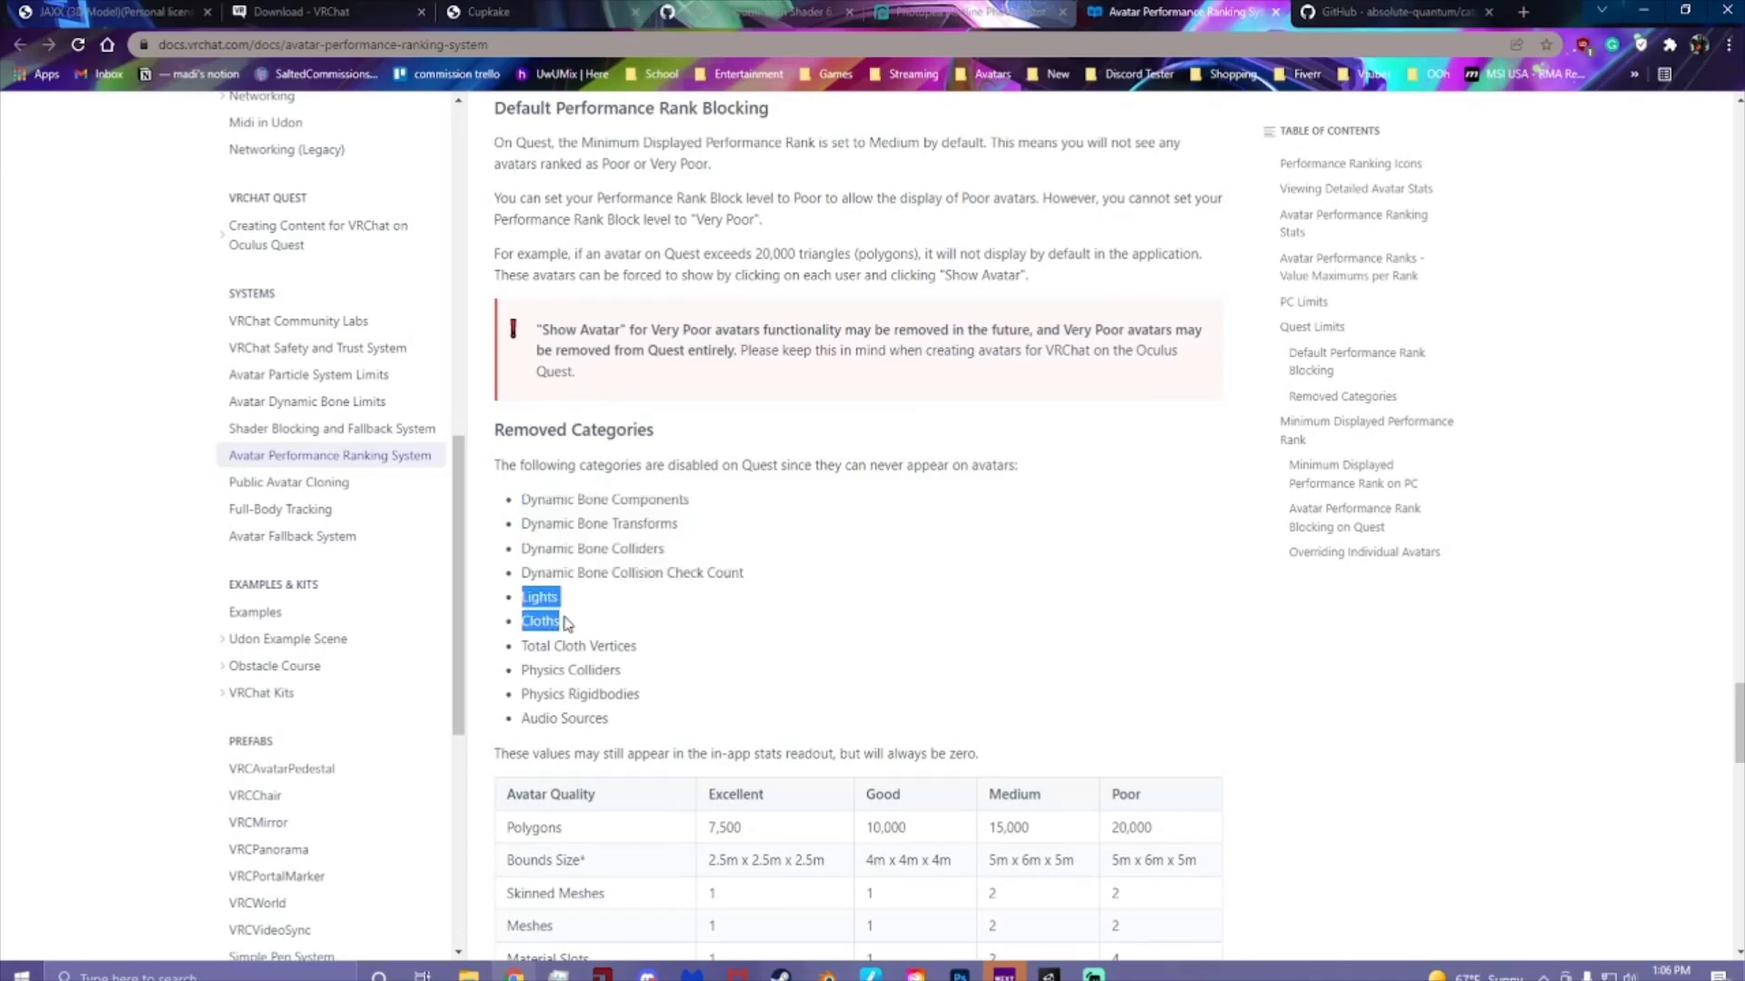
click(567, 625)
drag(520, 627, 576, 634)
click(576, 641)
drag(609, 725, 520, 500)
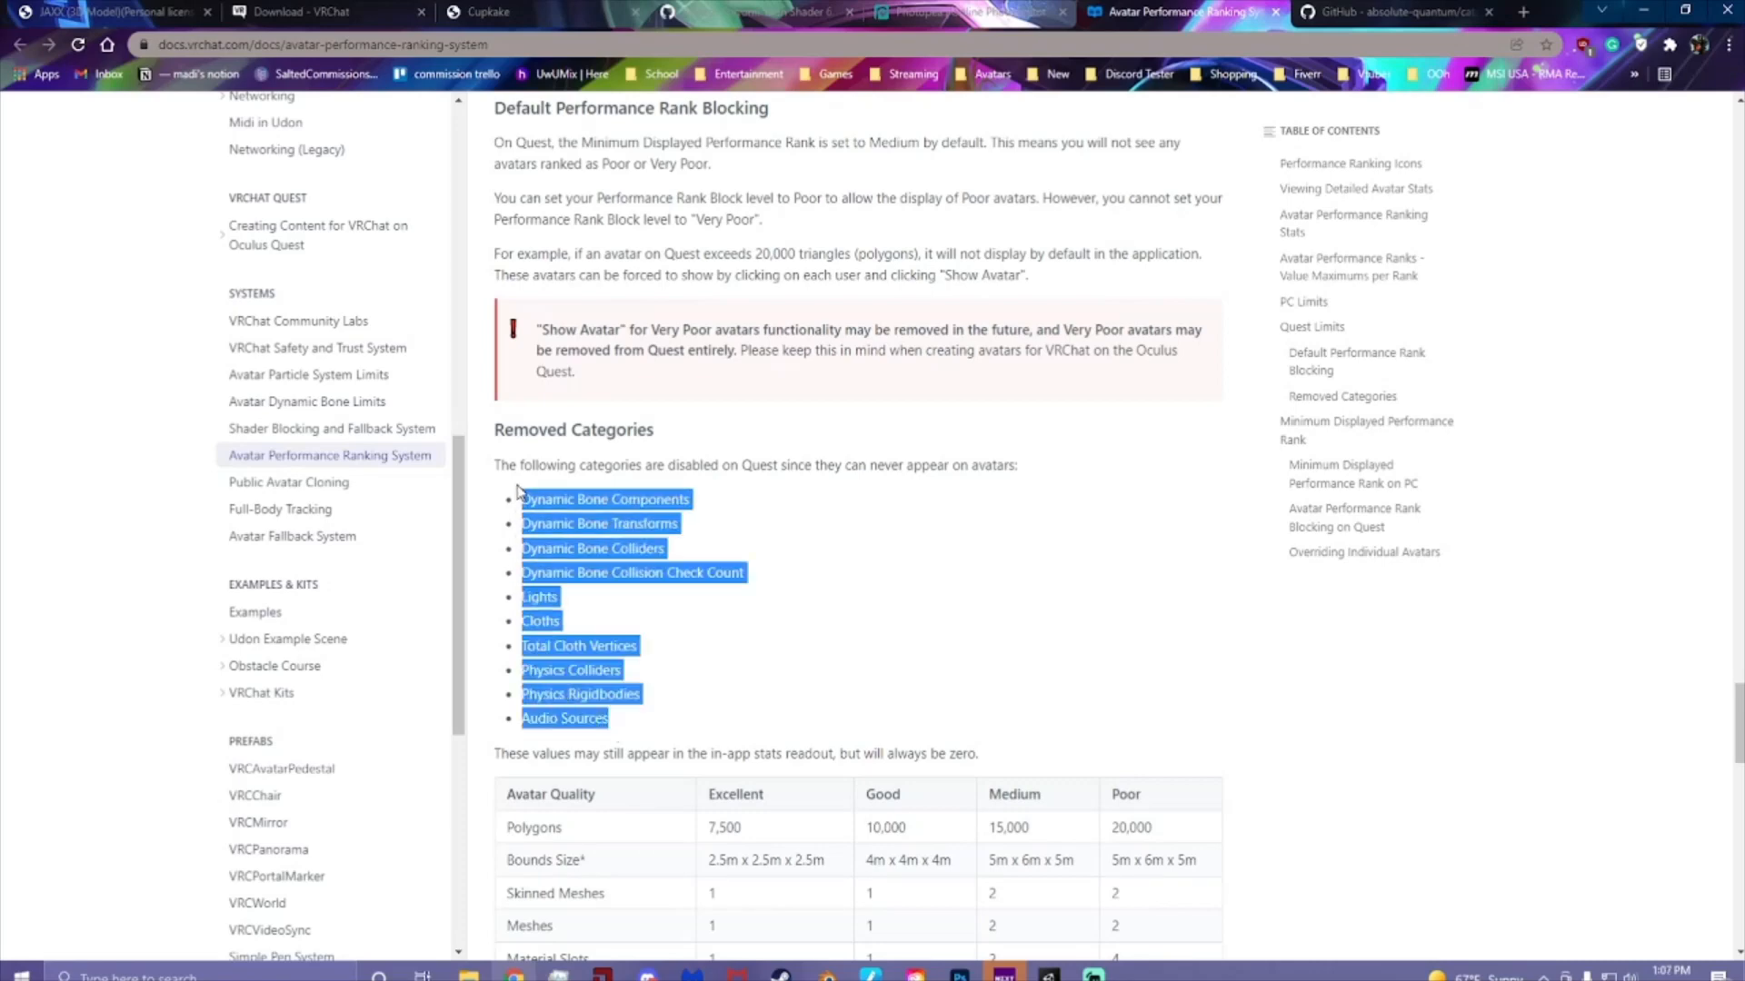
- Switch back to Blender and look over the avatar's remaining clothing and accessories from several angles
click(674, 633)
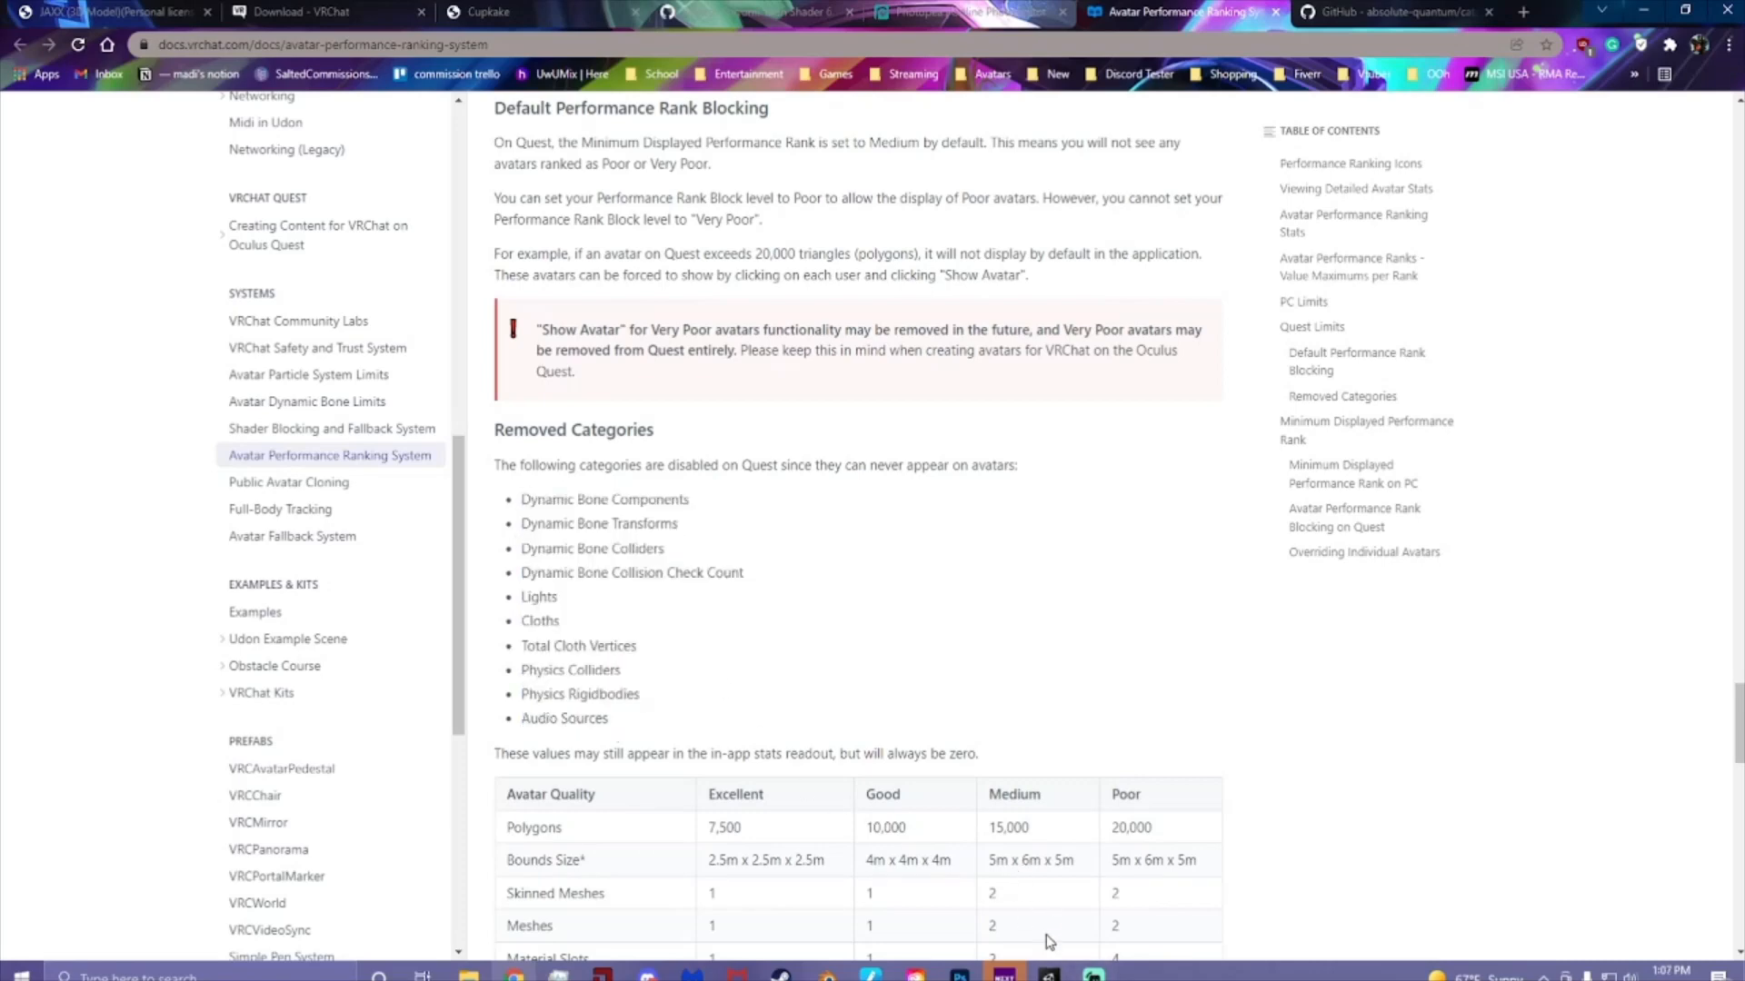
click(826, 974)
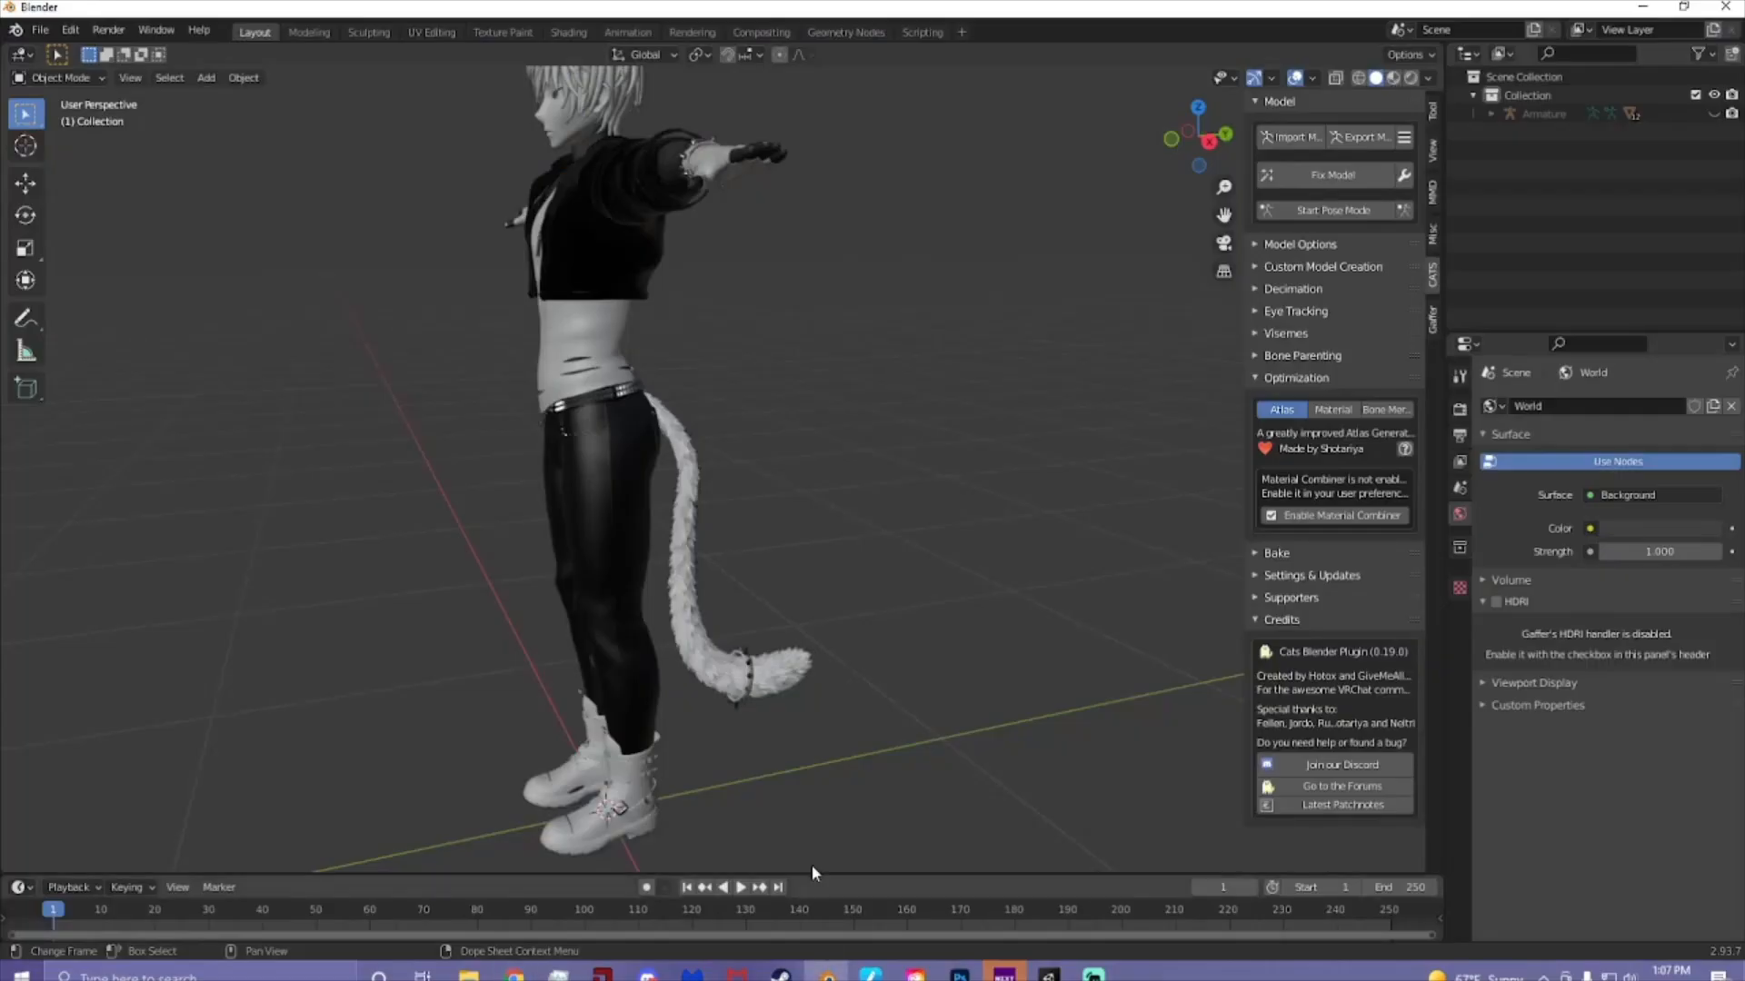
middle_drag(807, 667, 931, 652)
shift+middle_drag(811, 350, 816, 527)
scroll(827, 545, up, 2)
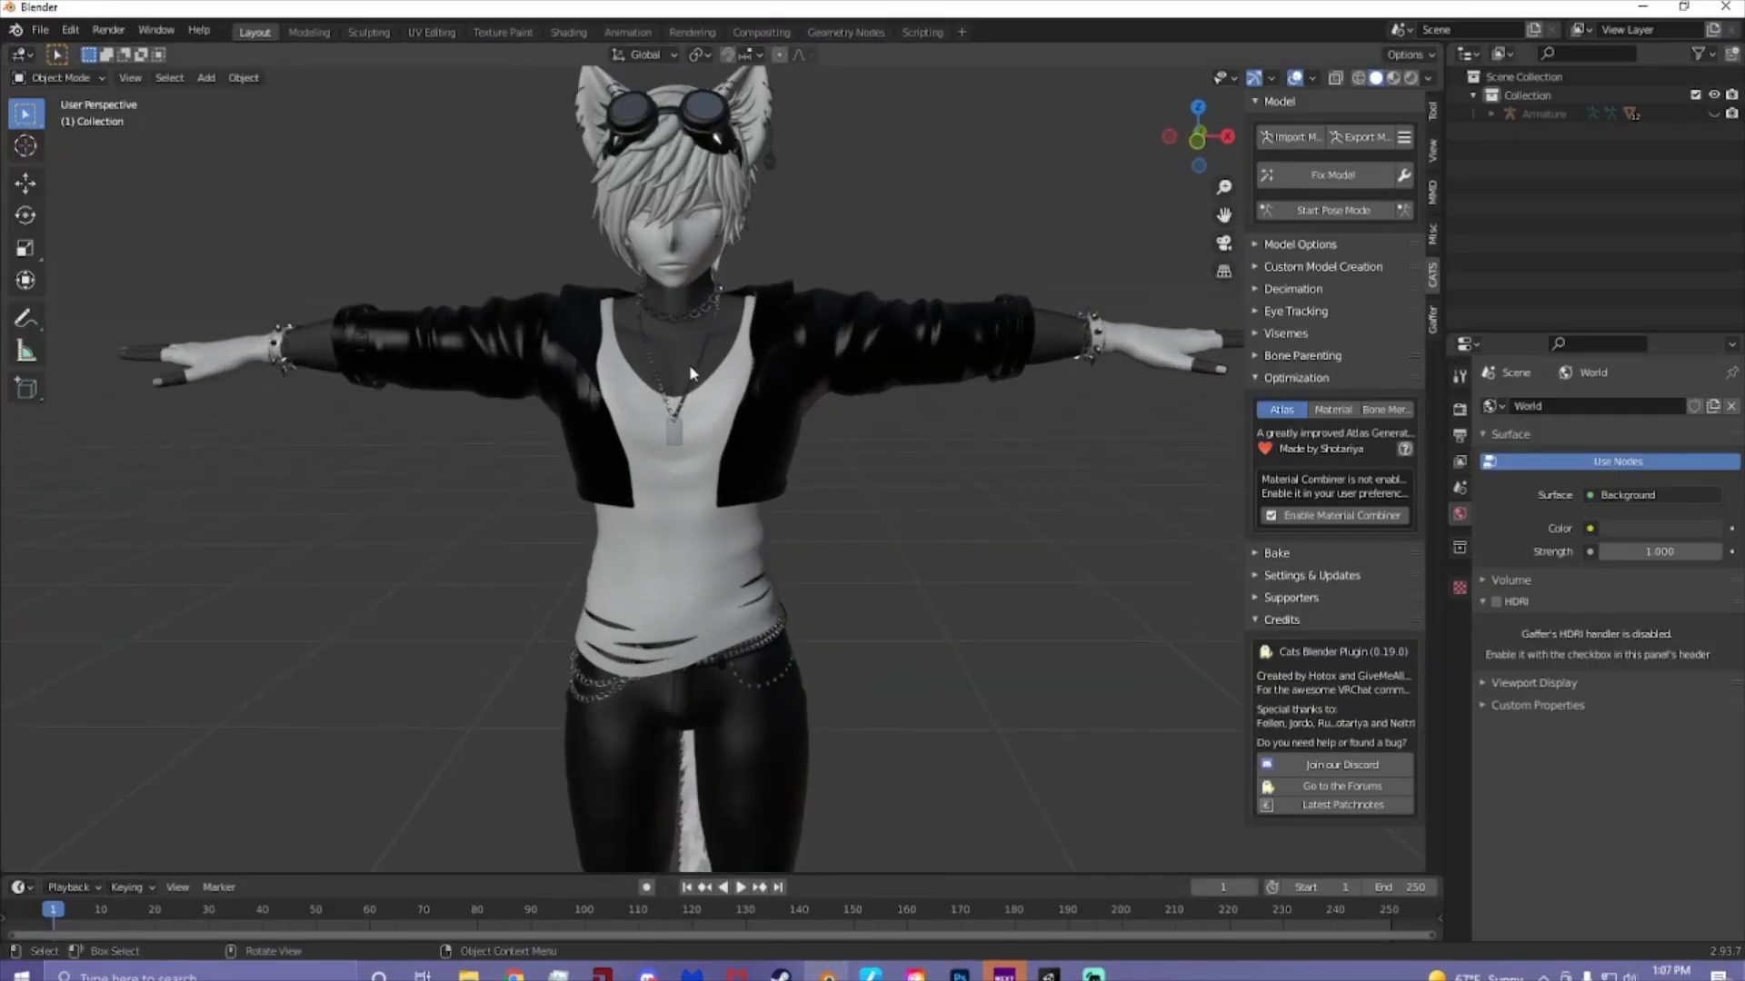
middle_drag(689, 363, 722, 327)
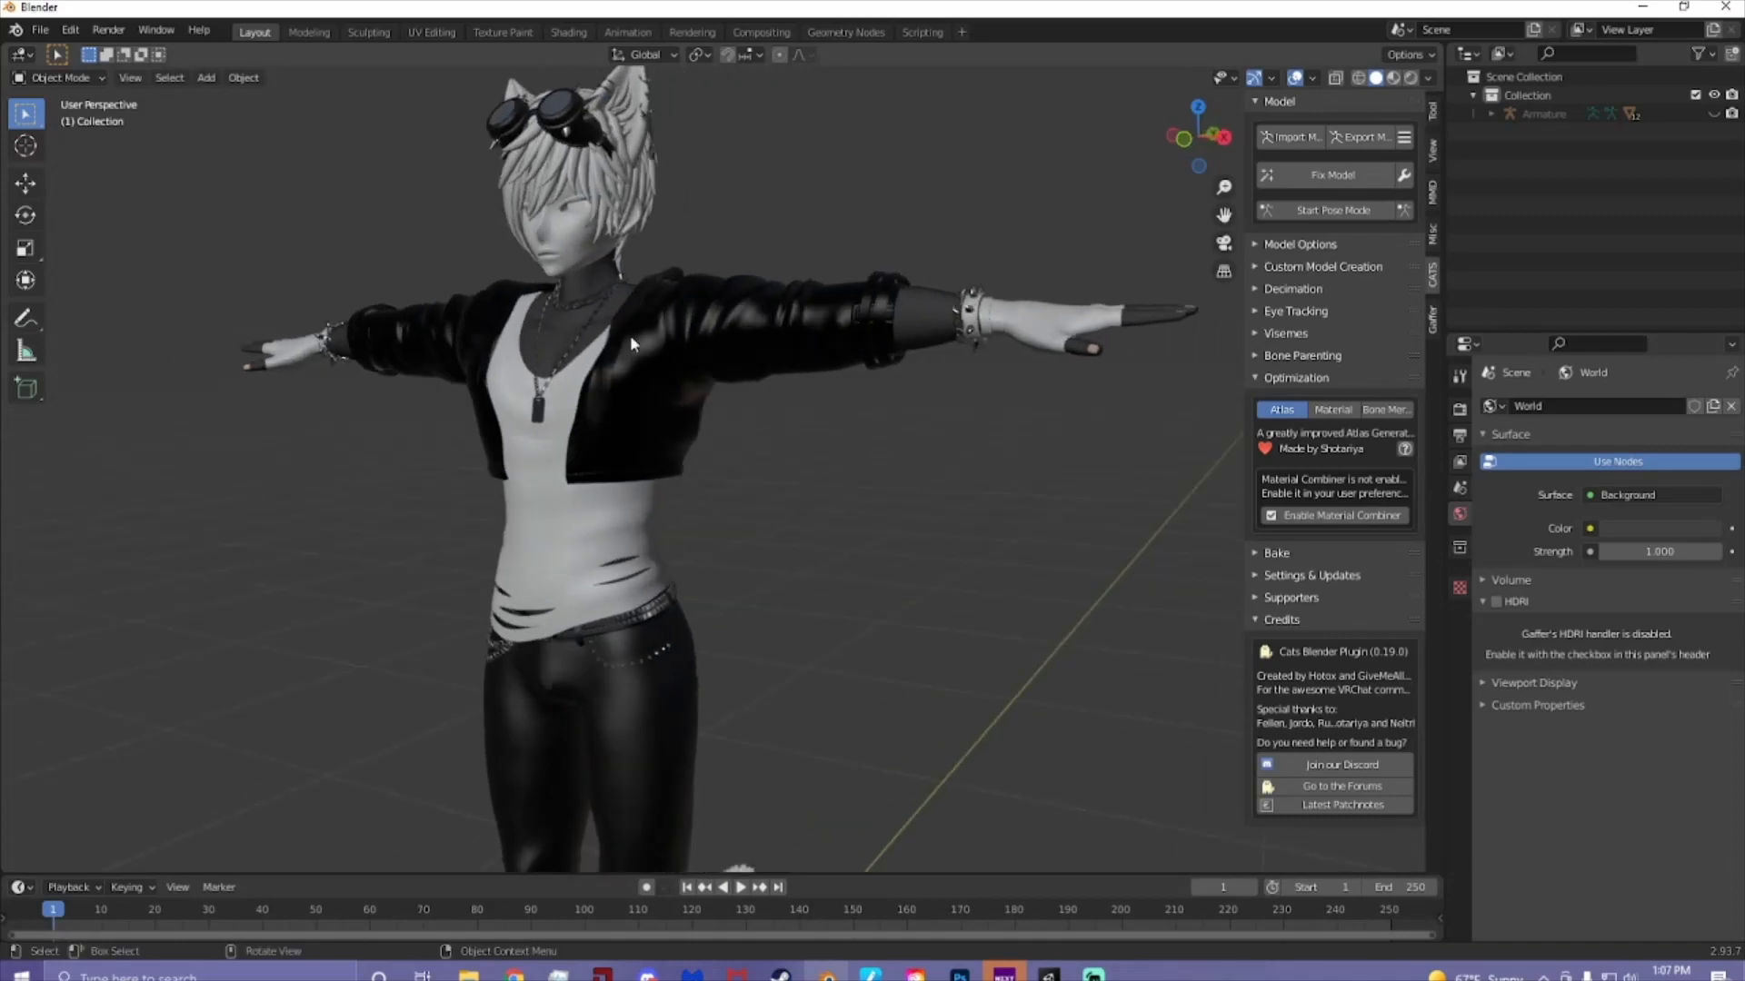
middle_drag(734, 250, 740, 315)
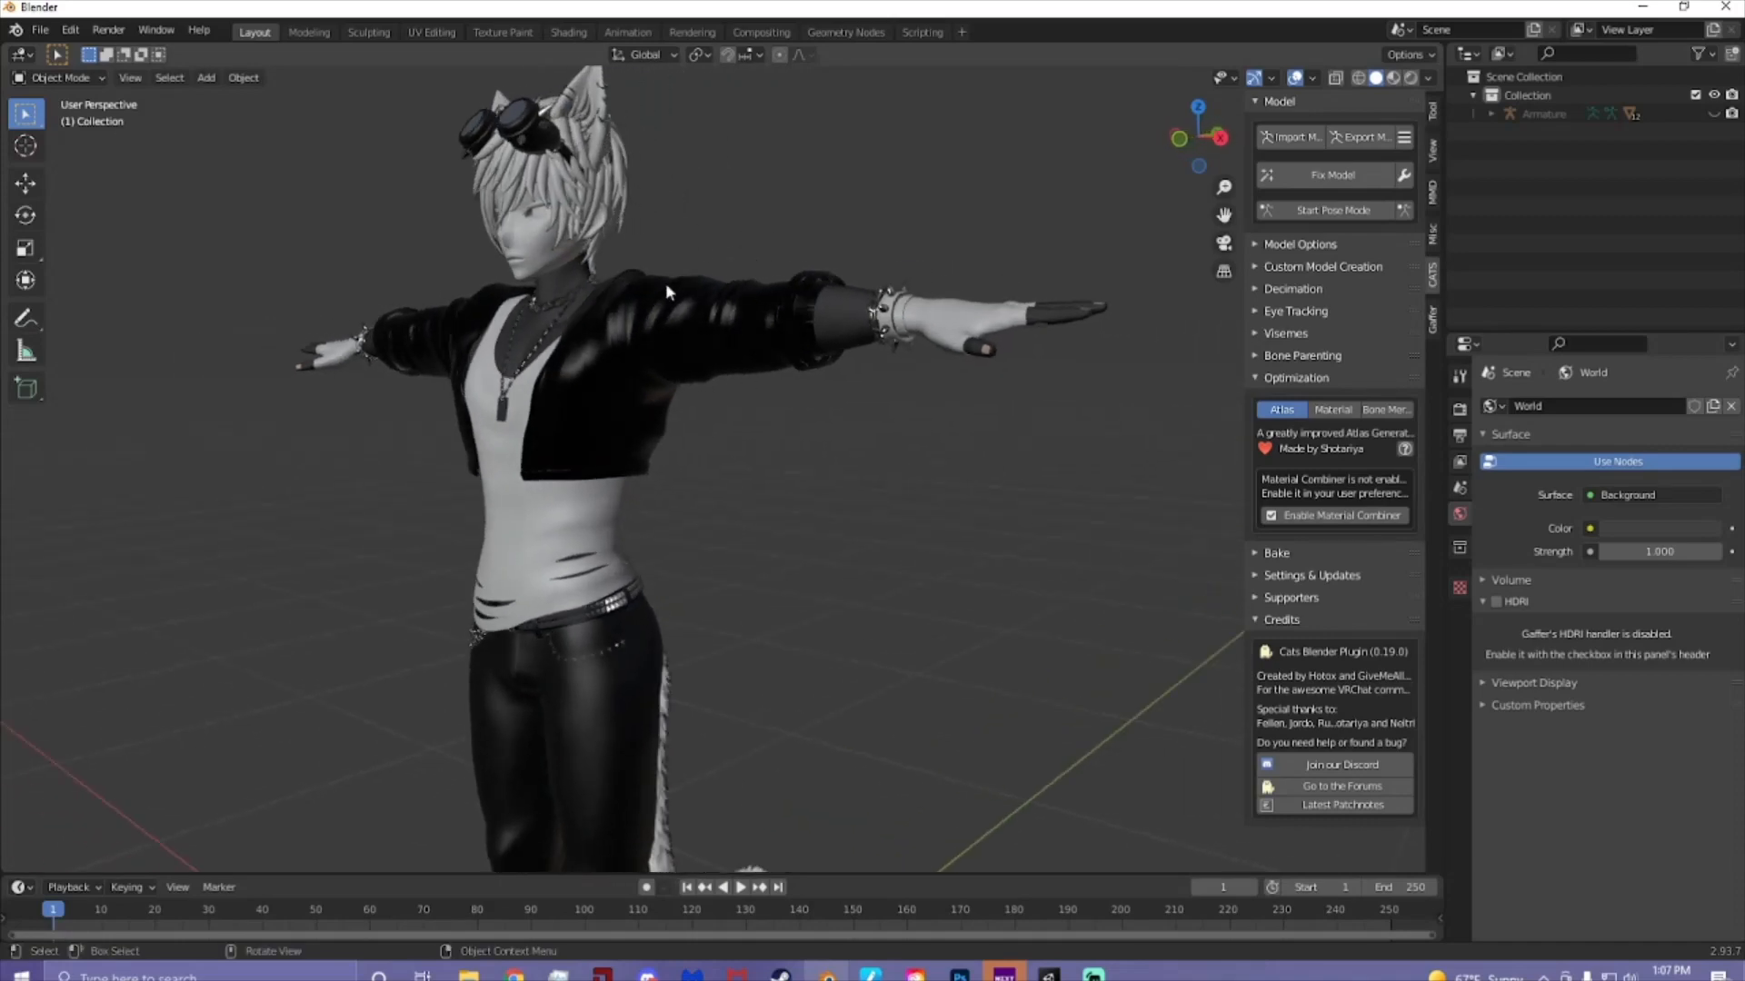
middle_drag(735, 590, 756, 293)
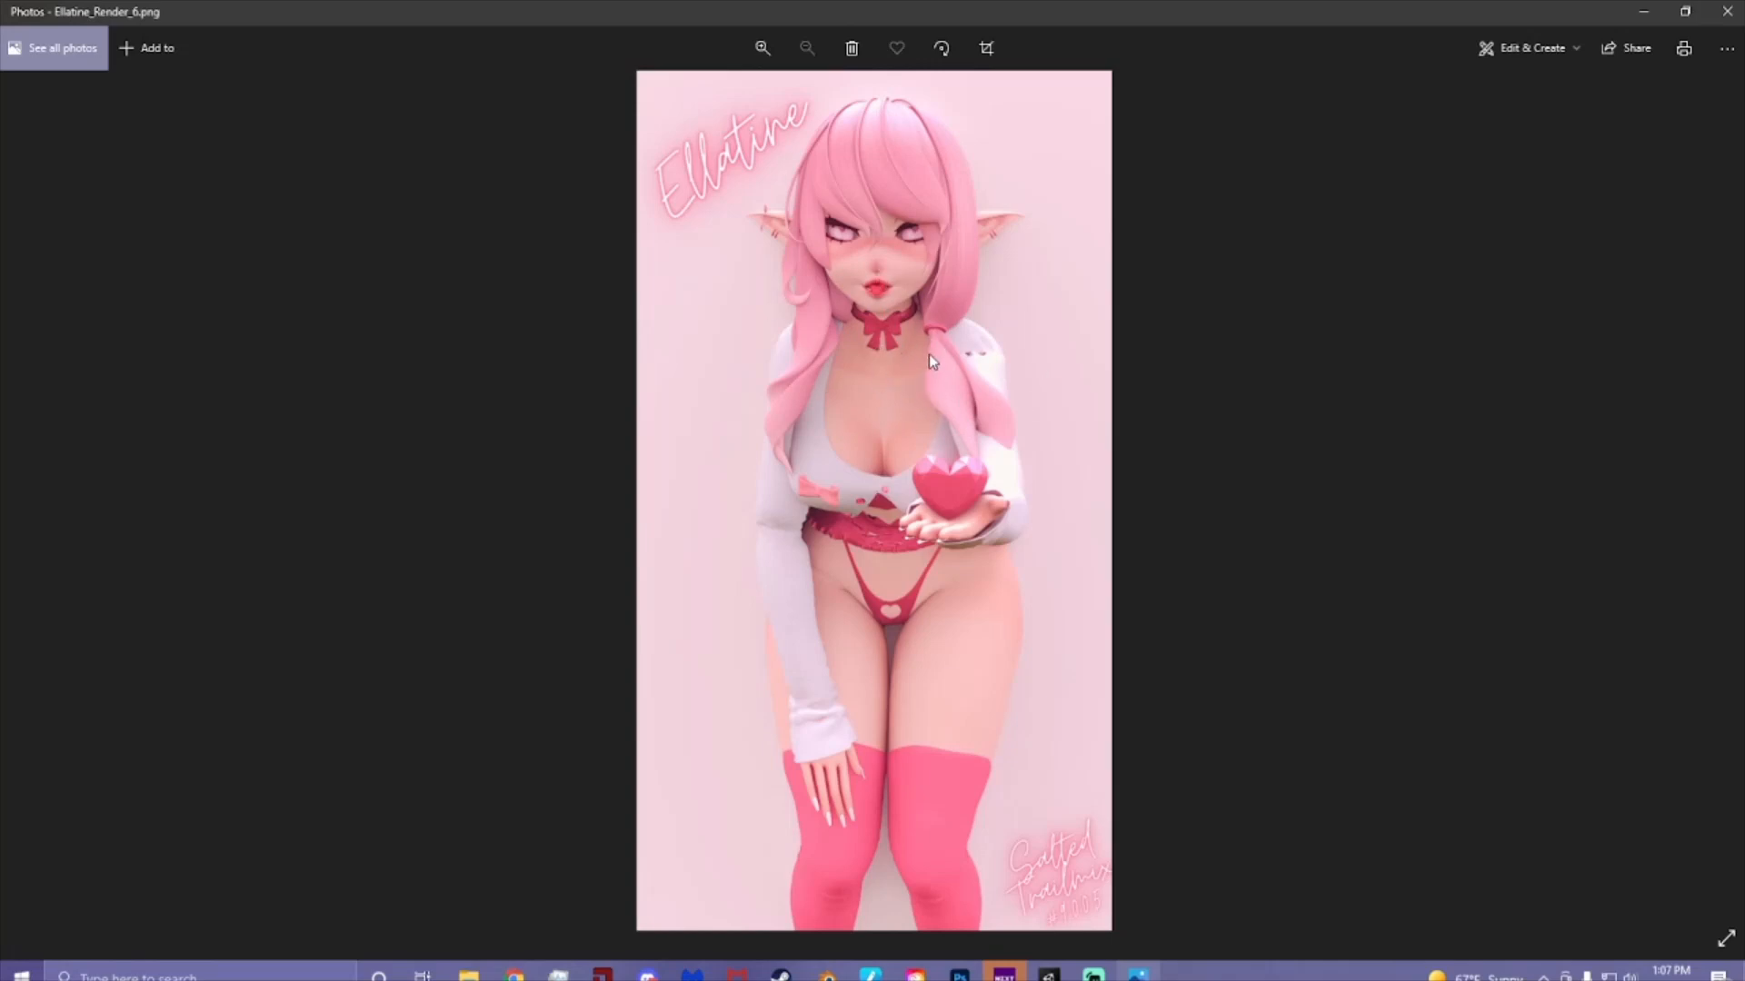
- Close the example render Ellatine_Render_6.png in the photo viewer to return to the avatar
double_click(1065, 5)
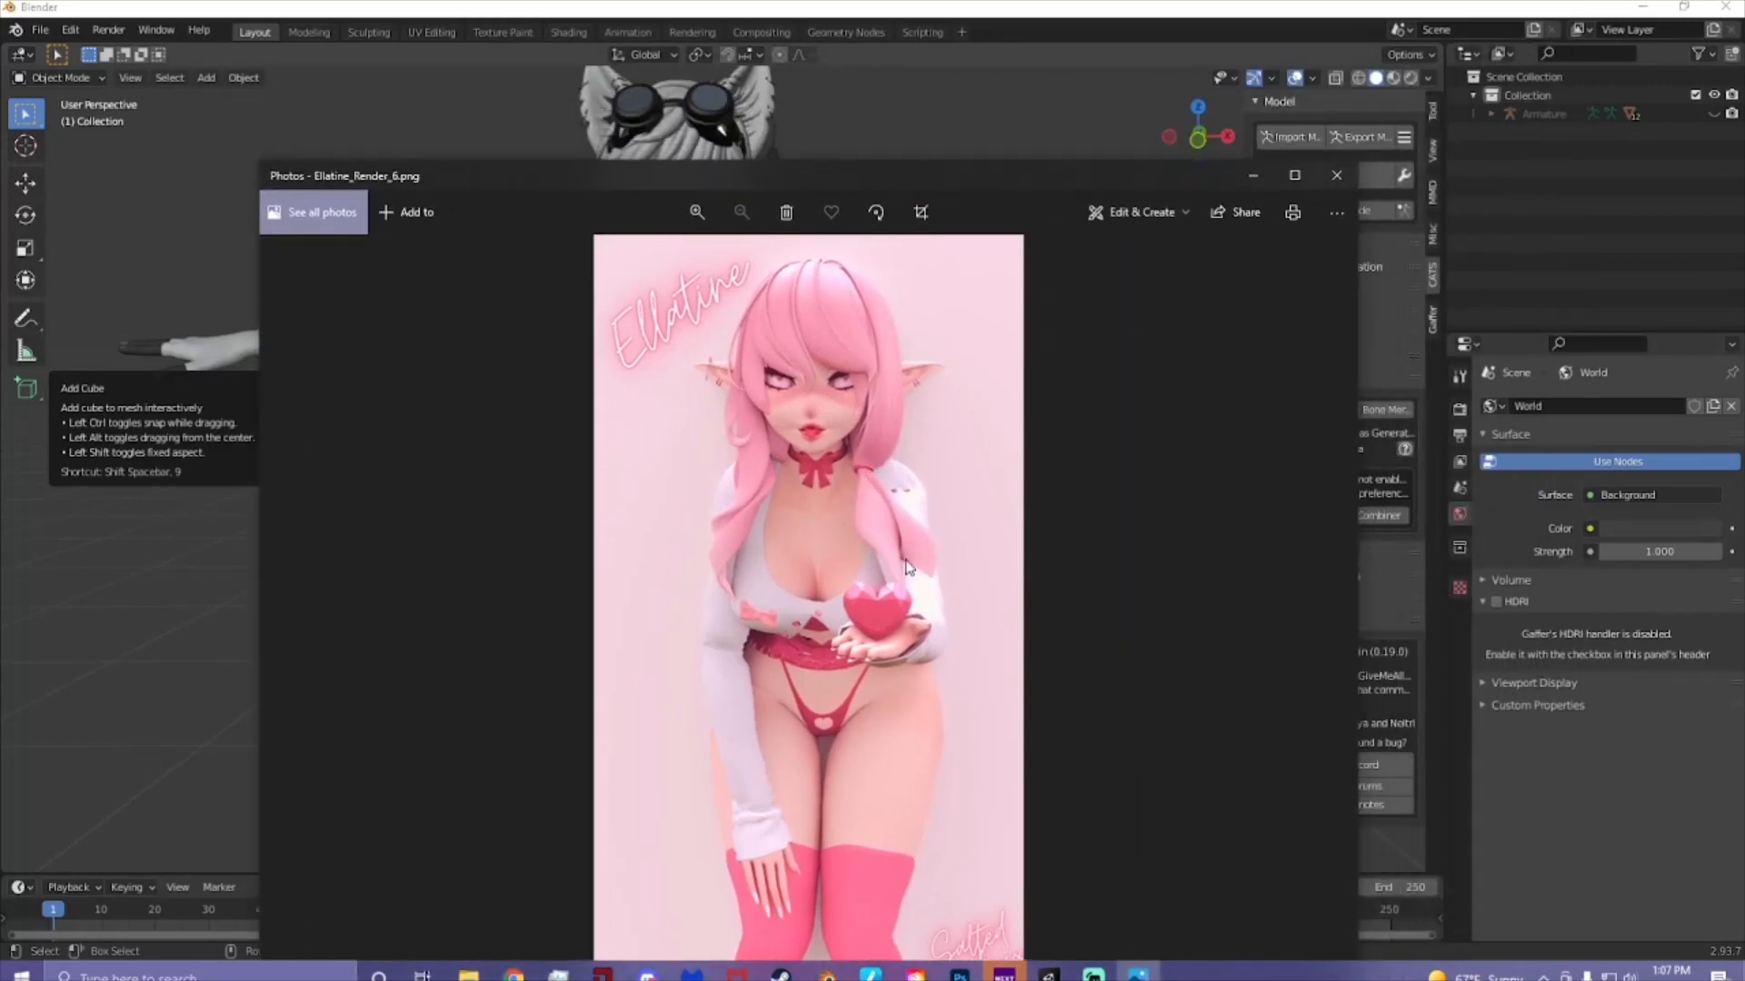
click(1336, 176)
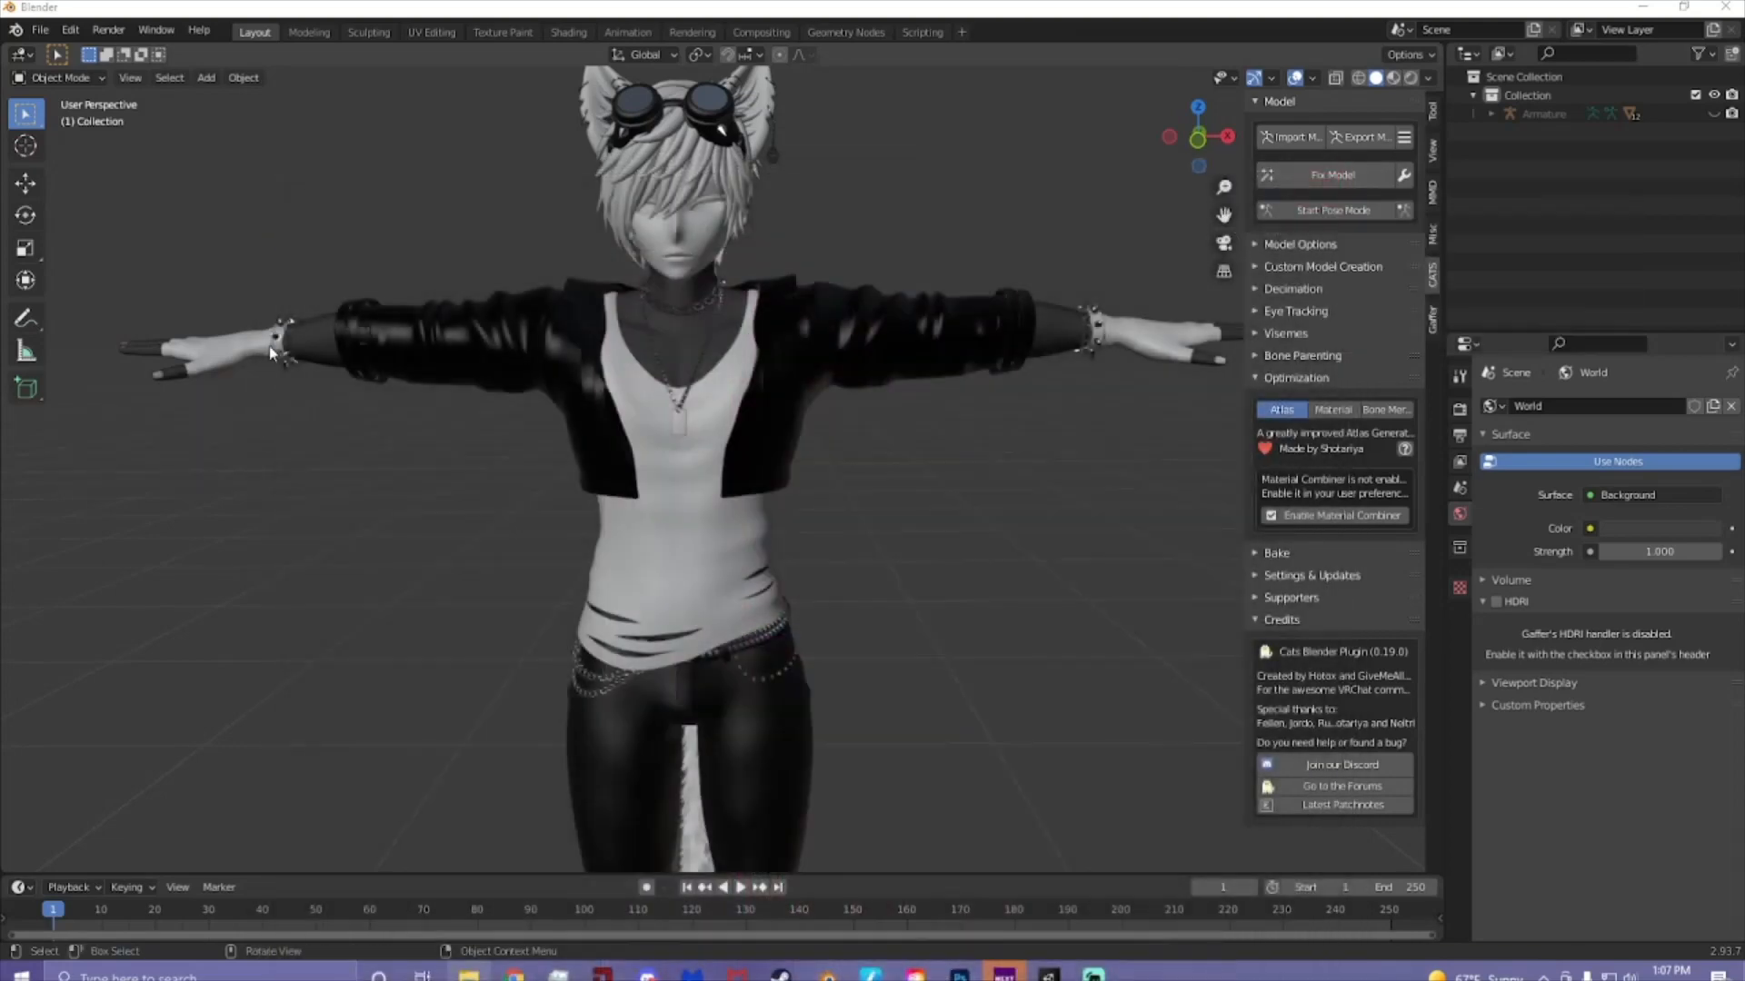
- Delete the fluffy tail behind the avatar's legs
scroll(738, 552, down, 5)
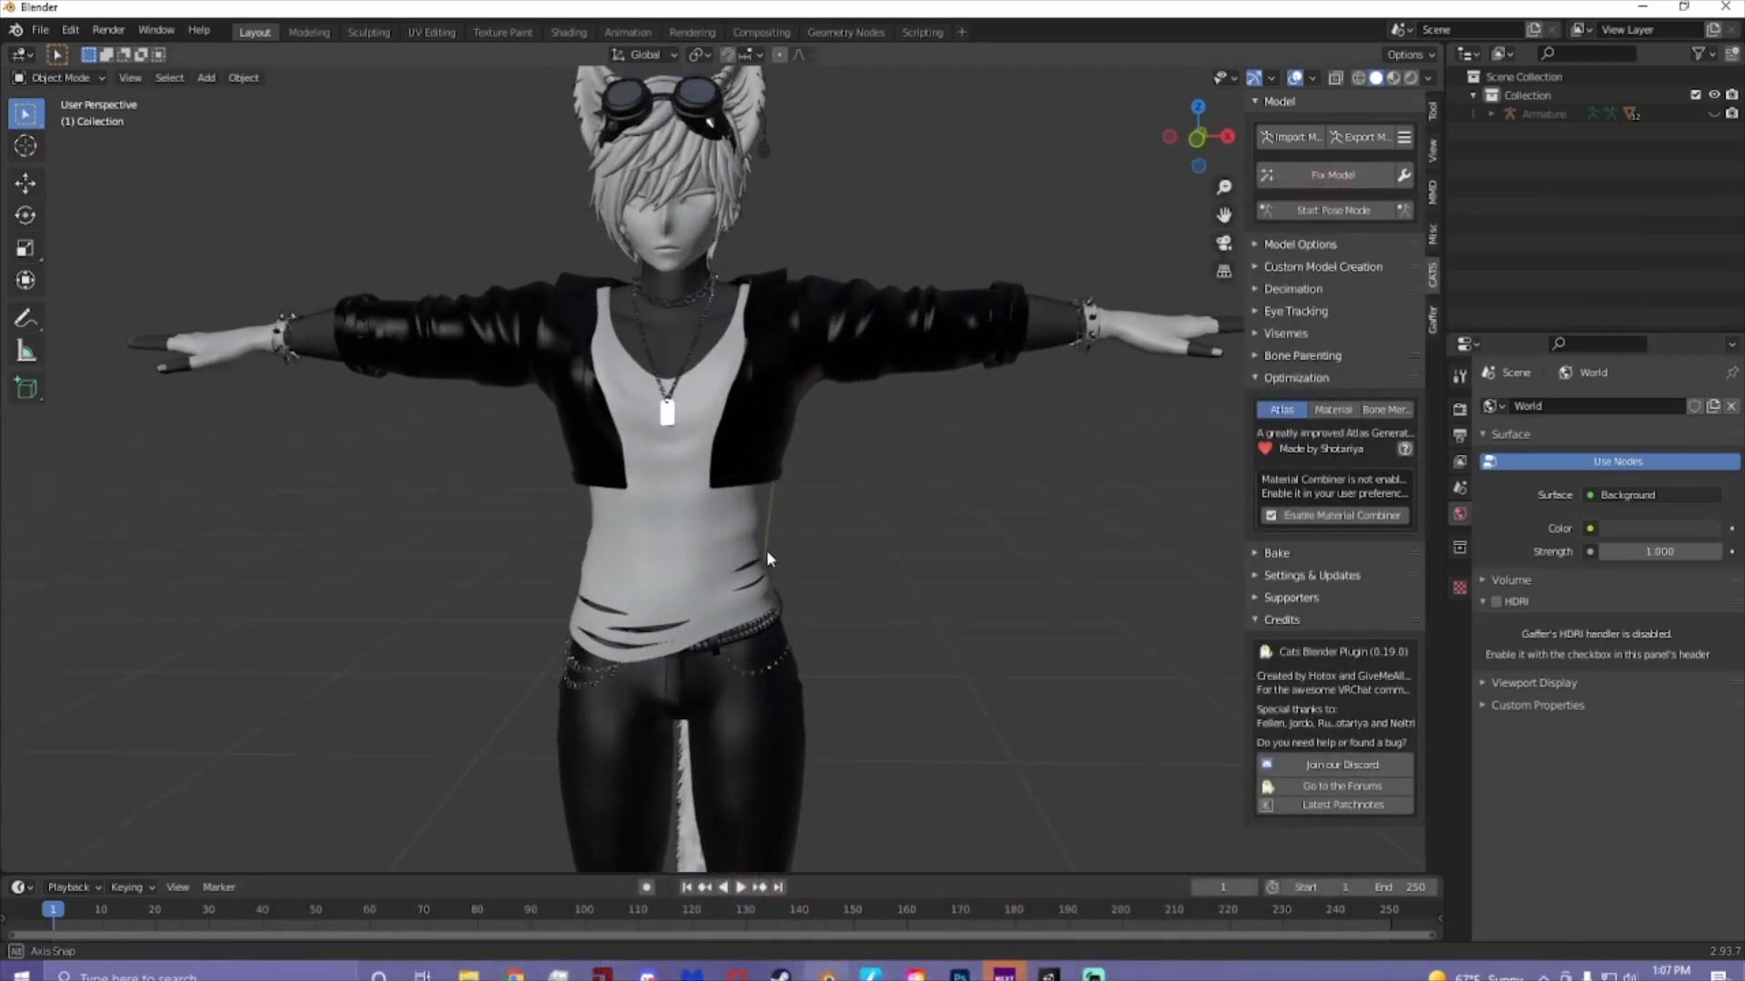
middle_drag(767, 553, 673, 694)
click(672, 694)
key(Delete)
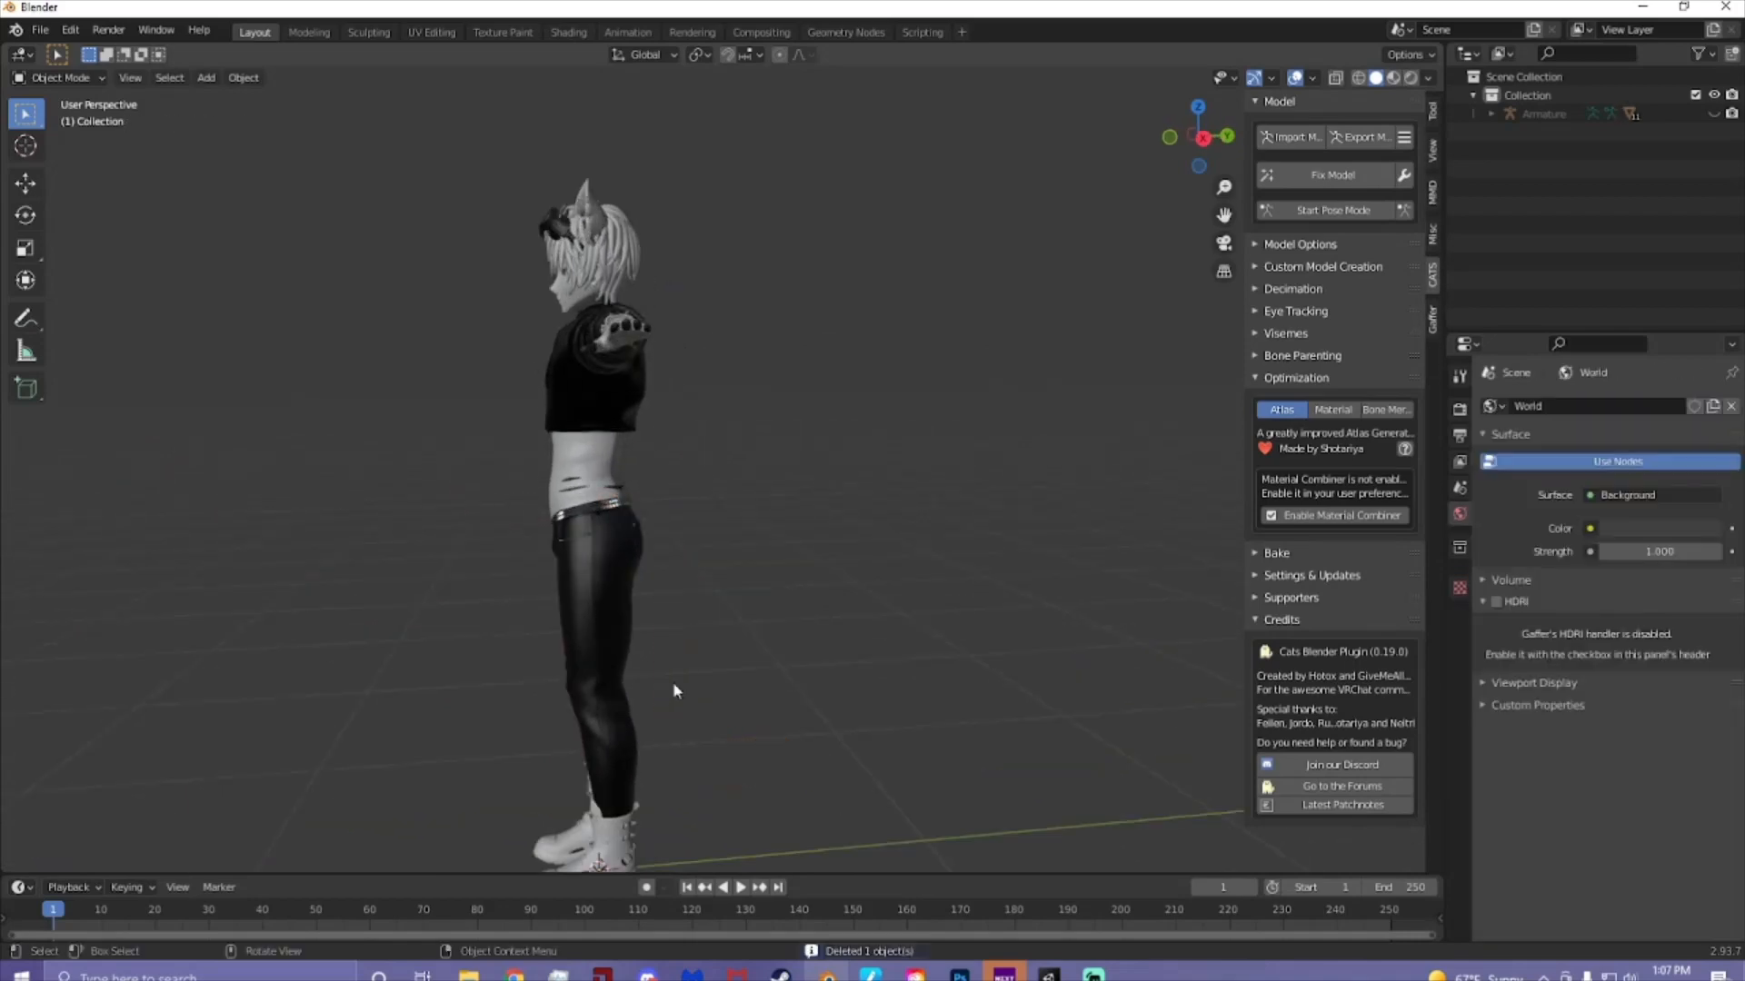
- Select the avatar's necklaces to check which material they use, and clear the selection
middle_drag(592, 641, 801, 423)
scroll(802, 567, up, 8)
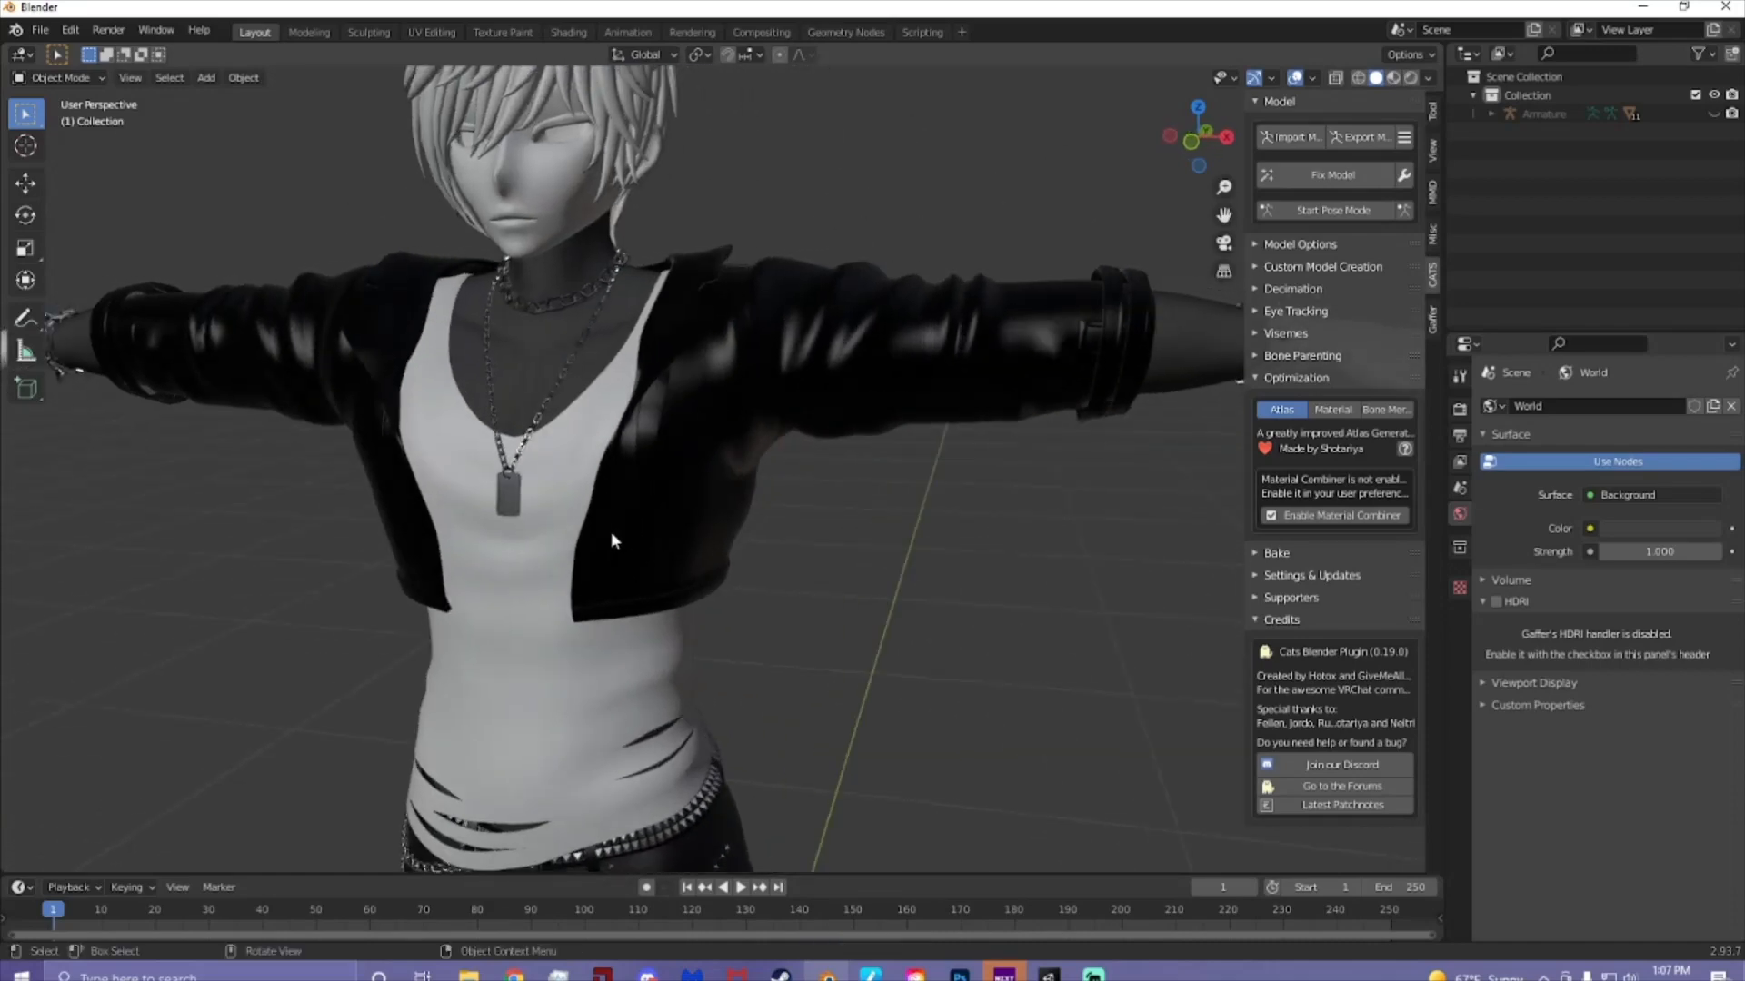
click(524, 504)
scroll(527, 504, down, 6)
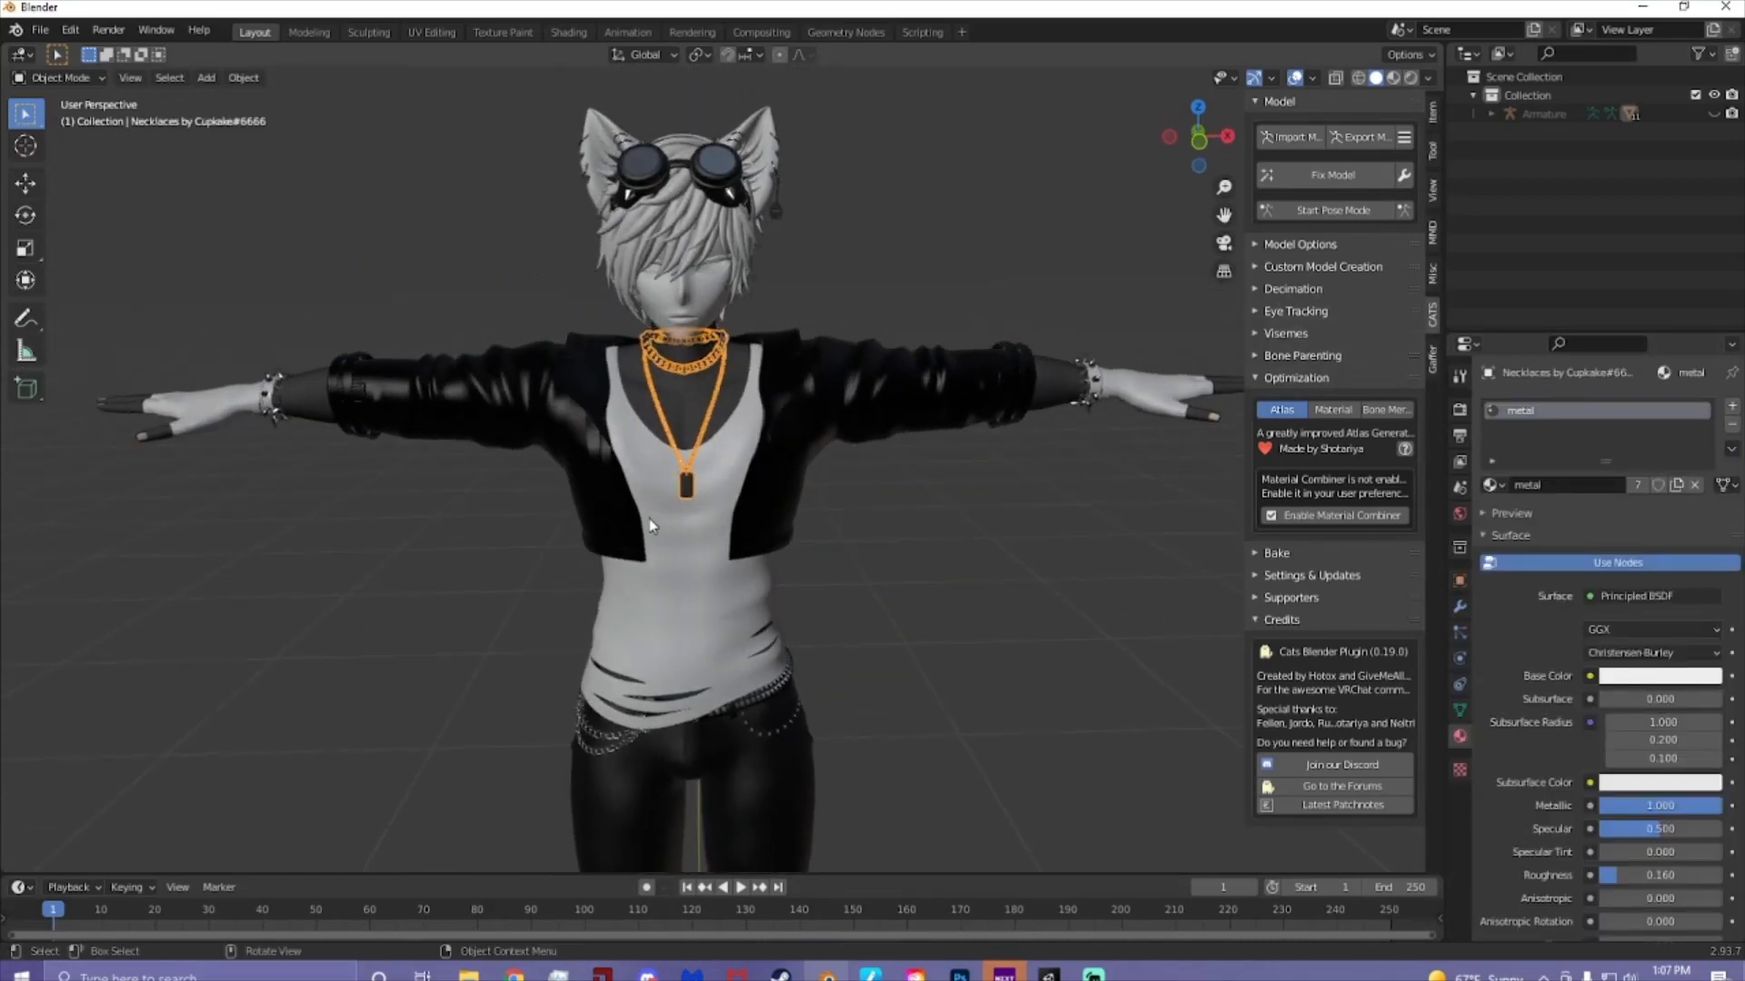
middle_drag(650, 525, 642, 524)
click(886, 604)
- Delete the spiked wrist bands from the avatar's wrists
shift+middle_drag(886, 603, 636, 682)
scroll(785, 562, up, 4)
click(948, 485)
scroll(936, 500, down, 5)
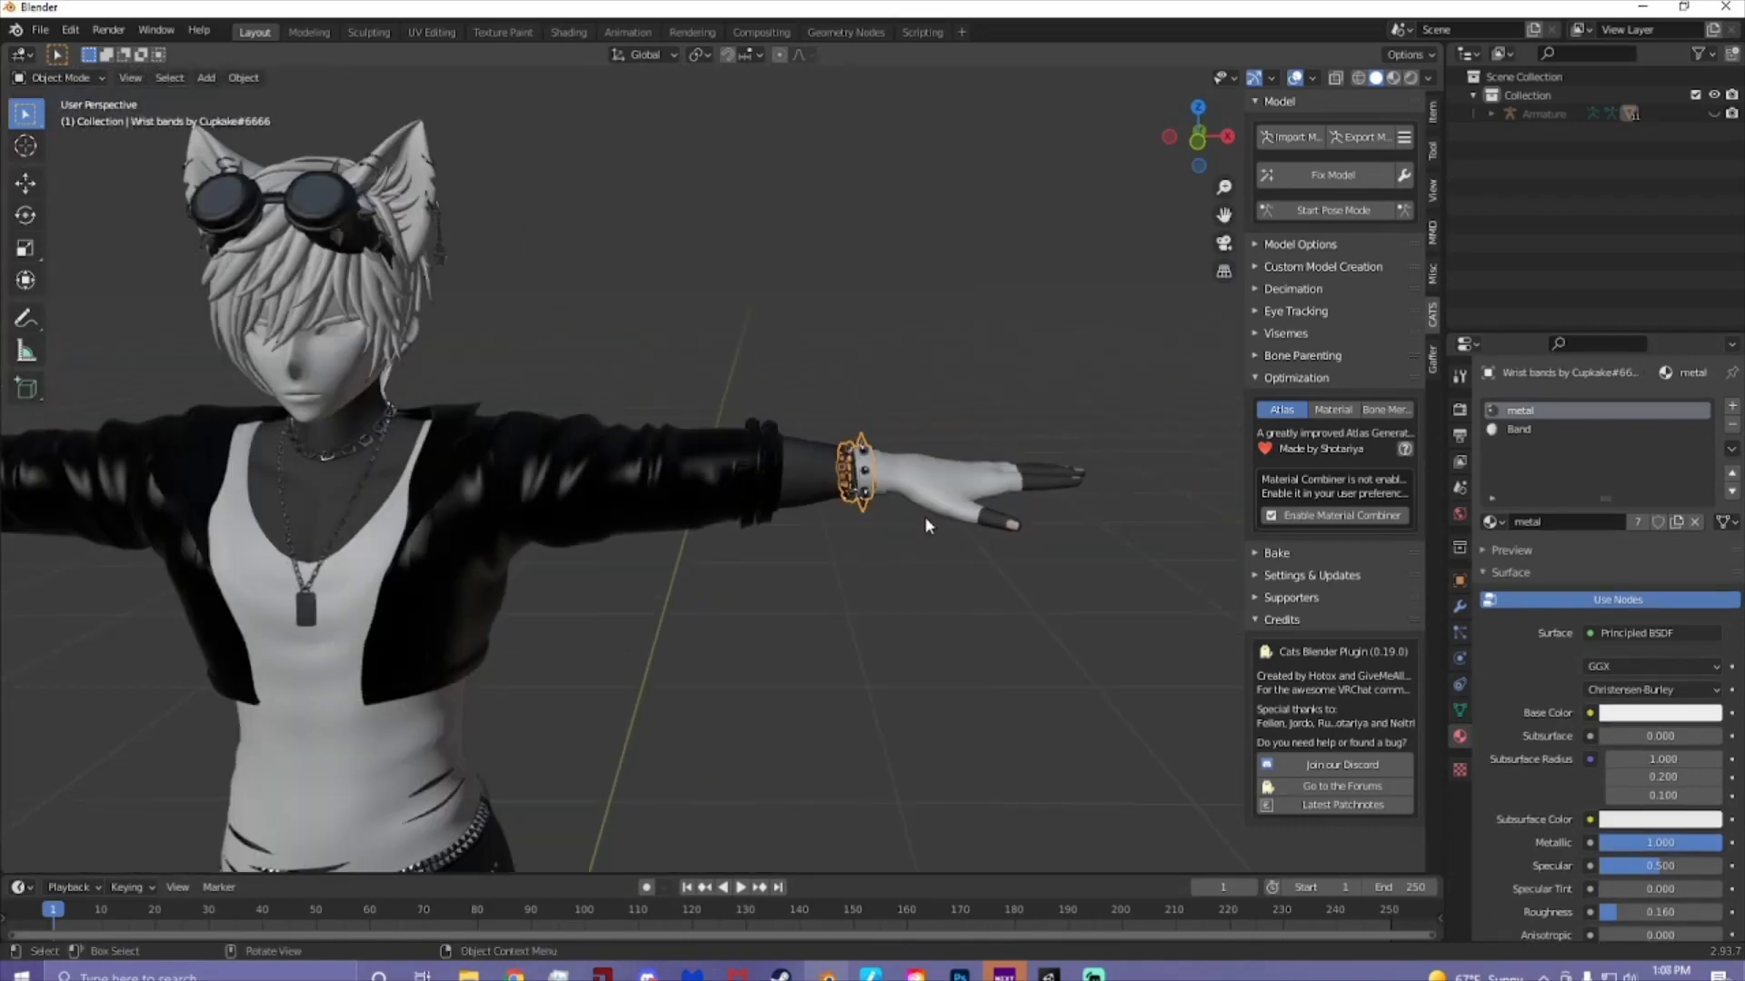
shift+middle_drag(924, 516, 1005, 565)
key(Delete)
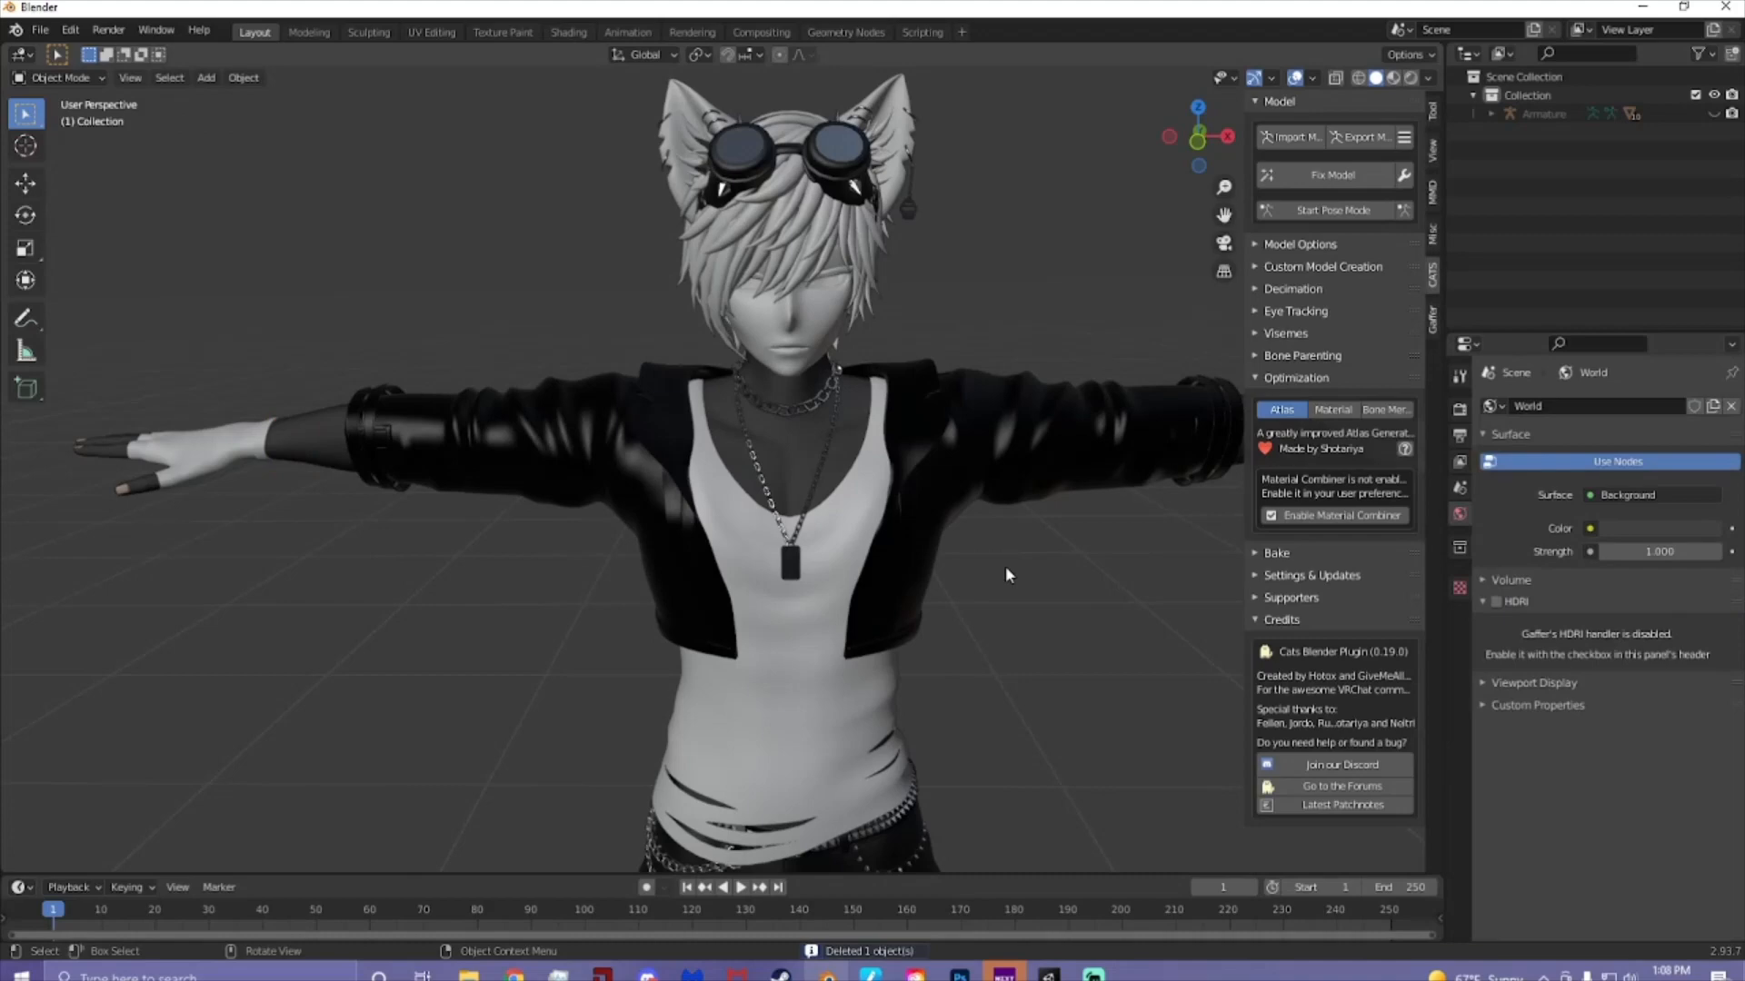
- Delete the cropped black jacket from the avatar
shift+middle_drag(924, 487, 902, 626)
scroll(900, 618, down, 6)
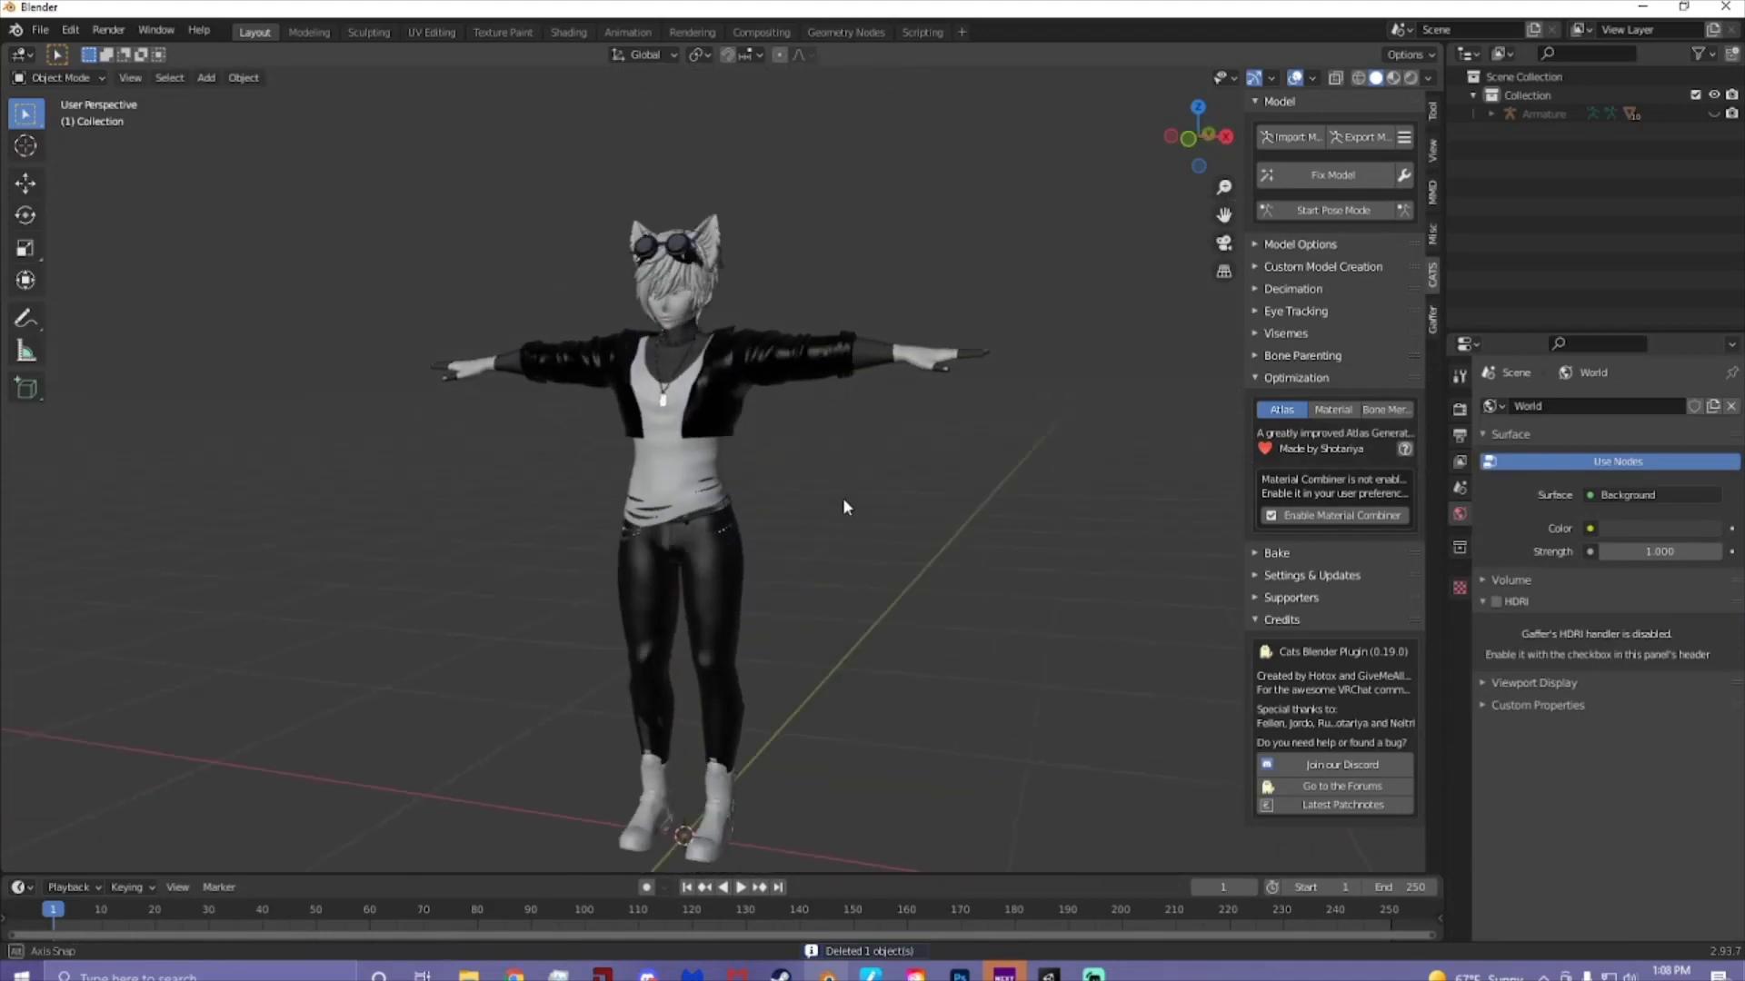
click(794, 403)
key(Delete)
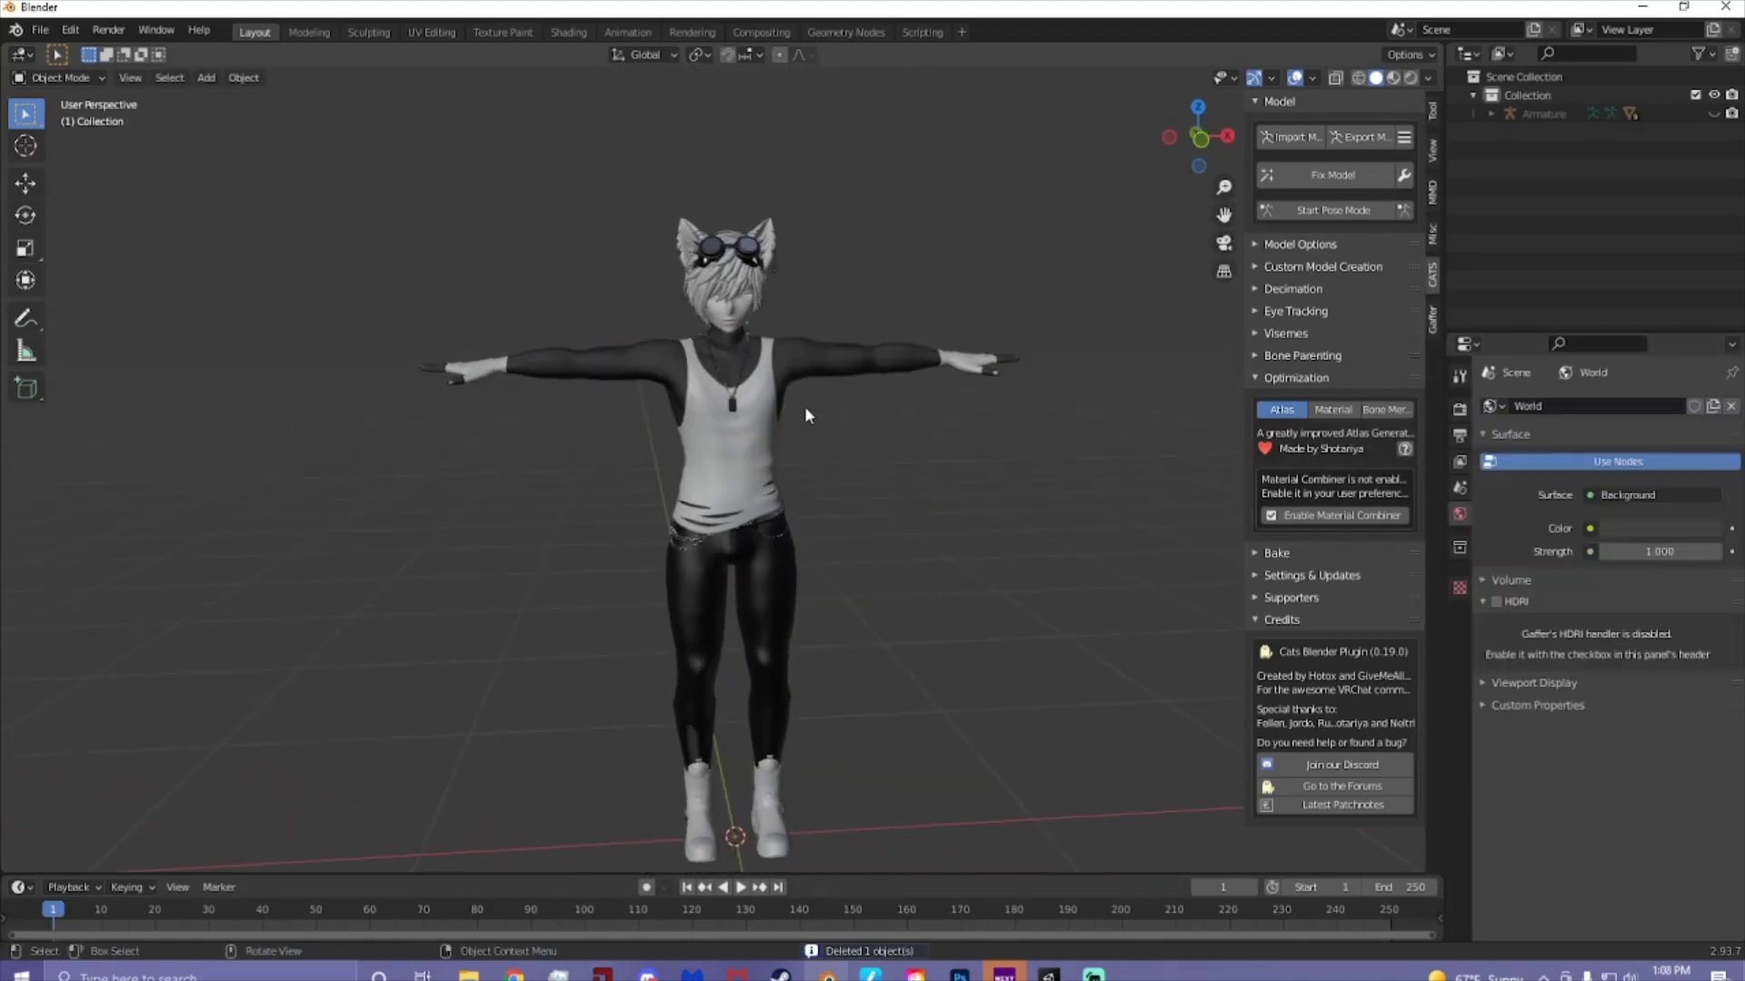
- Delete the Legs mesh hidden beneath the avatar's pants and boots
middle_drag(810, 416, 864, 401)
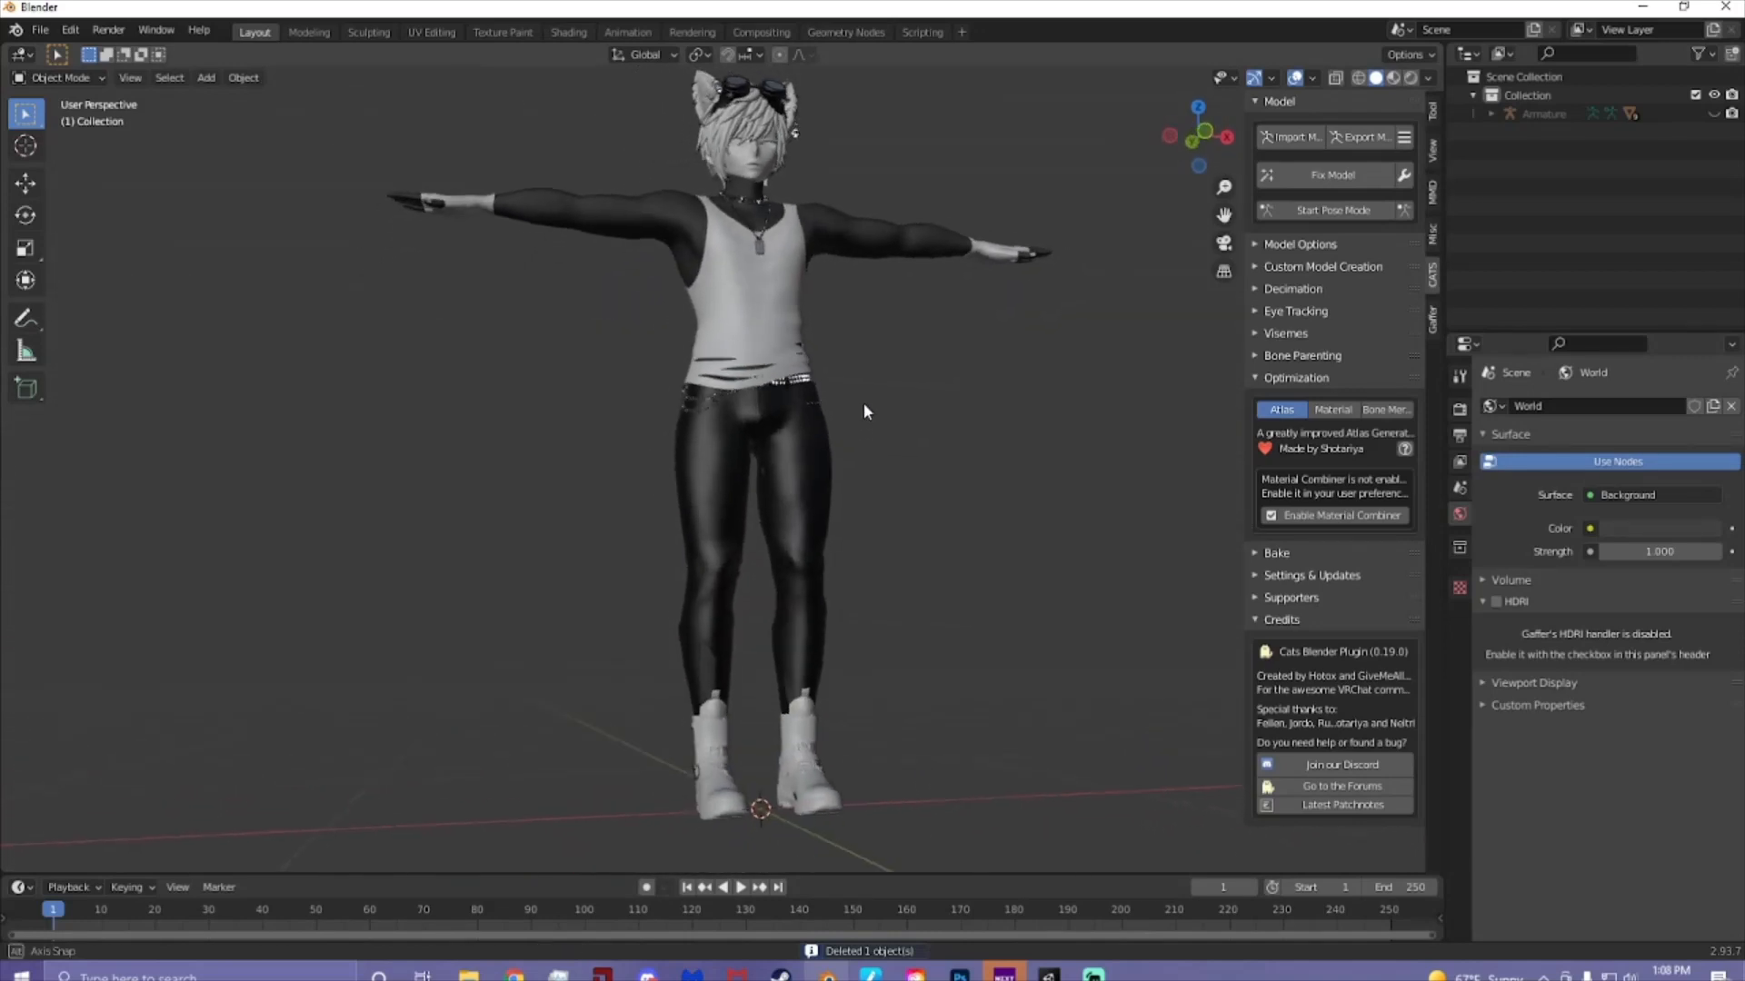
scroll(806, 642, up, 5)
middle_drag(806, 643, 750, 494)
scroll(777, 411, down, 2)
mouse_move(777, 411)
middle_down()
mouse_move(601, 393)
mouse_move(754, 406)
middle_up()
click(624, 551)
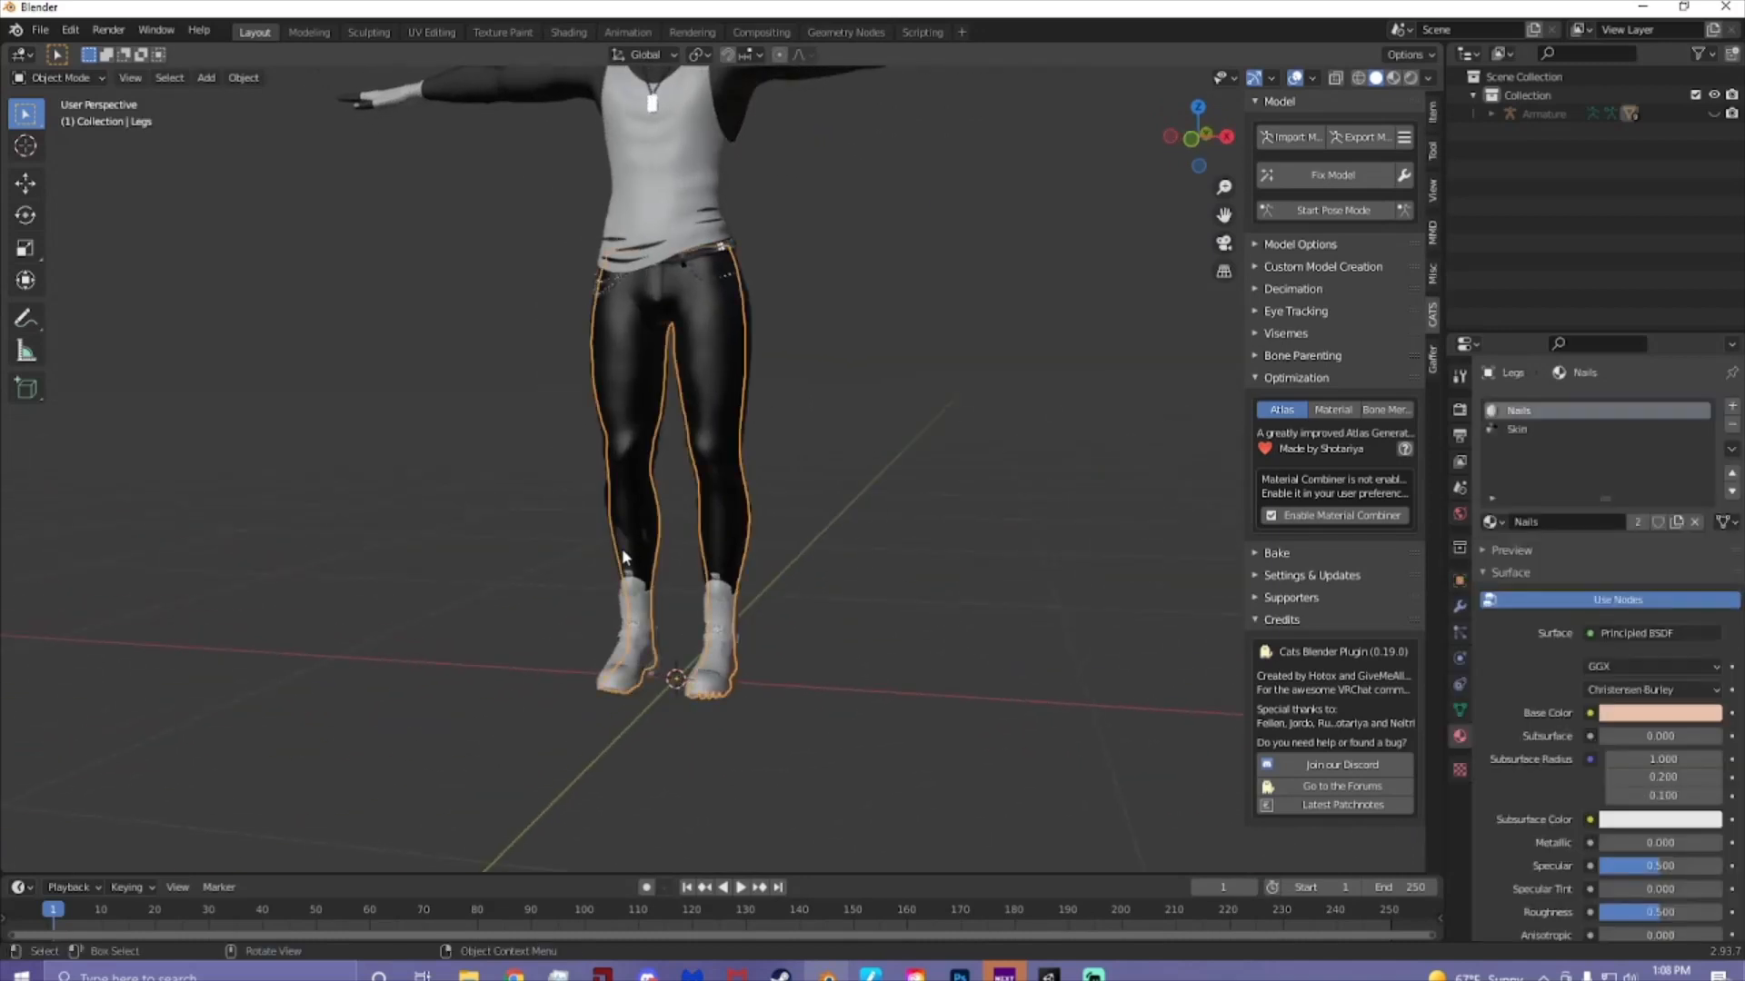
middle_drag(624, 548, 716, 532)
key(Delete)
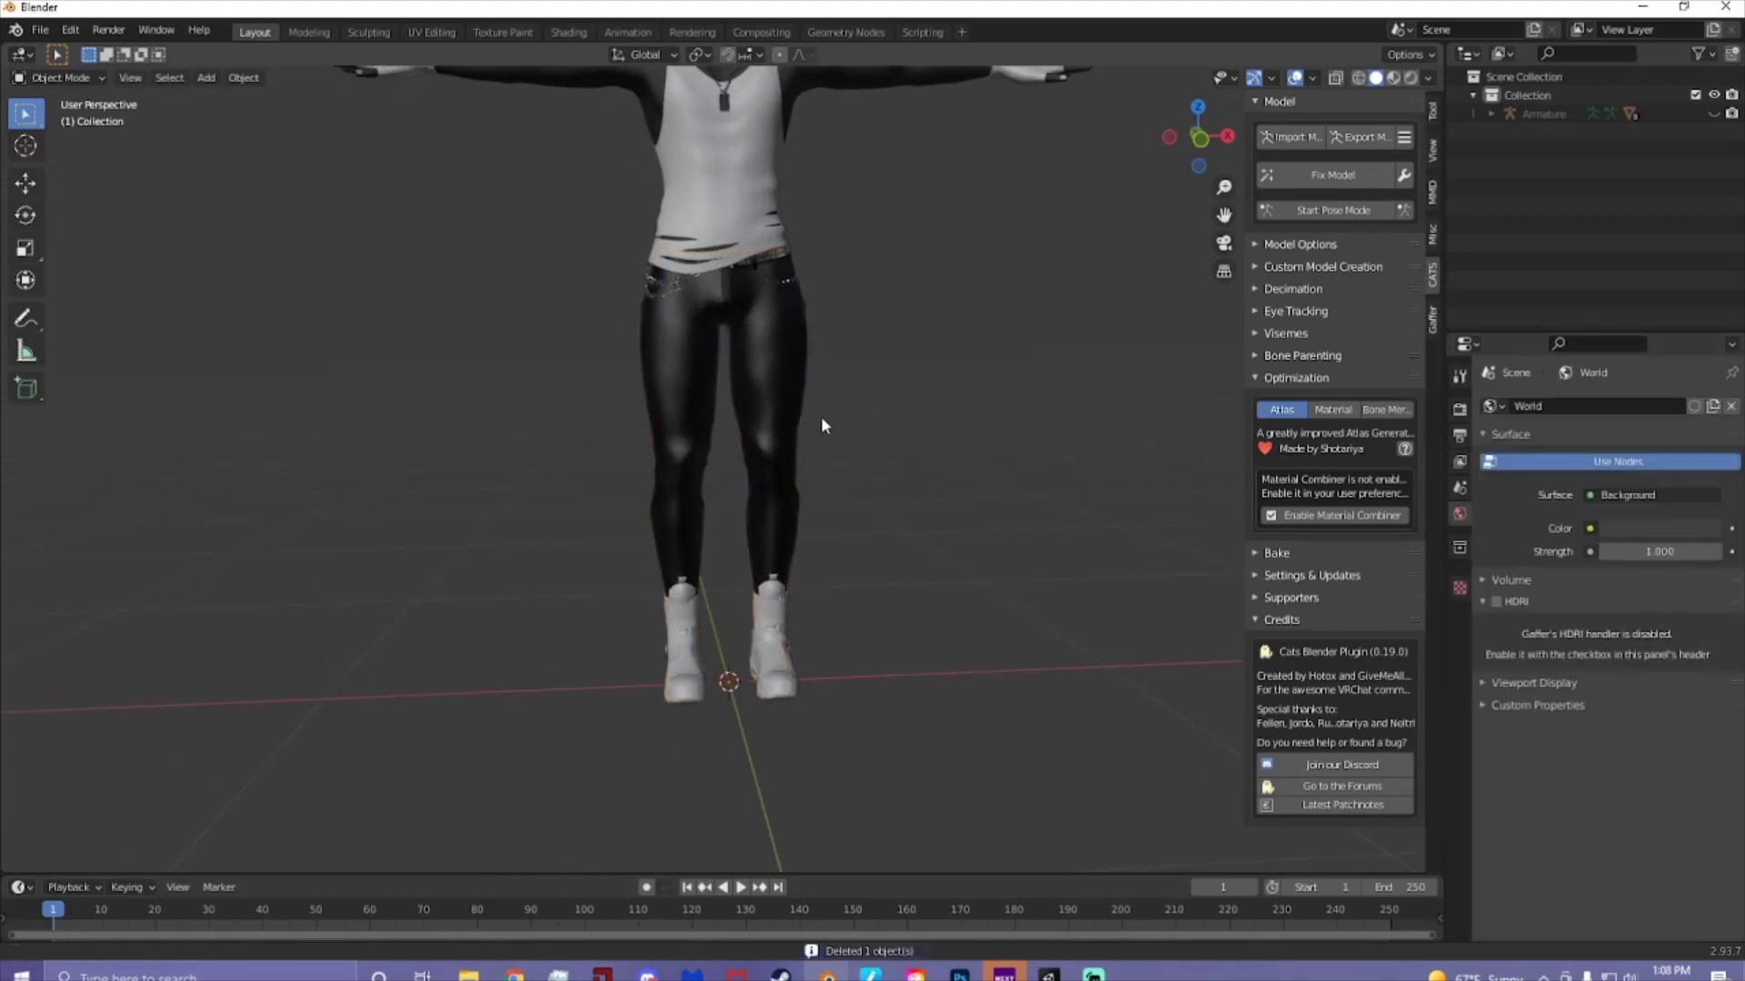
- Select the avatar's body and hair in turn to check the materials assigned to each
middle_drag(822, 420, 975, 499)
scroll(878, 531, down, 4)
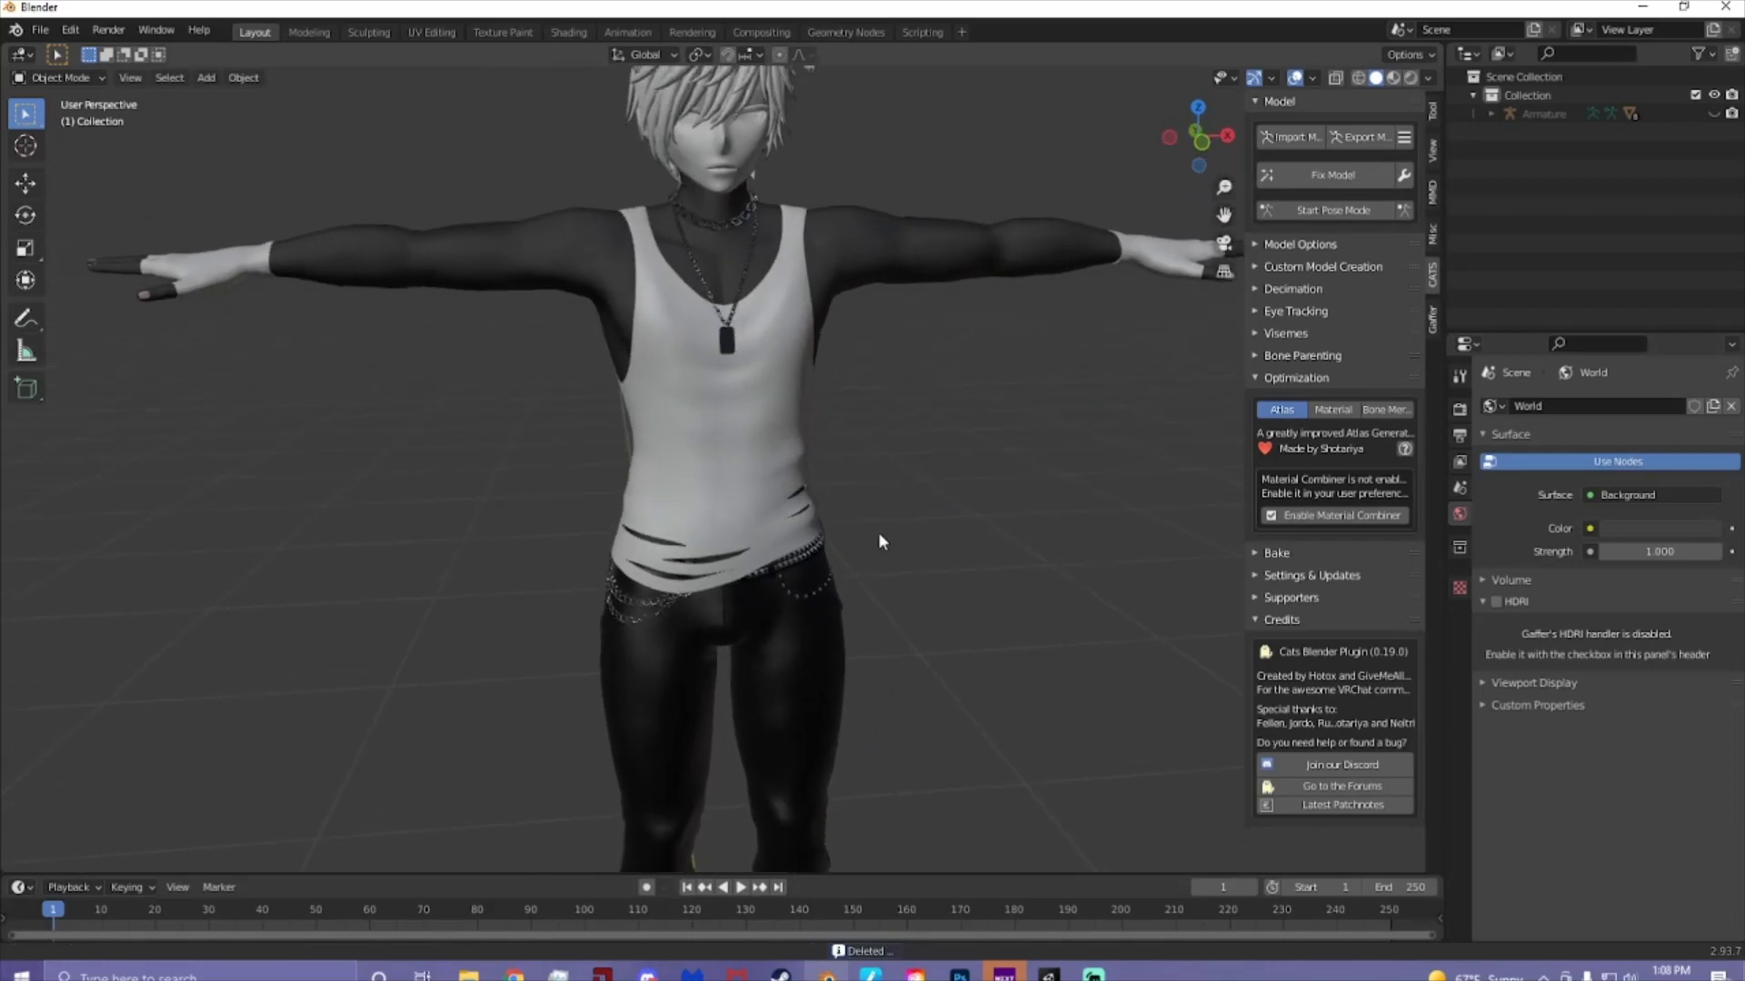
scroll(825, 468, up, 5)
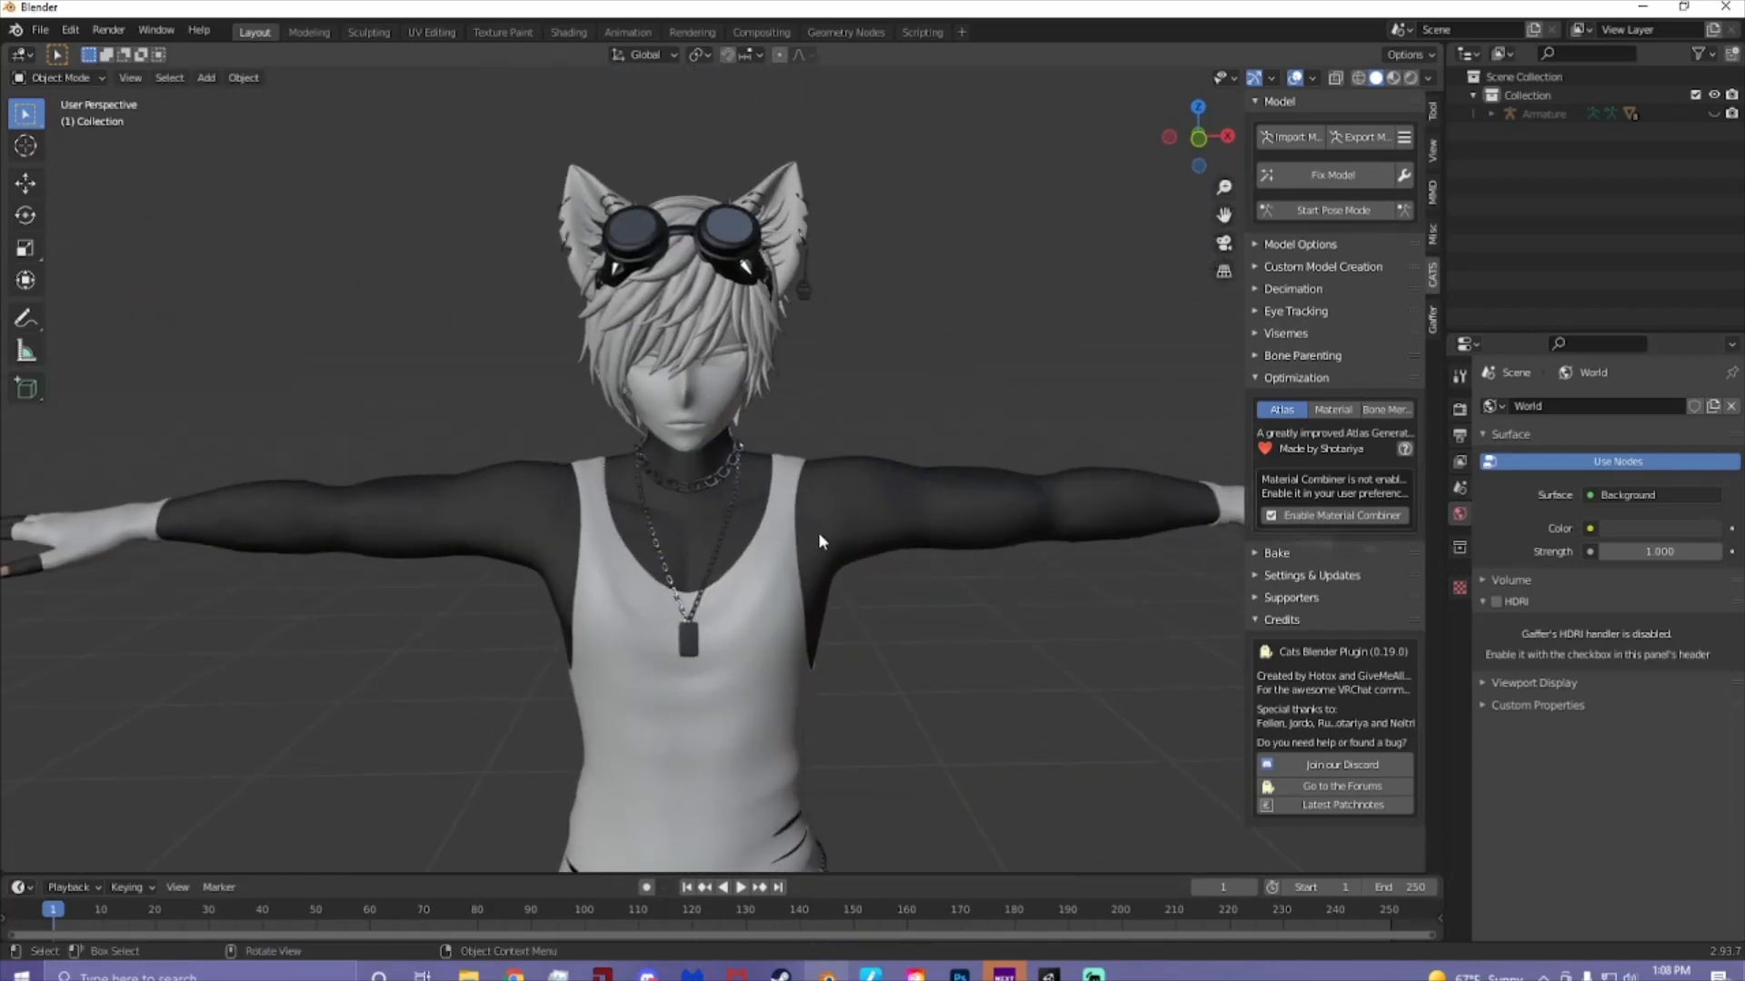
click(713, 404)
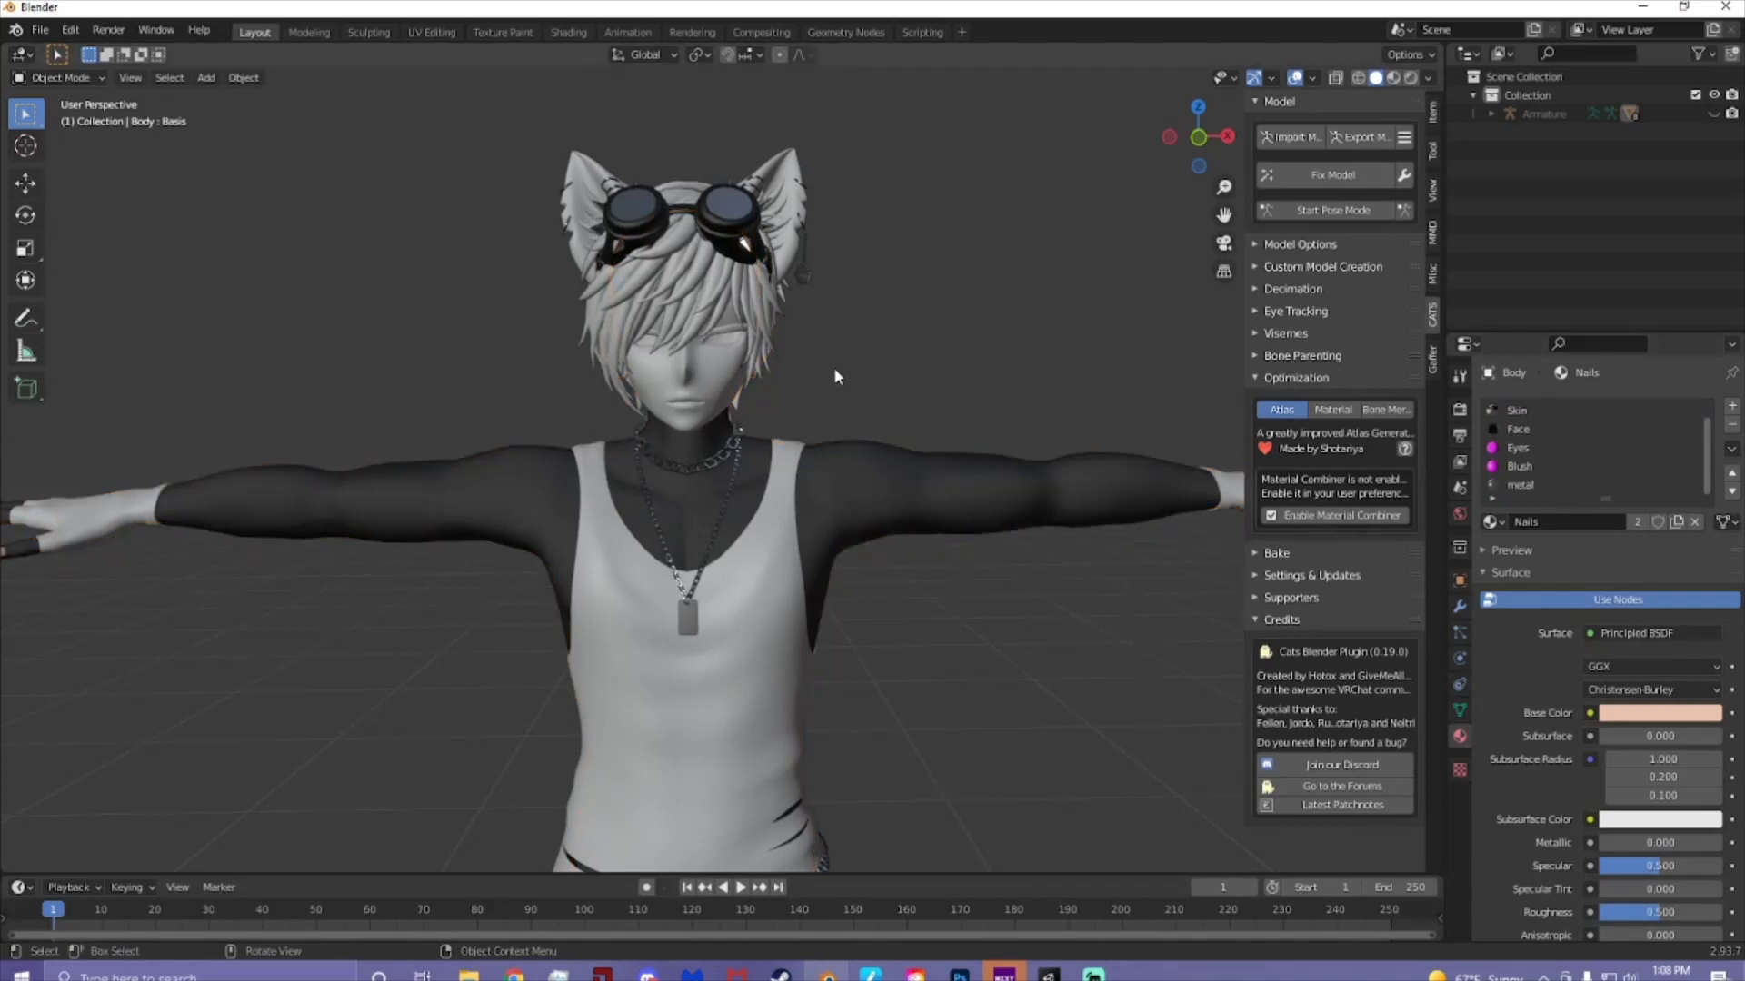
click(697, 288)
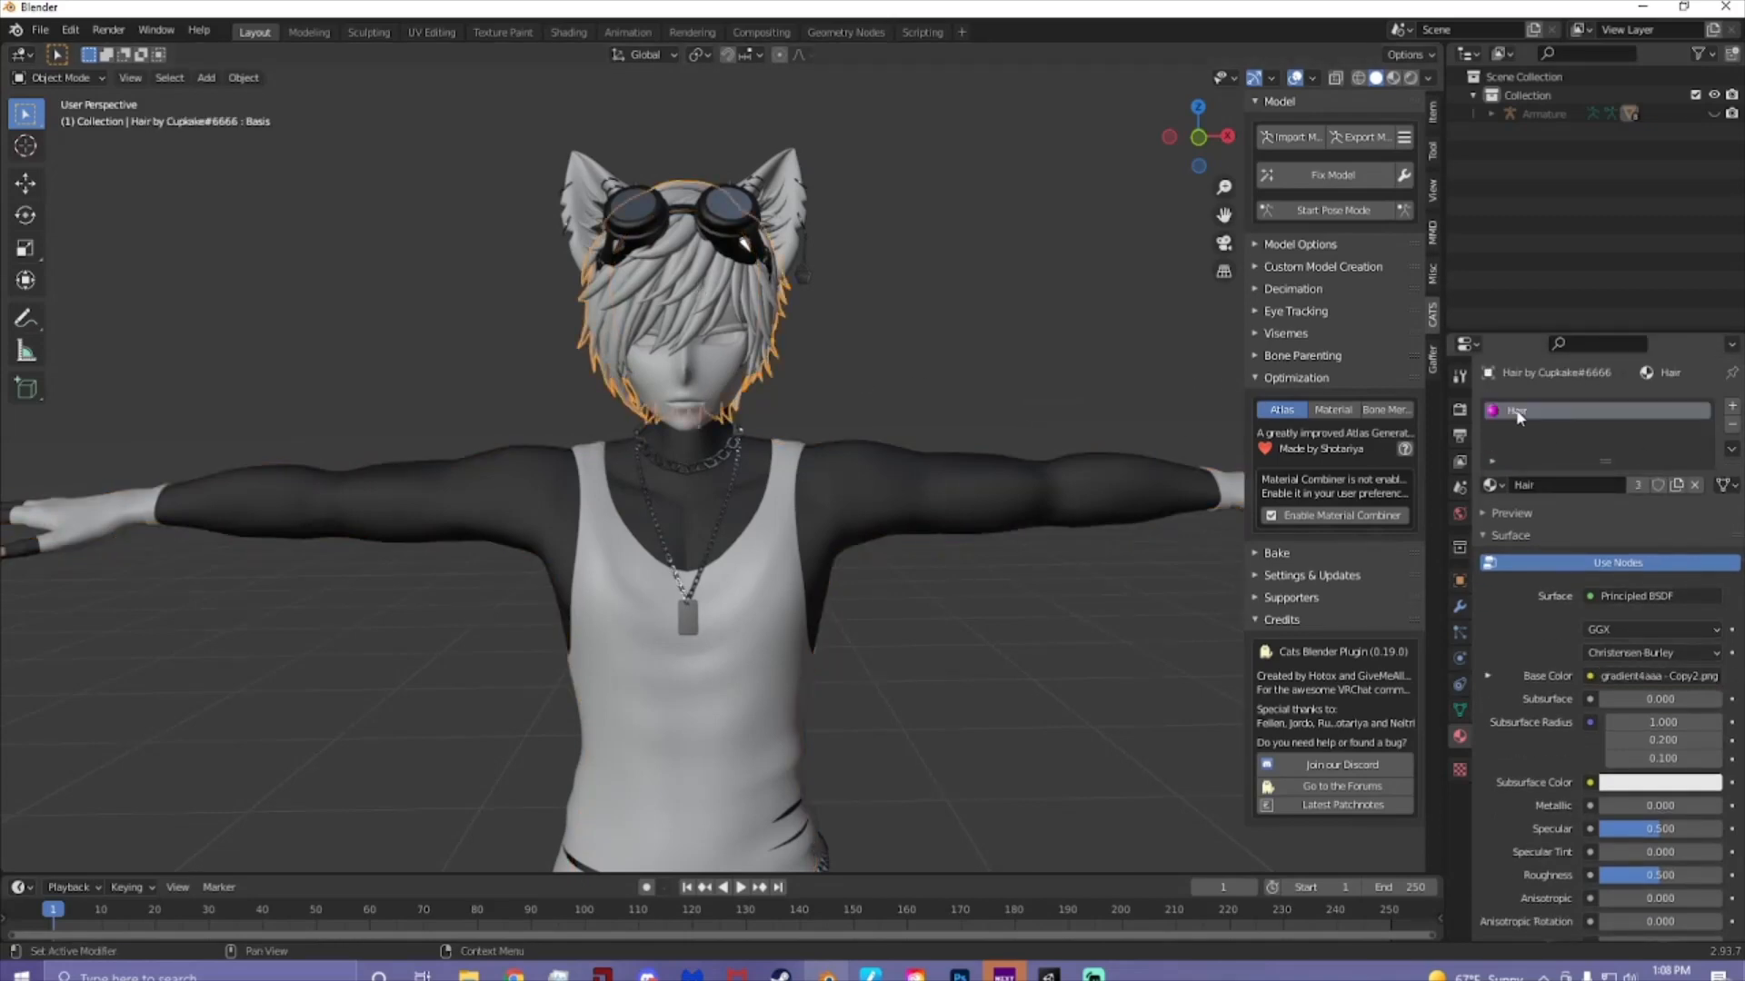
scroll(991, 368, down, 3)
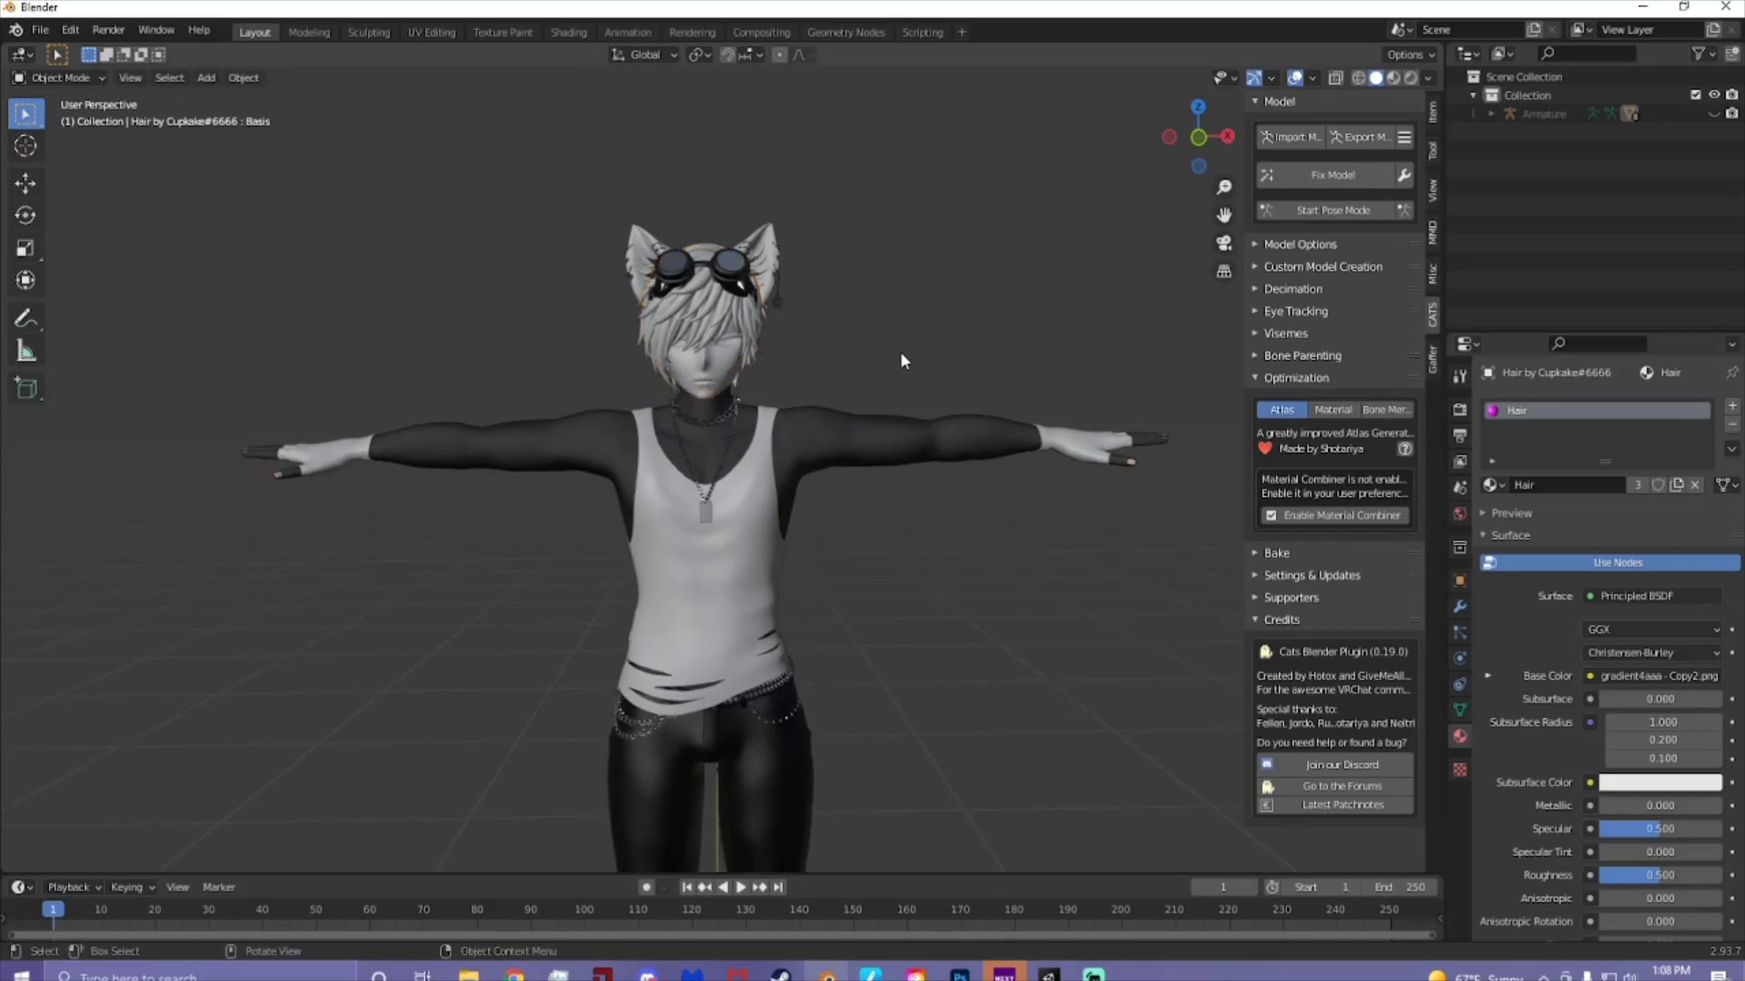
click(688, 315)
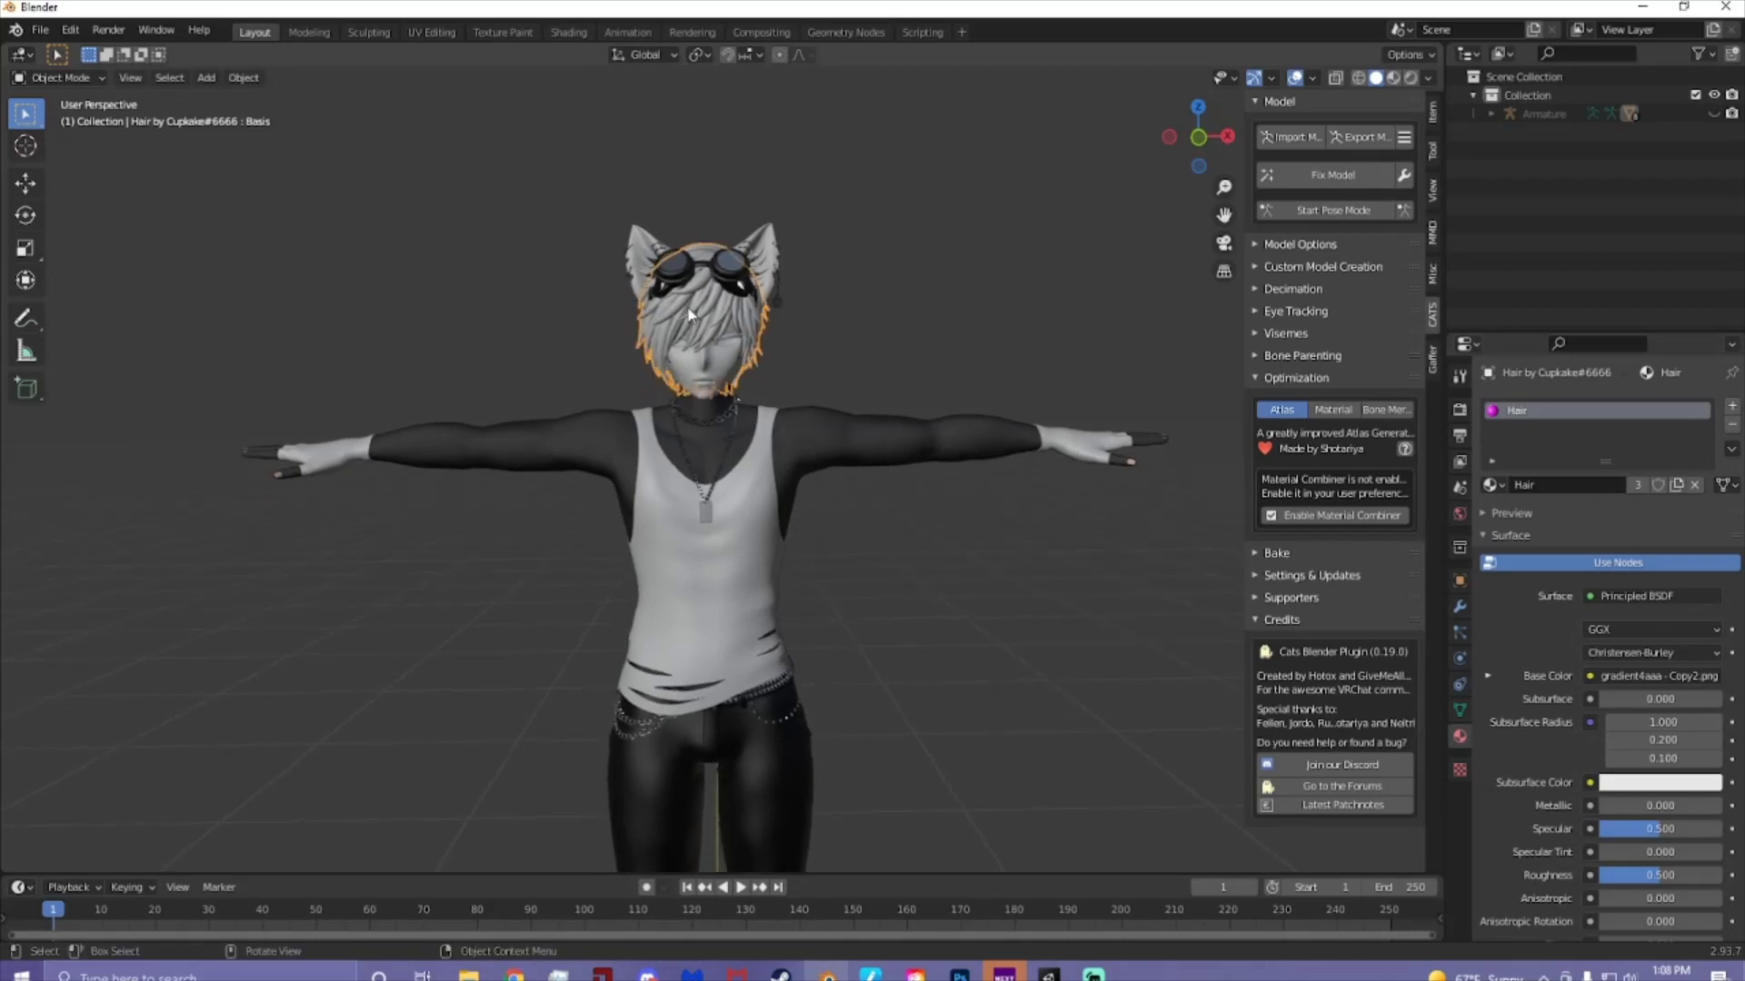
click(716, 379)
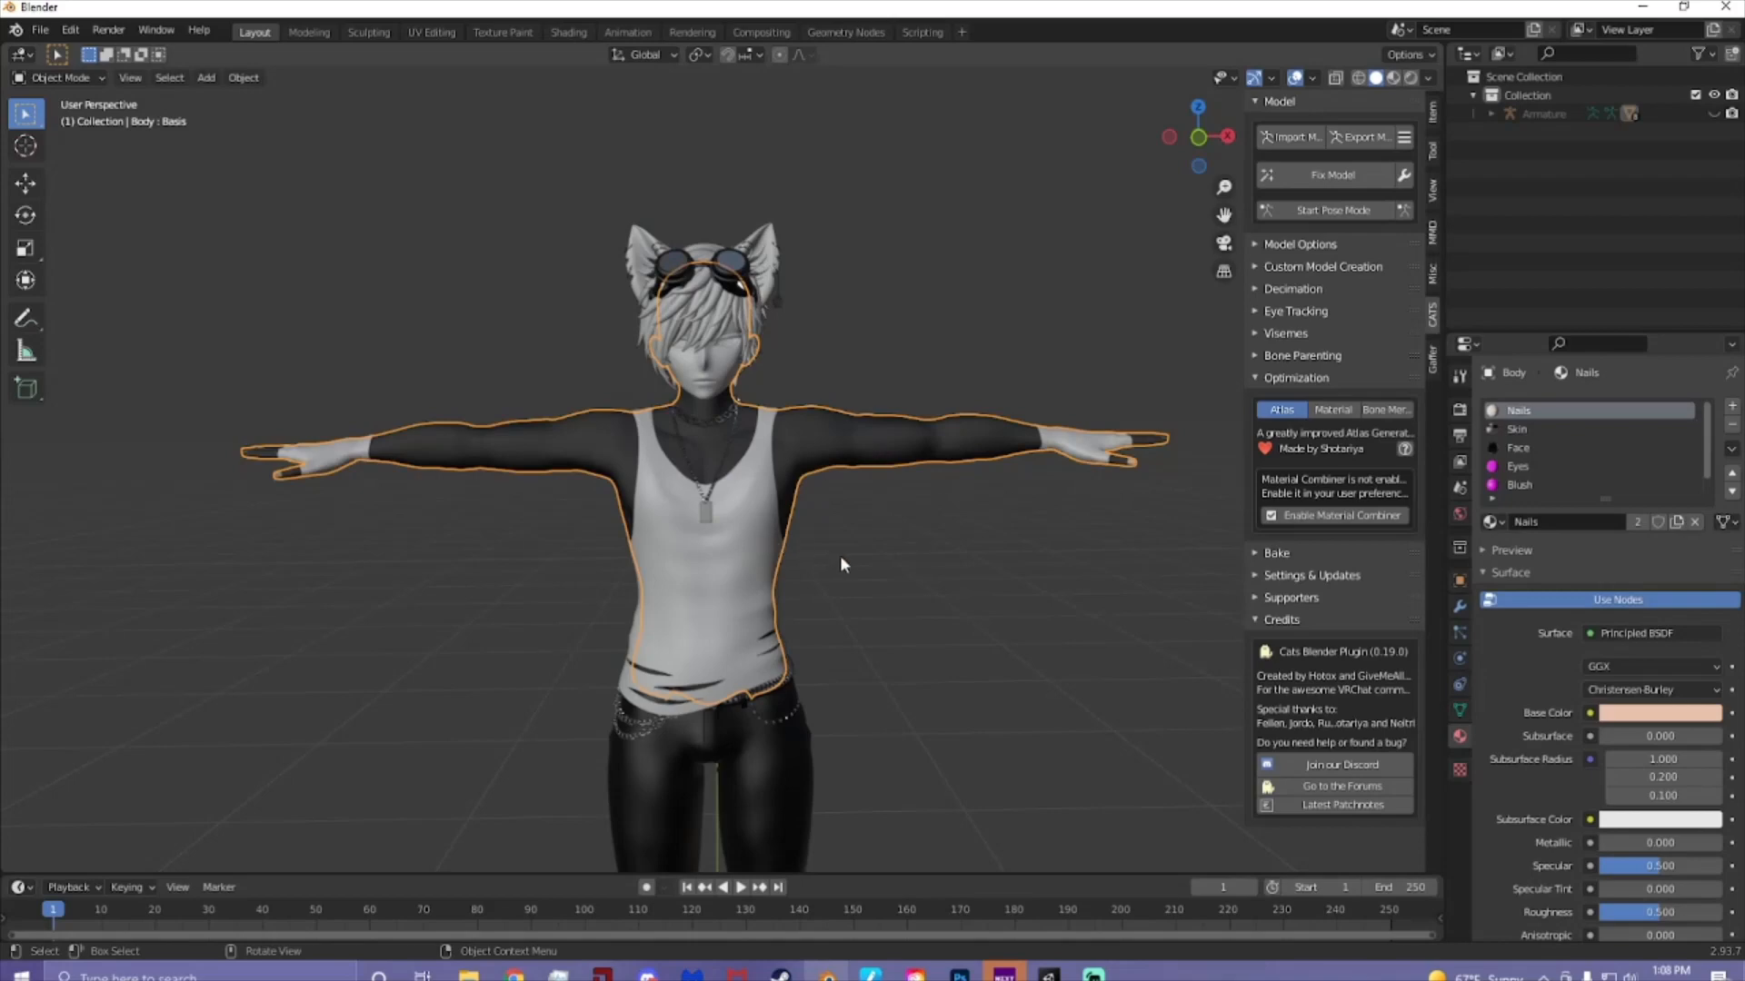
- Check the materials of the tank top, pants, body and goggles by selecting each object, finishing on the tank top
shift+middle_drag(841, 557, 844, 475)
scroll(844, 474, down, 1)
click(729, 496)
click(747, 627)
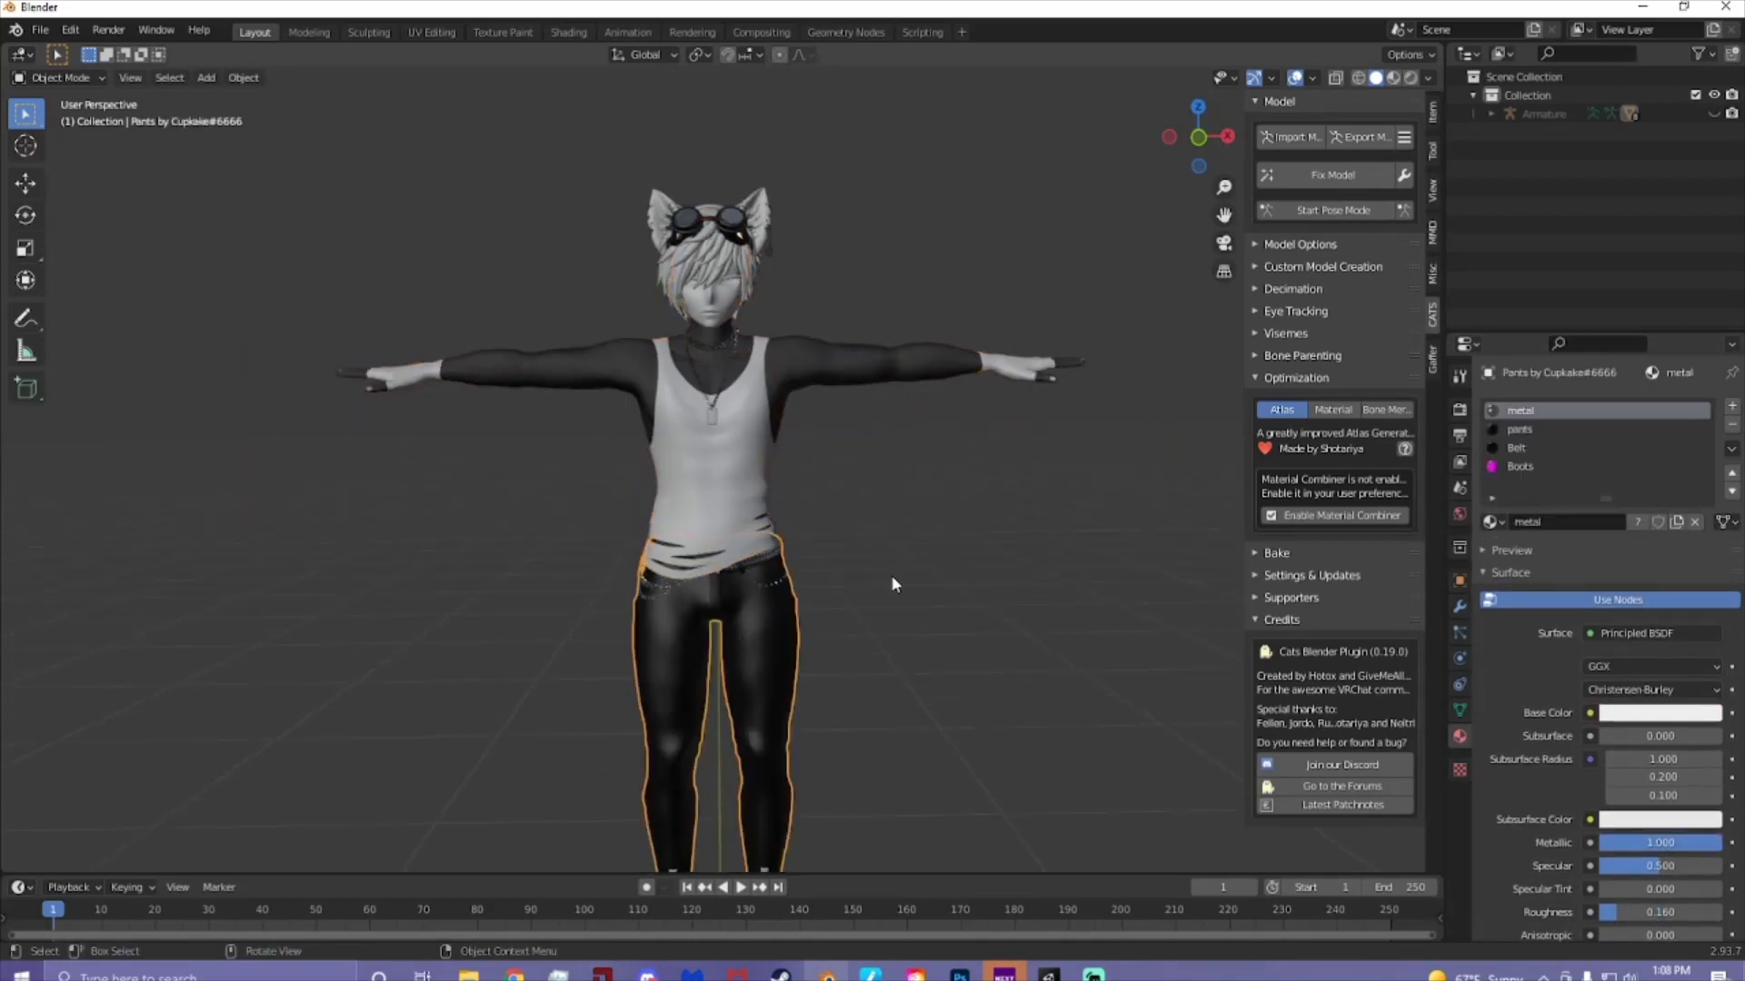
click(1033, 365)
click(733, 221)
click(466, 358)
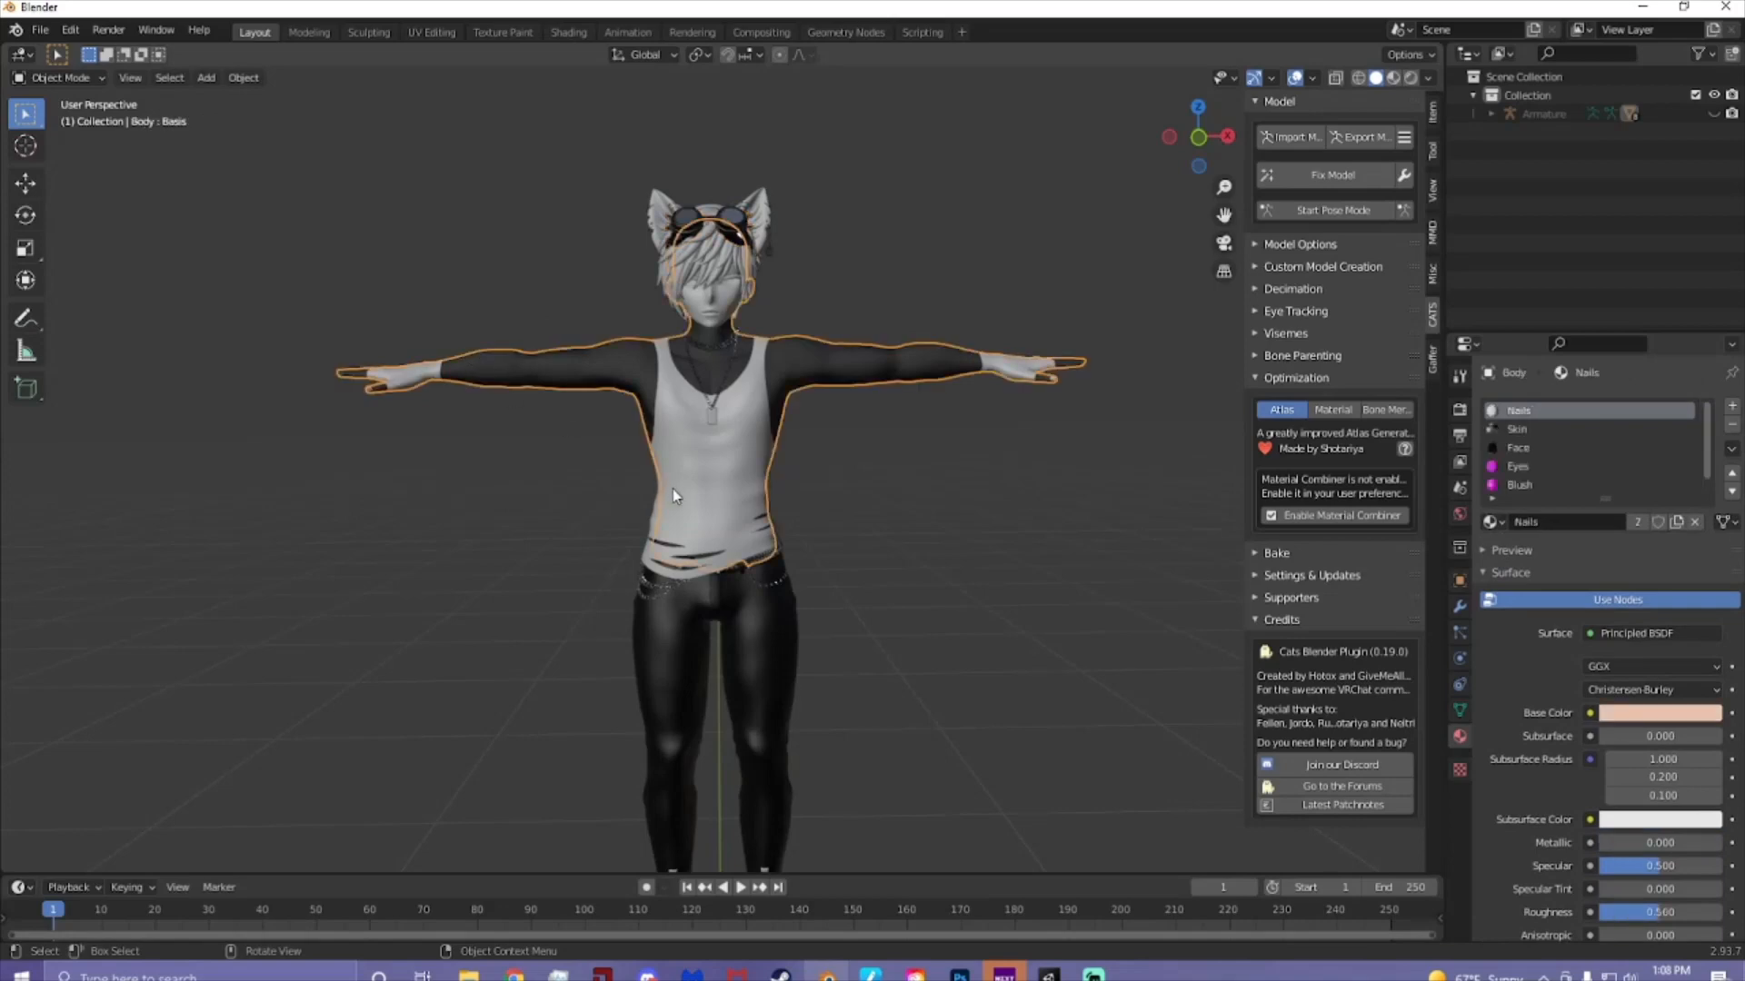
click(962, 544)
scroll(943, 522, up, 1)
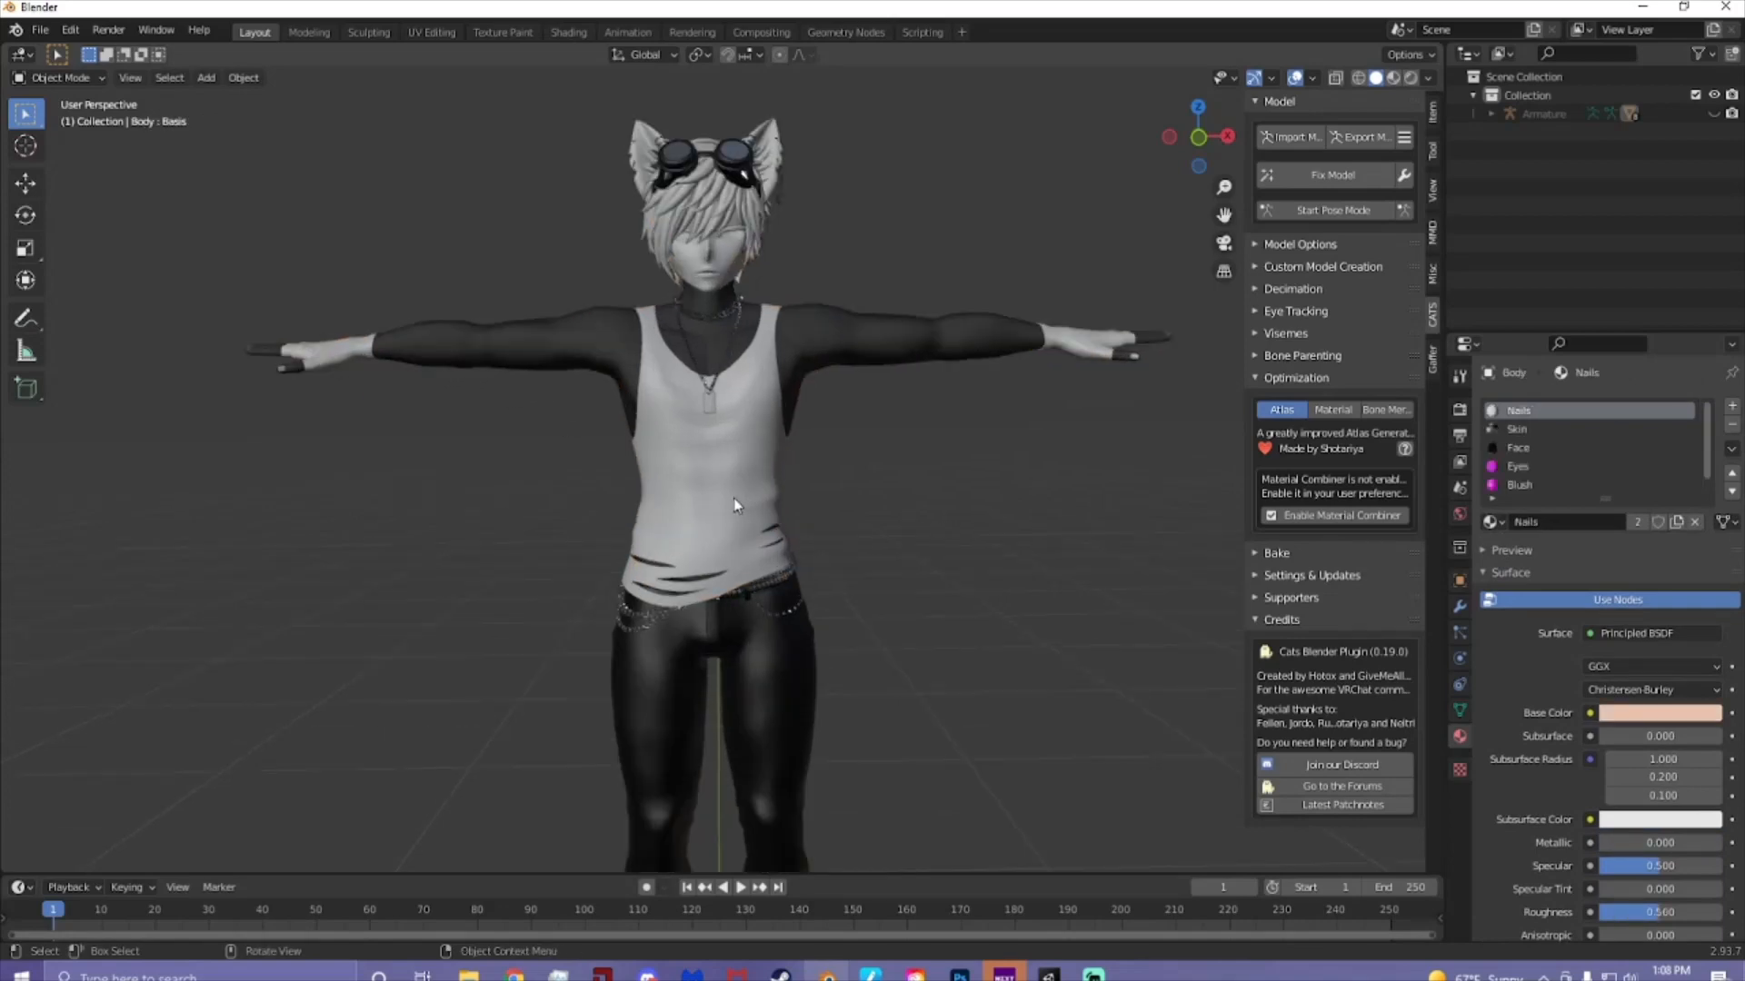
click(743, 516)
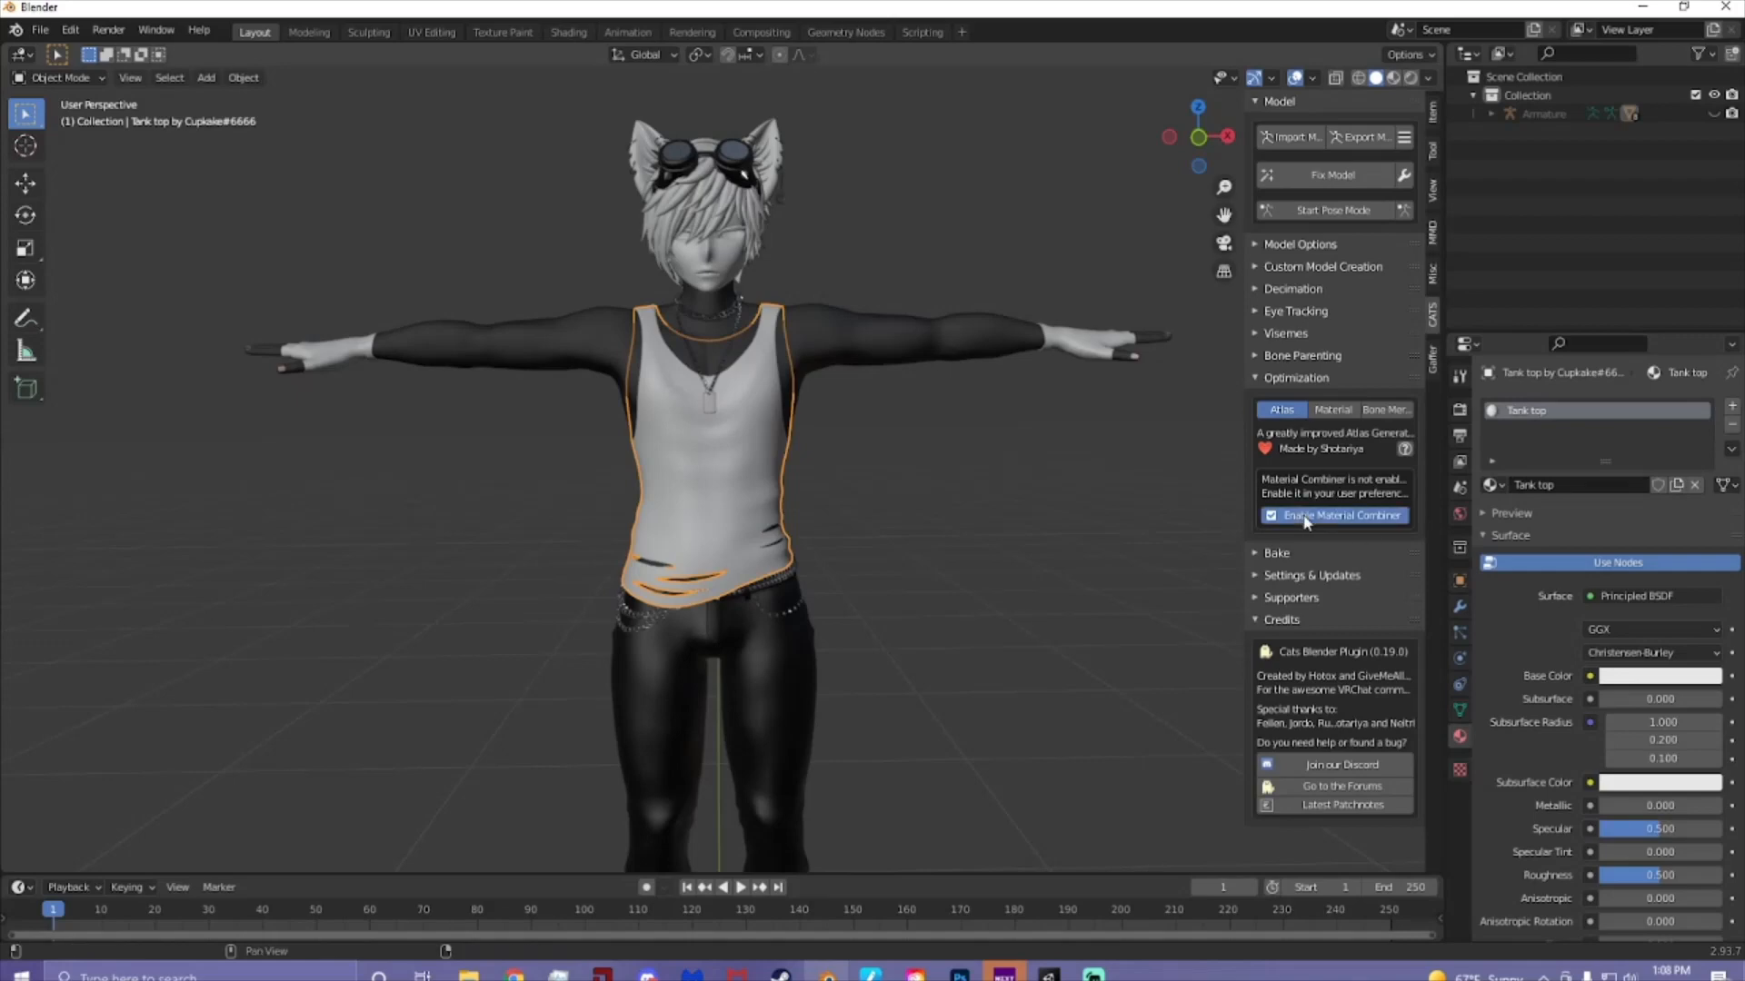
- Enable Material Combiner in the Cats atlas optimization and try saving an atlas, deferring the add-on update
click(1271, 516)
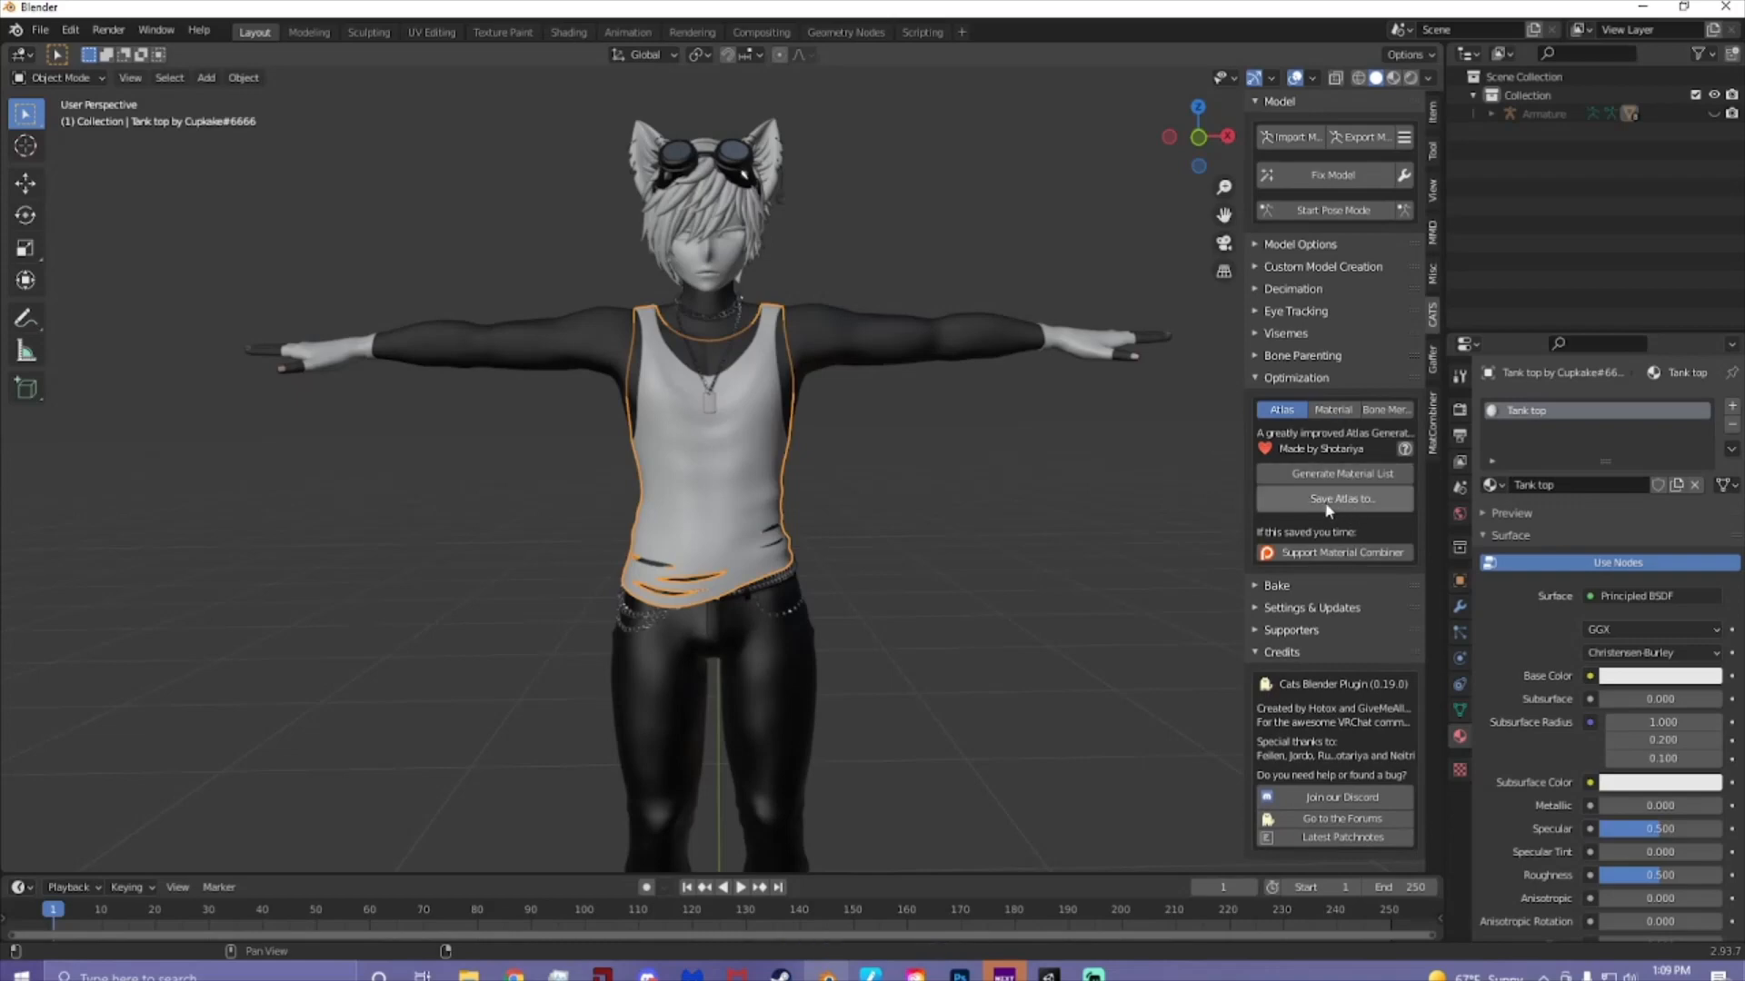
click(1360, 502)
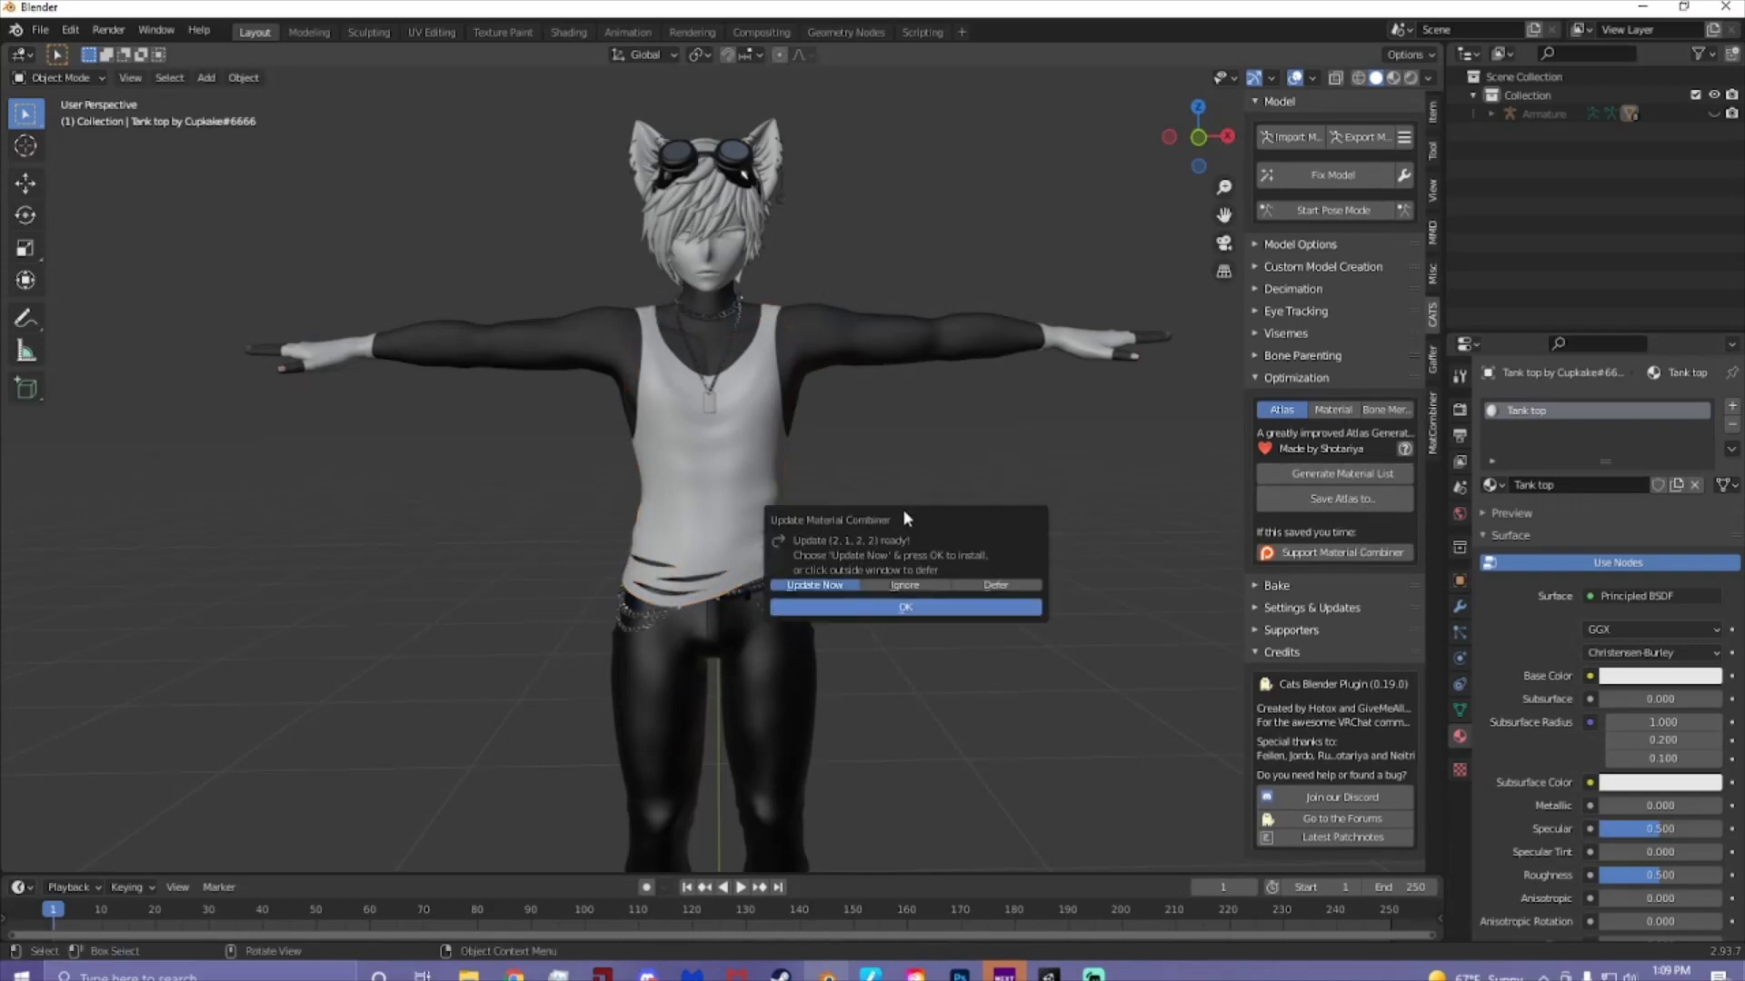
click(1096, 446)
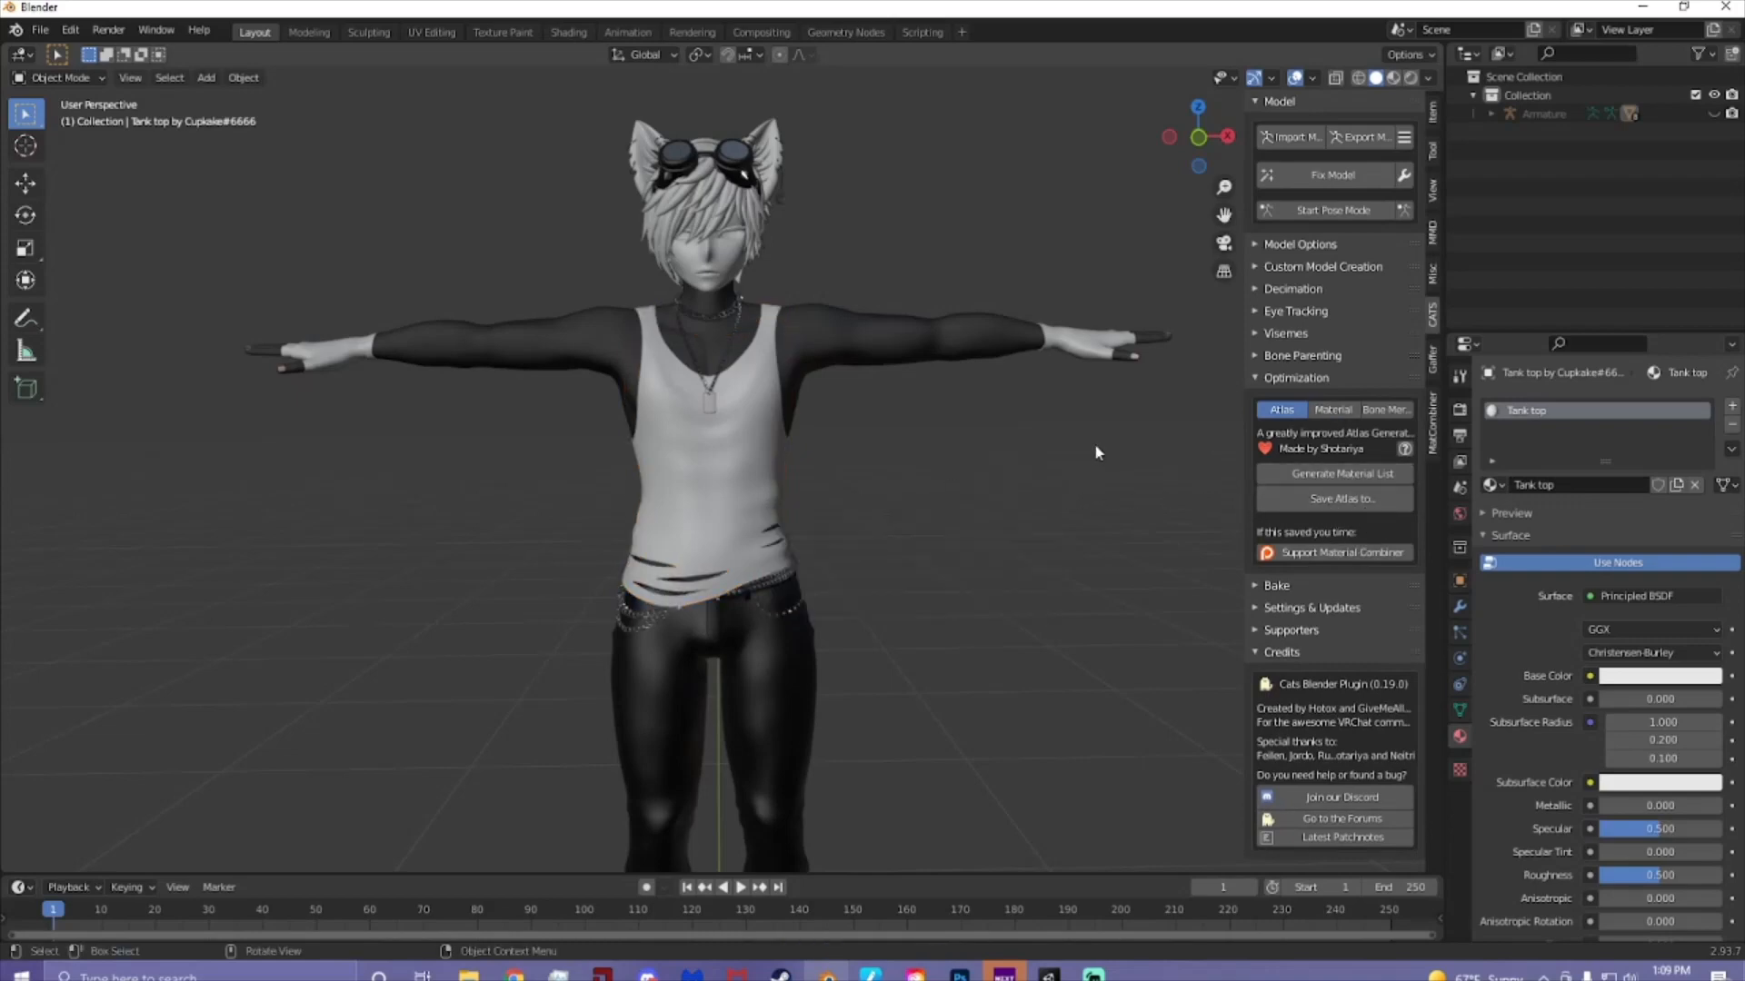
- Select the pants and review their metal, pants, Belt and Boots material slots
click(773, 472)
click(798, 625)
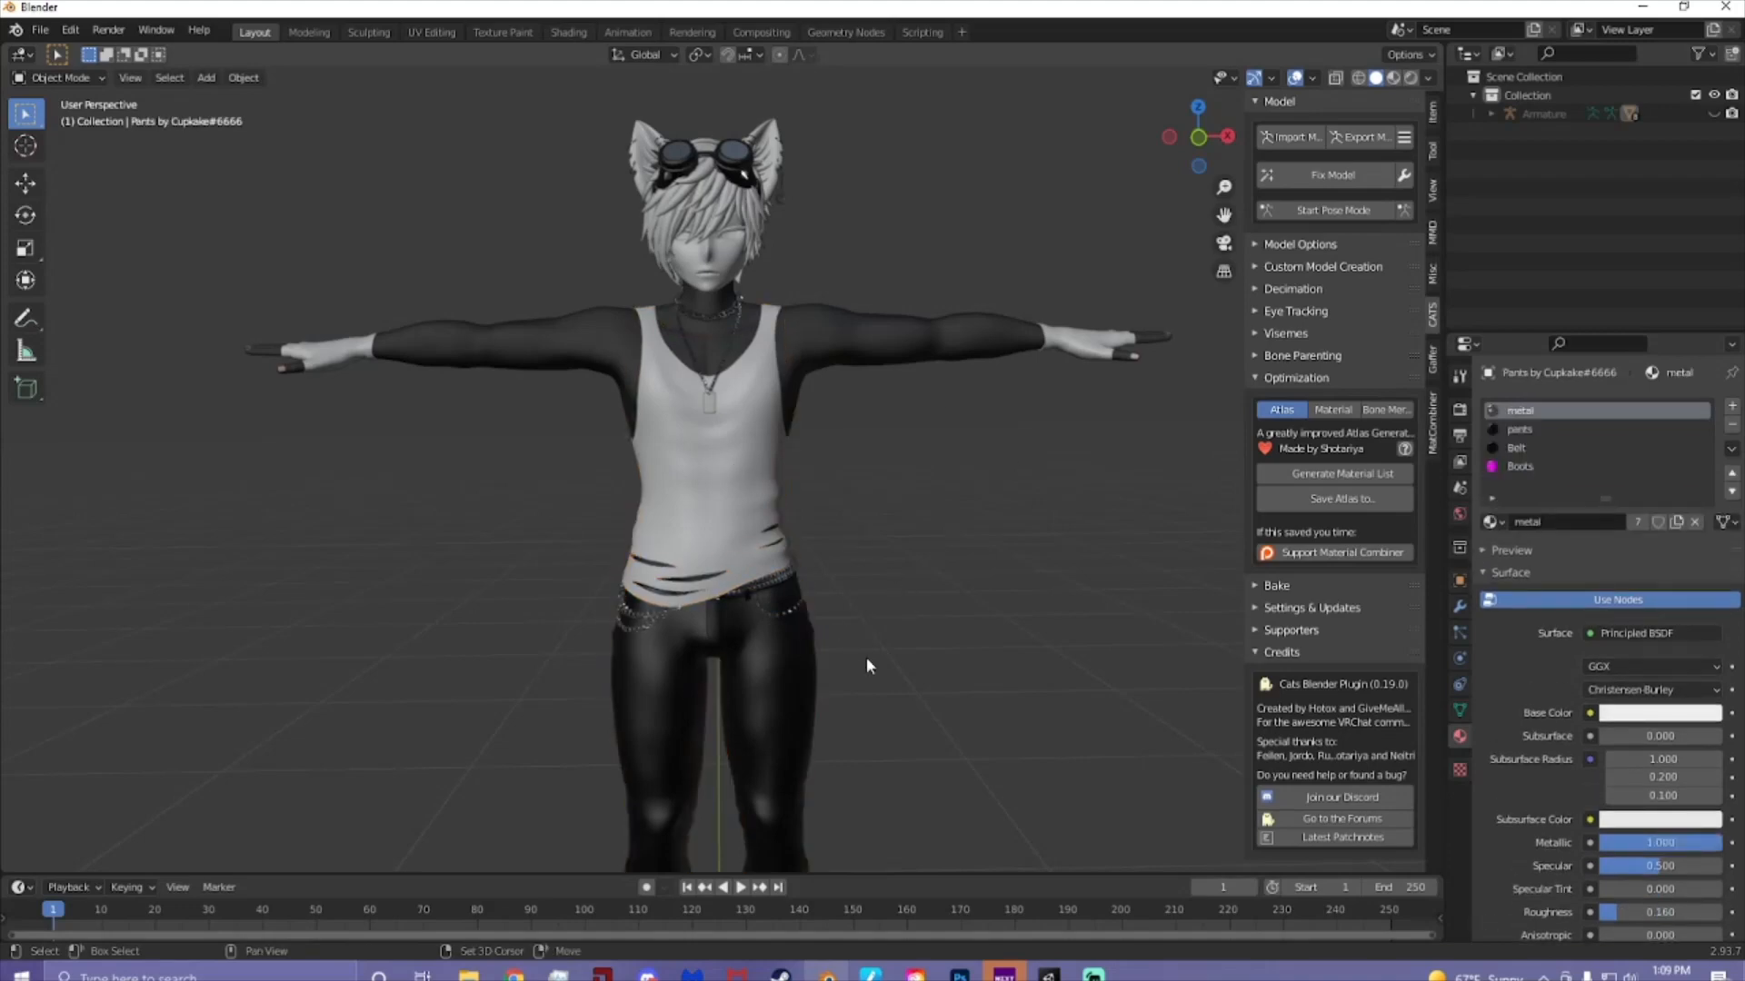
middle_drag(865, 657, 786, 506)
scroll(827, 489, up, 4)
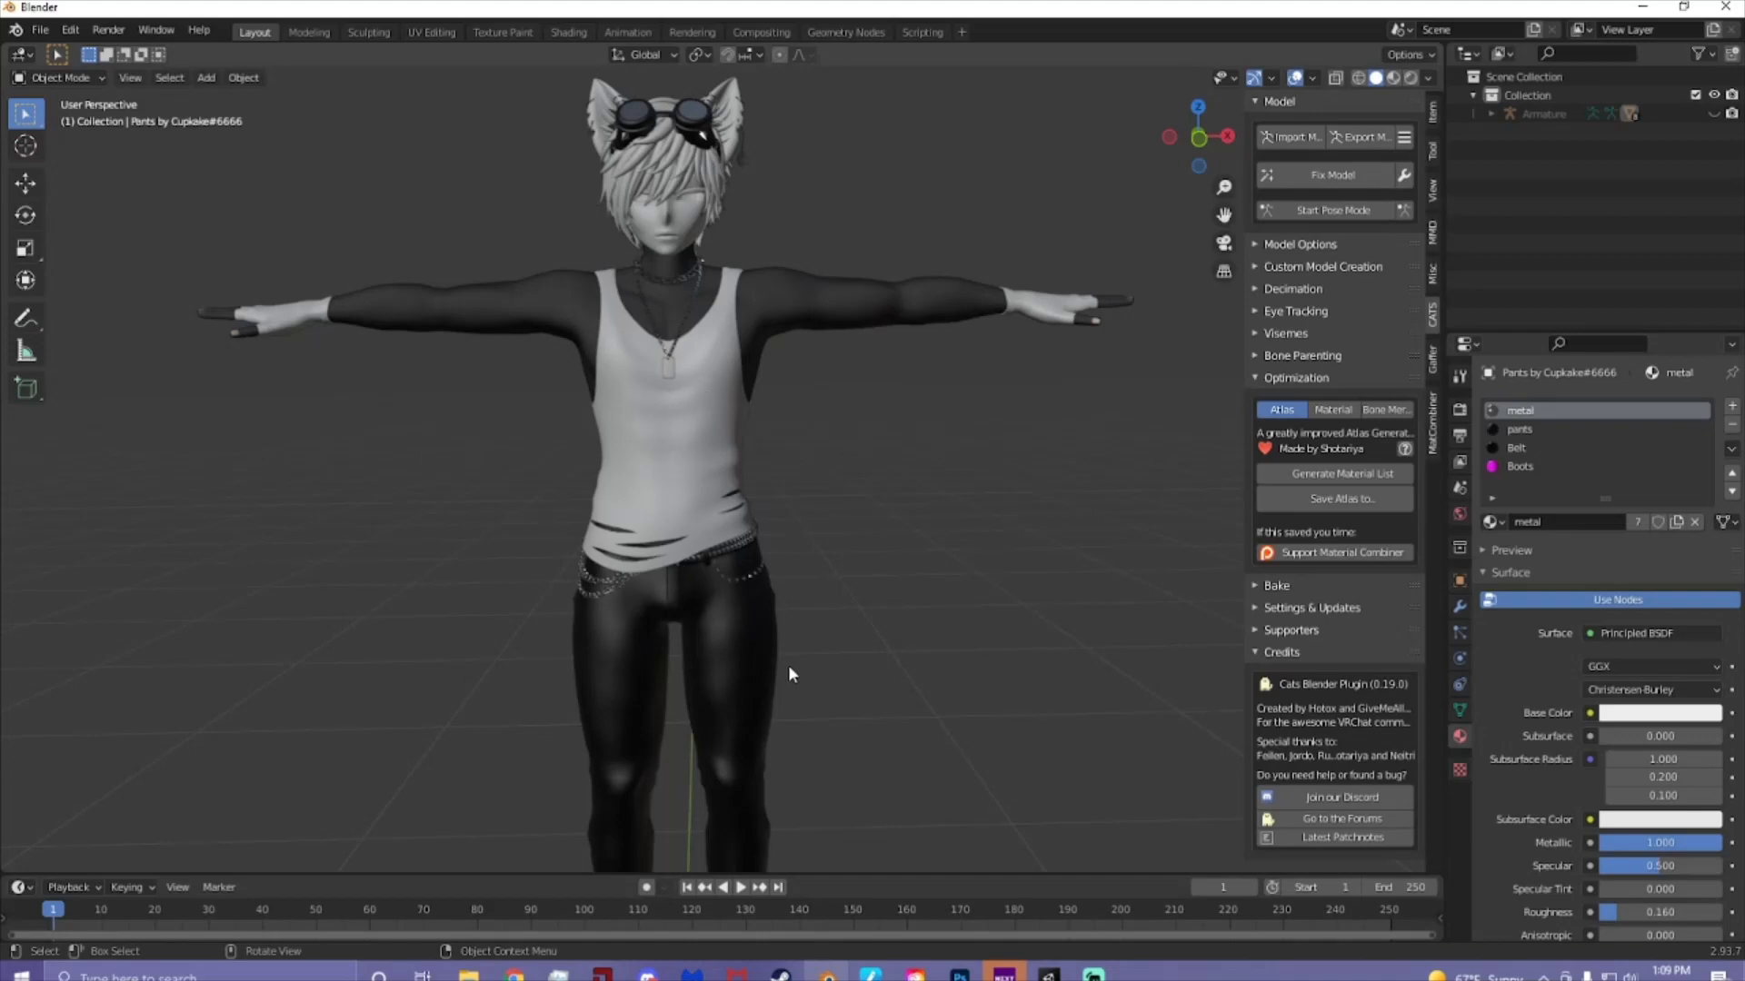
- Look over the pants and belt area, and select the tank top to check its material slot
shift+middle_drag(807, 677, 812, 528)
scroll(728, 599, up, 1)
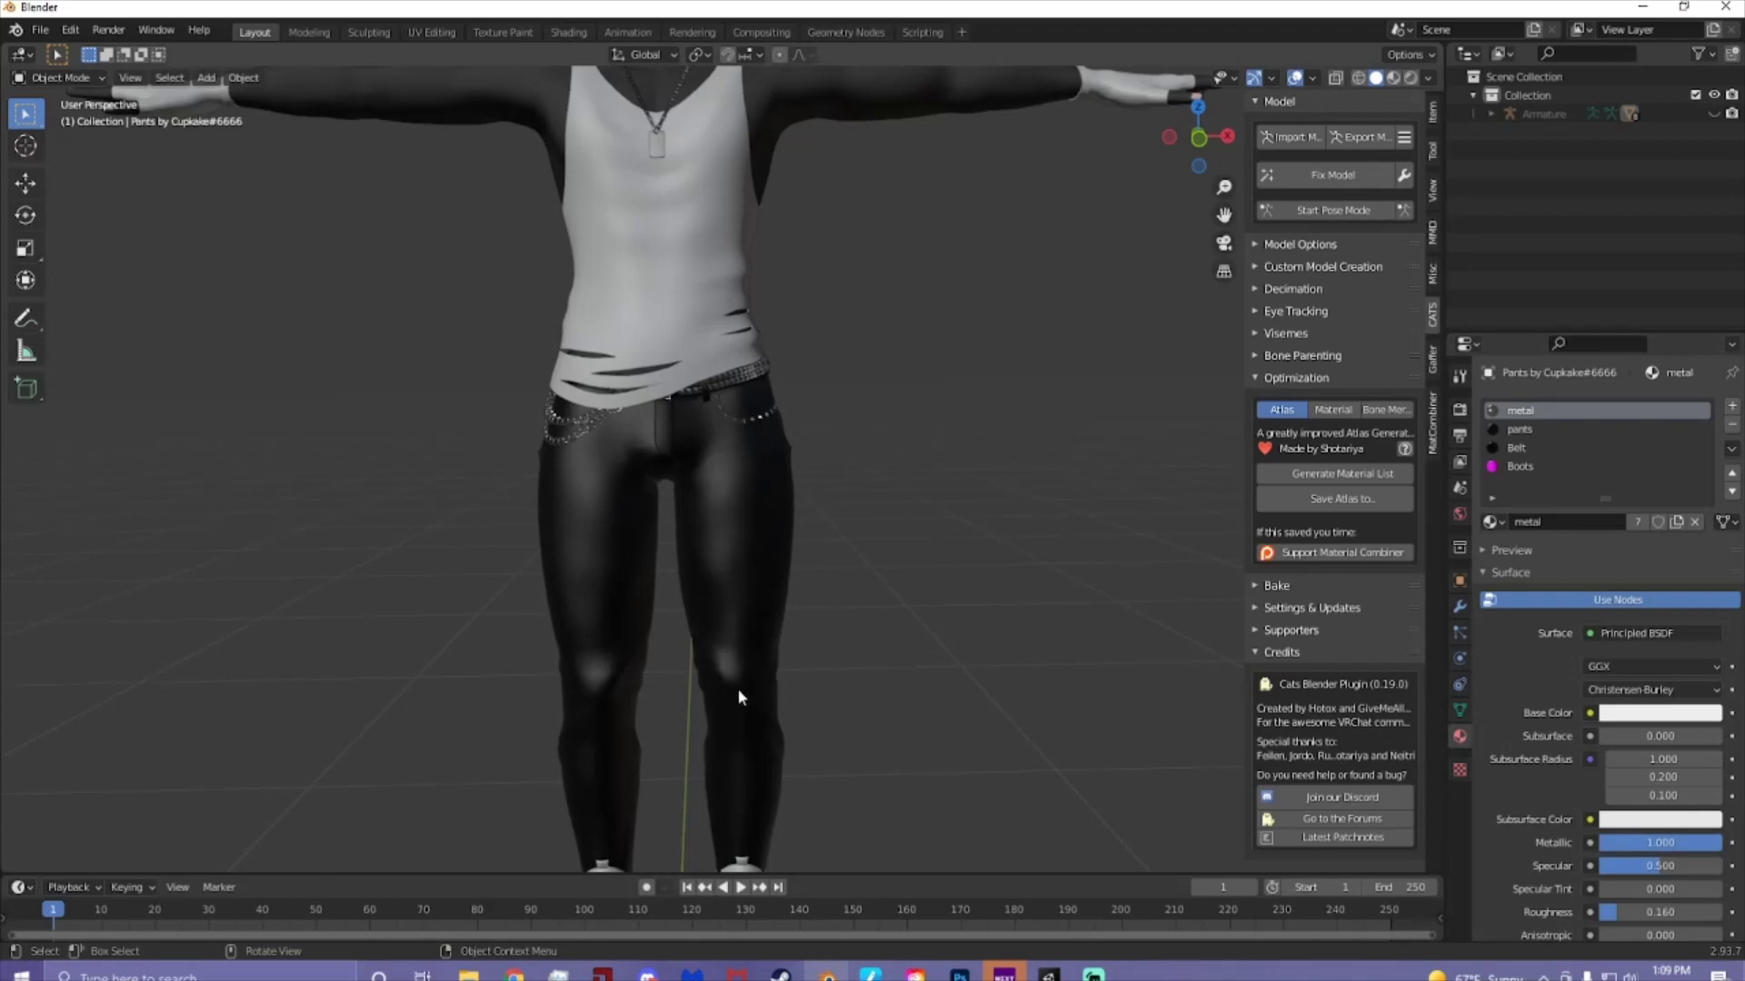
shift+middle_drag(690, 476, 679, 535)
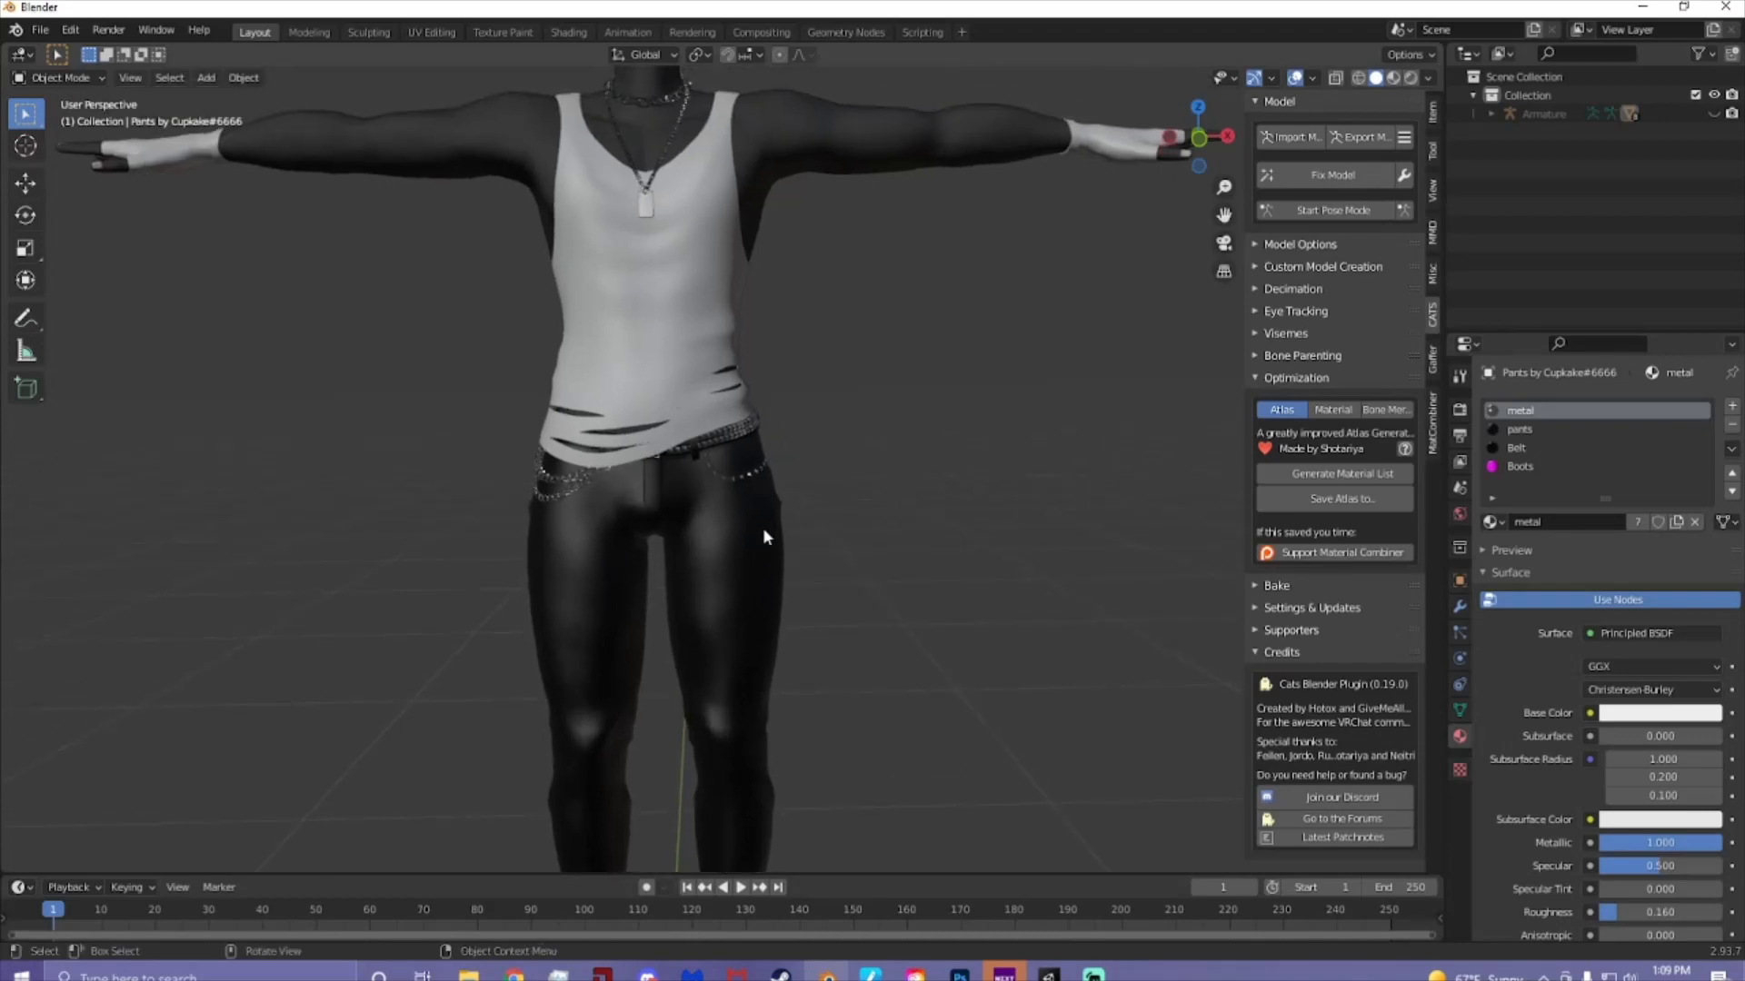
scroll(761, 527, down, 1)
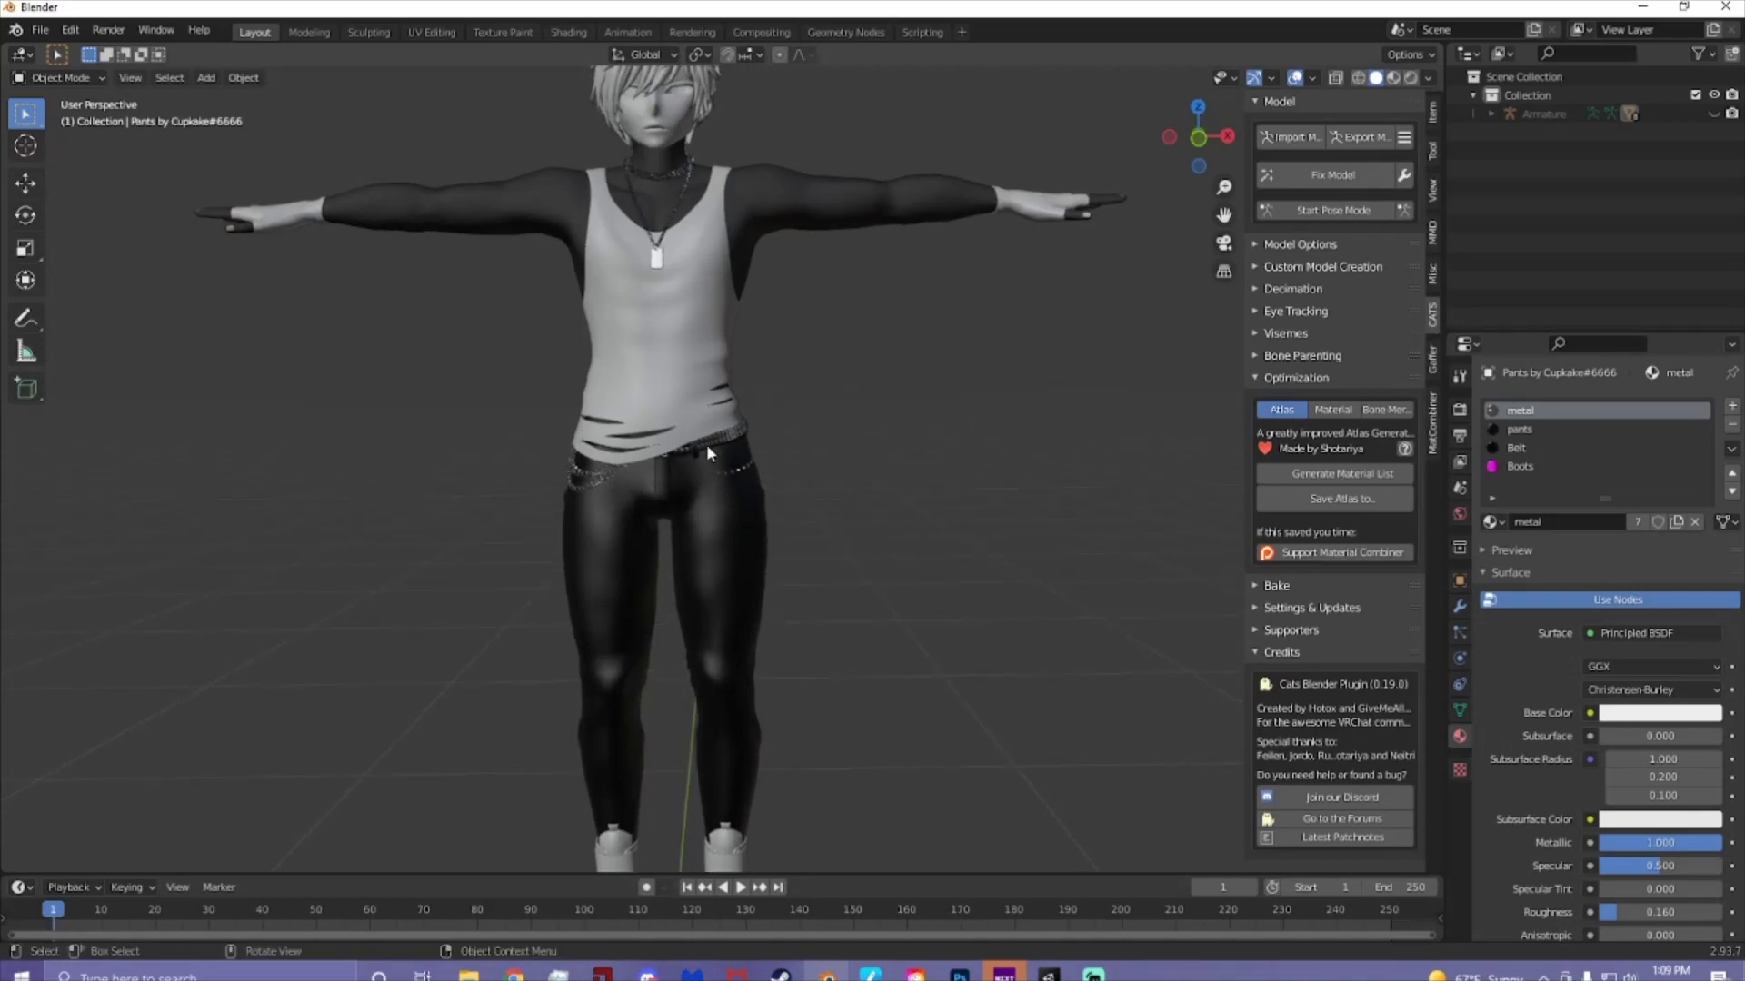
click(699, 411)
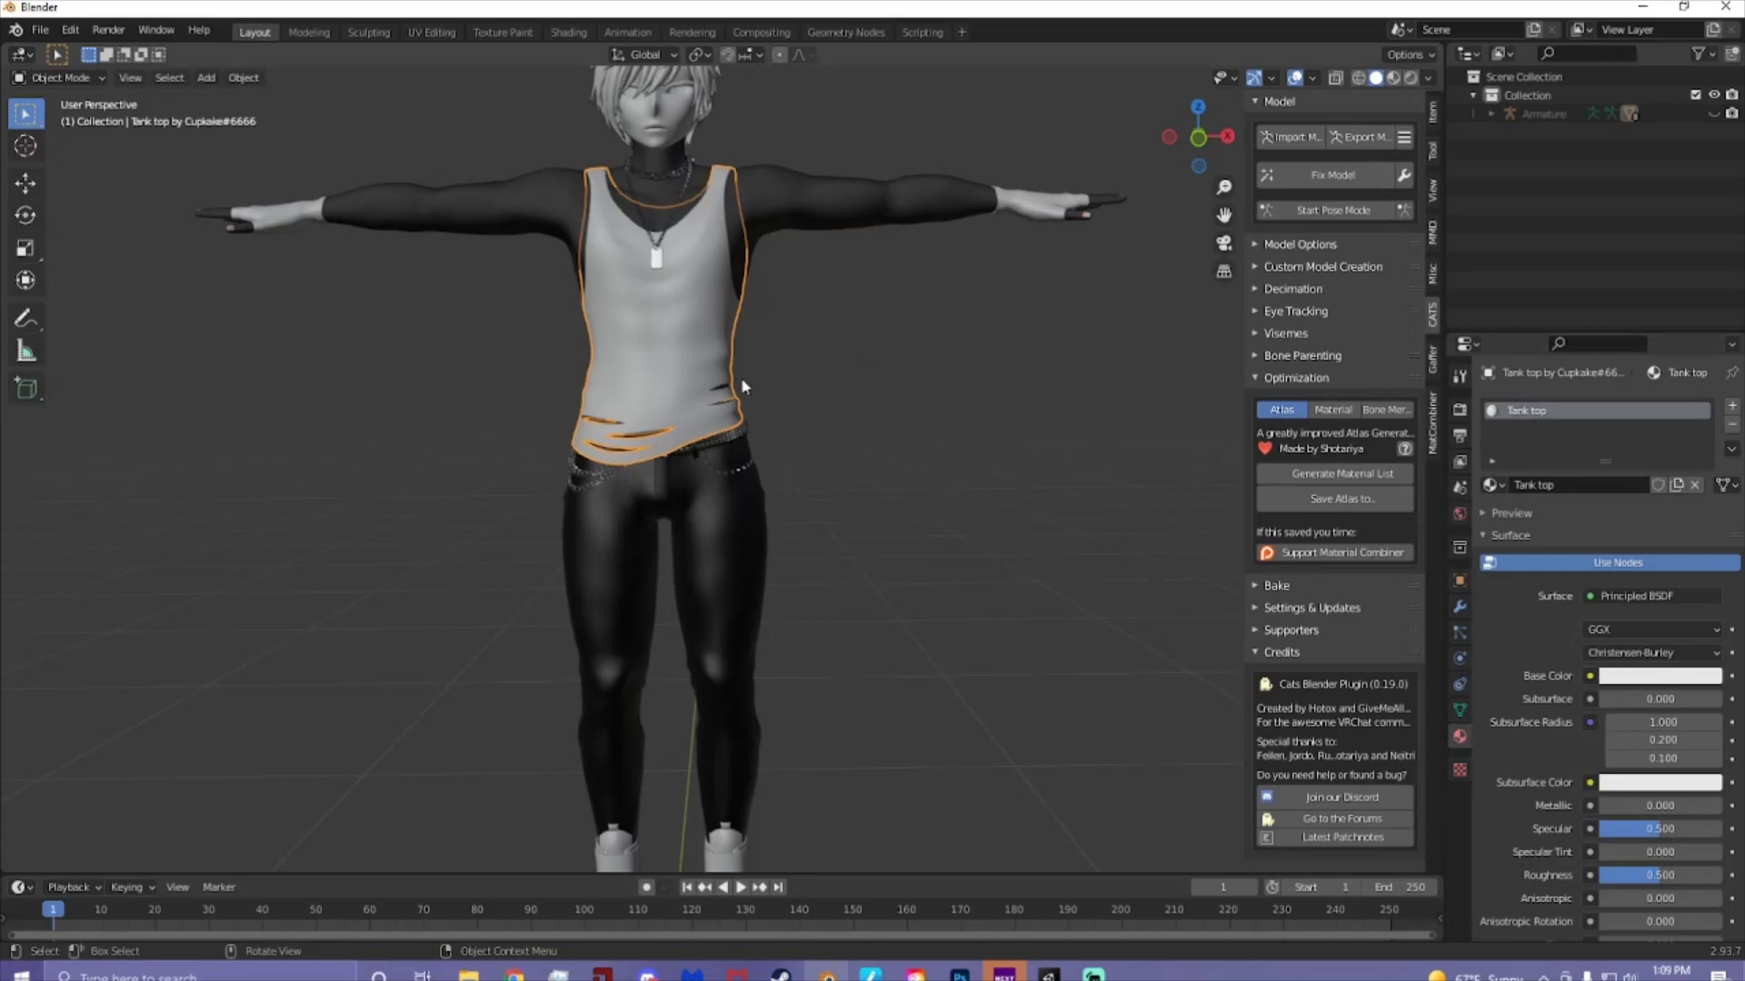
click(866, 516)
- Select the hair mesh and check the name of its material slot
scroll(866, 515, up, 3)
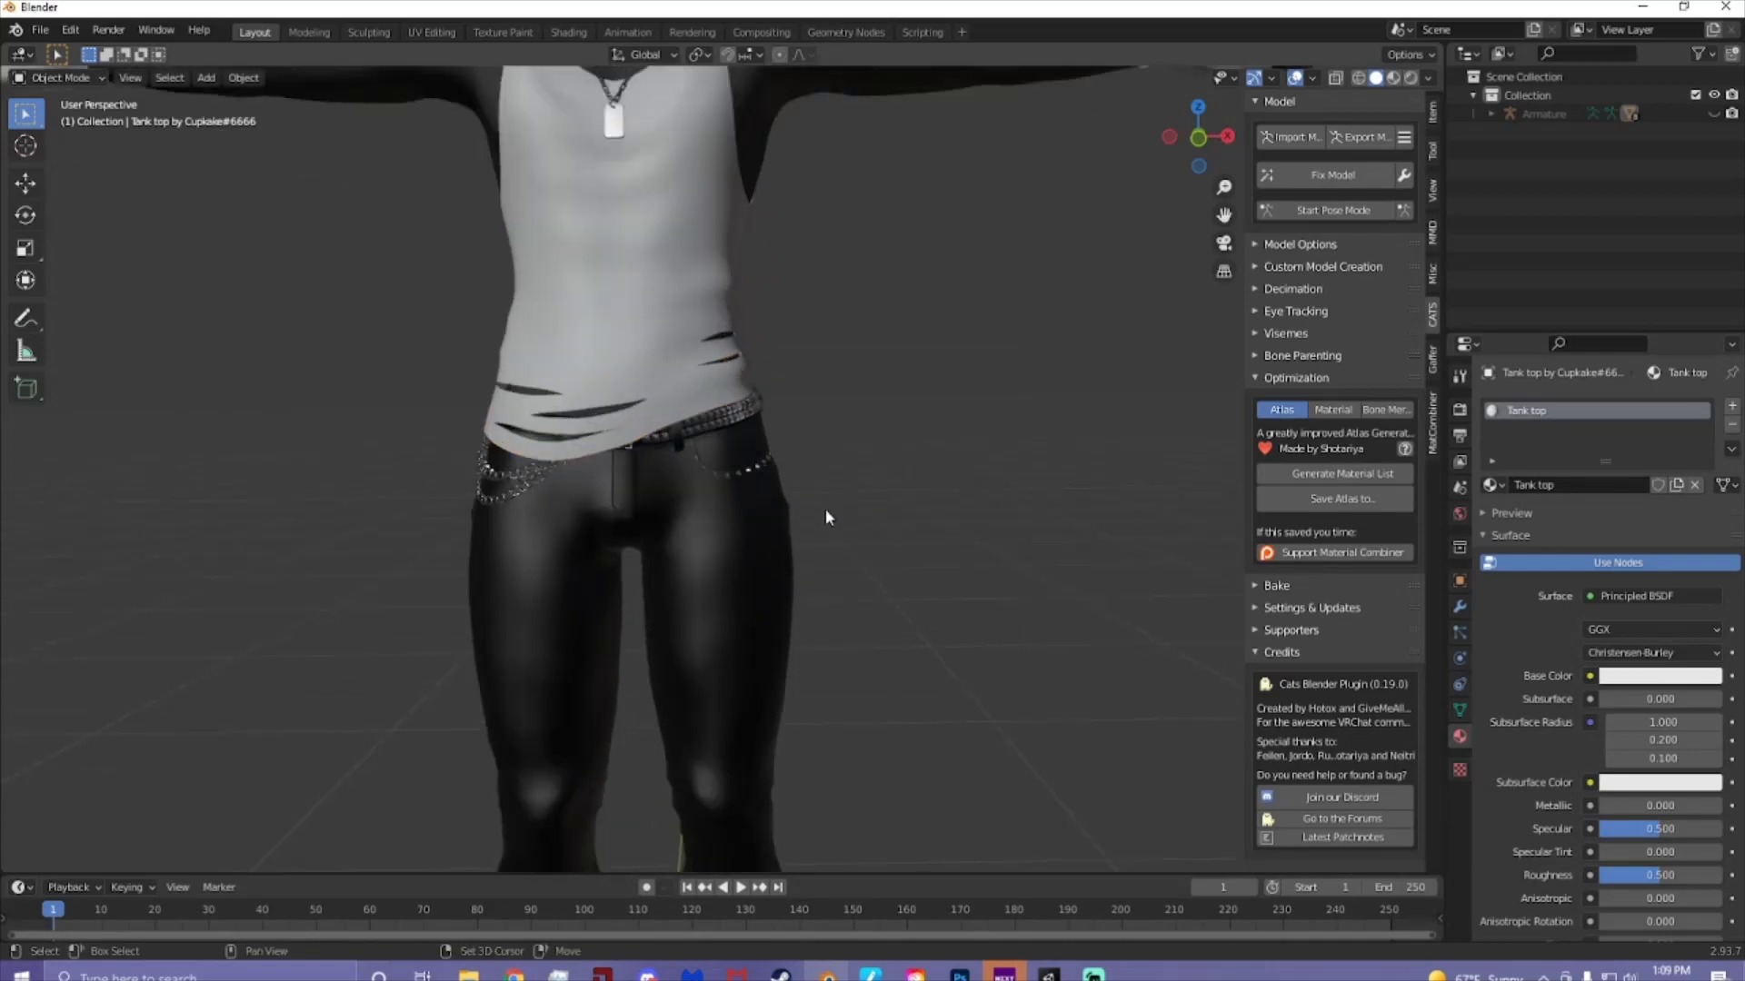
shift+middle_drag(775, 218, 854, 514)
scroll(855, 514, up, 2)
shift+middle_drag(820, 429, 813, 479)
click(696, 231)
scroll(949, 341, down, 1)
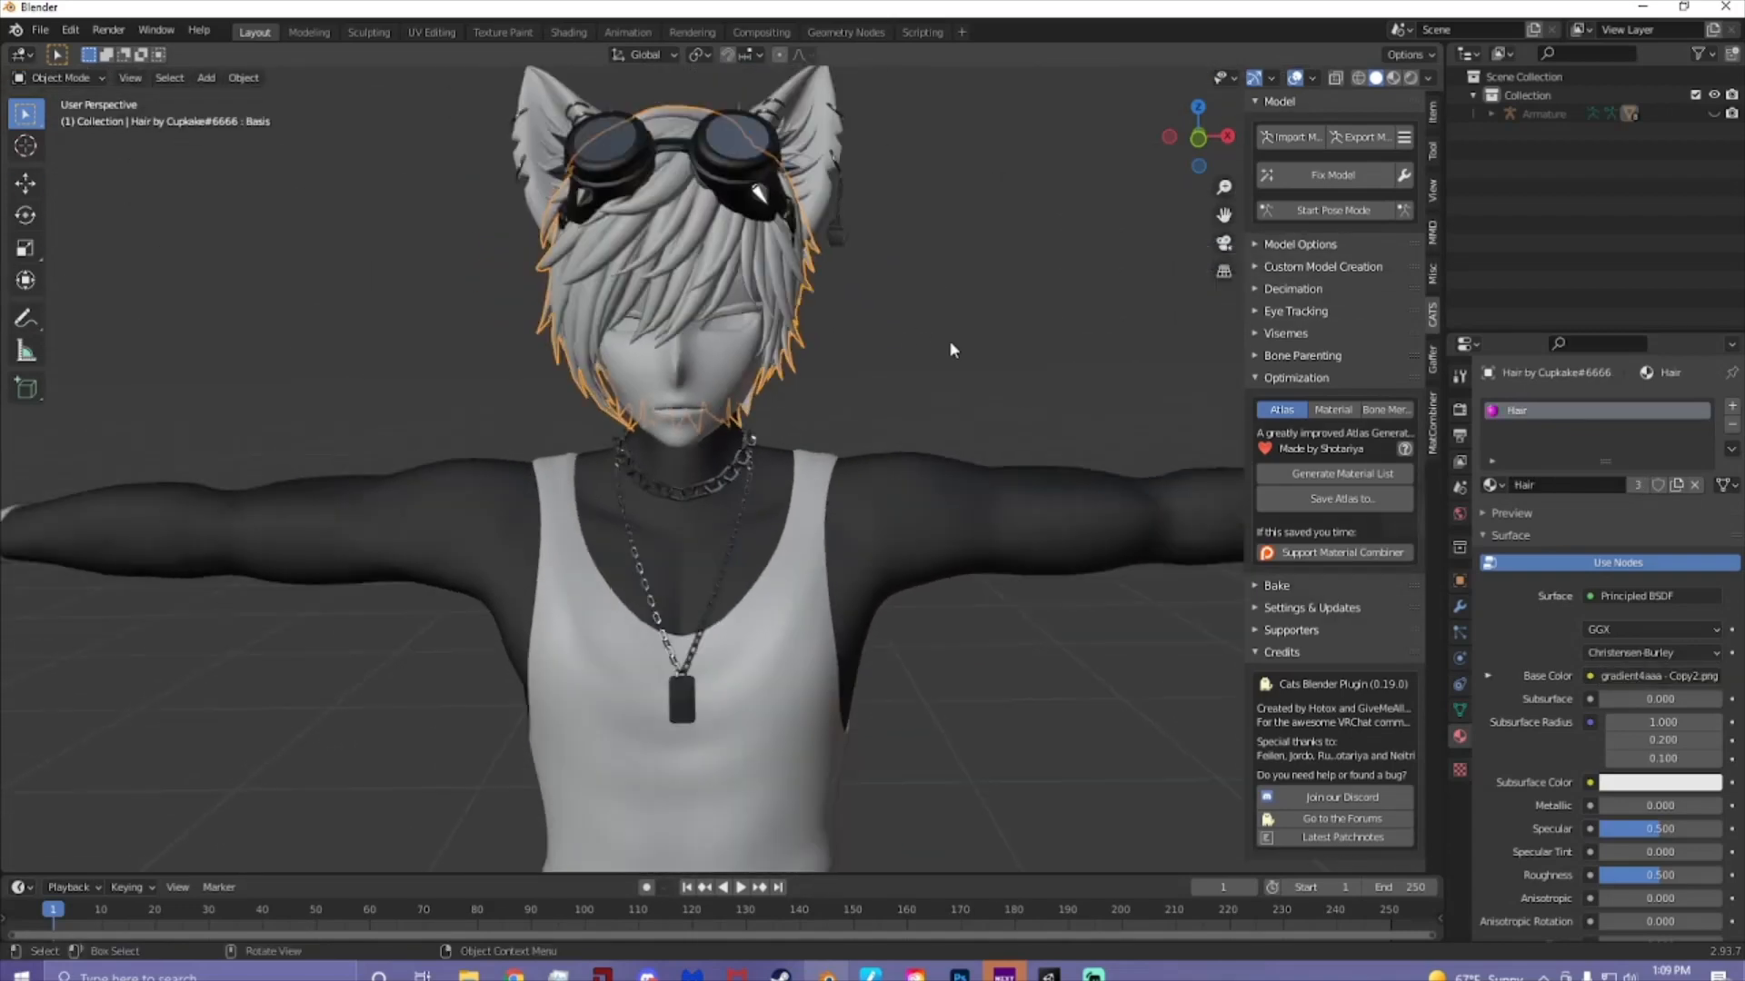
shift+middle_drag(949, 341, 960, 419)
double_click(1527, 418)
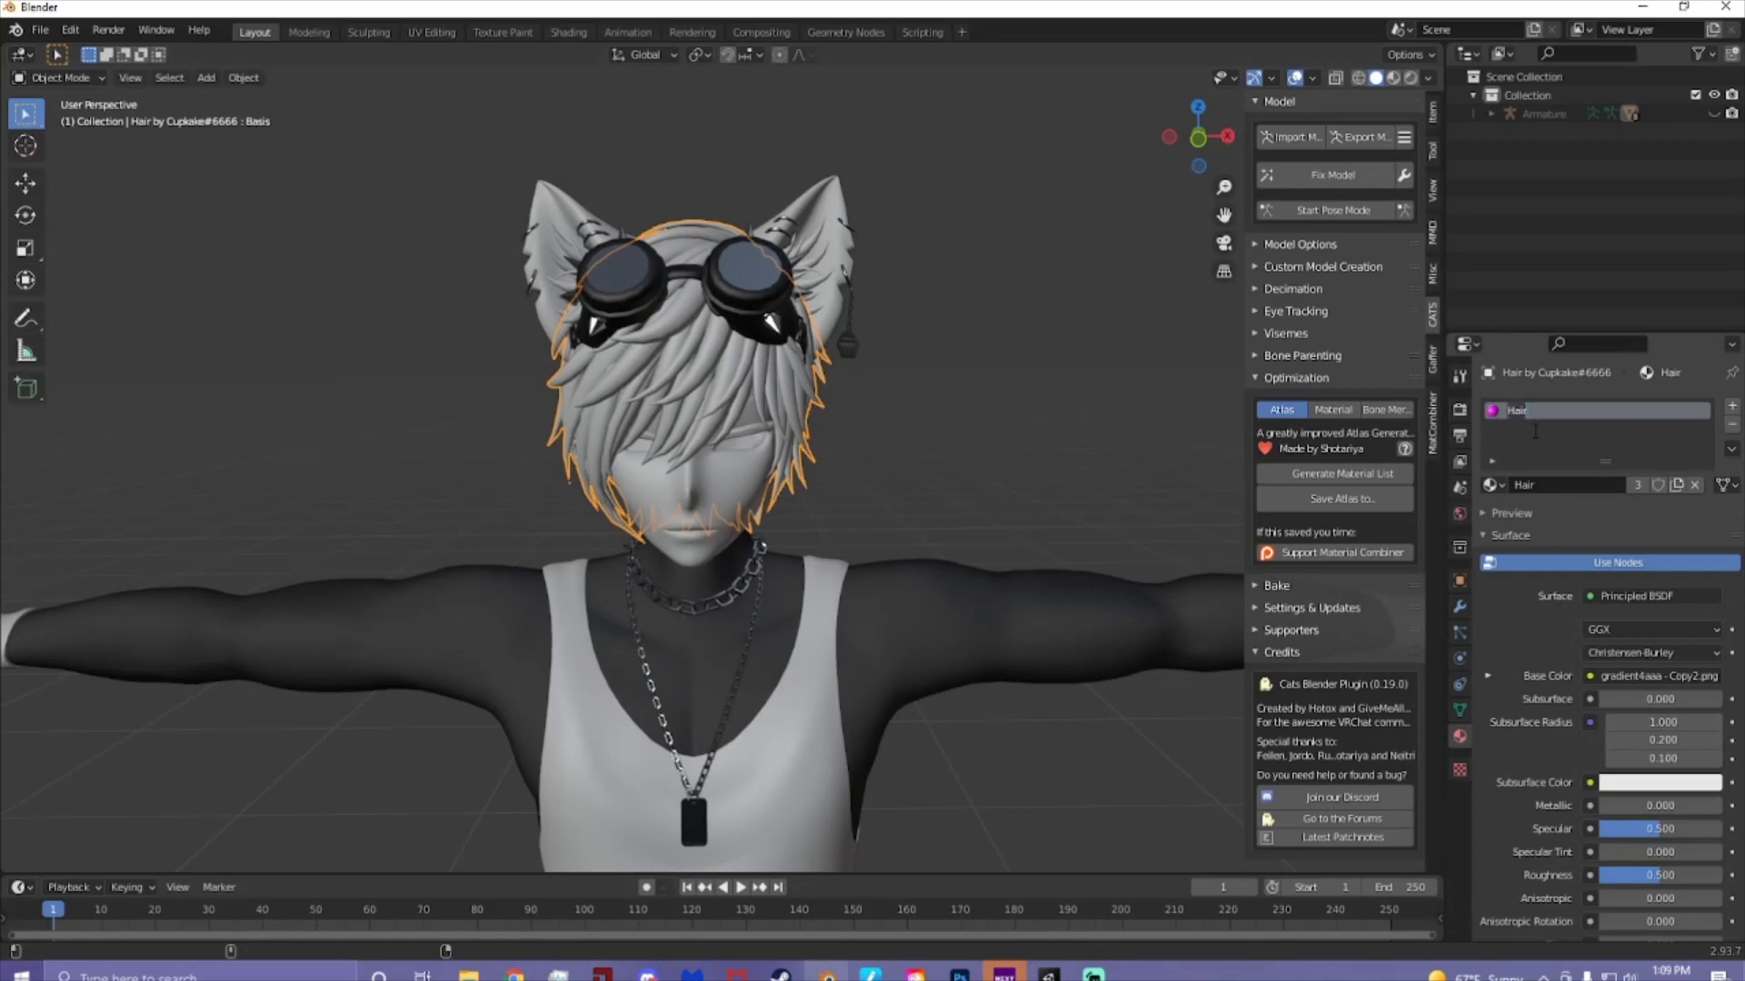
text(H)
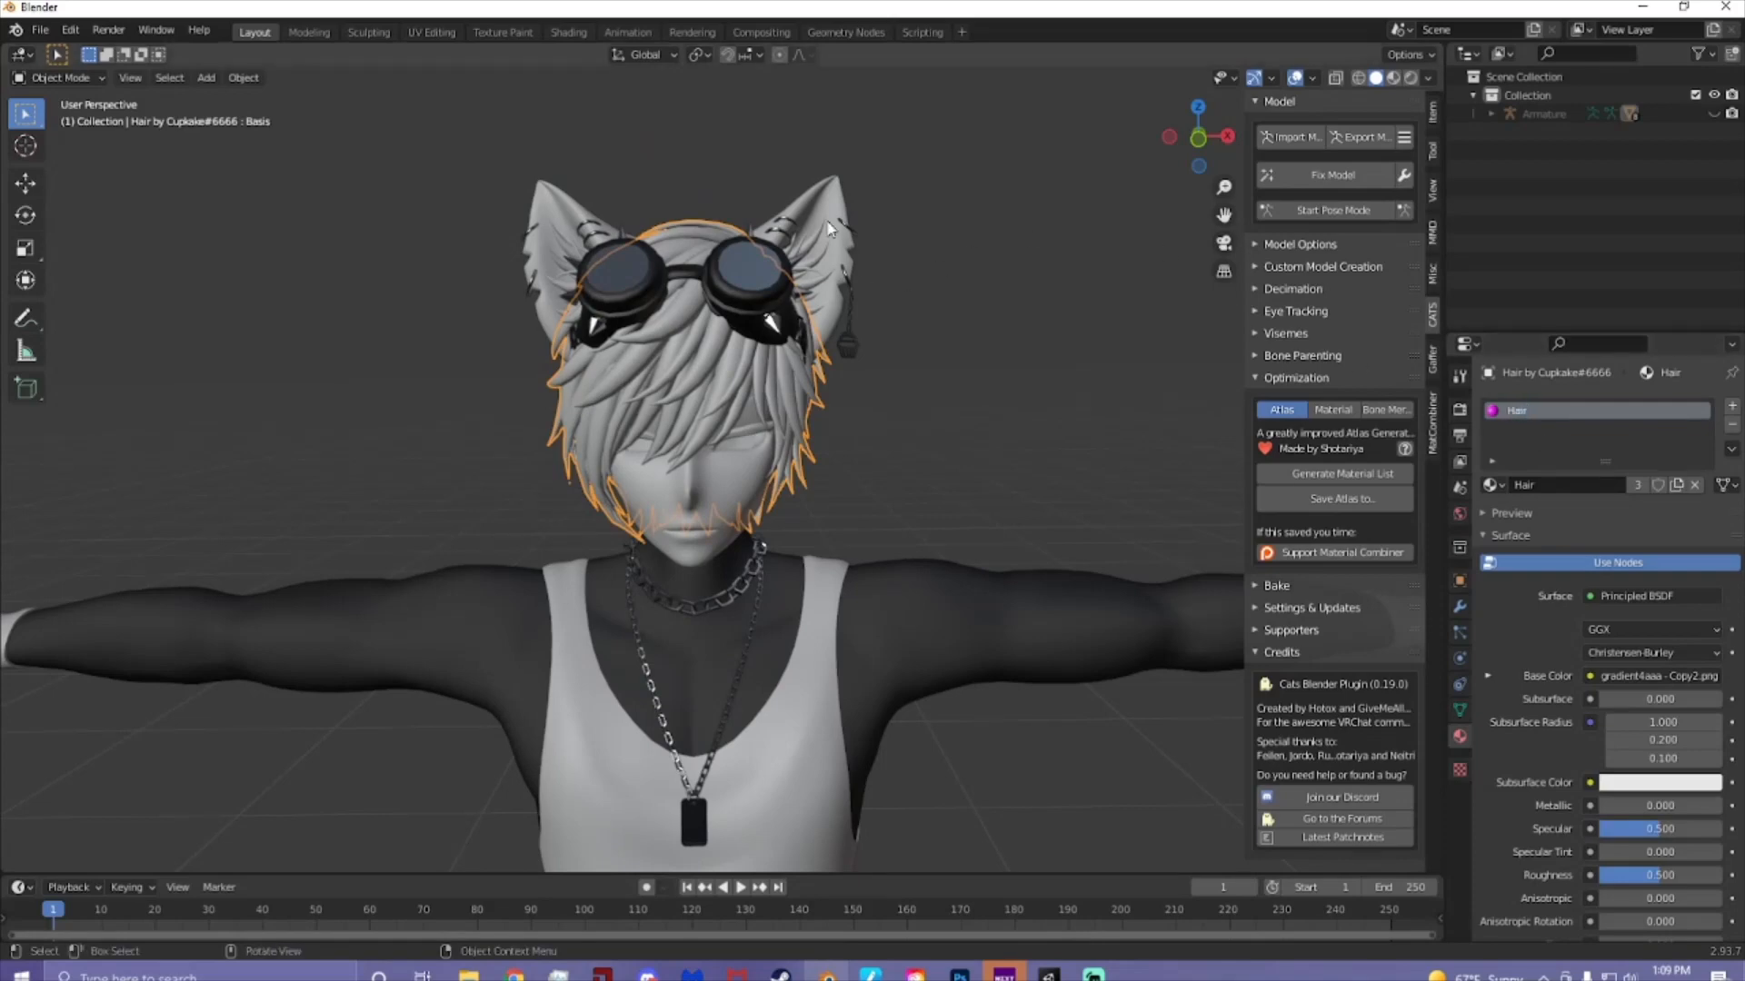
- Select the cat ears and the goggles in turn to check their material slots, including the ears' Hair slot
click(832, 228)
shift+middle_drag(958, 273, 956, 316)
click(1529, 427)
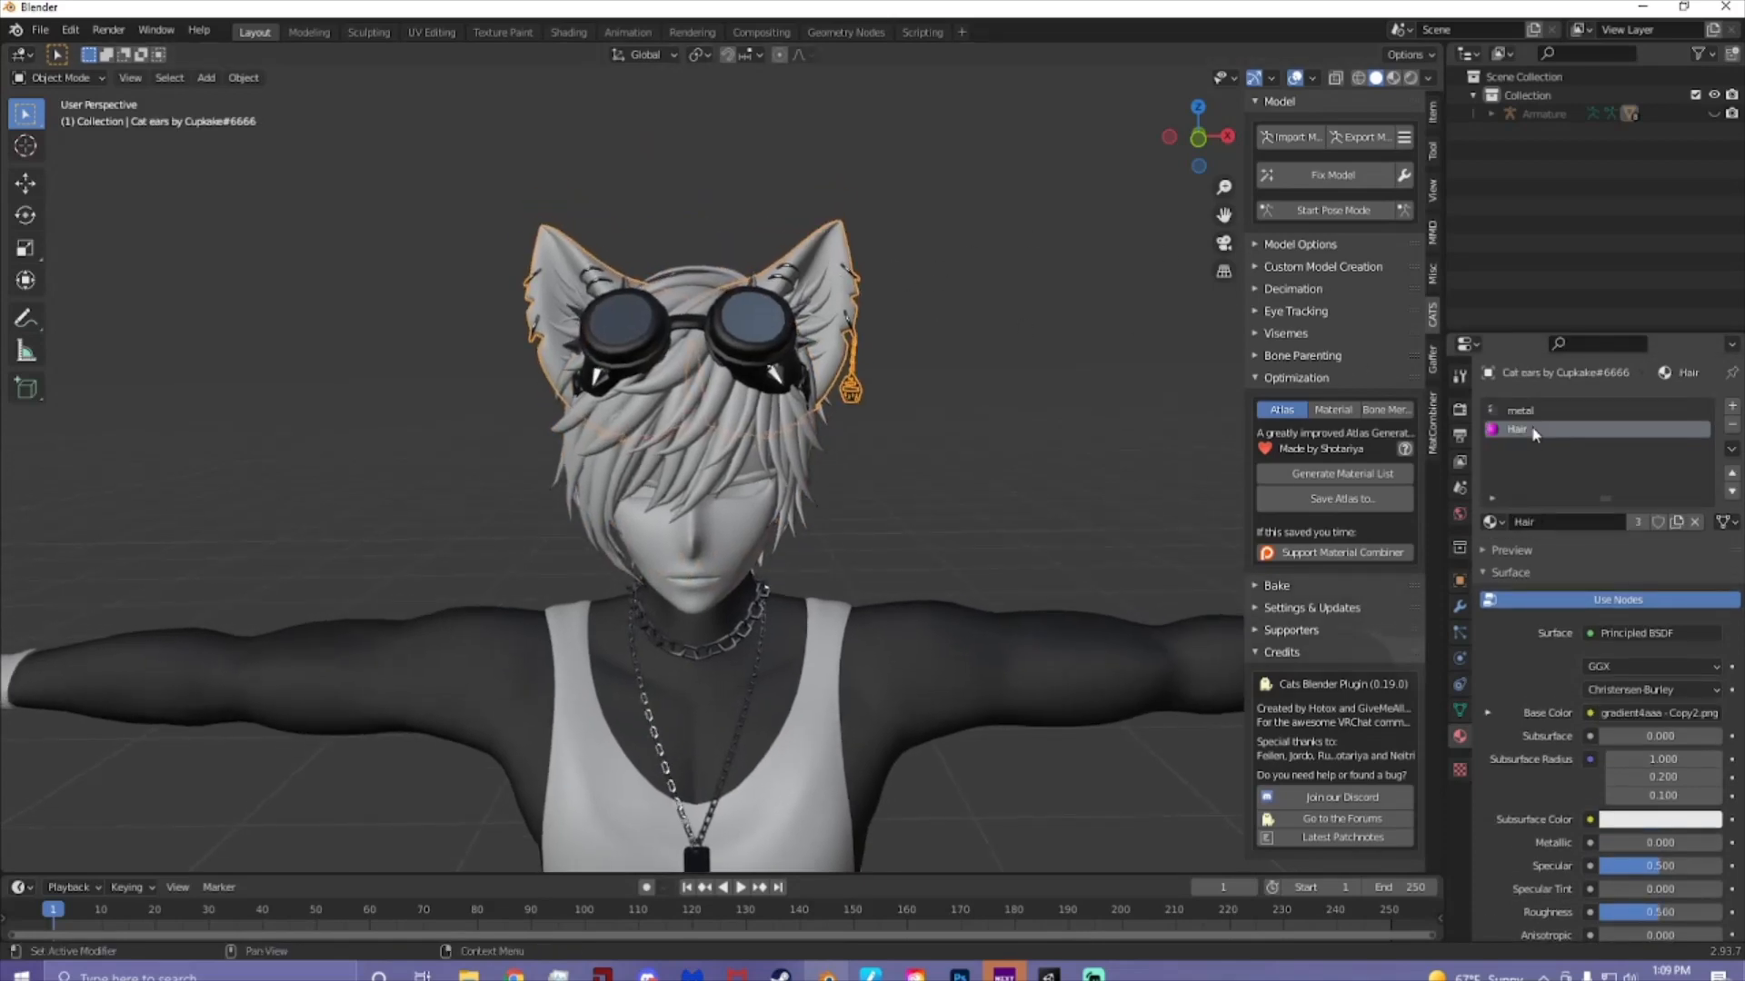
click(991, 448)
click(763, 327)
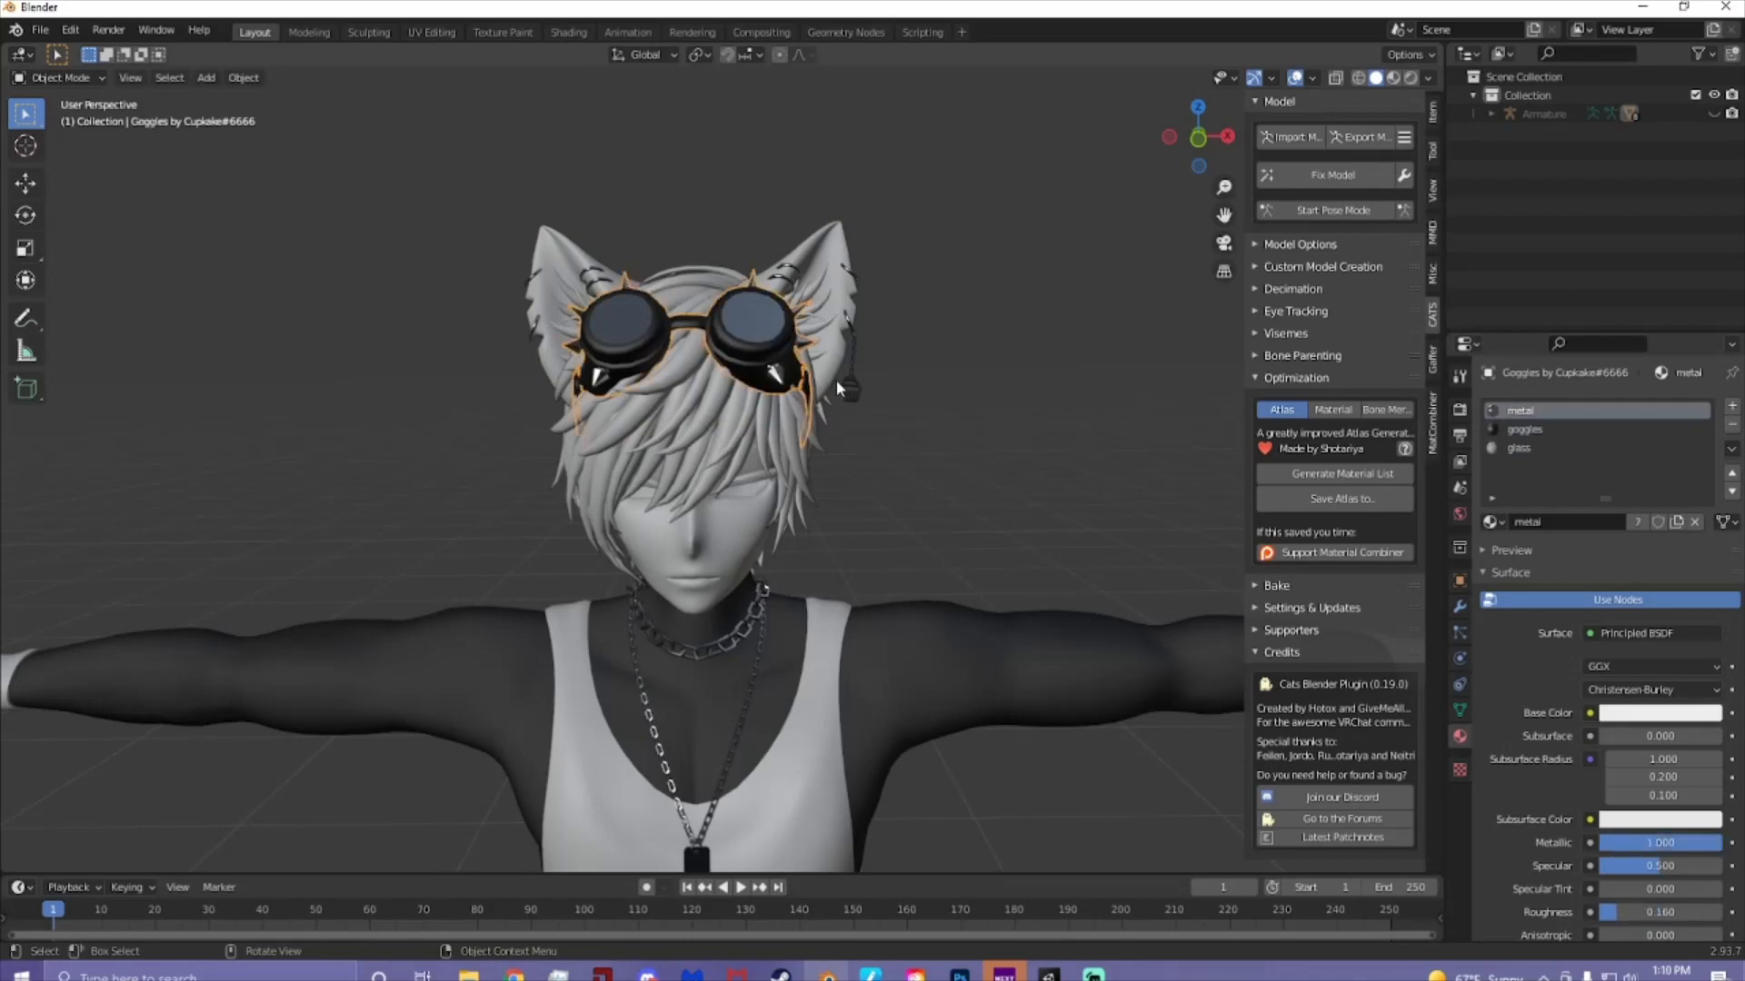
click(979, 452)
- Select the goggles on the avatar's head and open their mesh in Edit Mode
shift+middle_drag(979, 453, 918, 297)
scroll(905, 431, down, 3)
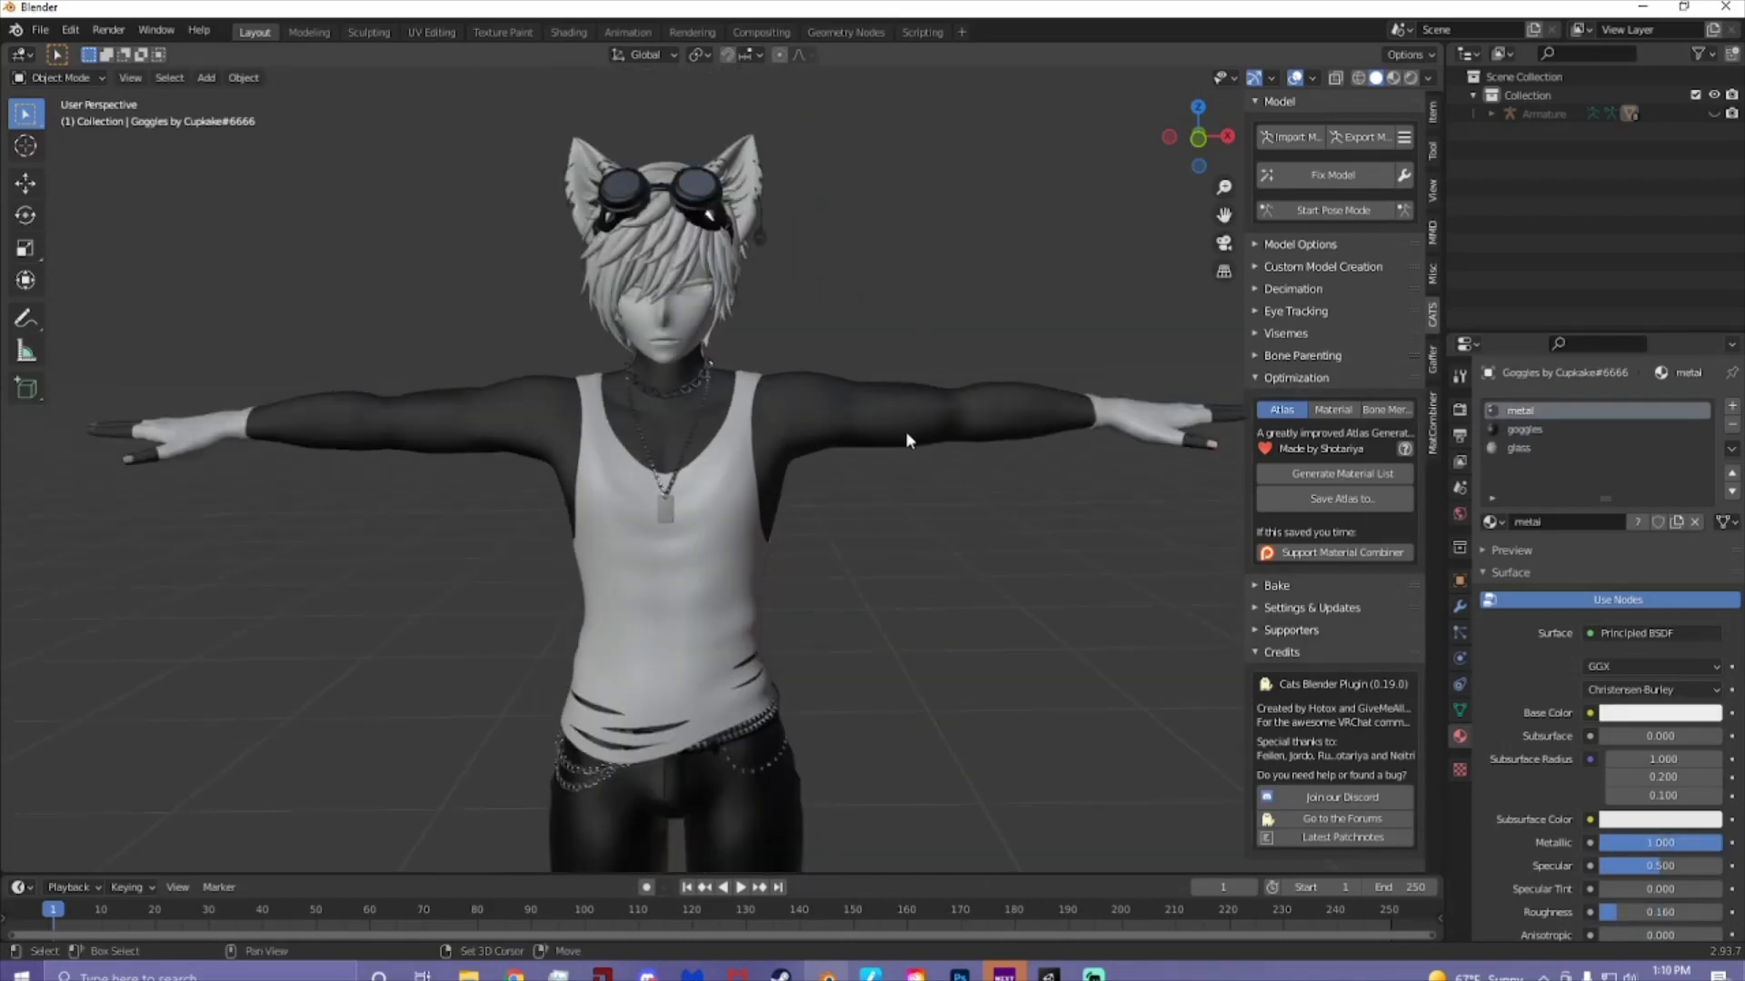
mouse_move(905, 430)
middle_down()
mouse_move(911, 411)
mouse_move(936, 429)
middle_up()
scroll(818, 227, up, 2)
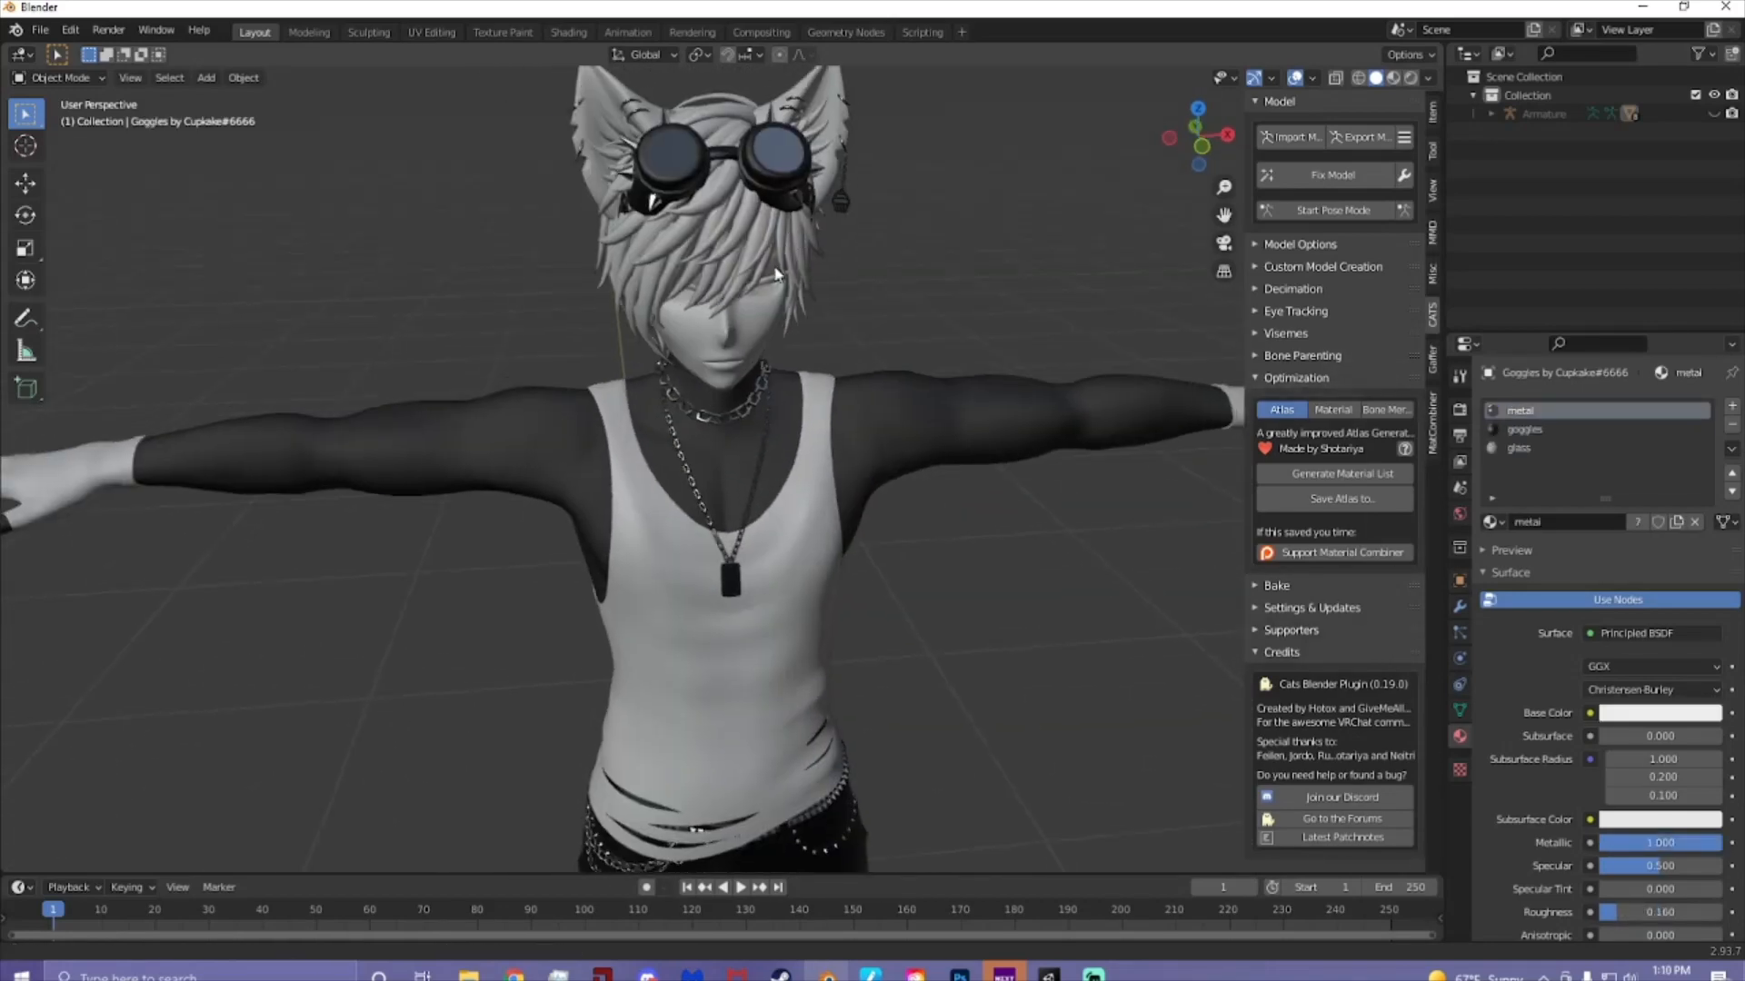
shift+middle_drag(793, 127, 747, 414)
scroll(738, 459, up, 2)
click(732, 436)
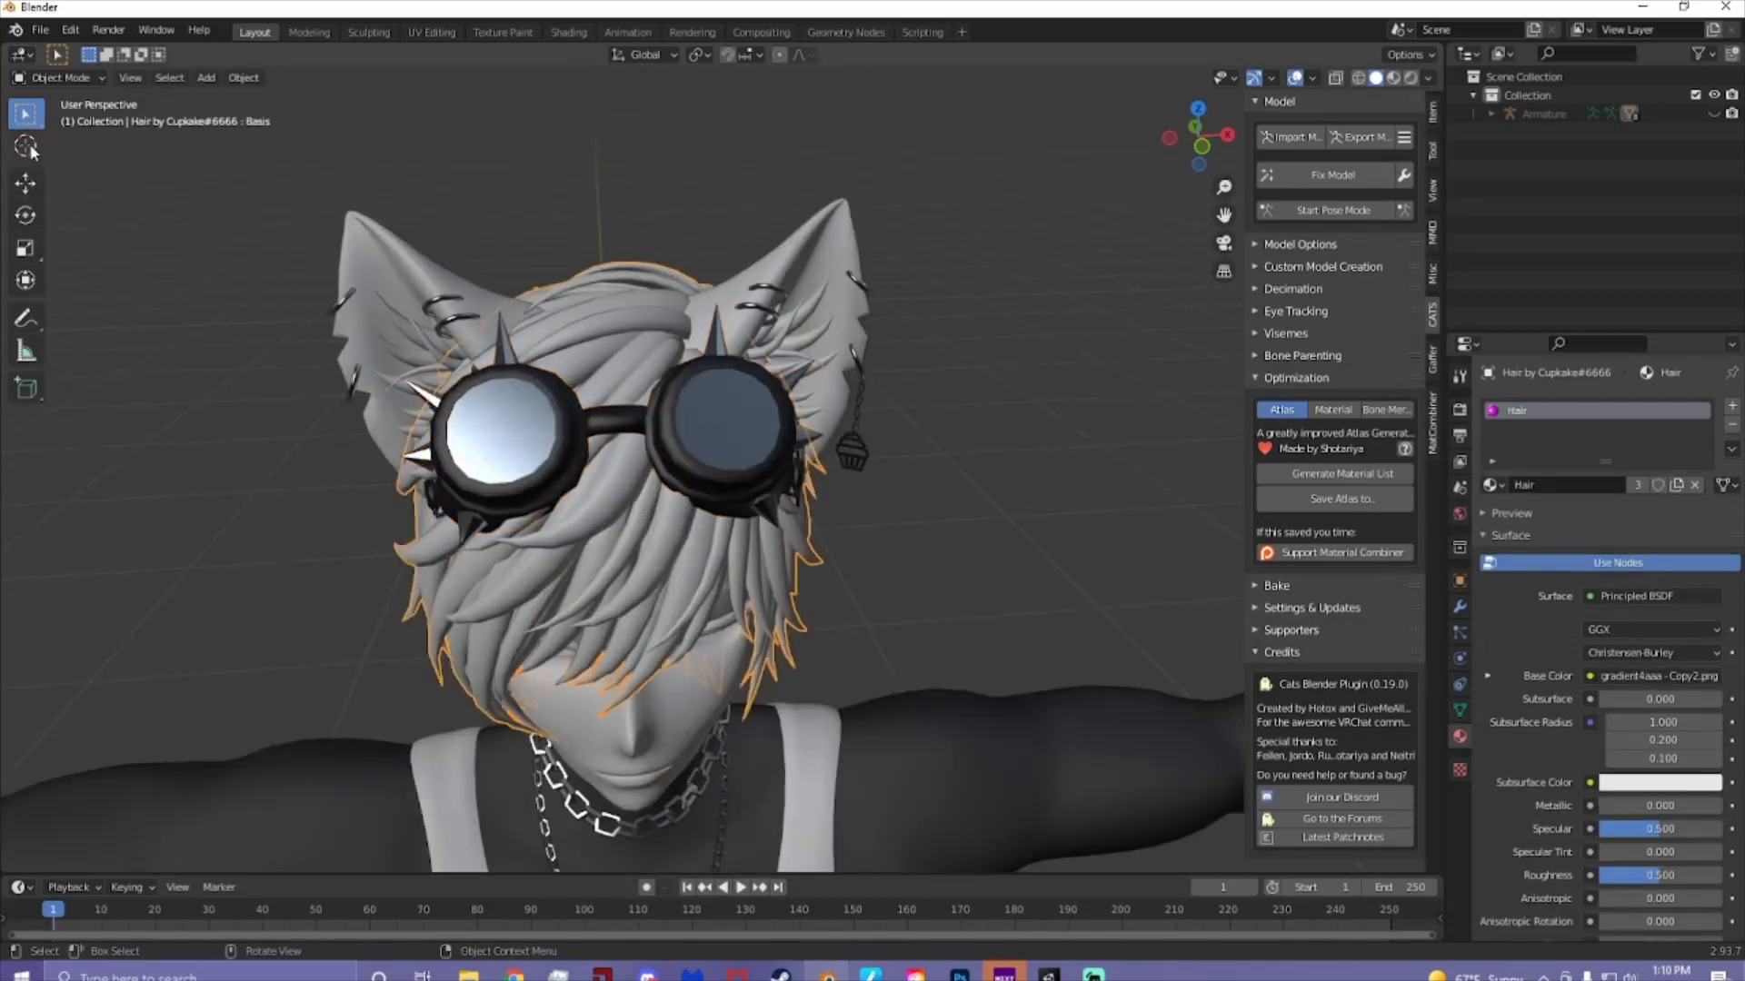
click(87, 99)
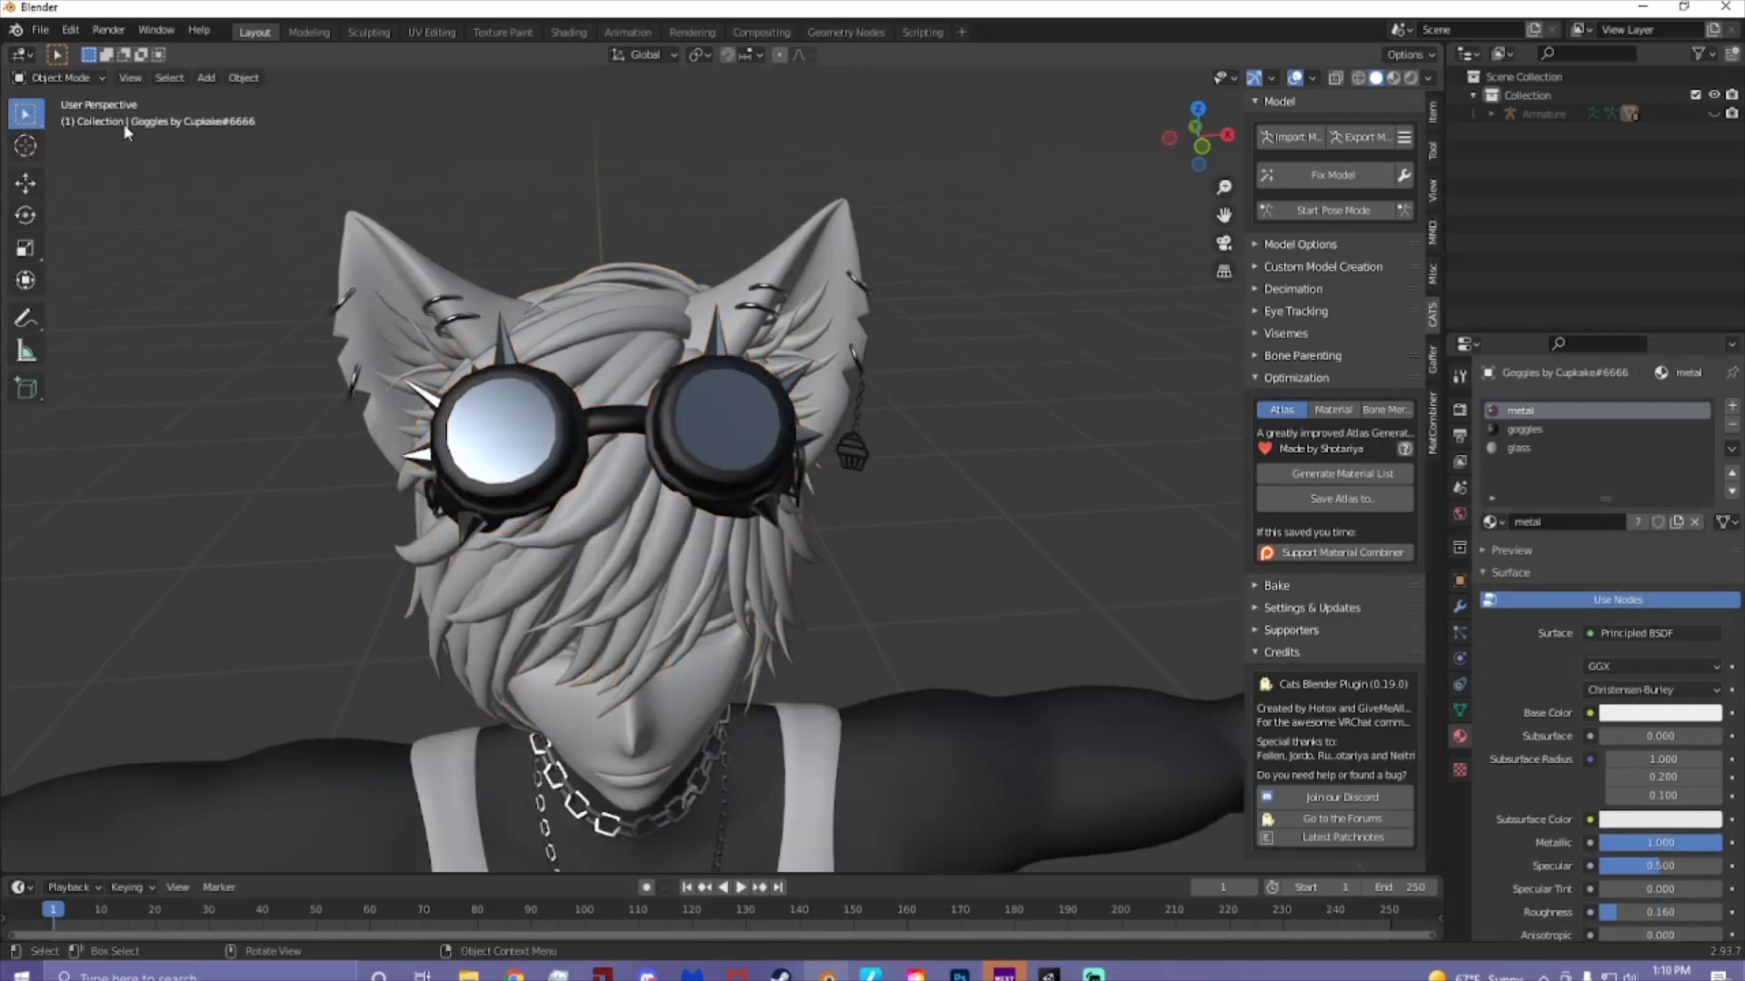
click(84, 73)
click(75, 121)
mouse_move(254, 344)
middle_down()
mouse_move(242, 303)
mouse_move(248, 338)
middle_up()
click(886, 477)
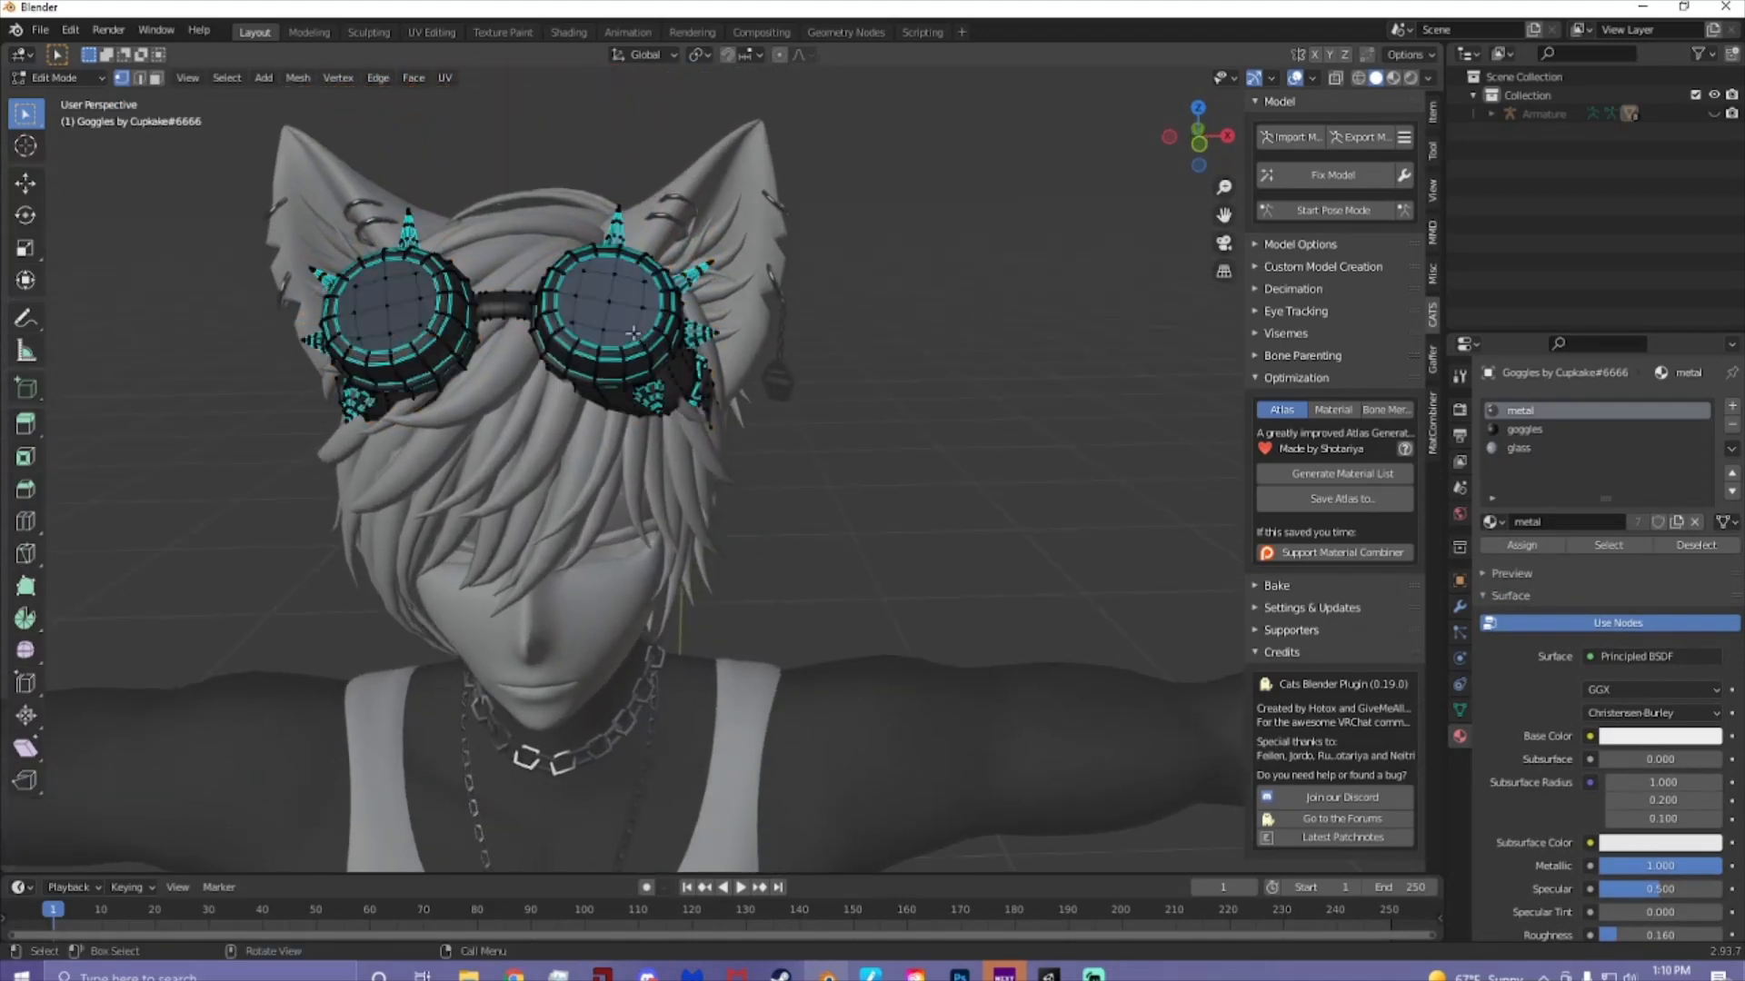
- Select the linked geometry of both goggle lenses and hide it to preview the goggles without glass
key(l)
key(l)
key(h)
mouse_move(725, 420)
middle_down()
mouse_move(728, 436)
mouse_move(734, 400)
middle_up()
key(super)
key(super)
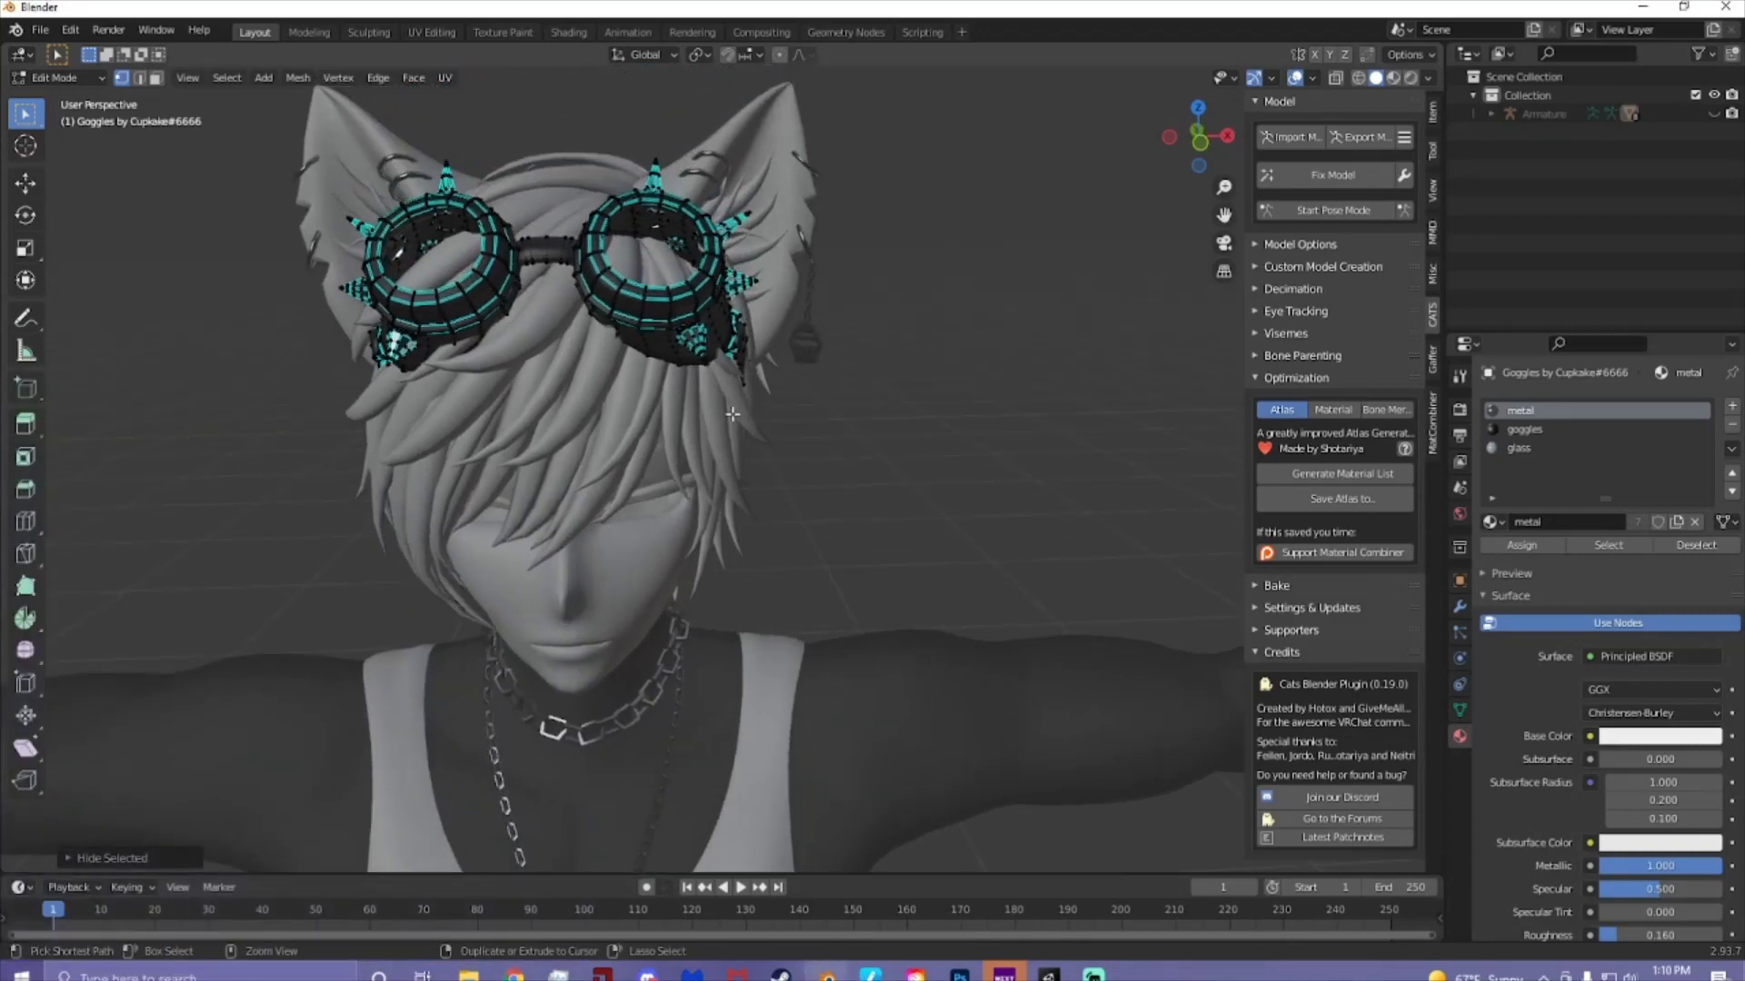
scroll(721, 411, up, 3)
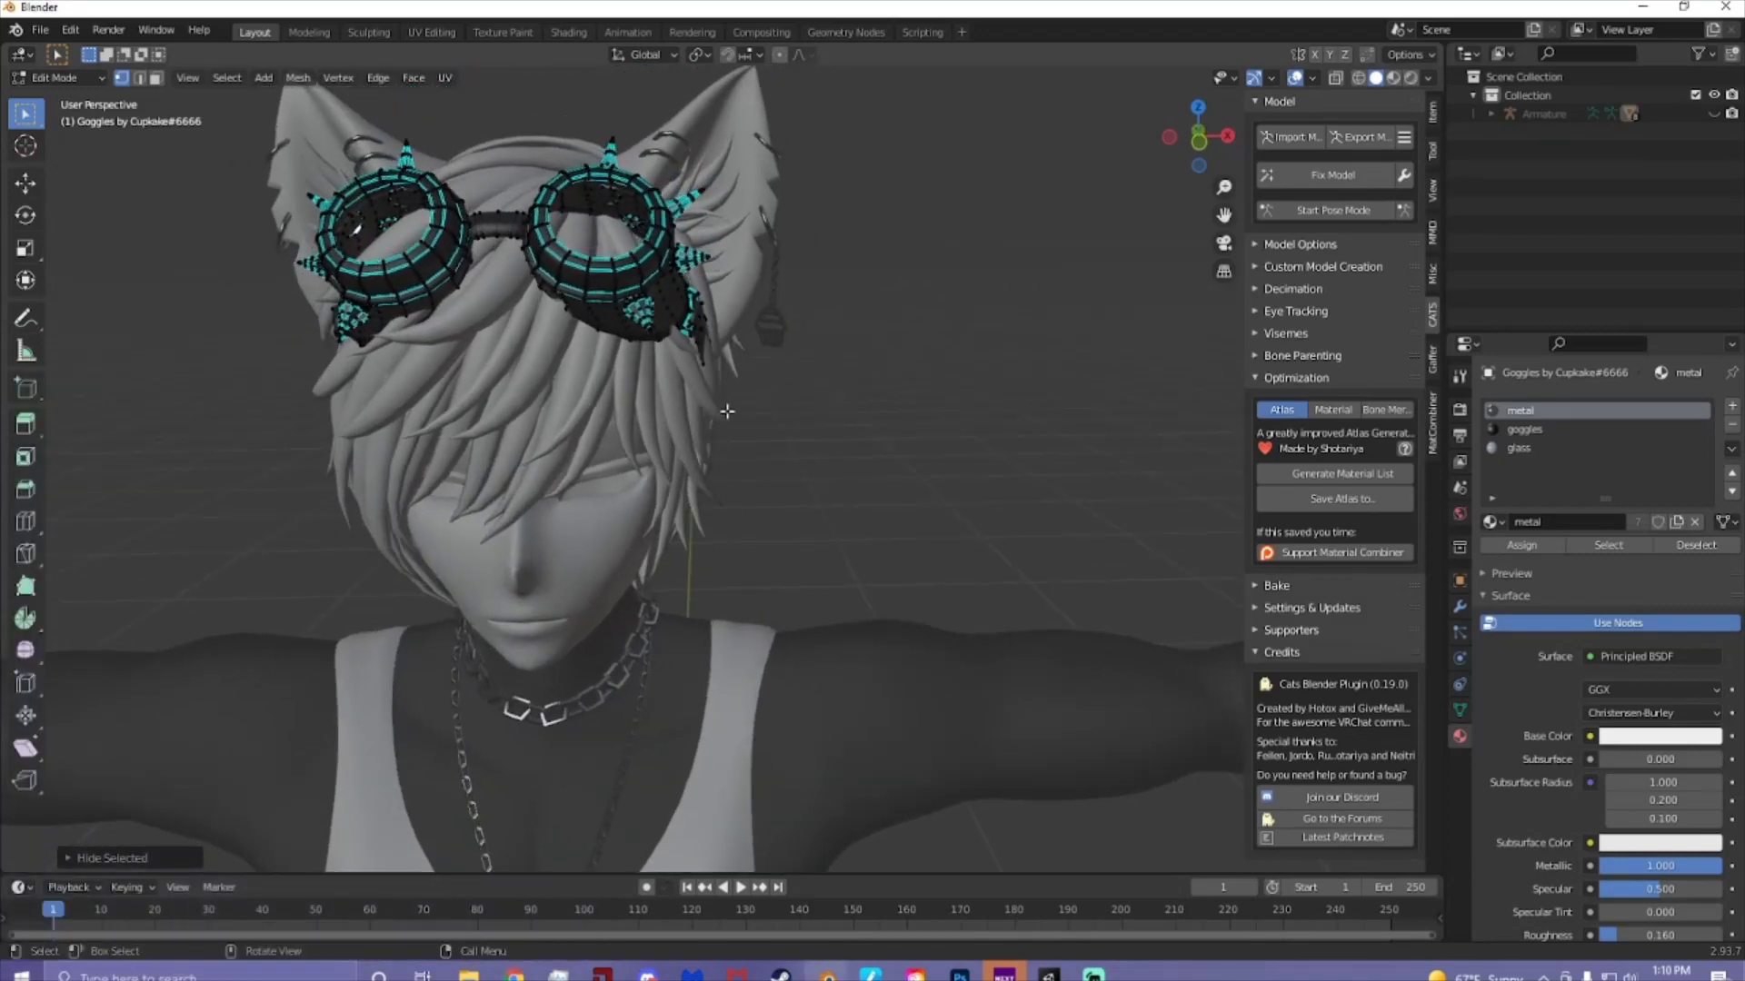
- Reveal the hidden goggle lenses, delete their vertices, and return to Object Mode
key(alt+h)
key(x)
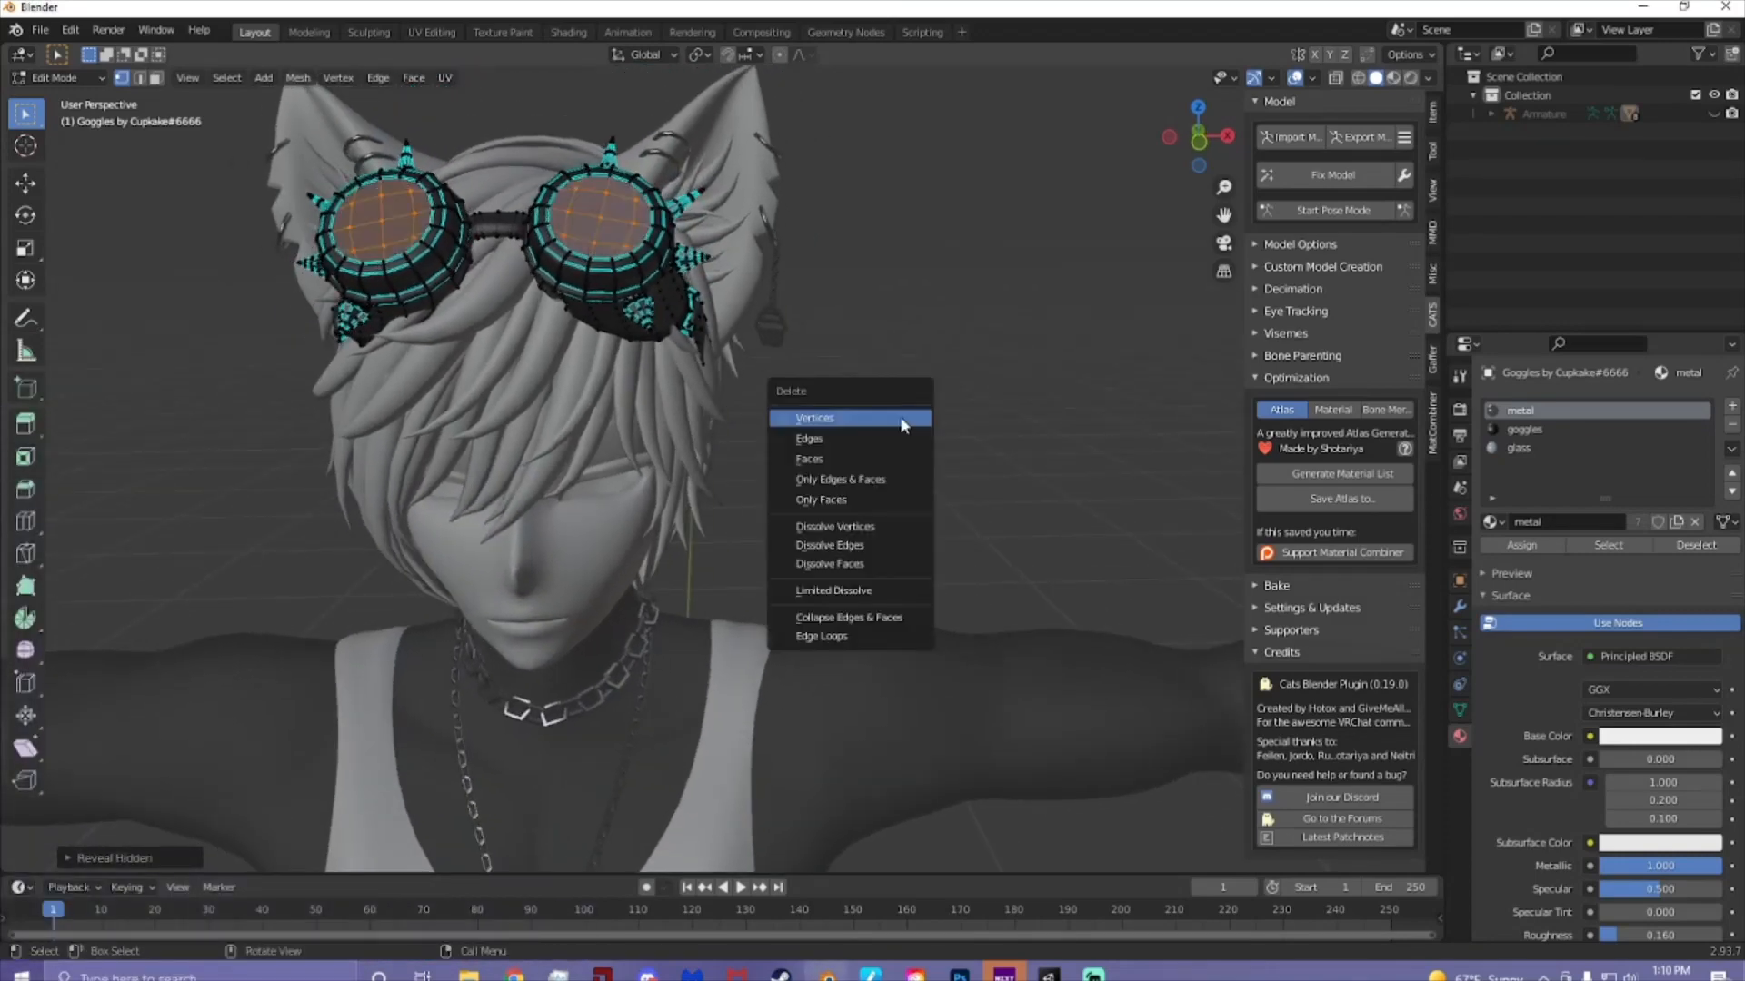
click(901, 419)
click(95, 77)
click(91, 110)
- Examine the avatar's head and full body from several angles and distances
scroll(687, 369, down, 7)
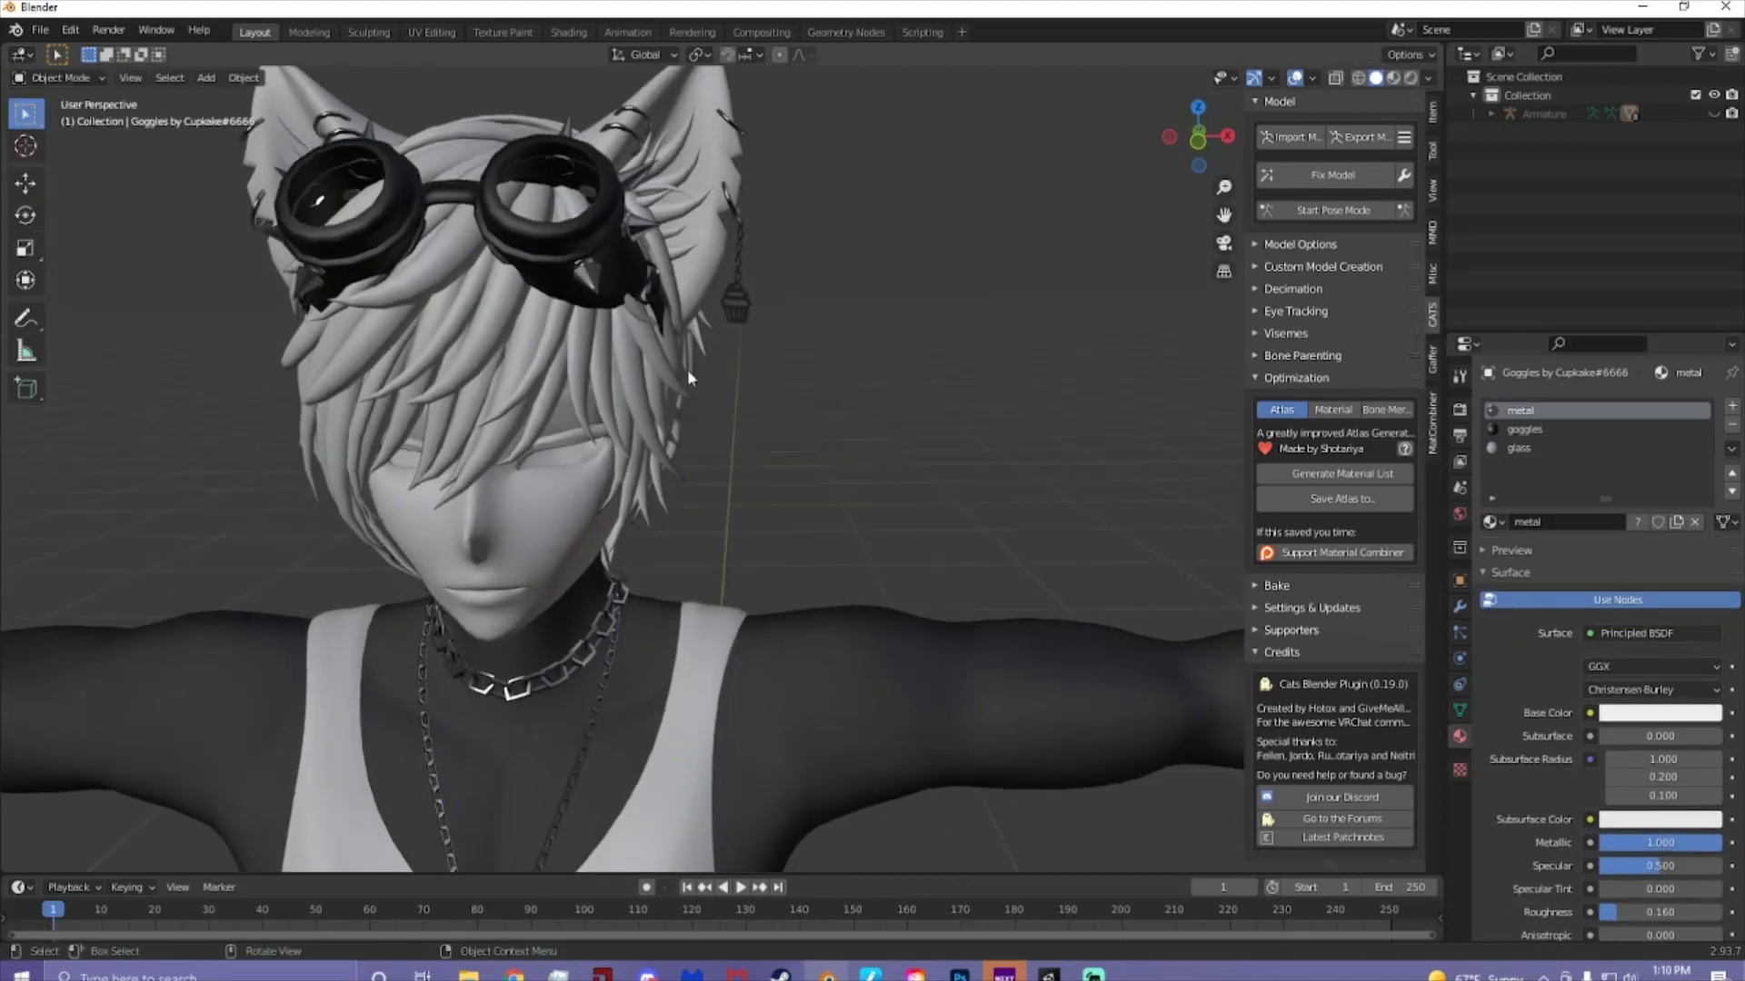
middle_drag(841, 409, 775, 400)
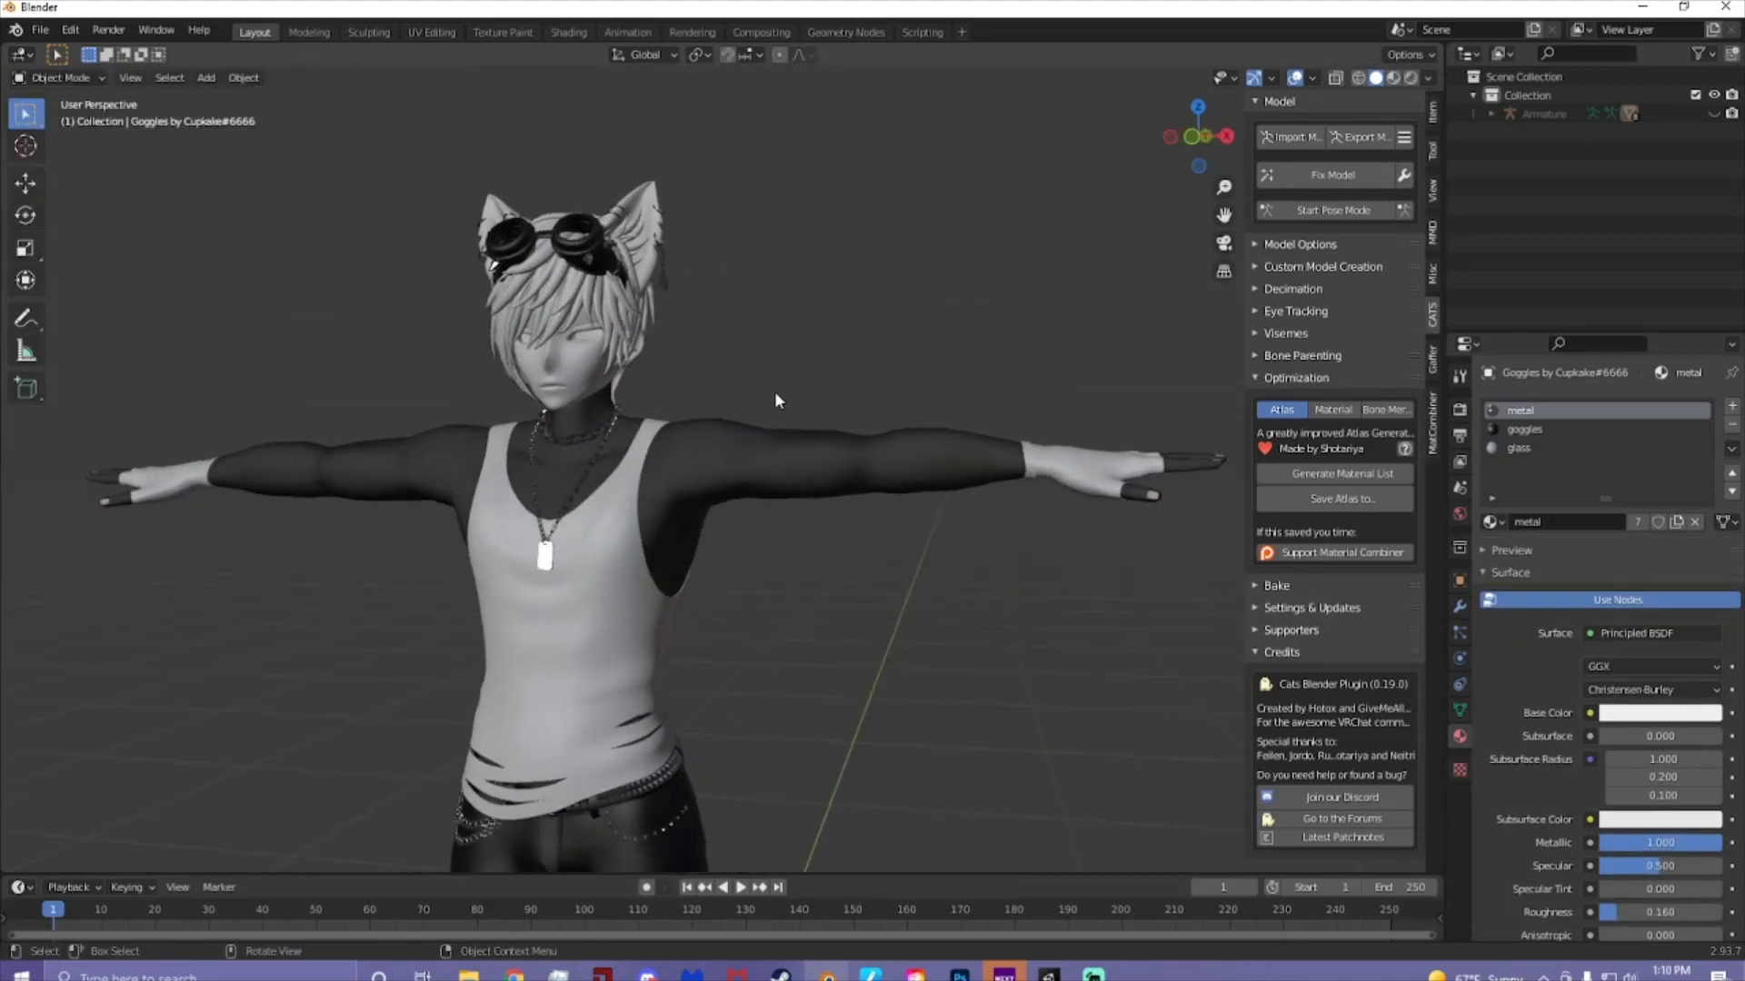
middle_drag(706, 484, 842, 489)
scroll(833, 477, up, 3)
scroll(832, 476, down, 5)
scroll(867, 474, up, 3)
scroll(872, 474, up, 1)
scroll(840, 436, down, 2)
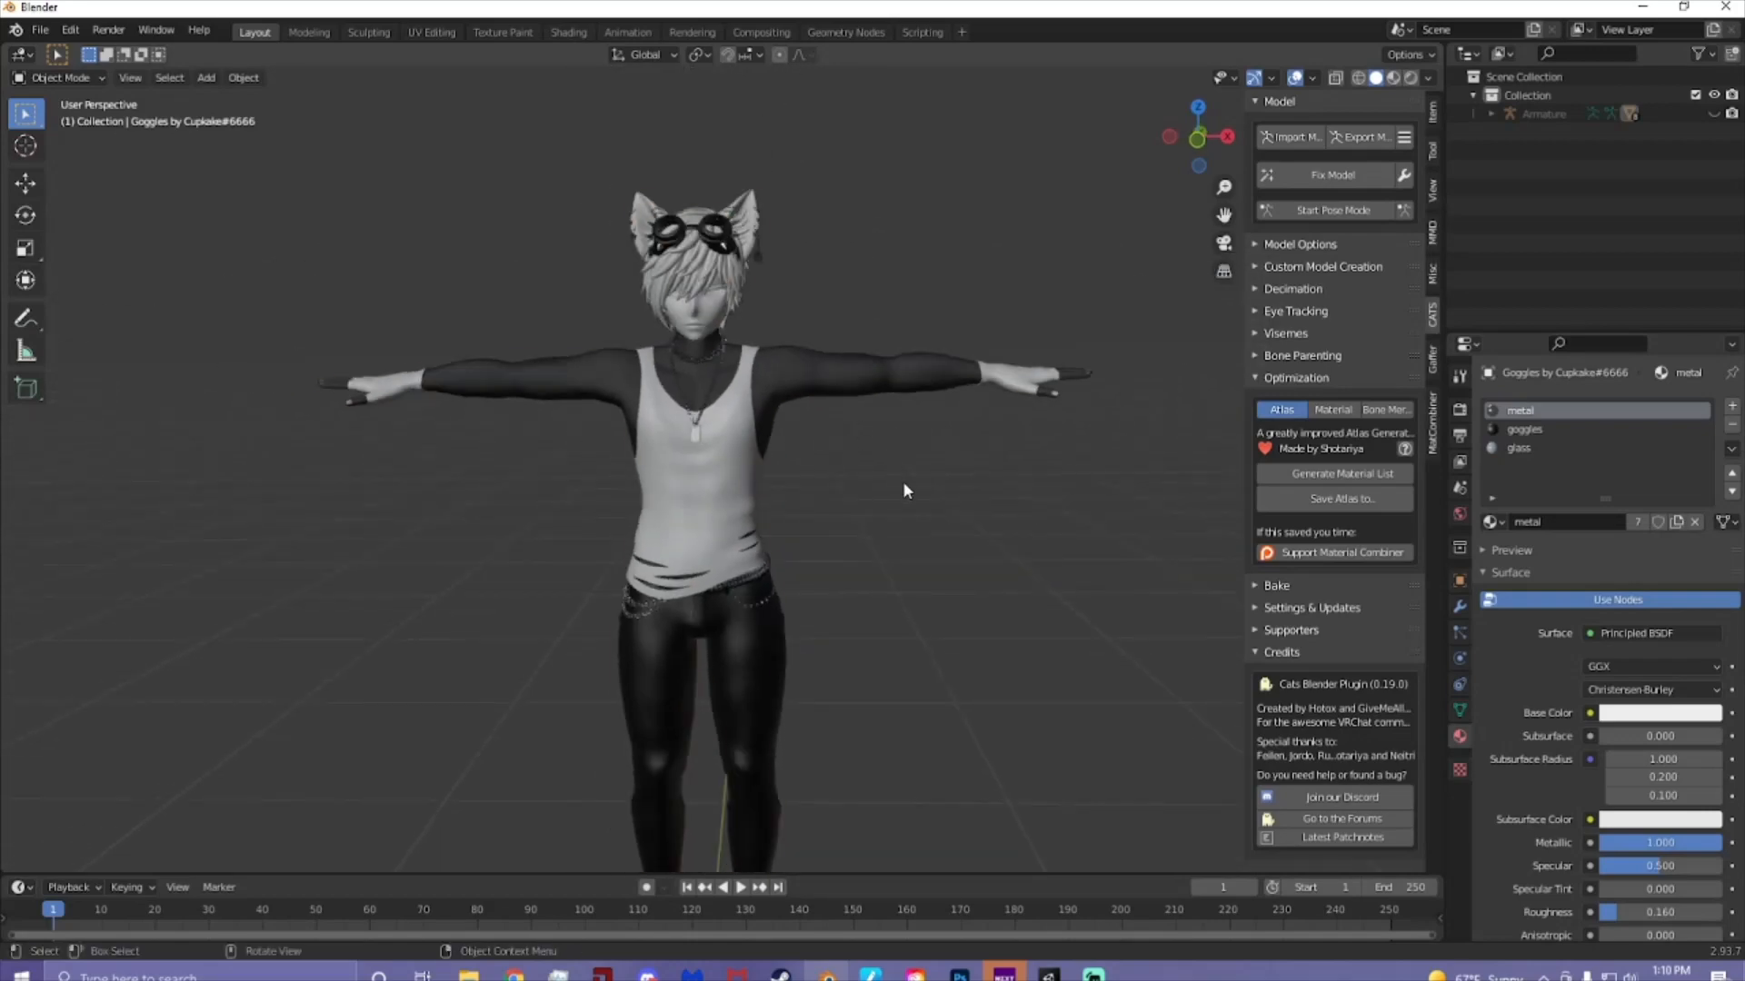
- Try a Decimate modifier on the goggles with all avatar meshes selected, and remove it again
key(a)
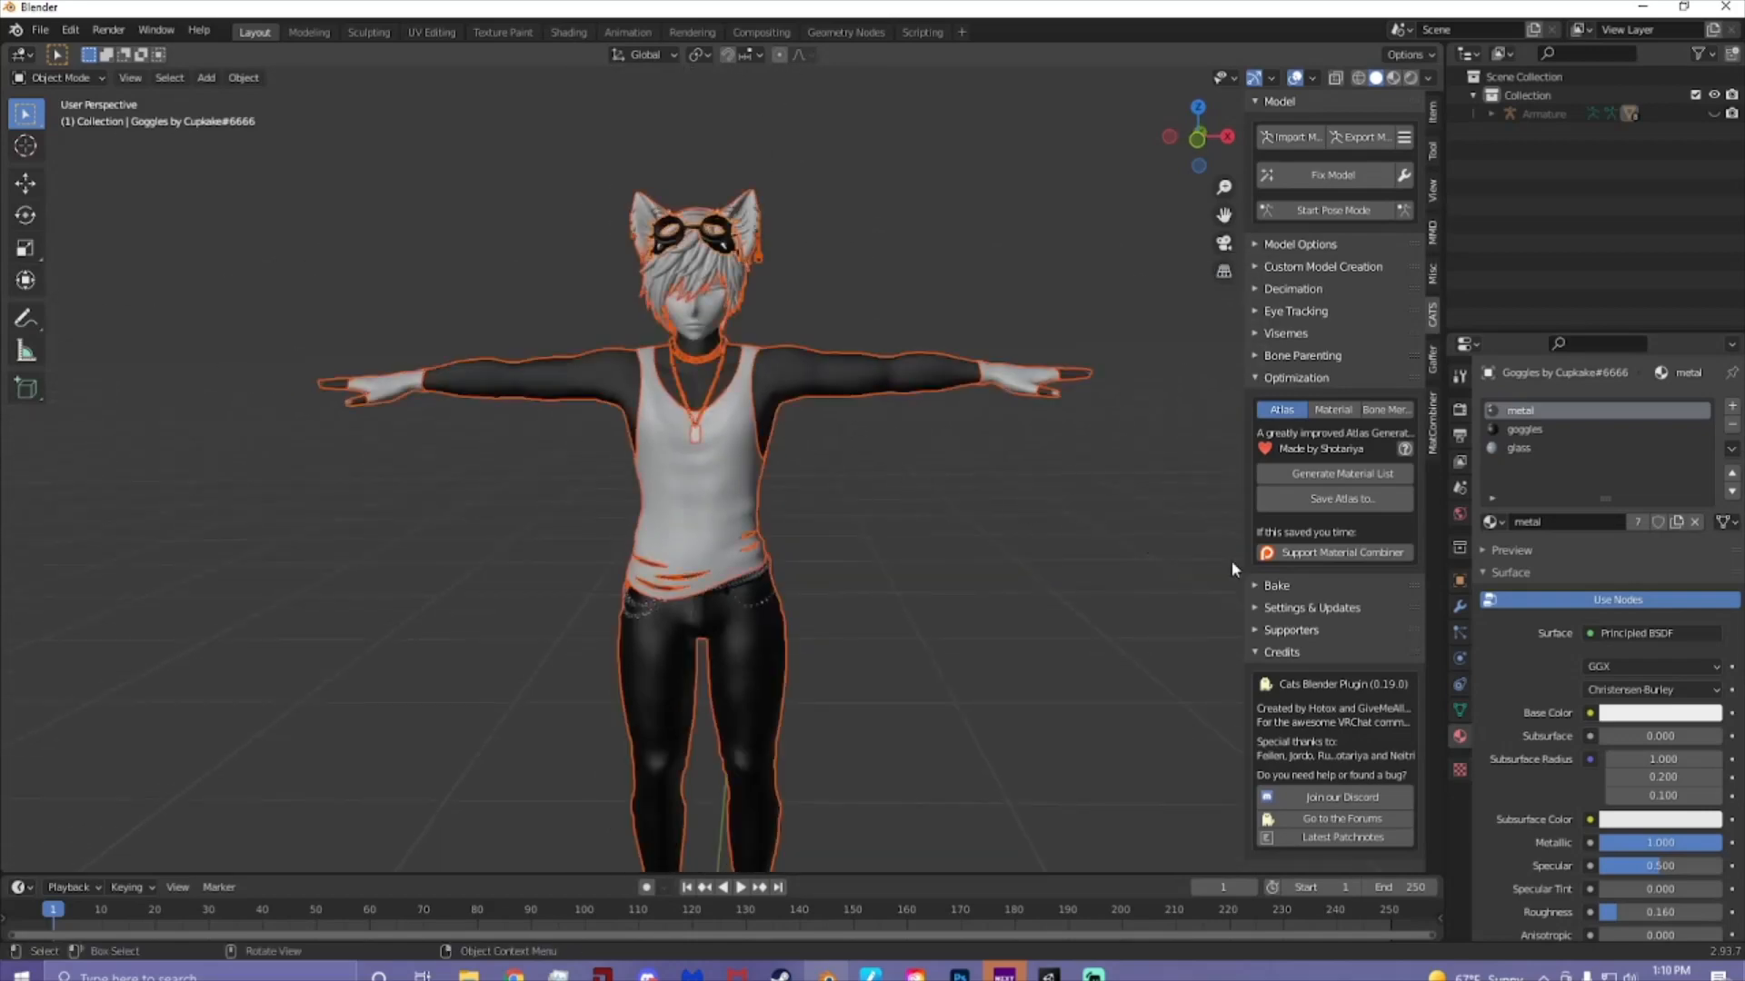
click(1459, 607)
shift+middle_drag(1043, 527, 687, 548)
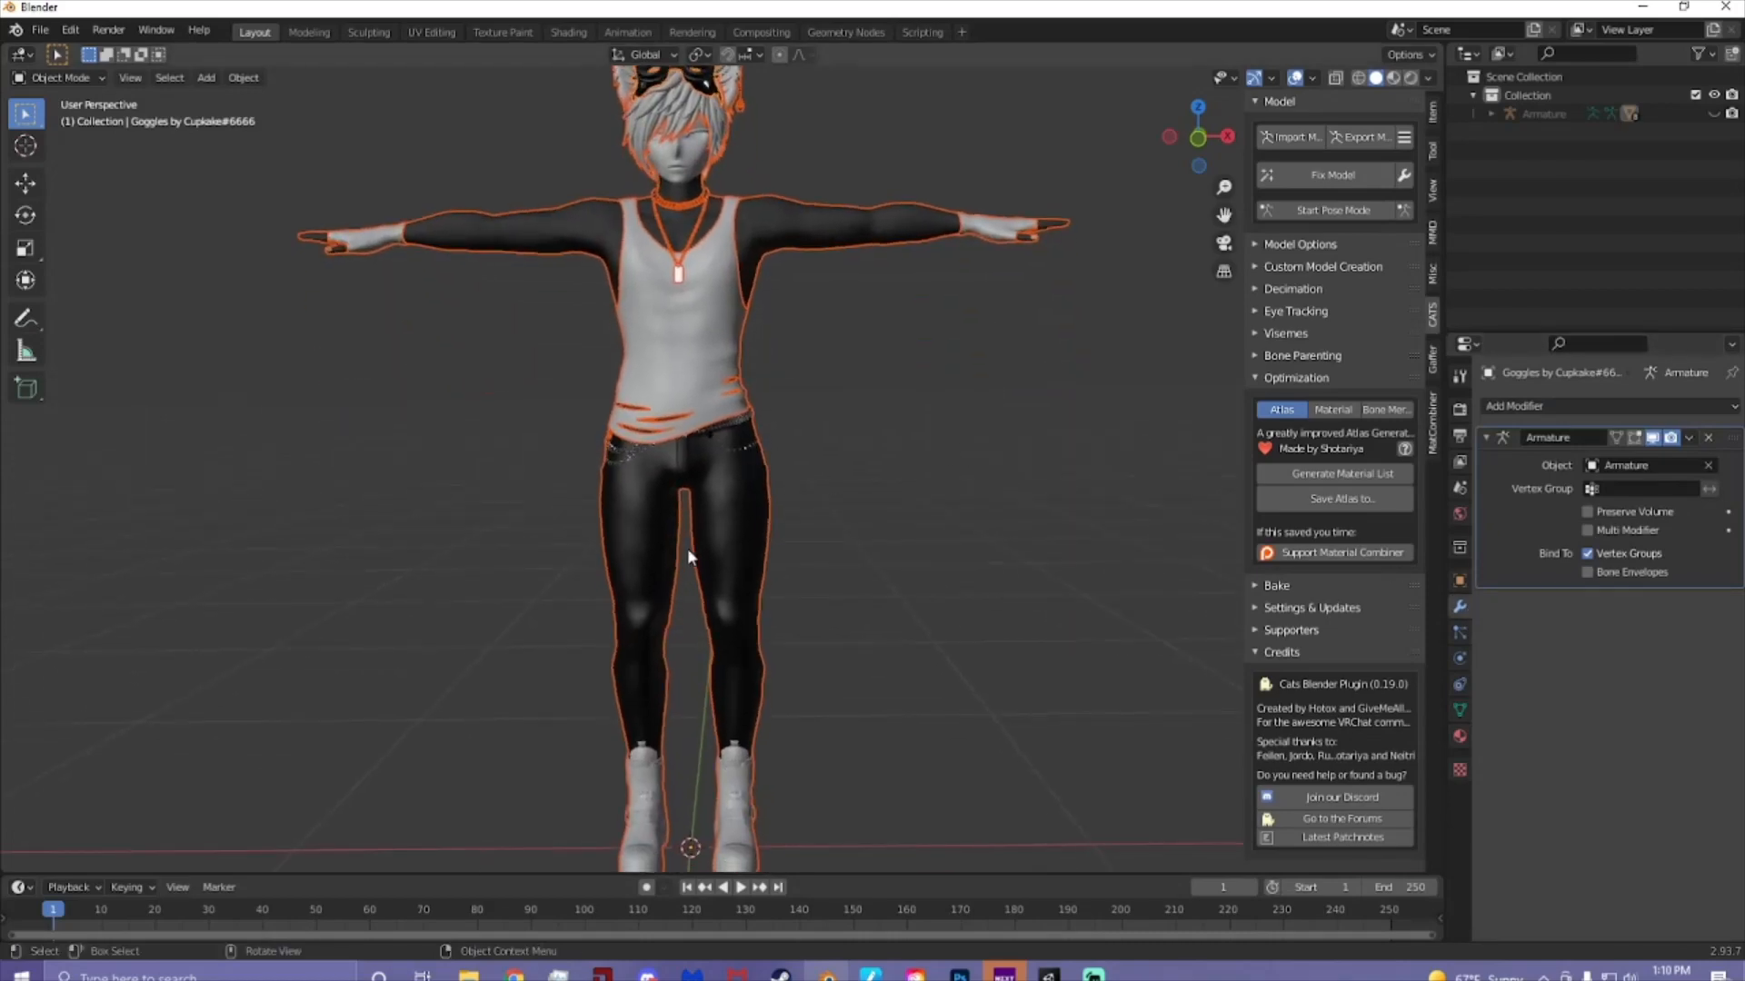
scroll(763, 520, down, 1)
scroll(822, 500, down, 1)
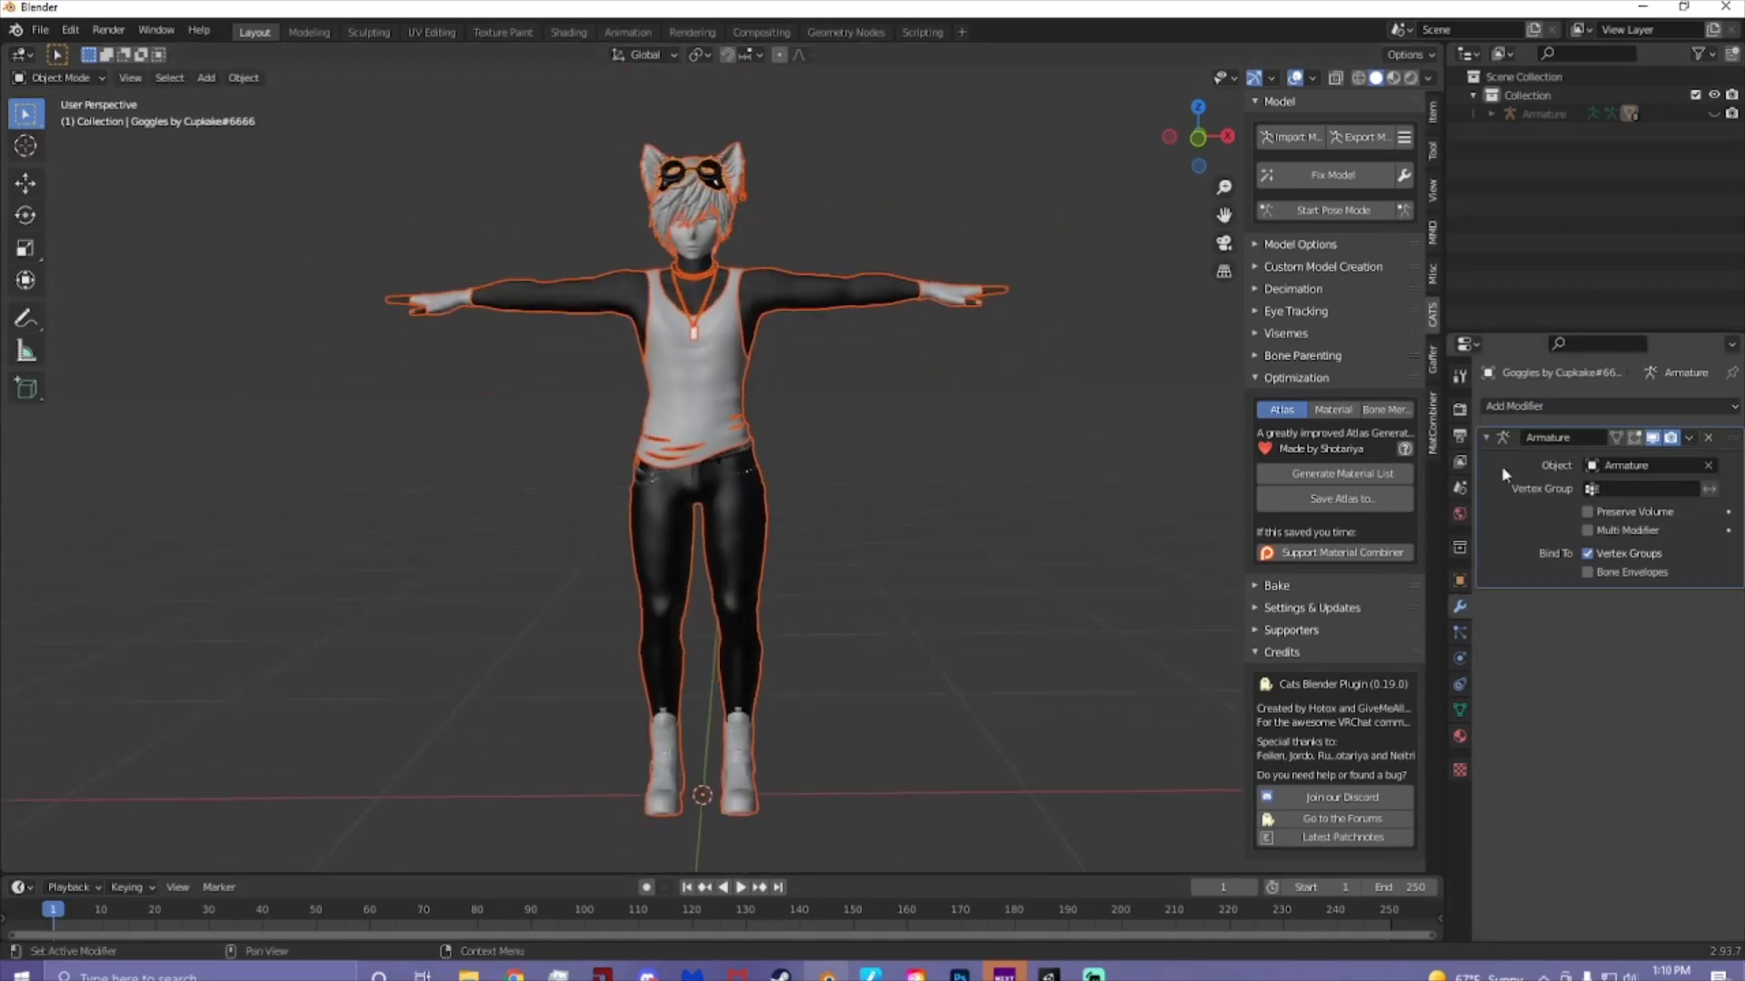
click(1523, 406)
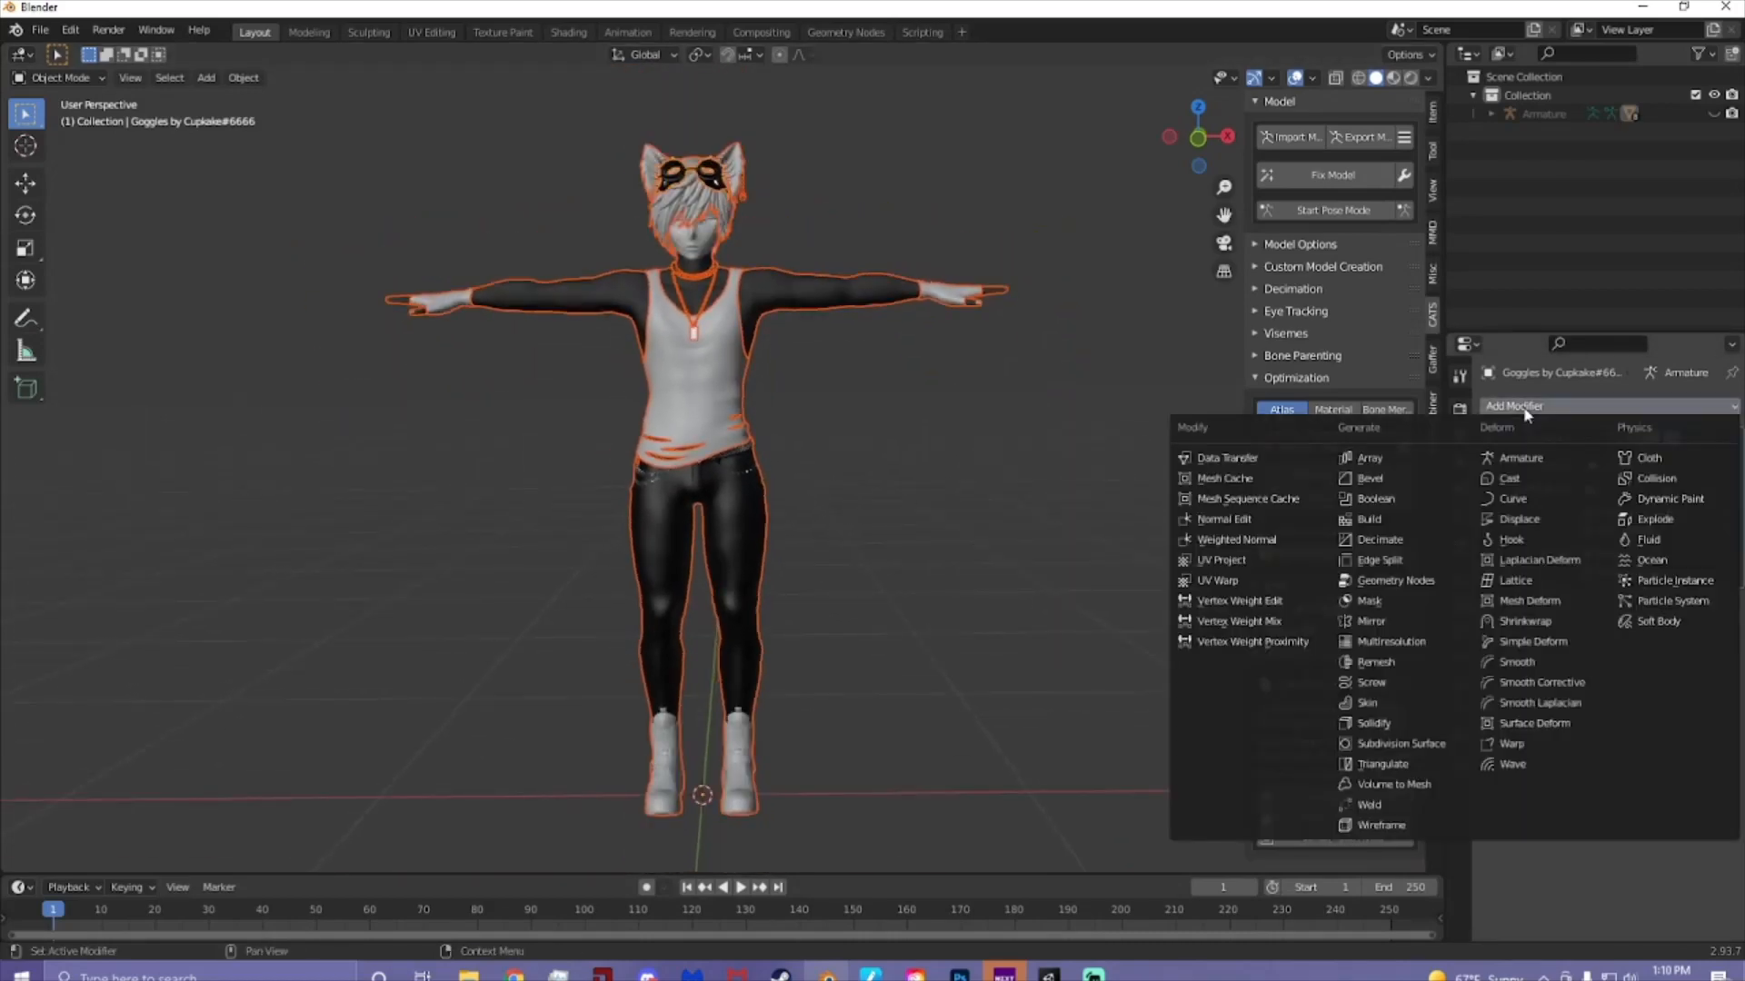
click(1405, 540)
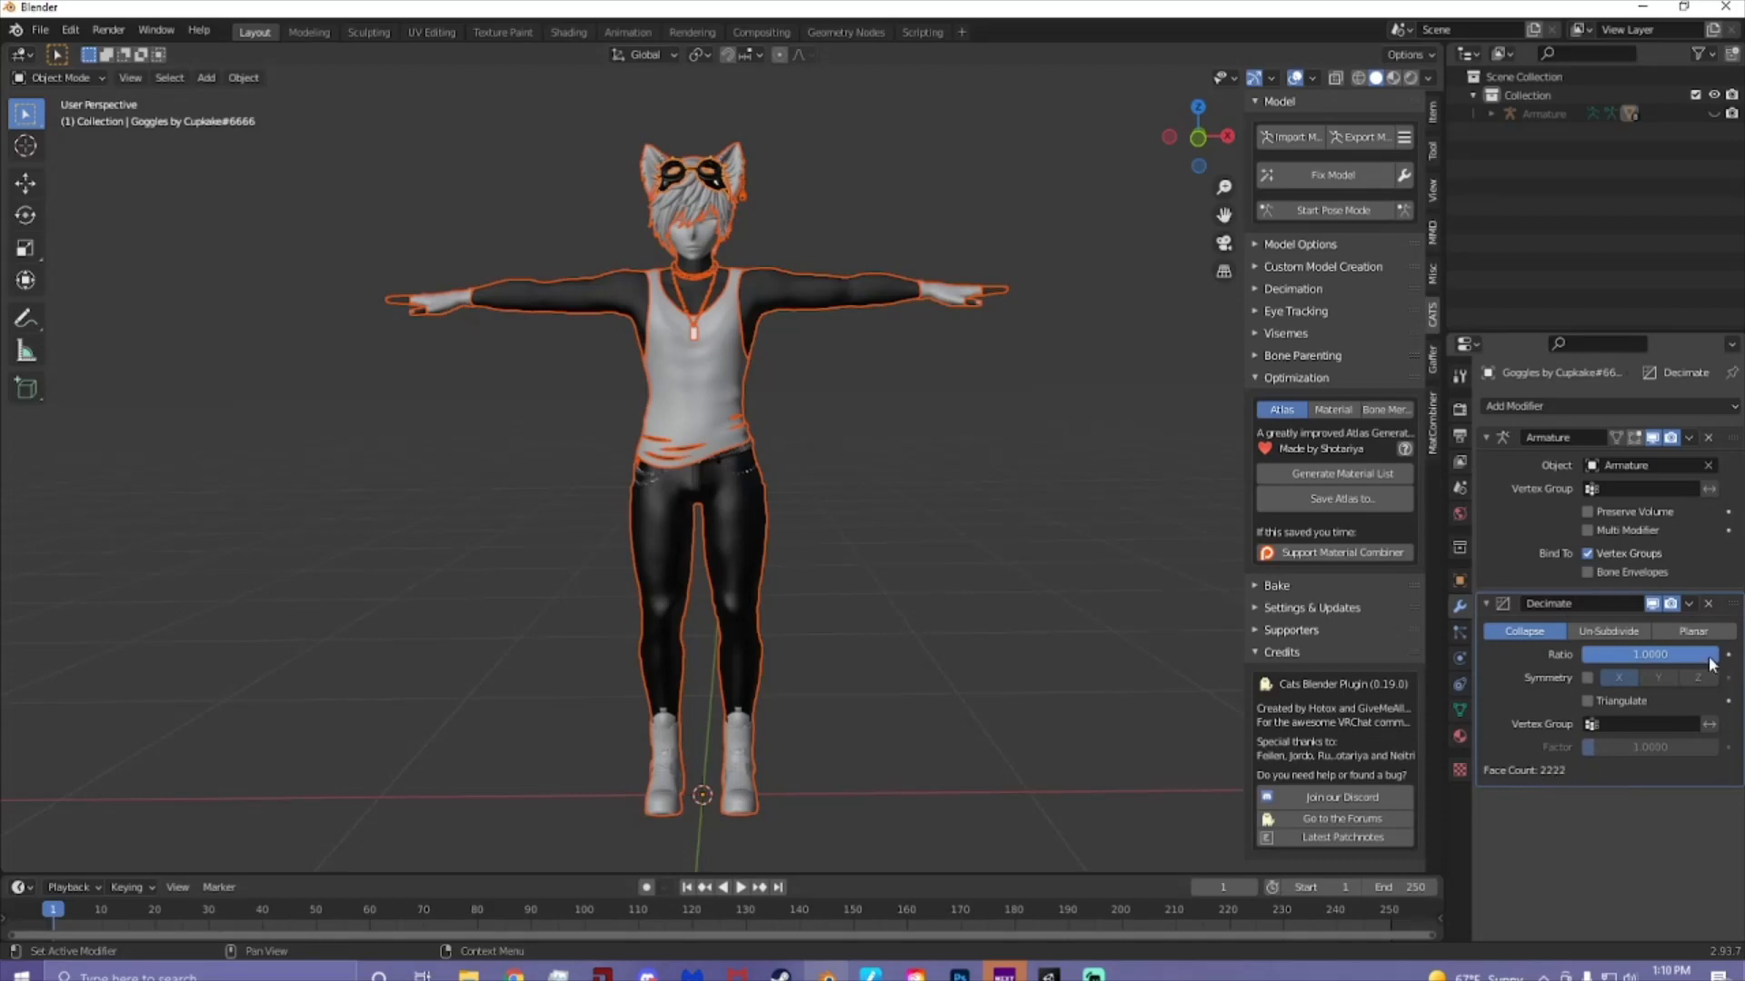
click(1709, 603)
click(868, 543)
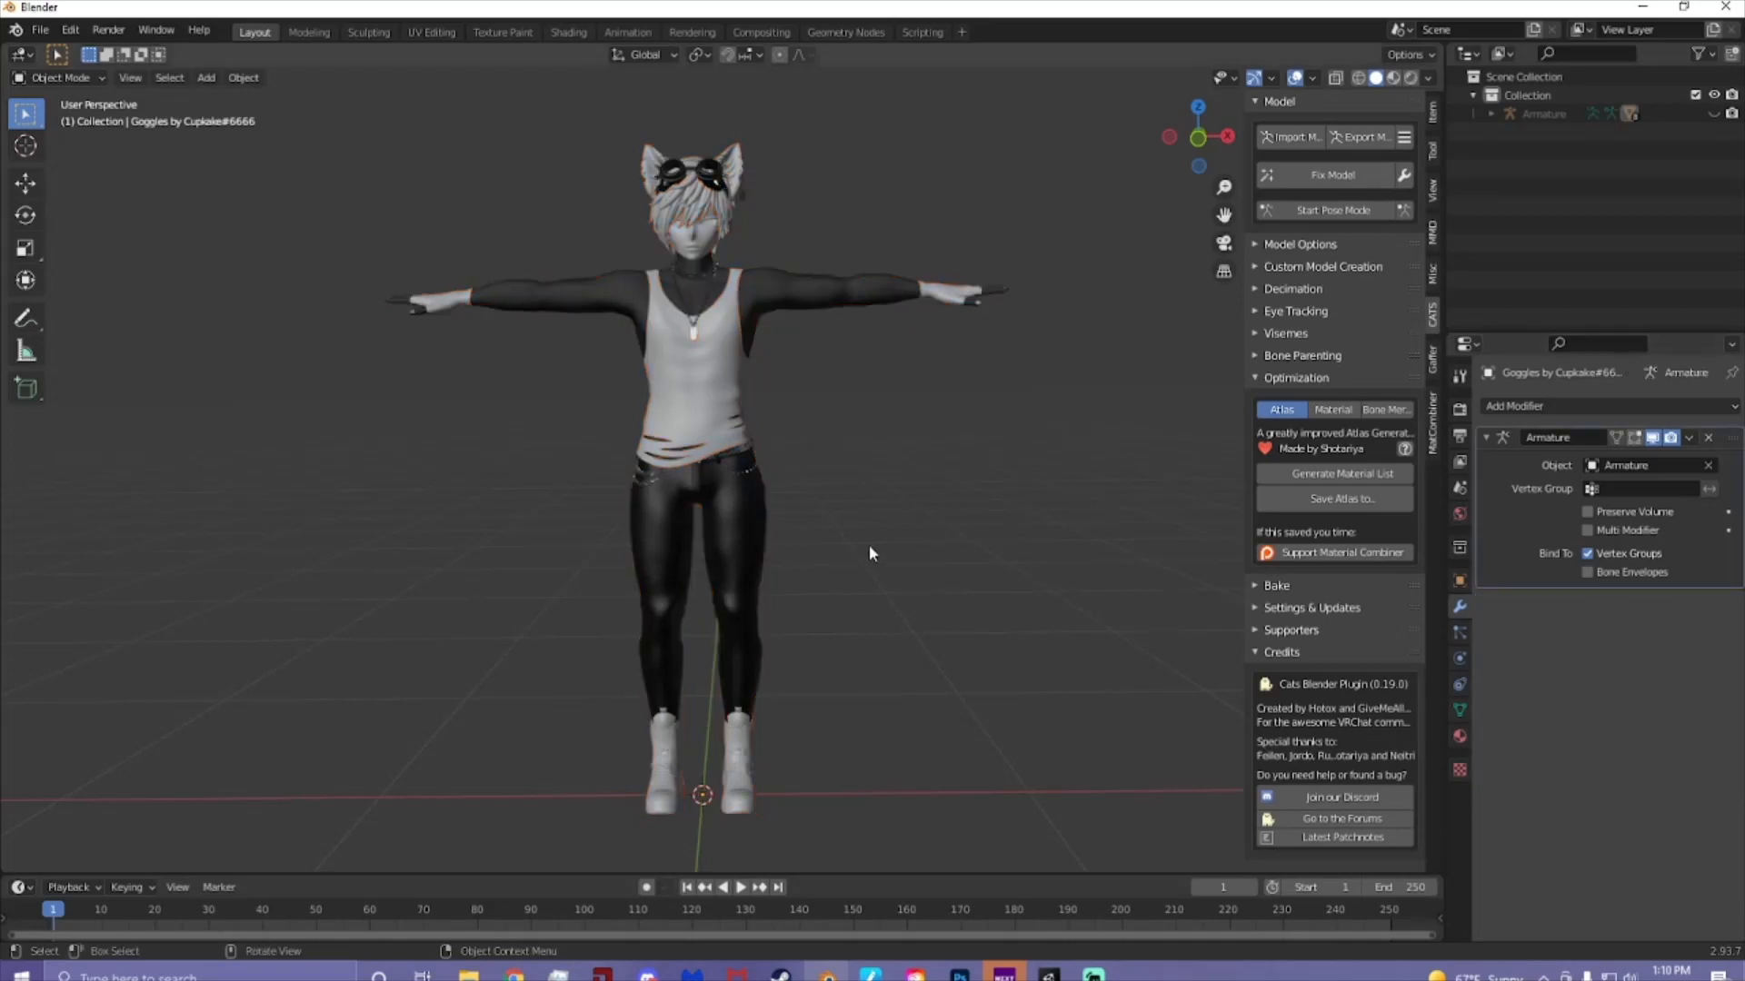
- Select the Body mesh and run the Cats Fix Model operation on the avatar
scroll(830, 507, up, 5)
shift+middle_drag(808, 412, 811, 505)
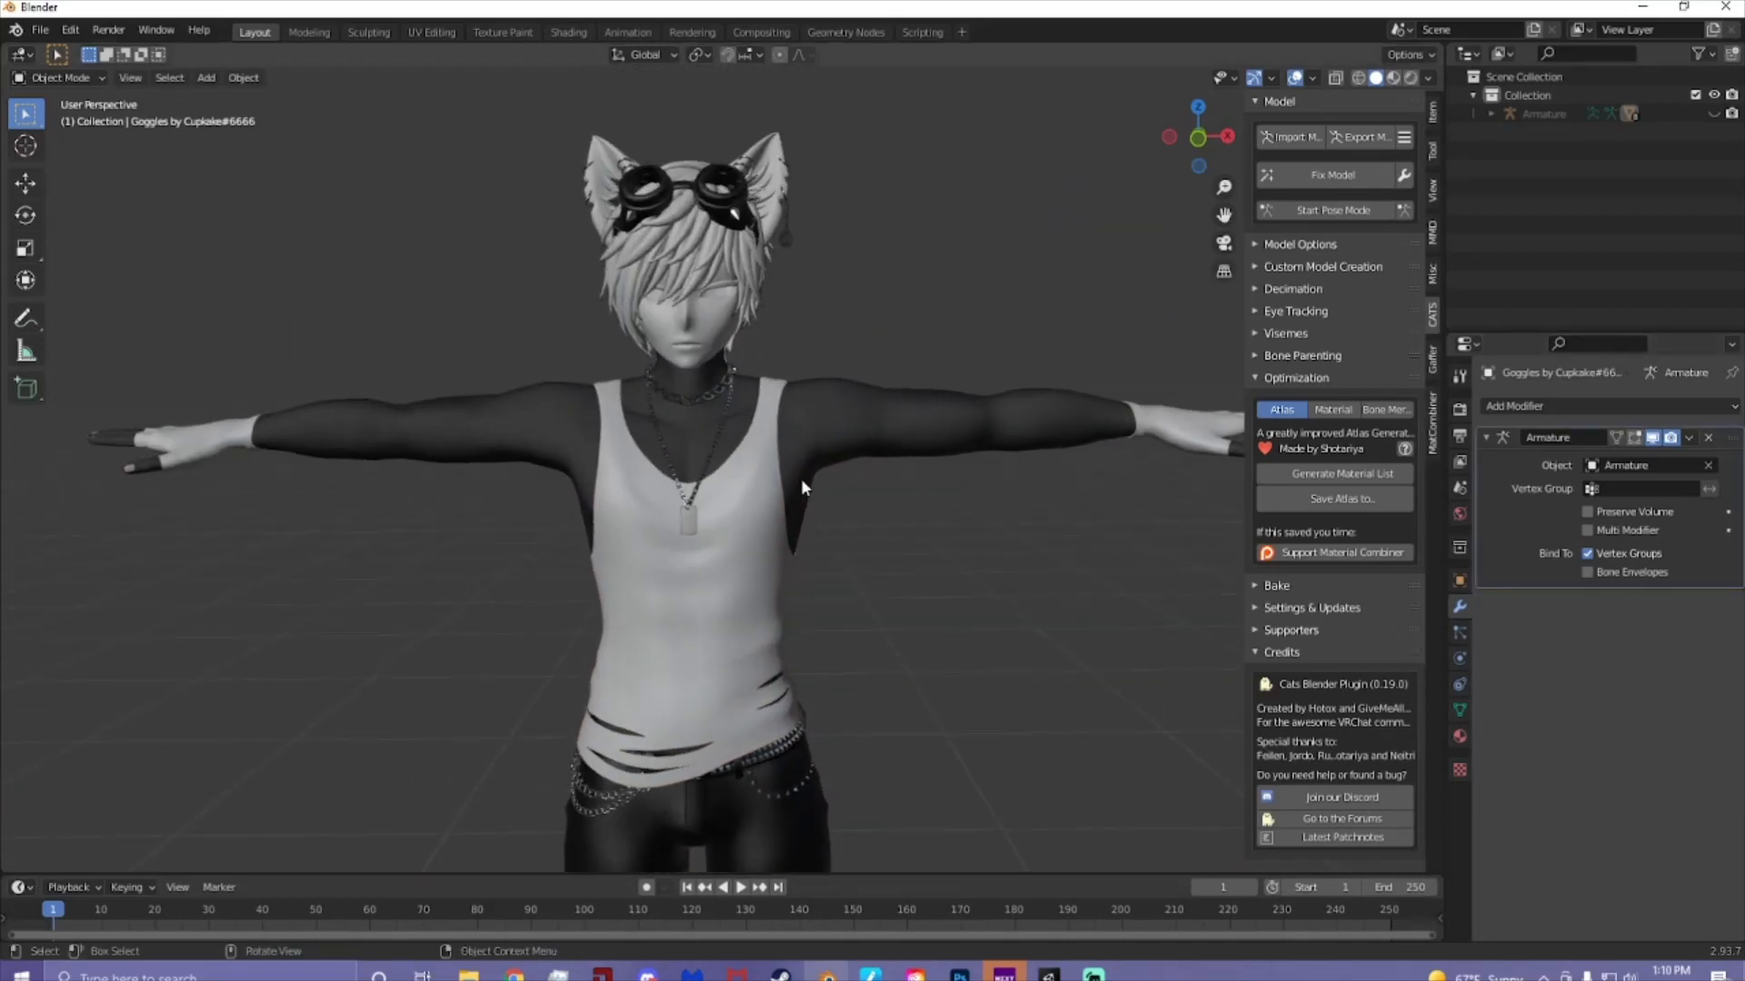
scroll(799, 482, up, 1)
click(682, 181)
scroll(781, 290, down, 5)
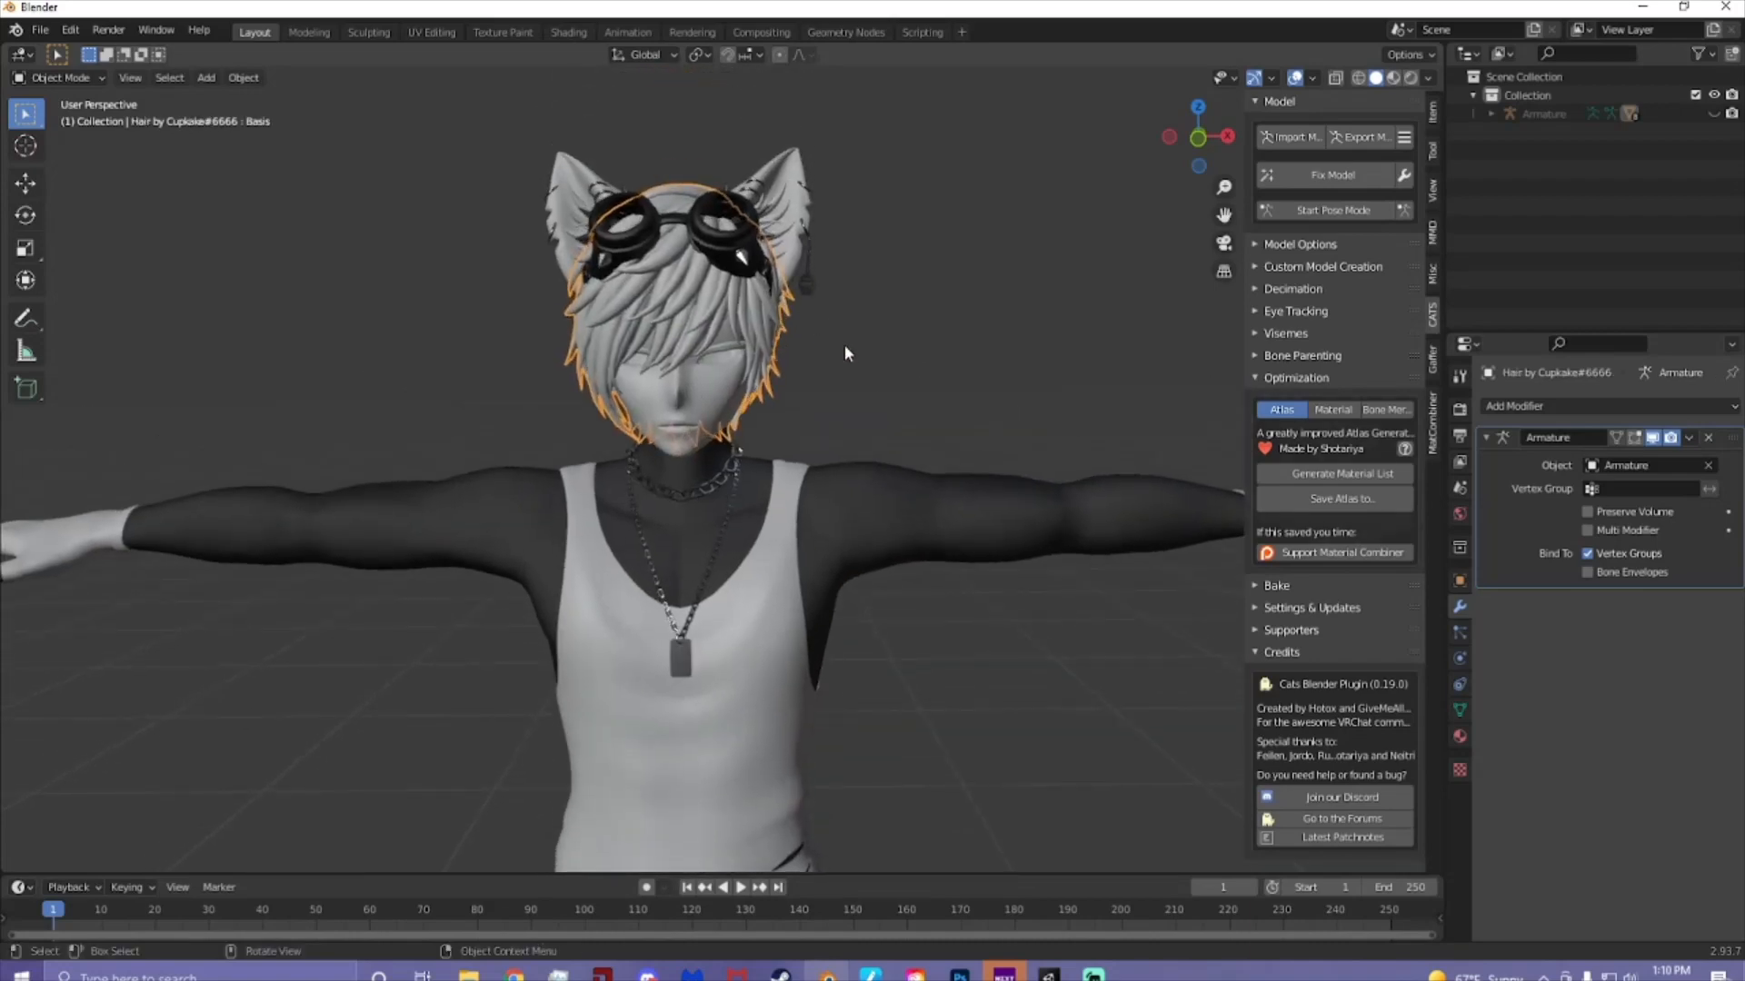
click(876, 428)
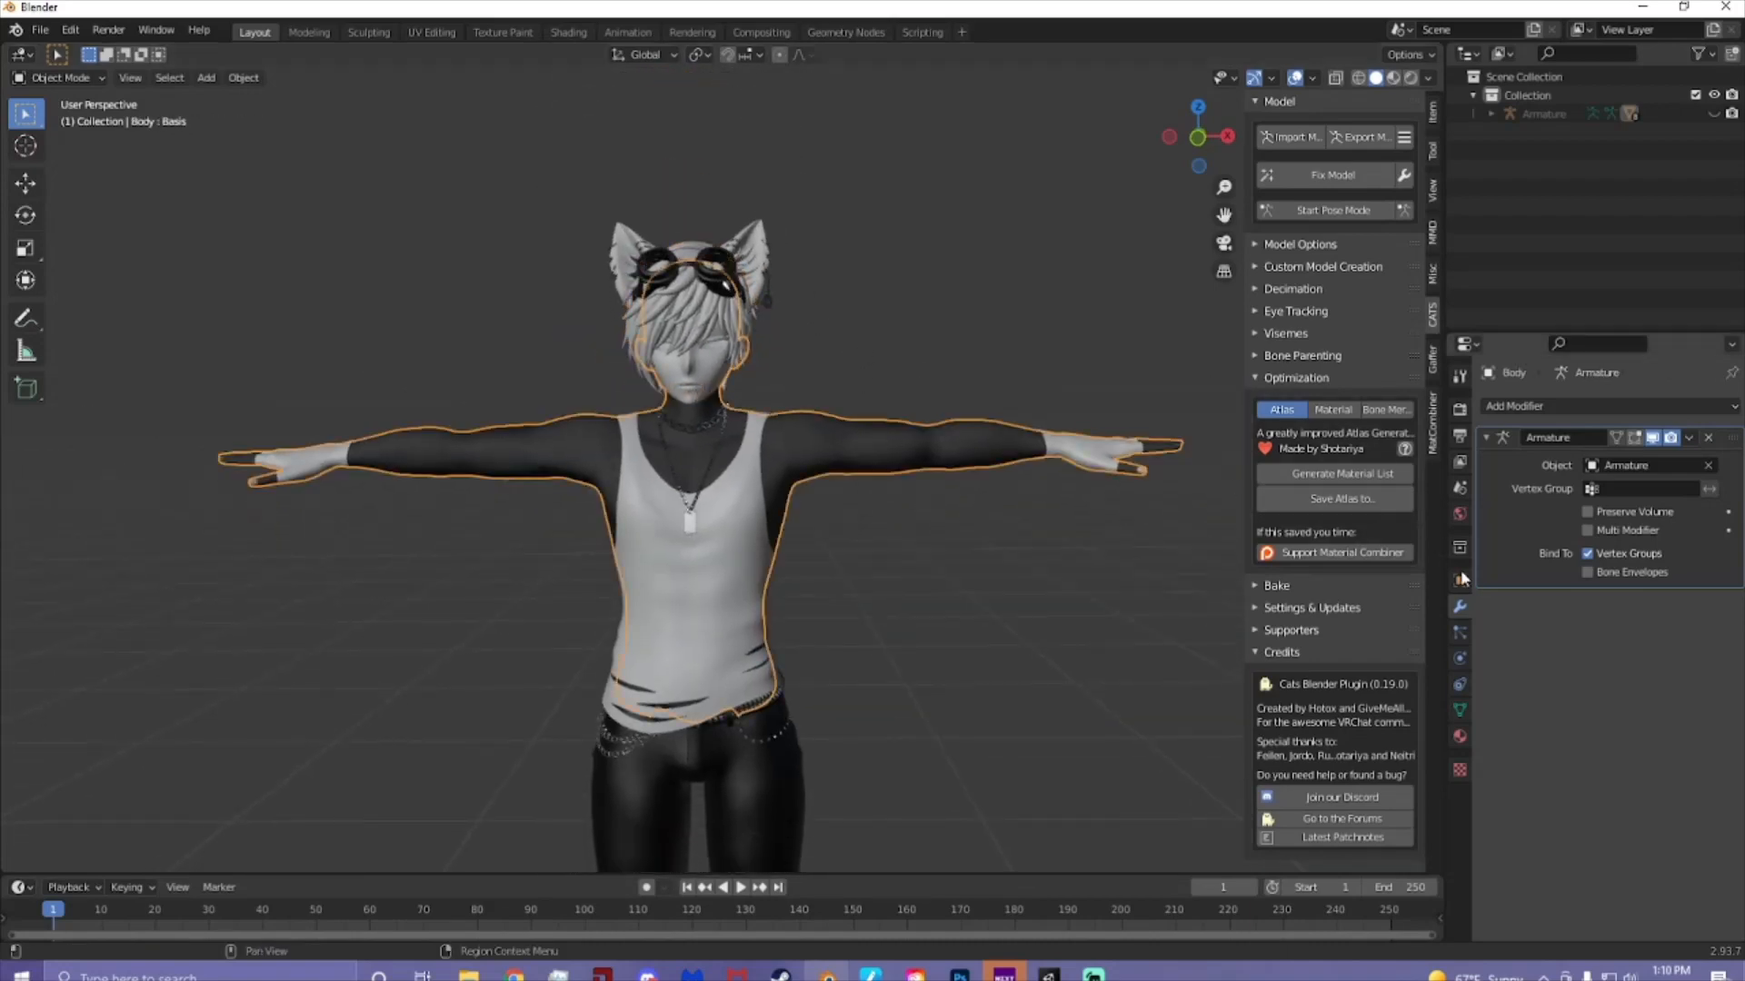
click(1069, 572)
scroll(978, 516, up, 3)
click(954, 427)
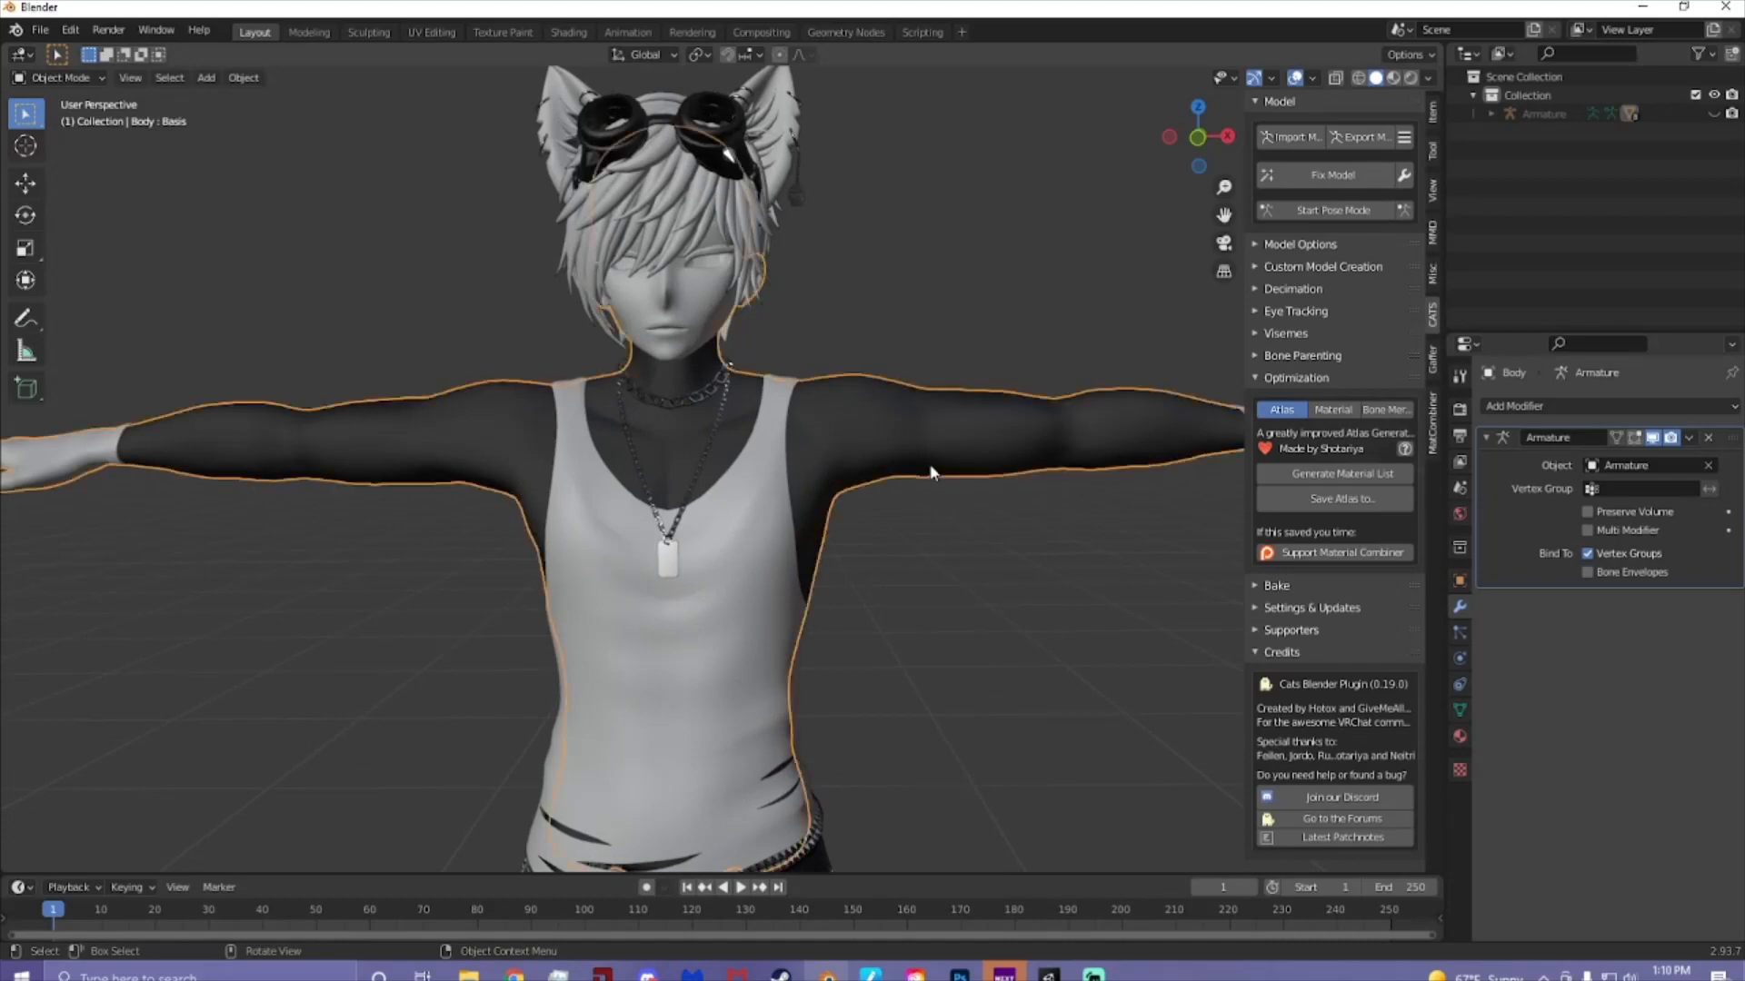
click(1324, 182)
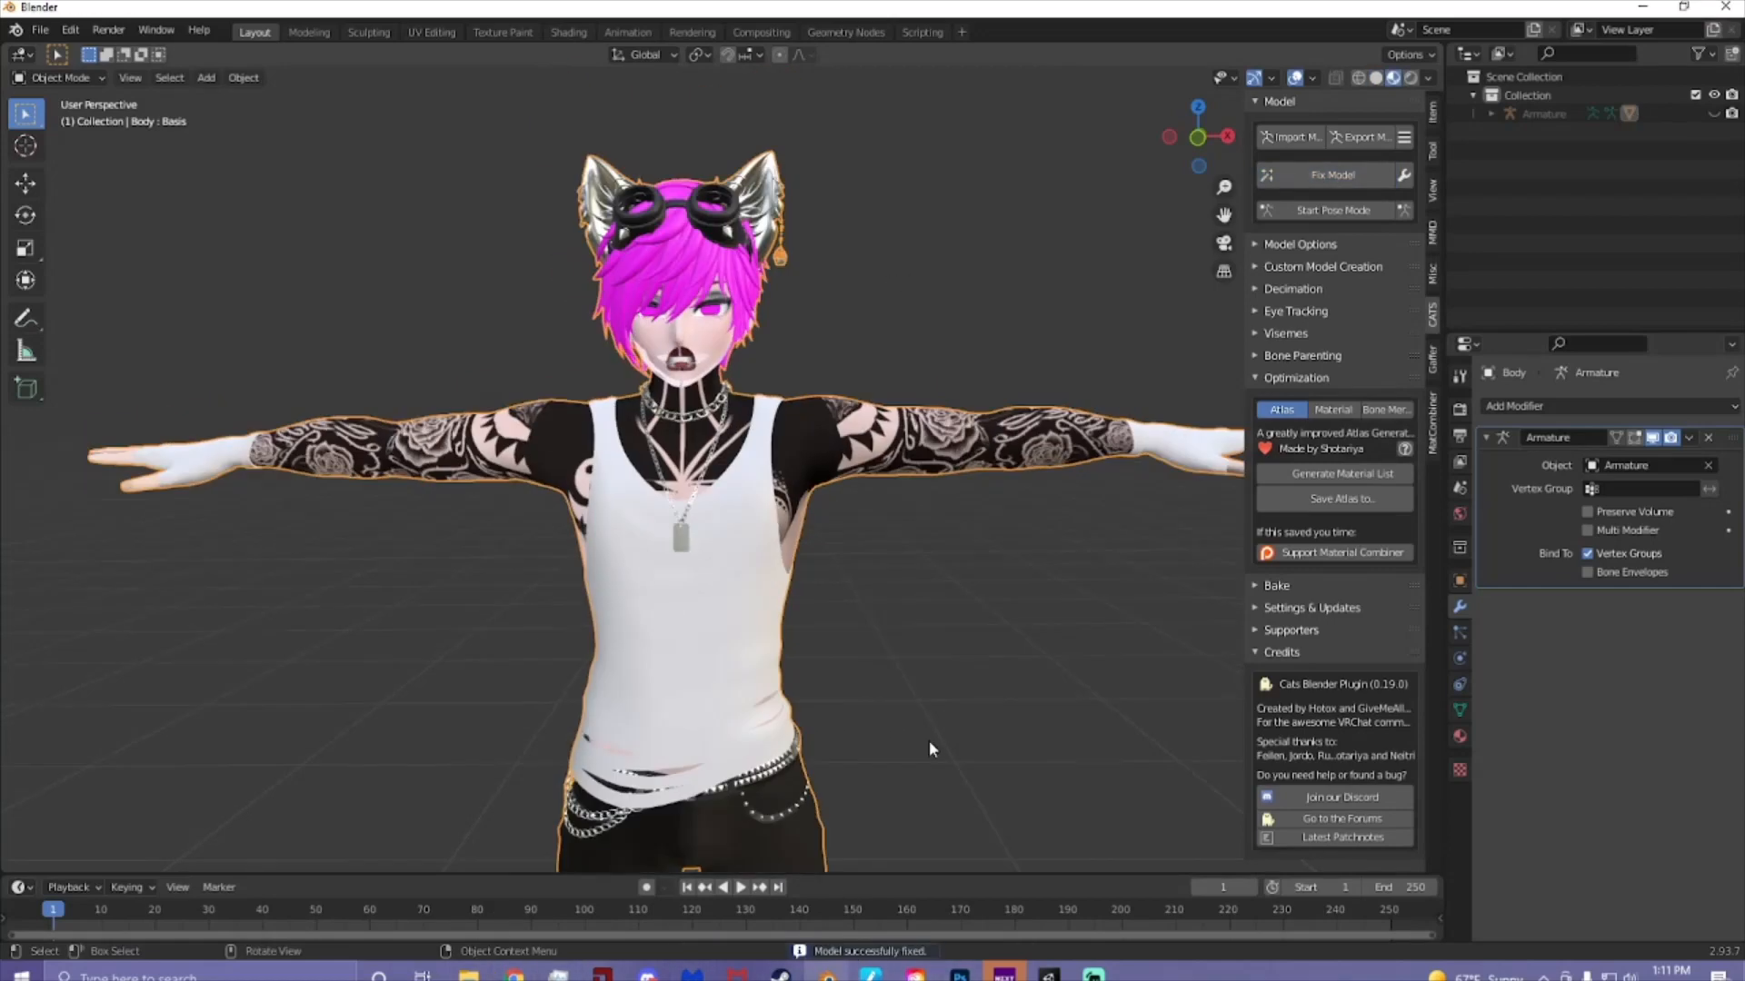
shift+middle_drag(929, 740, 936, 693)
- Switch to the Unity project and show the !JAXX stuffs asset folder in File Explorer
click(1049, 975)
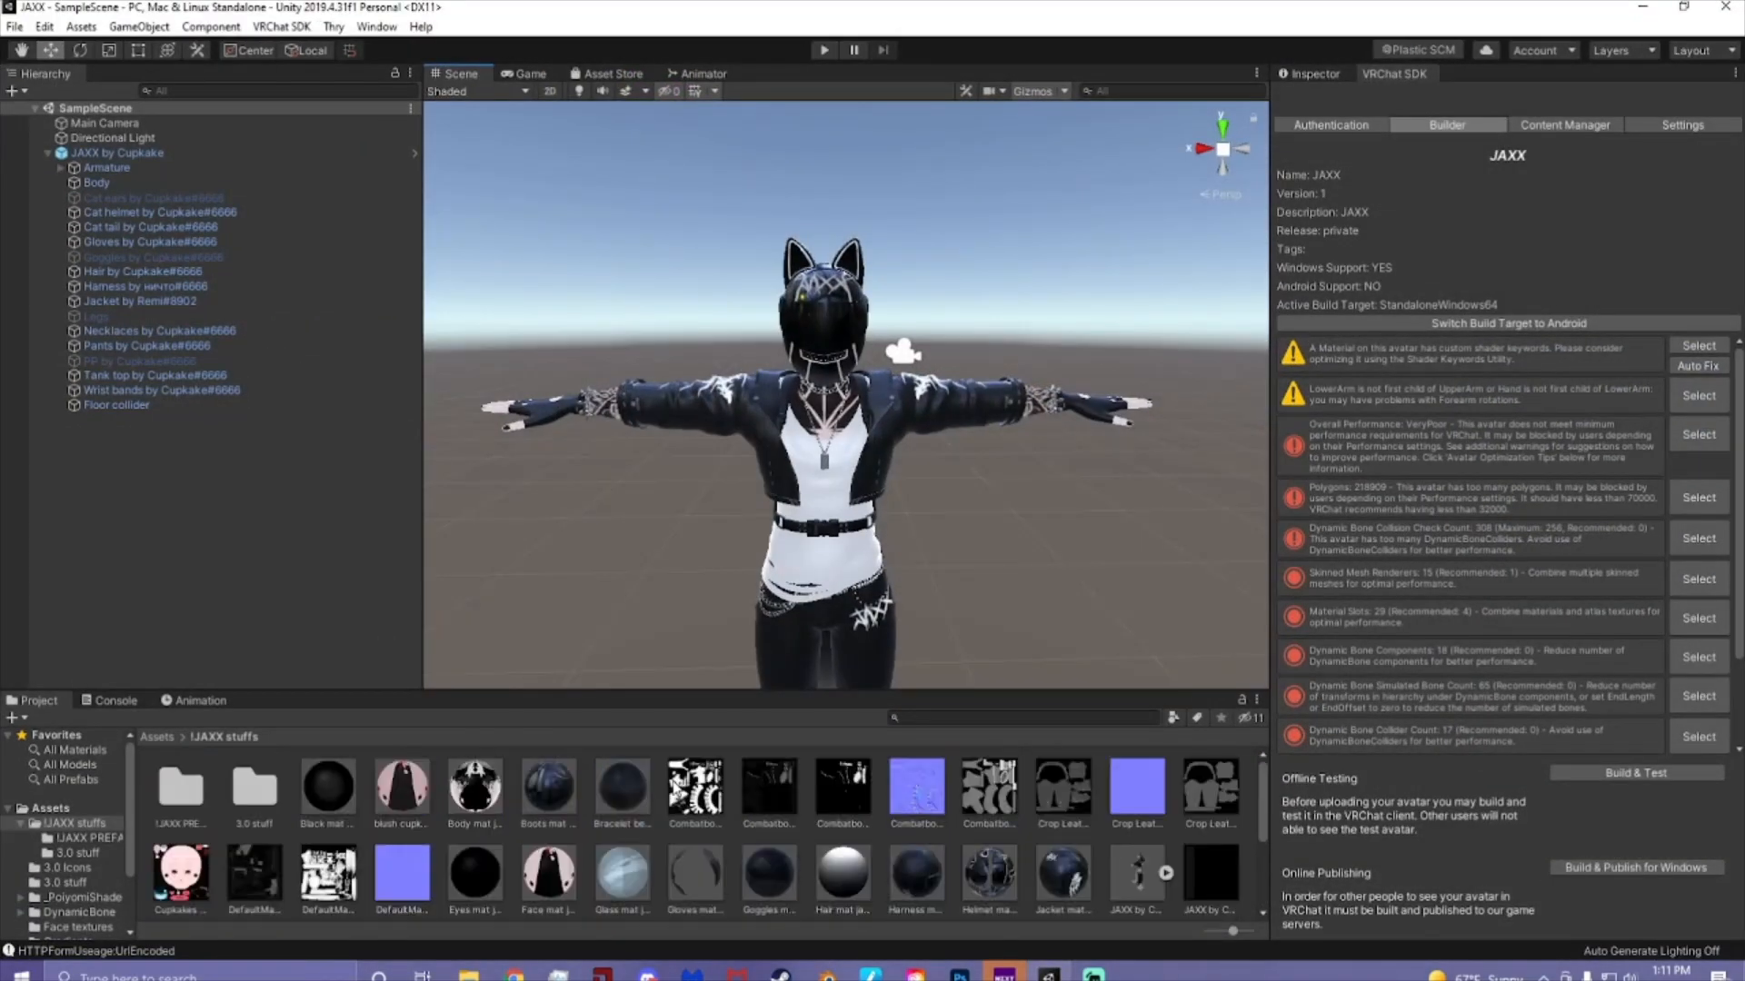
right_click(663, 793)
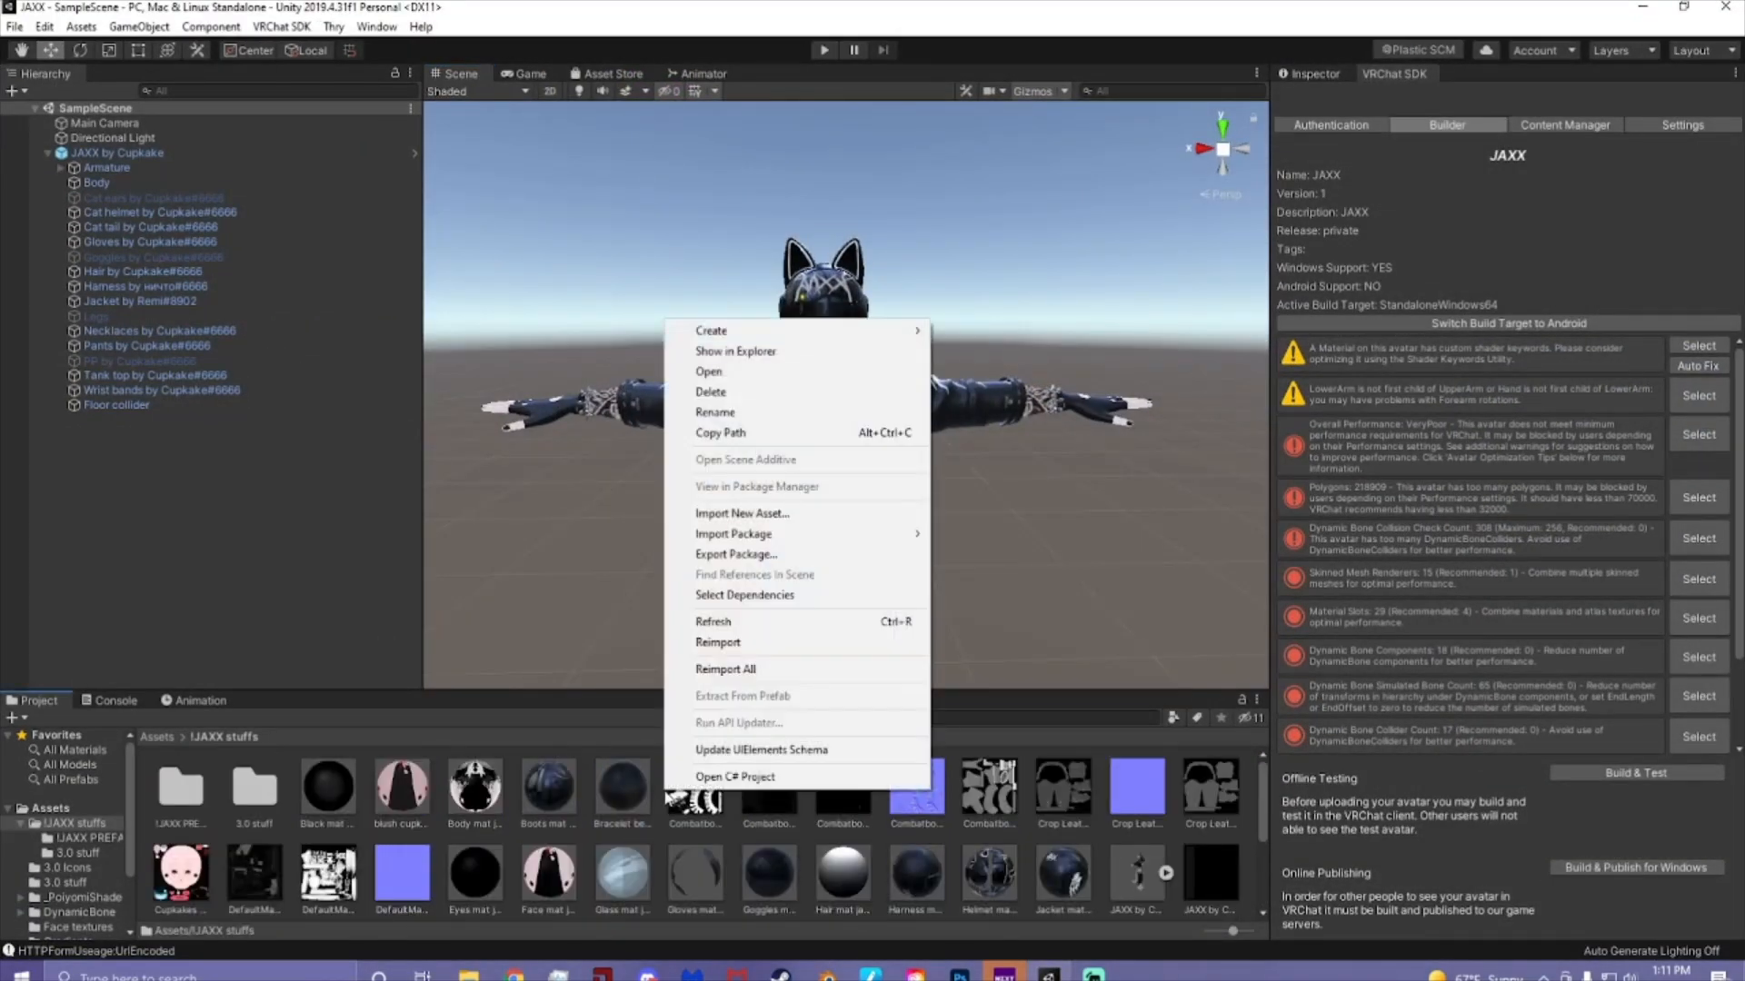
click(747, 353)
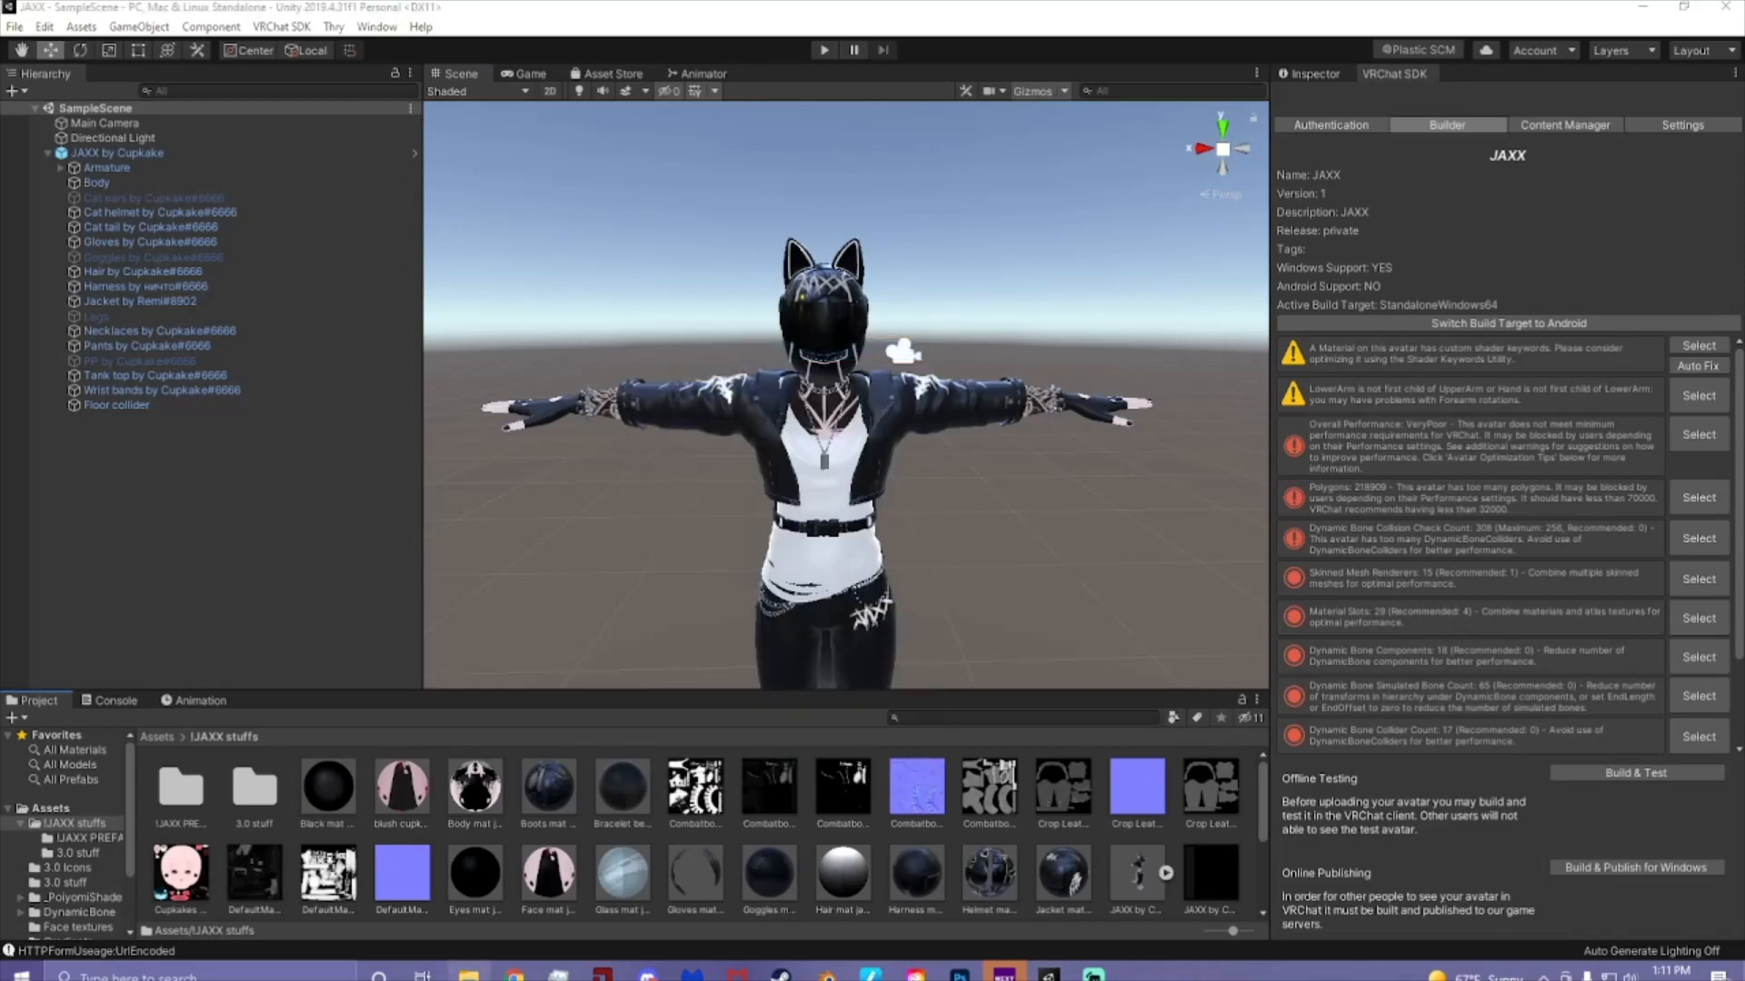
- Browse the !JAXX stuffs assets, switch the folder in File Explorer to large icons, and move its window out of the way
drag(0, 272, 0, 323)
scroll(436, 847, down, 3)
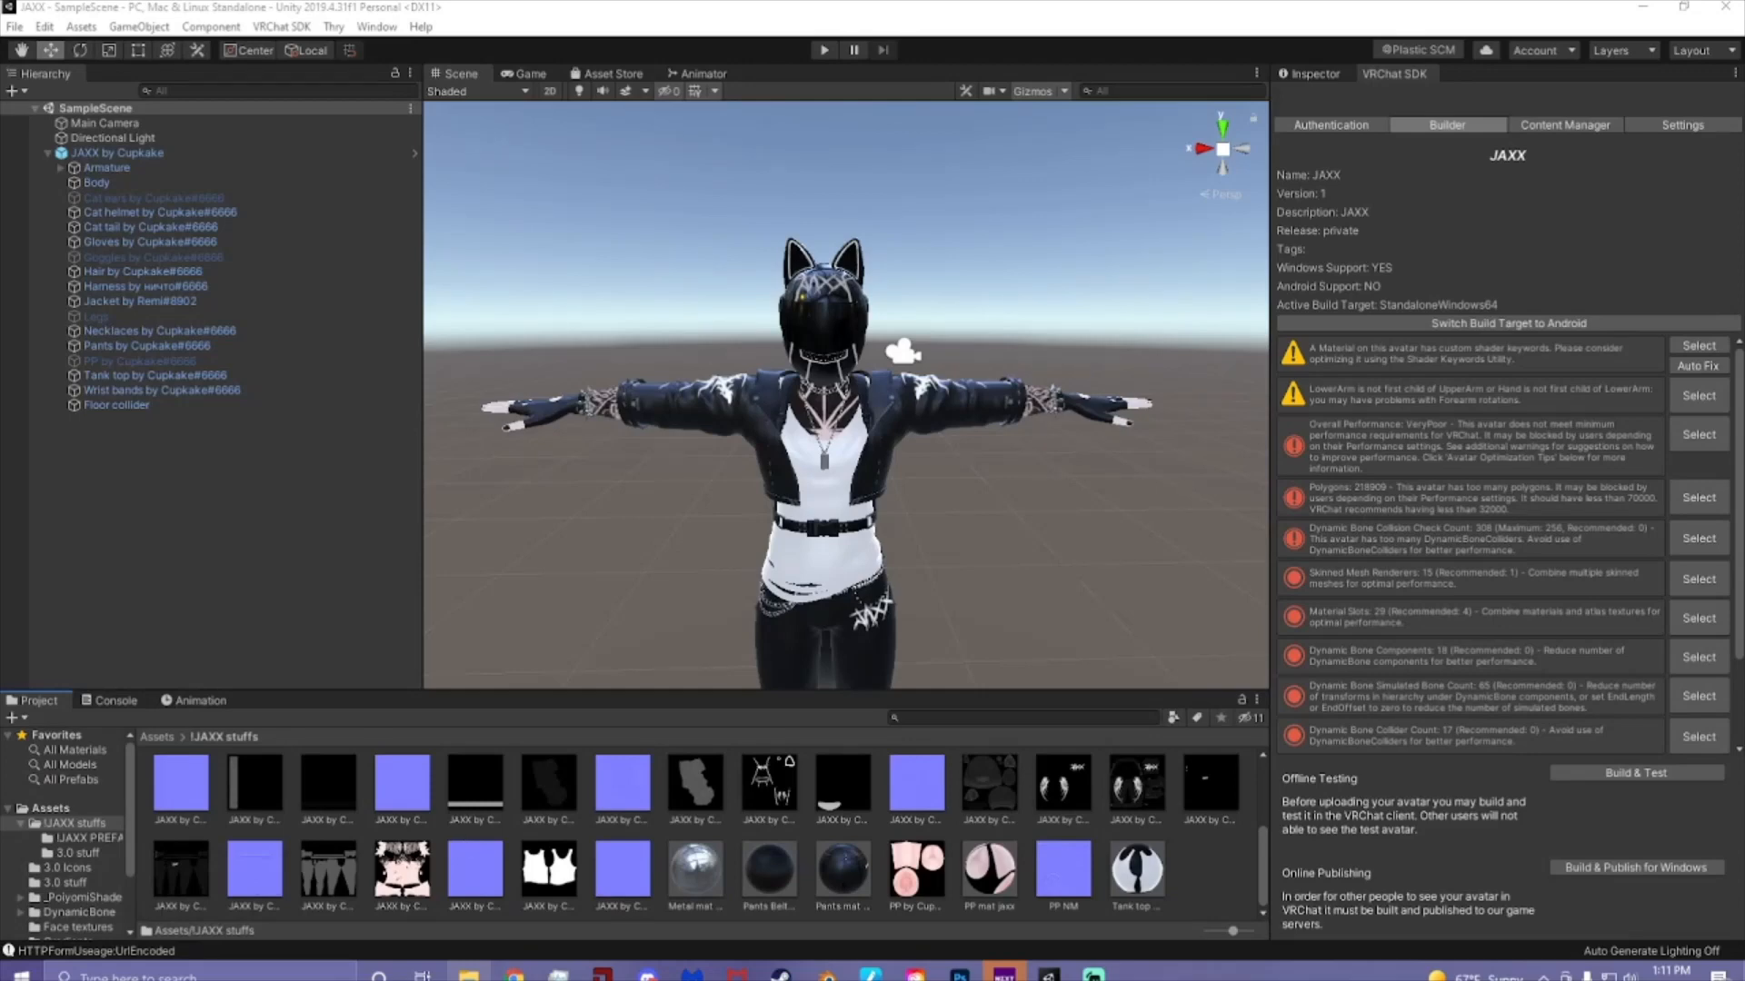
drag(0, 299, 540, 282)
right_click(404, 447)
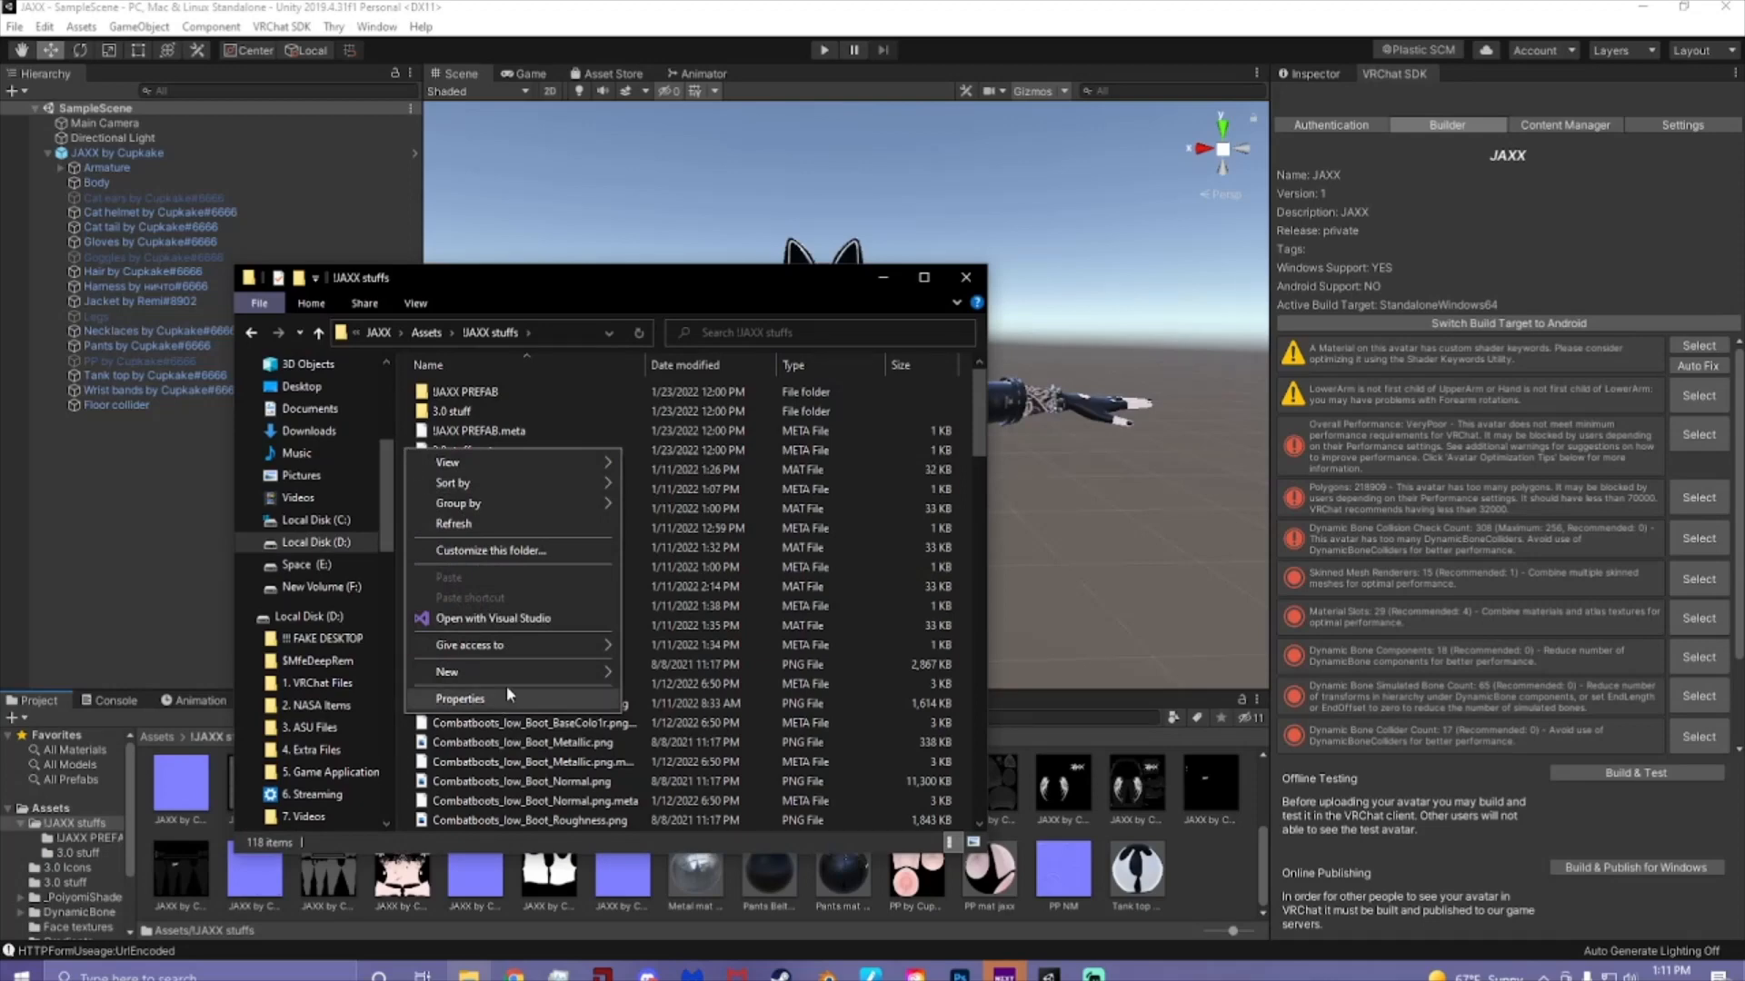
mouse_move(466, 462)
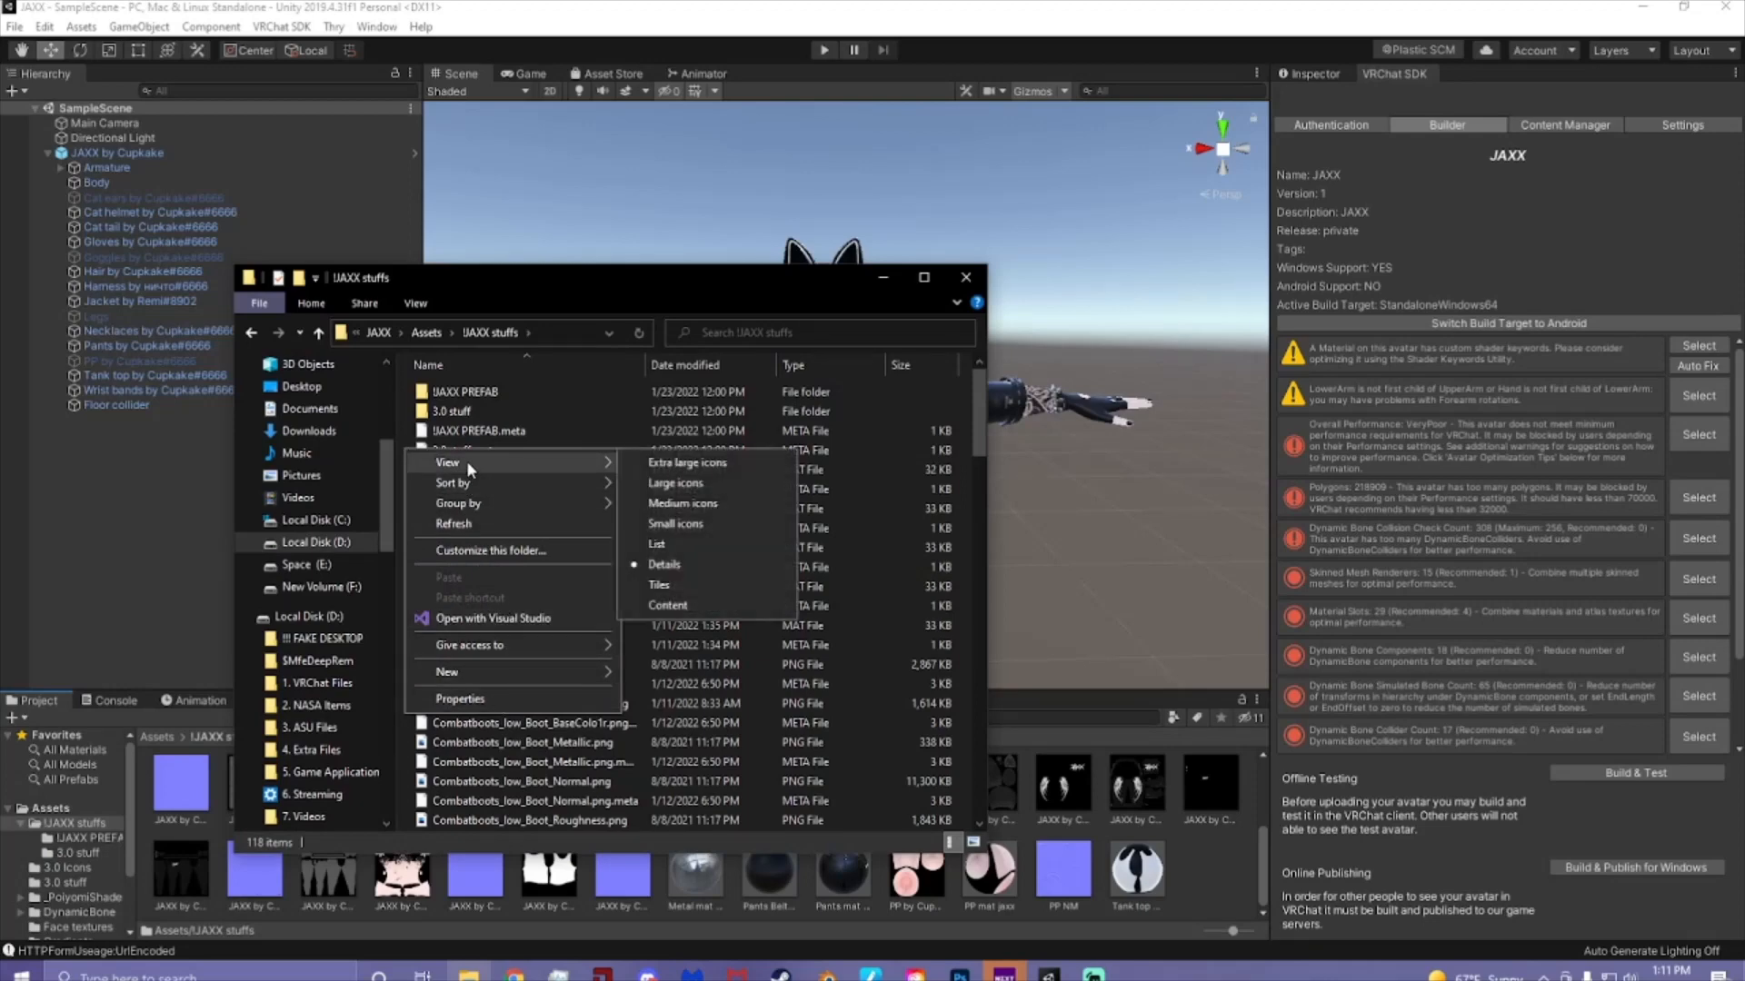
click(681, 483)
scroll(701, 538, up, 4)
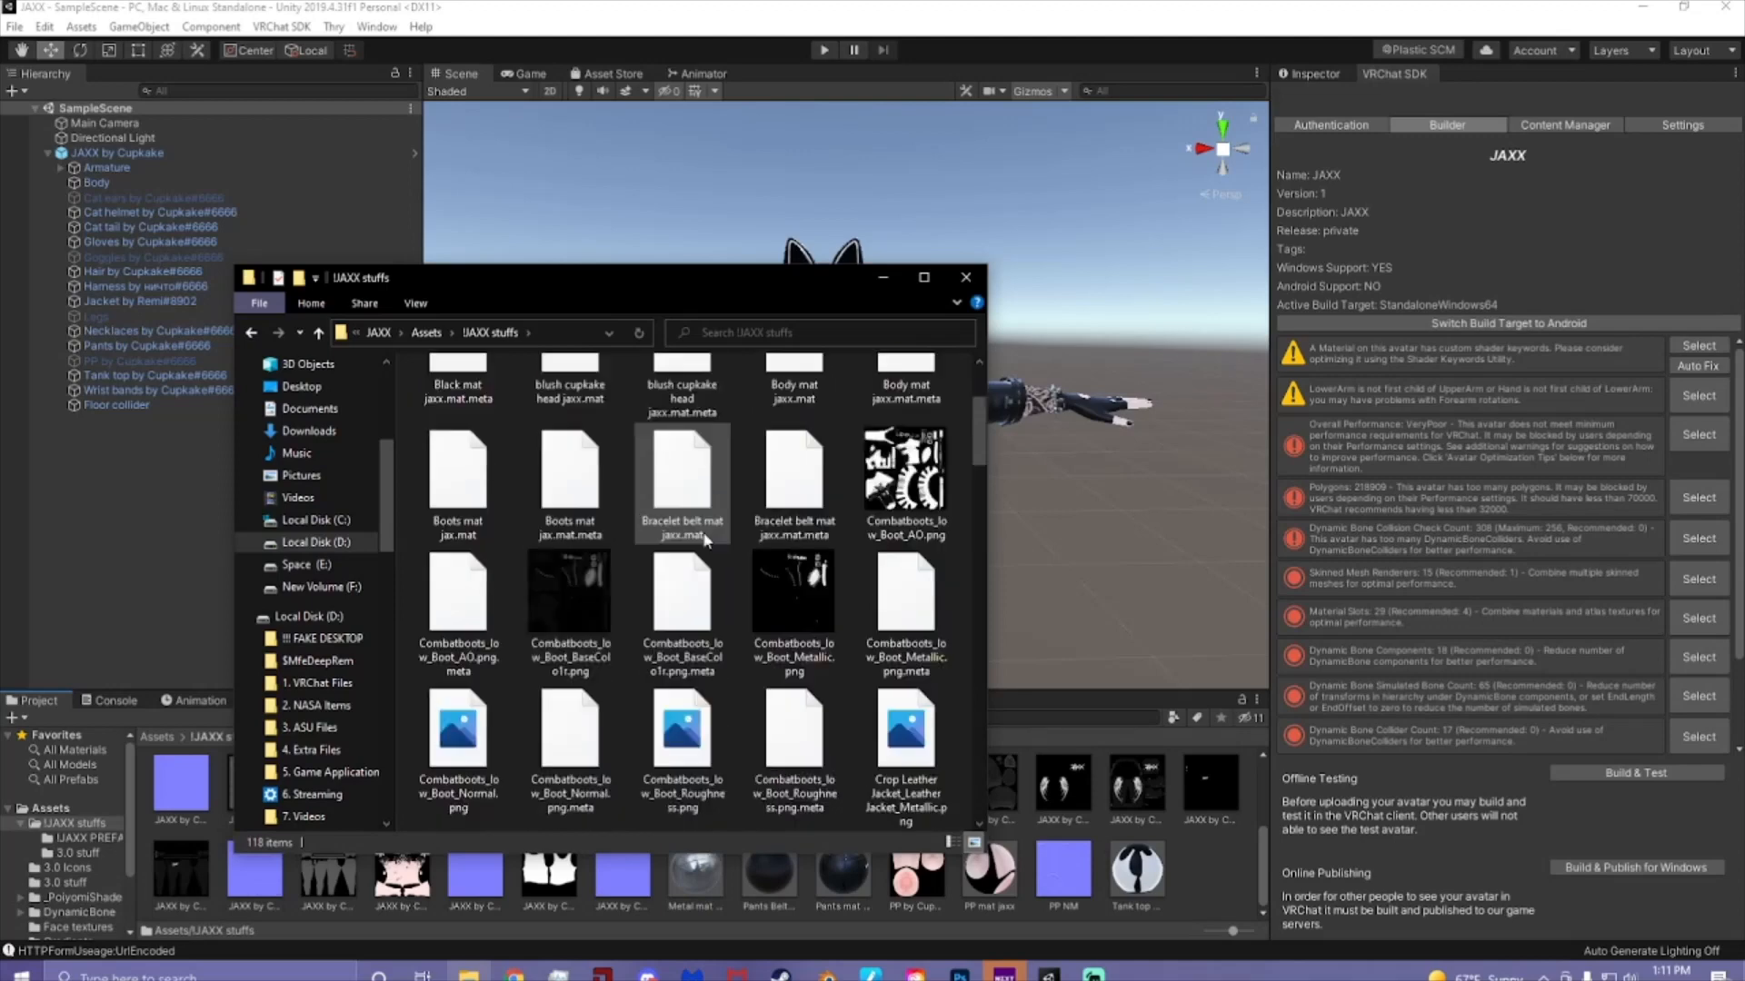
drag(657, 280, 0, 285)
click(66, 478)
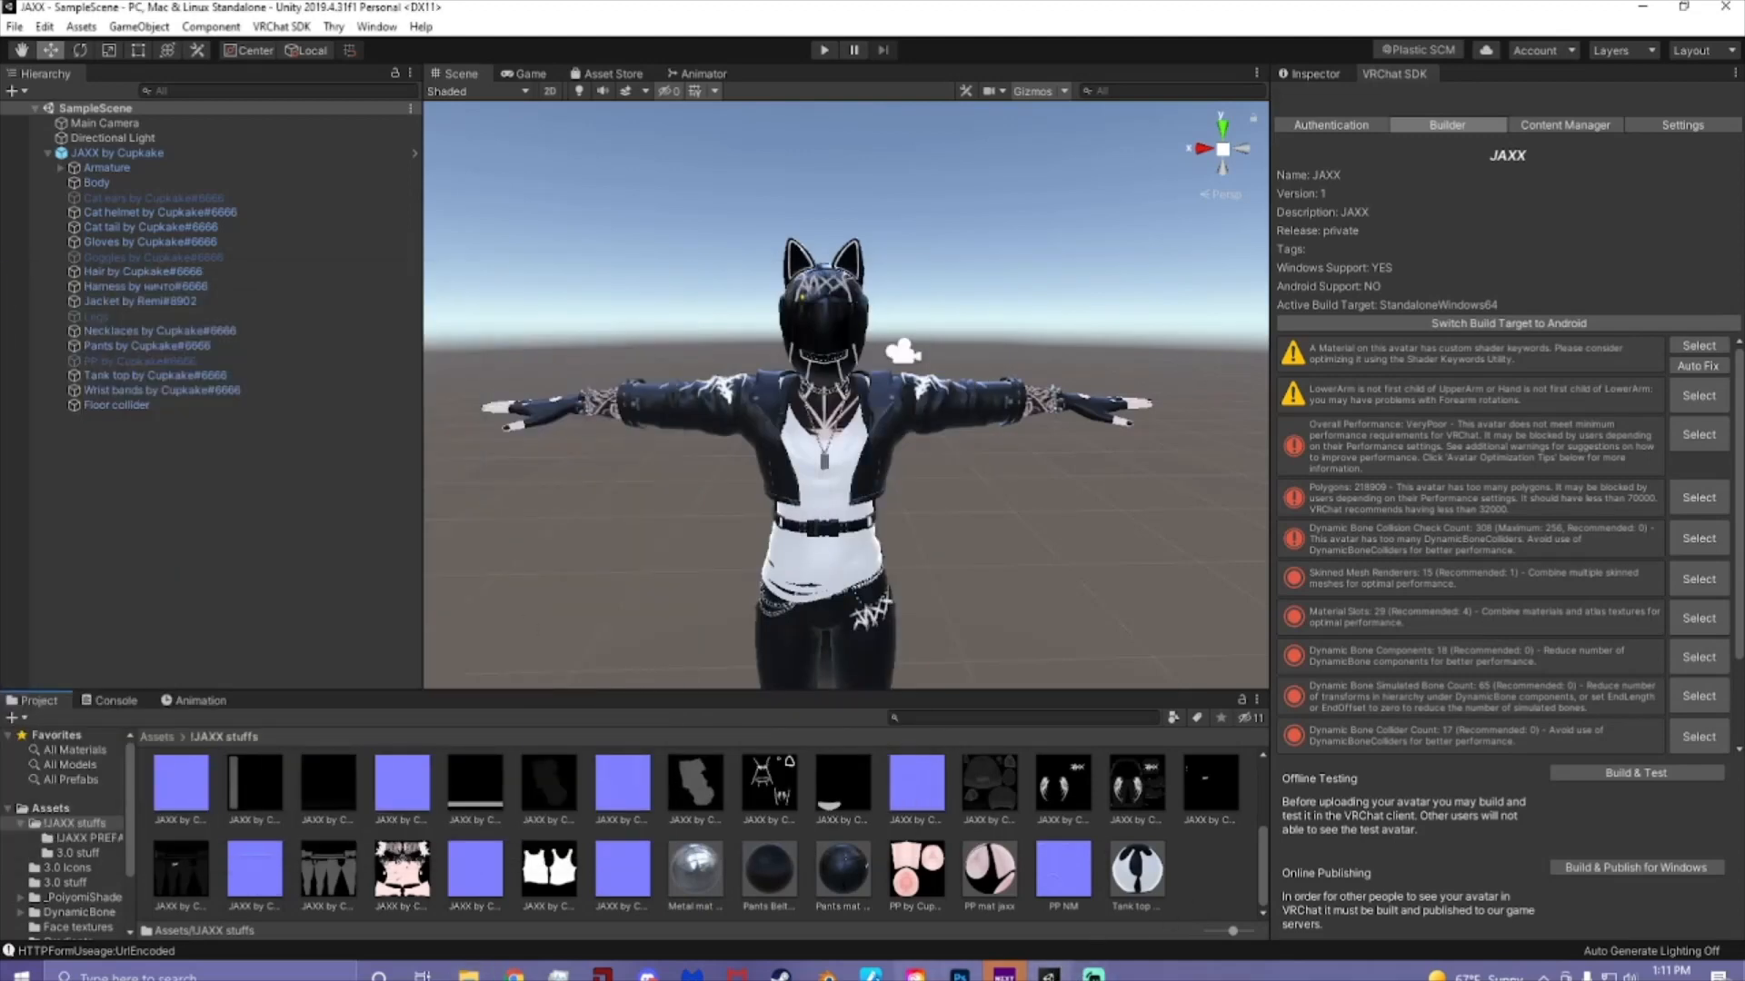
- Switch to Blender and separate the avatar's Body mesh by materials with the Cats Model Options
click(827, 974)
middle_drag(790, 524, 793, 563)
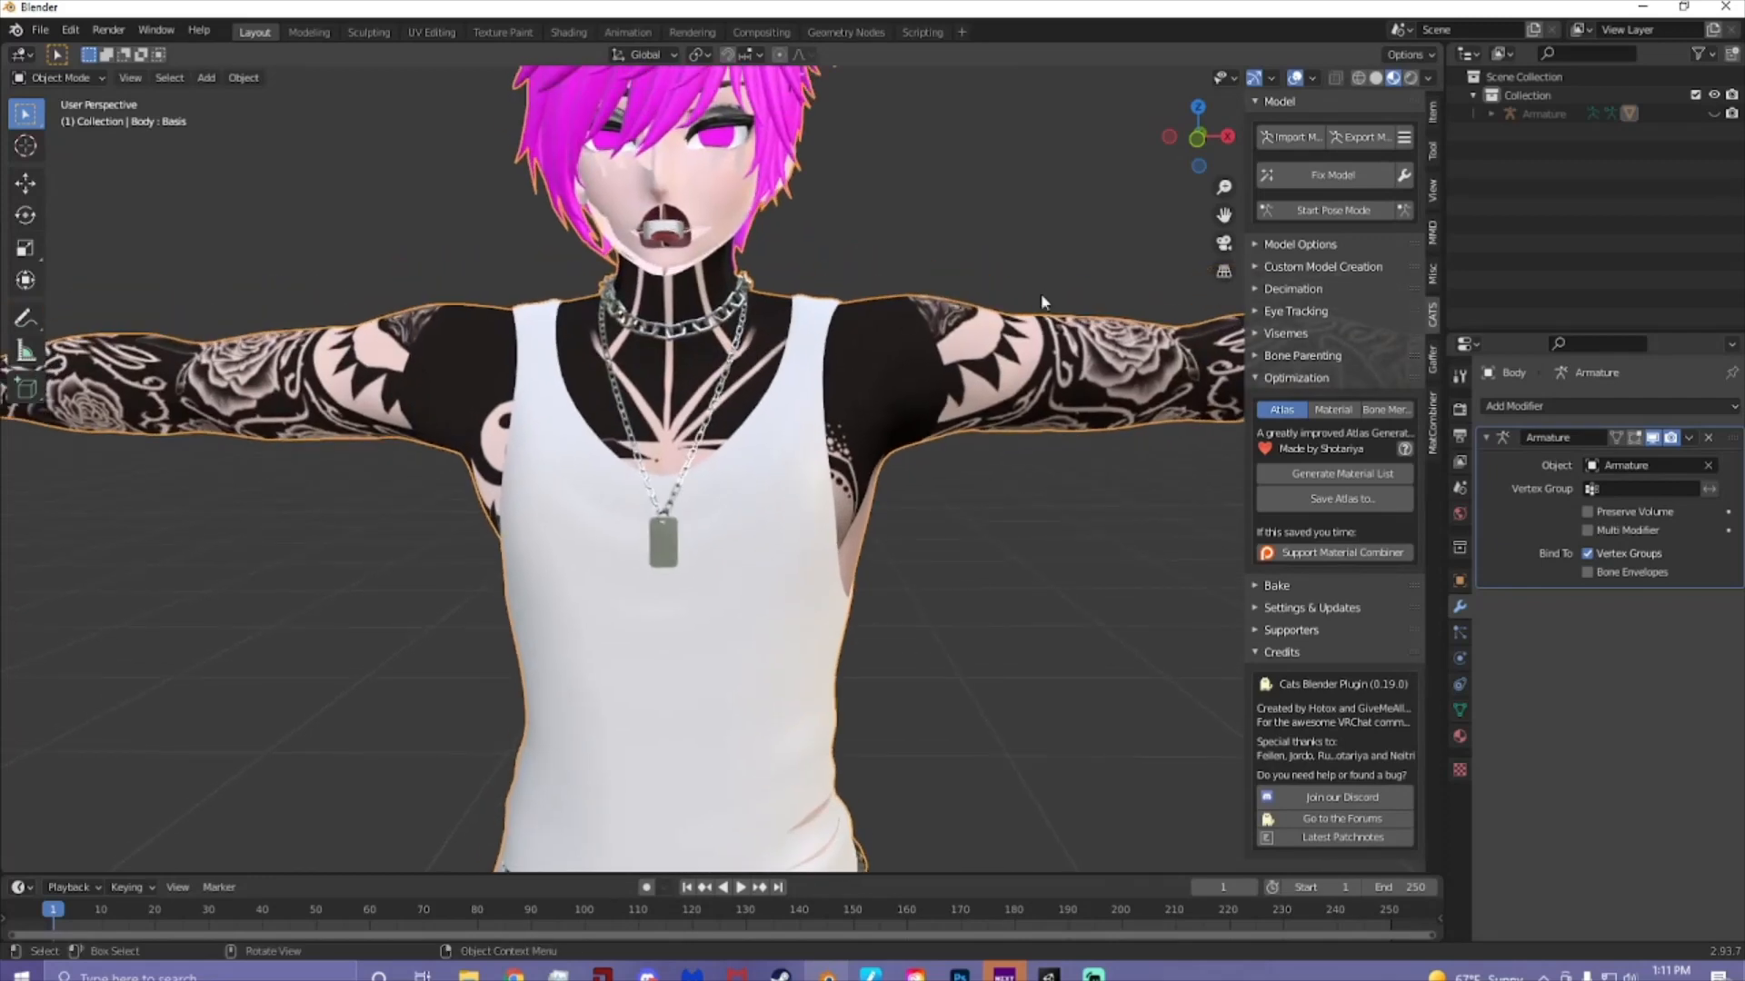
click(1299, 245)
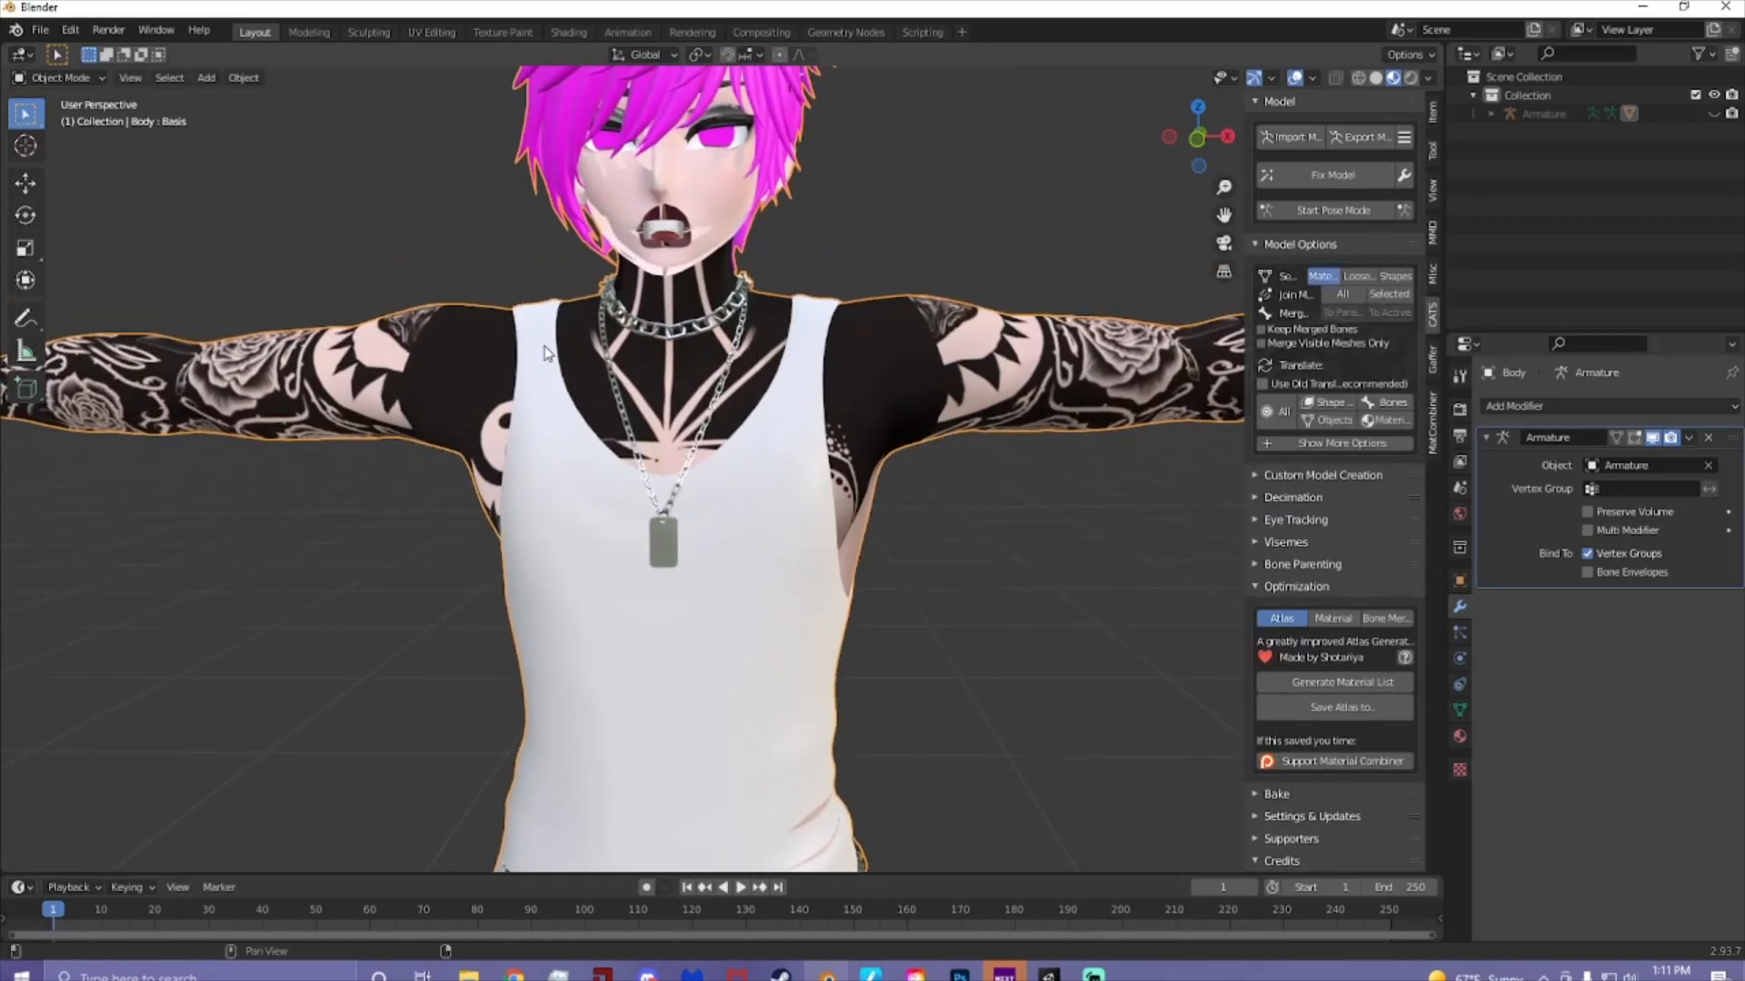
click(988, 561)
shift+middle_drag(910, 396, 965, 550)
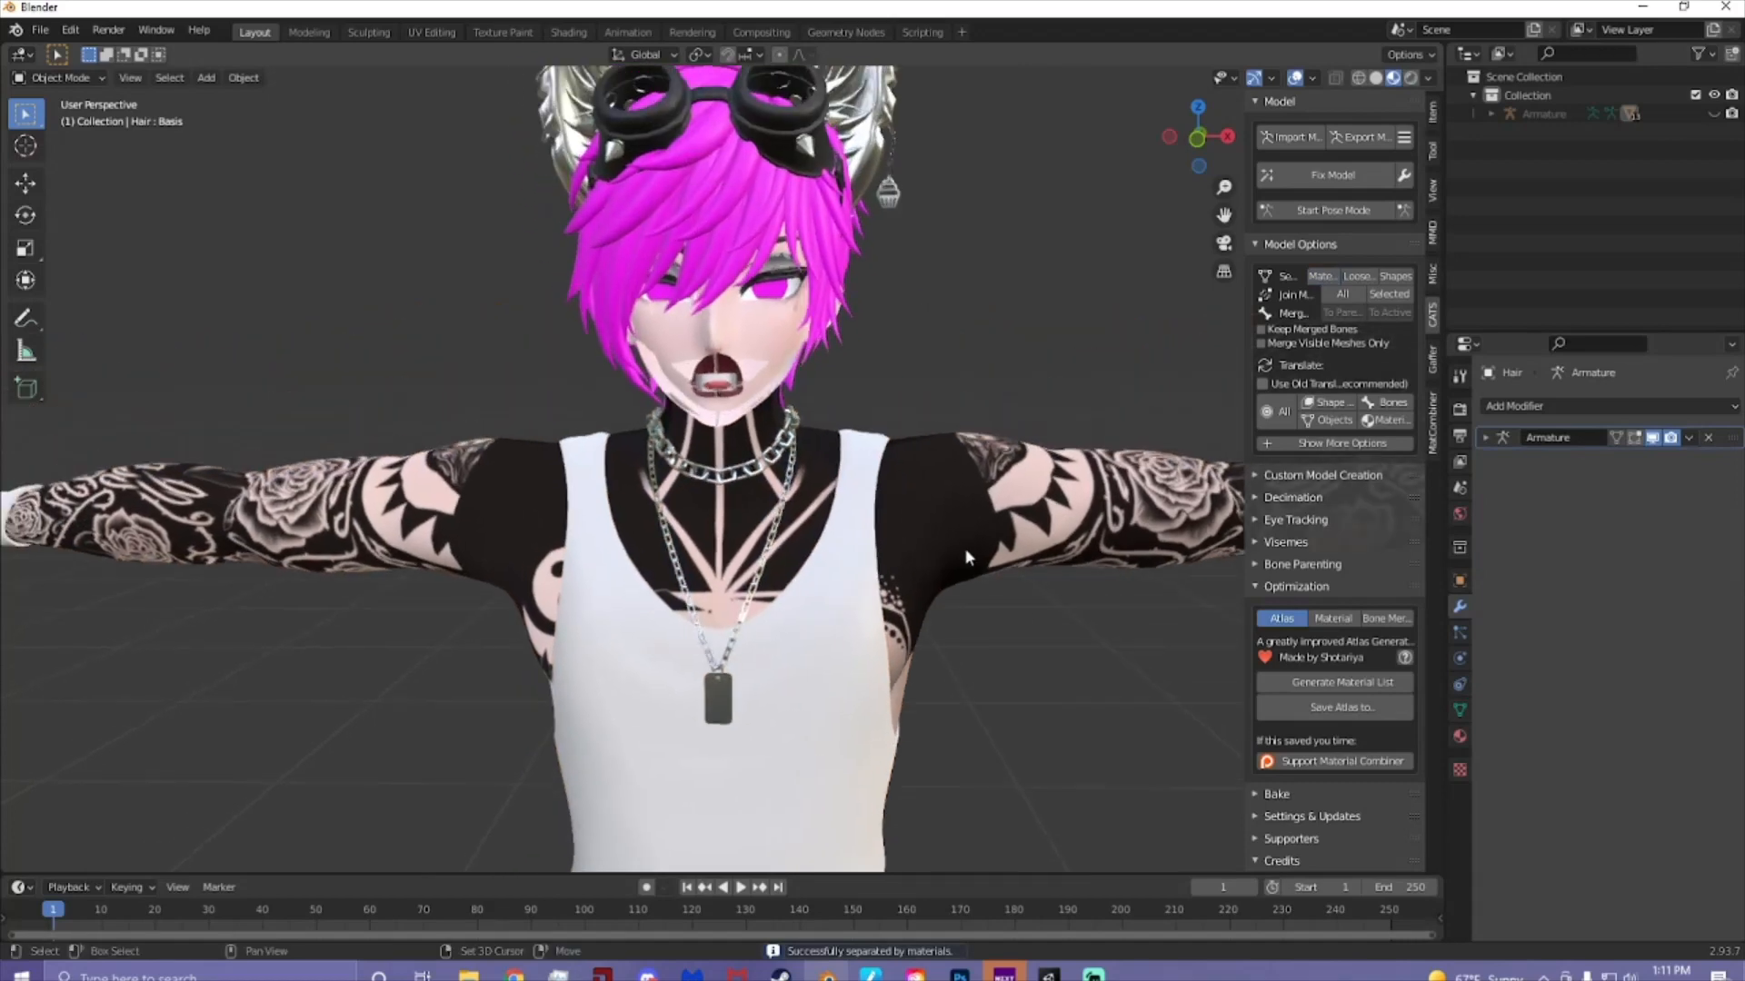
- Select the Face mesh and open the file selection for its material's MMD texture
click(745, 345)
click(1460, 736)
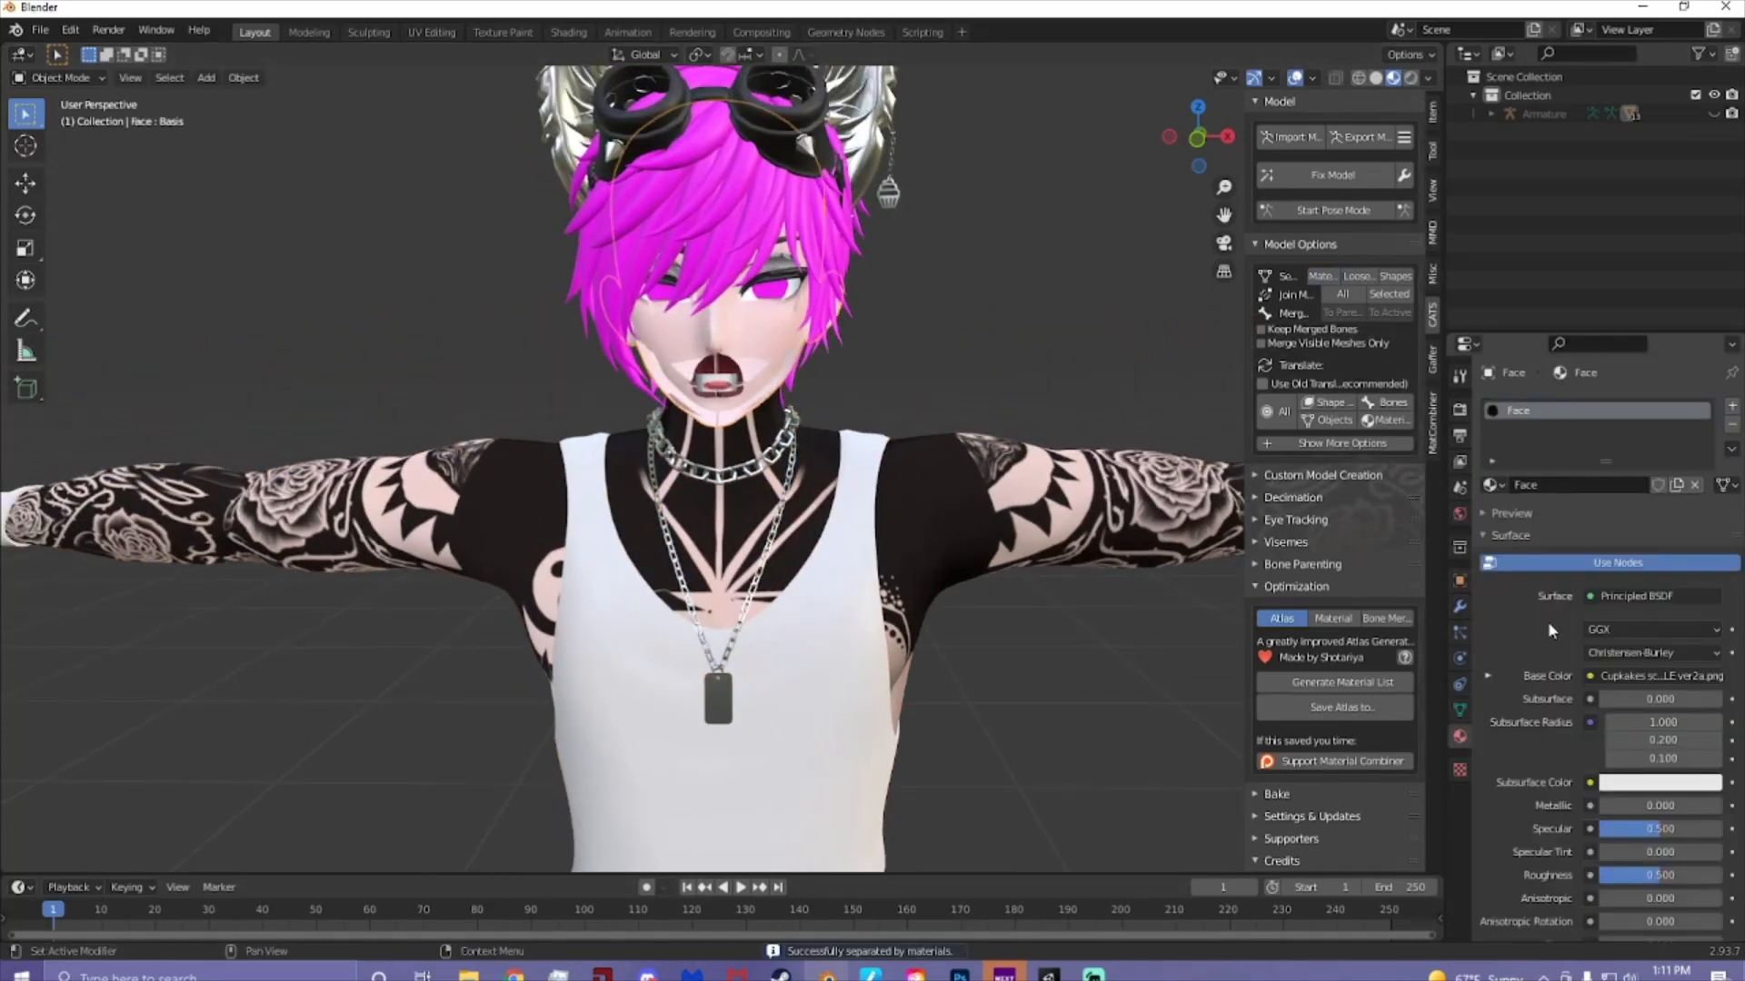
scroll(1547, 621, down, 20)
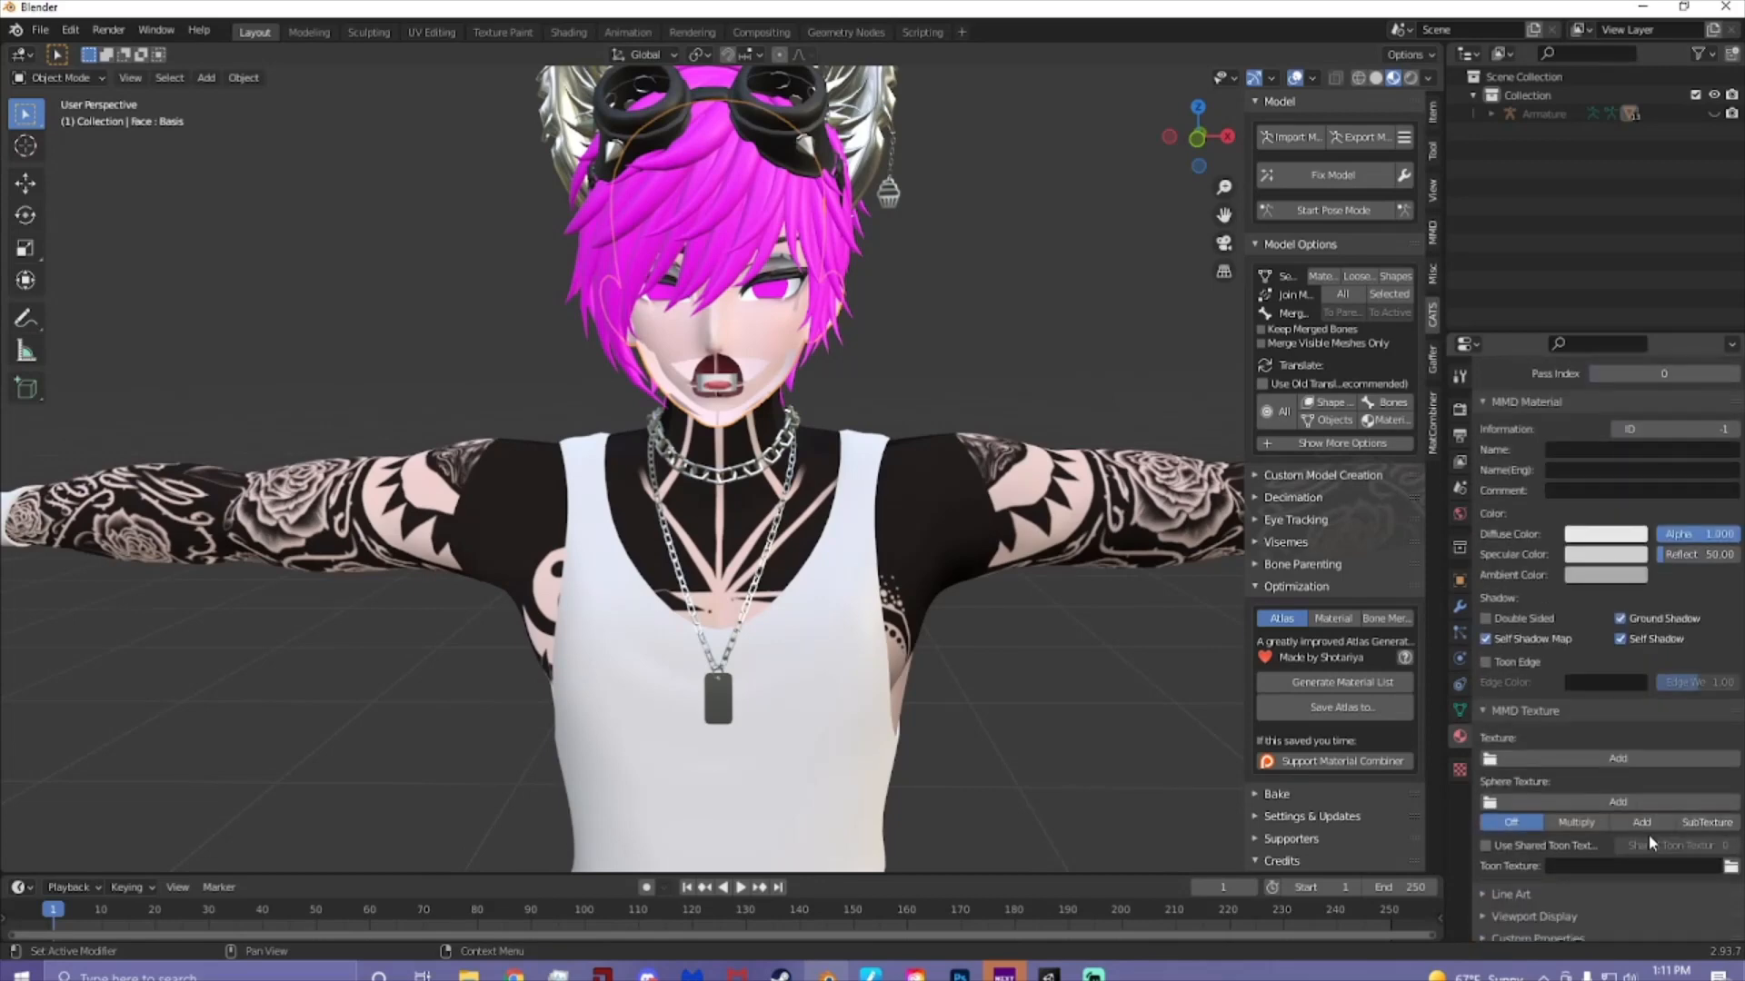
scroll(1626, 781, up, 15)
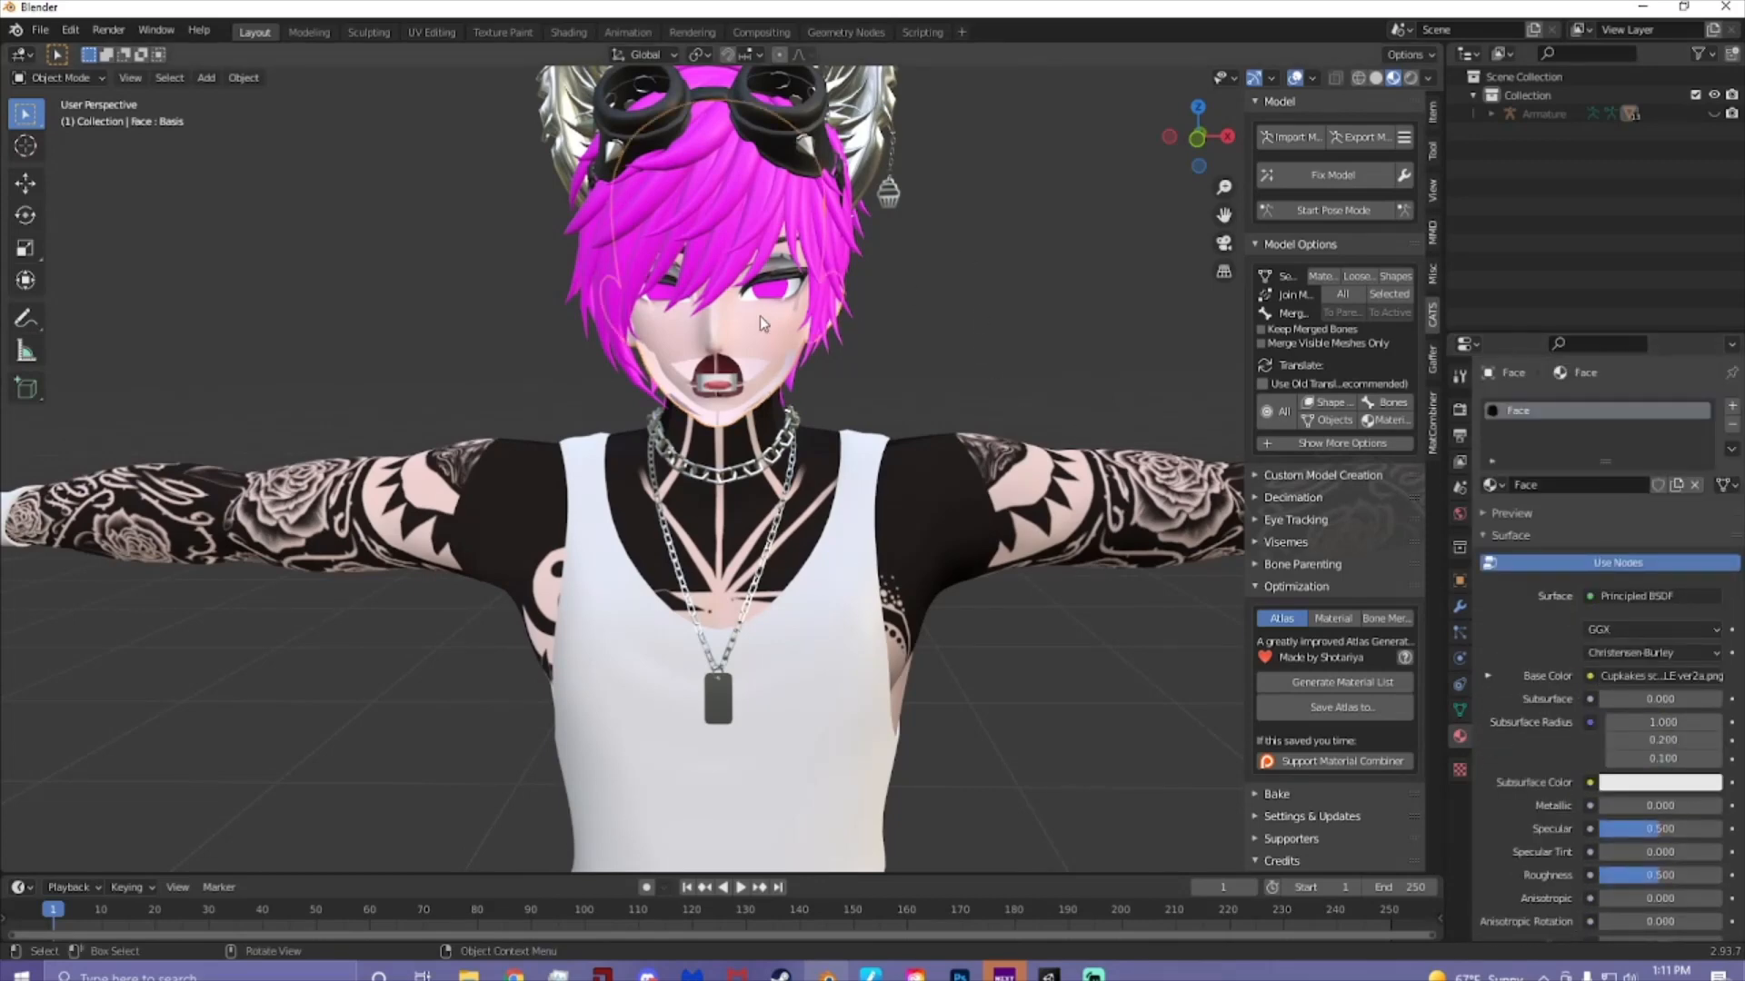
scroll(1573, 696, down, 8)
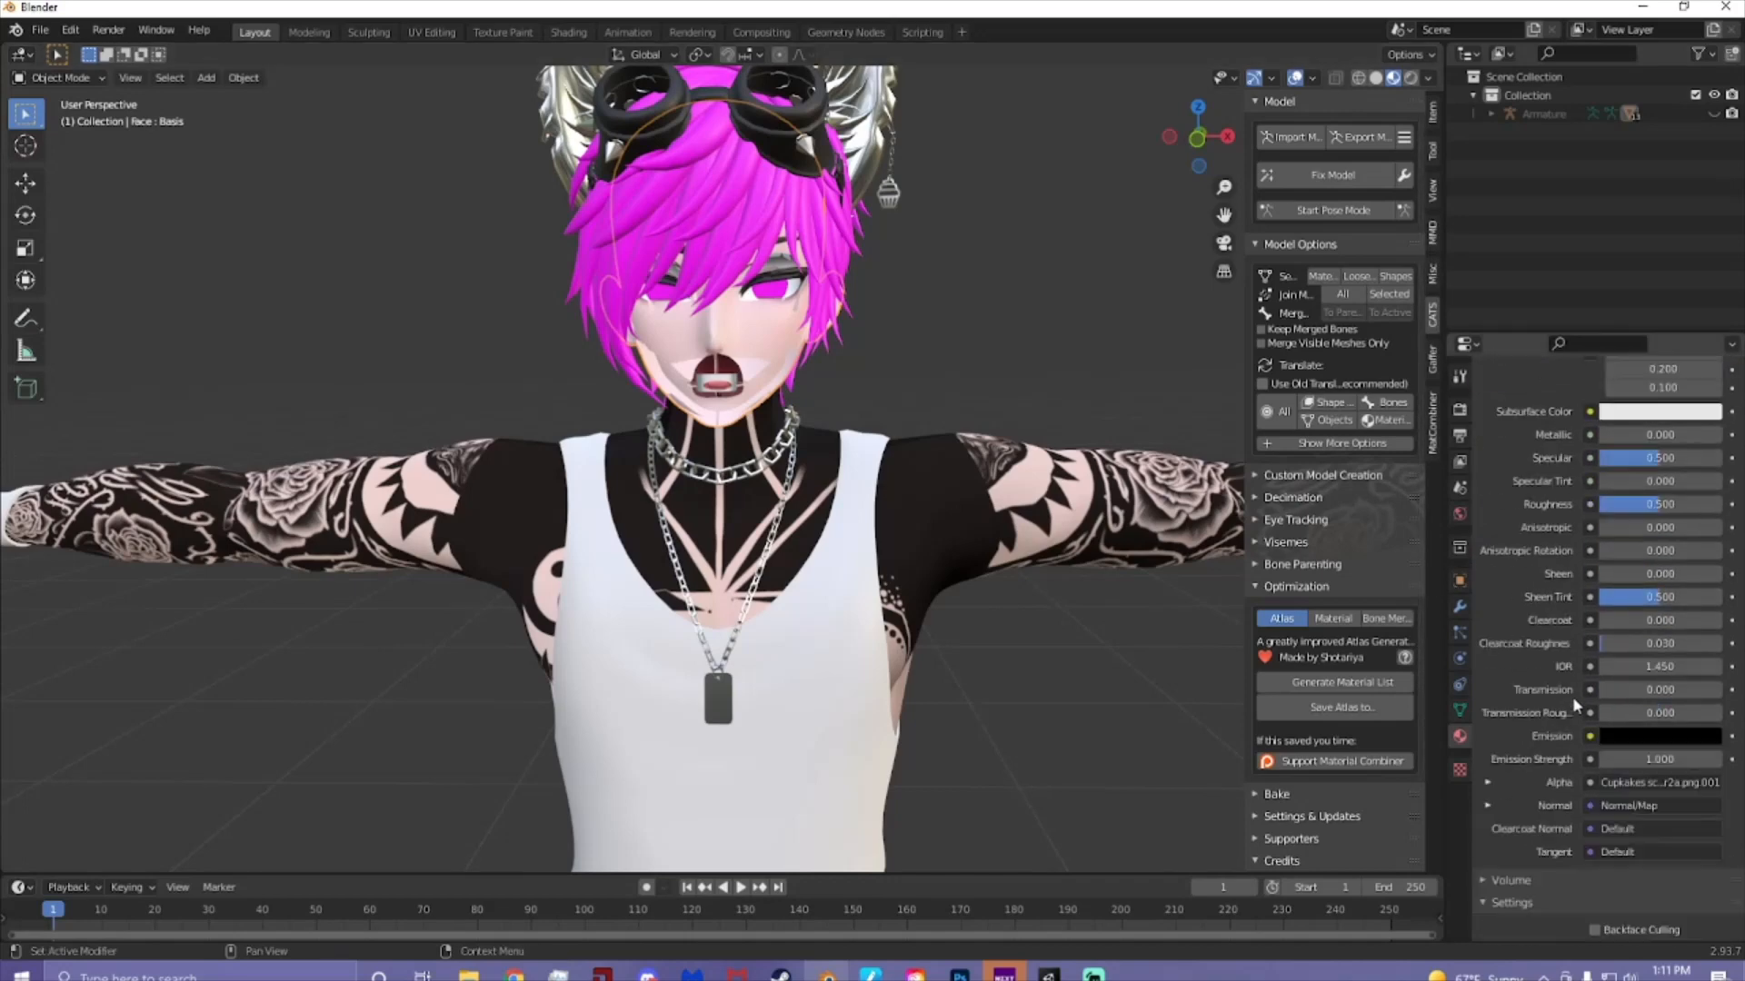
scroll(1572, 699, down, 12)
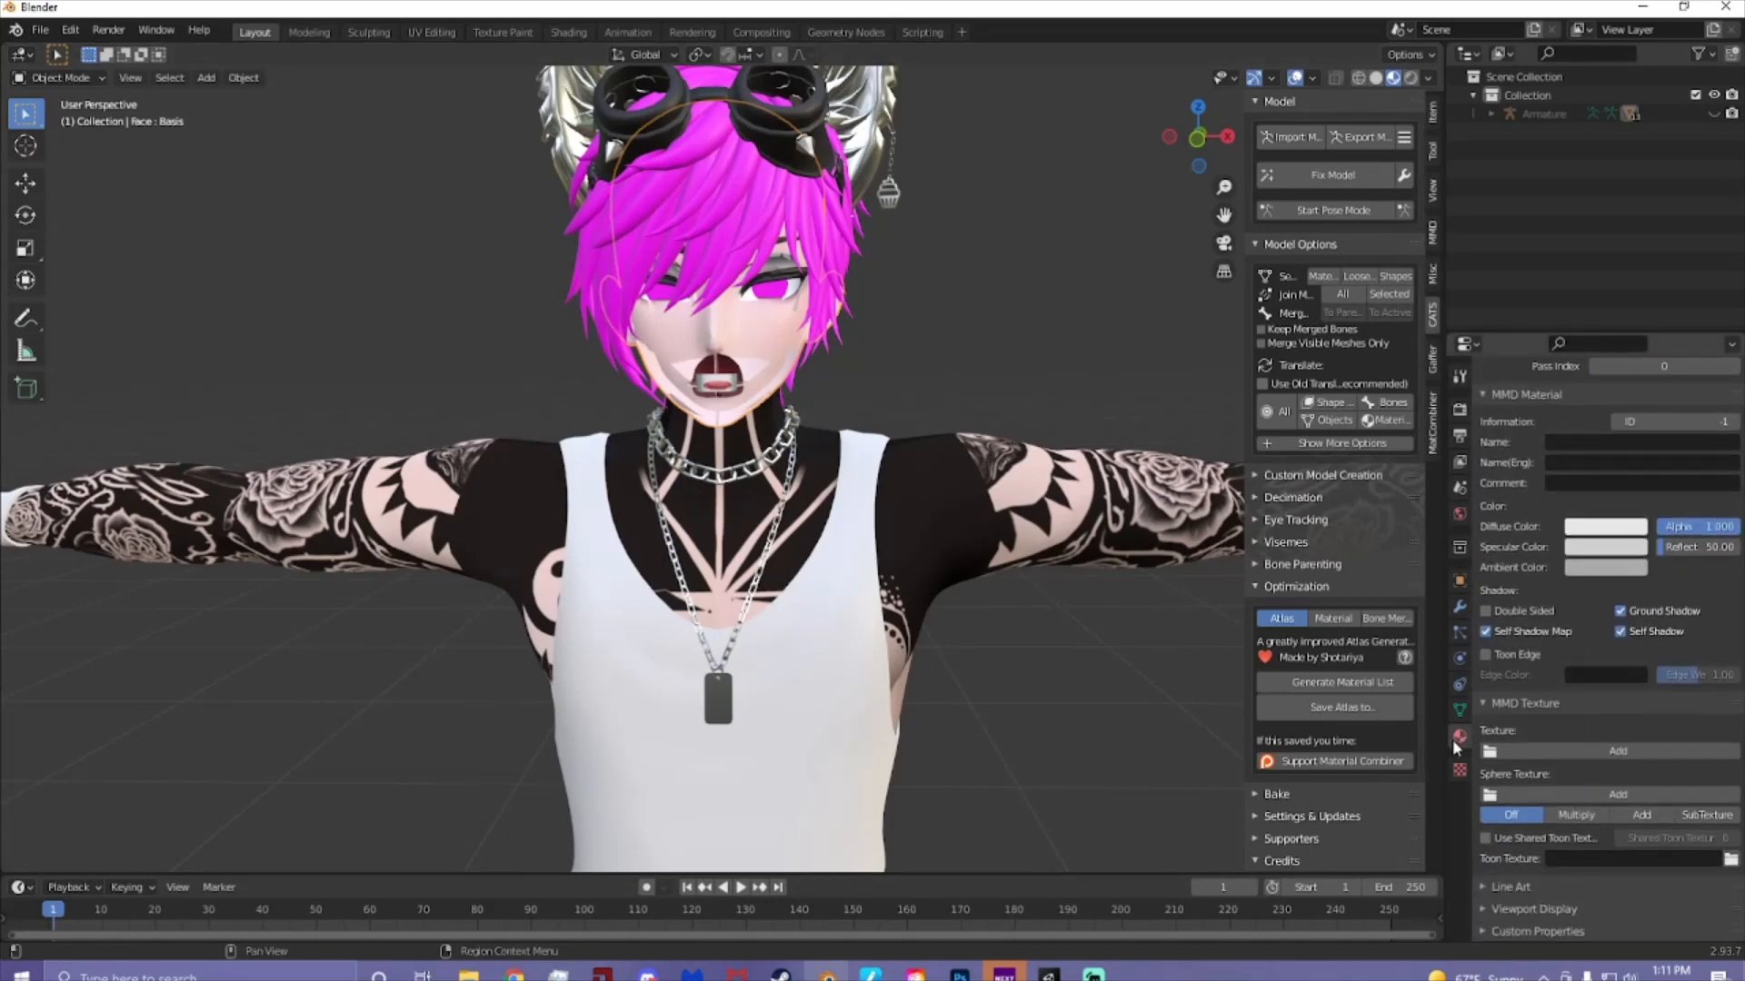
click(1536, 752)
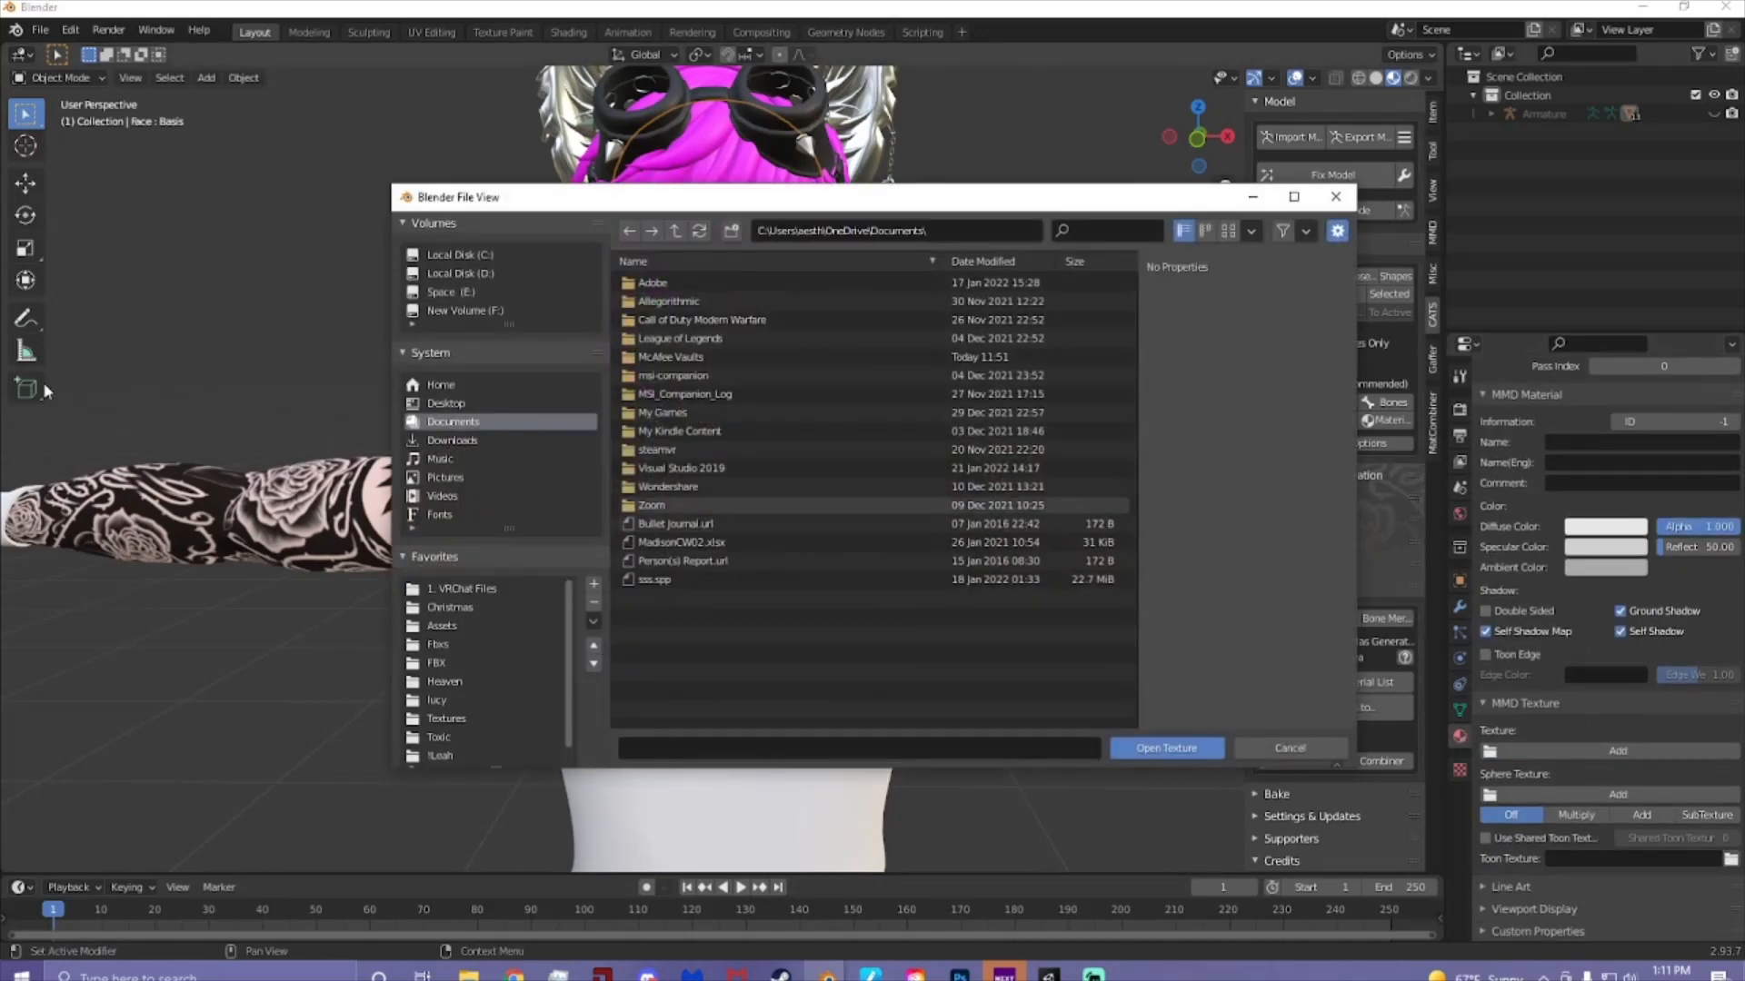
- Copy the asset folder's path from File Explorer and go to D:\Unity\JAXX\Assets\!JAXX stuffs in the texture file browser
drag(0, 323, 0, 291)
click(564, 331)
key(ctrl+c)
click(963, 230)
key(ctrl+v)
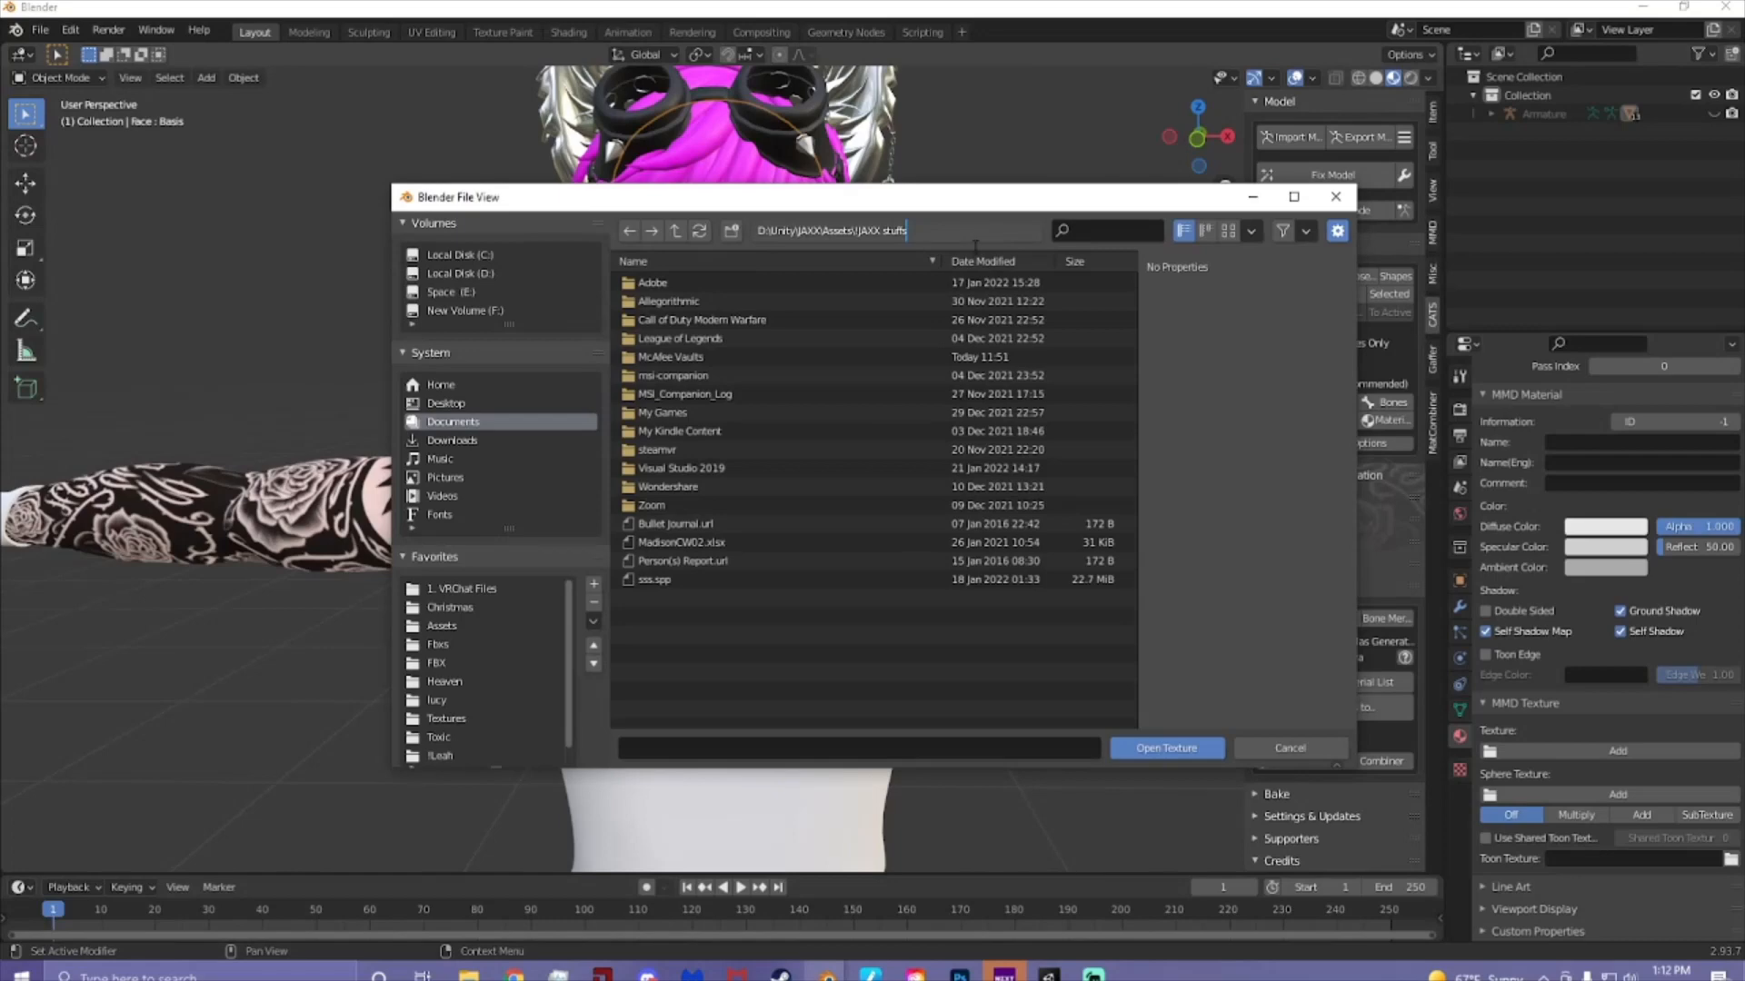
key(Return)
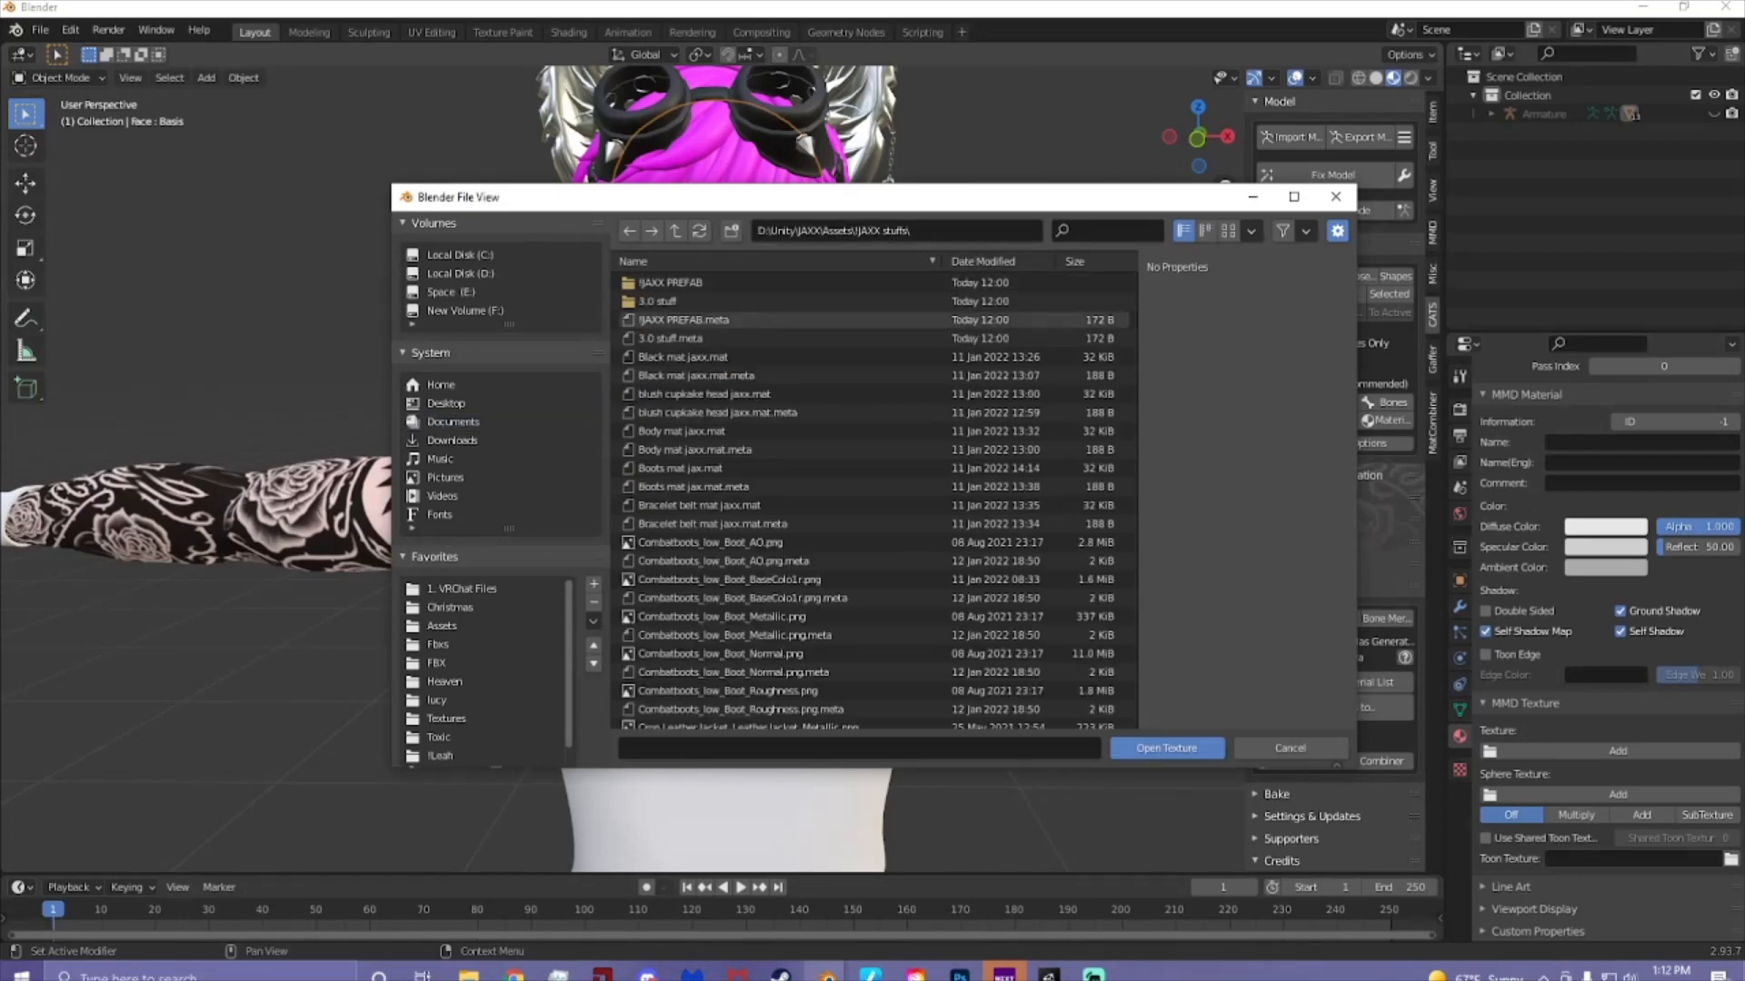
- Load Cupkakes scratch head texture MALE ver2a.png as the Face material's MMD texture
drag(0, 273, 0, 291)
scroll(805, 486, down, 5)
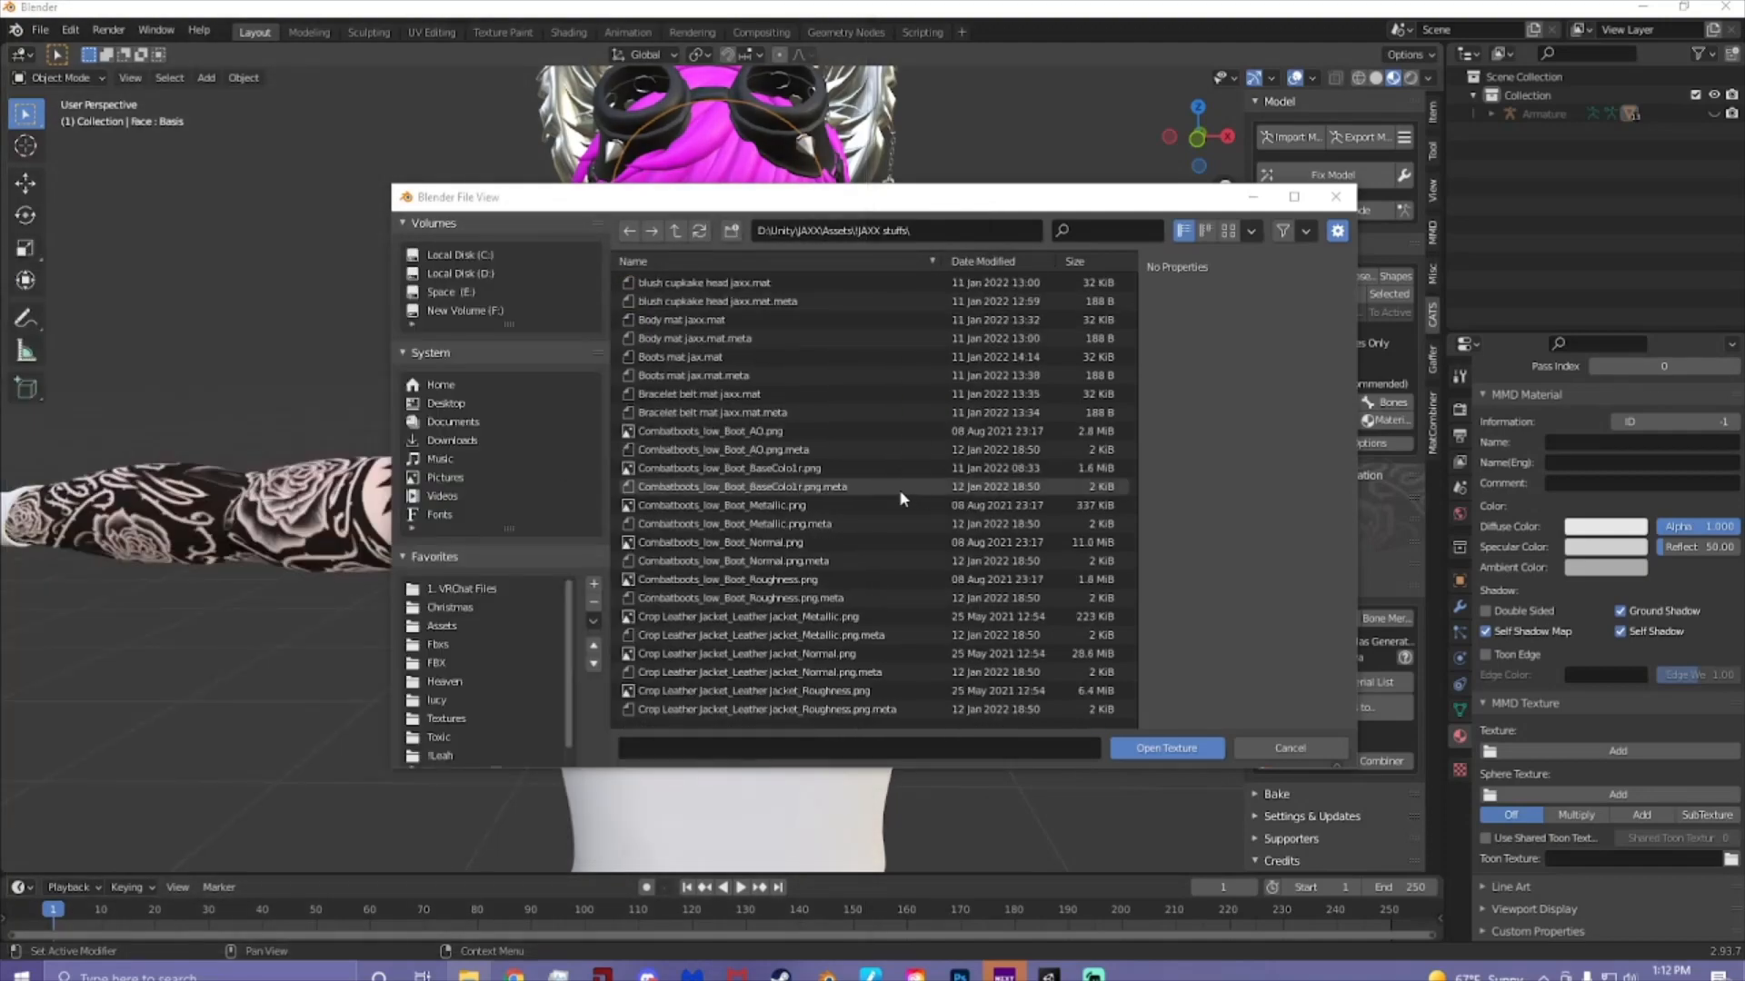
scroll(805, 486, up, 5)
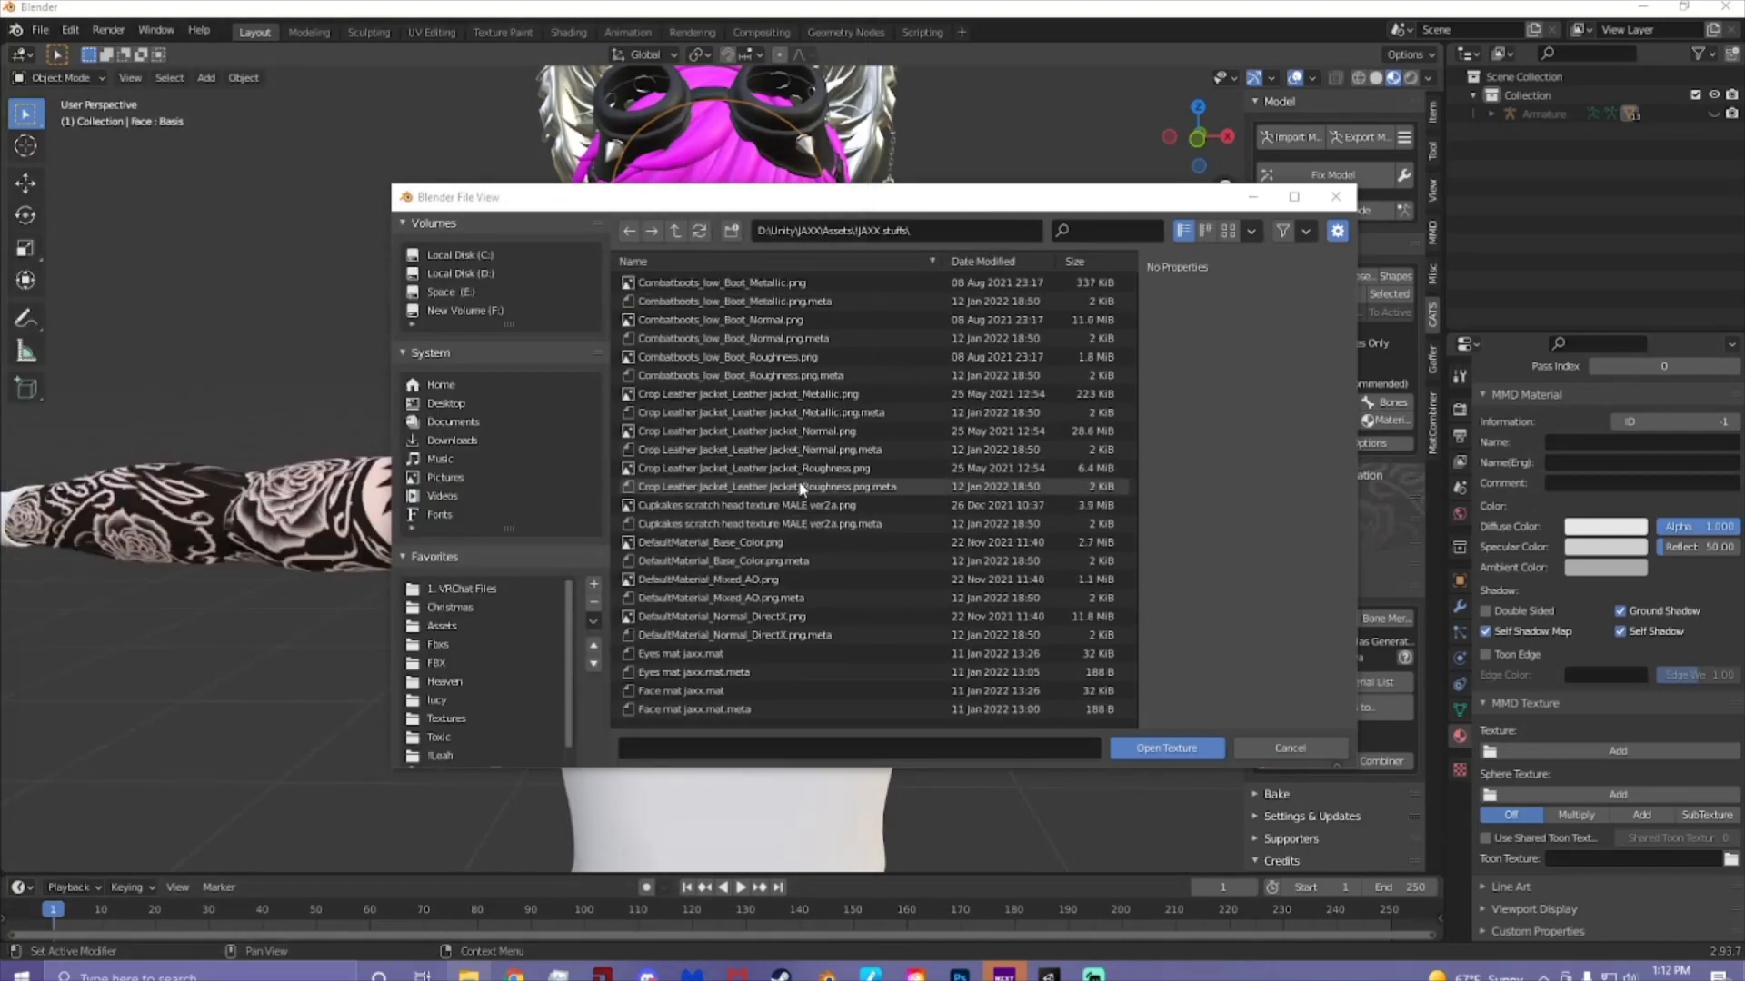
scroll(771, 495, down, 10)
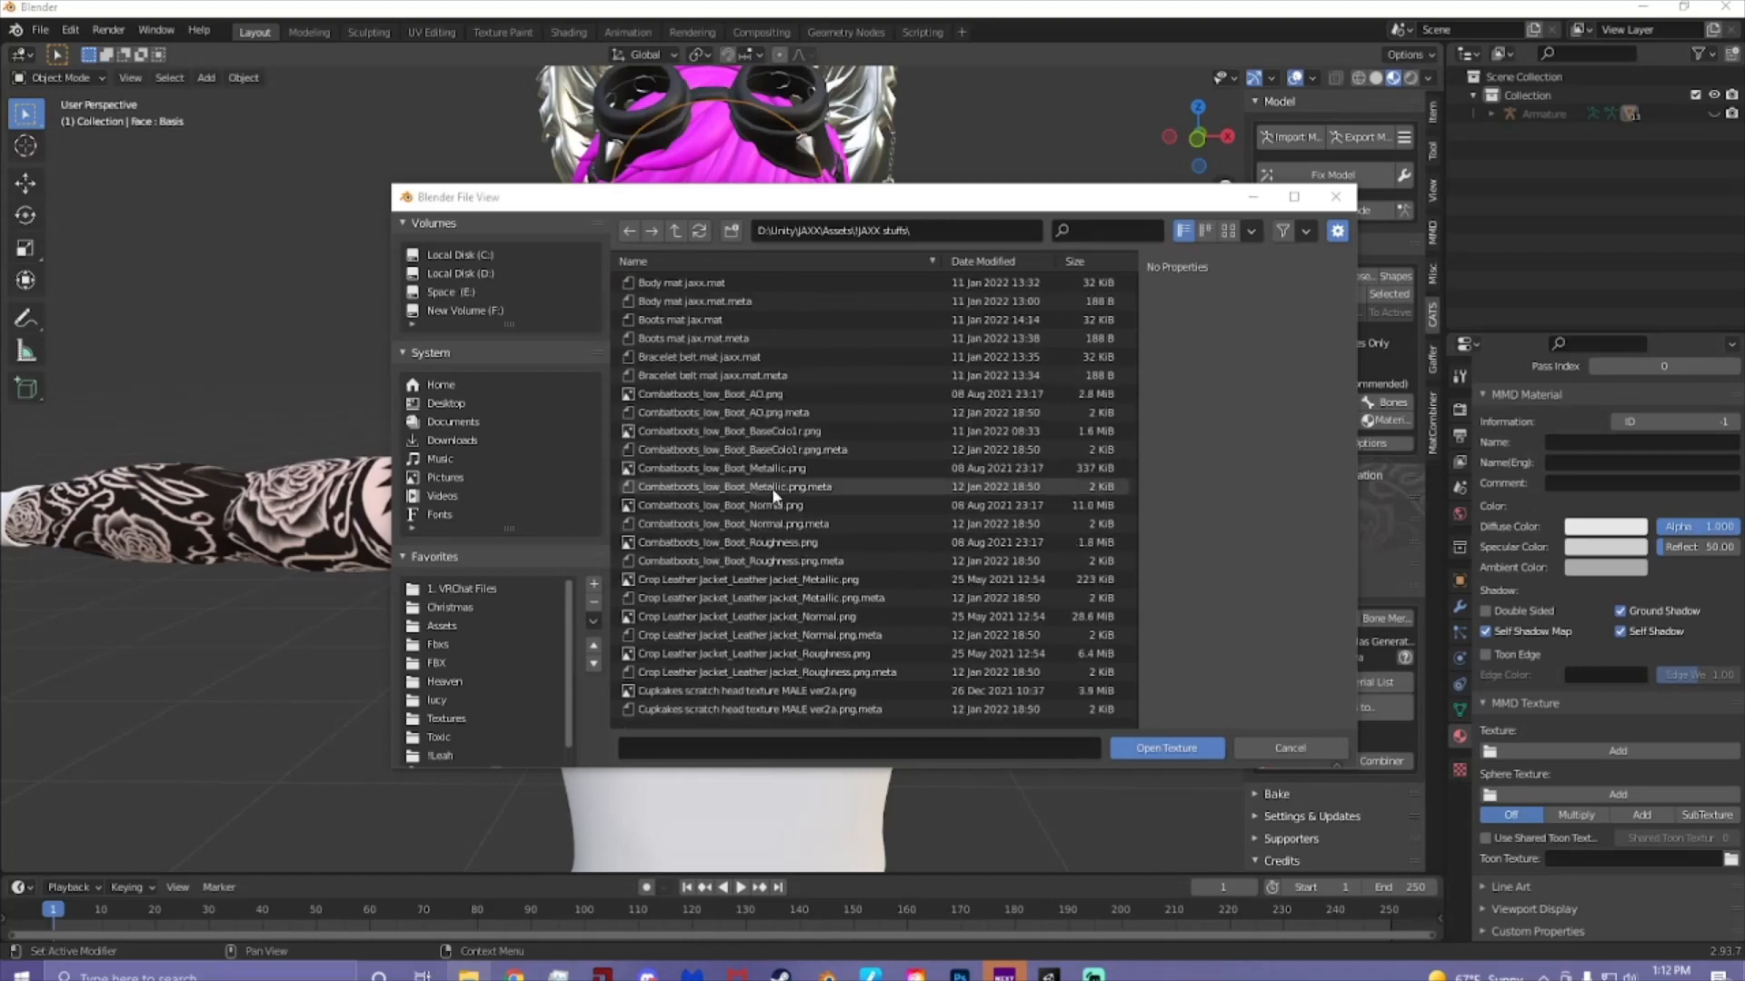
scroll(772, 495, down, 10)
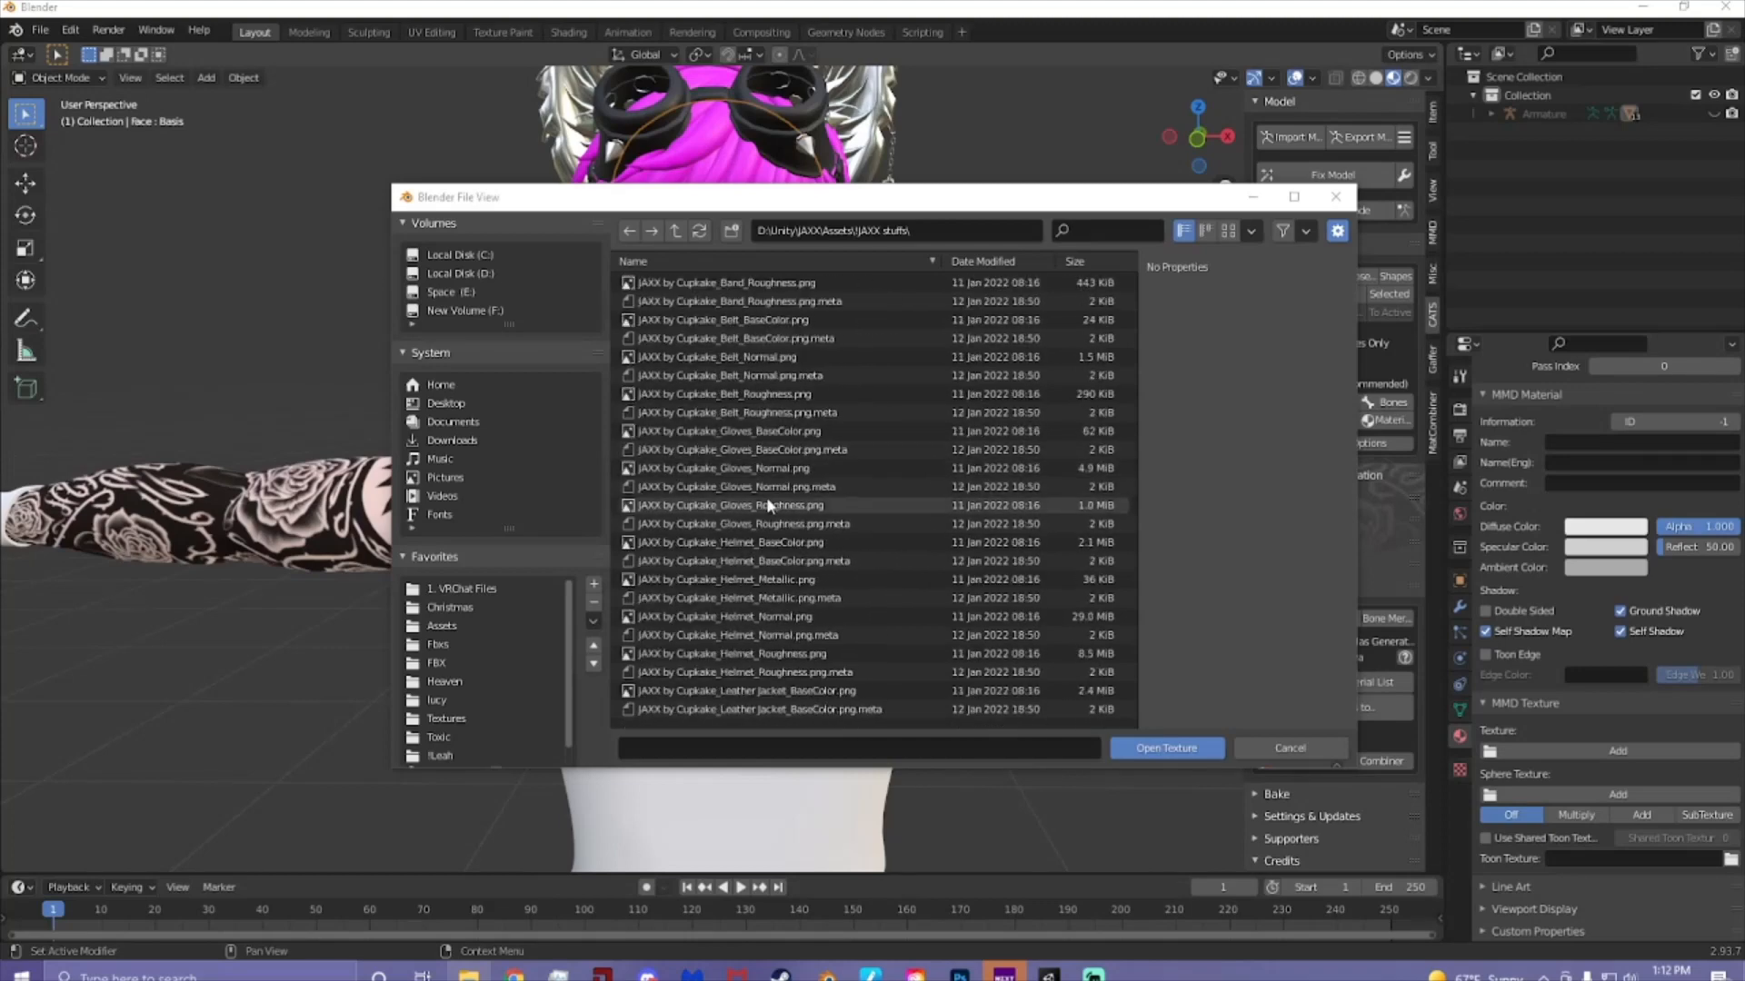
scroll(765, 511, up, 8)
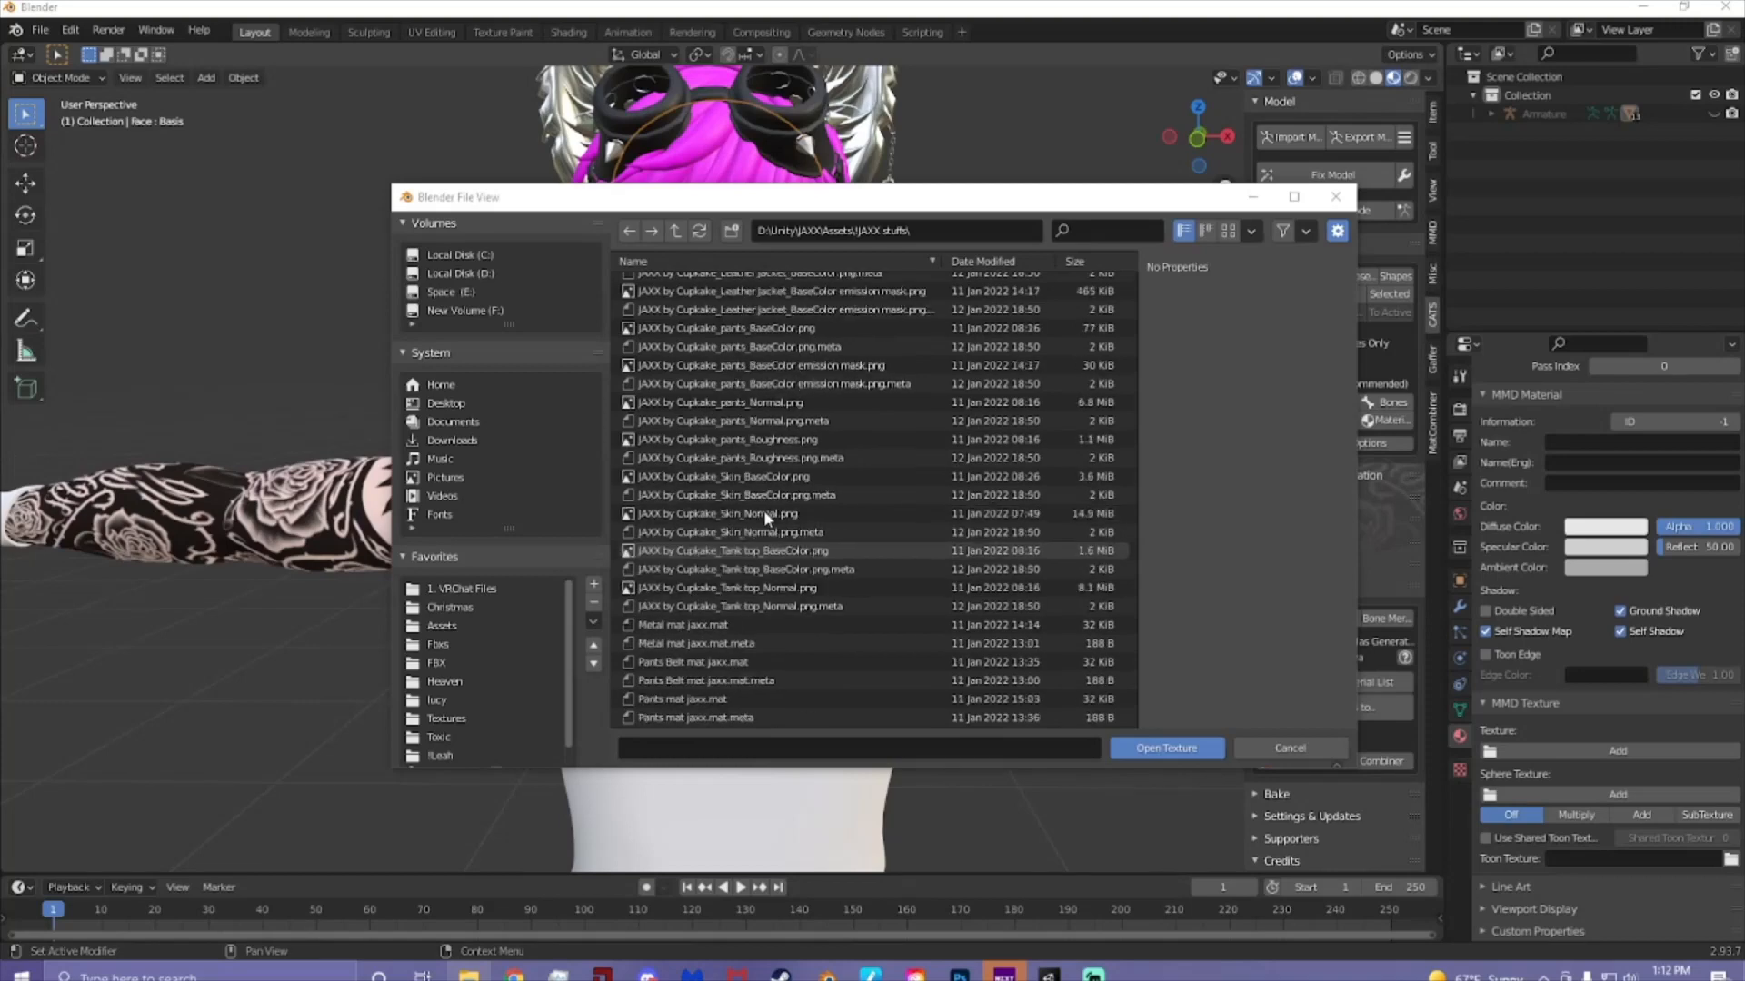
scroll(752, 520, up, 8)
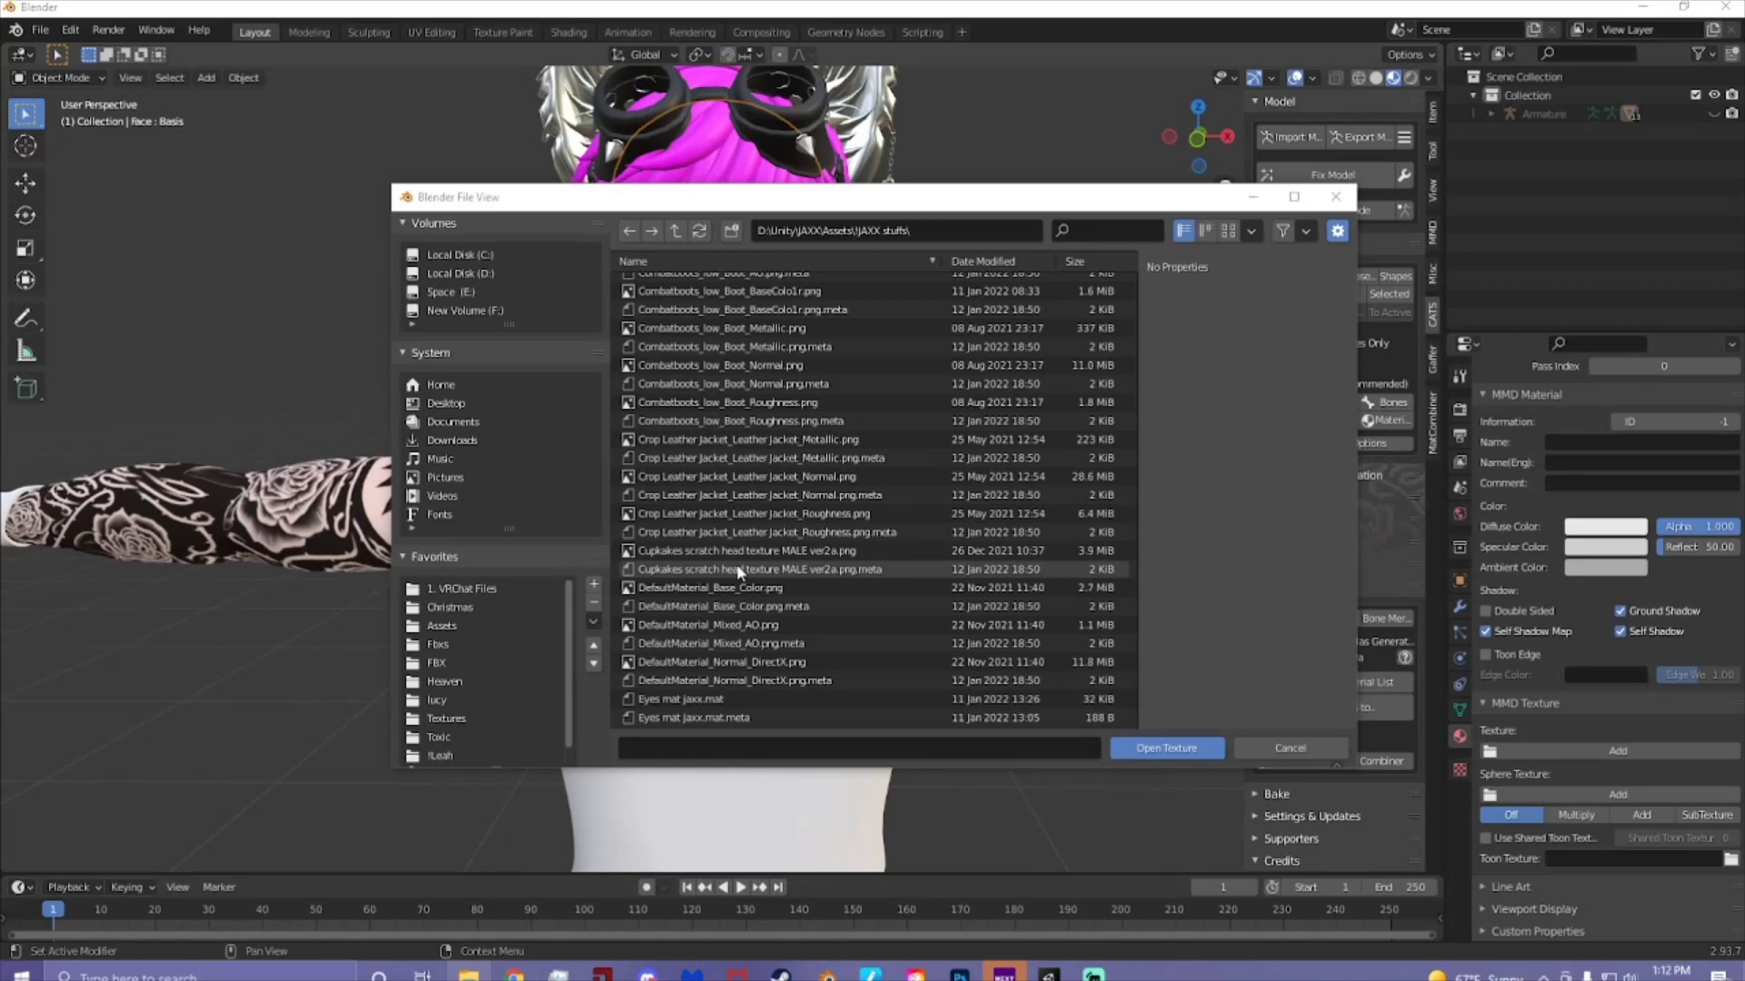
double_click(738, 551)
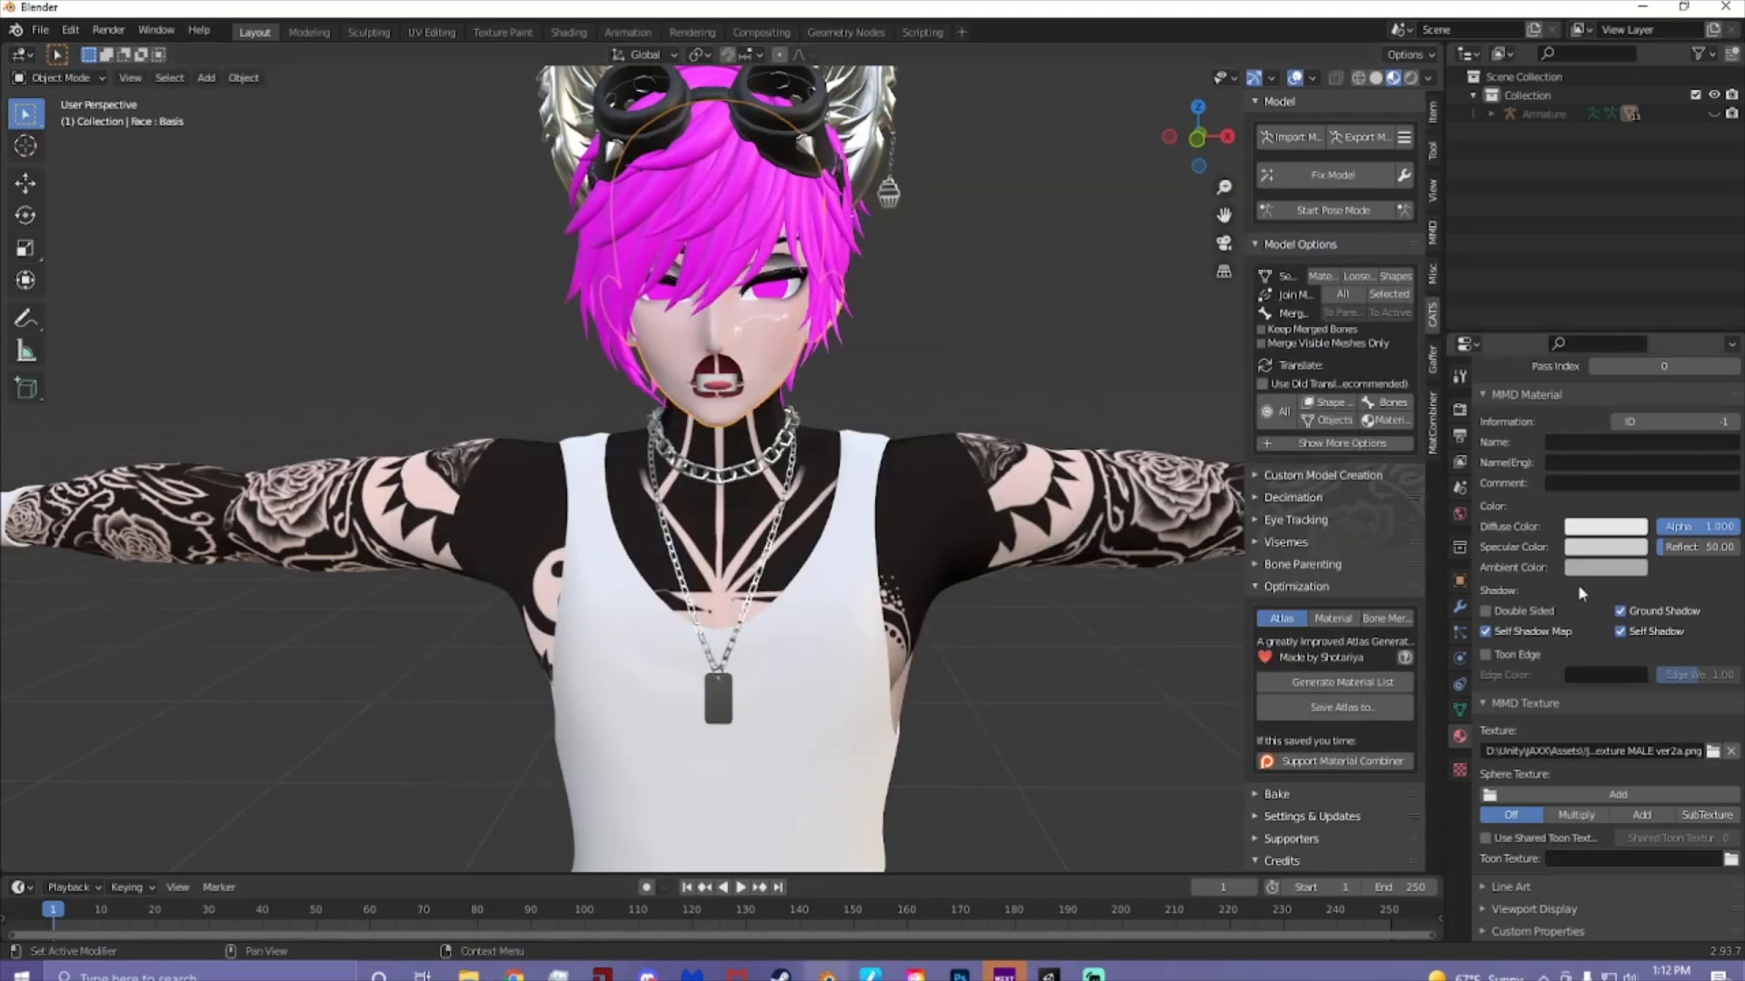
- Make the Face material double-sided, set its blend mode to Opaque, and enable backface culling
scroll(1531, 641, up, 6)
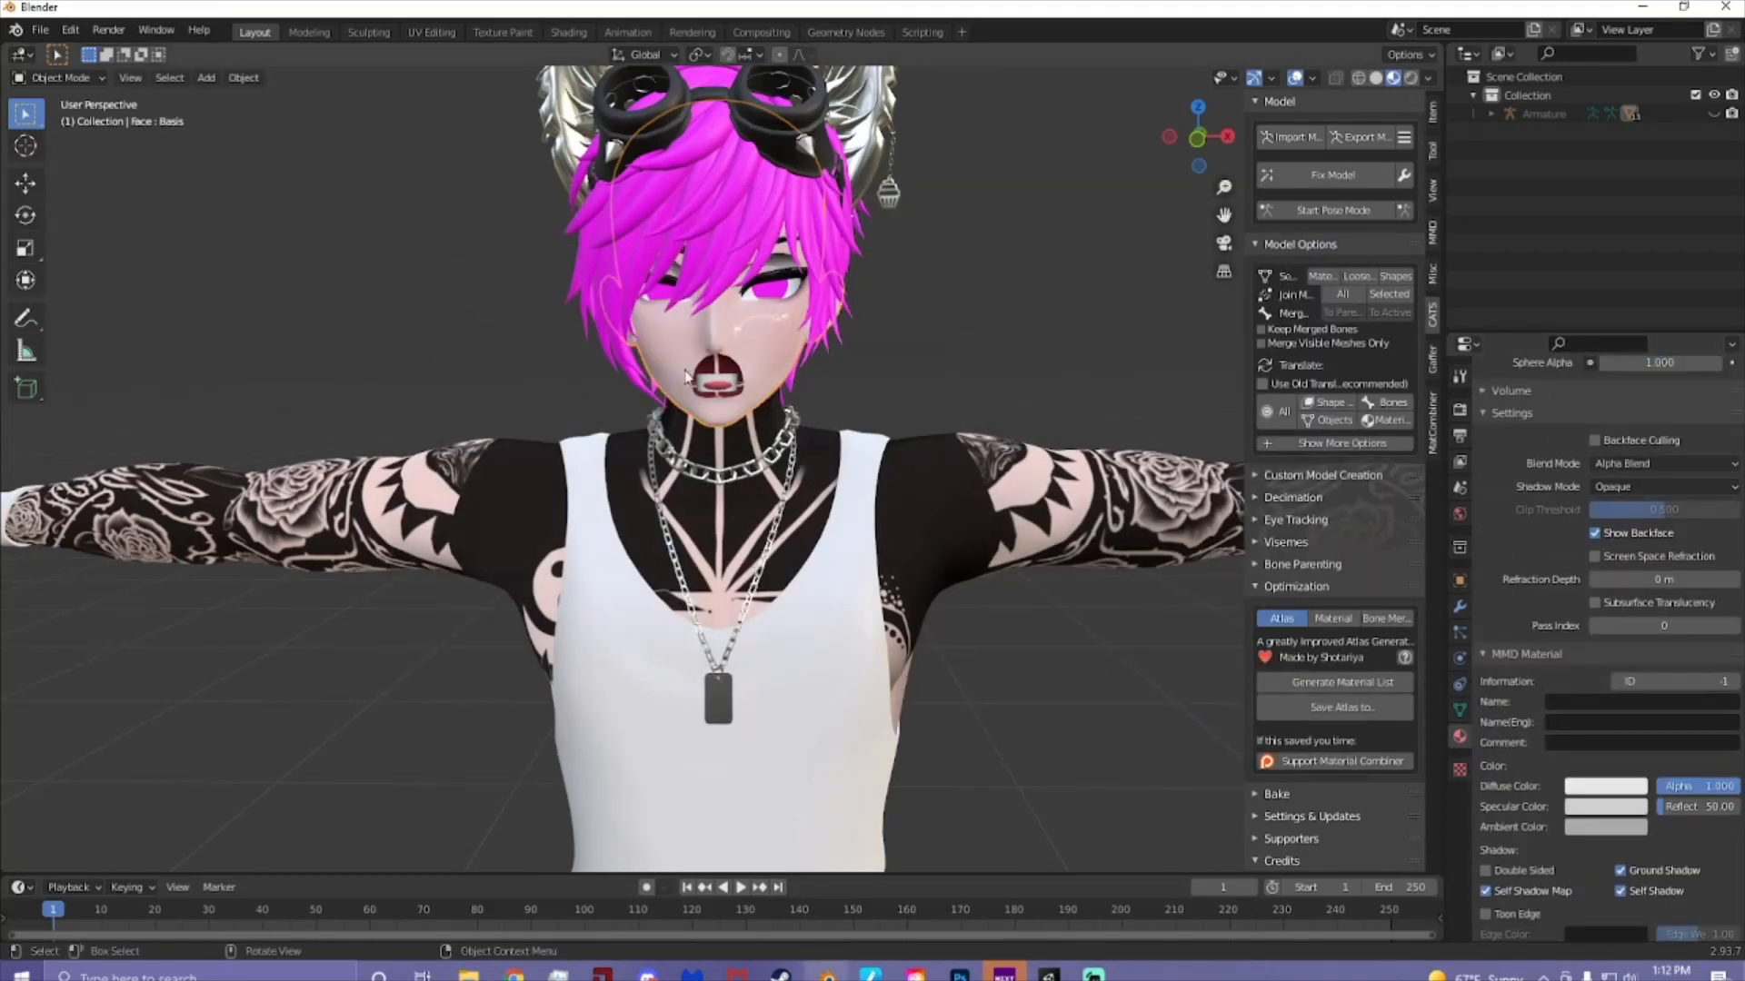
scroll(1527, 634, down, 6)
click(1487, 611)
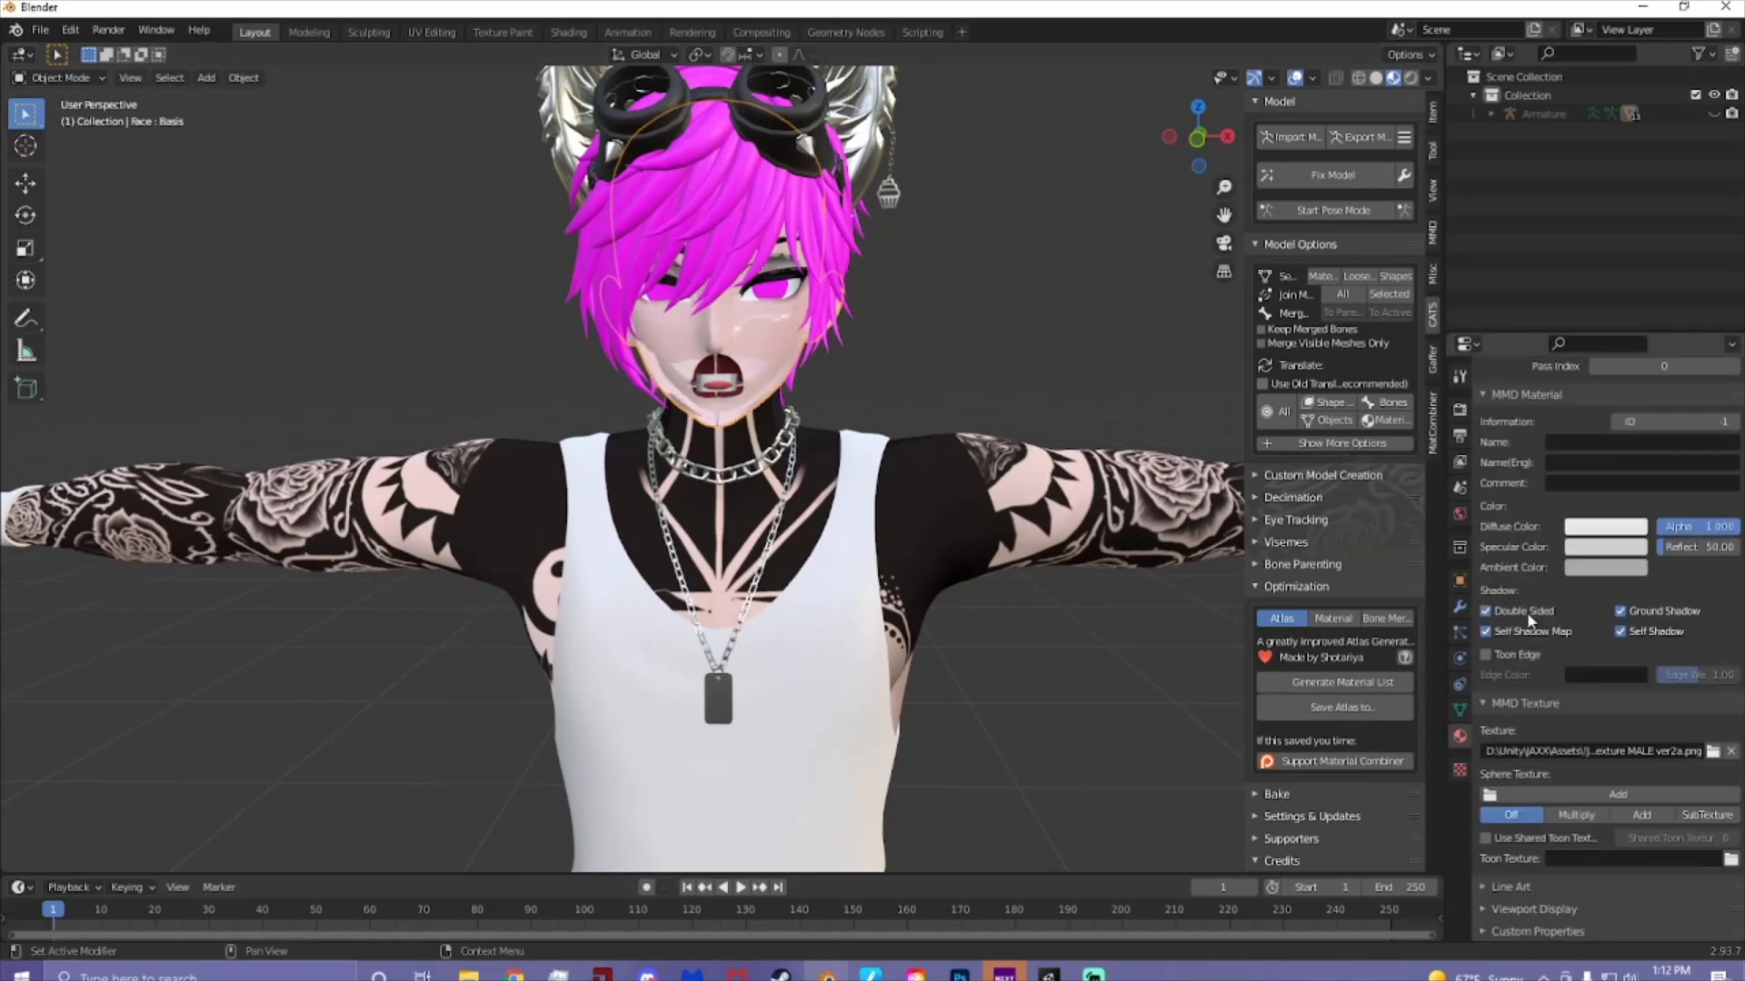
scroll(1531, 621, up, 8)
click(1646, 538)
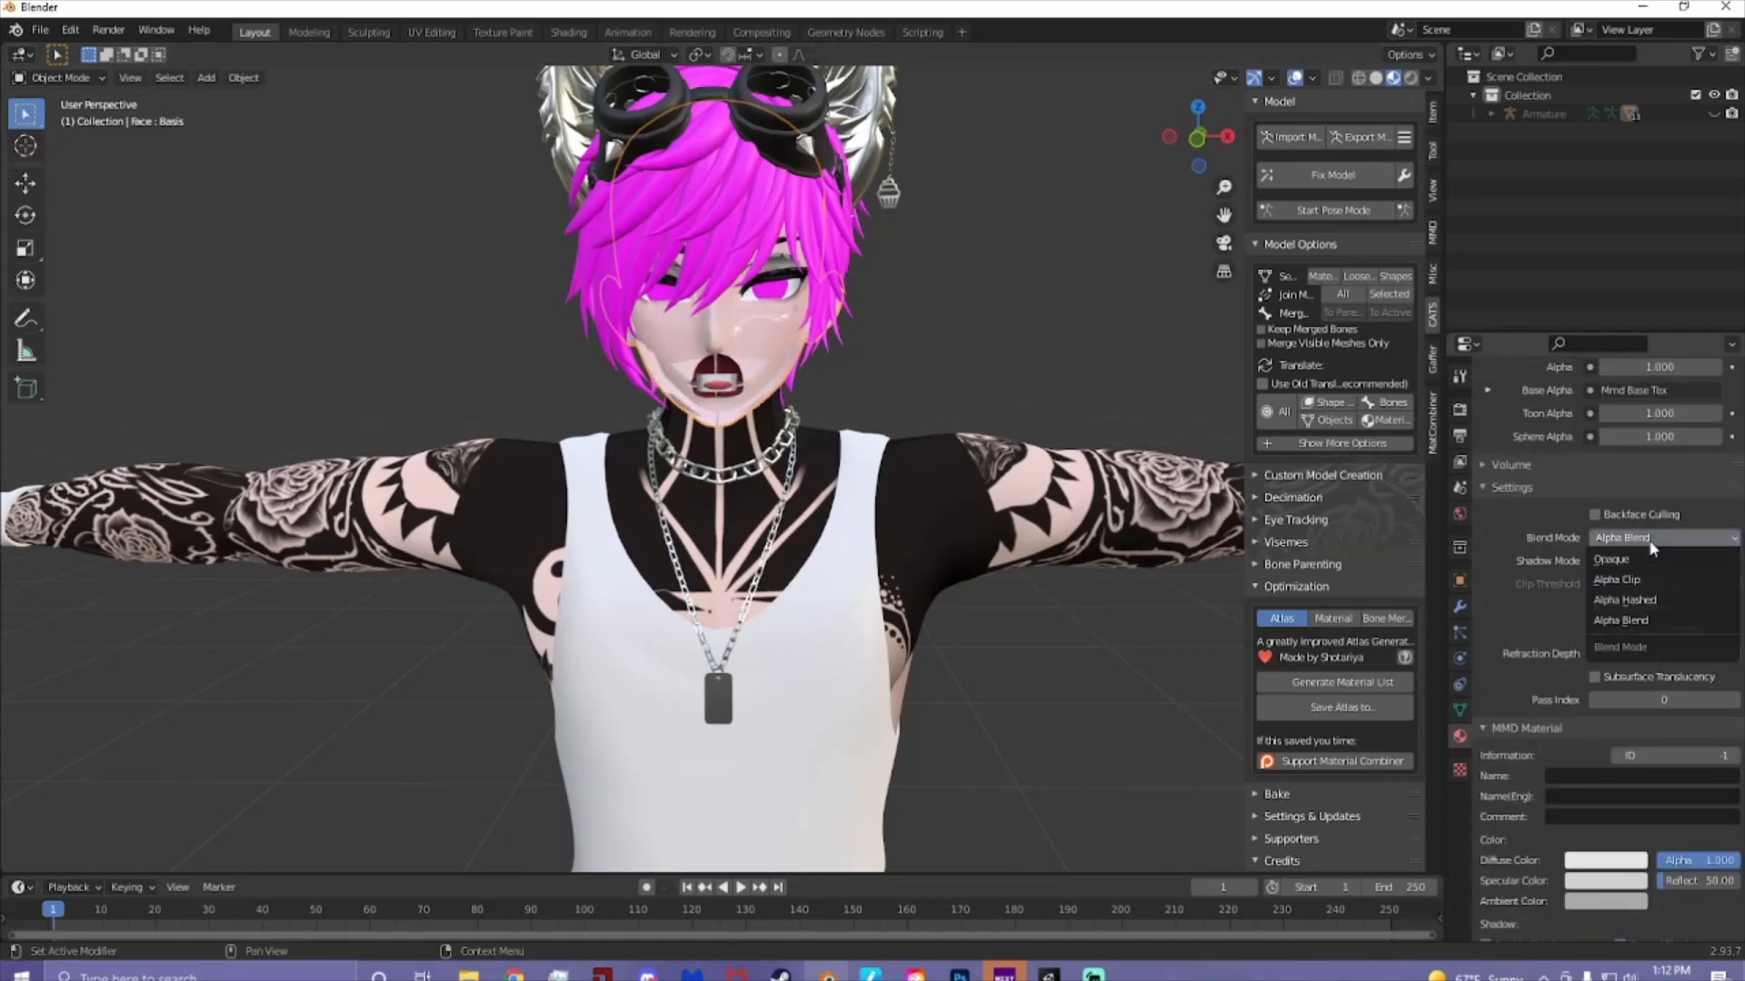
click(1647, 560)
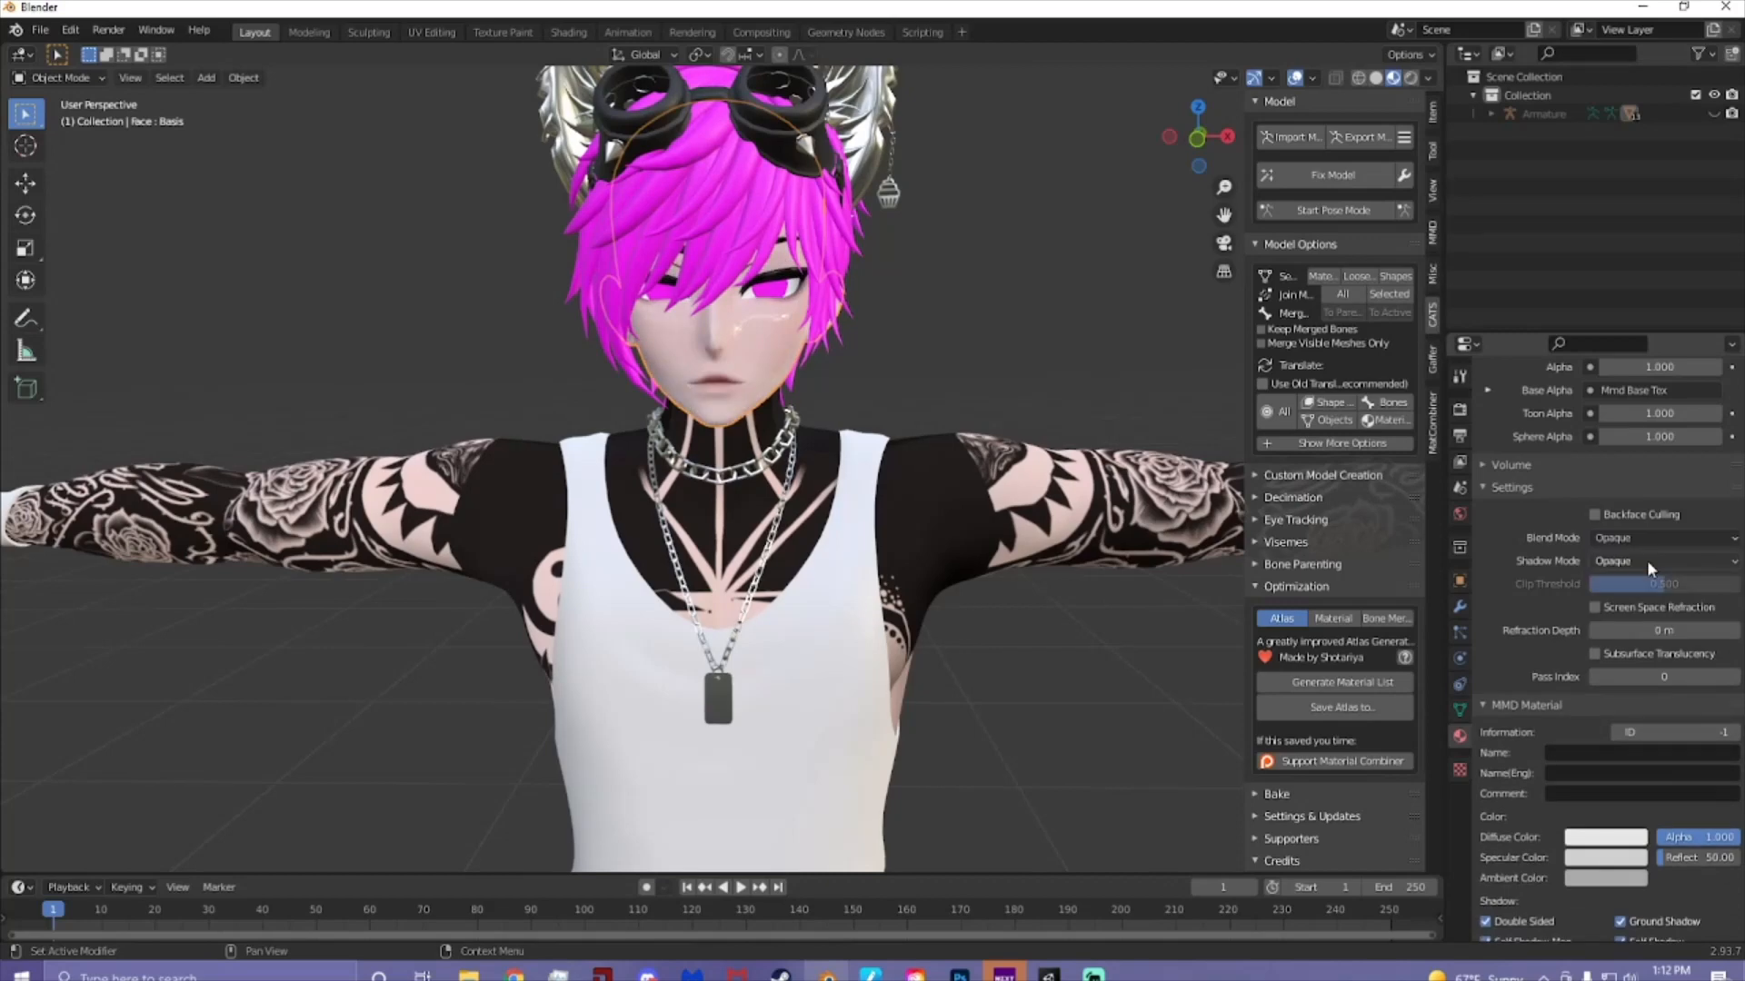
click(899, 349)
middle_drag(957, 369, 940, 394)
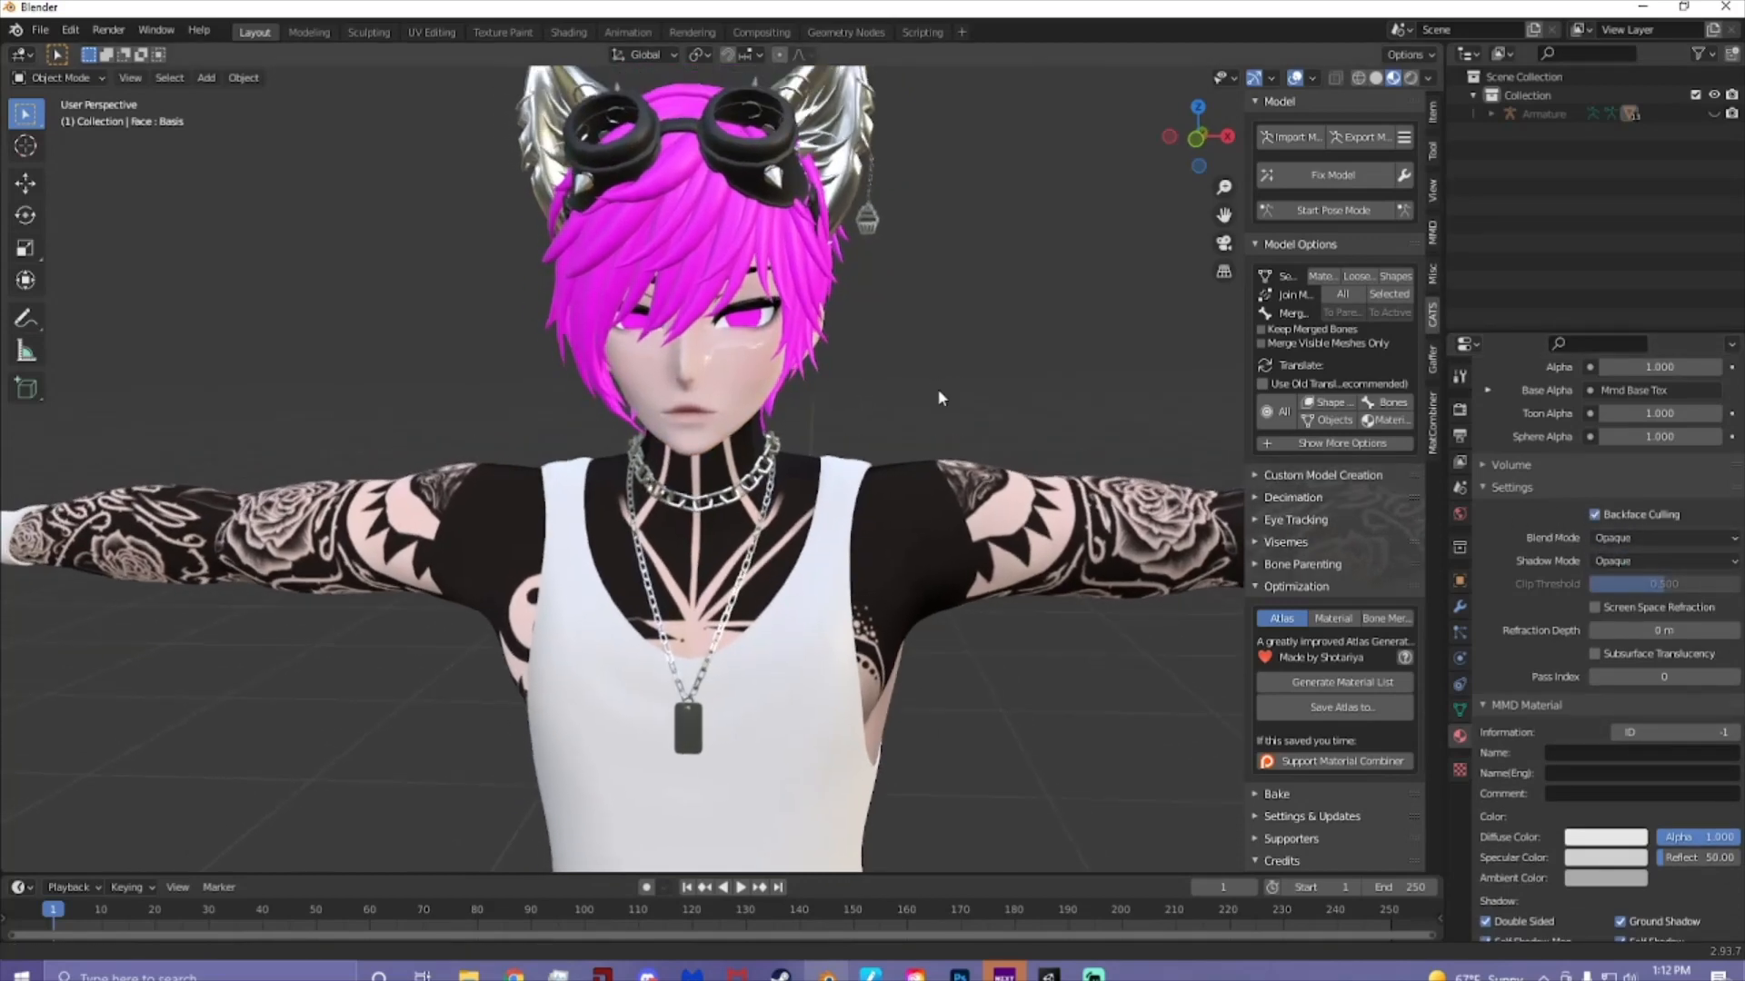
- Switch to the Unity project and inspect the avatar's head up close with the Body mesh selected
click(755, 319)
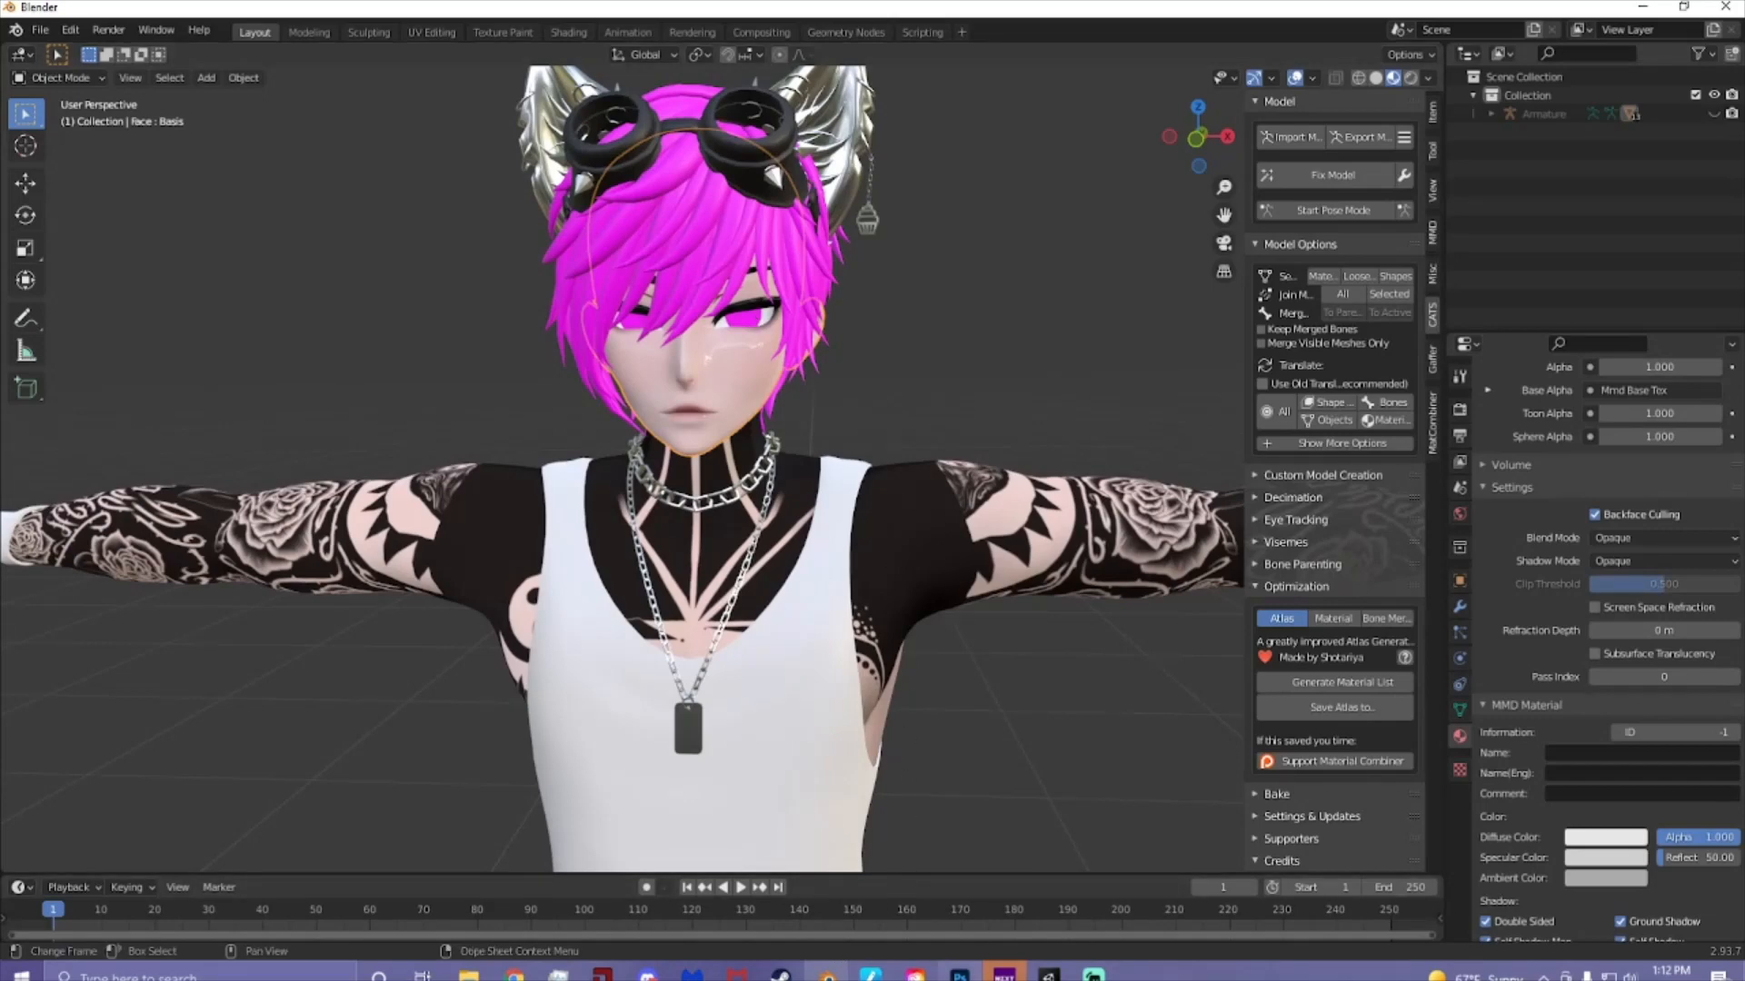
click(1050, 977)
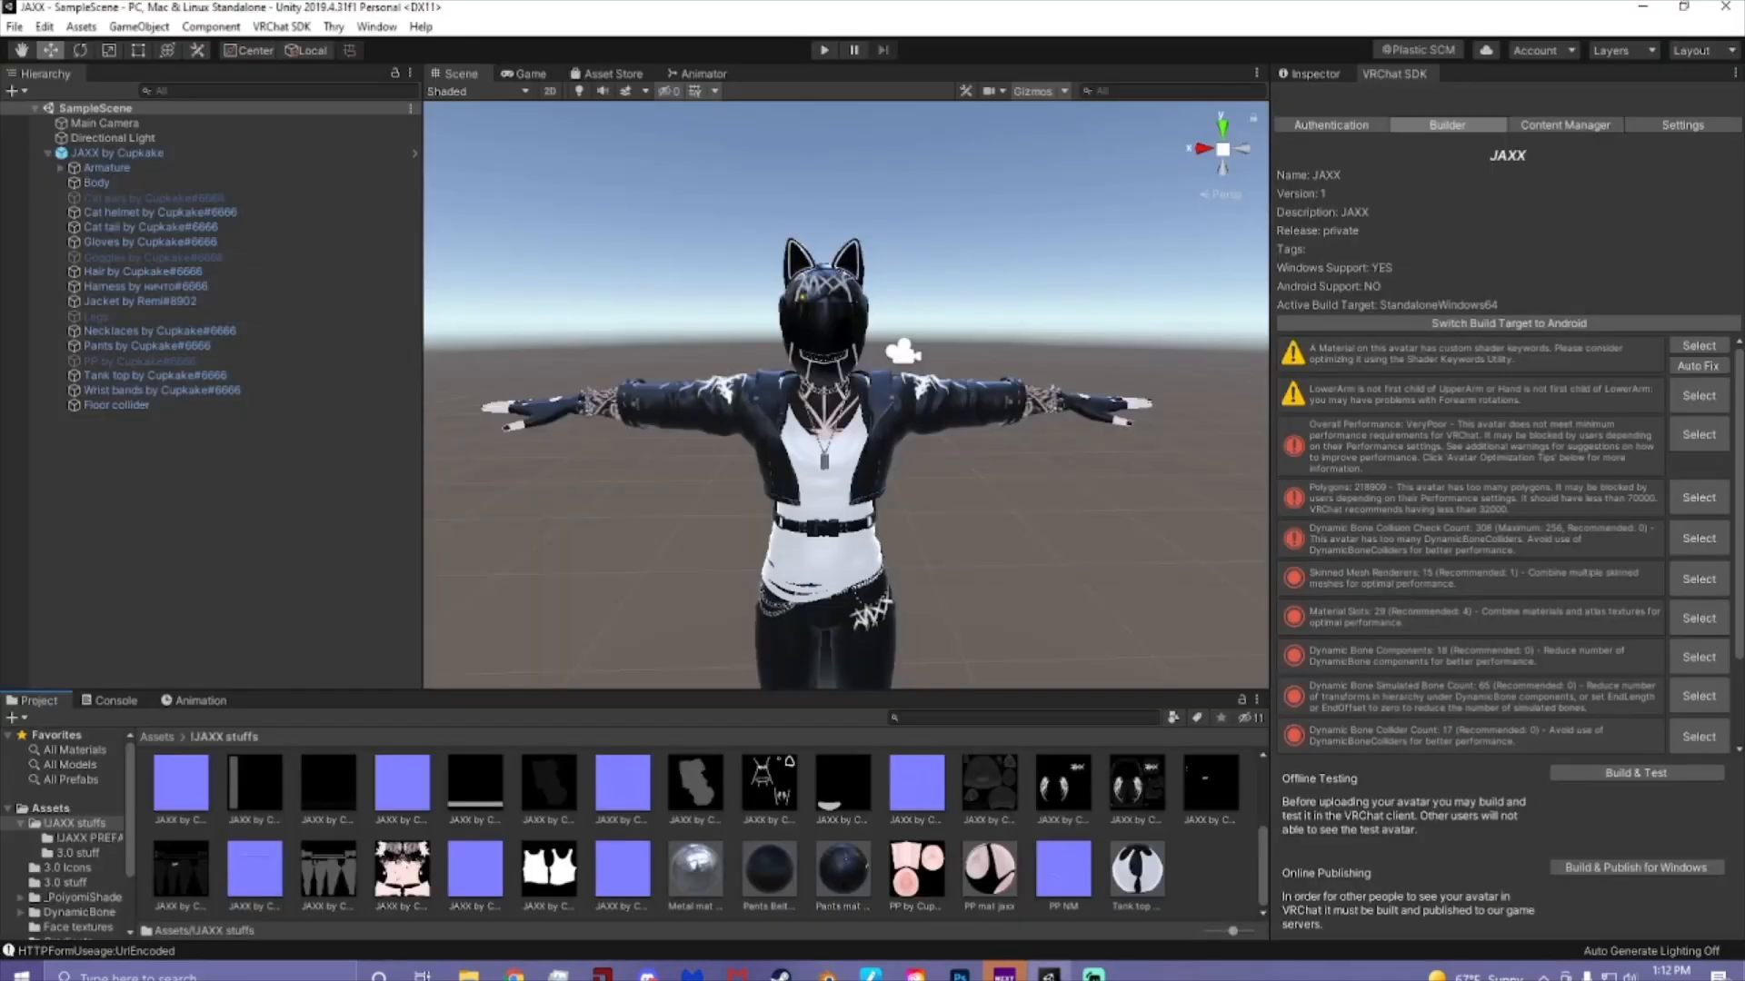
click(821, 395)
scroll(825, 348, up, 10)
scroll(818, 292, down, 7)
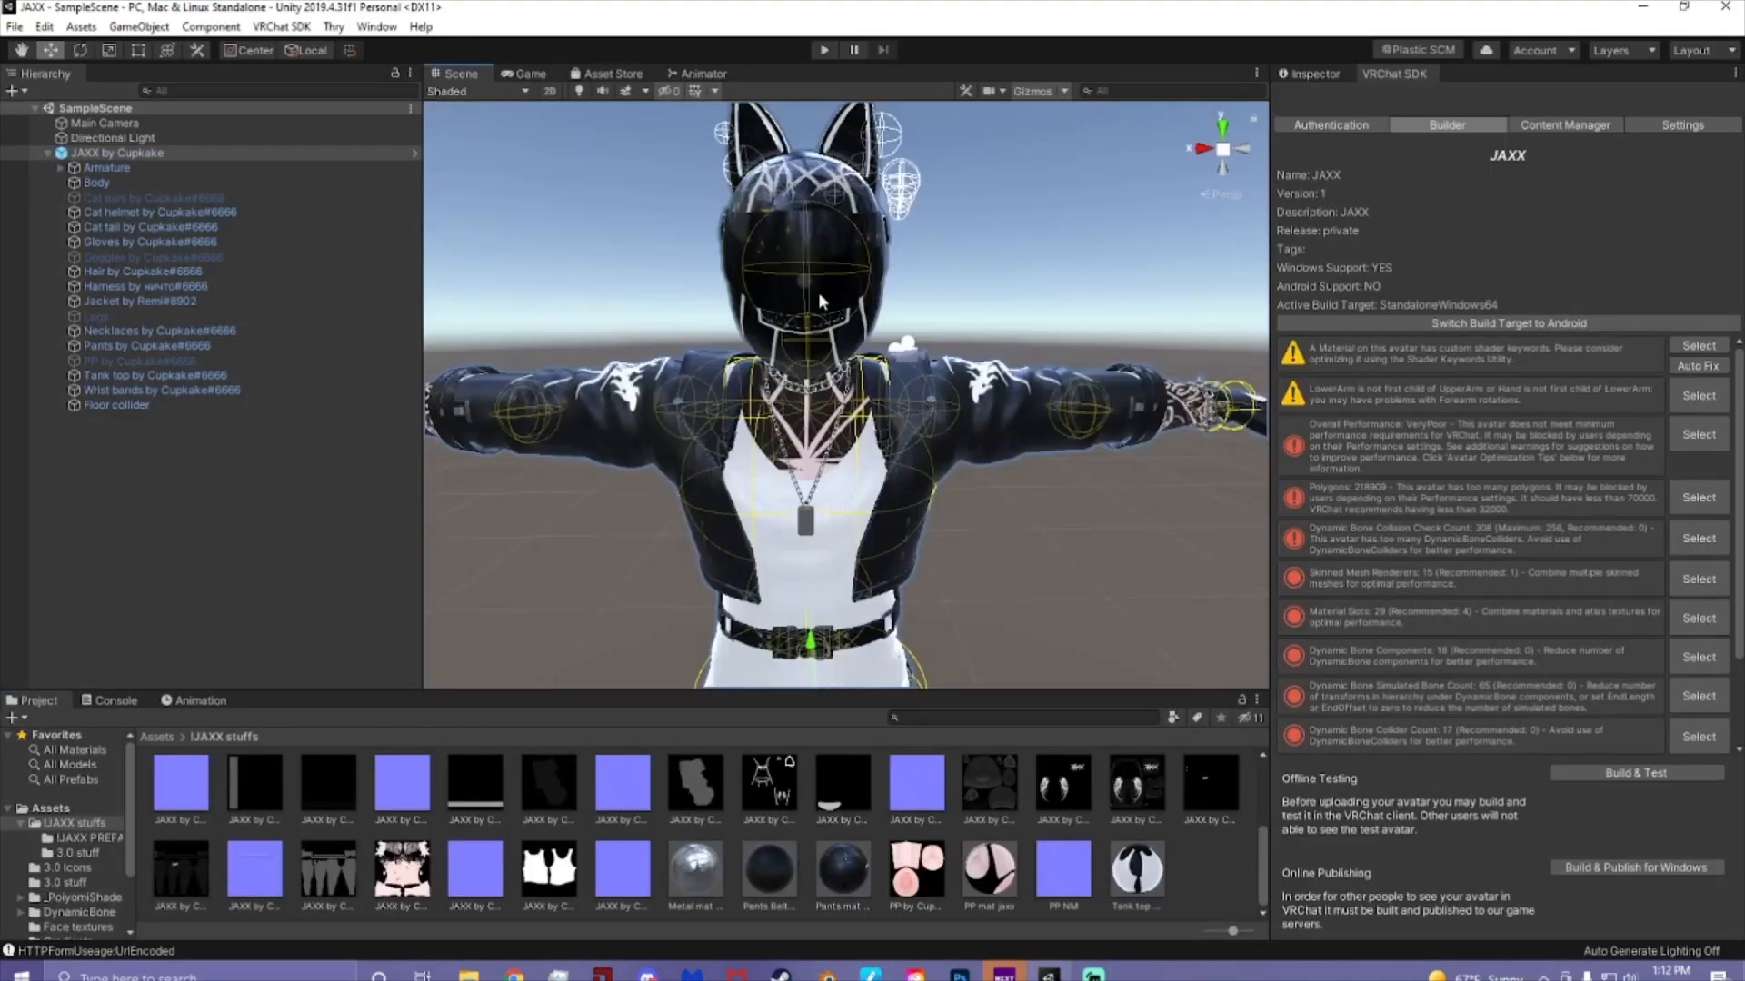
click(833, 284)
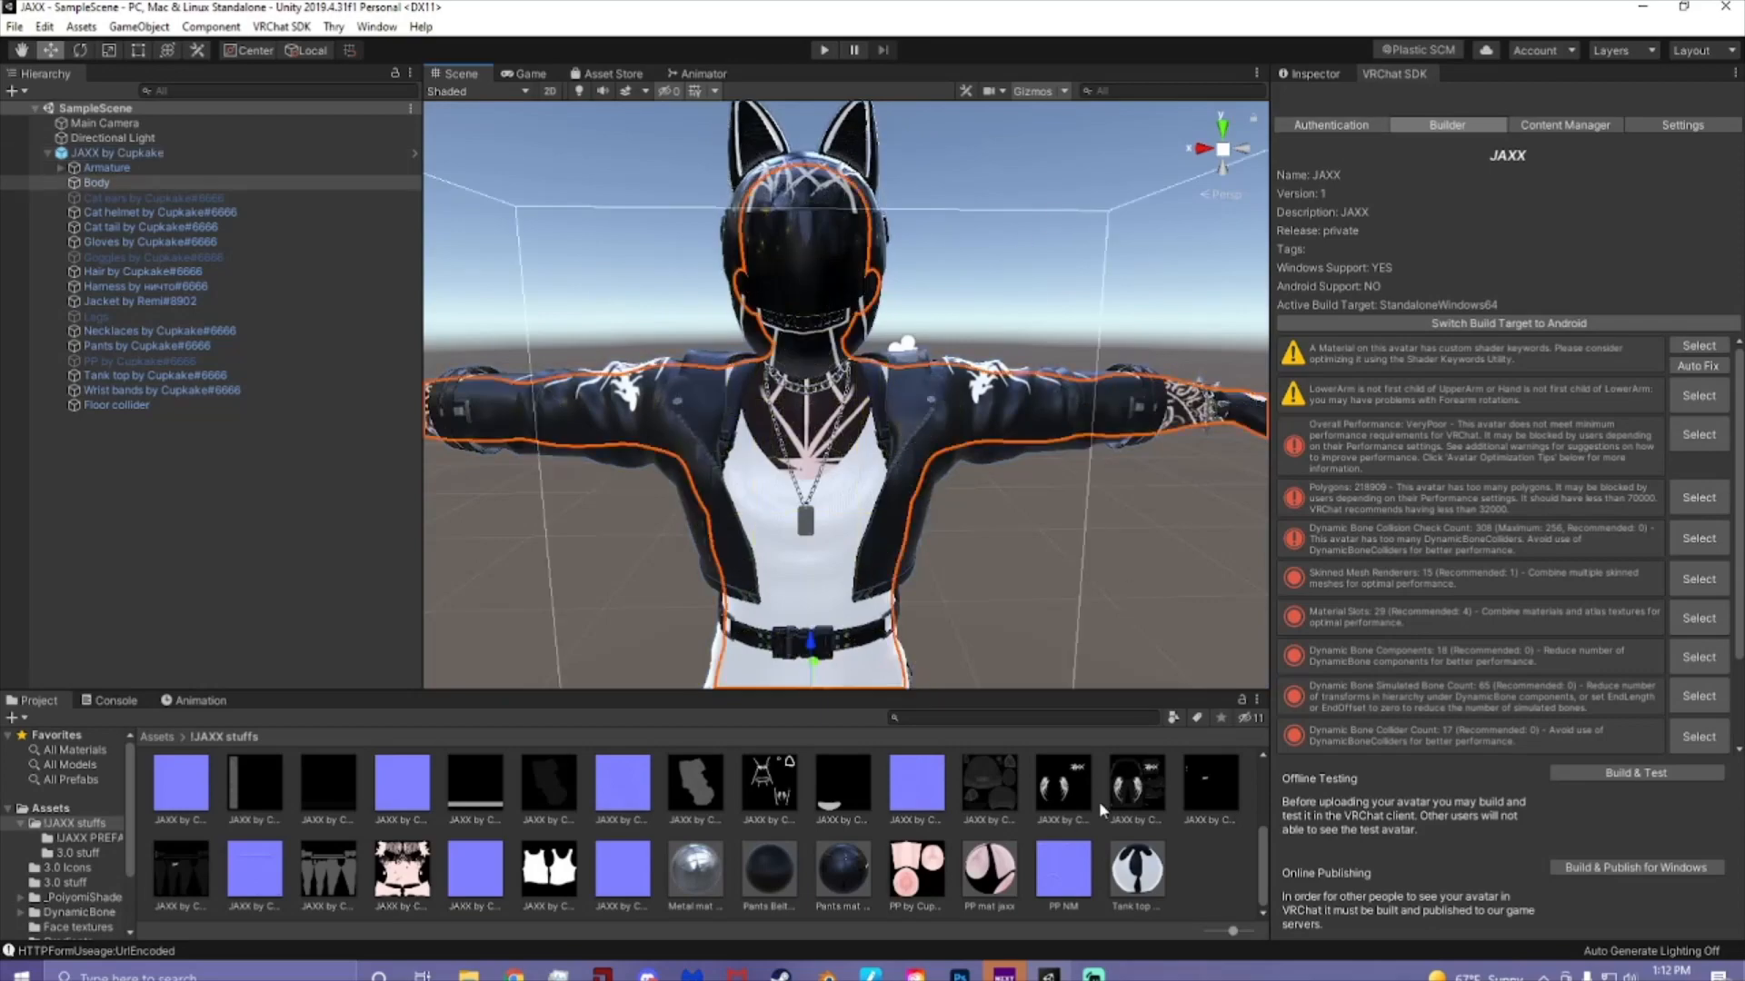
- Return to Blender, assign the Face material to the Eyes mesh, and close the head texture's preview window
key(alt+Tab)
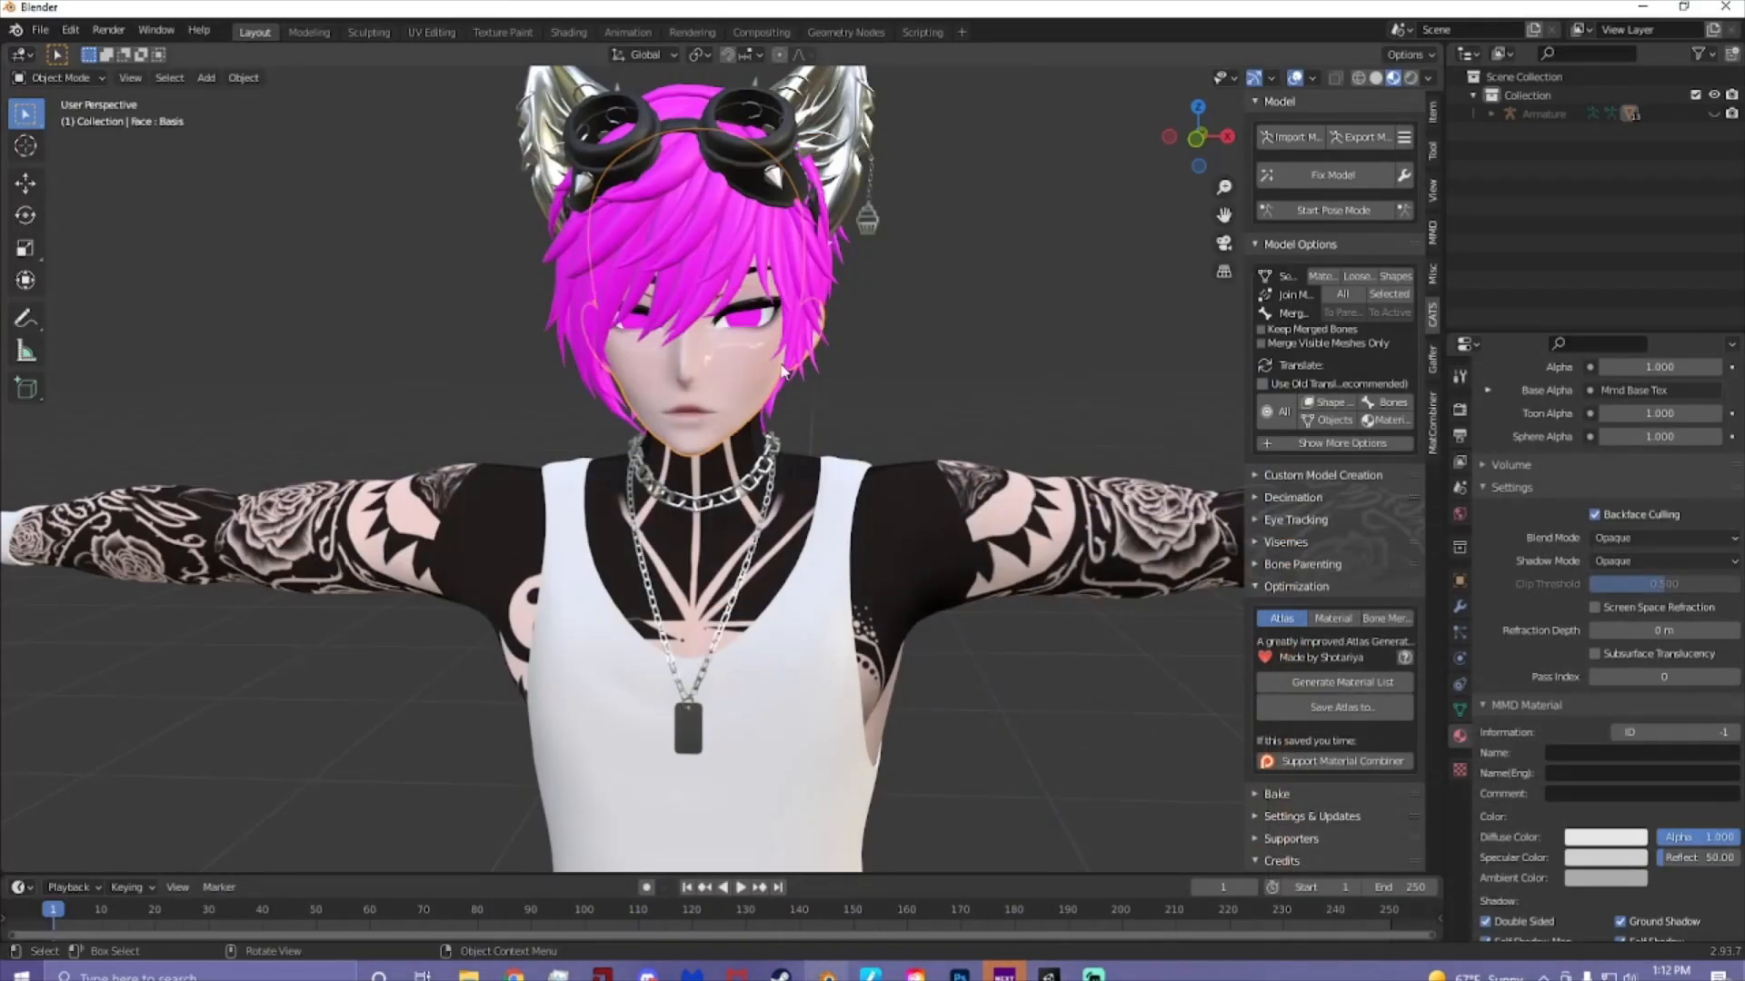
click(745, 327)
scroll(1511, 503, up, 8)
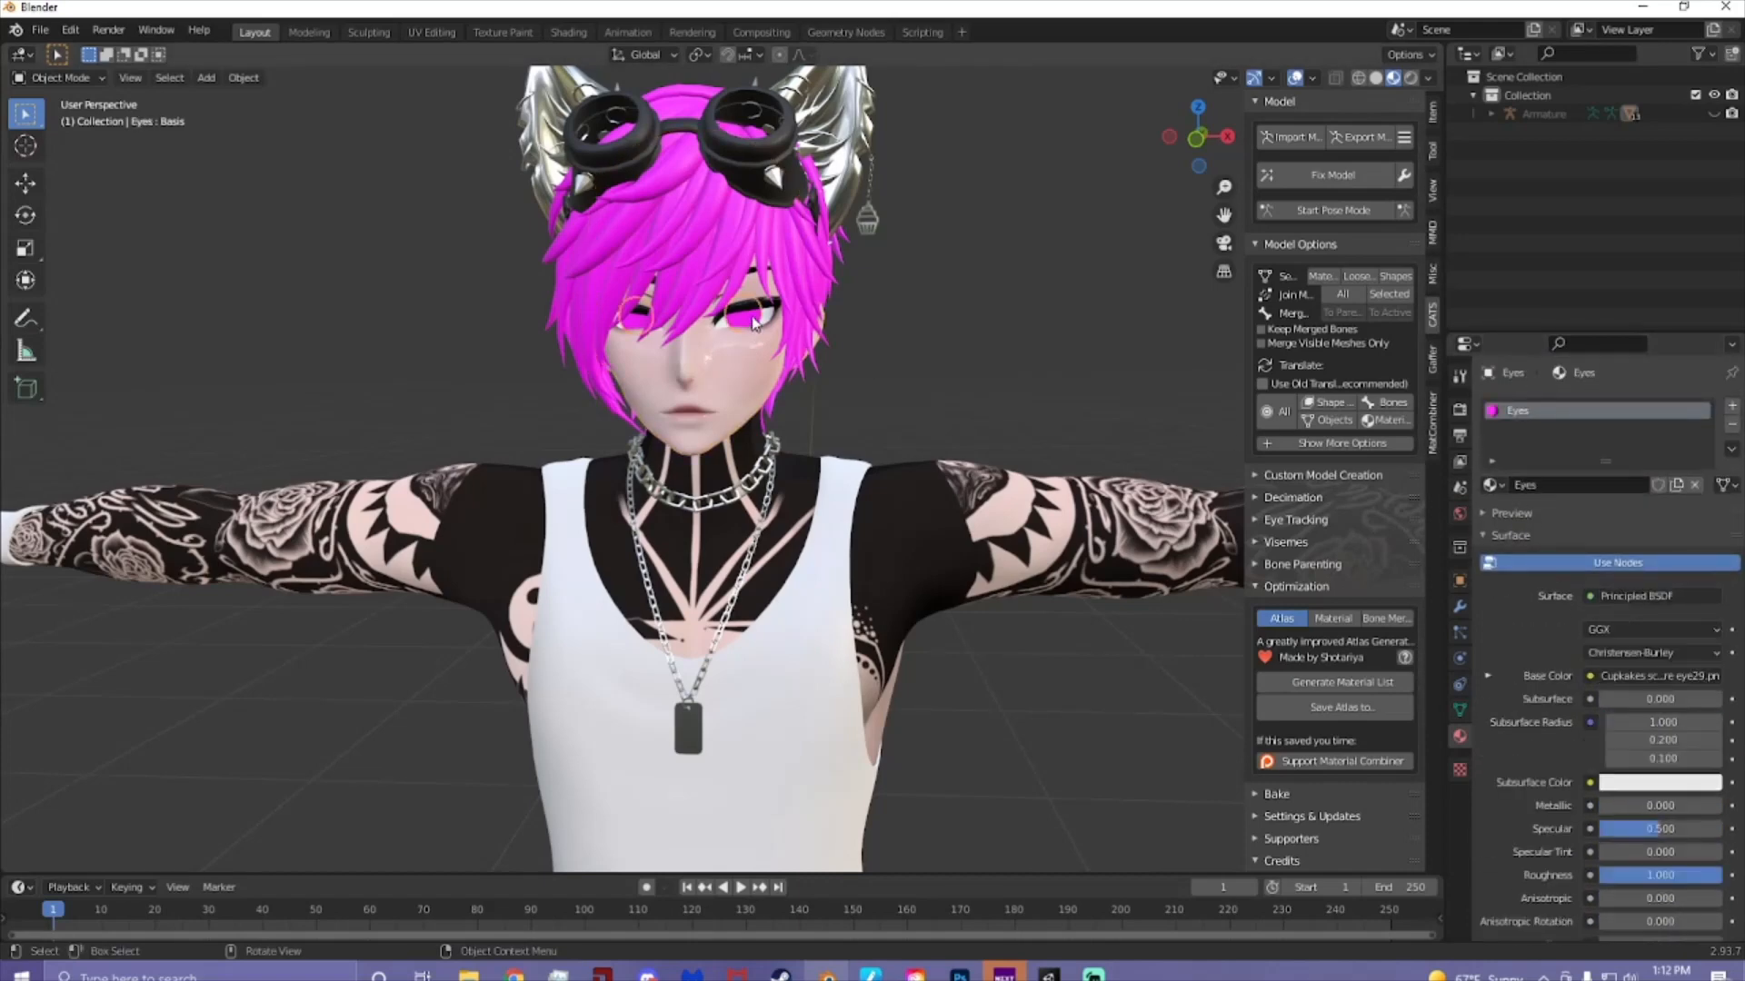
click(1491, 485)
text(fa)
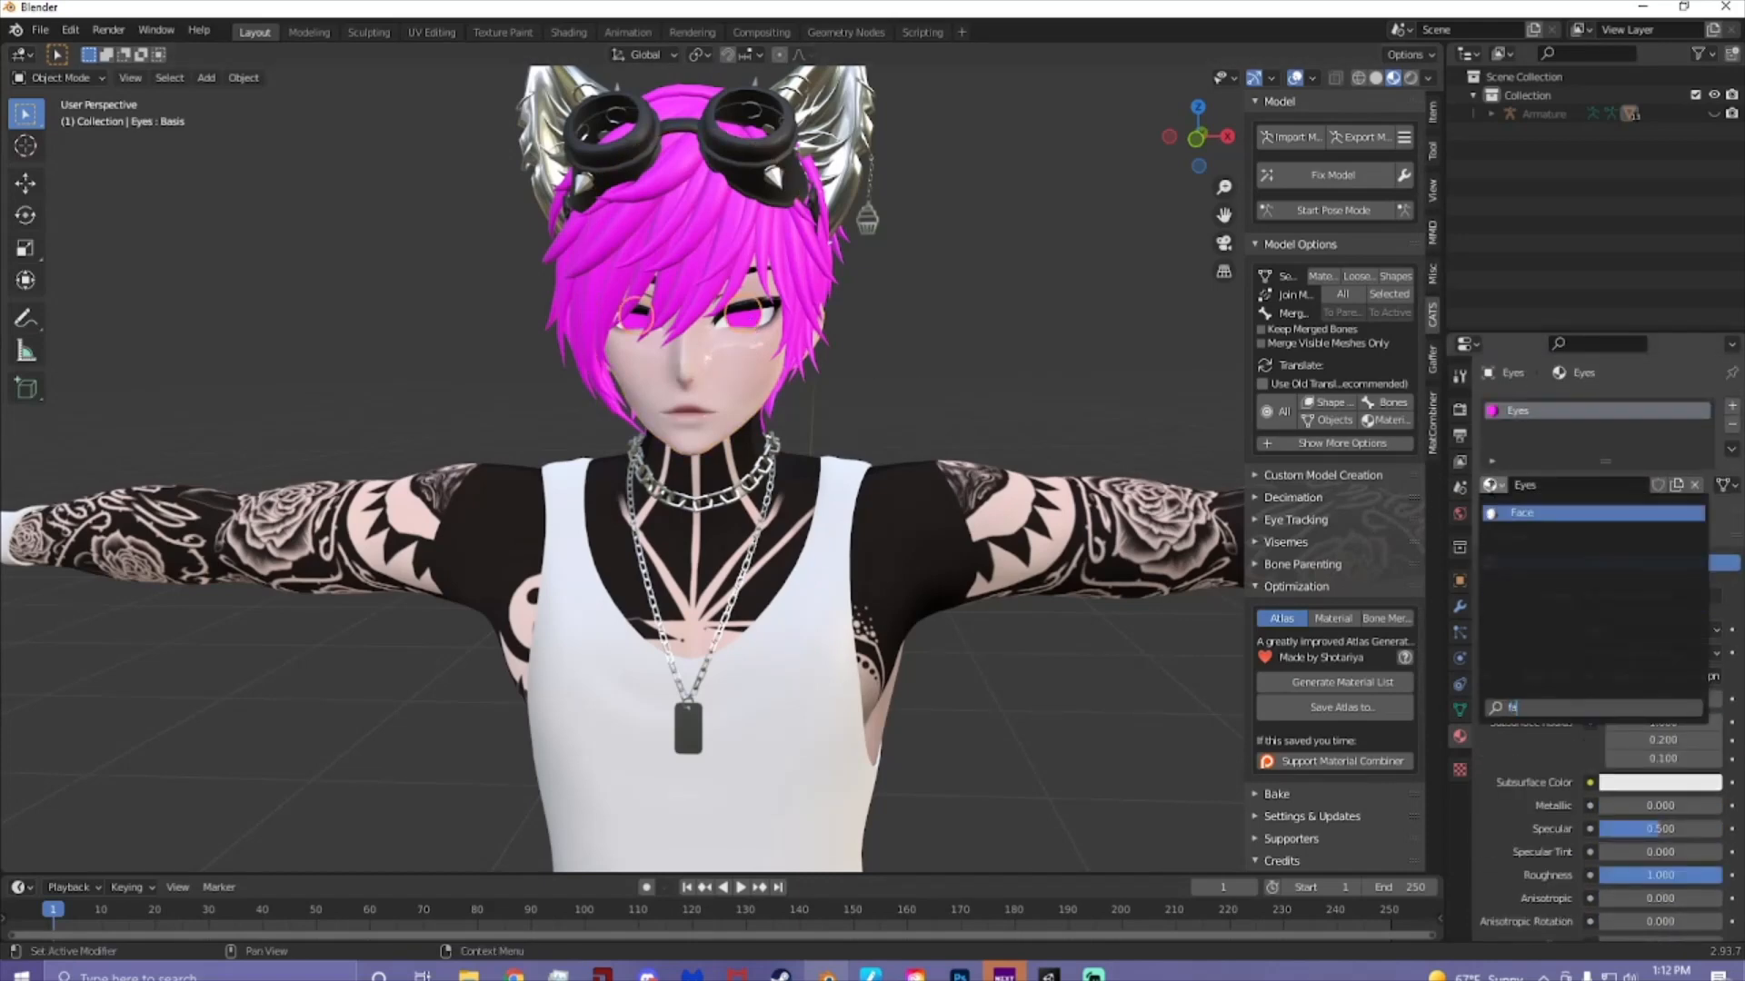
click(1102, 410)
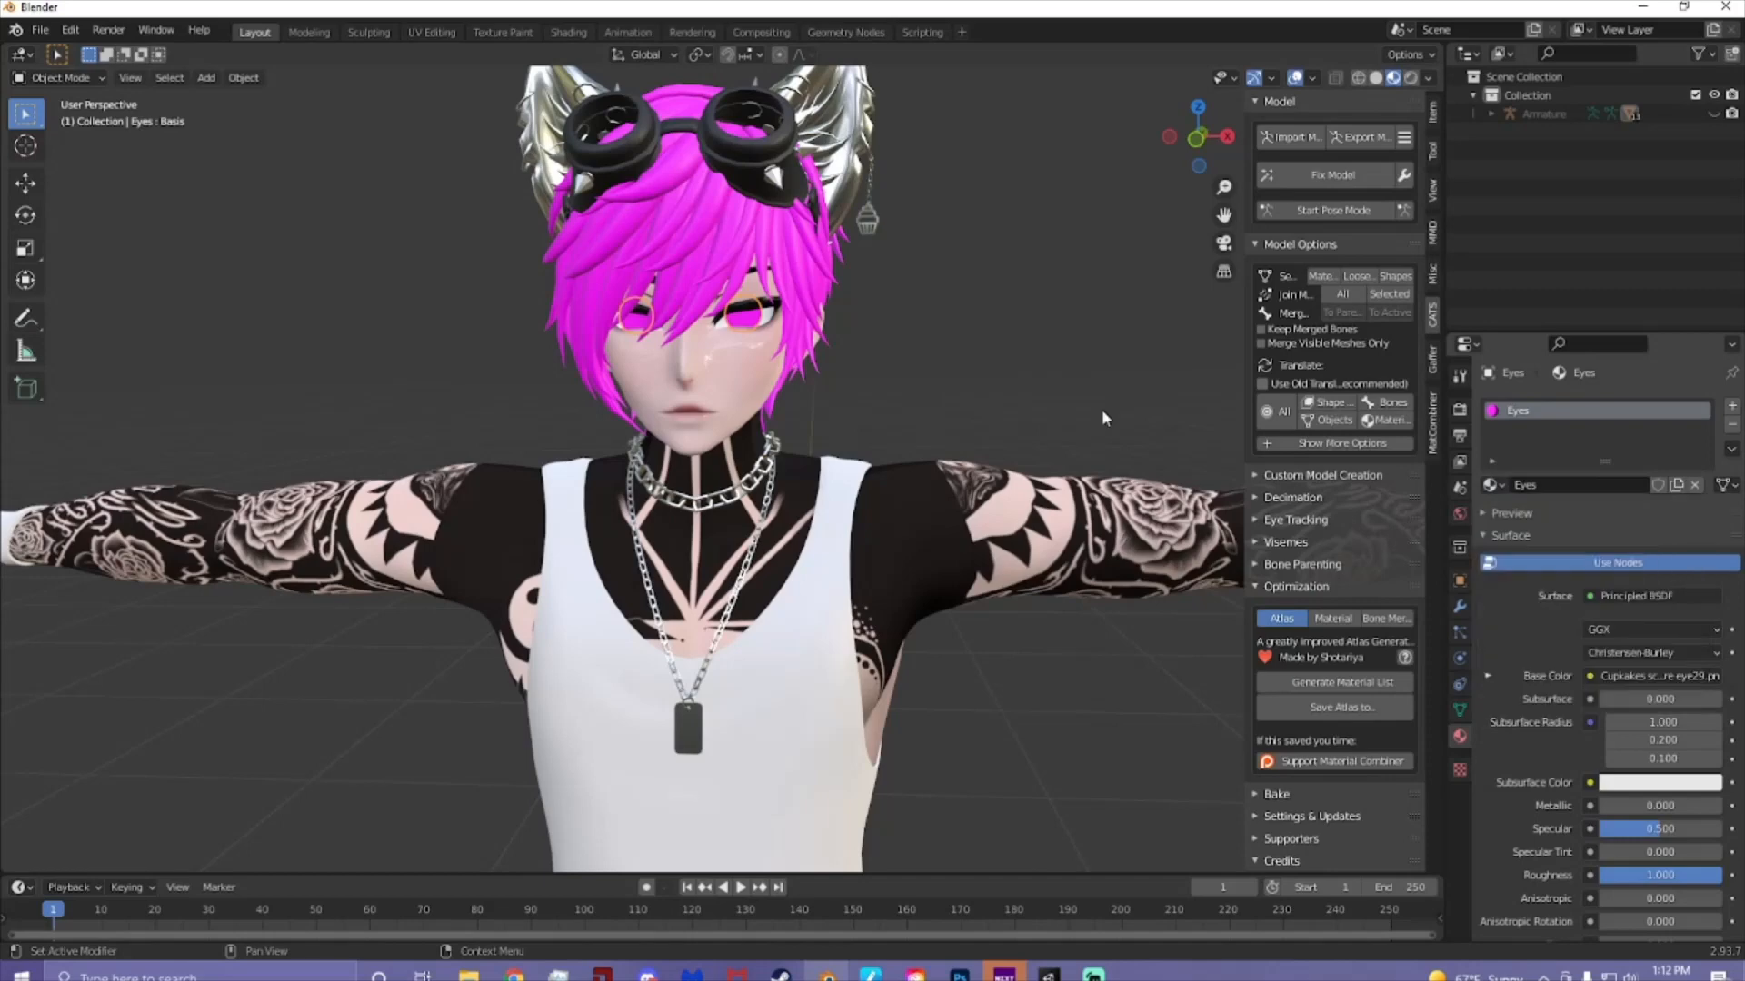
click(1491, 485)
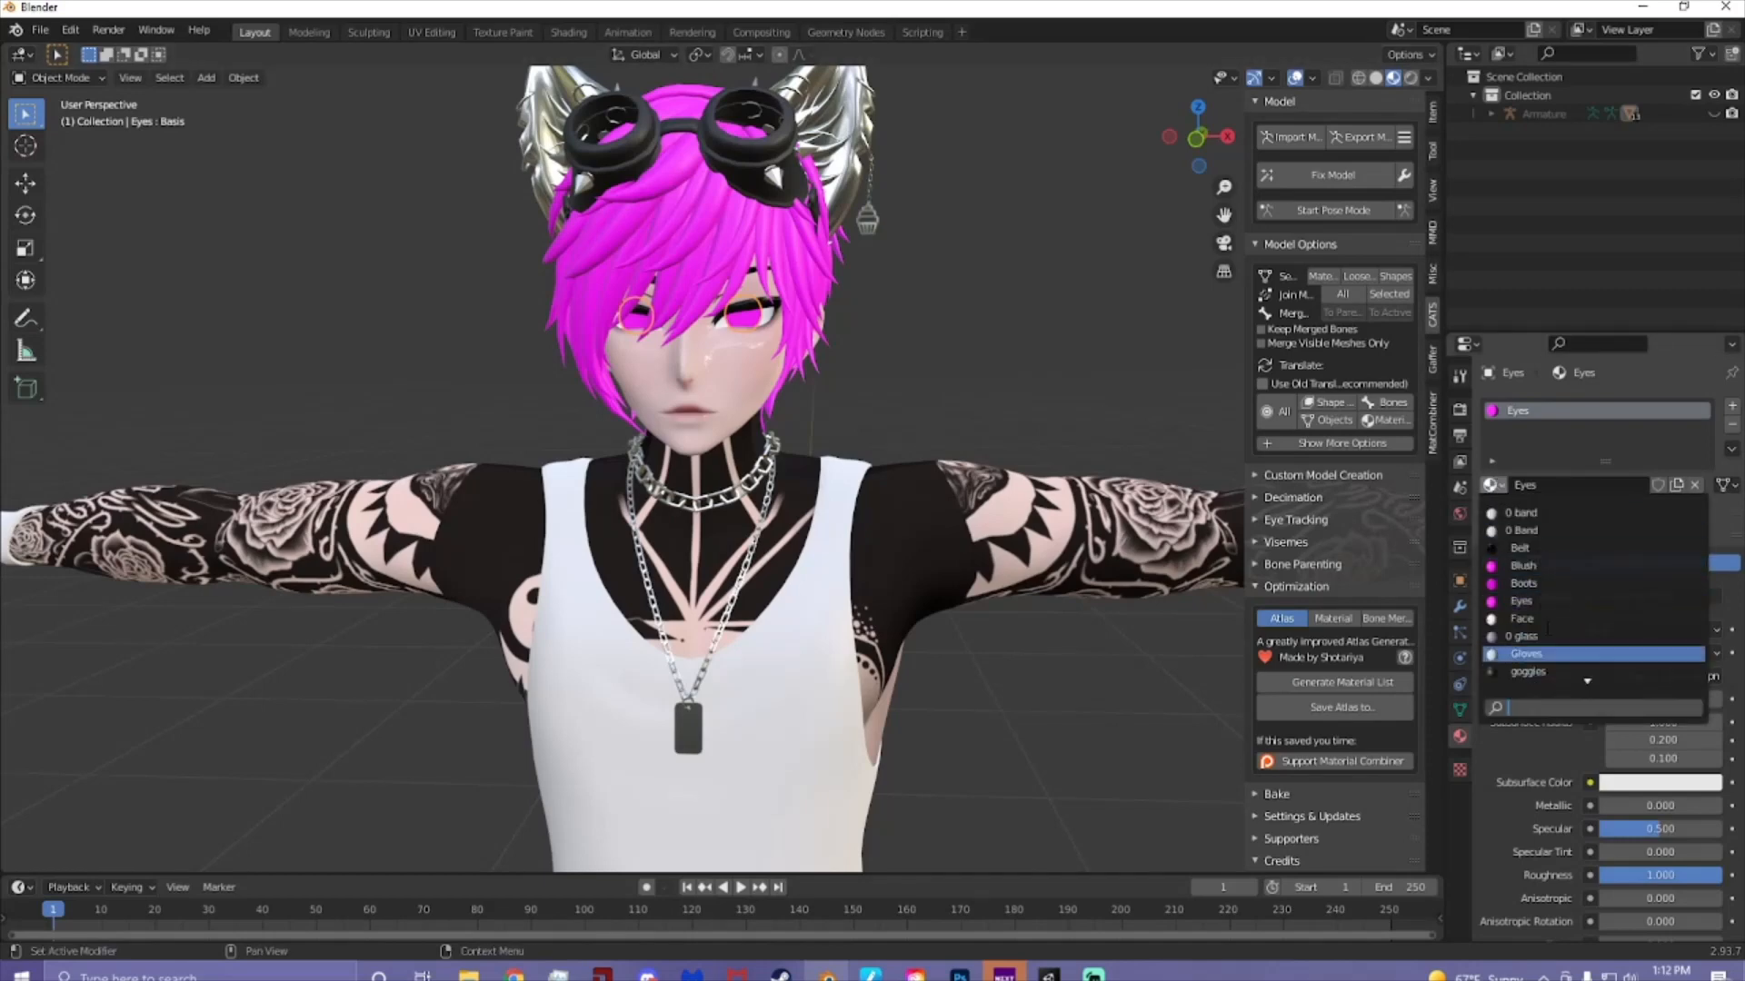
text(fa)
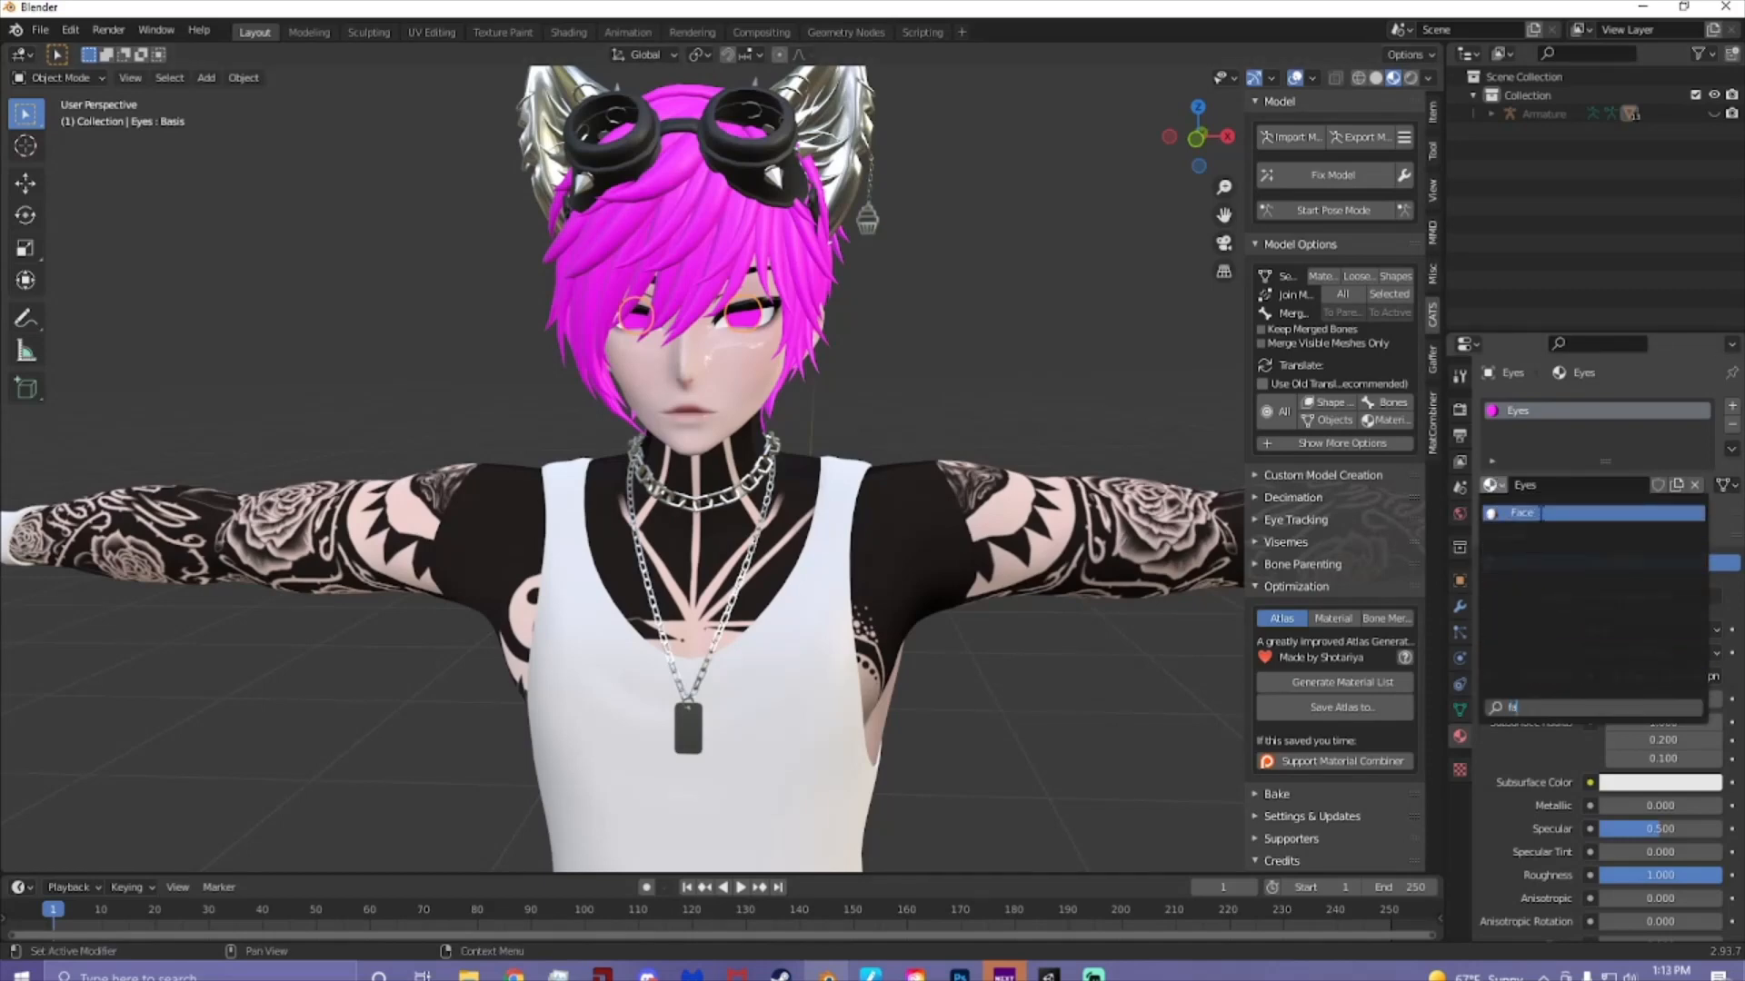
key(Return)
middle_drag(772, 456, 770, 439)
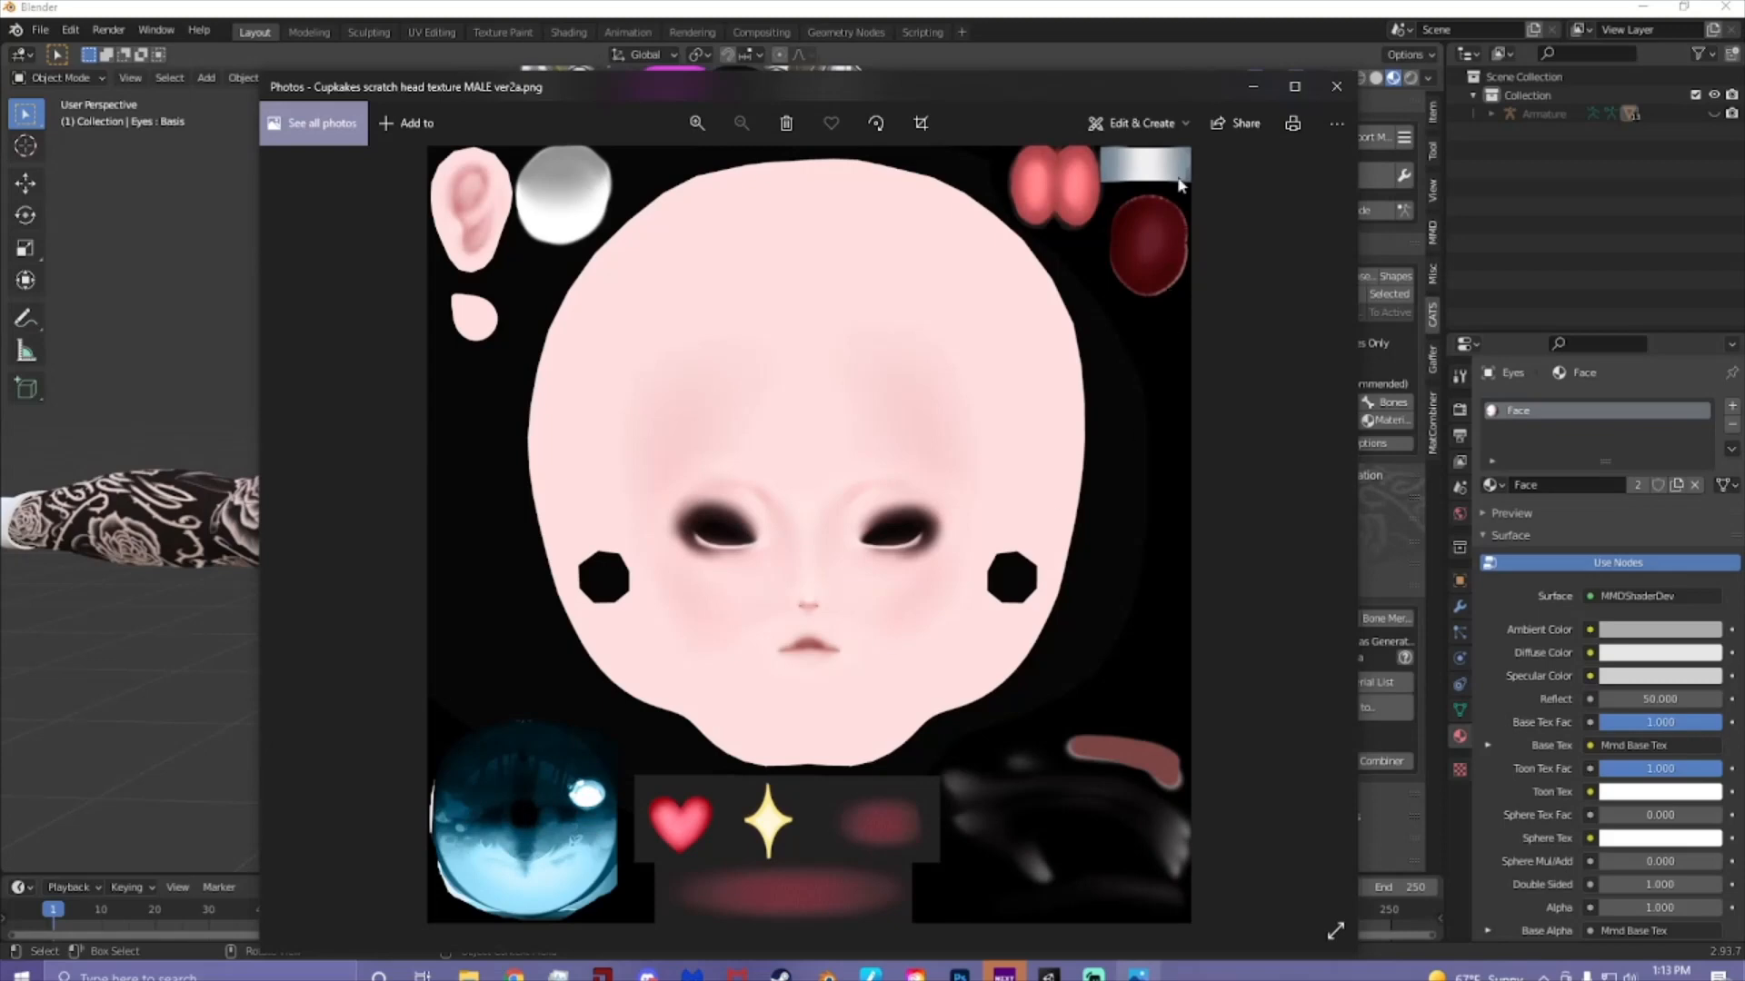
click(1336, 87)
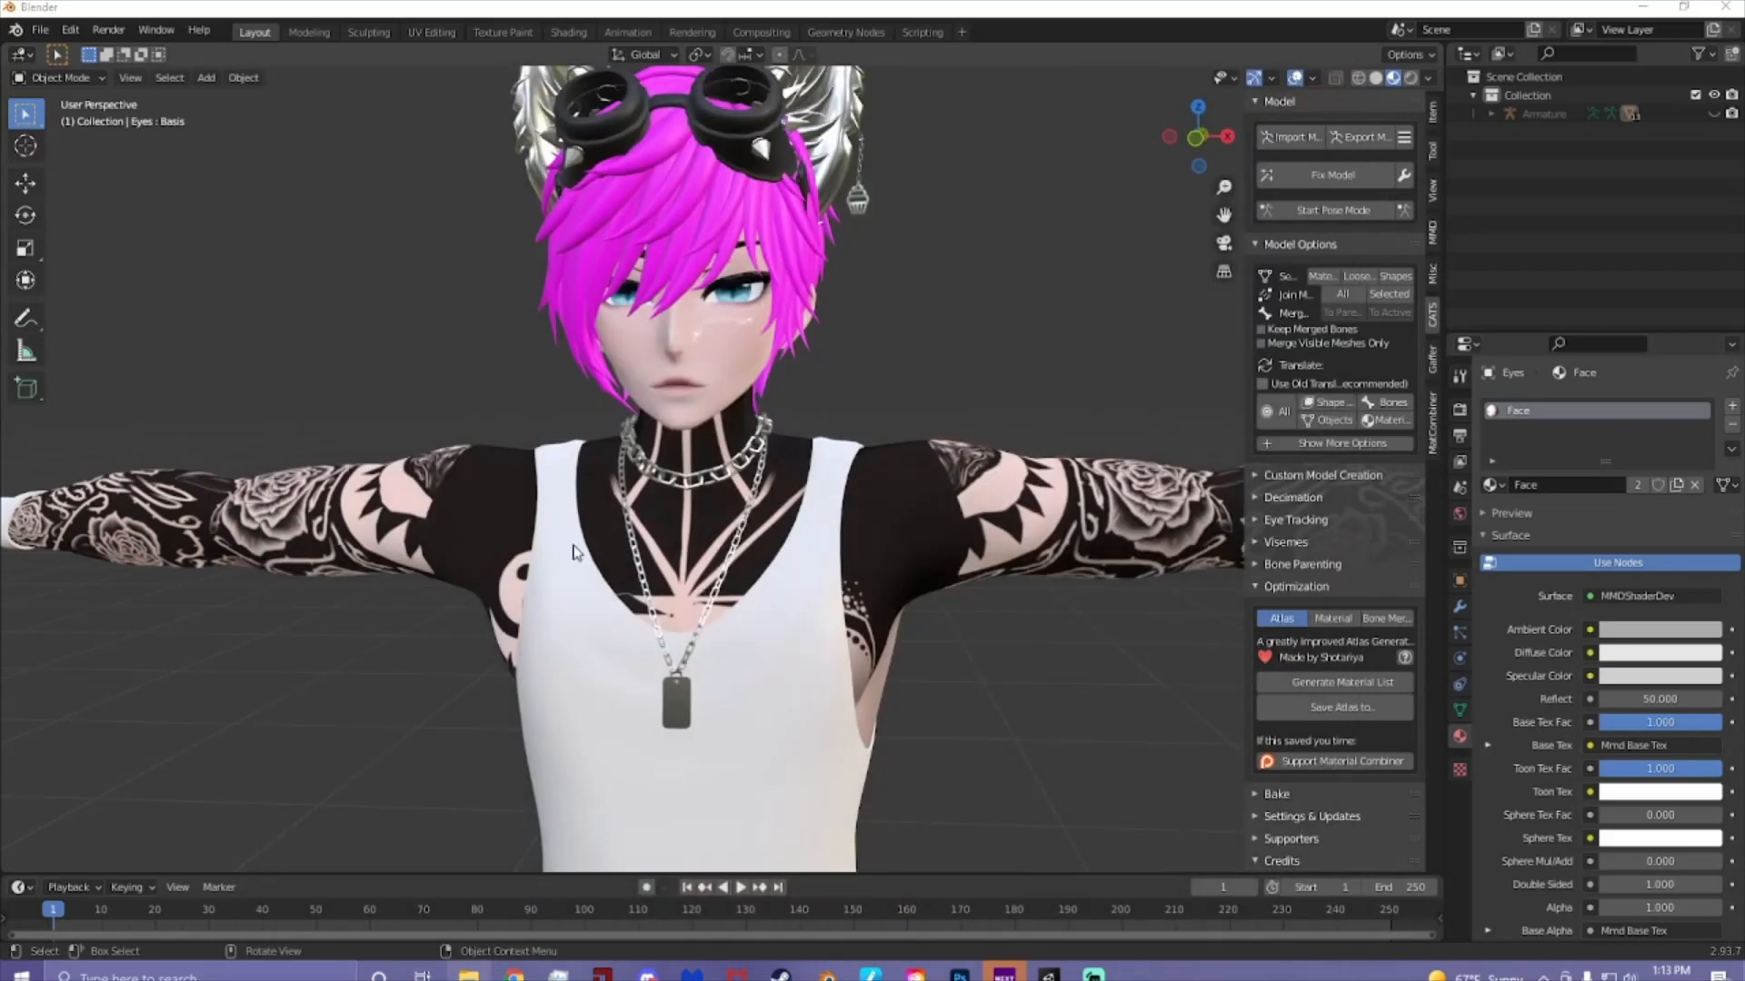
- Switch to Photopea in the browser and open Cupkakes scratch head texture MALE ver2a.png there from the !JAXX stuffs folder
drag(1744, 304, 0, 318)
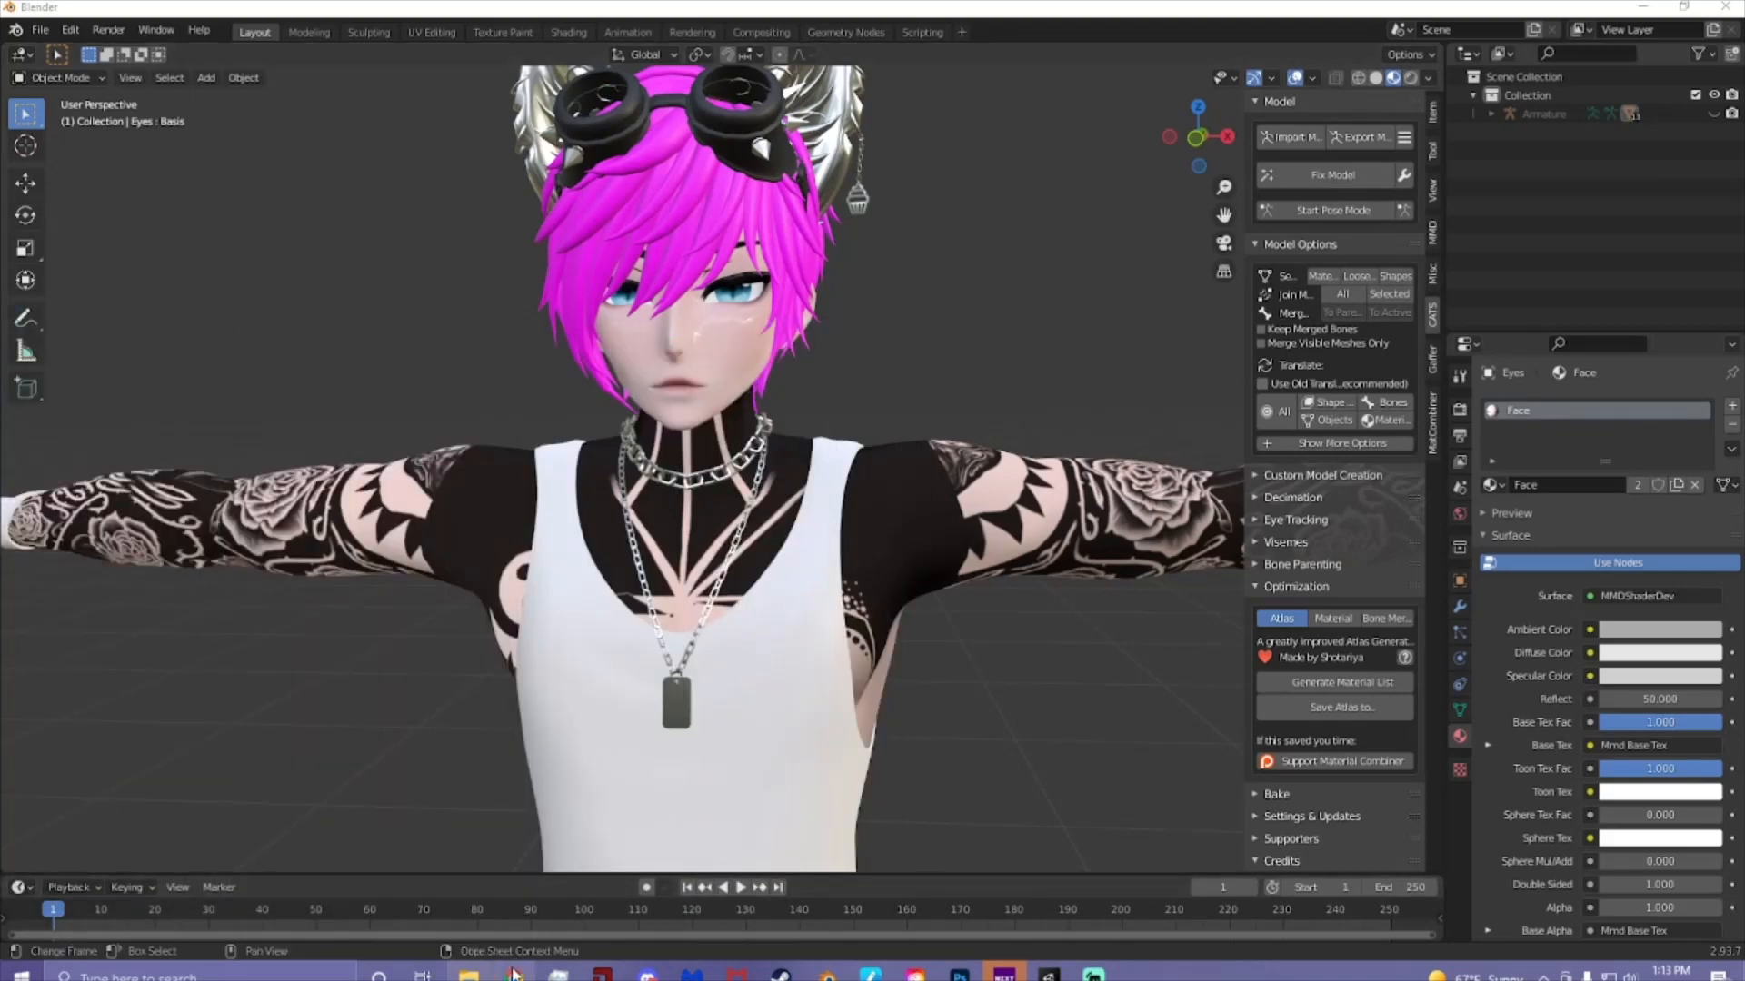
click(515, 976)
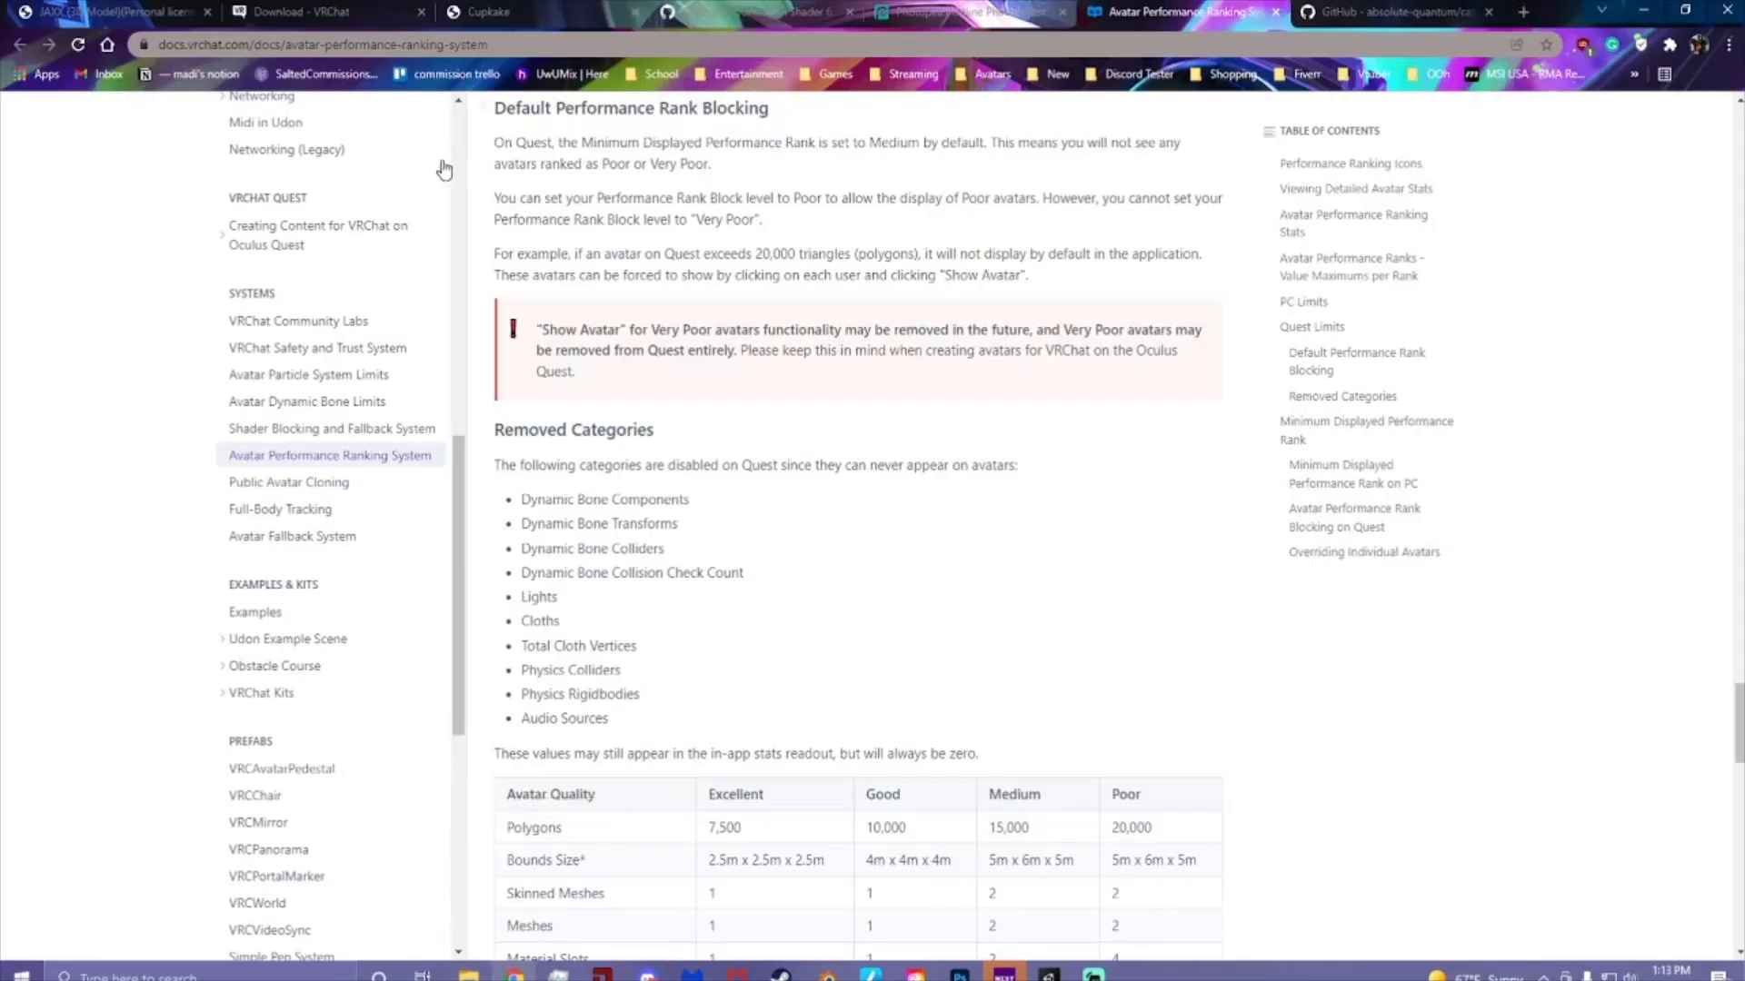
click(927, 16)
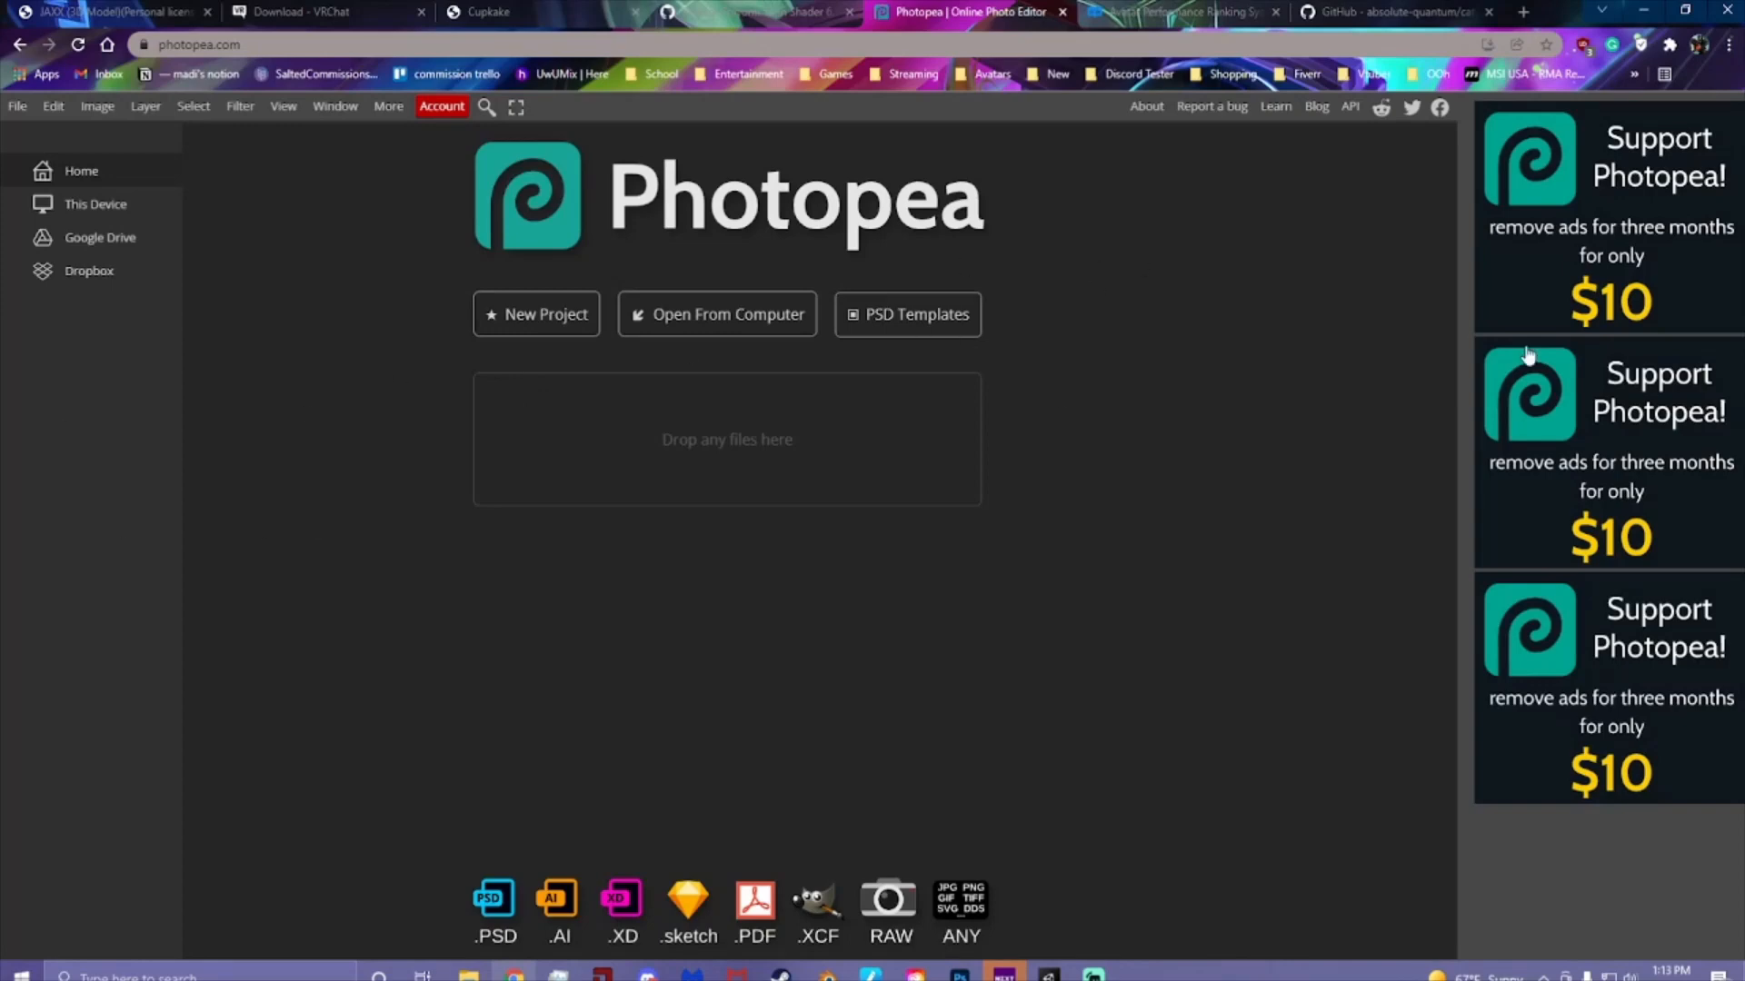
click(469, 976)
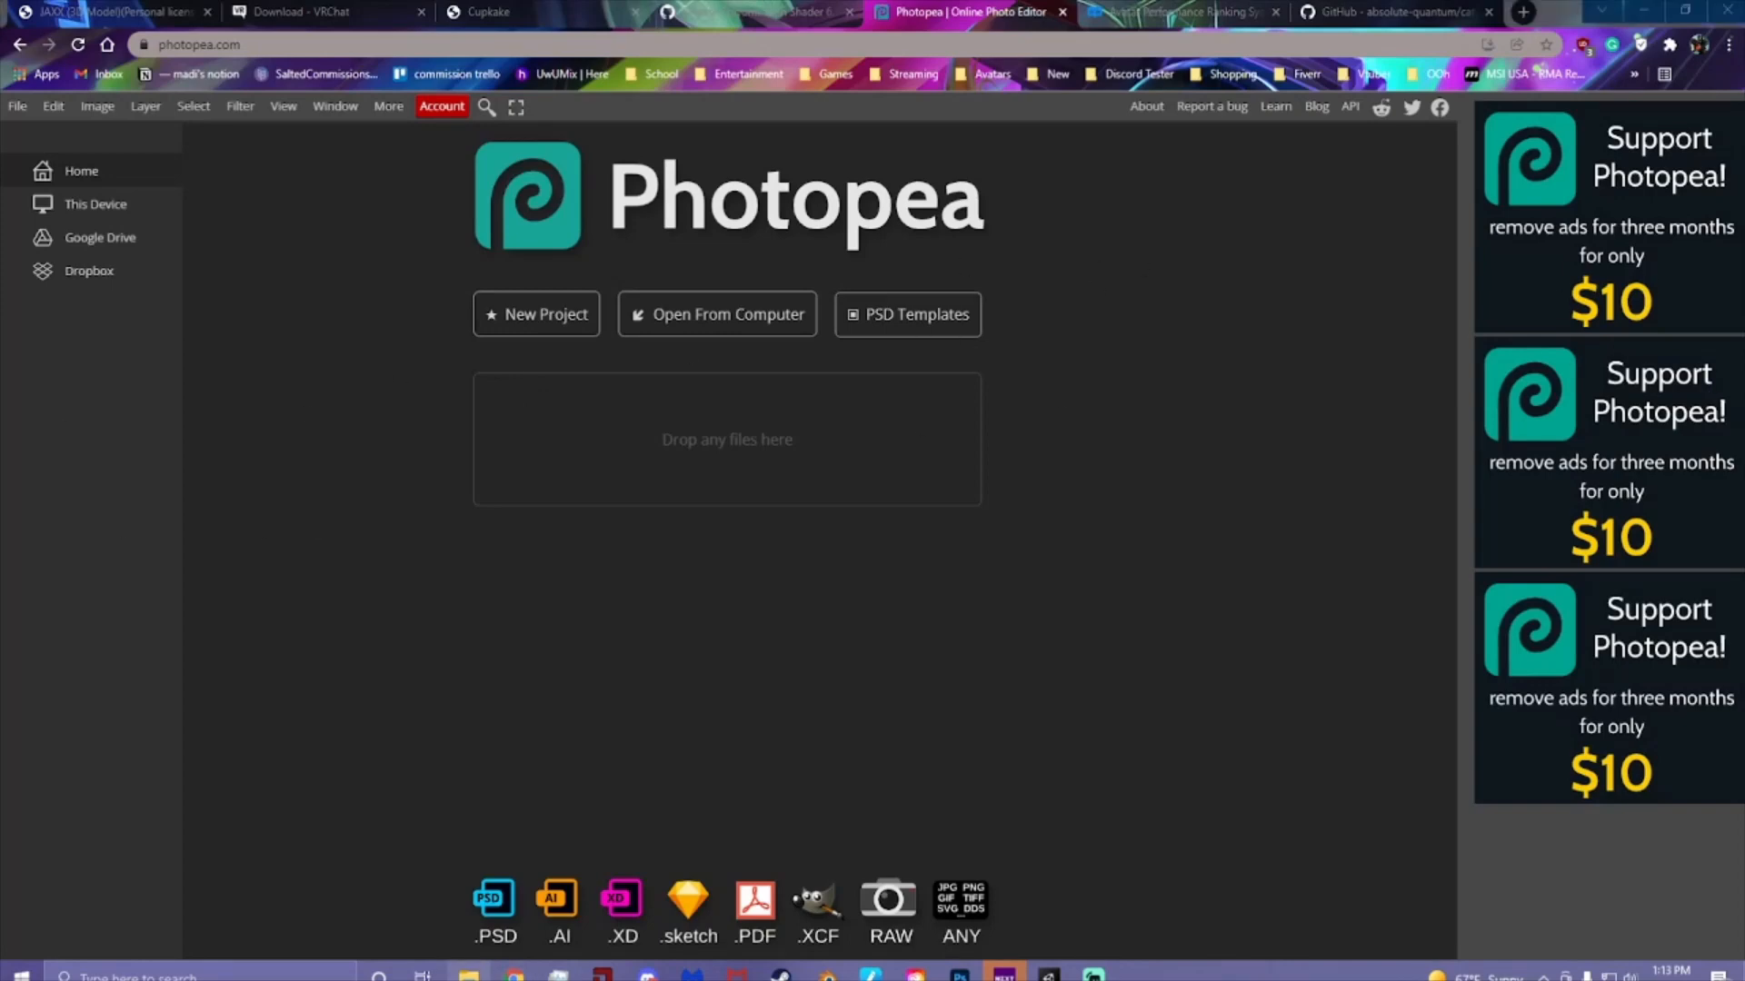
drag(482, 577, 672, 407)
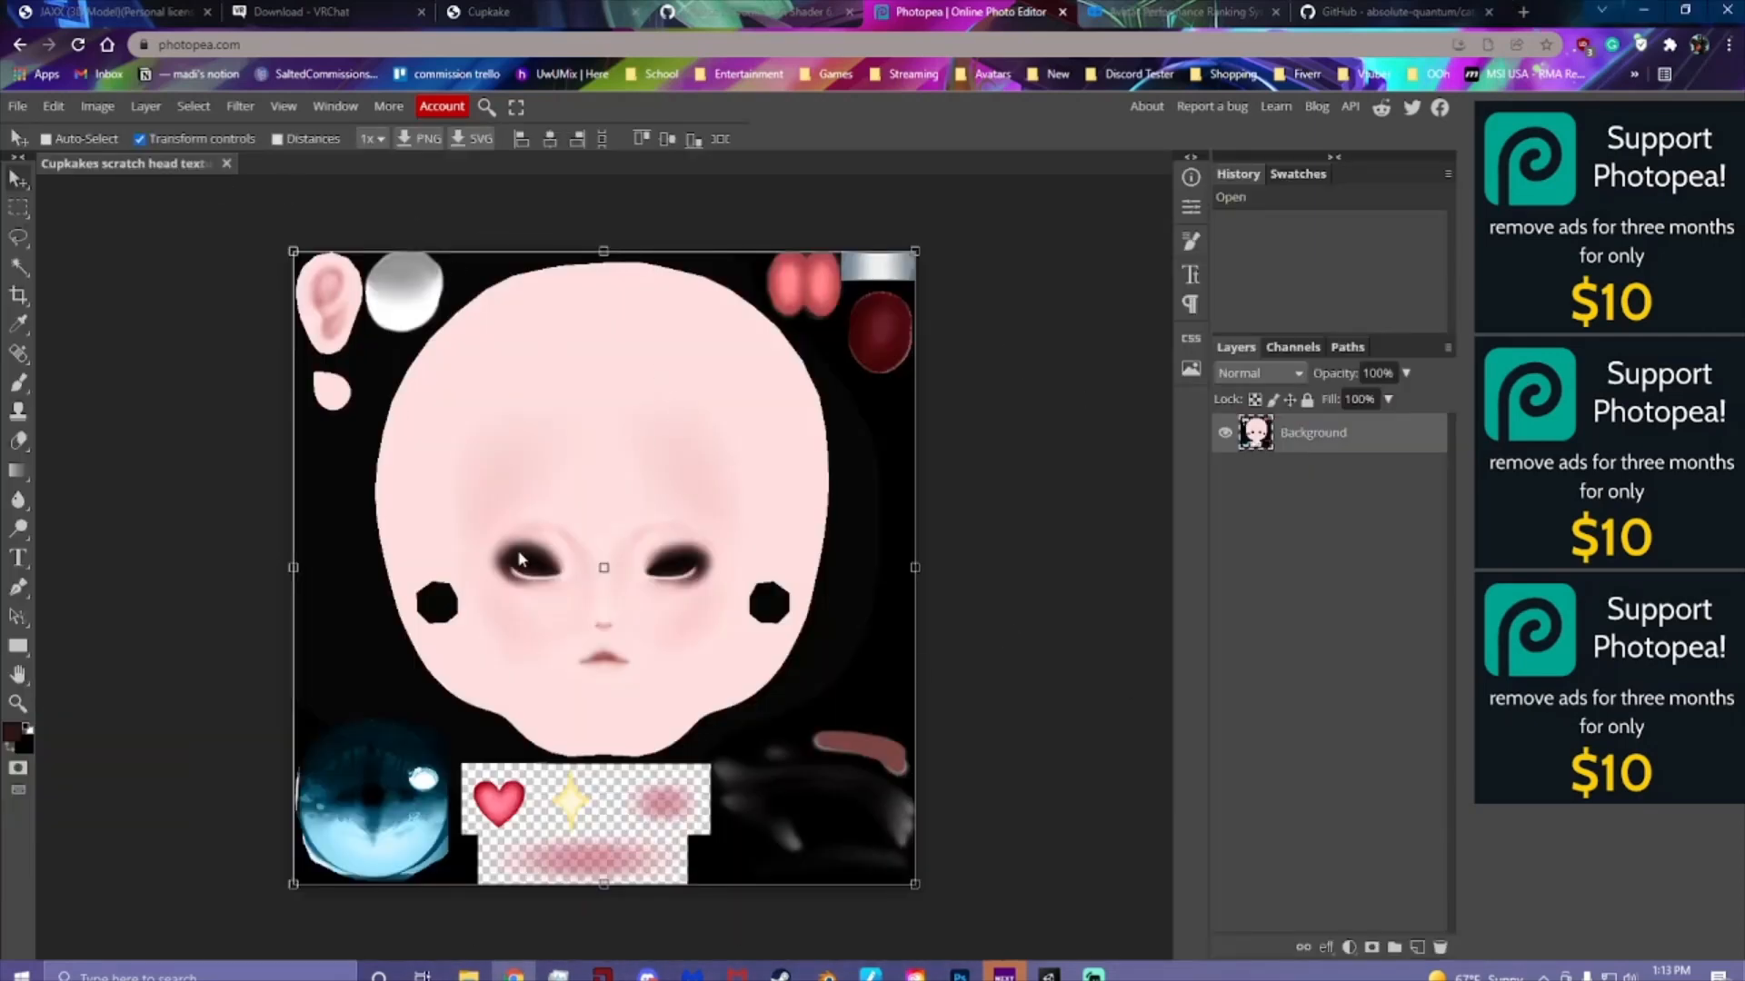
click(469, 975)
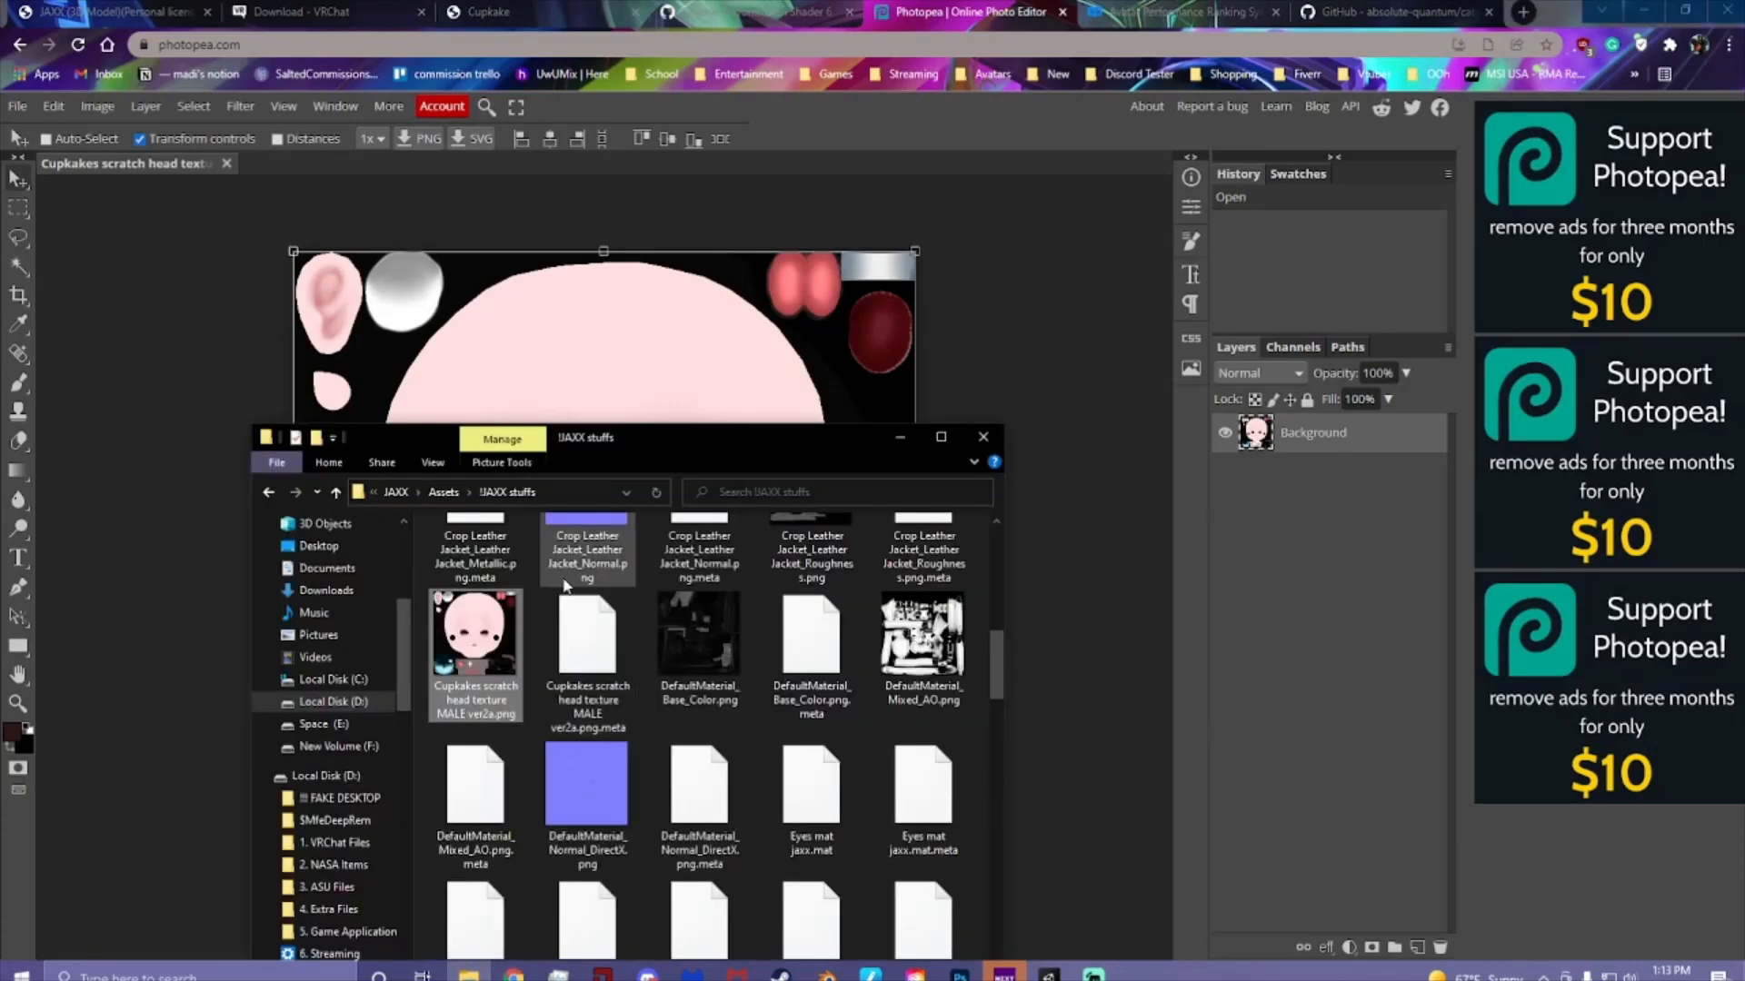
click(469, 975)
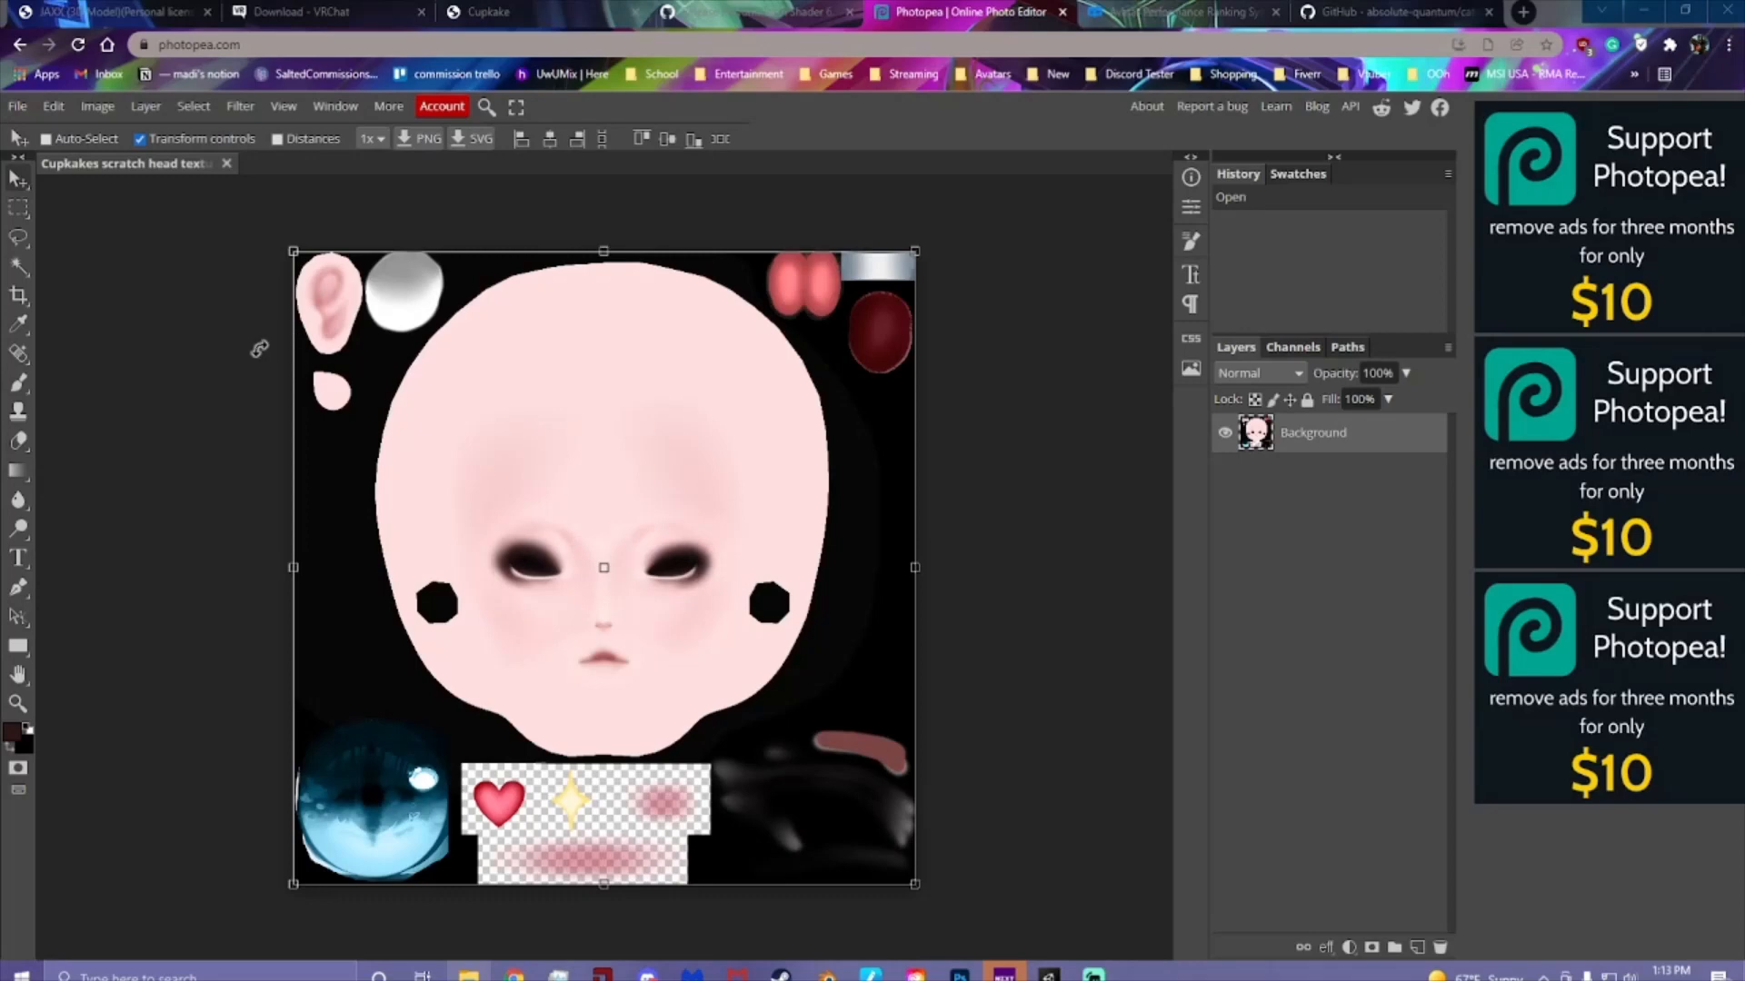
- Undo the accidental shift of the head texture and try out the Background layer's opacity, leaving it at 100%
mouse_move(295, 250)
mouse_down()
mouse_move(456, 354)
mouse_move(296, 346)
mouse_move(298, 268)
mouse_up()
key(ctrl+z)
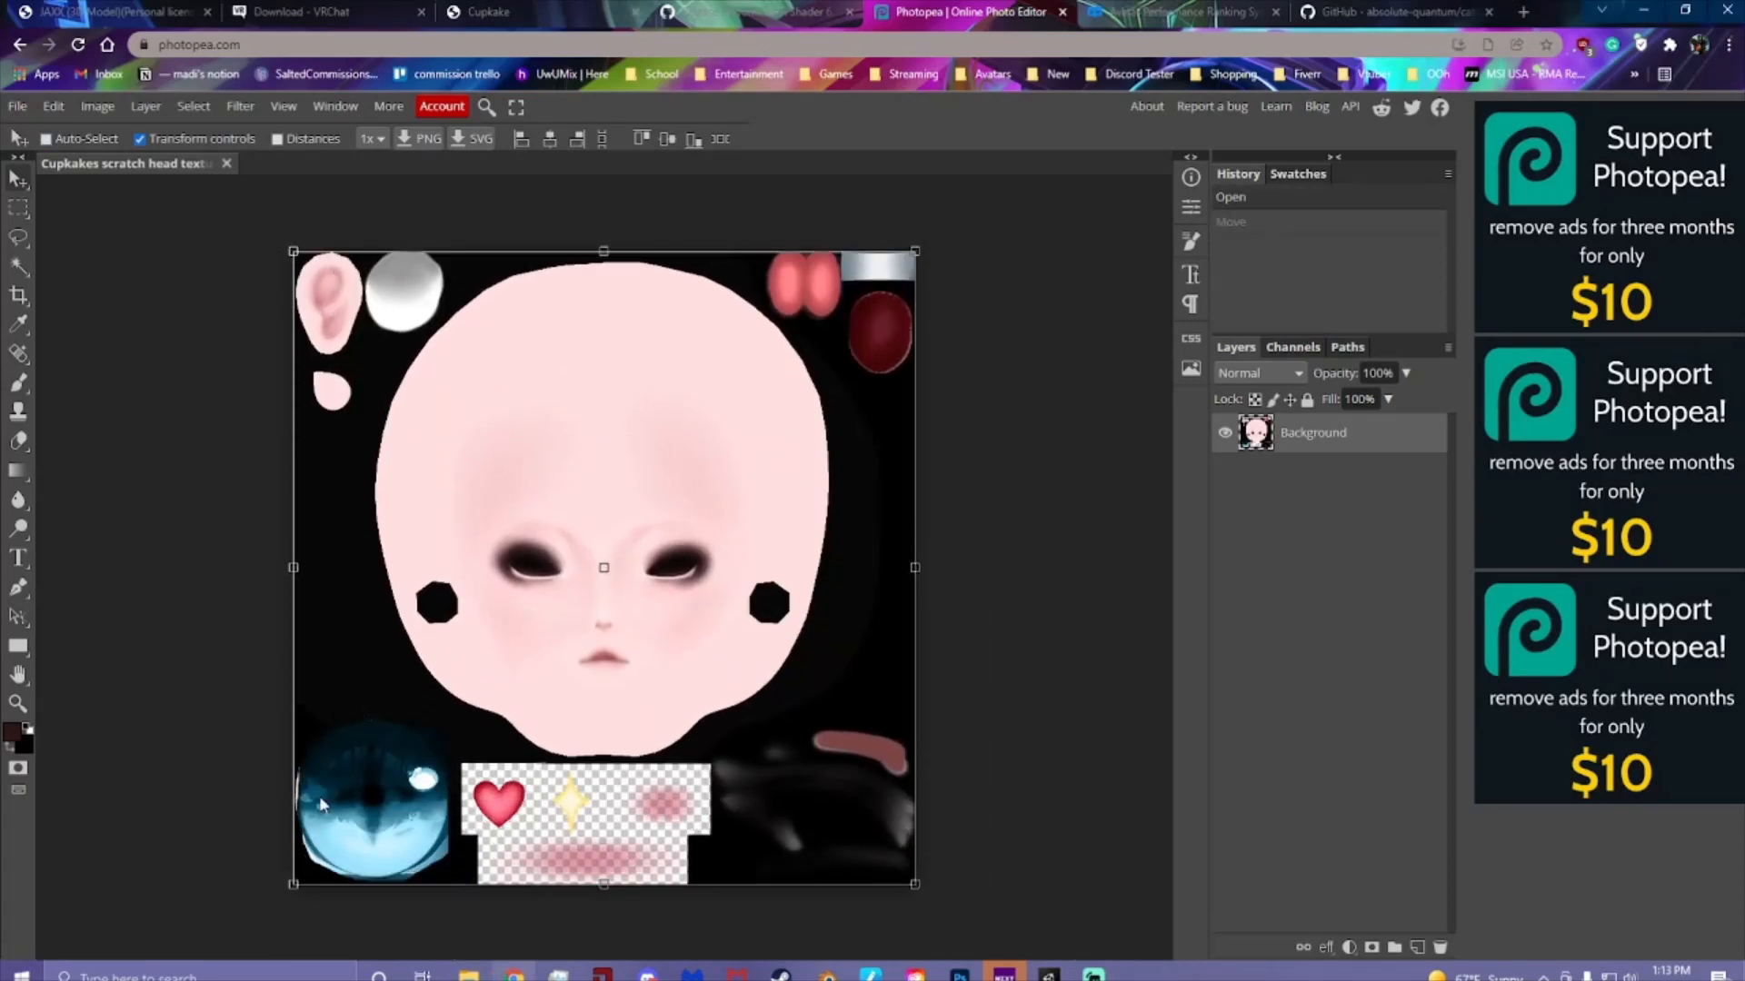
click(1405, 373)
mouse_move(1410, 401)
mouse_down()
mouse_move(1373, 405)
mouse_move(1416, 383)
mouse_up()
click(1405, 374)
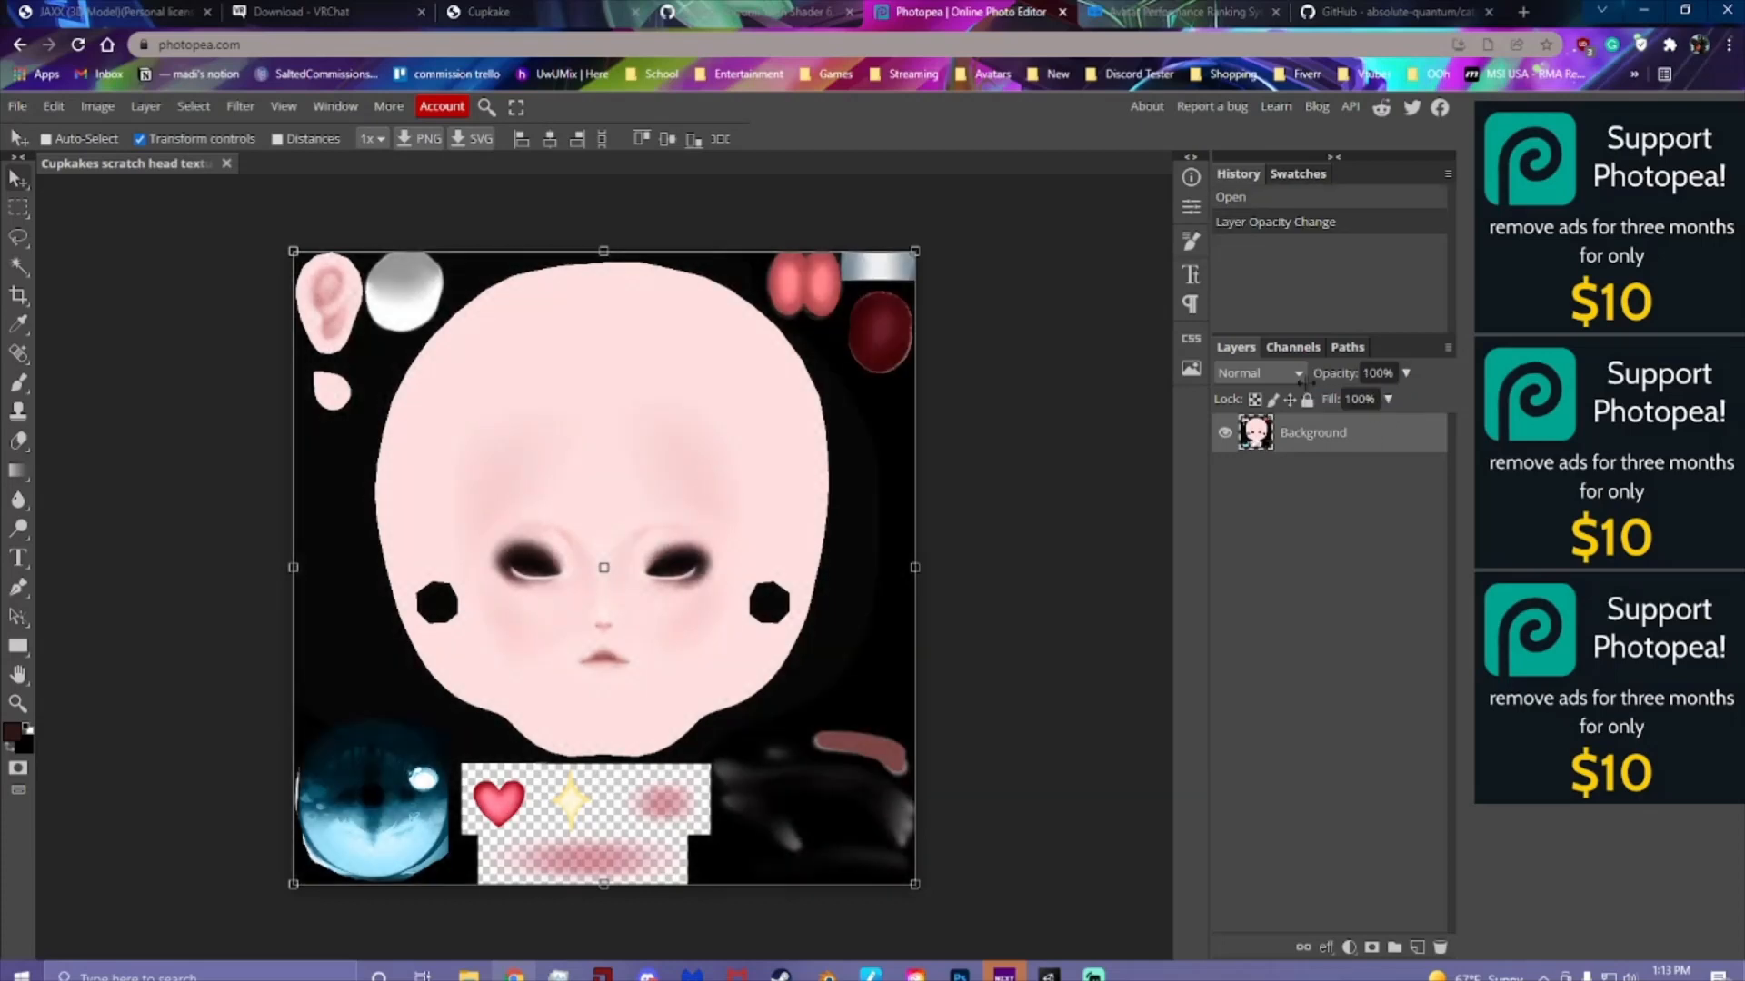
- Return to Blender, select the Hair mesh, and start adding an MMD texture to its material, browsing to D:\1. VRChat Files
click(1641, 16)
scroll(640, 547, up, 4)
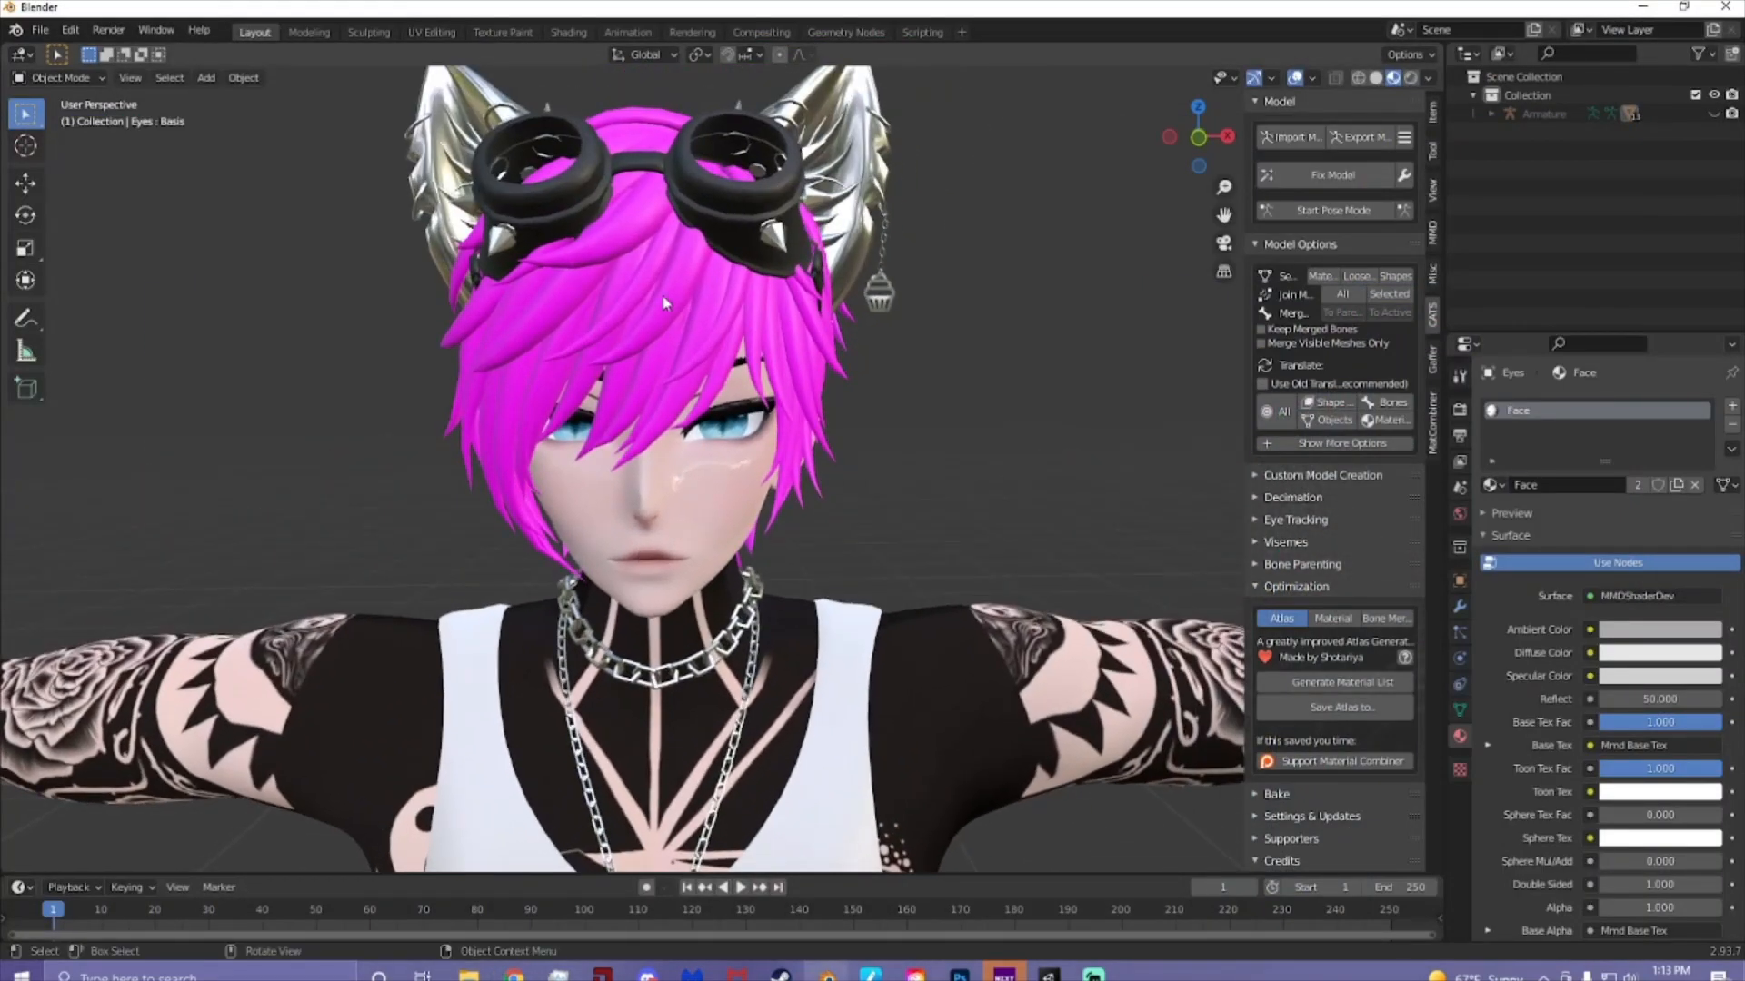
click(666, 304)
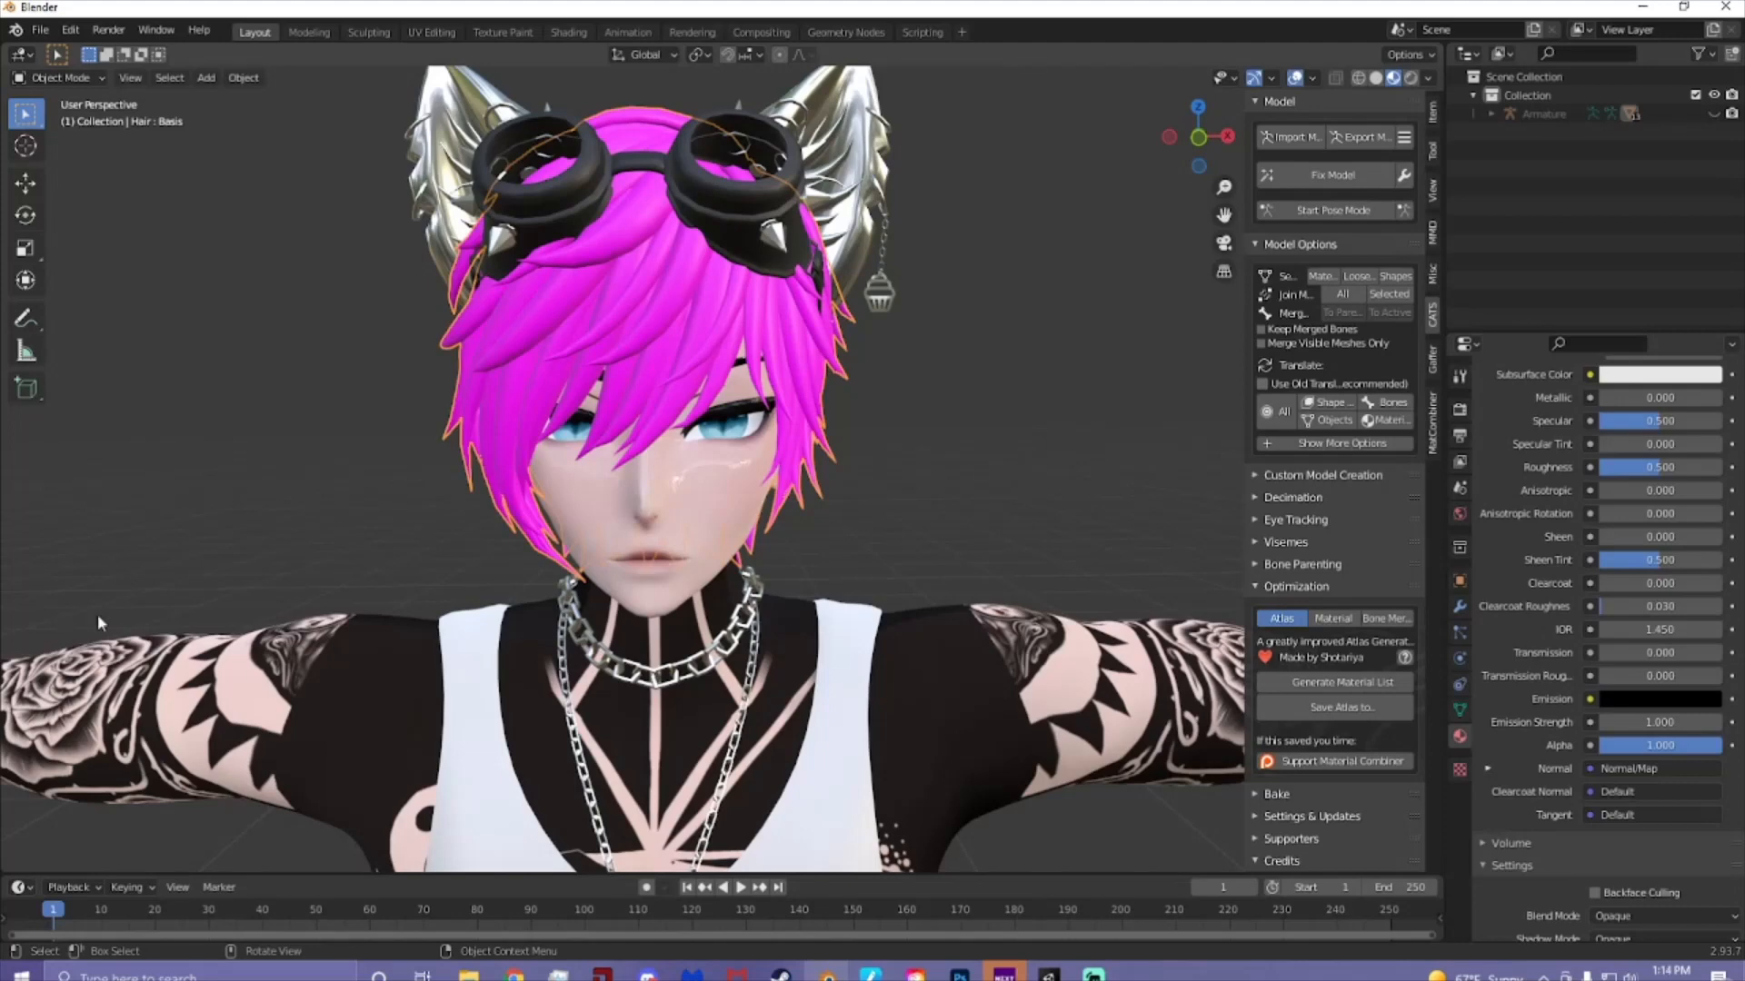
scroll(923, 514, down, 4)
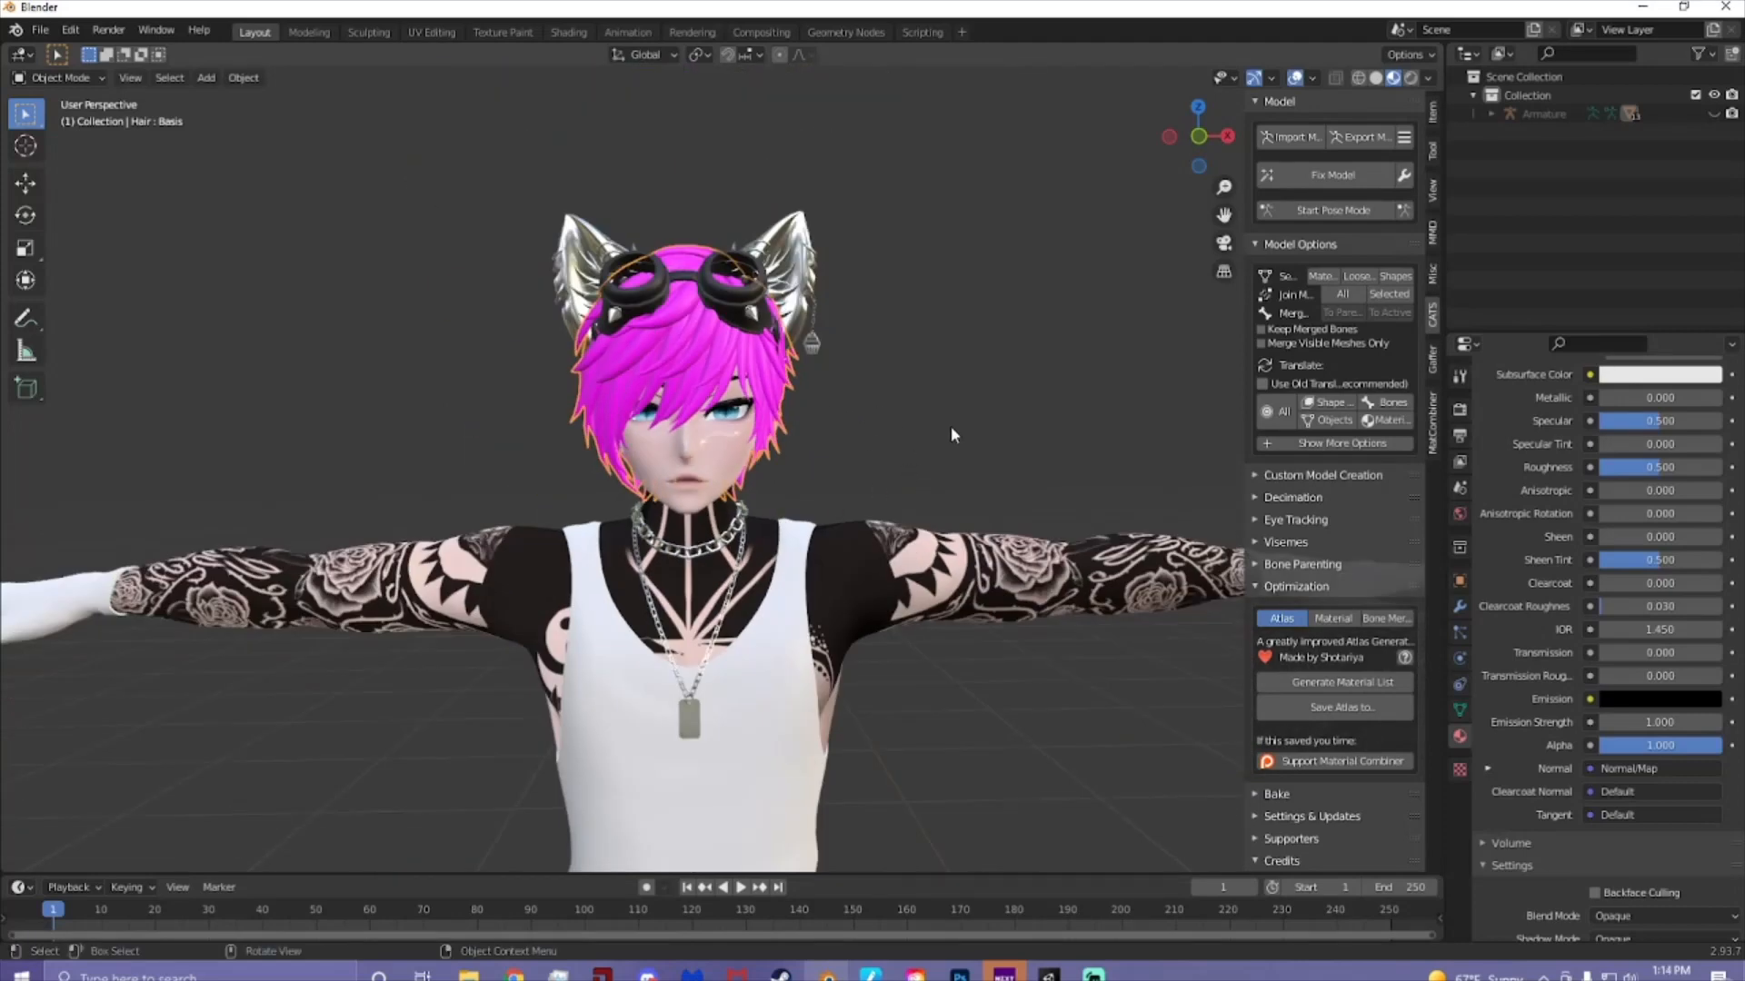
scroll(1650, 755, down, 12)
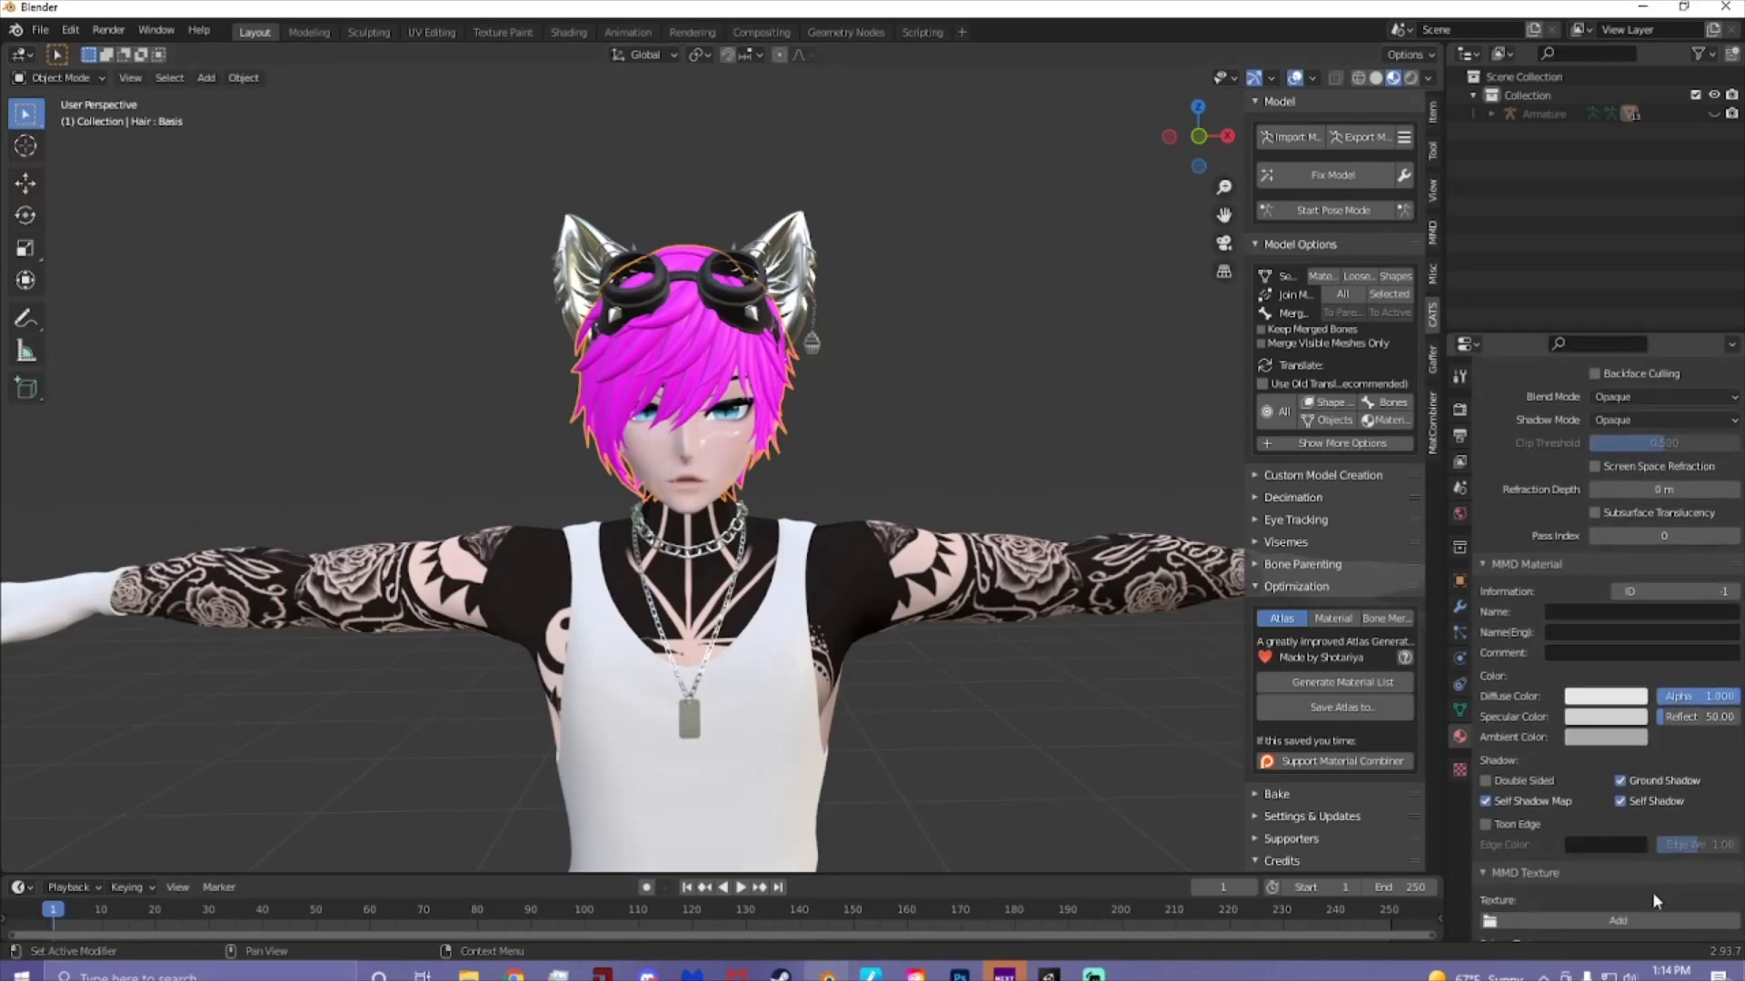
click(1641, 918)
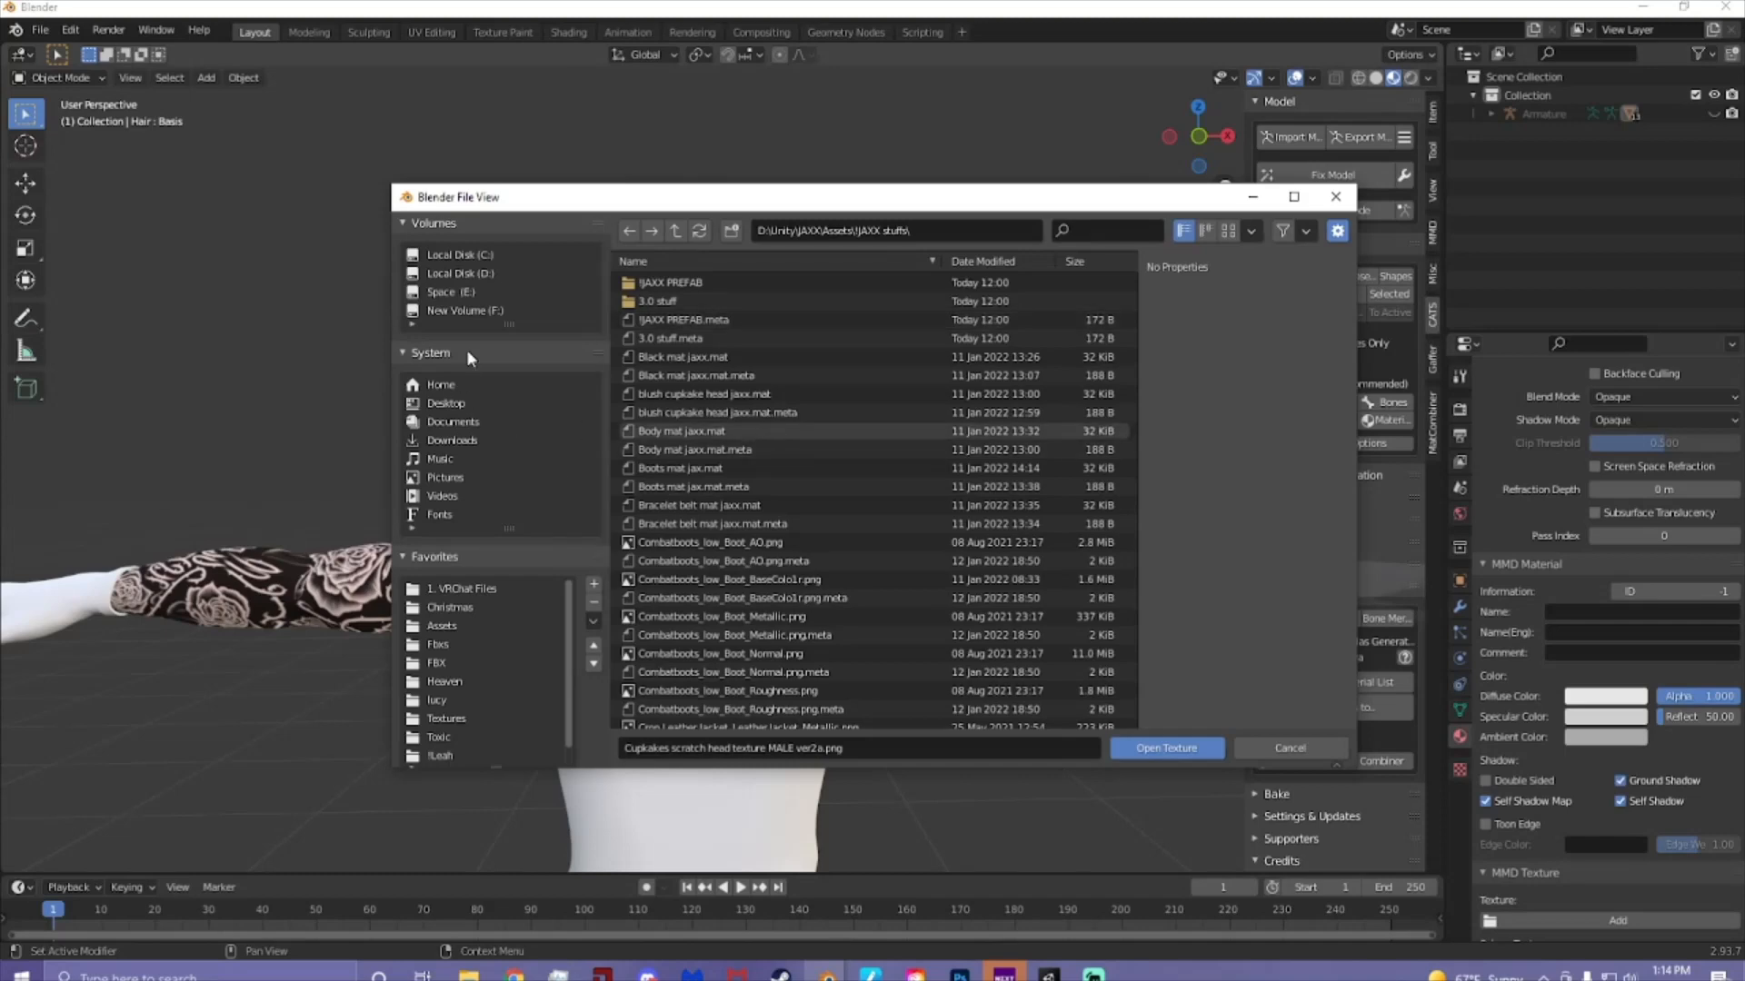
click(462, 273)
click(710, 318)
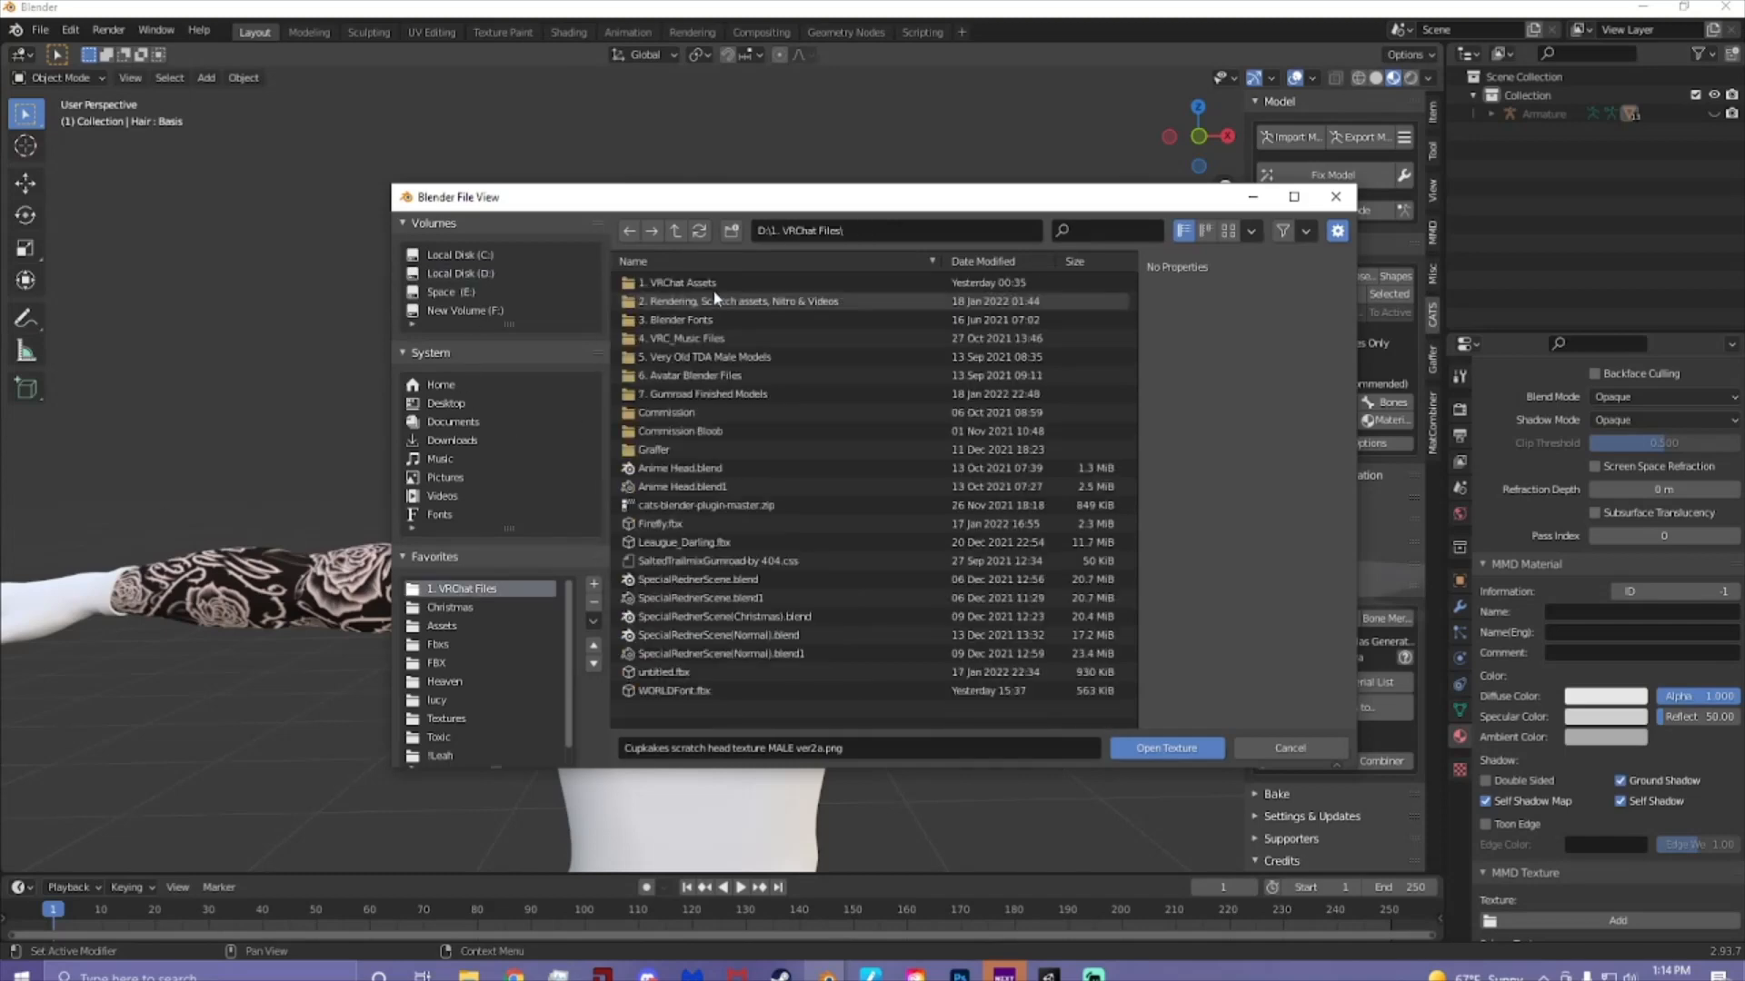
click(717, 302)
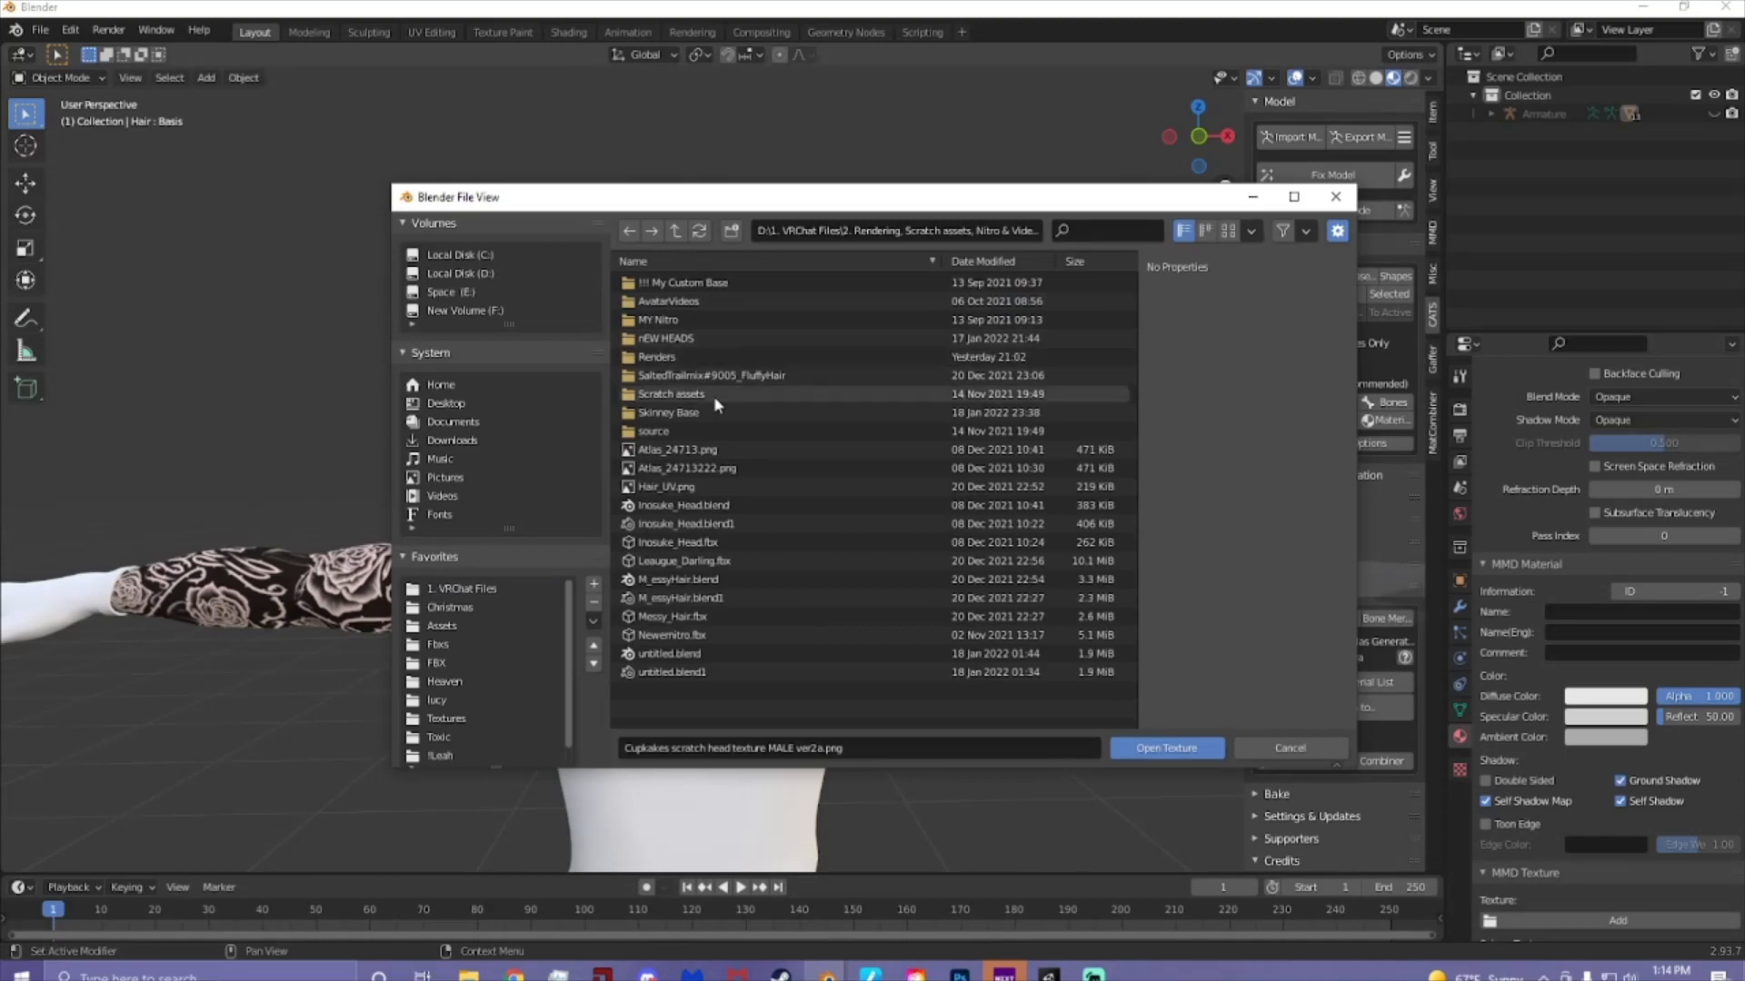
click(675, 231)
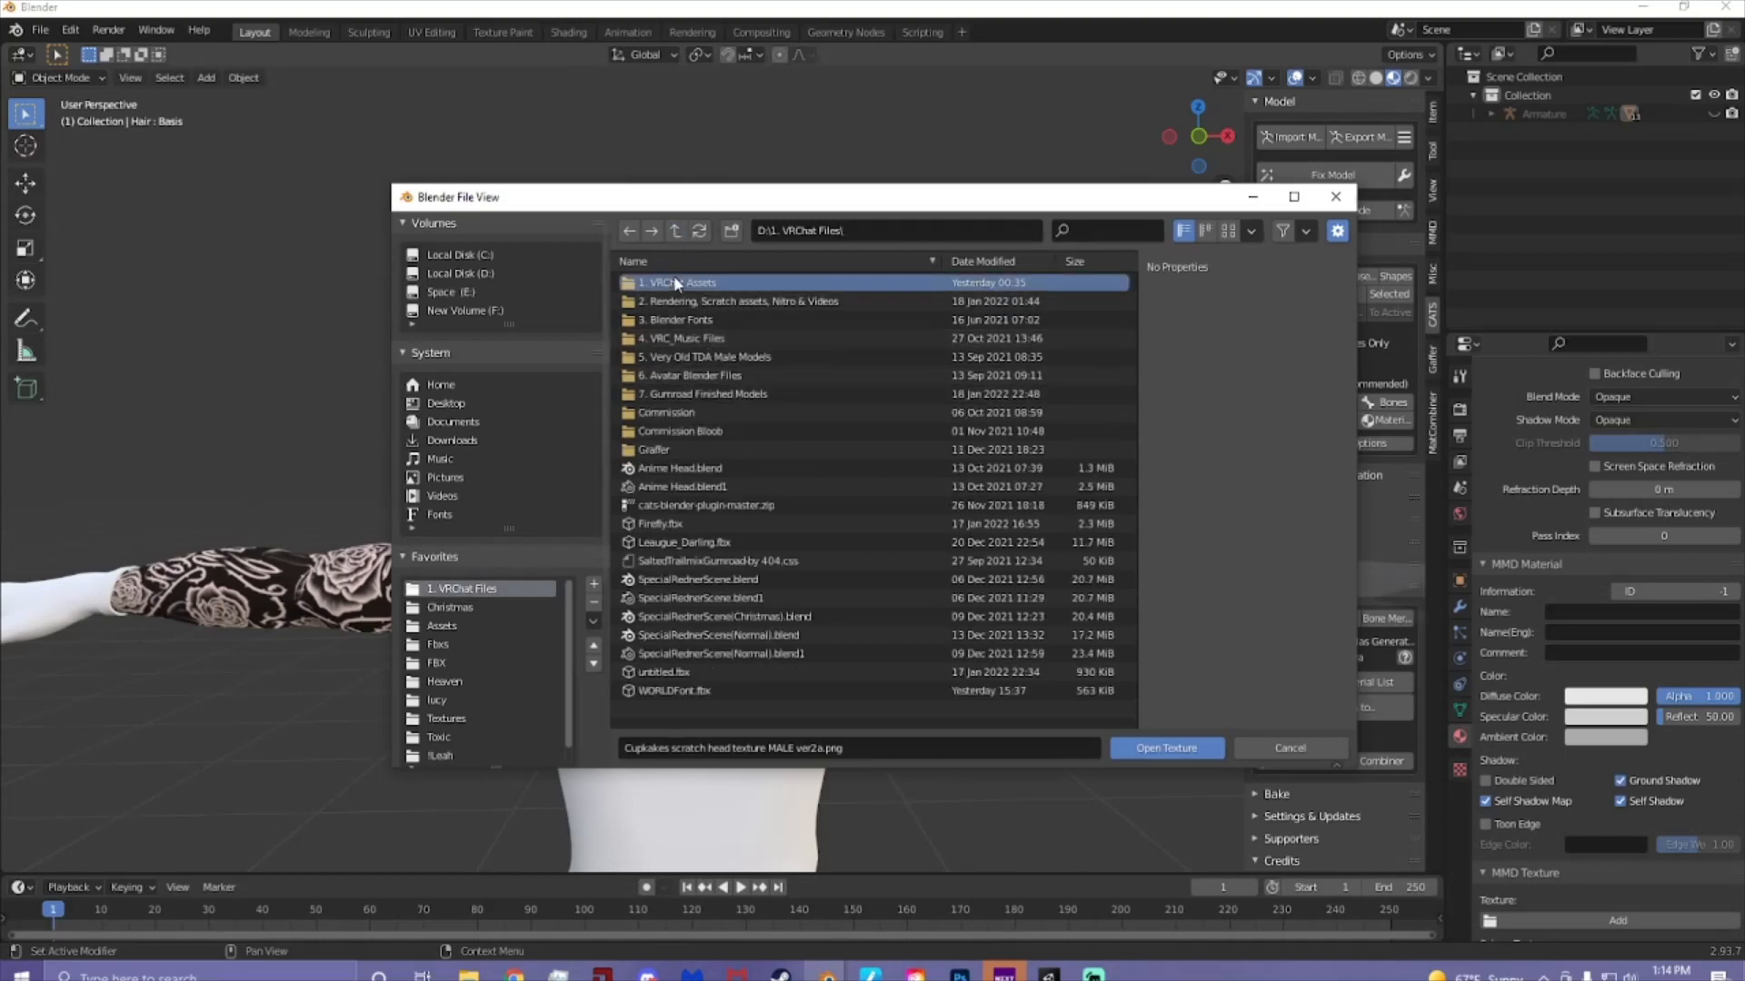
- Load 4.png from the WetCat Hair textures folder inside 1. VRChat Assets as the Hair material's MMD texture
click(674, 281)
click(684, 338)
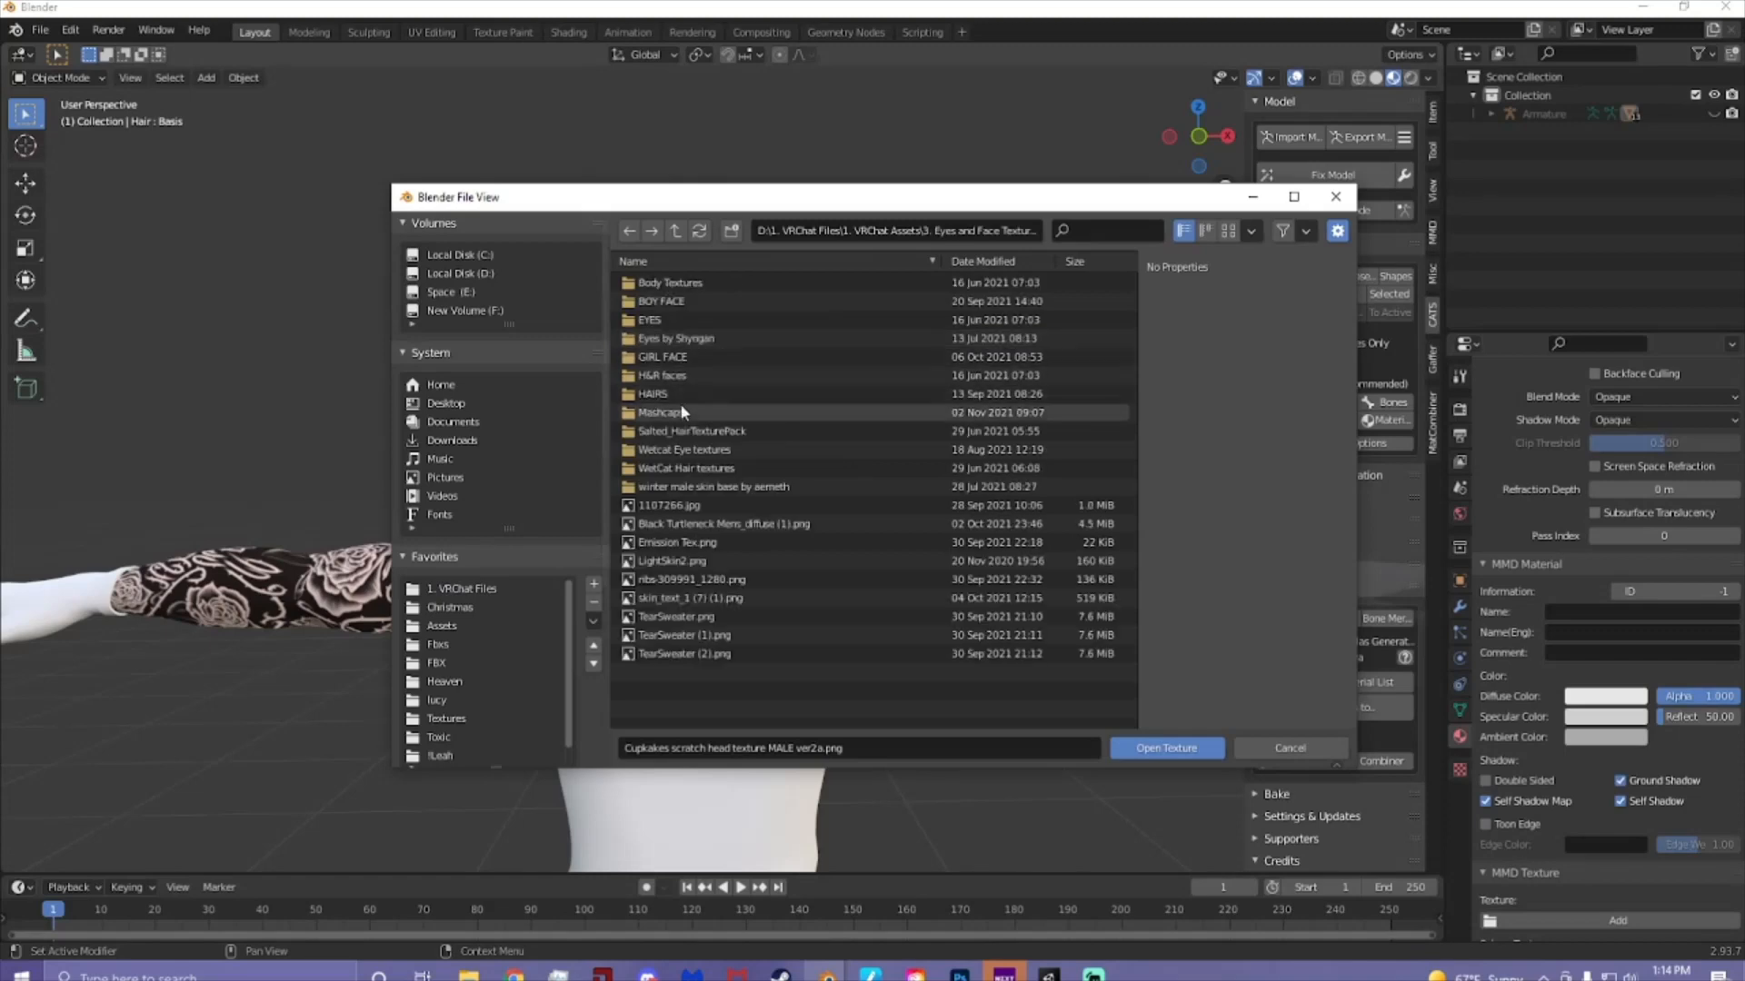
click(727, 469)
click(726, 469)
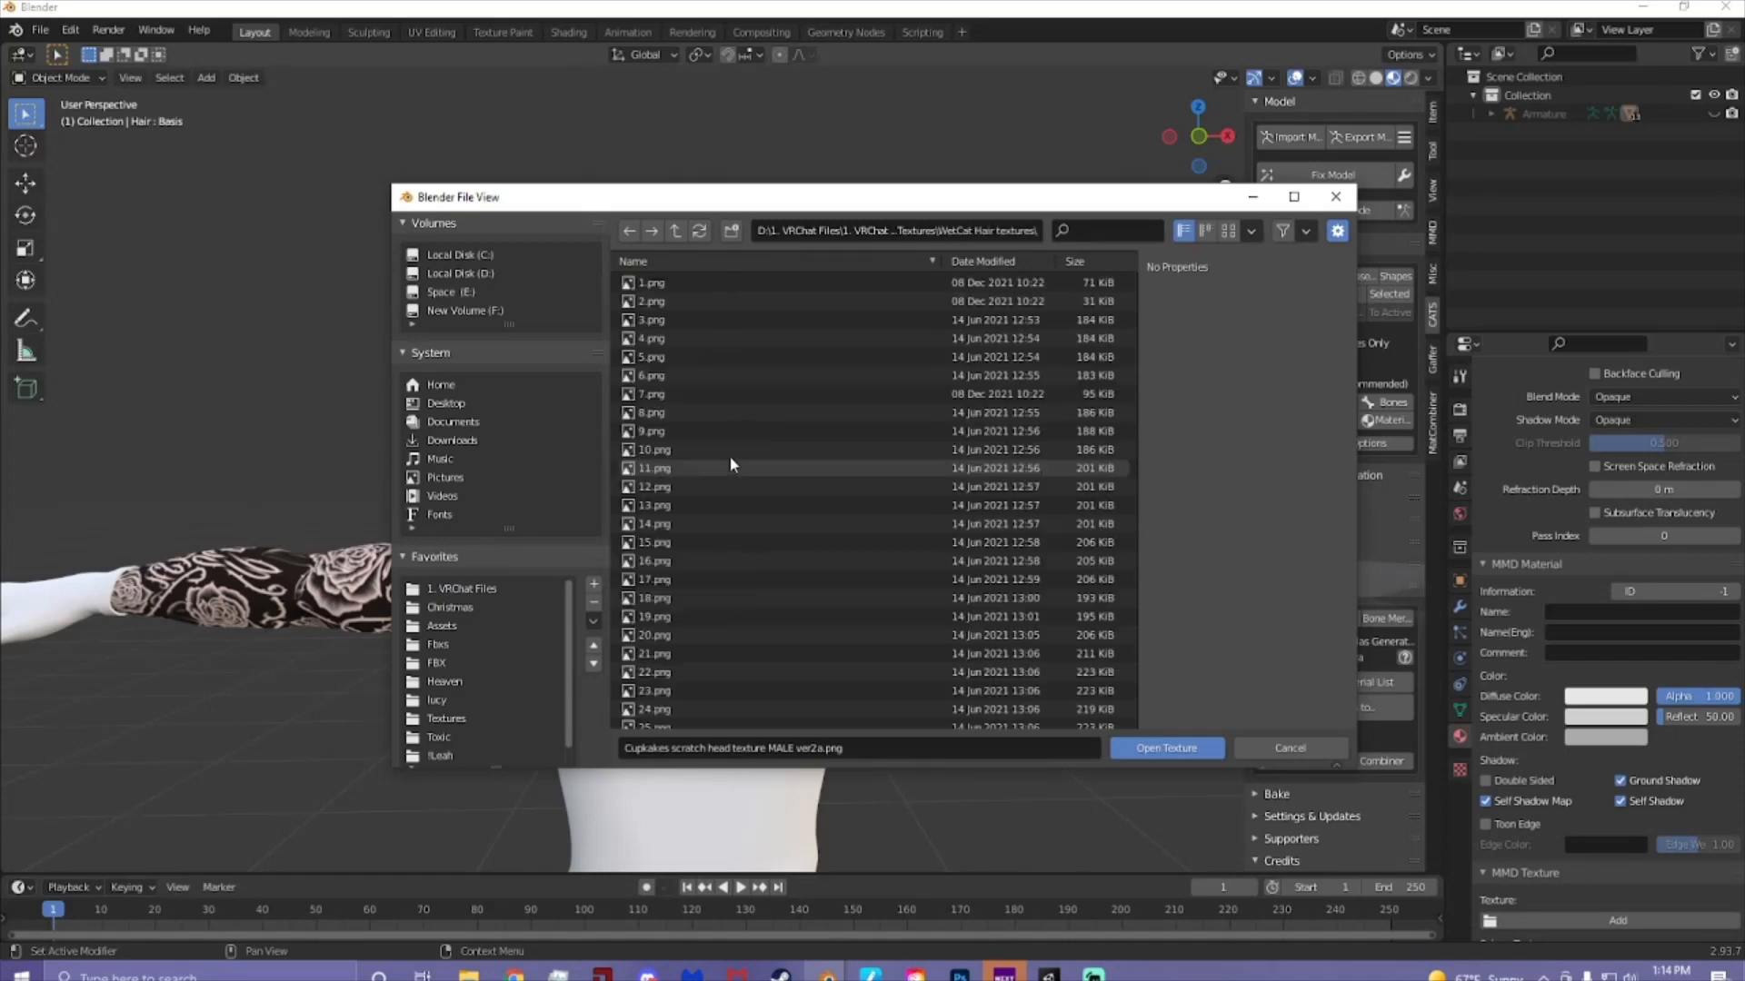
double_click(695, 339)
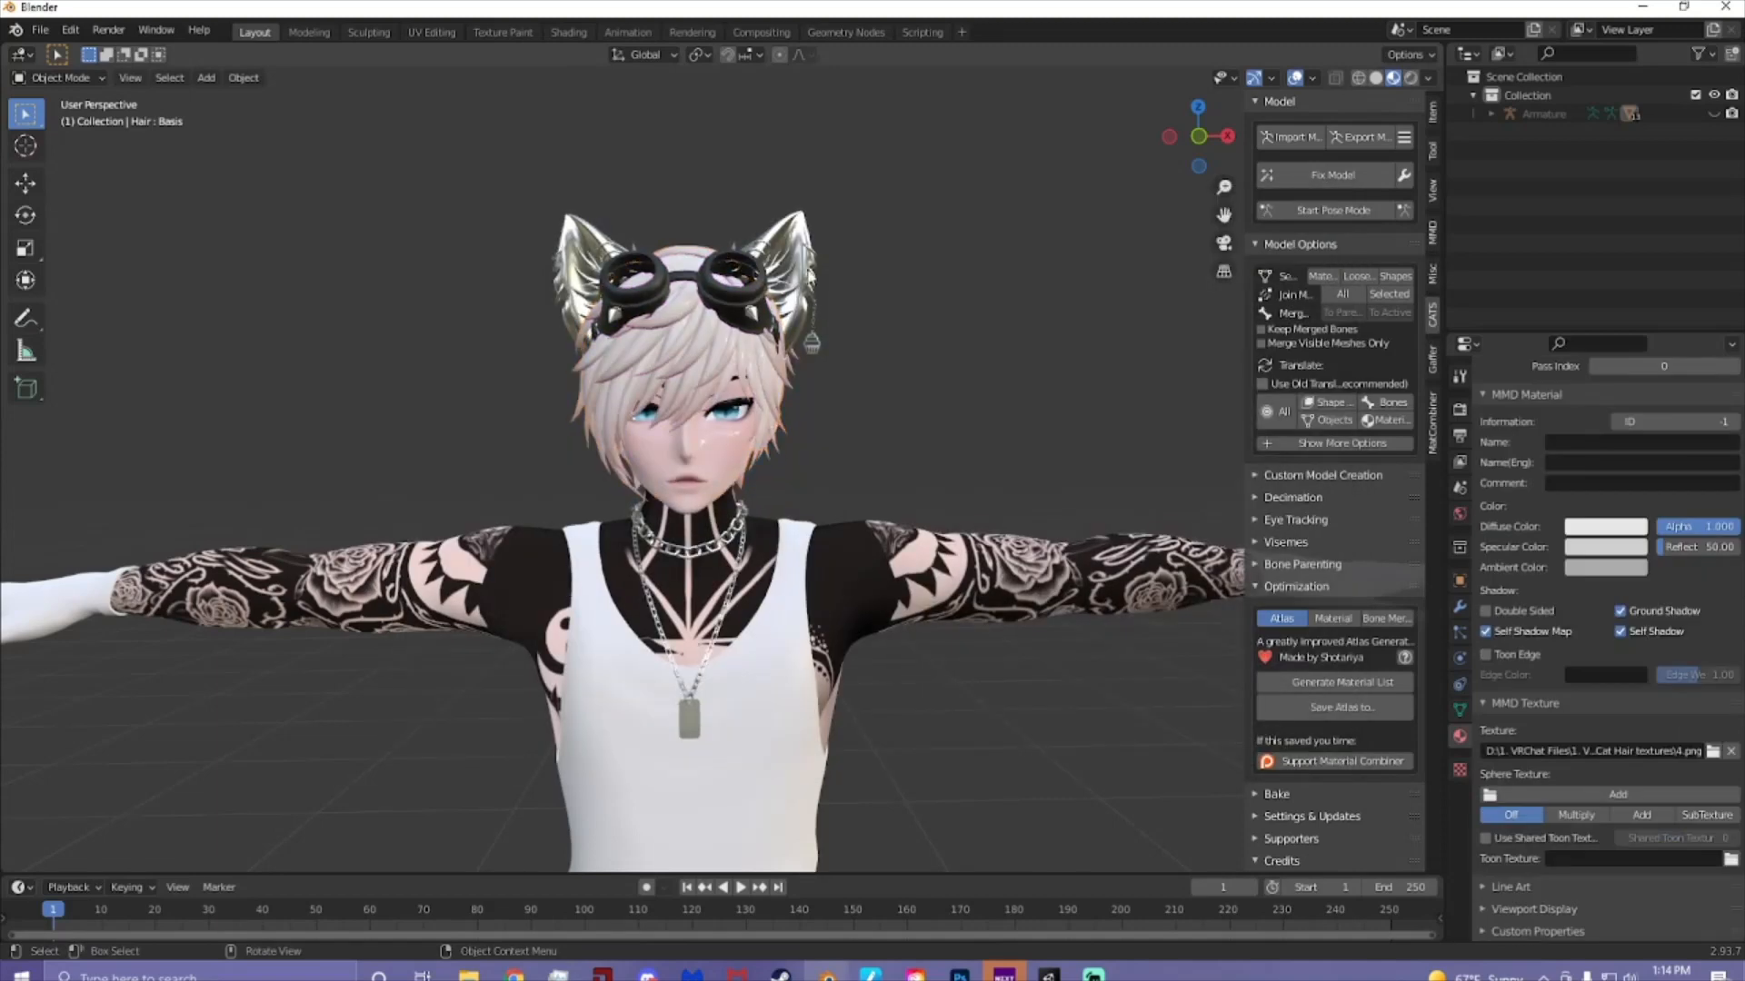
- Replace the Hair material's MMD texture with 8.png from the WetCat Hair textures folder
scroll(845, 400, up, 2)
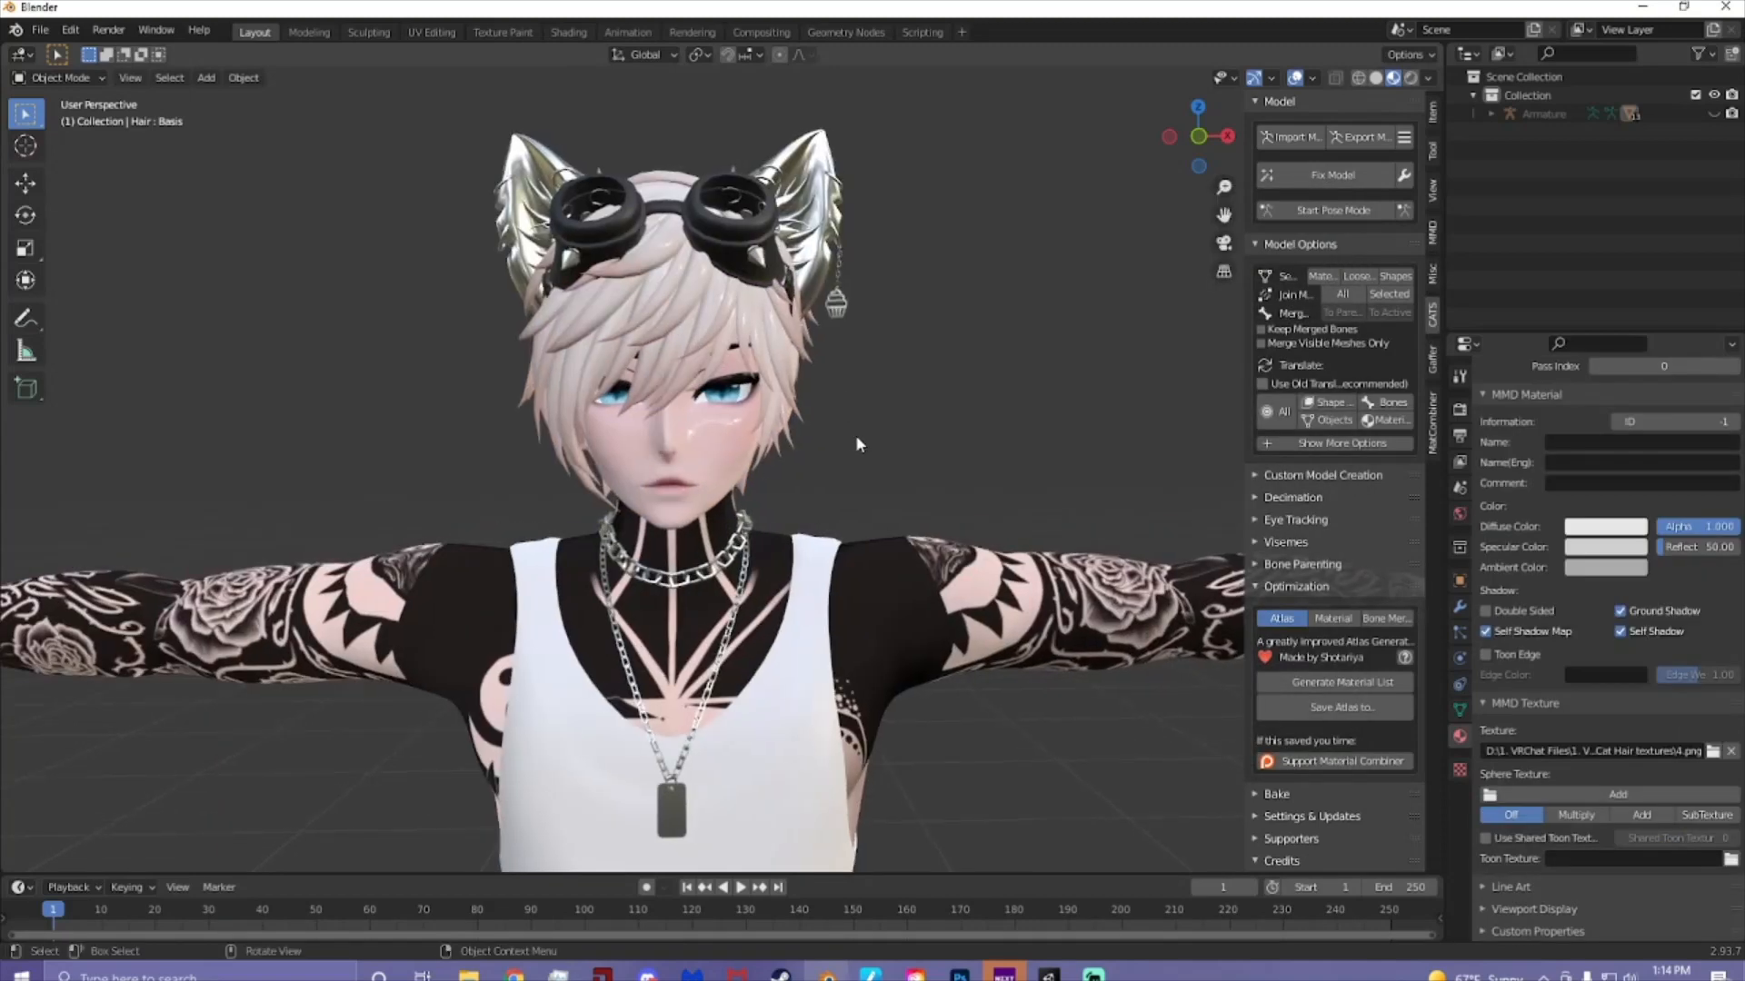
key(ctrl+z)
click(1712, 752)
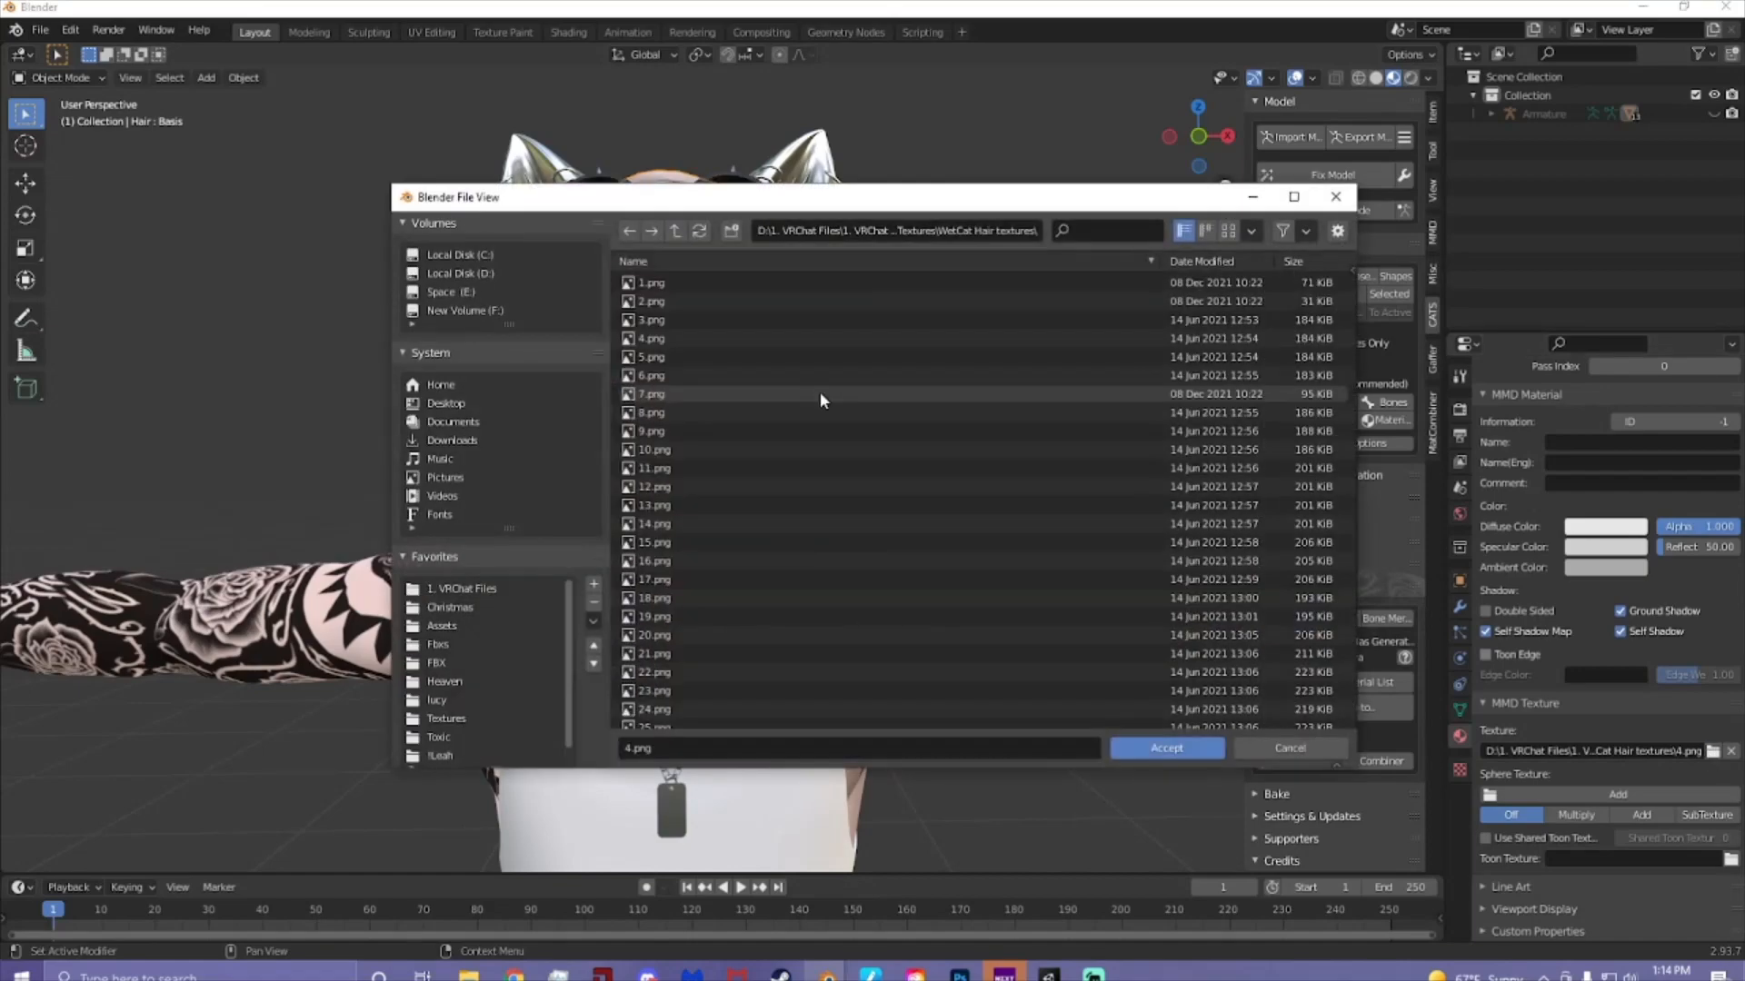
double_click(742, 417)
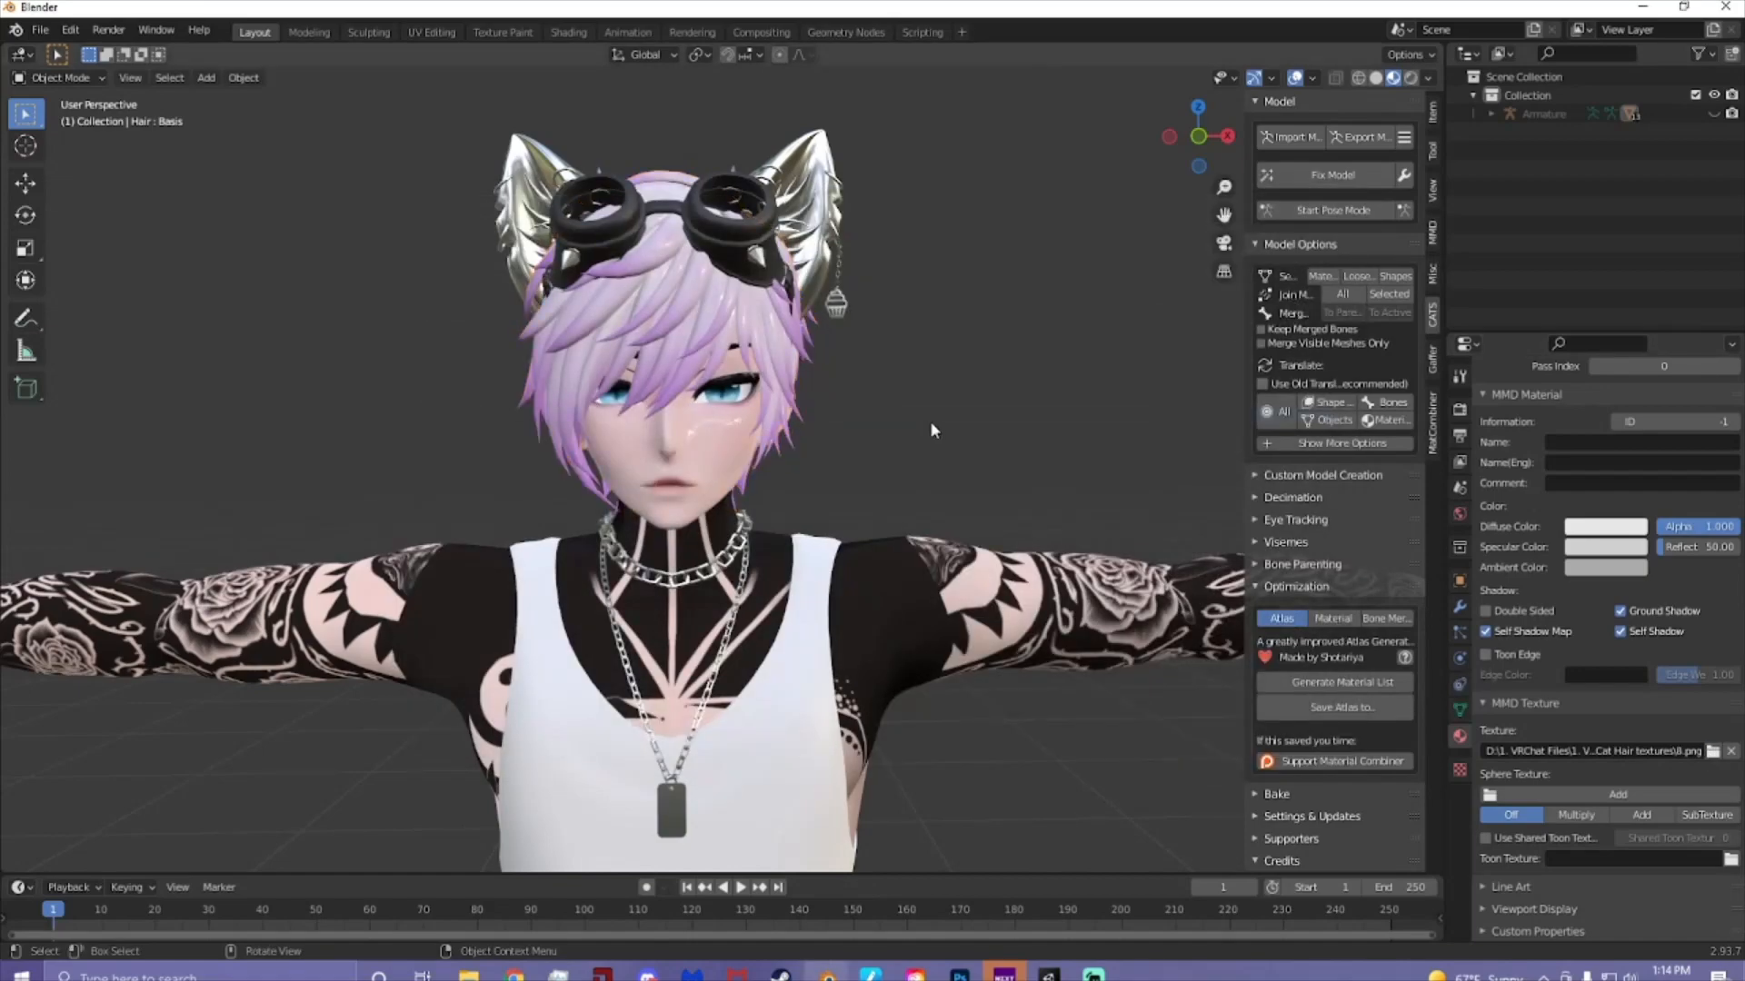
- Select the metal mesh of the ears and chains and assign the existing Hair material to it
scroll(924, 424, up, 4)
click(843, 220)
scroll(913, 293, down, 3)
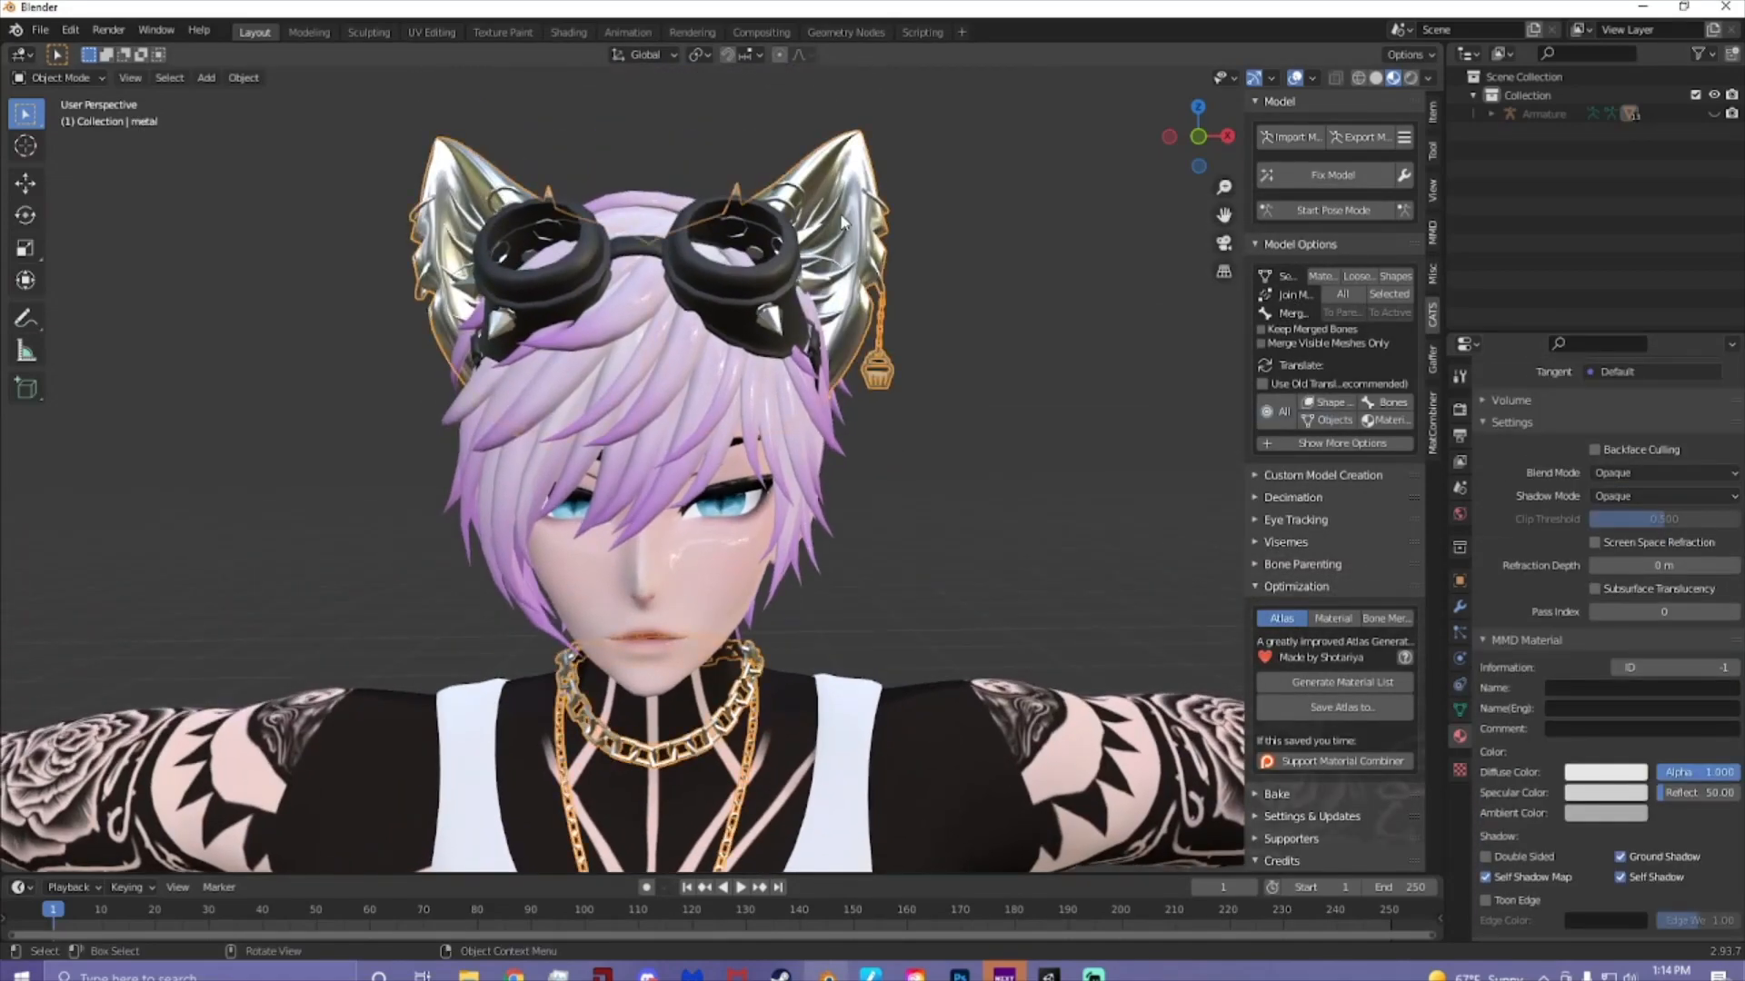
scroll(941, 369, up, 1)
scroll(1542, 555, up, 5)
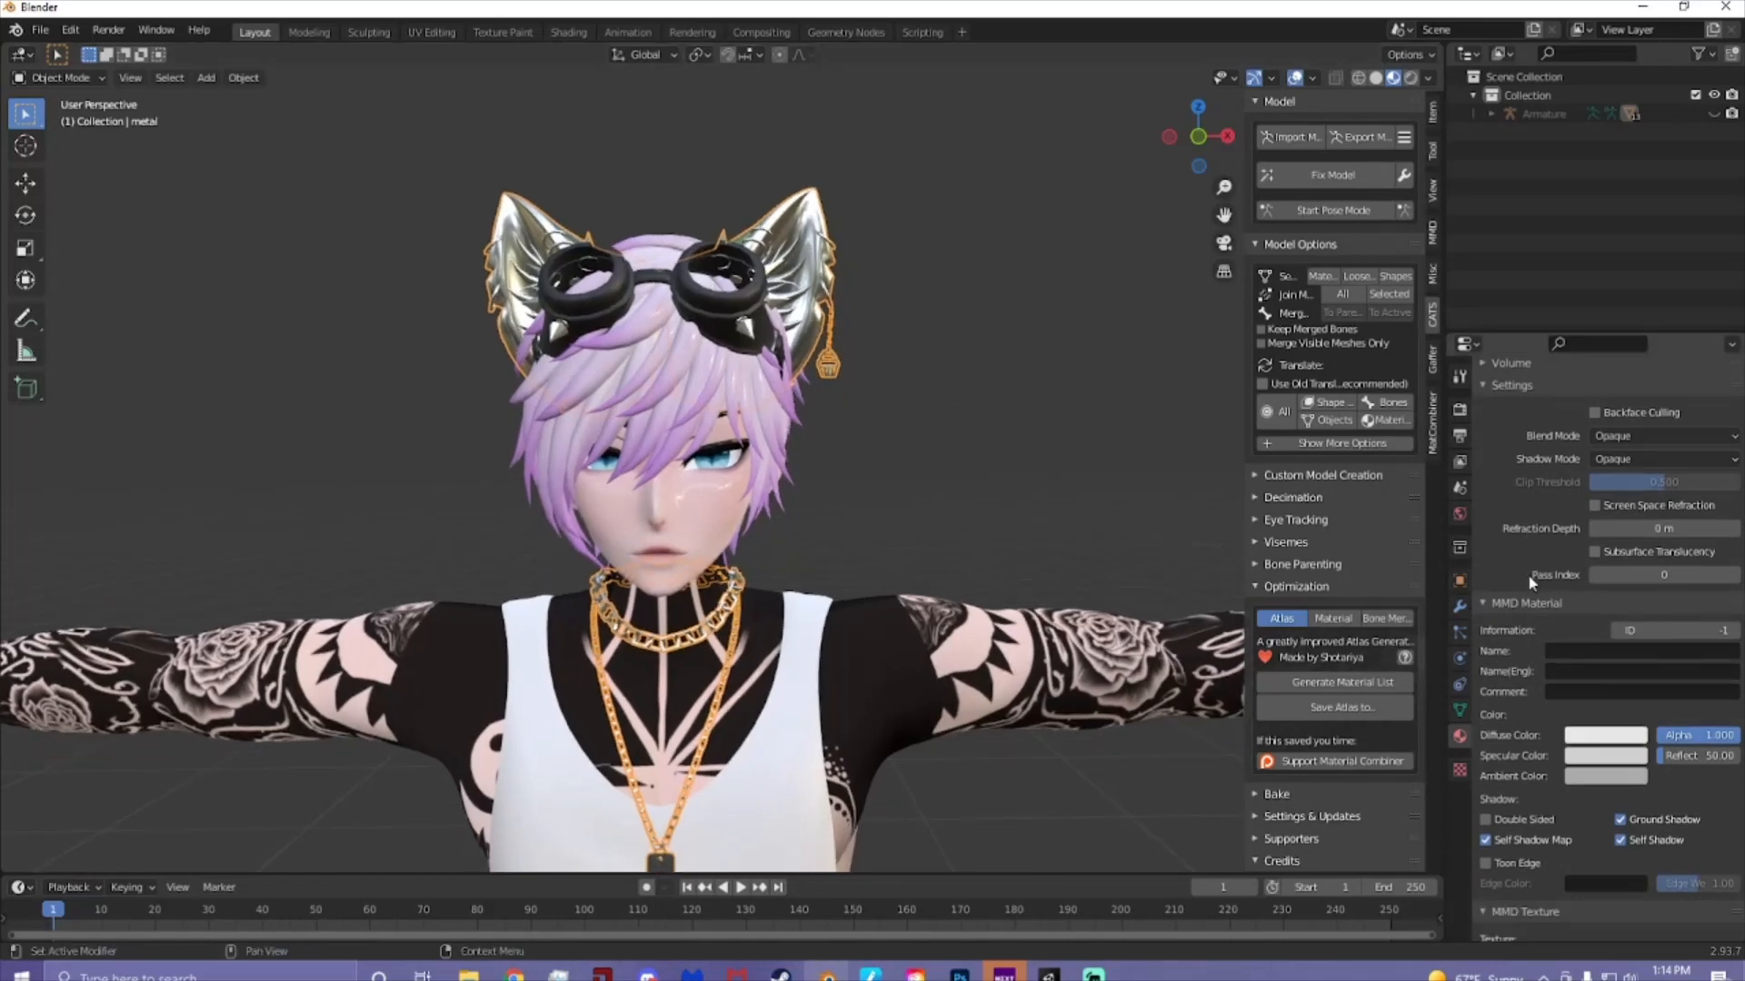
scroll(1539, 549, up, 10)
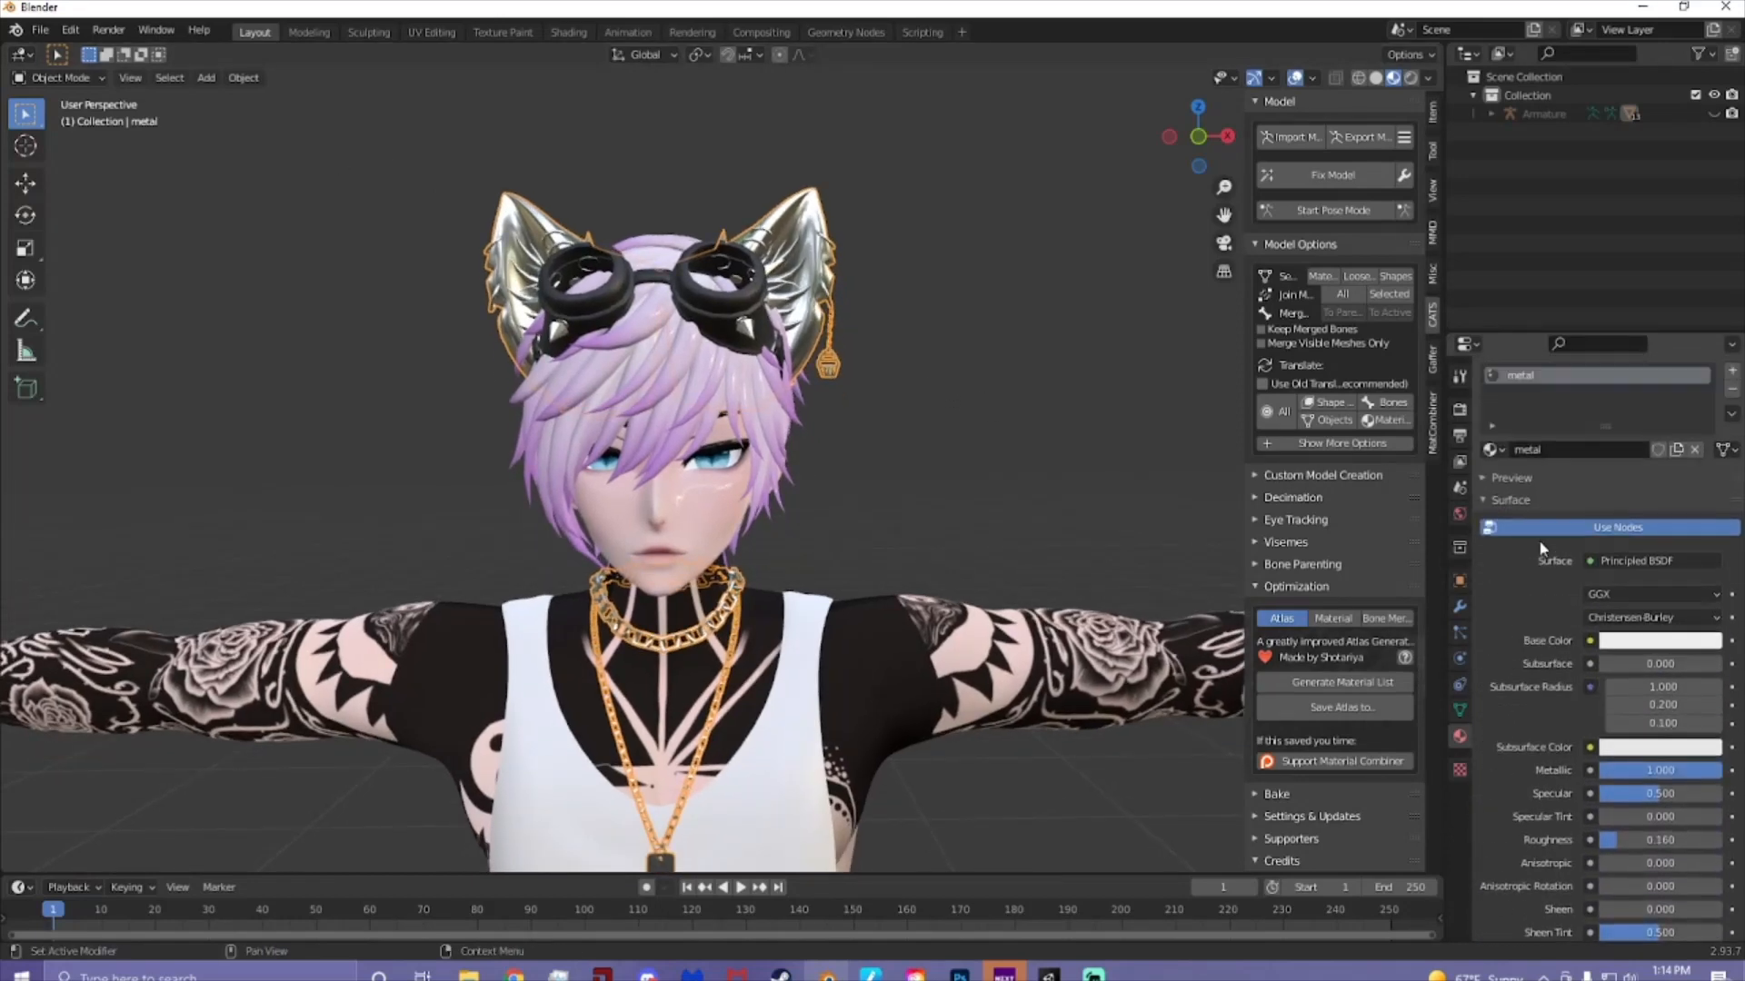
click(1490, 485)
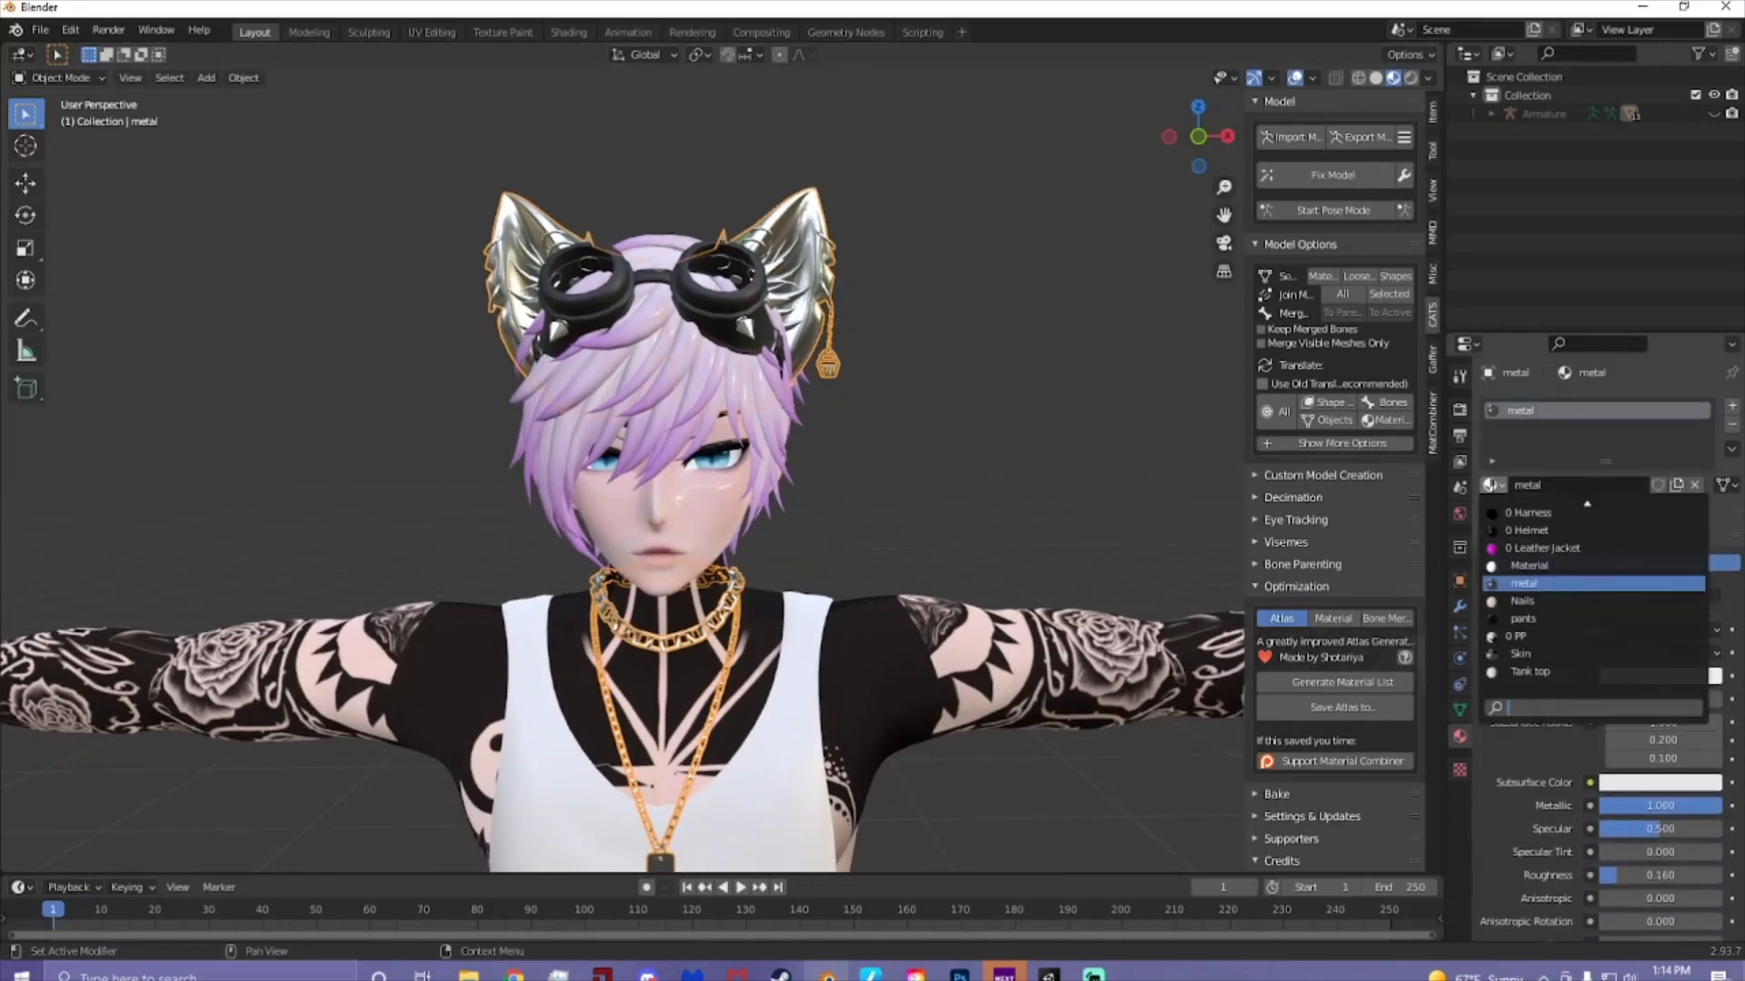
text(ha)
click(1521, 513)
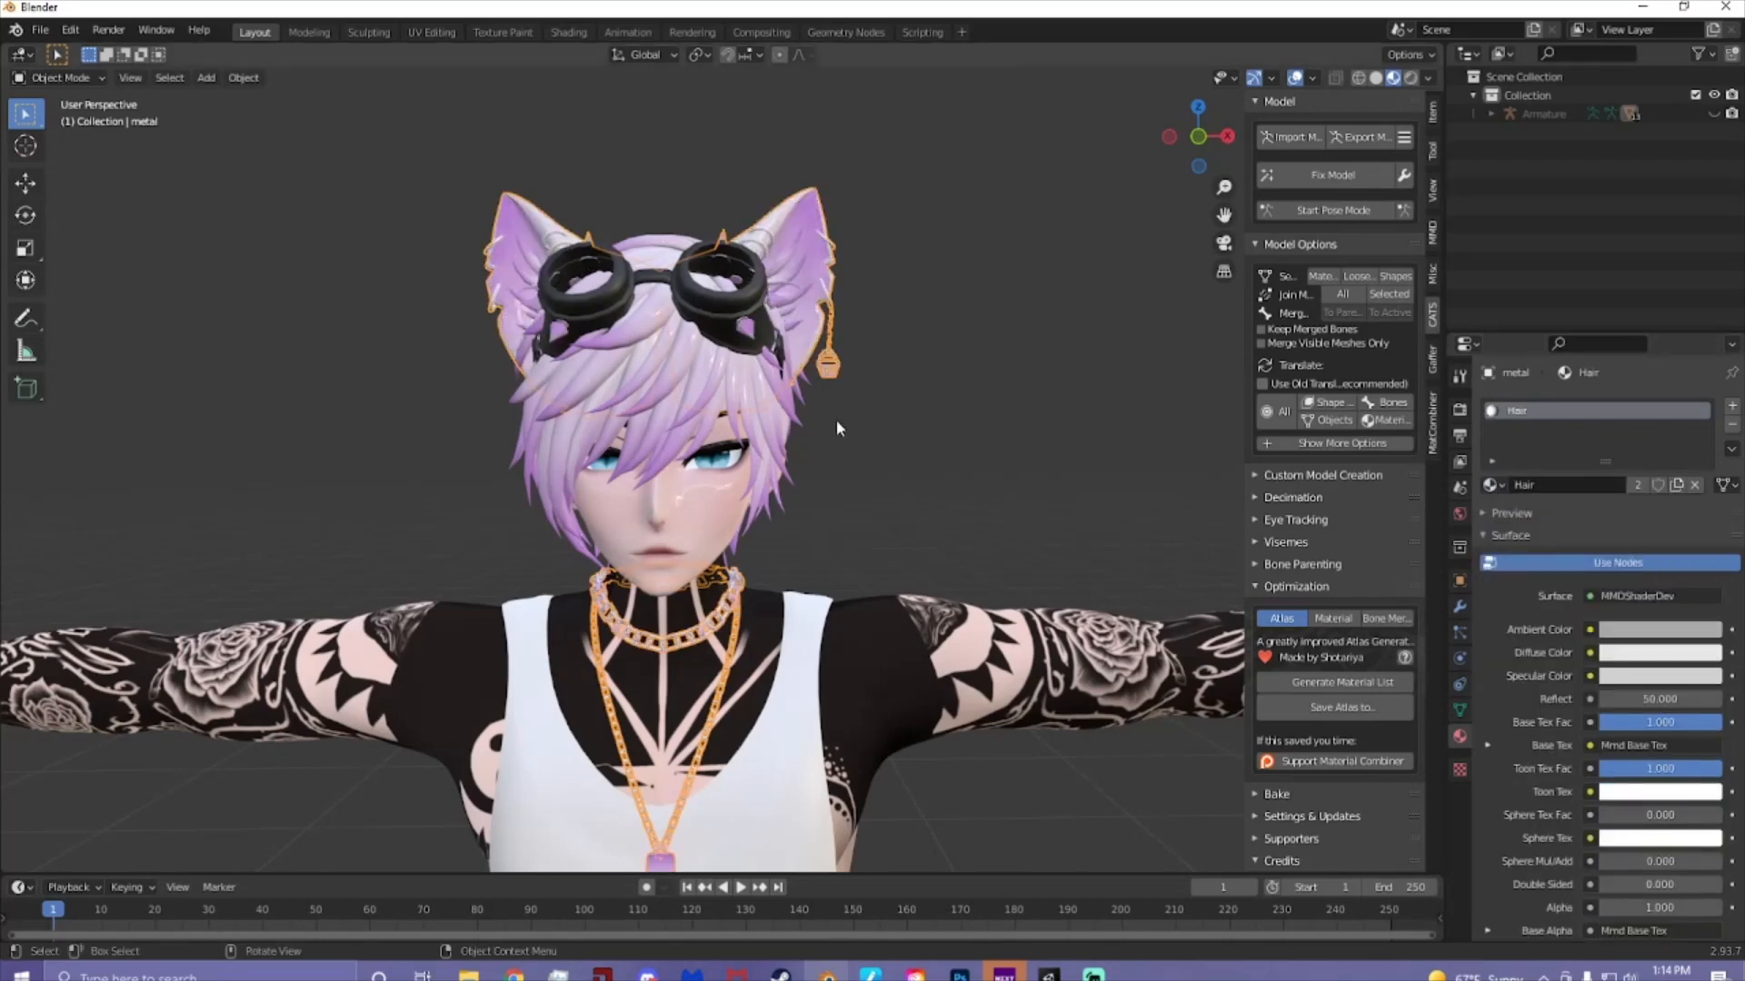
- Select the Tank top mesh and rename its material to BLACK
middle_drag(891, 475, 823, 418)
scroll(829, 426, down, 3)
click(748, 500)
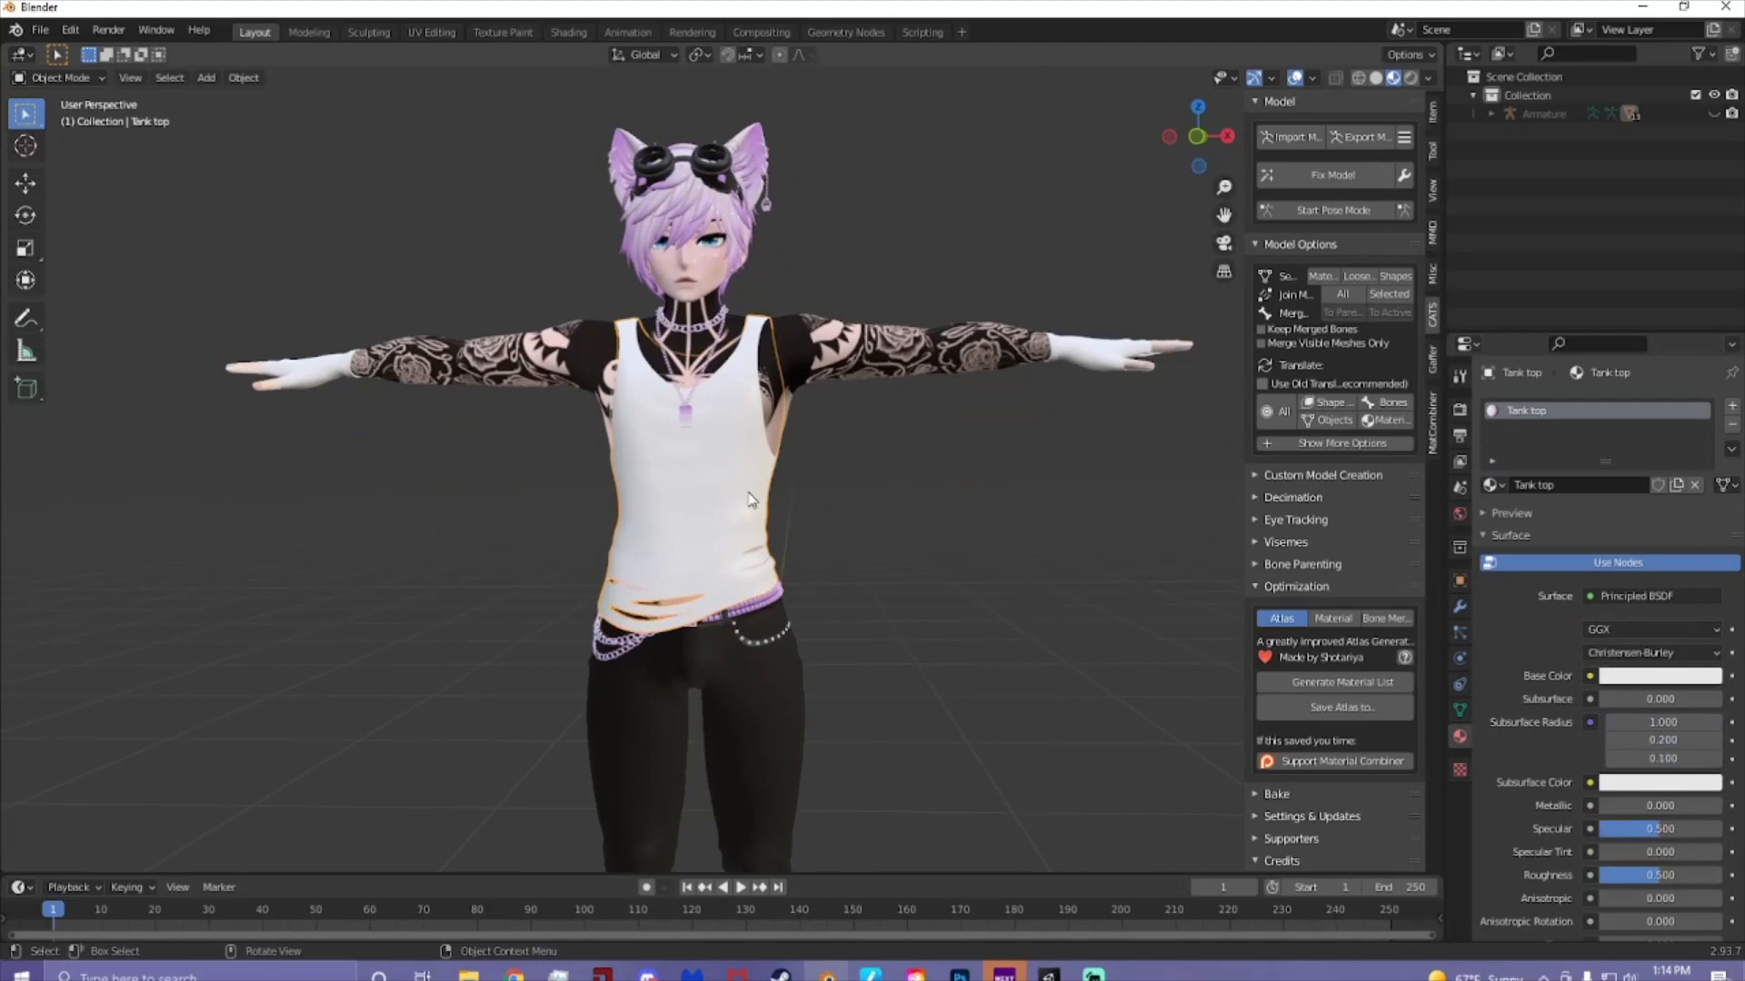
double_click(1535, 414)
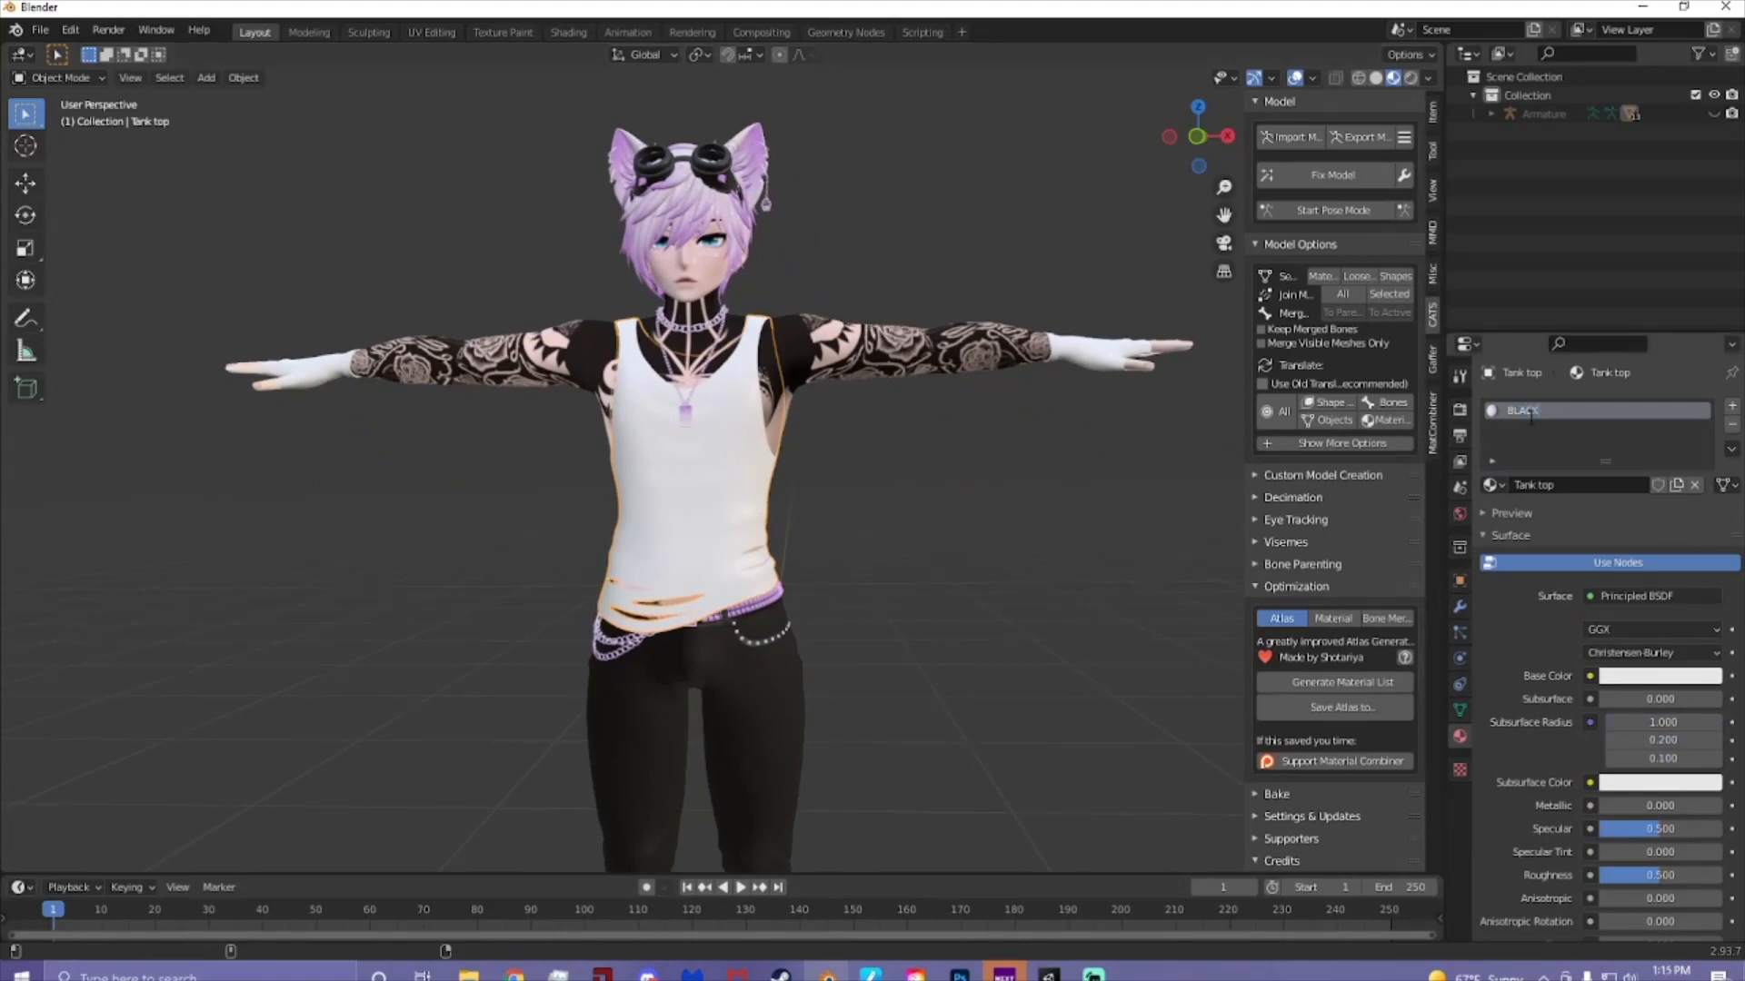
text(BLACK)
key(Return)
- Select the Skin mesh and start adding an MMD texture to its material, browsing to the JAXX stuffs folder under D:\Unity\JAXX\Assets
scroll(1038, 596, up, 3)
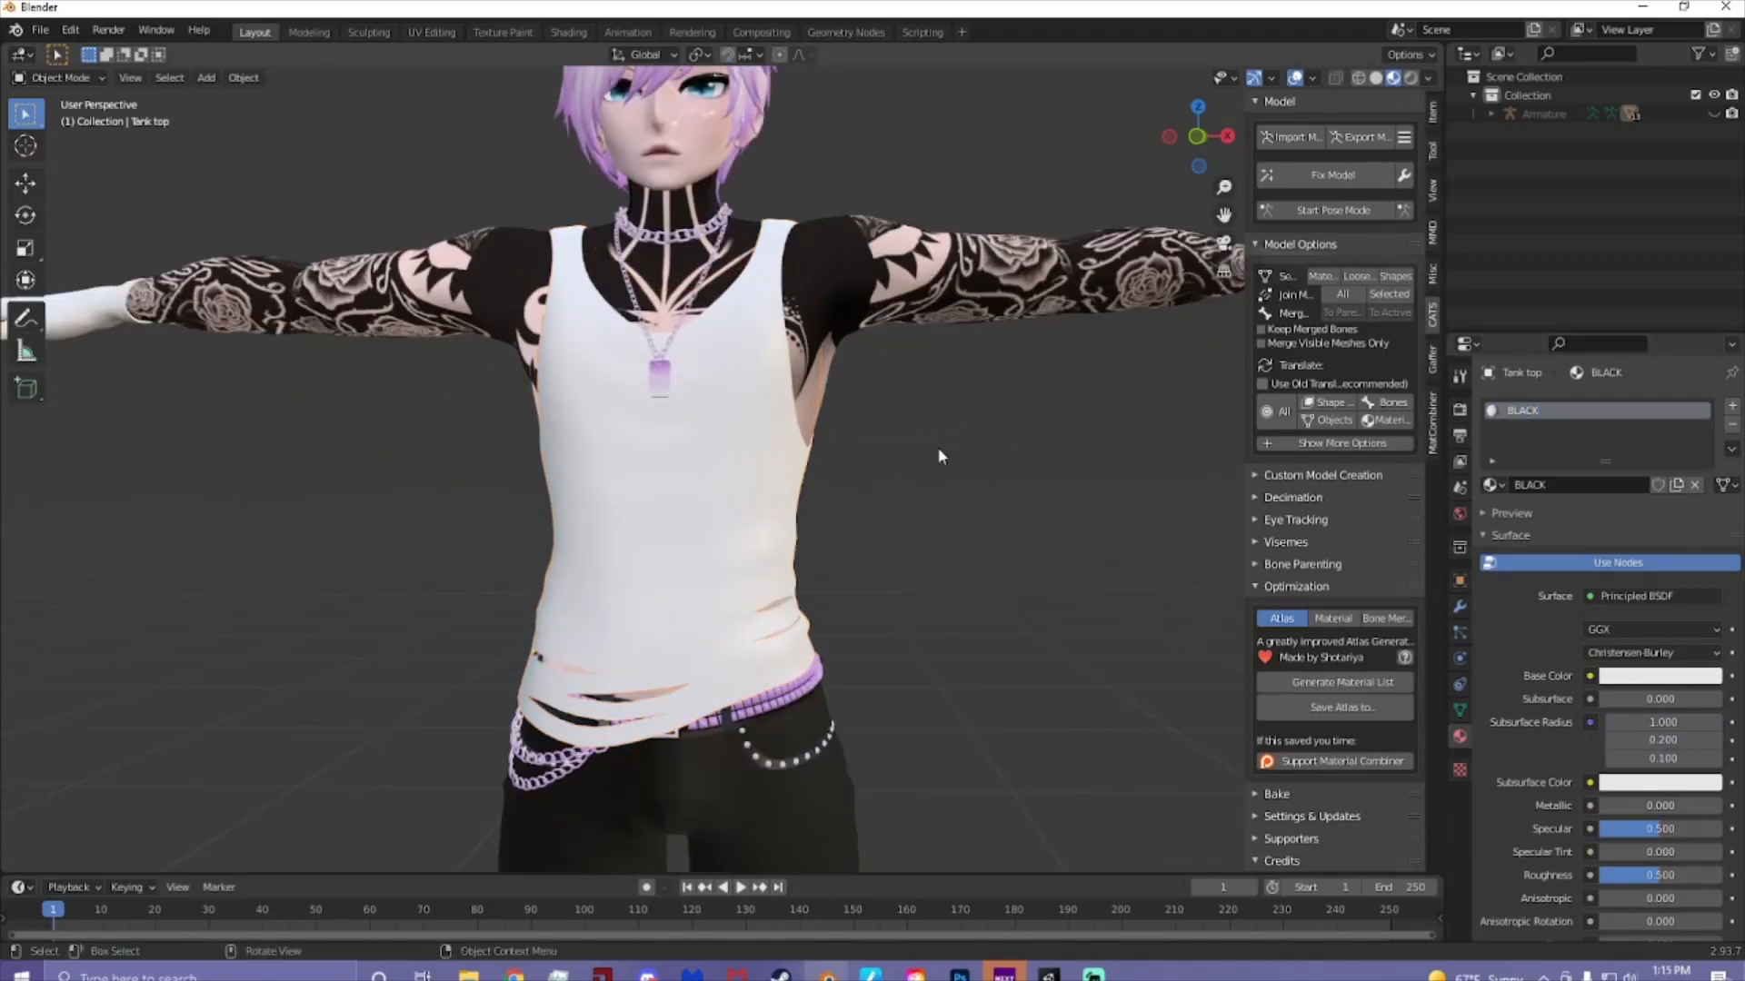
click(947, 341)
scroll(1565, 652, down, 8)
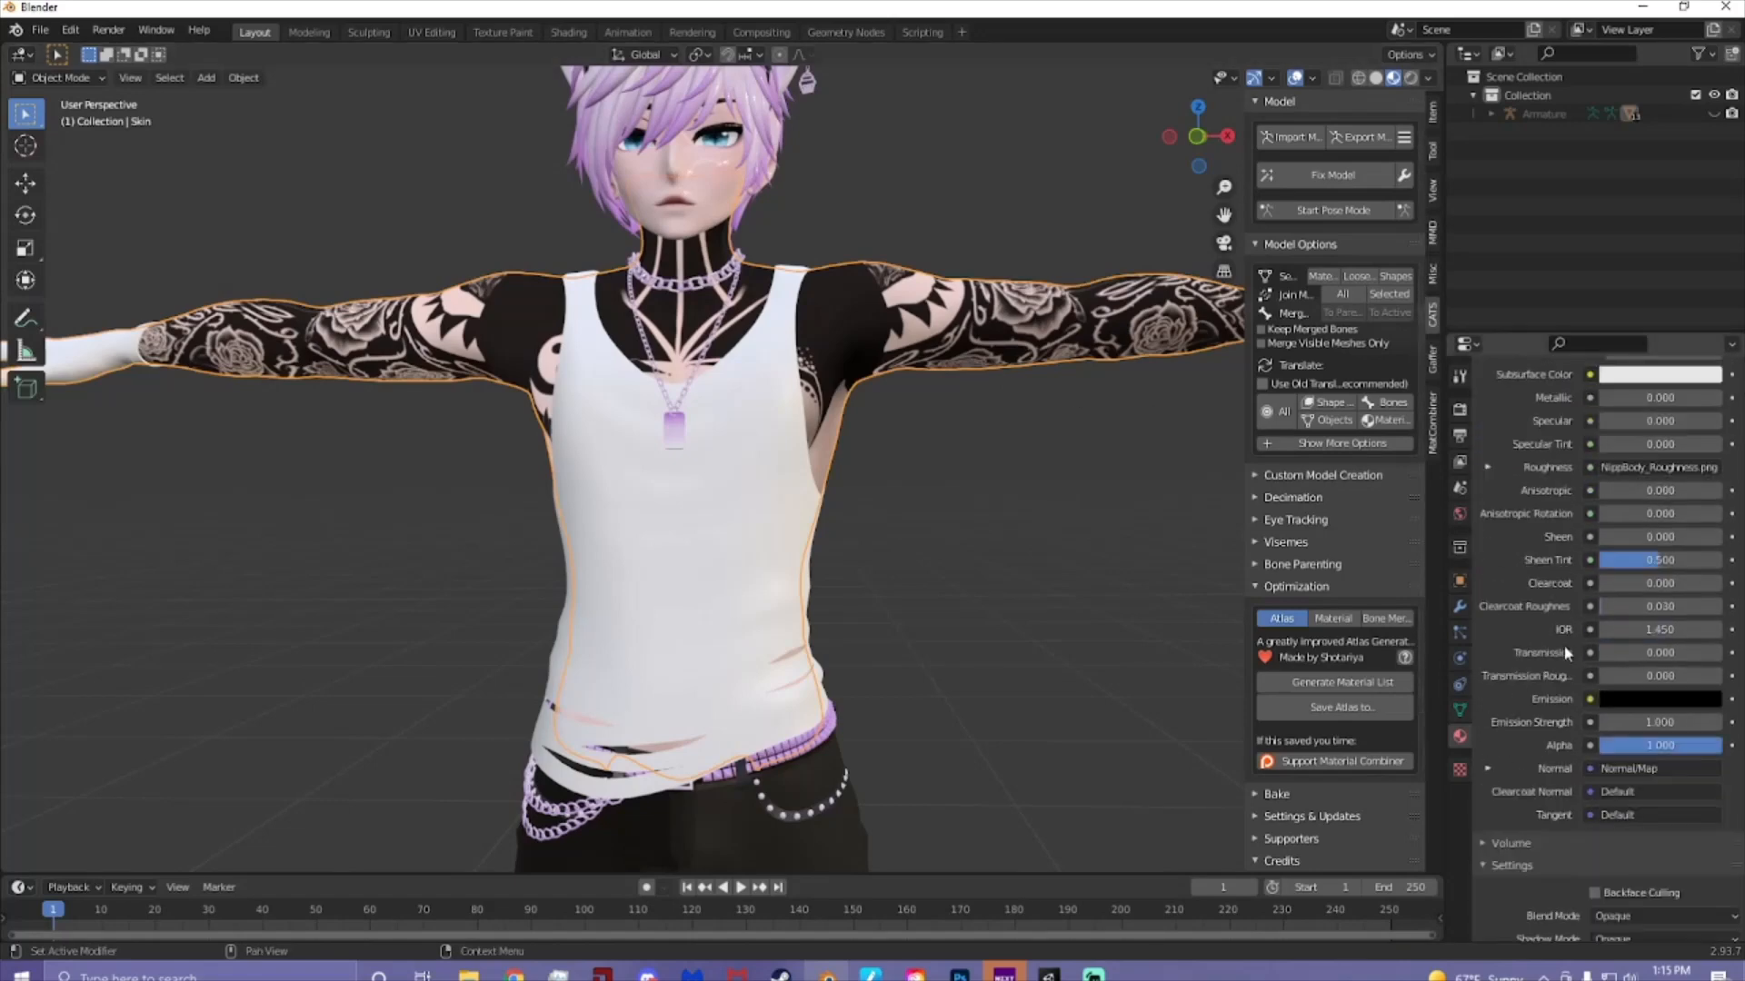
scroll(1564, 652, down, 10)
scroll(592, 398, down, 2)
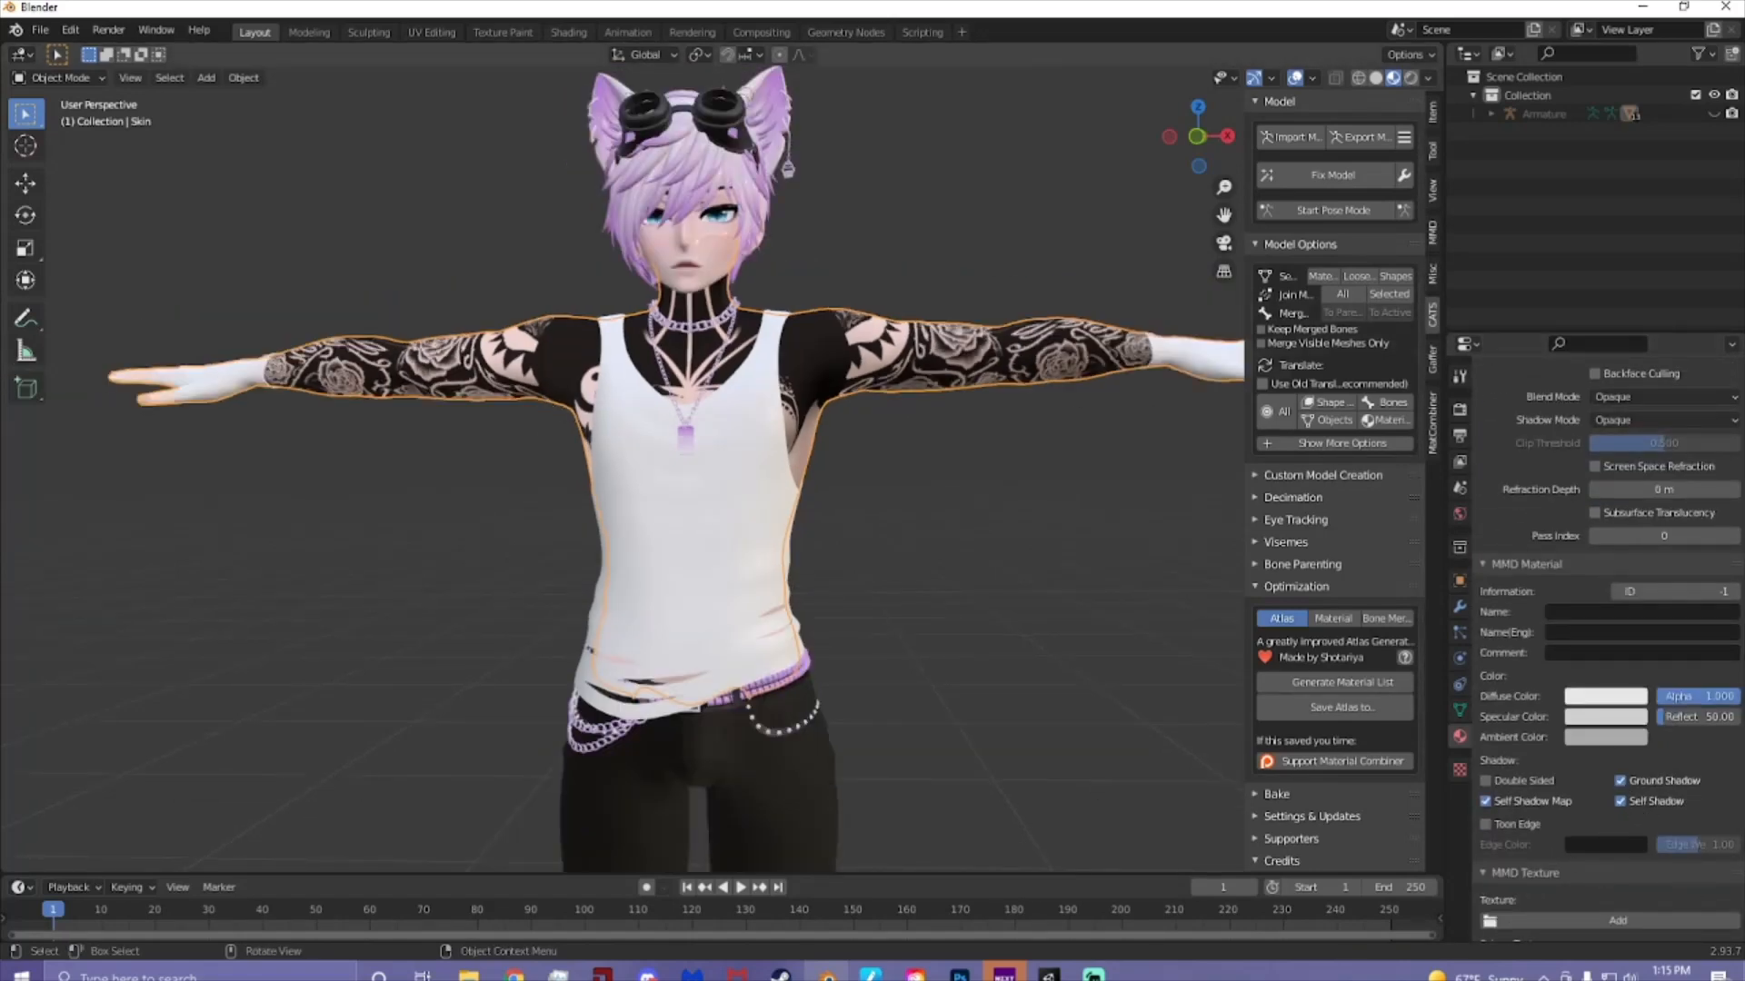
click(1643, 918)
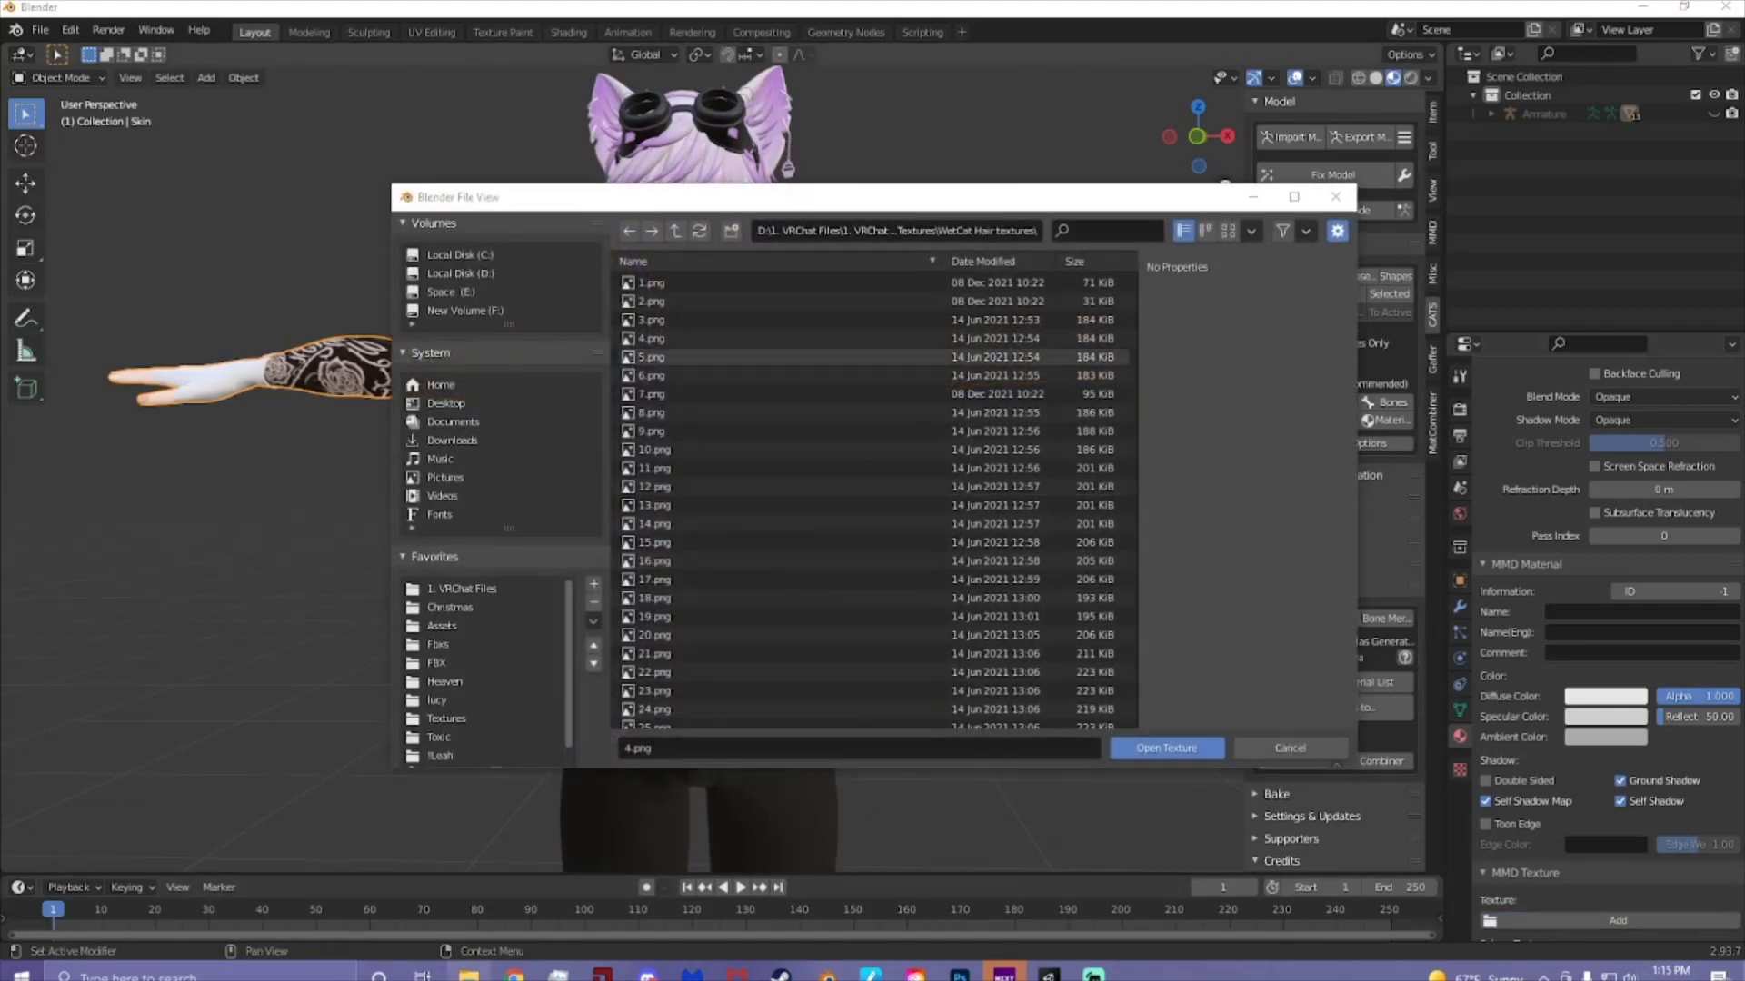
click(876, 231)
text(D:\Unity\JAXX\Assets\JAXX stuffs\)
key(Return)
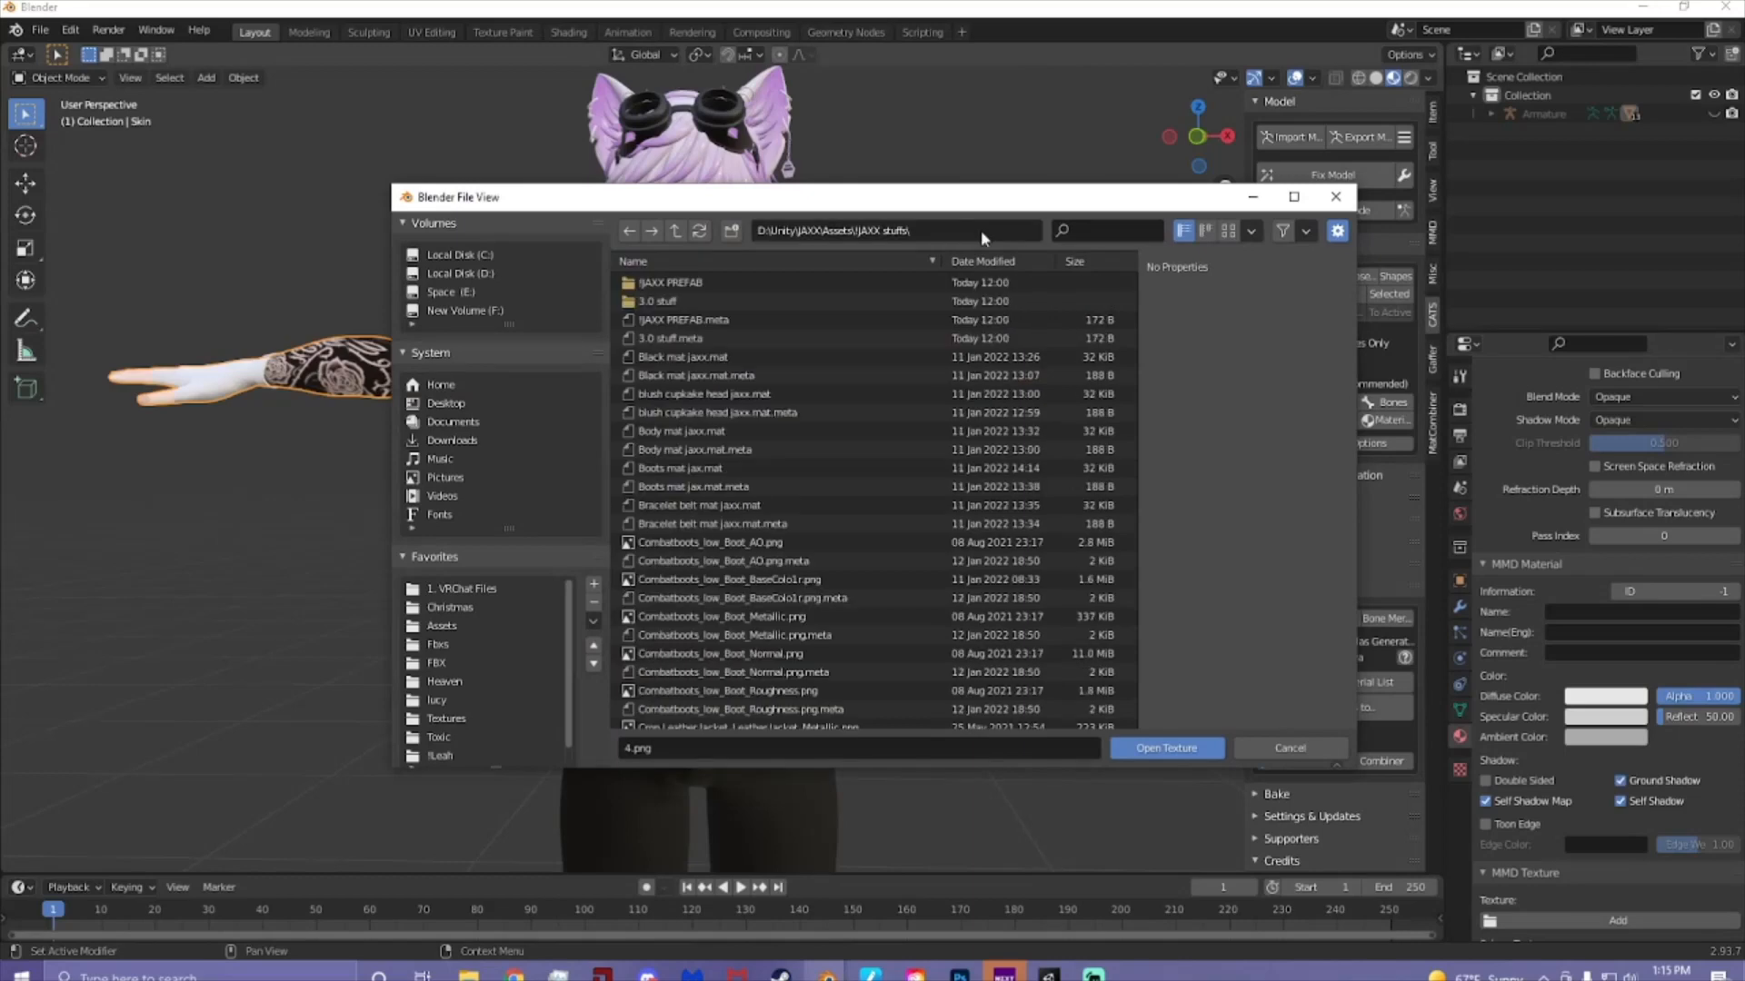
- Load JAXX by Cupkake_Skin_BaseColor.png as the Skin material's MMD texture
scroll(879, 443, down, 10)
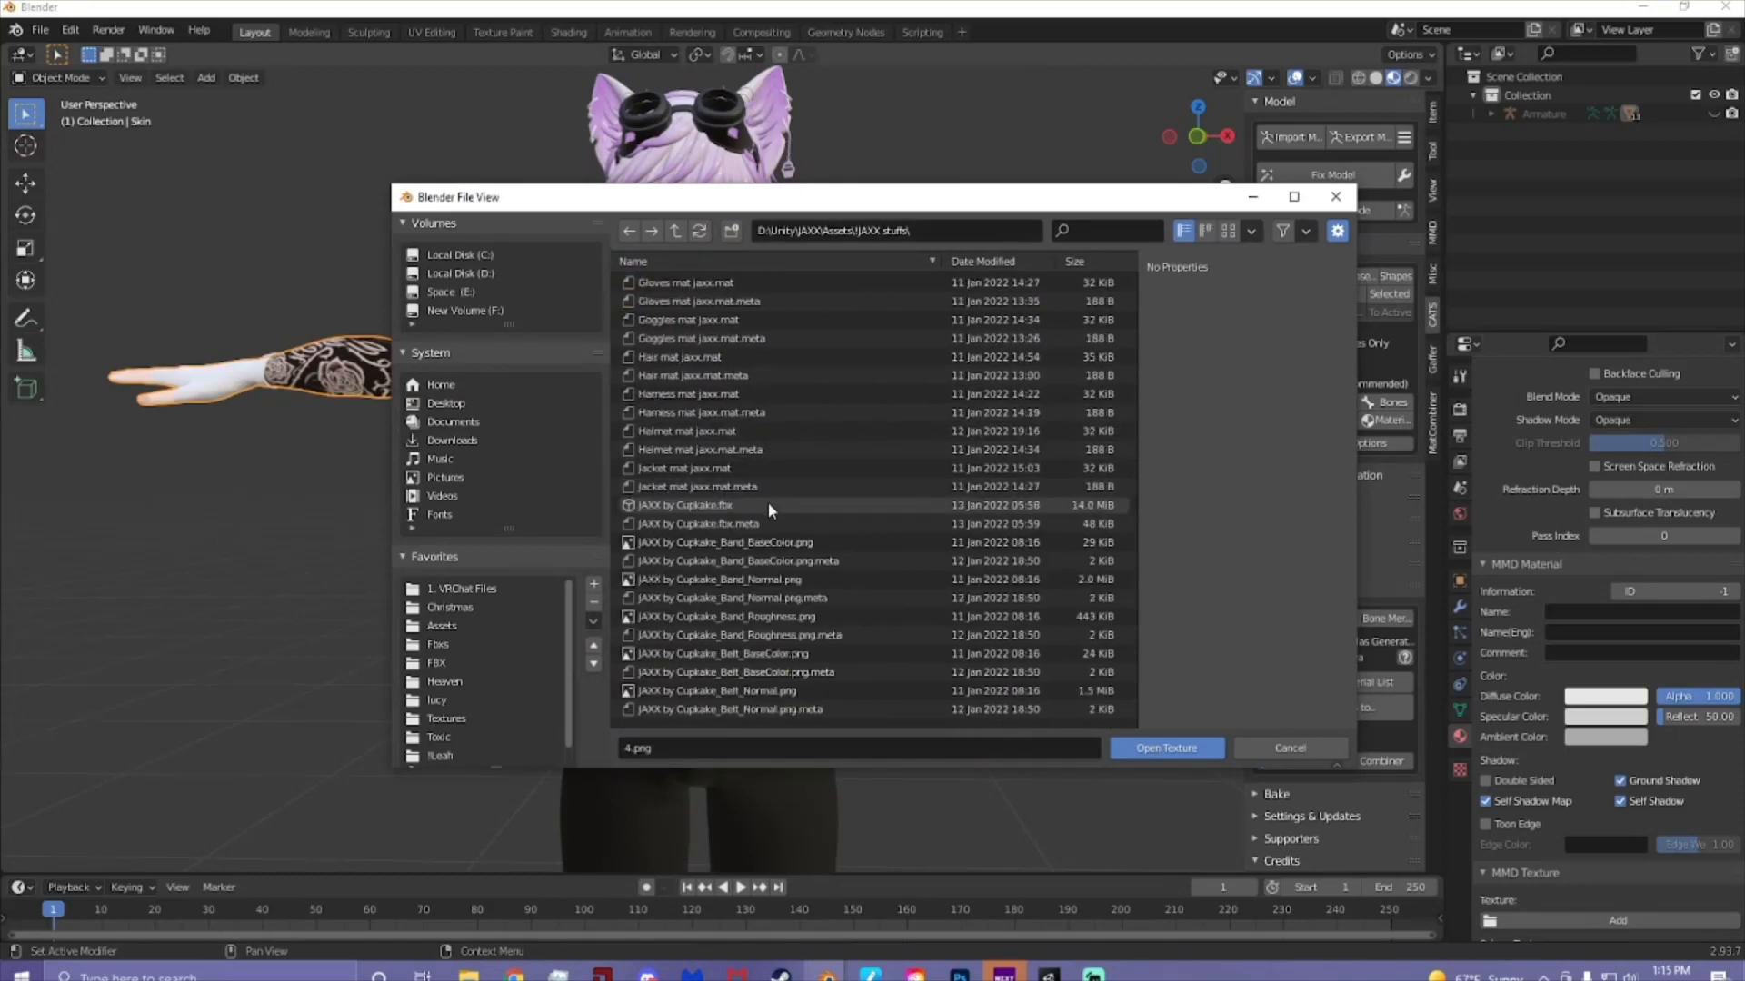
scroll(753, 485, down, 1)
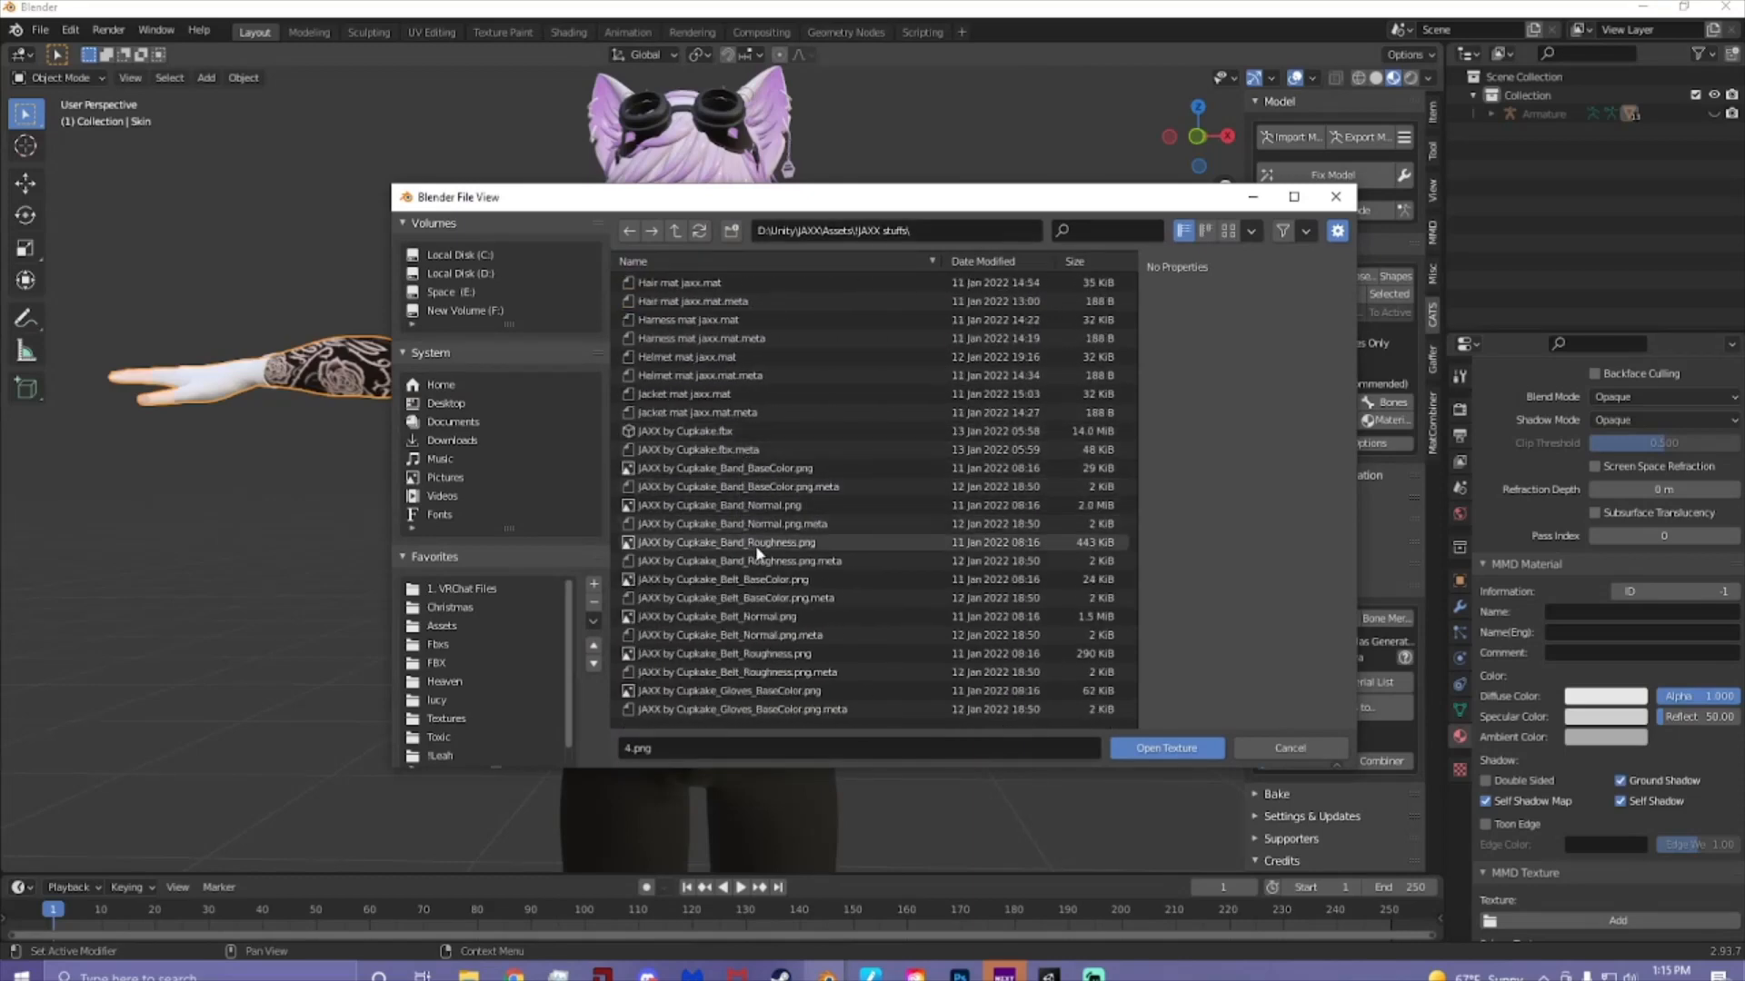
scroll(768, 609, down, 10)
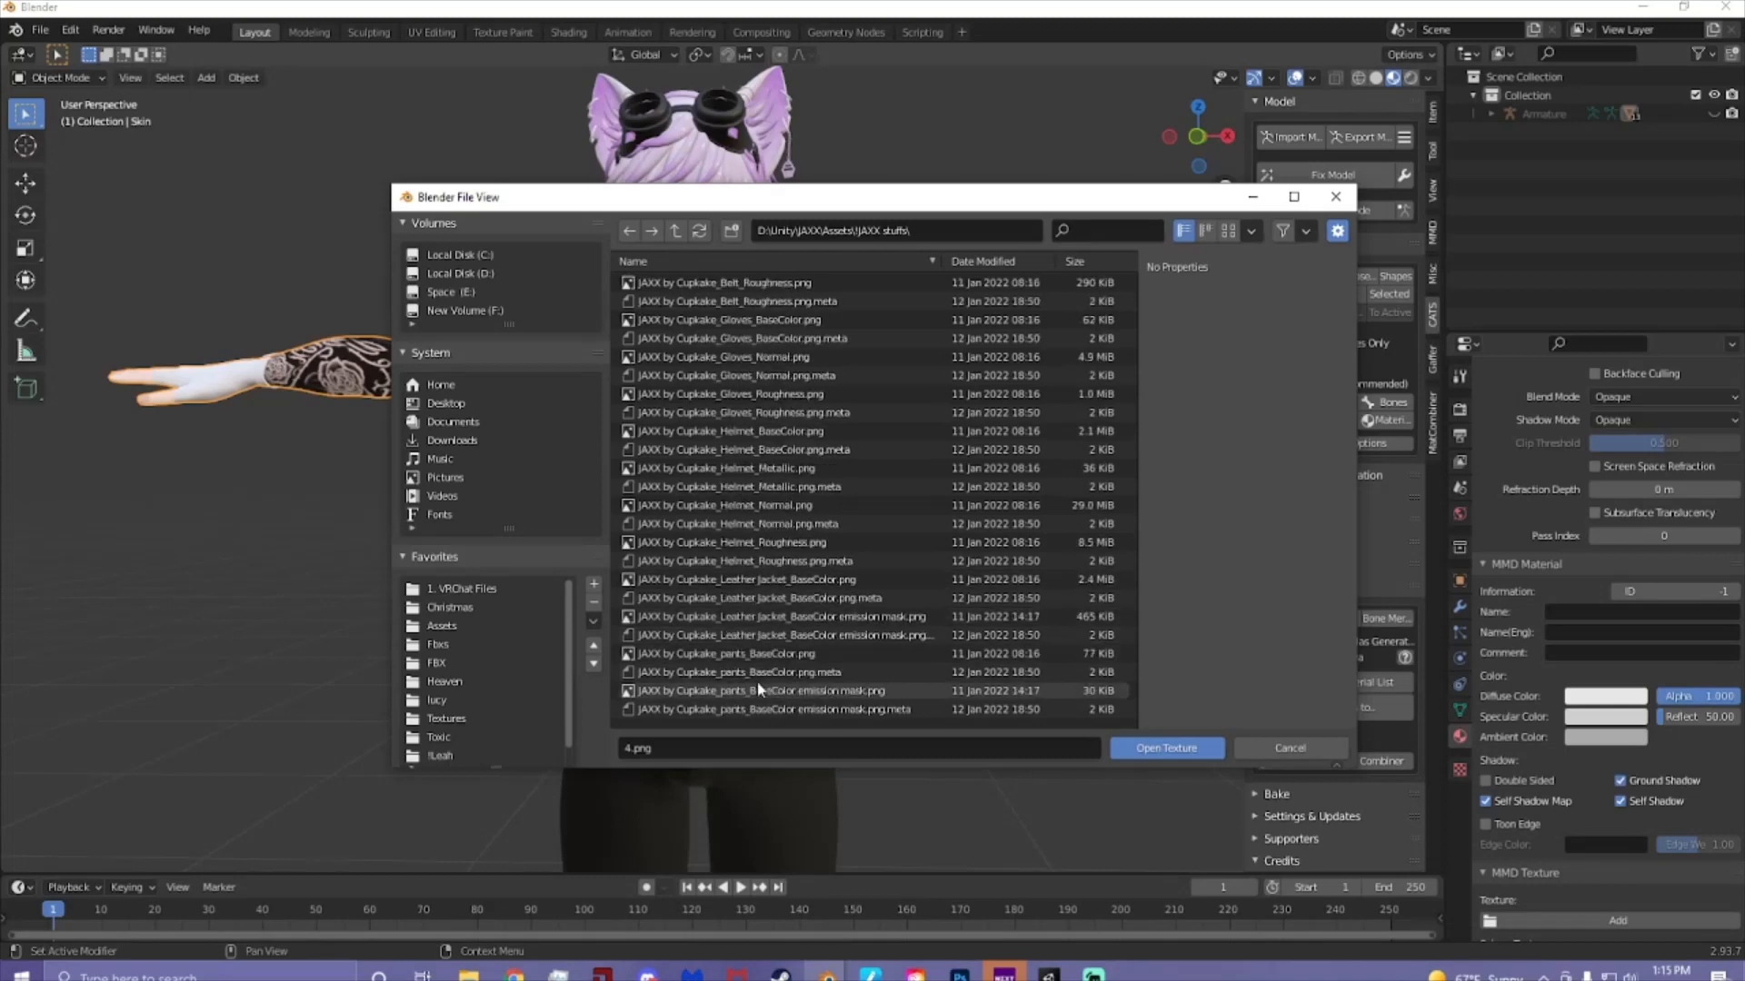
scroll(765, 672, down, 1)
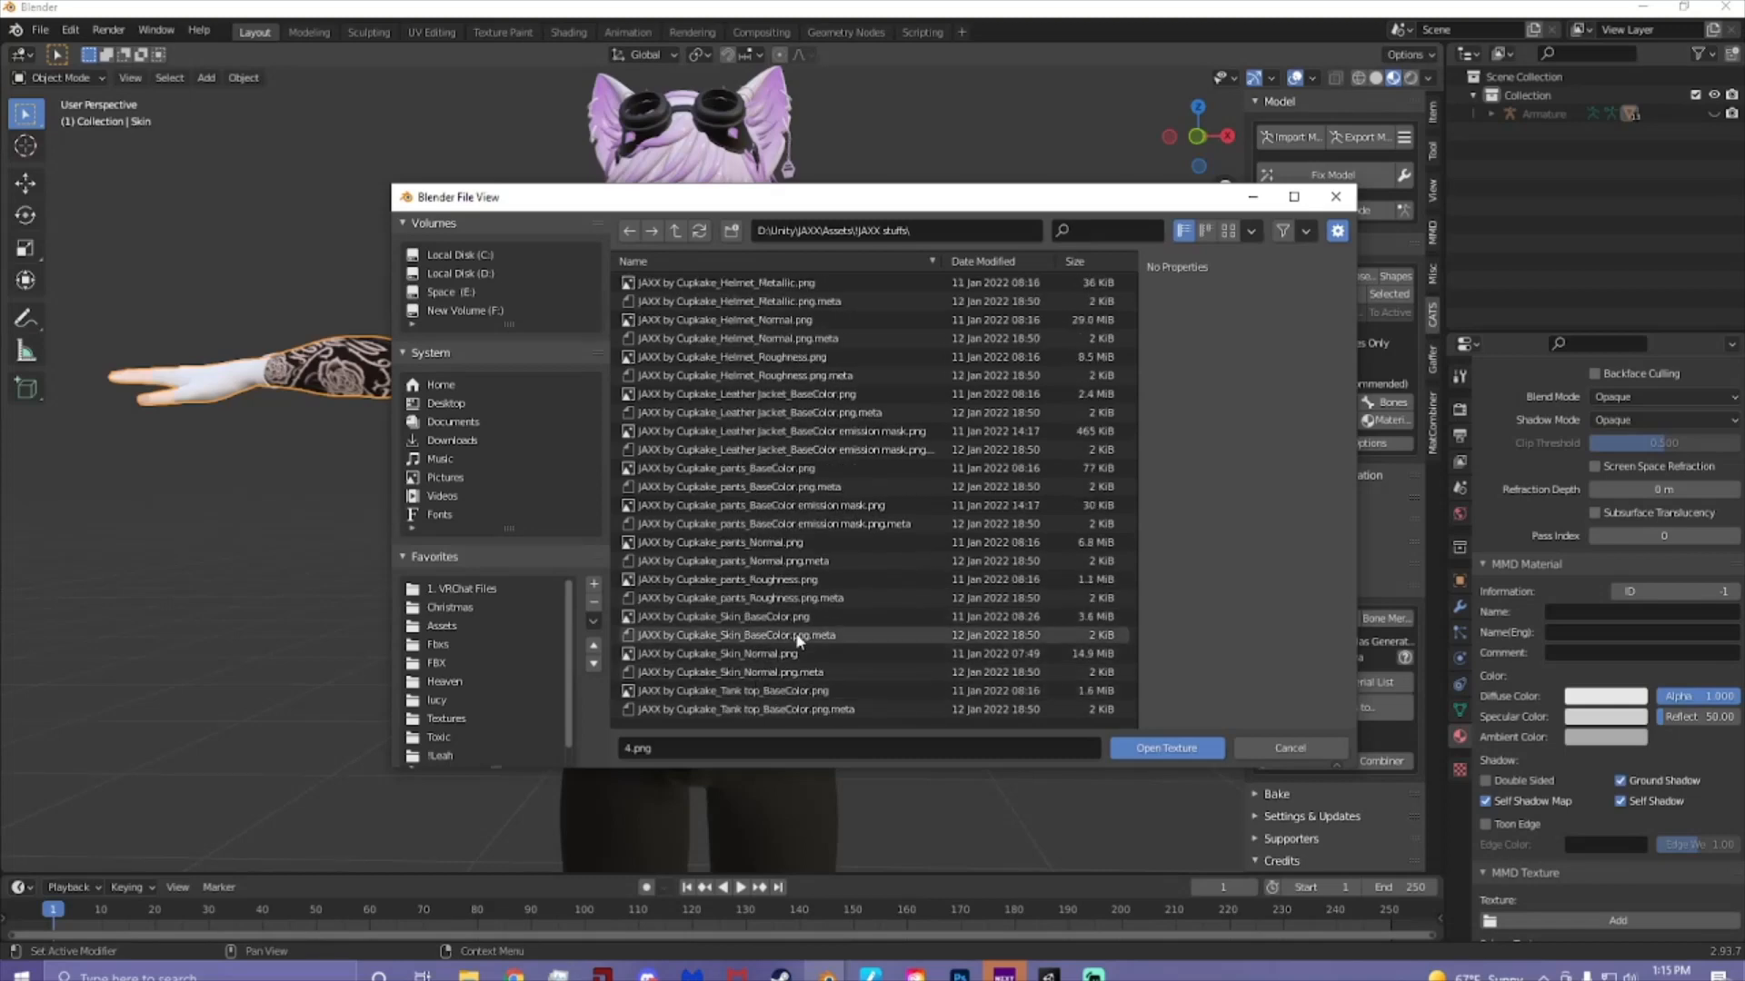
double_click(786, 617)
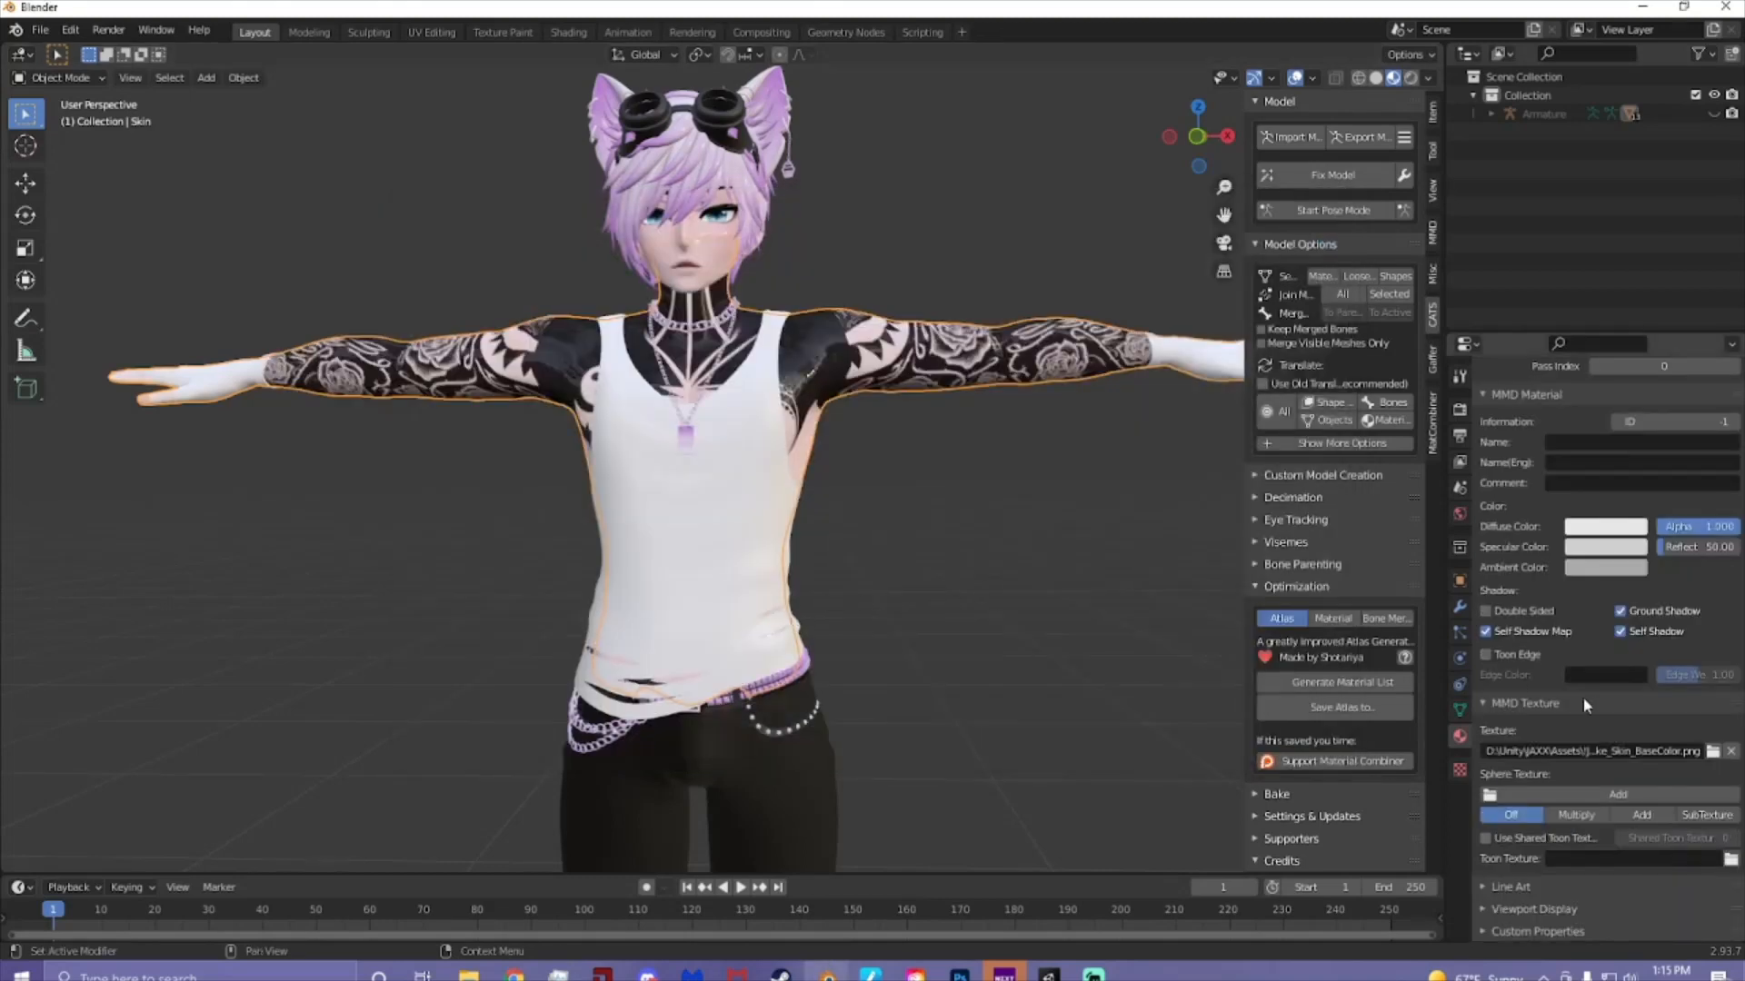
- Enable Backface Culling on the Skin material
scroll(1535, 611, up, 10)
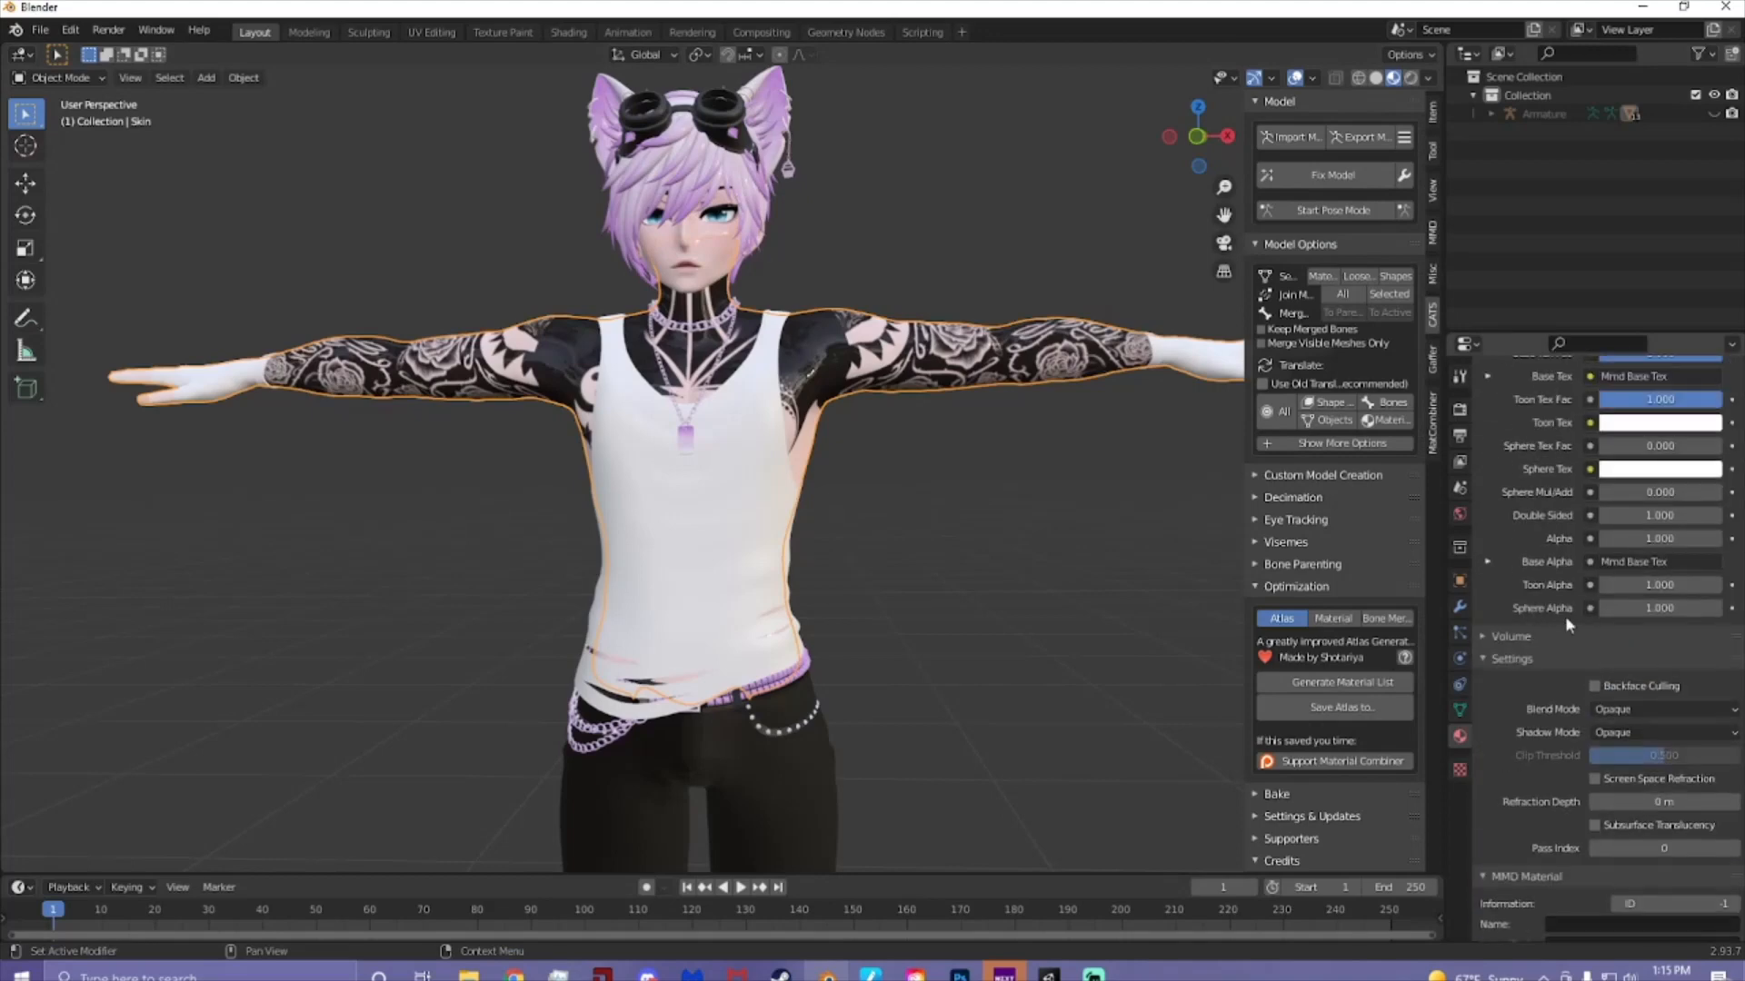
click(1645, 687)
scroll(1059, 581, up, 5)
scroll(968, 569, down, 4)
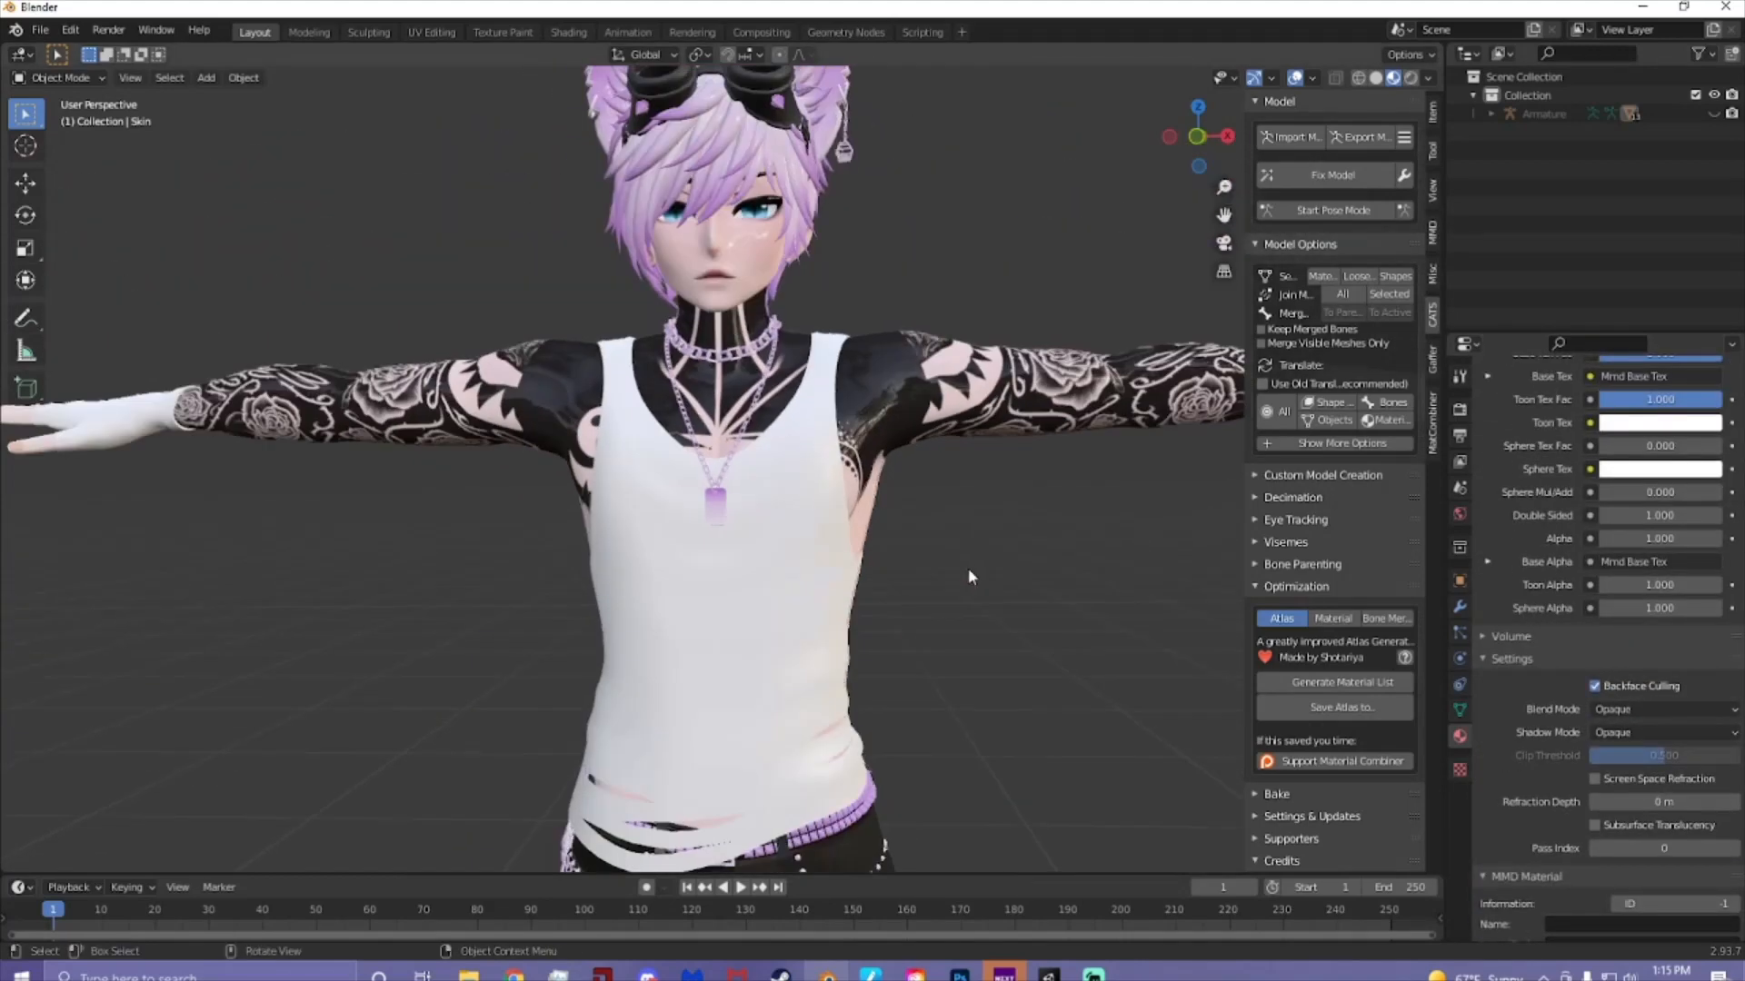
- Select the Tank top and set the base color of its BLACK material to pure black
scroll(921, 537, down, 7)
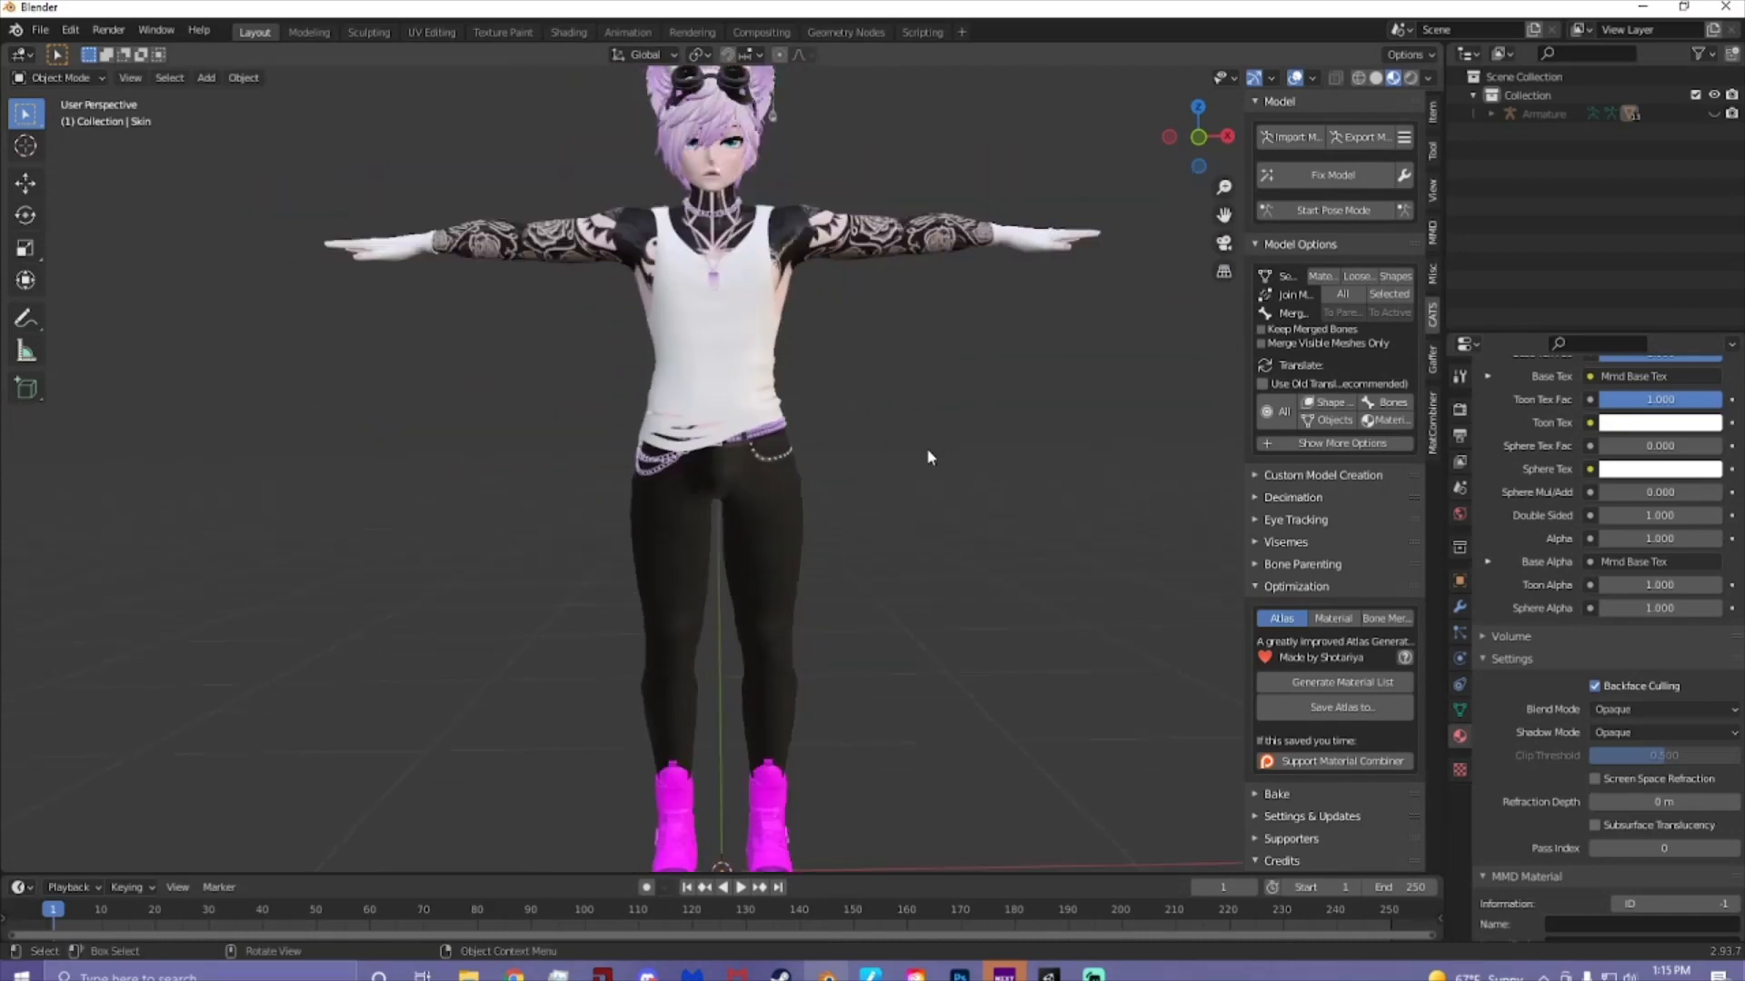
scroll(858, 466, up, 6)
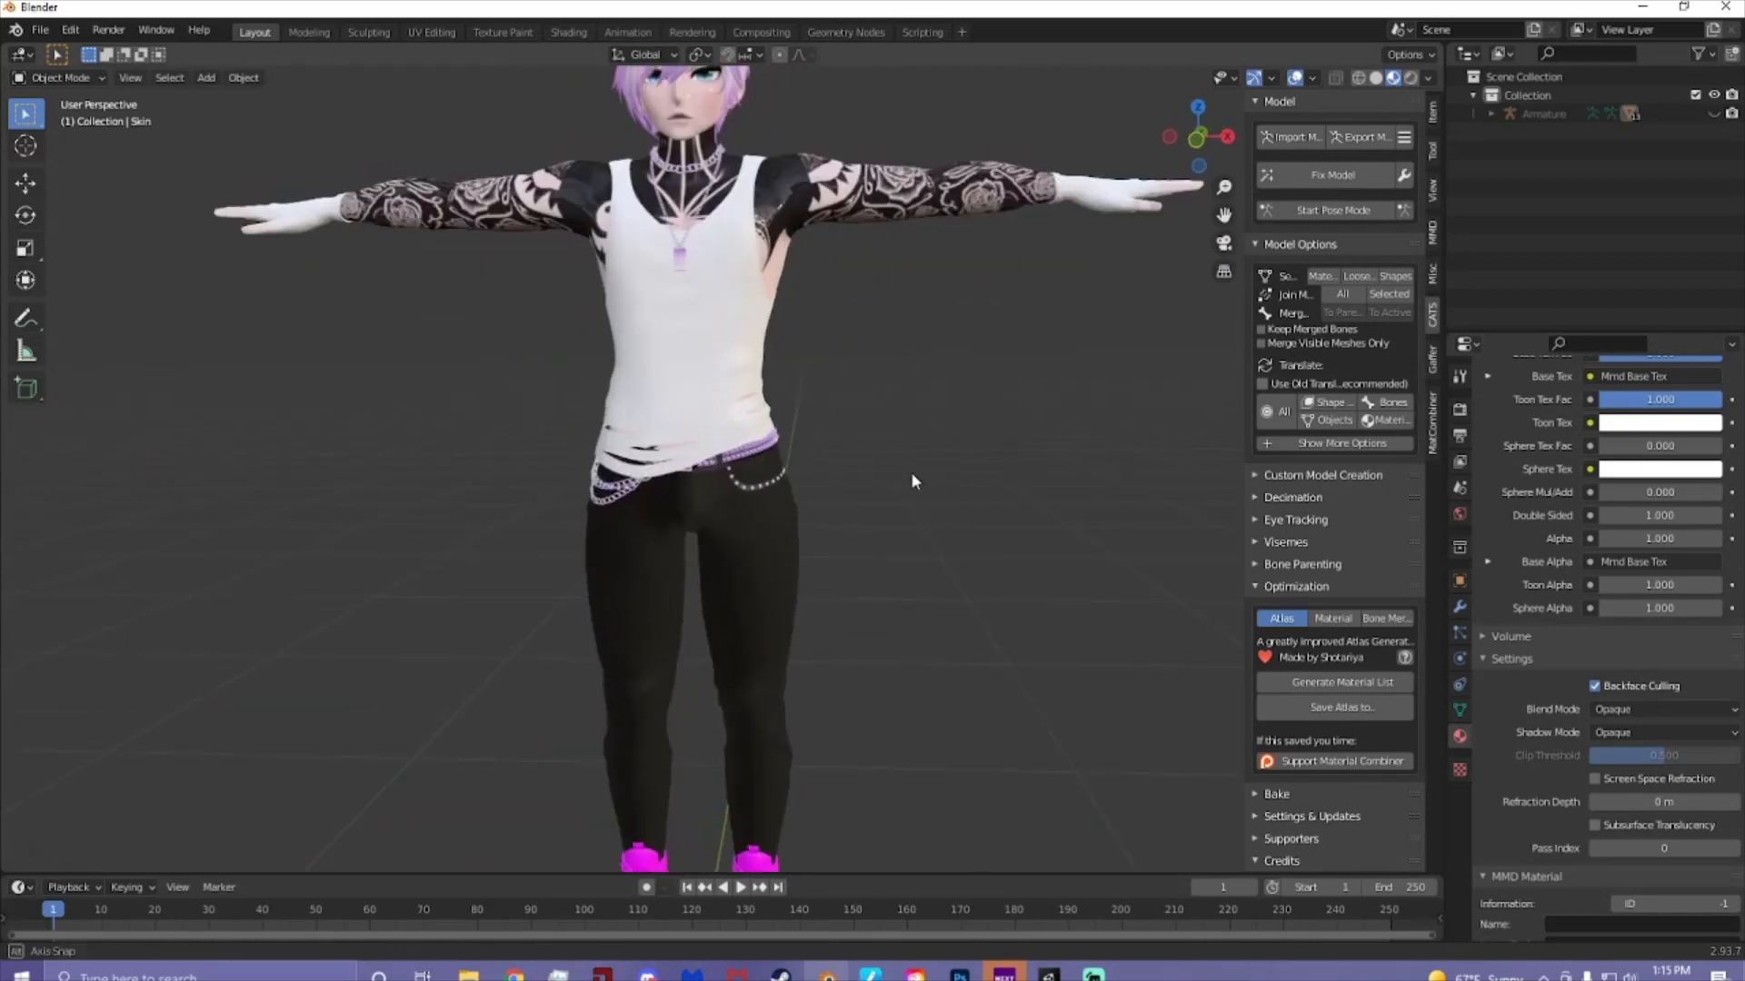
shift+scroll(872, 459, up, 3)
click(740, 458)
scroll(1605, 529, up, 9)
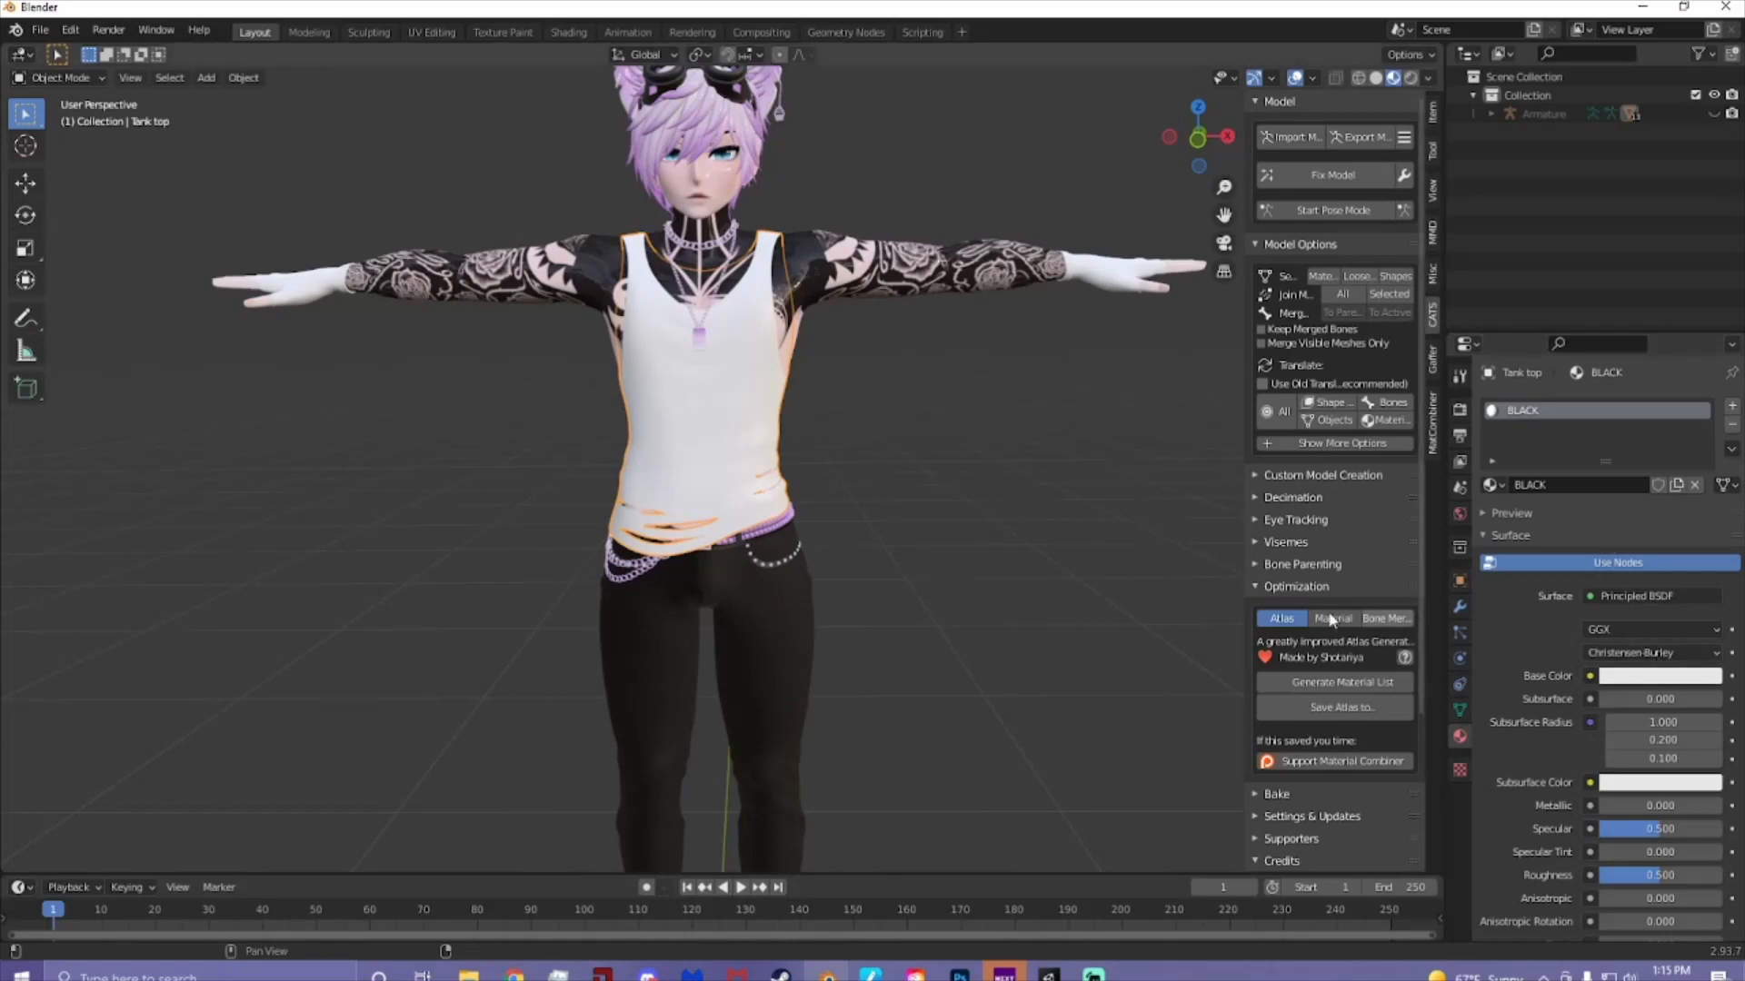
click(1660, 676)
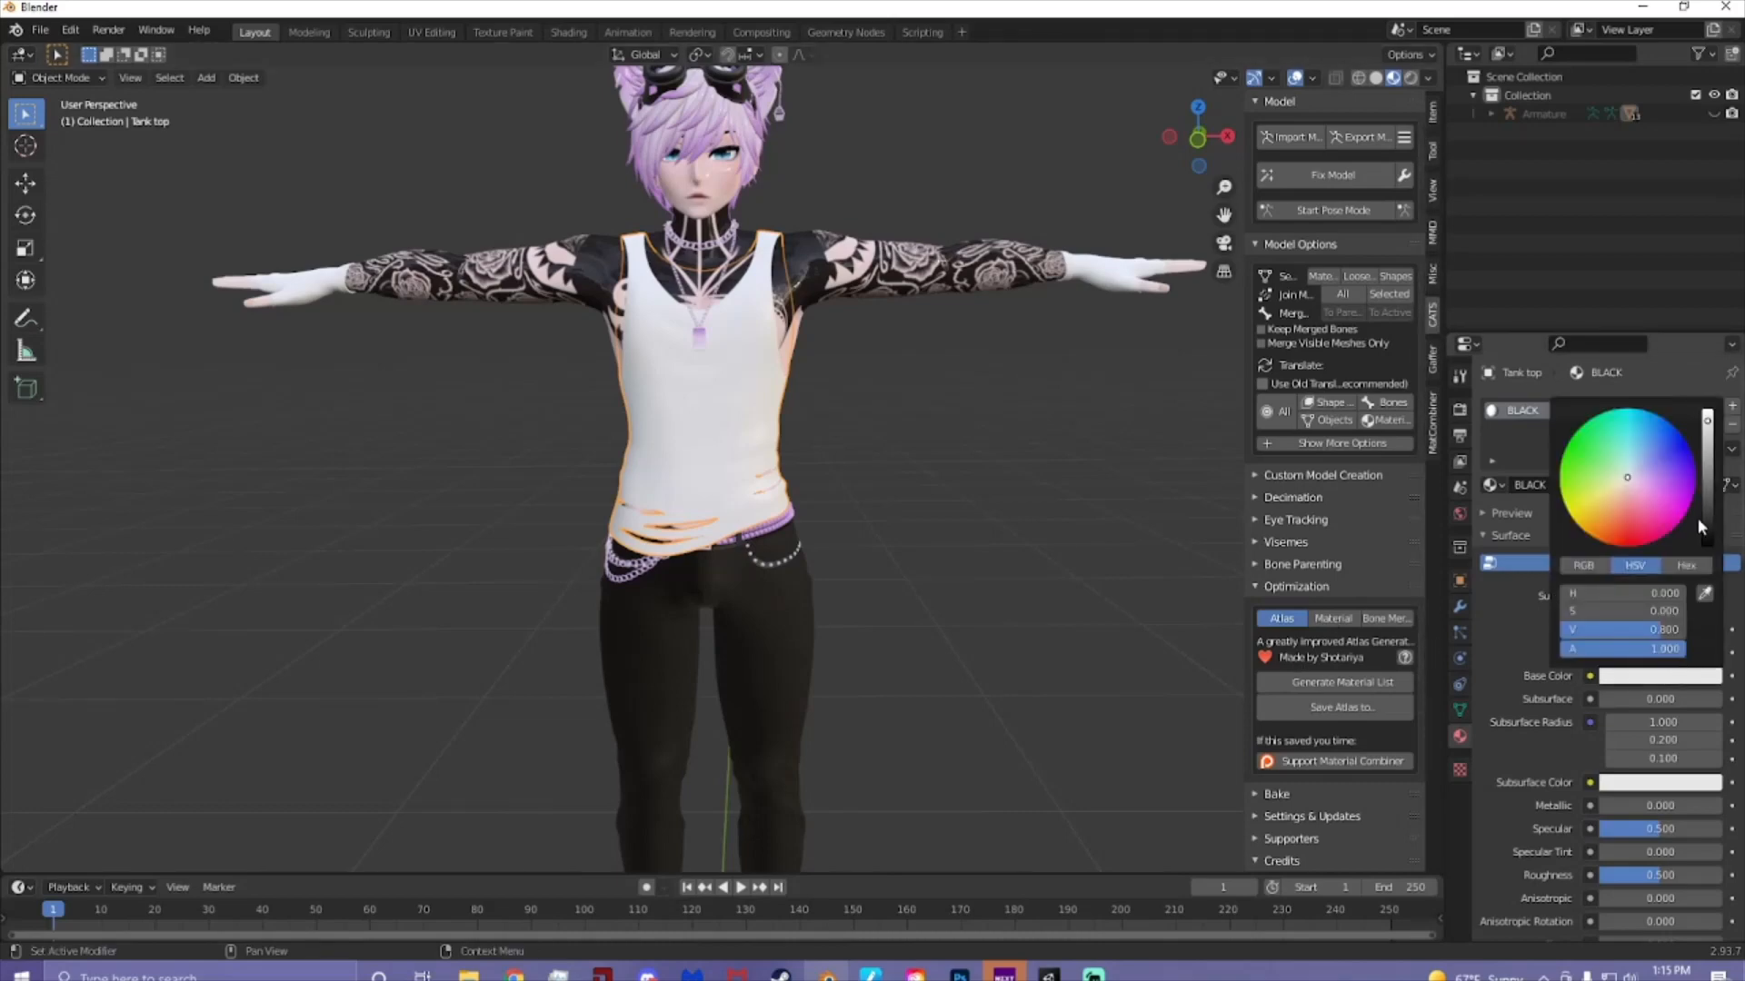
drag(1707, 508, 1707, 544)
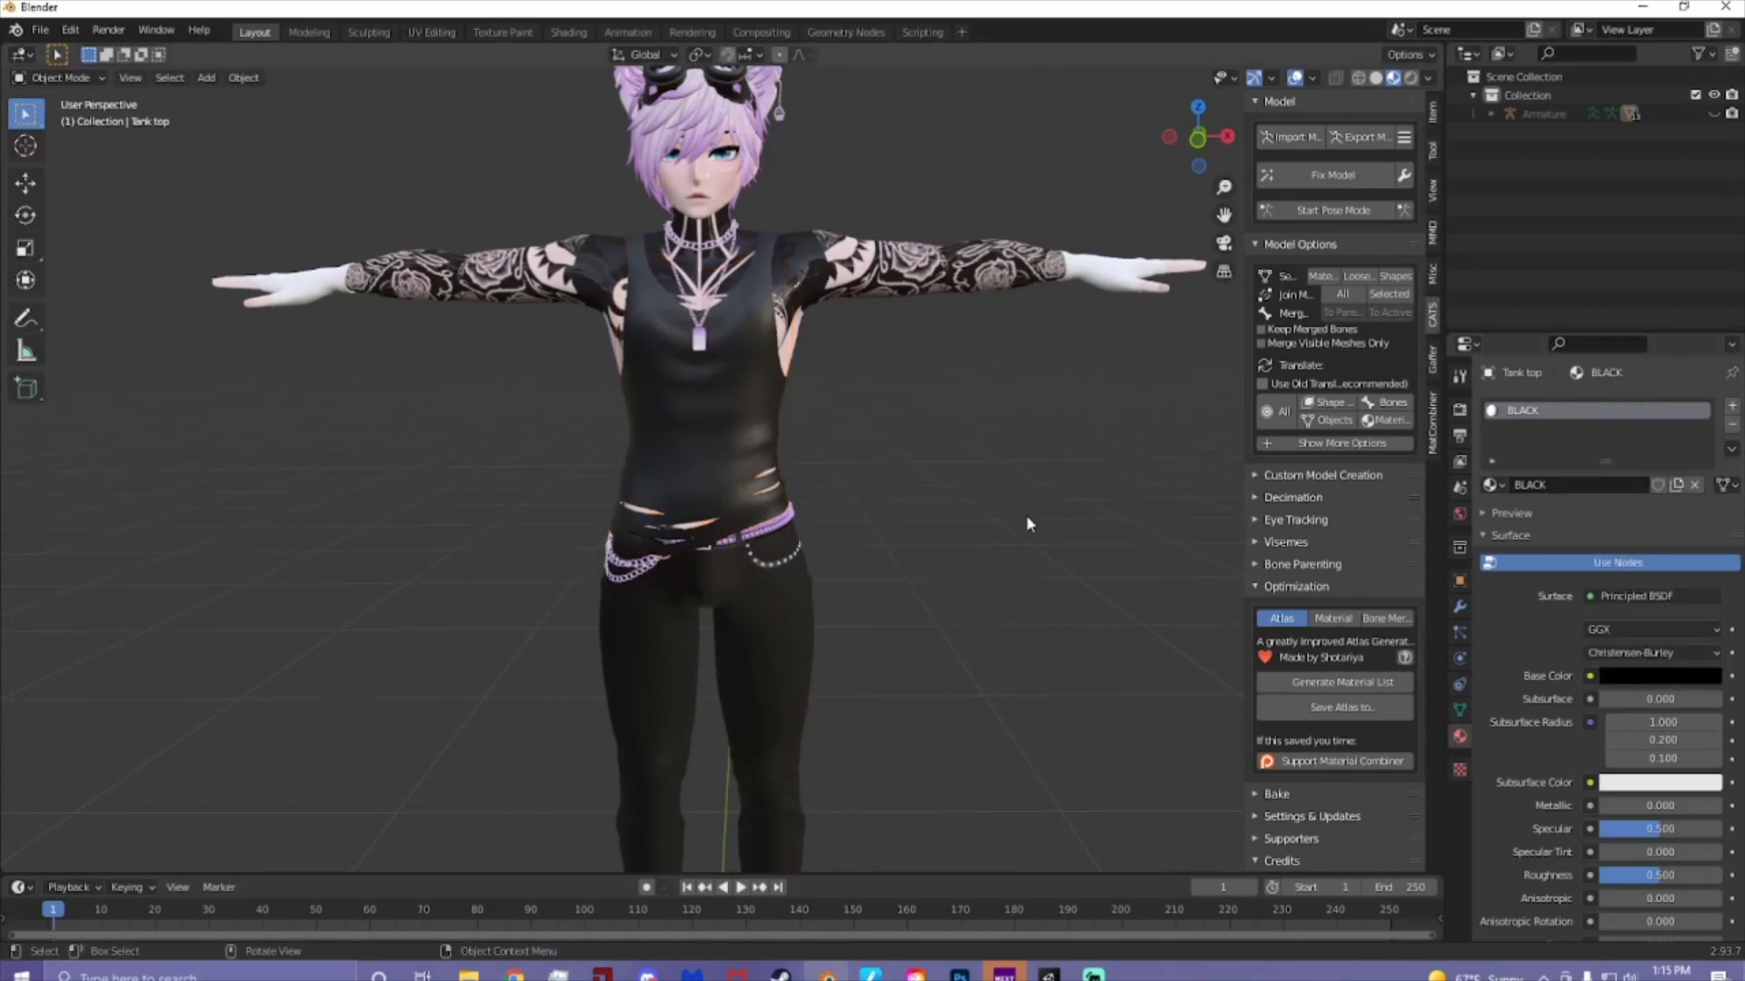
- Select the pants mesh and replace its material with the shared BLACK material
middle_drag(1027, 514, 908, 523)
scroll(907, 515, up, 3)
scroll(907, 524, up, 1)
click(825, 601)
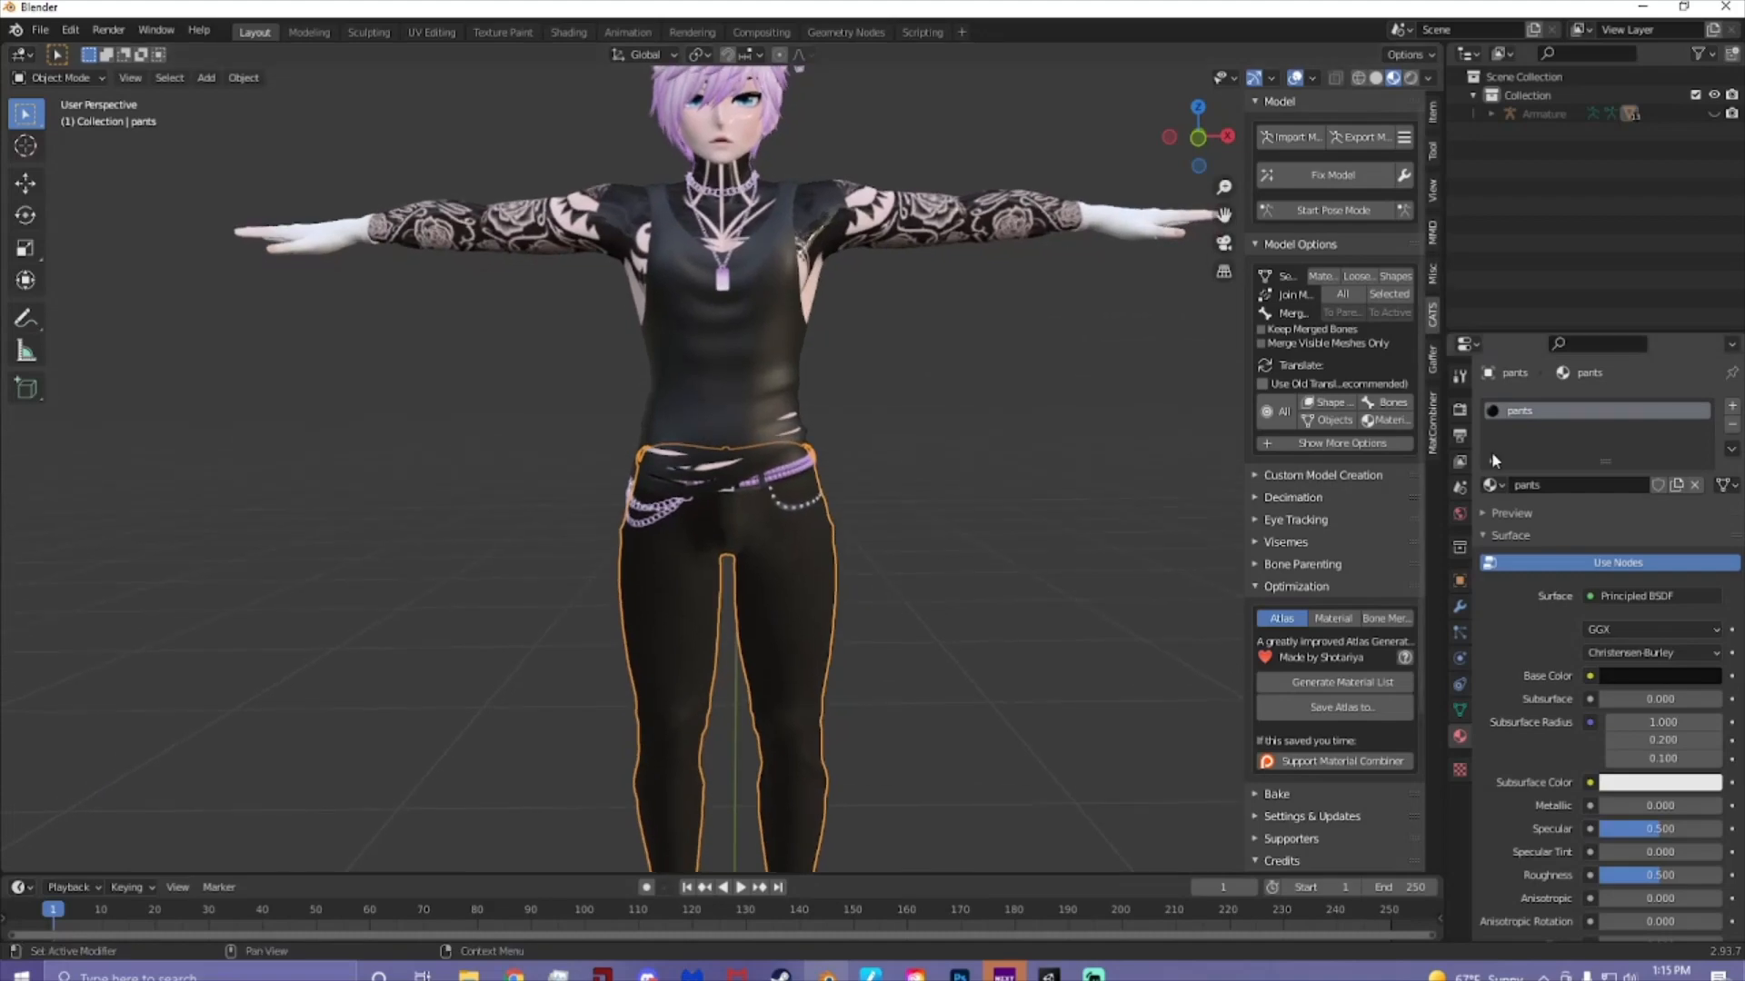
click(1491, 484)
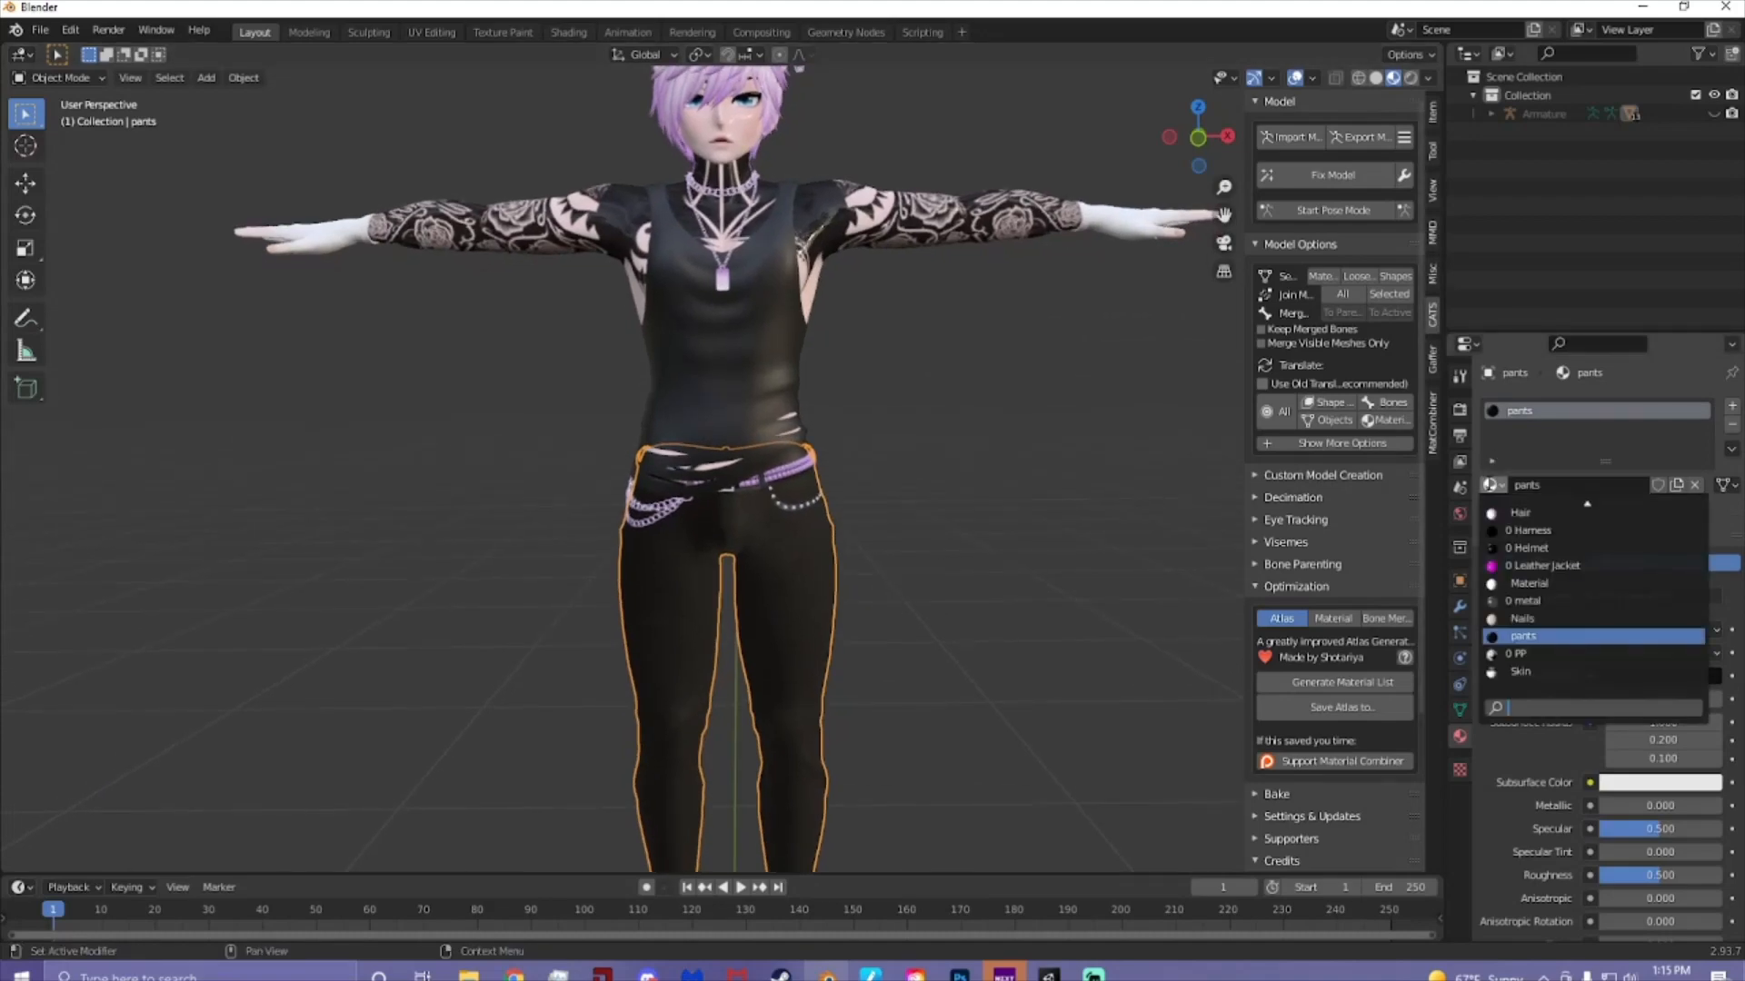
text(b)
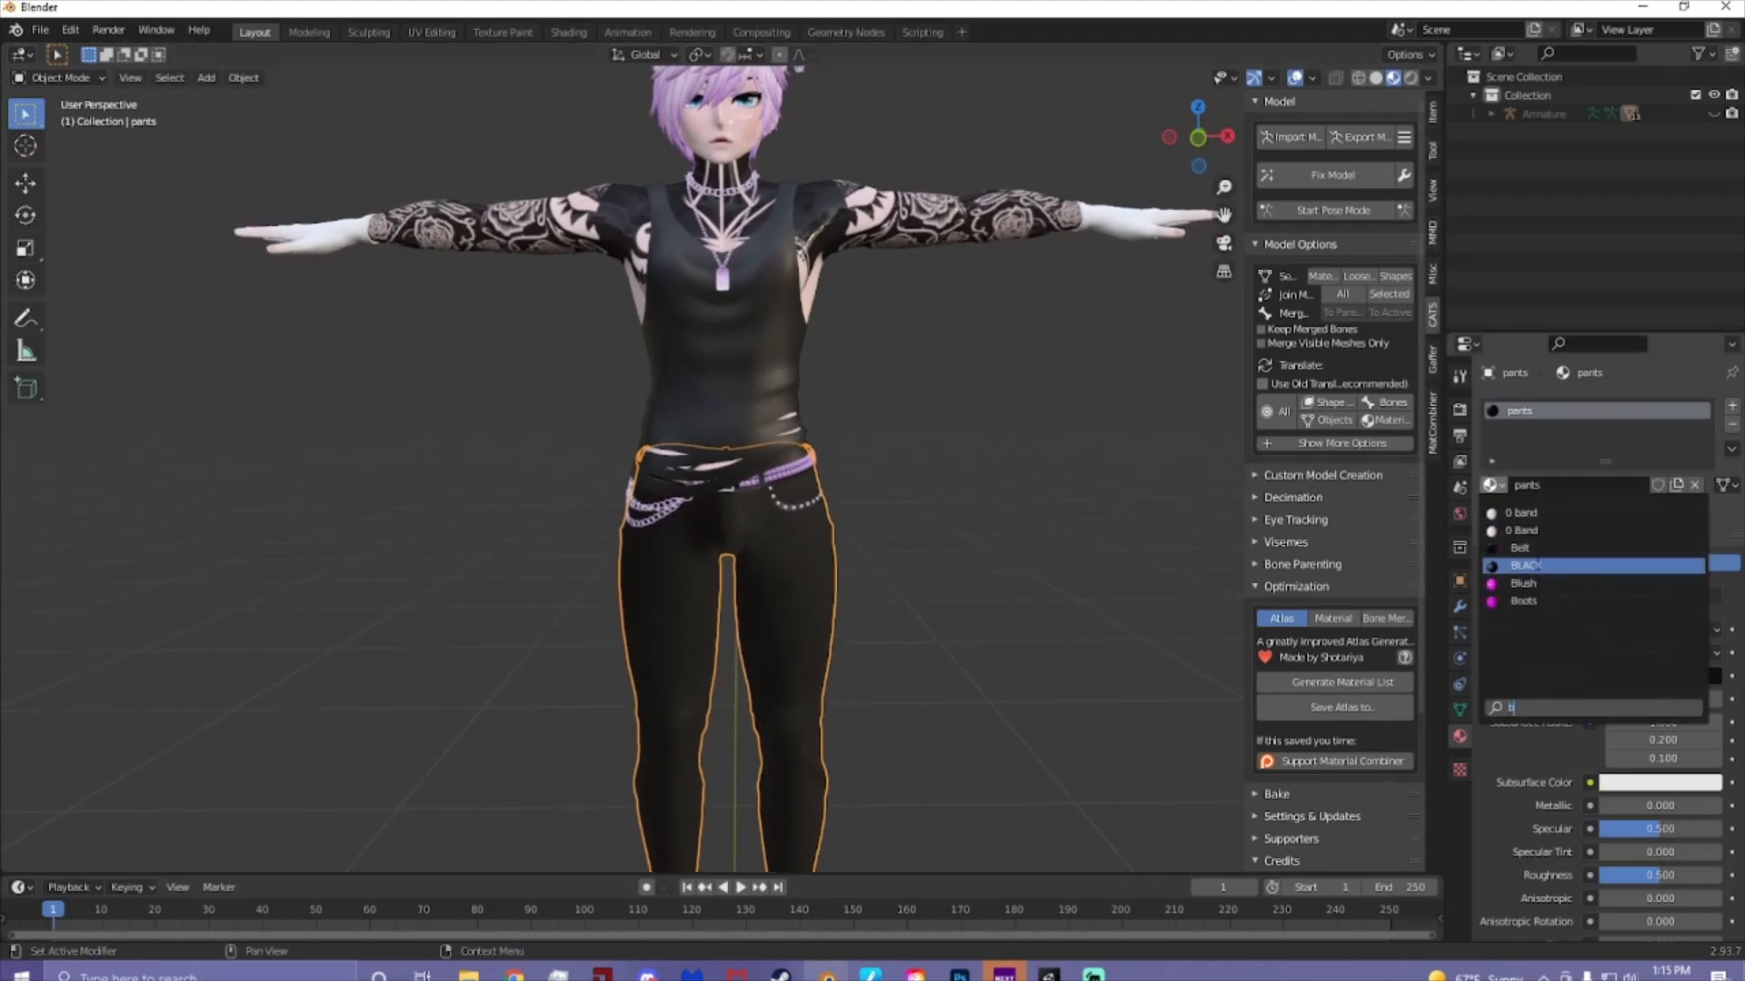
click(1545, 565)
- Select the Gloves mesh and swap its material for the shared BLACK material
scroll(988, 554, up, 4)
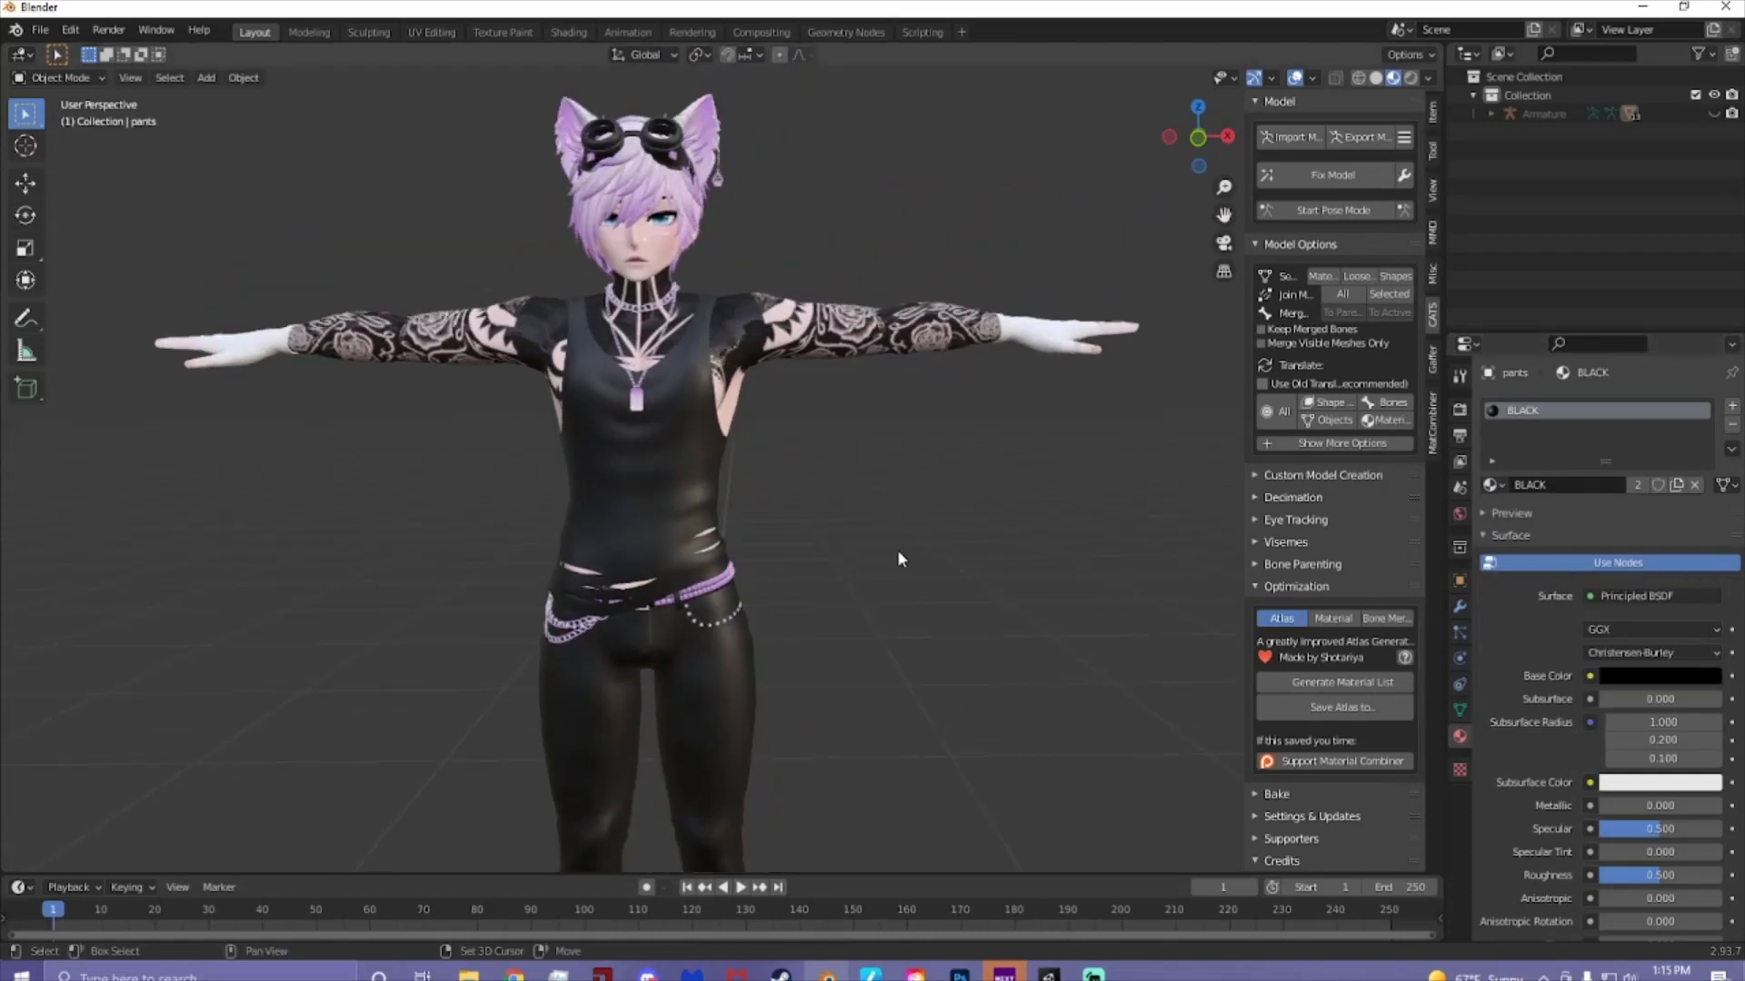
scroll(902, 495, down, 3)
middle_drag(934, 585, 1011, 397)
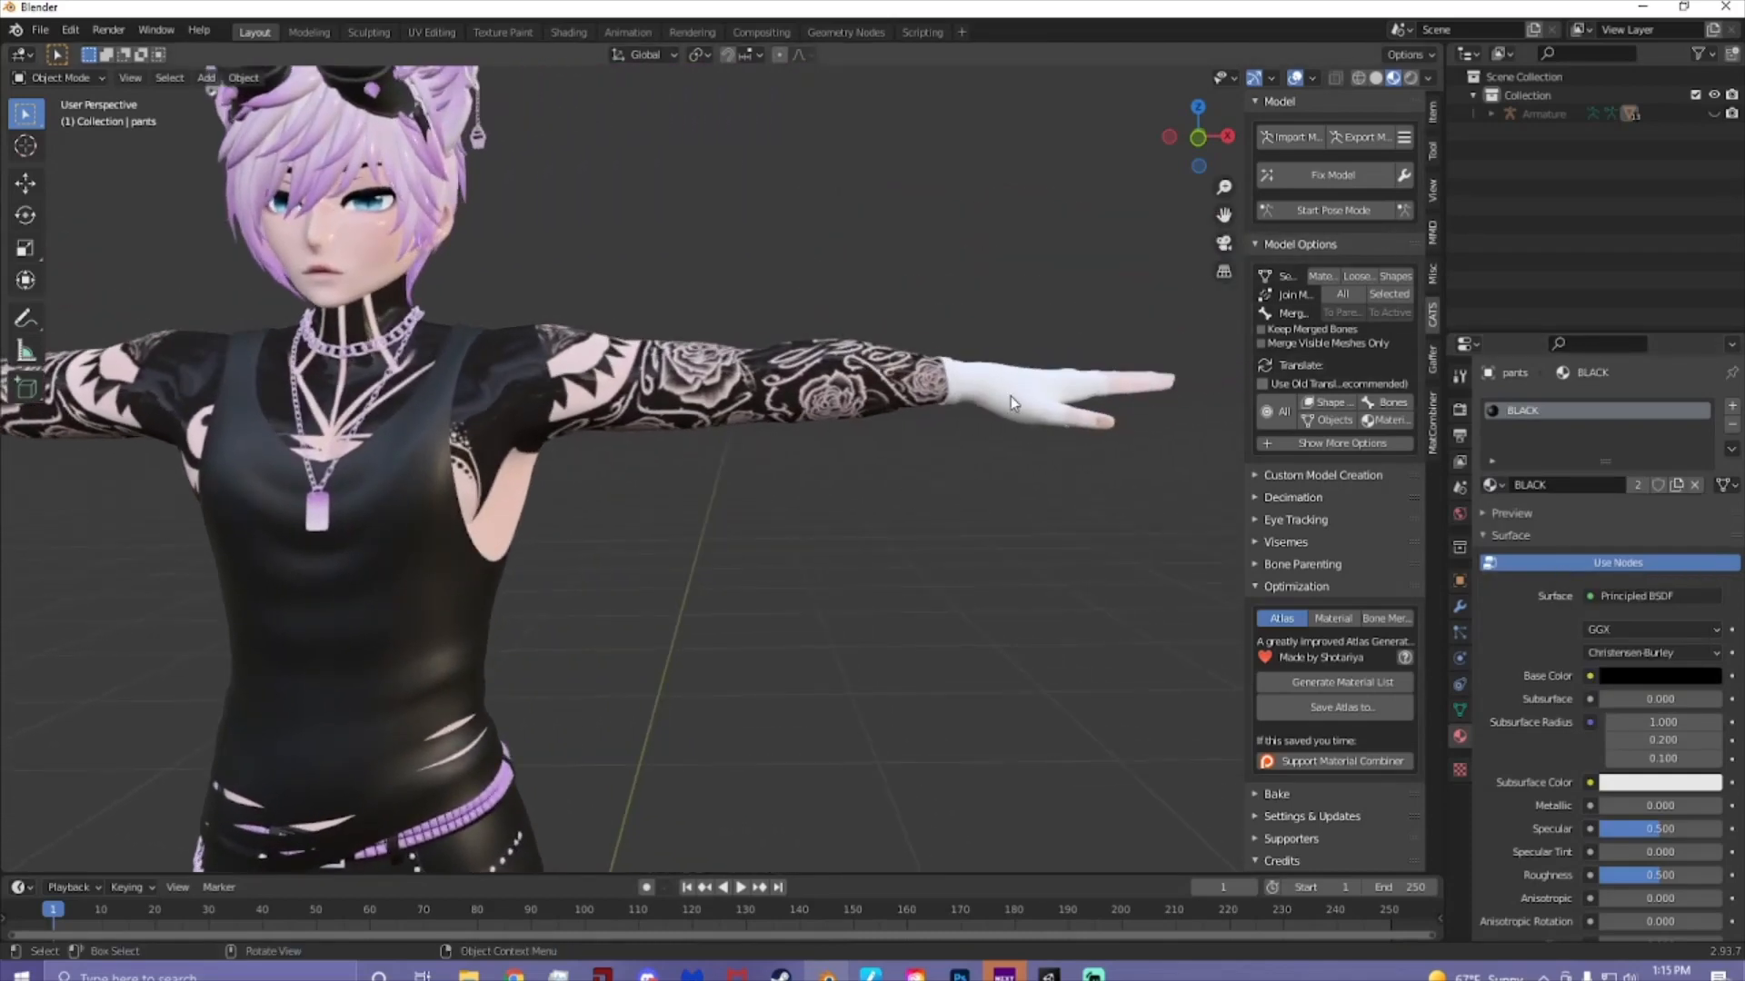
click(1011, 396)
click(1491, 485)
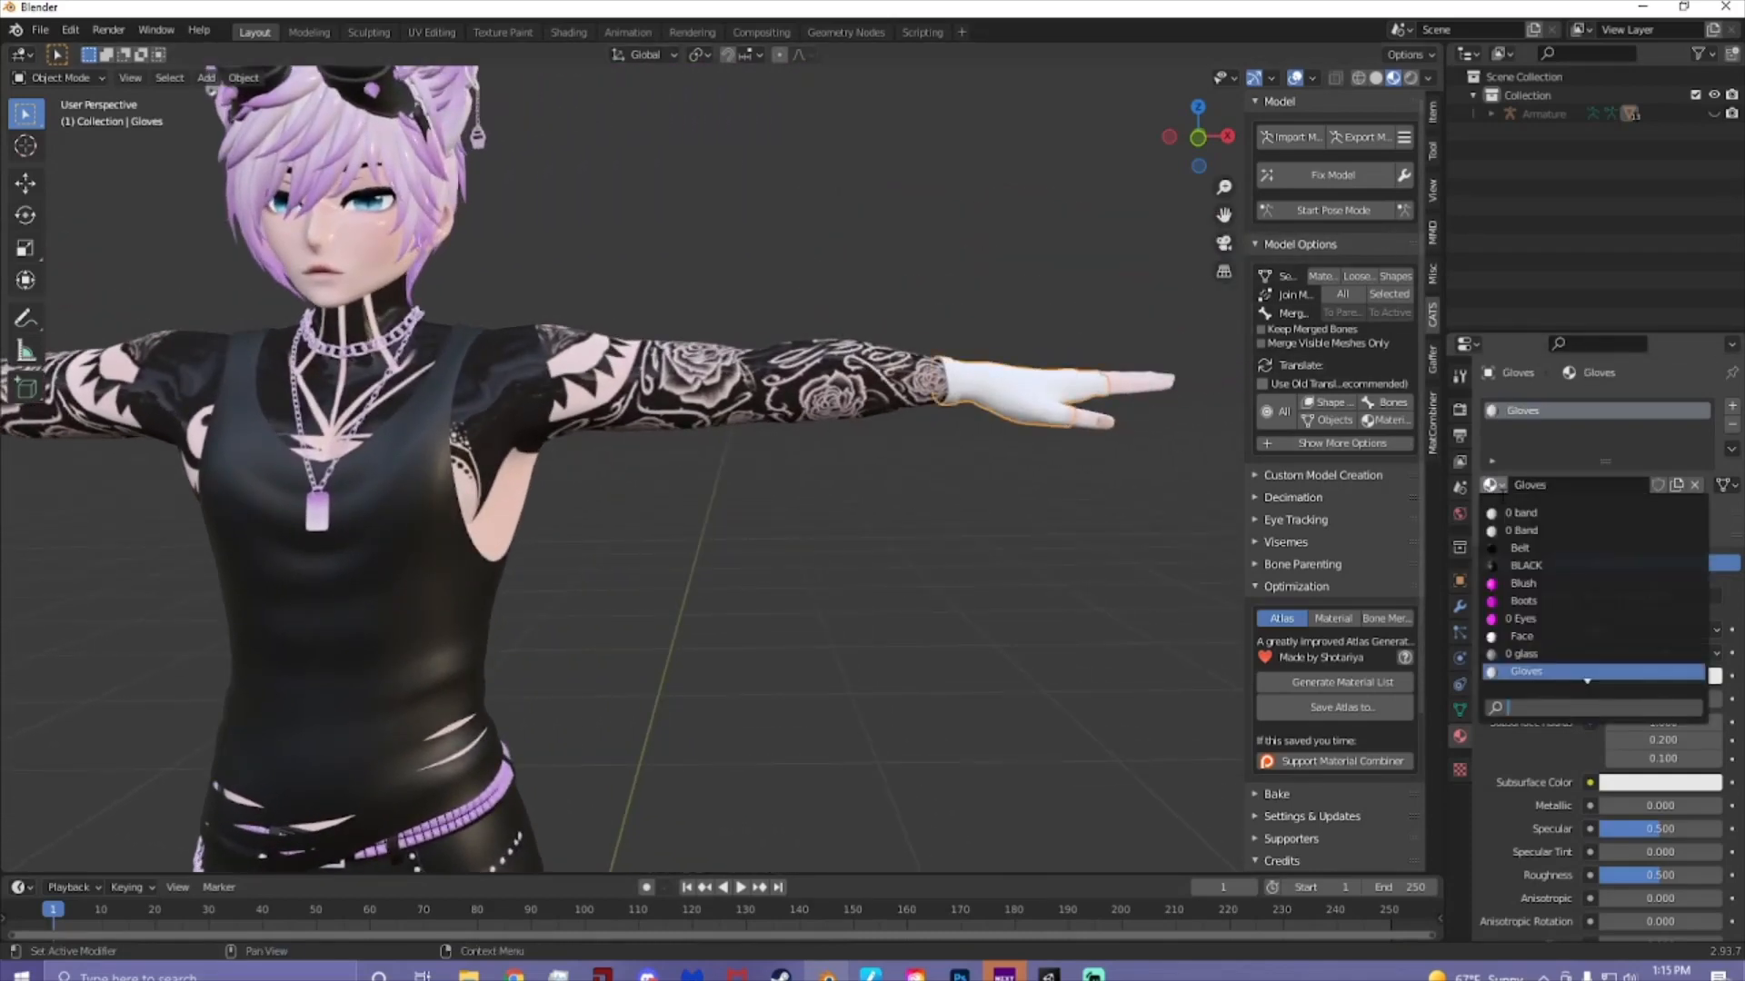
click(1545, 565)
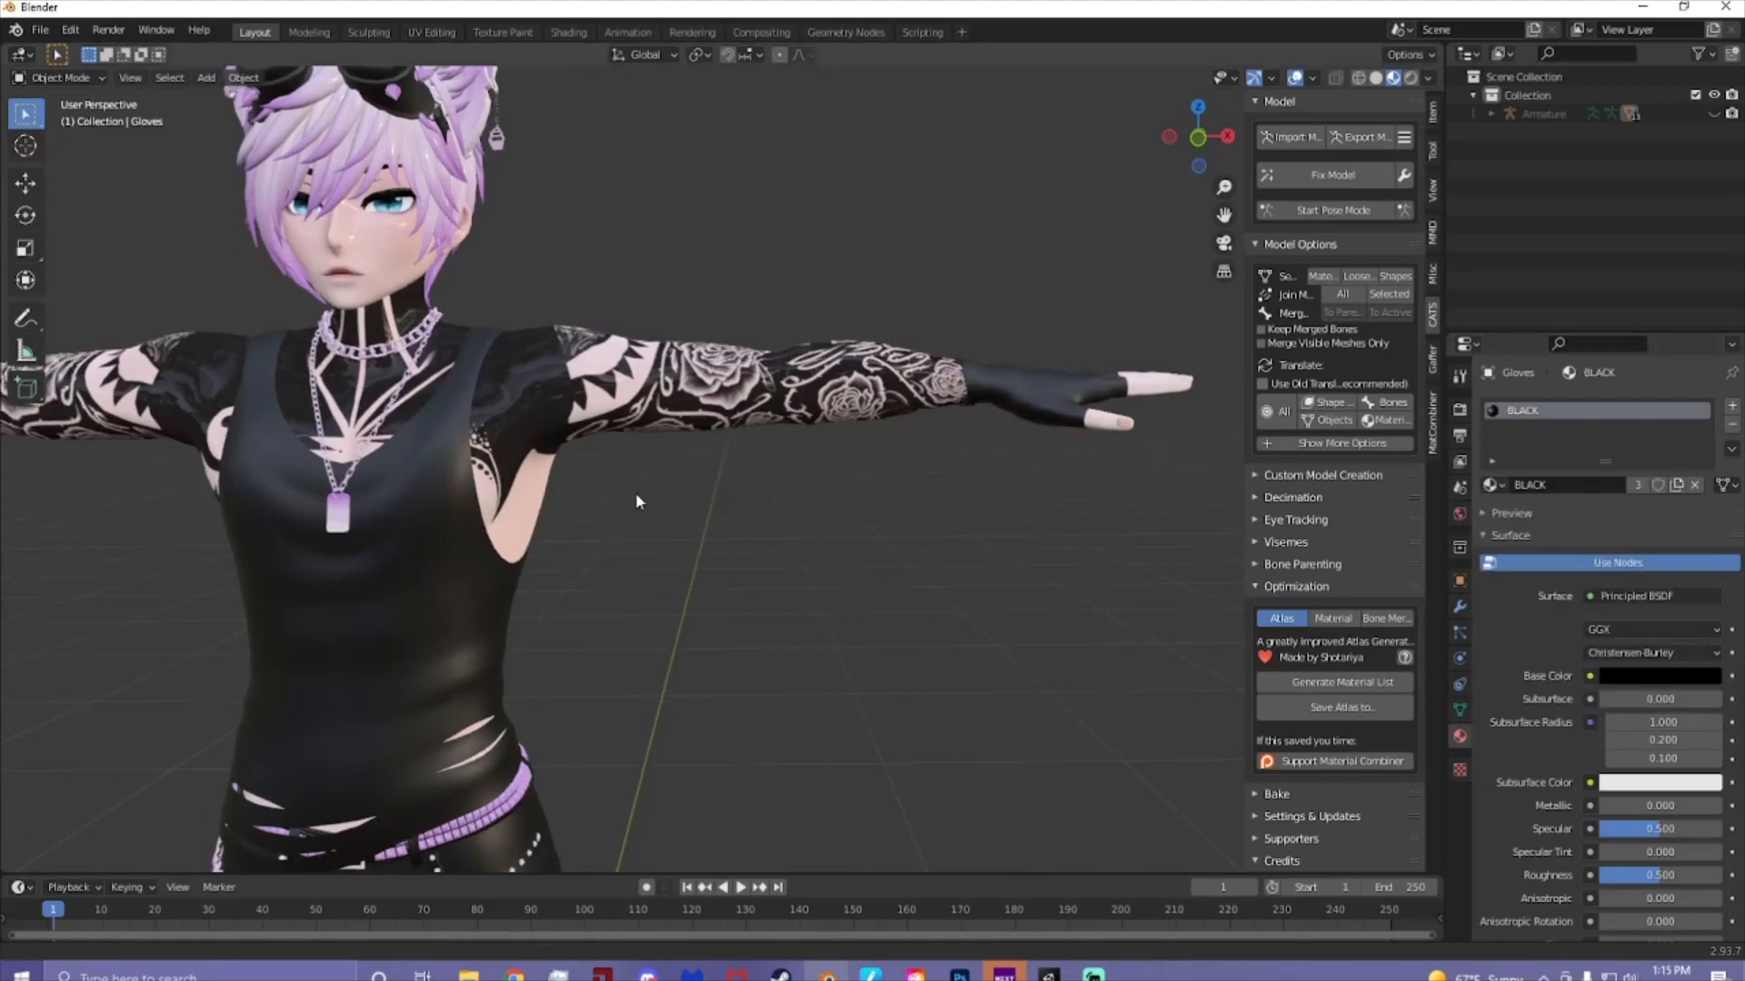
- Select the goggles on the head and assign the shared BLACK material to them
shift+middle_drag(636, 495, 850, 673)
click(764, 410)
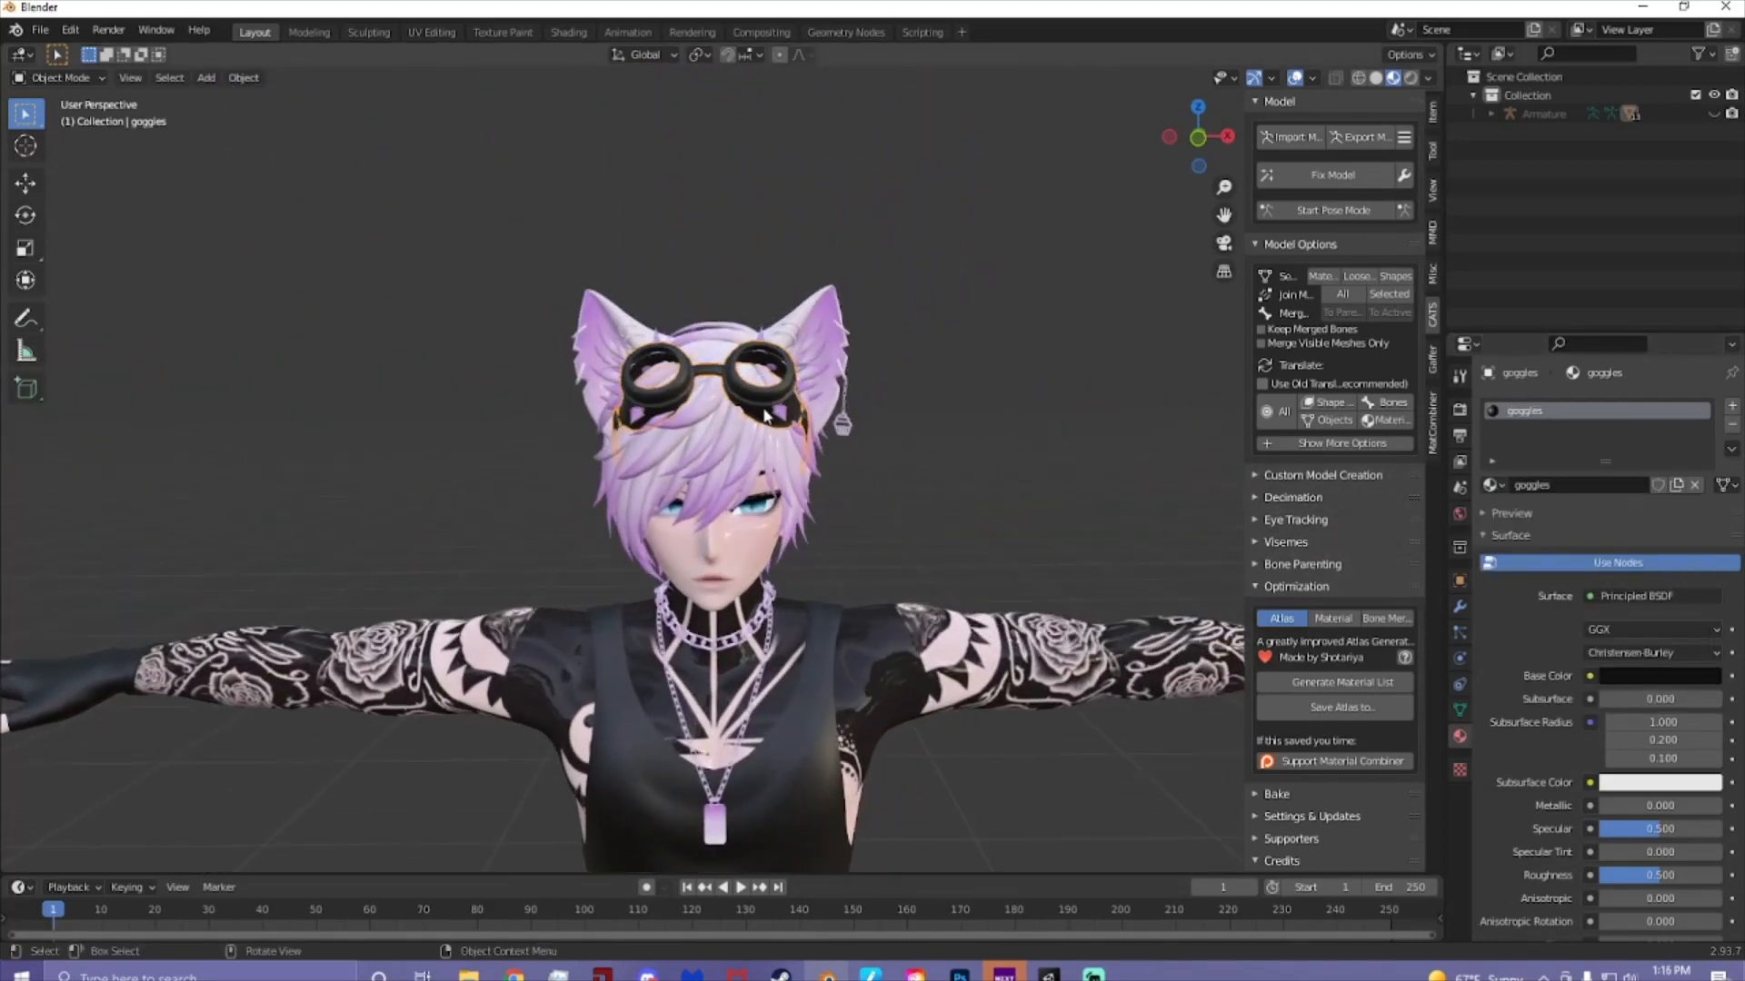
click(1491, 485)
text(b)
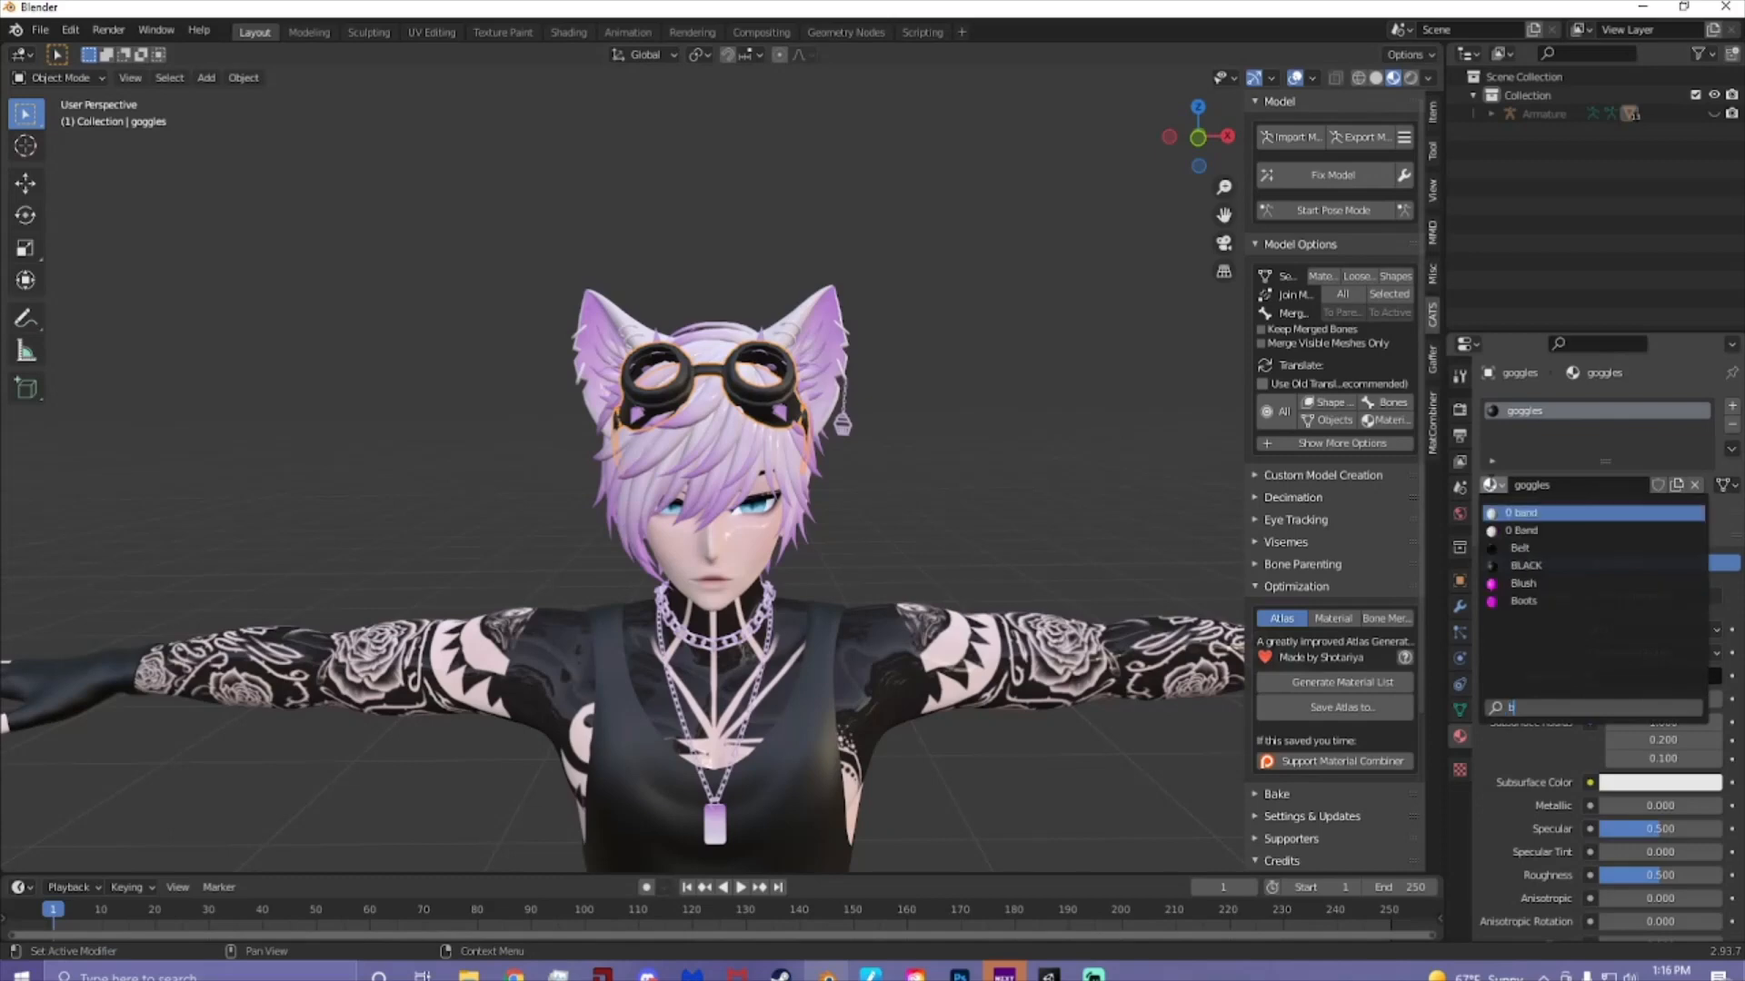
click(1527, 565)
scroll(817, 427, up, 2)
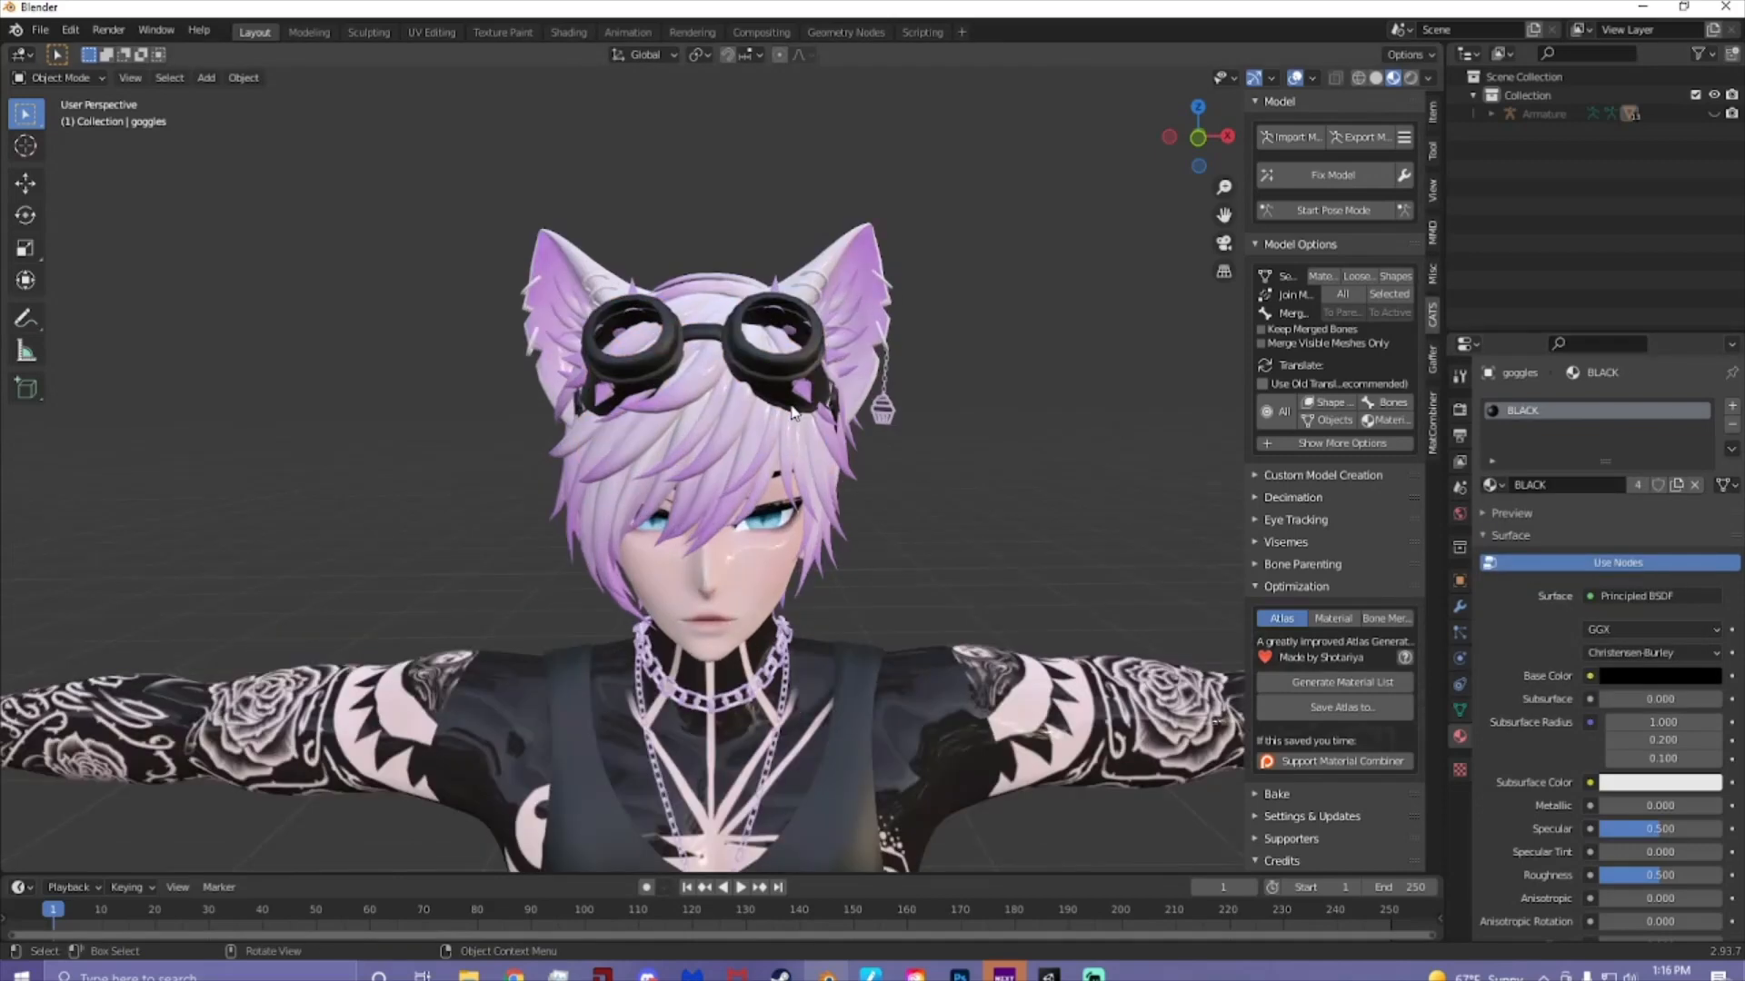
shift+middle_drag(791, 412, 850, 392)
scroll(873, 420, down, 4)
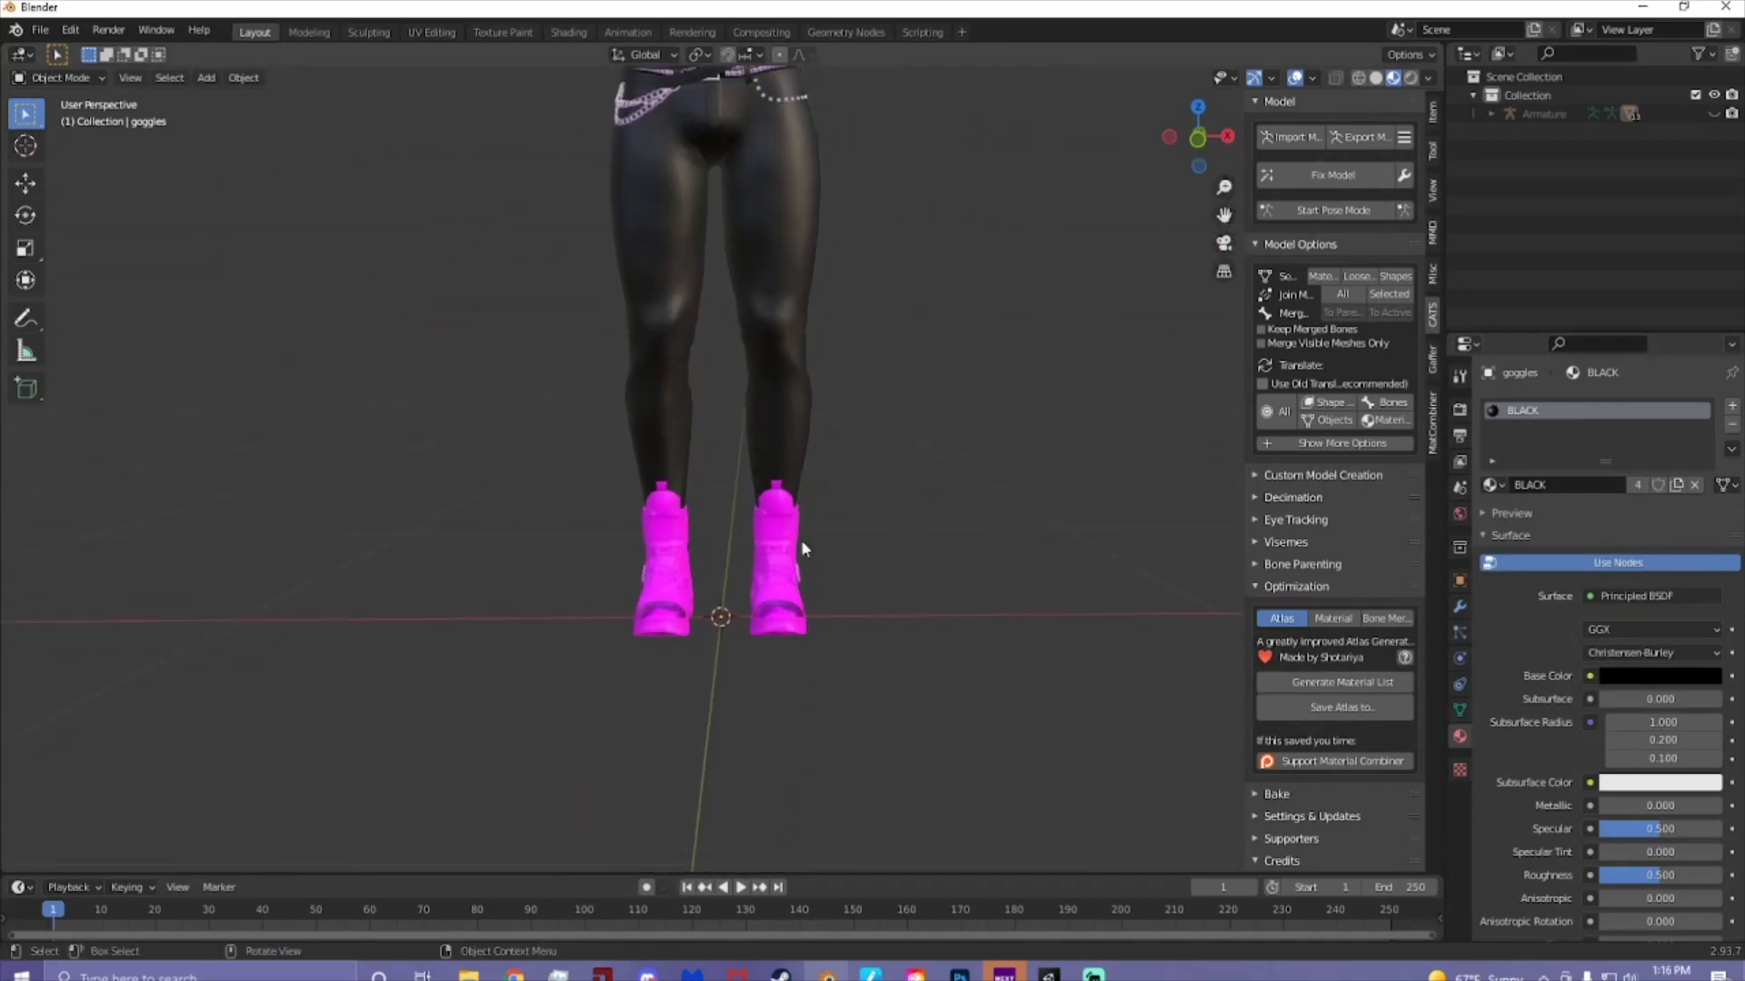
- Select the Boots mesh and replace its material with the shared BLACK material
click(802, 547)
click(1491, 486)
text(b)
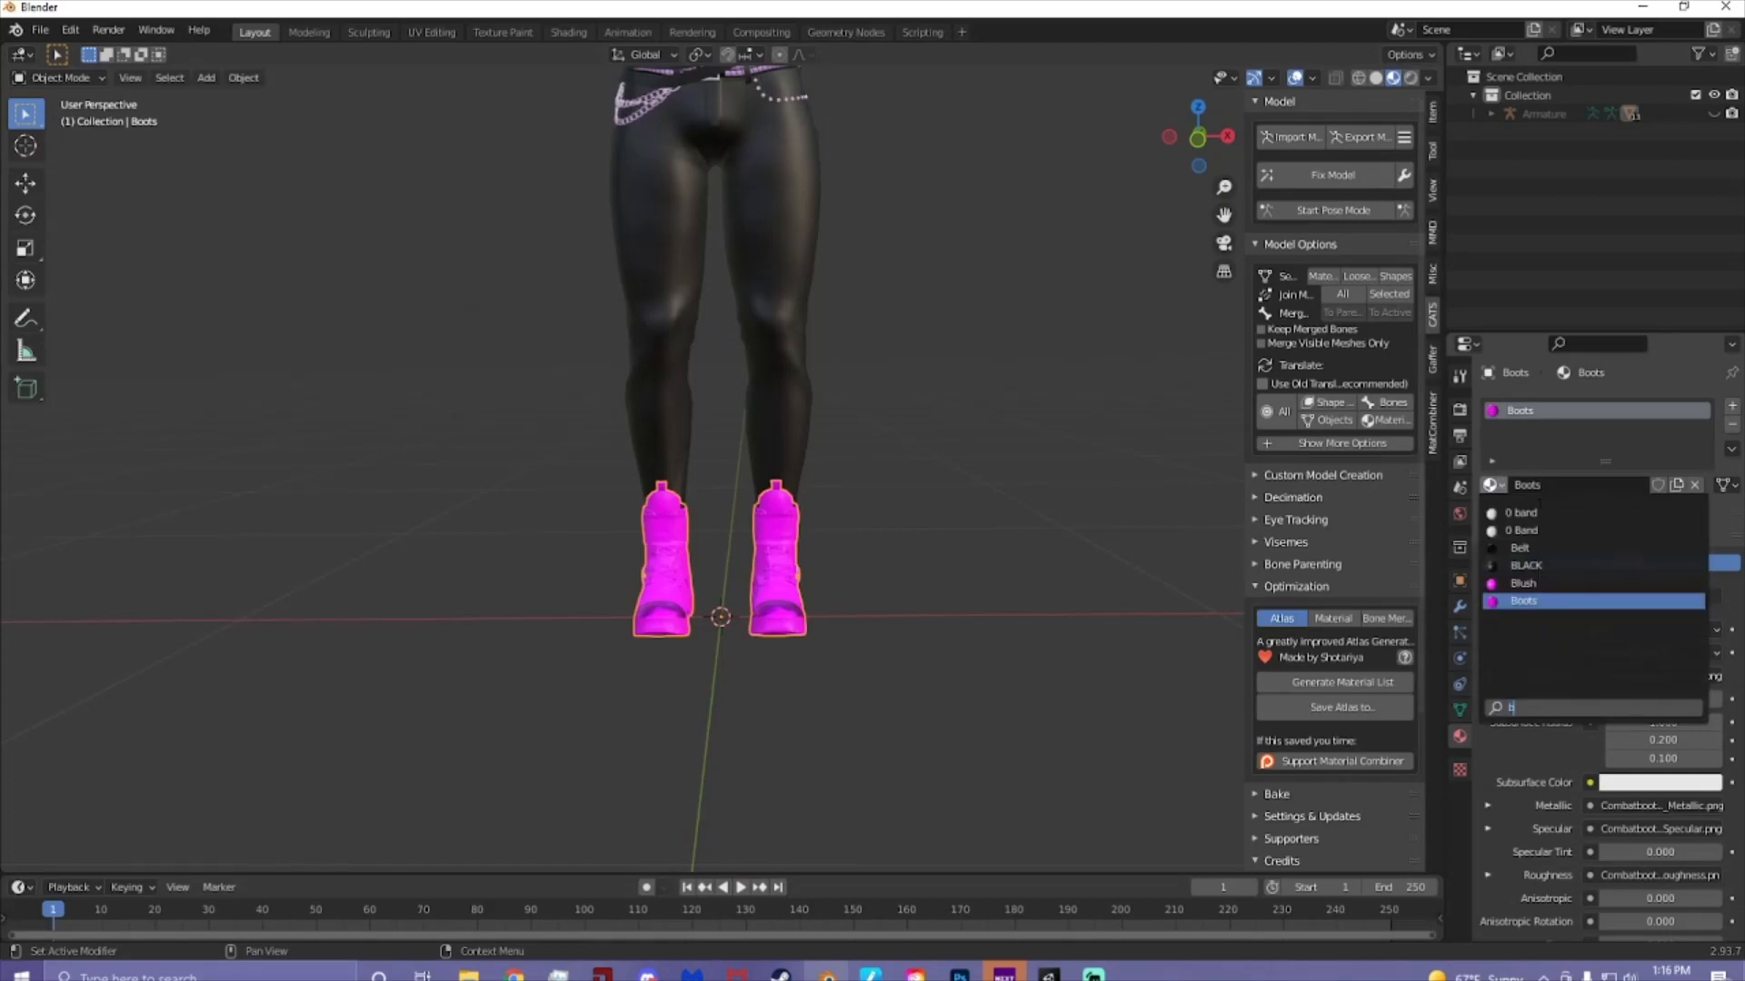
click(1527, 566)
- Select the metal mesh that holds the neck chains, ears and piercings
mouse_move(995, 456)
middle_down()
mouse_move(844, 455)
mouse_move(985, 454)
middle_up()
shift+middle_drag(941, 232, 901, 571)
scroll(883, 408, up, 1)
scroll(881, 401, down, 3)
shift+middle_drag(881, 401, 853, 425)
scroll(706, 387, up, 3)
click(702, 370)
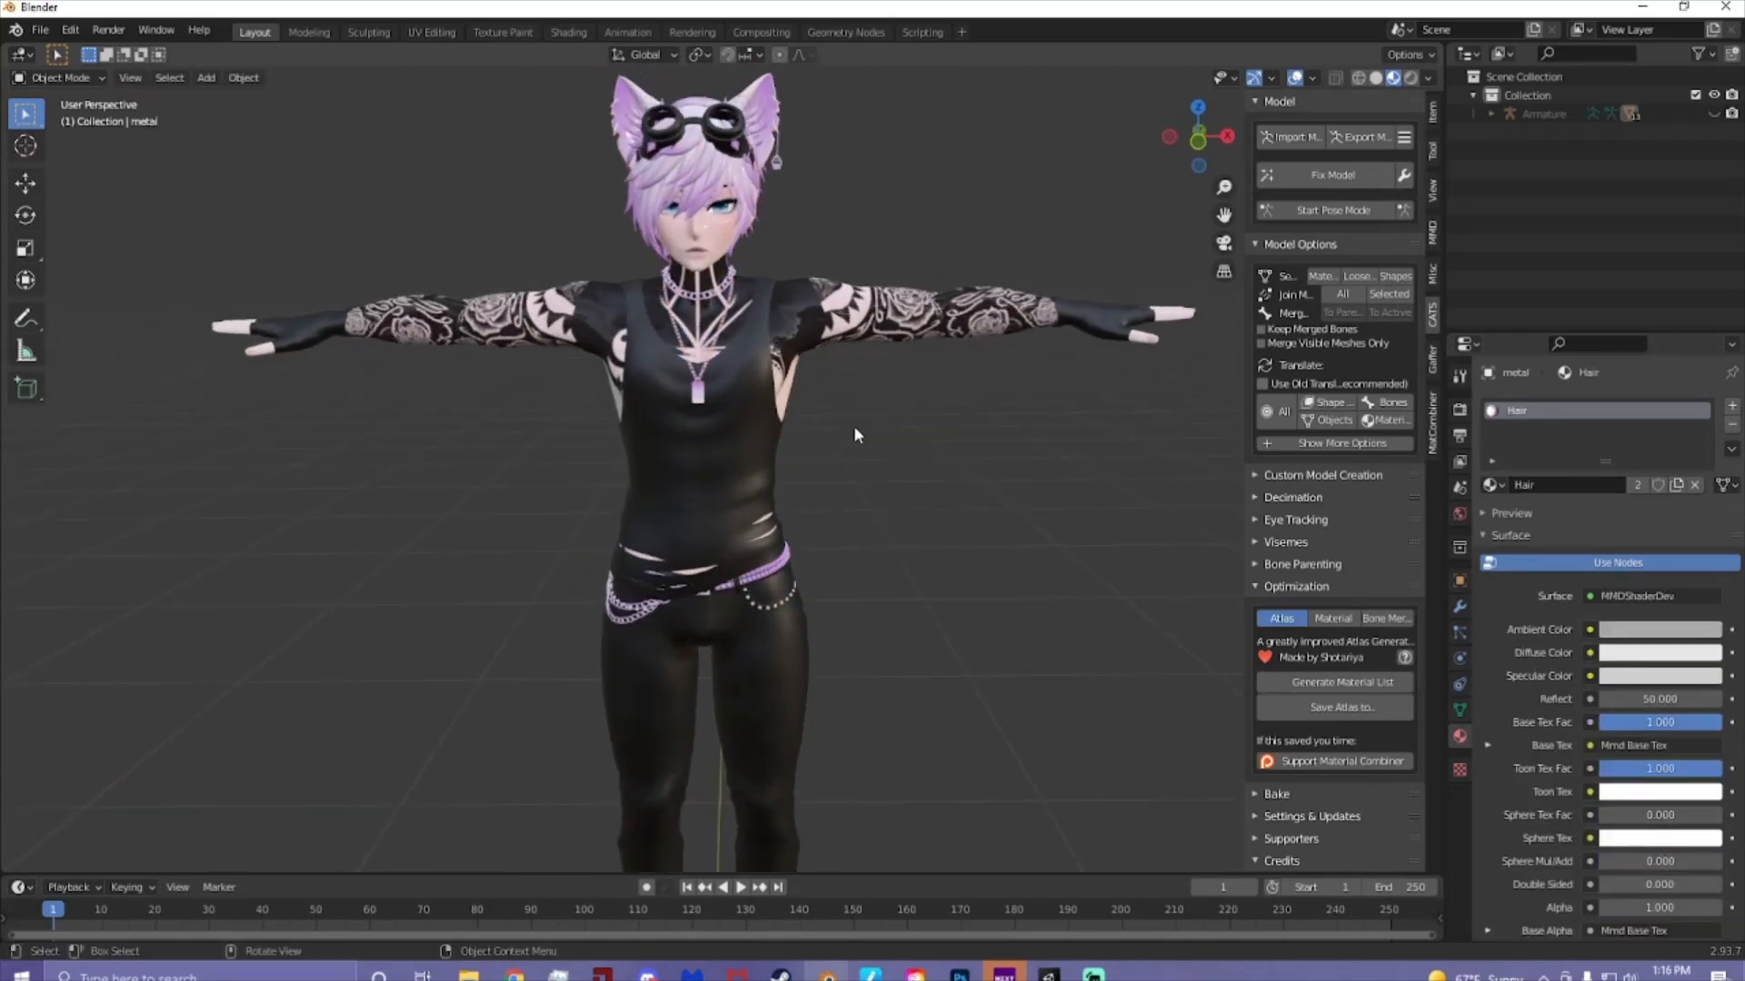
- Examine the avatar's outfit from head to boots, including the goggles, chains and piercings
scroll(820, 436, down, 5)
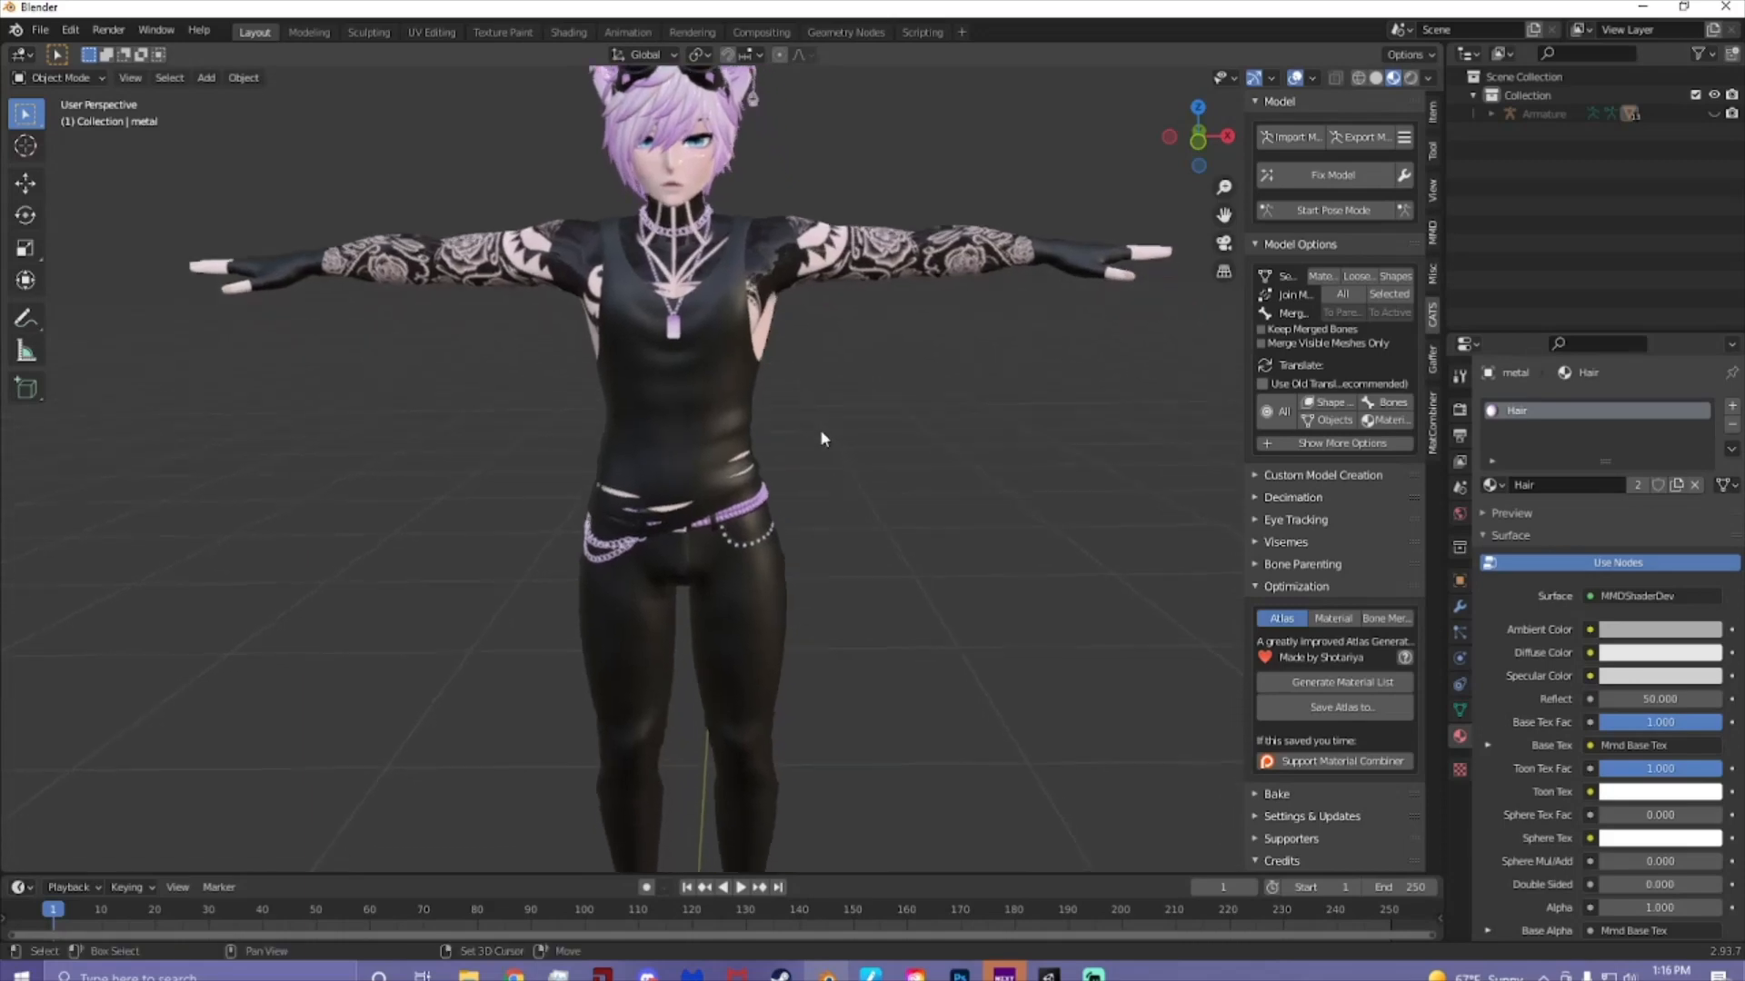
scroll(842, 680, up, 1)
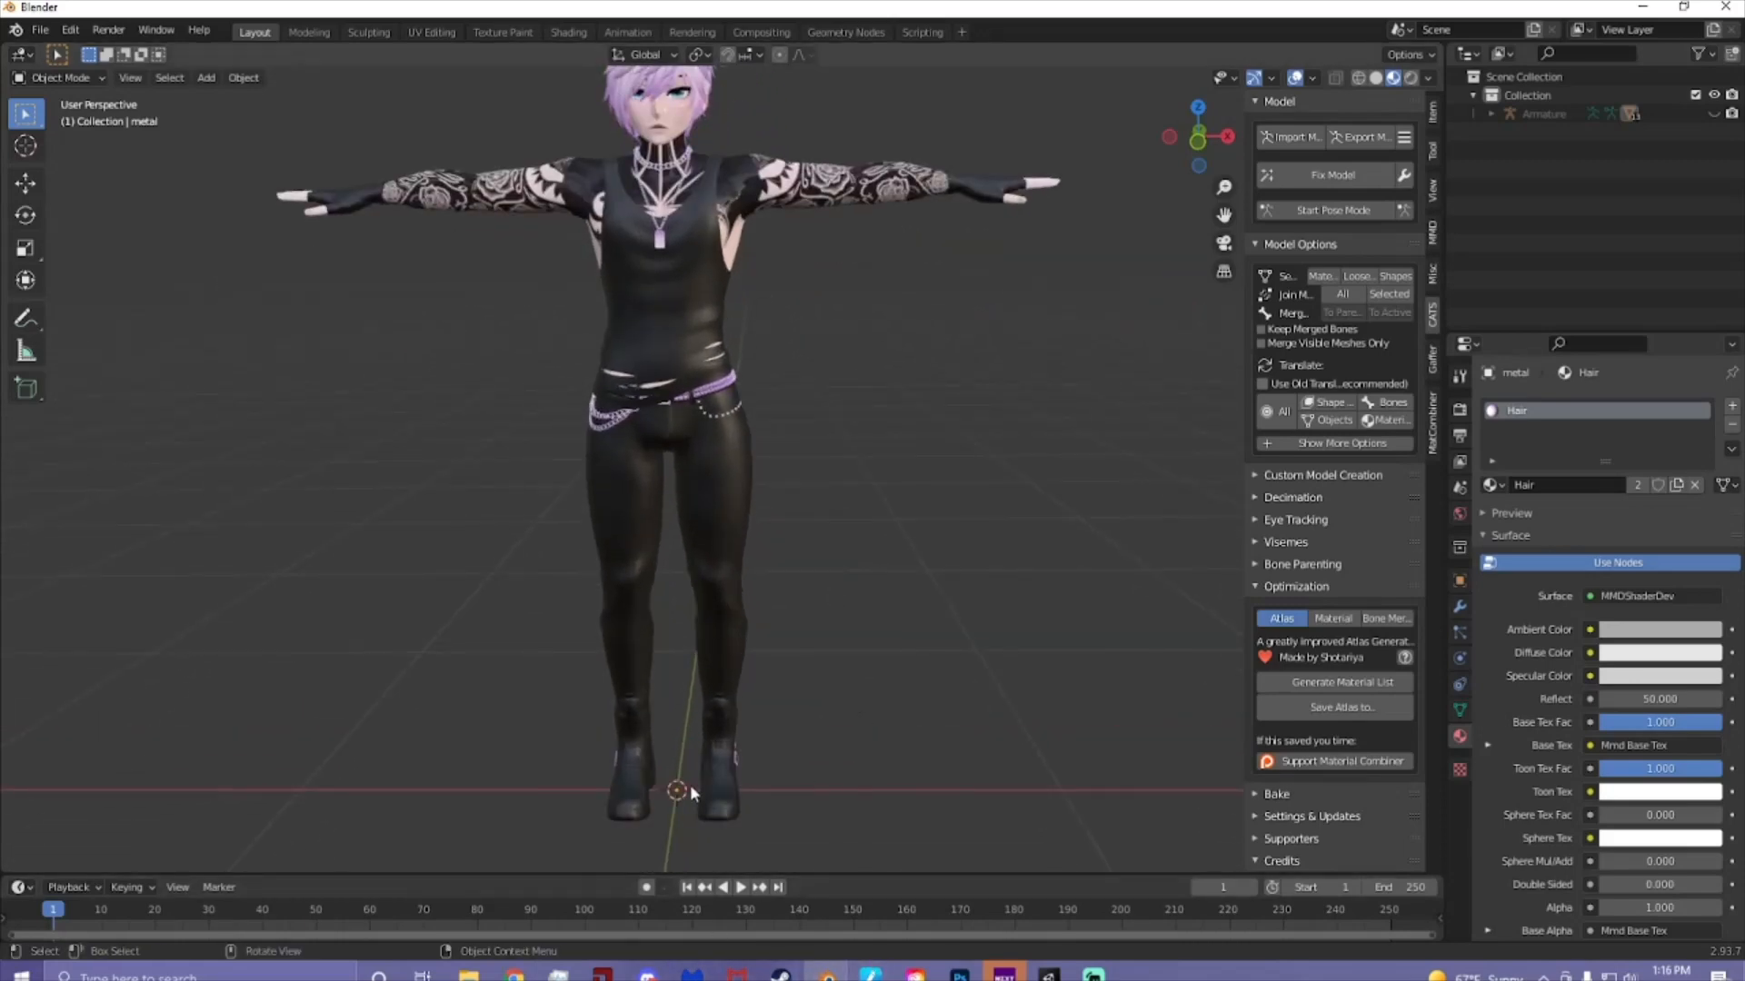
click(1049, 976)
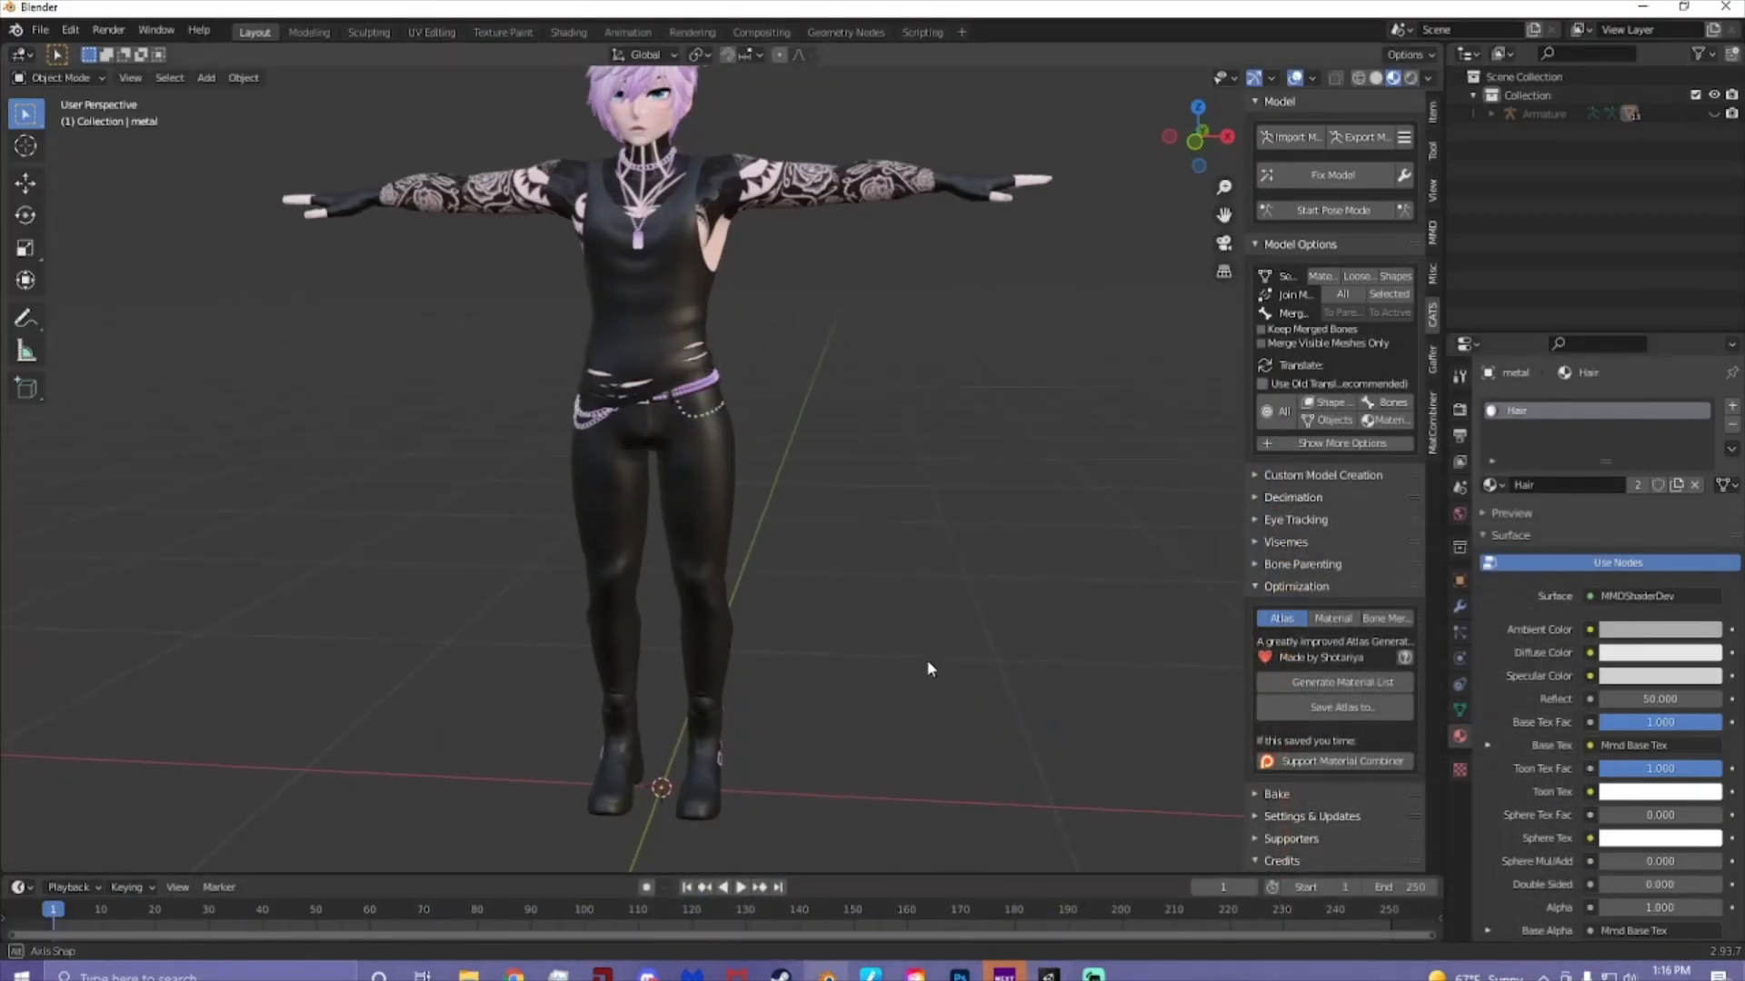
mouse_move(936, 663)
middle_down()
mouse_move(709, 661)
mouse_move(786, 642)
mouse_move(931, 647)
middle_up()
scroll(783, 480, up, 5)
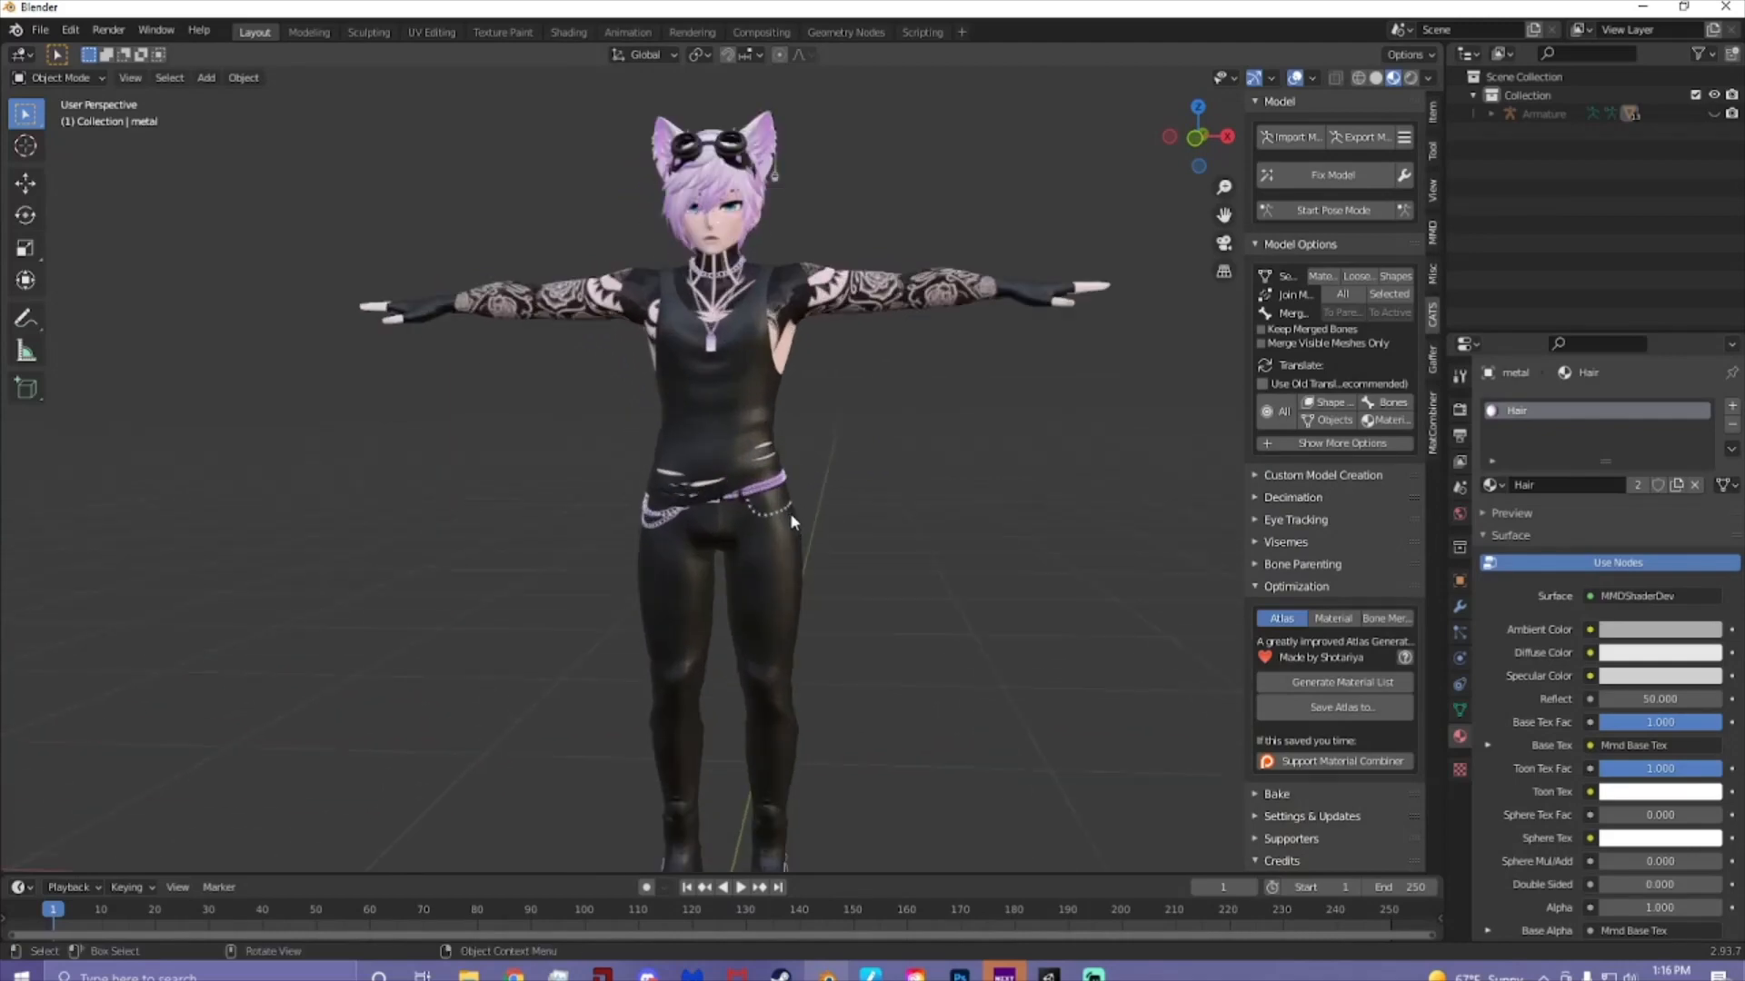
scroll(854, 545, down, 3)
scroll(837, 439, up, 6)
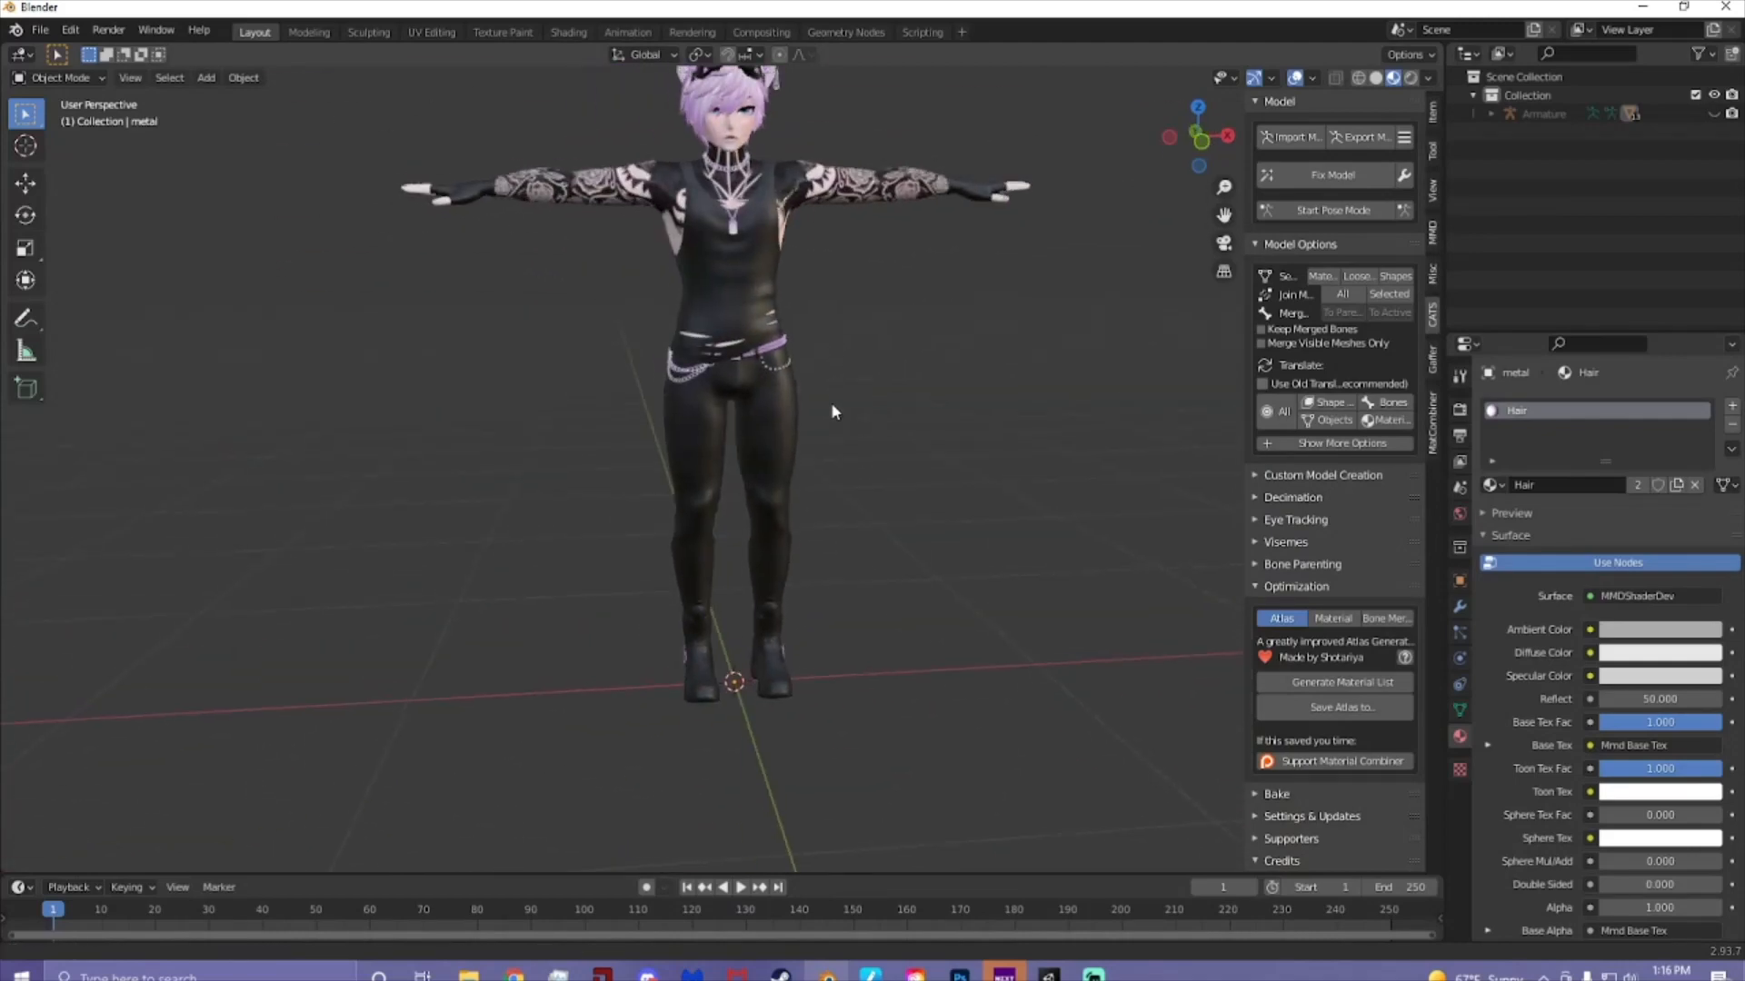
scroll(779, 380, down, 4)
scroll(770, 627, up, 7)
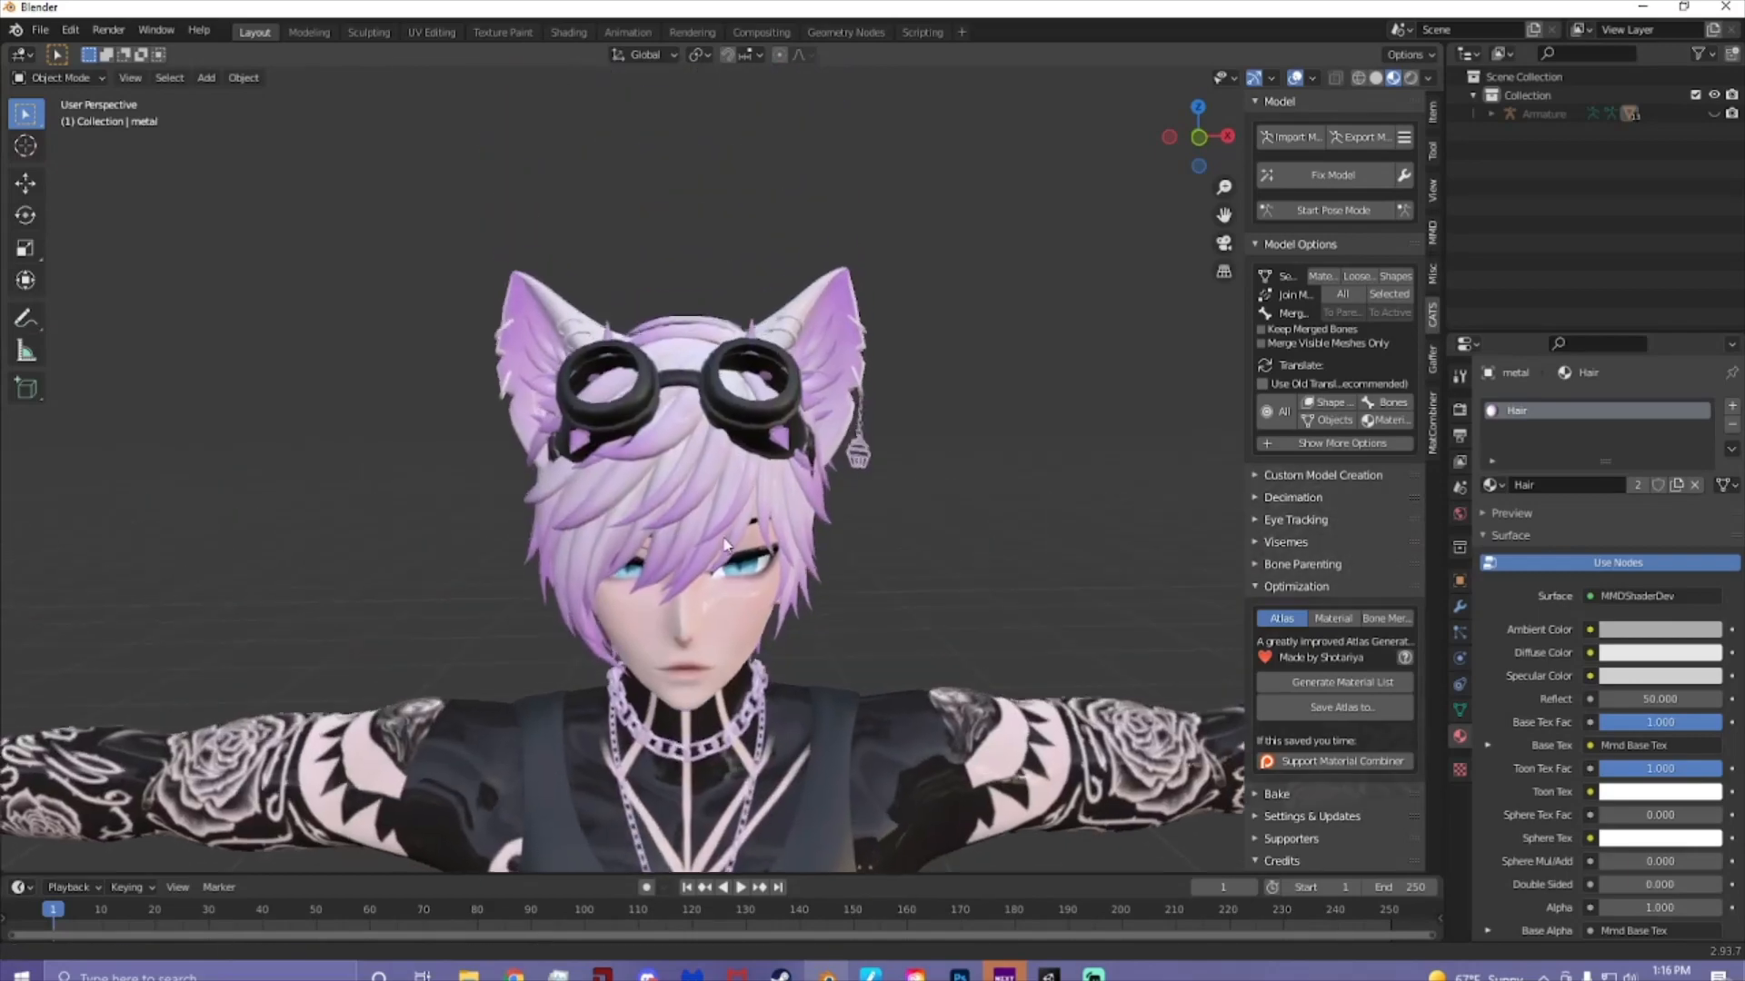
- Switch the metal mesh to Edit Mode with the ears and goggles in view
click(60, 77)
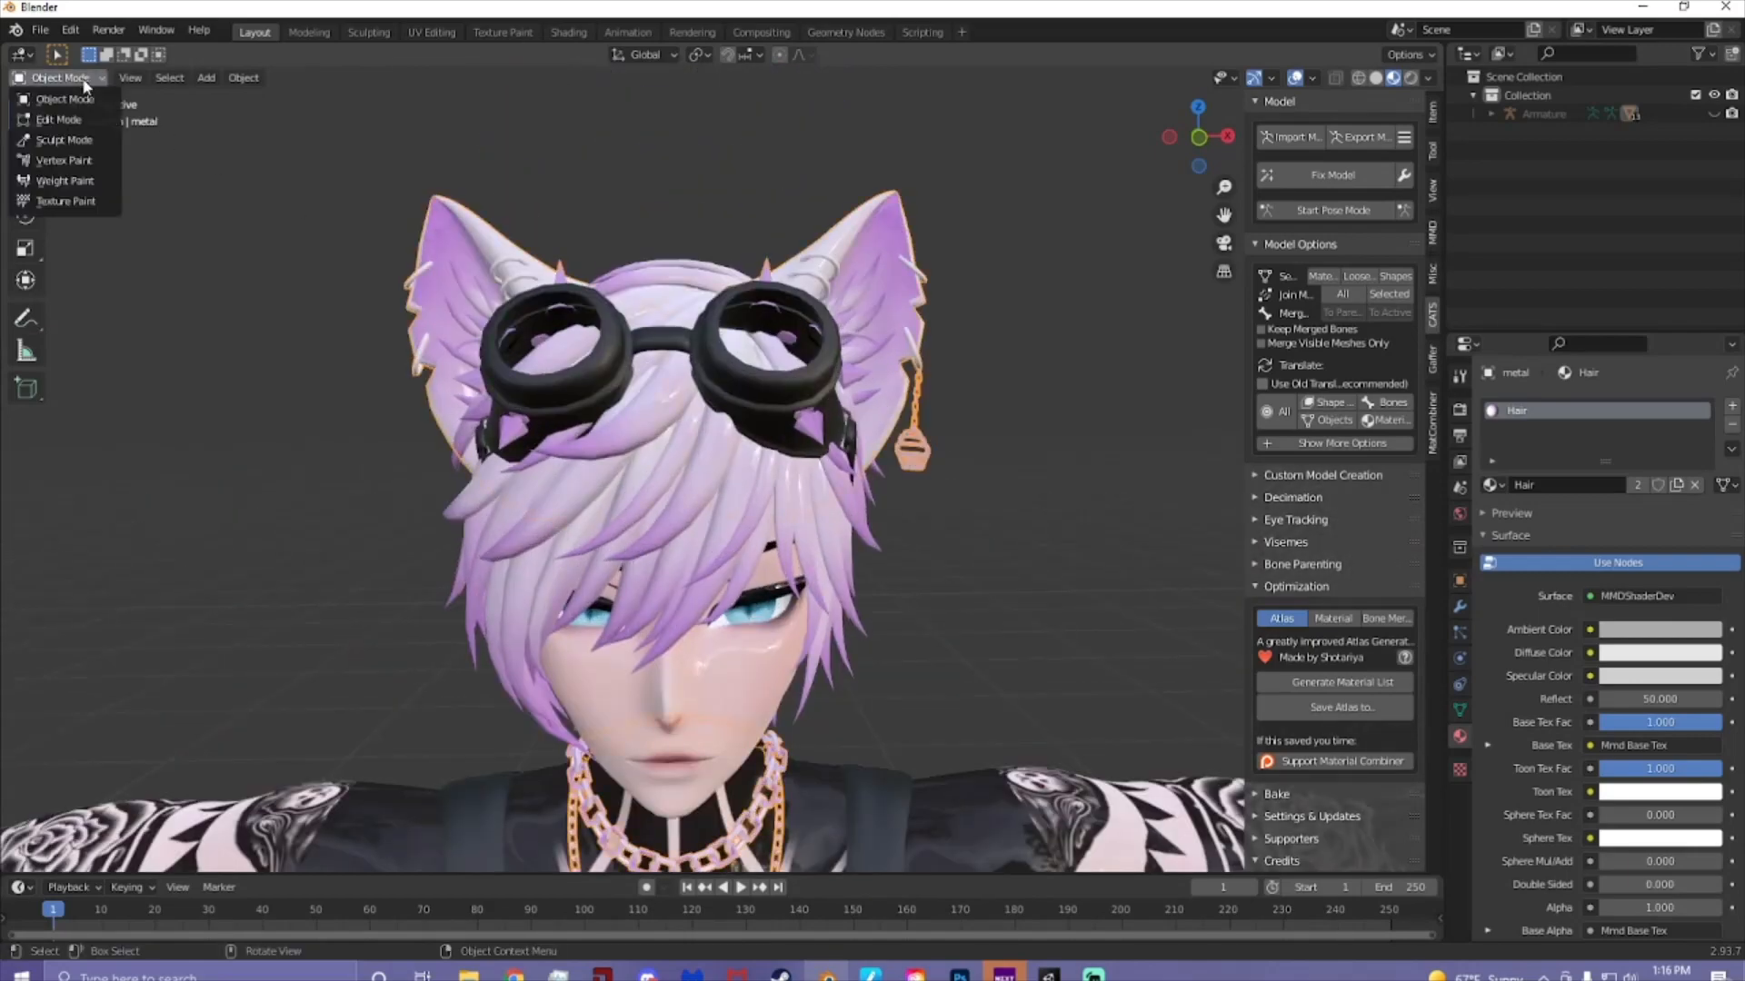
click(55, 111)
scroll(293, 398, down, 3)
scroll(450, 446, up, 3)
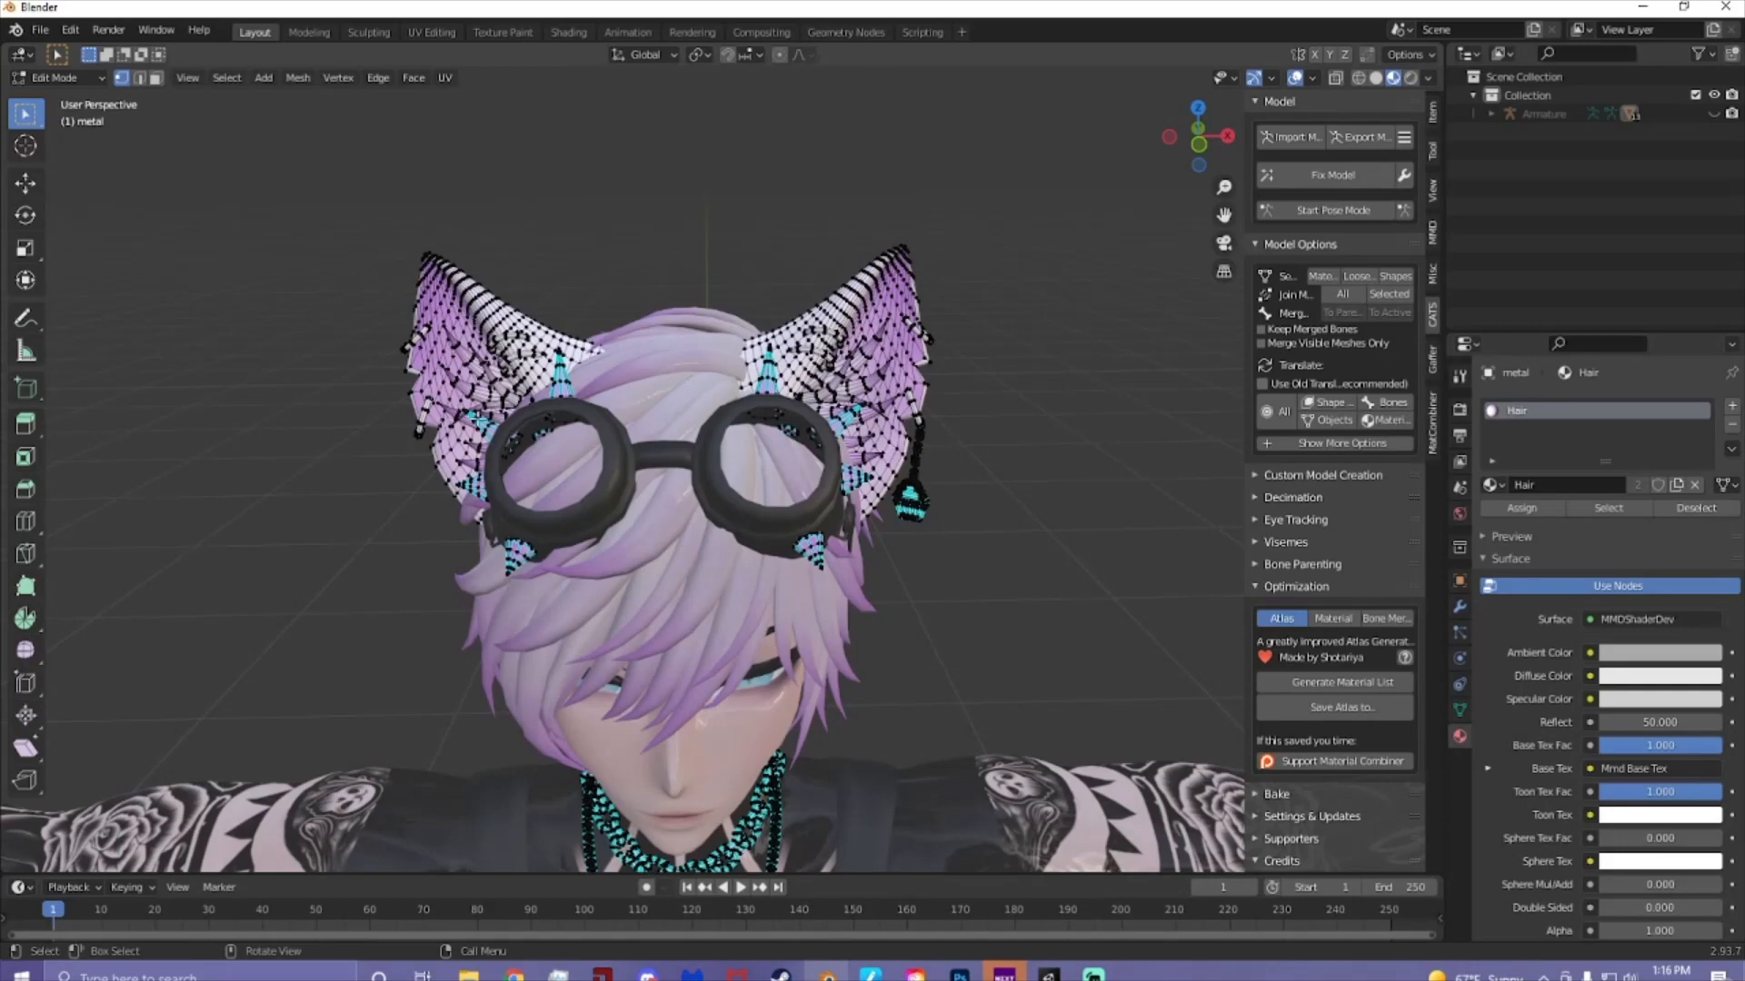
mouse_move(477, 420)
middle_down()
mouse_move(486, 364)
mouse_move(486, 399)
middle_up()
middle_drag(637, 255, 87, 101)
click(67, 80)
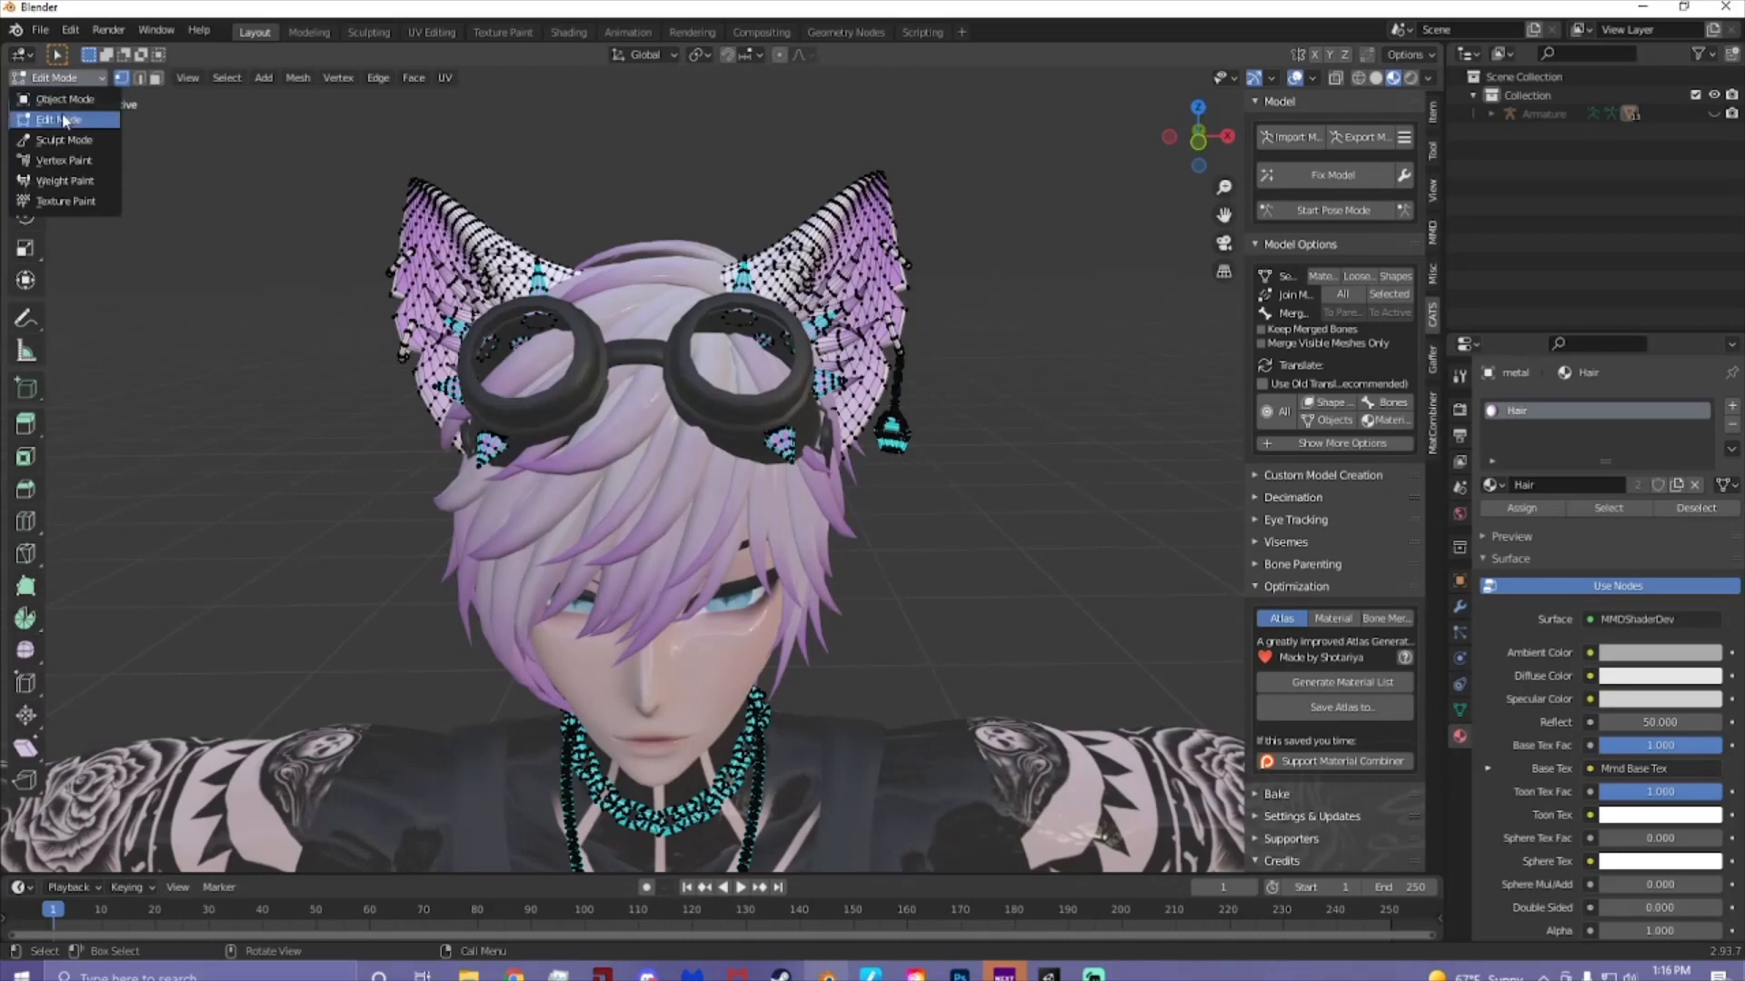
click(62, 110)
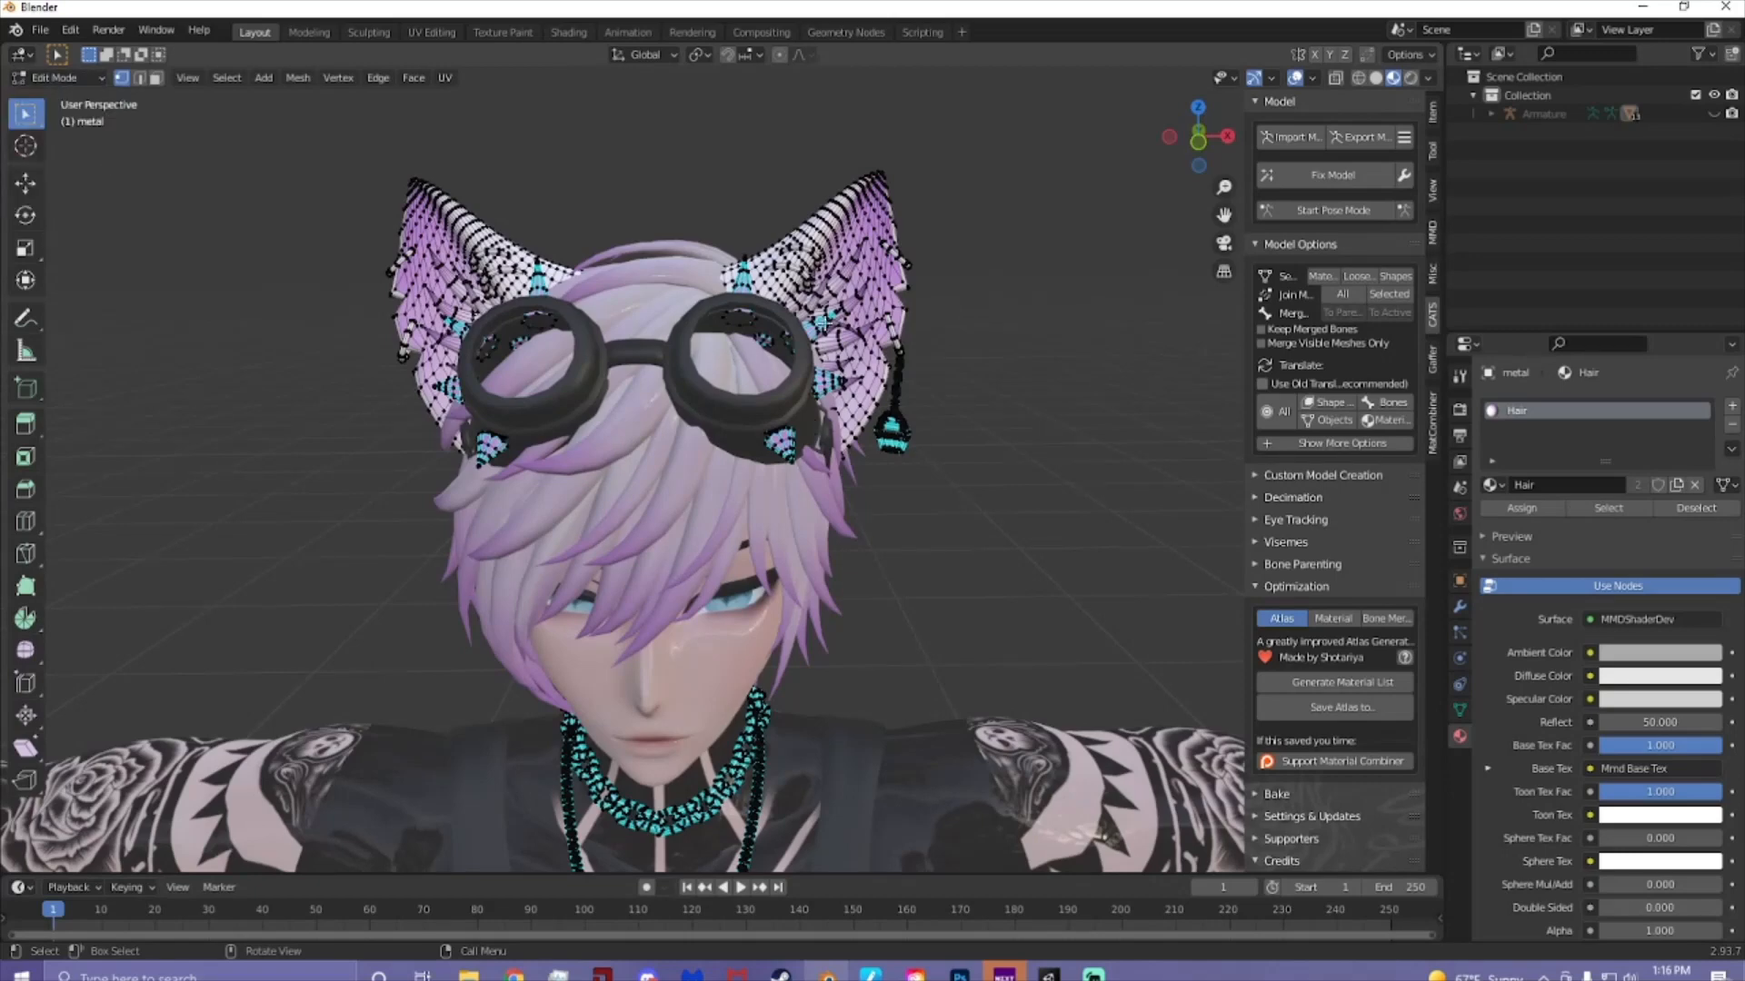
middle_drag(787, 314, 783, 330)
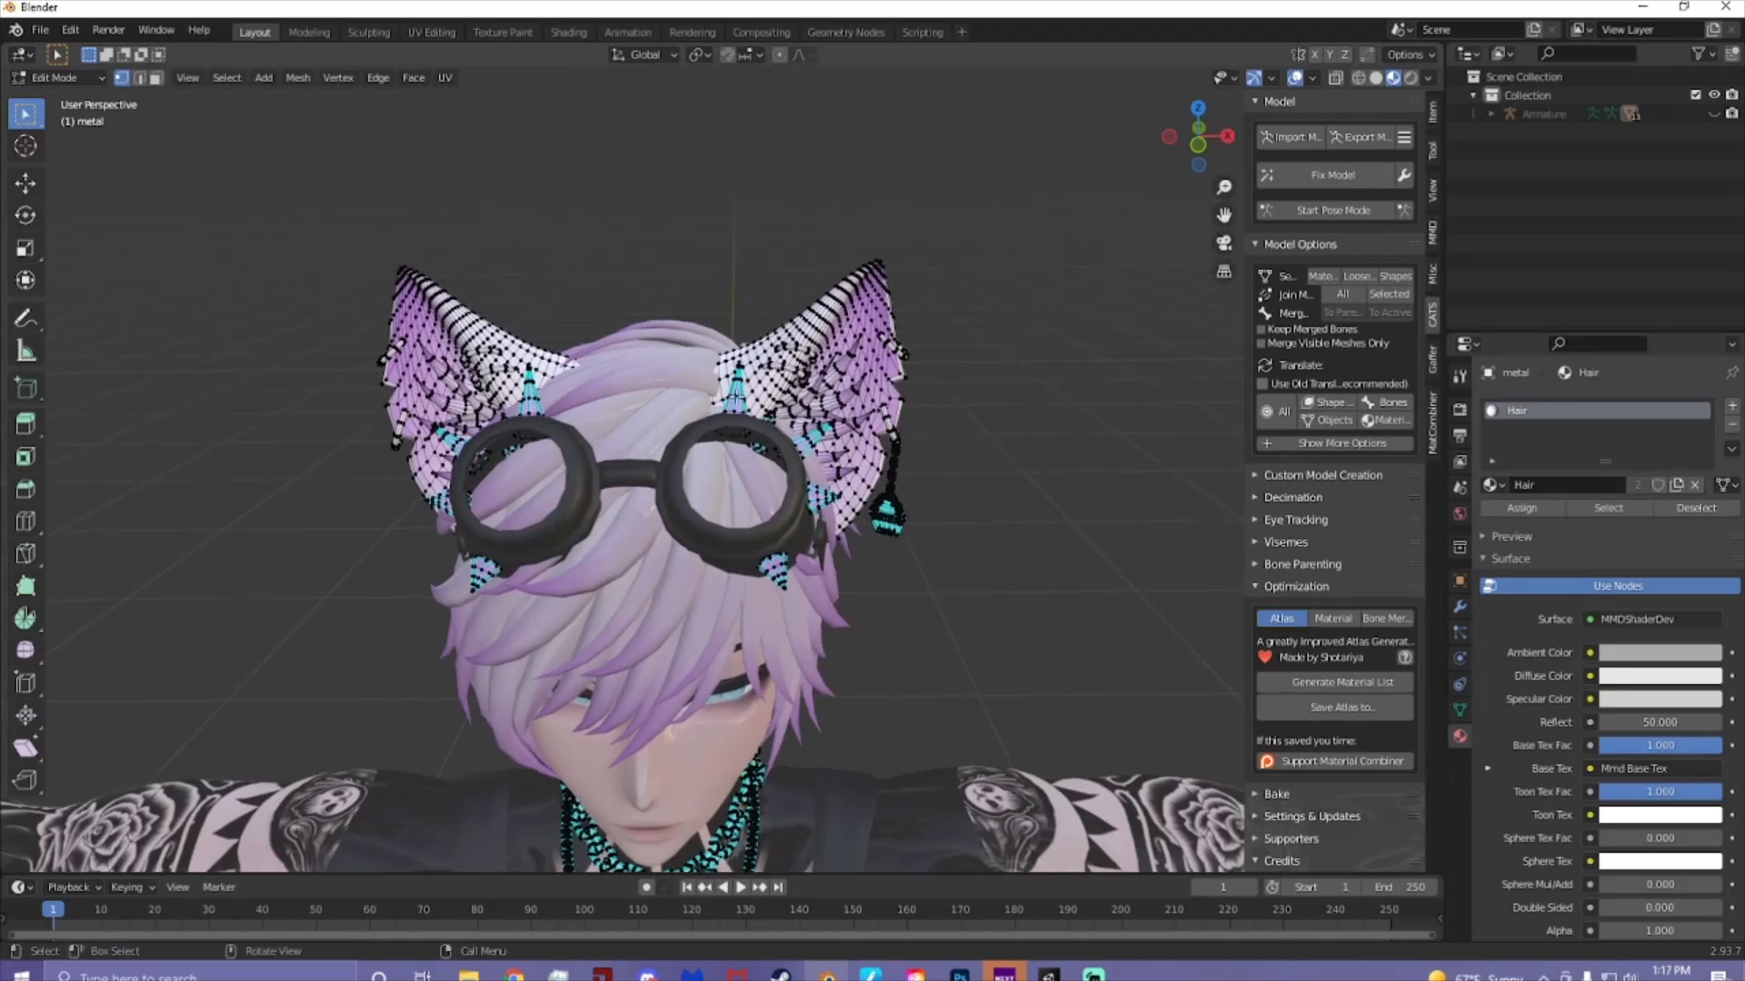
- Select the linked geometry of the spikes around the front and outer sides of the goggles
key(l)
key(l)
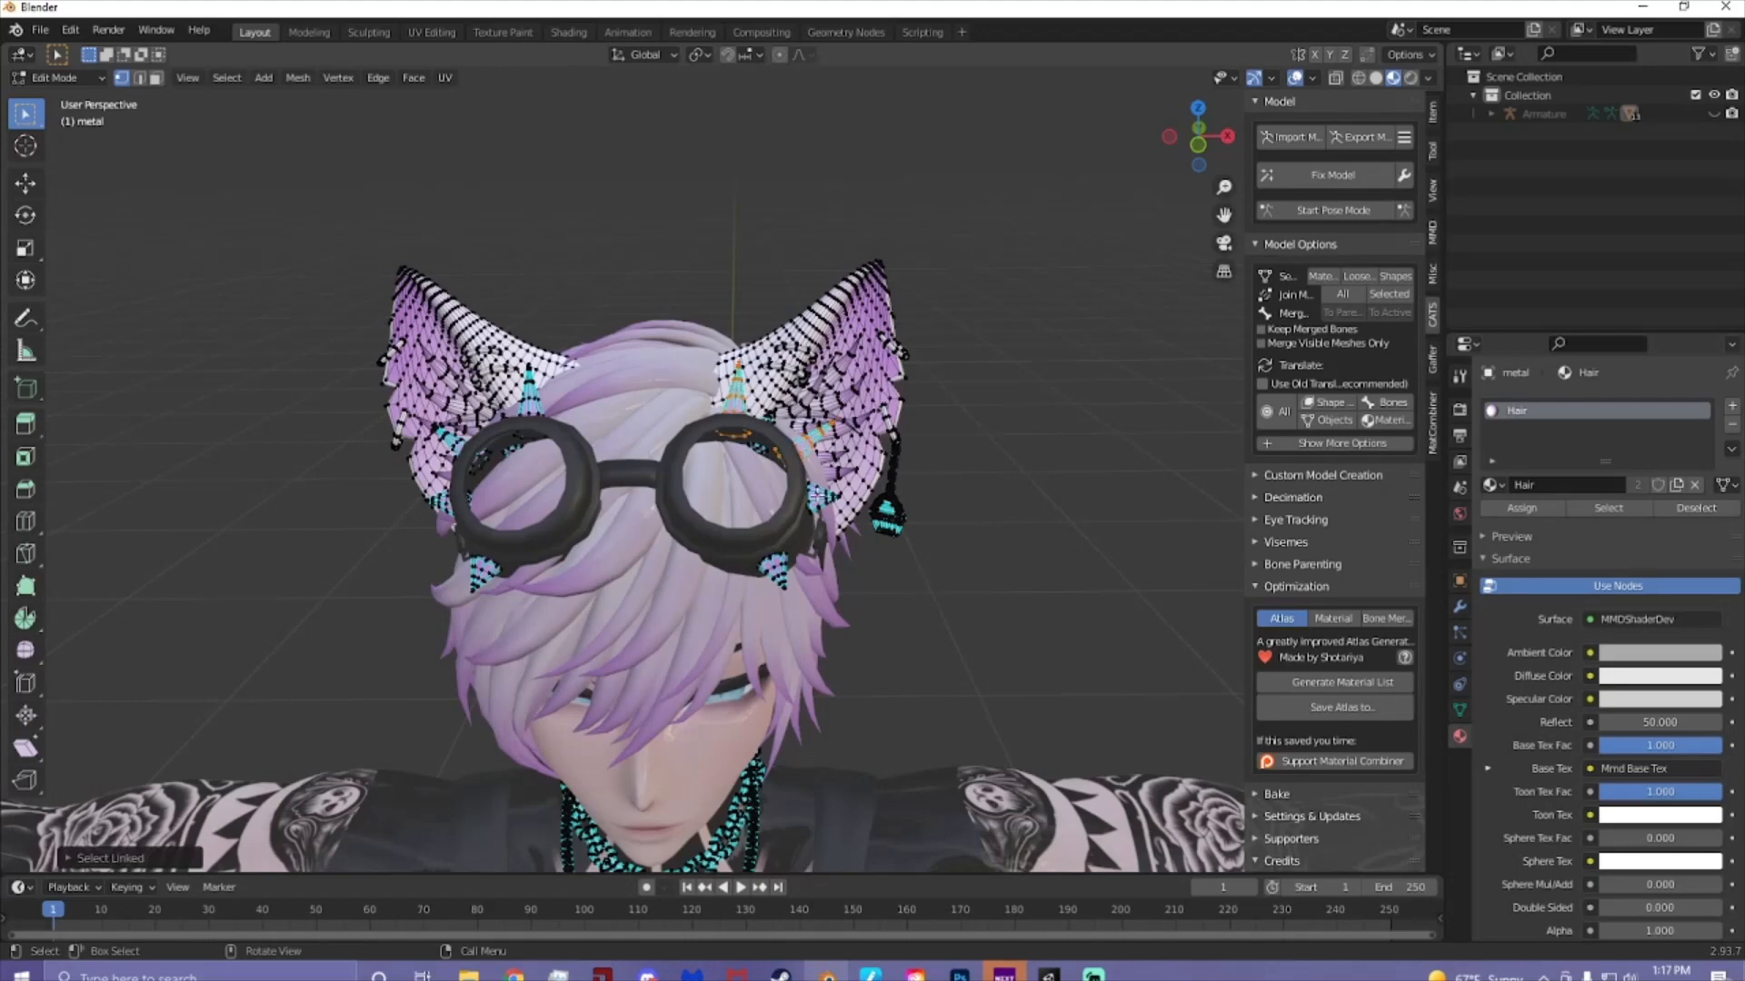
key(l)
key(l)
middle_drag(487, 573, 498, 575)
key(l)
middle_drag(465, 505, 488, 511)
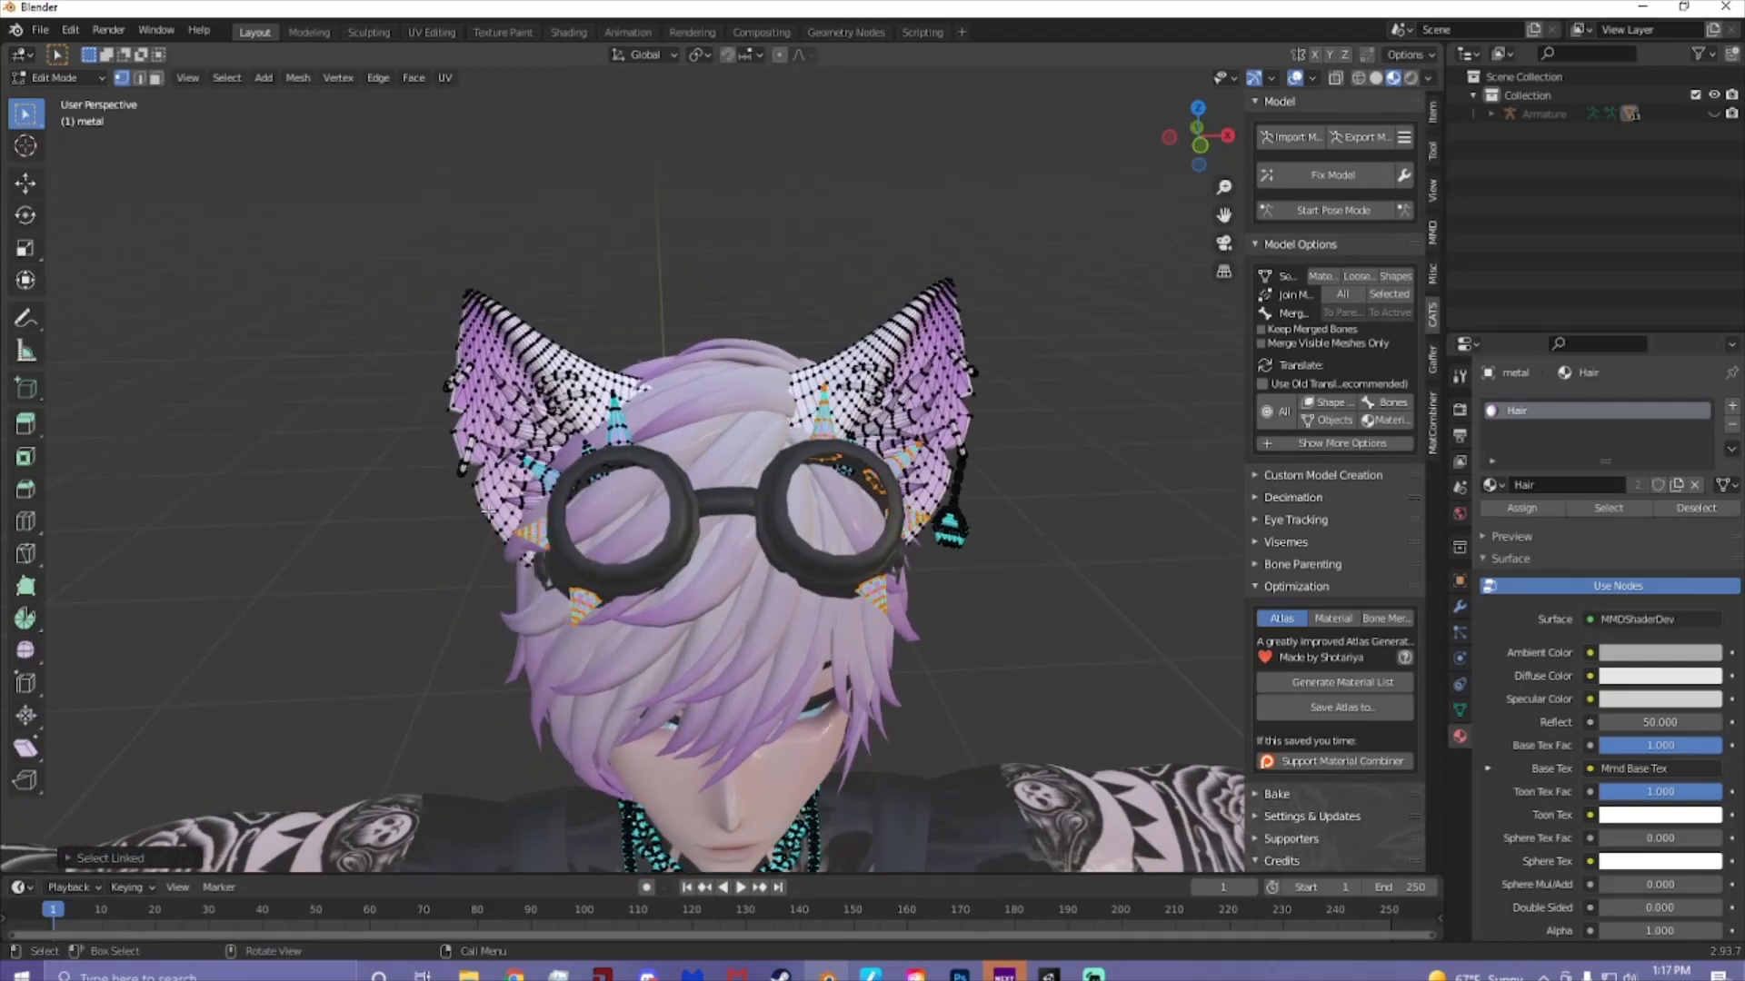
- Add the remaining goggle spikes and the ring piercings on both ears to the selection
key(l)
key(l)
key(l)
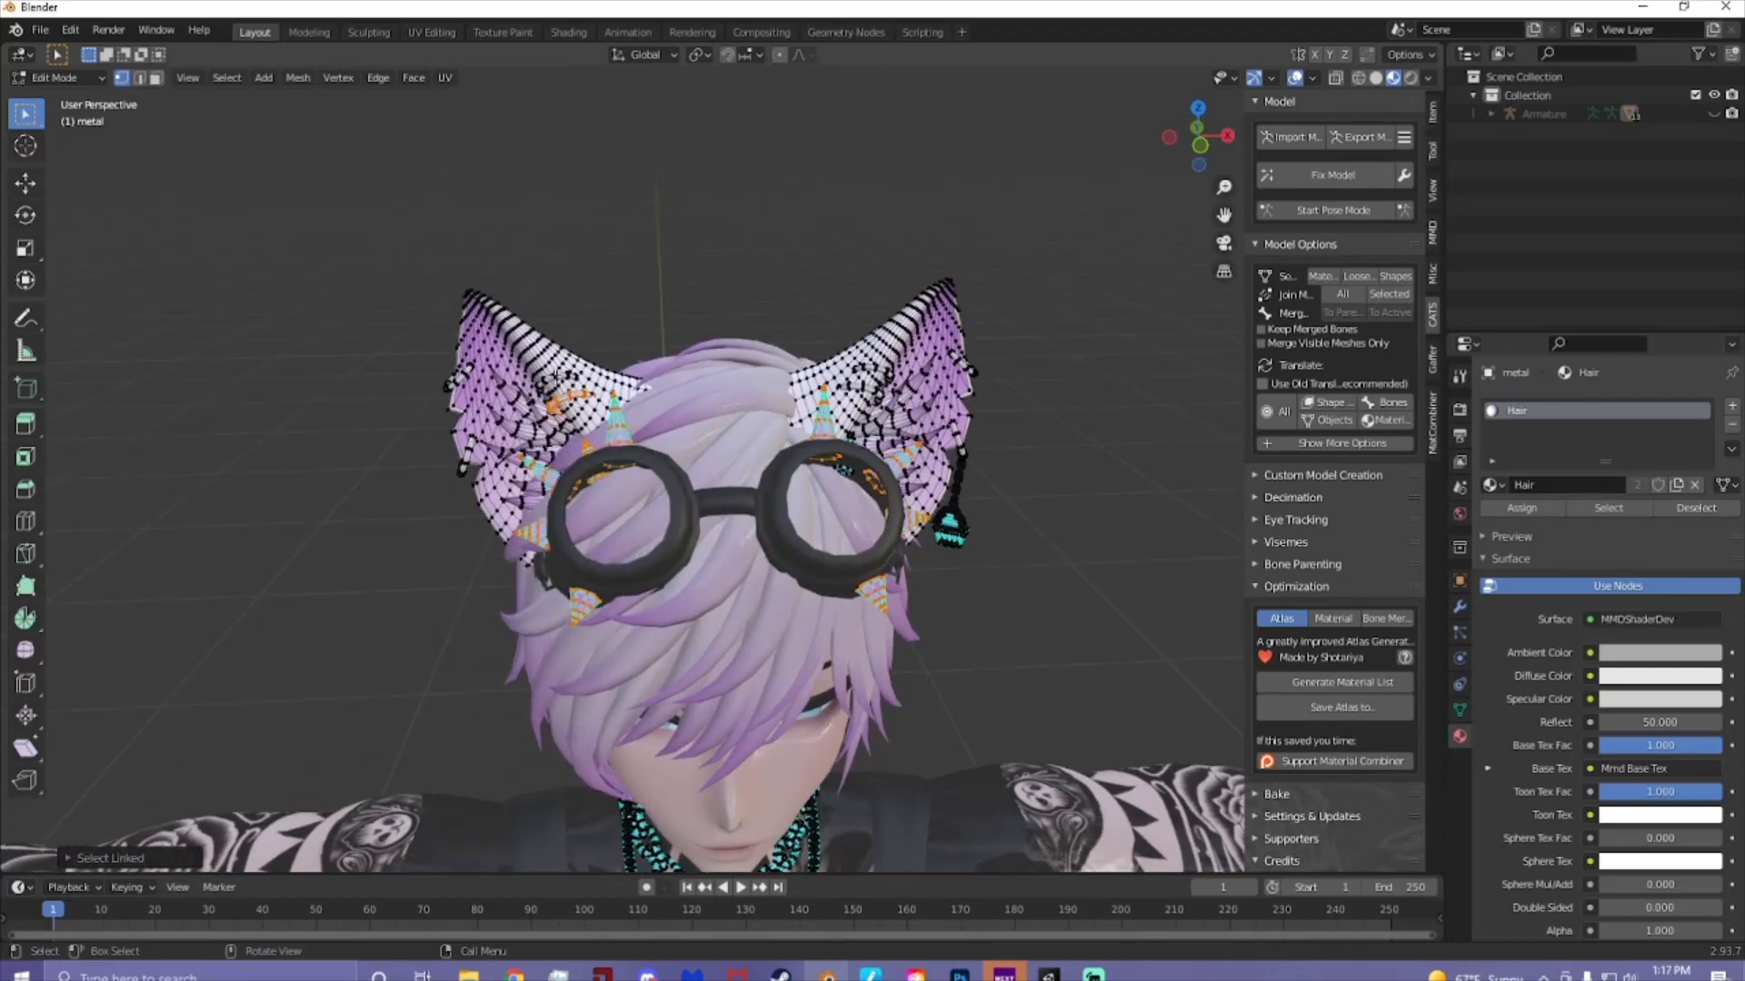
key(l)
key(l)
middle_drag(624, 502, 611, 495)
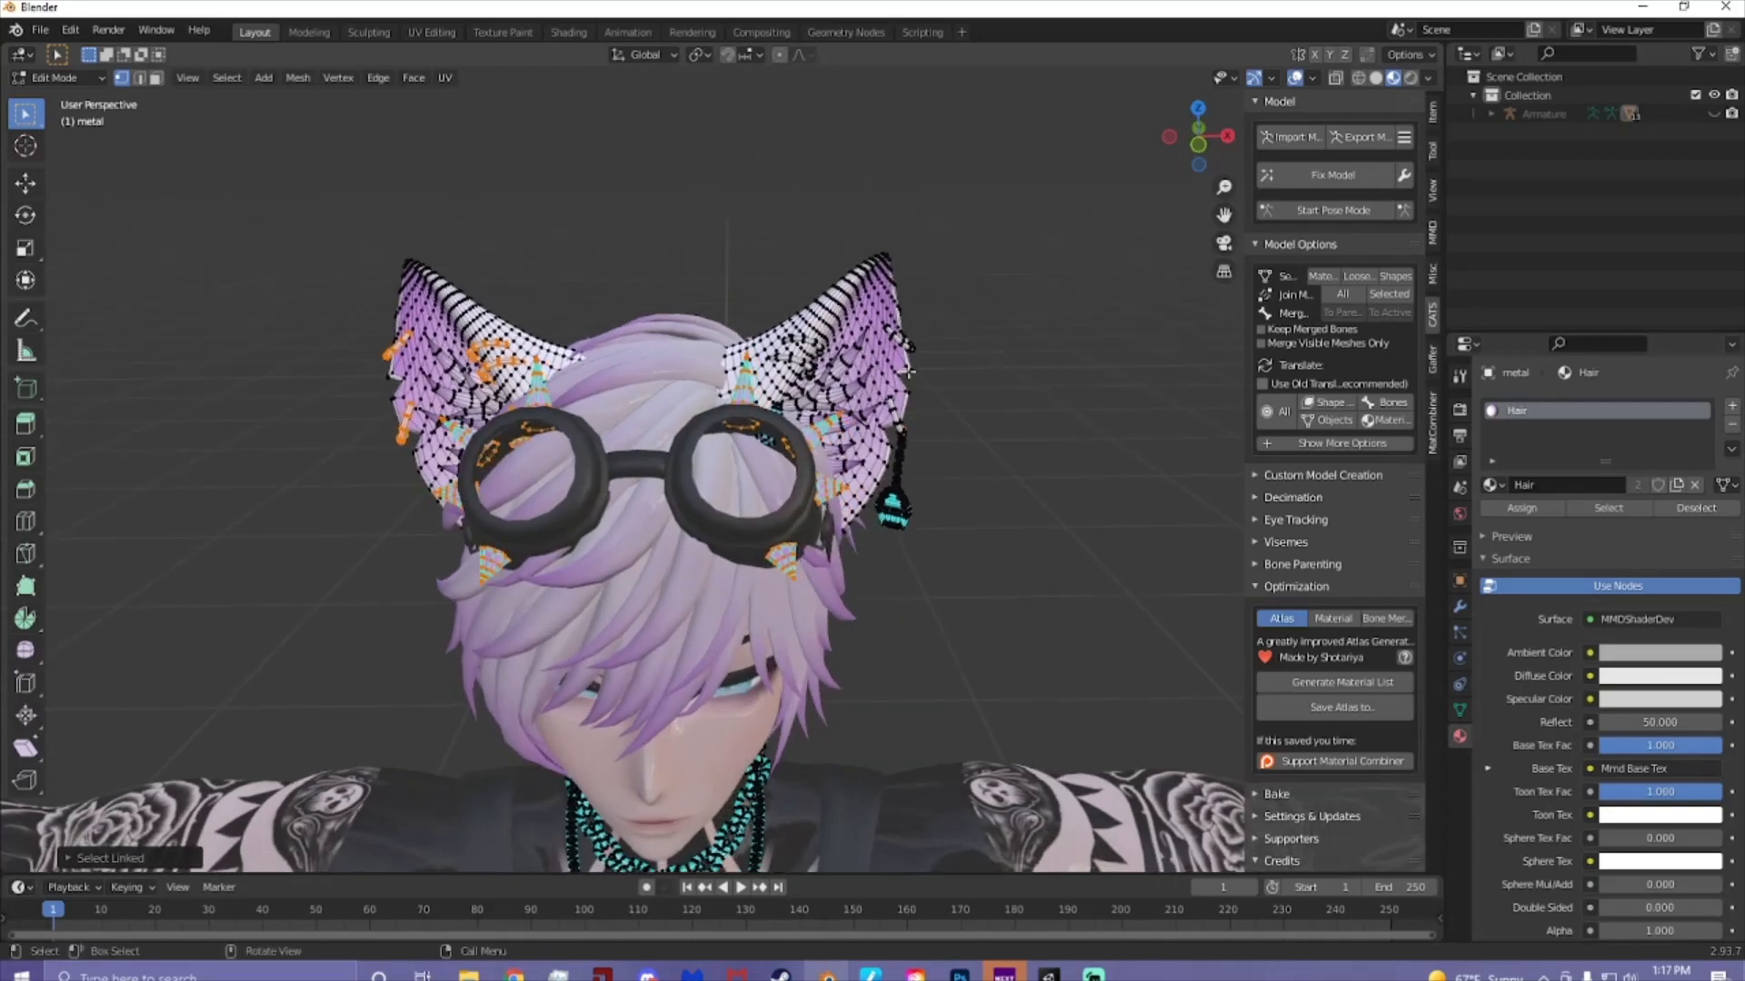
key(l)
key(l)
middle_drag(801, 368, 799, 356)
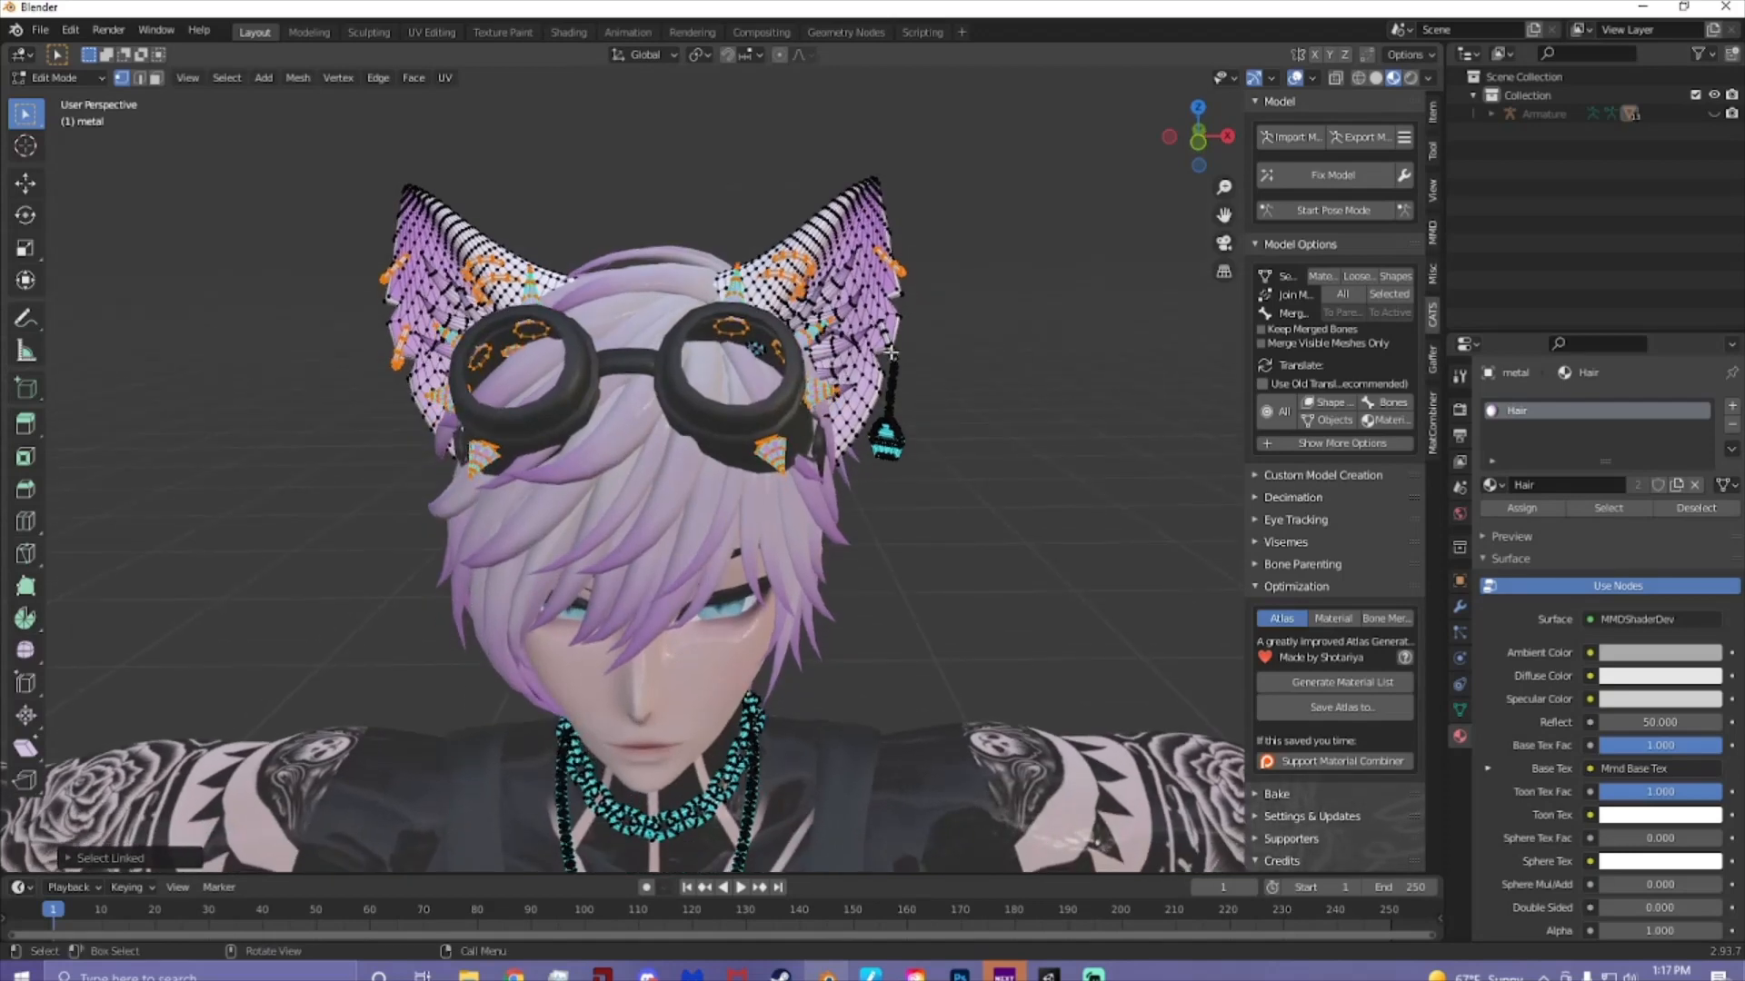
- Add the dangling earring's chain links and pendant to the selection, leaving the ear itself out
key(l)
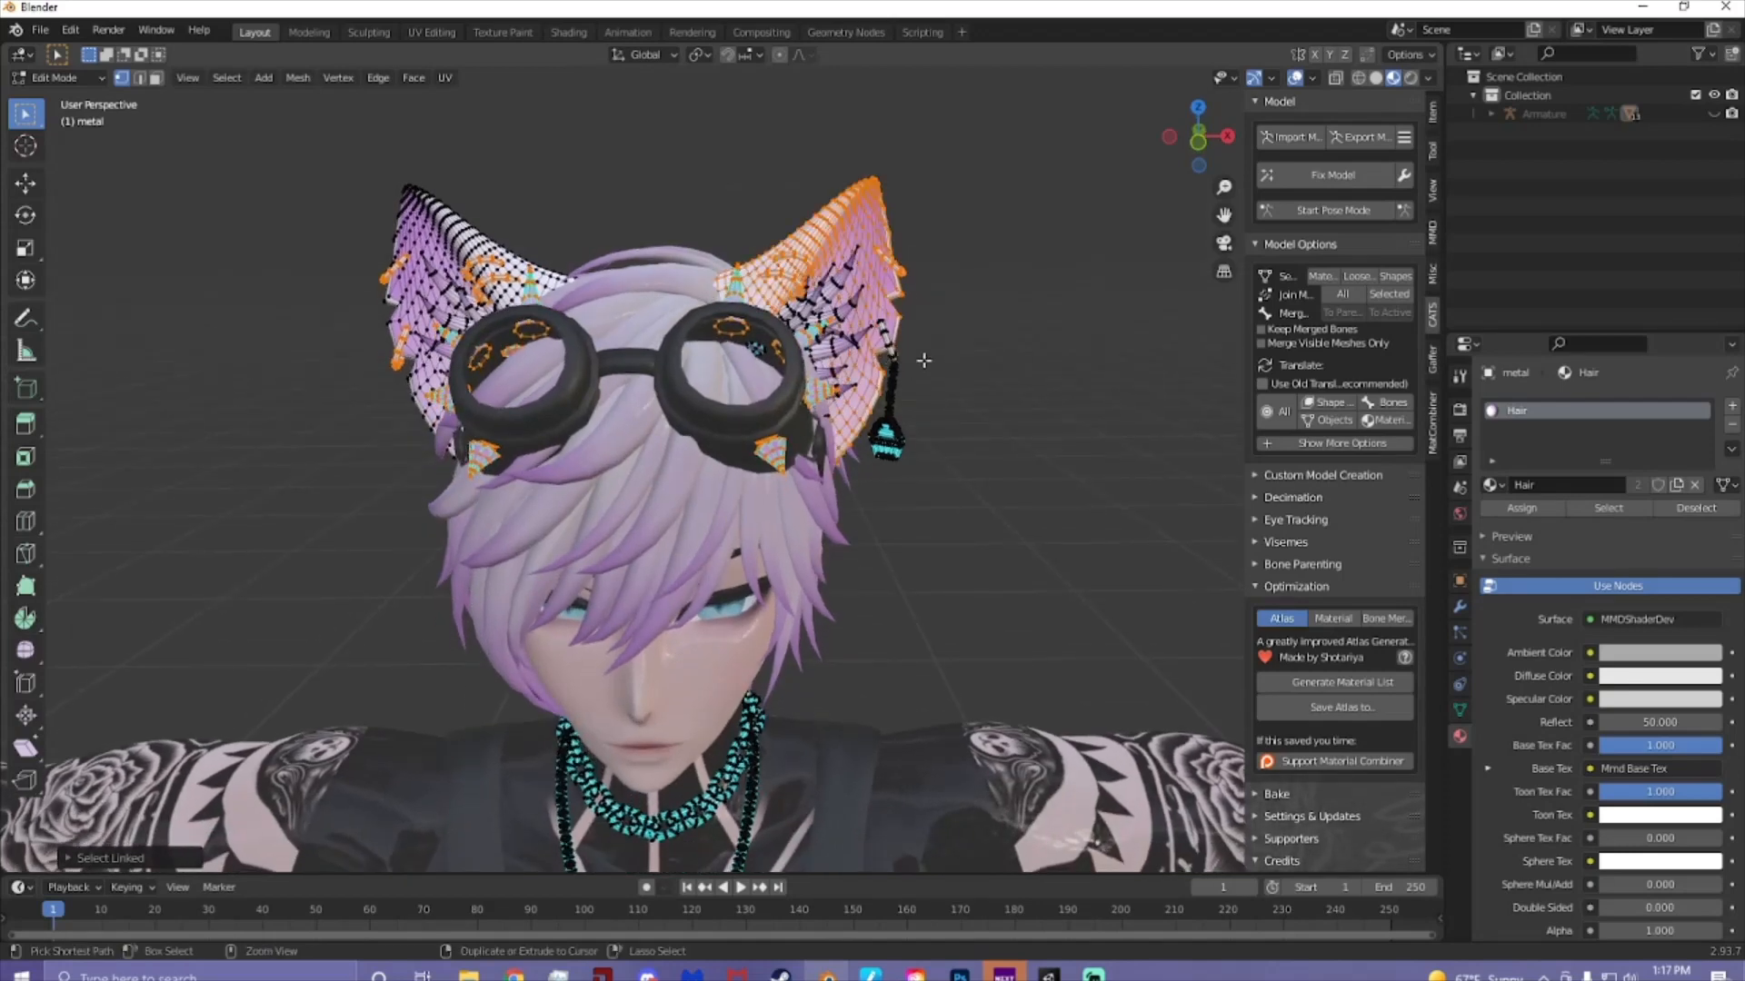
key(ctrl+z)
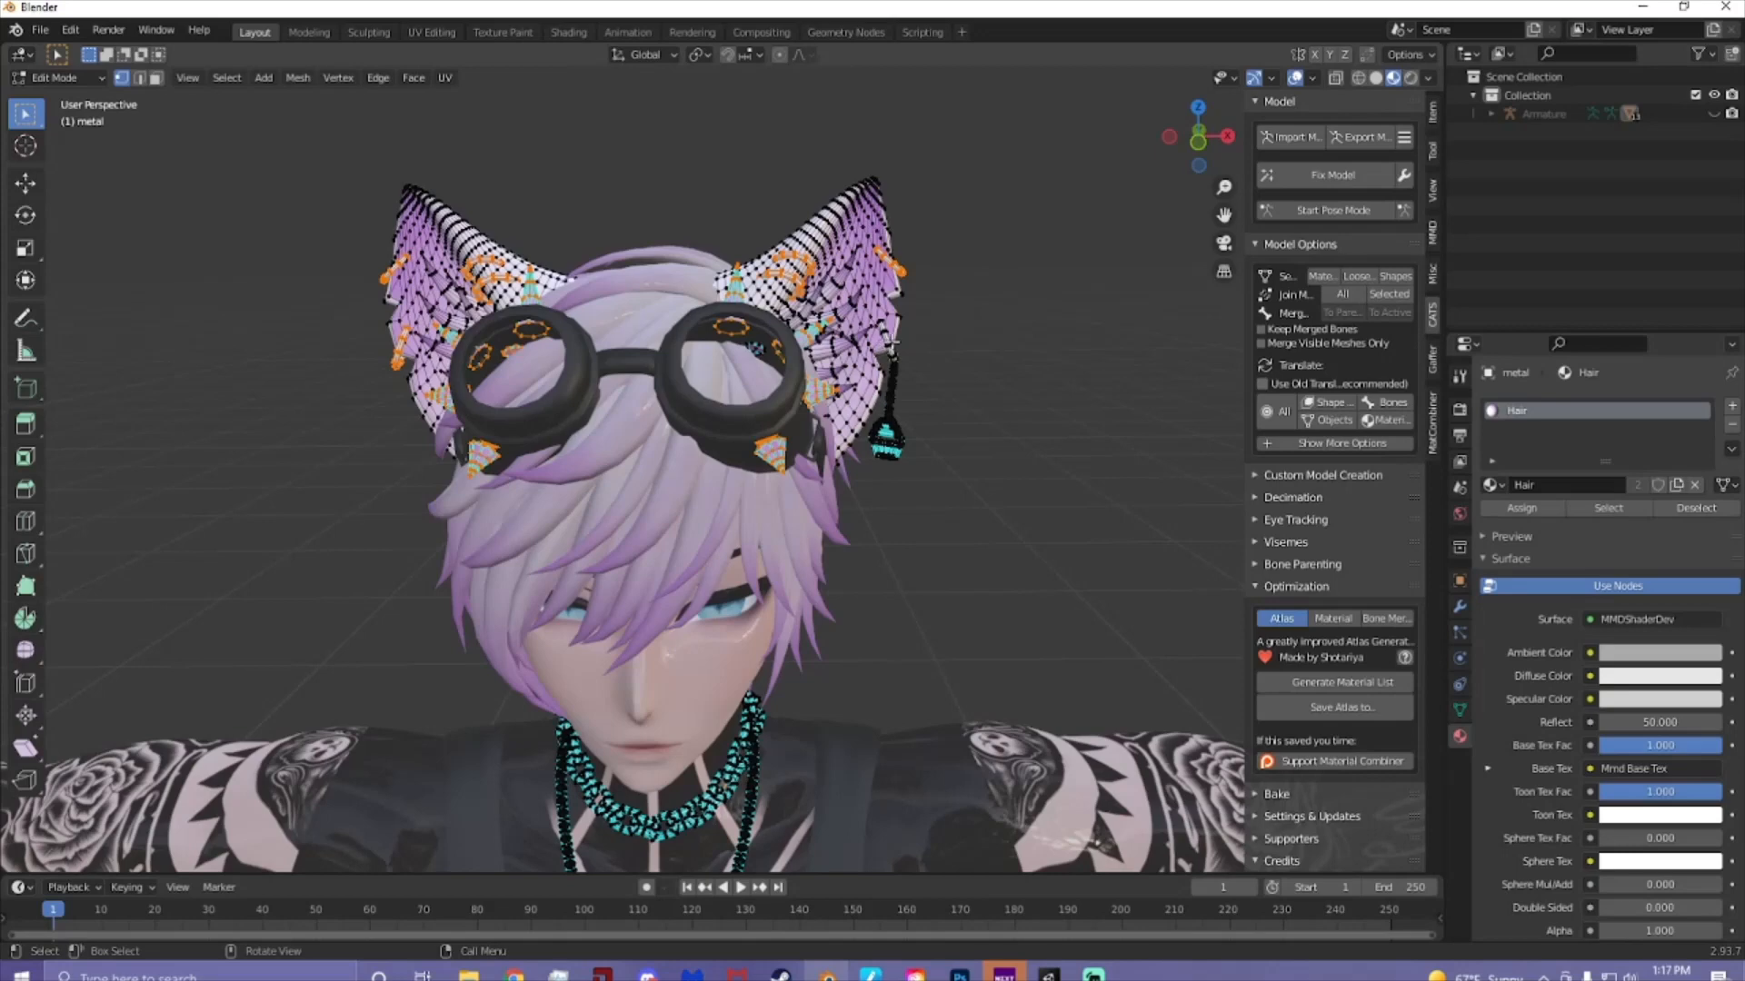
key(l)
key(l)
key(l)
key(l)
key(l)
key(l)
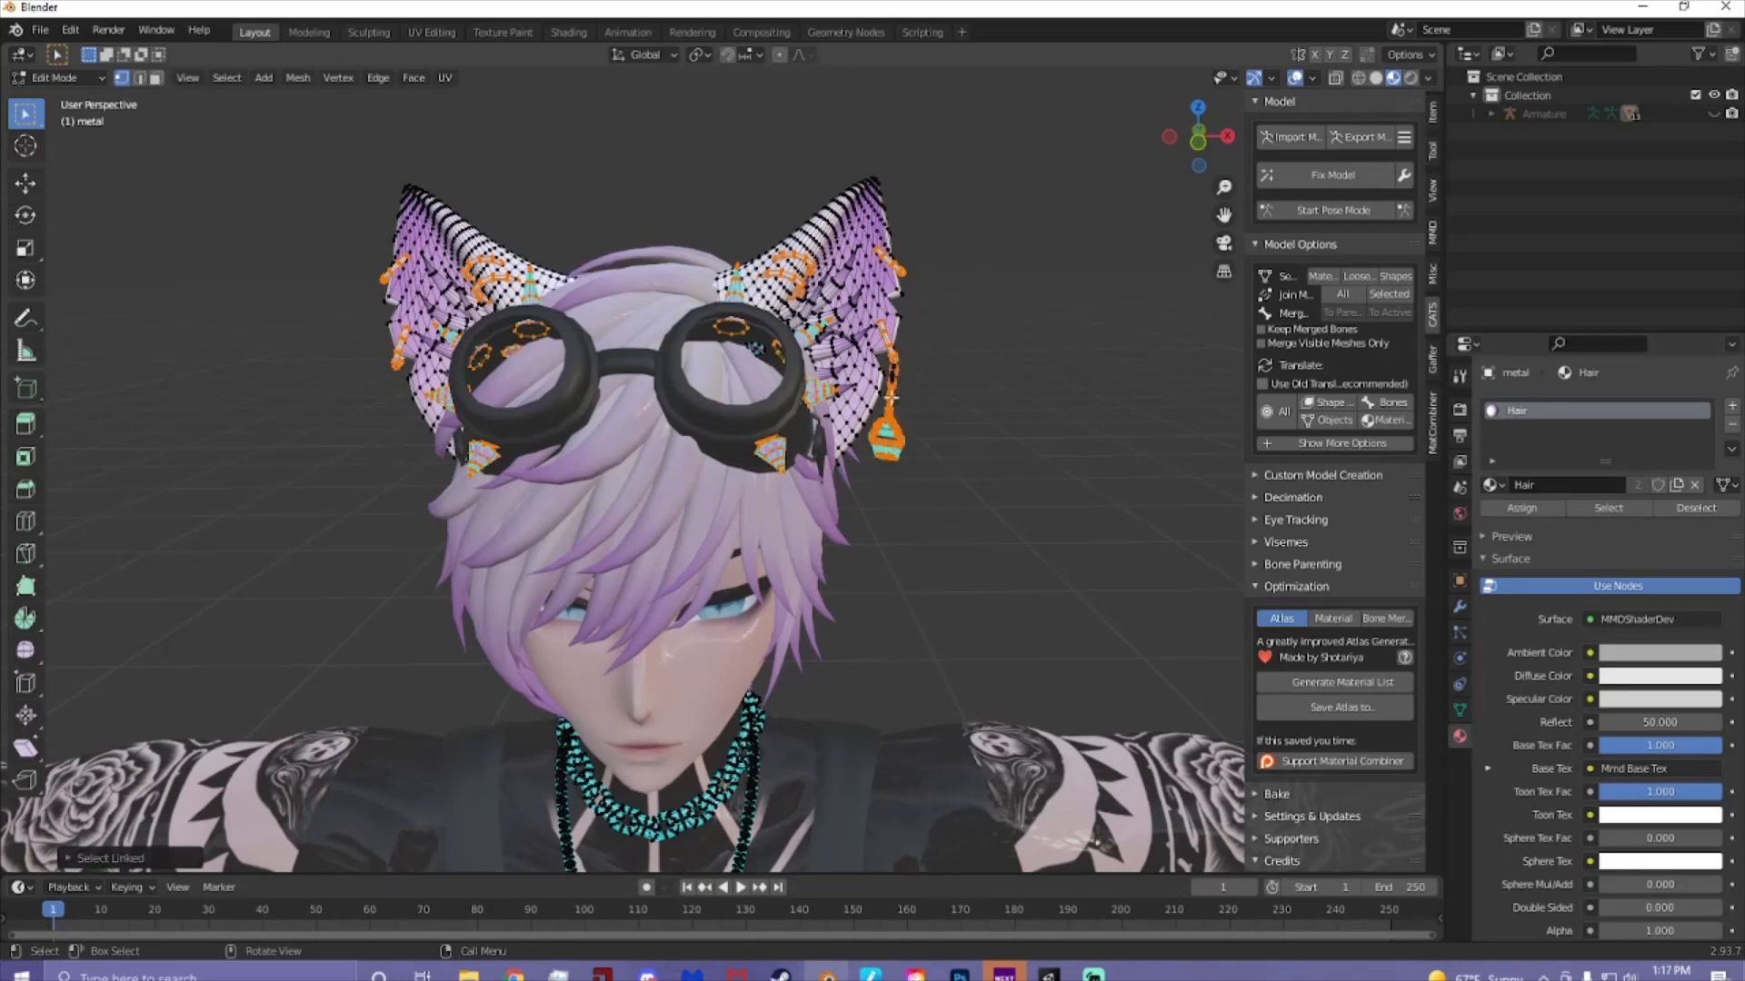
middle_drag(989, 404, 989, 397)
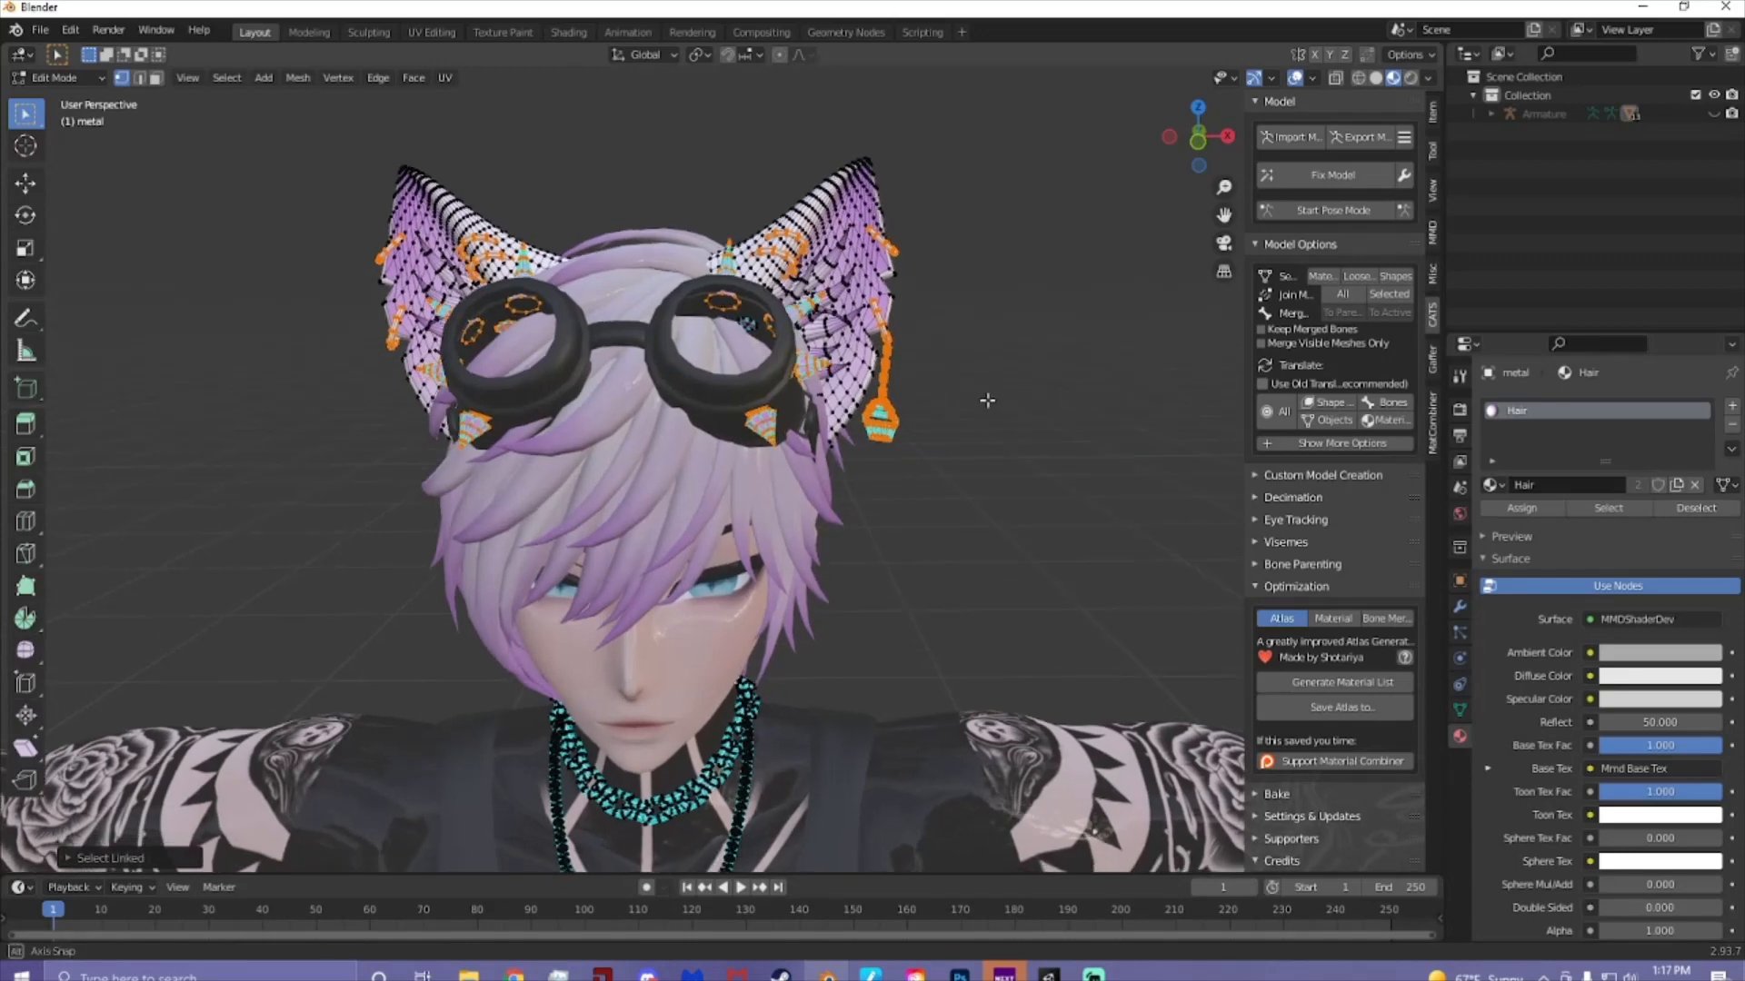
- Add a second material slot with the BLACK material, assign it to the selected spikes and piercings, and return to Object Mode
click(1732, 411)
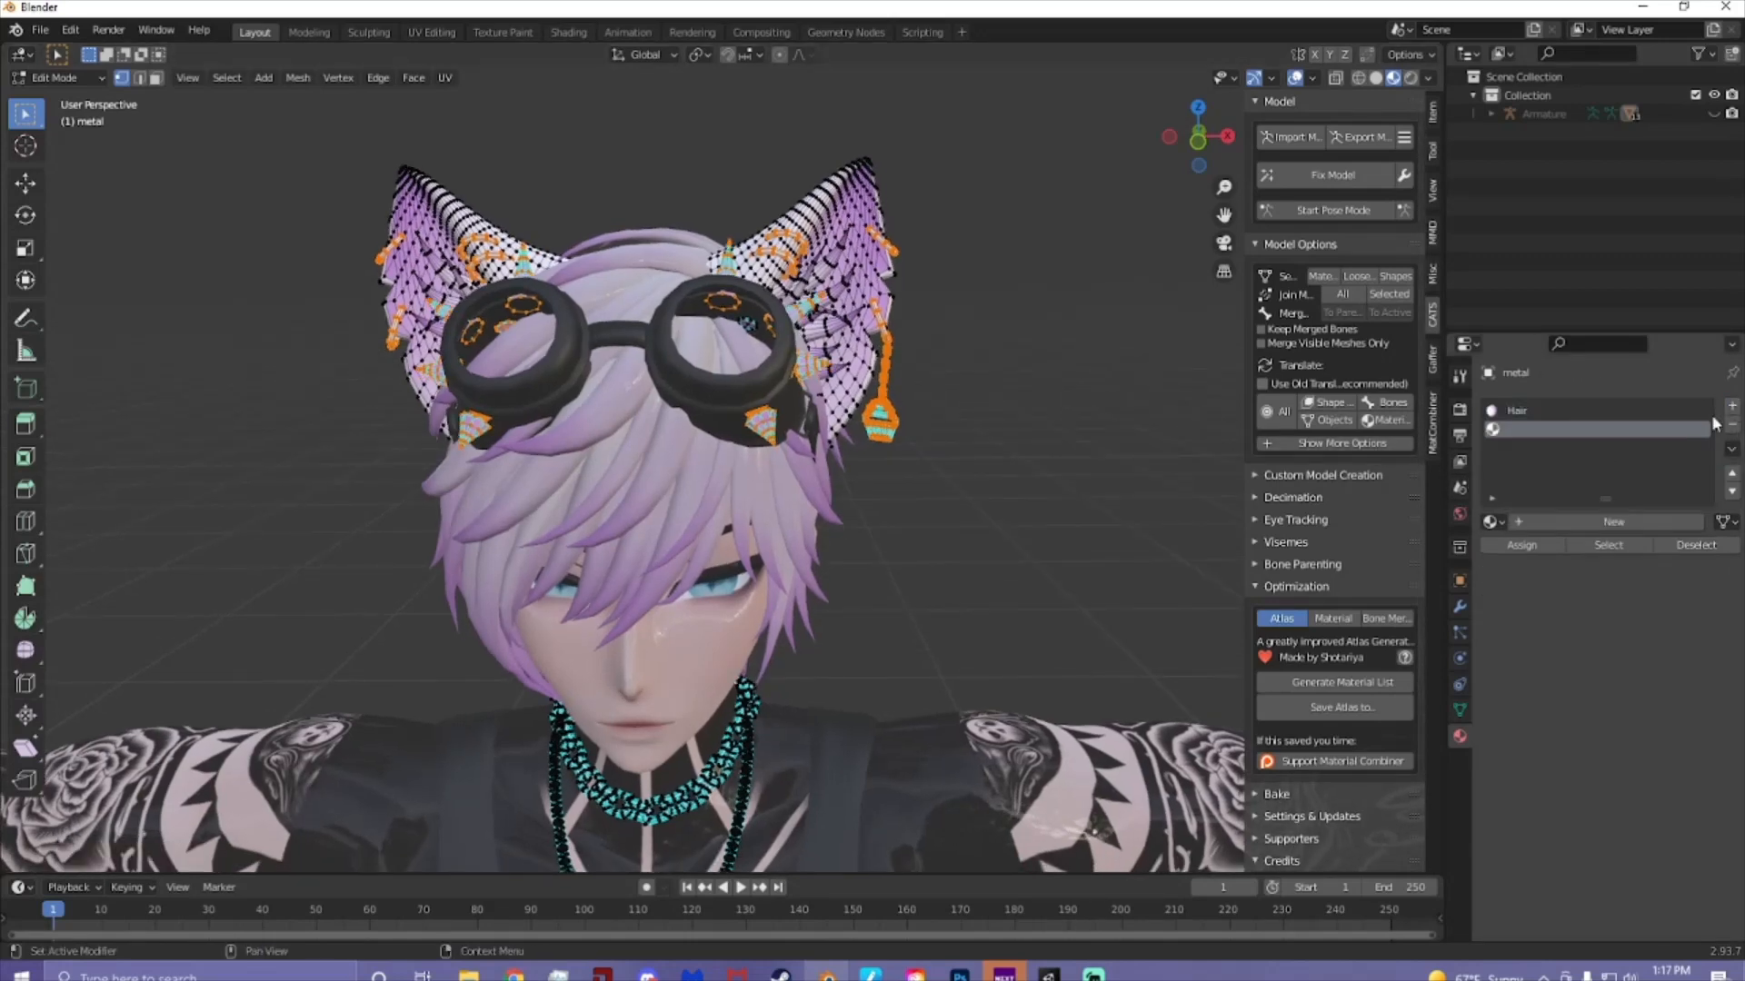
click(1565, 521)
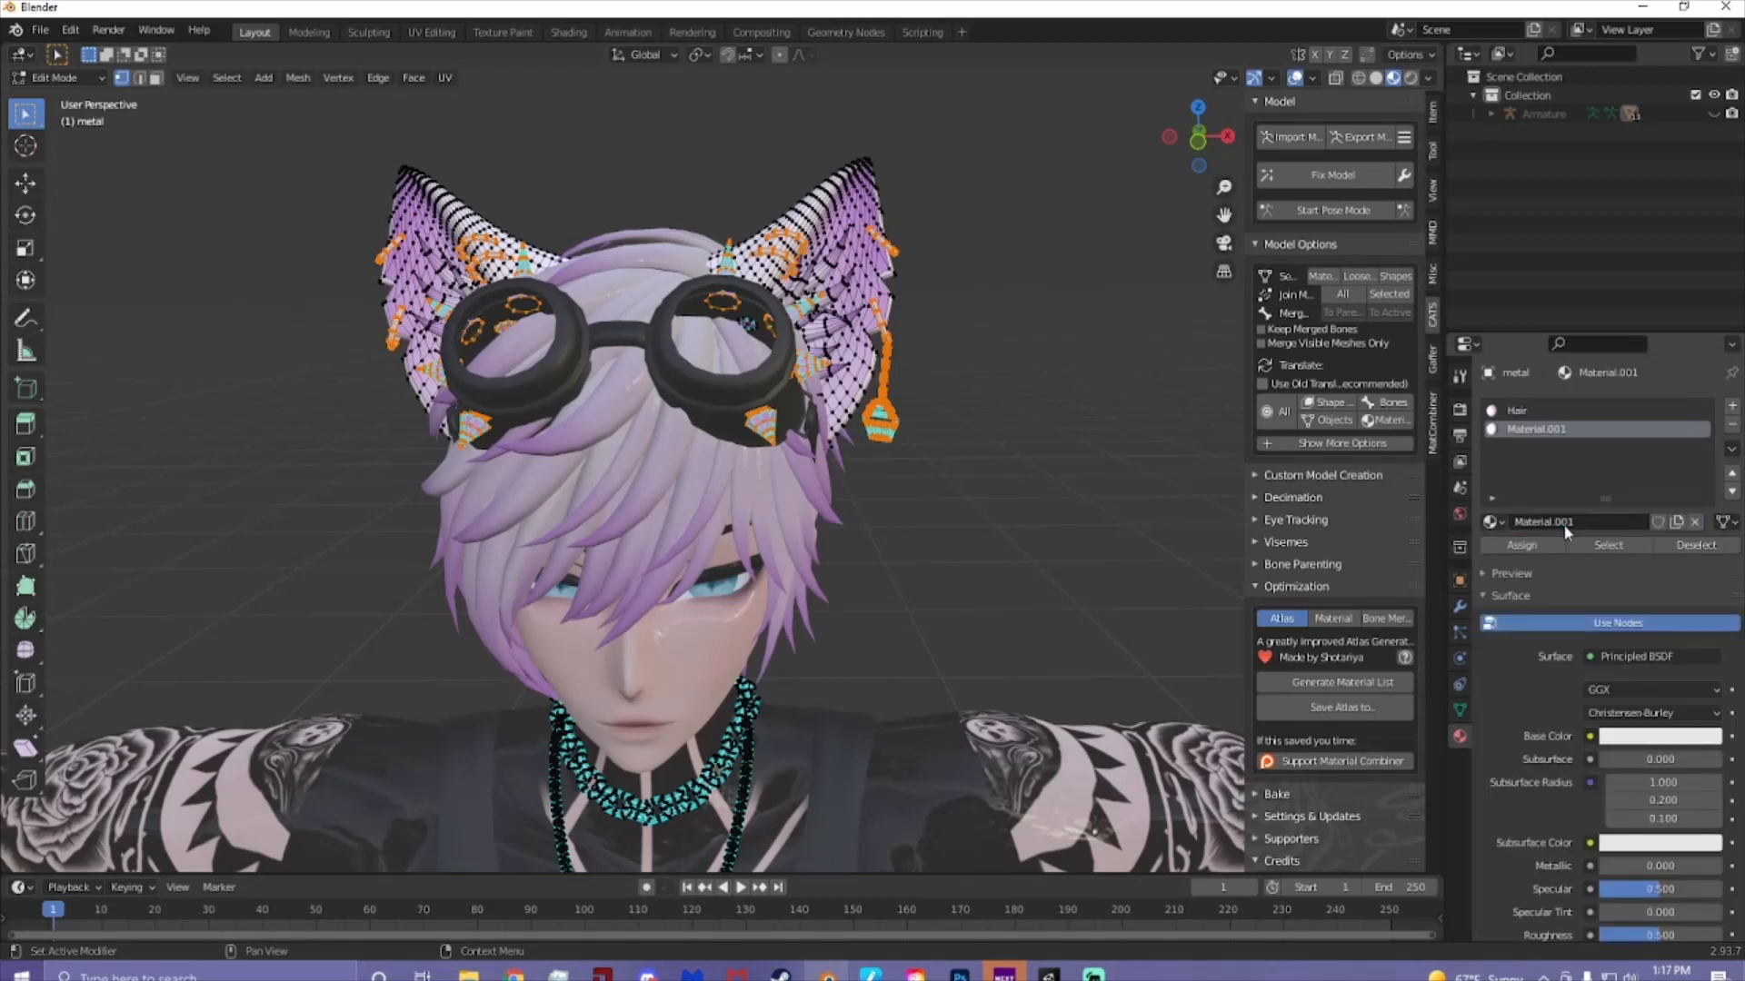
click(1490, 521)
text(b)
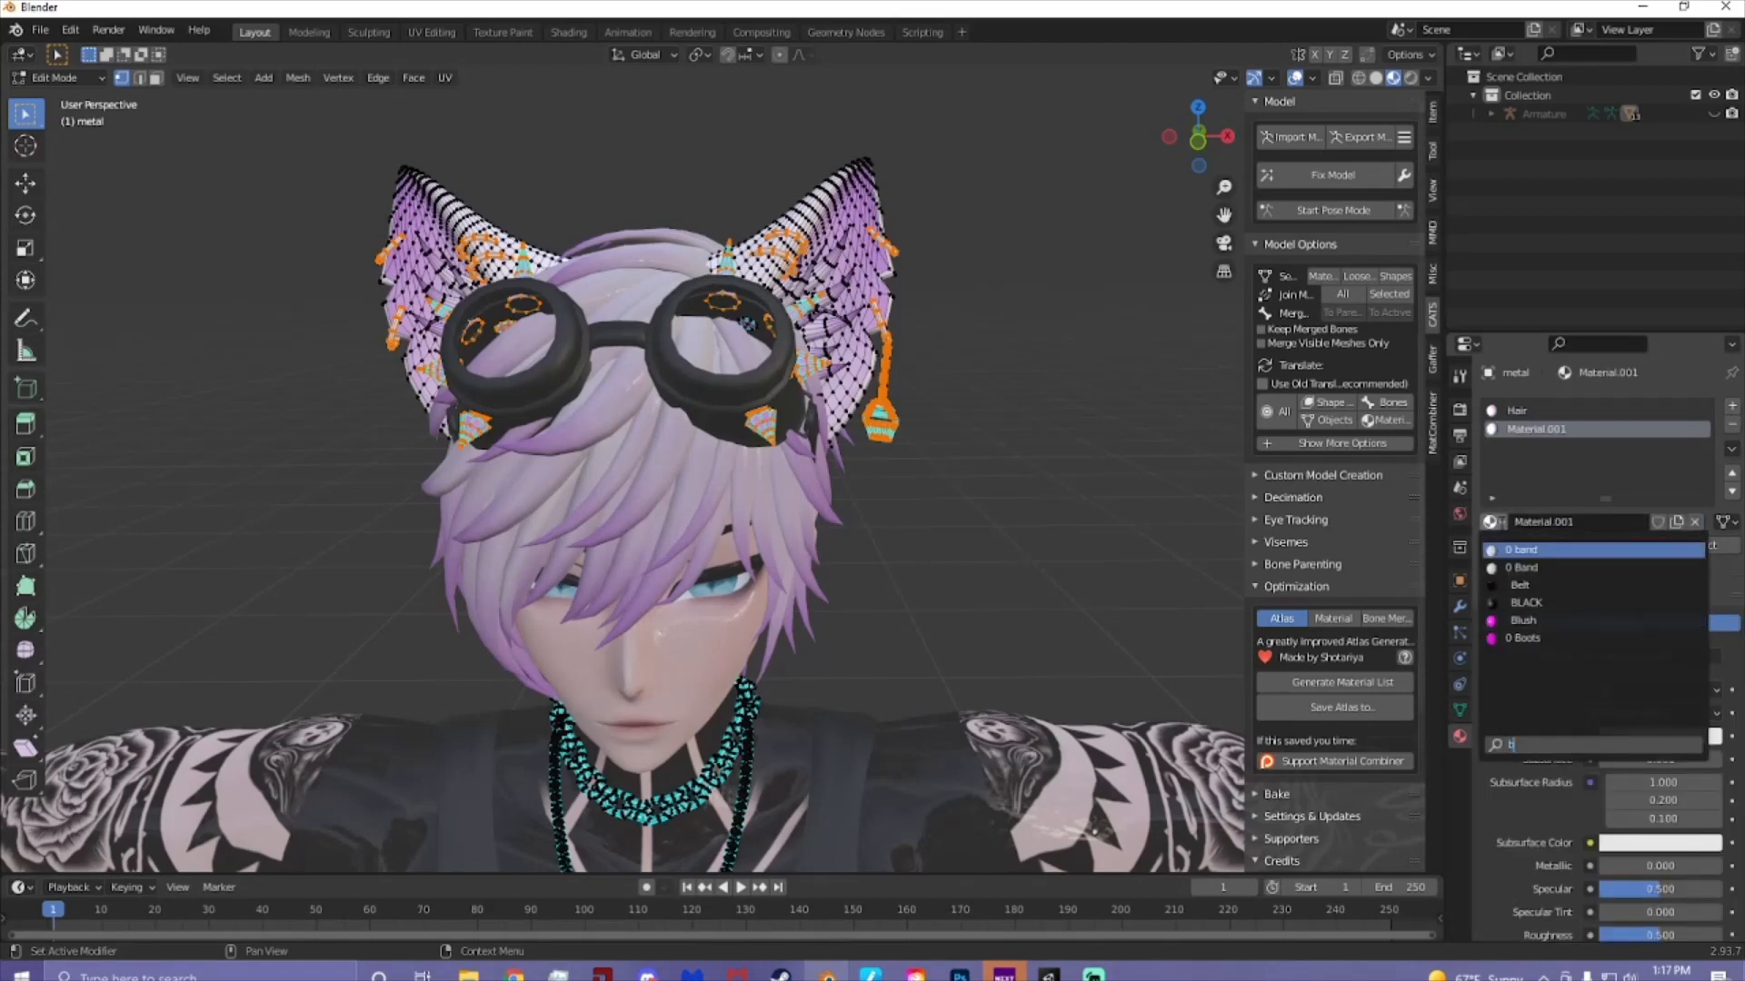
click(1540, 604)
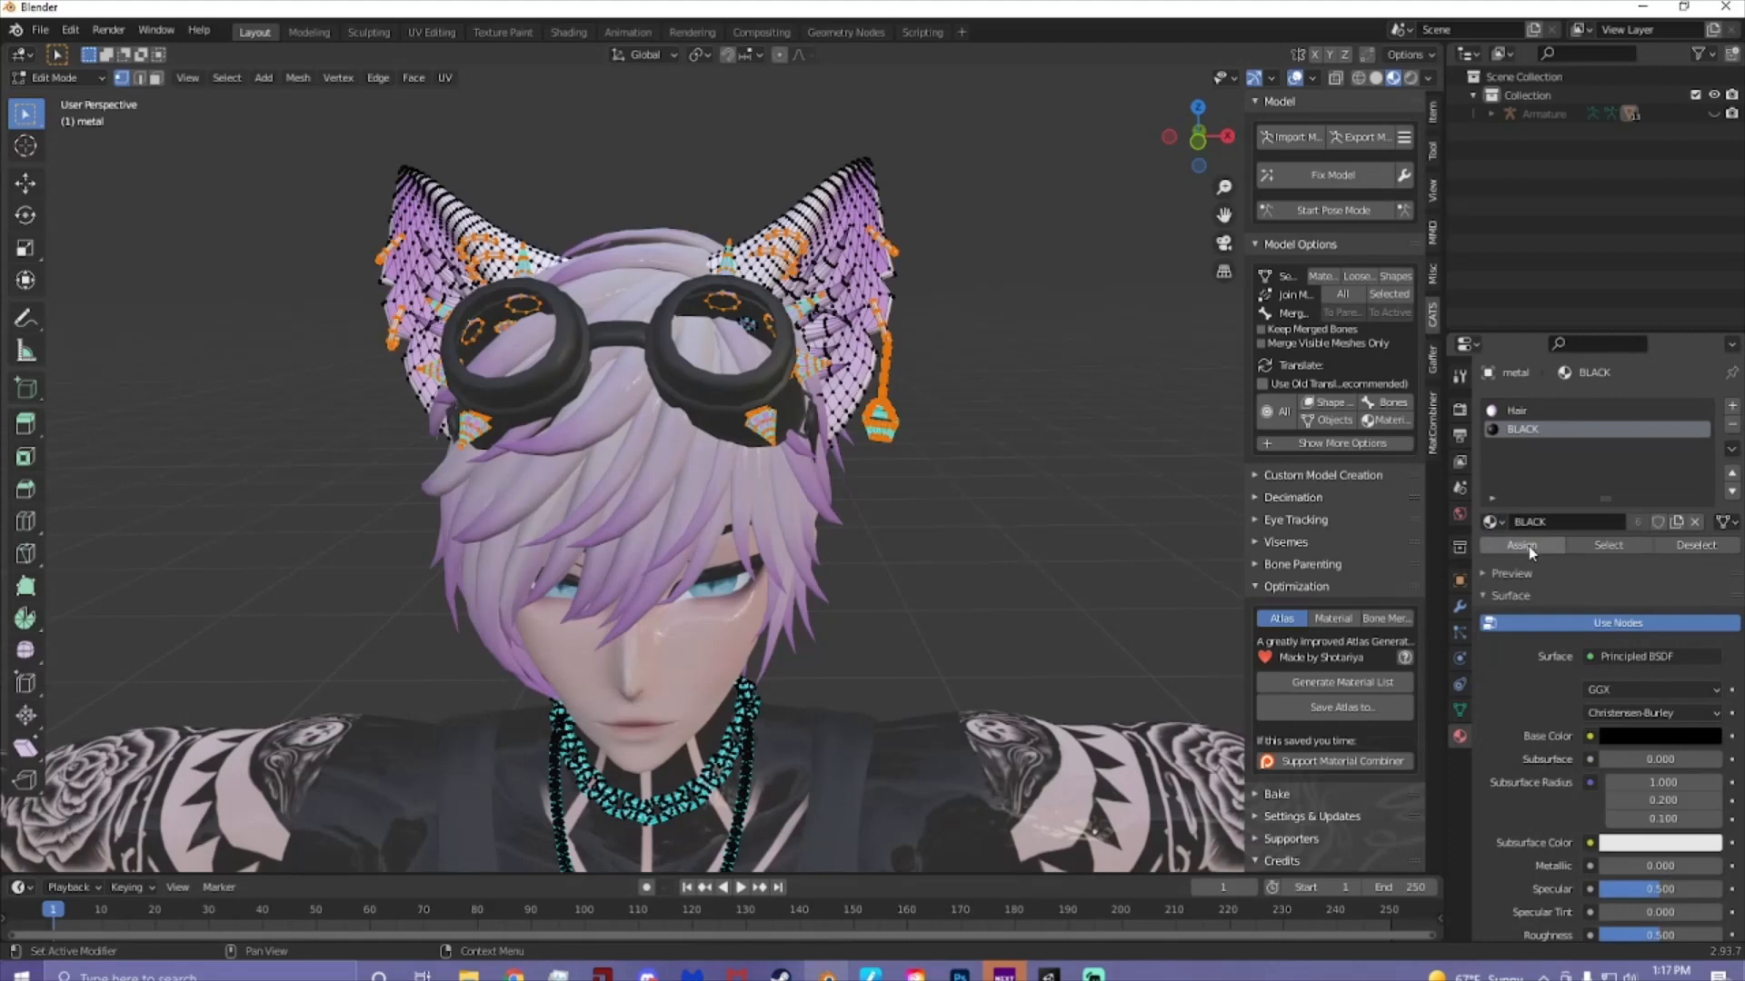
click(1528, 547)
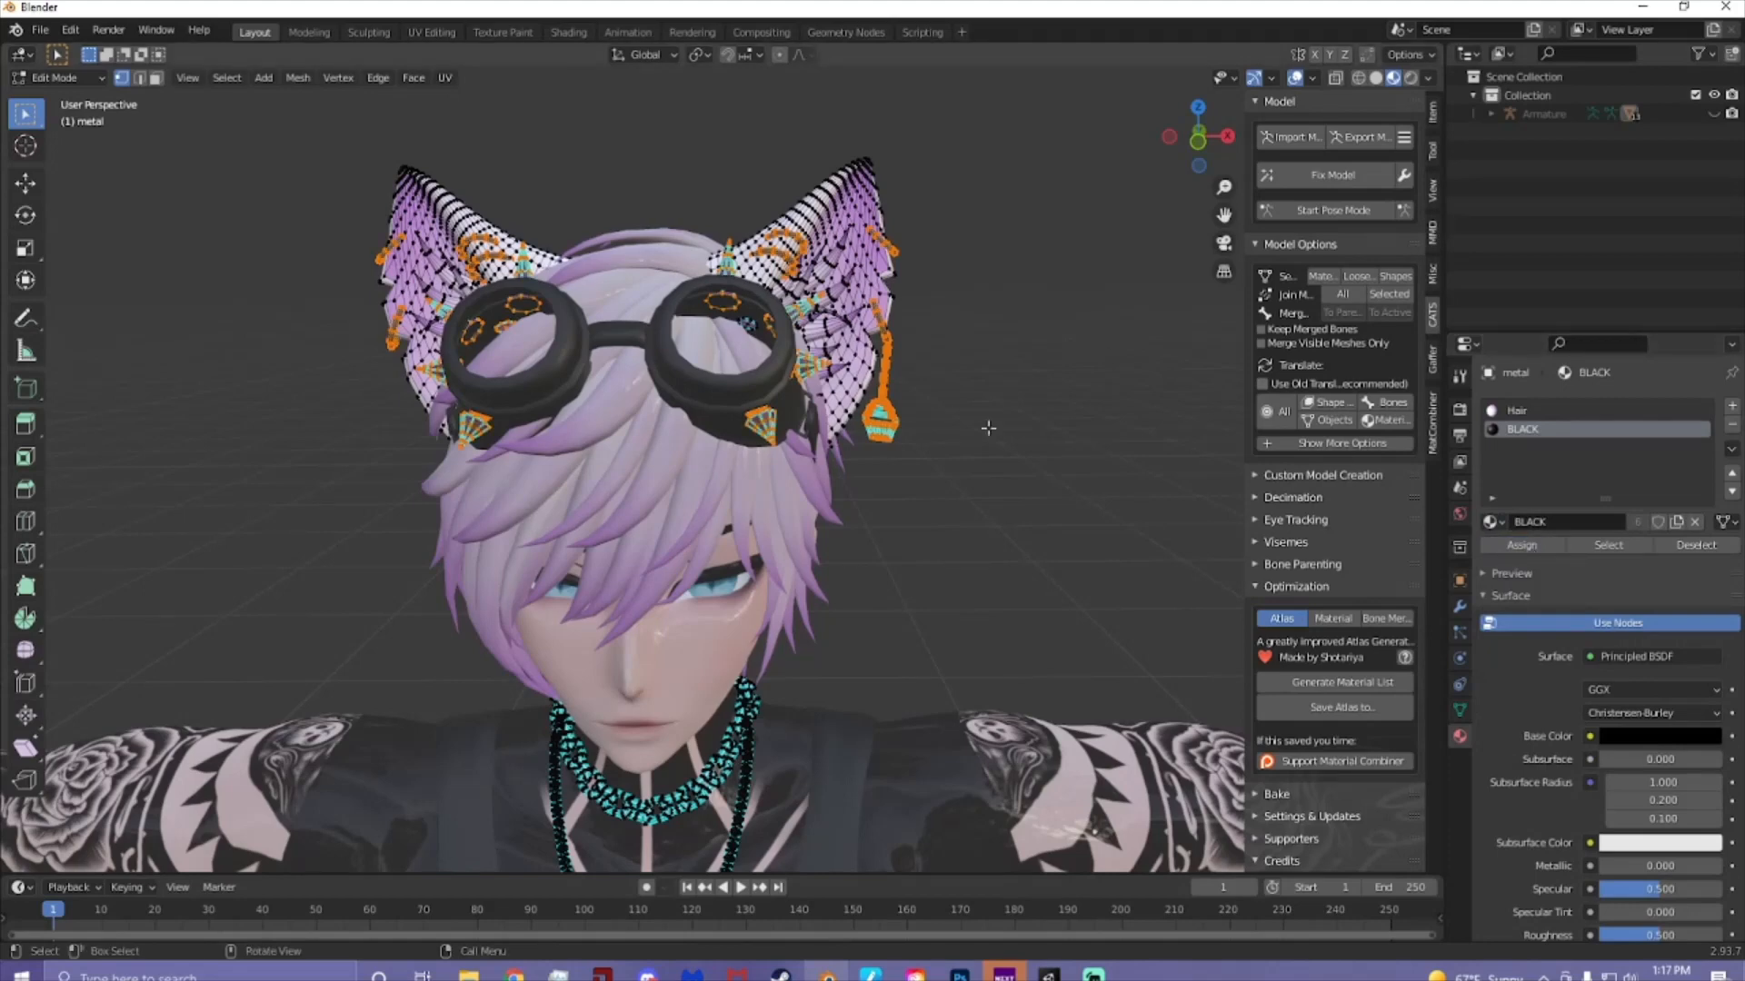
click(62, 80)
click(62, 59)
- Inspect the recolored spikes and piercings, the neck chains and the upper body from several angles
scroll(695, 347, down, 5)
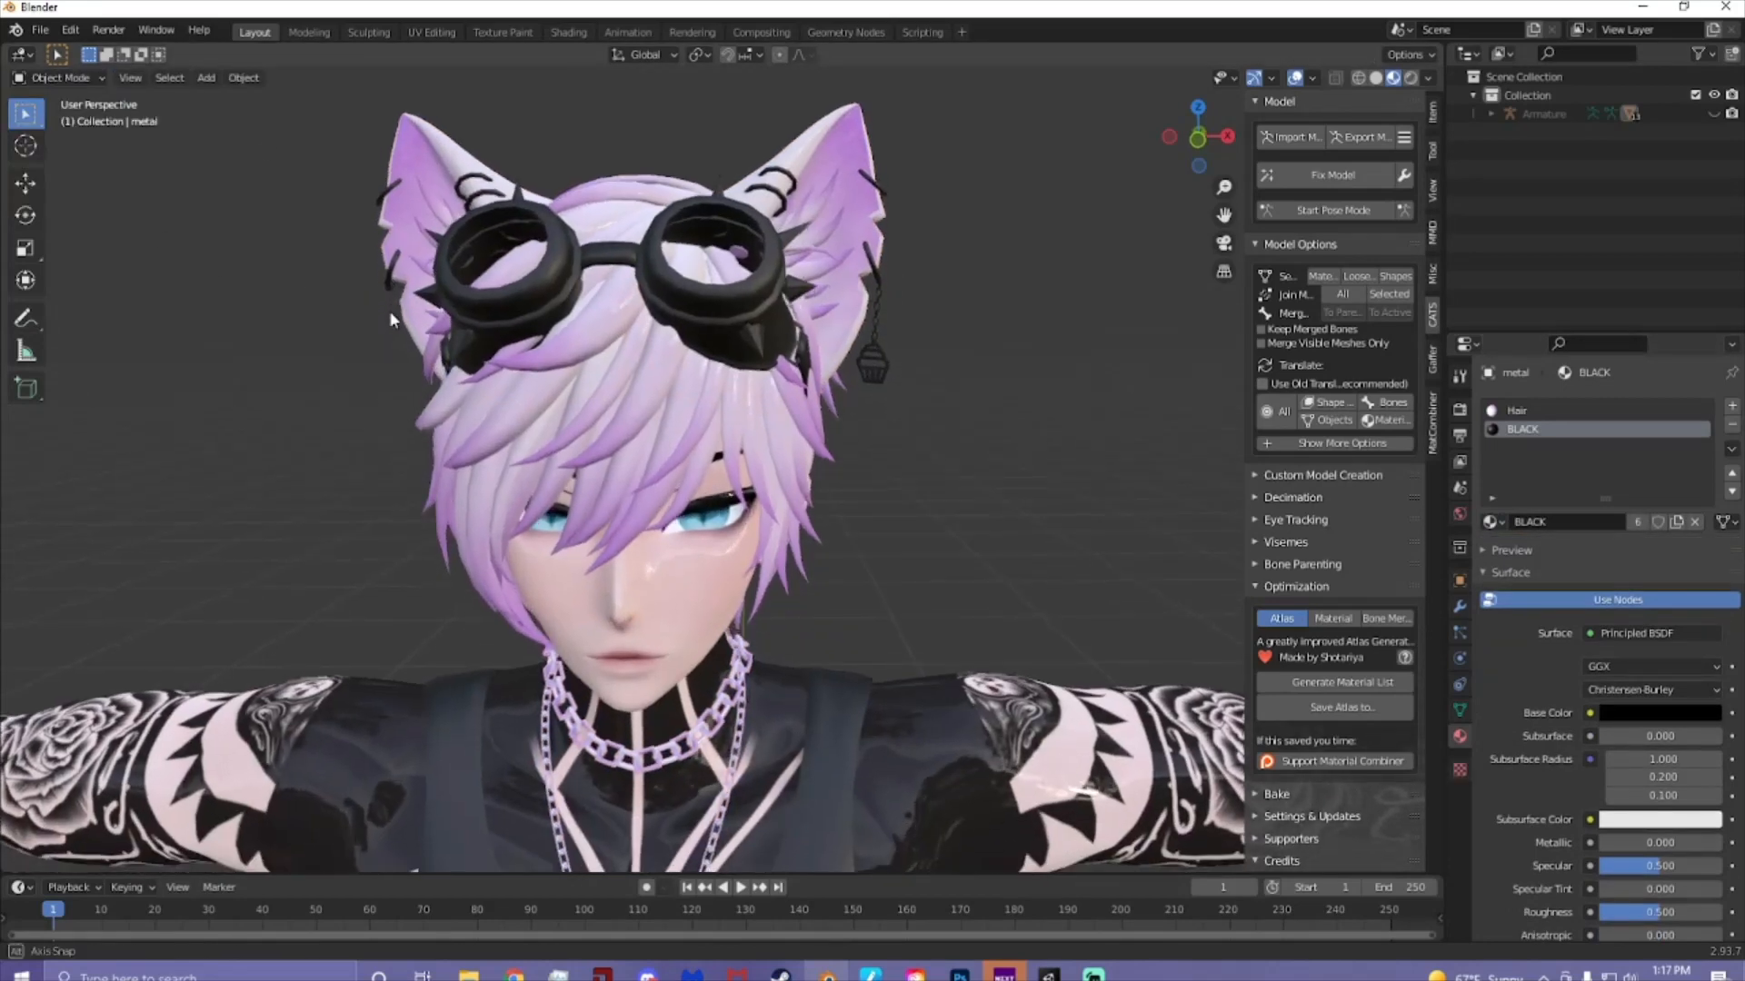
scroll(854, 446, down, 3)
mouse_move(854, 445)
middle_down()
mouse_move(683, 509)
mouse_move(864, 496)
mouse_move(826, 416)
mouse_move(982, 462)
mouse_move(842, 464)
middle_up()
scroll(809, 446, down, 2)
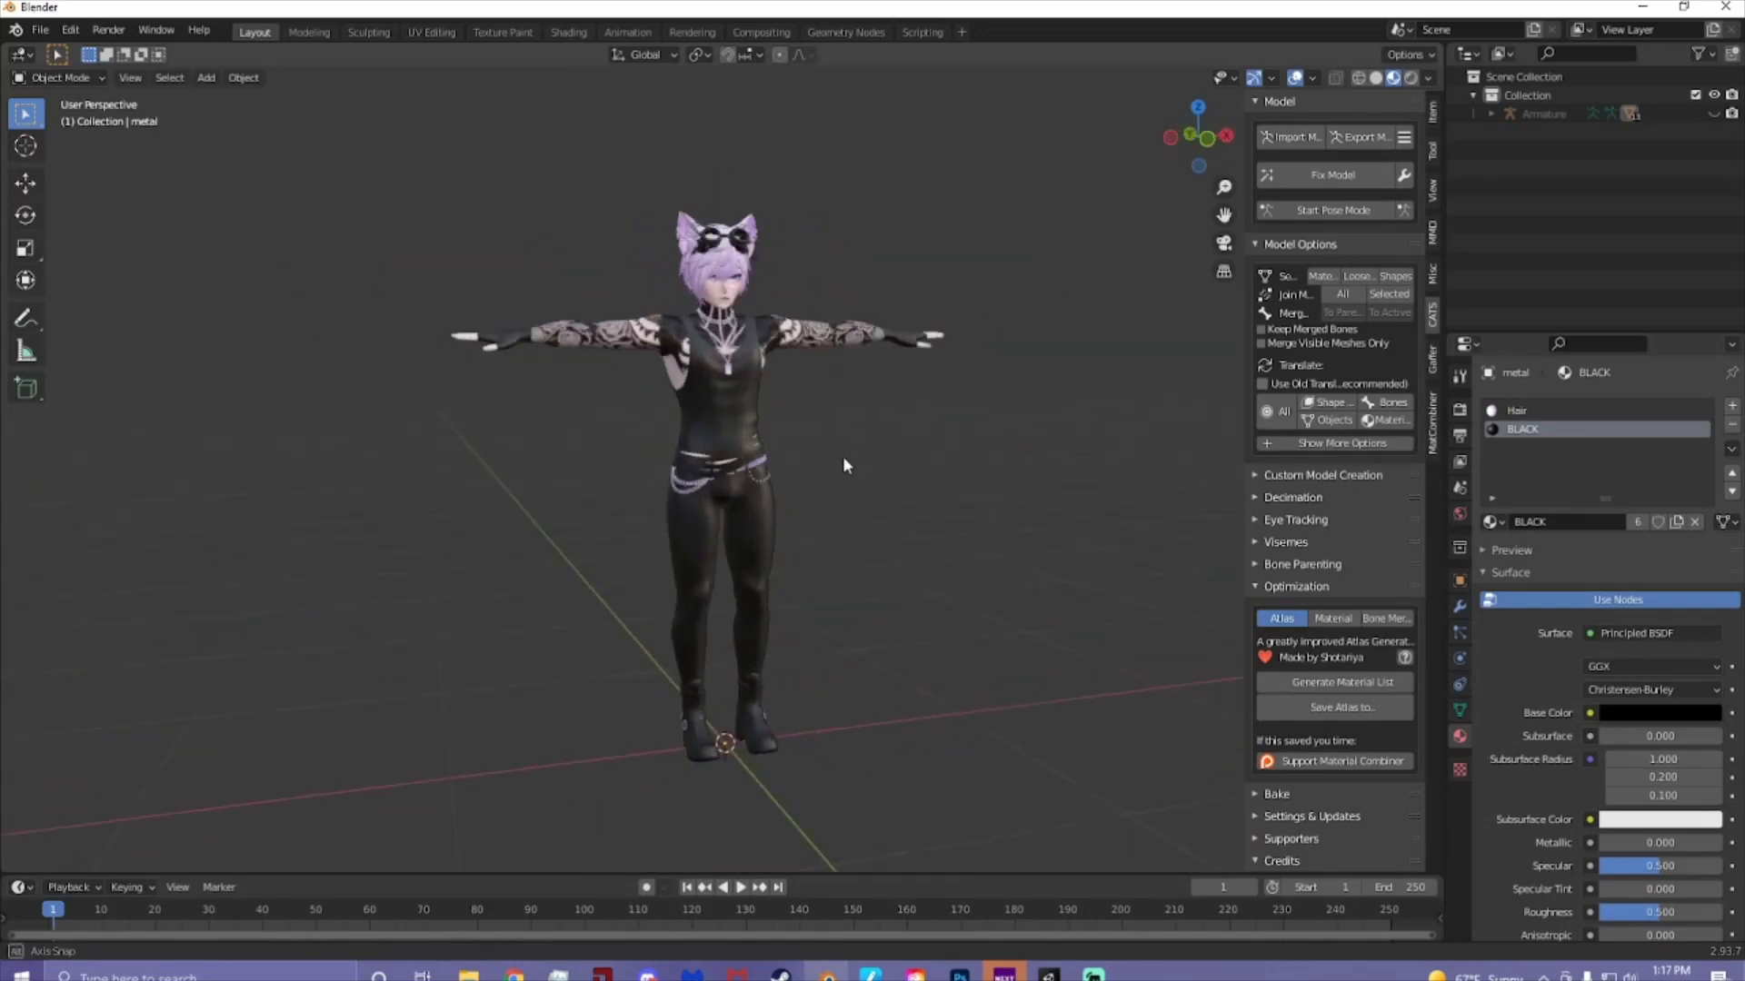
scroll(836, 460, up, 6)
scroll(777, 474, down, 2)
shift+middle_drag(818, 388, 751, 364)
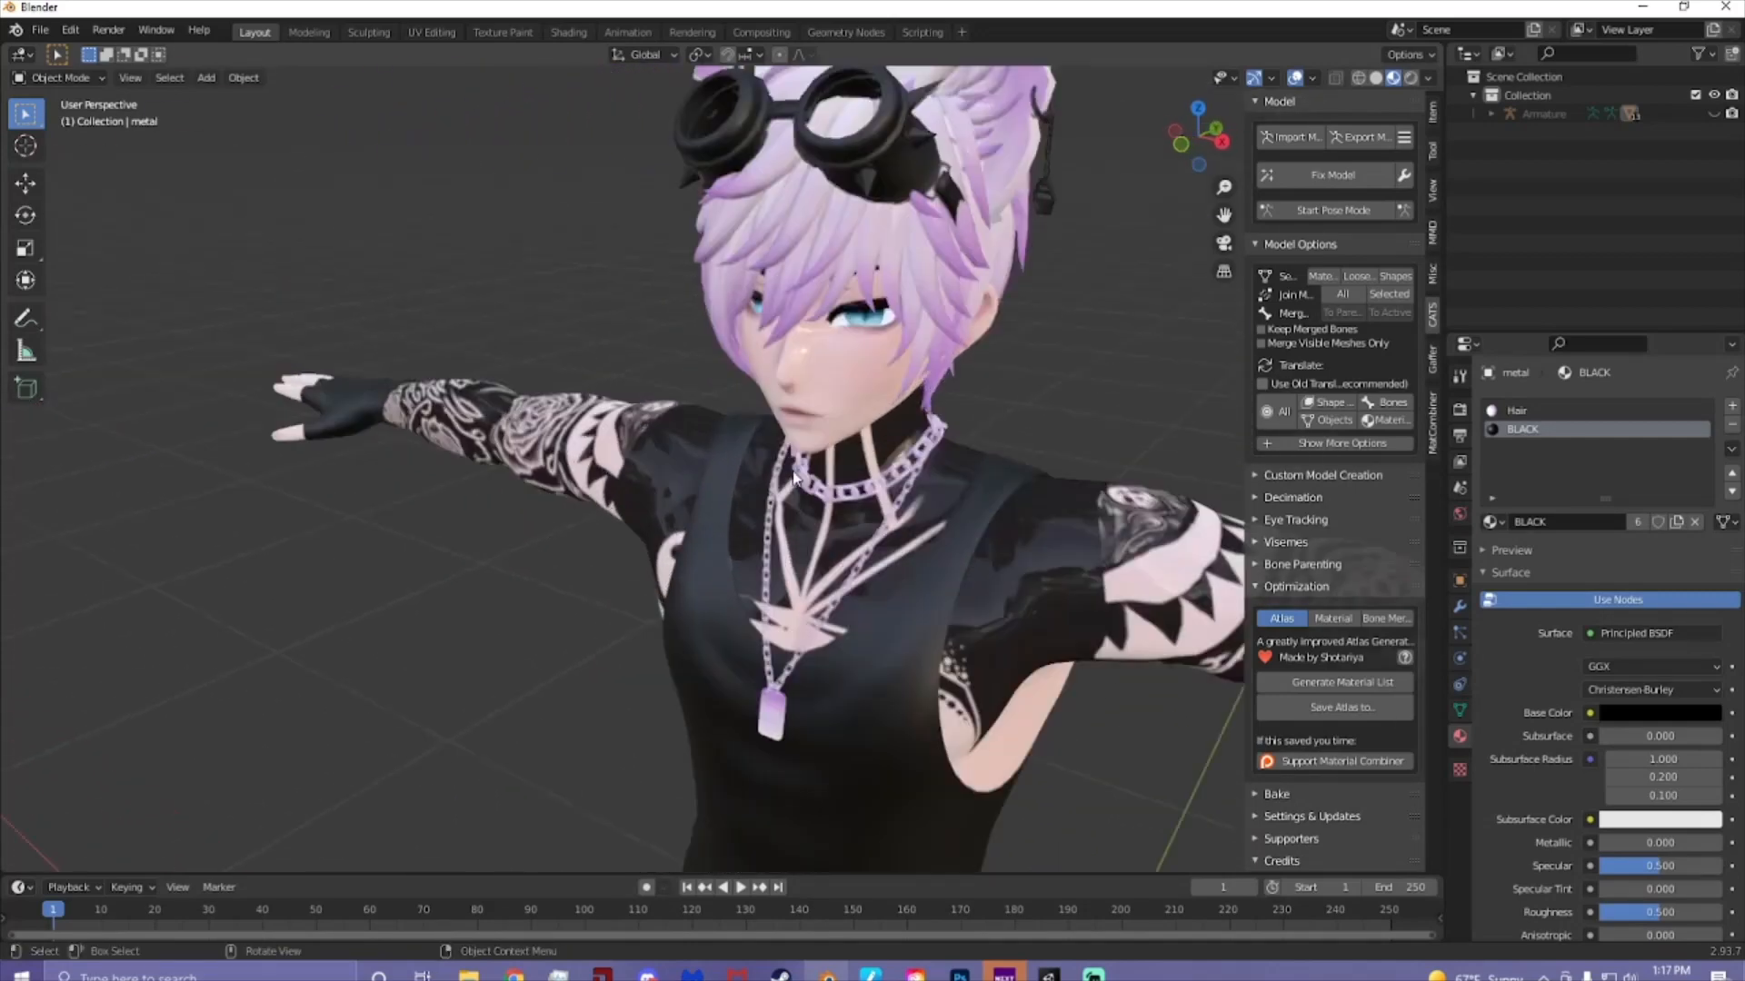
scroll(799, 454, up, 5)
middle_drag(828, 509, 597, 498)
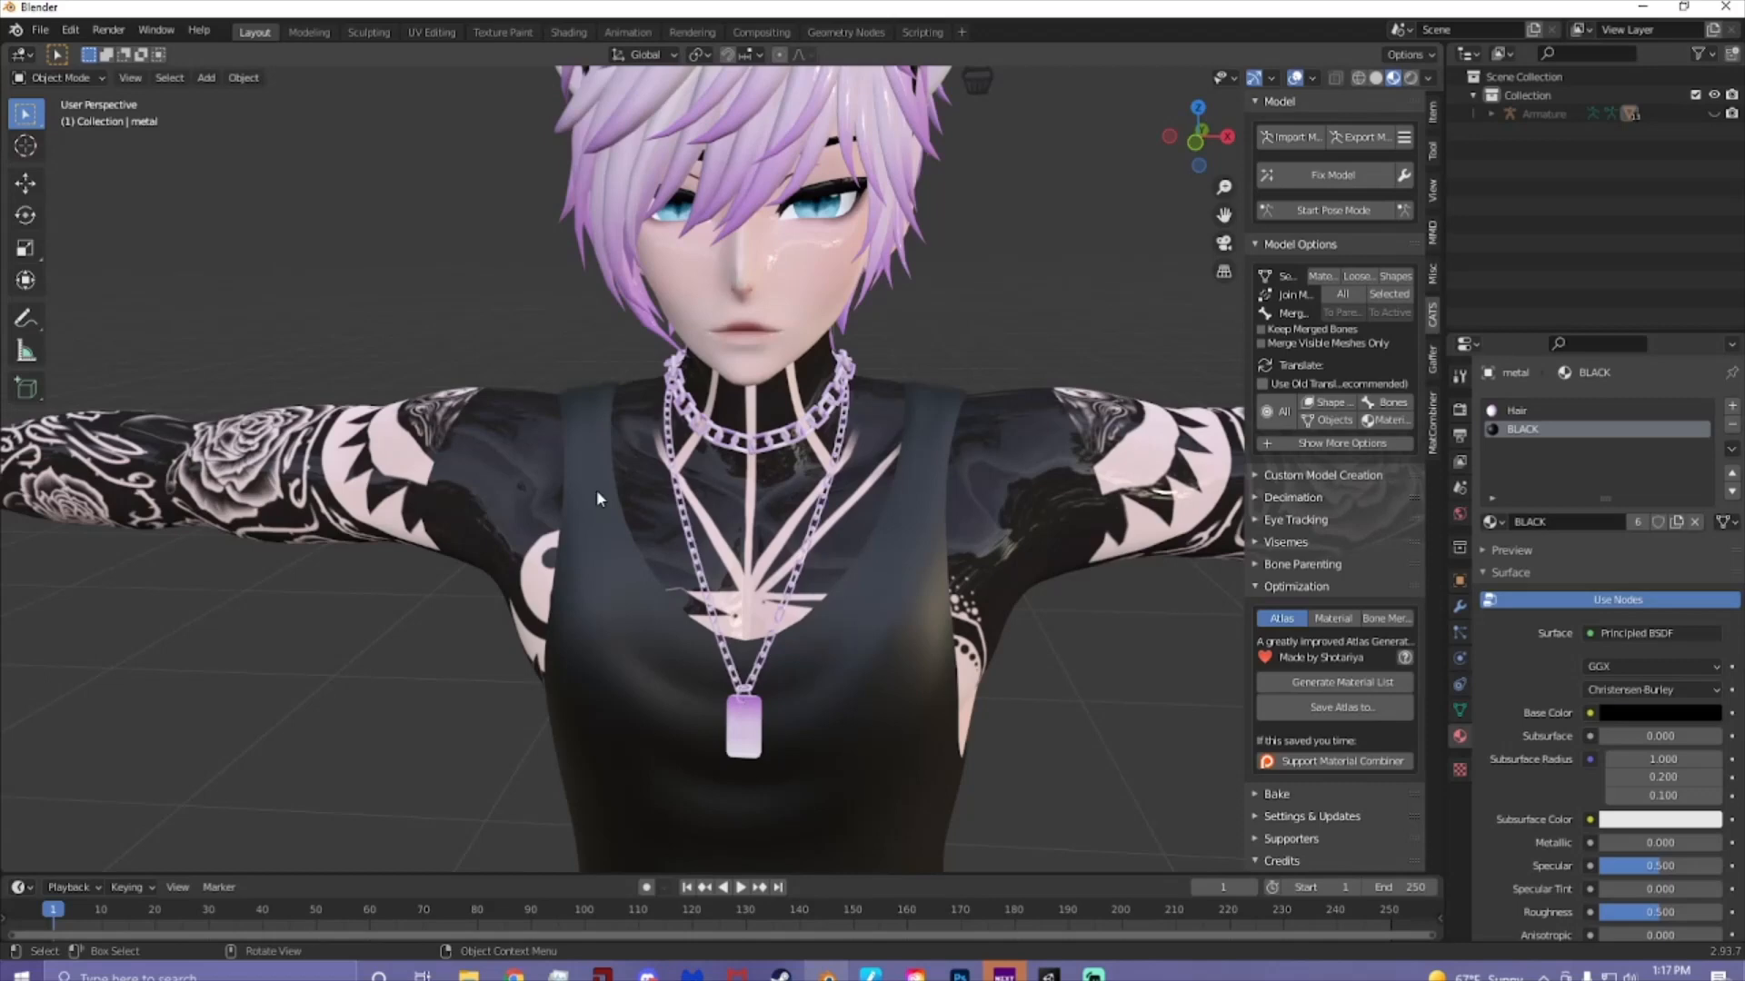
middle_drag(618, 462, 376, 436)
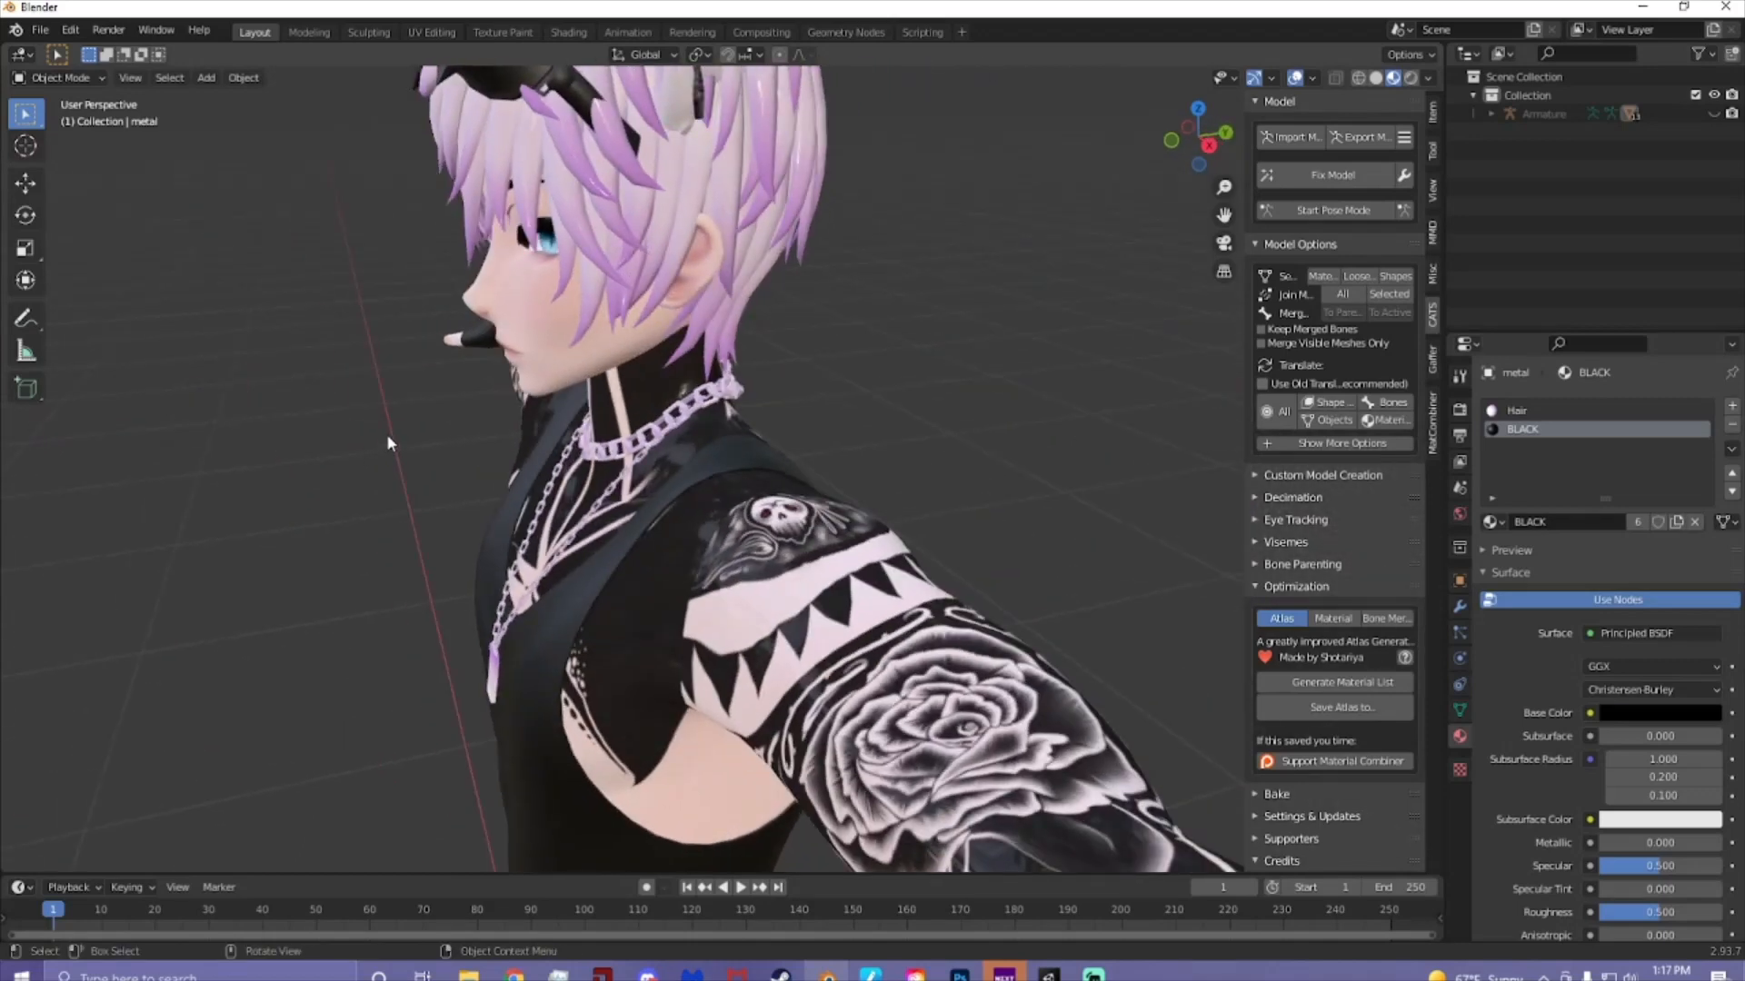
- Try to select the small magenta pieces floating inside the avatar's head
middle_drag(416, 422, 470, 538)
scroll(469, 530, up, 3)
shift+middle_drag(543, 433, 663, 592)
scroll(662, 592, up, 3)
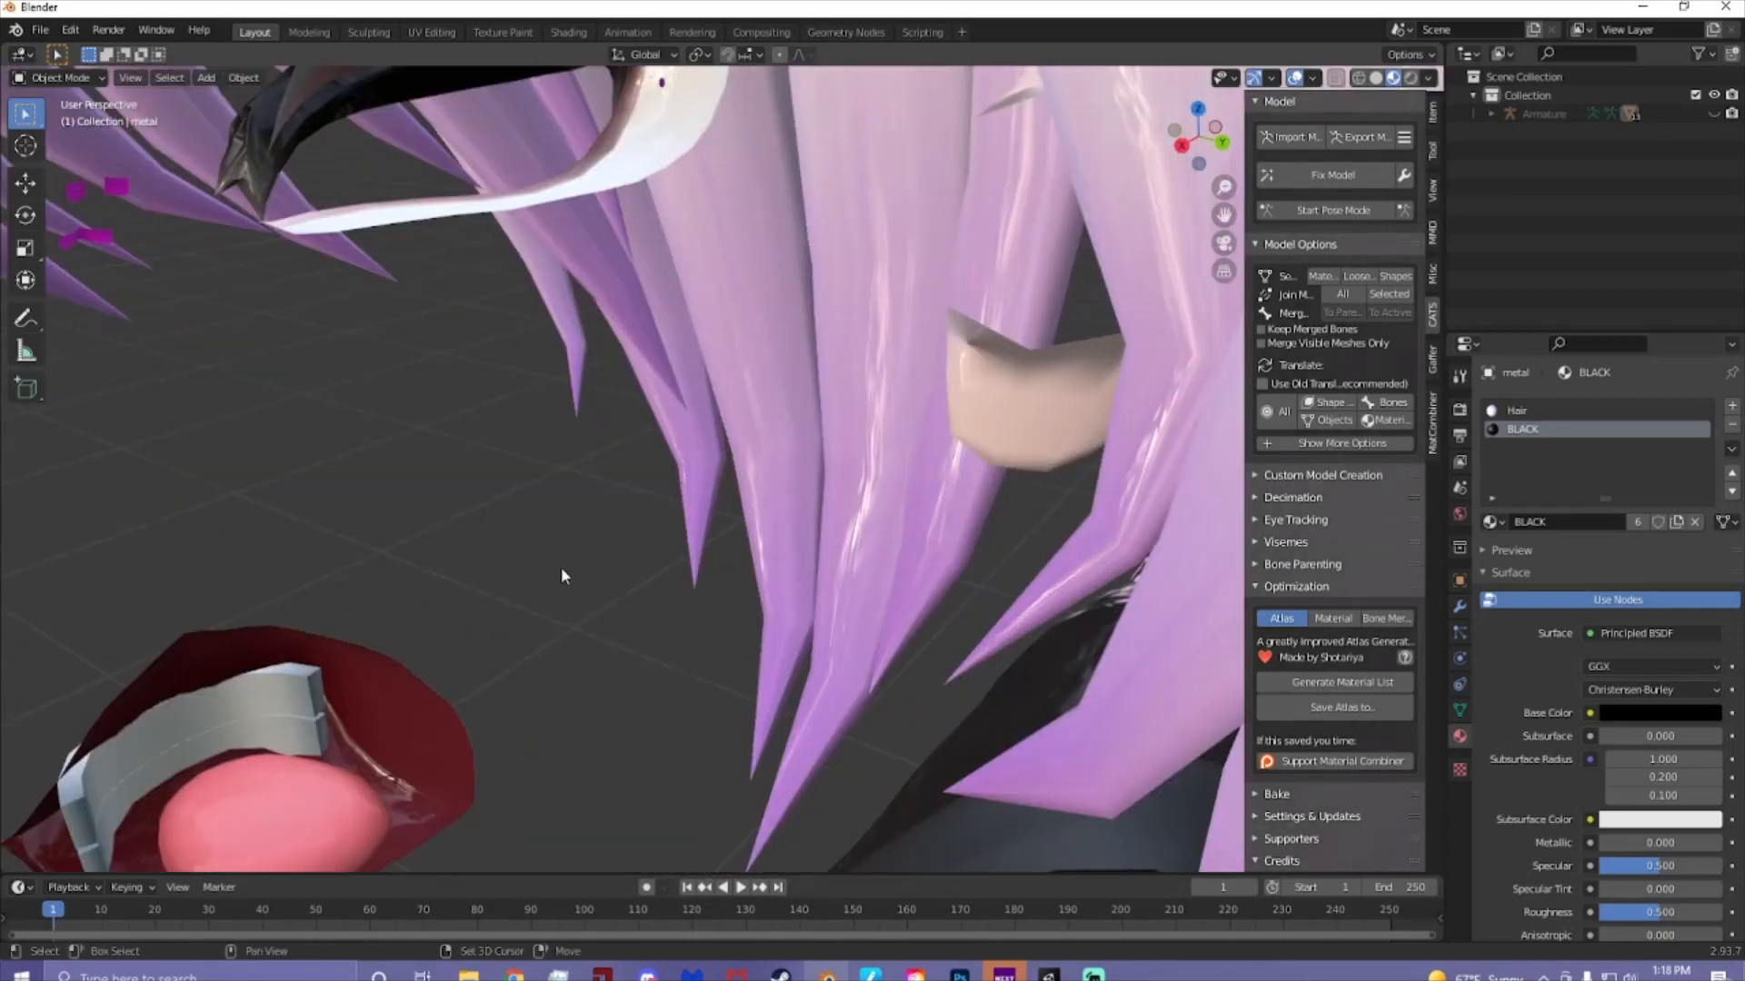
scroll(560, 567, down, 1)
shift+middle_drag(559, 567, 485, 502)
click(485, 502)
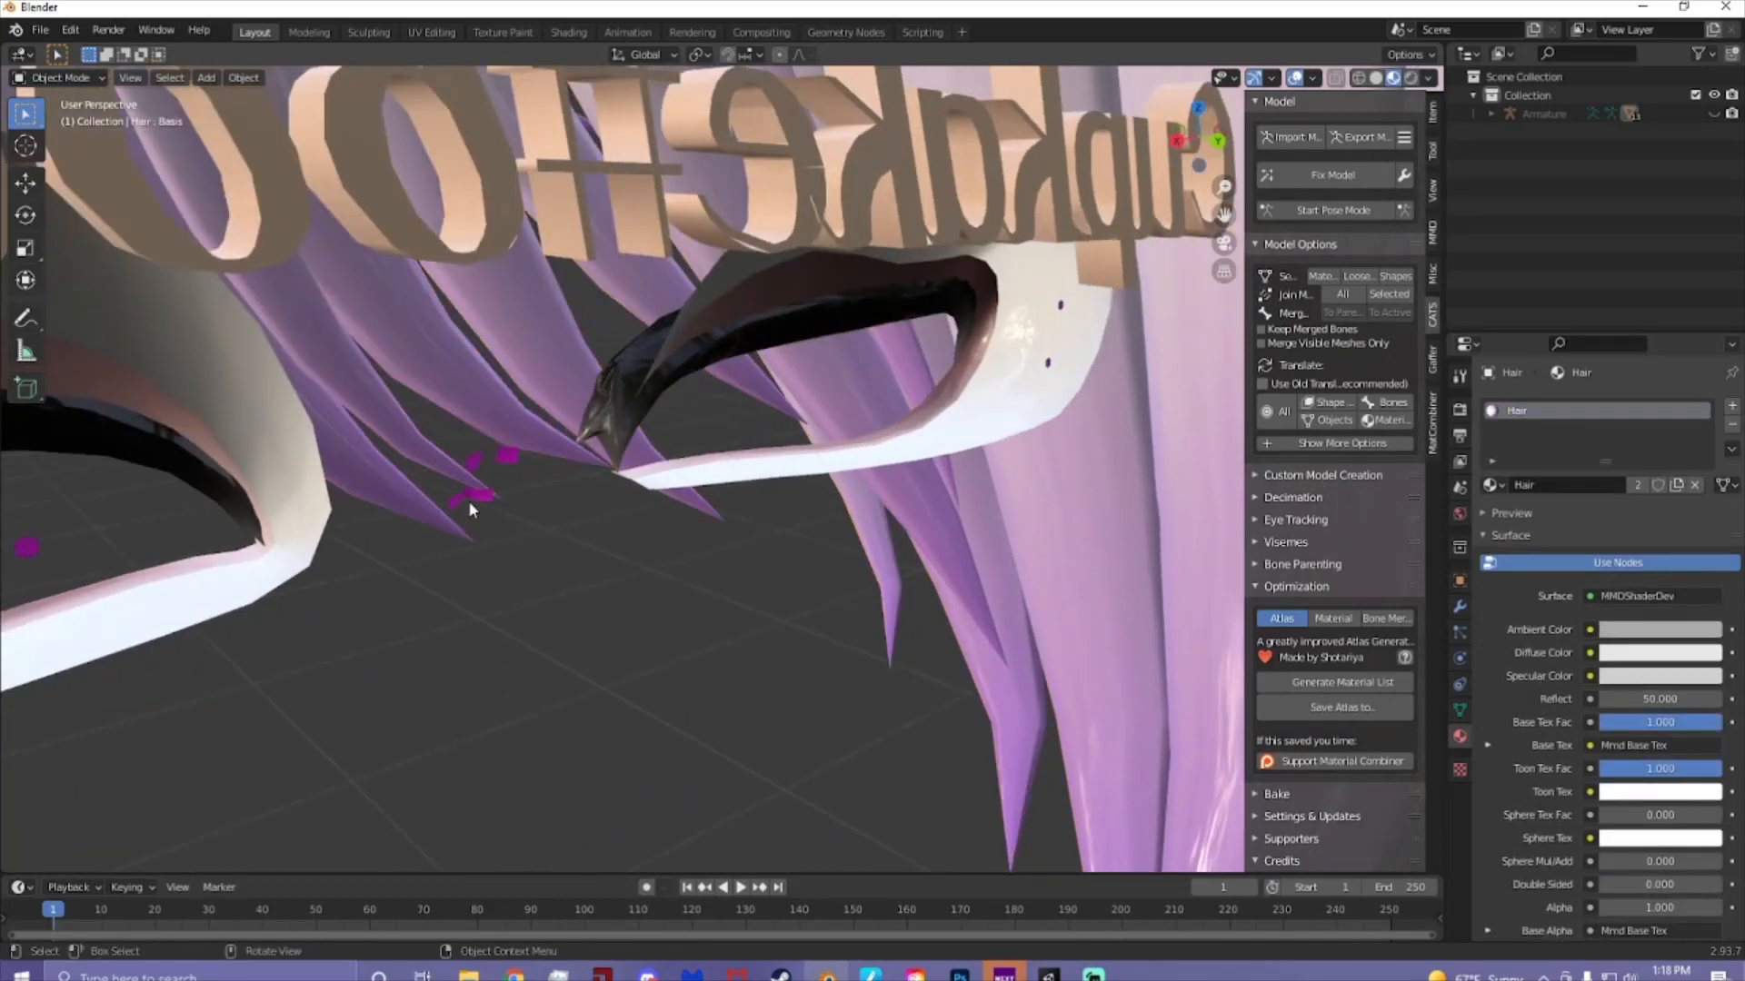
middle_drag(644, 533, 750, 511)
click(1111, 543)
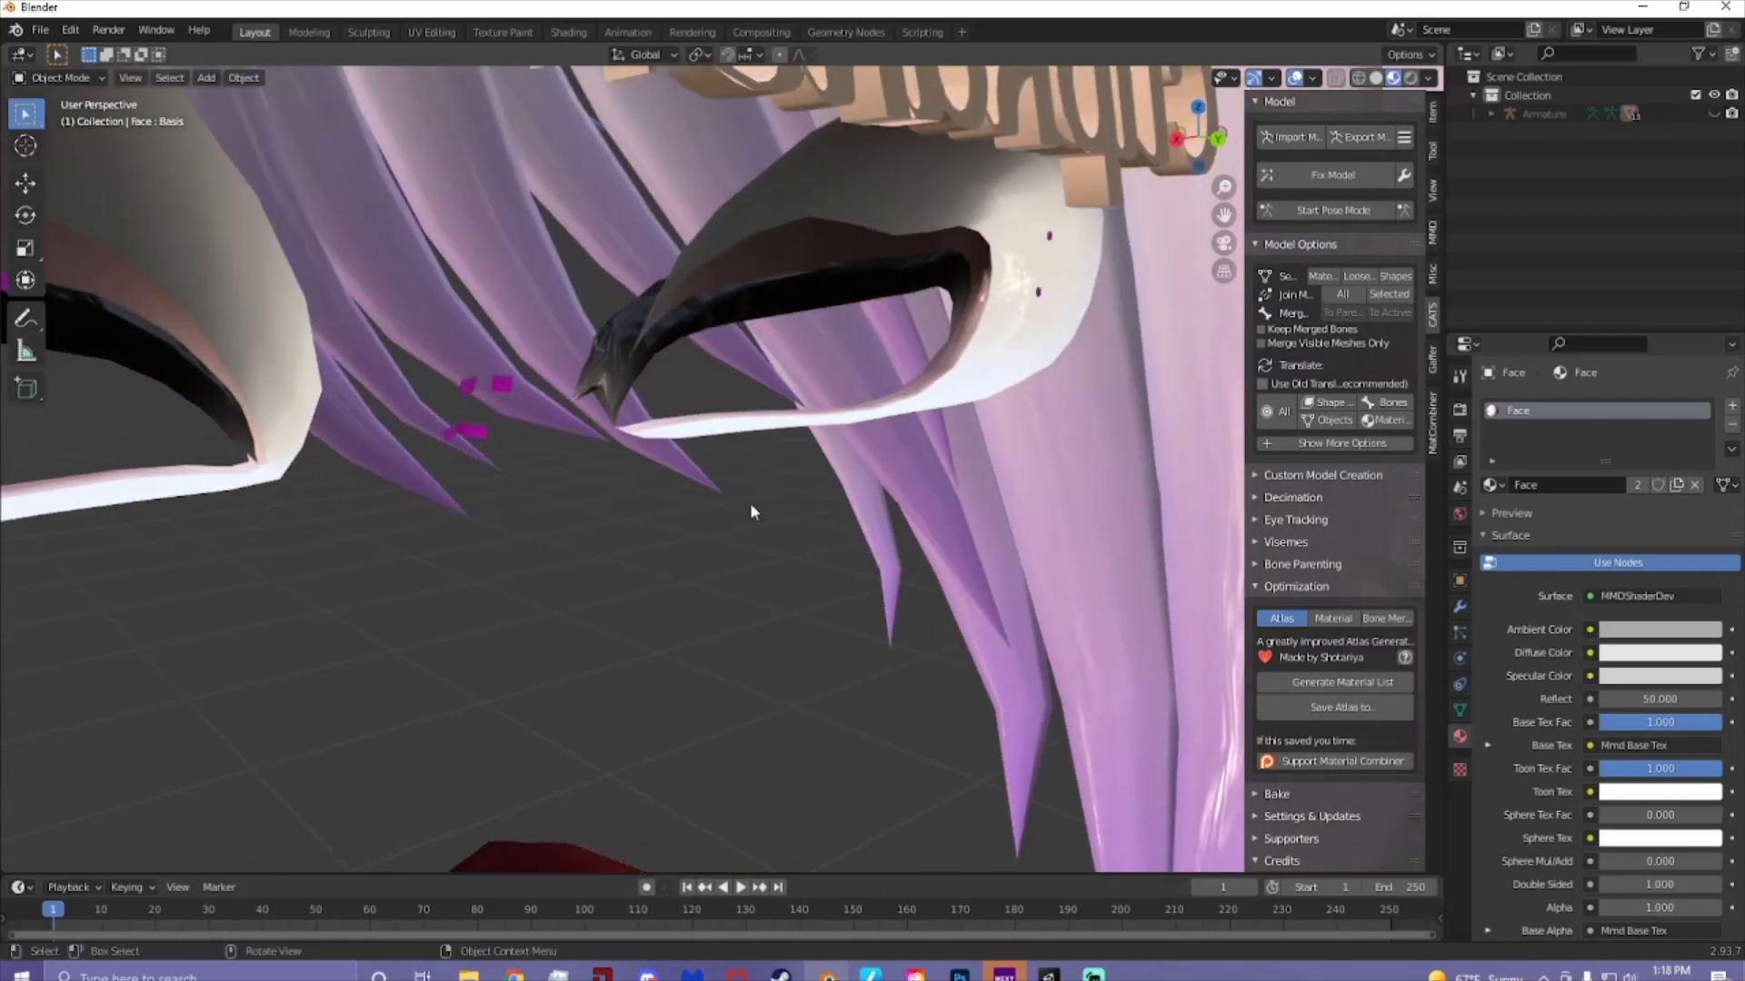
- Select the small magenta Blush mesh inside the head and delete it
click(504, 389)
middle_drag(501, 386, 614, 449)
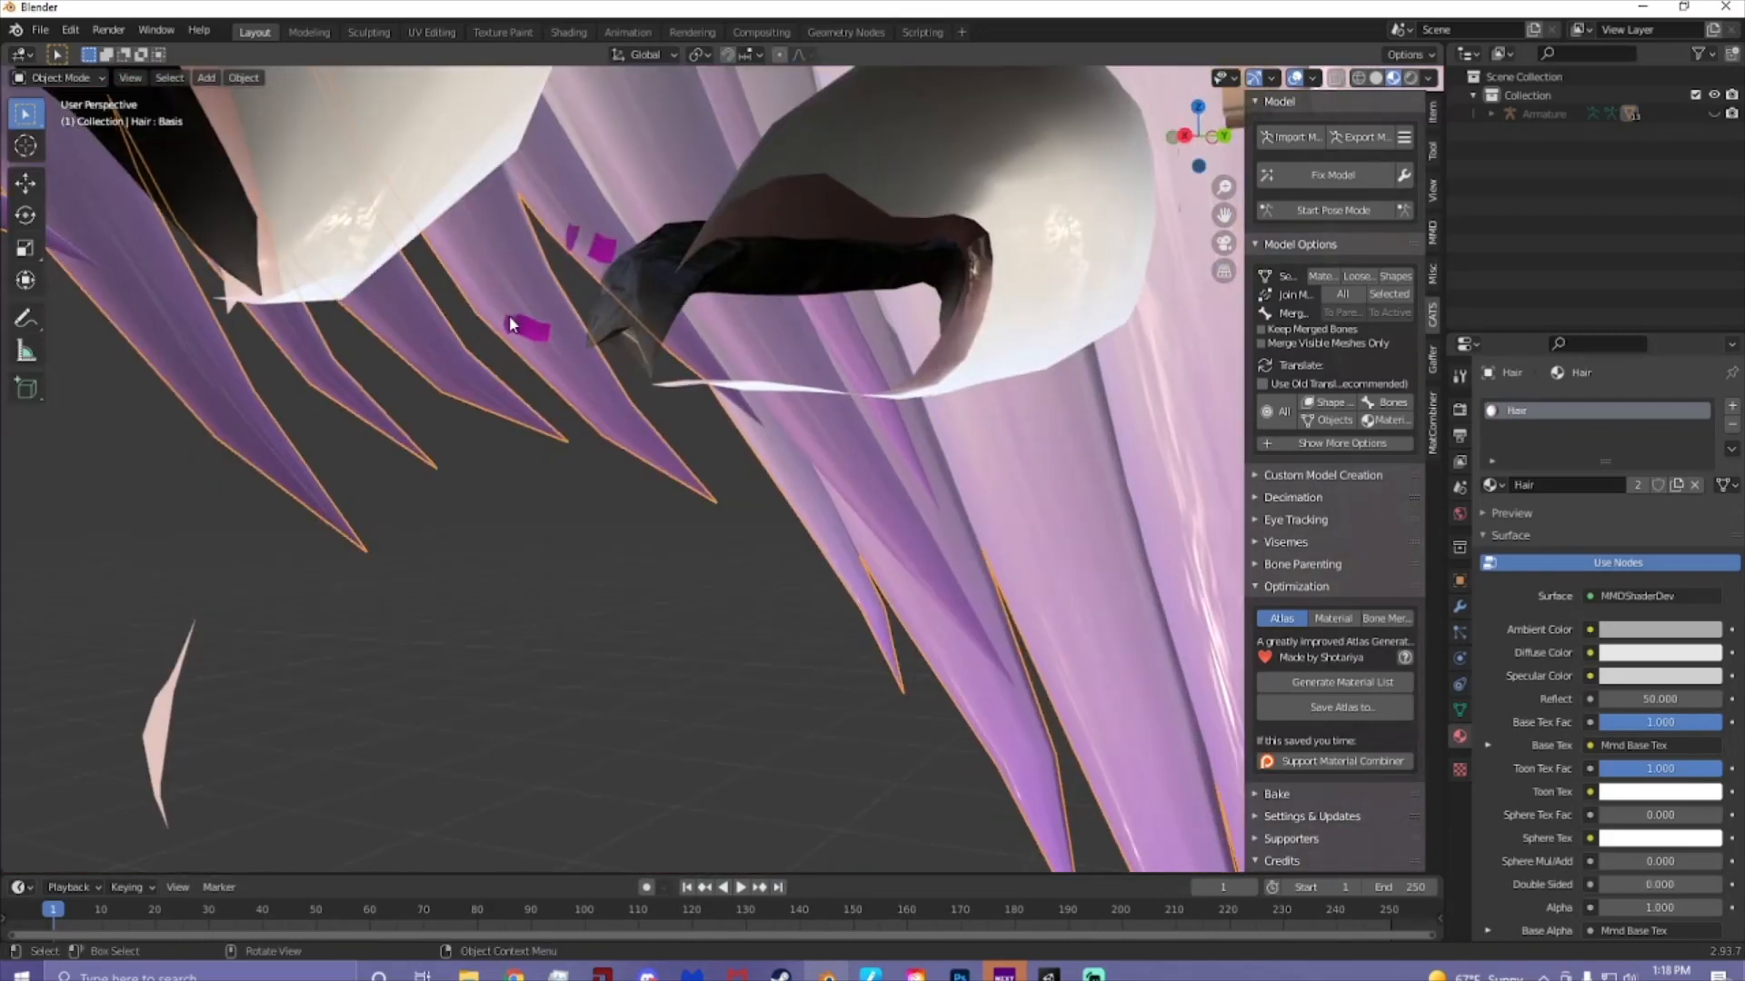
middle_drag(510, 324, 813, 587)
click(848, 678)
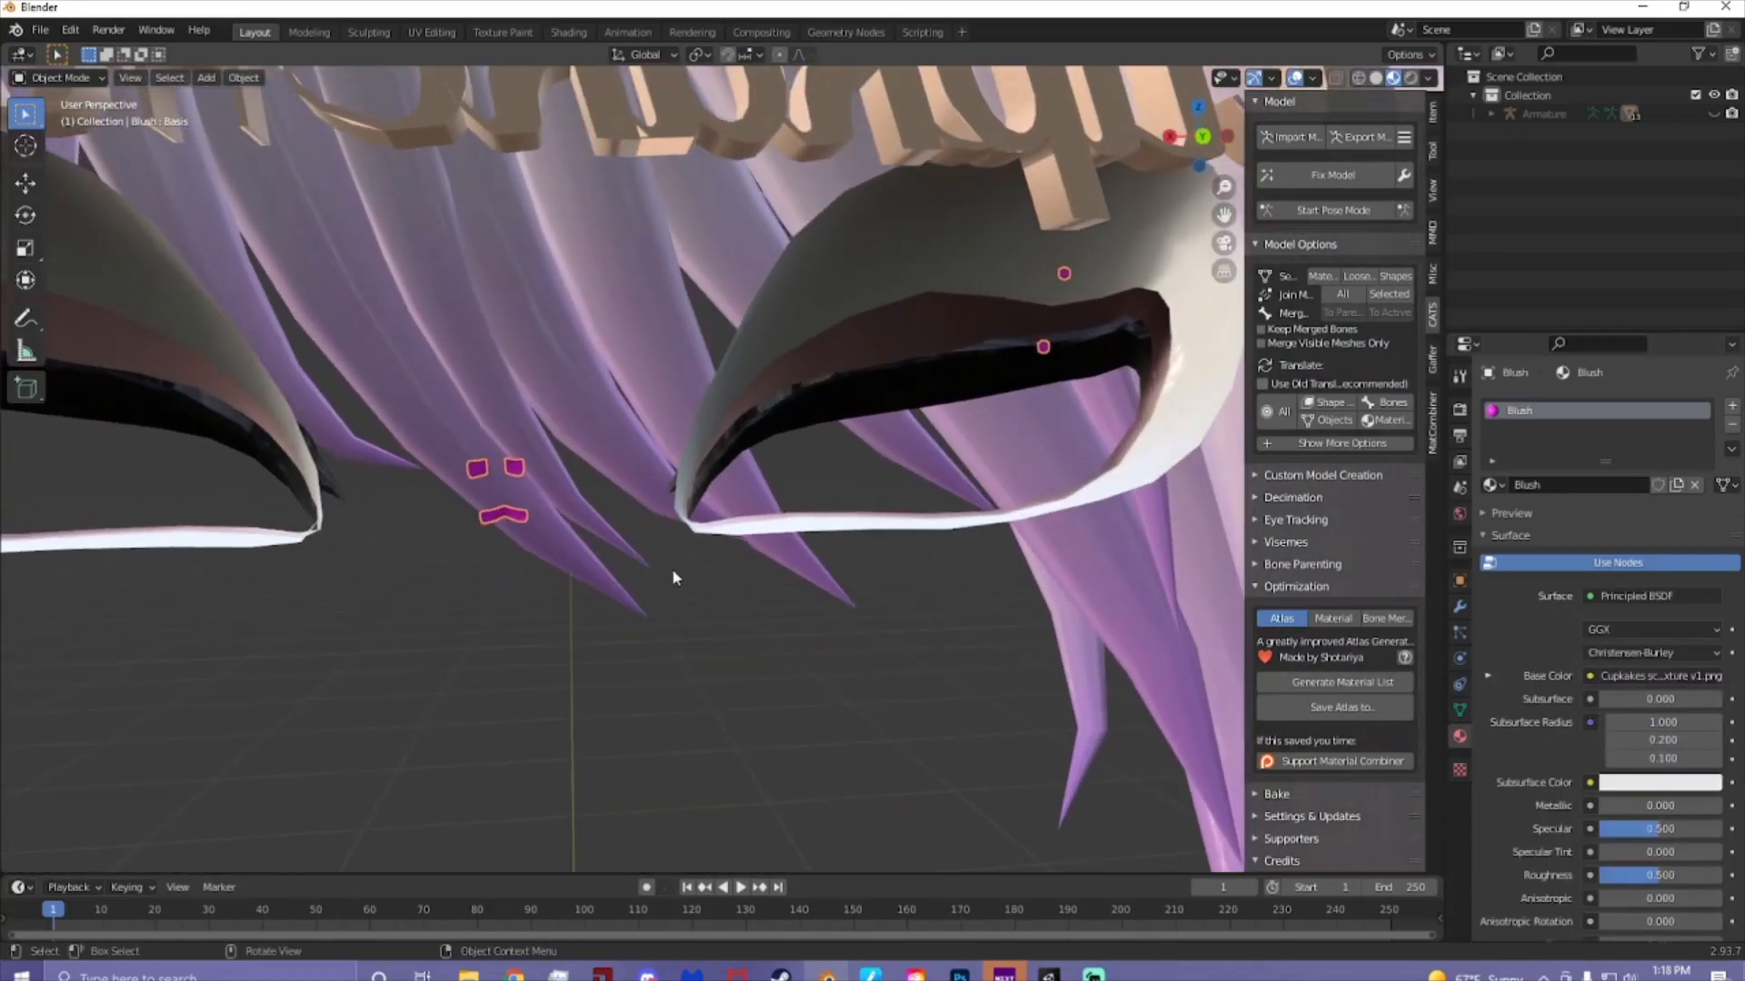
scroll(672, 572, down, 2)
middle_drag(688, 593, 737, 605)
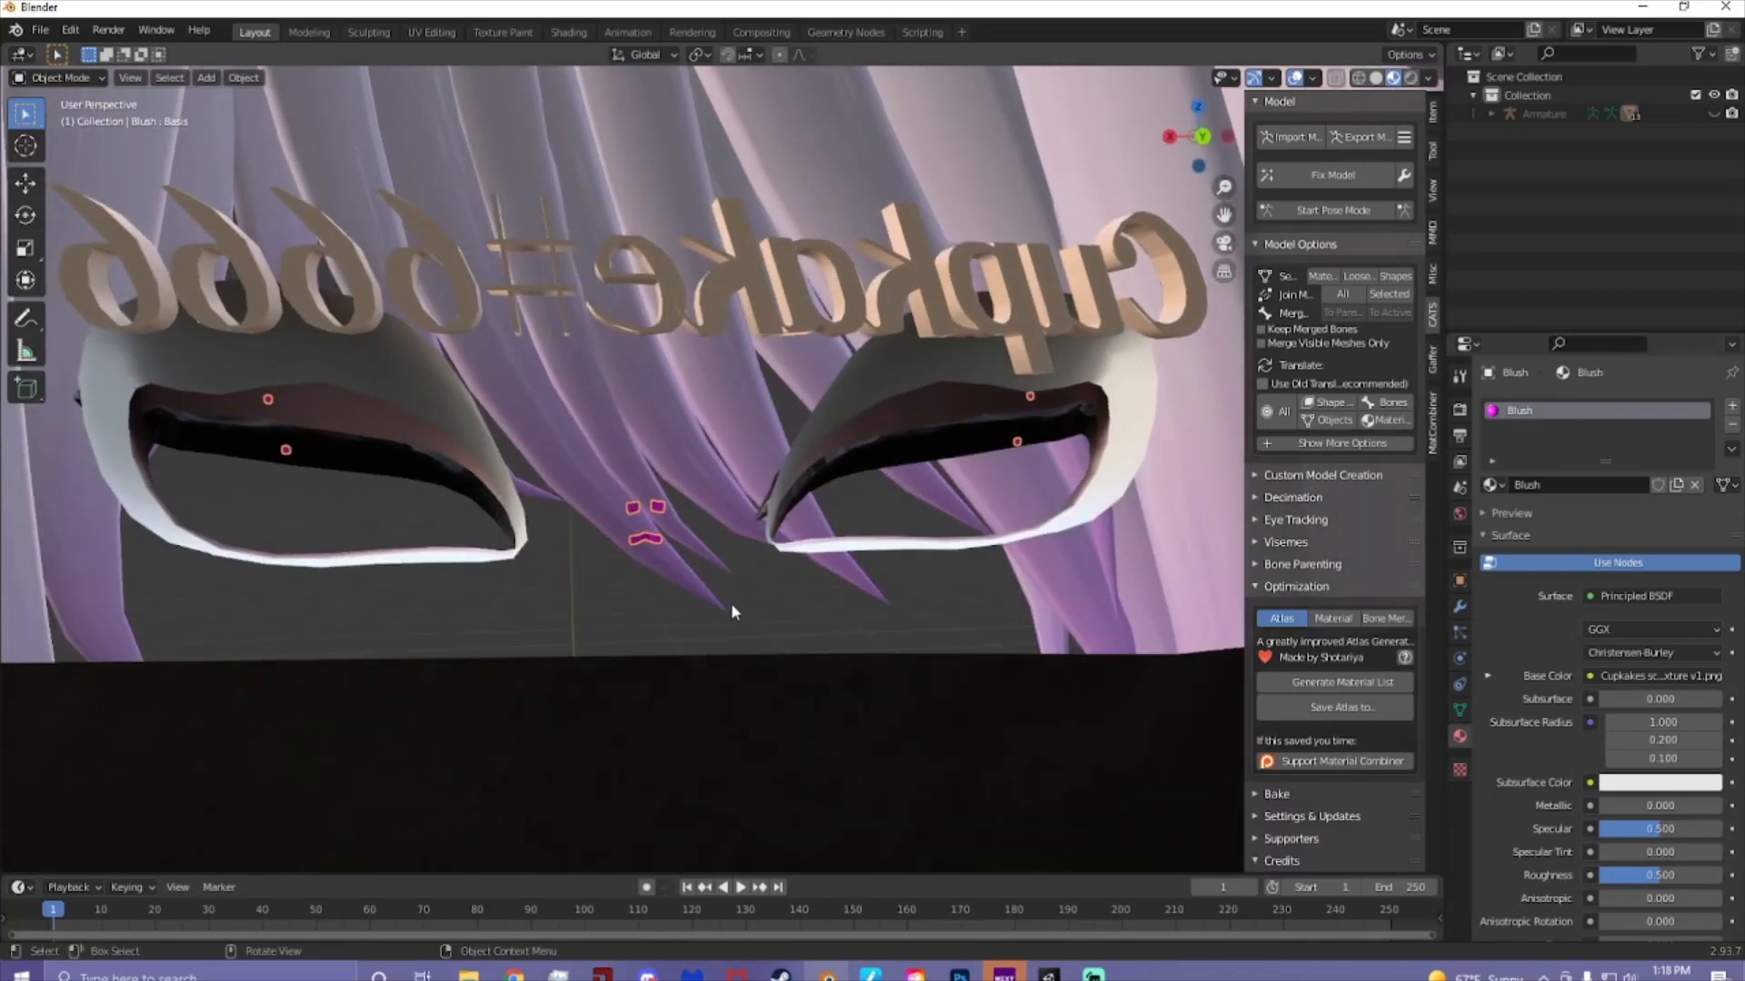
key(Delete)
- Inspect the avatar's face, outfit and full body from the front and side
middle_drag(678, 580, 973, 612)
scroll(973, 611, down, 6)
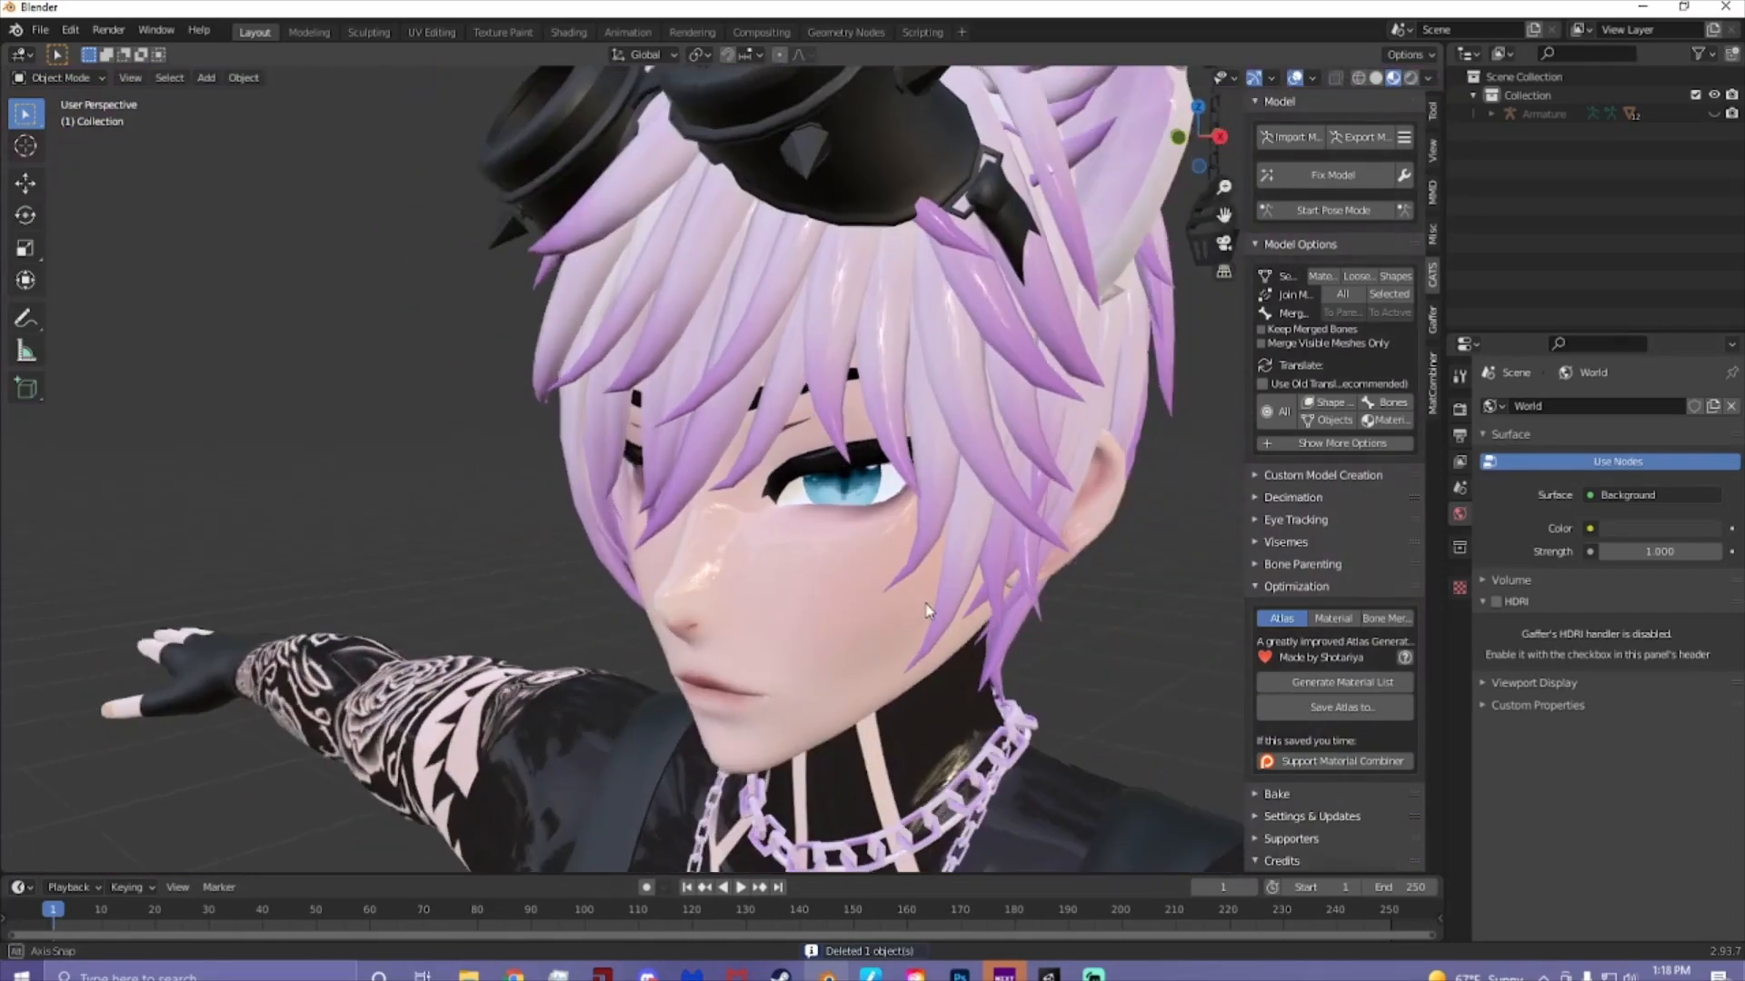
middle_drag(699, 586, 774, 584)
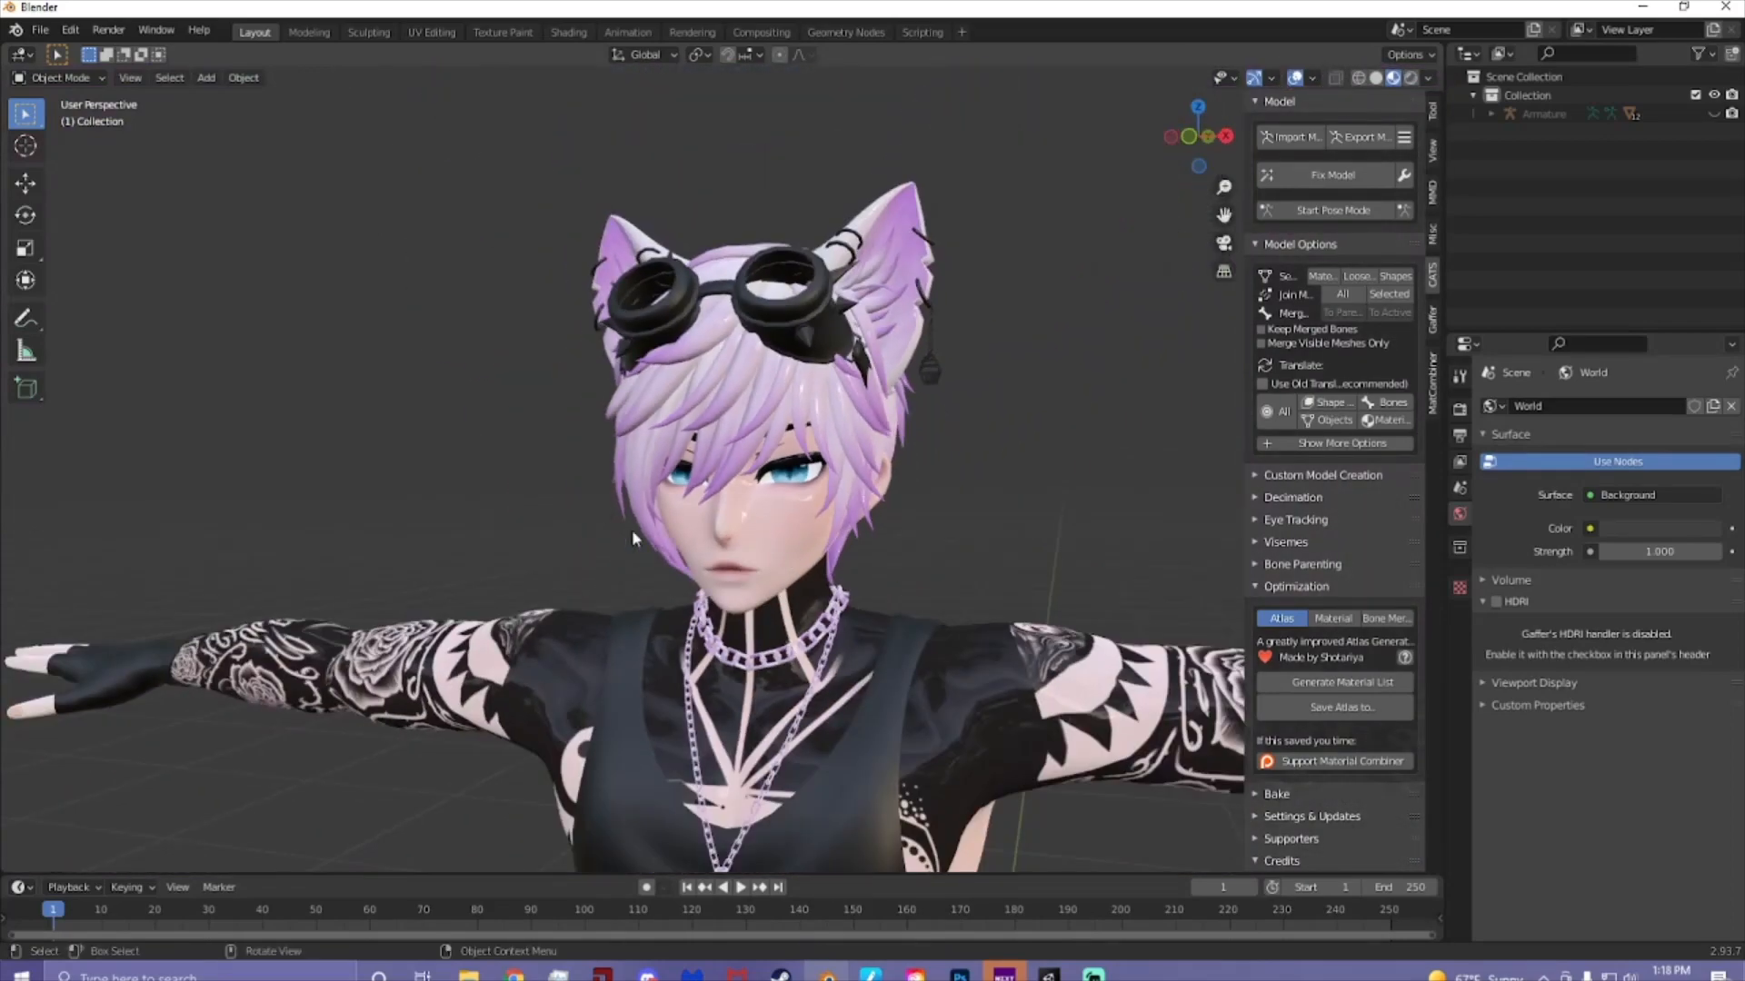
scroll(747, 529, down, 5)
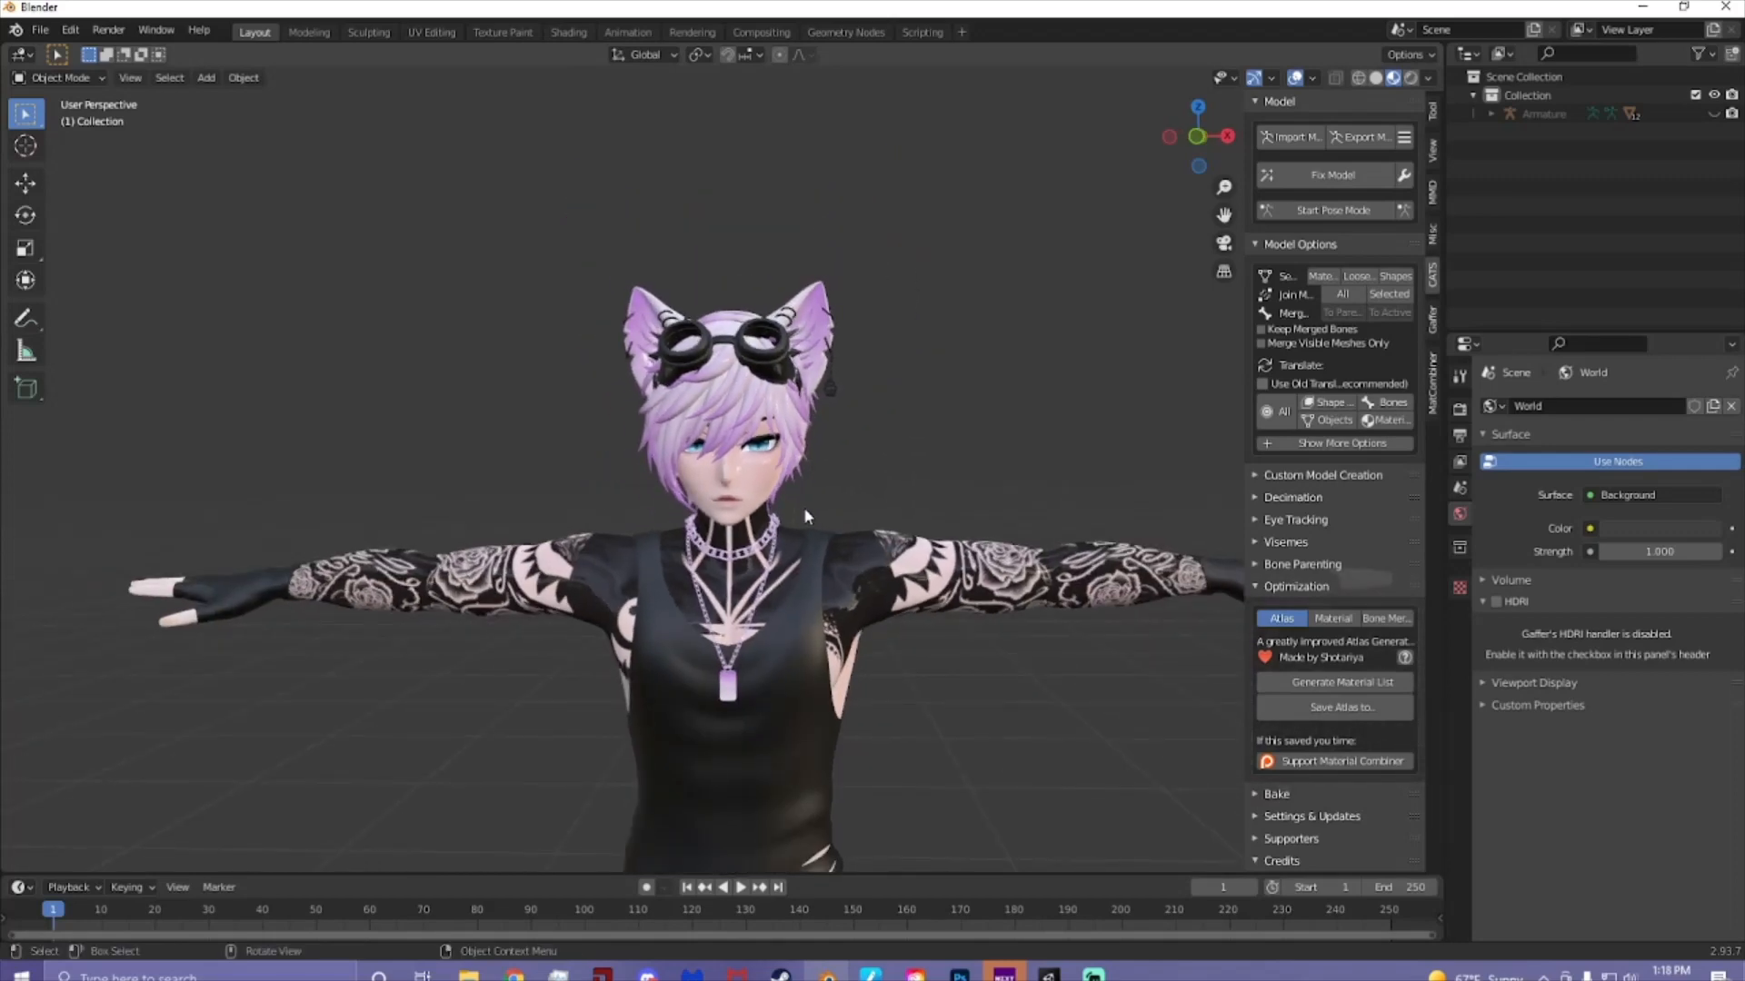
scroll(838, 608, down, 3)
shift+middle_drag(837, 734, 837, 595)
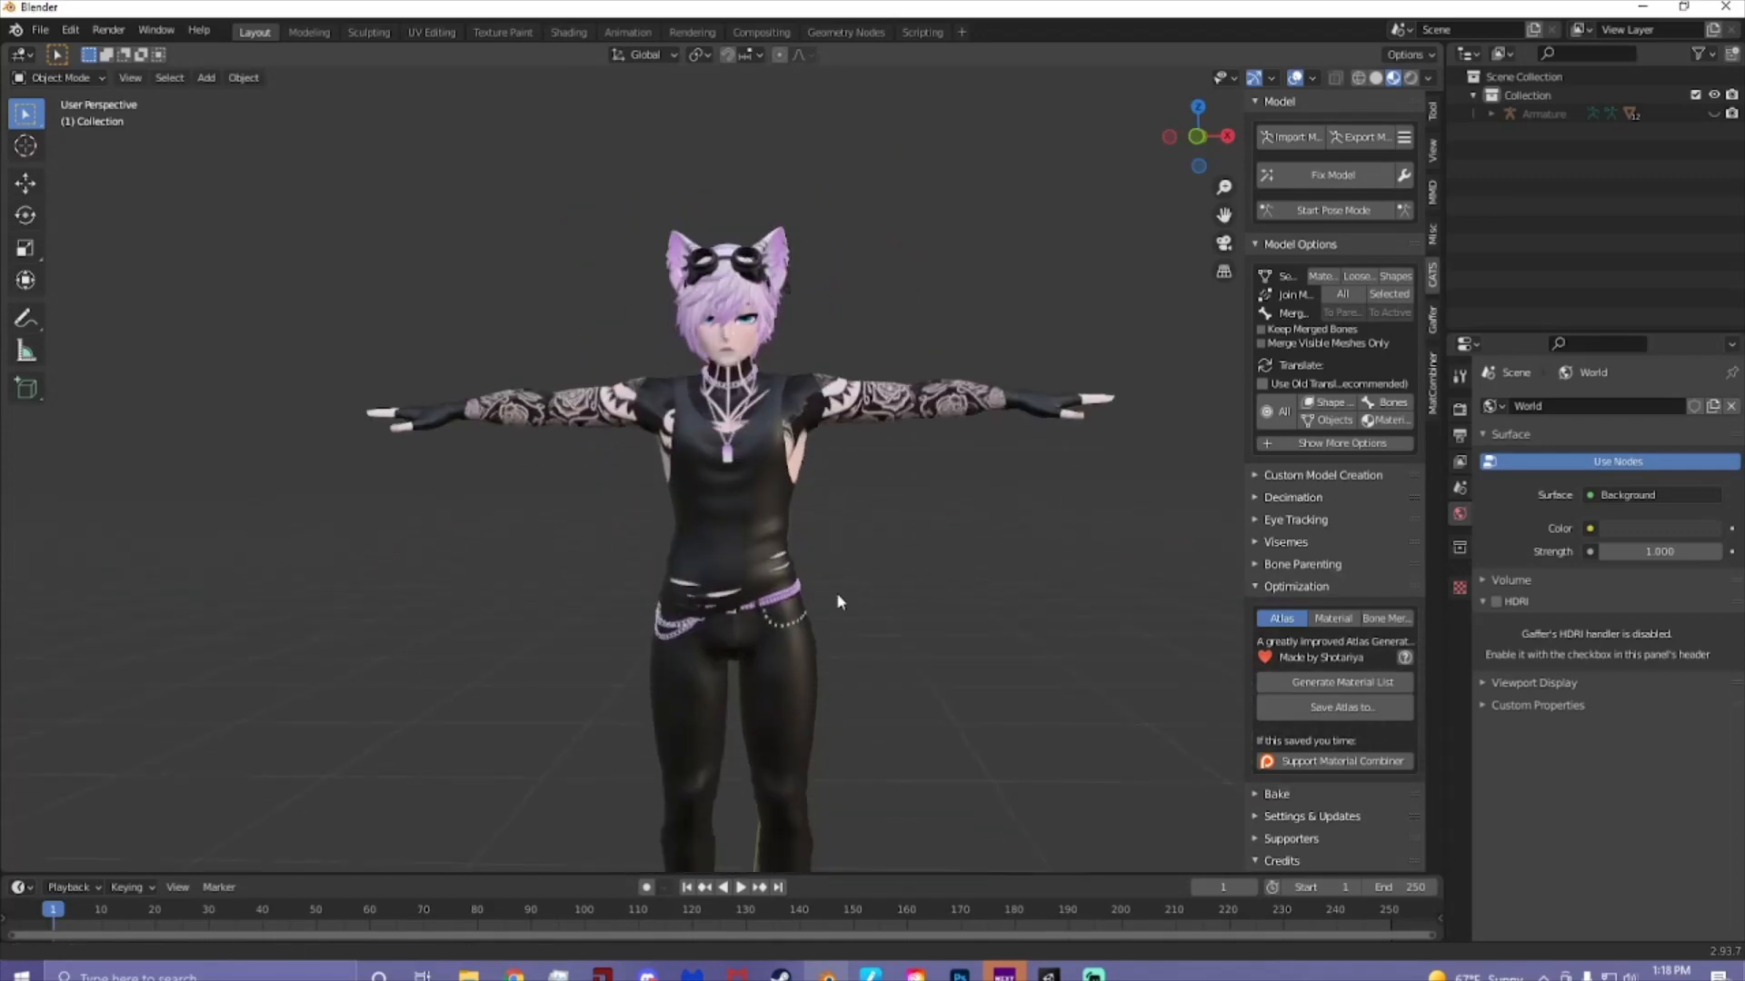
scroll(837, 593, up, 2)
scroll(837, 600, up, 1)
scroll(854, 582, down, 3)
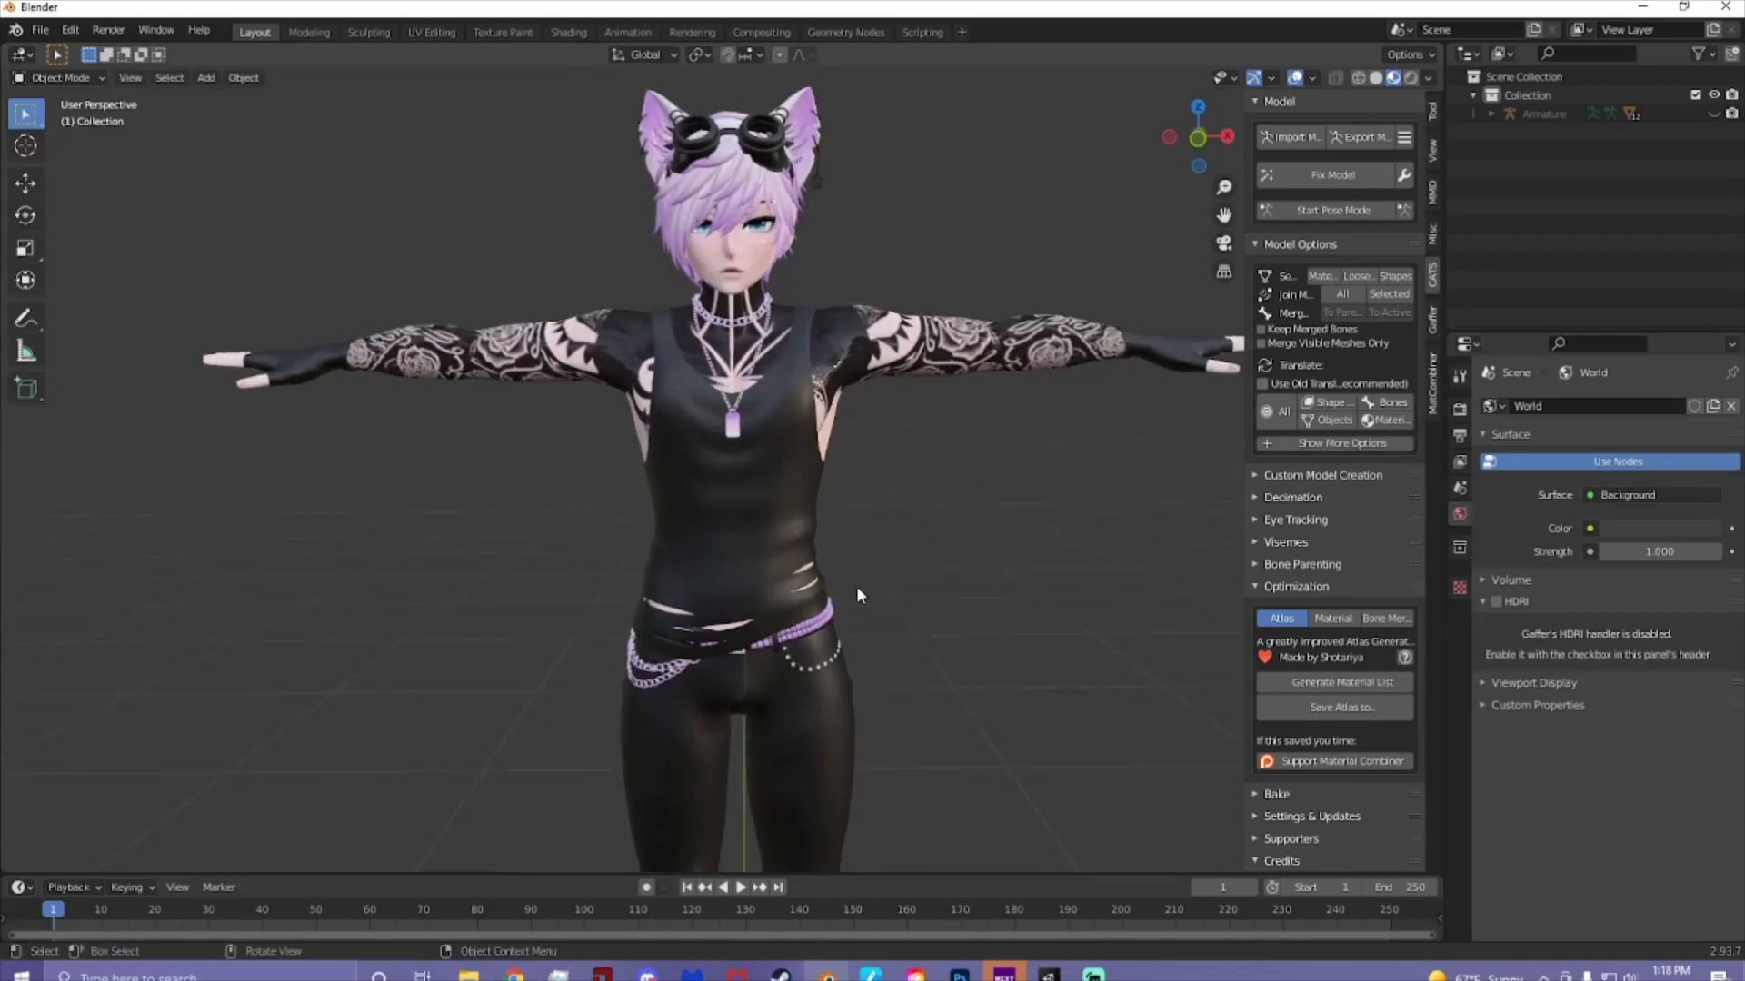
mouse_move(860, 580)
middle_down()
mouse_move(825, 580)
mouse_move(859, 575)
middle_up()
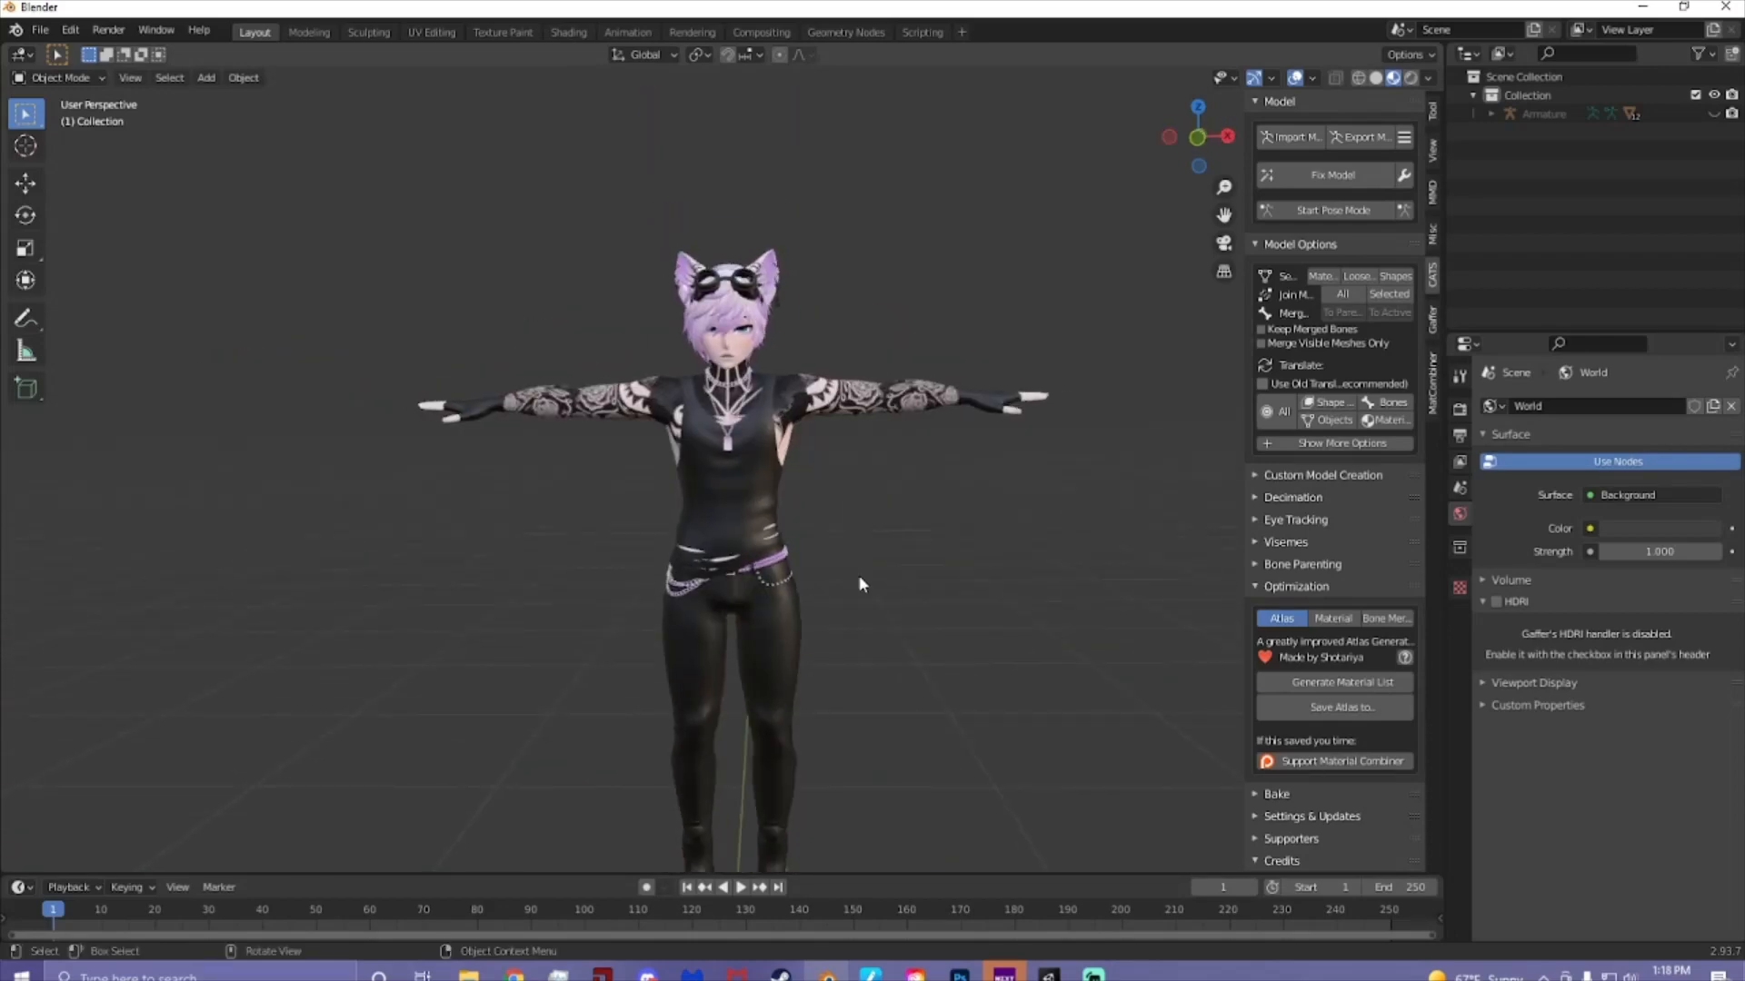
- Run Fix Model on the avatar to clean it up and join its meshes
scroll(859, 575, up, 2)
click(1333, 174)
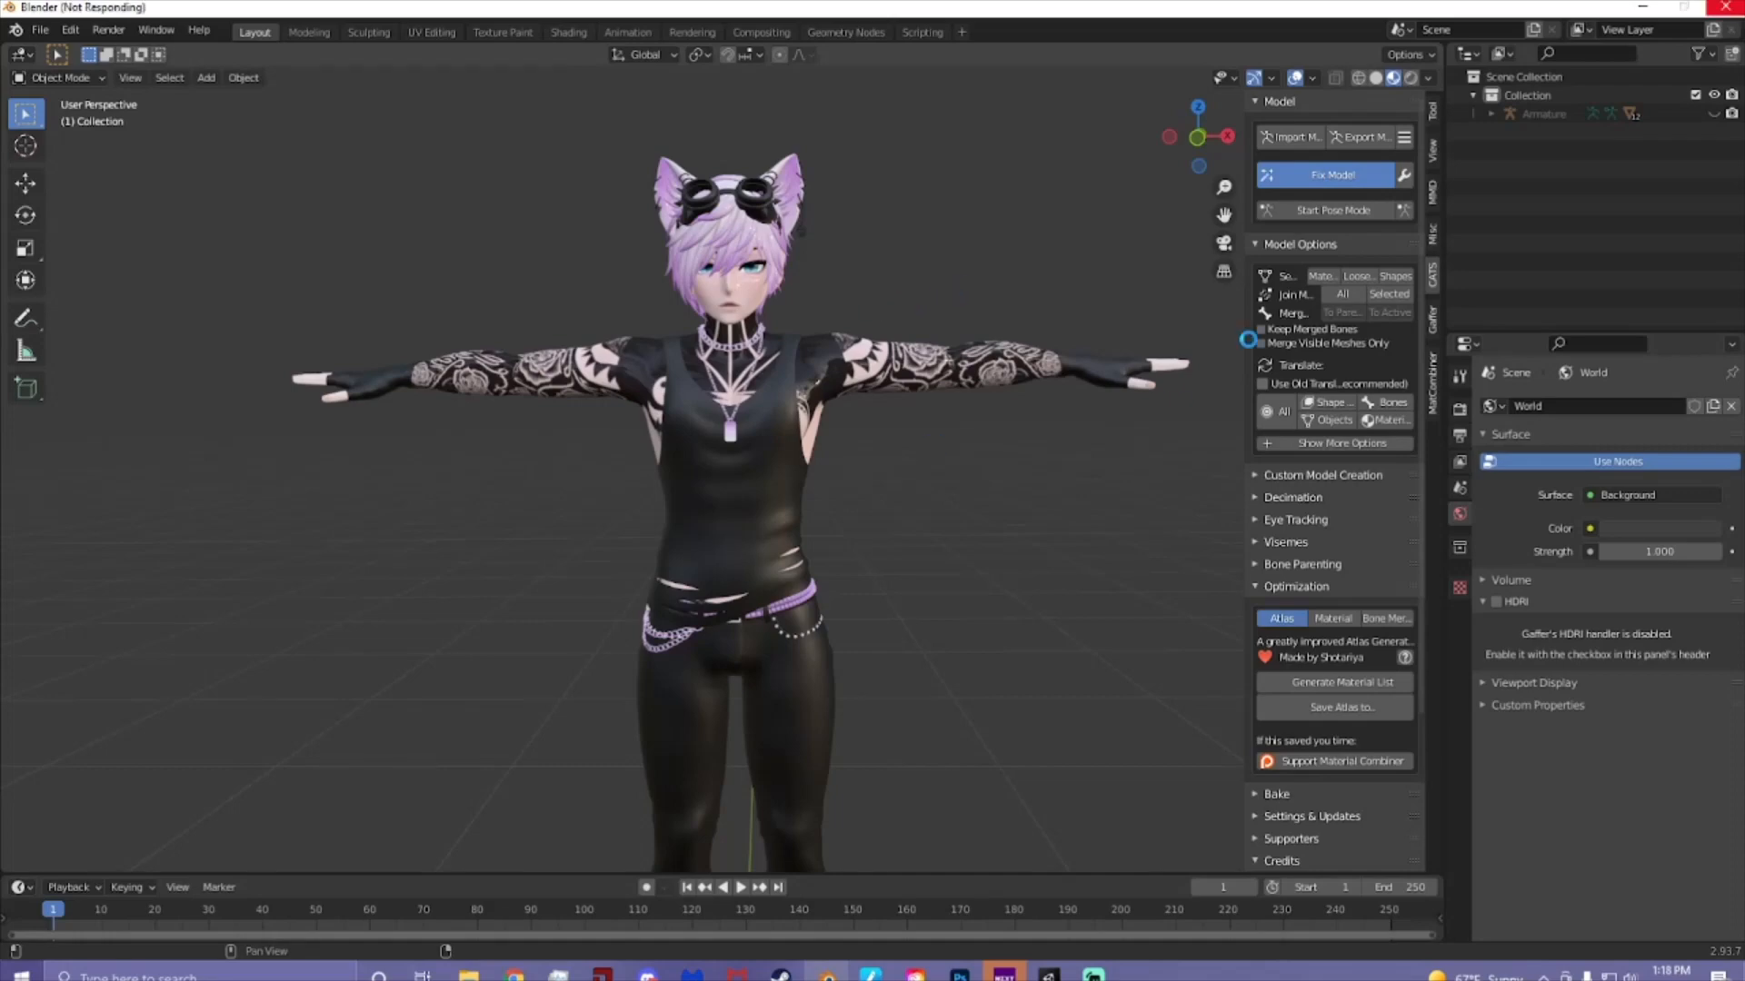
middle_drag(875, 393, 890, 431)
scroll(909, 490, down, 3)
middle_drag(919, 545, 732, 400)
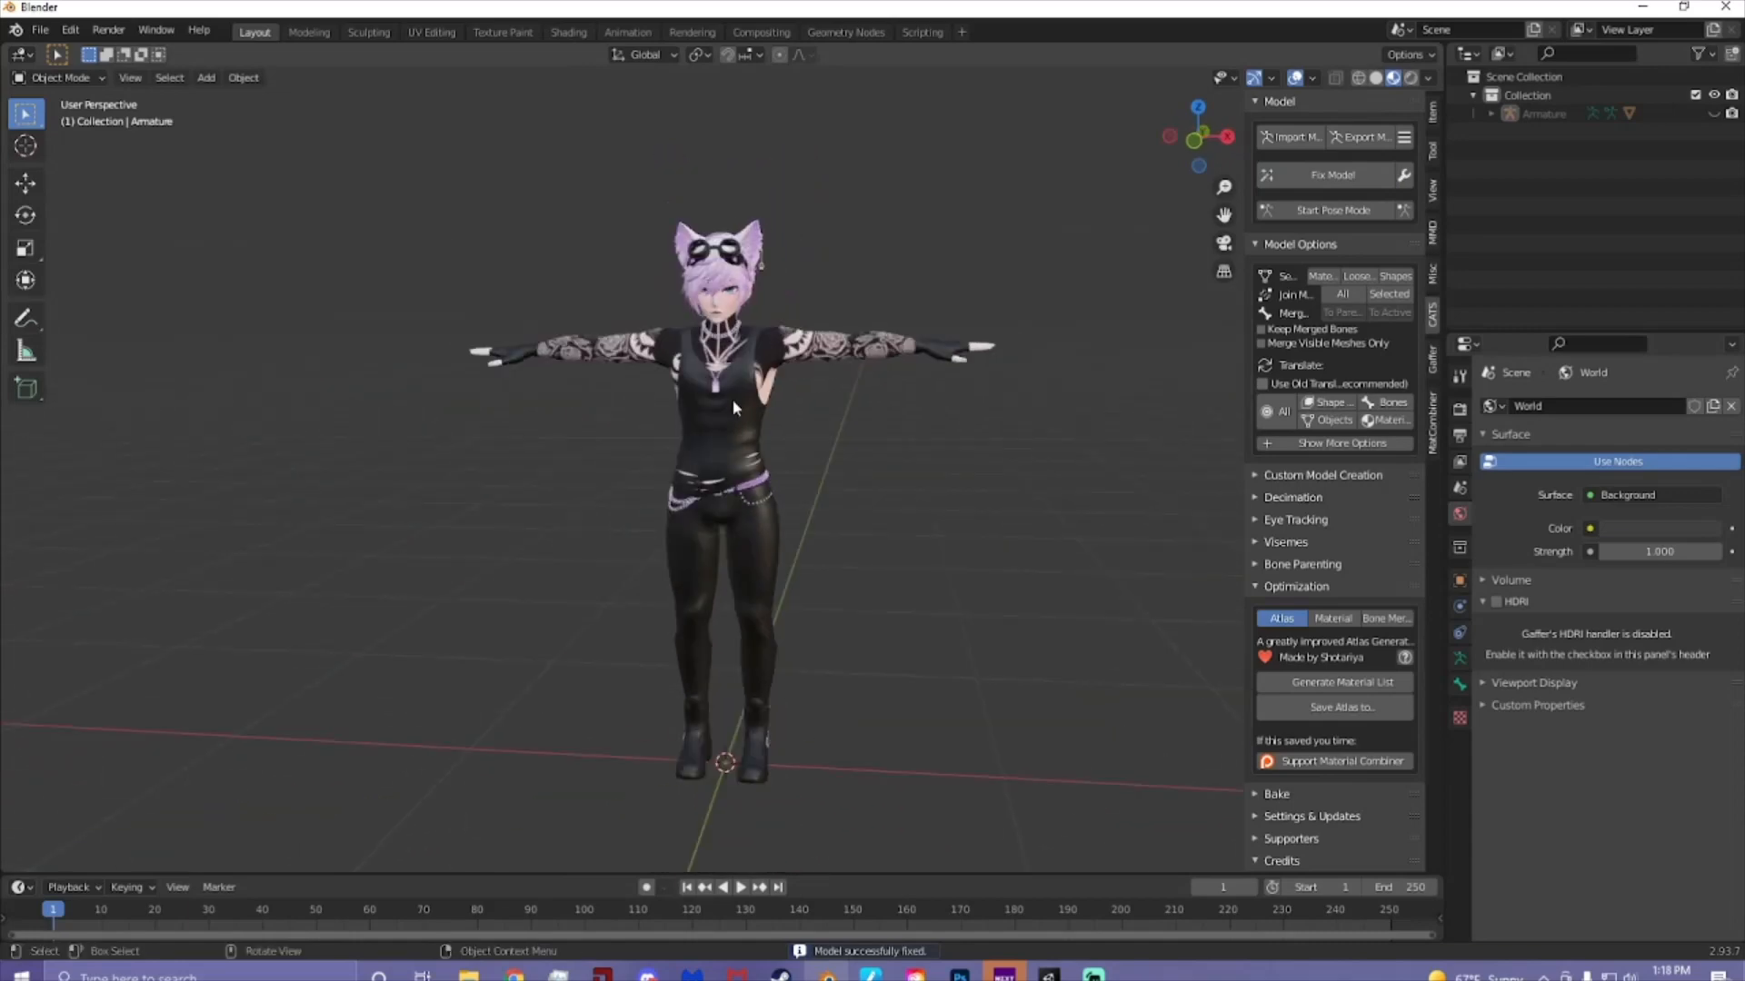
- Select the Body mesh and review its Skin, Nails and Belt material slots
click(730, 397)
scroll(1532, 468, down, 1)
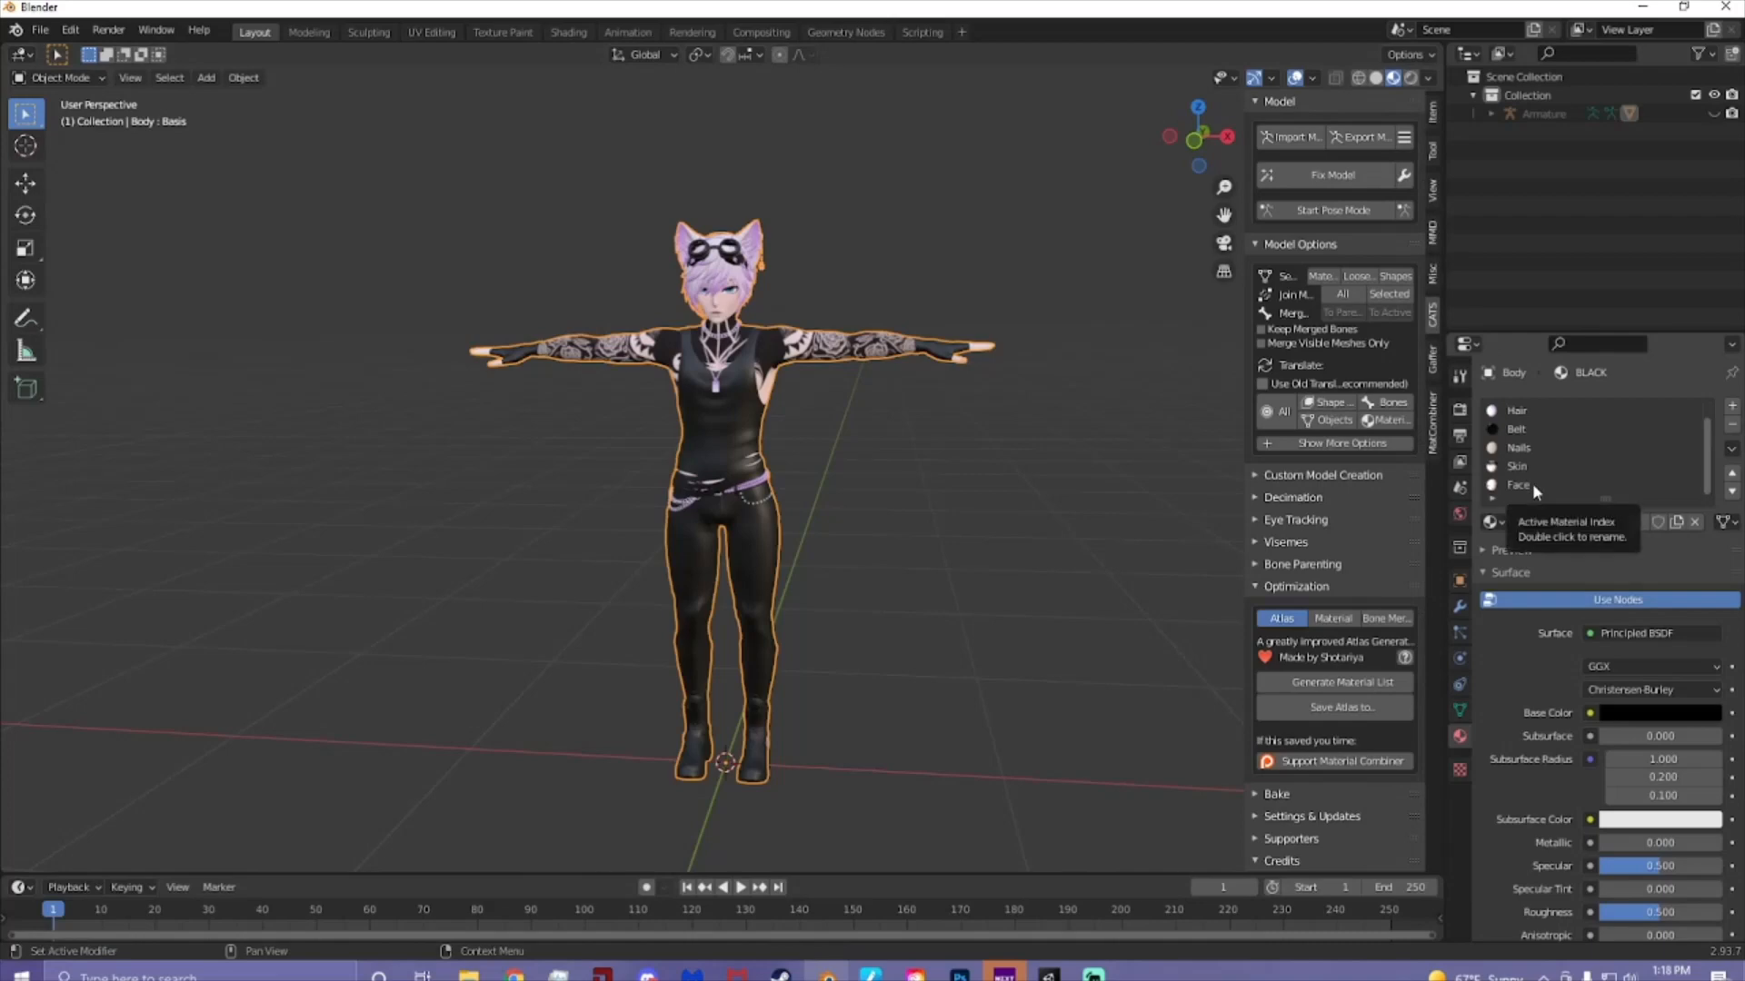
click(1536, 468)
click(1540, 448)
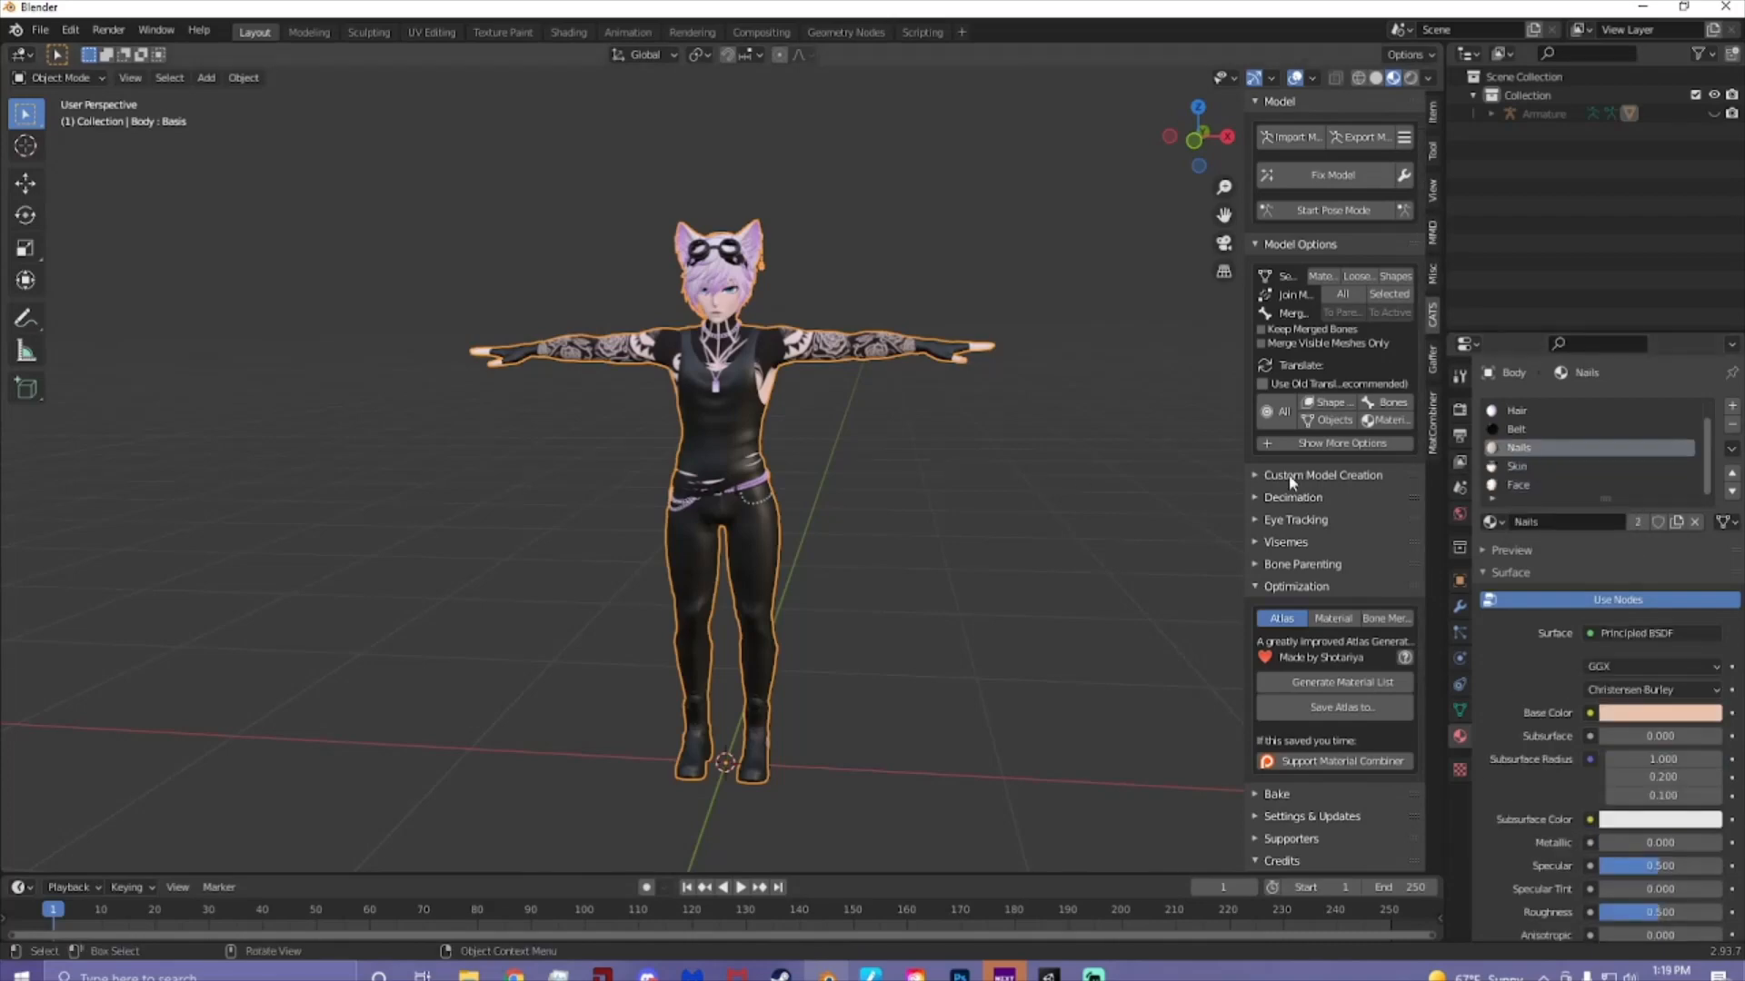
scroll(1545, 450, up, 1)
click(1545, 450)
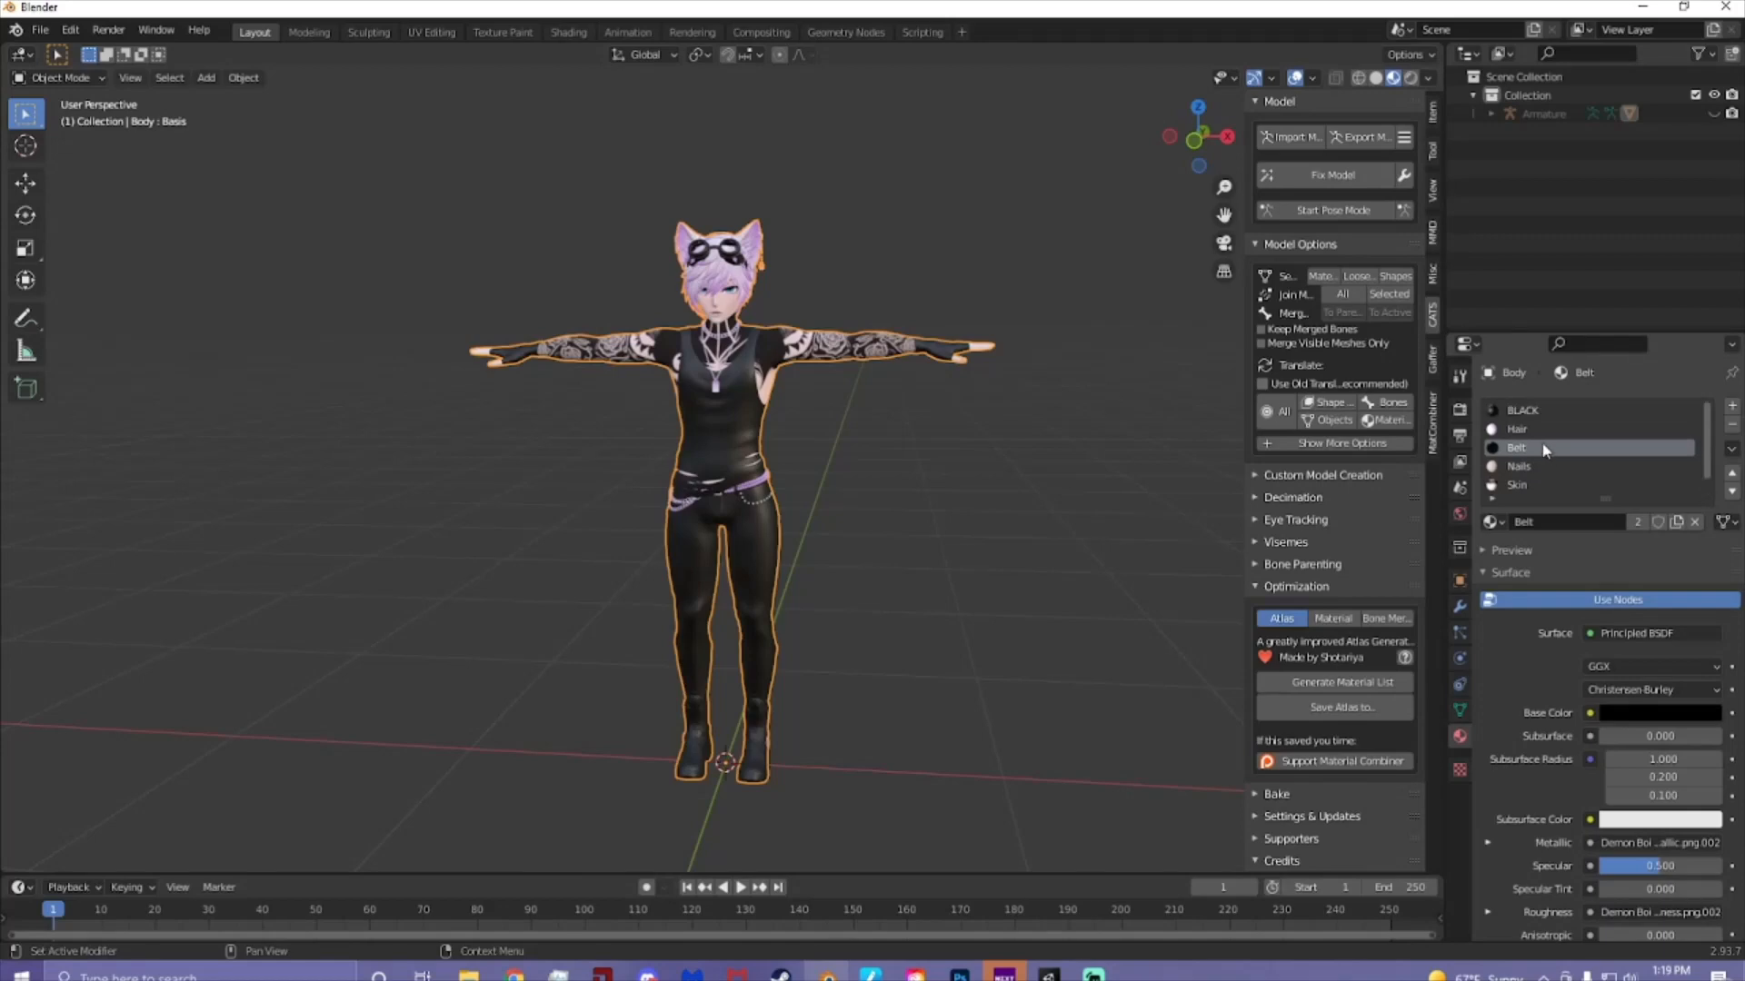
scroll(1000, 459, up, 2)
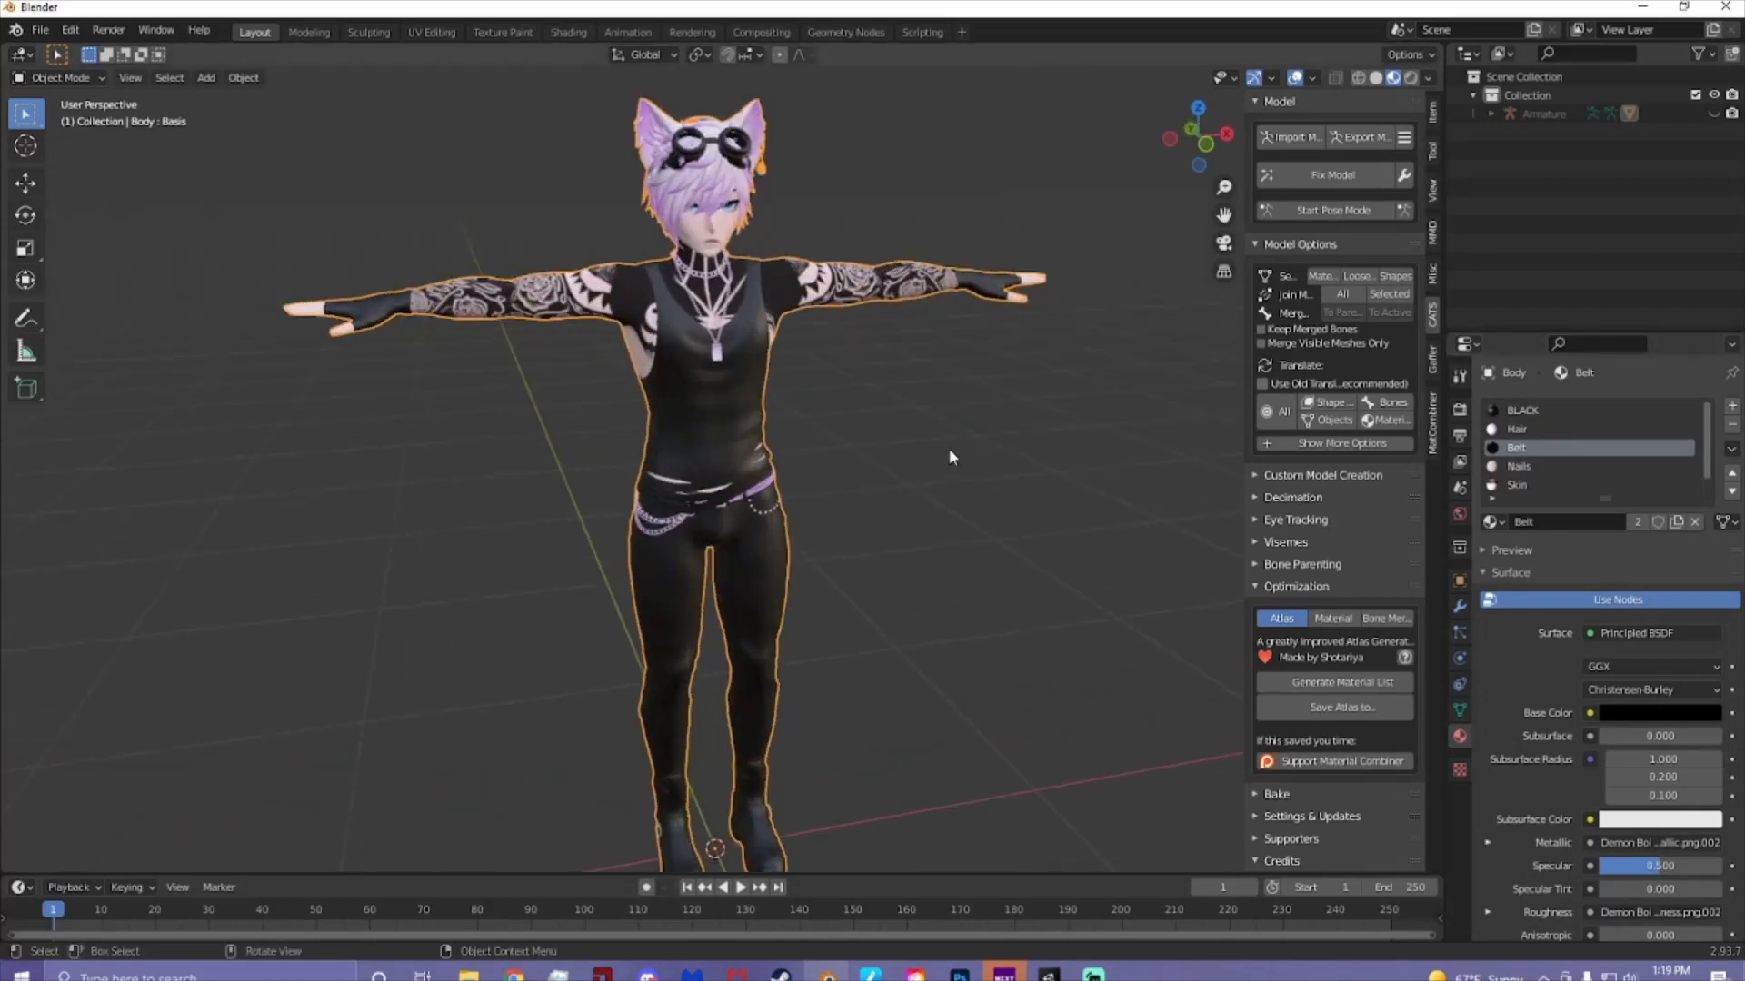
click(58, 78)
scroll(919, 614, up, 4)
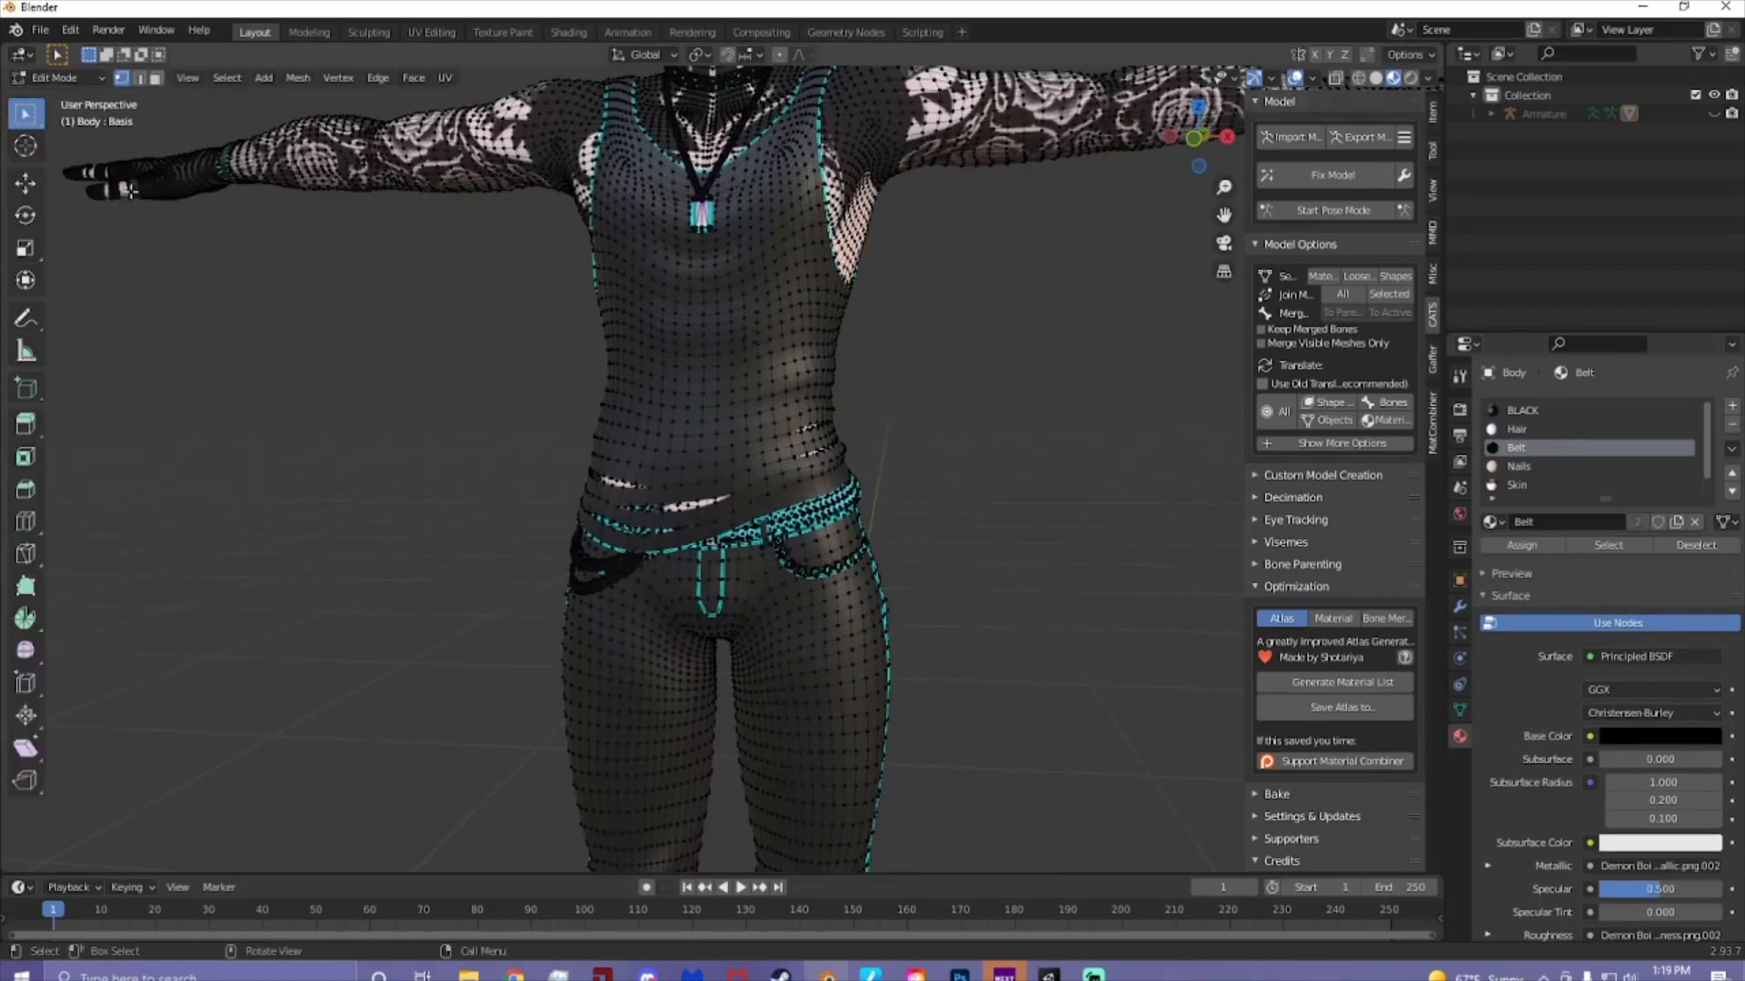
click(73, 79)
click(70, 99)
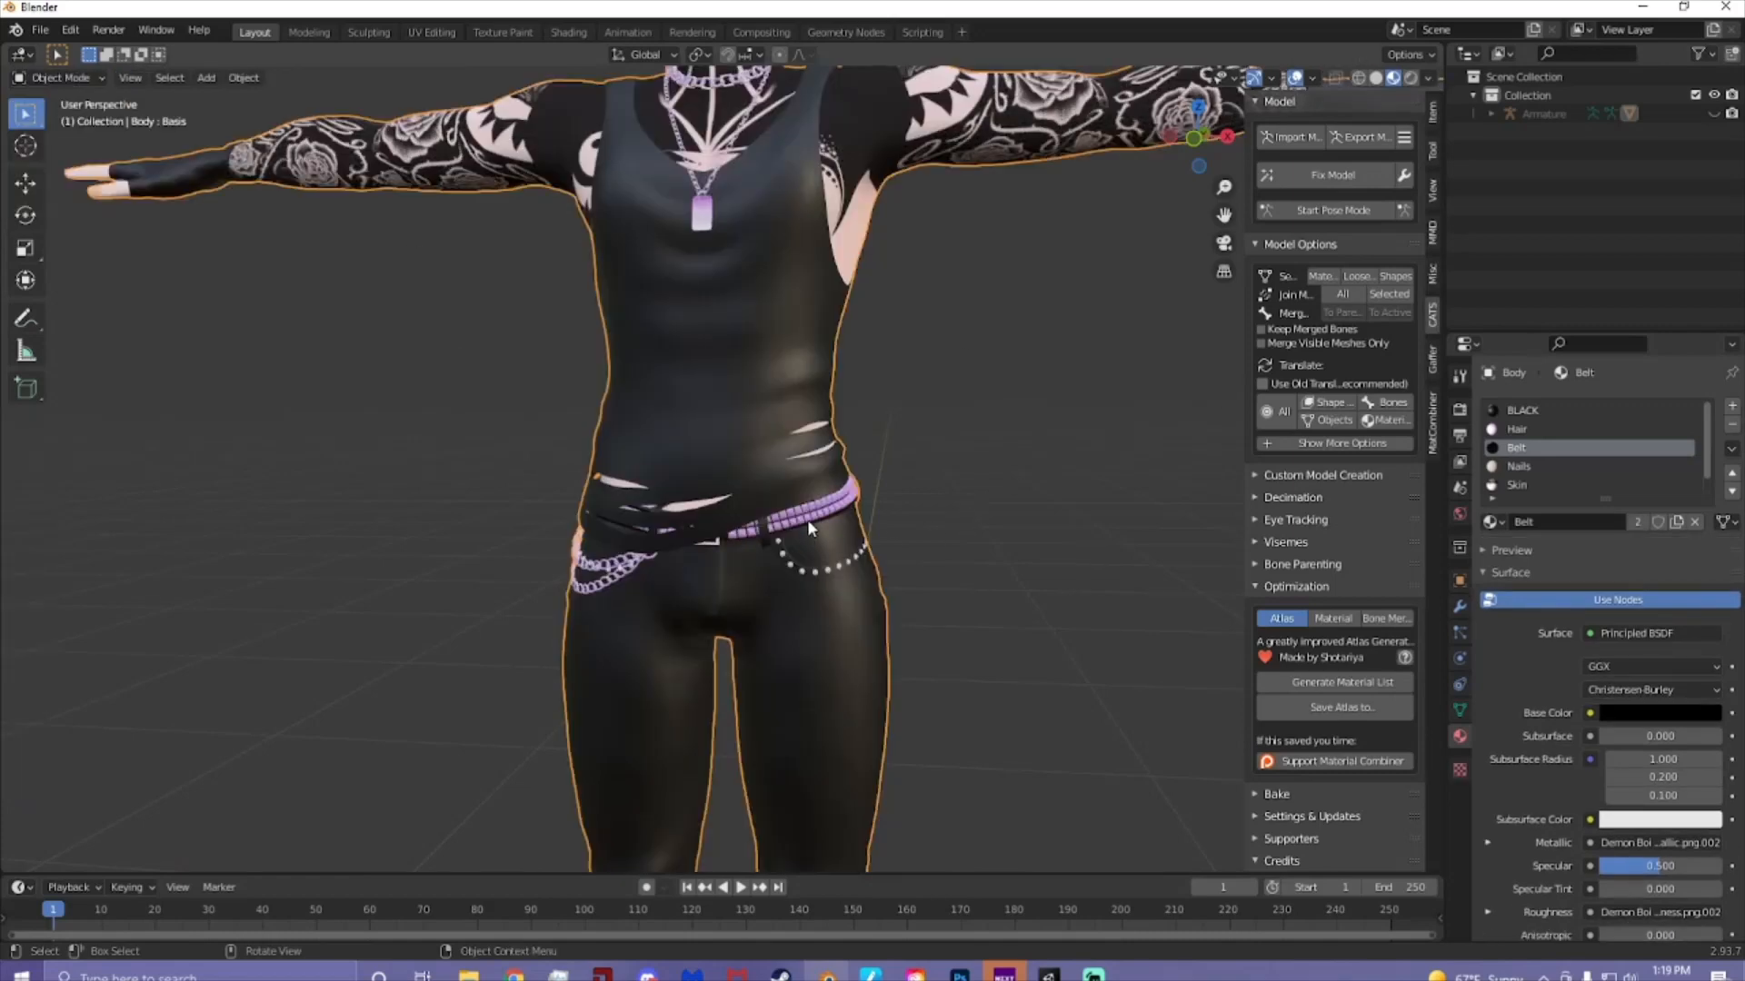
- Separate the body mesh by materials and assign the BLACK material to the belt object
click(1319, 276)
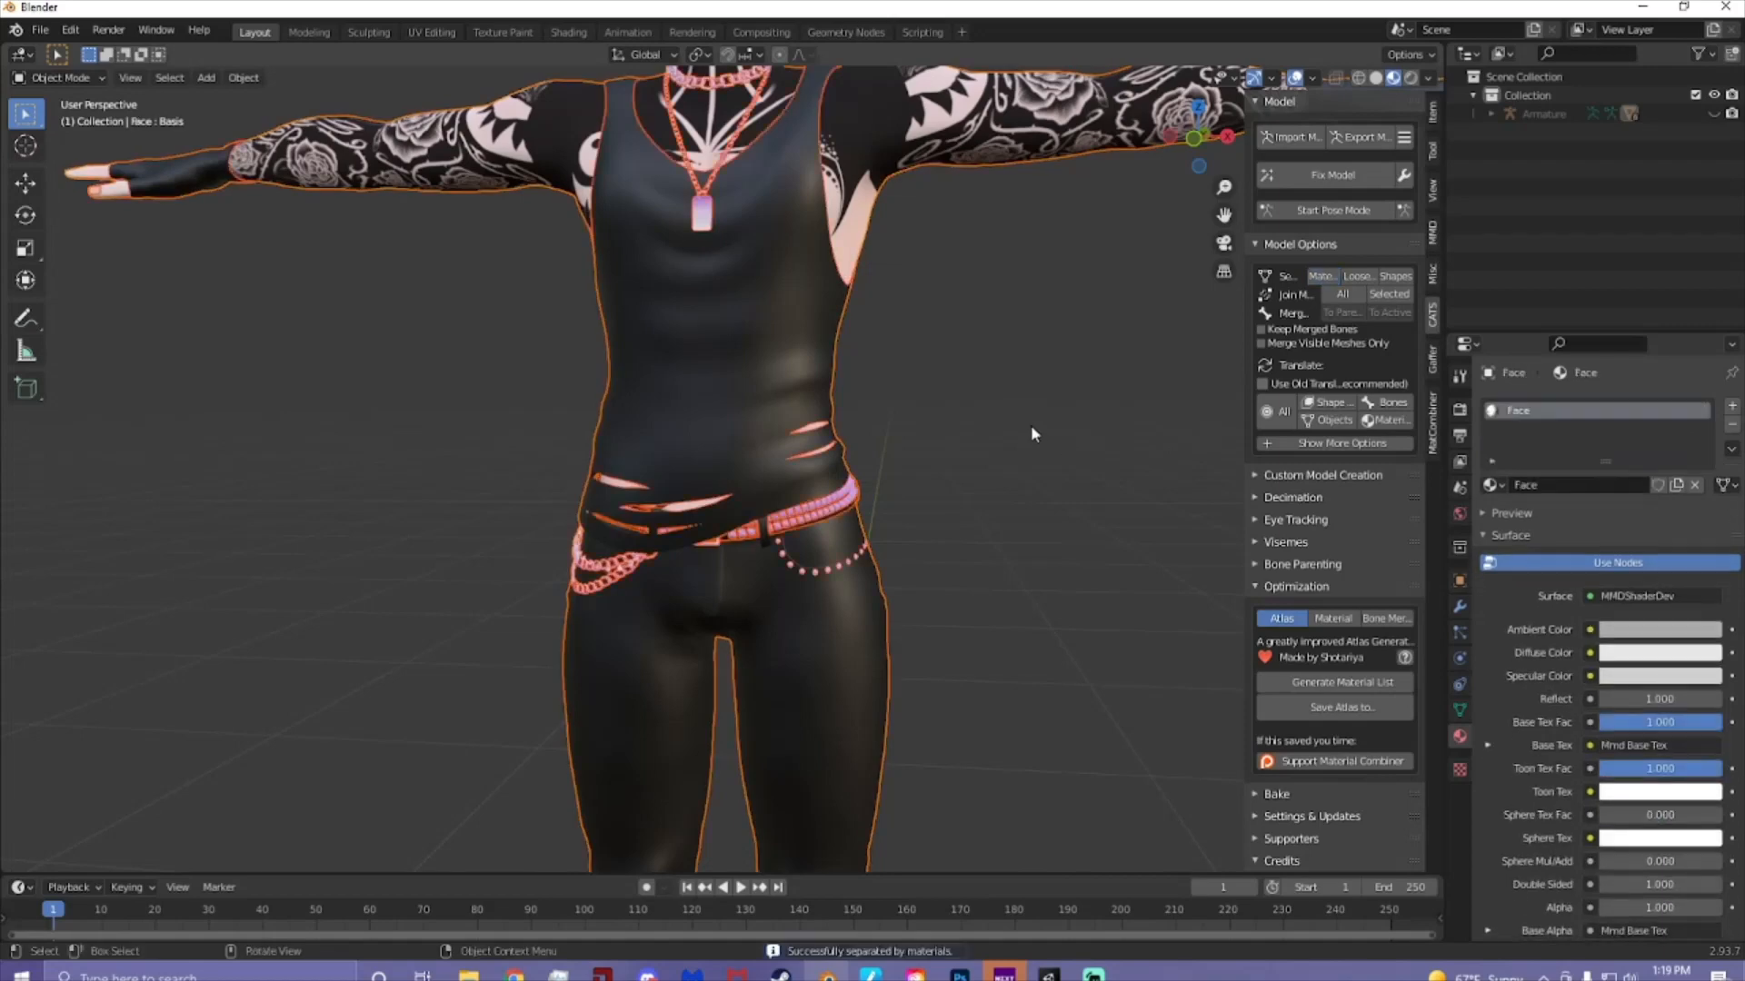
click(825, 516)
click(825, 518)
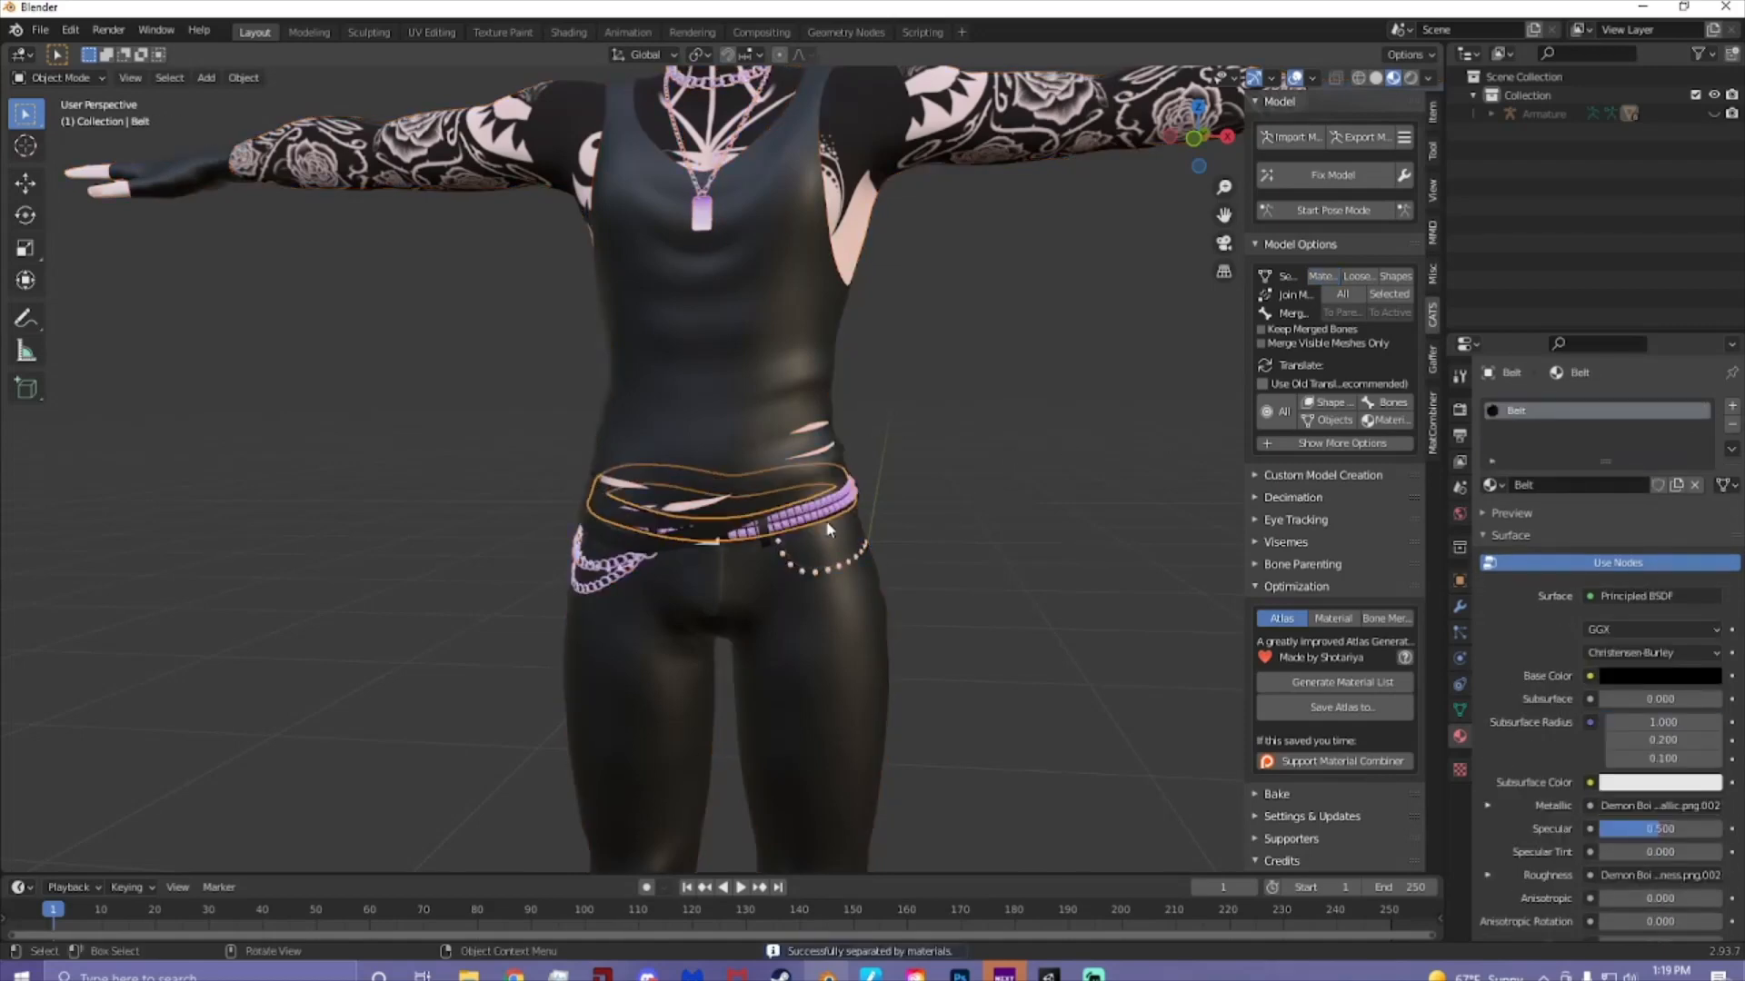
click(1490, 484)
text(bl)
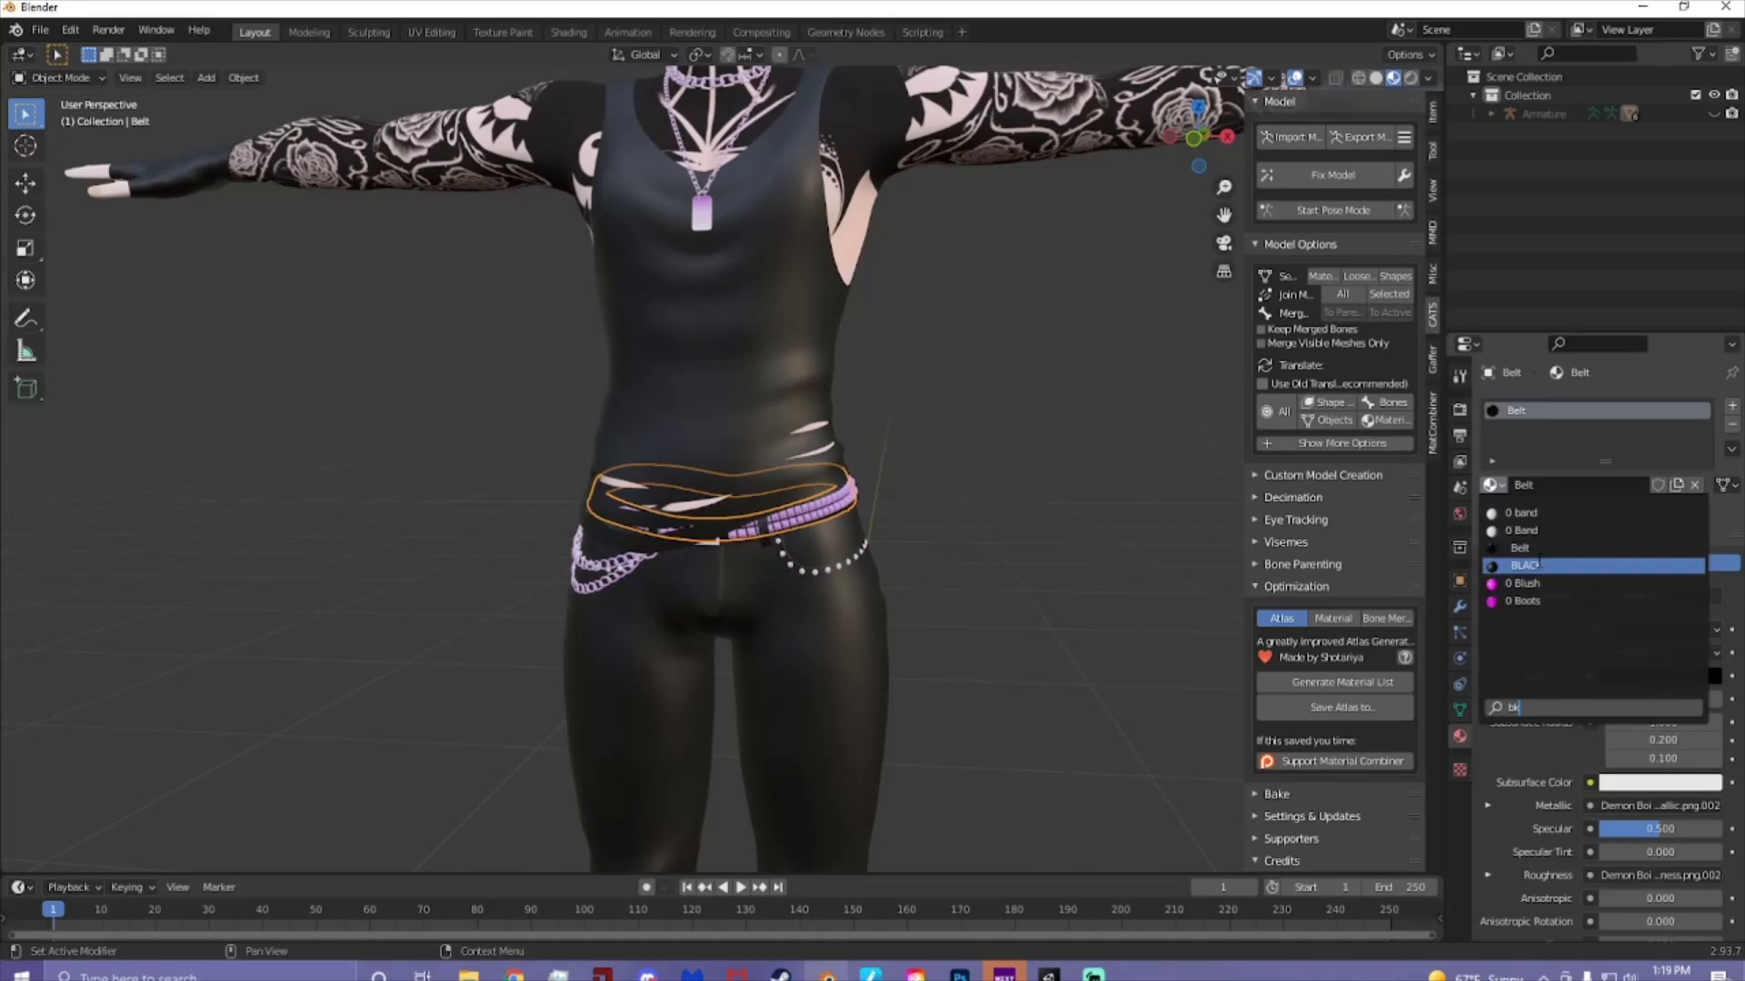
click(1527, 565)
- Replace the material on the fingernails object with Skin
shift+middle_drag(1086, 449, 963, 584)
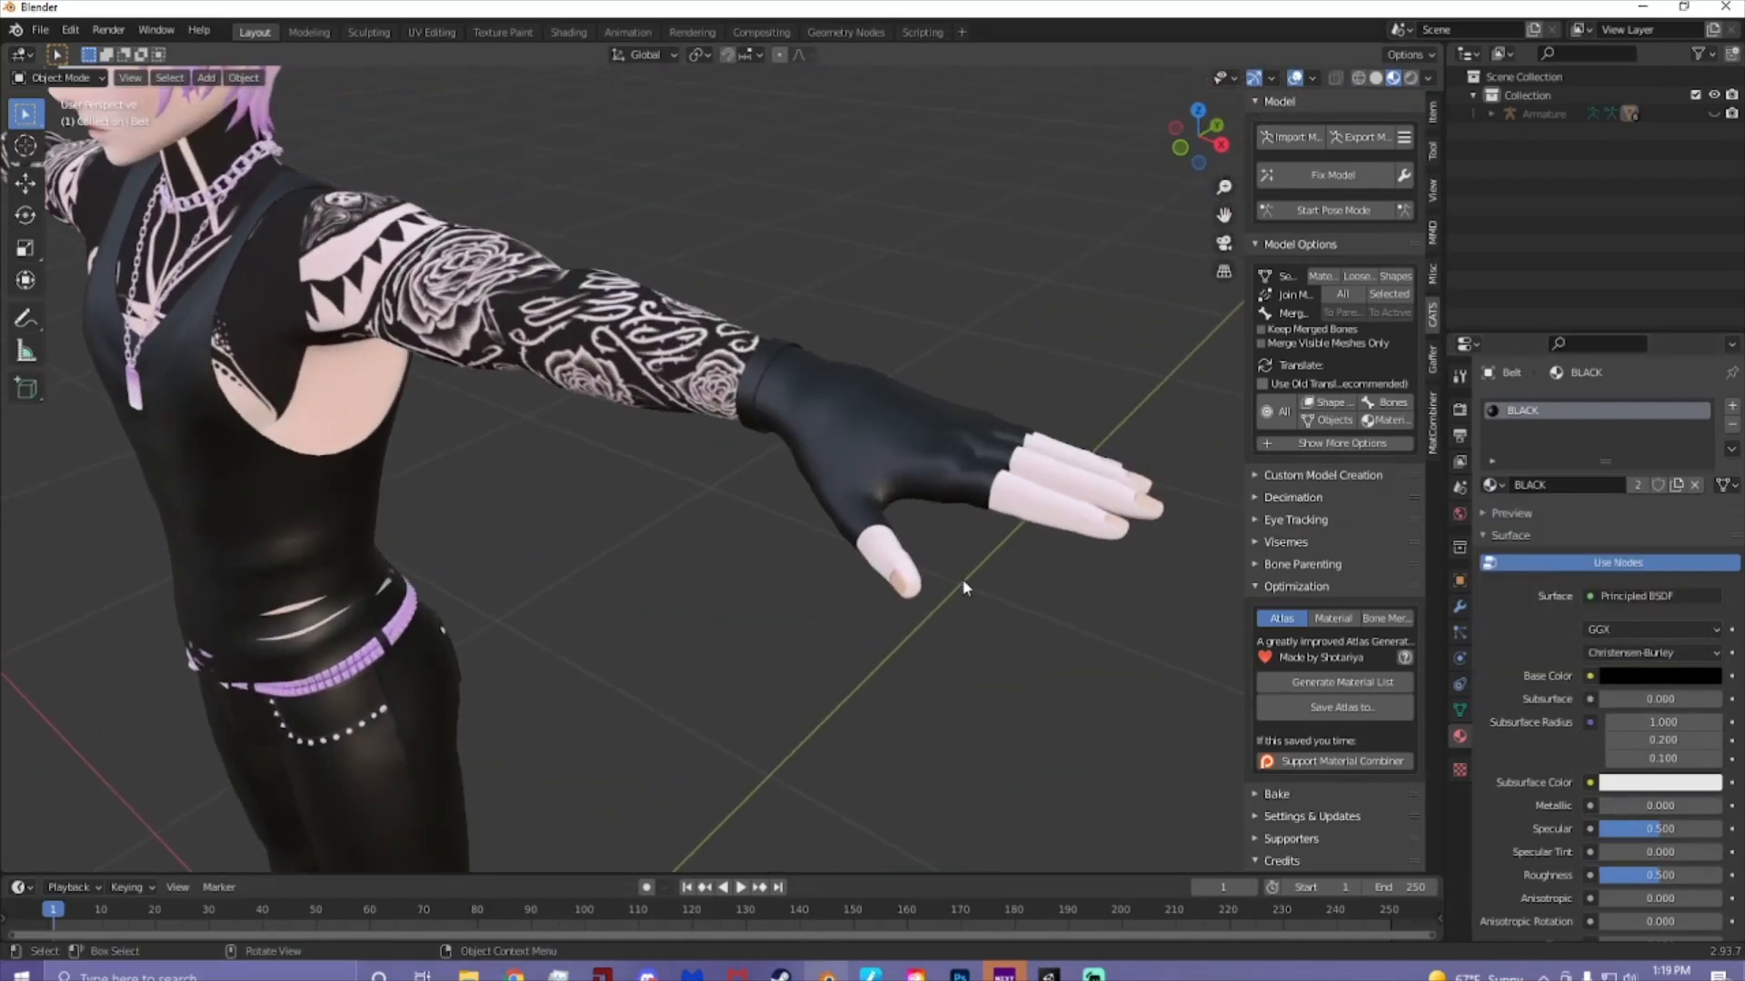
click(902, 586)
click(1492, 485)
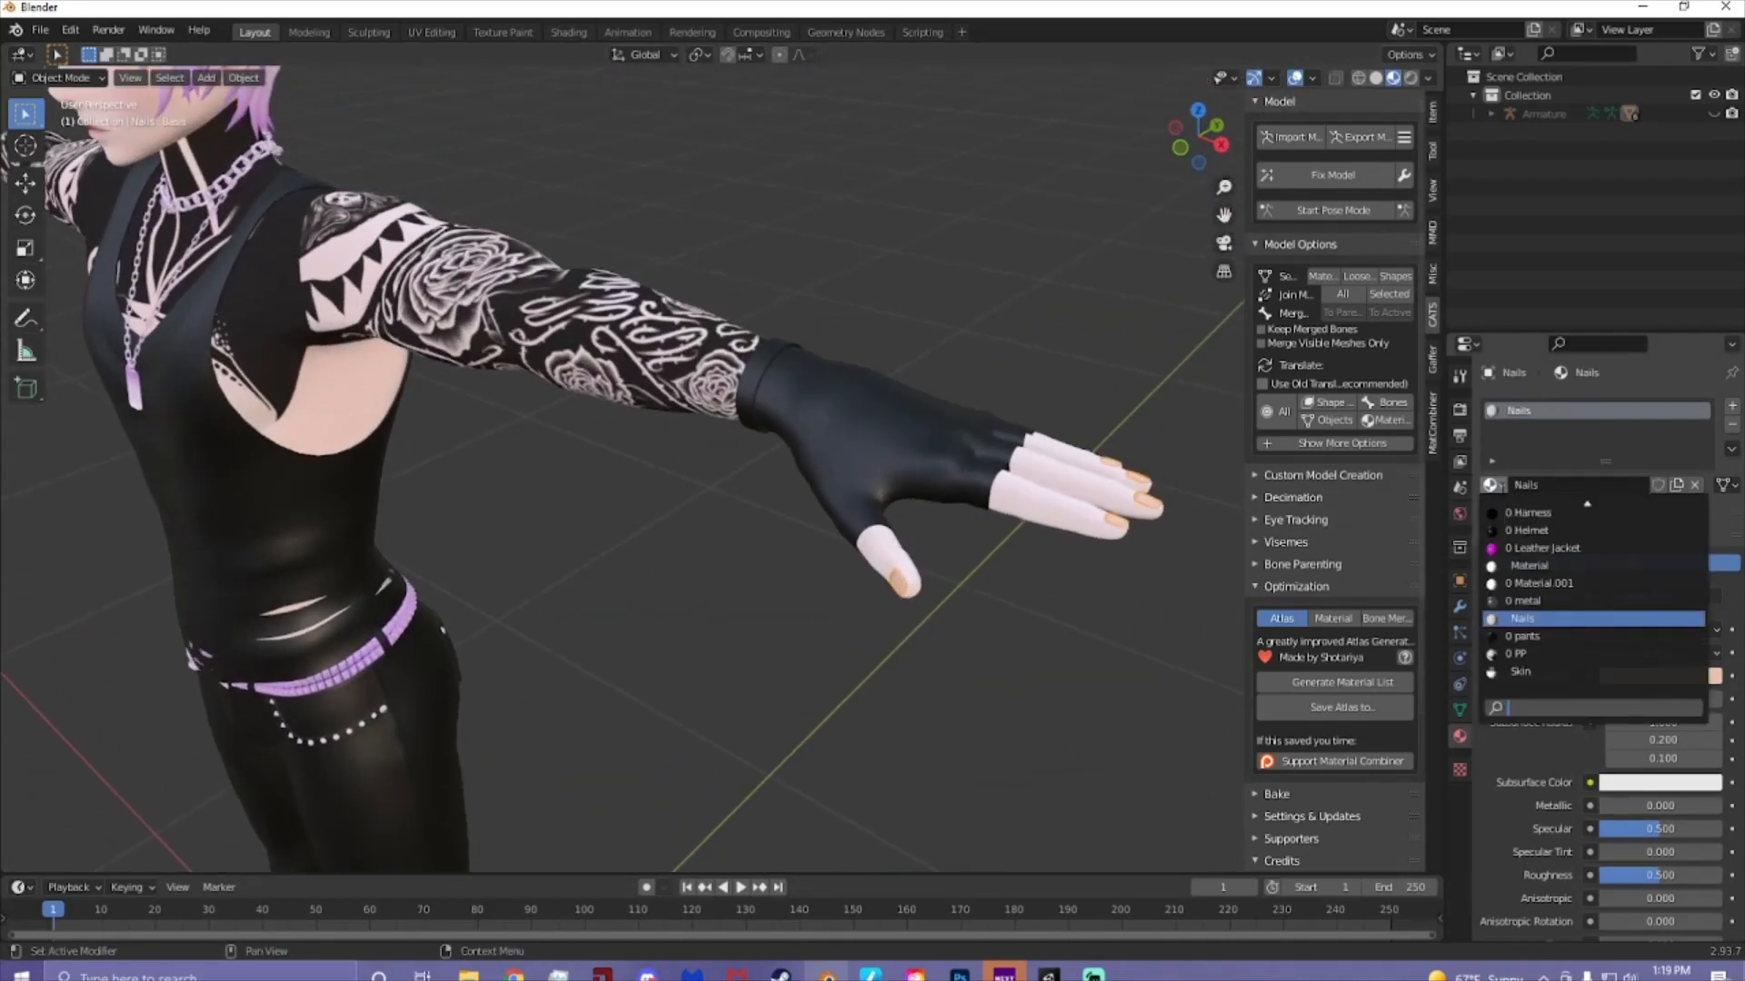
text(sk)
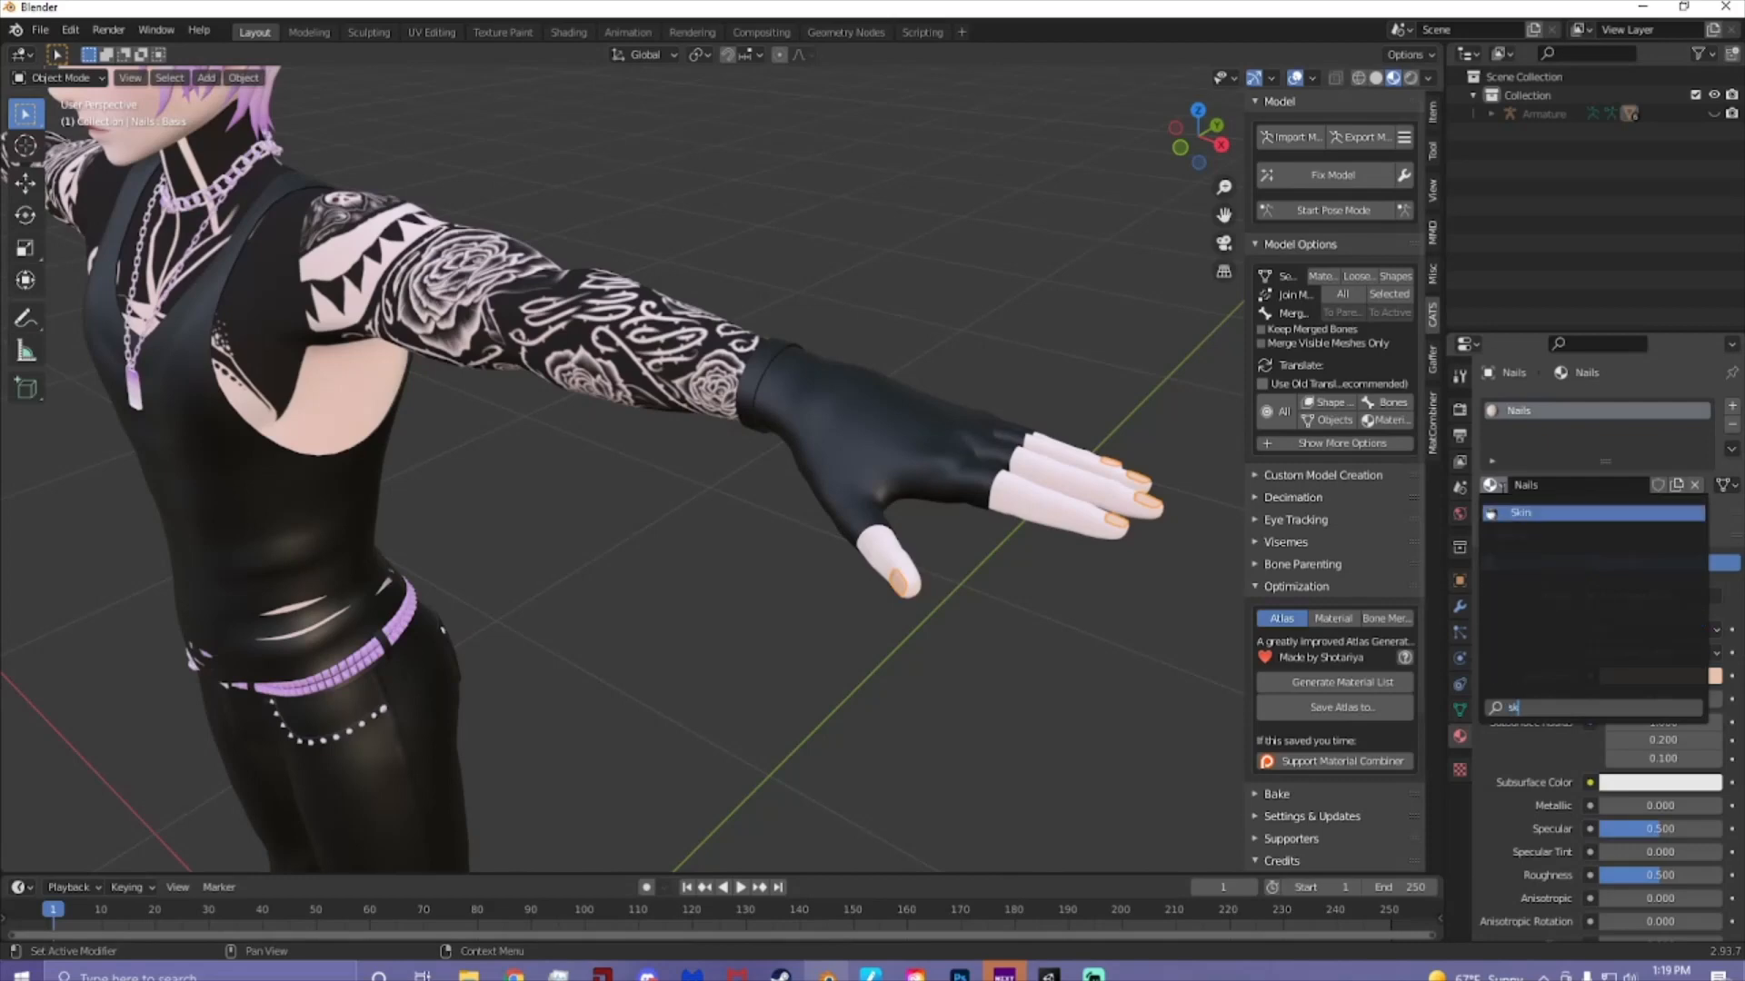
key(Return)
- Run Fix Model again to join the separated meshes, and select the resulting Body mesh
middle_drag(1090, 612, 1055, 520)
scroll(1002, 510, down, 5)
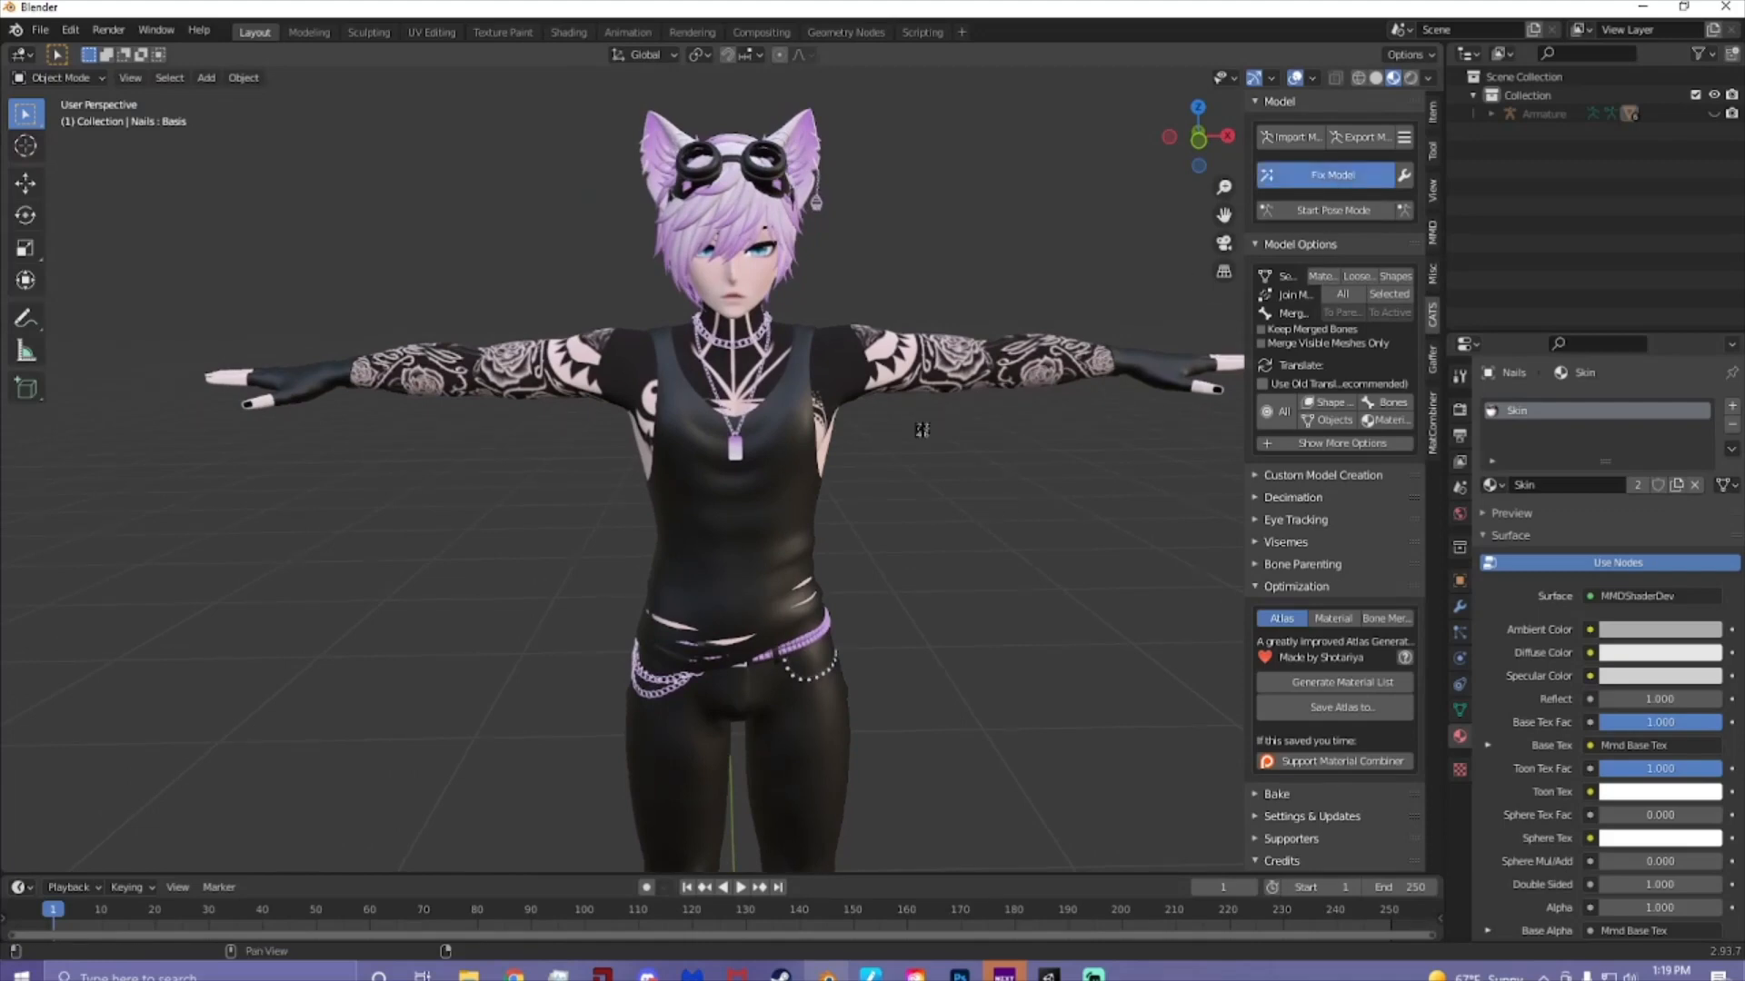
click(815, 457)
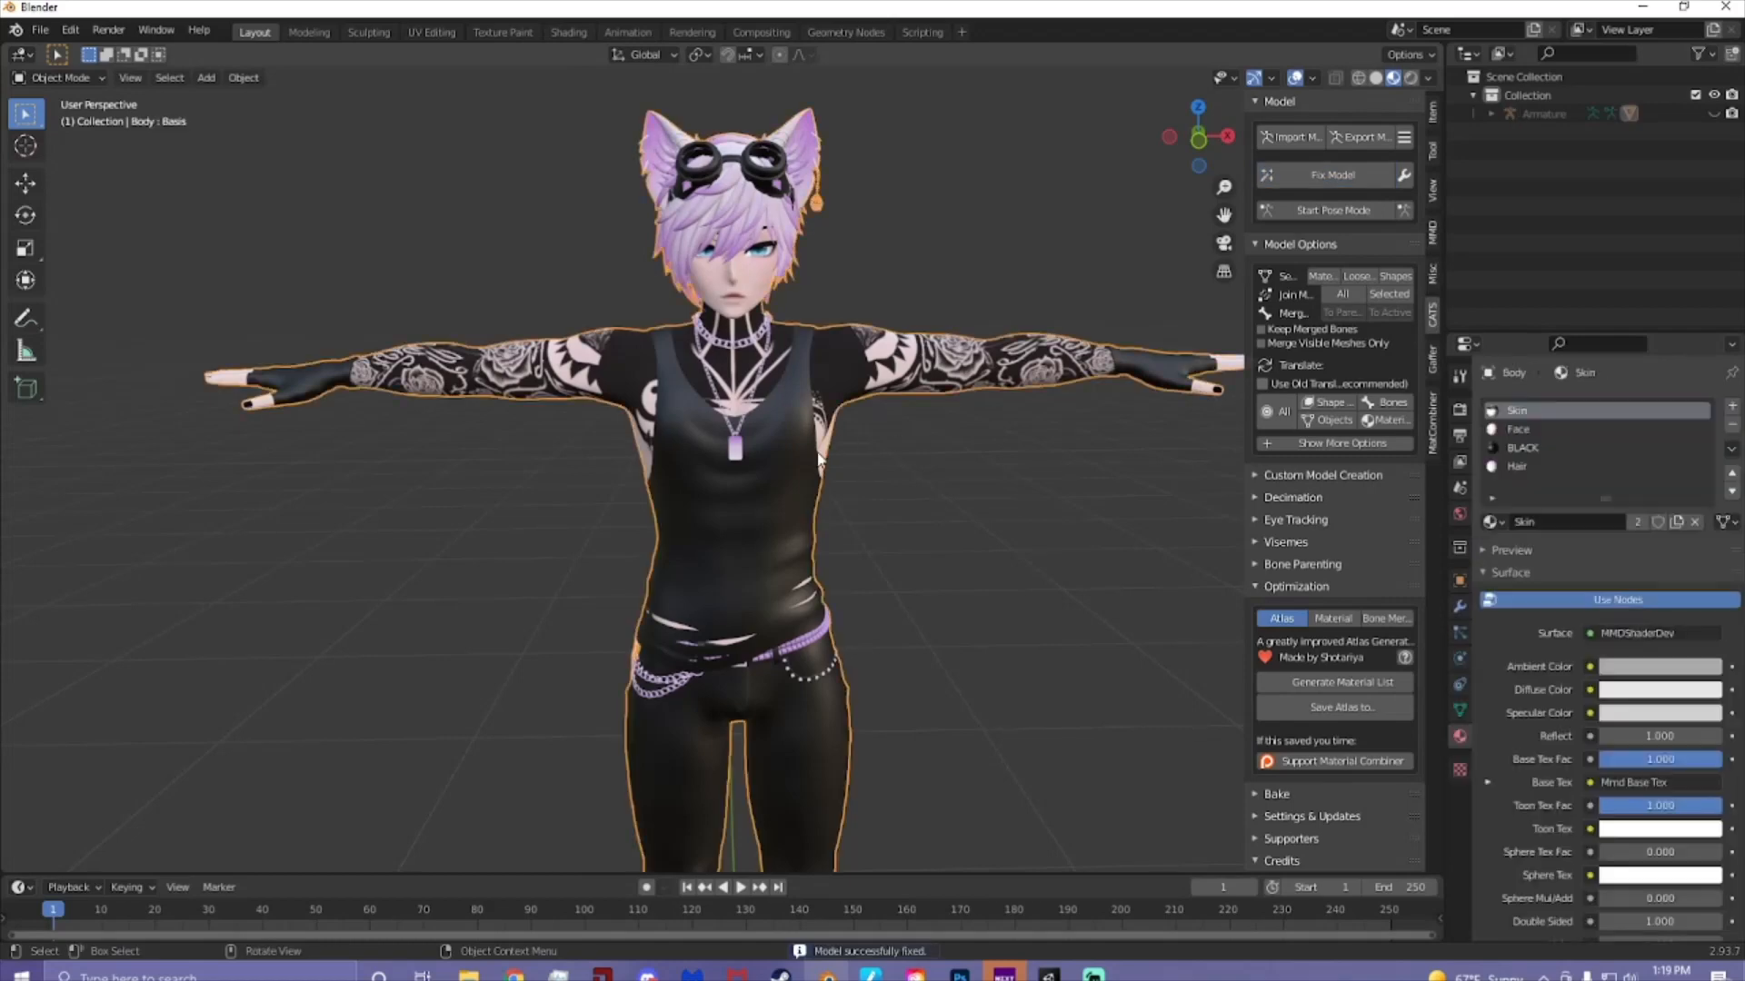
- Review the Face, BLACK and Hair material slots on the Body mesh and examine the whole avatar
click(1532, 429)
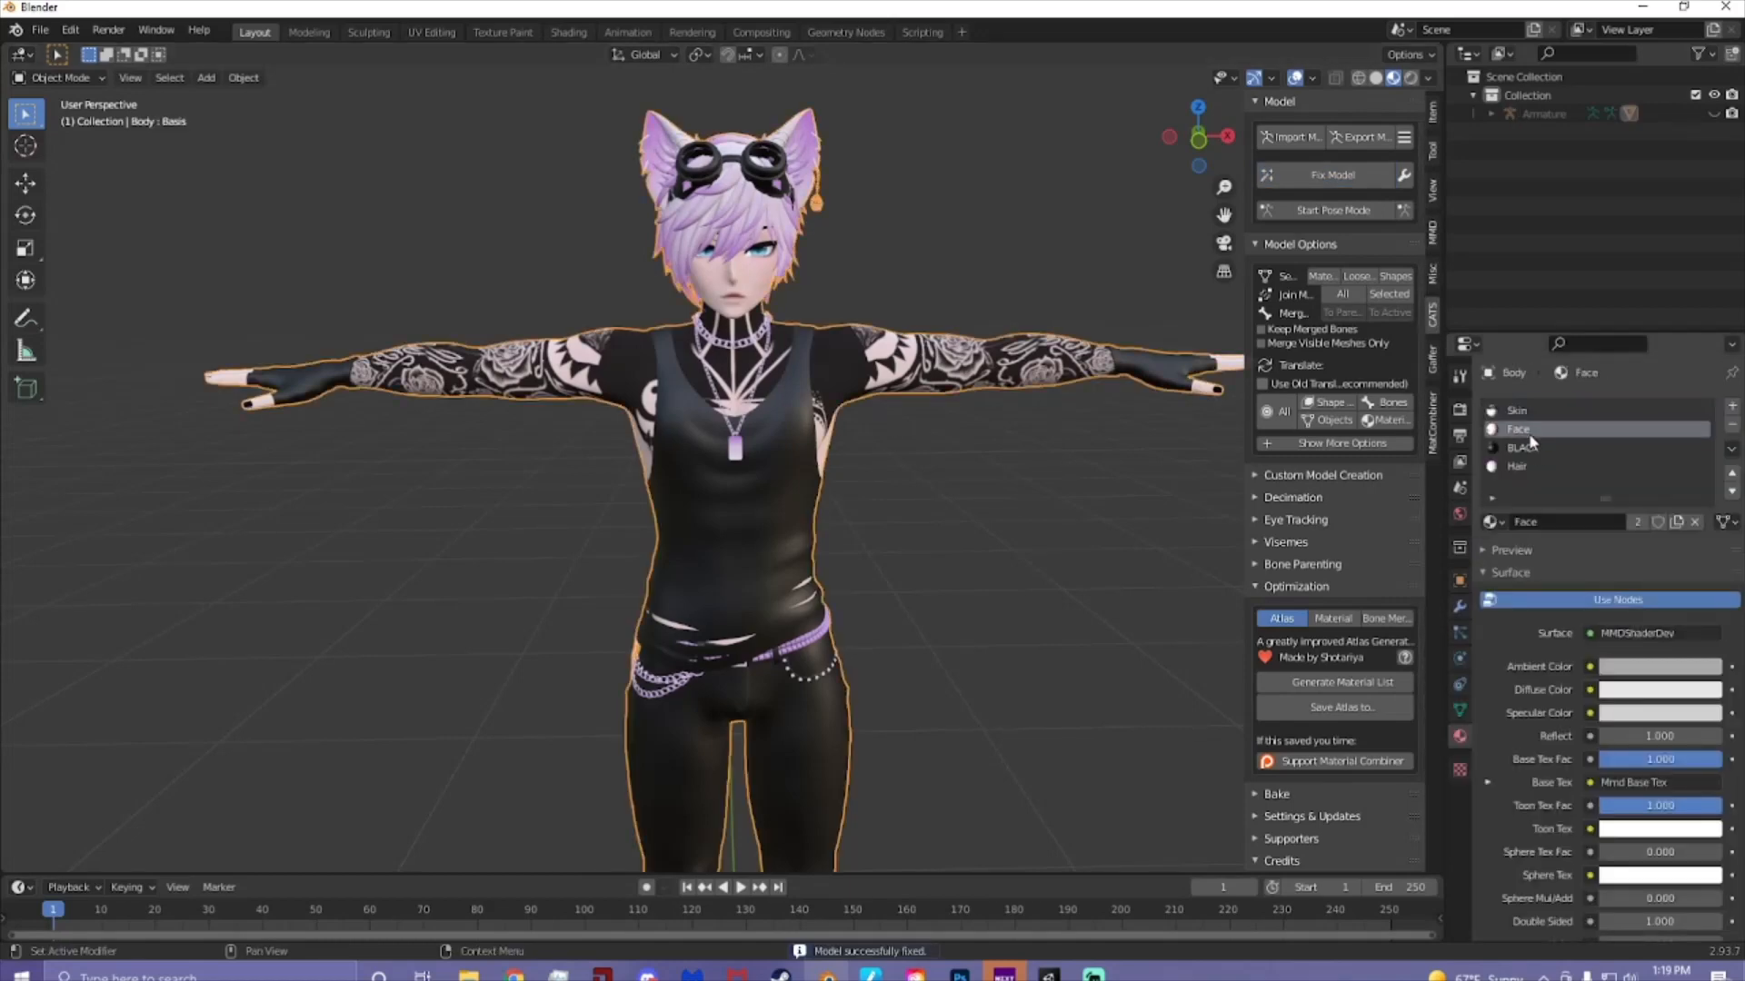
click(1531, 448)
click(1530, 467)
scroll(935, 592, down, 3)
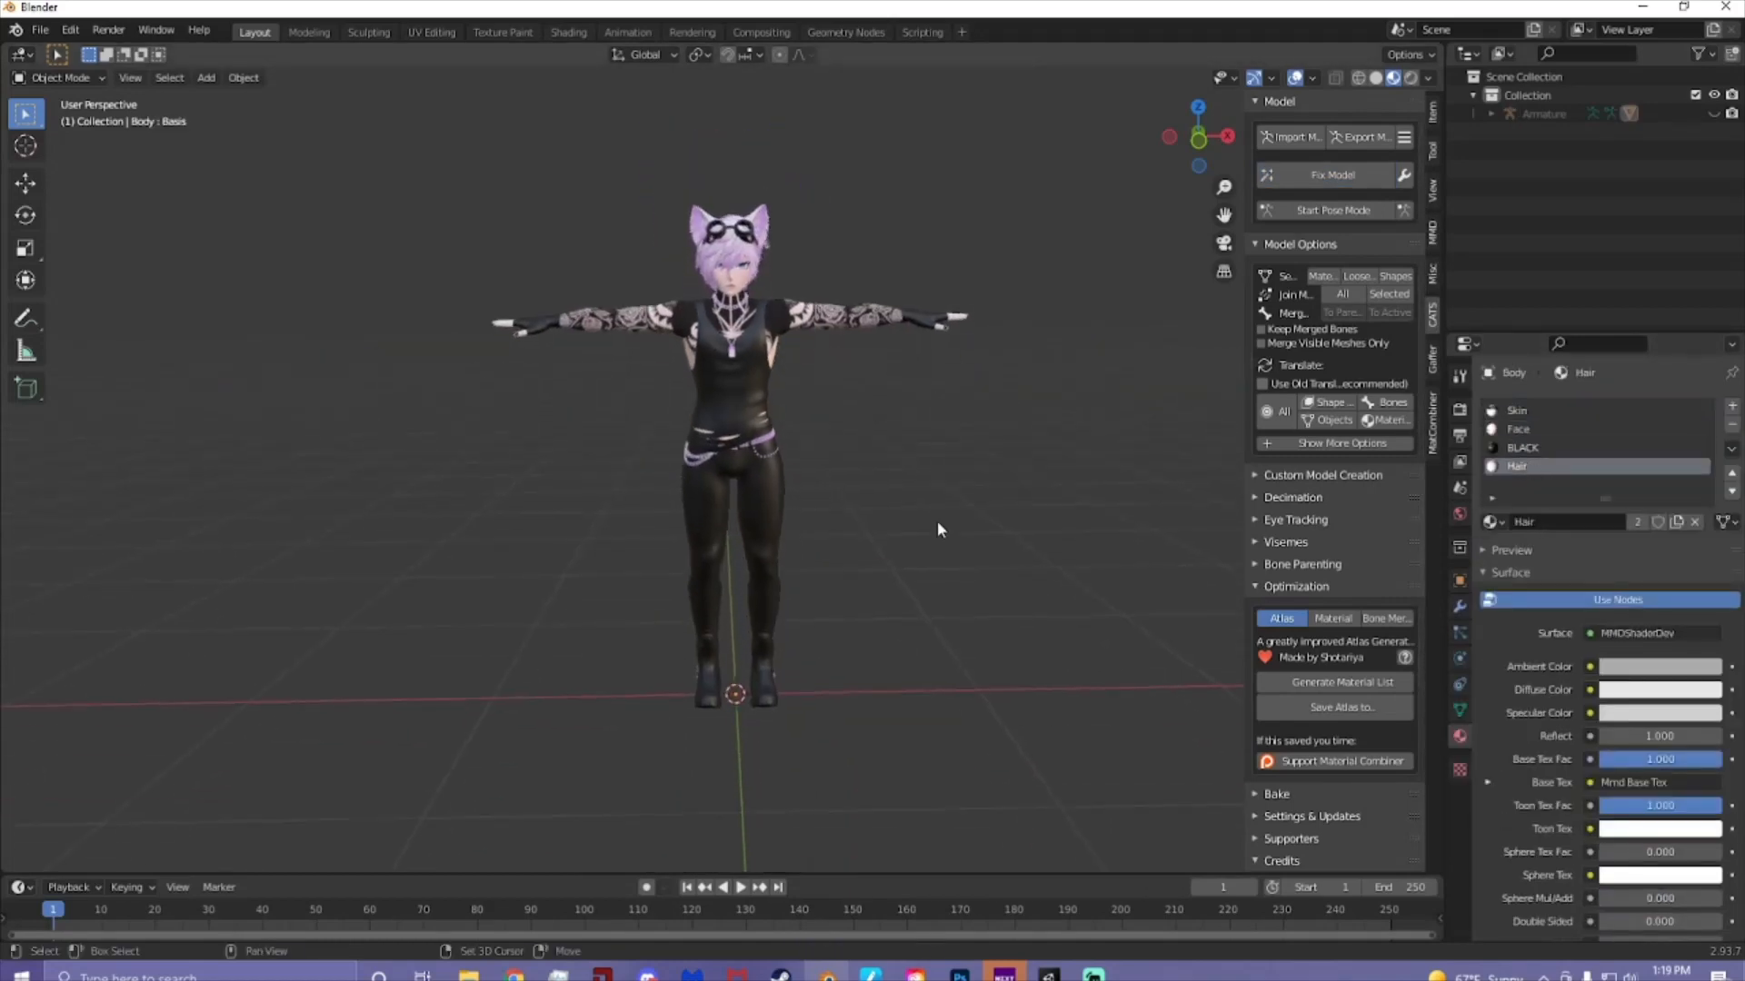
mouse_move(935, 530)
middle_down()
mouse_move(615, 534)
mouse_move(924, 532)
middle_up()
scroll(921, 522, up, 3)
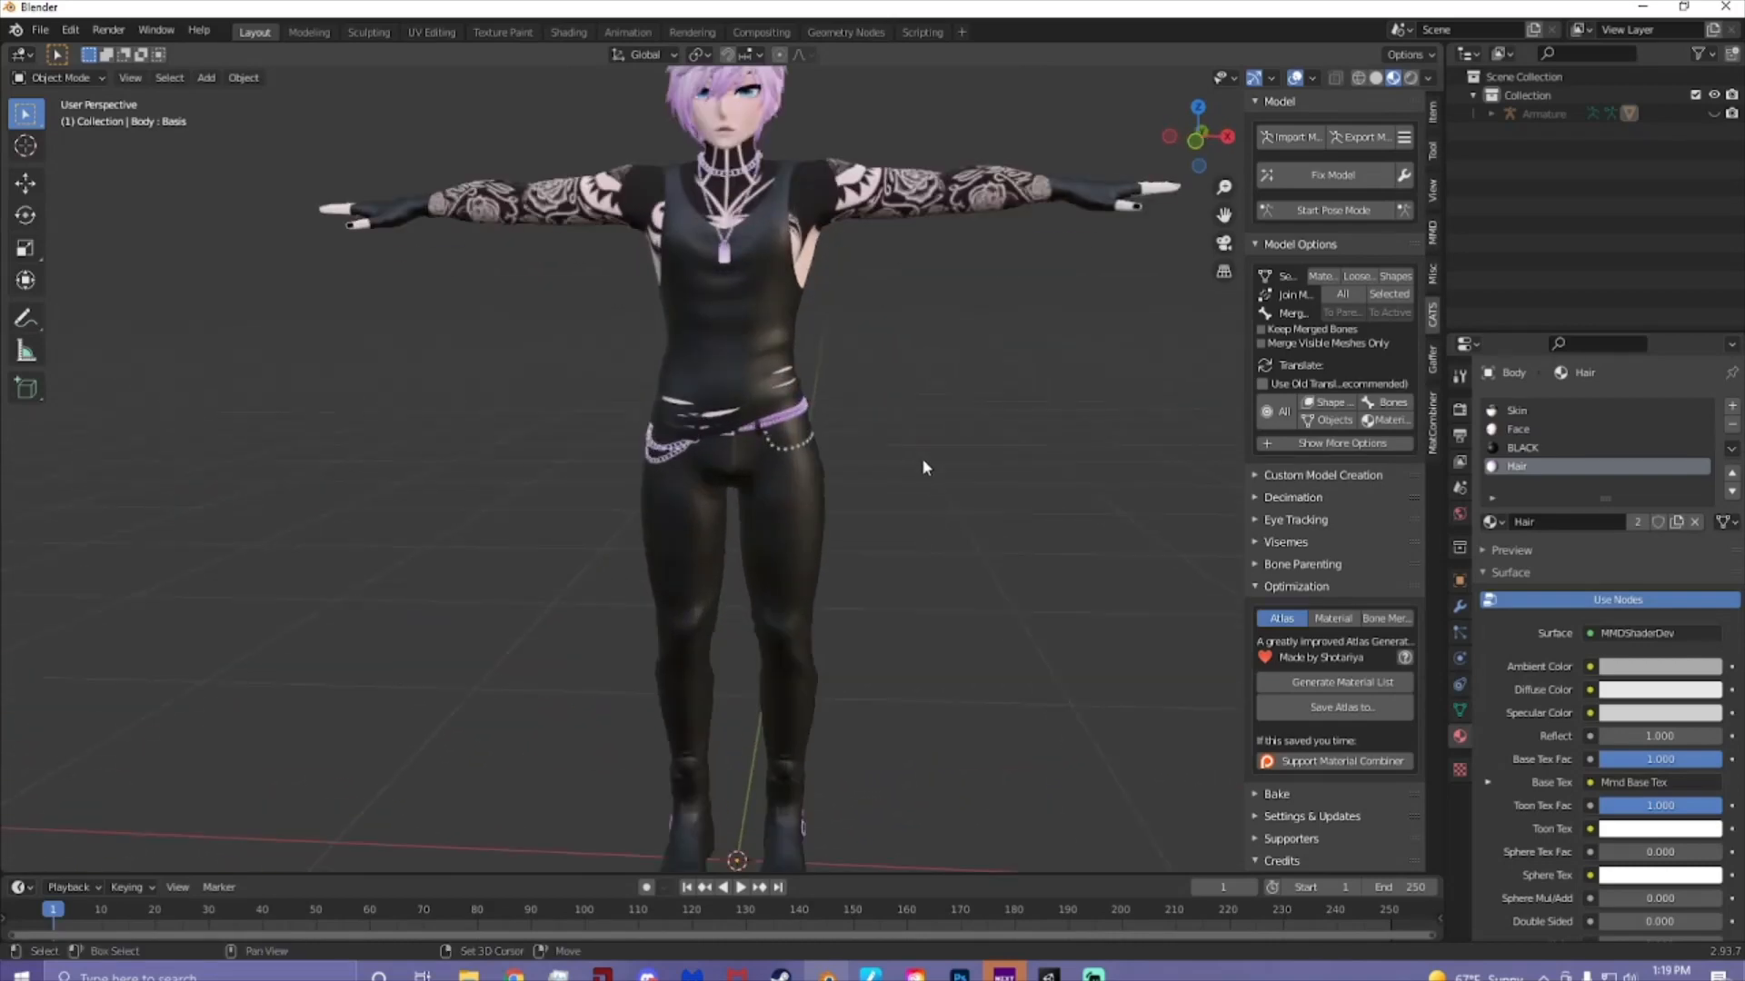
shift+middle_drag(922, 467, 918, 586)
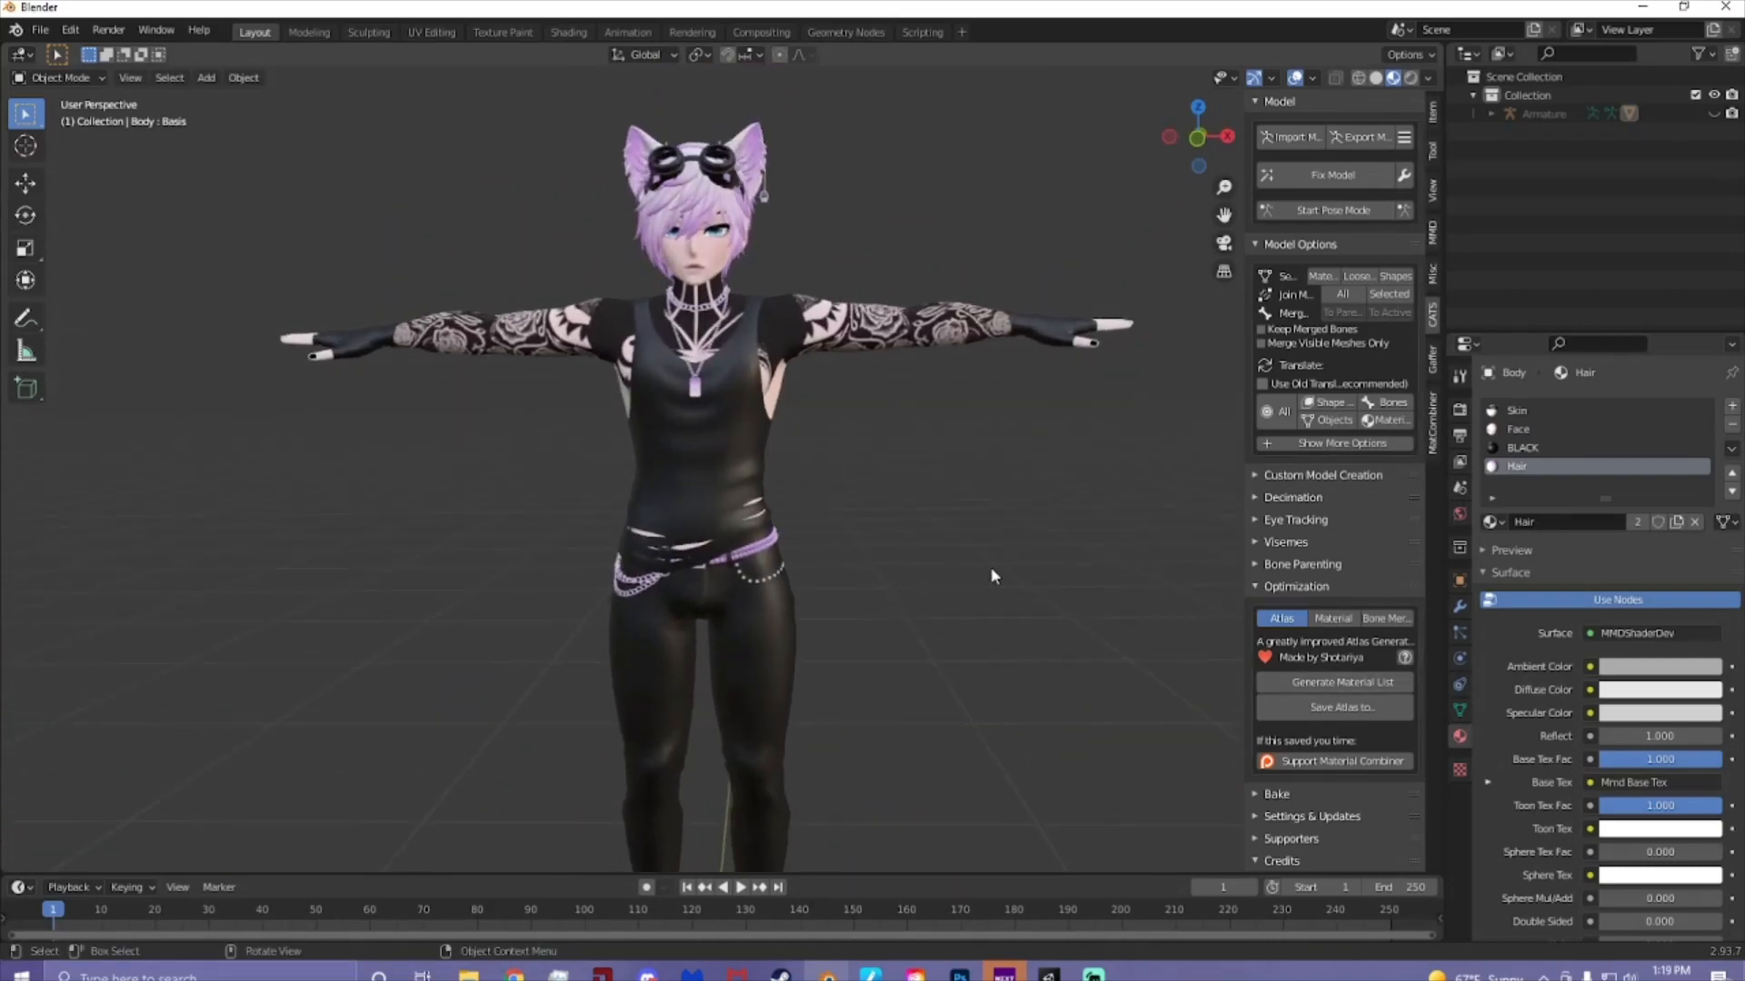
- Select the Body mesh and separate it by materials
scroll(990, 567, up, 3)
click(759, 502)
scroll(759, 501, down, 1)
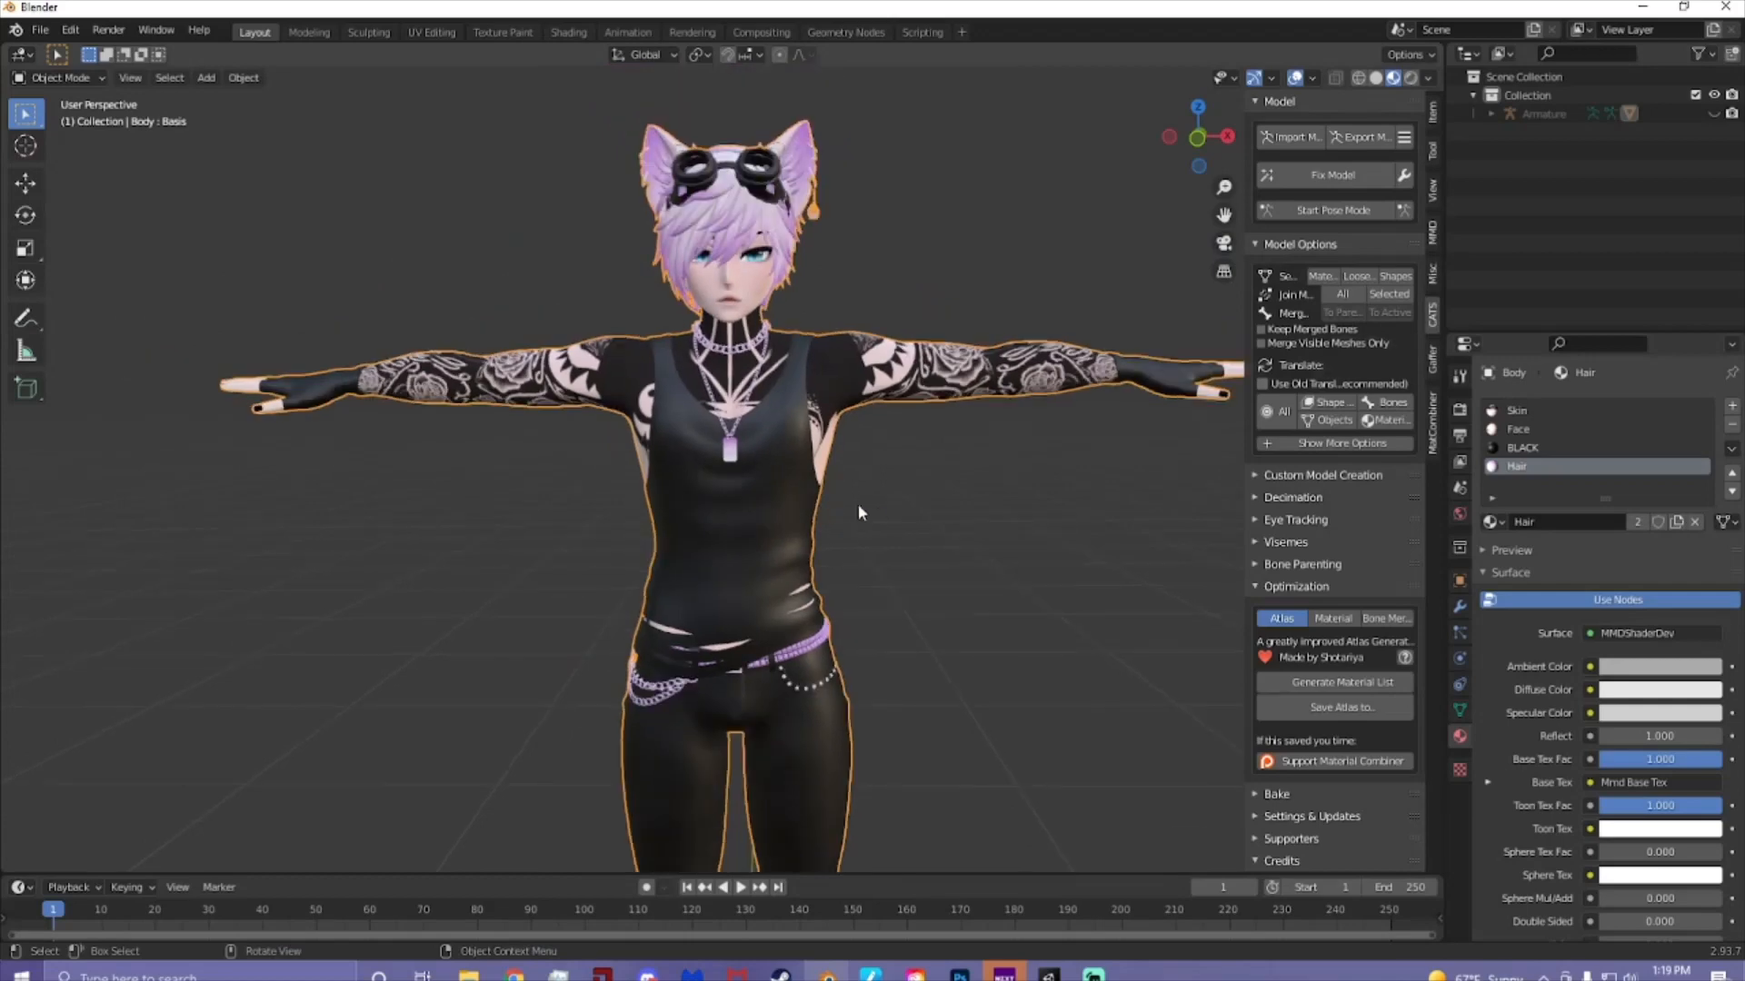
shift+middle_drag(892, 520, 898, 507)
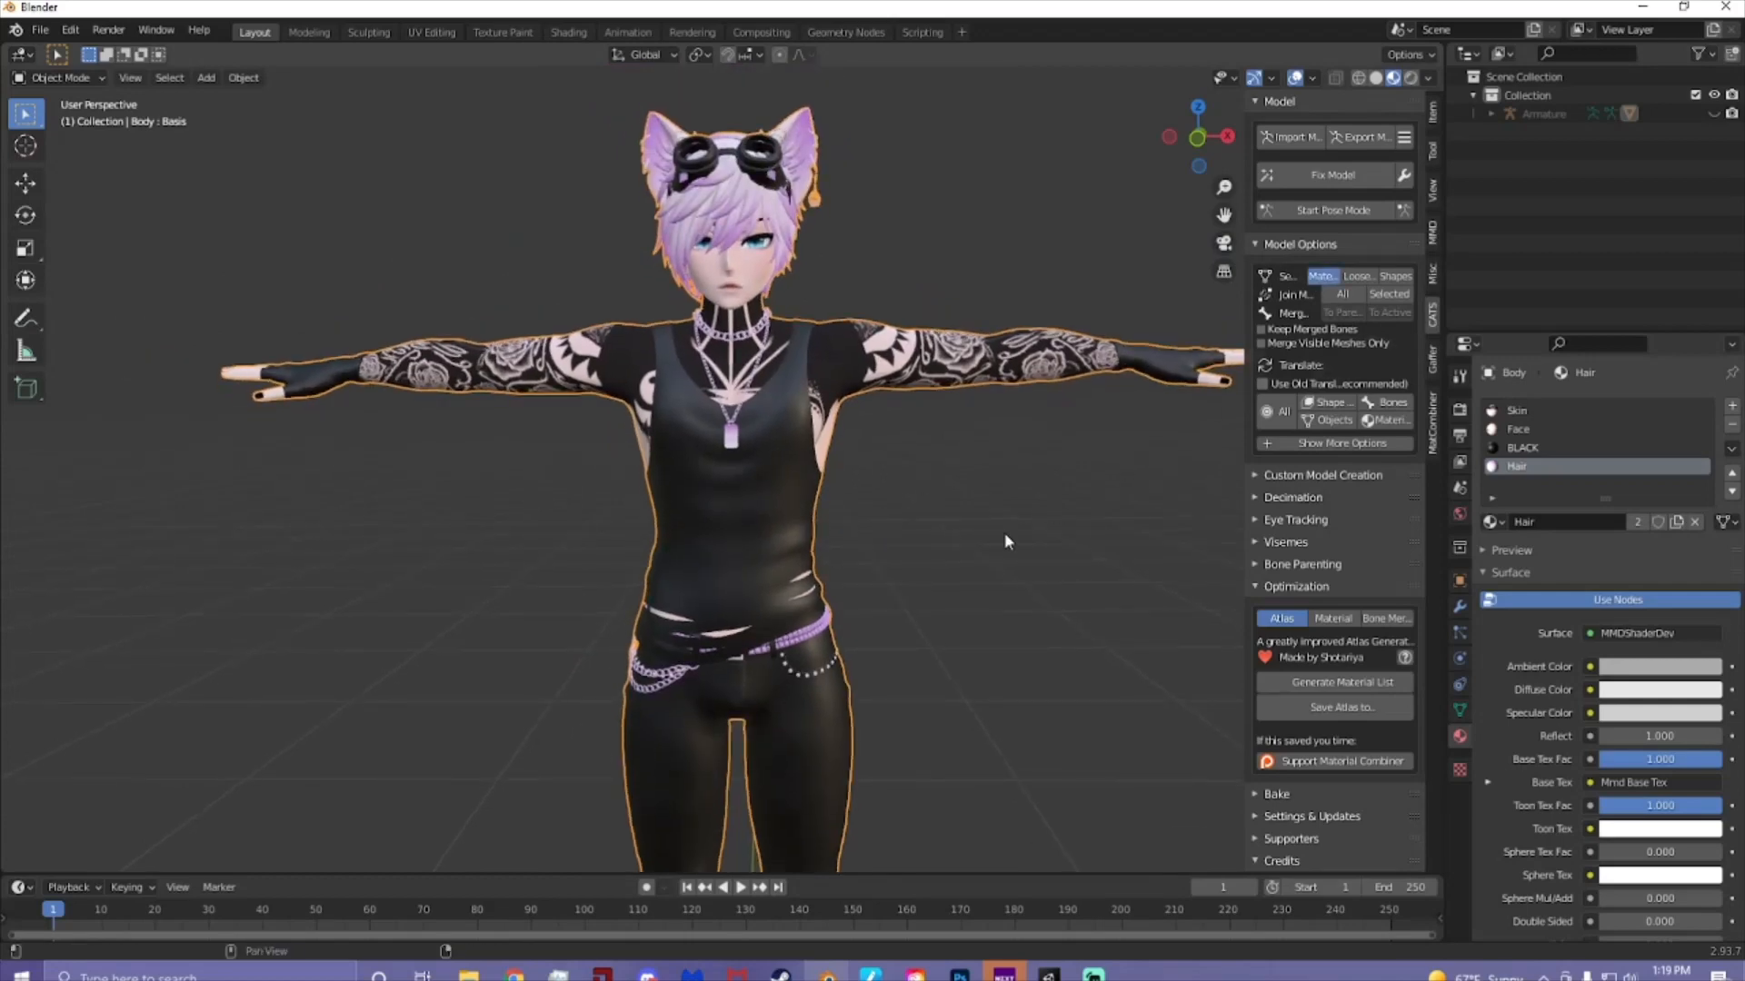
click(1323, 284)
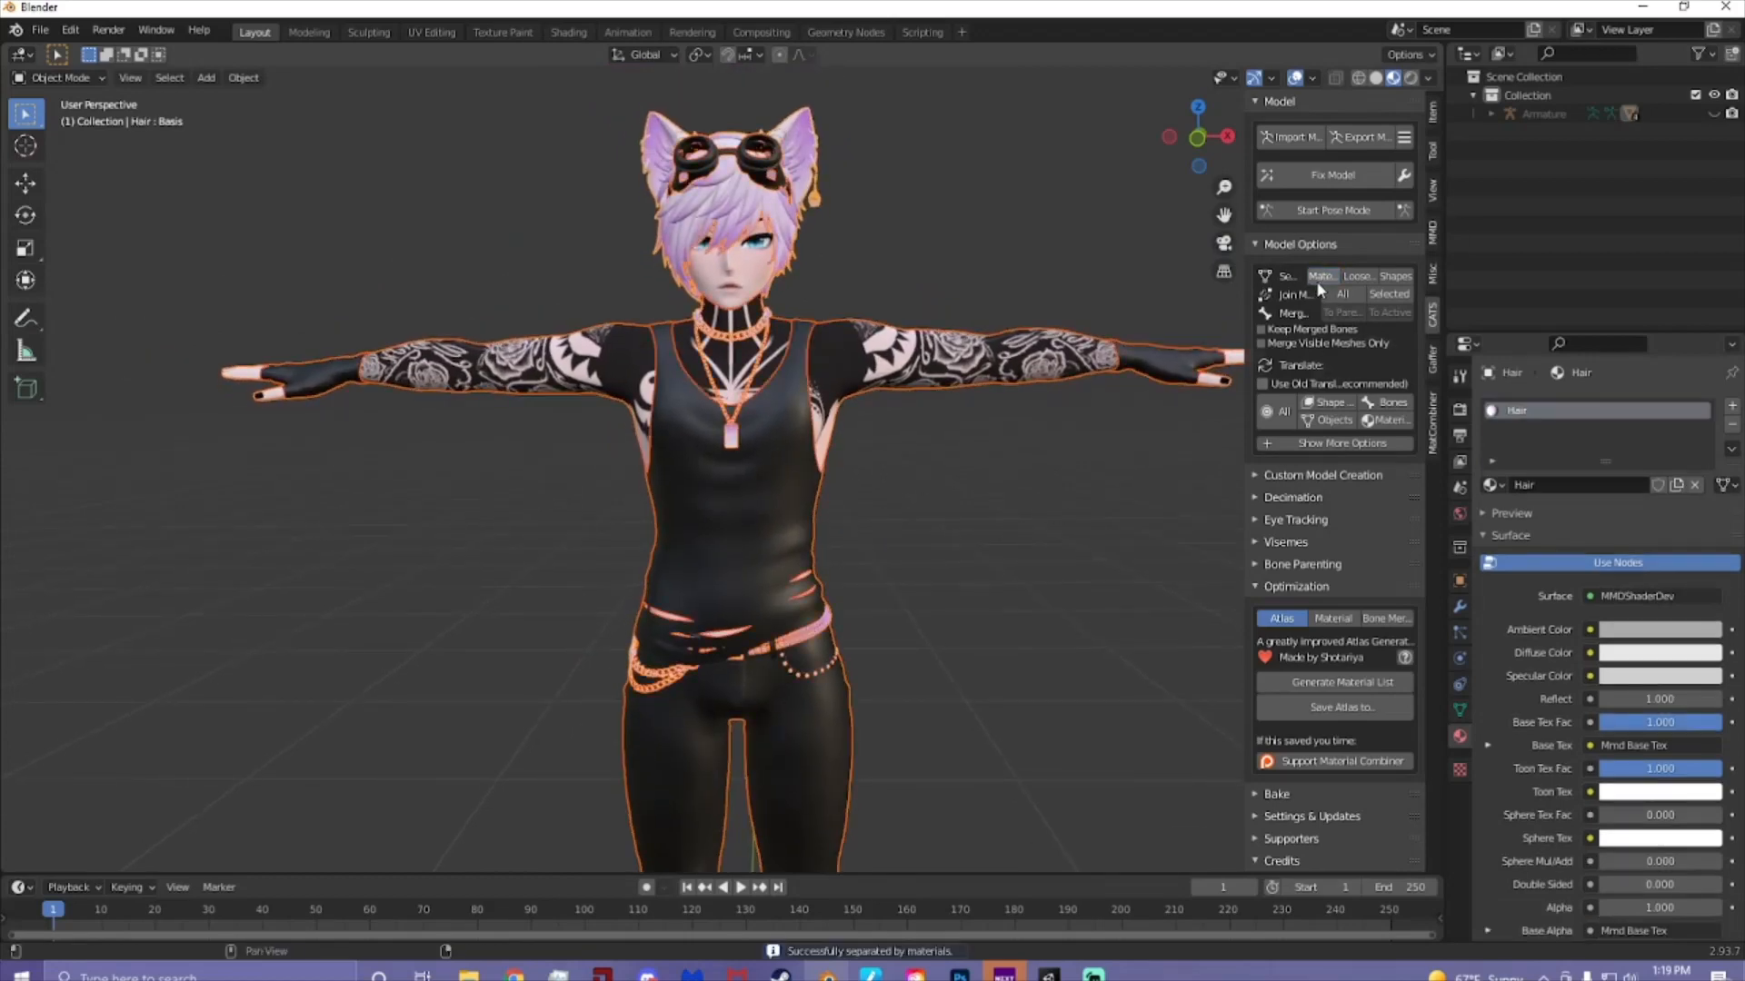
- Deselect all the meshes and display the modifiers of the Hair object
click(859, 396)
shift+middle_drag(860, 396, 861, 426)
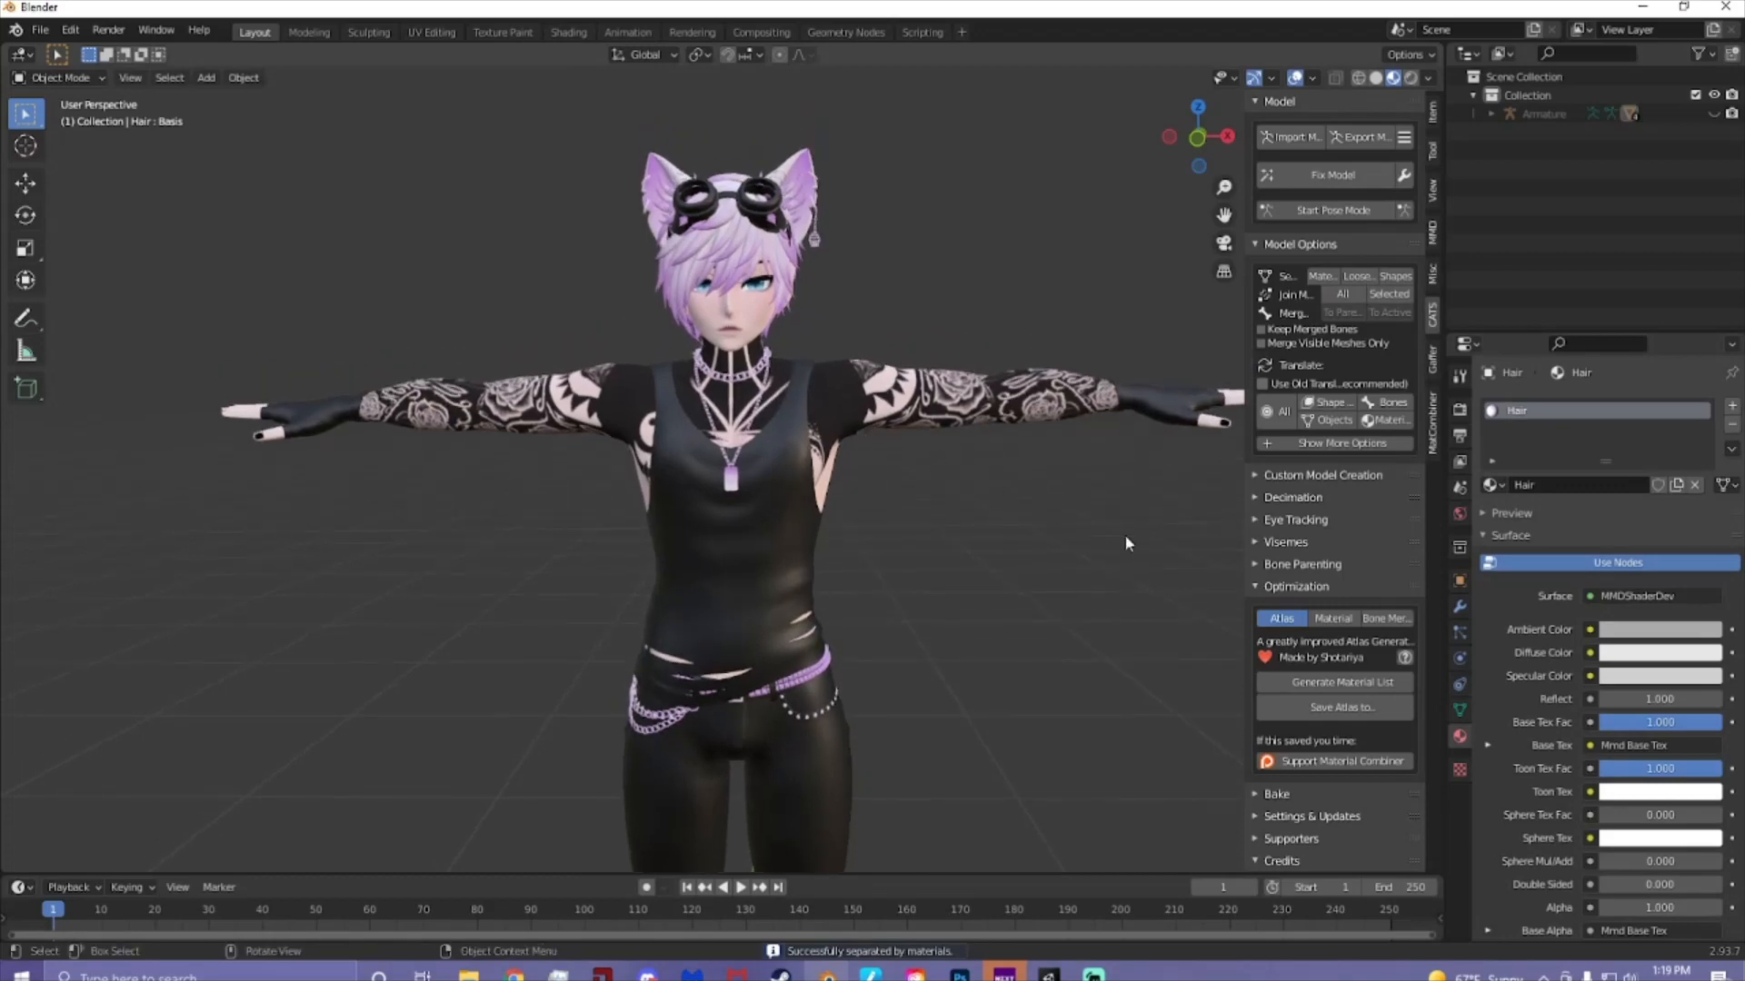
click(1460, 608)
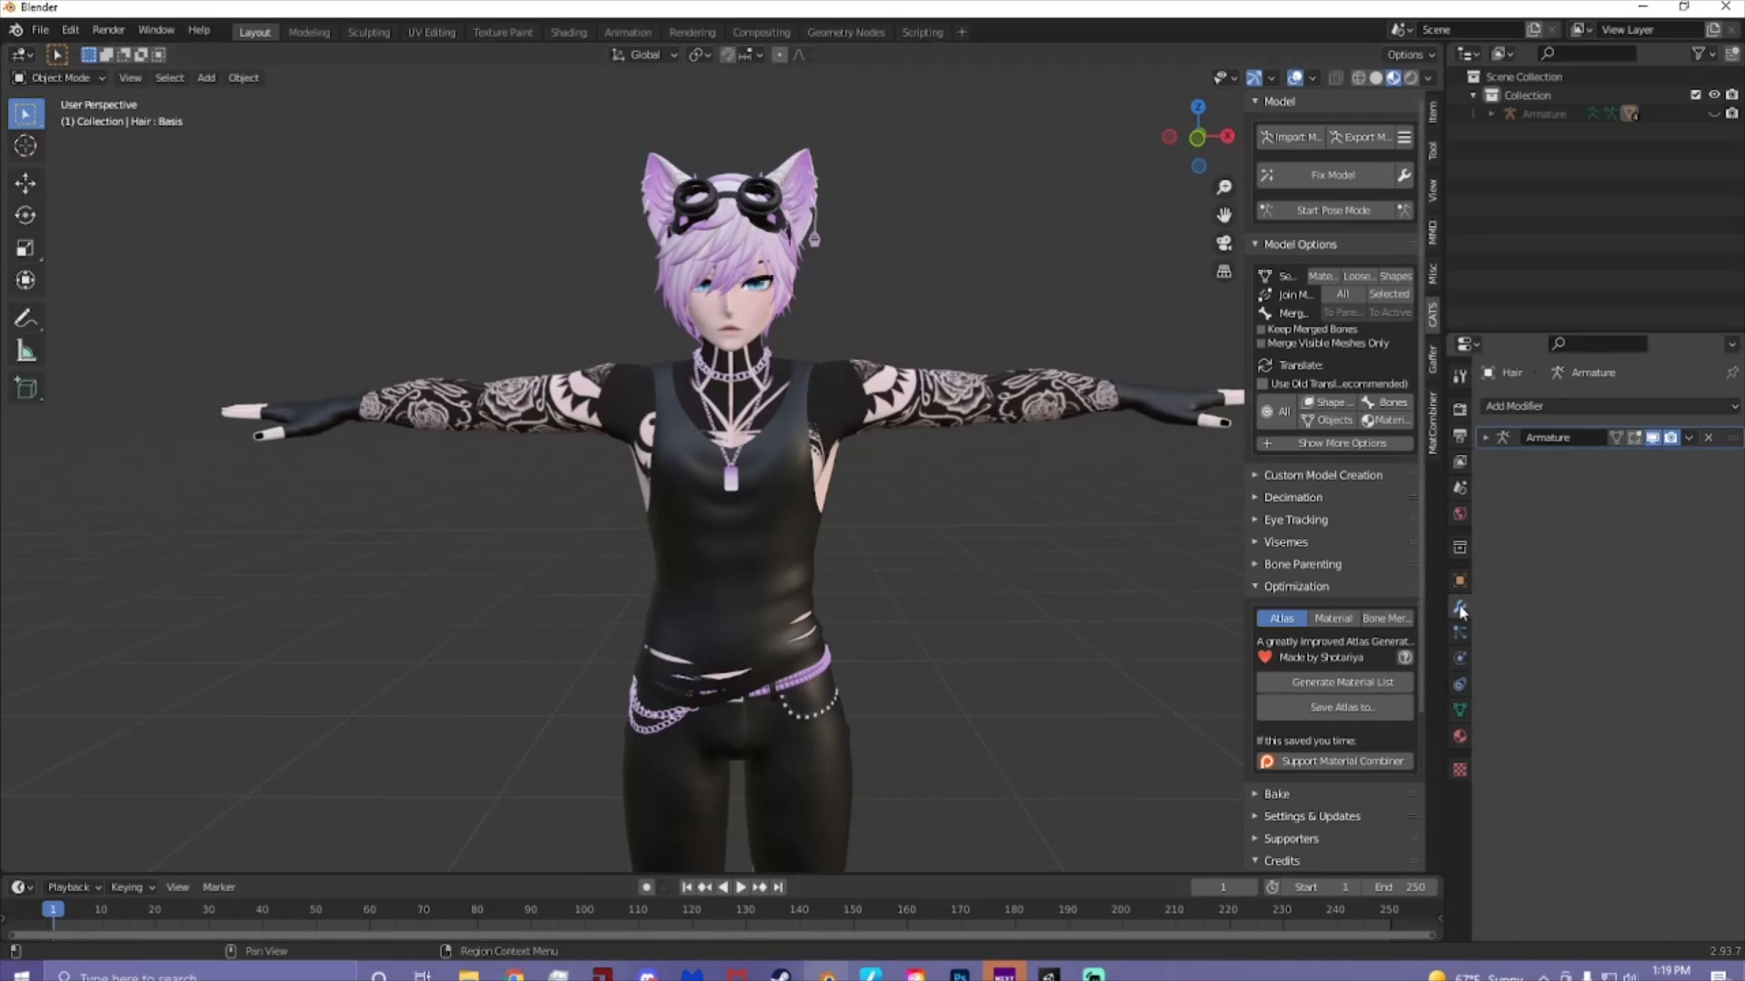
scroll(1041, 586, up, 3)
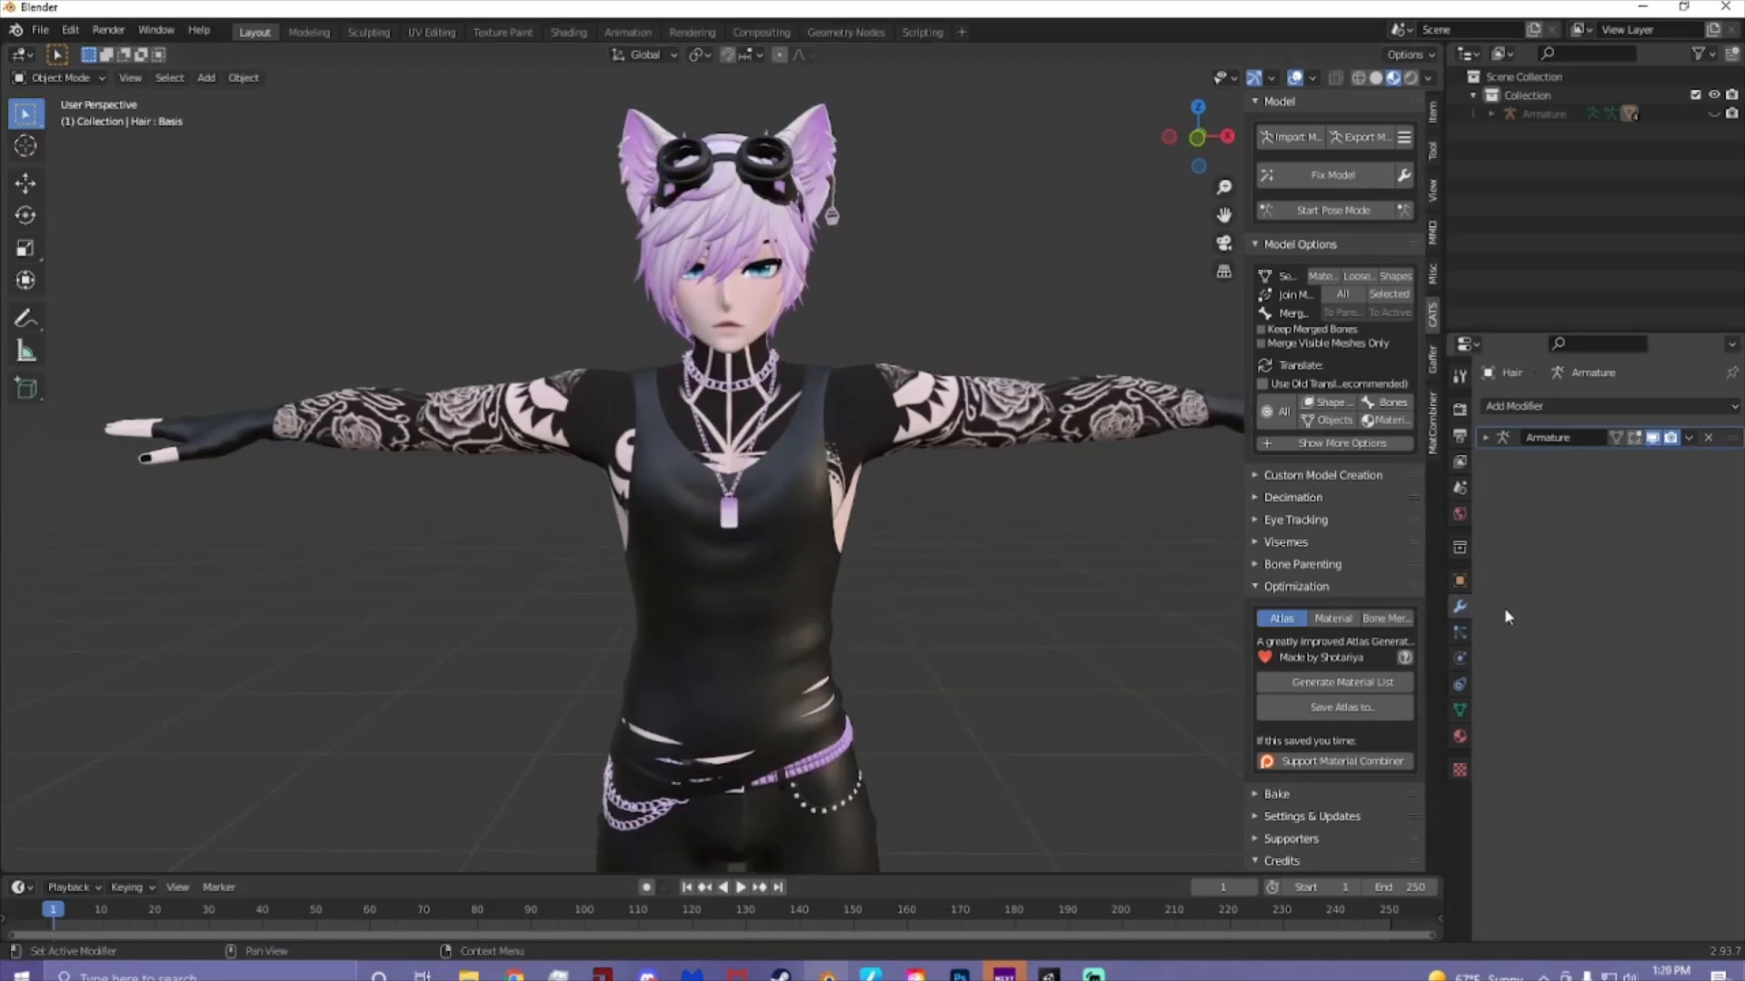
- Select the Hair mesh and add a Decimate modifier to it
click(760, 250)
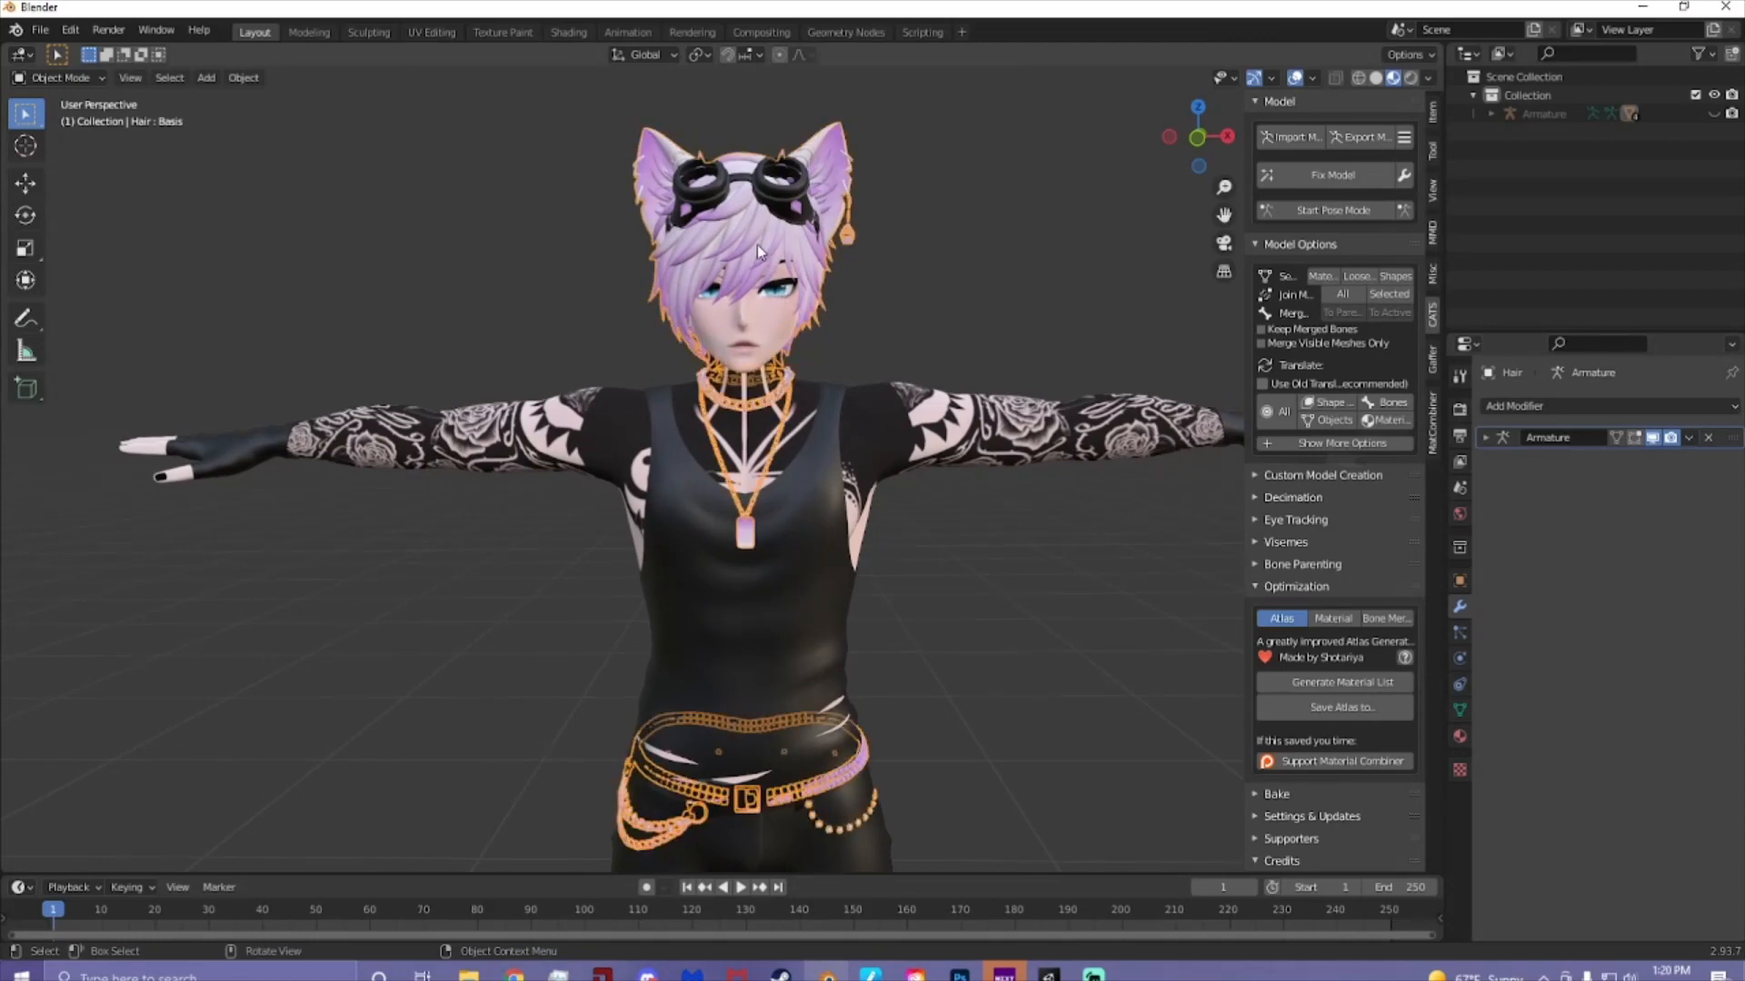
shift+middle_drag(758, 245, 758, 257)
scroll(943, 447, down, 1)
mouse_move(942, 496)
shift+middle_down()
mouse_move(943, 448)
mouse_move(943, 478)
shift+middle_up()
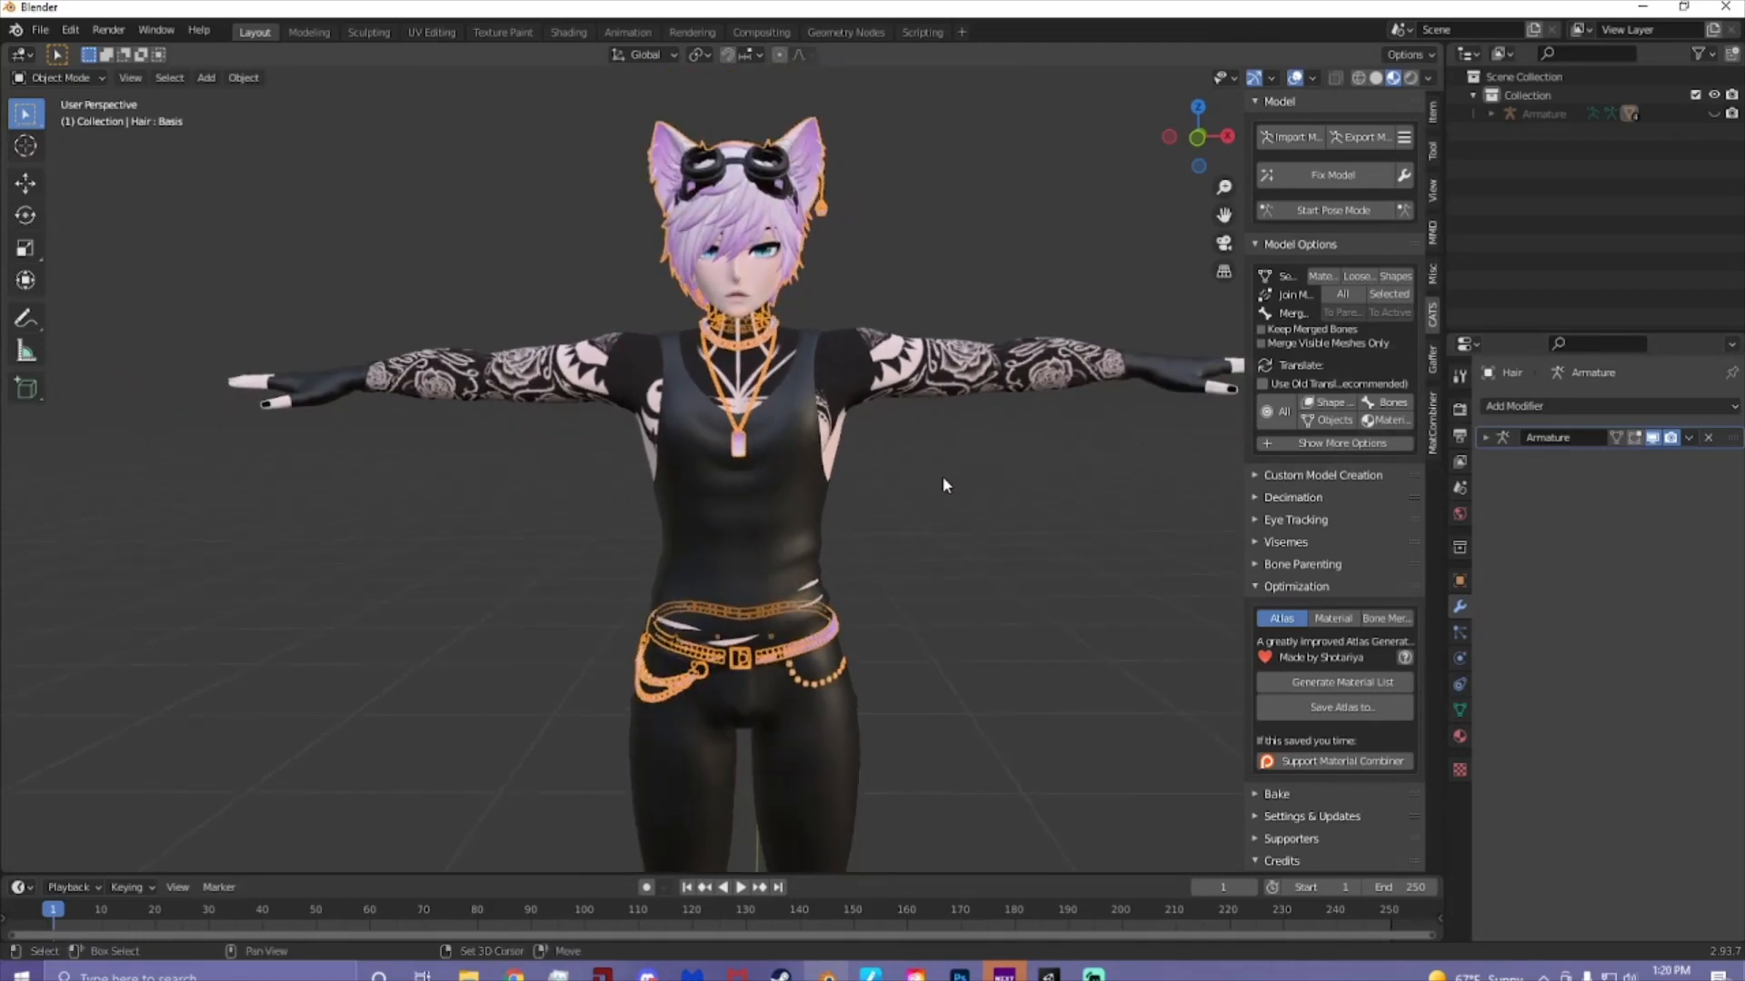
click(1515, 408)
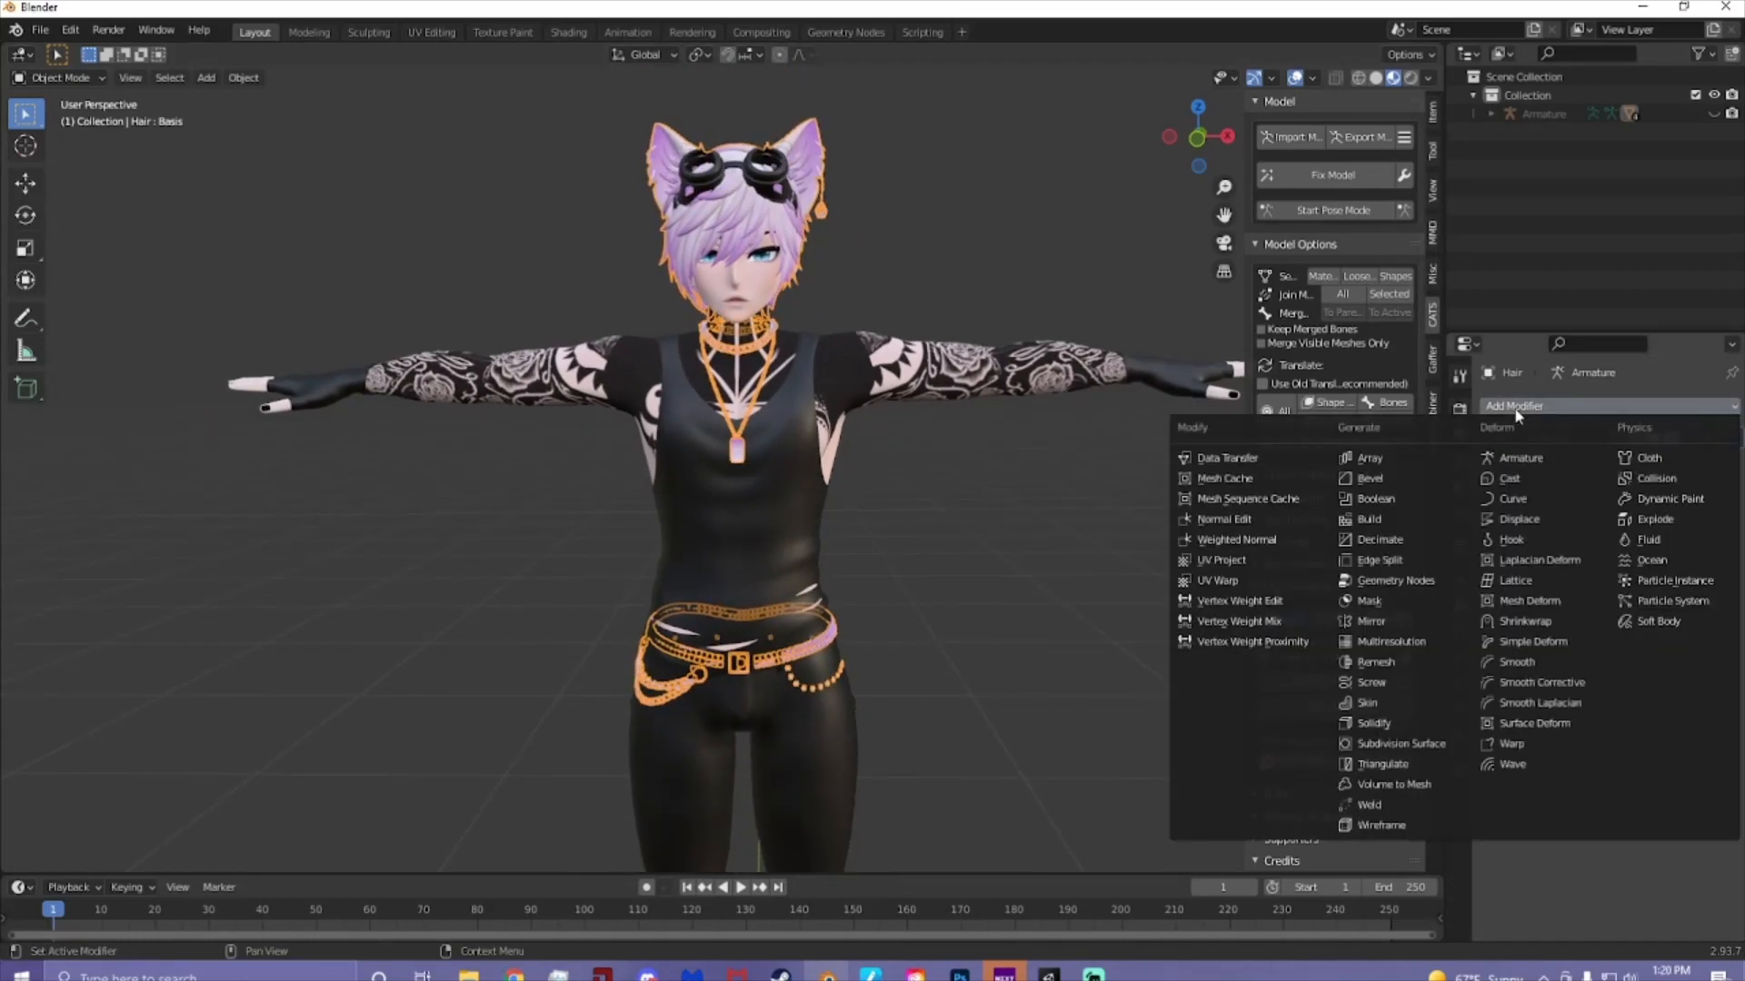
click(1378, 539)
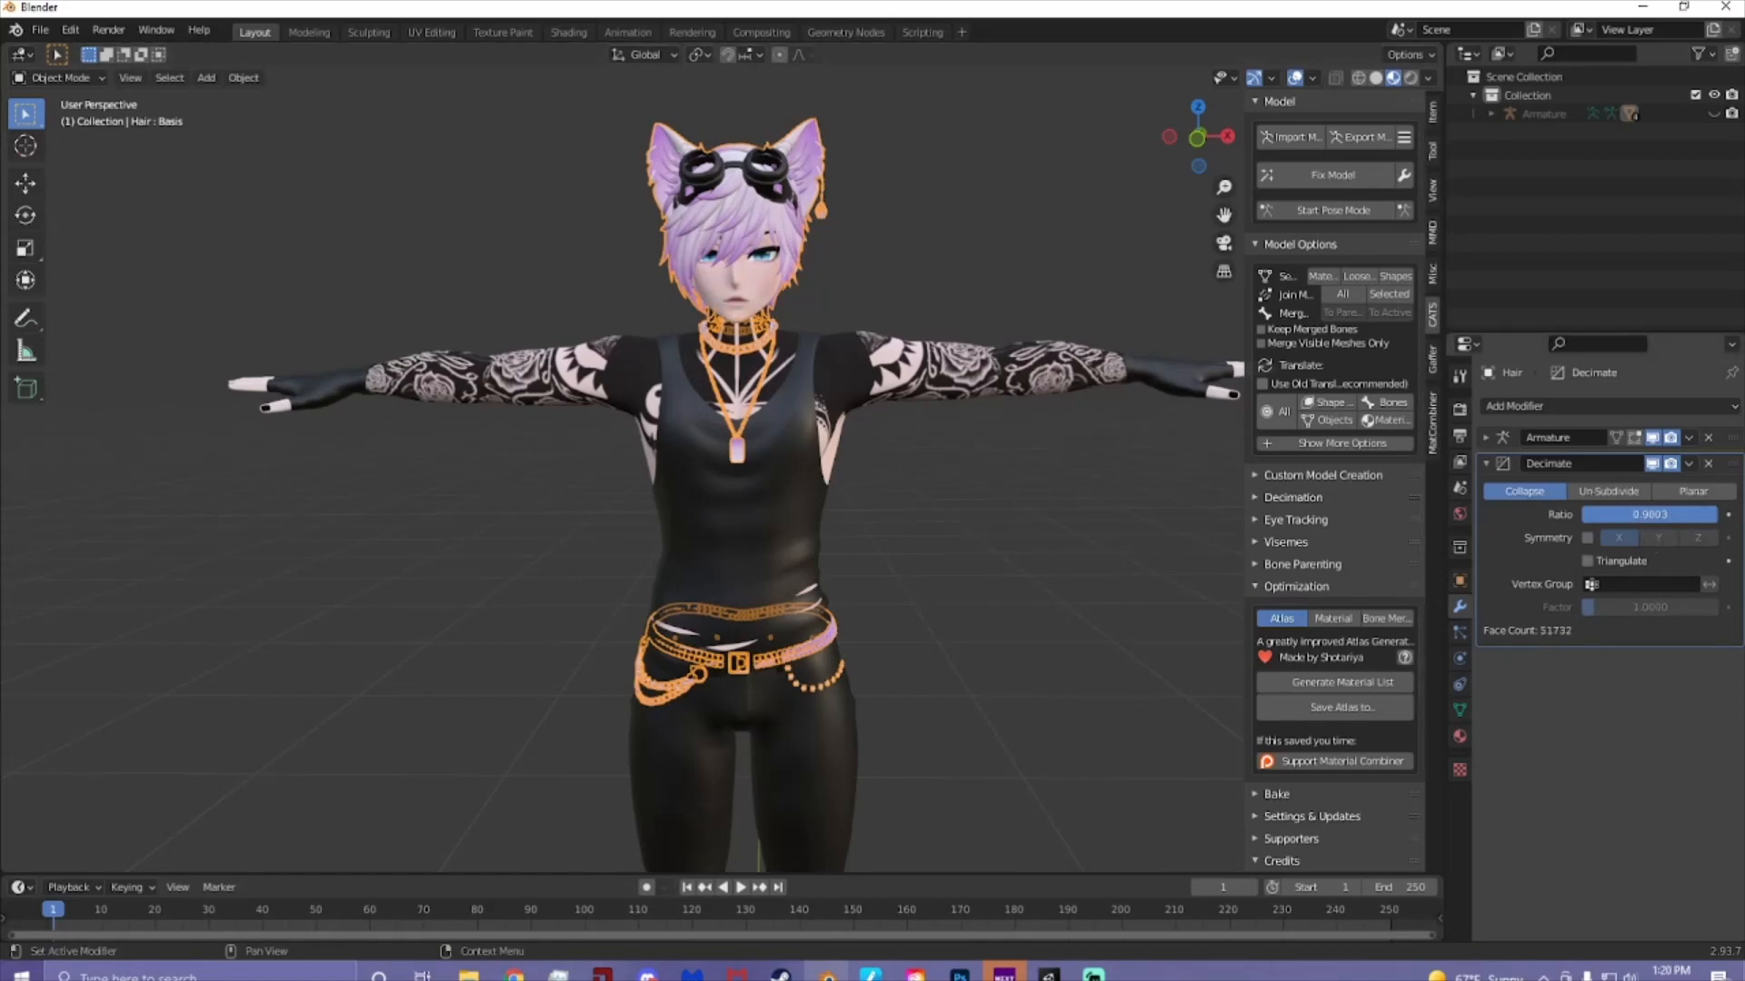
- Reduce the Decimate ratio of the Hair mesh to 0.1579 and check the hair, chains and belt
drag(1716, 514, 1701, 514)
drag(1692, 514, 1613, 514)
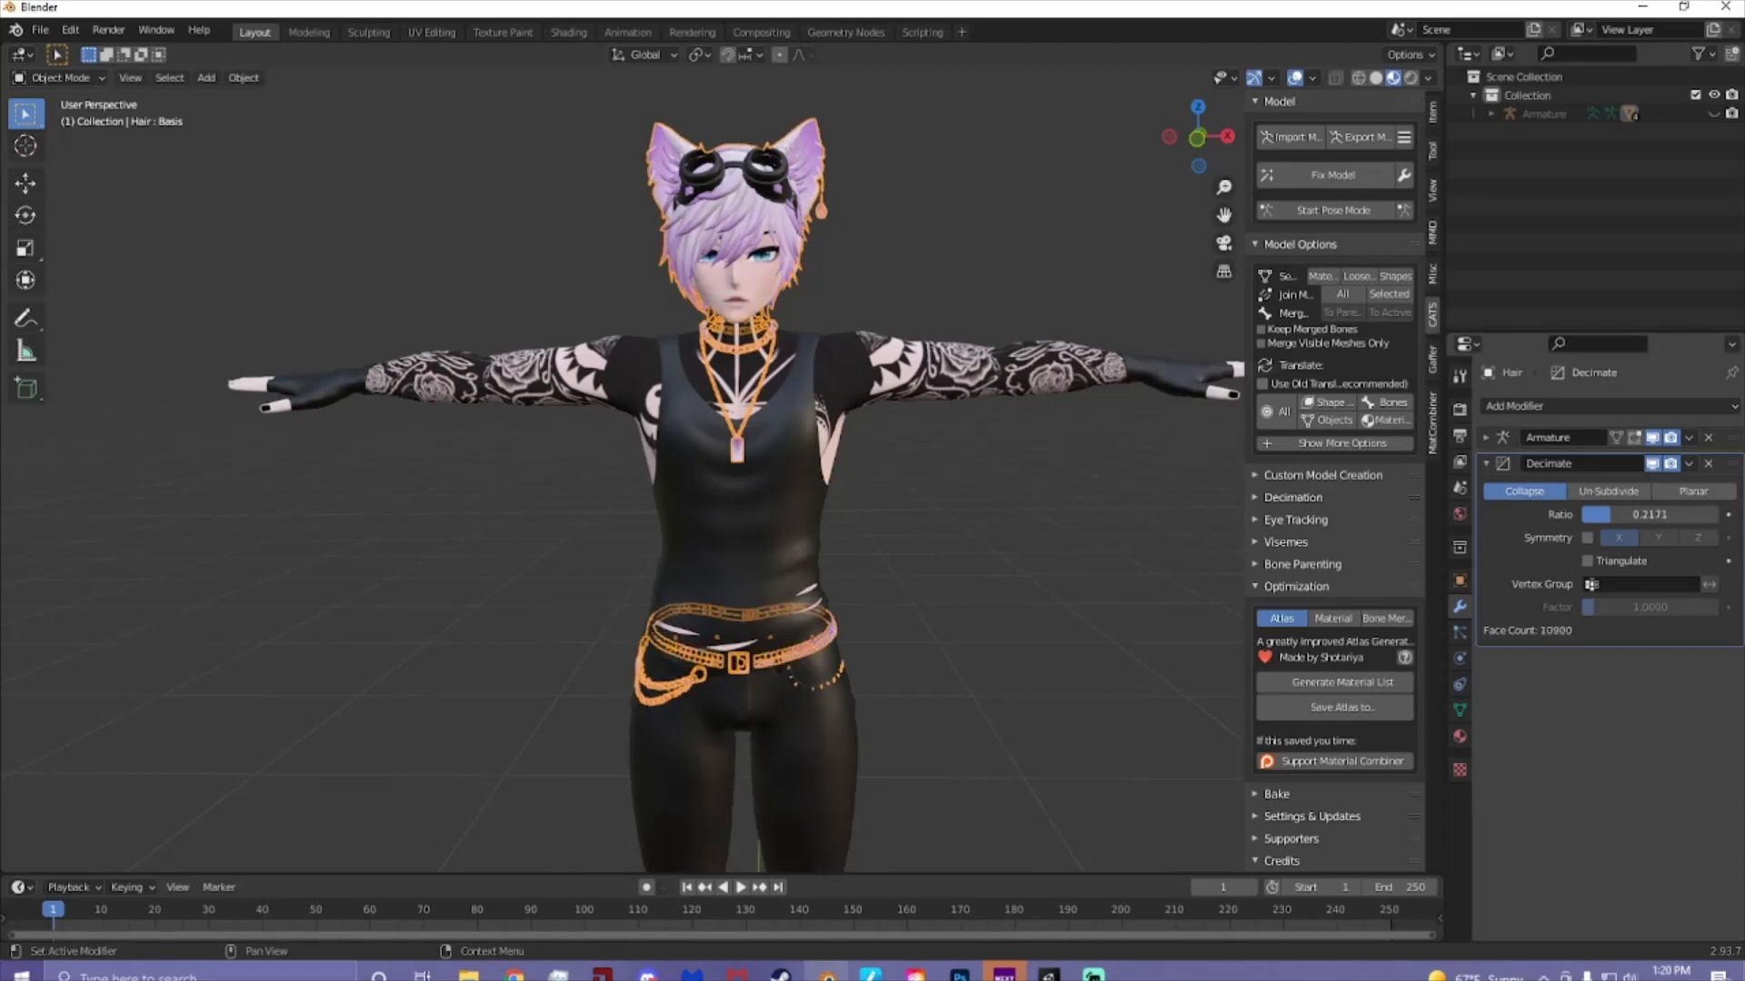
drag(1611, 514, 1600, 514)
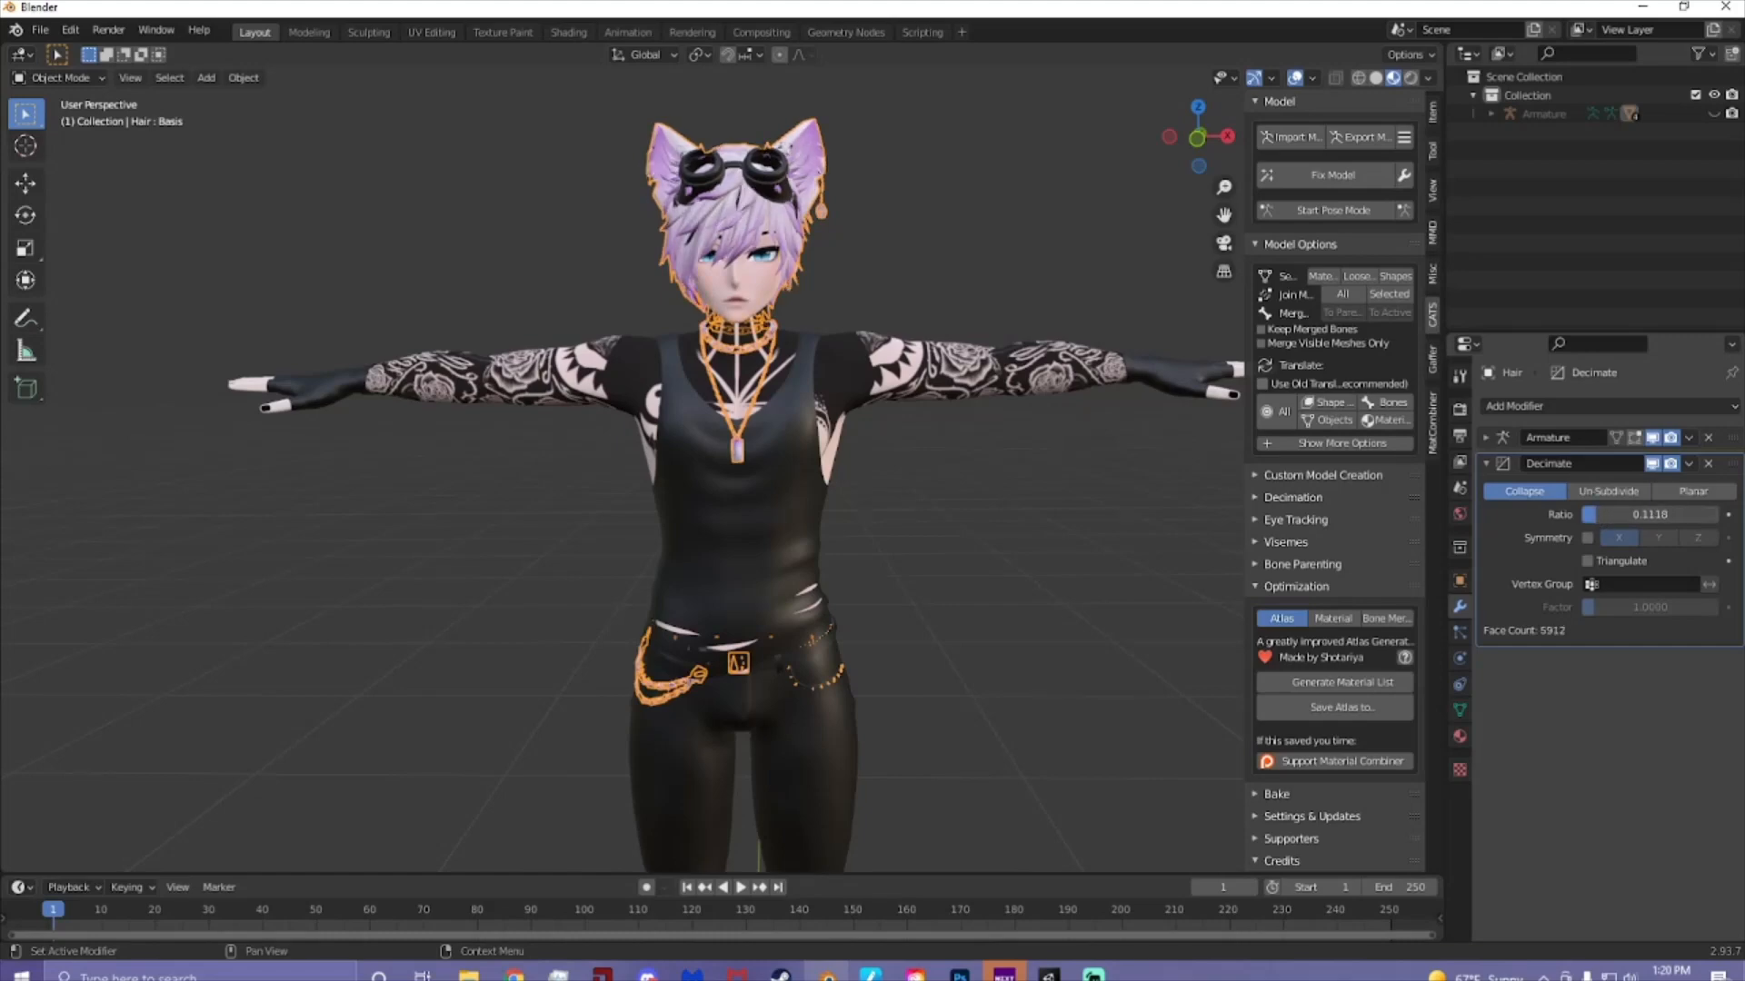
drag(1599, 514, 1607, 515)
scroll(964, 598, down, 2)
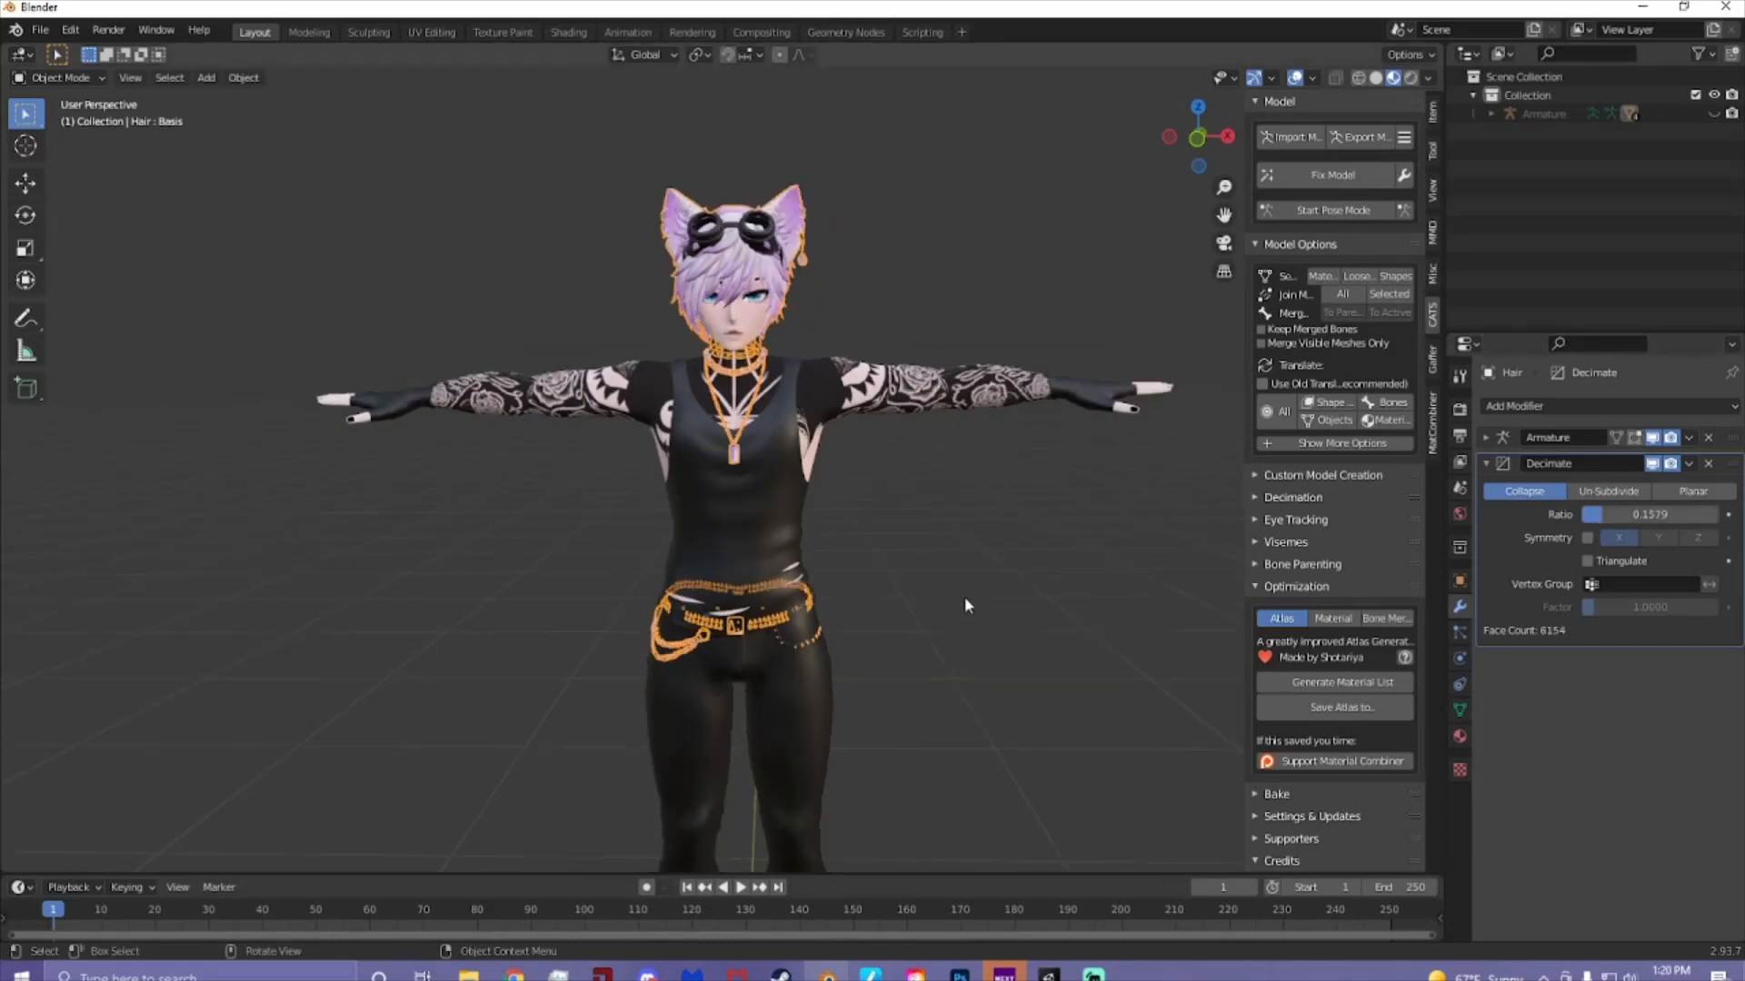
mouse_move(962, 599)
middle_down()
mouse_move(911, 600)
mouse_move(957, 599)
mouse_move(986, 573)
middle_up()
scroll(958, 598, up, 2)
click(961, 599)
click(705, 666)
middle_drag(705, 667, 983, 620)
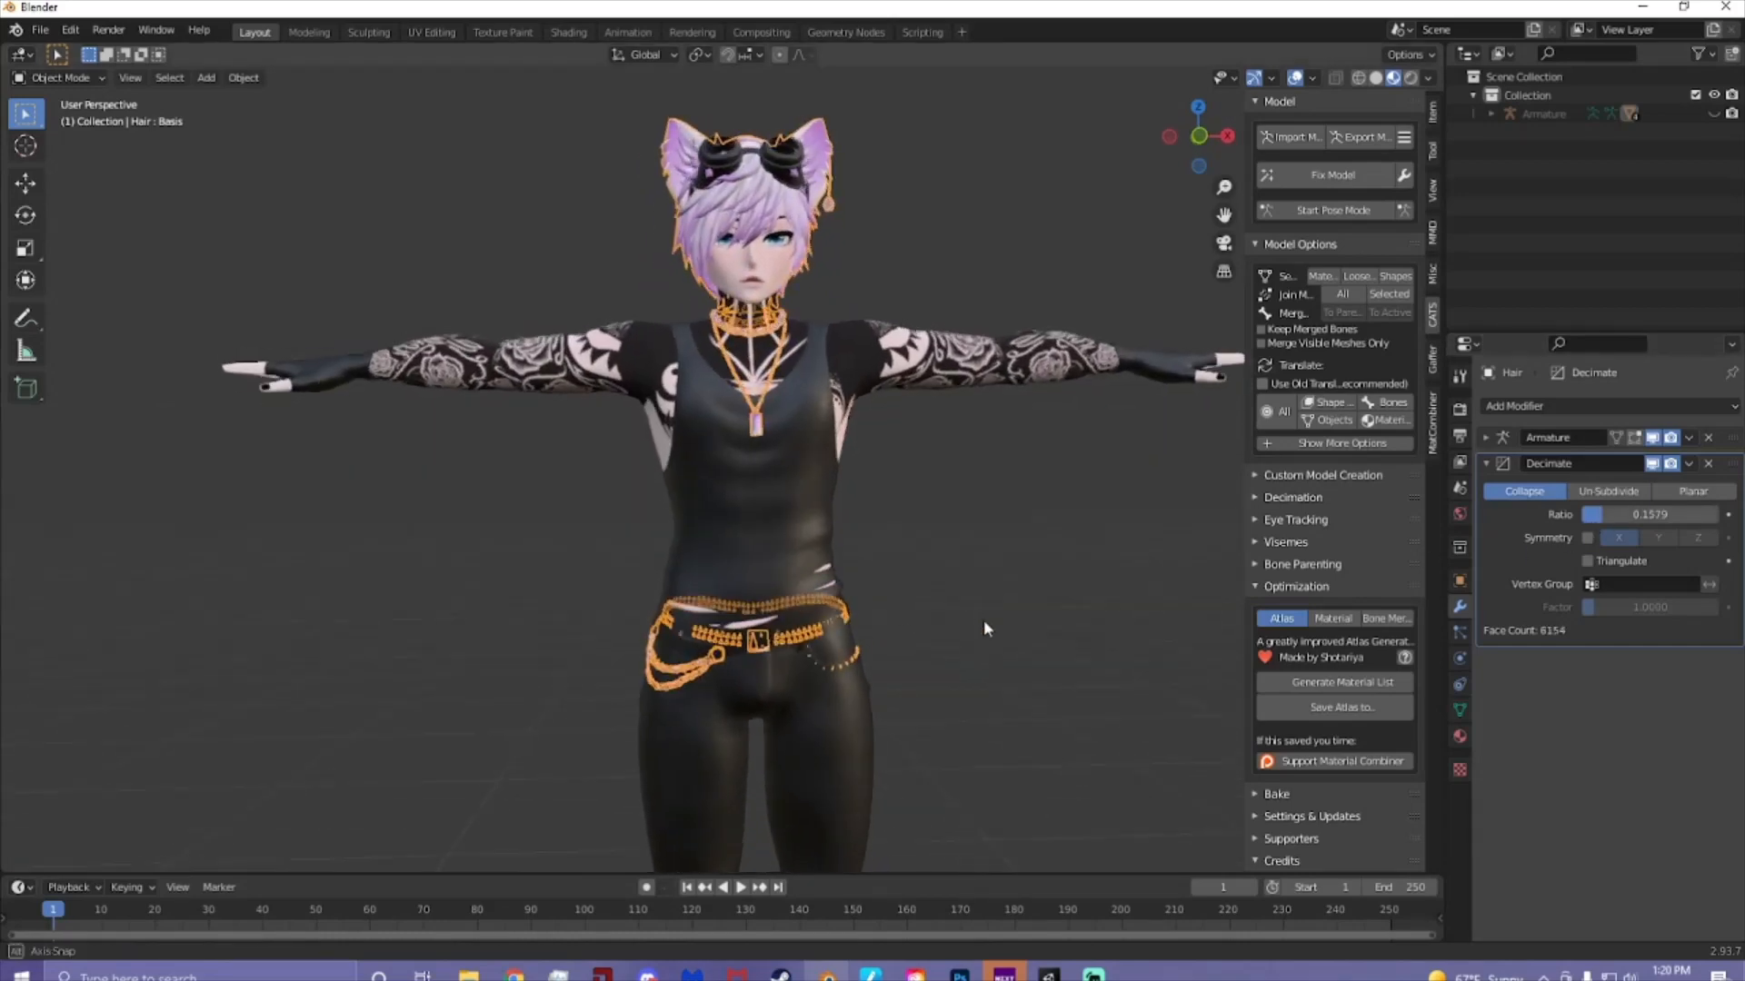
- Try to apply the Decimate modifier to the Hair mesh
click(1689, 464)
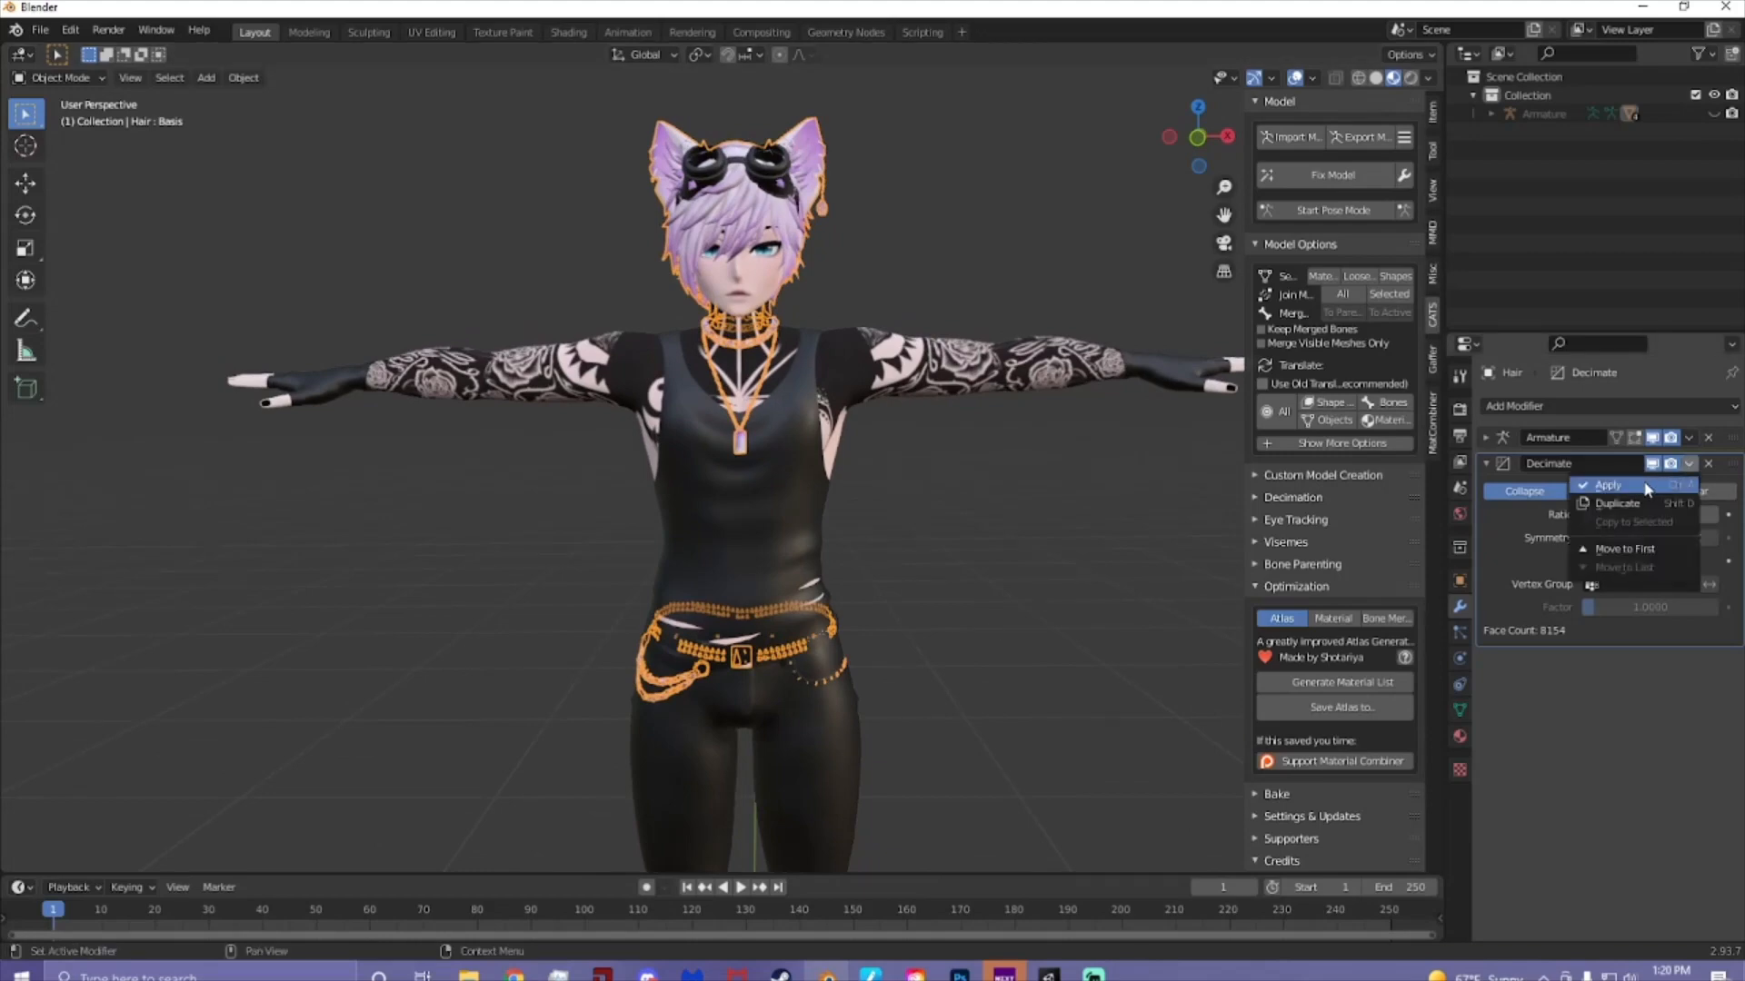
click(1608, 485)
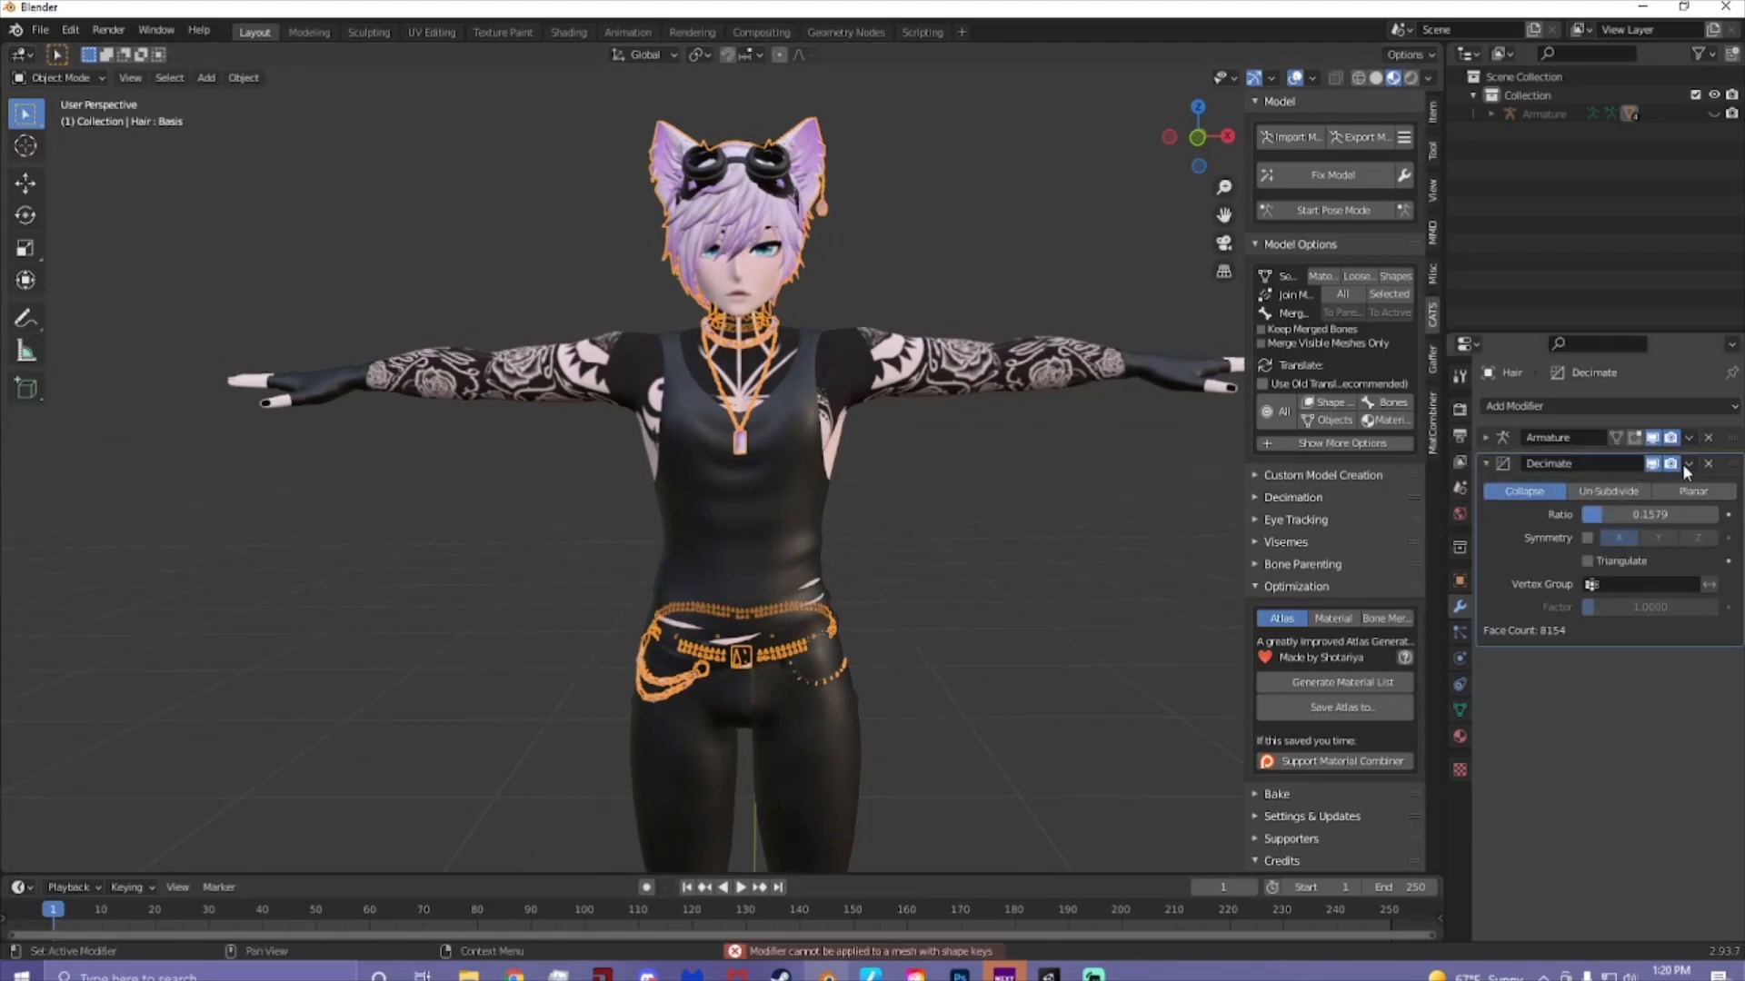
click(1689, 464)
click(1658, 480)
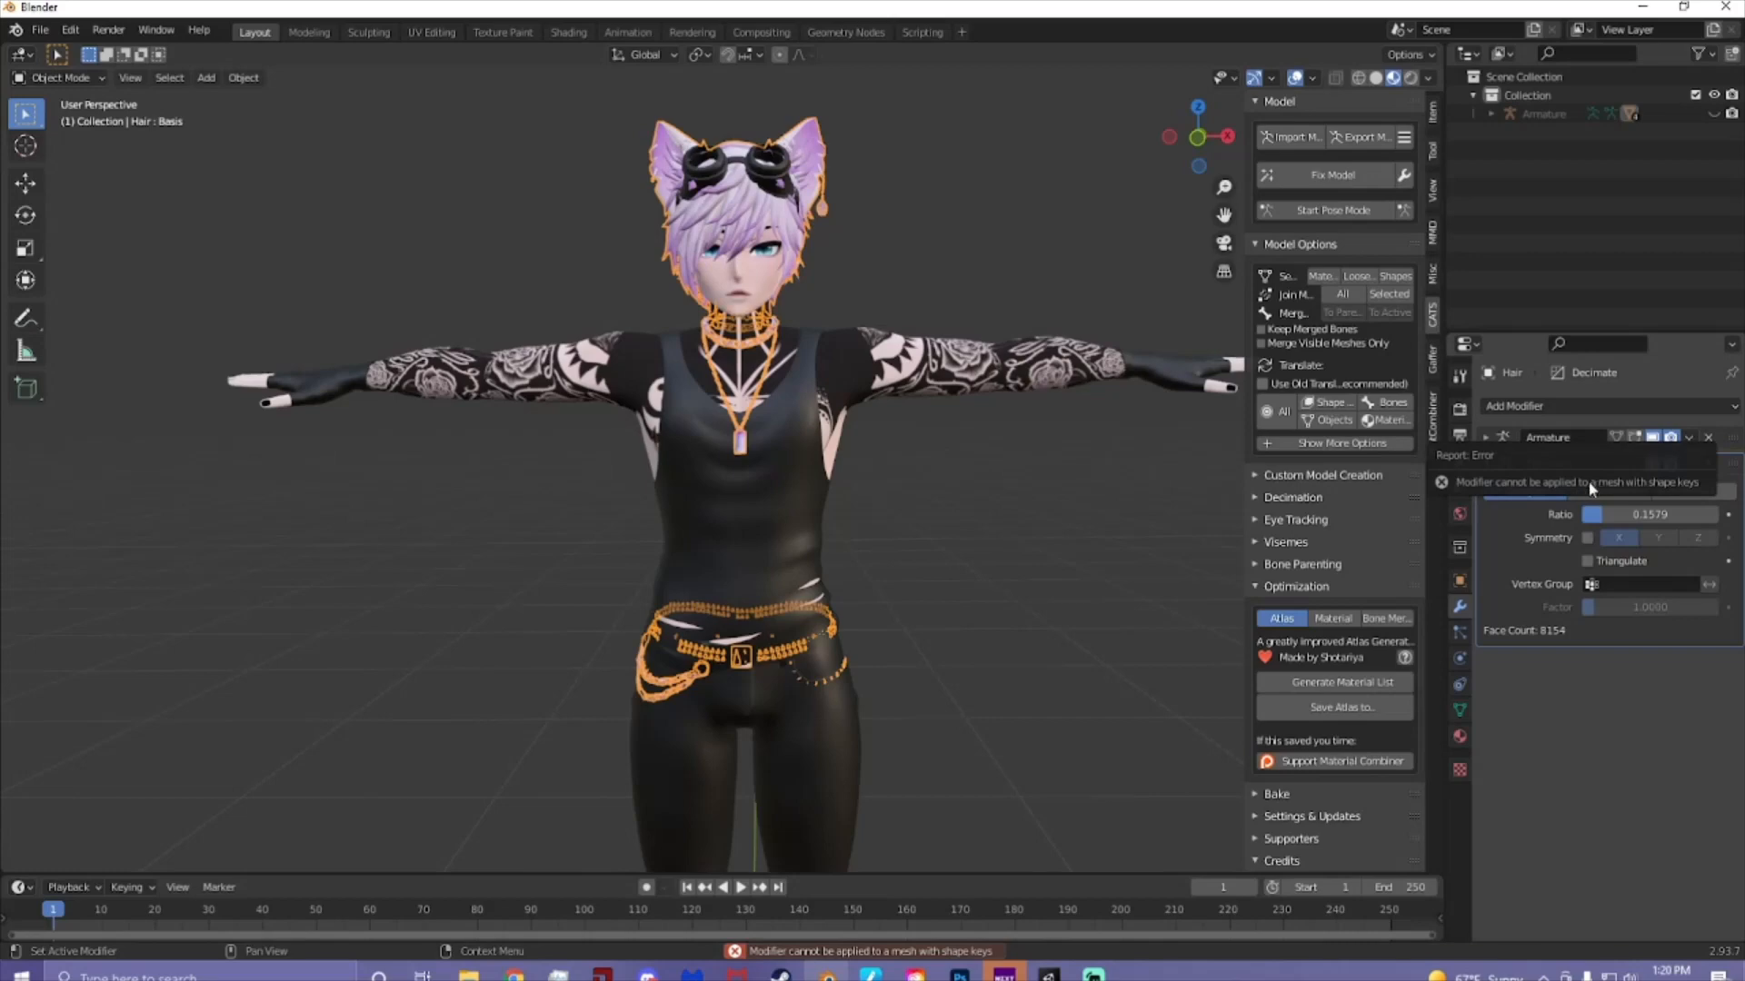
click(907, 529)
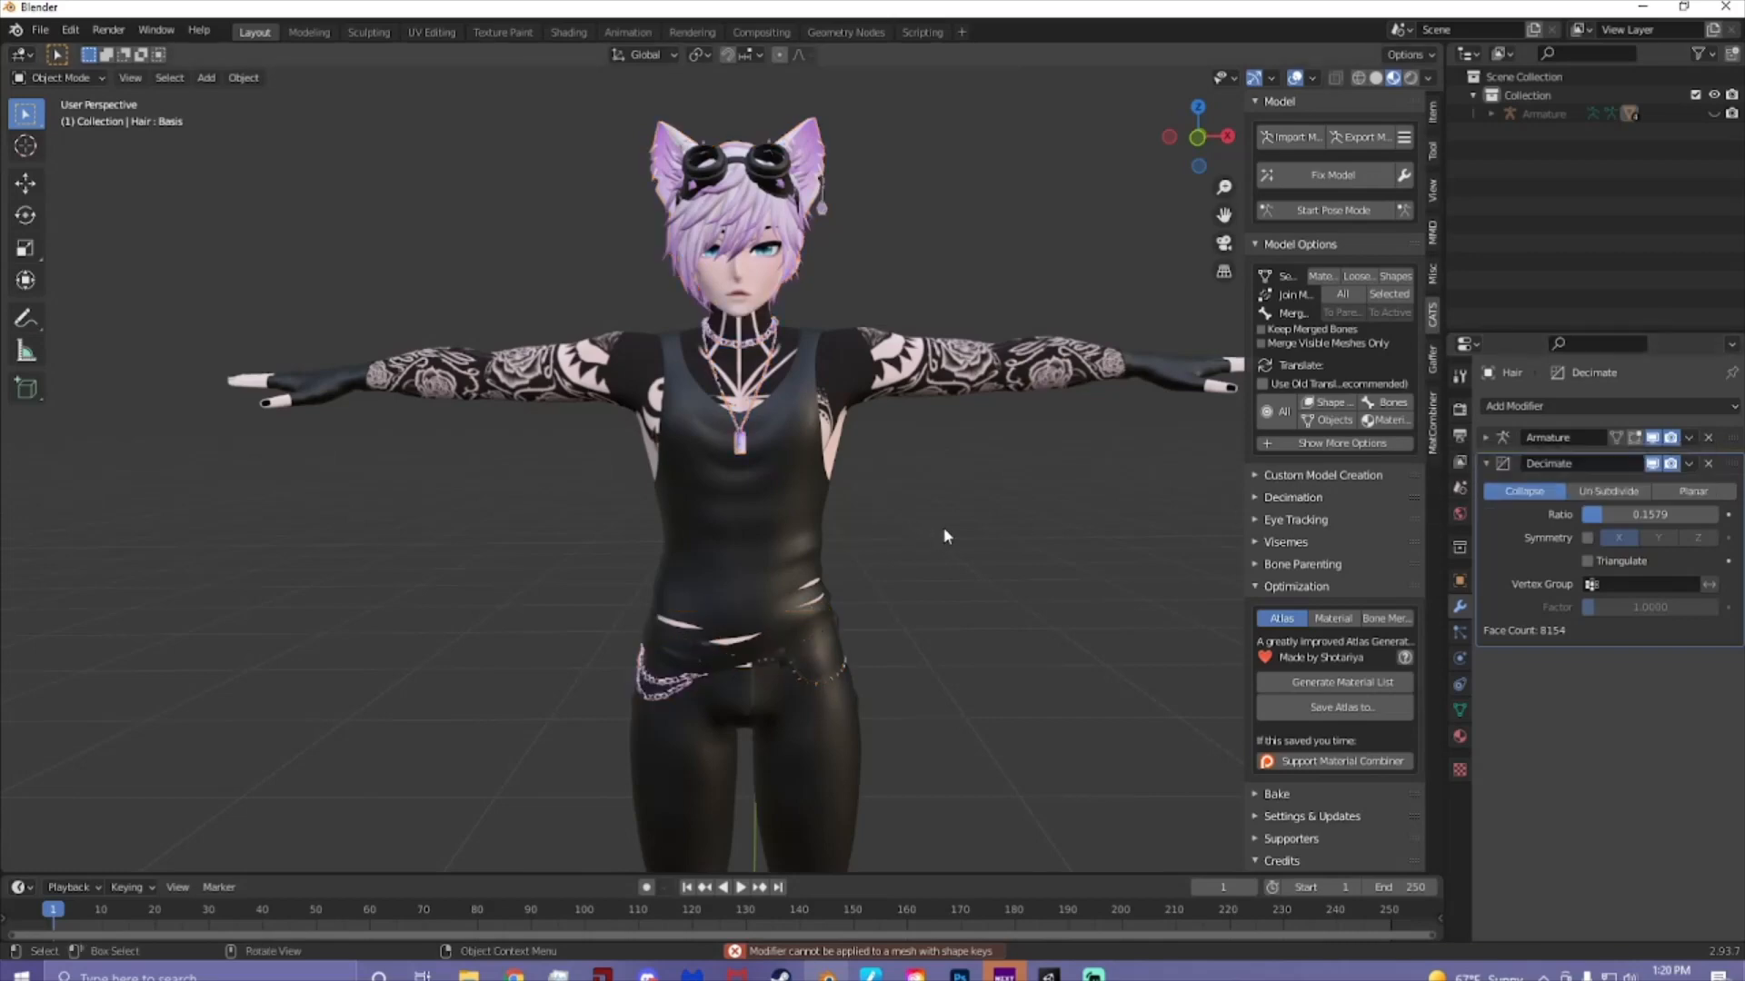
- Delete the Hair poof and Basis shape keys from the Hair mesh
click(798, 243)
mouse_move(892, 460)
middle_down()
mouse_move(734, 471)
mouse_move(912, 477)
middle_up()
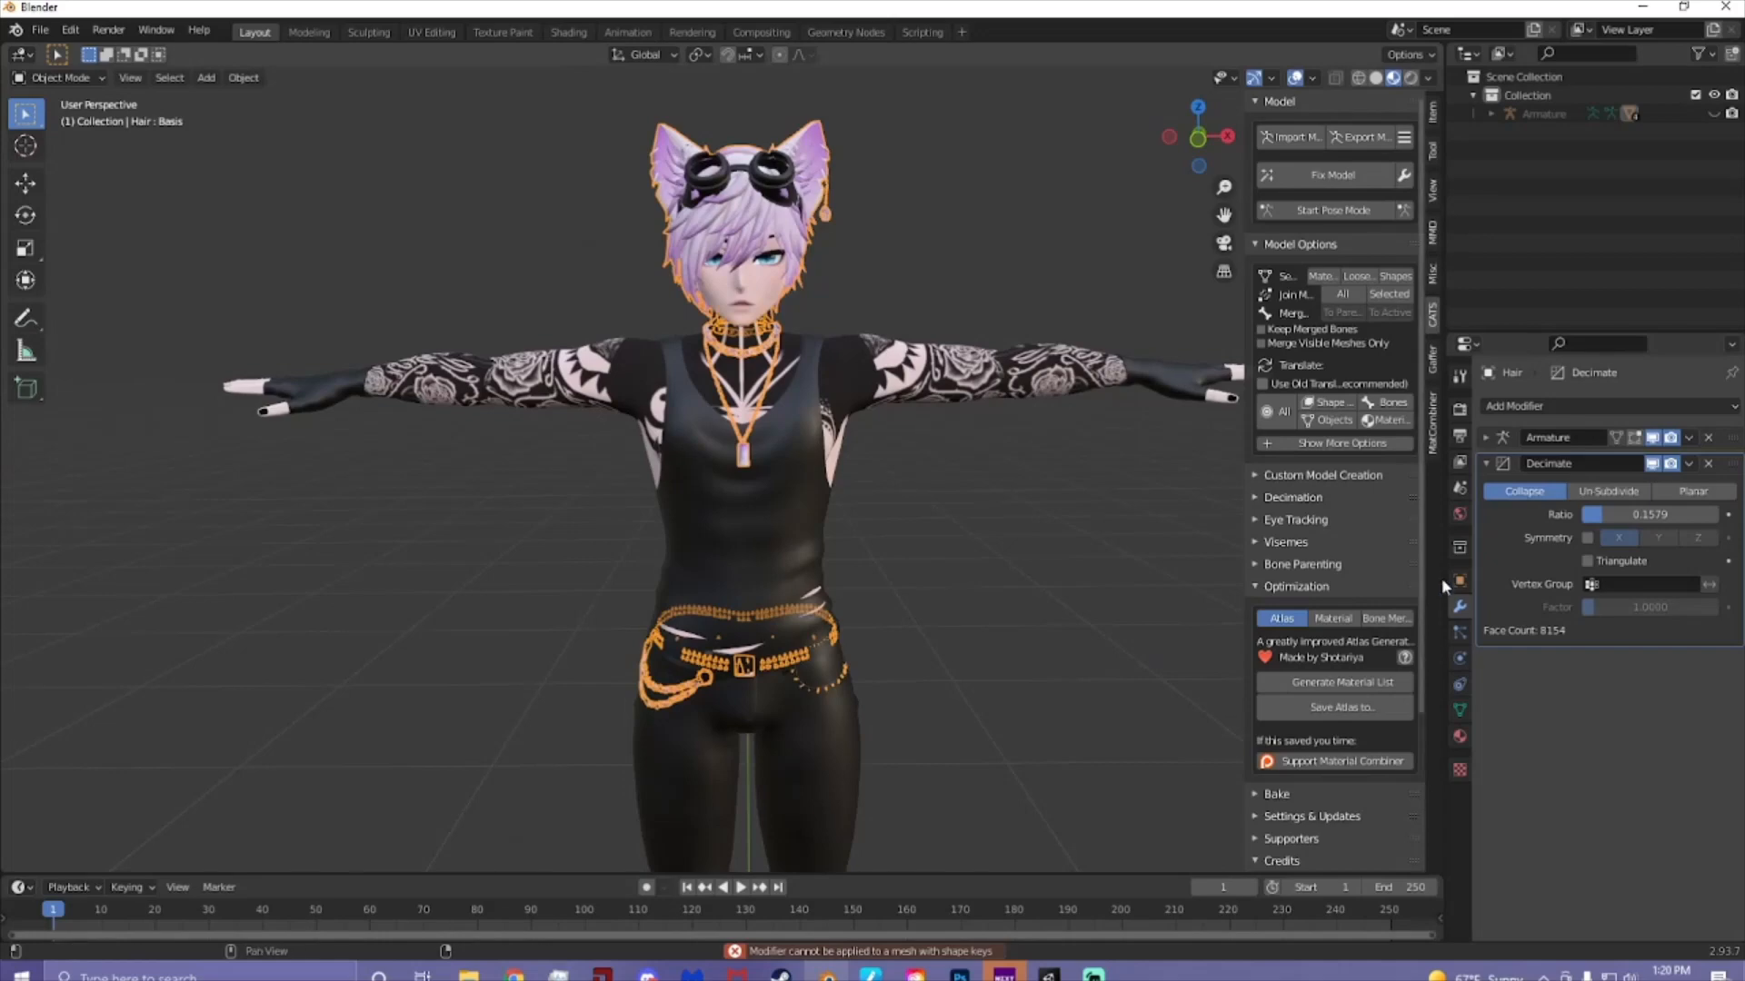
click(1459, 709)
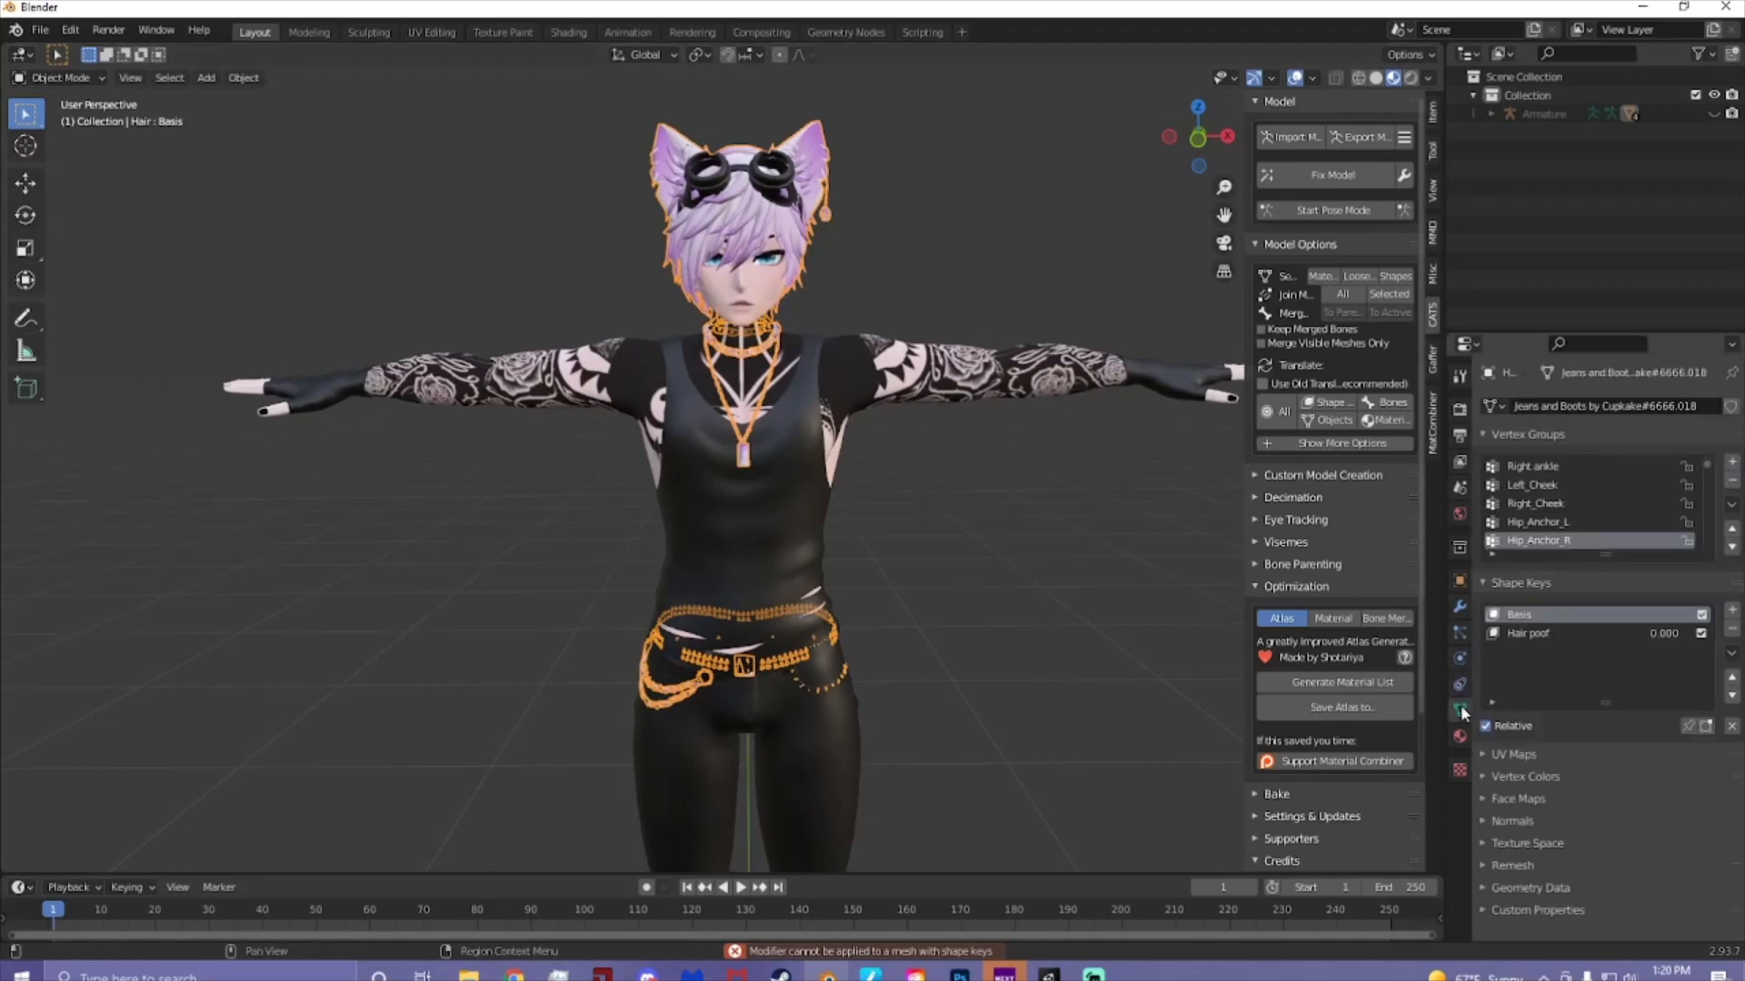
click(1558, 635)
click(908, 567)
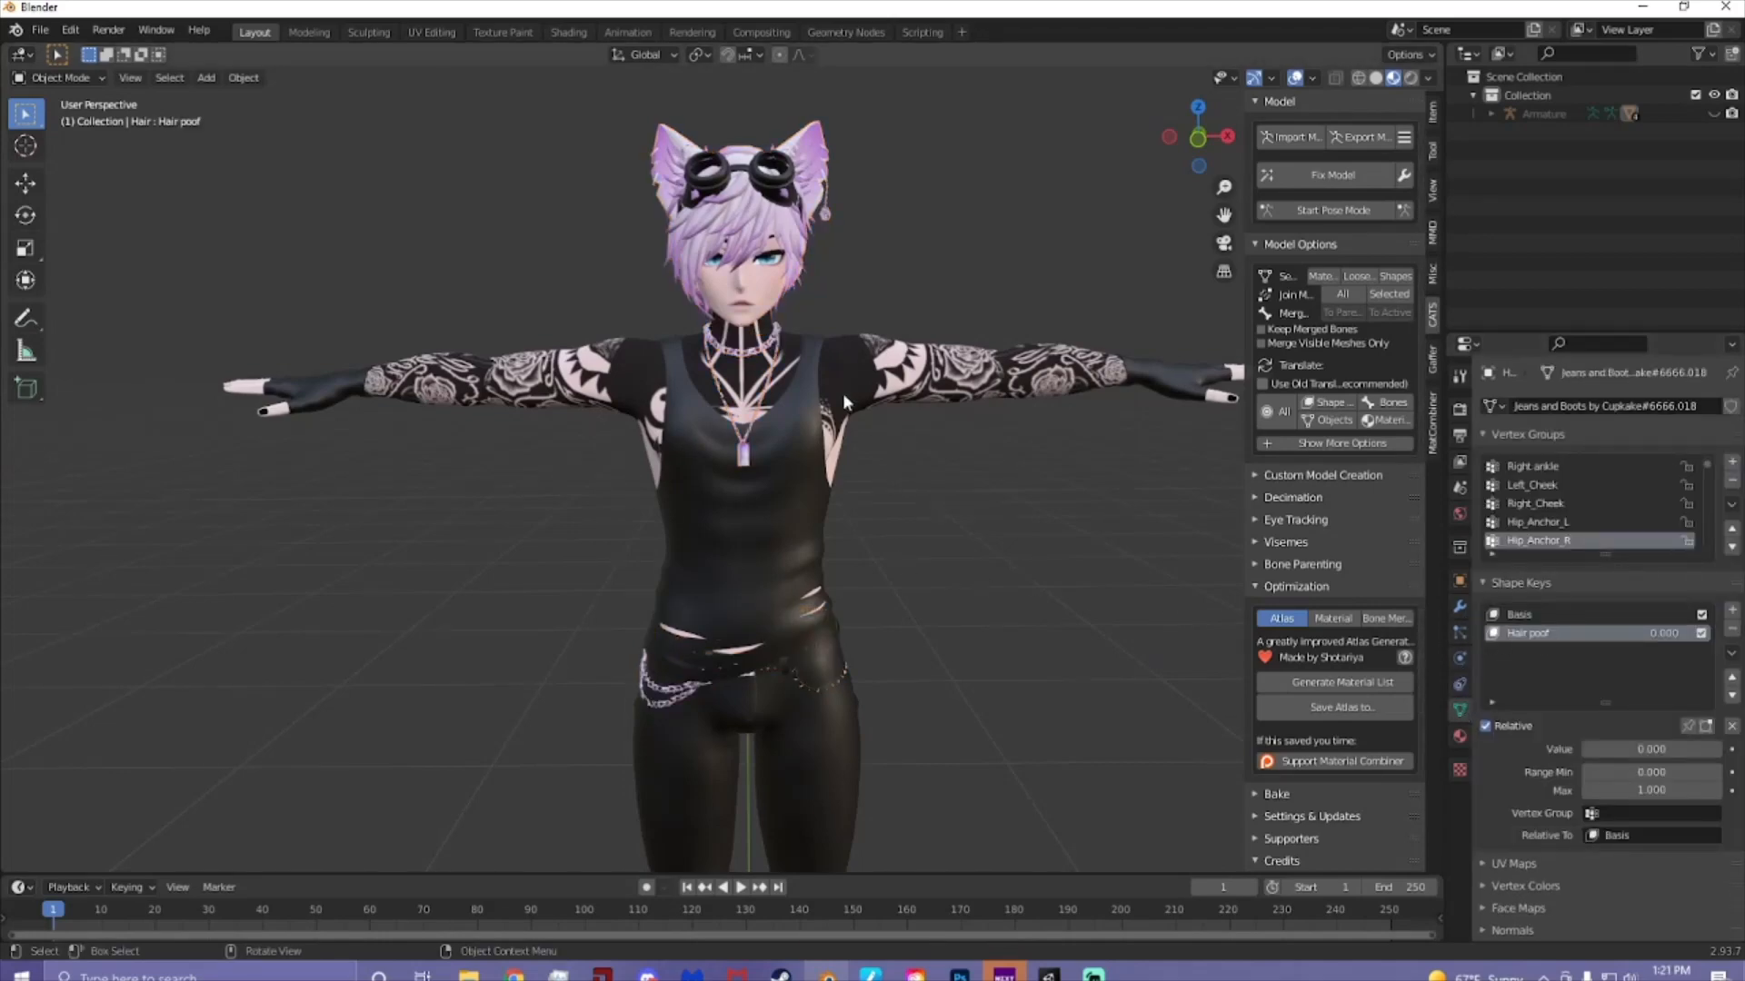
click(807, 259)
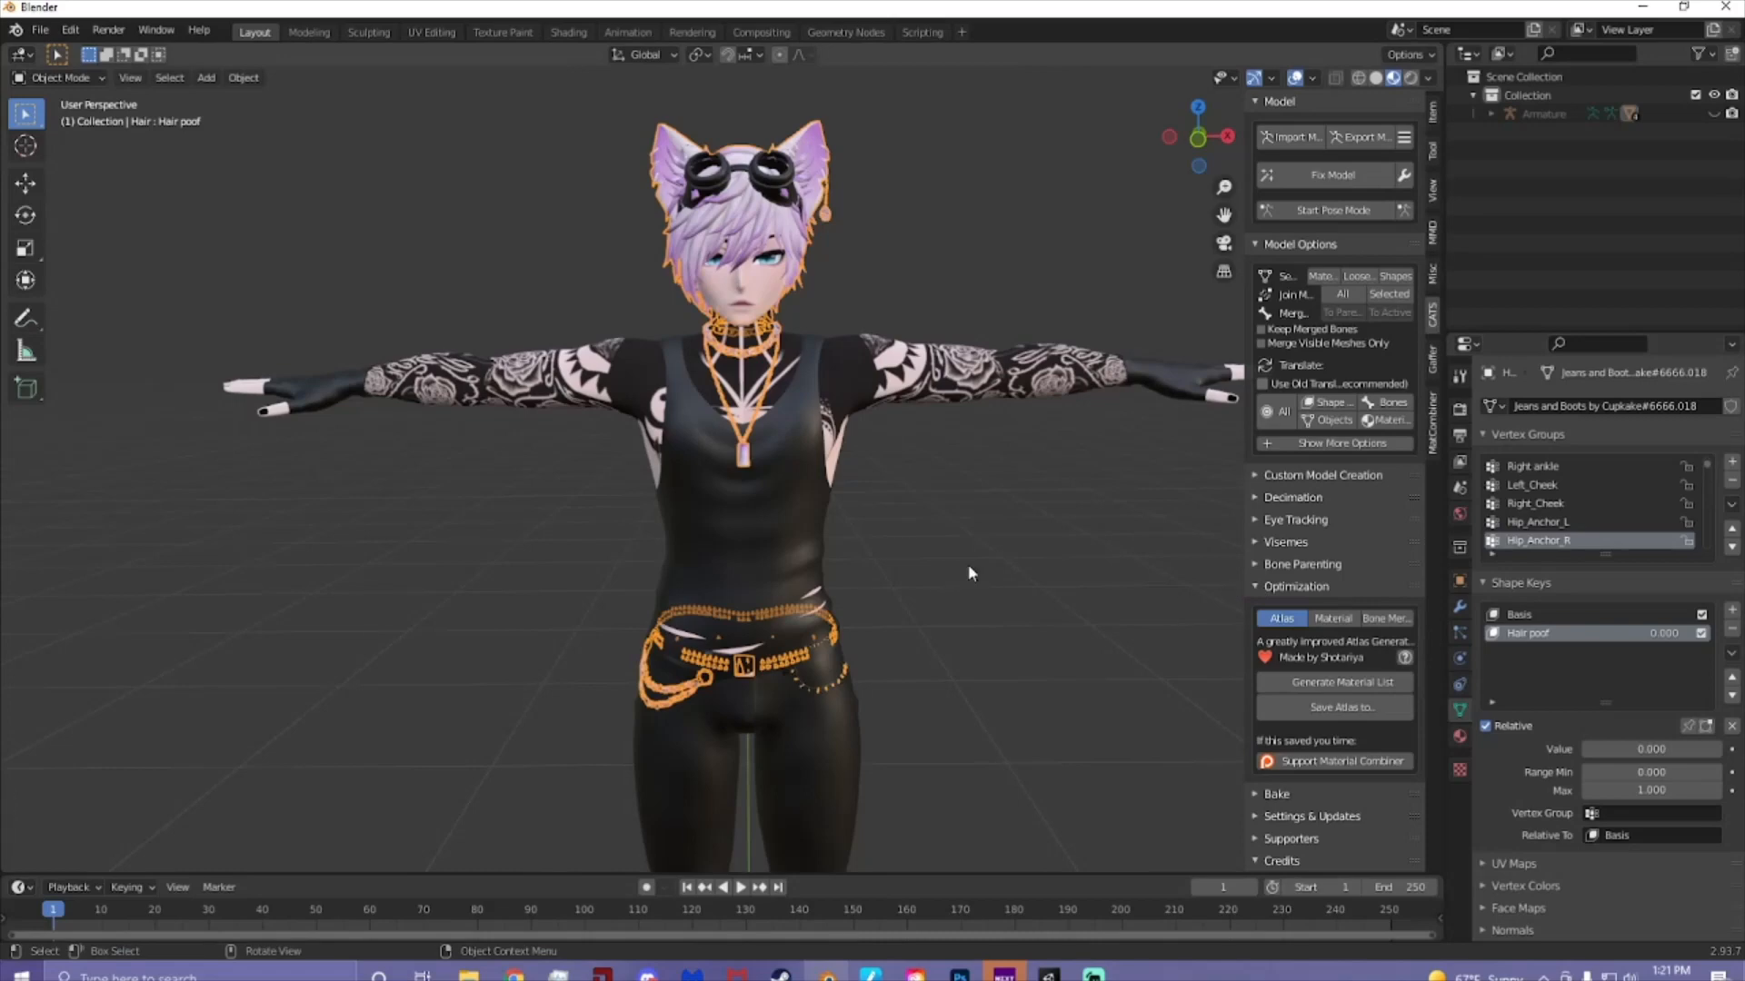
click(1552, 619)
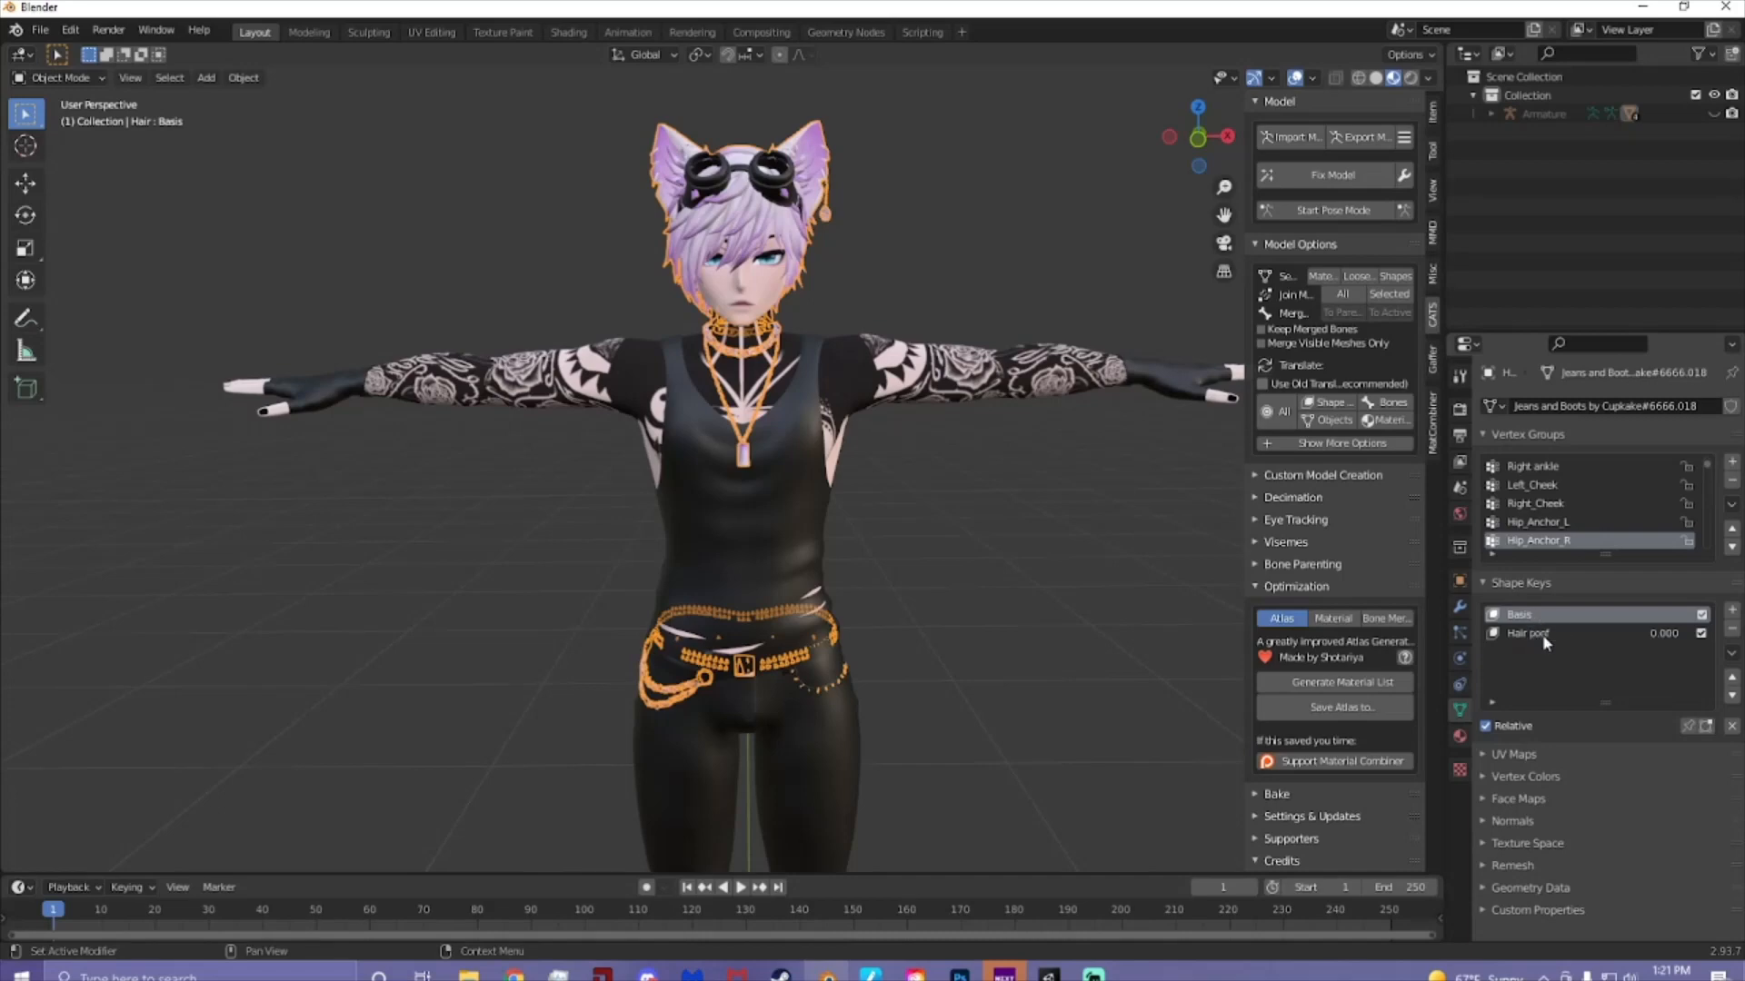
click(1544, 639)
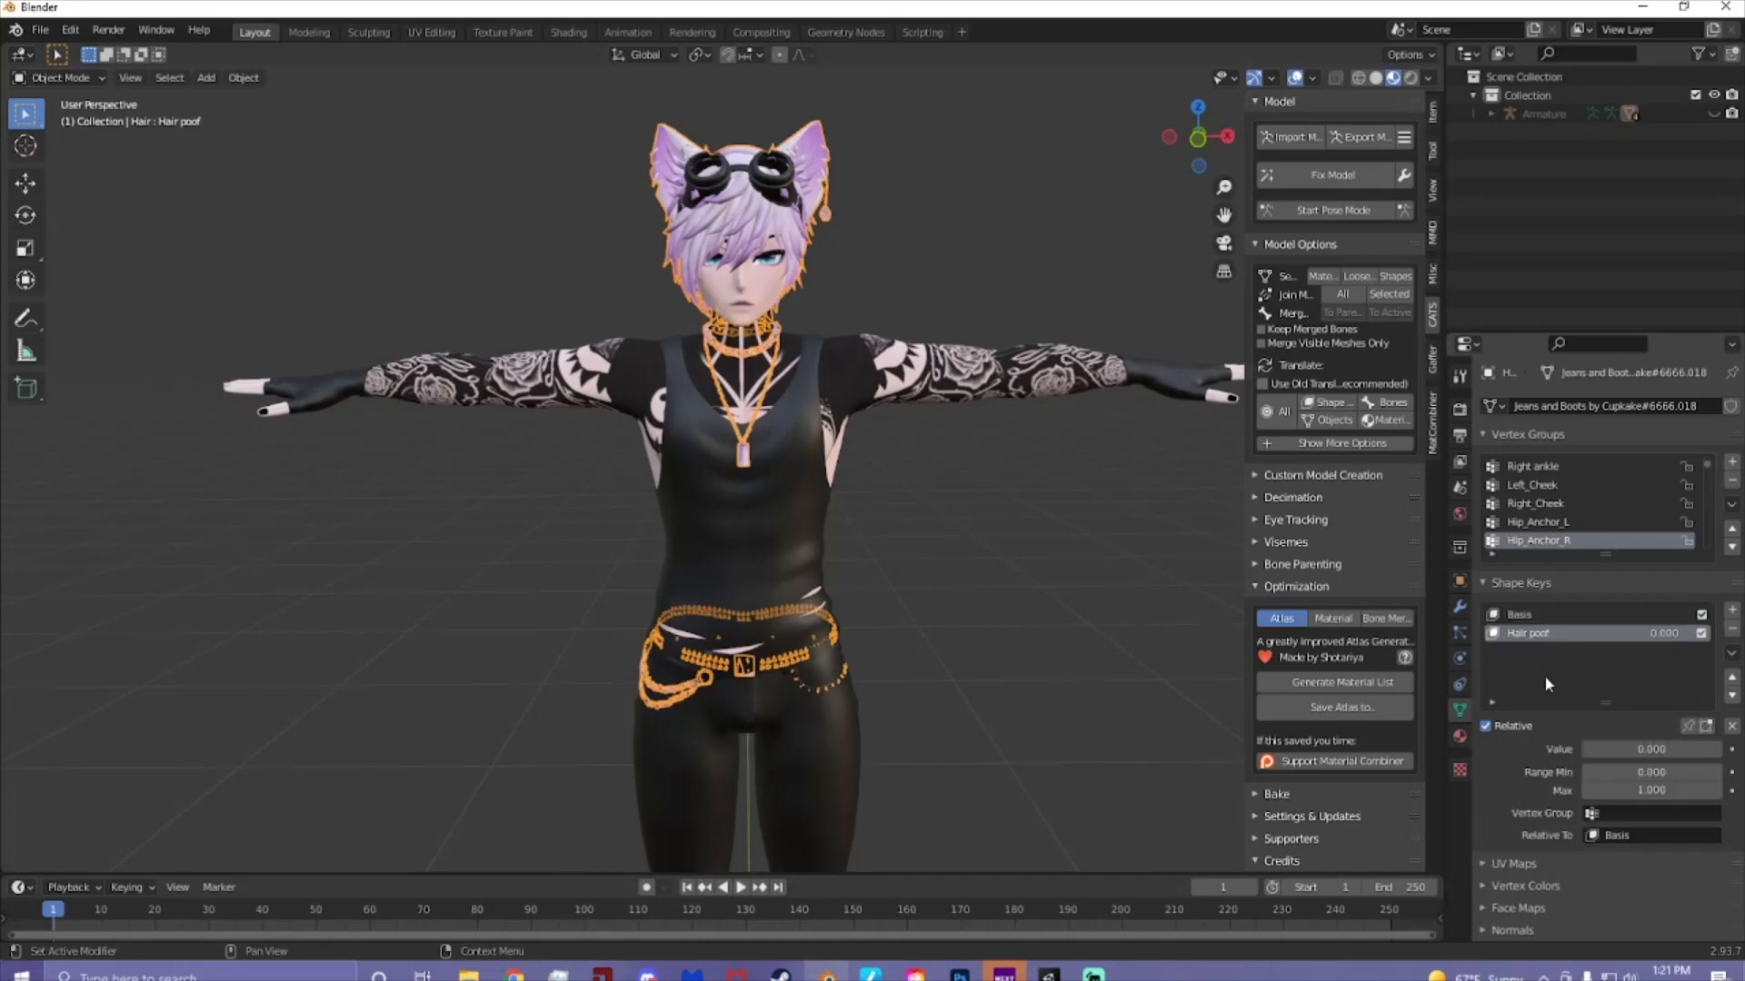
click(1732, 630)
click(1733, 631)
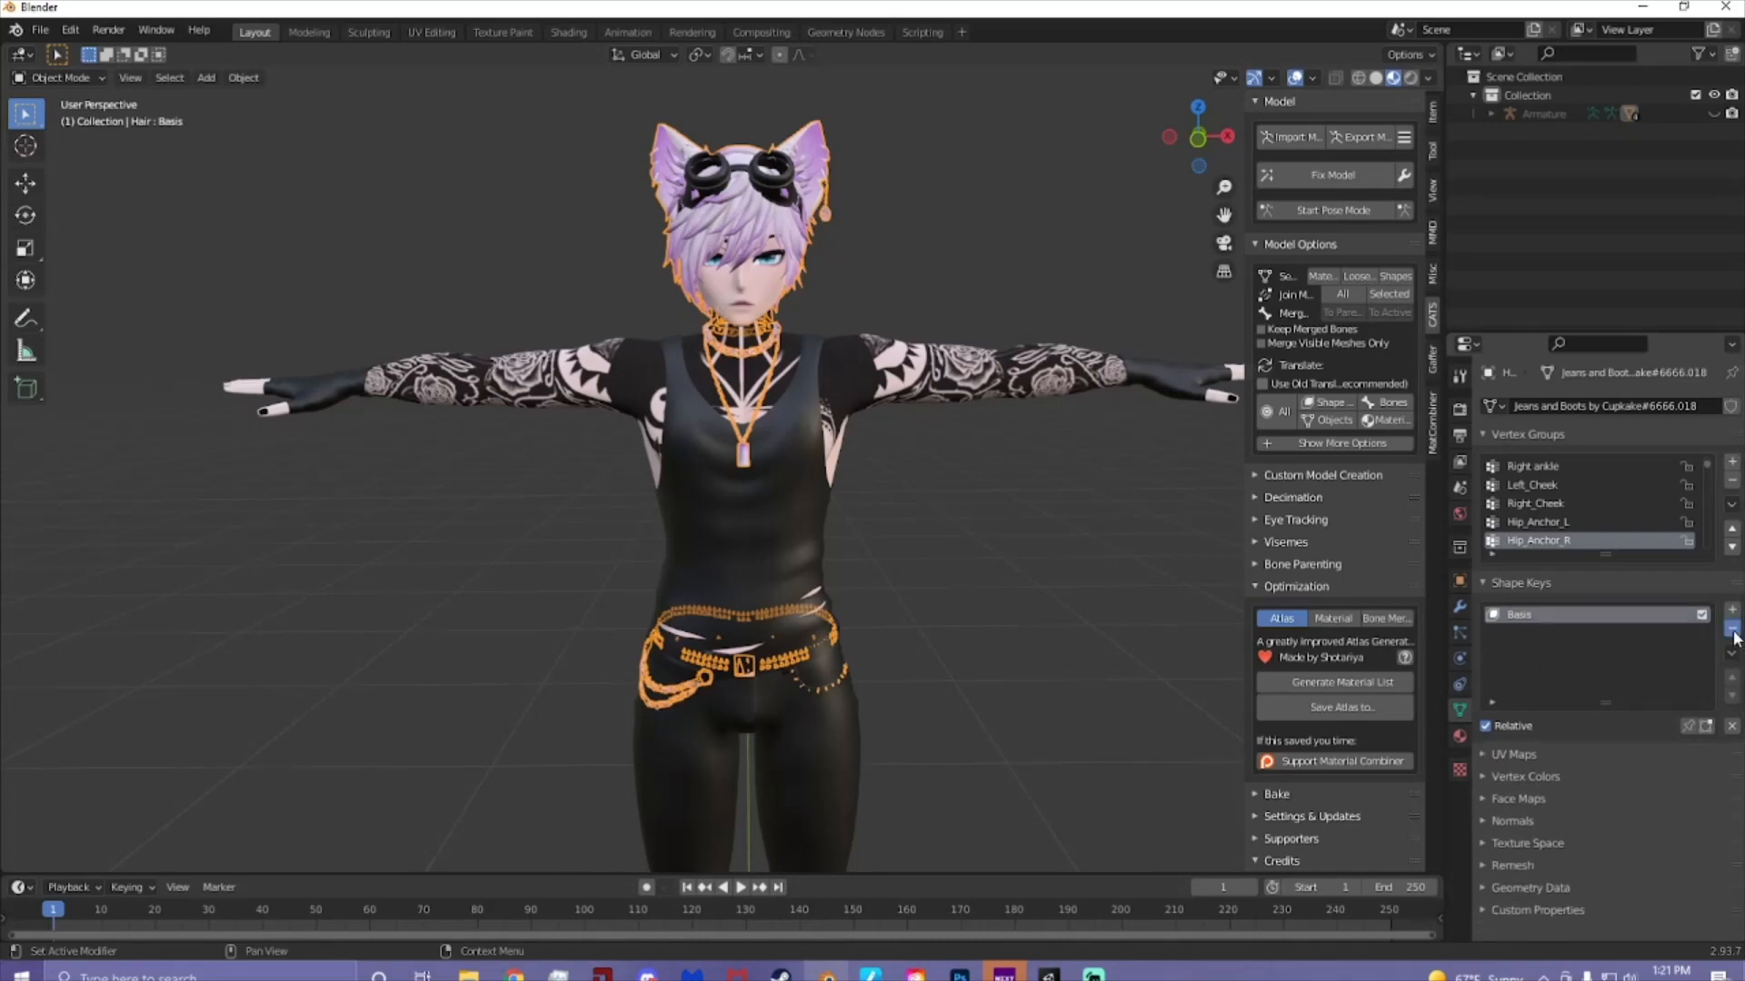
click(1733, 630)
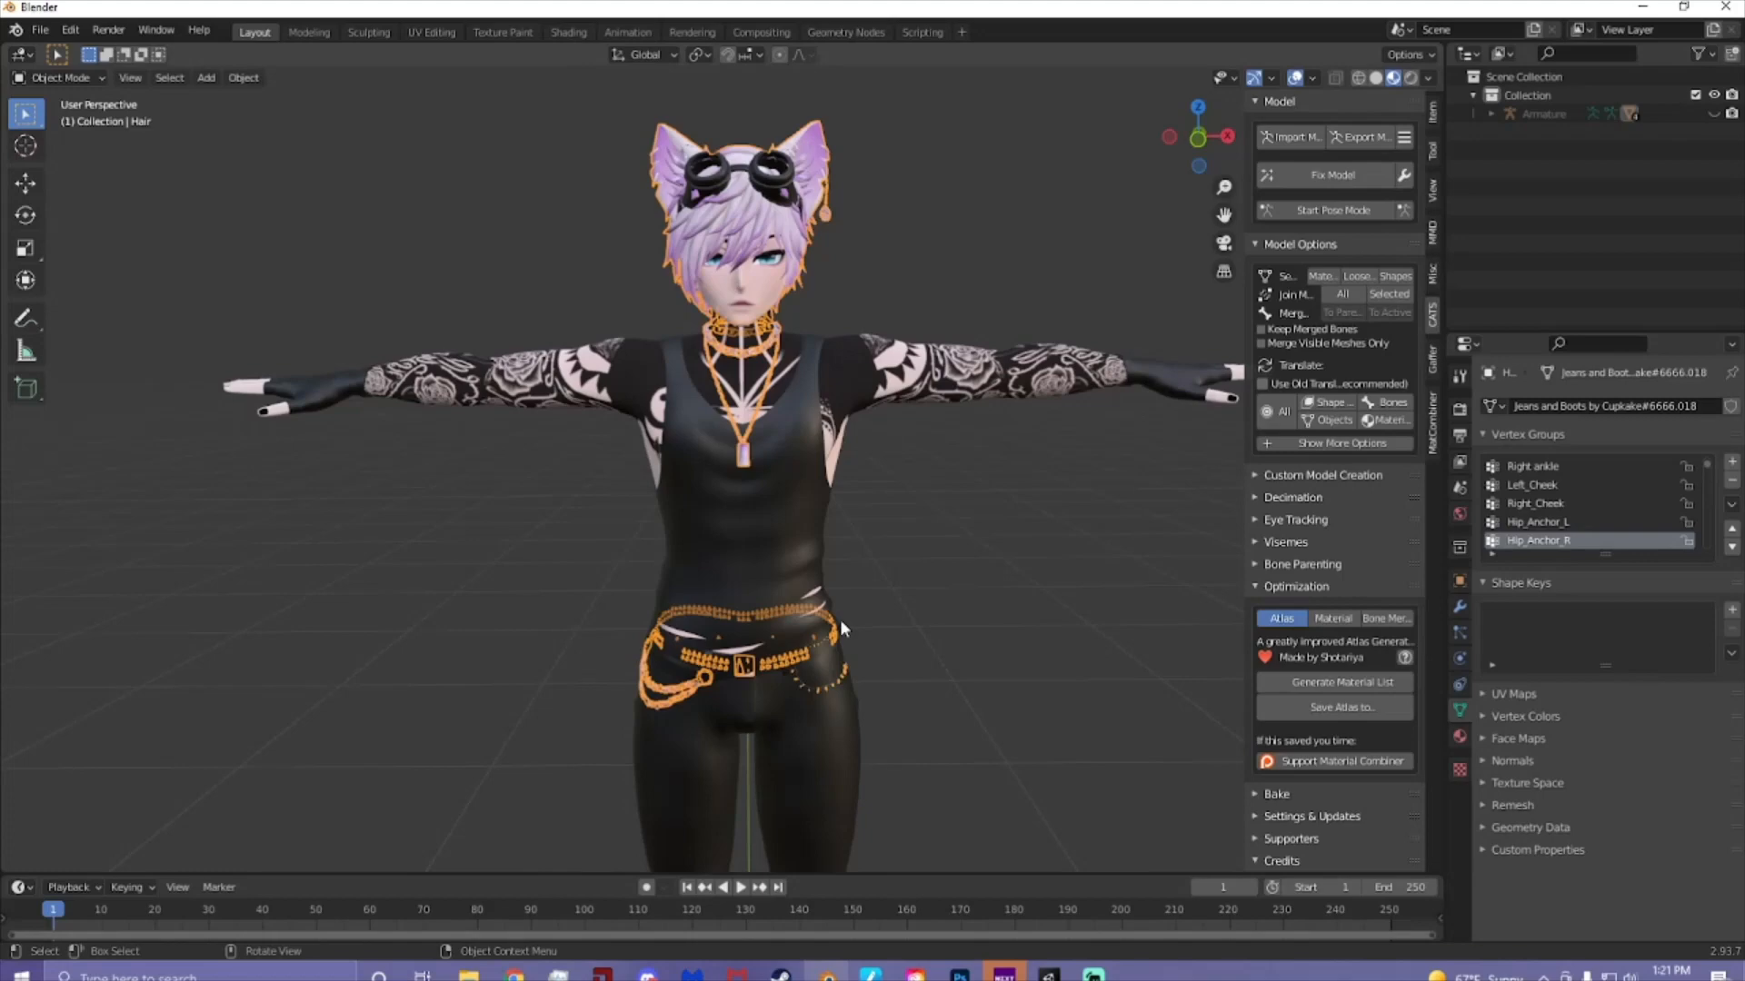
- Apply the Decimate modifier to the Hair mesh without its shape keys
click(1460, 606)
click(1688, 464)
click(1665, 488)
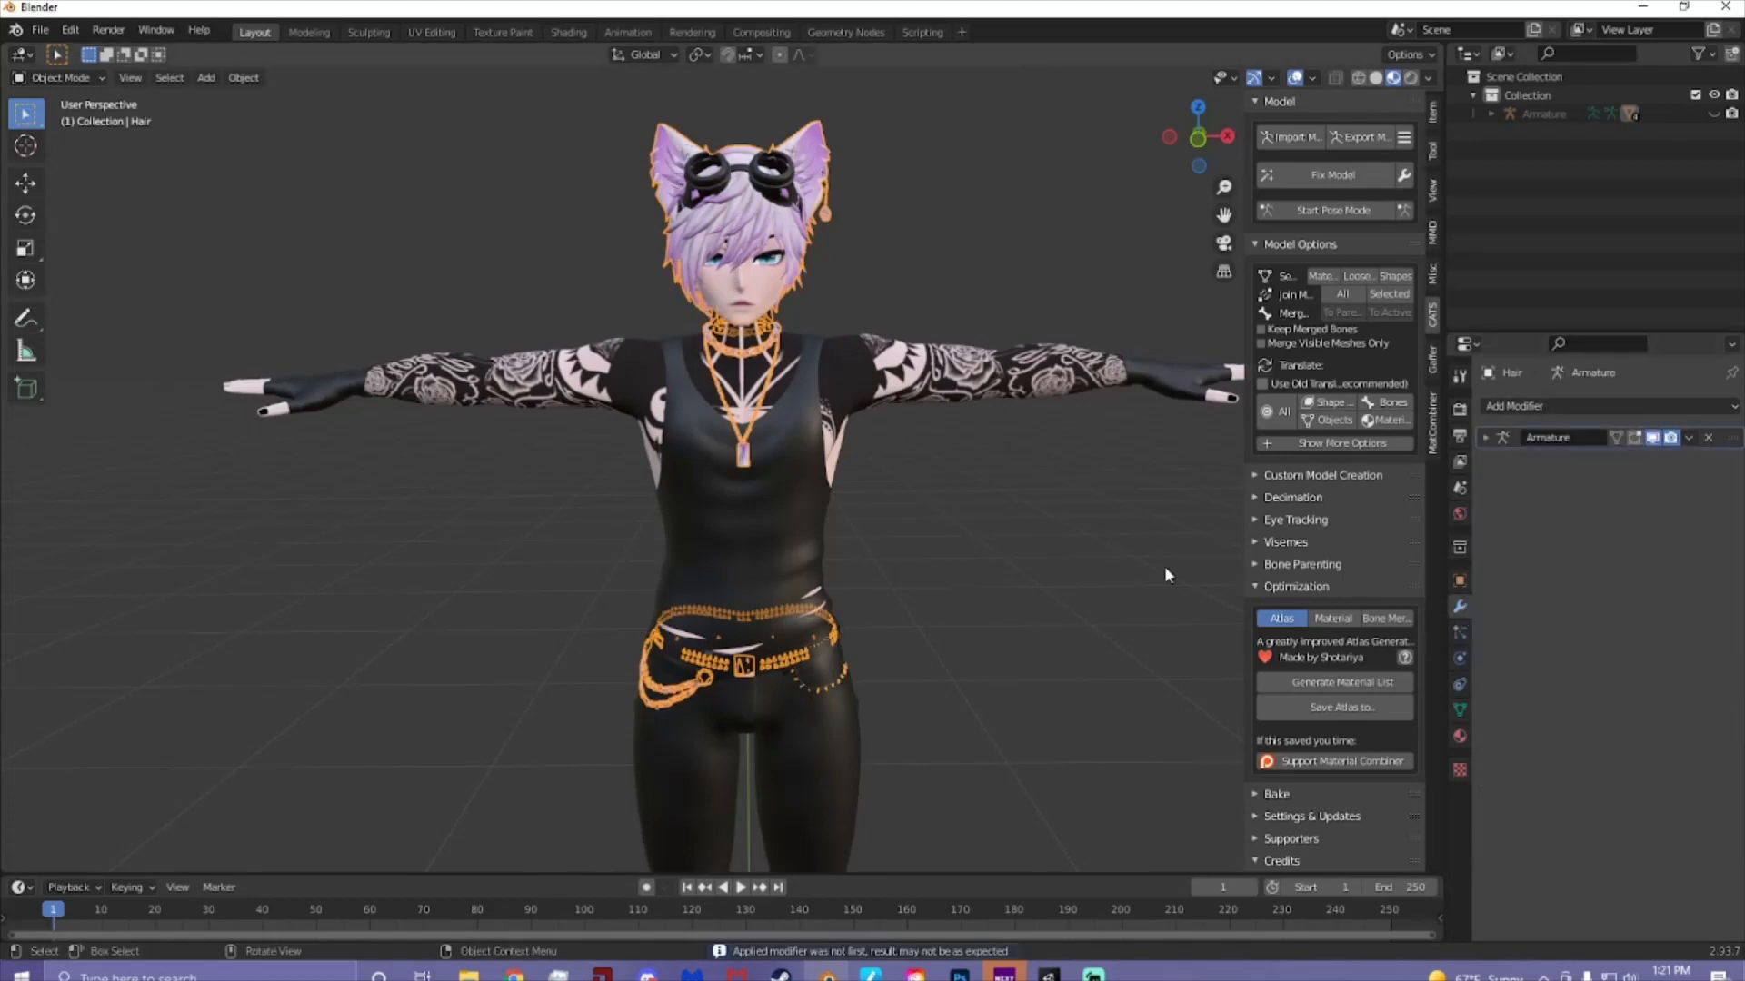
- Select the BLACK clothing mesh and add a Decimate modifier to it
click(761, 497)
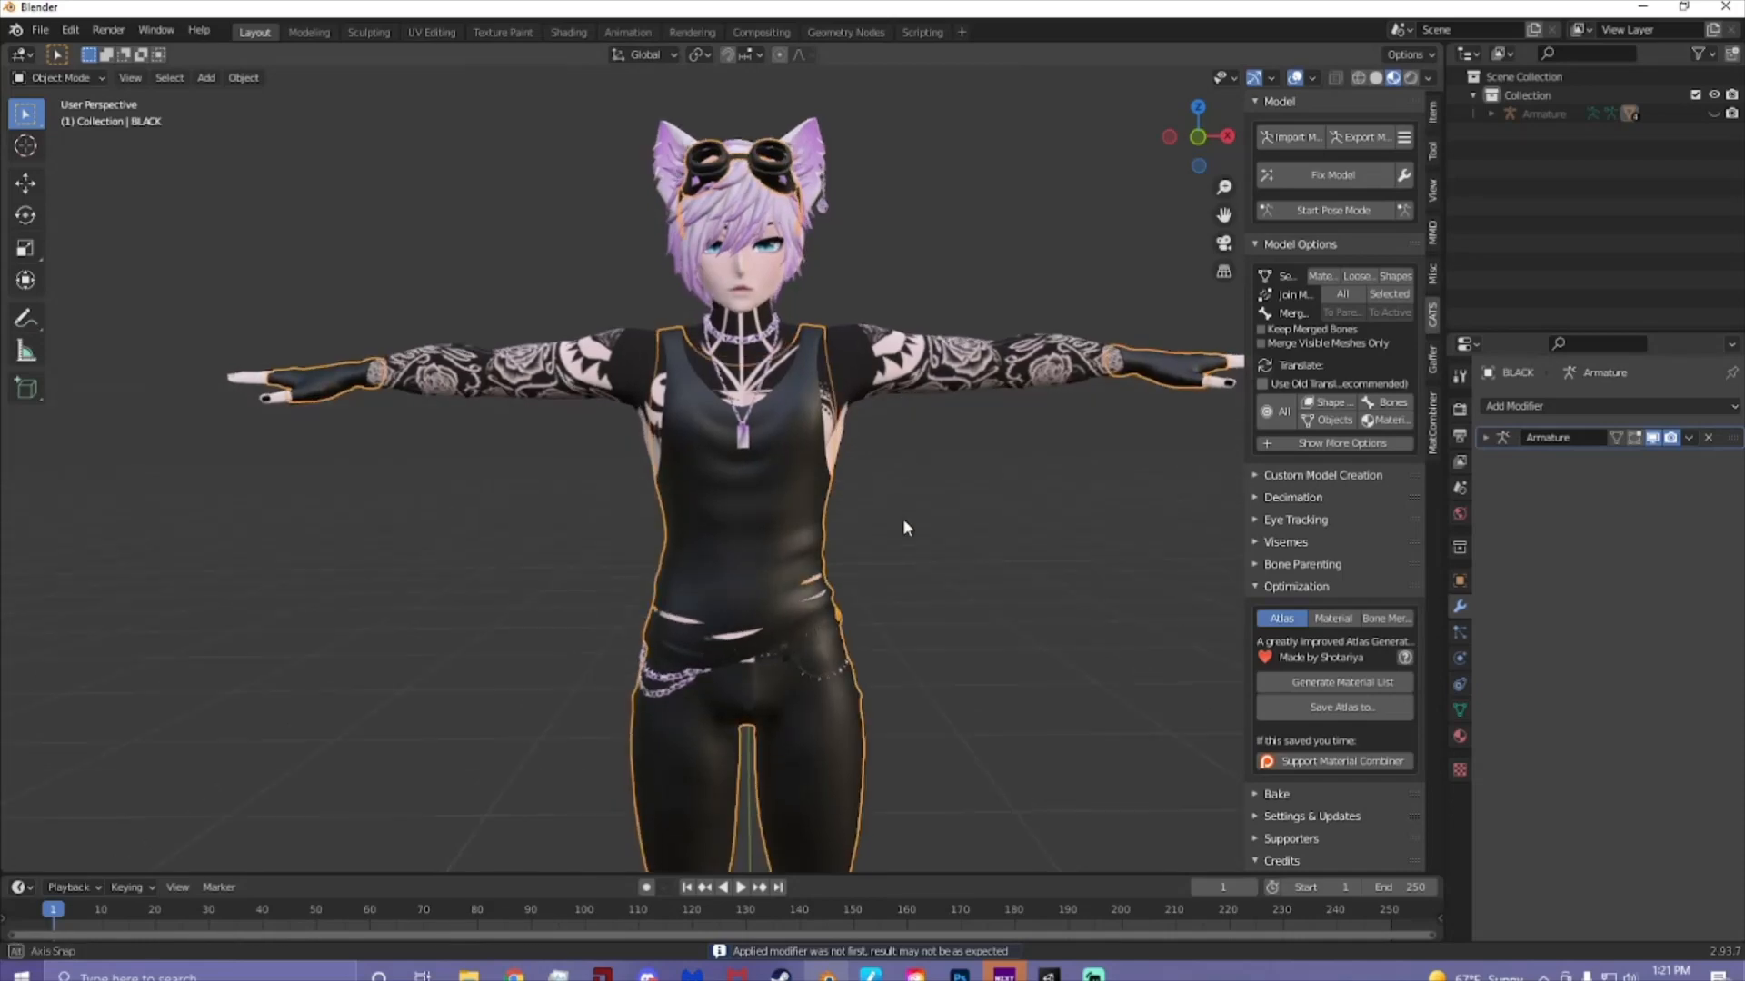
scroll(941, 527, down, 3)
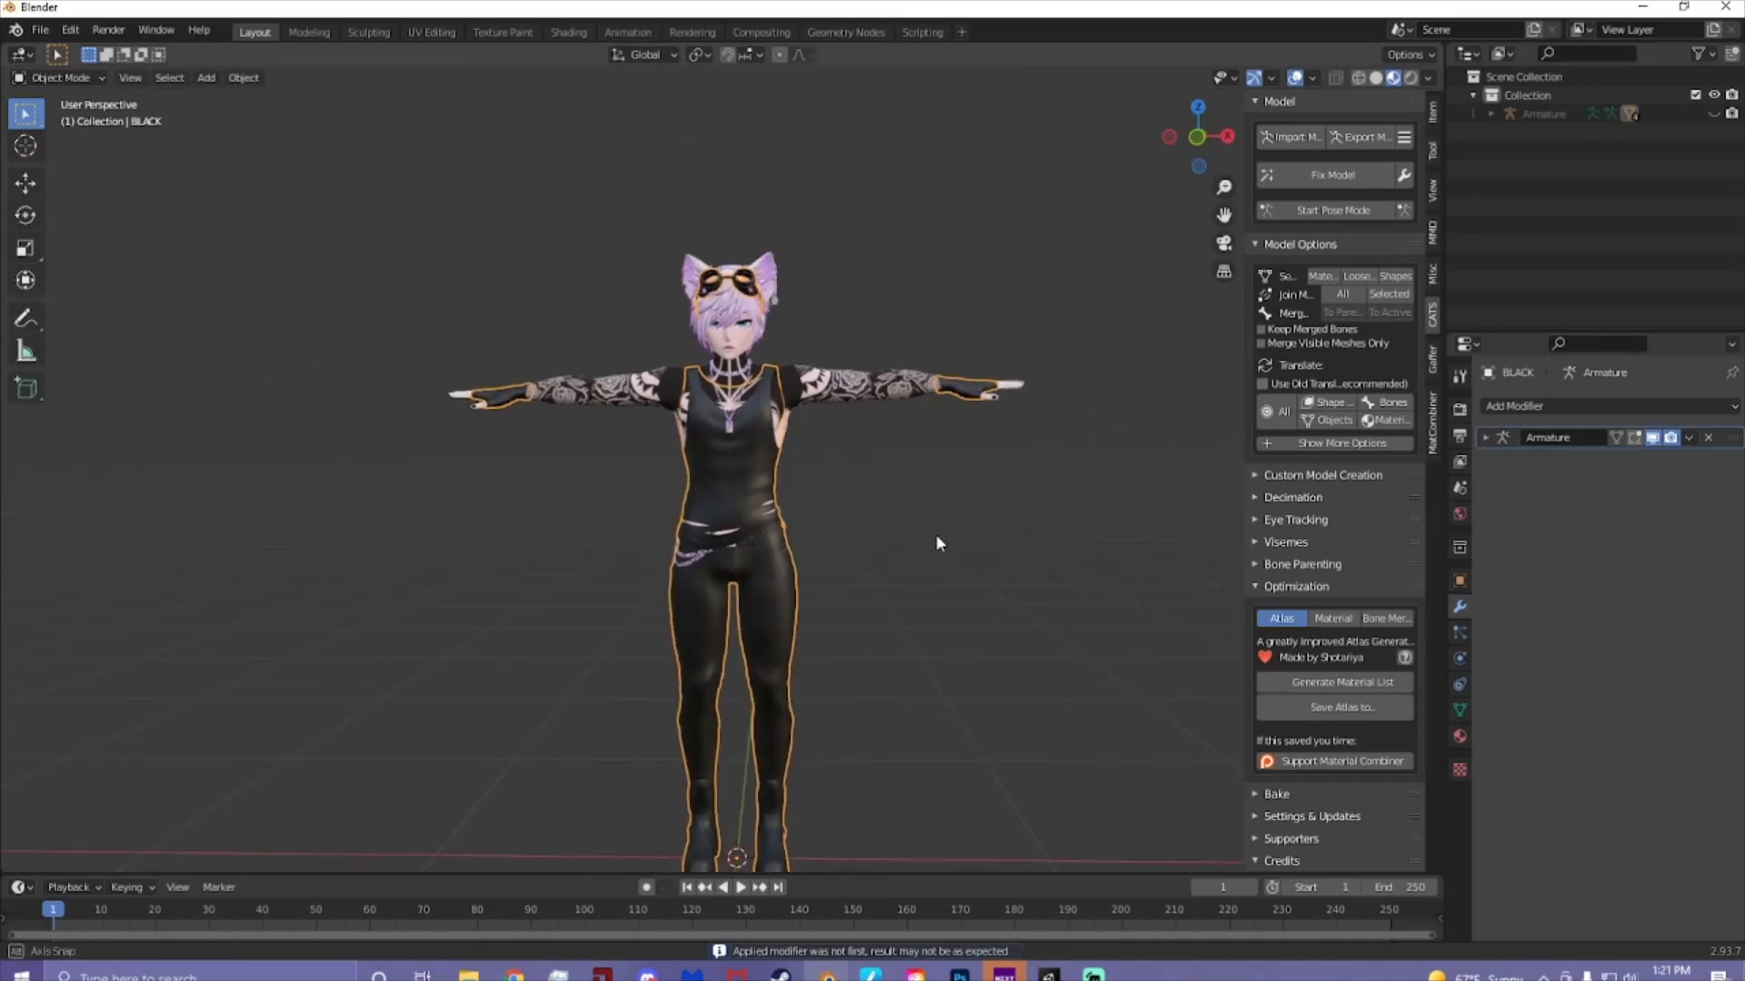
click(1579, 406)
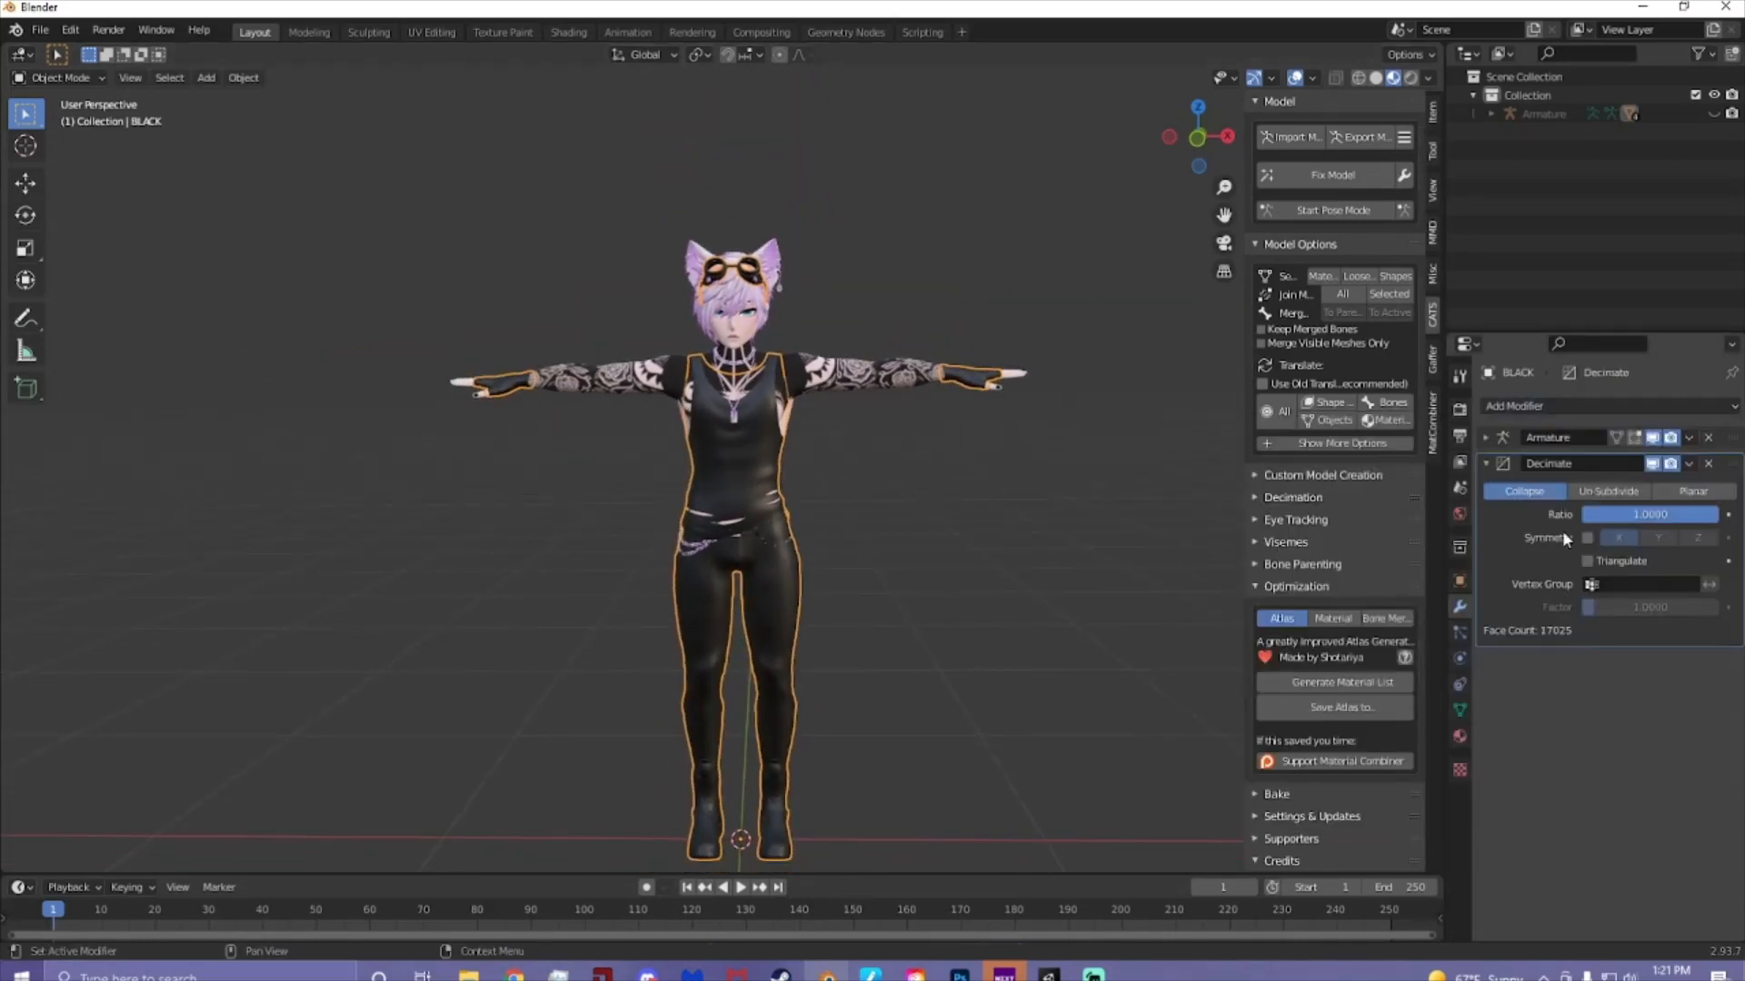
click(1405, 542)
- Lower the Decimate ratio of the BLACK mesh in stages to 0.1053, checking the clothing's shape
drag(1714, 515, 1676, 514)
scroll(913, 482, up, 5)
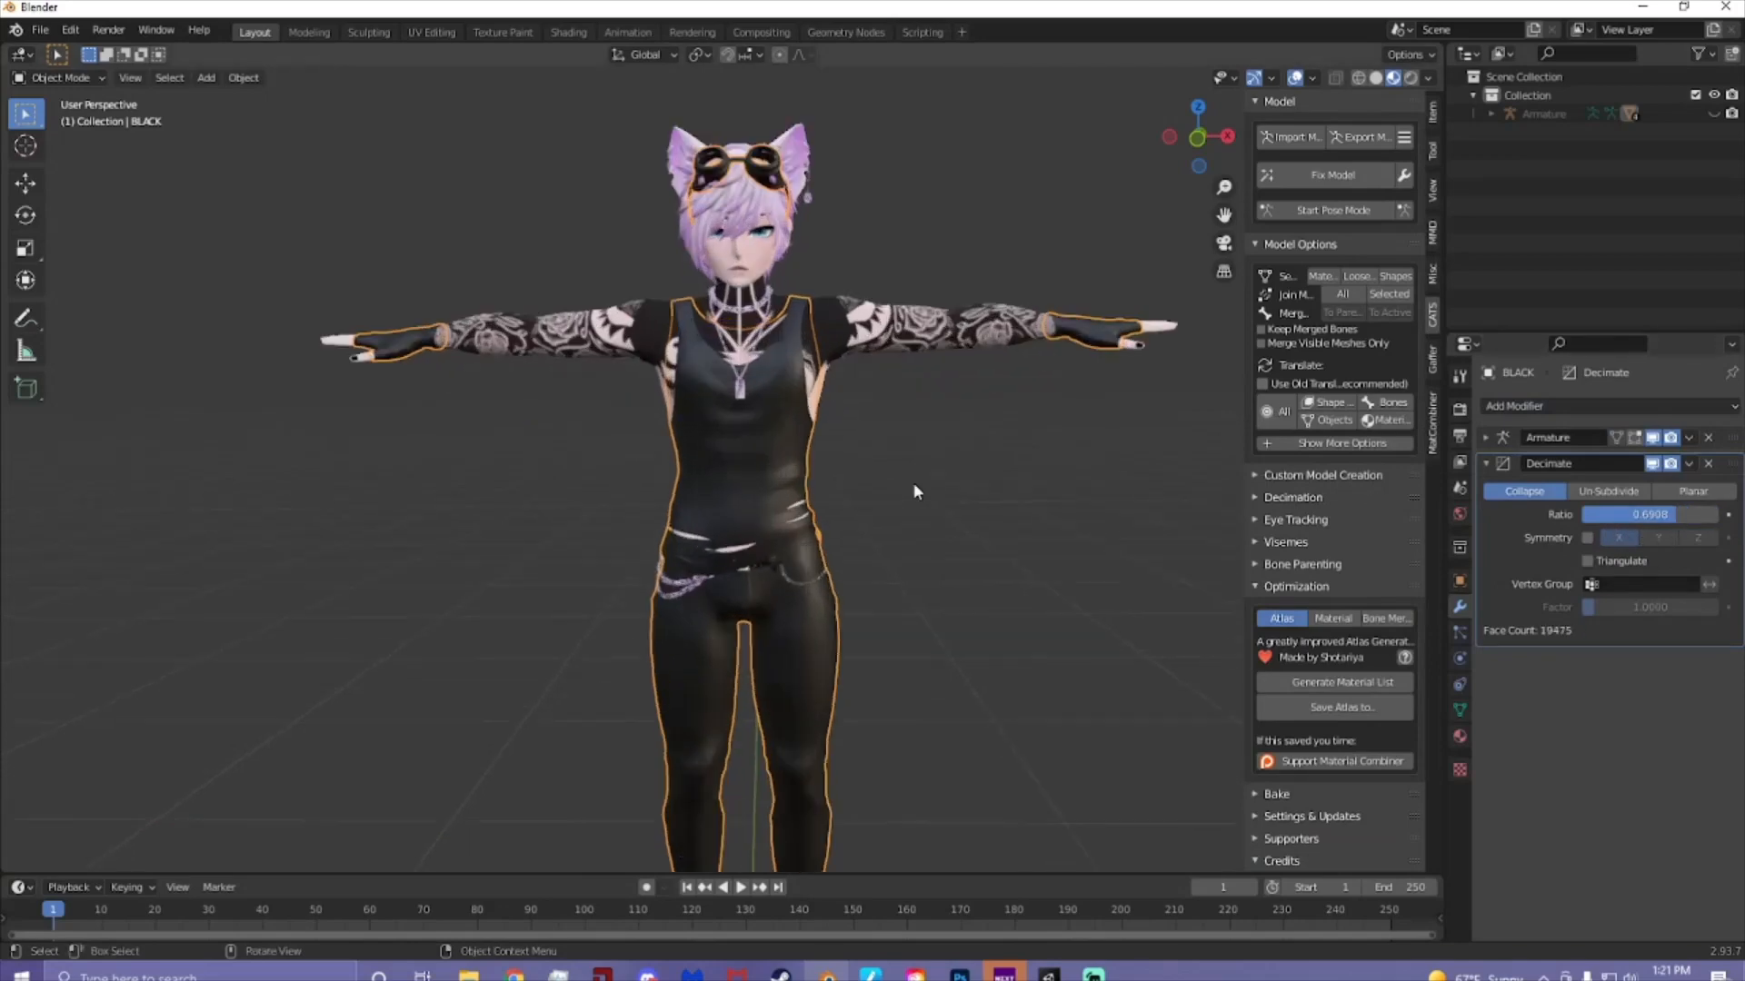
scroll(1110, 495, down, 2)
scroll(1109, 496, down, 3)
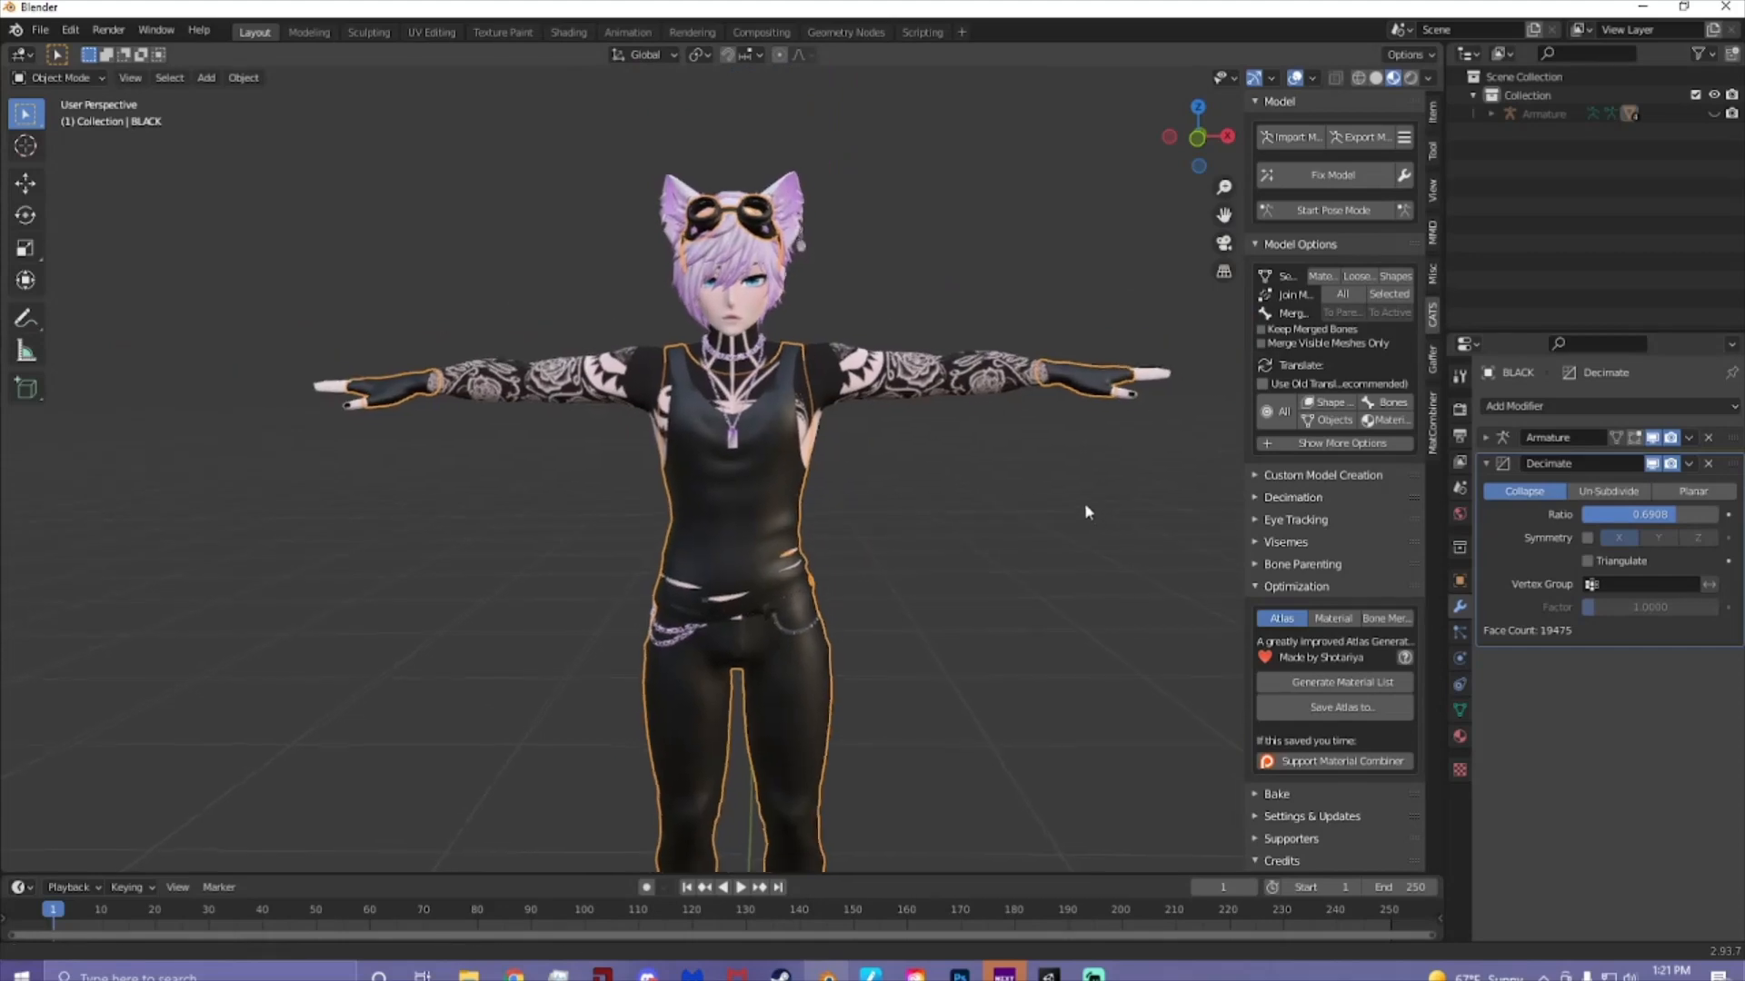
drag(1677, 514, 1643, 514)
scroll(978, 558, down, 3)
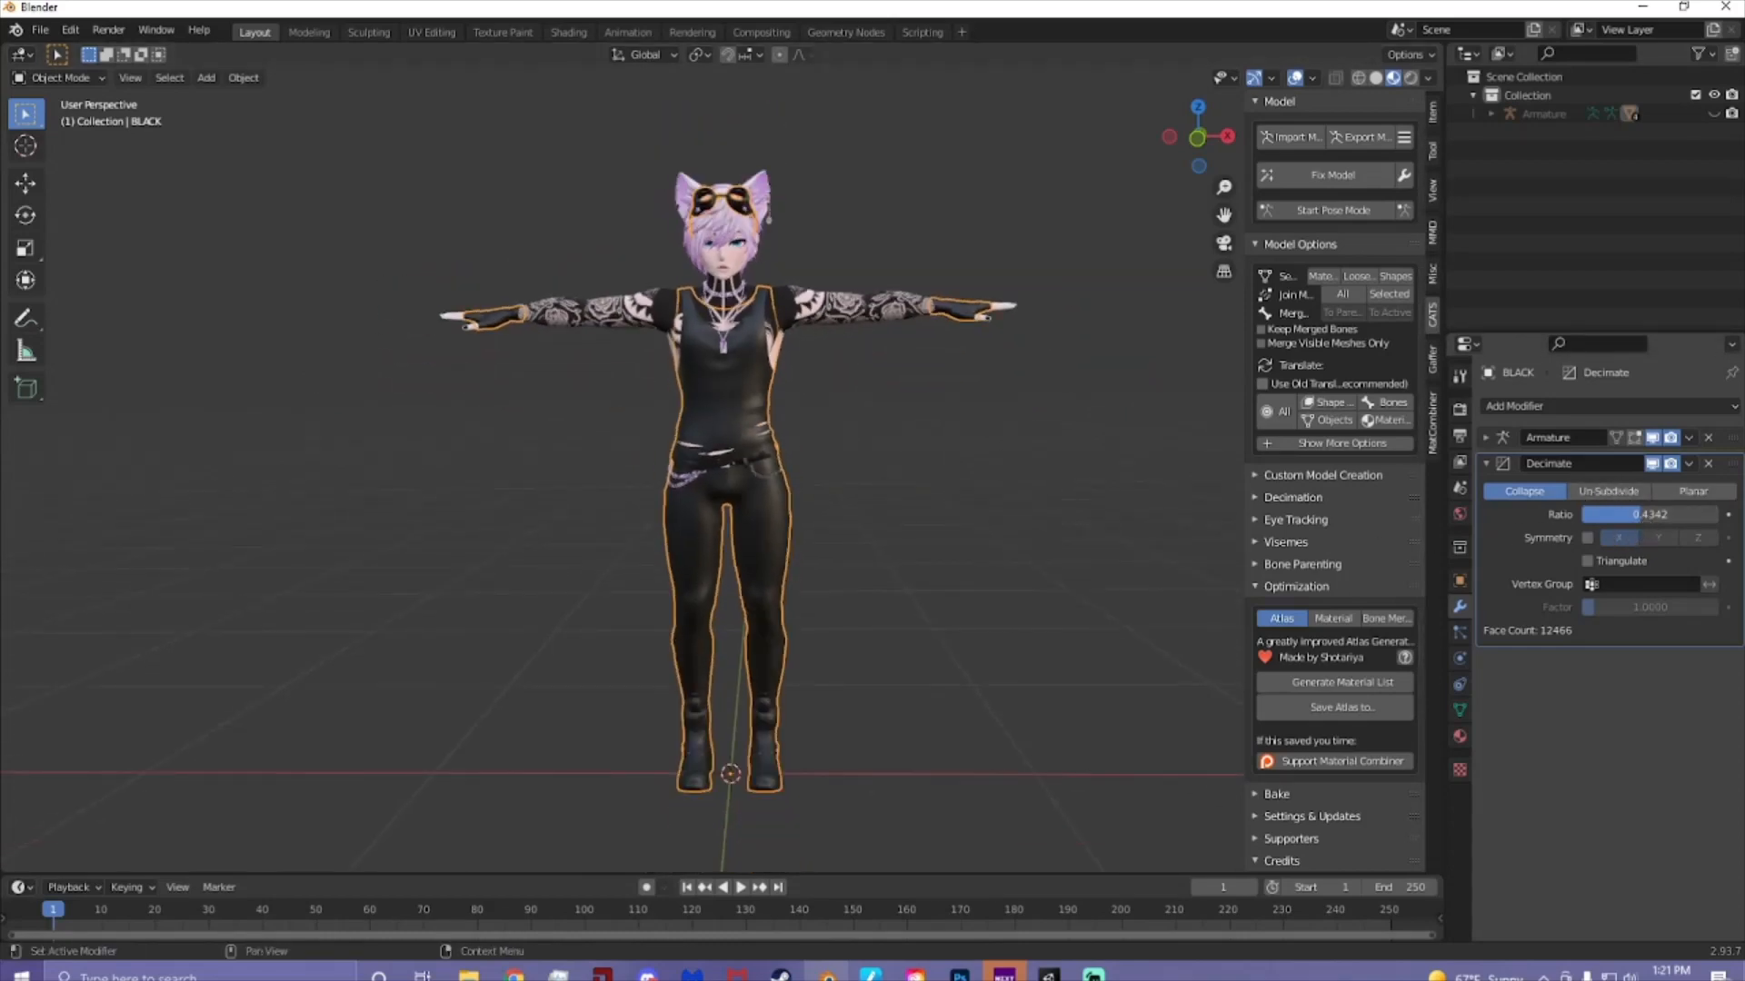
drag(1650, 514, 1622, 514)
middle_drag(1081, 517, 909, 433)
scroll(1041, 516, up, 3)
scroll(1043, 406, up, 3)
scroll(1028, 529, up, 3)
scroll(1017, 434, down, 4)
scroll(992, 428, up, 2)
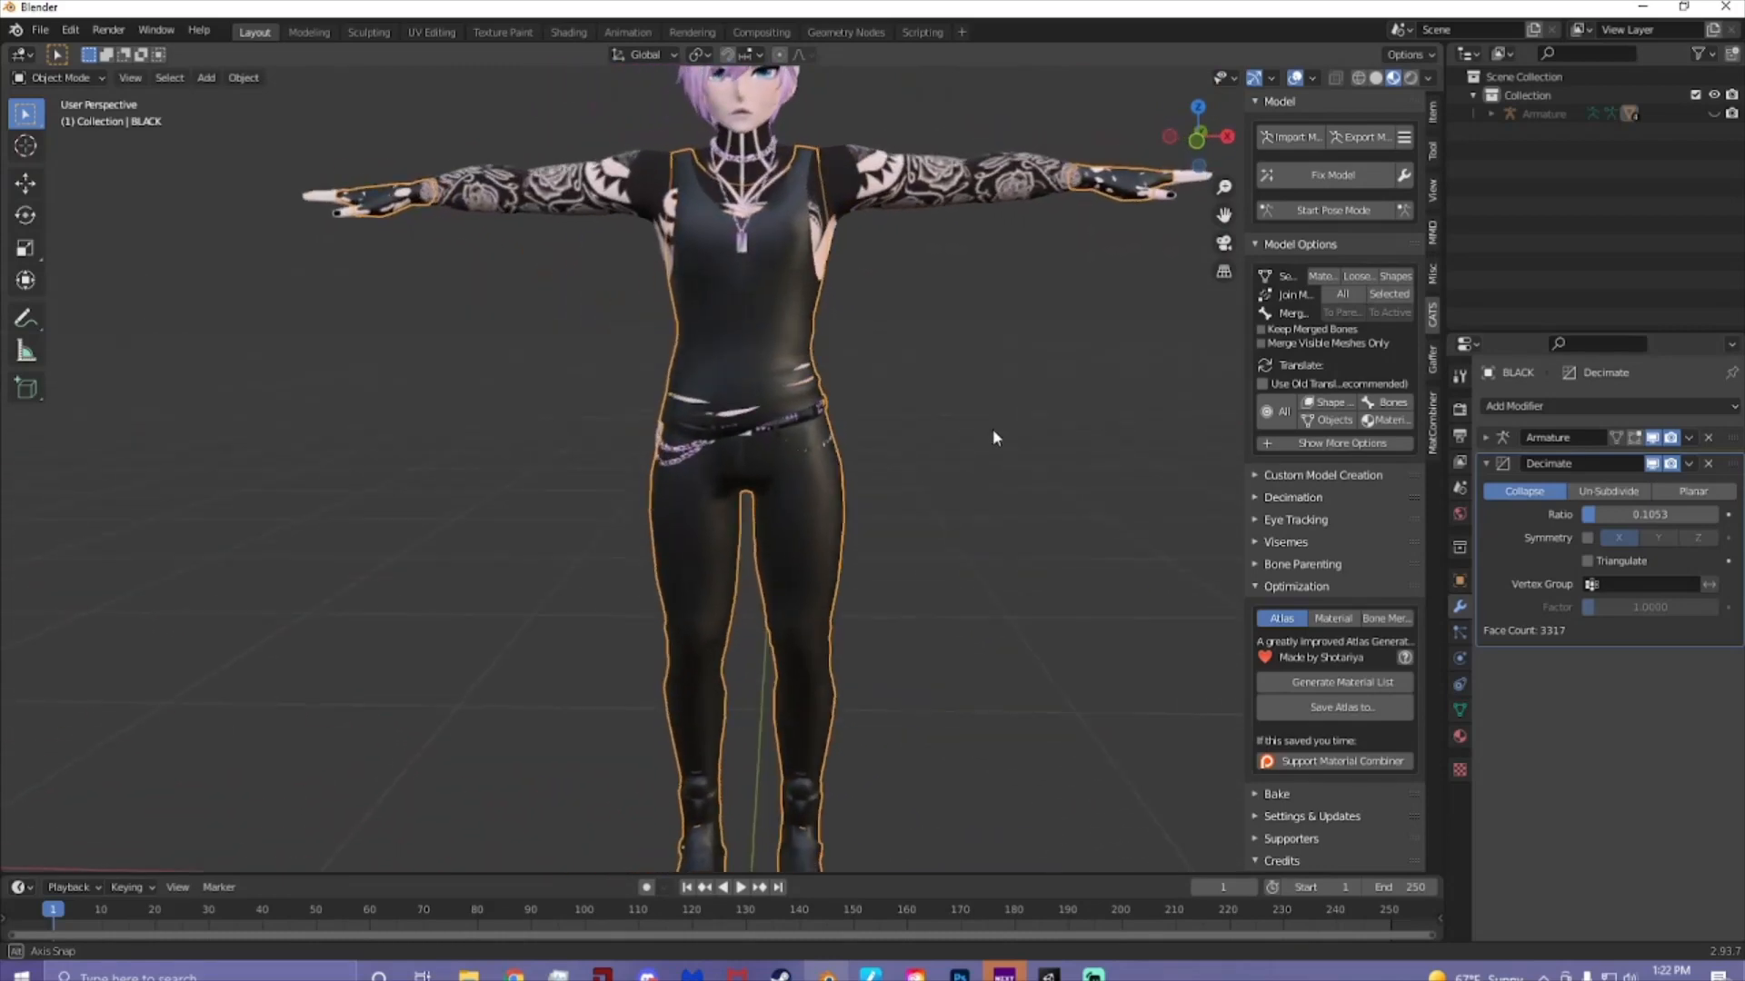
- Apply the Decimate modifier to the BLACK mesh
click(1687, 465)
click(1599, 485)
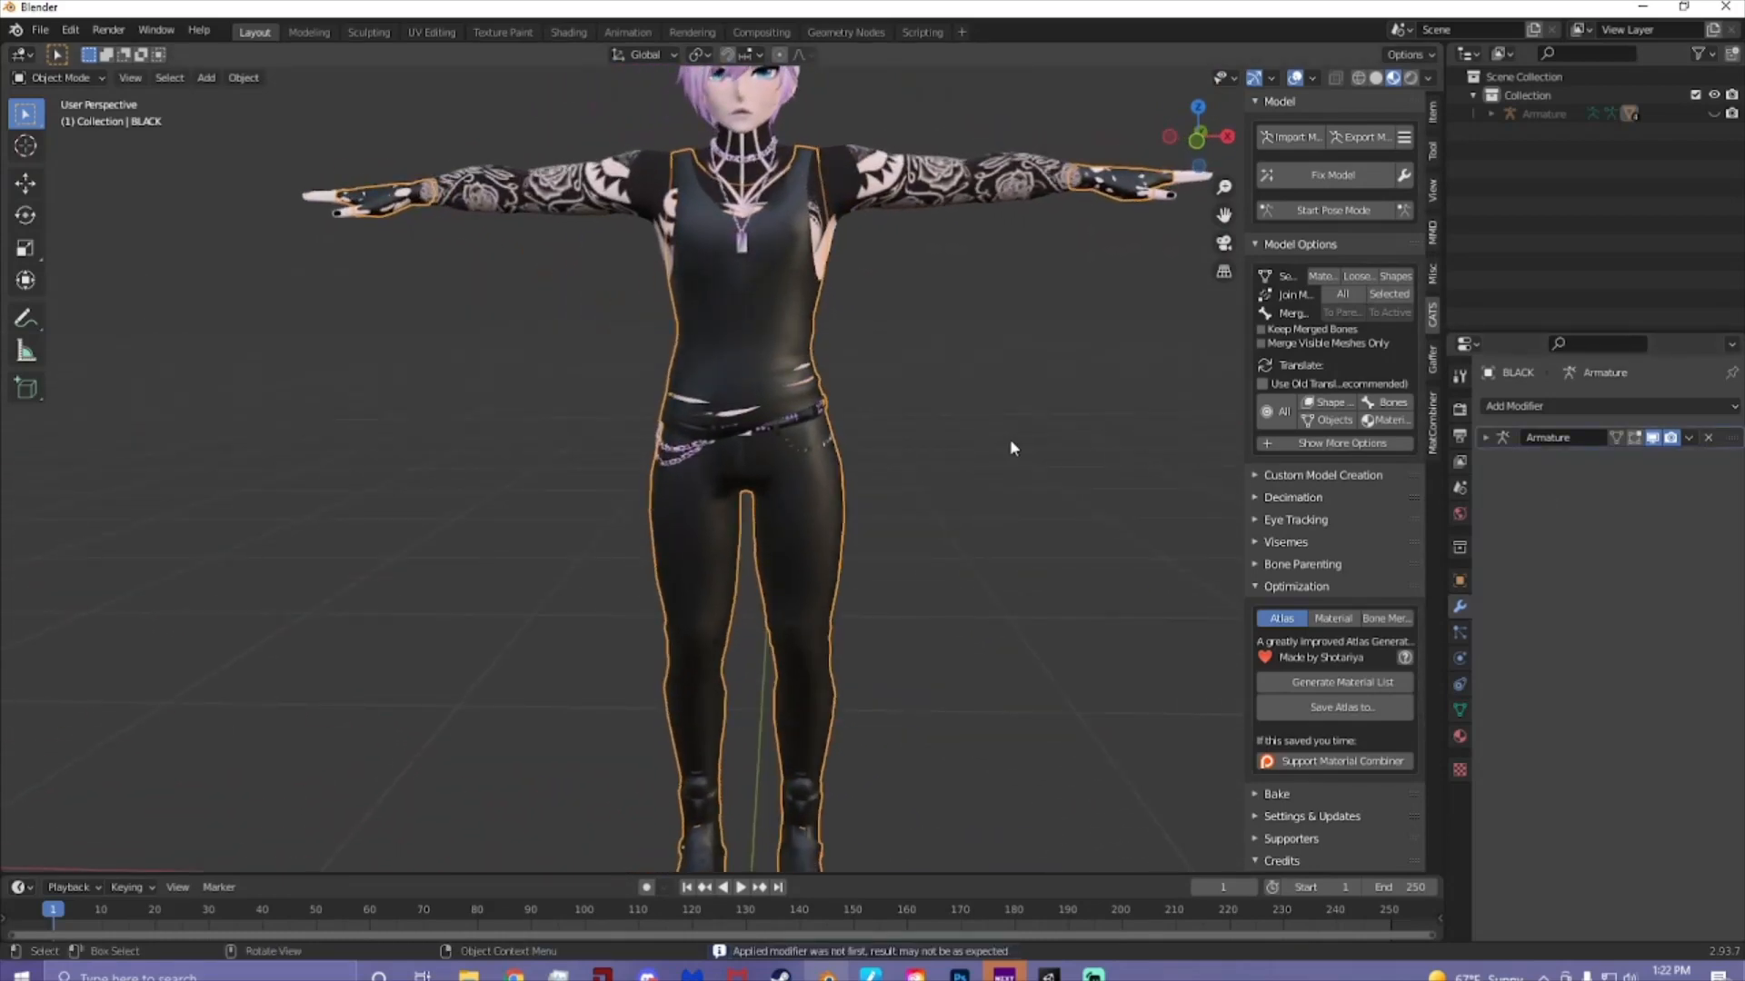
scroll(814, 476, up, 4)
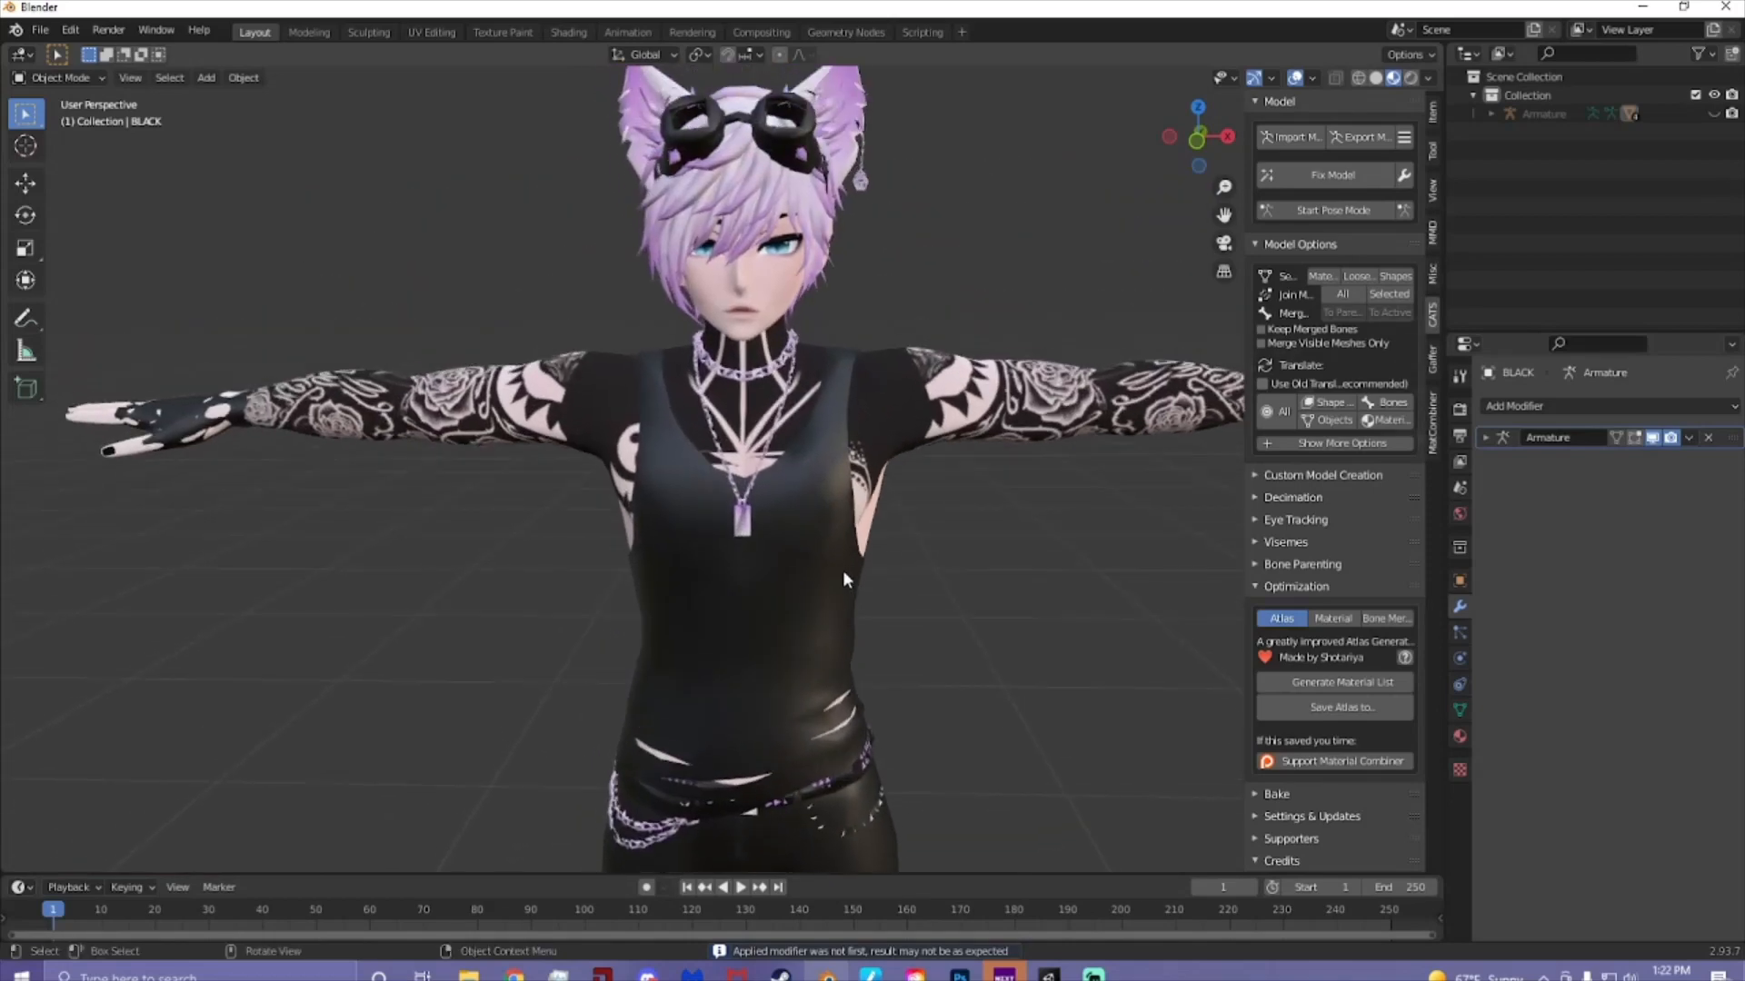
- Select the Face mesh, display its shape keys and examine the decimated avatar
click(909, 428)
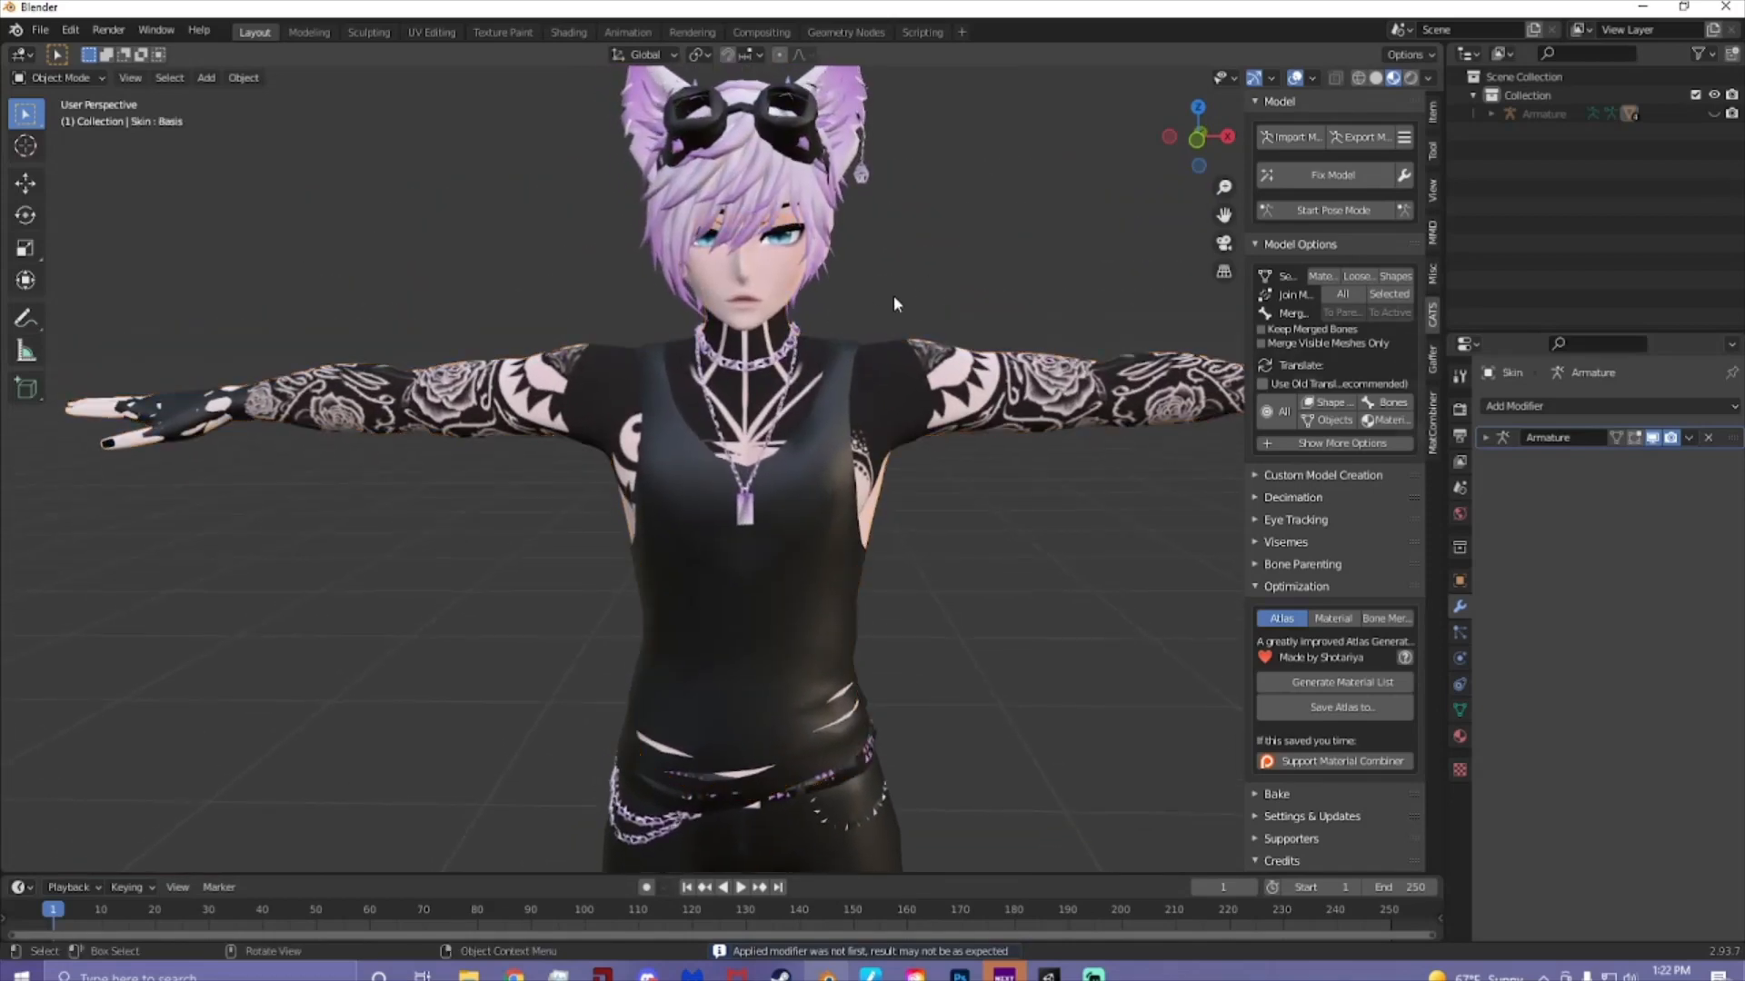
click(761, 255)
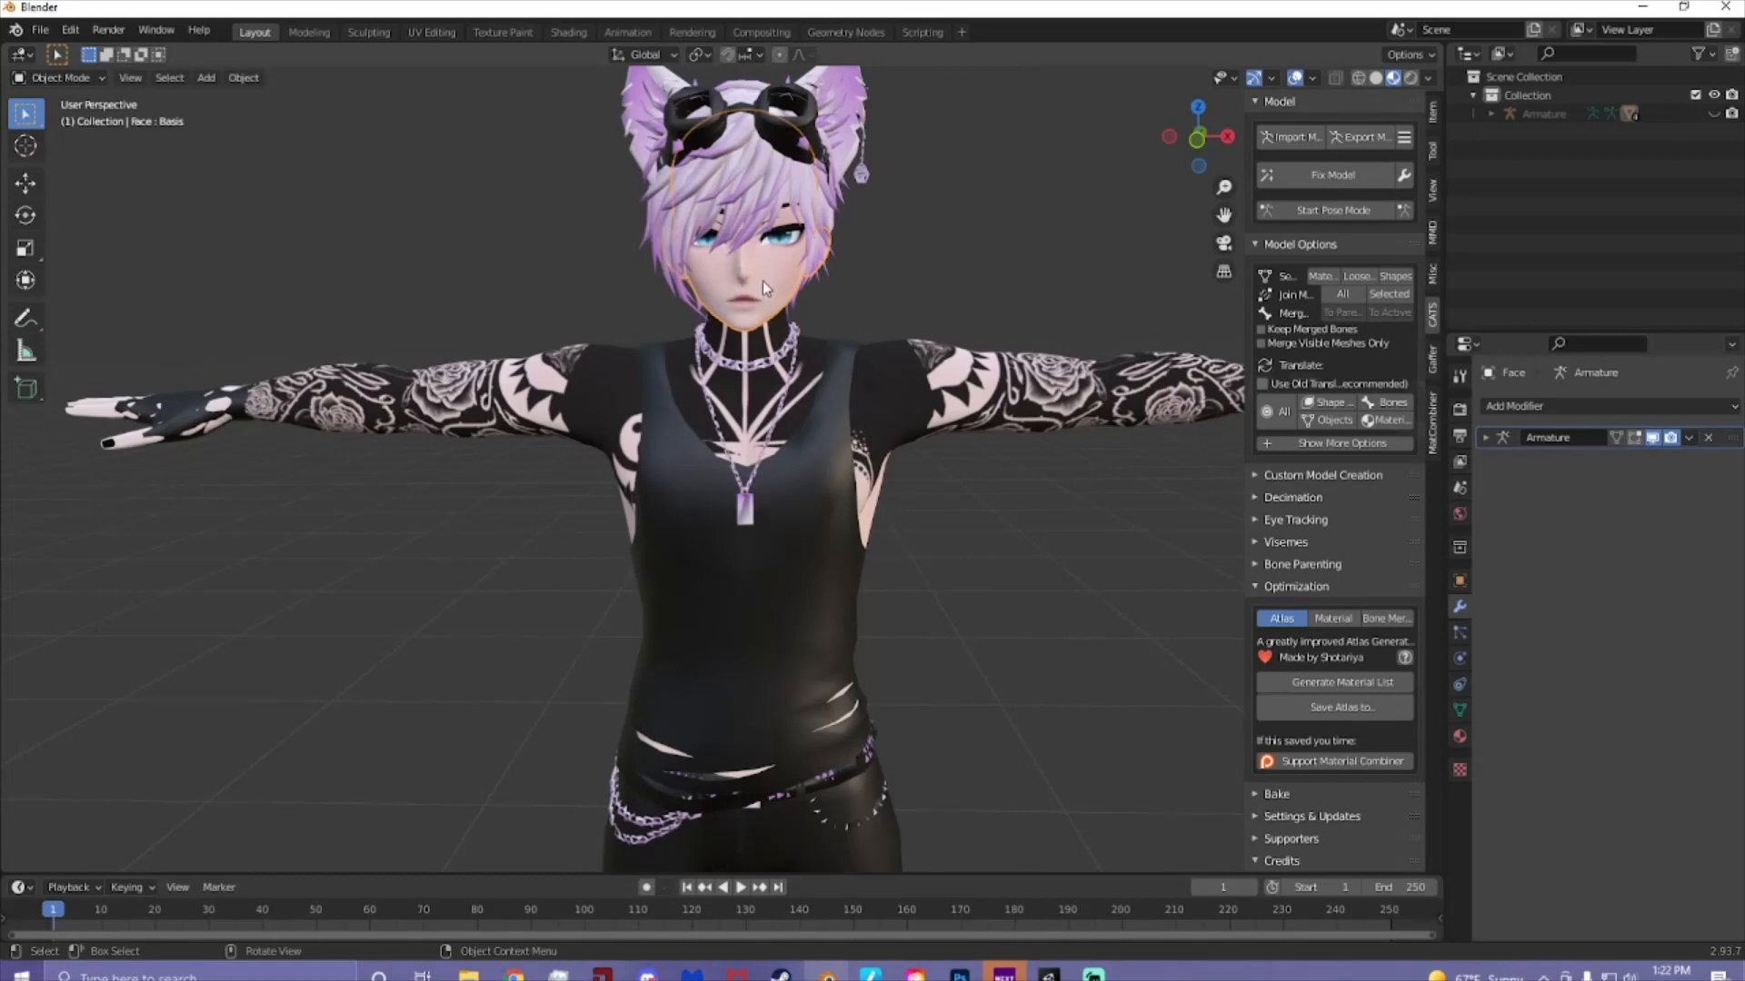
click(1459, 709)
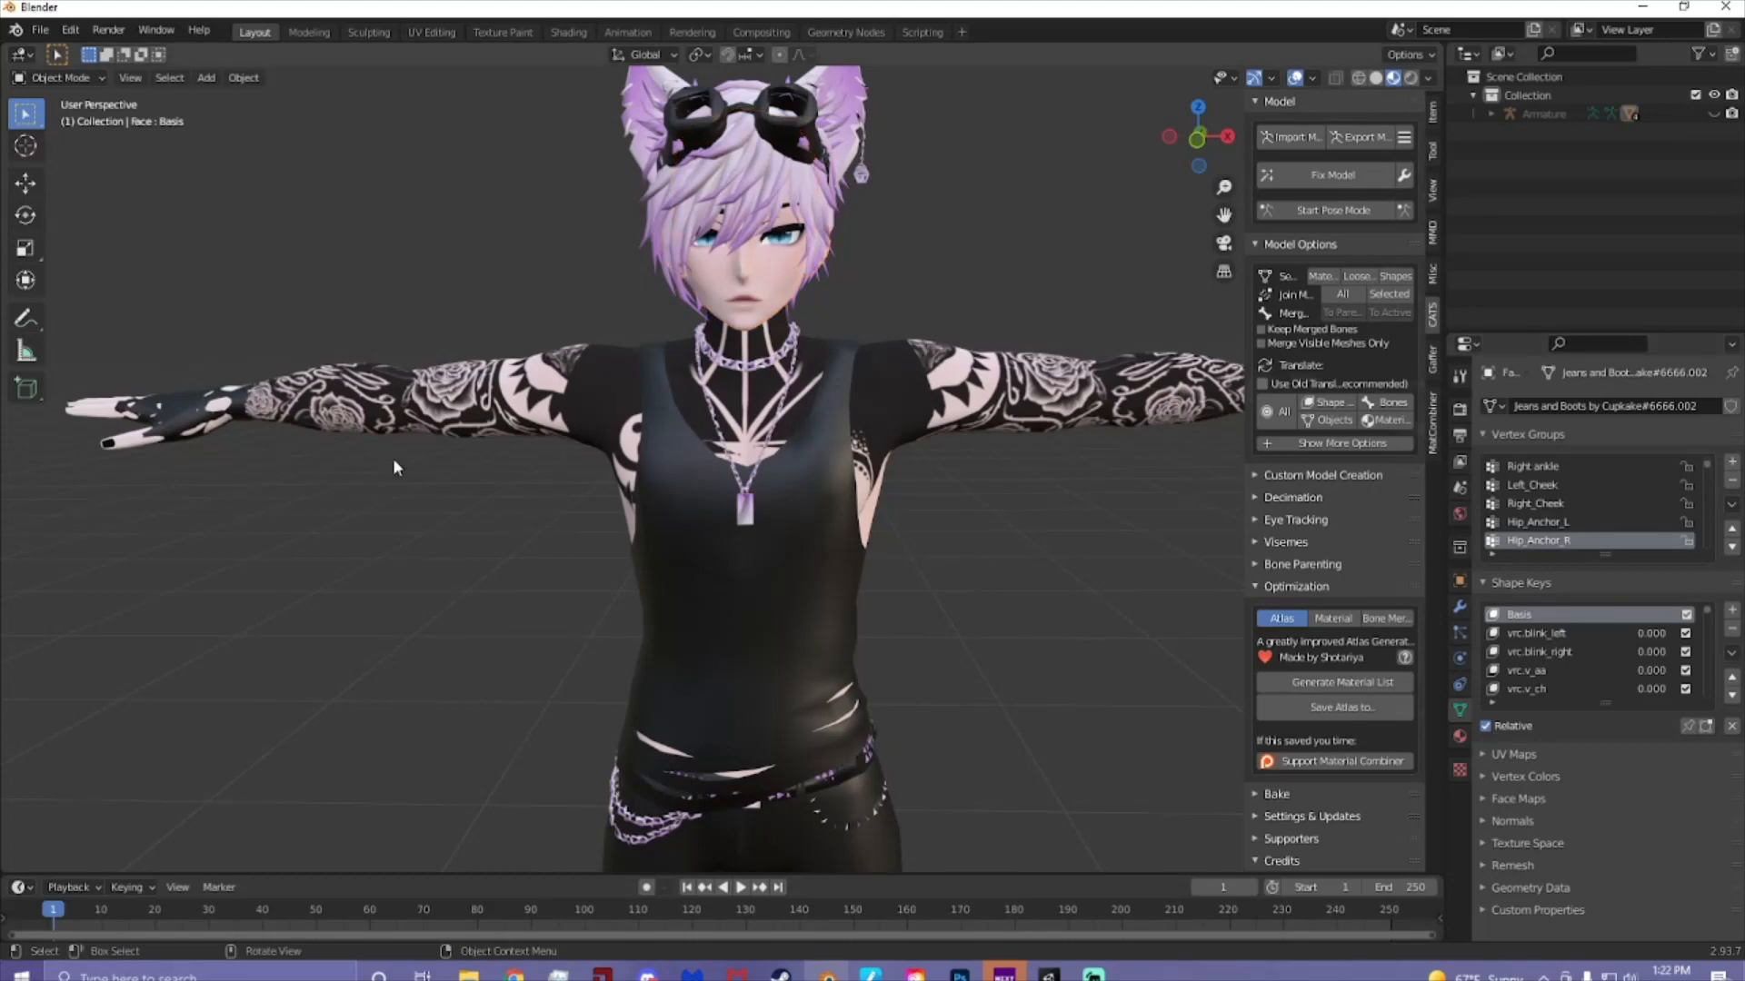
scroll(751, 291, down, 3)
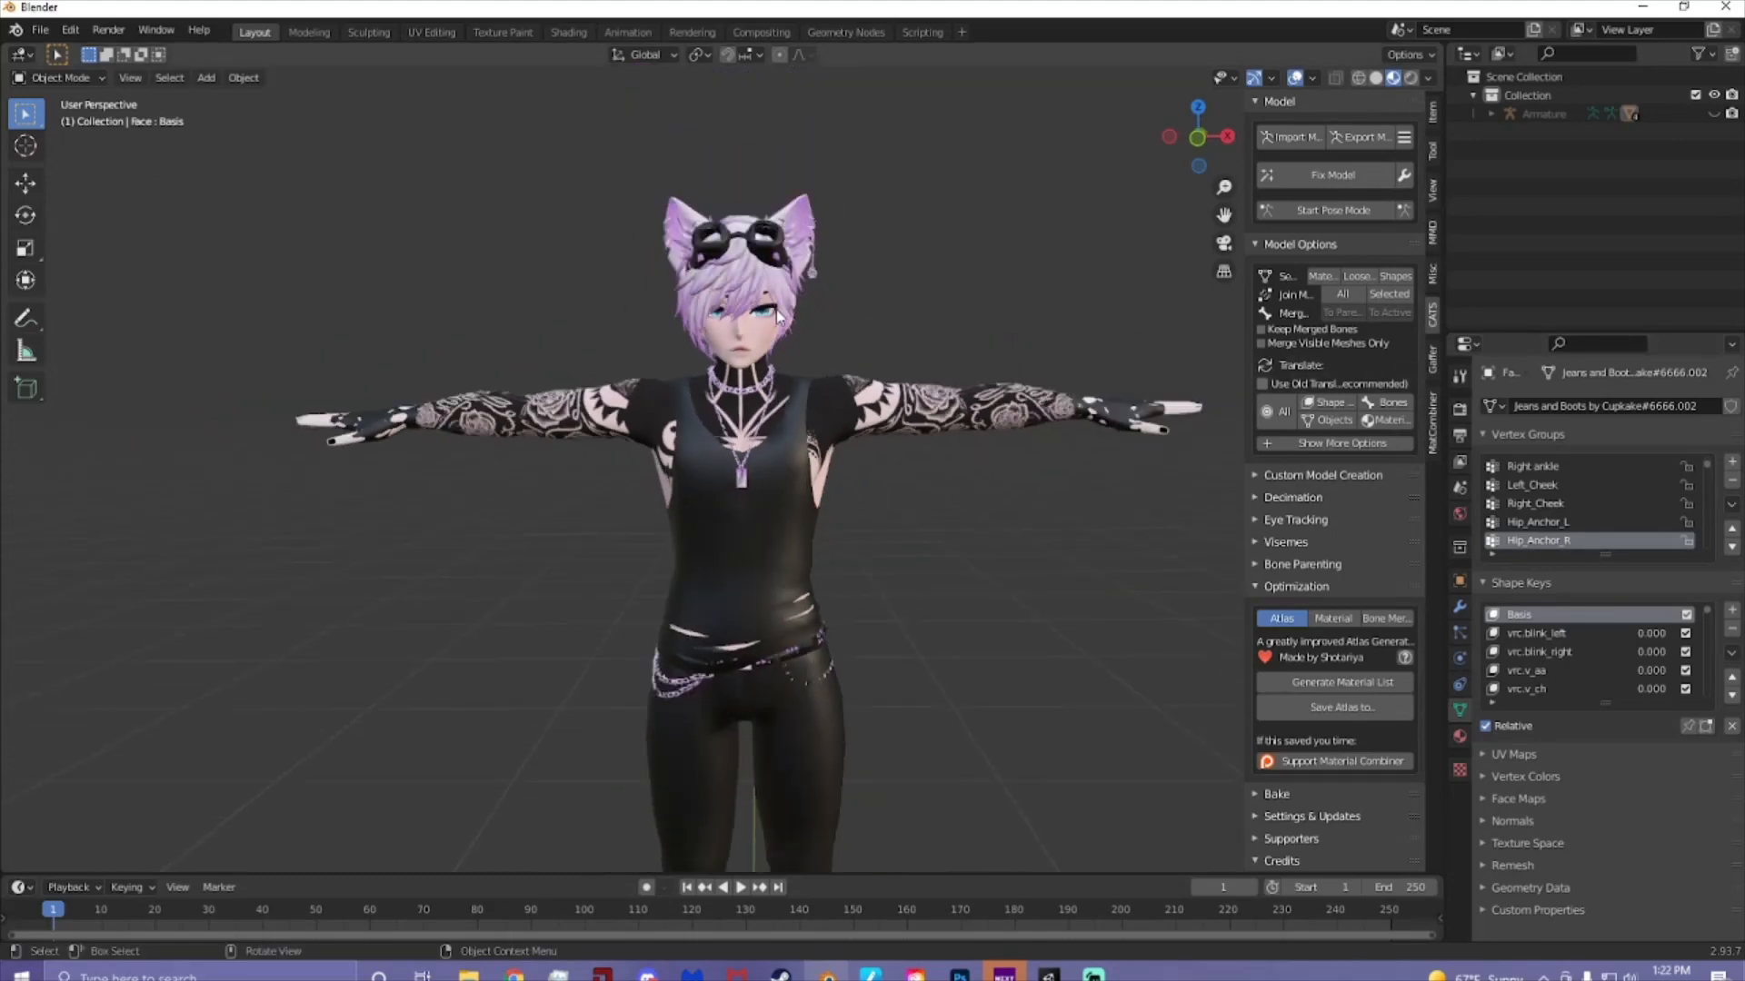
scroll(788, 339, up, 5)
scroll(787, 347, down, 2)
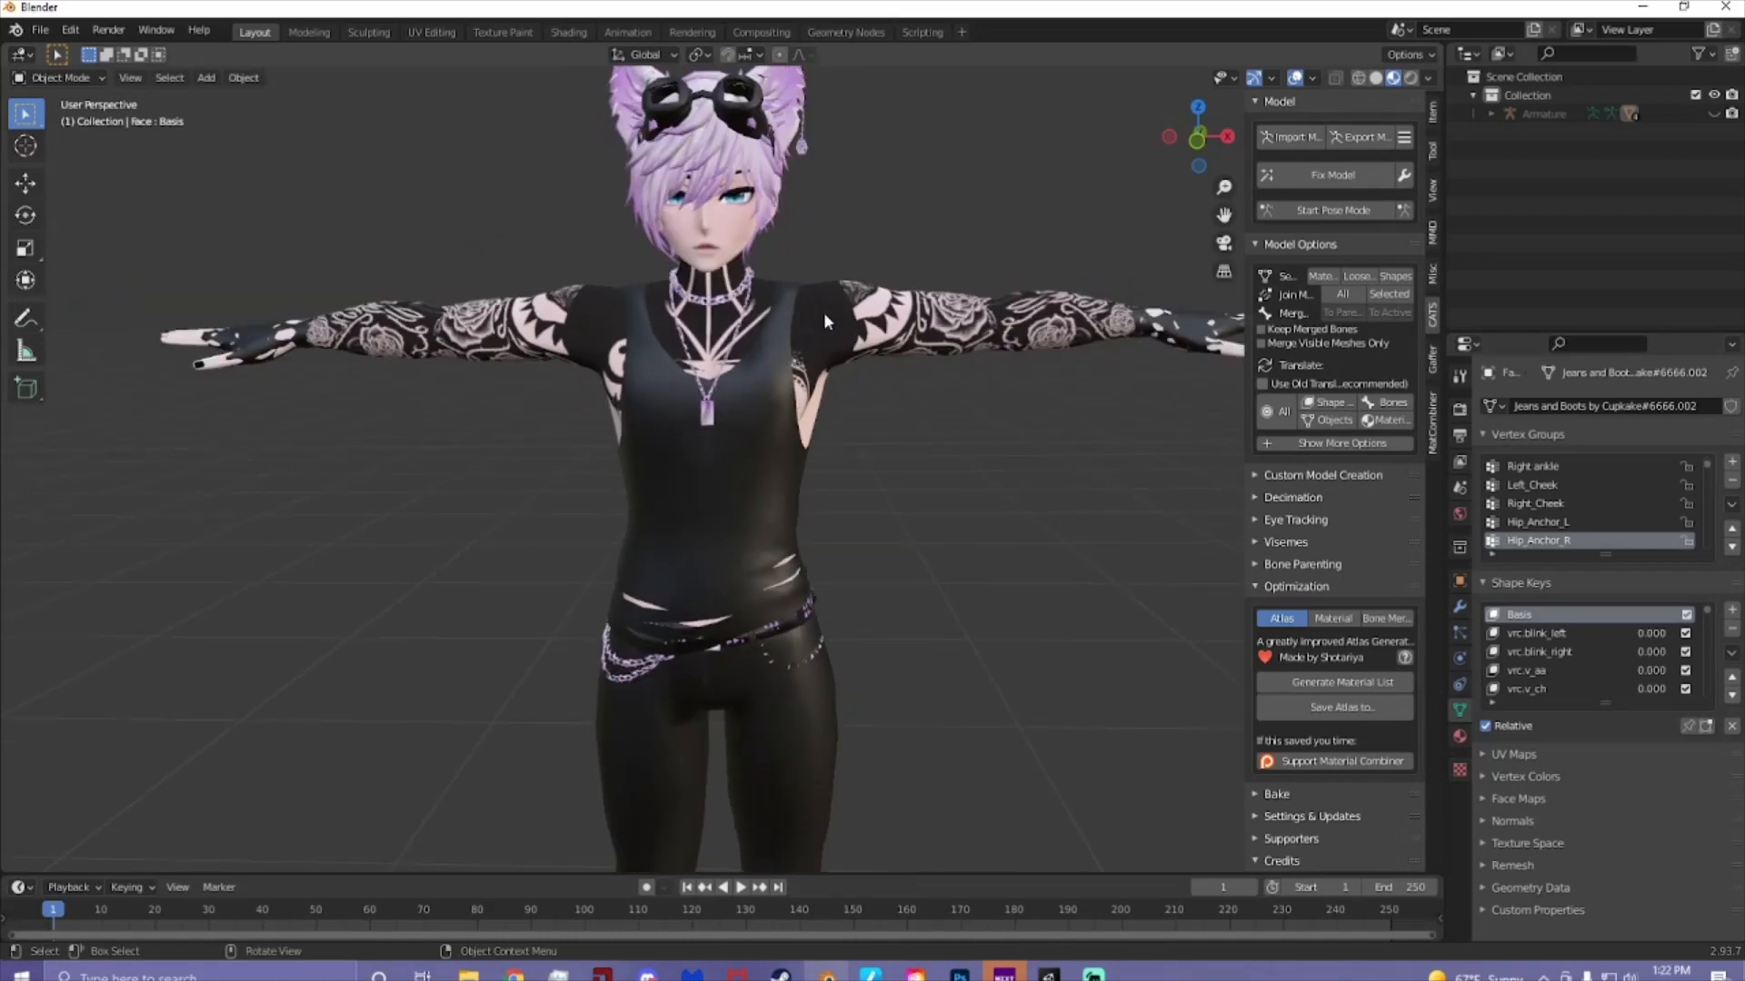
- Select the Skin mesh and delete all of its shape keys, from the last one up to Basis
click(868, 321)
scroll(939, 440, down, 2)
scroll(946, 432, up, 2)
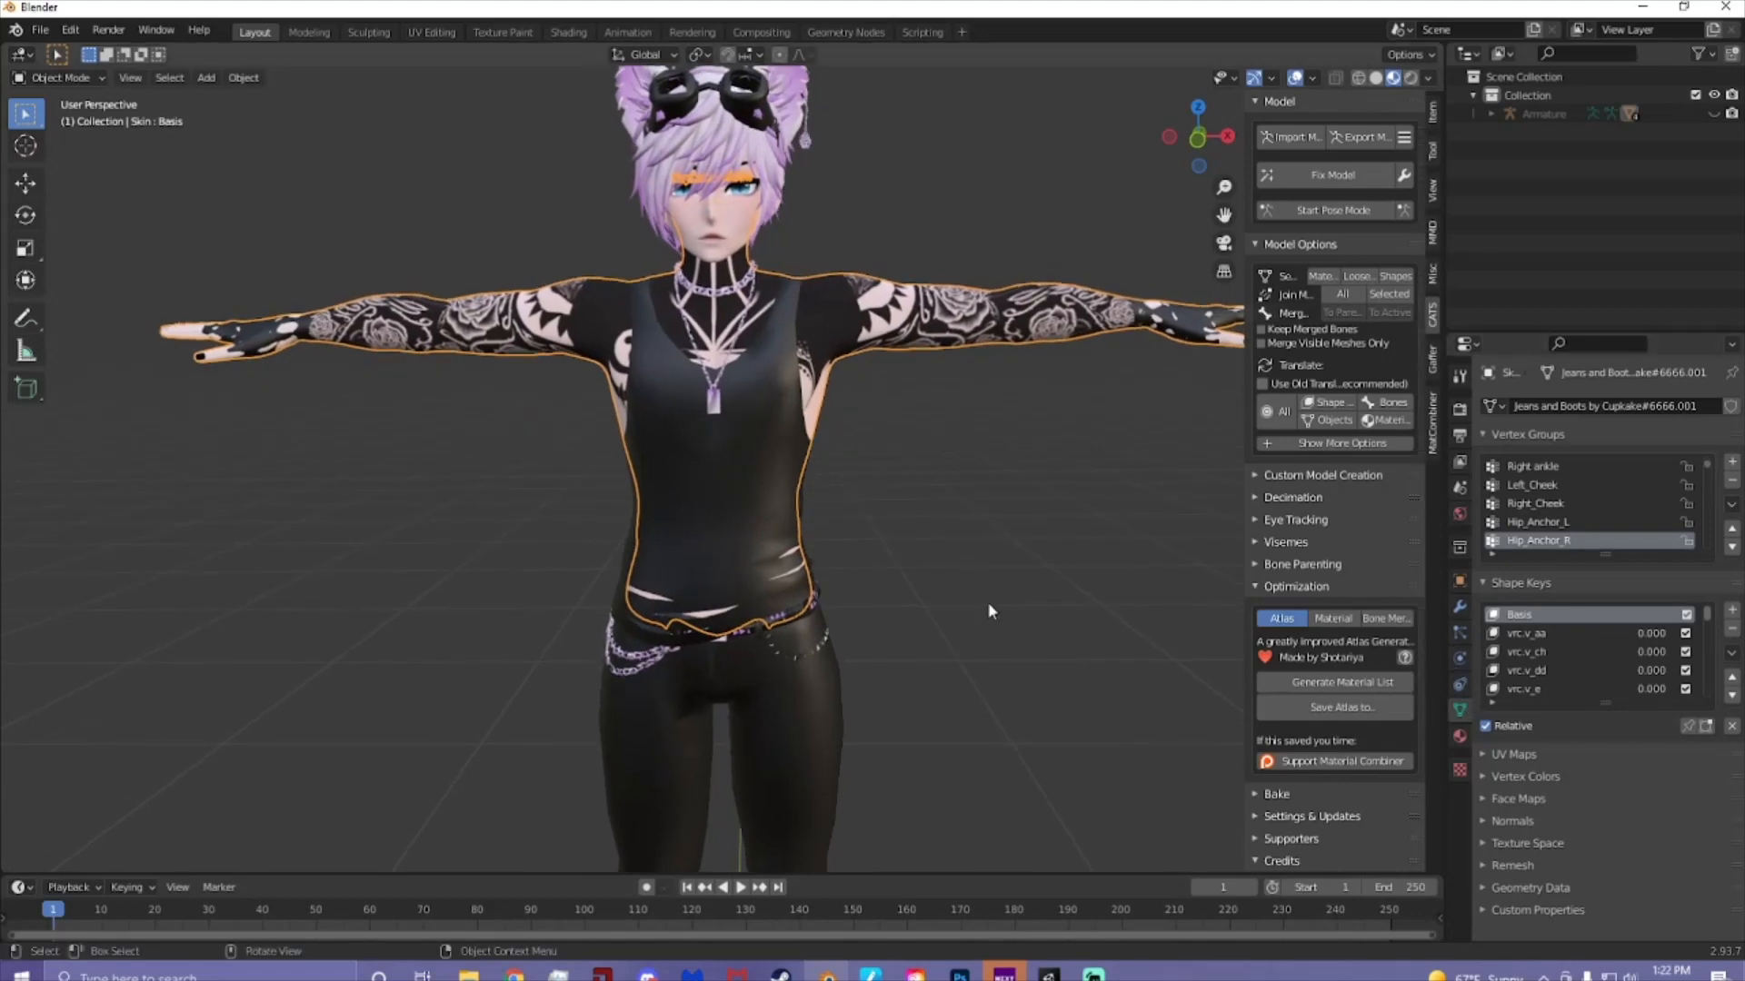
click(875, 307)
click(882, 326)
click(724, 234)
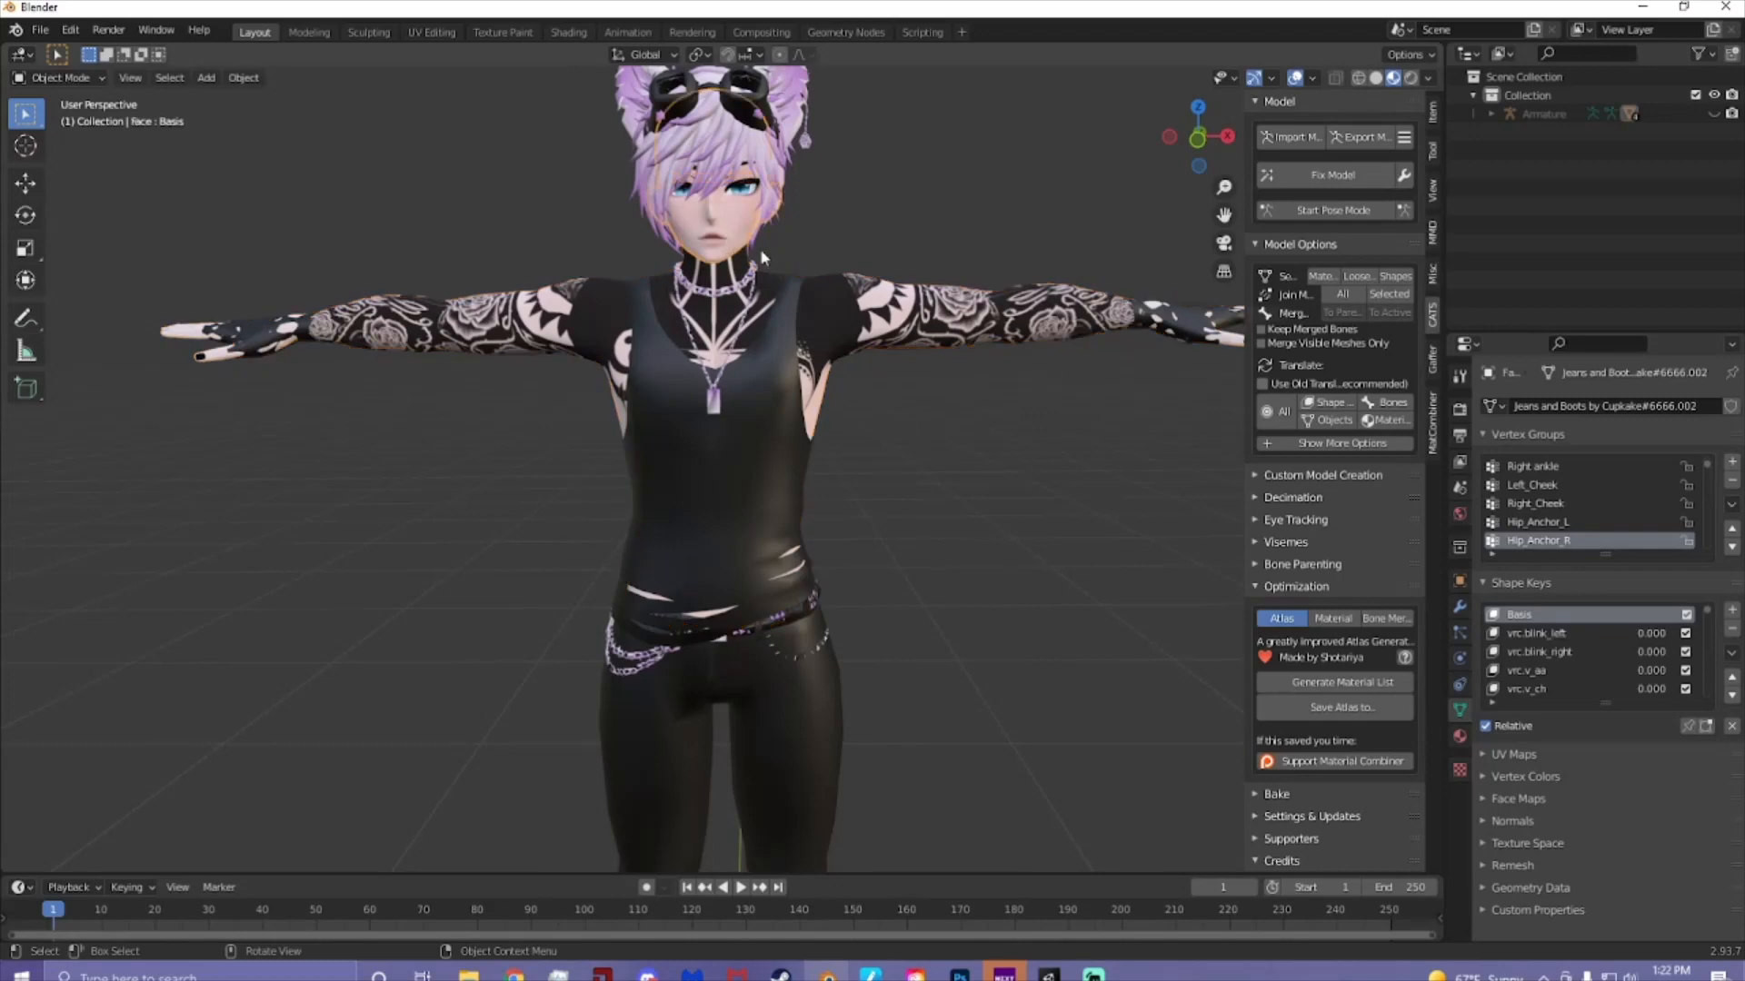
click(871, 307)
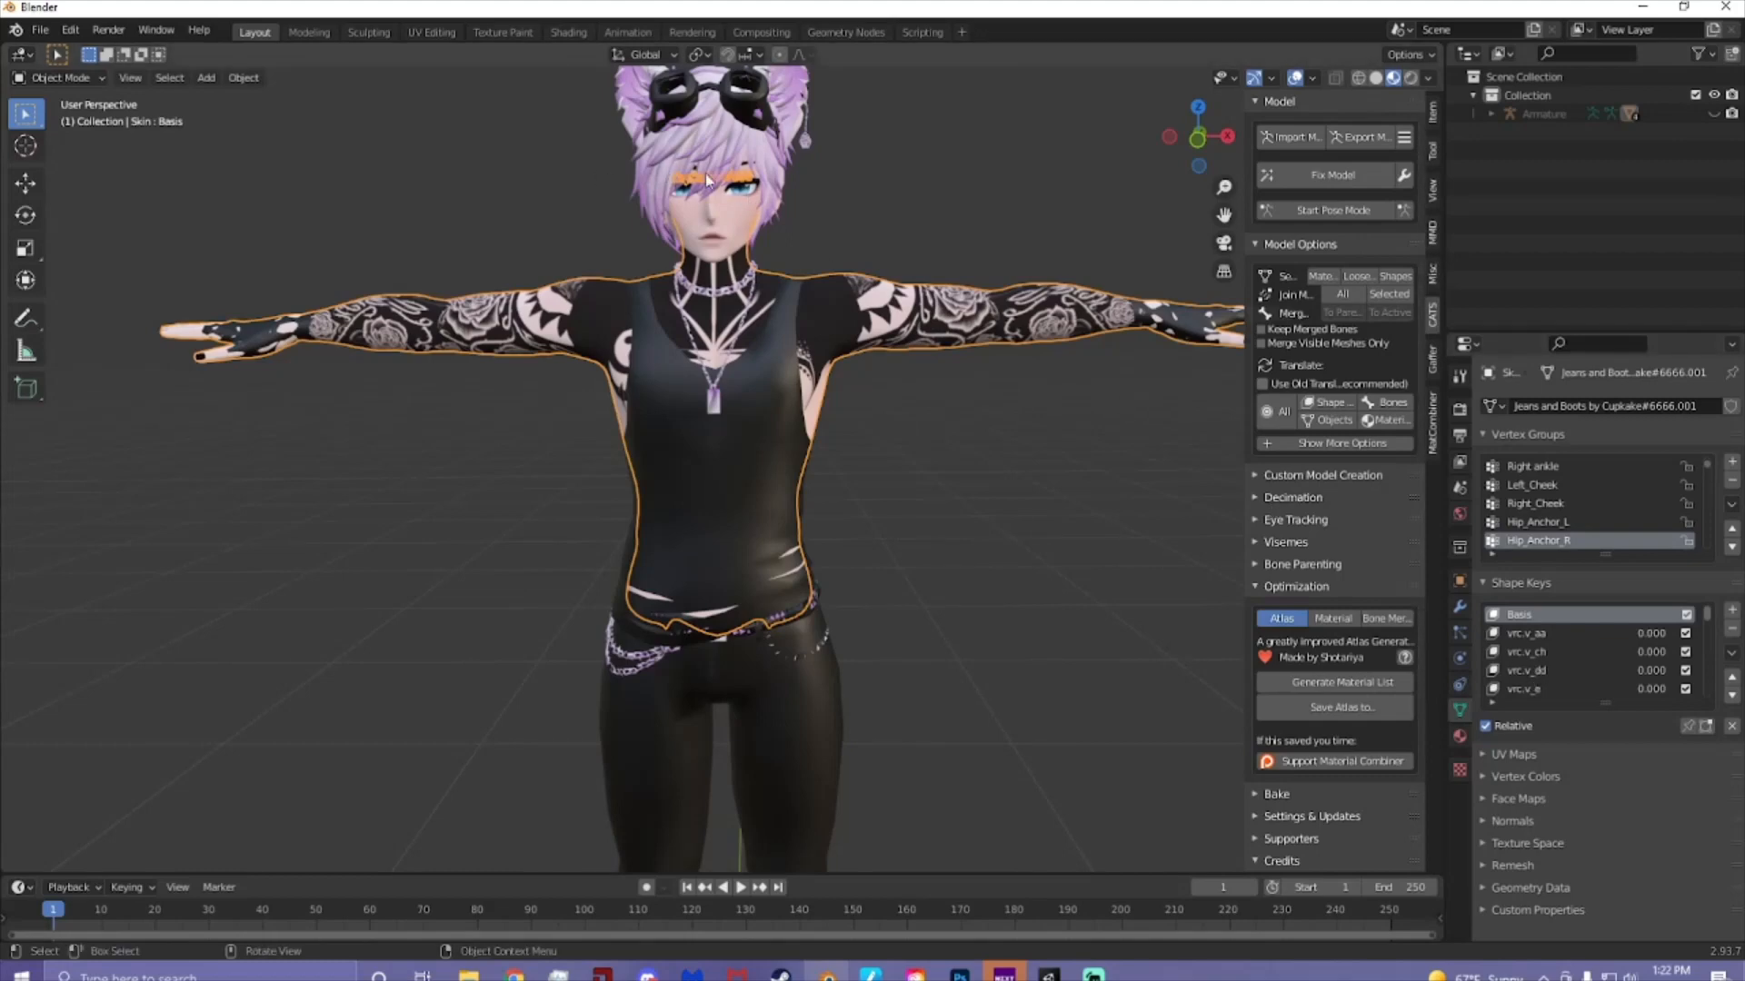
scroll(1536, 676, down, 15)
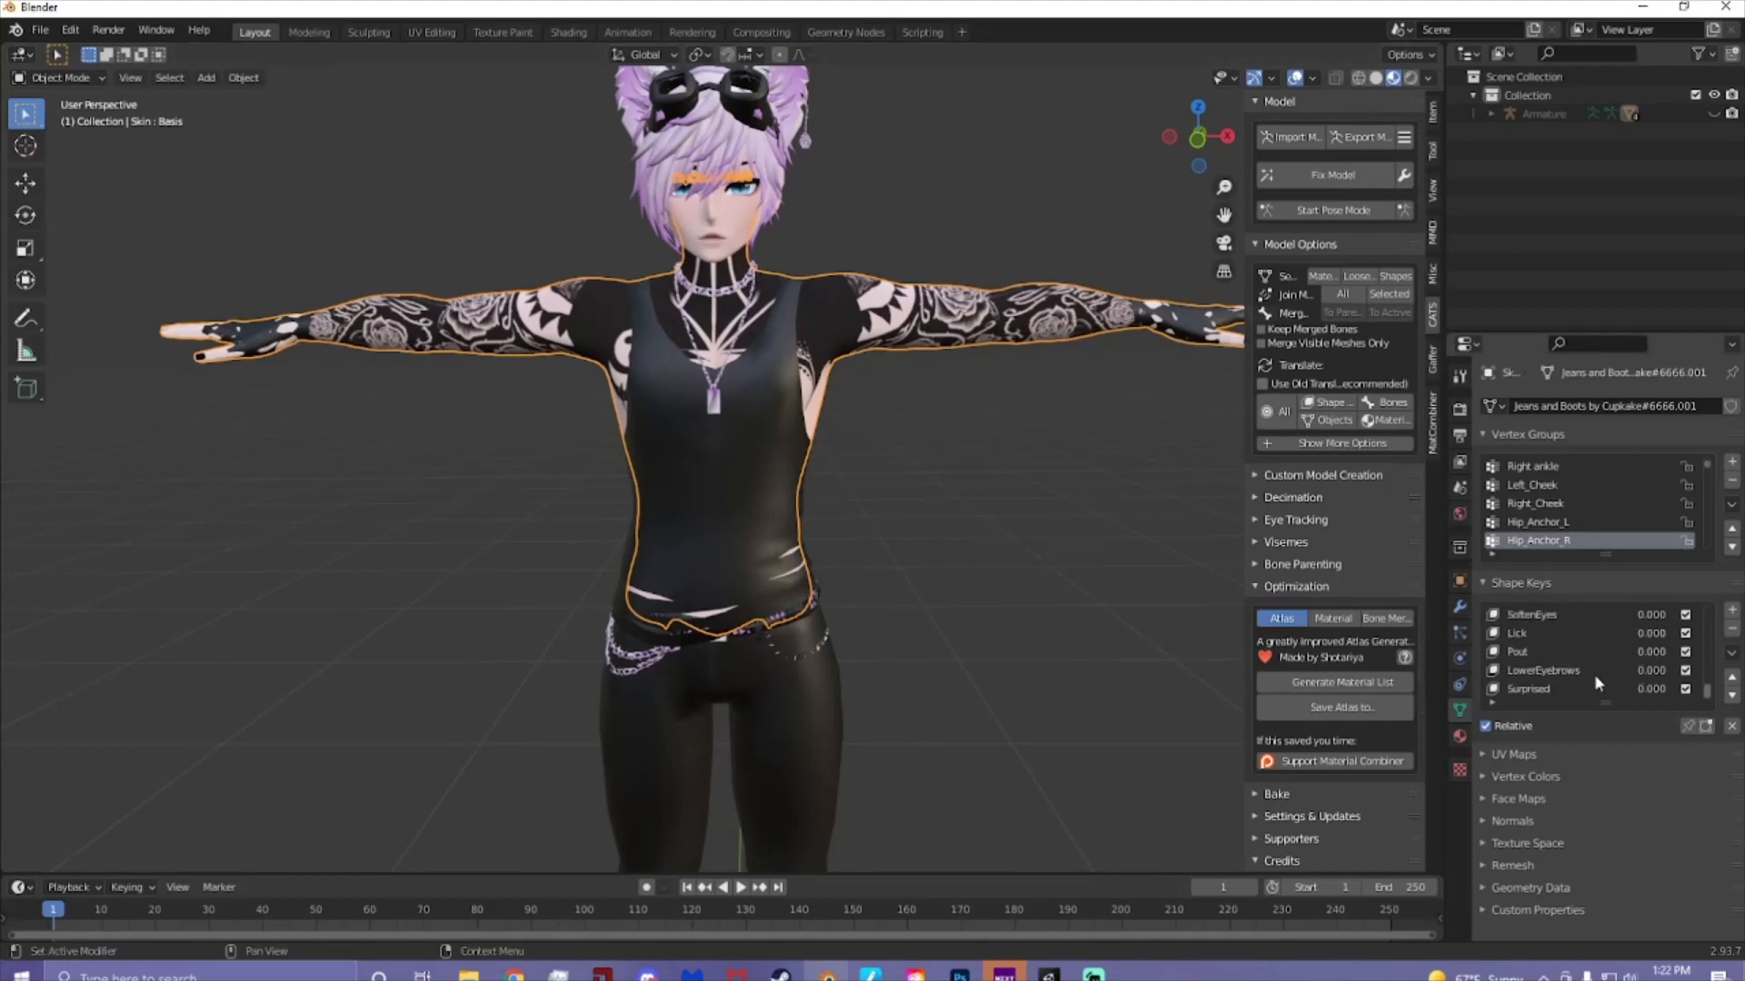
click(1546, 690)
click(1732, 628)
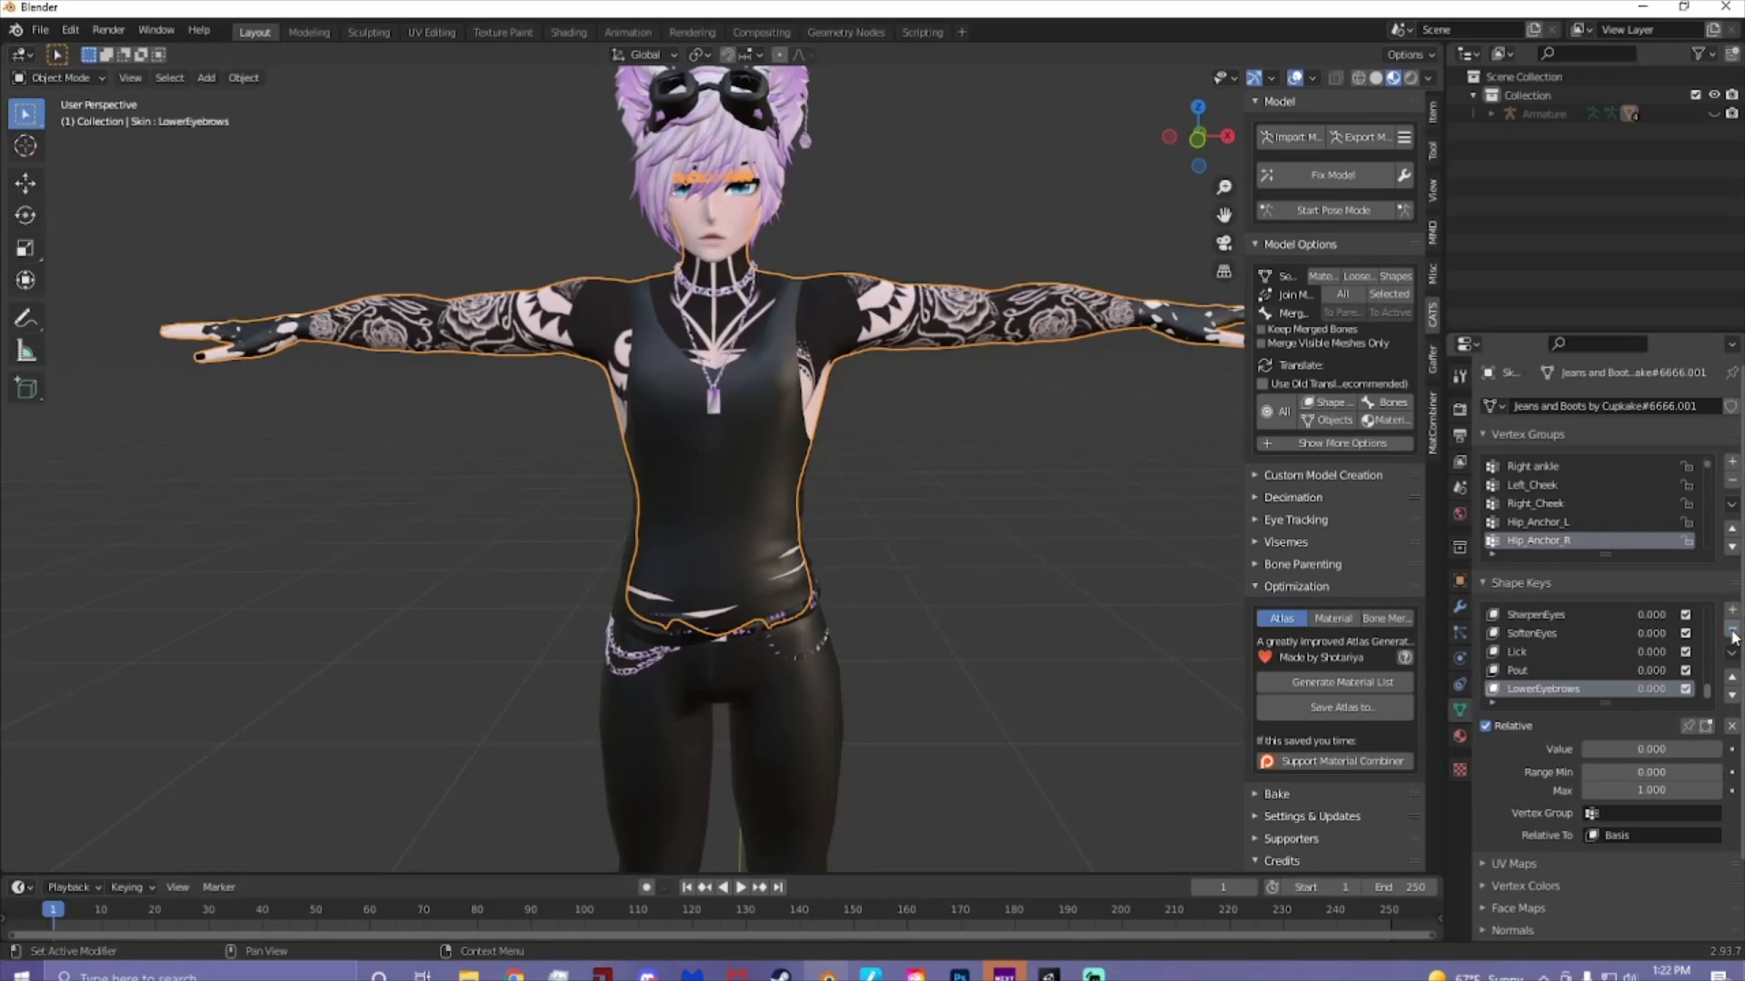
click(1732, 628)
click(1732, 628)
click(1732, 628)
click(1732, 627)
click(1732, 628)
click(1732, 628)
click(1732, 628)
click(1732, 628)
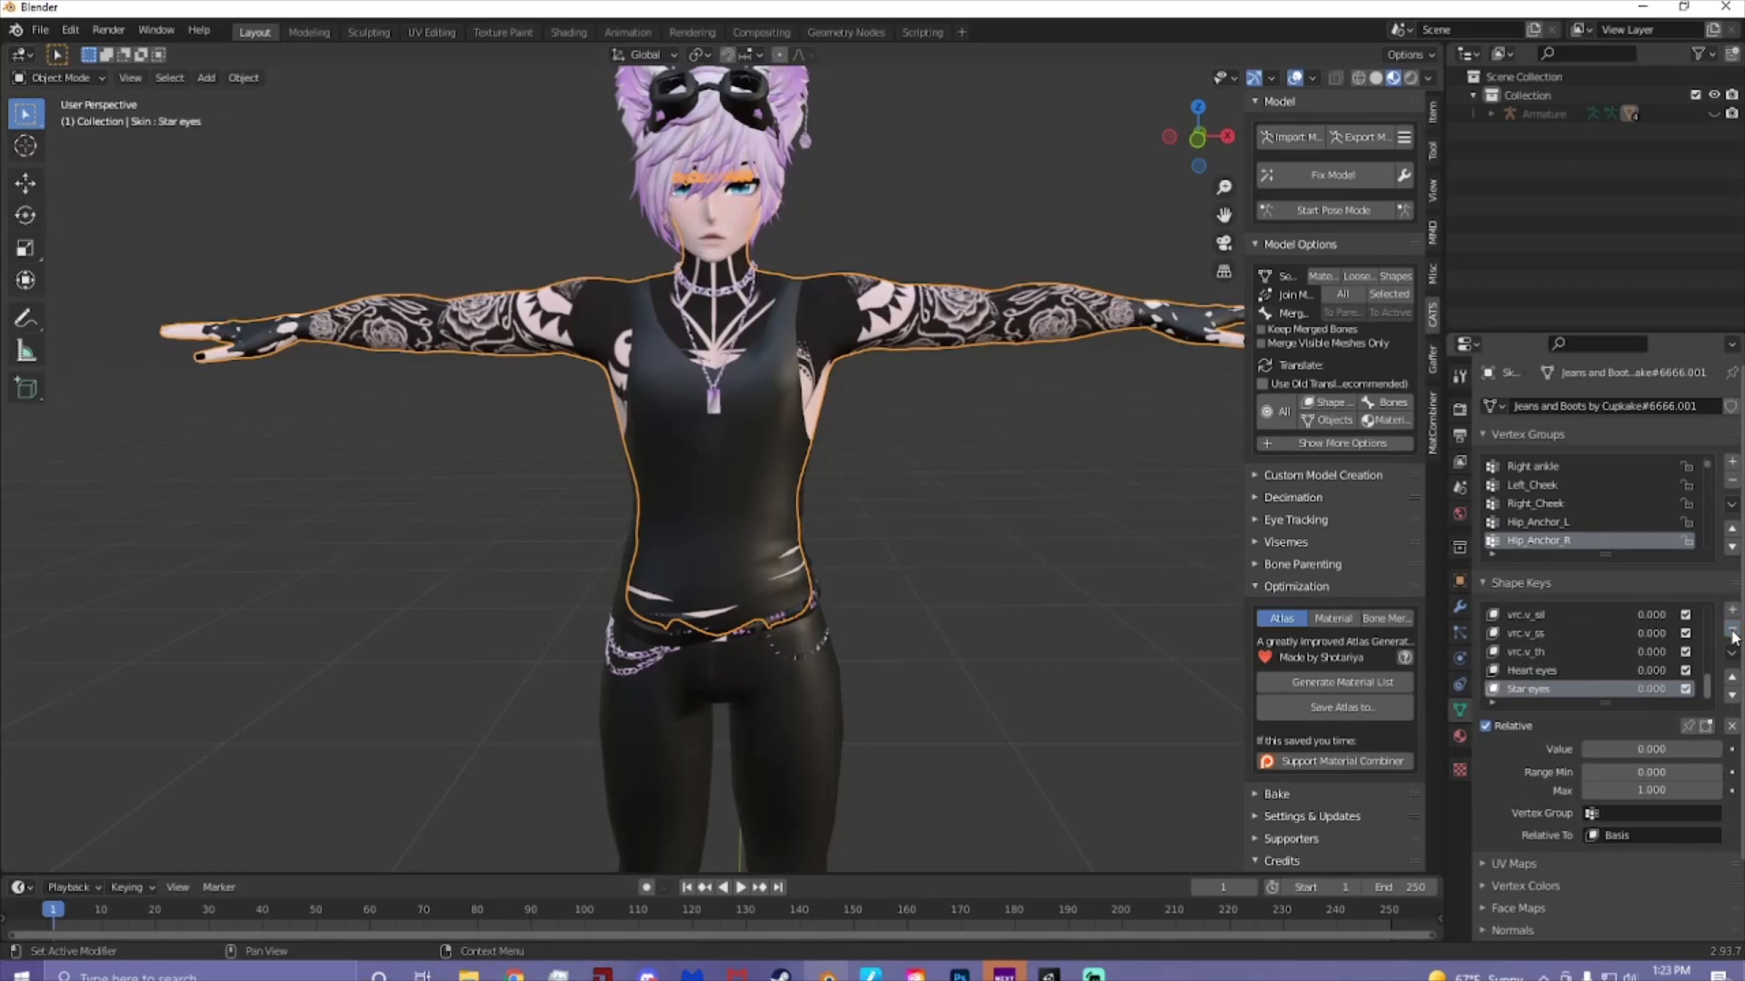
click(1732, 628)
click(1732, 627)
click(1732, 628)
click(1732, 628)
click(1732, 628)
click(1732, 627)
click(1732, 628)
click(1732, 628)
click(1732, 627)
click(1732, 628)
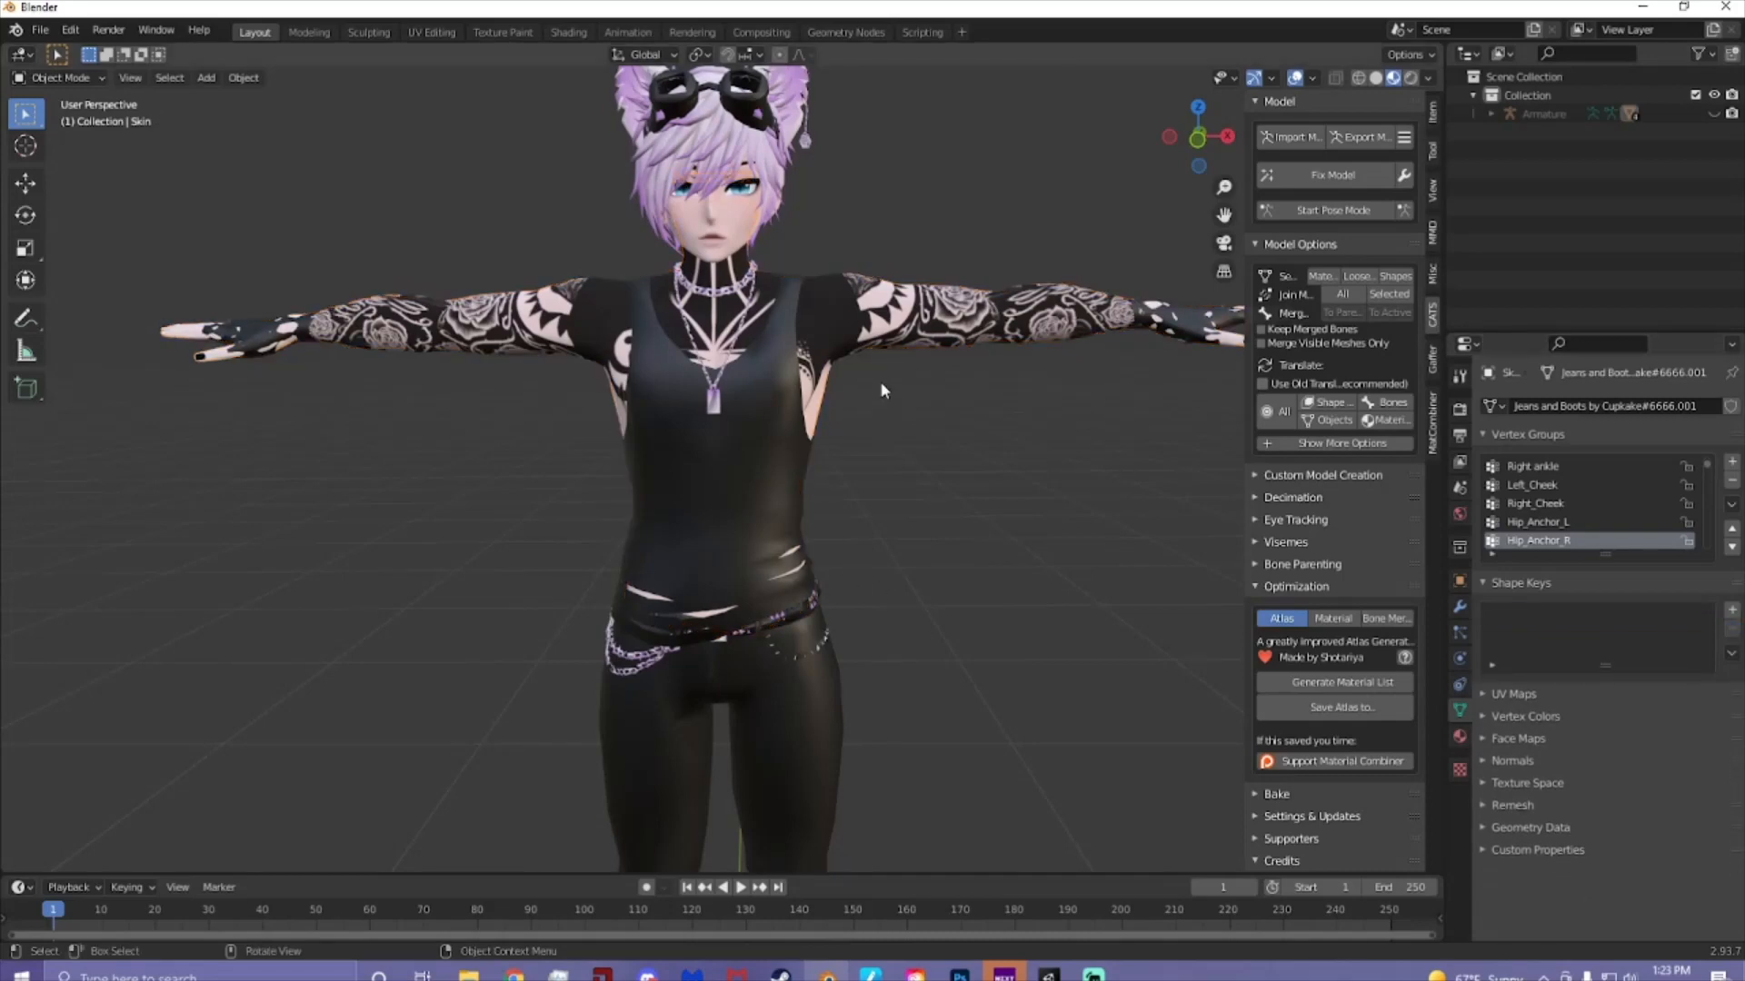
- Add a Decimate modifier to the Skin mesh and lower its ratio to 0.0987
click(1459, 607)
click(1501, 406)
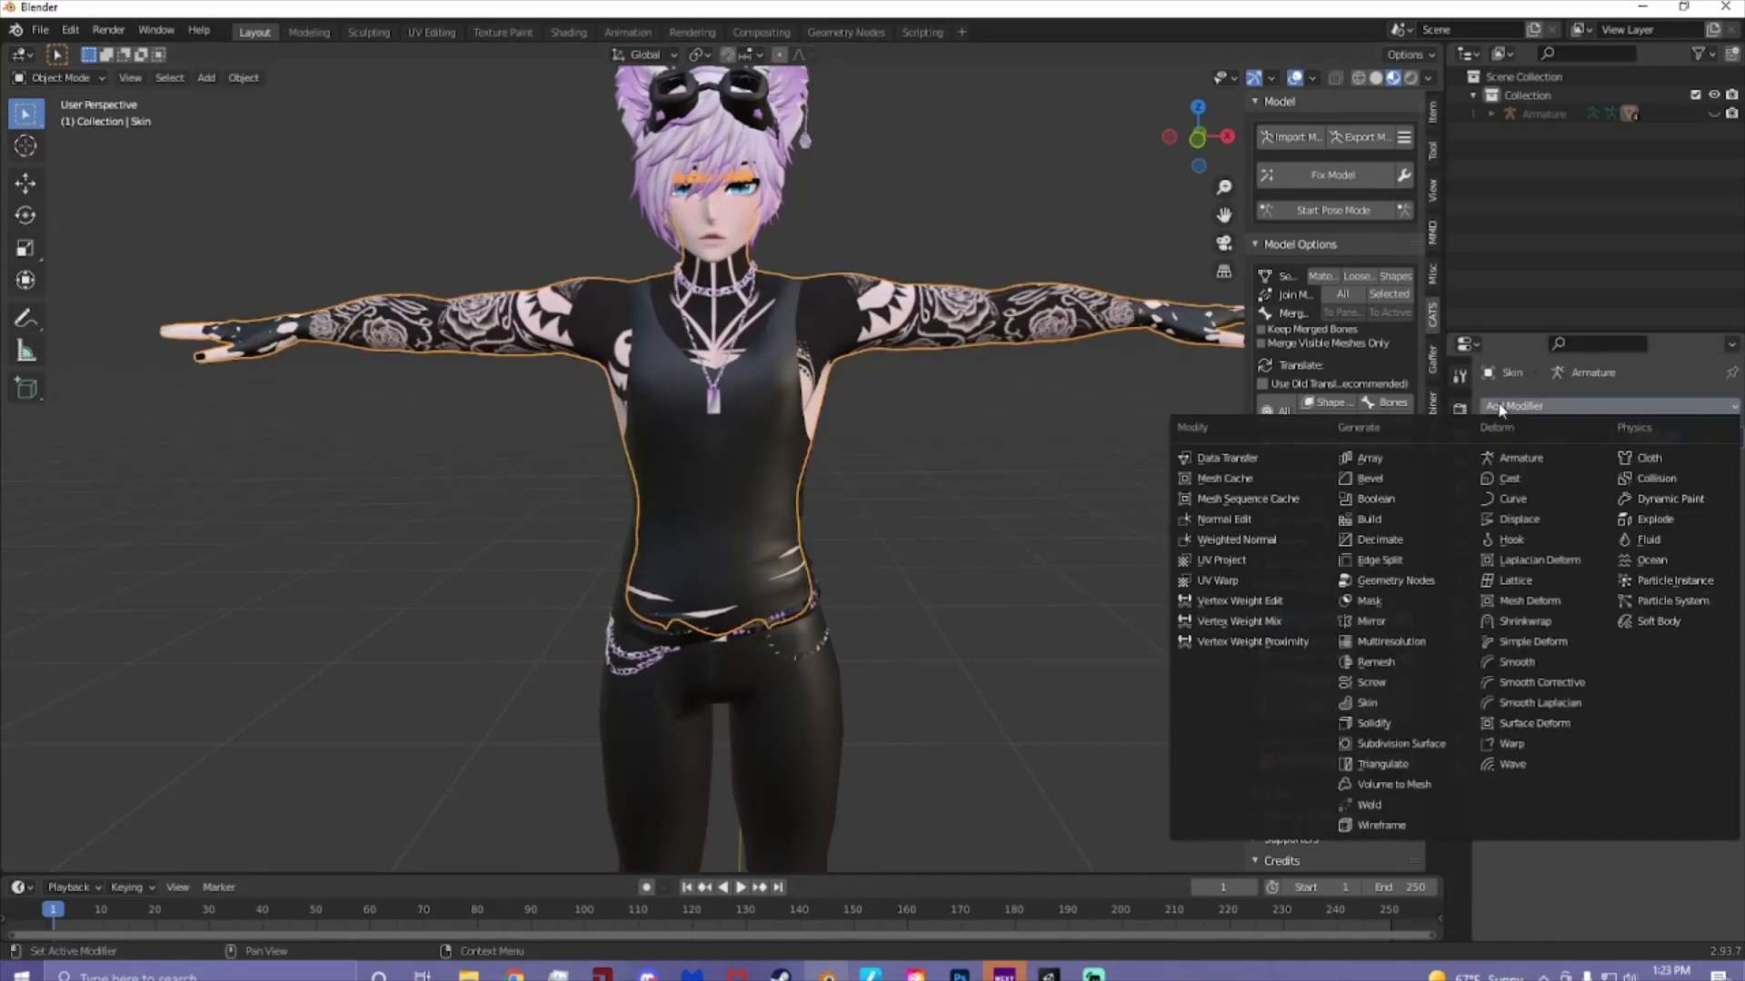
click(1380, 540)
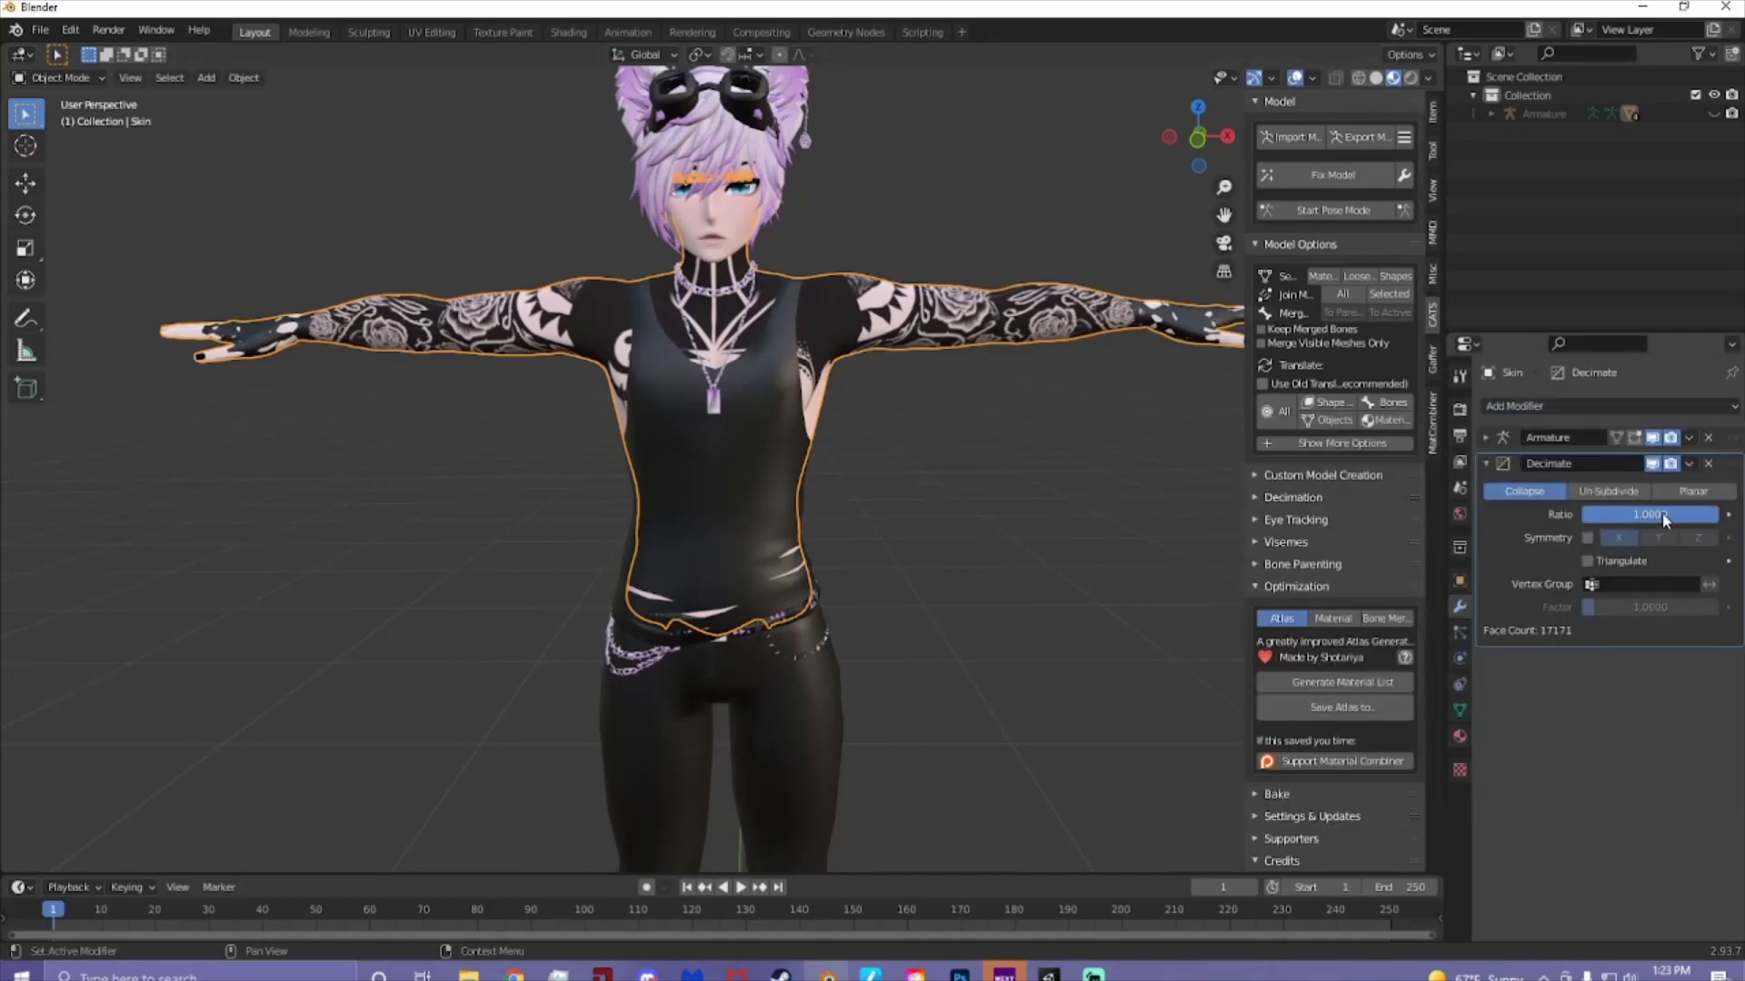
drag(1650, 515, 1526, 514)
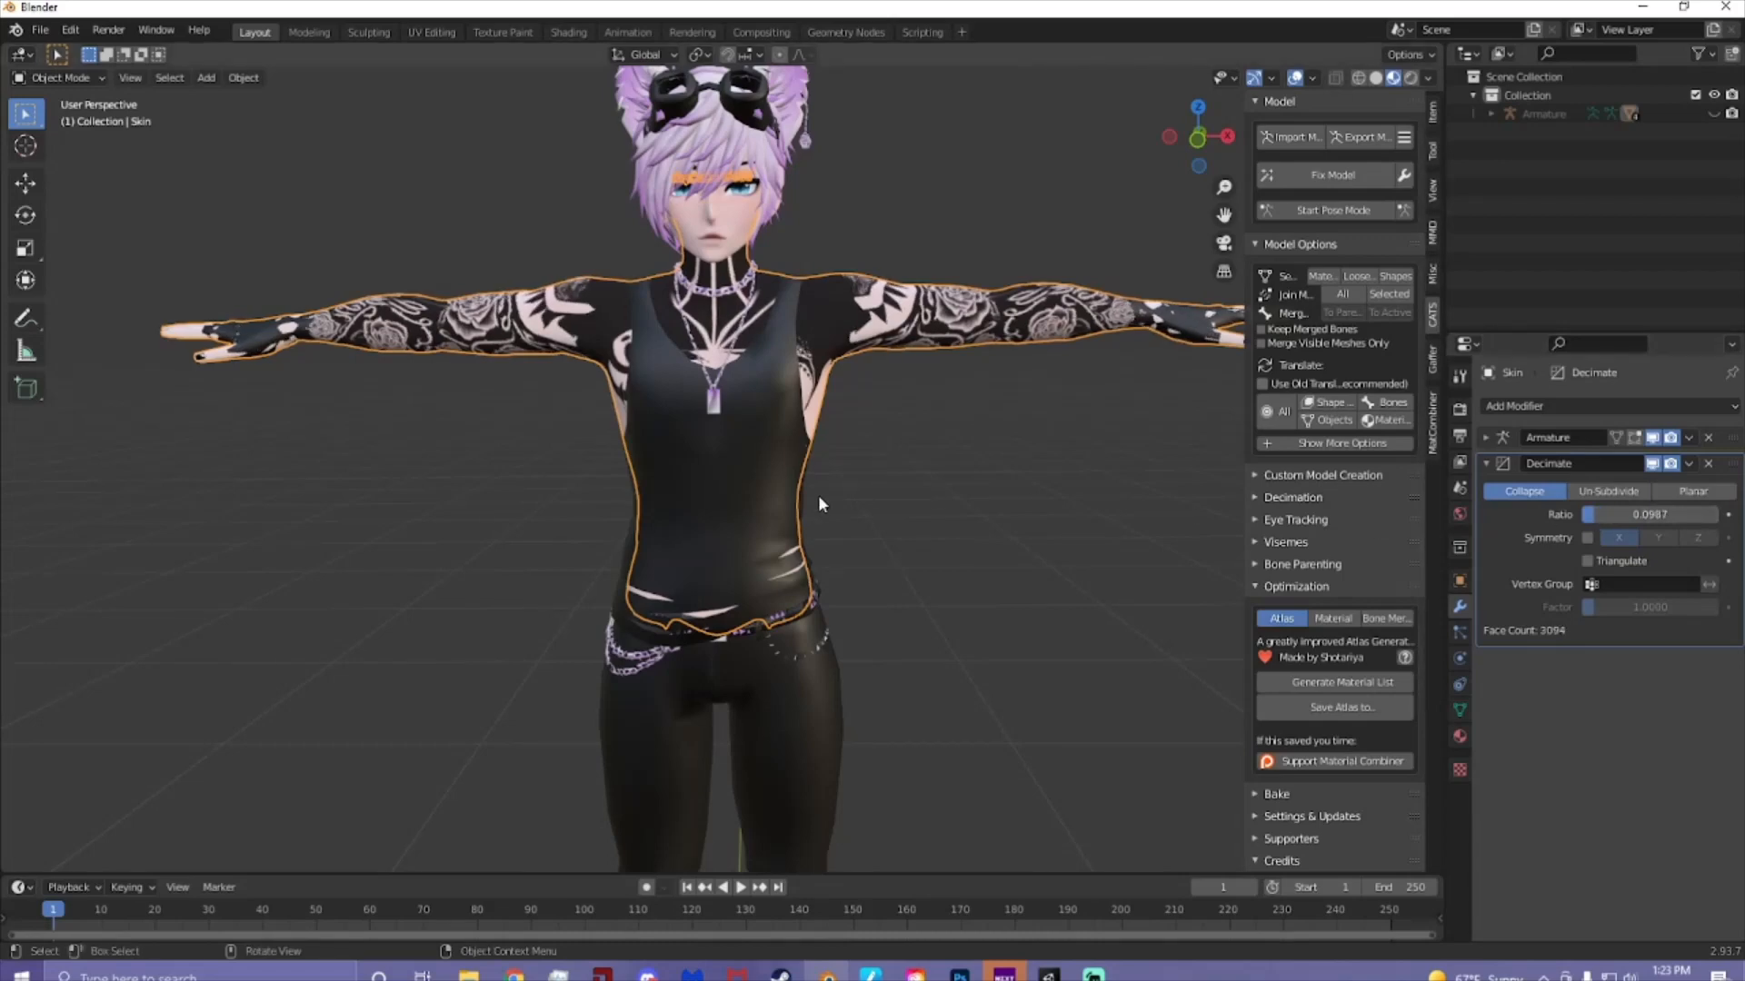
- Check the shape of the decimated arms and torso and apply the Decimate modifier to the Skin mesh
middle_drag(818, 494, 690, 593)
scroll(864, 494, up, 6)
scroll(690, 592, down, 6)
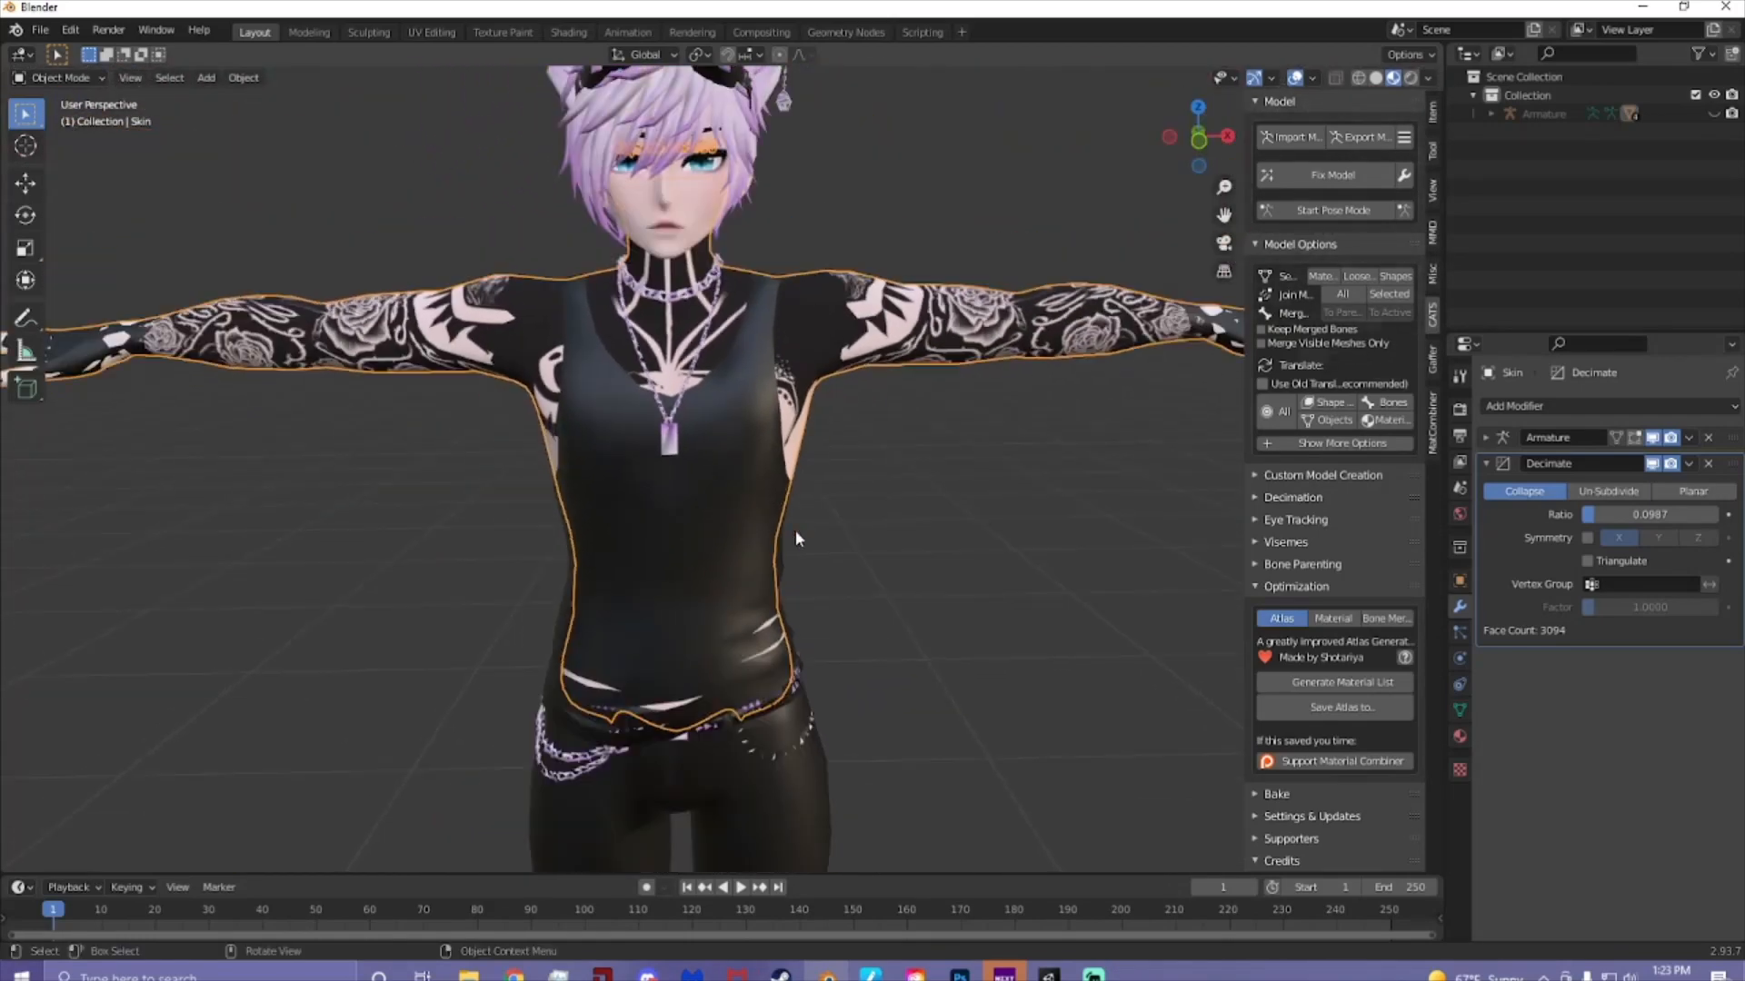
click(1689, 466)
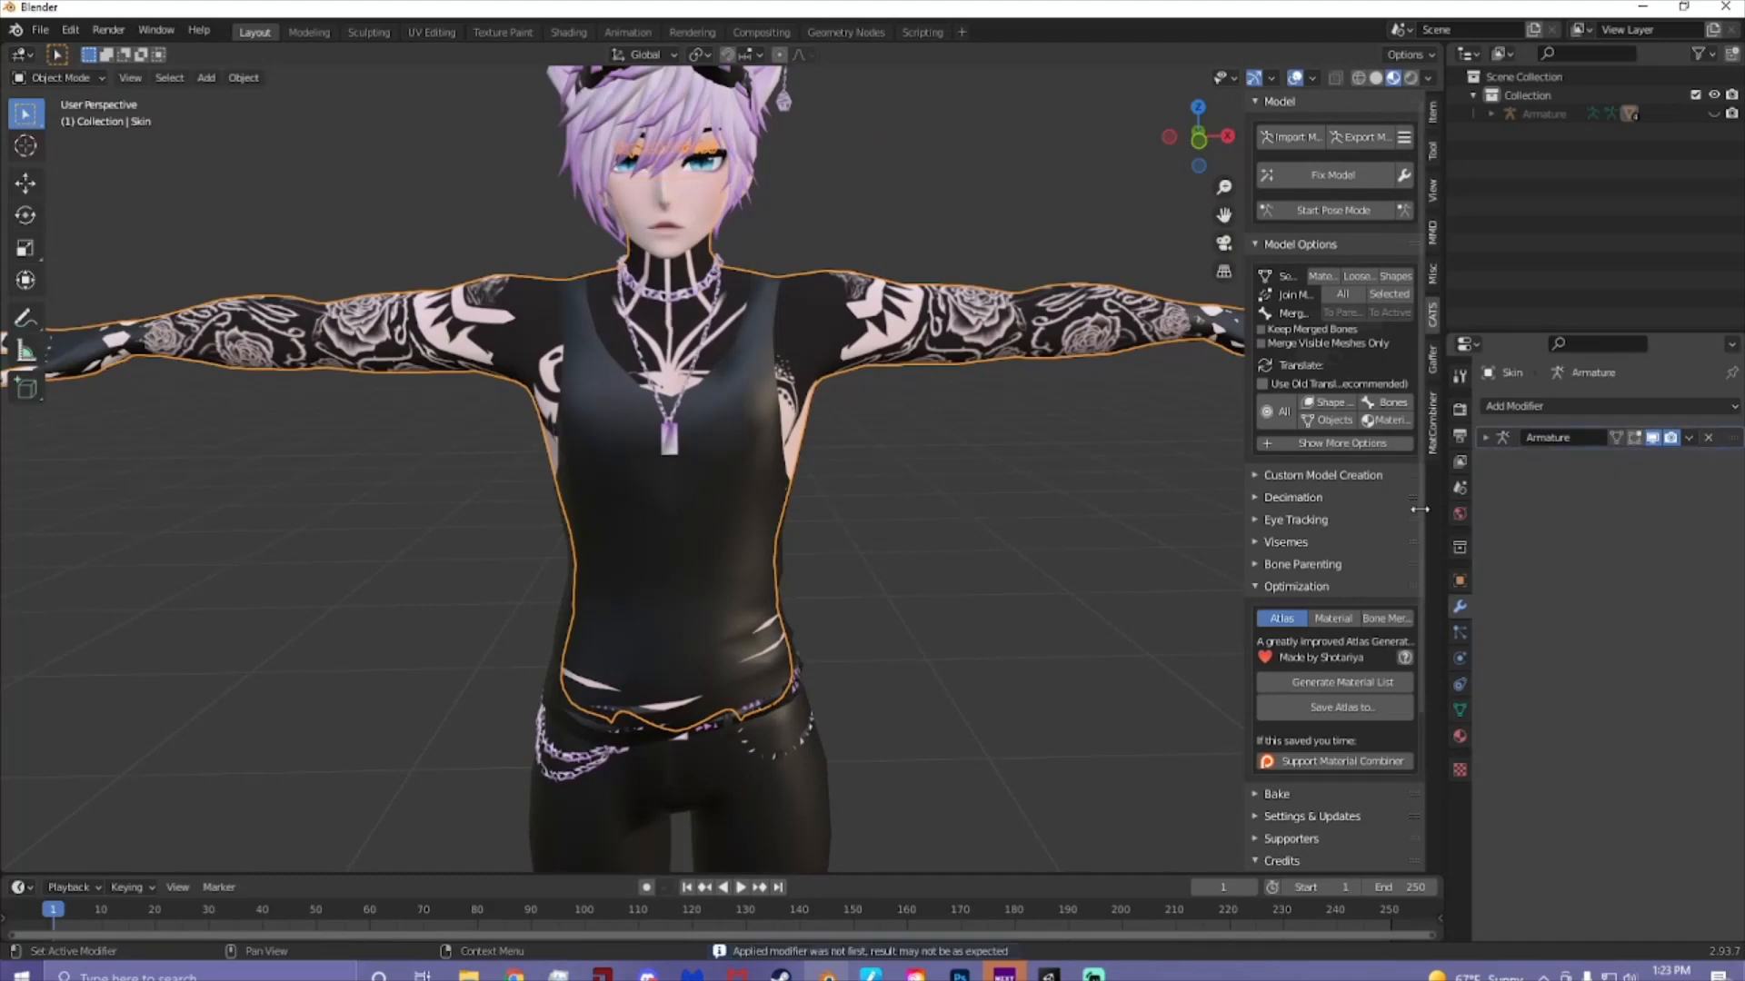
click(1614, 485)
- Examine the decimated Skin mesh's vertices in Edit Mode and return to Object Mode
click(92, 80)
click(59, 119)
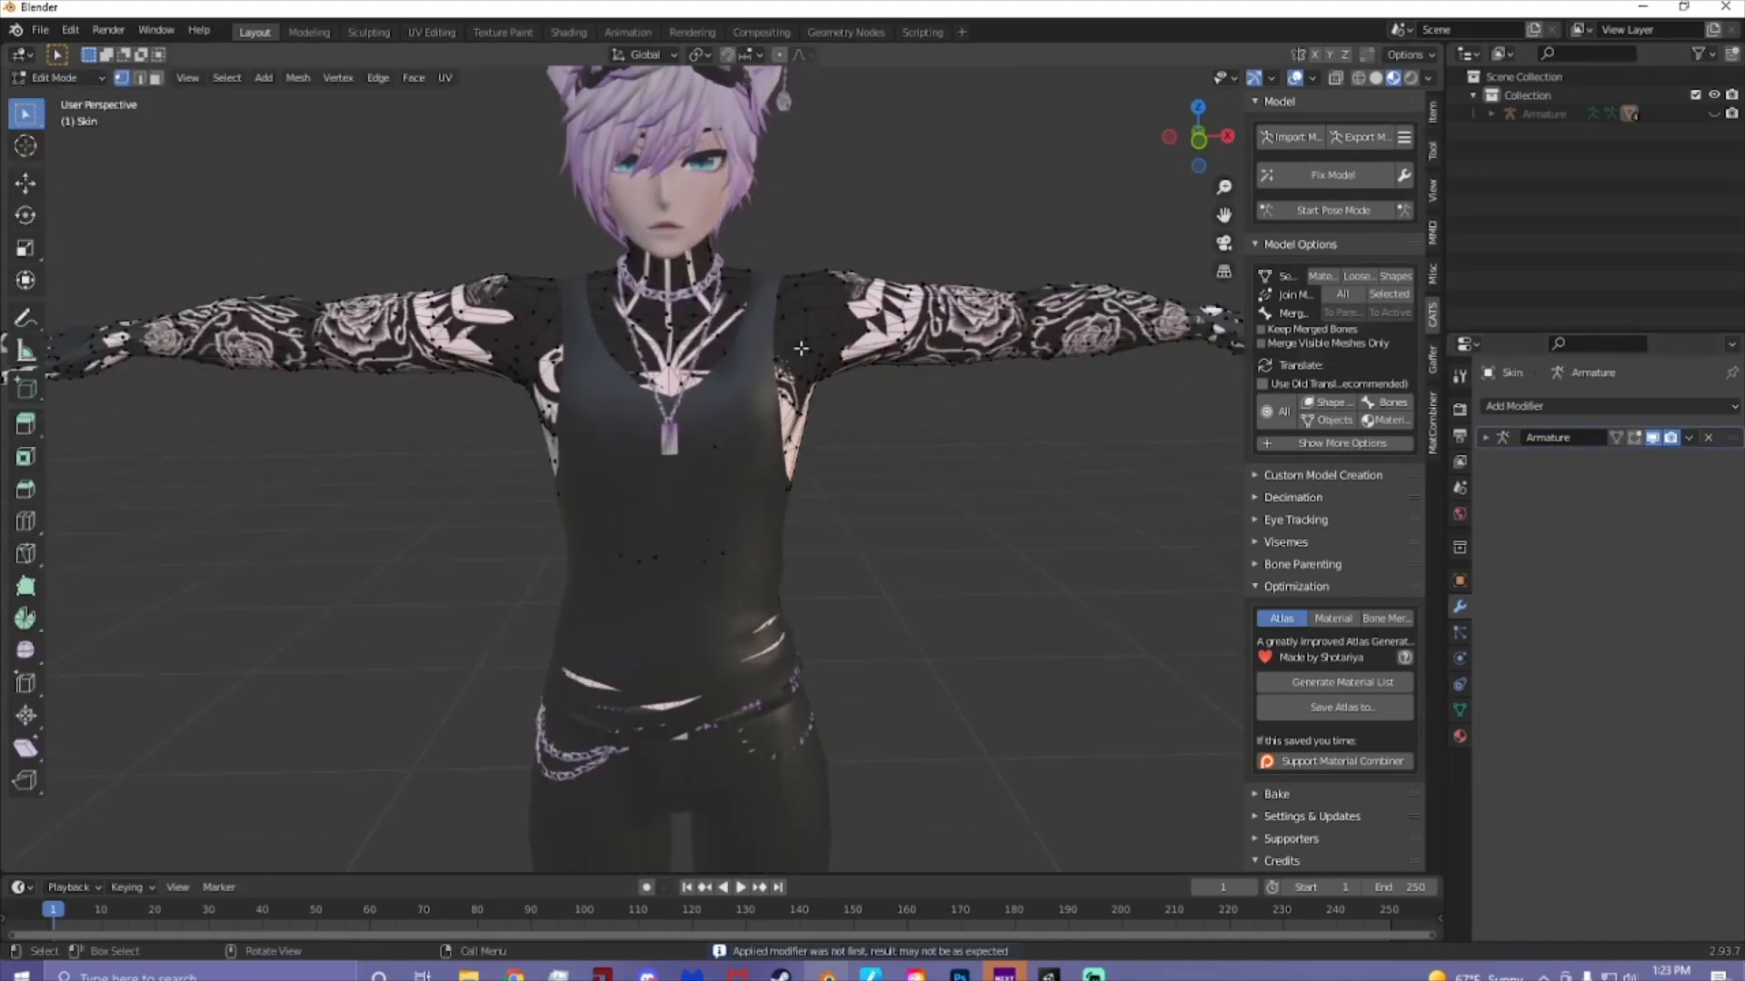
click(91, 79)
click(57, 98)
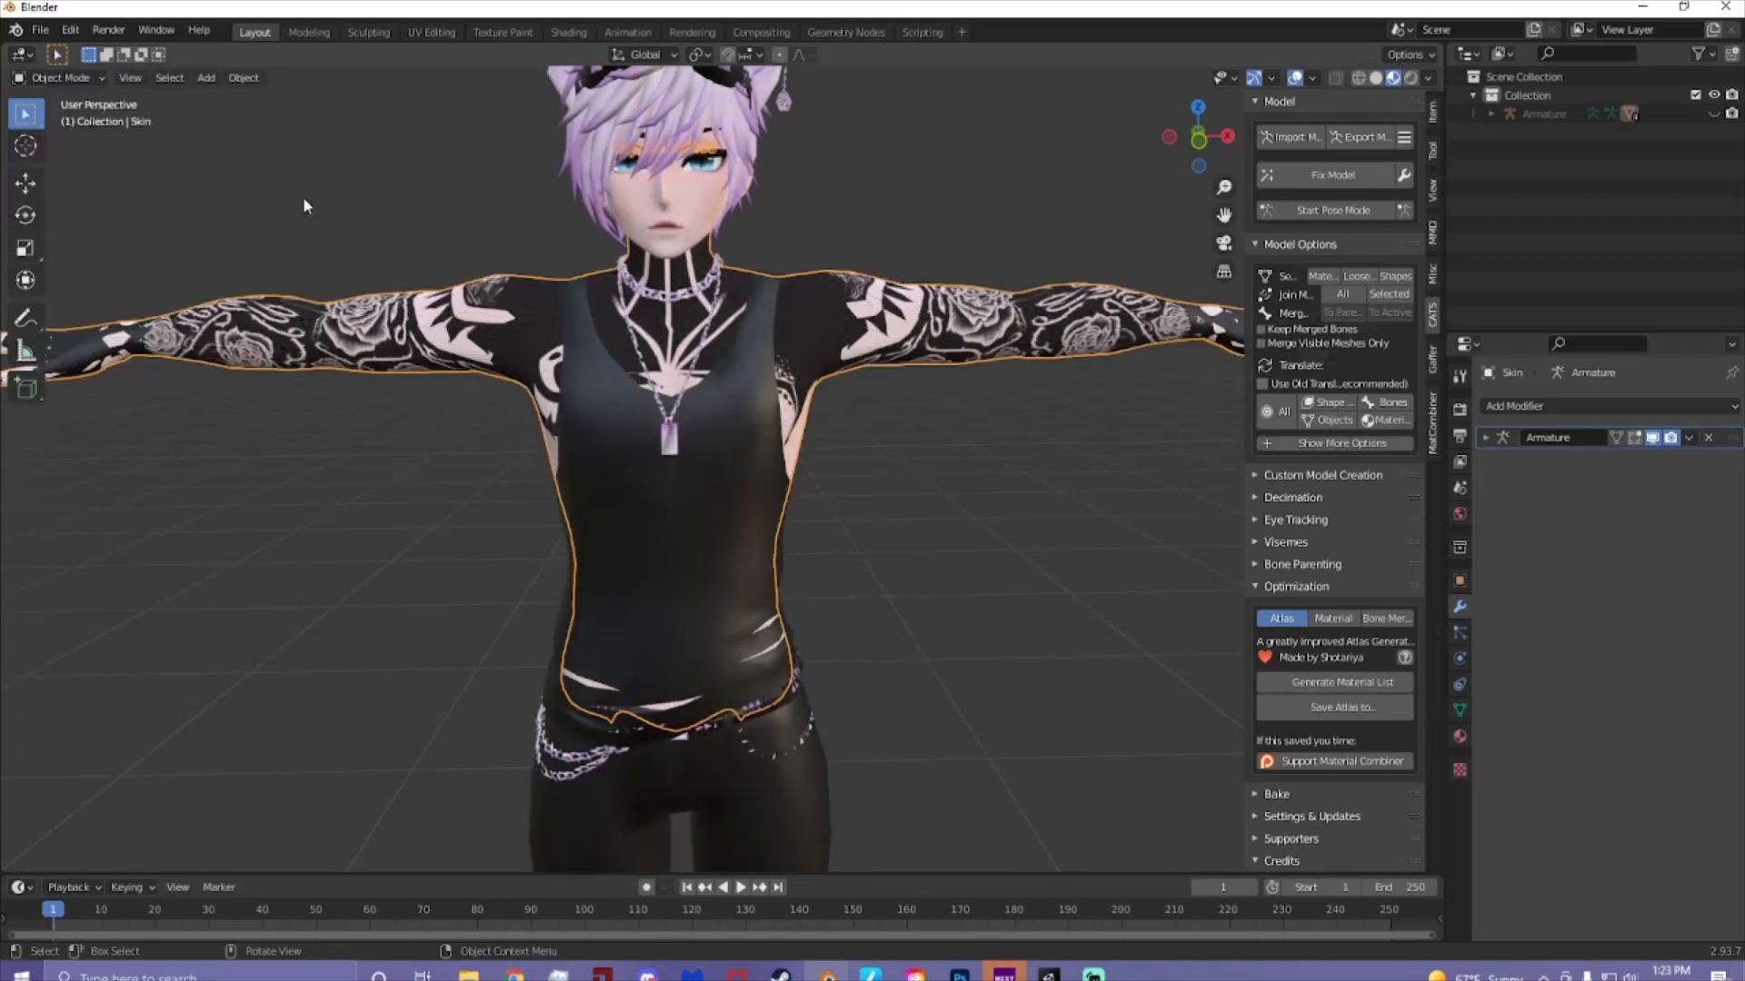
scroll(664, 377, up, 2)
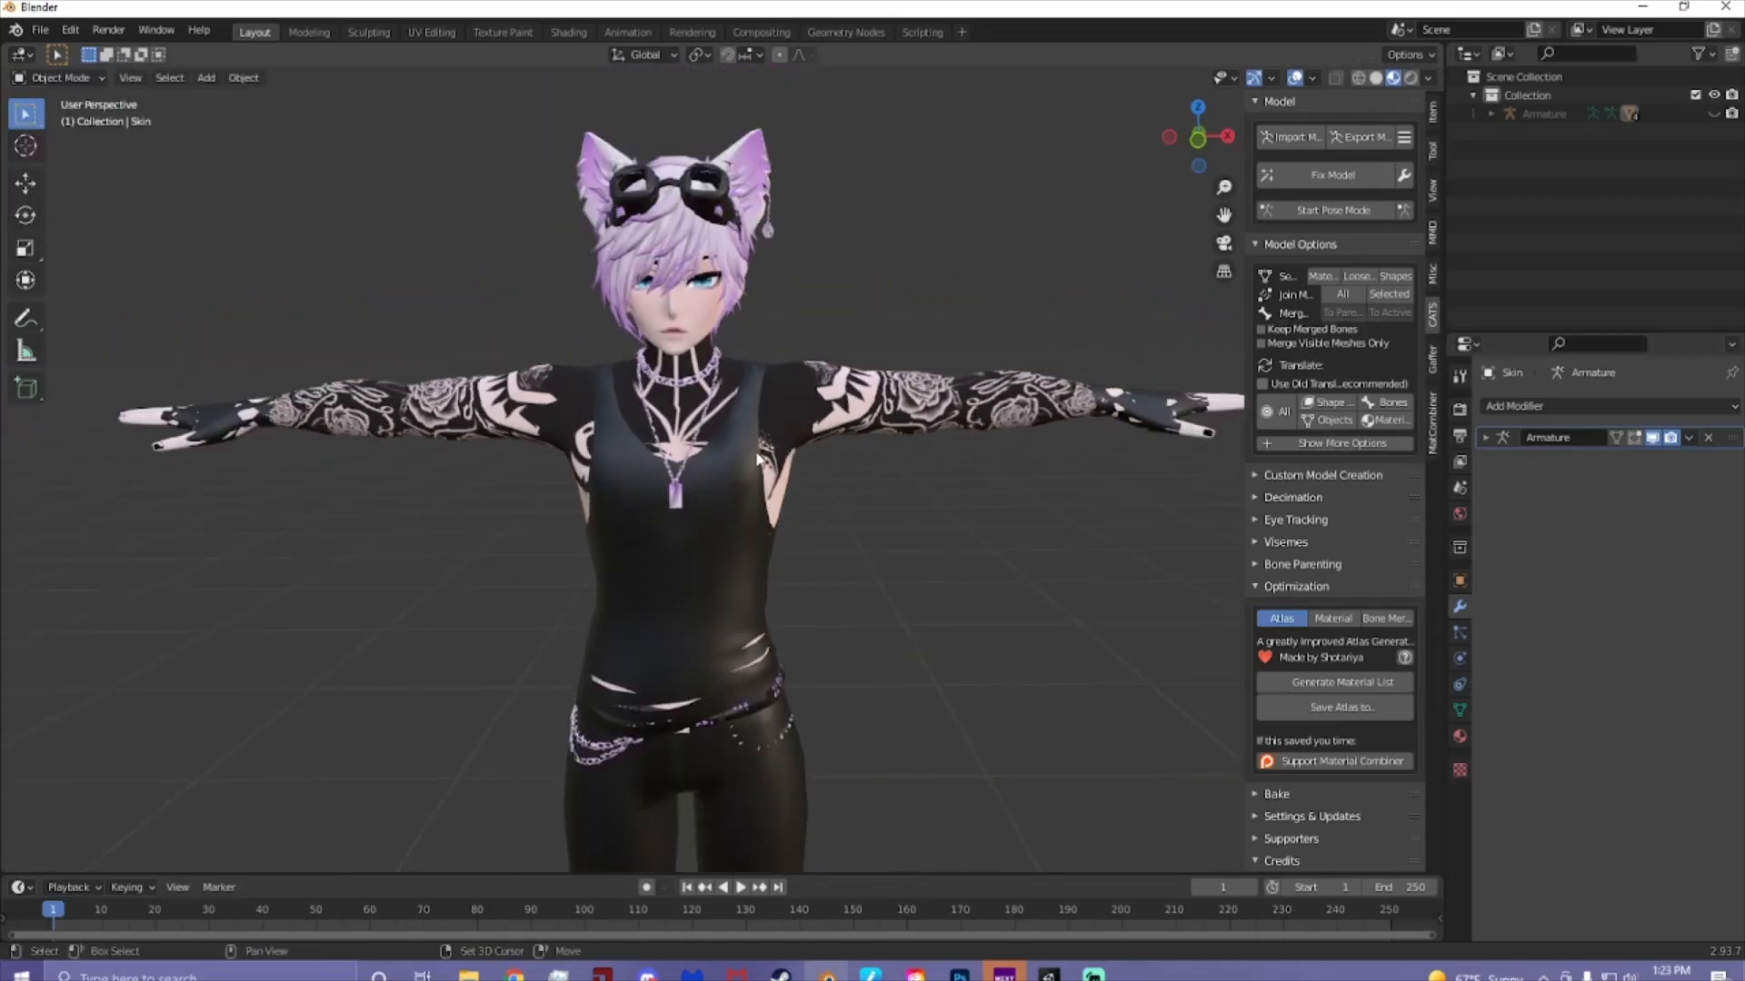
scroll(745, 377, down, 3)
scroll(898, 364, up, 1)
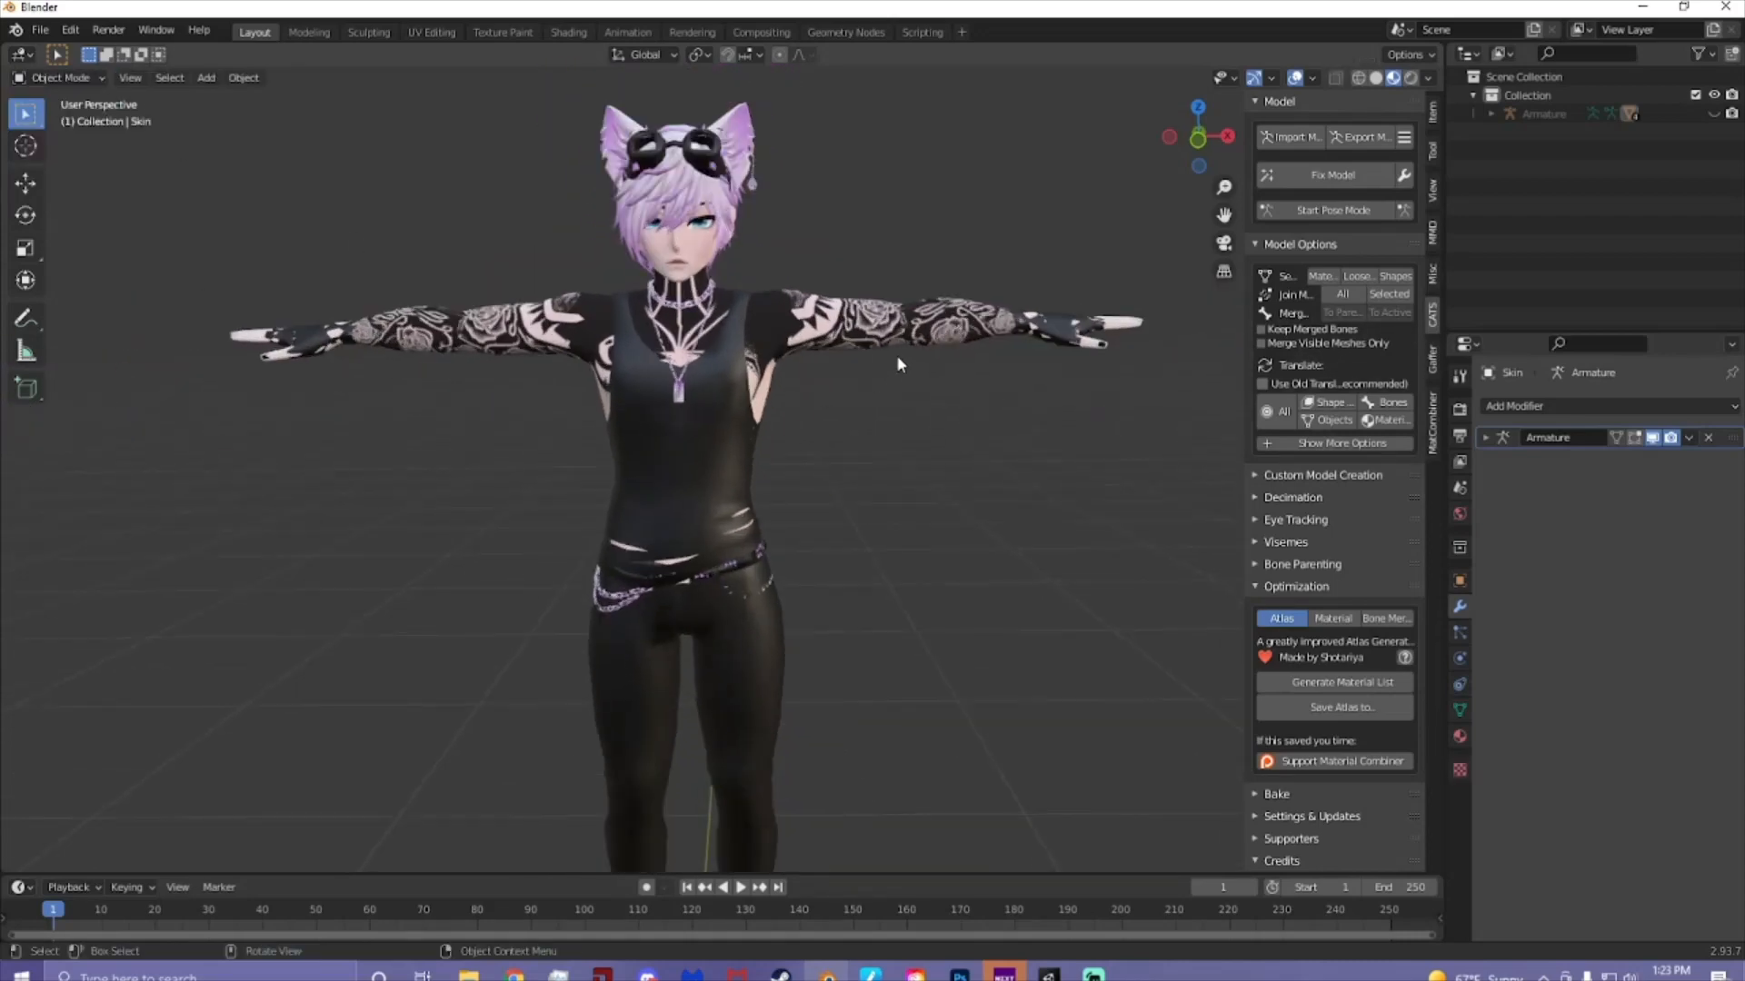
- Run Fix Model to join the separated meshes and select the combined Body mesh
click(758, 179)
click(844, 249)
shift+middle_drag(911, 413, 911, 322)
scroll(841, 355, down, 3)
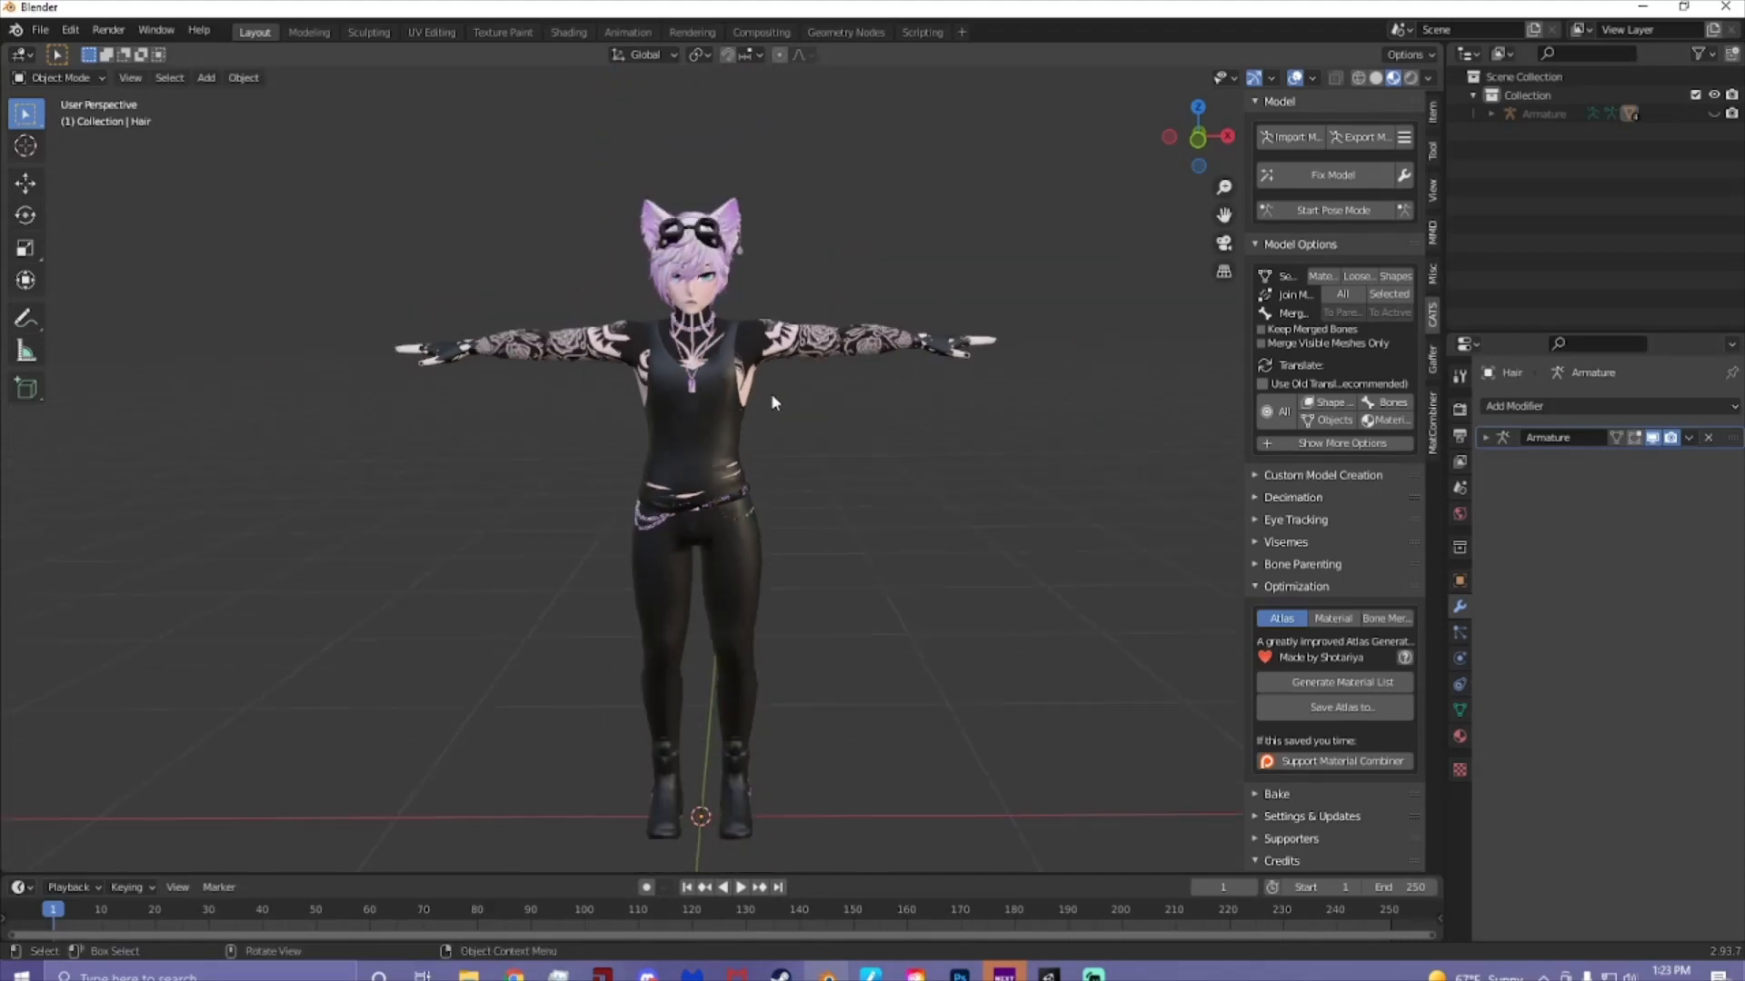
middle_drag(770, 393, 809, 426)
scroll(809, 425, up, 3)
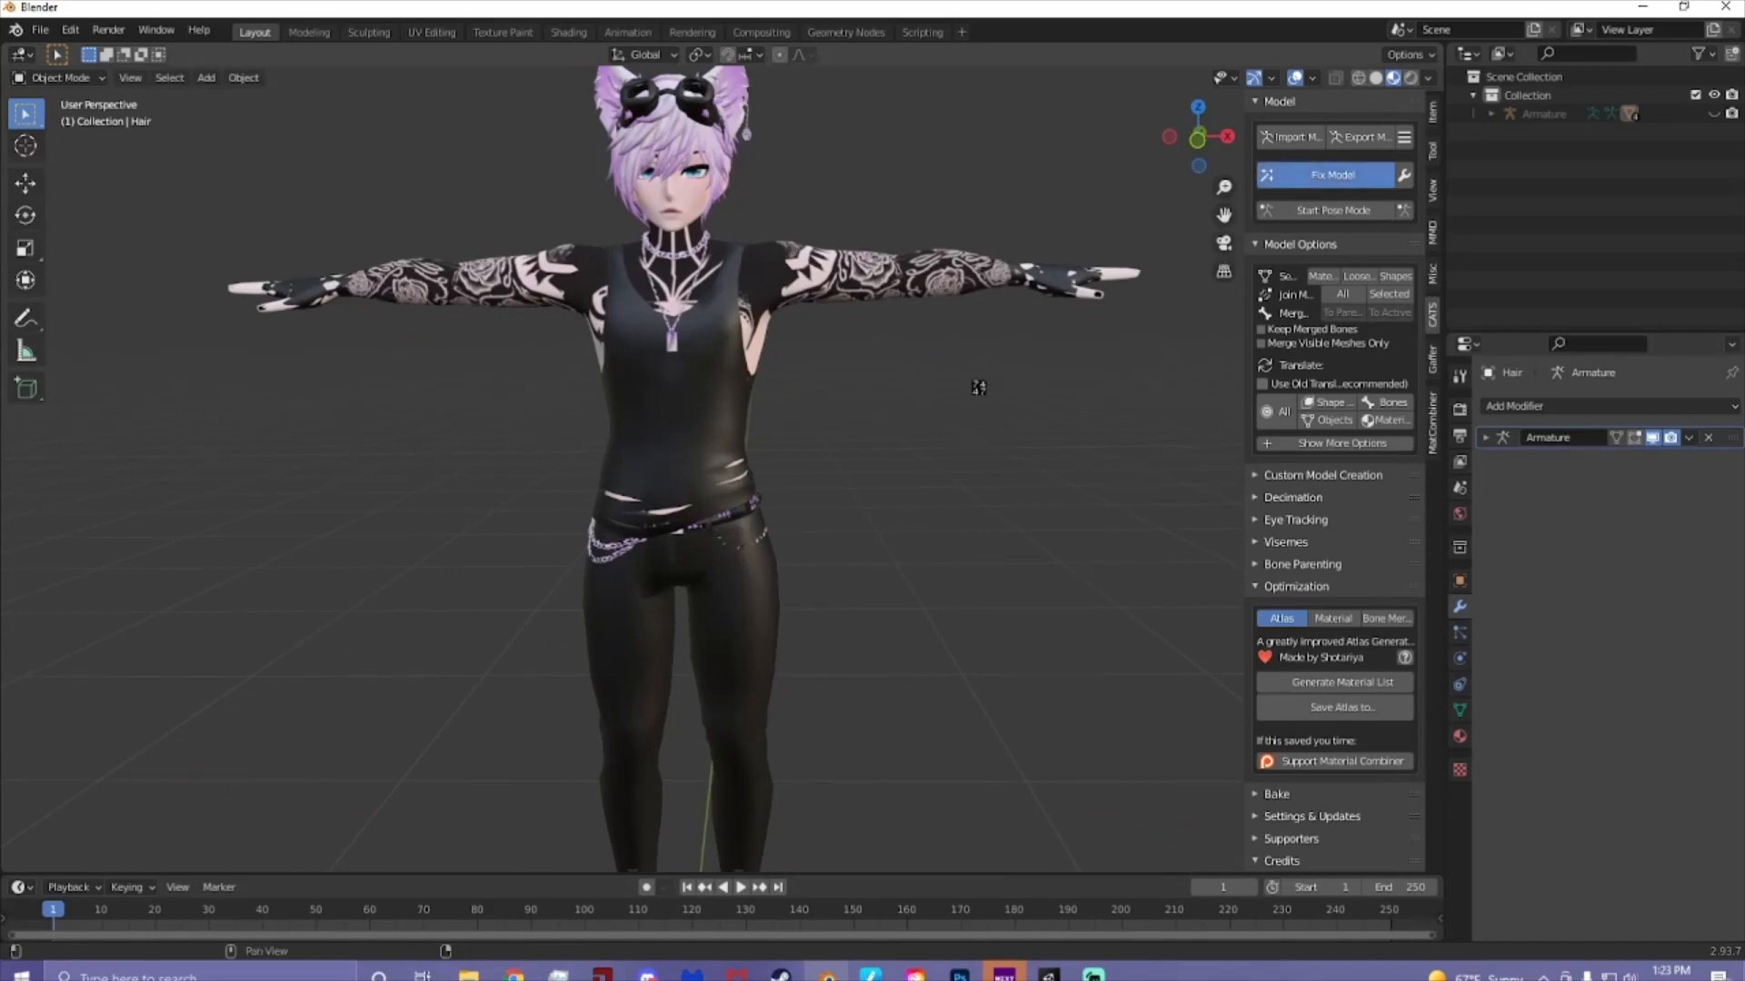
click(735, 384)
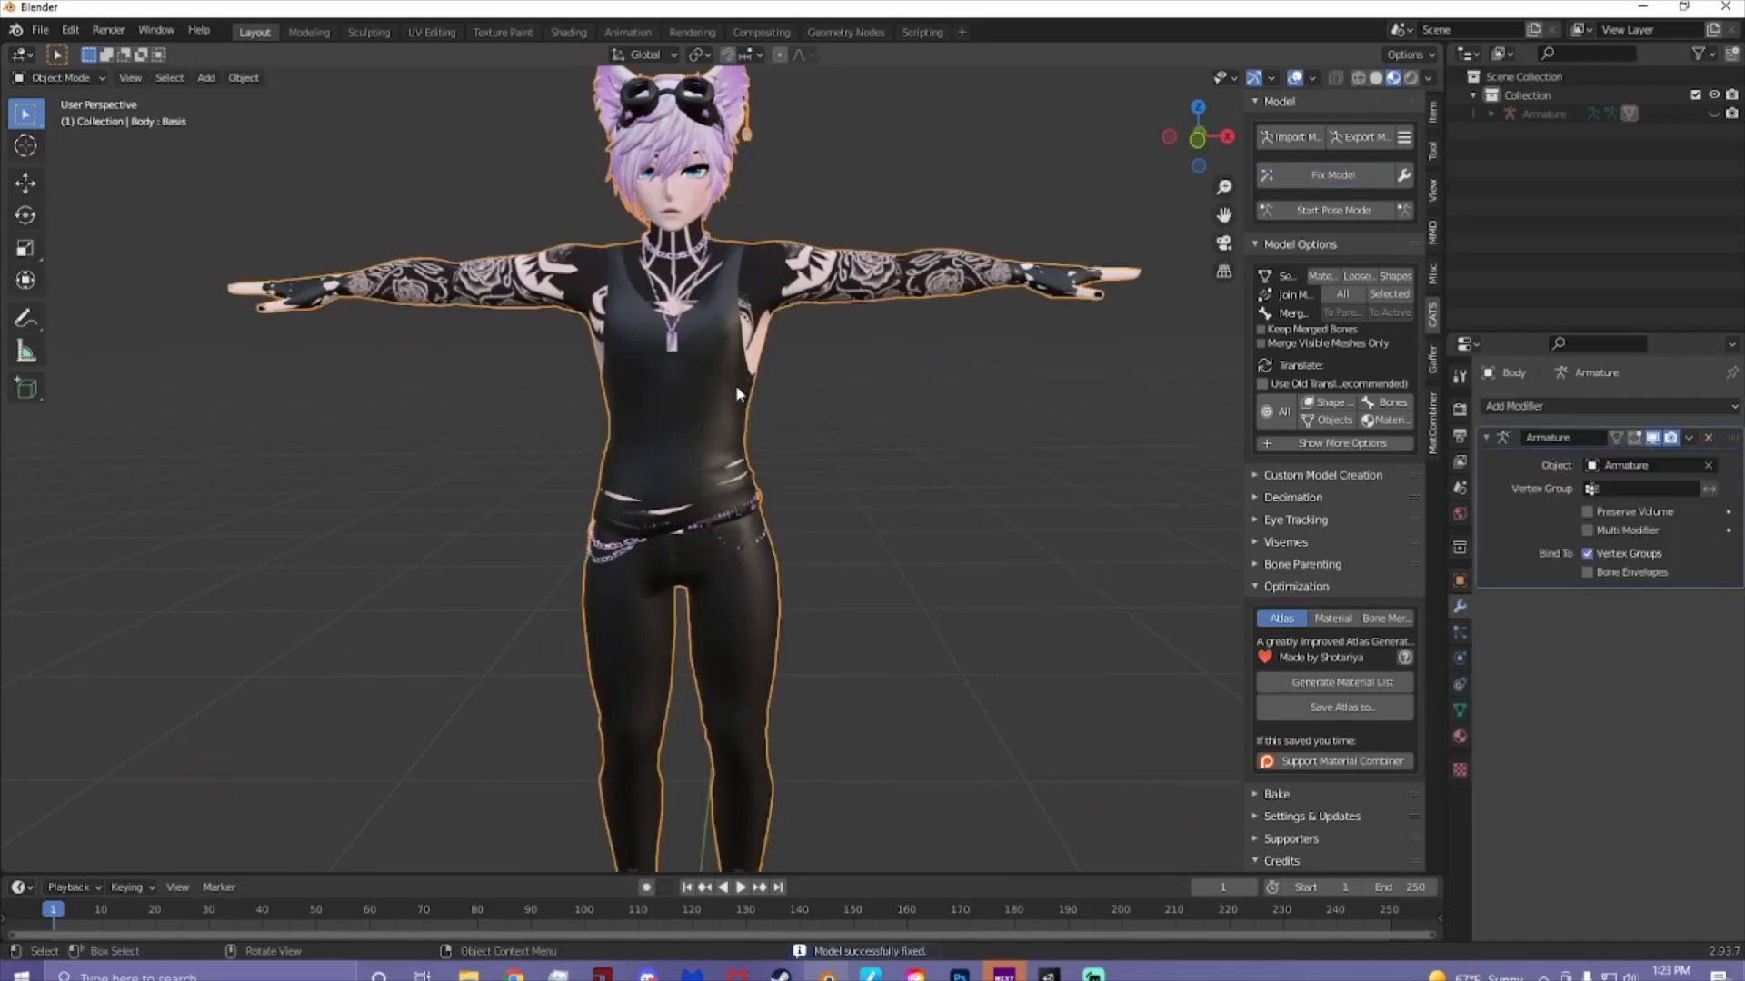
- Add a temporary Decimate modifier to the Body mesh to read its face count, and remove the modifier
click(1534, 405)
click(1409, 536)
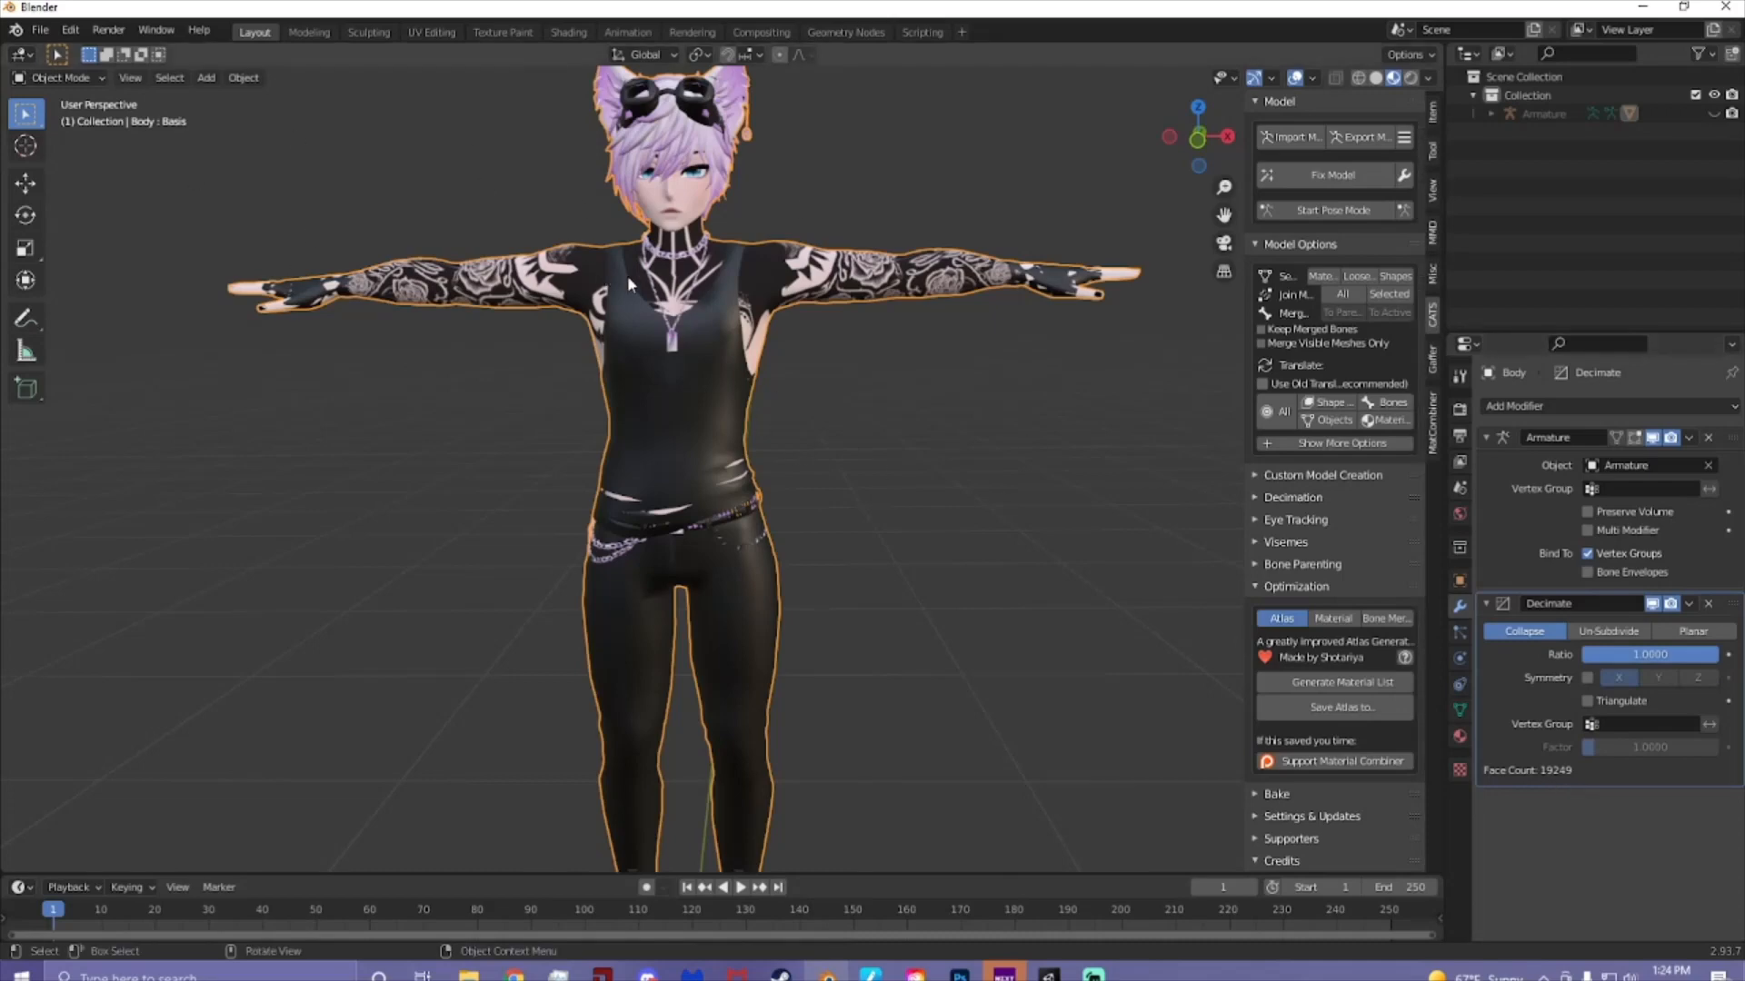
middle_drag(627, 276, 686, 278)
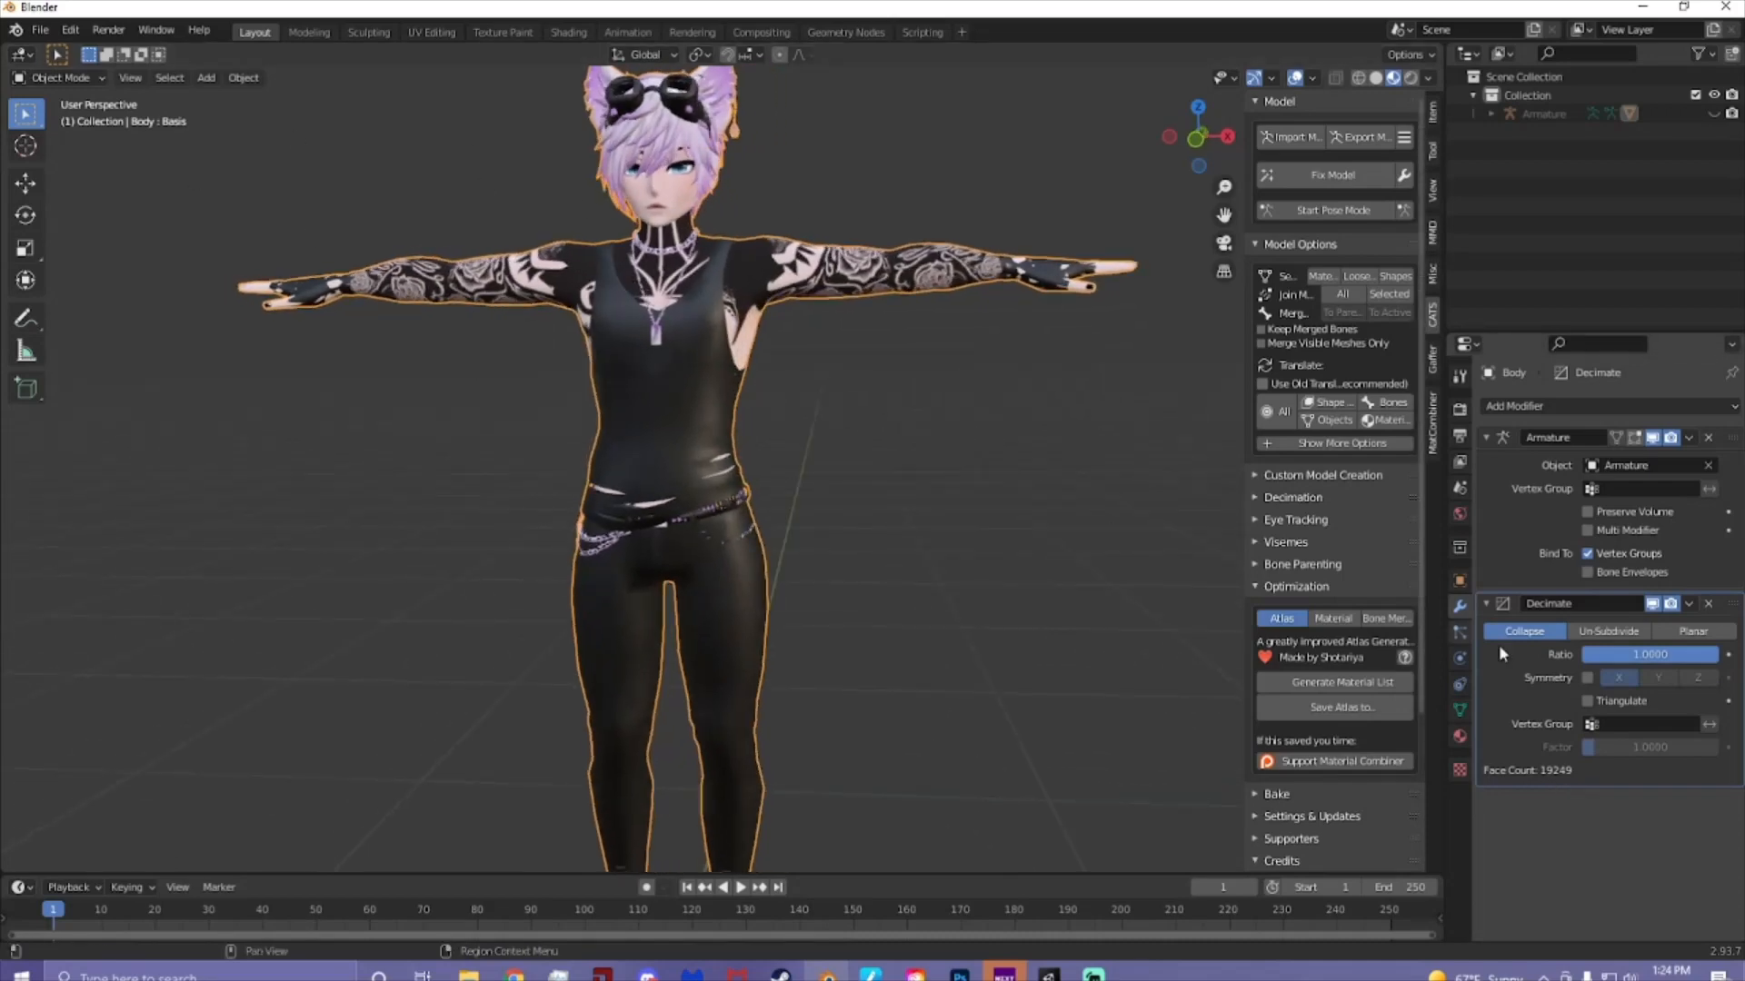
click(1706, 604)
scroll(1011, 526, up, 3)
shift+middle_drag(899, 418, 965, 545)
scroll(962, 538, down, 3)
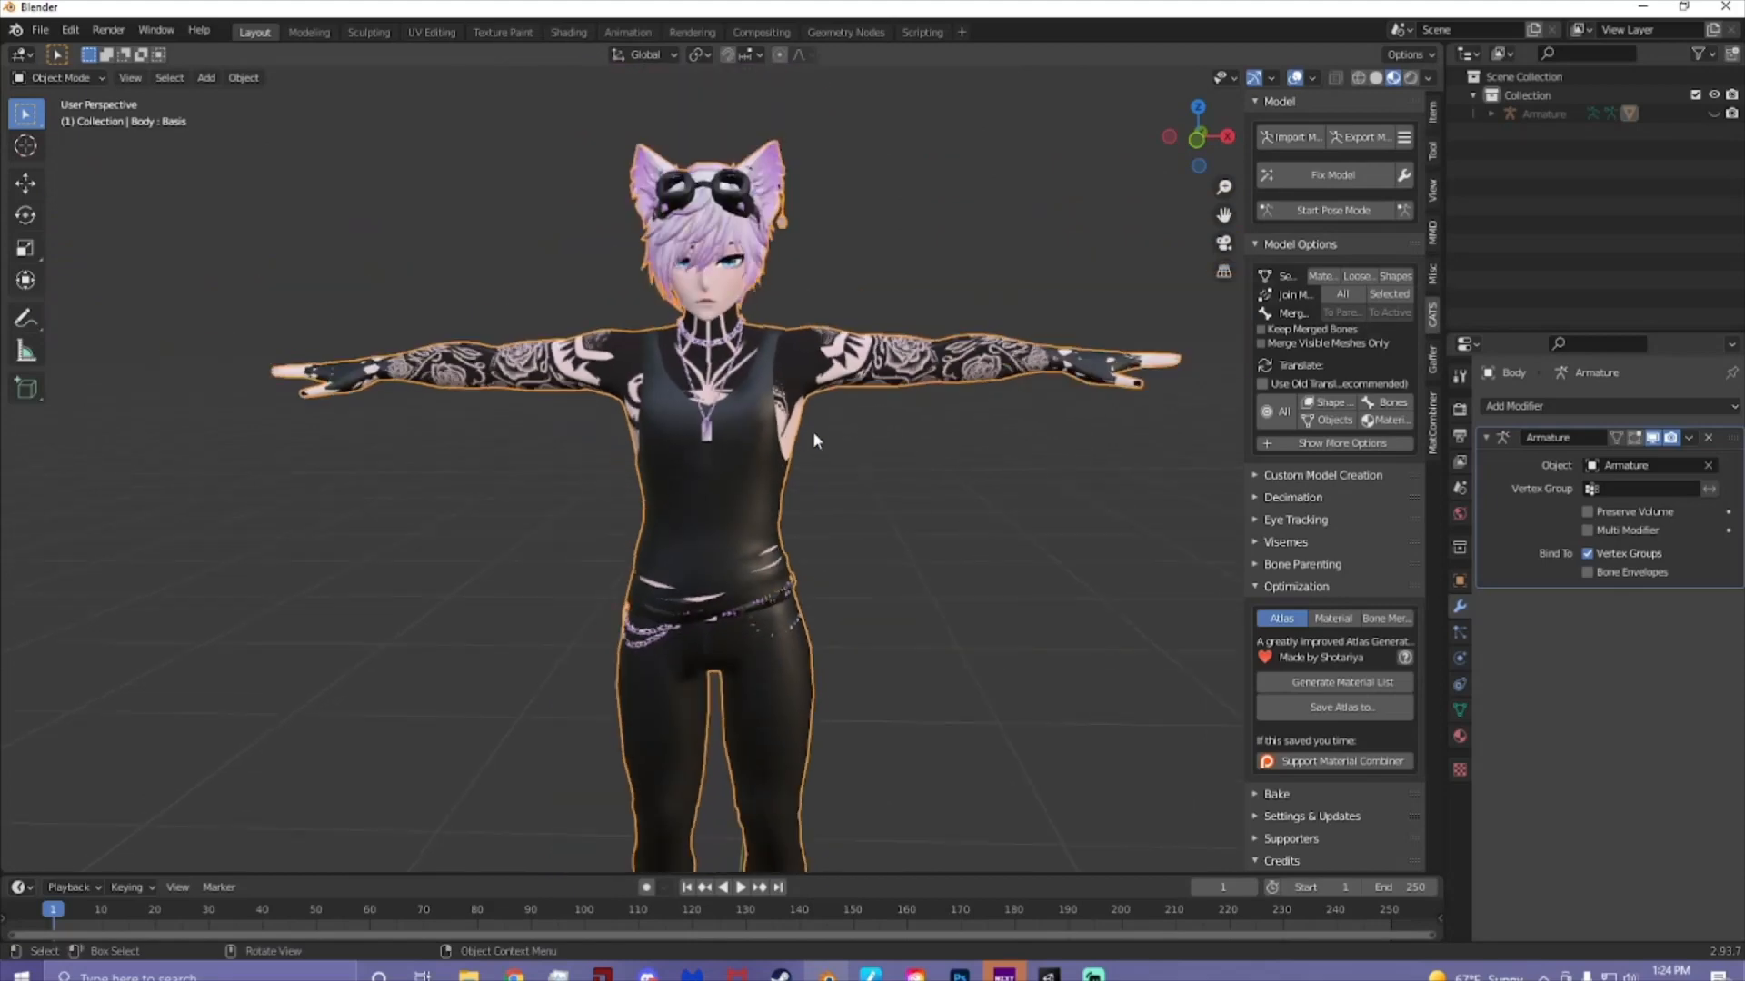
- Separate the Body mesh by materials and rejoin the parts with Fix Model
middle_drag(813, 440, 826, 476)
middle_drag(913, 427, 919, 407)
click(1313, 284)
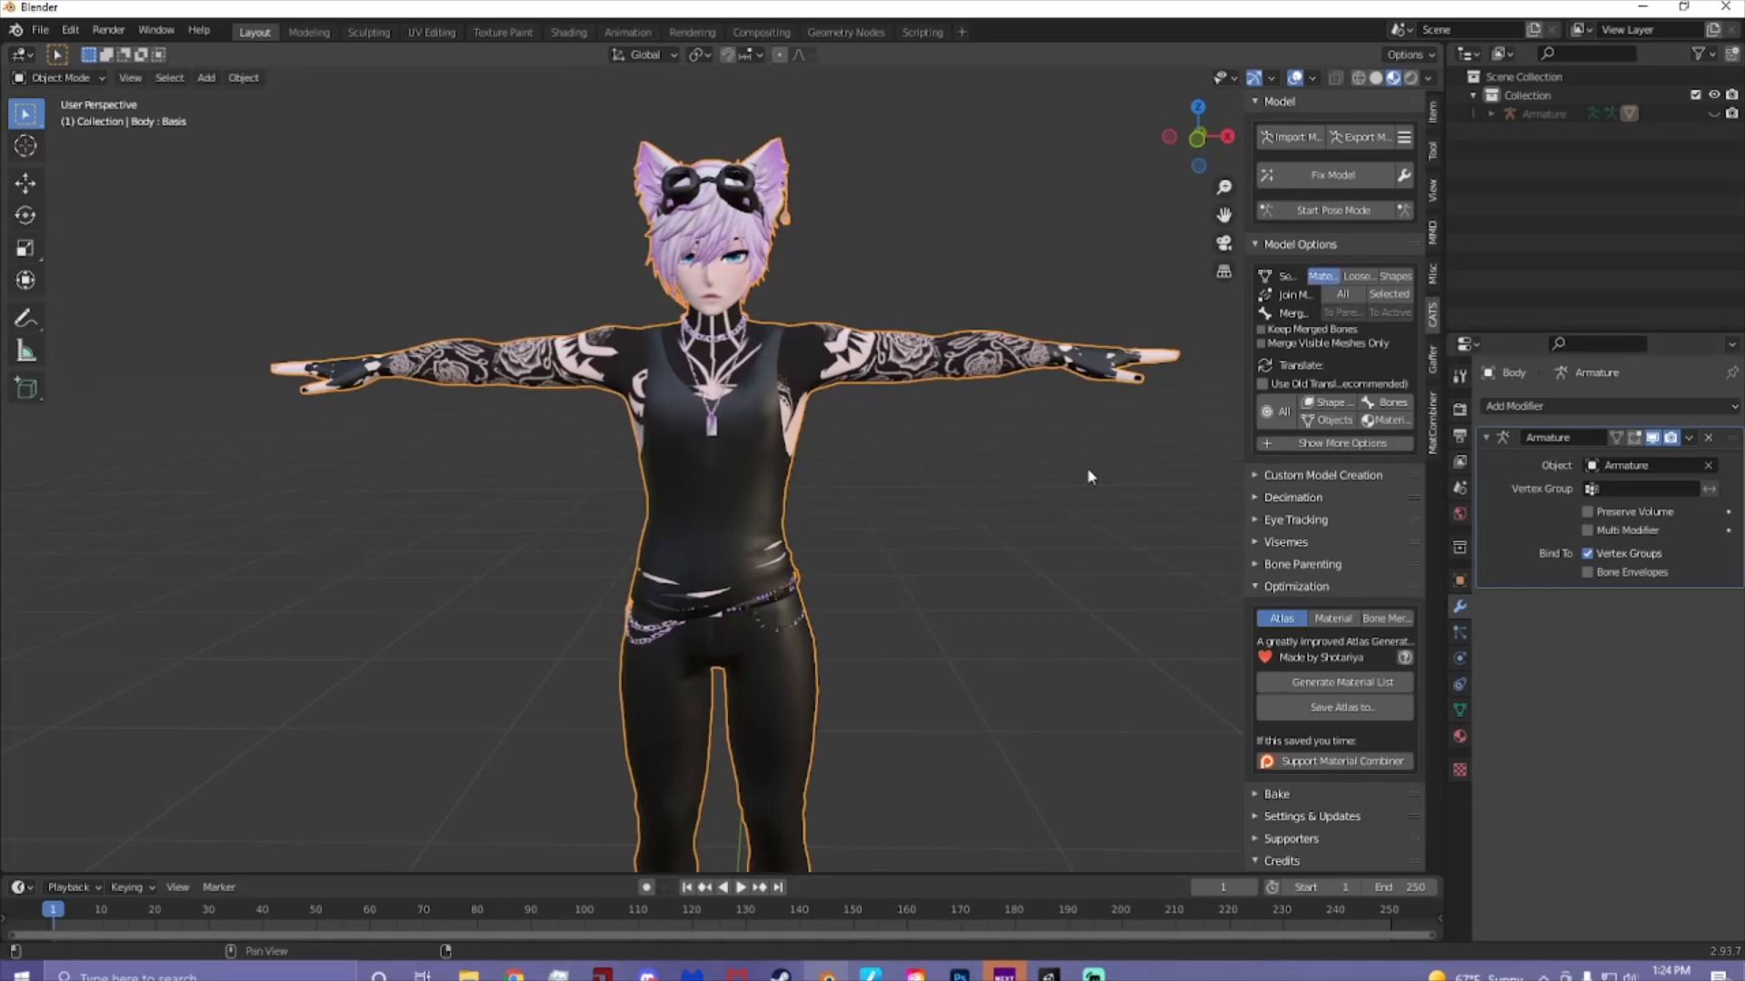
scroll(886, 482, down, 2)
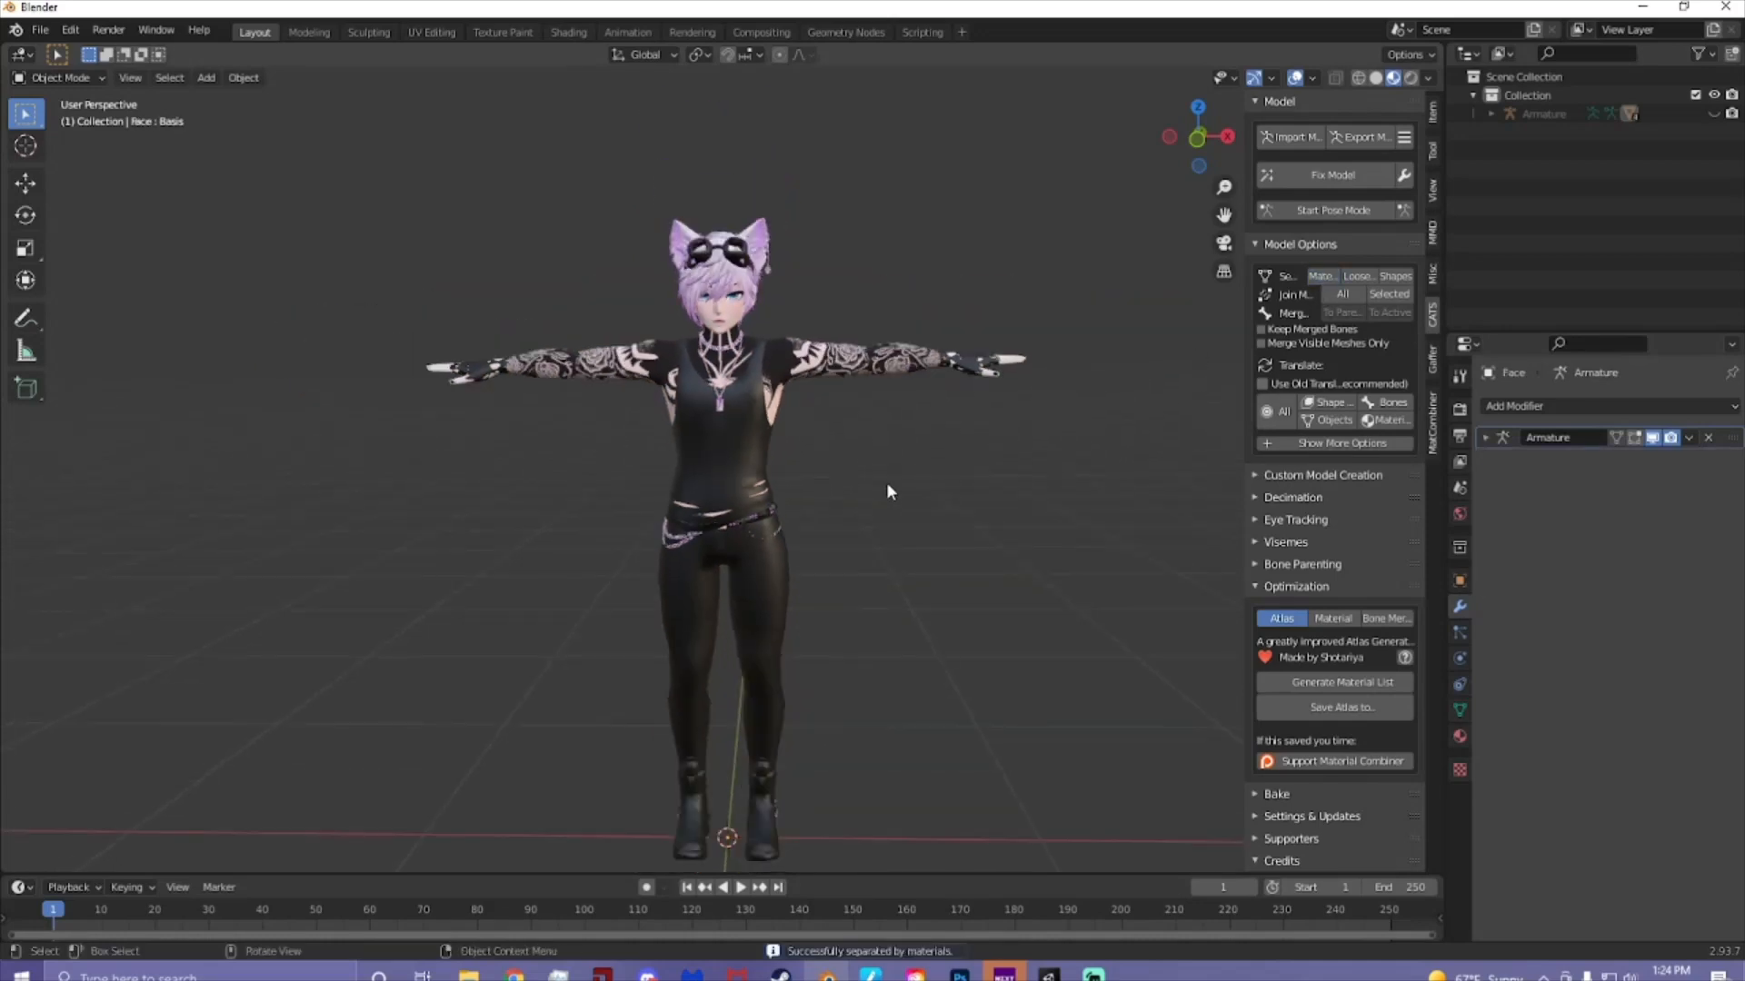
click(751, 445)
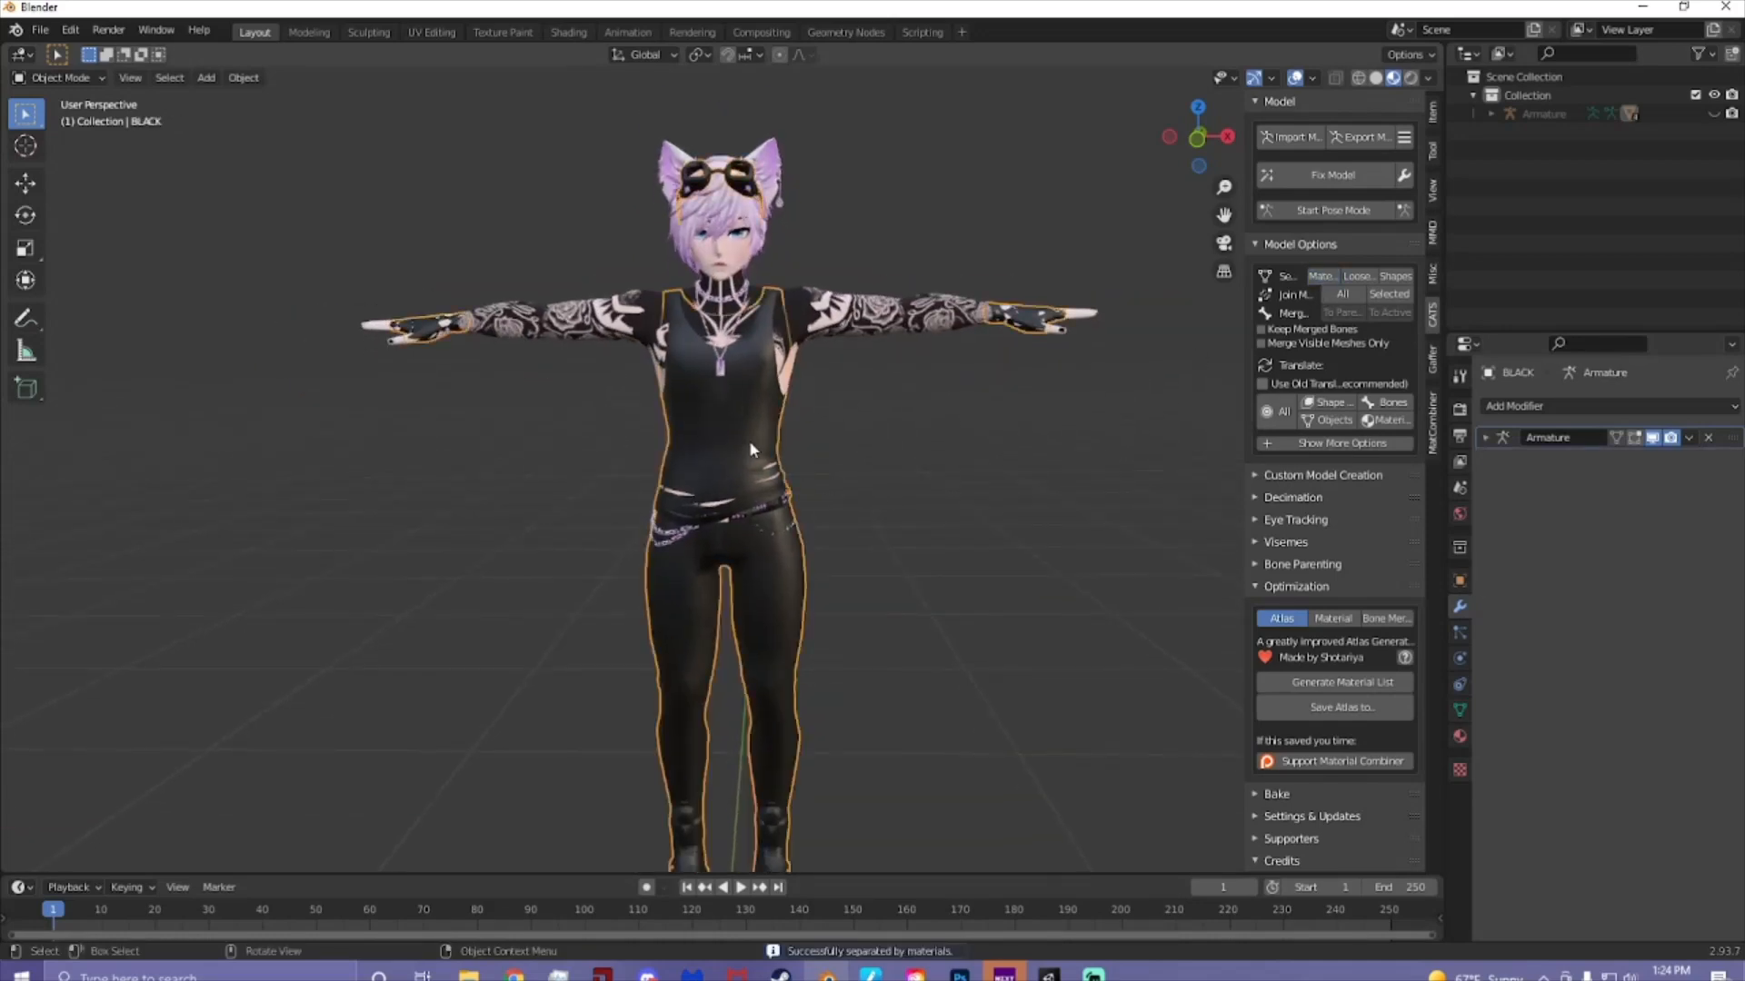
click(807, 400)
click(1318, 172)
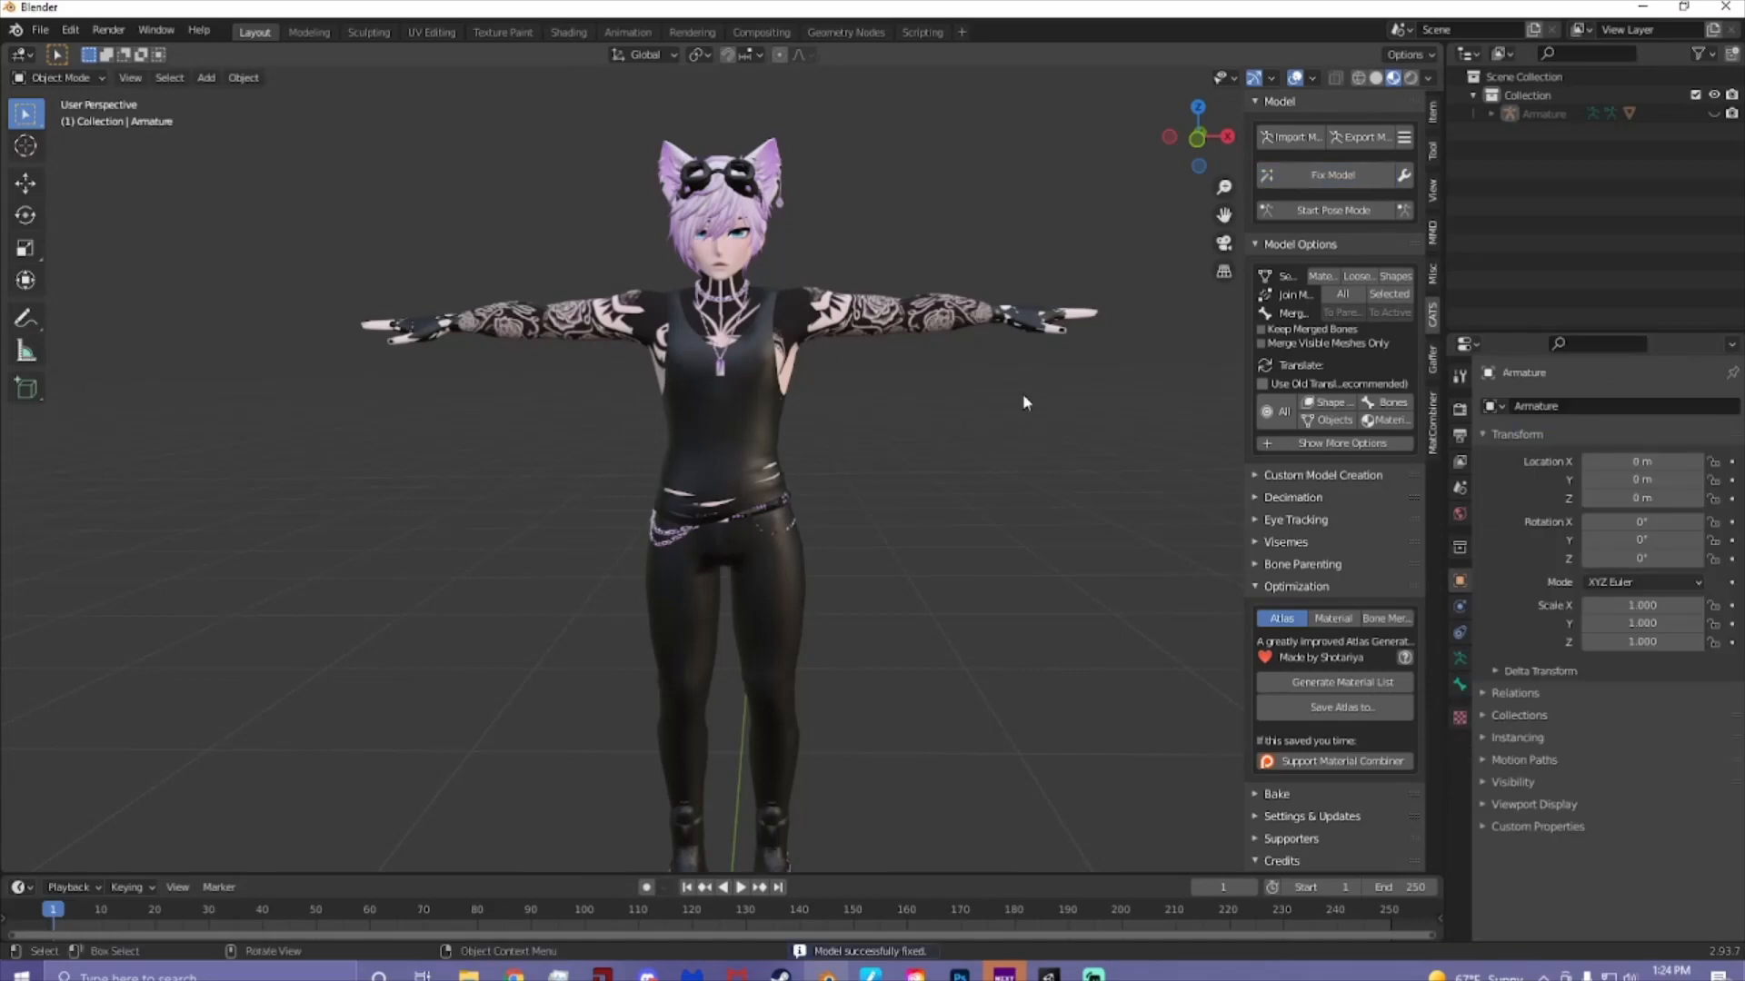
- Unhide the Armature, select it and switch it to Edit Mode
click(723, 309)
scroll(722, 309, up, 1)
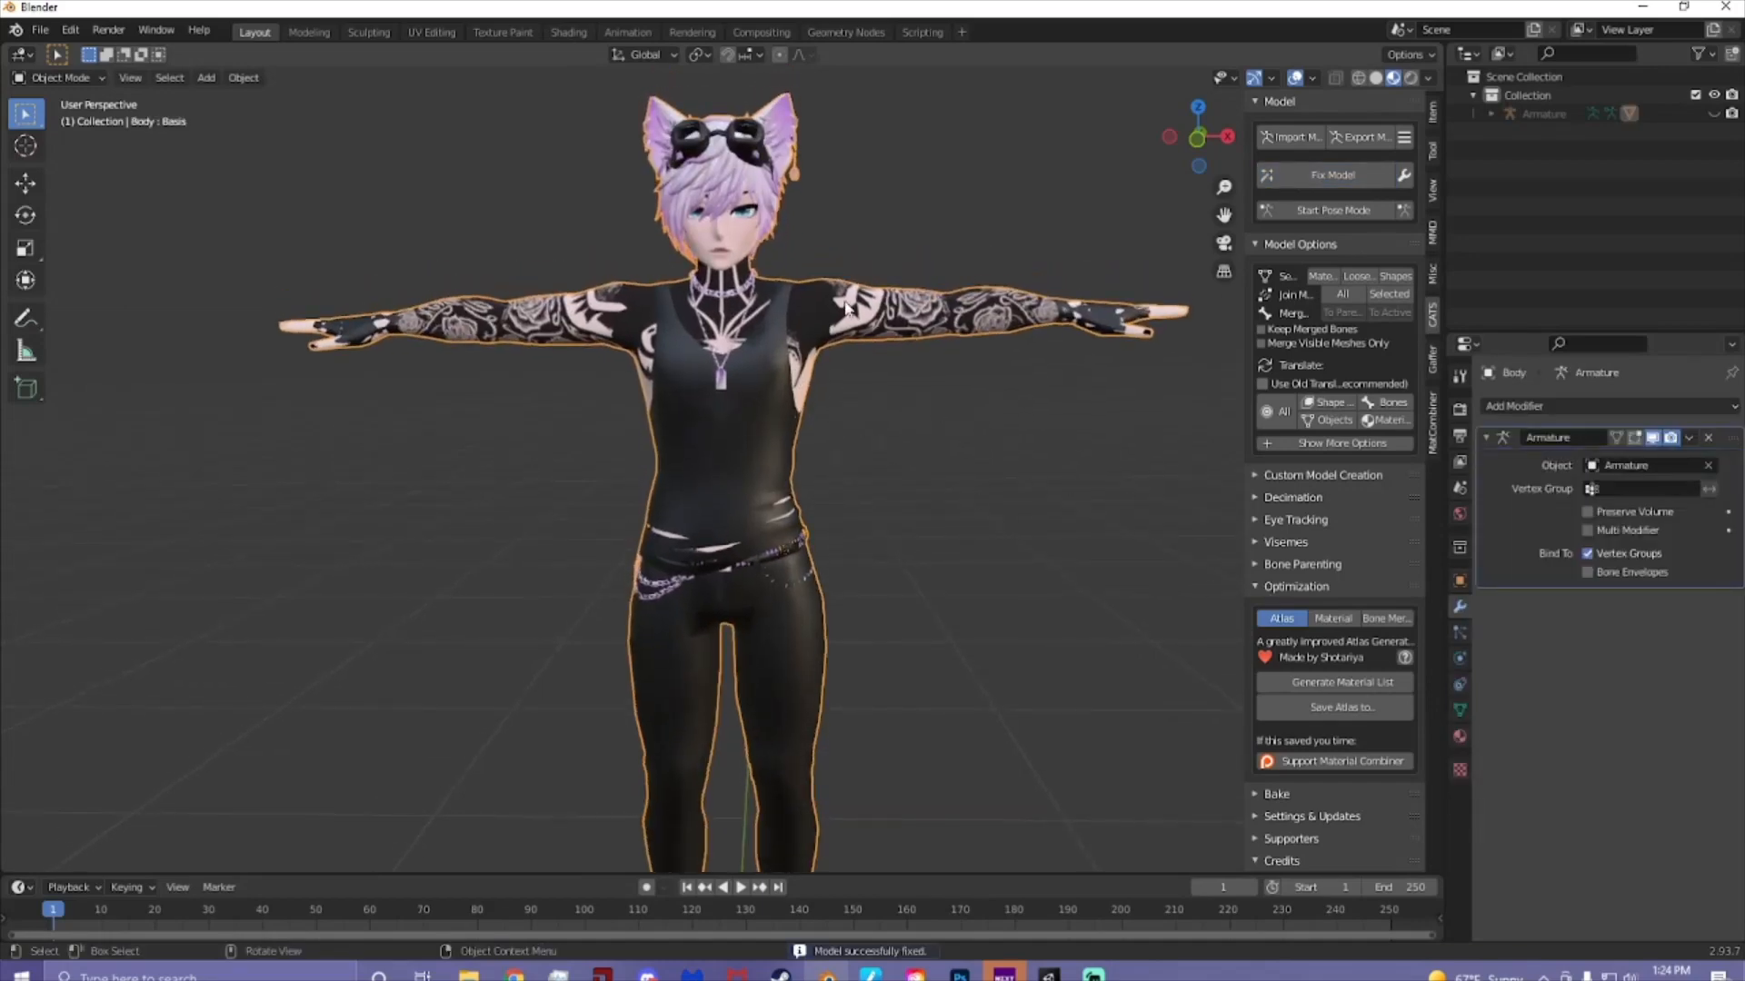
click(1714, 114)
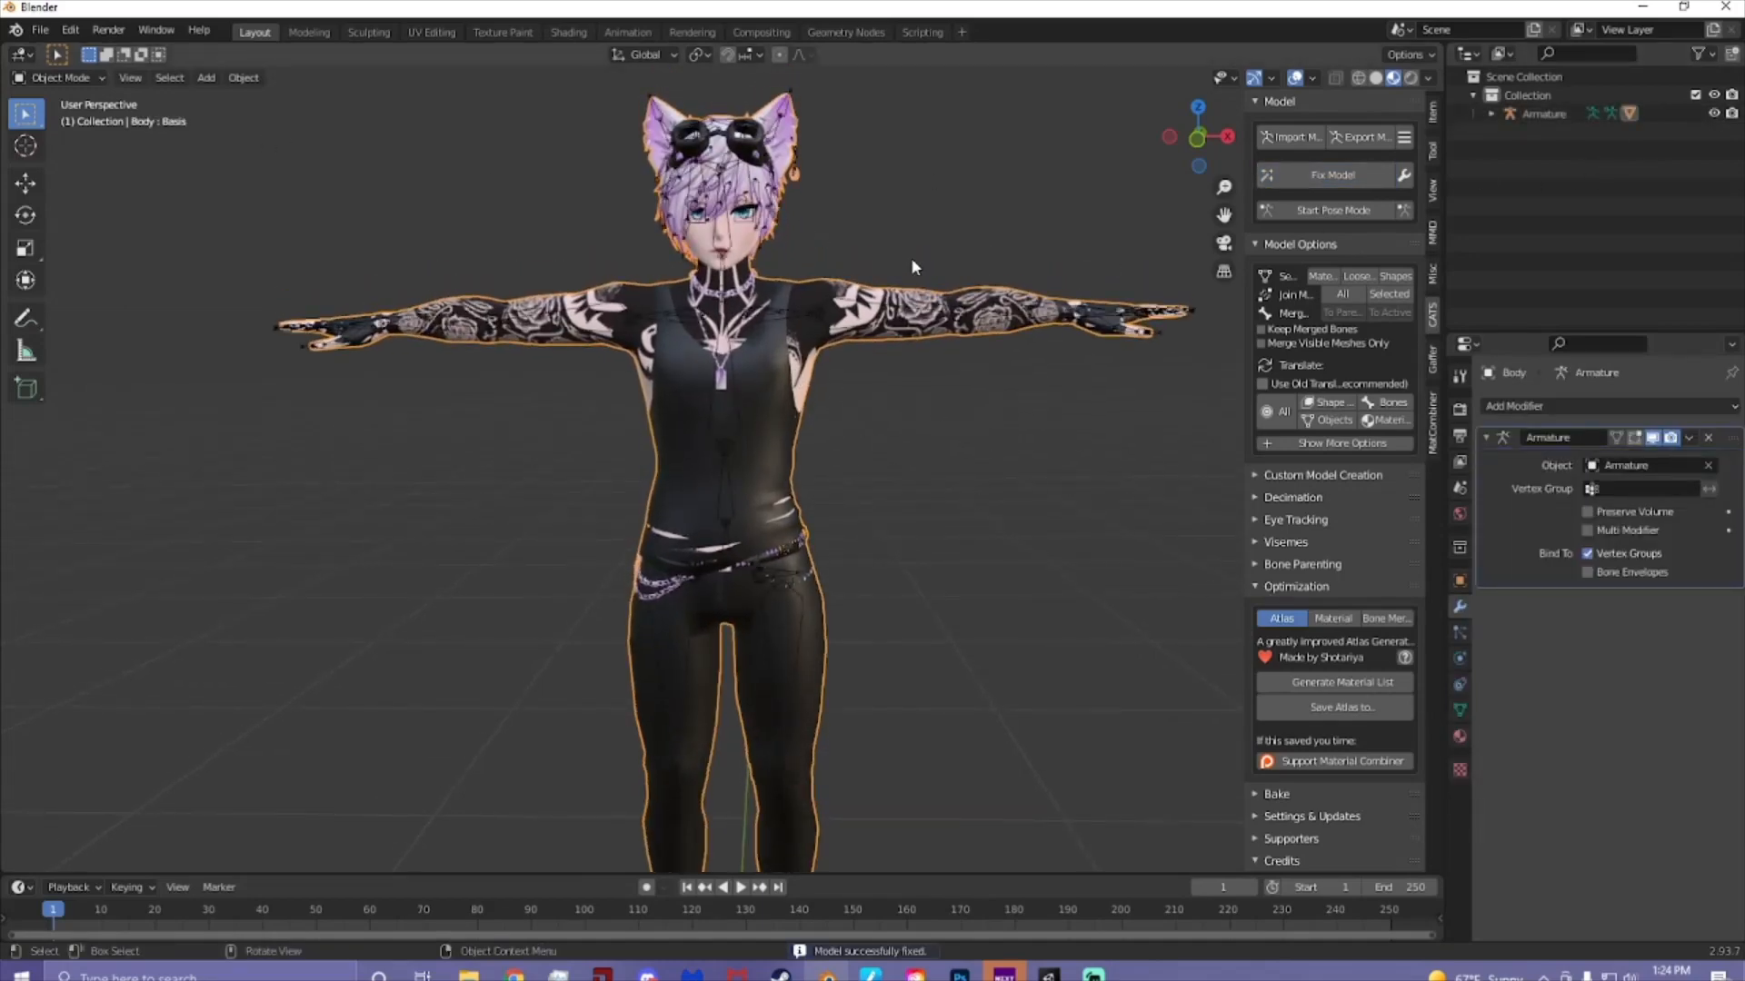
scroll(899, 381, up, 2)
click(751, 429)
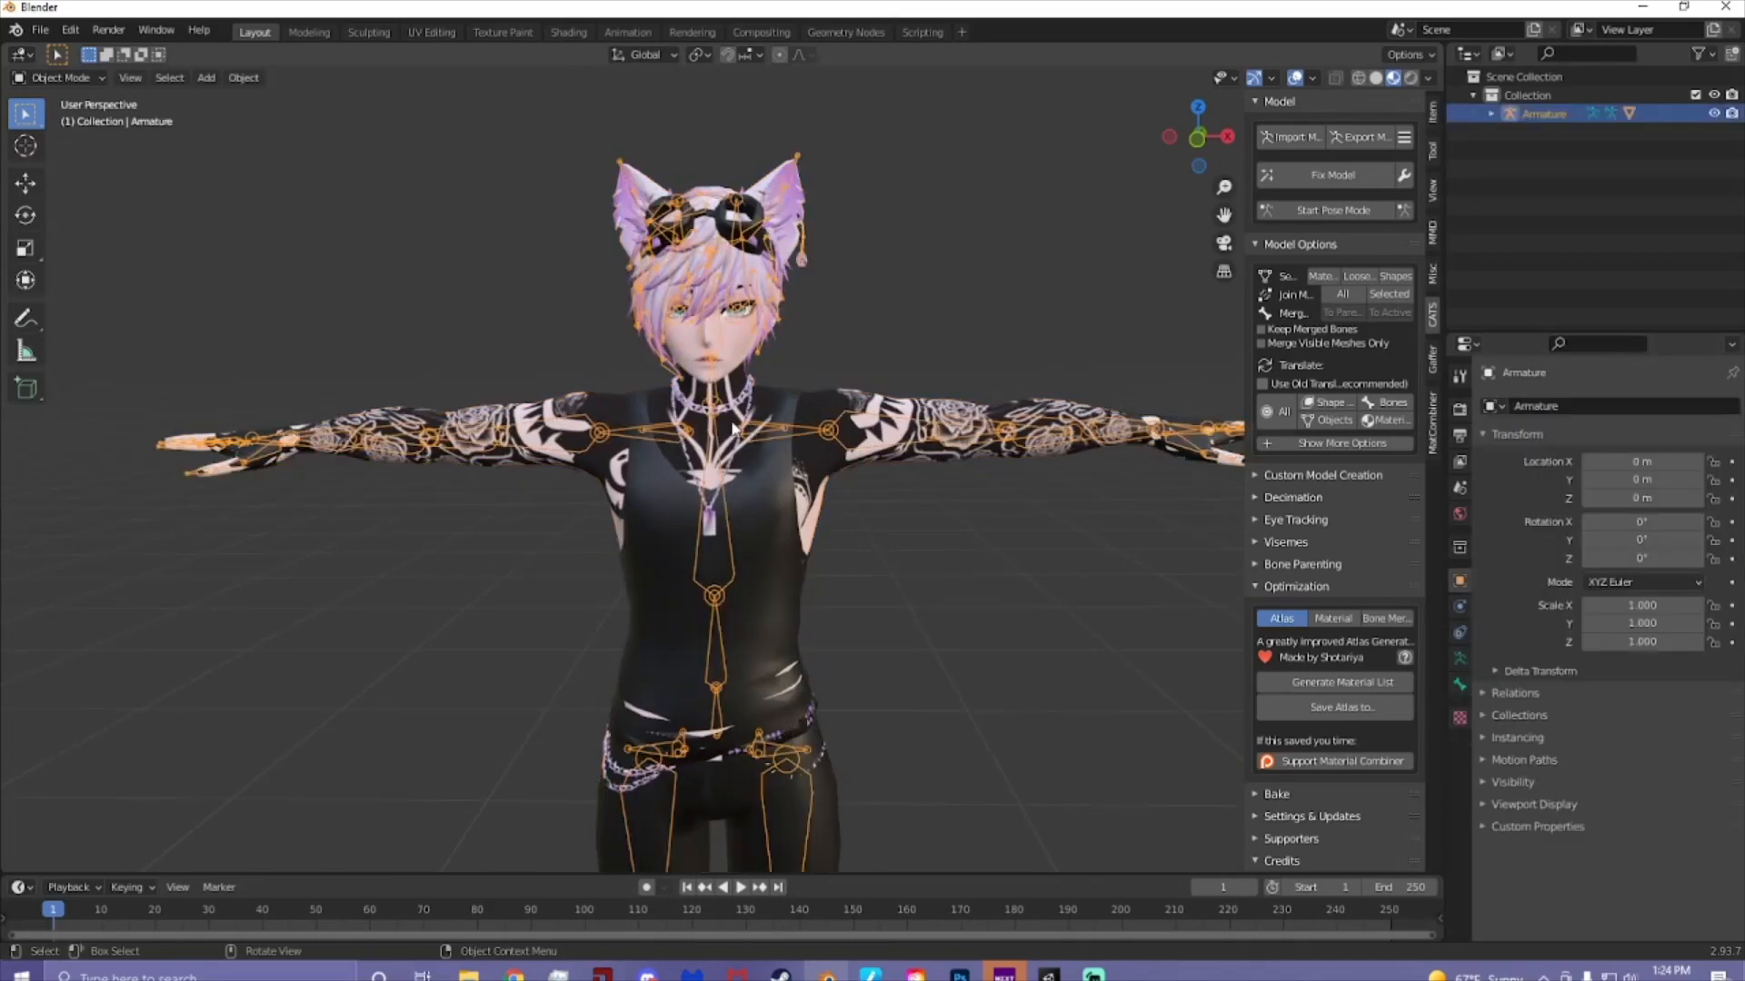
click(55, 77)
click(57, 113)
click(440, 265)
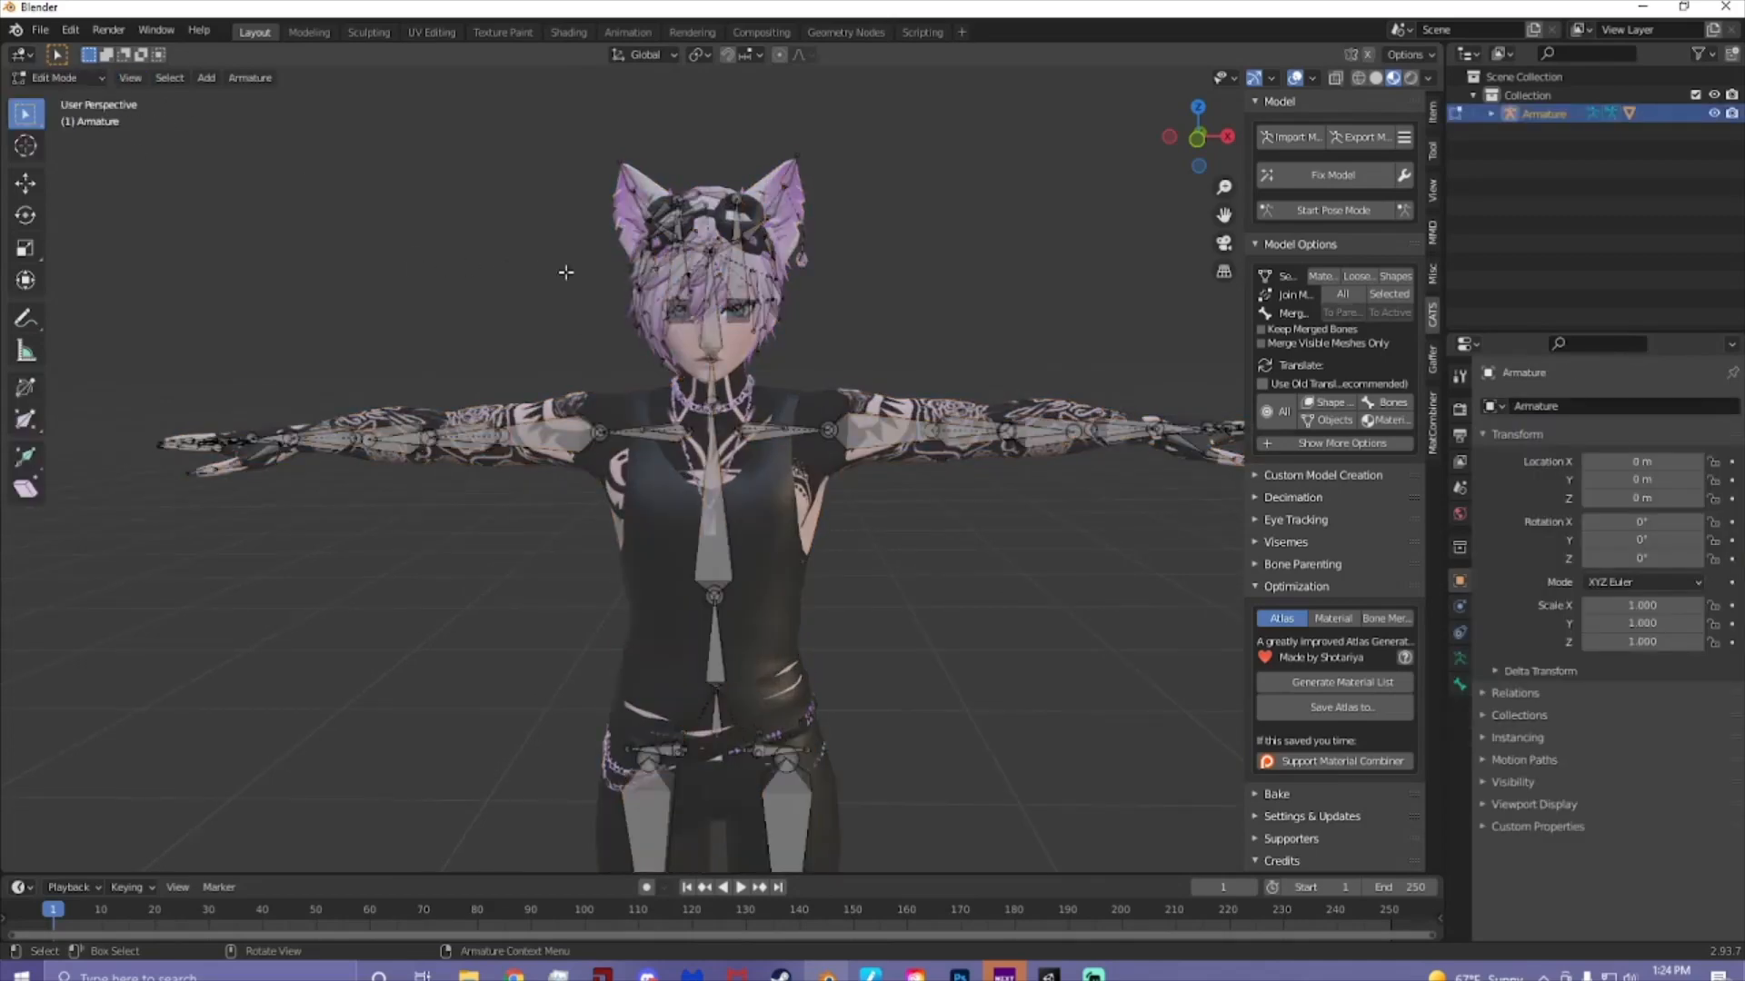
- Select the chain of earring bones hanging from the avatar's left ear, starting at the pendant
scroll(760, 475, up, 5)
scroll(760, 475, up, 2)
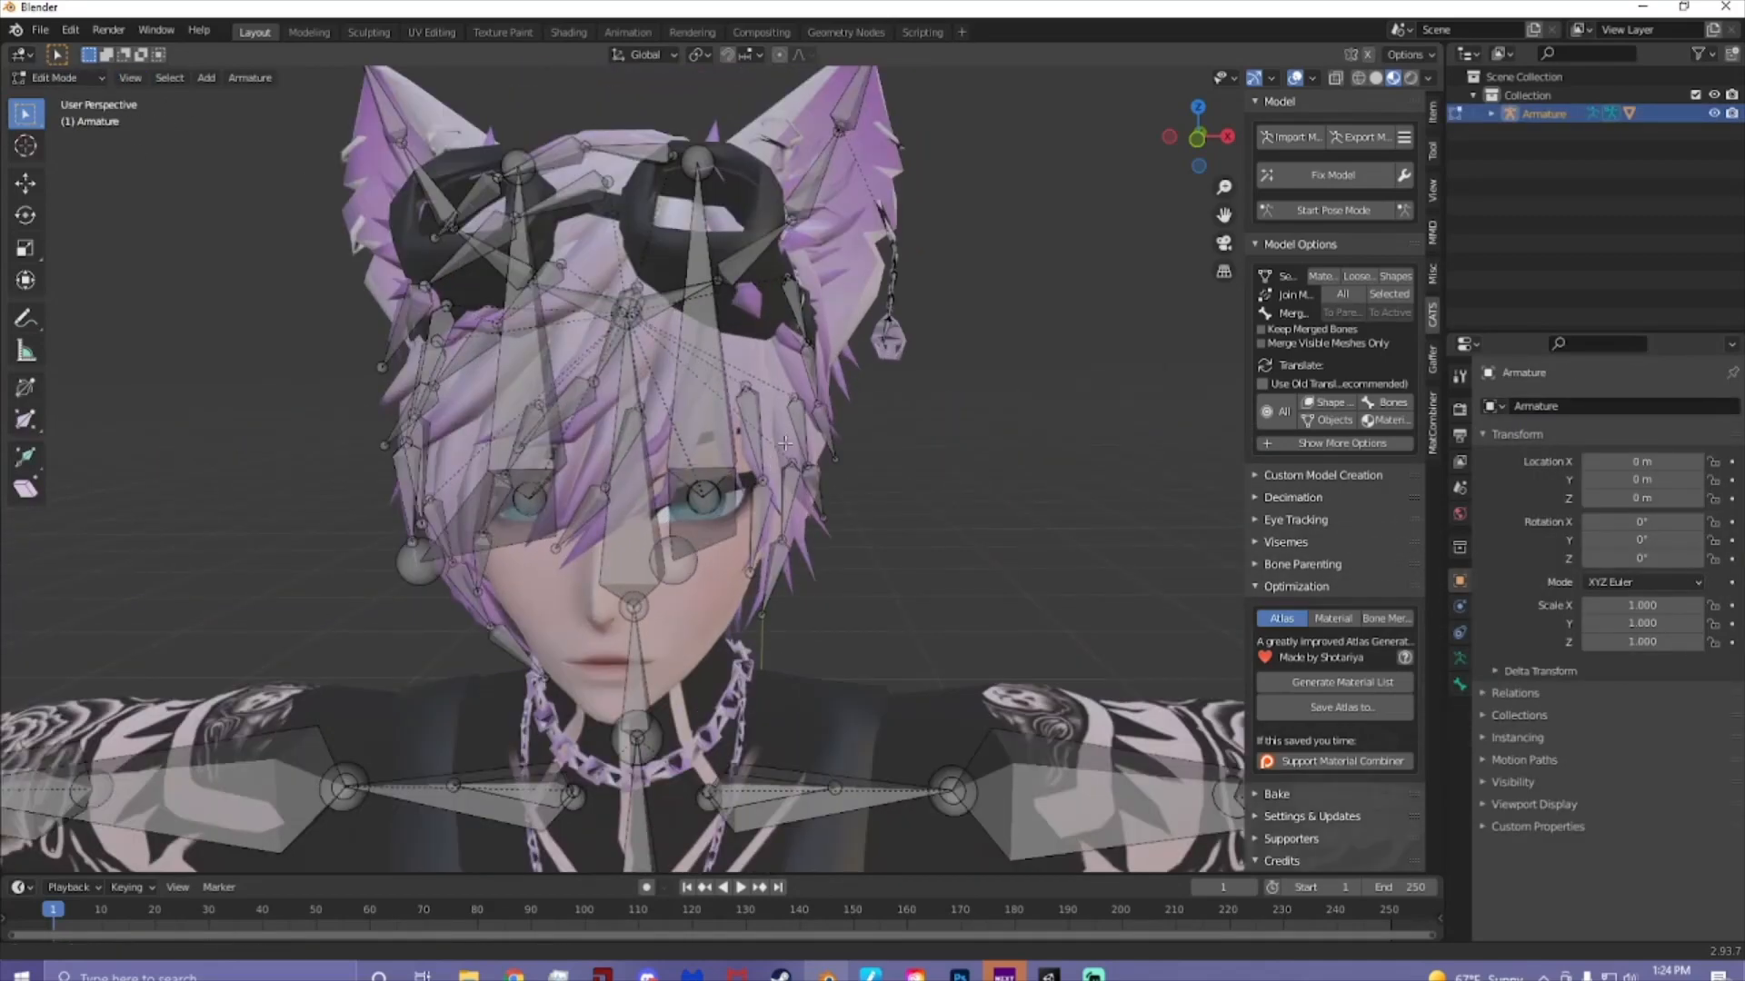
click(893, 419)
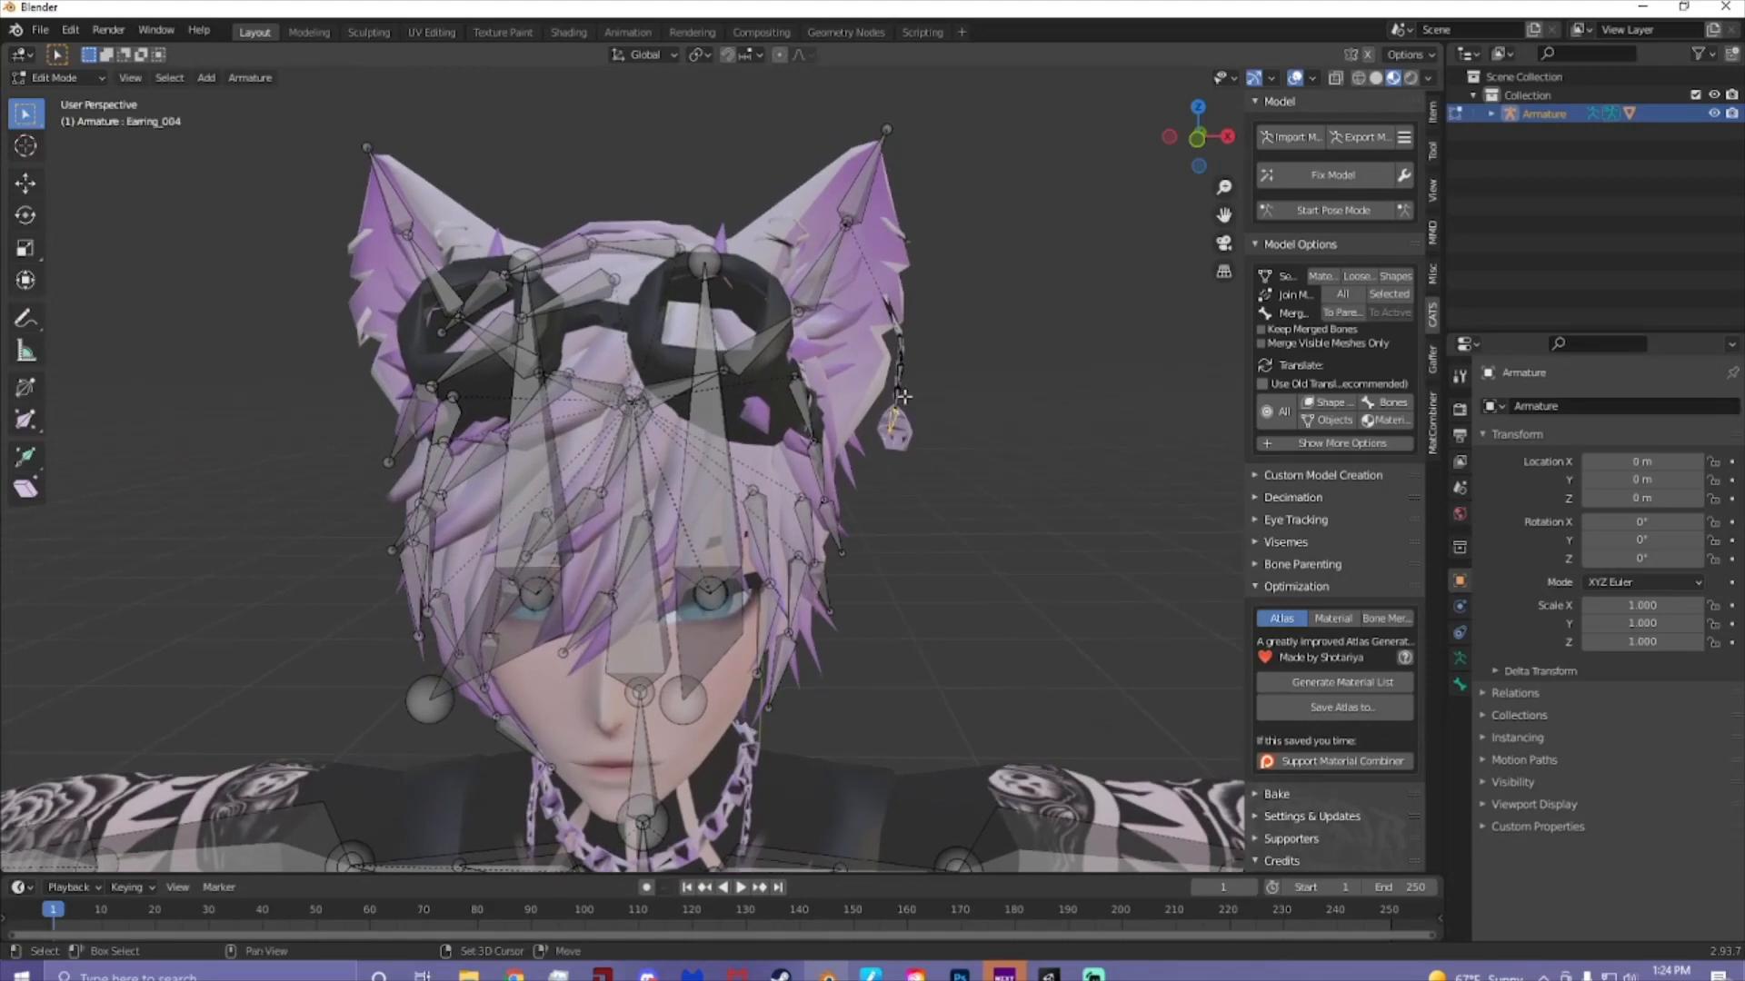
shift+click(902, 396)
shift+click(904, 375)
shift+click(905, 351)
shift+click(901, 329)
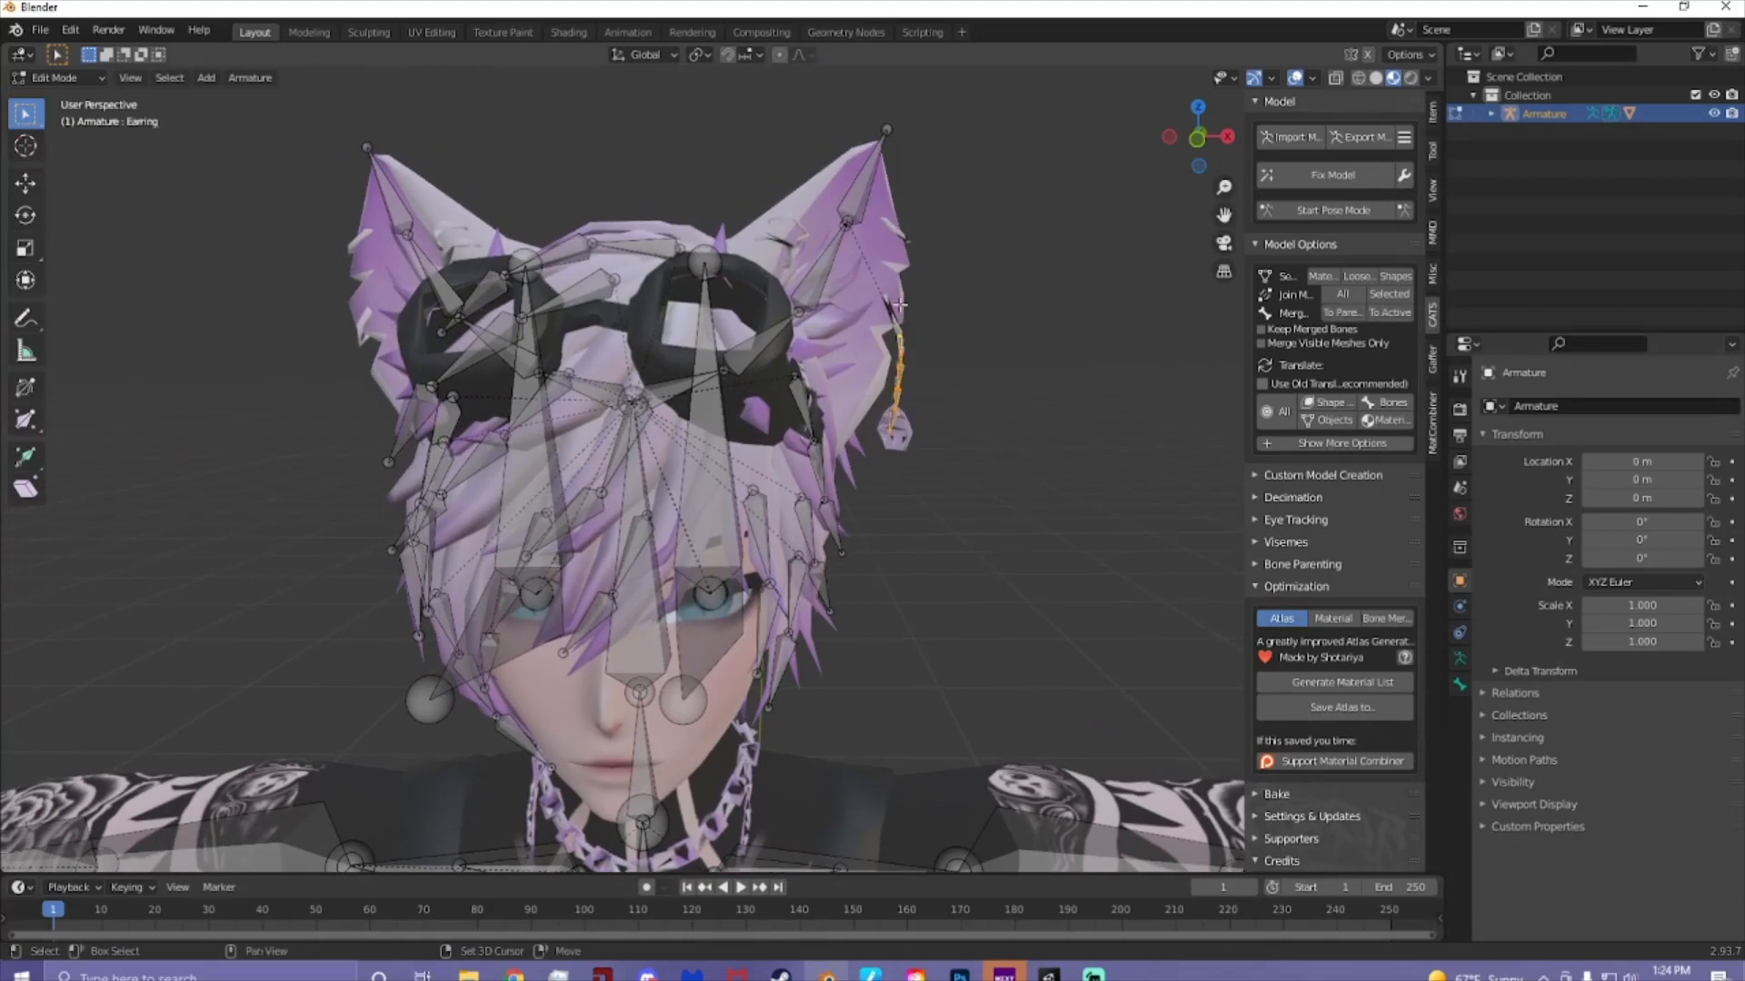
- Add the bone chain of the avatar's left ear to the earring selection, from the tip down to Ear_002_L
shift+click(861, 187)
shift+click(870, 188)
shift+click(900, 325)
shift+click(825, 266)
shift+click(864, 188)
shift+middle_drag(843, 274, 872, 270)
shift+click(810, 319)
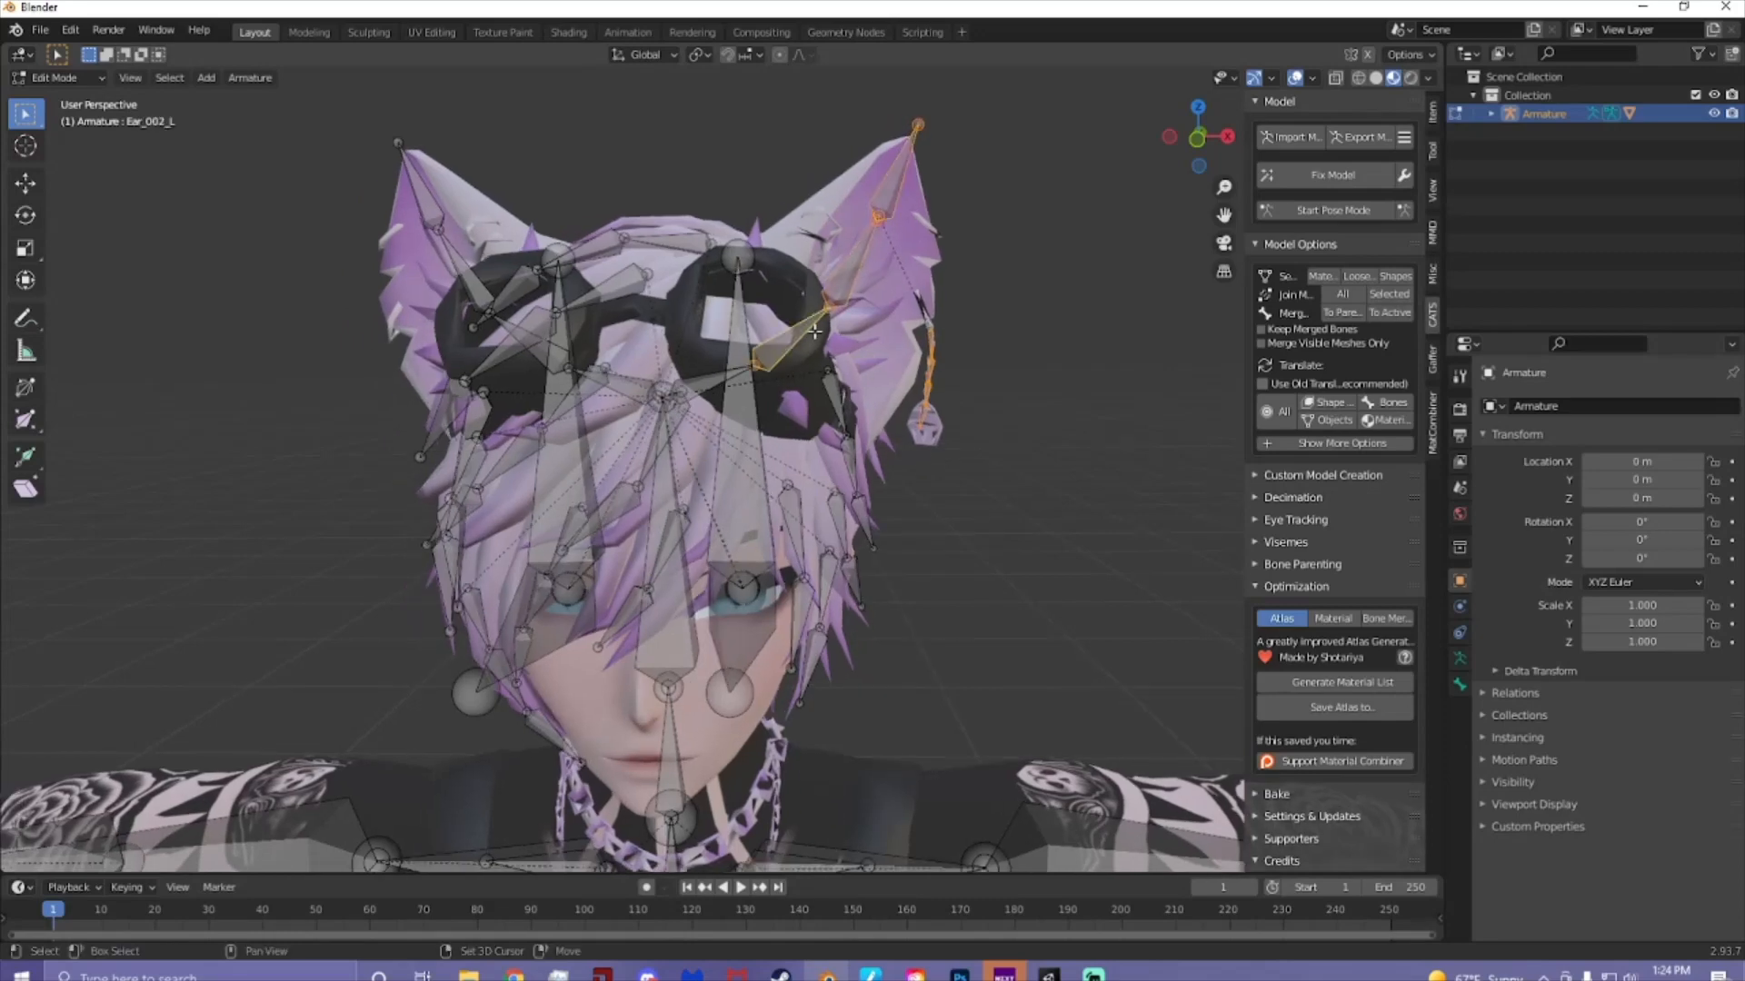
- Extend the bone selection across the forehead and up through the avatar's right ear
shift+middle_drag(747, 361, 814, 364)
shift+click(783, 374)
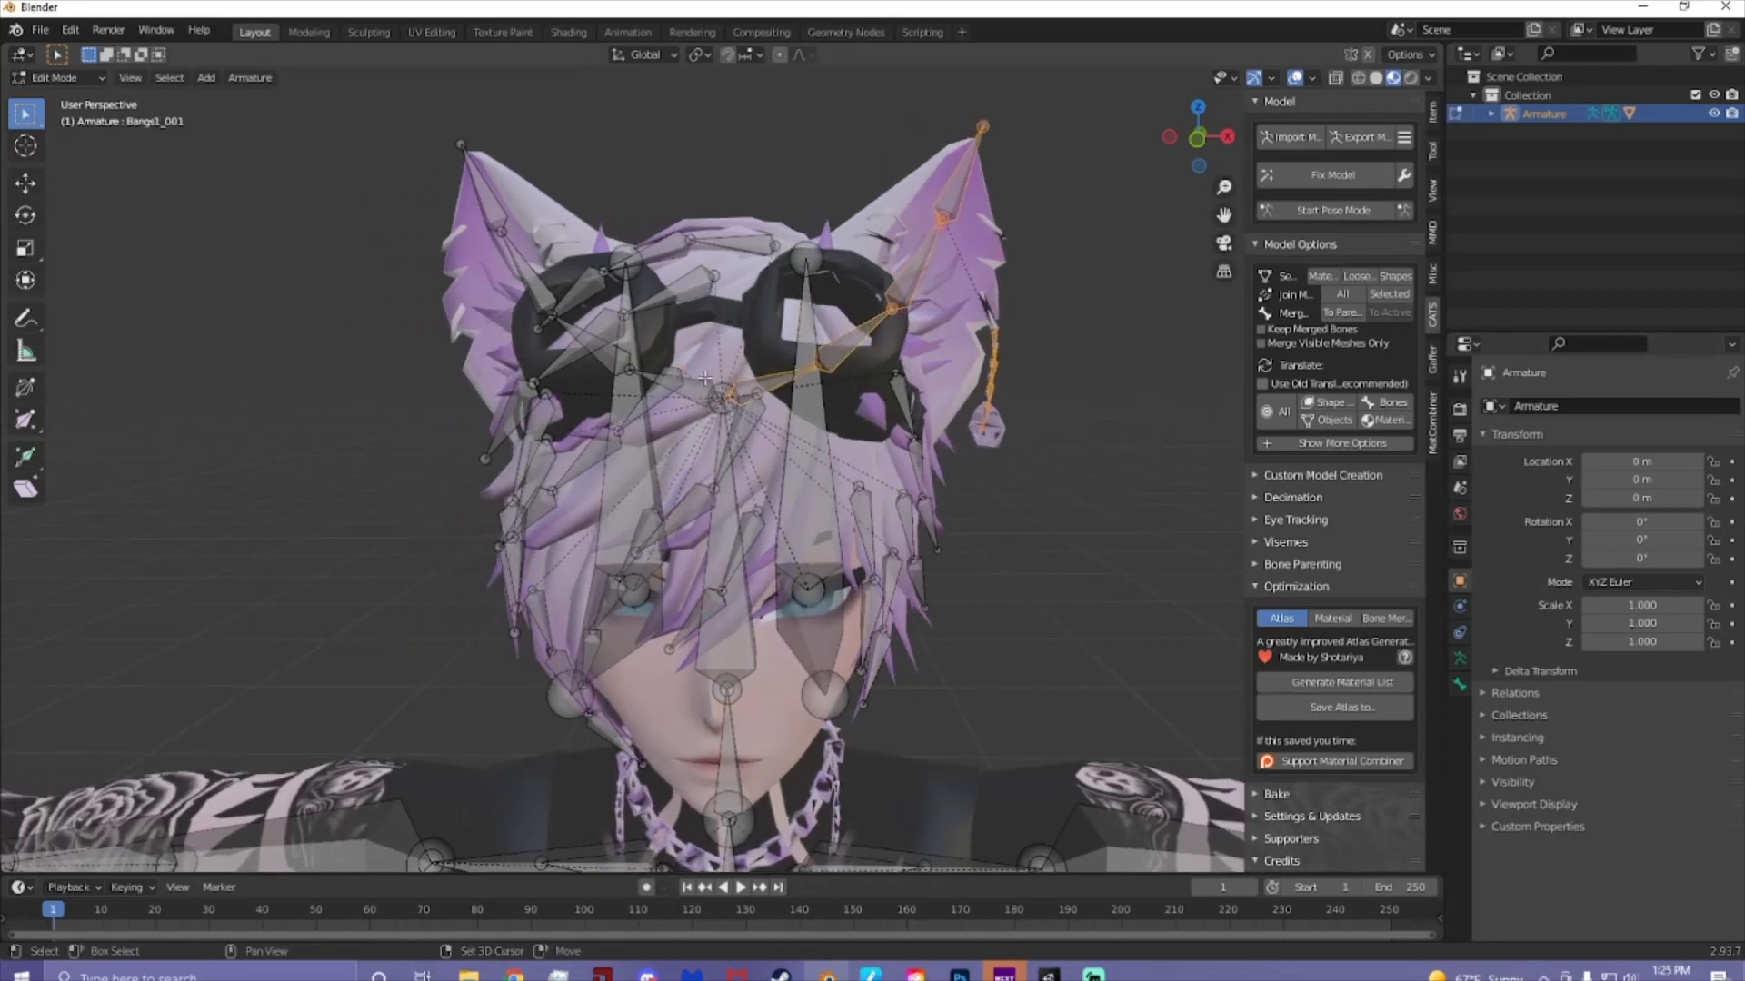
shift+click(691, 378)
shift+click(607, 346)
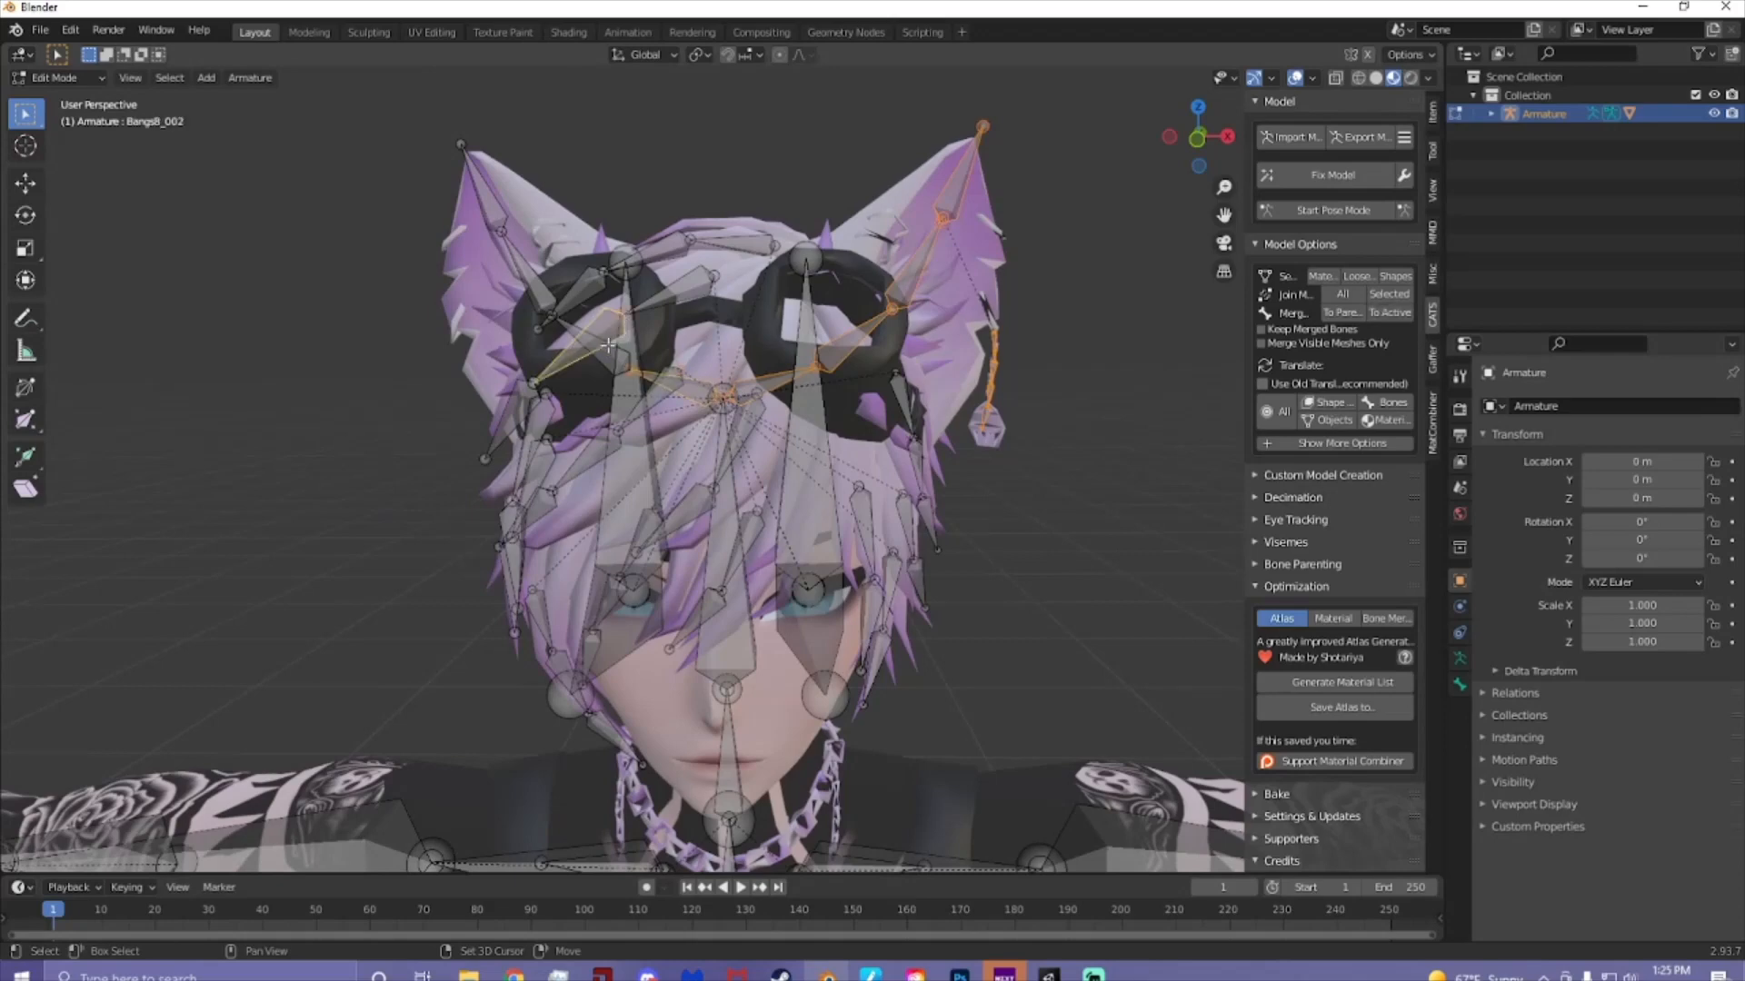
shift+click(541, 281)
shift+click(490, 185)
middle_drag(602, 265, 622, 258)
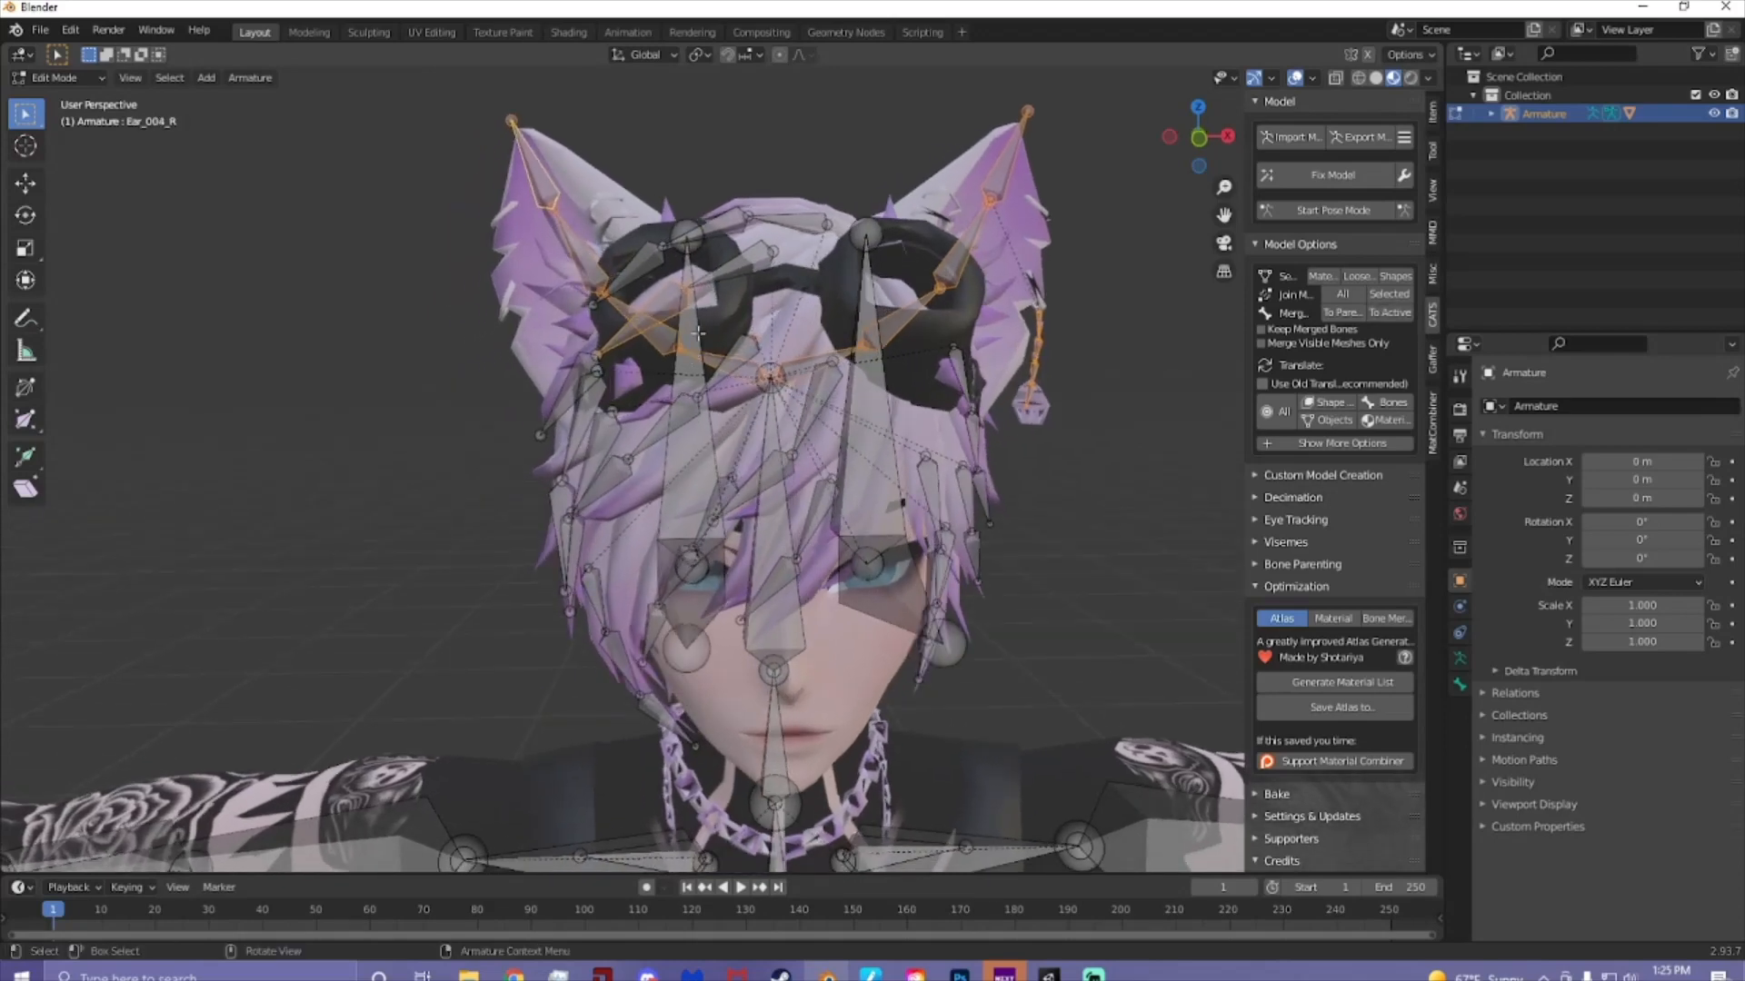
- Add the hair bones over the top of the head and beside the avatar's right ear to the selection
shift+click(751, 261)
shift+click(793, 221)
shift+click(736, 223)
shift+click(637, 272)
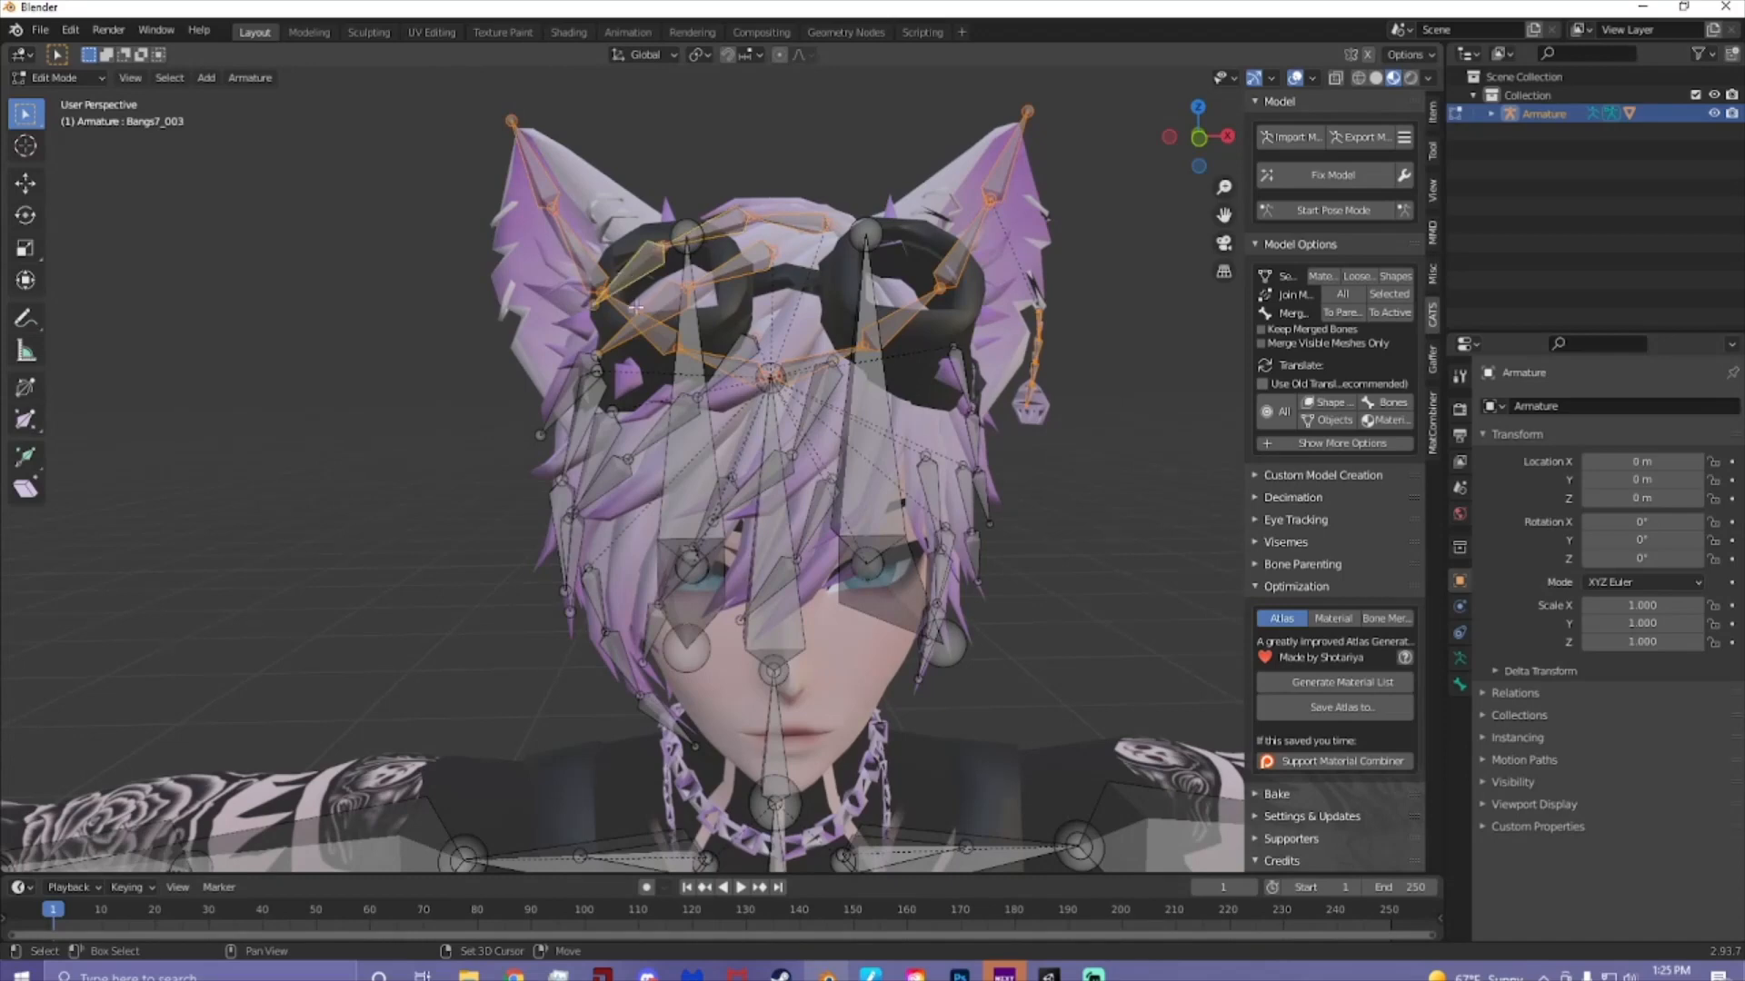
shift+click(561, 398)
shift+click(571, 397)
shift+click(592, 438)
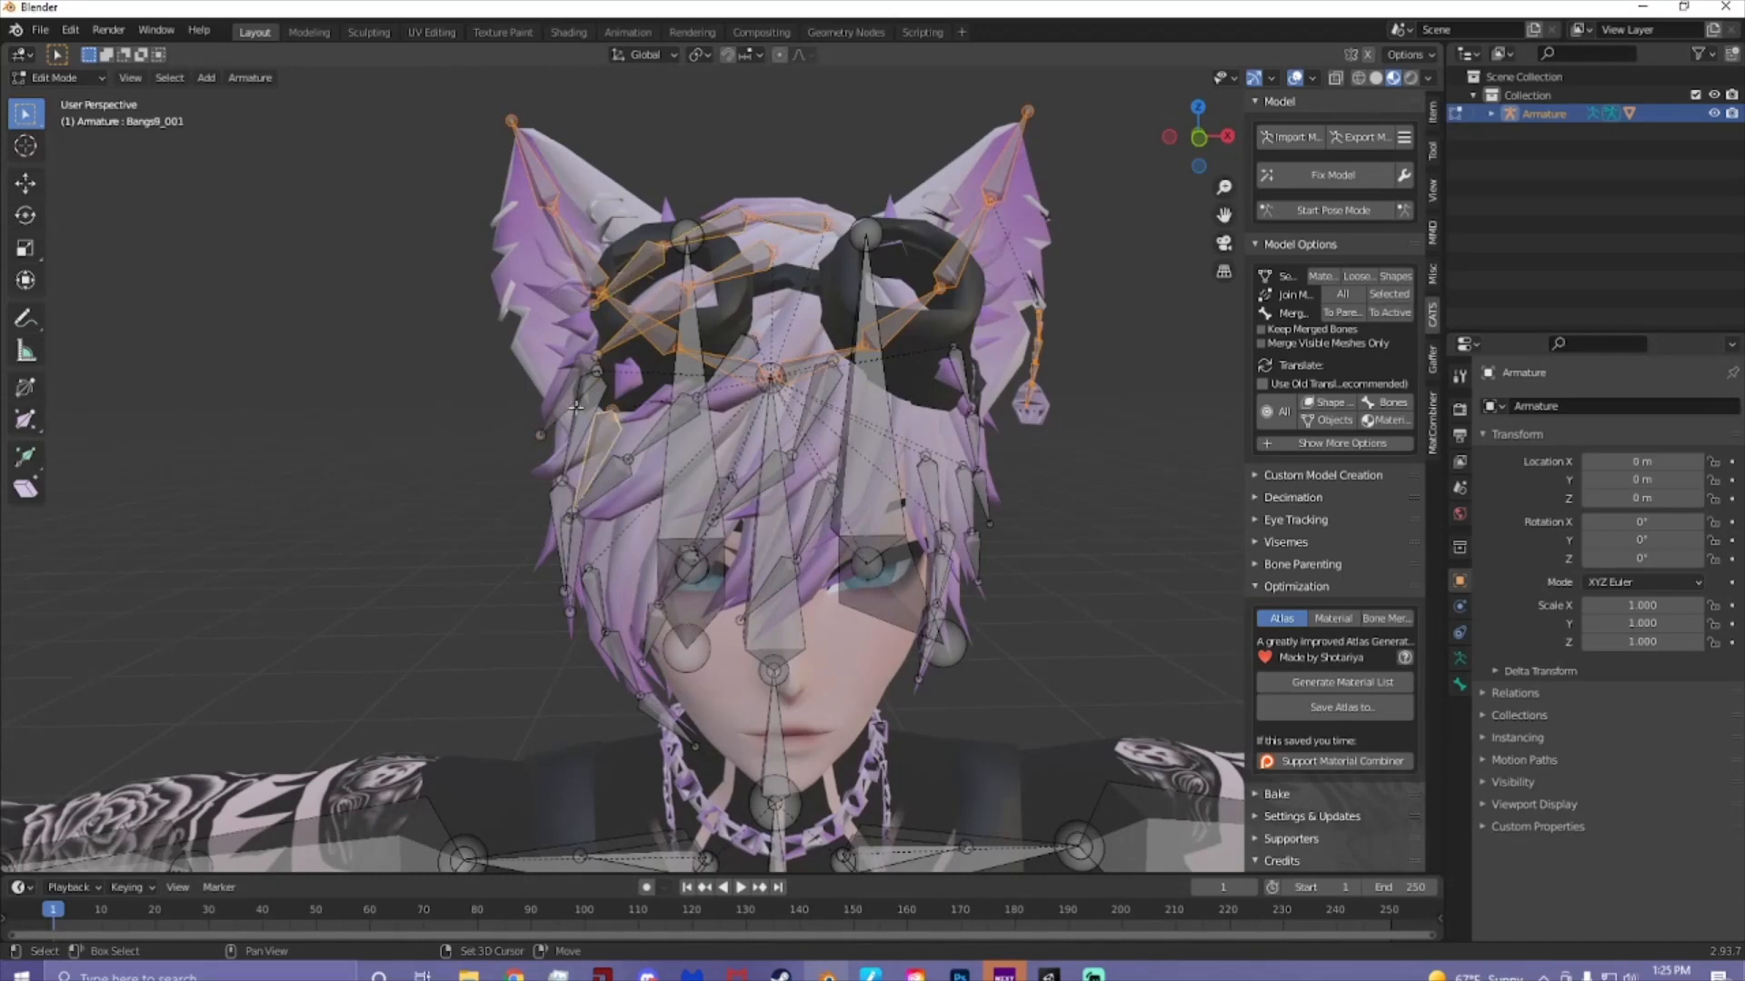
shift+click(575, 406)
middle_drag(576, 406, 674, 534)
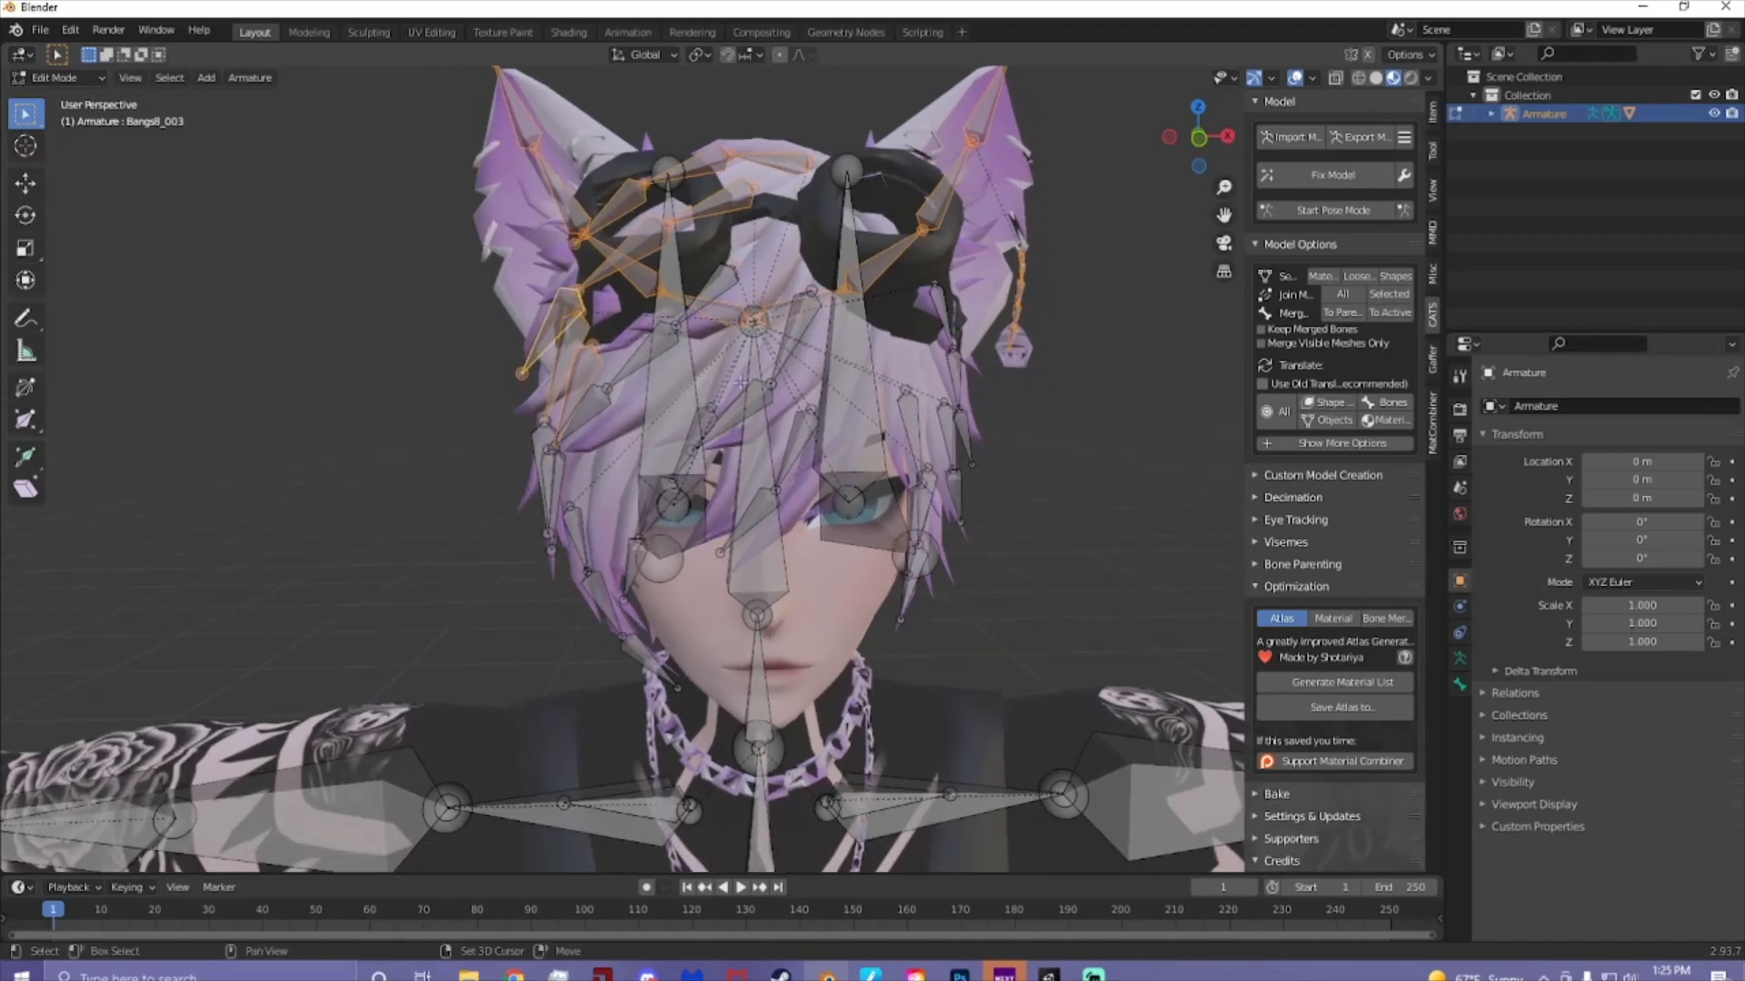
- Add the bangs bones running down the avatar's right side of the face to the chin to the selection
shift+click(625, 355)
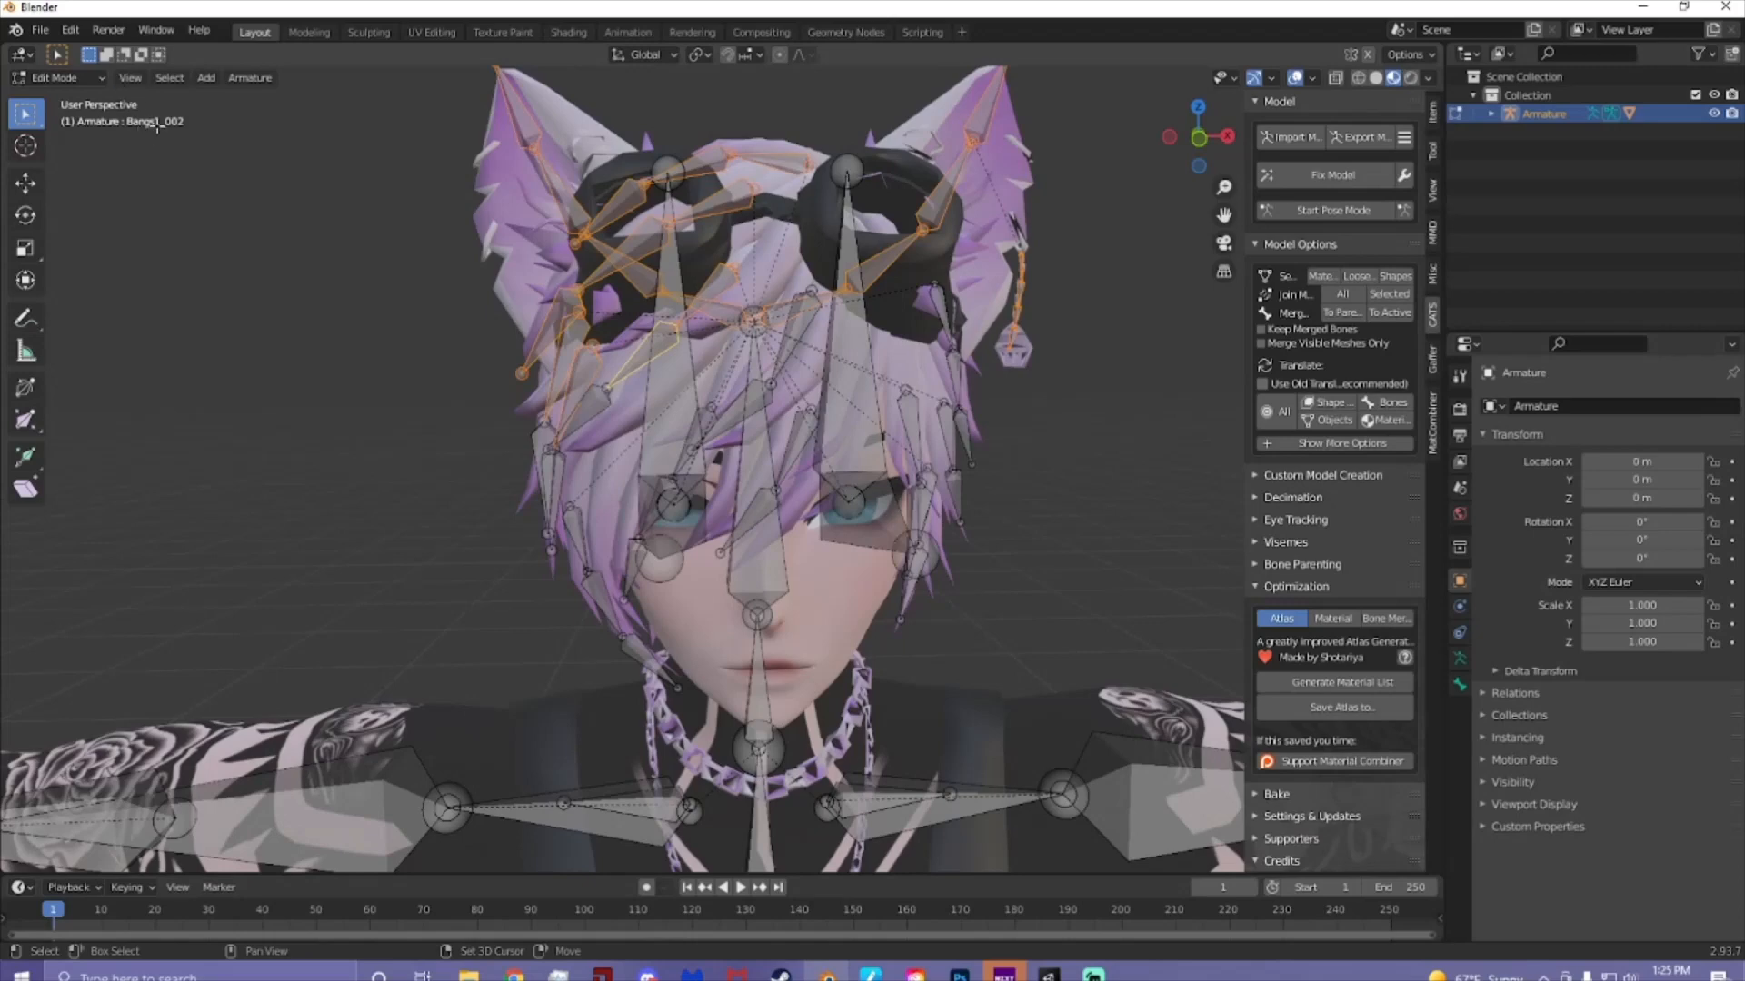
shift+click(576, 429)
shift+click(549, 489)
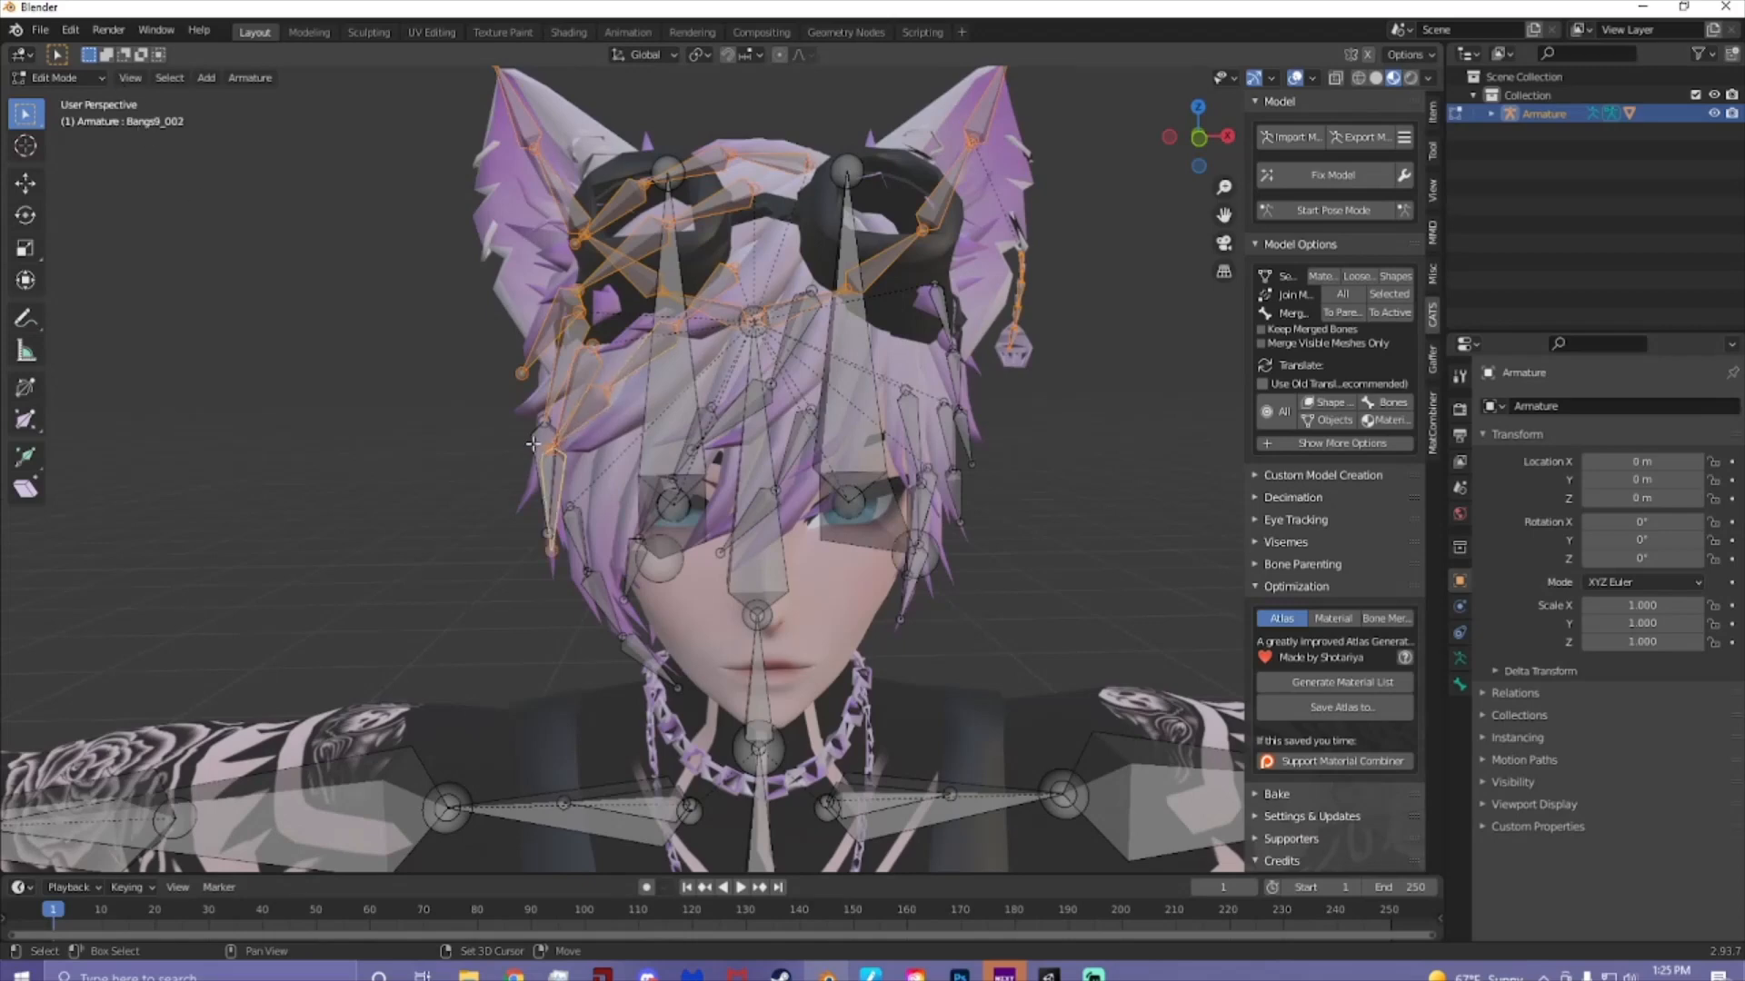
shift+click(538, 451)
shift+click(576, 536)
shift+click(607, 607)
shift+click(634, 641)
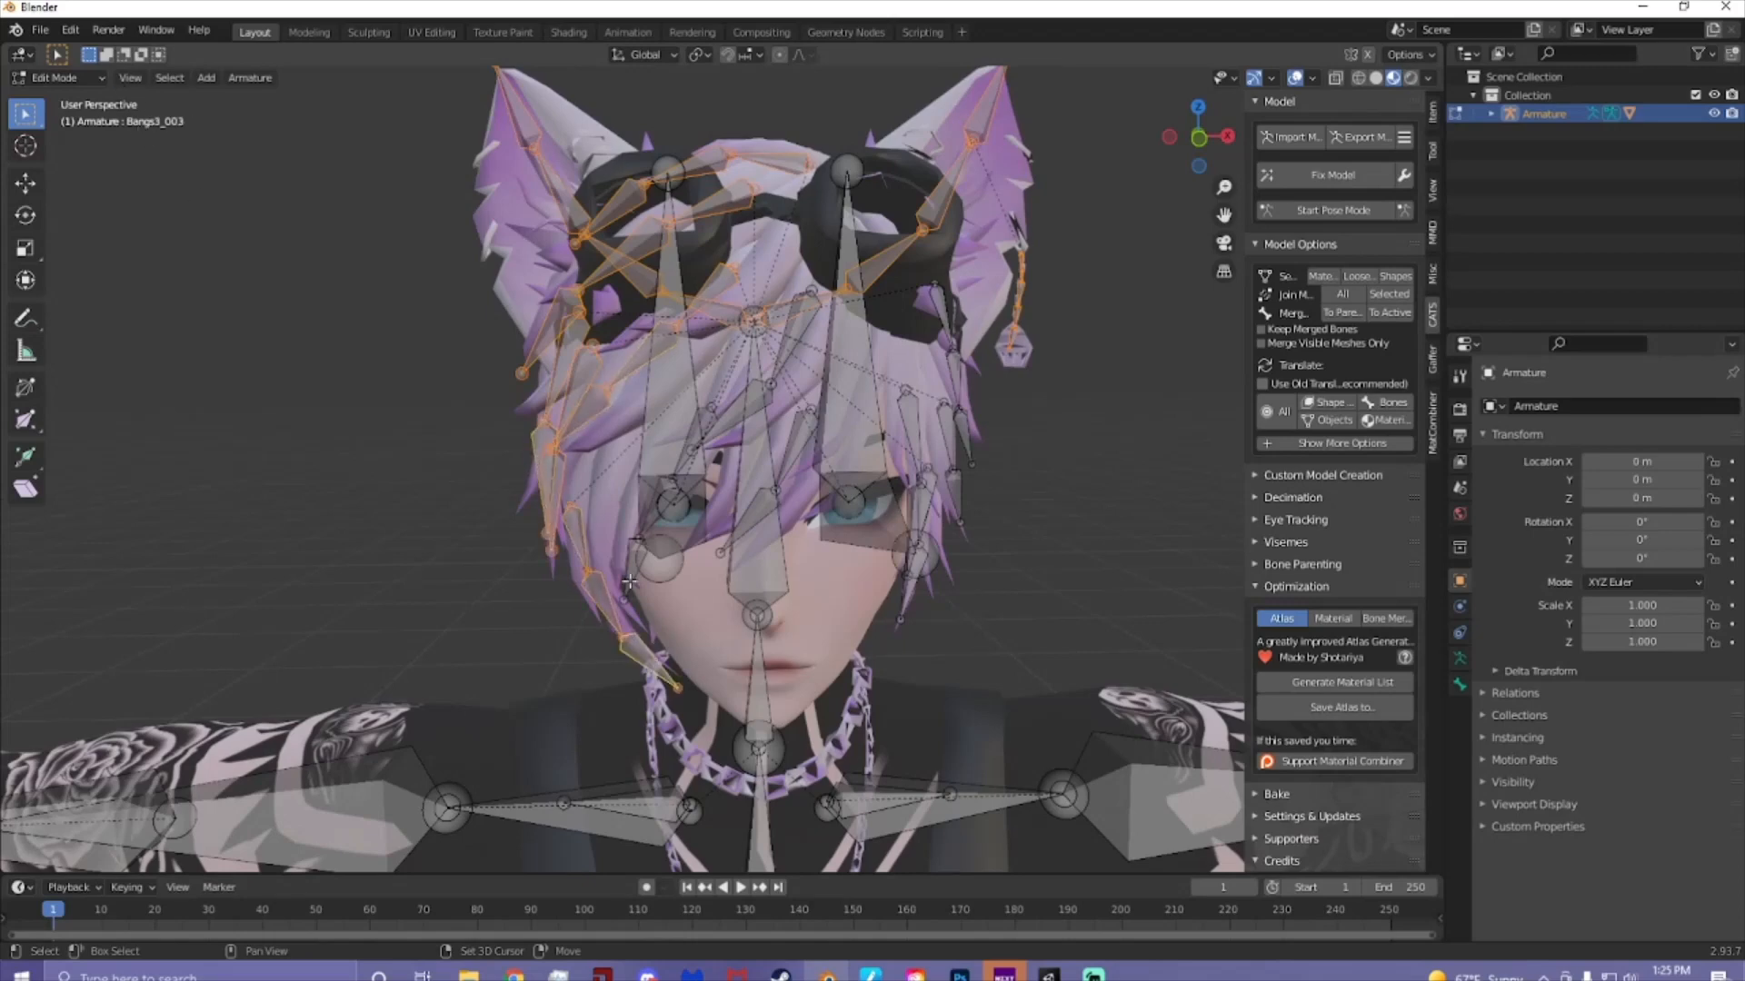
shift+click(631, 577)
middle_drag(631, 577, 600, 574)
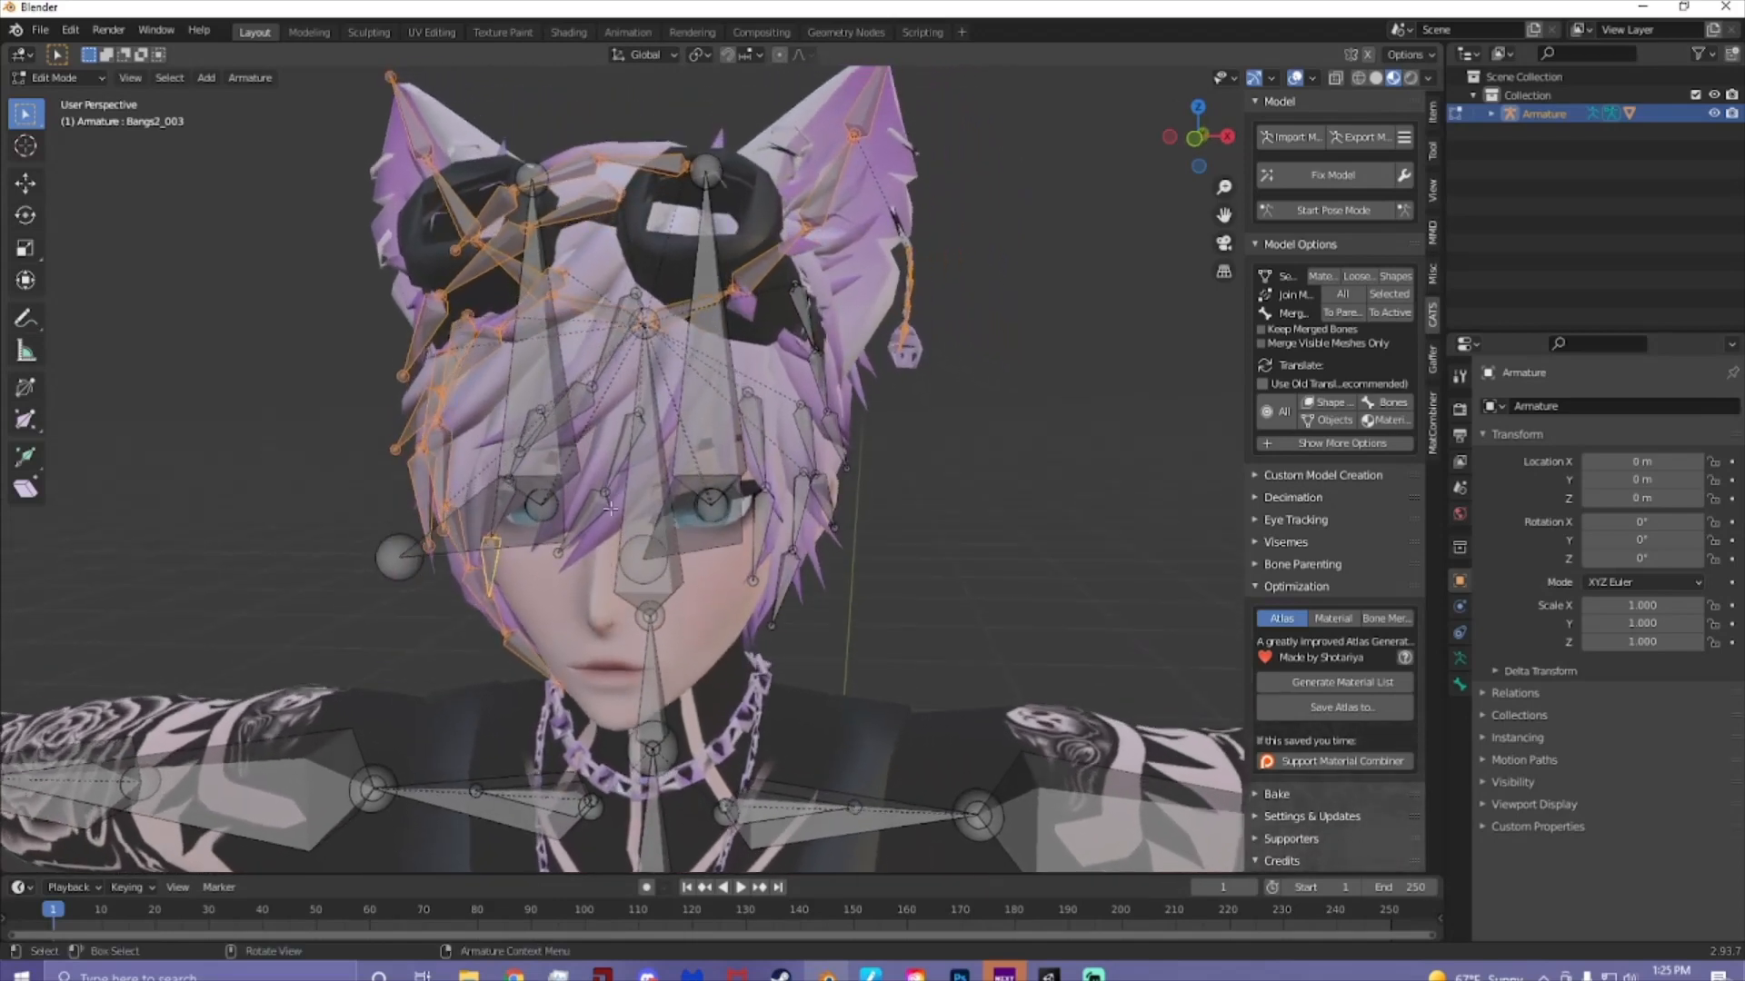
- Add the central bangs bones hanging between the eyes to the selection
shift+click(577, 408)
shift+click(619, 458)
shift+click(595, 503)
middle_drag(594, 503, 727, 382)
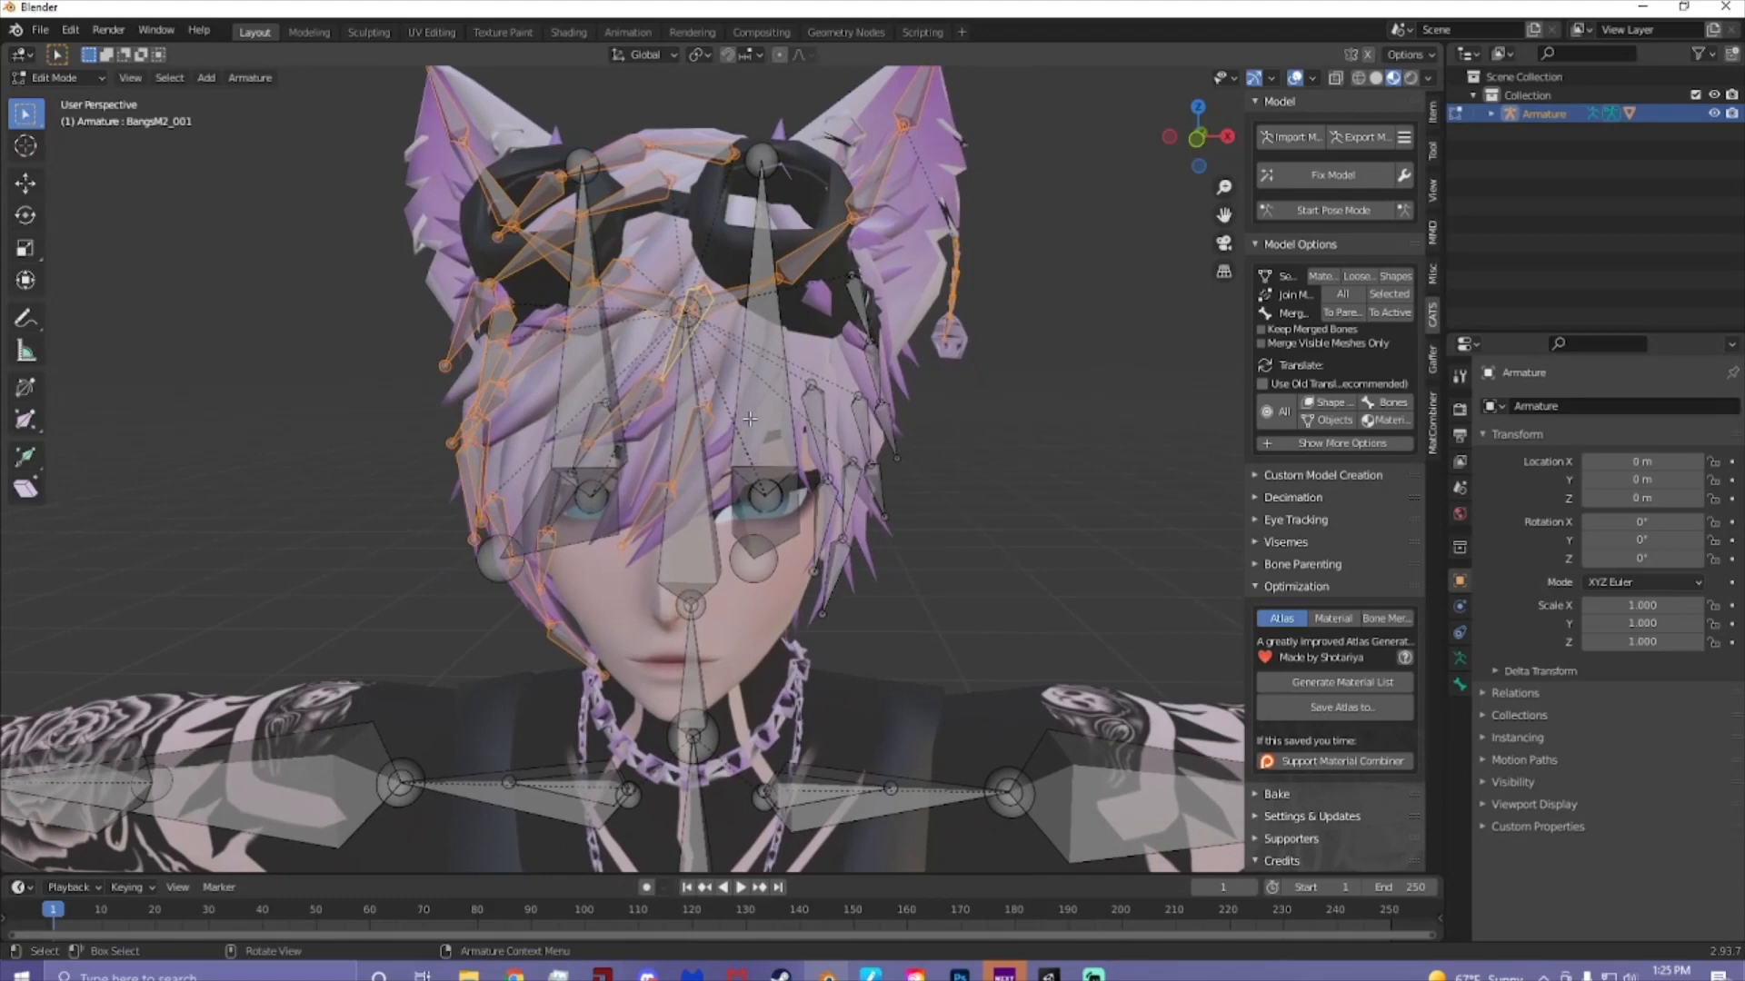
- Add the hair bones along the avatar's left side of the face to the selection
shift+click(811, 424)
shift+click(870, 432)
shift+click(883, 422)
shift+click(875, 368)
shift+click(862, 315)
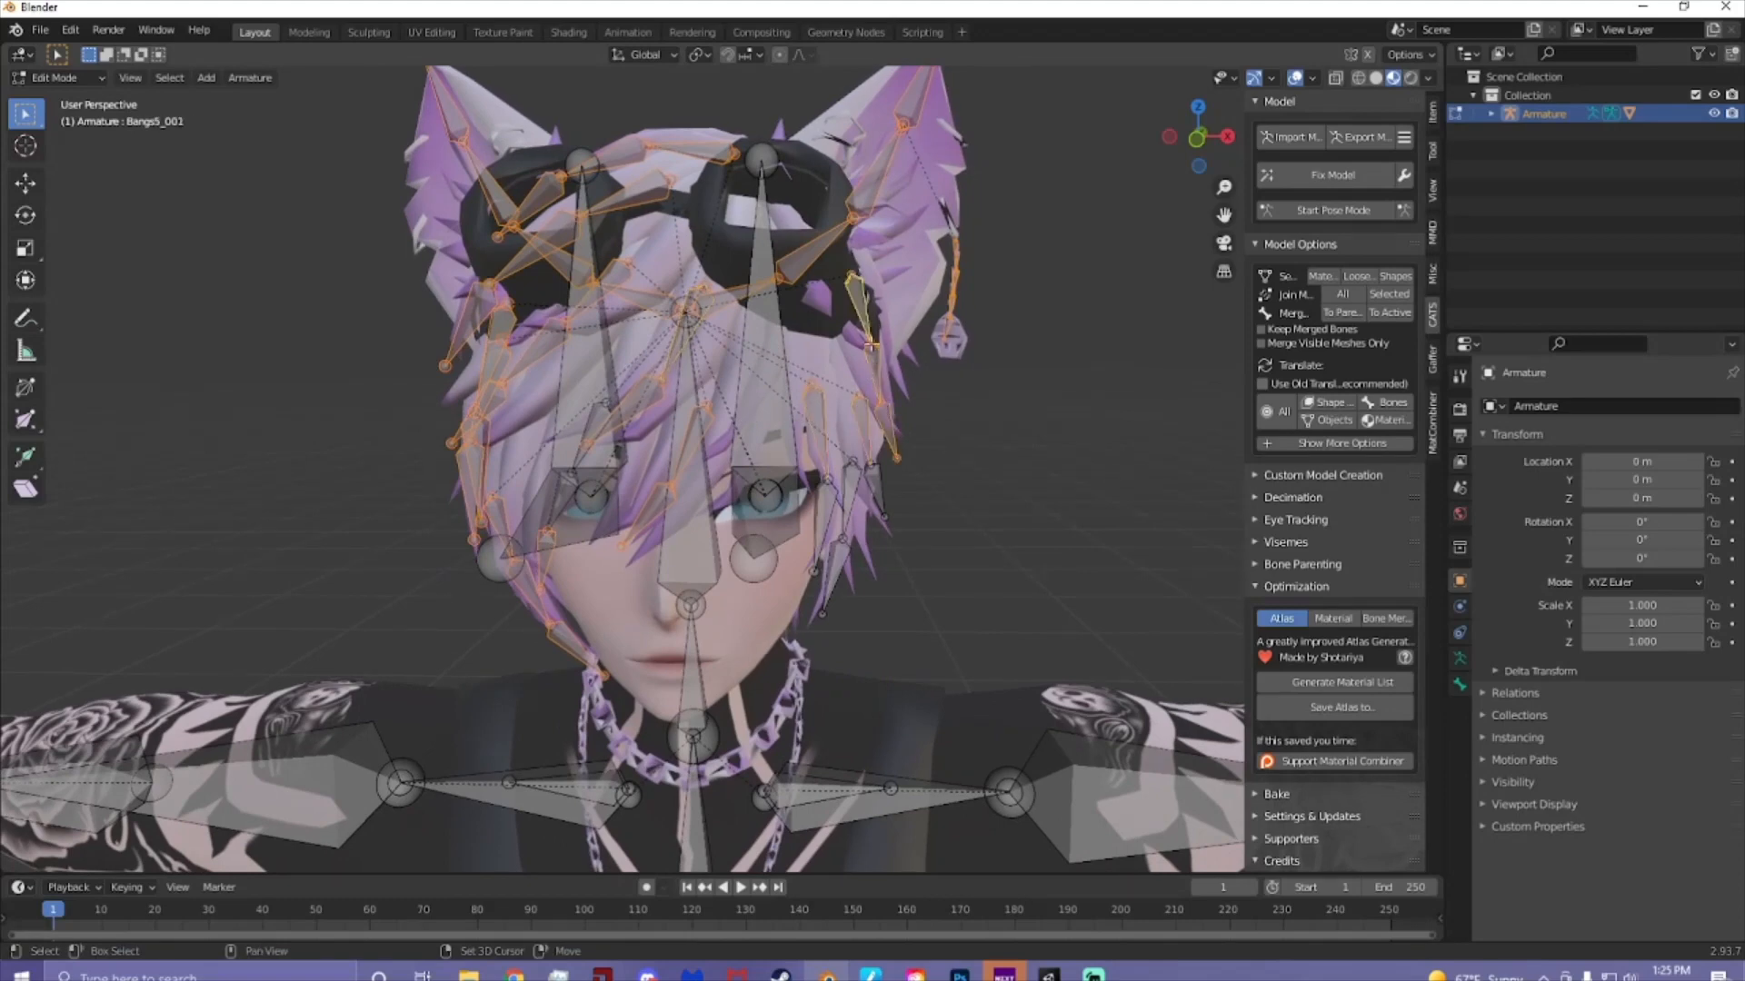
shift+click(873, 485)
shift+click(849, 497)
shift+click(821, 521)
shift+click(839, 556)
- Add the remaining bangs bones, including Bangs2_002, and merge the weights of all selected bones to their parents
middle_drag(733, 540, 762, 529)
shift+click(761, 375)
middle_drag(633, 503, 570, 507)
shift+click(420, 491)
key(ctrl+z)
middle_drag(421, 492, 497, 522)
scroll(497, 523, up, 2)
scroll(483, 498, down, 2)
shift+click(438, 397)
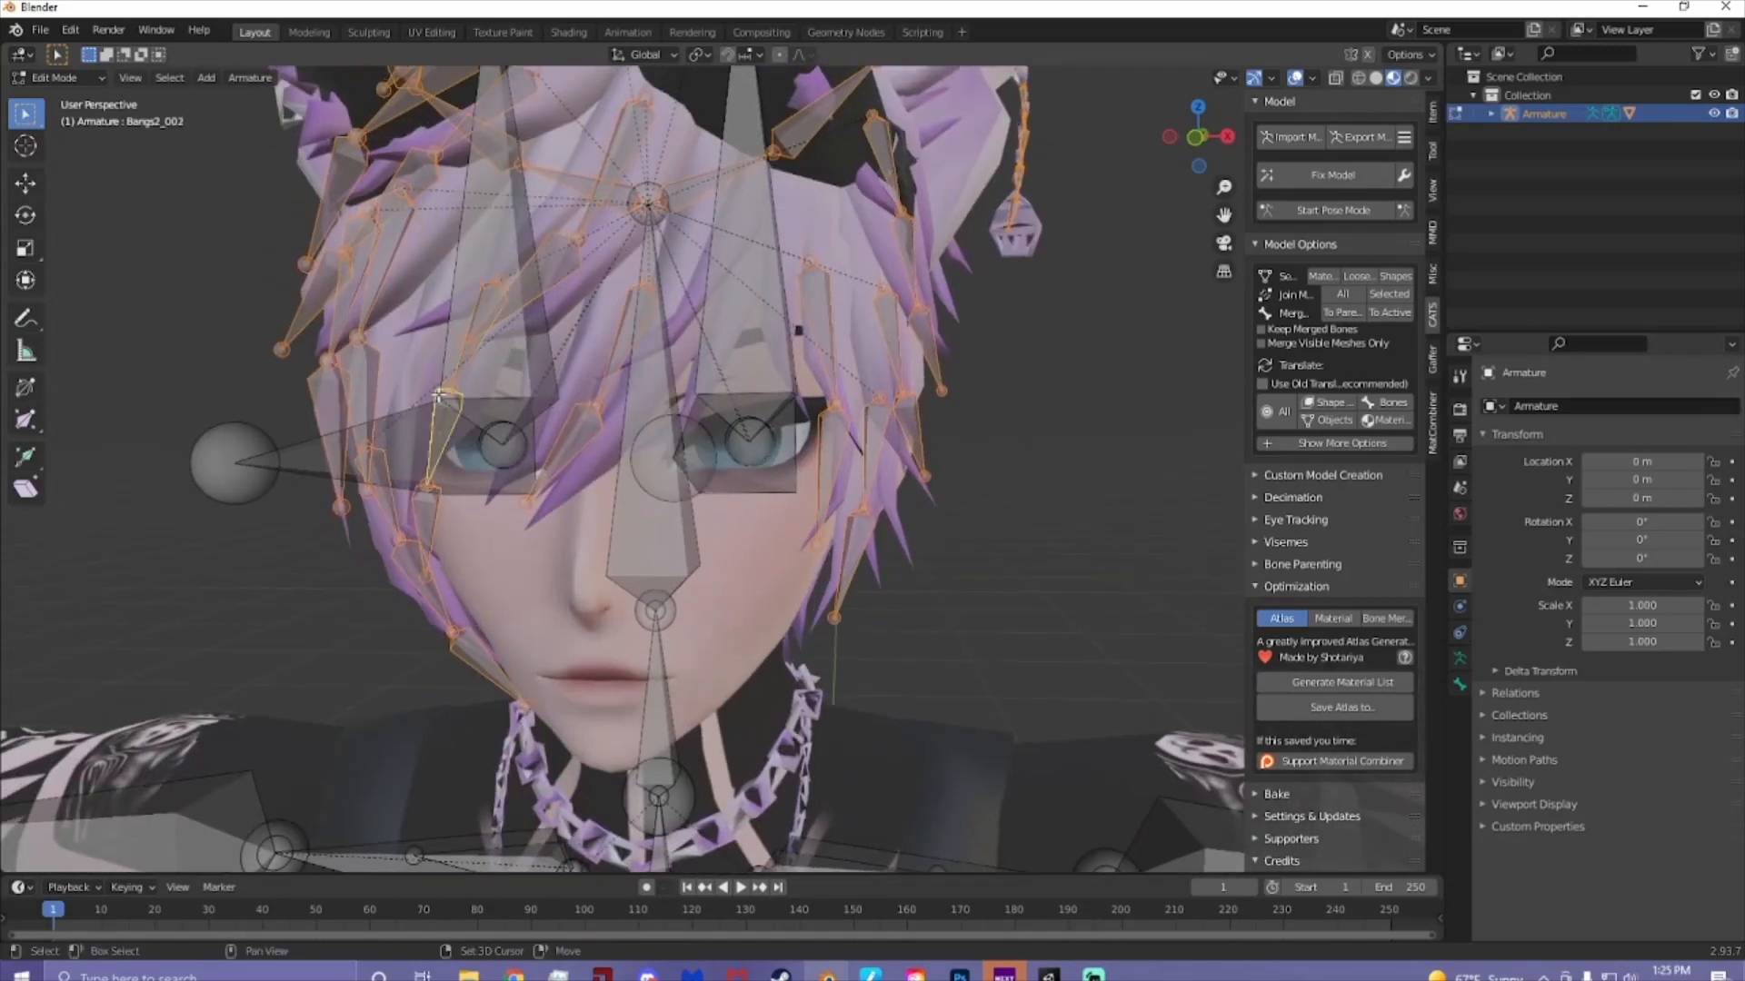
middle_drag(438, 397, 706, 443)
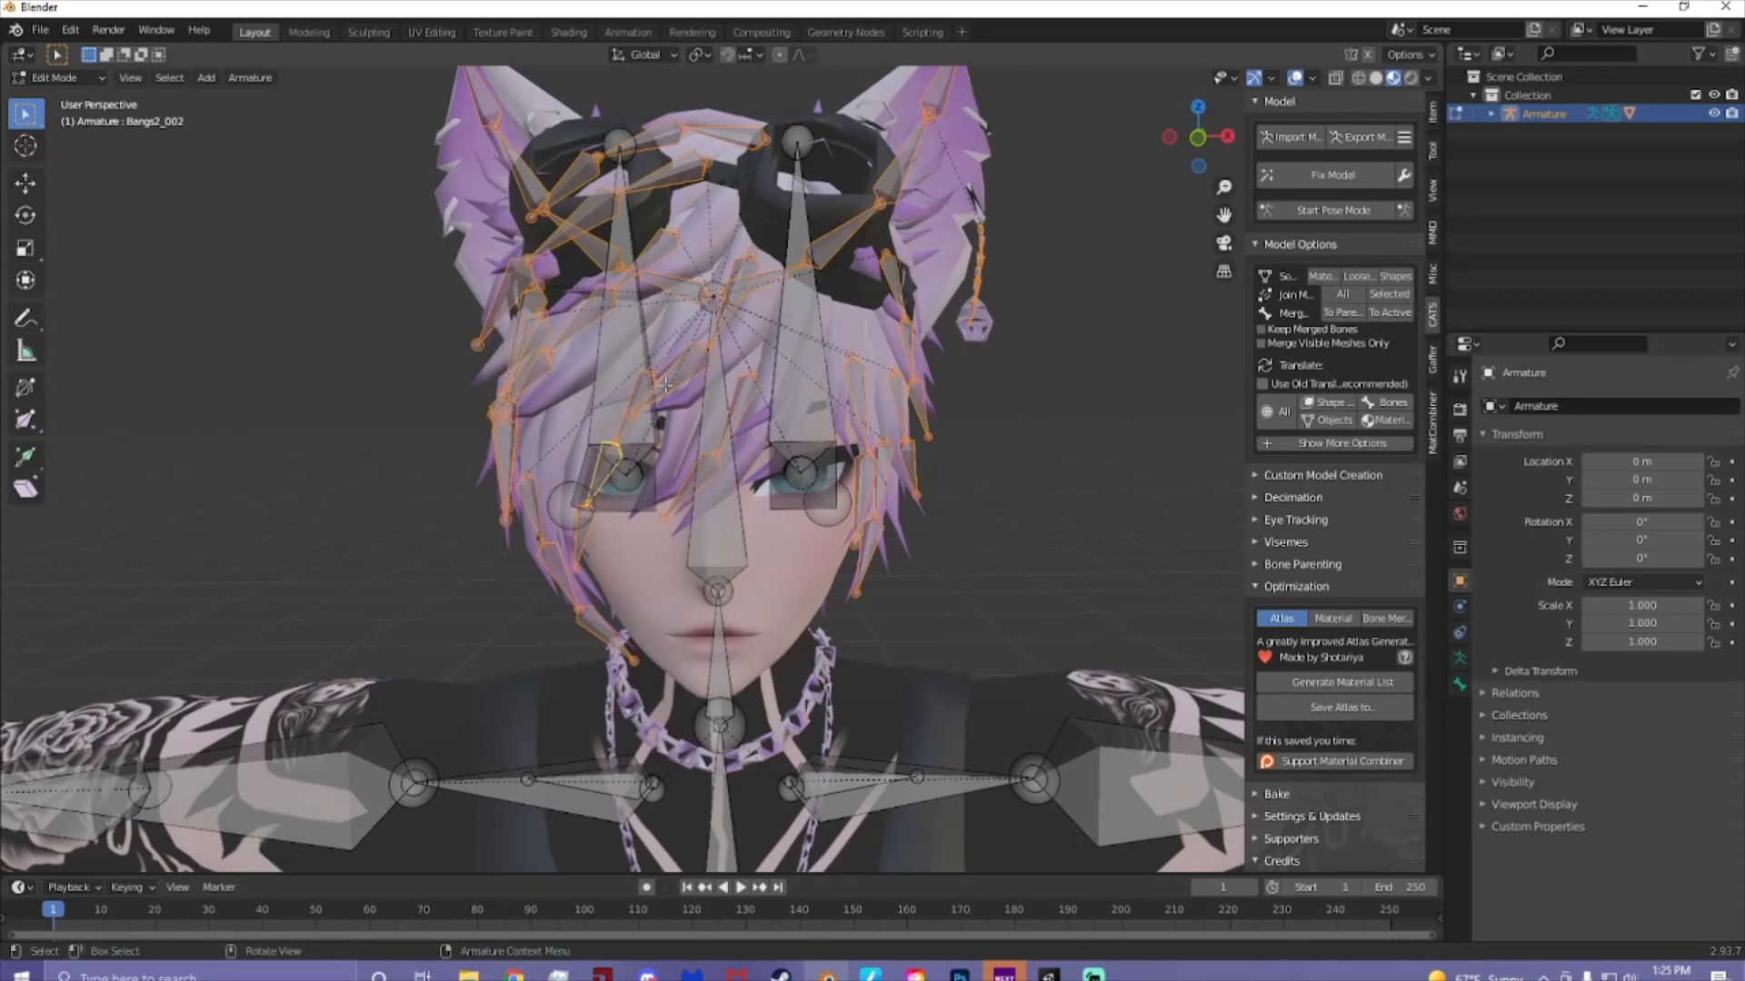
middle_drag(665, 386, 660, 401)
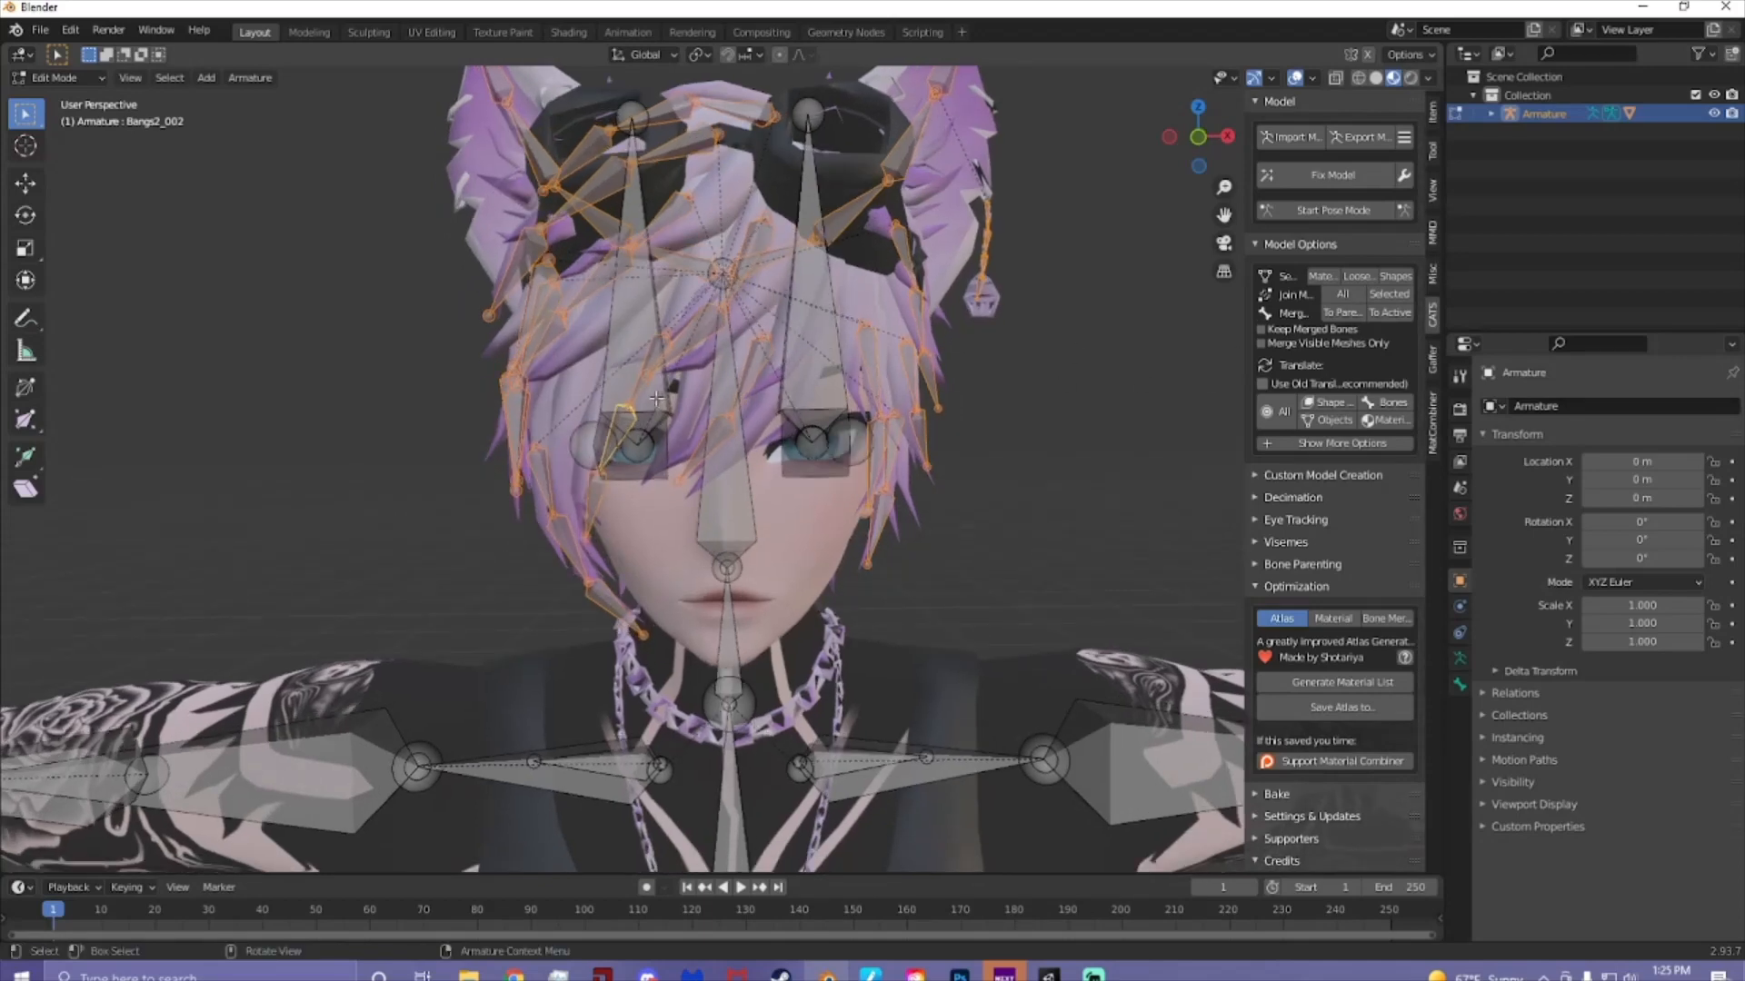
click(1348, 315)
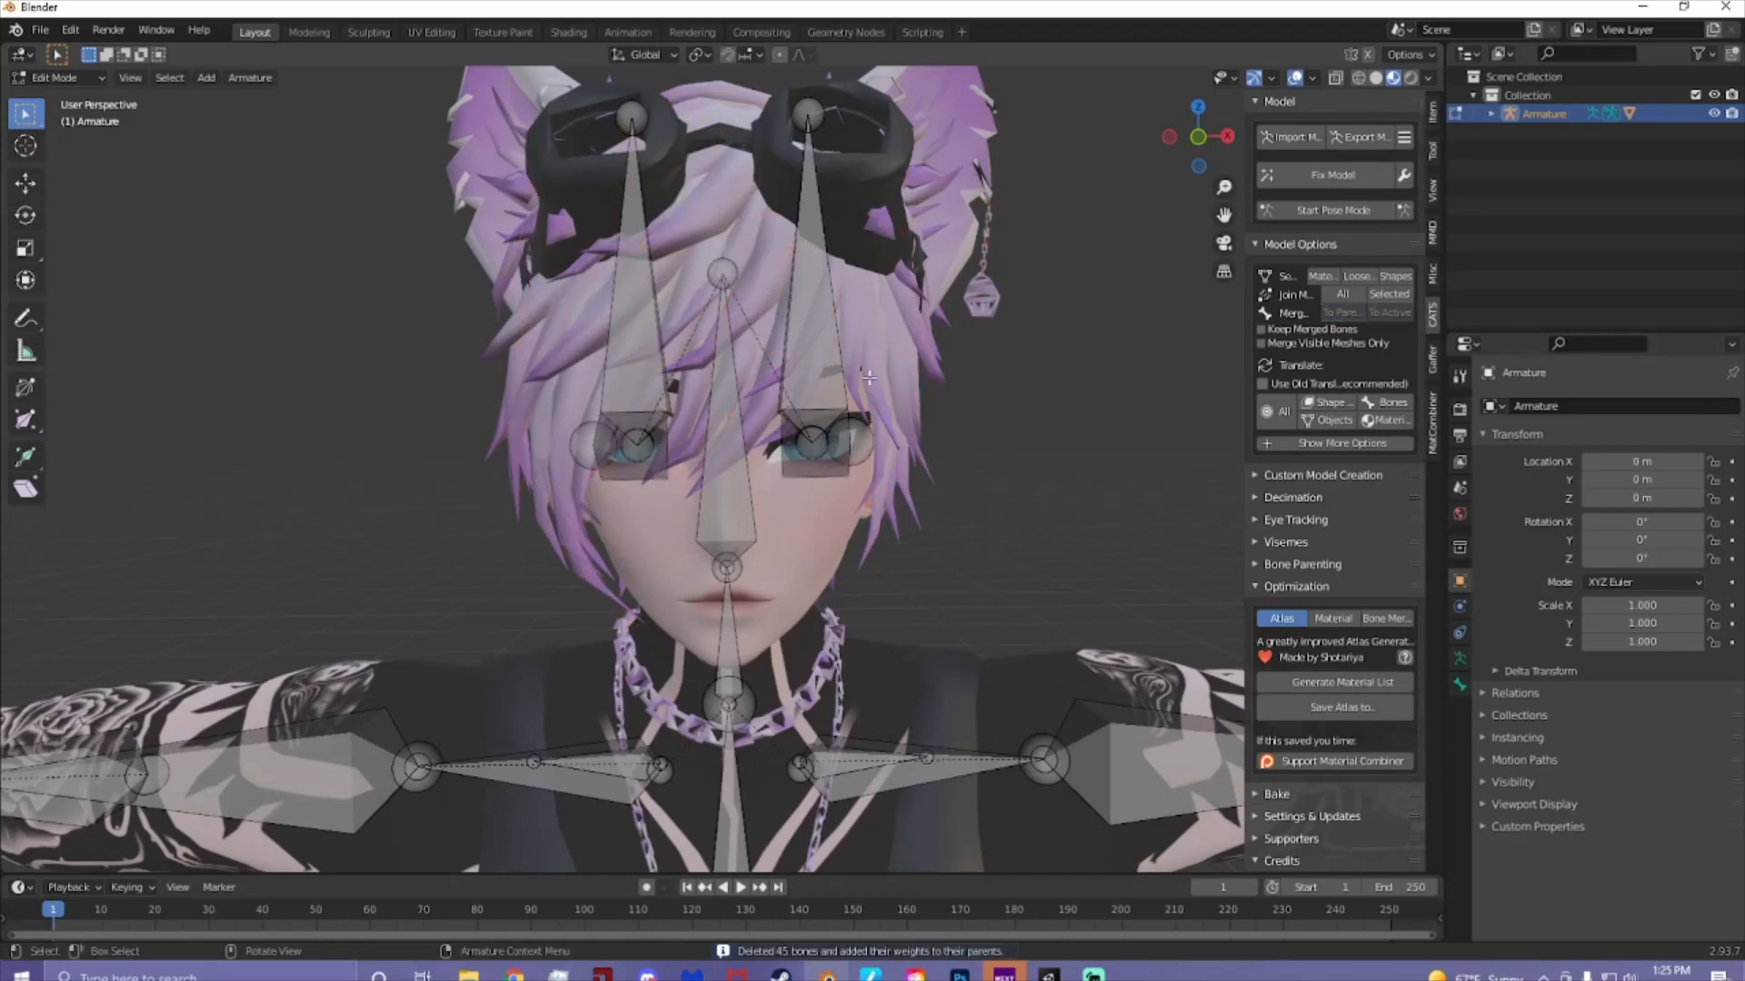
- Select the Head bone and examine the remaining bones over the whole armature
click(747, 475)
scroll(818, 500, down, 5)
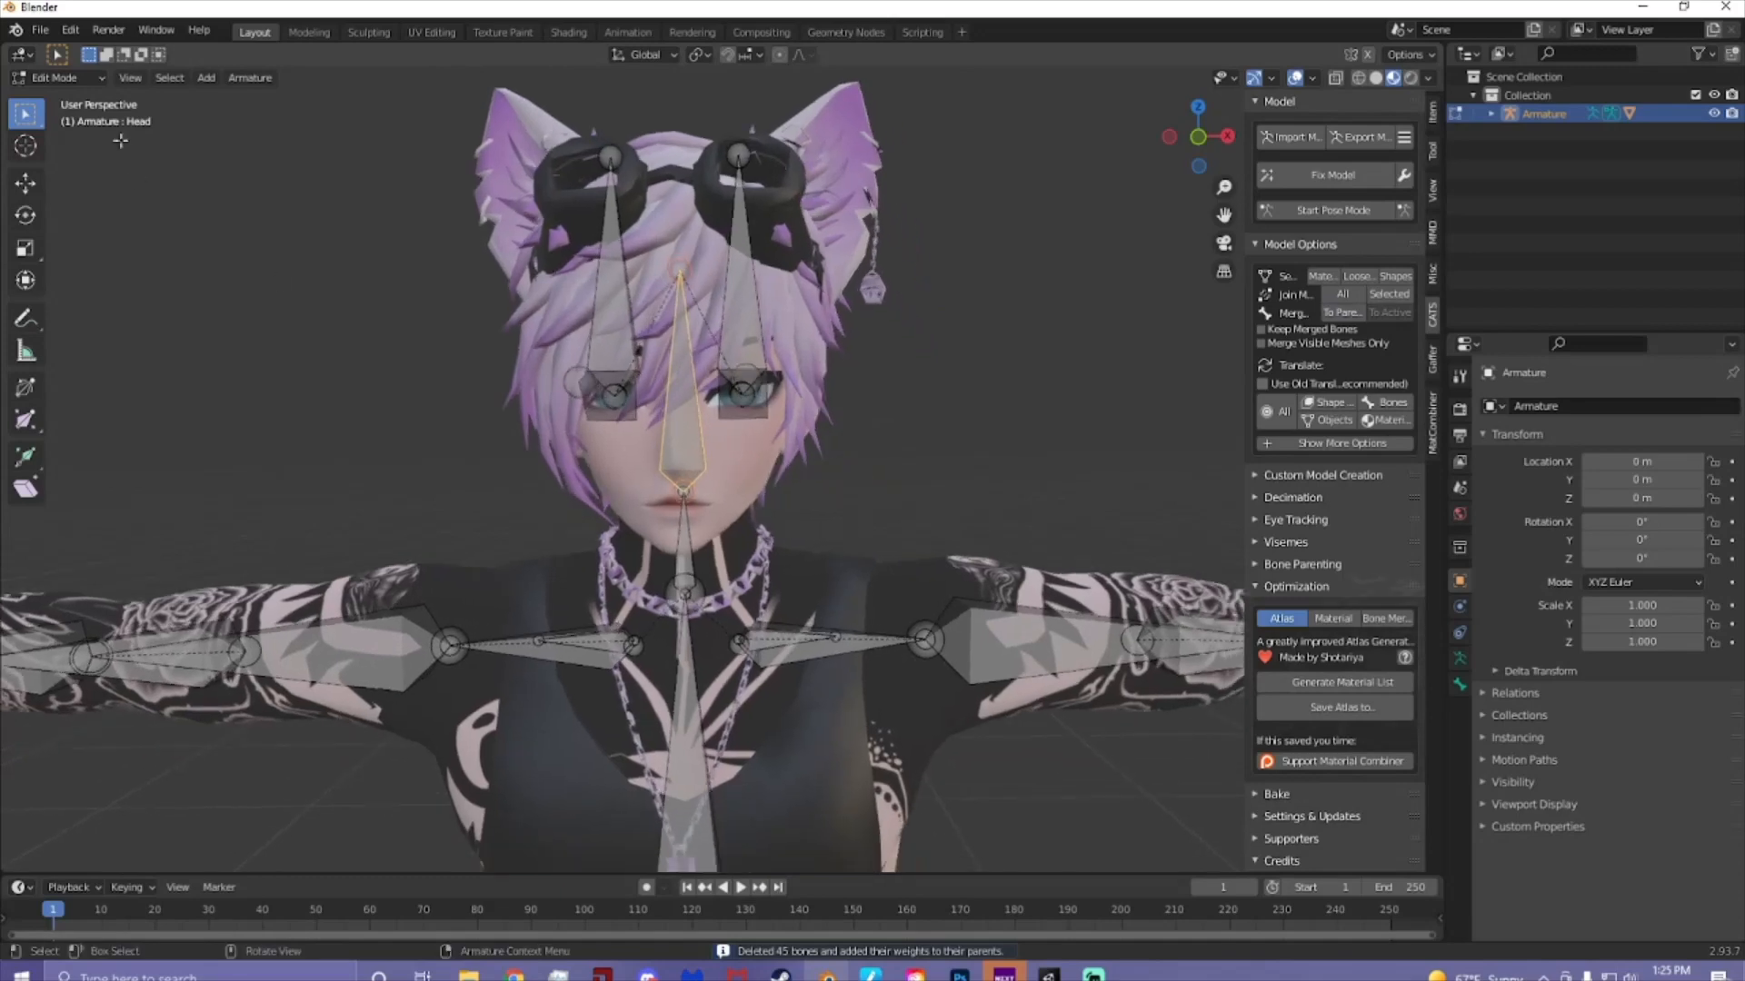
middle_drag(838, 507, 627, 344)
scroll(843, 582, up, 1)
scroll(857, 587, down, 1)
scroll(845, 583, up, 1)
scroll(807, 569, up, 1)
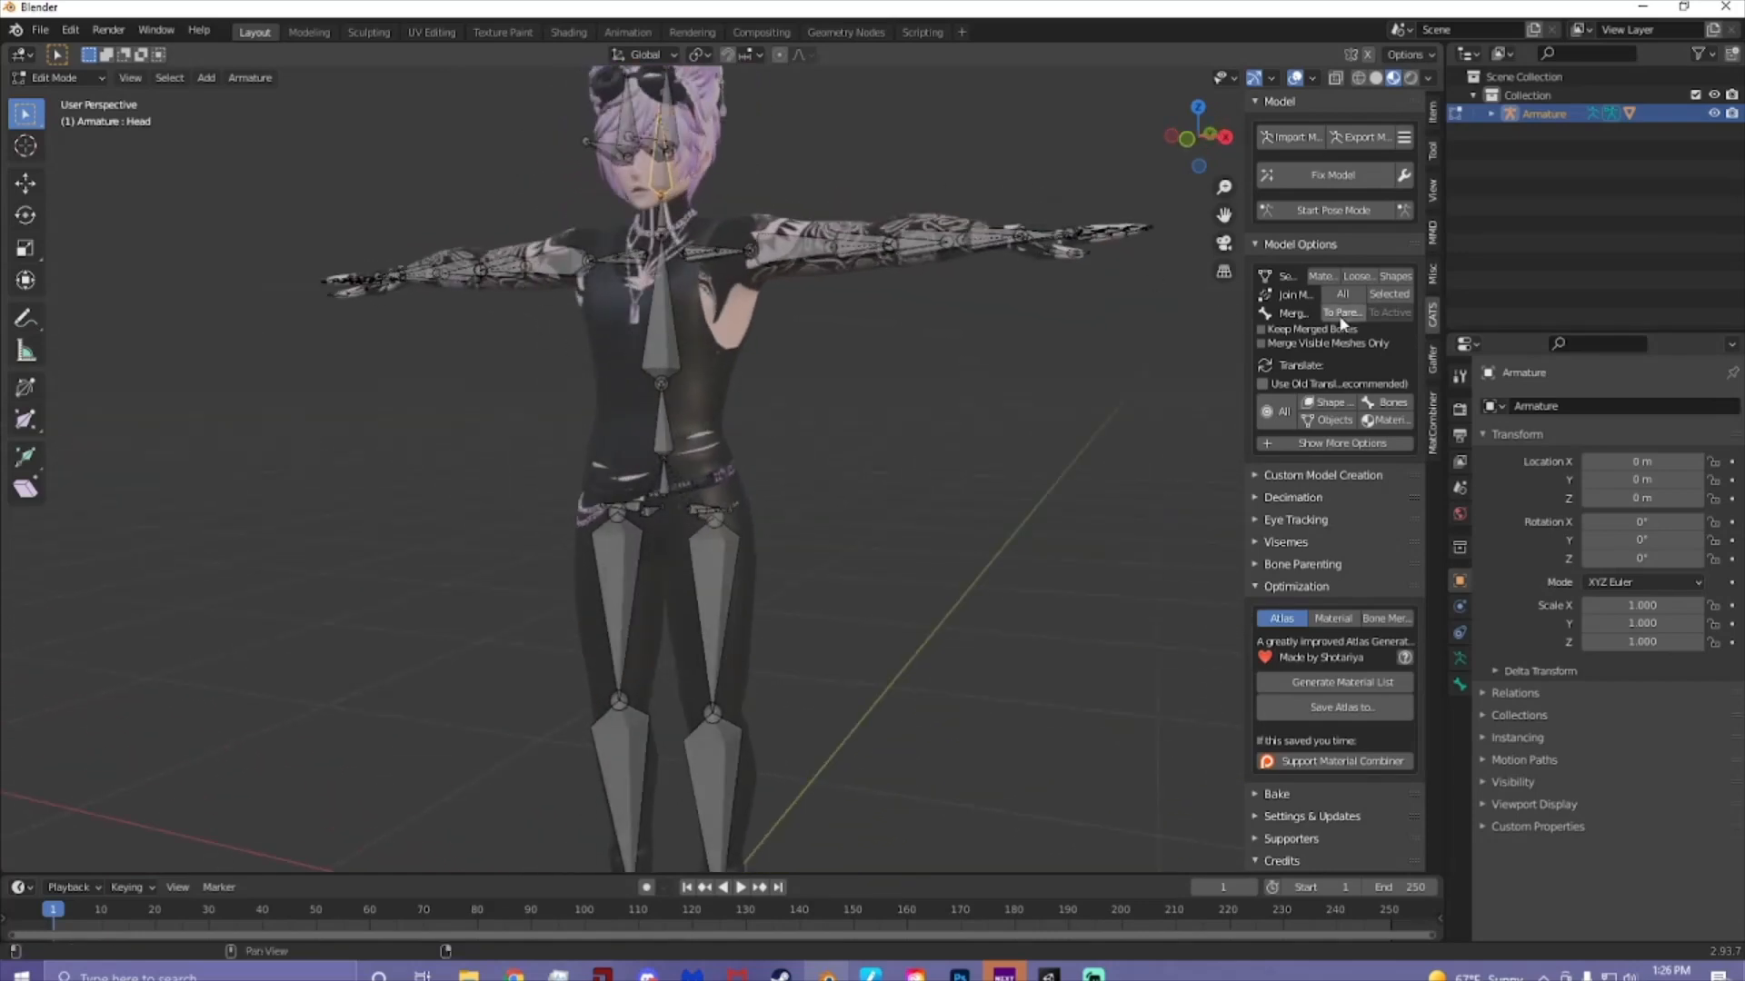
scroll(848, 374, up, 2)
scroll(831, 355, down, 1)
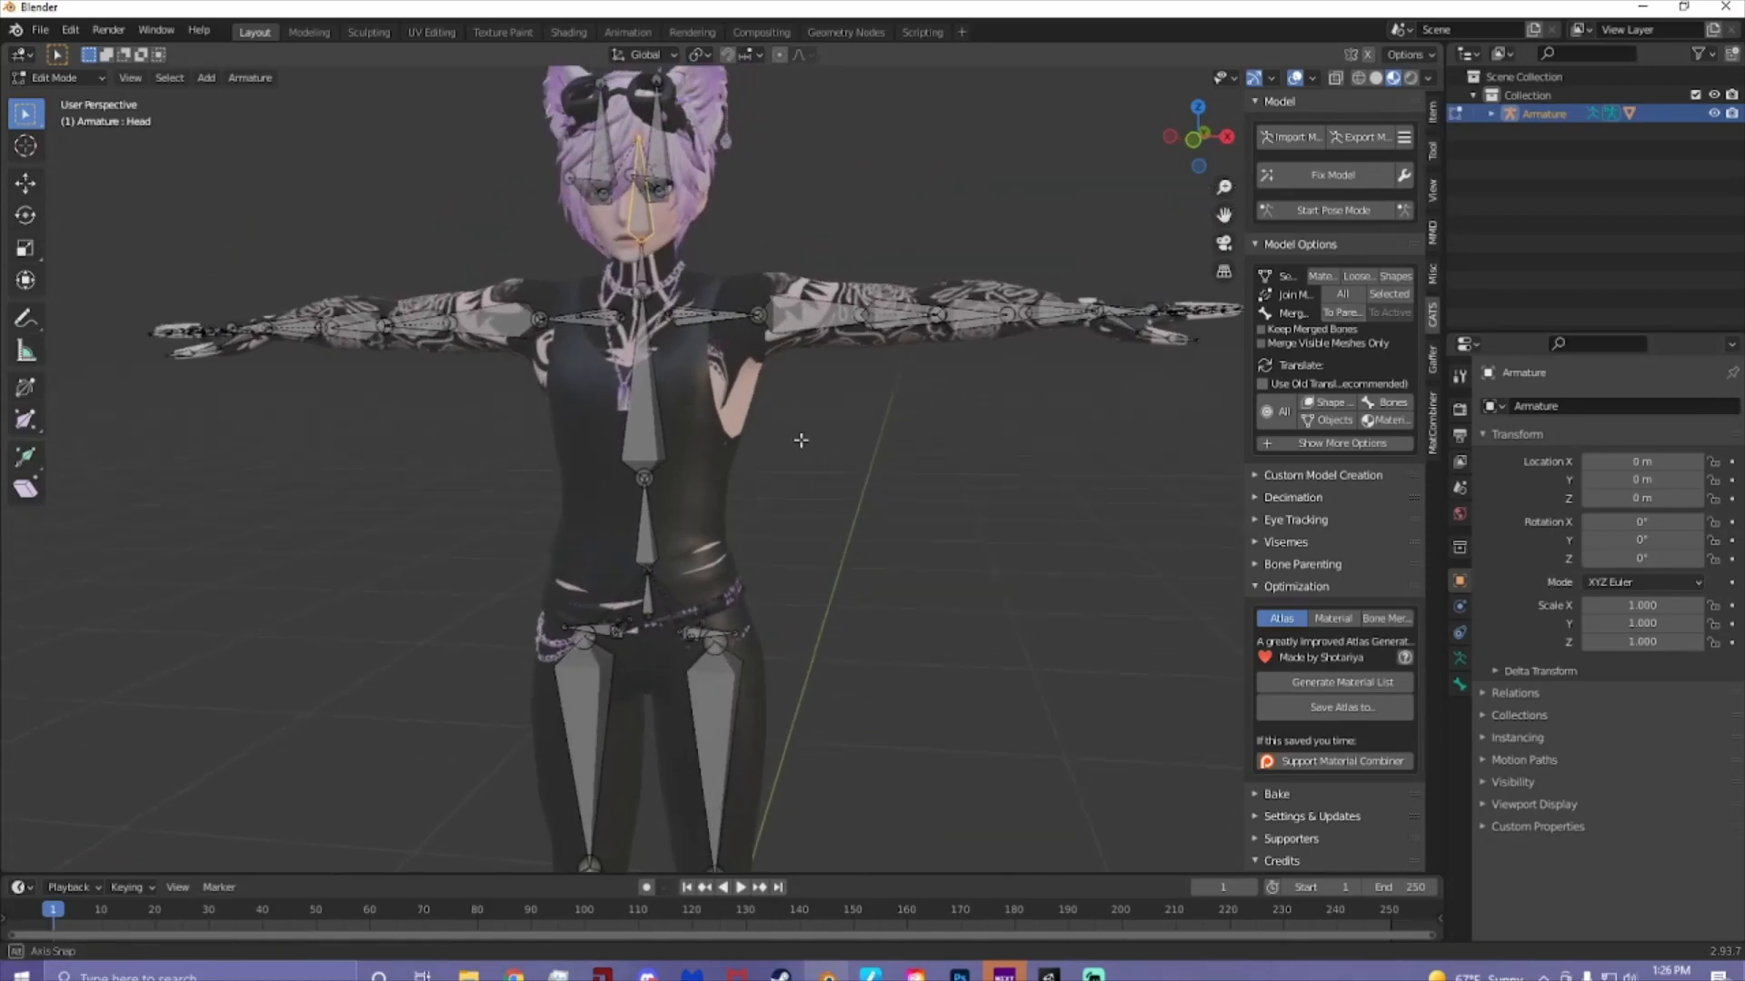
scroll(755, 225, down, 1)
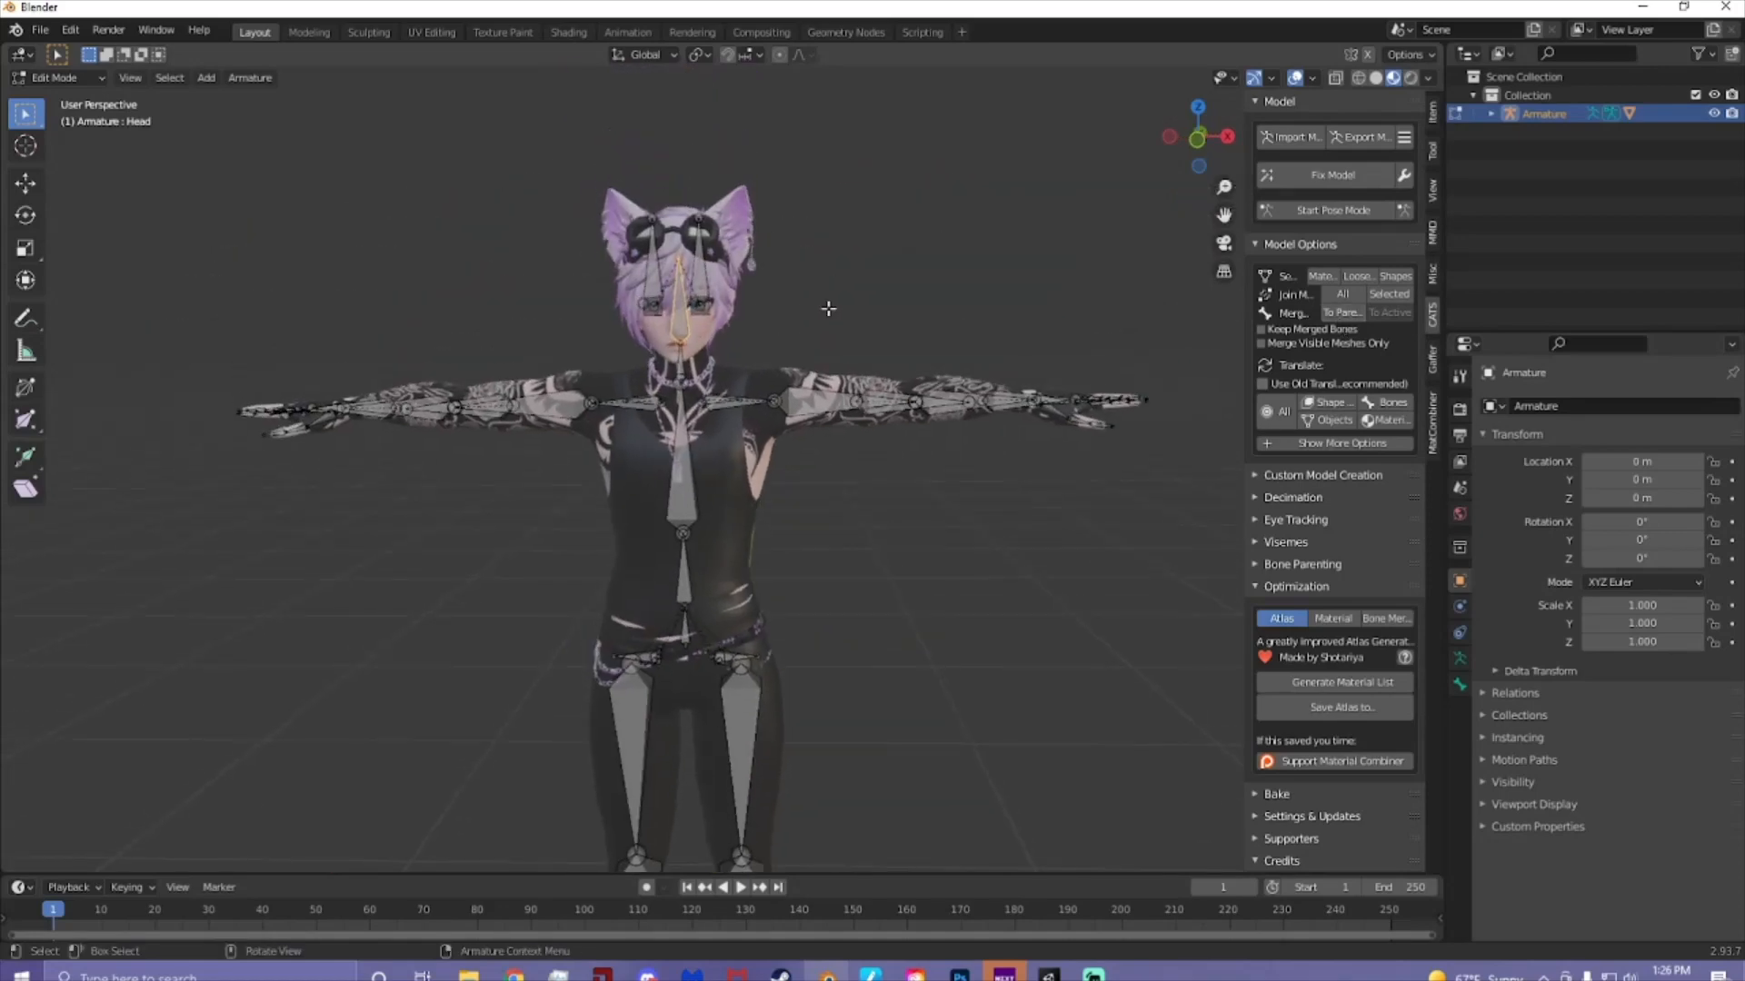
middle_drag(826, 303, 745, 431)
scroll(821, 345, up, 2)
scroll(745, 432, up, 2)
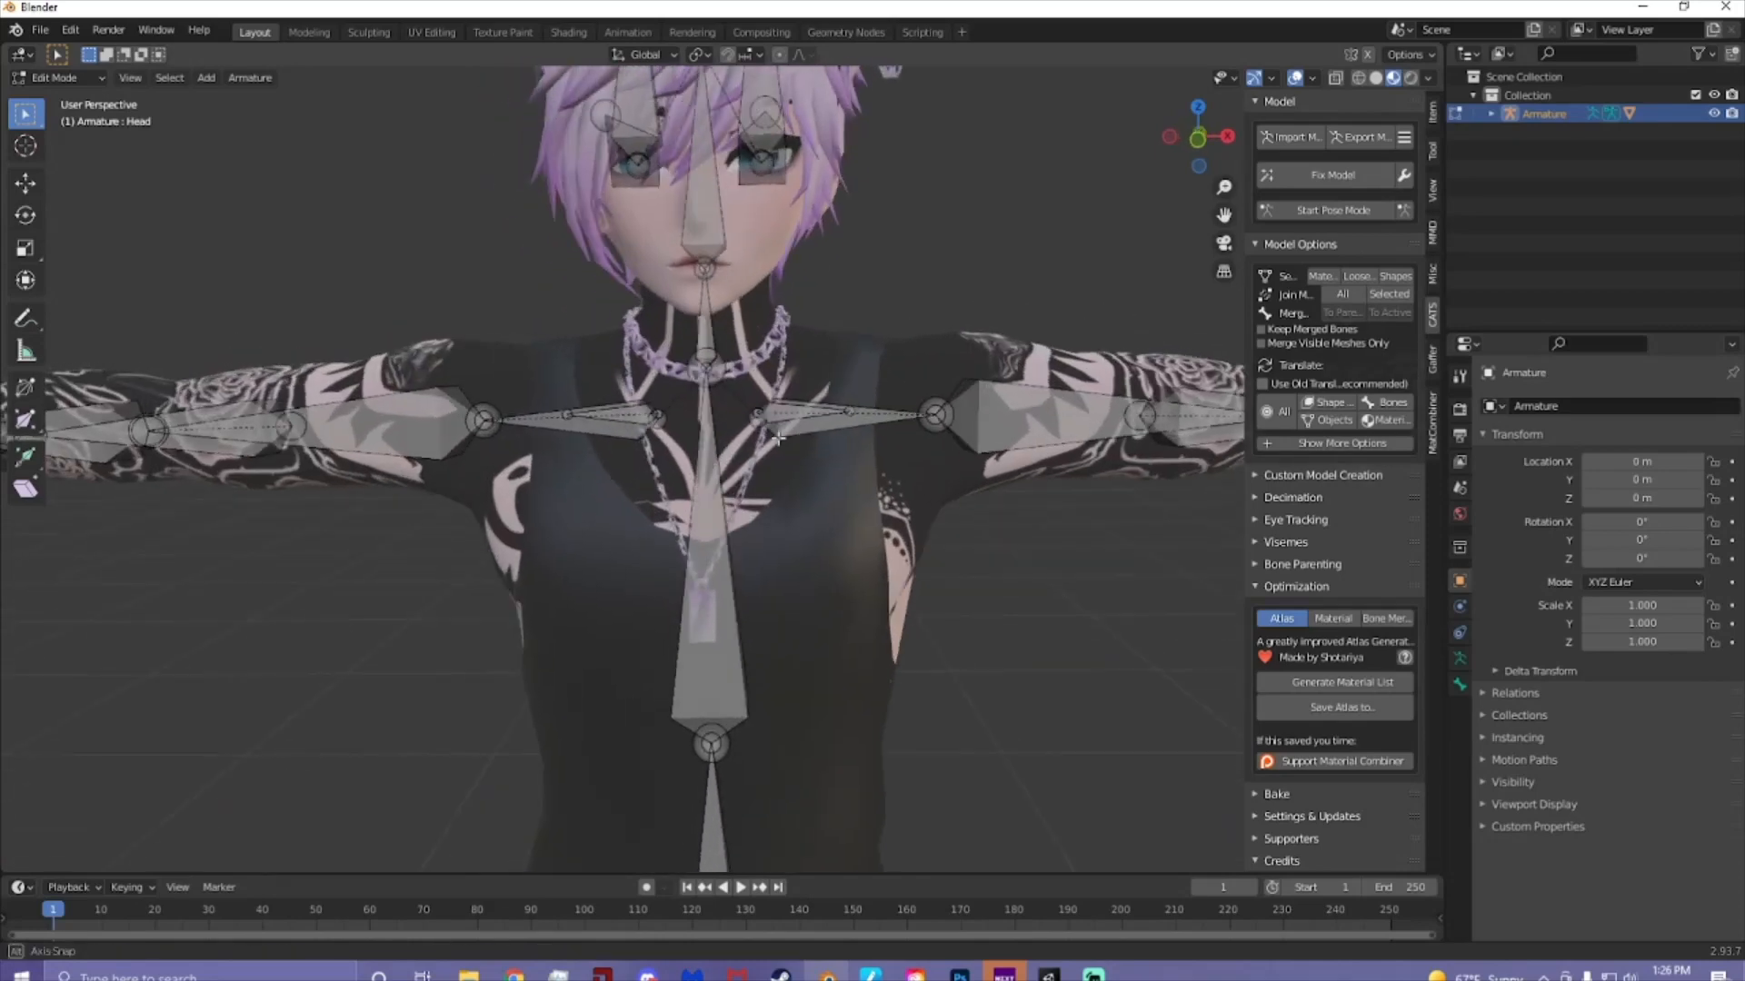
scroll(745, 432, up, 1)
- Return to Object Mode, test-rotate the Head bone in Pose Mode, undo the rotations and stop Pose Mode
click(65, 79)
click(64, 98)
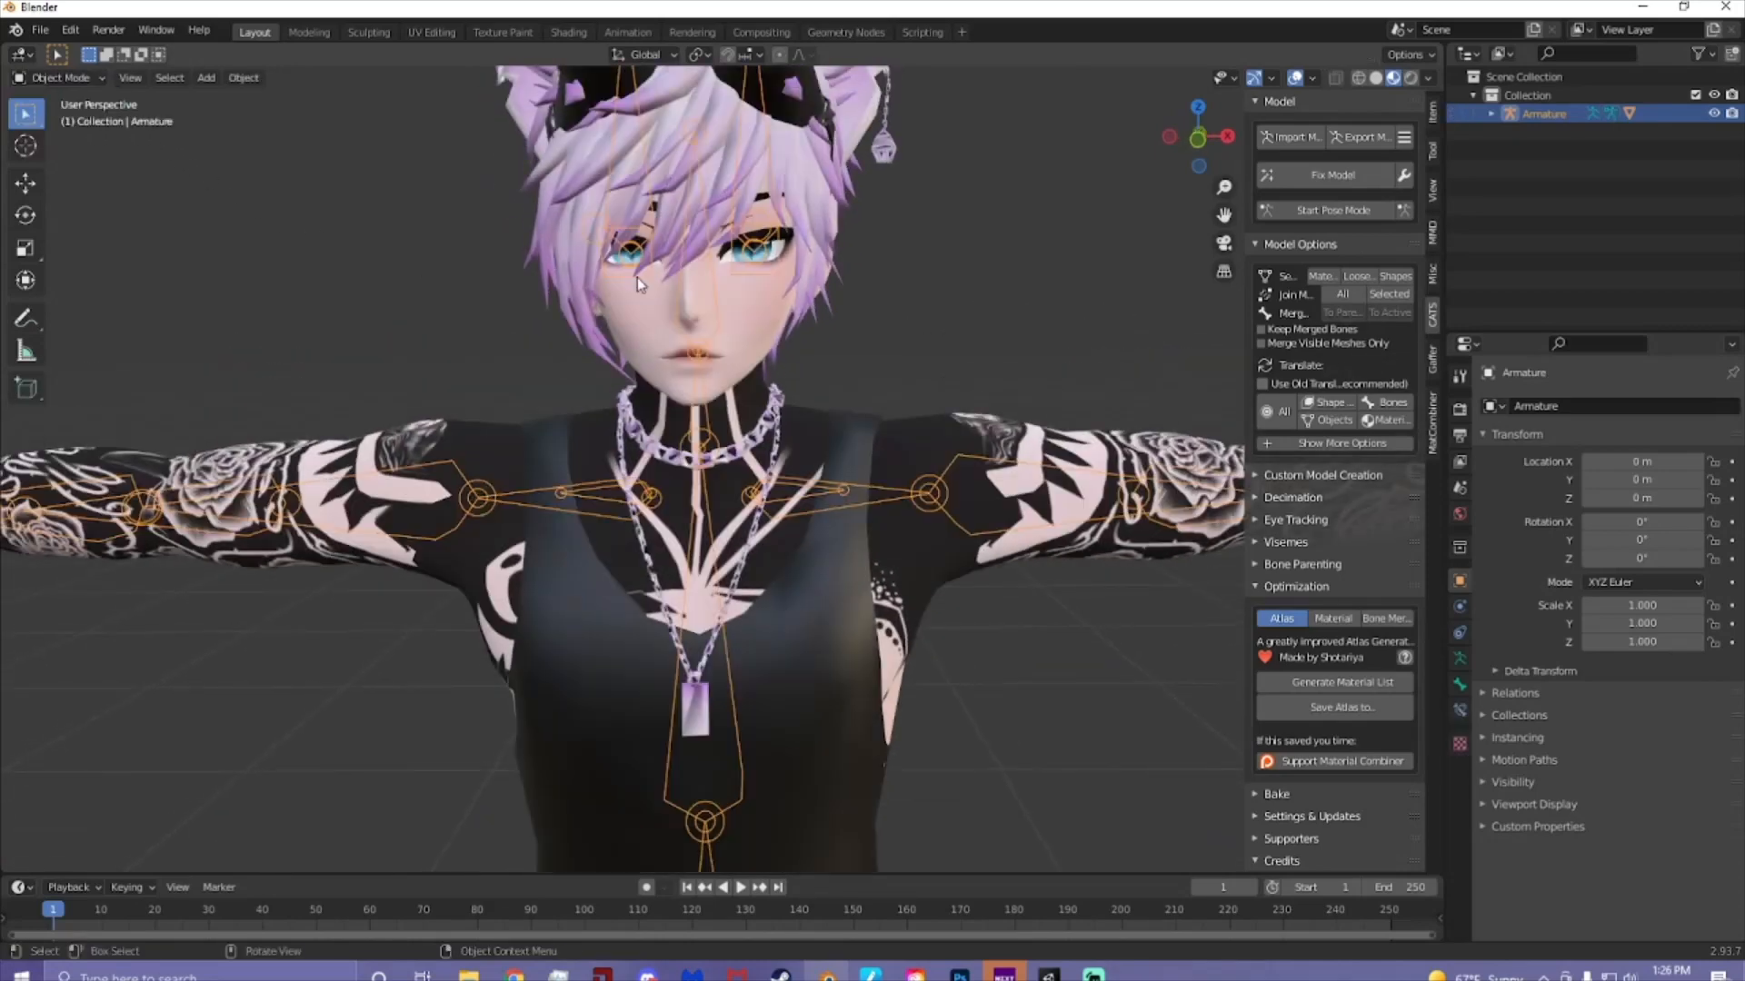
click(1332, 210)
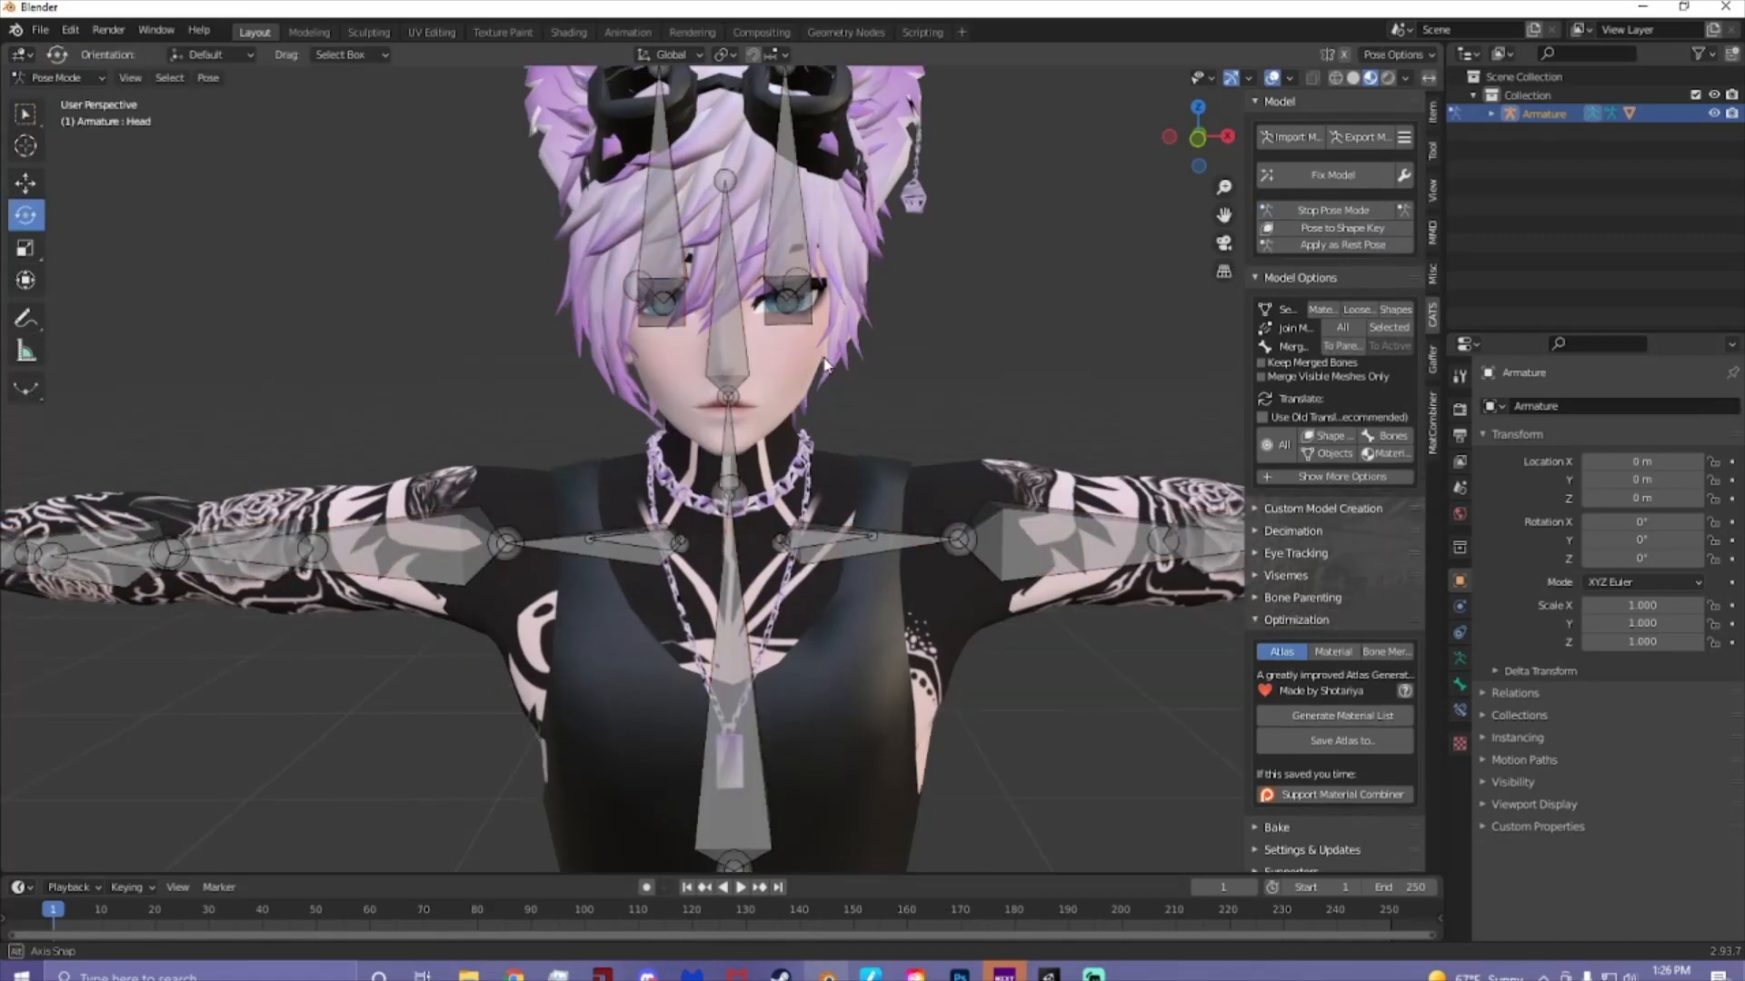
click(776, 362)
mouse_move(776, 358)
mouse_down()
mouse_move(727, 345)
mouse_move(790, 368)
mouse_up()
key(ctrl+z)
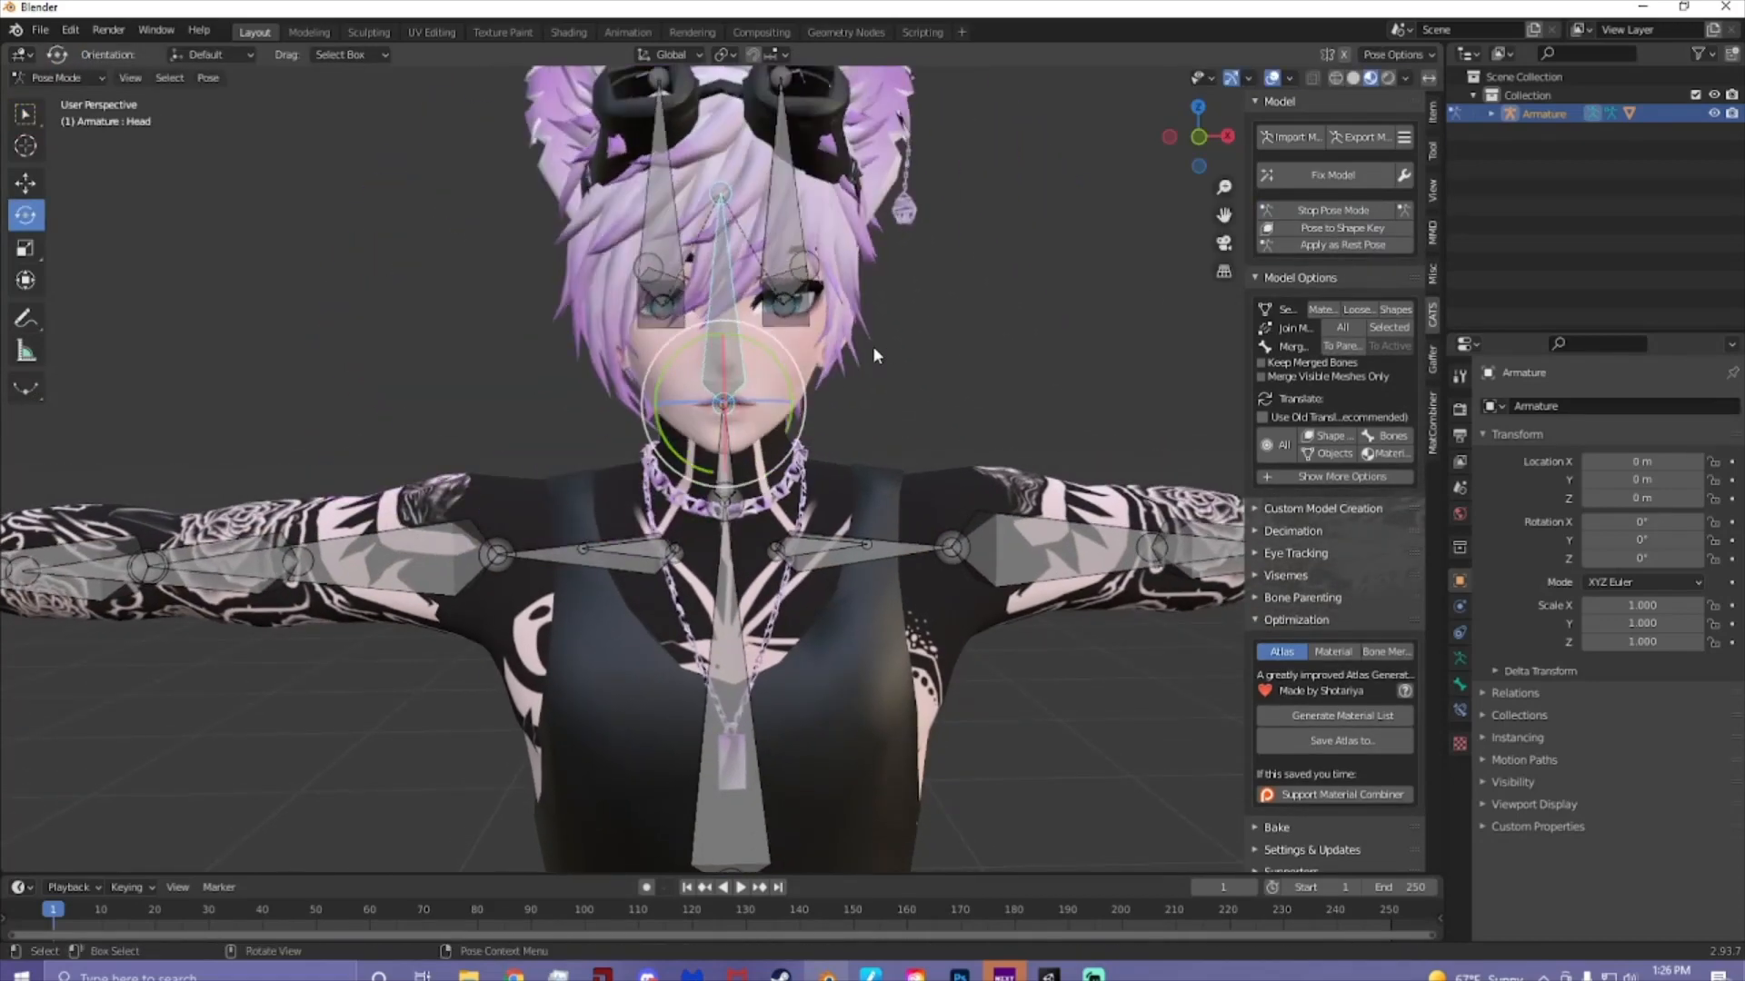
shift+middle_drag(875, 350, 884, 409)
drag(752, 440, 742, 436)
key(ctrl+z)
click(1316, 211)
- Select the Body mesh and create eye tracking with the Head, Eye_L and Eye_R bones and Blink as the left blink shape
scroll(897, 385, down, 5)
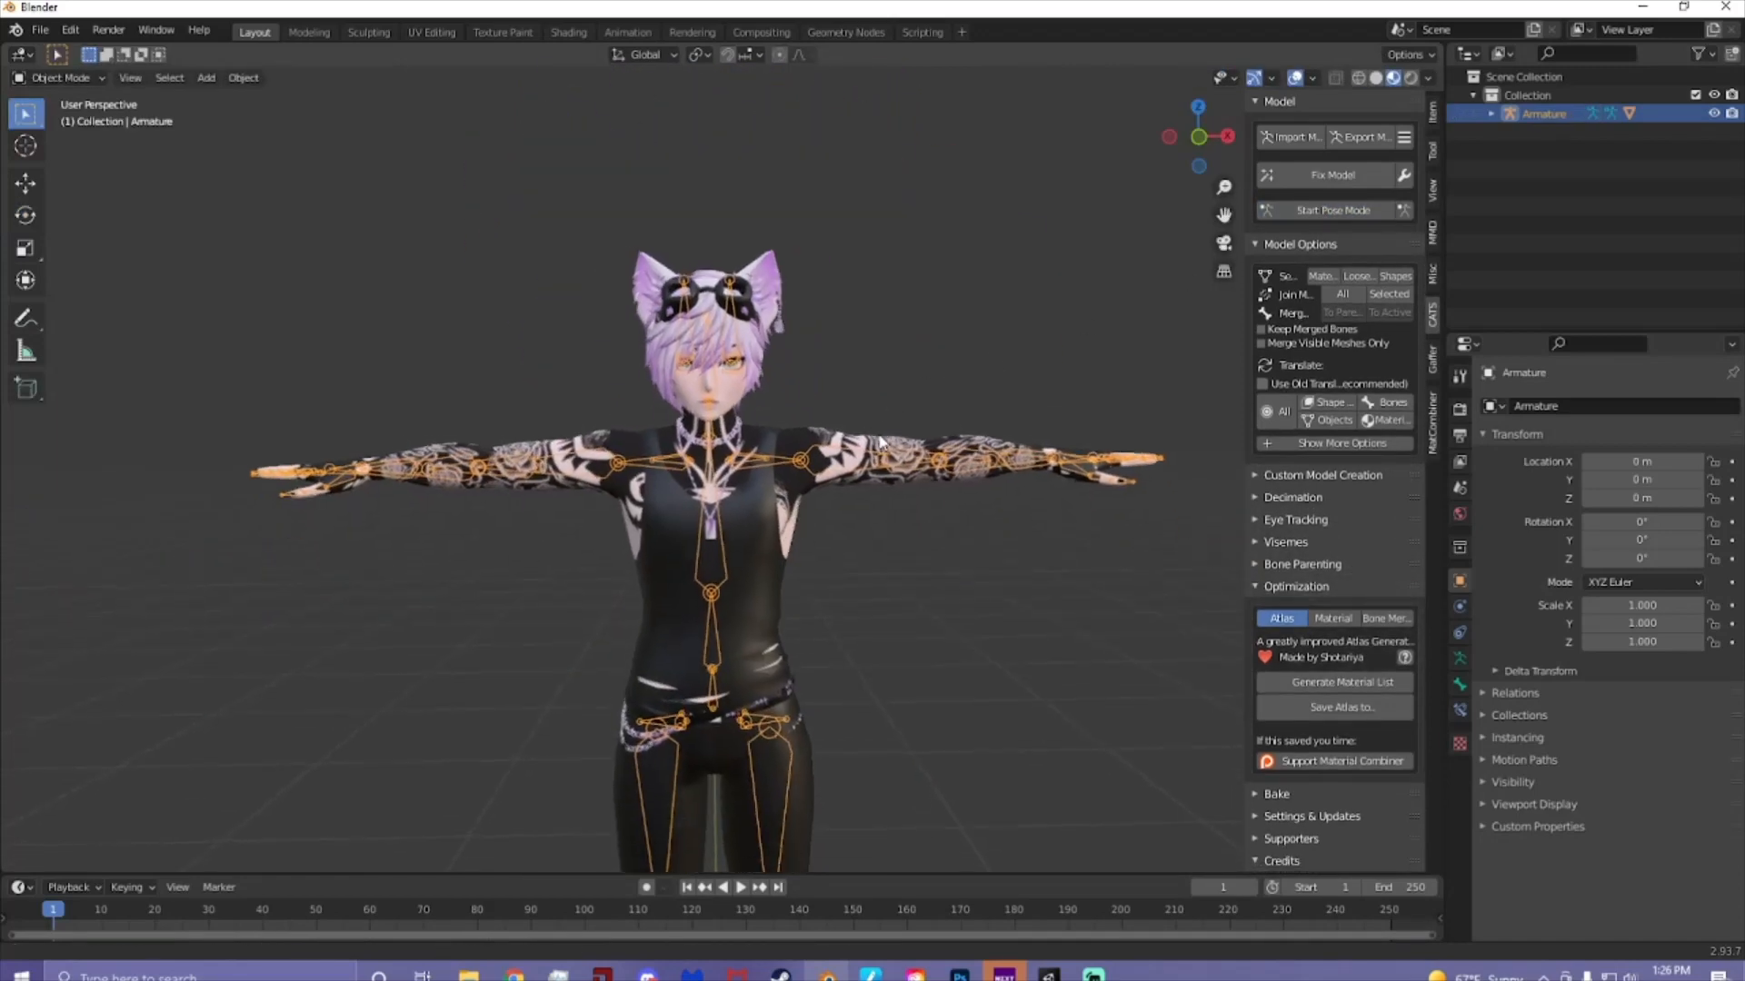
scroll(843, 505, up, 1)
click(742, 488)
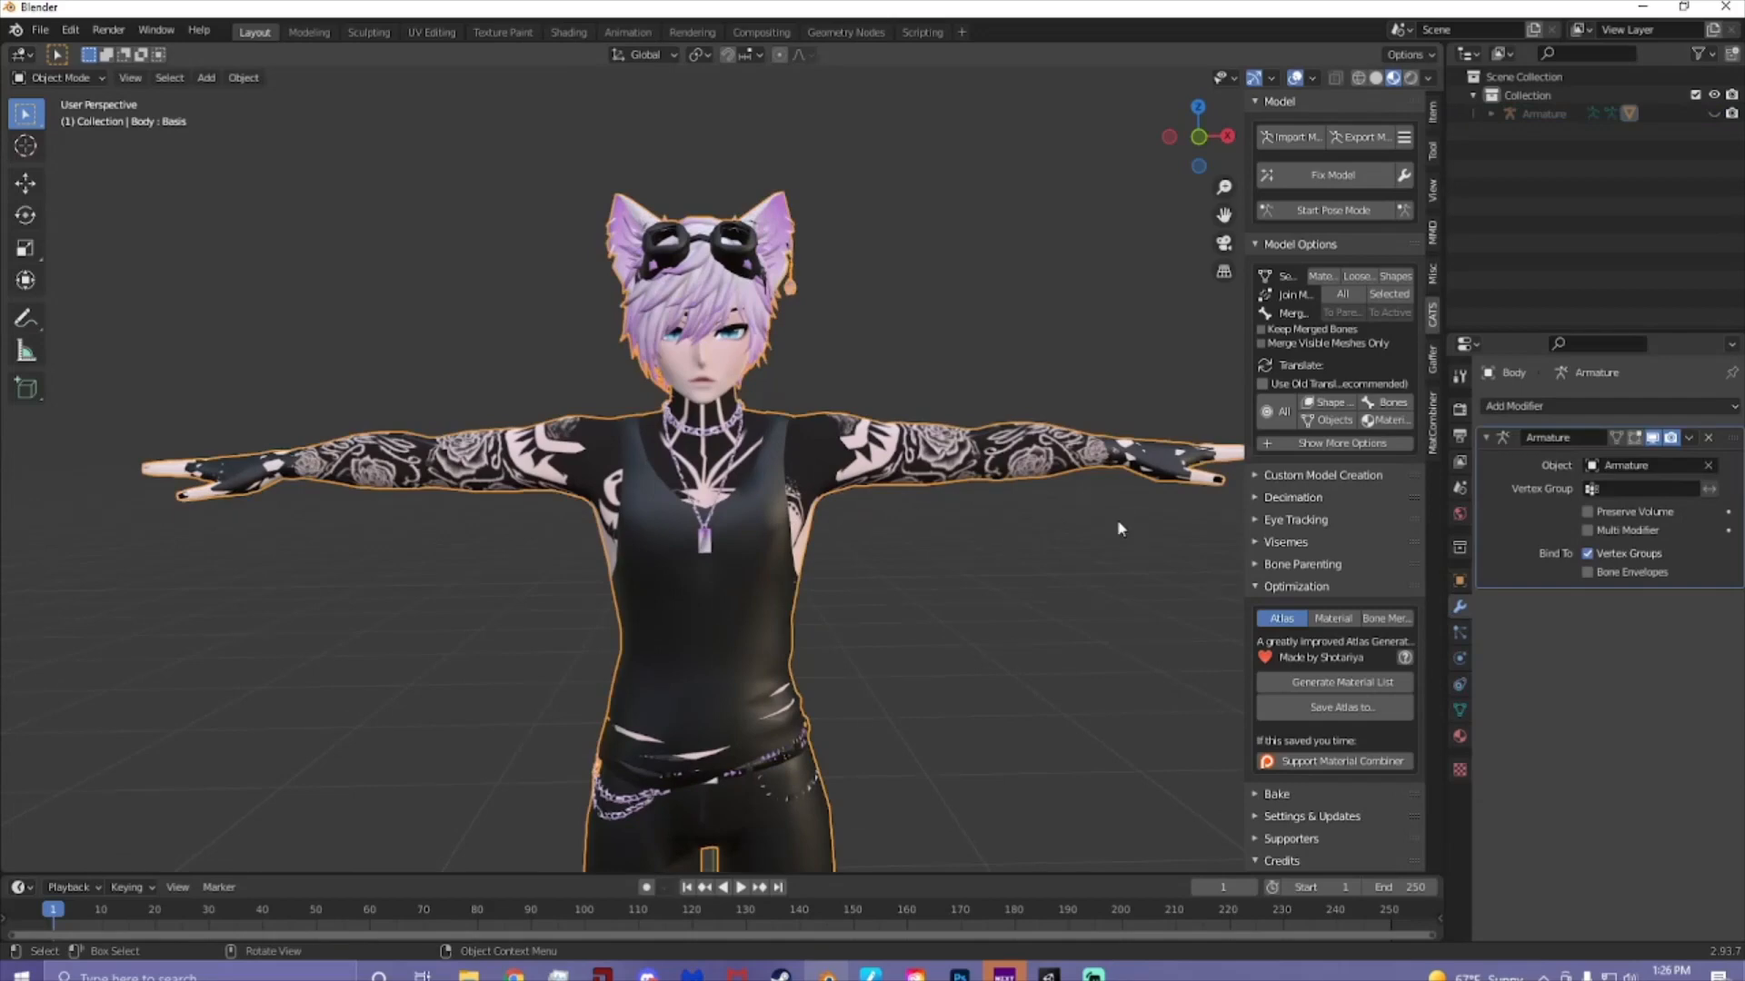
click(1279, 584)
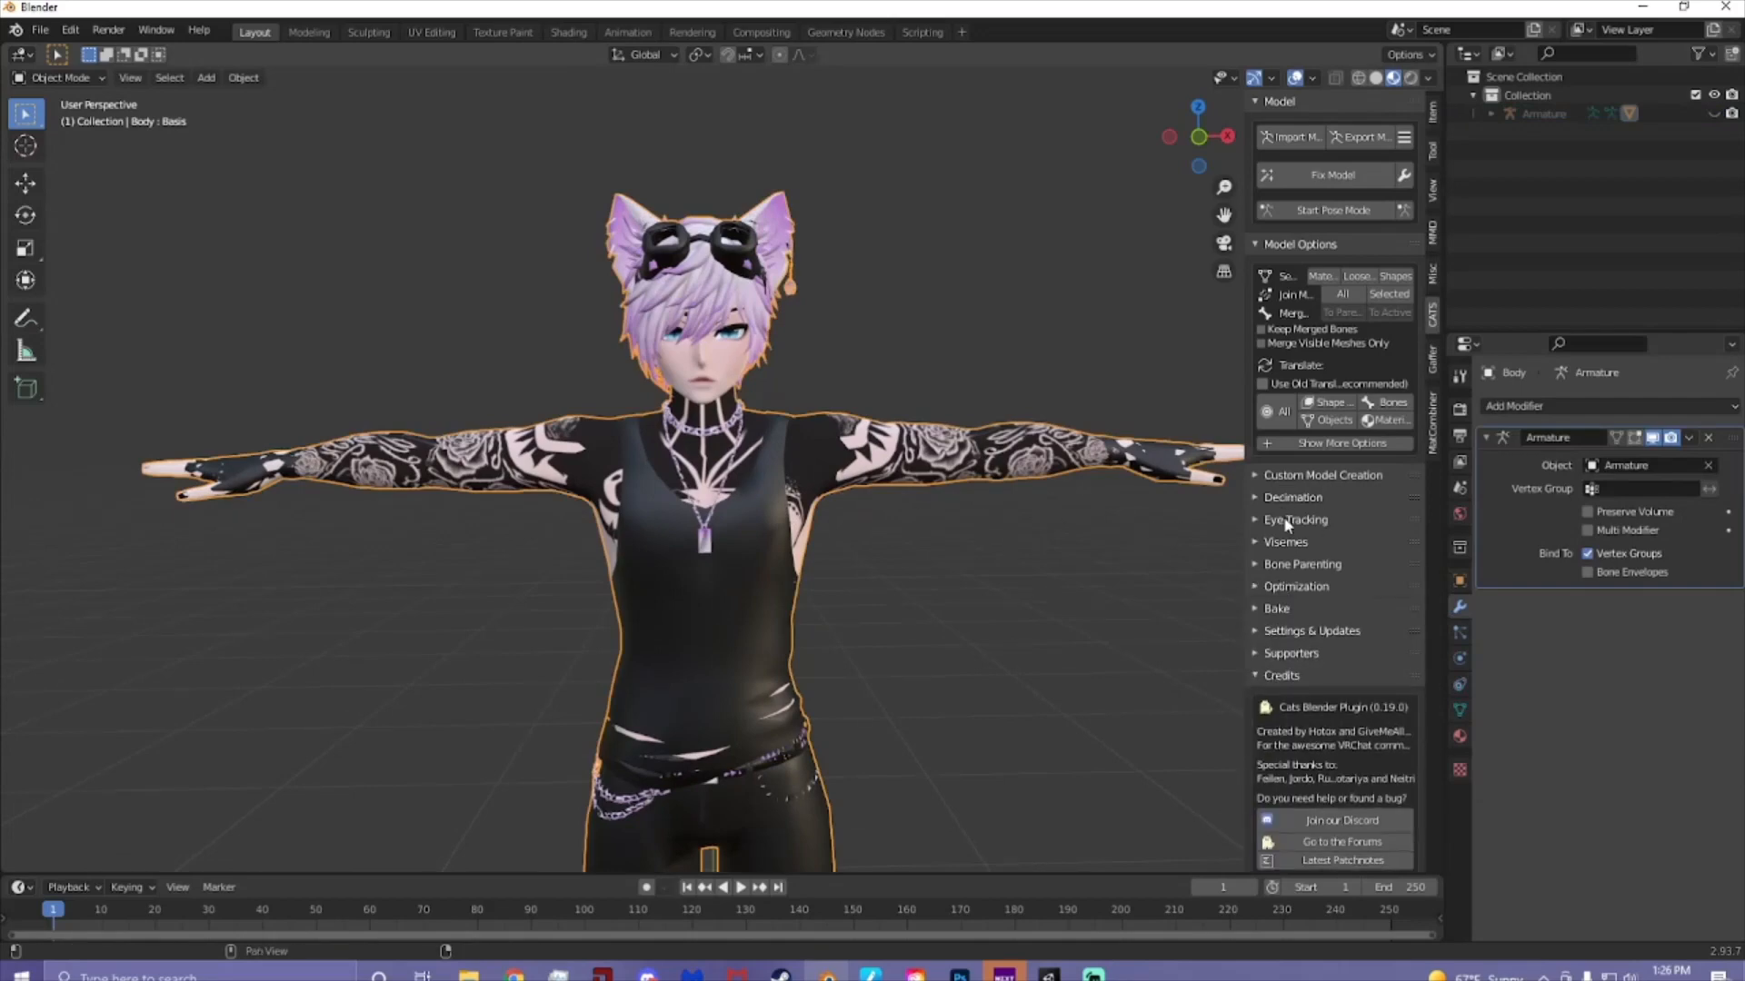
click(1287, 521)
drag(1244, 605, 1155, 610)
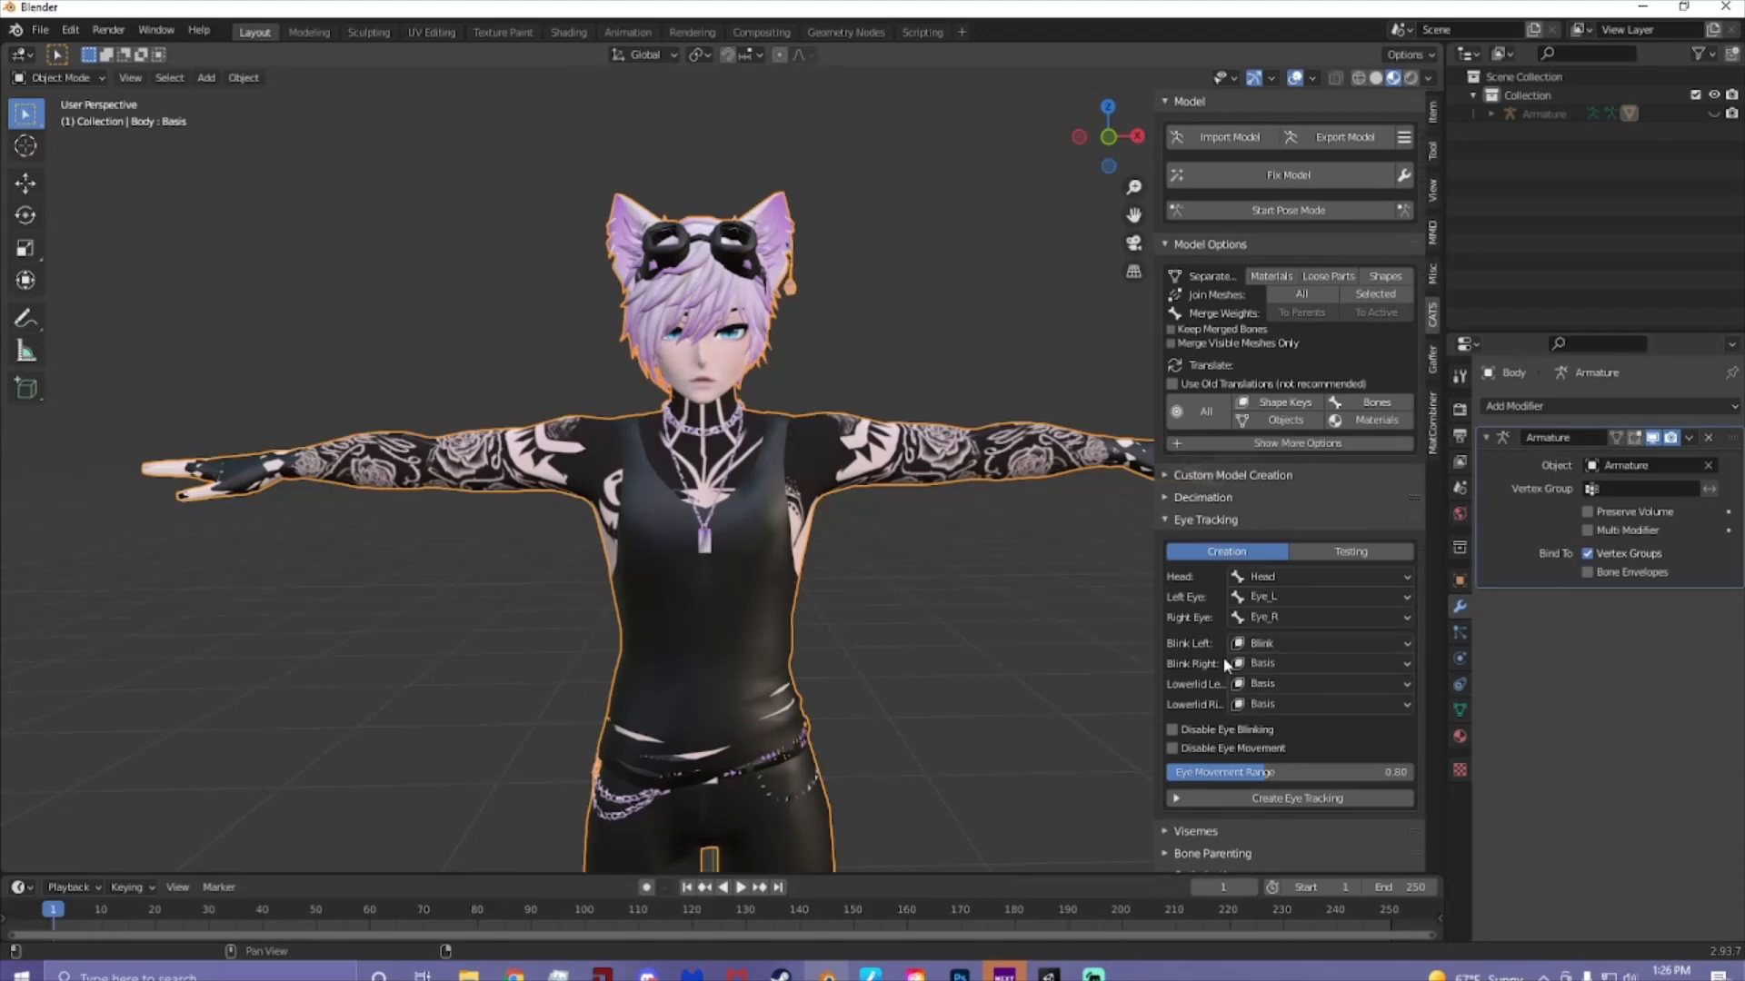
click(1269, 800)
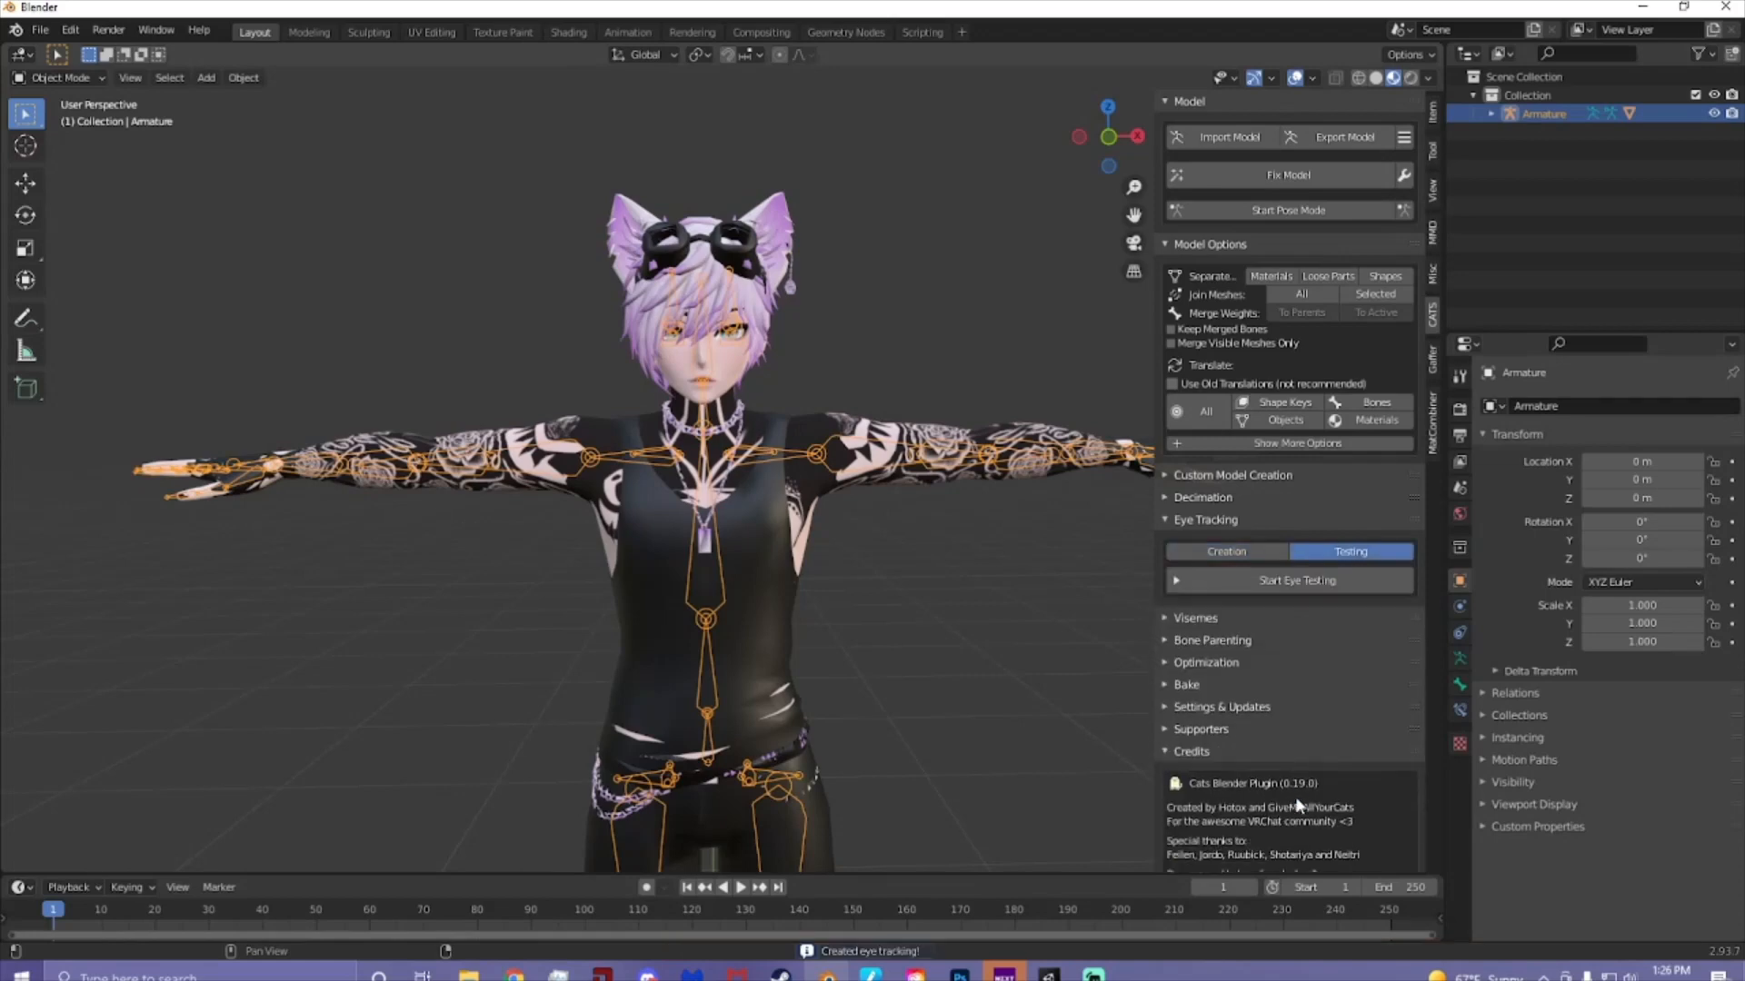
- Start eye testing, test the blink shape at strength 1.00 and stop the eye test
click(1320, 581)
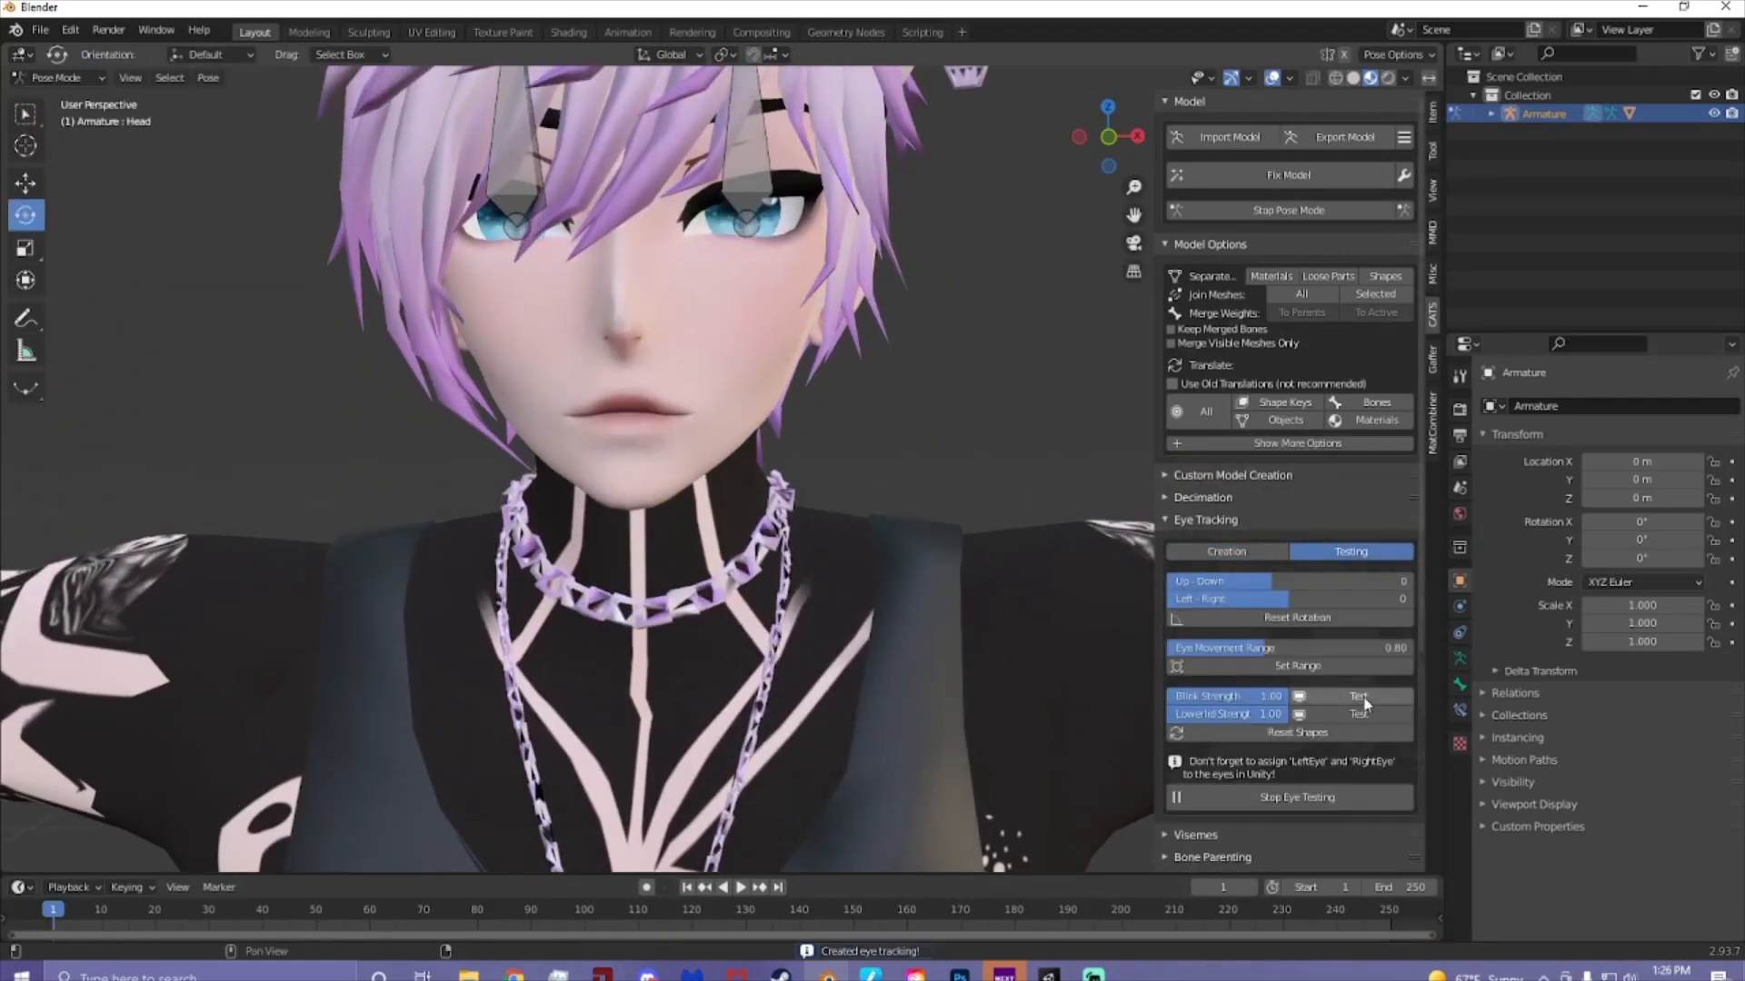
click(1359, 696)
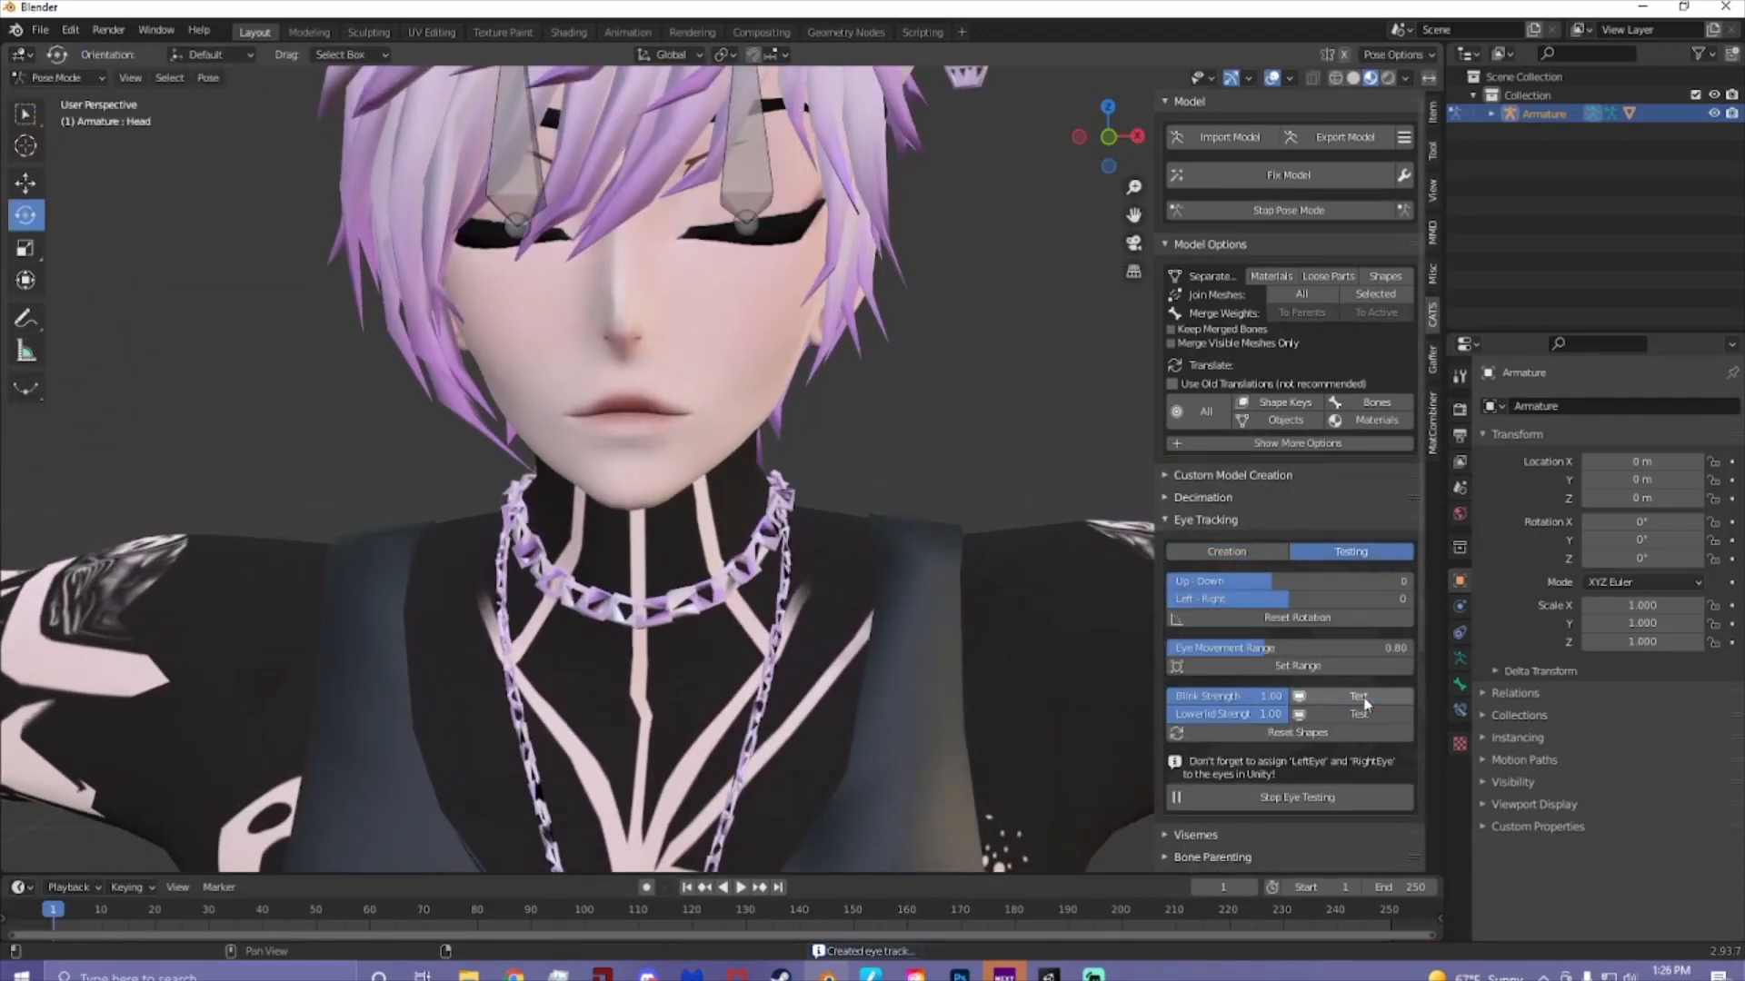
click(1358, 797)
click(1224, 518)
- Create visemes from the Ah, Oh and Ch shapes with a shape key mix intensity of 1.00
click(1212, 542)
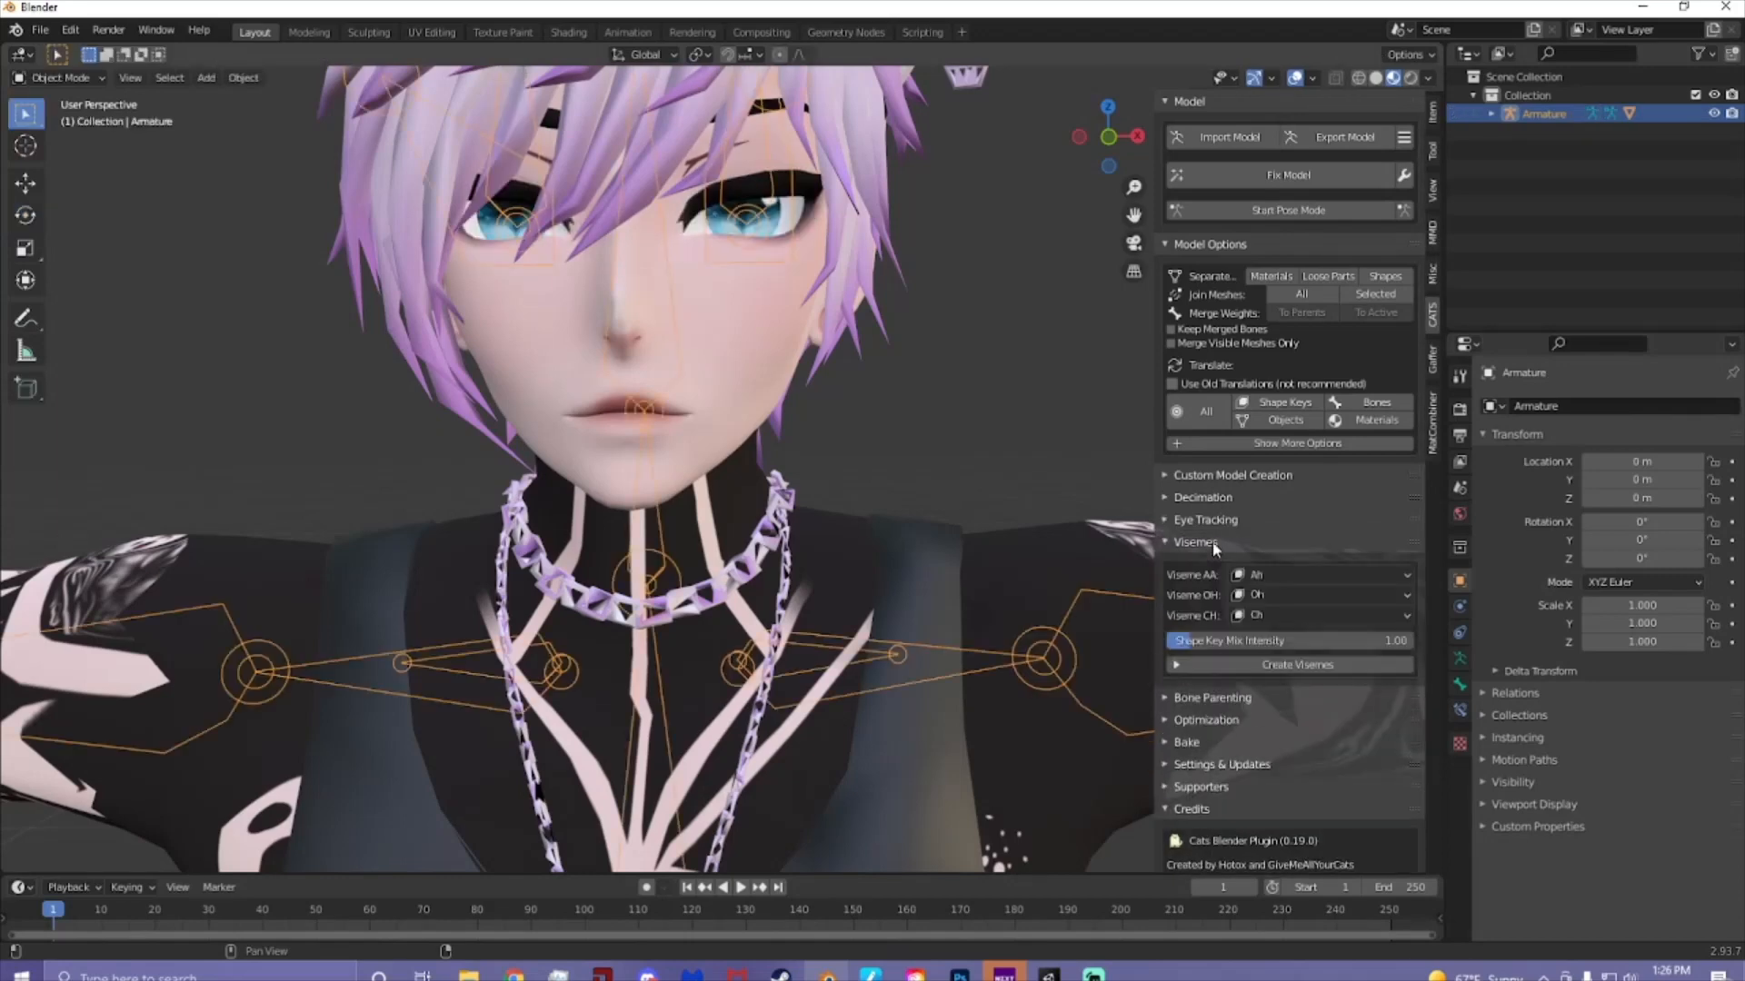
scroll(951, 551, down, 5)
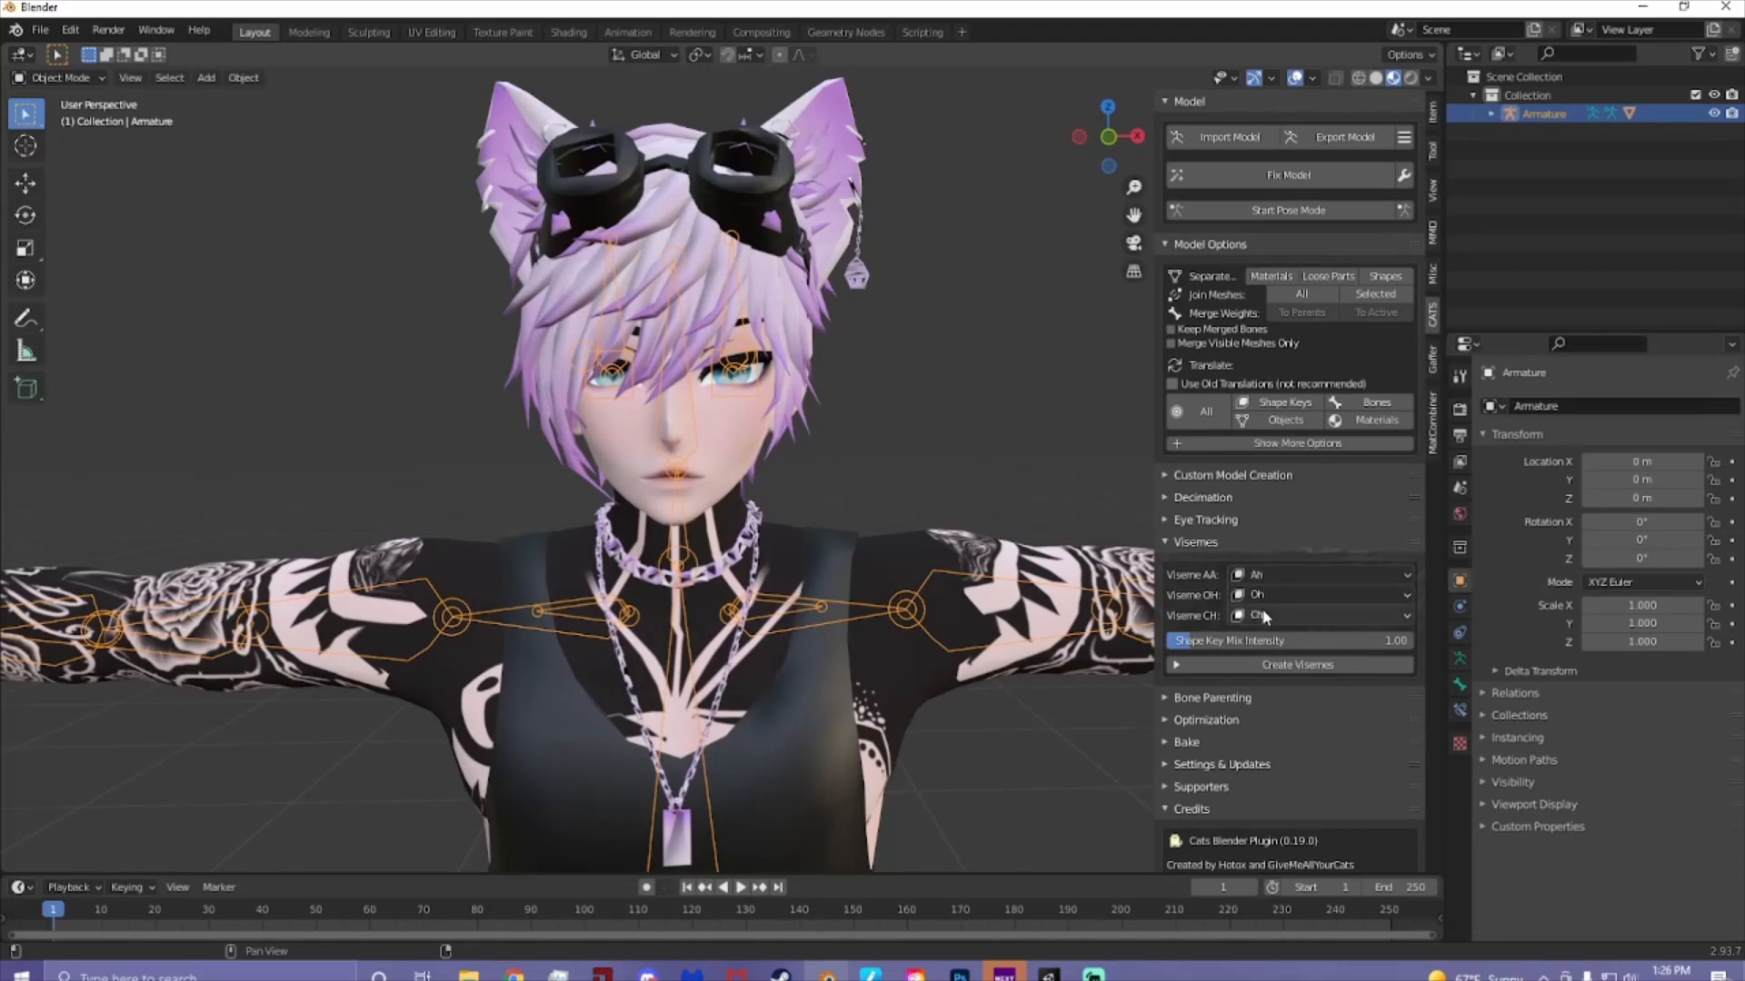
click(1285, 664)
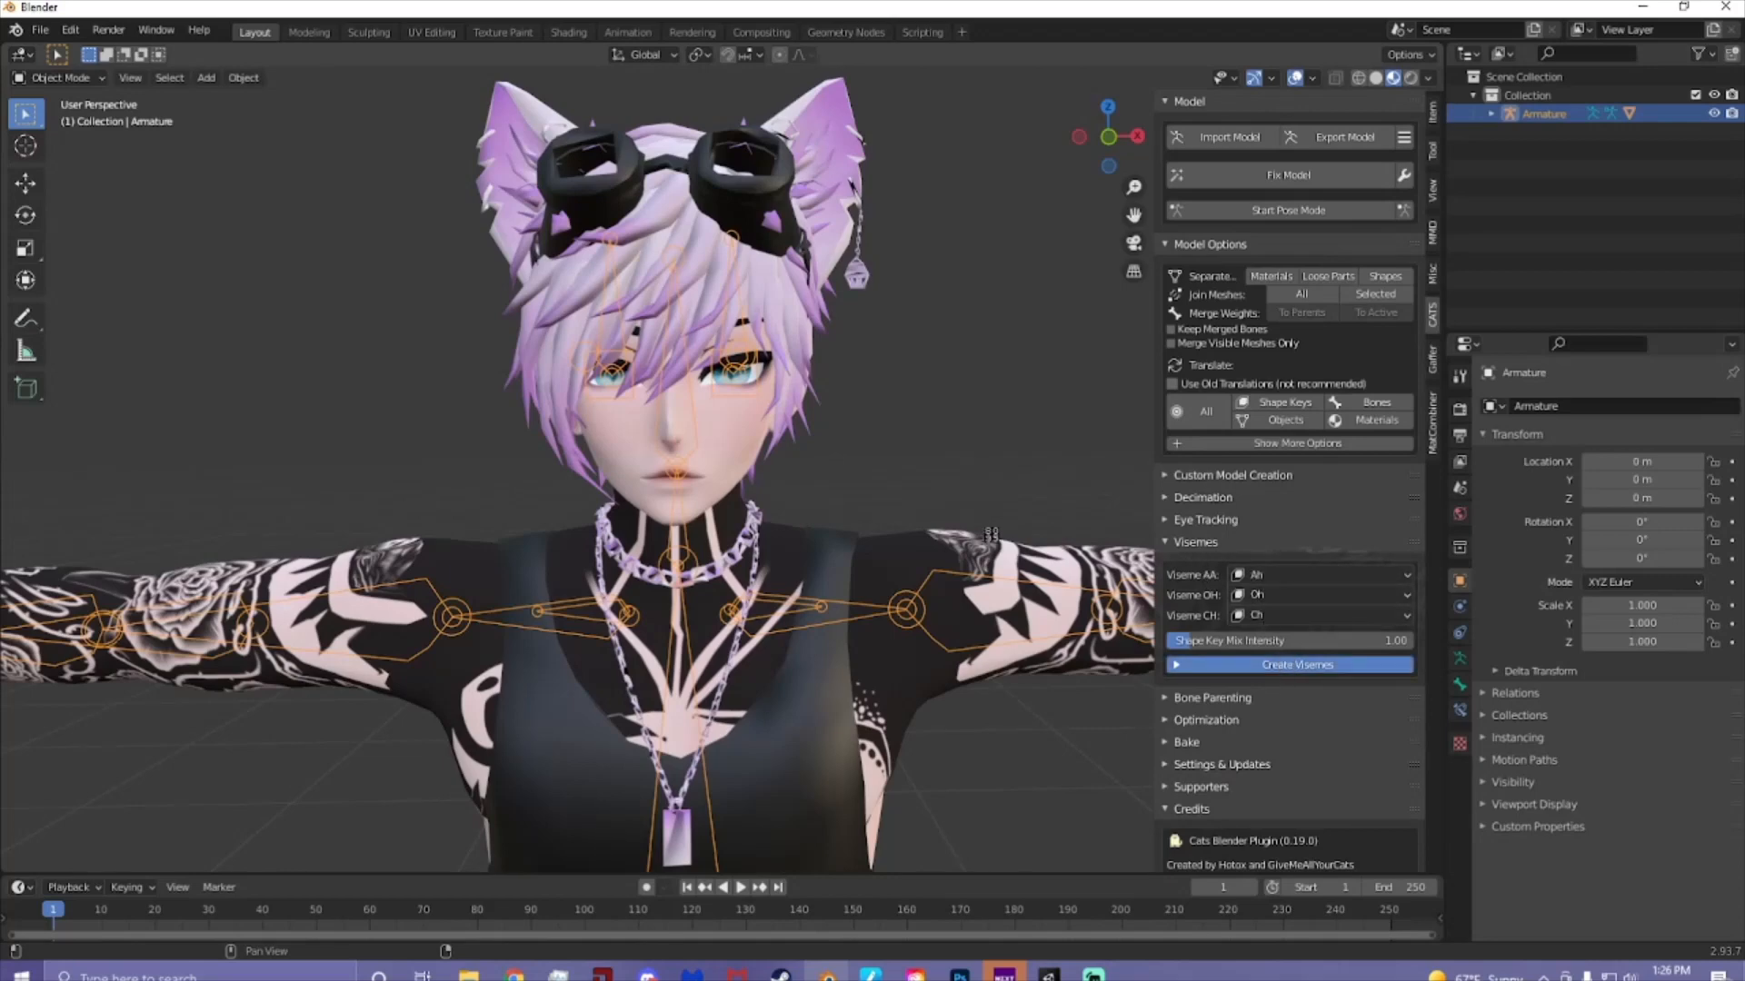
- Collapse the Visemes settings and export the model as an FBX file named JAXX_QUEST
click(1194, 543)
scroll(957, 387, down, 3)
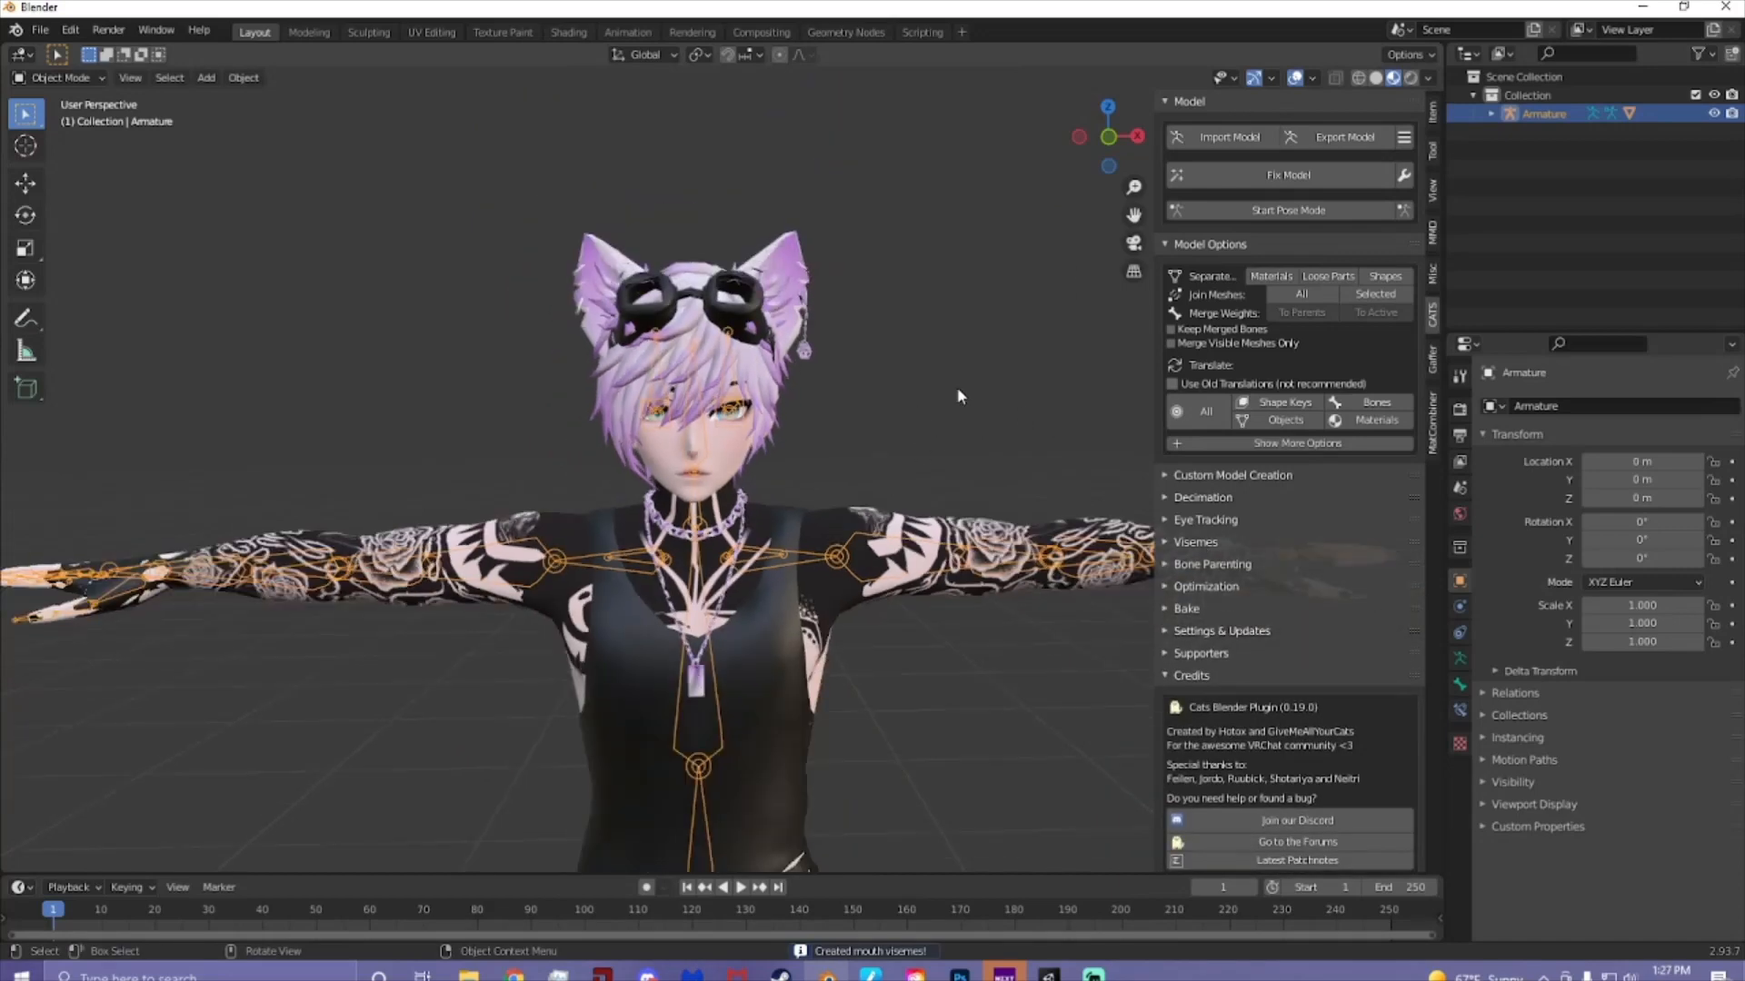
click(1327, 139)
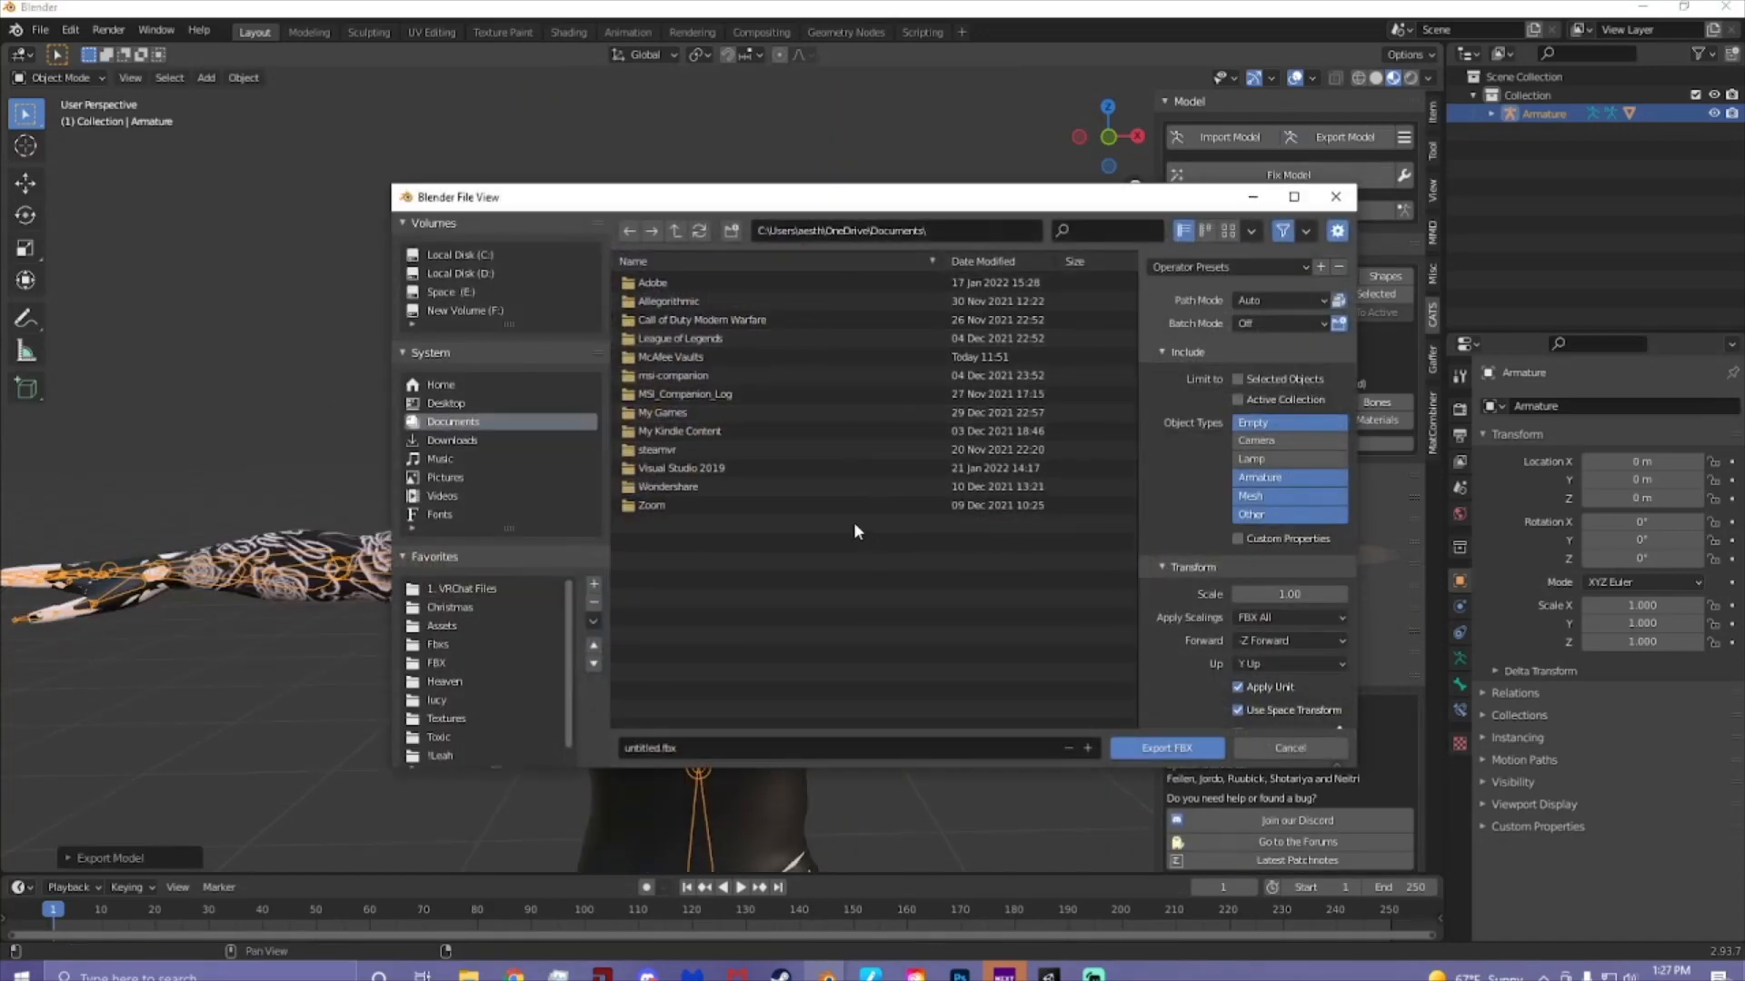
click(734, 741)
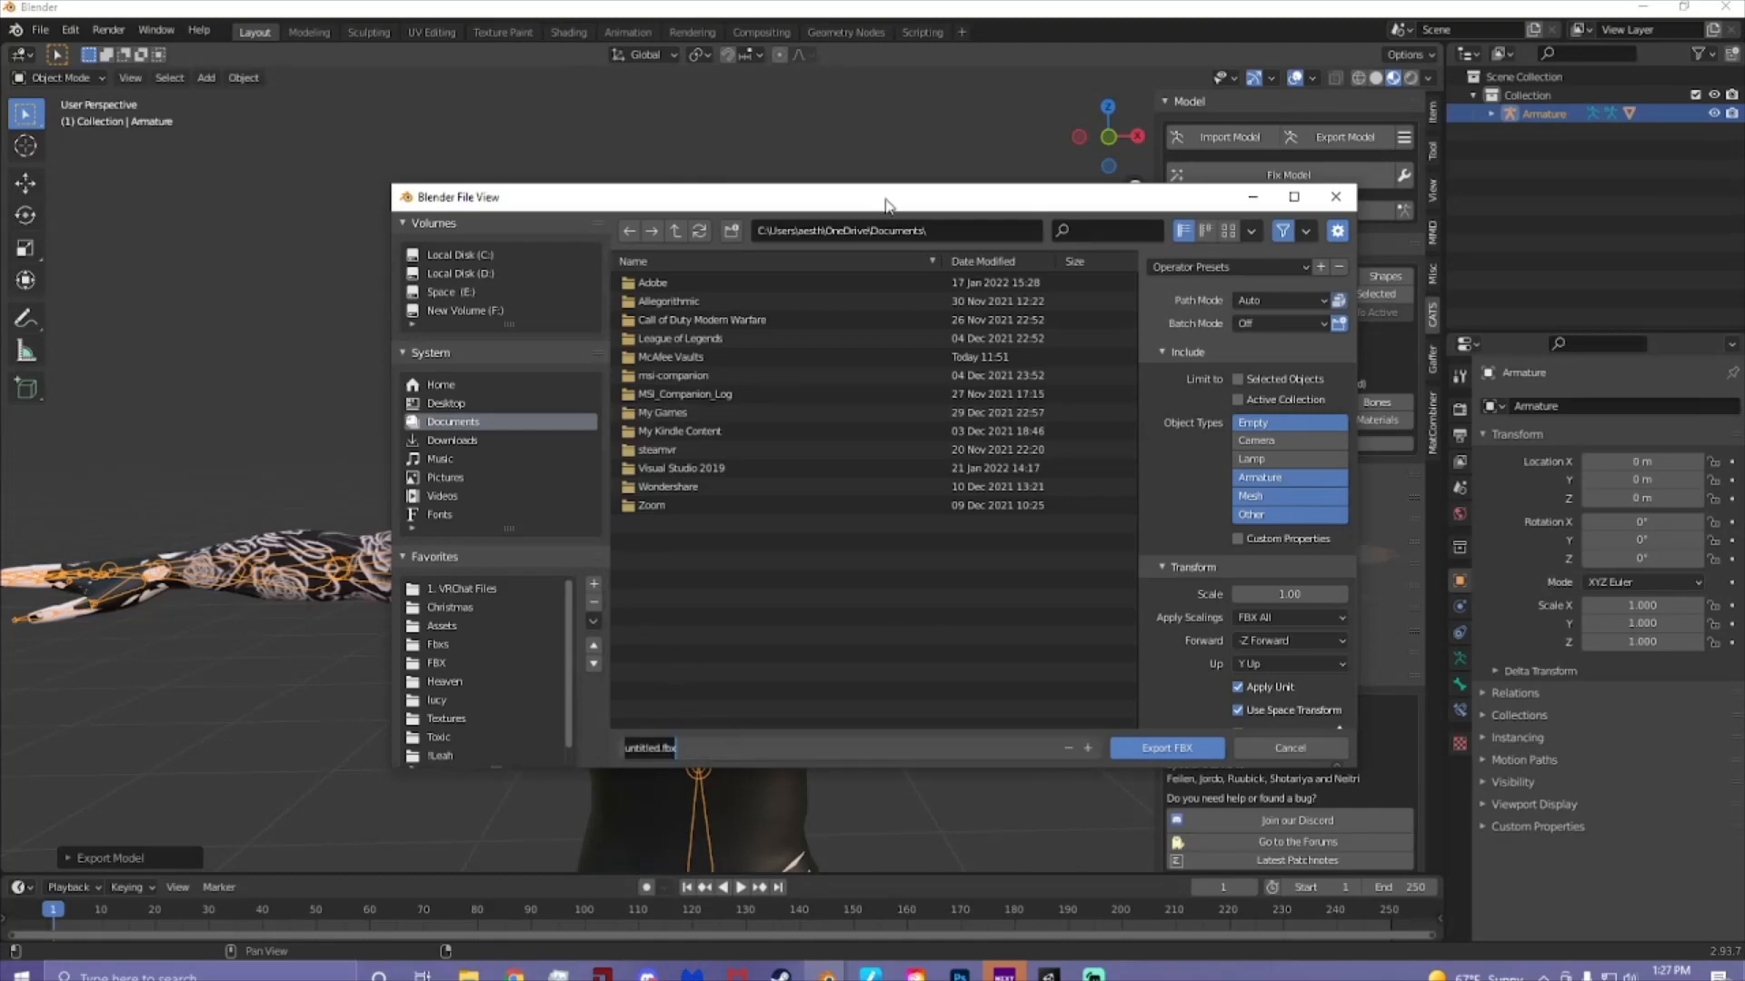
drag(888, 202, 0, 263)
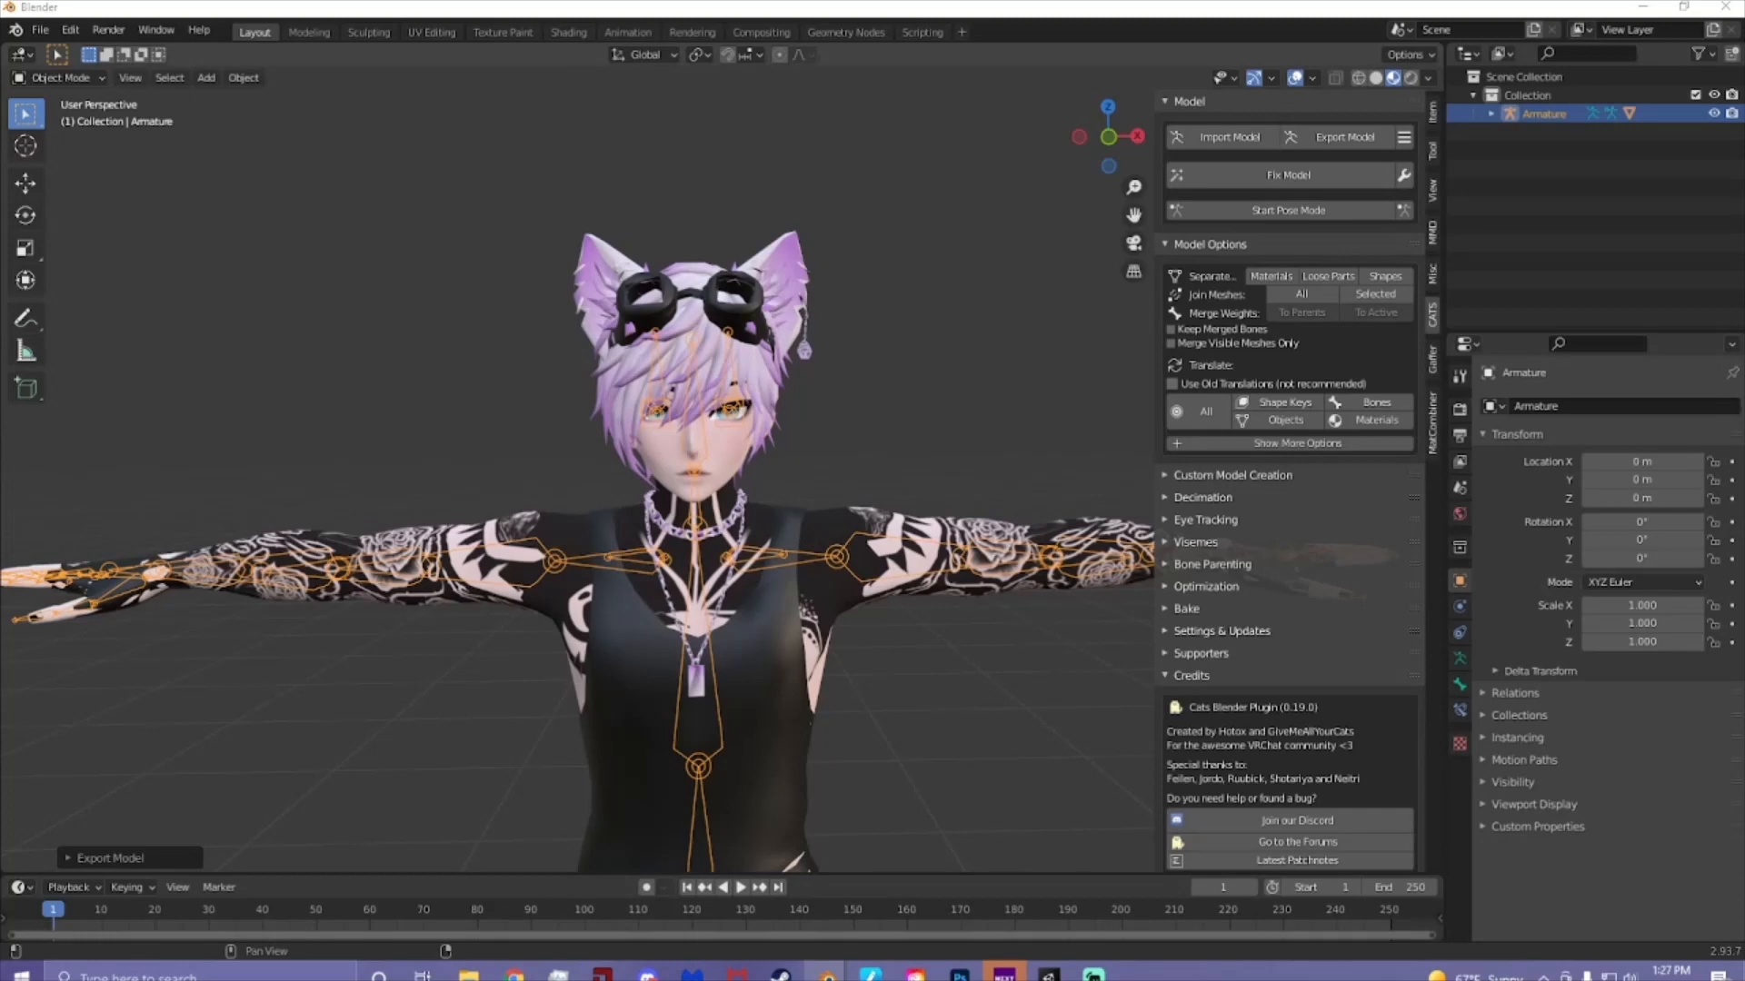
scroll(772, 396, down, 2)
scroll(846, 434, up, 2)
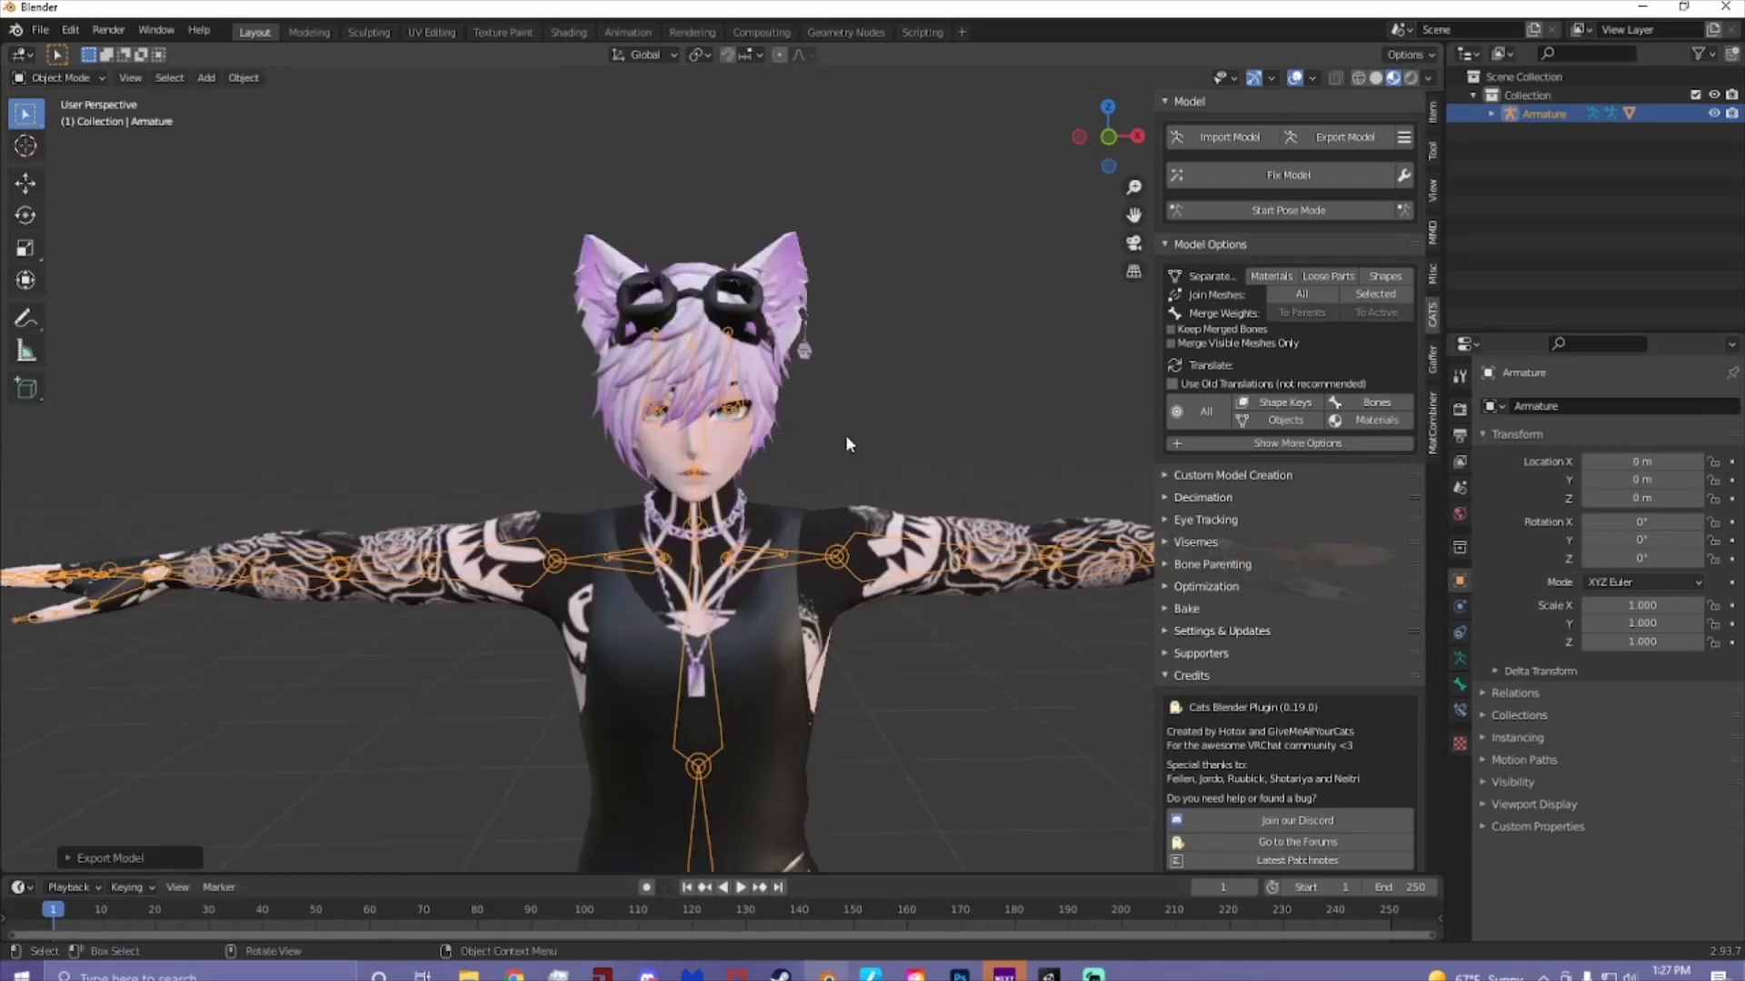
scroll(845, 436, down, 3)
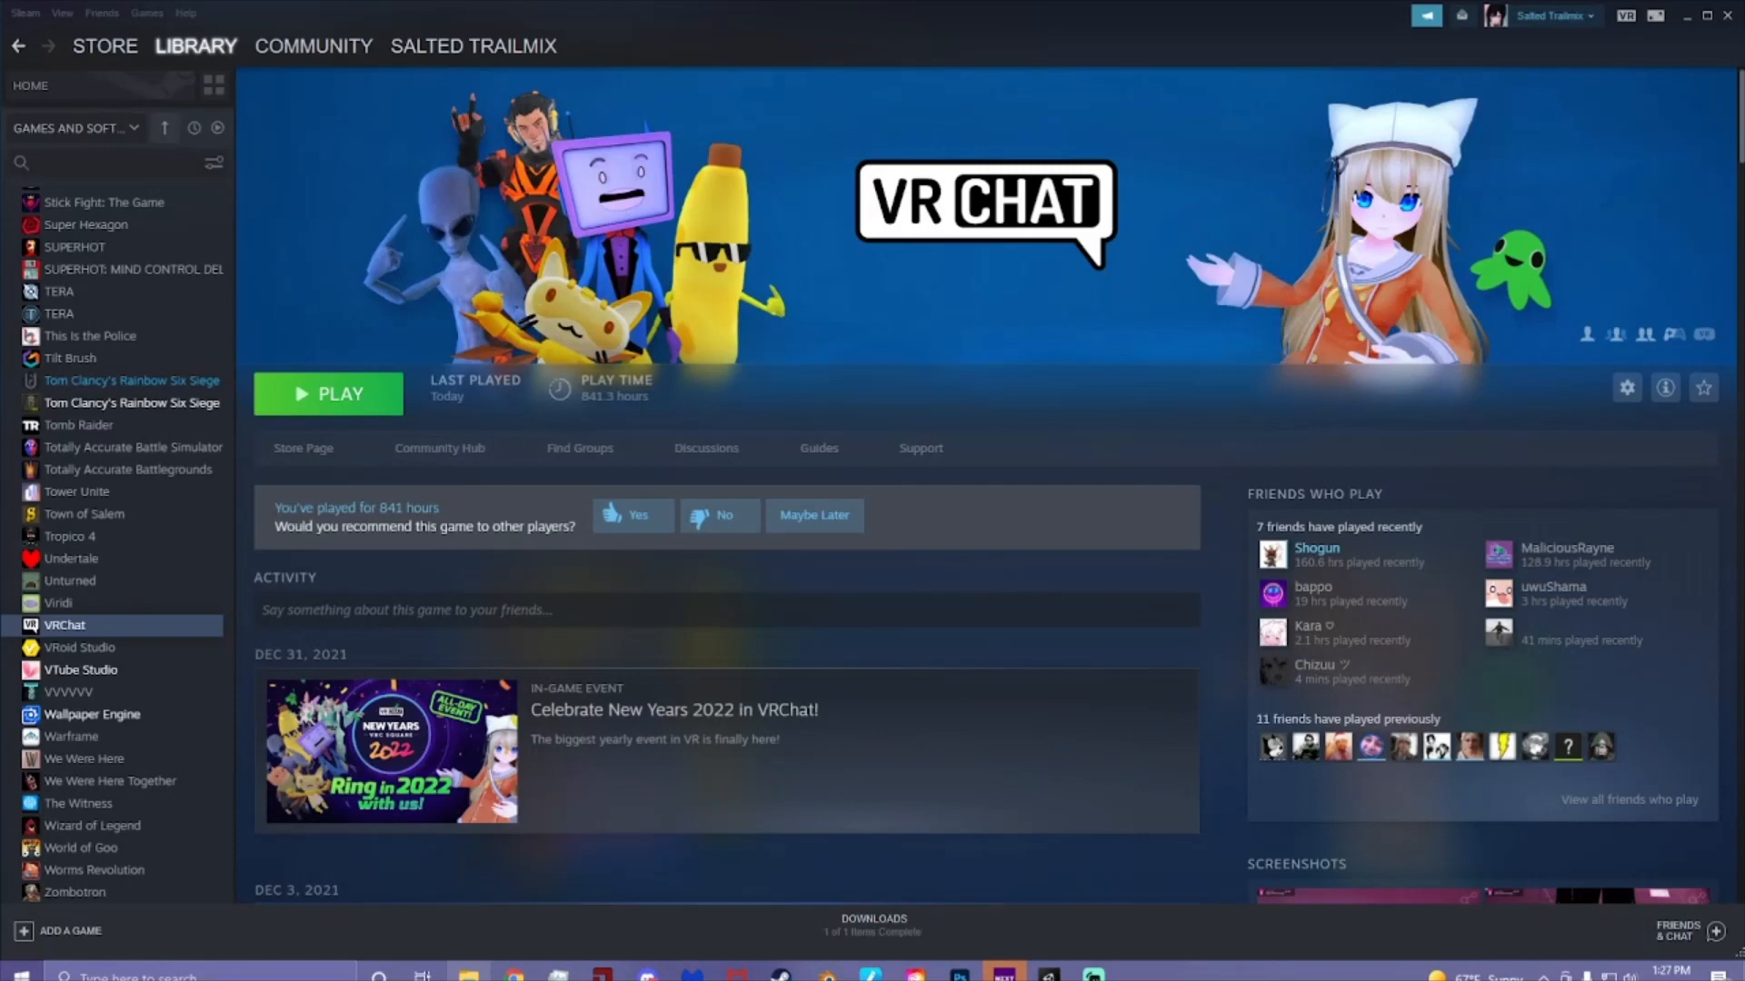
- Switch to the JAXX project in Unity, return to its Assets root folder and look over the original avatar in the scene
click(1050, 974)
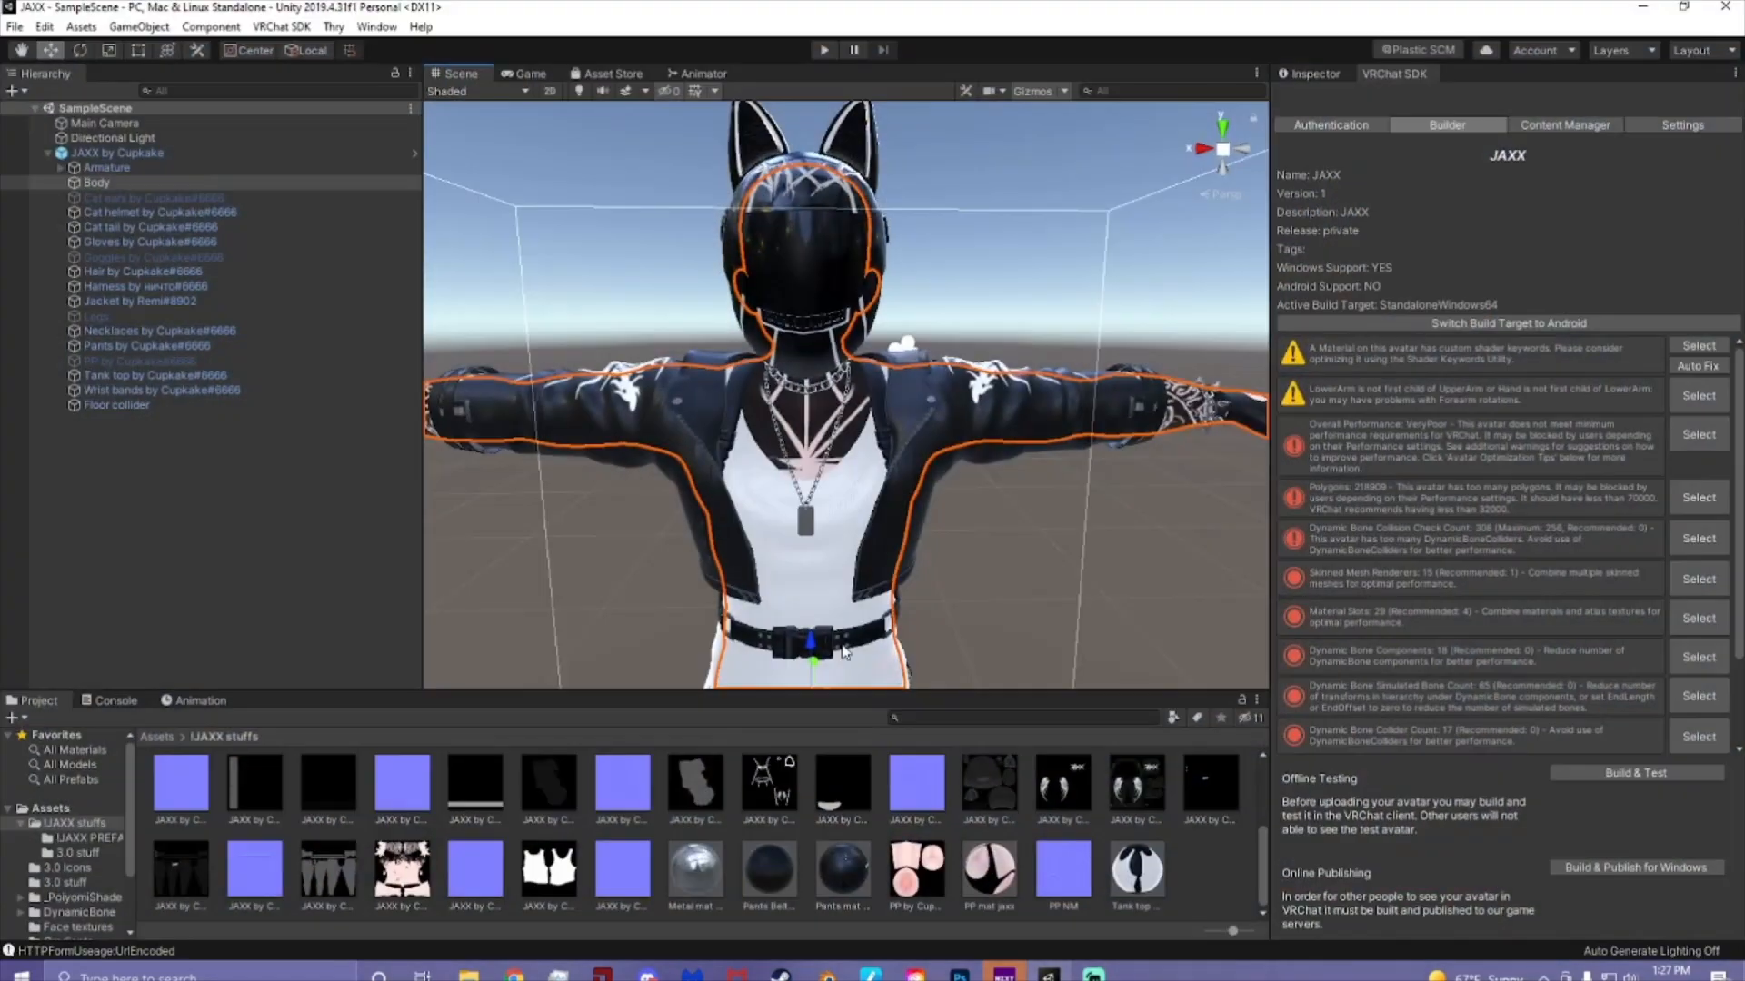
middle_drag(804, 578, 803, 505)
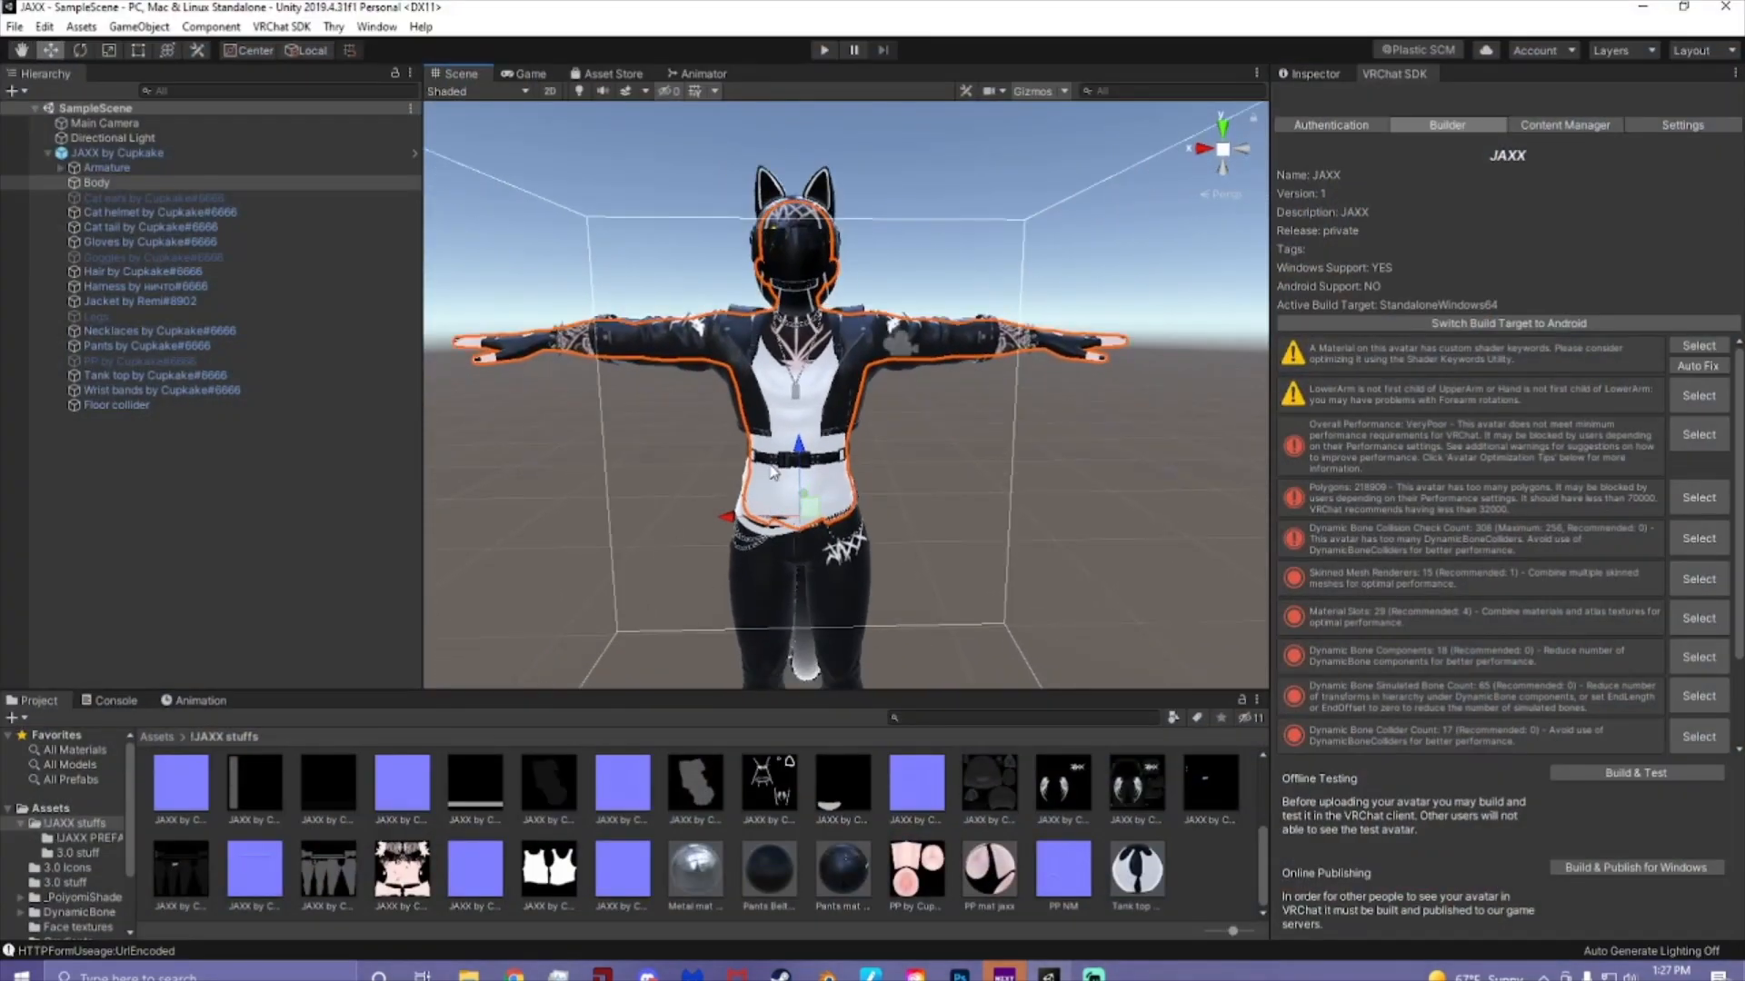
click(179, 737)
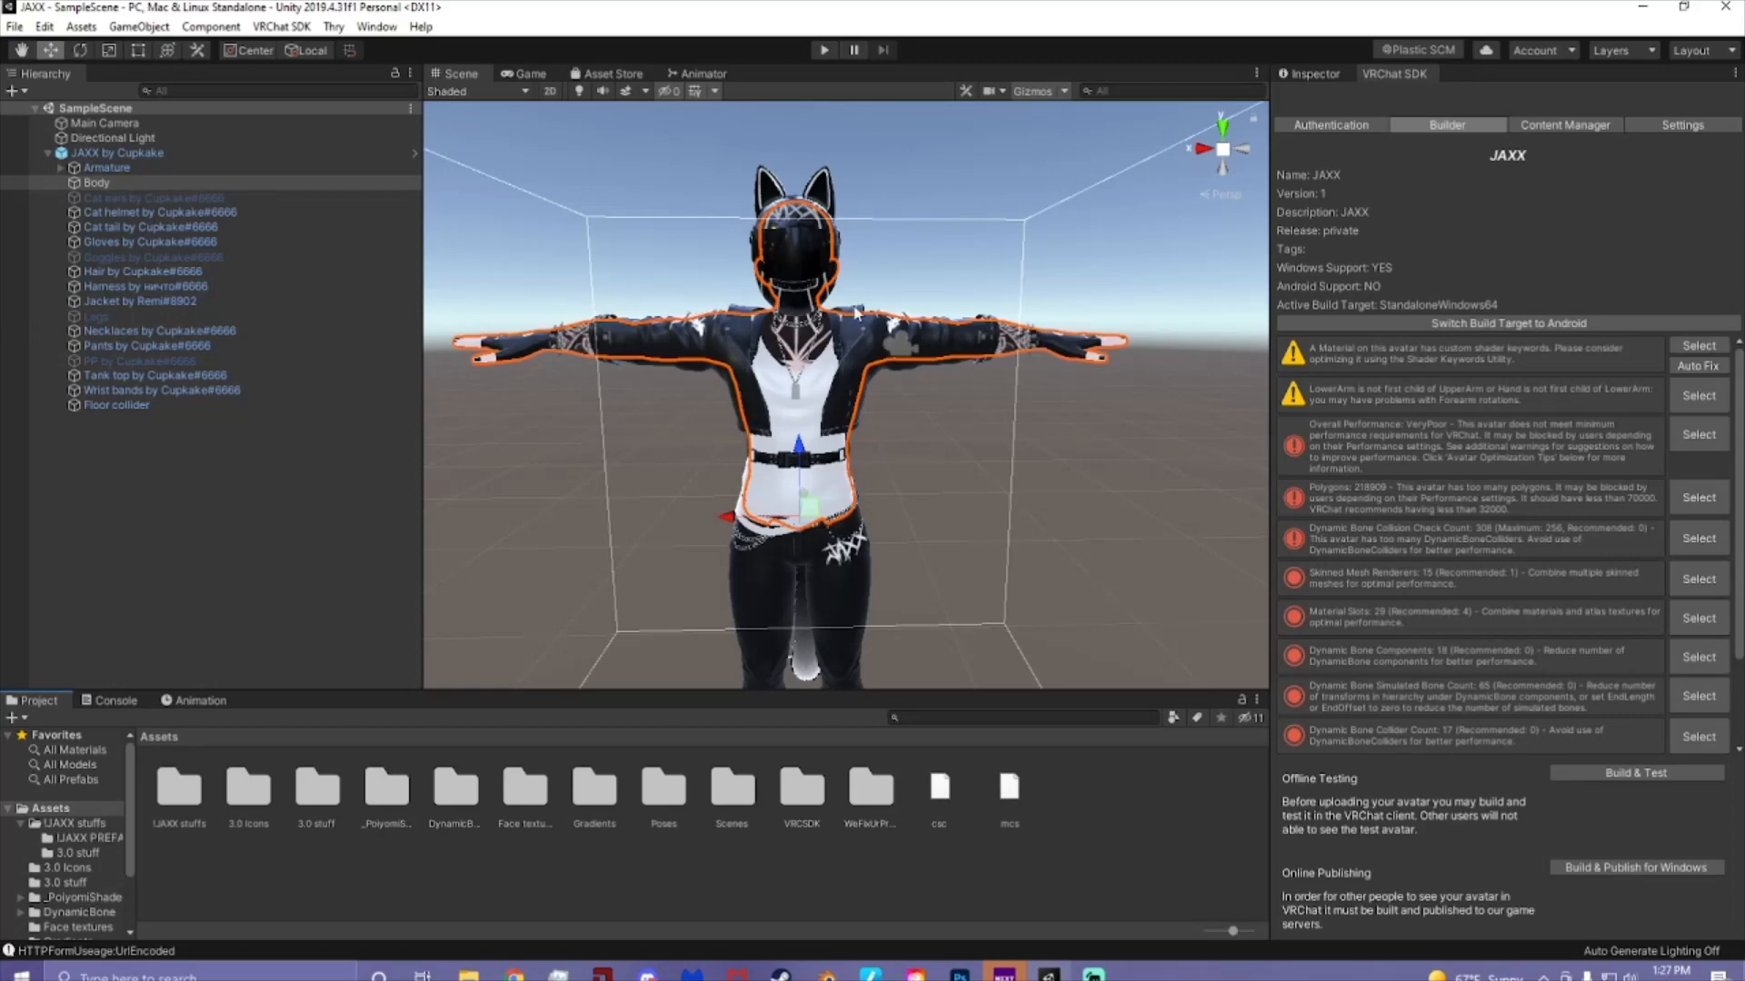
click(928, 193)
alt+drag(791, 311, 879, 359)
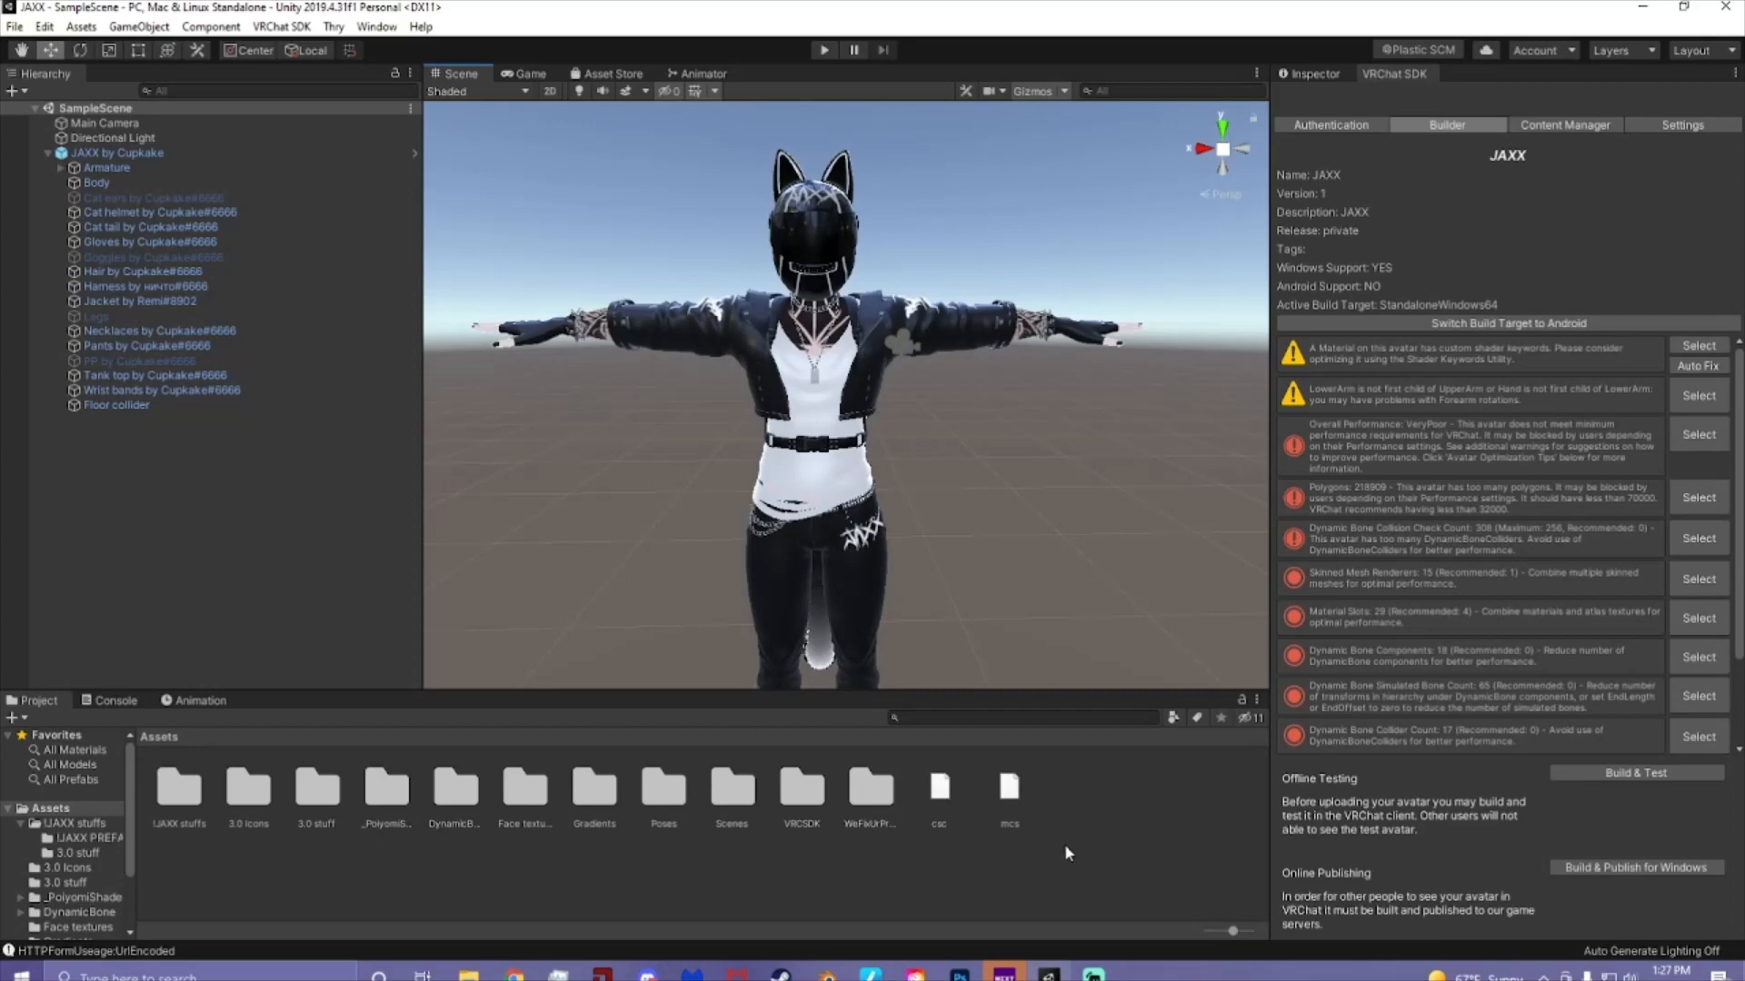
scroll(907, 593, up, 5)
scroll(907, 585, down, 5)
- Open Unity Hub and create a new 3D project named QUEST PERsonals in D:\Unity
click(295, 970)
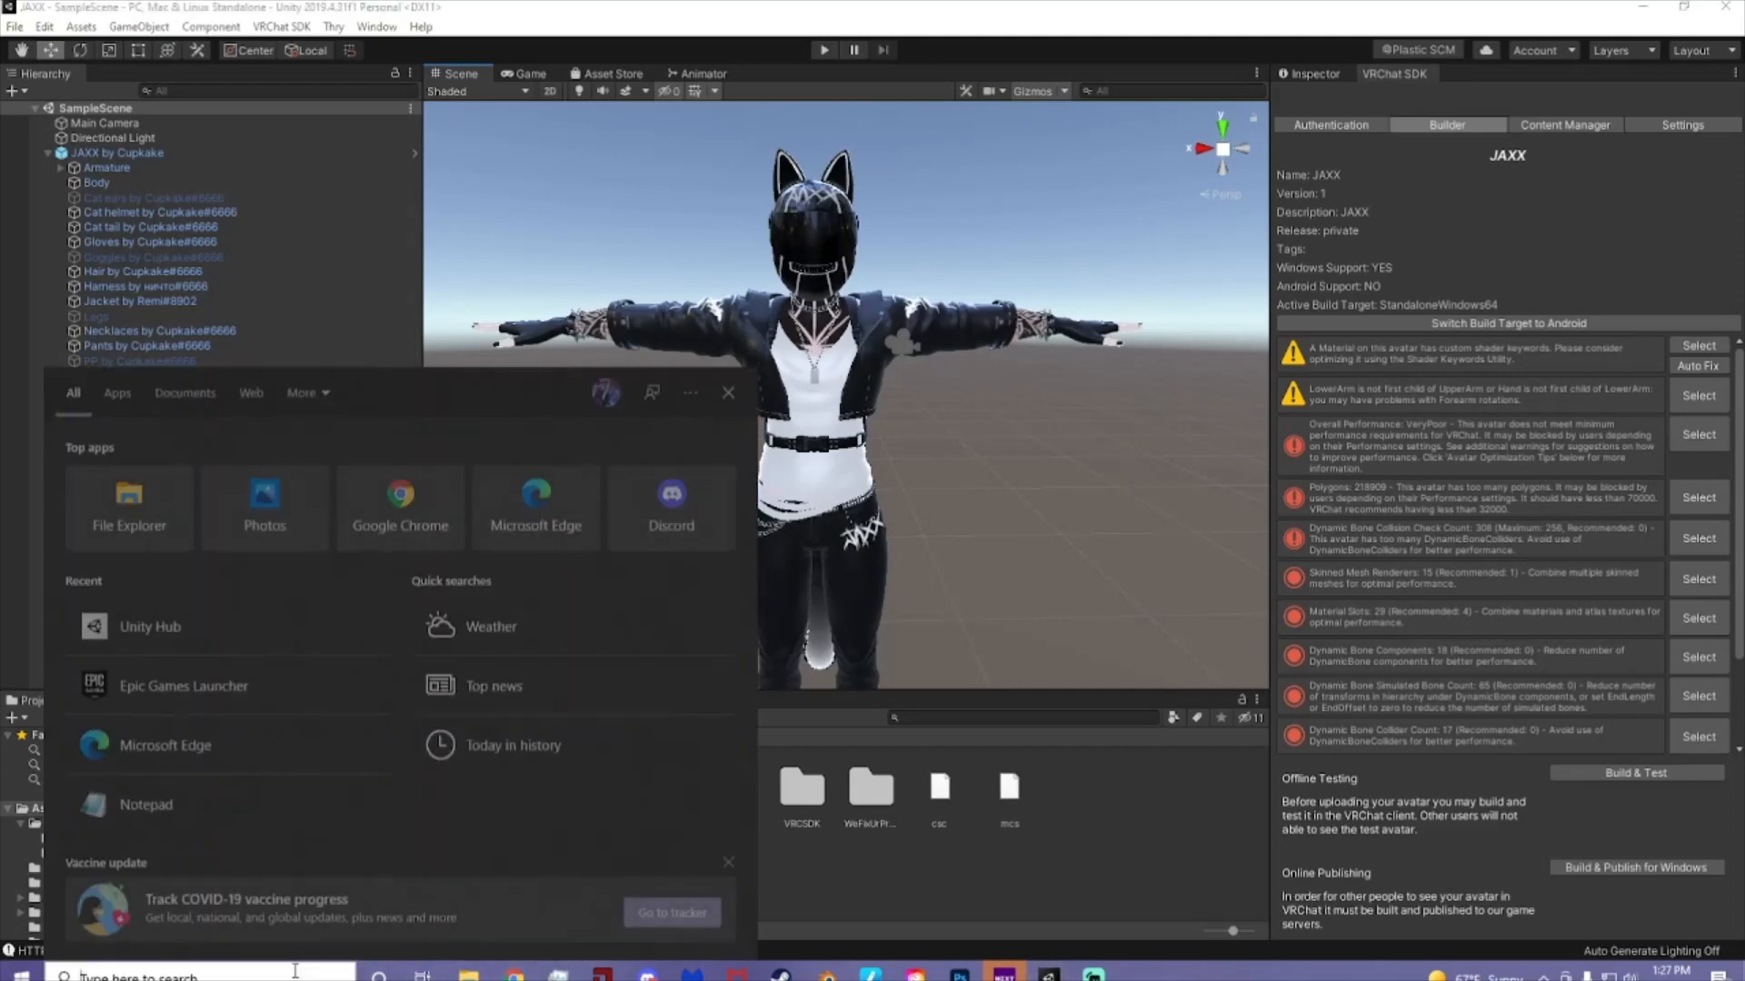
text(unity)
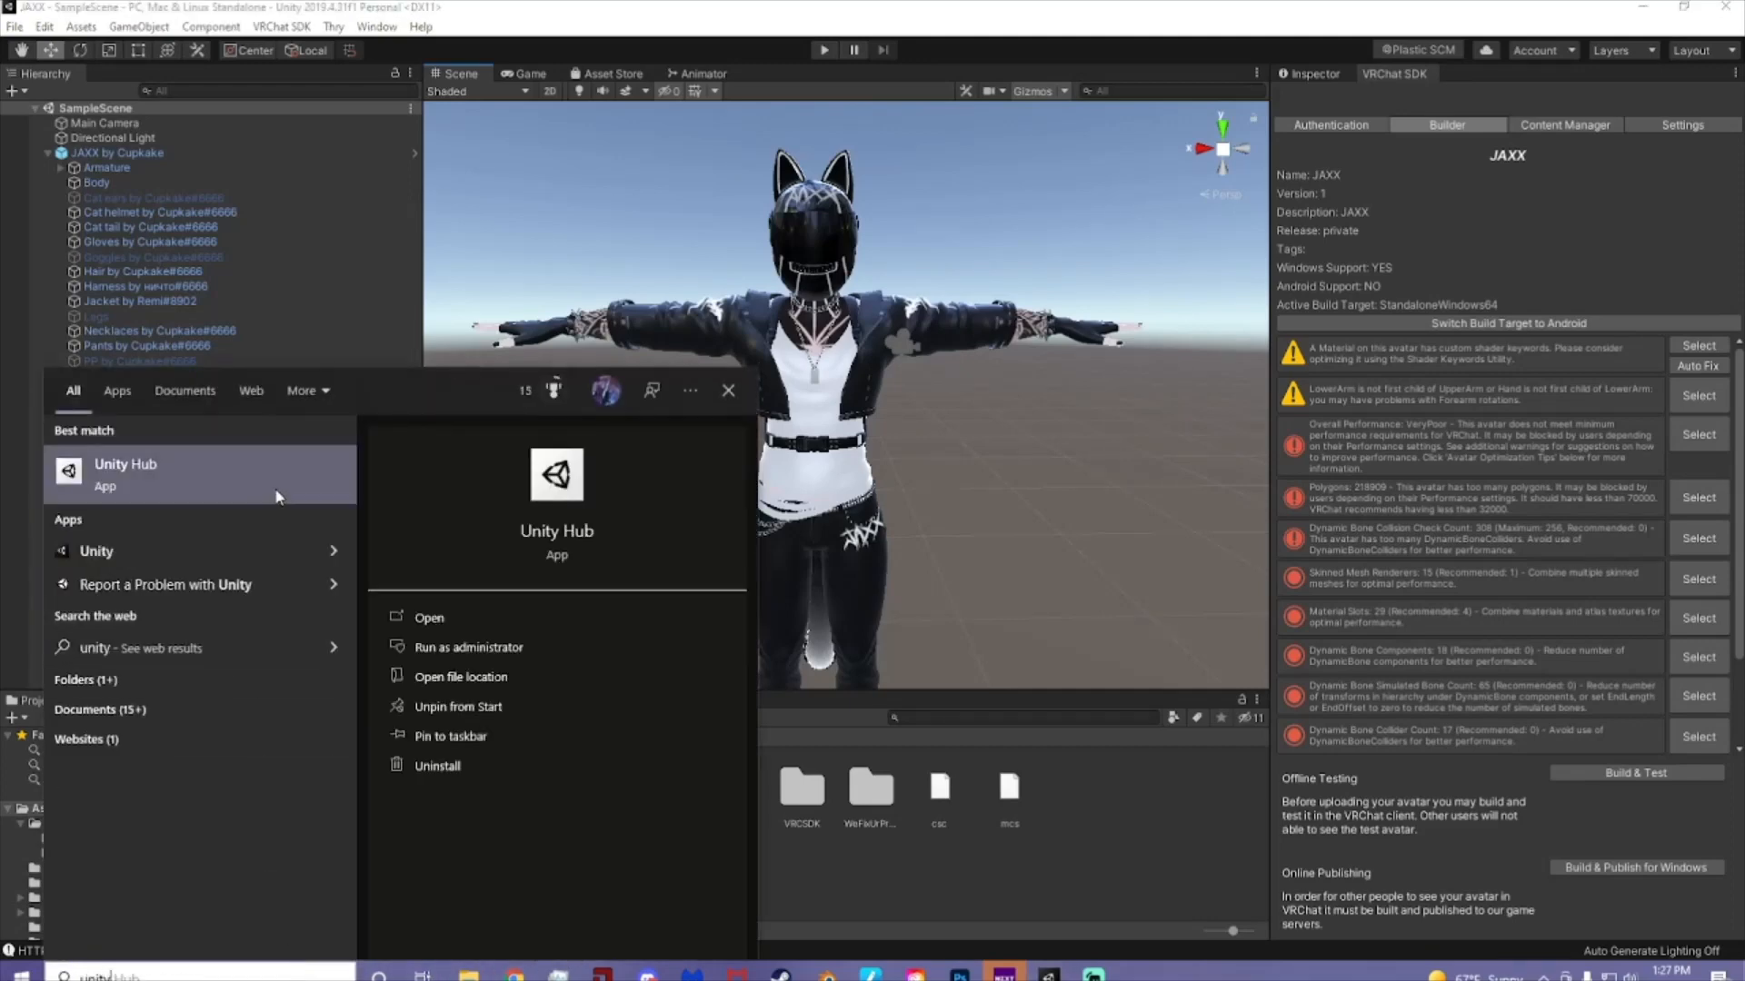
click(274, 485)
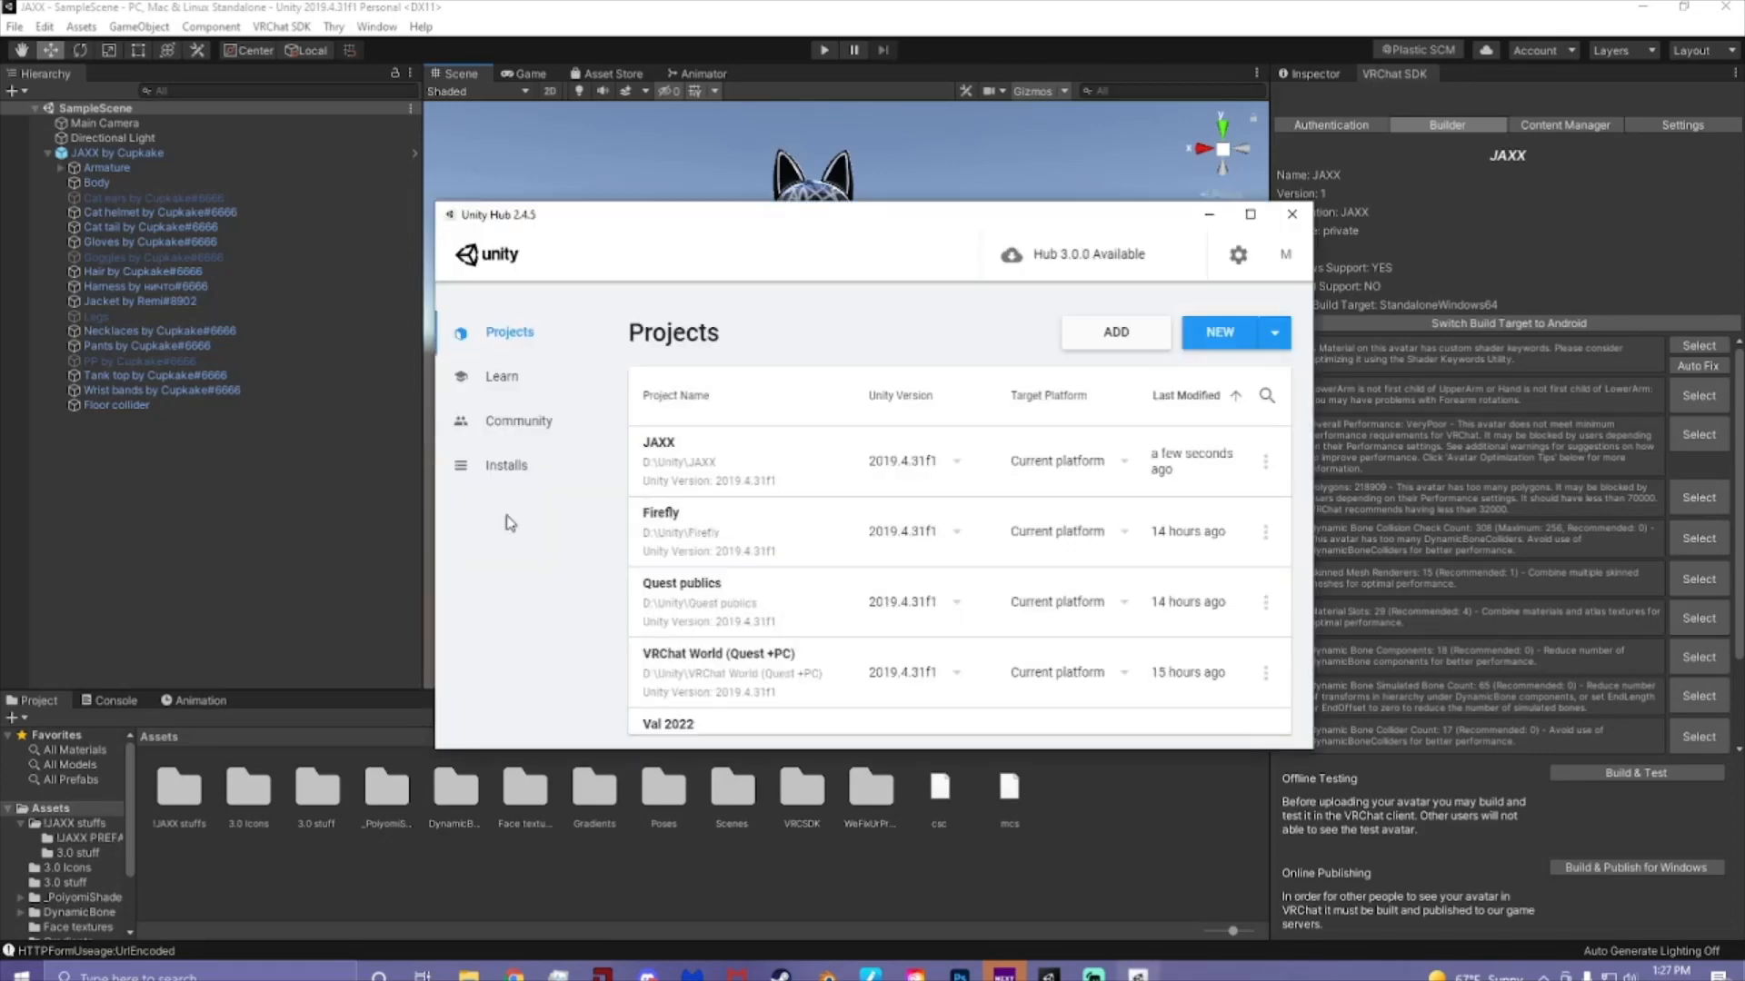
click(1233, 349)
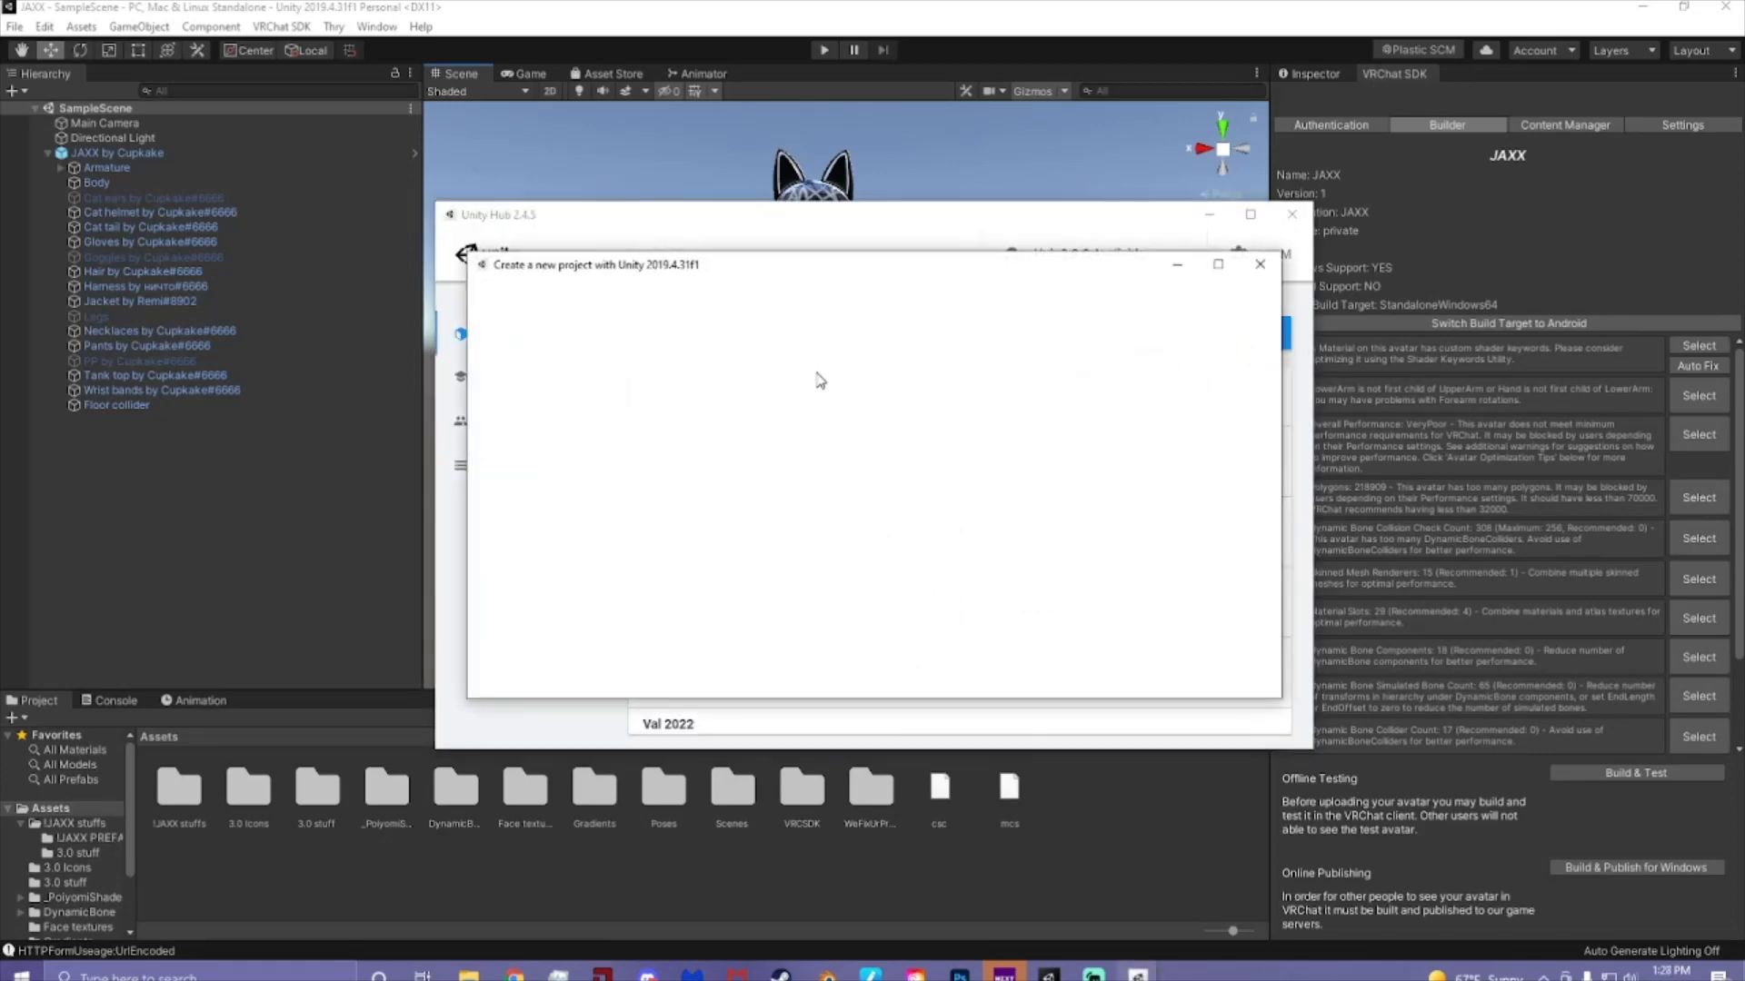
text(QUEST )
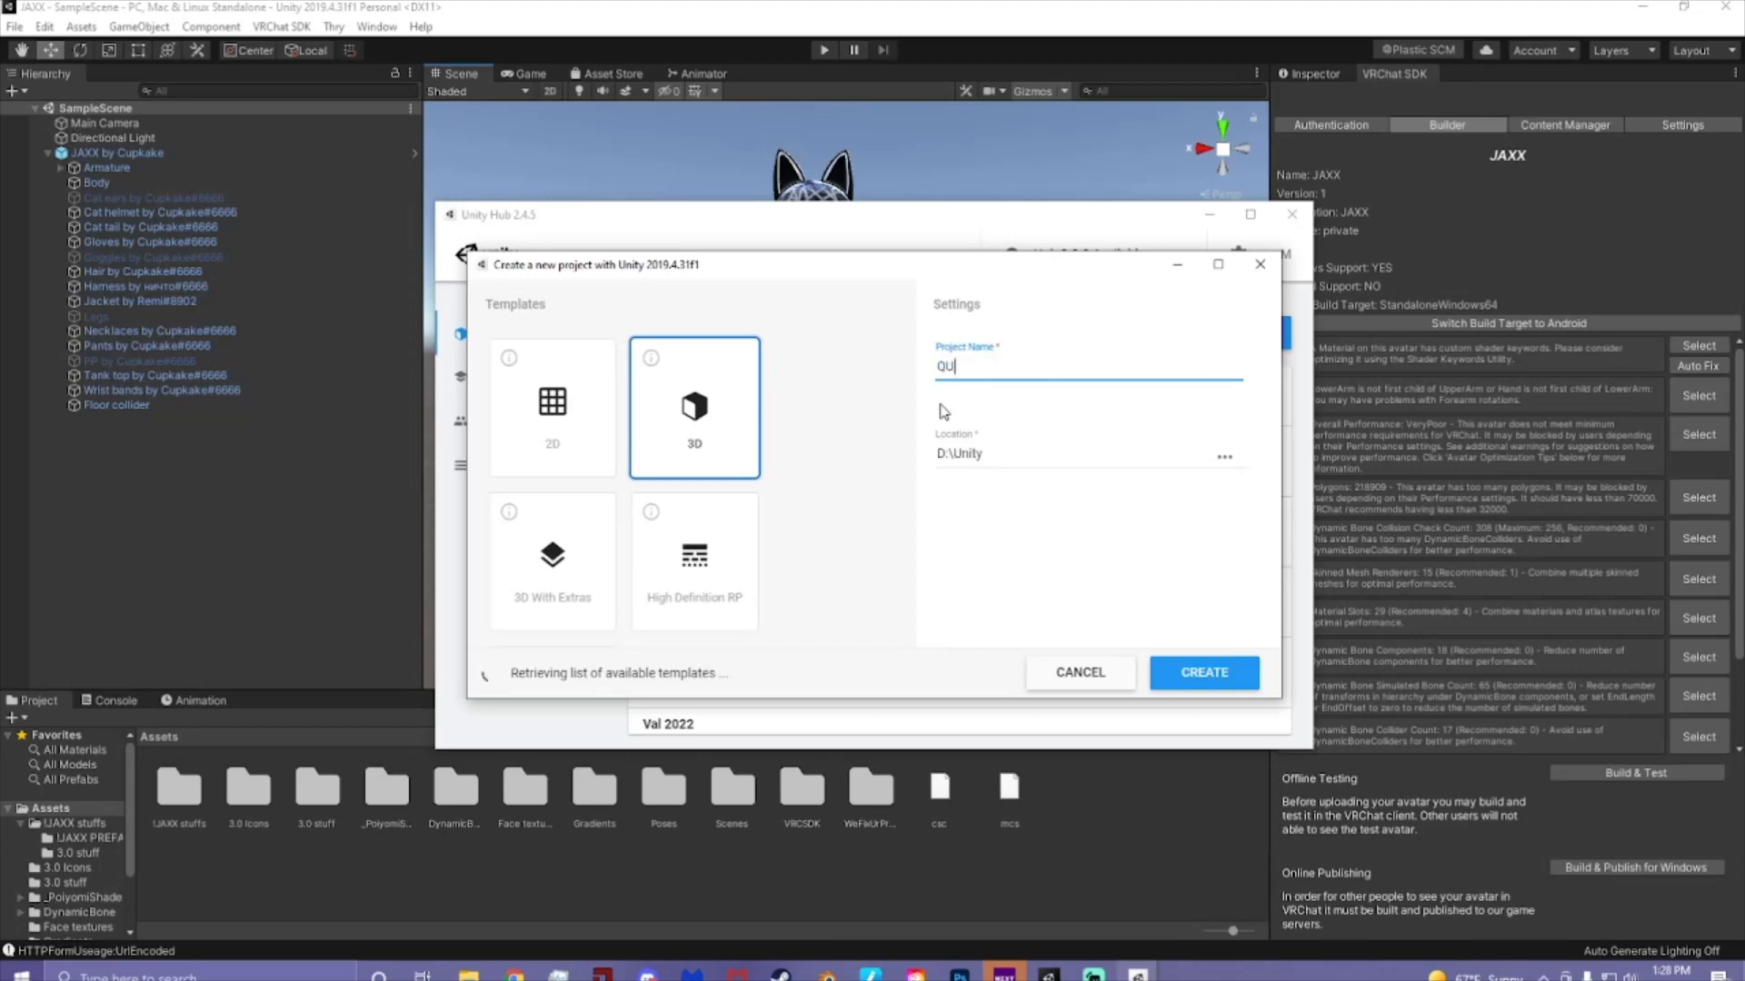
text(PERsonals)
click(1204, 672)
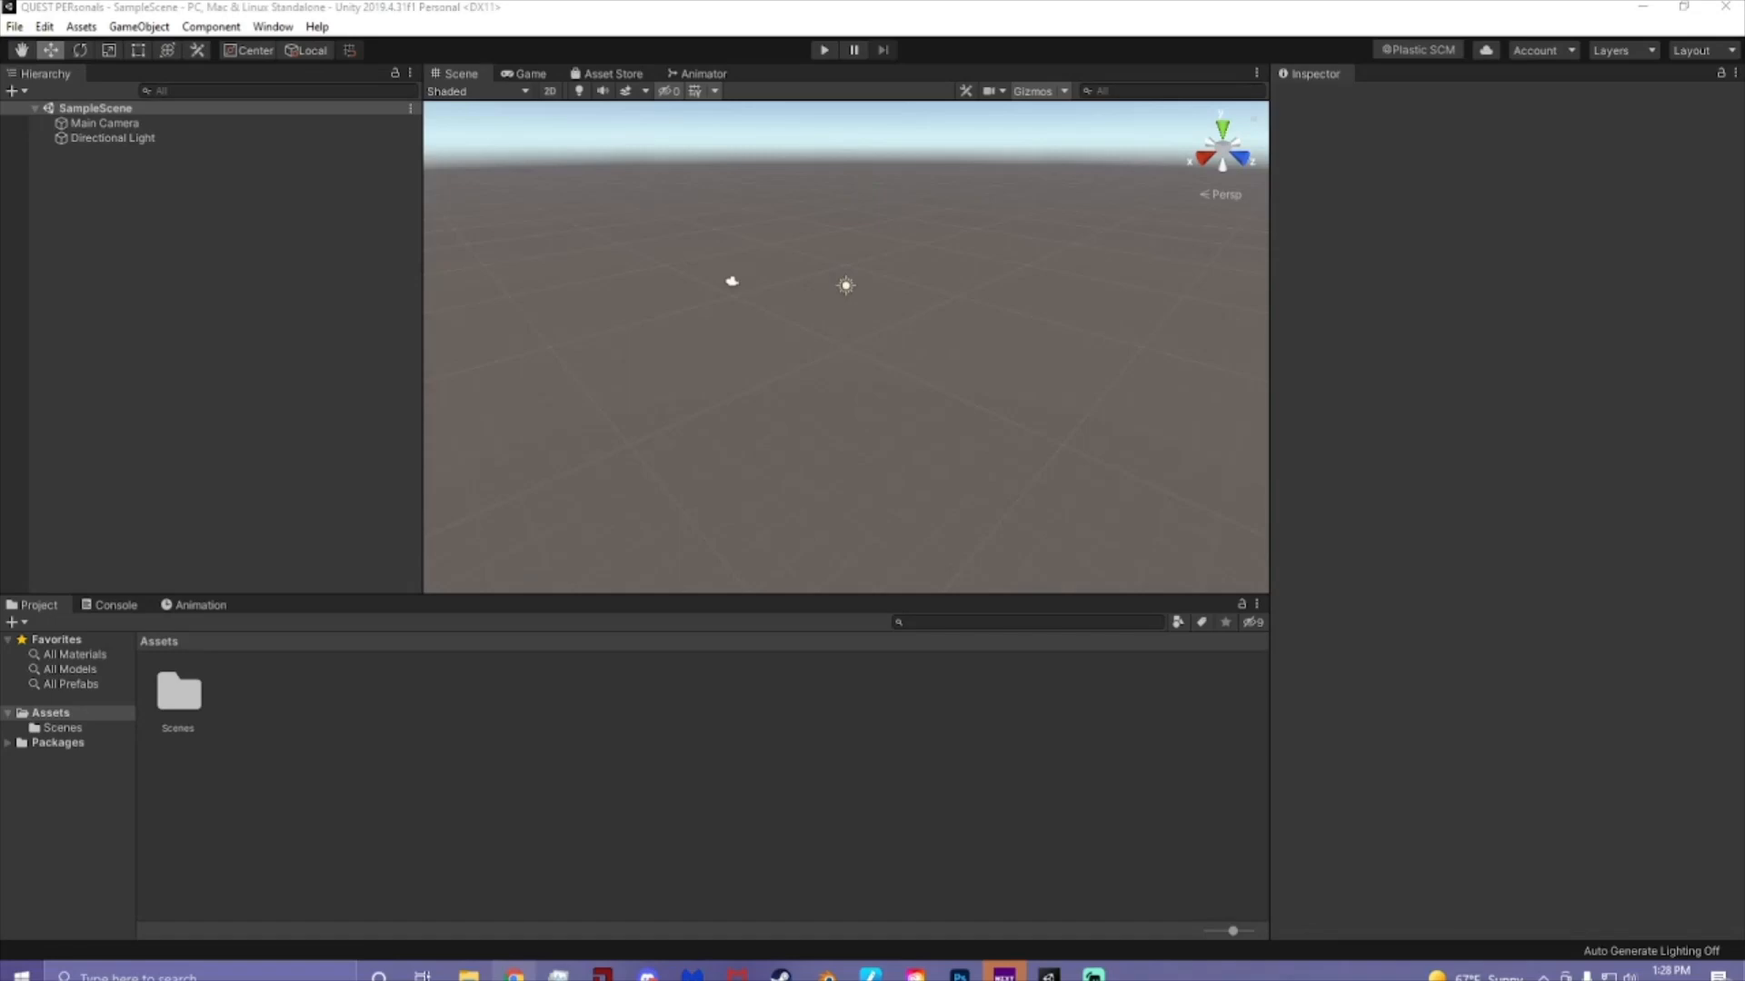
- Bring up the VRChat download page for SDK3 - Avatars and import the SDK package into the new project's Assets
drag(0, 73, 1018, 0)
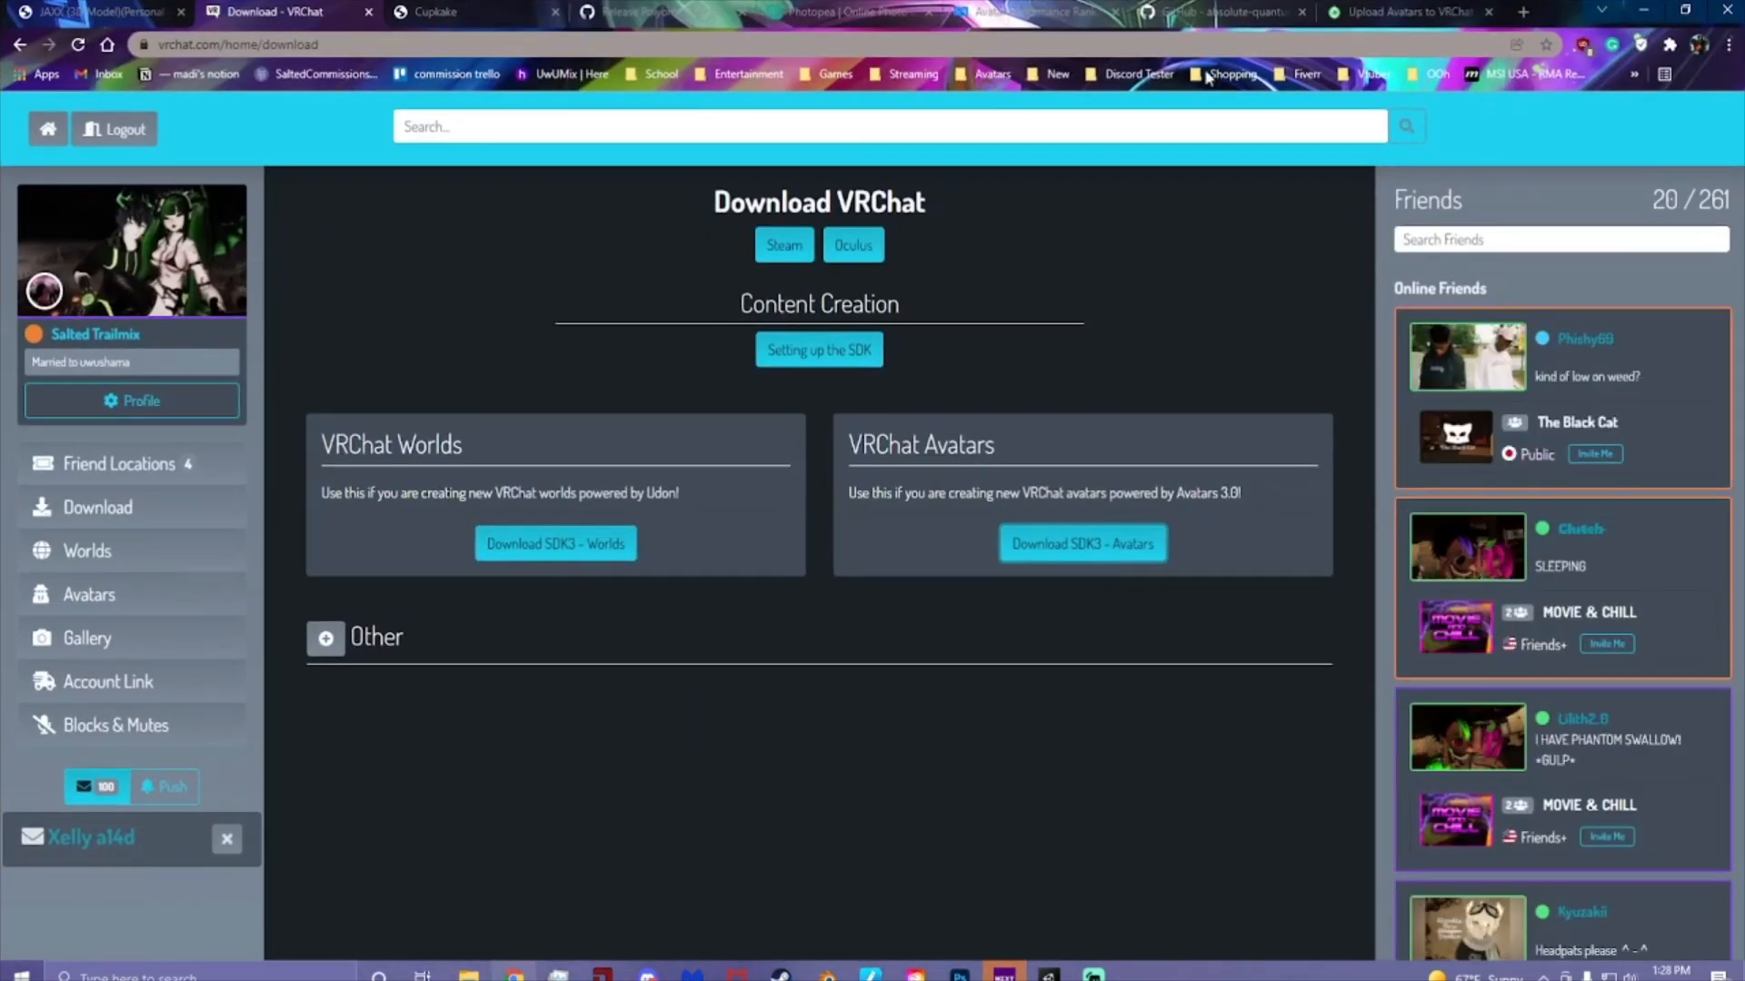
drag(1560, 12, 1353, 67)
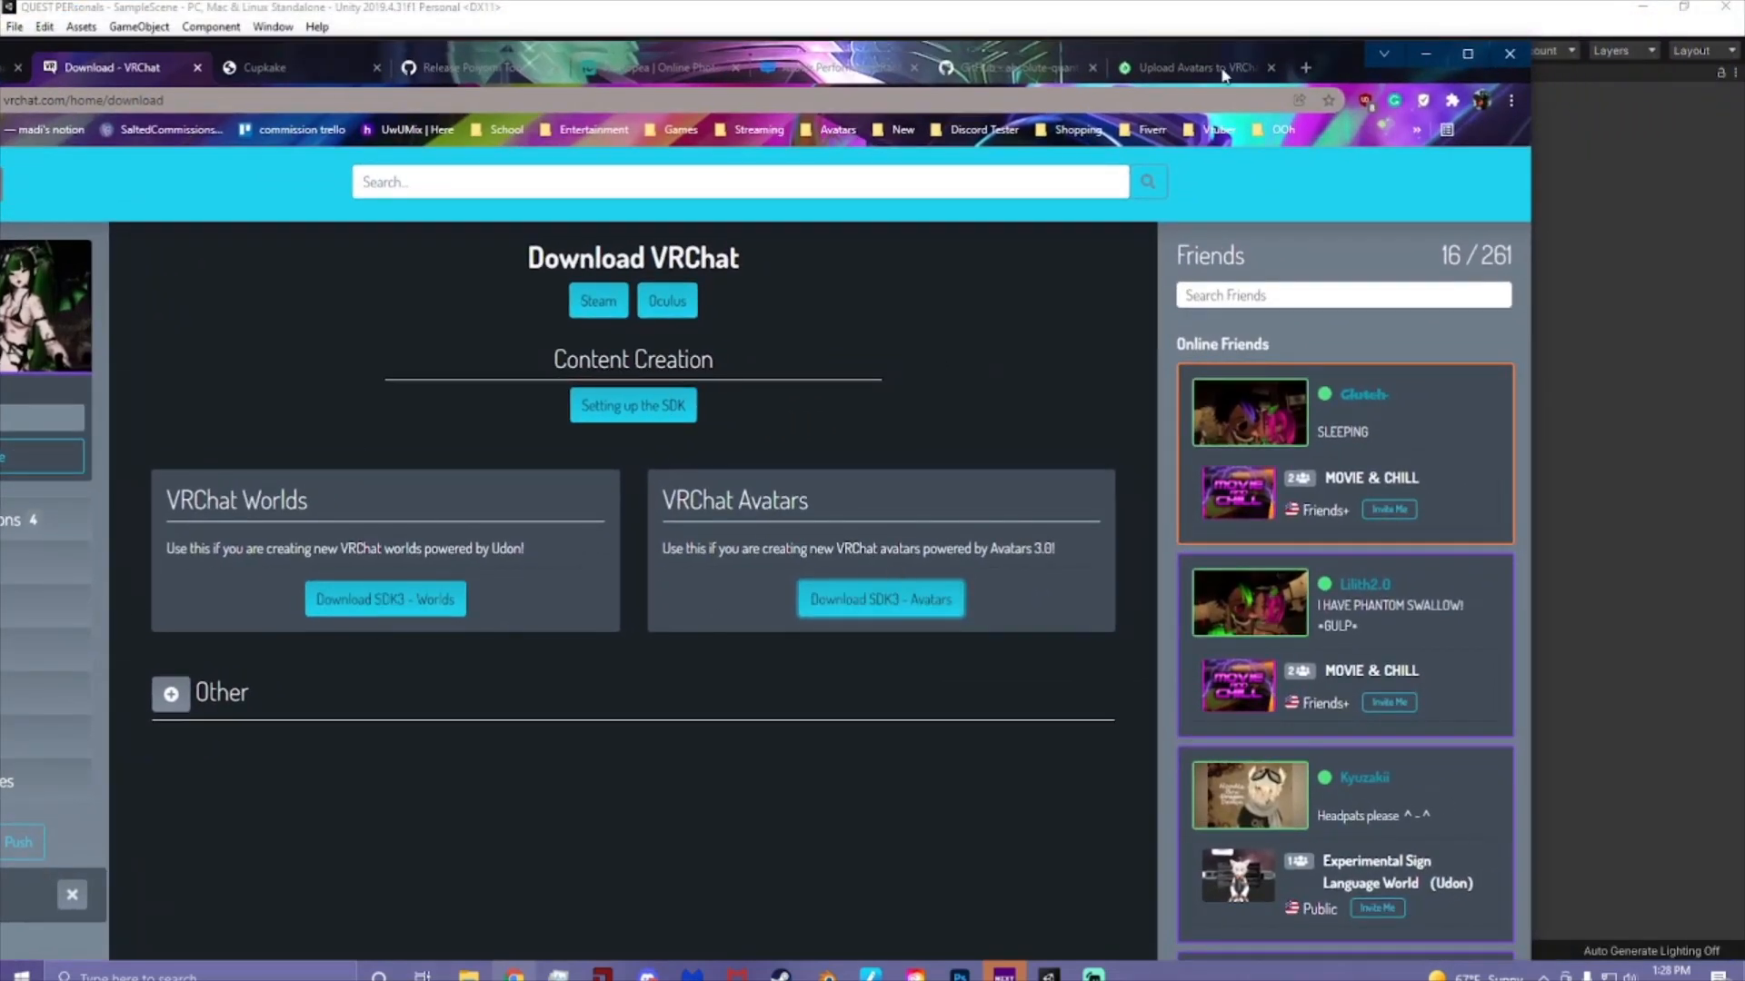
drag(1325, 59, 0, 182)
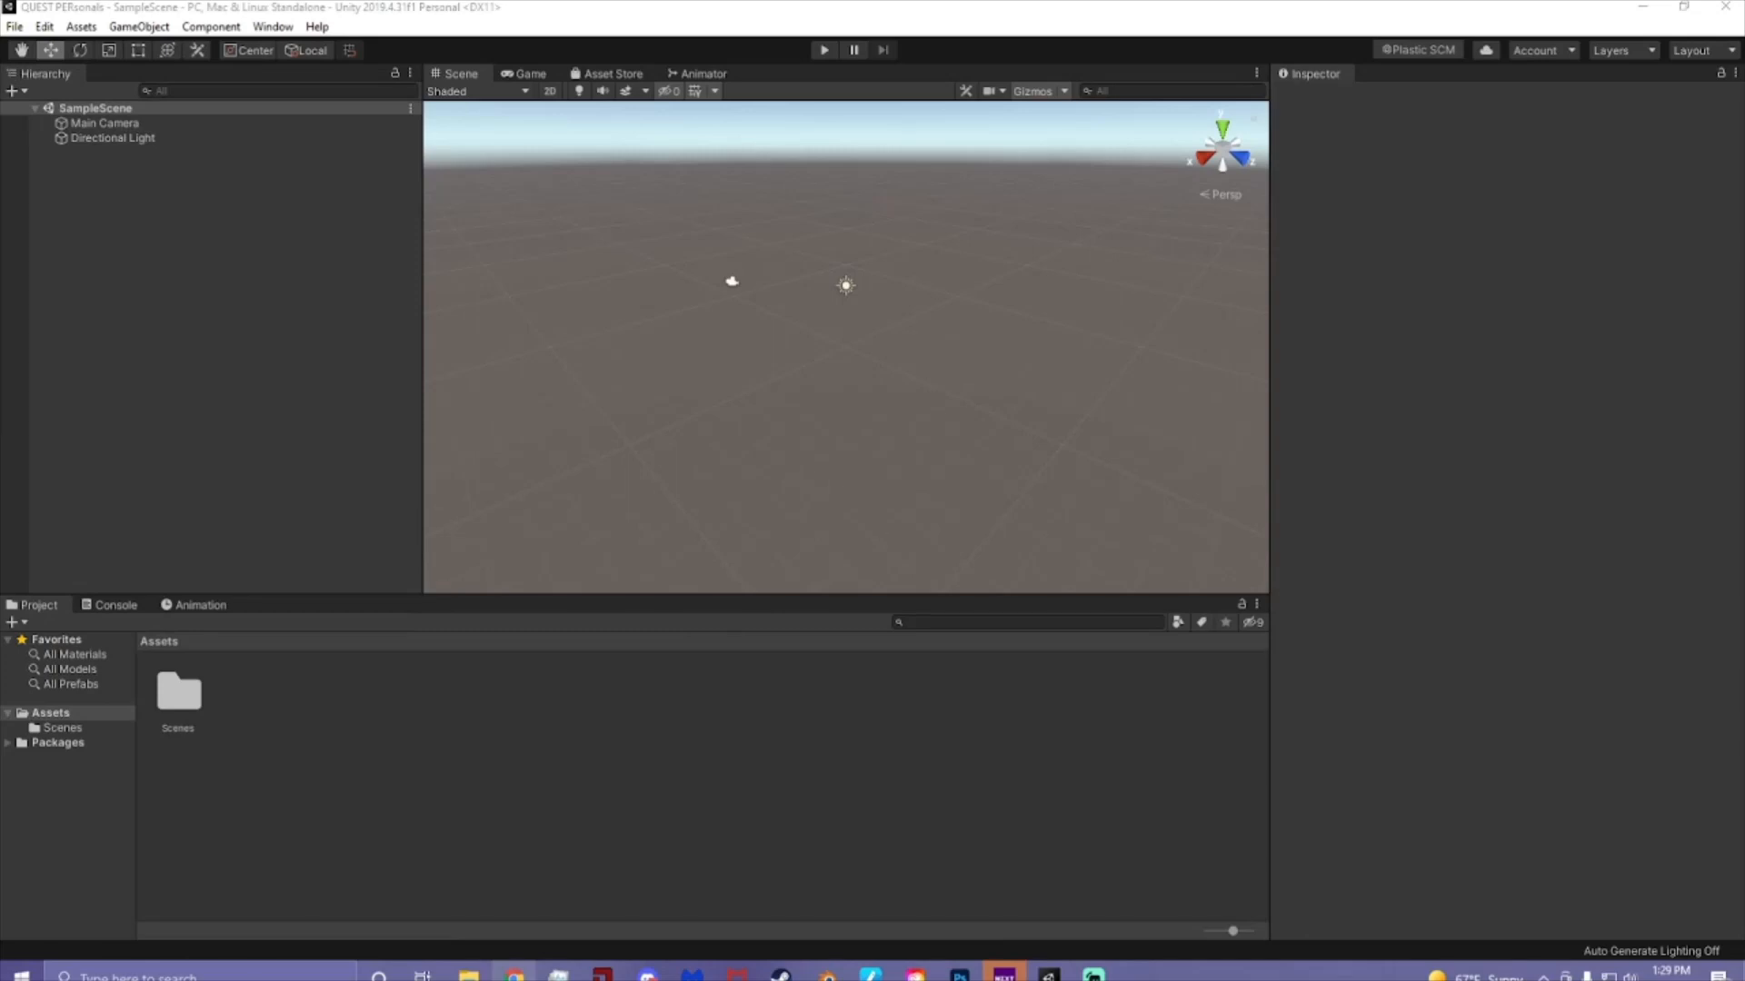
drag(0, 718, 357, 720)
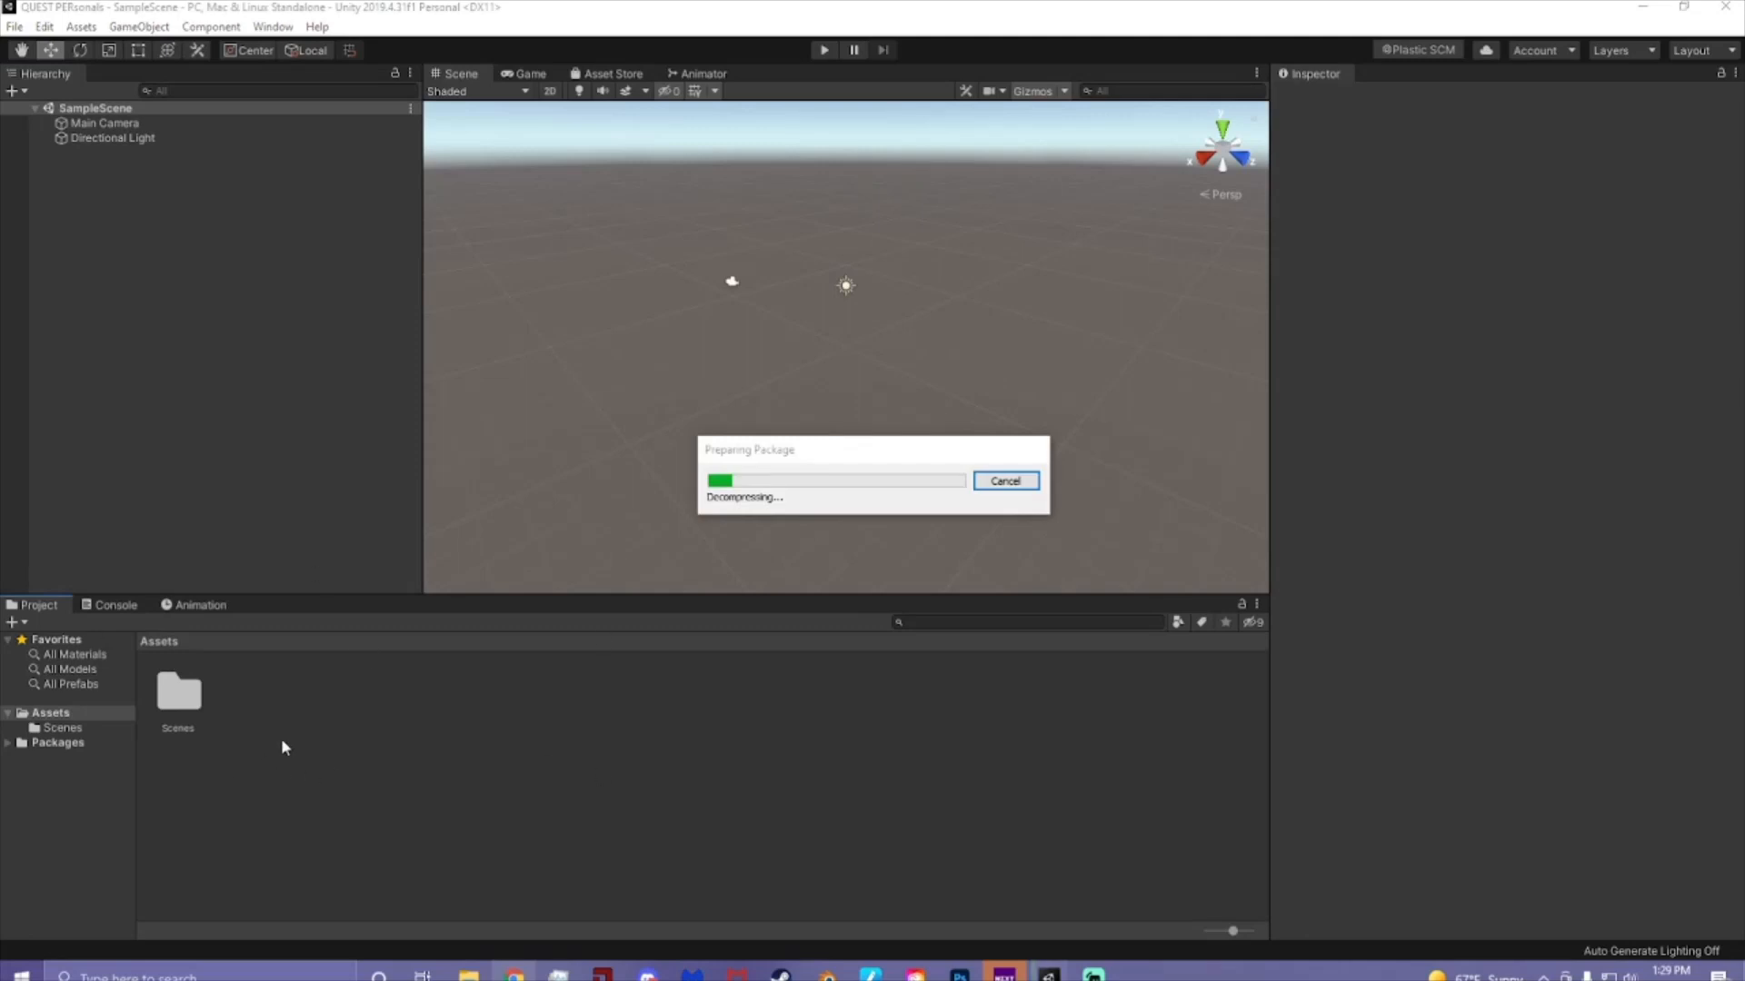
click(293, 520)
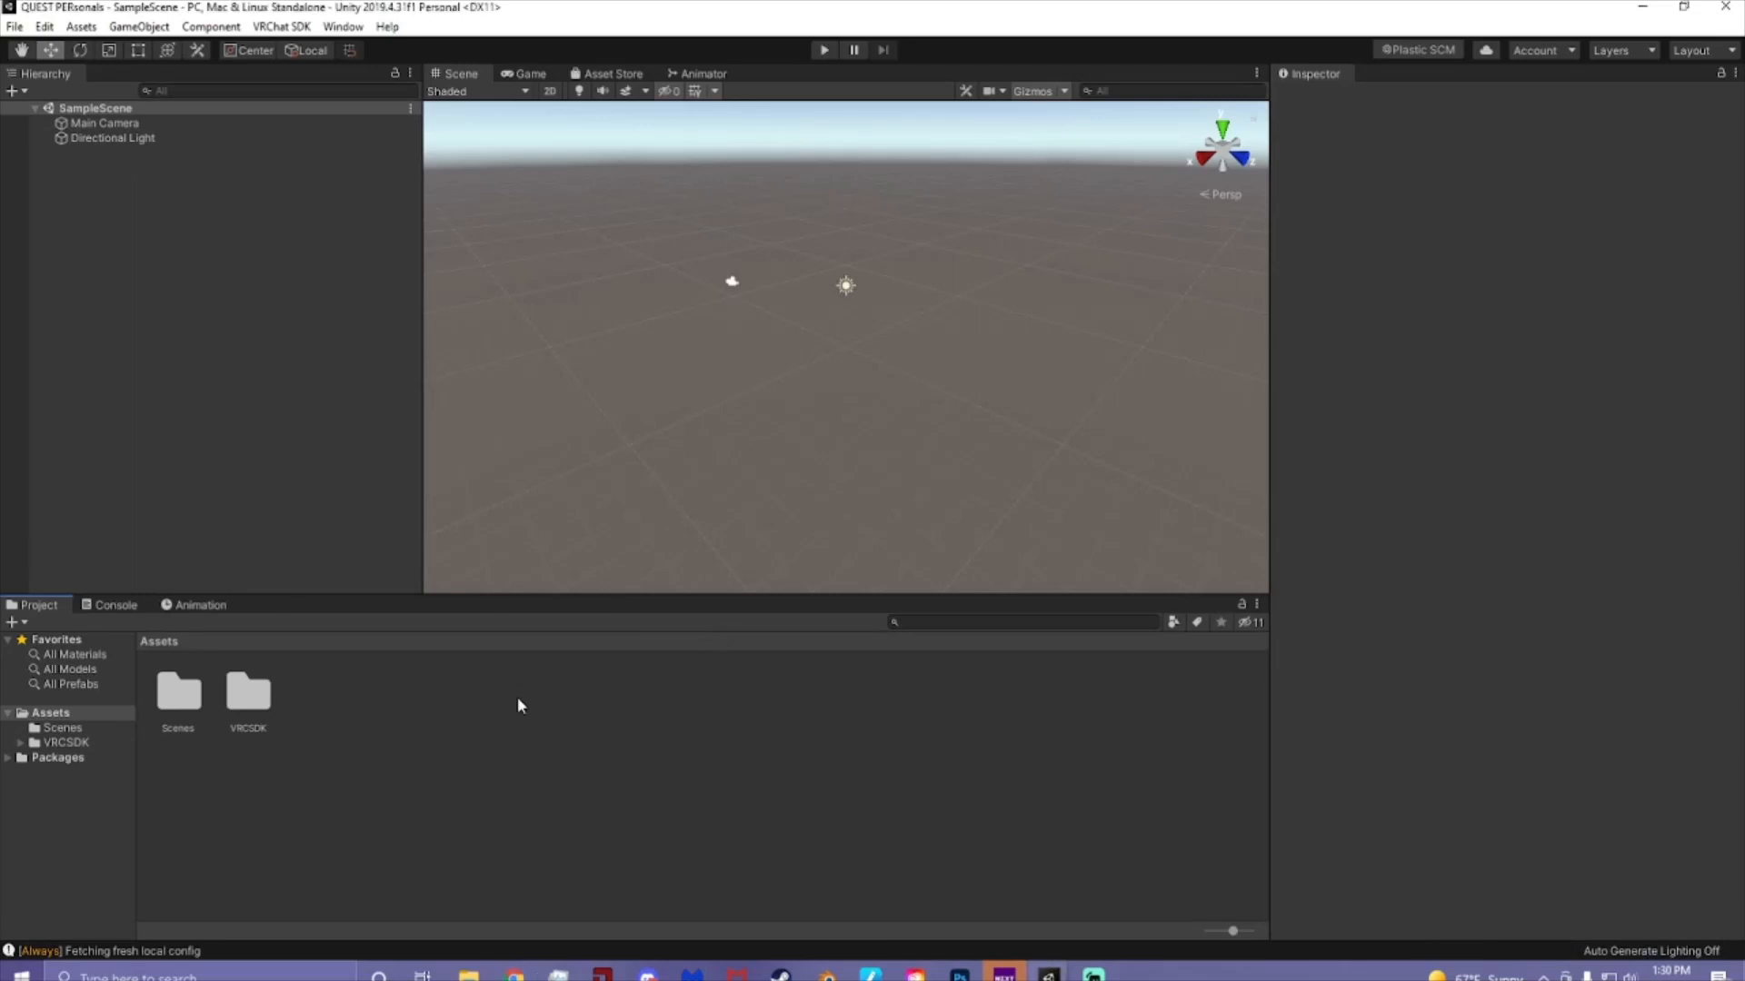
- Add JAXX_QUEST.fbx to Assets, set its rig's animation type to Humanoid and apply the change
click(463, 974)
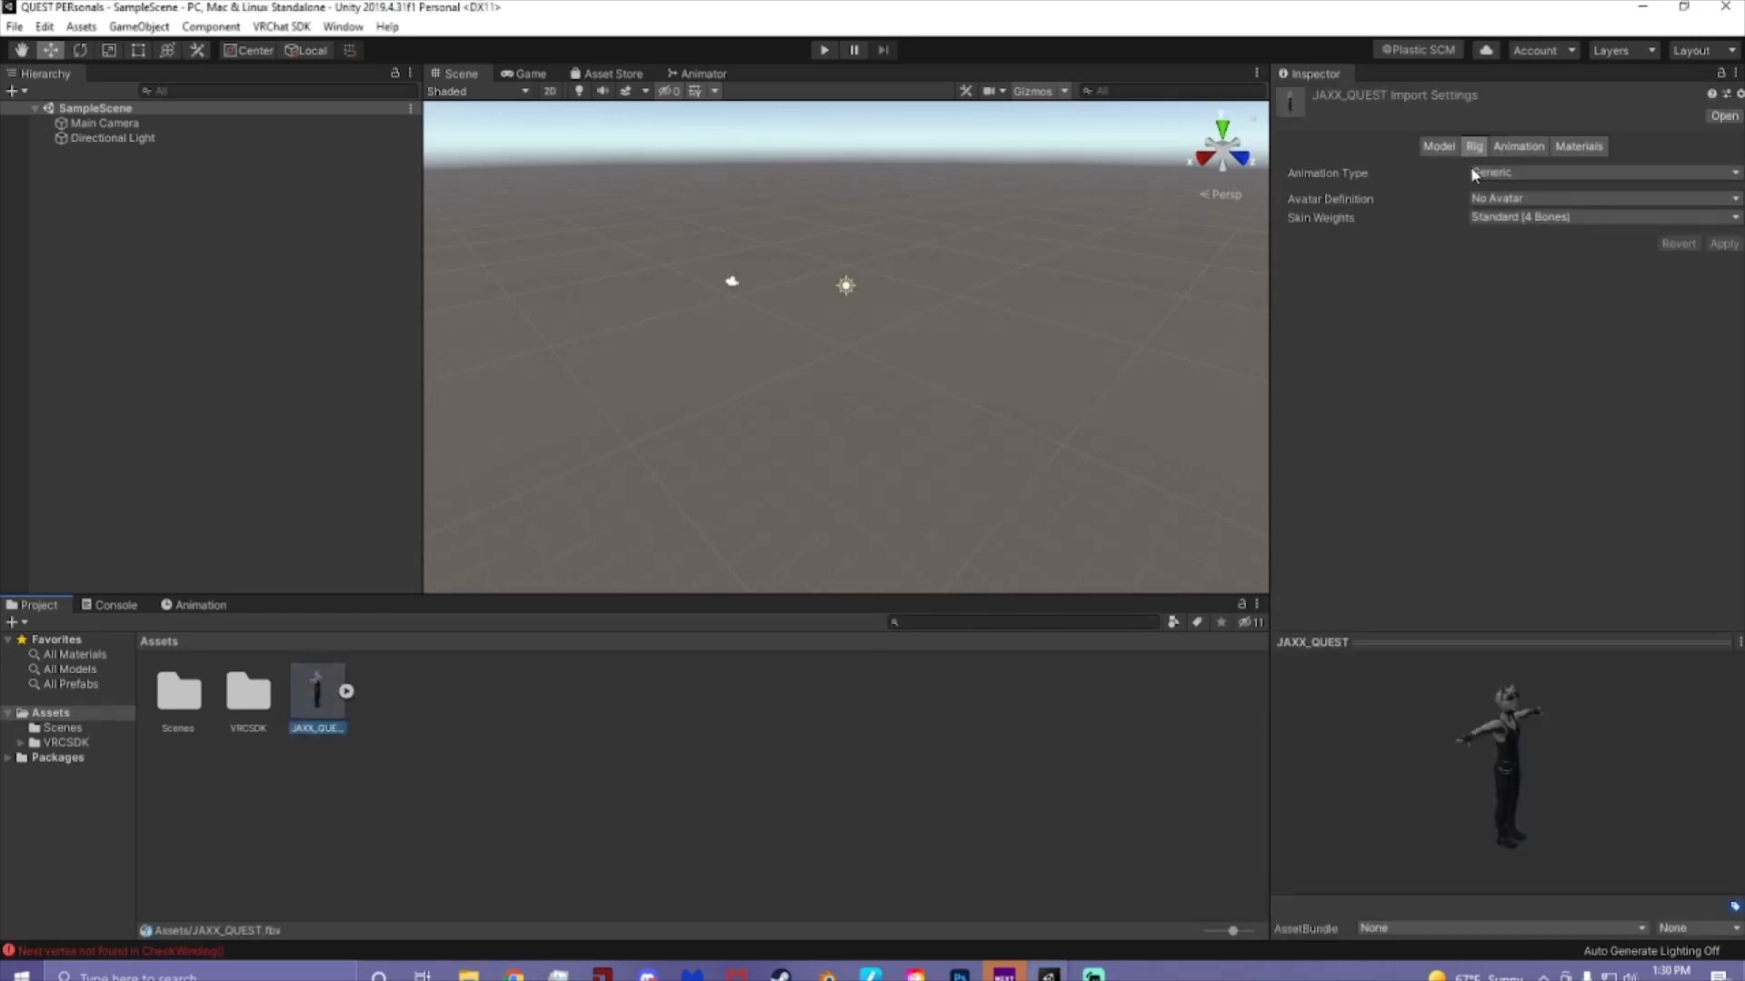
click(1491, 172)
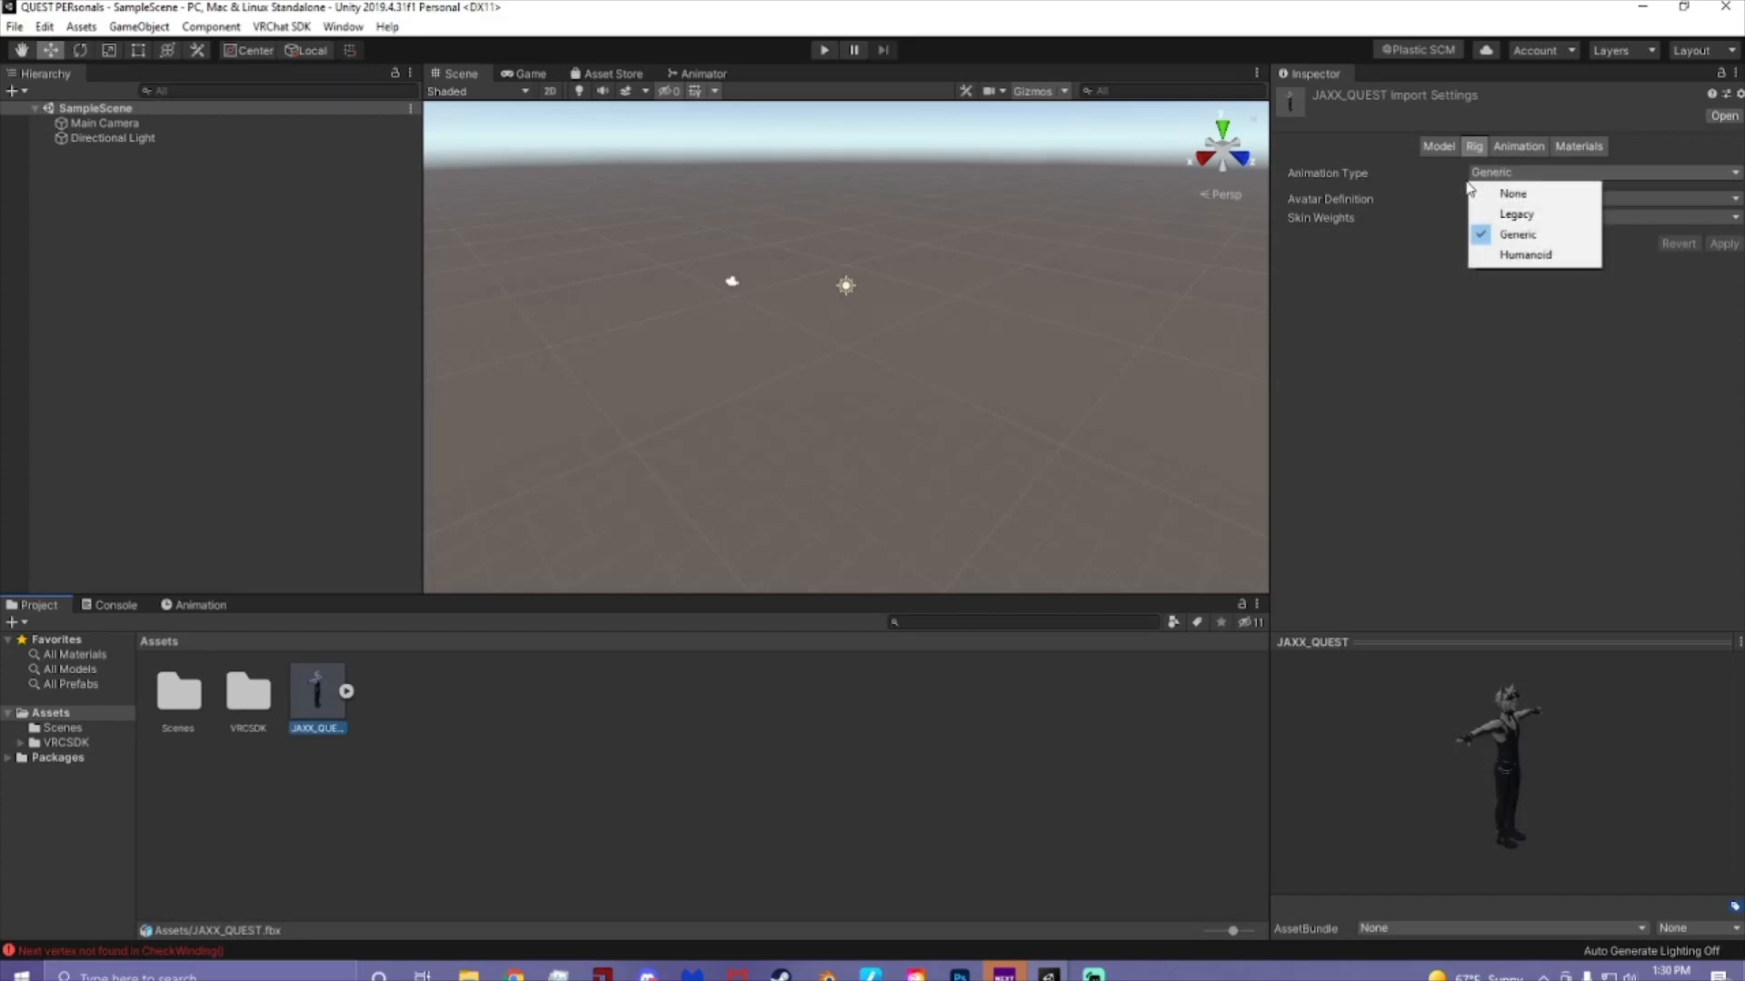
click(1513, 257)
click(1724, 306)
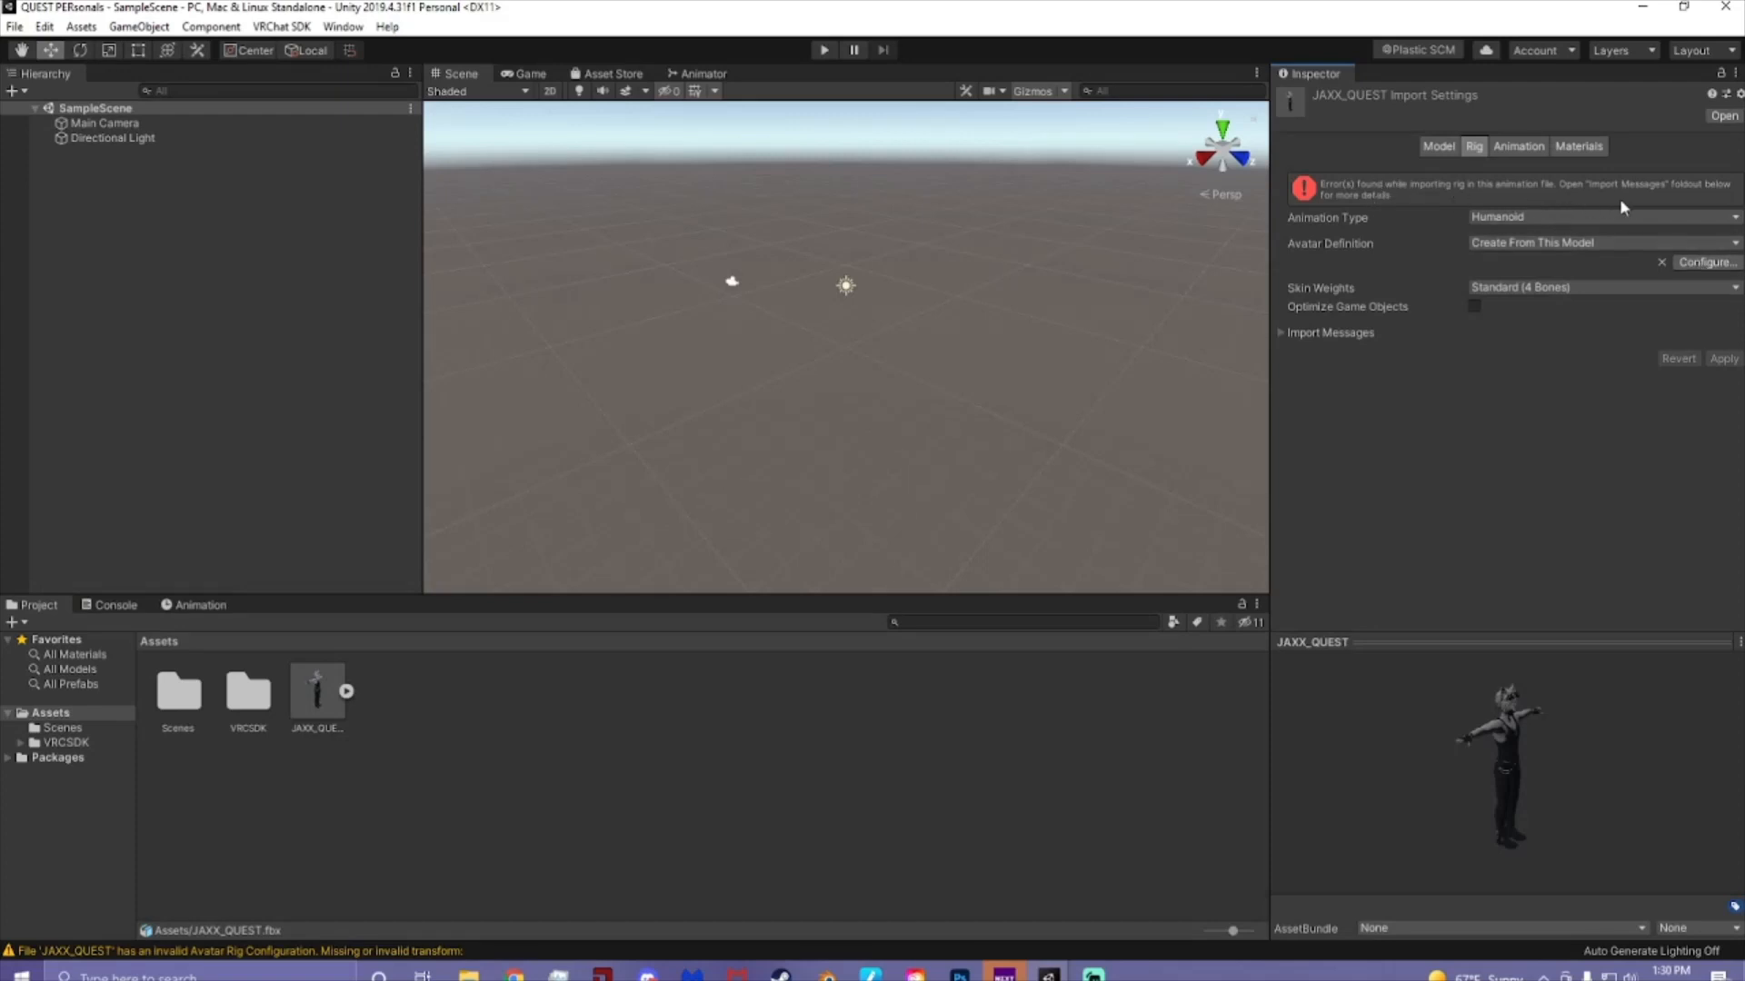
- Expand the rig's import messages and open the avatar configuration for JAXX_QUEST
click(1288, 334)
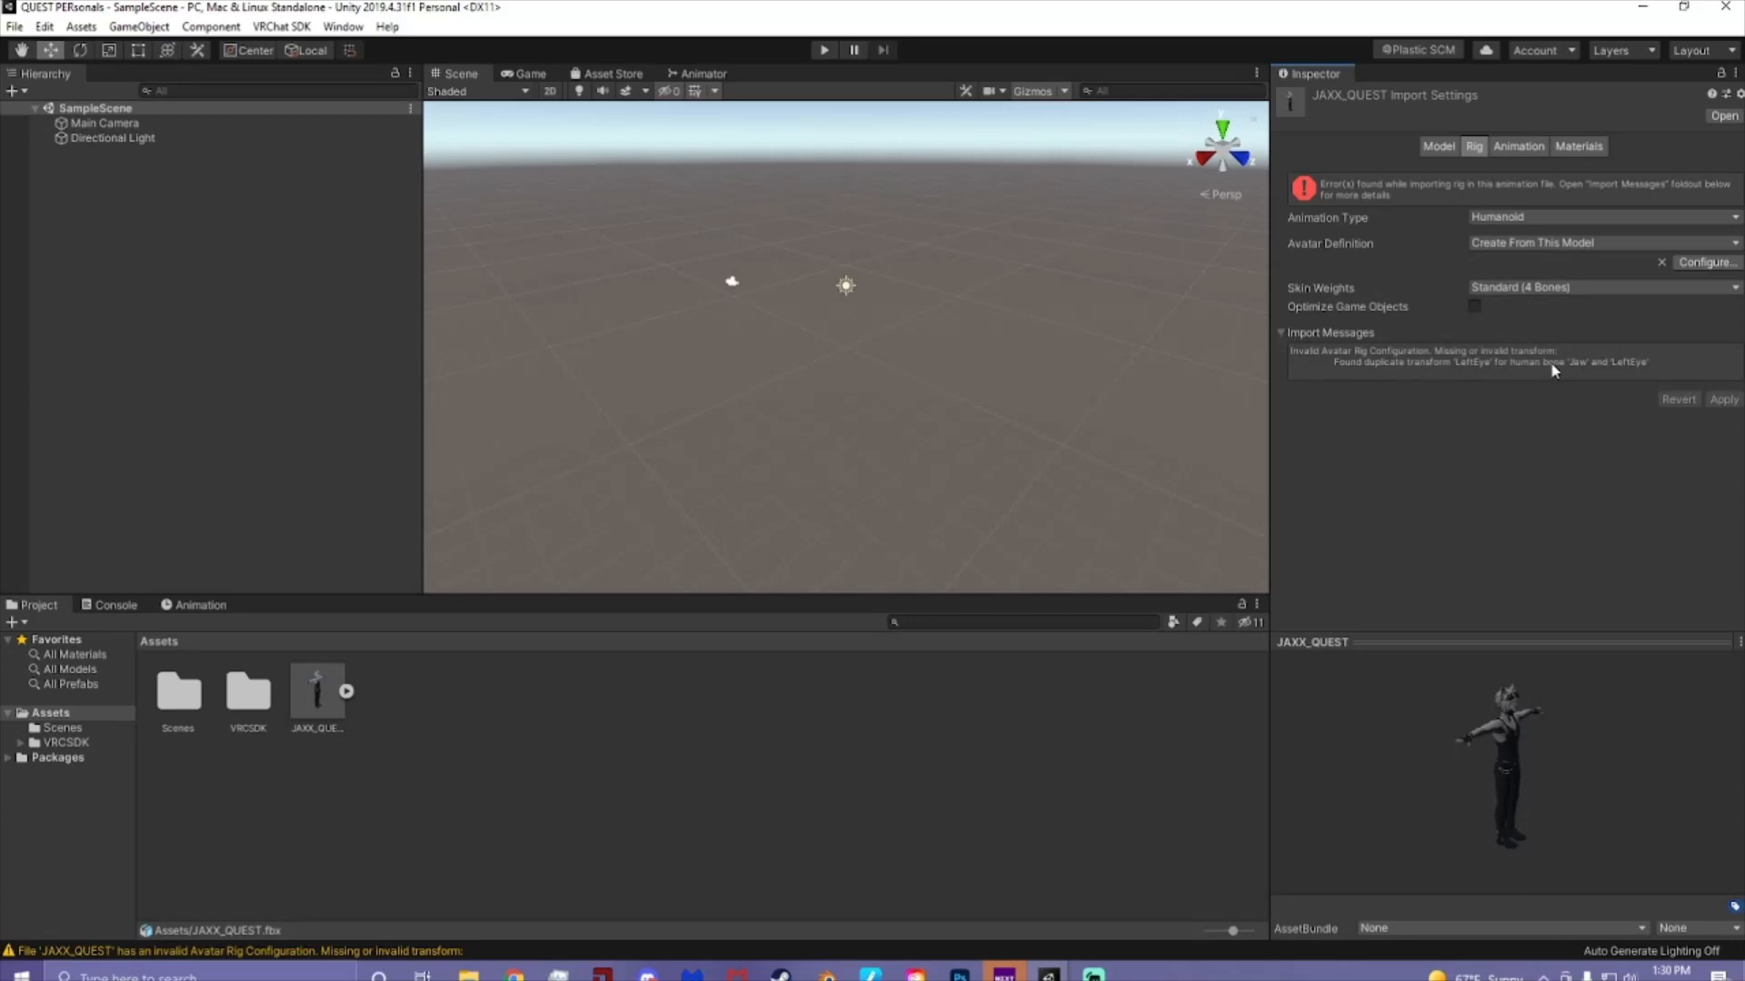
click(1705, 263)
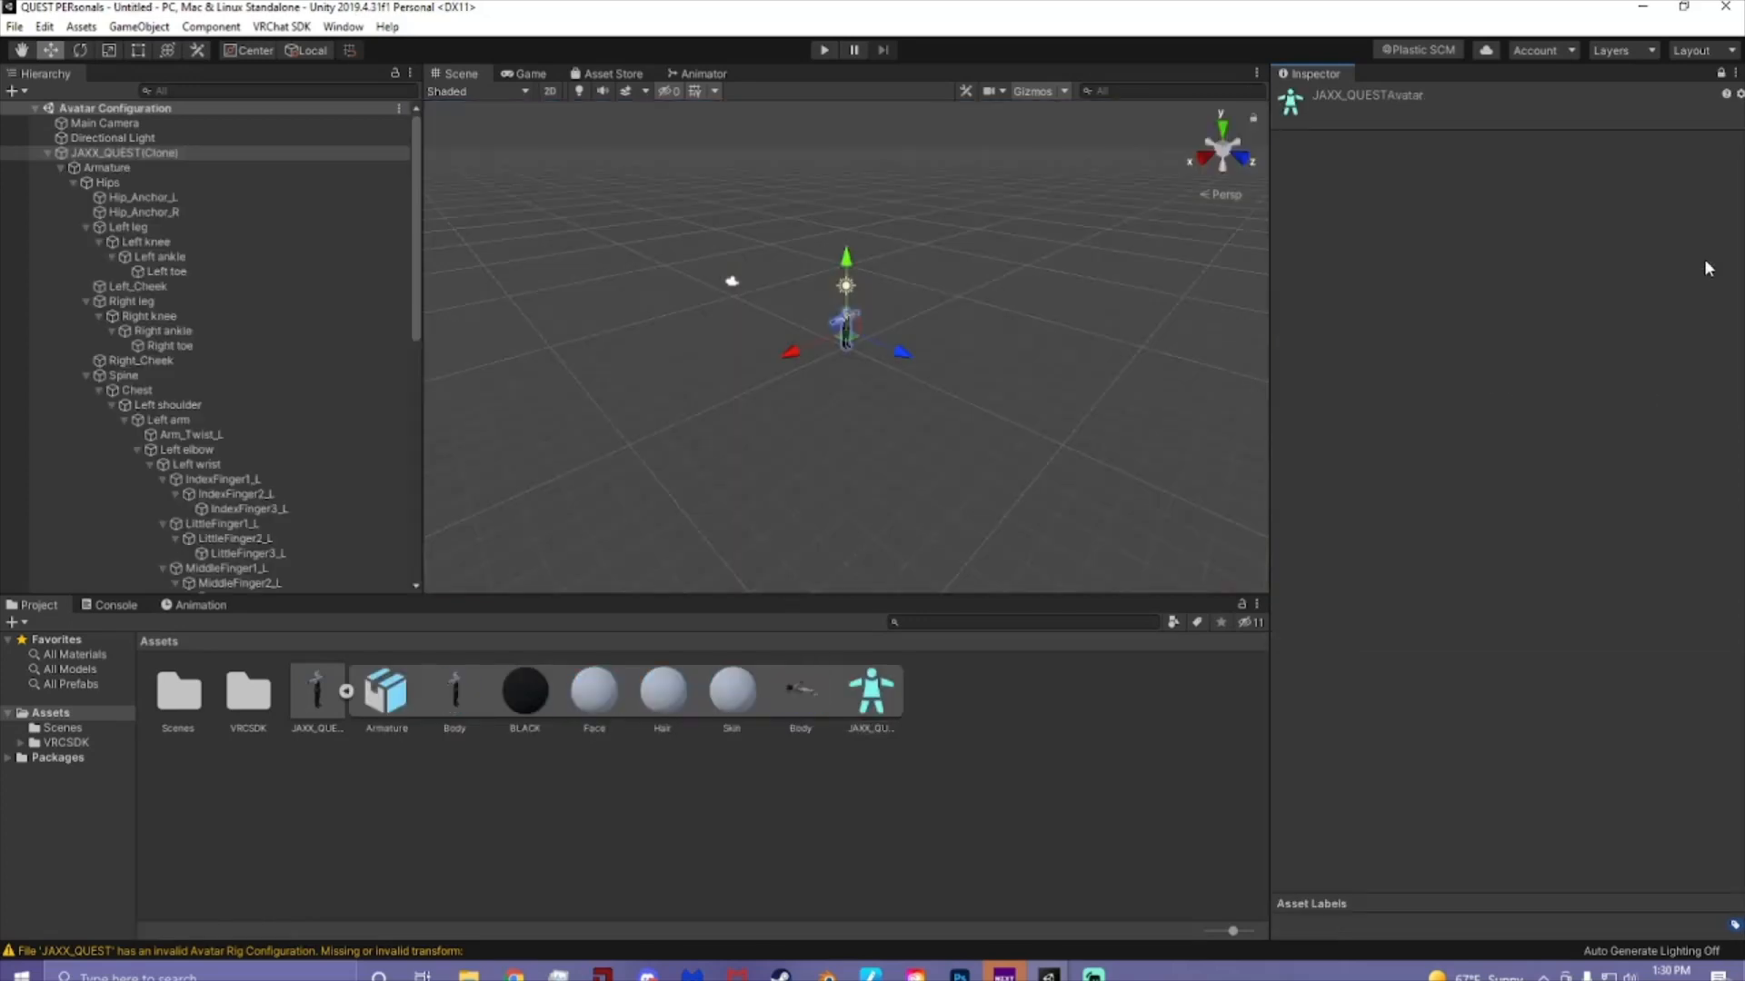
- Examine the avatar's mapped skeleton around the torso, one hand and thumb, and the face and eye bones
scroll(894, 296, up, 10)
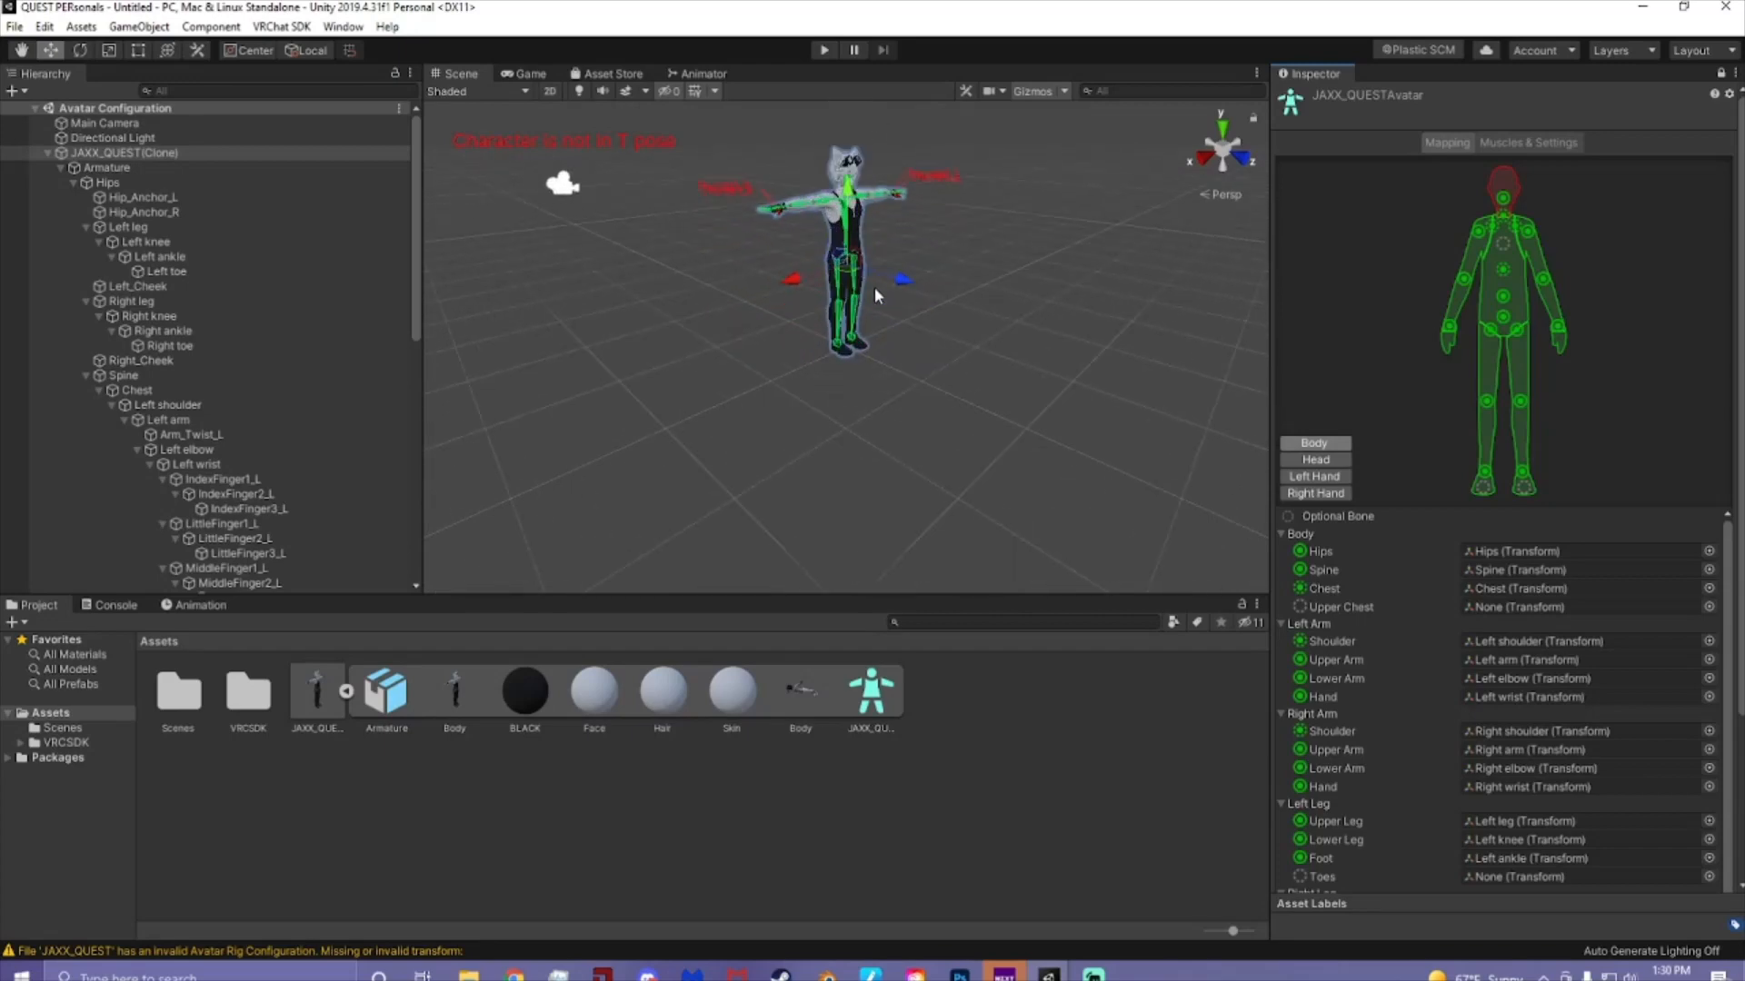
right_drag(876, 260, 771, 214)
middle_drag(770, 215, 645, 453)
middle_drag(788, 311, 792, 356)
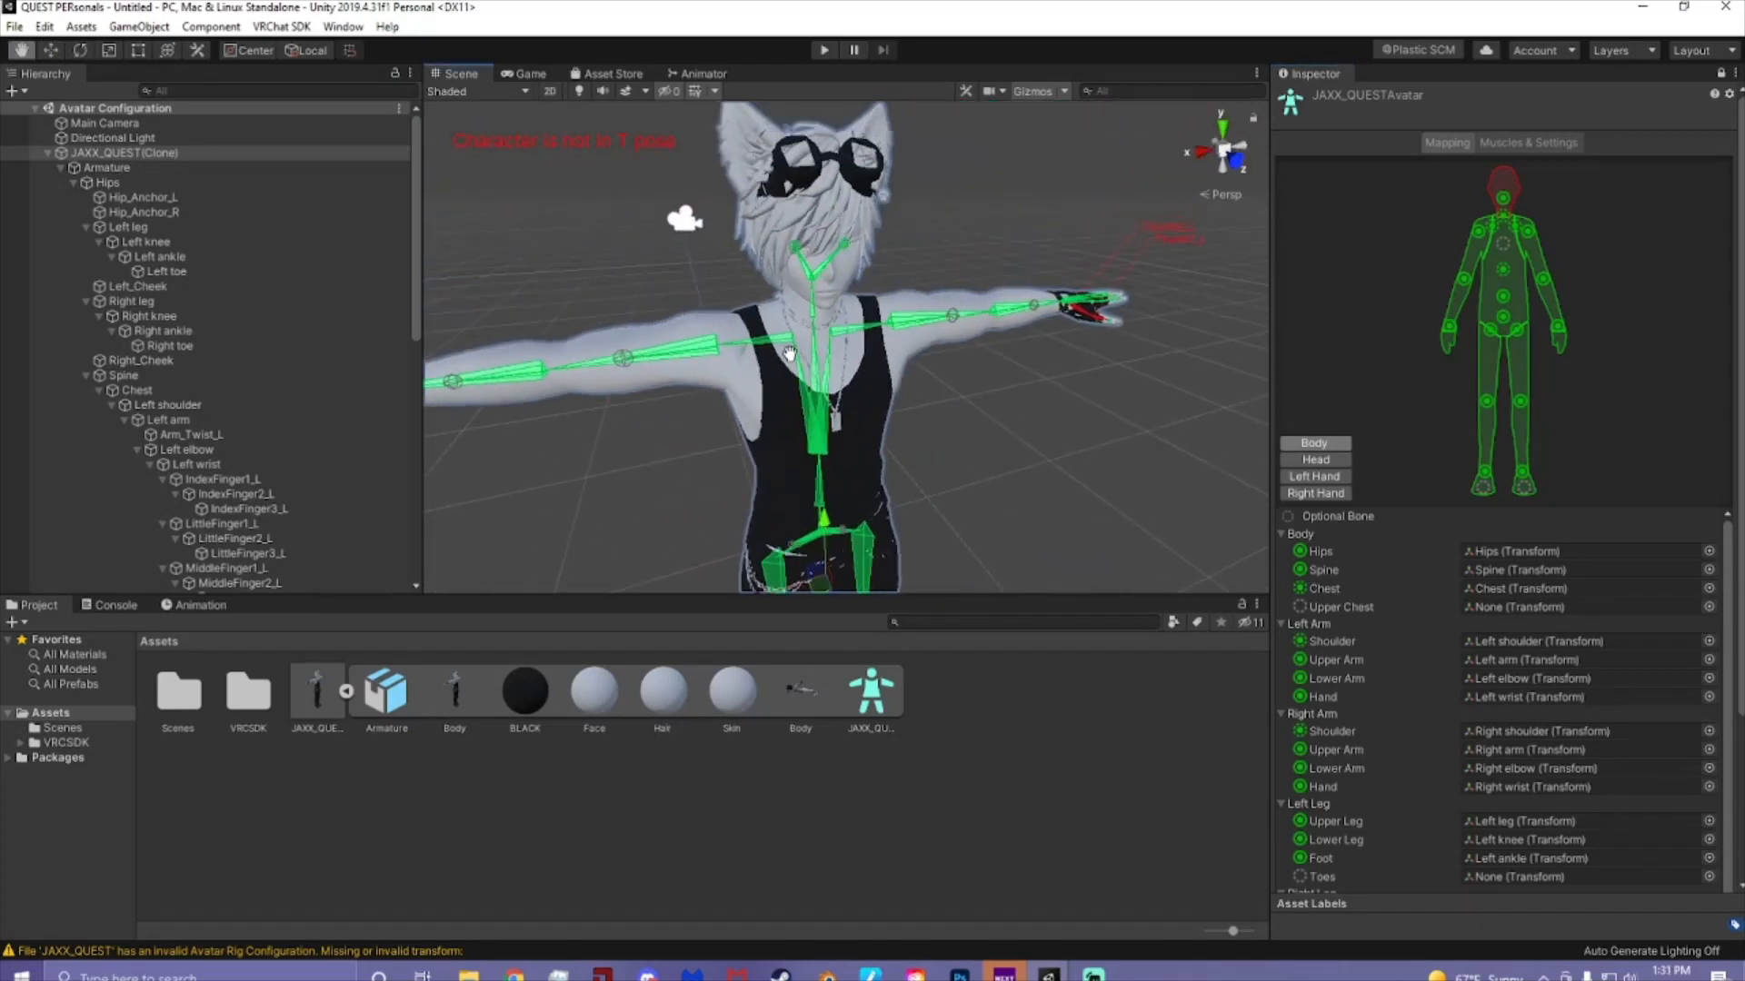
right_drag(874, 387, 834, 348)
scroll(838, 348, up, 8)
scroll(887, 355, down, 8)
middle_drag(936, 371, 854, 339)
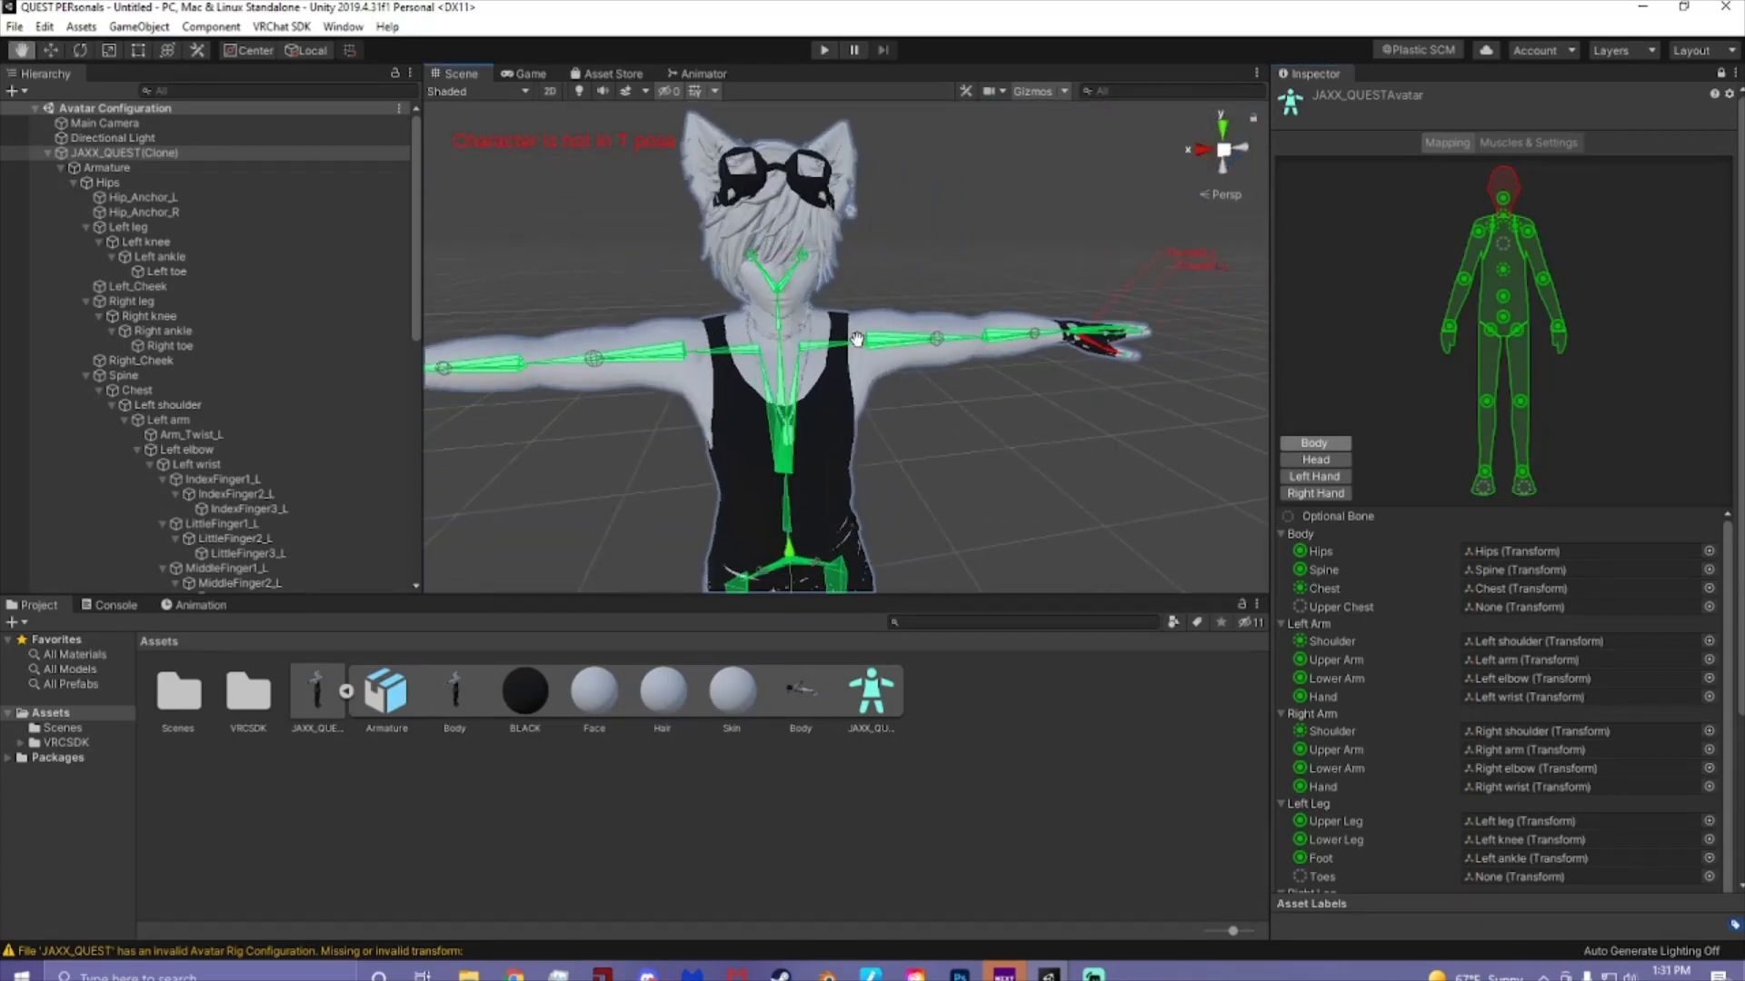
right_drag(854, 339, 833, 317)
scroll(836, 320, up, 8)
middle_drag(1012, 407, 852, 383)
middle_drag(1118, 359, 856, 387)
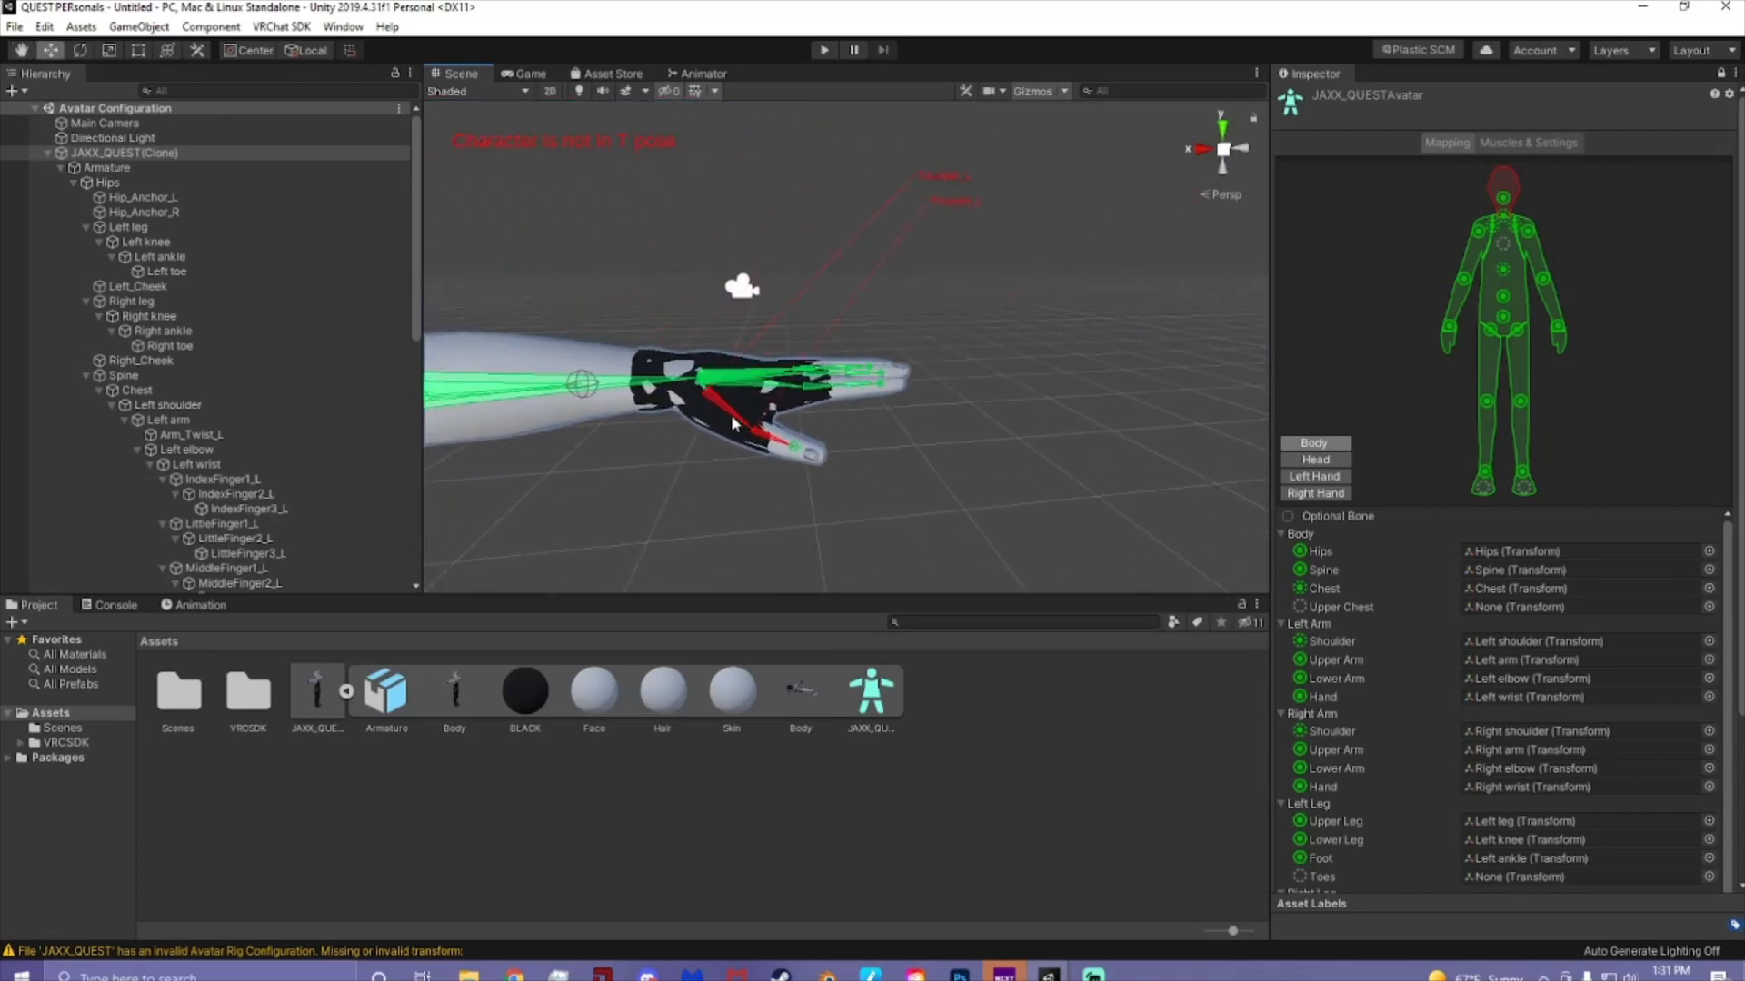
middle_drag(588, 405, 959, 419)
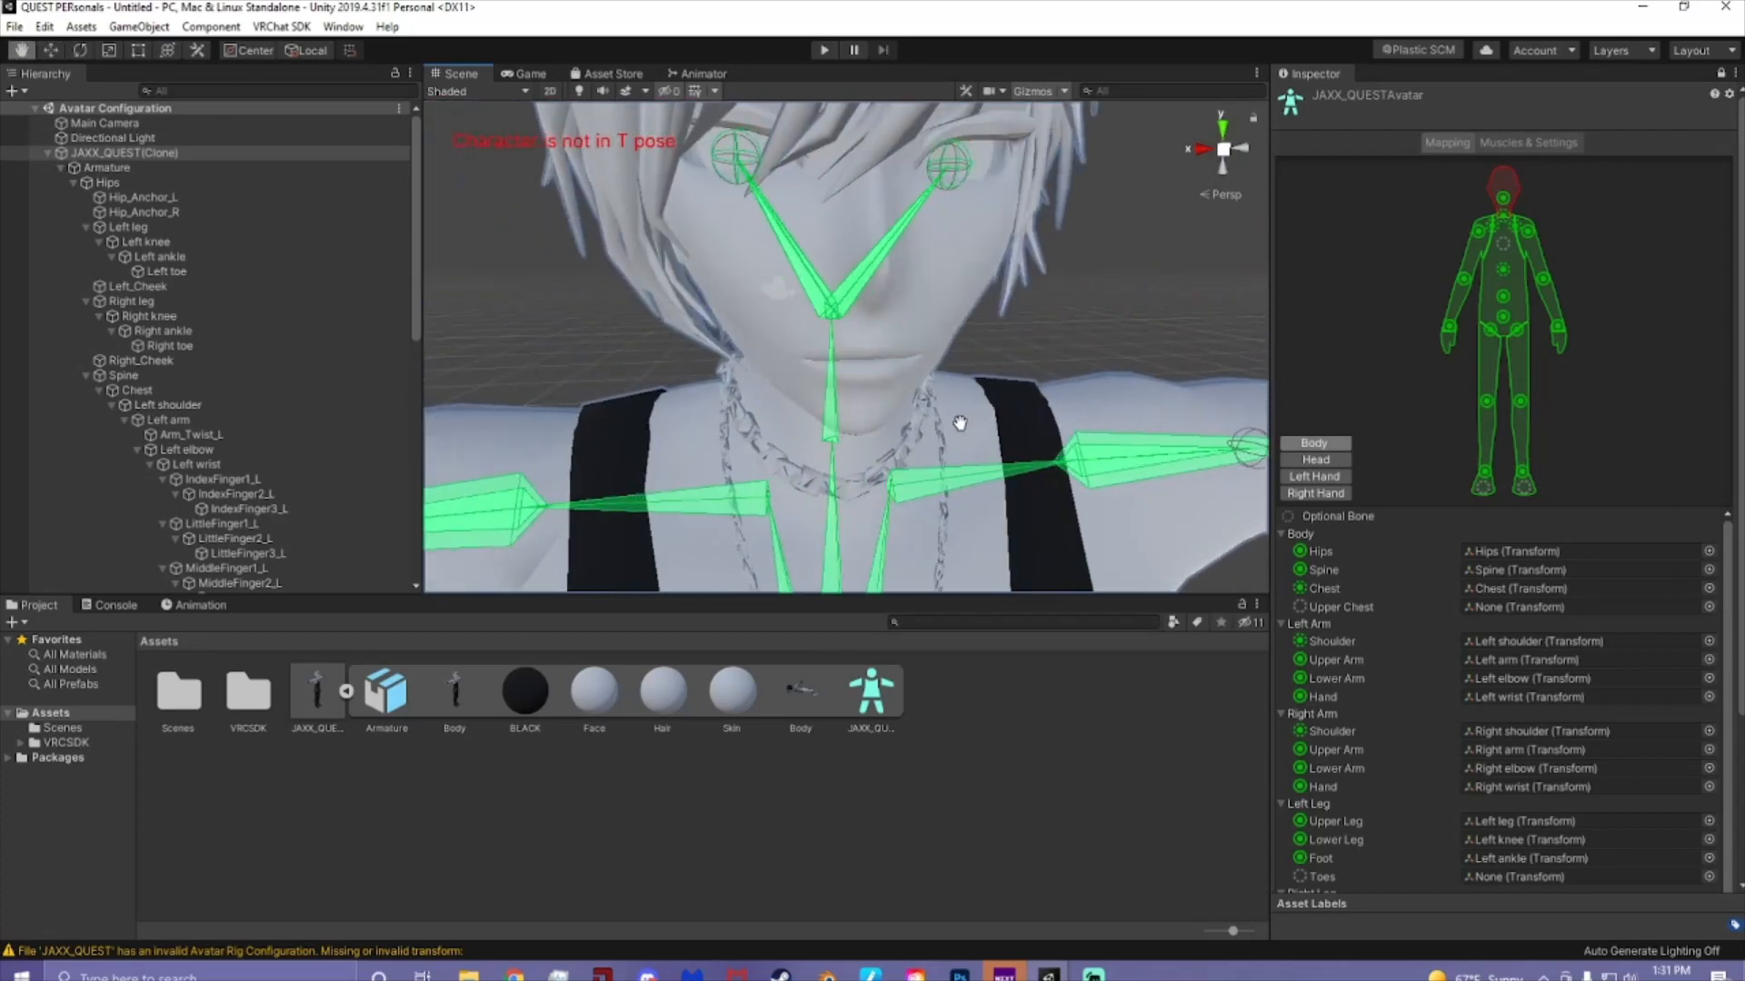
scroll(954, 418, down, 8)
scroll(955, 419, up, 4)
scroll(956, 425, up, 5)
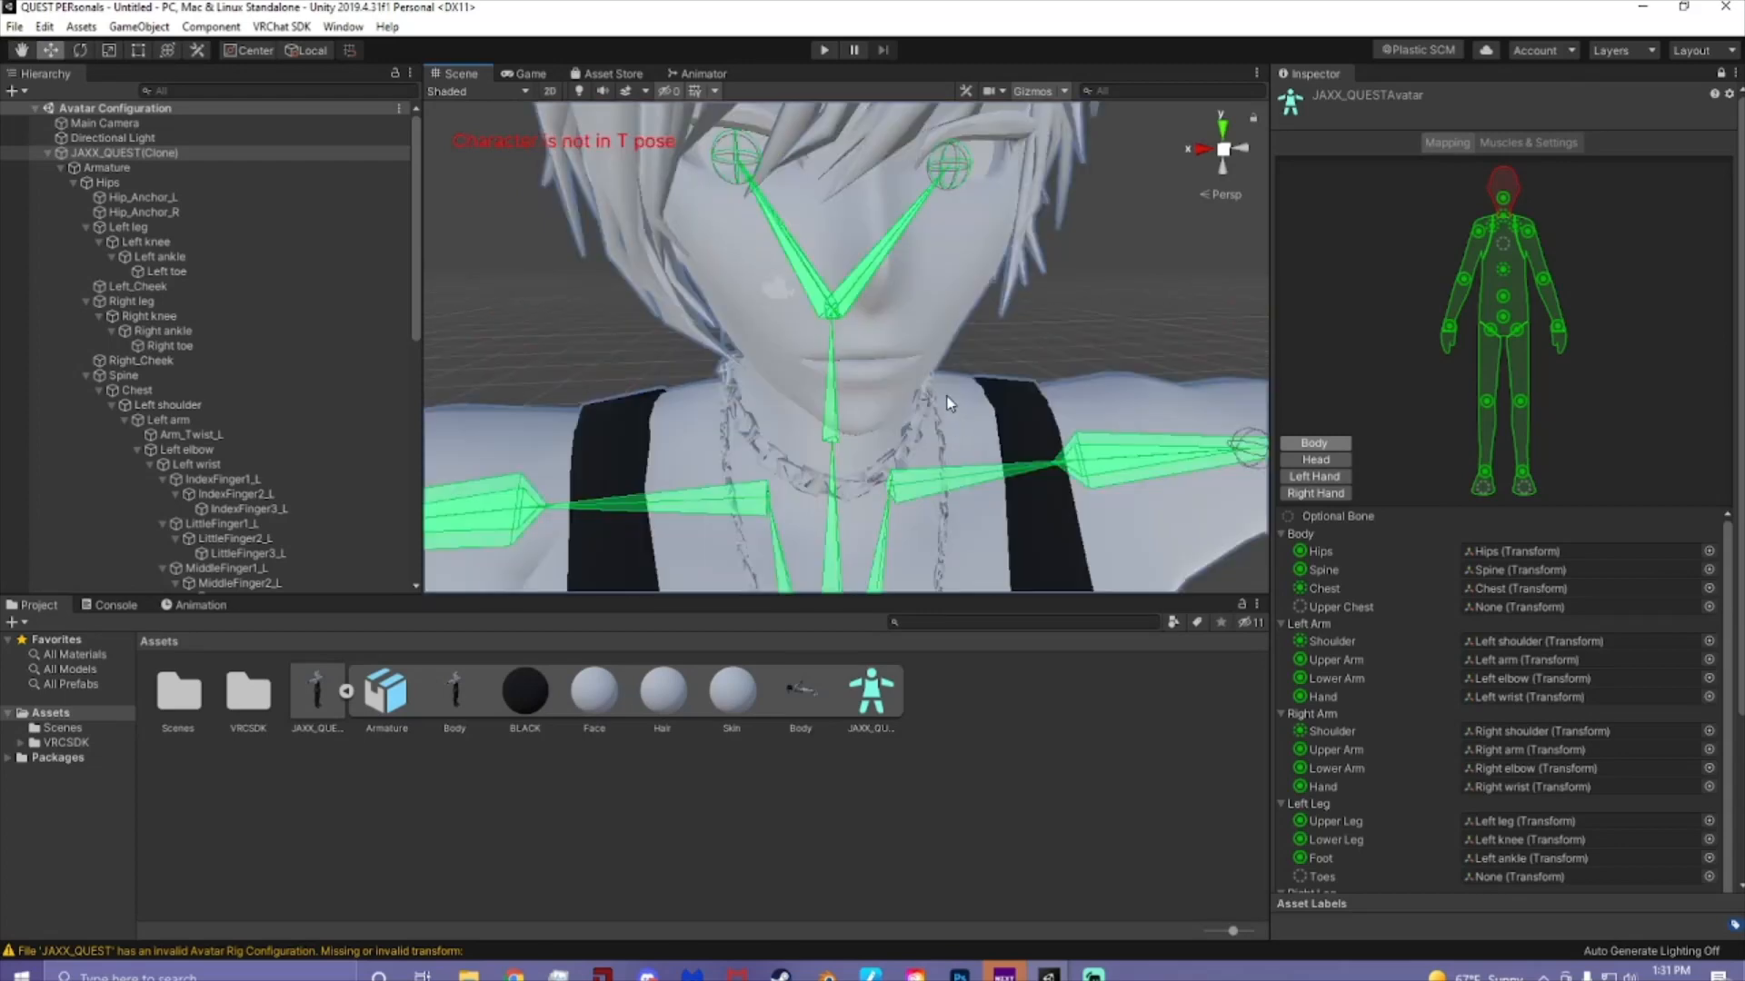
- Clear the wrongly assigned LeftEye transform from the Jaw bone in the head mapping by setting it to None
click(1315, 460)
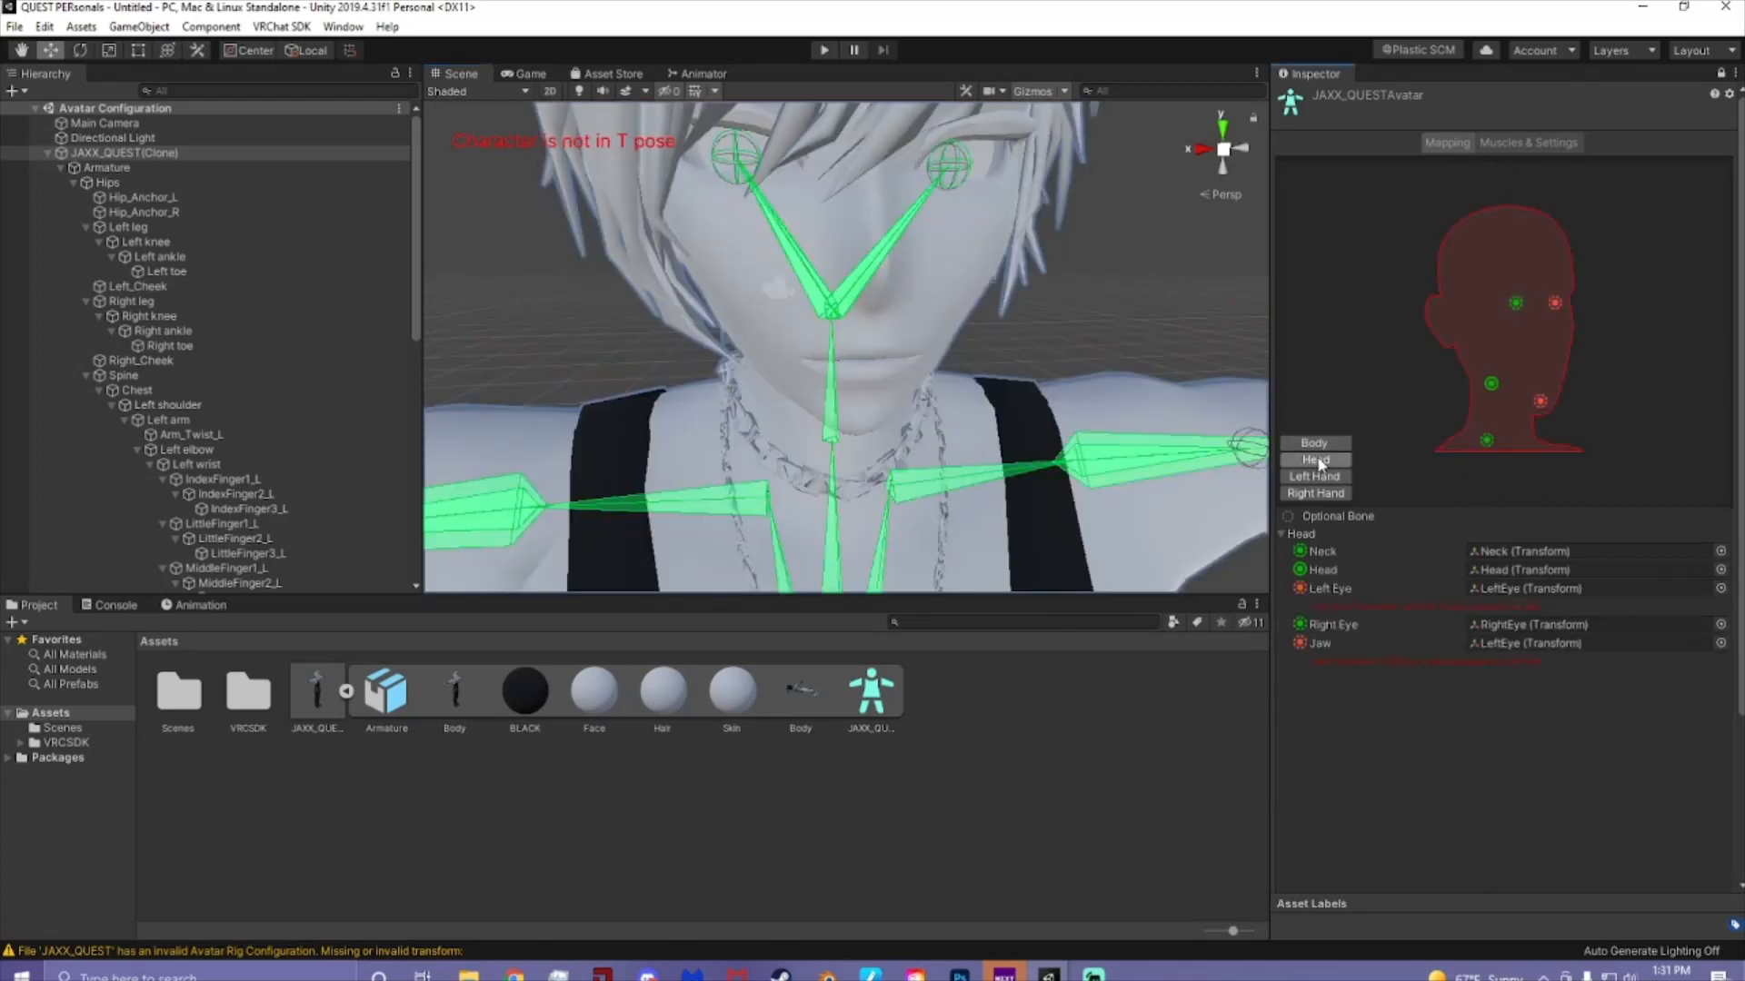
click(1720, 588)
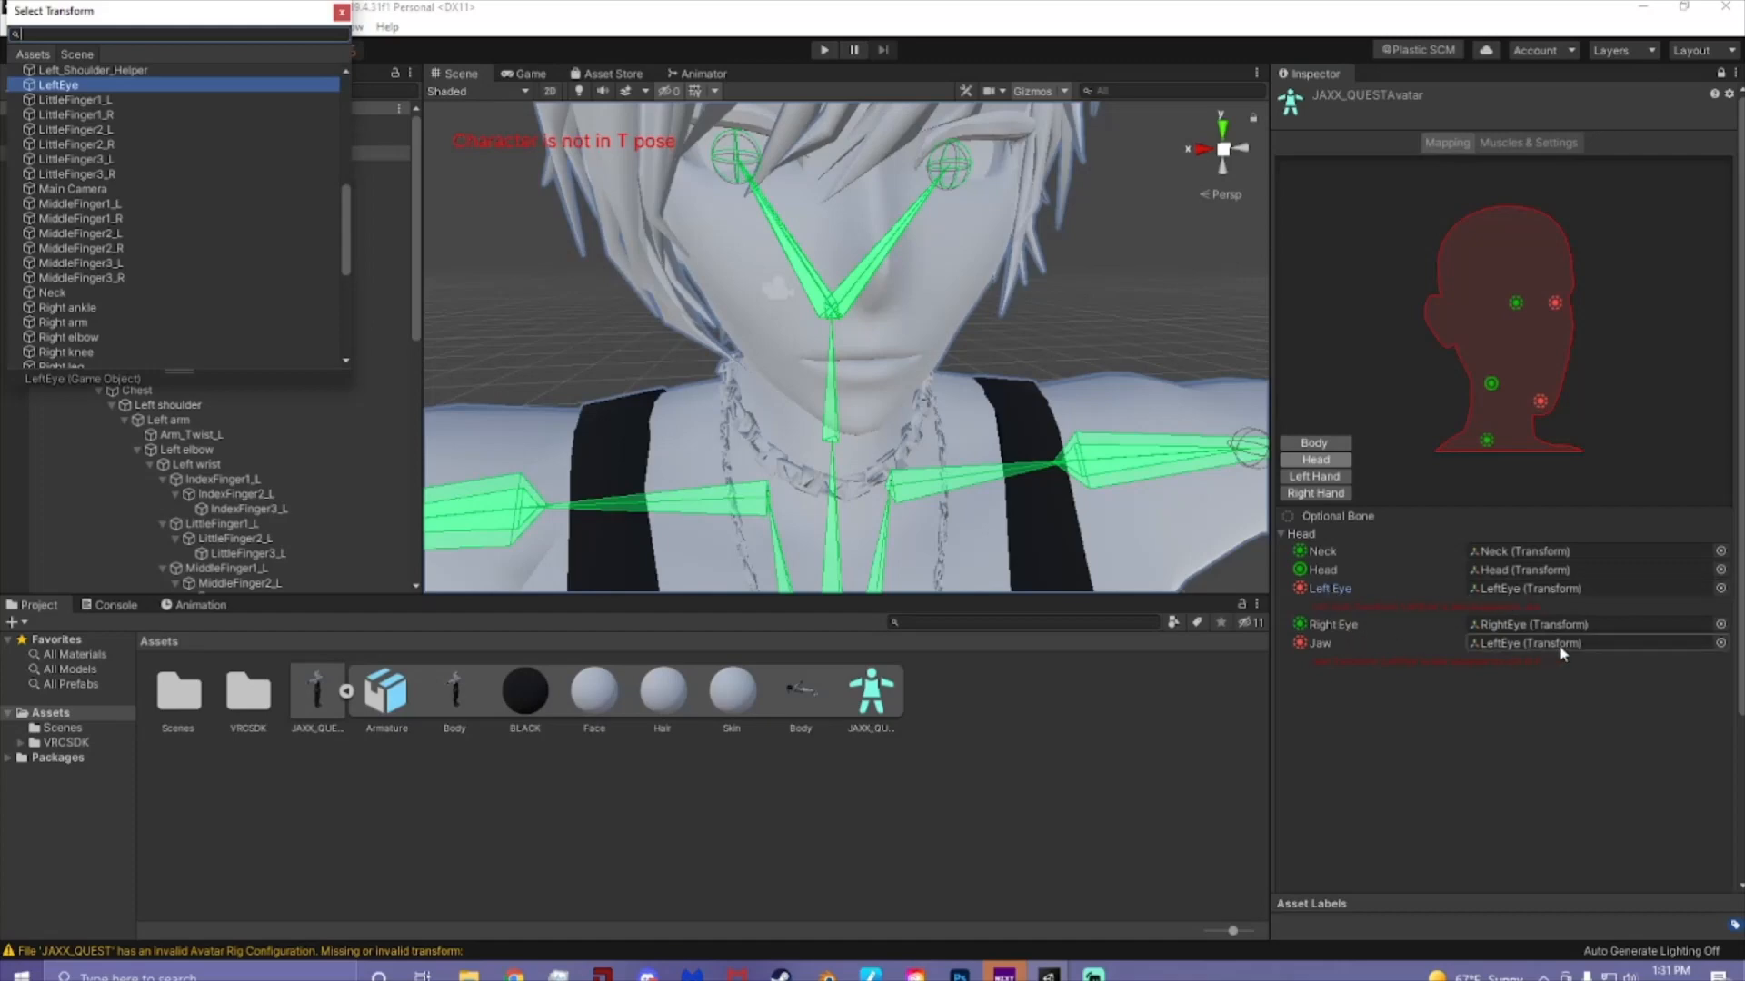
scroll(204, 159, up, 12)
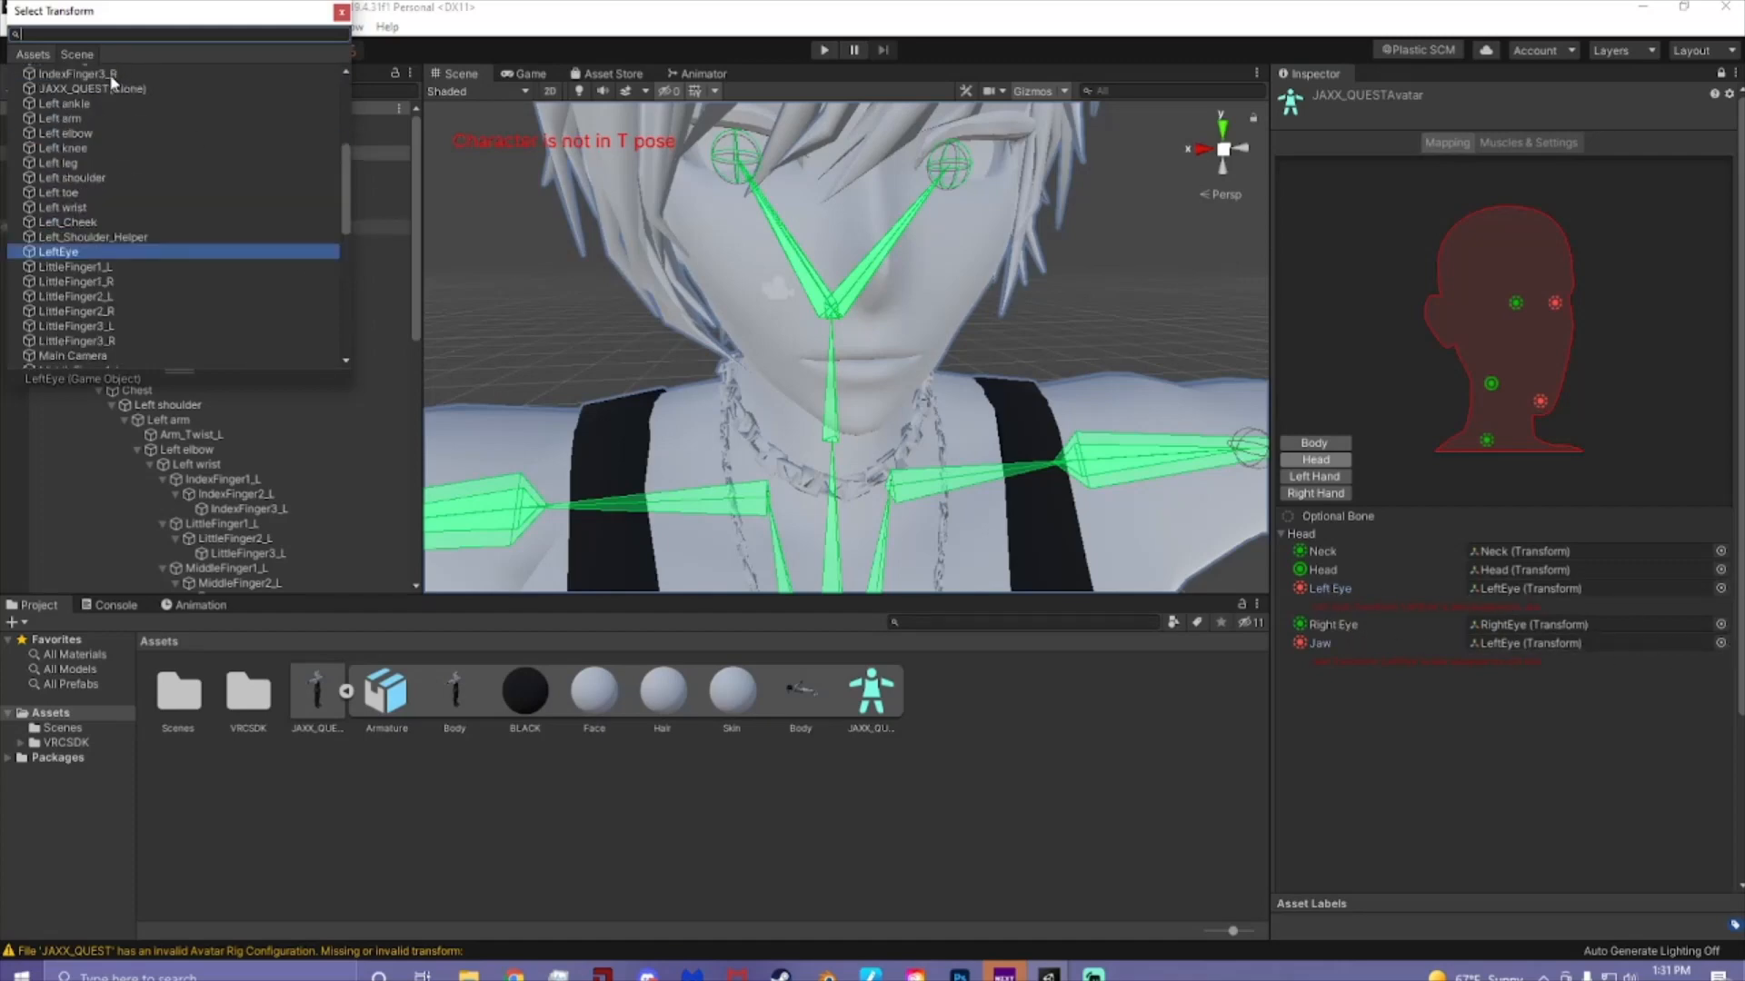
double_click(46, 70)
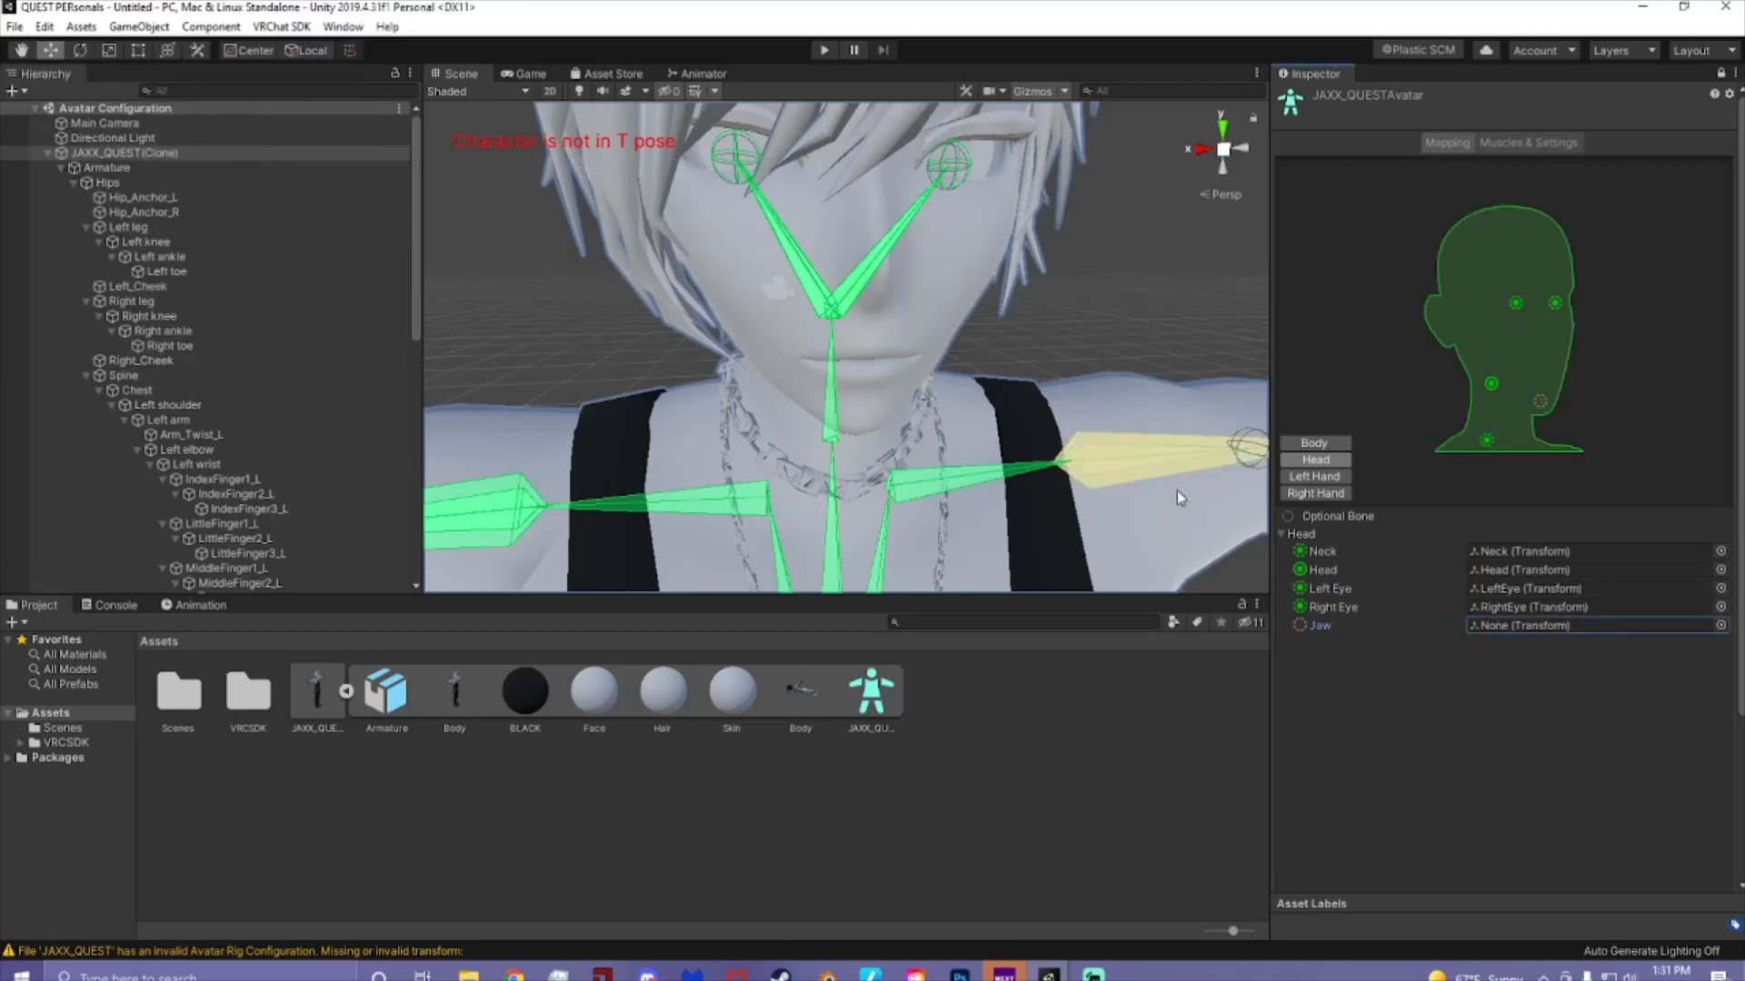
- Assign the Chest transform to the Chest bone in the body mapping, finish the avatar configuration and apply the import settings
click(1314, 444)
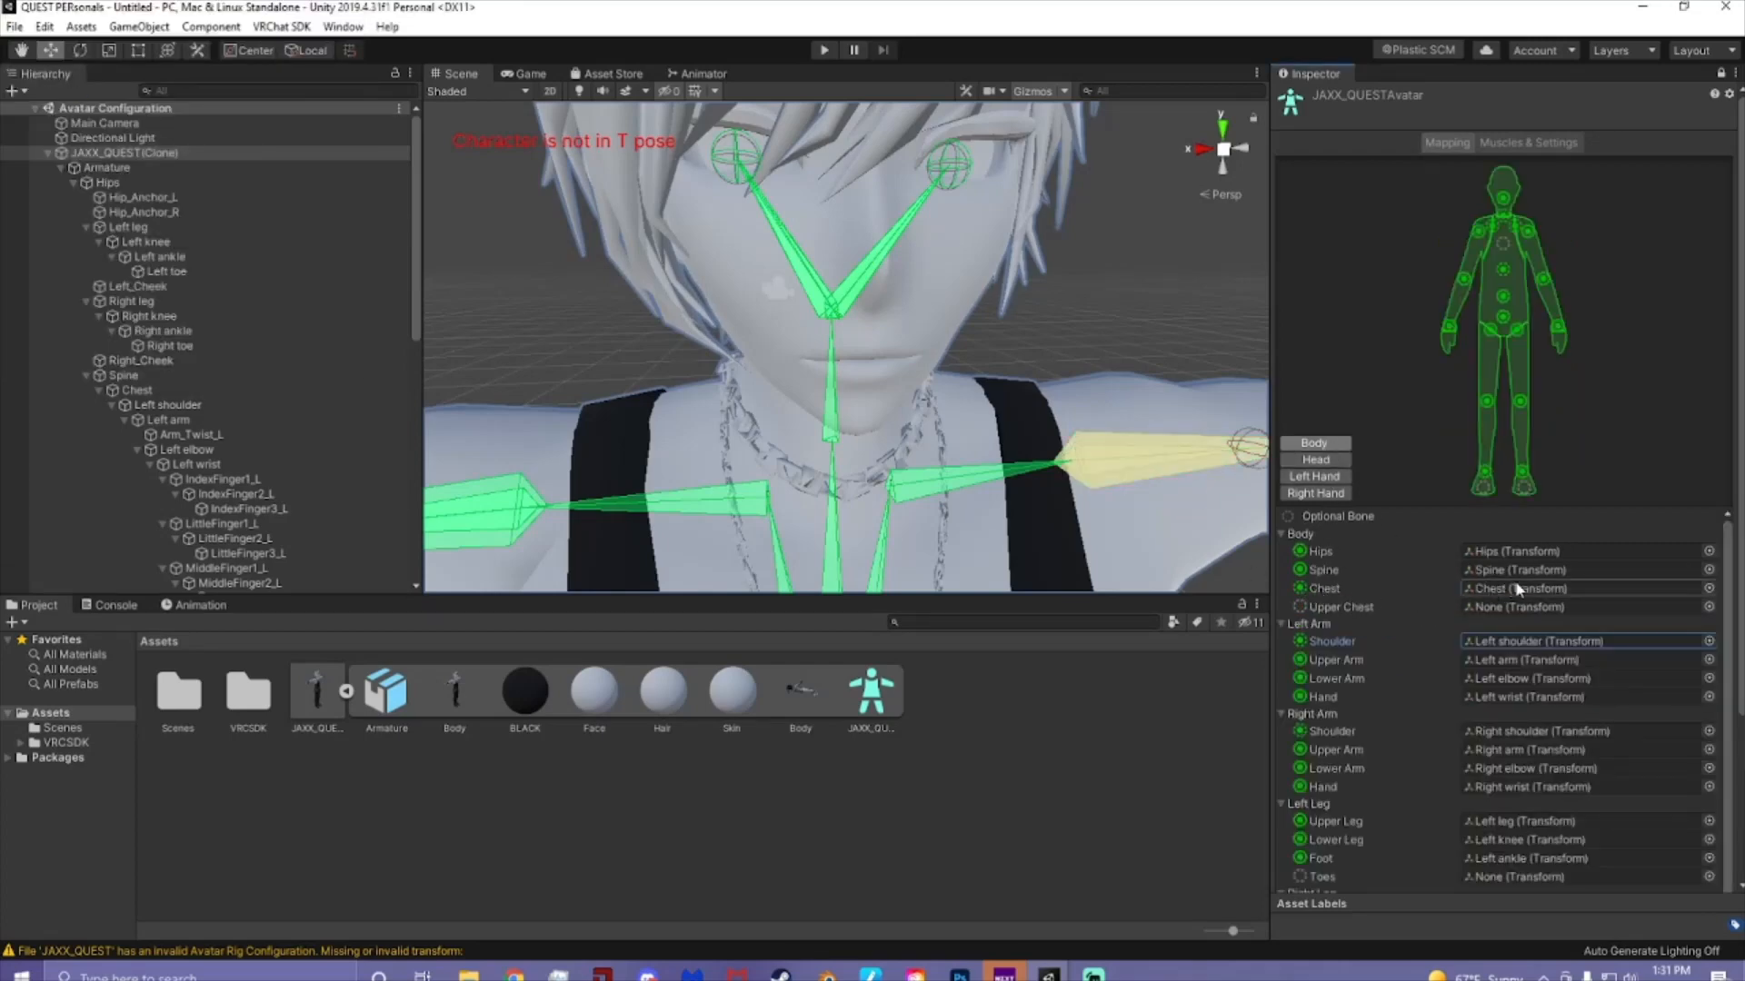
click(1708, 589)
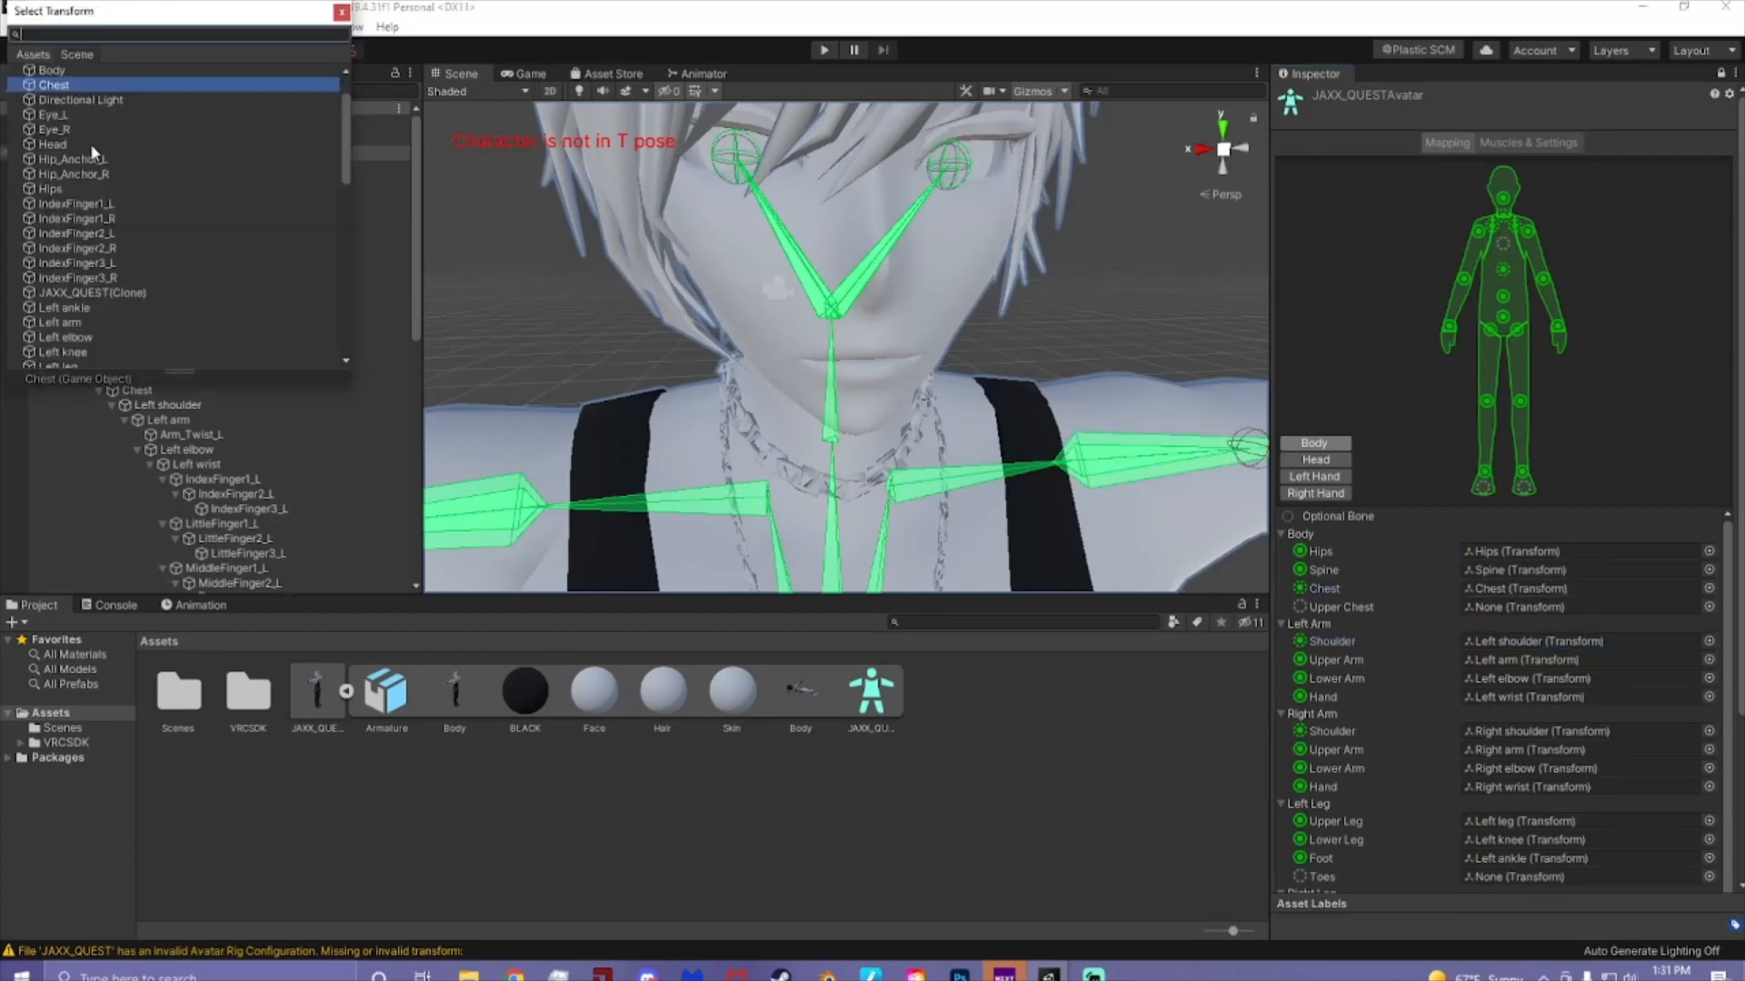
double_click(63, 87)
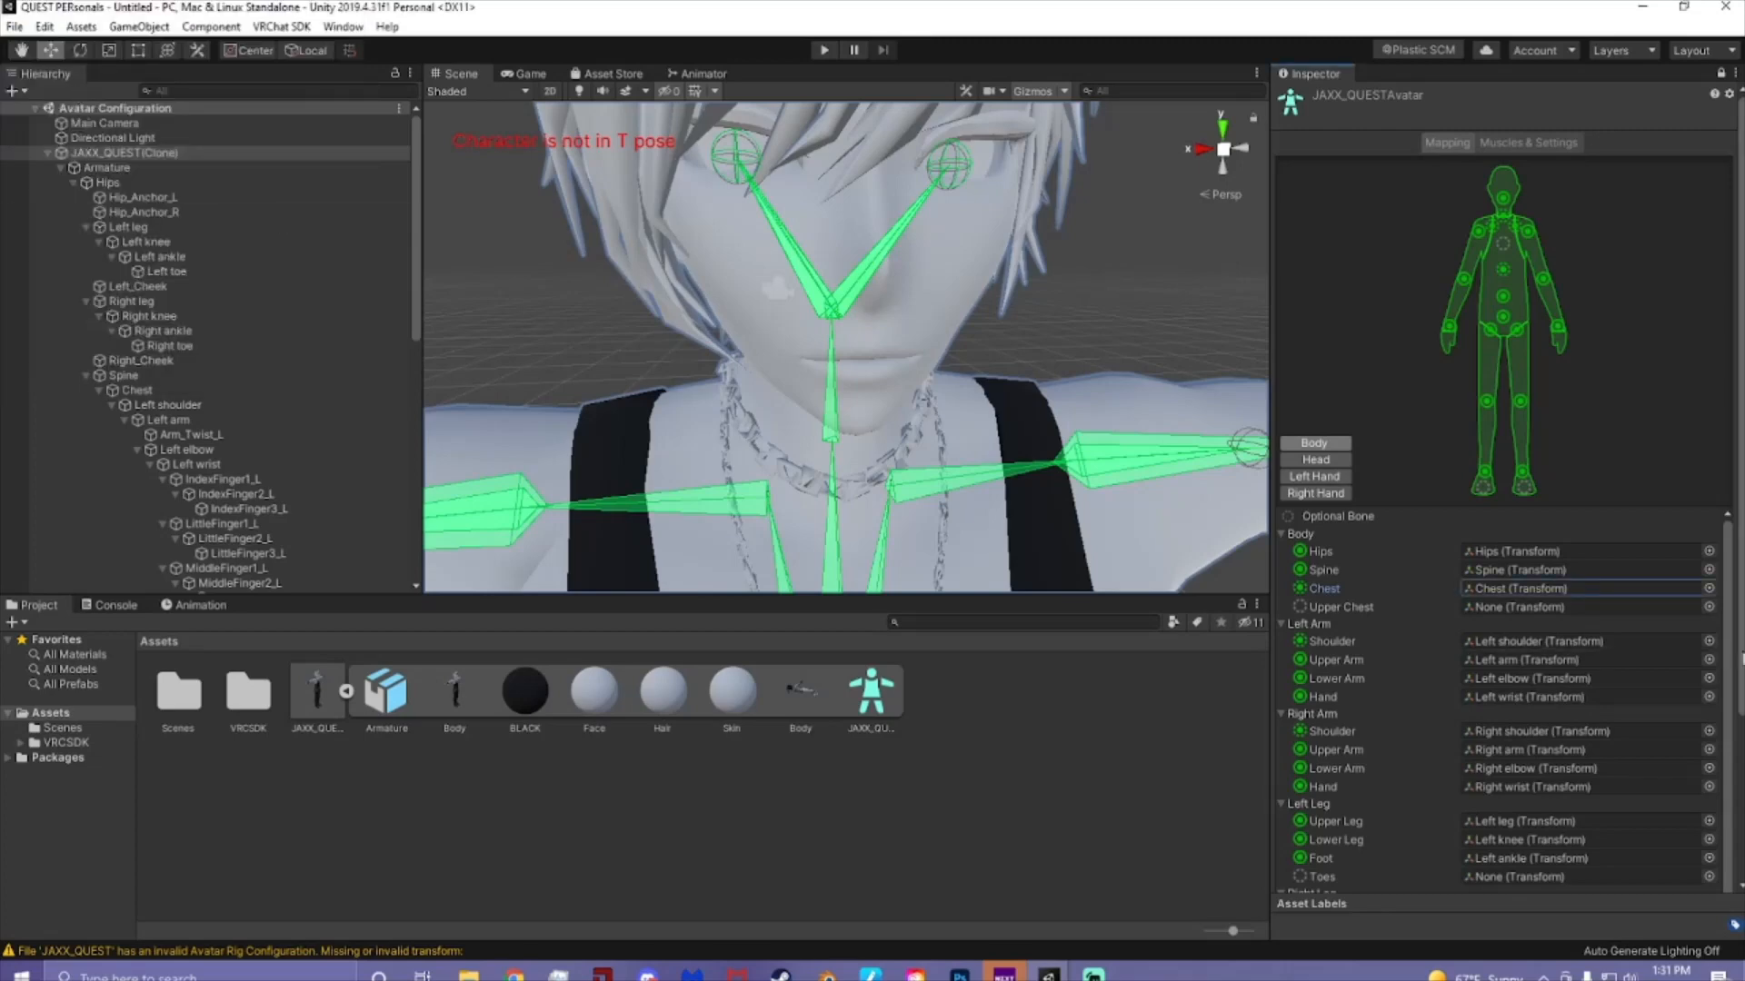
scroll(1734, 698, down, 4)
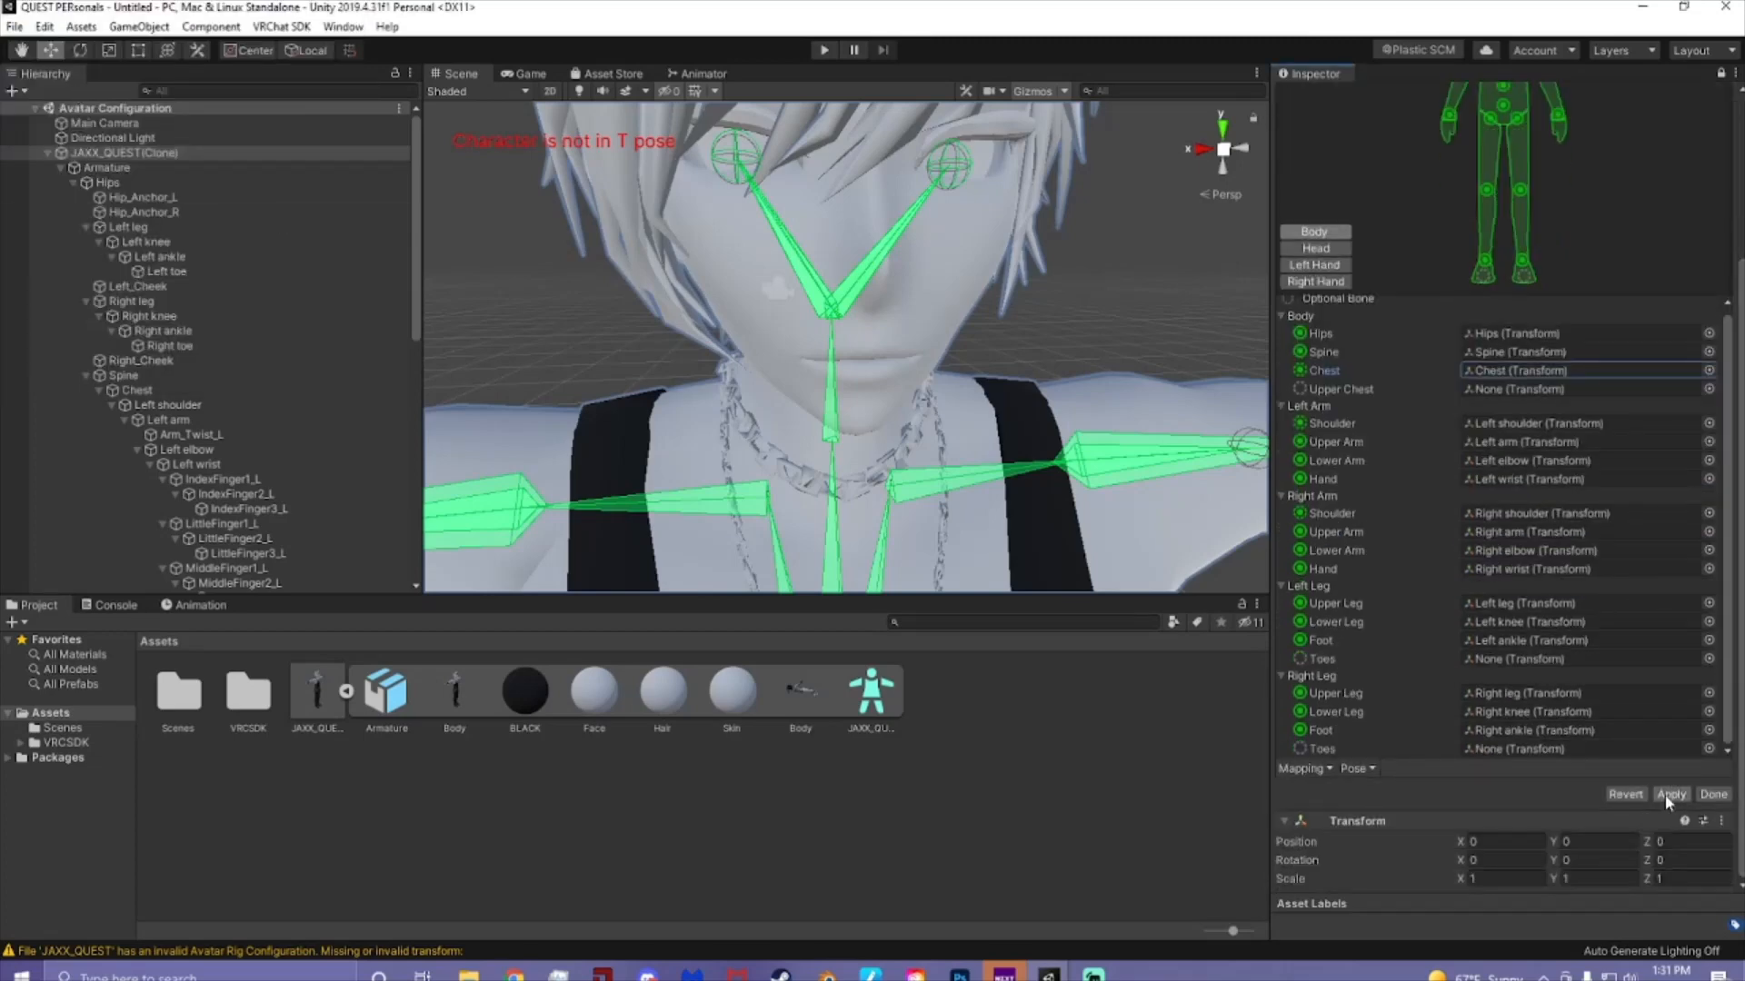
click(1714, 796)
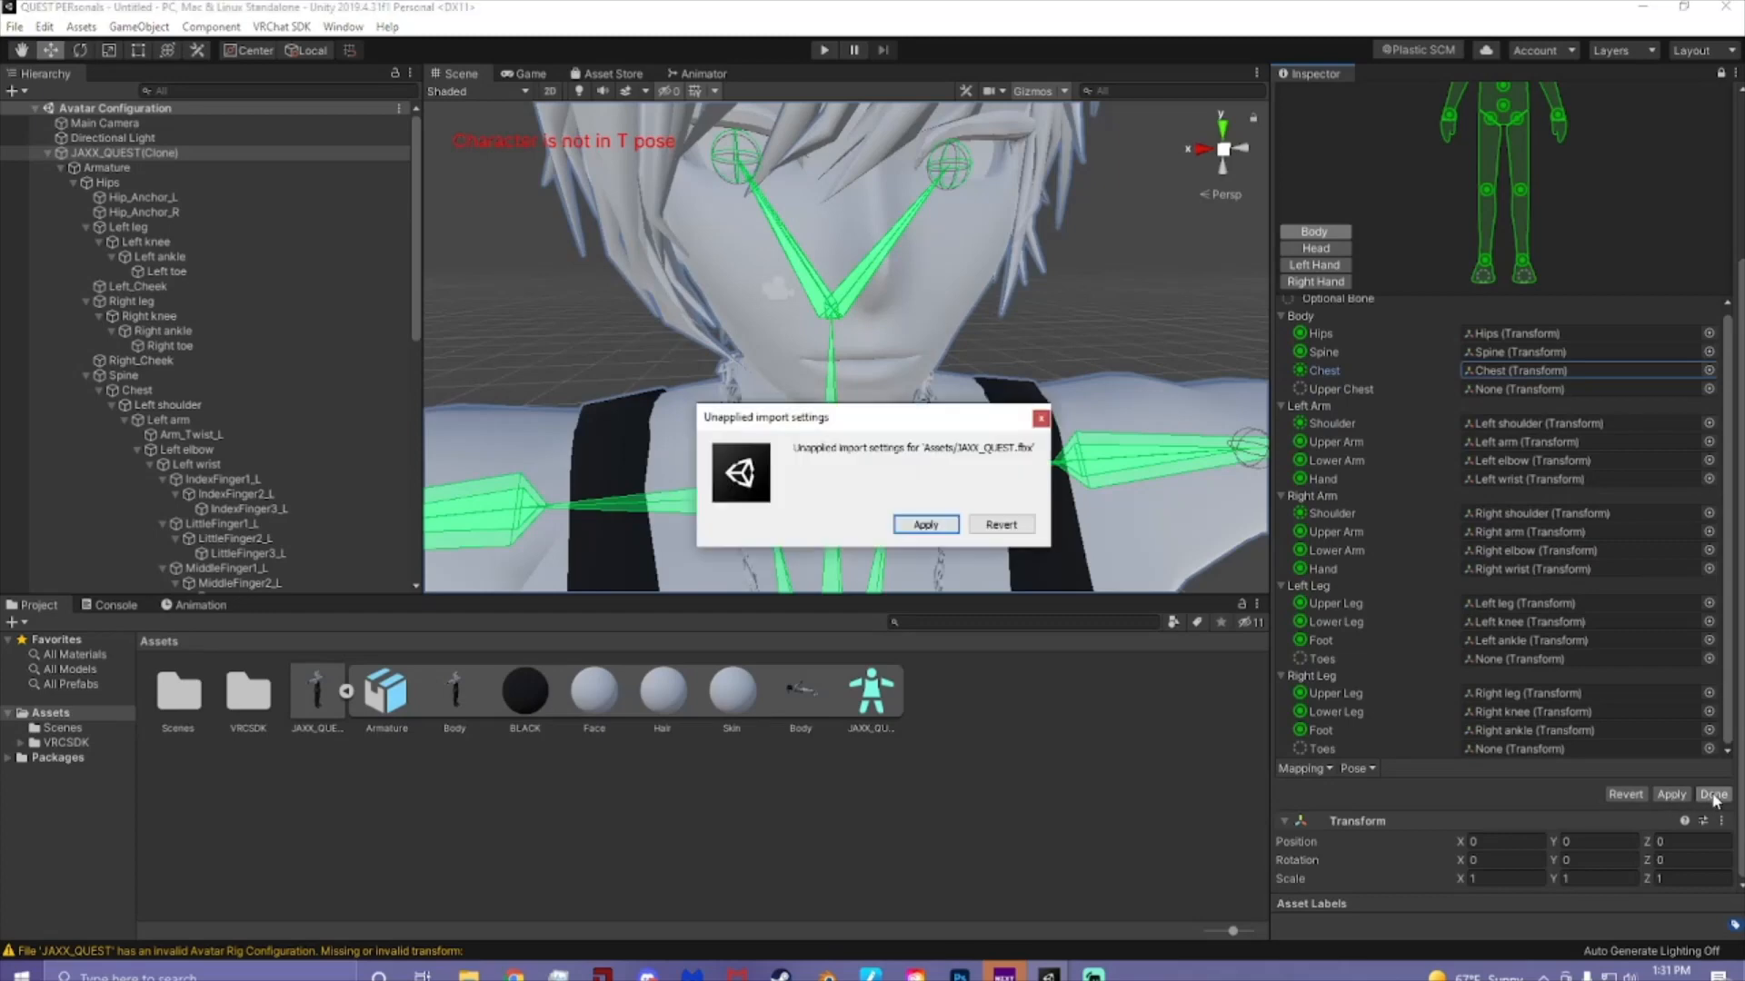
click(925, 526)
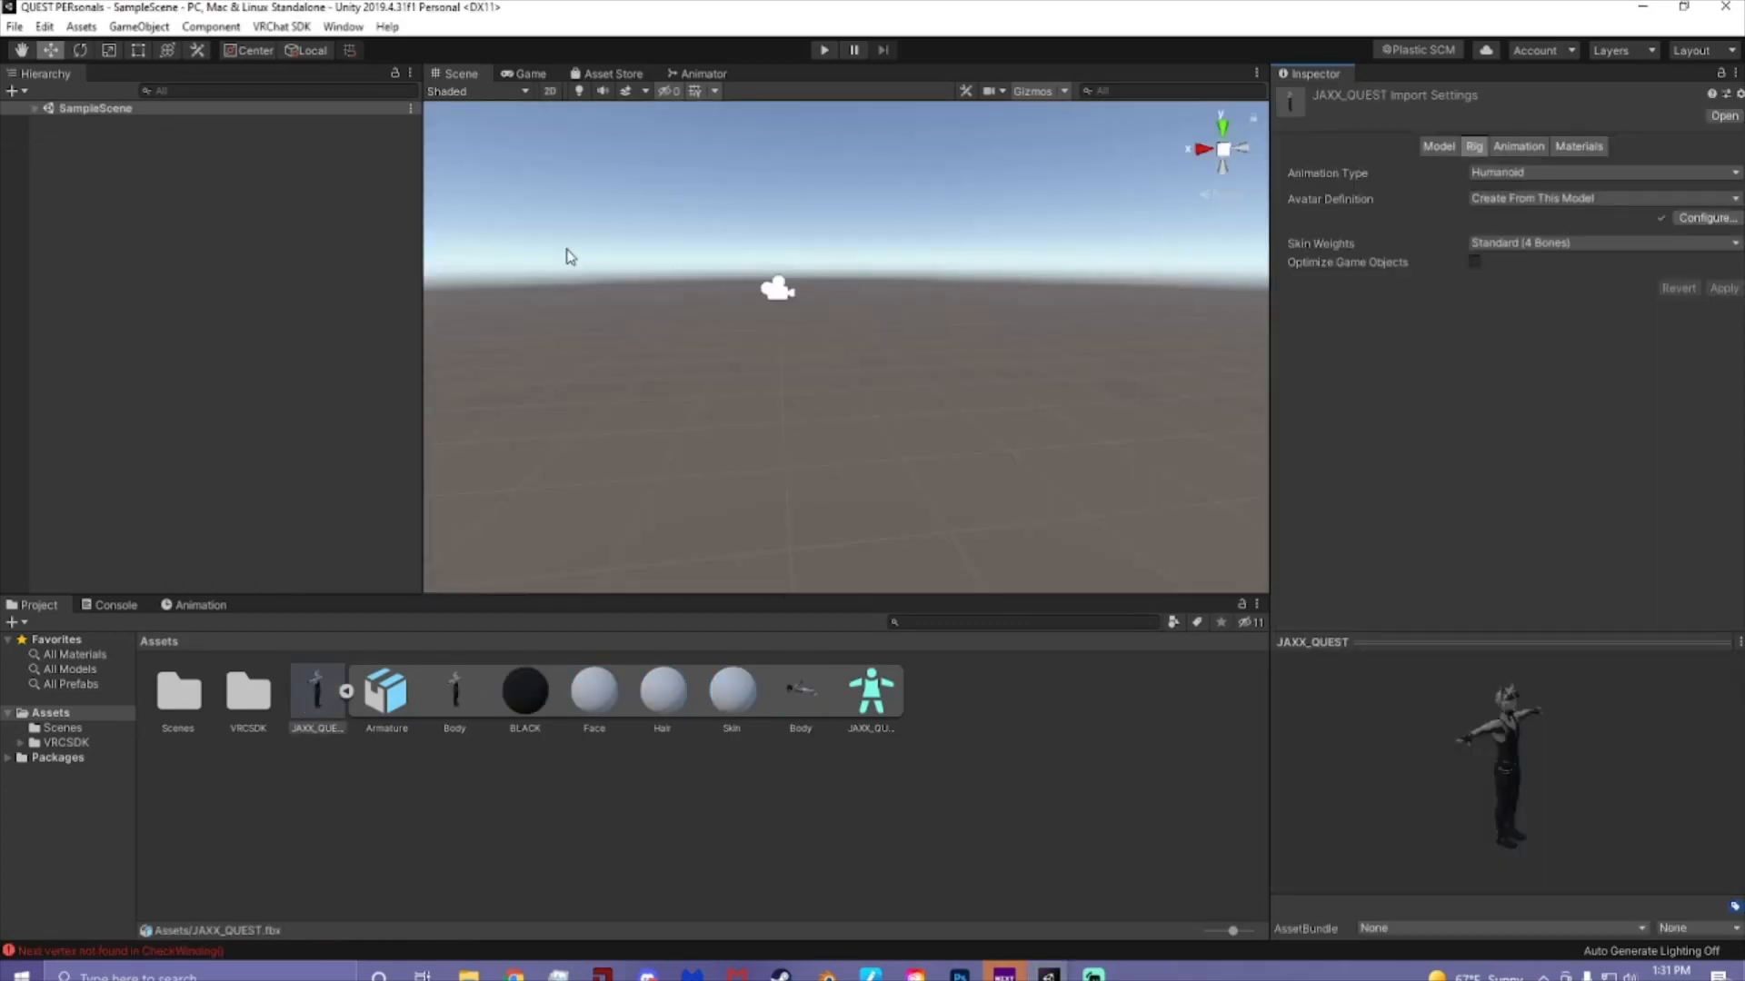
- Show the VRChat SDK control panel, dock it beside the Inspector and view its Builder page
click(282, 26)
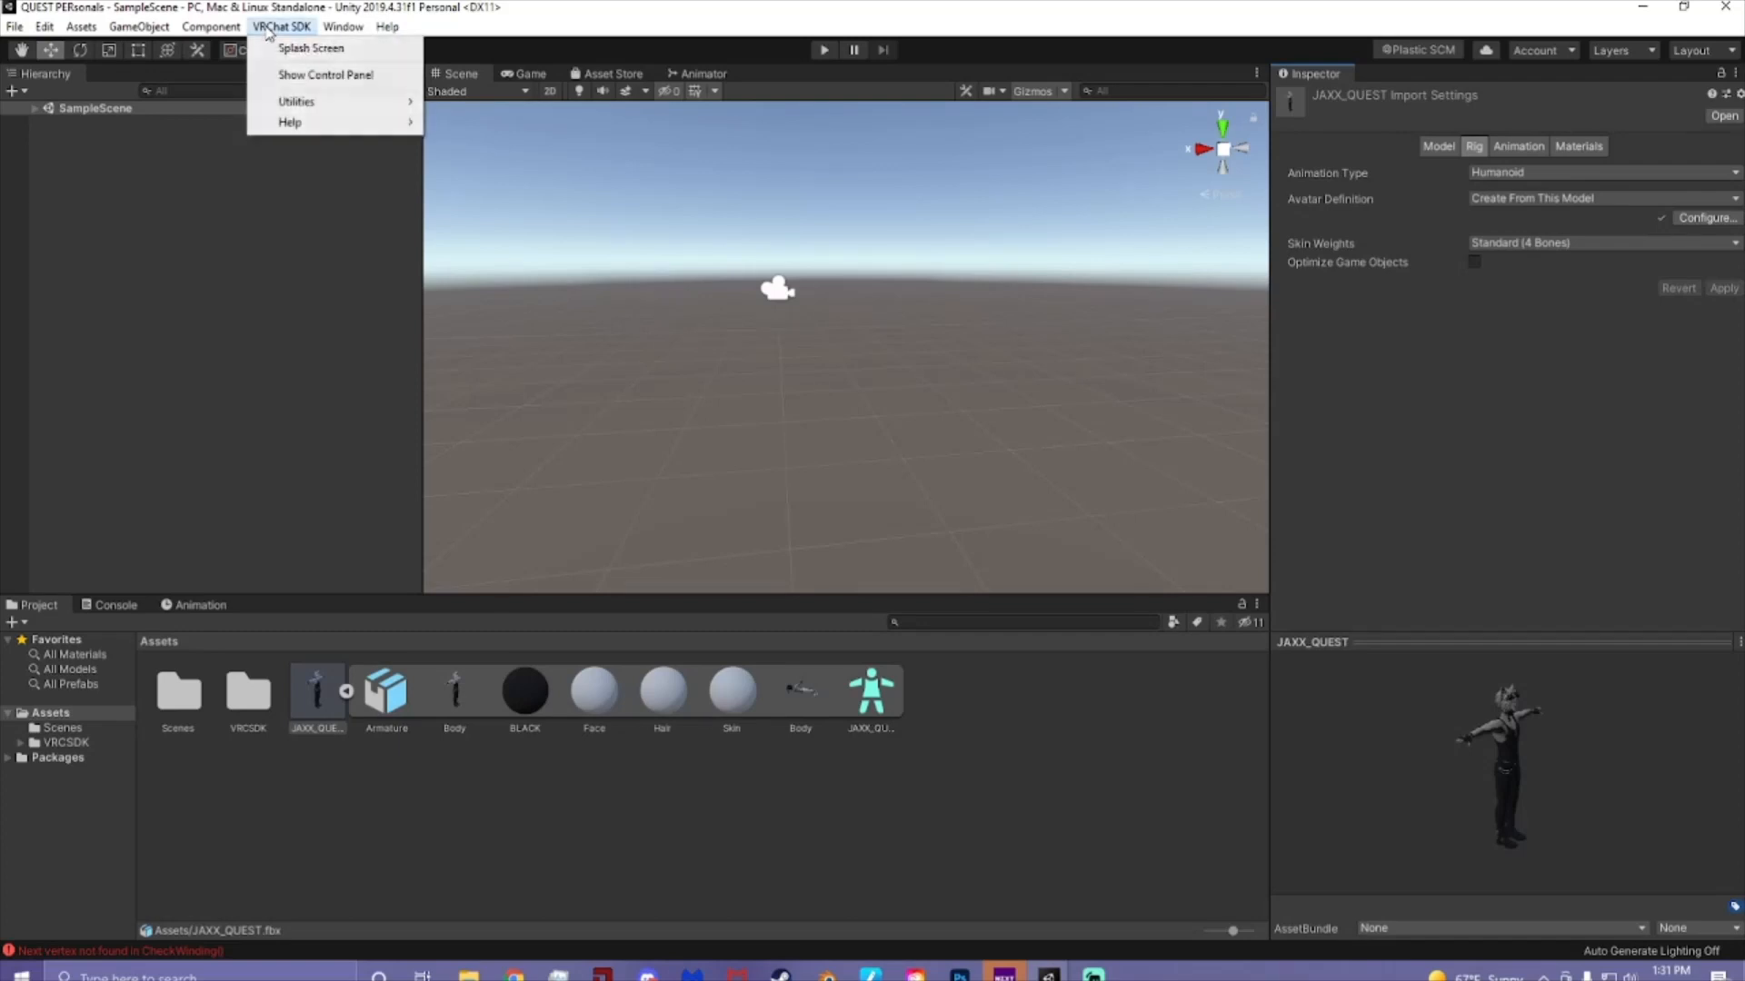
click(318, 73)
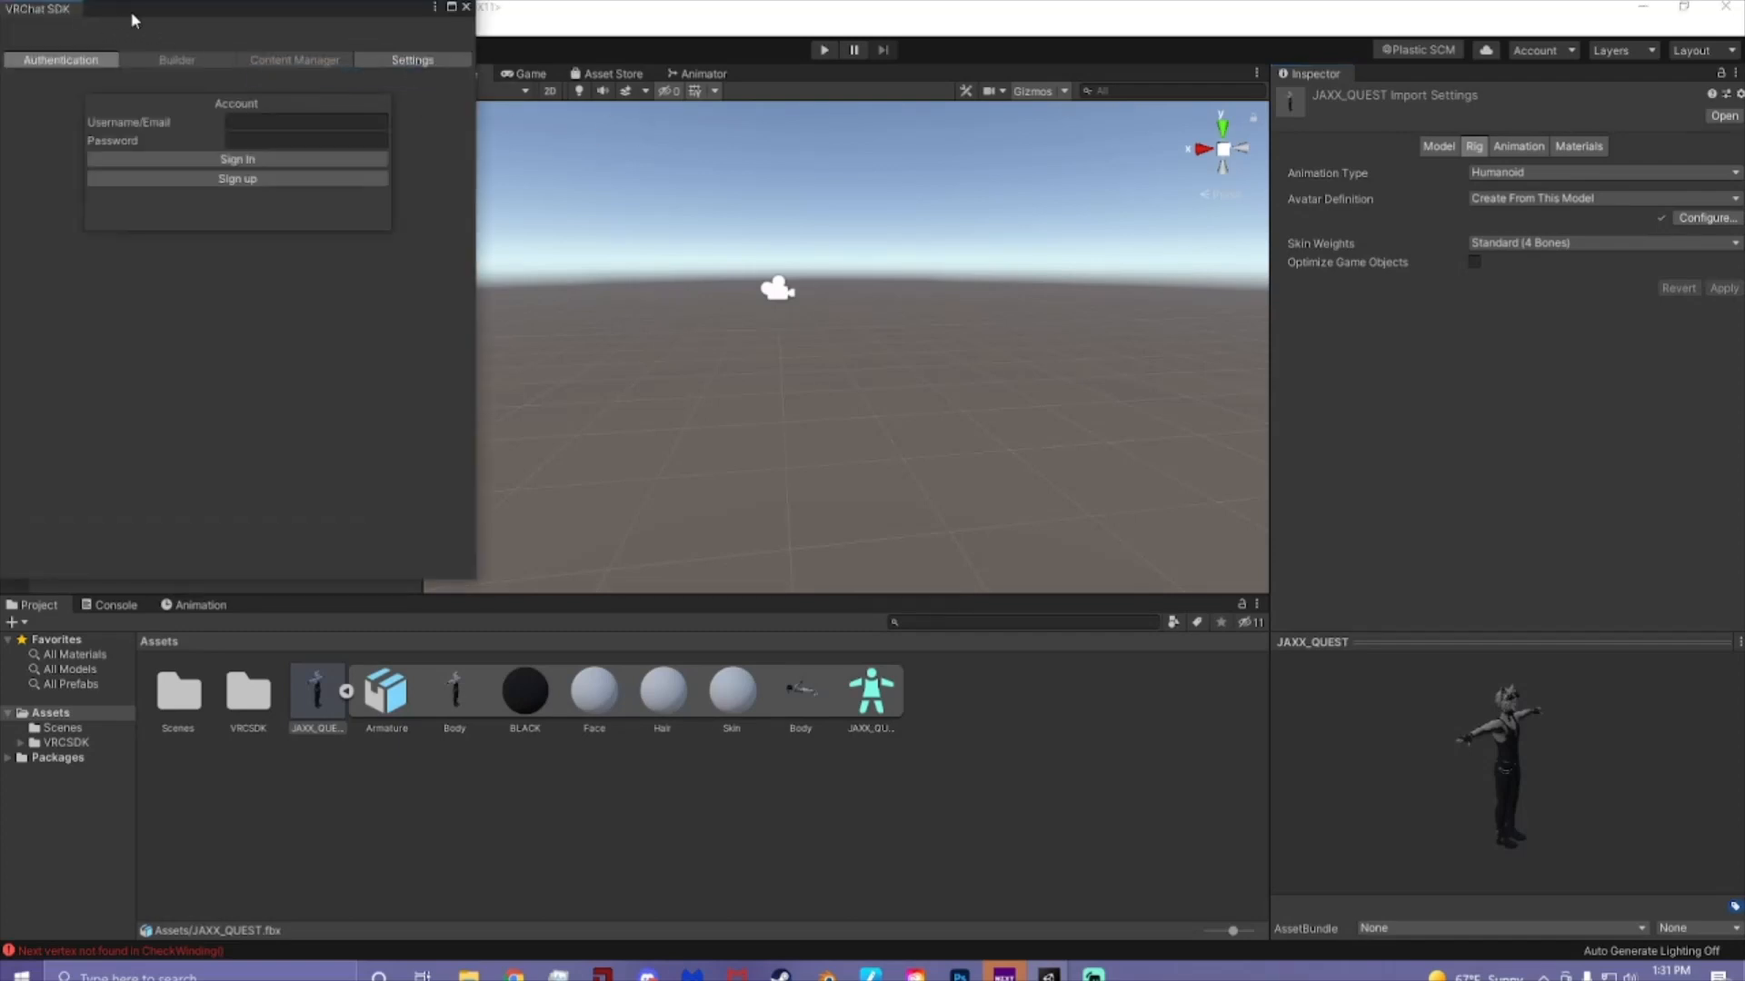
drag(143, 16, 0, 150)
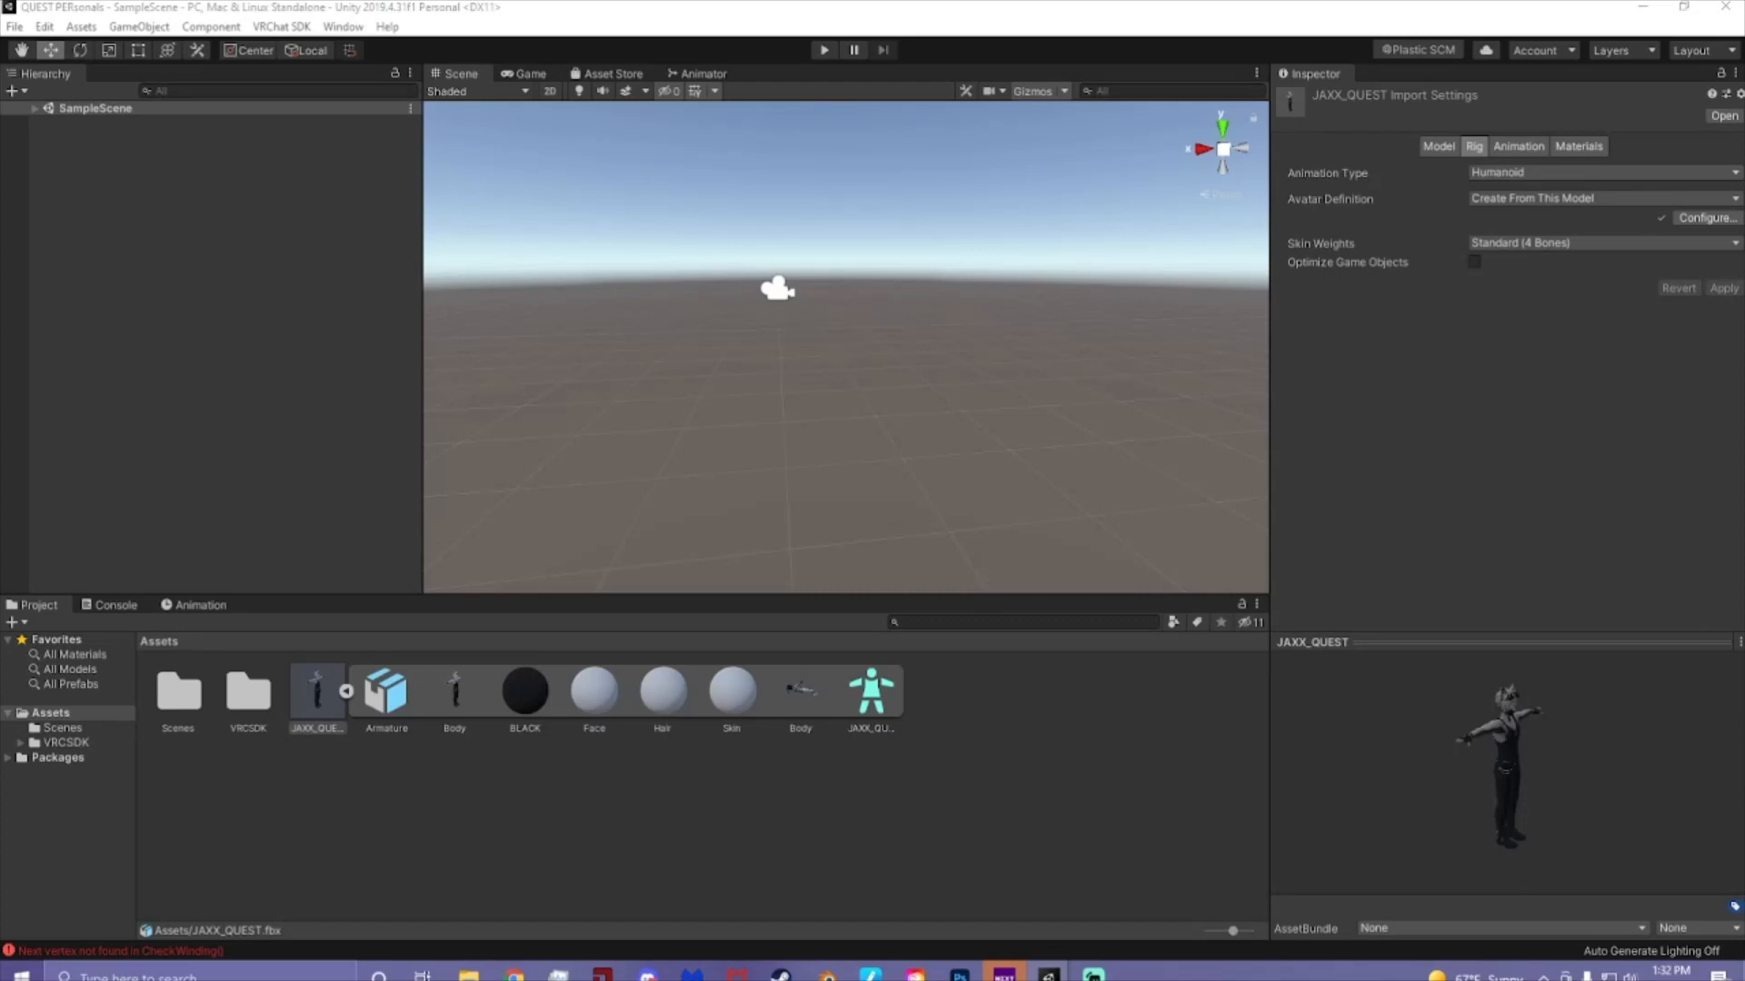
drag(998, 290, 1382, 82)
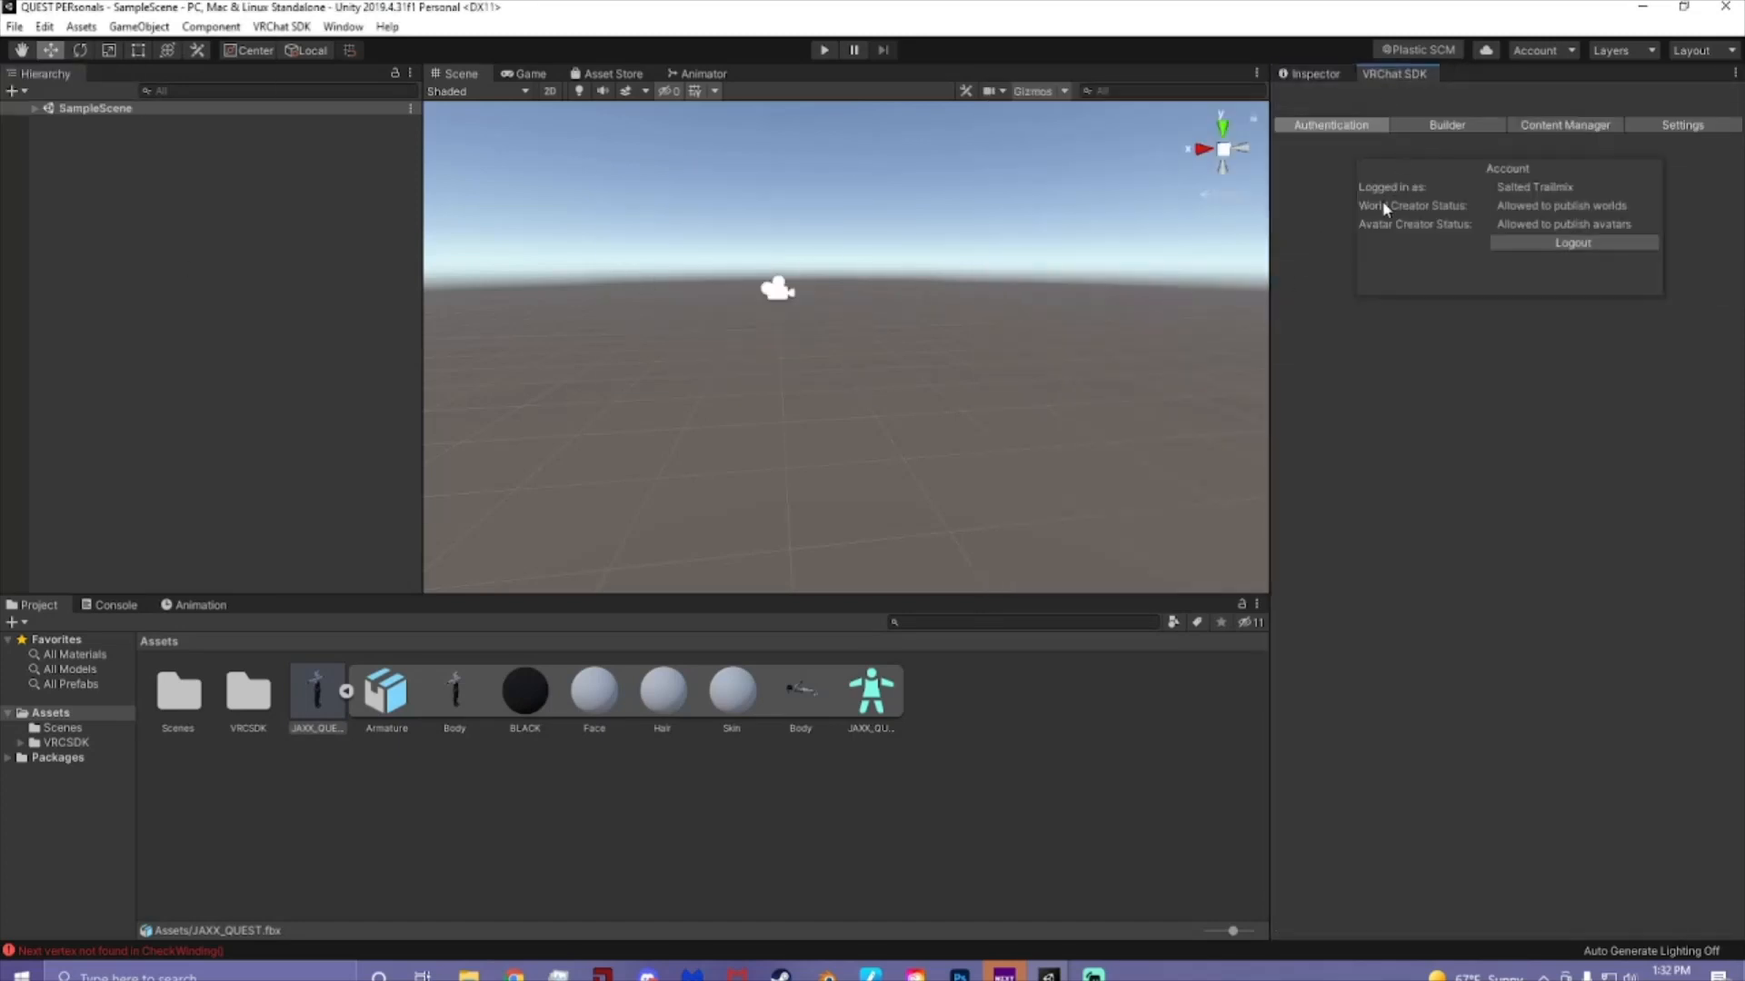
click(1418, 127)
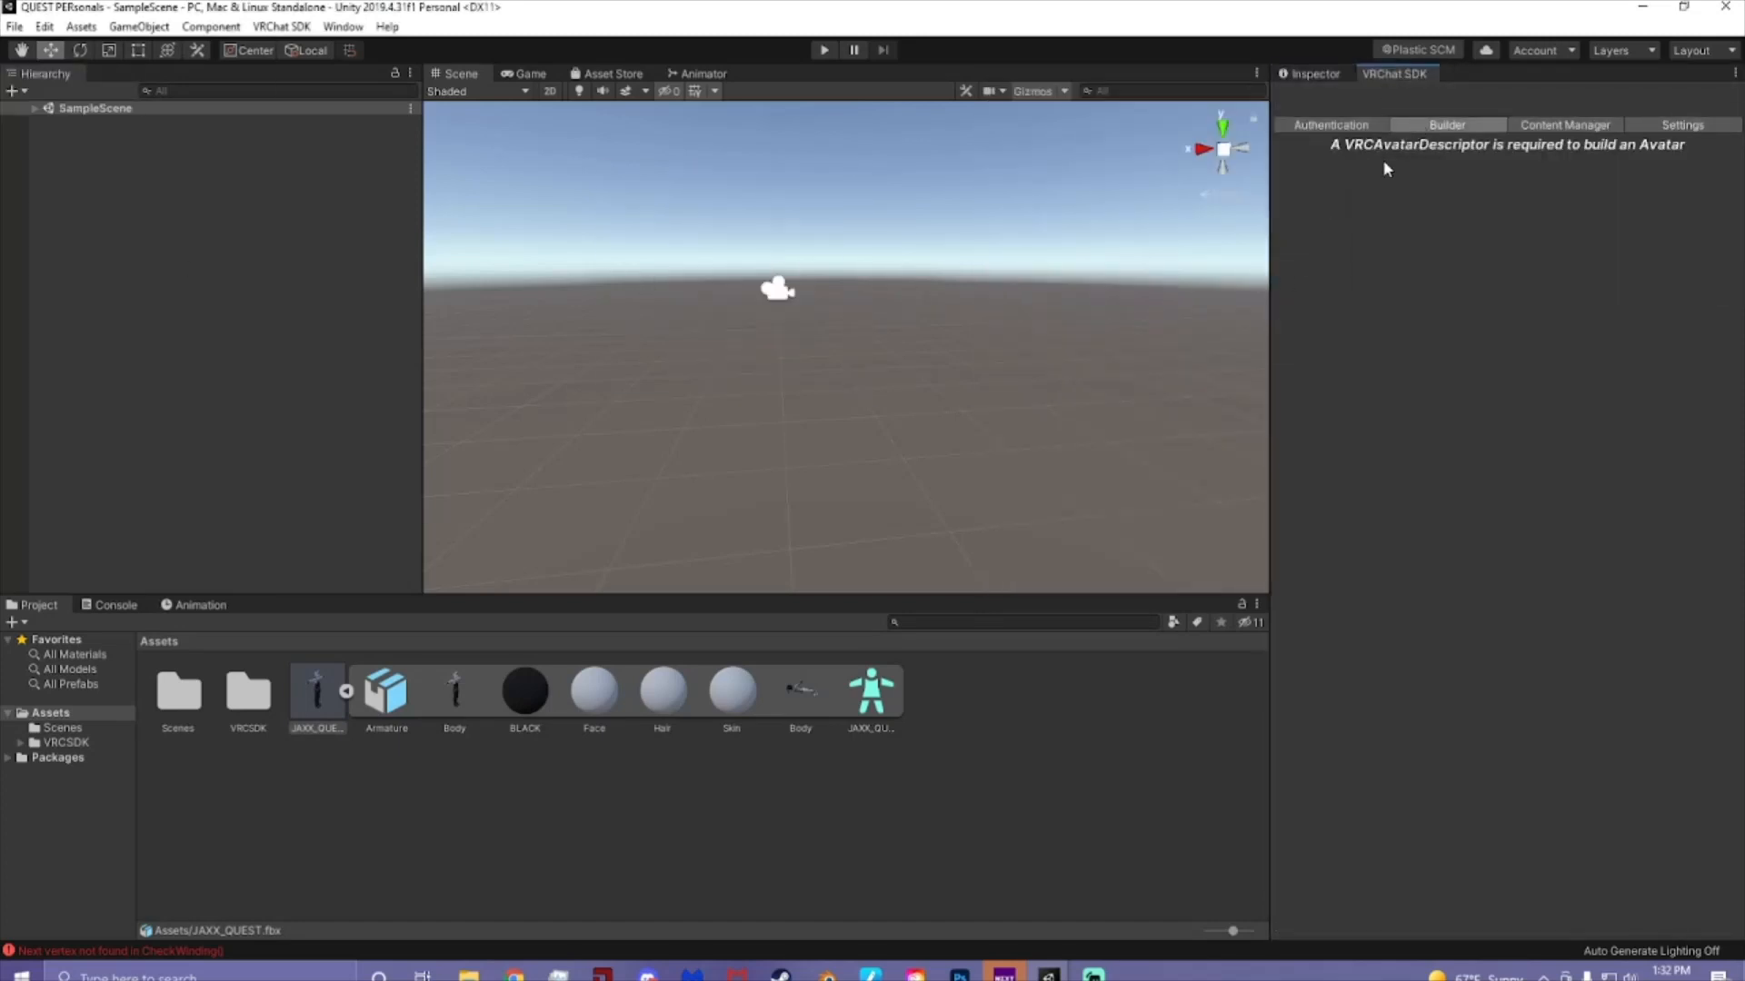
click(980, 256)
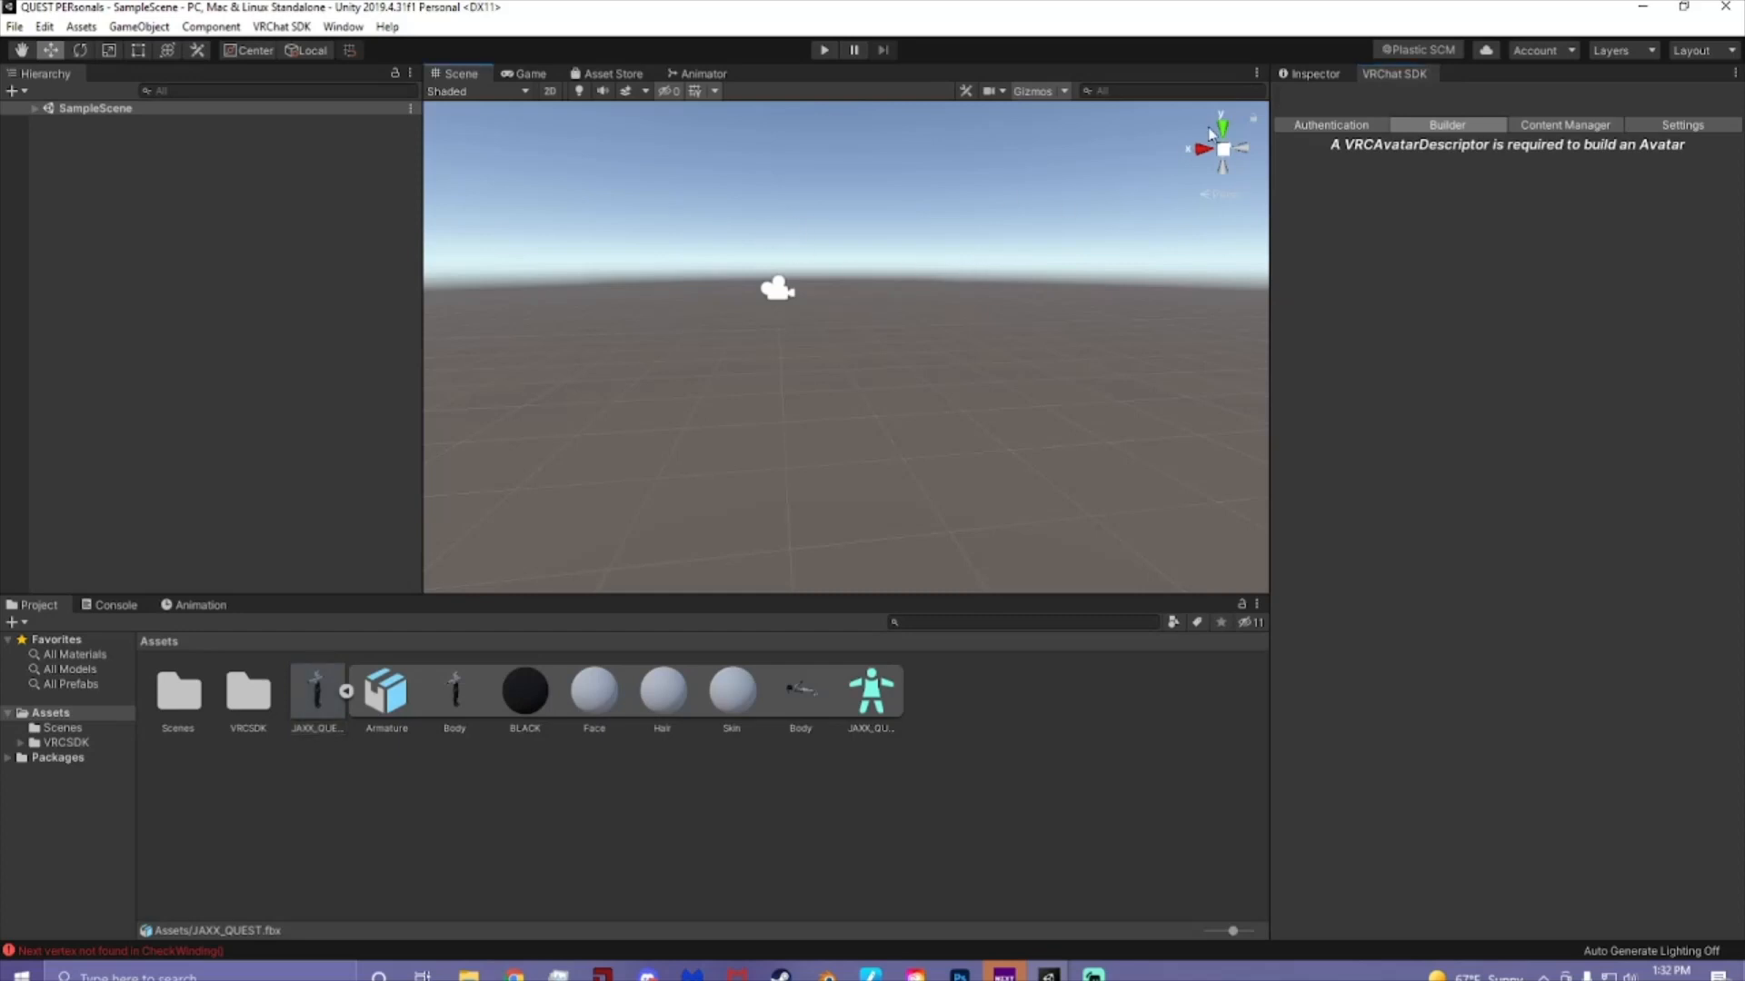
- Collapse the JAXX_QUEST asset and place the model in SampleScene alongside the camera and light
click(1306, 75)
click(346, 691)
right_click(382, 711)
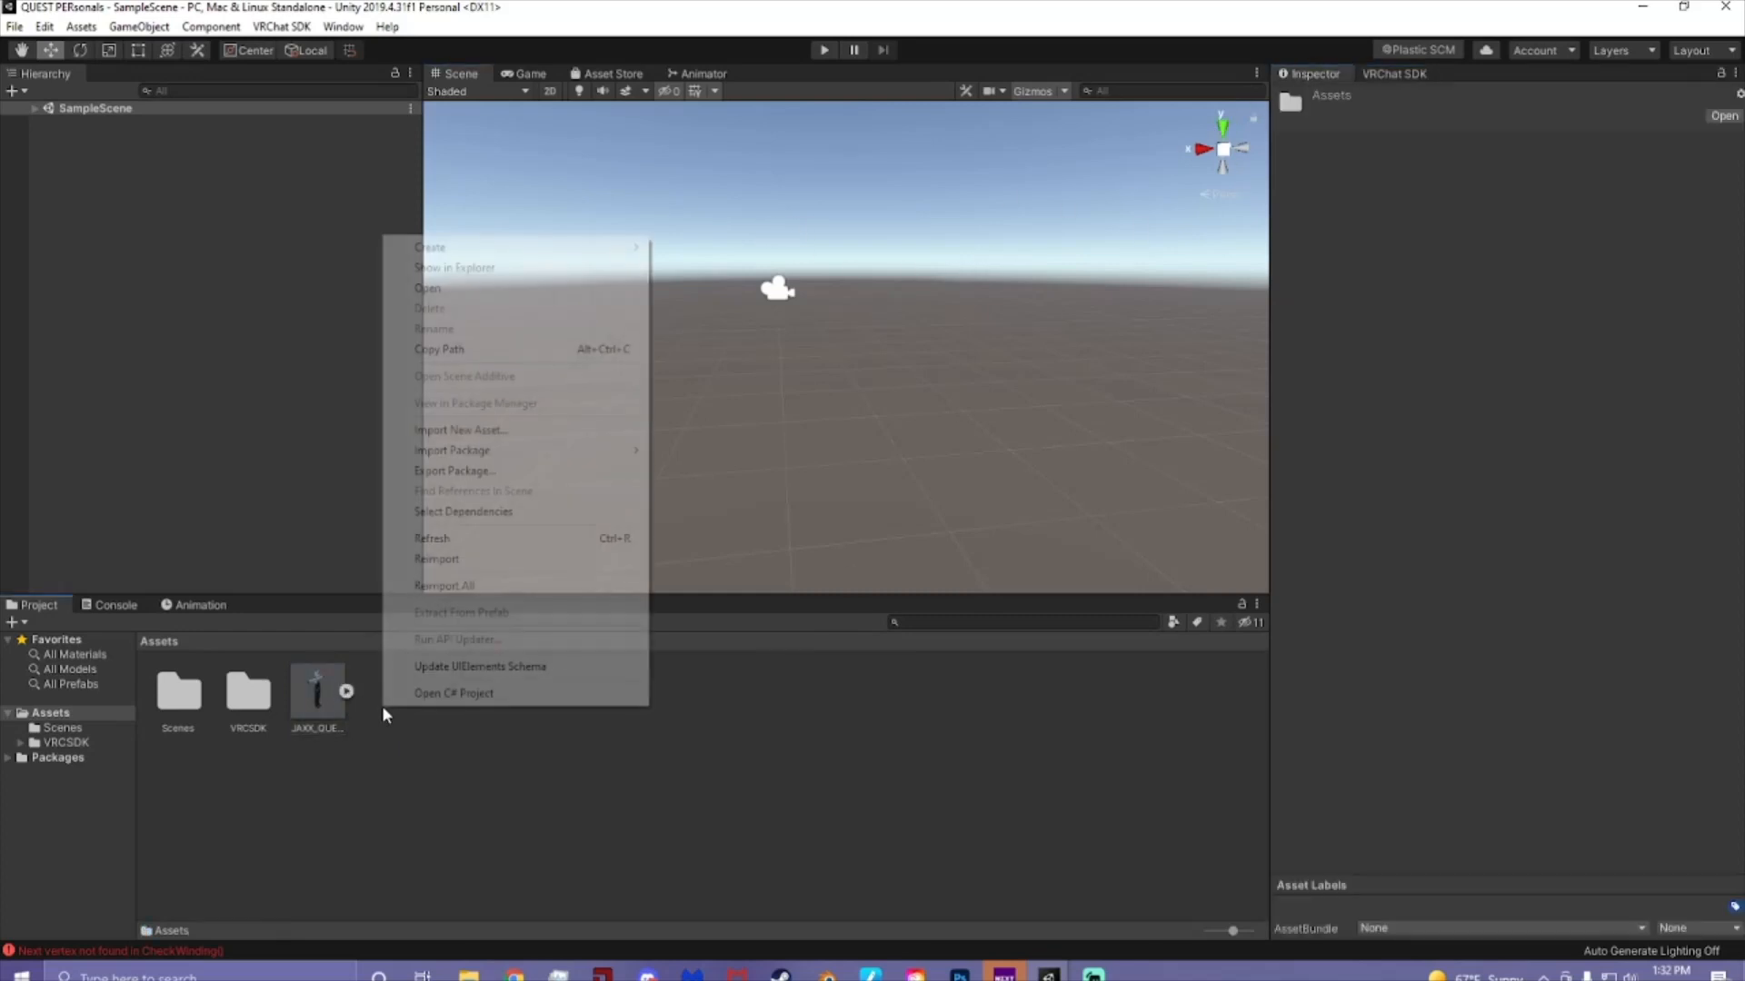
click(599, 781)
click(34, 110)
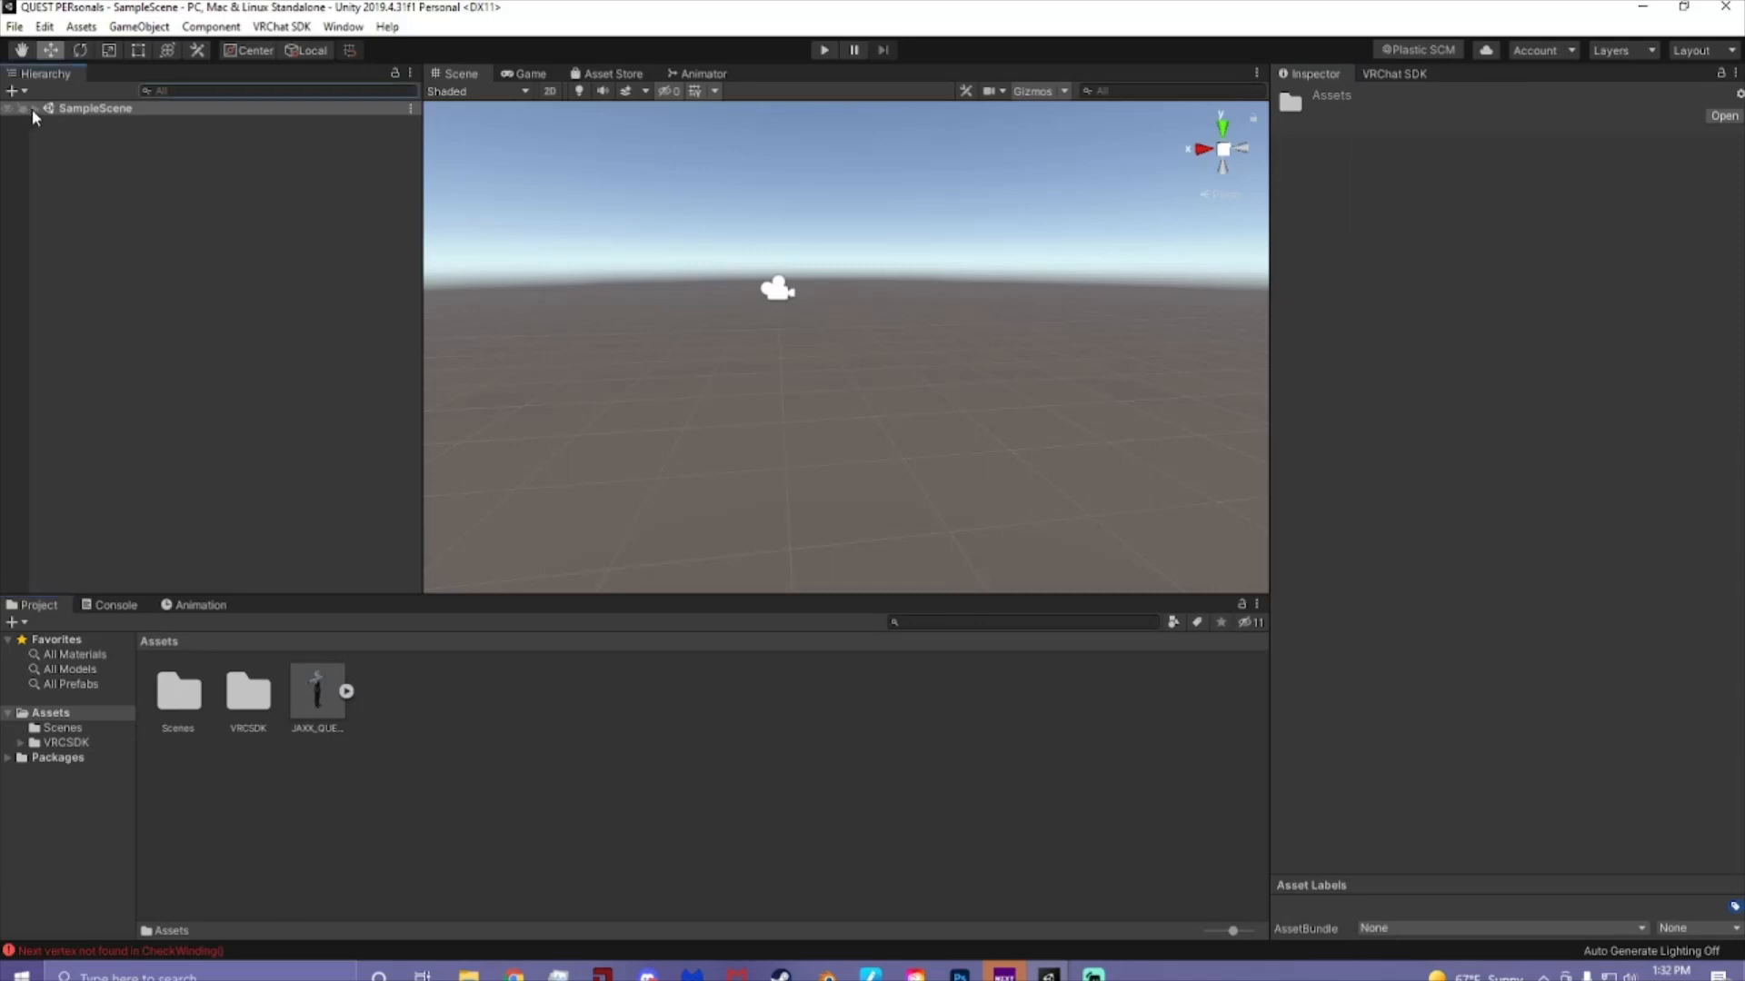
click(32, 109)
drag(315, 694, 179, 247)
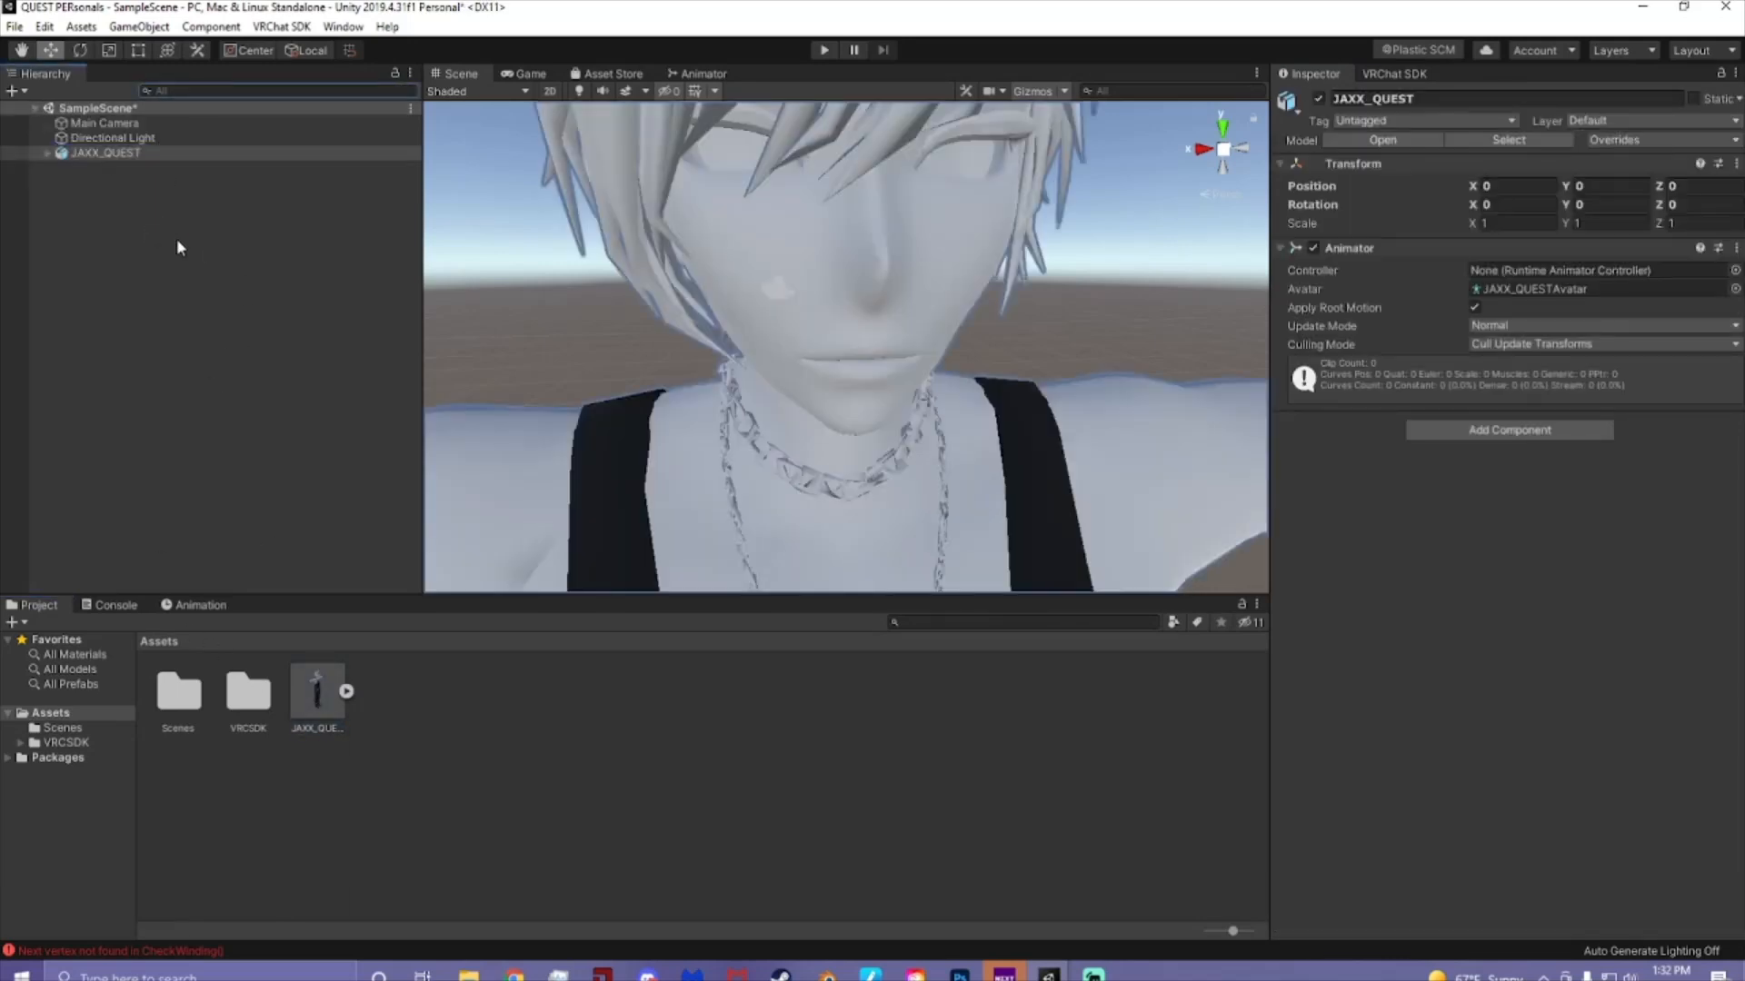
- Examine the placed JAXX_QUEST avatar in the scene from head to legs
scroll(810, 394, down, 8)
scroll(872, 350, up, 3)
mouse_move(877, 346)
middle_down()
mouse_move(850, 380)
mouse_move(910, 418)
mouse_move(822, 318)
mouse_move(896, 362)
mouse_move(935, 346)
mouse_move(877, 355)
mouse_move(888, 380)
mouse_move(868, 374)
middle_up()
scroll(851, 380, down, 5)
scroll(854, 362, up, 3)
scroll(900, 361, down, 6)
scroll(900, 361, up, 3)
scroll(922, 366, down, 3)
scroll(906, 353, up, 3)
- Import the JAXX and Cupkakes texture images and the grey gradient image from the file explorer into Assets
click(468, 976)
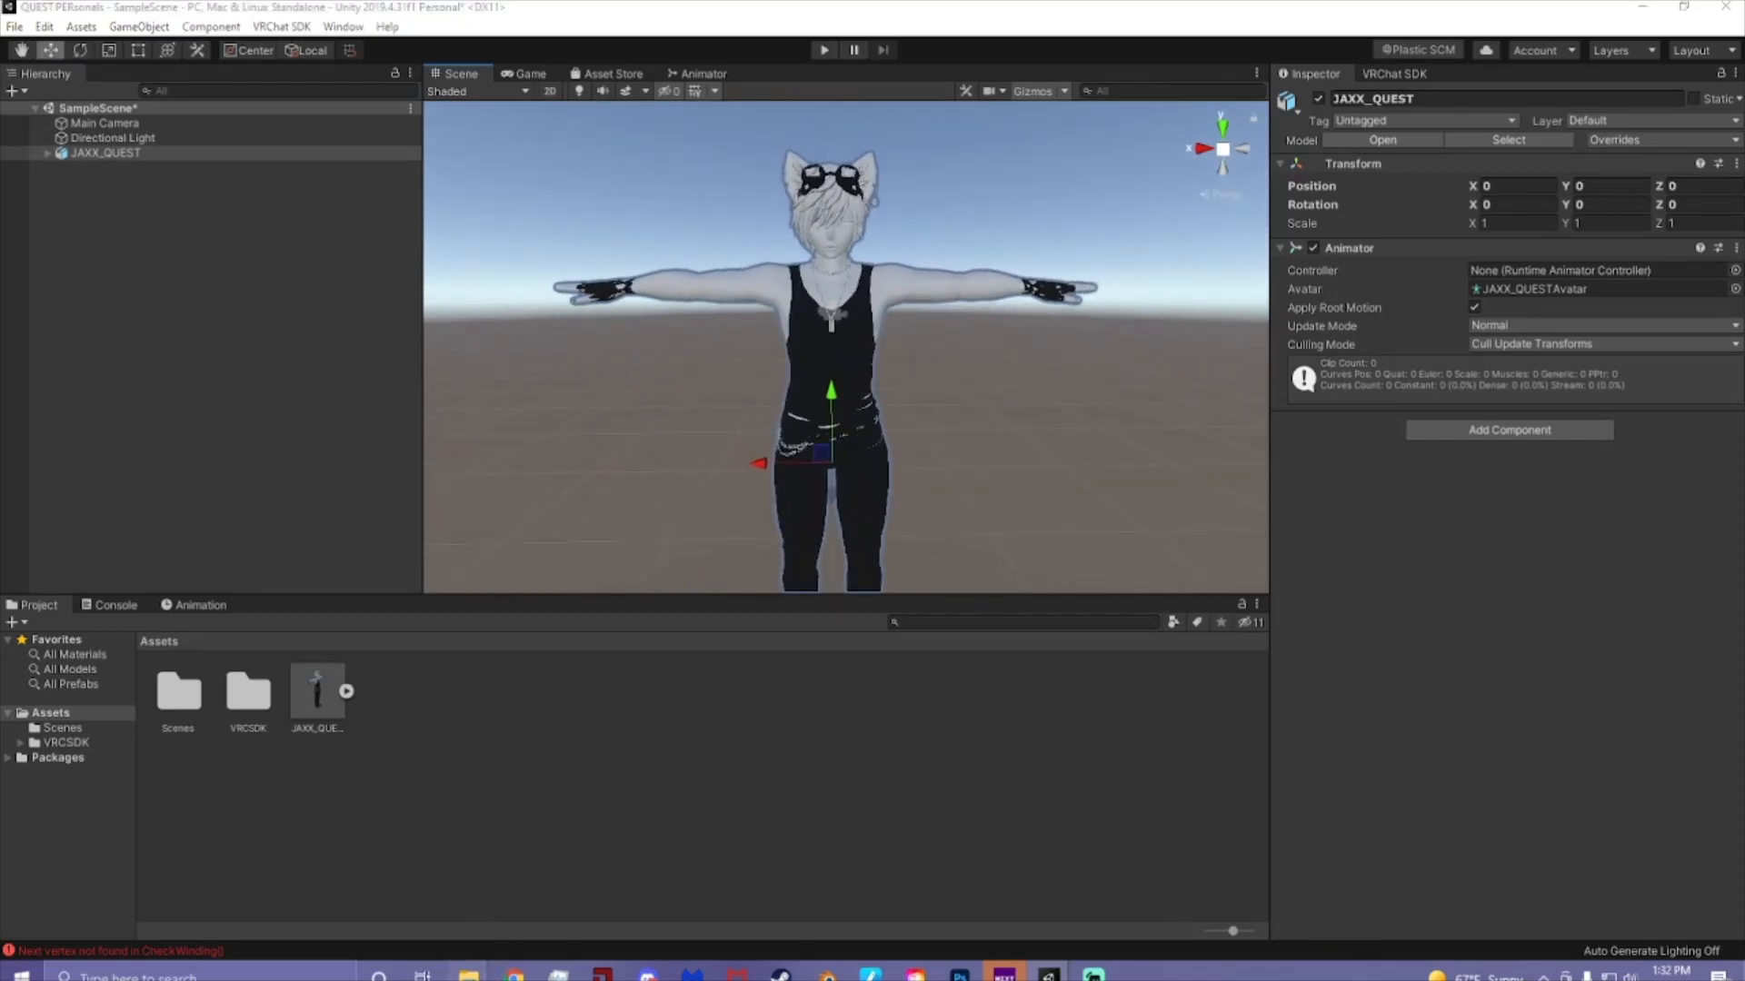
click(439, 902)
drag(0, 376, 0, 345)
scroll(397, 565, up, 2)
scroll(397, 565, up, 5)
scroll(397, 563, down, 5)
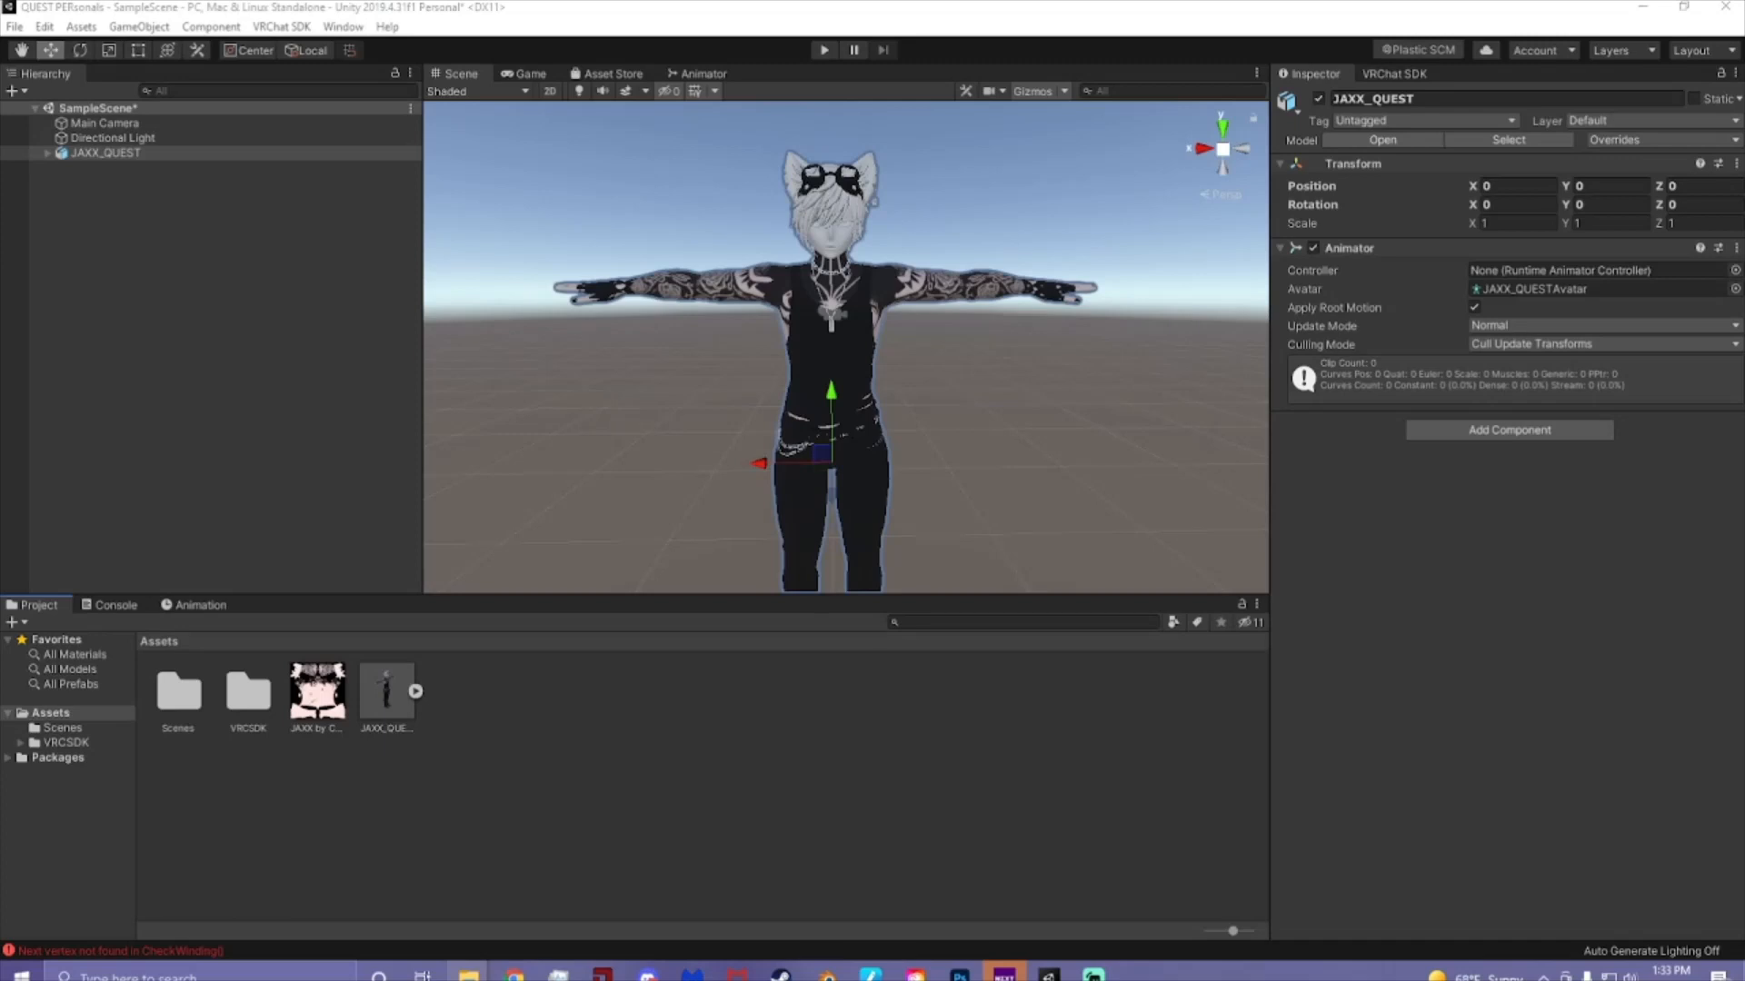
drag(0, 707, 574, 752)
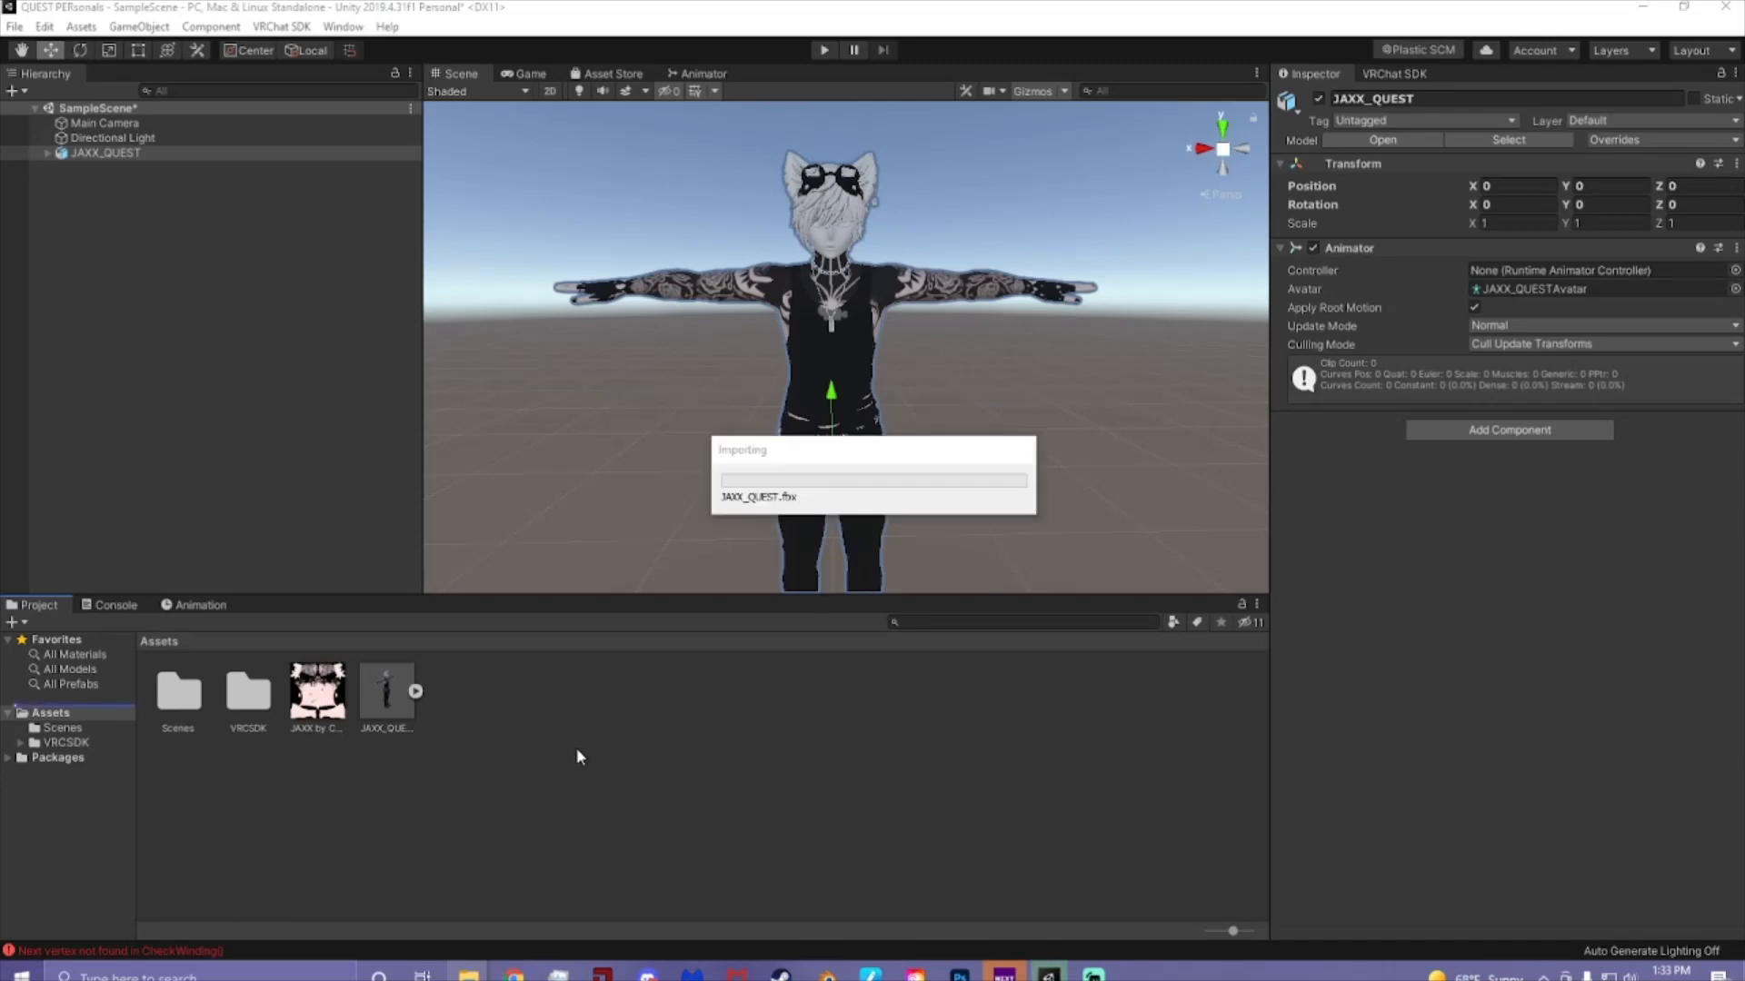
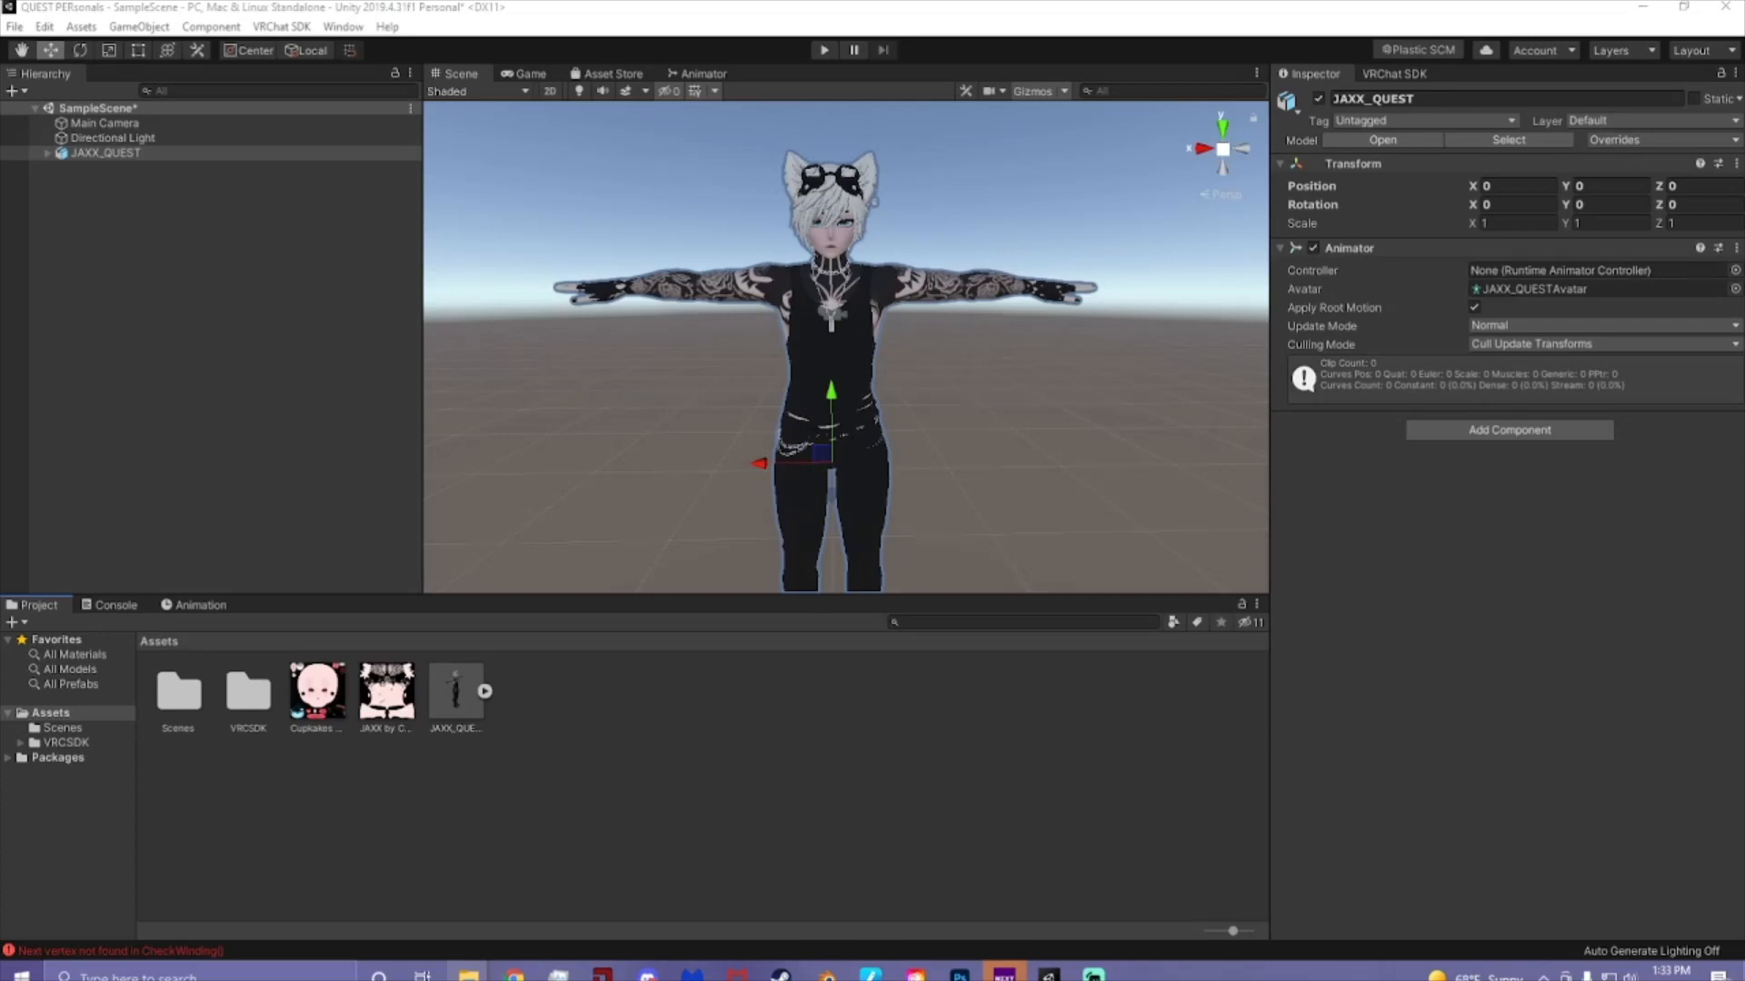
drag(455, 715, 596, 722)
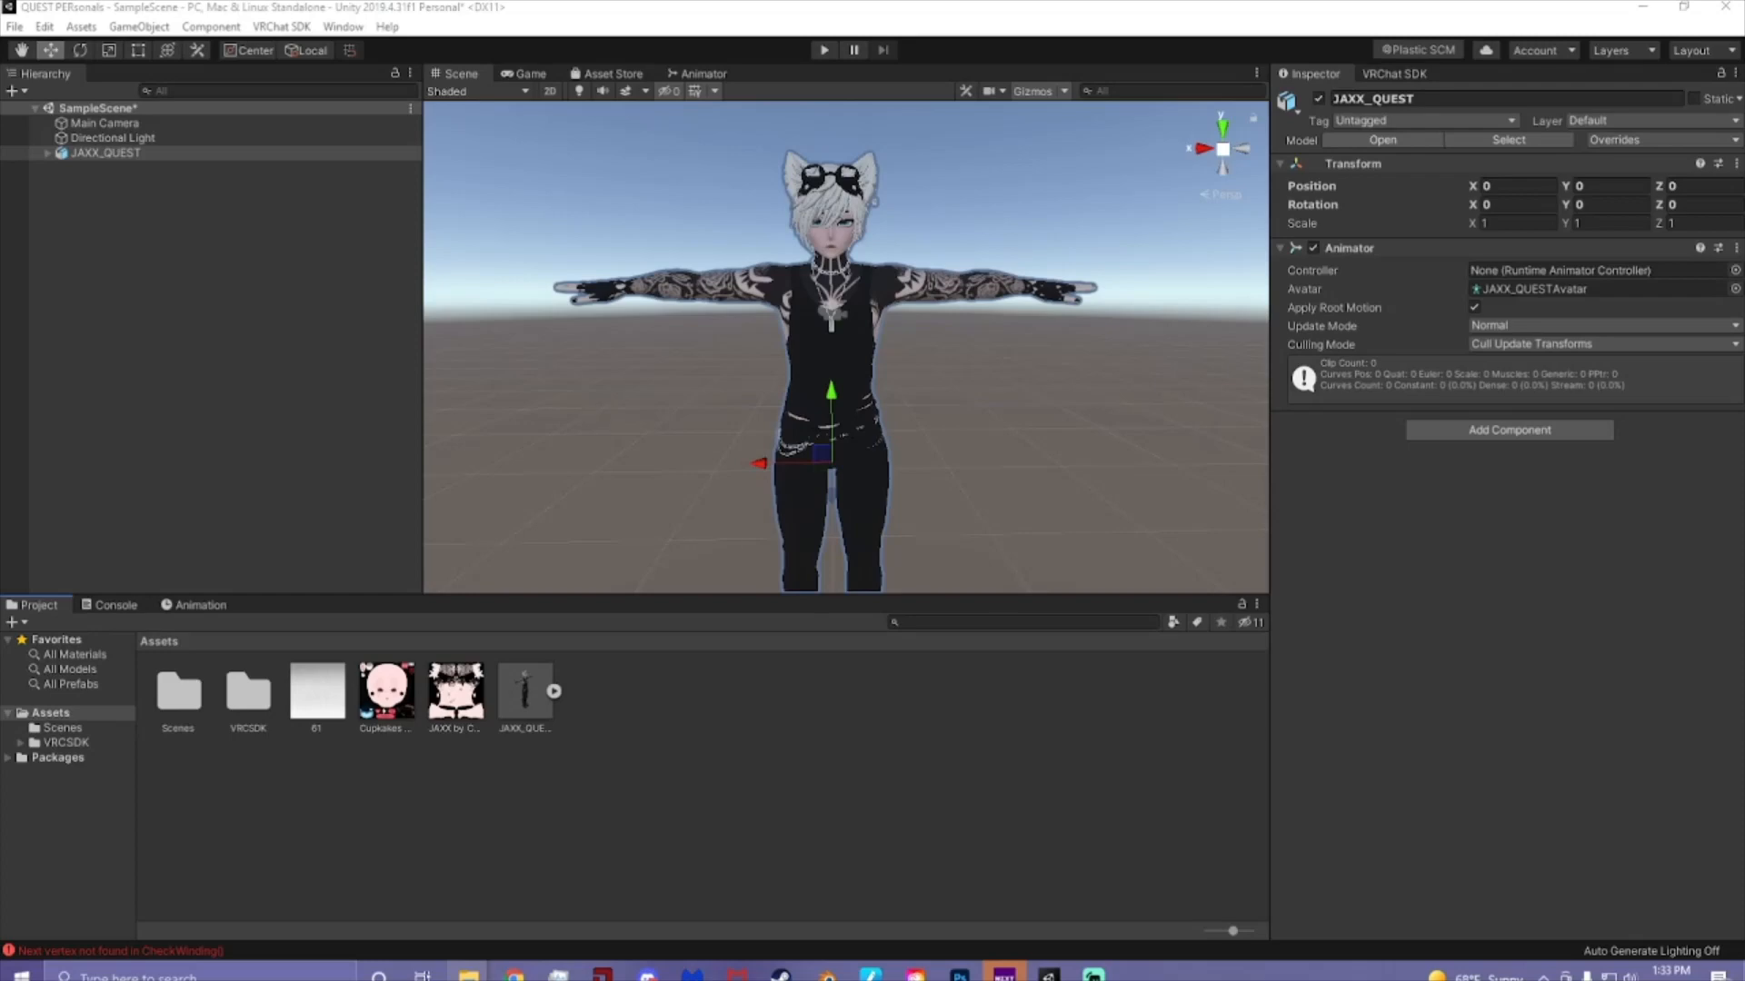
- Create a new material named Face in Assets and duplicate it three times
right_click(597, 740)
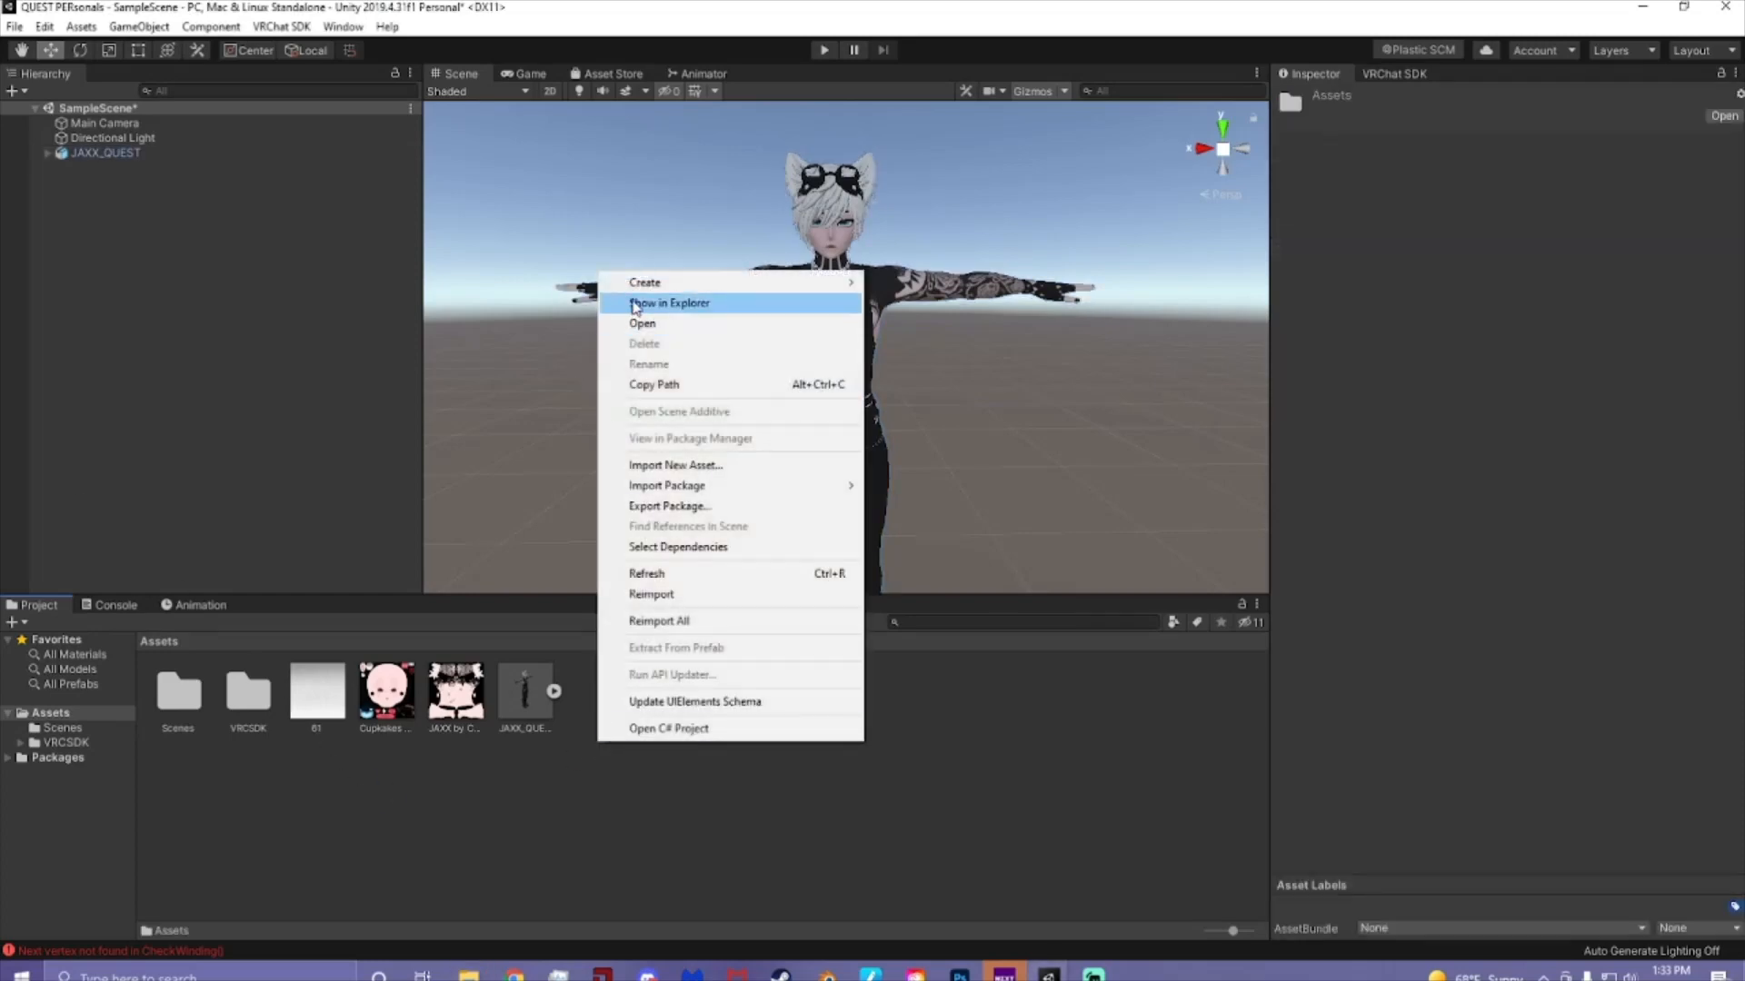
mouse_move(670, 297)
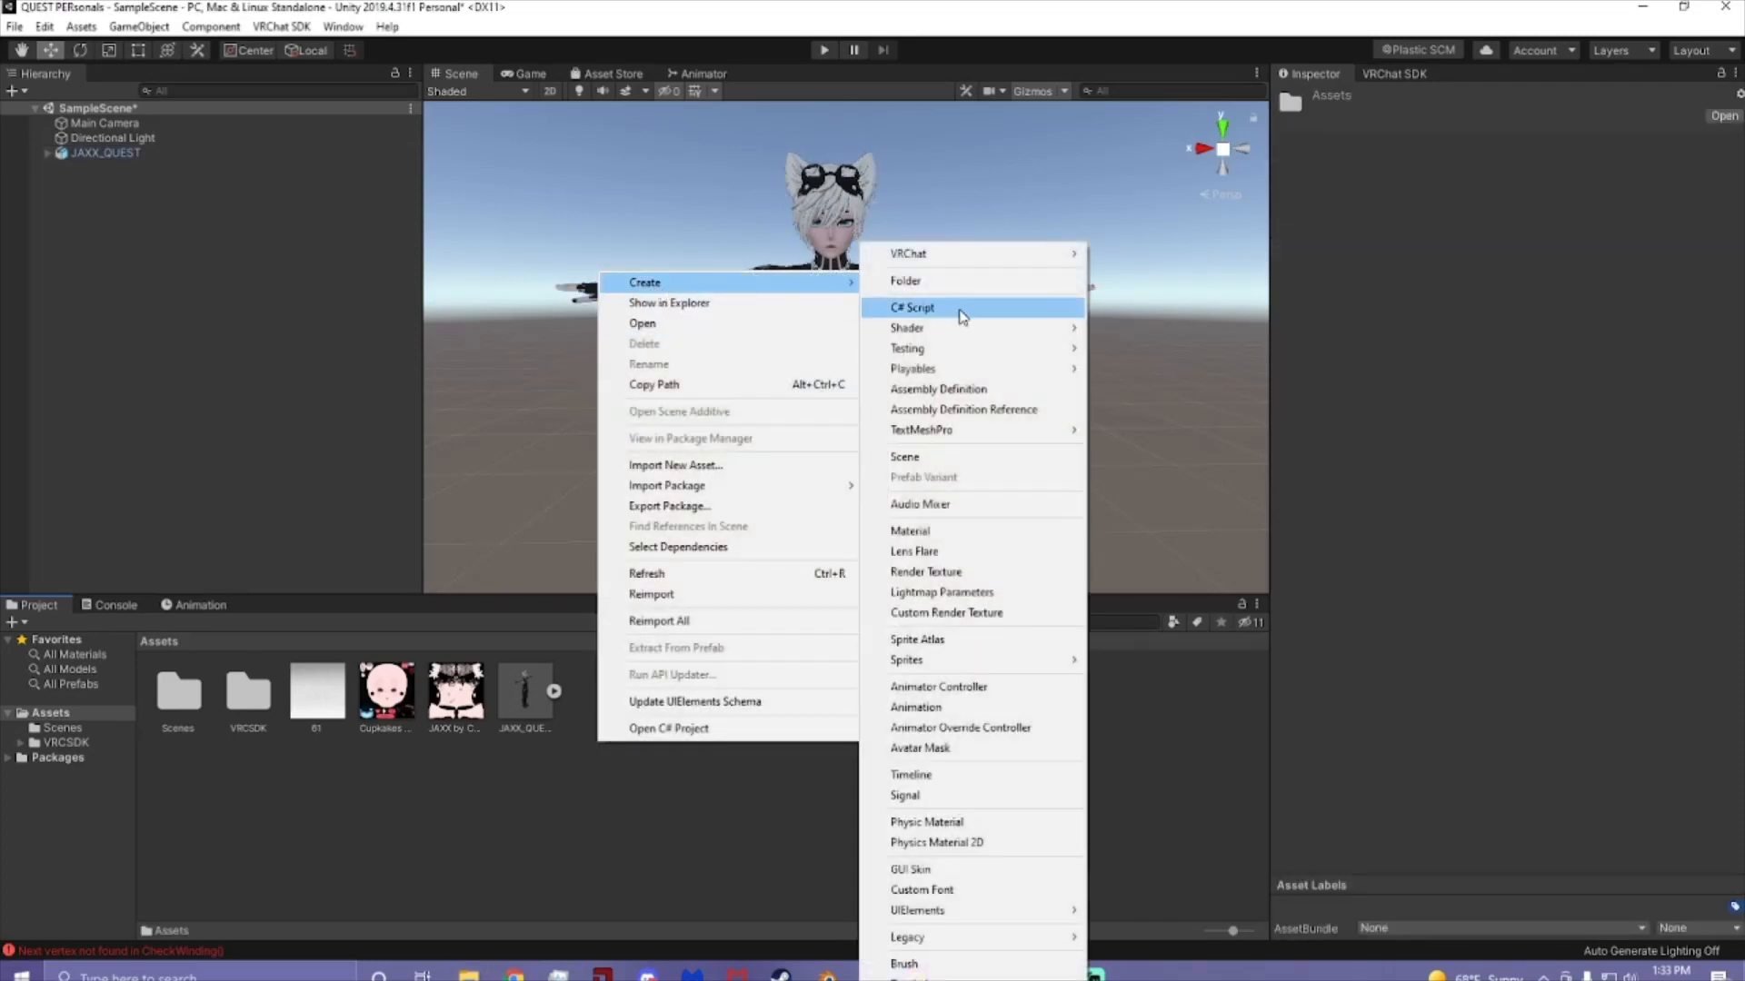
click(910, 531)
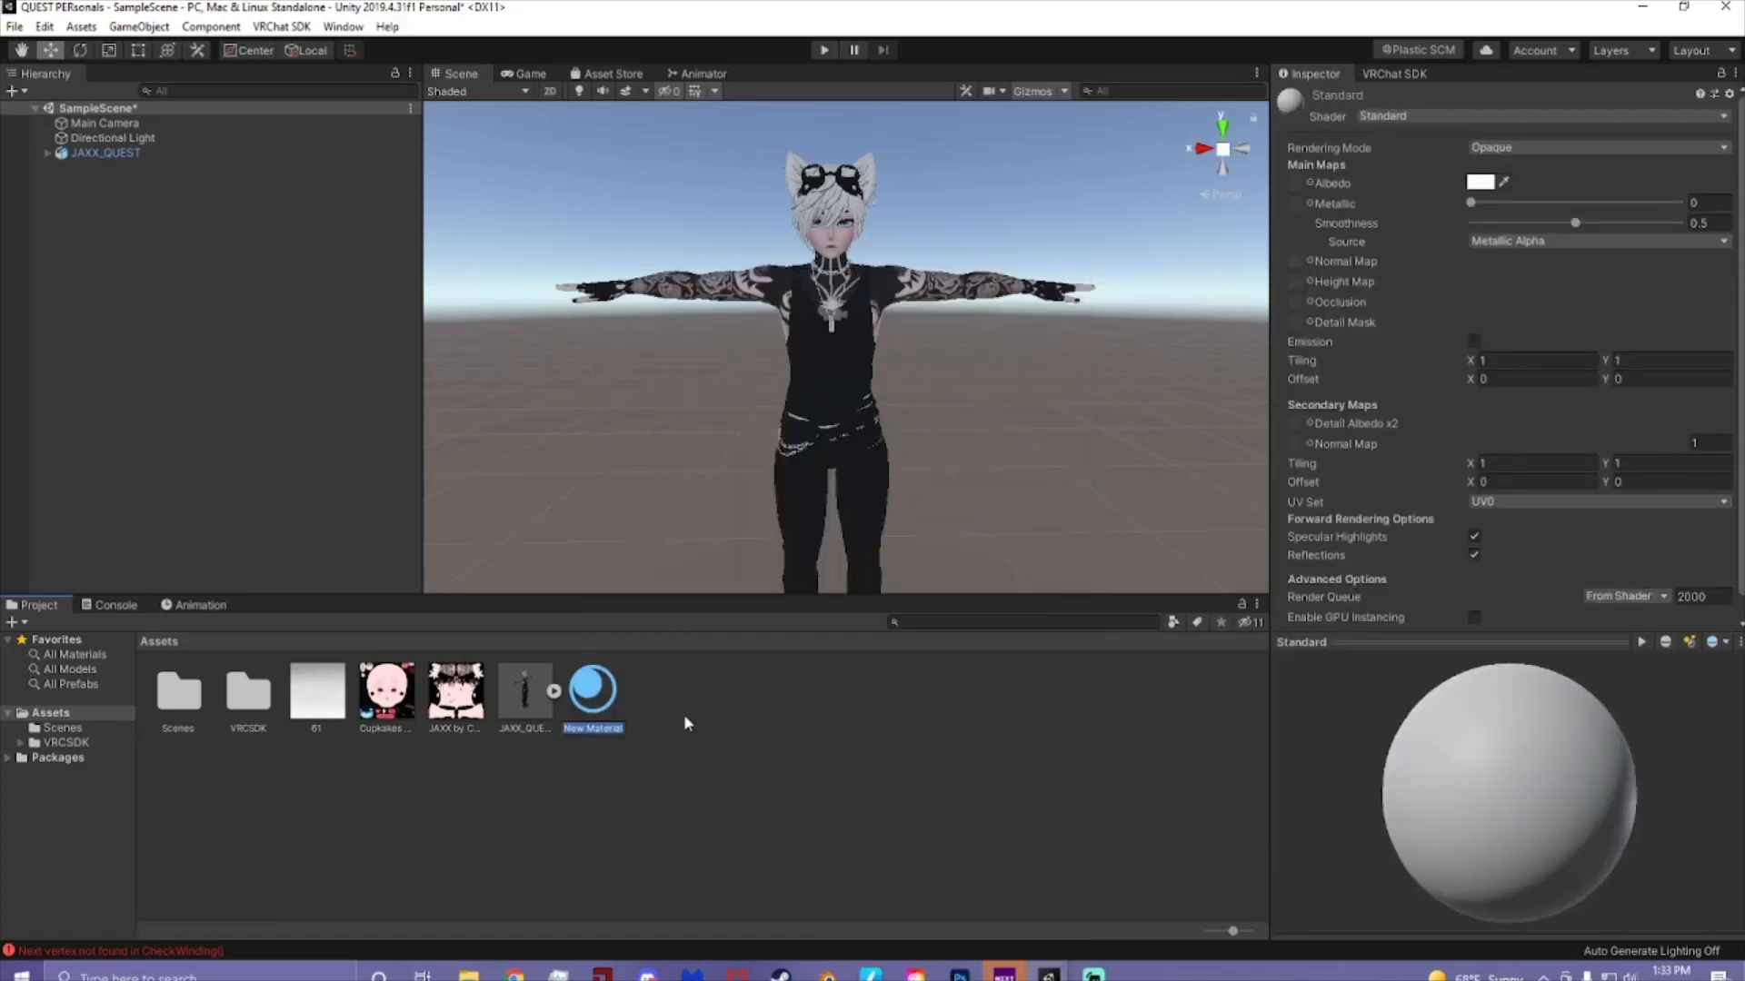
text(Face)
key(Return)
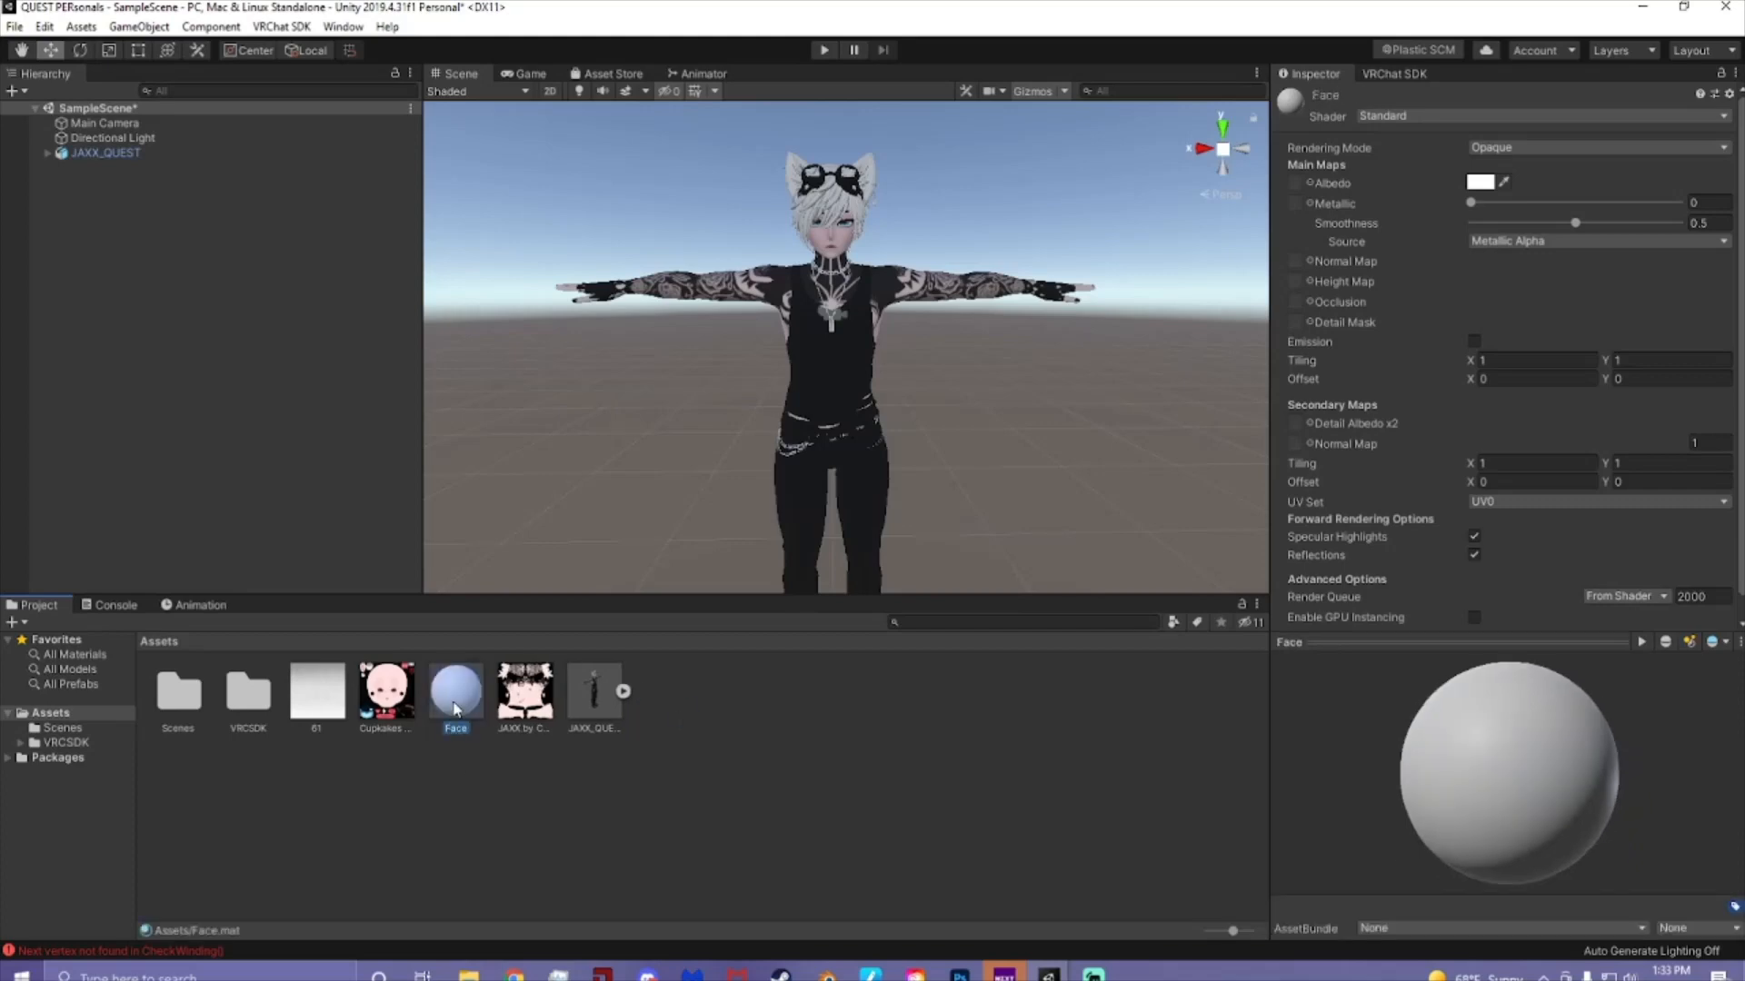
key(ctrl+d)
key(ctrl+d)
key(ctrl+d)
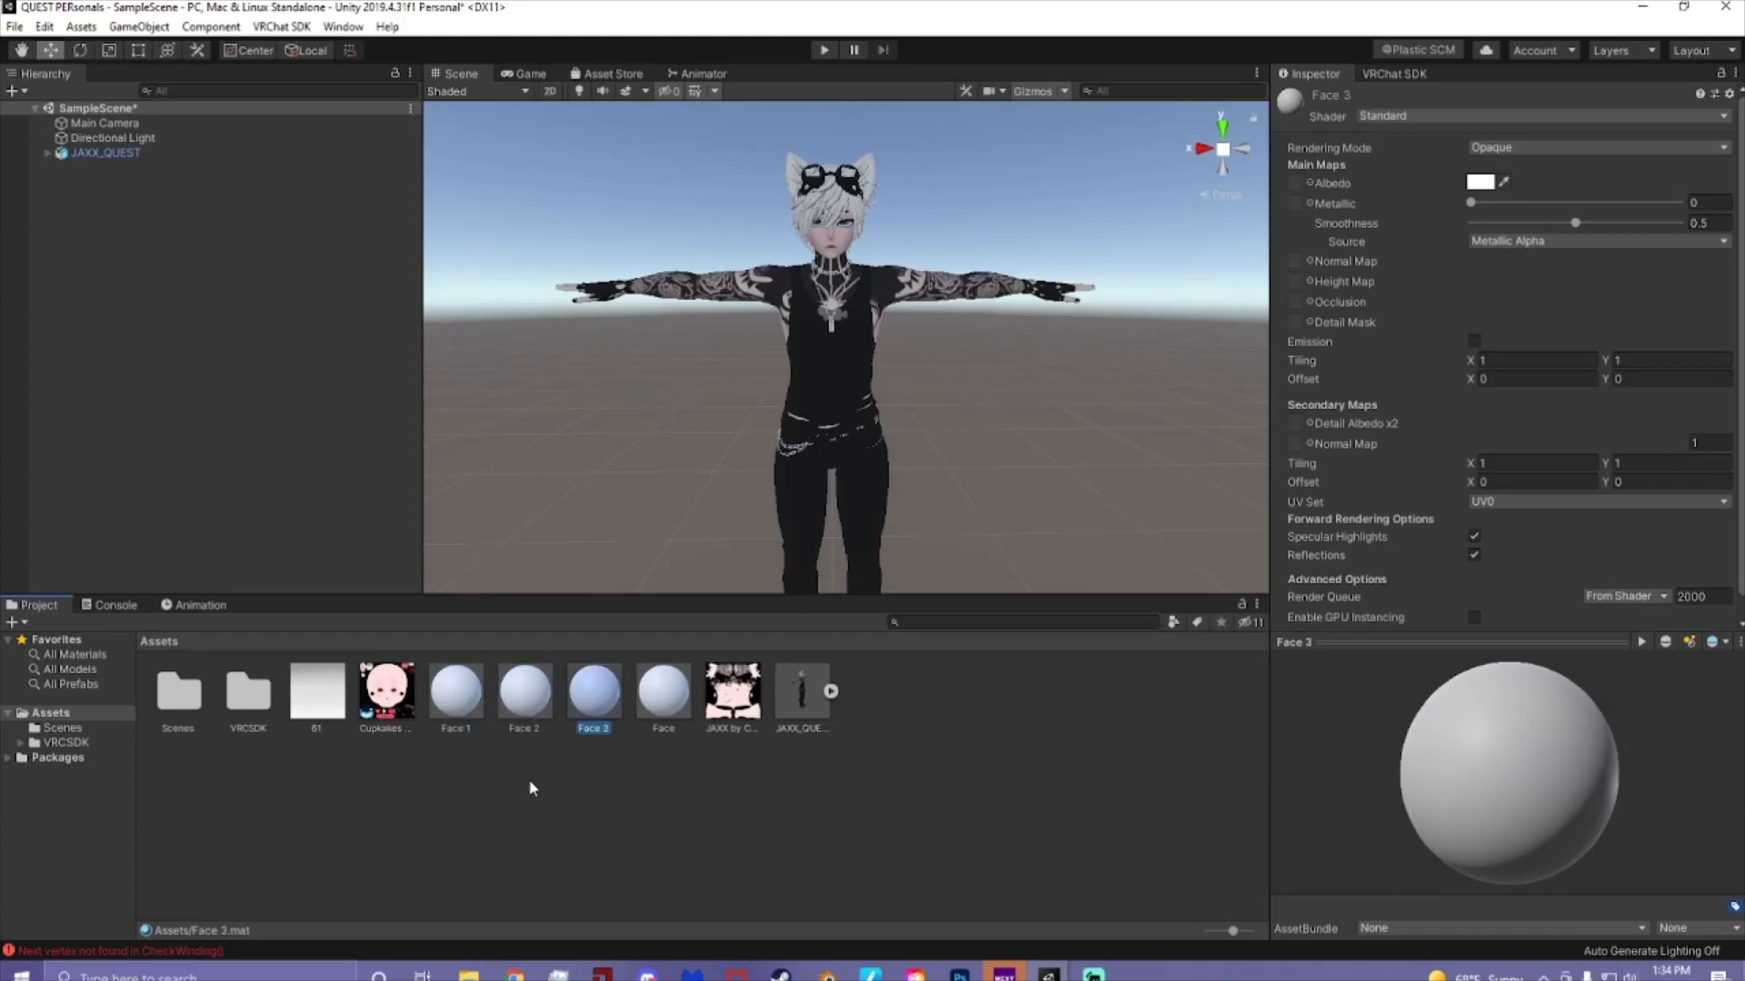
- Rename the Face 1 material copy as hair
click(530, 782)
right_click(524, 703)
click(616, 713)
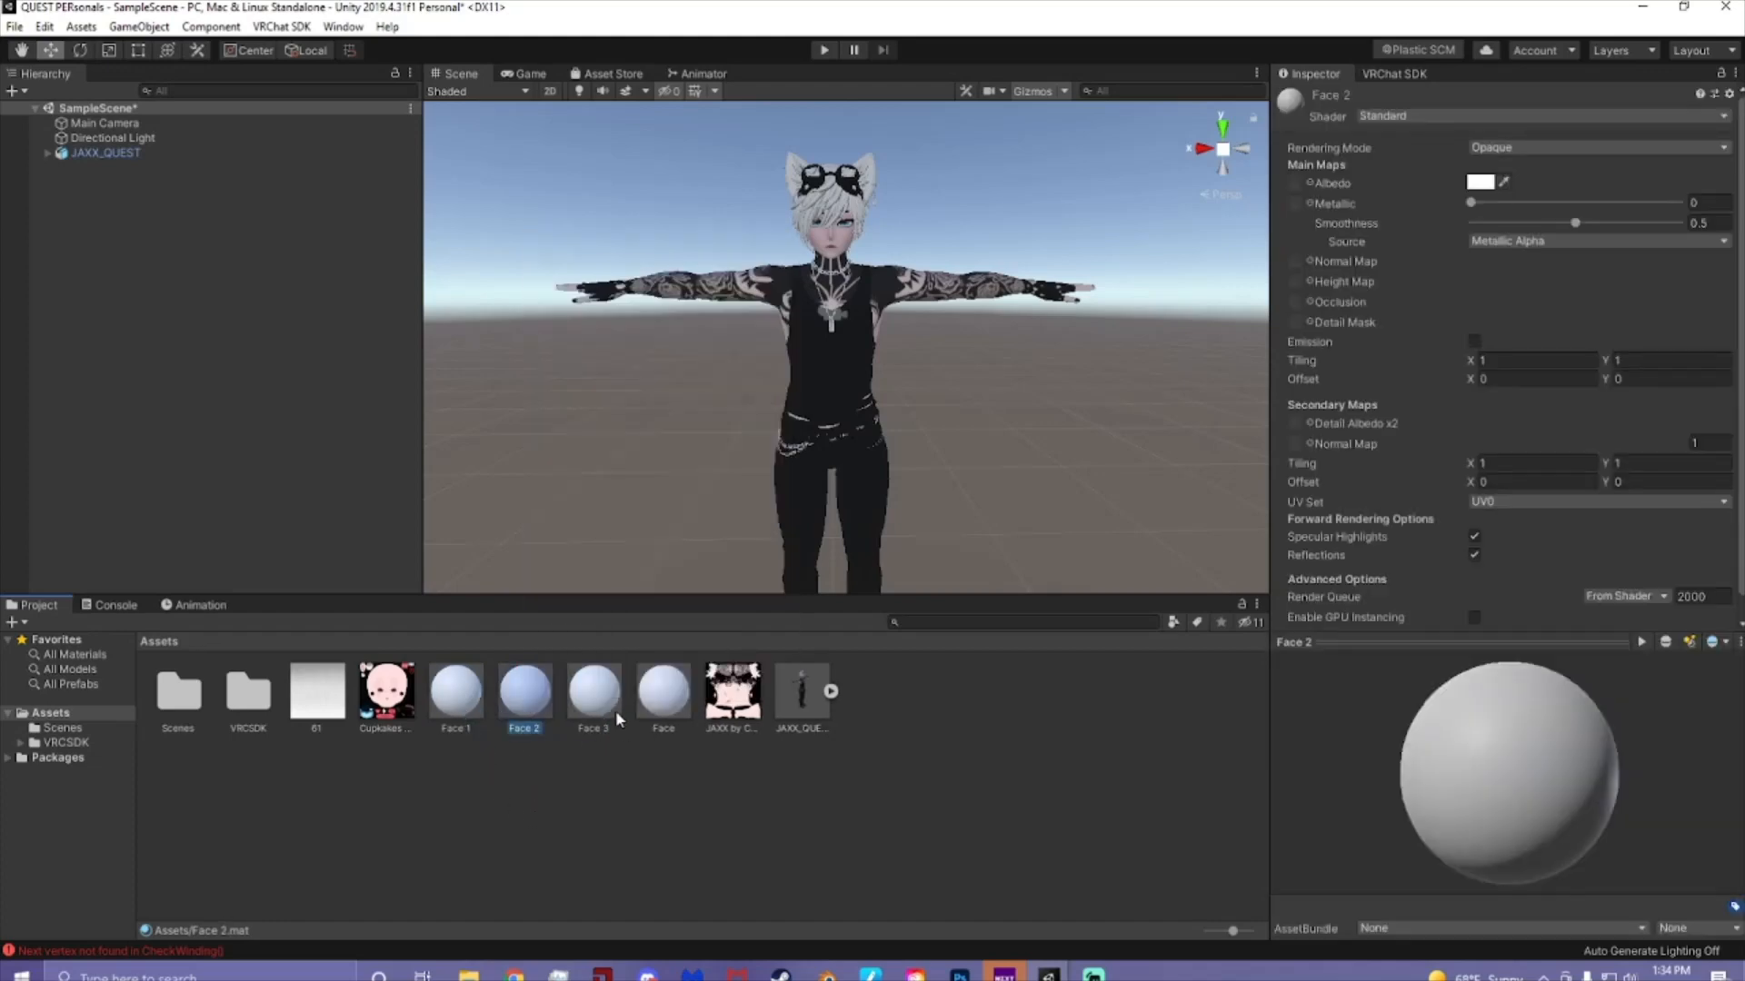
right_click(469, 705)
click(564, 345)
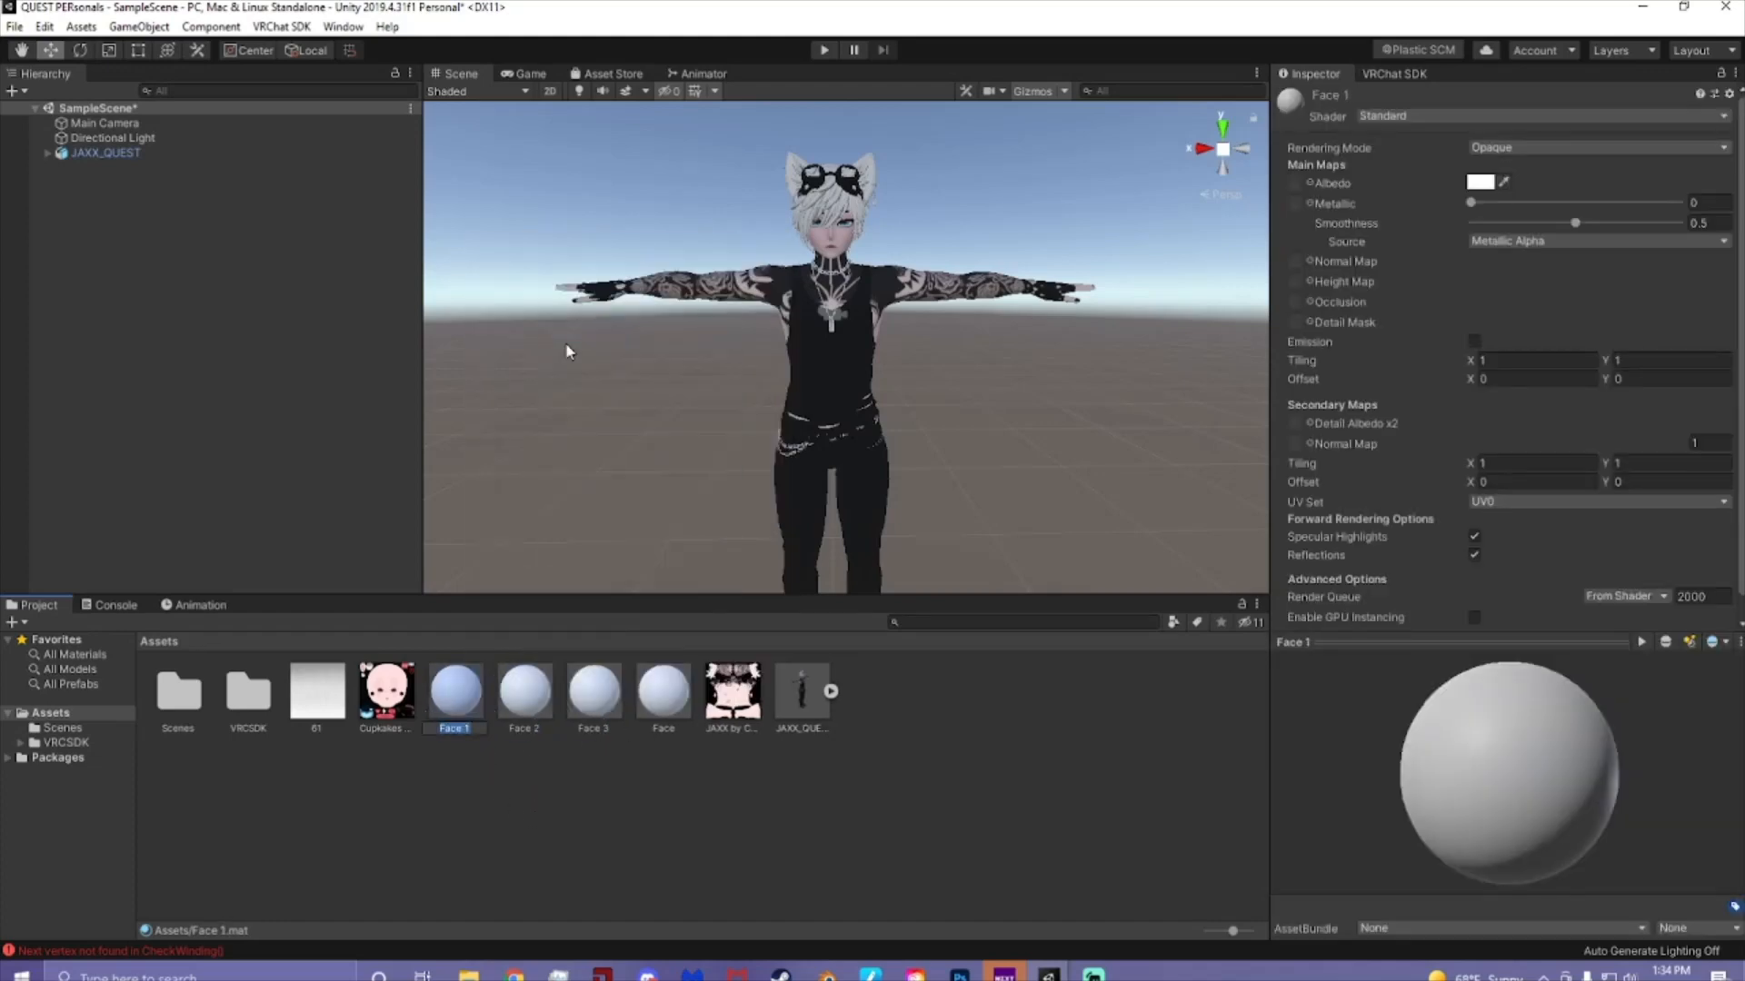
text(hatr)
key(Return)
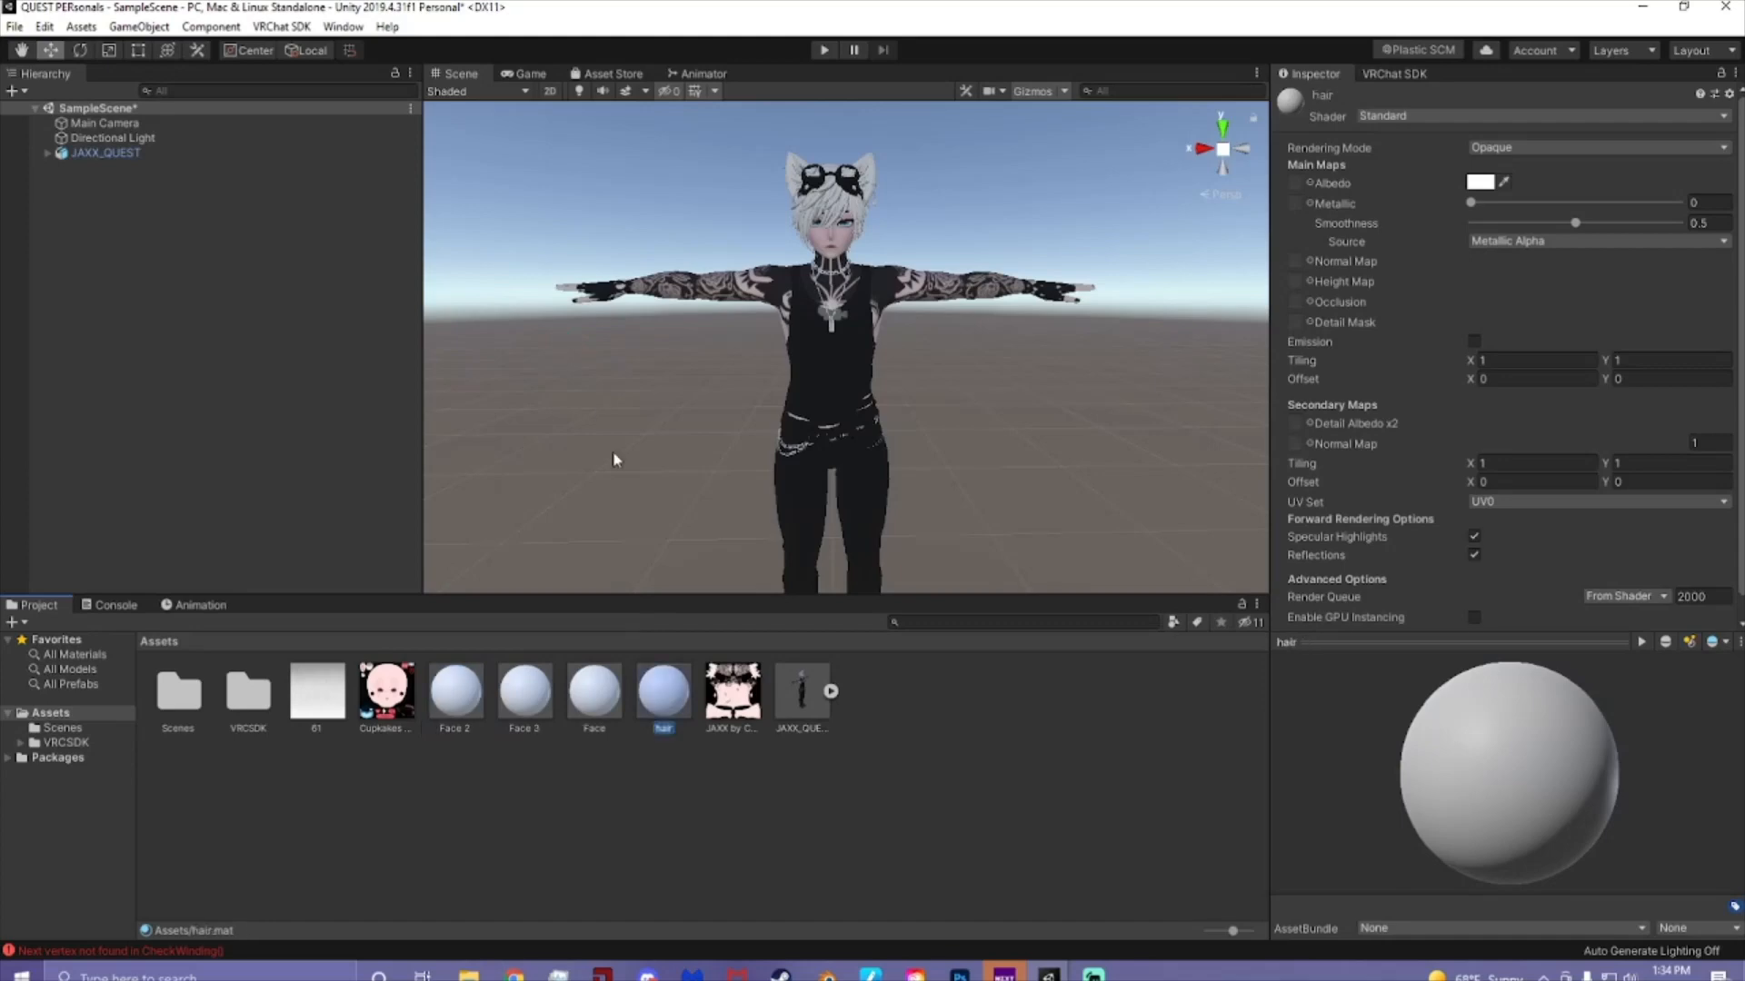
- Rename the Face 3 material copy as BLACK
right_click(541, 701)
click(614, 320)
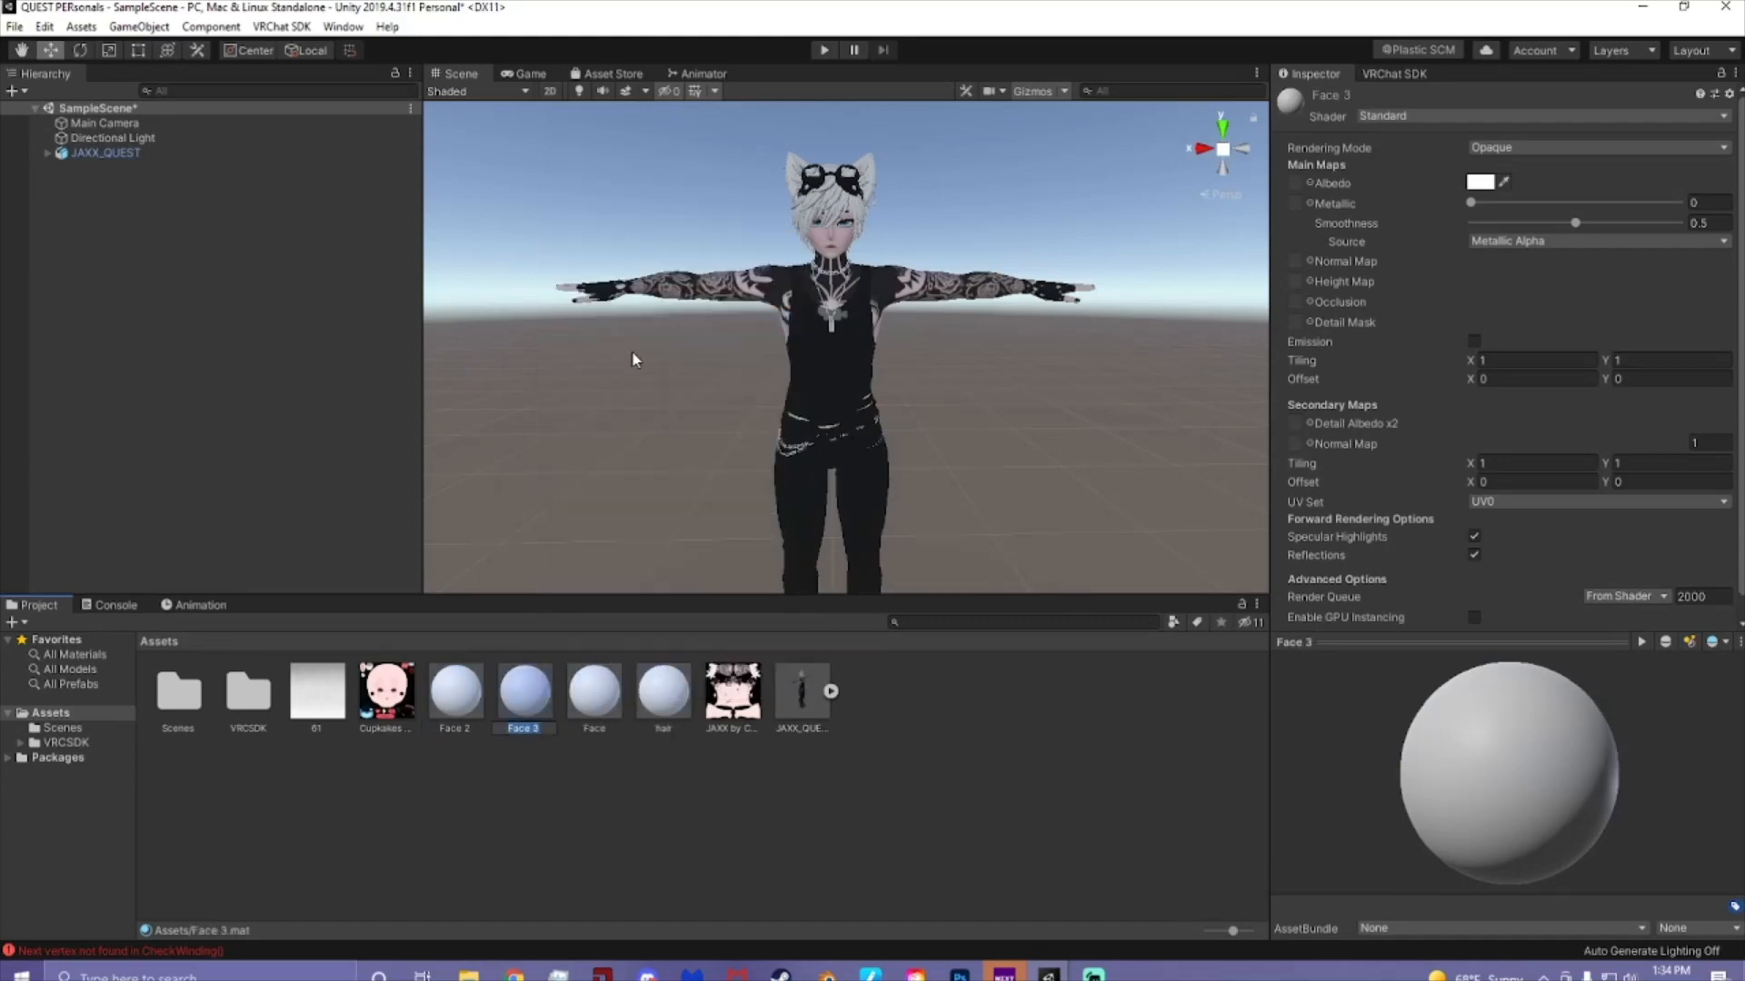
text(BLACK)
key(Return)
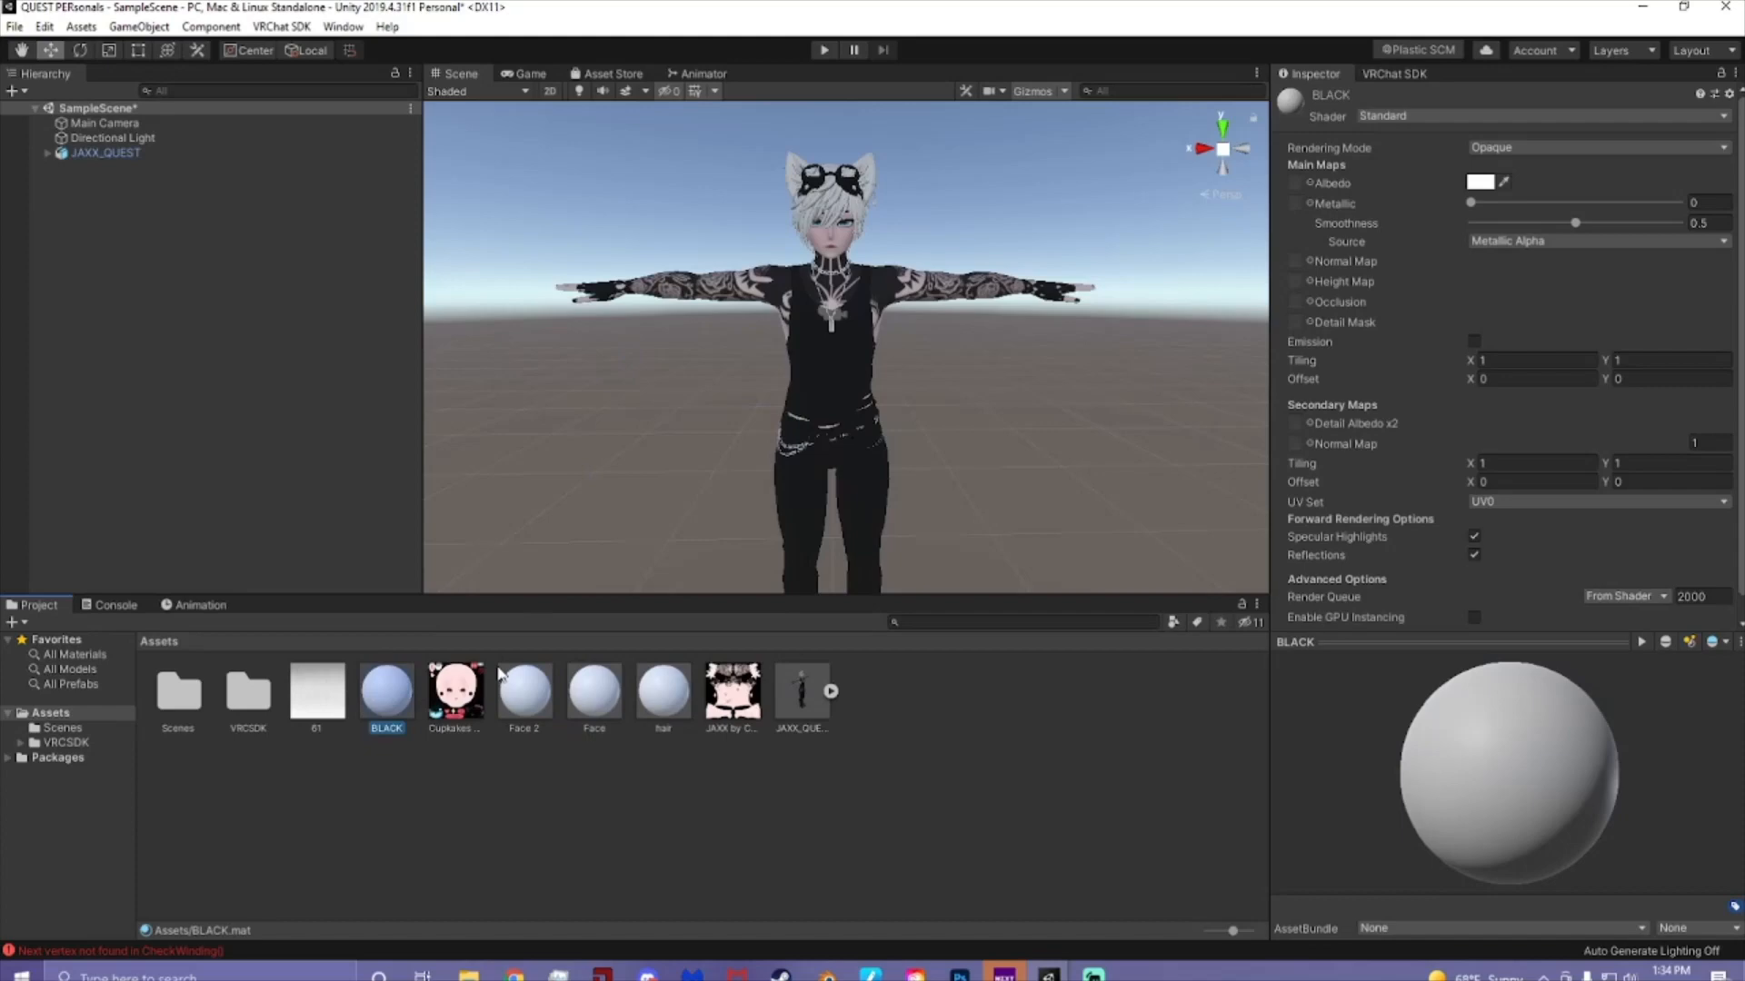
- Rename the Face 2 material copy as Body
right_click(541, 709)
click(600, 331)
text(Bod)
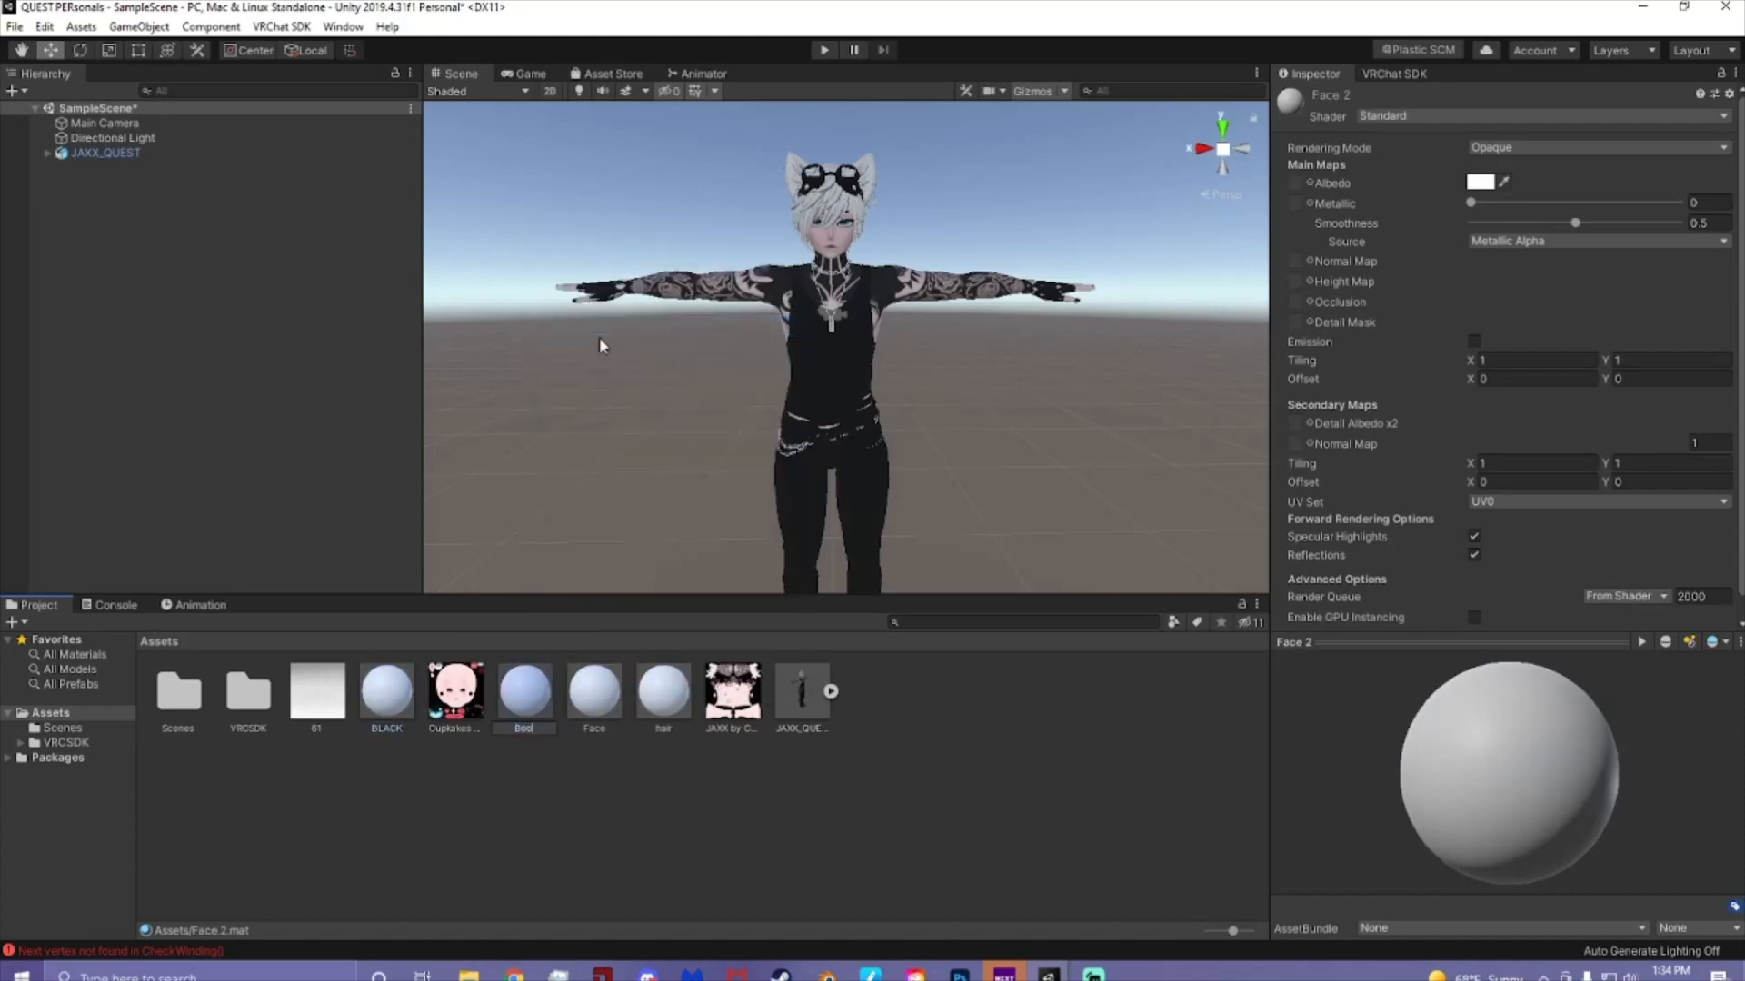
text(y)
key(Return)
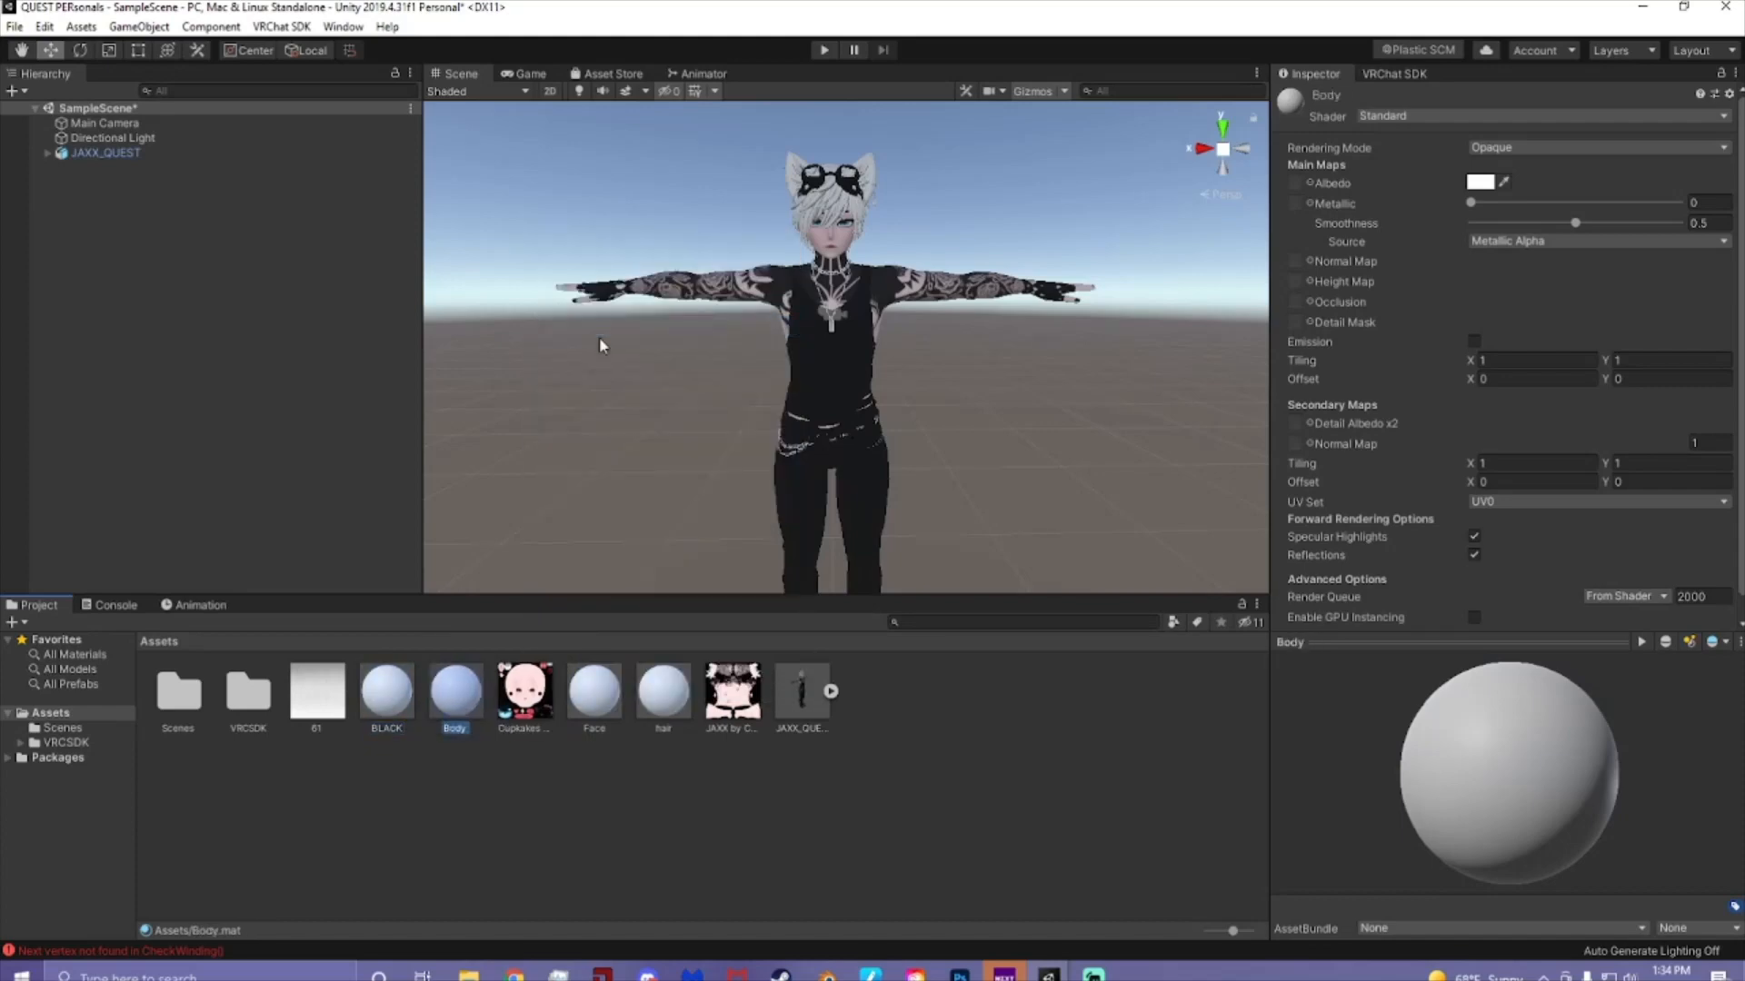
- Set the Face material's shader to VRChat/Mobile/Toon Lit and assign the Cupkakes face image as its texture
click(614, 763)
click(607, 702)
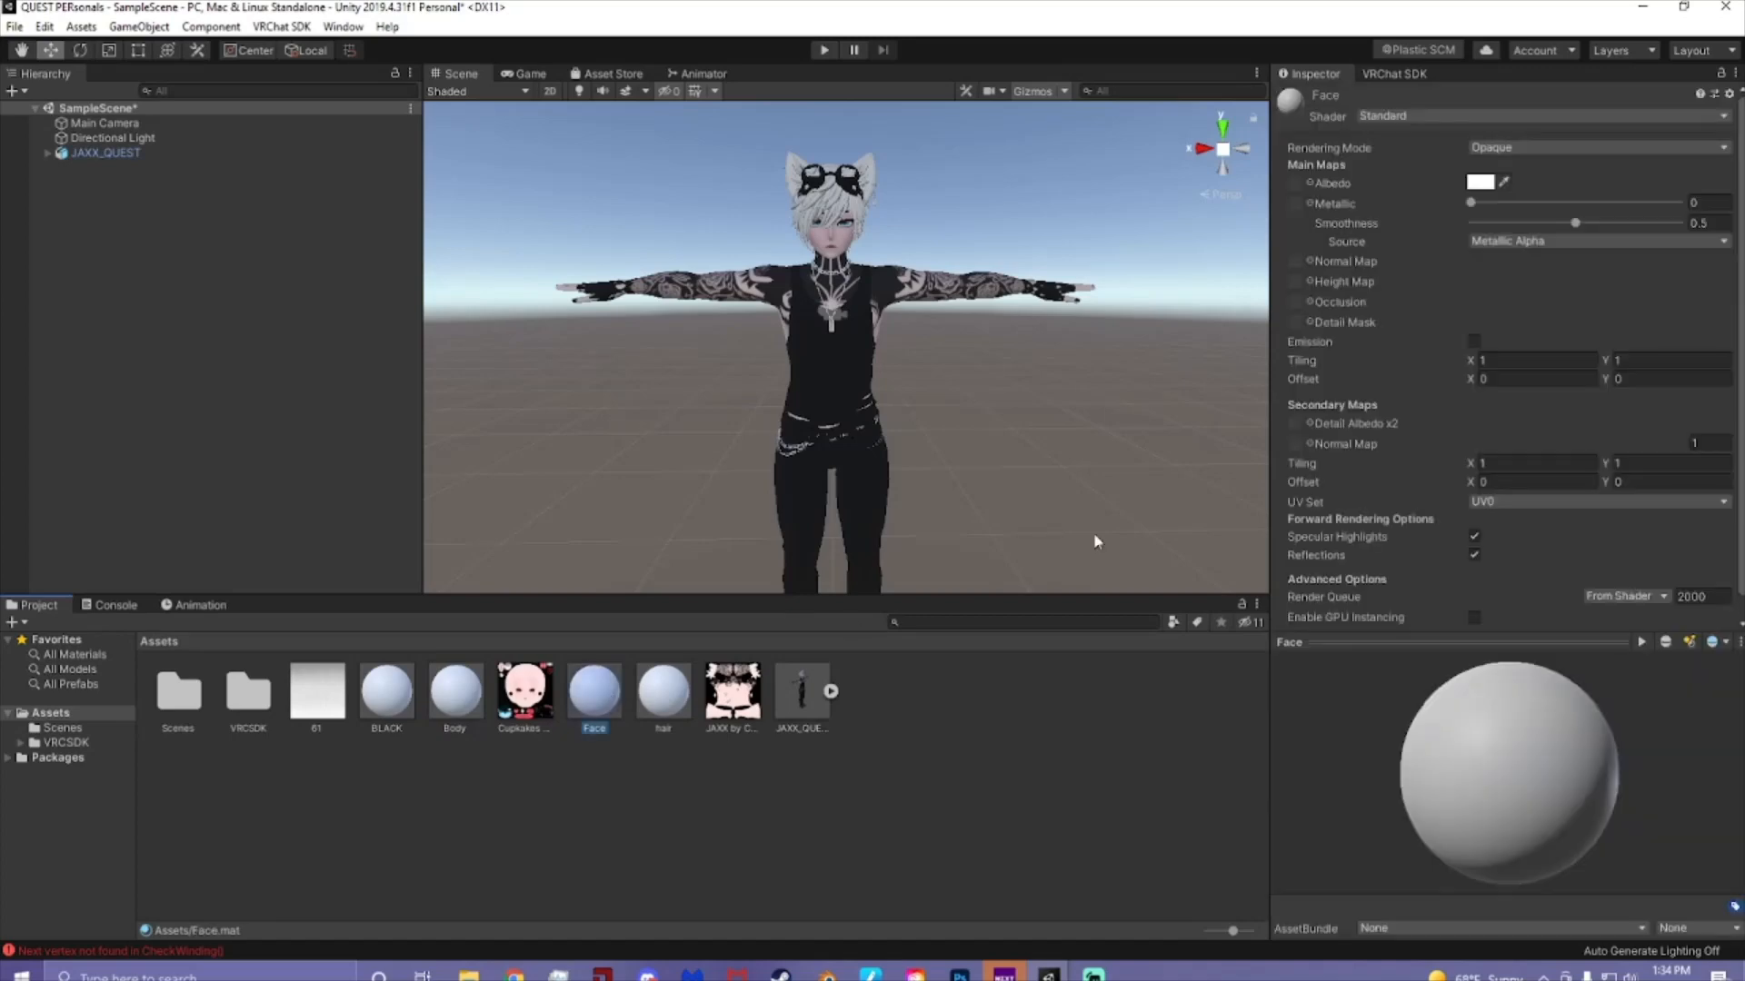
click(1408, 117)
click(1397, 169)
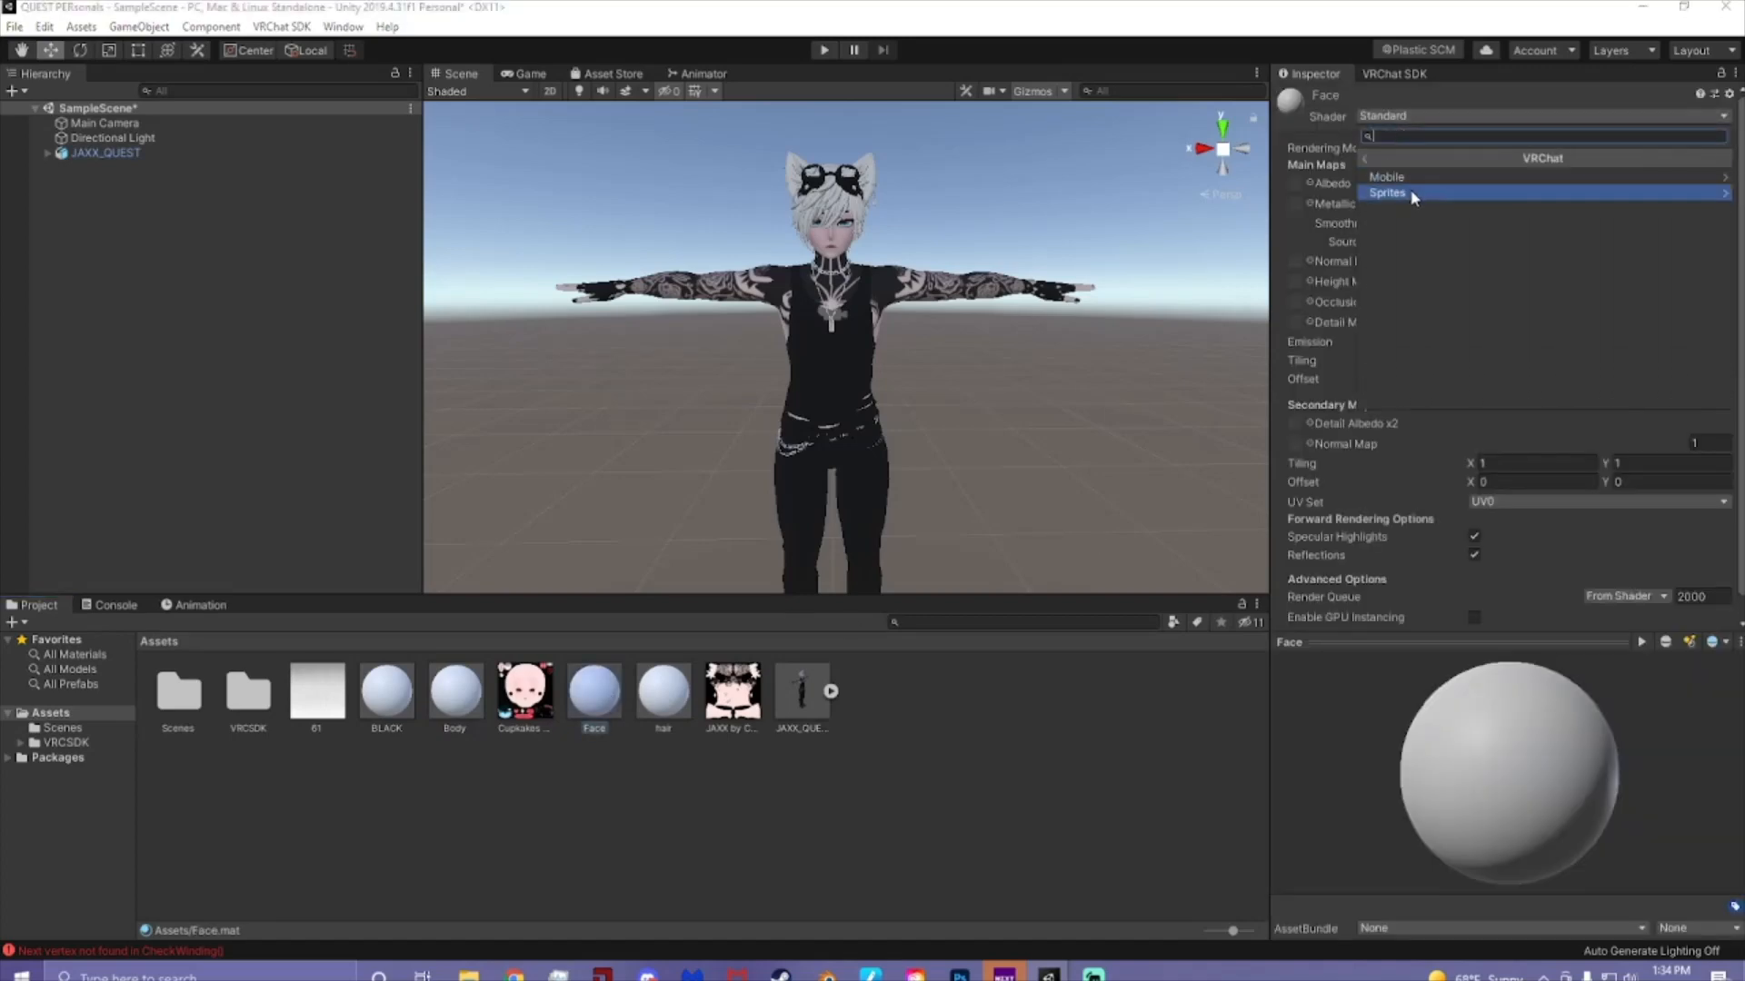
click(1411, 177)
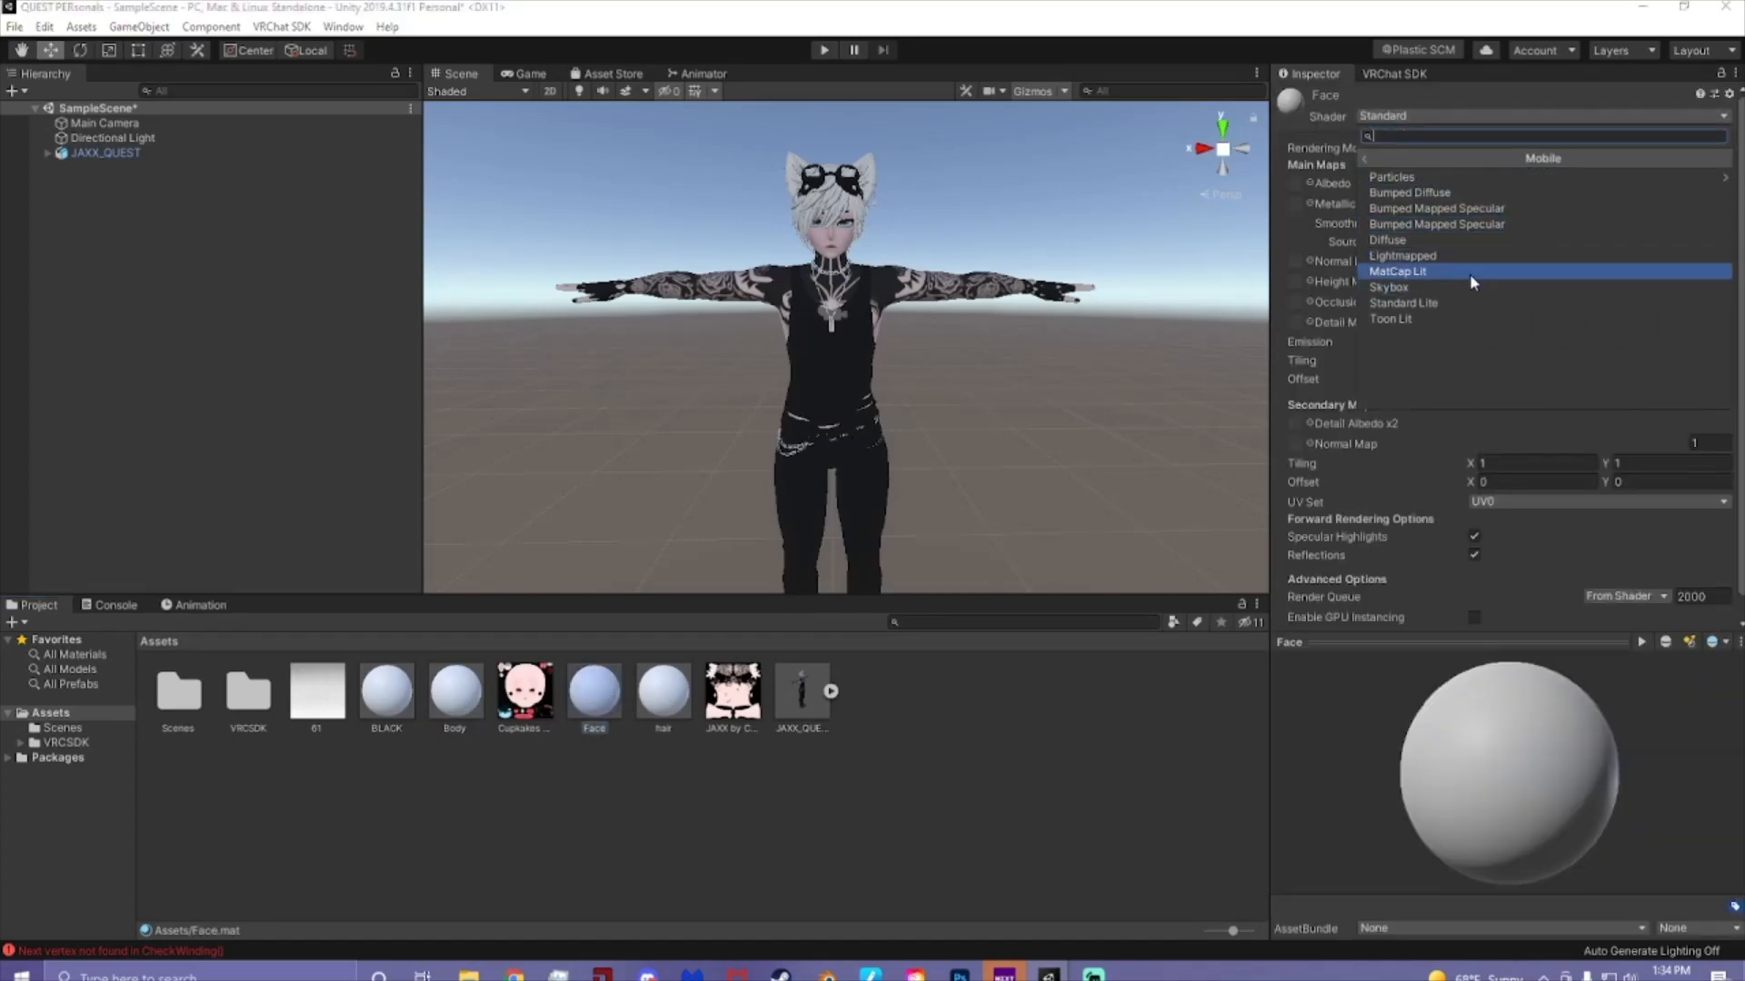
click(1407, 319)
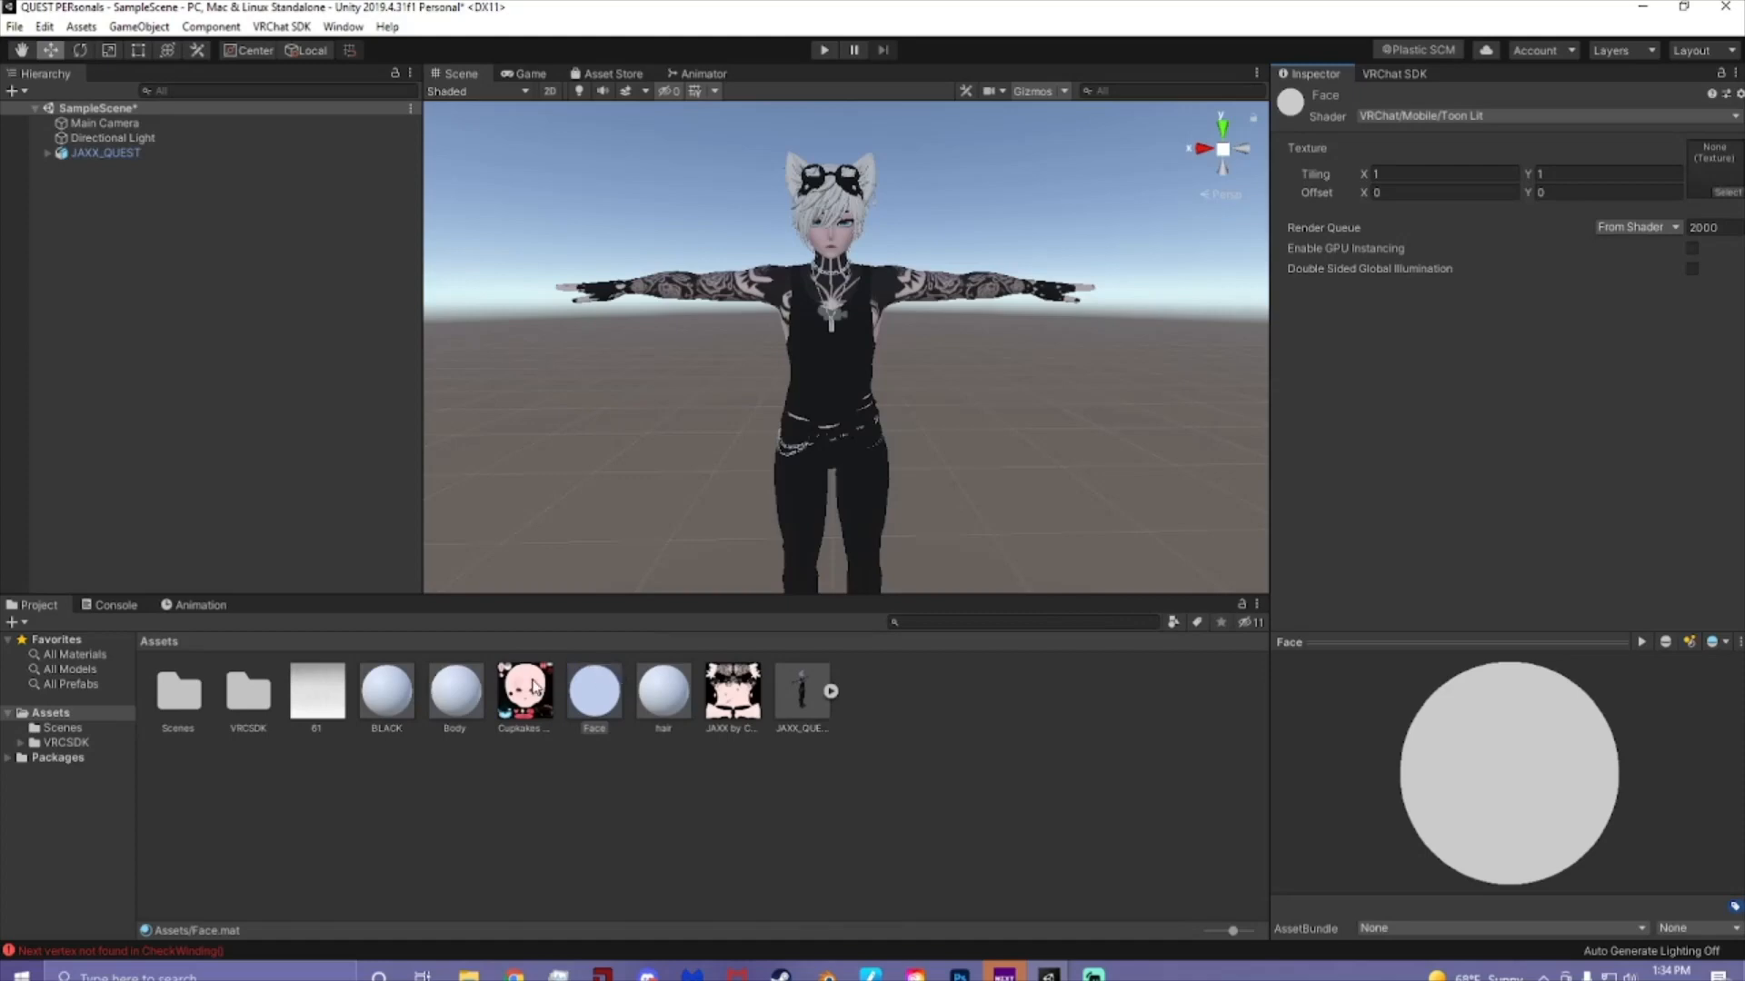
drag(534, 690, 1712, 171)
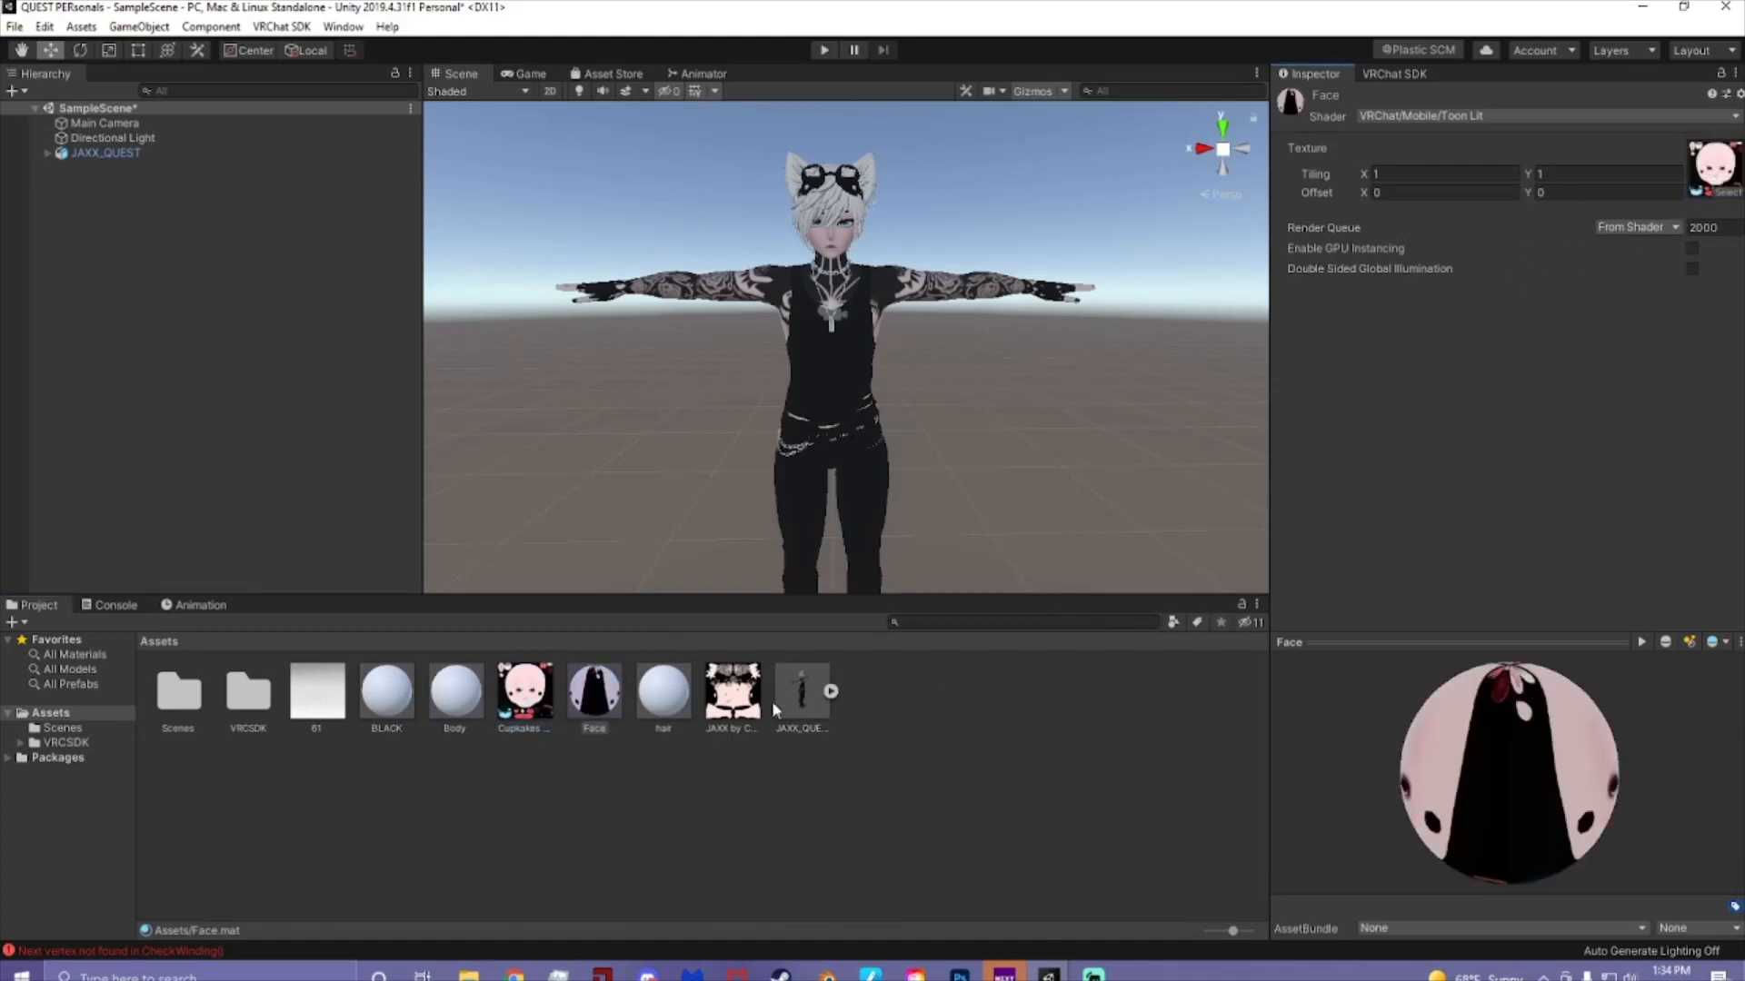
- Apply the Face material to the avatar's face in the scene and check it up close
drag(595, 692, 843, 234)
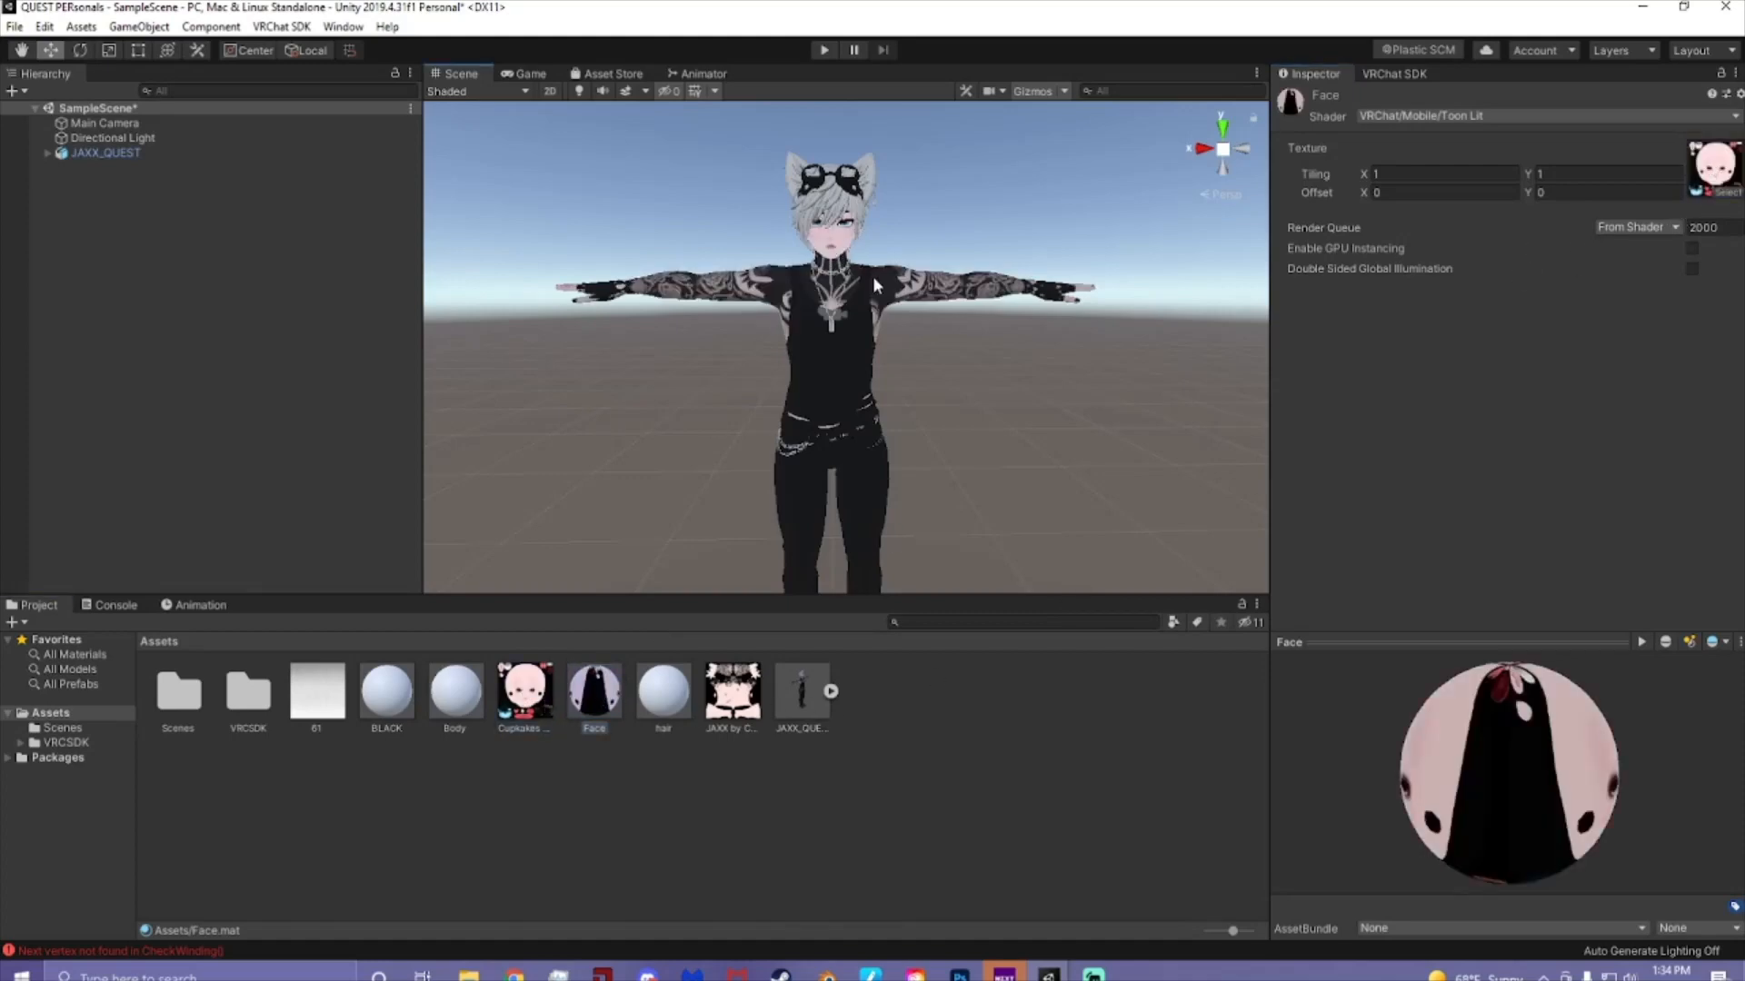
scroll(873, 280, up, 5)
middle_drag(873, 280, 873, 309)
scroll(876, 345, up, 5)
scroll(881, 391, down, 5)
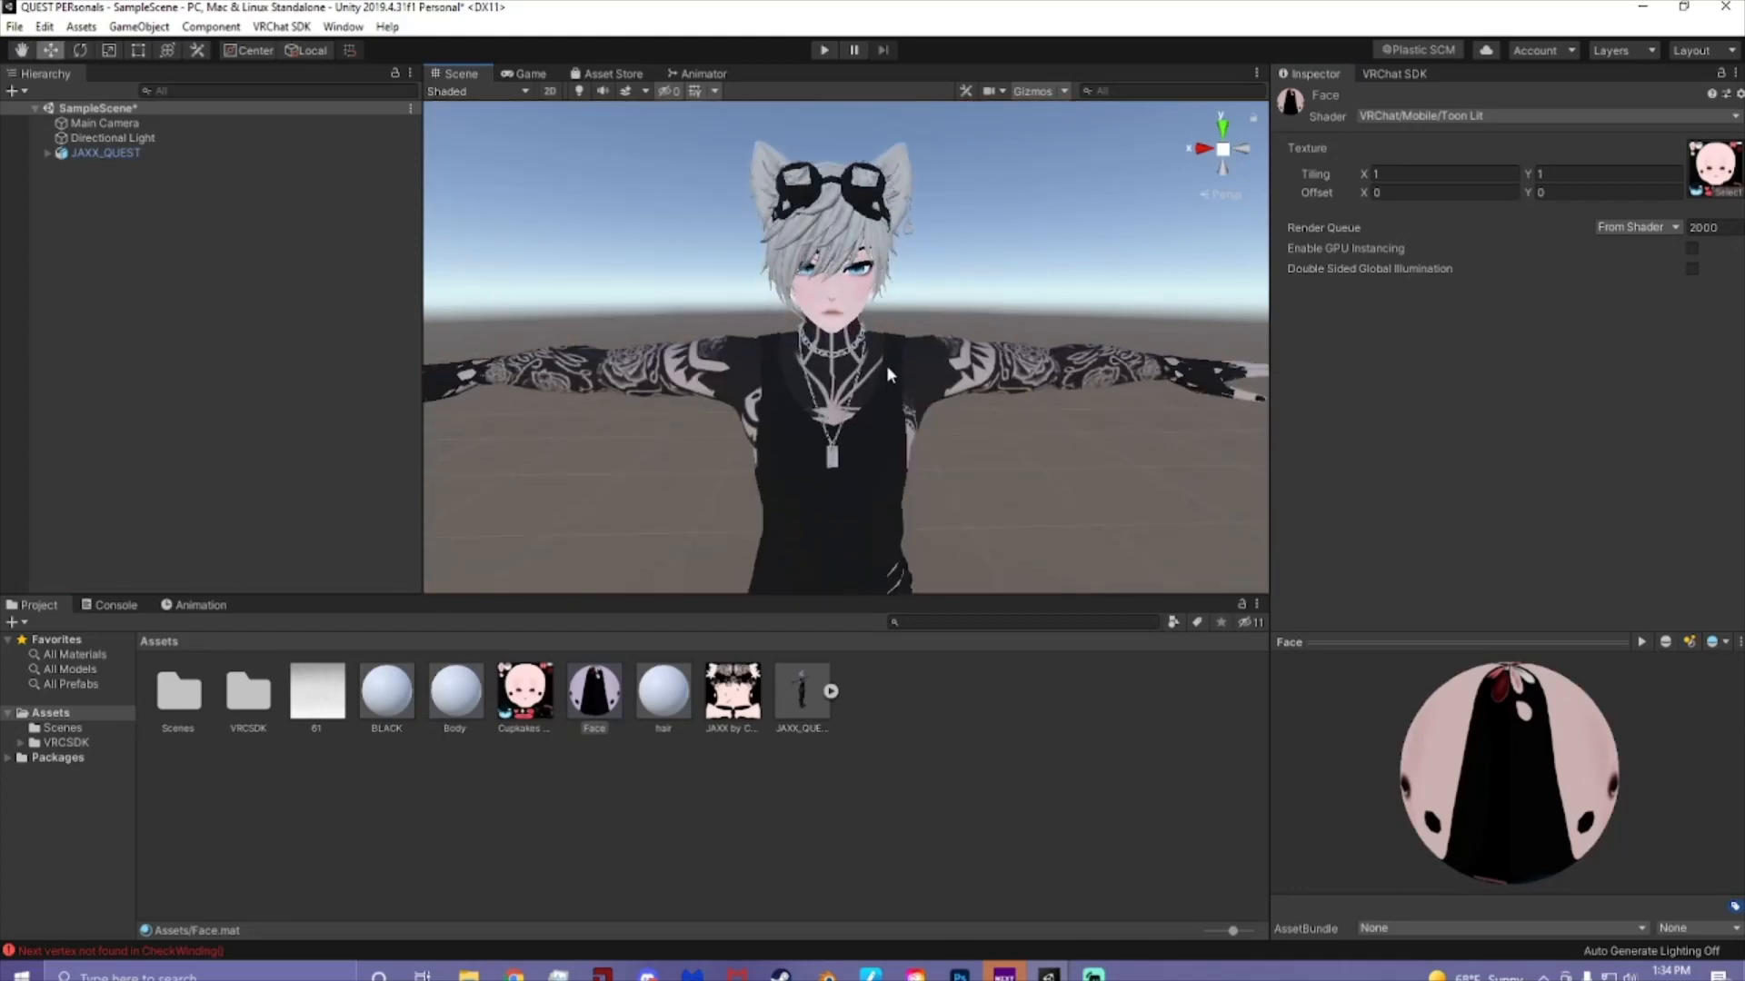
scroll(889, 363, up, 6)
scroll(891, 360, down, 6)
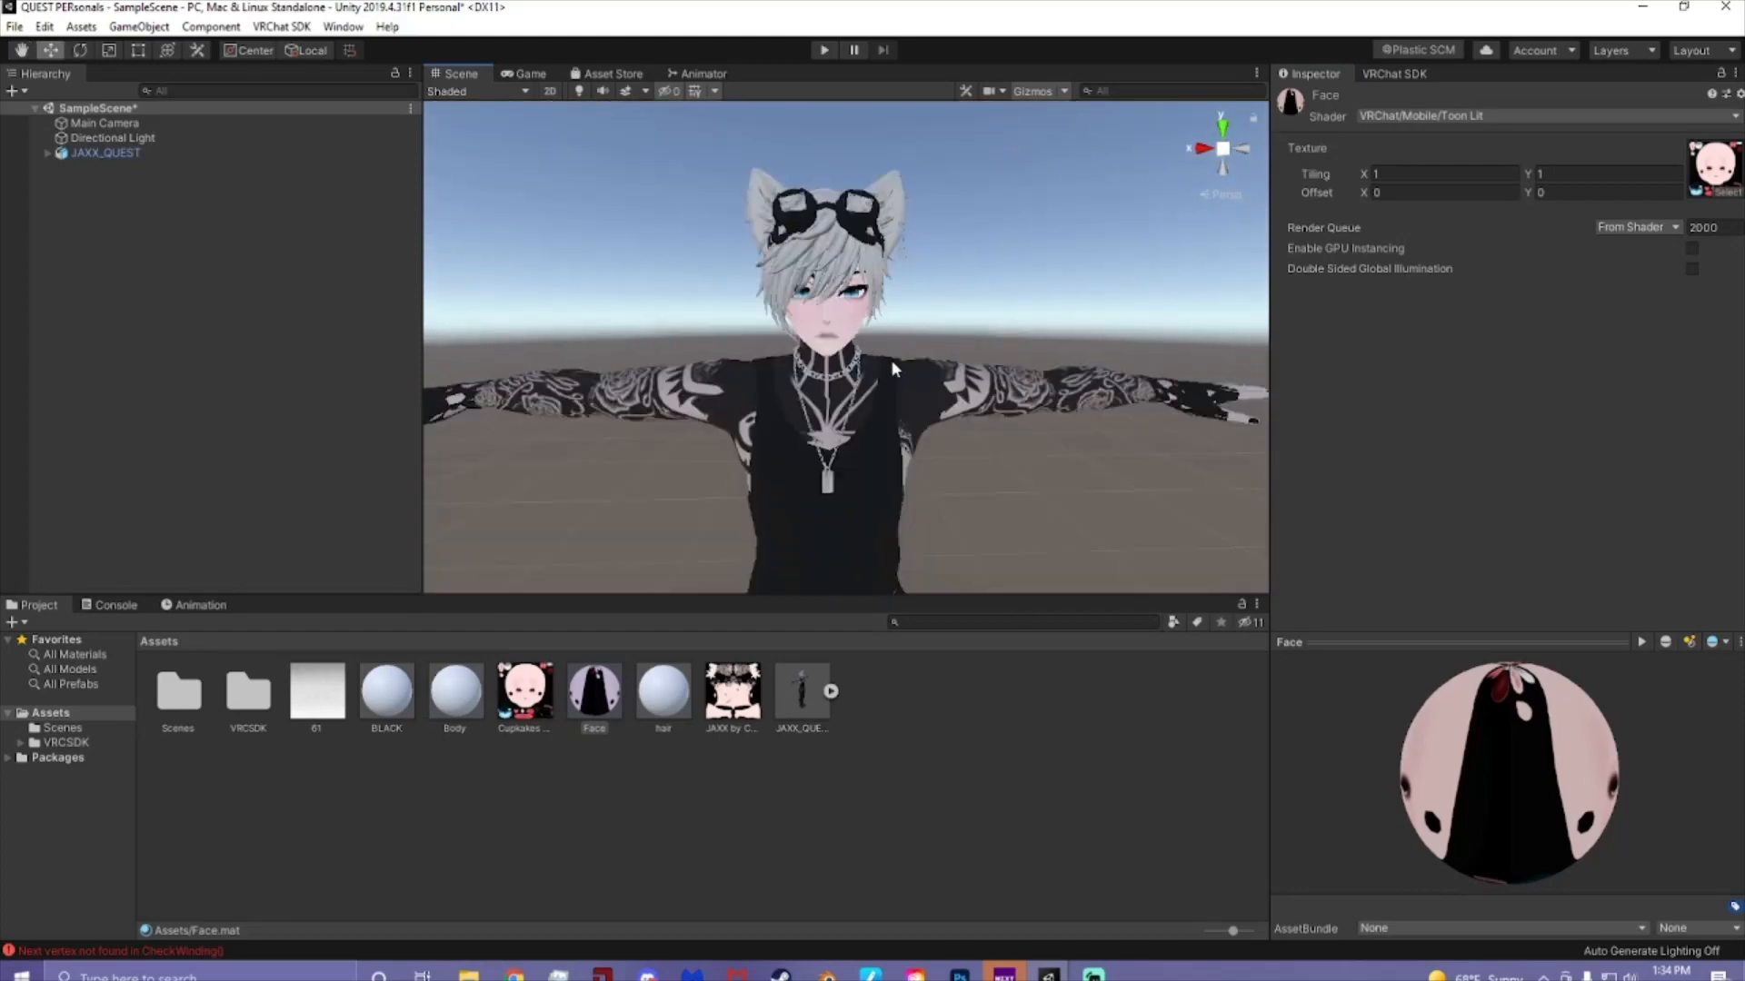
- Set the hair material's shader to VRChat/Mobile/Toon Lit
click(644, 791)
click(664, 697)
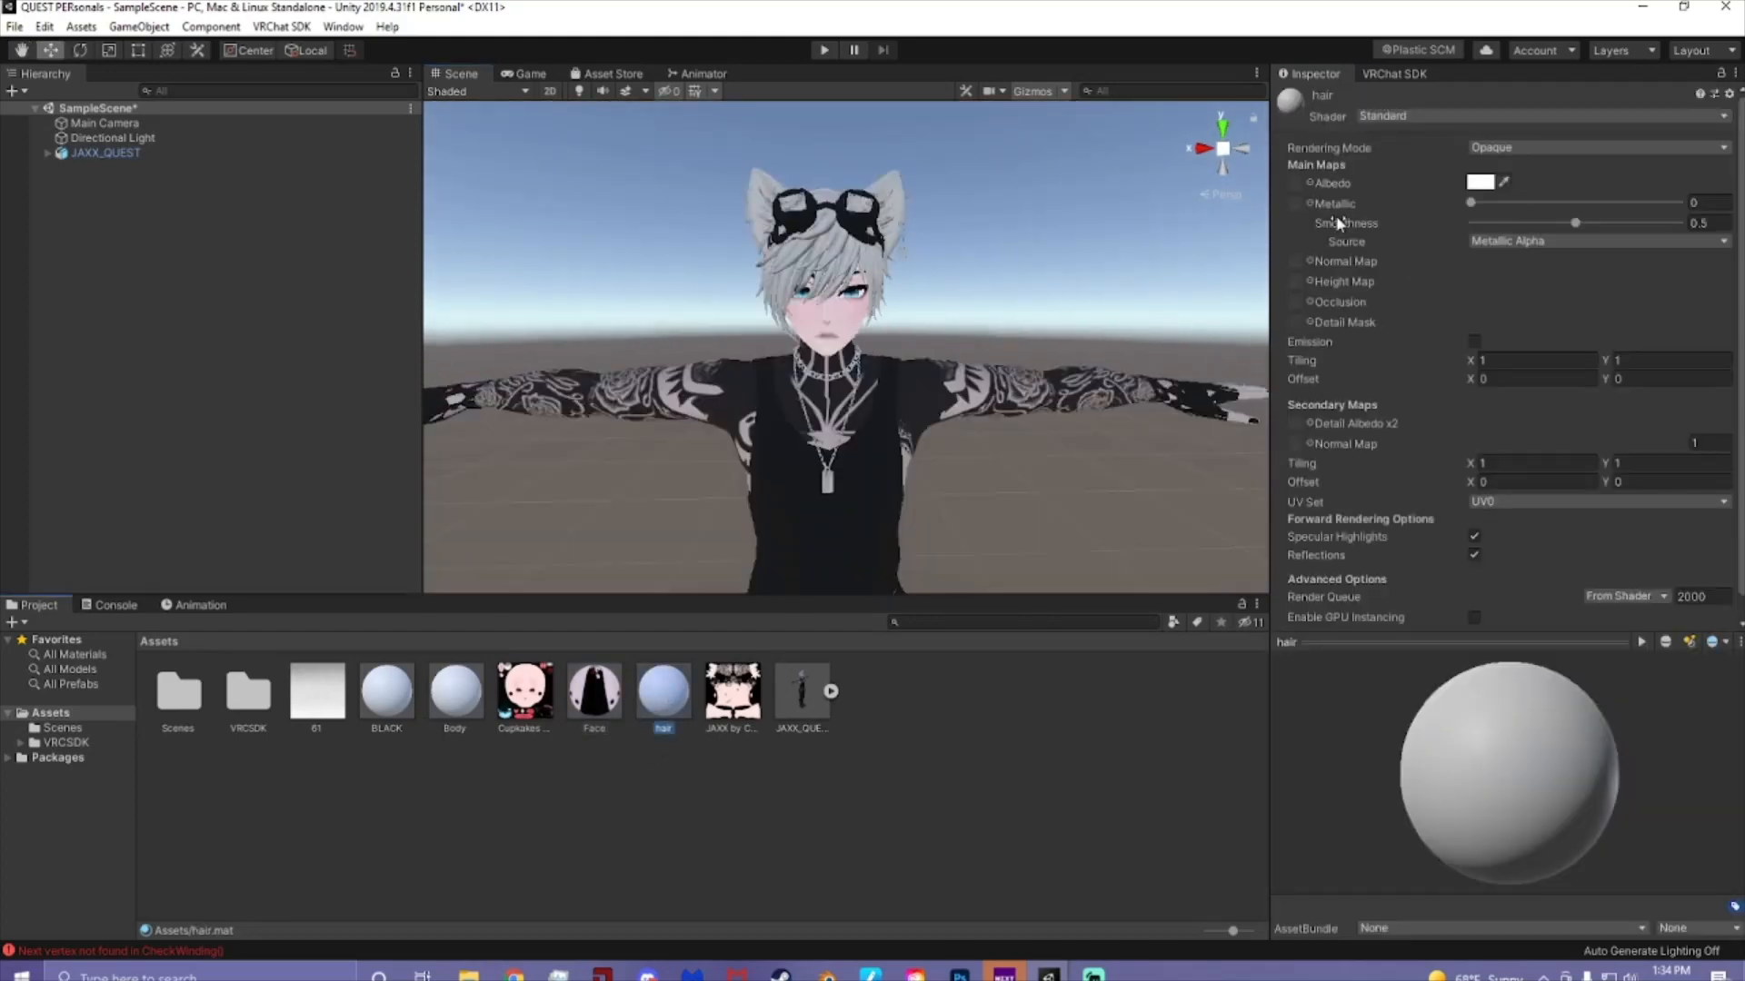
click(1372, 121)
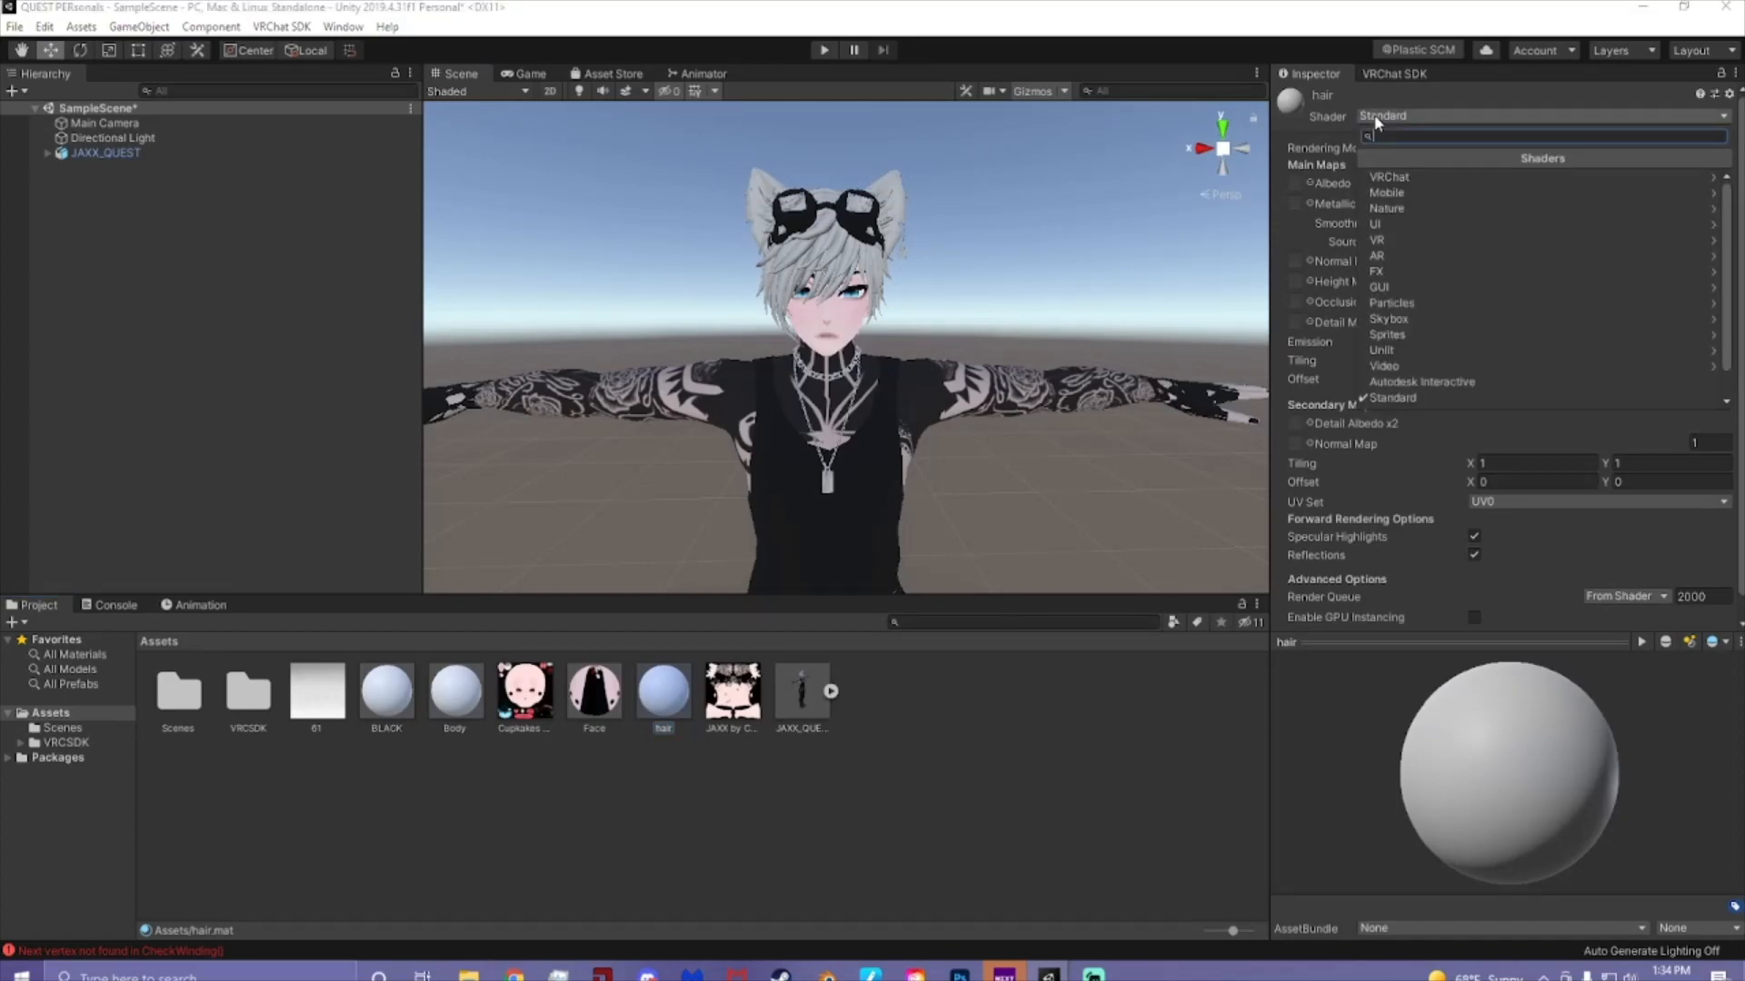
click(1400, 177)
click(1431, 177)
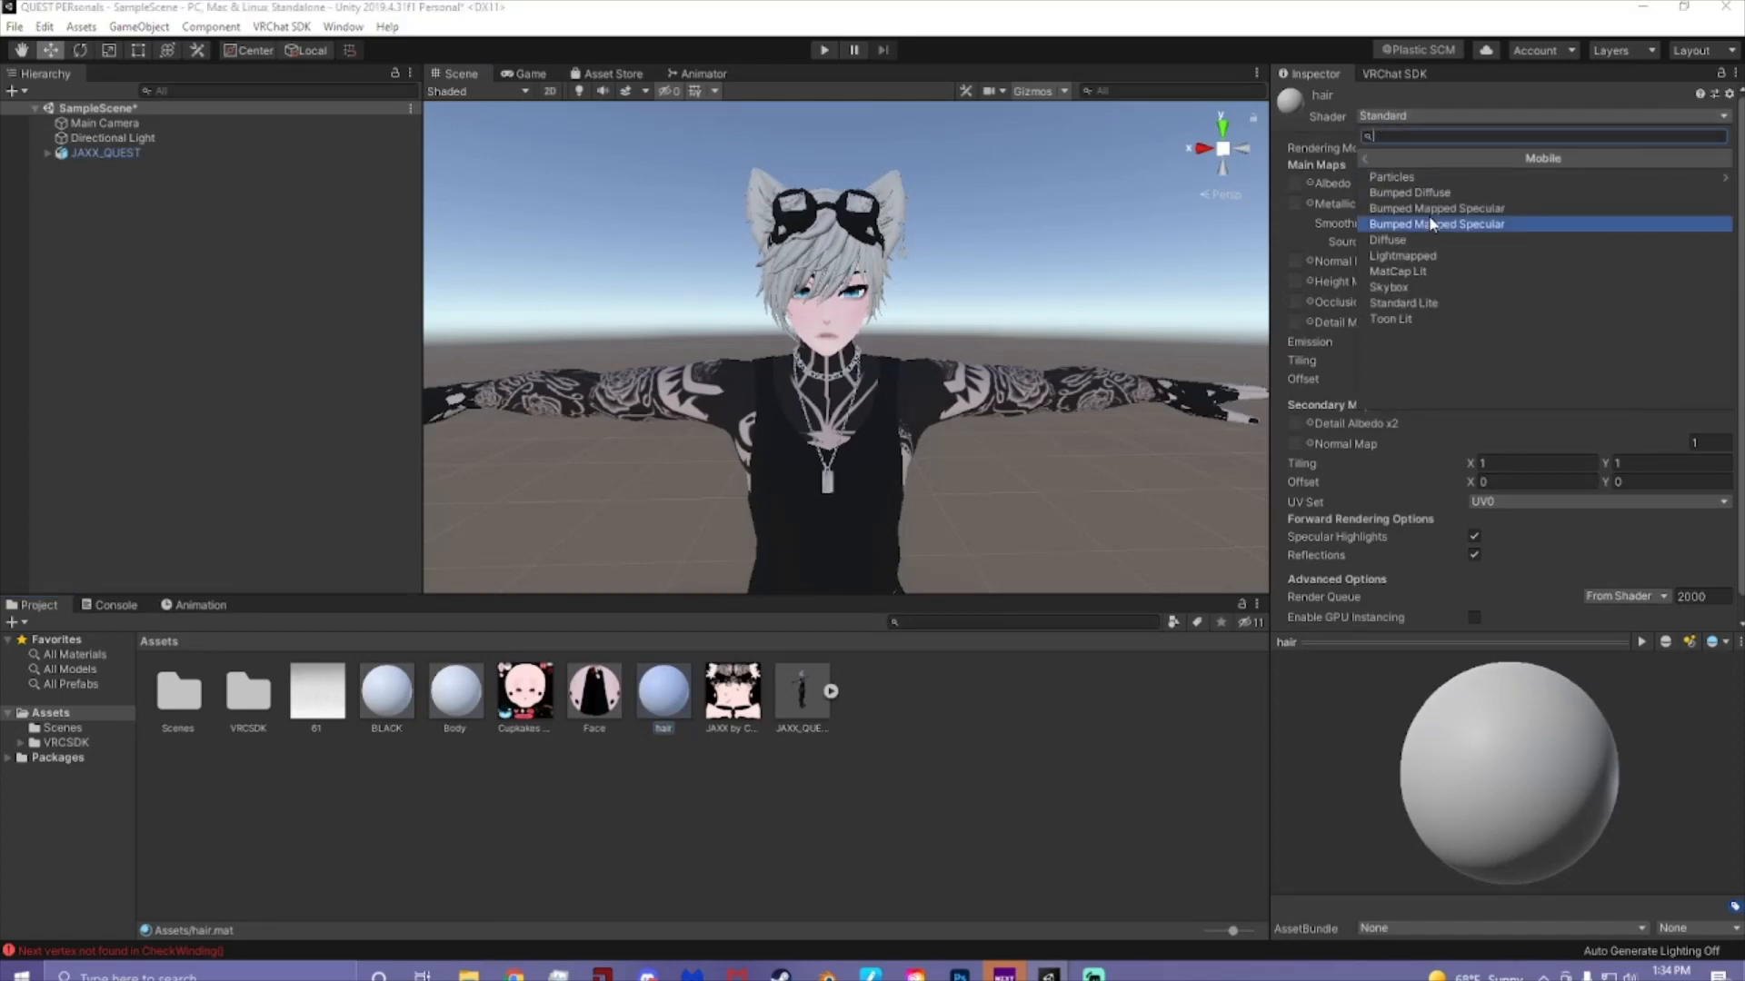
click(1409, 320)
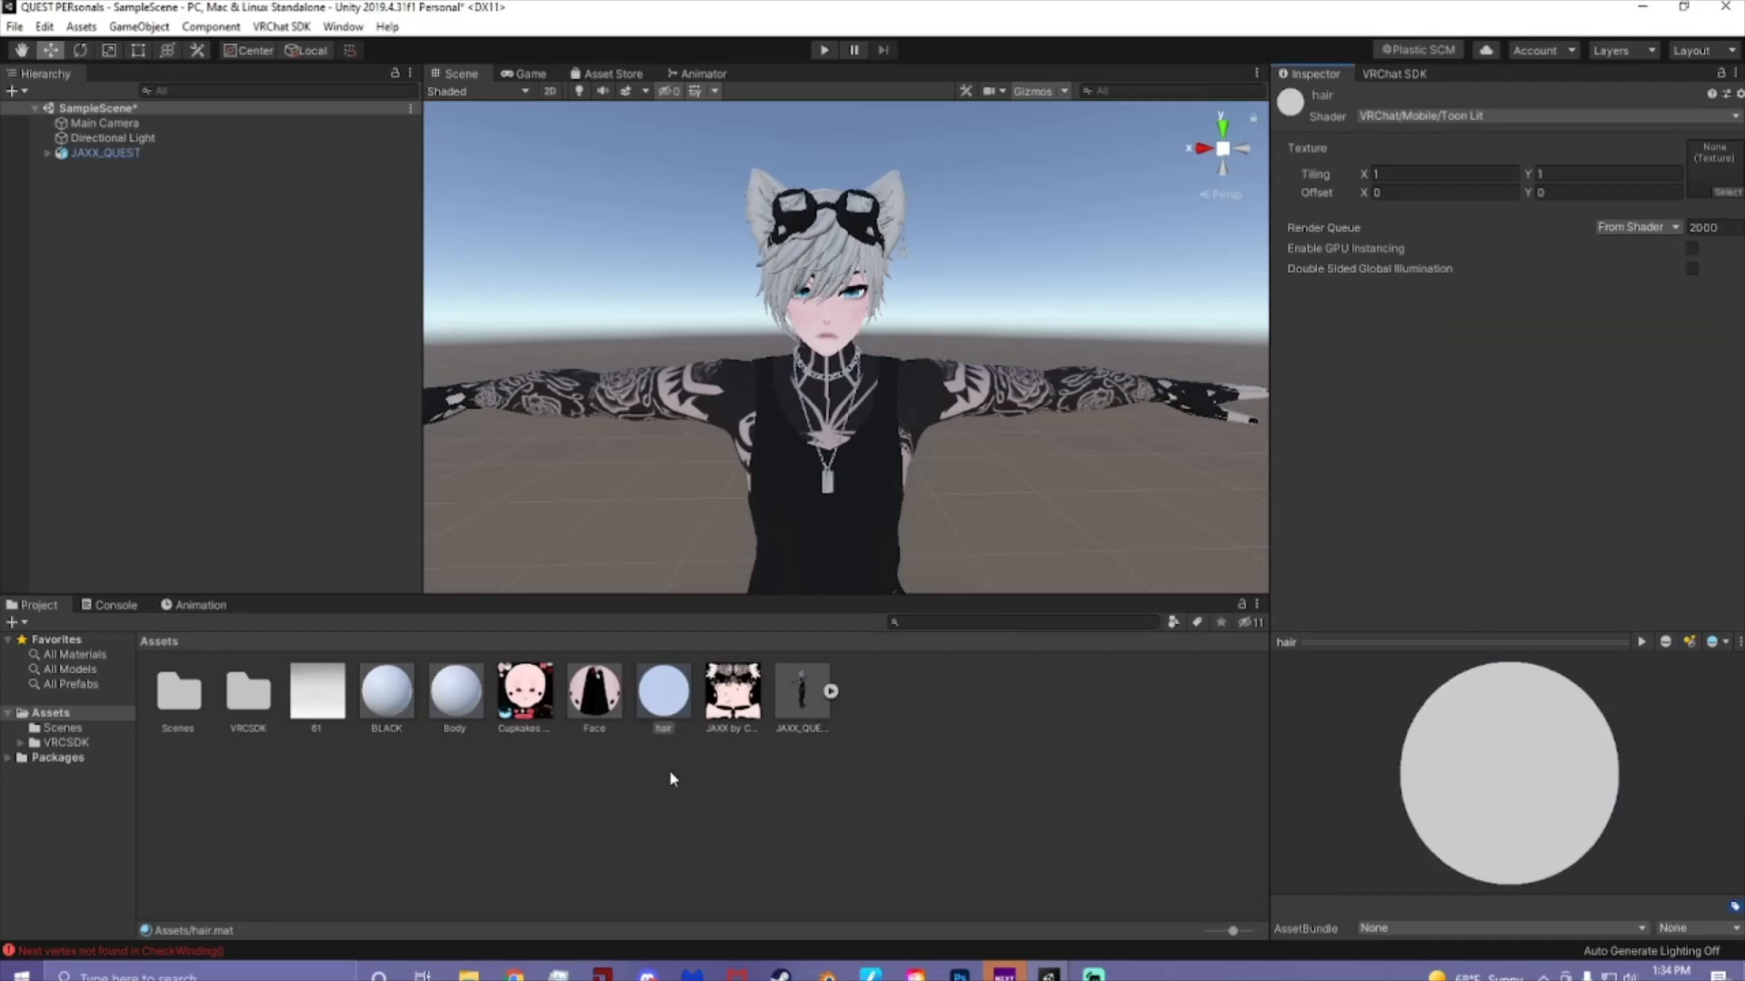
- Set the shader of the Body and BLACK materials together to VRChat/Mobile/Toon Lit
click(452, 700)
ctrl+click(389, 698)
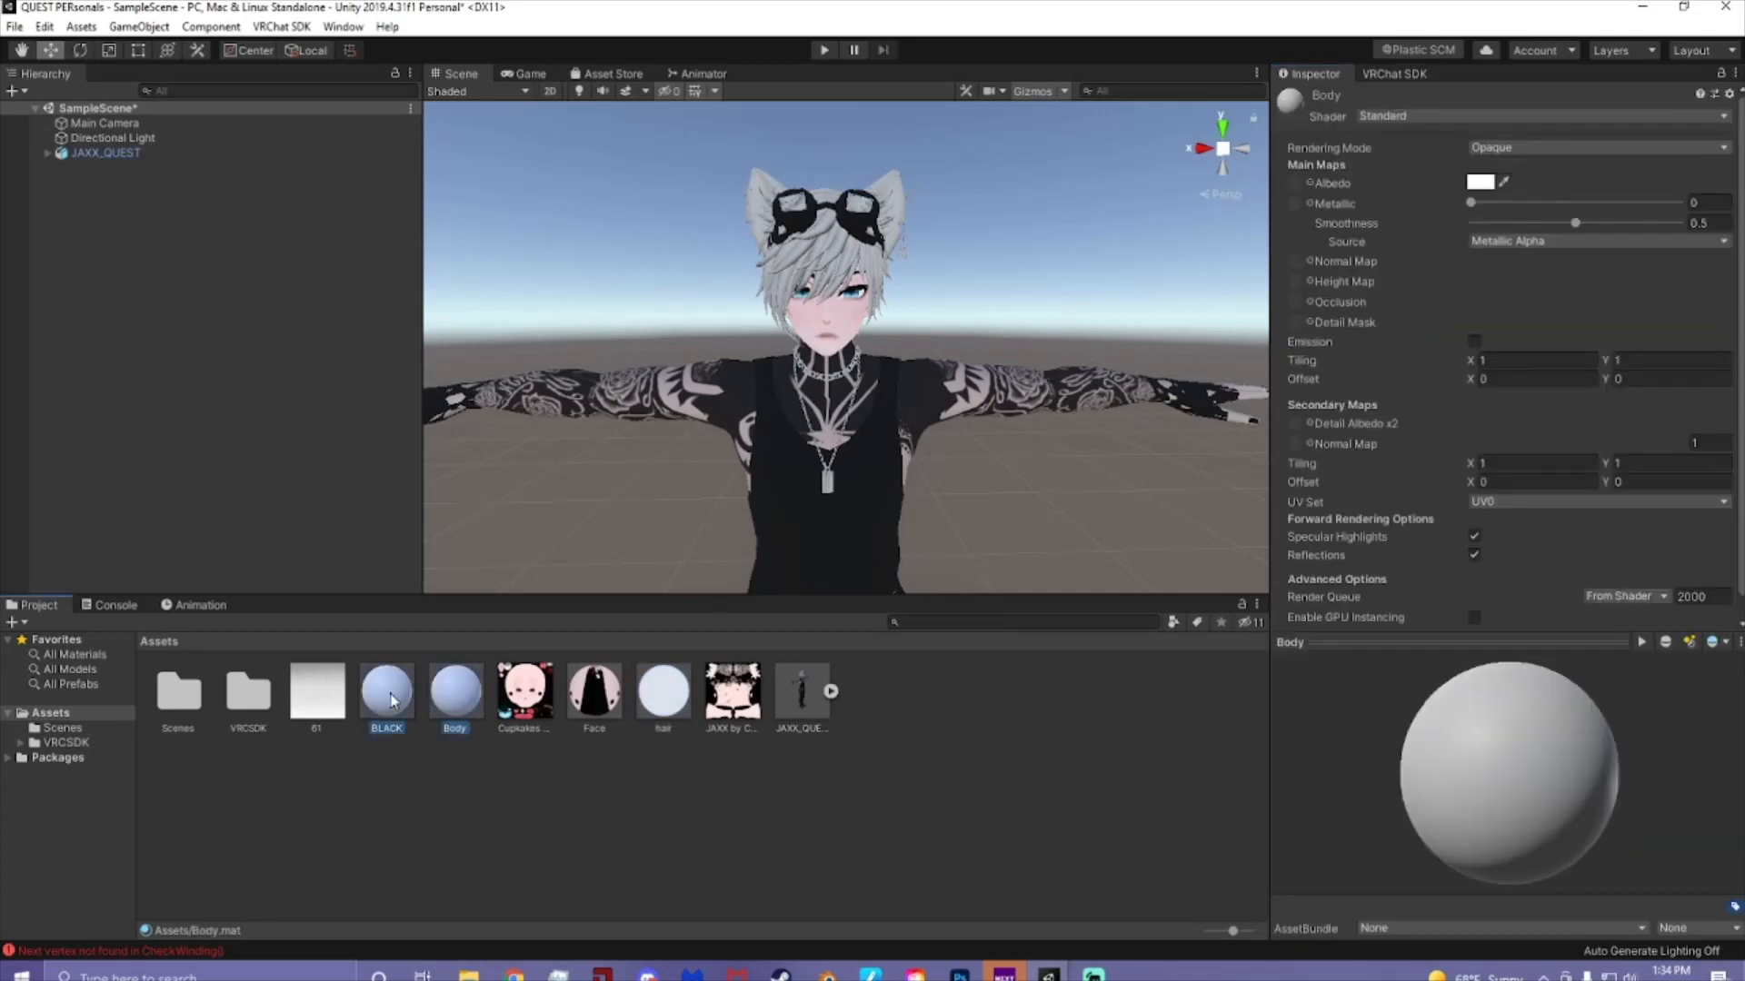
click(1415, 115)
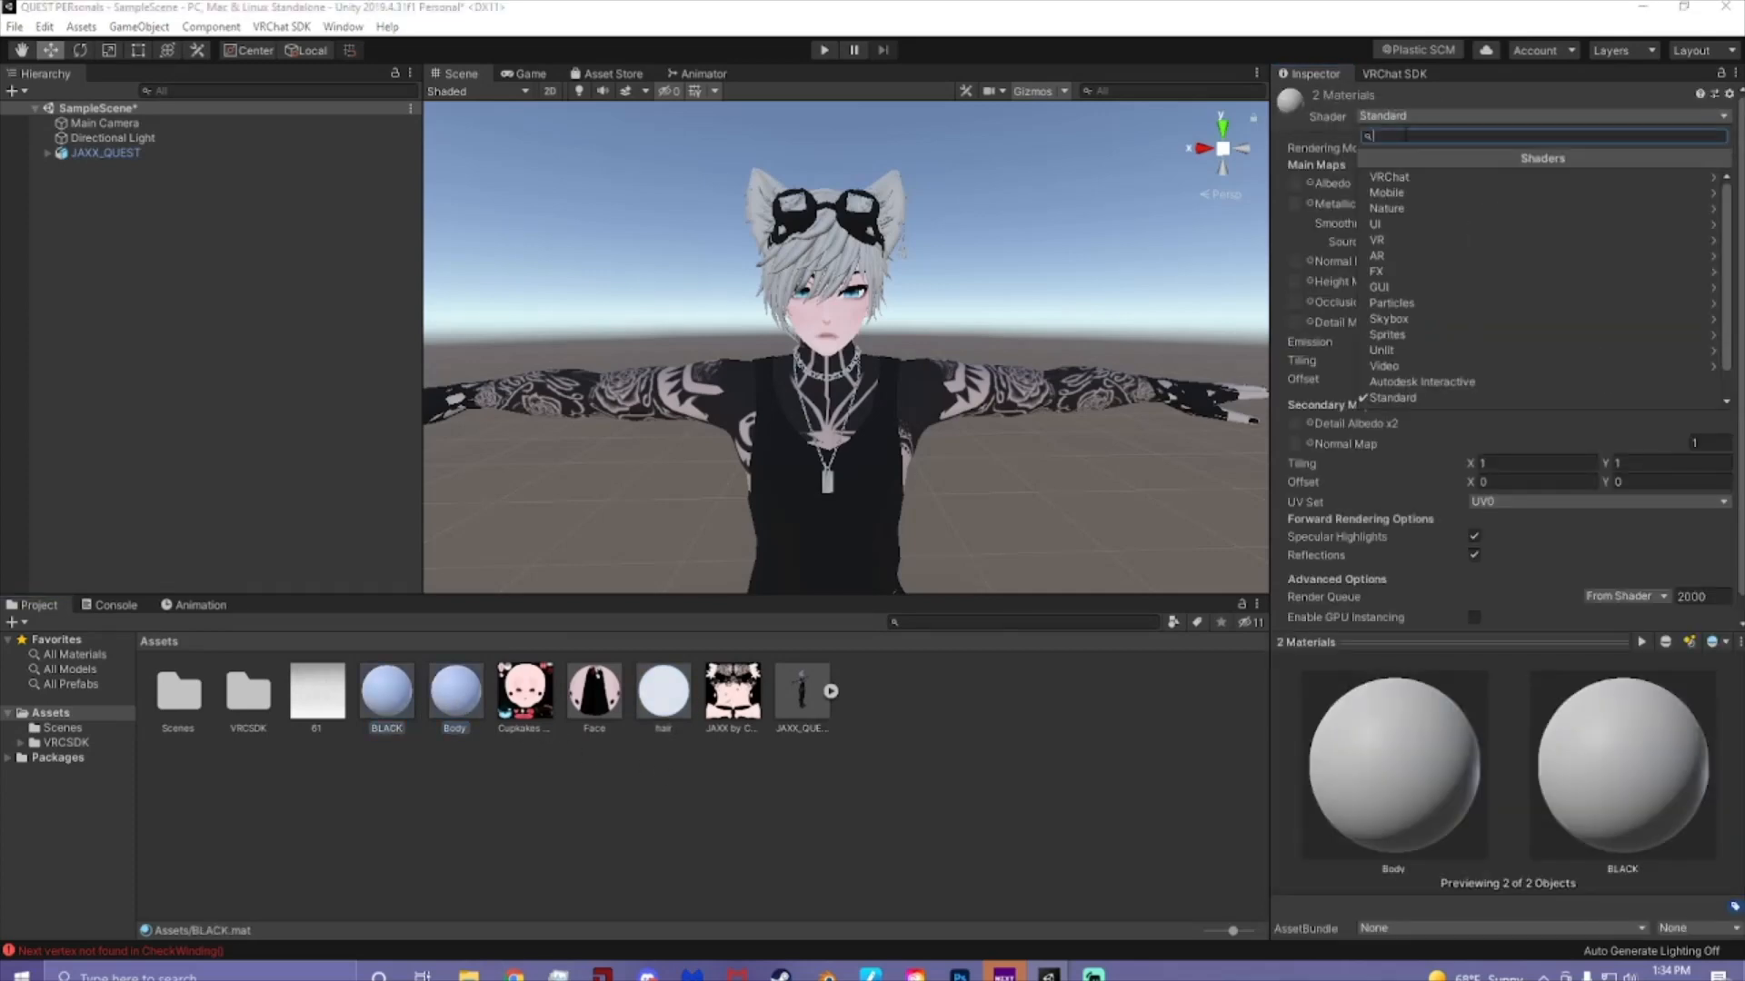
click(1395, 161)
click(1395, 177)
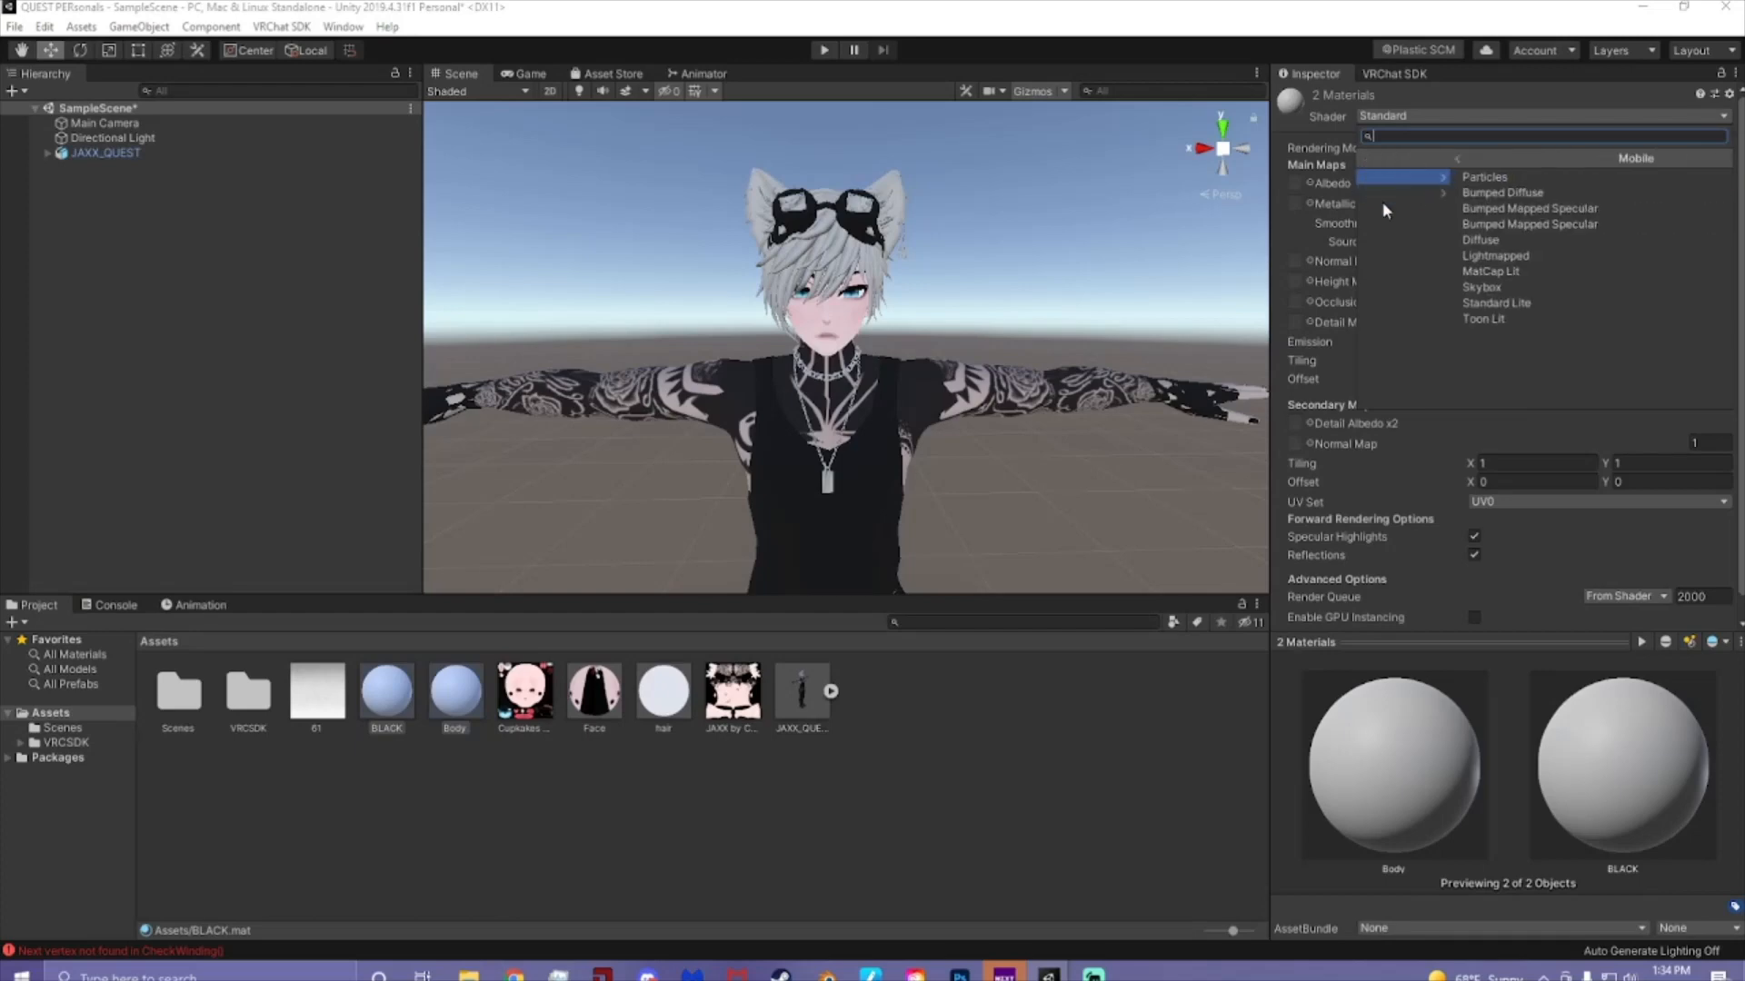
click(1397, 318)
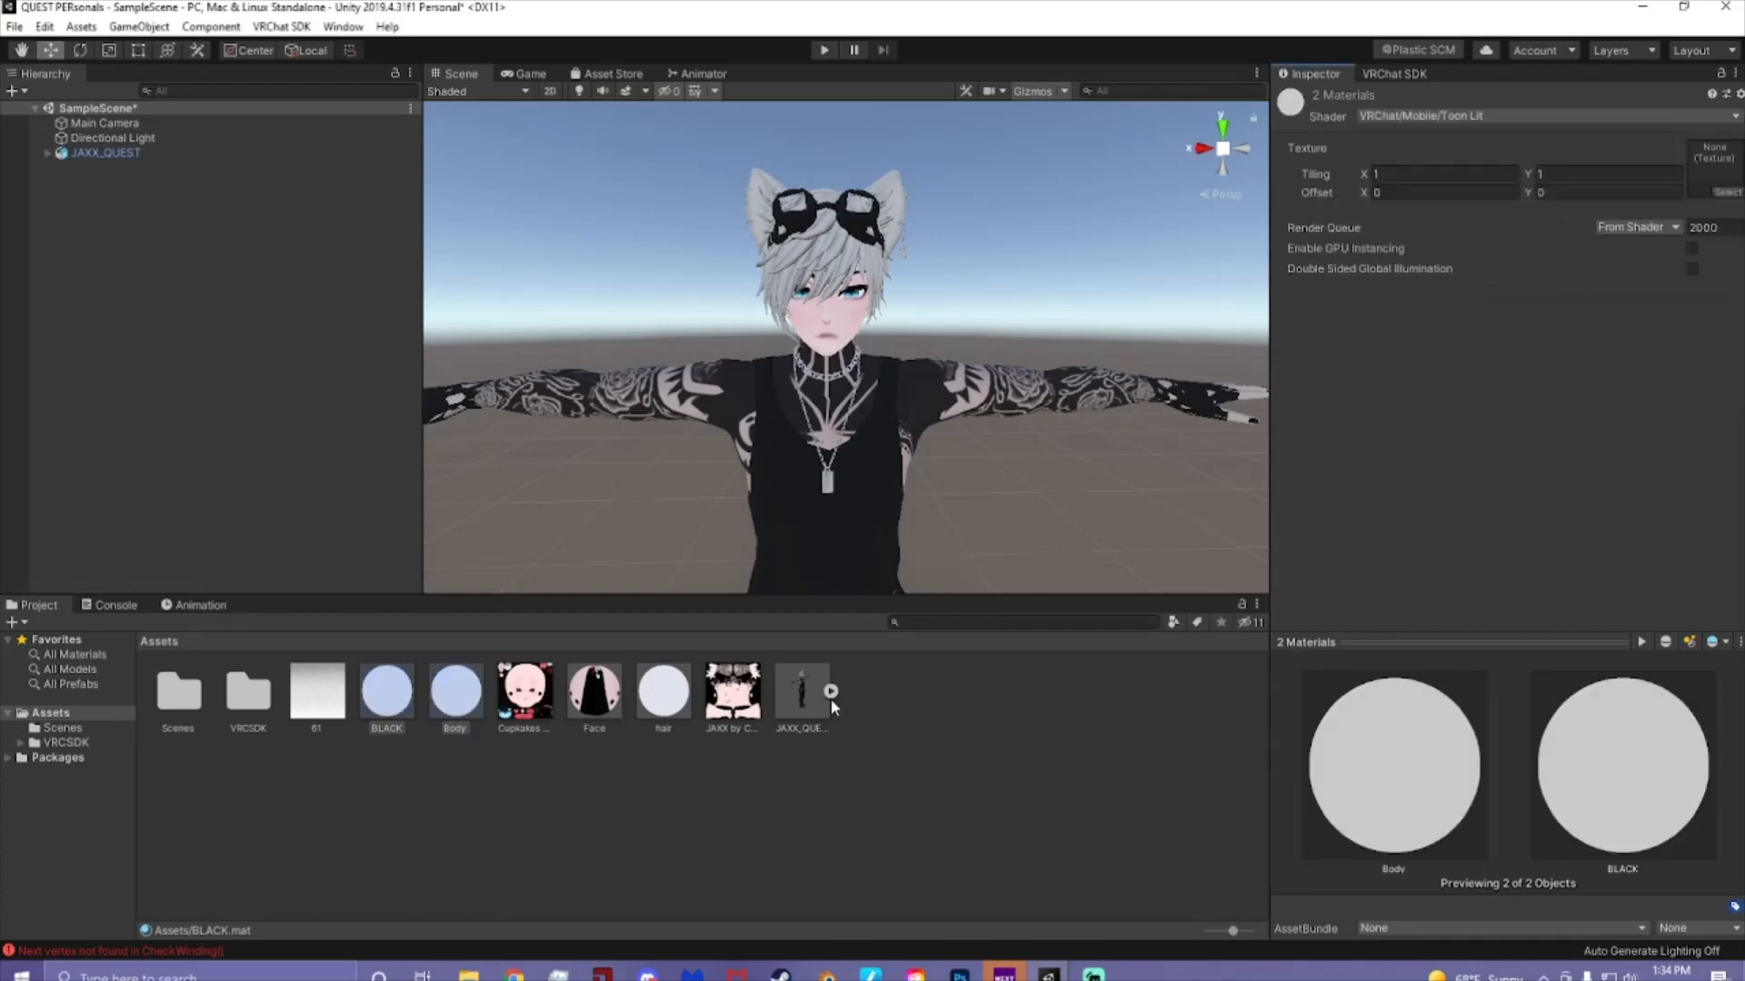
- Apply the hair material to the avatar's hair in the scene and assign the grey gradient image as its texture
click(801, 766)
click(665, 697)
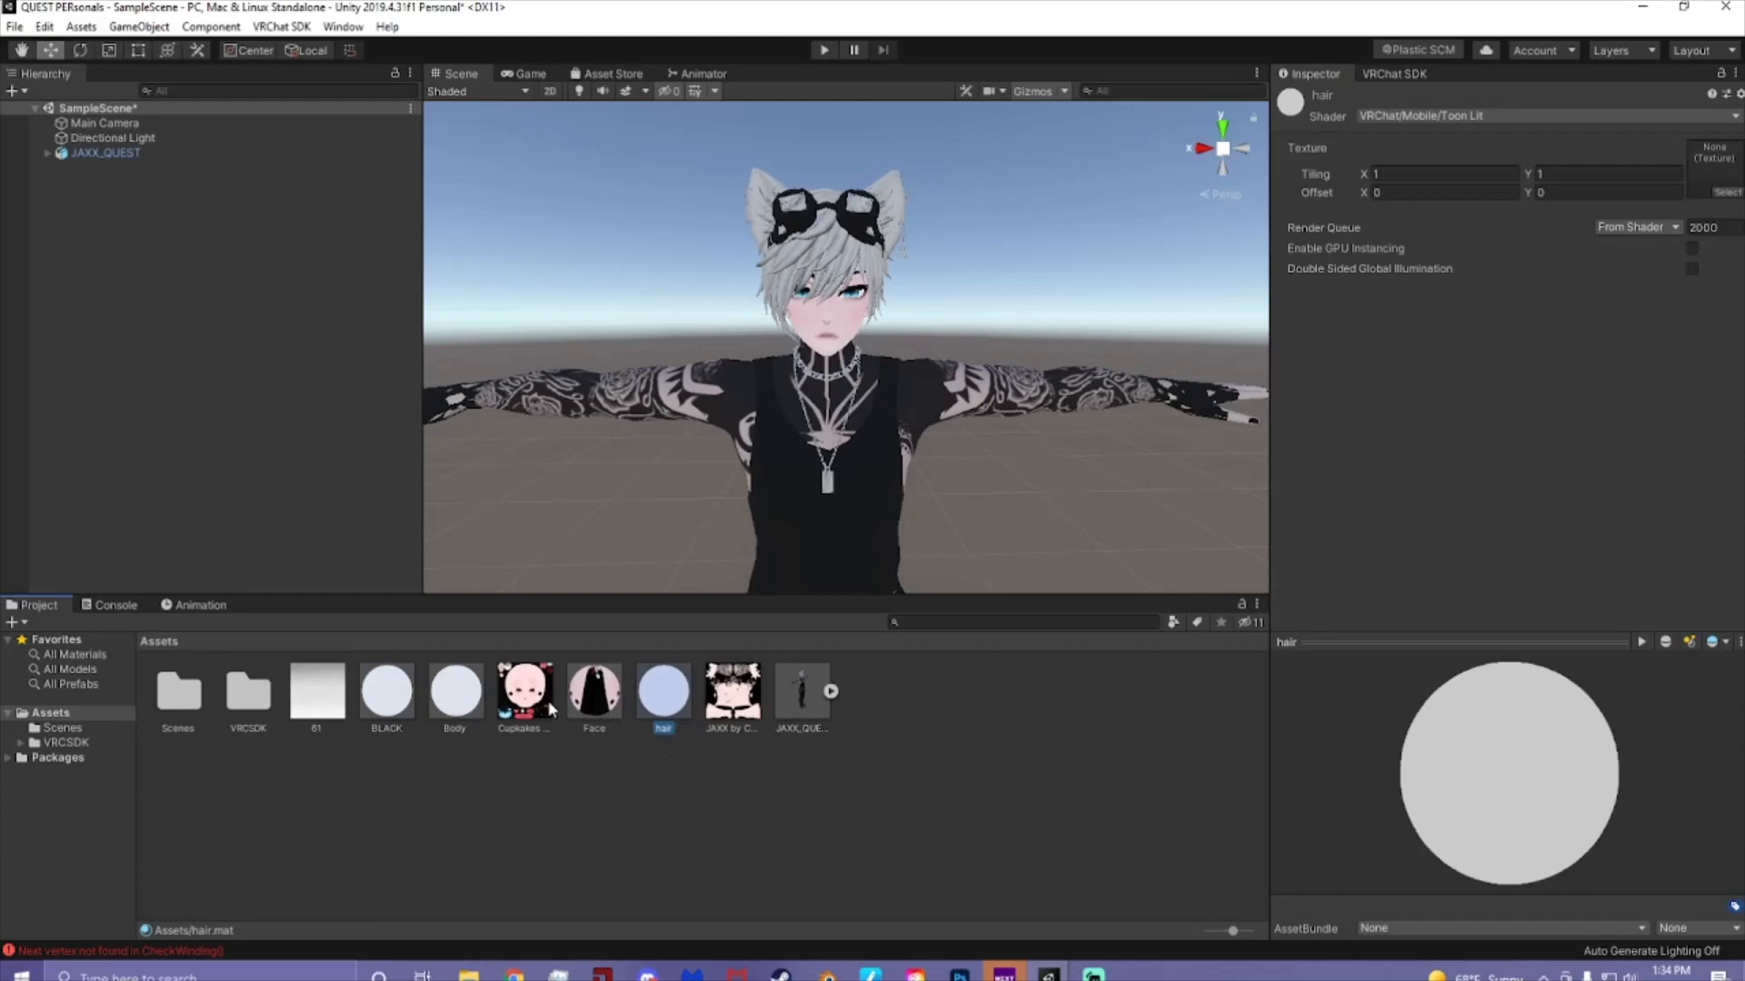
drag(677, 704, 769, 275)
drag(676, 679, 631, 574)
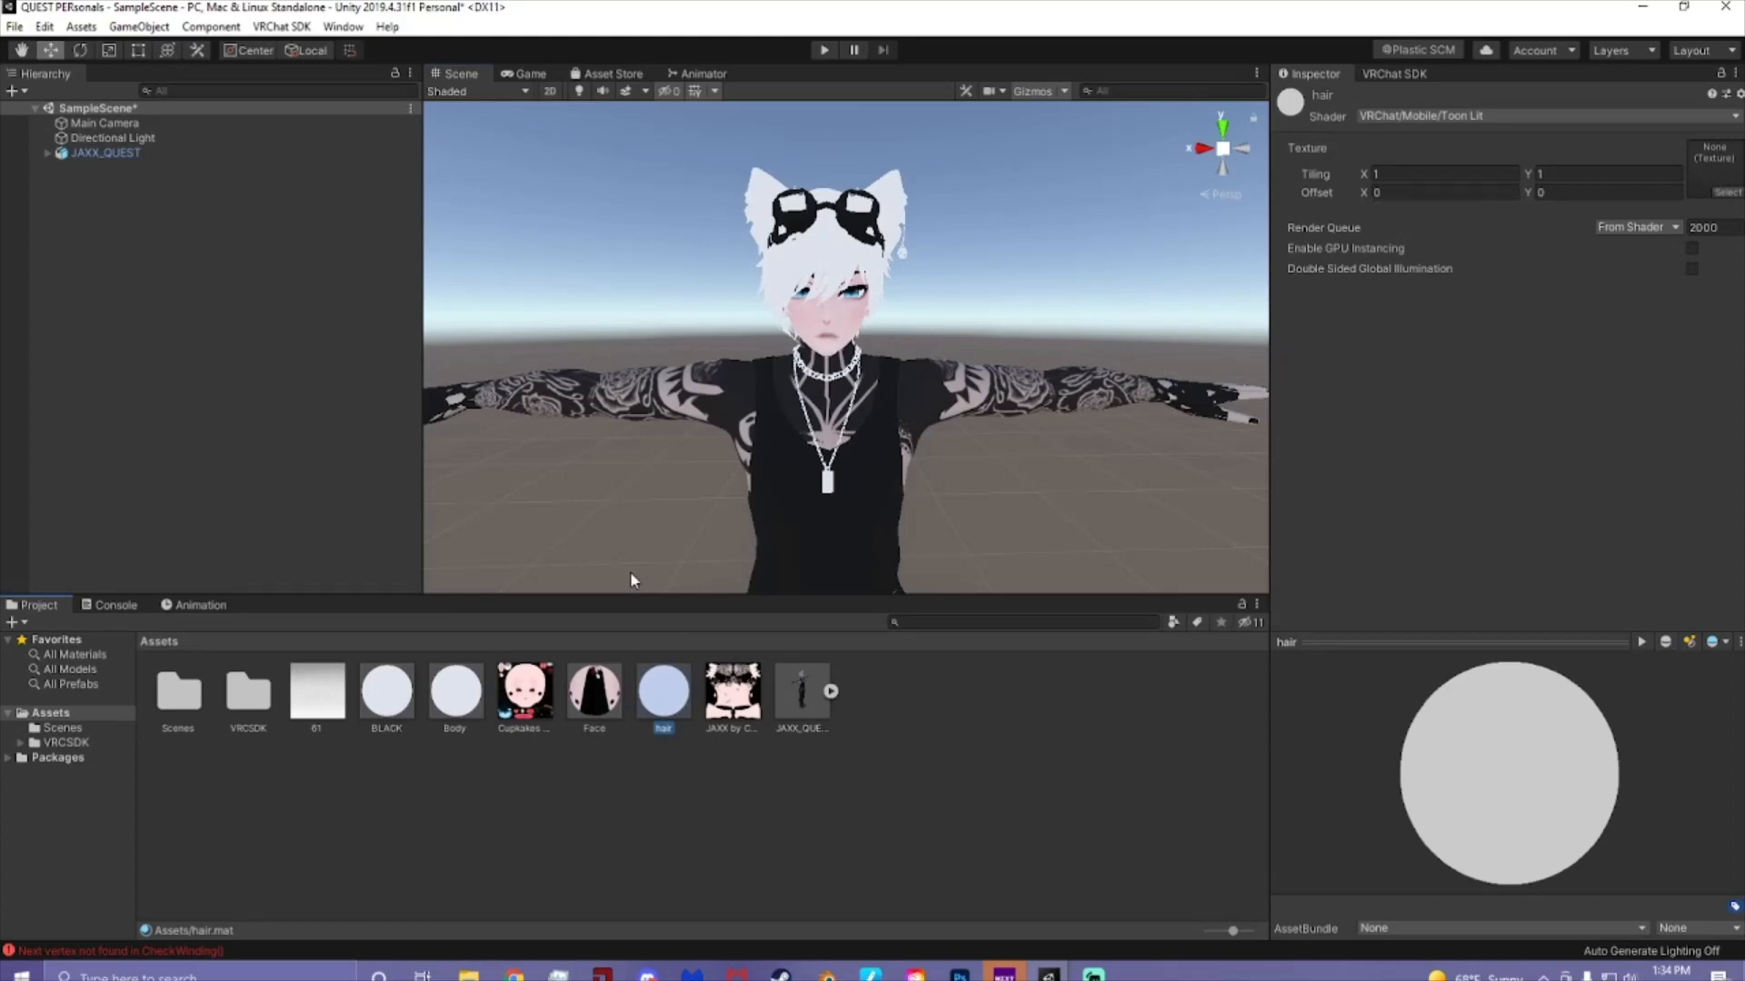
drag(327, 700, 1713, 173)
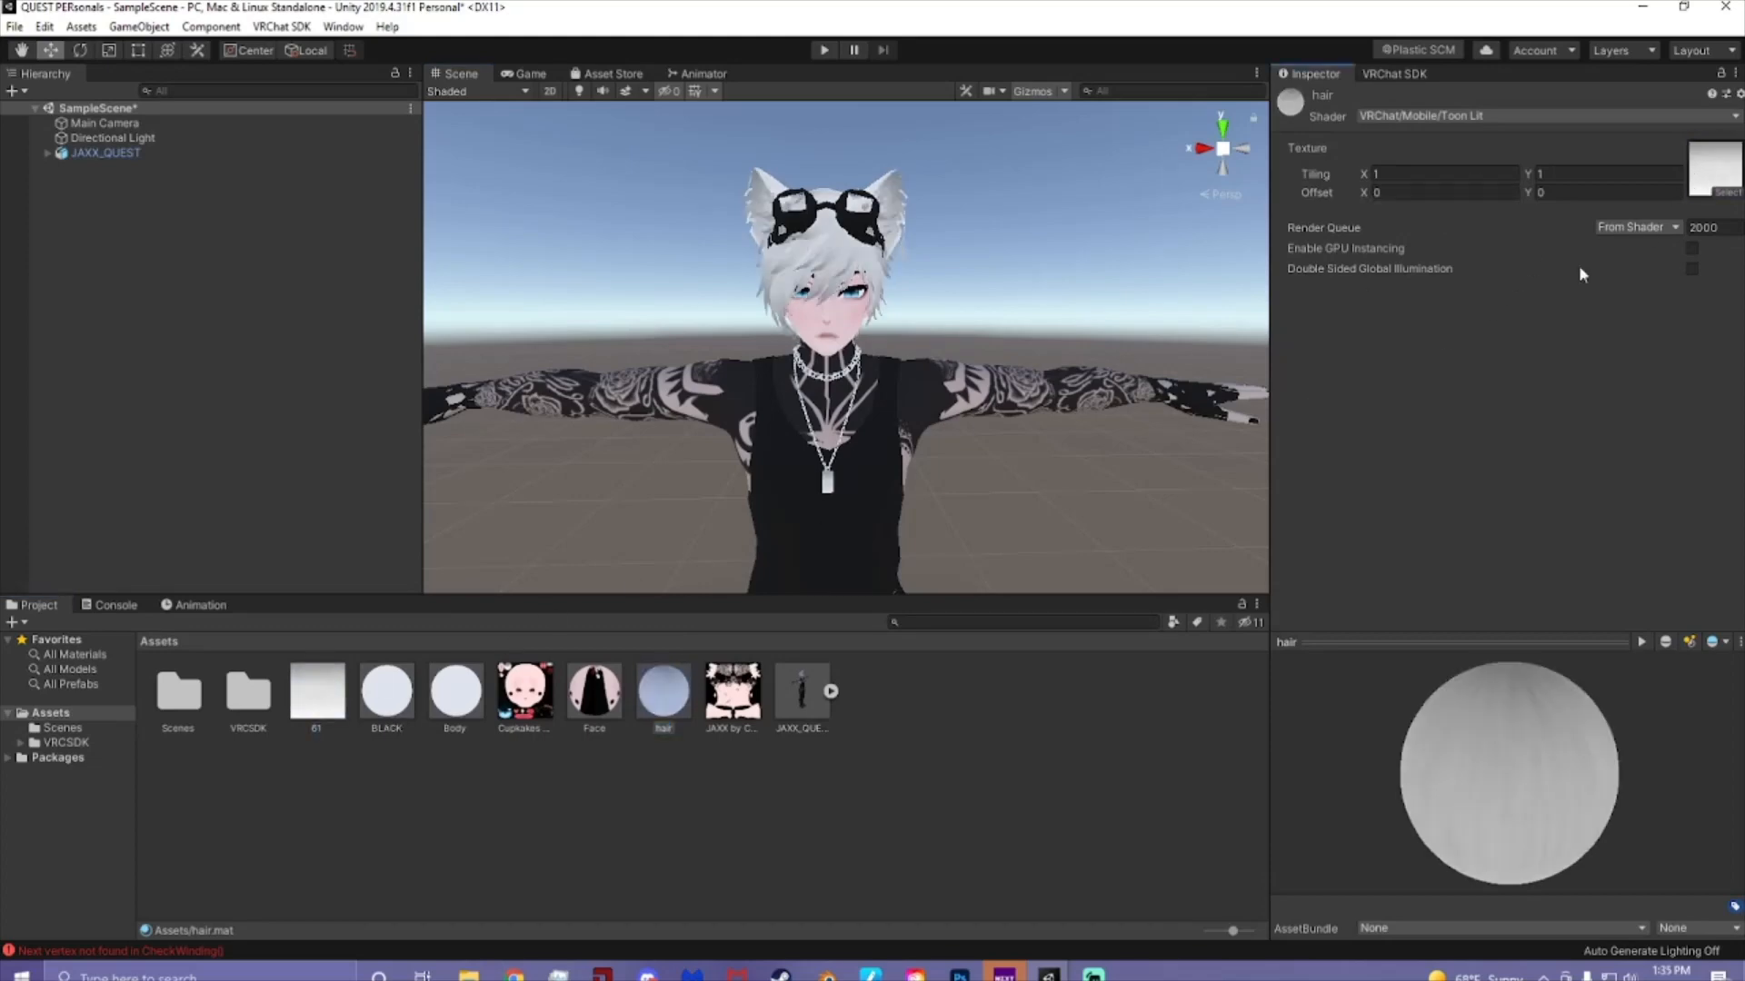
scroll(838, 259, up, 6)
middle_drag(842, 264, 875, 358)
scroll(875, 358, down, 10)
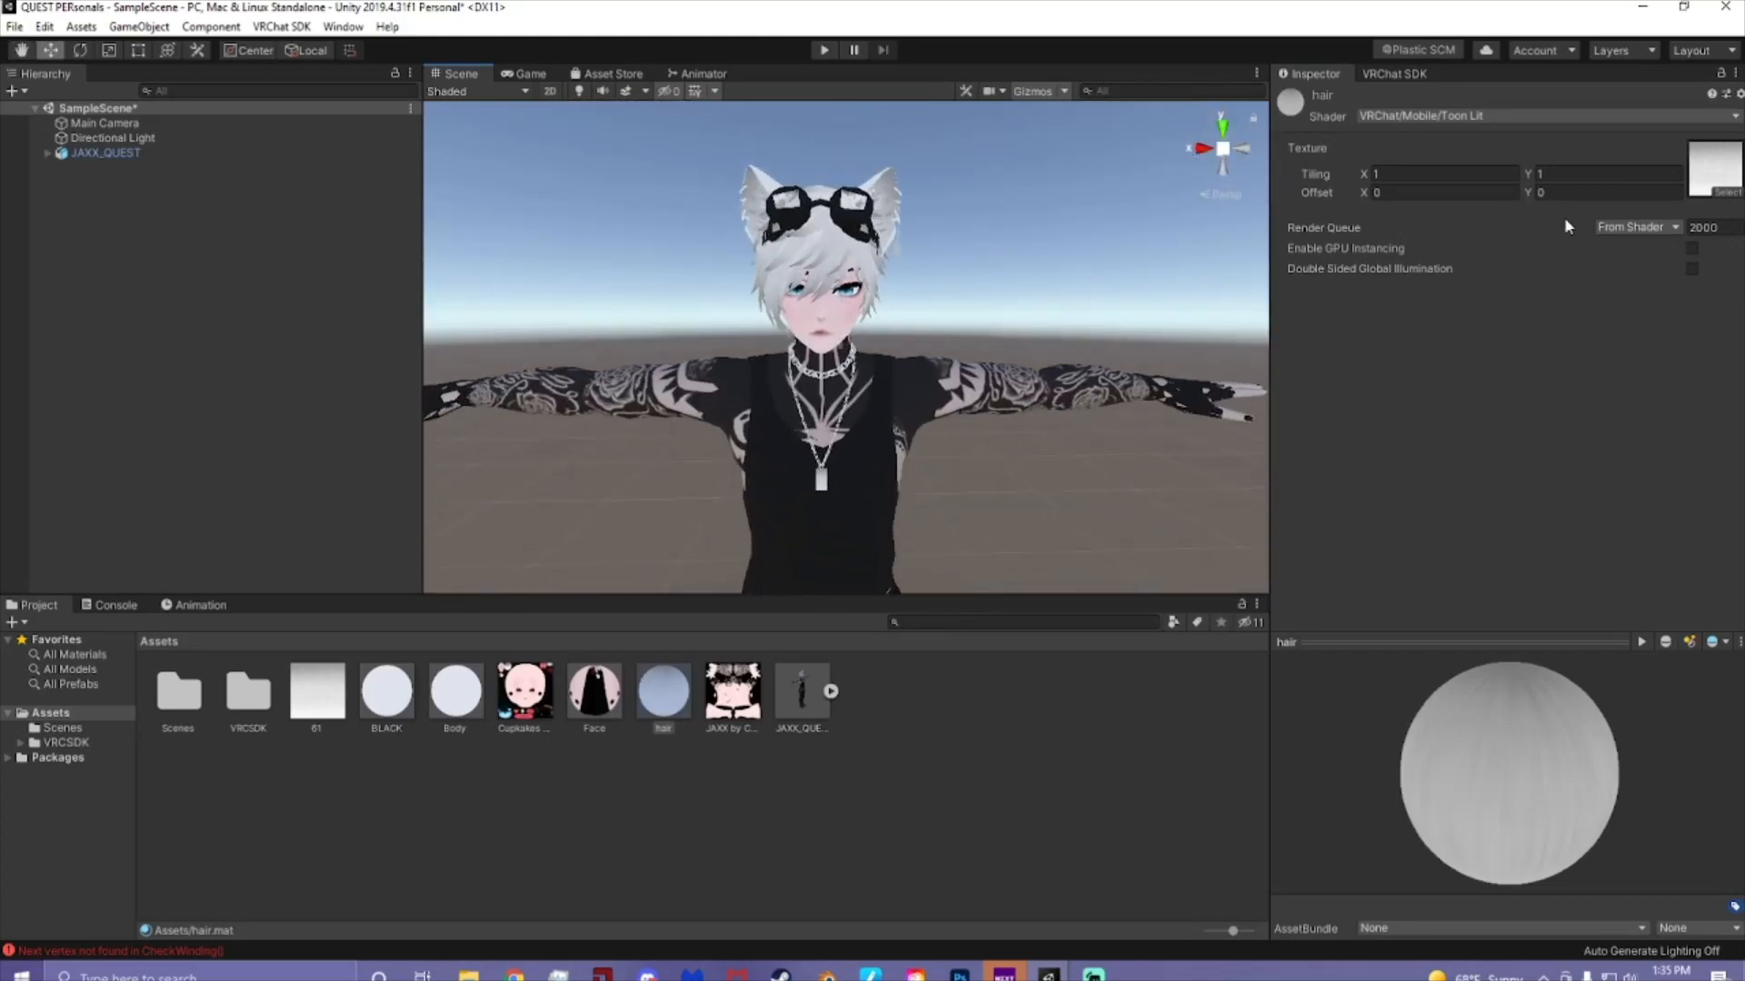
click(1641, 228)
click(1641, 225)
click(1640, 225)
click(1639, 265)
click(1635, 229)
click(1605, 245)
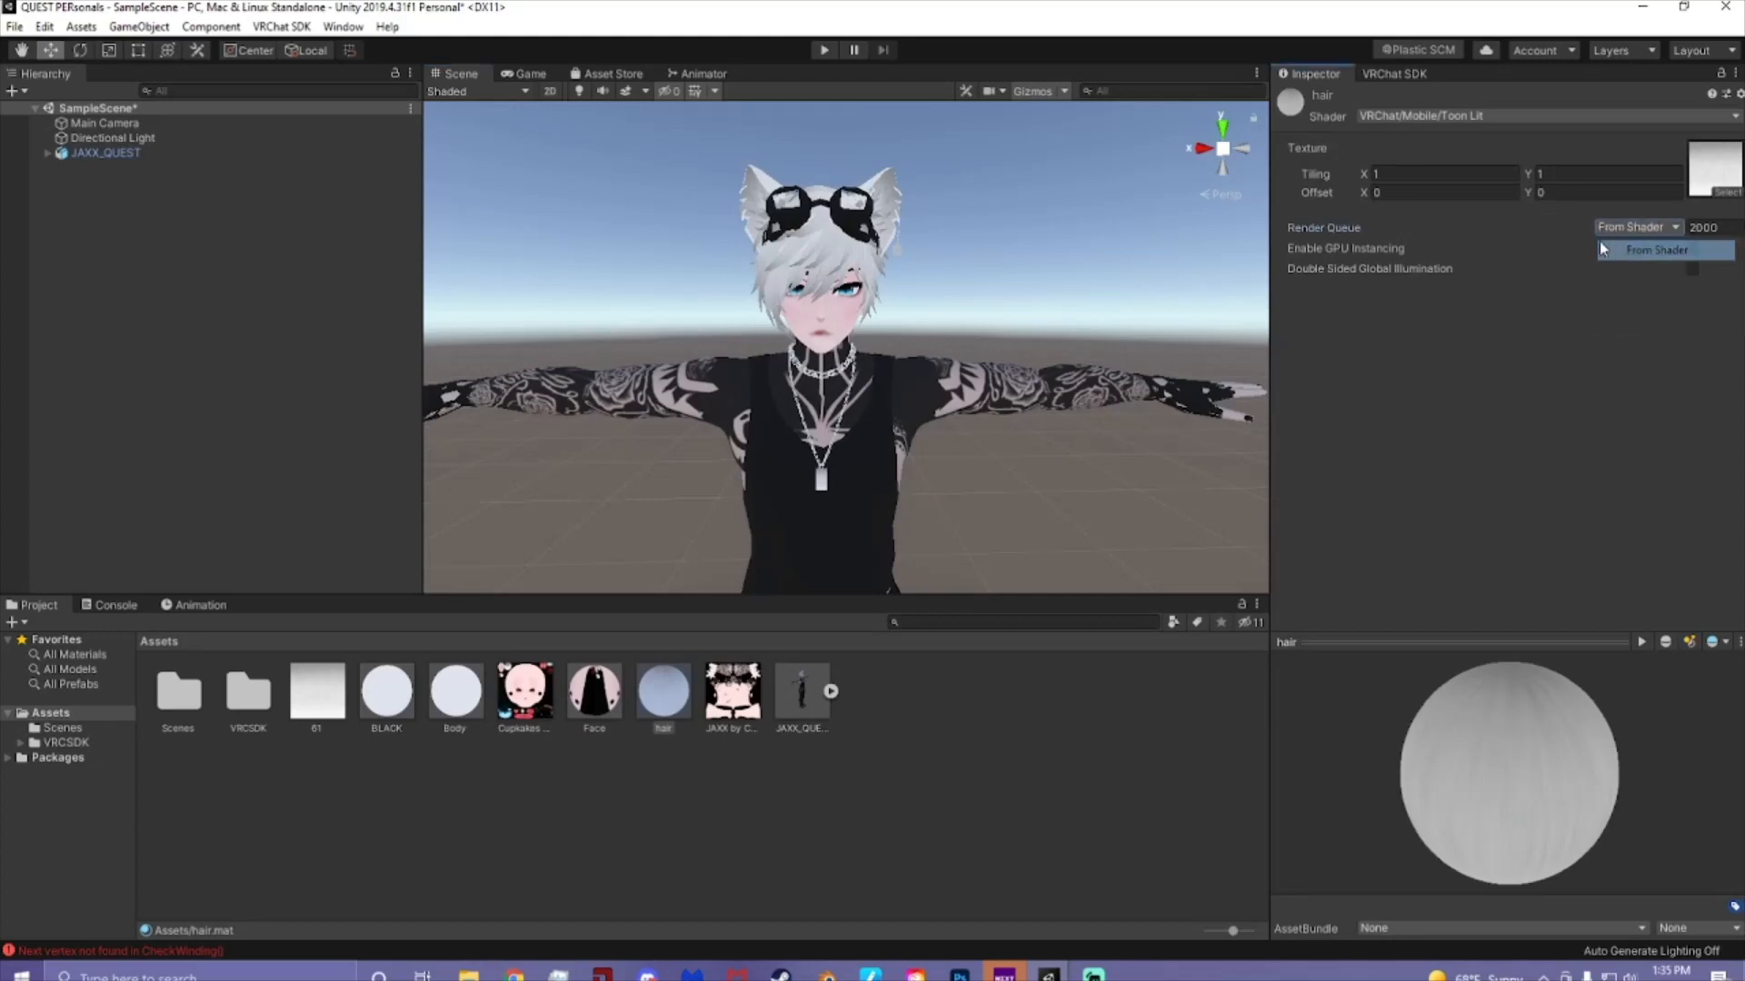
click(930, 254)
- Apply the Body material to the avatar's skin and assign the JAXX image as its texture
middle_drag(932, 320, 930, 294)
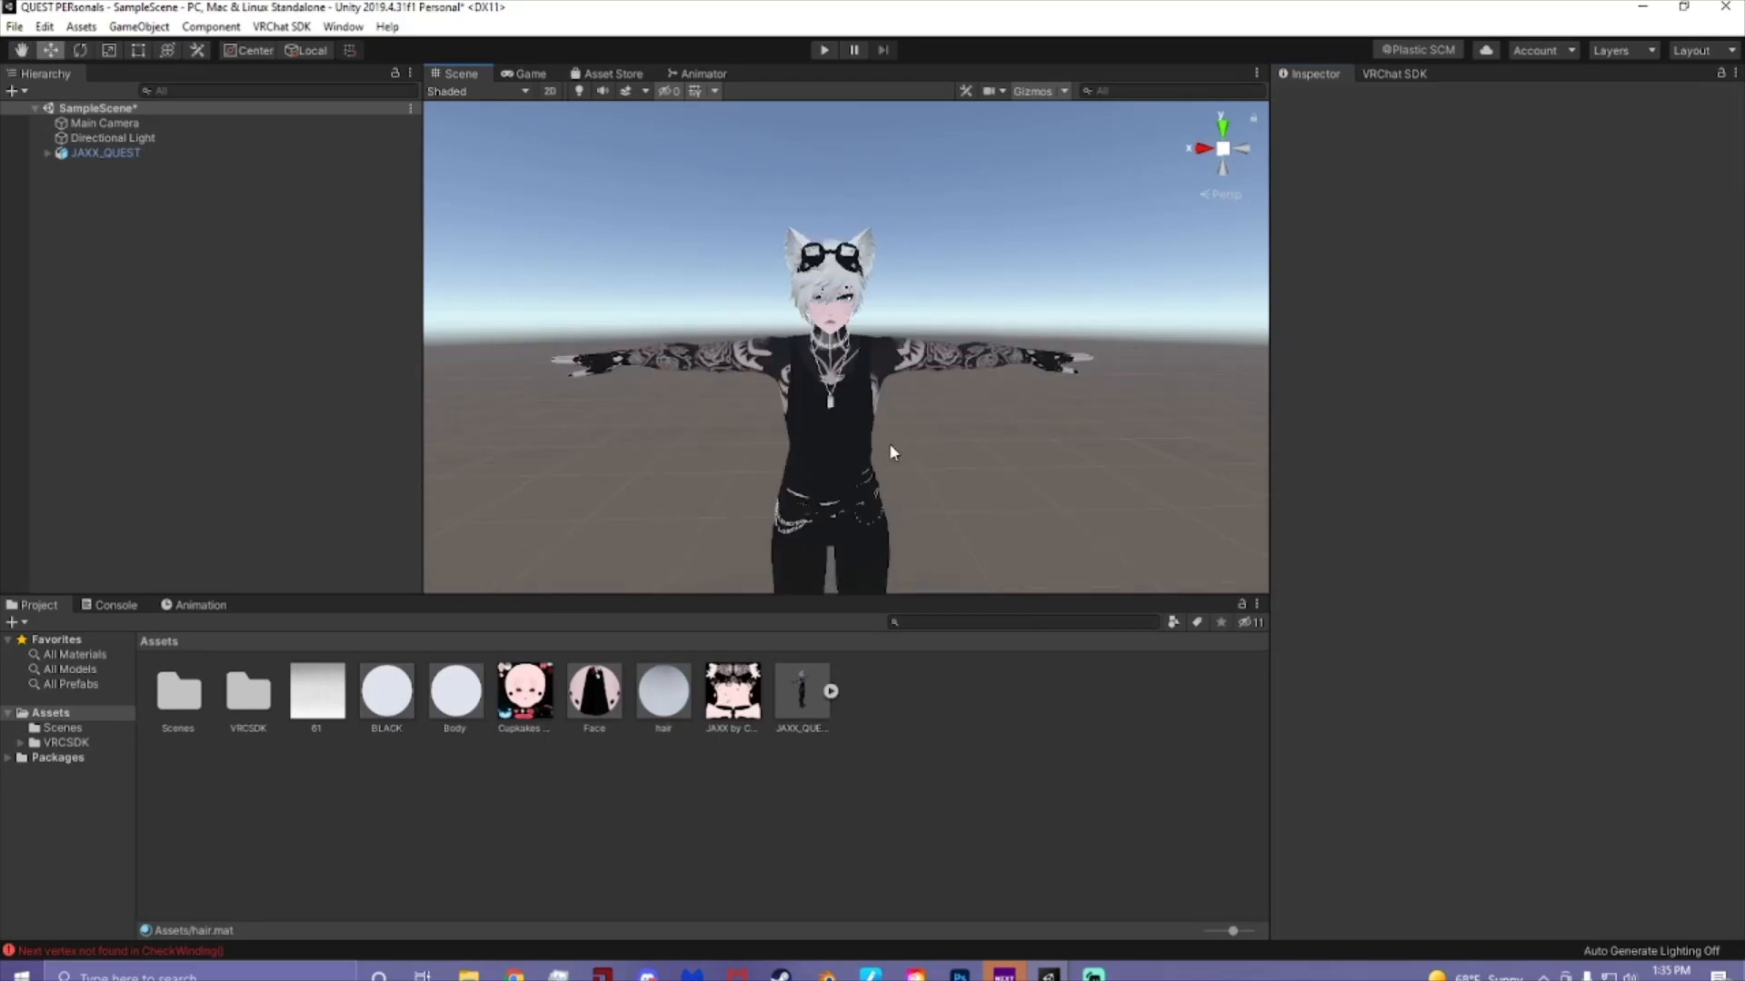
scroll(854, 473, up, 8)
scroll(589, 519, down, 10)
drag(469, 700, 625, 320)
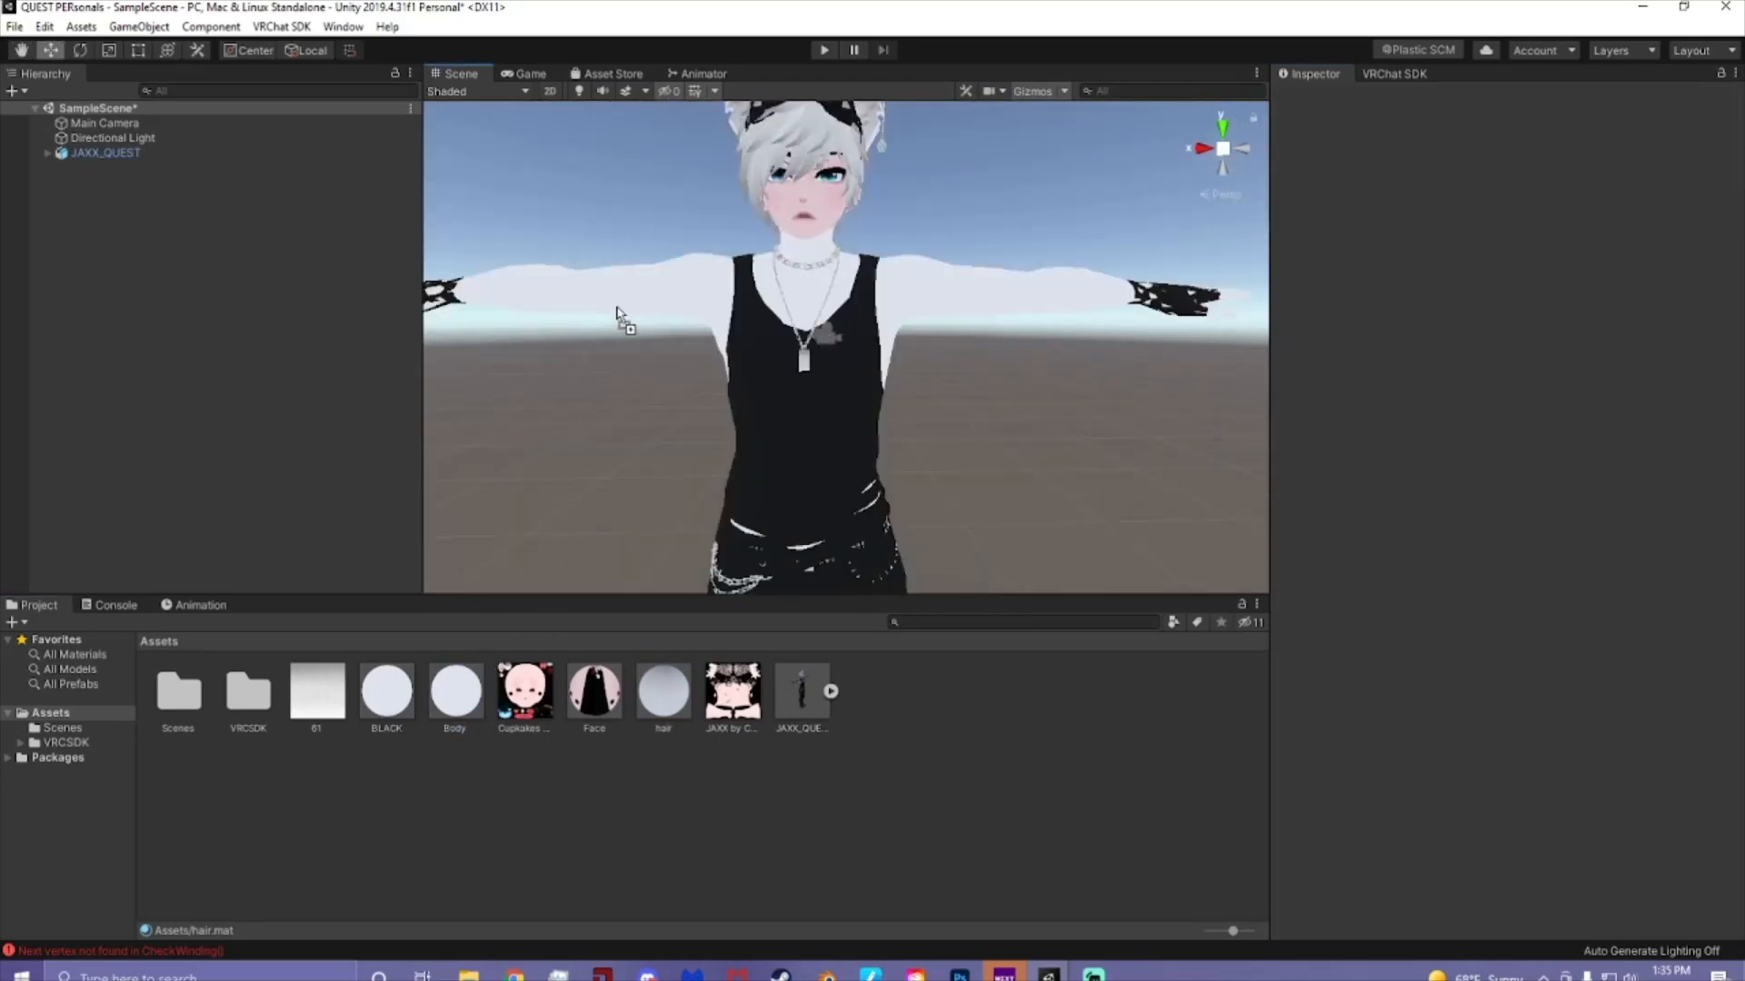
click(469, 700)
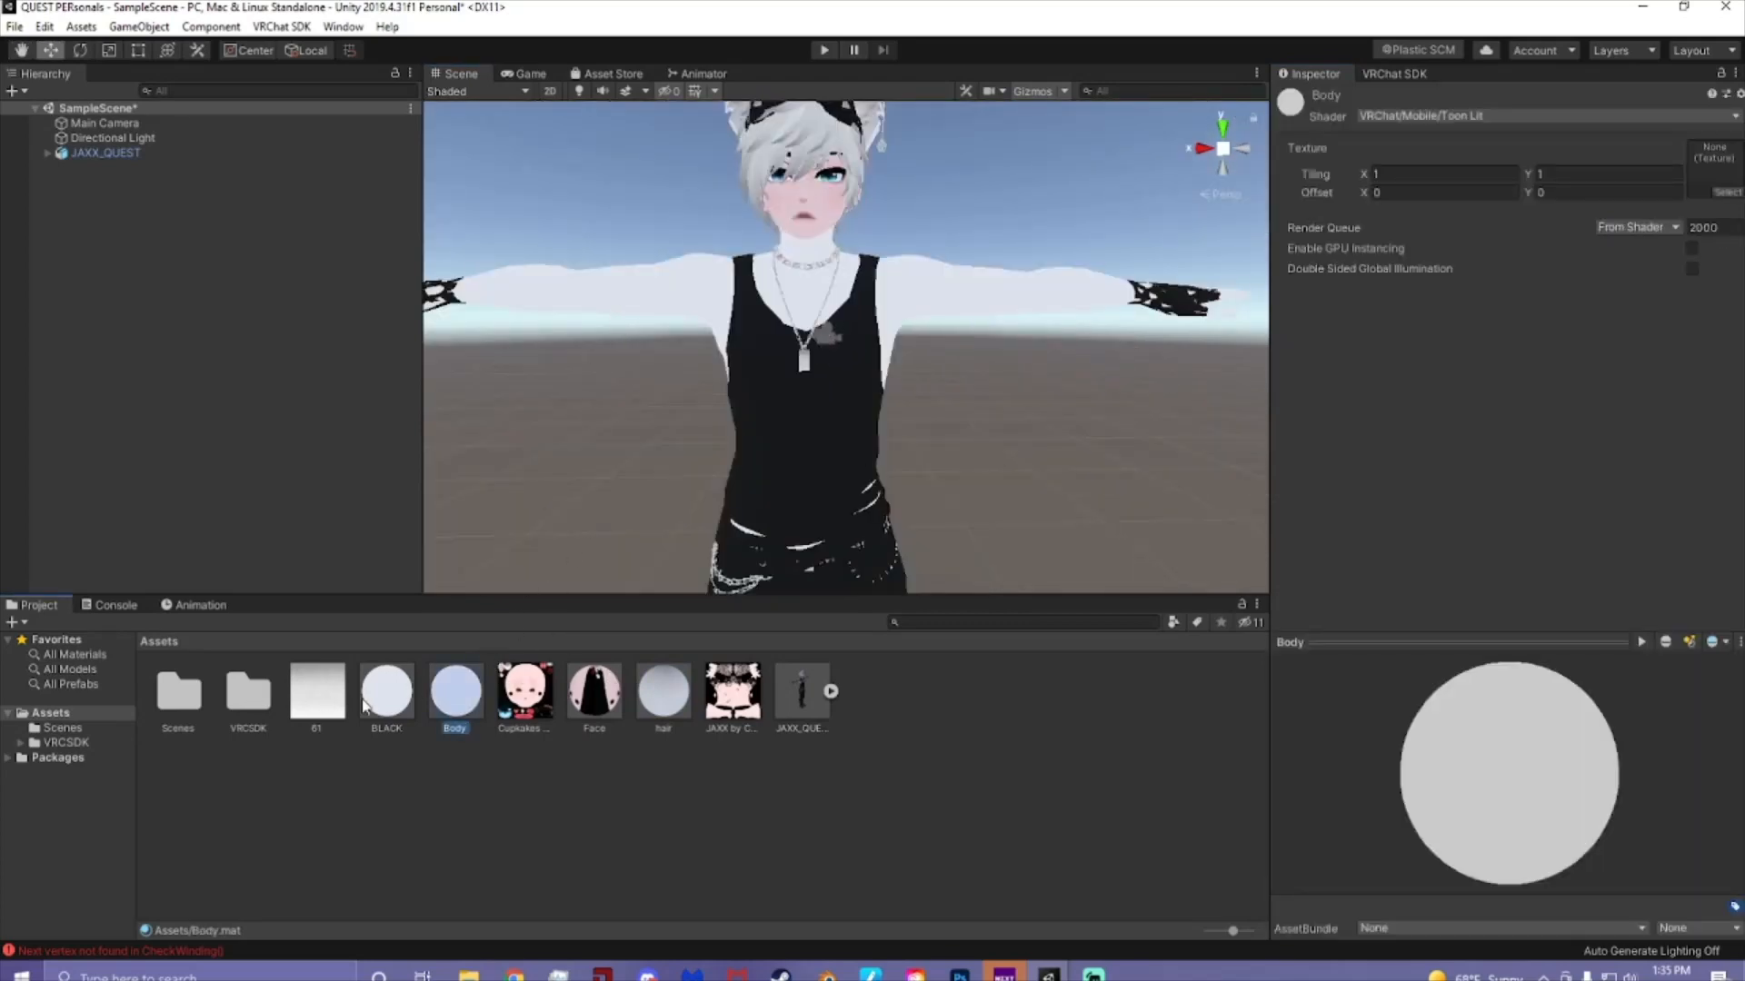
drag(745, 697, 1714, 167)
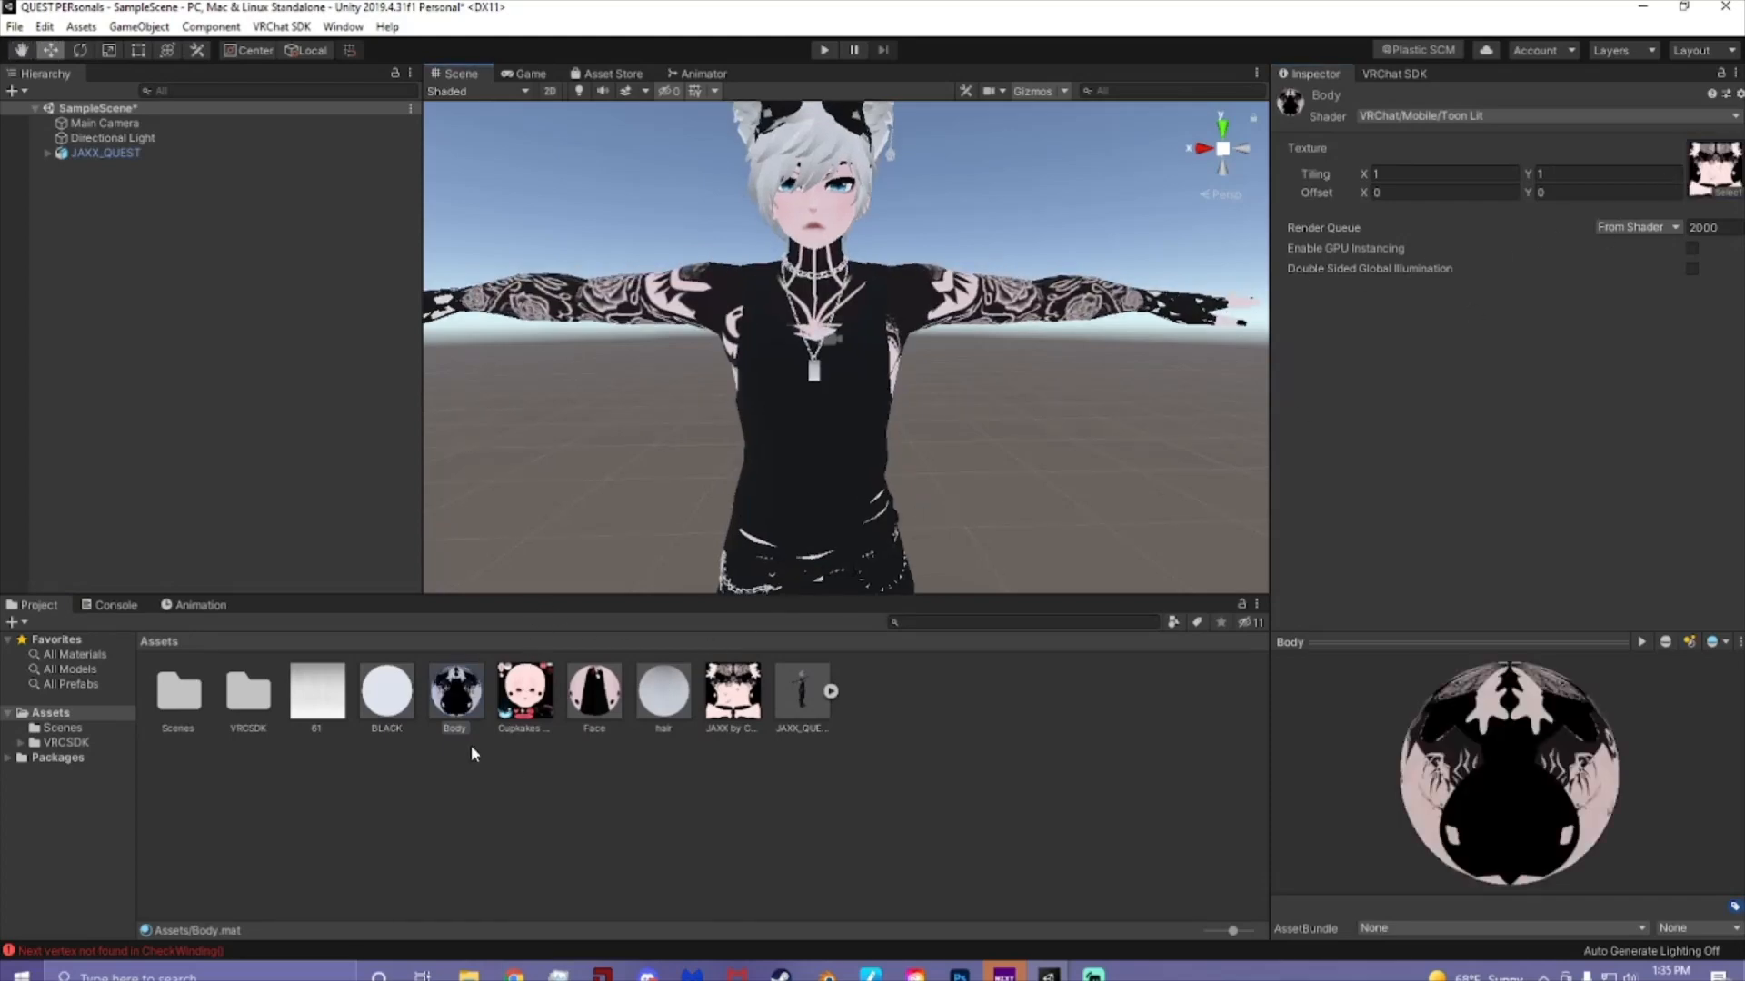
- Apply the BLACK material to the avatar's tank top and assign the plain black Blueprint image as its texture
drag(387, 692, 768, 454)
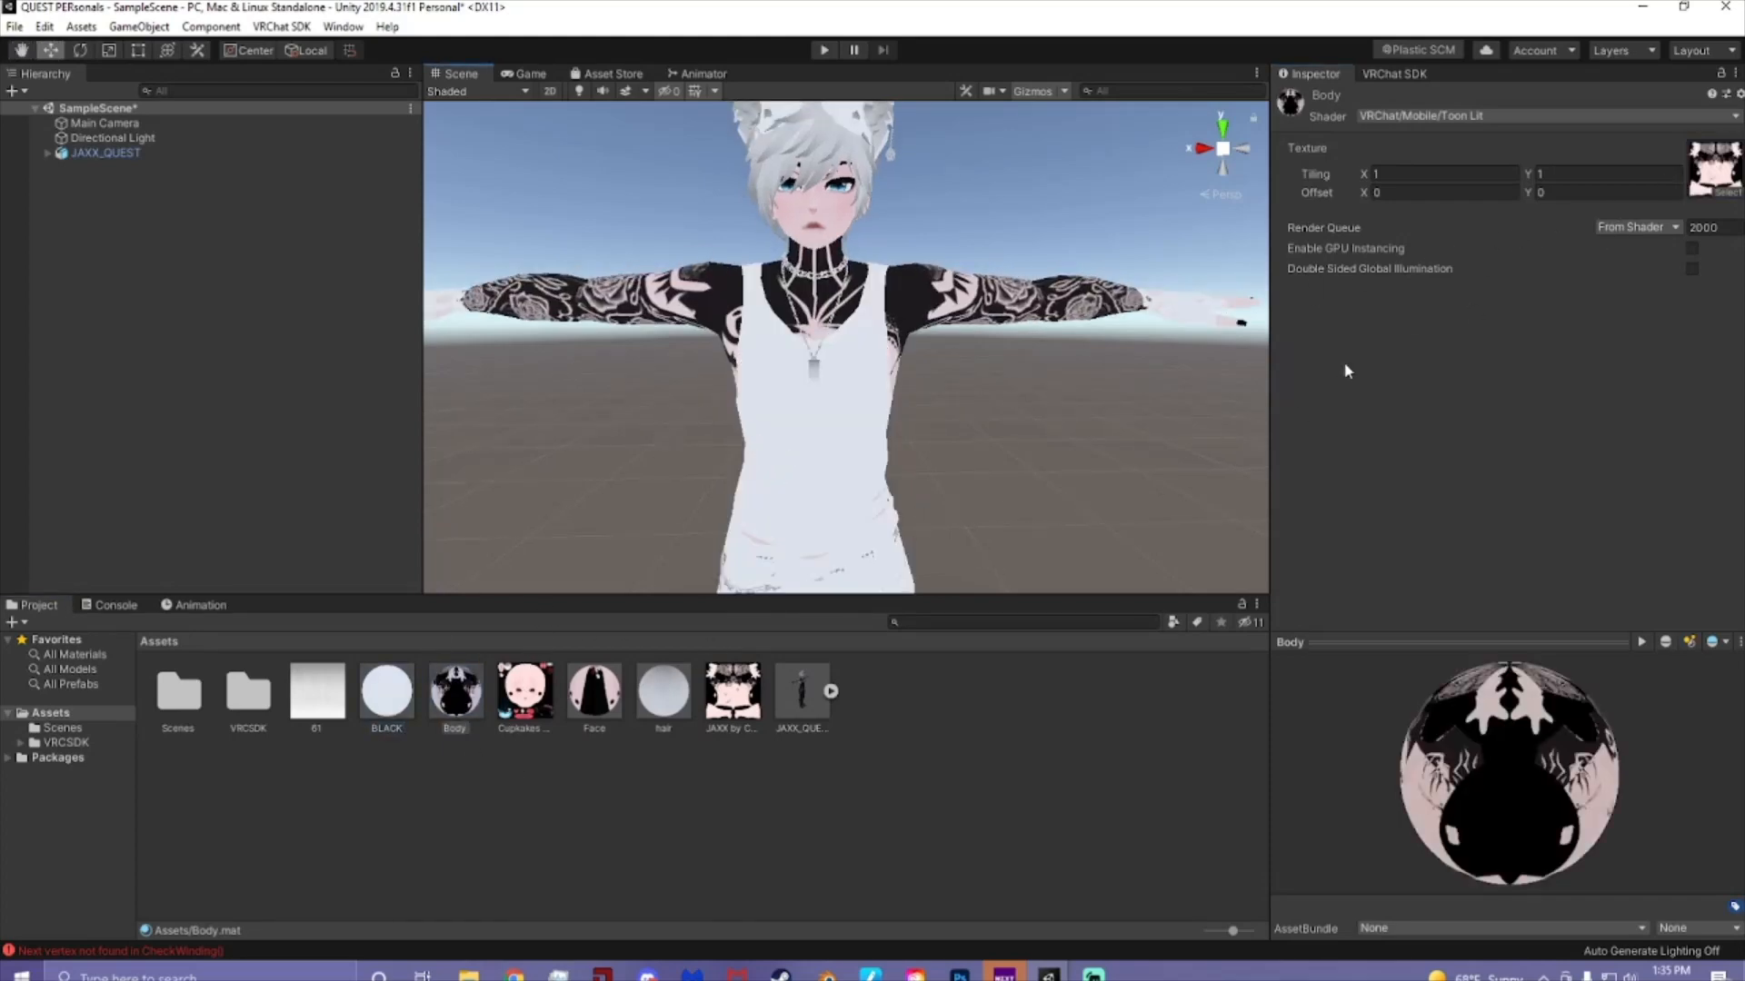
click(400, 704)
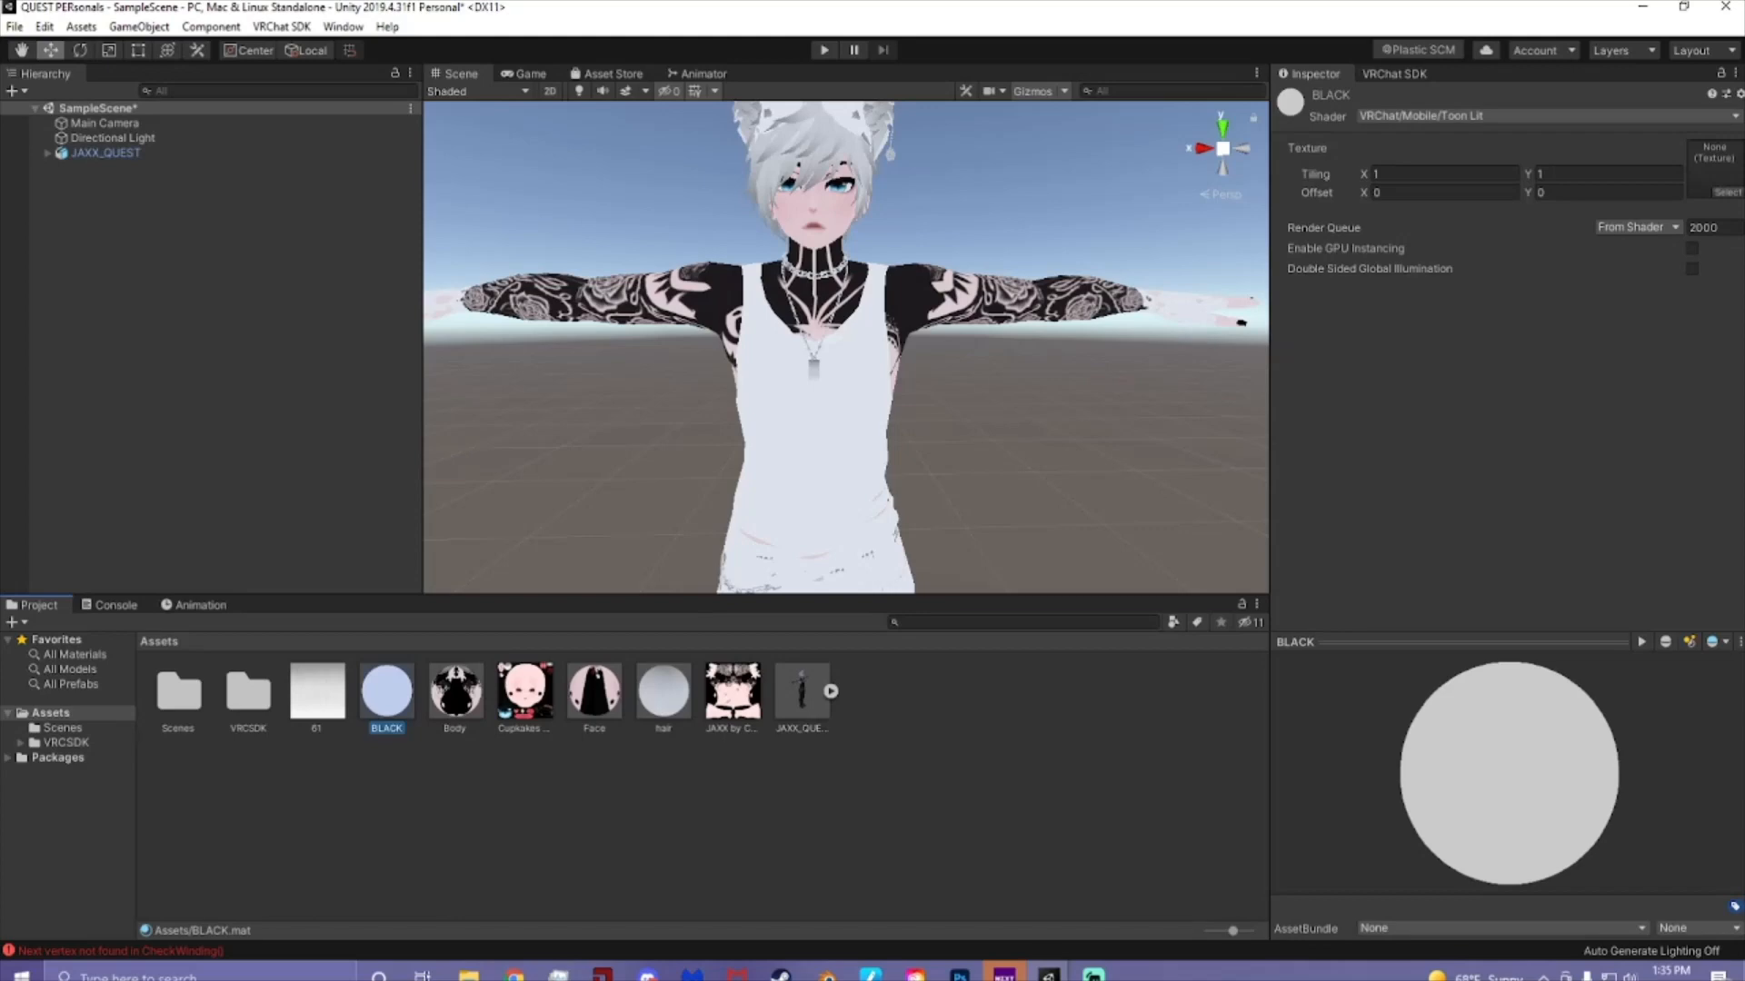
click(1720, 195)
double_click(227, 114)
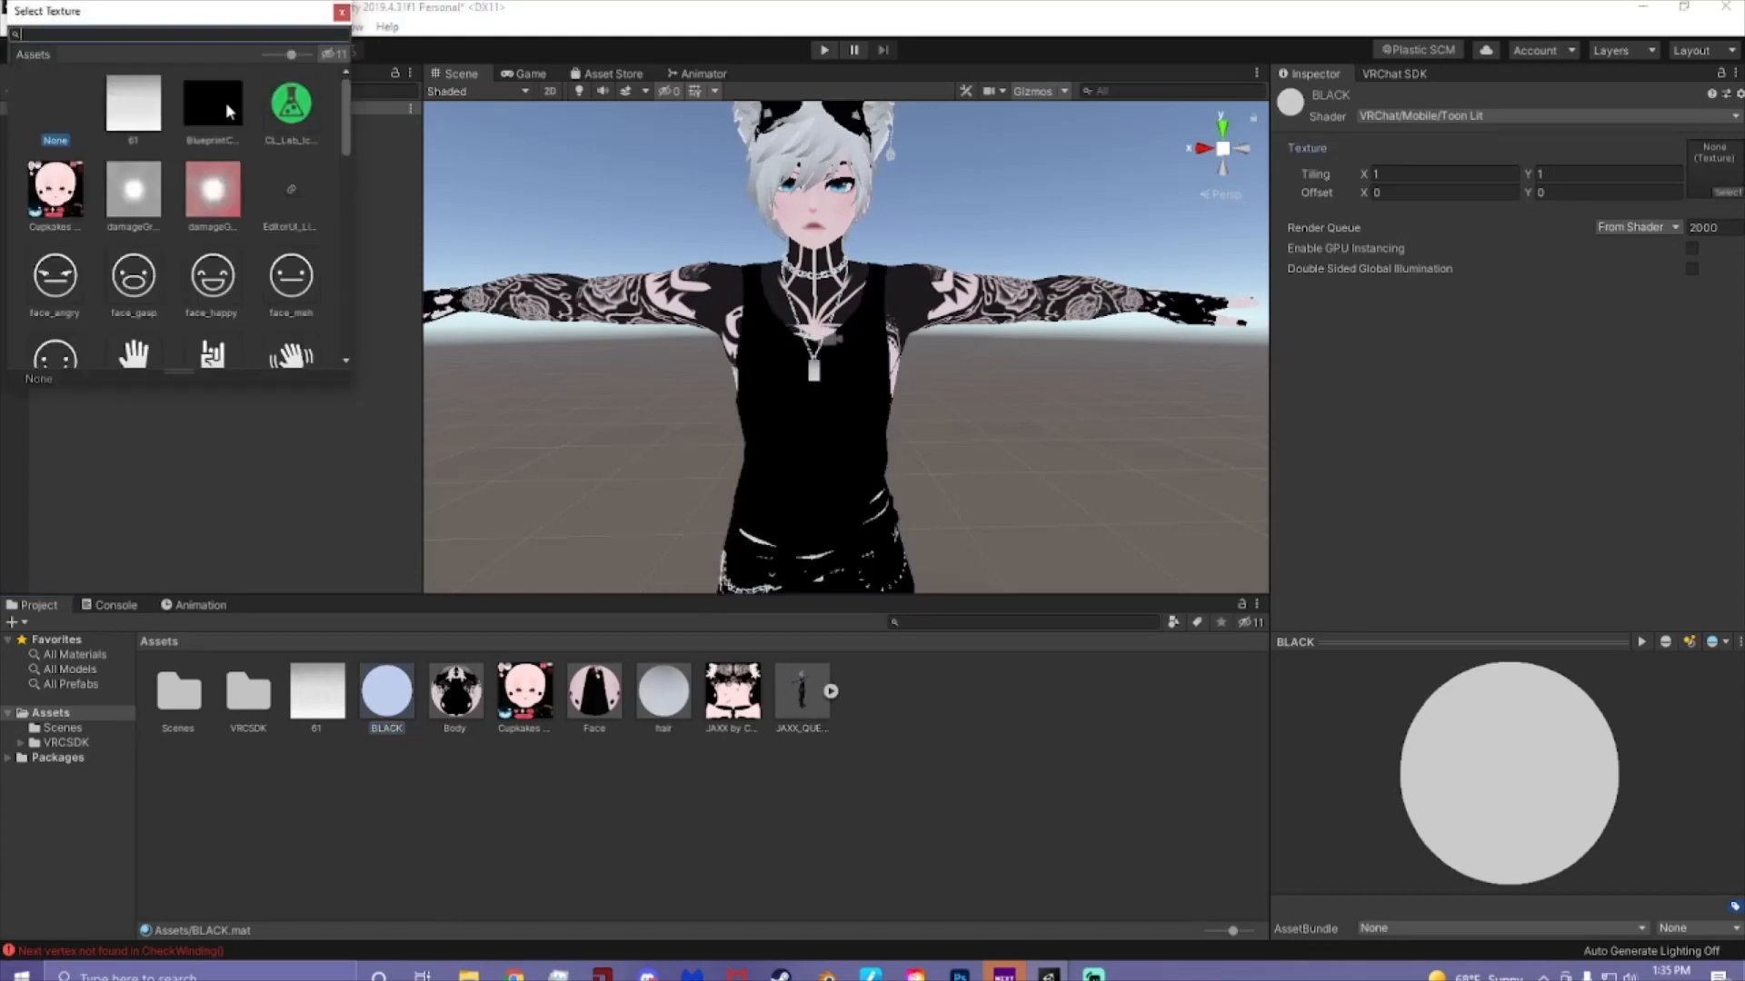
- Examine the textured avatar's clothing, body and face in the scene from several distances and angles
middle_drag(709, 445, 690, 312)
scroll(690, 312, down, 5)
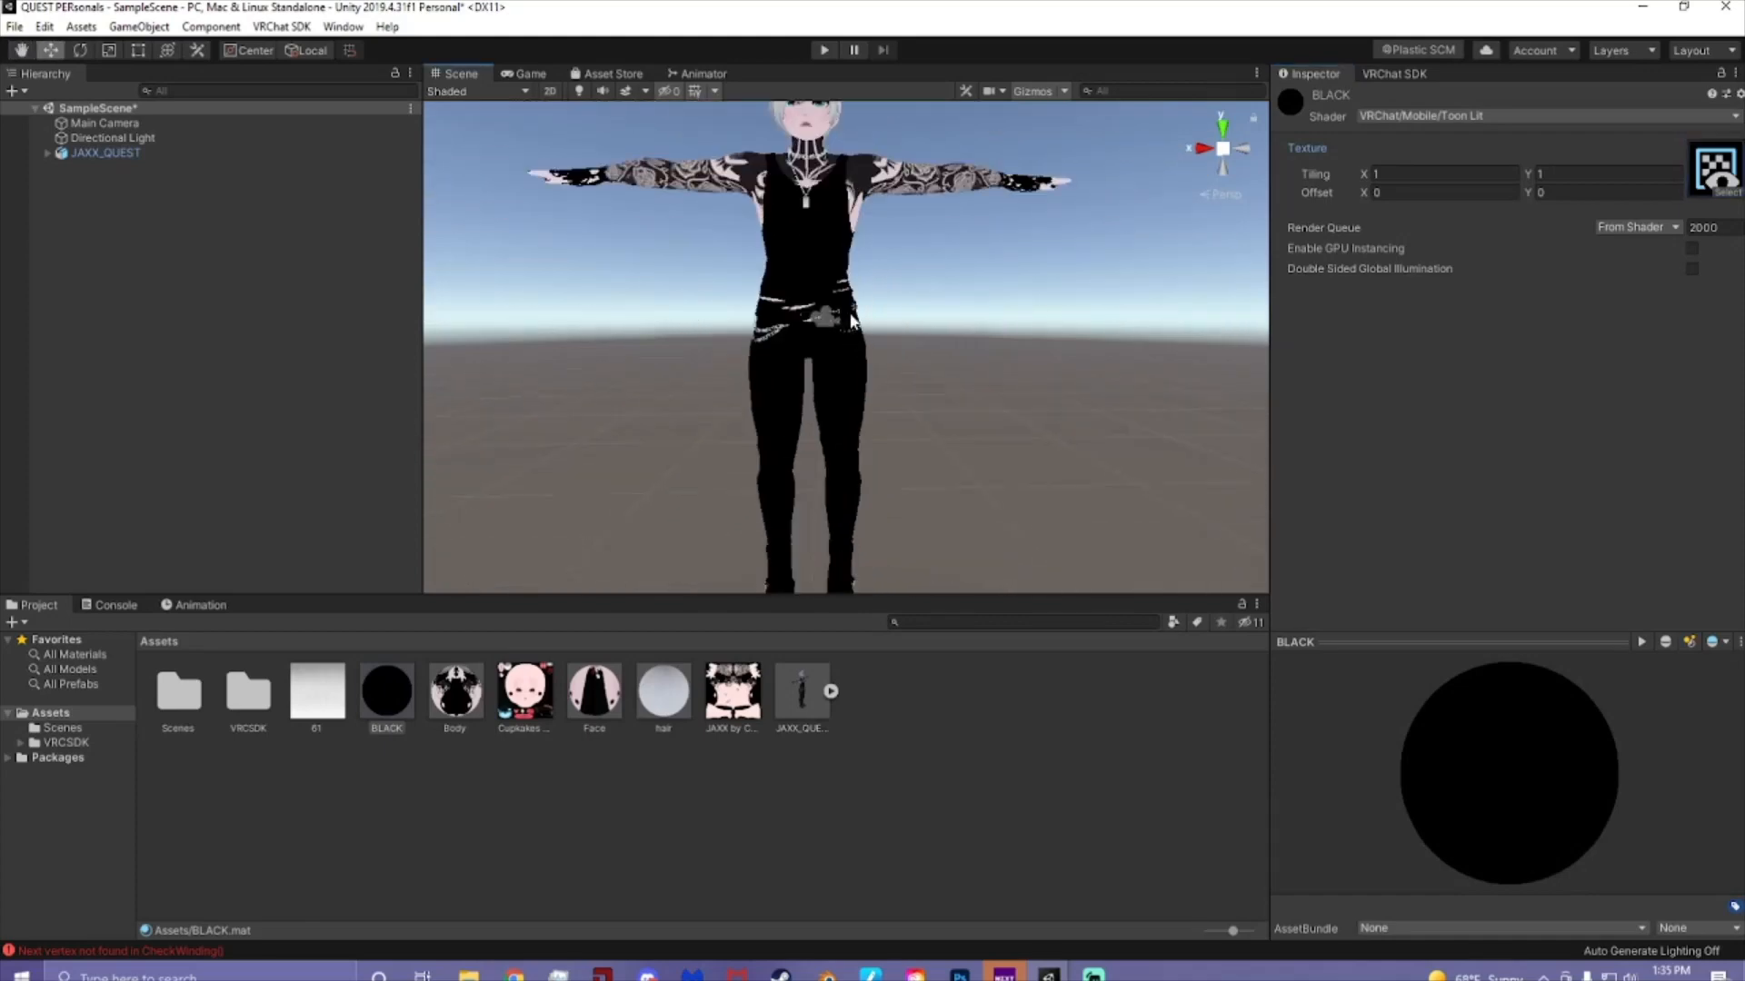
scroll(841, 318, up, 5)
middle_drag(846, 318, 864, 487)
right_drag(864, 487, 806, 506)
middle_drag(806, 506, 849, 456)
scroll(780, 462, down, 6)
right_drag(849, 456, 927, 449)
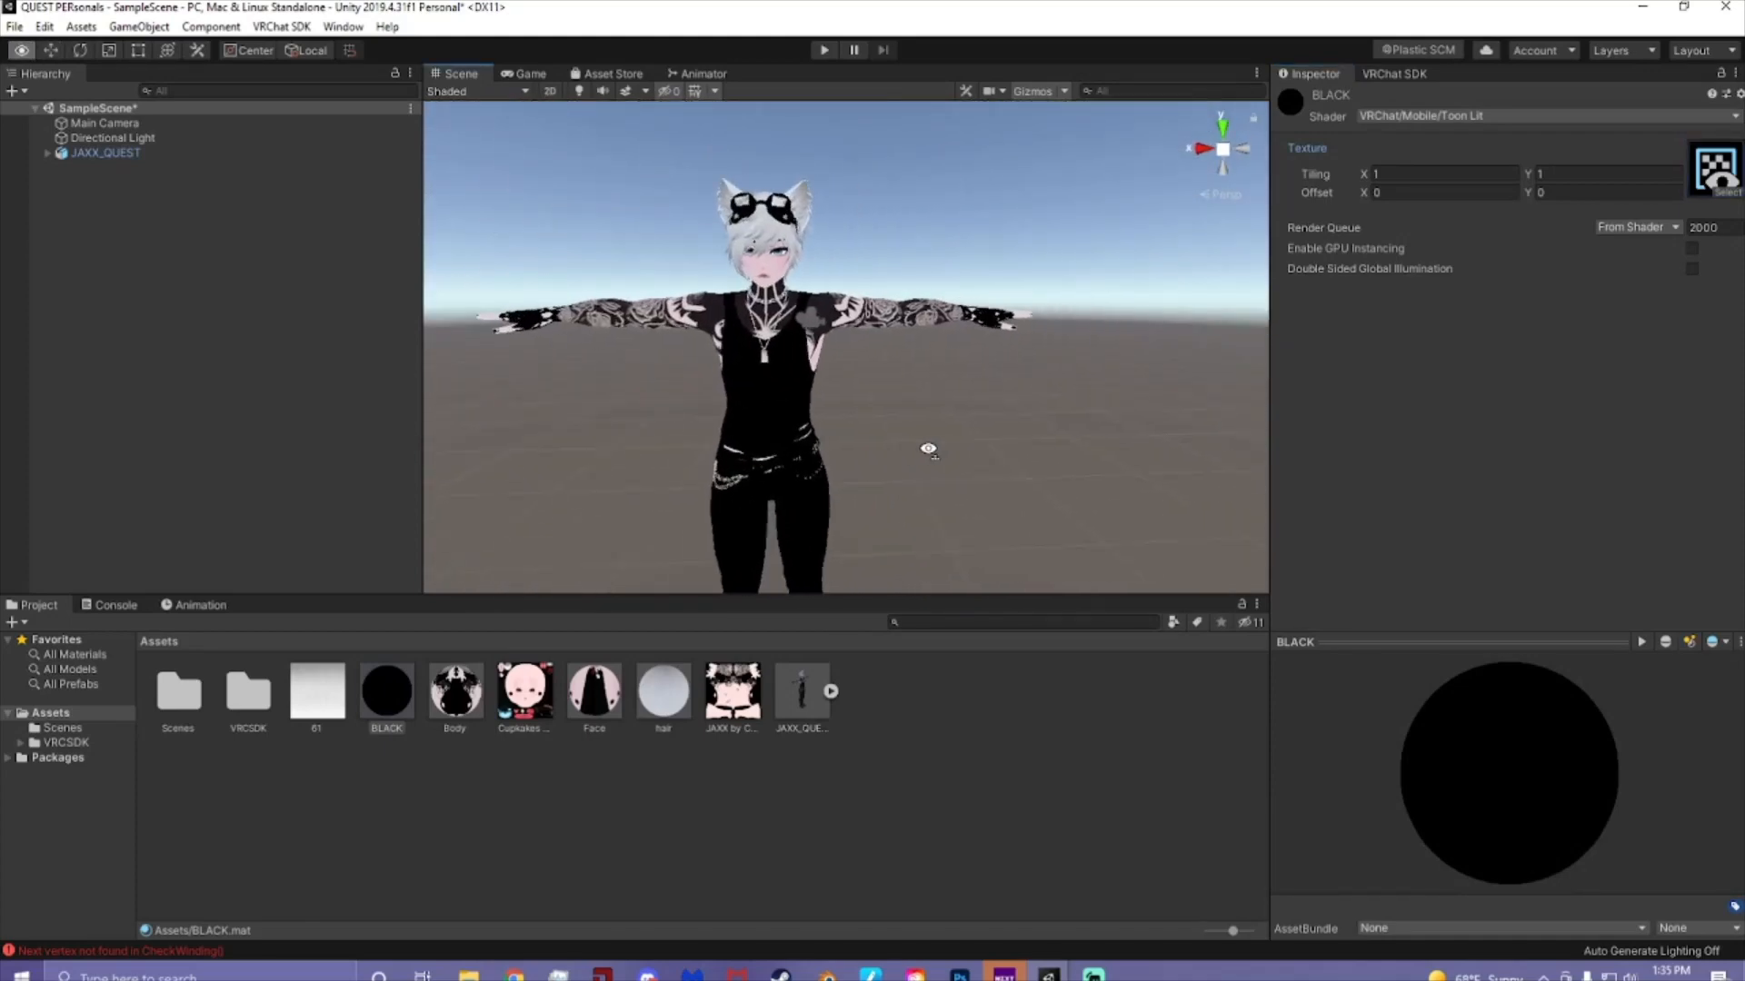
click(929, 457)
scroll(945, 455, up, 5)
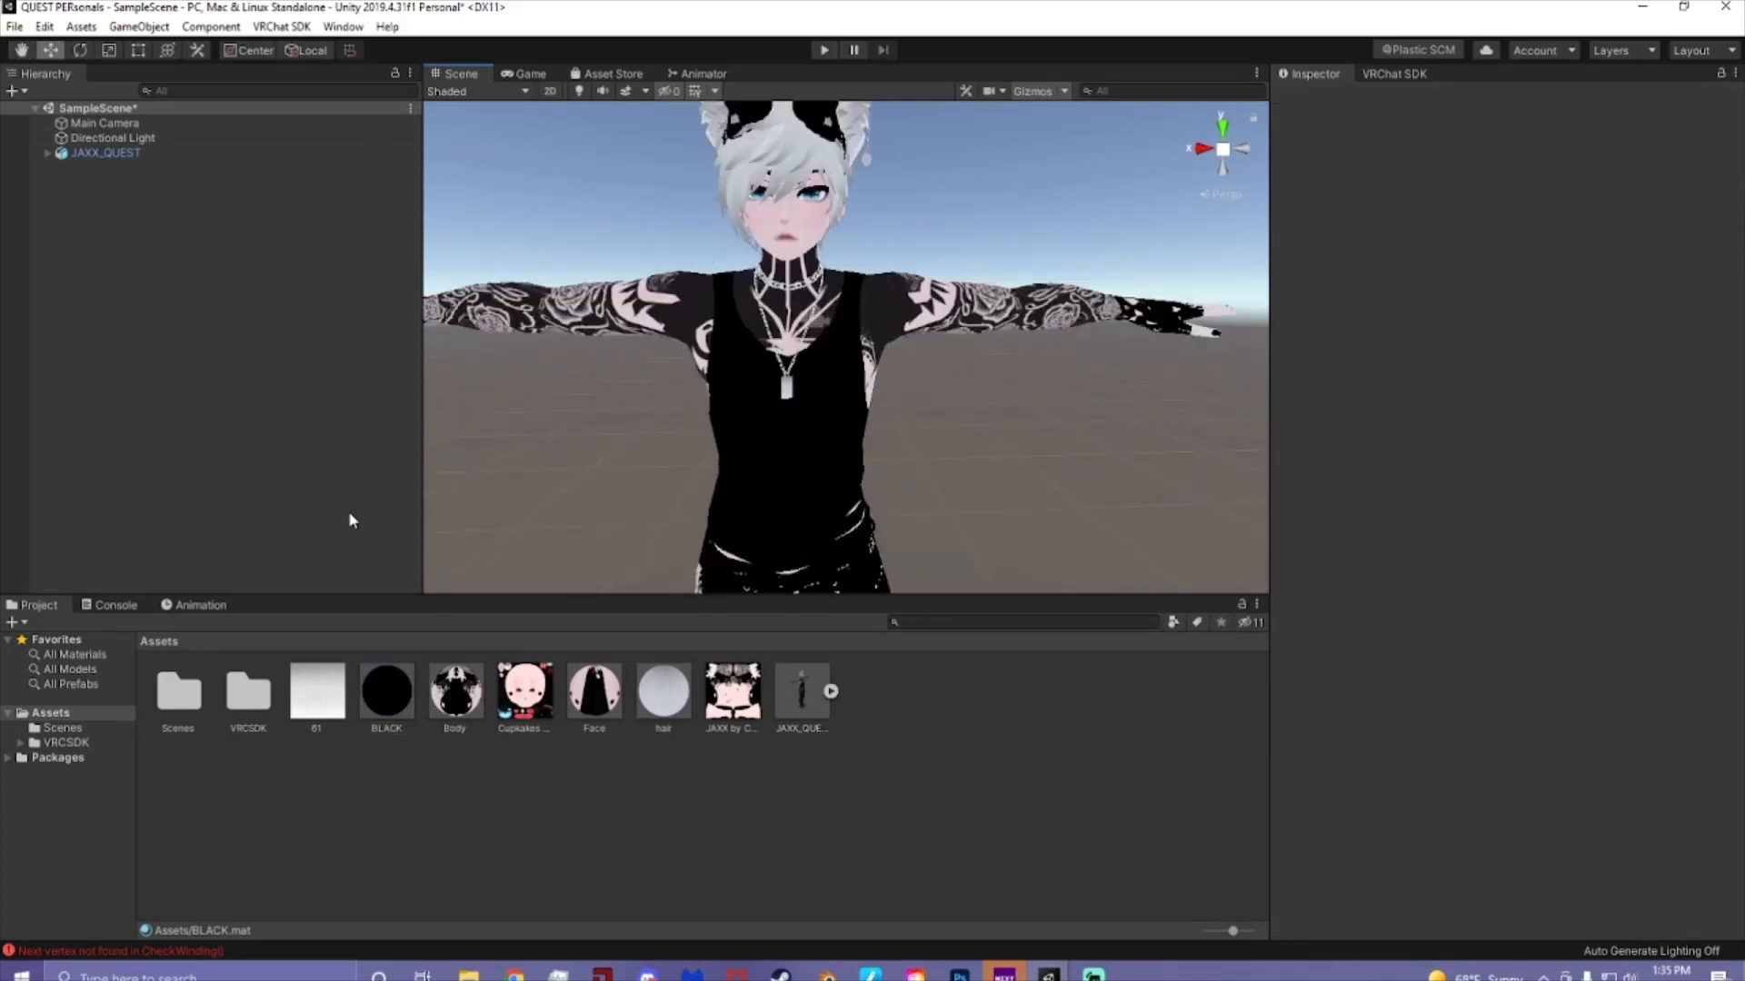
- Add a VRC Avatar Descriptor component to the JAXX_QUEST avatar
click(142, 154)
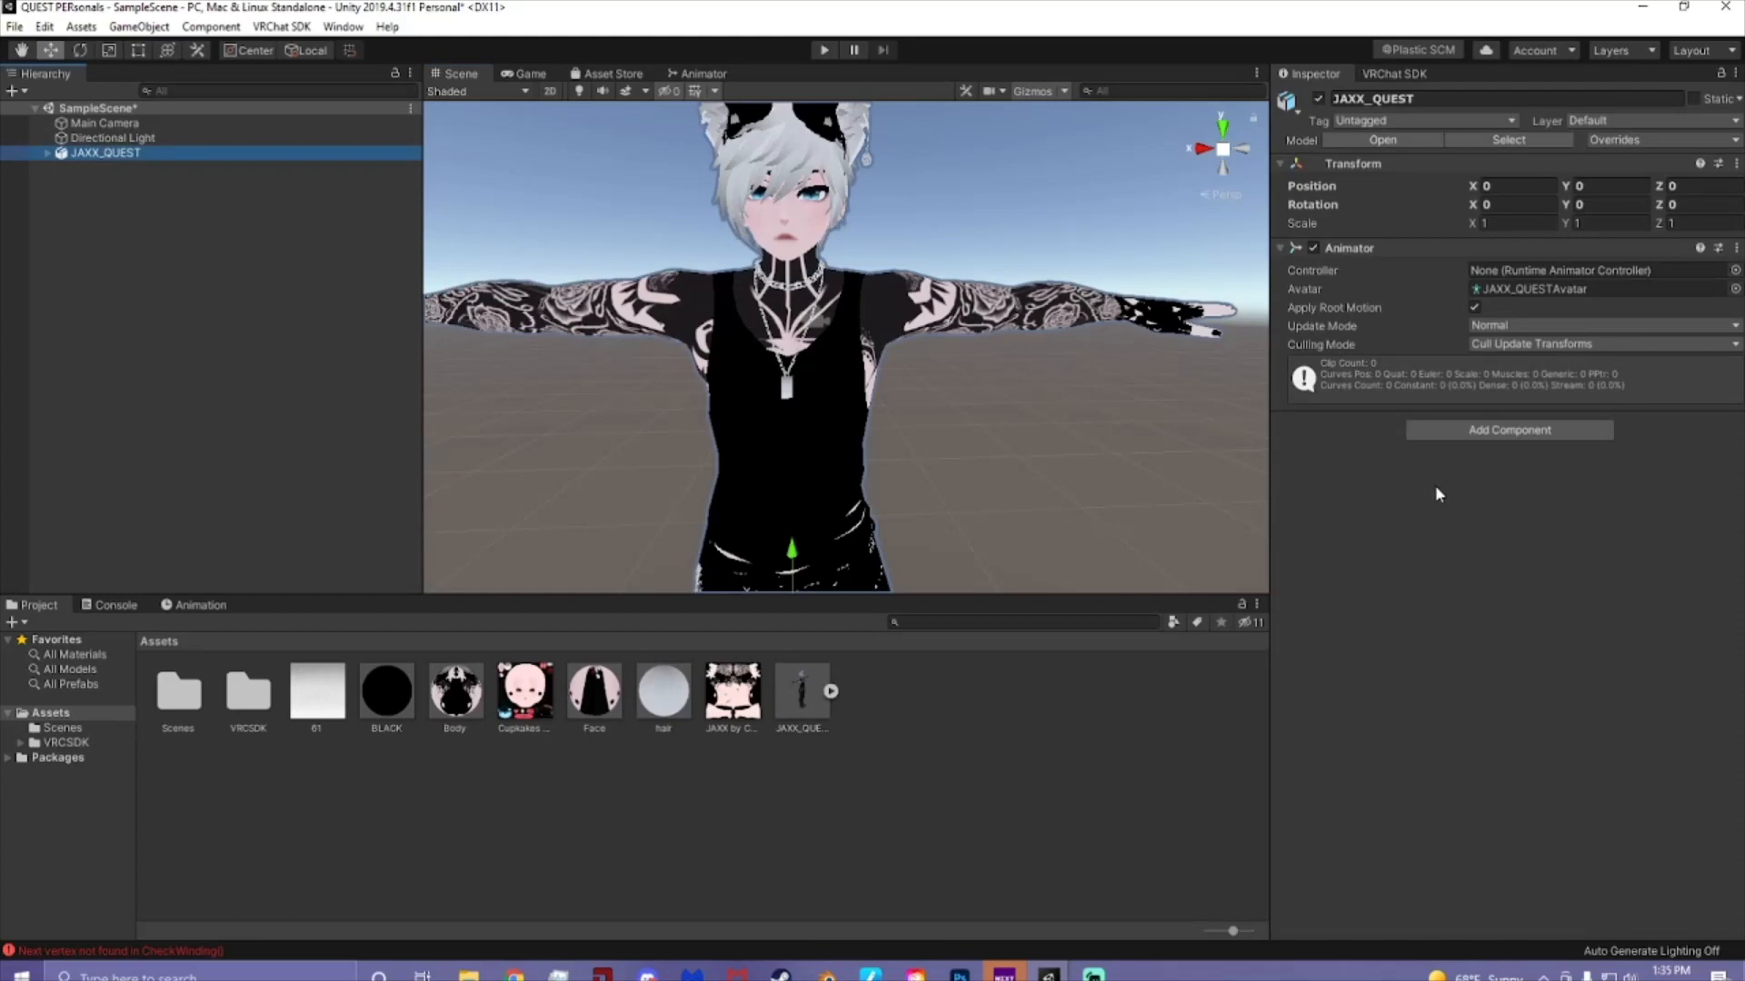
click(1491, 430)
text(d)
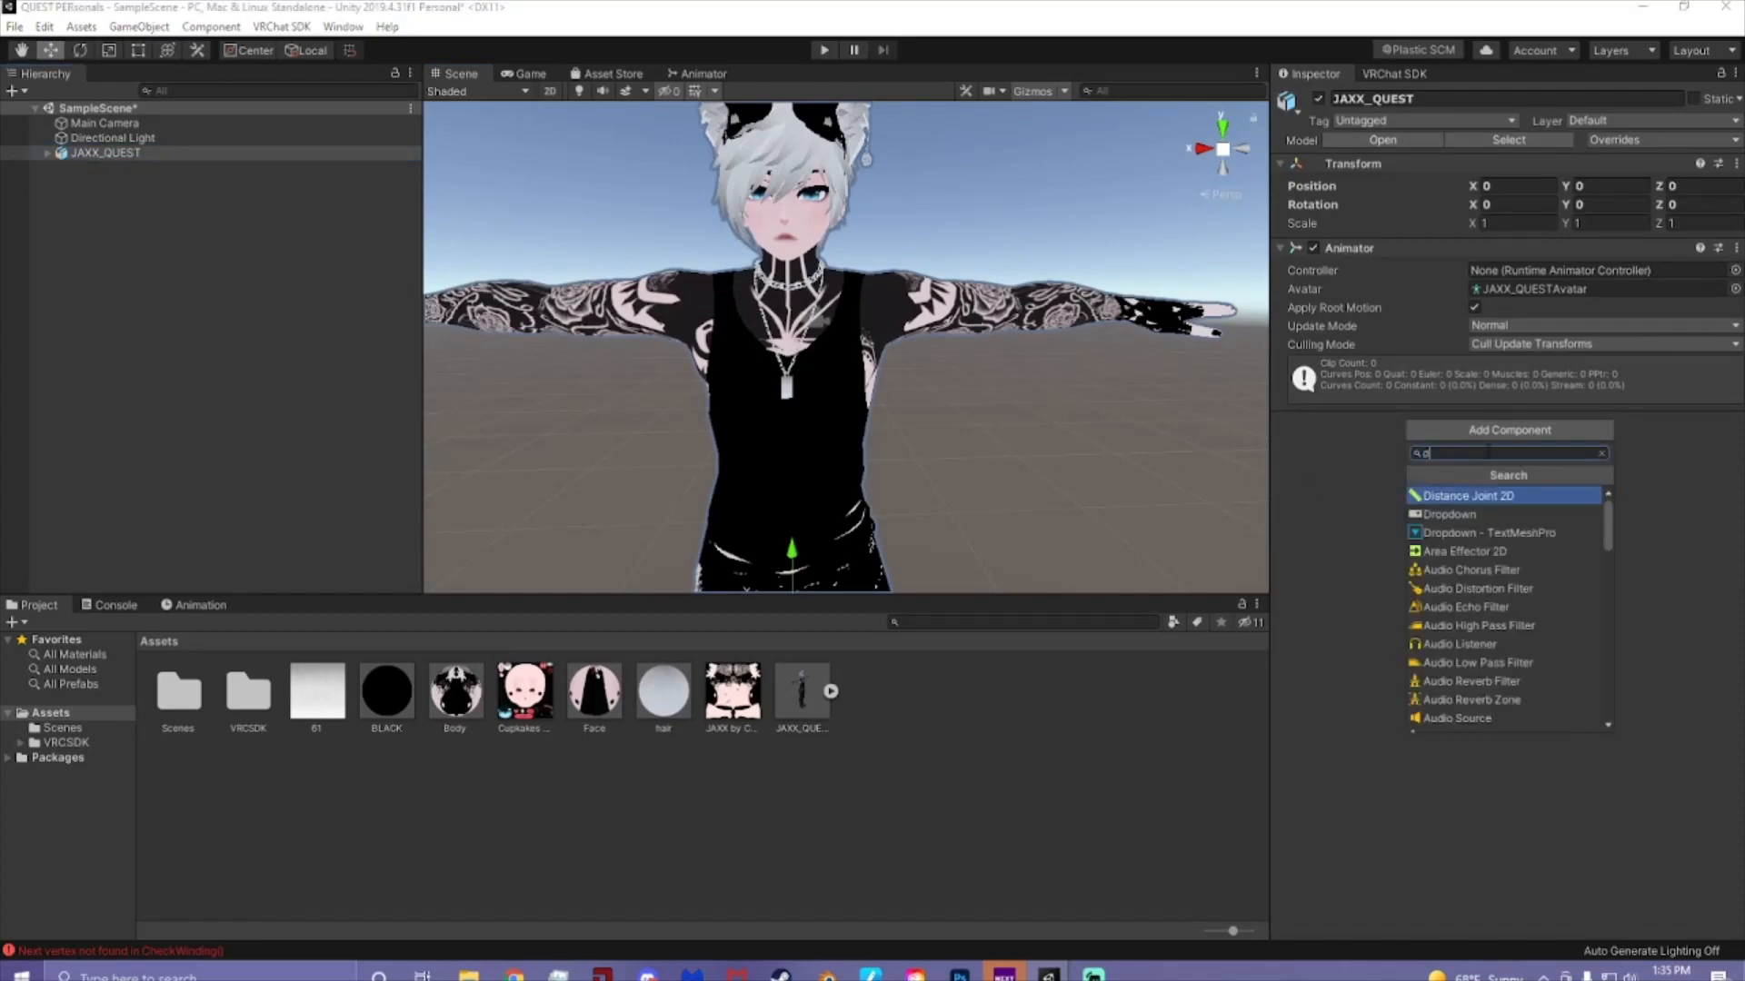
key(BackSpace)
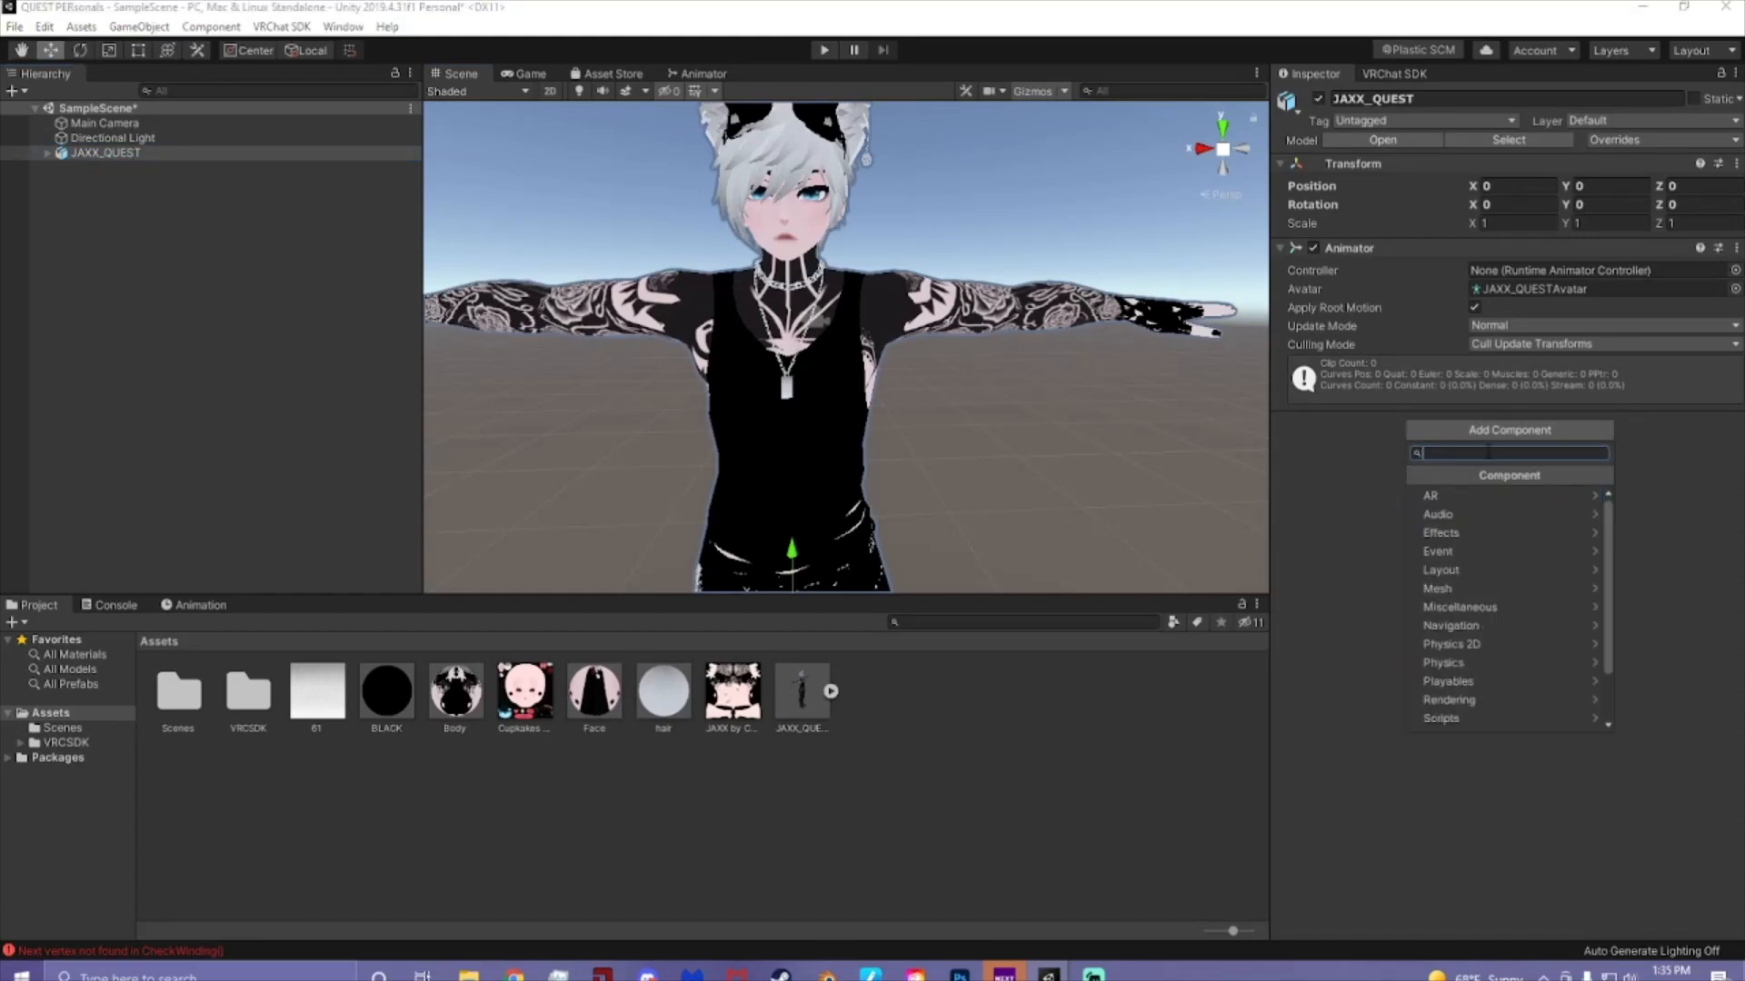
text(ava)
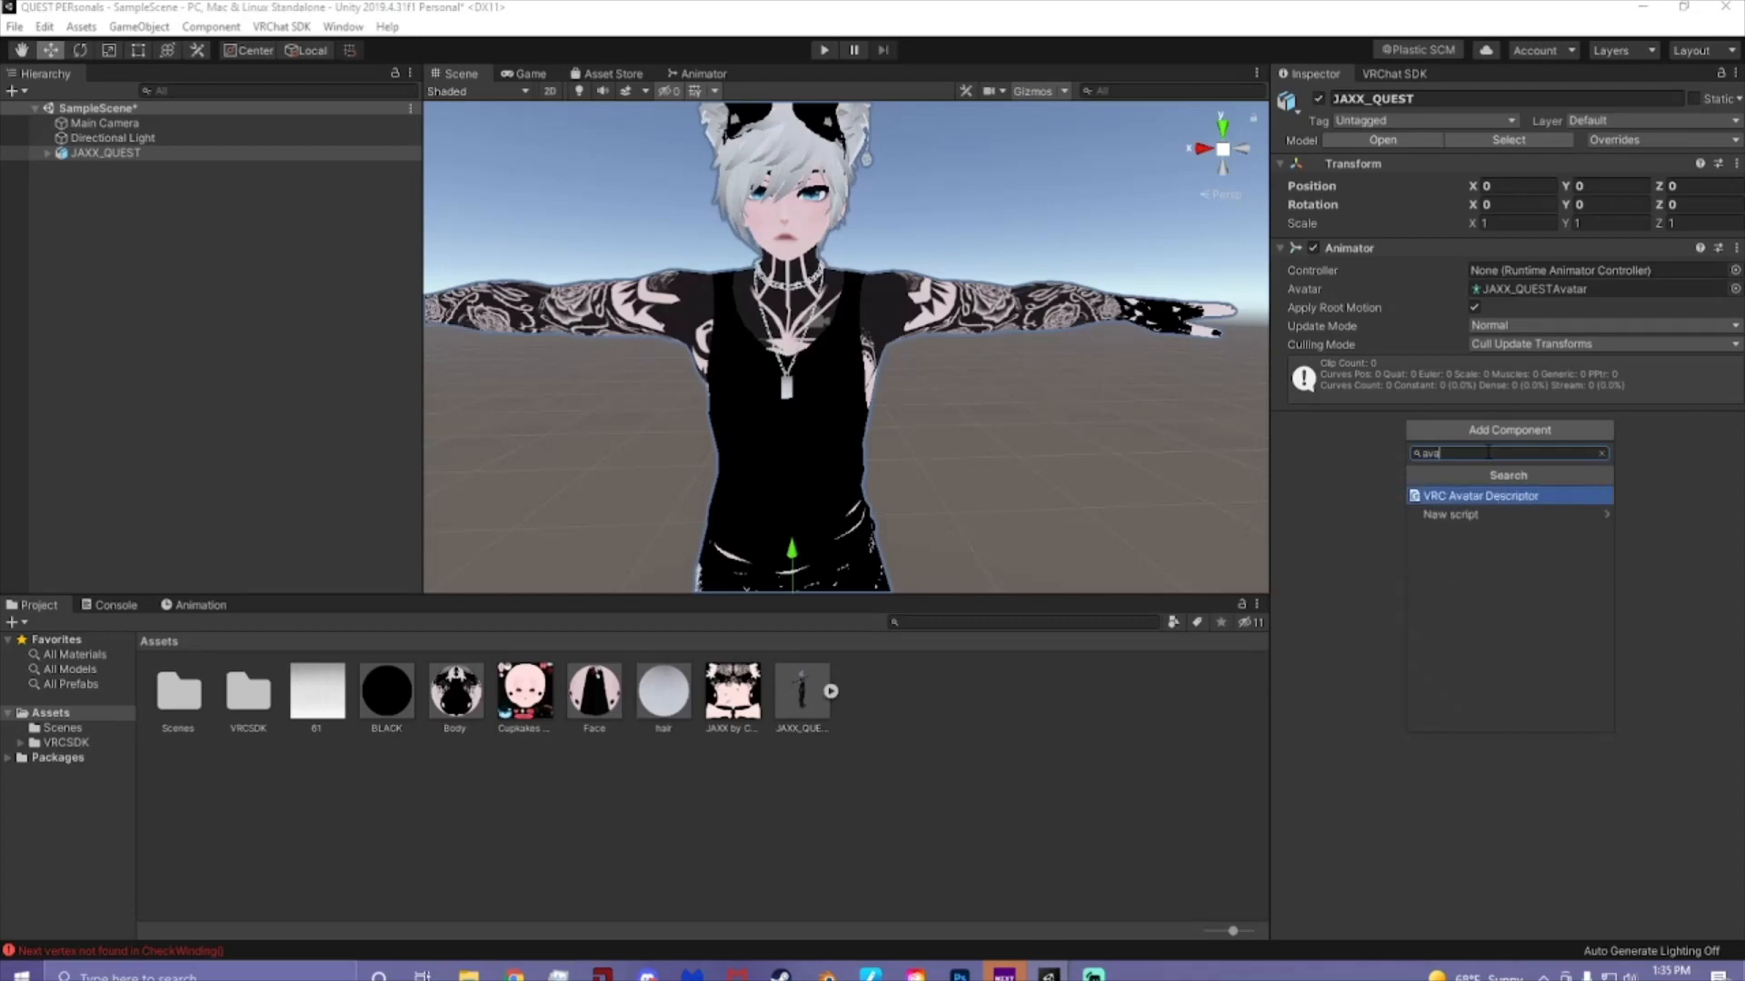
click(1495, 495)
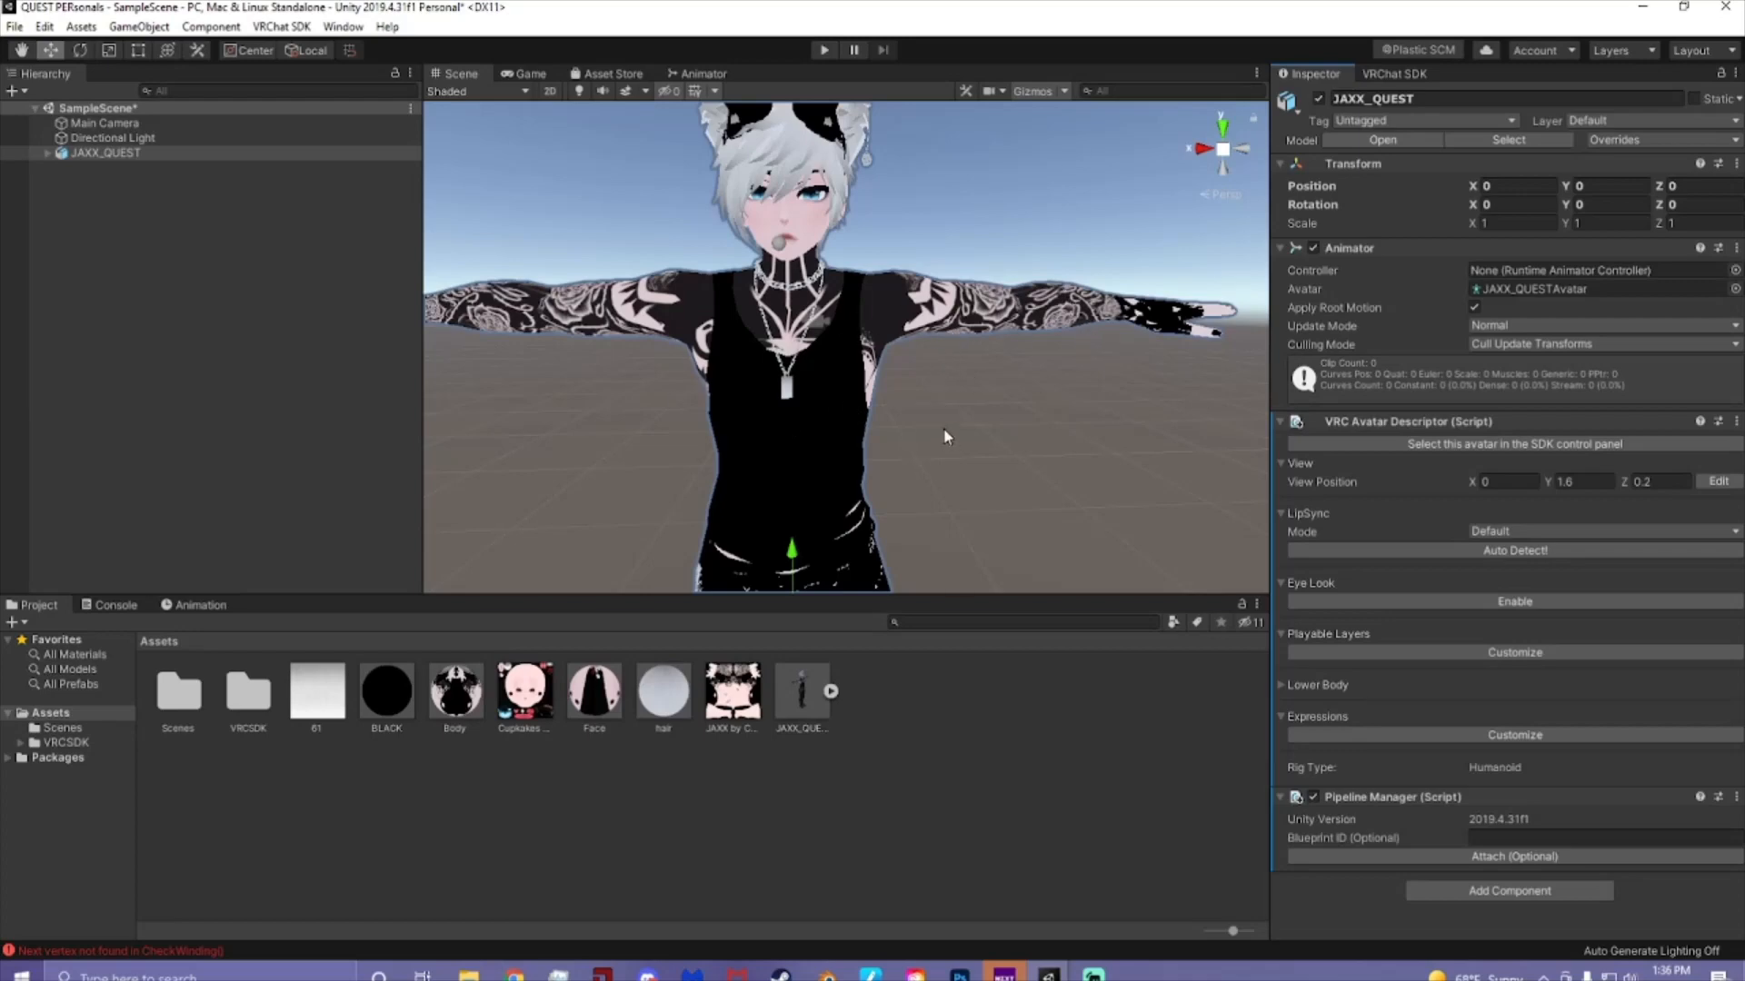
- Auto-detect the avatar's lip sync visemes and use the Body mesh as the face mesh
scroll(945, 436, down, 2)
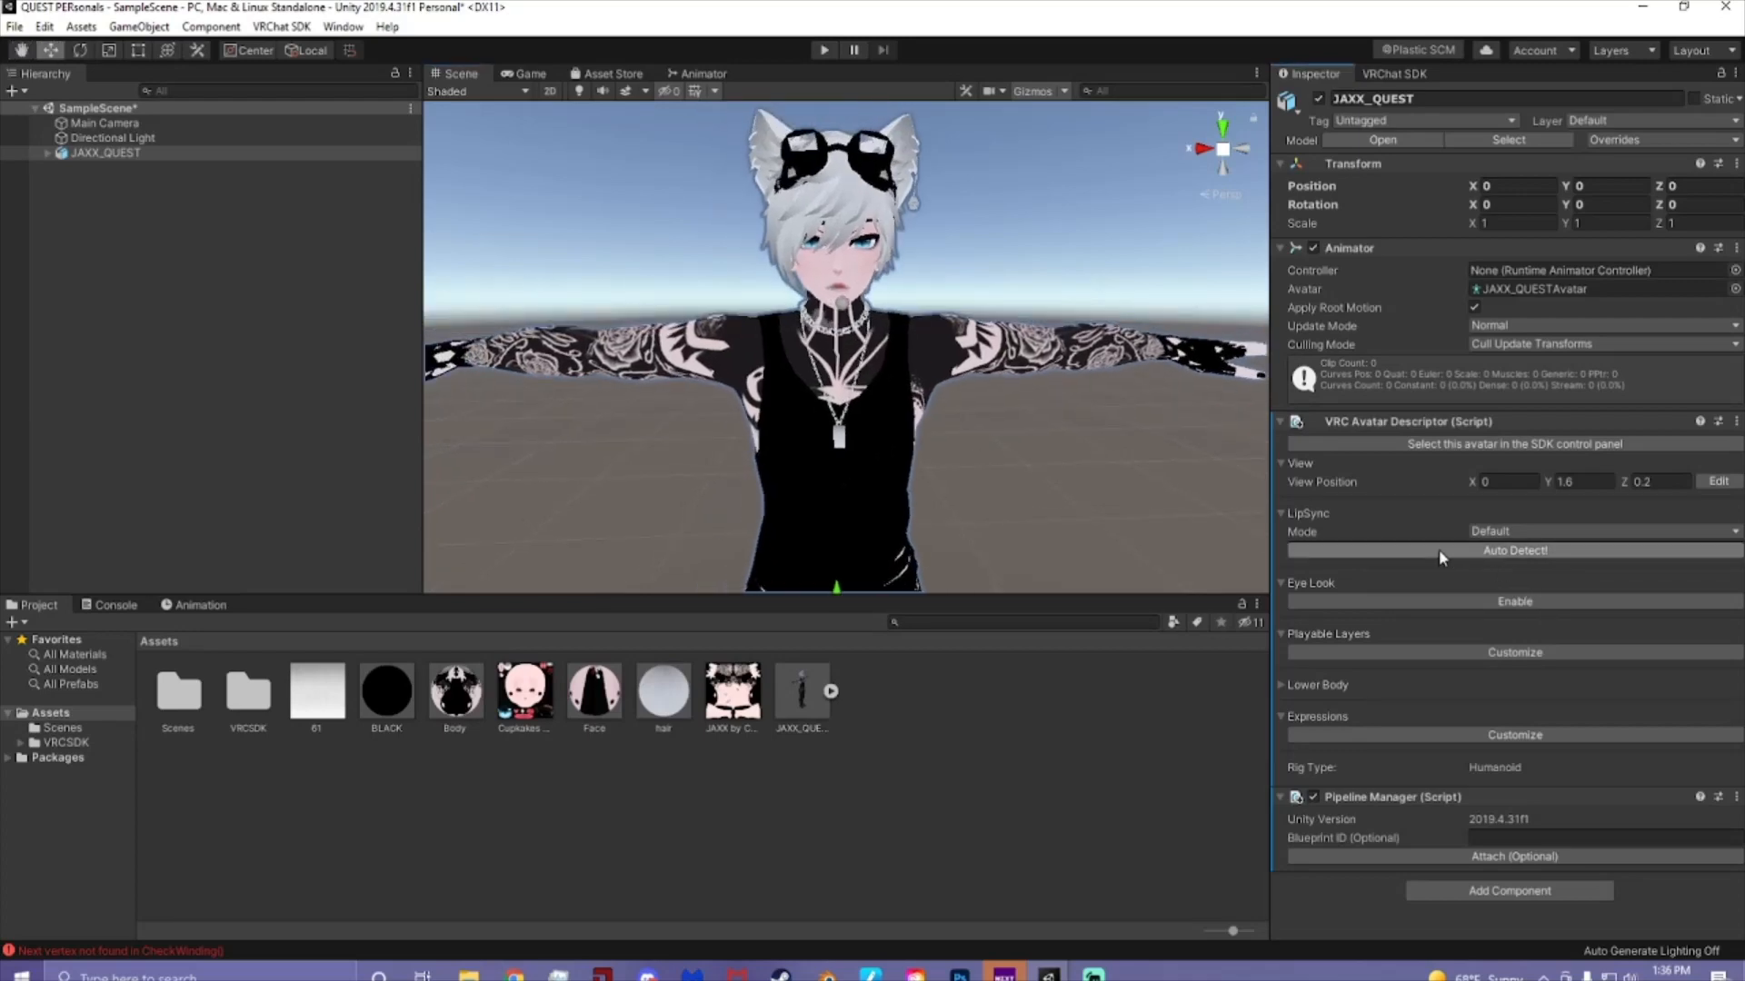
click(1439, 553)
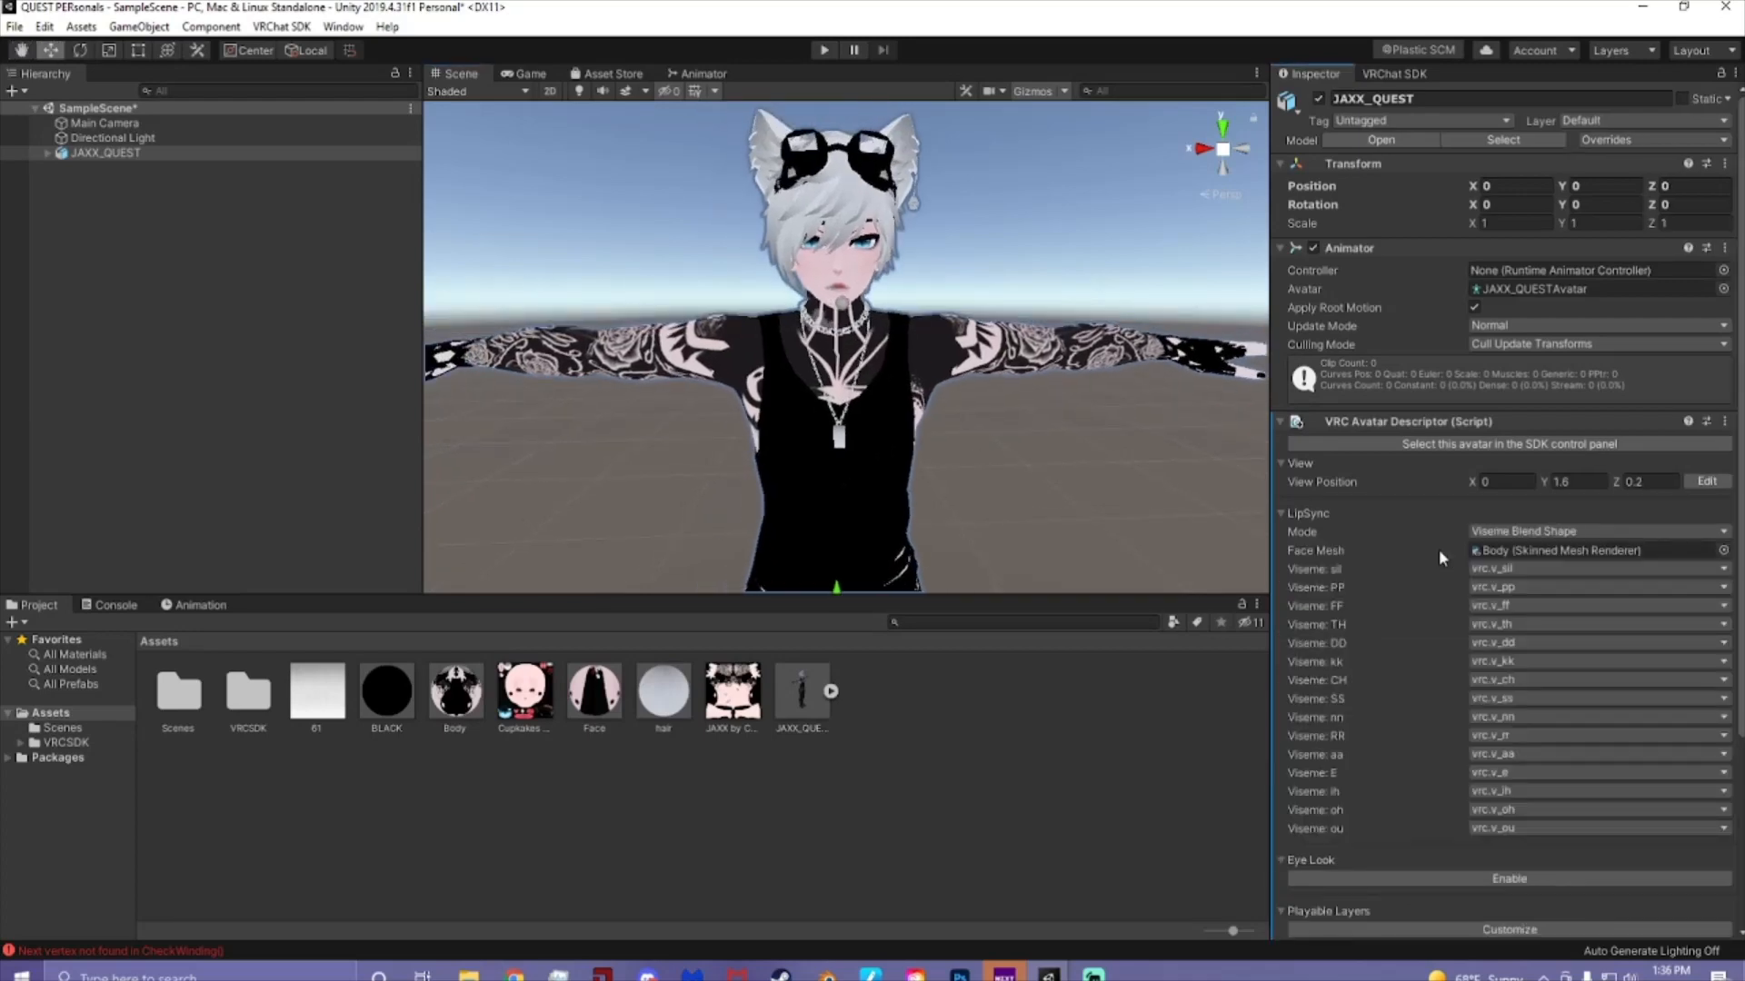
click(47, 153)
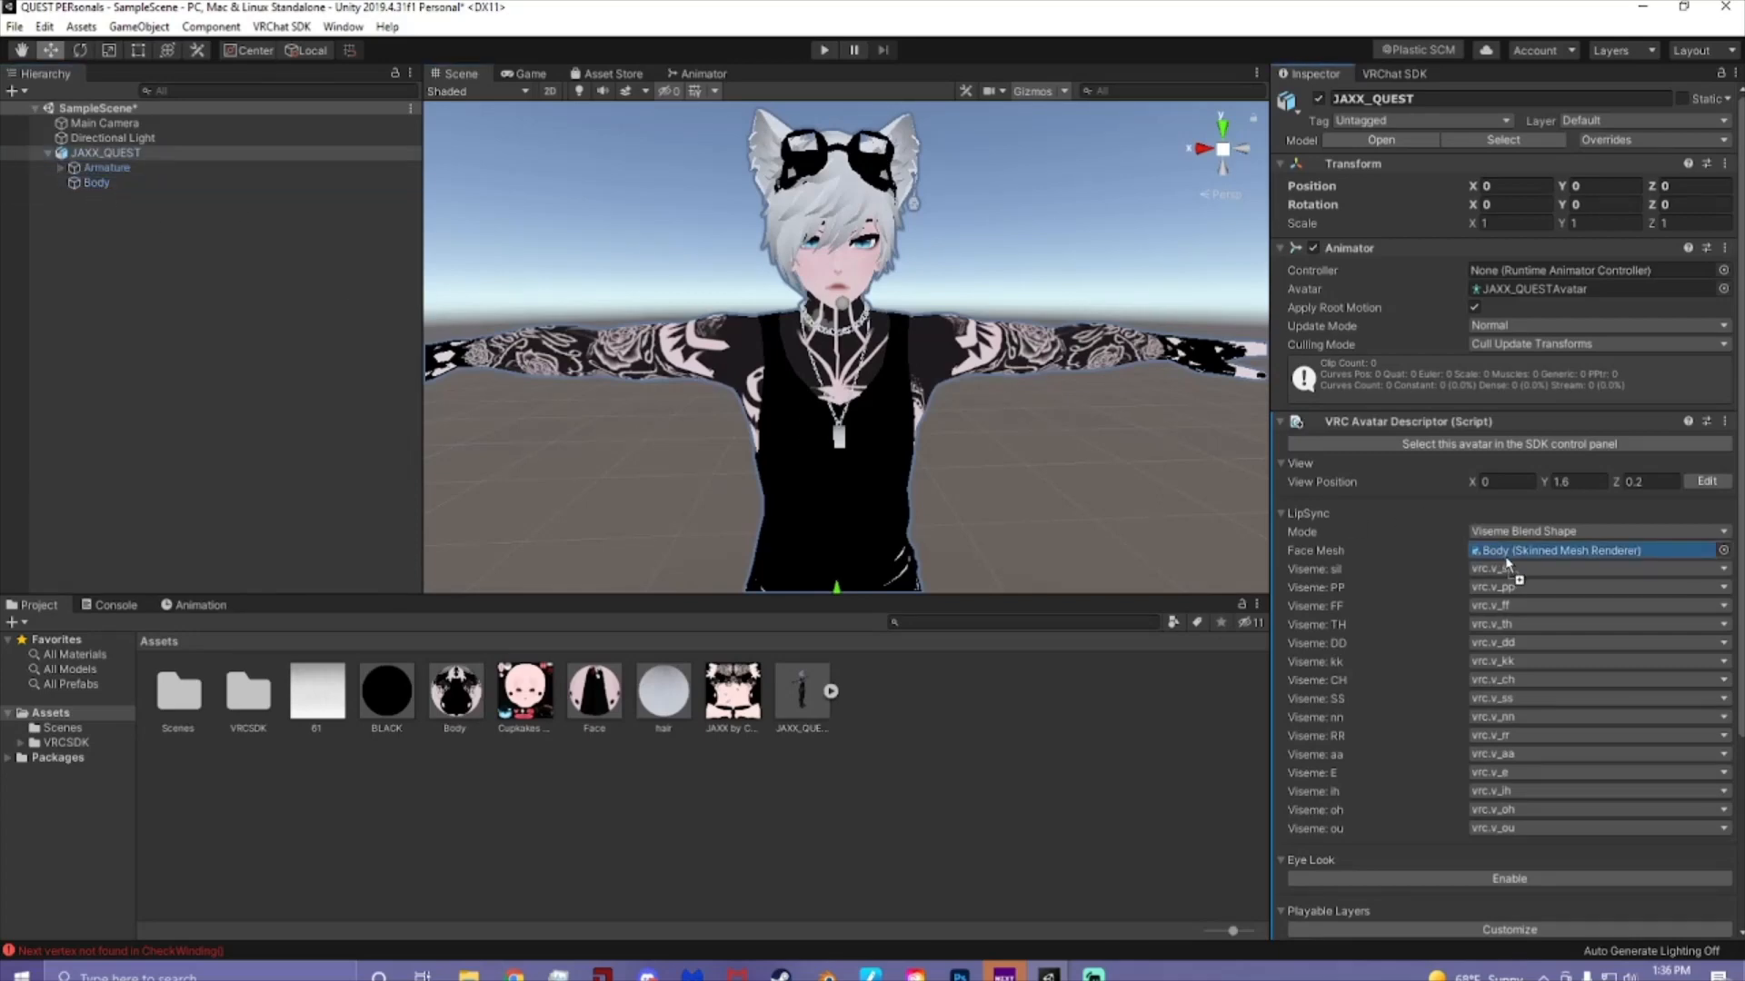
- Move the avatar's view position up to eye level and closer to the face, at about Y 1.695 and Z 0.066
click(1708, 481)
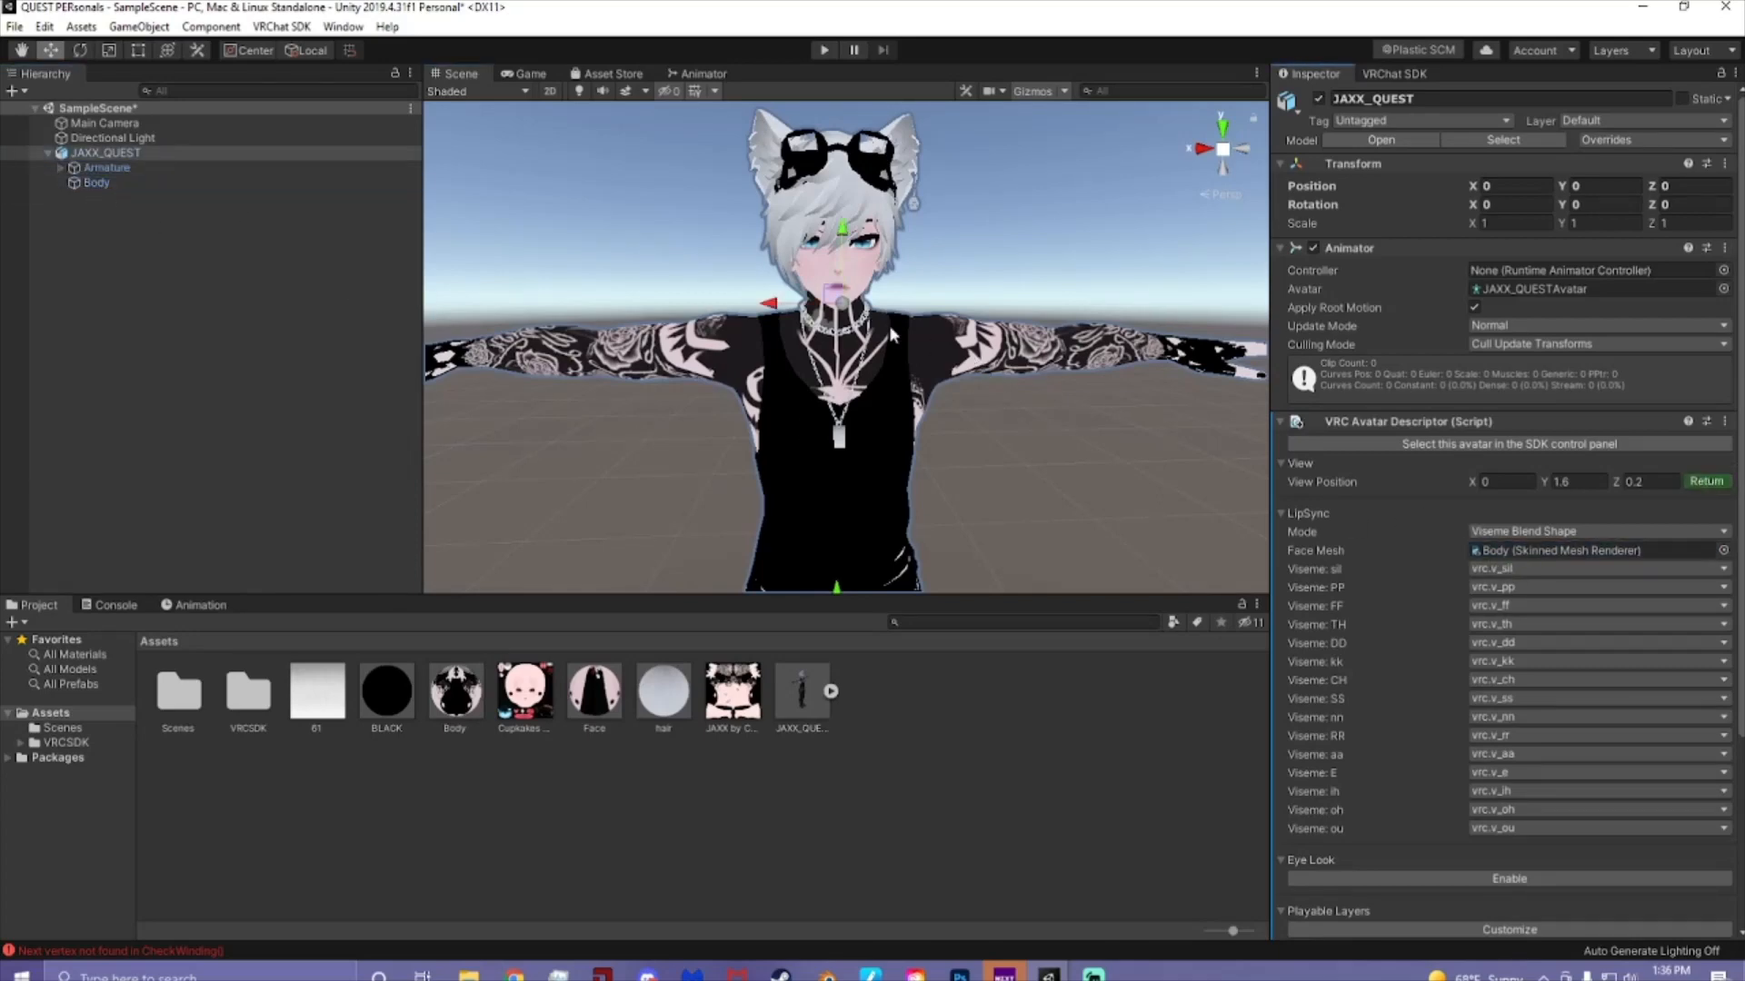
middle_drag(904, 351, 707, 356)
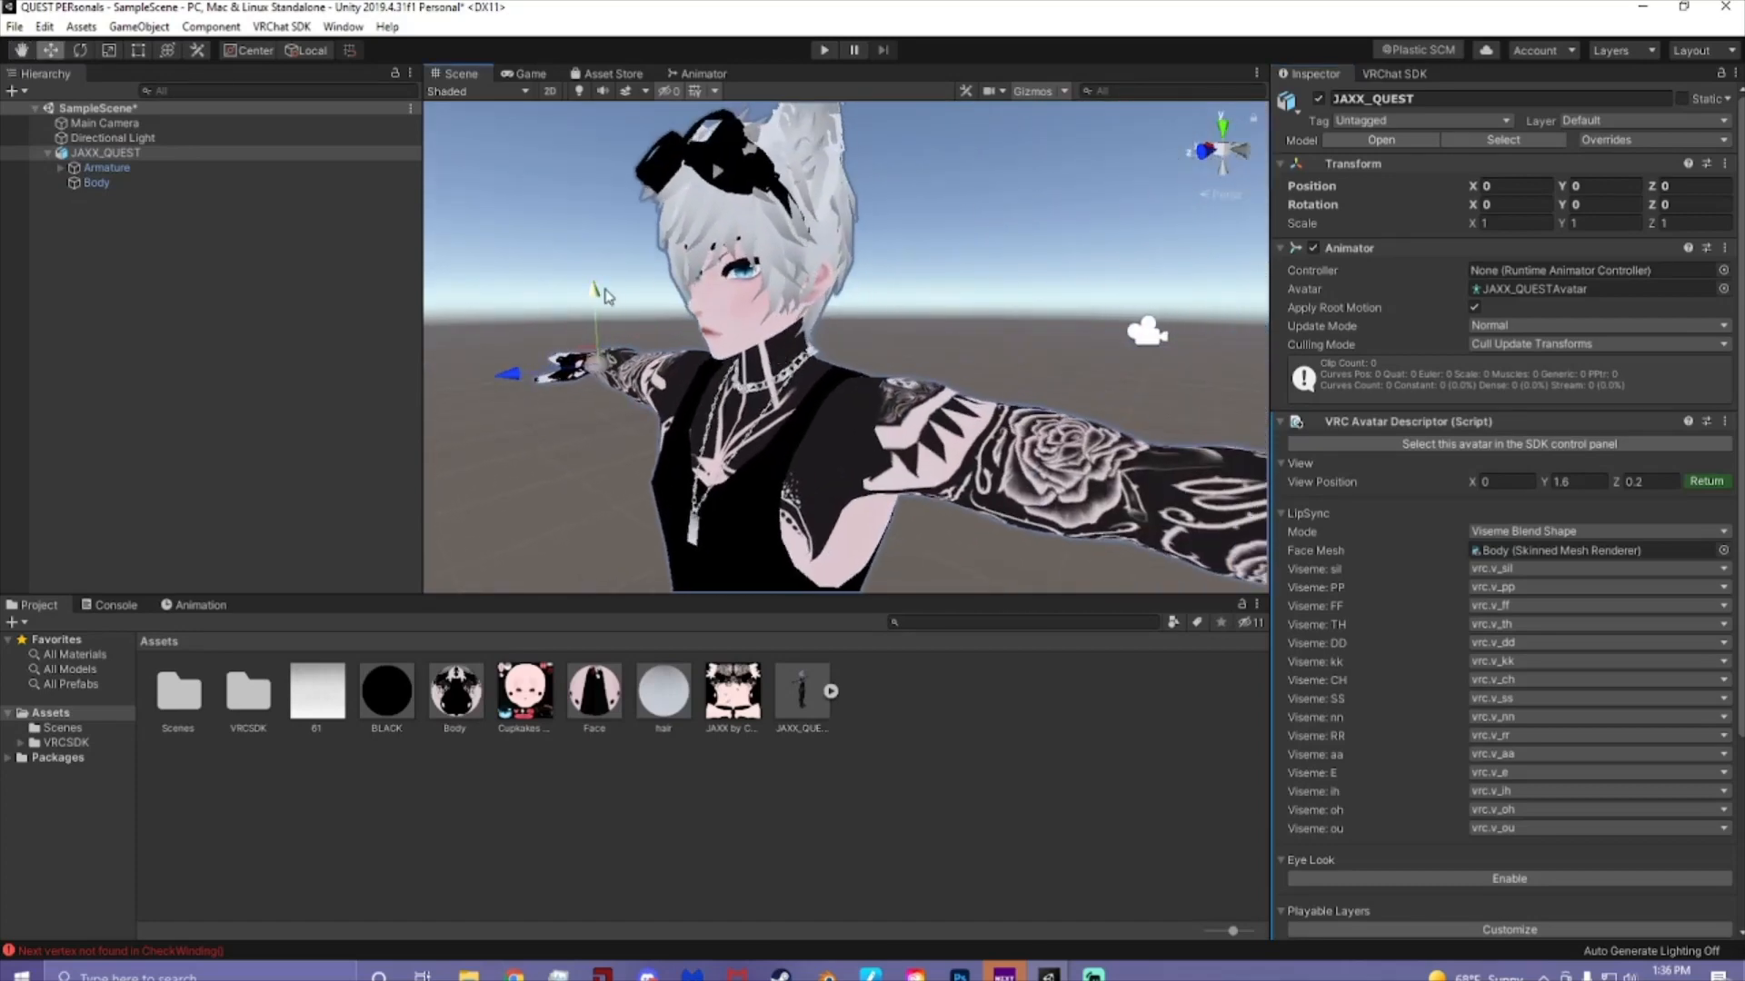
drag(593, 285, 598, 206)
drag(505, 279, 540, 280)
drag(708, 219, 710, 210)
click(1706, 482)
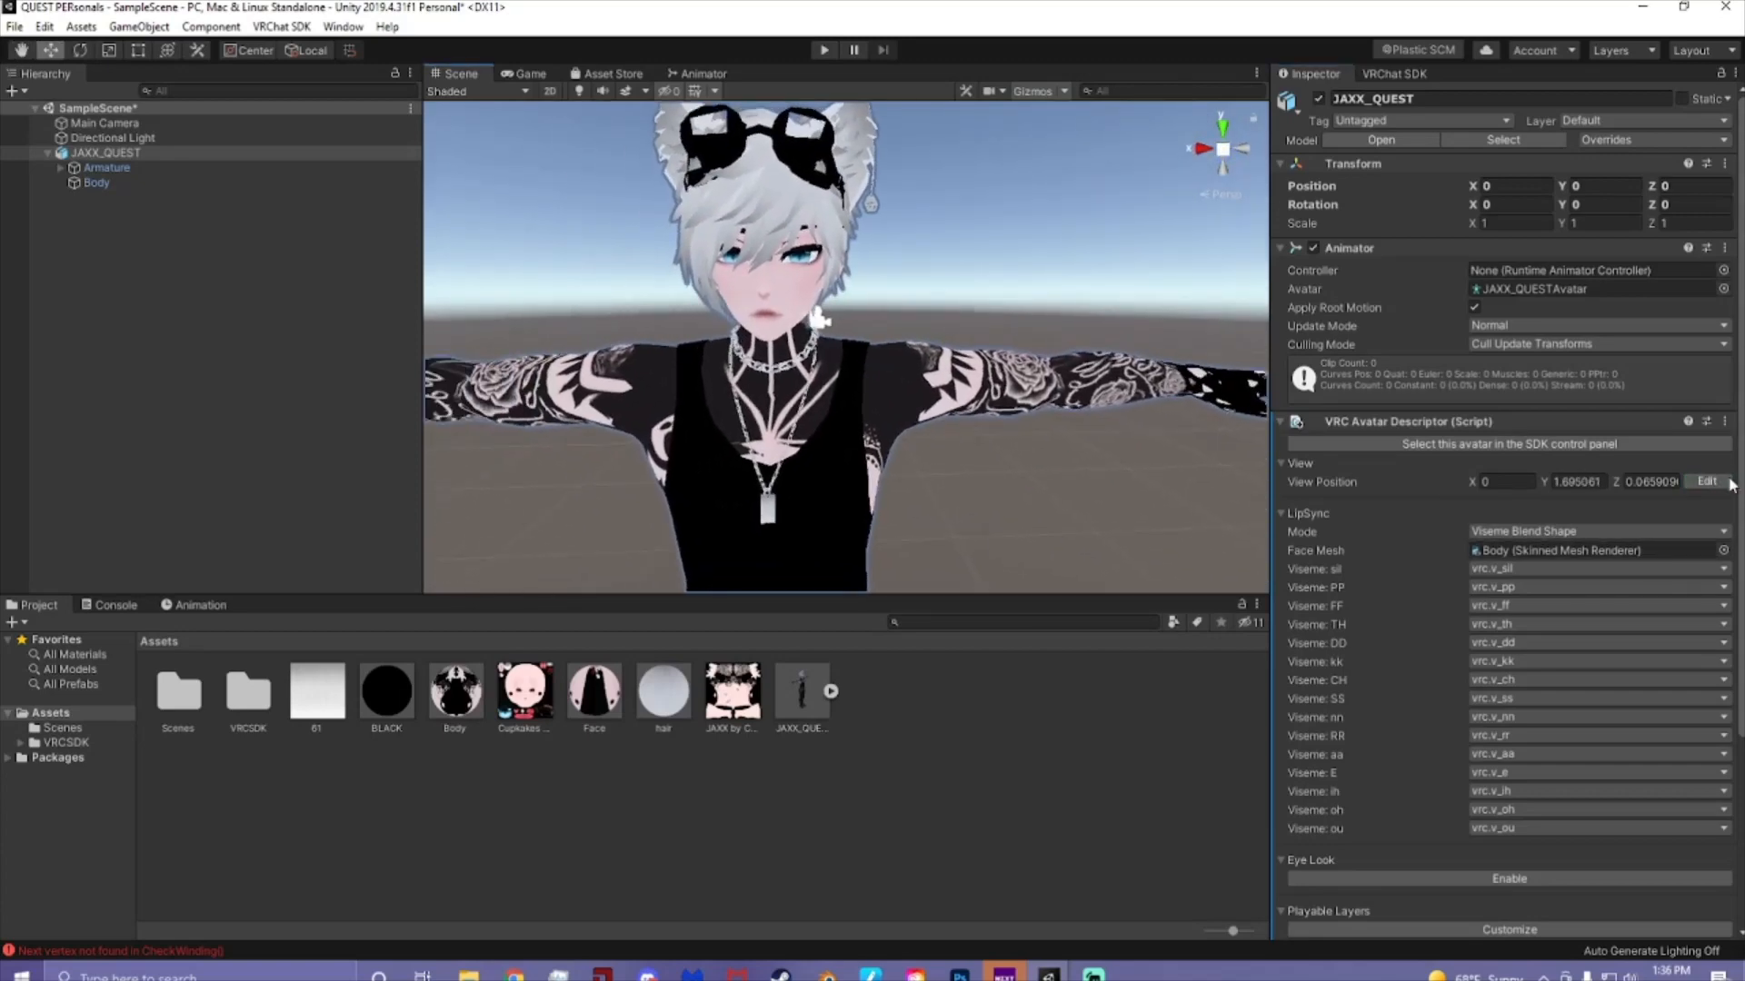
- Enable Eye Look and assign the LeftEye and RightEye bones under the armature's Head as the eye bones
scroll(1430, 549, down, 3)
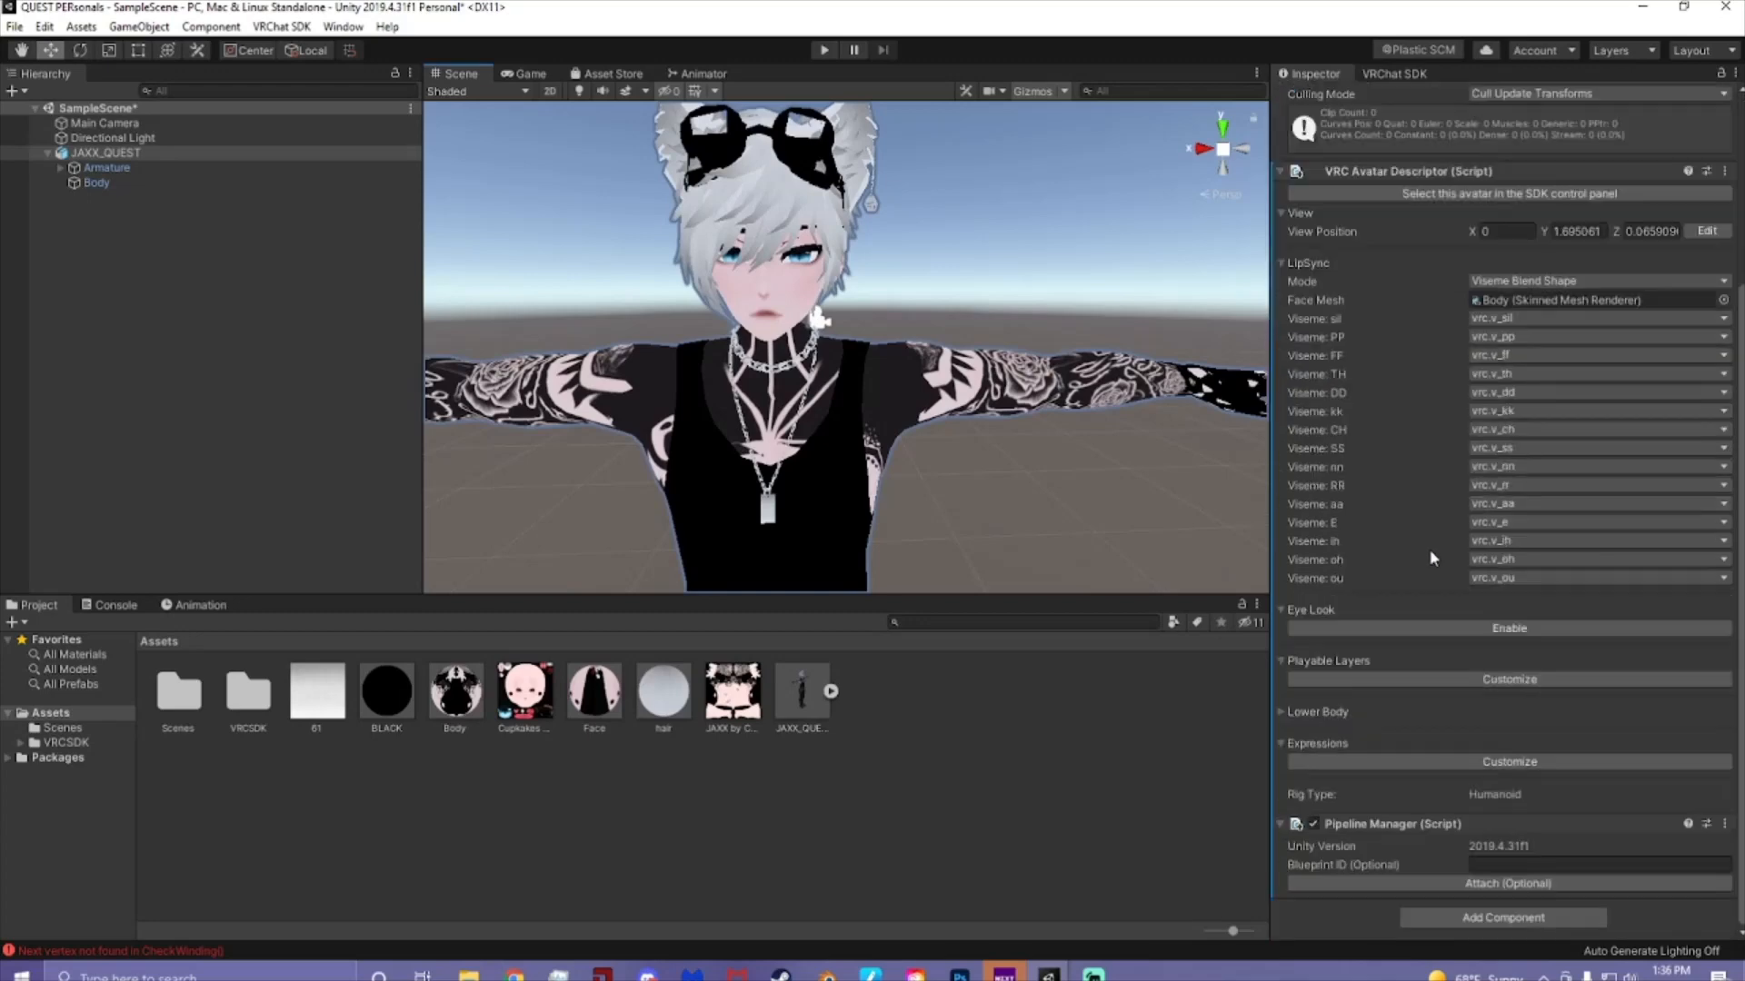
click(1336, 624)
scroll(1390, 592, down, 2)
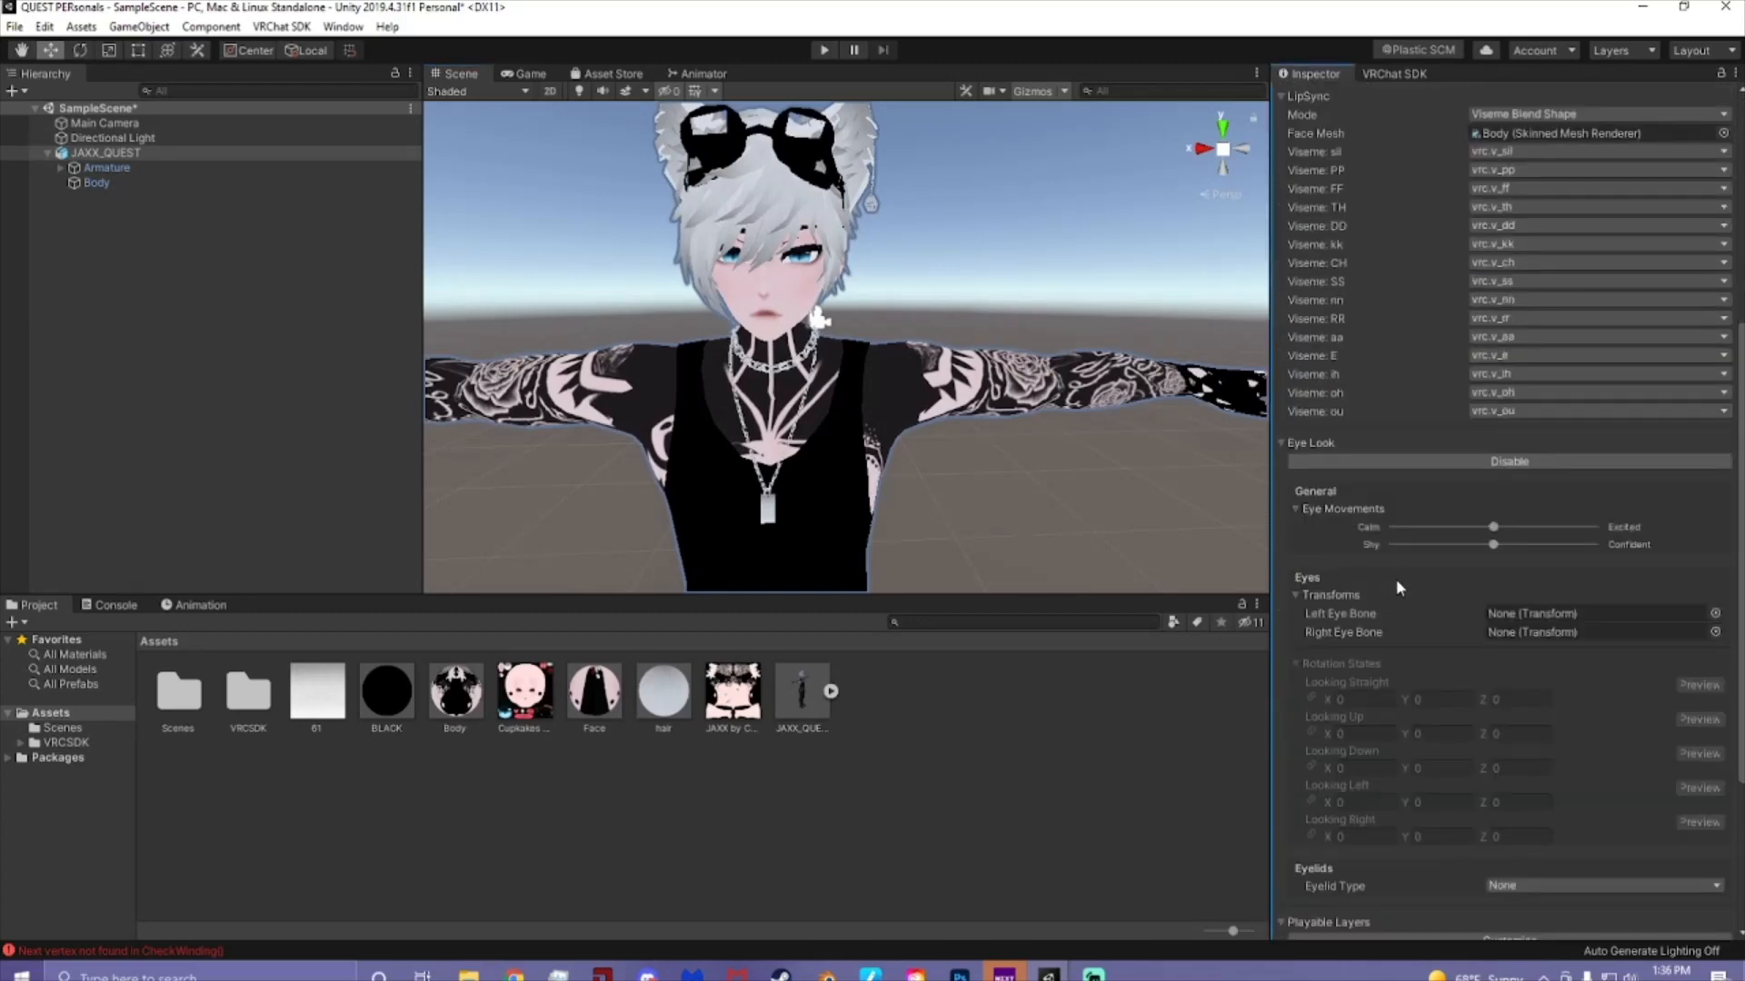
click(59, 167)
click(74, 183)
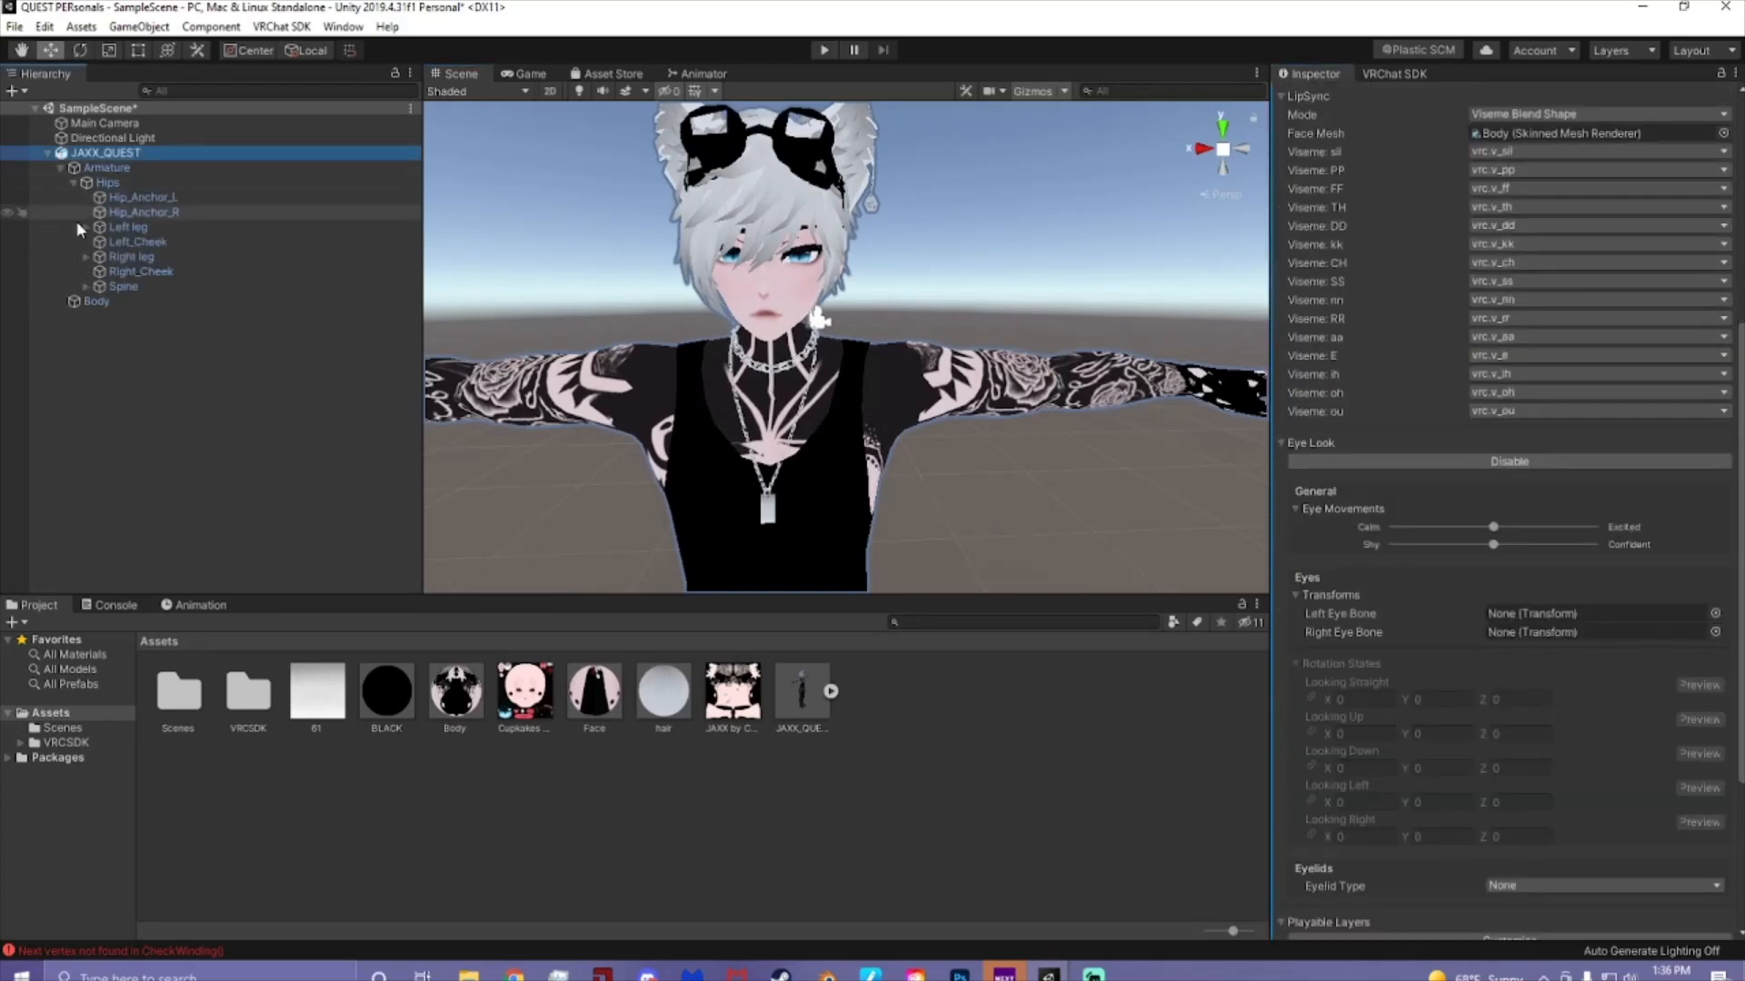
click(86, 287)
click(98, 302)
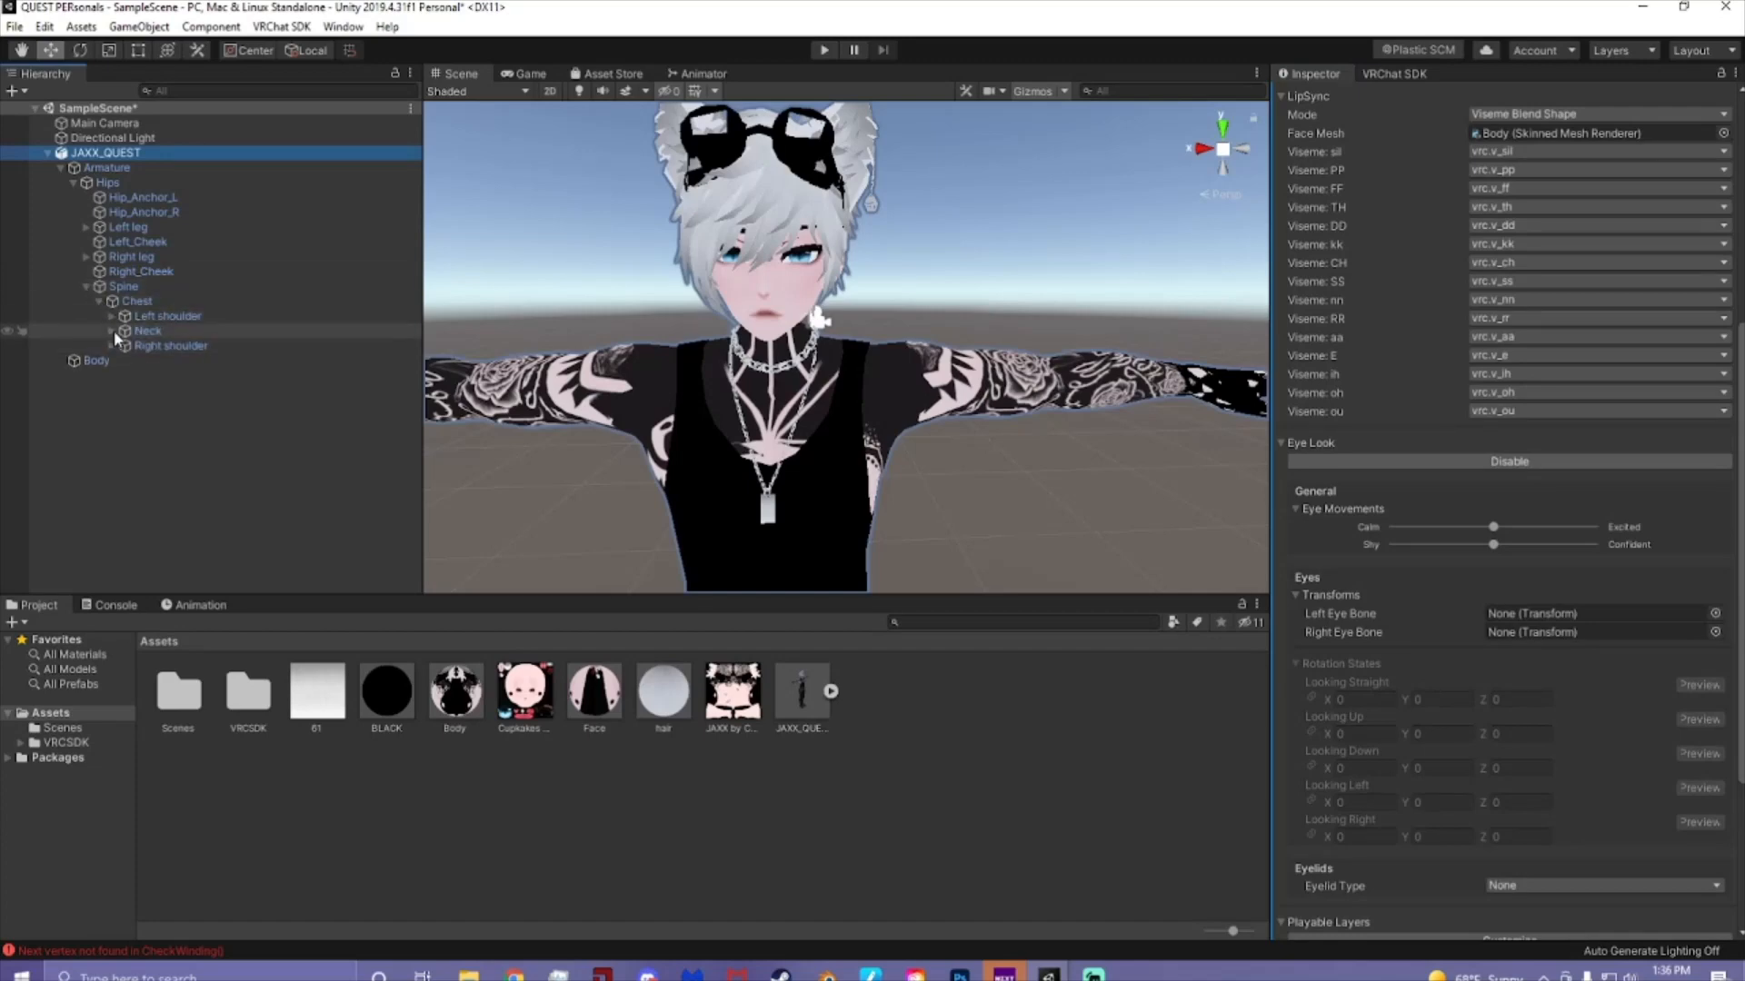
click(112, 331)
click(124, 347)
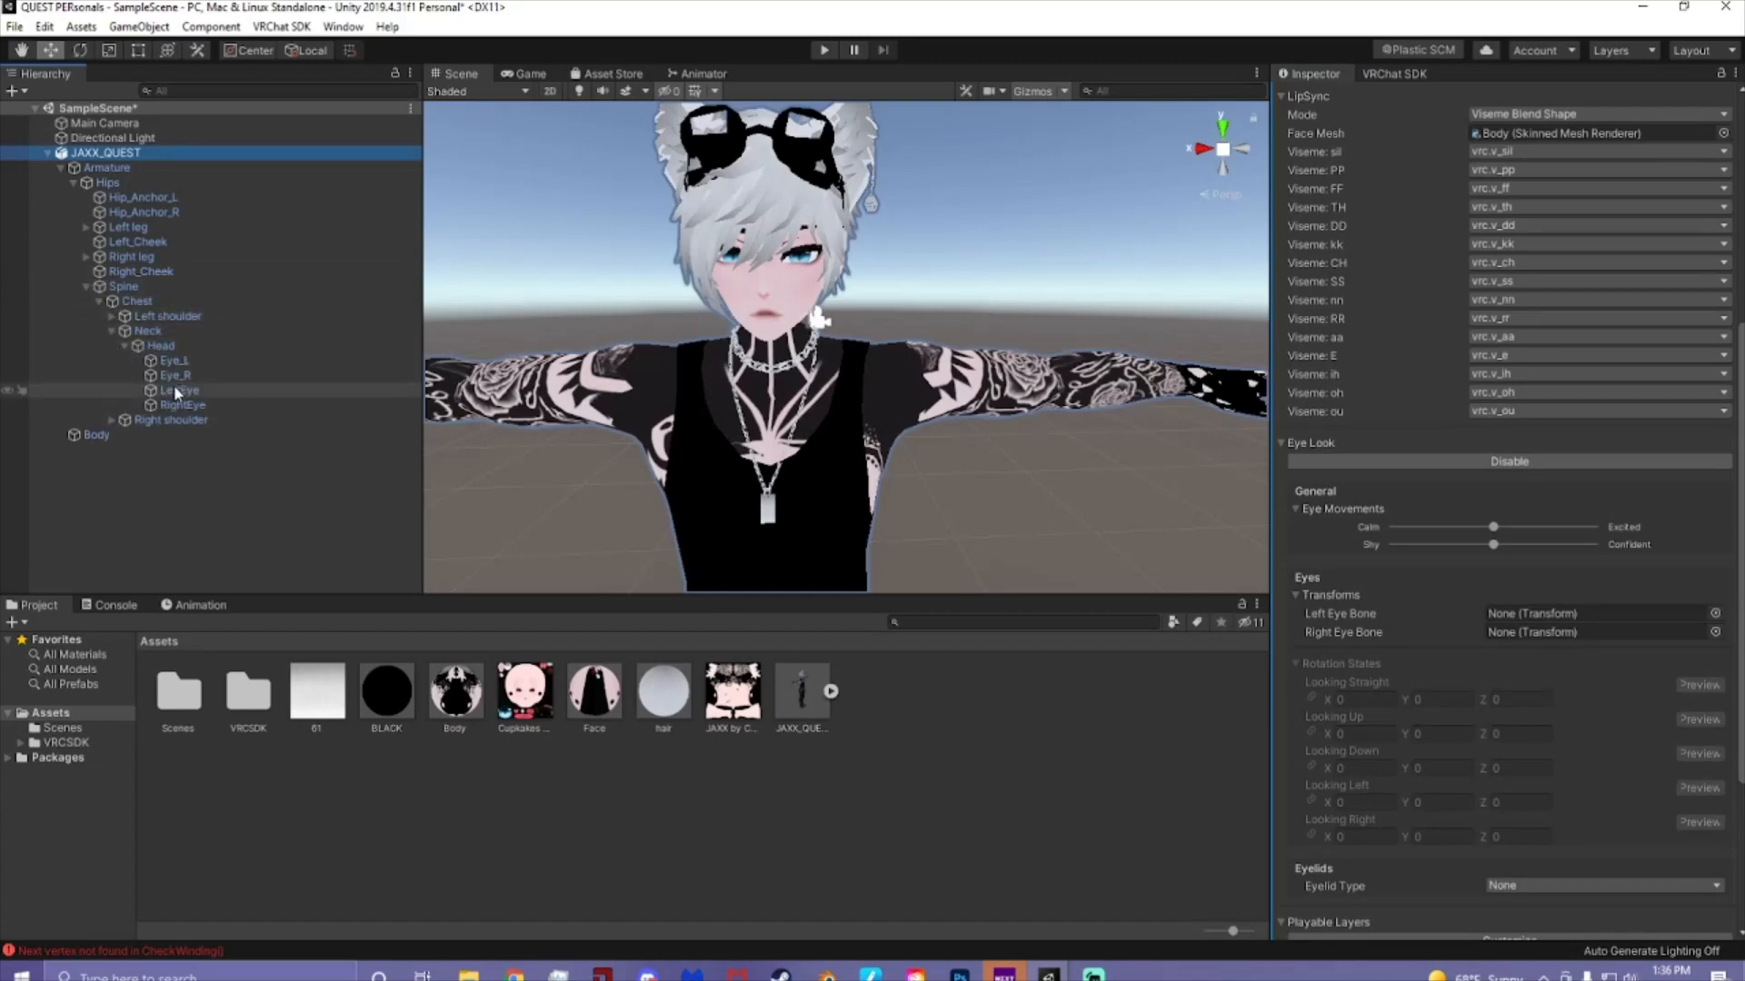
drag(182, 391, 1527, 616)
drag(182, 405, 1511, 636)
- Set the Looking Up rotation to X -30 and check the eyes' pose on the avatar's face
scroll(1359, 575, down, 3)
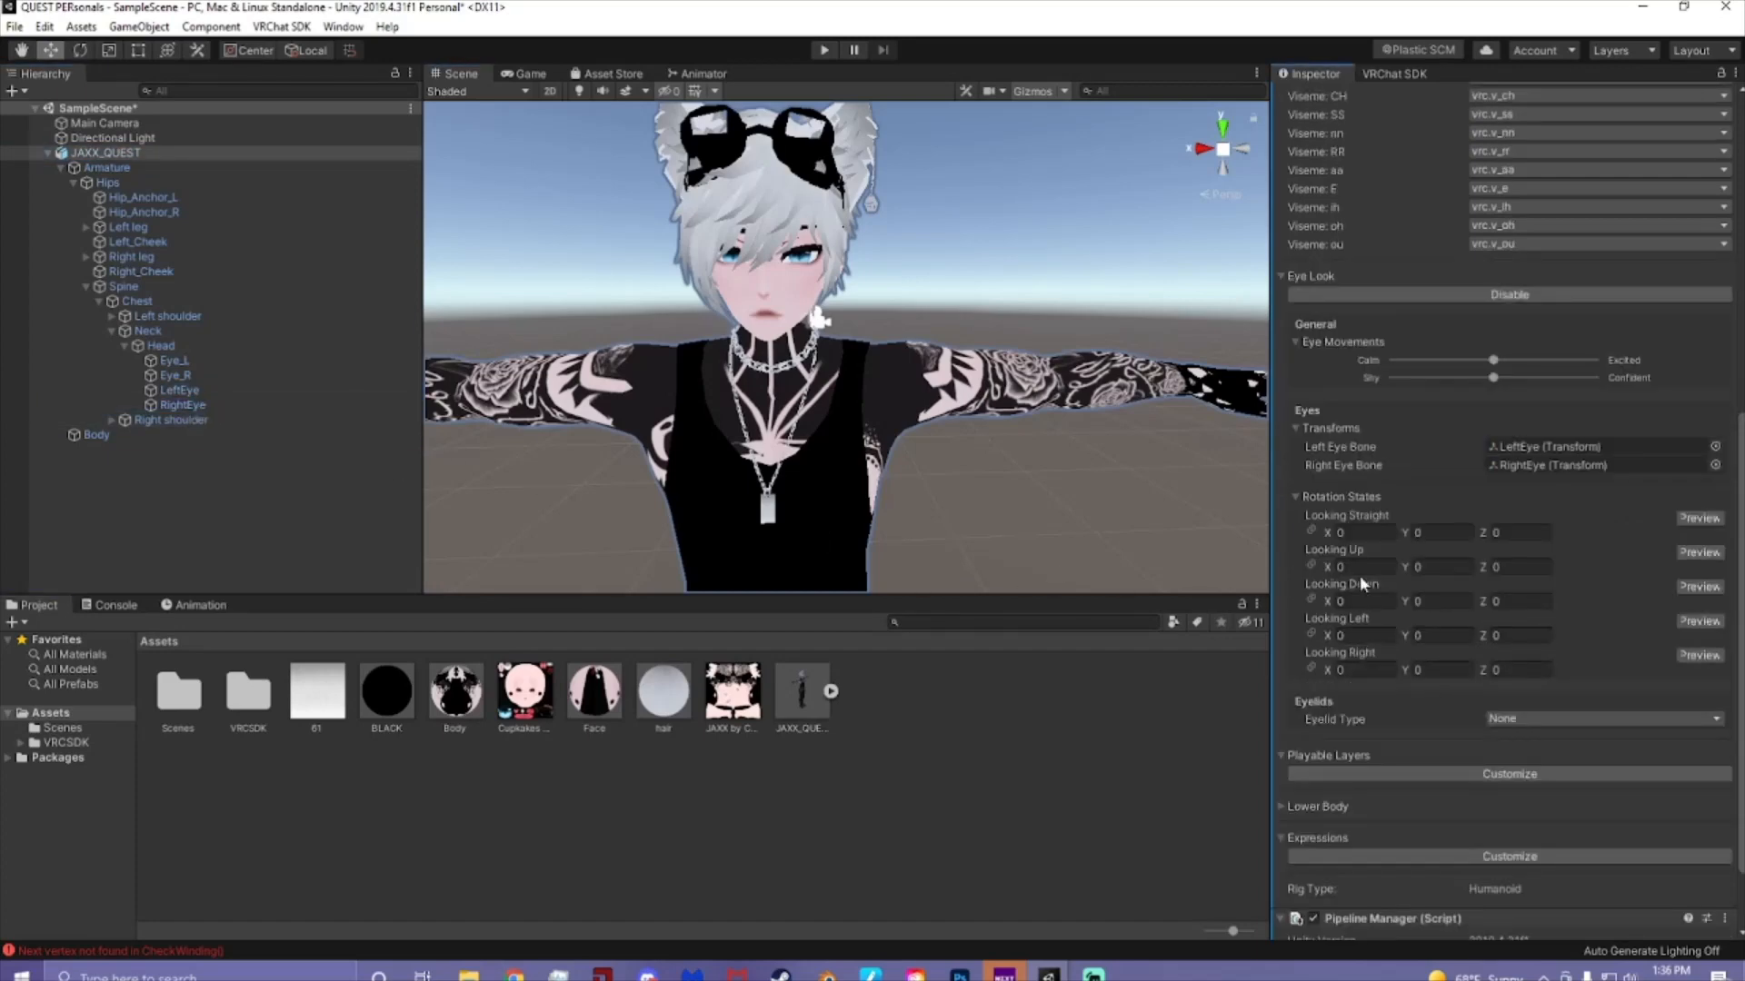
click(1367, 568)
text(-30)
scroll(852, 389, up, 5)
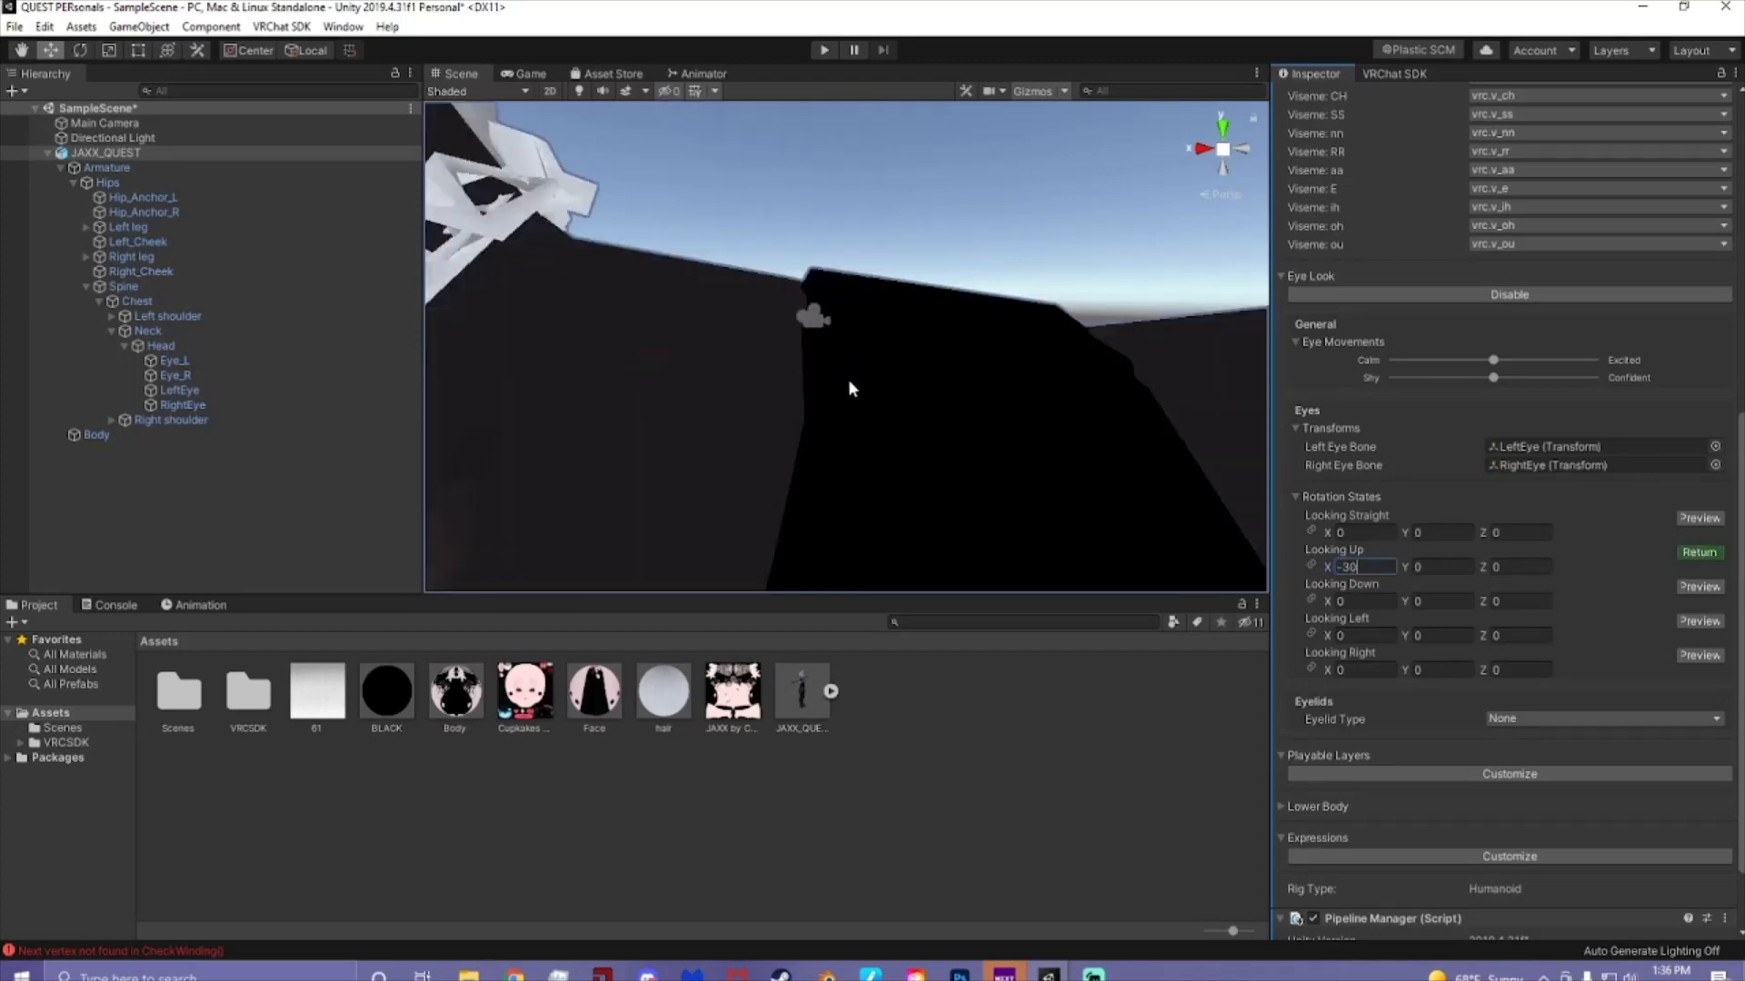
scroll(854, 388, down, 3)
right_drag(864, 378, 959, 378)
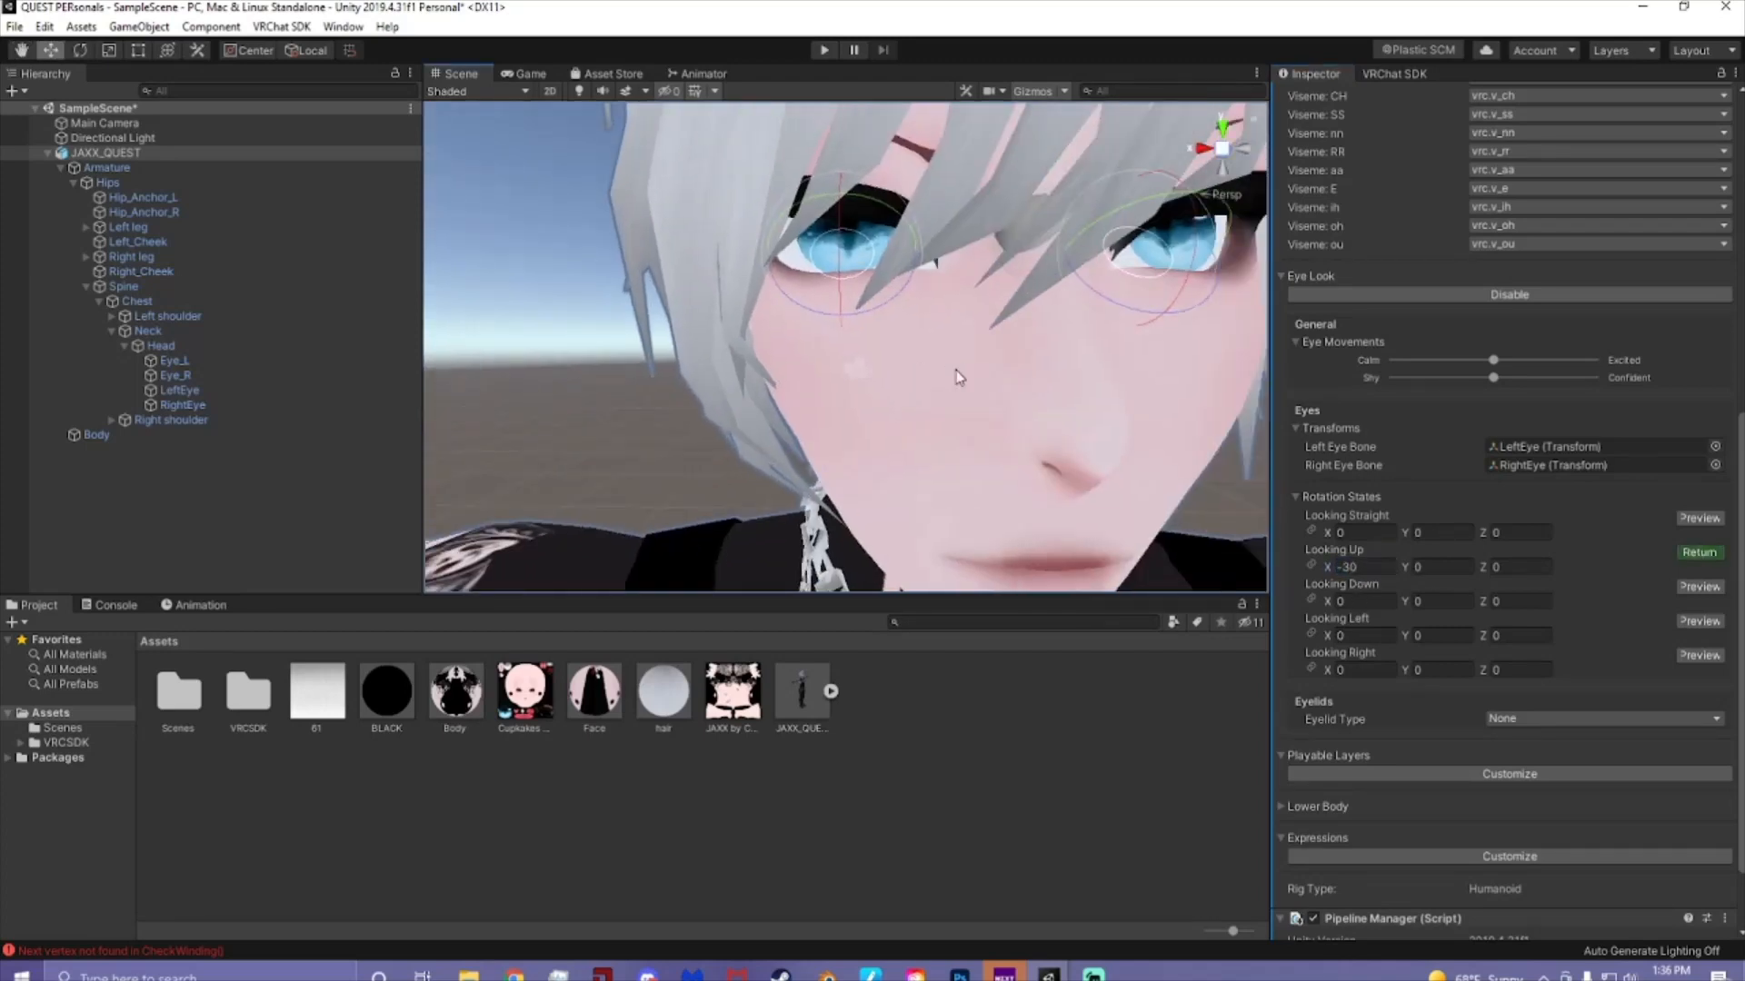
middle_drag(958, 376, 943, 363)
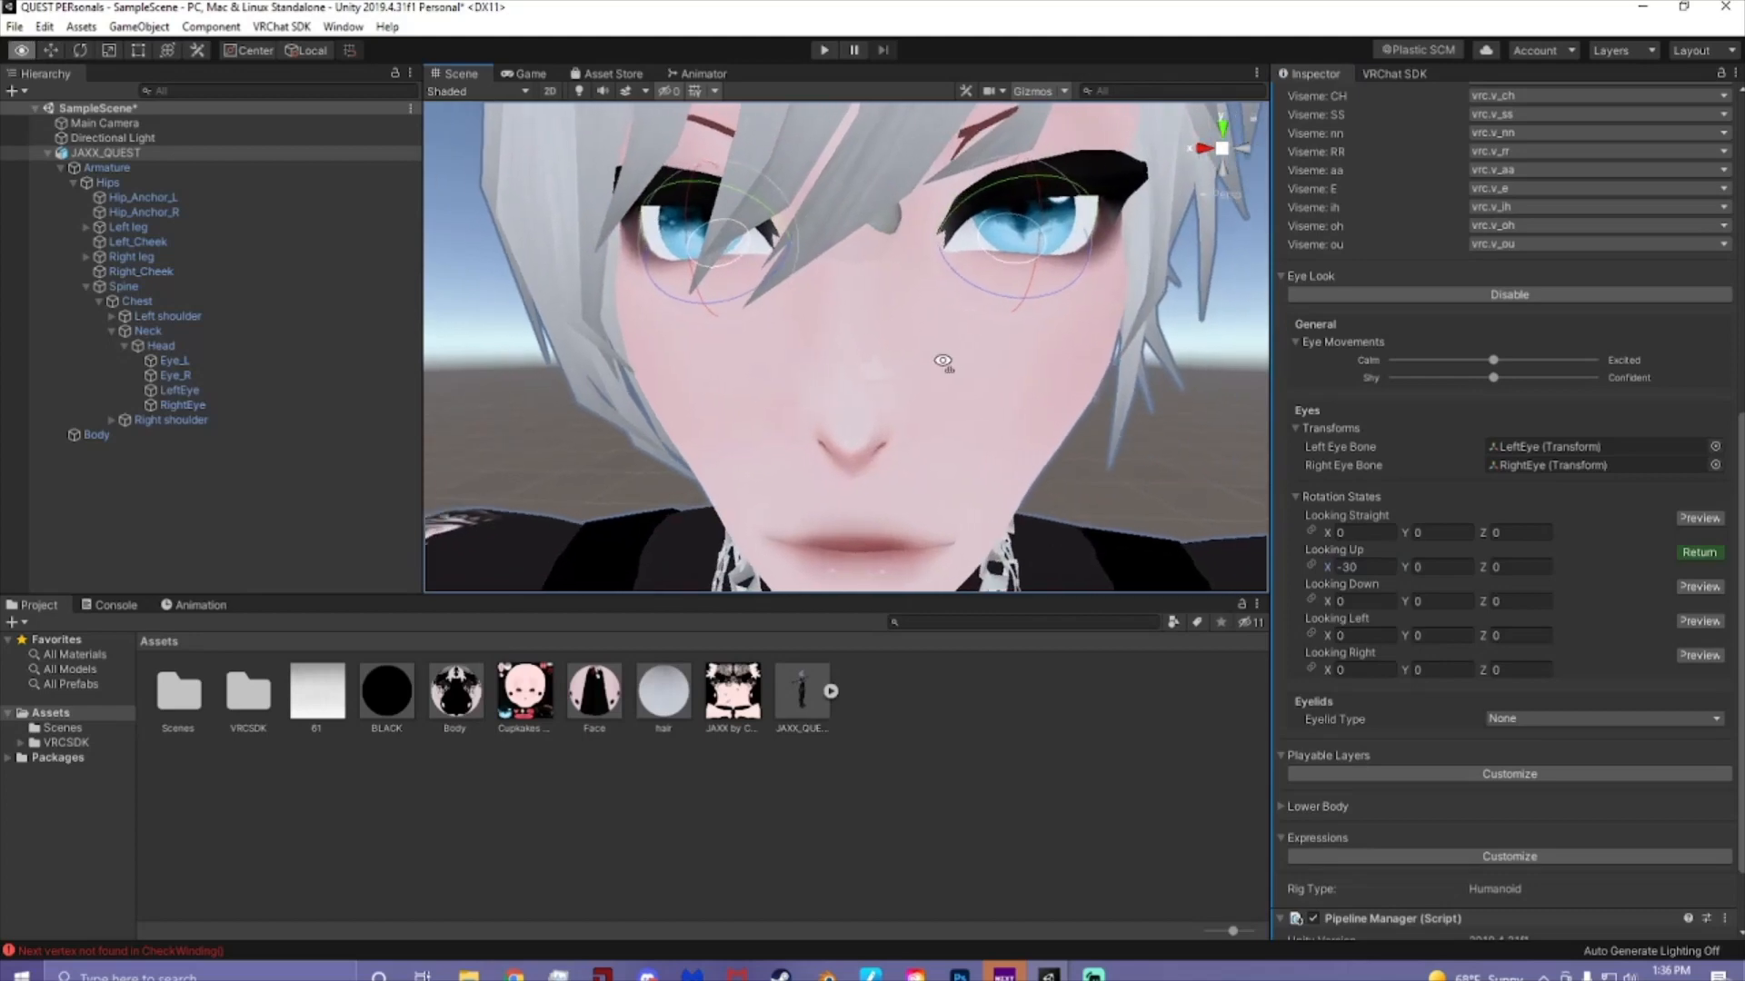
click(1699, 552)
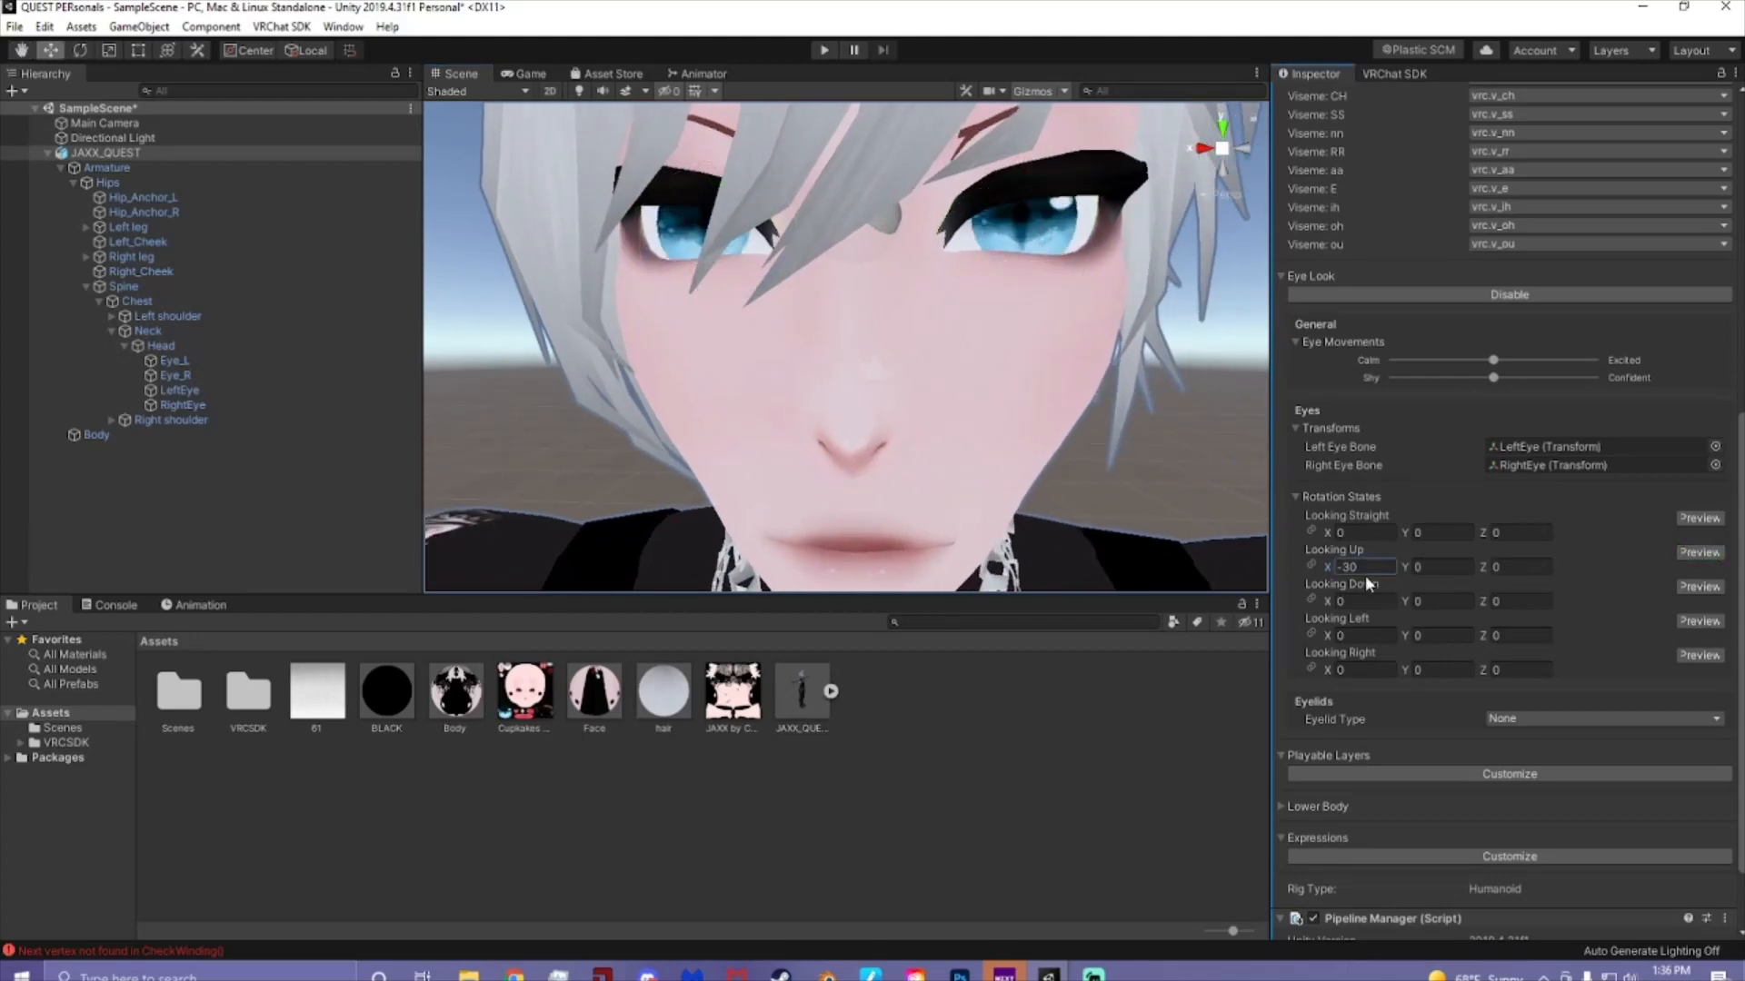
- Set the Looking Down rotation to X 30 and the Looking Left rotation to Y -20
click(1342, 602)
text(30)
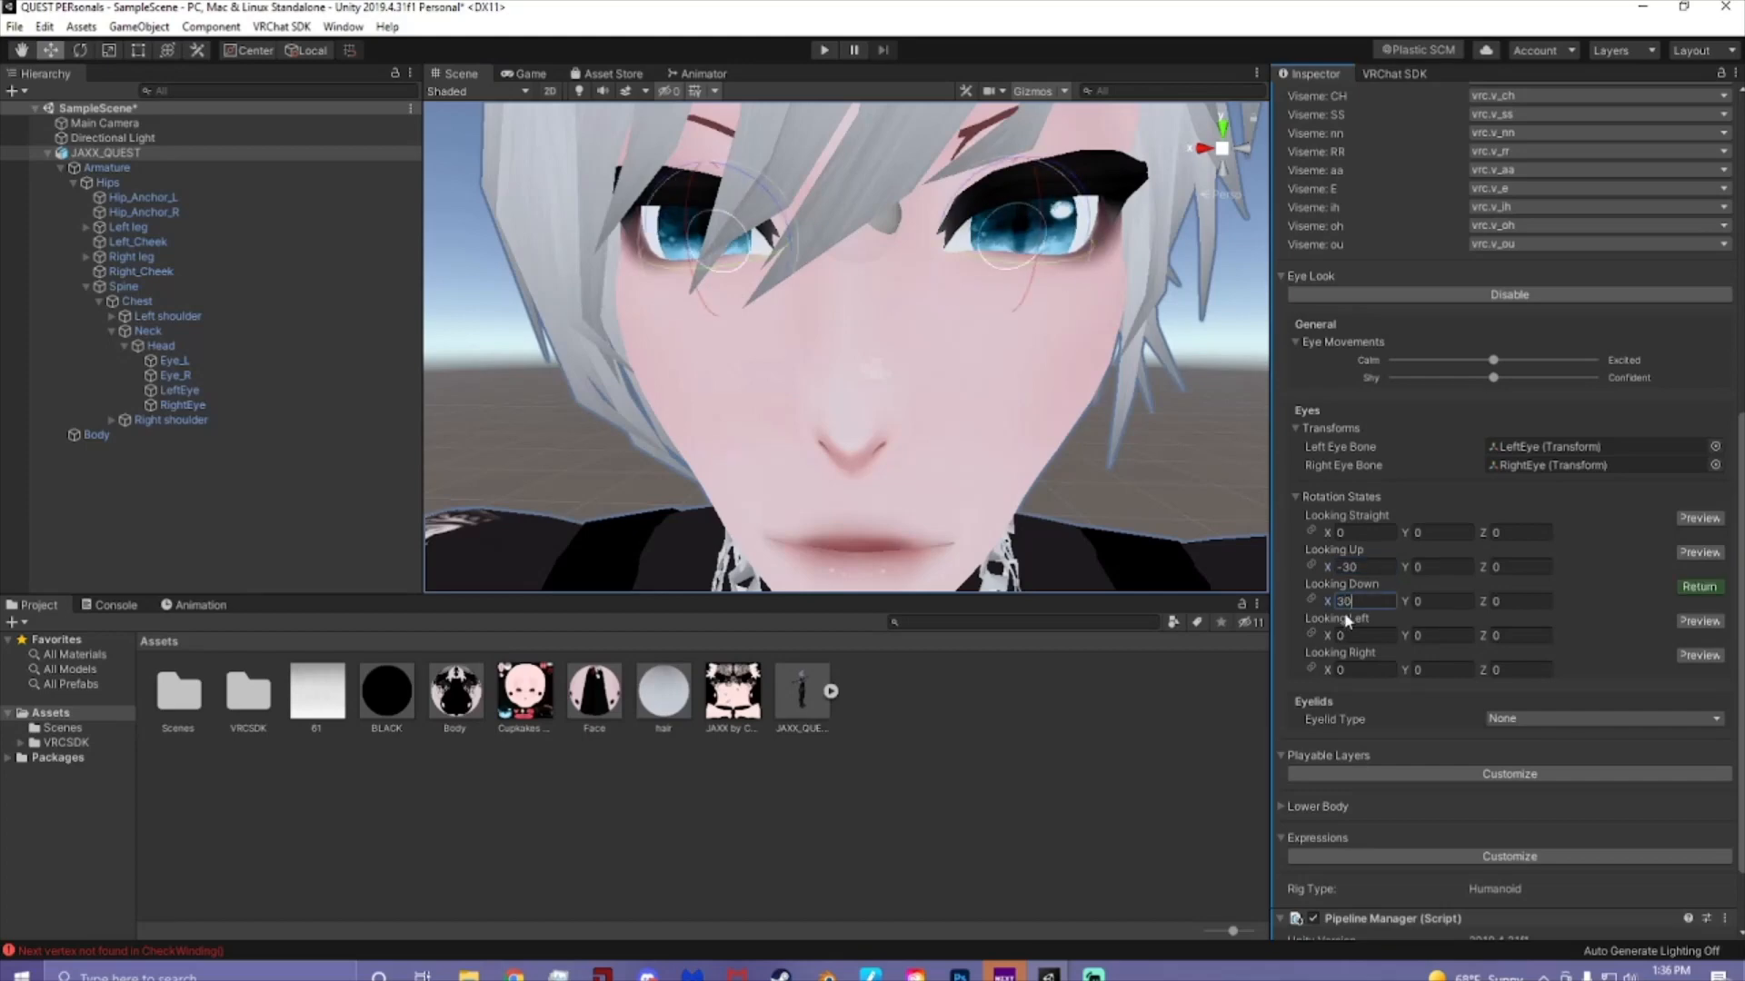
click(1440, 635)
text(-20)
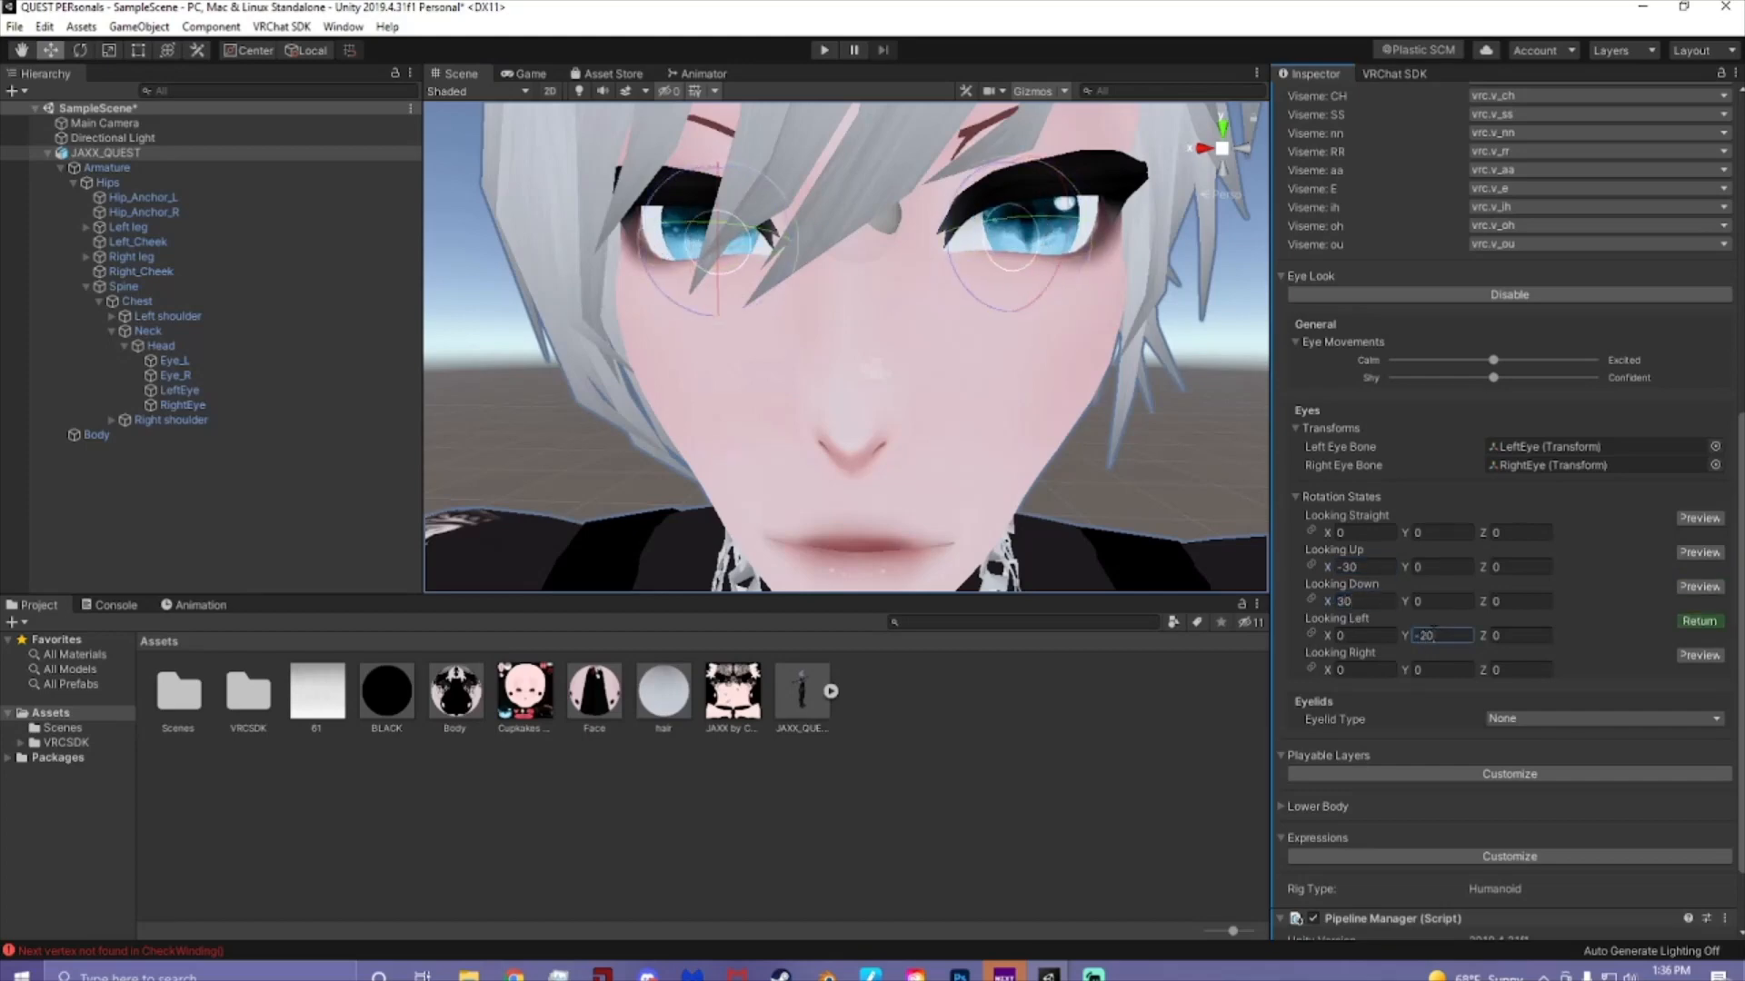
click(1440, 670)
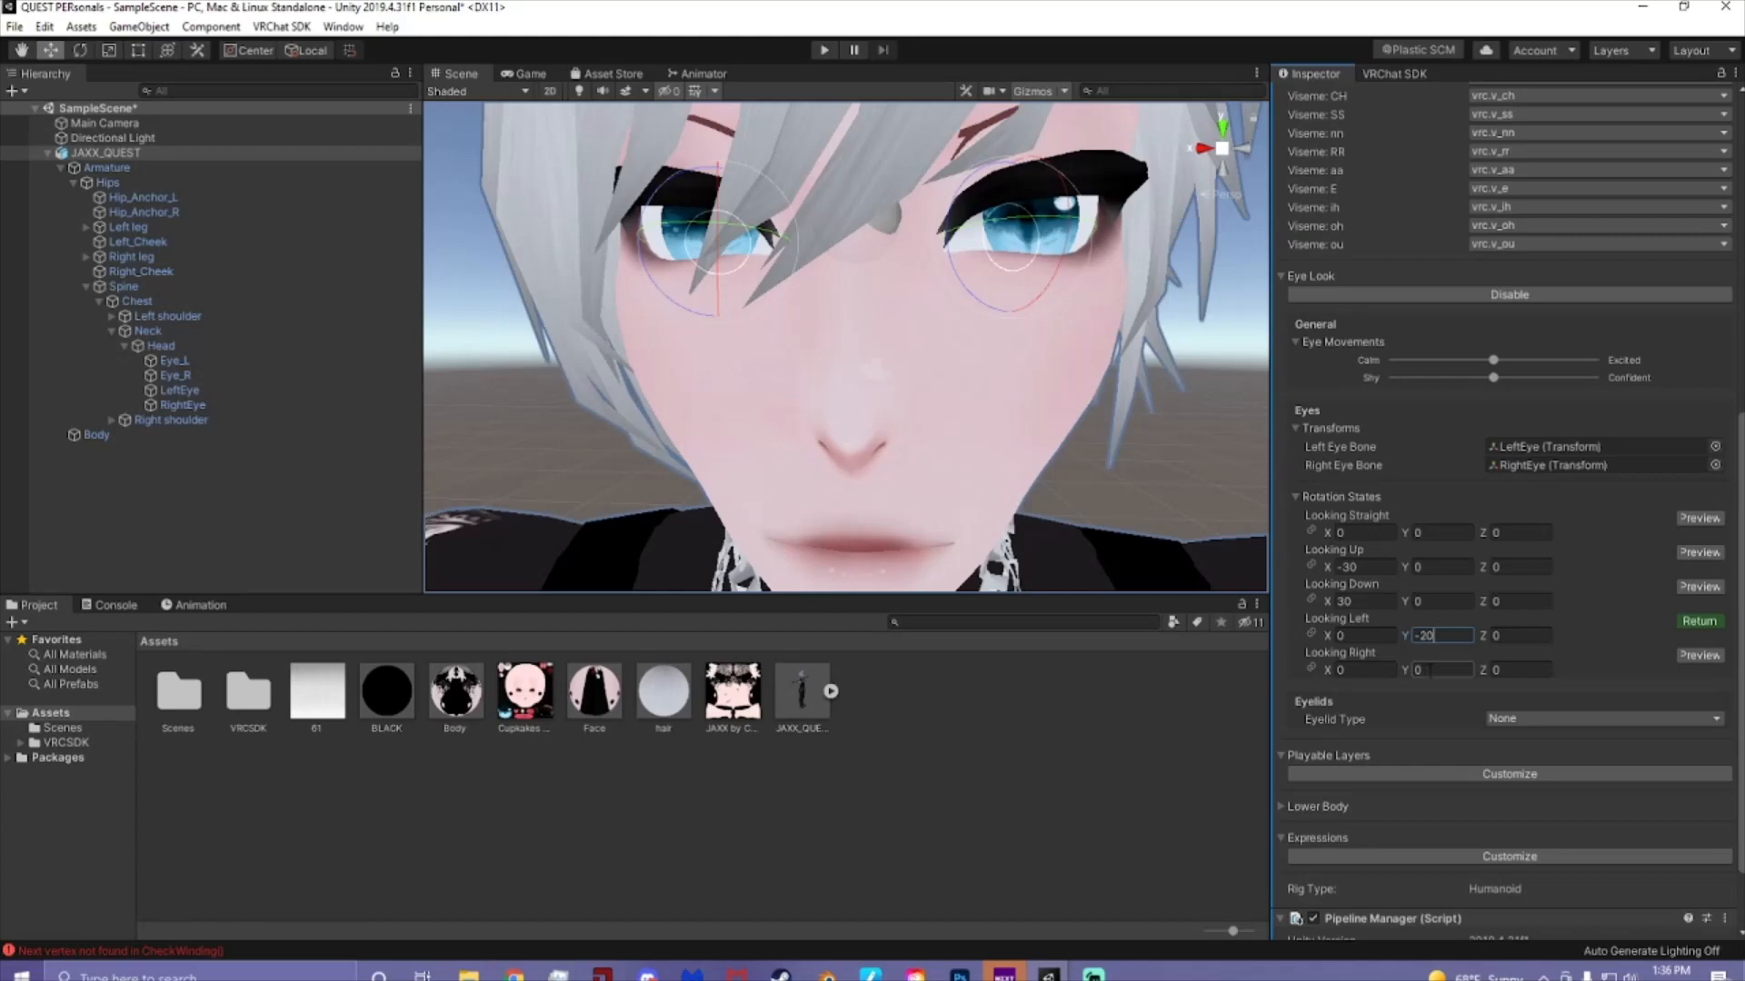
- Try X values of -50 and -40 for the Looking Up rotation and return it to -30
click(1355, 567)
text(30)
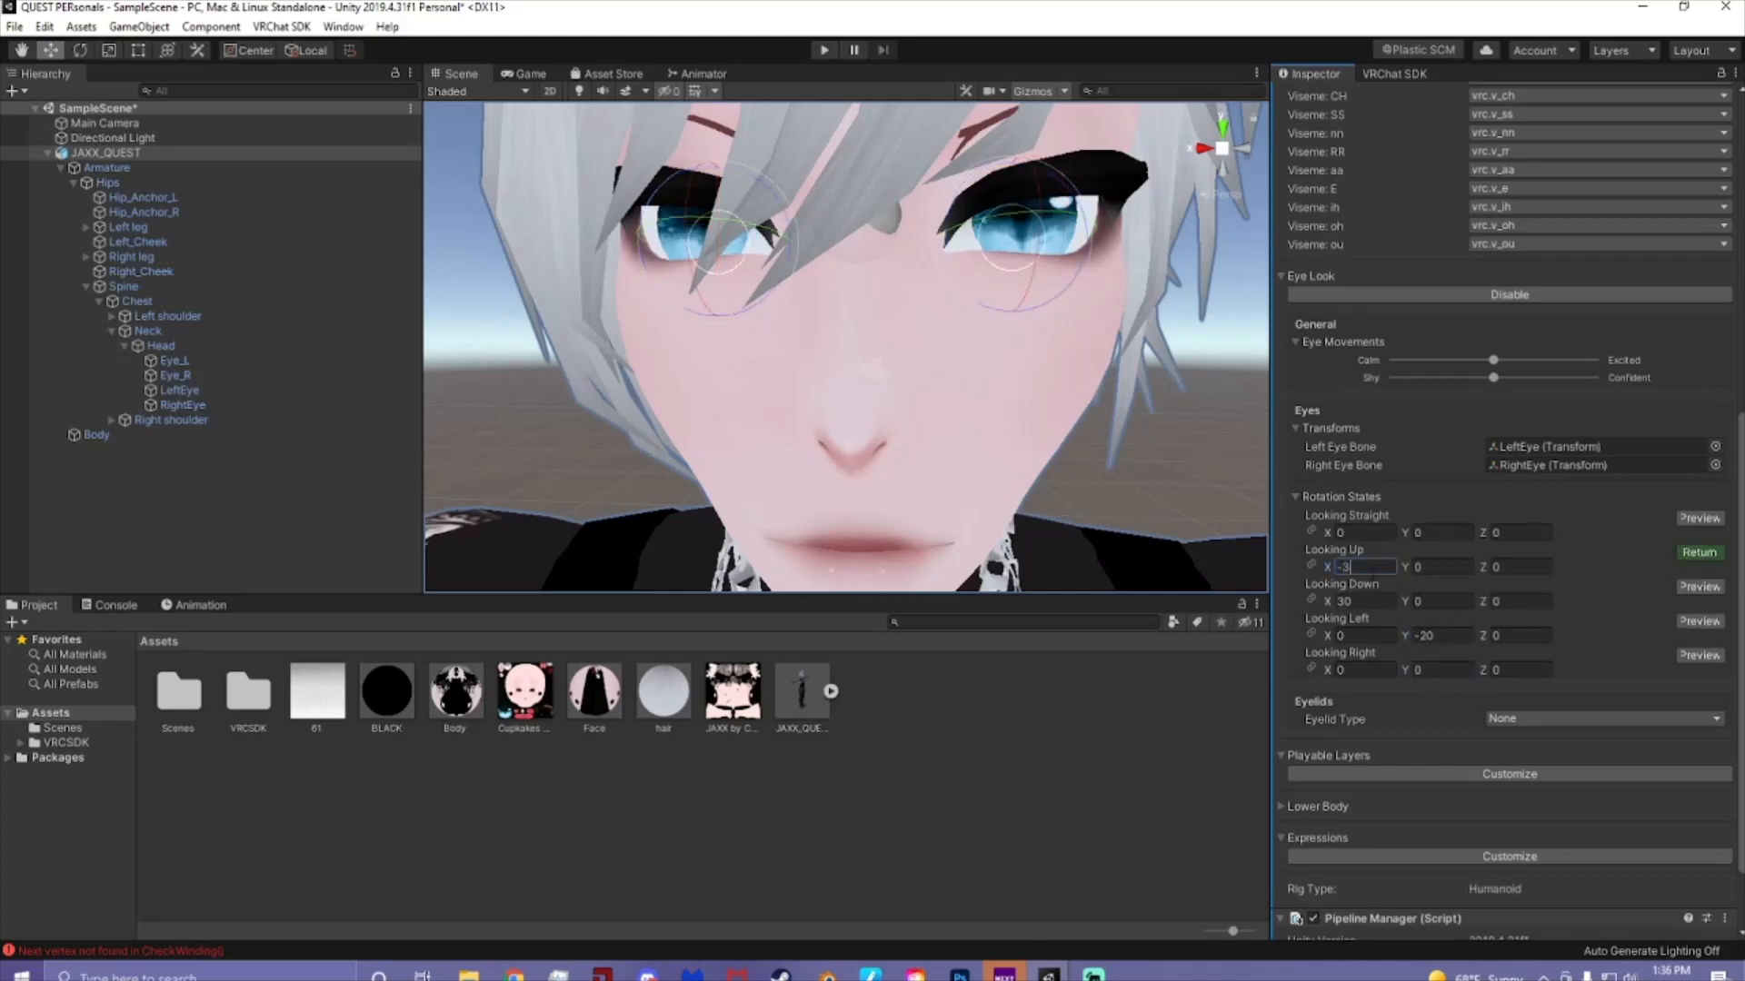
key(BackSpace)
key(BackSpace)
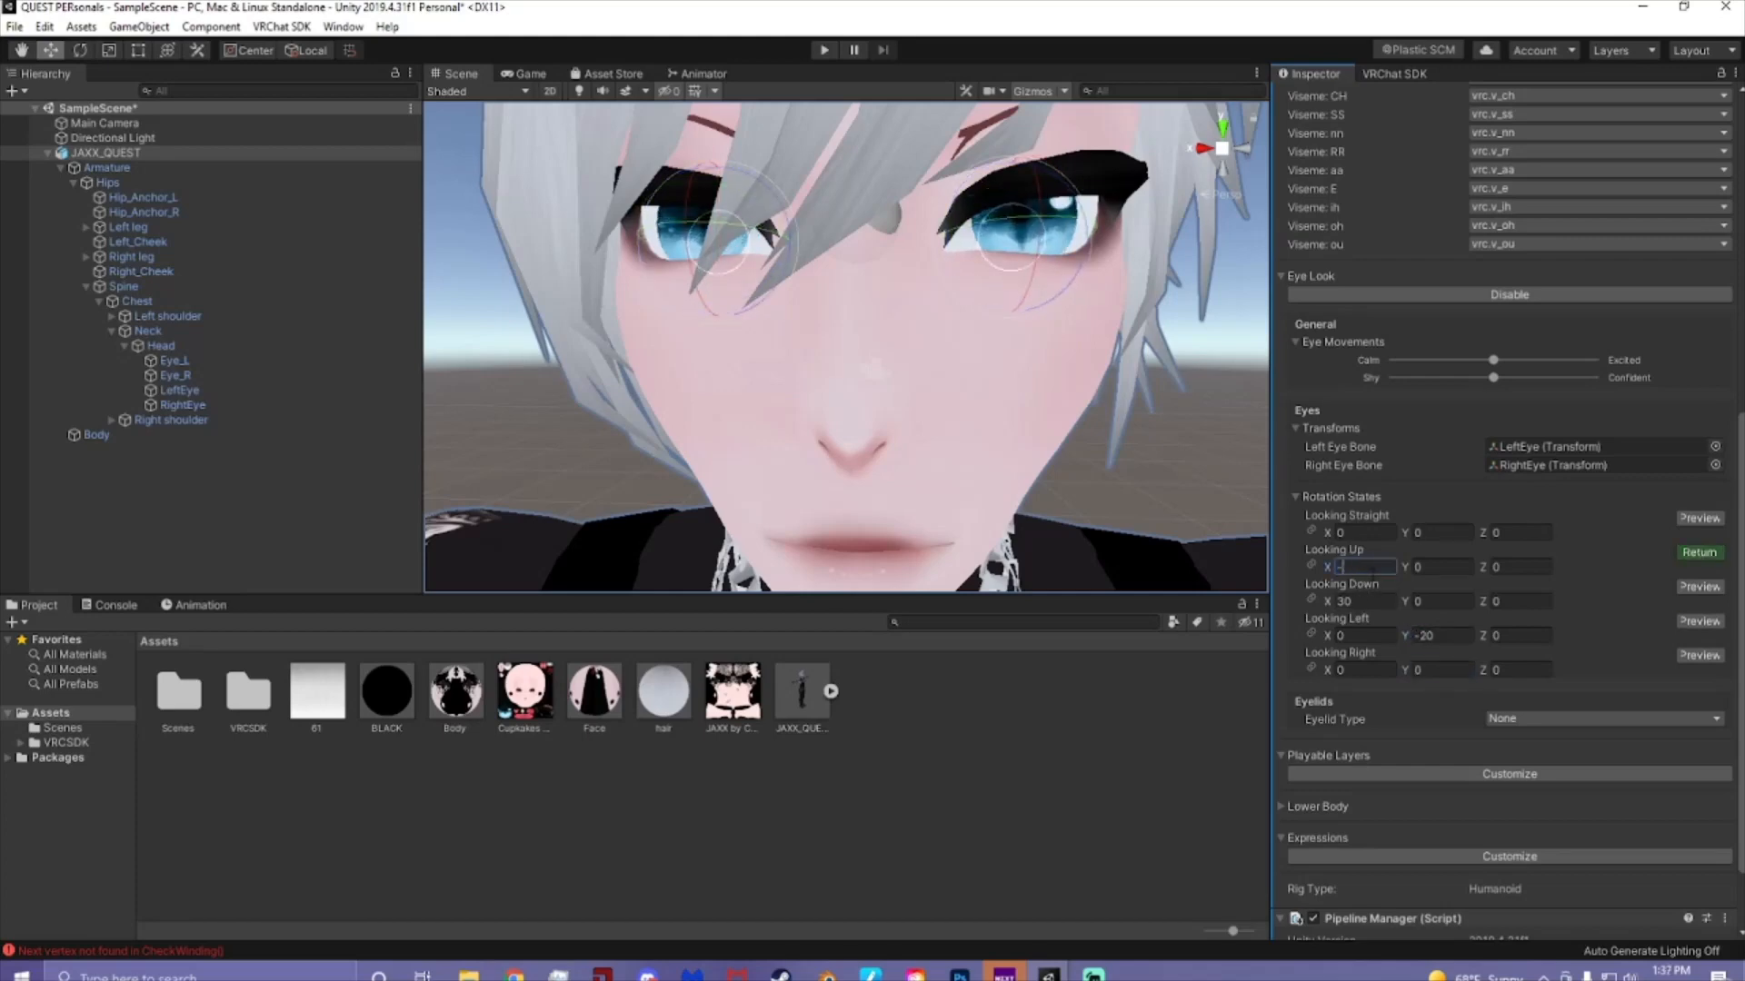
text(50)
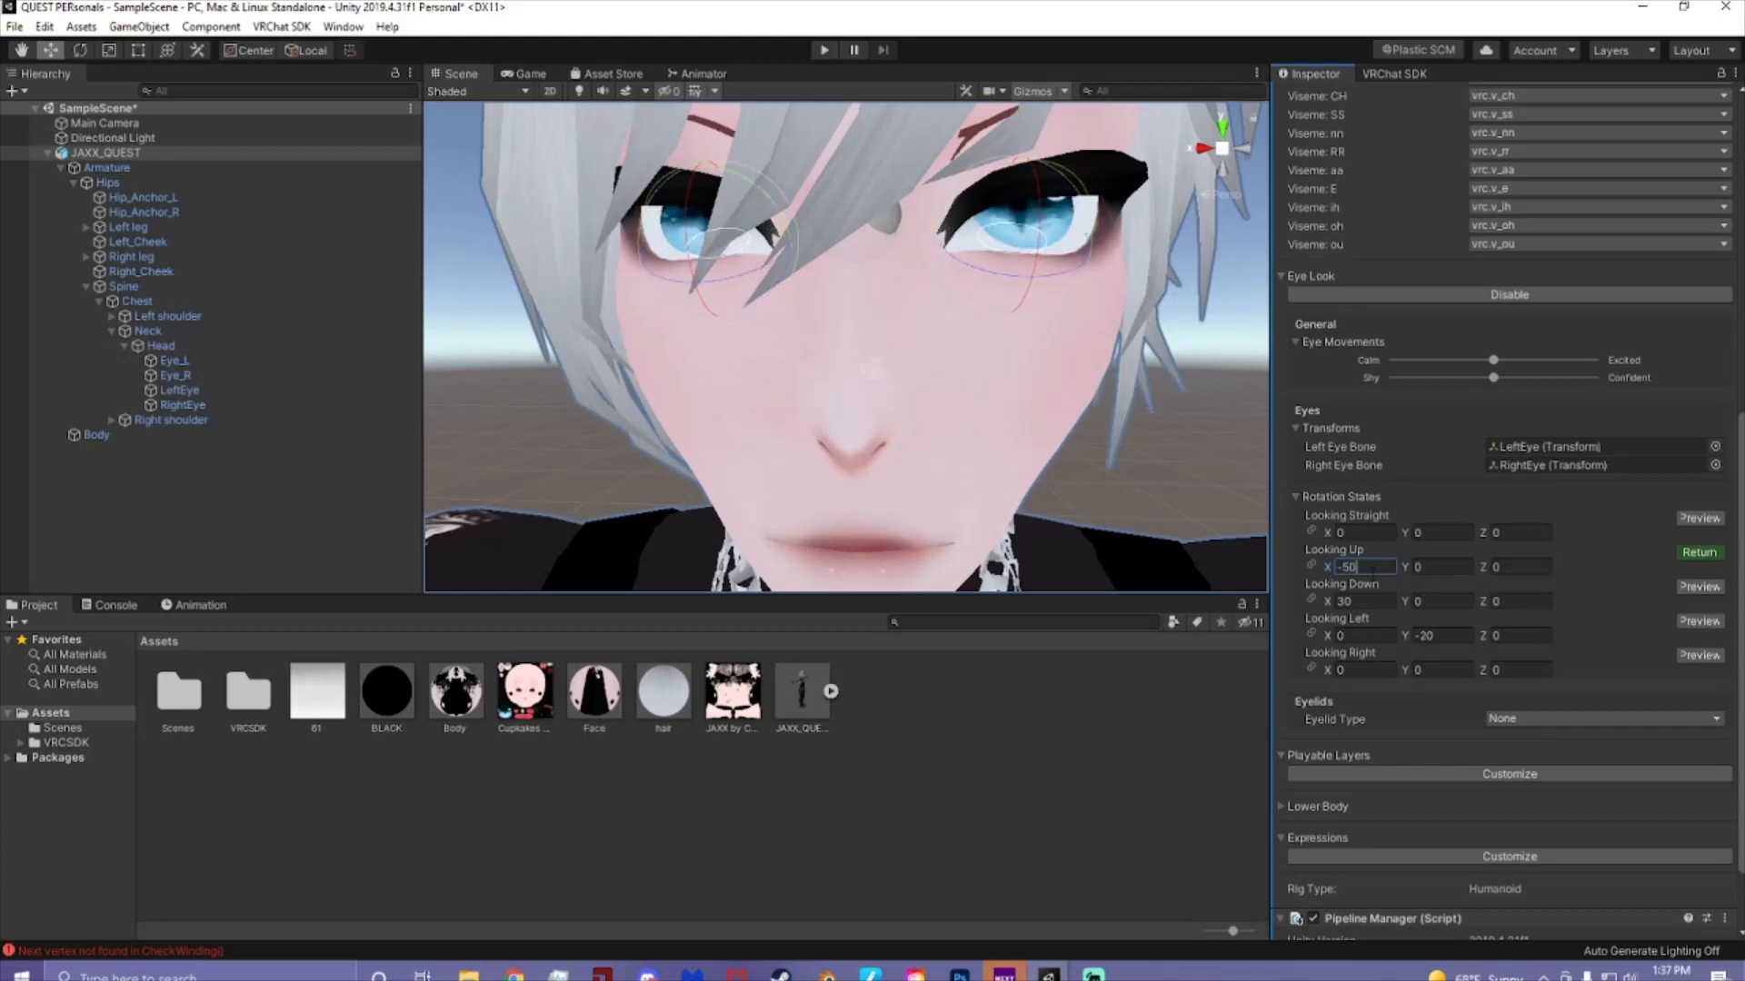
key(BackSpace)
key(BackSpace)
text(40)
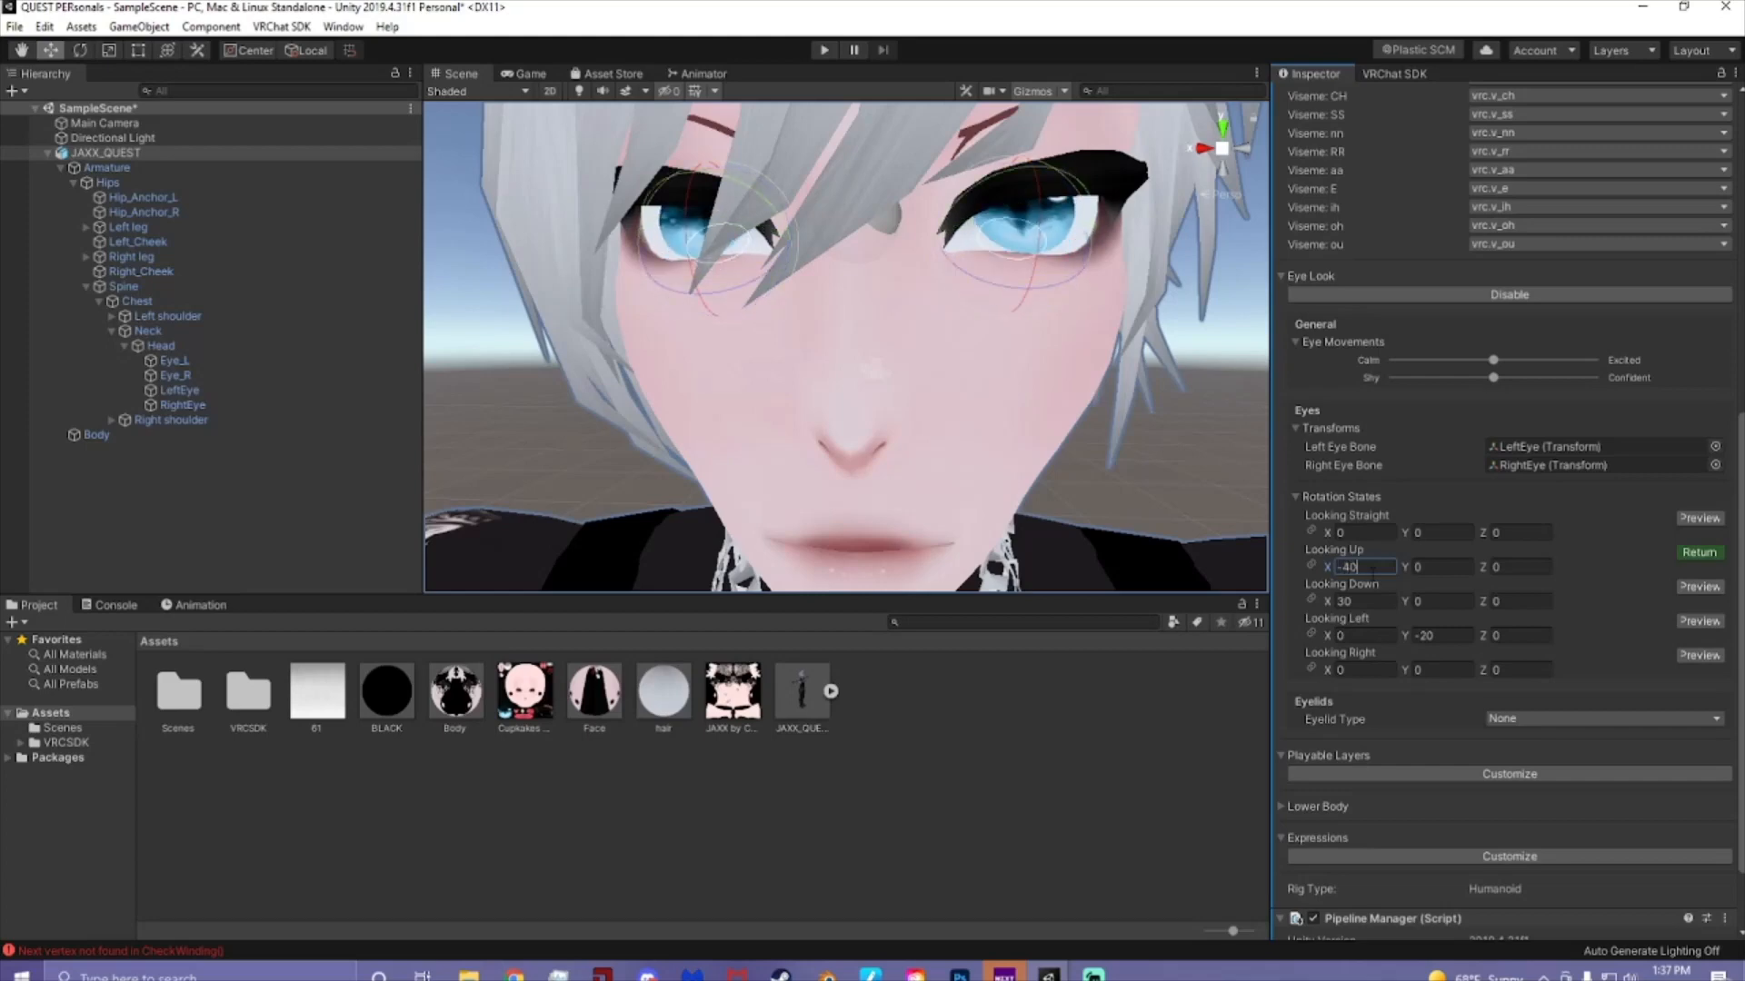
key(BackSpace)
key(BackSpace)
text(30)
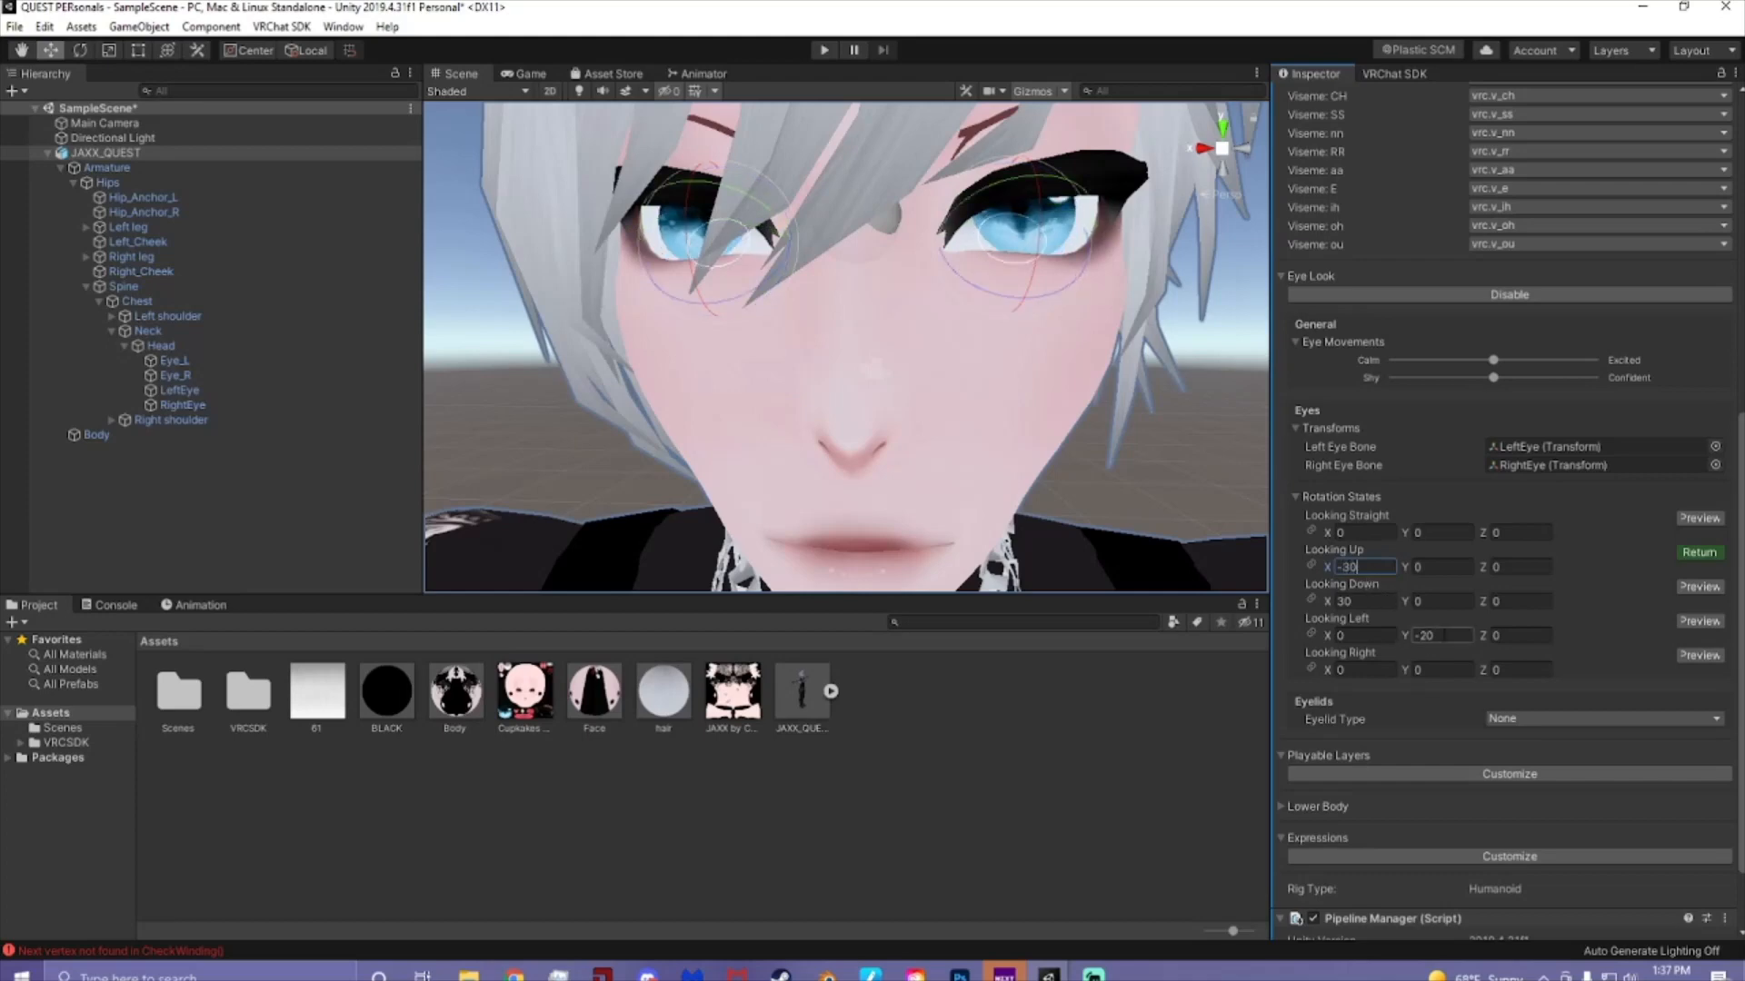
- Set the Looking Left rotation to Y -40 and the Looking Right rotation to Y 40, ending the eye preview
click(1446, 634)
text(-30)
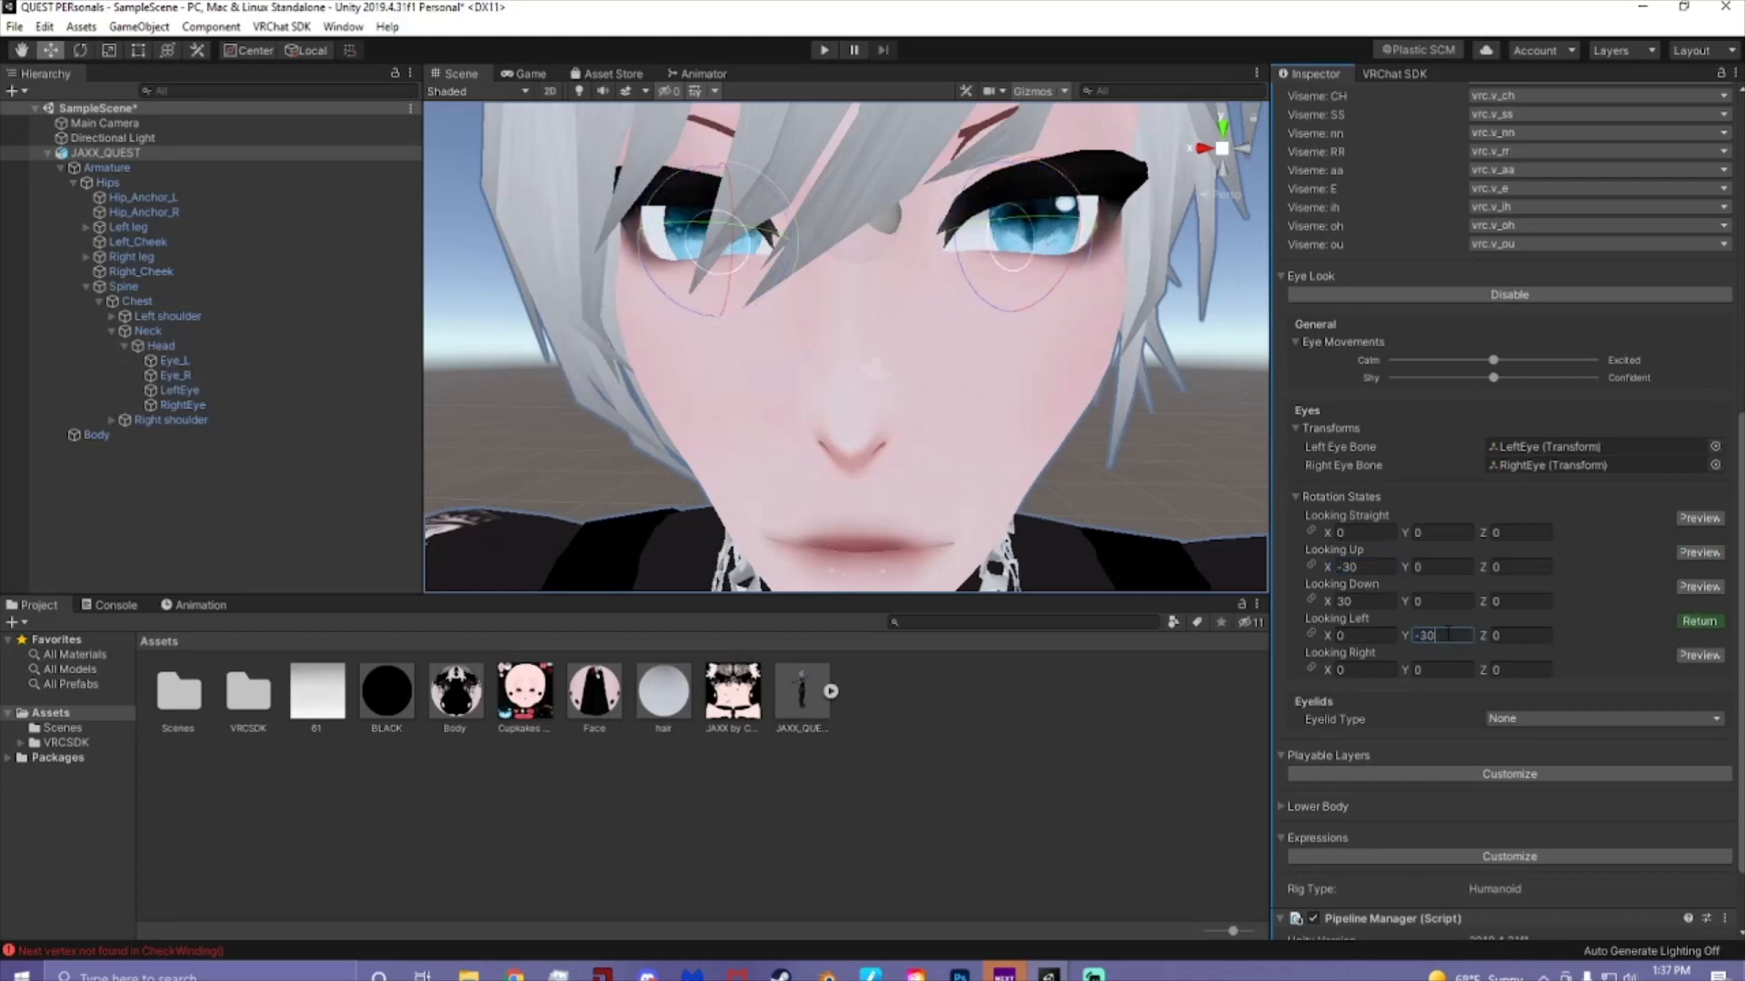
key(BackSpace)
key(BackSpace)
text(40)
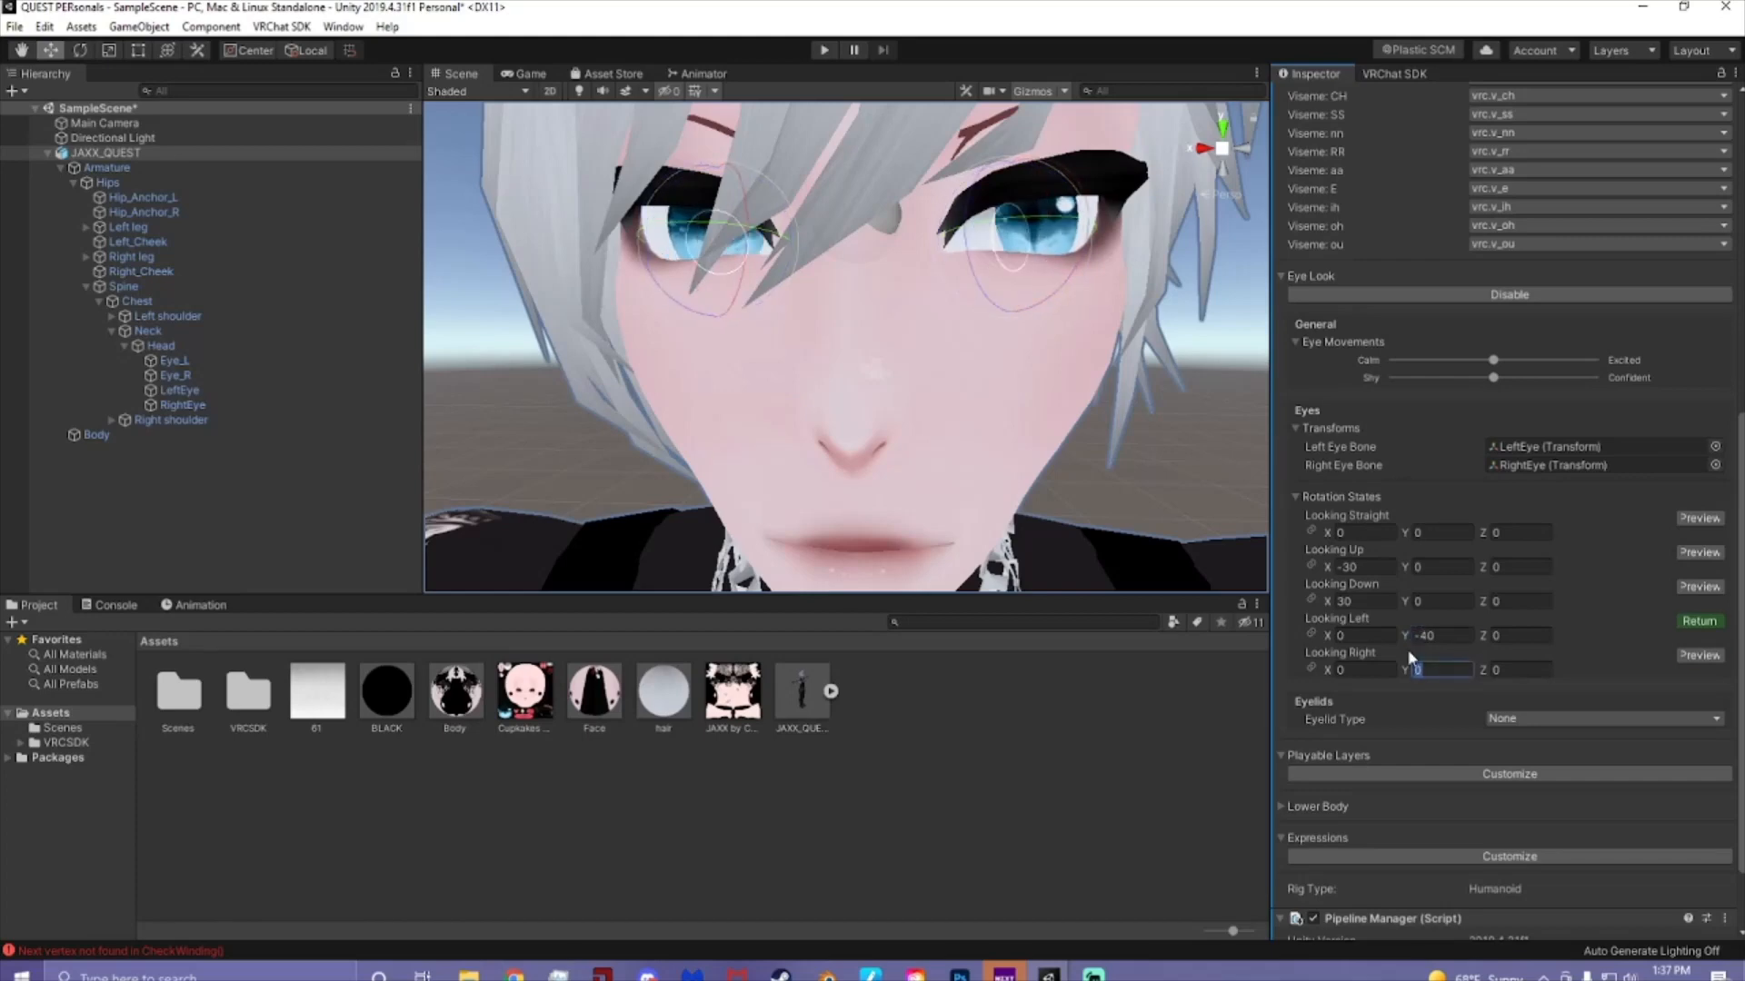
text(40)
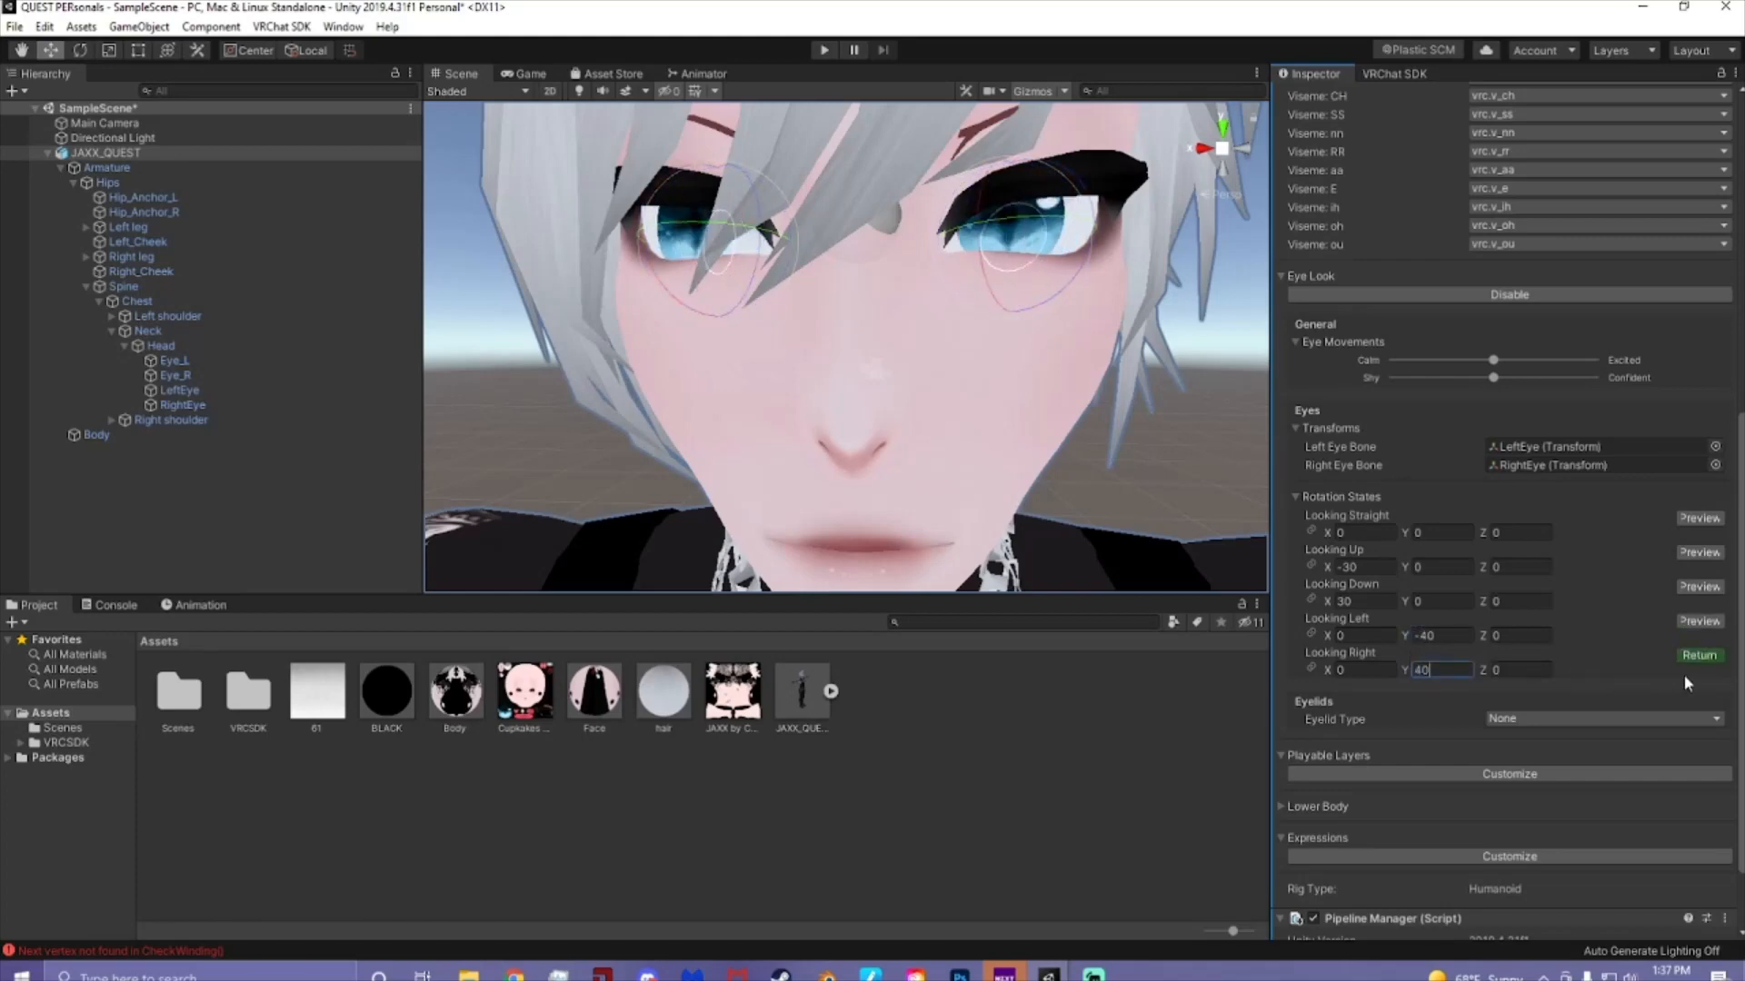
click(1698, 655)
- Set the eyelid type to Blendshapes and assign the Body mesh as the eyelids mesh
scroll(1575, 666, down, 2)
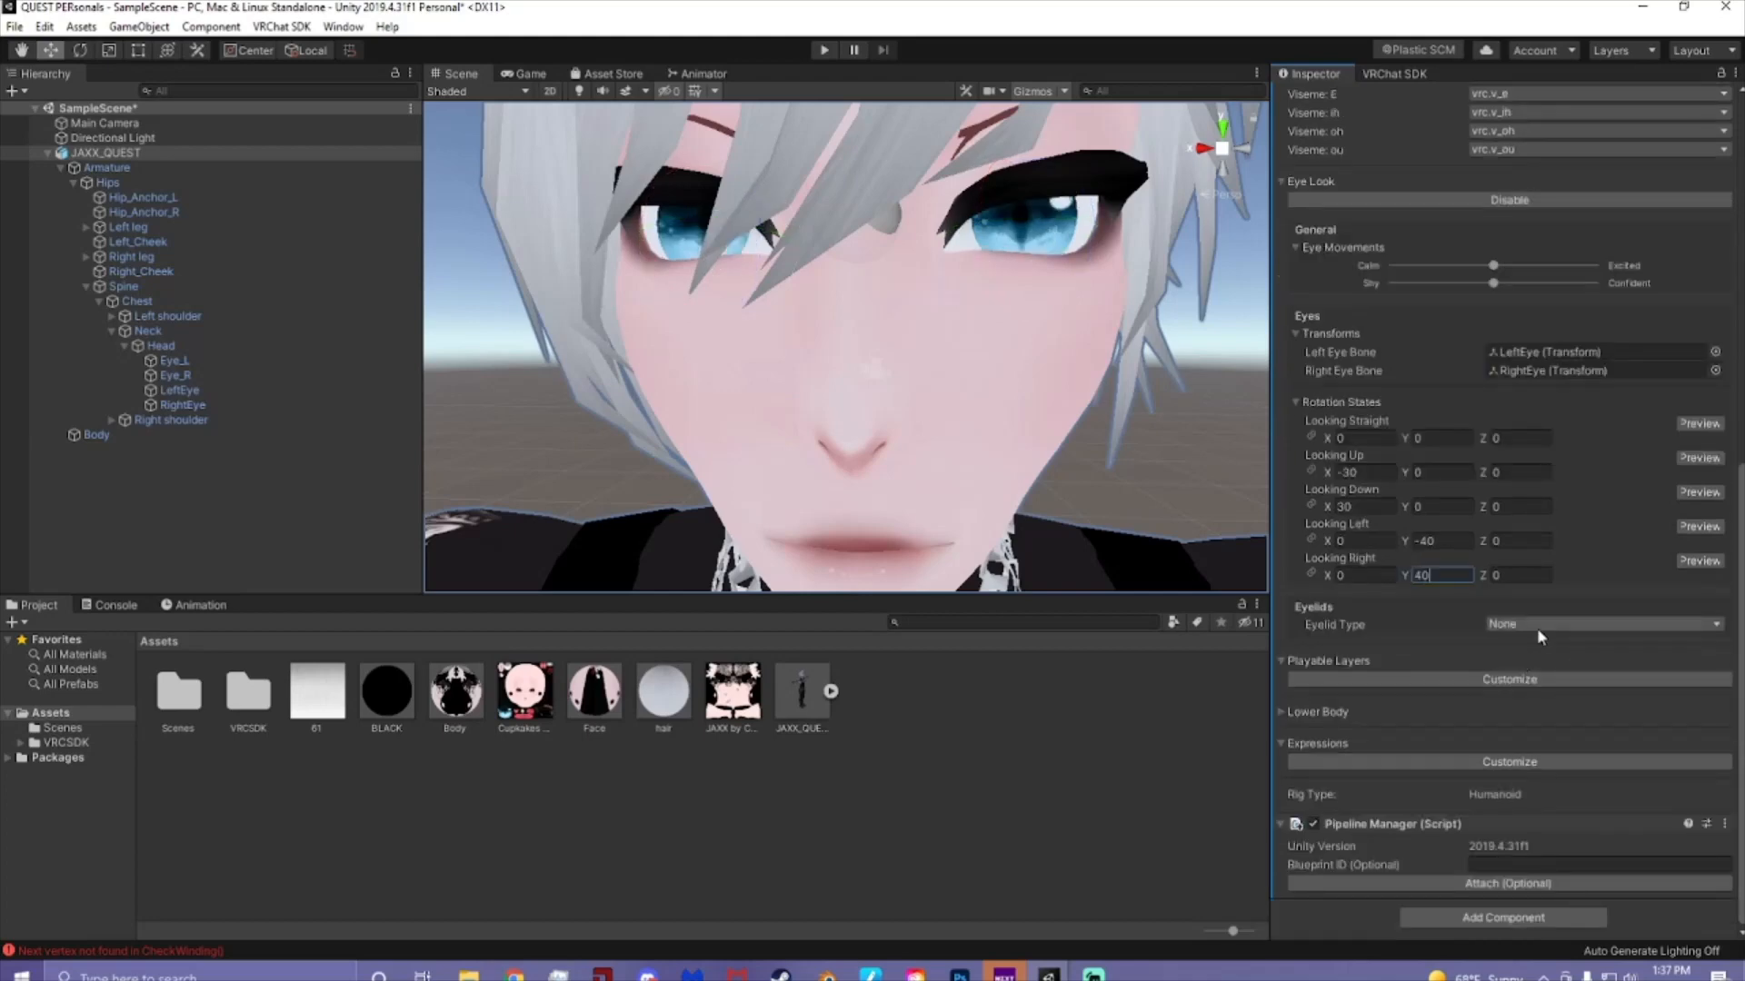
click(1538, 632)
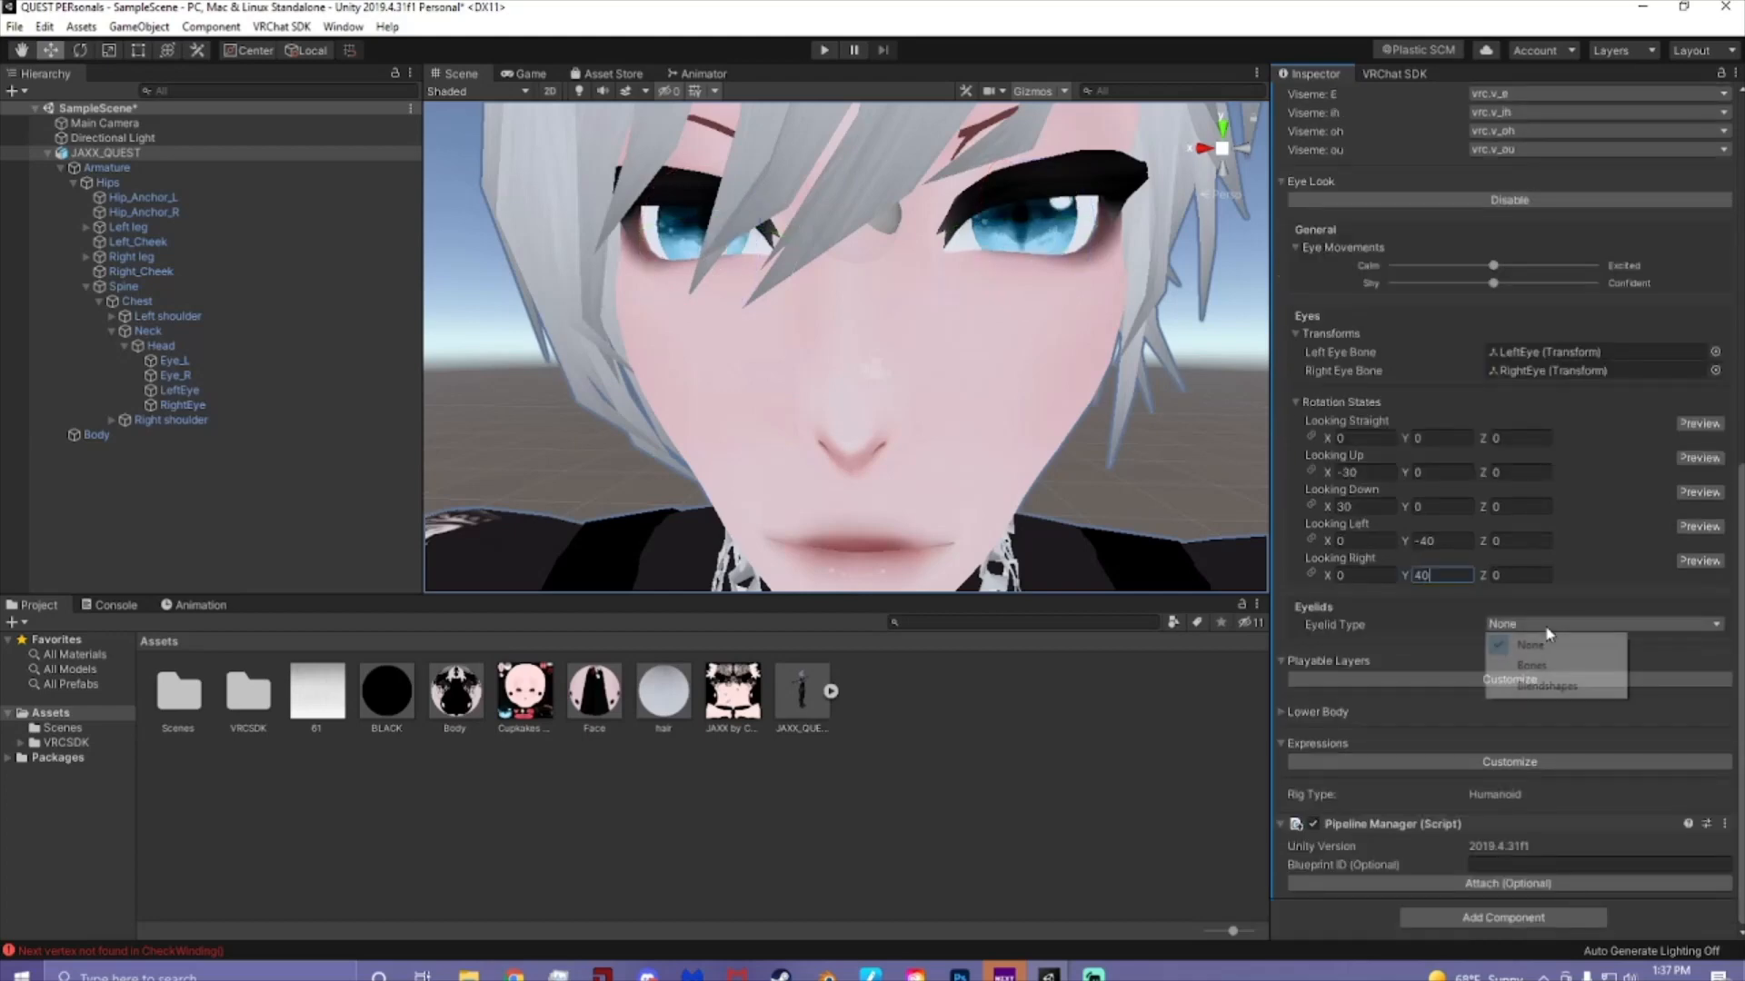
click(1545, 686)
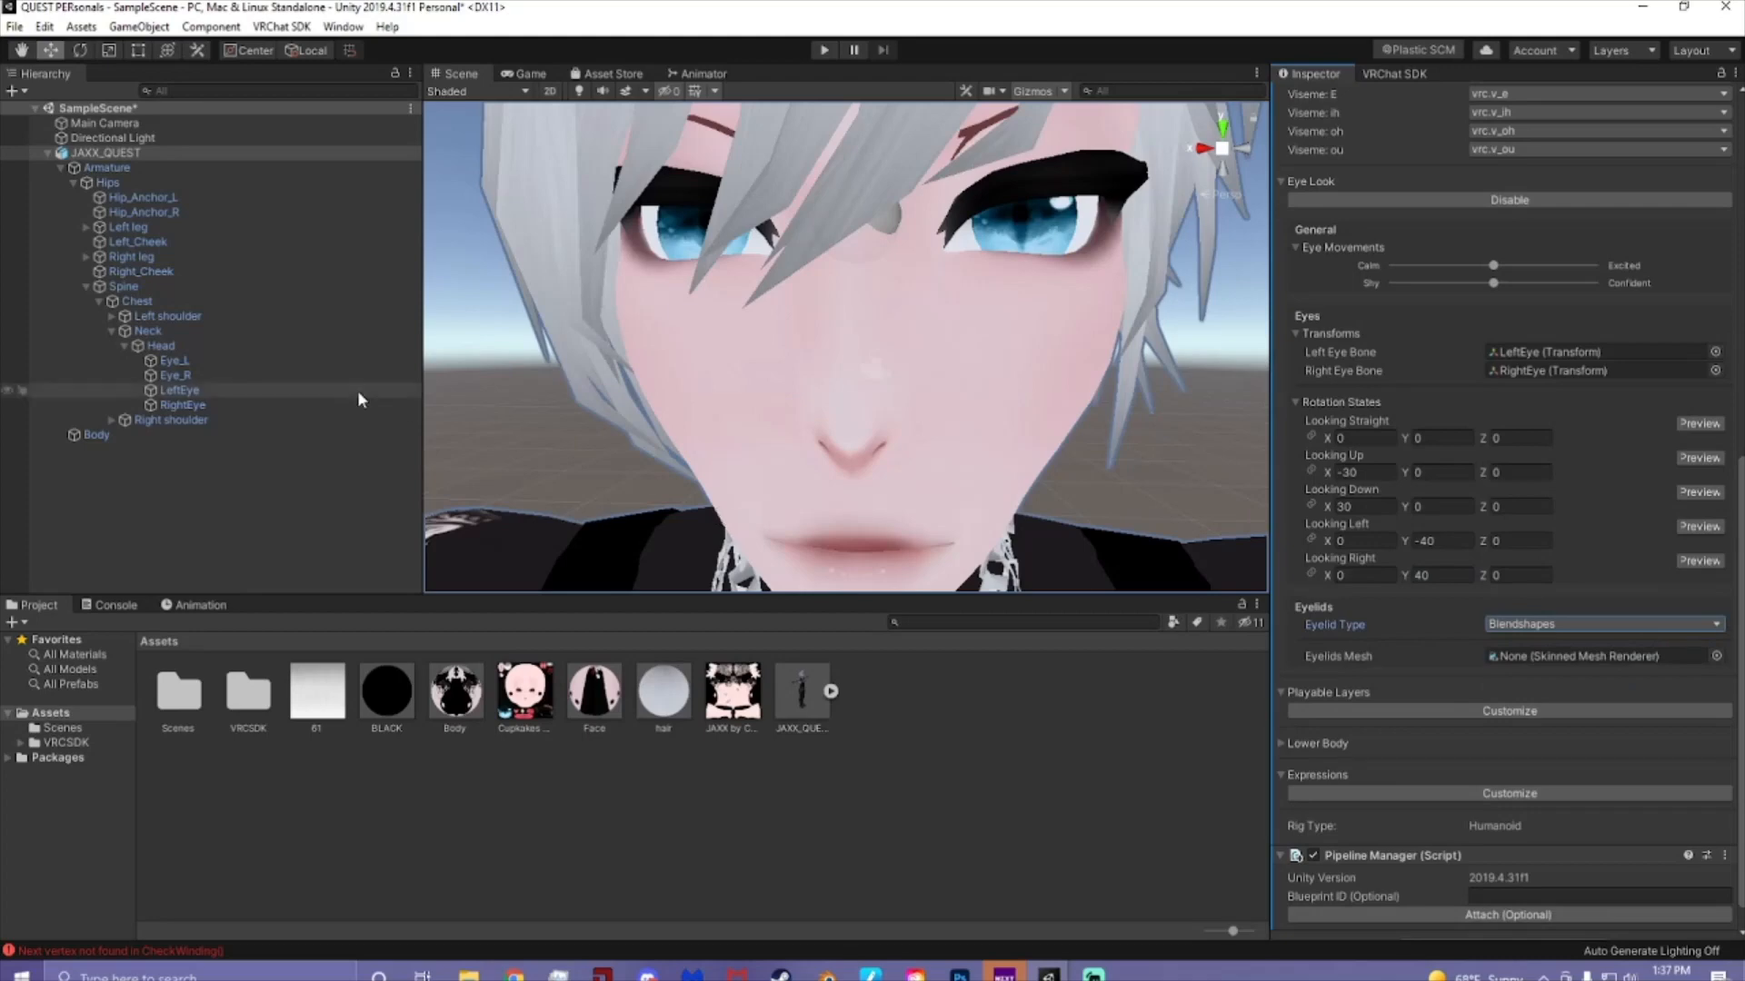
drag(100, 435, 1540, 656)
scroll(1411, 630, down, 3)
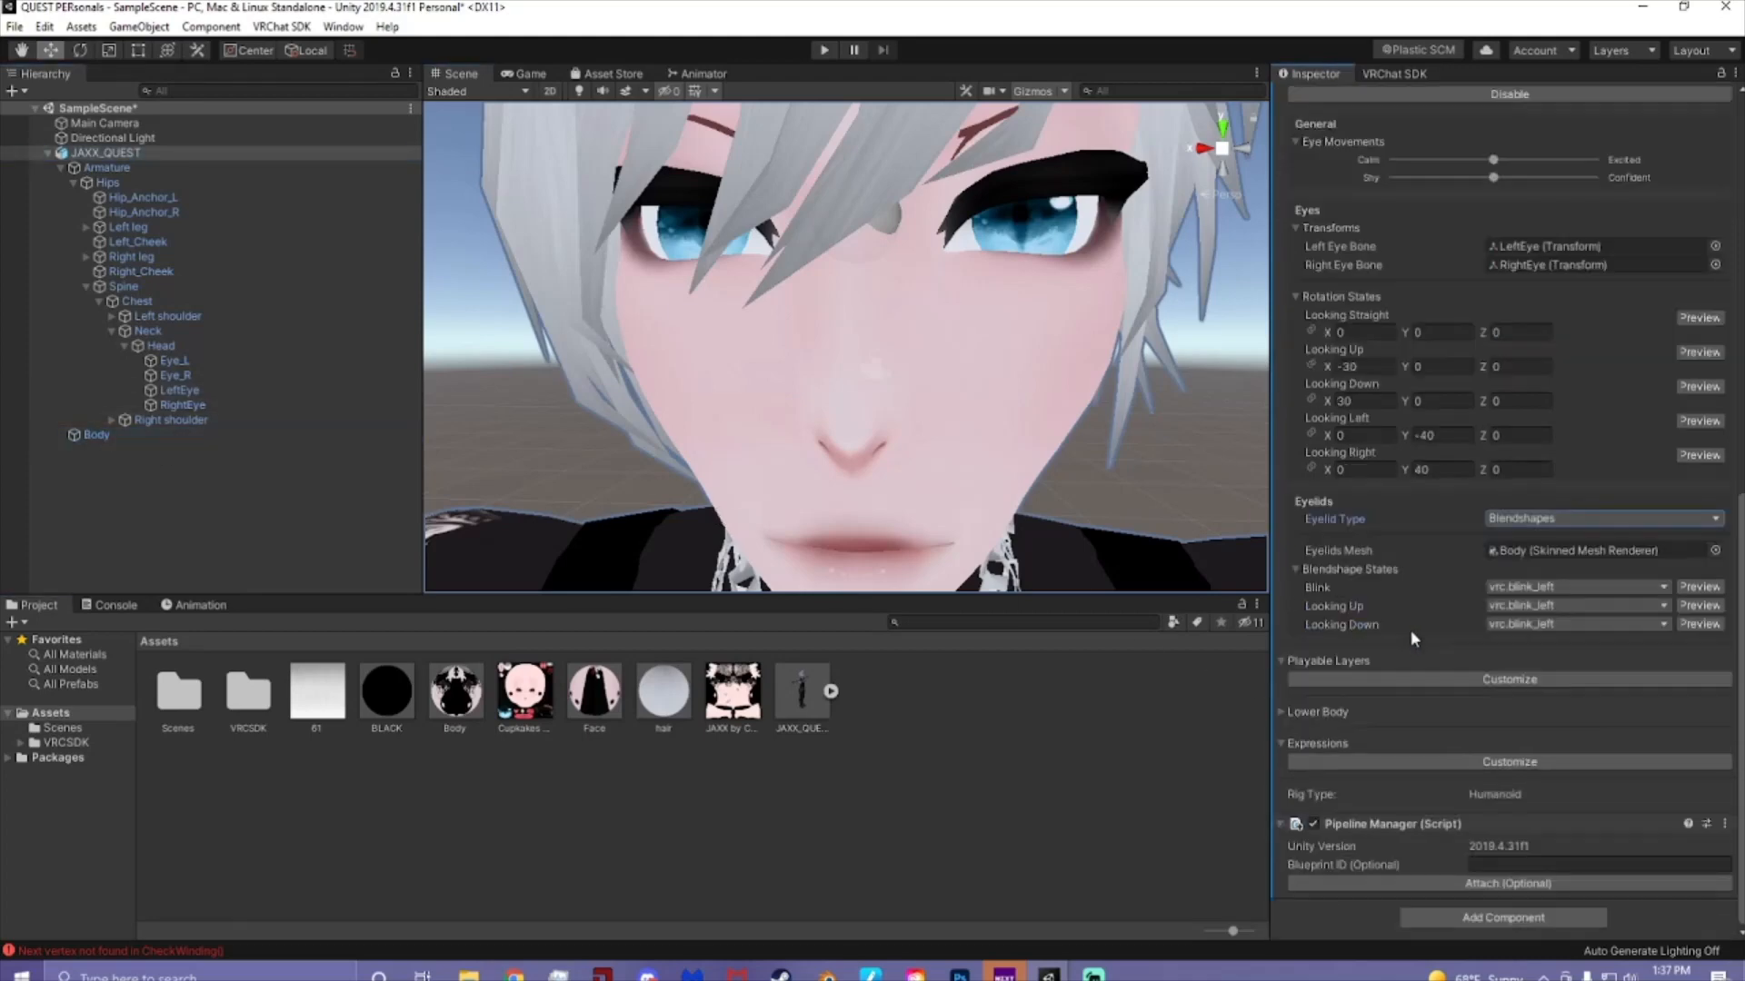
- Set the Looking Up and Looking Down eyelid blendshape states to -none-
click(1527, 606)
click(1510, 28)
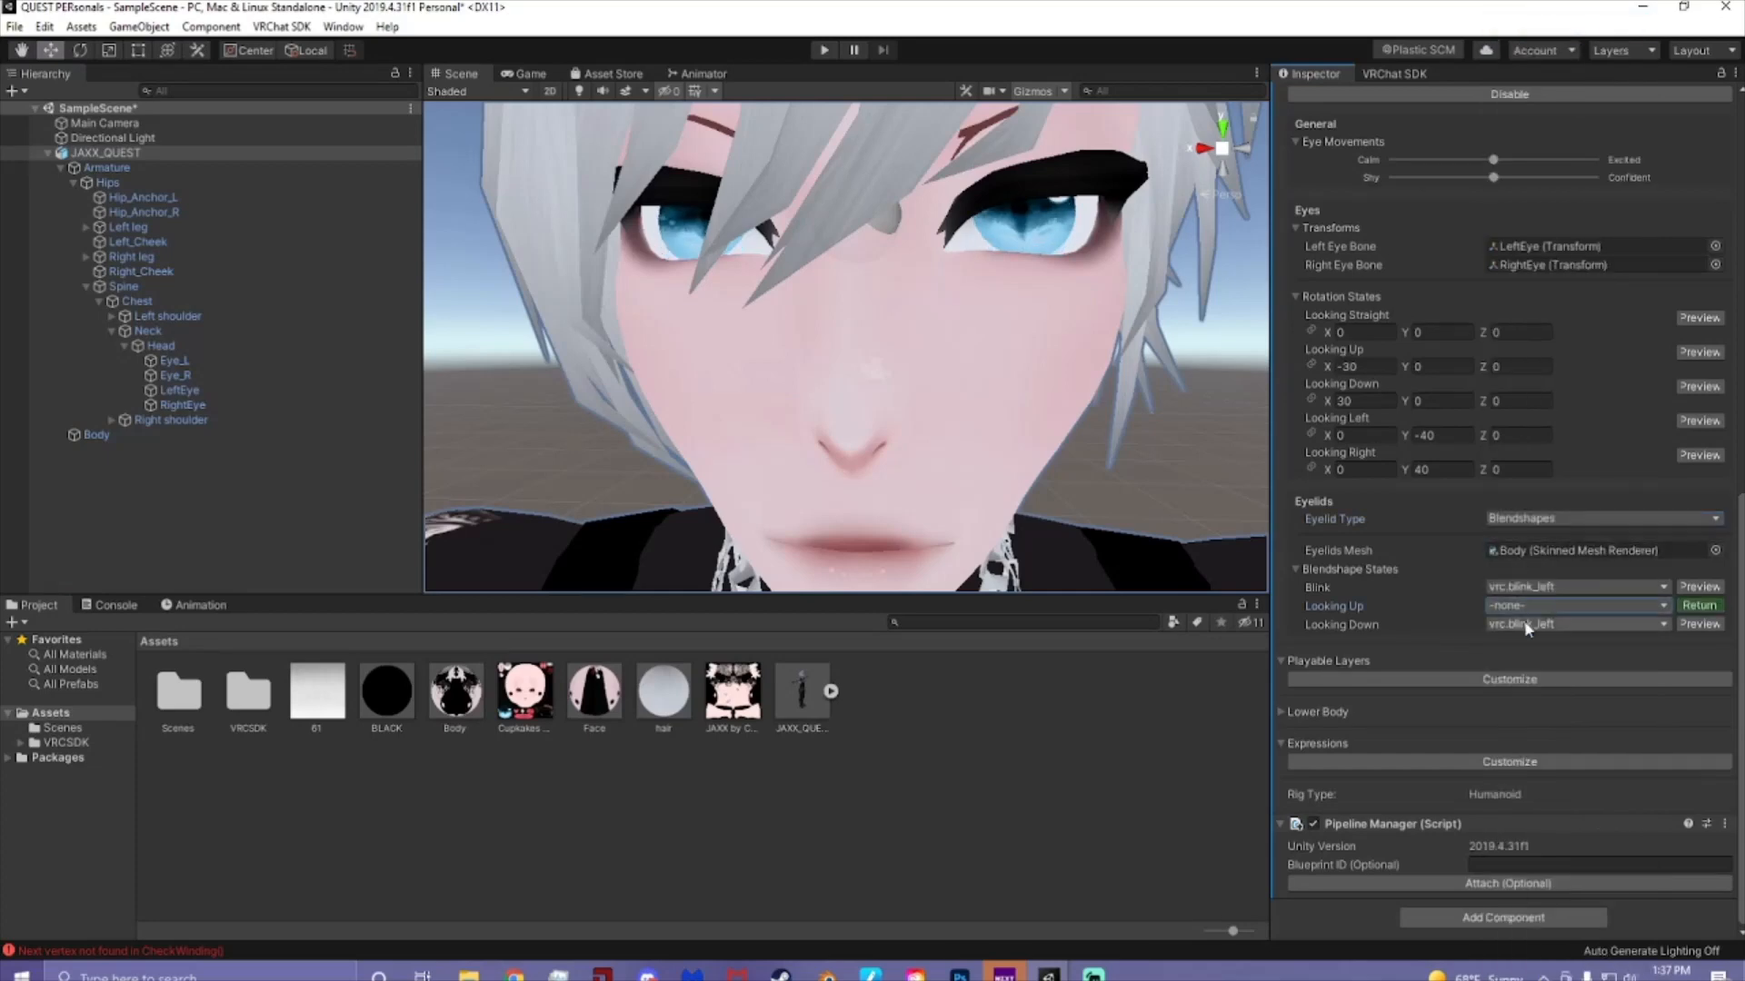
click(1526, 625)
click(1510, 27)
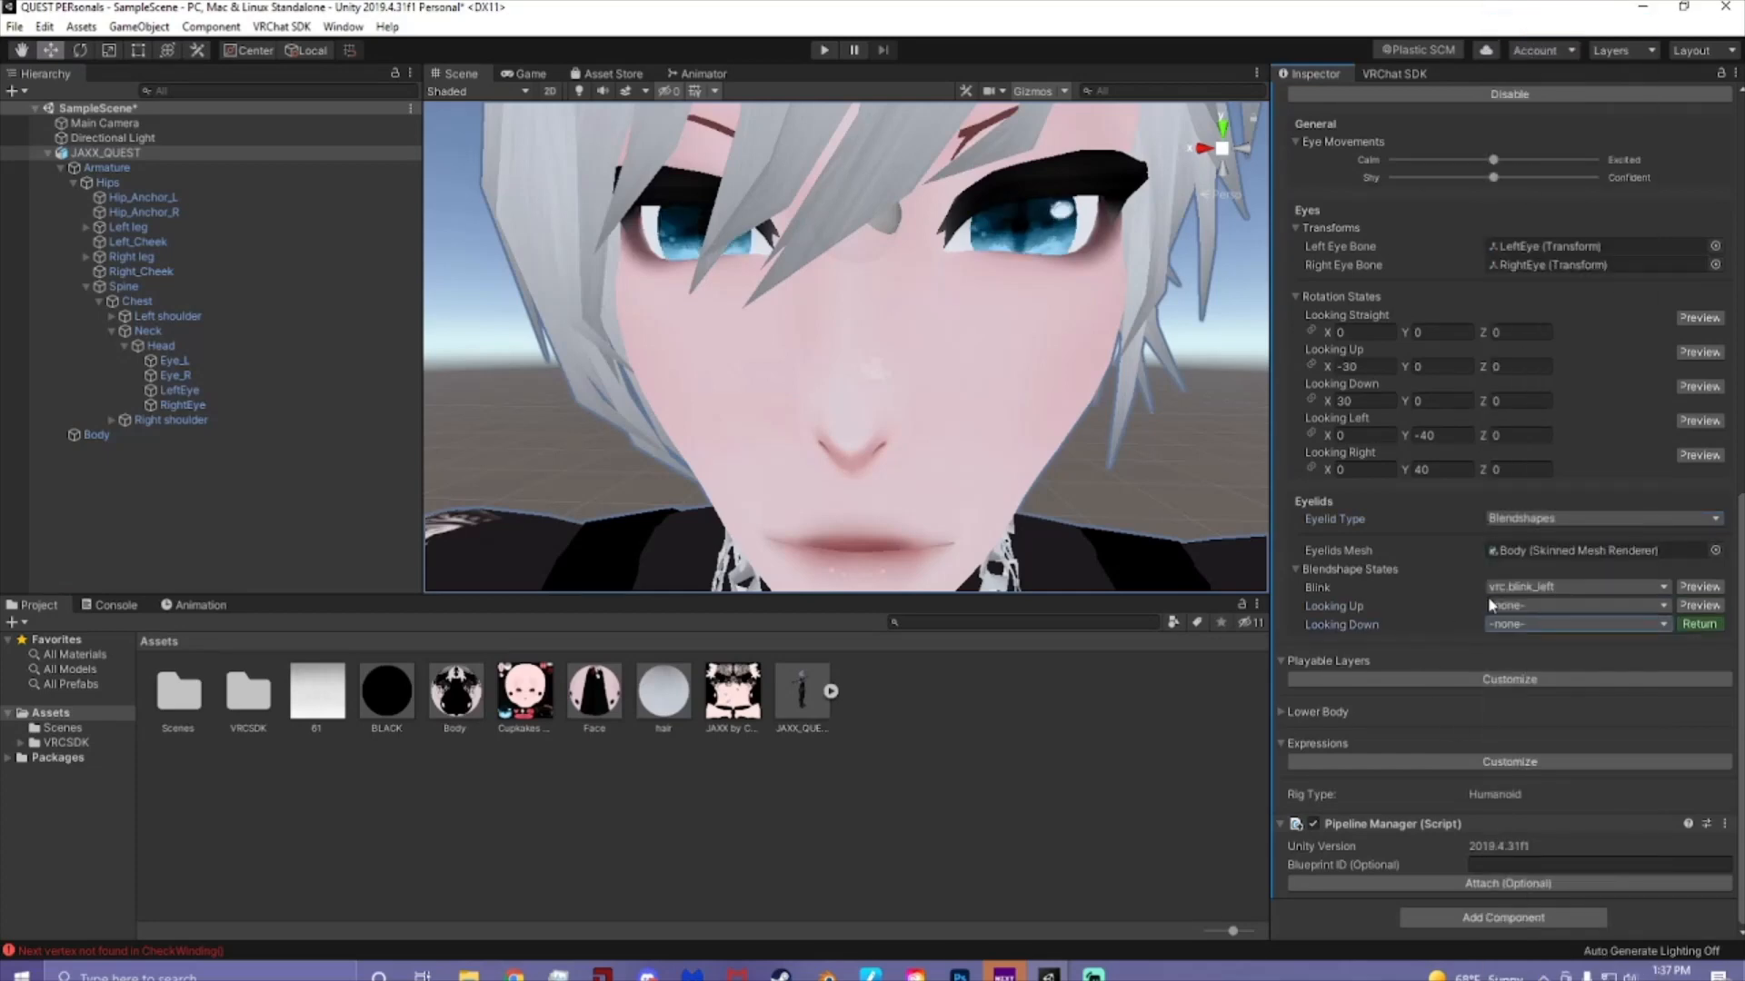
- Try Blinkhappy for the Blink eyelid state, settle on the Blink blendshape, and end its preview
click(1550, 587)
click(1530, 576)
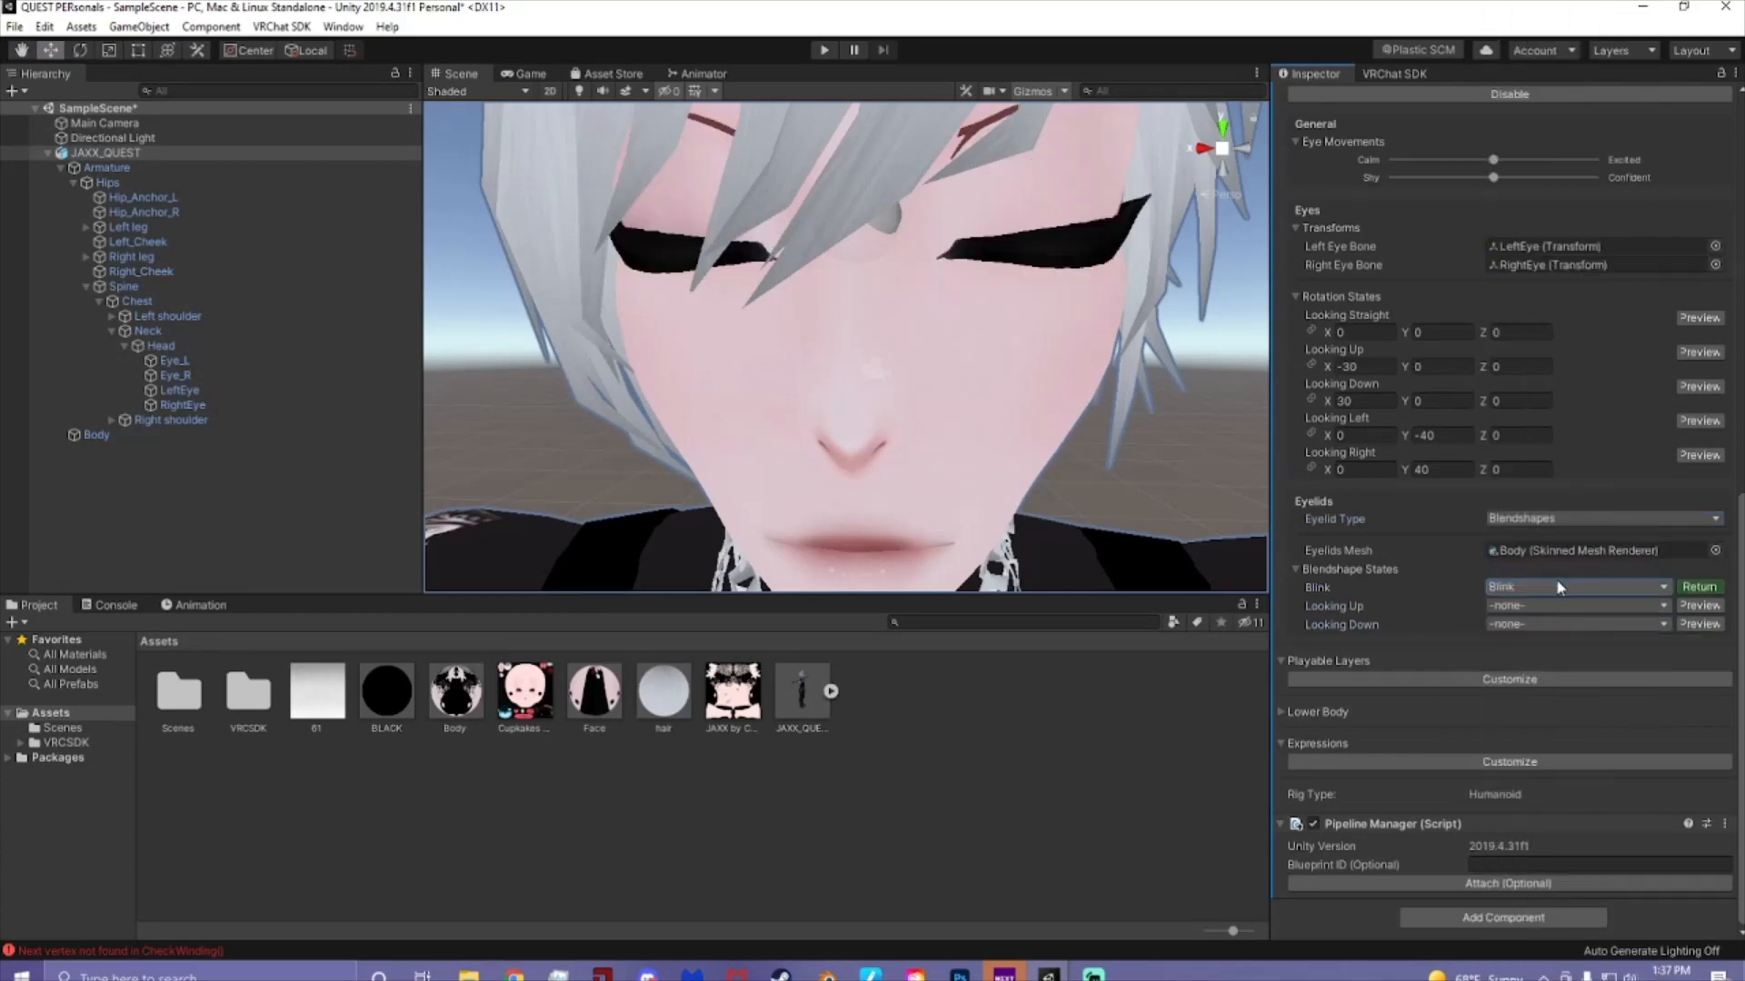
click(1616, 587)
click(1581, 680)
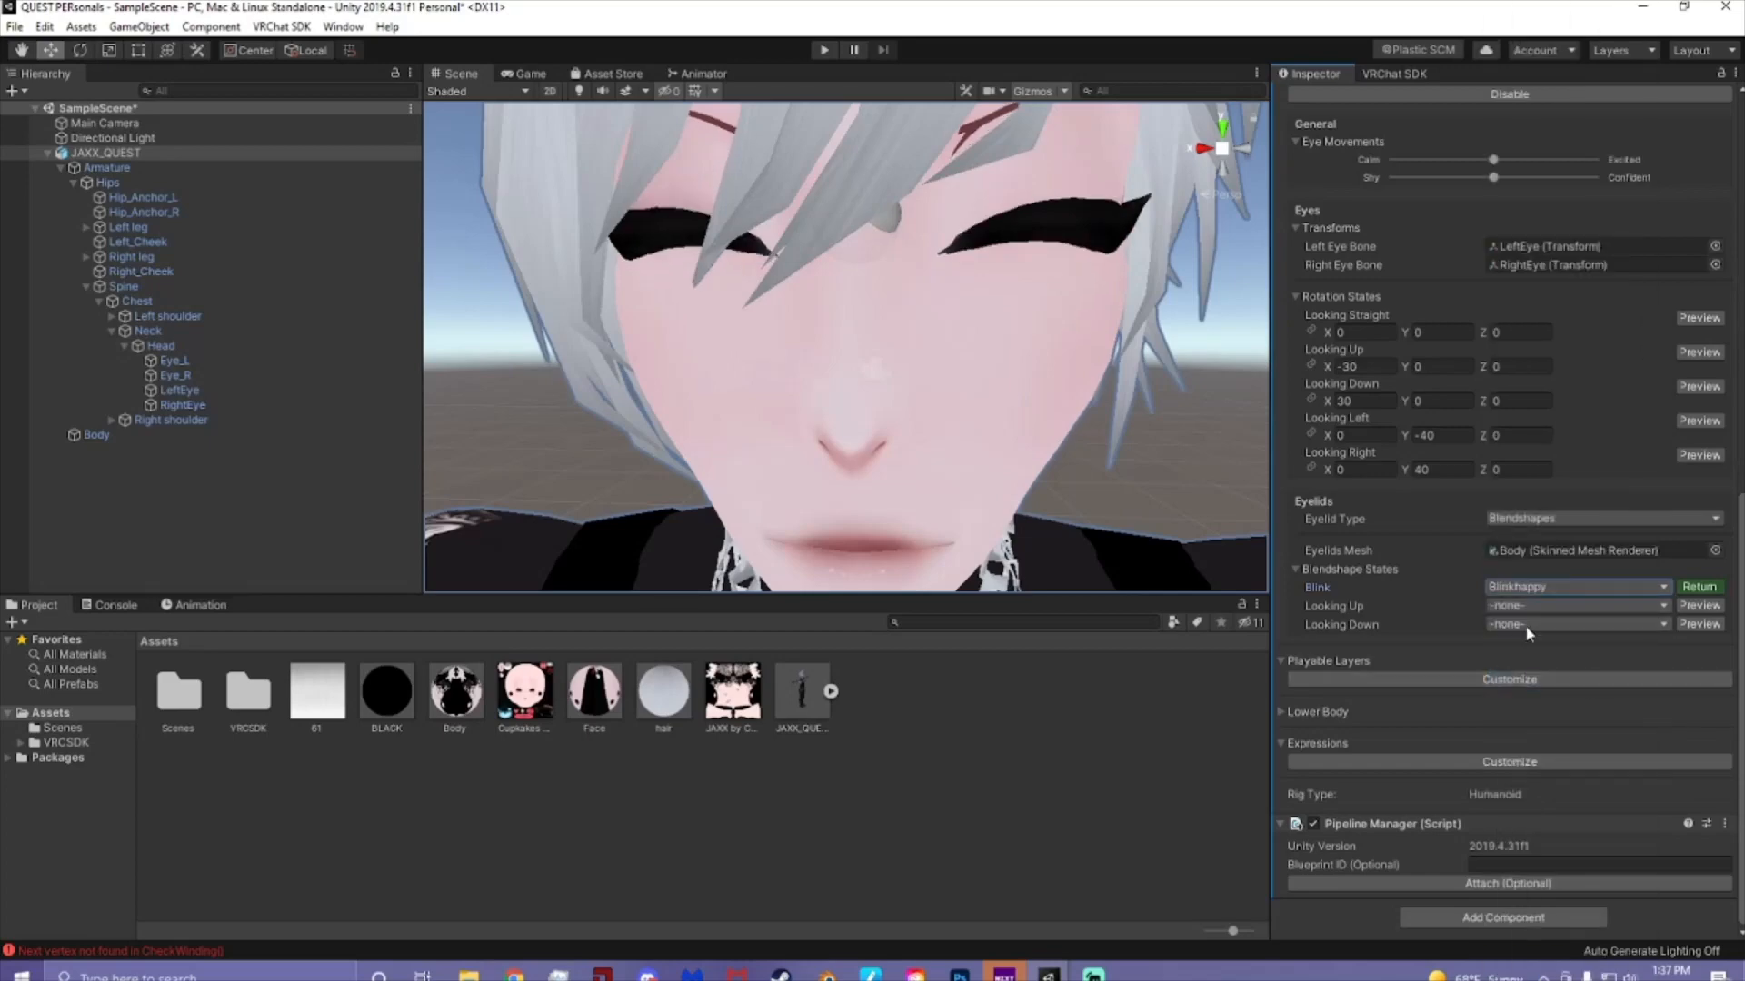
click(1568, 587)
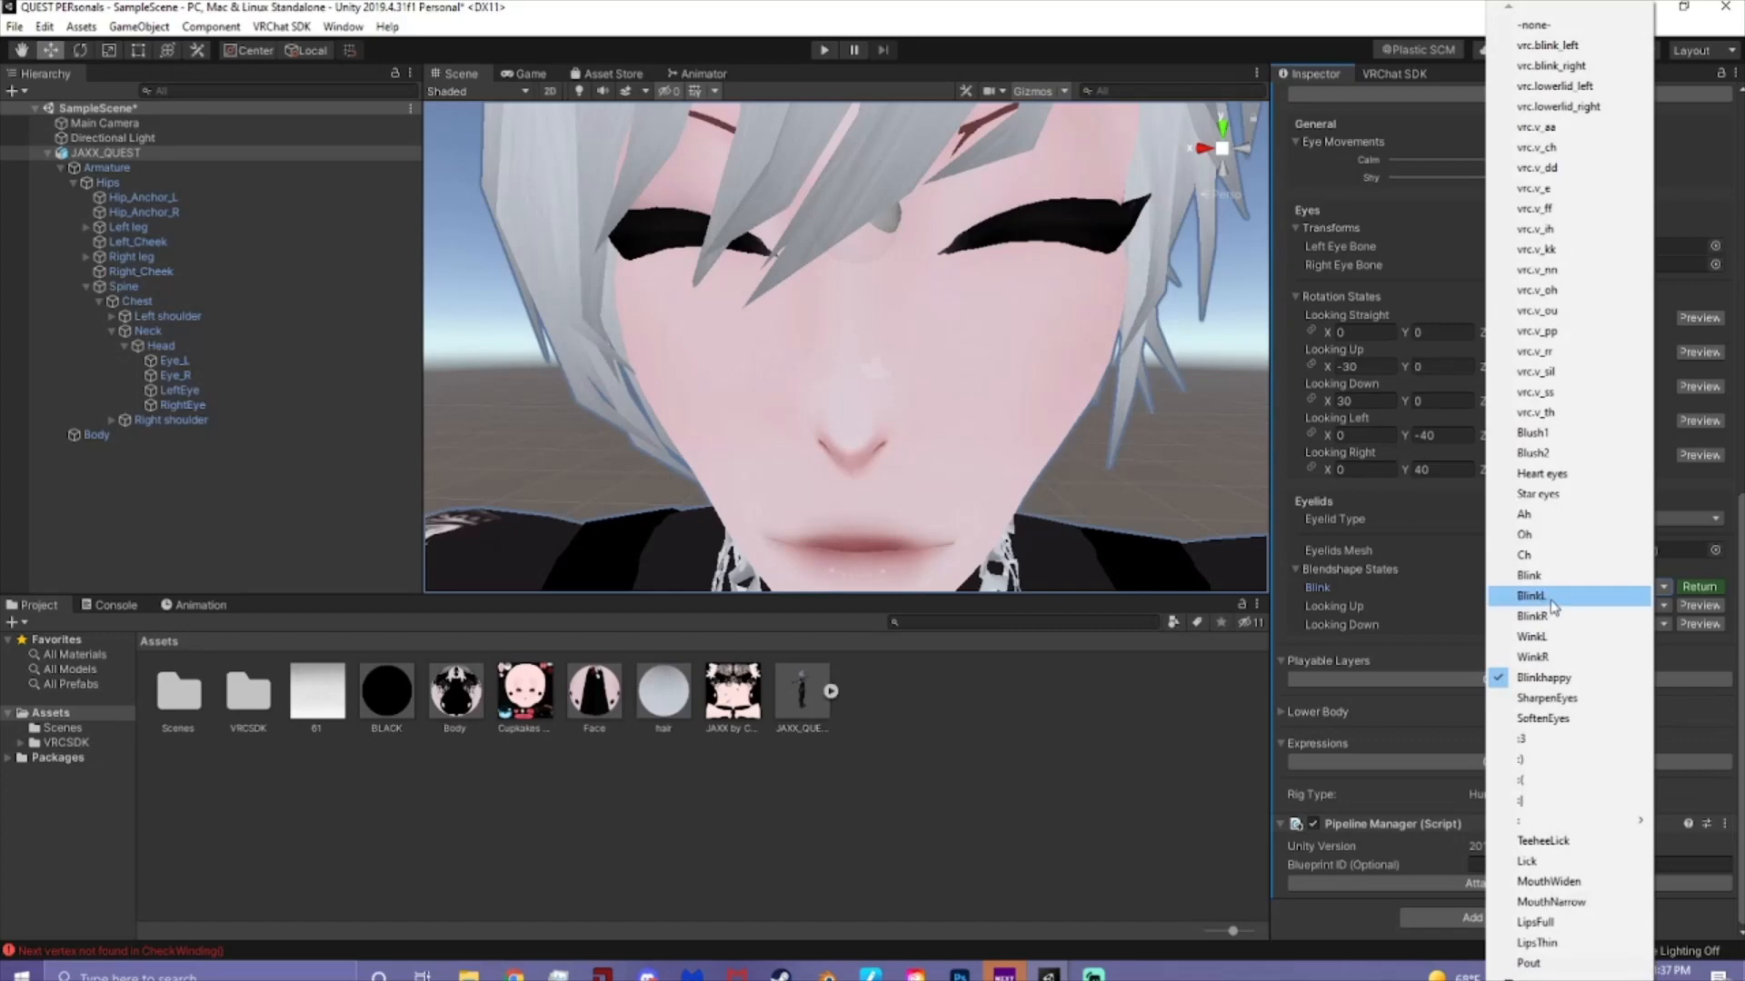
click(1556, 576)
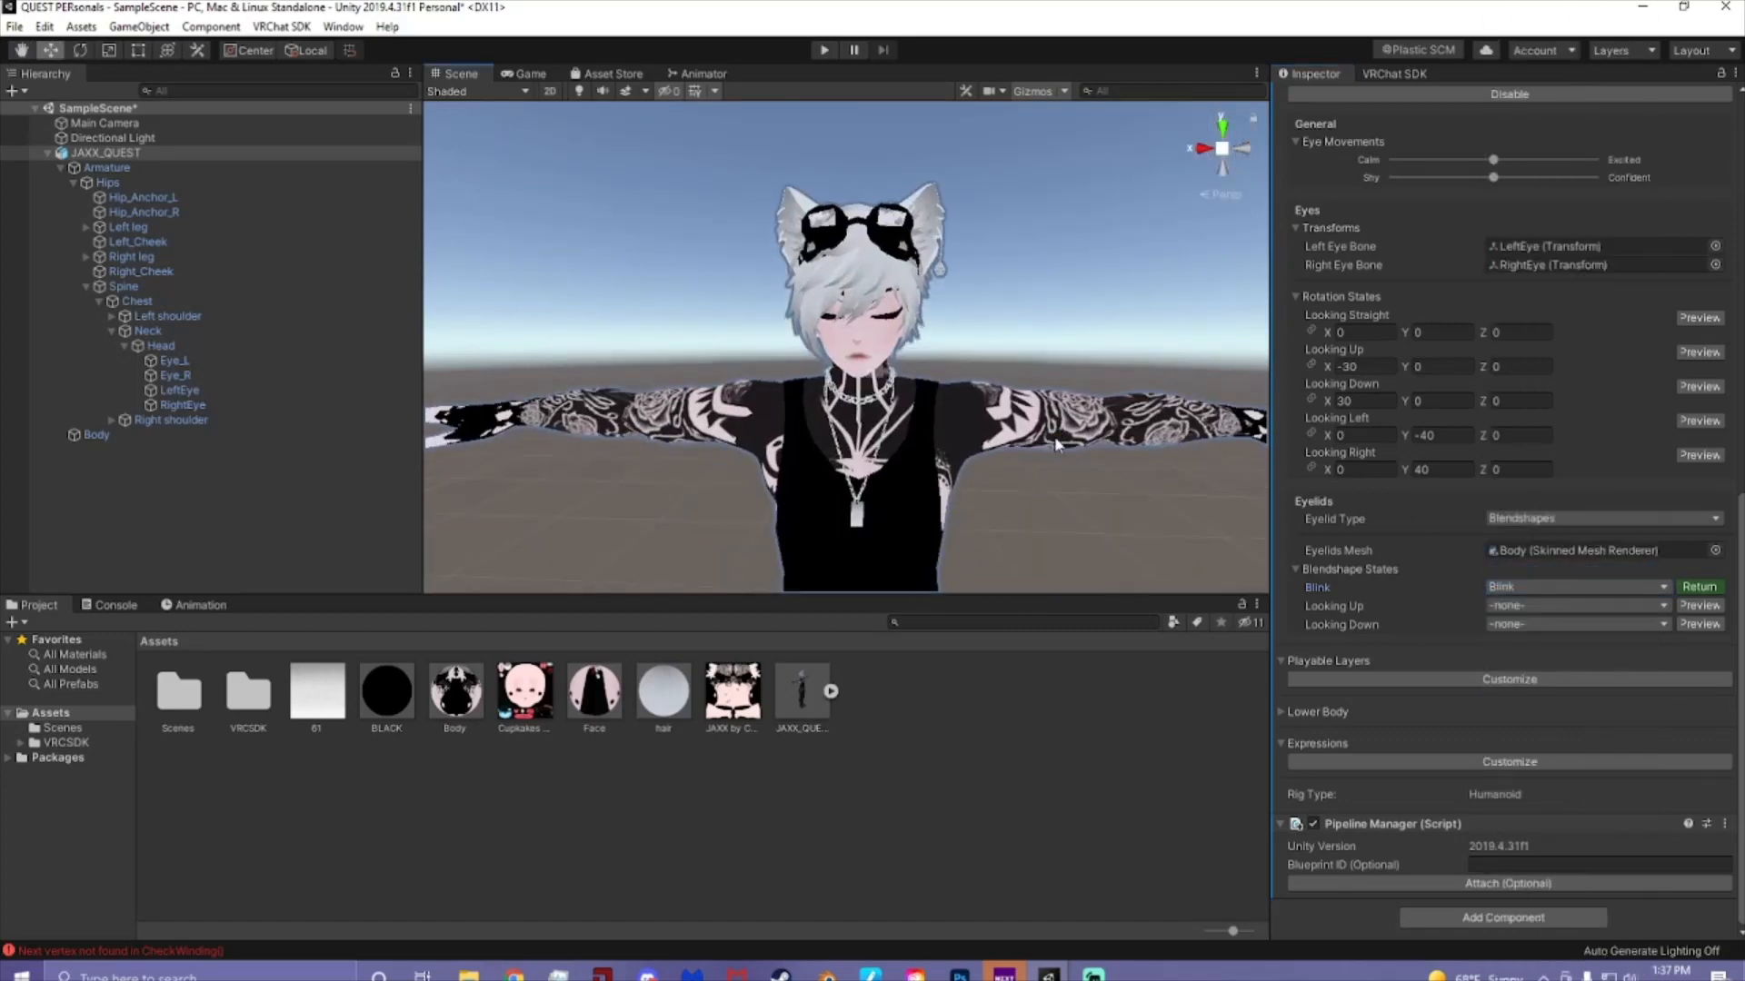
click(1700, 586)
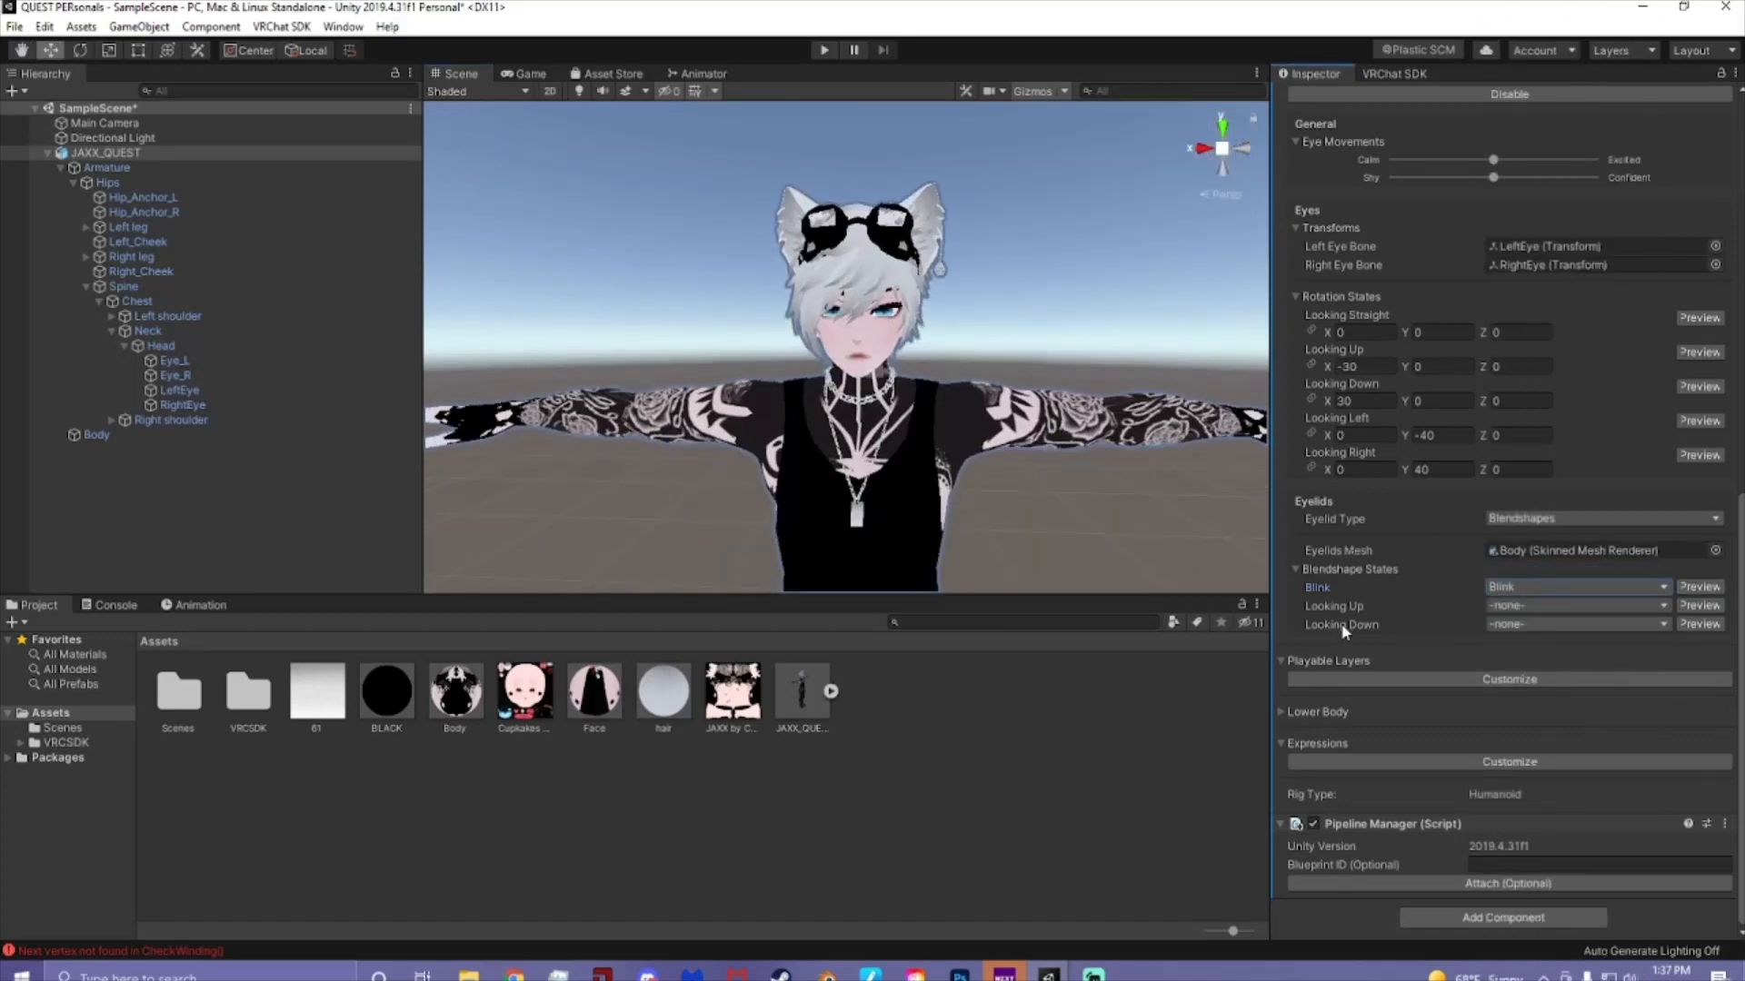
- Look through the customizable Playable Layers, Lower Body and Expressions settings, and reset the layers and expressions to default
click(1360, 679)
scroll(1436, 669, down, 3)
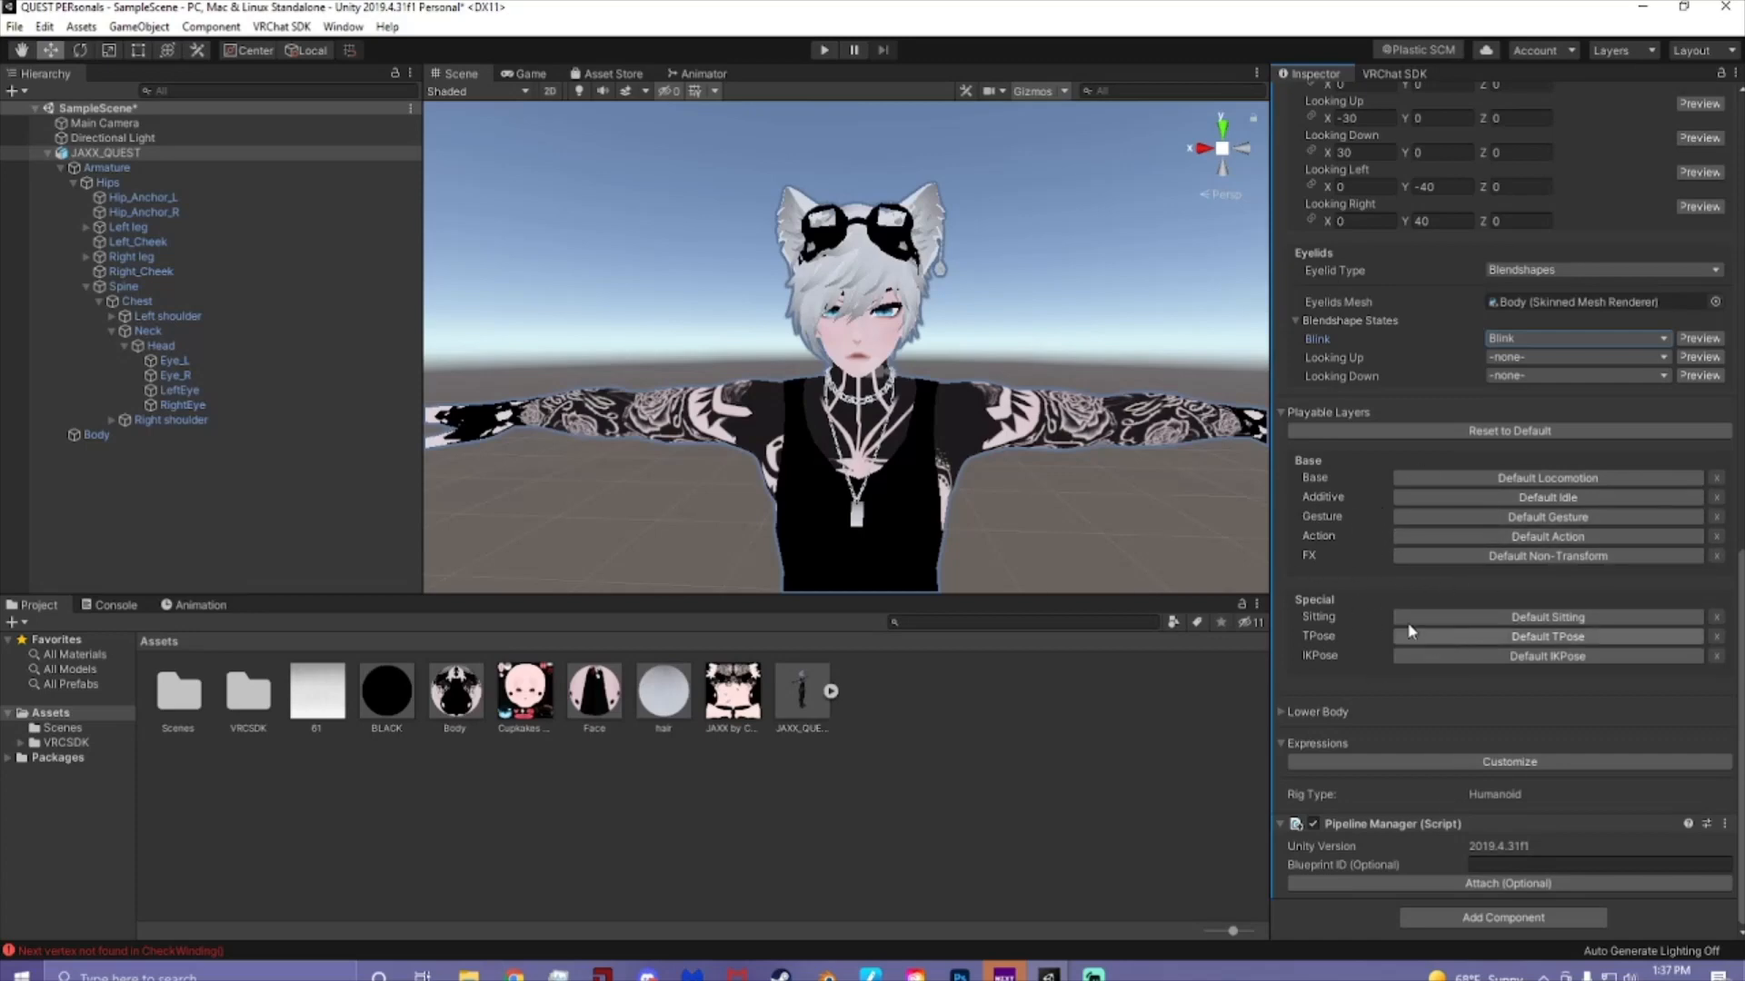
click(1287, 713)
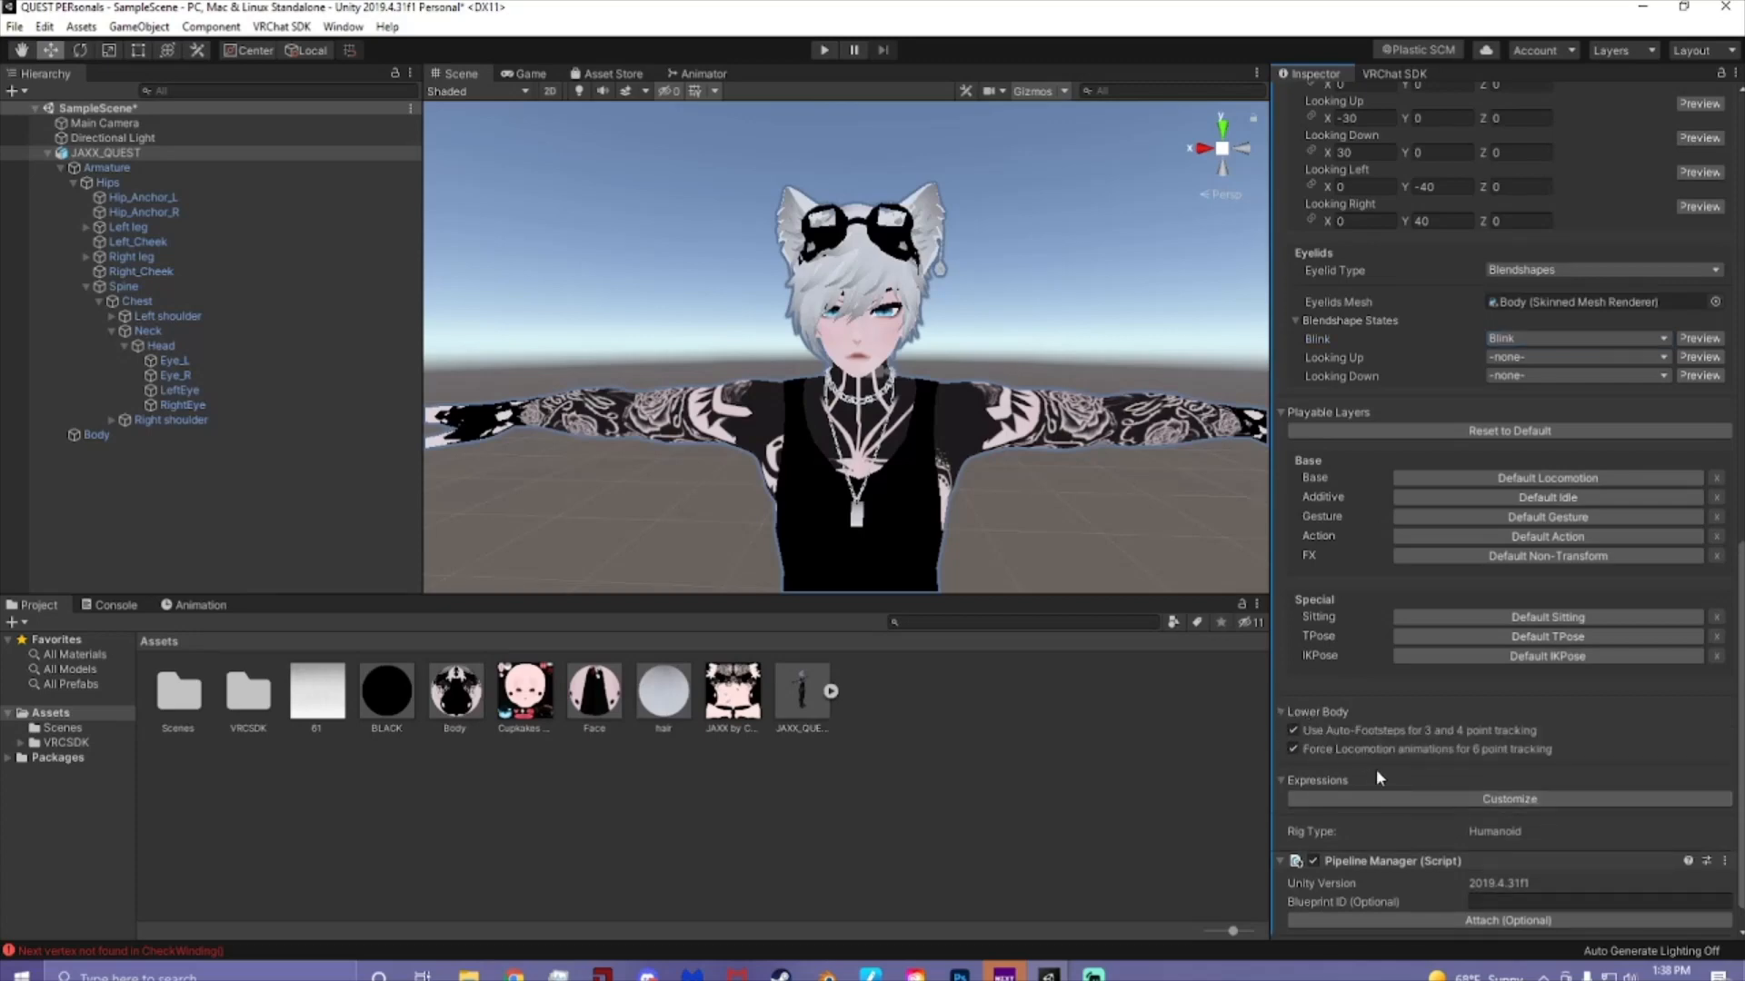
click(1288, 713)
click(1371, 762)
scroll(1370, 760, down, 1)
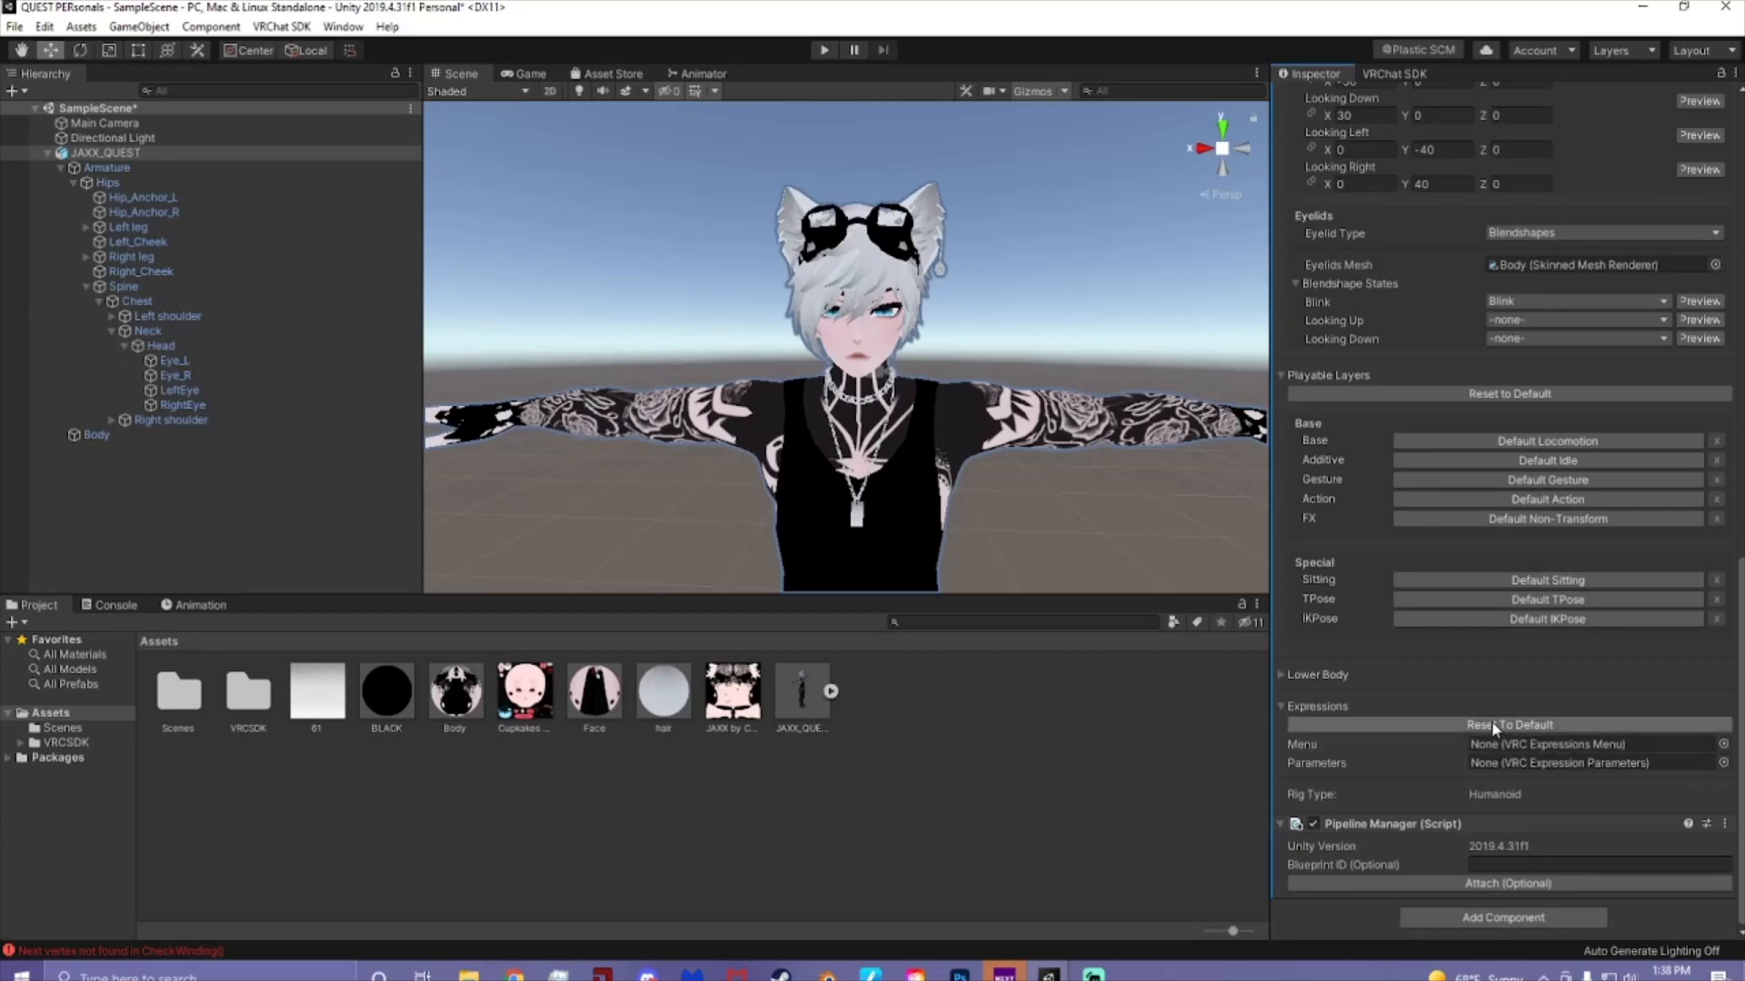
click(1495, 725)
click(924, 524)
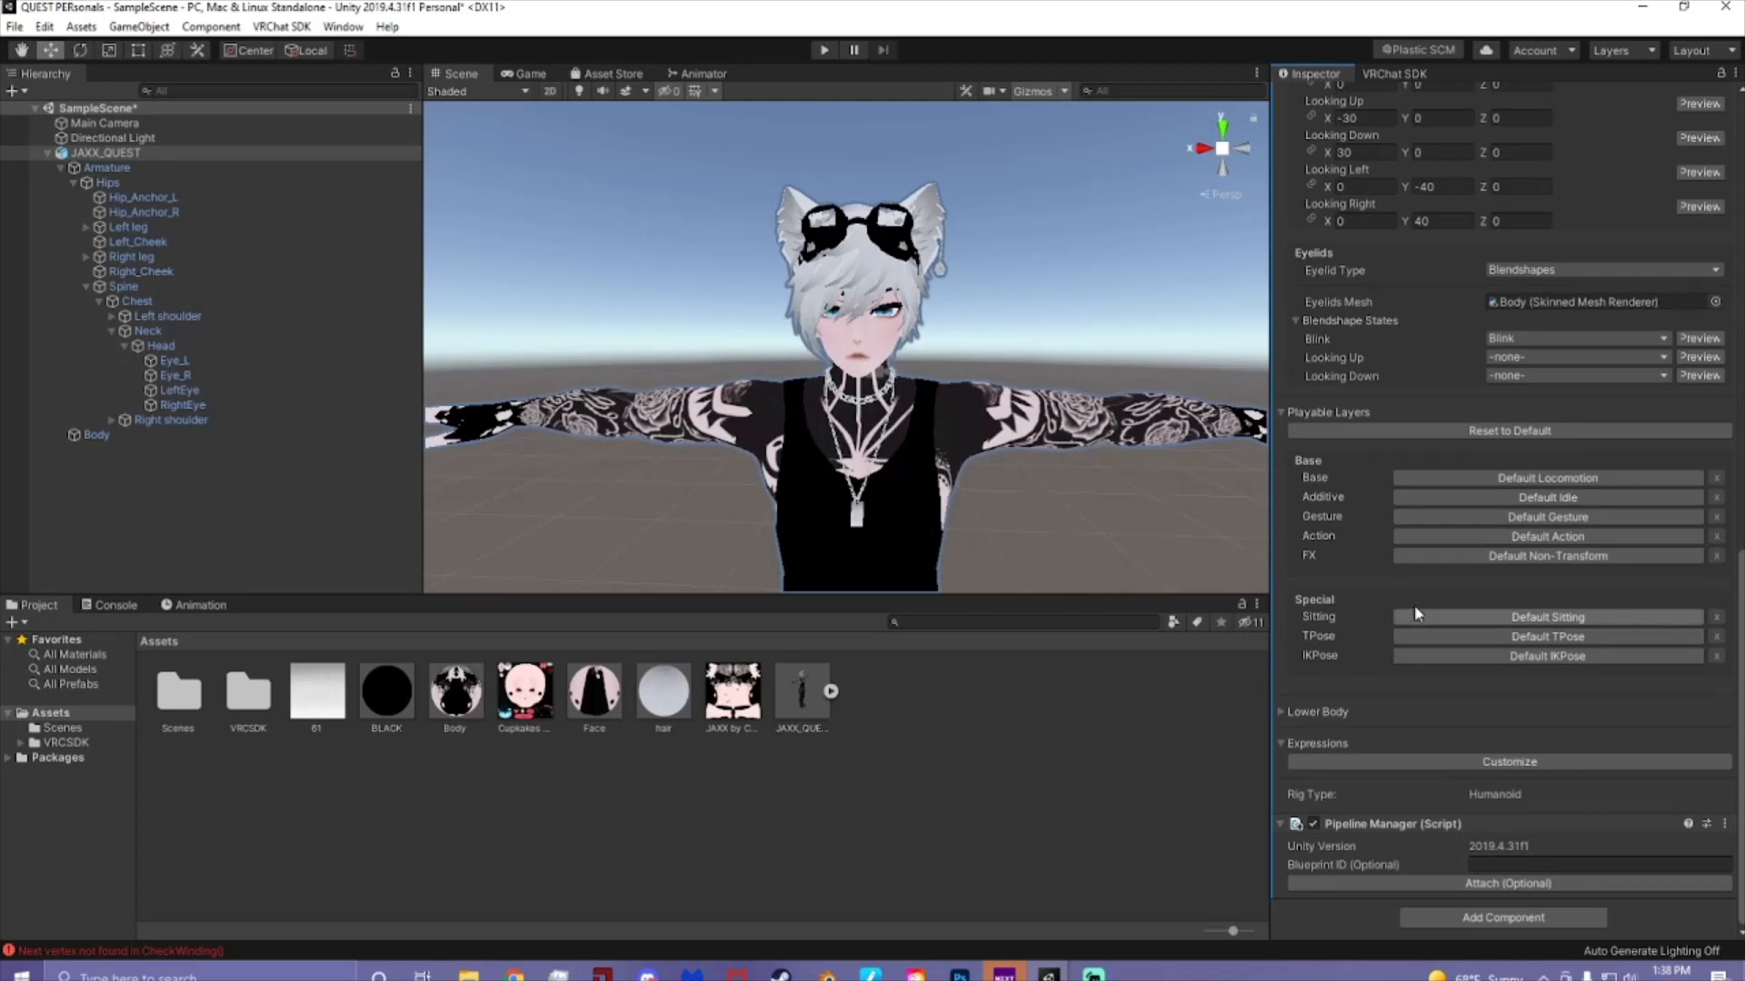
click(1472, 430)
click(930, 530)
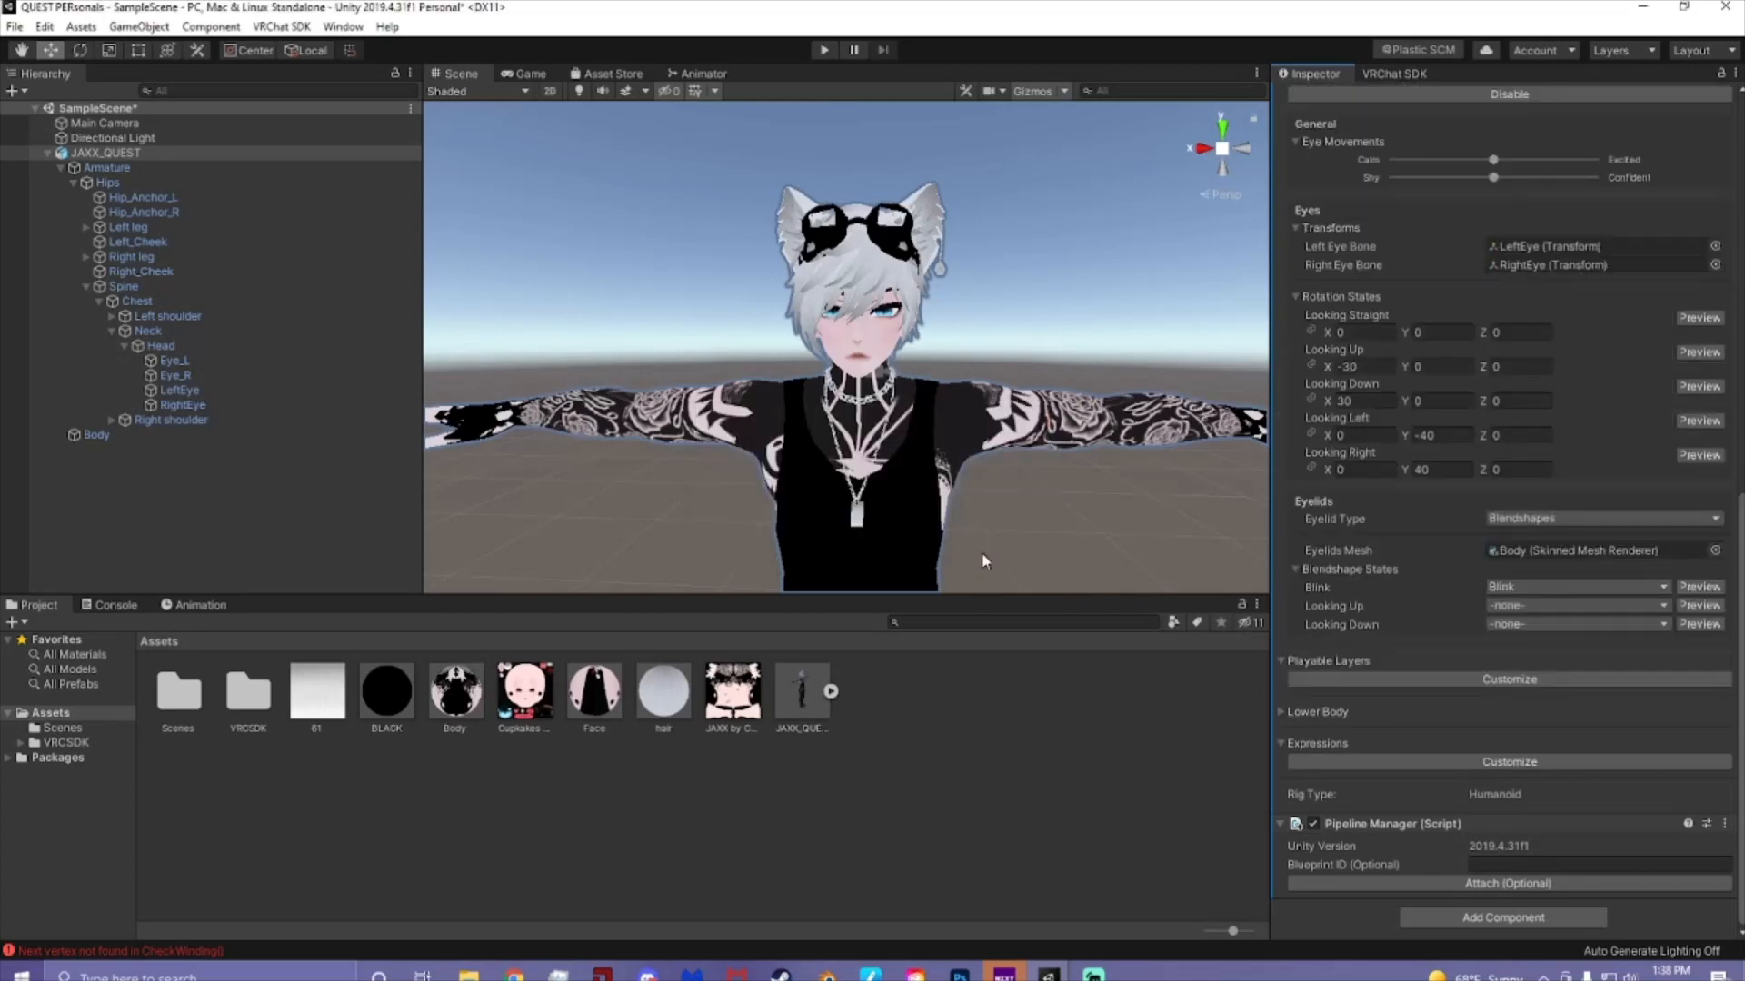
- Try to switch the JAXX_QUEST avatar's build target to Android from the VRChat SDK builder
scroll(1415, 764, up, 10)
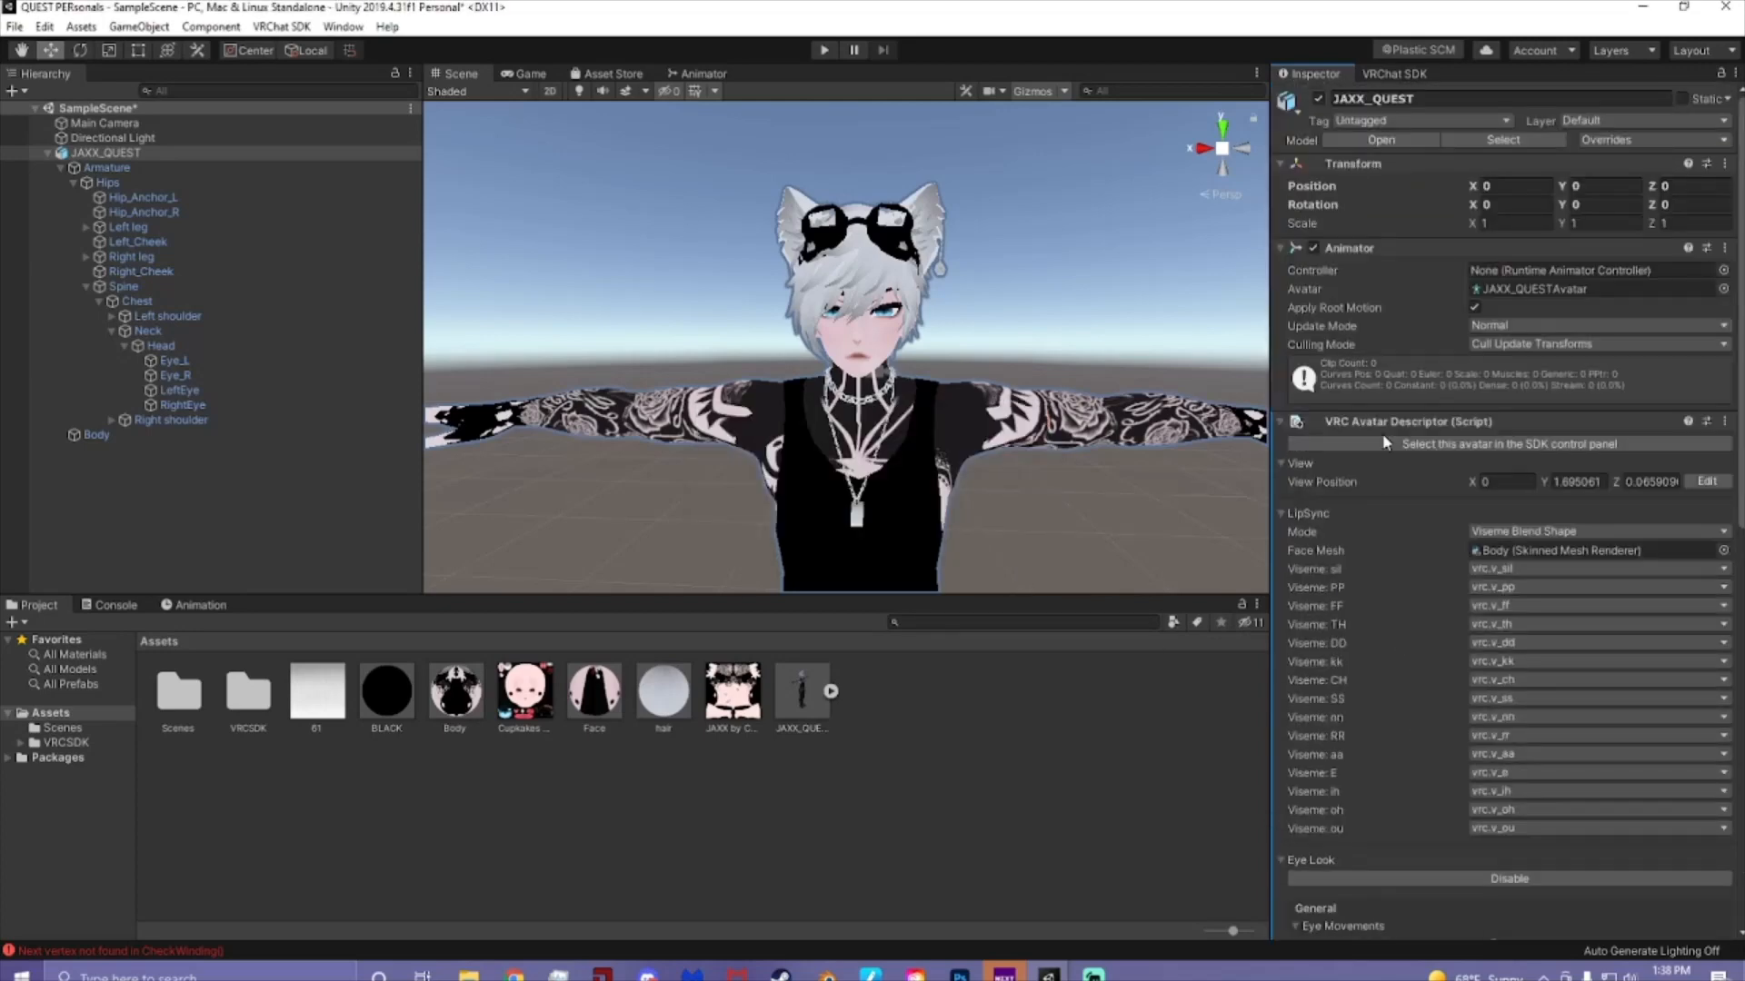
click(1387, 73)
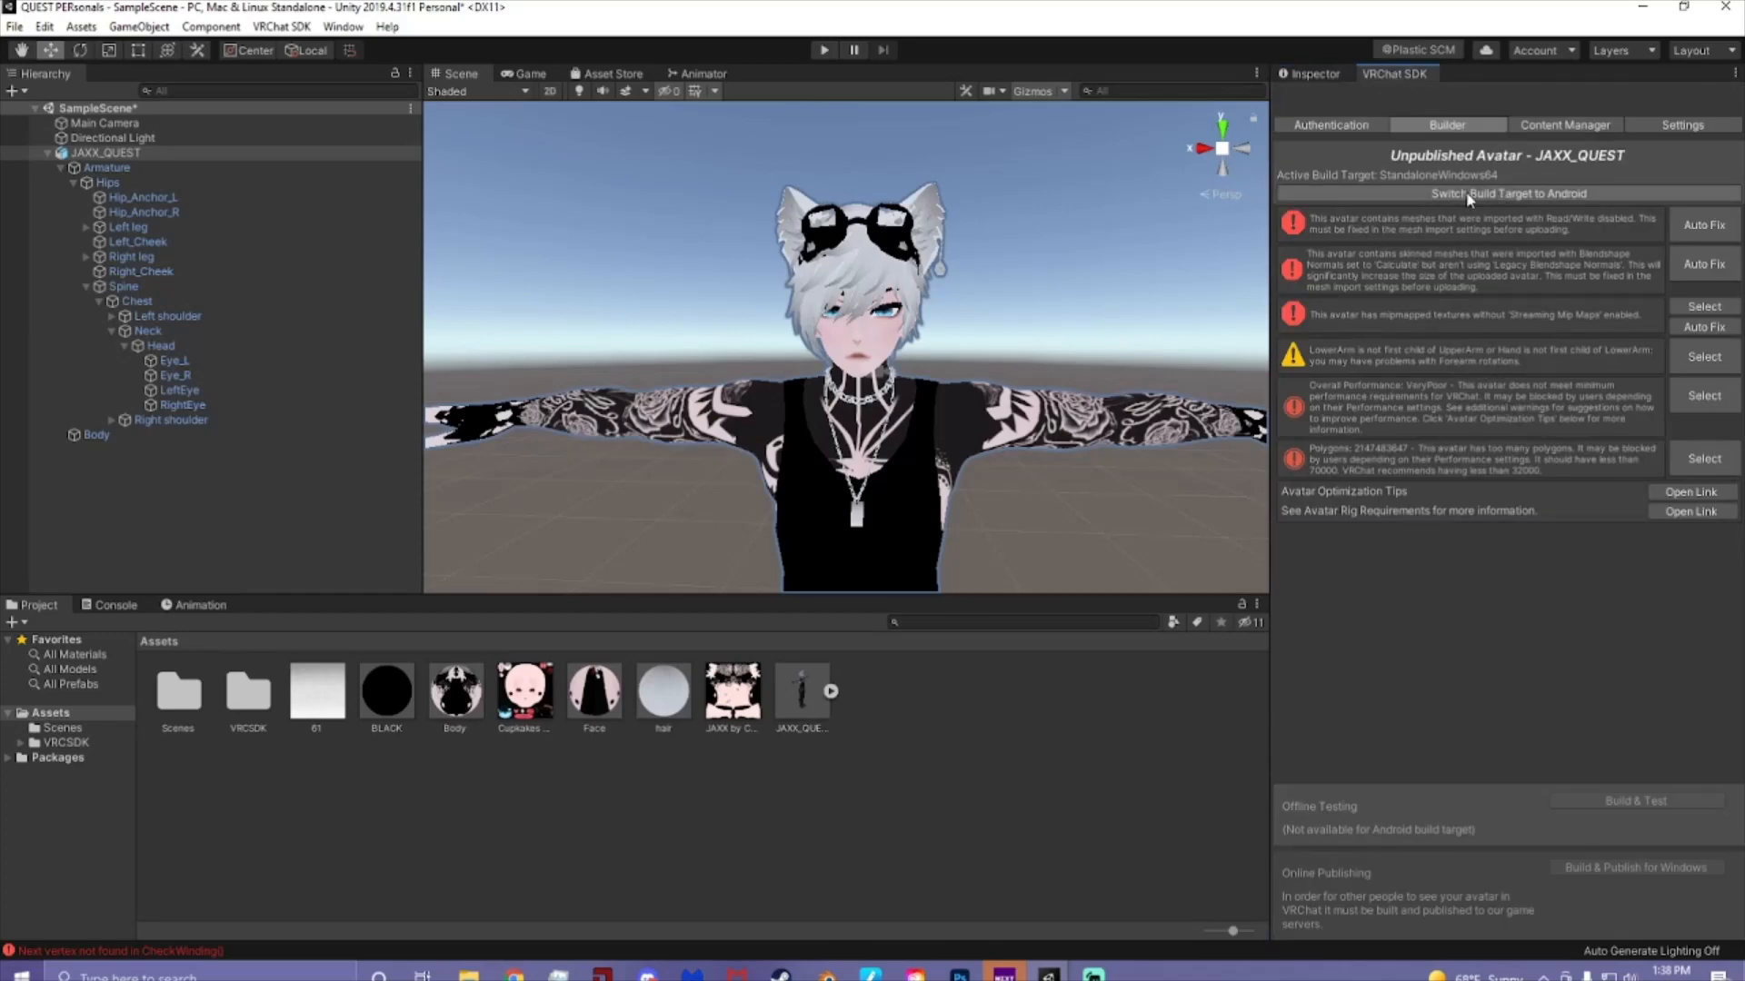
click(1546, 195)
click(940, 529)
scroll(1018, 418, down, 6)
scroll(1018, 420, up, 4)
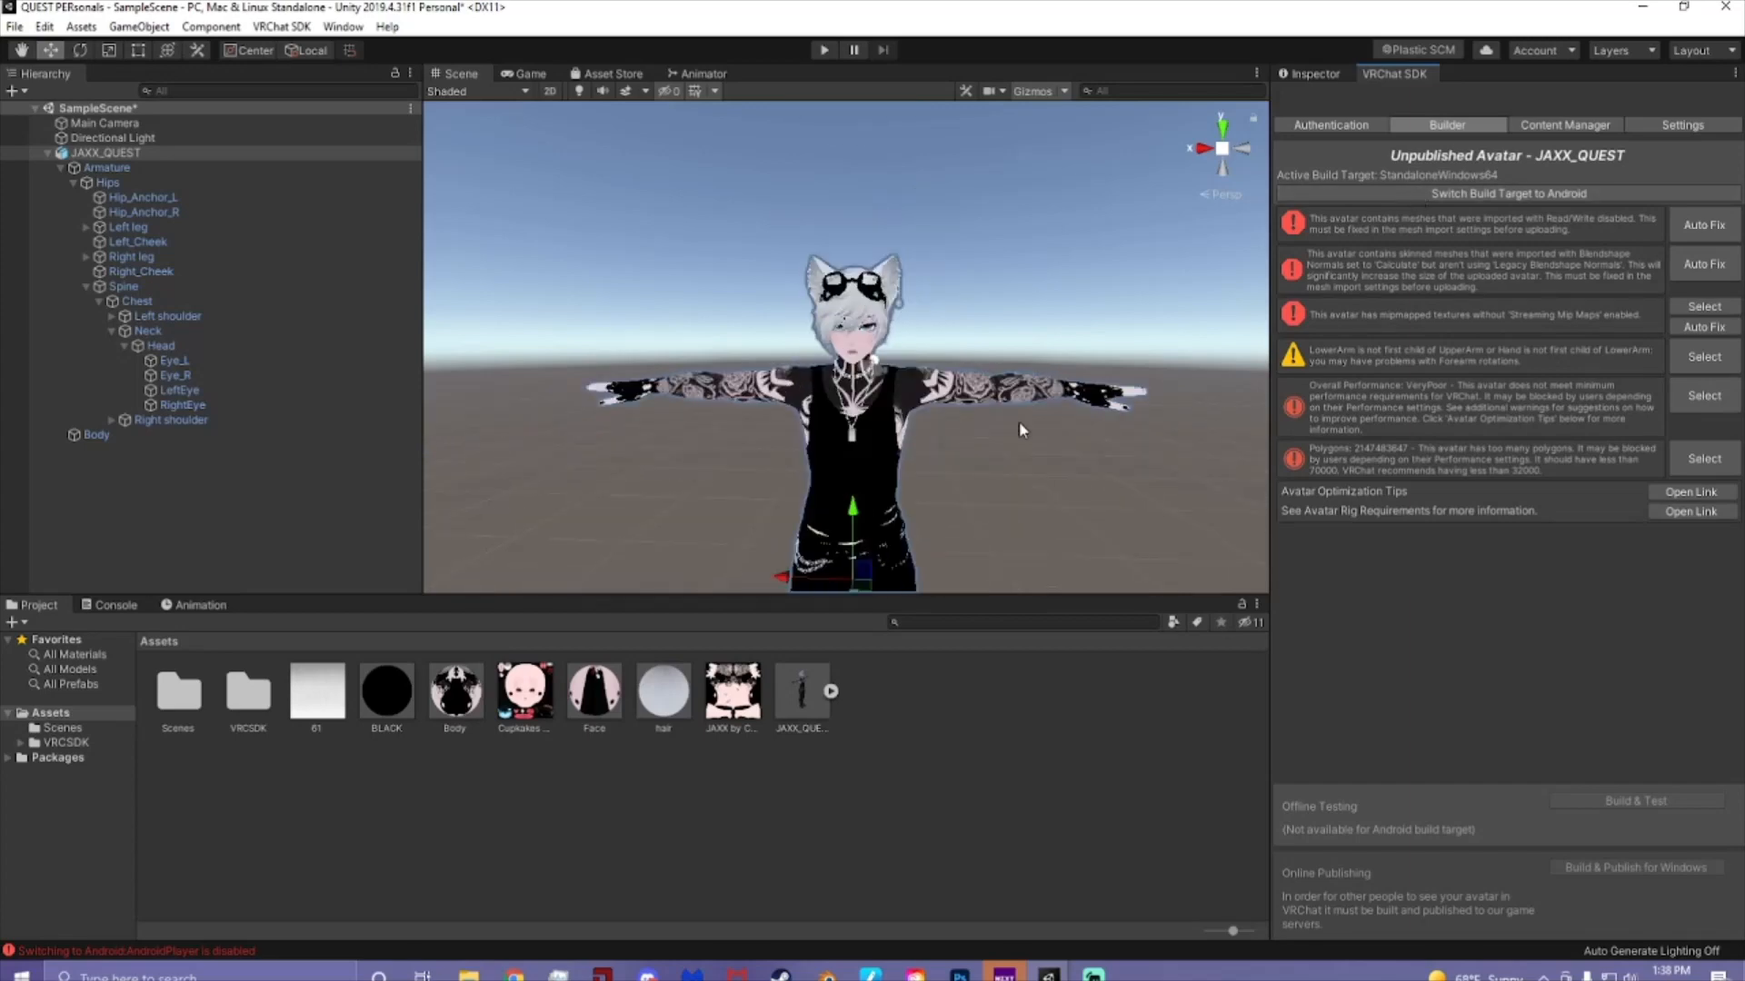
right_drag(1018, 422, 1036, 401)
scroll(1037, 403, up, 3)
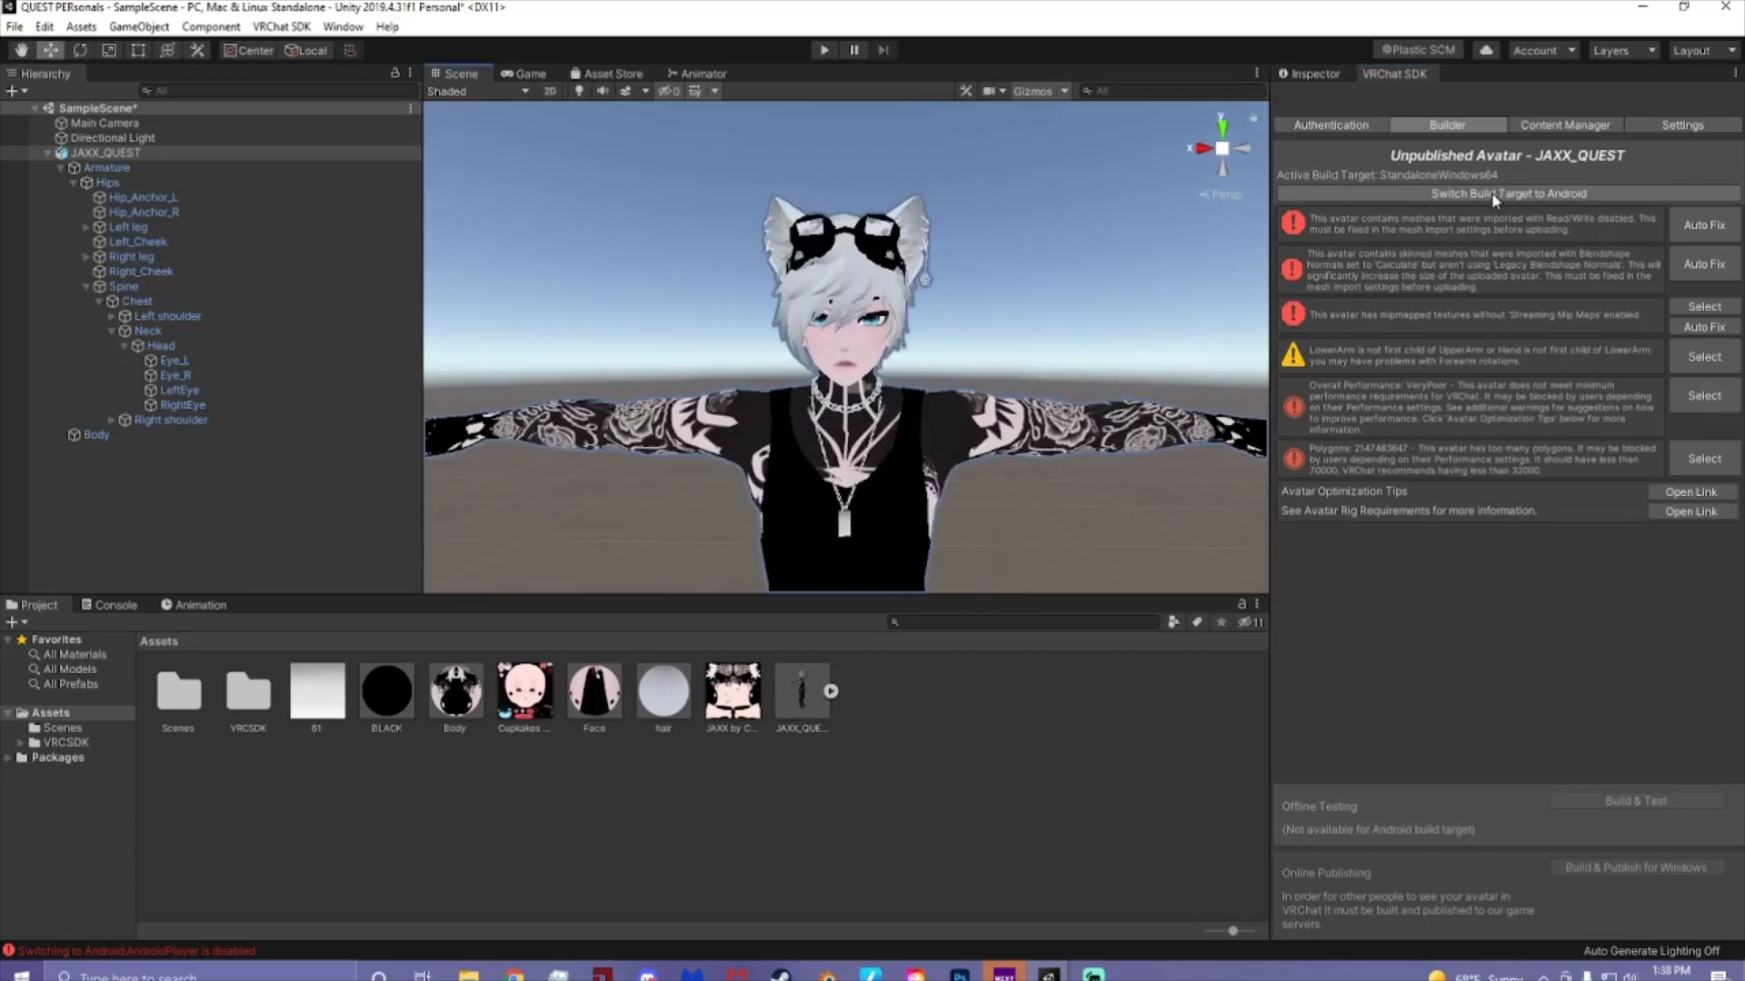
click(1495, 195)
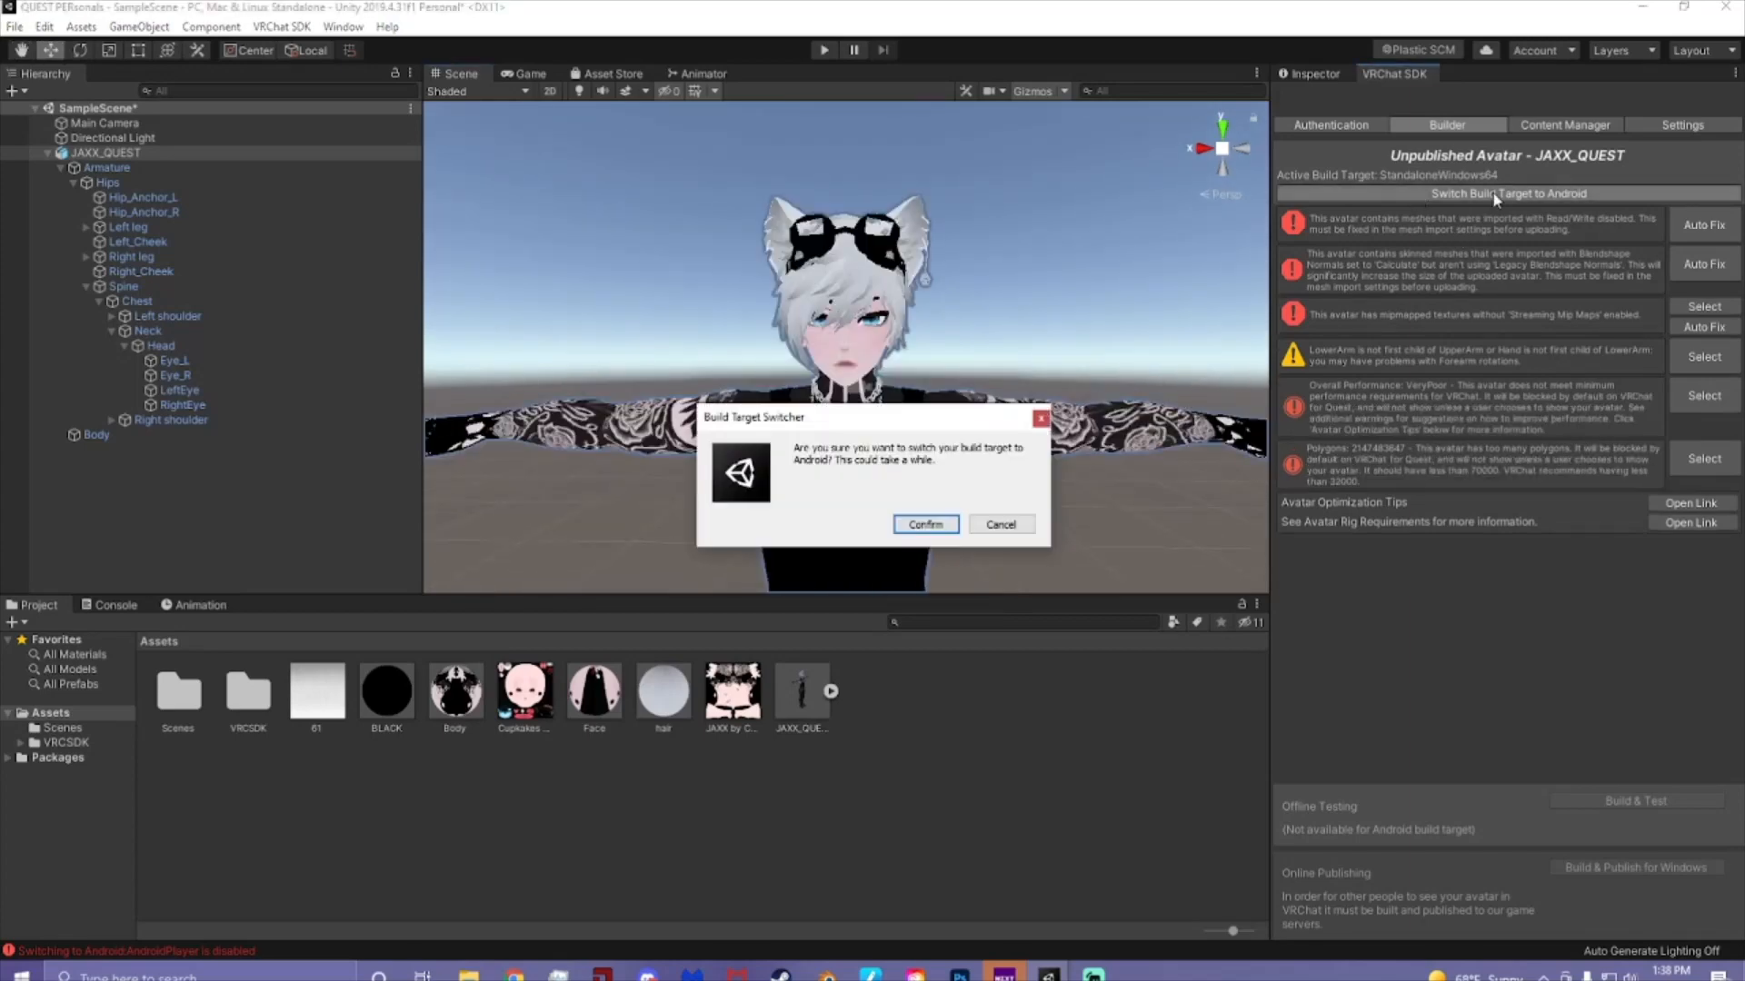
click(926, 526)
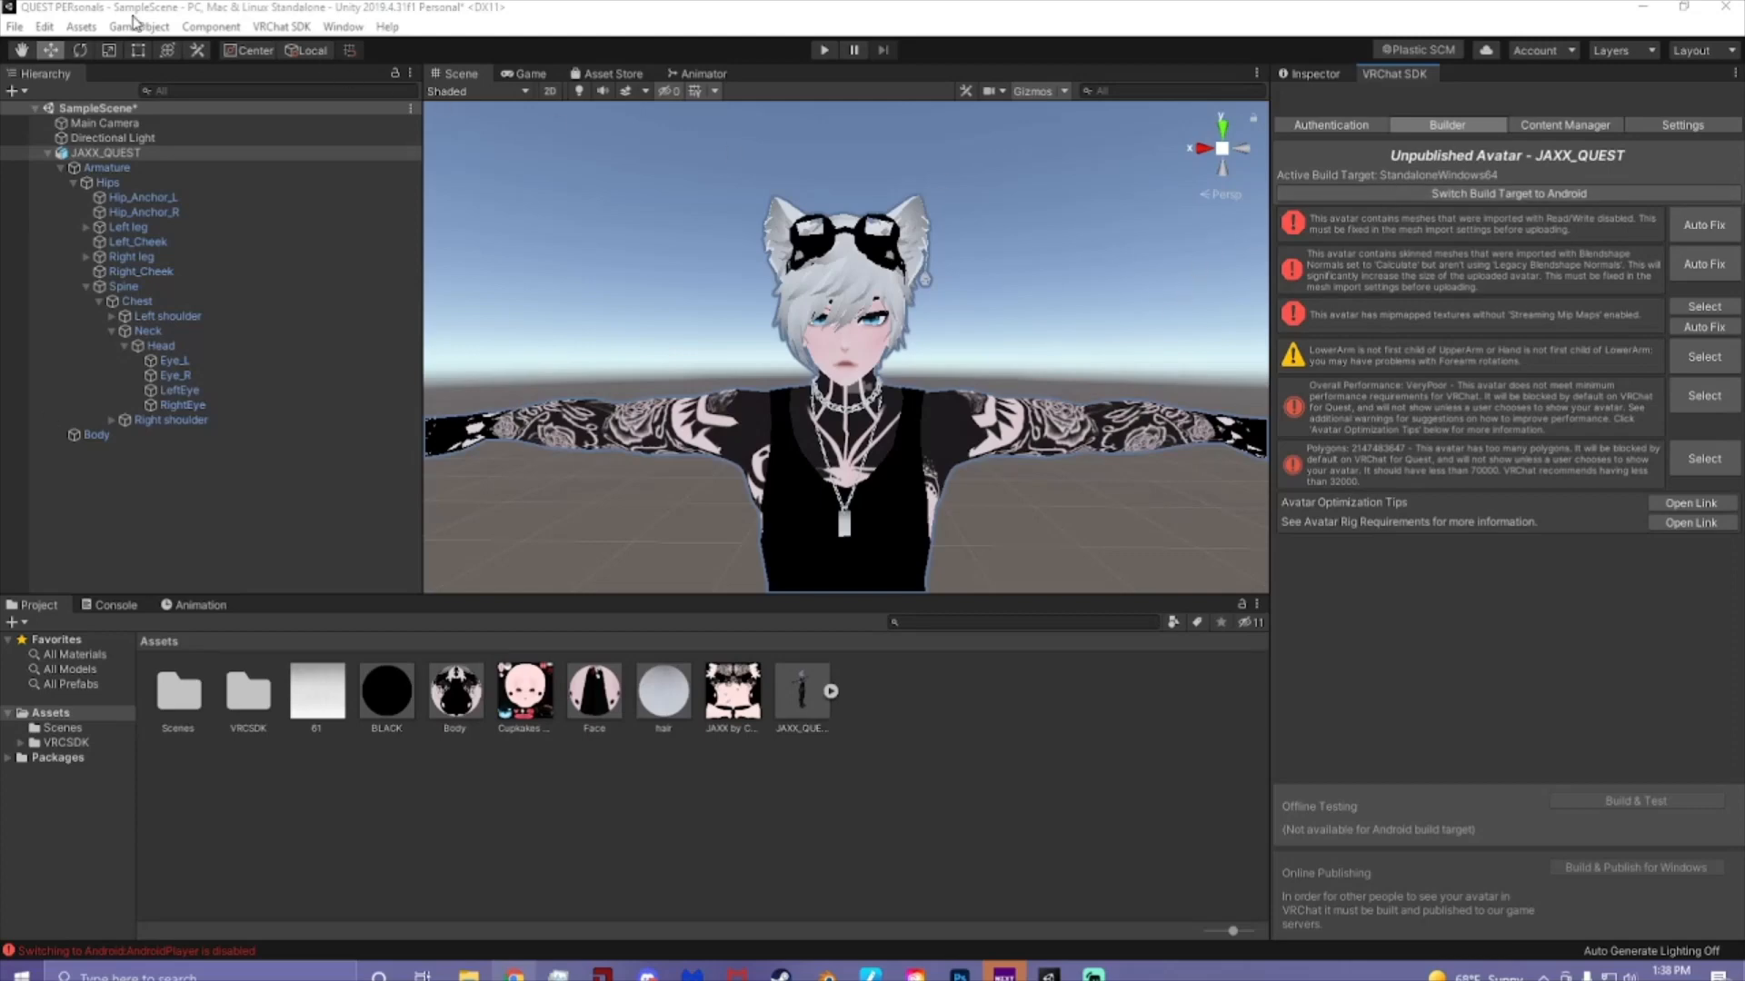
click(81, 27)
mouse_move(283, 27)
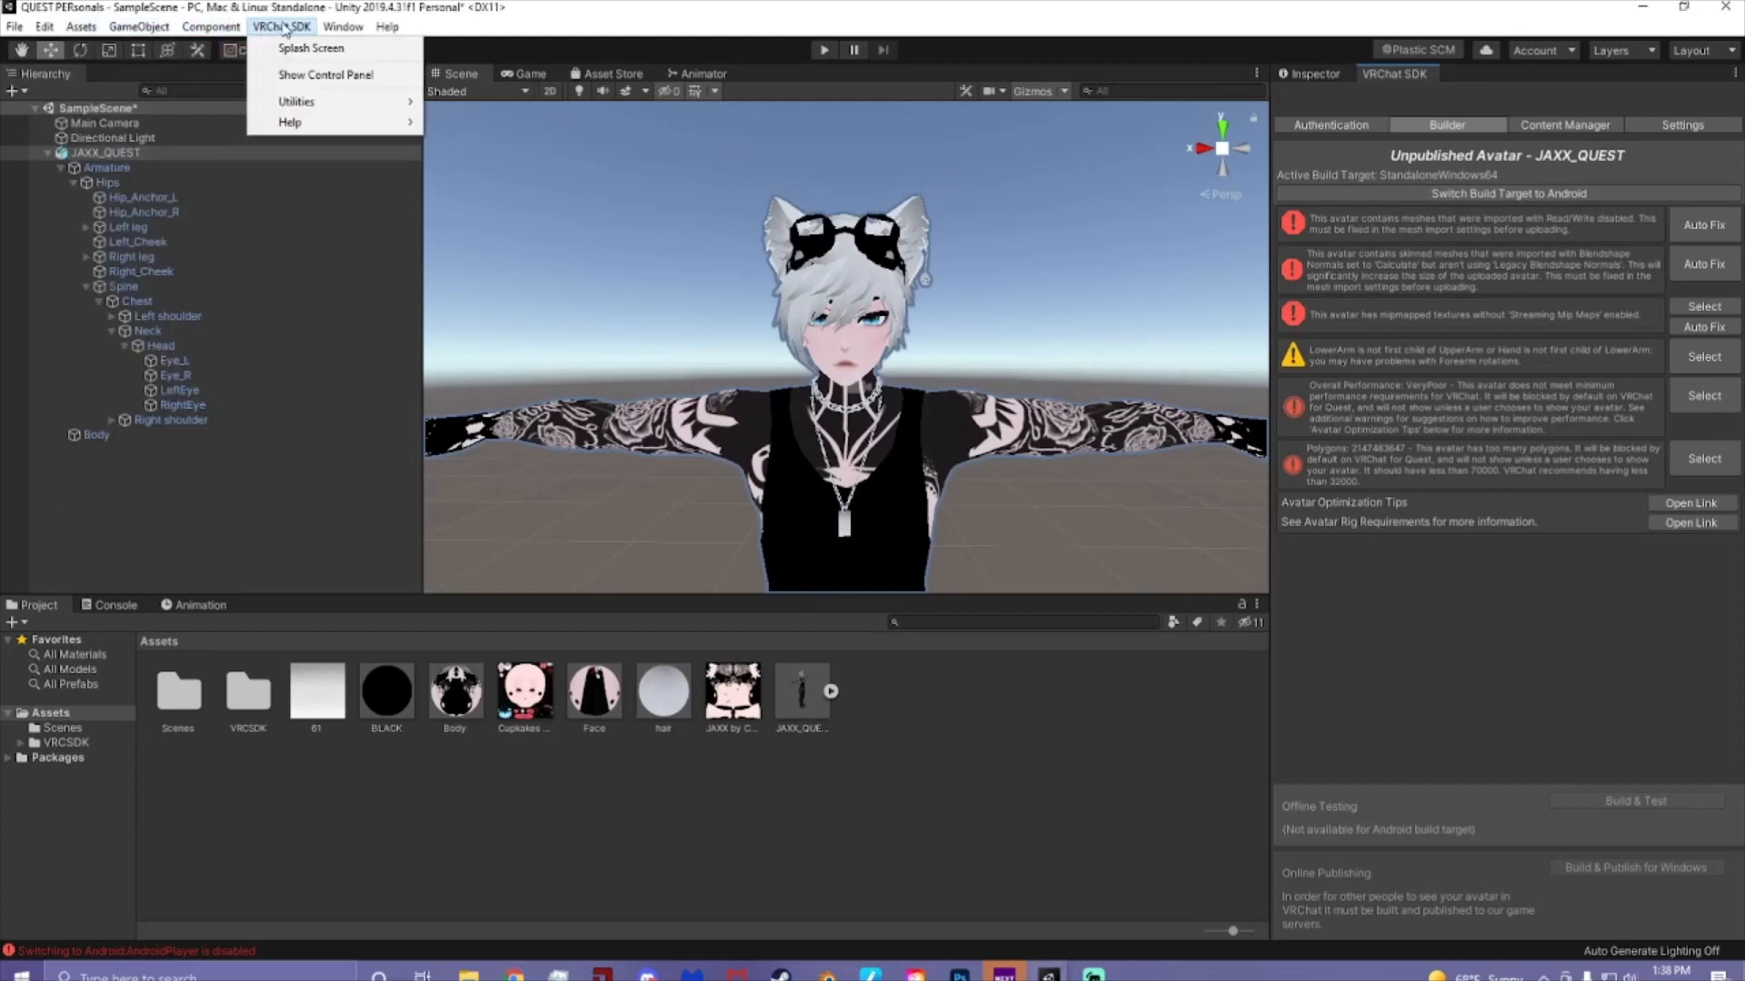
mouse_move(296, 102)
click(303, 242)
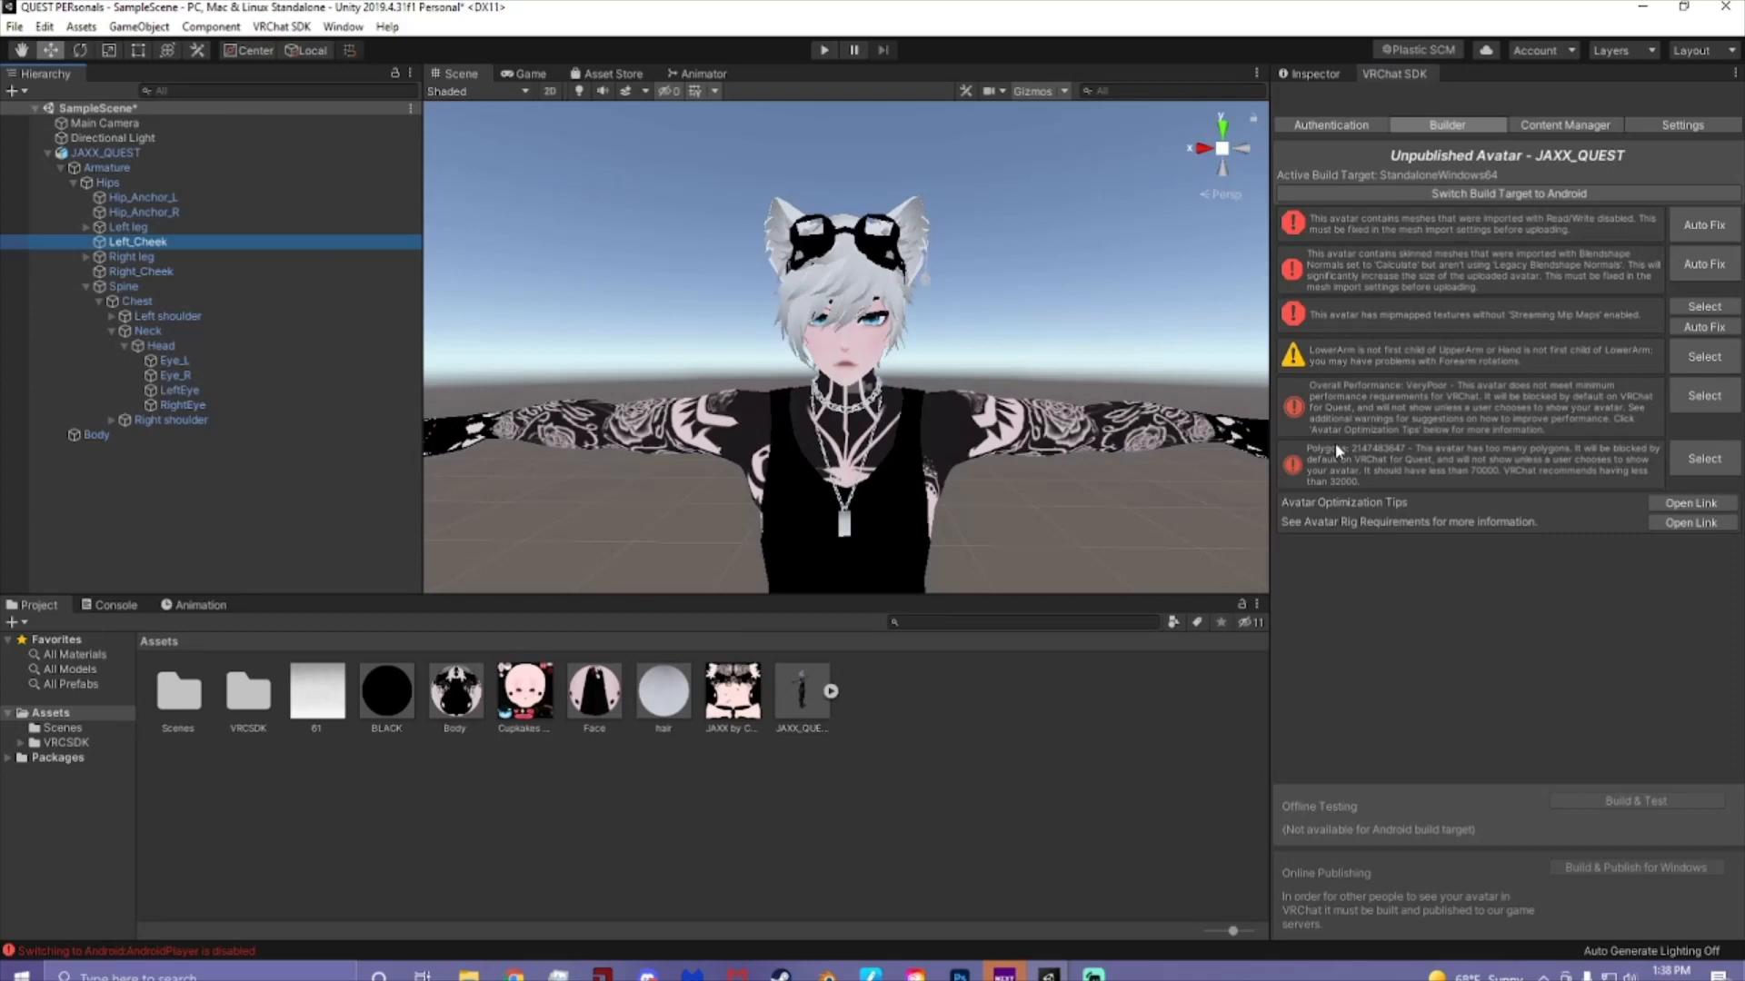
- Retry the VRChat SDK's switch of the build target to Android, confirming the change
click(1524, 194)
click(938, 511)
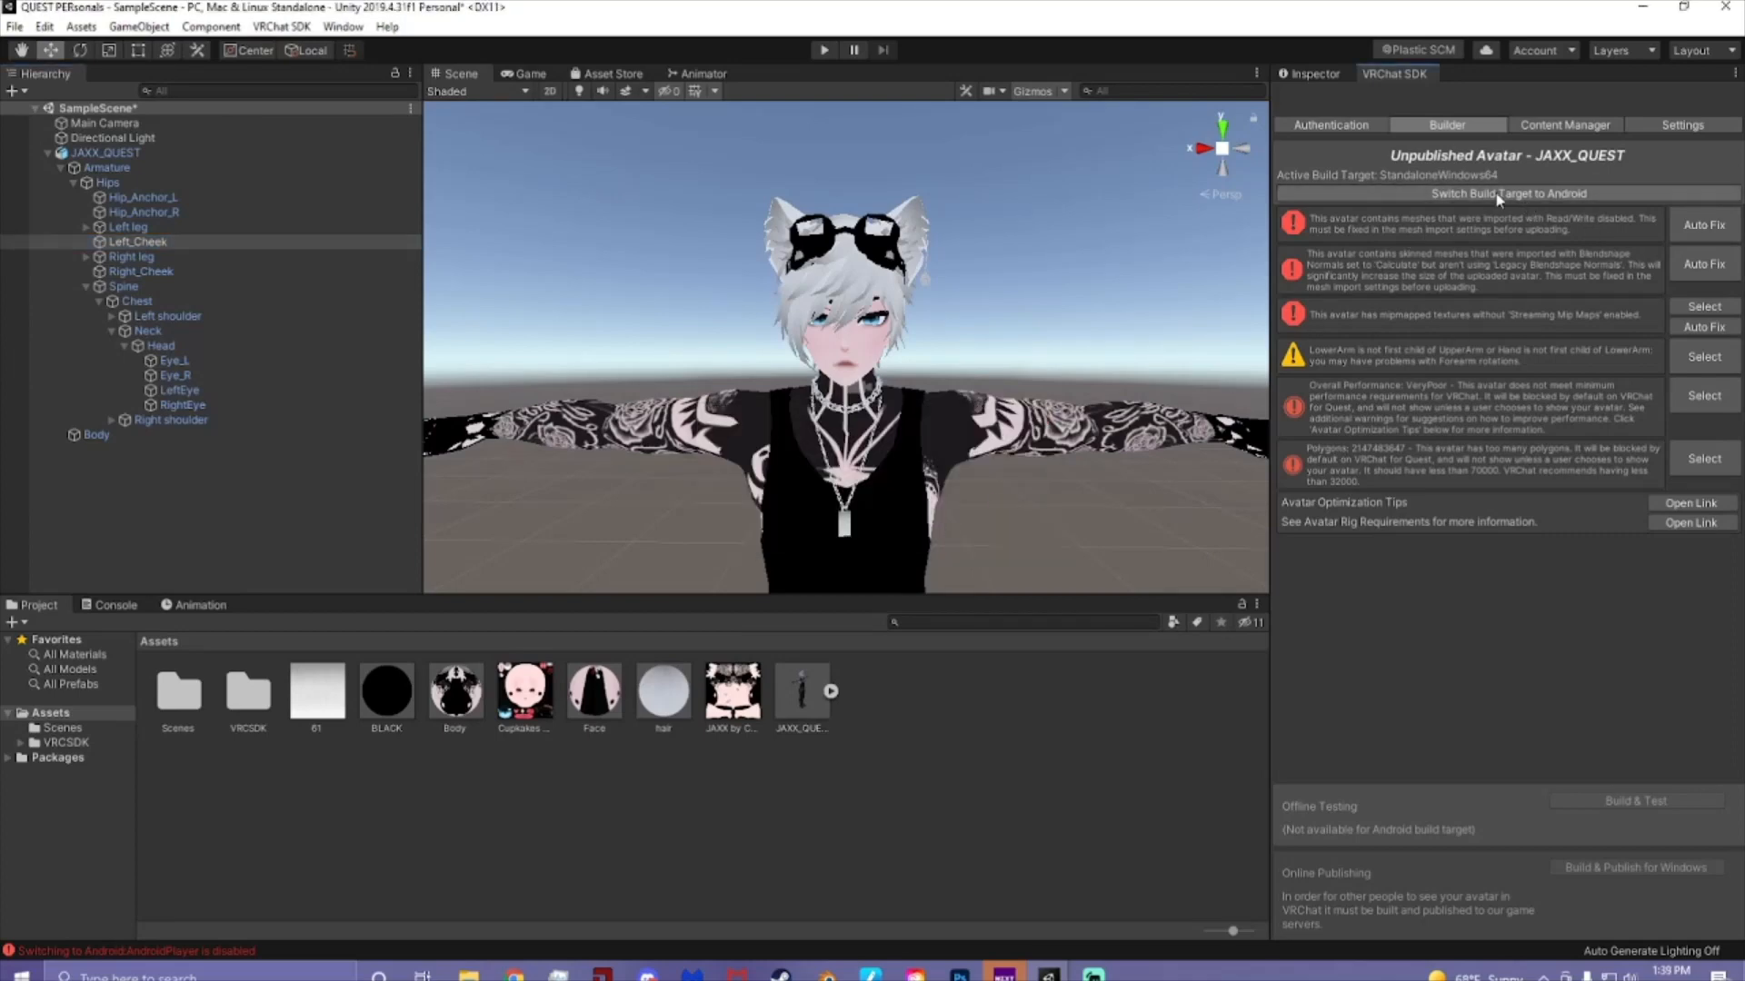
click(1326, 193)
click(927, 519)
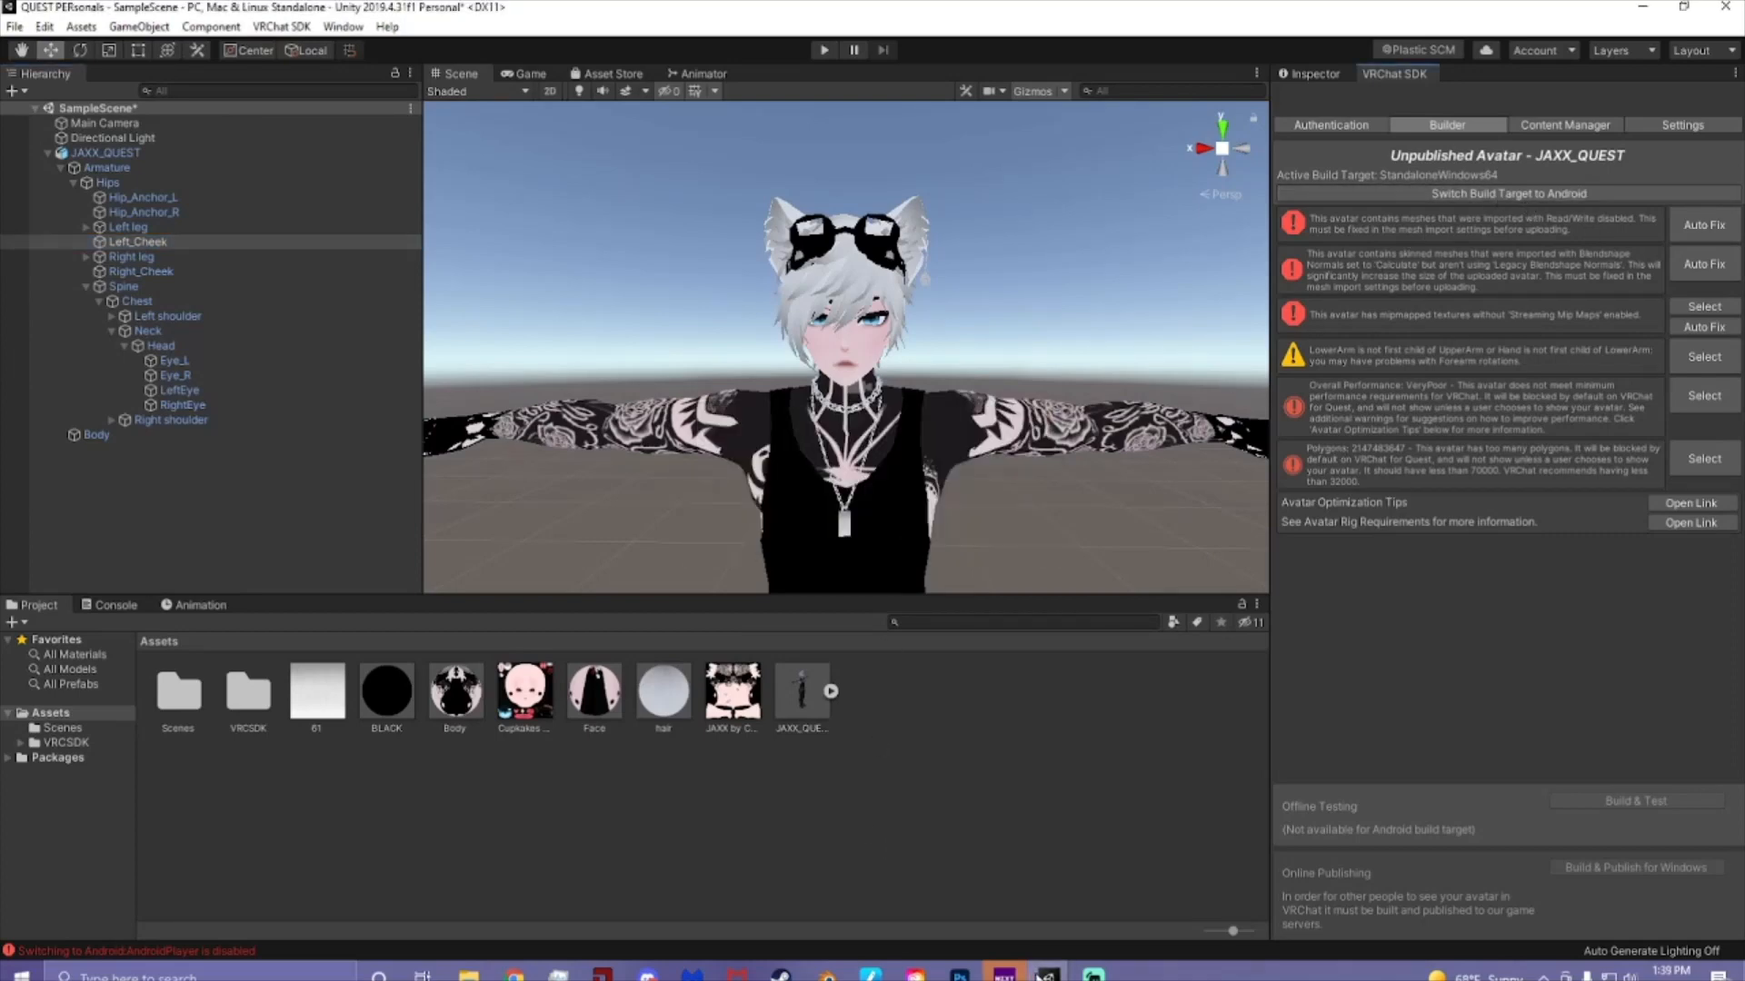
click(1094, 976)
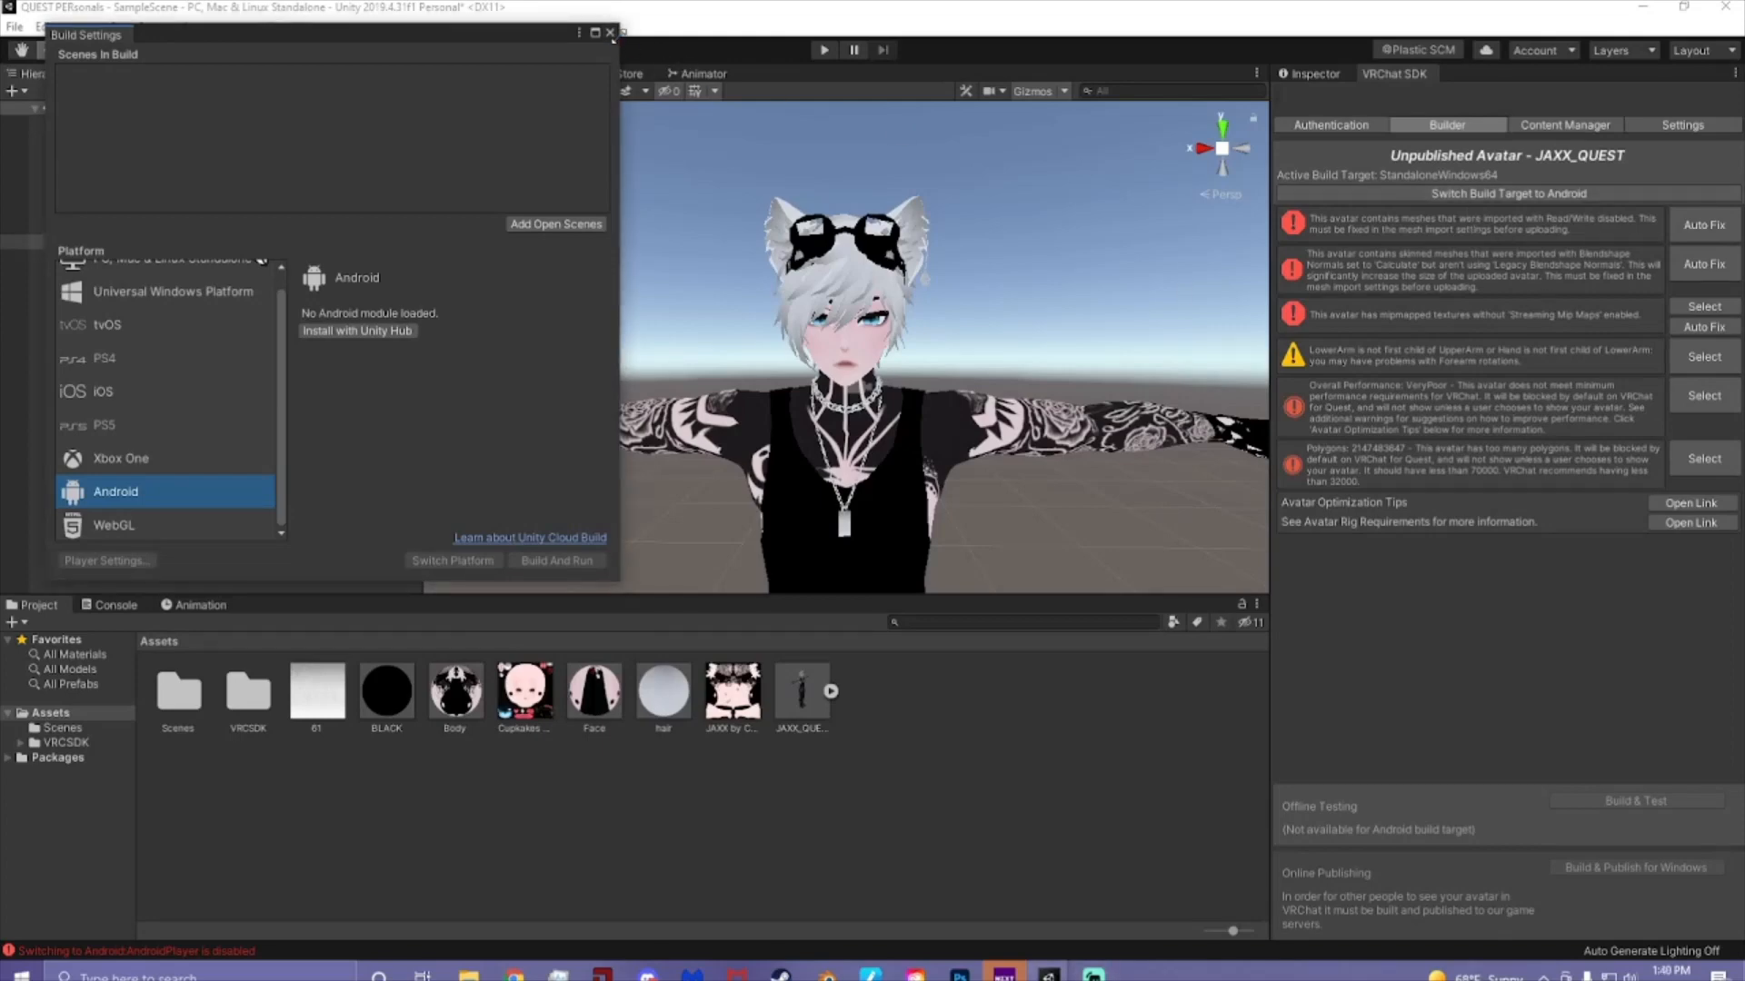
- Reopen the Build Settings and select Android as the platform
click(610, 32)
click(15, 27)
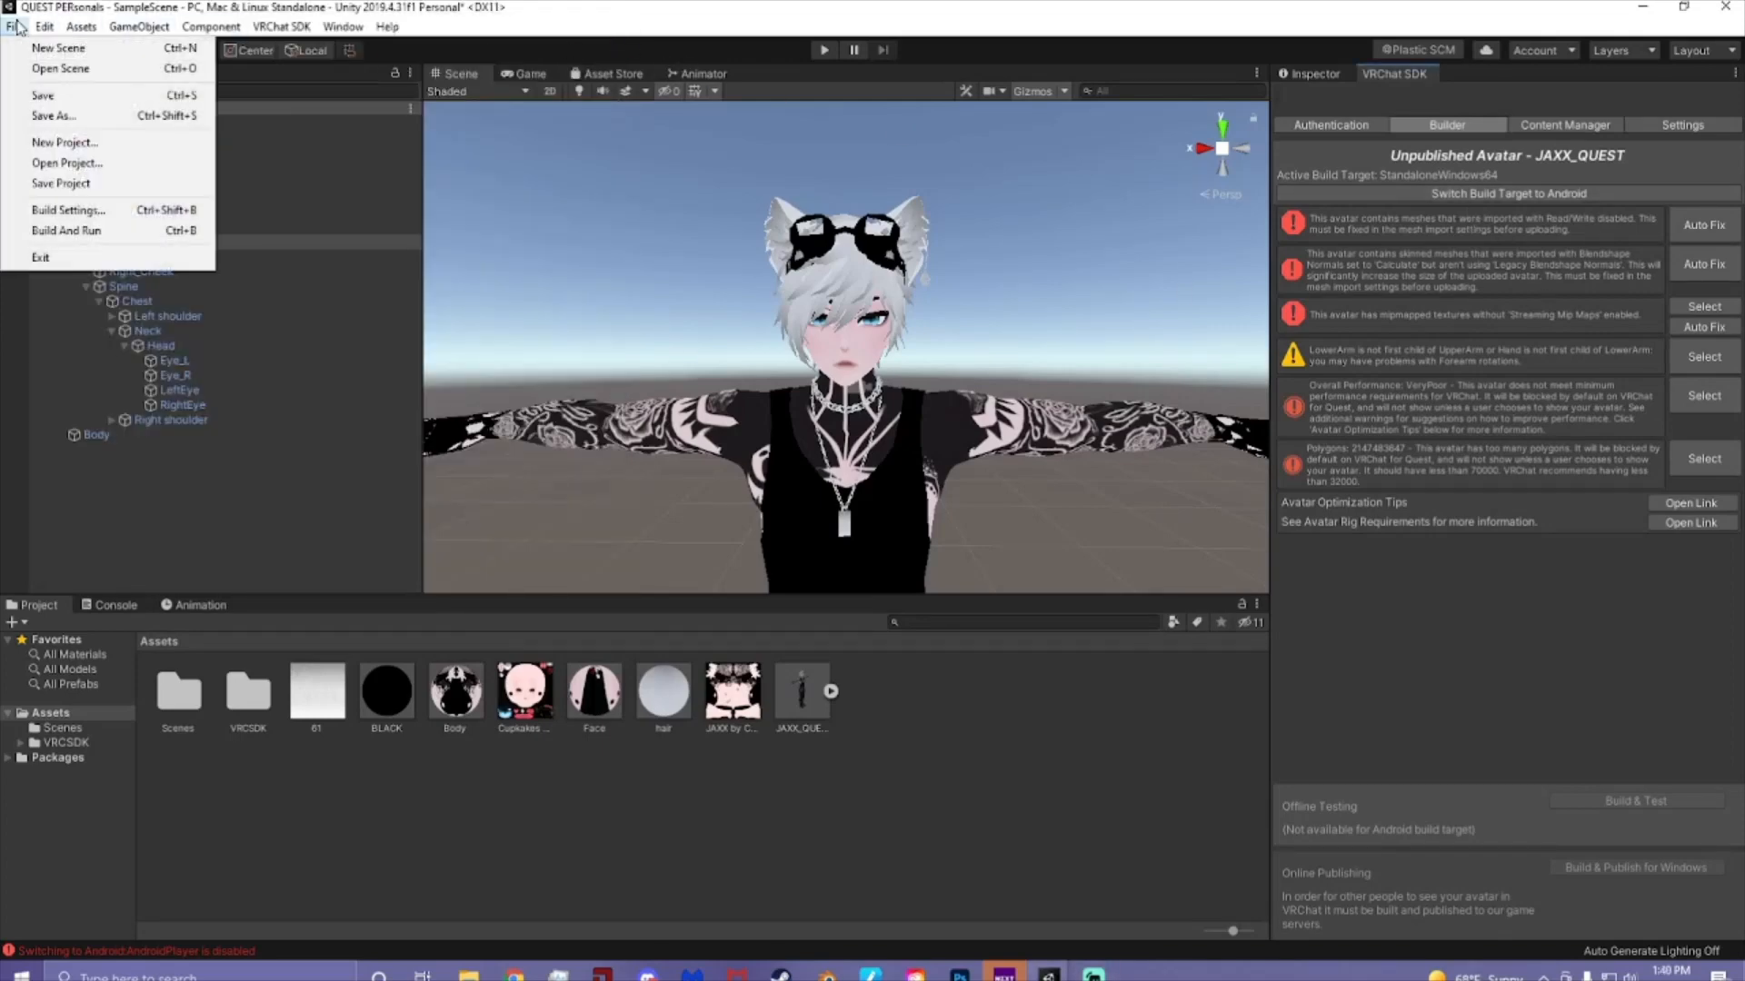
click(91, 210)
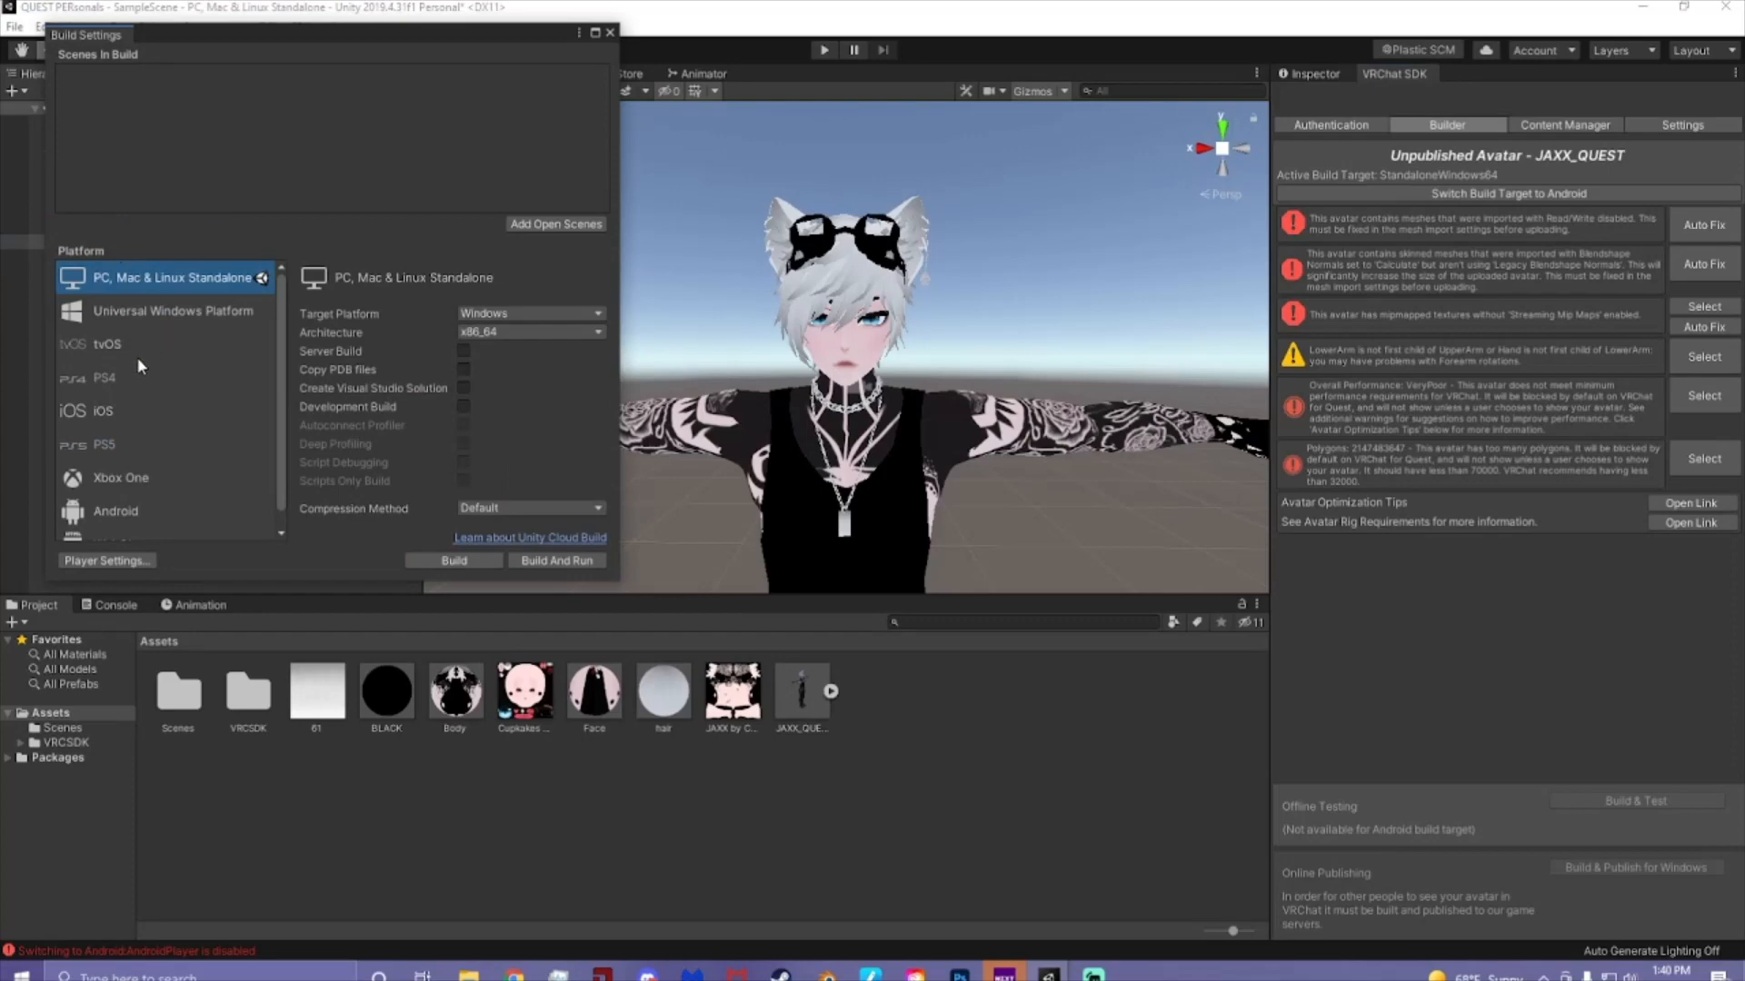
scroll(141, 421, down, 1)
click(118, 492)
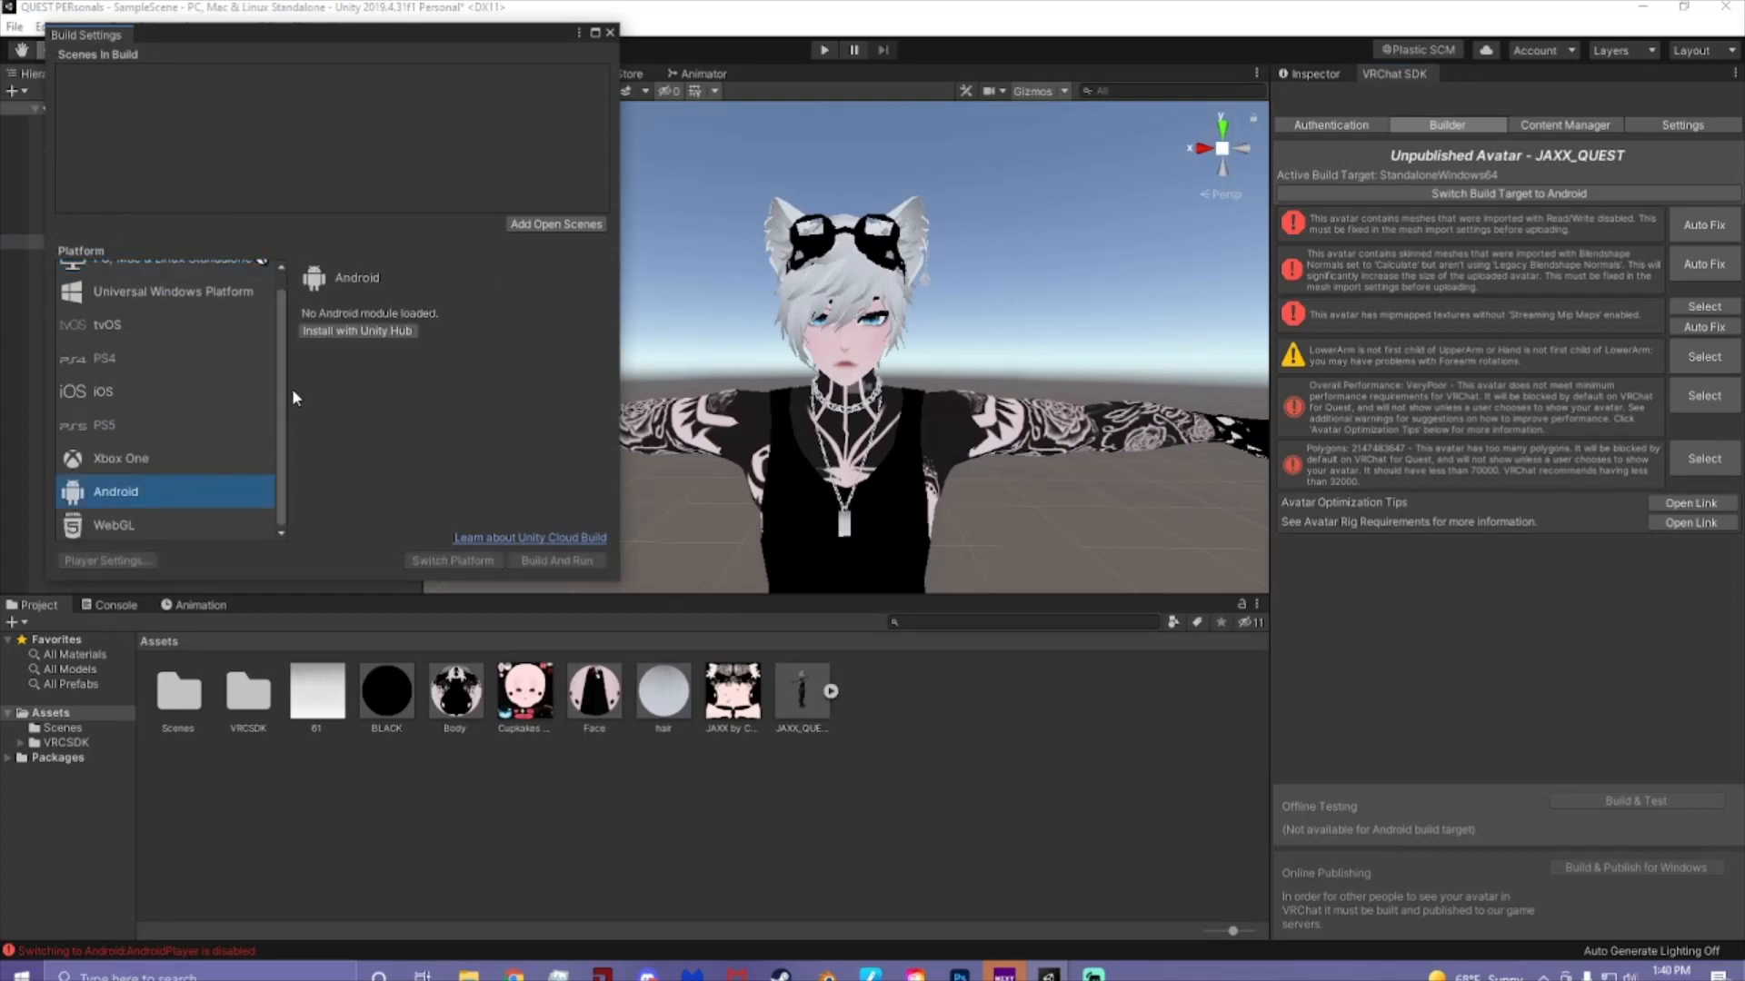
- Install Android Build Support and Microsoft Visual Studio Community 2019 for Unity 2019.4.31f1 through Unity Hub, accepting the licence terms, and close the Hub
click(368, 330)
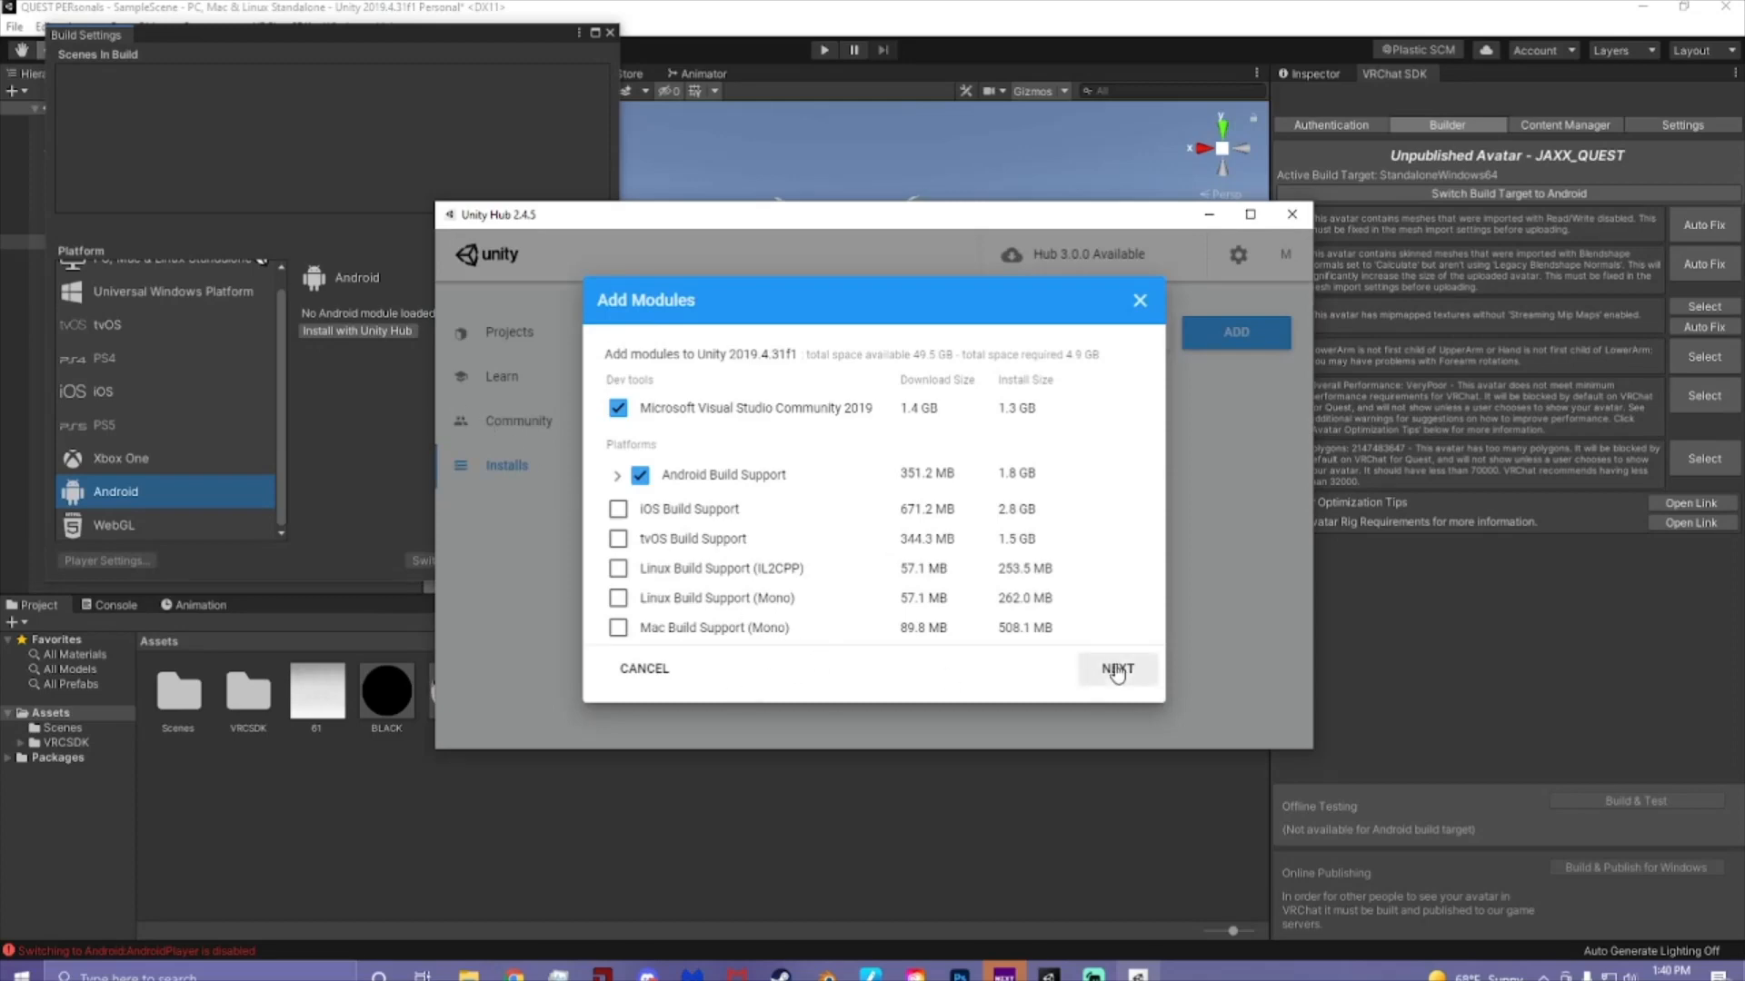
click(1117, 673)
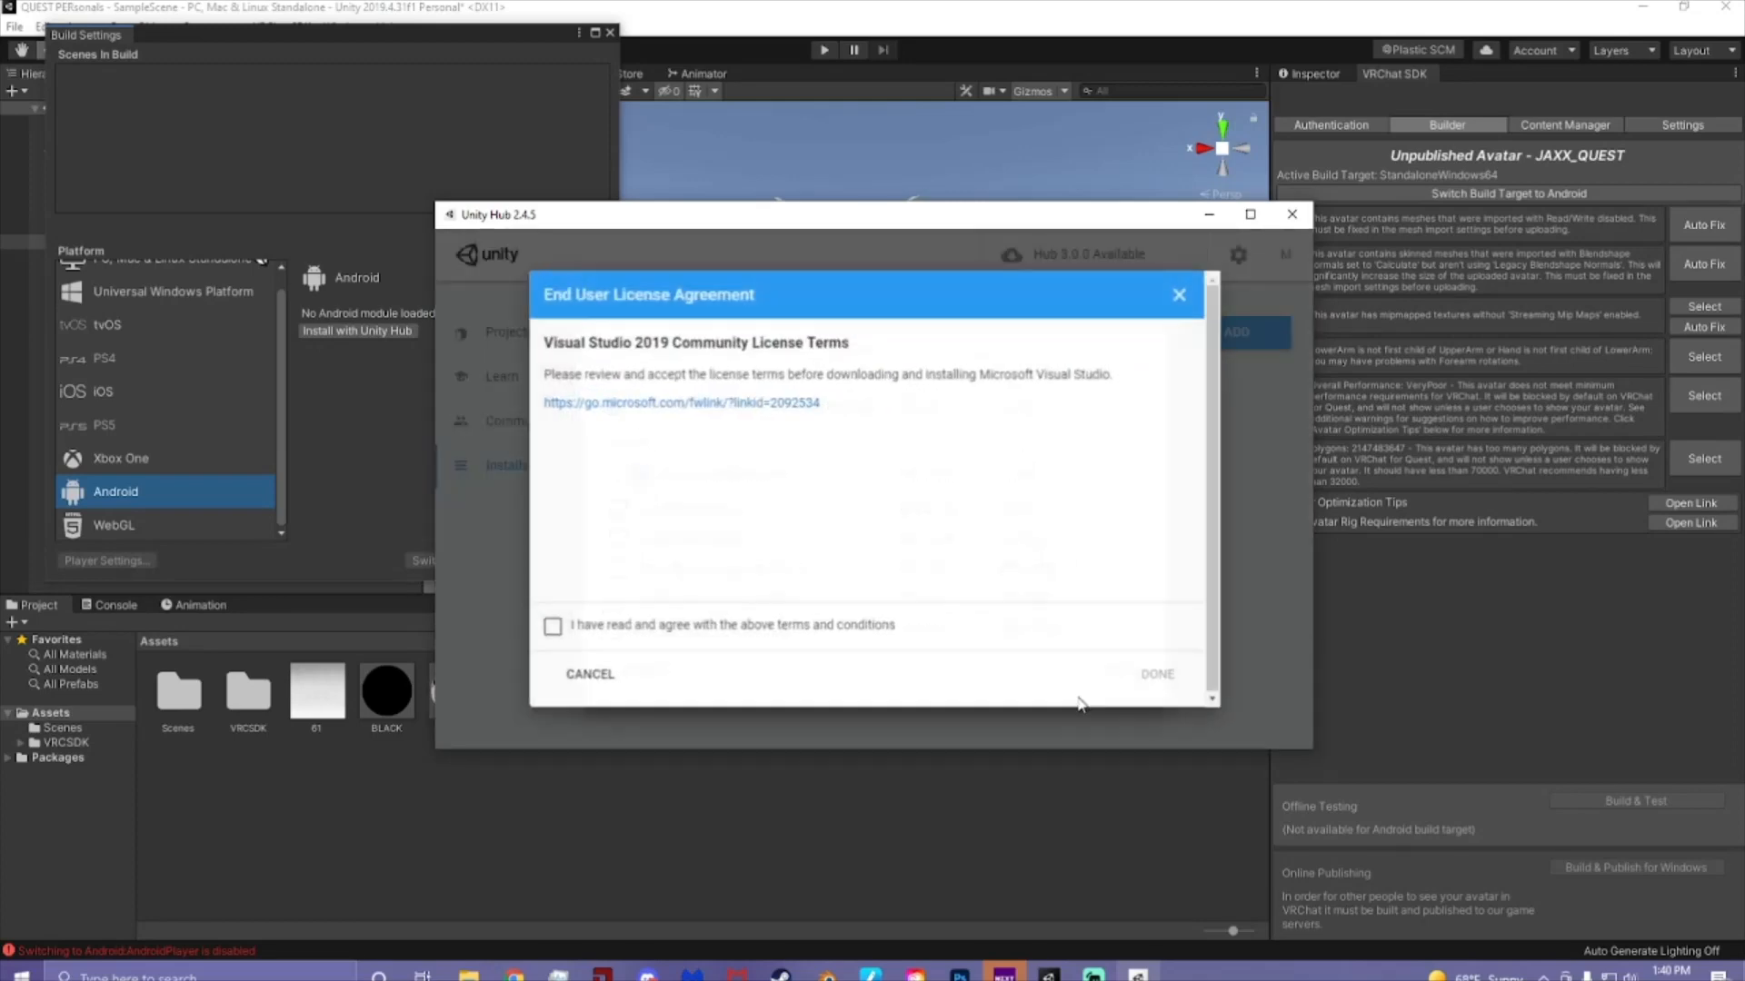
click(576, 627)
click(1160, 676)
click(1153, 673)
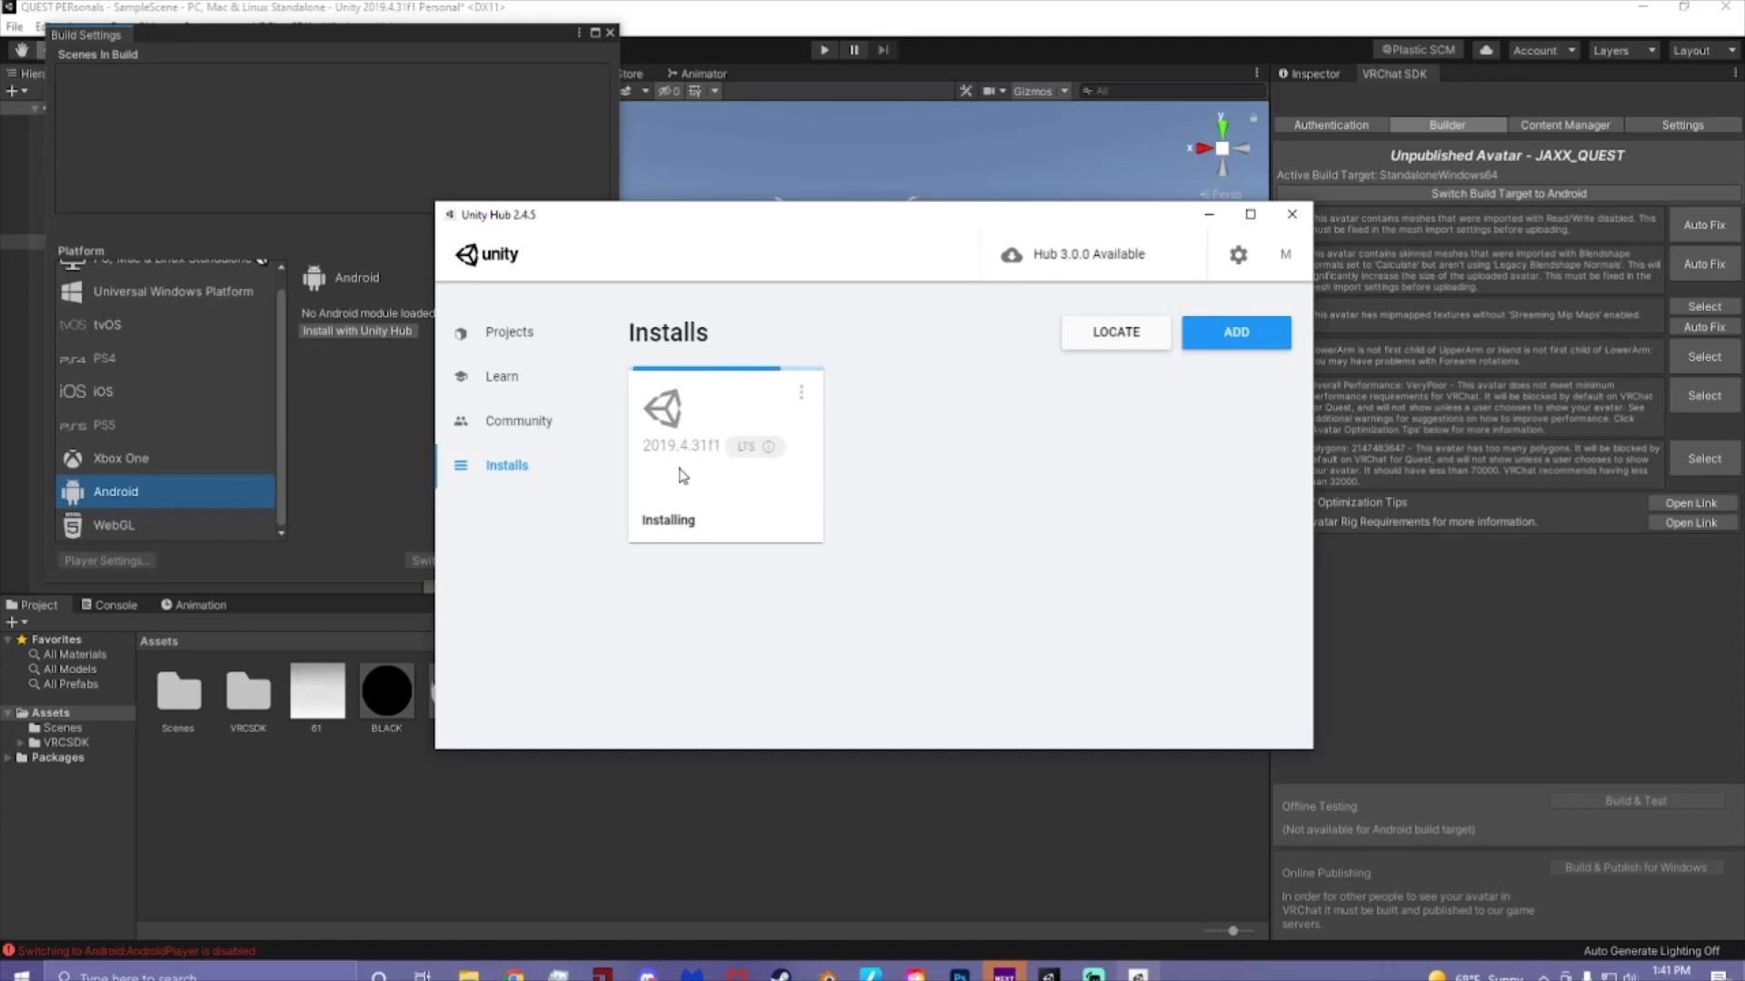
drag(763, 229, 1092, 332)
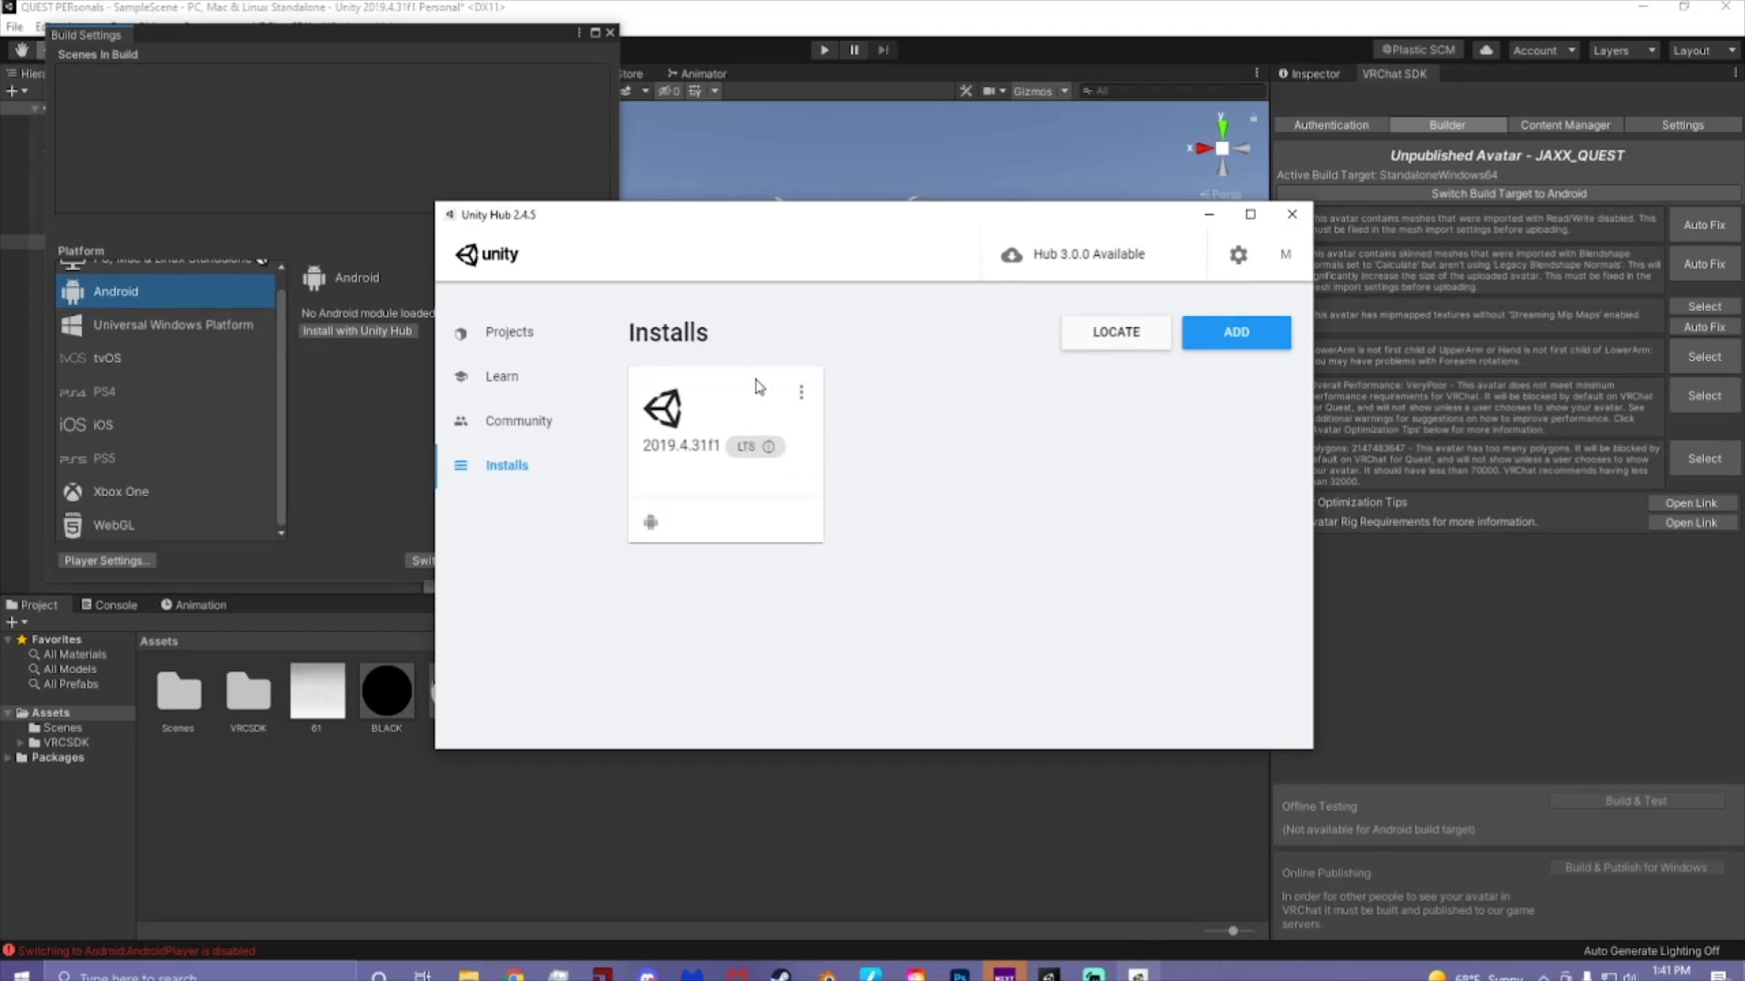
click(1291, 215)
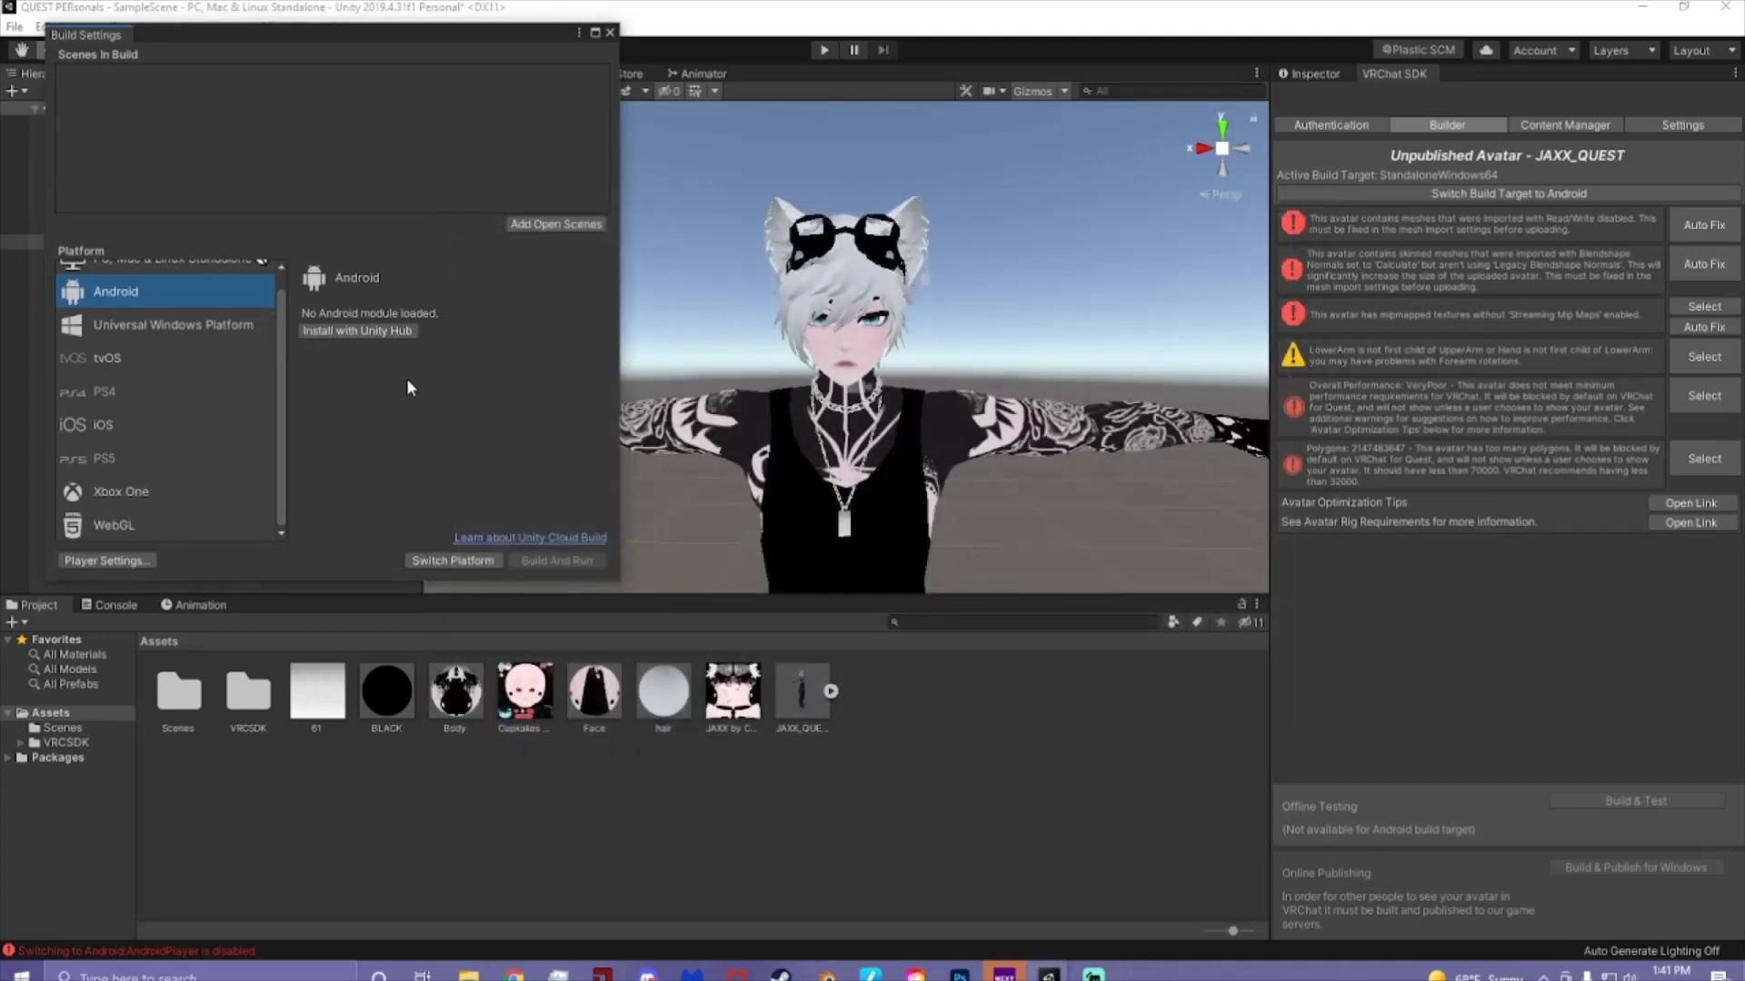
- Switch the project's platform to Android and close the Build Settings
click(450, 561)
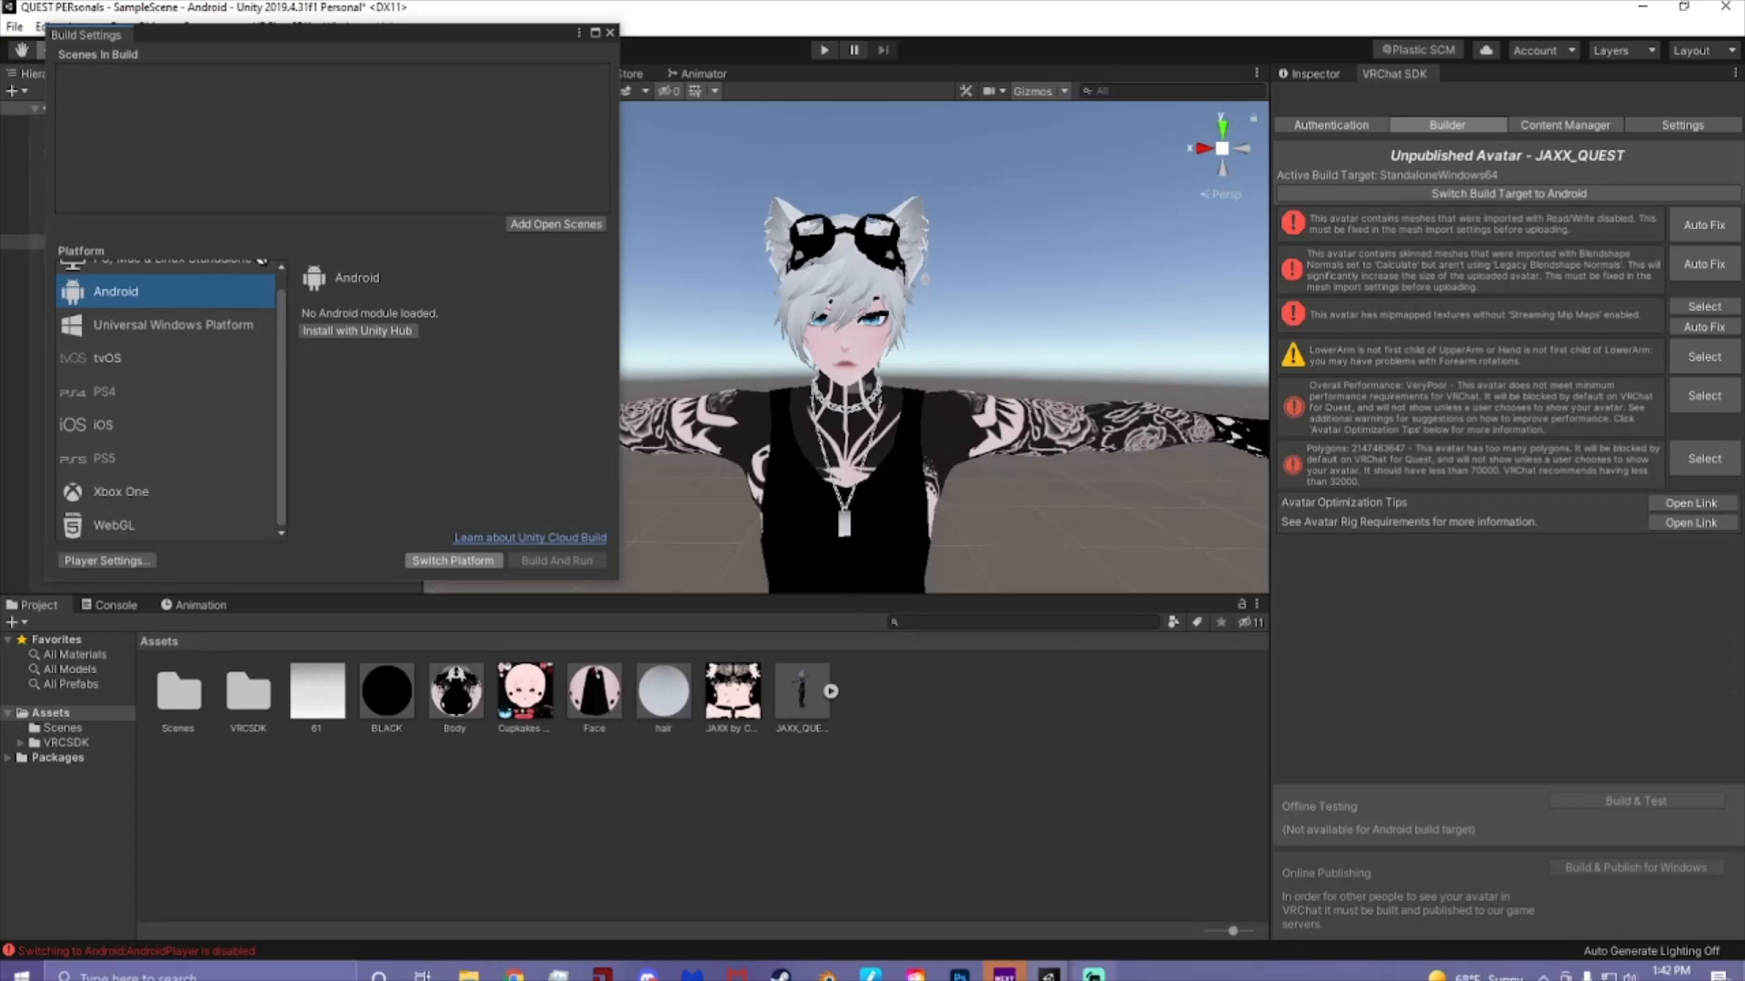
mouse_move(1050, 973)
mouse_move(967, 911)
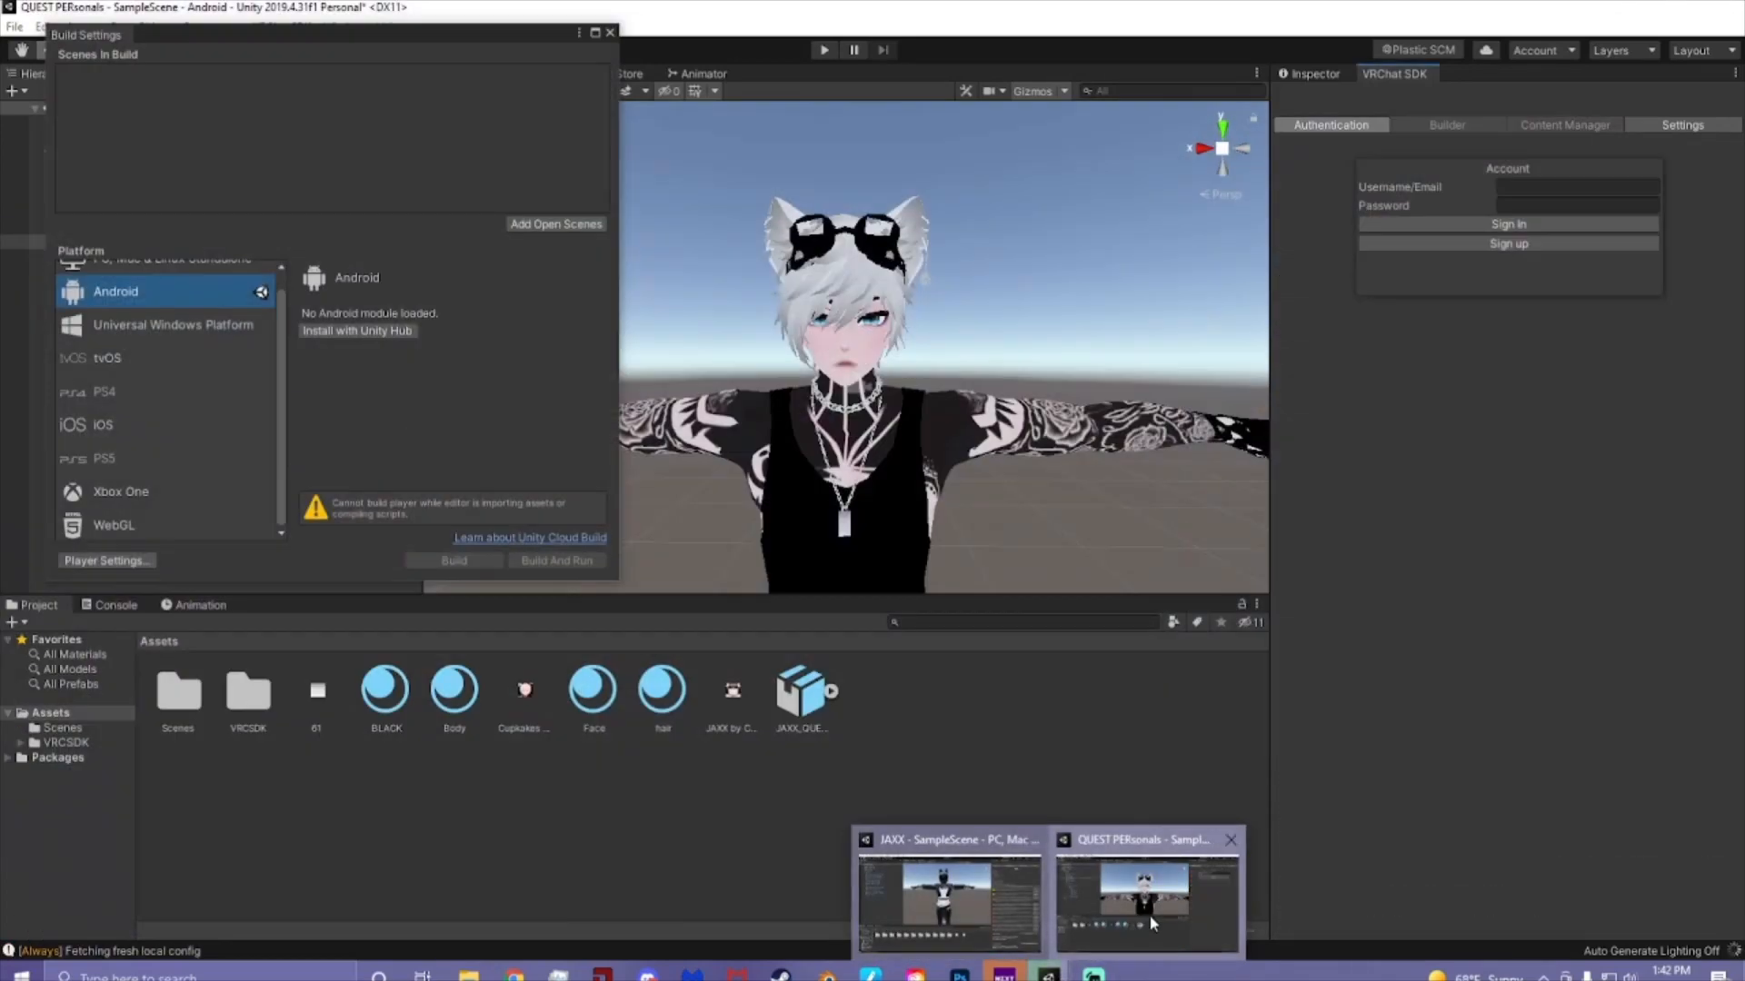
click(1148, 916)
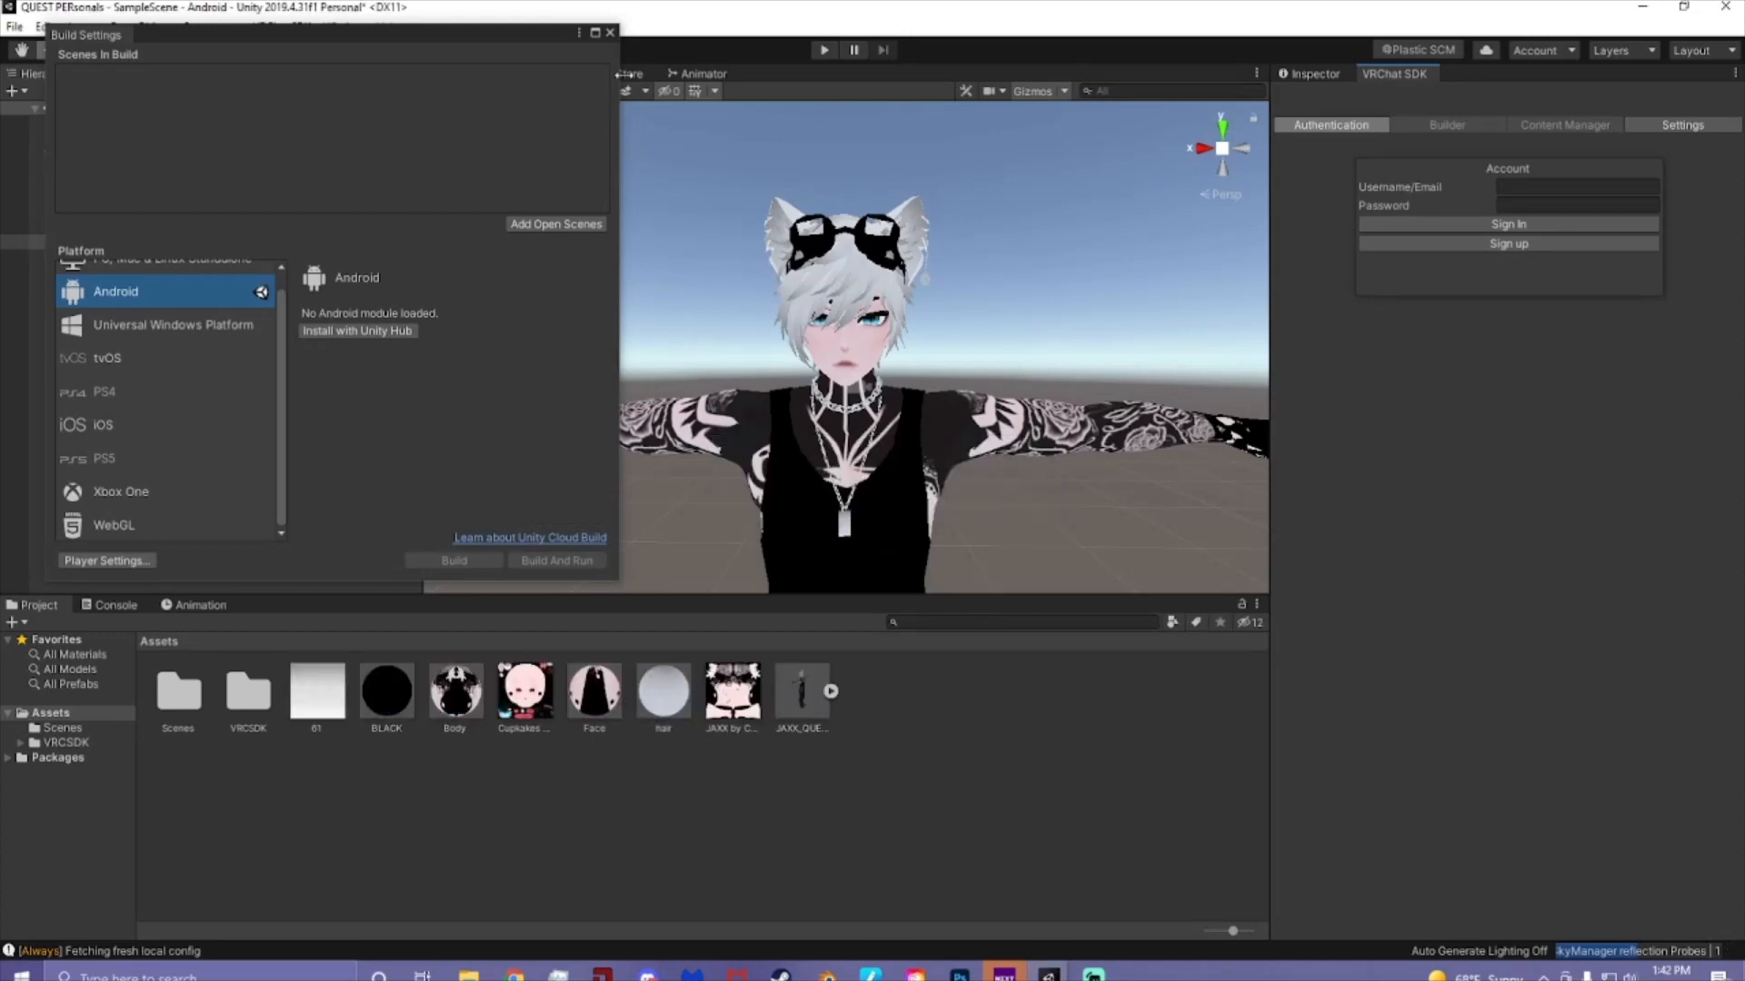
click(610, 33)
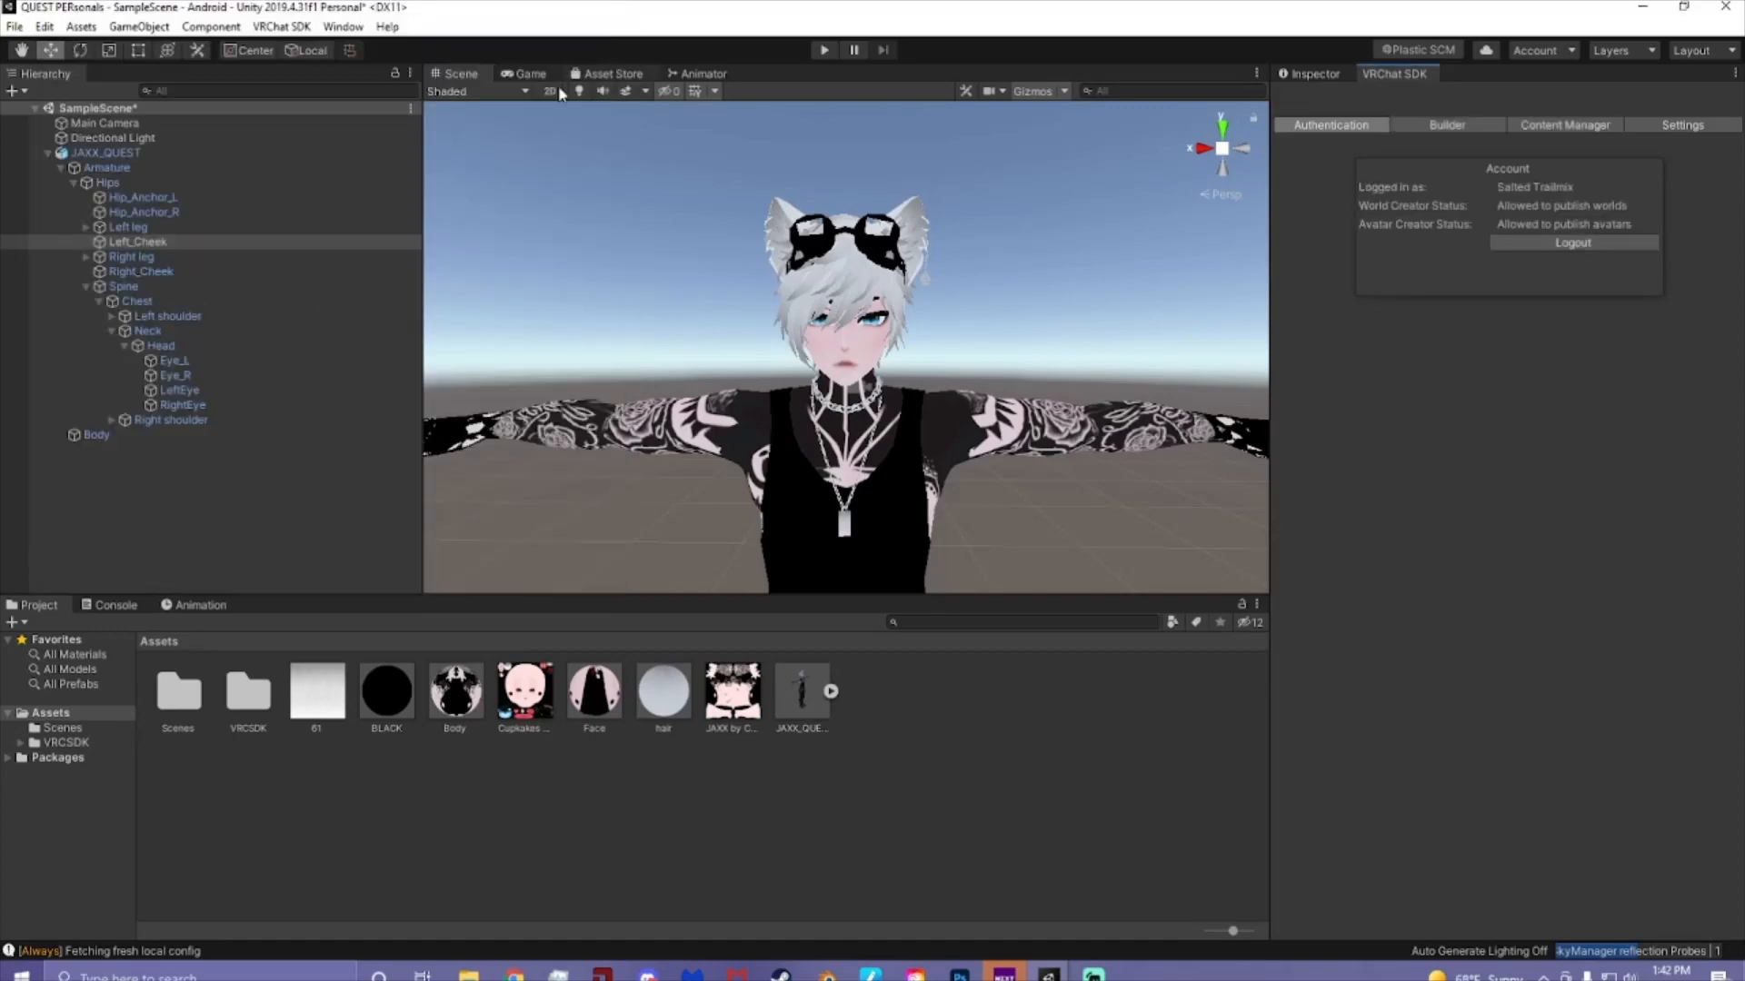
- Auto-fix JAXX_QUEST's disabled mesh Read/Write, blendshape normals and Streaming Mip Maps issues in the VRChat SDK builder
click(139, 154)
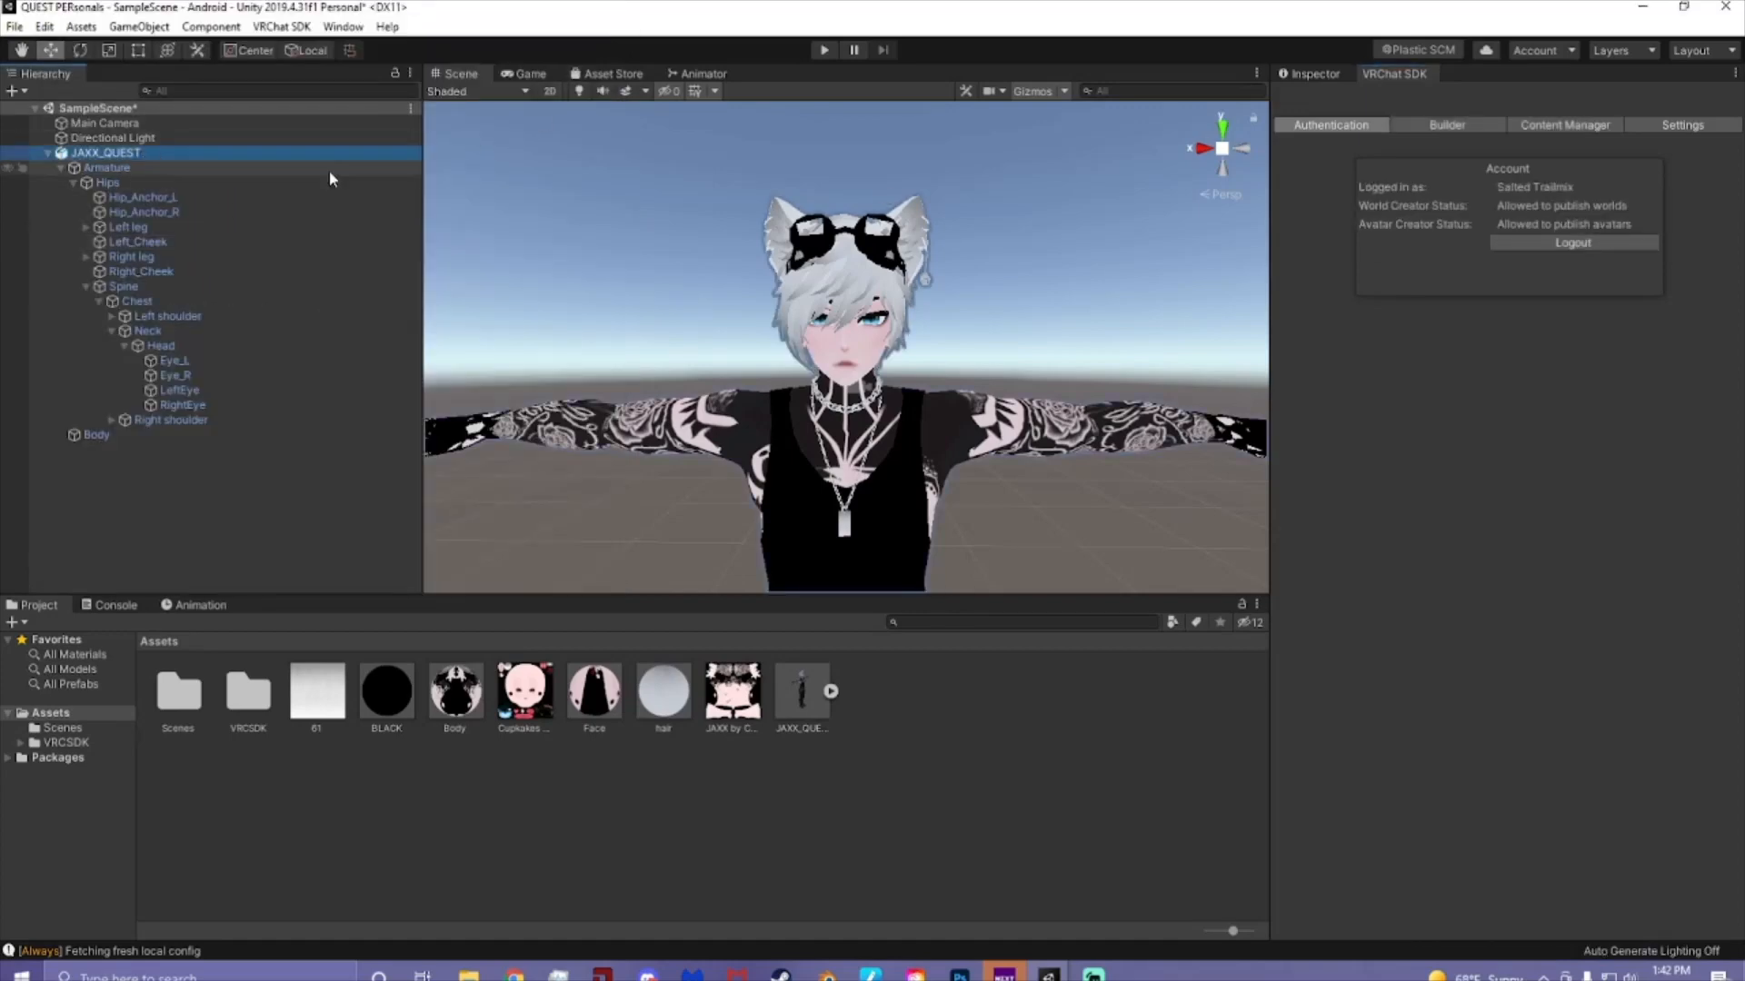
click(1448, 126)
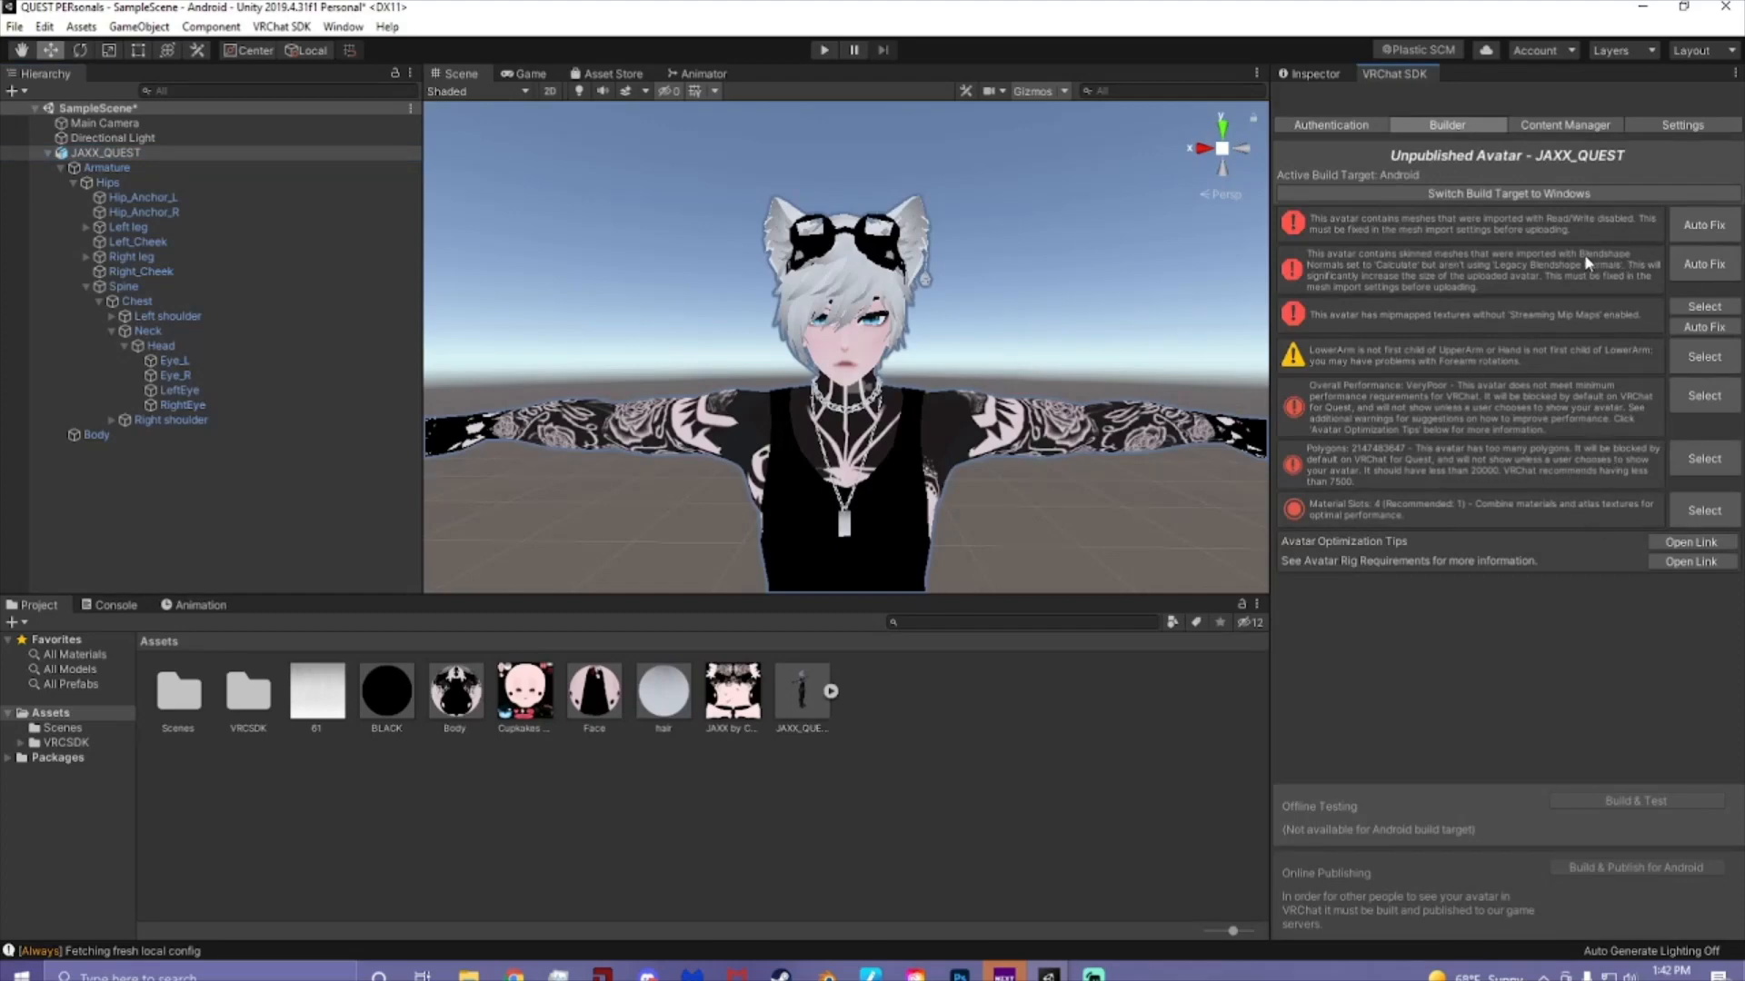
click(1720, 227)
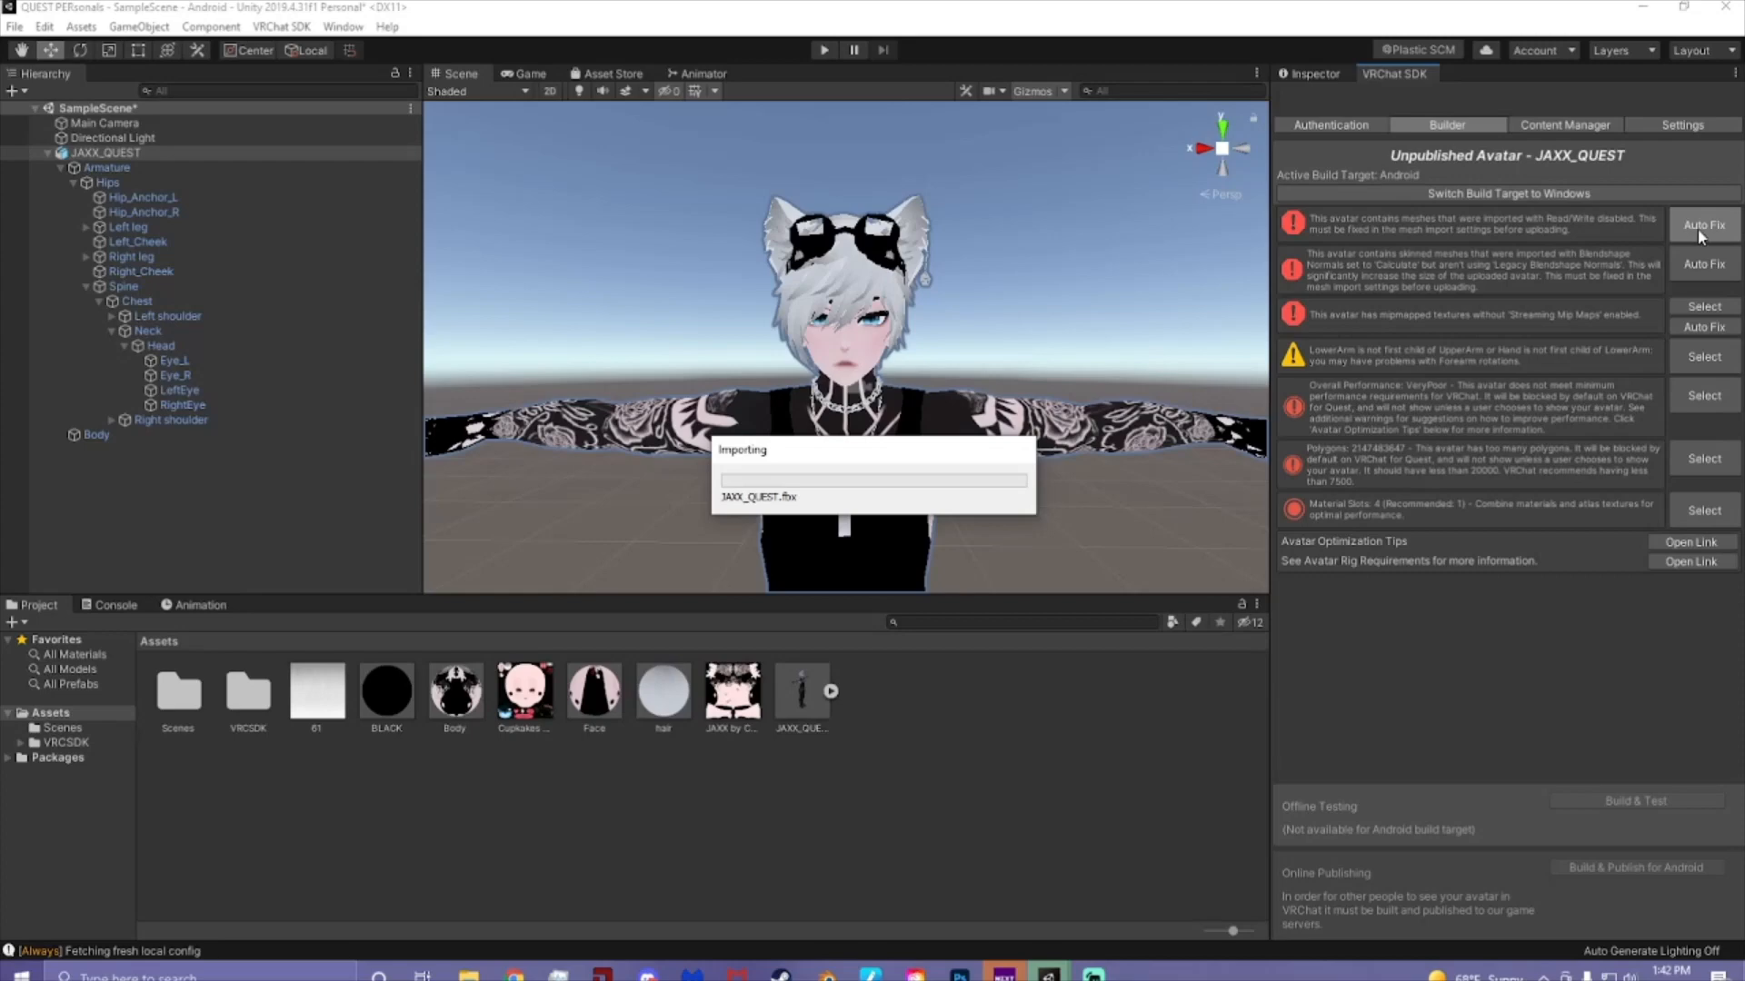
click(1704, 234)
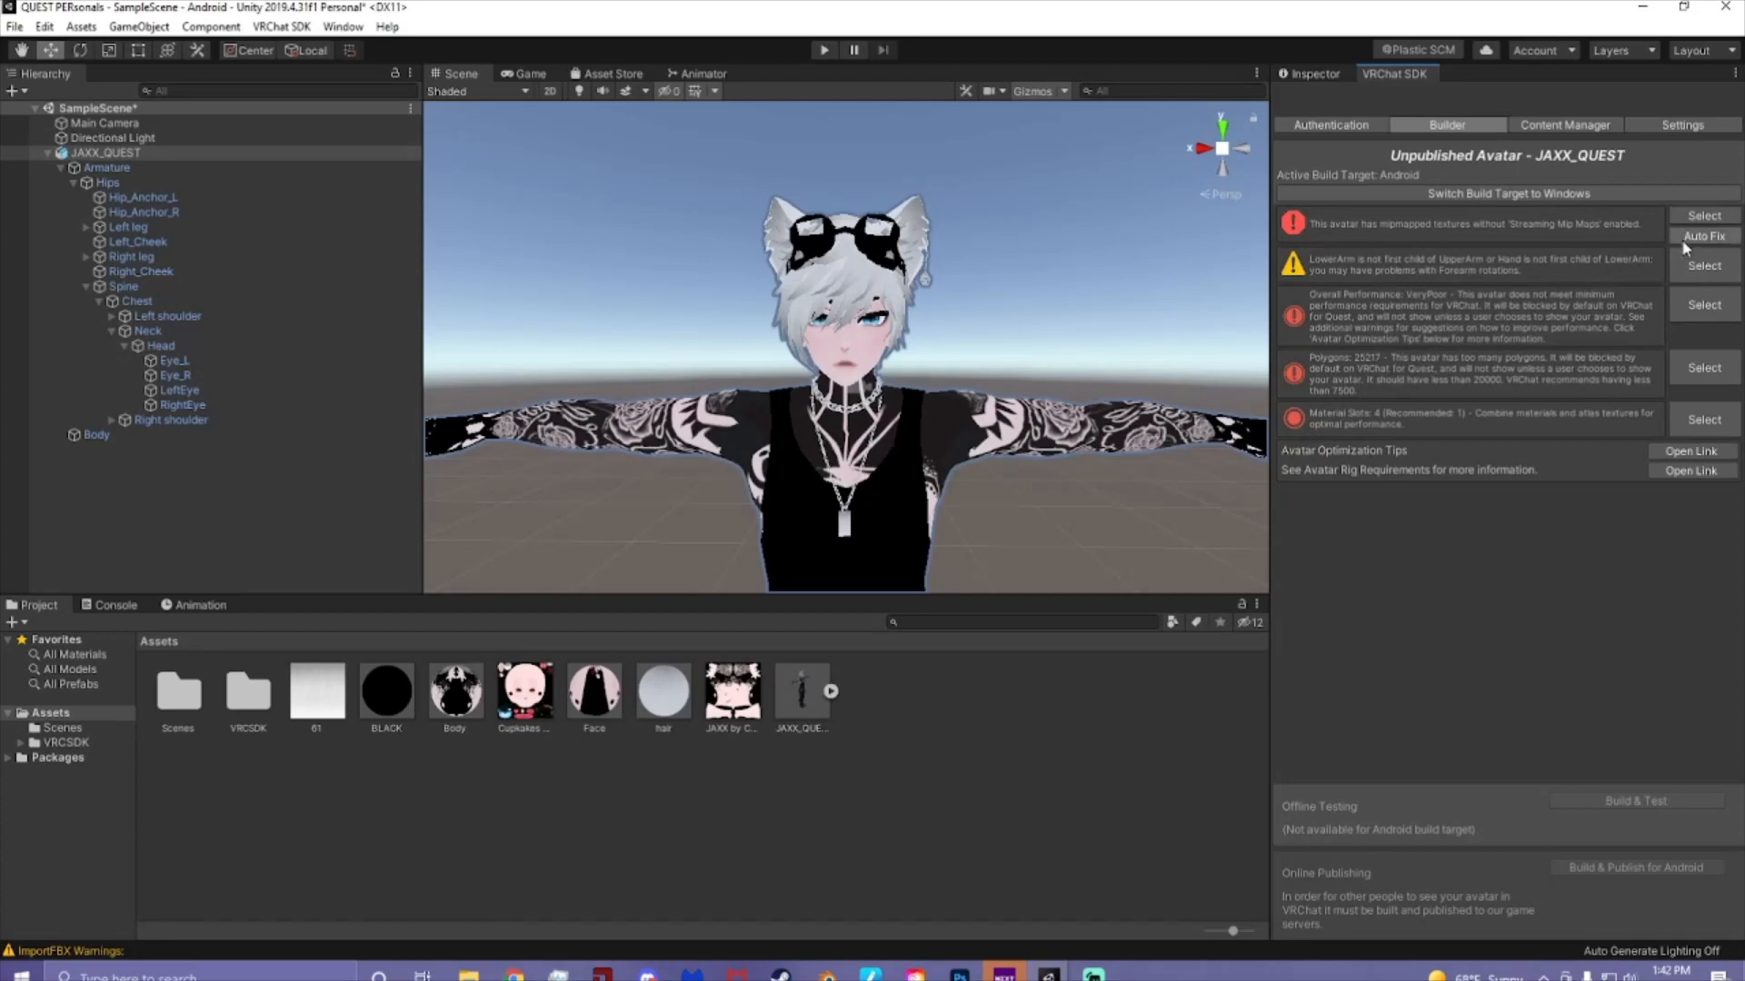
click(1686, 235)
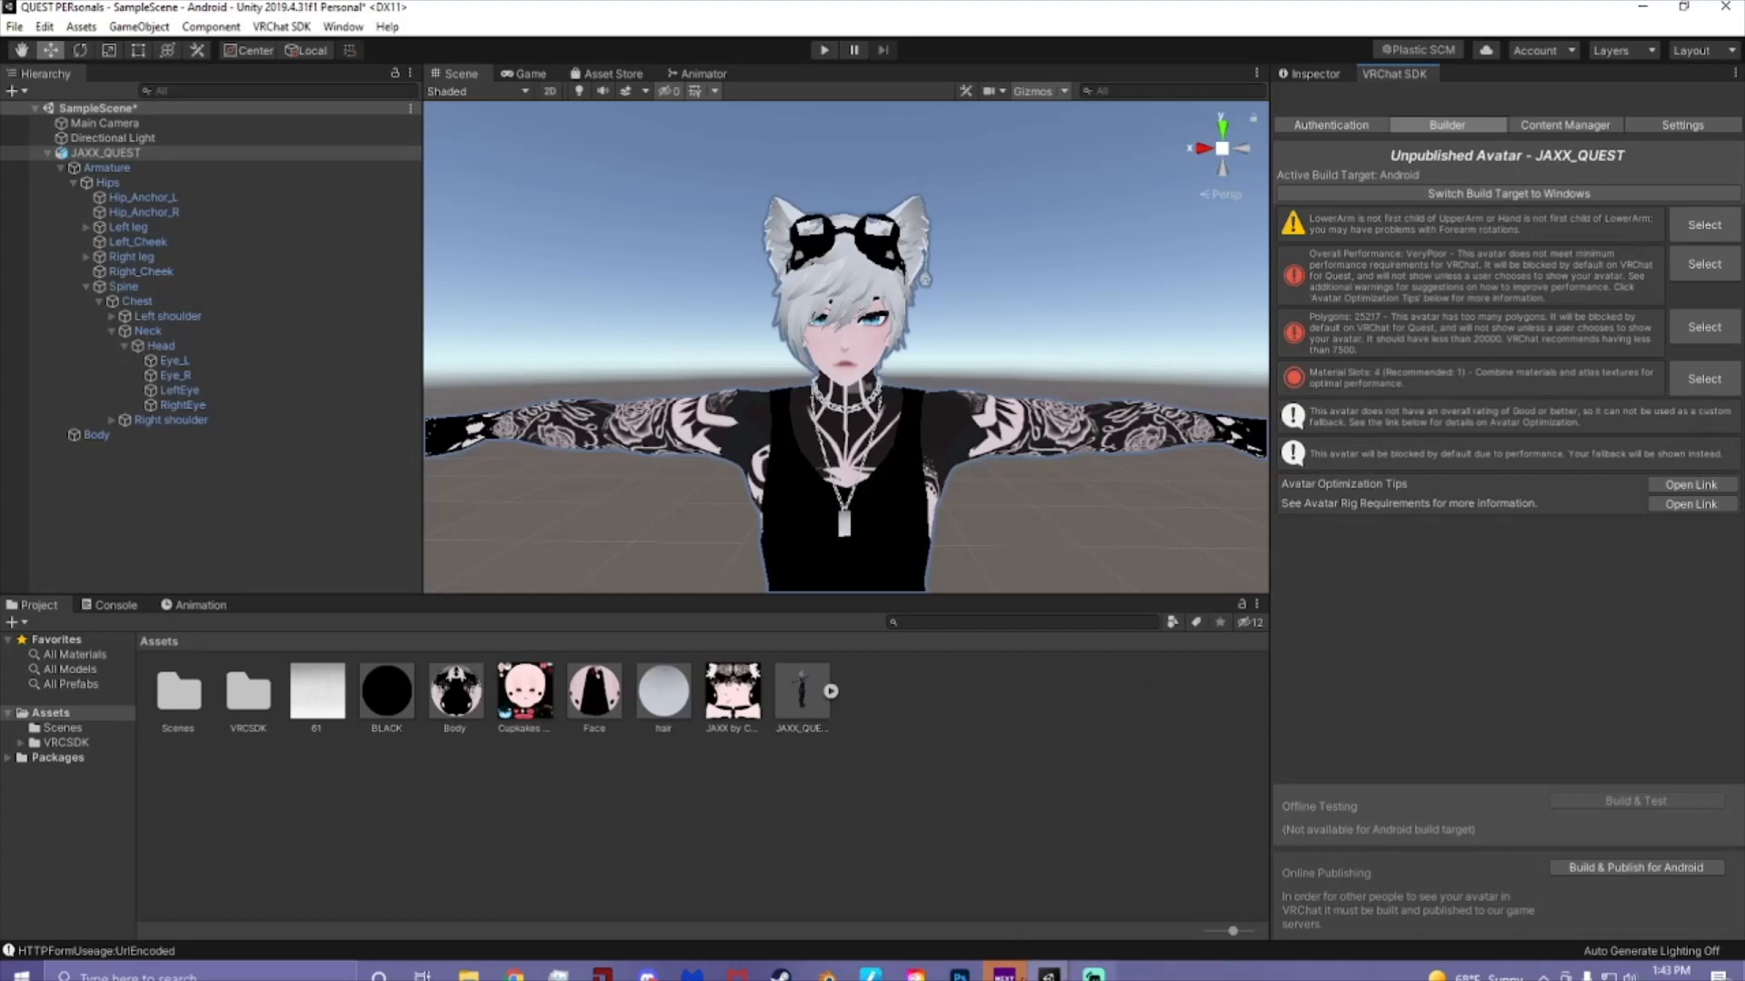
- Switch to Blender, hide the armature and put the avatar's body mesh into Edit Mode
click(827, 972)
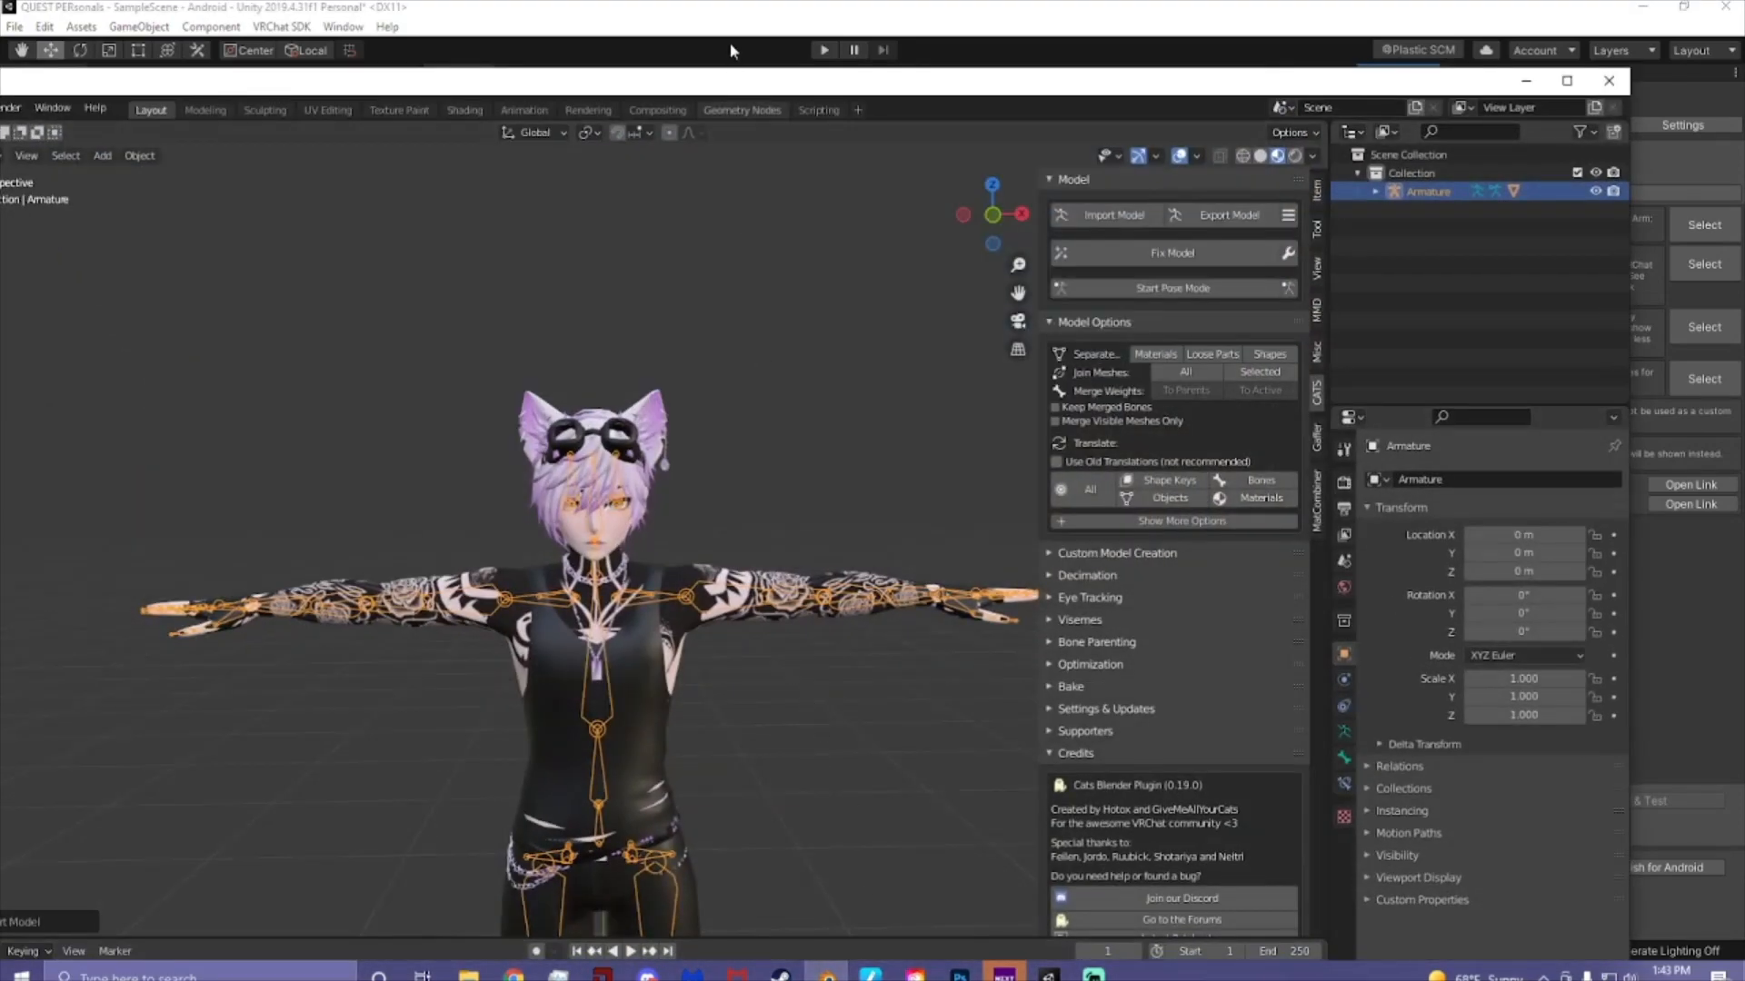
drag(725, 72, 755, 2)
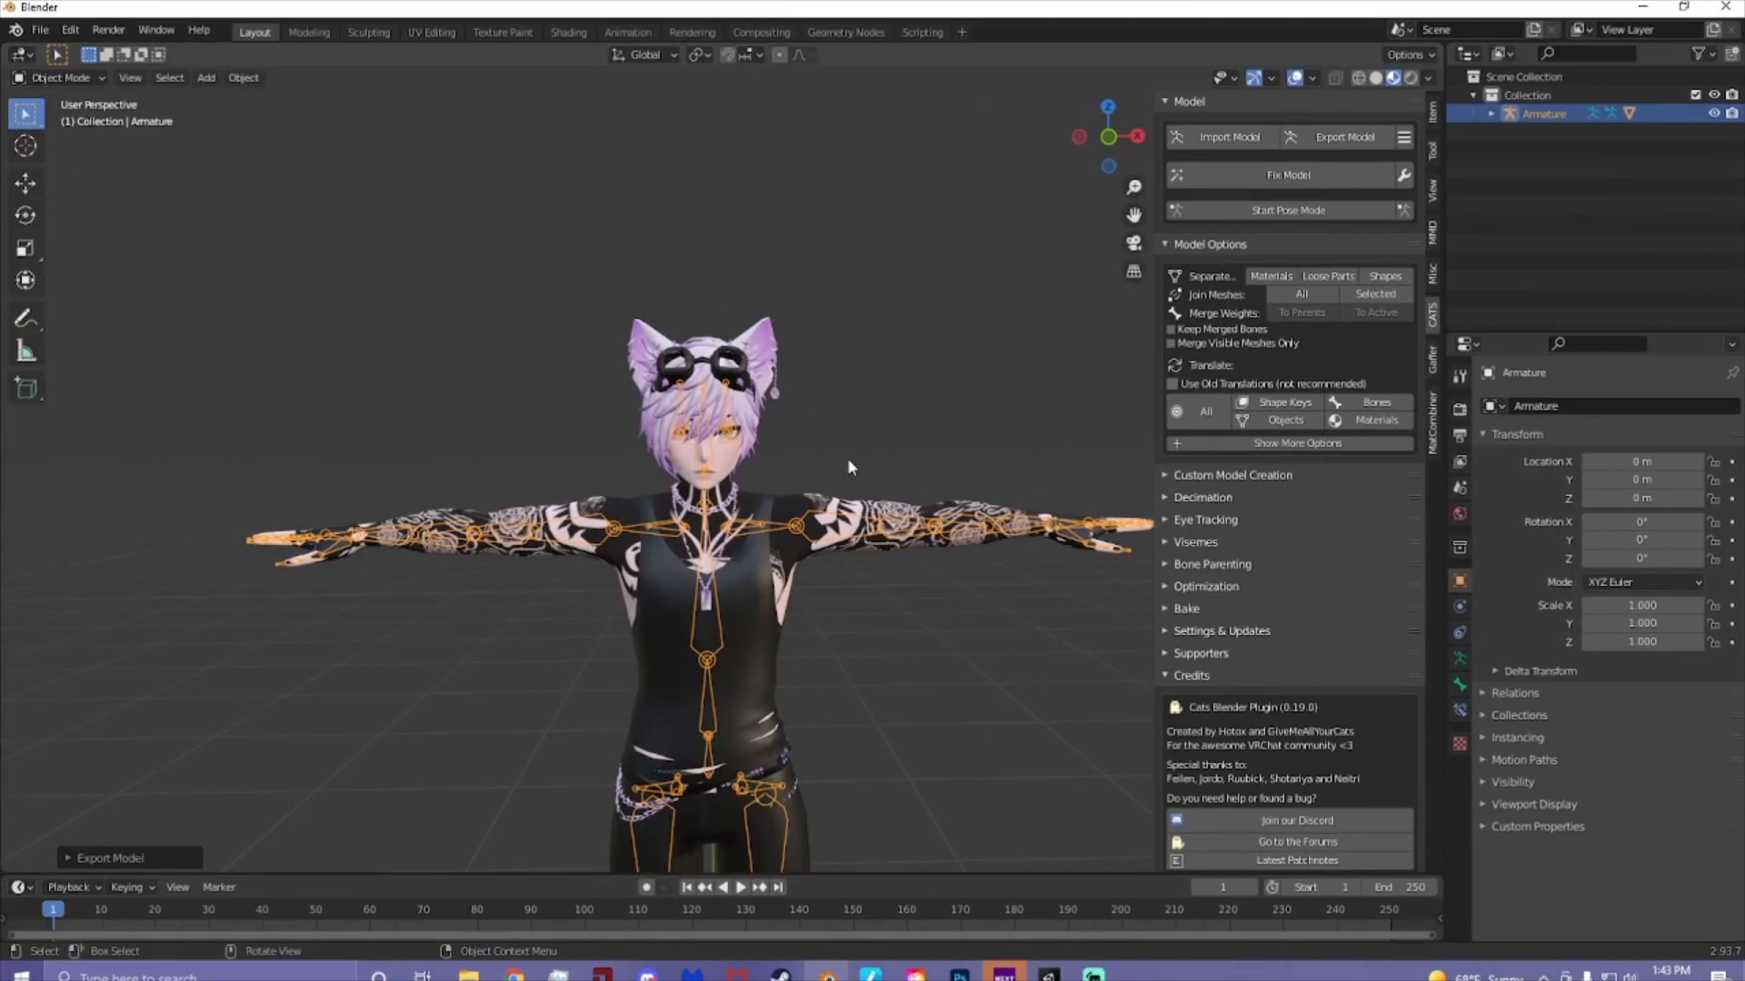
key(h)
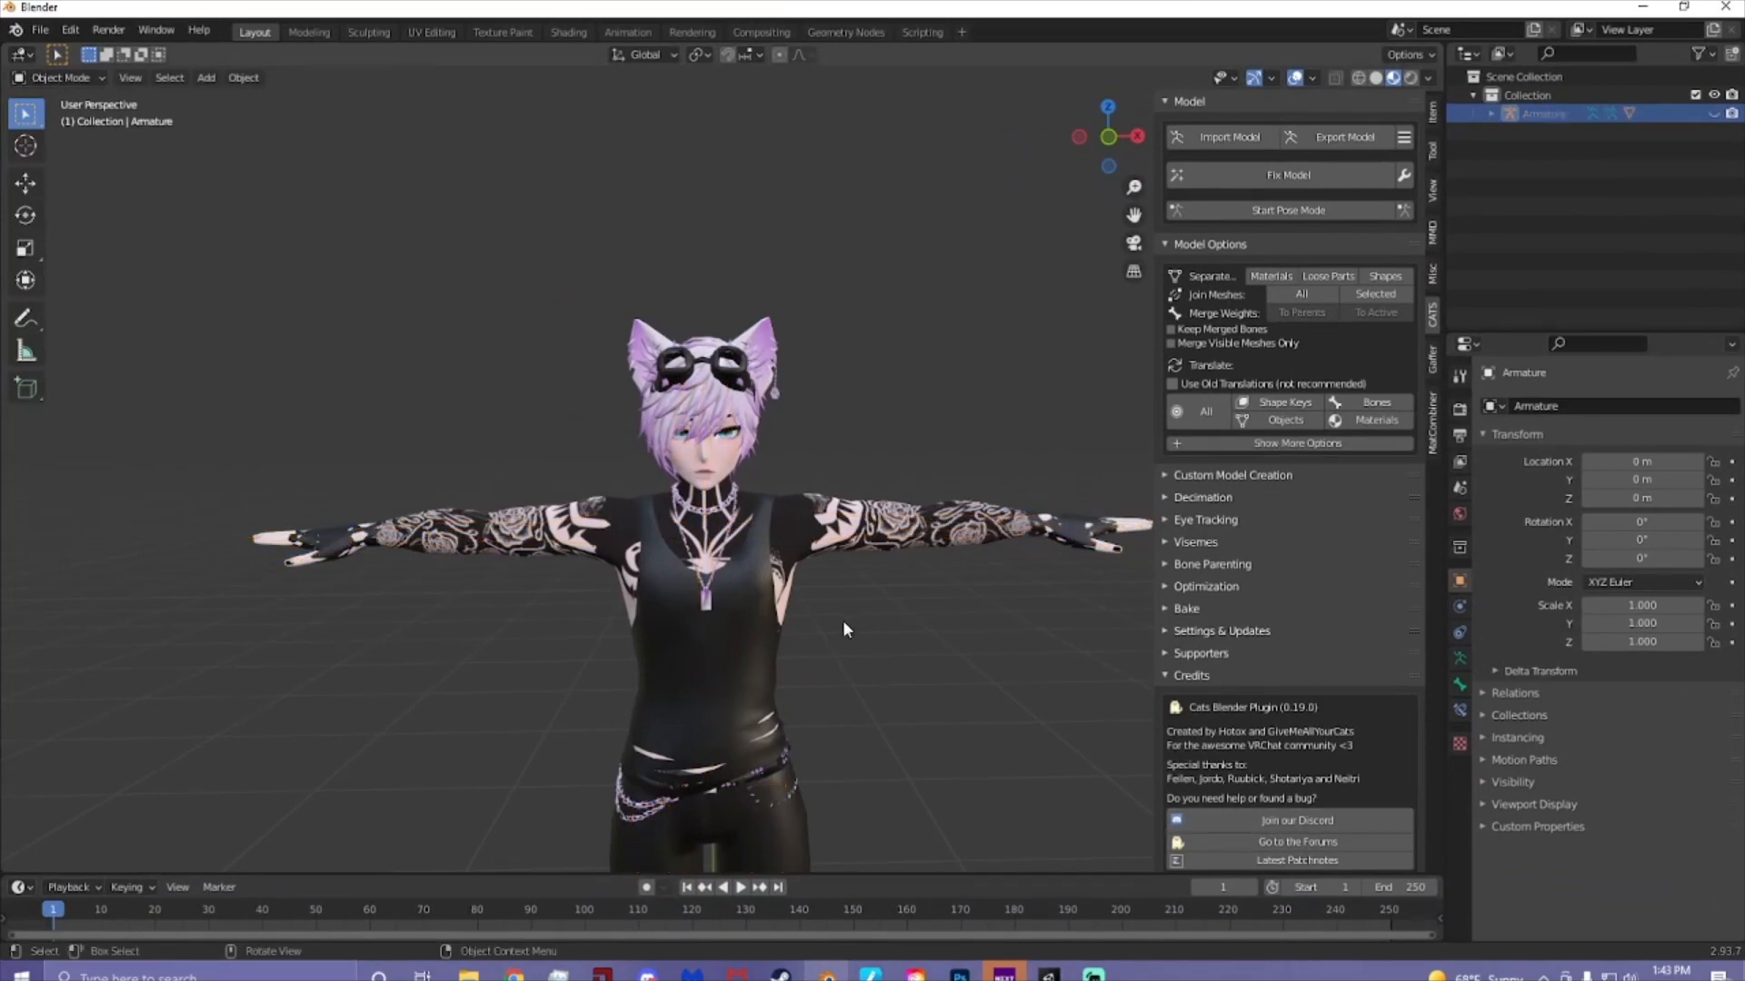
scroll(831, 525, up, 3)
click(771, 543)
scroll(296, 233, up, 1)
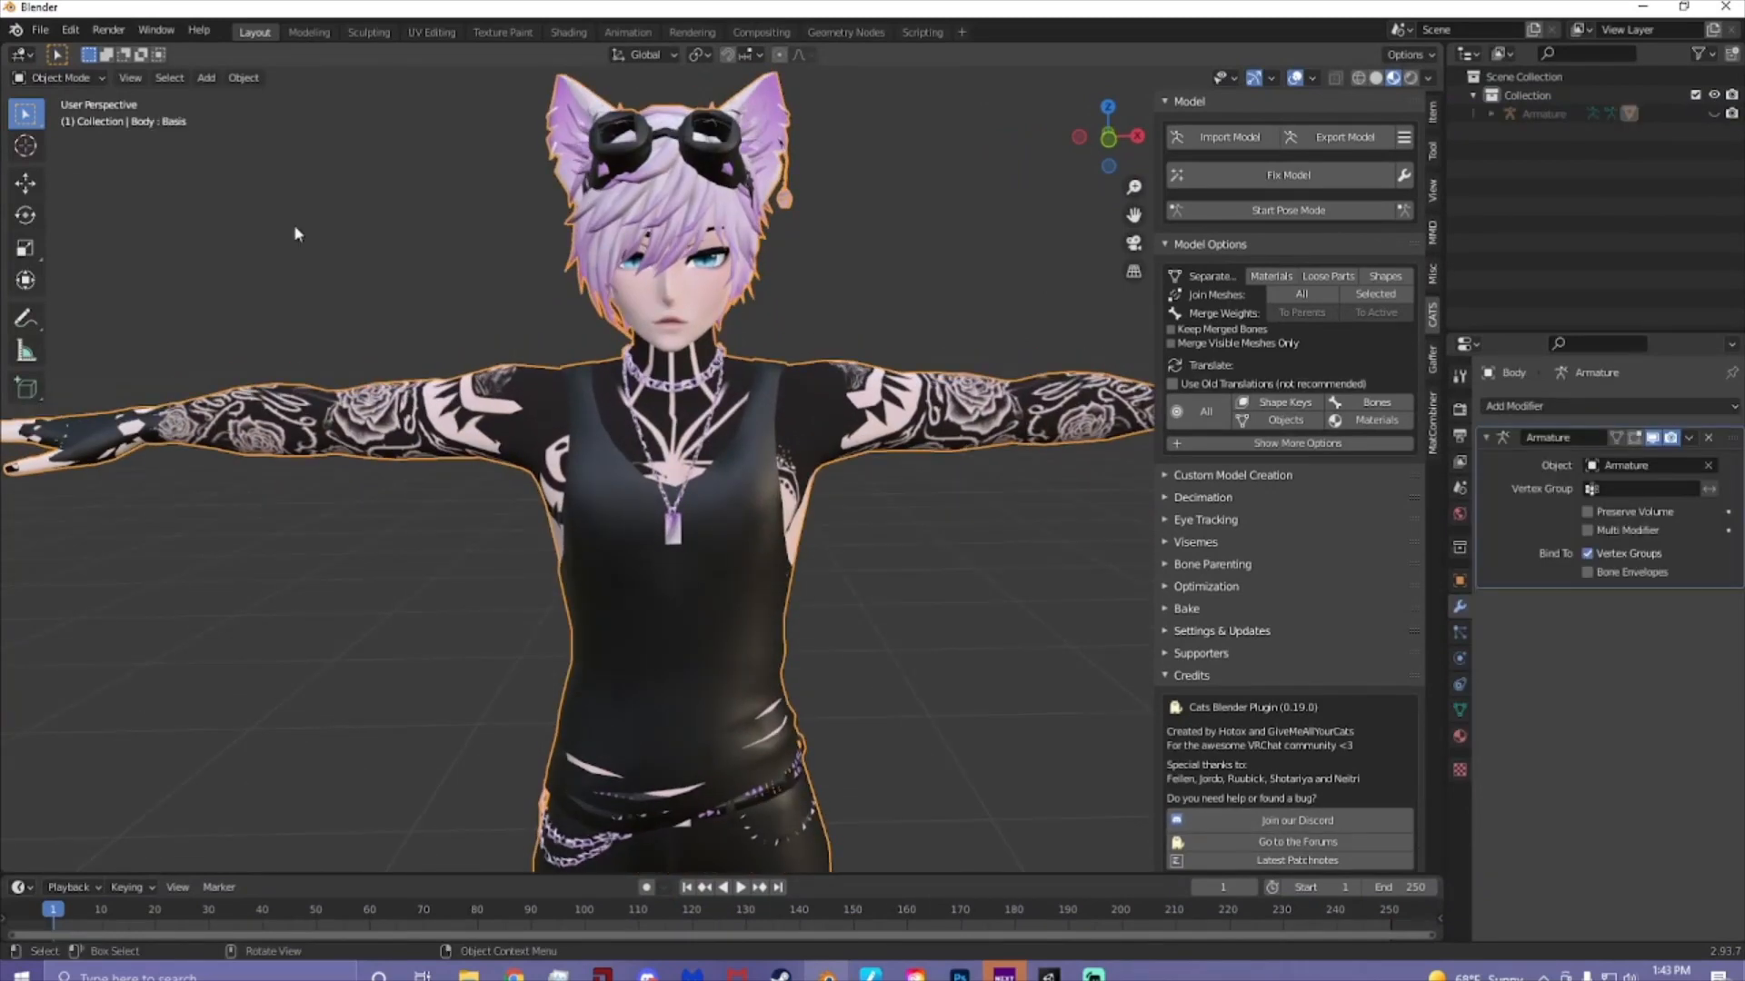
click(57, 78)
click(64, 120)
middle_drag(382, 400, 468, 460)
key(l)
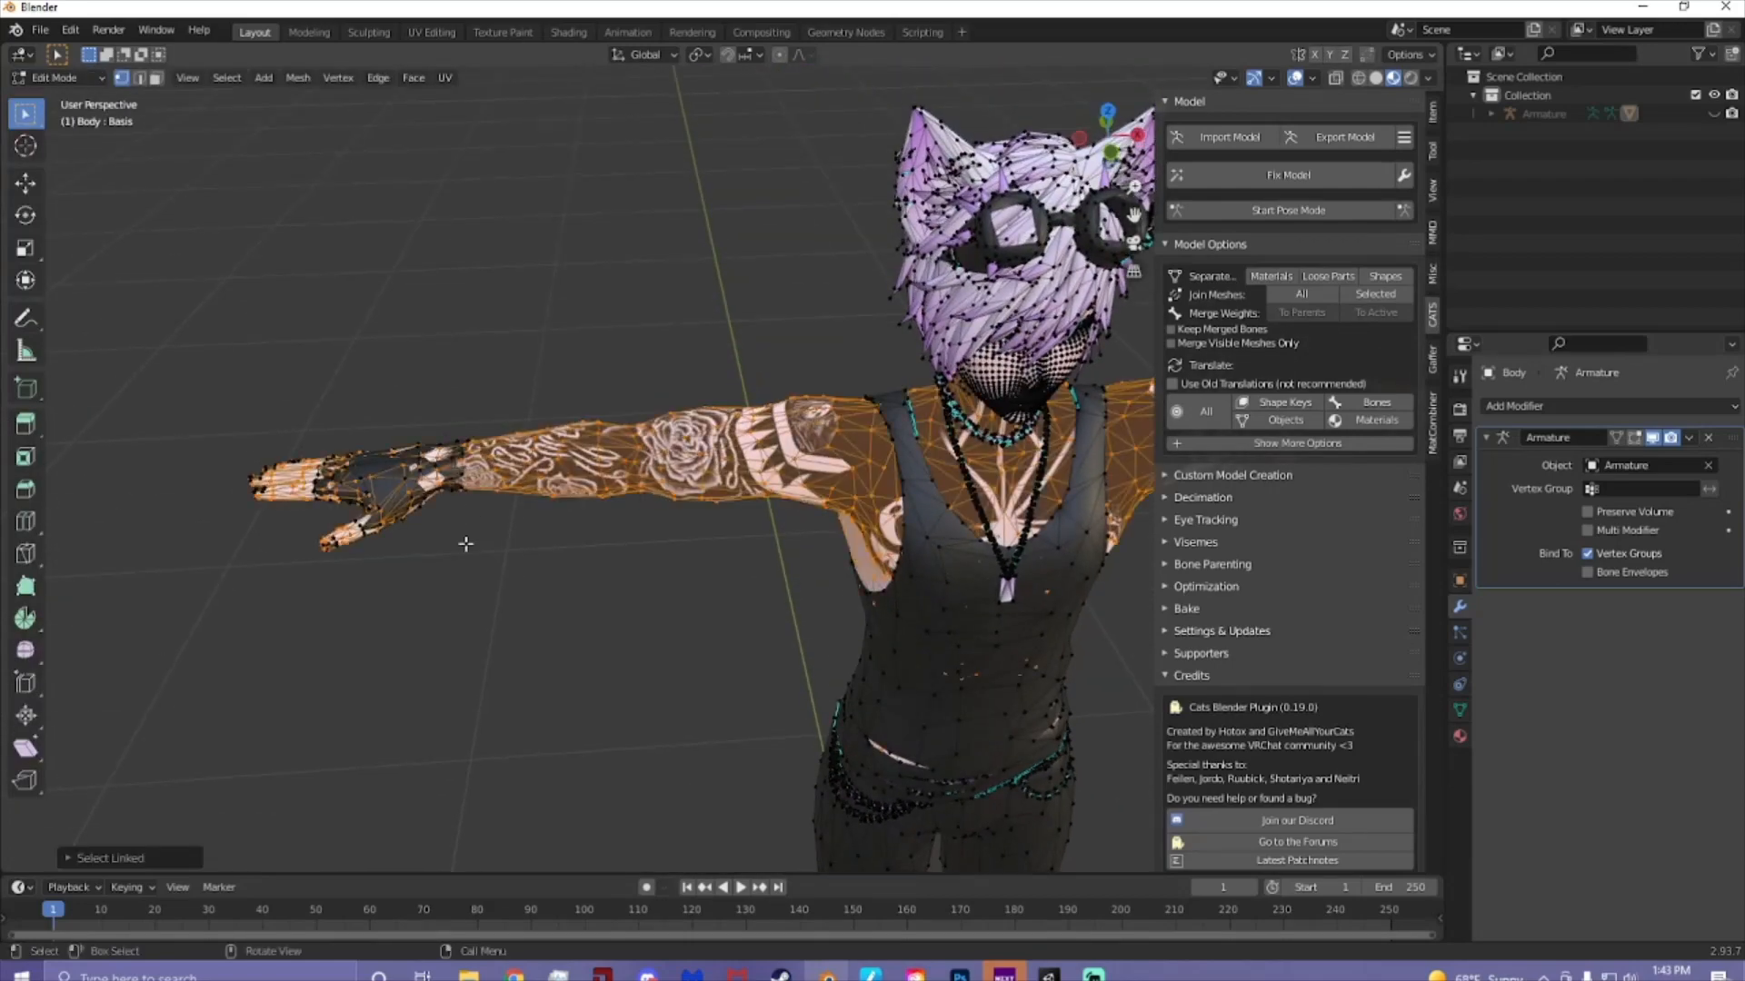
click(380, 502)
key(l)
- Select only the linked glove mesh on the avatar's left hand and delete its vertices
middle_drag(796, 559, 744, 491)
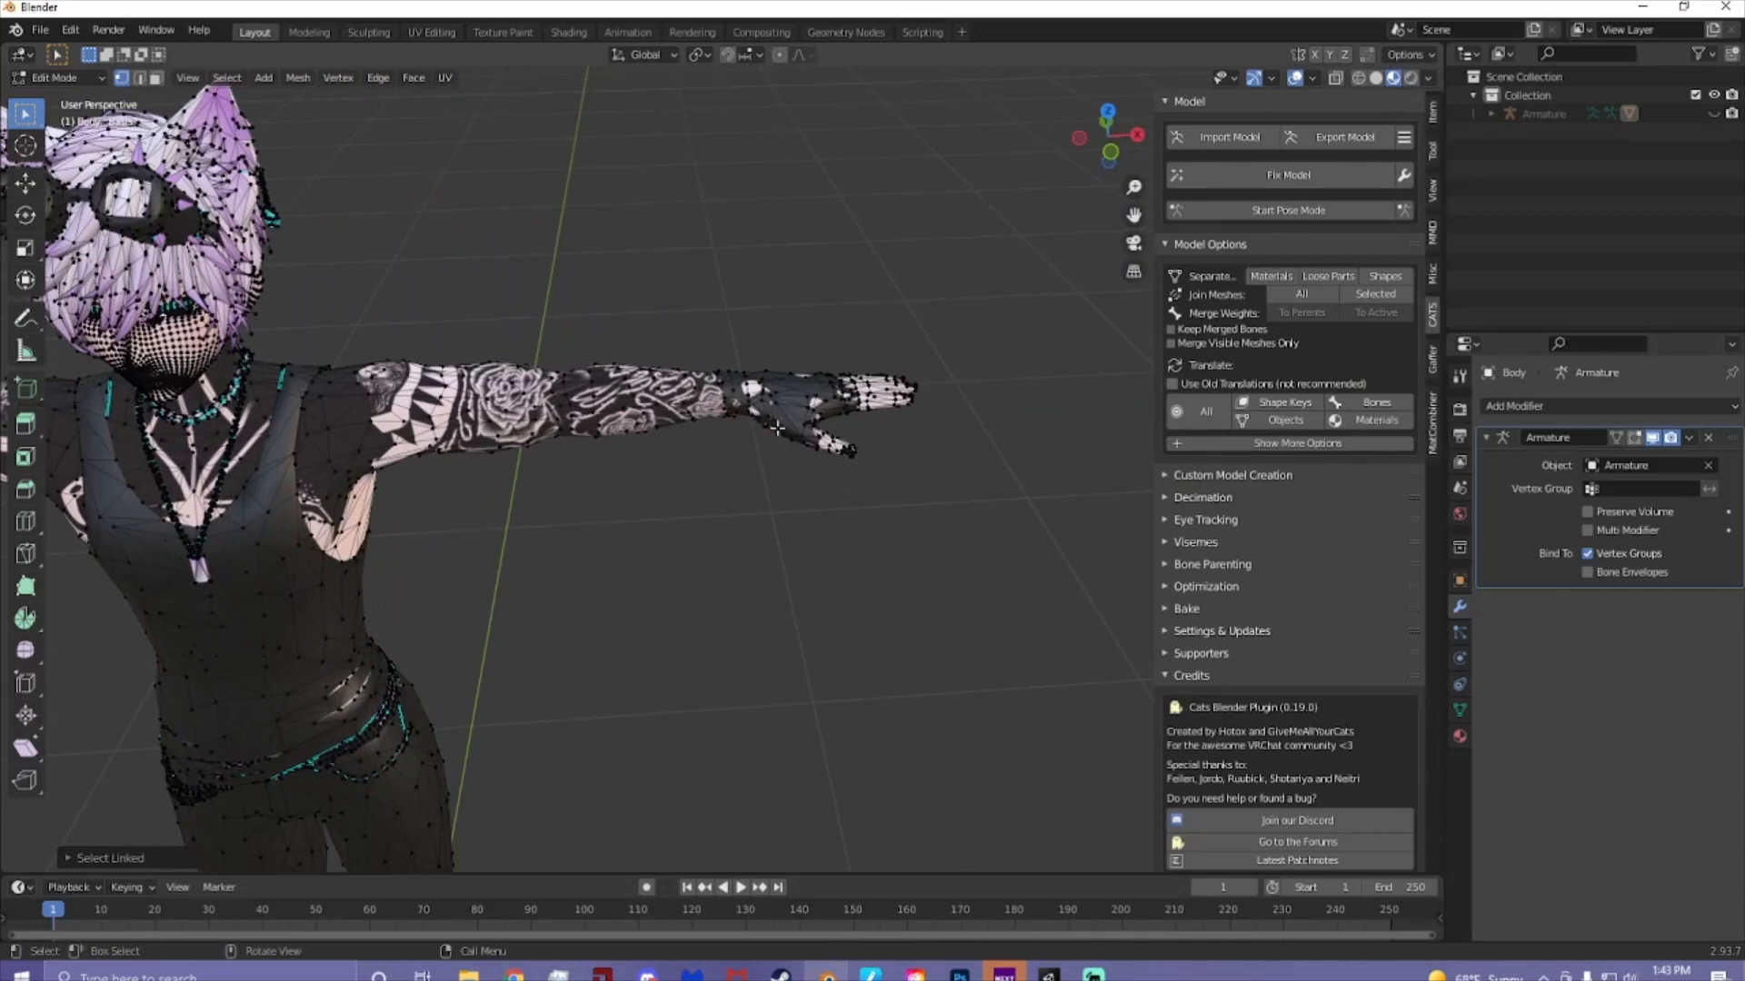
key(l)
key(shift+l)
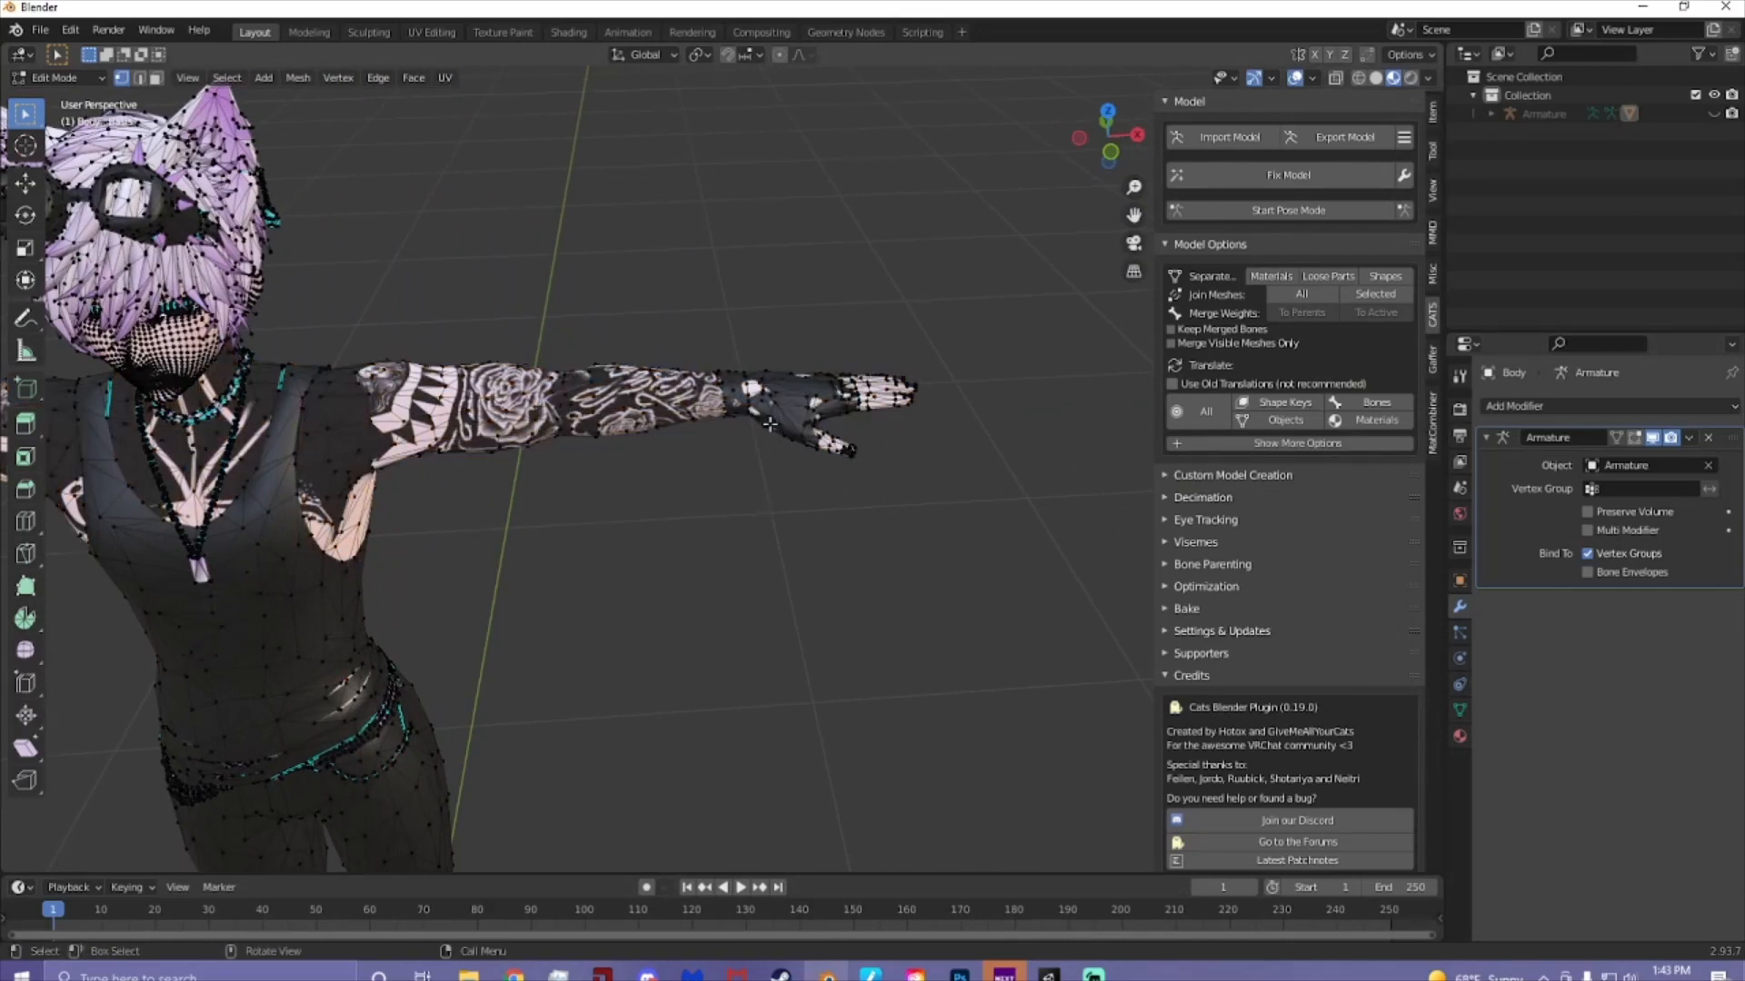
key(l)
key(shift+l)
key(l)
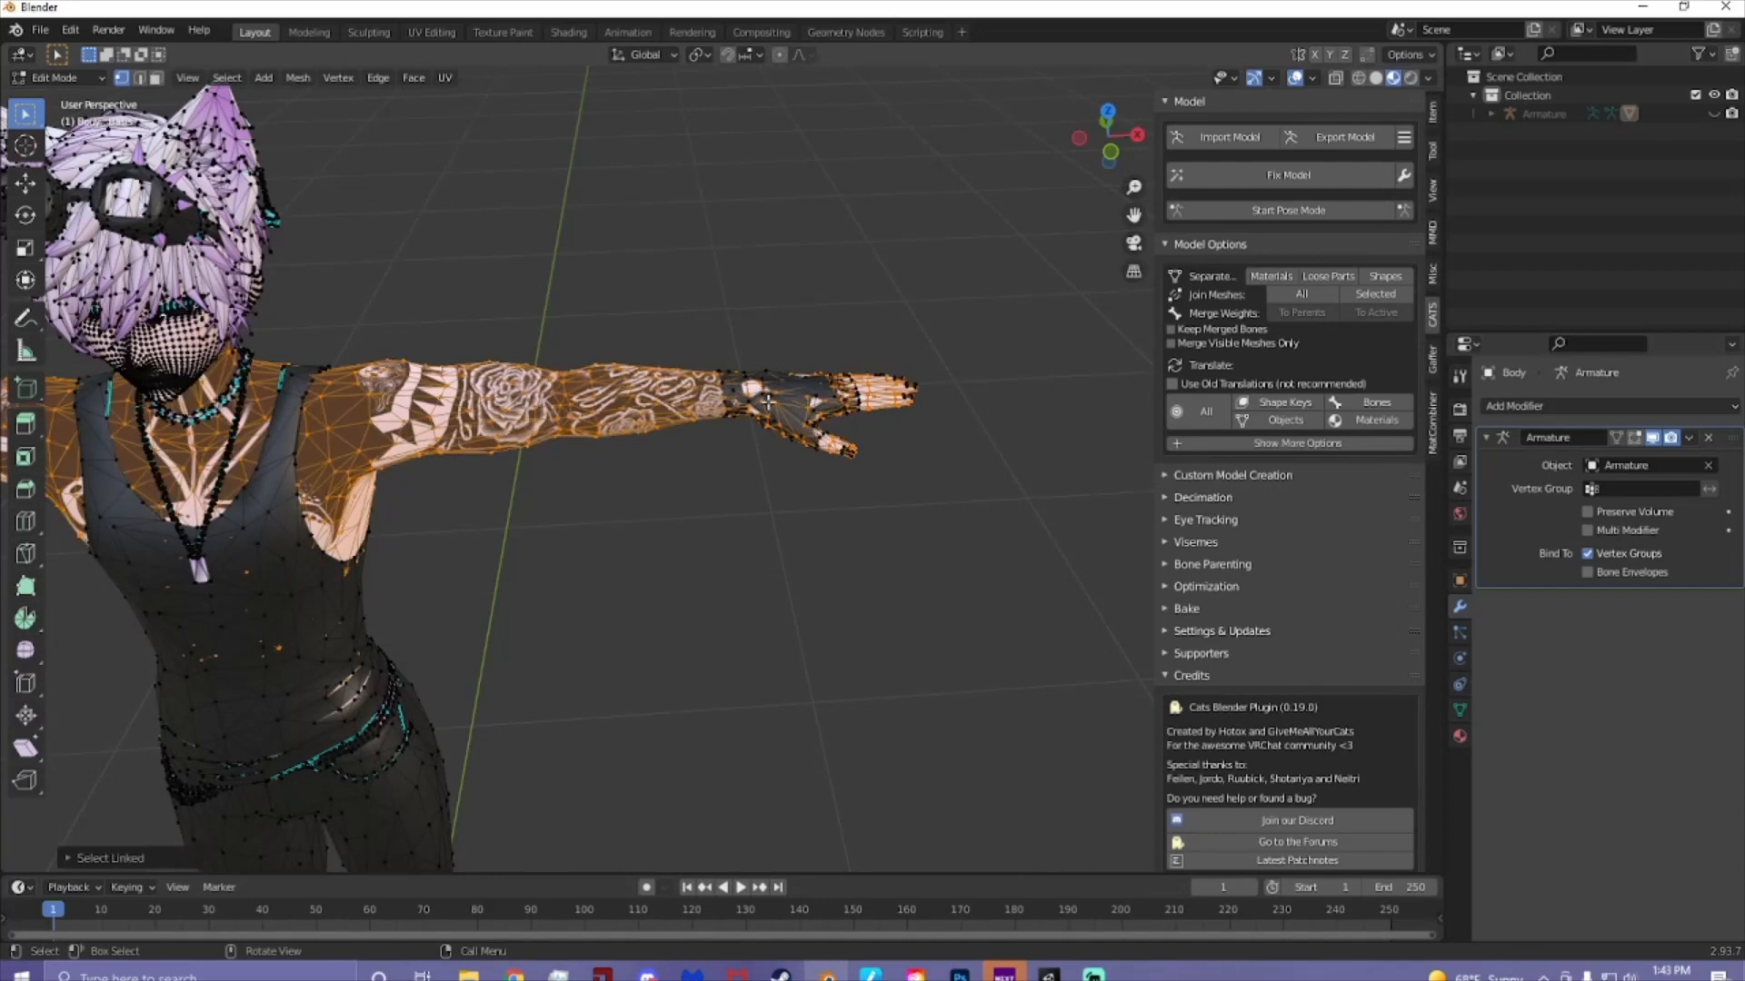
key(shift+l)
key(l)
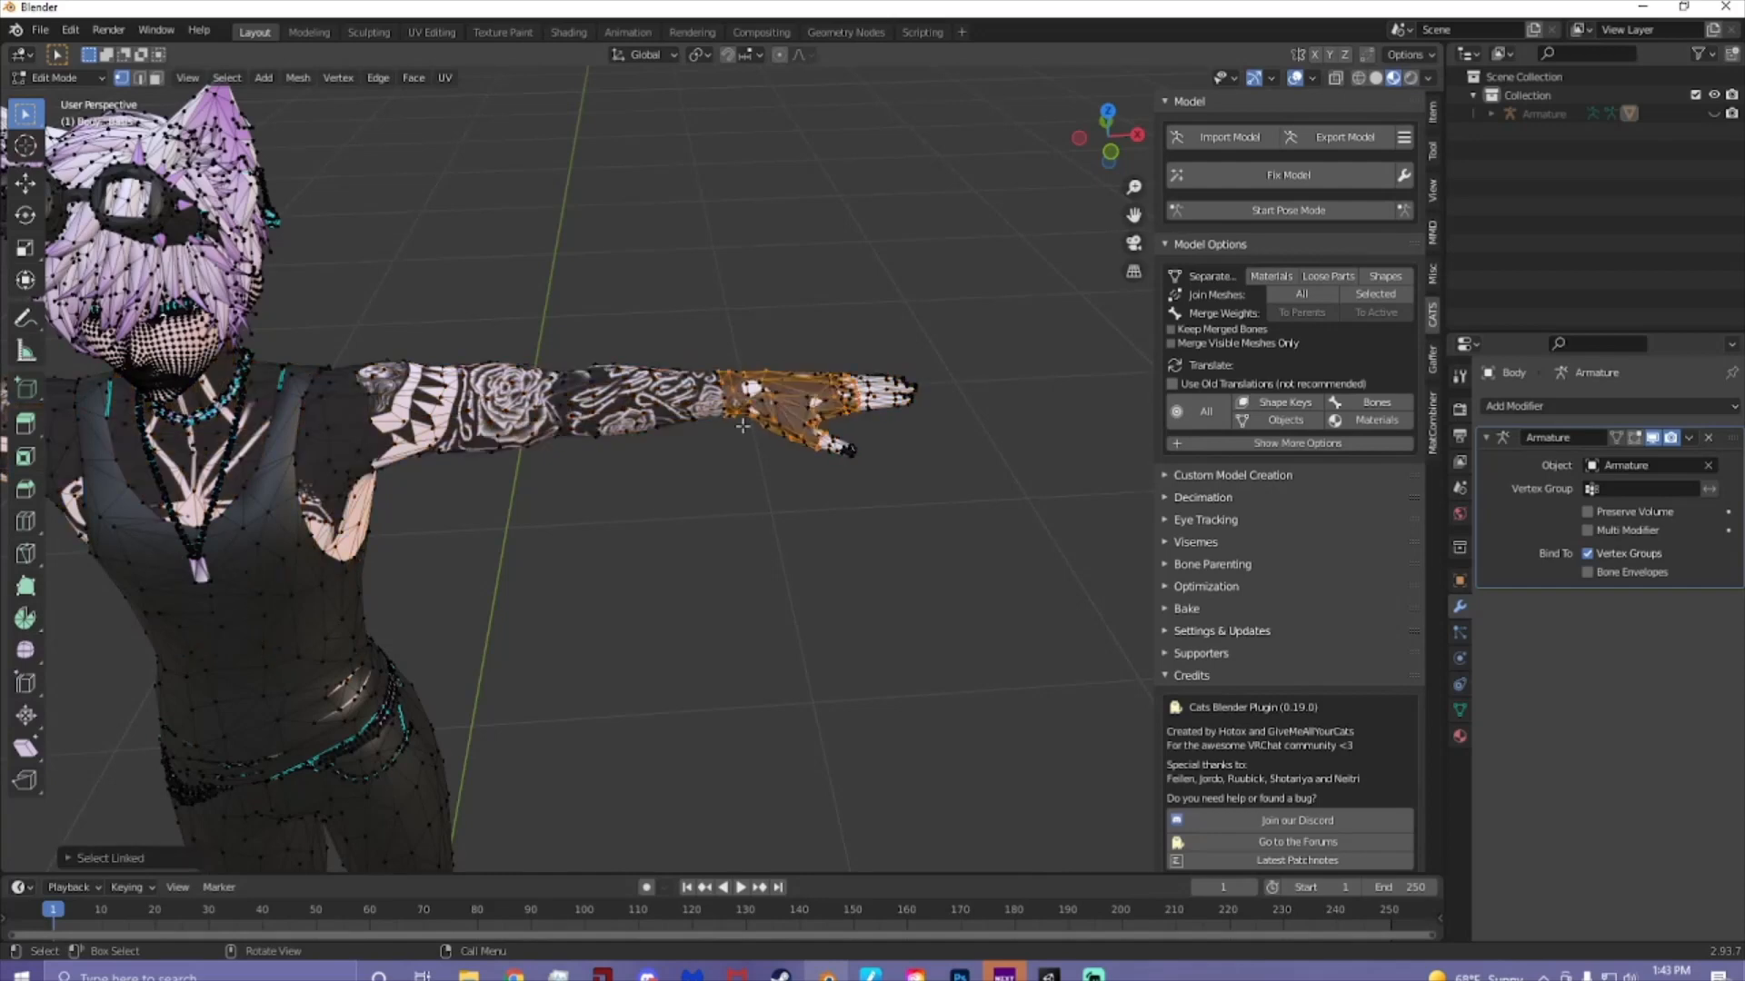
key(x)
click(743, 428)
- Select only the linked glove mesh on the avatar's right hand and delete its vertices
shift+middle_drag(707, 480, 958, 490)
shift+middle_drag(553, 483, 775, 488)
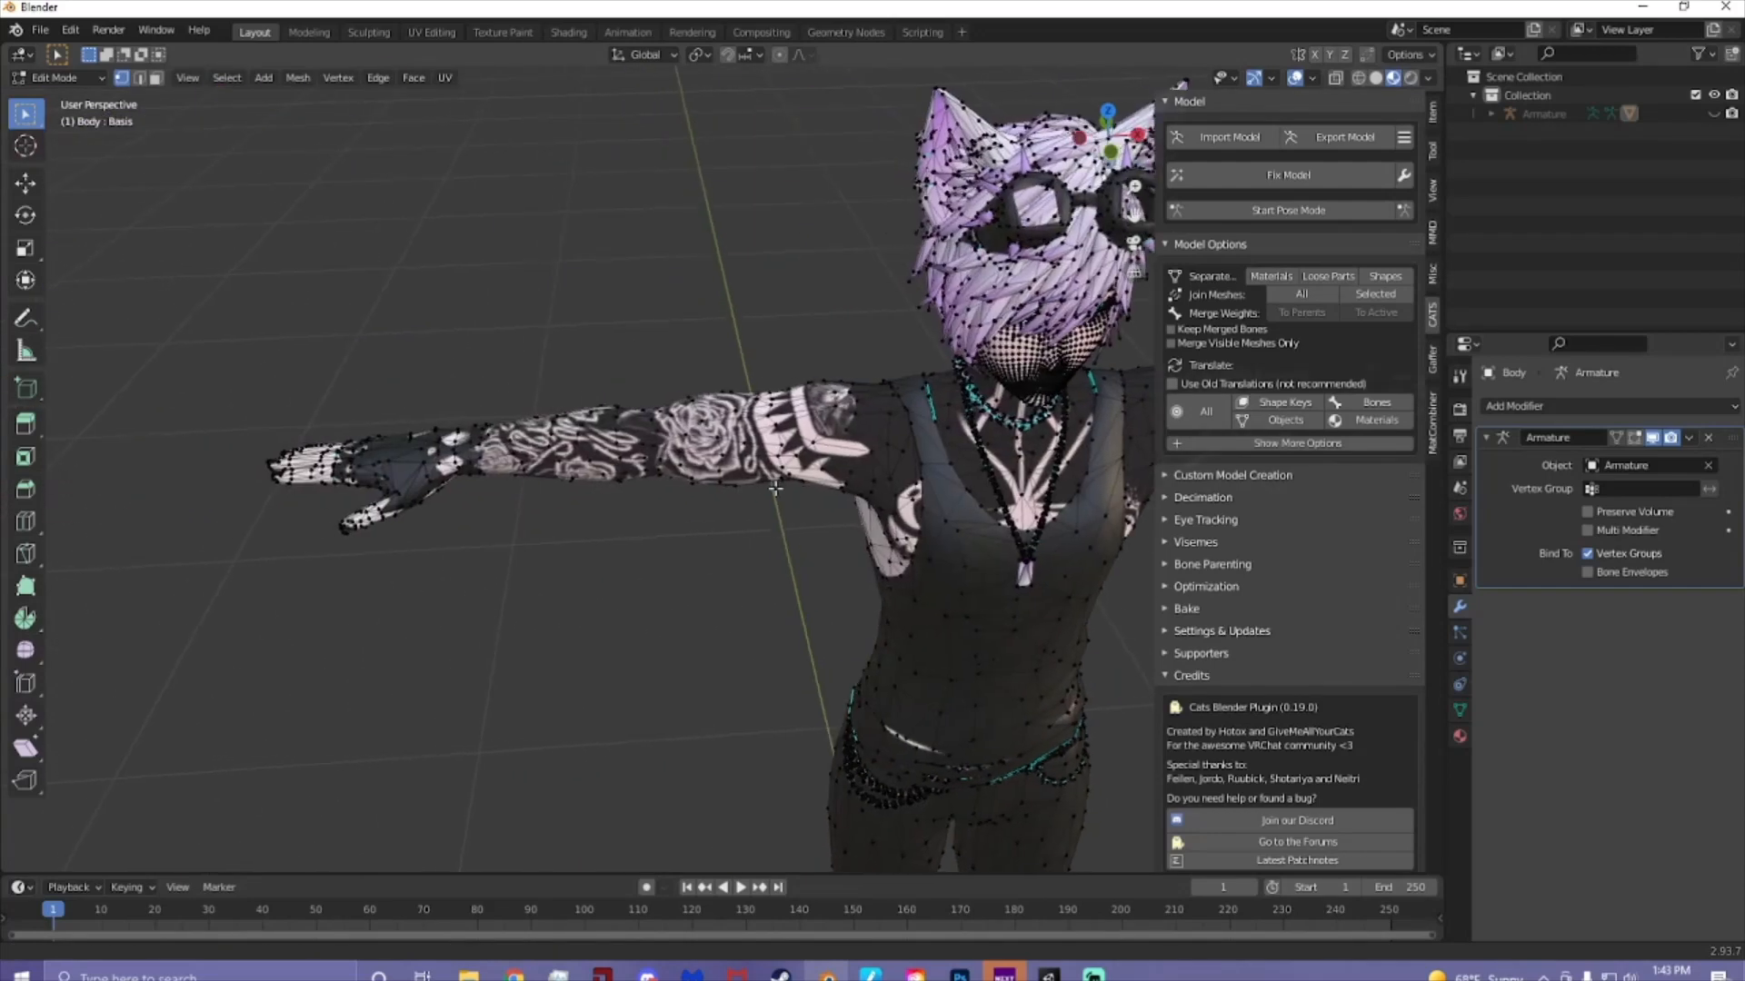
key(l)
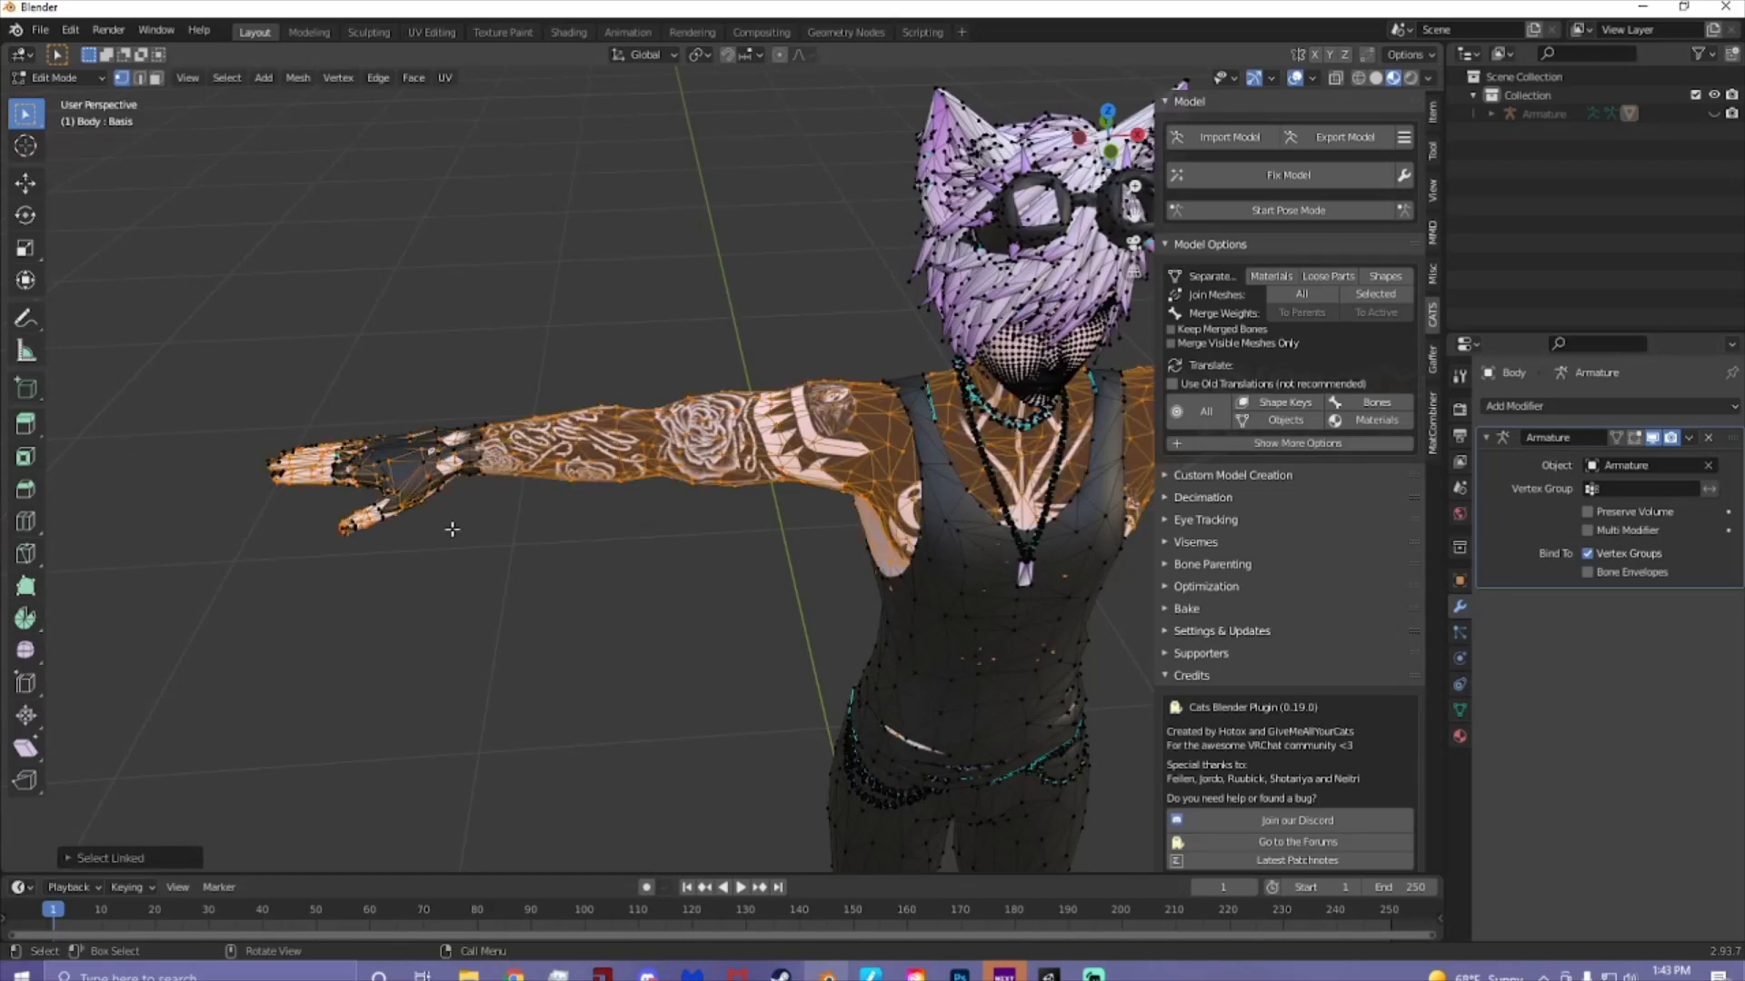
key(shift+l)
key(l)
key(x)
click(428, 473)
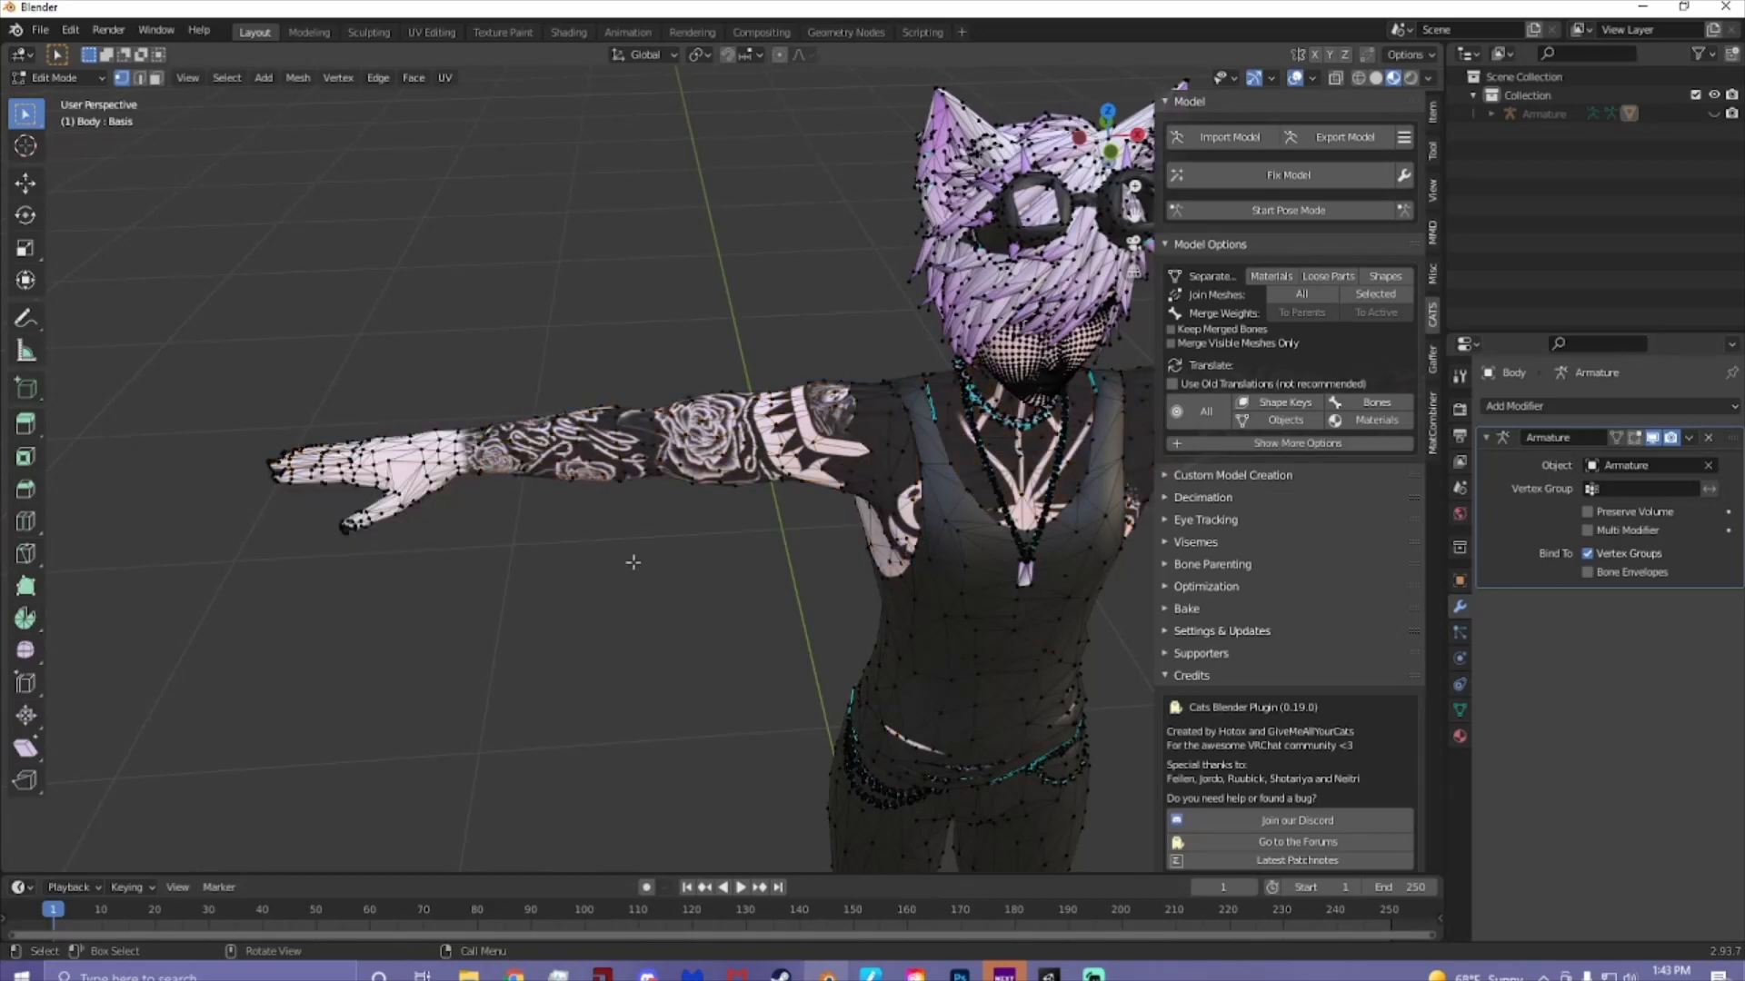
- Return to Object Mode and separate the body mesh by materials
middle_drag(633, 563, 478, 491)
click(97, 76)
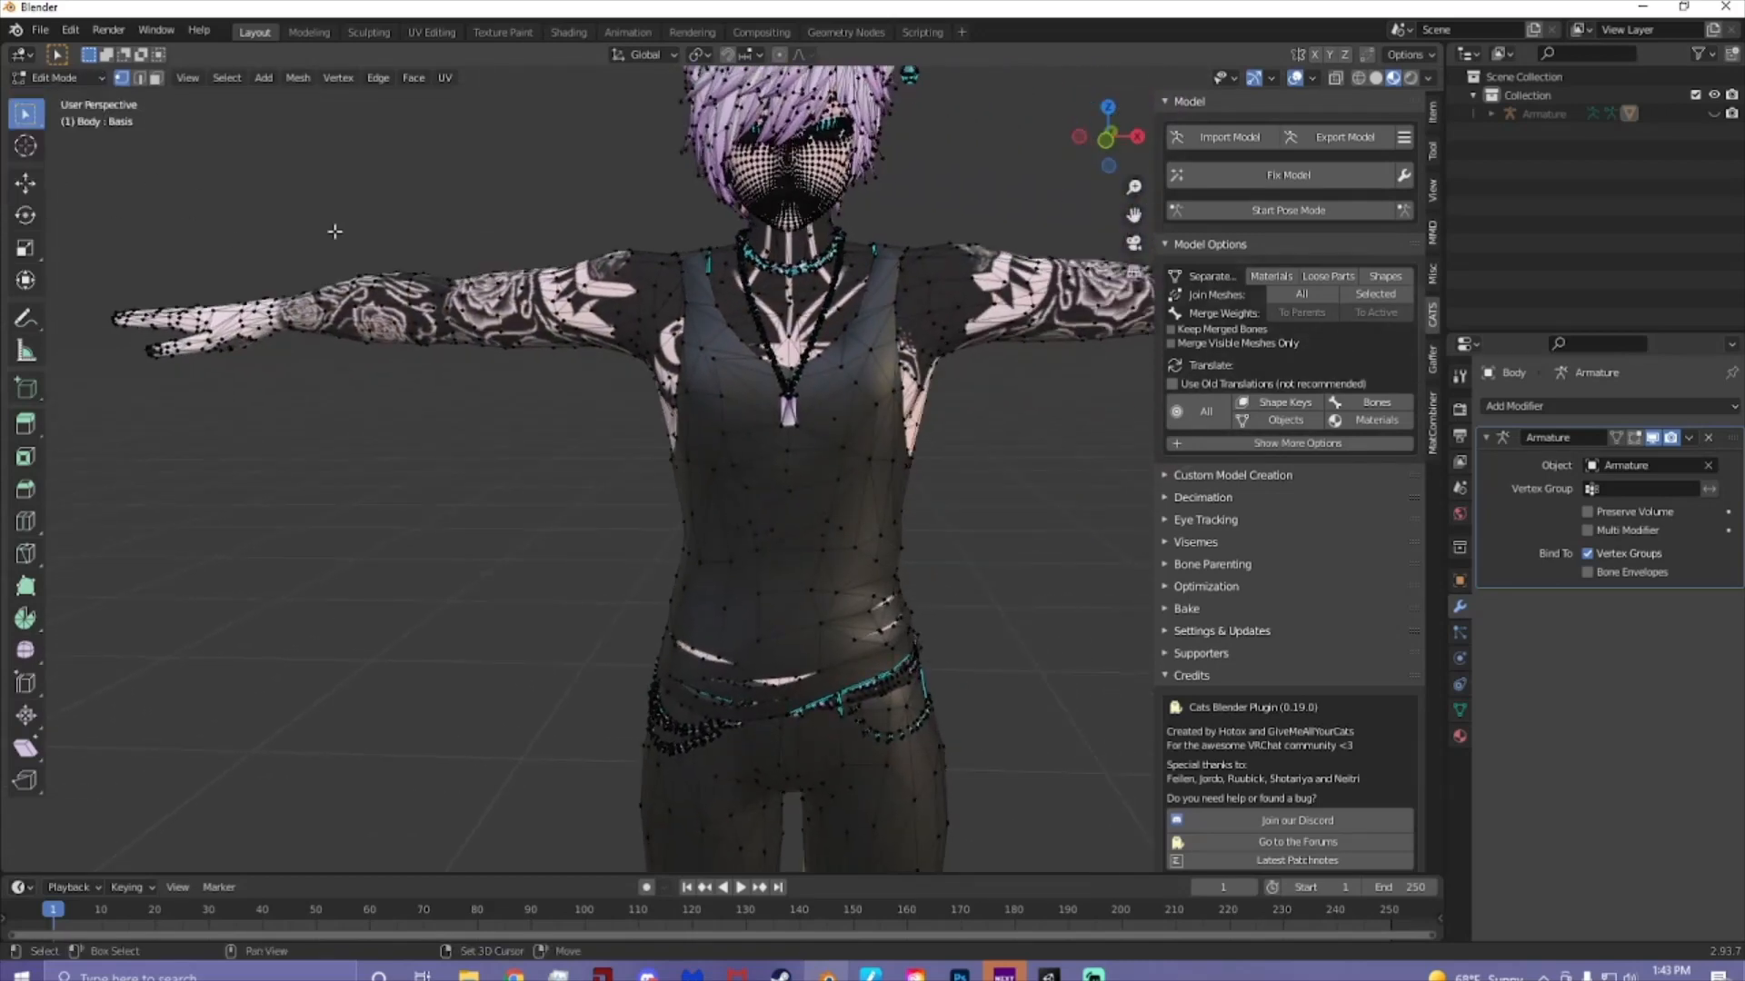
shift+middle_drag(334, 231, 327, 207)
click(57, 77)
click(41, 93)
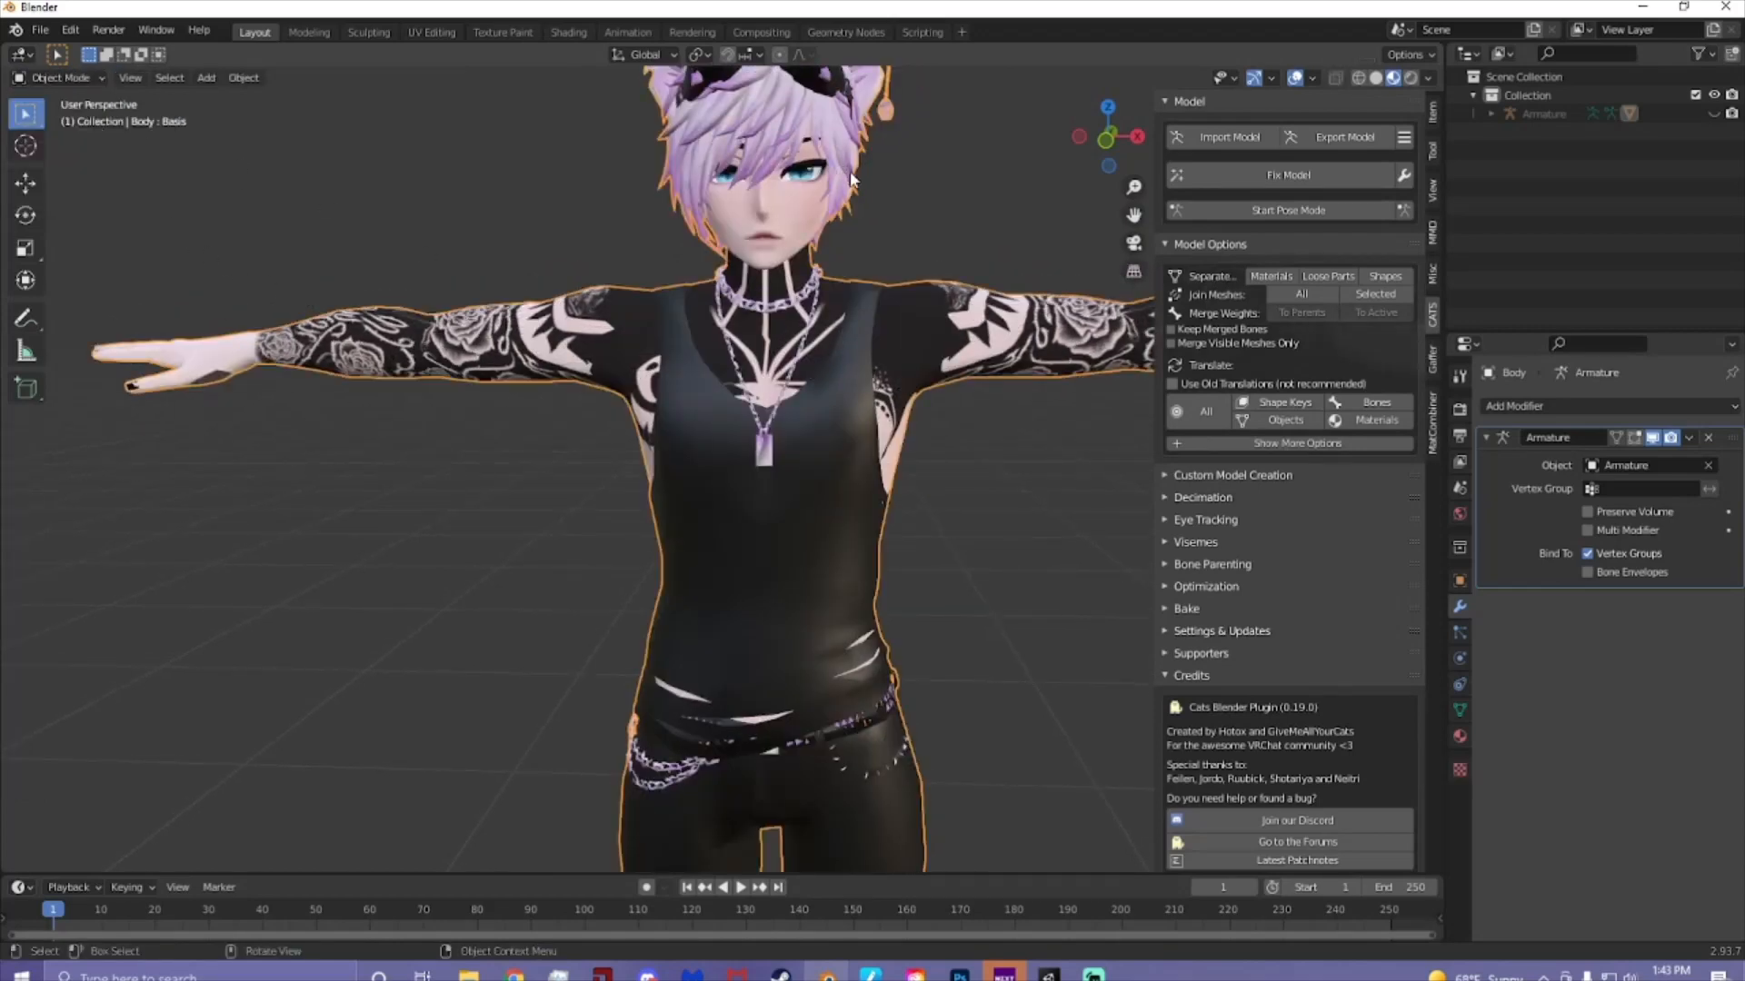
scroll(925, 309, down, 2)
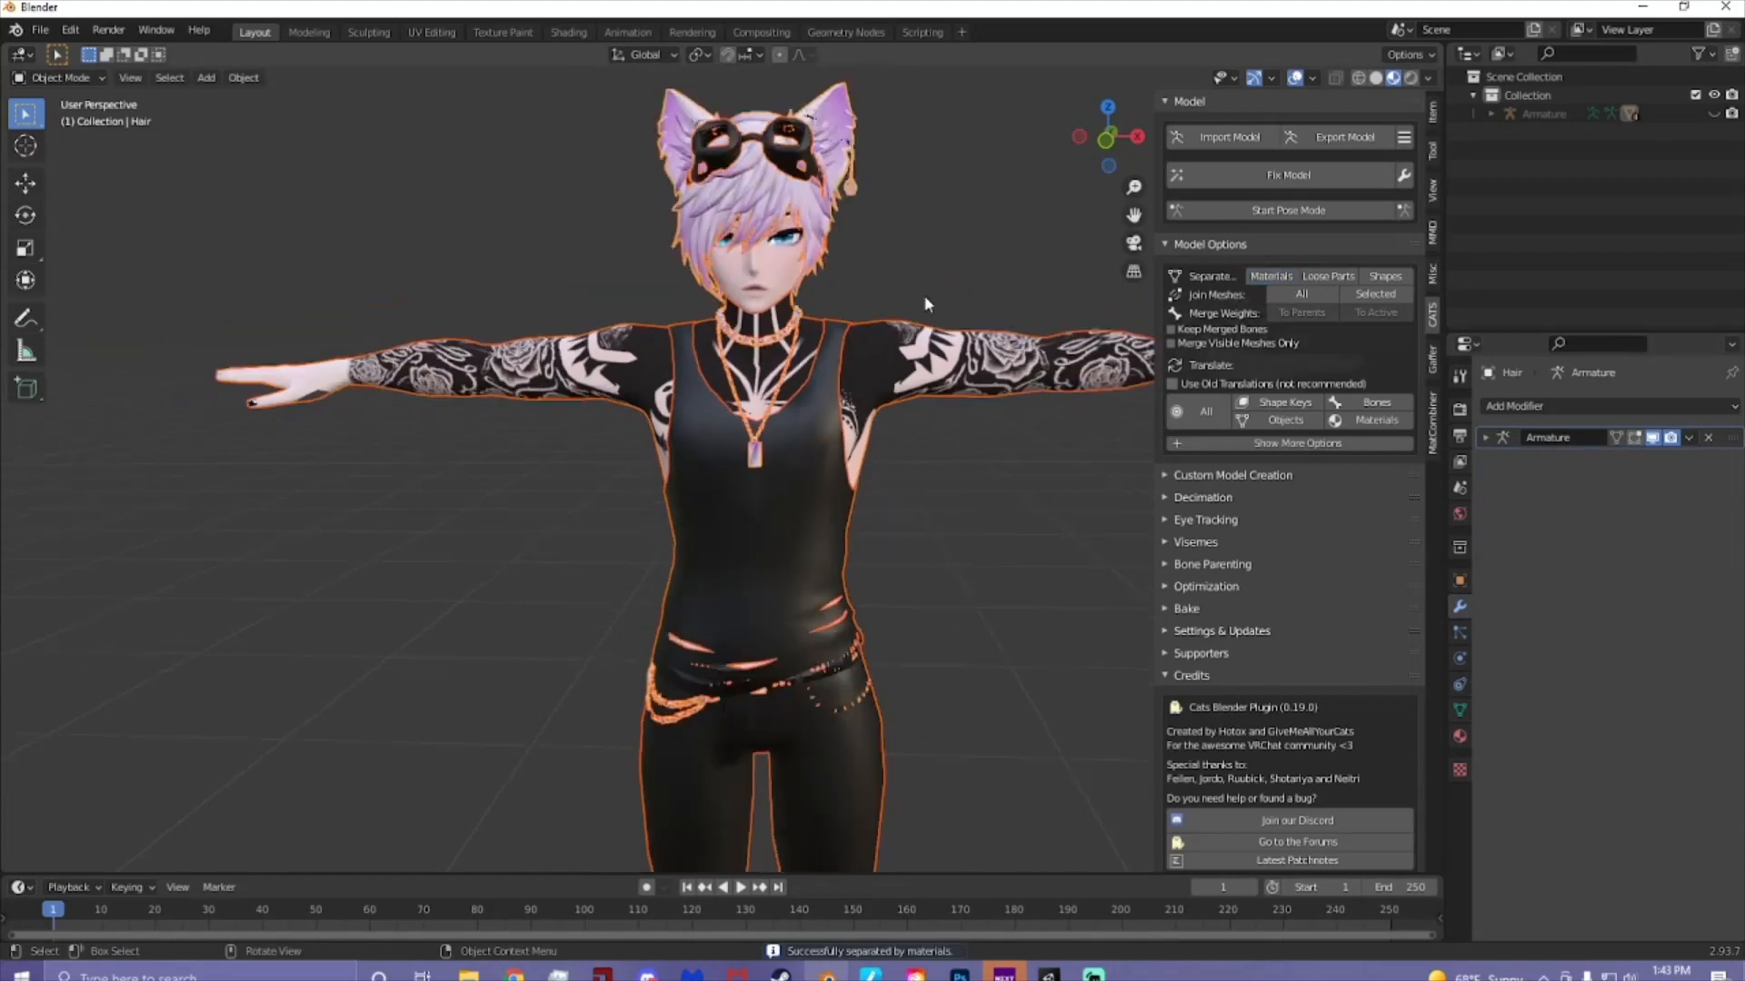
click(925, 309)
- Add a Decimate modifier with a ratio of 0.8224 to the Hair mesh and apply it
middle_drag(883, 312, 887, 308)
click(804, 277)
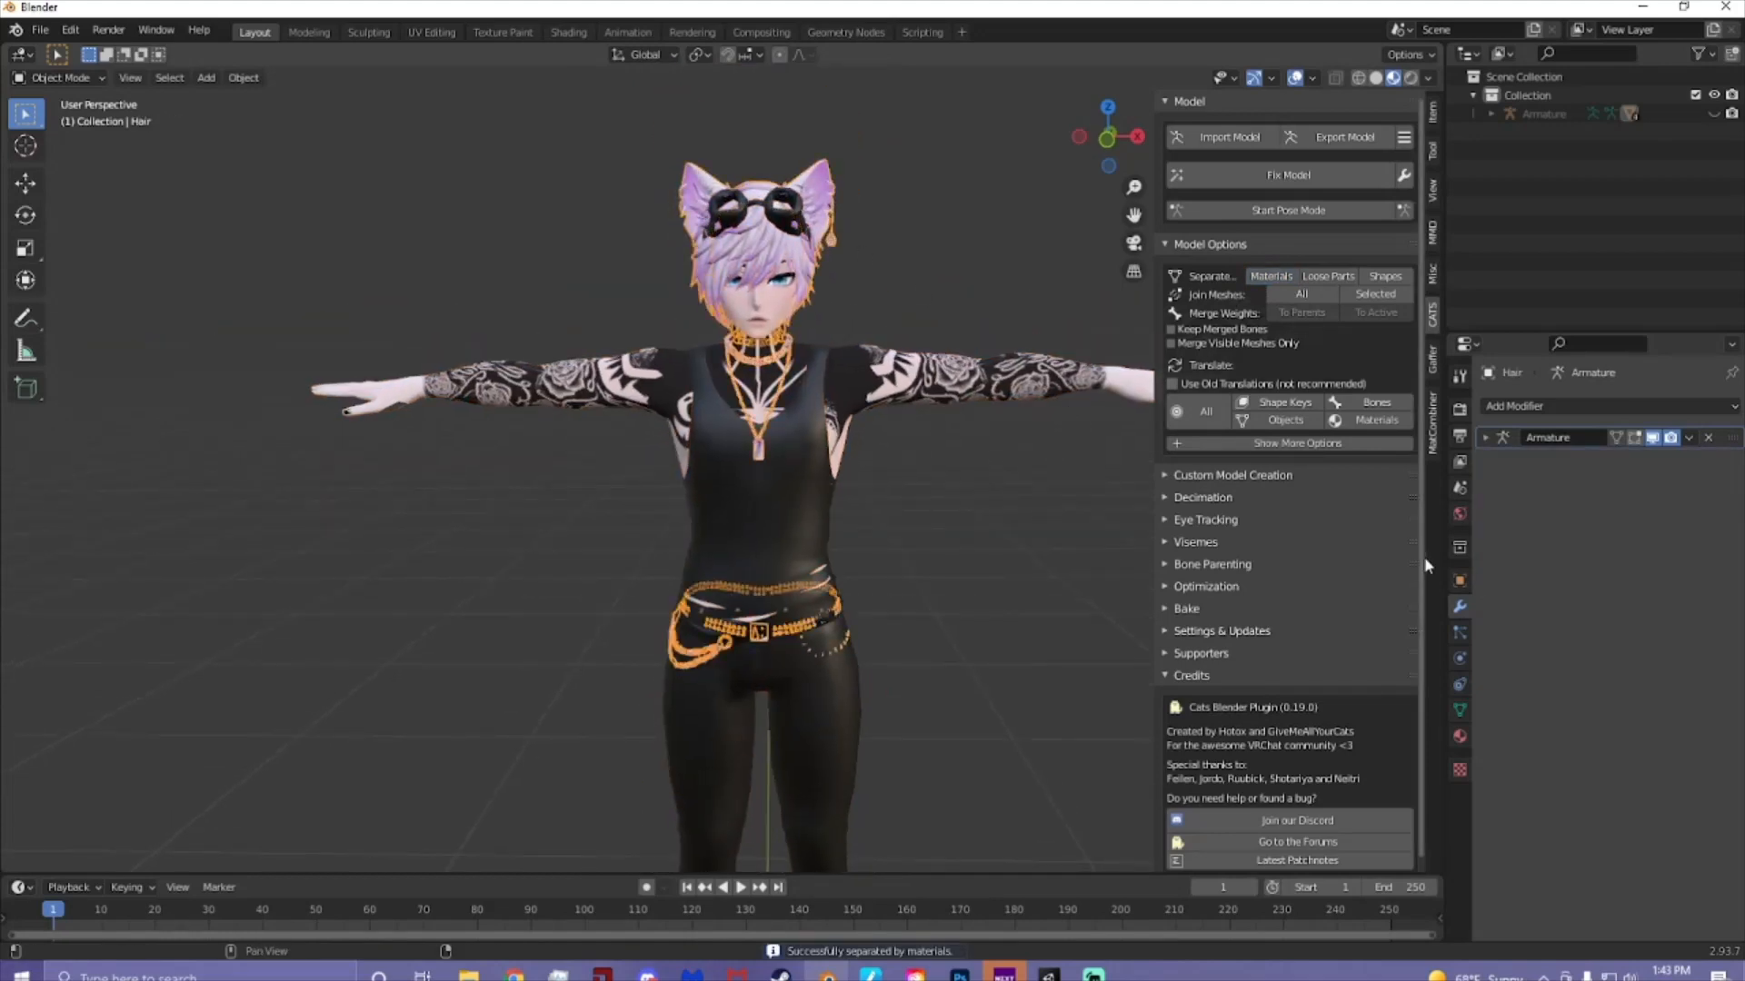
click(1545, 407)
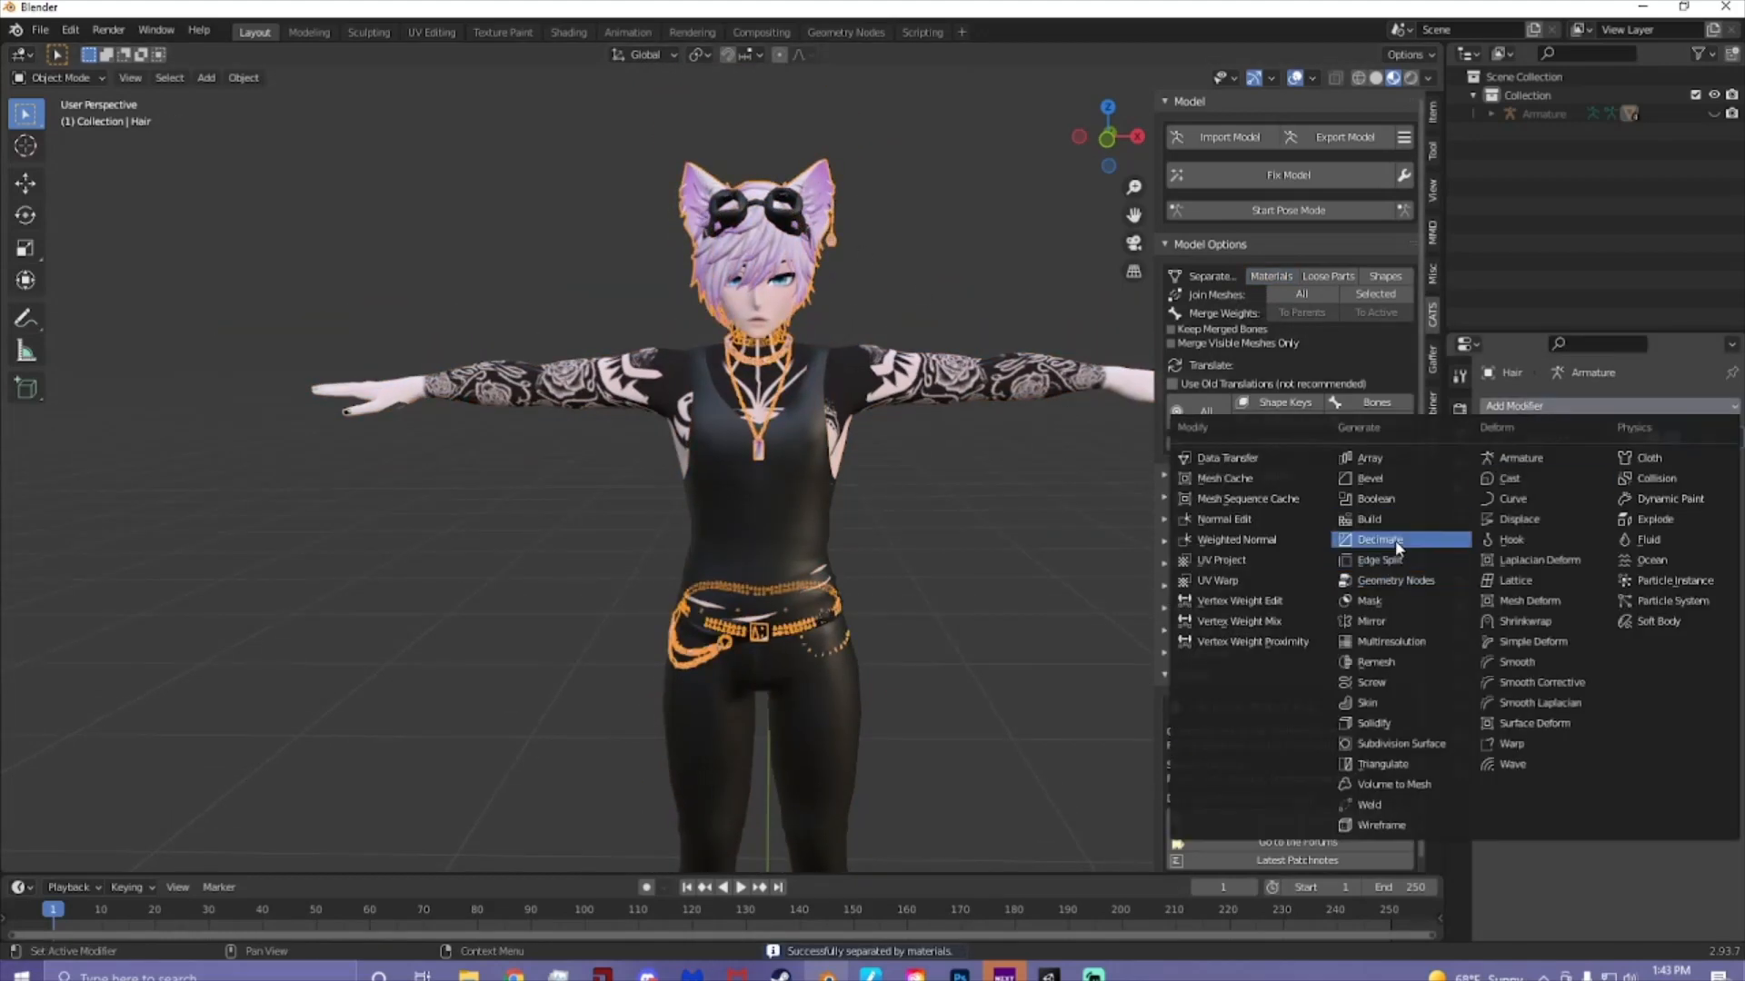
click(1446, 540)
drag(1649, 514, 1626, 515)
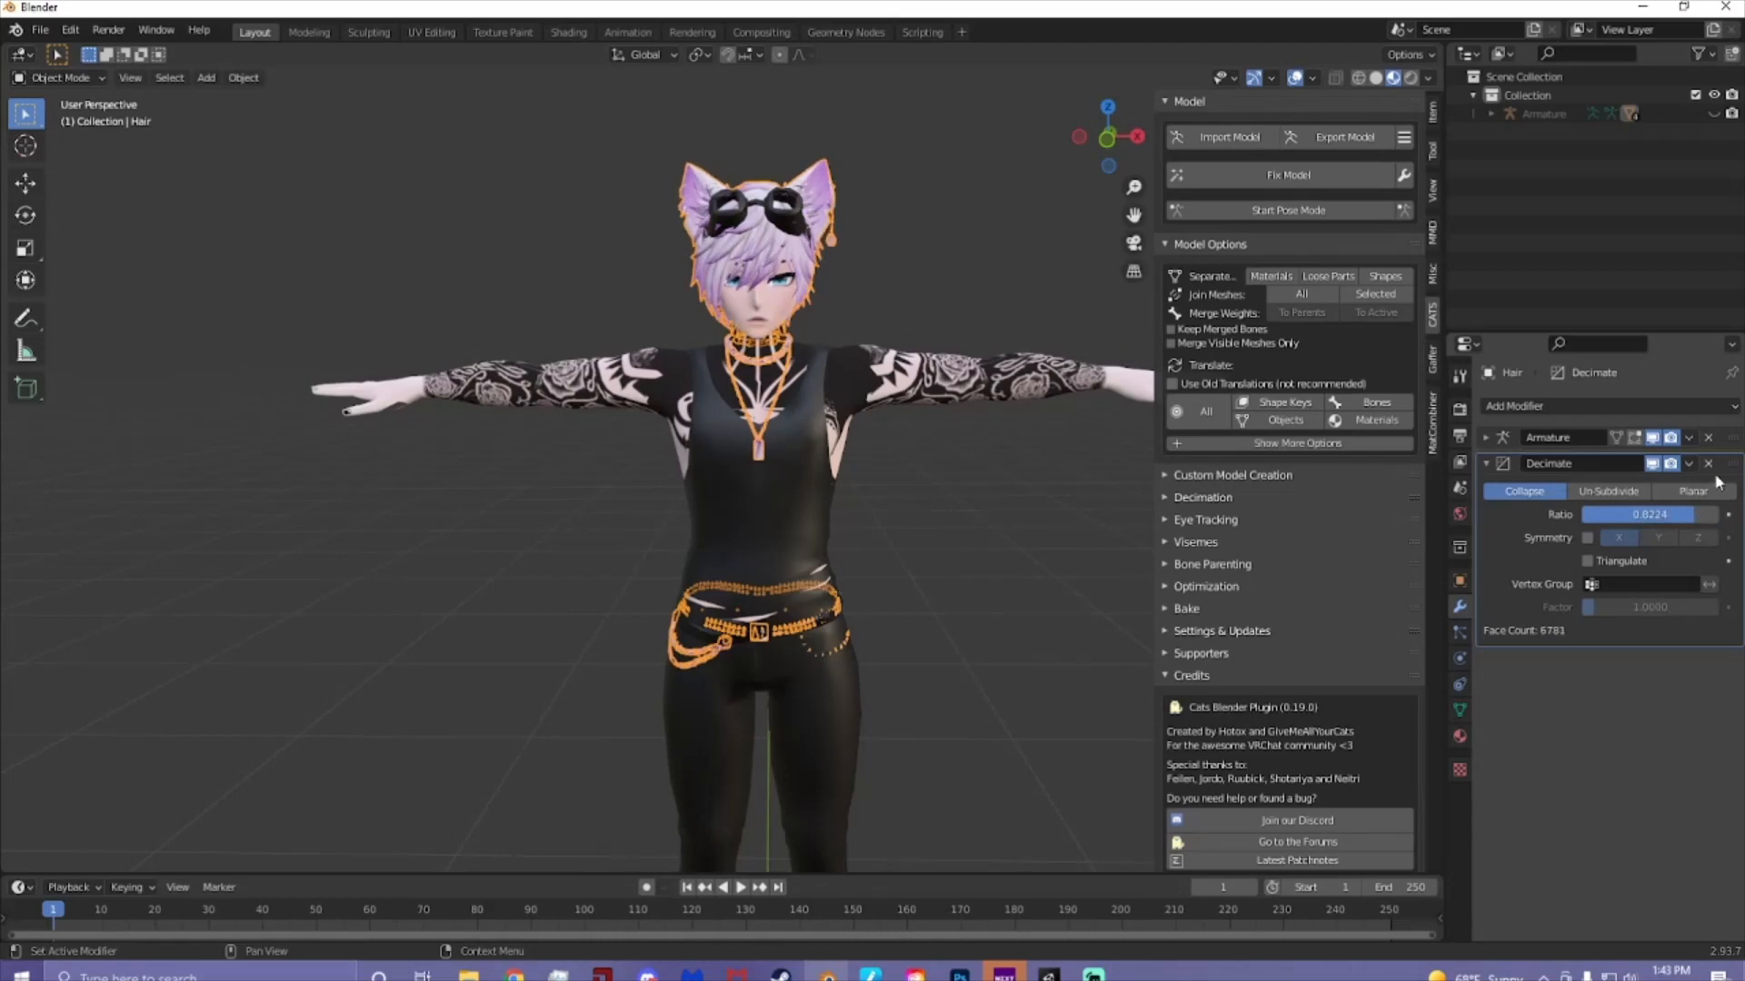
click(1690, 464)
click(1657, 487)
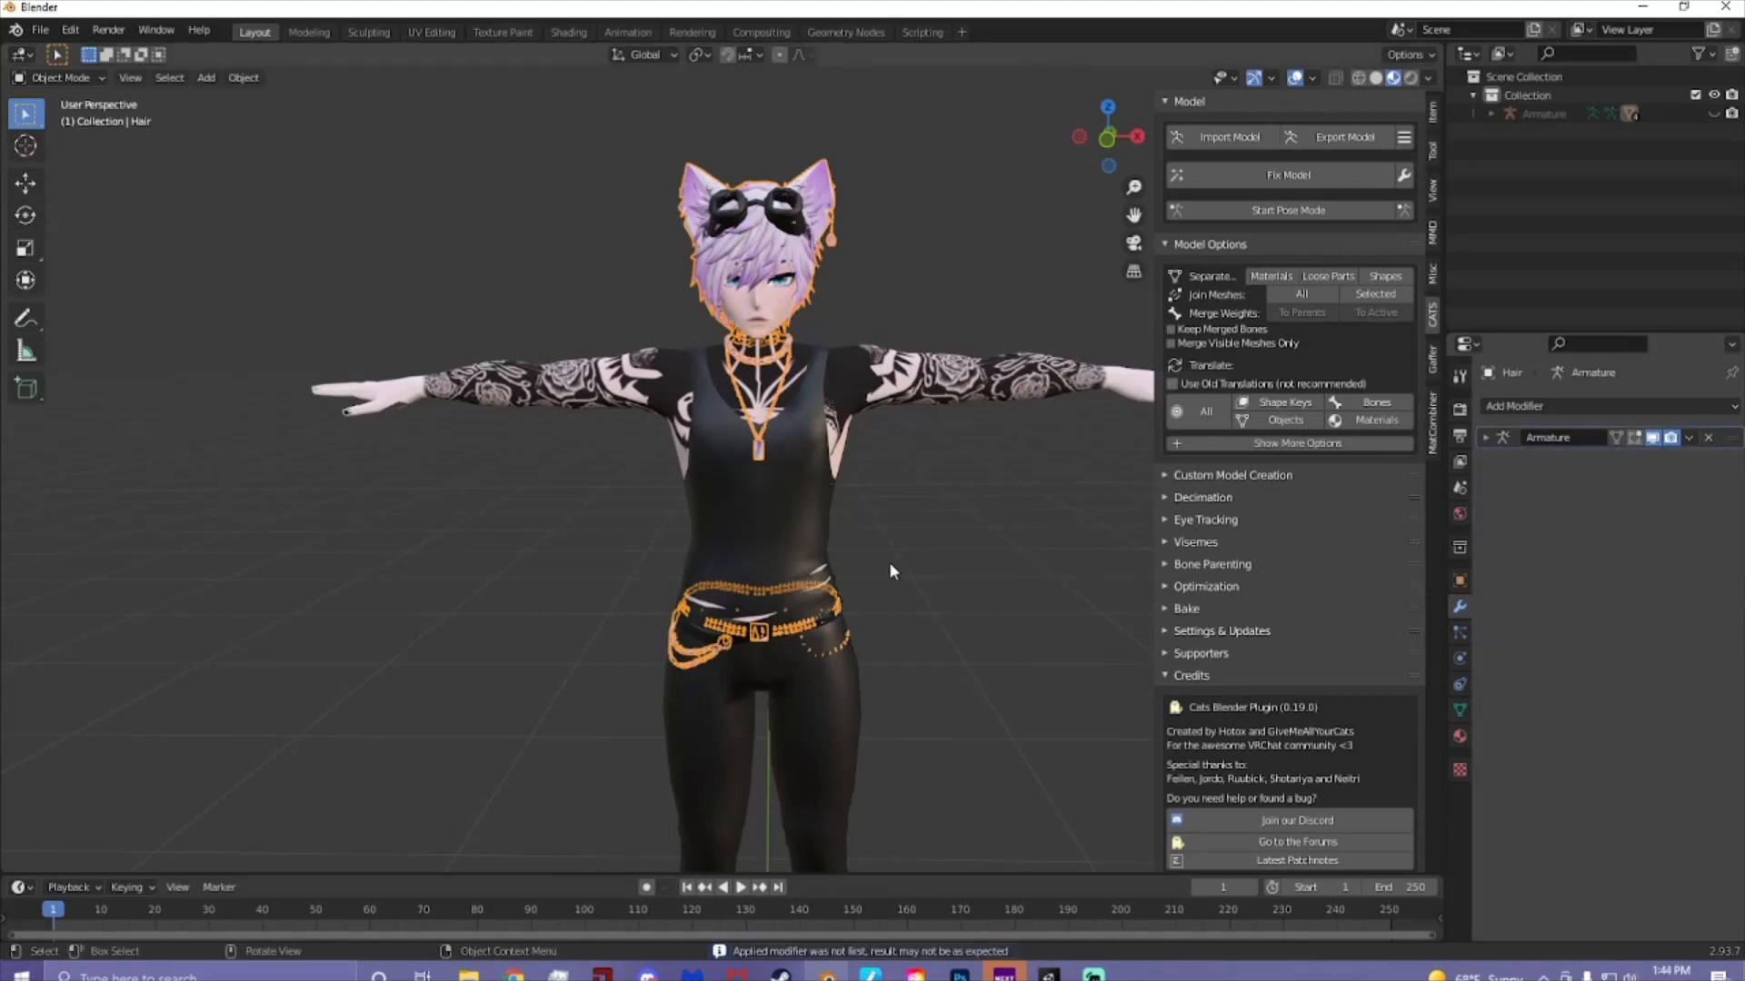
- Add a Decimate modifier with a ratio of 0.8684 to the BLACK clothing mesh and apply it
click(794, 499)
shift+middle_drag(967, 547, 944, 458)
click(1562, 408)
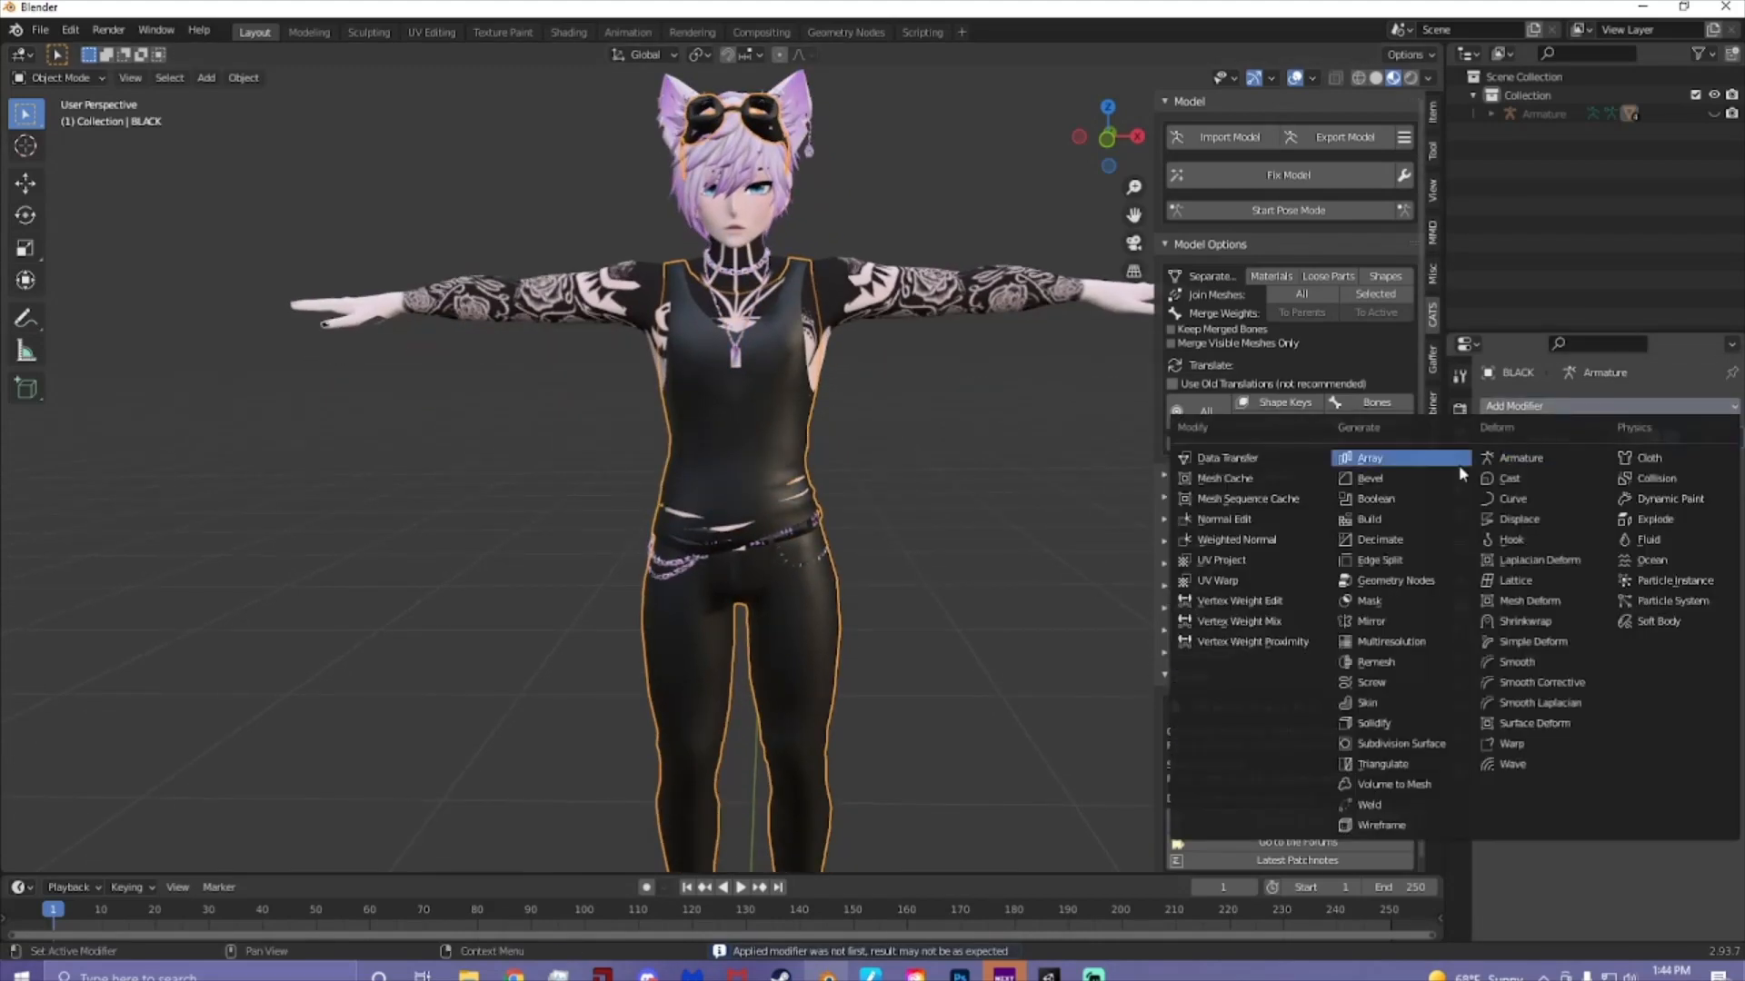
click(1431, 539)
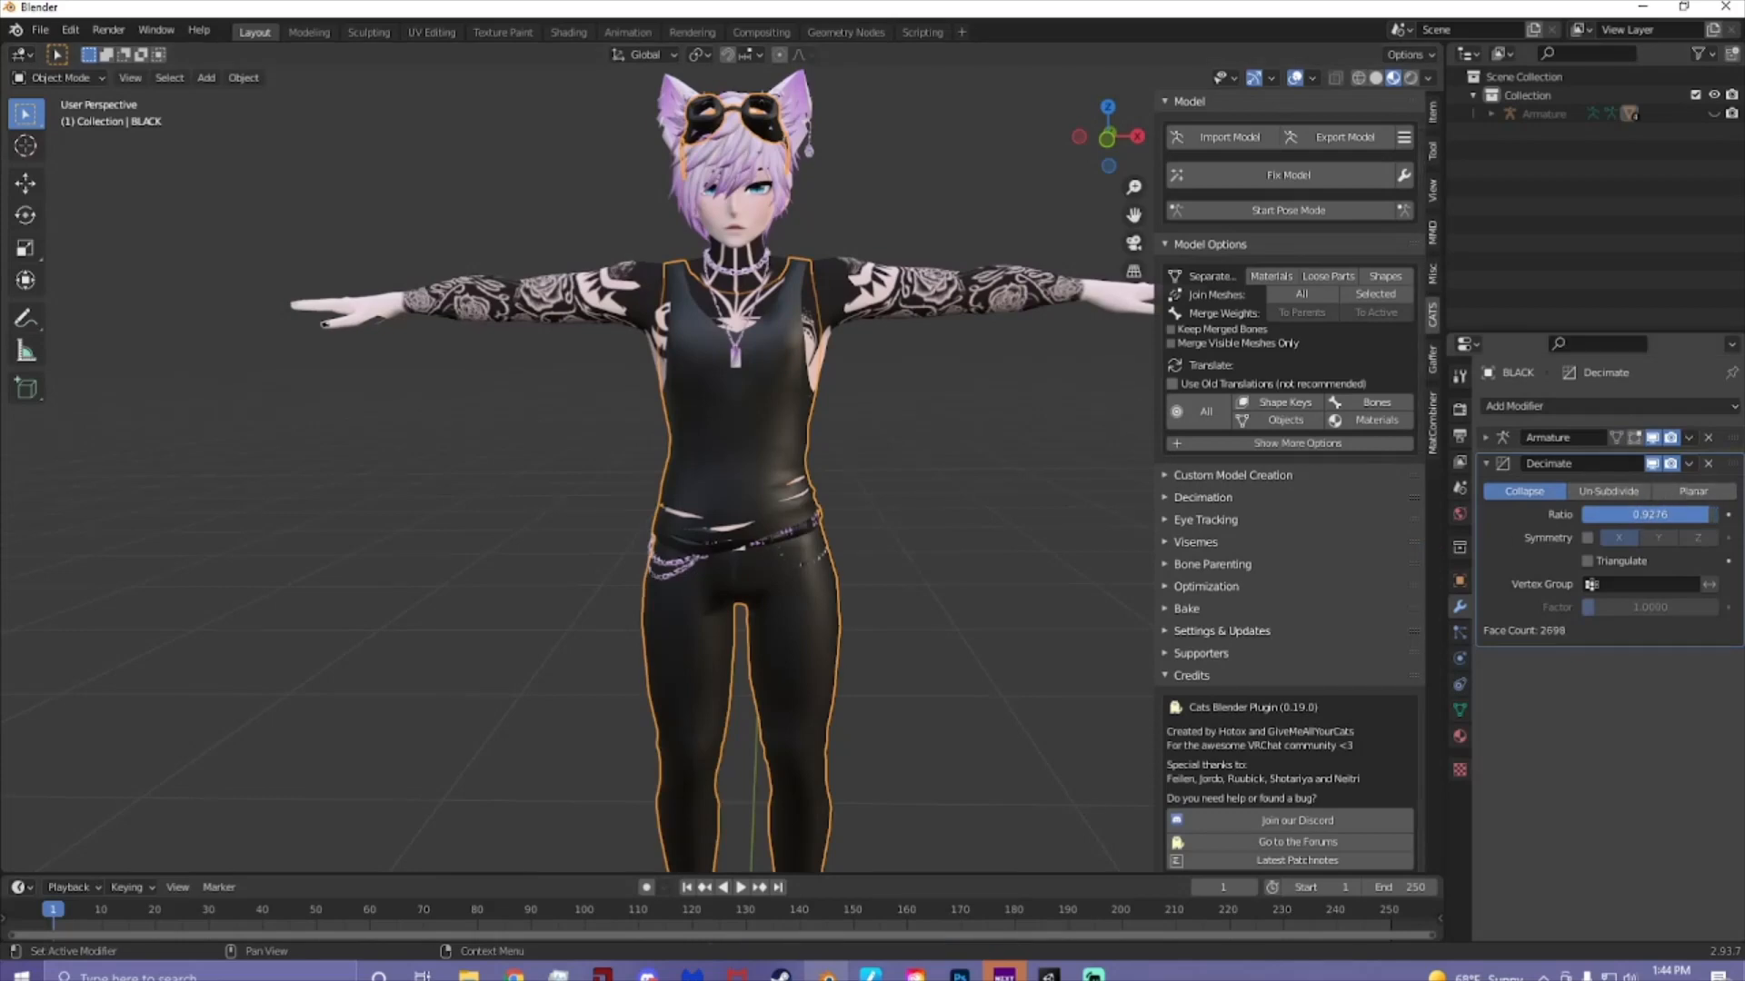
drag(1707, 516, 1699, 514)
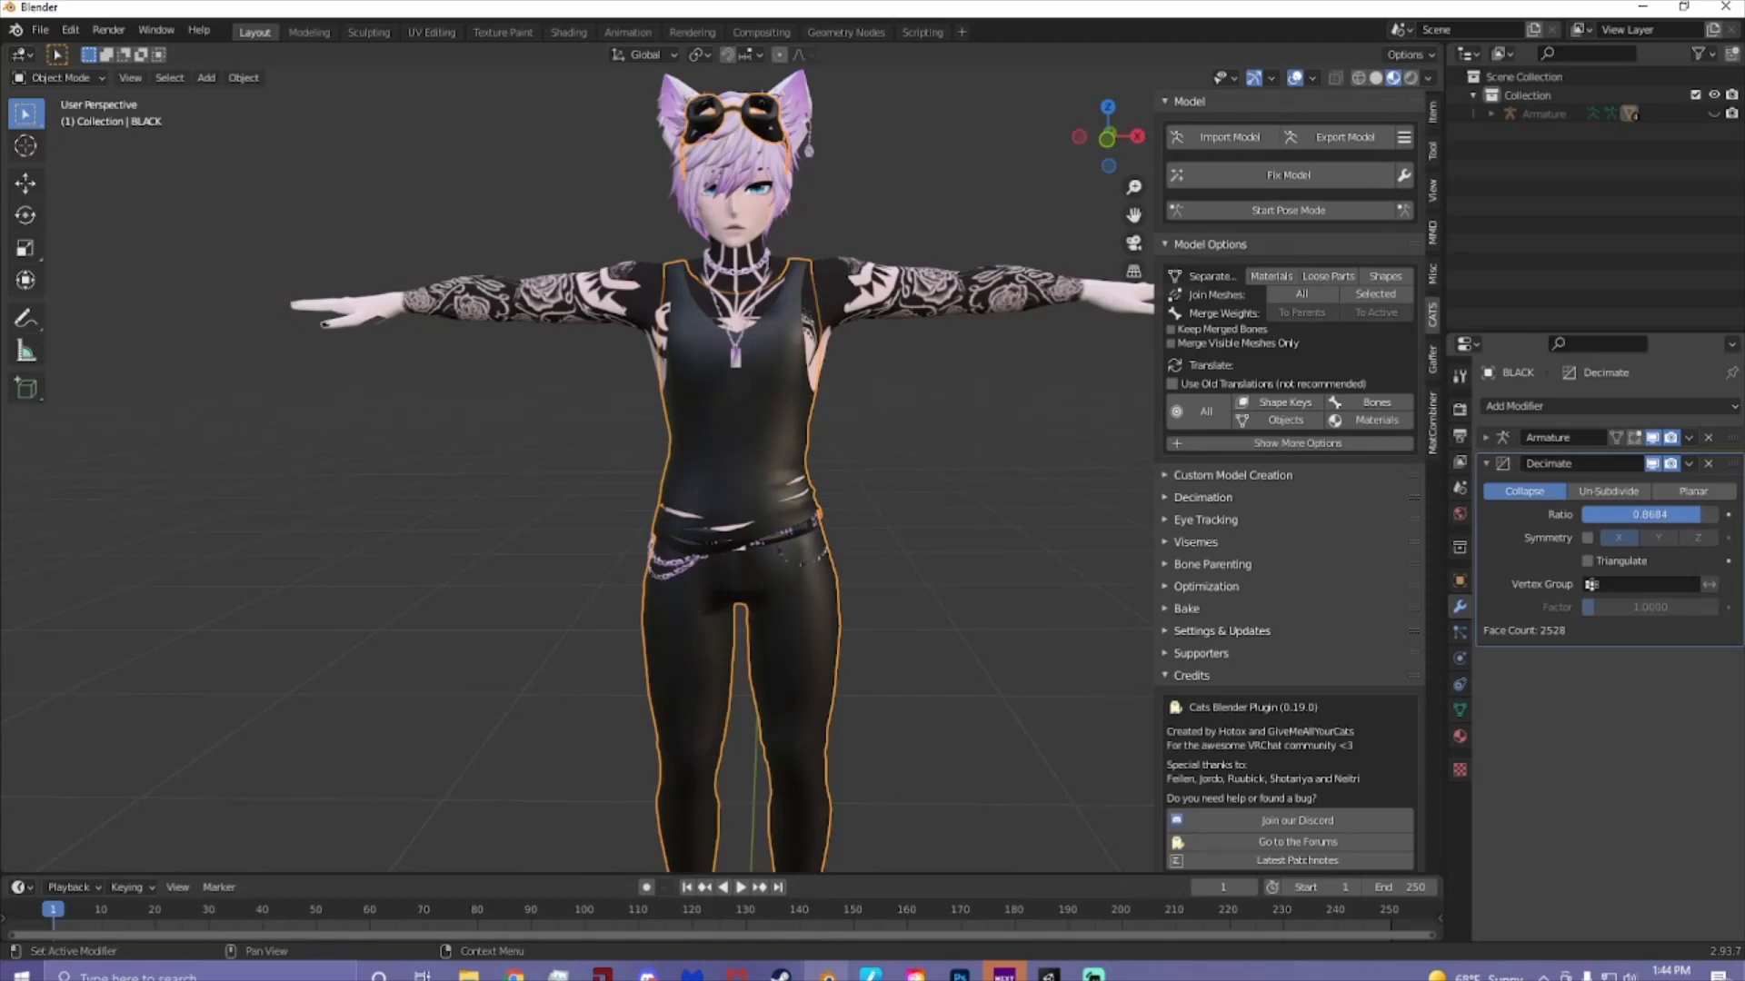
click(1690, 462)
click(1631, 479)
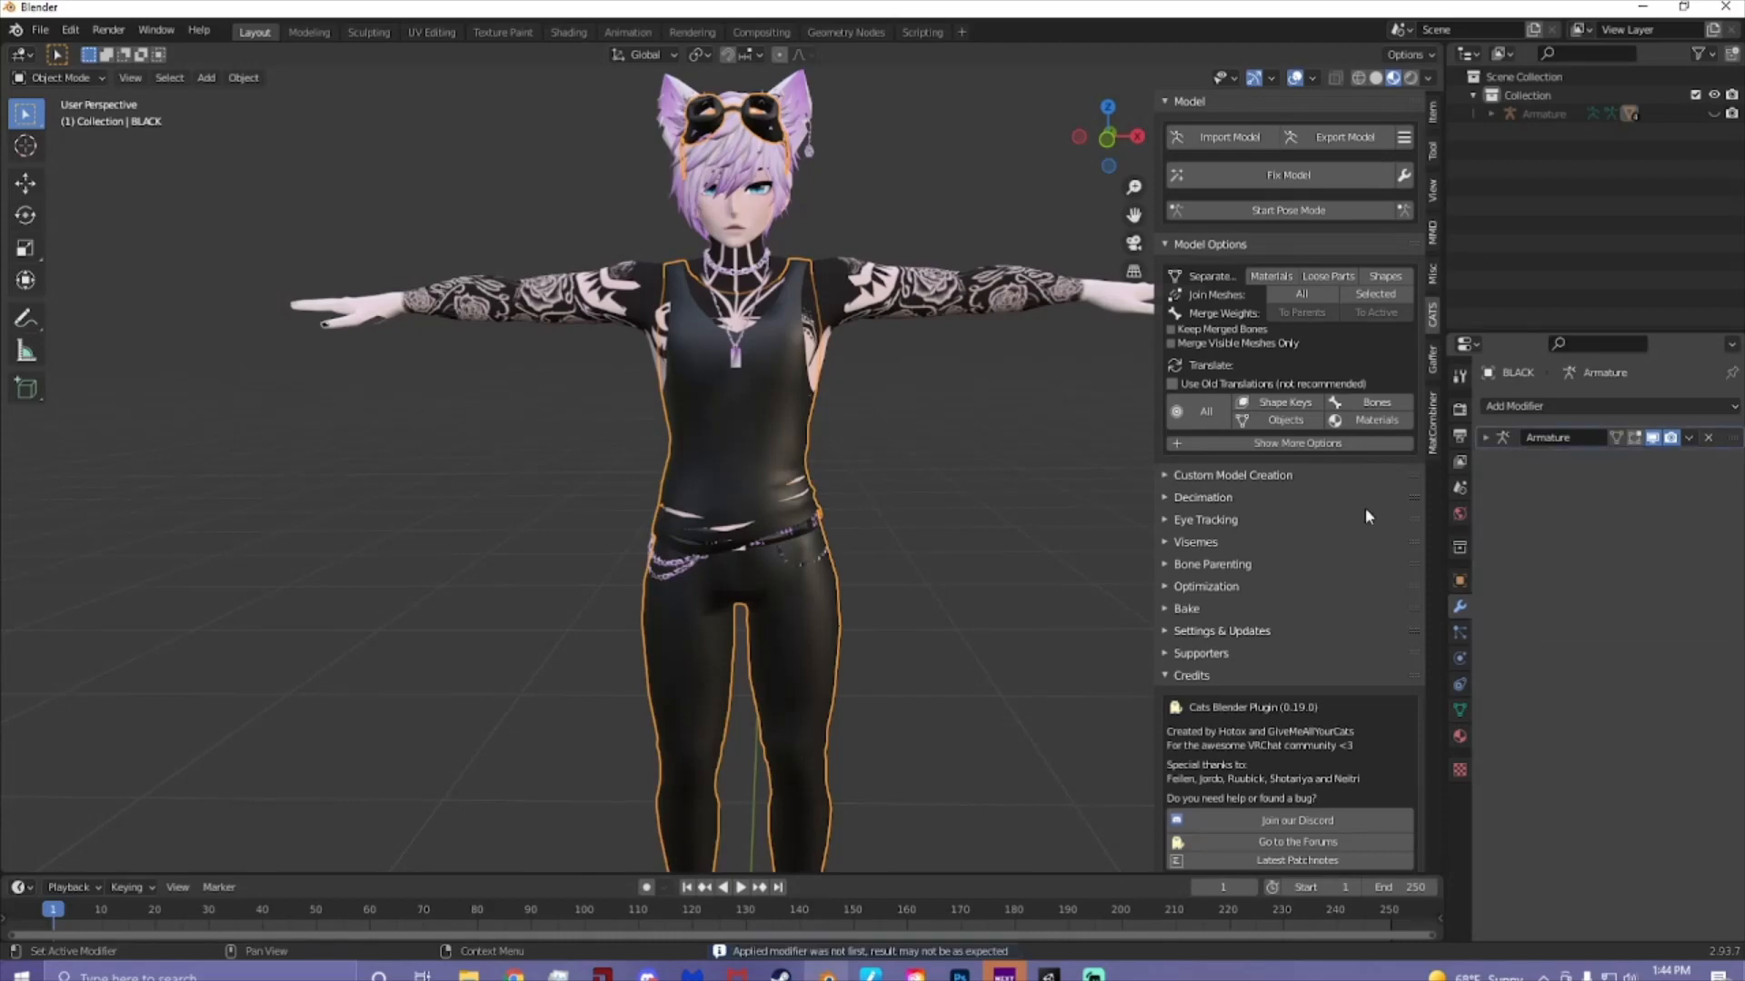
- Put the Hair mesh, which includes the jewellery and chains, into Edit Mode
shift+middle_drag(932, 478, 851, 544)
scroll(865, 343, down, 1)
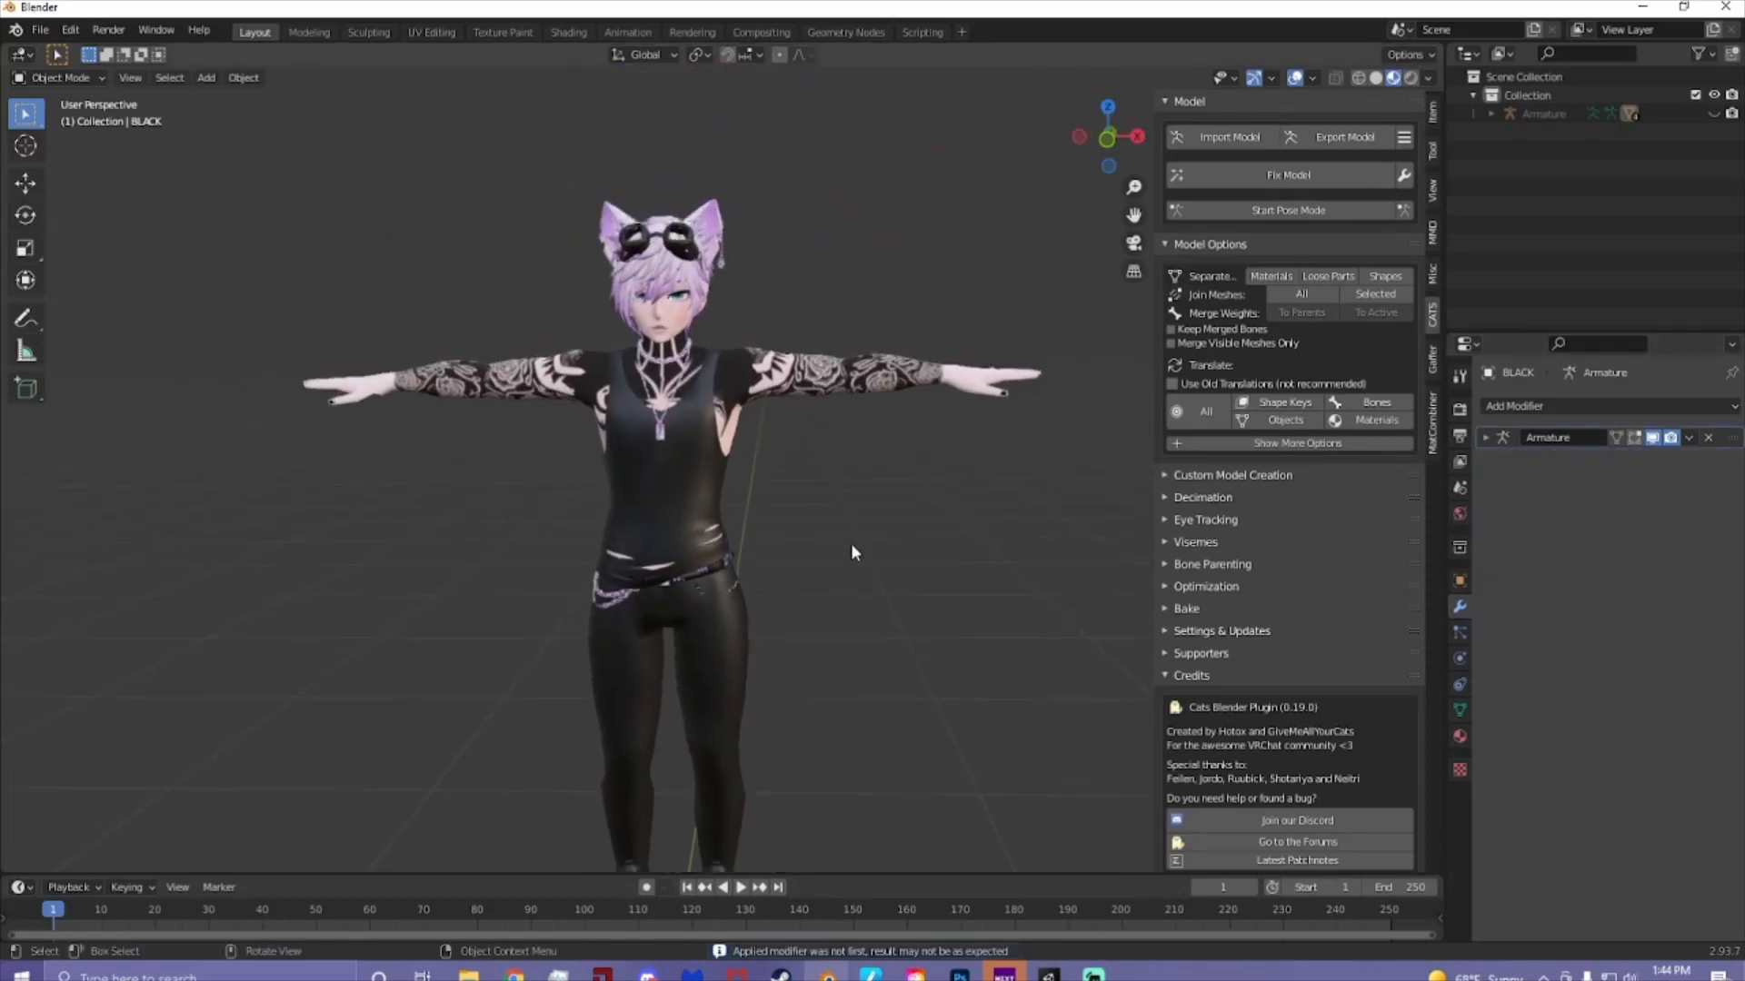
scroll(850, 545, up, 1)
middle_drag(731, 427, 613, 392)
scroll(802, 482, up, 1)
click(763, 477)
click(82, 84)
click(78, 119)
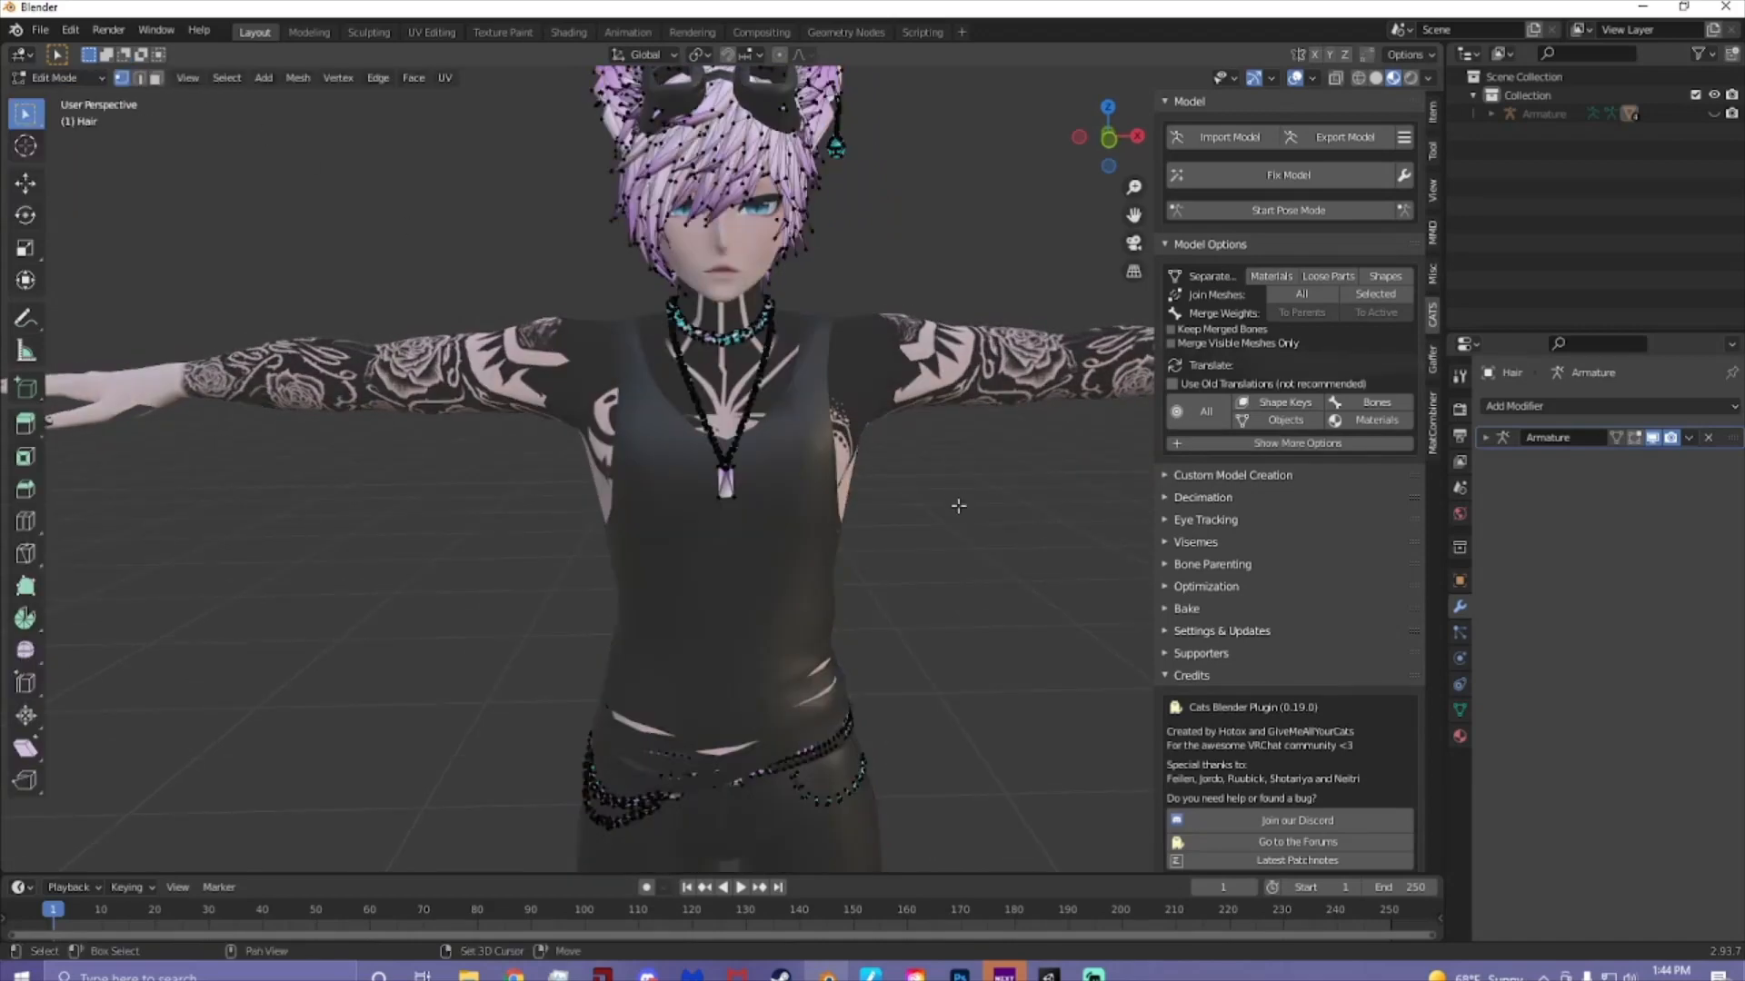
- Select the linked pieces of the loose chain hanging at the avatar's left hip, including those at the back, and delete them
scroll(915, 442, up, 3)
shift+middle_drag(891, 647, 934, 792)
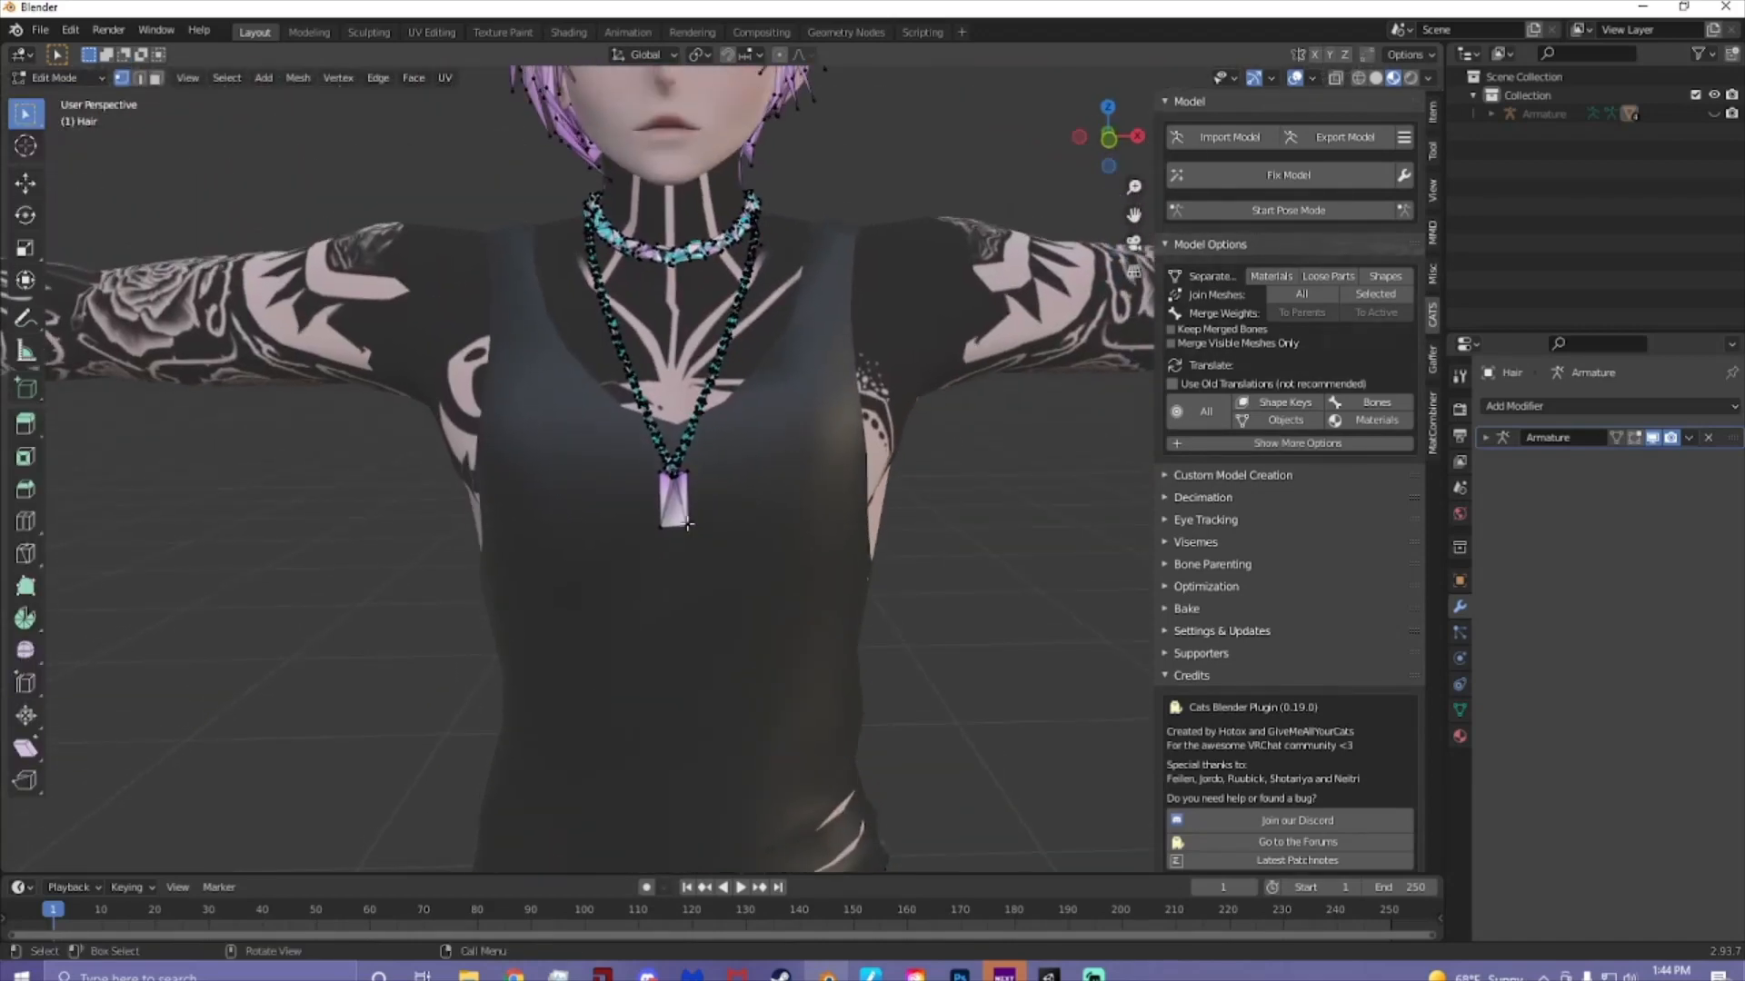
shift+middle_drag(813, 371, 870, 473)
scroll(836, 434, down, 4)
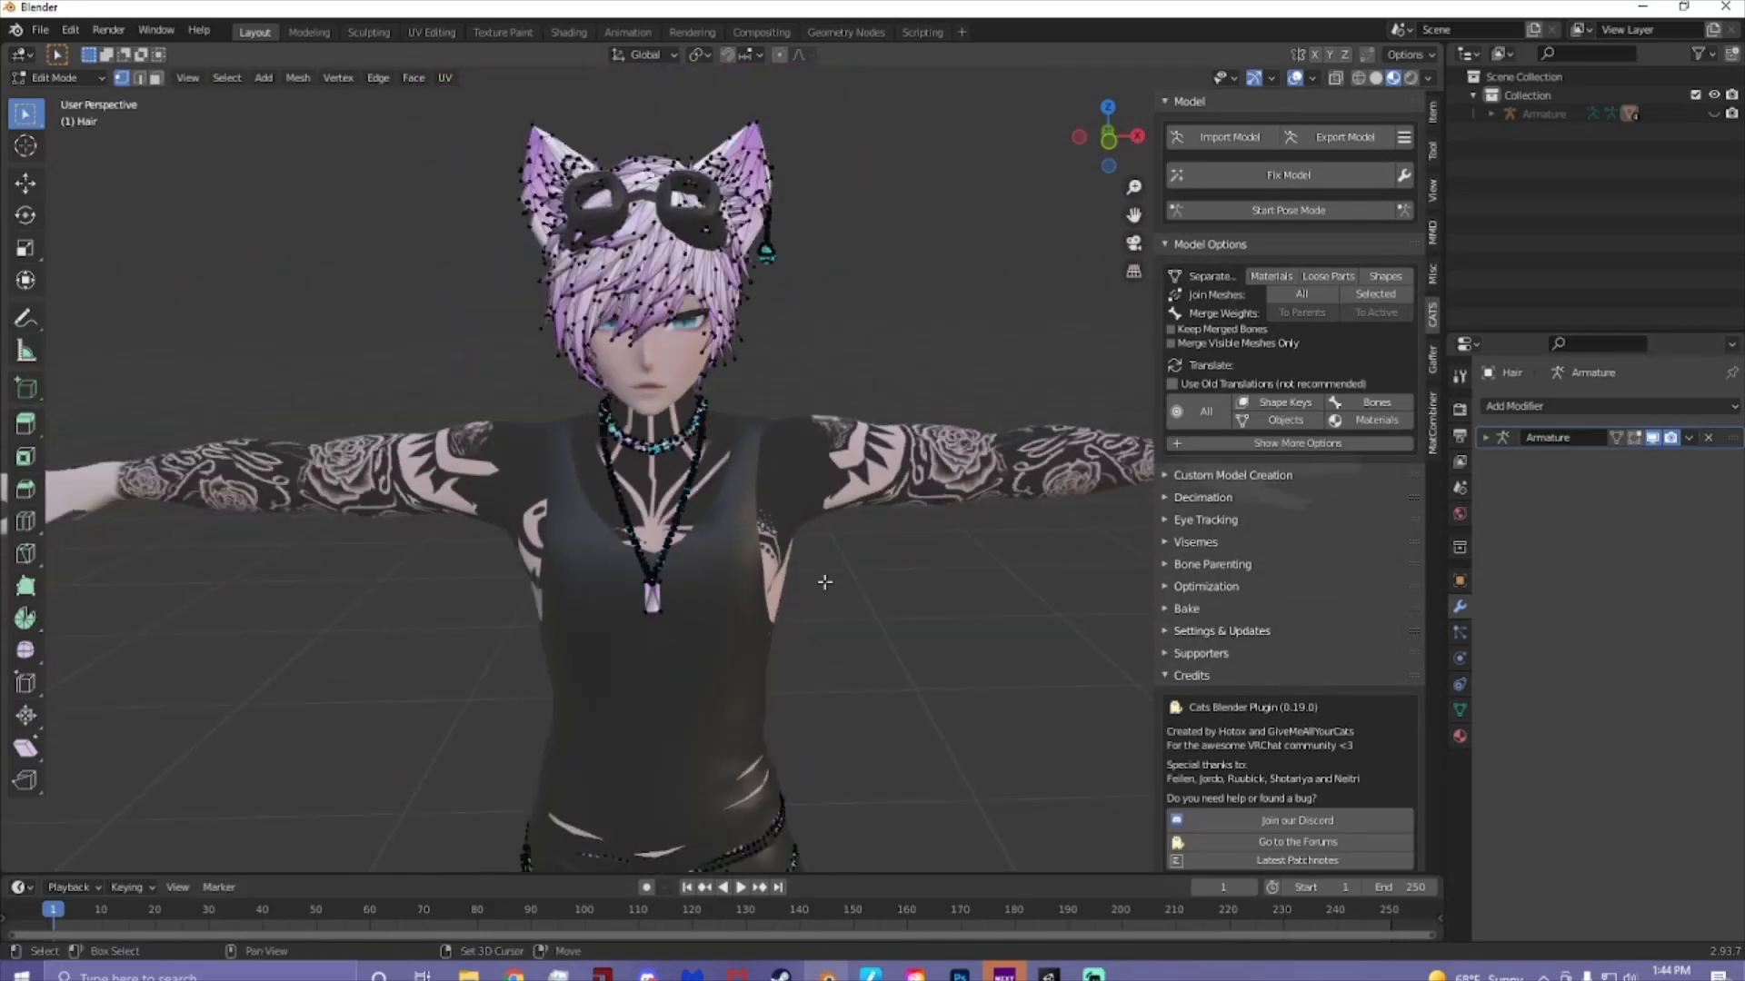
shift+middle_drag(821, 583, 791, 483)
scroll(791, 483, up, 2)
scroll(753, 509, up, 2)
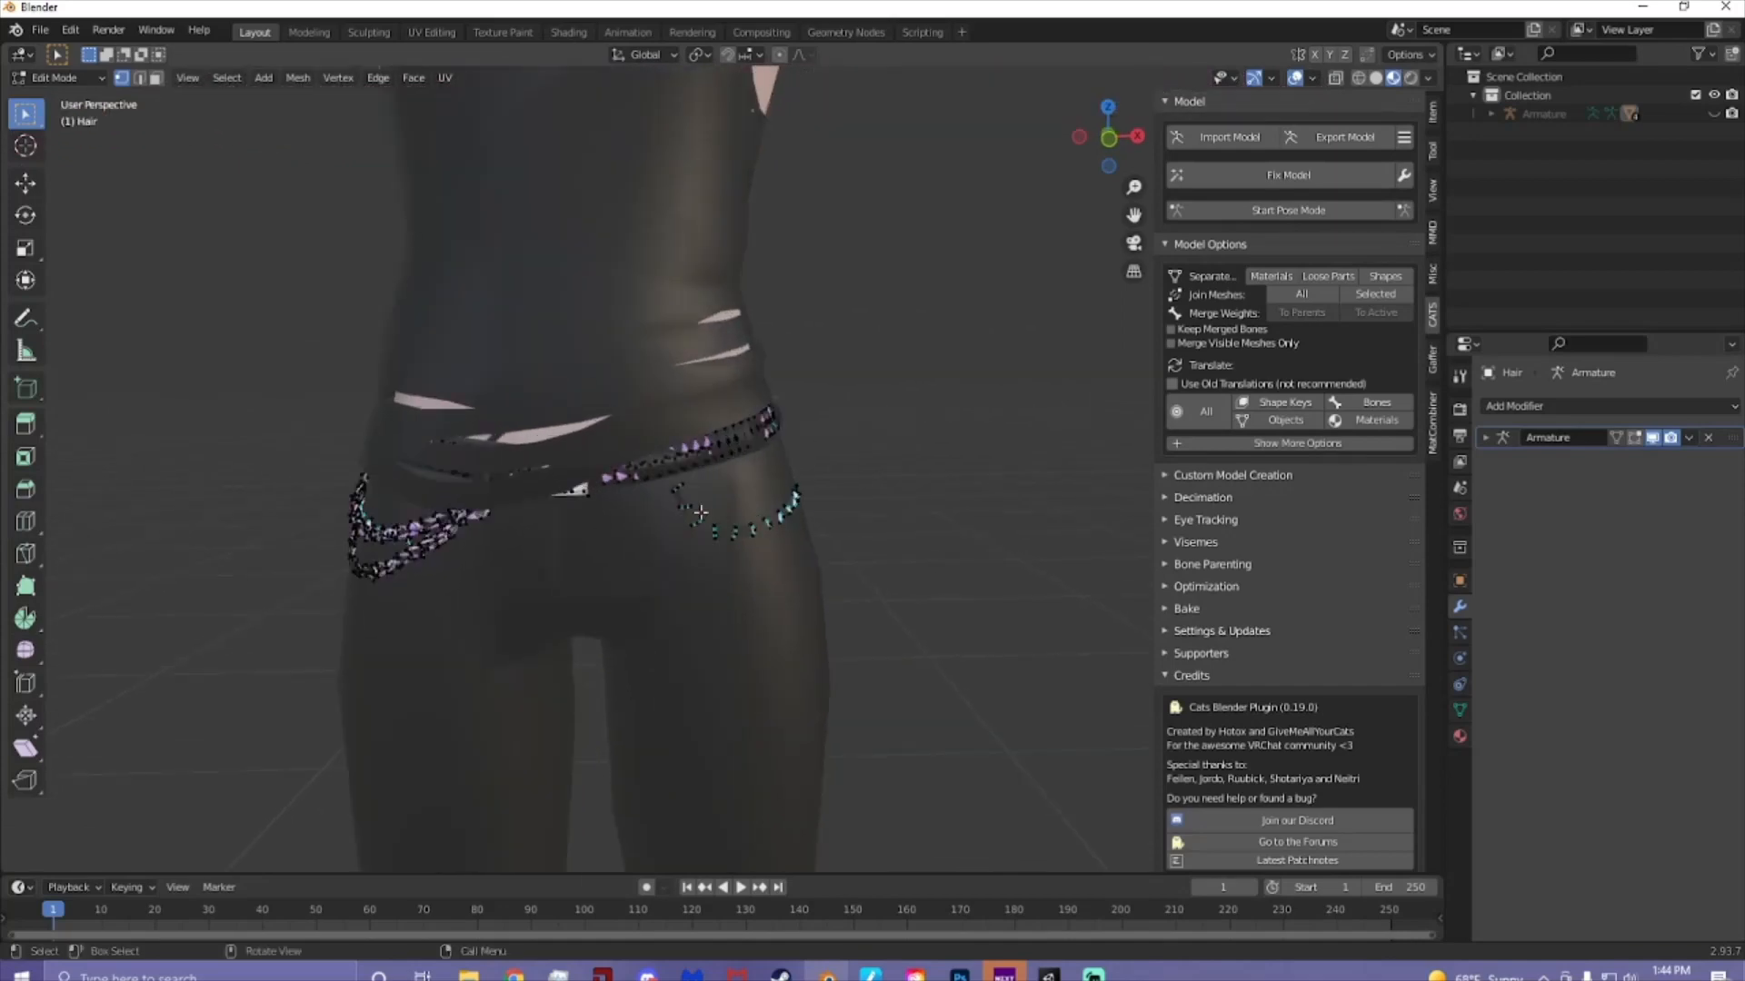
key(l)
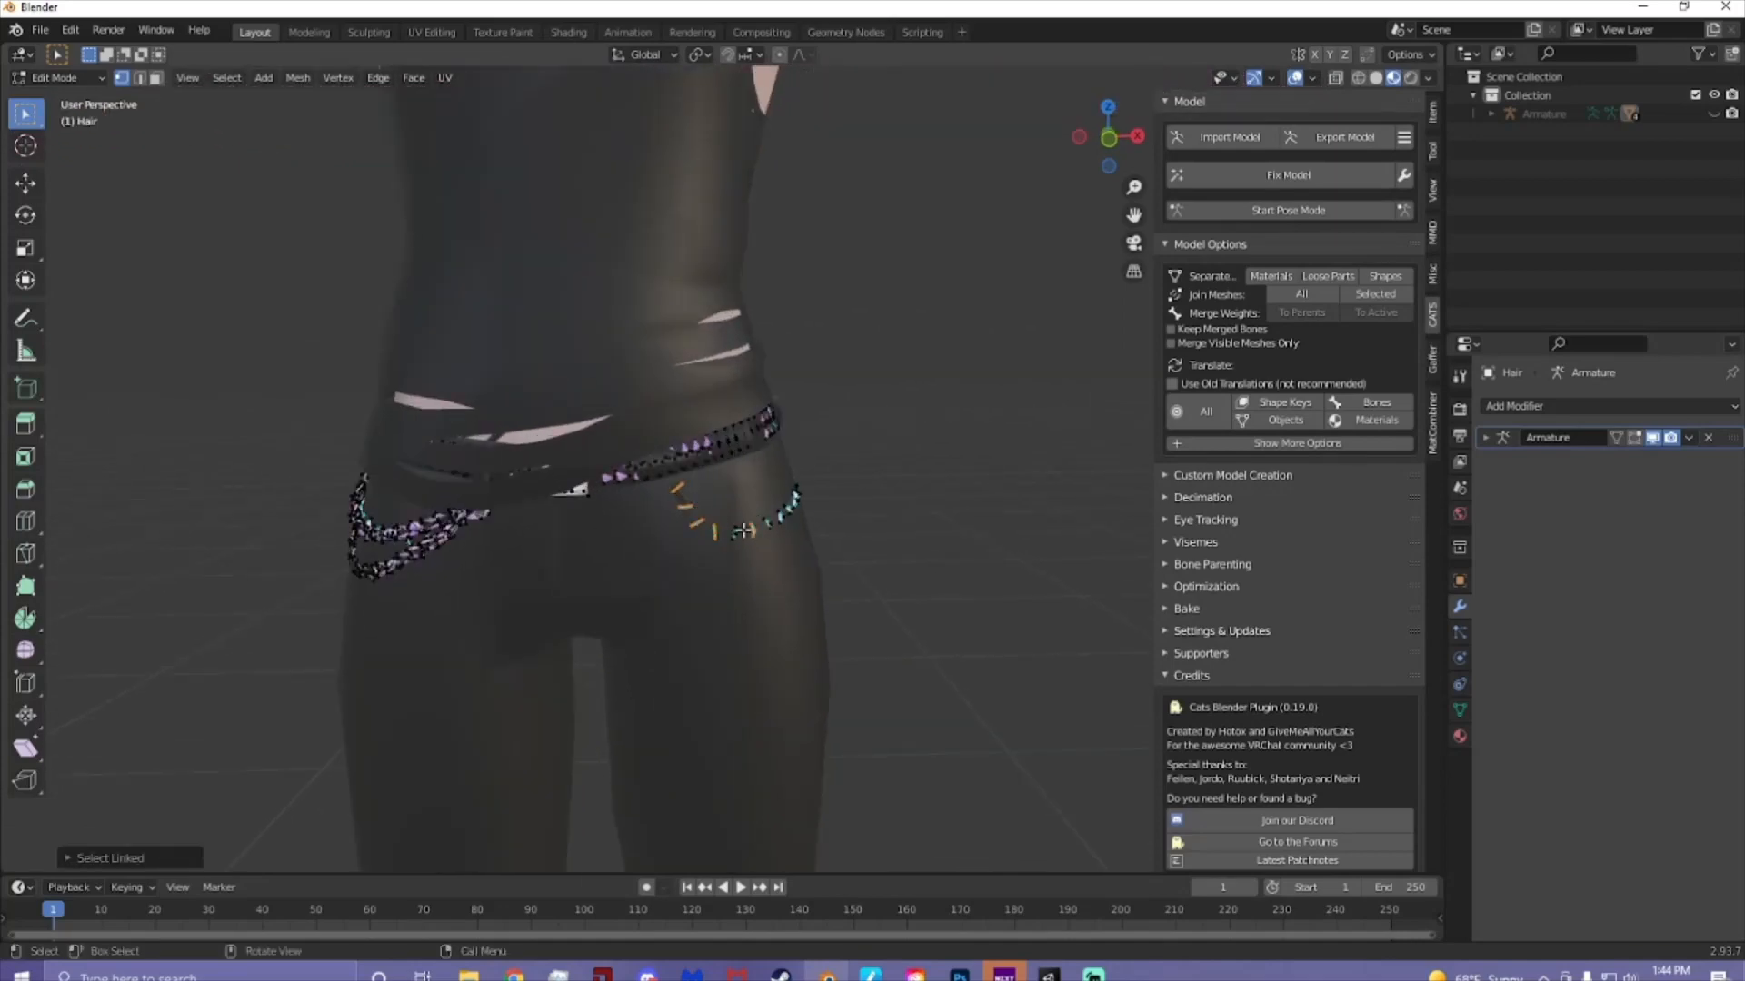
key(l)
middle_drag(799, 503, 616, 469)
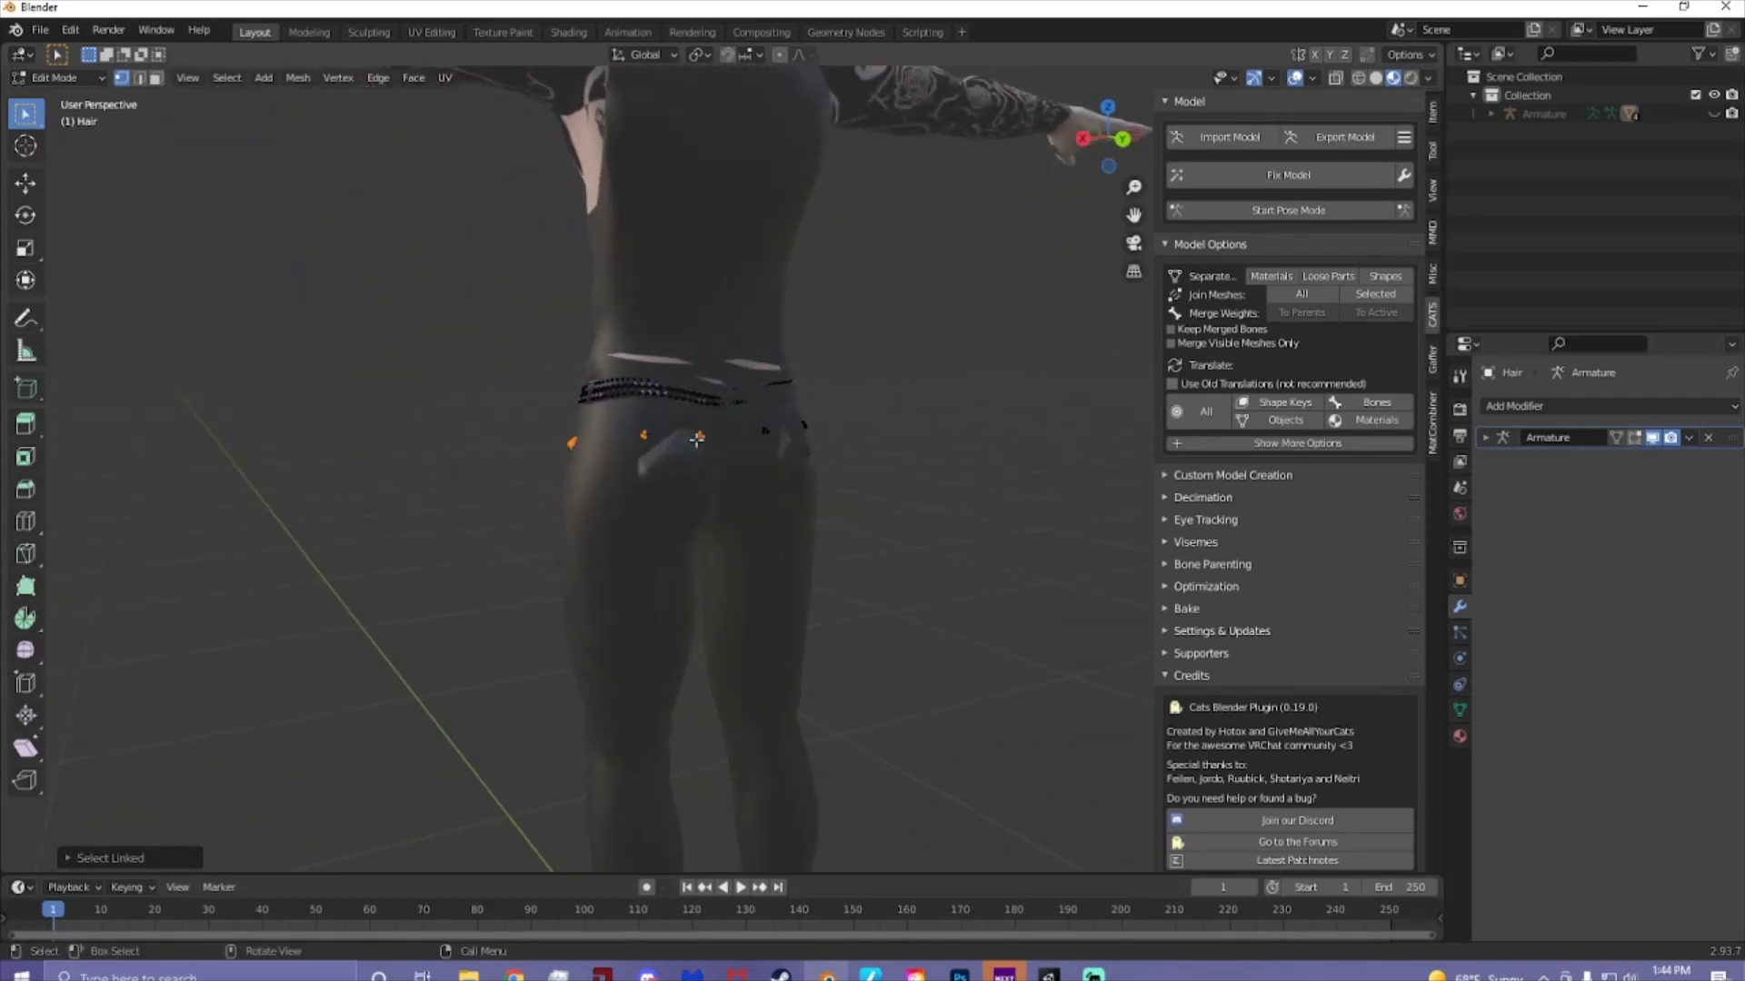
middle_drag(768, 433, 813, 466)
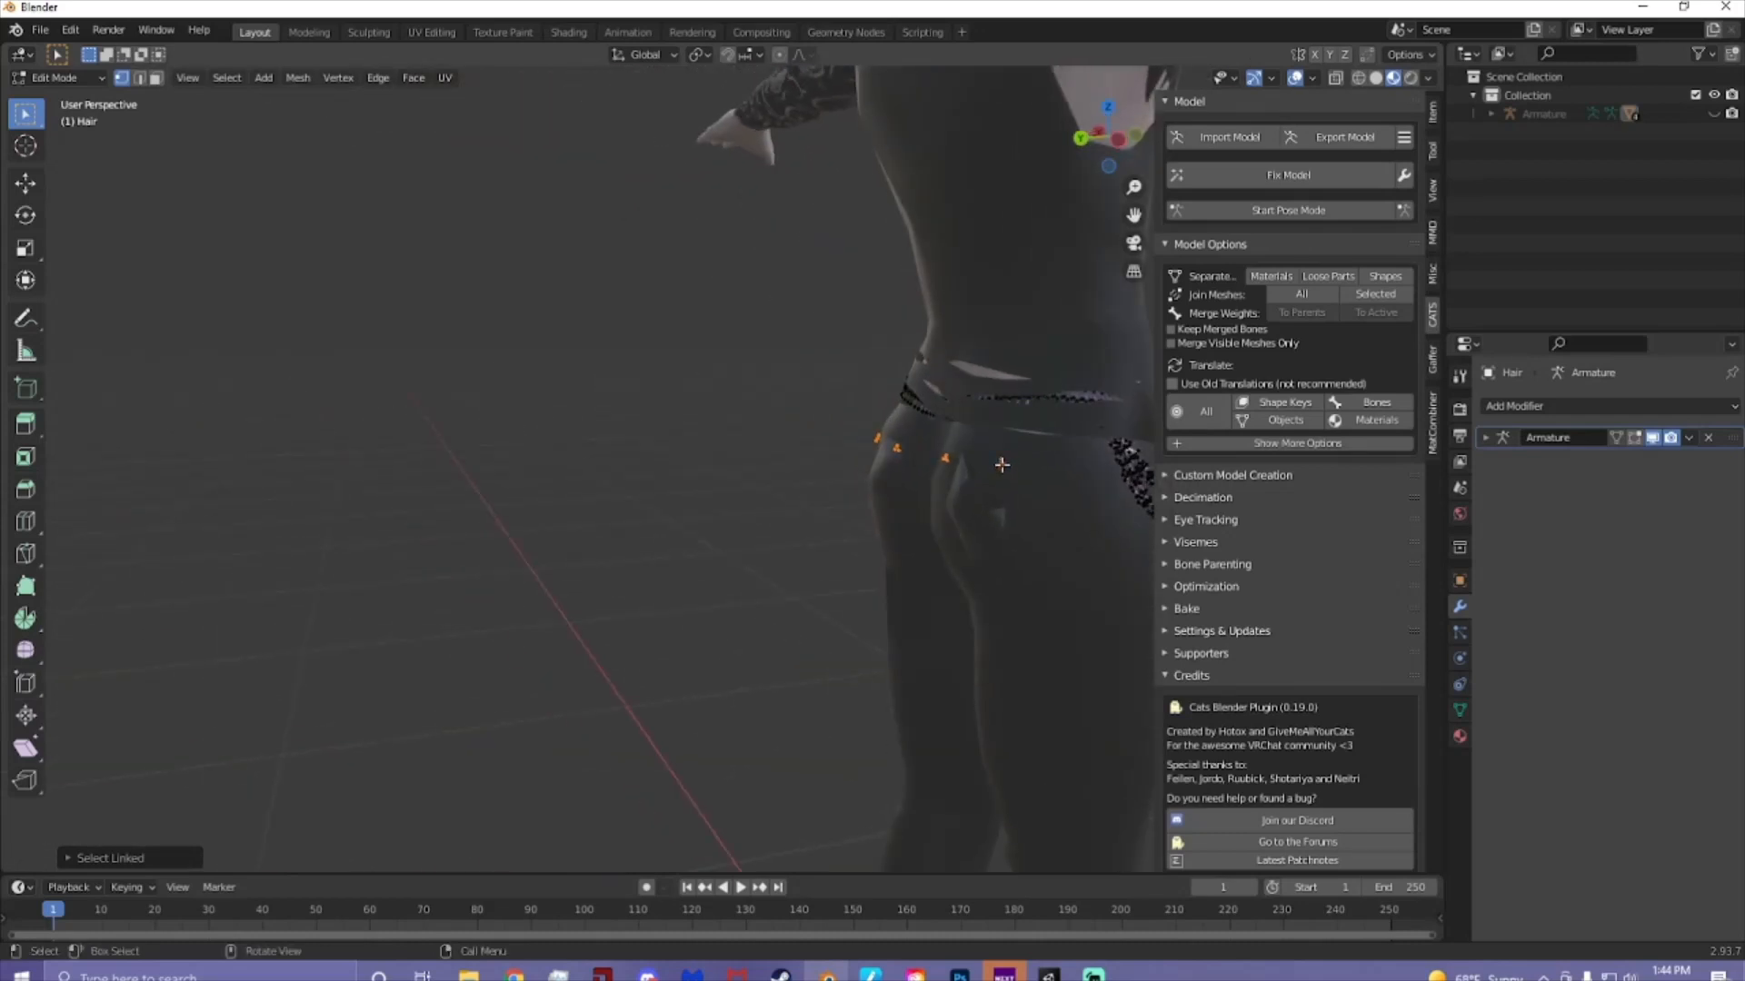
key(x)
click(1002, 474)
middle_drag(1007, 485, 789, 470)
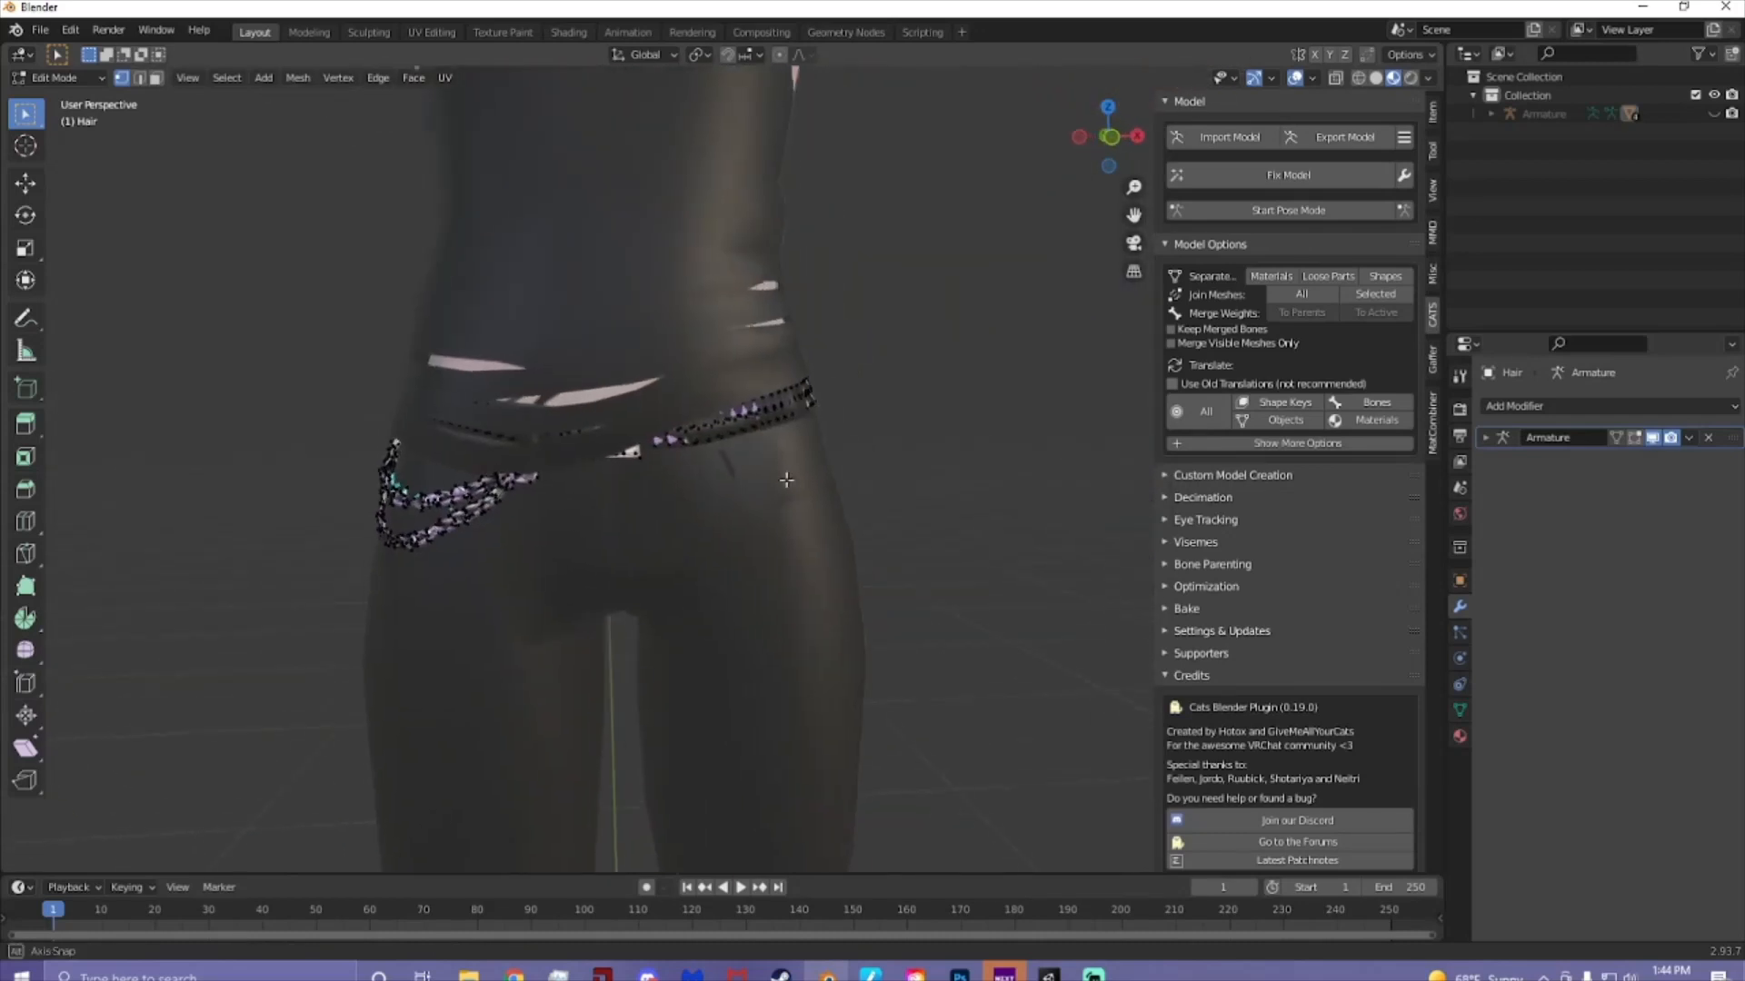
- Return to Object Mode and run Fix Model to join the separated meshes back into the Body mesh
scroll(789, 471, down, 3)
click(56, 77)
click(57, 98)
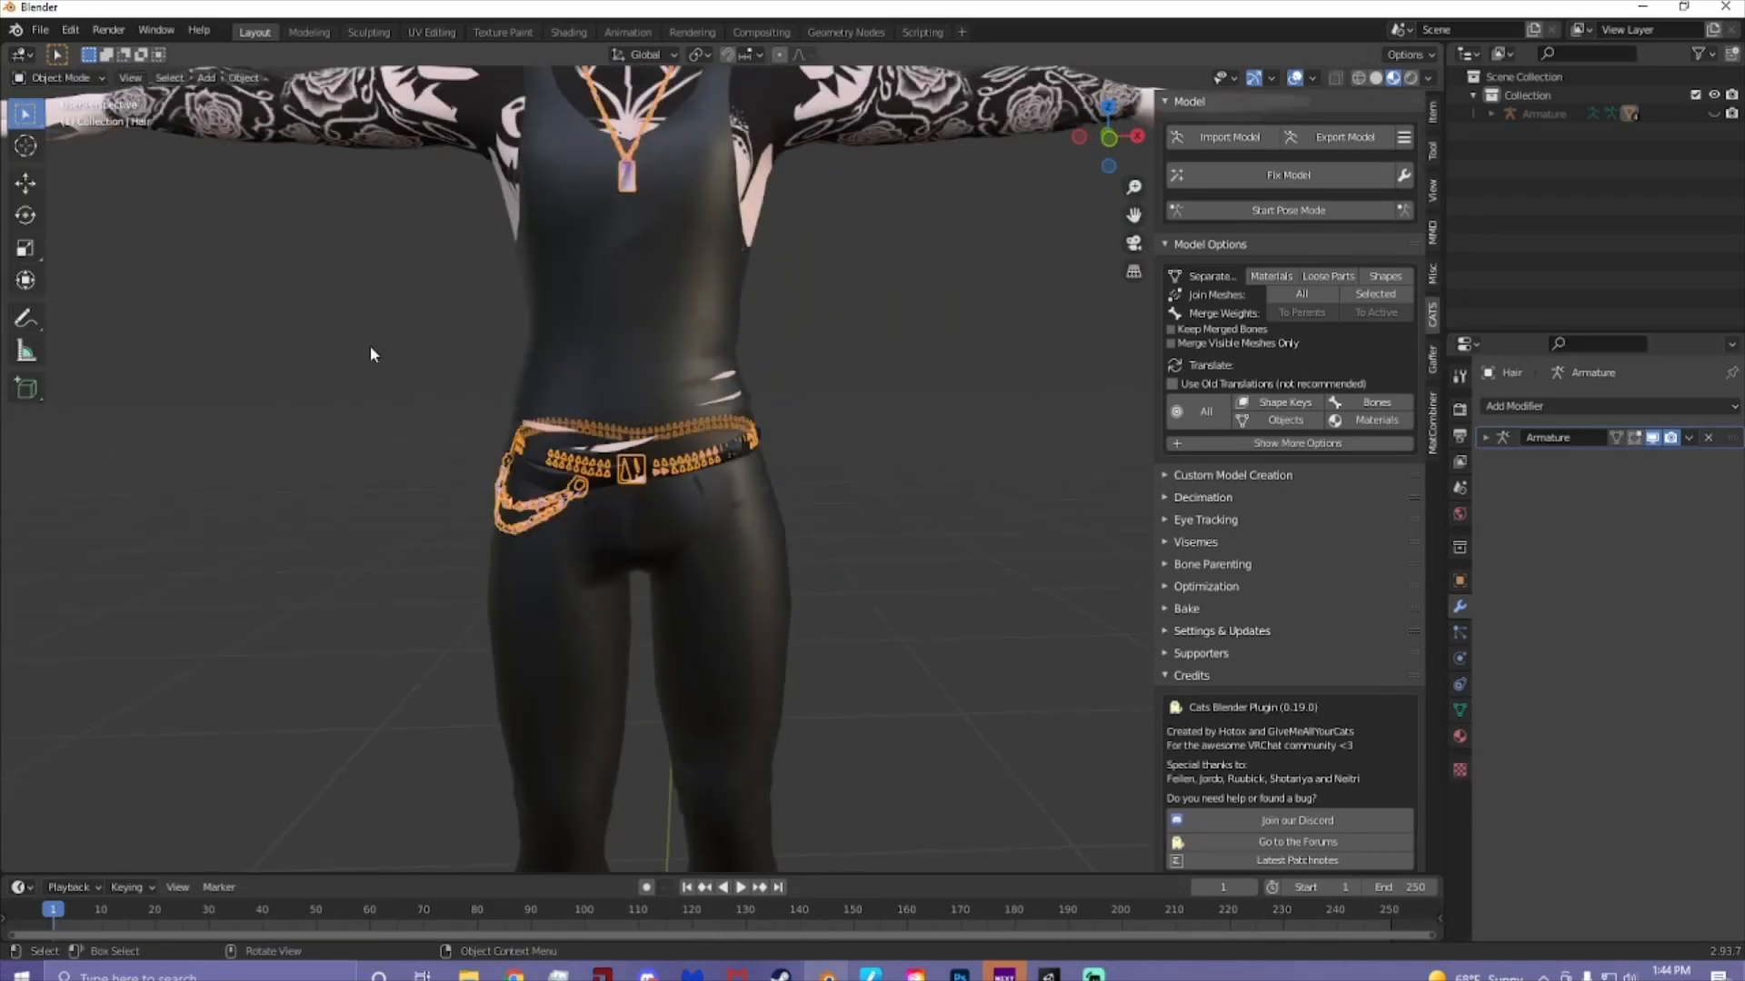
scroll(383, 345, down, 3)
click(1289, 176)
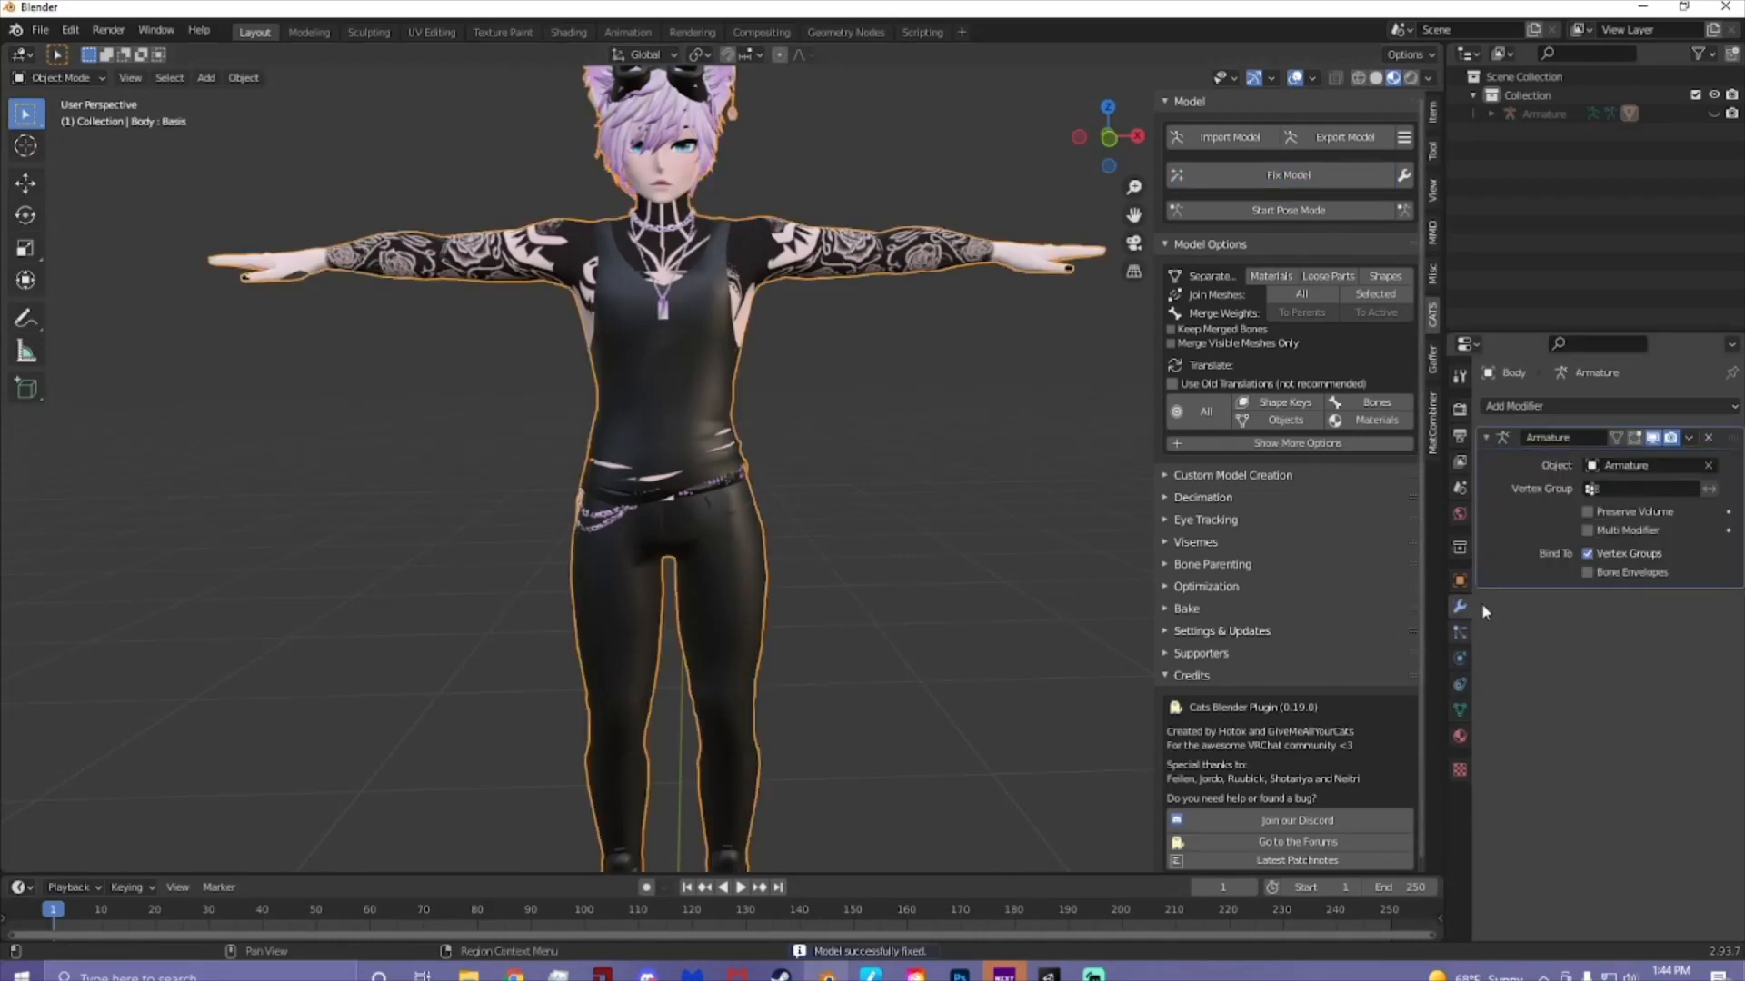
- Check the joined Body mesh's face count by adding a temporary Decimate modifier and removing it
click(1557, 406)
click(1404, 538)
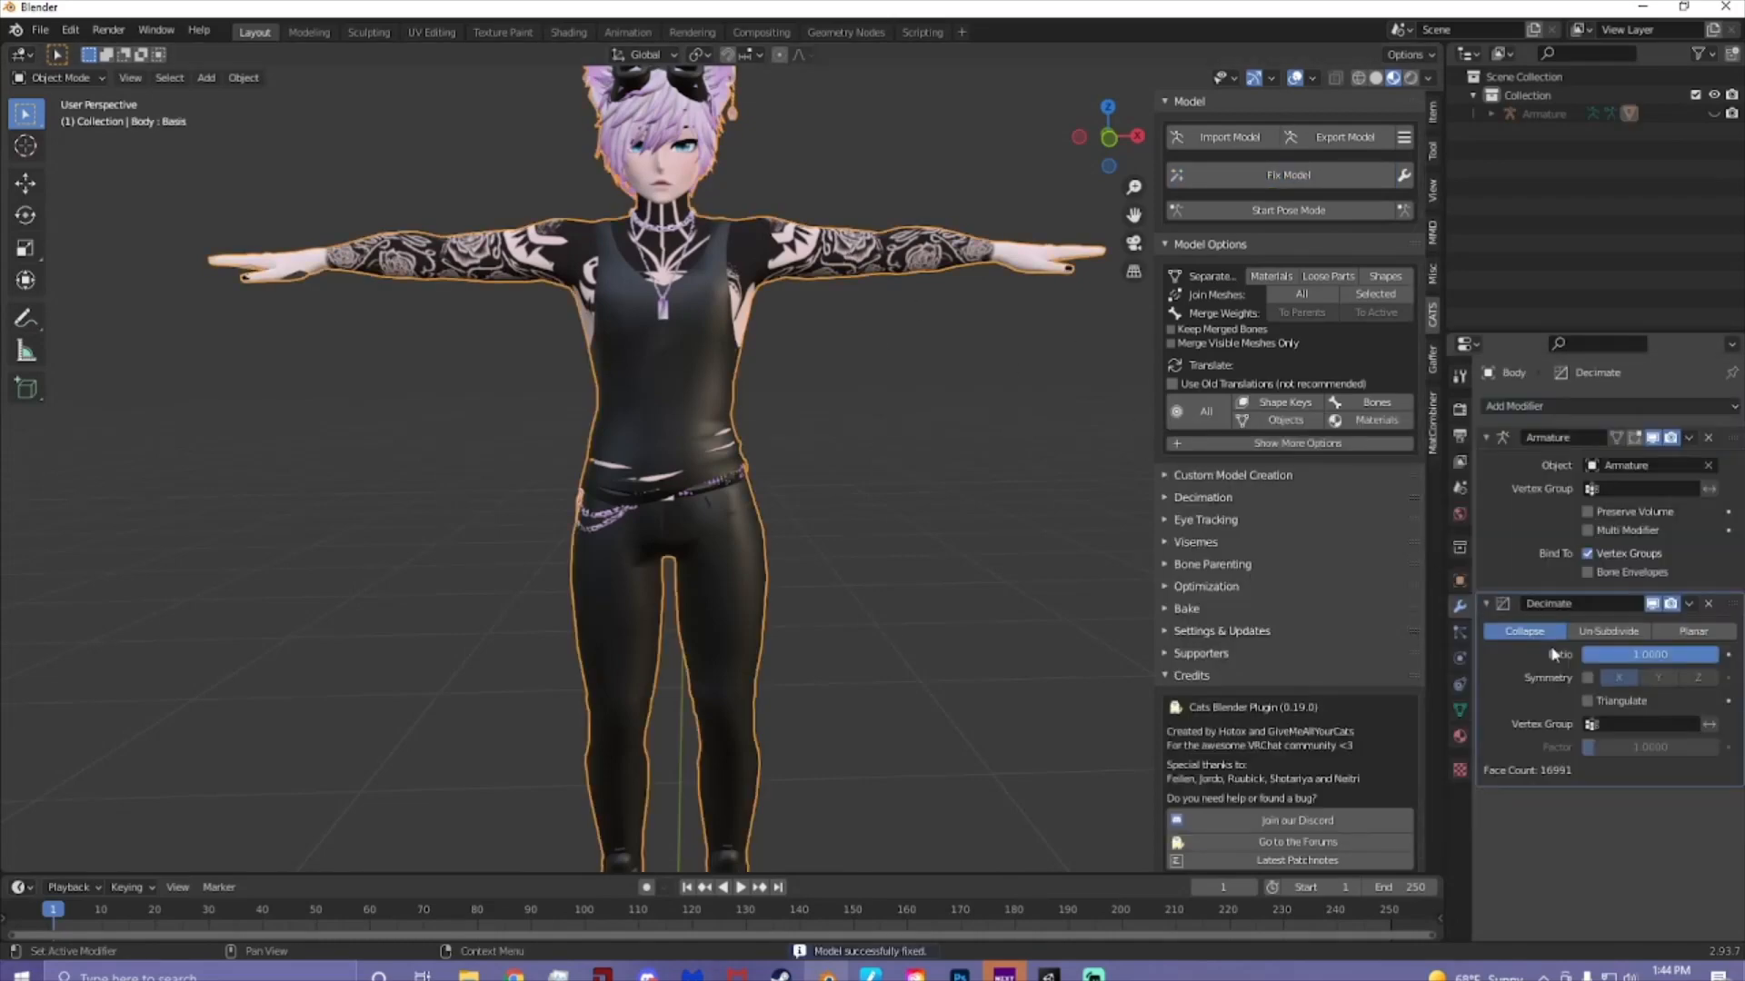
click(1709, 604)
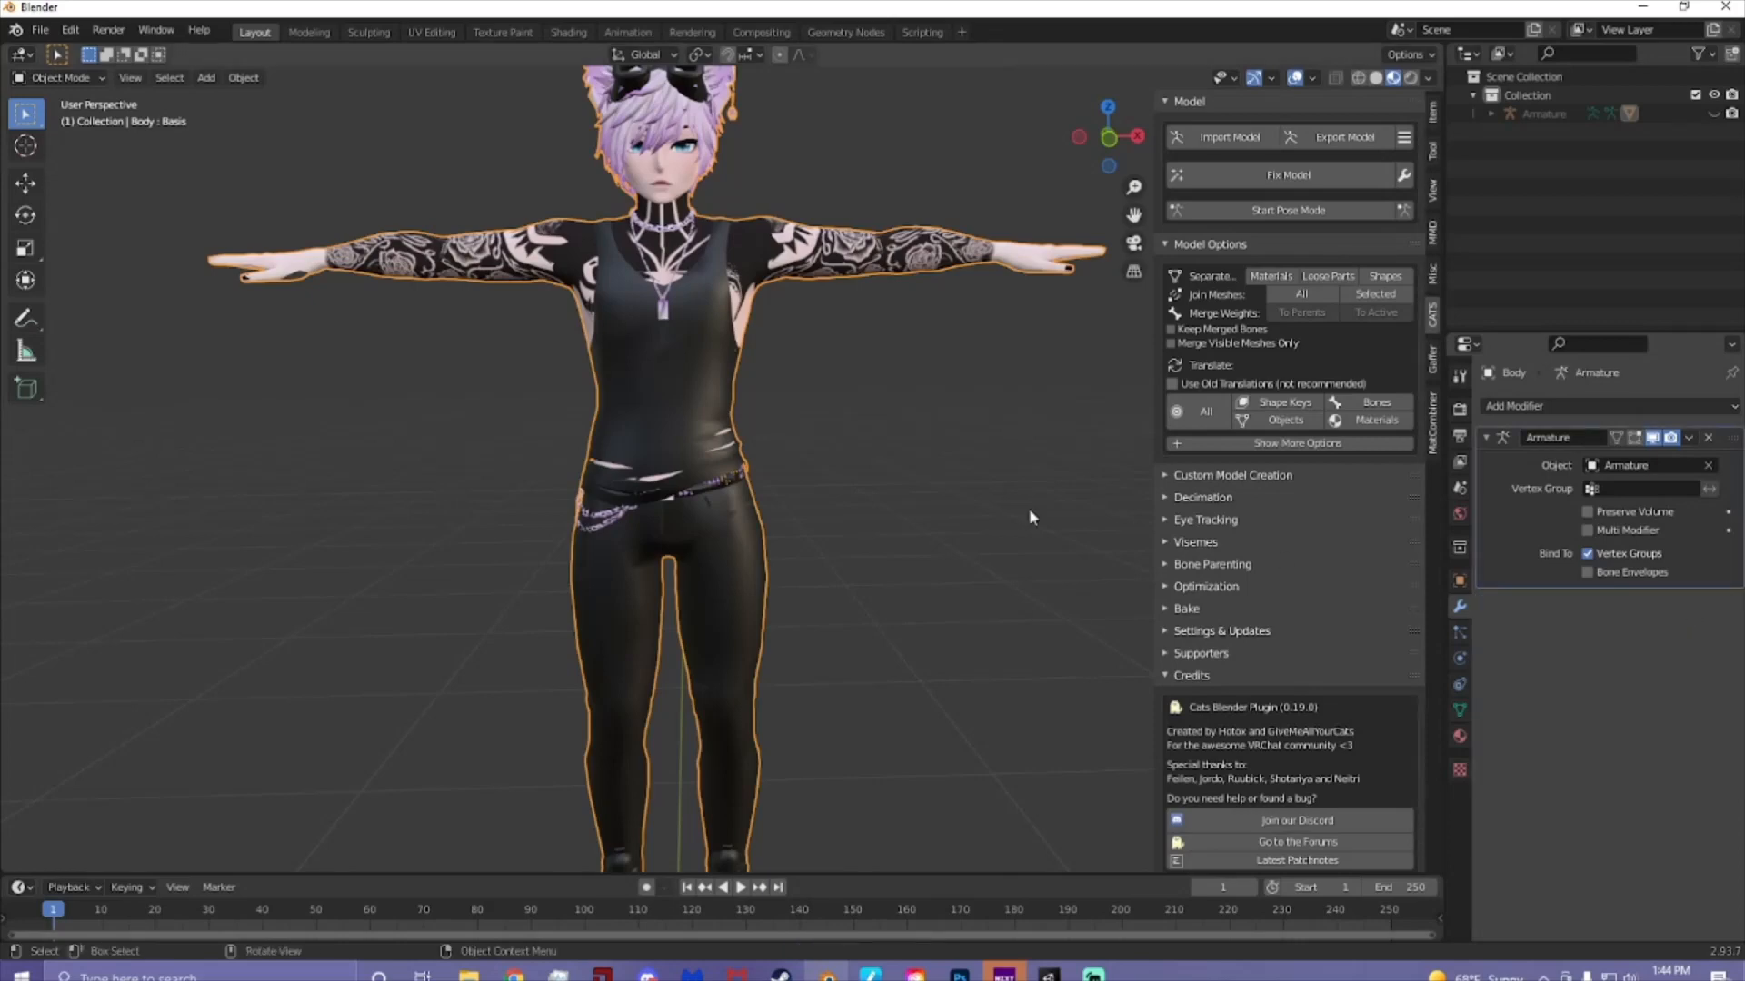
- Start eye testing, test the blink shape at a strength of 1.00, and stop the eye testing
scroll(1030, 518, down, 3)
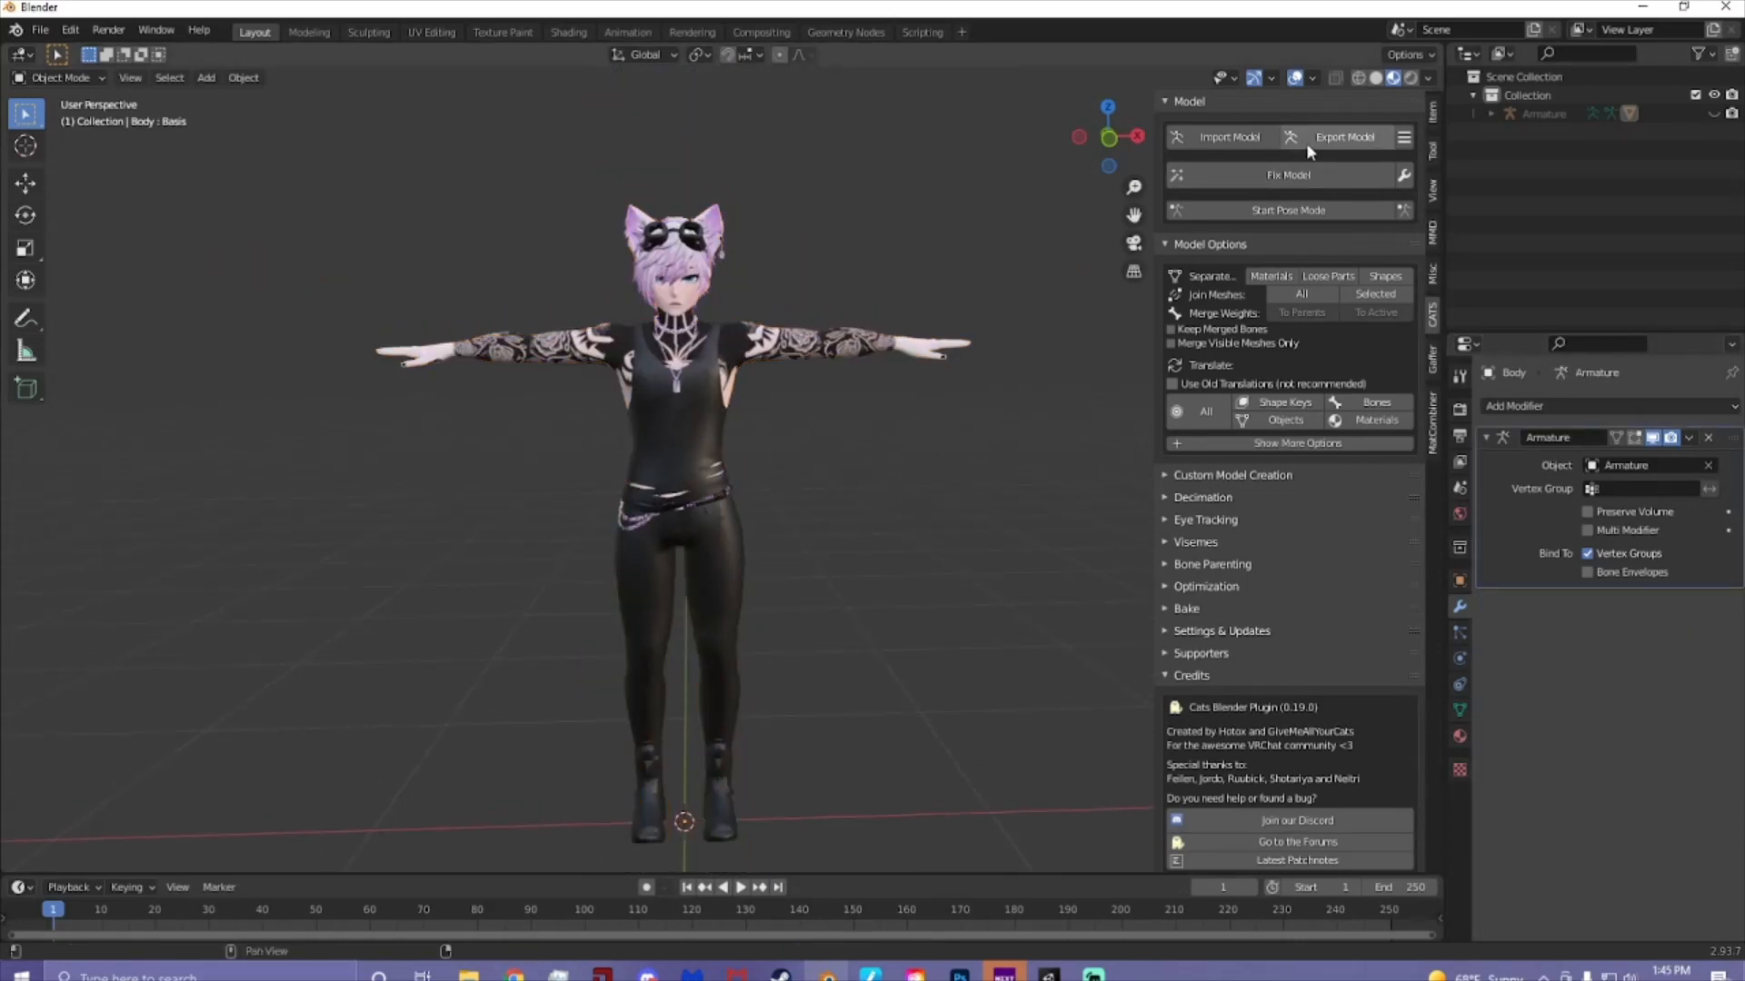
scroll(805, 390, up, 3)
click(1354, 140)
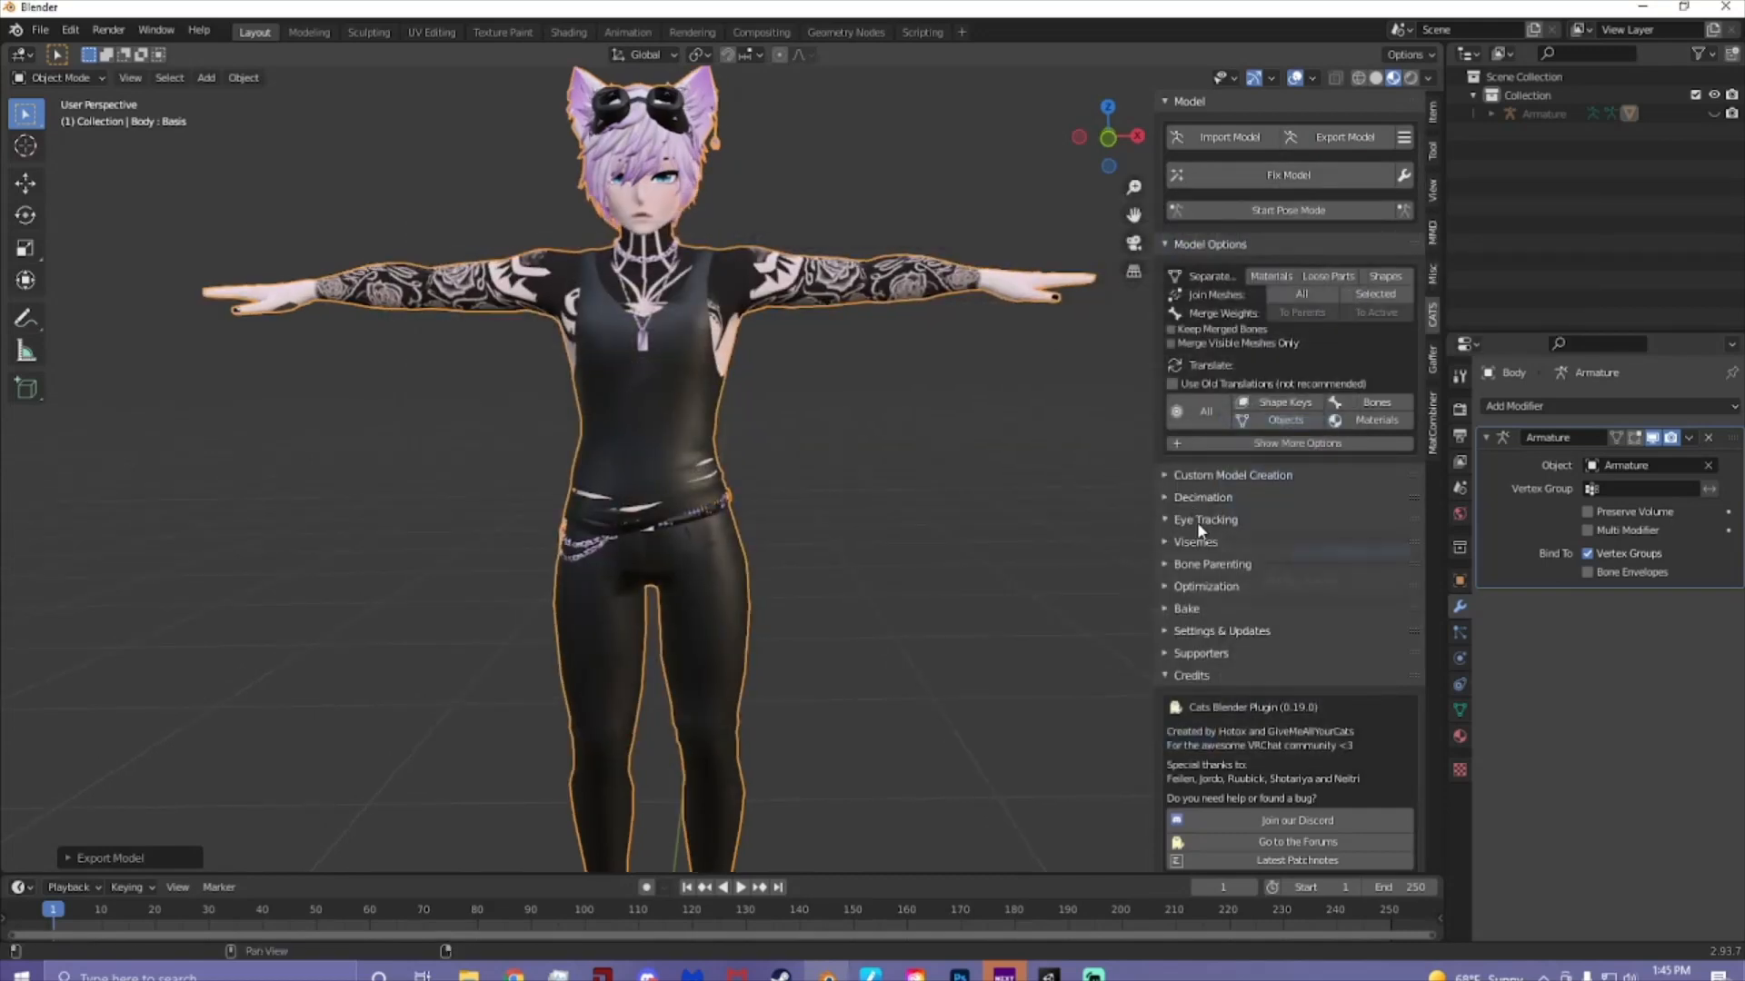
click(1197, 521)
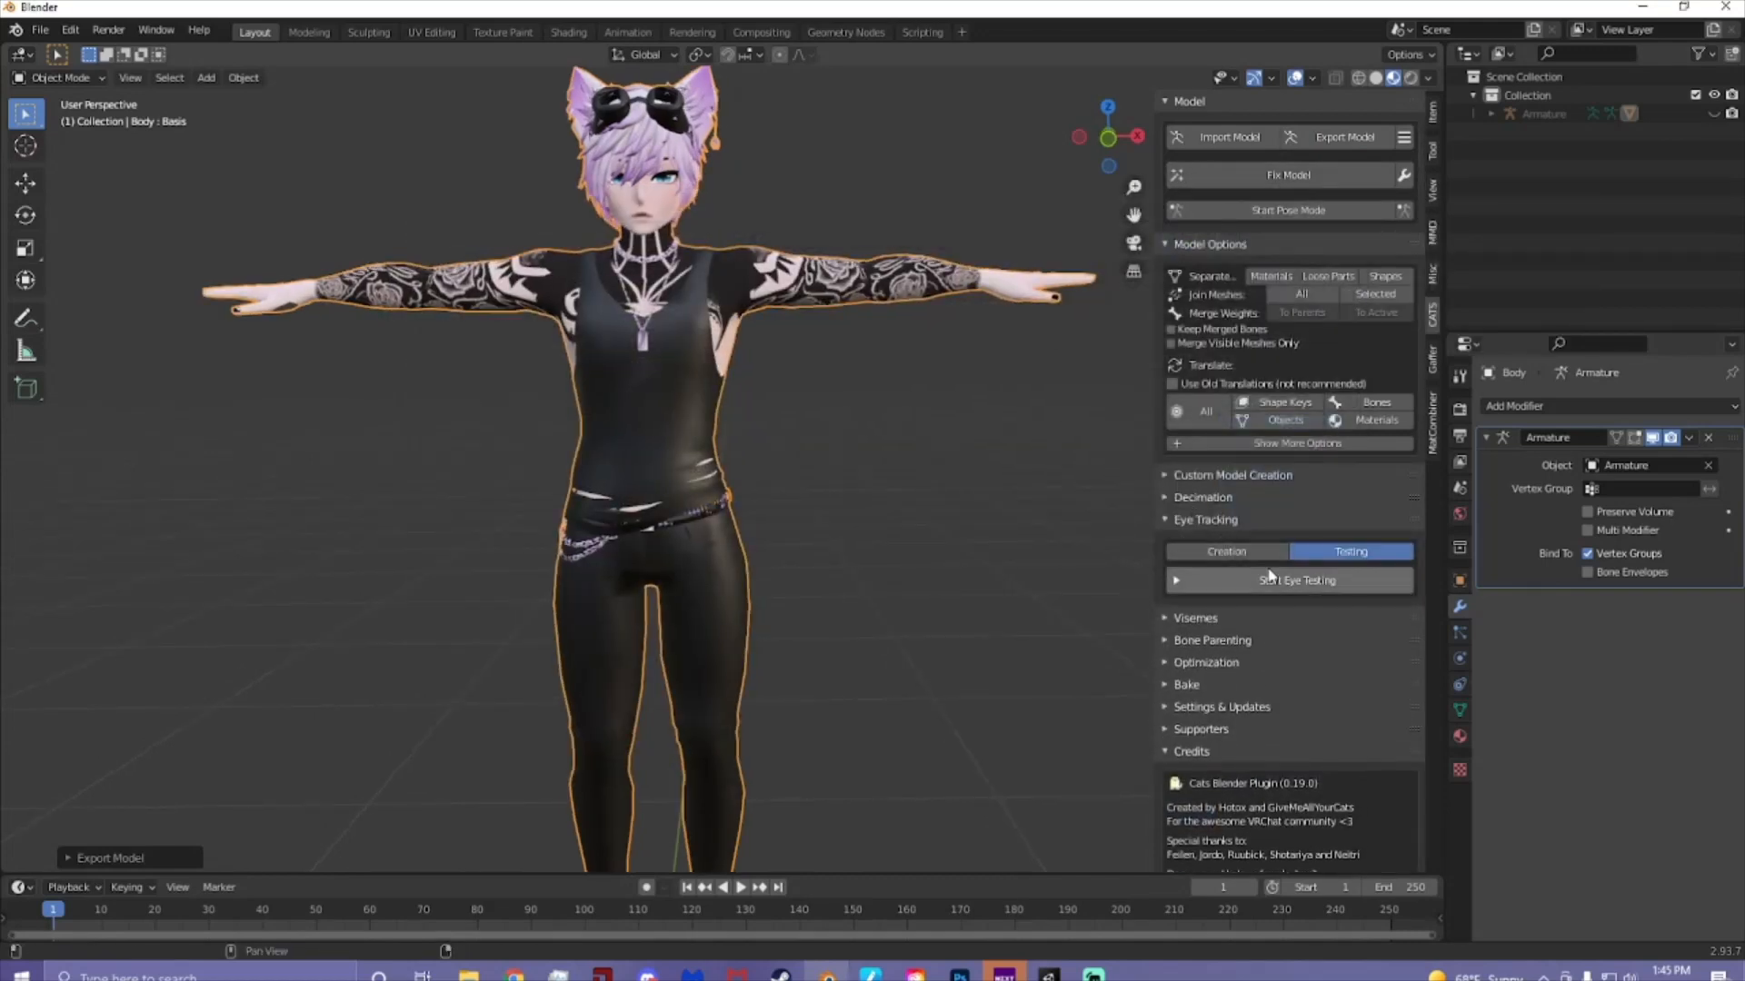
click(1290, 583)
click(1350, 696)
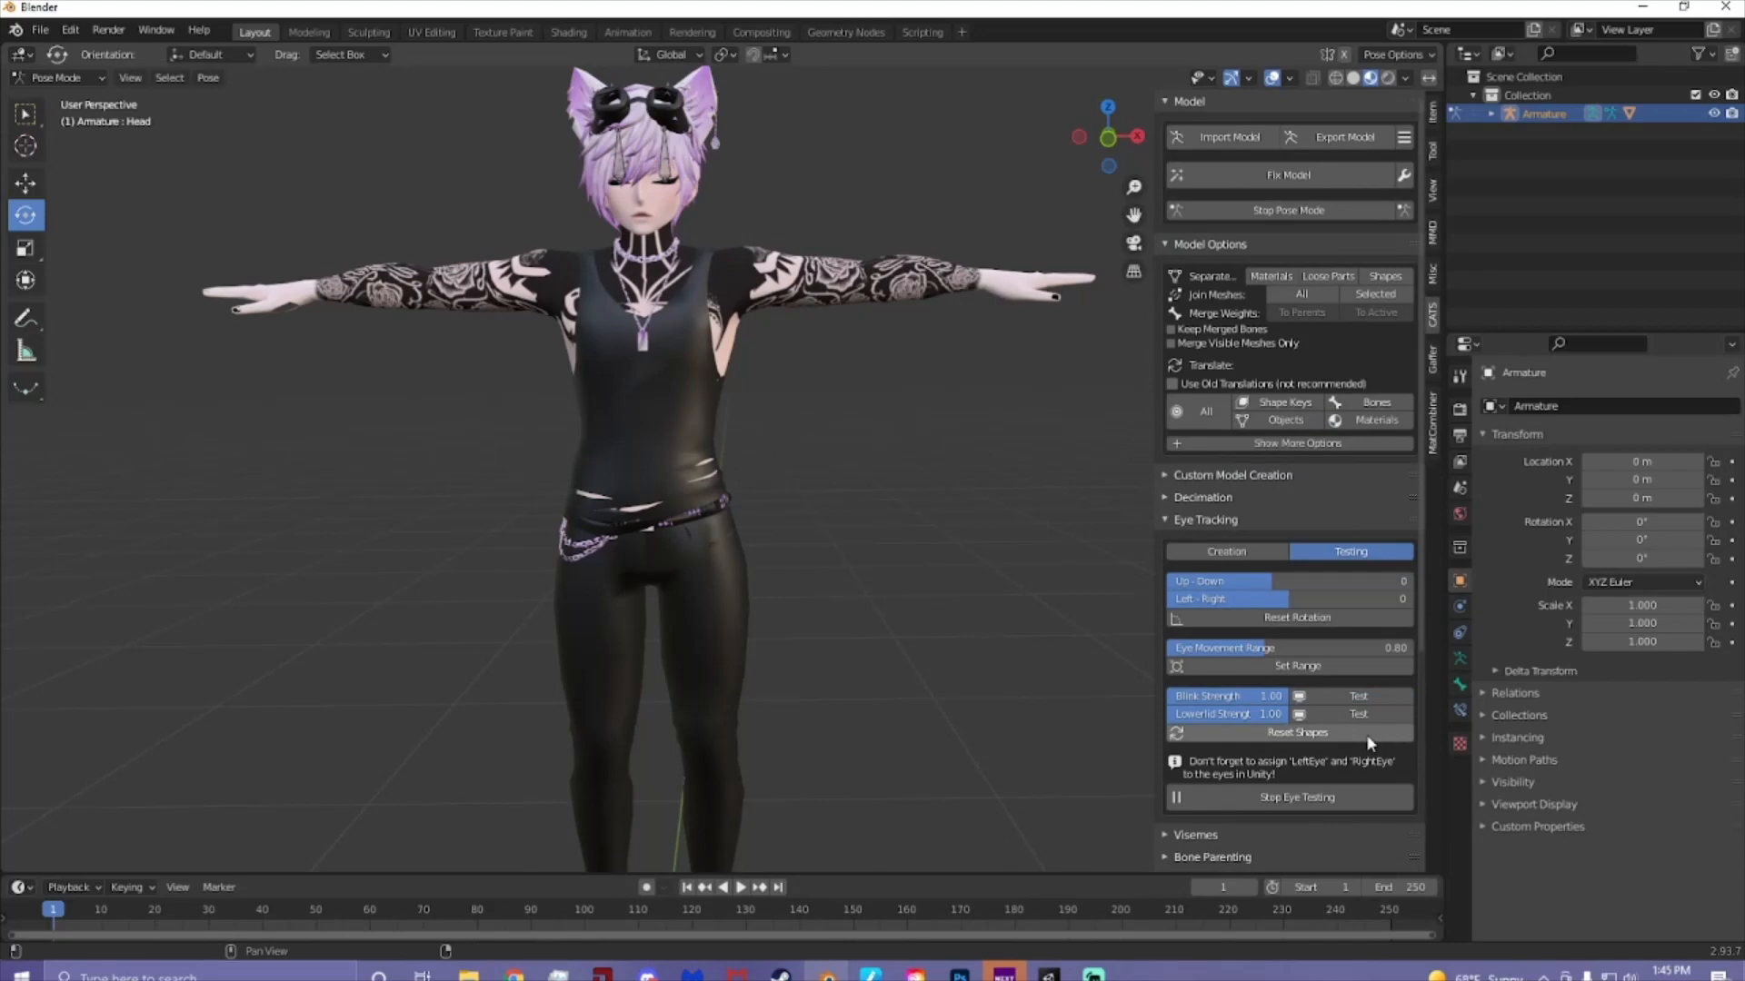
click(1325, 799)
- Export the fixed avatar as the FBX file JAX_QUEST2 and switch to the Unity project
click(1354, 136)
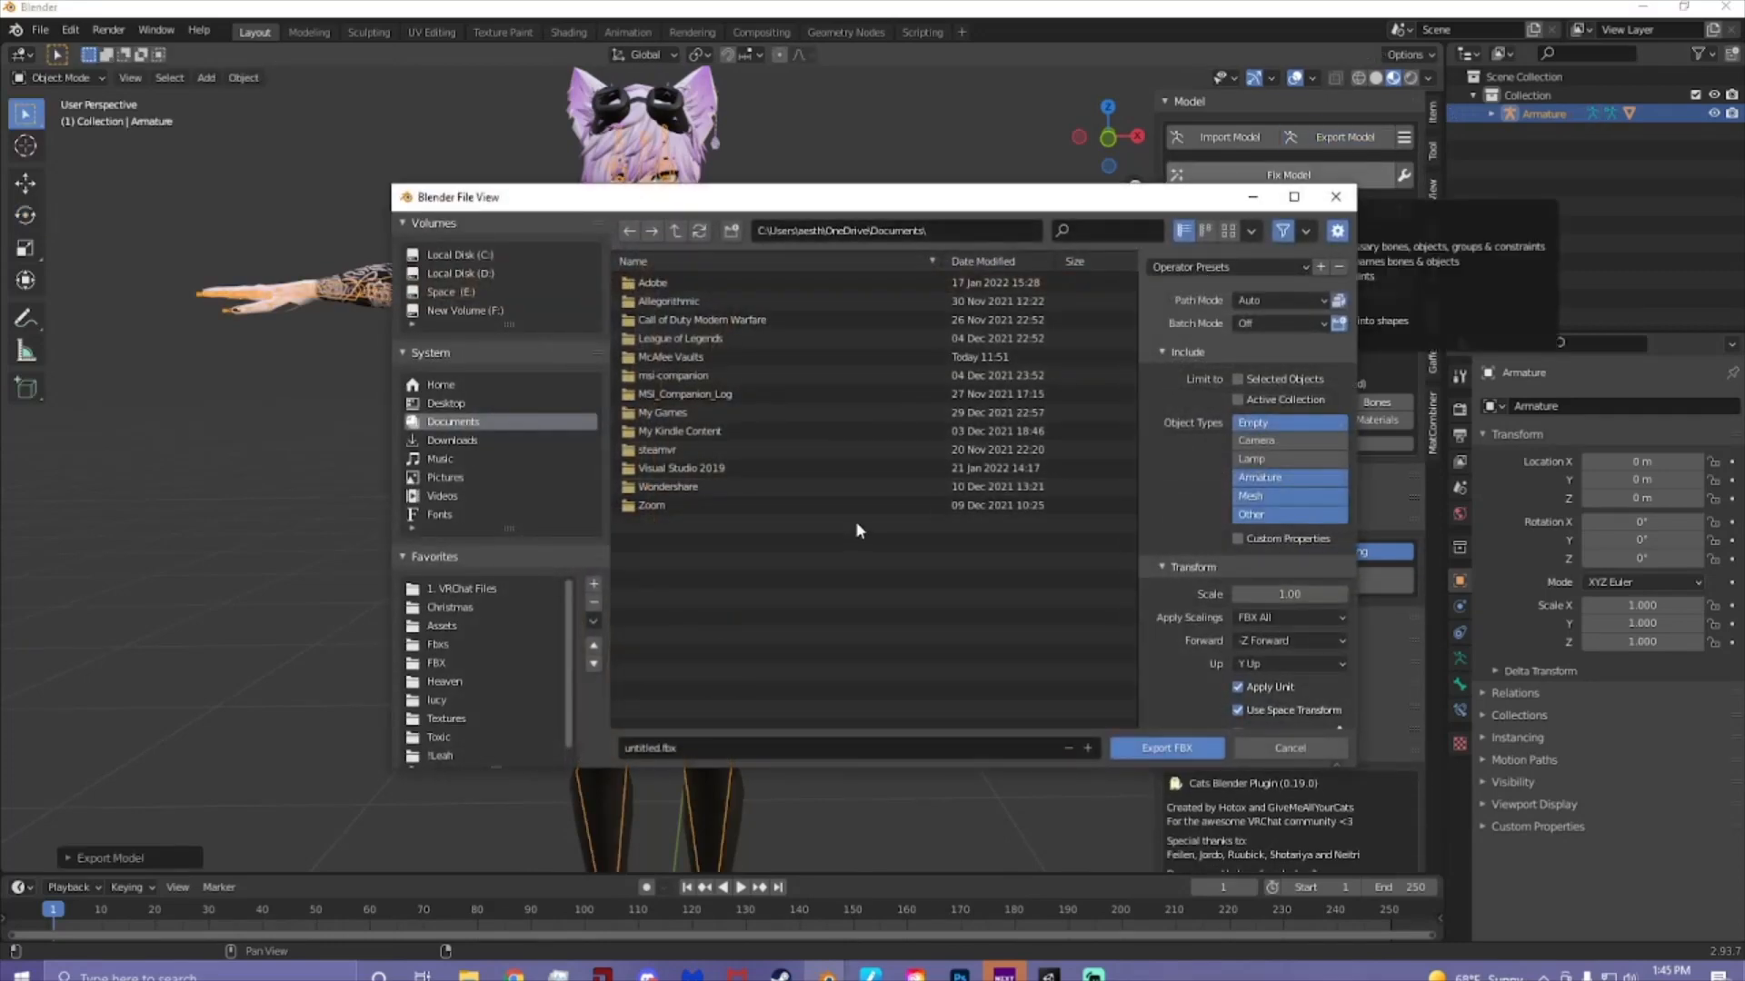
drag(774, 210, 0, 221)
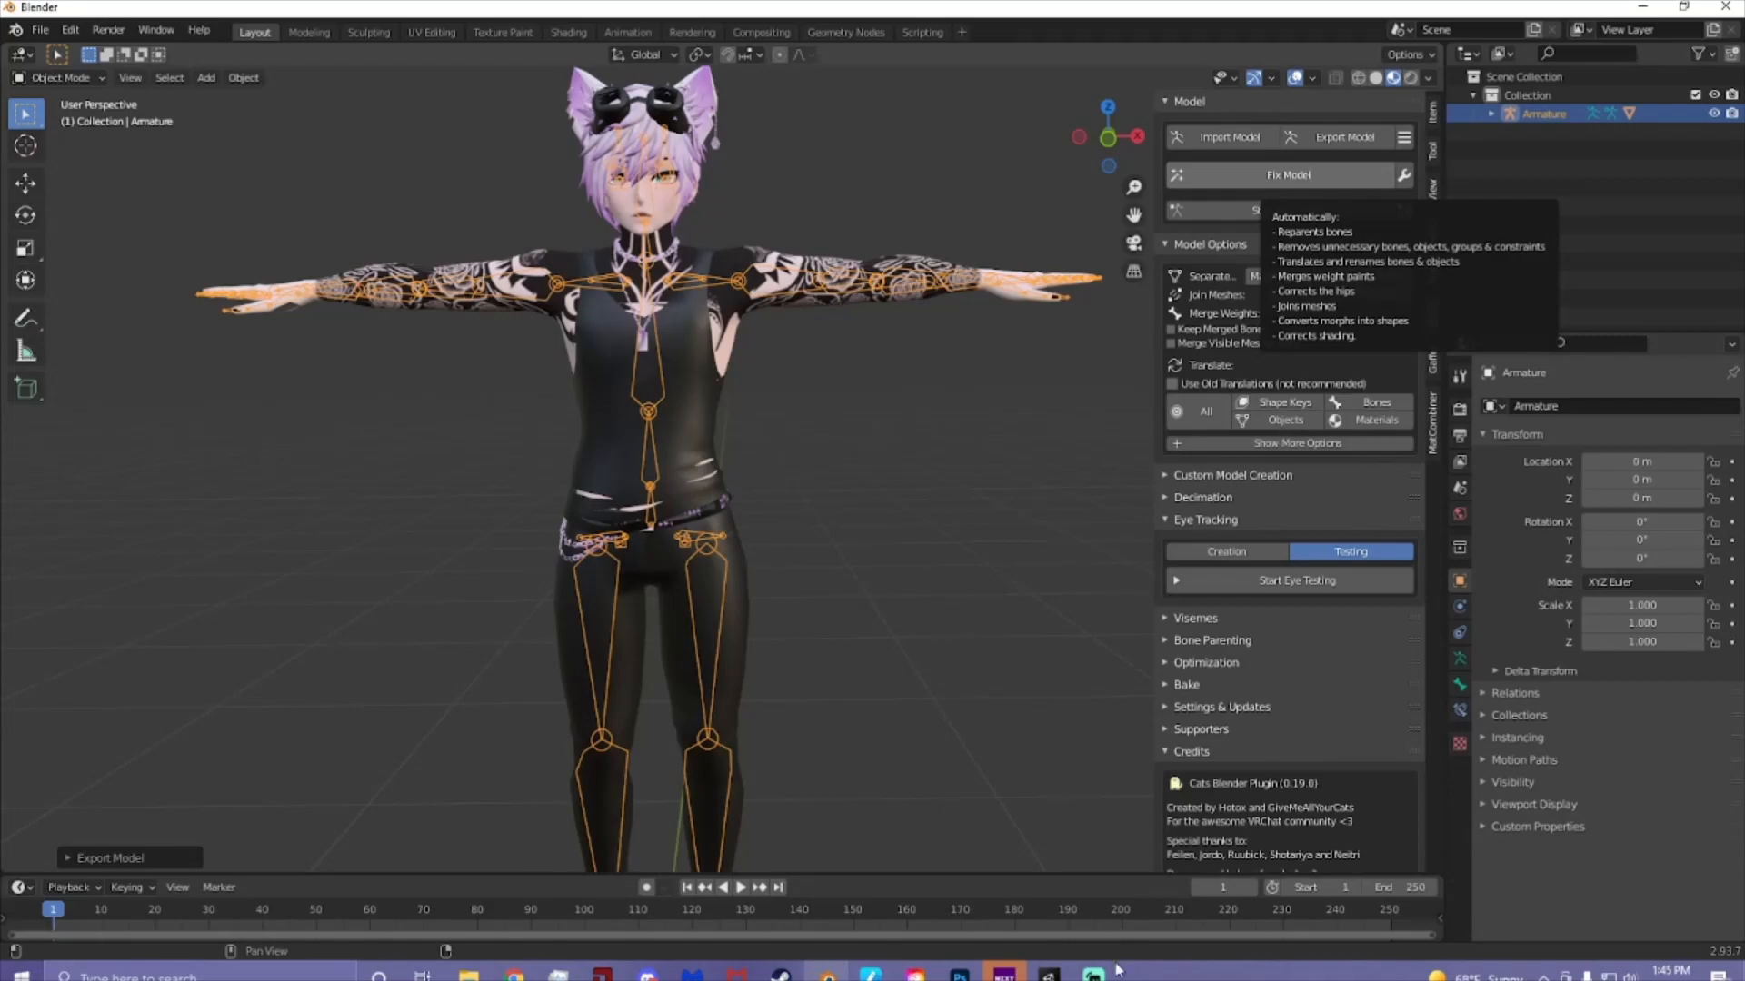
mouse_move(1118, 971)
click(1136, 904)
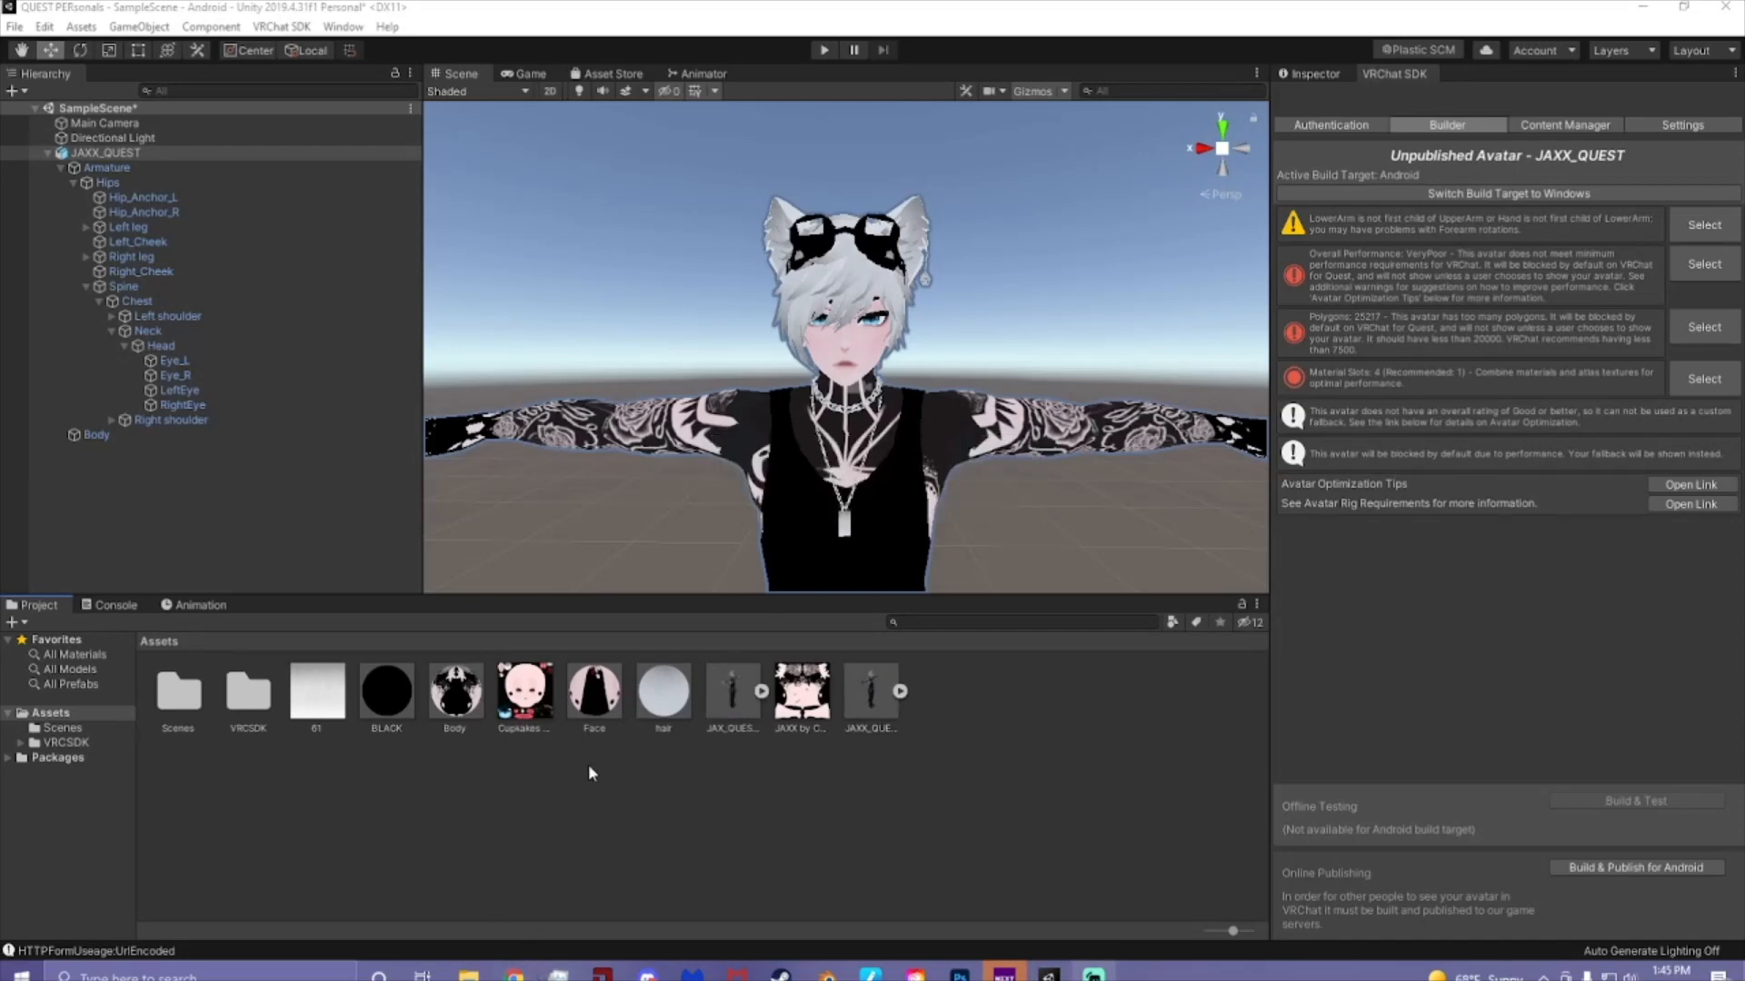
- Set the JAX_QUEST2 model's rig animation type to Humanoid and apply the import settings
click(732, 698)
click(1314, 71)
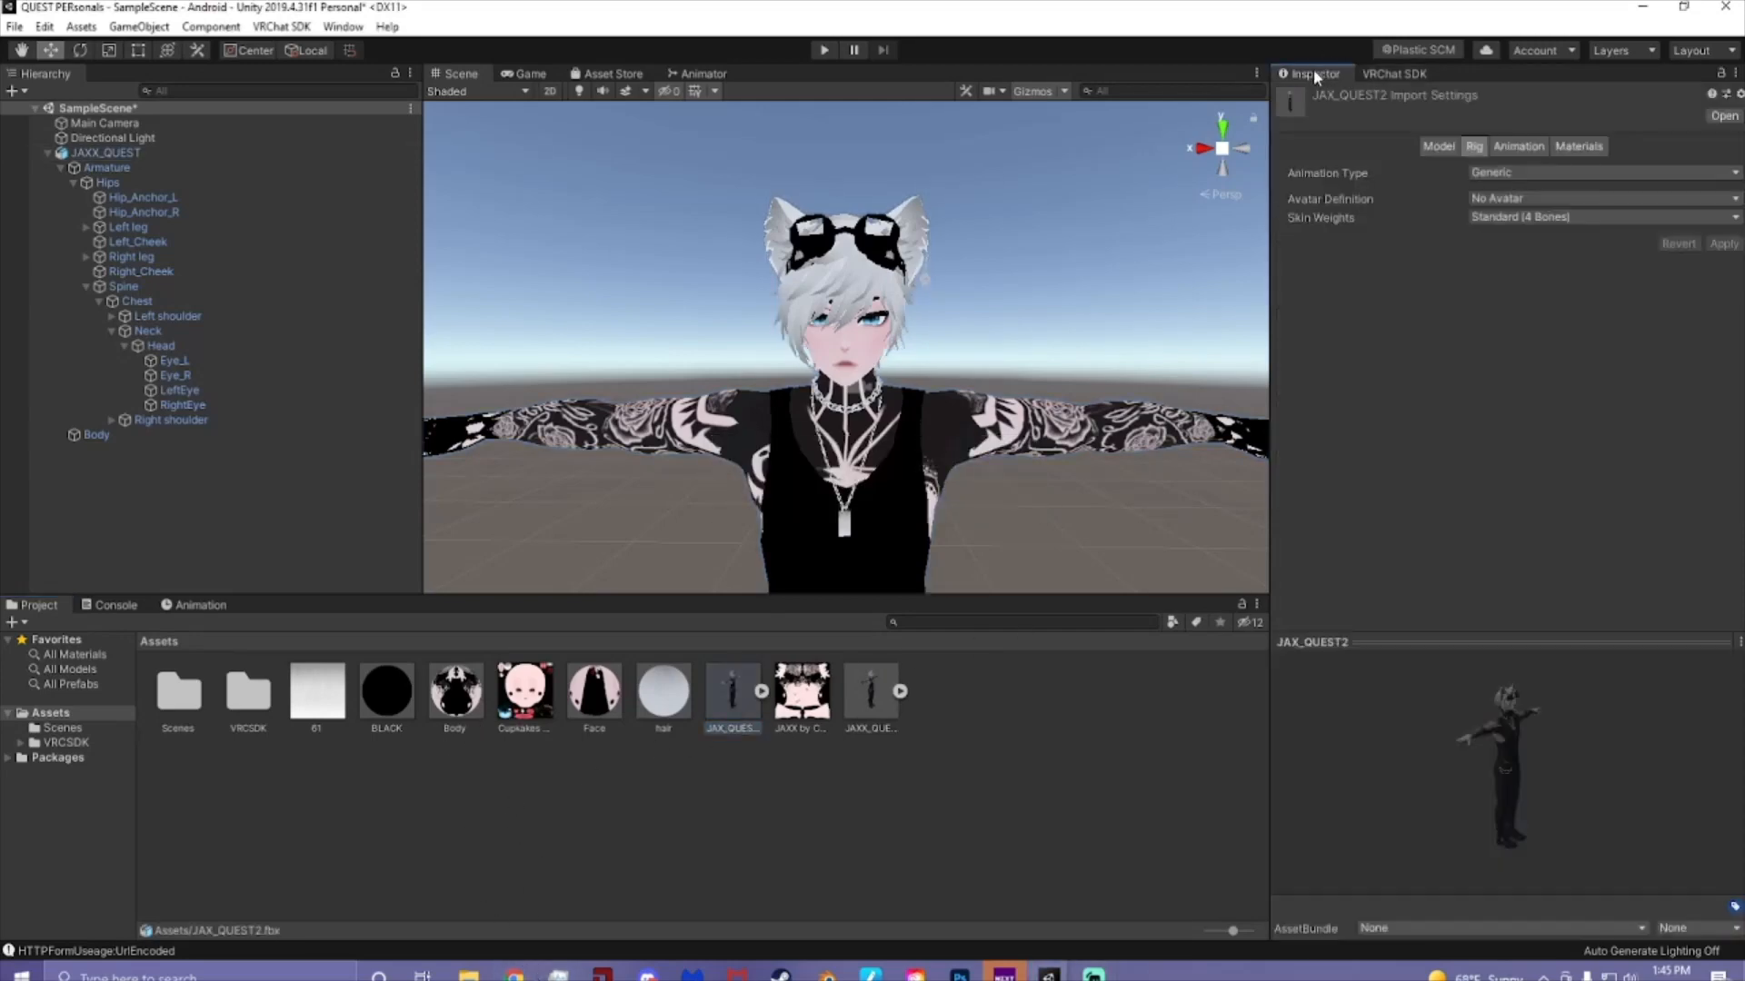
click(1519, 173)
click(1541, 262)
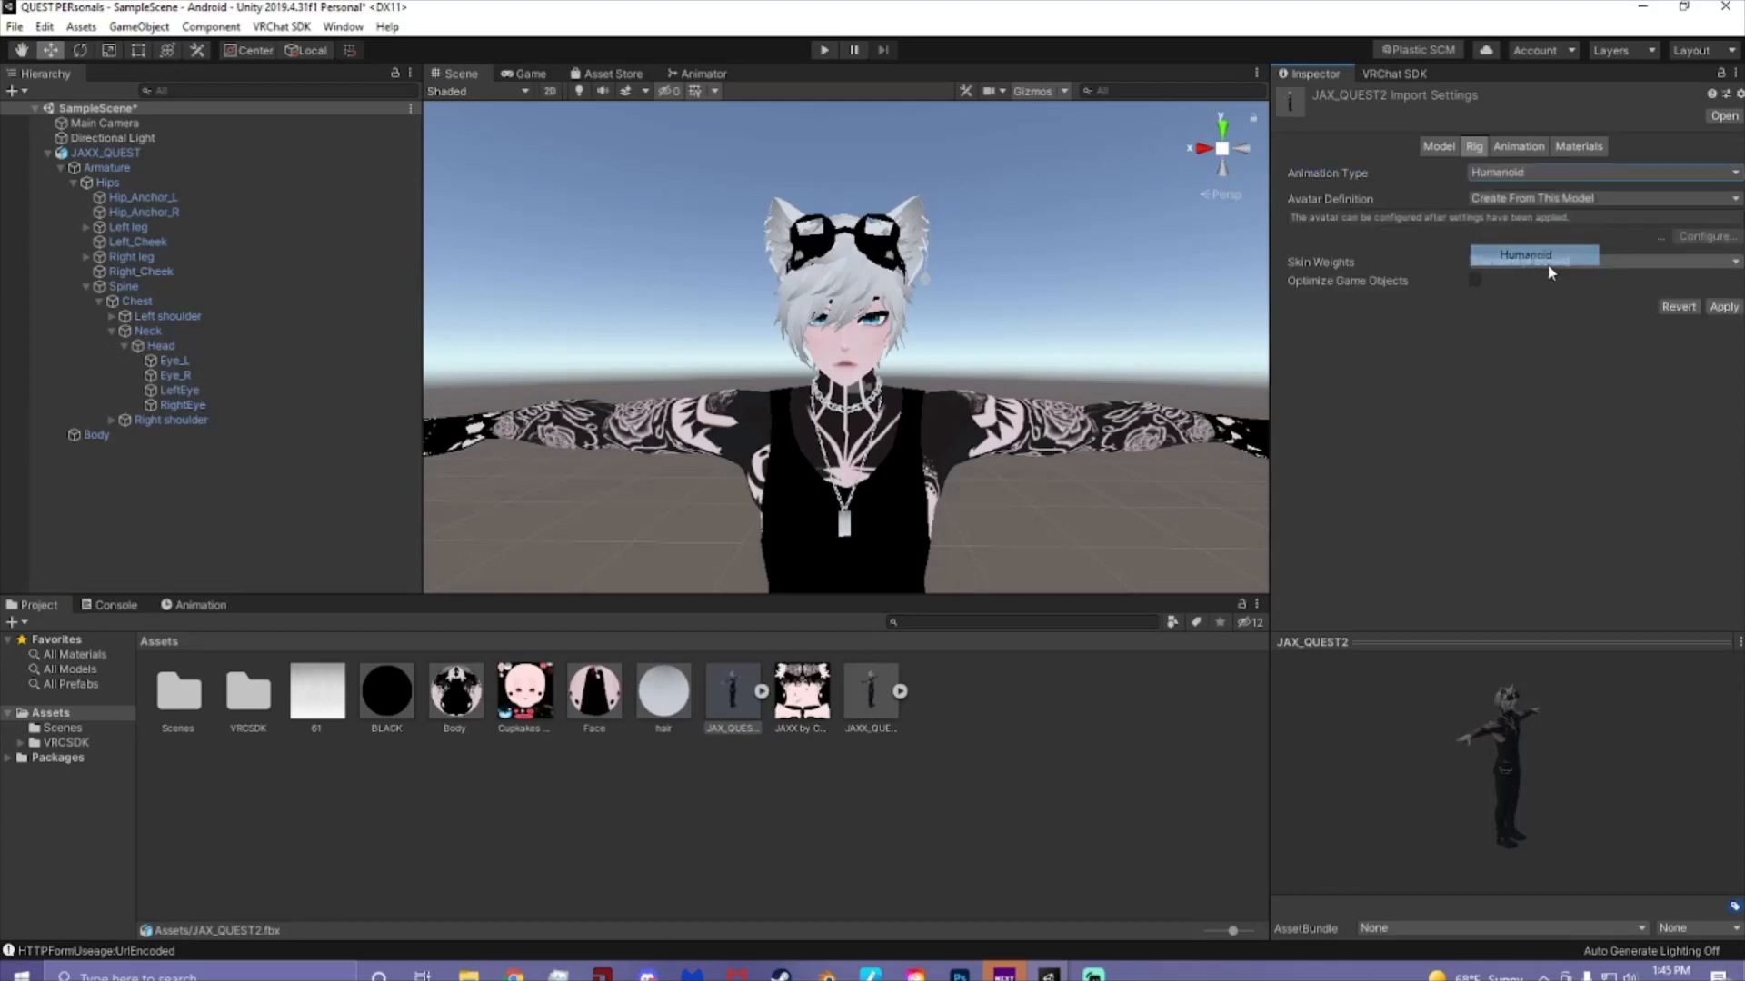
click(1723, 307)
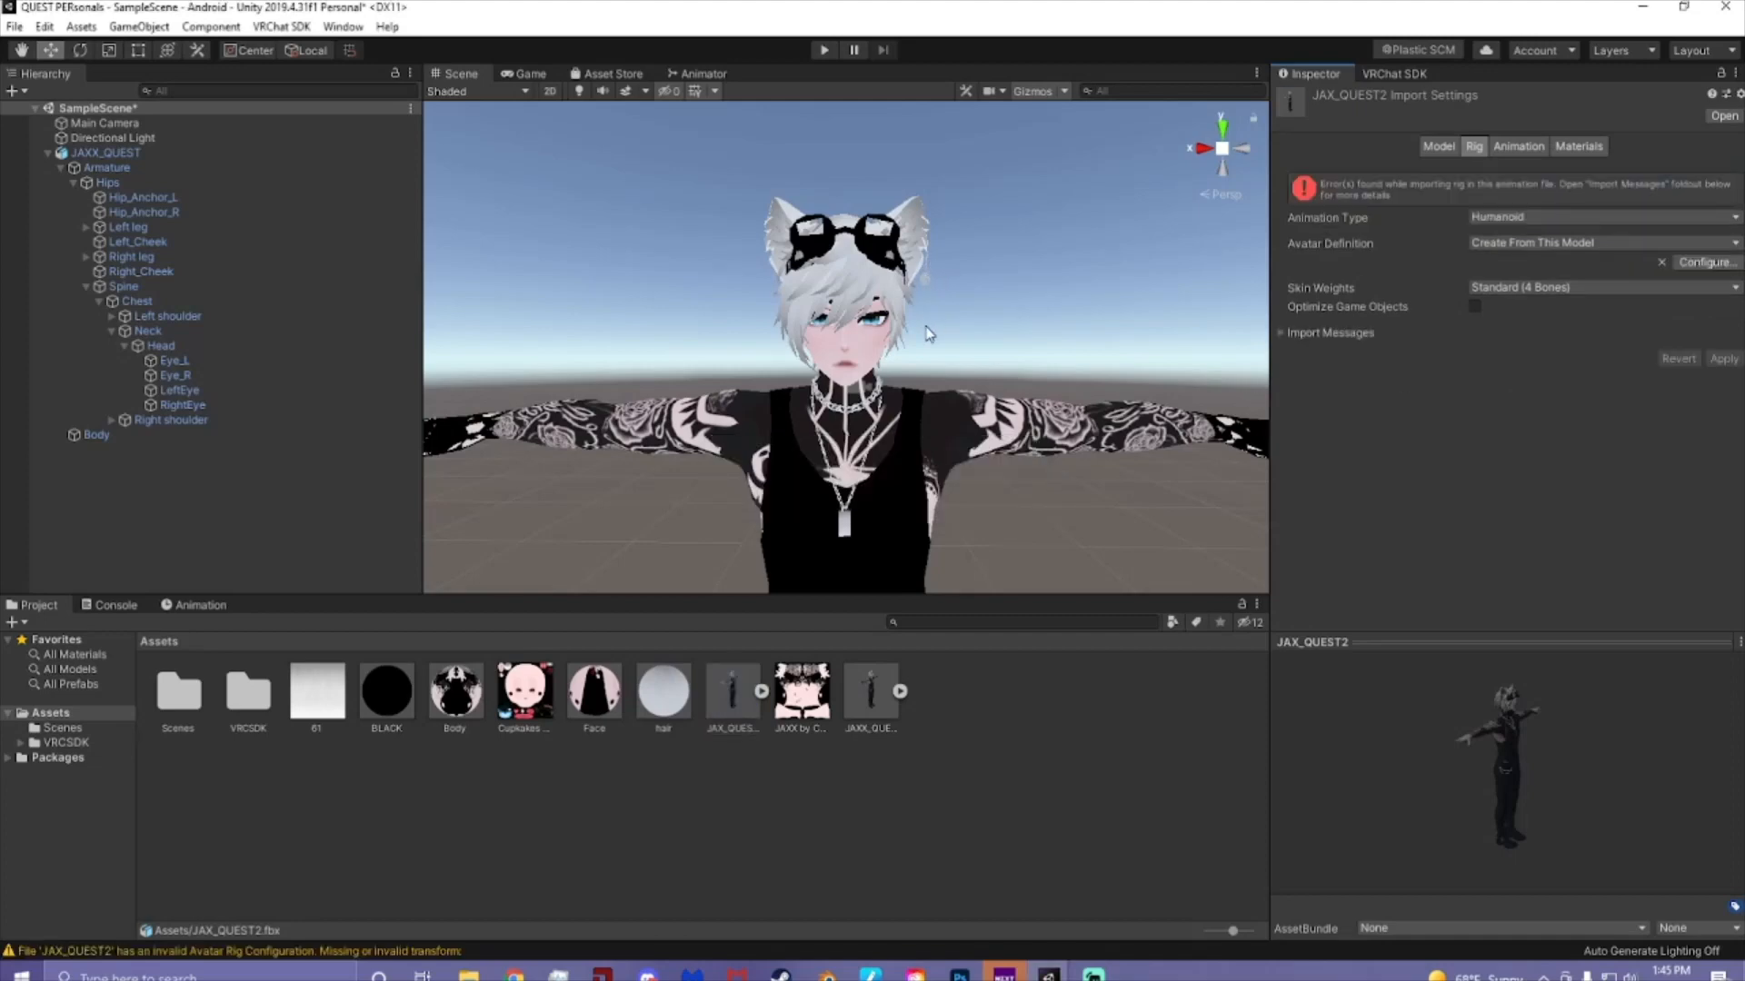
mouse_move(927, 326)
middle_down()
mouse_move(850, 327)
mouse_move(916, 345)
middle_up()
click(1510, 219)
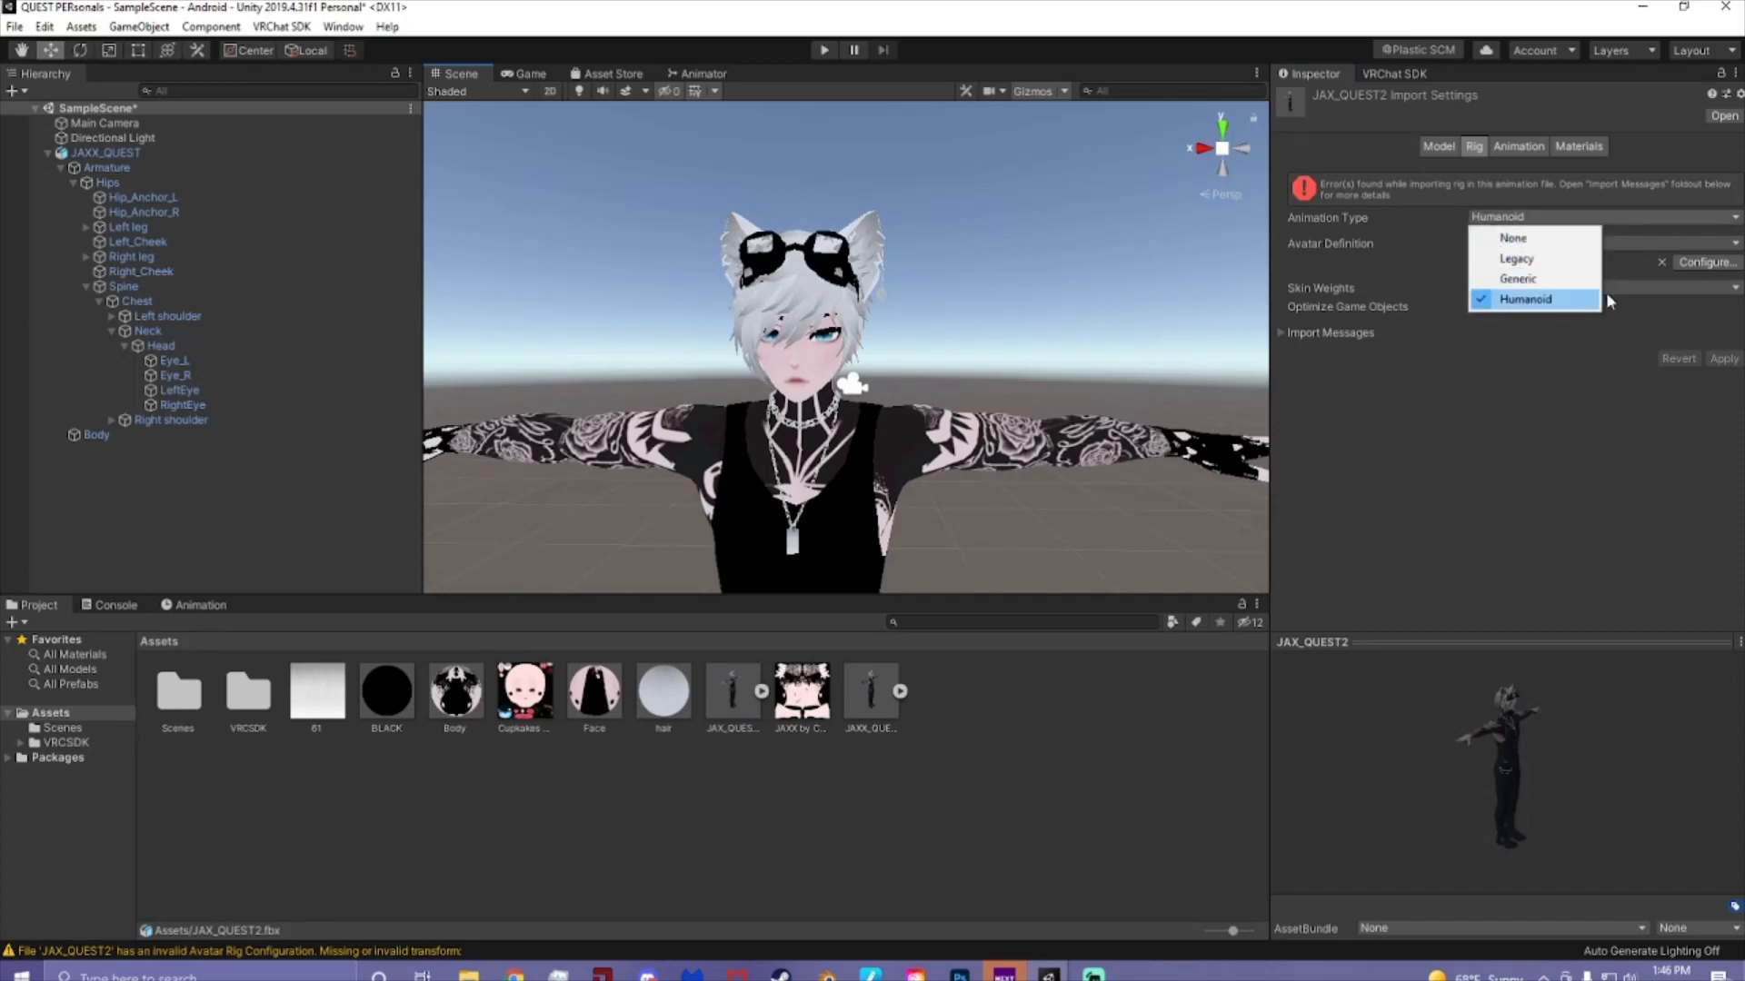
click(1527, 393)
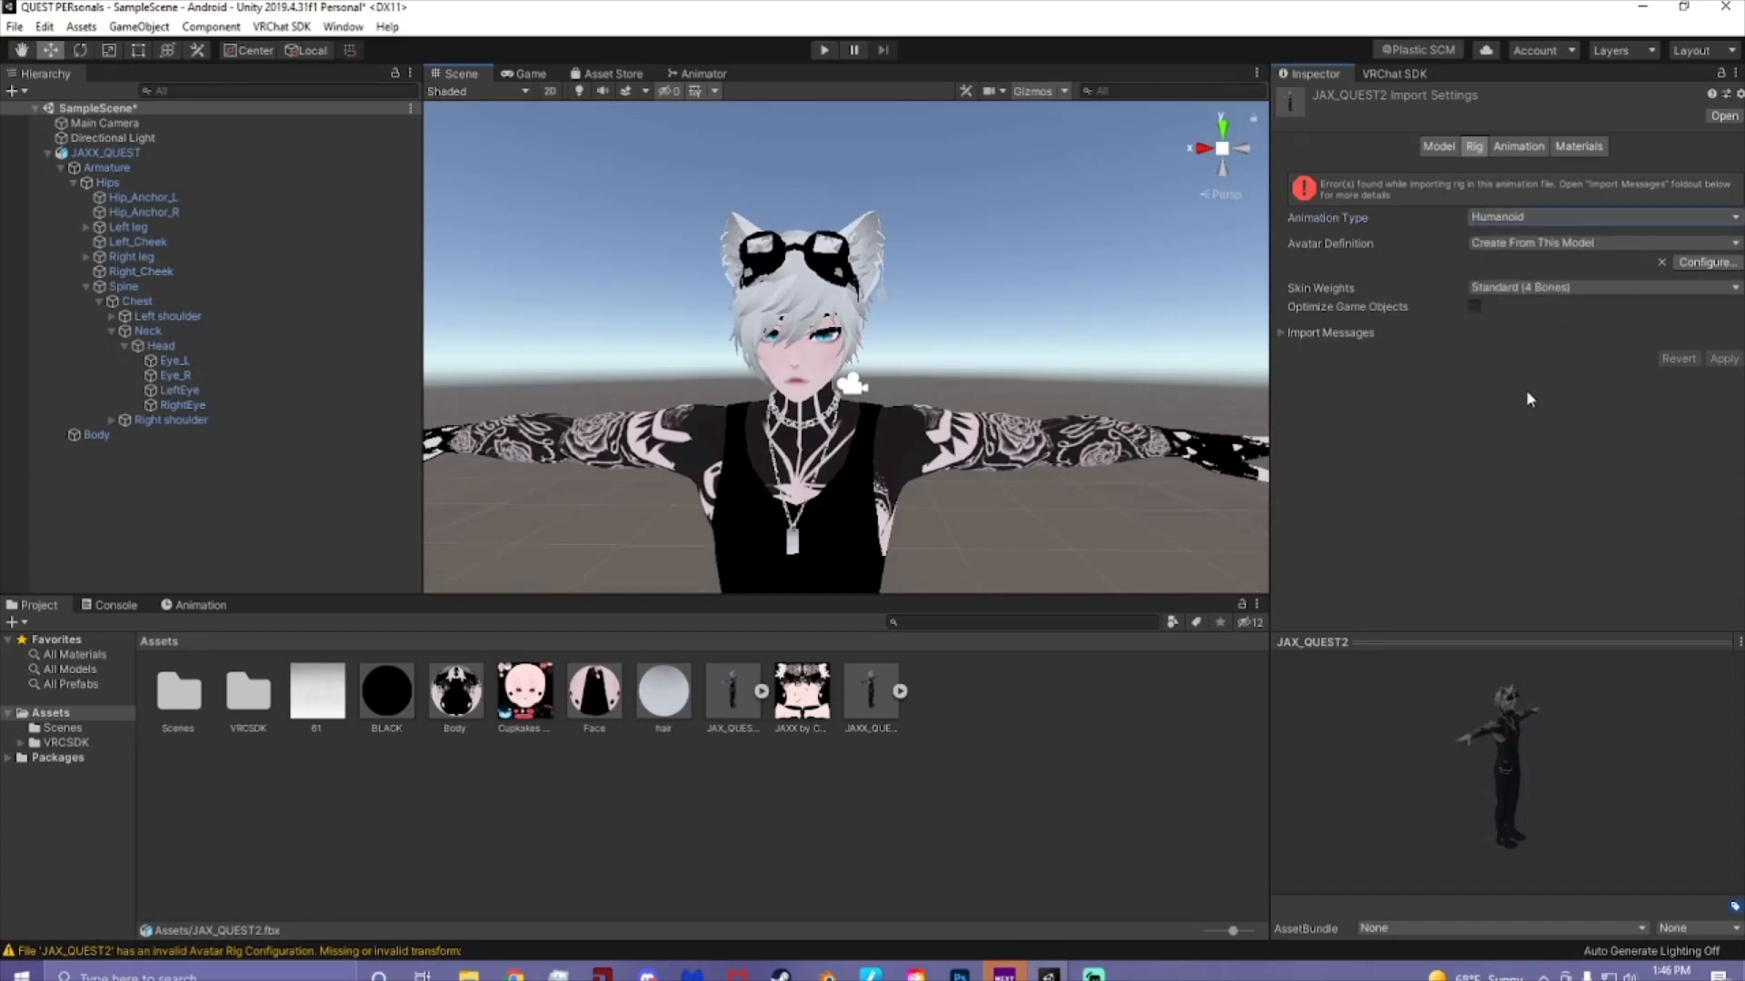
- Open the humanoid avatar configuration of the JAX_QUEST2 model
click(747, 696)
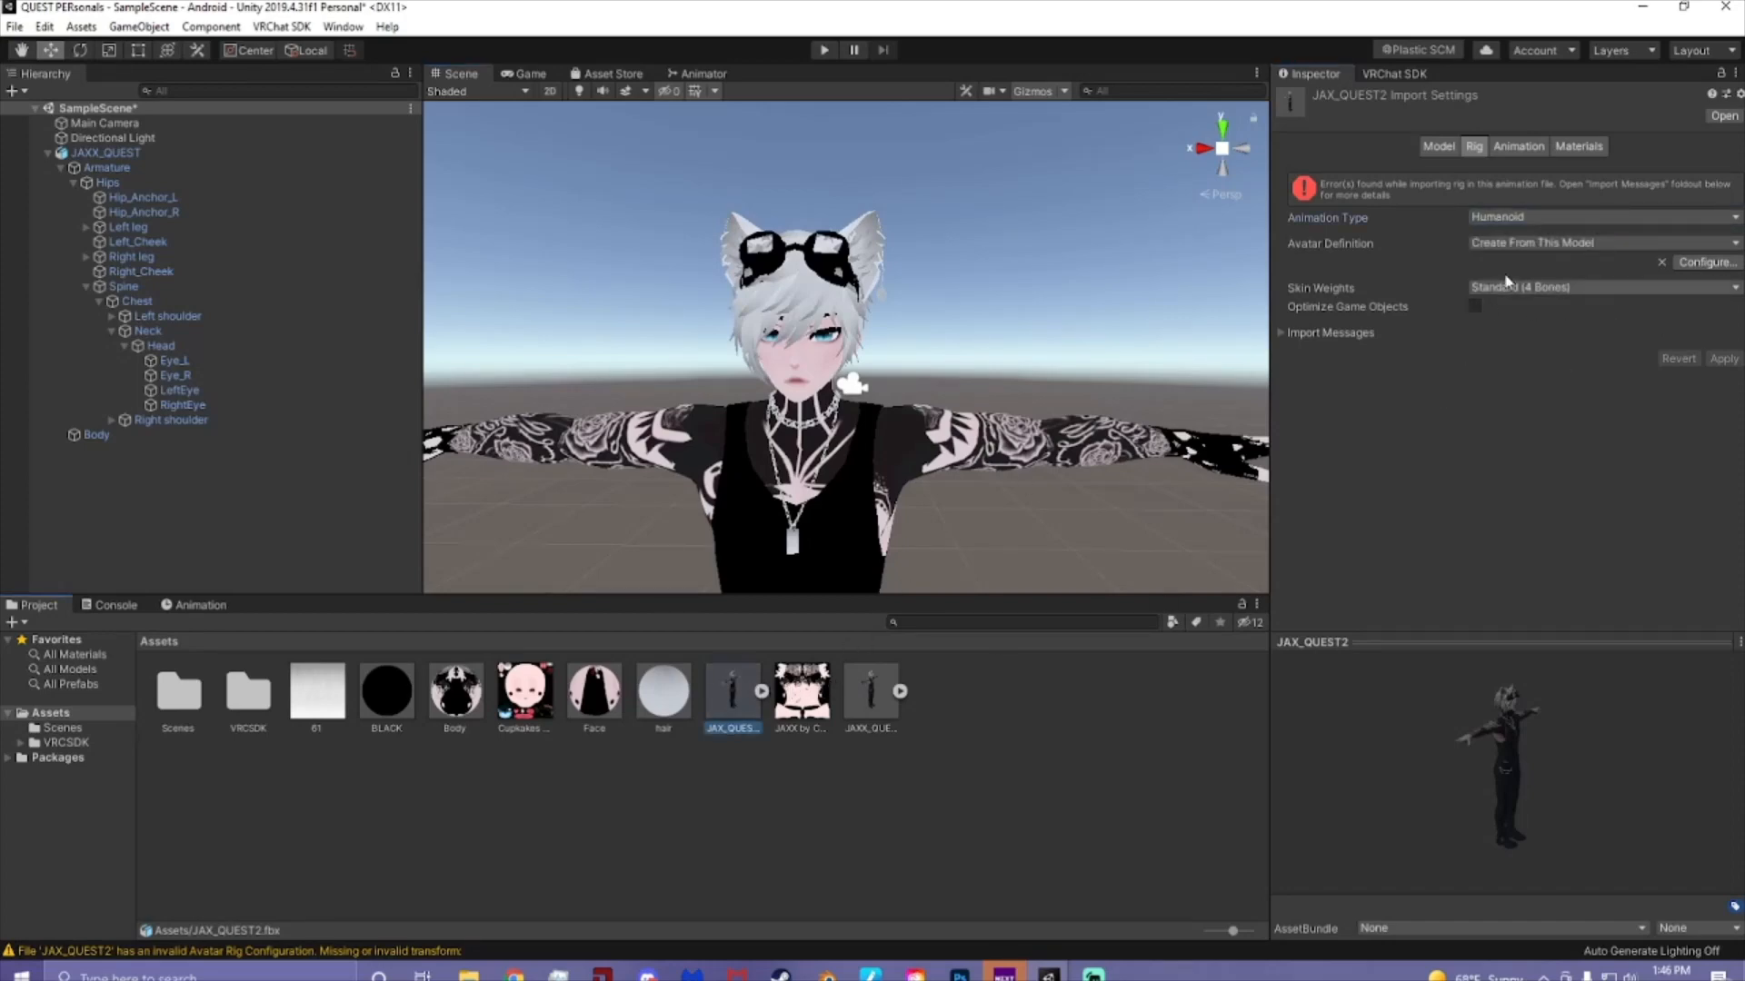
click(869, 720)
click(753, 699)
click(1707, 263)
click(831, 530)
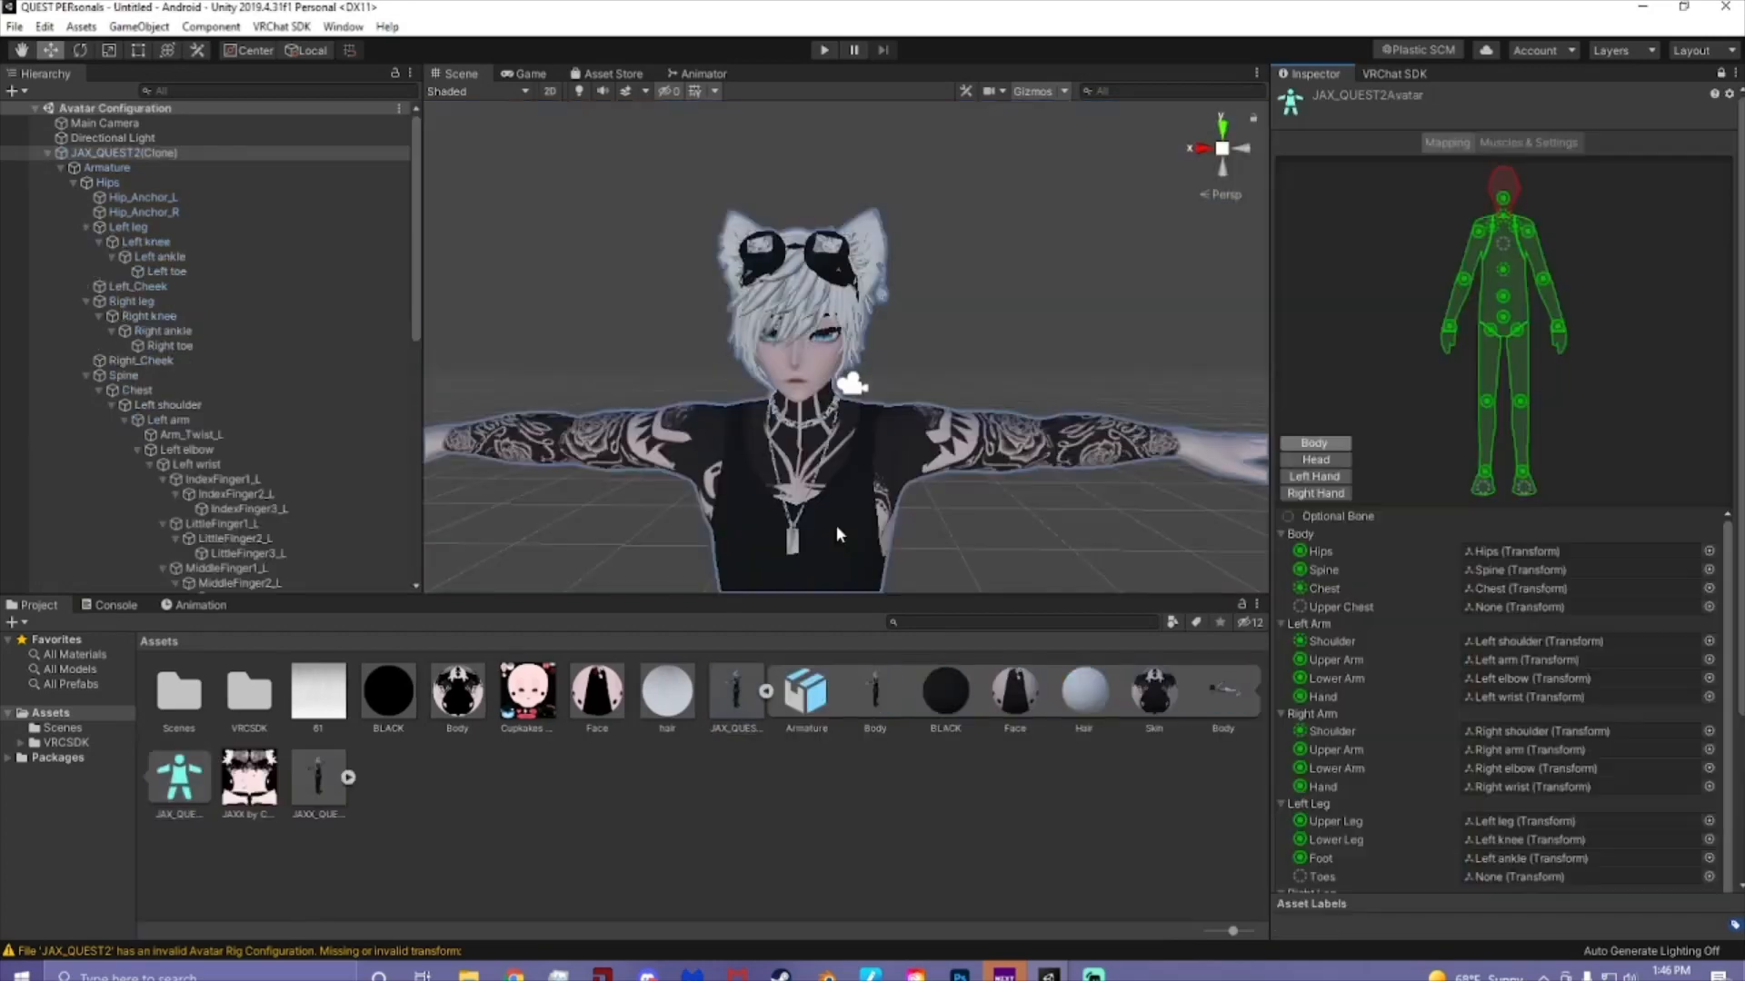
- Set the Jaw bone in the avatar's head mapping to None, so LeftEye is assigned only to the left eye
click(1327, 461)
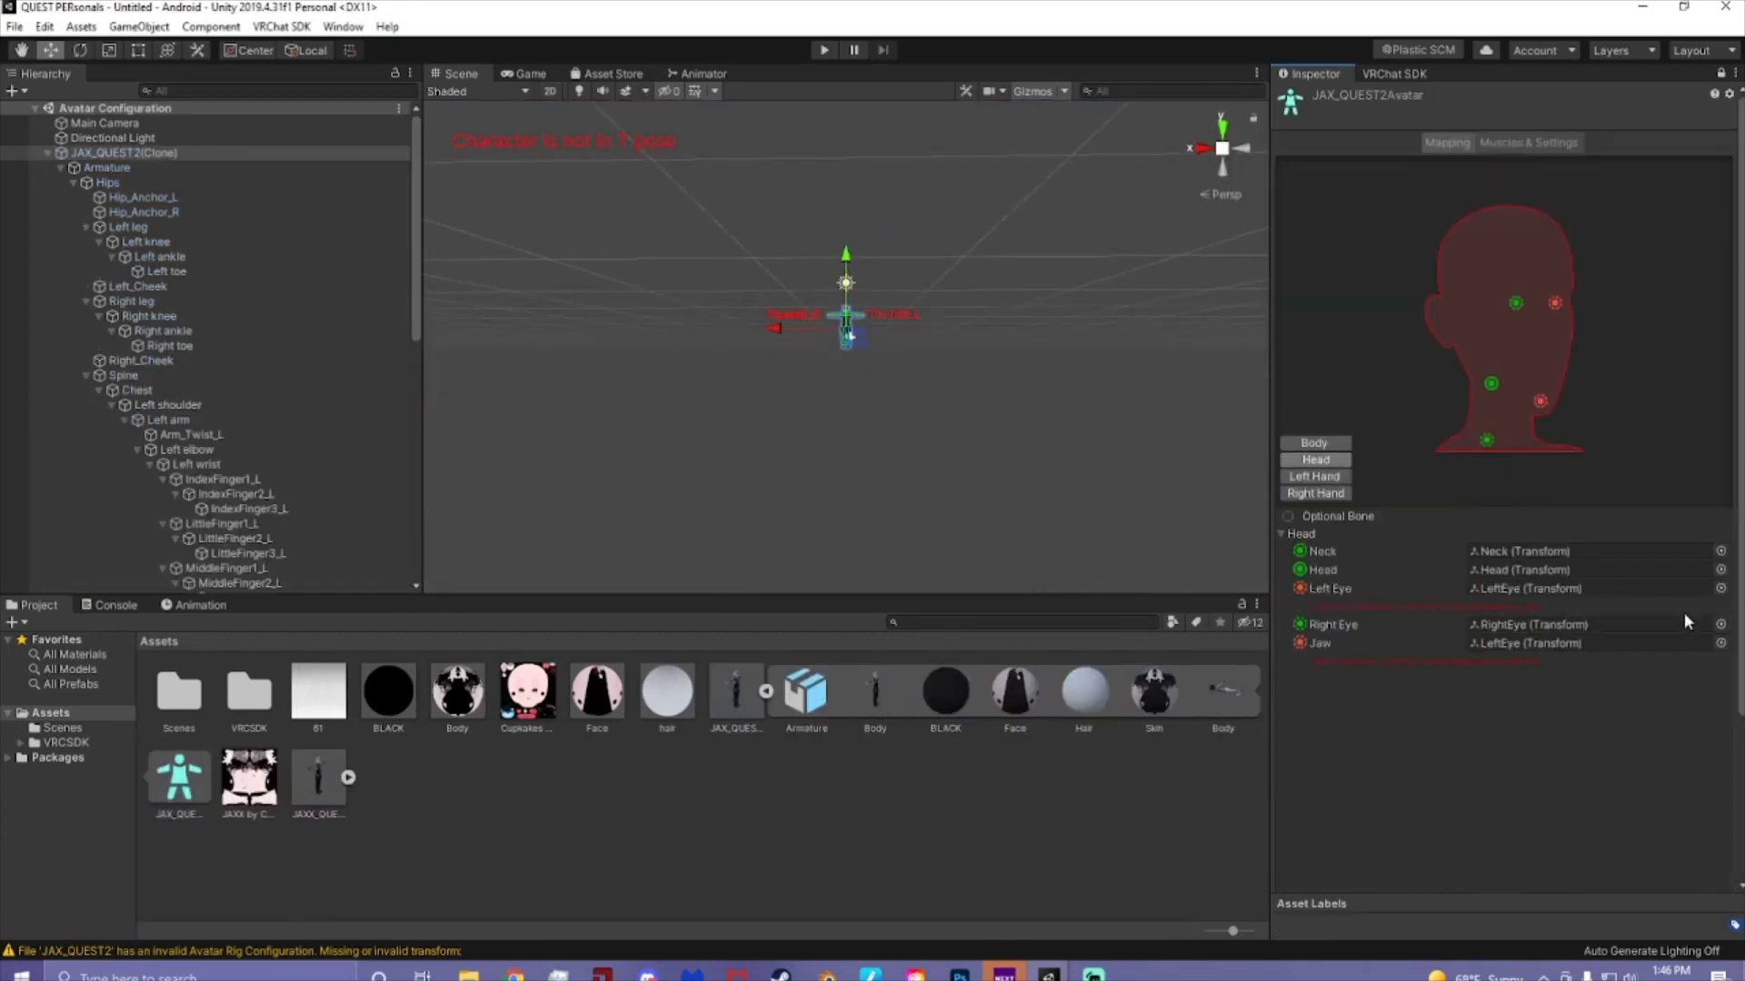
click(1720, 642)
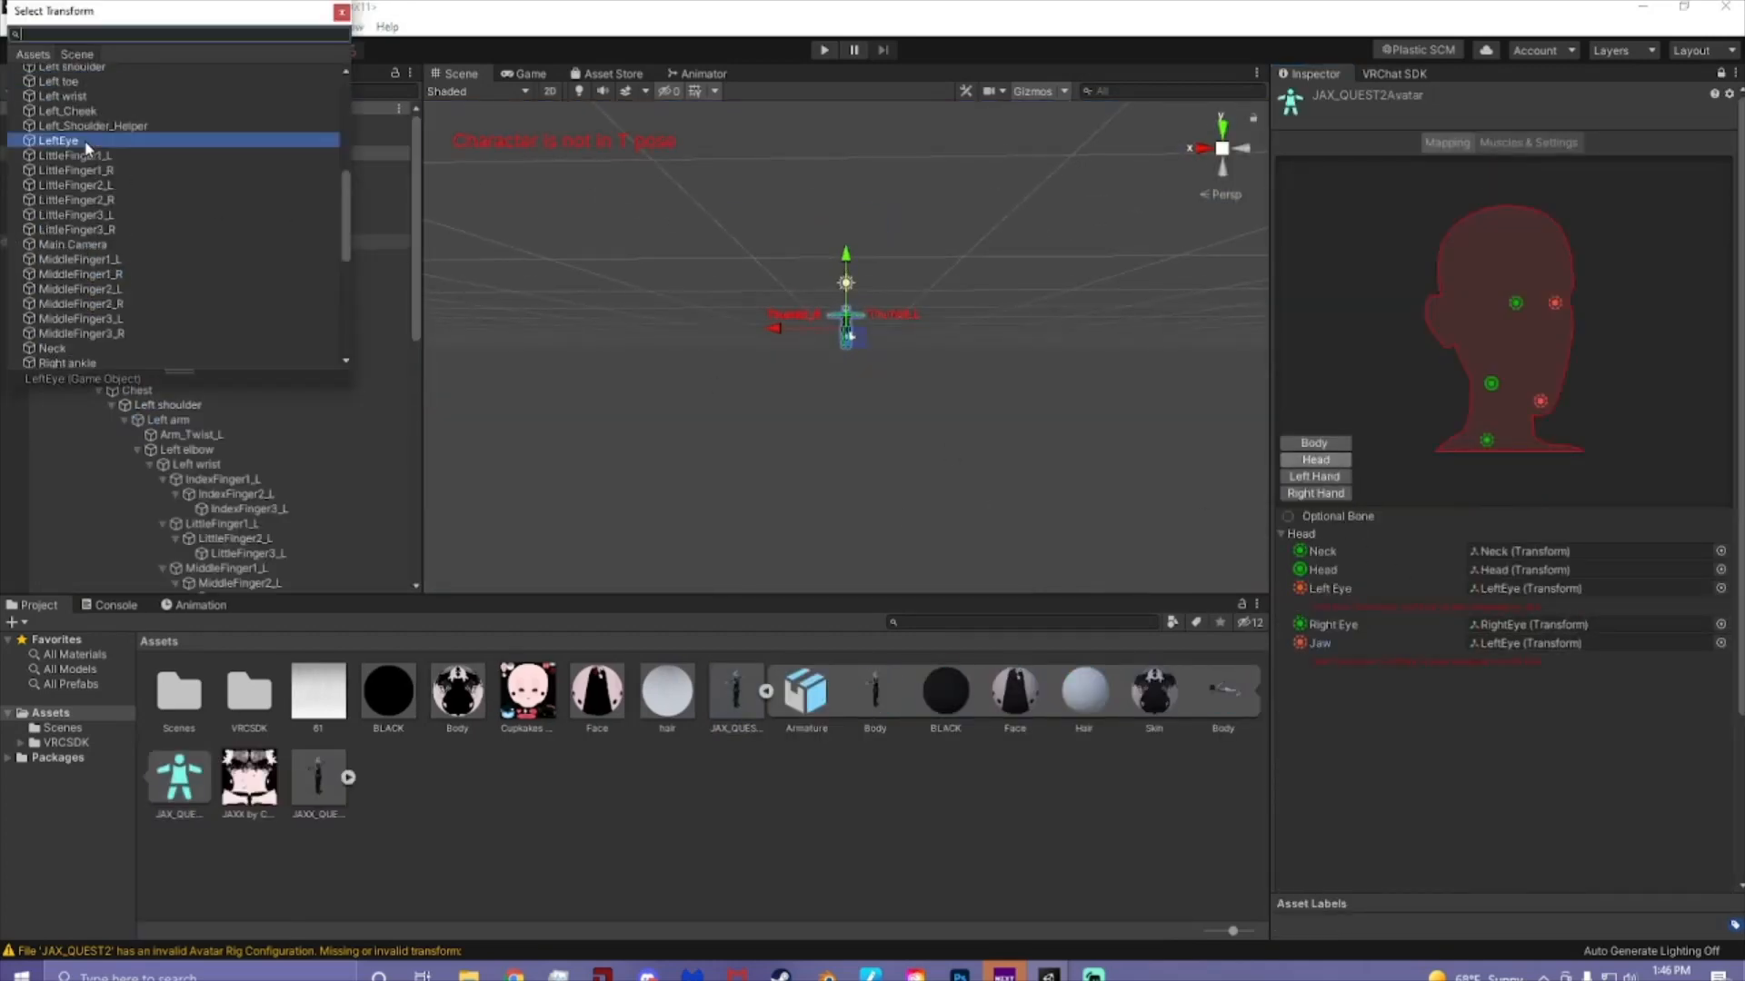
scroll(91, 105, down, 3)
text(no)
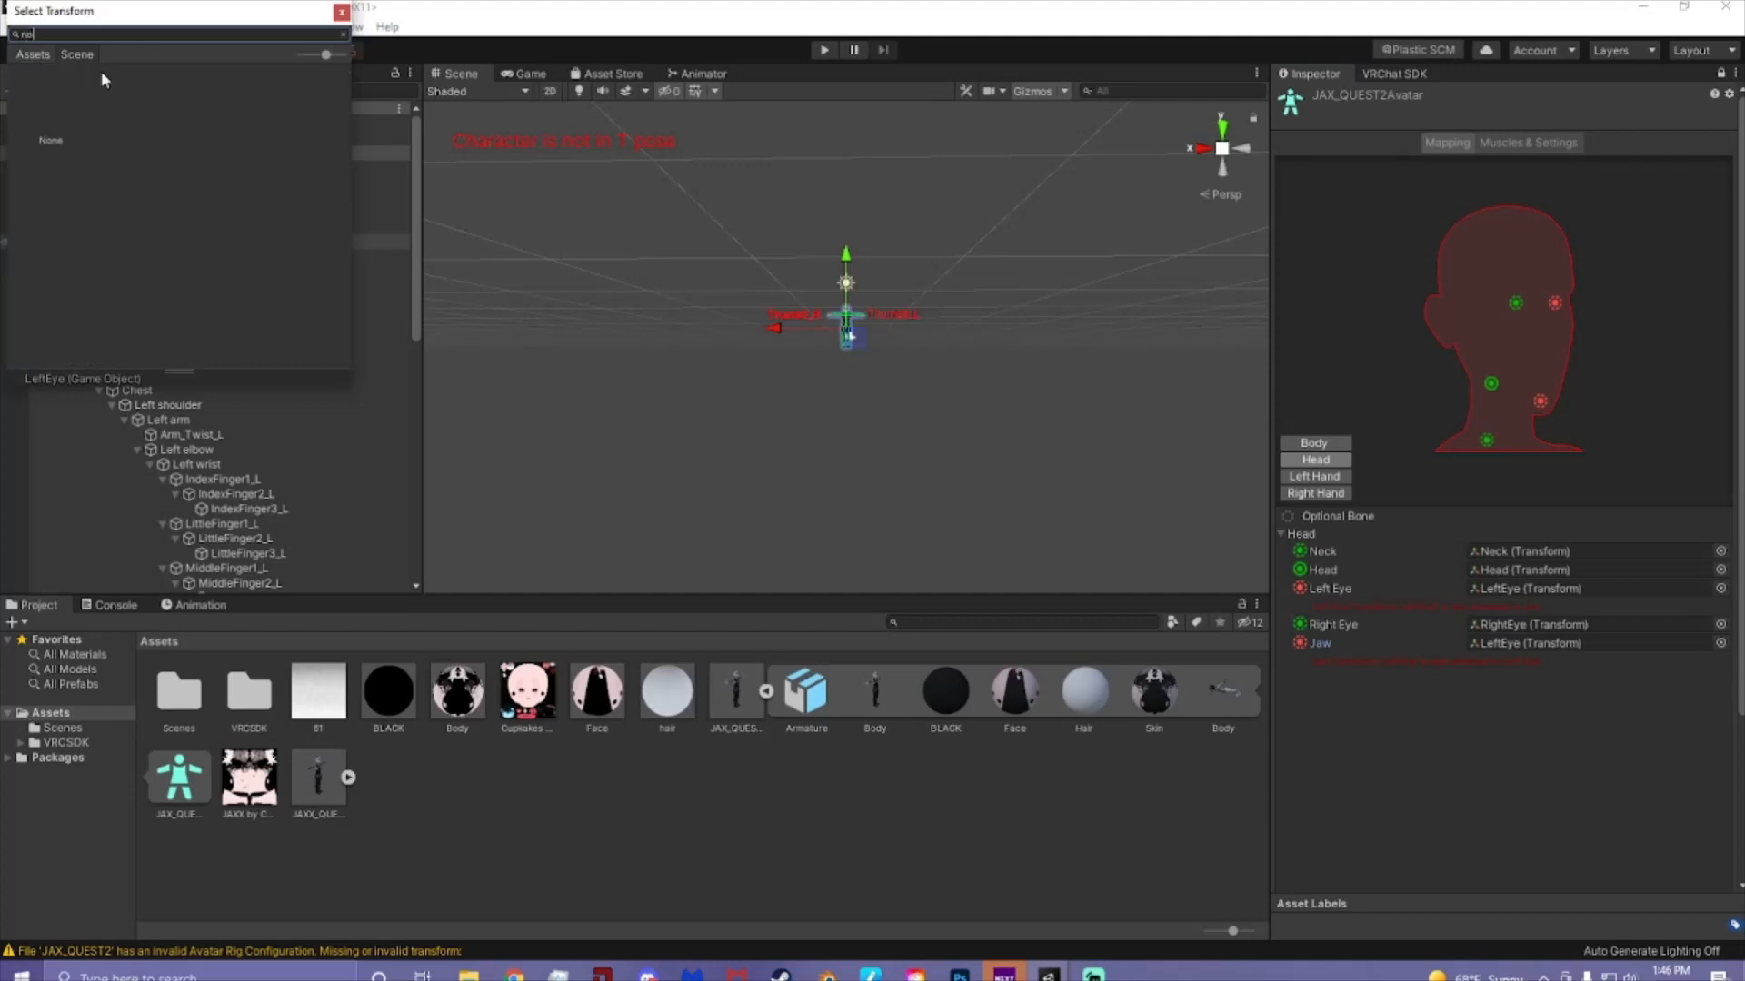
double_click(73, 116)
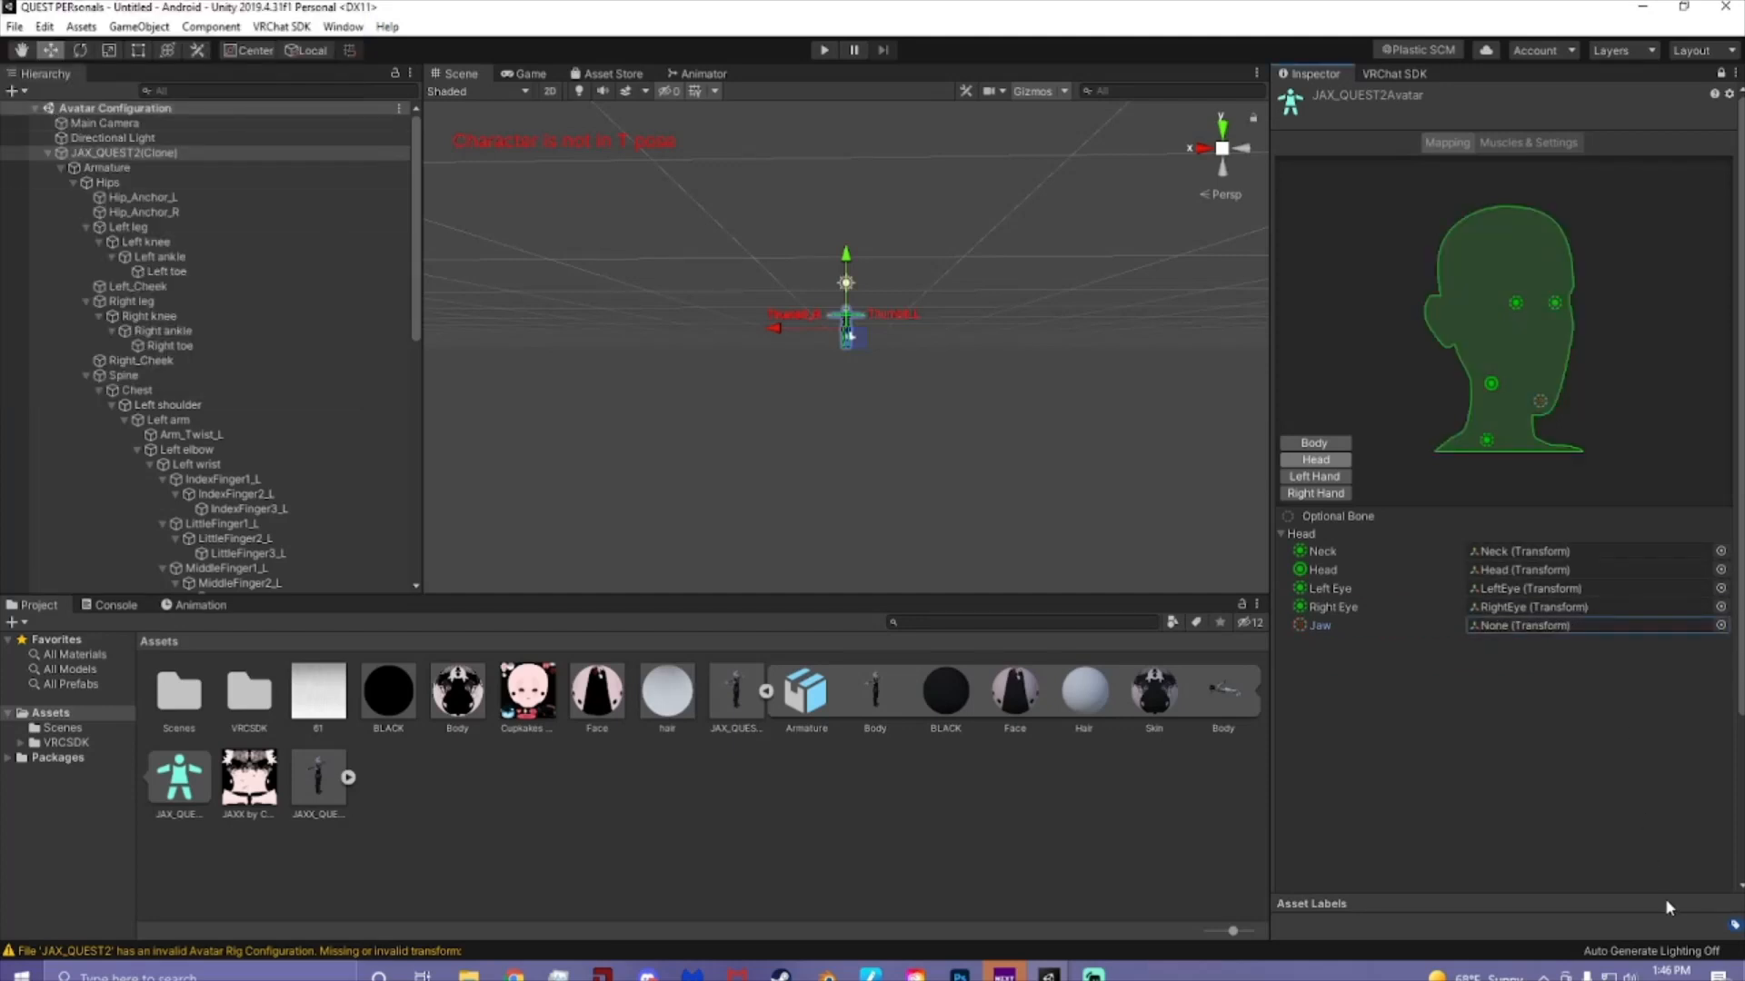
- Review the body bone mapping, finish the avatar configuration and apply the pending import settings for JAX_QUEST2
click(1325, 445)
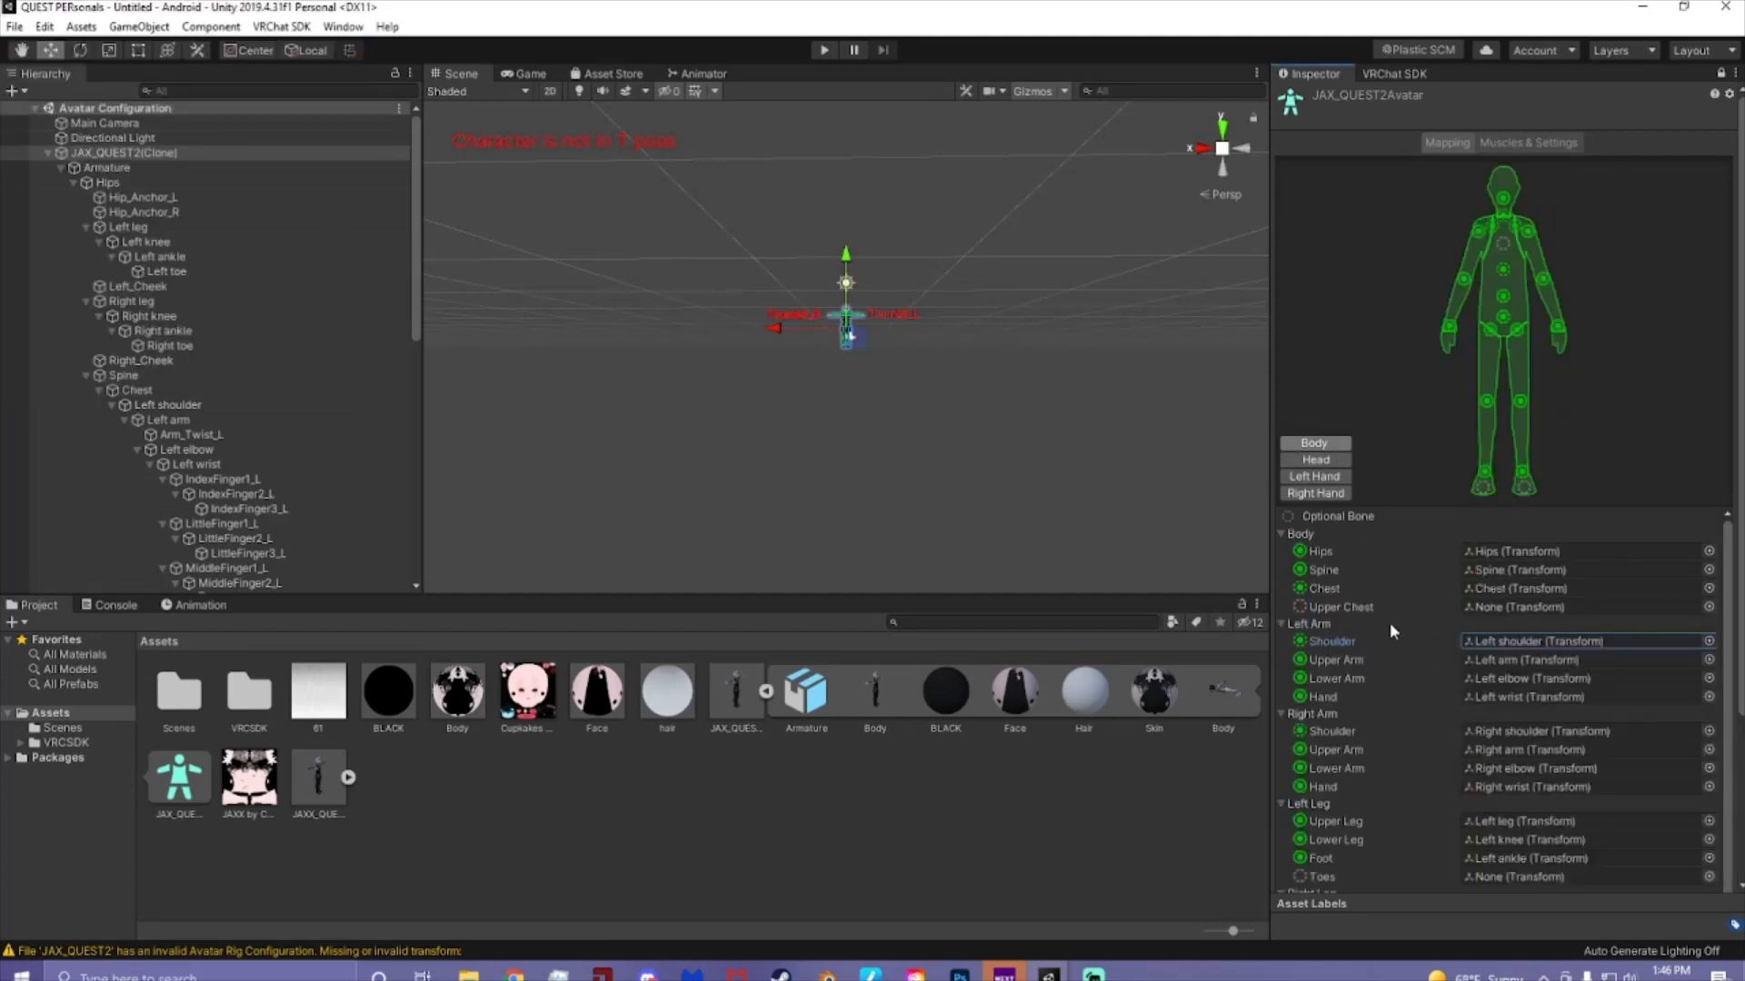
scroll(1458, 698, down, 4)
click(1713, 794)
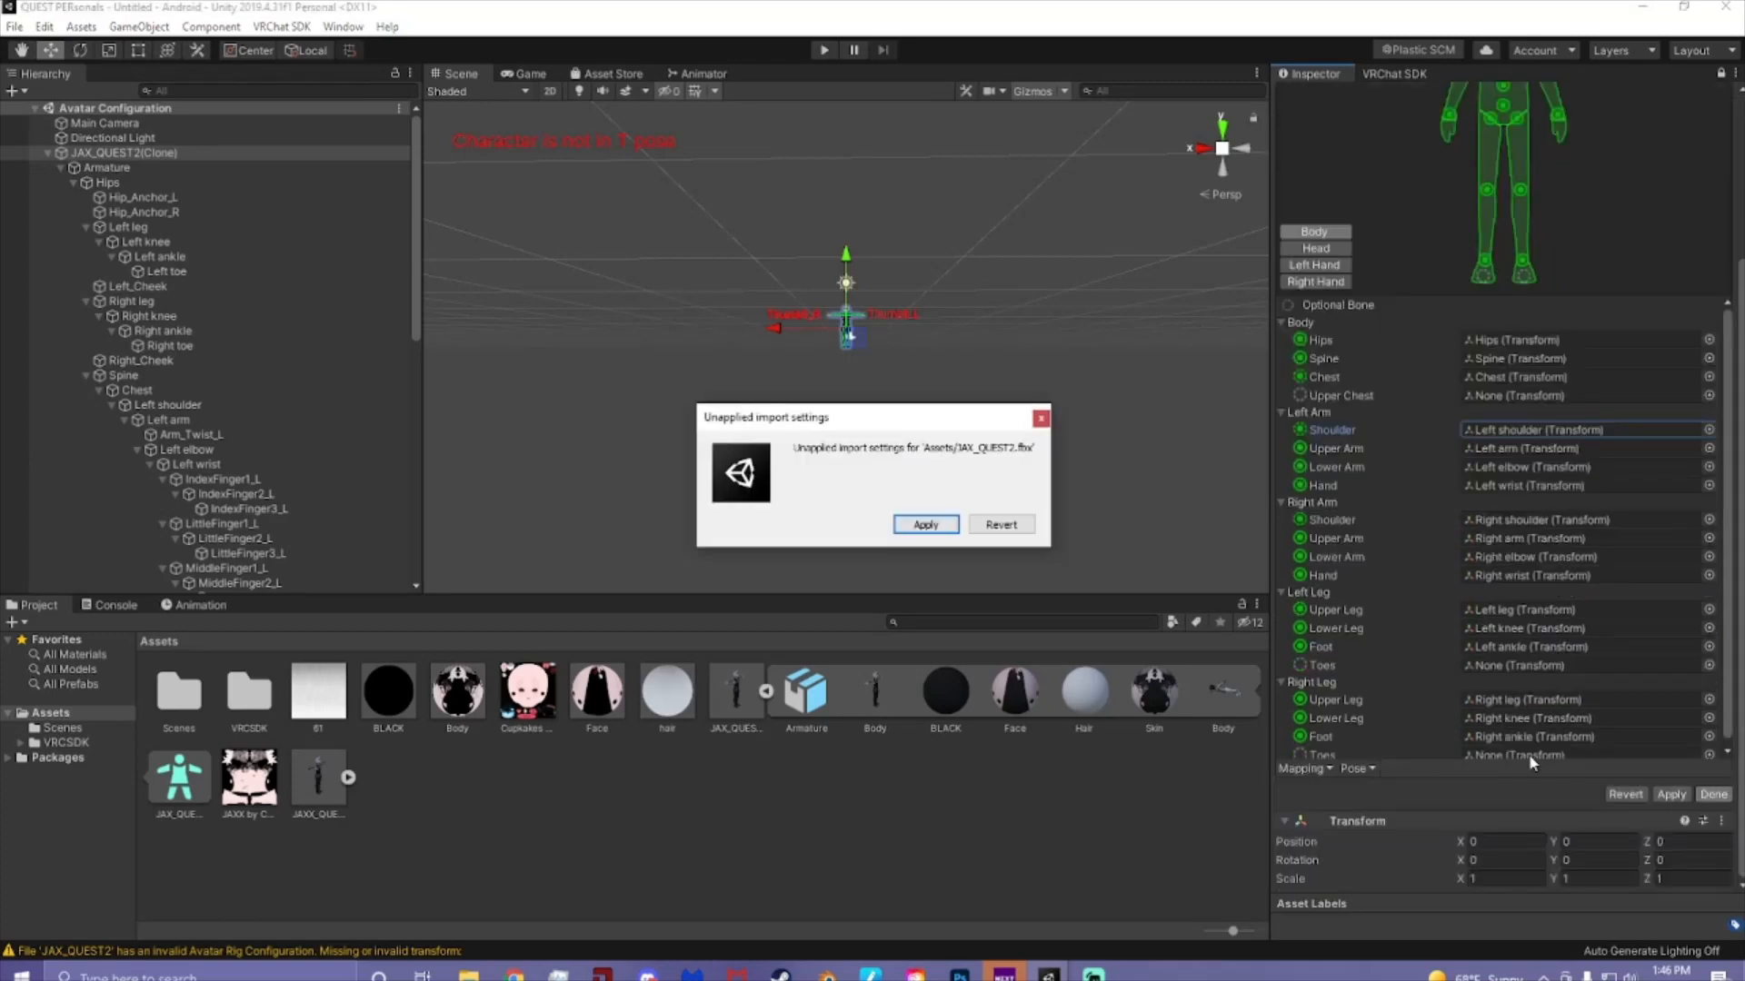
click(925, 524)
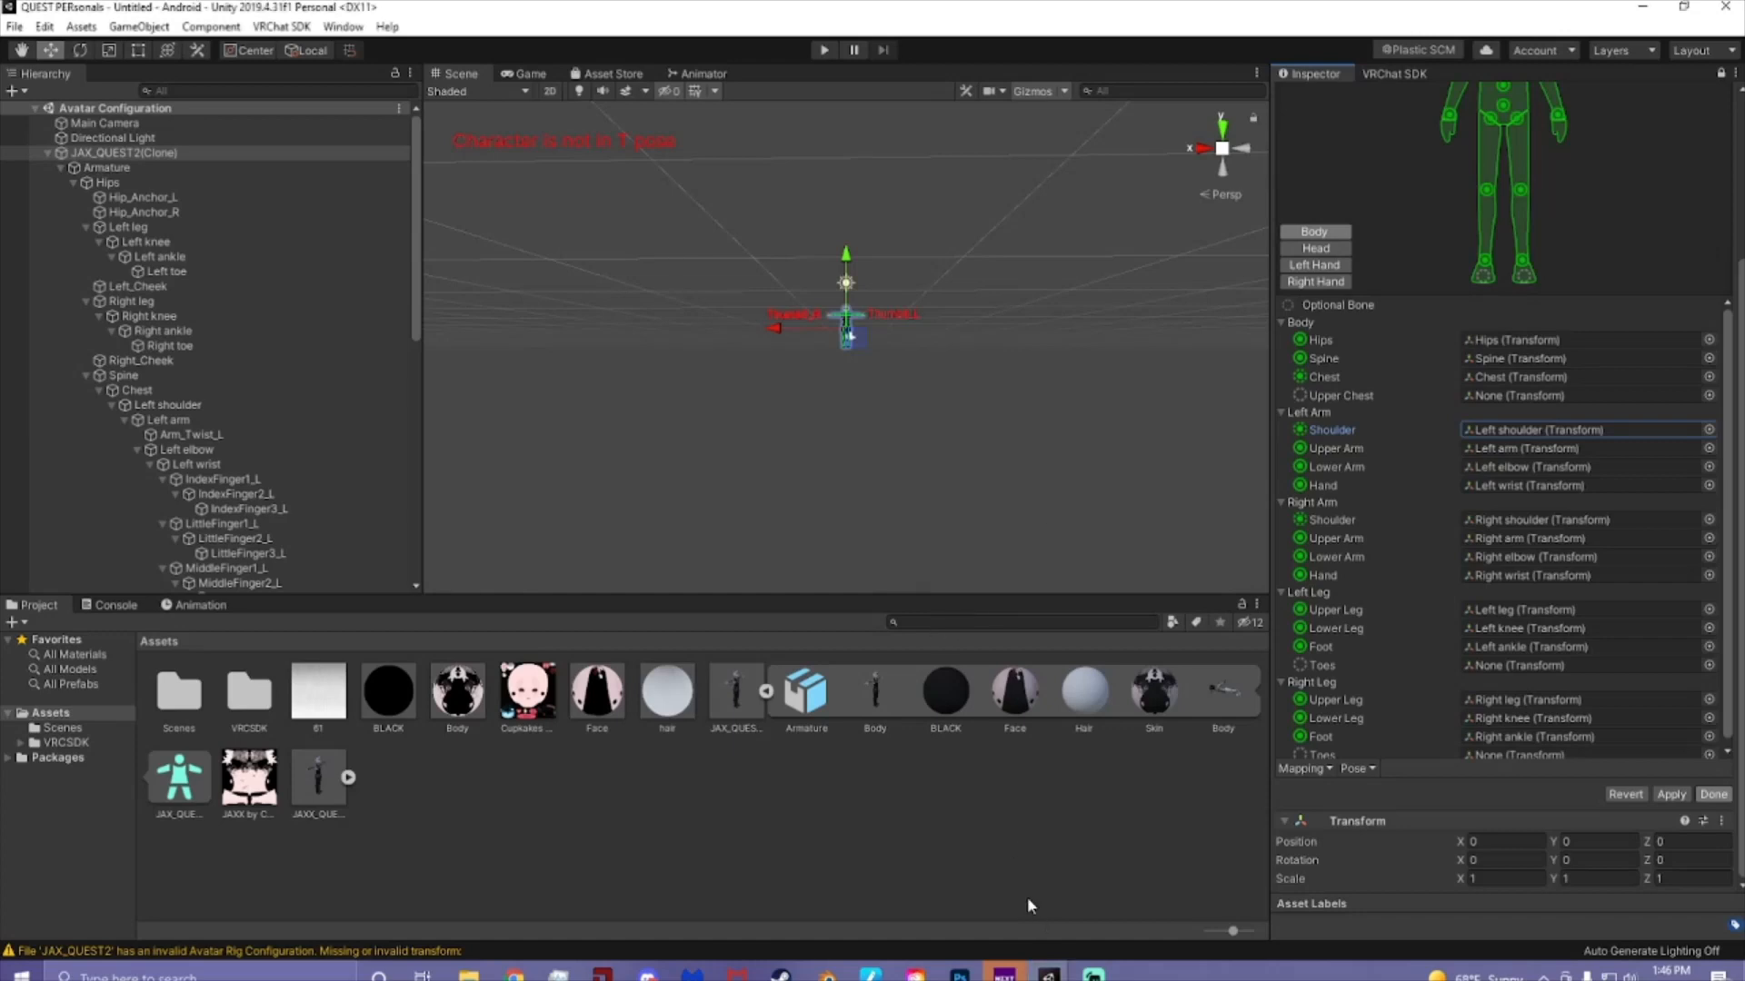
- Add the JAX_QUEST2 model to SampleScene alongside the existing JAXX_QUEST avatar
scroll(845, 491, up, 10)
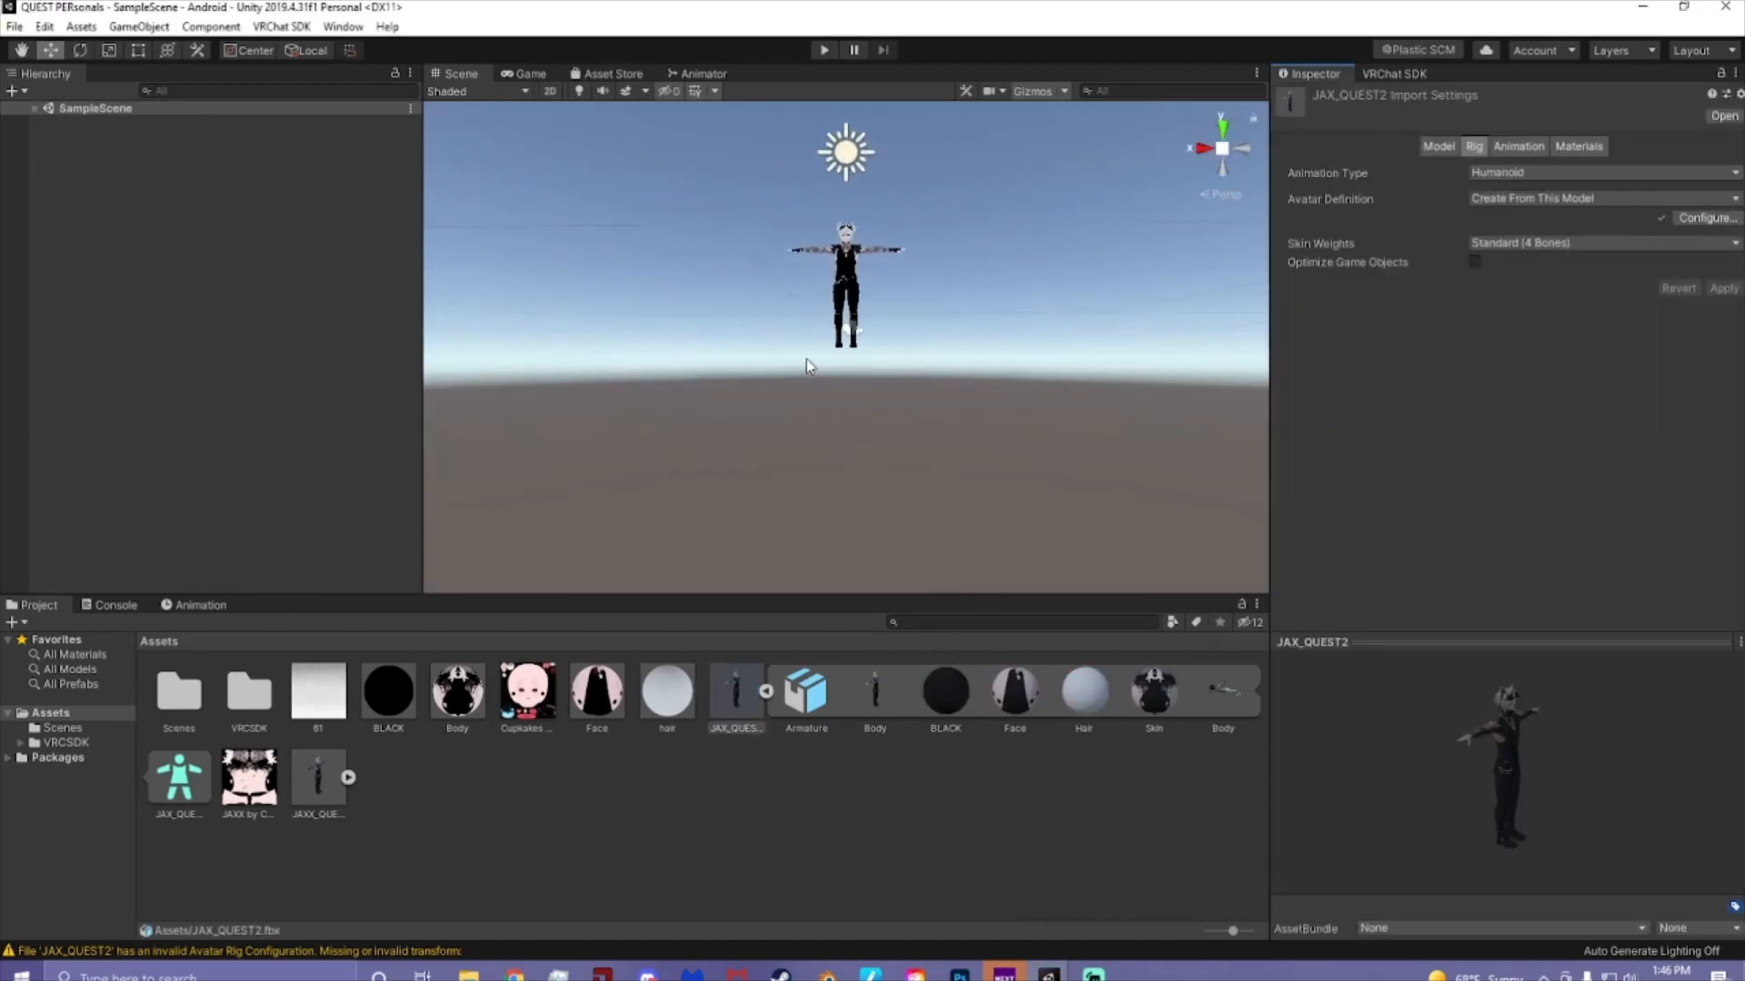
middle_drag(837, 334, 825, 436)
scroll(823, 536, up, 2)
scroll(825, 542, up, 4)
click(766, 692)
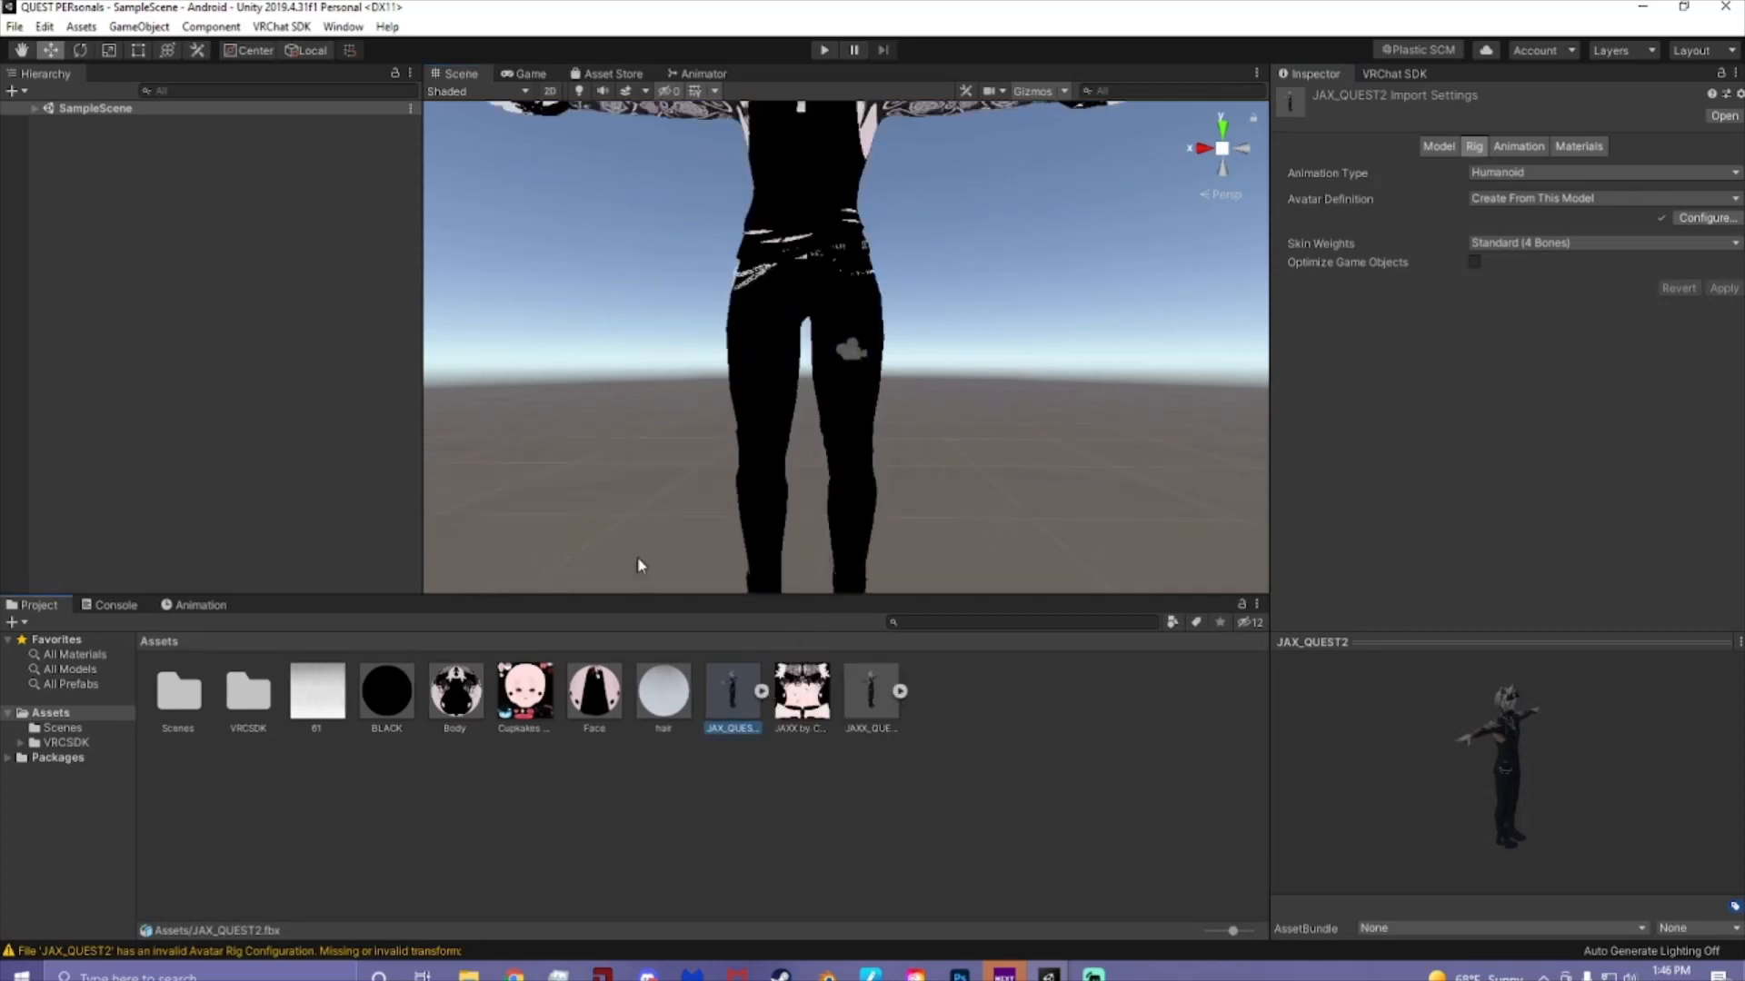
click(36, 110)
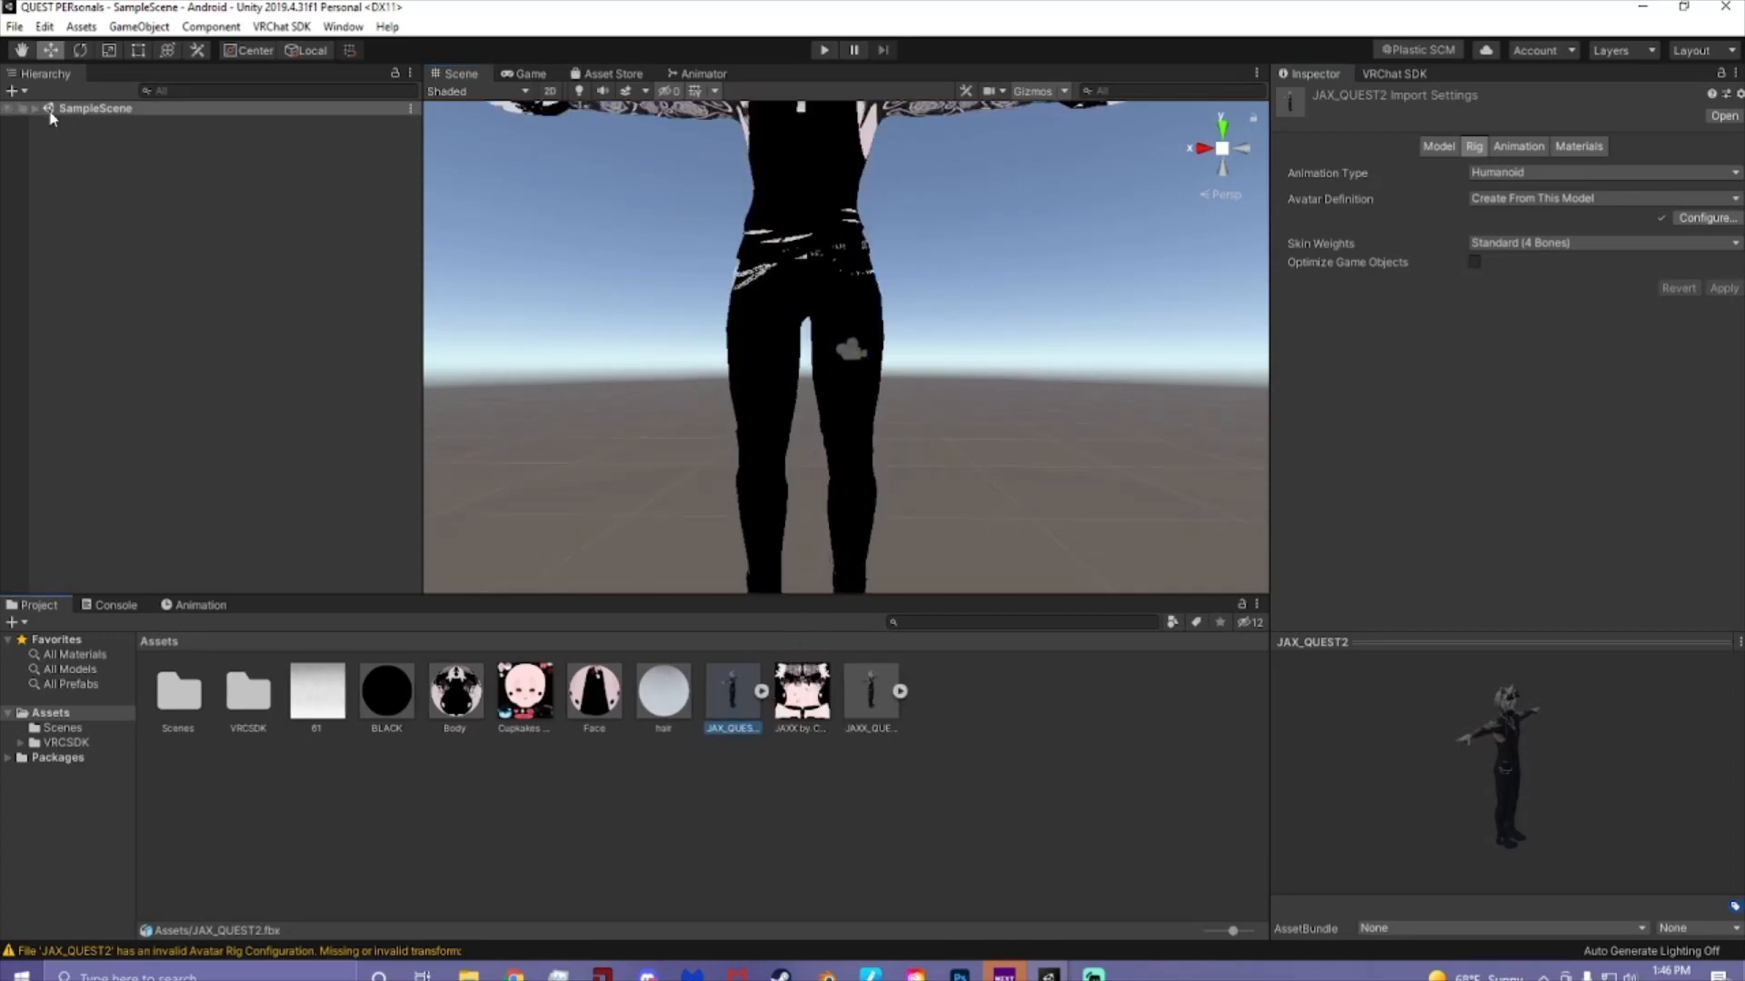
click(868, 698)
click(736, 704)
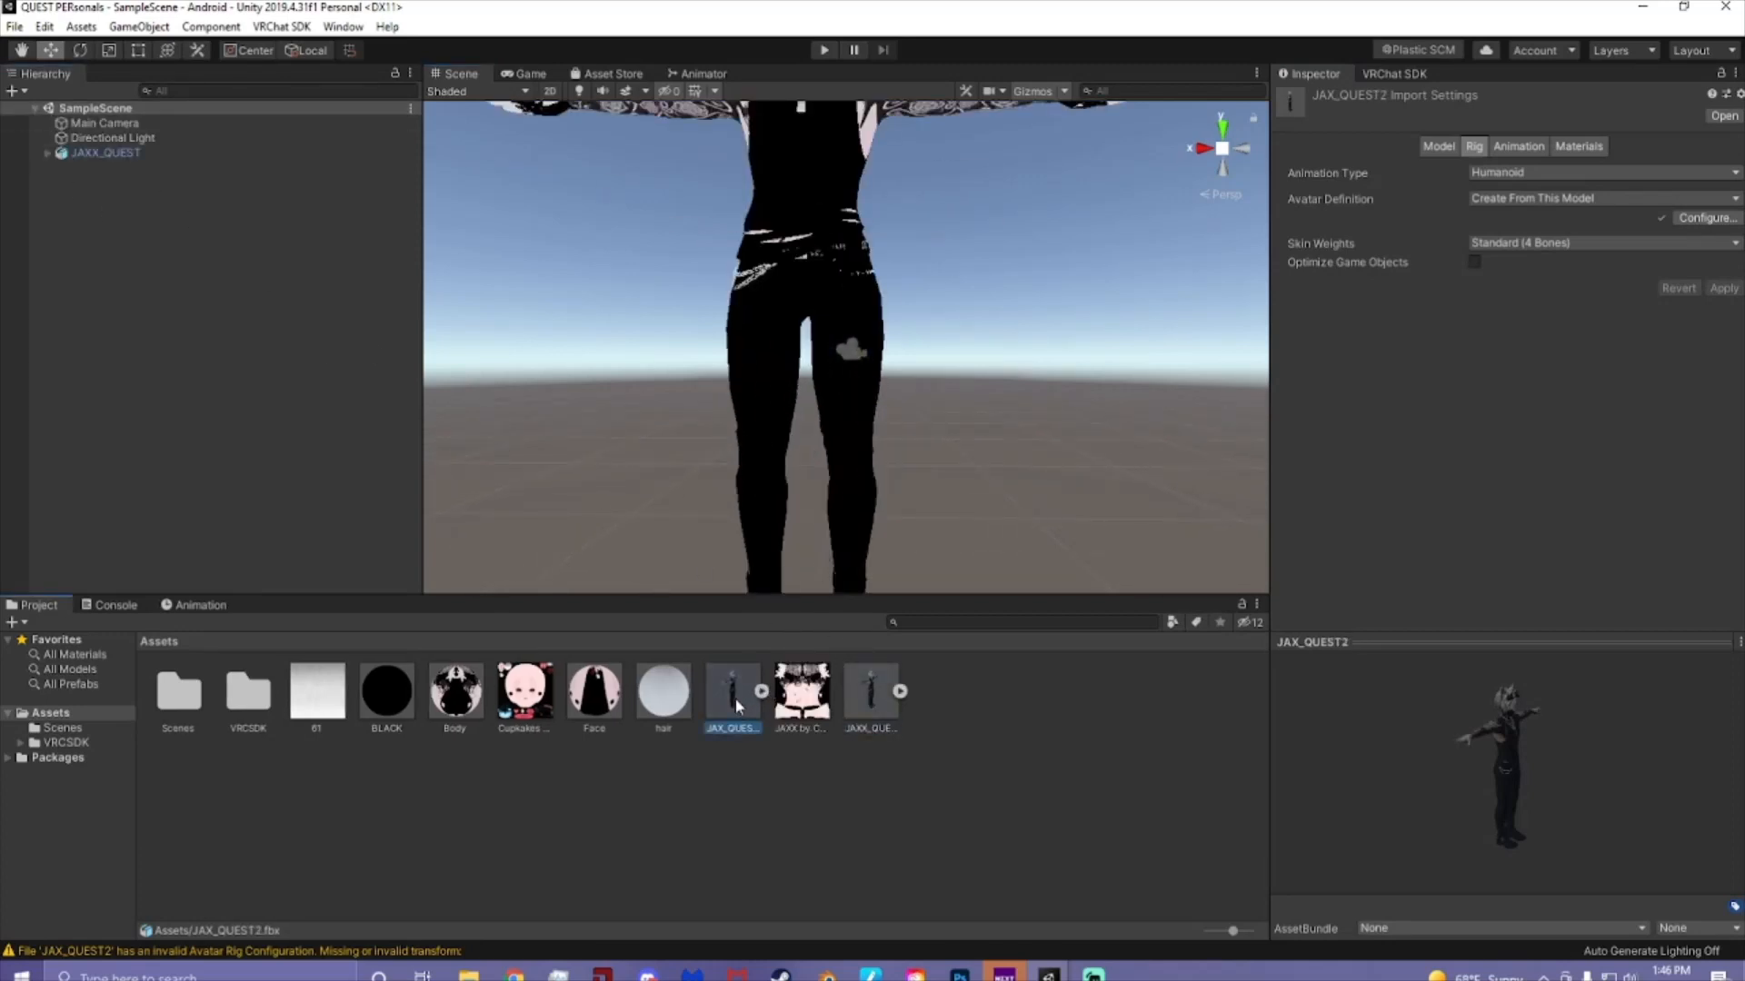
drag(736, 700, 203, 289)
middle_drag(684, 327, 714, 365)
scroll(714, 365, down, 5)
scroll(768, 369, up, 2)
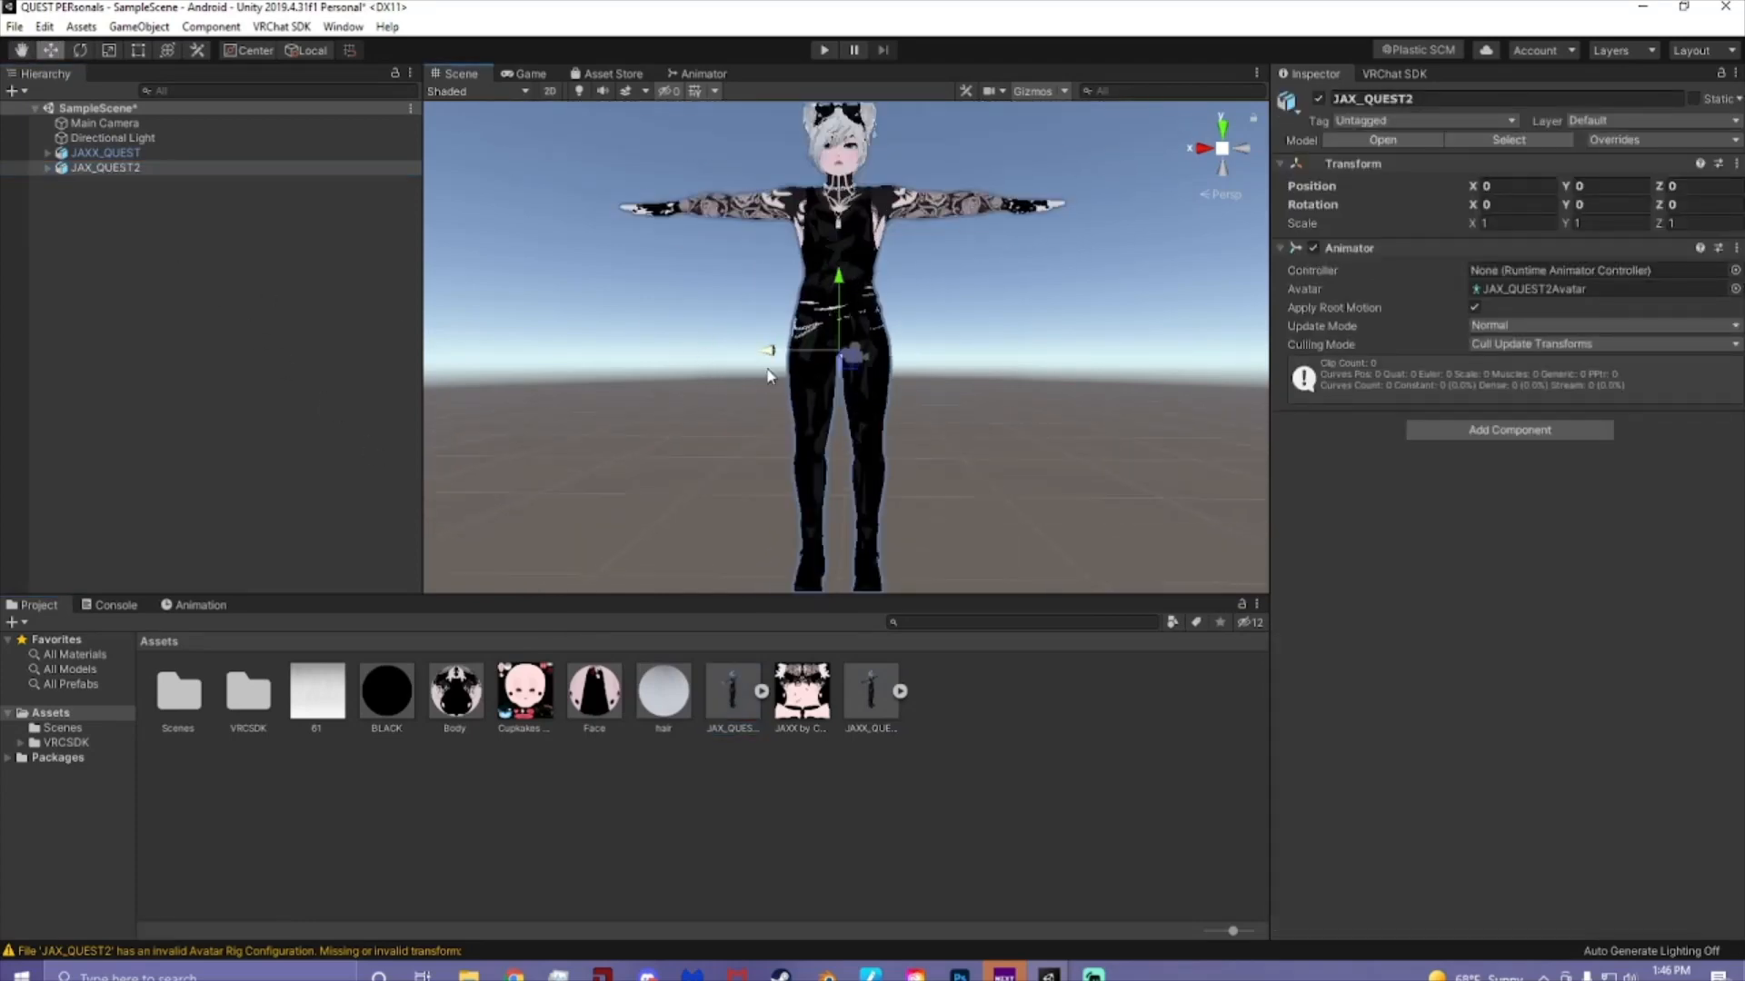
- Move JAX_QUEST2 along the X axis to about 0.568 so it stands beside JAXX_QUEST
drag(768, 354, 643, 356)
right_drag(778, 333, 798, 377)
scroll(796, 372, up, 1)
middle_drag(781, 325, 842, 454)
- Copy the VRC Avatar Descriptor component from the JAXX_QUEST avatar
click(105, 152)
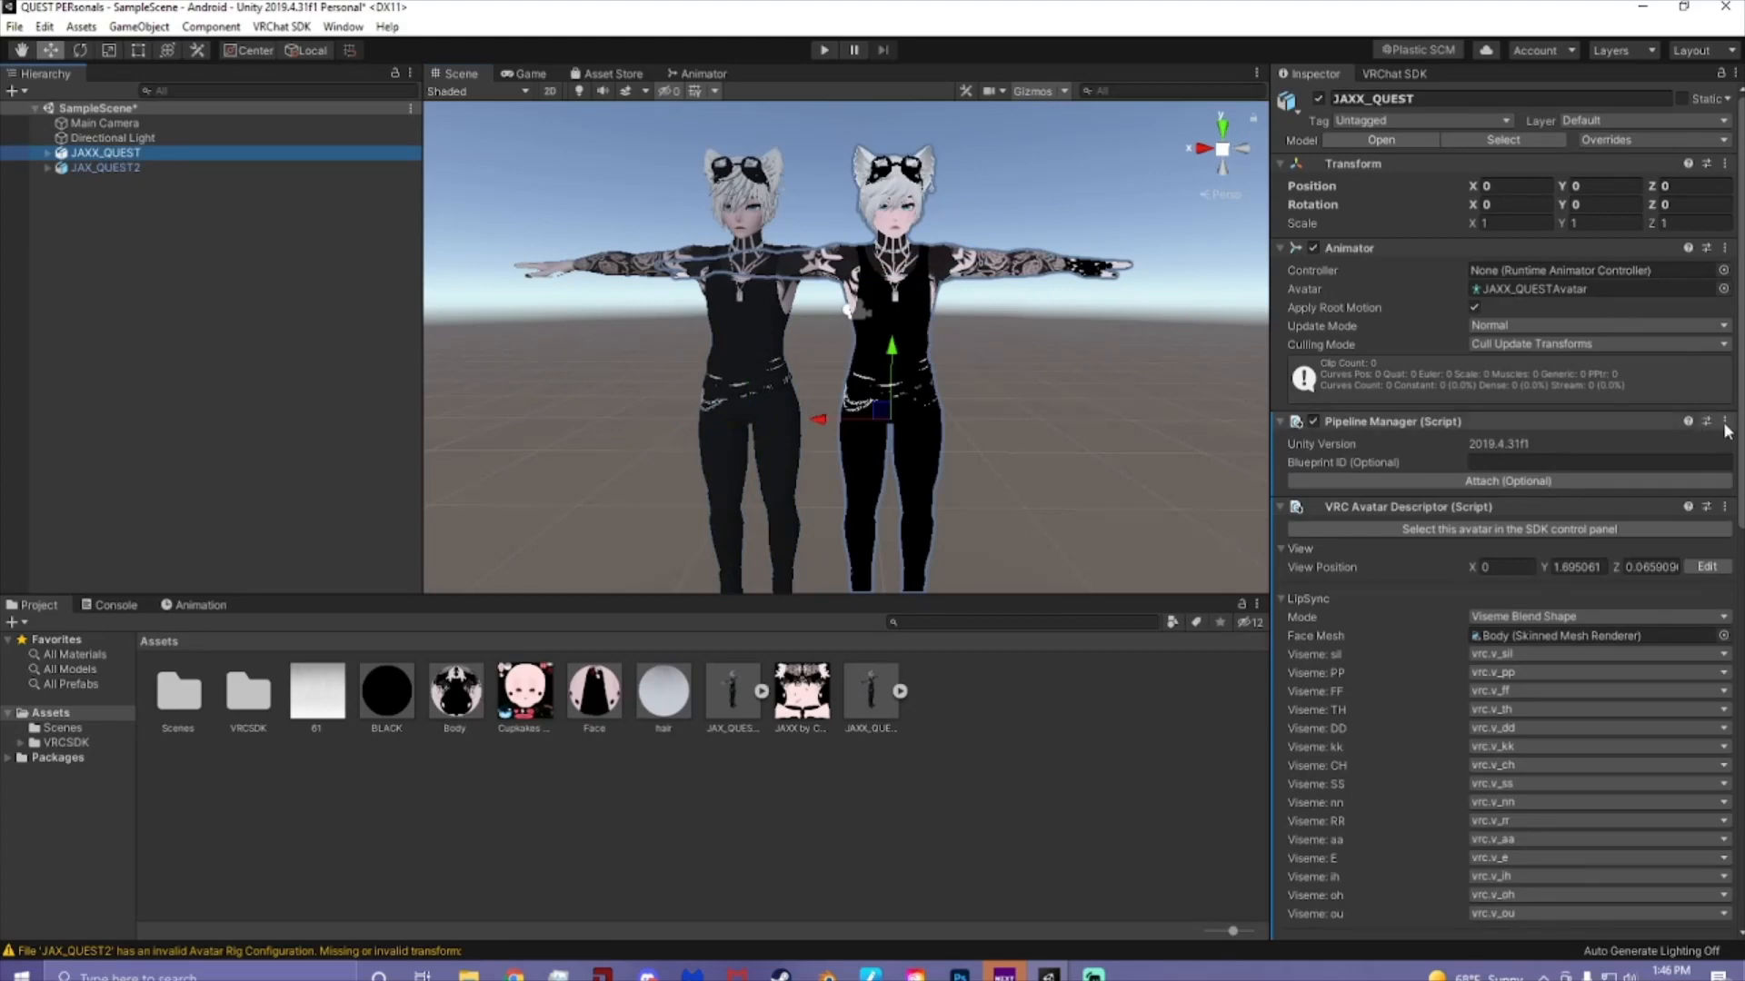
click(1725, 507)
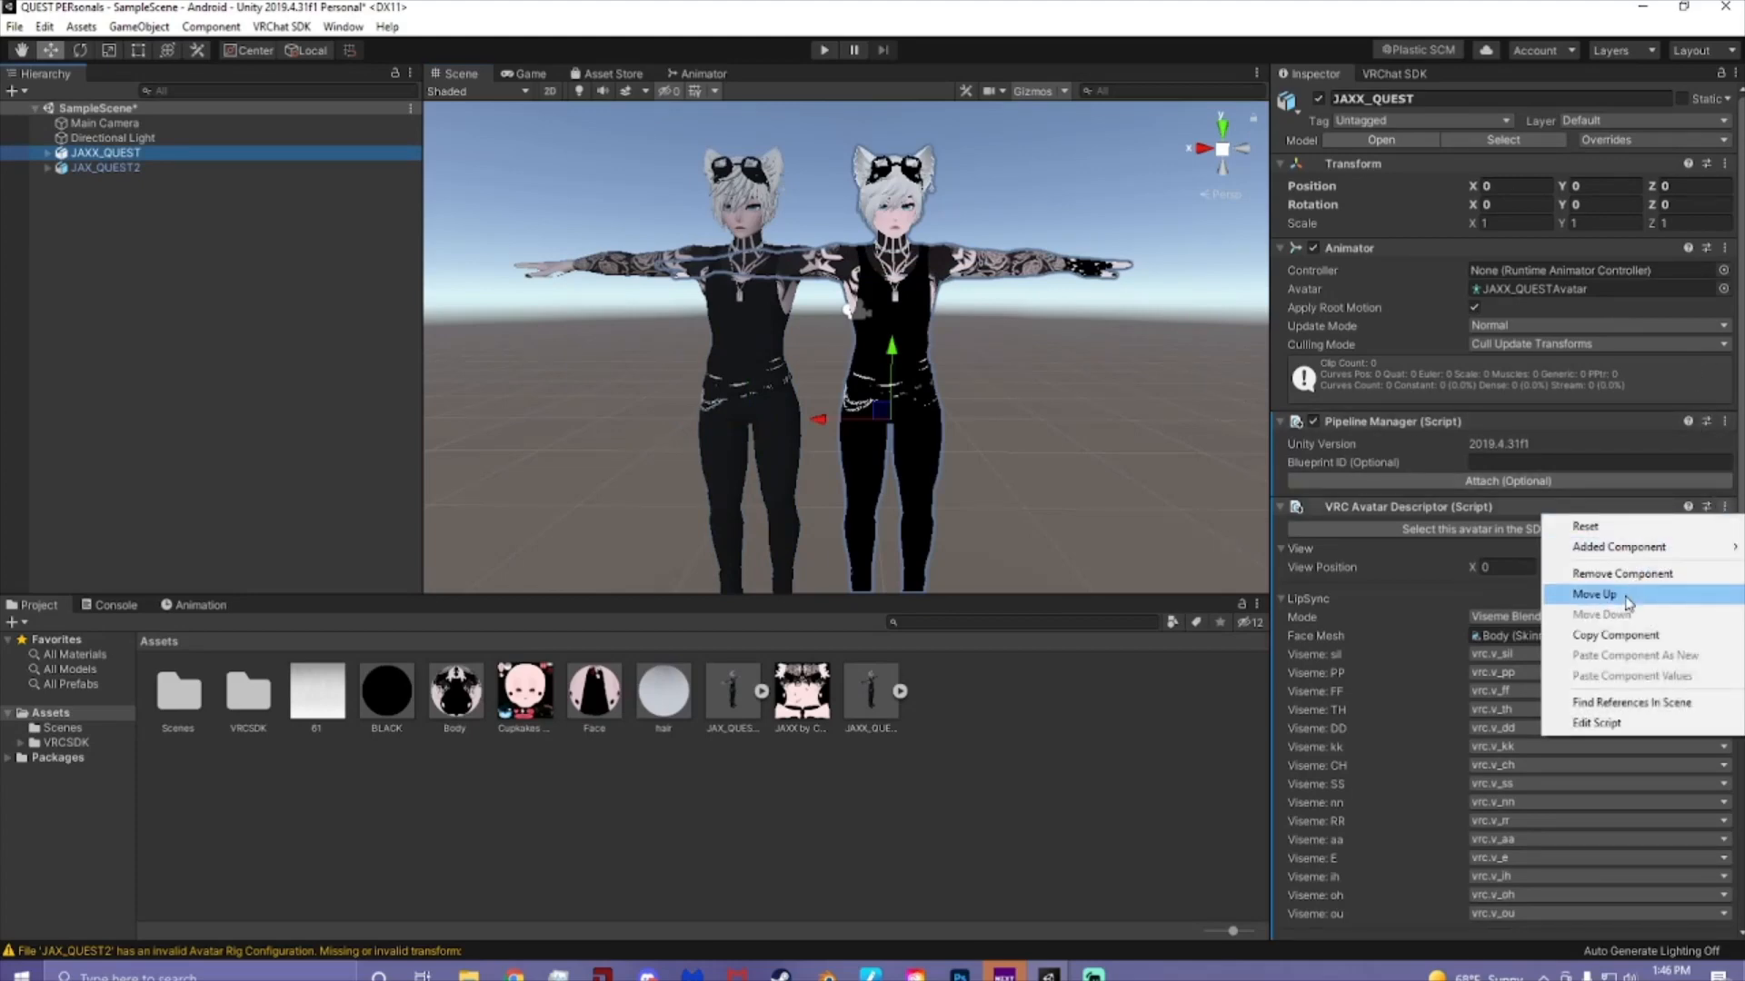
click(1616, 635)
- Add a VRC Avatar Descriptor to JAX_QUEST2 and paste the copied component values into it
click(166, 167)
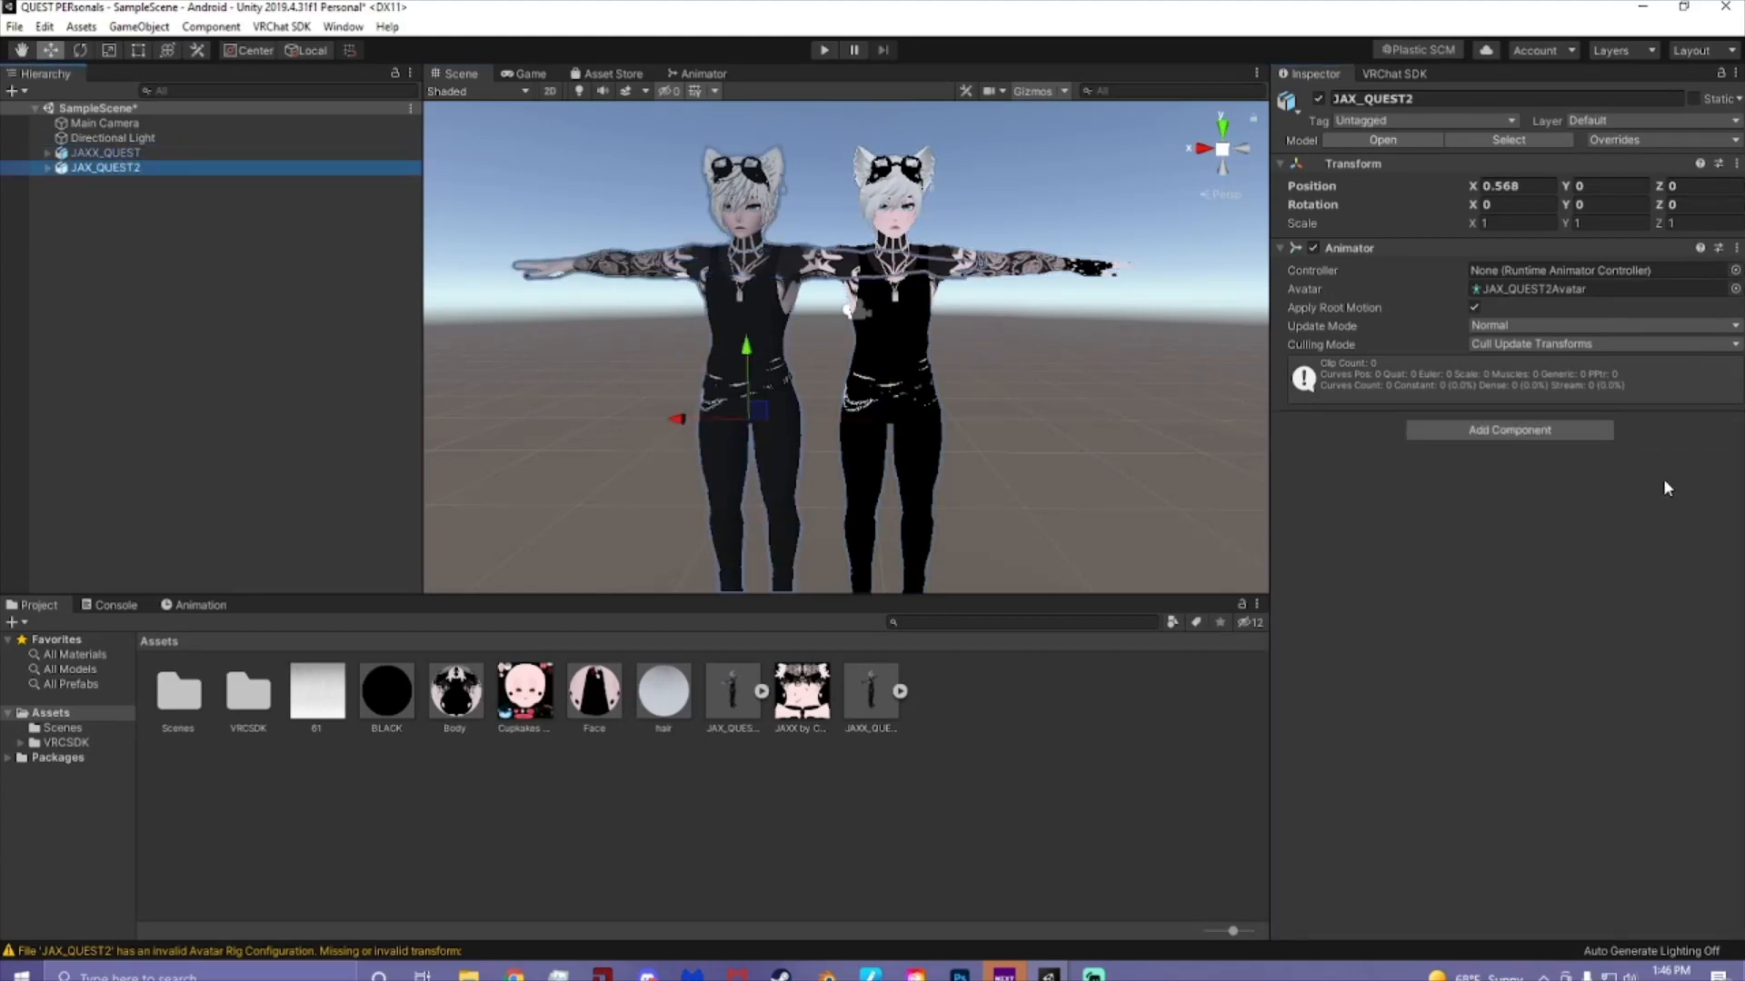
click(1509, 430)
click(1507, 498)
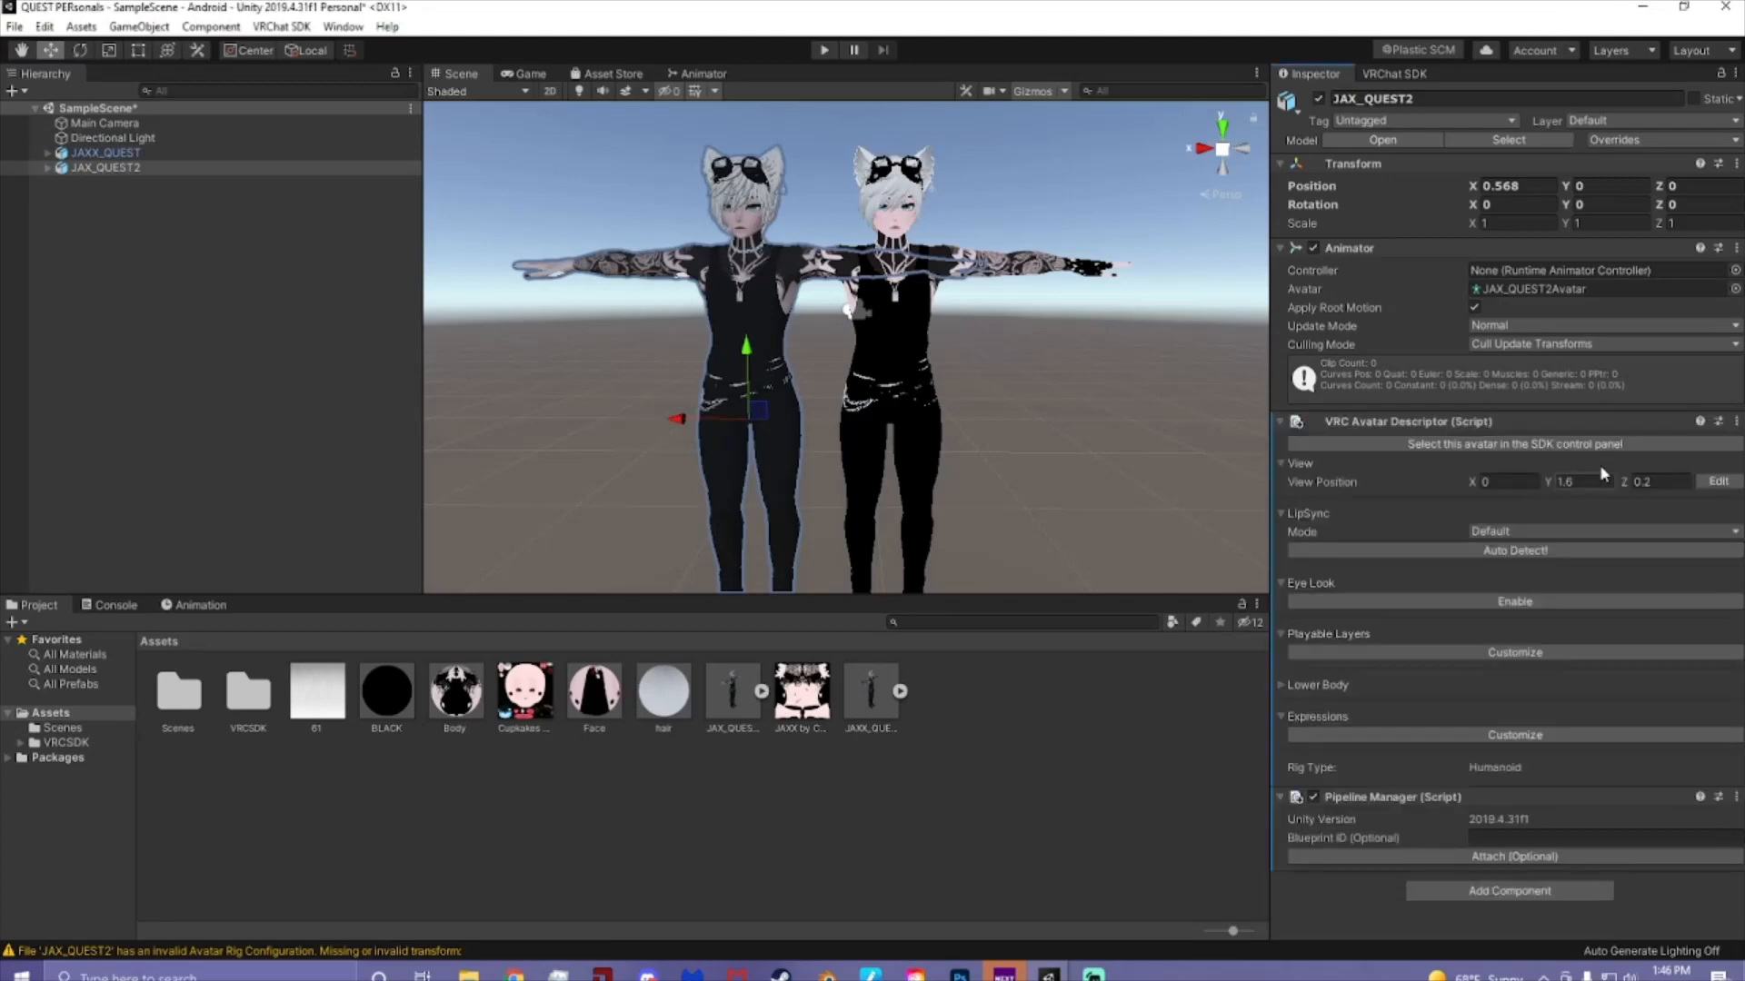
click(1731, 424)
click(1599, 590)
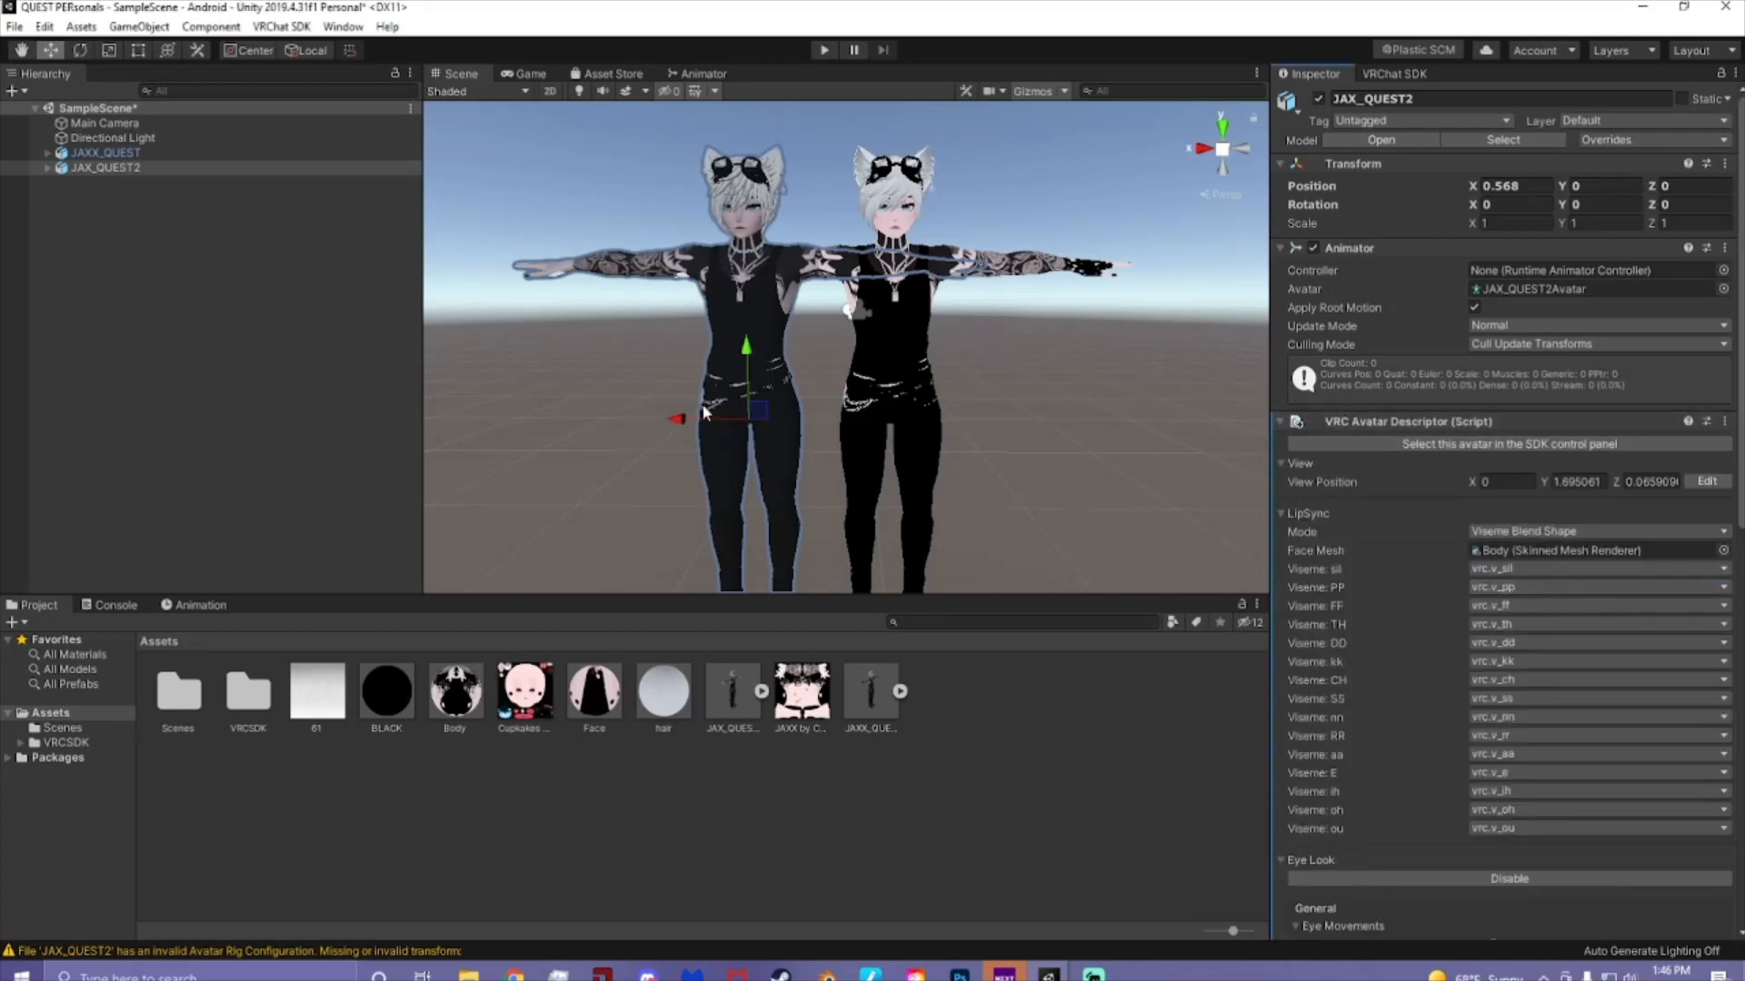
- Delete the old JAXX_QUEST avatar from the scene and bring up the avatar descriptor of JAX_QUEST2
click(151, 151)
key(Delete)
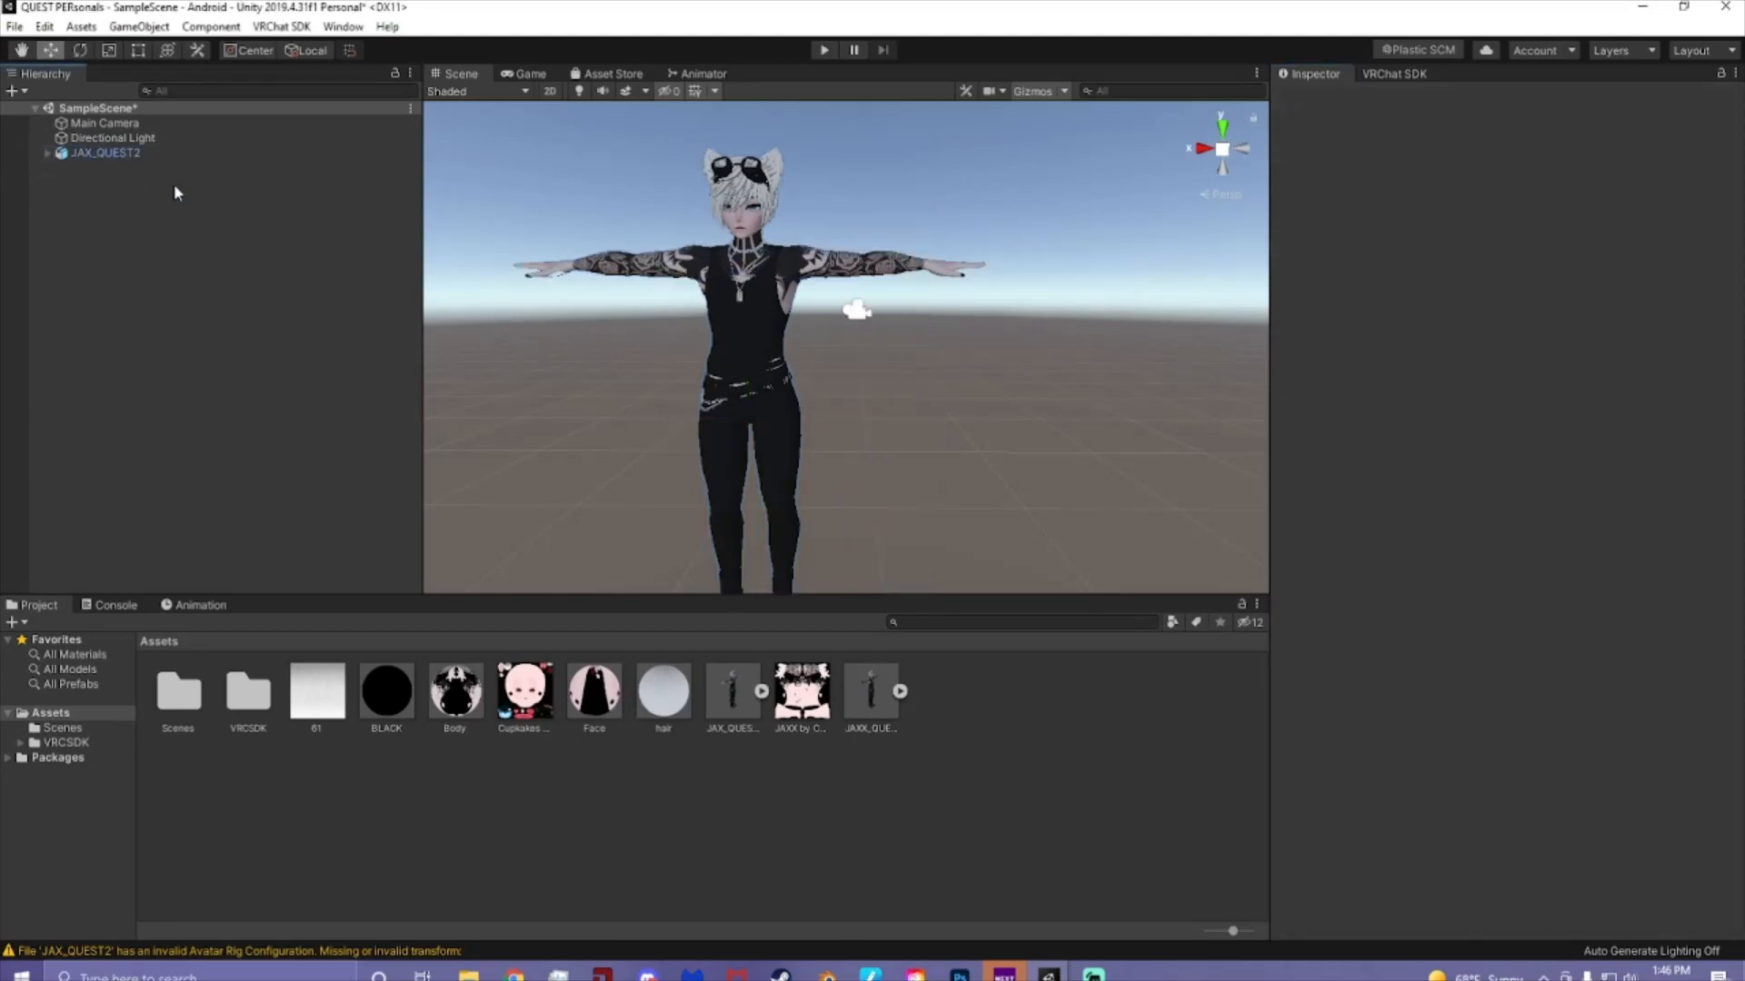
click(128, 151)
scroll(1497, 514, down, 5)
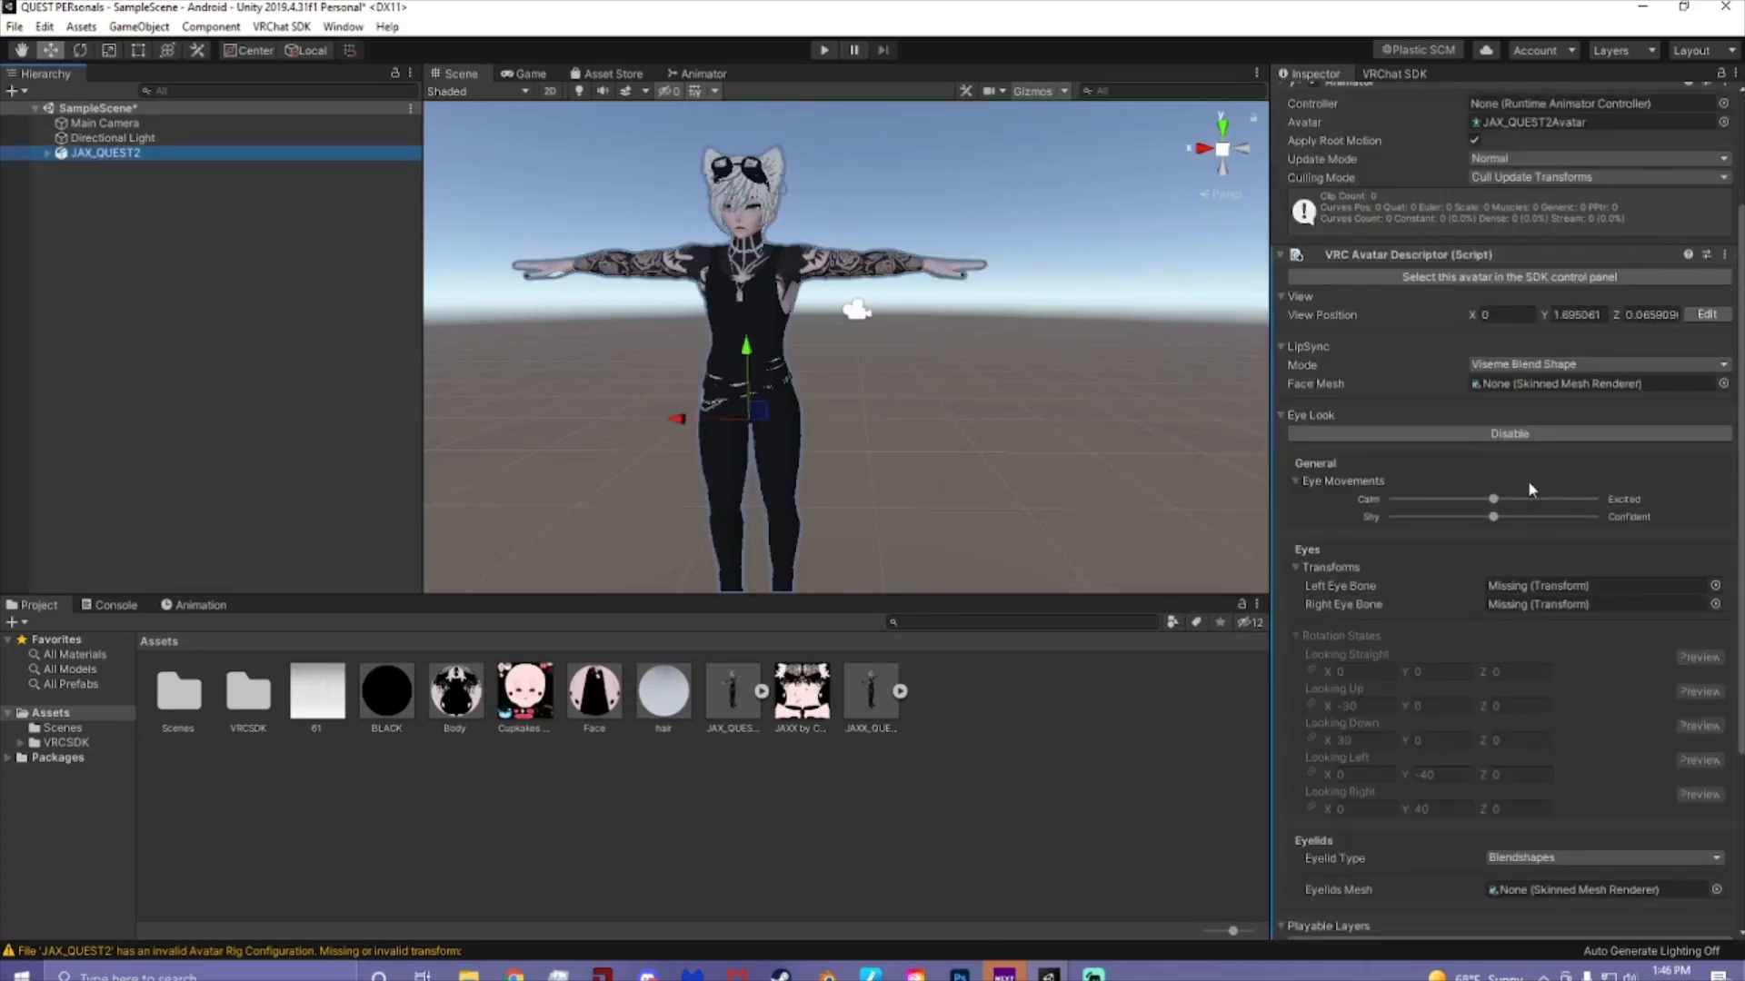
- Check the descriptor's view position in the scene against the avatar's head
click(1707, 314)
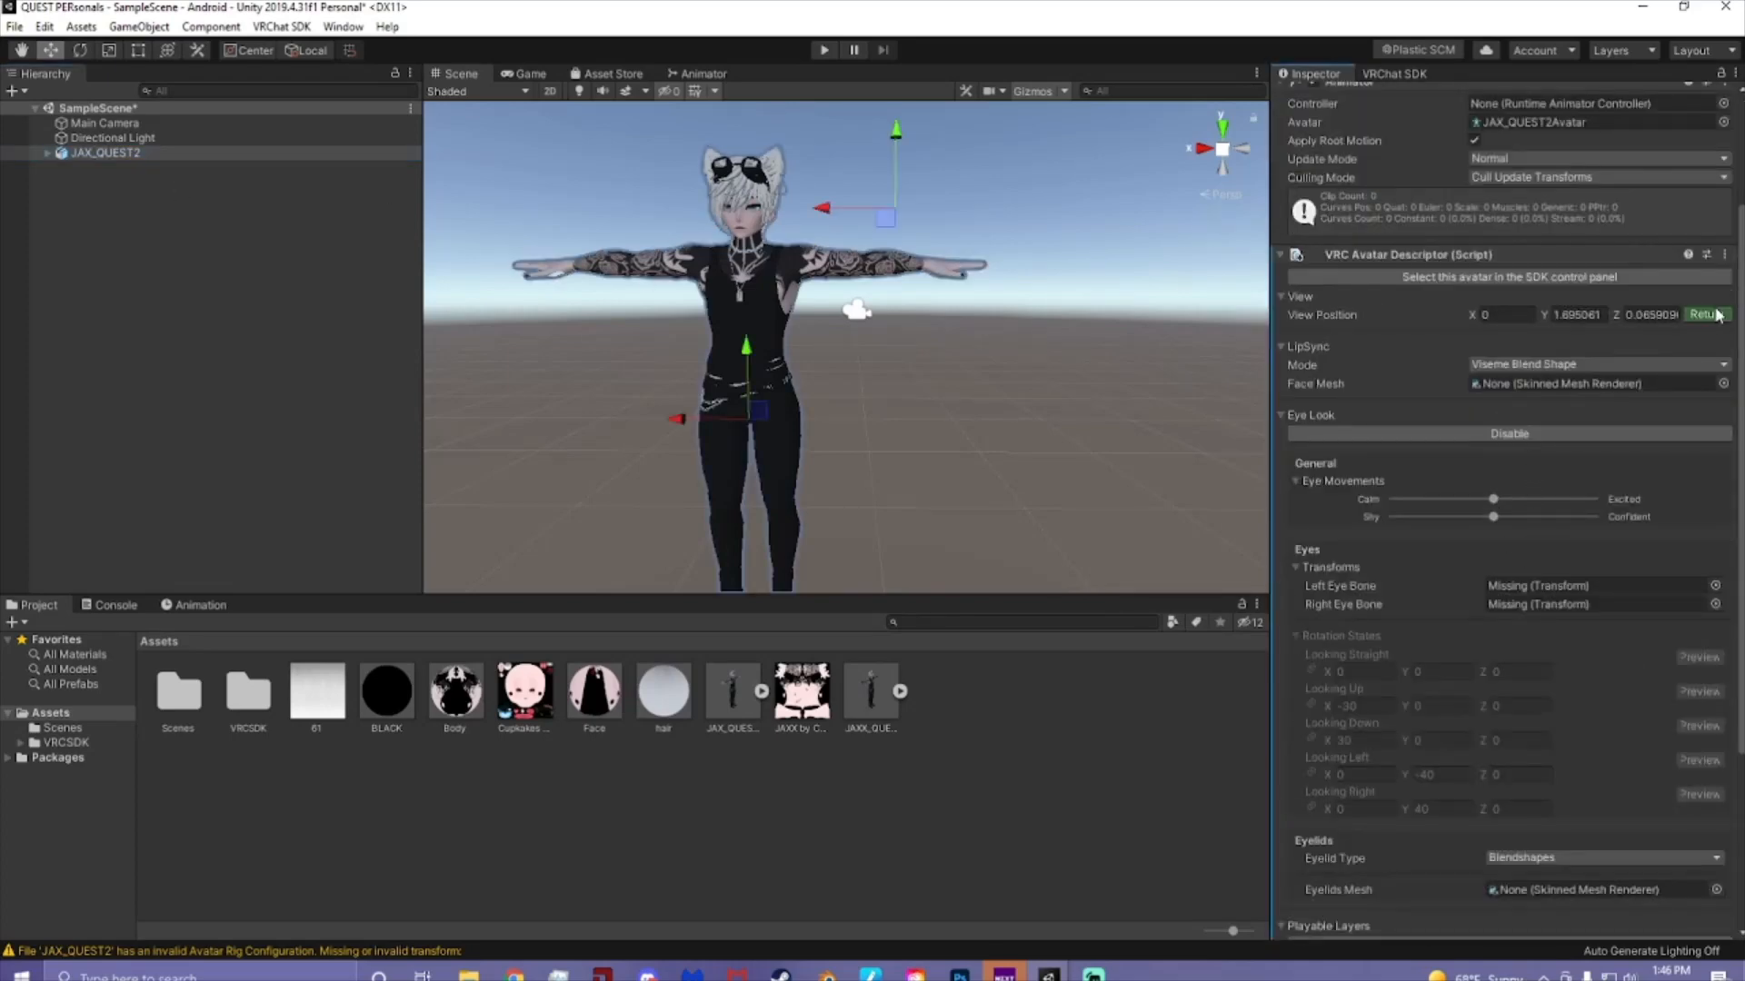
right_drag(1124, 378, 821, 358)
scroll(1019, 366, up, 3)
middle_drag(1018, 366, 745, 454)
click(1709, 315)
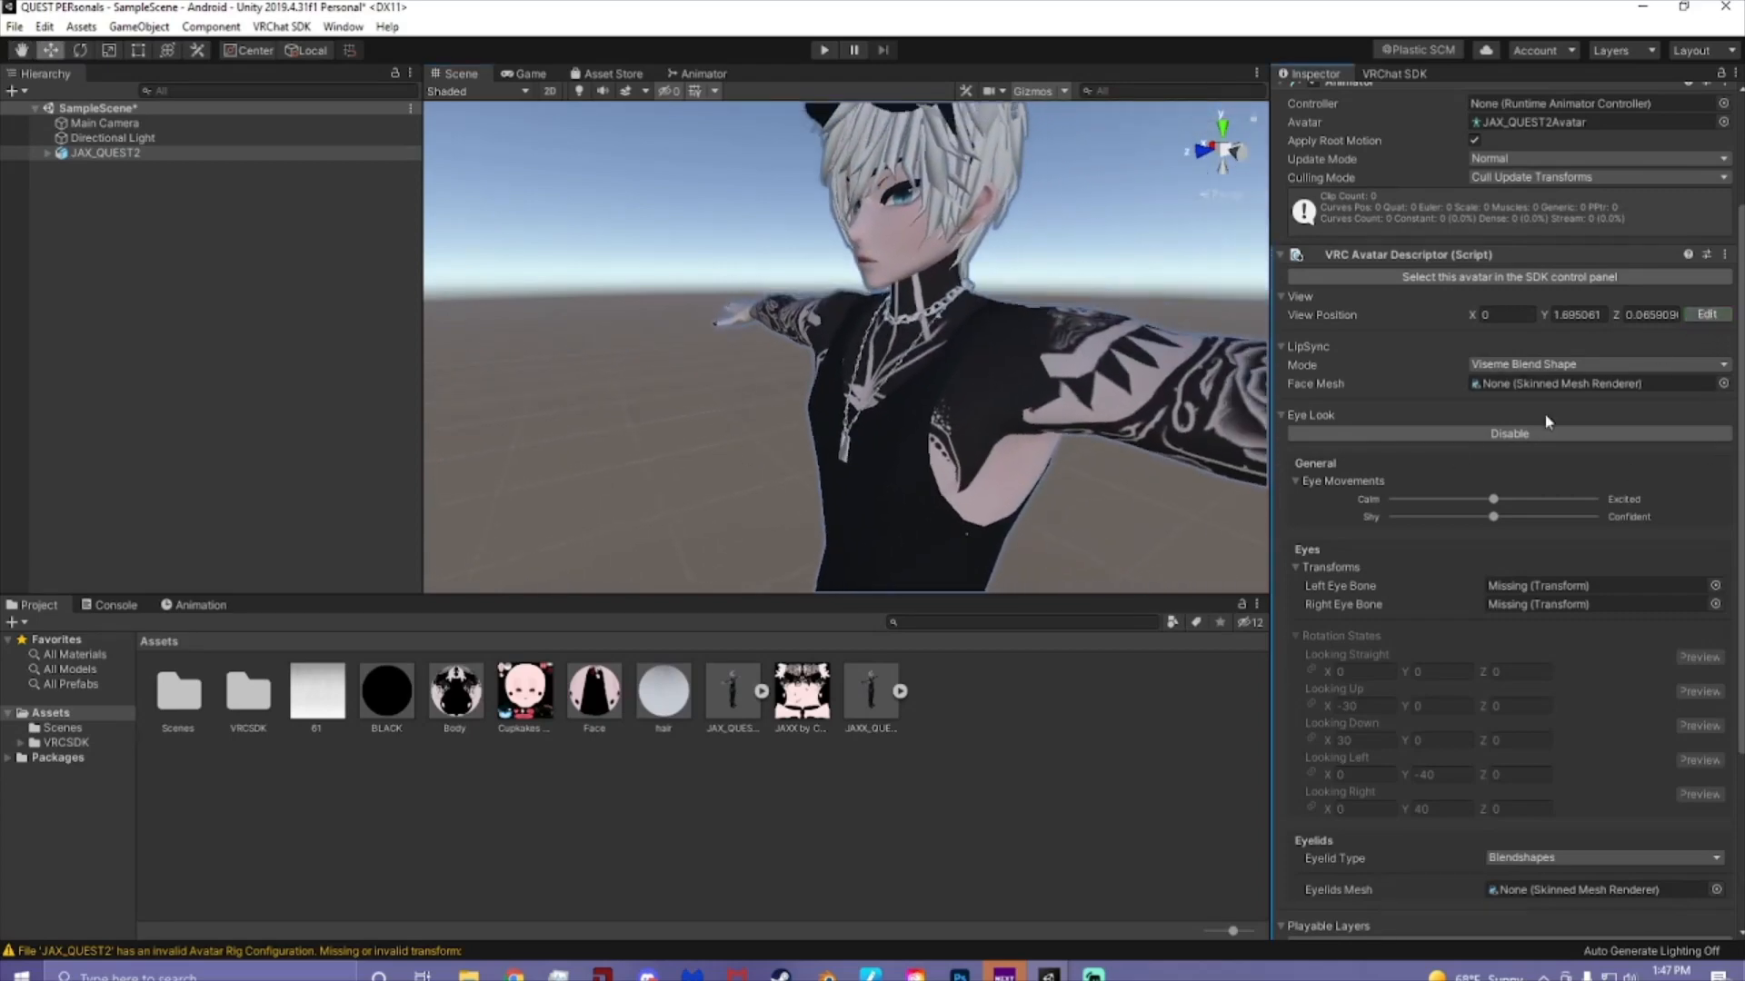
- Assign JAX_QUEST2's Body mesh as the lip sync face mesh in the avatar descriptor
click(47, 153)
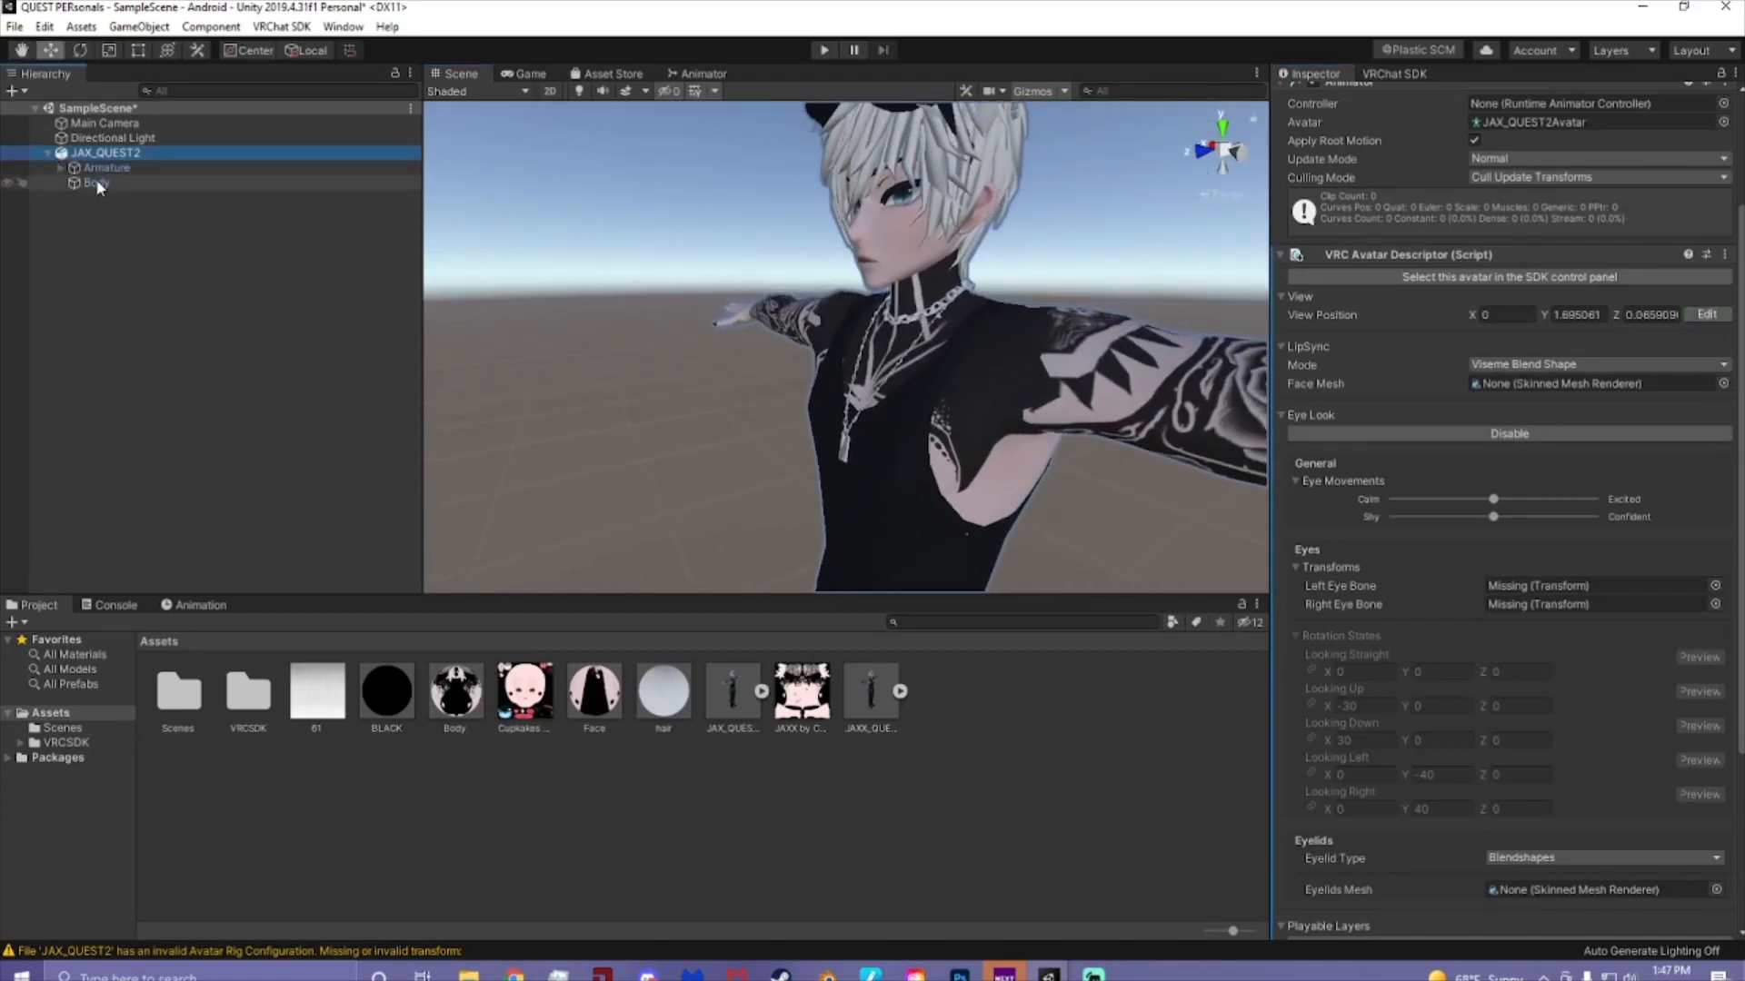
drag(96, 183, 1485, 389)
scroll(1399, 423, down, 5)
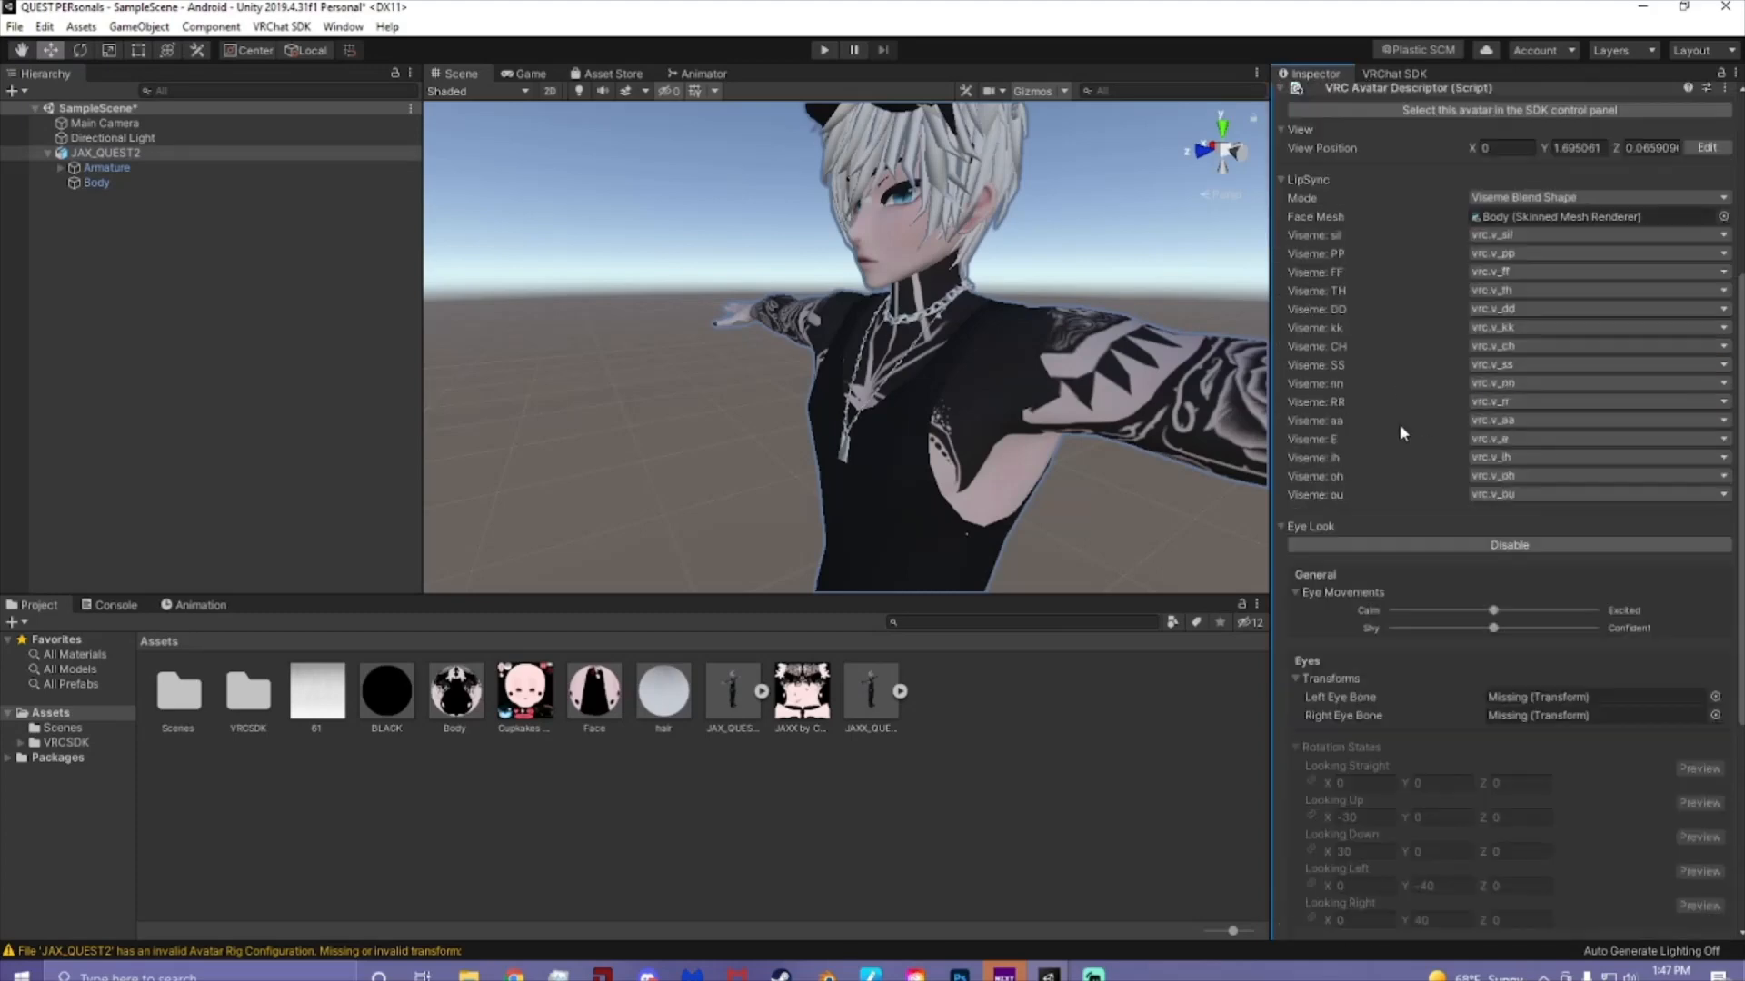
- Expand the armature to the Head's child bones and assign LeftEye and RightEye as the descriptor's left and right eye bones
click(60, 169)
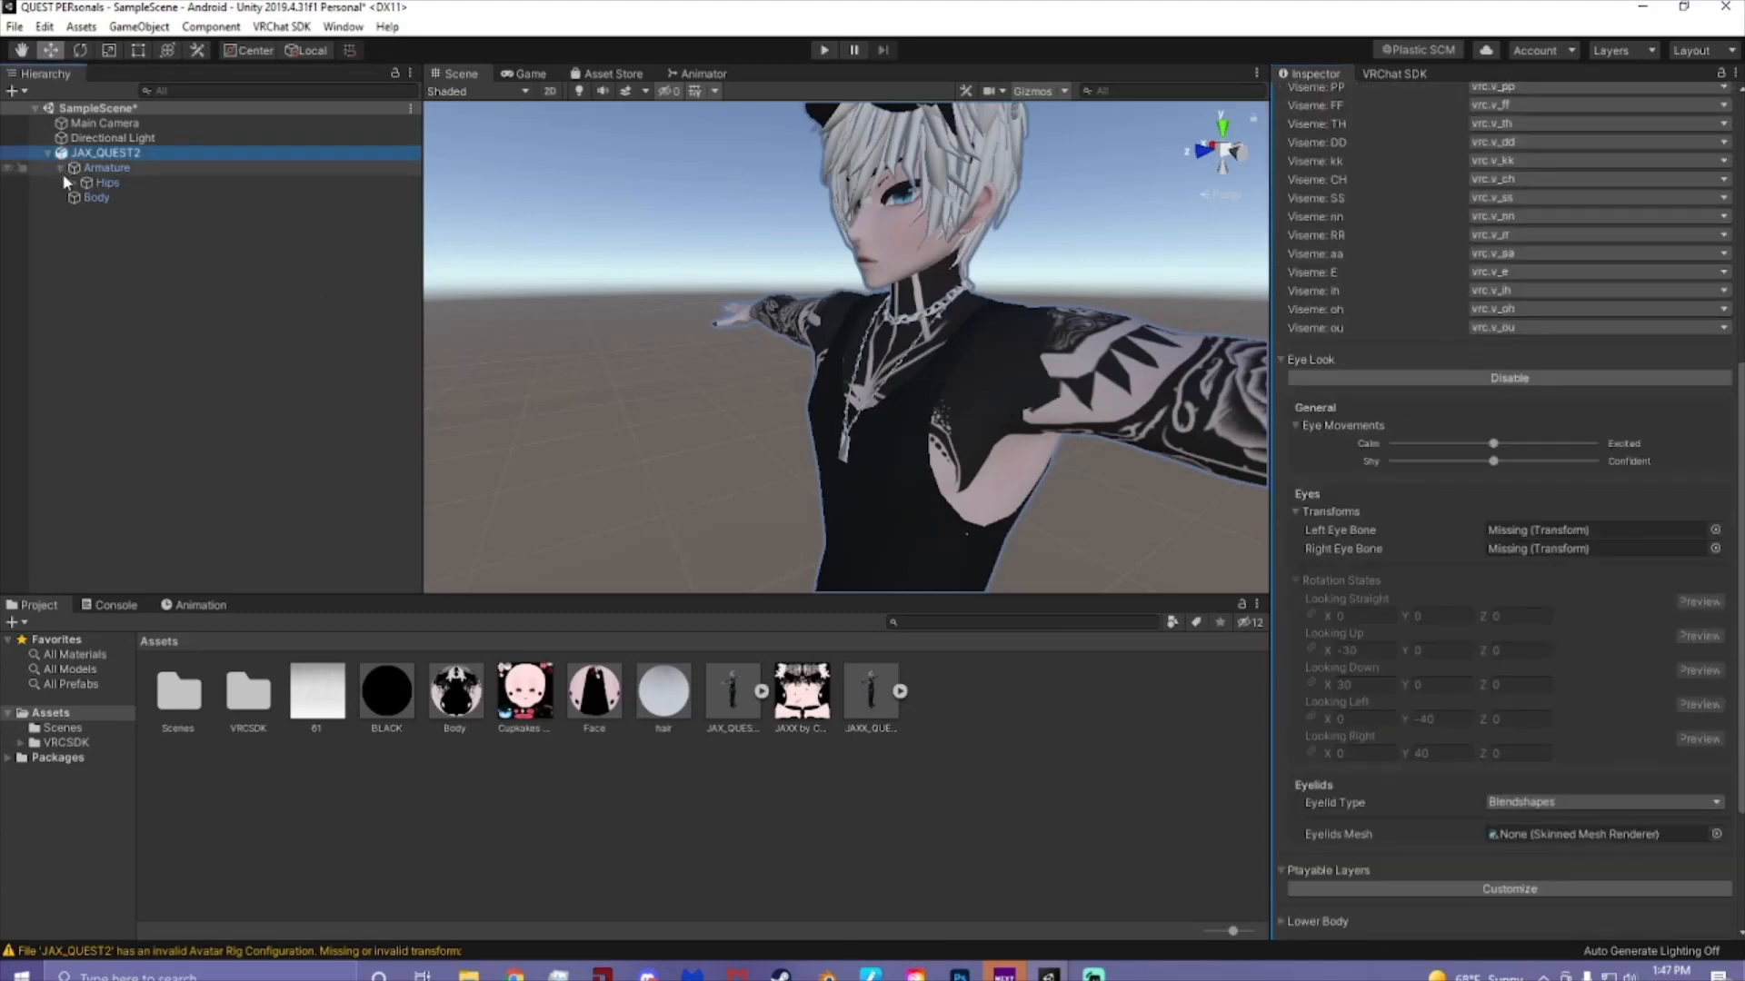
click(77, 183)
click(73, 183)
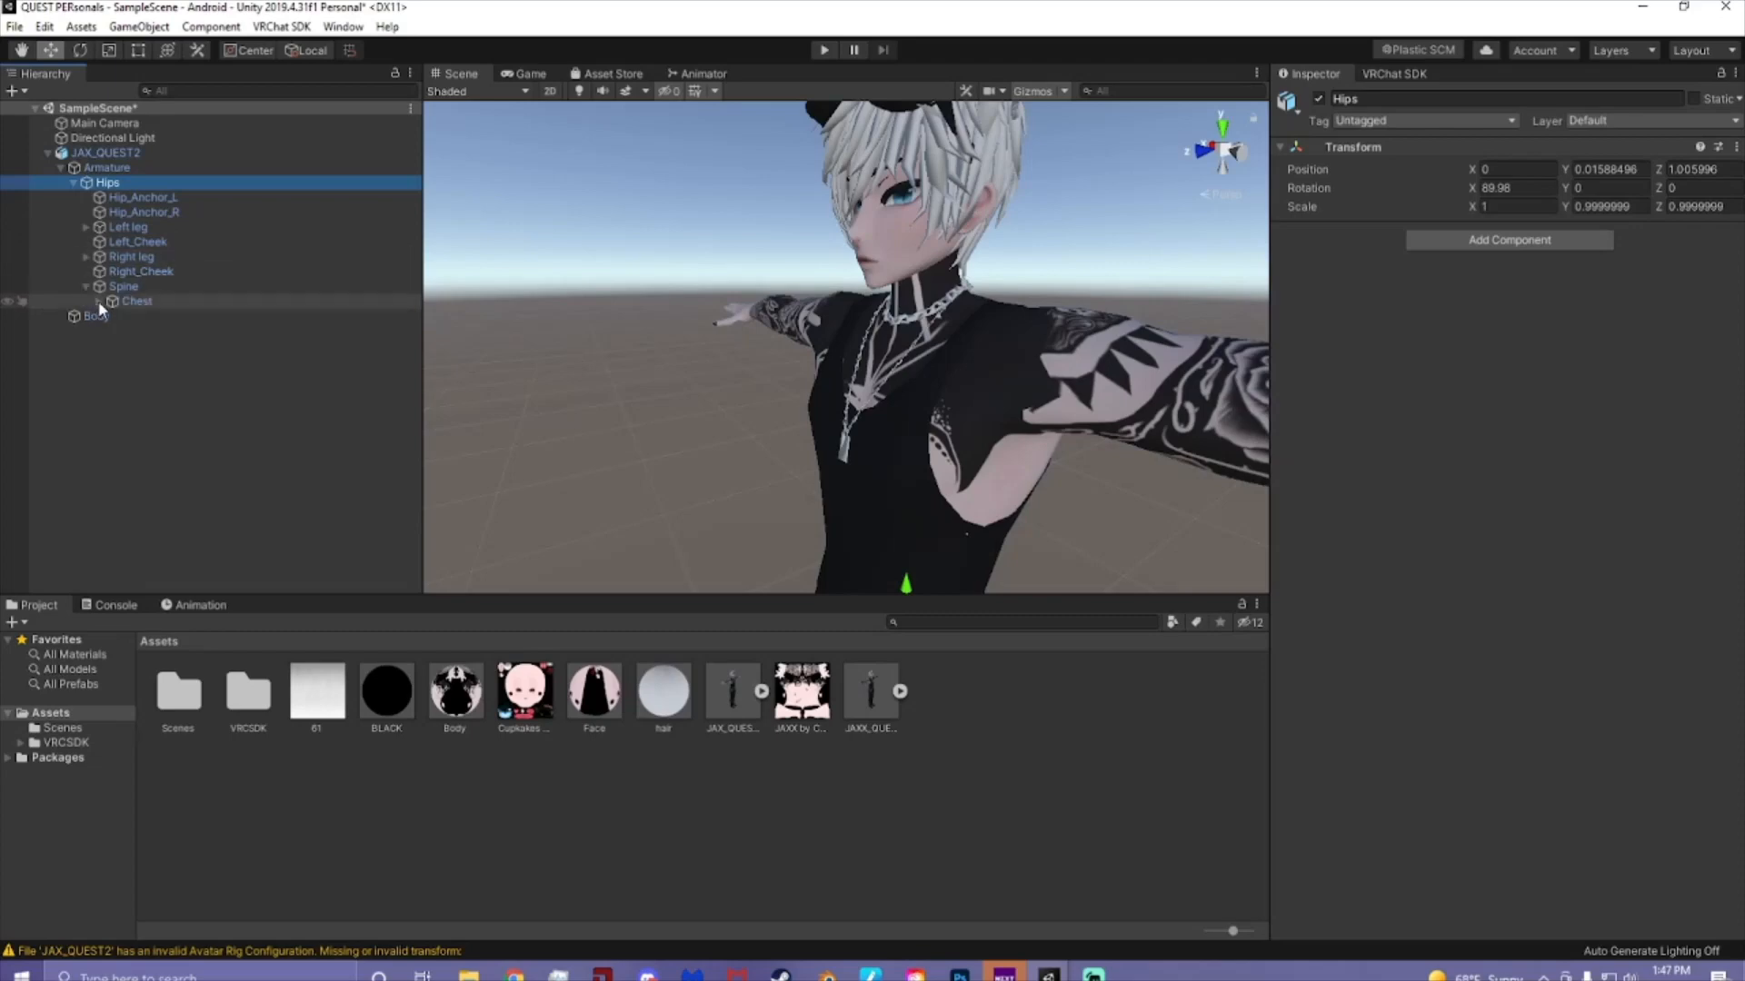
click(100, 301)
click(112, 332)
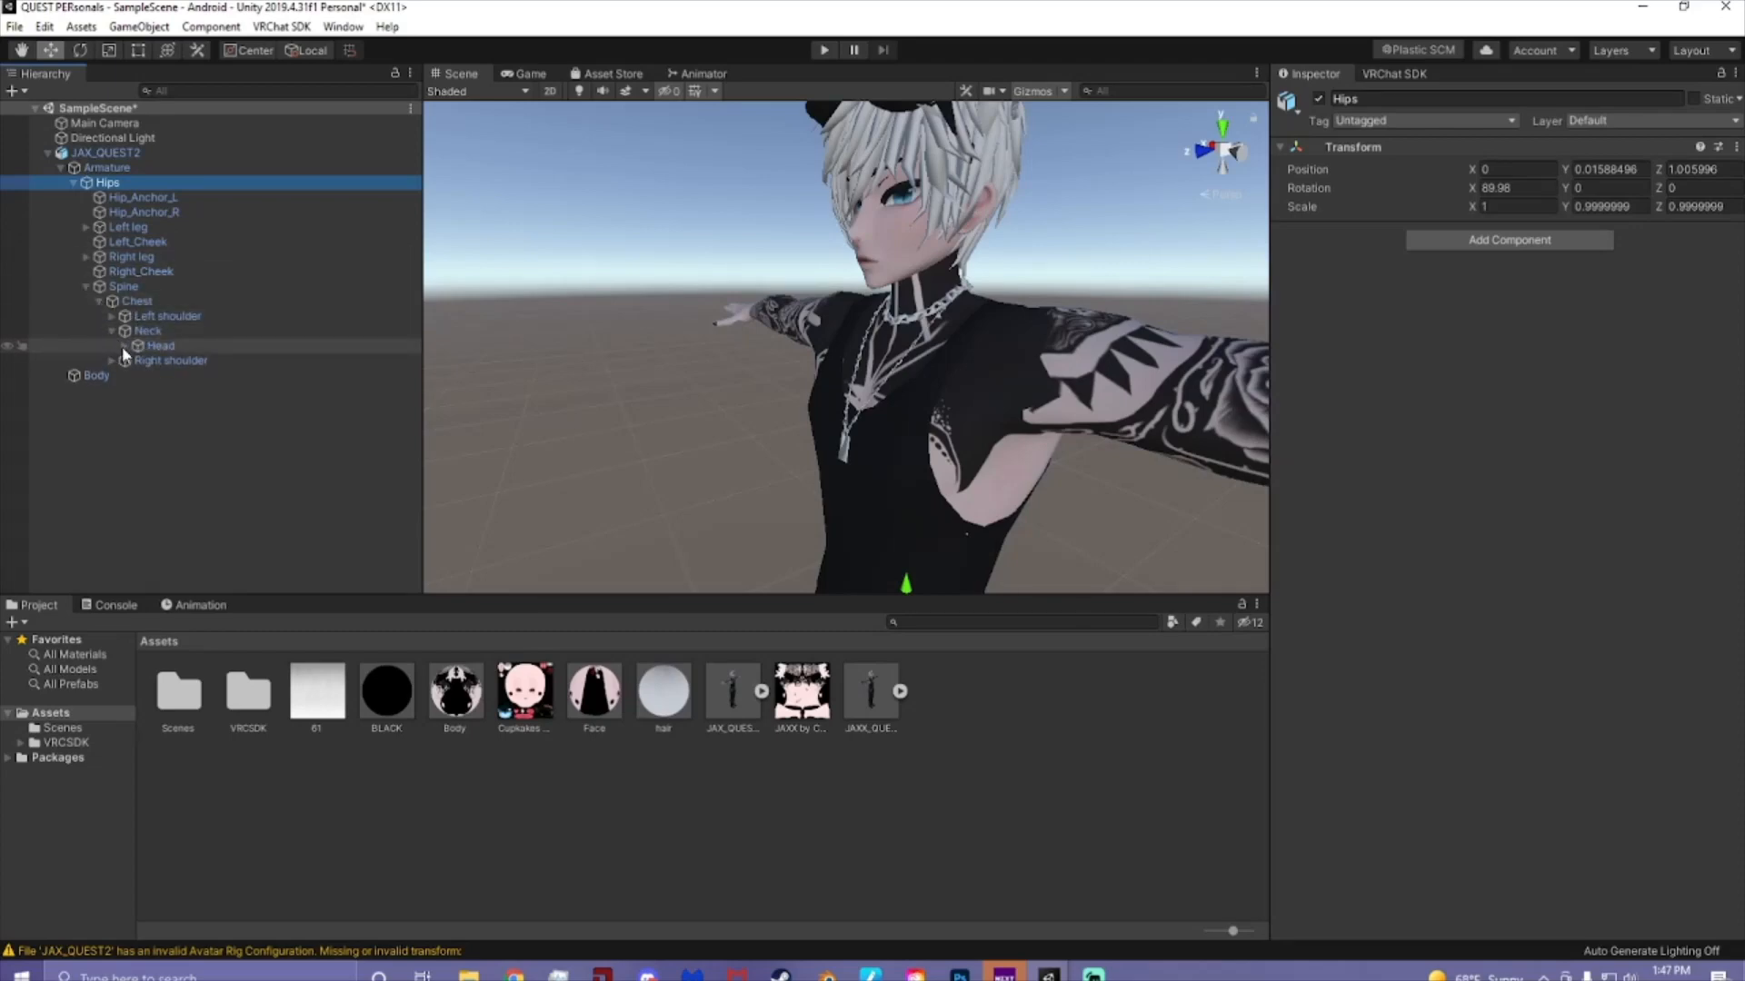
click(125, 346)
click(117, 153)
scroll(1333, 534, down, 10)
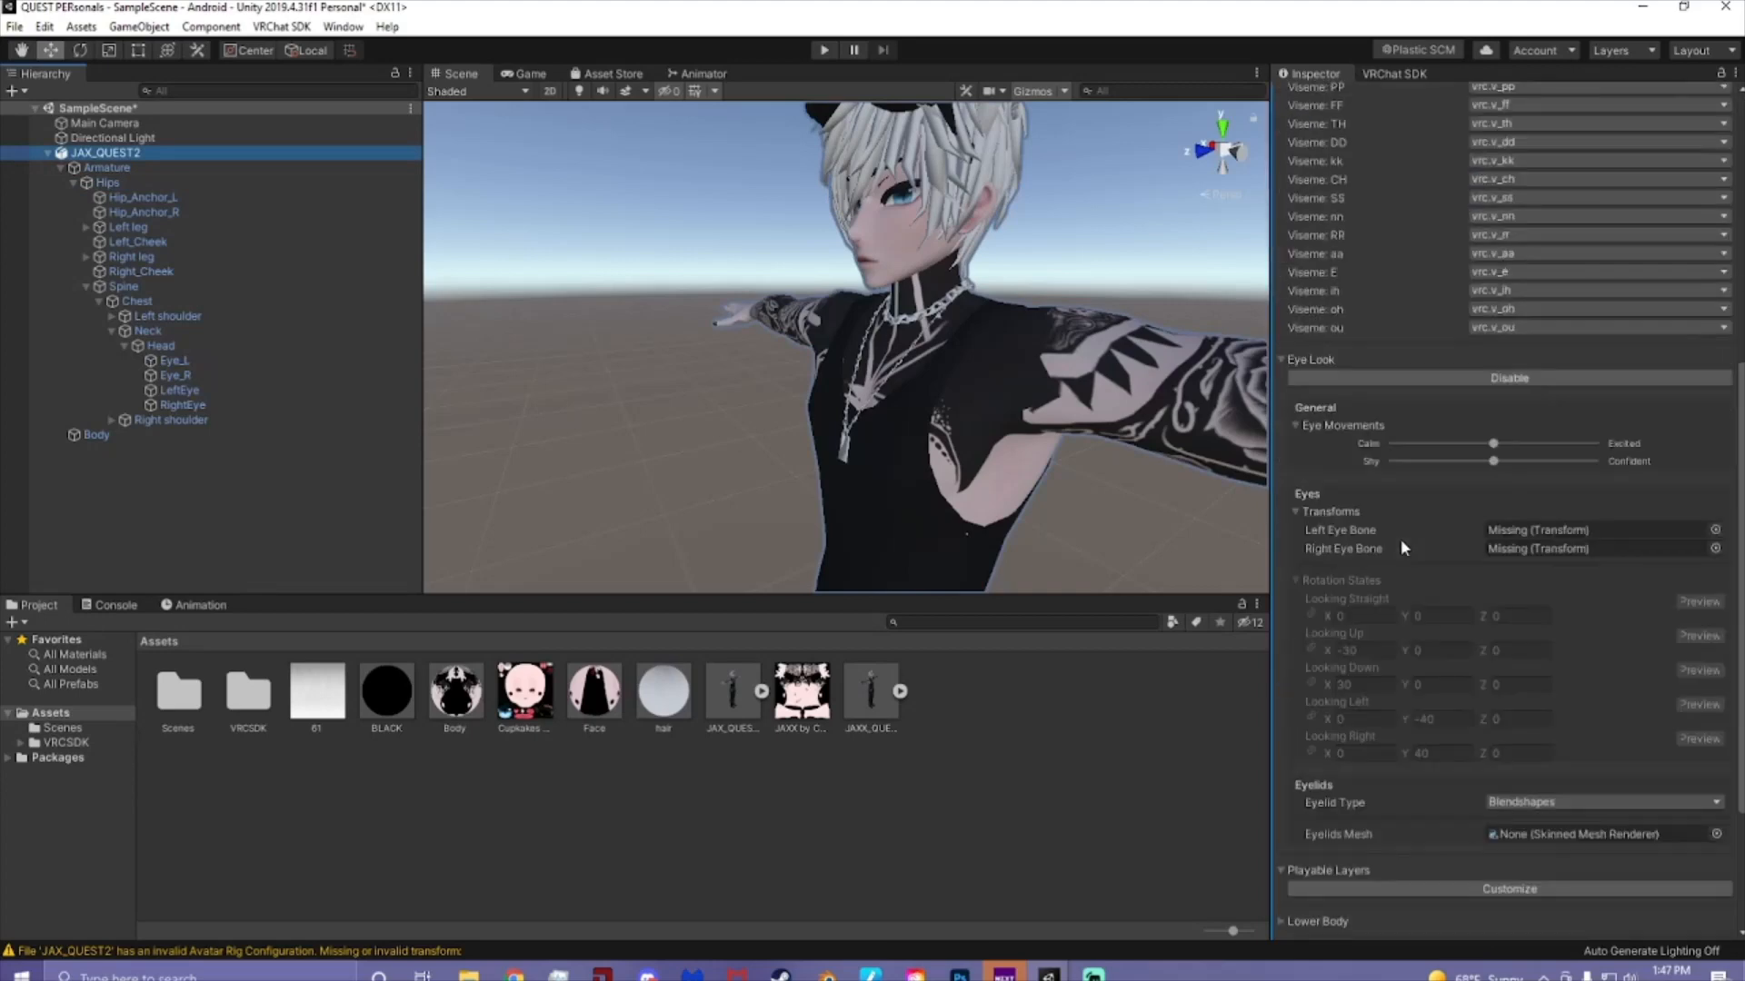
drag(194, 393, 1545, 531)
click(218, 406)
drag(225, 414, 1513, 549)
- Assign the Body mesh as the eyelids mesh and preview the Blink blendshape
scroll(1513, 549, down, 4)
drag(227, 436, 1599, 667)
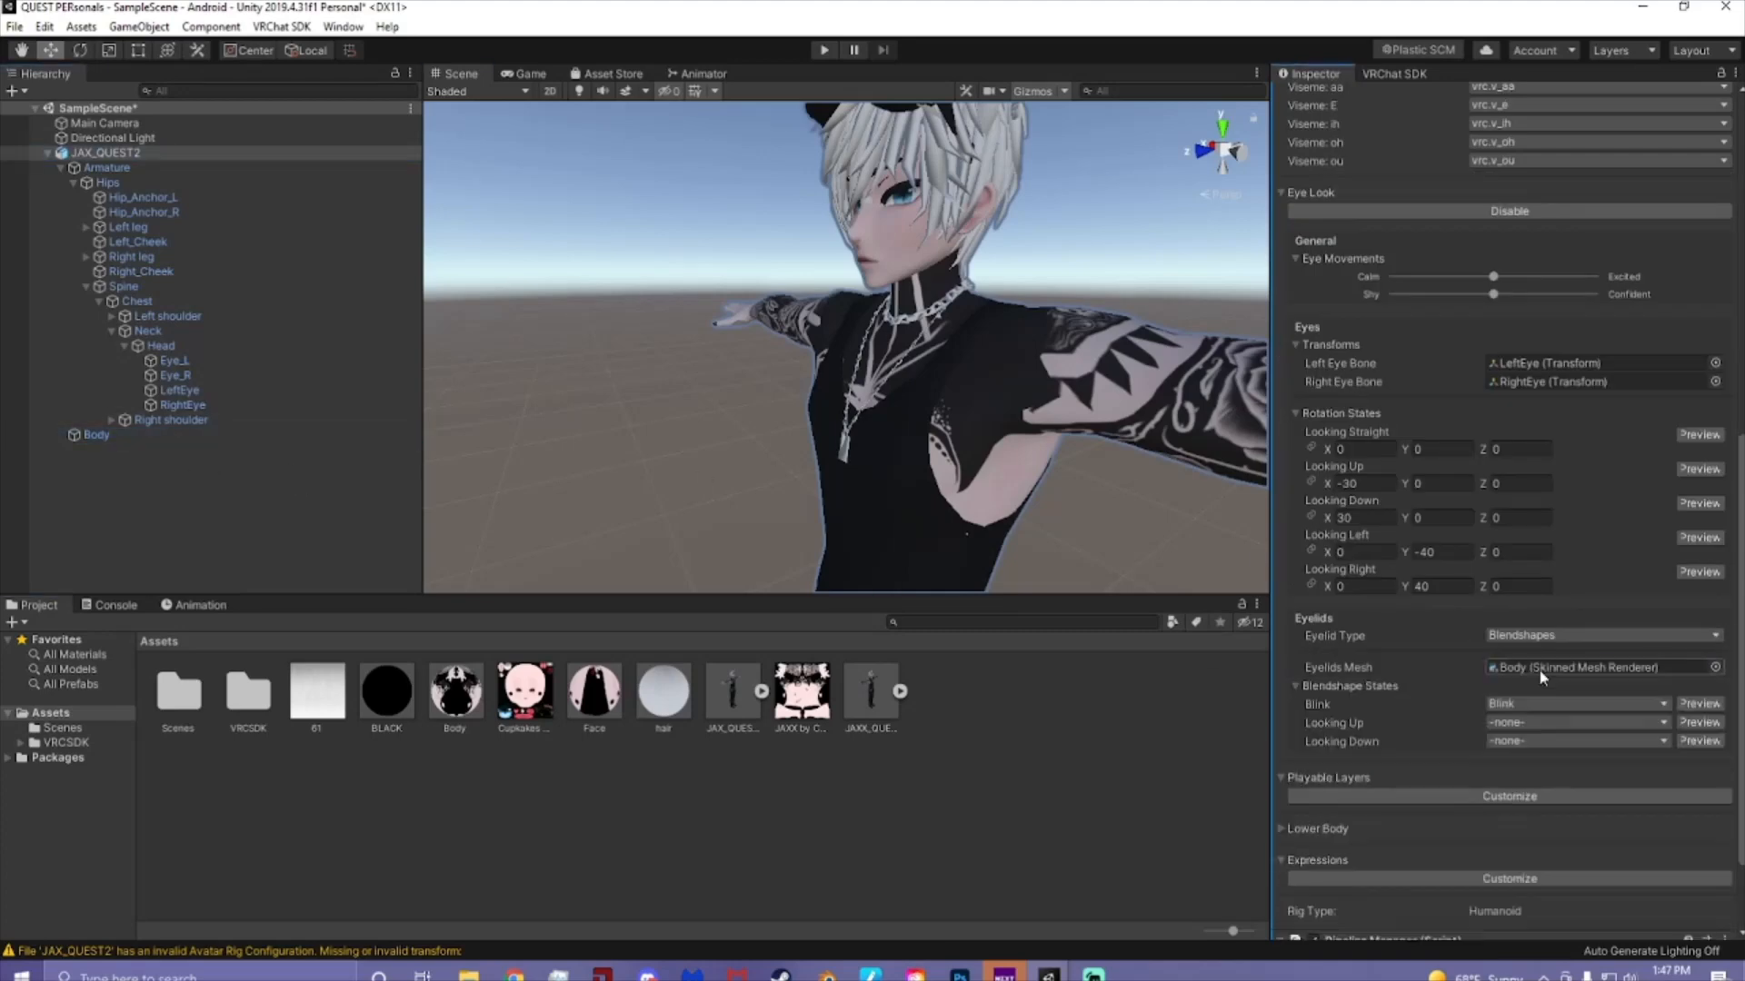
click(1702, 704)
click(1702, 705)
- Apply the Face material to the avatar's face, the Body material to the skin and the BLACK material to the clothing
right_drag(708, 399, 943, 432)
middle_drag(772, 420, 978, 414)
right_drag(977, 425, 1032, 390)
right_drag(881, 482, 848, 507)
drag(589, 693, 864, 222)
drag(469, 696, 618, 368)
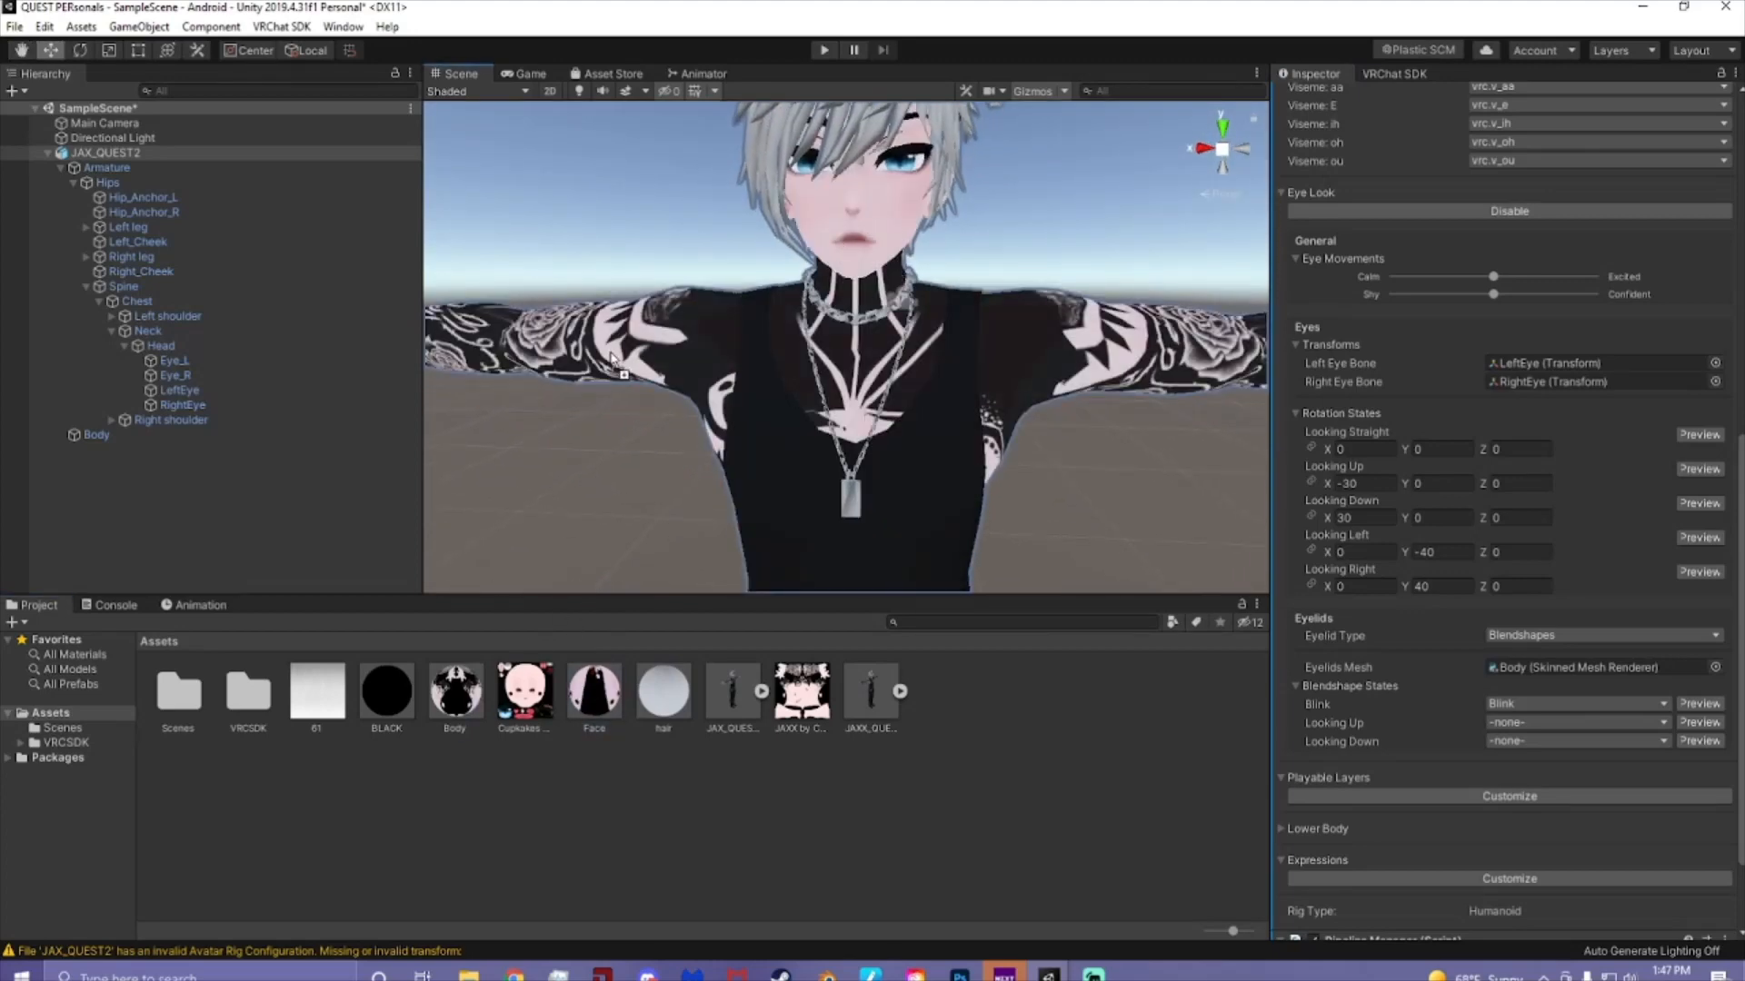
drag(402, 692, 786, 308)
- Examine the avatar's torso, arms and necklace with the newly applied materials
scroll(836, 336, down, 5)
middle_drag(890, 431, 914, 358)
right_drag(919, 373, 931, 422)
click(1022, 391)
middle_drag(530, 314, 734, 389)
scroll(629, 385, up, 5)
right_drag(738, 391, 777, 293)
middle_drag(809, 368, 760, 353)
right_drag(886, 386, 918, 450)
middle_drag(969, 466, 852, 422)
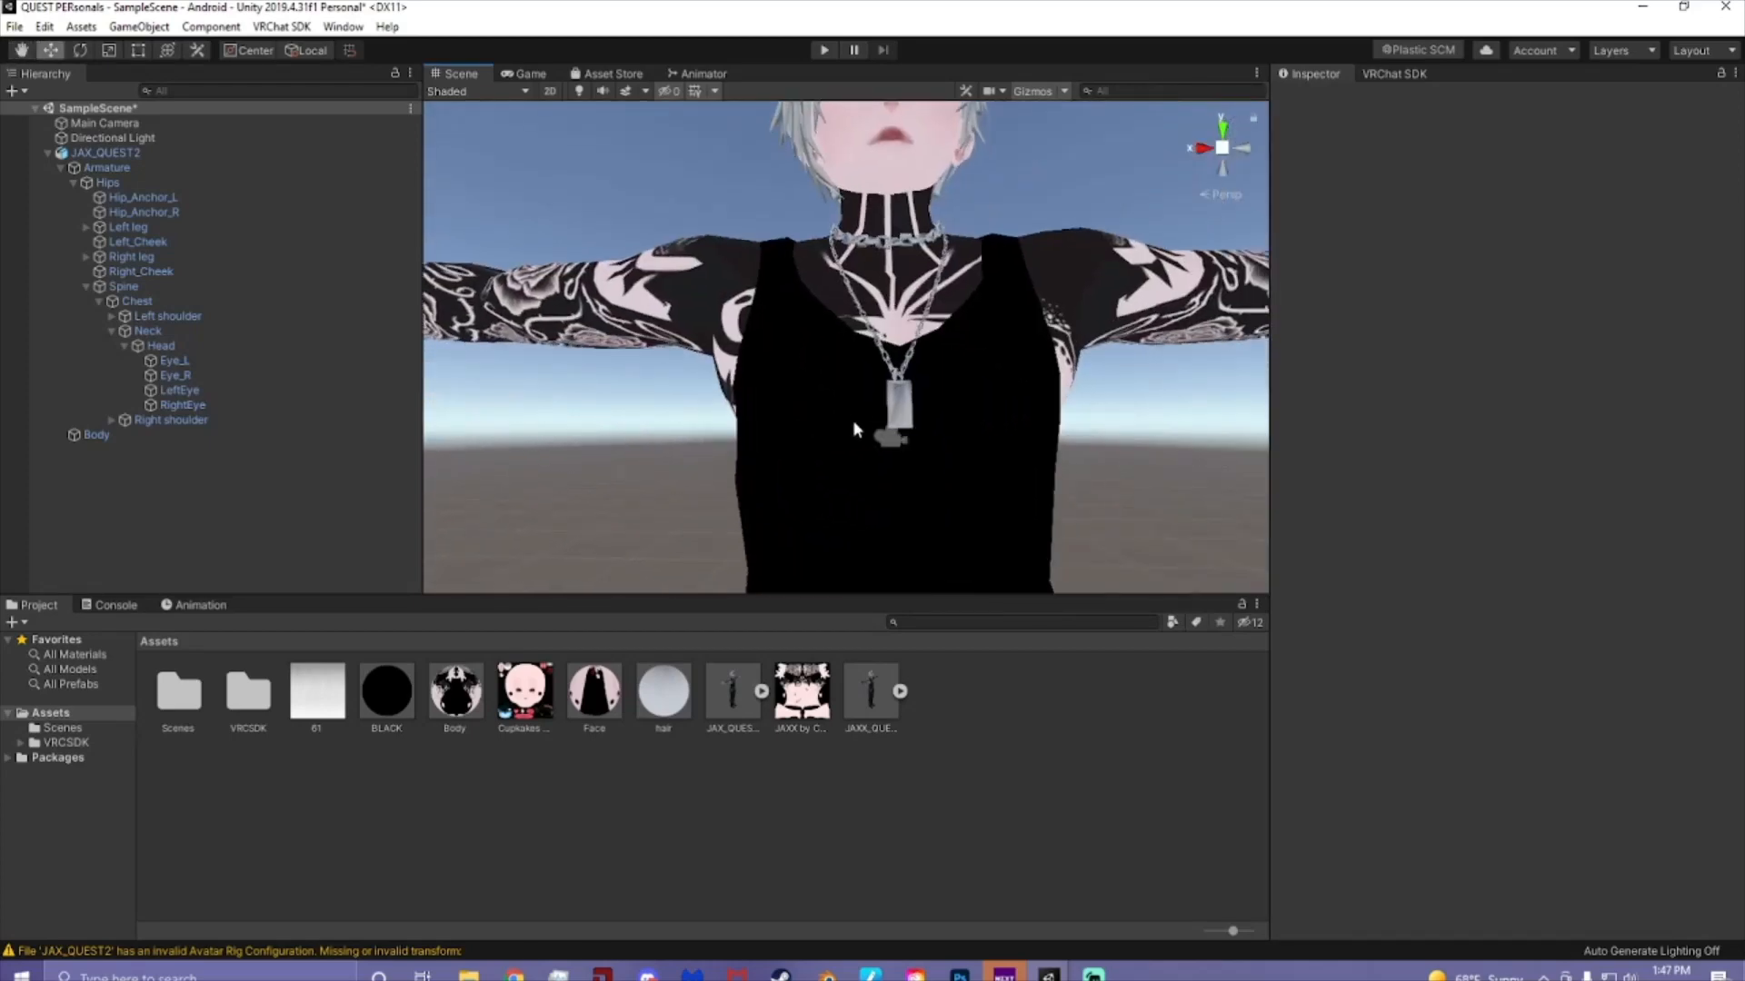
- Apply the hair material to the avatar's hair and ears
scroll(854, 424, down, 3)
right_drag(945, 395, 994, 454)
middle_drag(994, 453, 958, 516)
right_drag(974, 471, 960, 505)
middle_drag(963, 489, 1005, 511)
right_drag(980, 448, 985, 452)
middle_drag(985, 451, 993, 460)
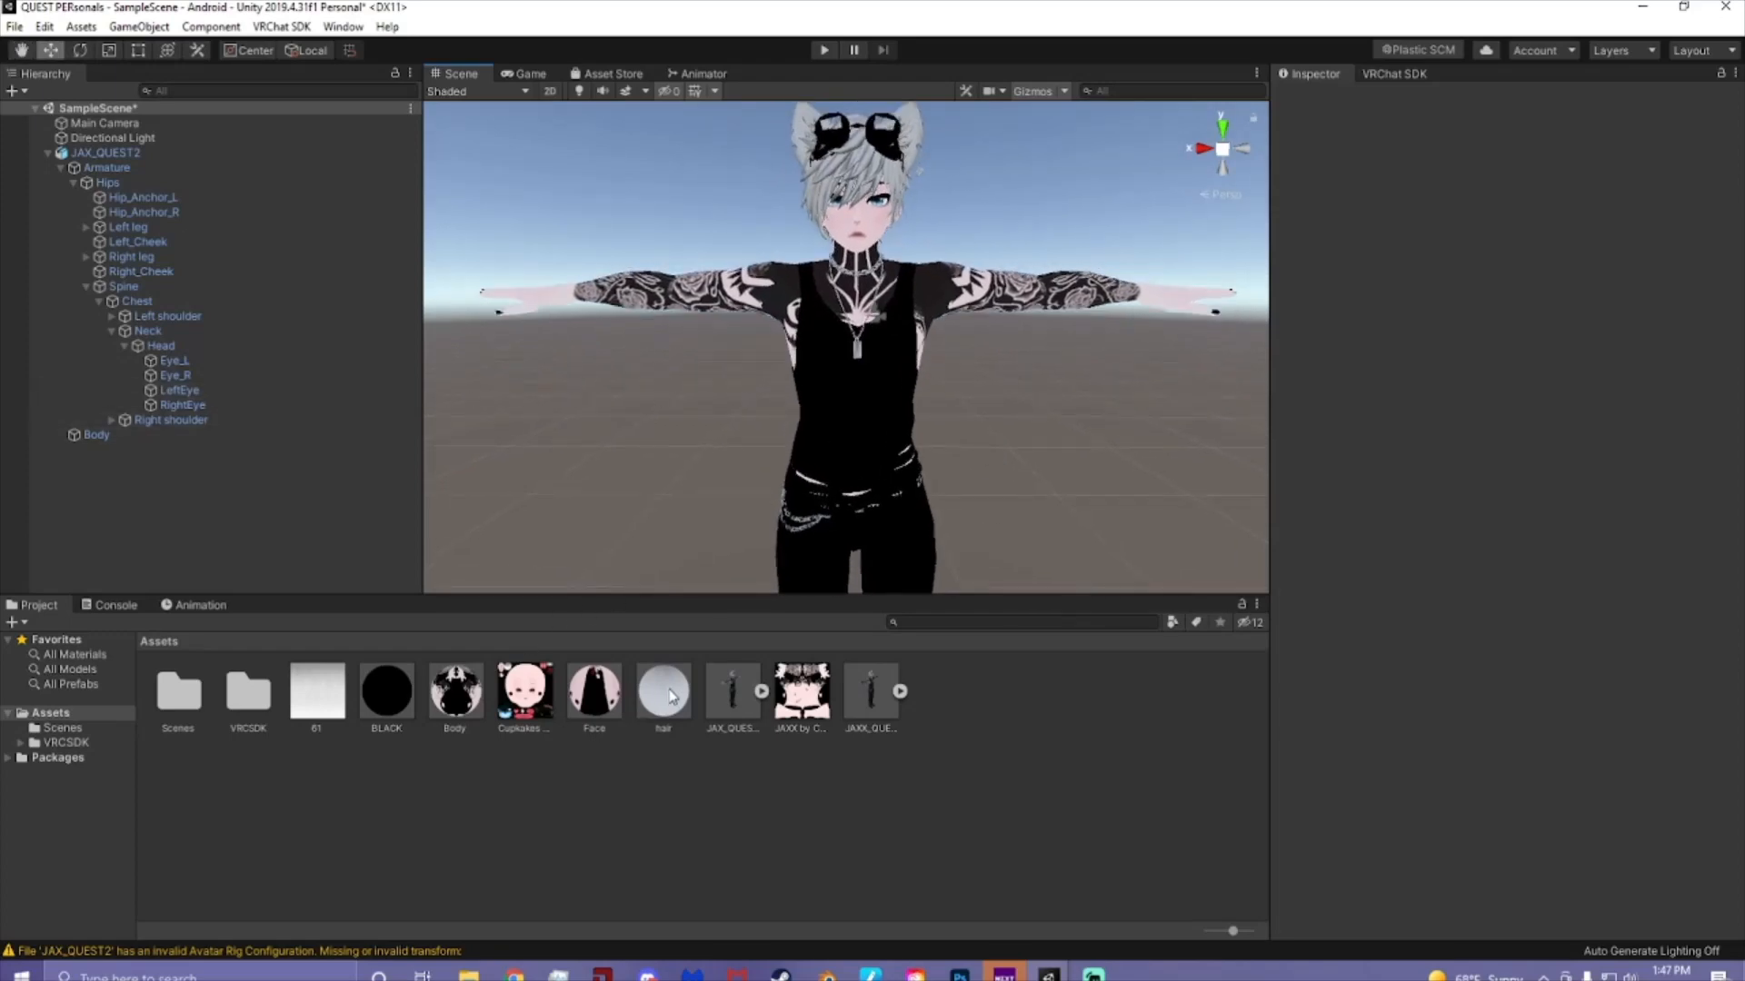
drag(668, 696, 803, 159)
middle_drag(855, 306, 903, 349)
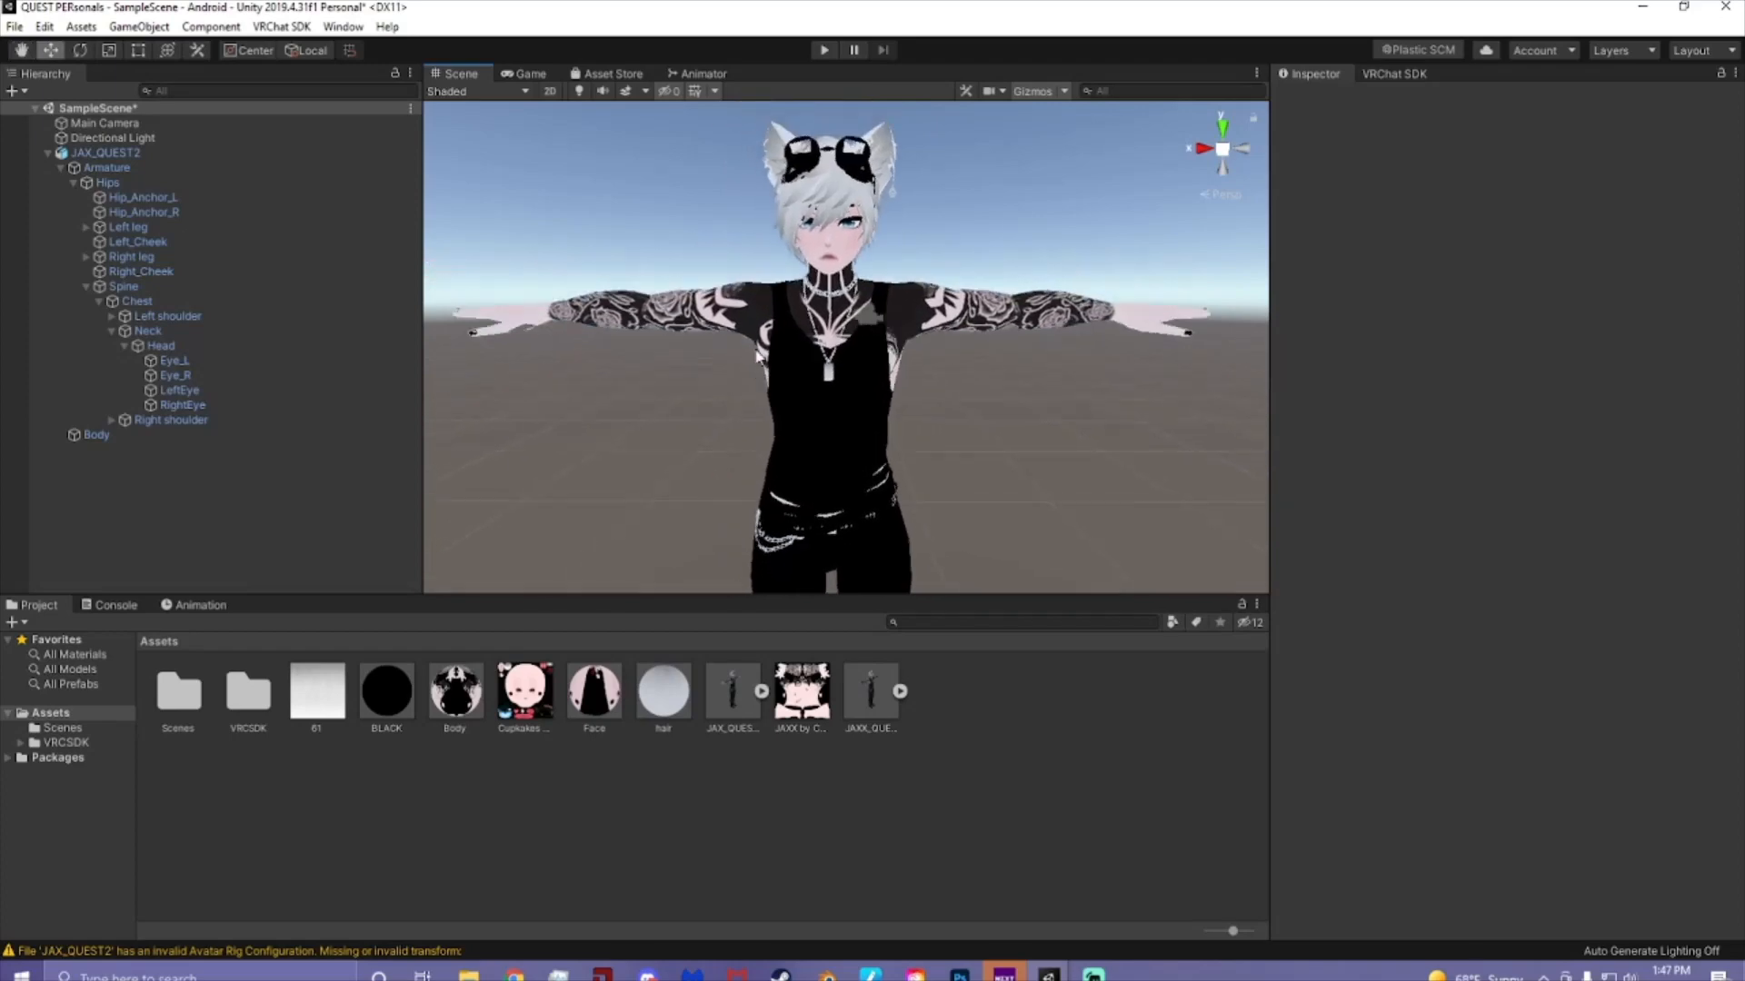
- Review the VRC Avatar Descriptor settings of JAX_QUEST2 from the viseme list to the Pipeline Manager
click(105, 152)
scroll(1508, 454, down, 5)
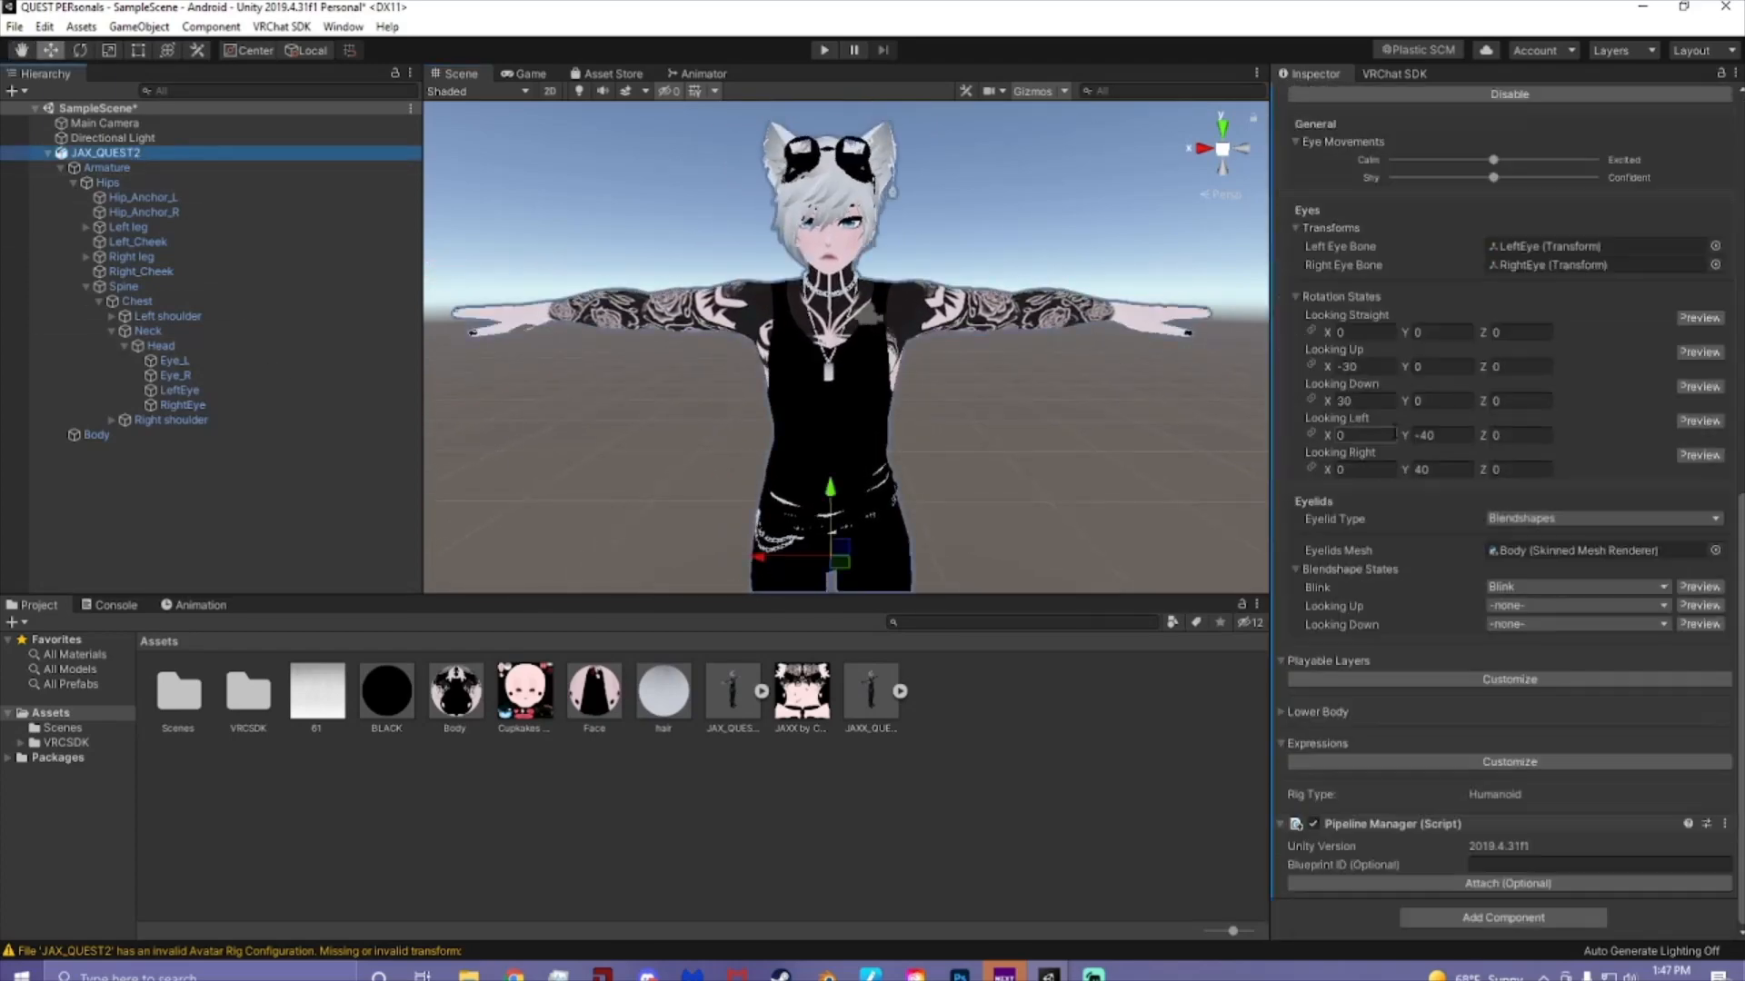
scroll(1392, 428, up, 10)
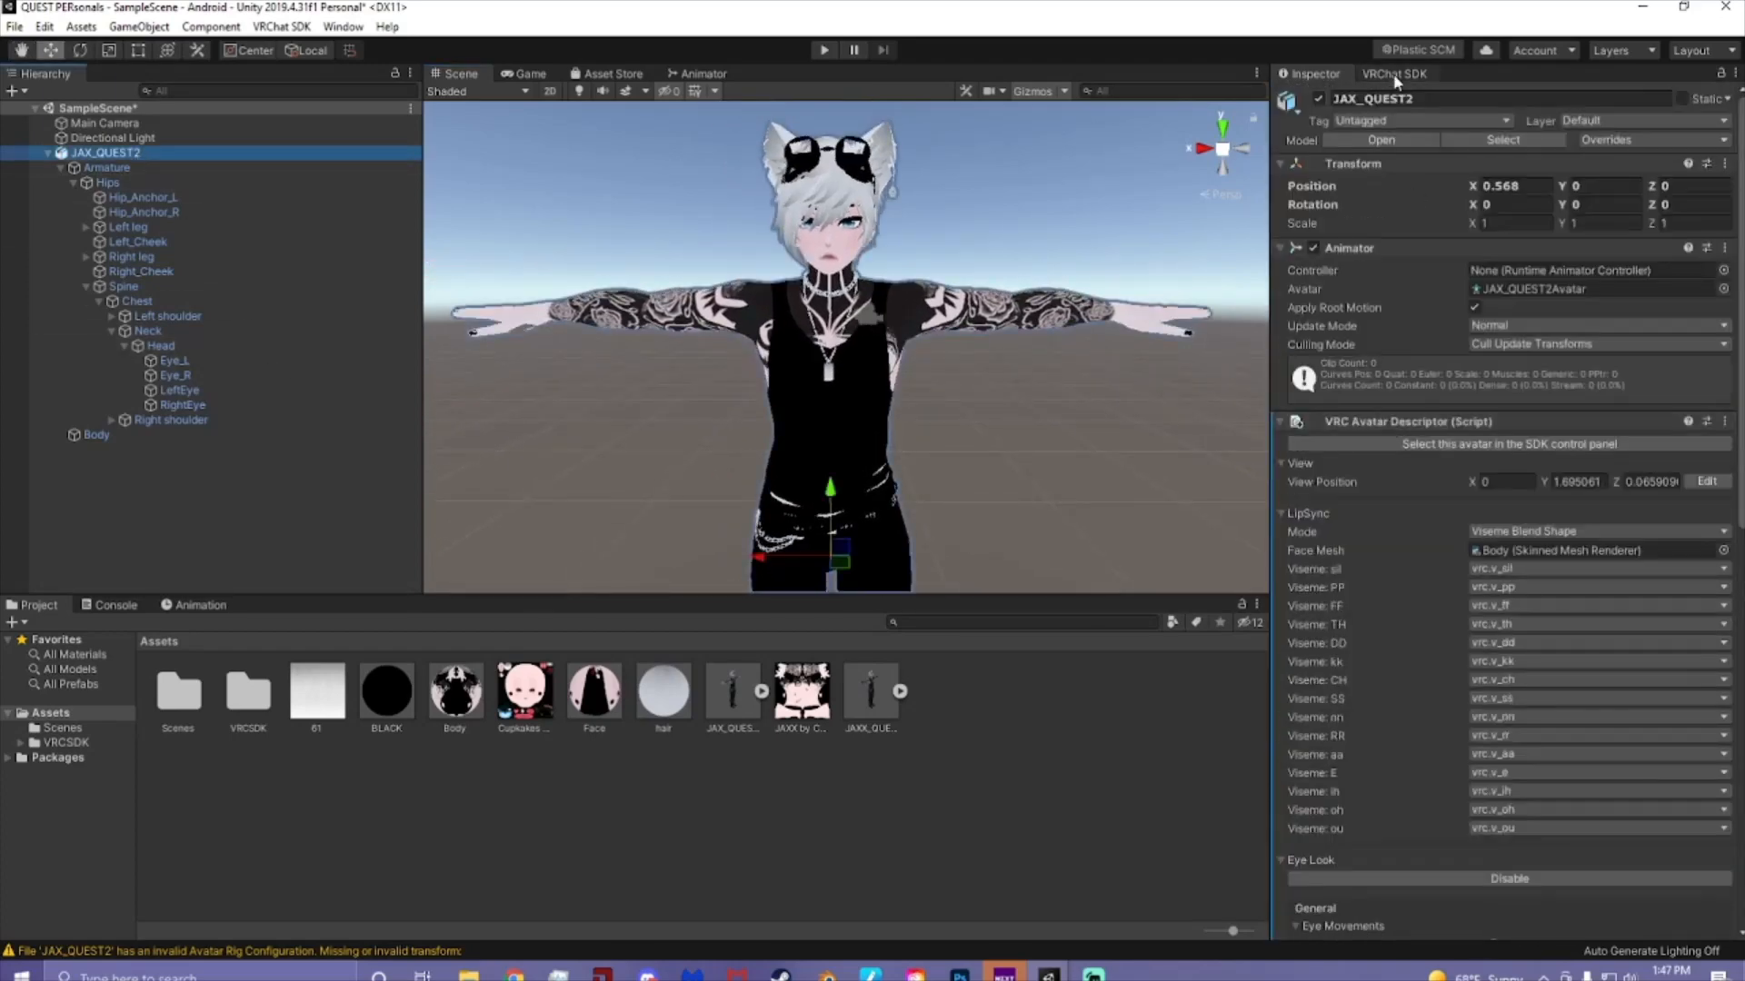
- Open the VRChat SDK builder for JAX_QUEST2 and auto-fix the mesh Read/Write and blendshape normals errors
click(1394, 74)
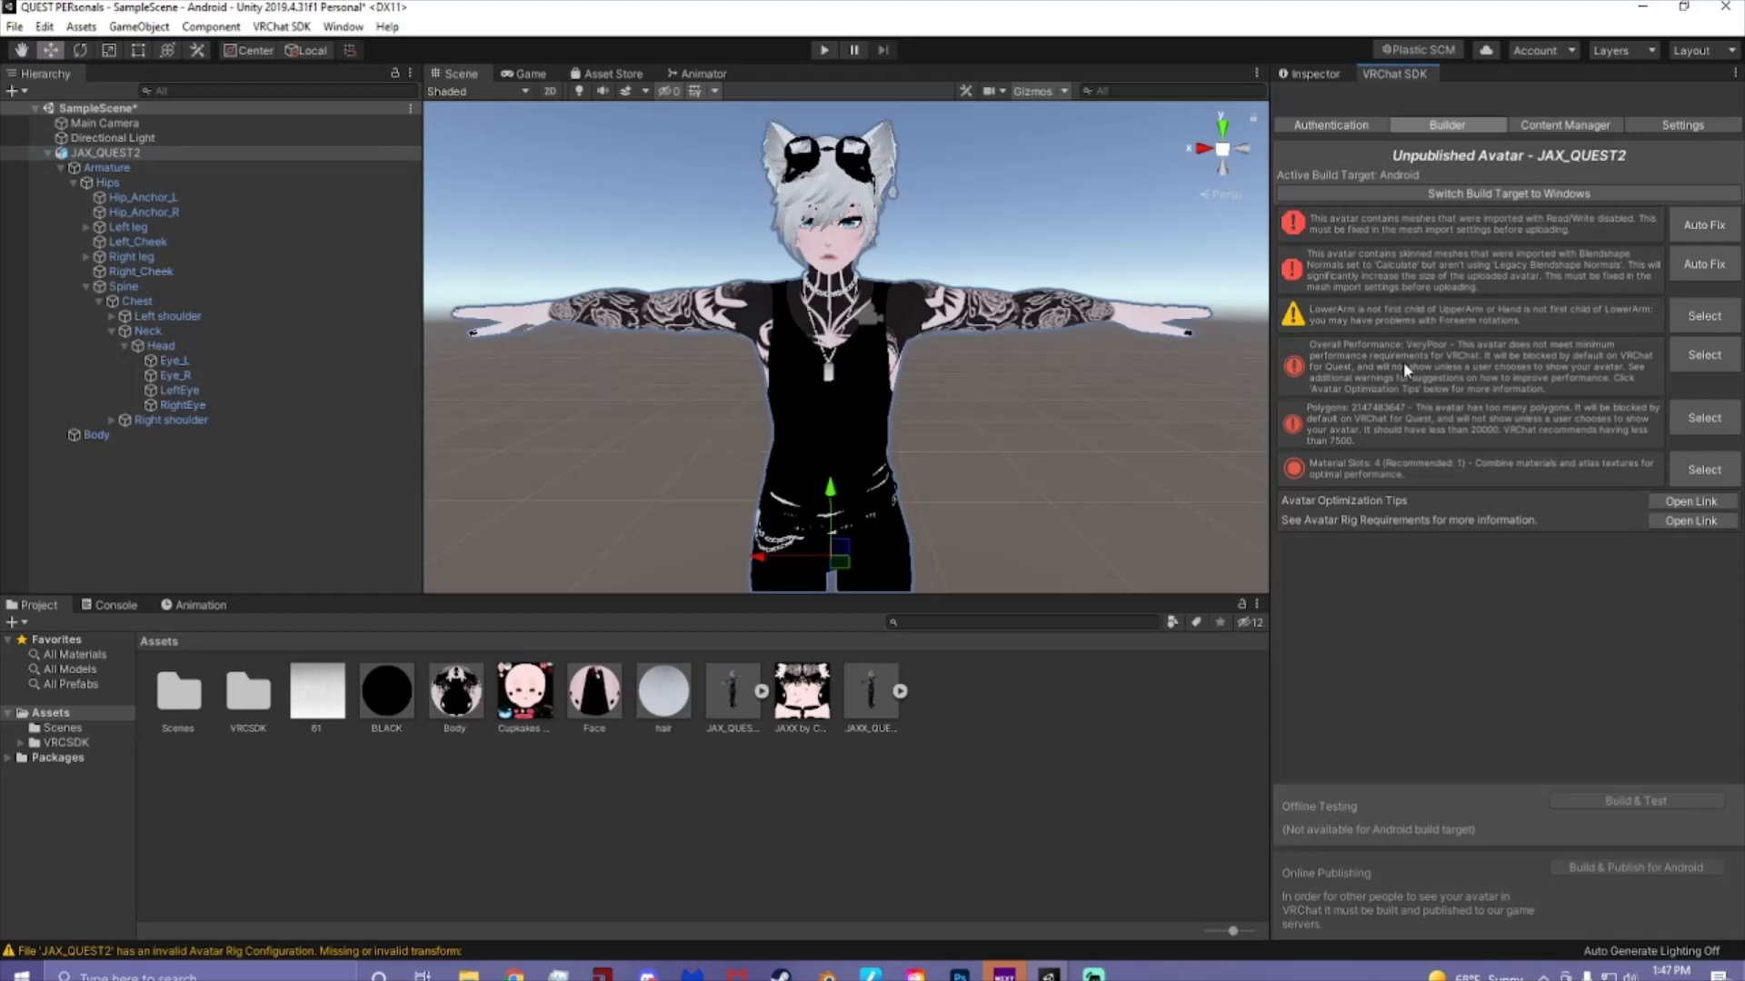
scroll(943, 334, up, 6)
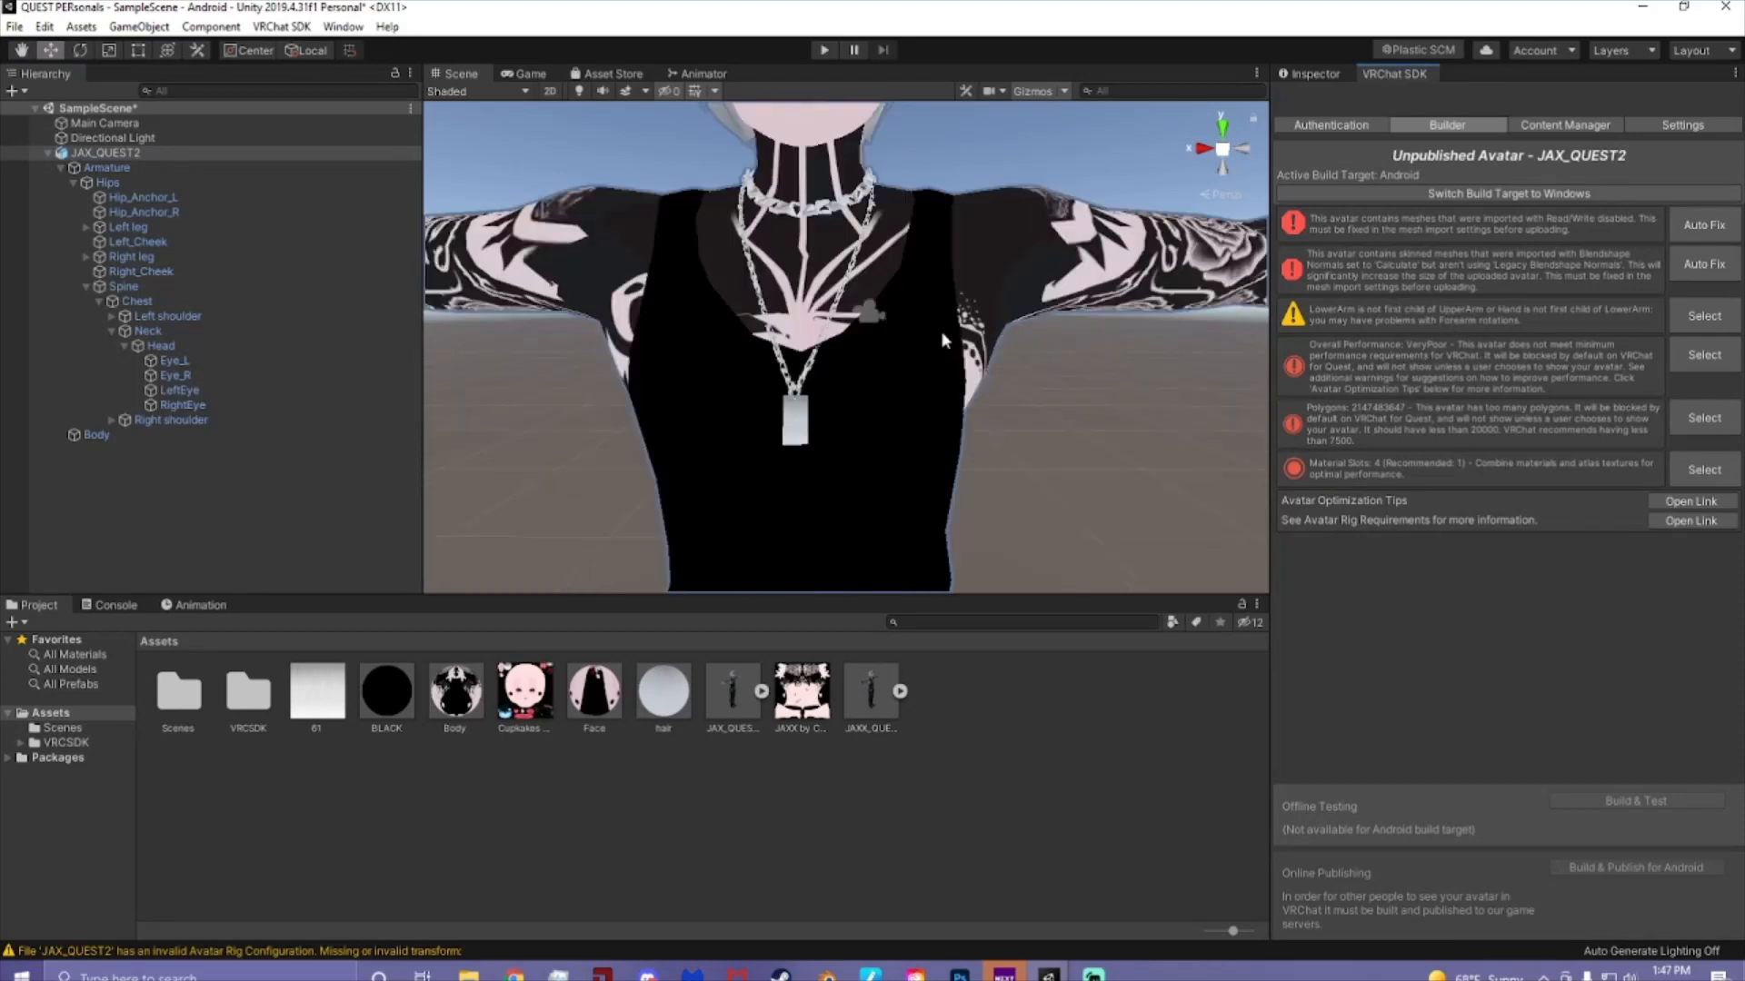
mouse_move(943, 334)
middle_down()
mouse_move(946, 373)
mouse_move(955, 359)
middle_up()
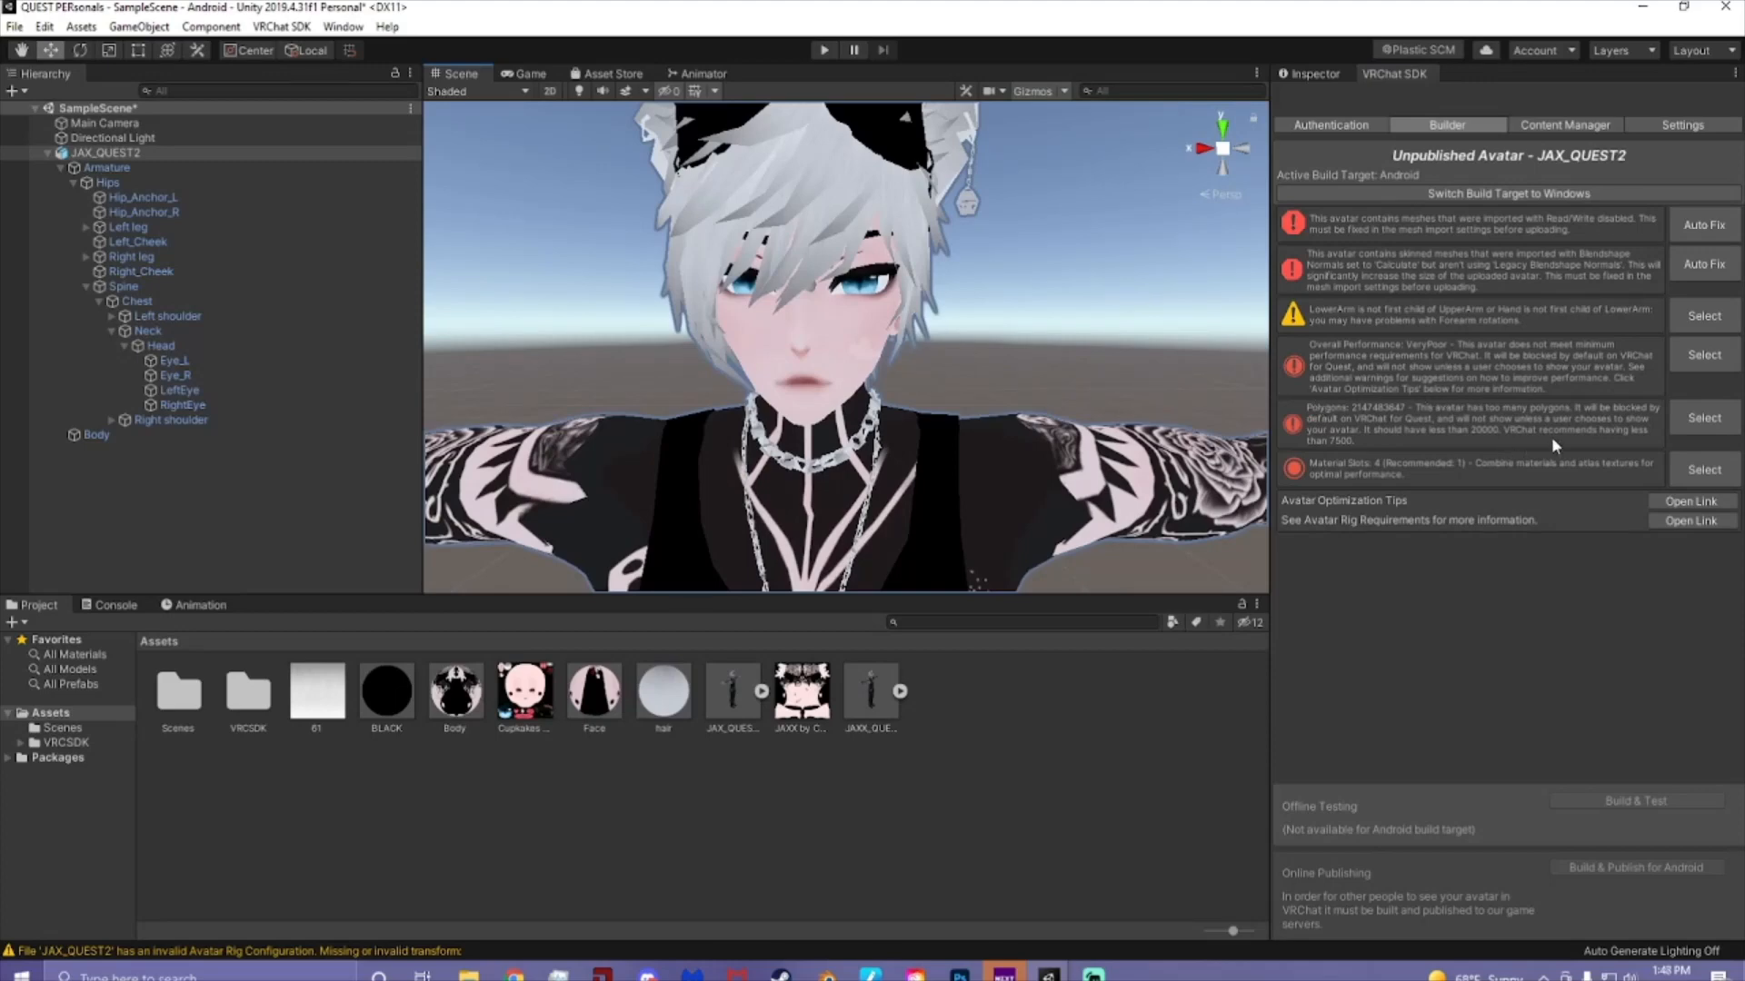
click(1710, 234)
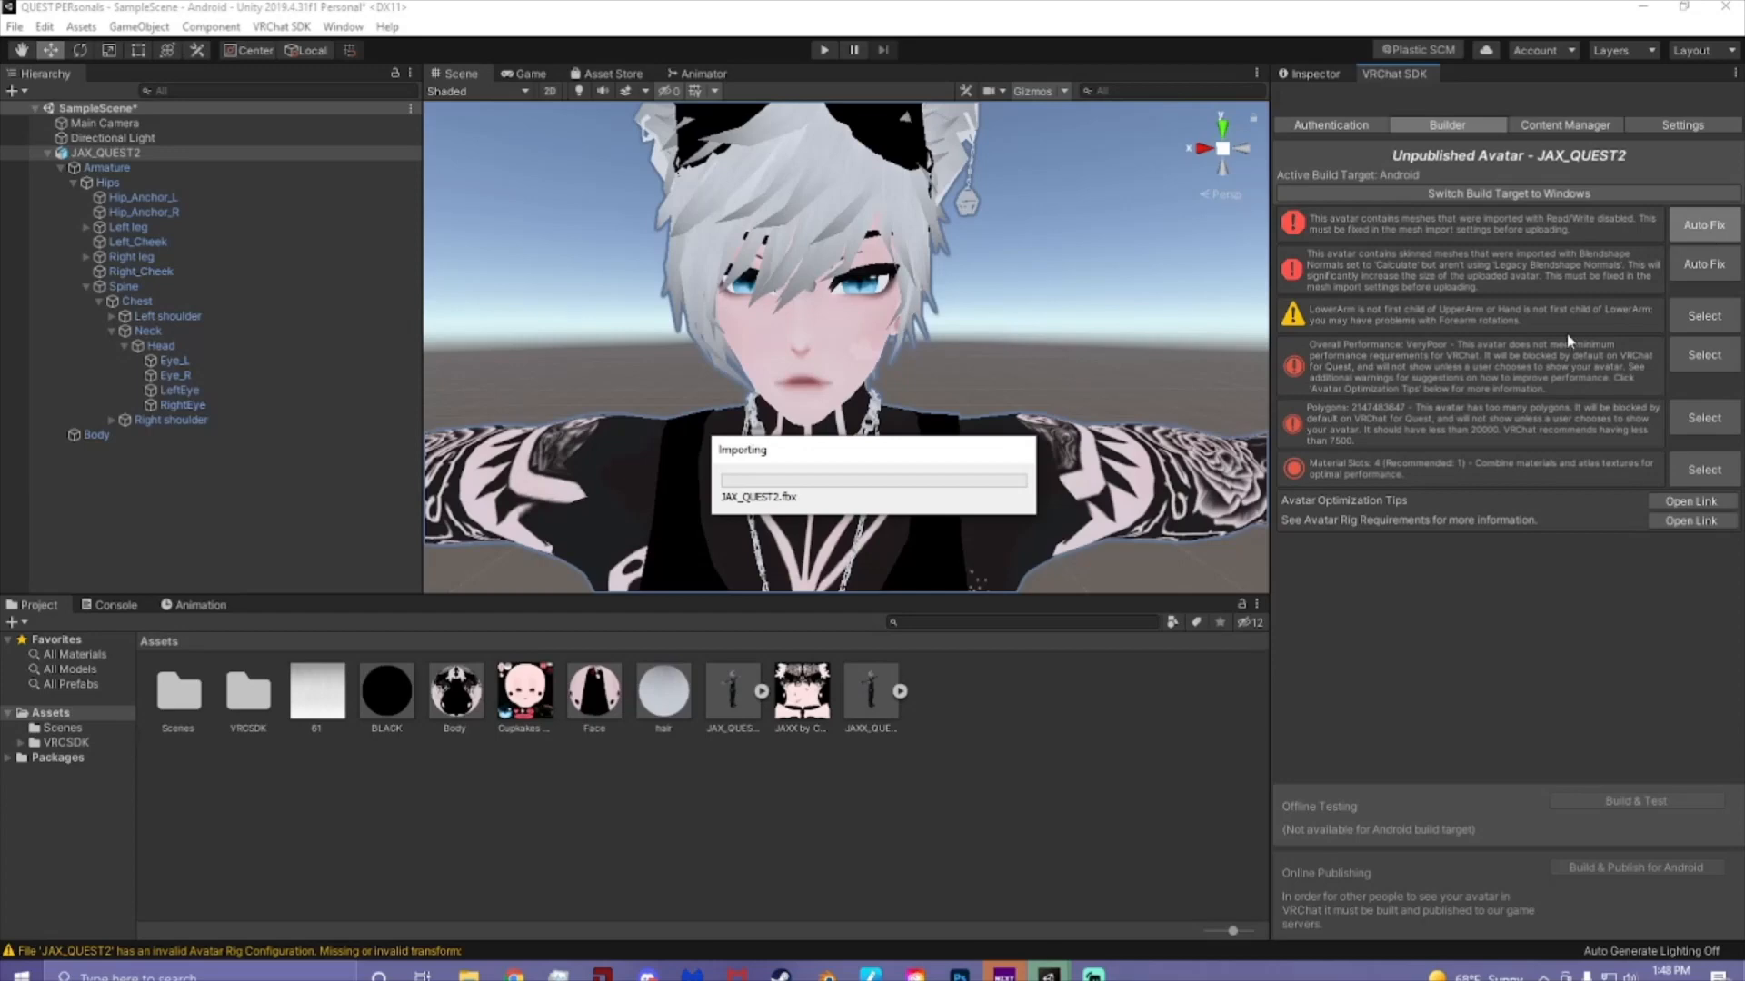
click(1696, 231)
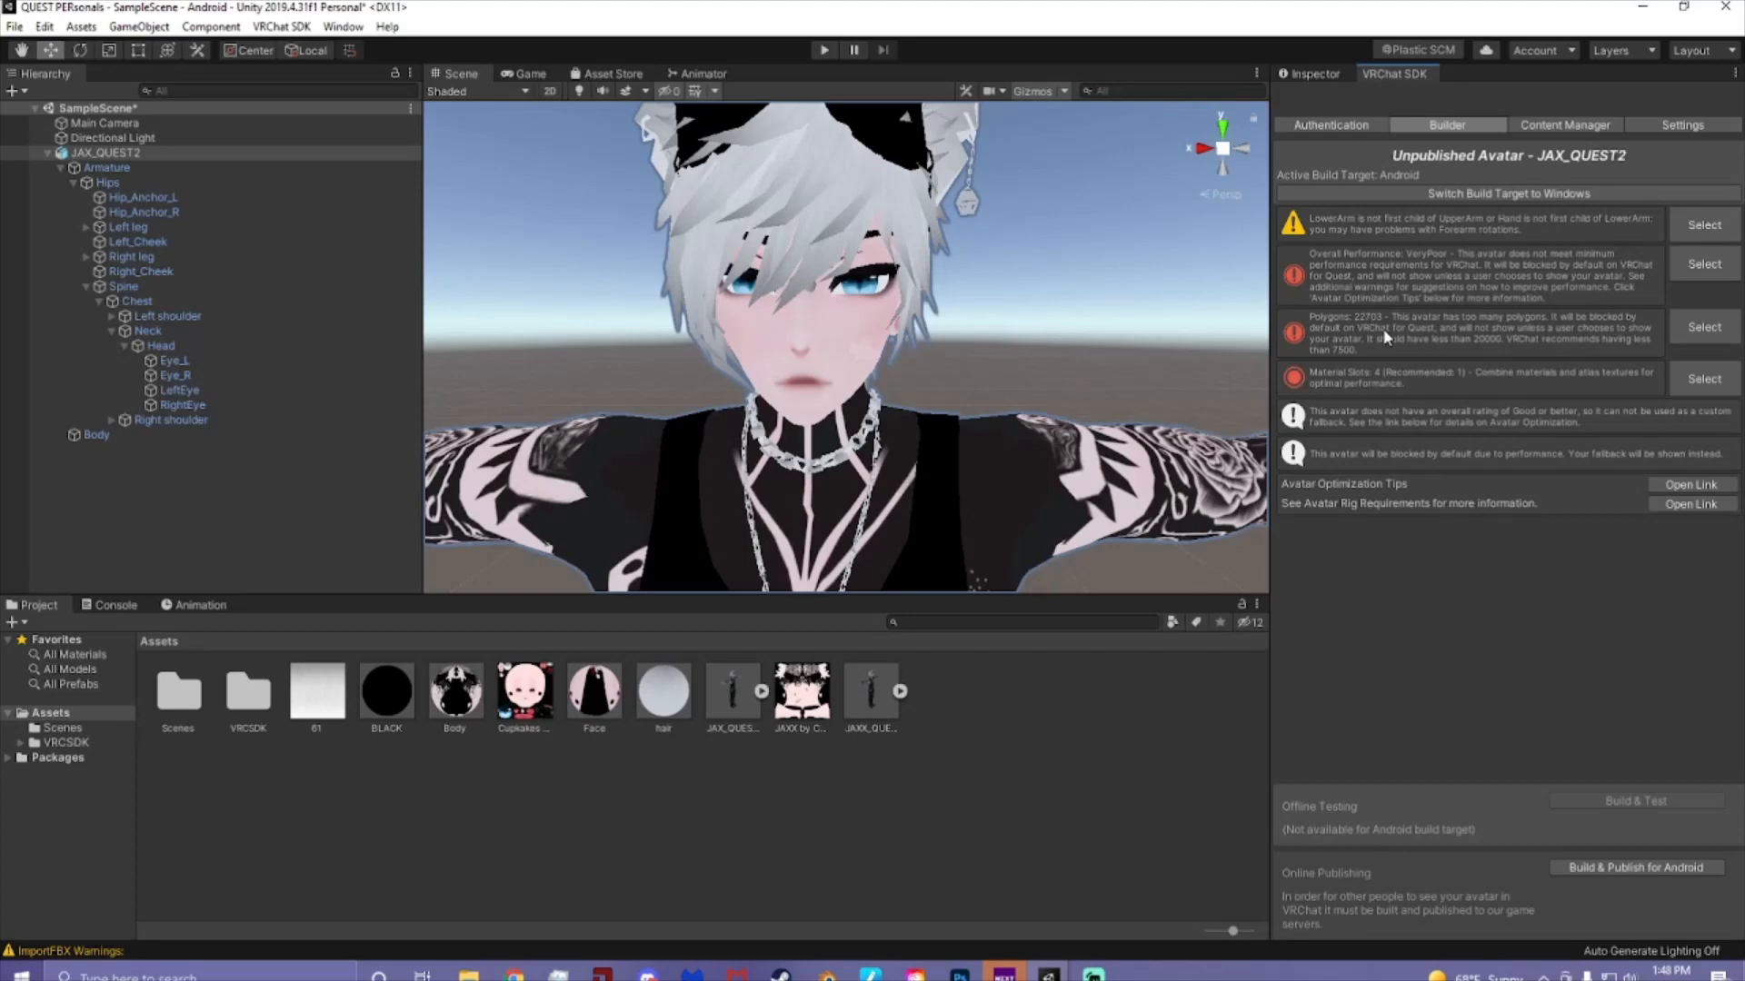
scroll(946, 330, down, 5)
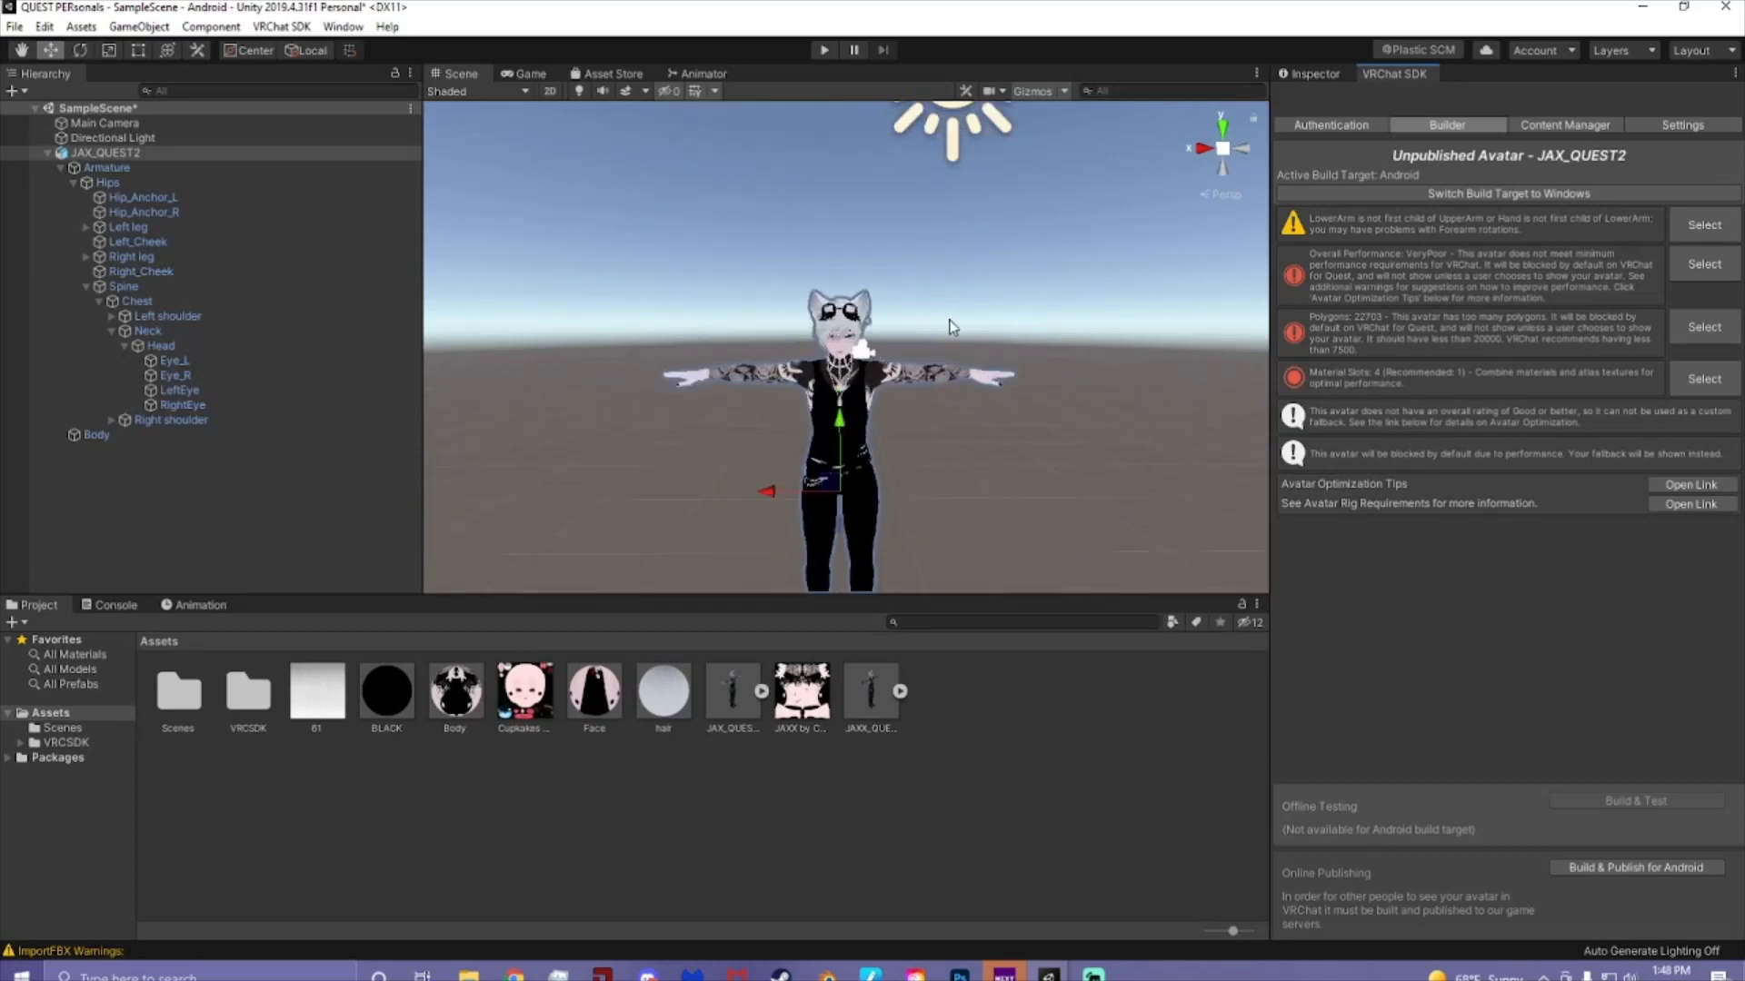
scroll(916, 351, up, 5)
scroll(916, 372, down, 5)
scroll(911, 389, up, 1)
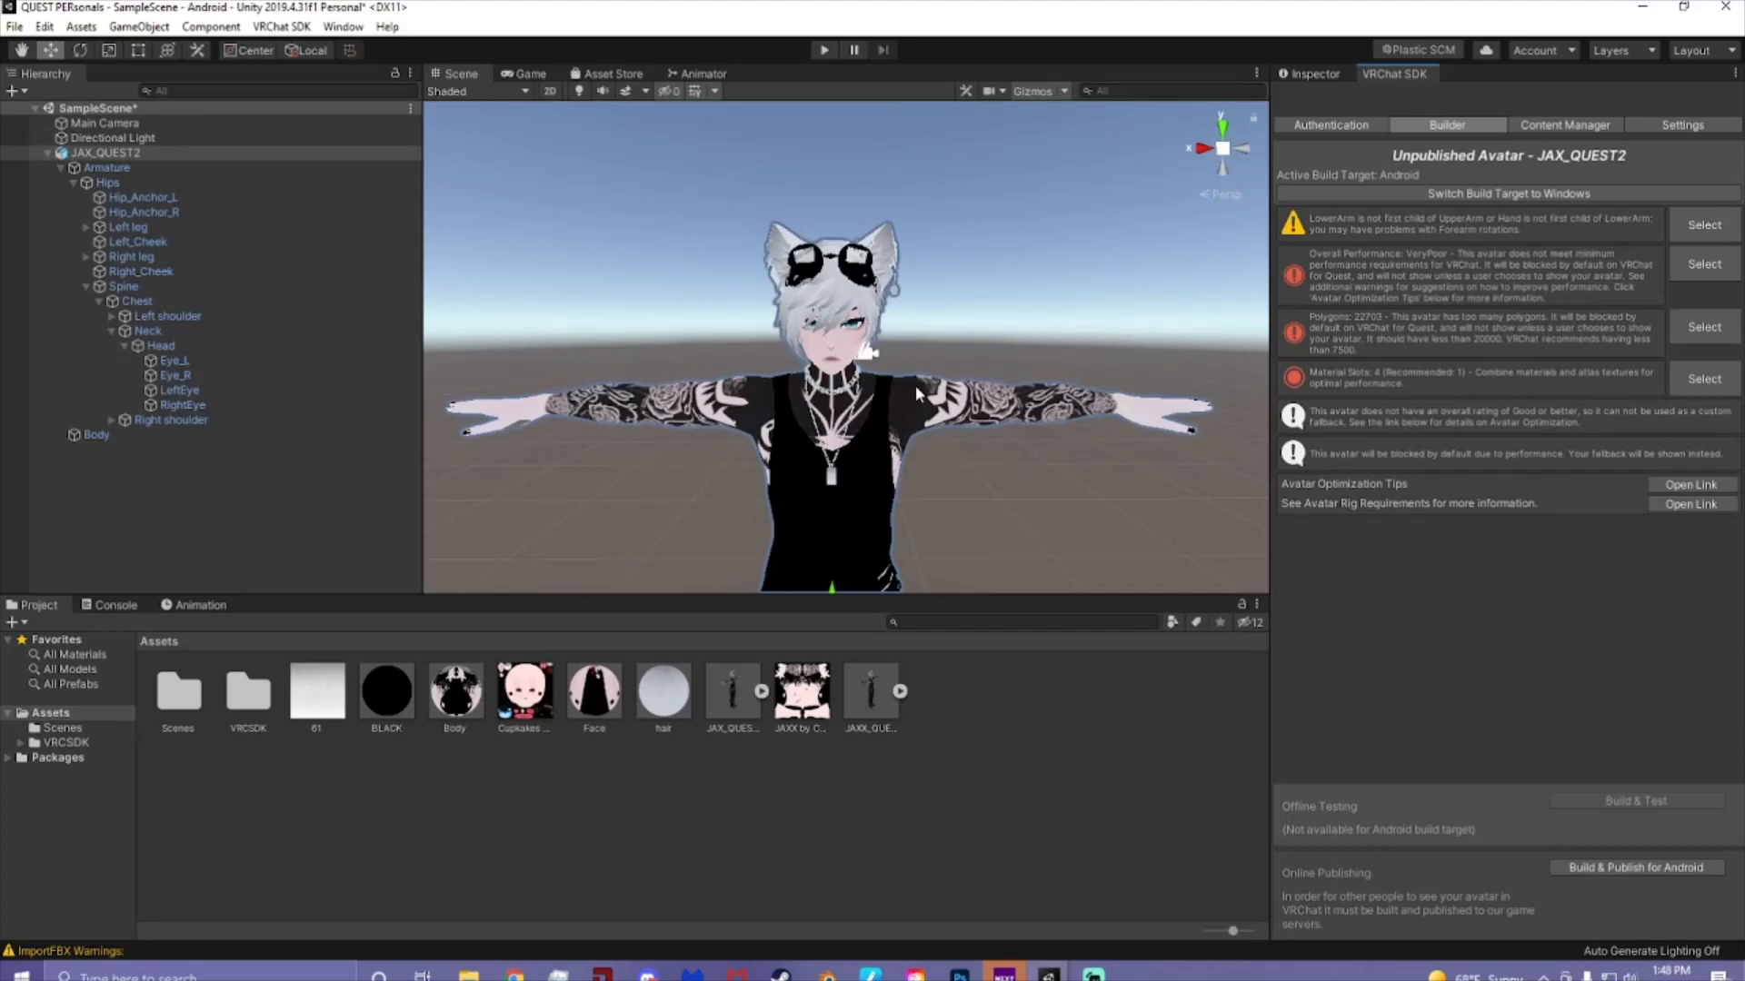
middle_drag(972, 363, 945, 354)
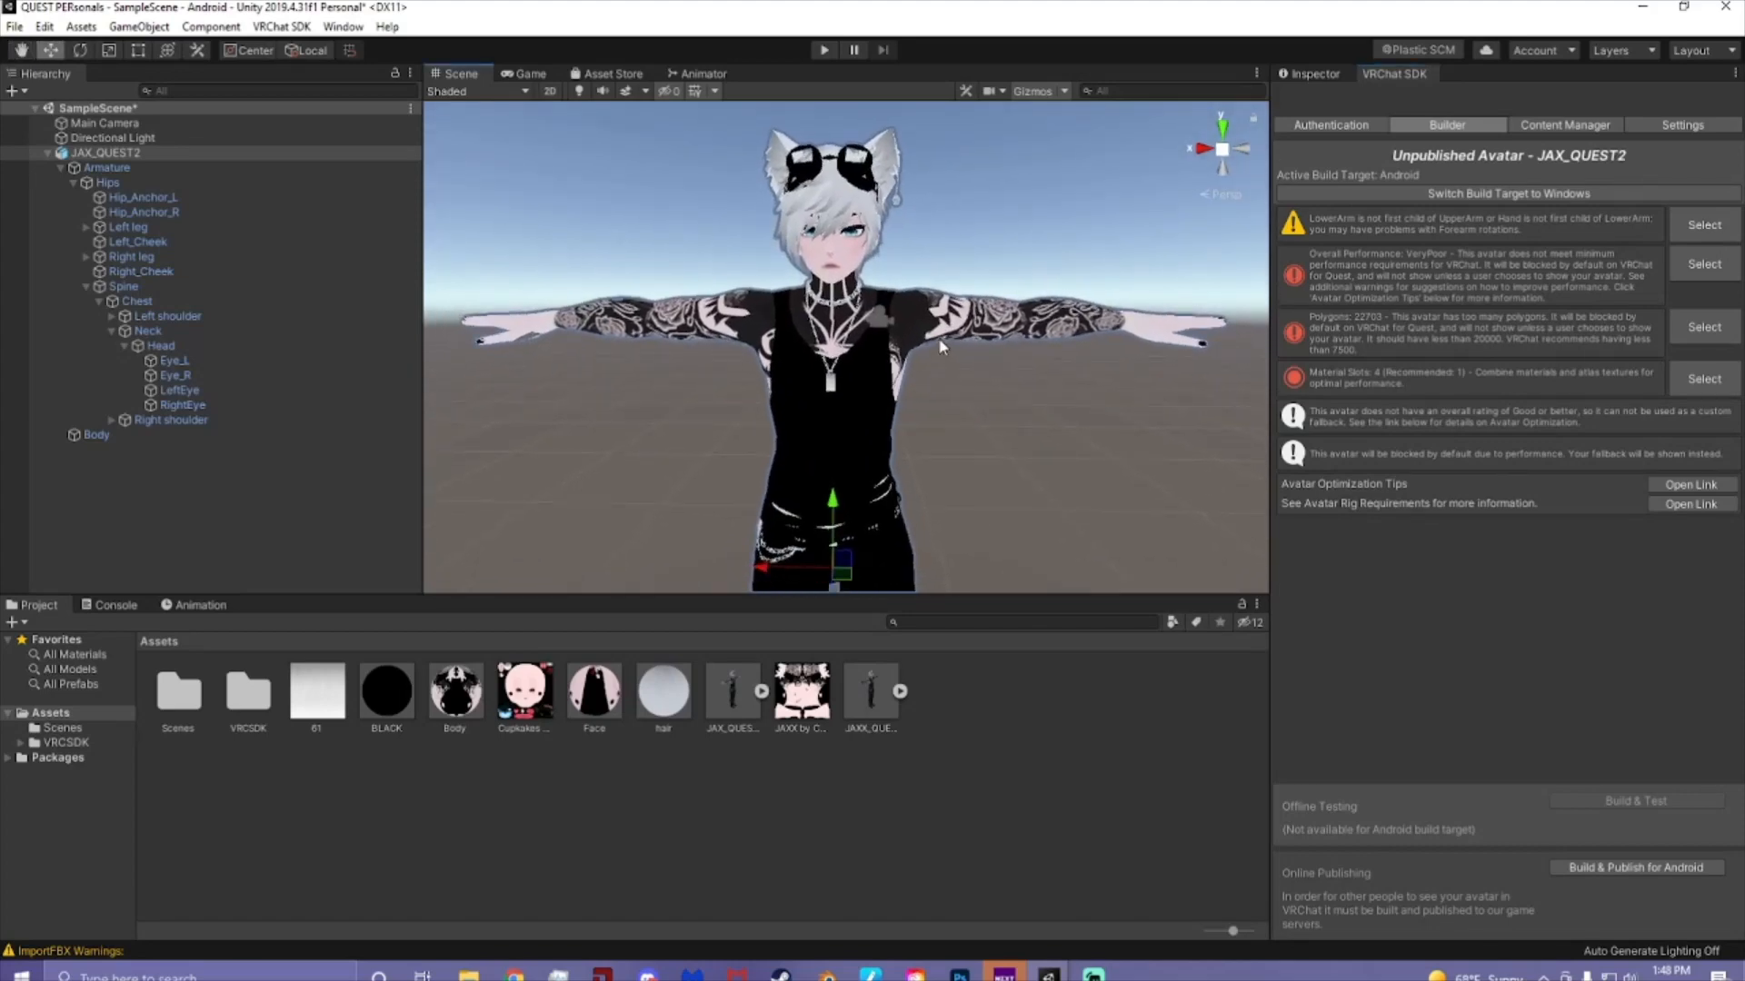
- Switch to Blender and separate the avatar's Body mesh by materials
scroll(938, 336, up, 5)
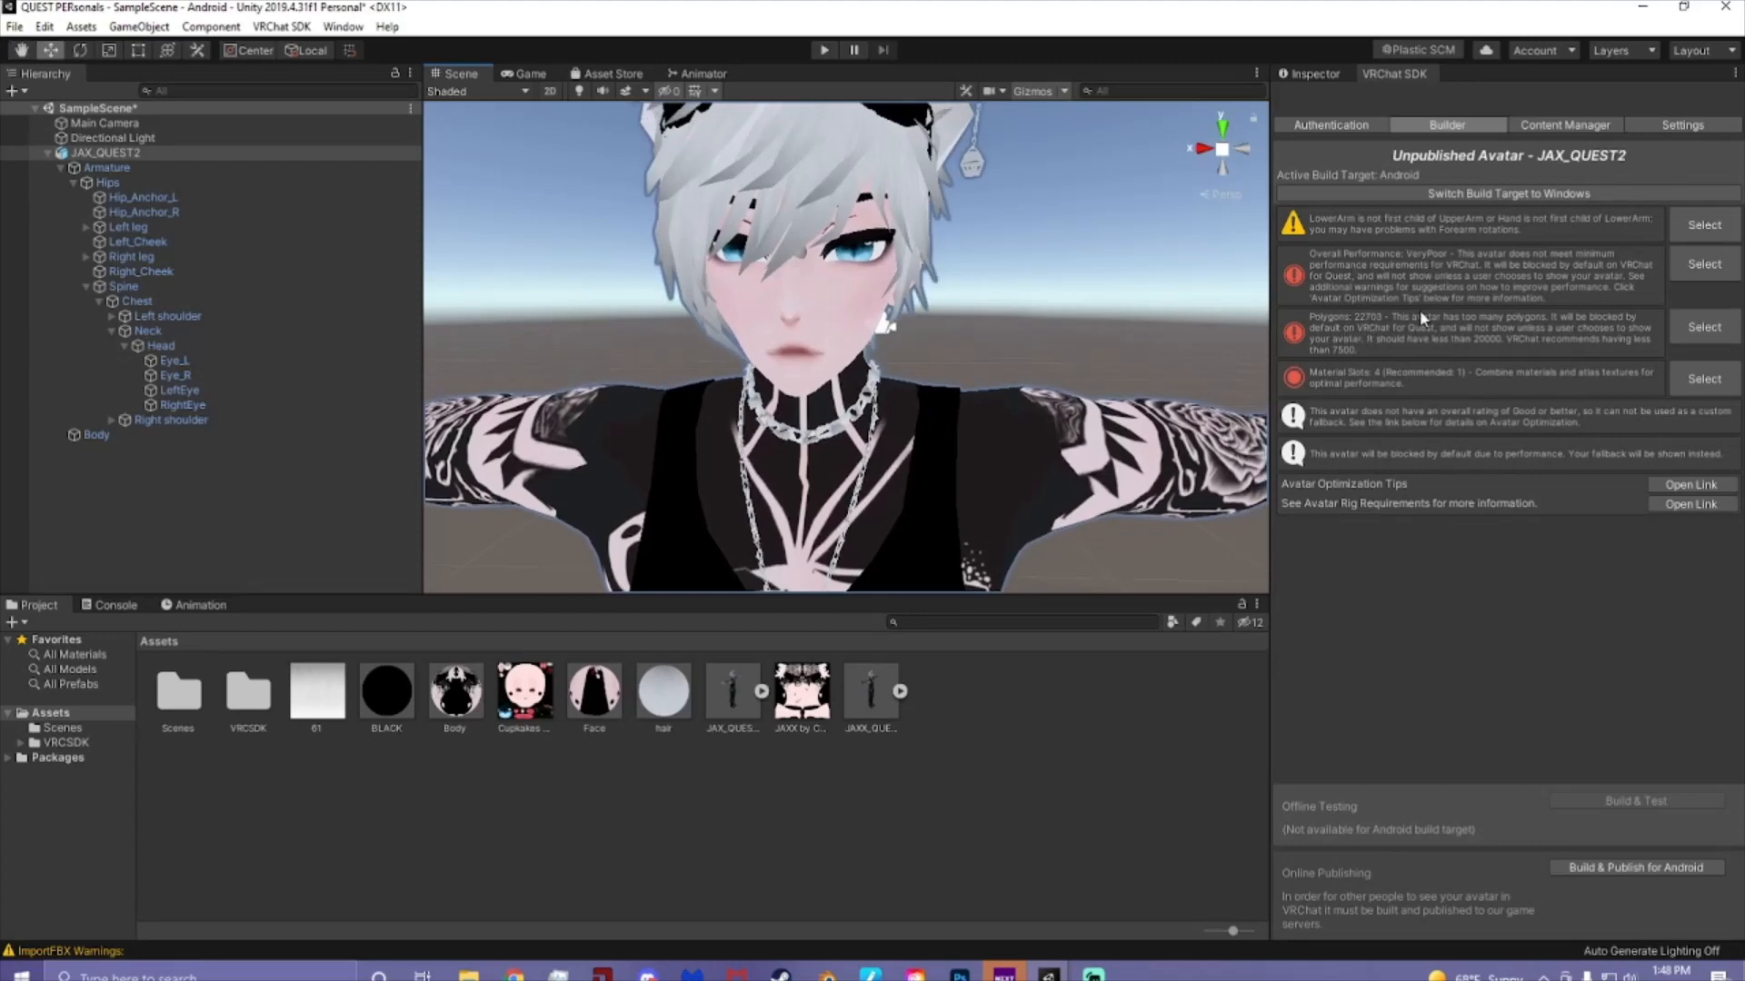
scroll(989, 350, down, 5)
mouse_move(986, 348)
middle_down()
mouse_move(948, 314)
mouse_move(1000, 325)
middle_up()
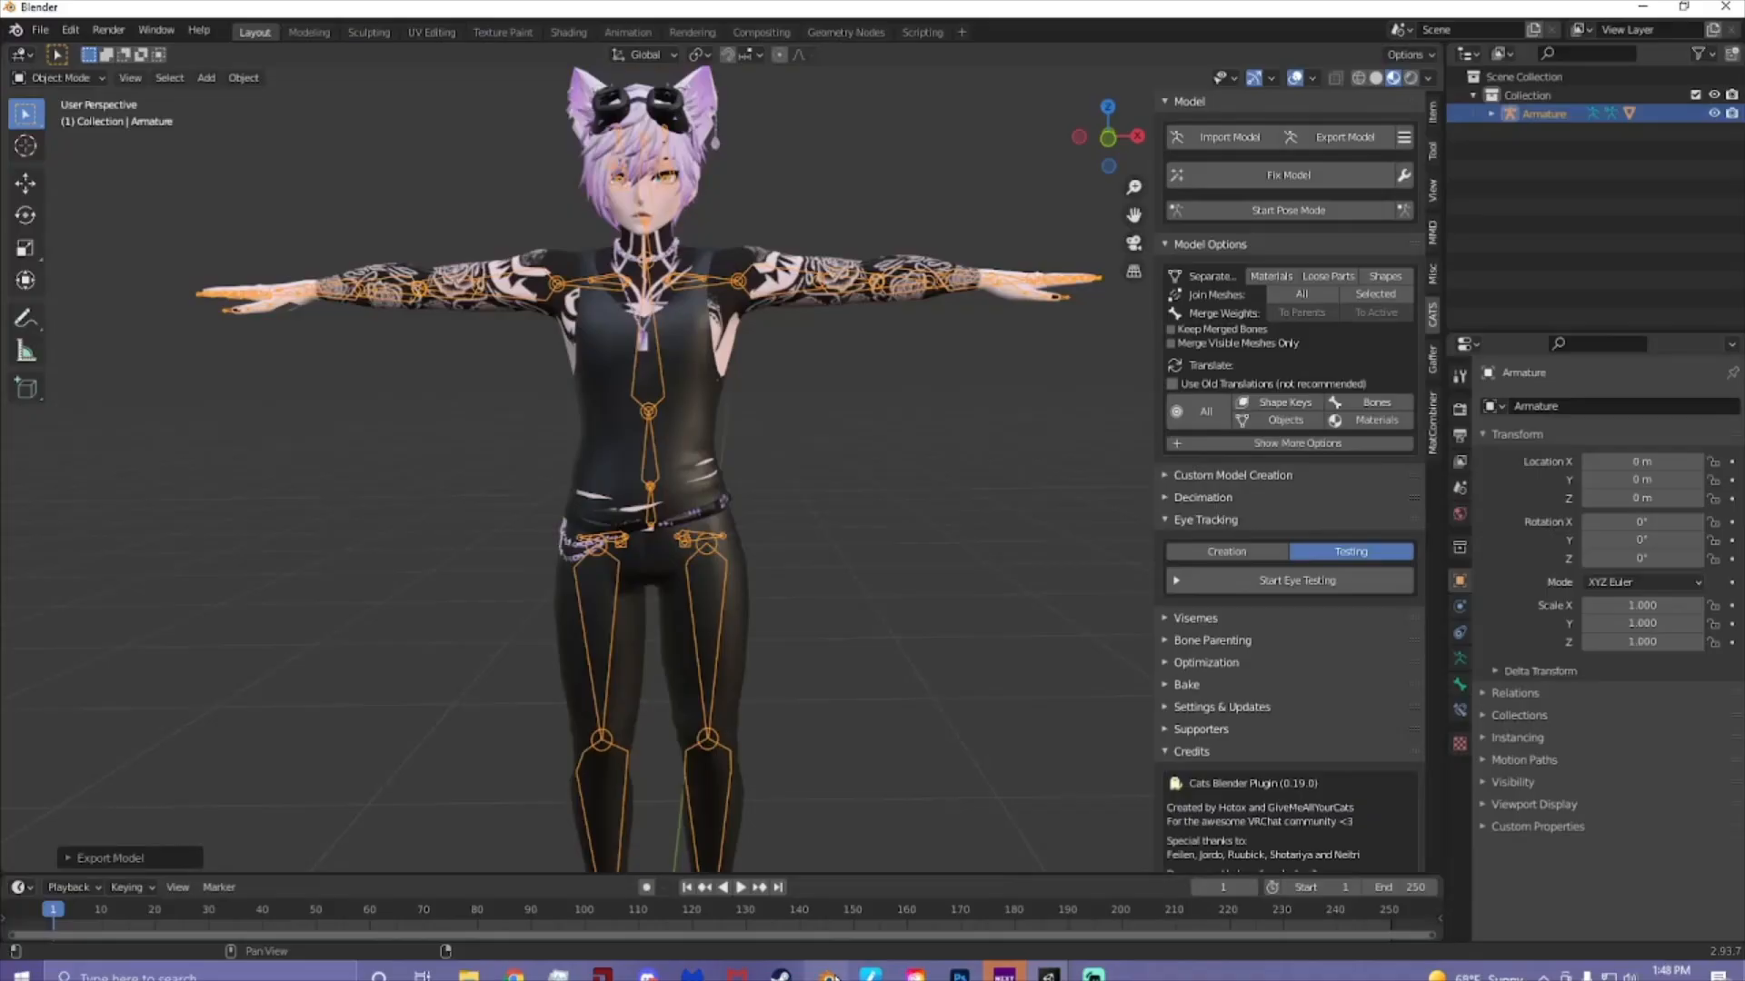
click(827, 974)
scroll(809, 756, up, 4)
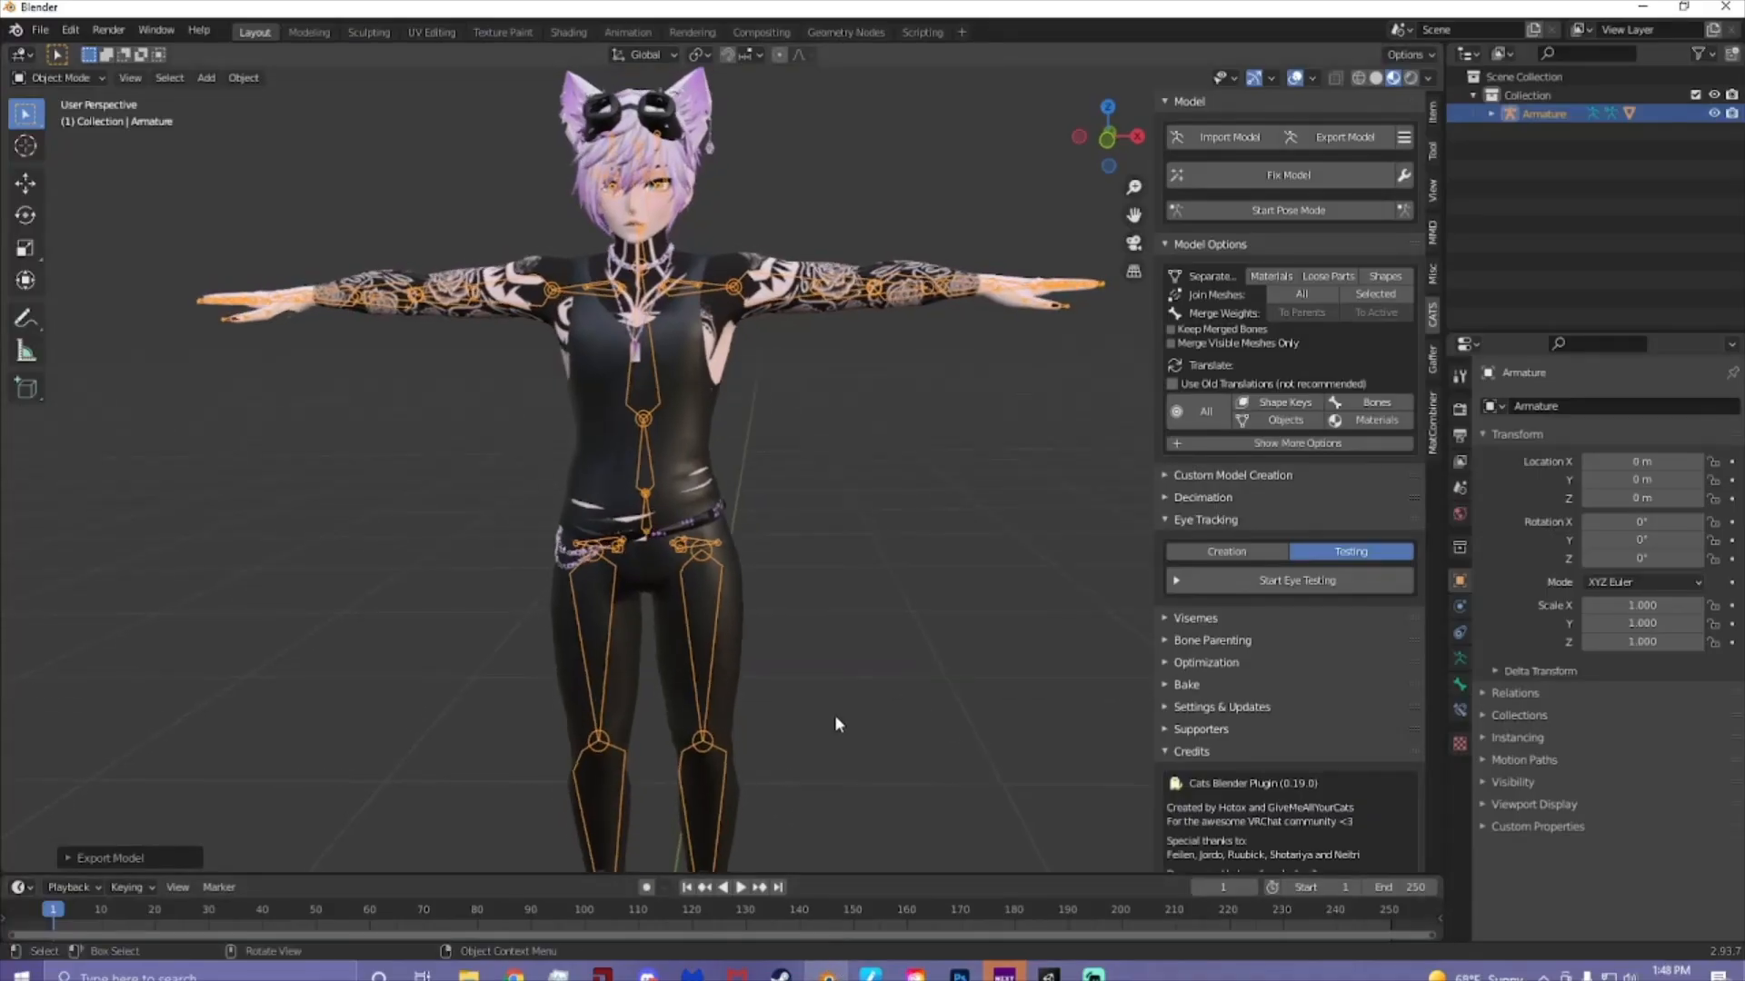
scroll(842, 729, up, 3)
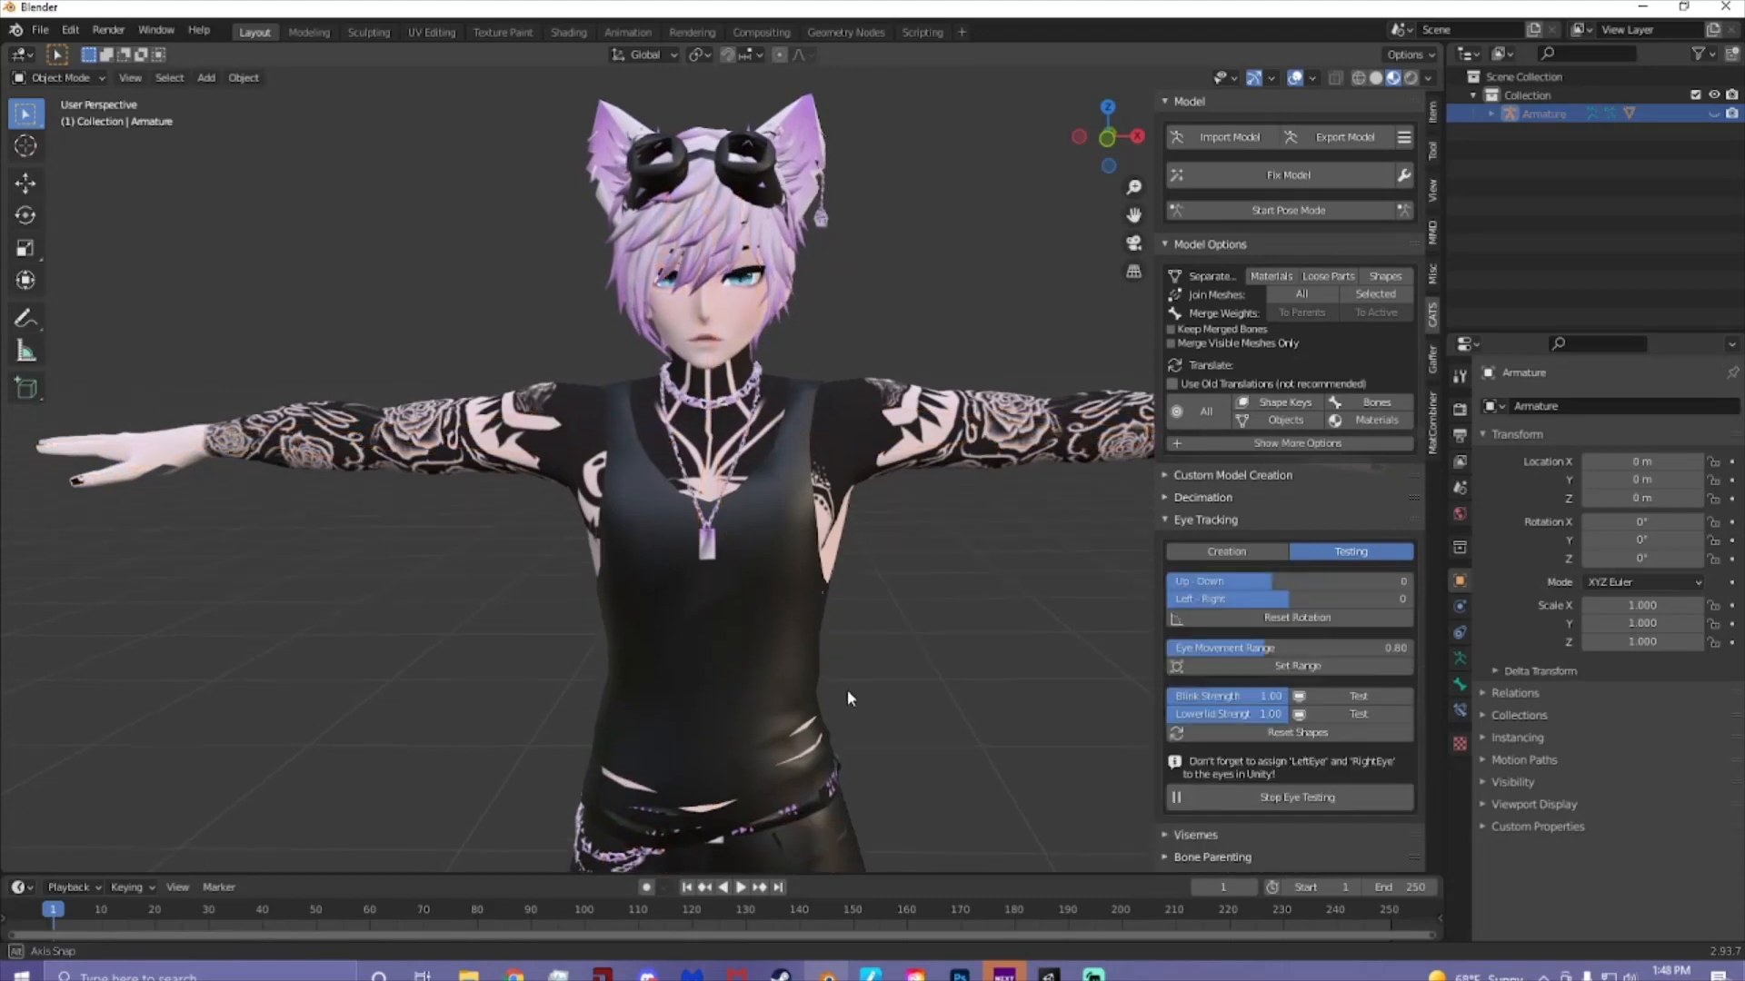
click(711, 527)
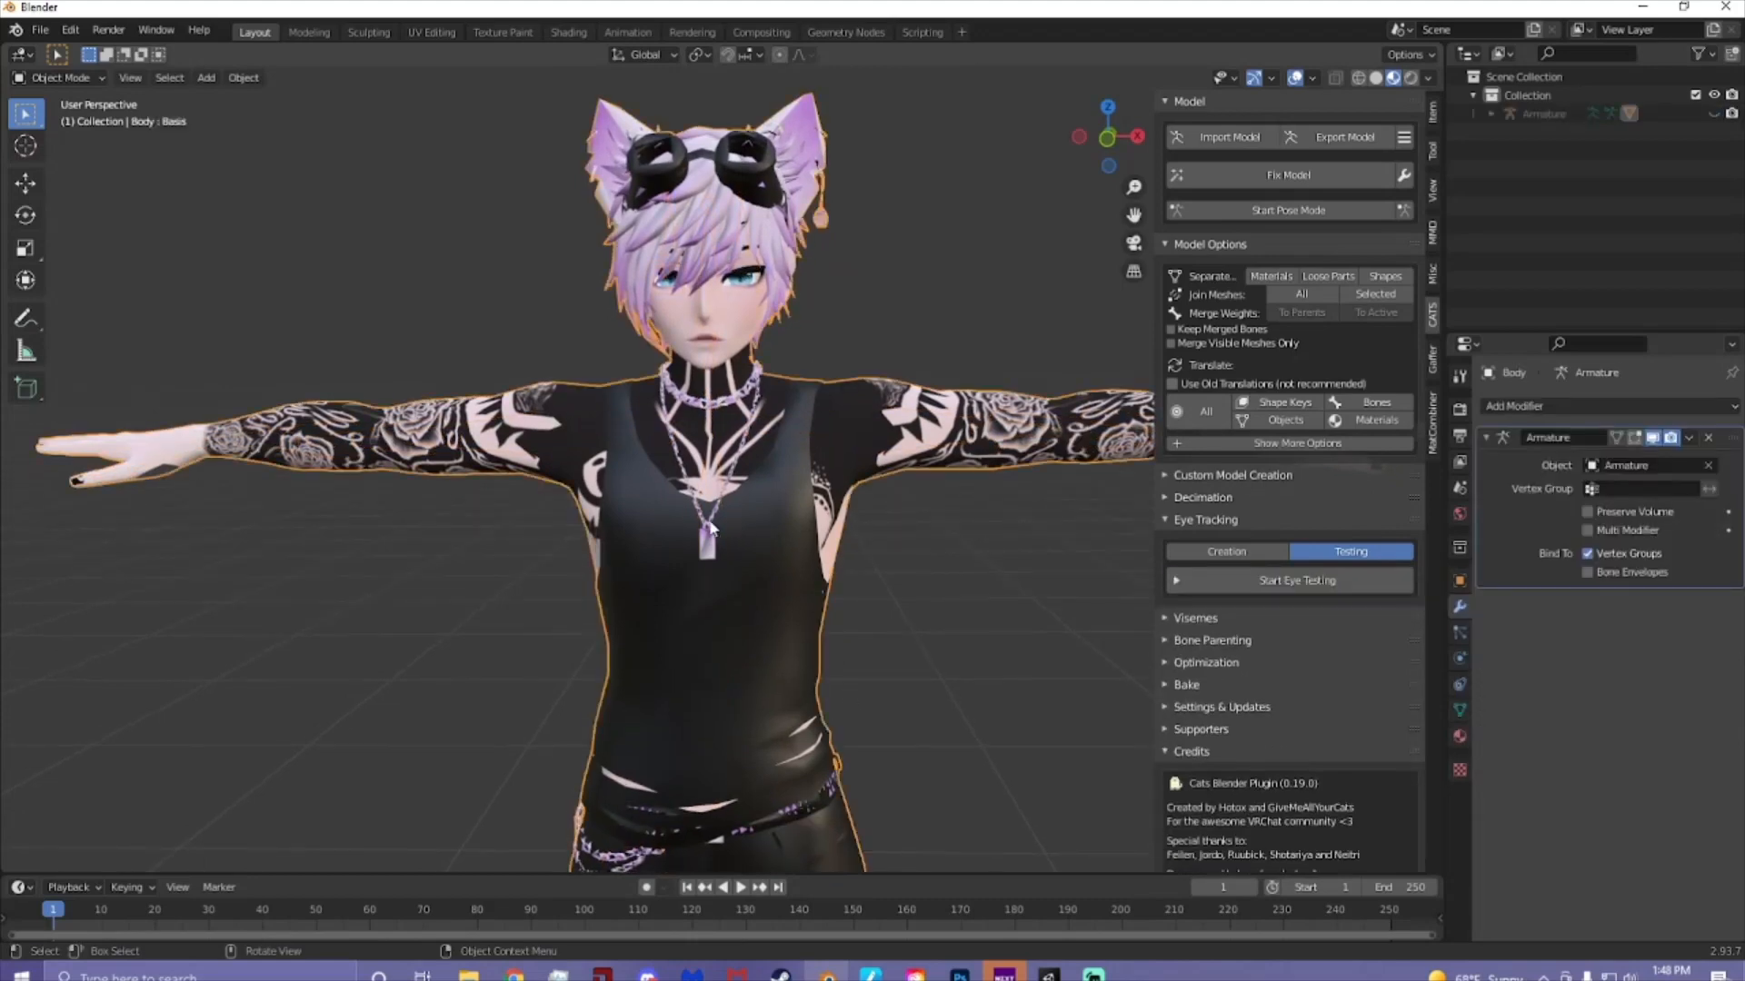
click(1270, 275)
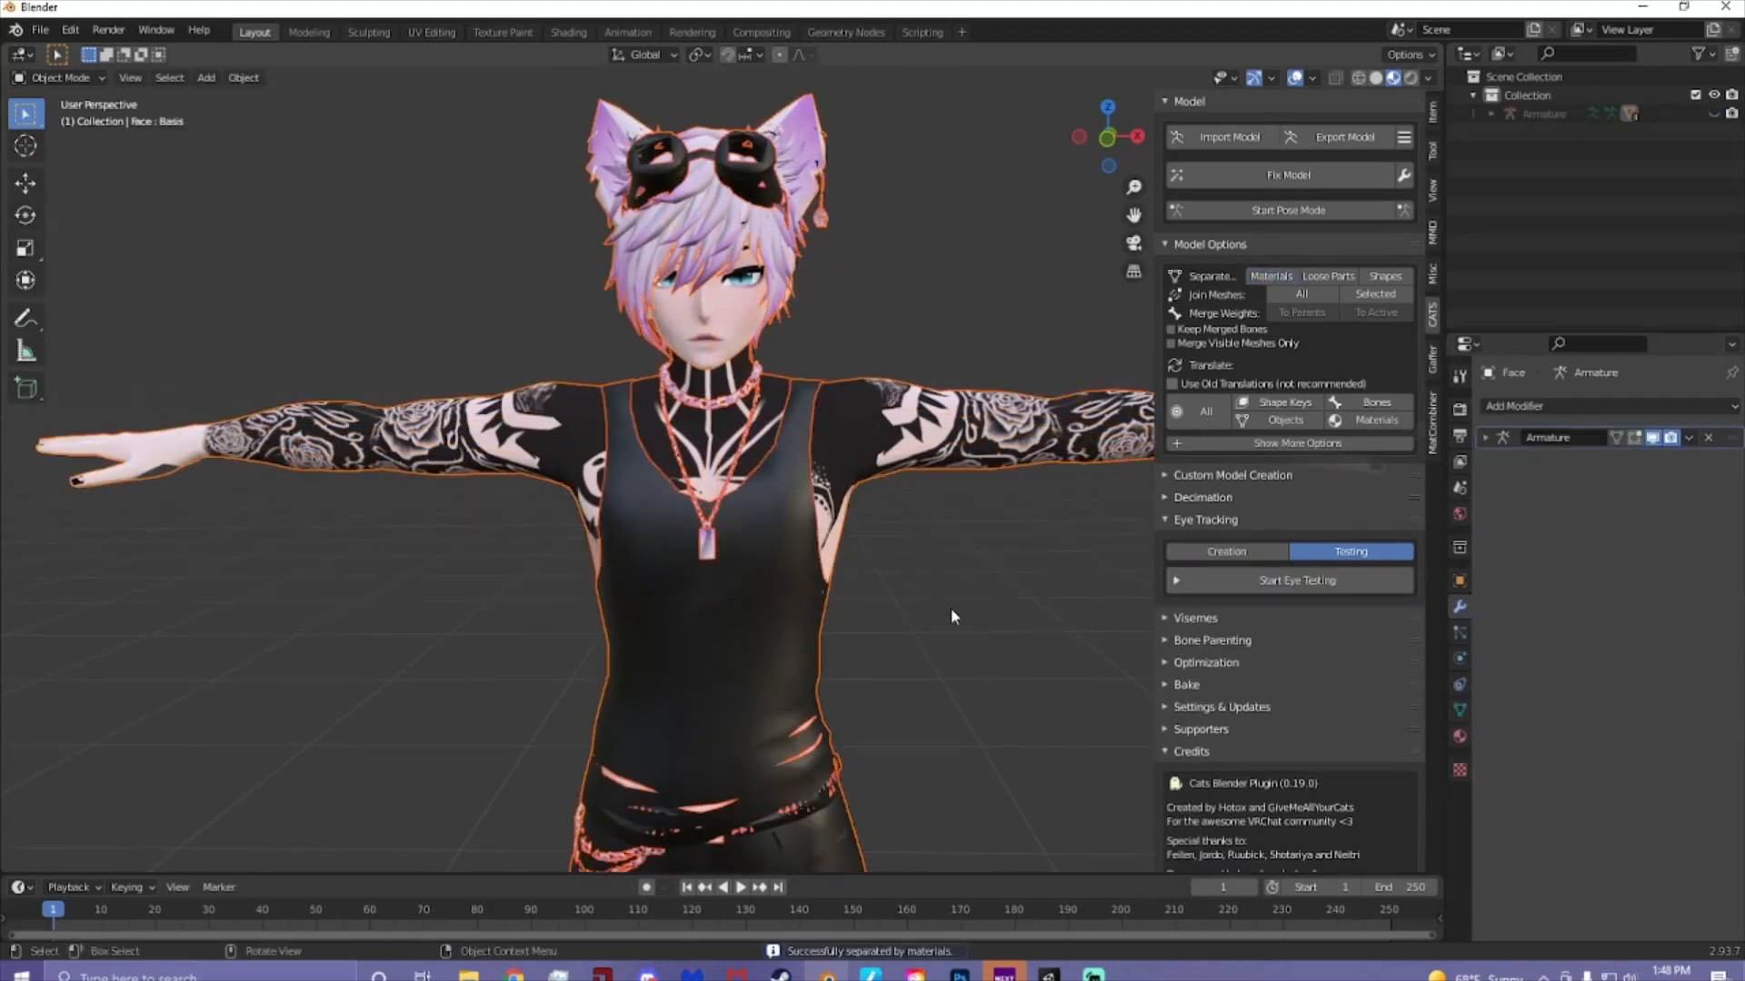
- Edit the Hair mesh and delete the vertices of the choker chain and the pendant necklace
click(714, 553)
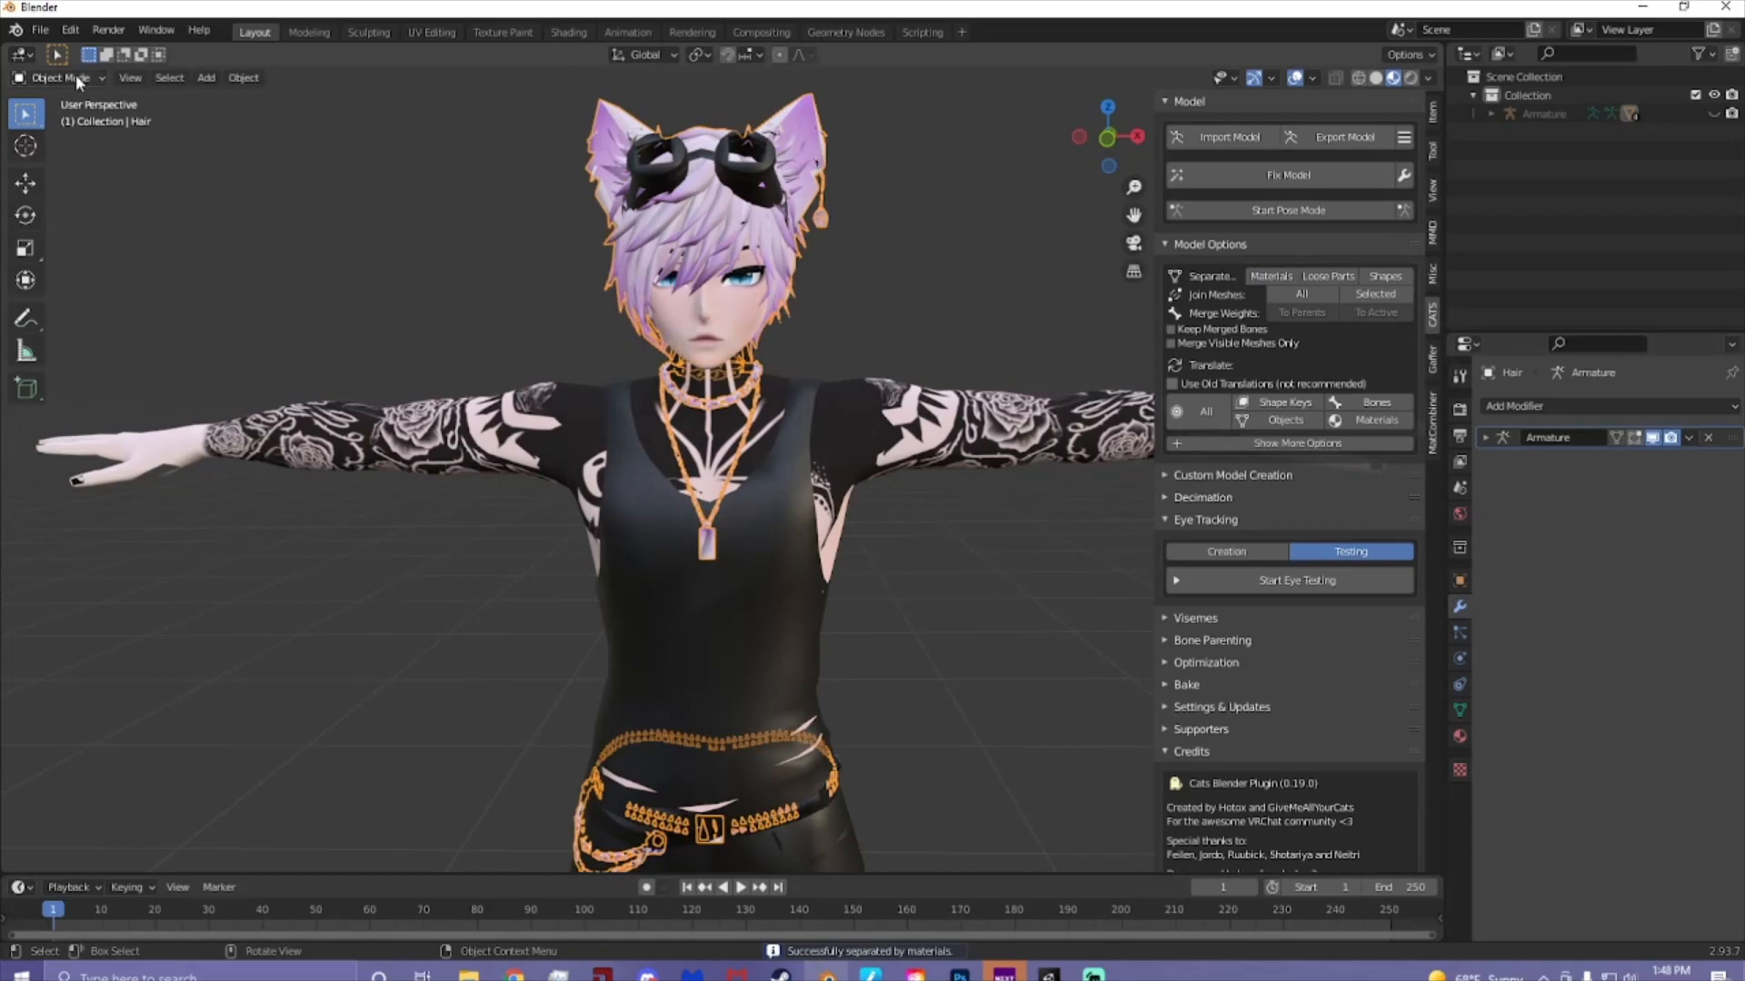
click(75, 77)
click(55, 121)
scroll(760, 536, up, 4)
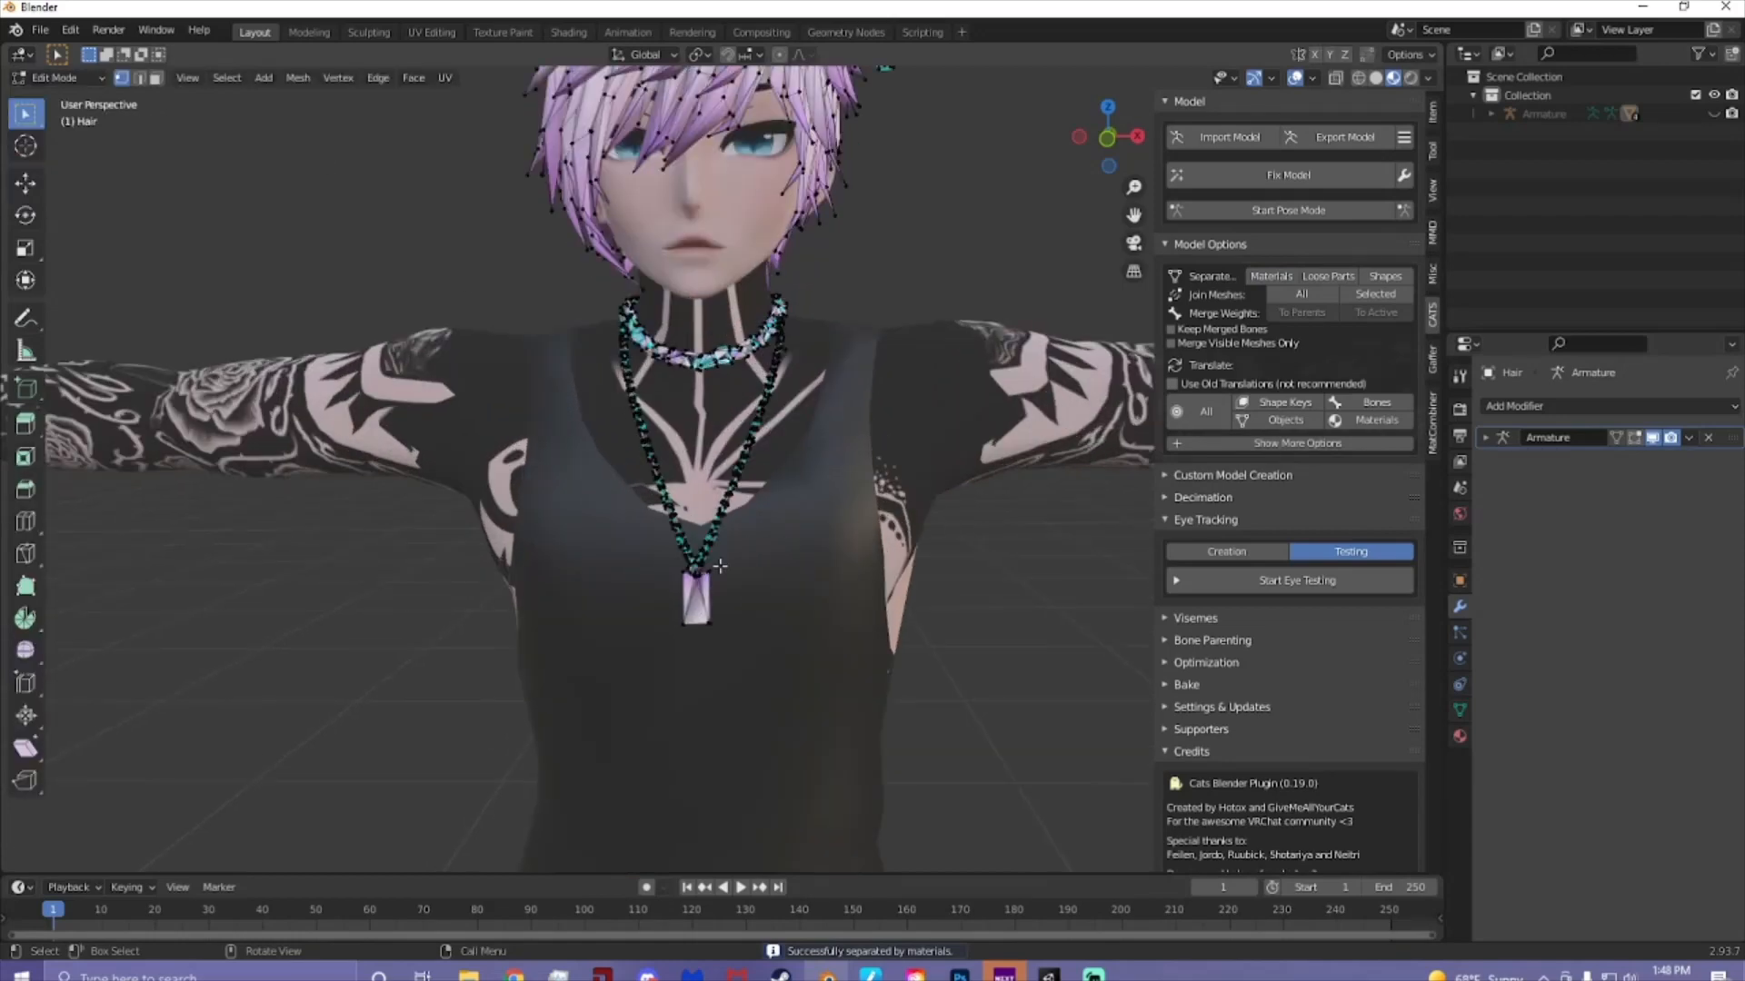
key(l)
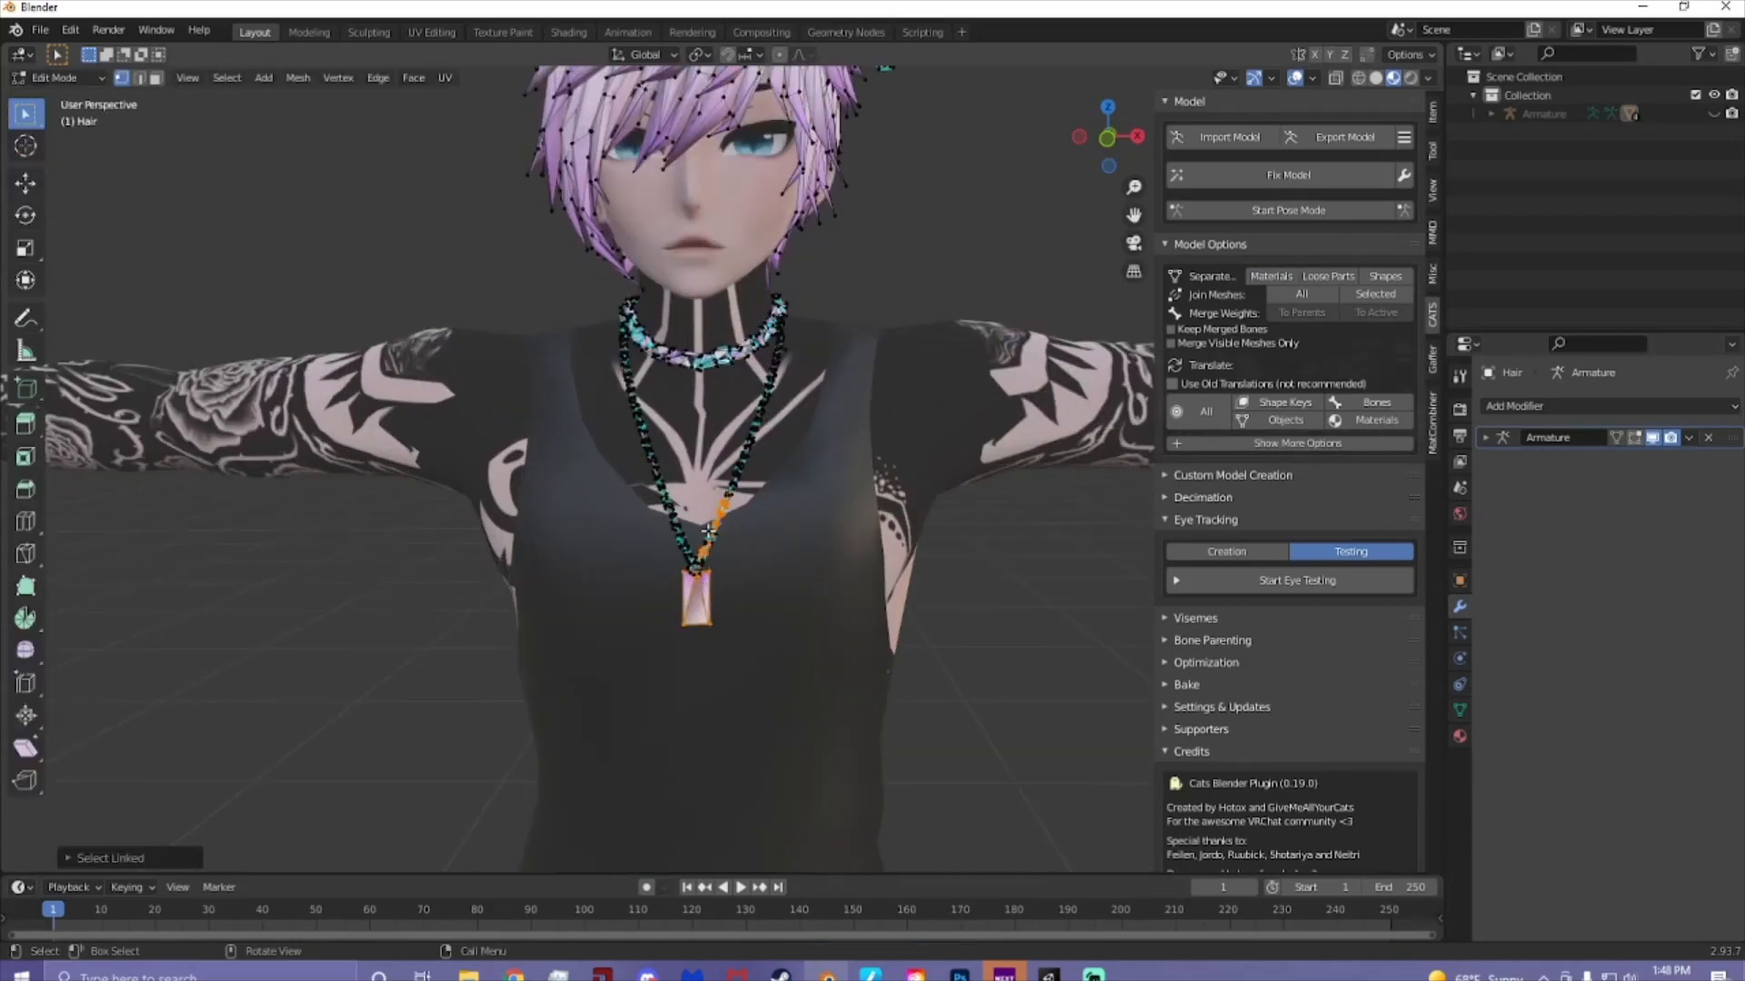
drag(587, 290, 846, 611)
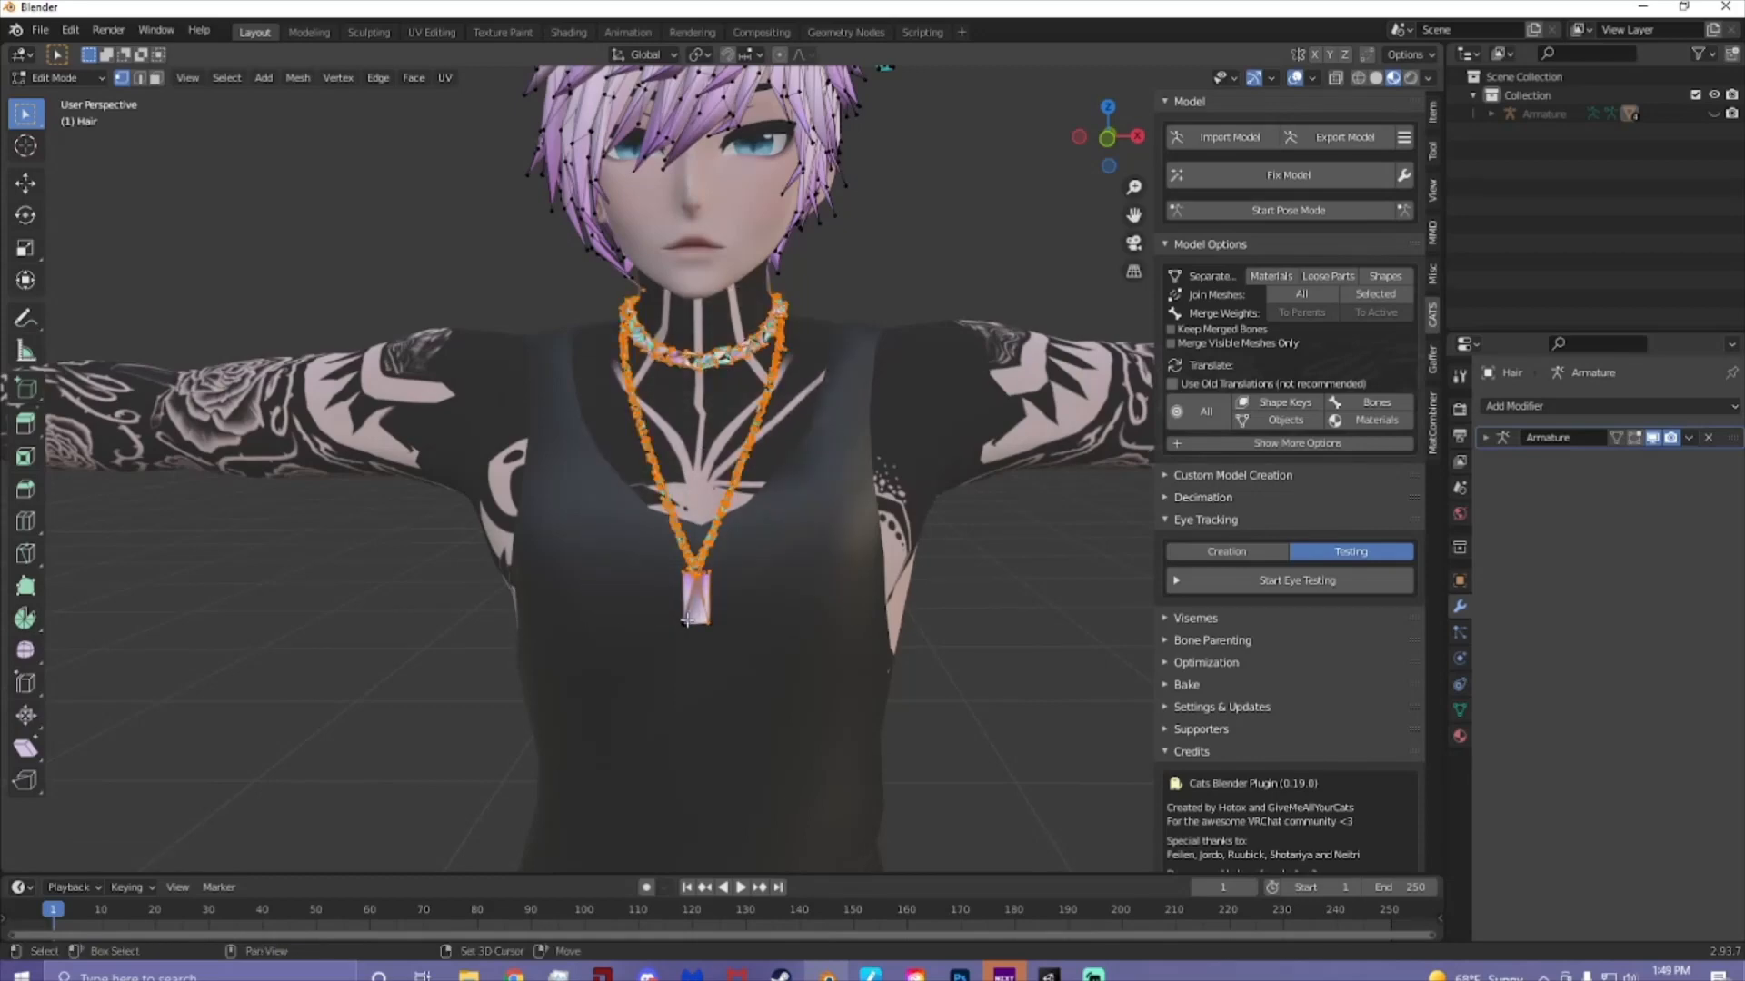
key(ctrl+l)
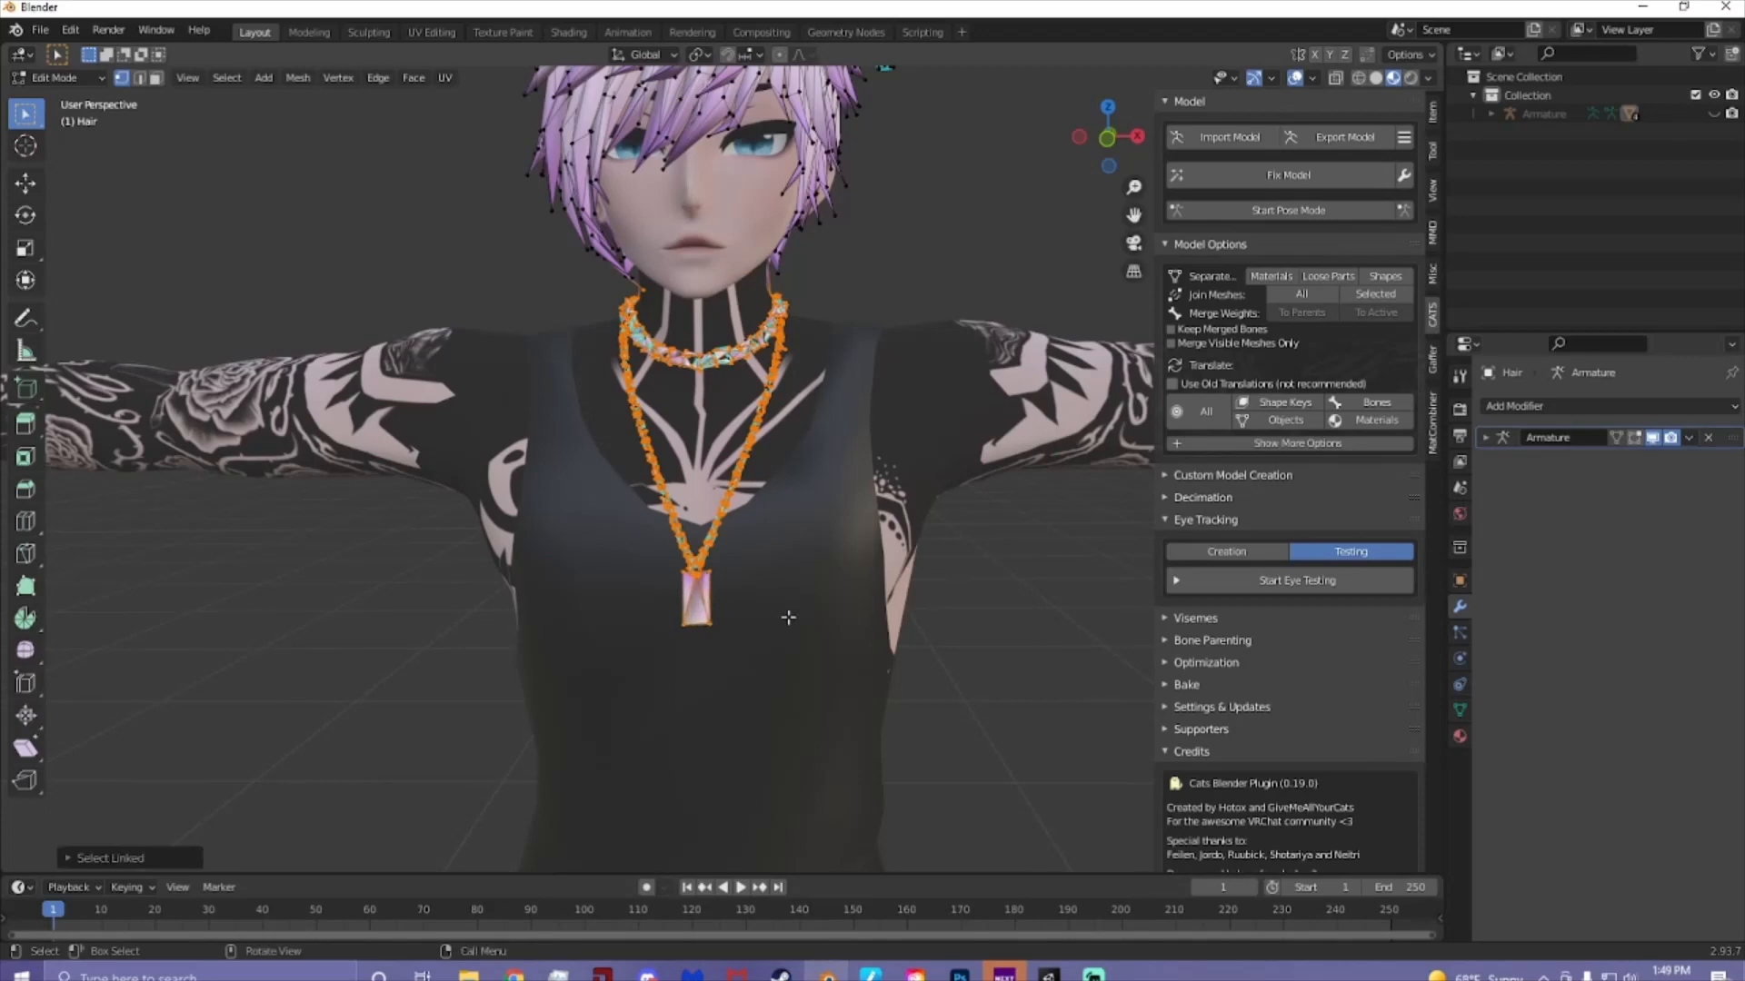
key(x)
click(760, 614)
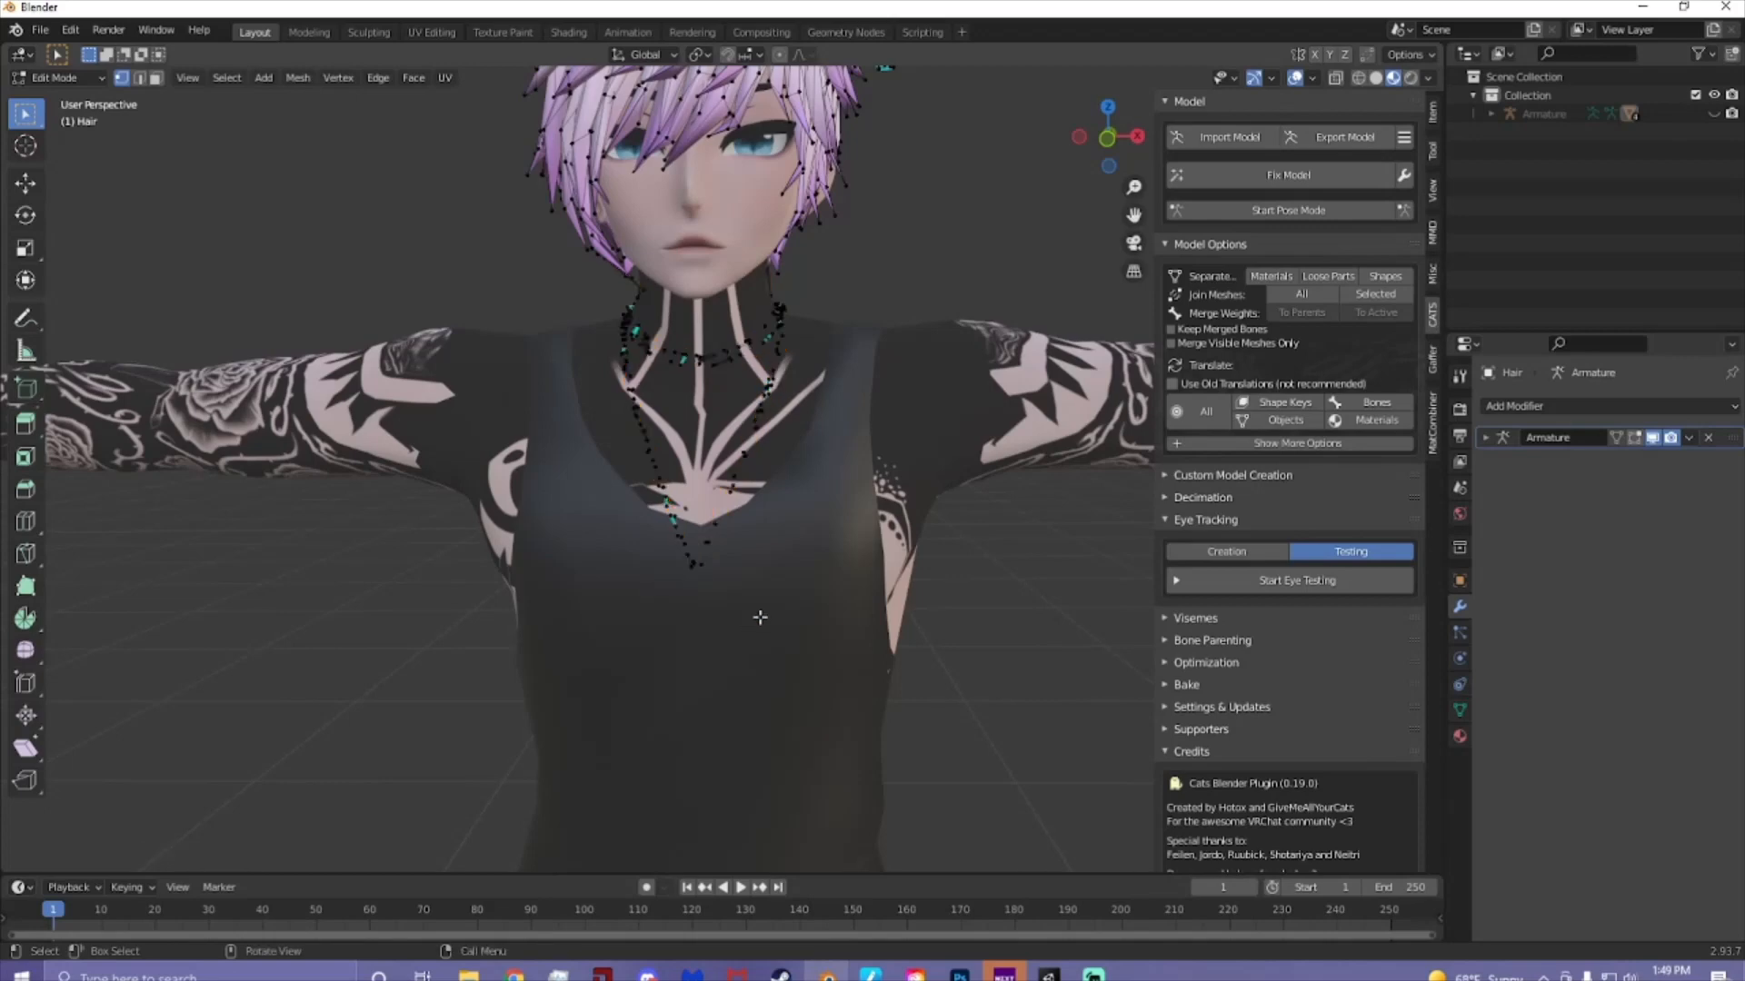
- Delete the leftover necklace vertices around the front of the neck in the Hair mesh
middle_drag(759, 617, 781, 607)
drag(593, 303, 882, 651)
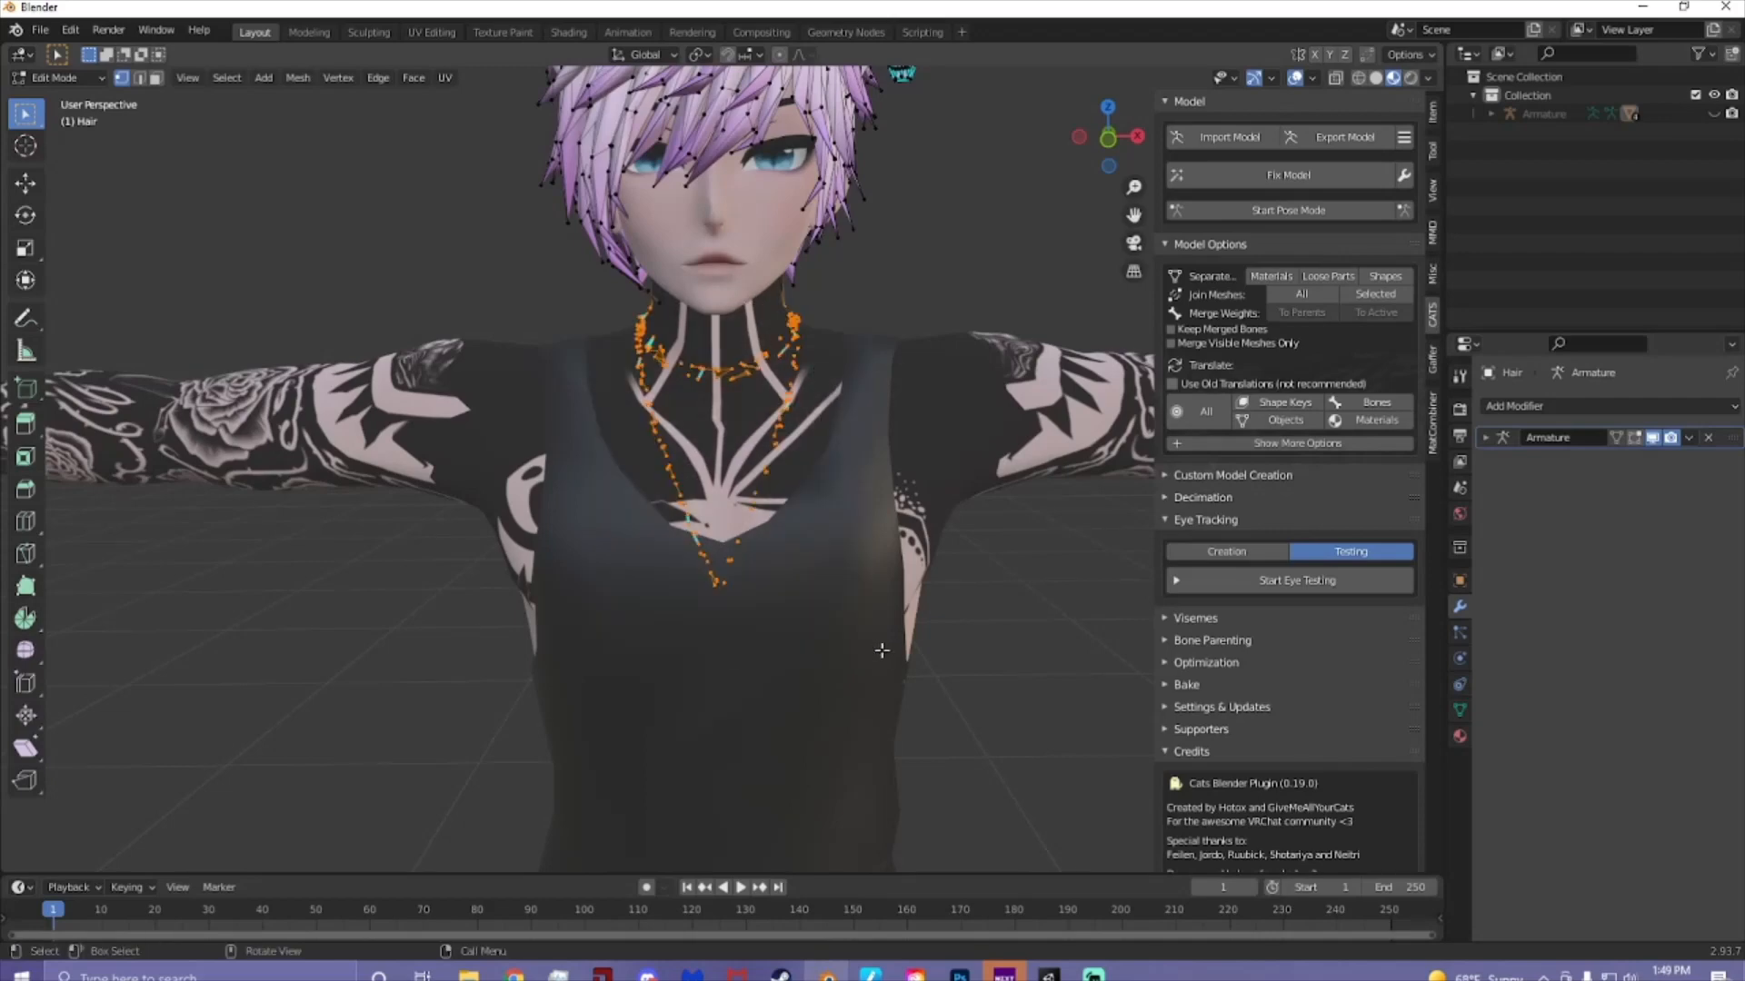
key(x)
click(881, 651)
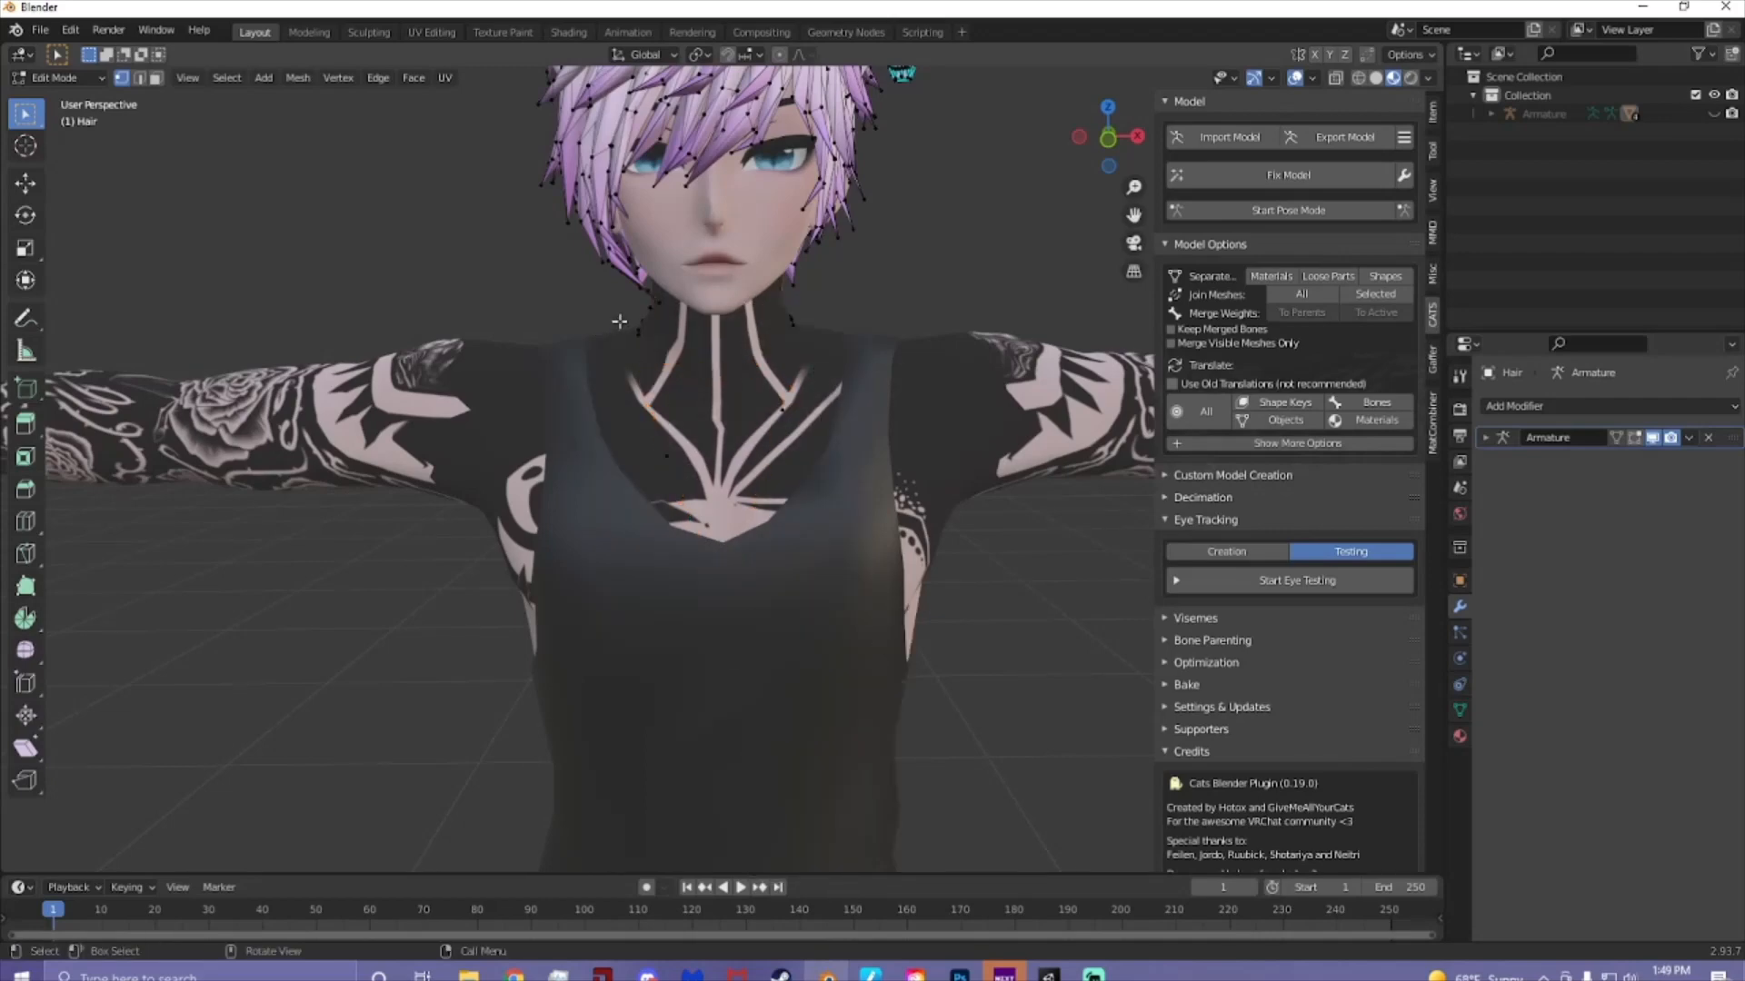
drag(613, 313, 871, 596)
key(x)
click(846, 601)
- Delete the stray Hair mesh vertices left at the back of the neck below the hair
middle_drag(846, 601, 770, 568)
scroll(771, 568, up, 2)
drag(744, 327, 709, 368)
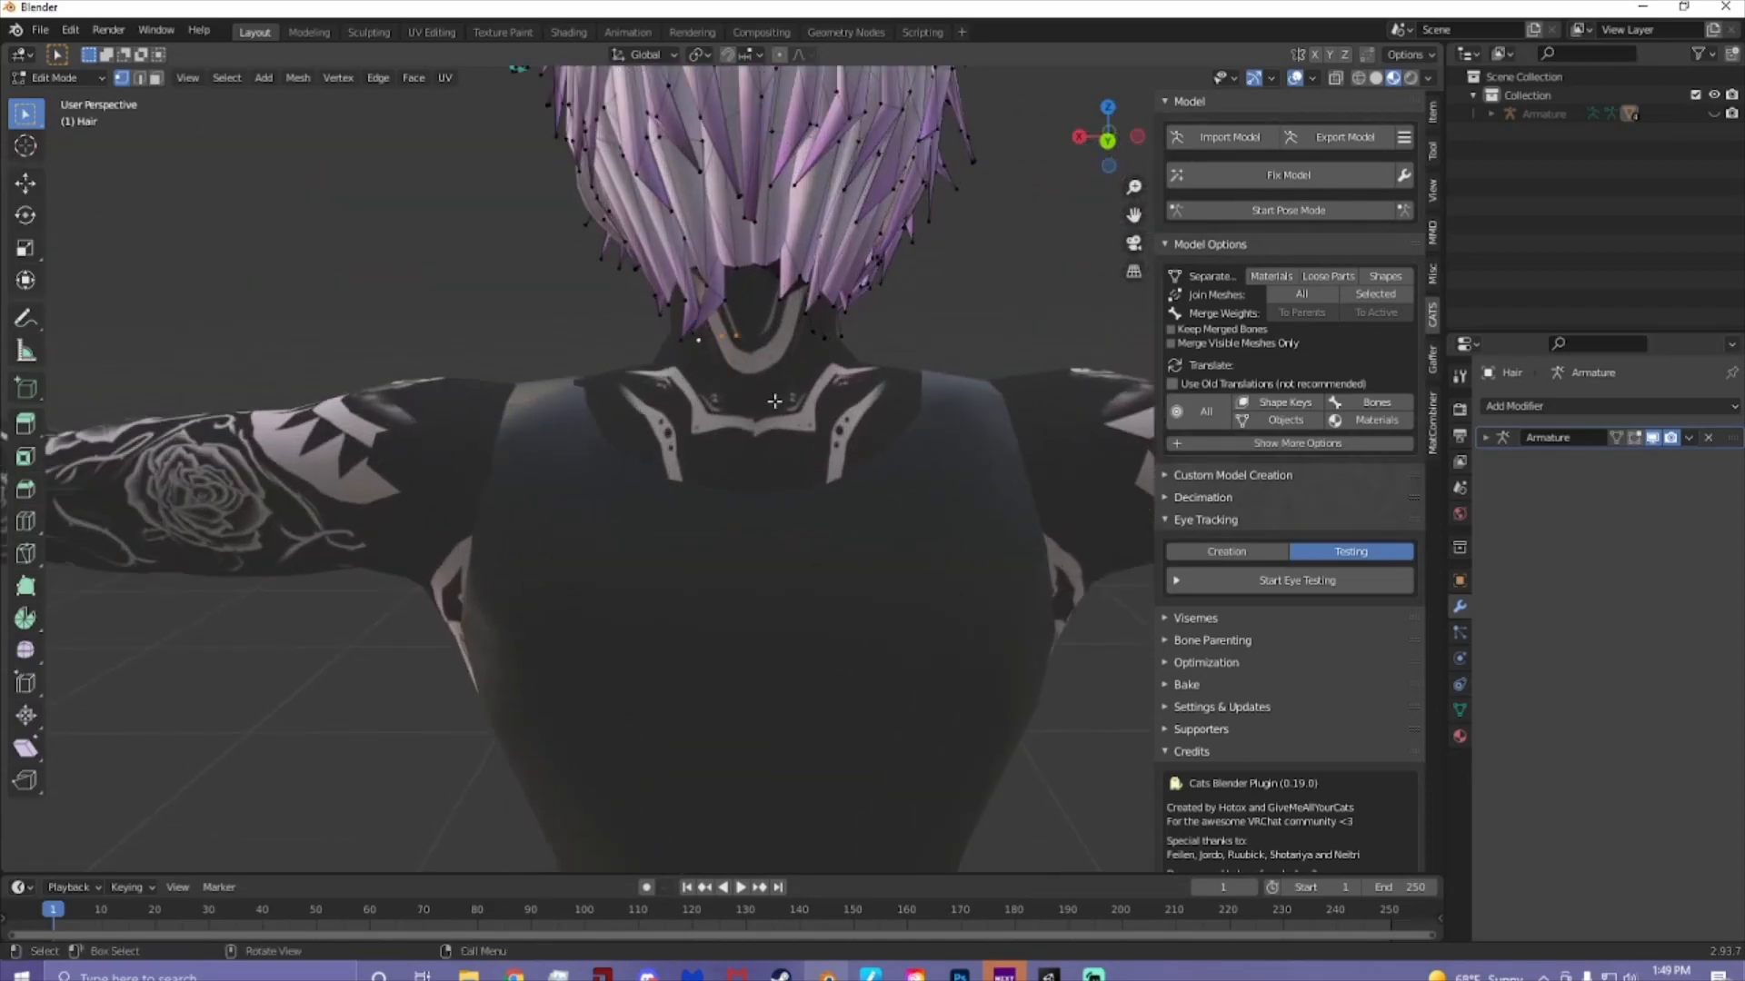
shift+click(824, 339)
middle_drag(920, 373, 609, 361)
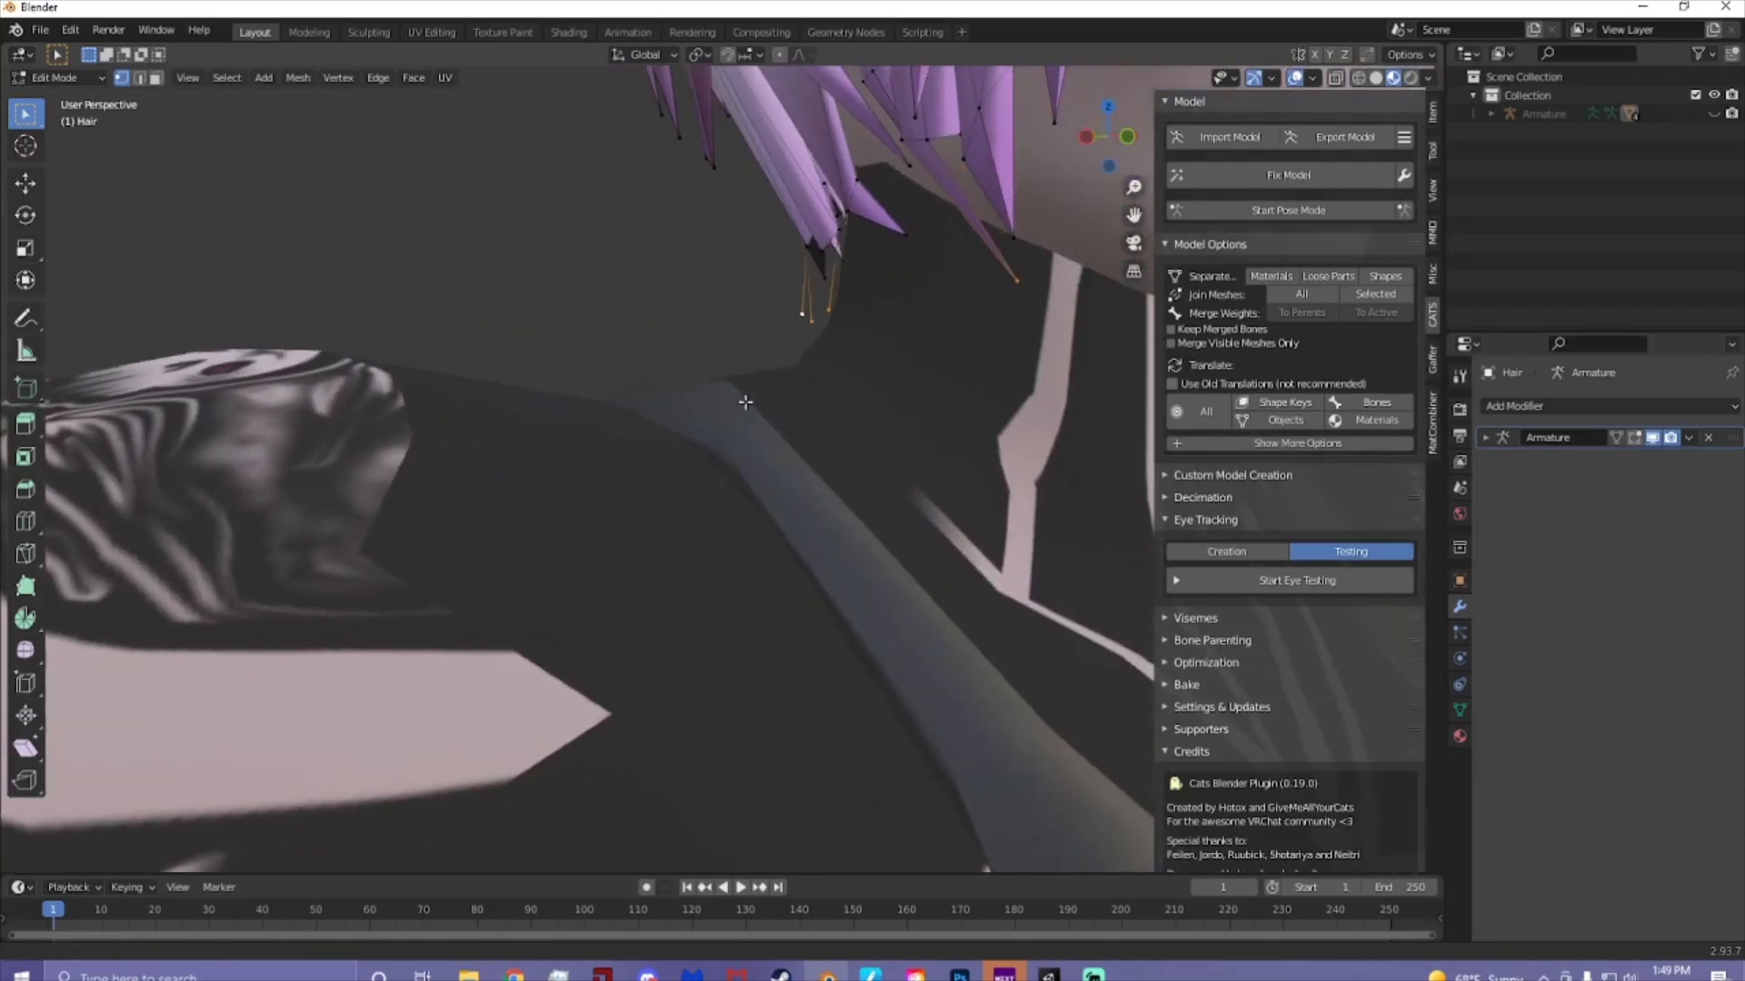
scroll(763, 396, down, 3)
key(x)
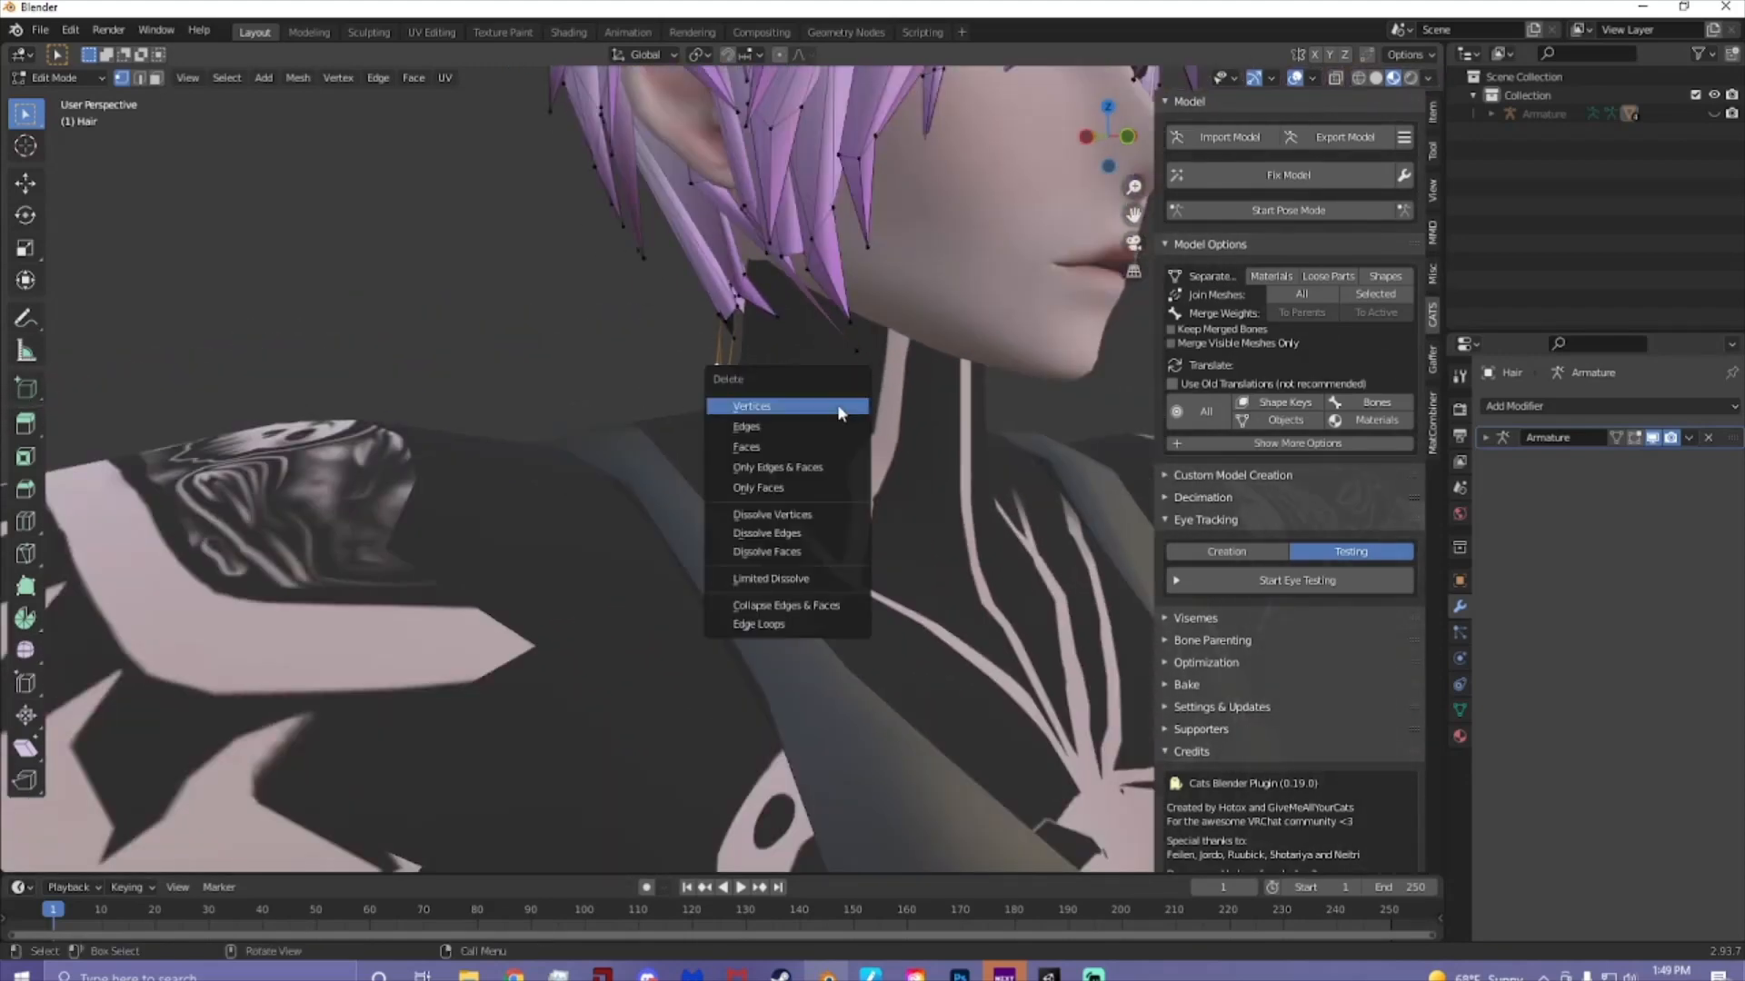
click(834, 412)
- Delete the vertices of the belt and hip chains around the avatar's waist in the Hair mesh
scroll(779, 460, down, 4)
middle_drag(1022, 527, 873, 545)
shift+middle_drag(863, 781, 888, 491)
scroll(845, 505, down, 3)
drag(891, 459, 499, 587)
key(x)
click(501, 587)
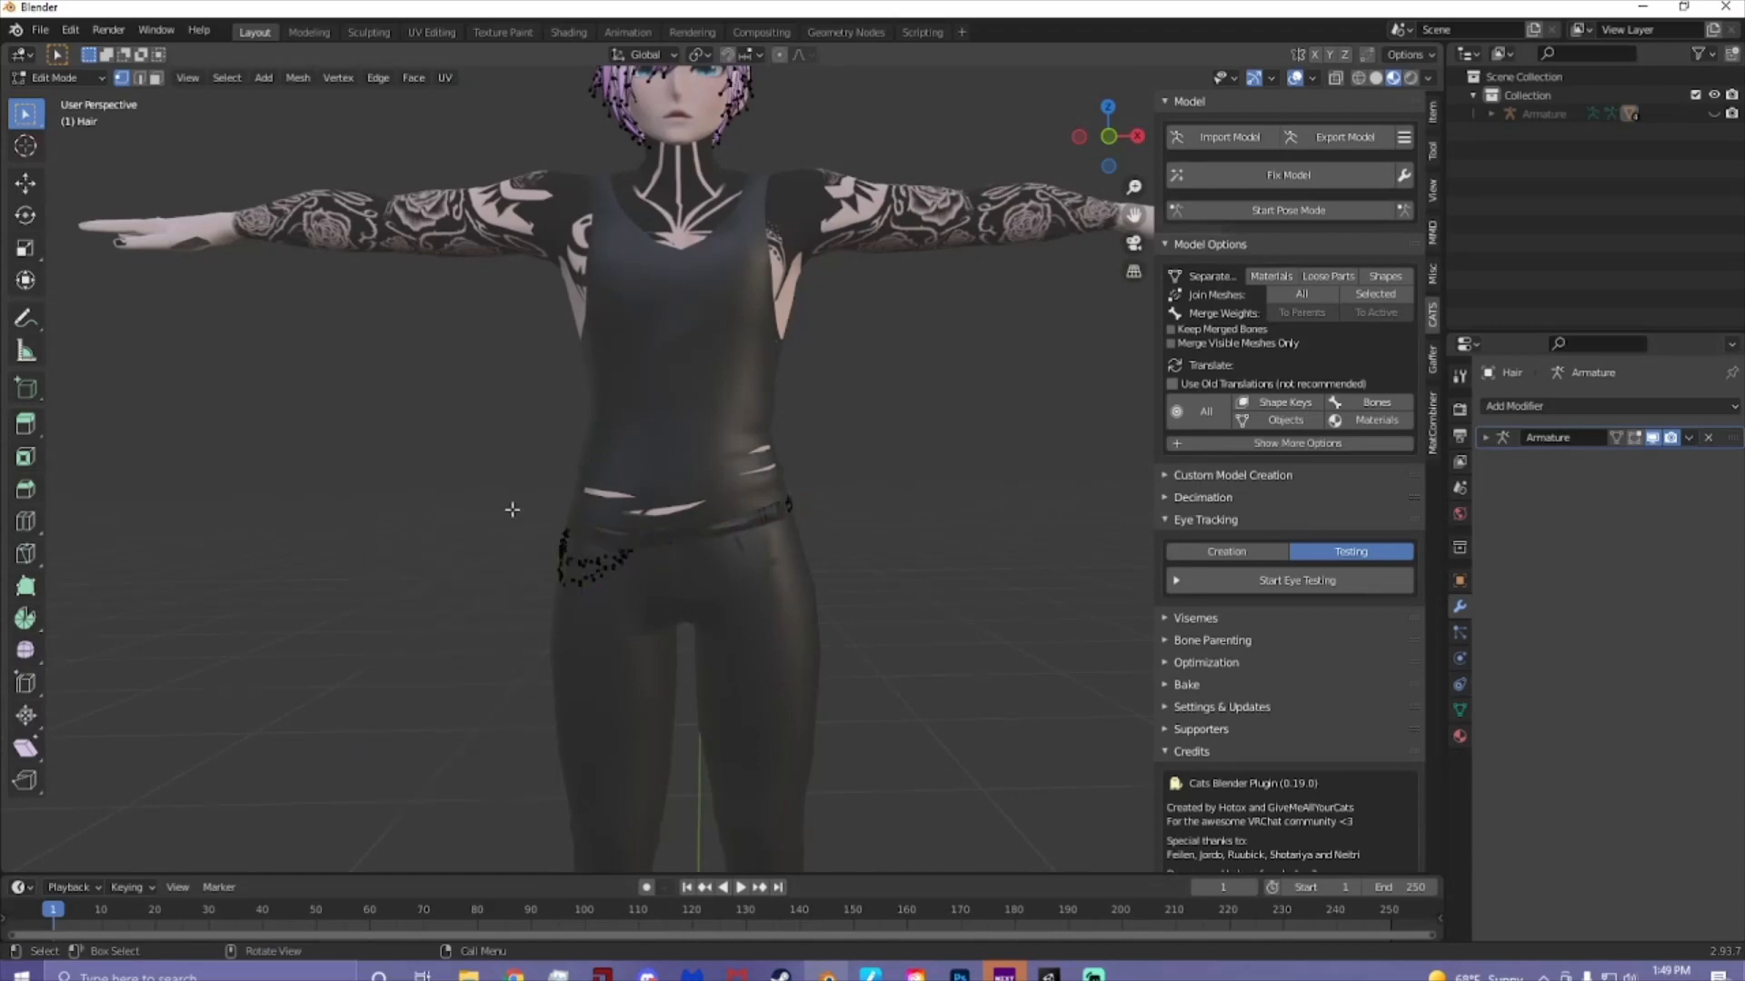
- Delete the leftover hip-chain vertices of the Hair mesh and return to Object Mode
drag(505, 449, 859, 684)
key(x)
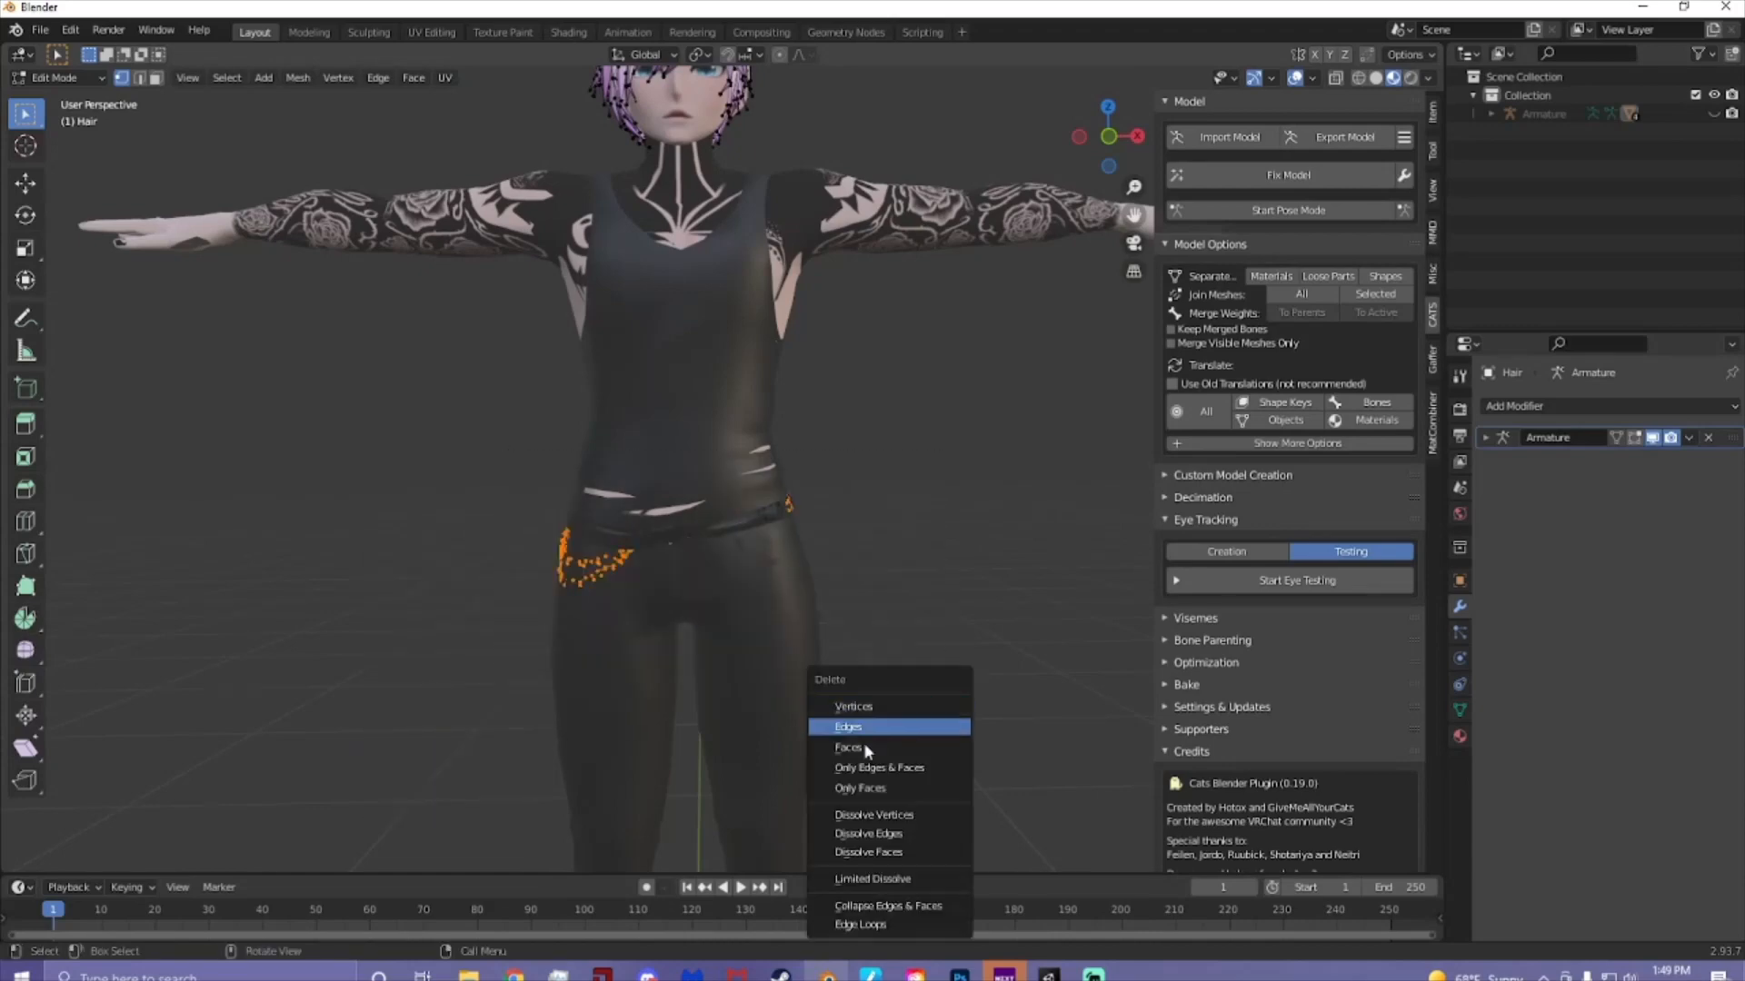
click(863, 707)
drag(861, 441, 444, 633)
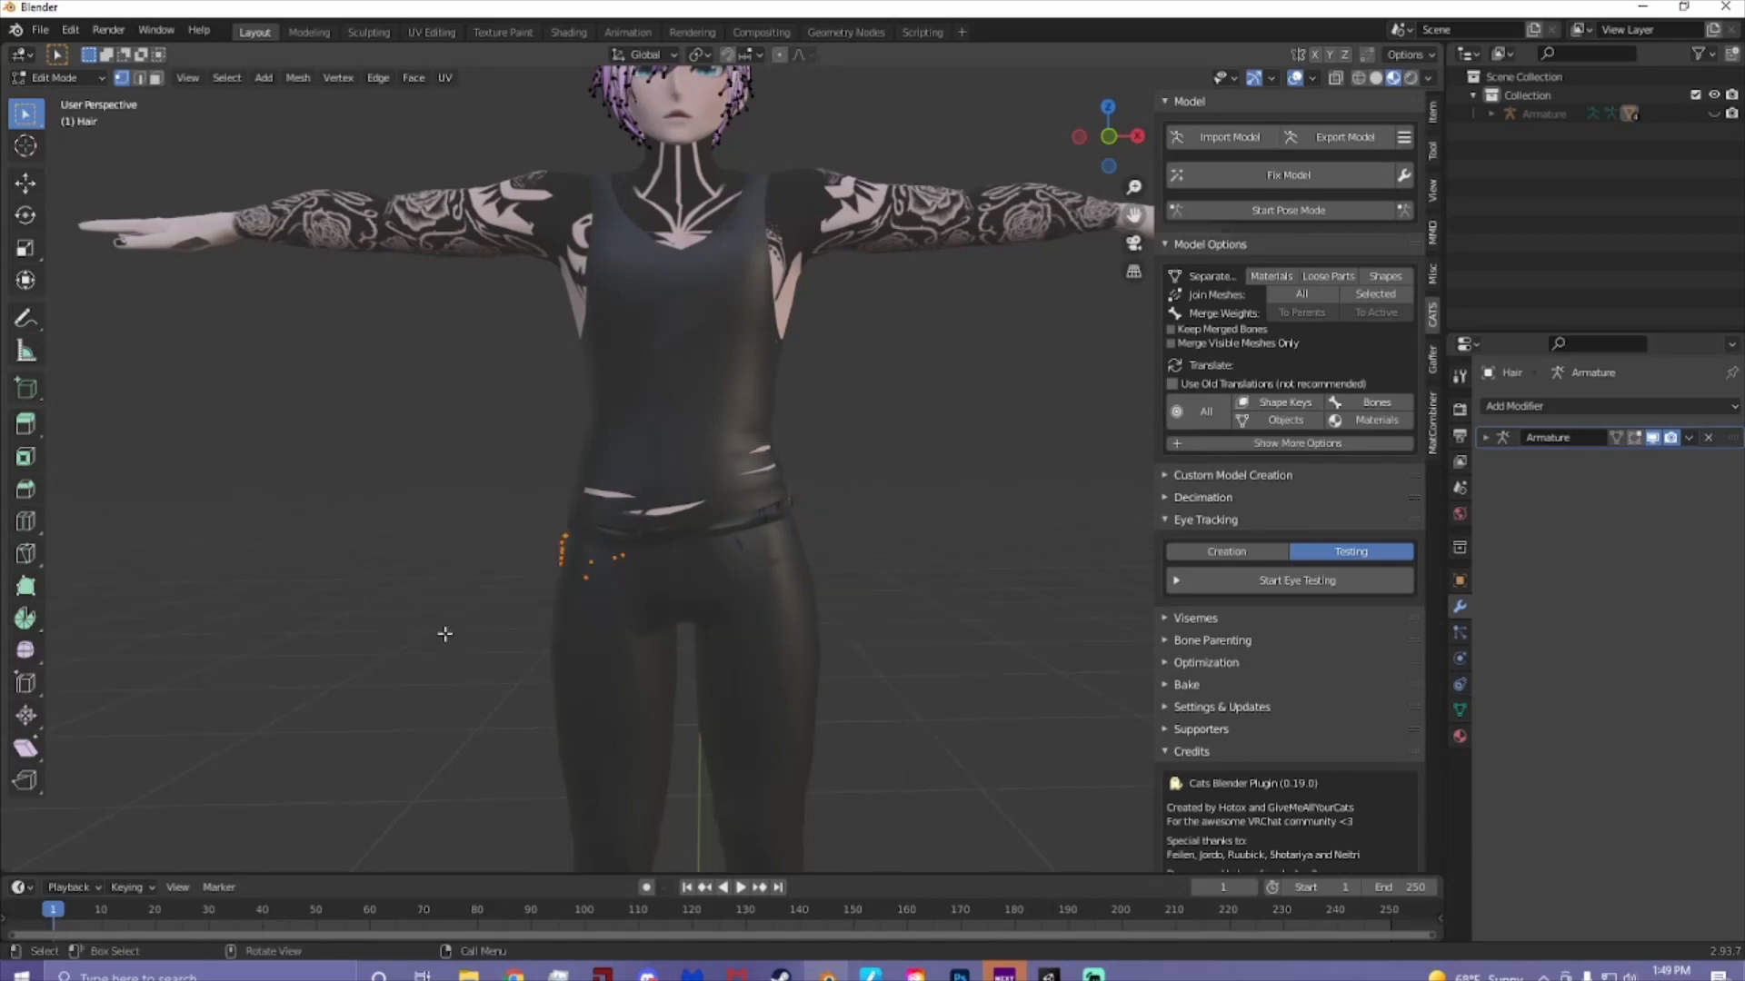
key(x)
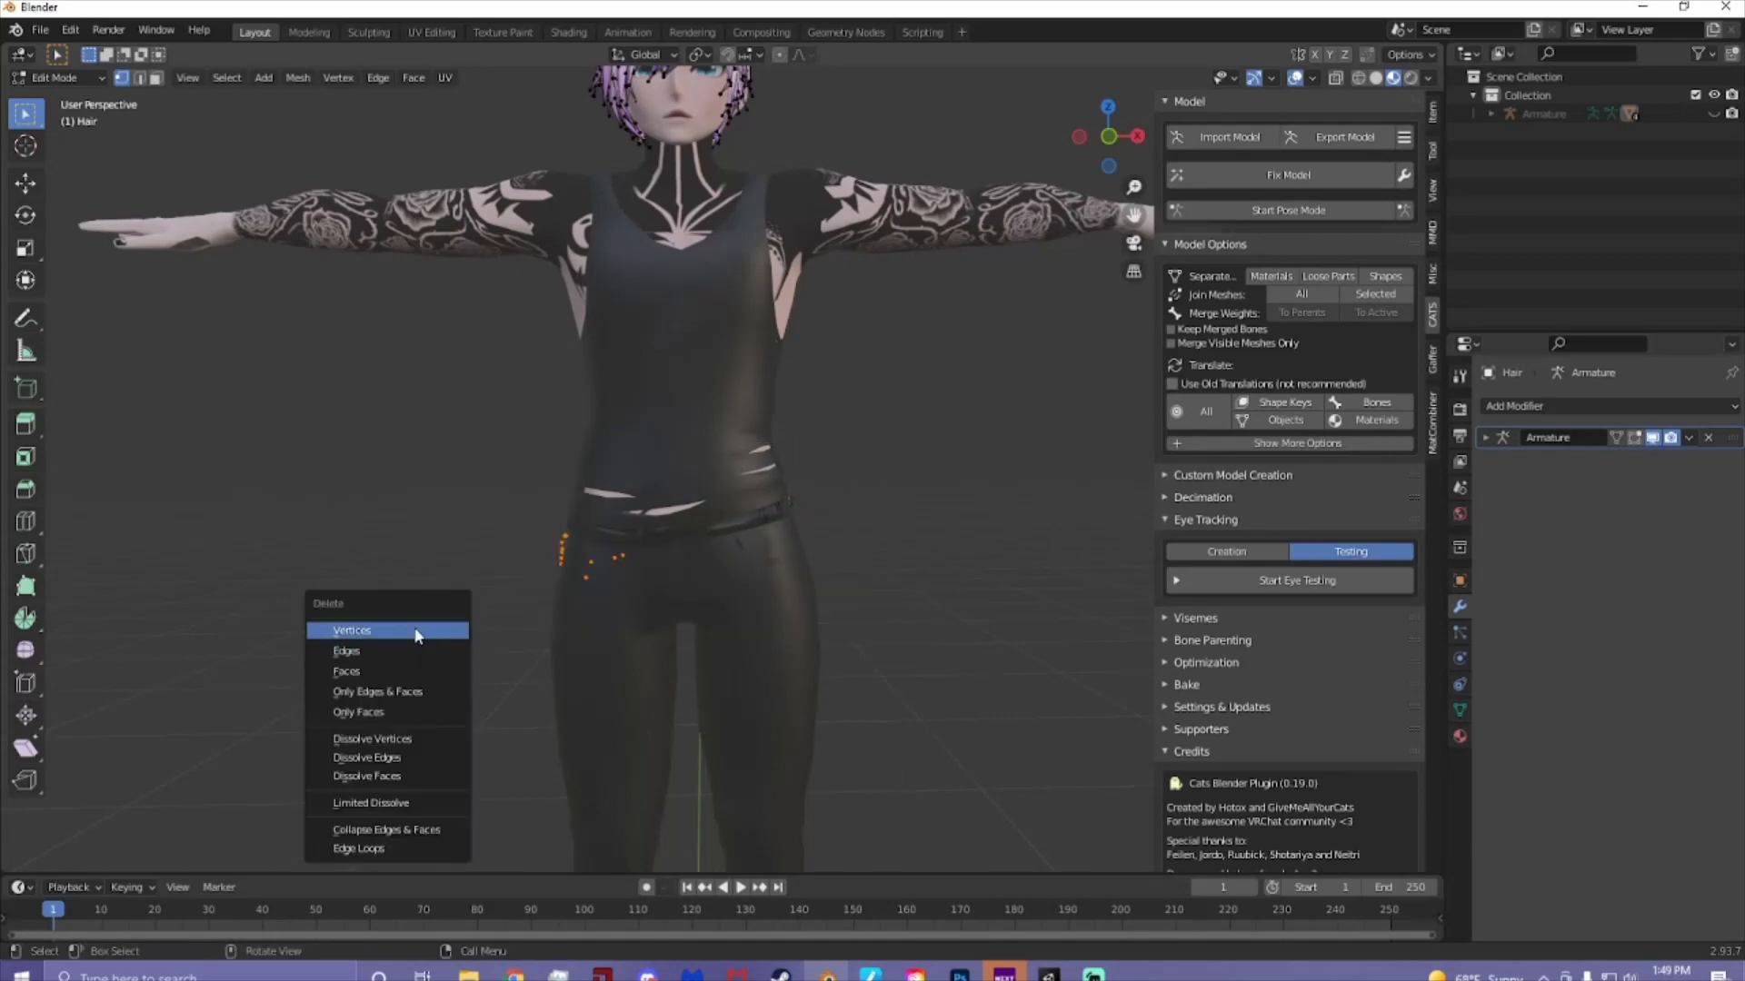
click(420, 627)
drag(472, 475, 872, 648)
middle_drag(872, 649, 837, 633)
click(56, 77)
click(63, 96)
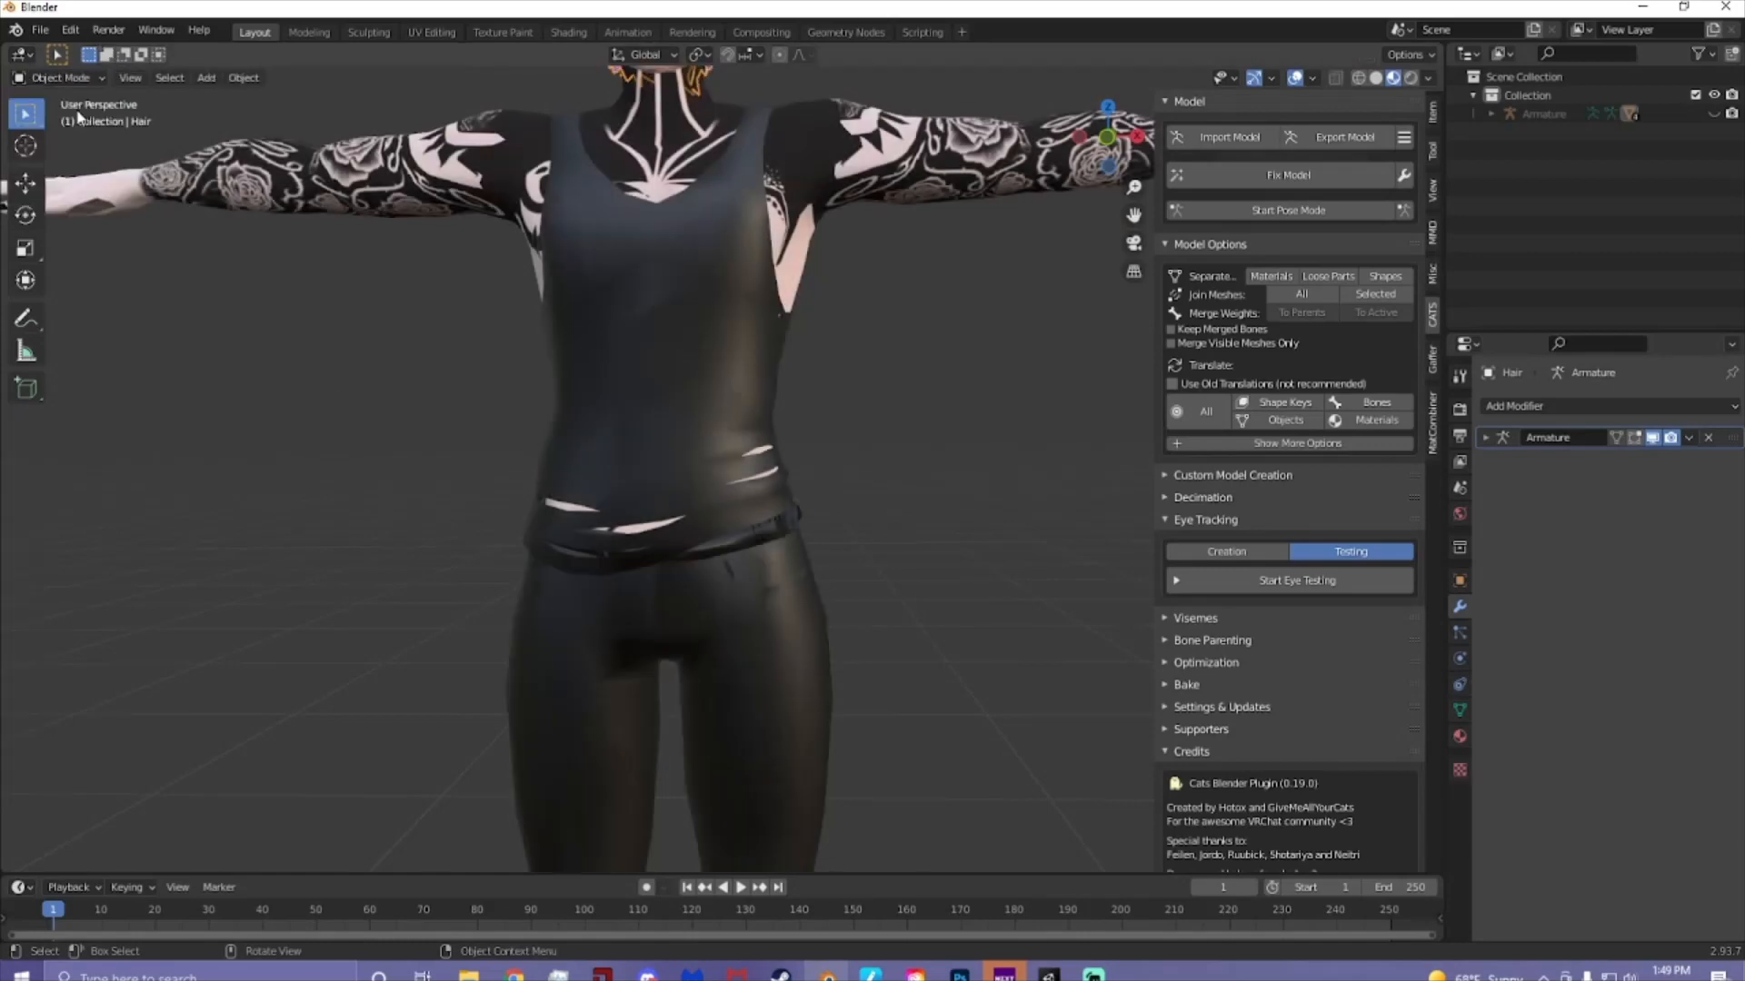
- Delete the linked belt piece across the front of the hips in the BLACK clothing mesh and return to Object Mode
click(724, 578)
click(57, 78)
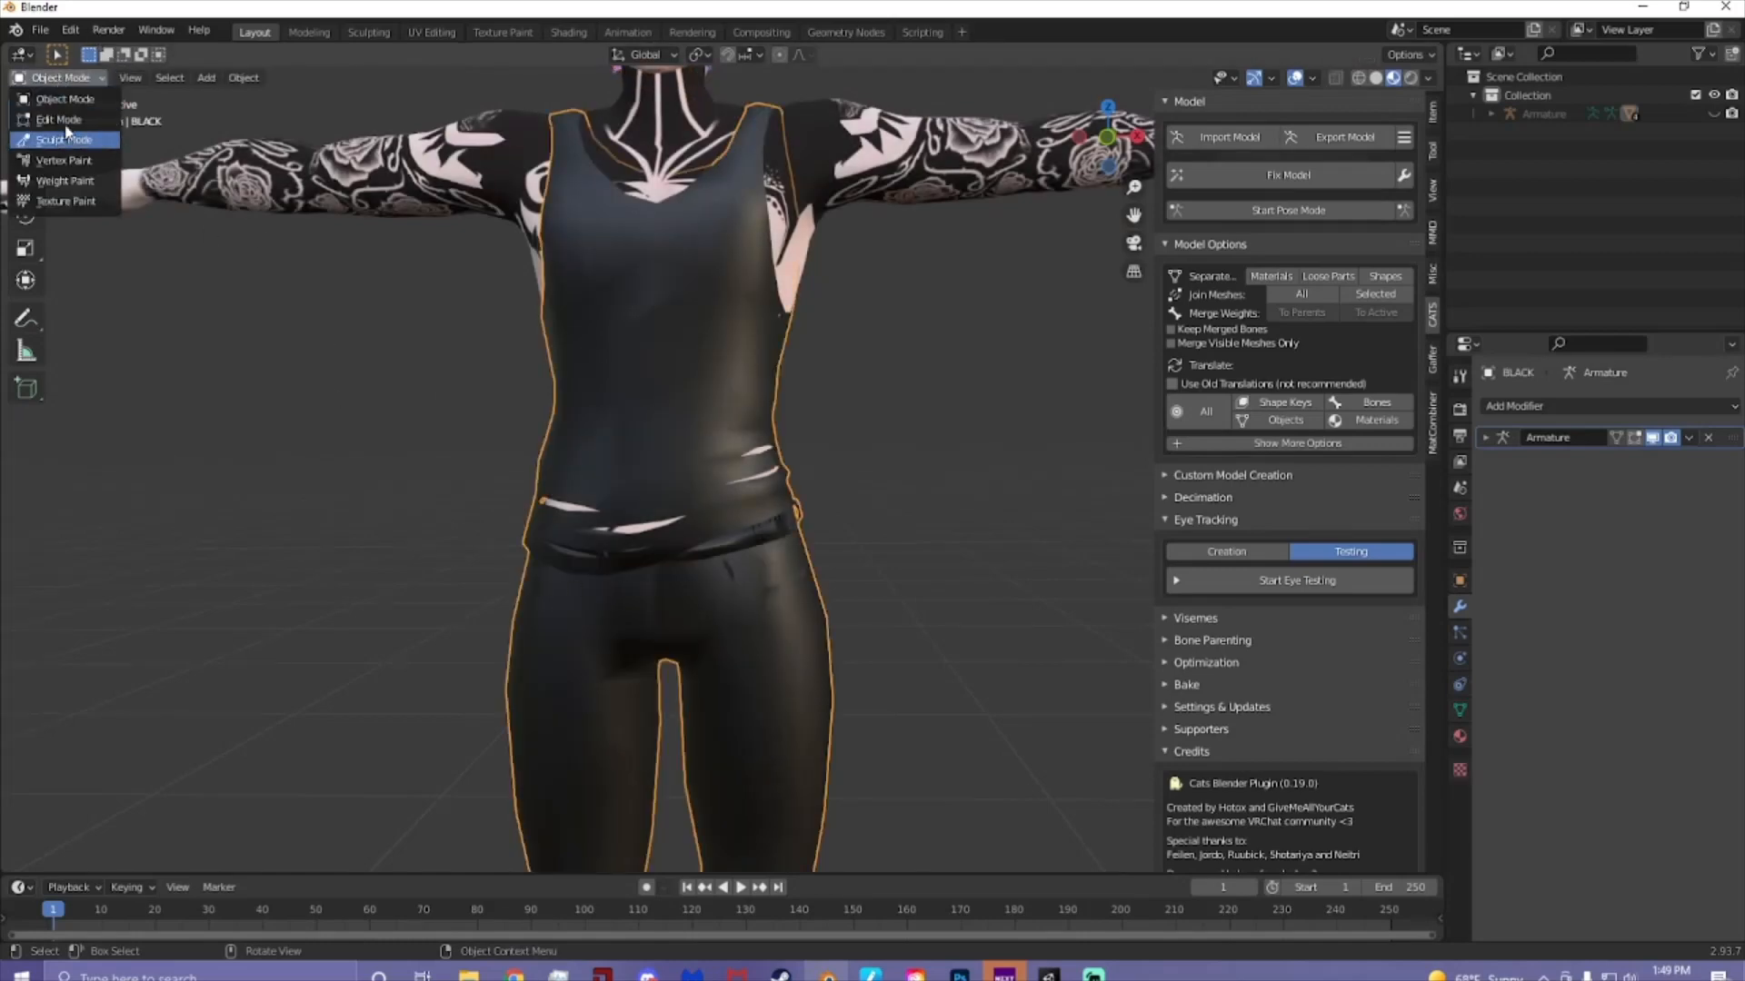
click(64, 117)
scroll(790, 552, up, 2)
key(ctrl+l)
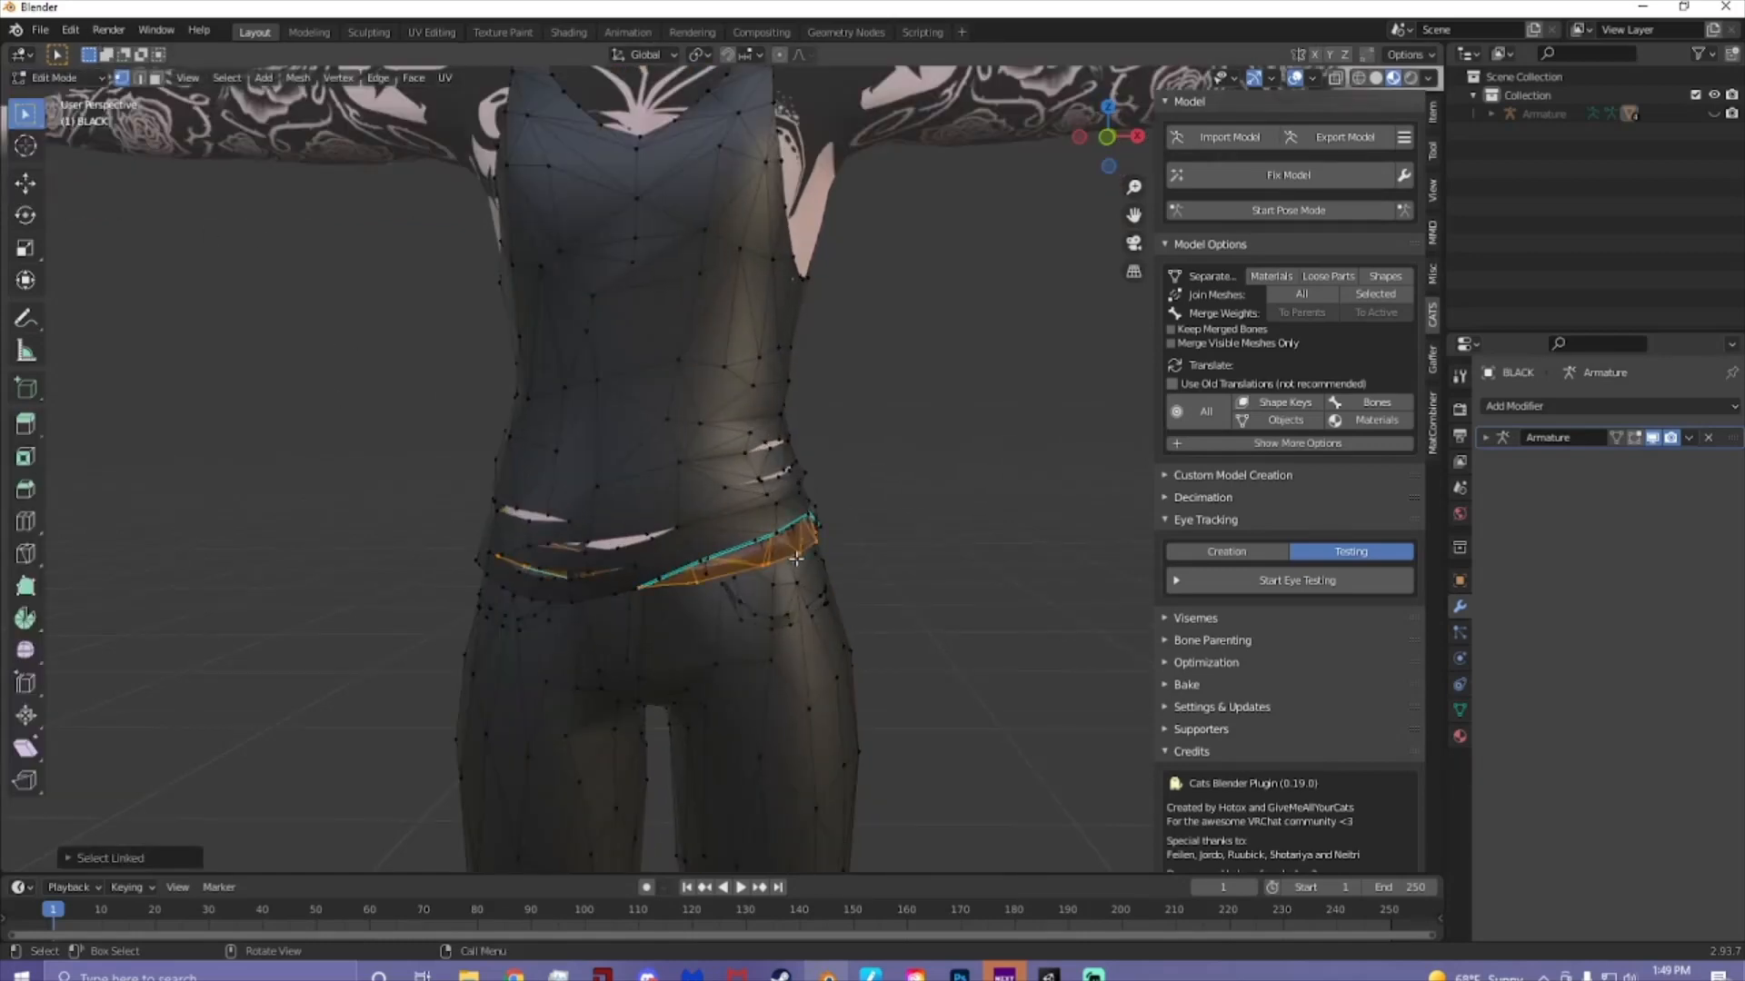
key(x)
click(750, 579)
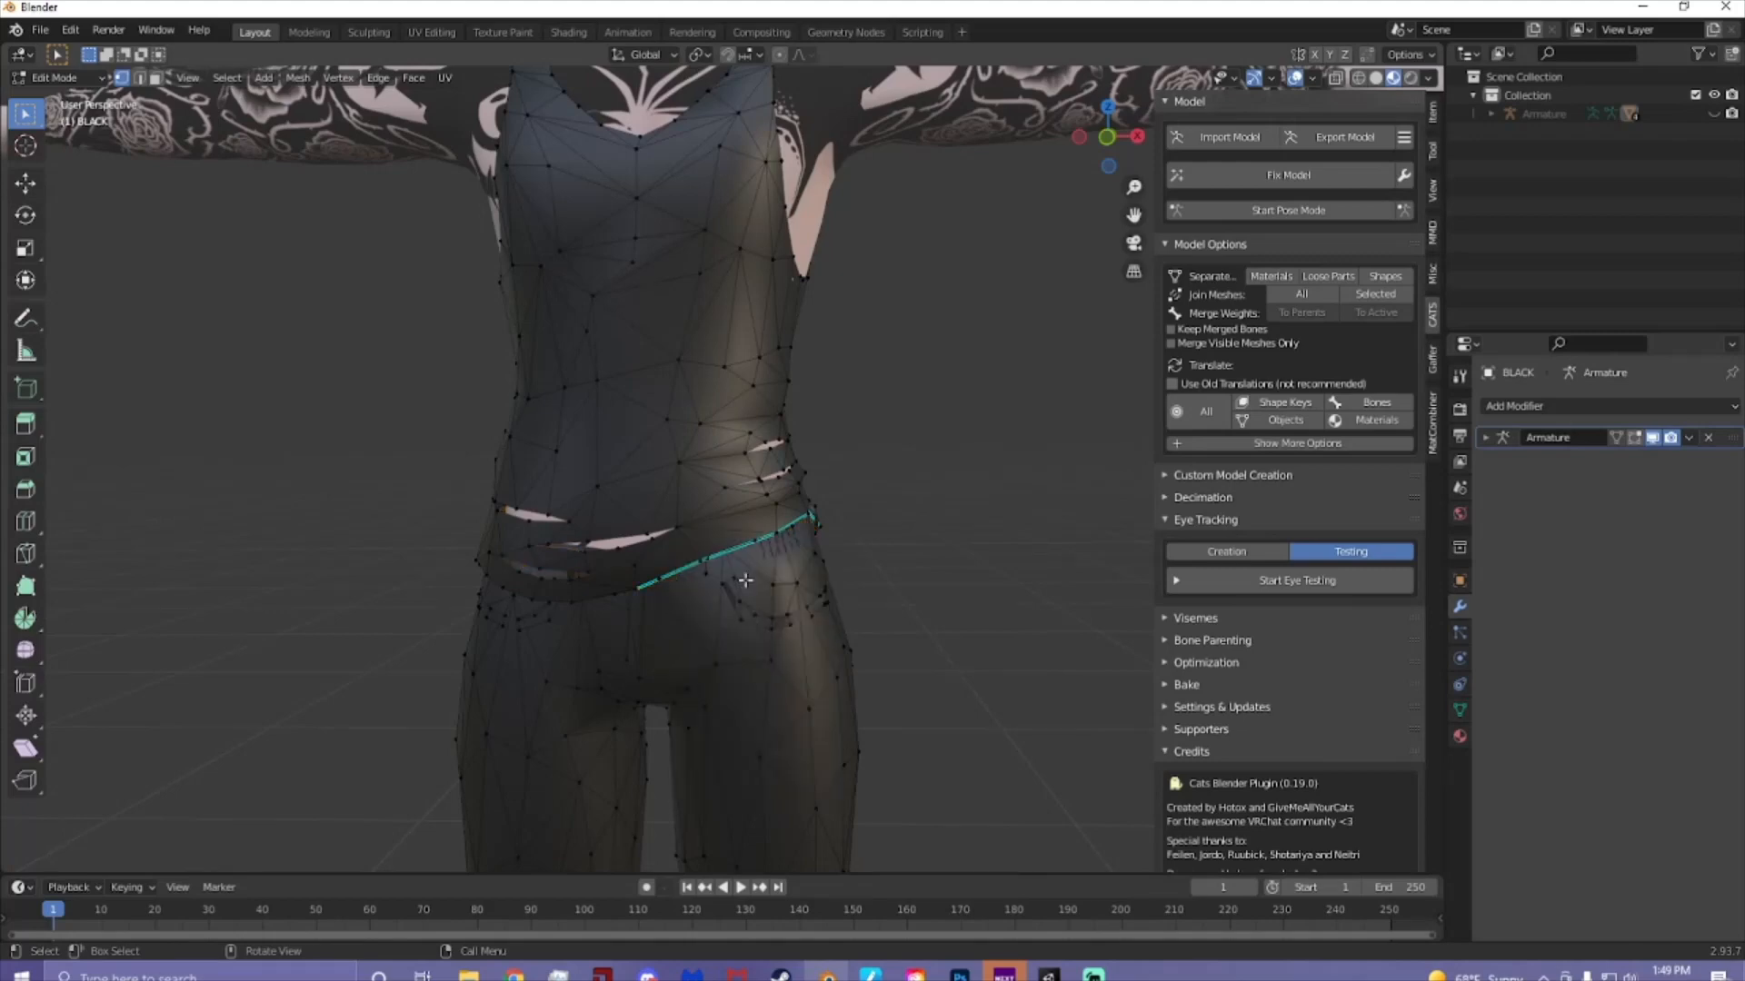
mouse_move(747, 581)
middle_down()
mouse_move(491, 587)
mouse_move(747, 575)
middle_up()
click(84, 81)
click(80, 98)
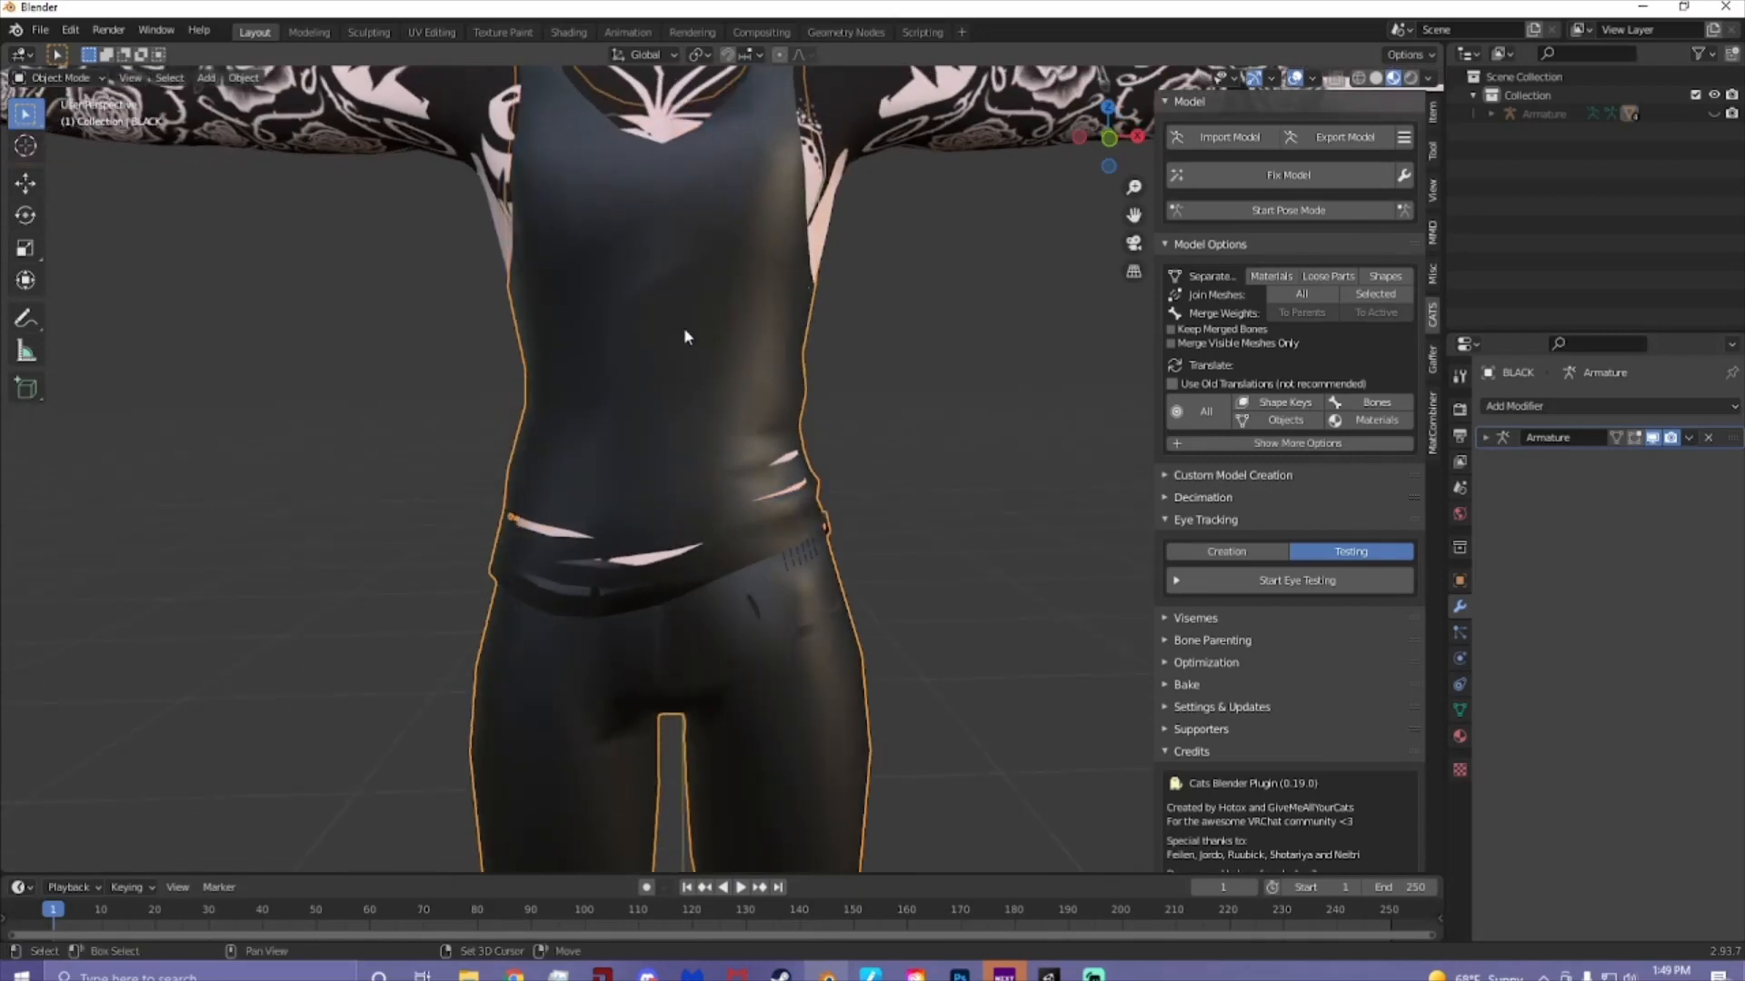
- Delete the two back-pocket pieces on the trousers of the BLACK mesh and return to Object Mode
scroll(764, 460, down, 2)
scroll(810, 427, up, 2)
middle_drag(810, 427, 319, 402)
click(60, 78)
click(56, 119)
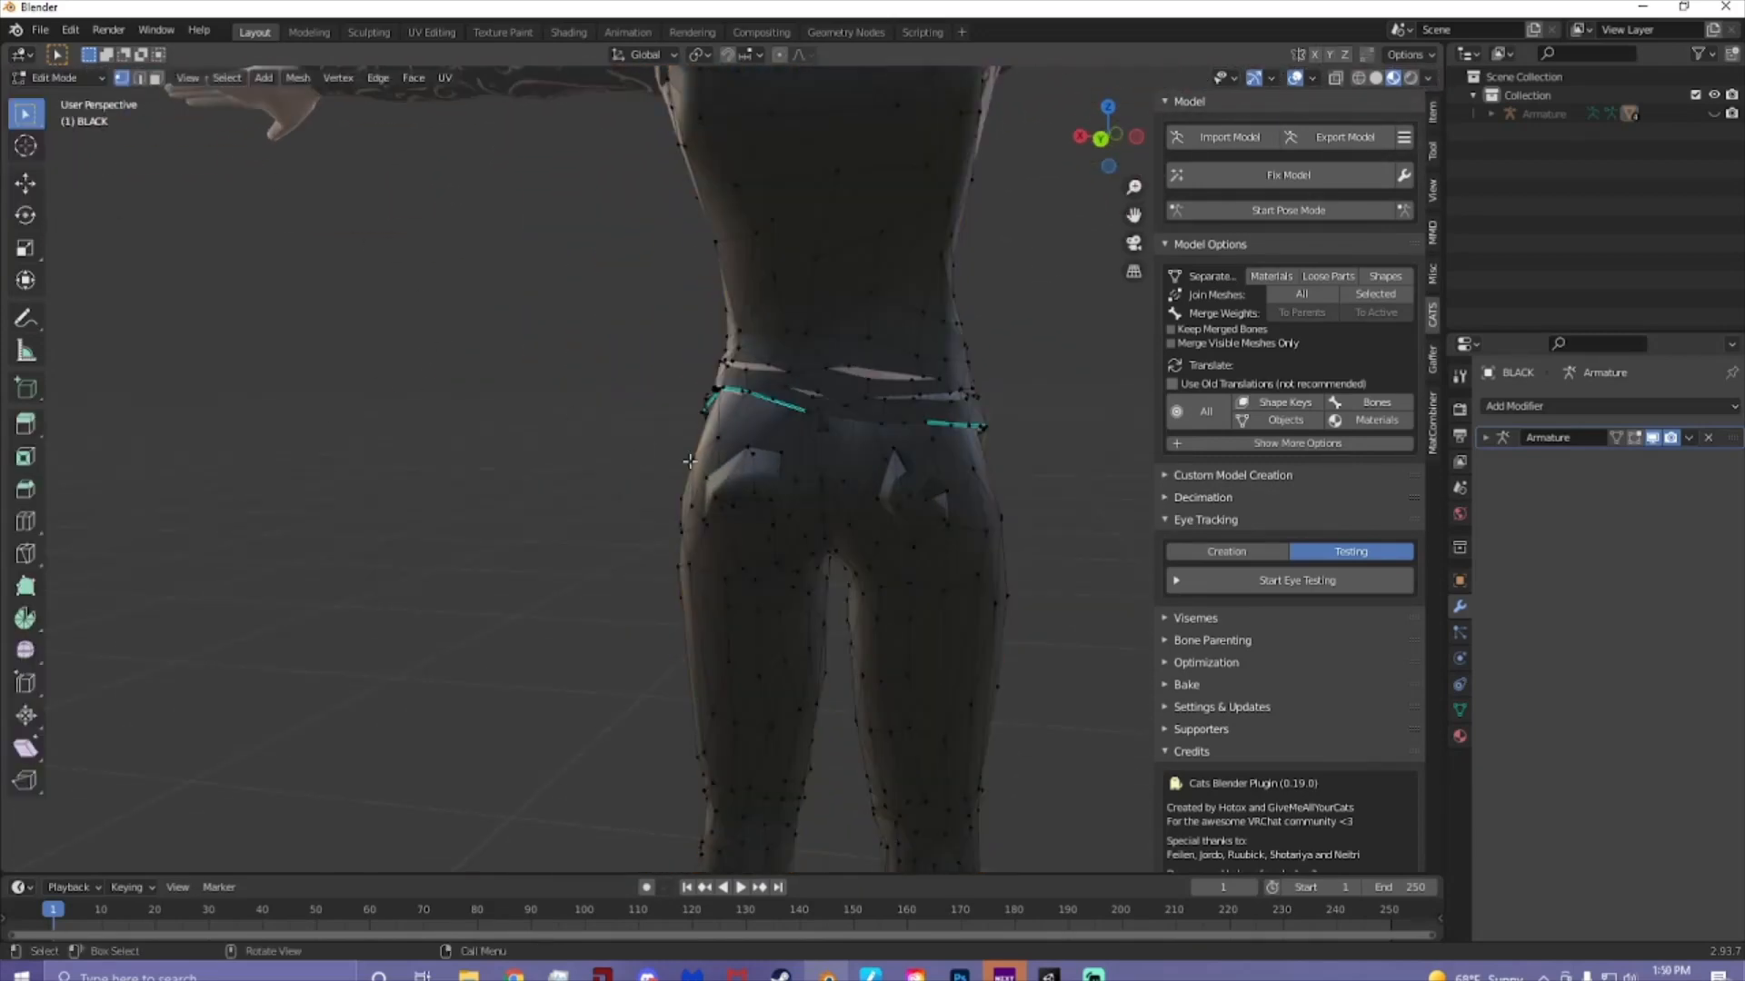
key(l)
key(alt+a)
key(l)
key(l)
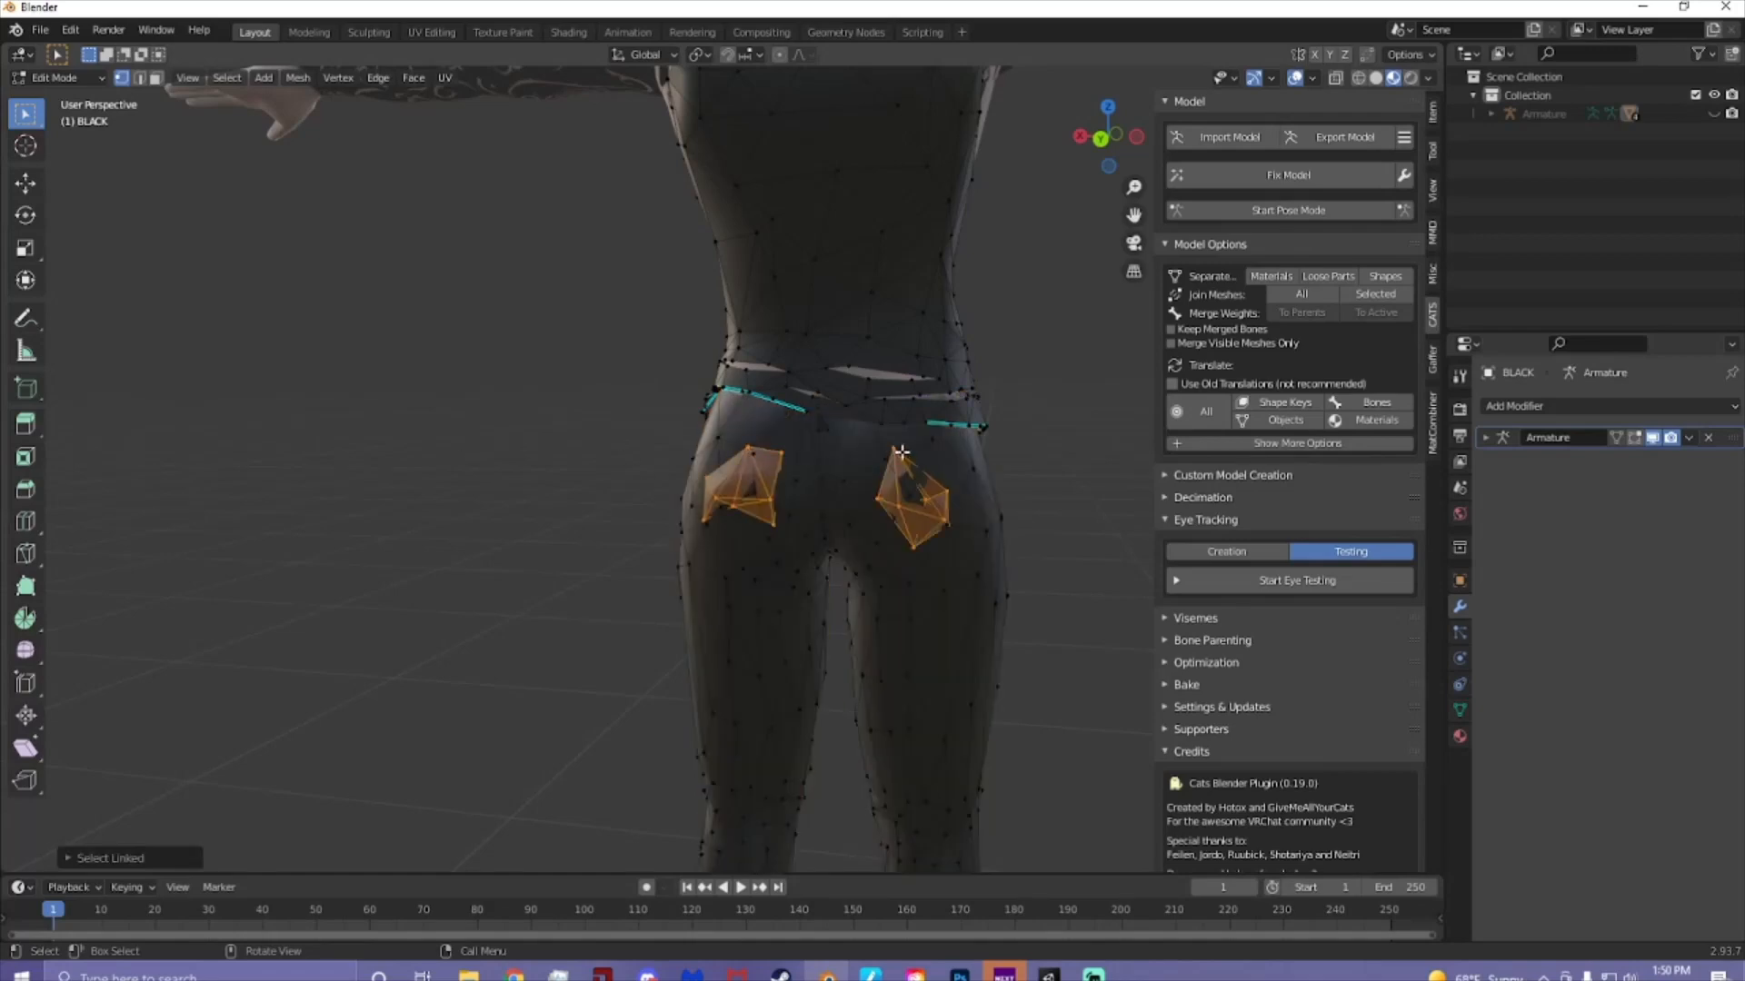
key(x)
click(901, 451)
middle_drag(902, 451, 1040, 402)
shift+middle_drag(591, 227, 600, 495)
middle_drag(599, 496, 872, 553)
scroll(701, 497, down, 2)
scroll(872, 553, up, 2)
click(88, 78)
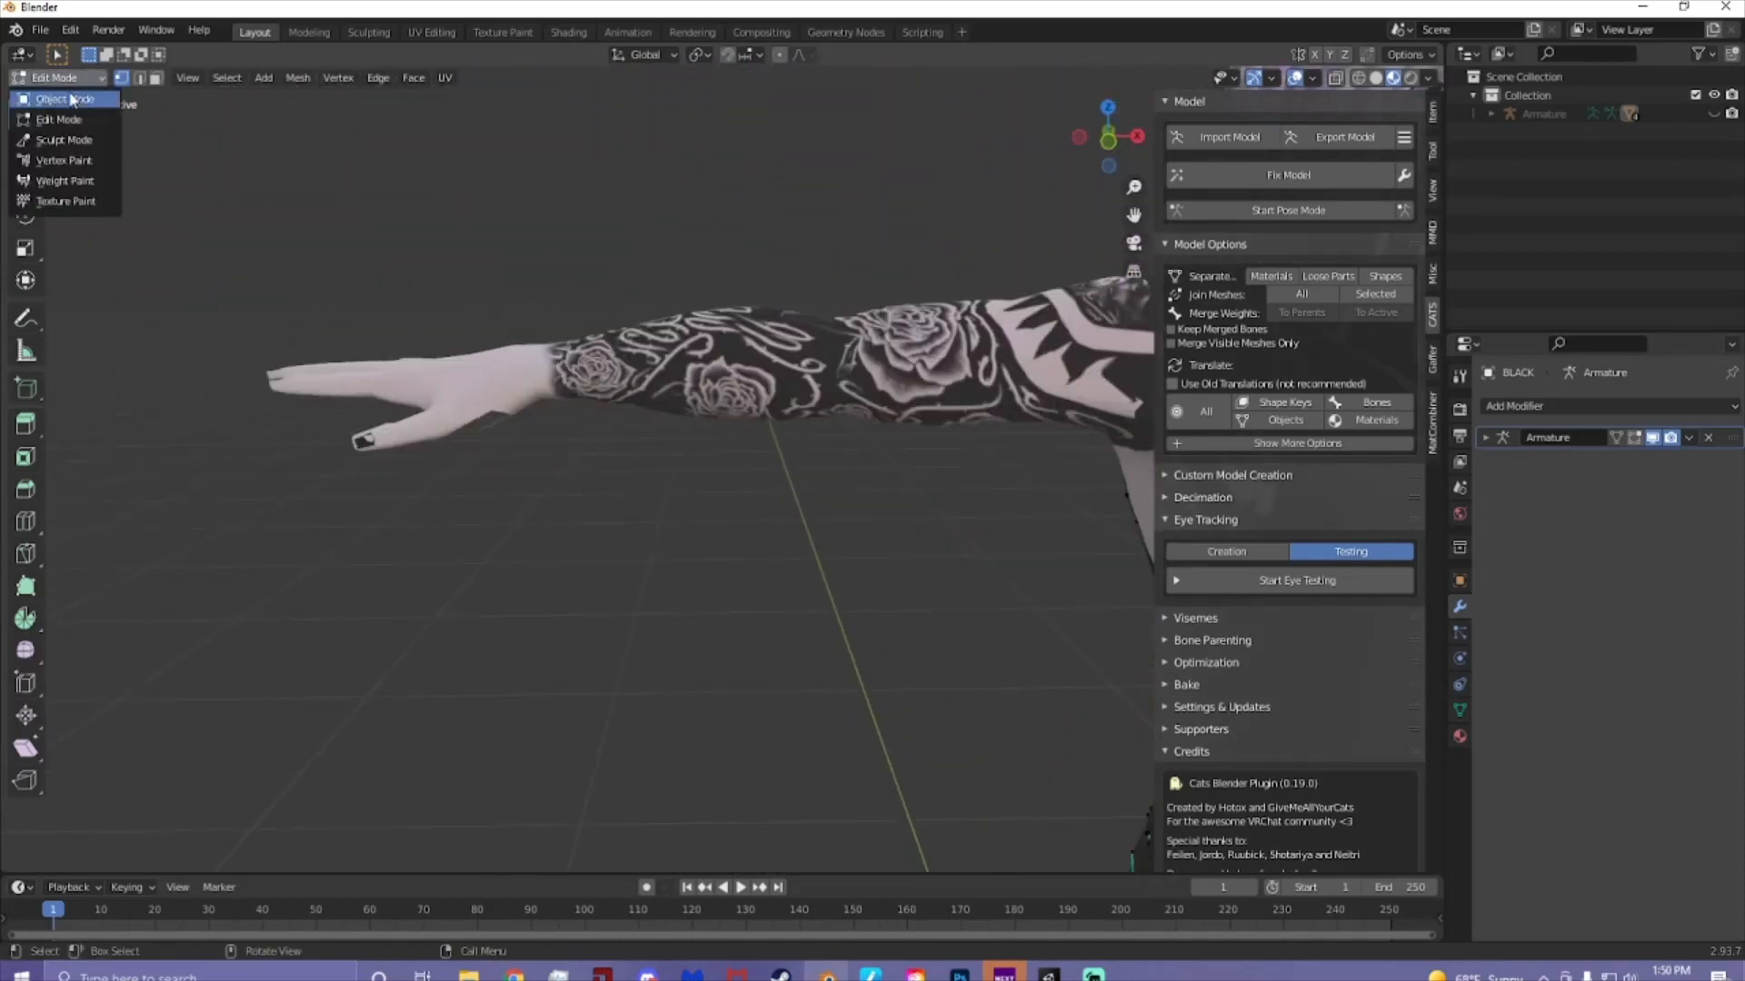
click(71, 100)
- Put the Hair mesh in Edit Mode and select the linked pieces of the dangling charm and chain on the cat ear
middle_drag(381, 272, 615, 596)
scroll(790, 223, up, 1)
shift+middle_drag(820, 241, 813, 300)
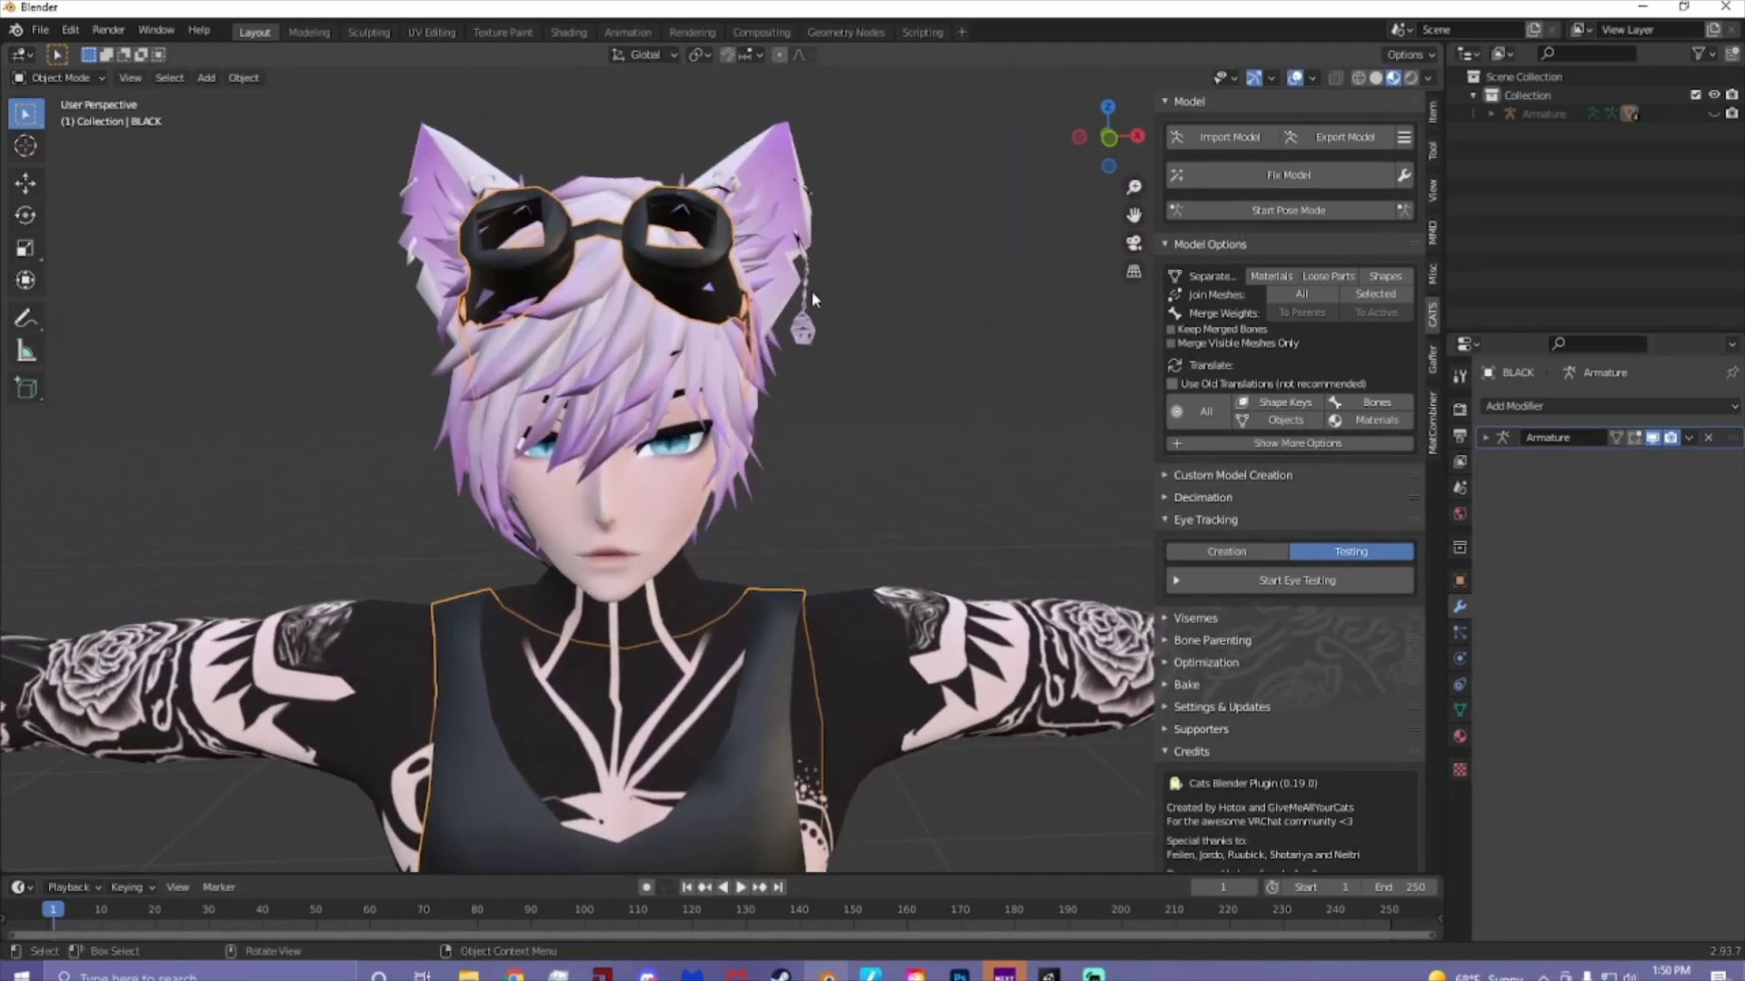
click(811, 291)
click(101, 78)
click(70, 116)
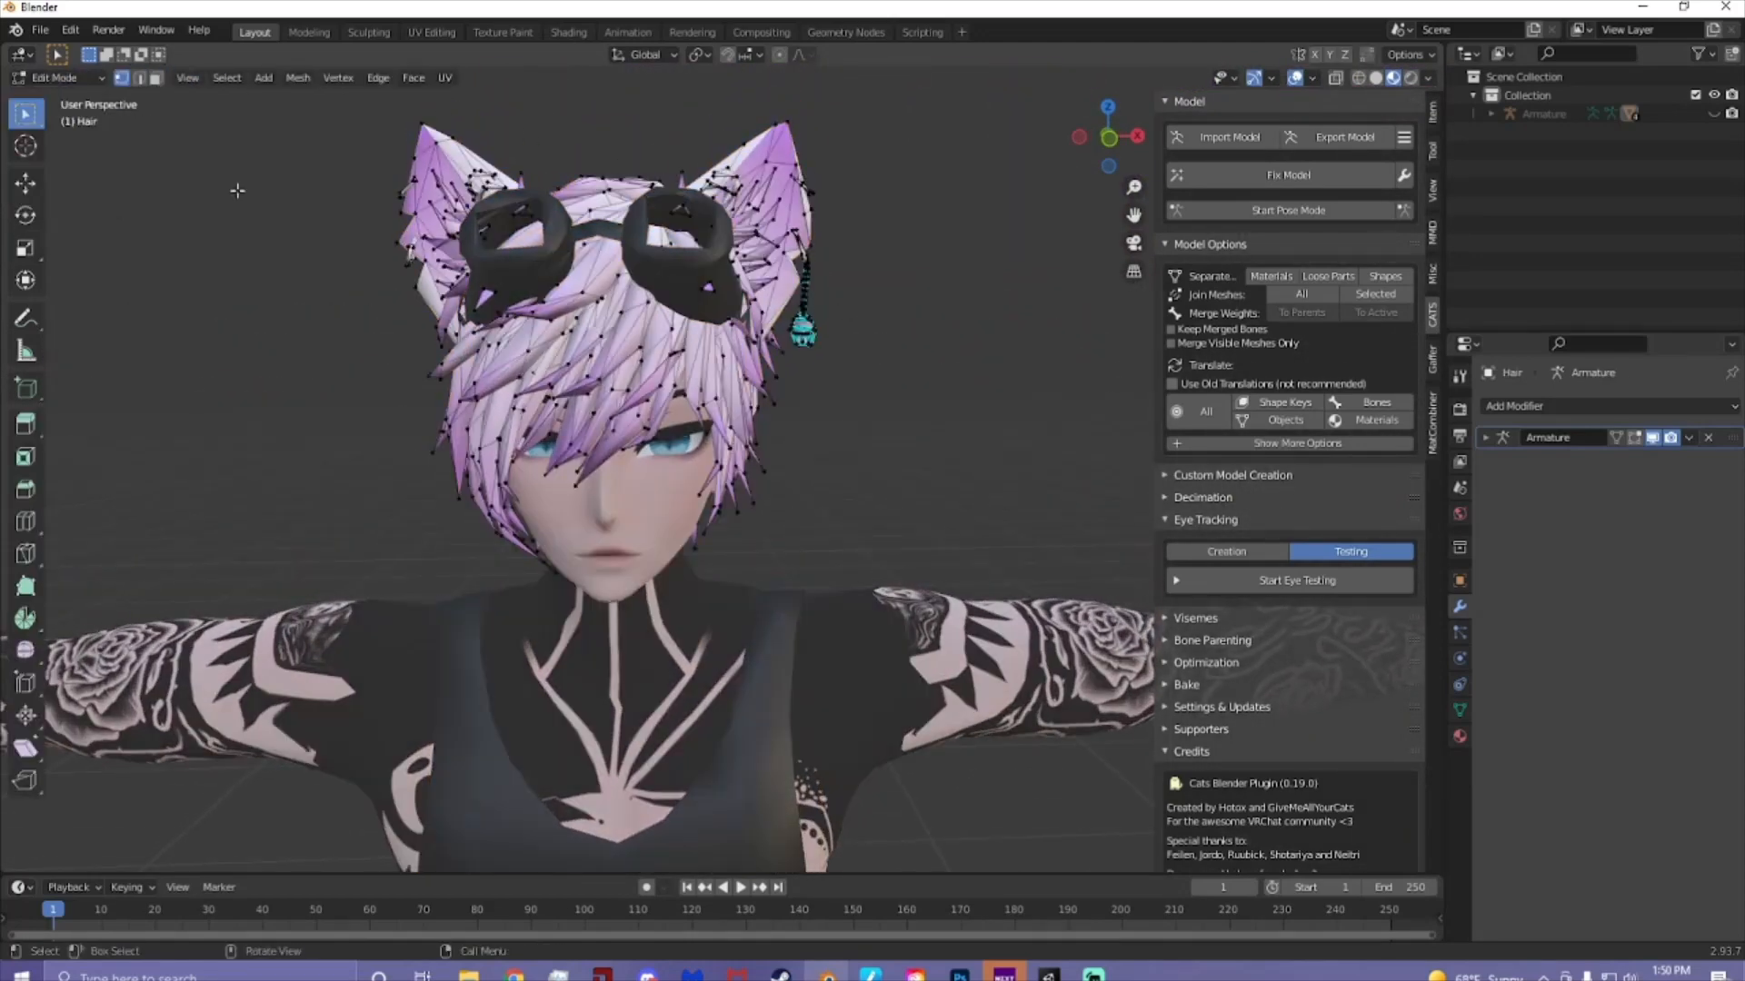
scroll(824, 417, up, 6)
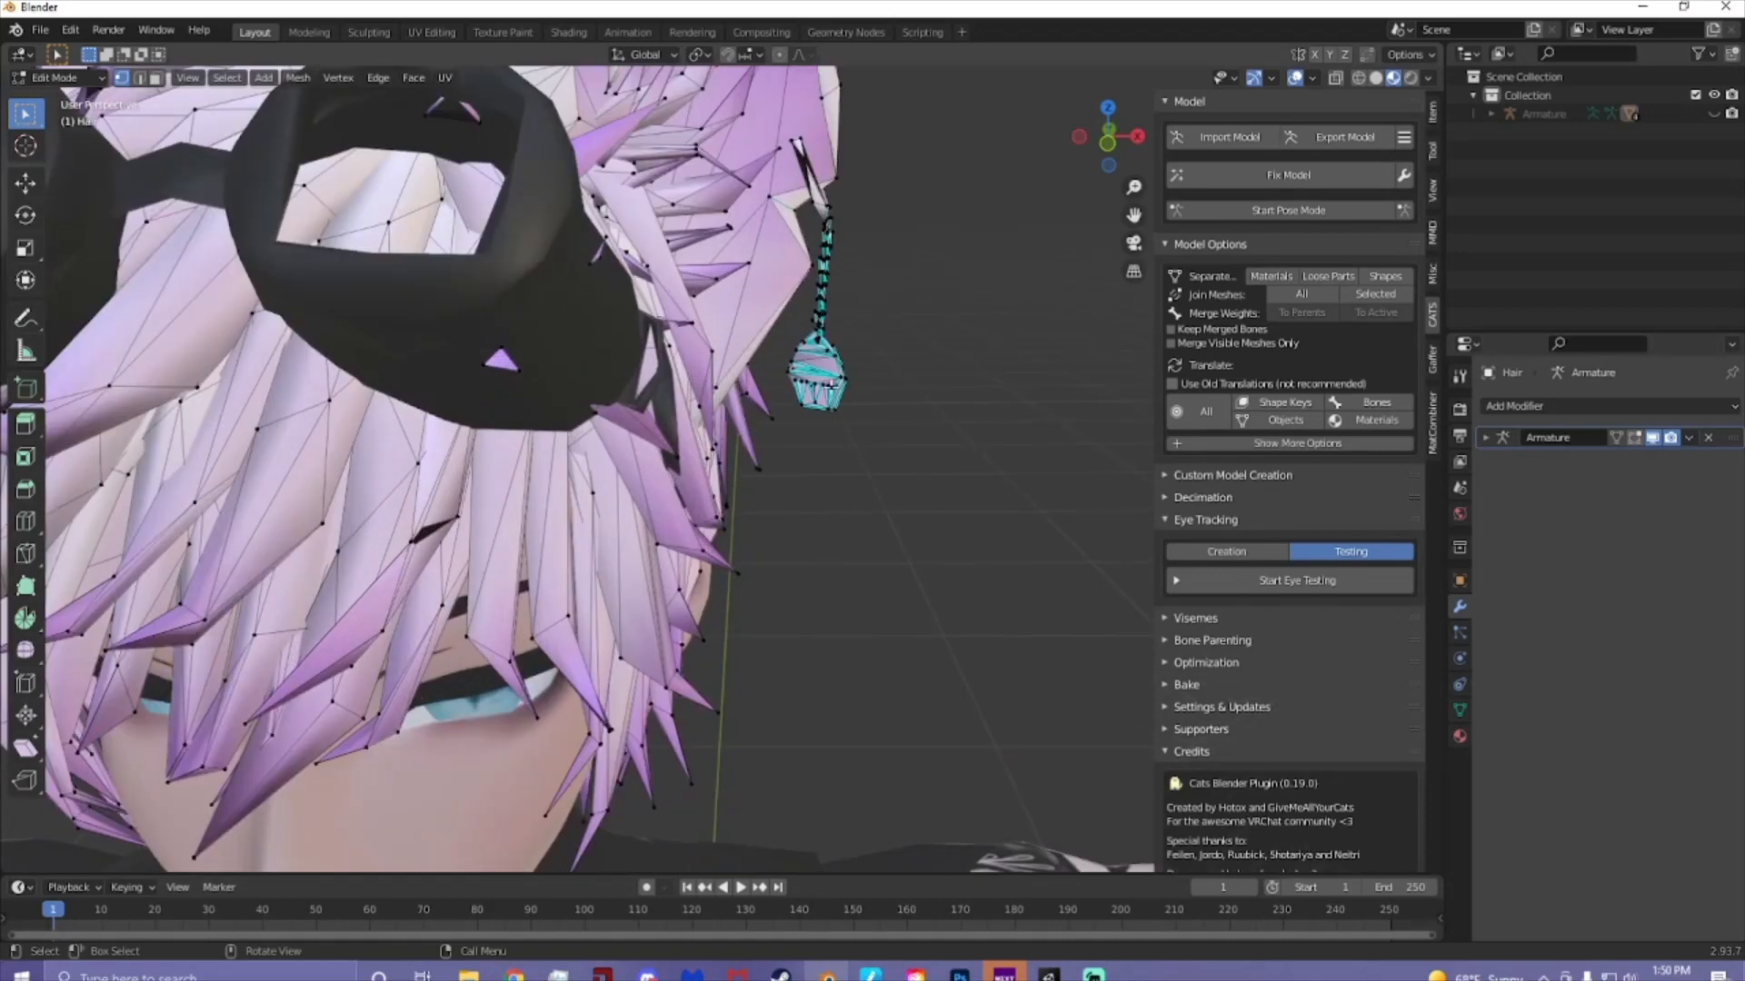
key(l)
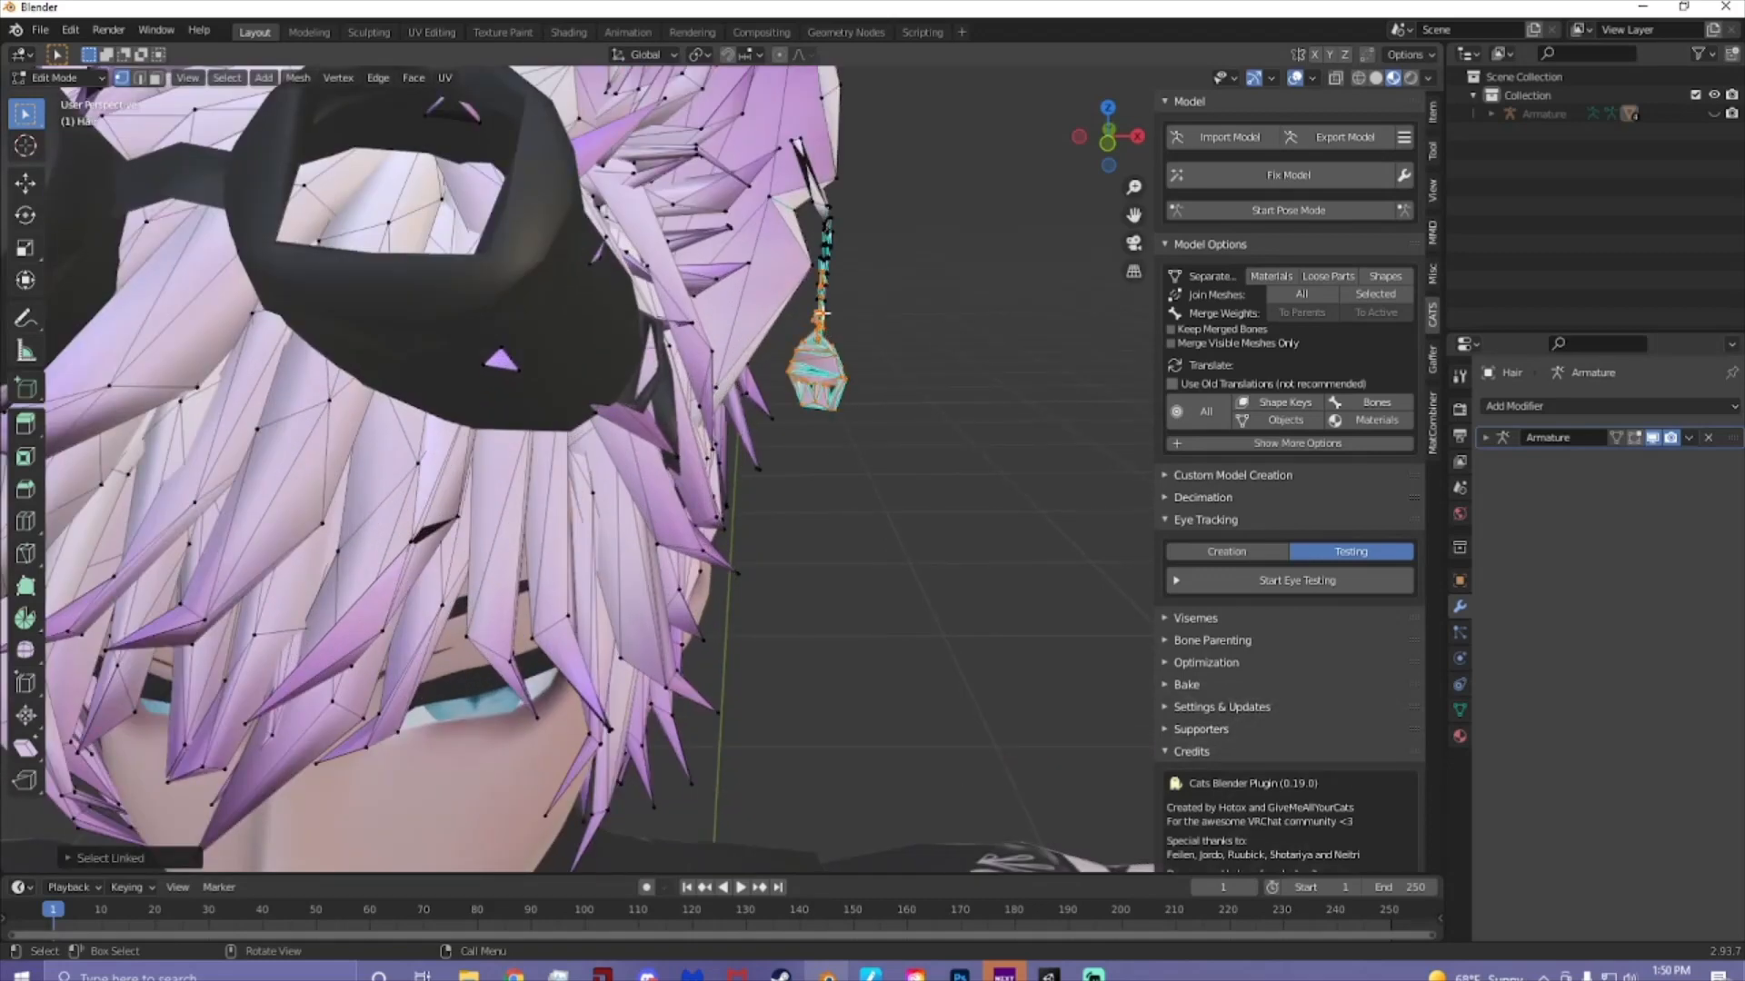
key(l)
scroll(760, 201, down, 4)
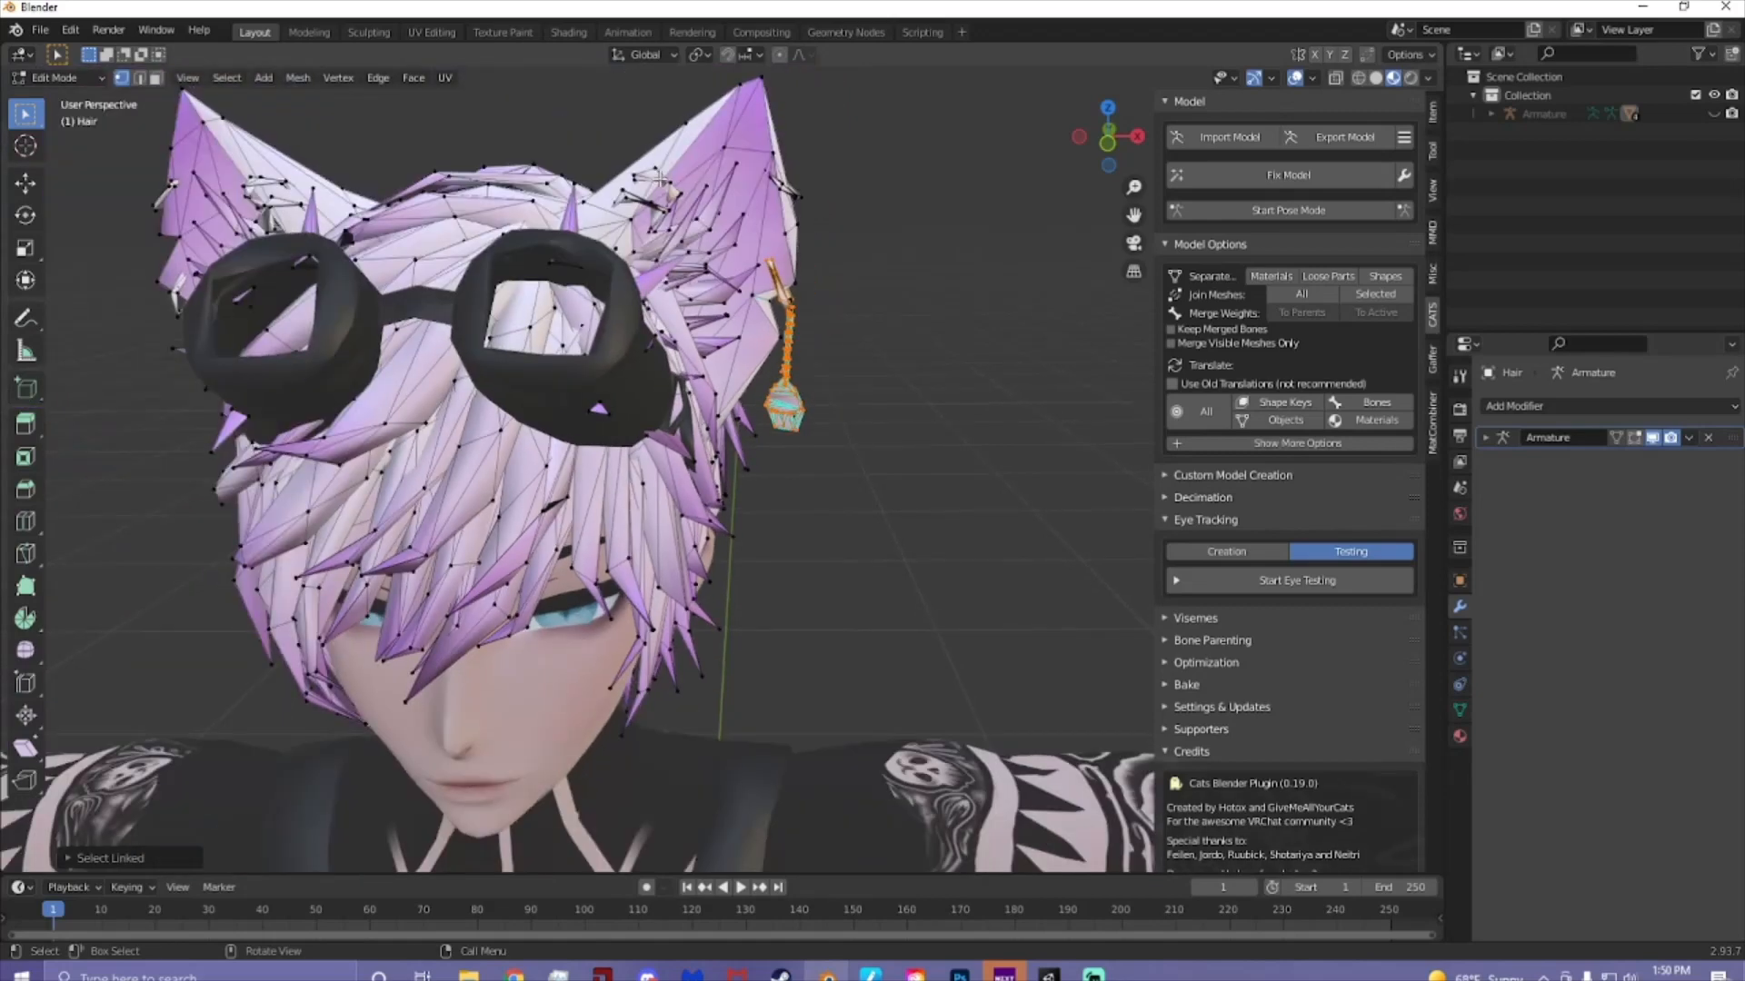
- Extend the selection with the remaining linked piercings and rings on both cat ears
key(l)
key(l)
middle_drag(502, 216, 514, 221)
key(l)
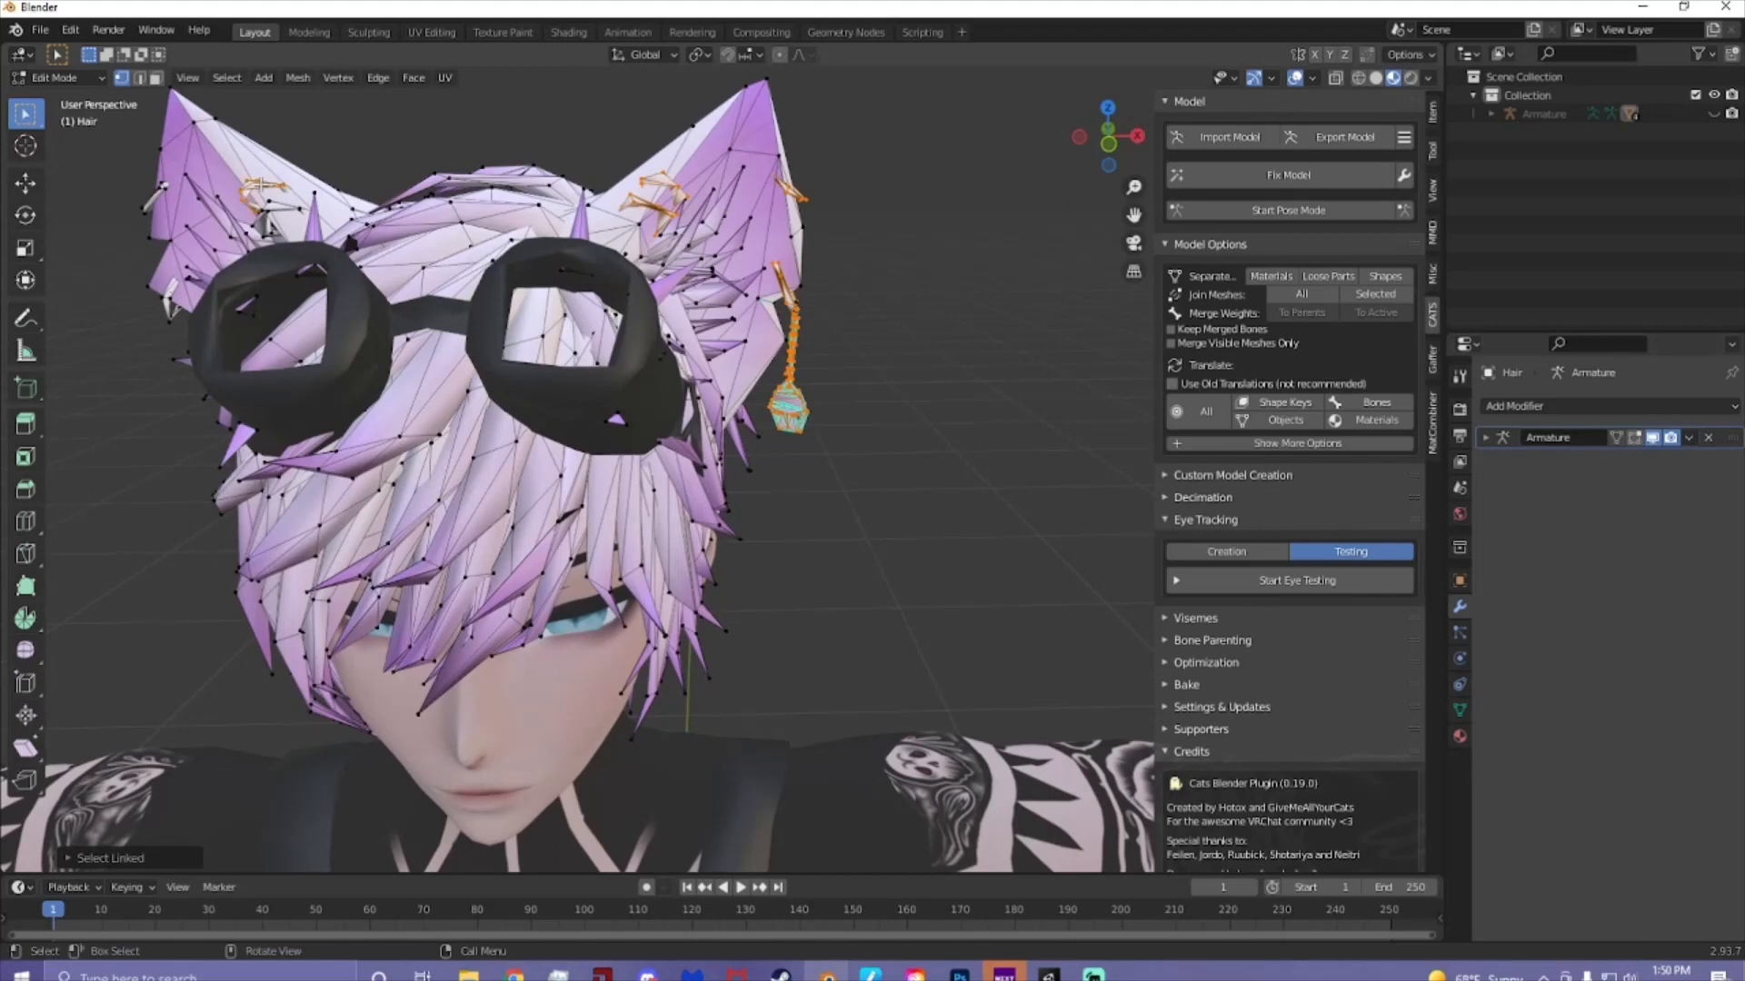
key(l)
key(l)
key(l)
- Add a second material slot holding BLACK to the Hair mesh, assign it to the selected ear jewellery and return to Object Mode
click(1459, 736)
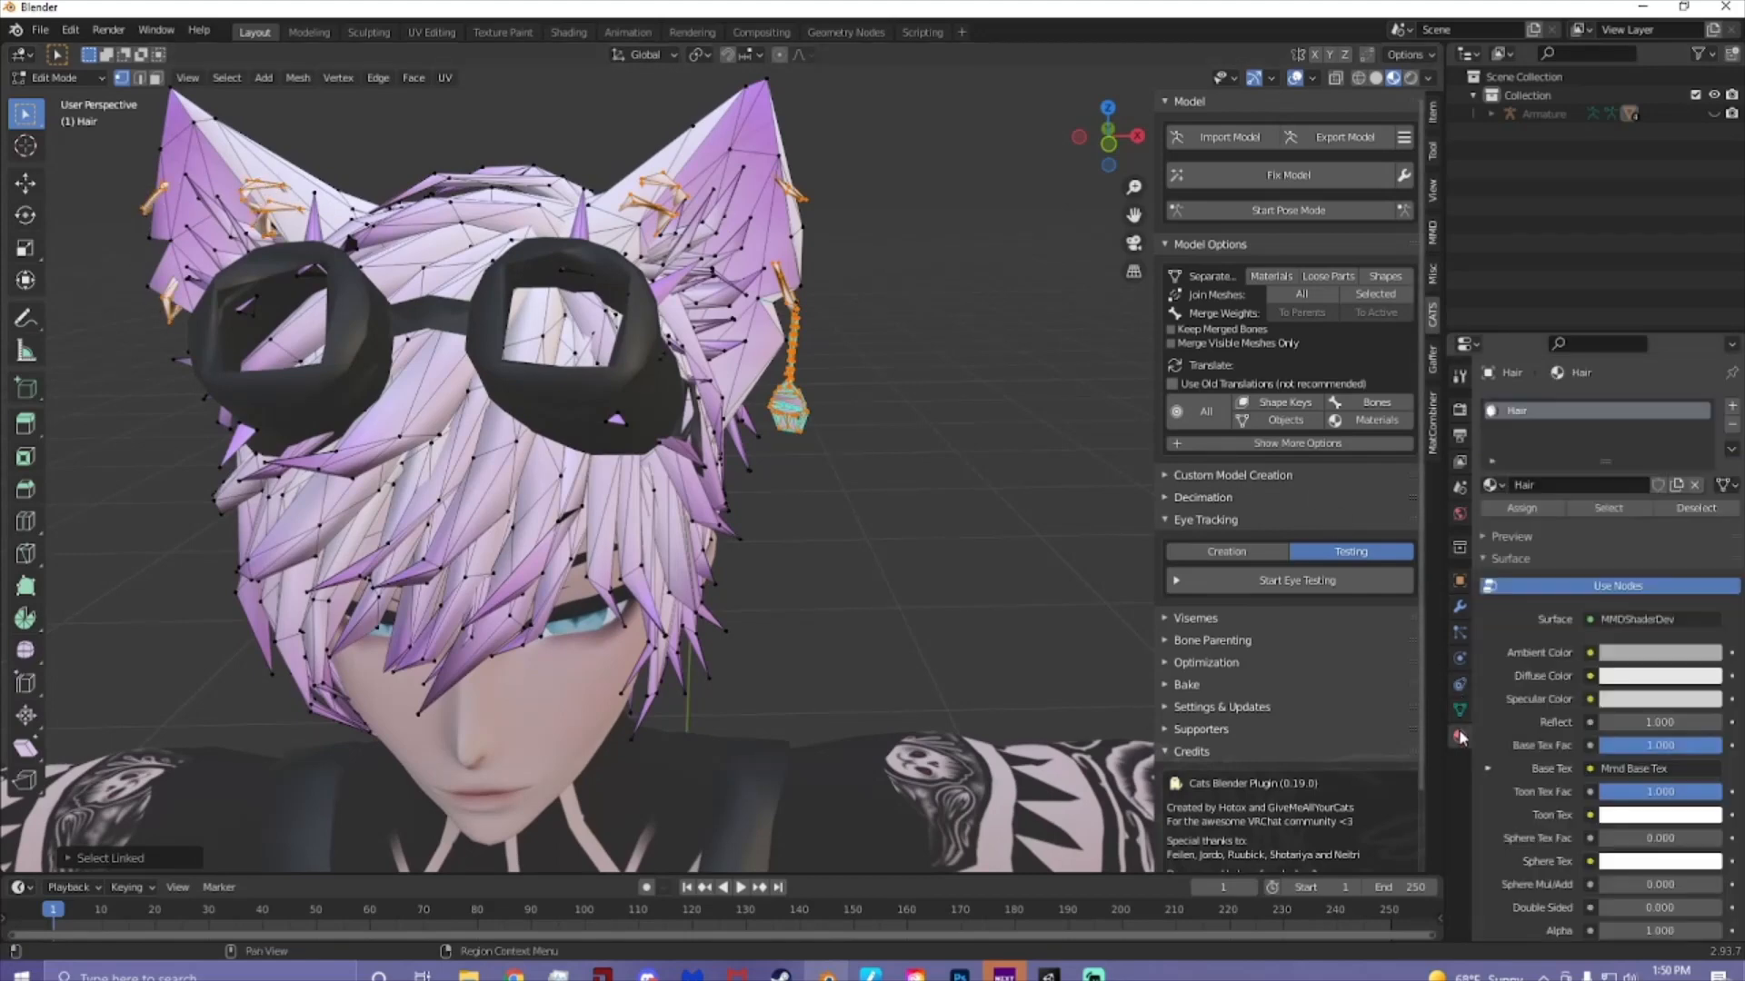
click(1732, 406)
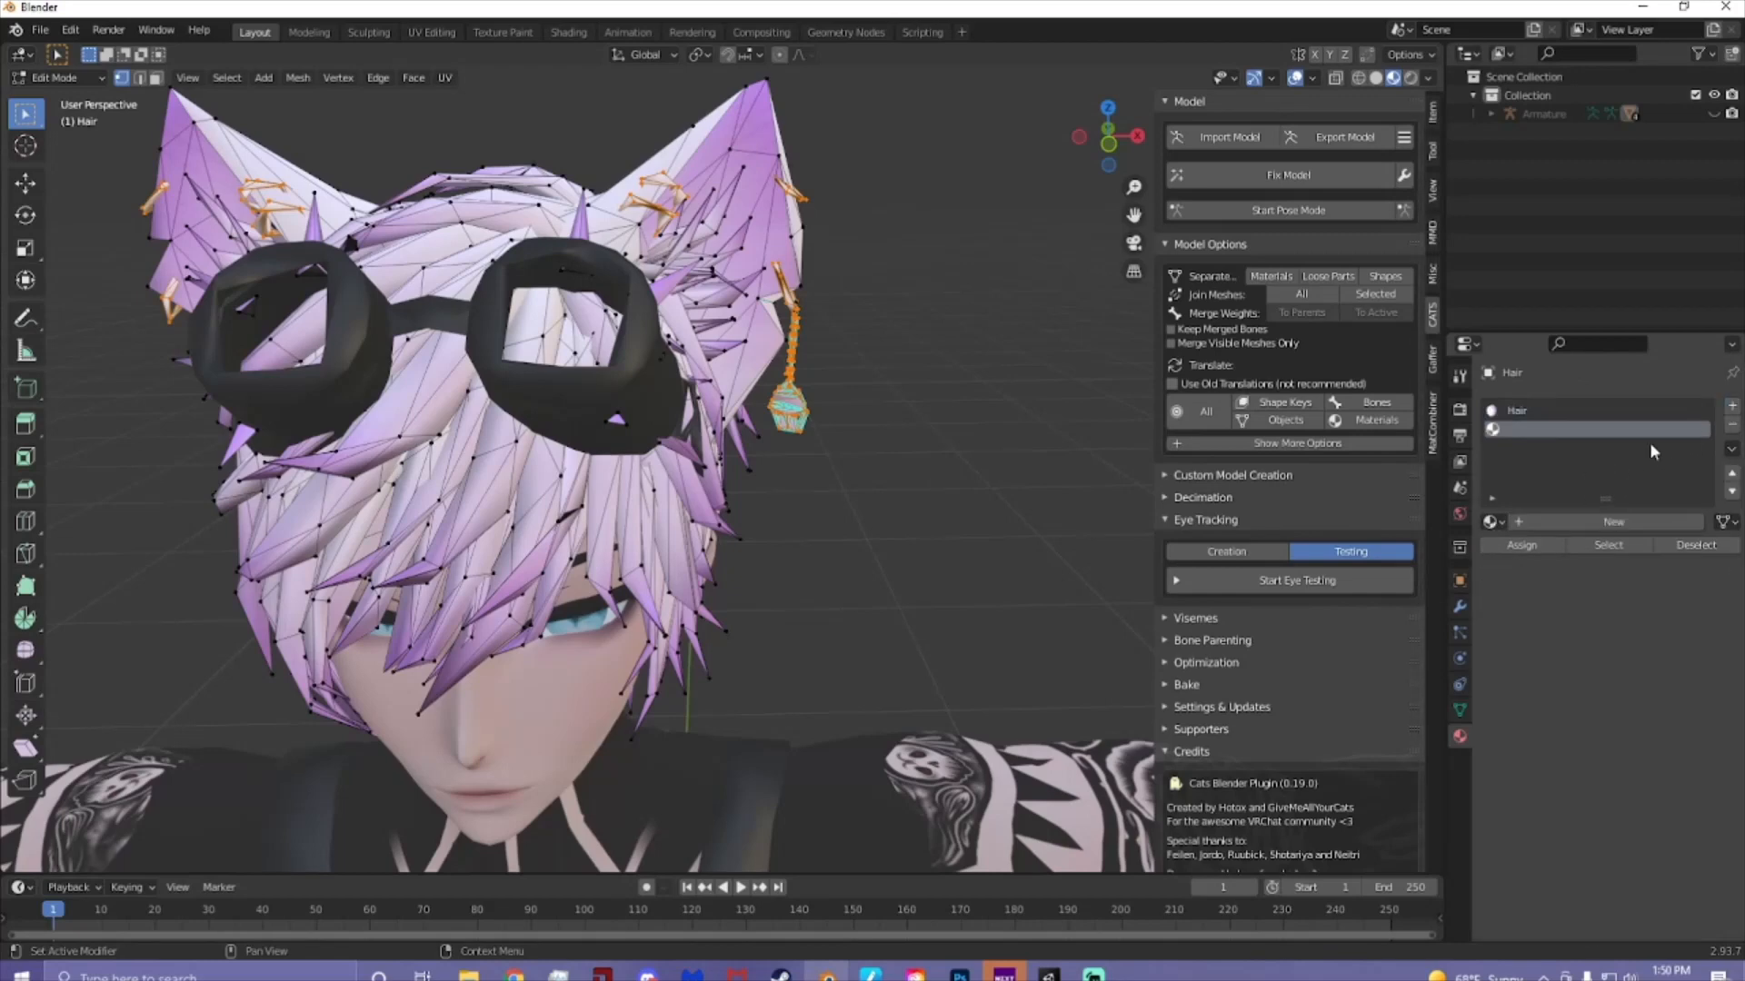
click(1553, 523)
click(1493, 522)
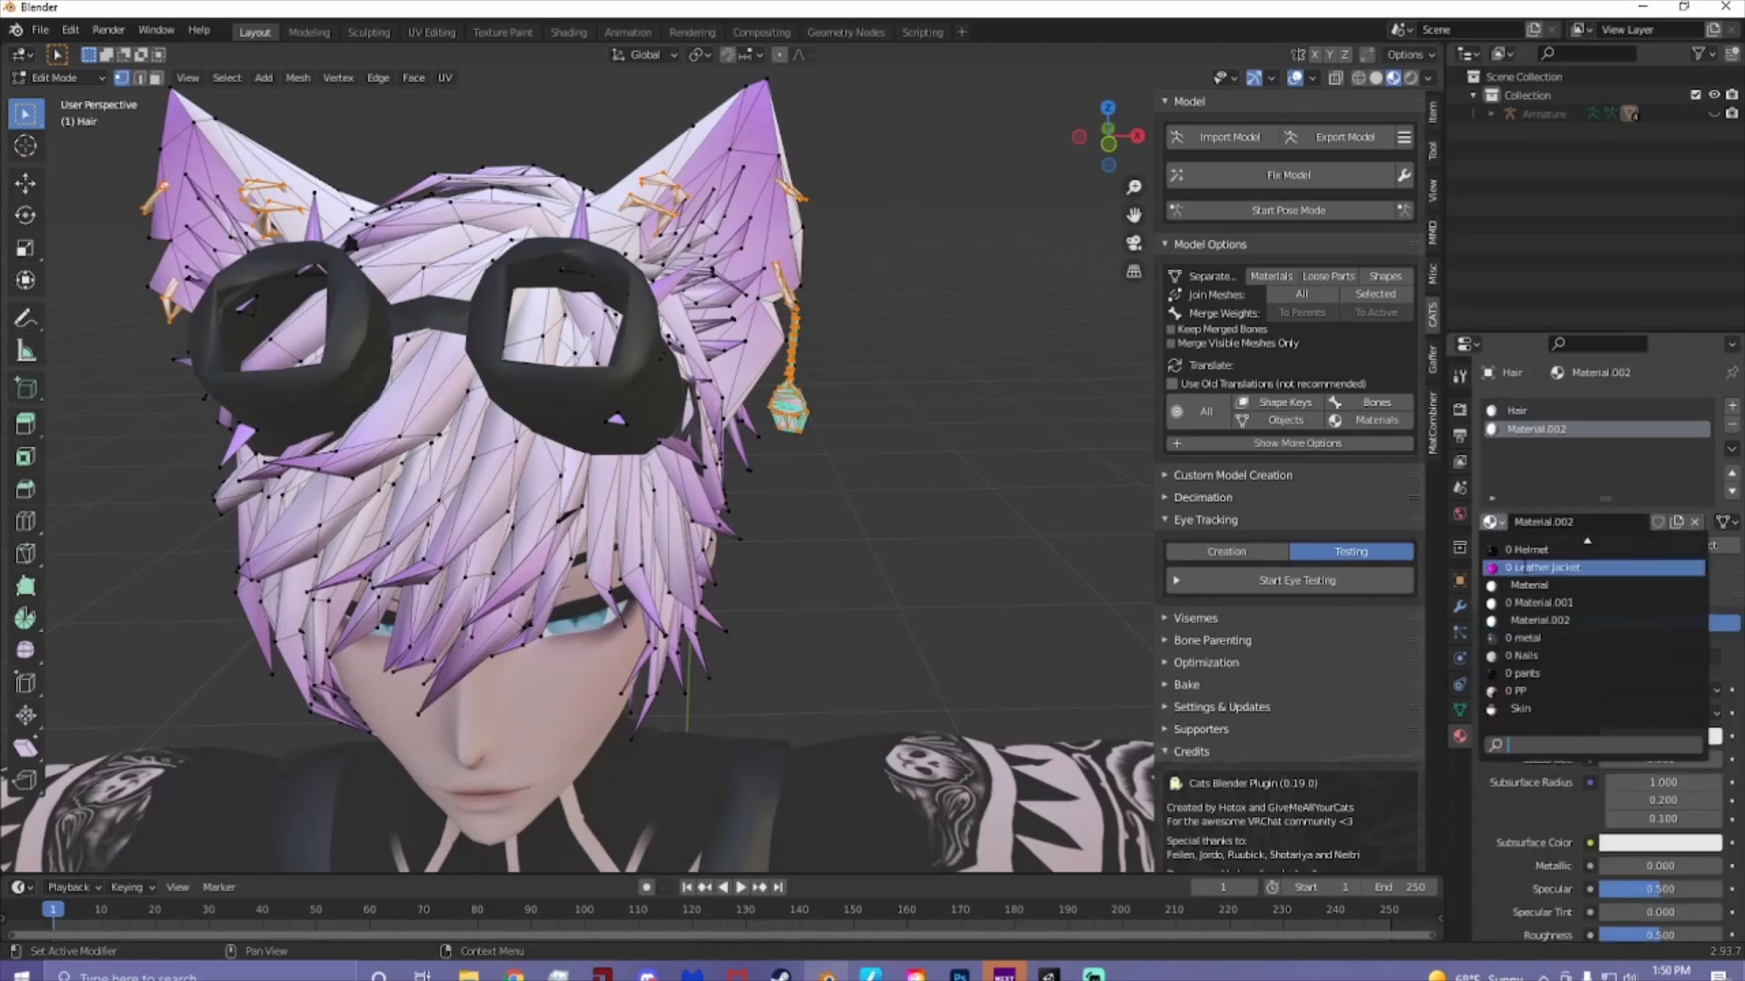
text(b)
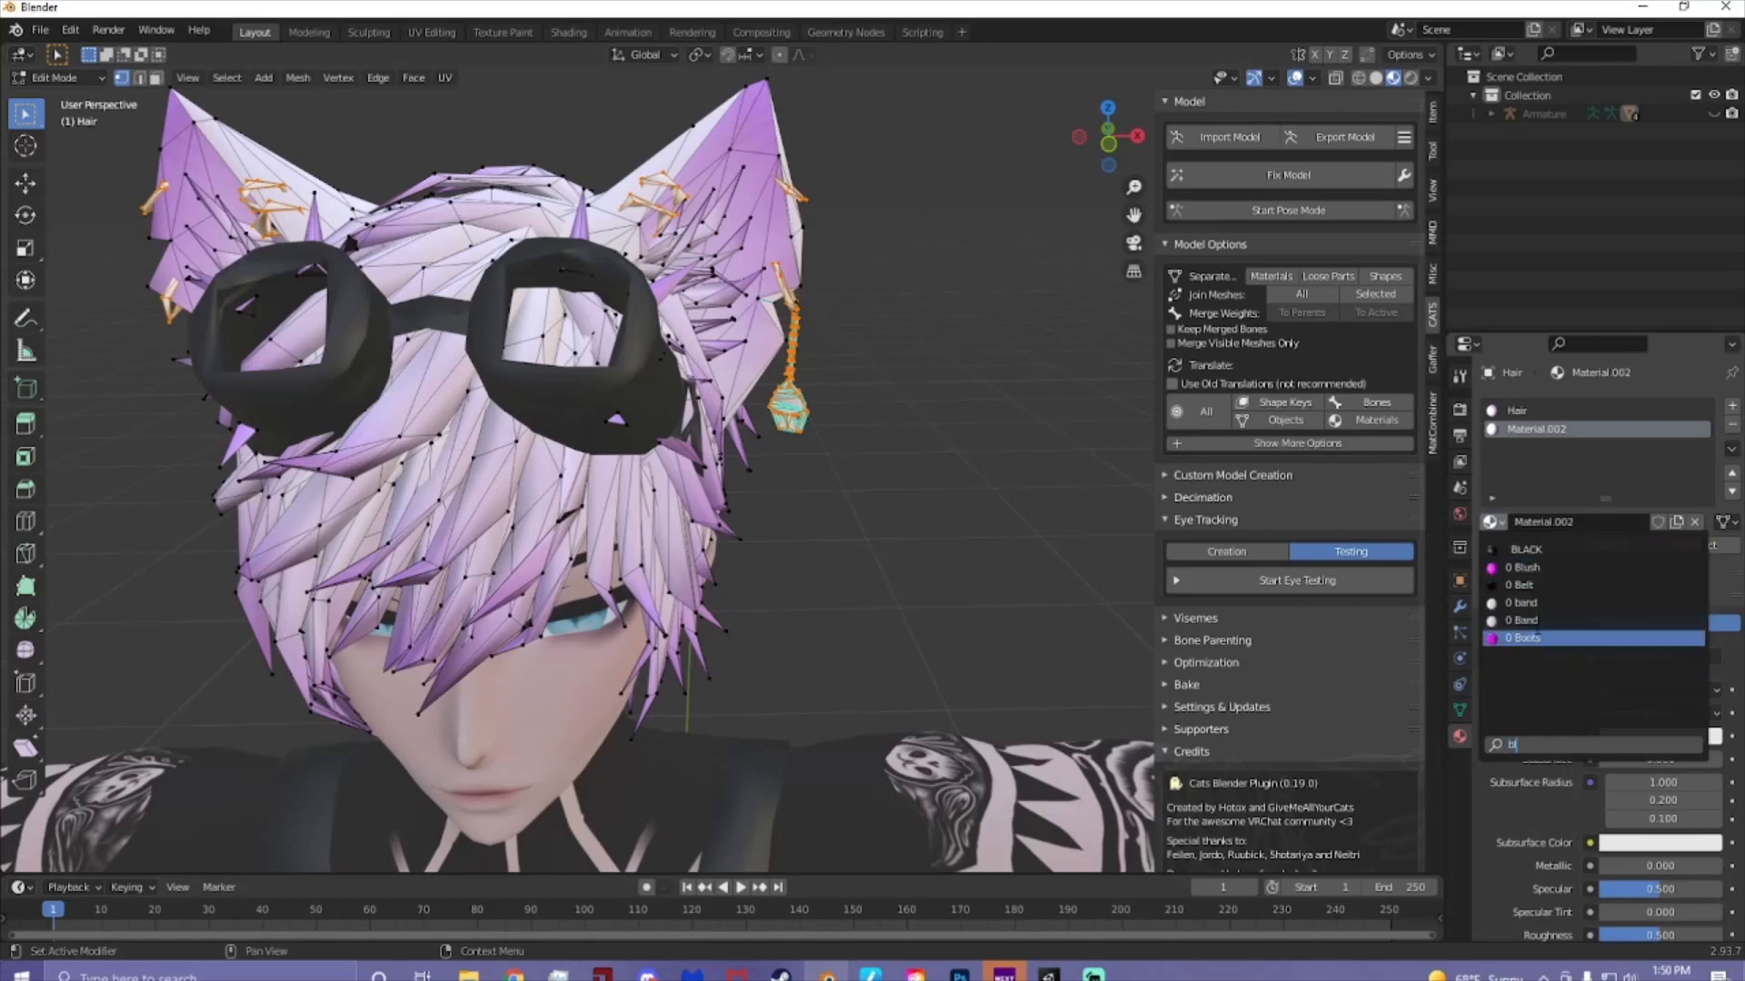
click(1535, 551)
click(55, 77)
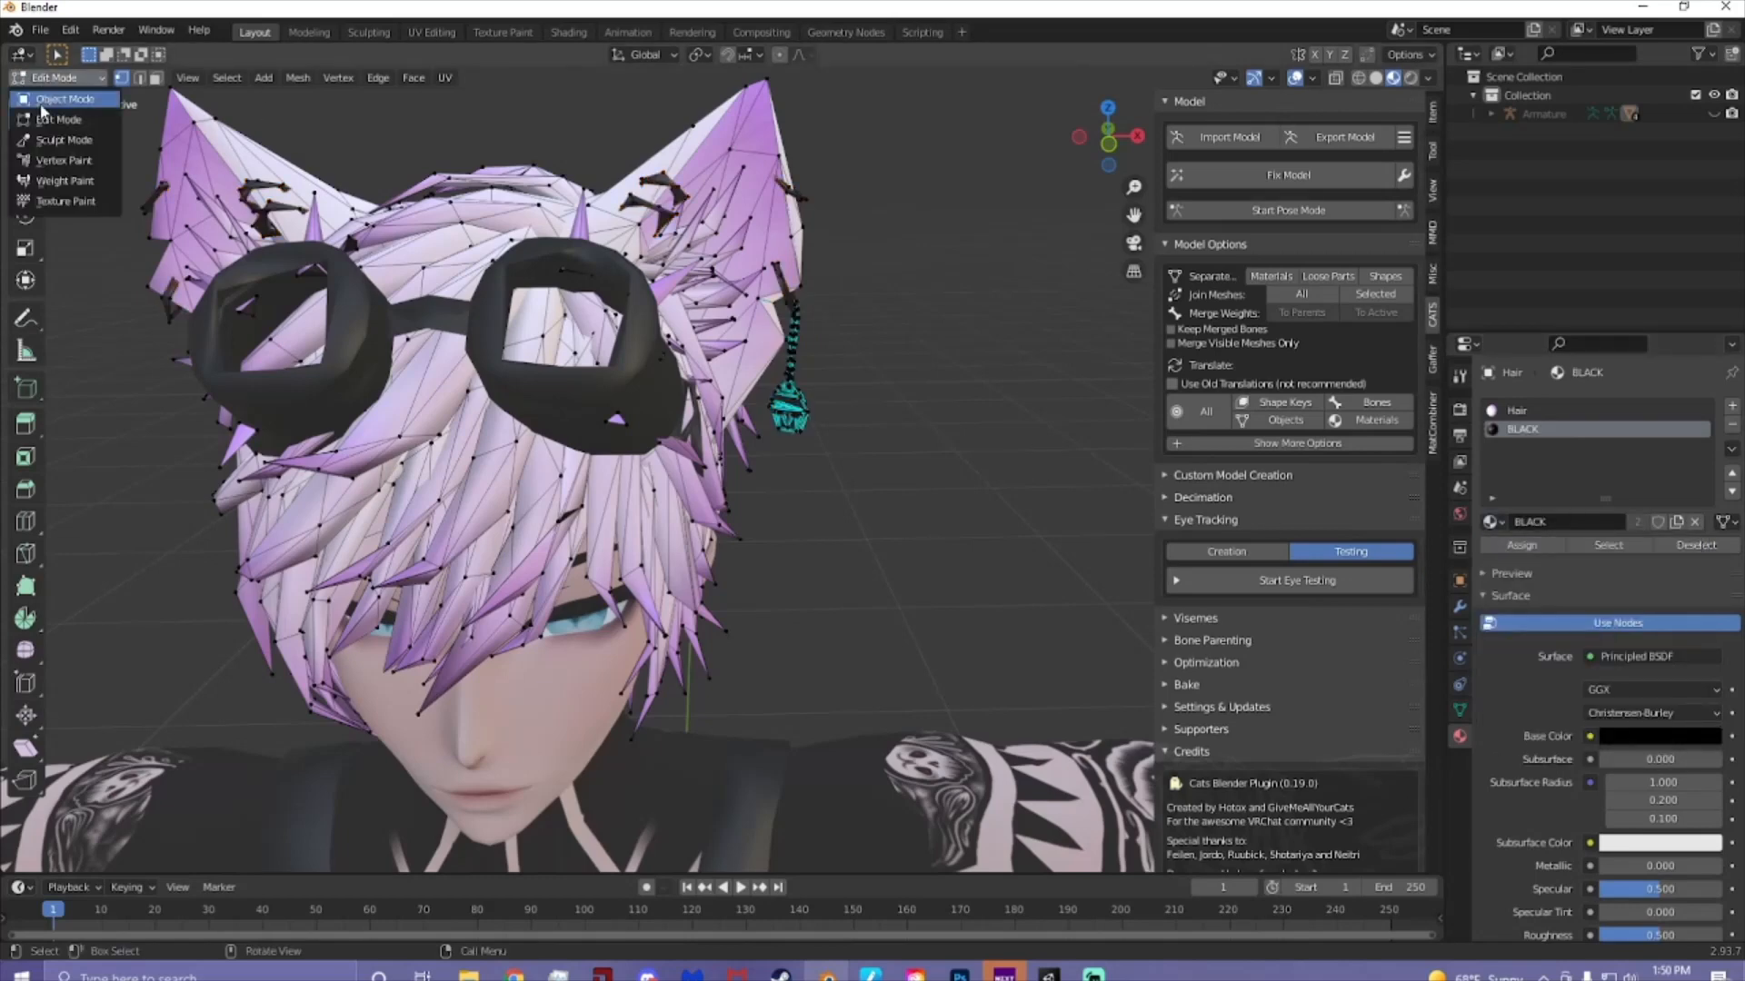
click(54, 88)
scroll(896, 472, down, 3)
click(890, 489)
- Add a Decimate modifier to the BLACK clothing mesh, lower its ratio slightly and apply it
middle_drag(814, 562, 857, 352)
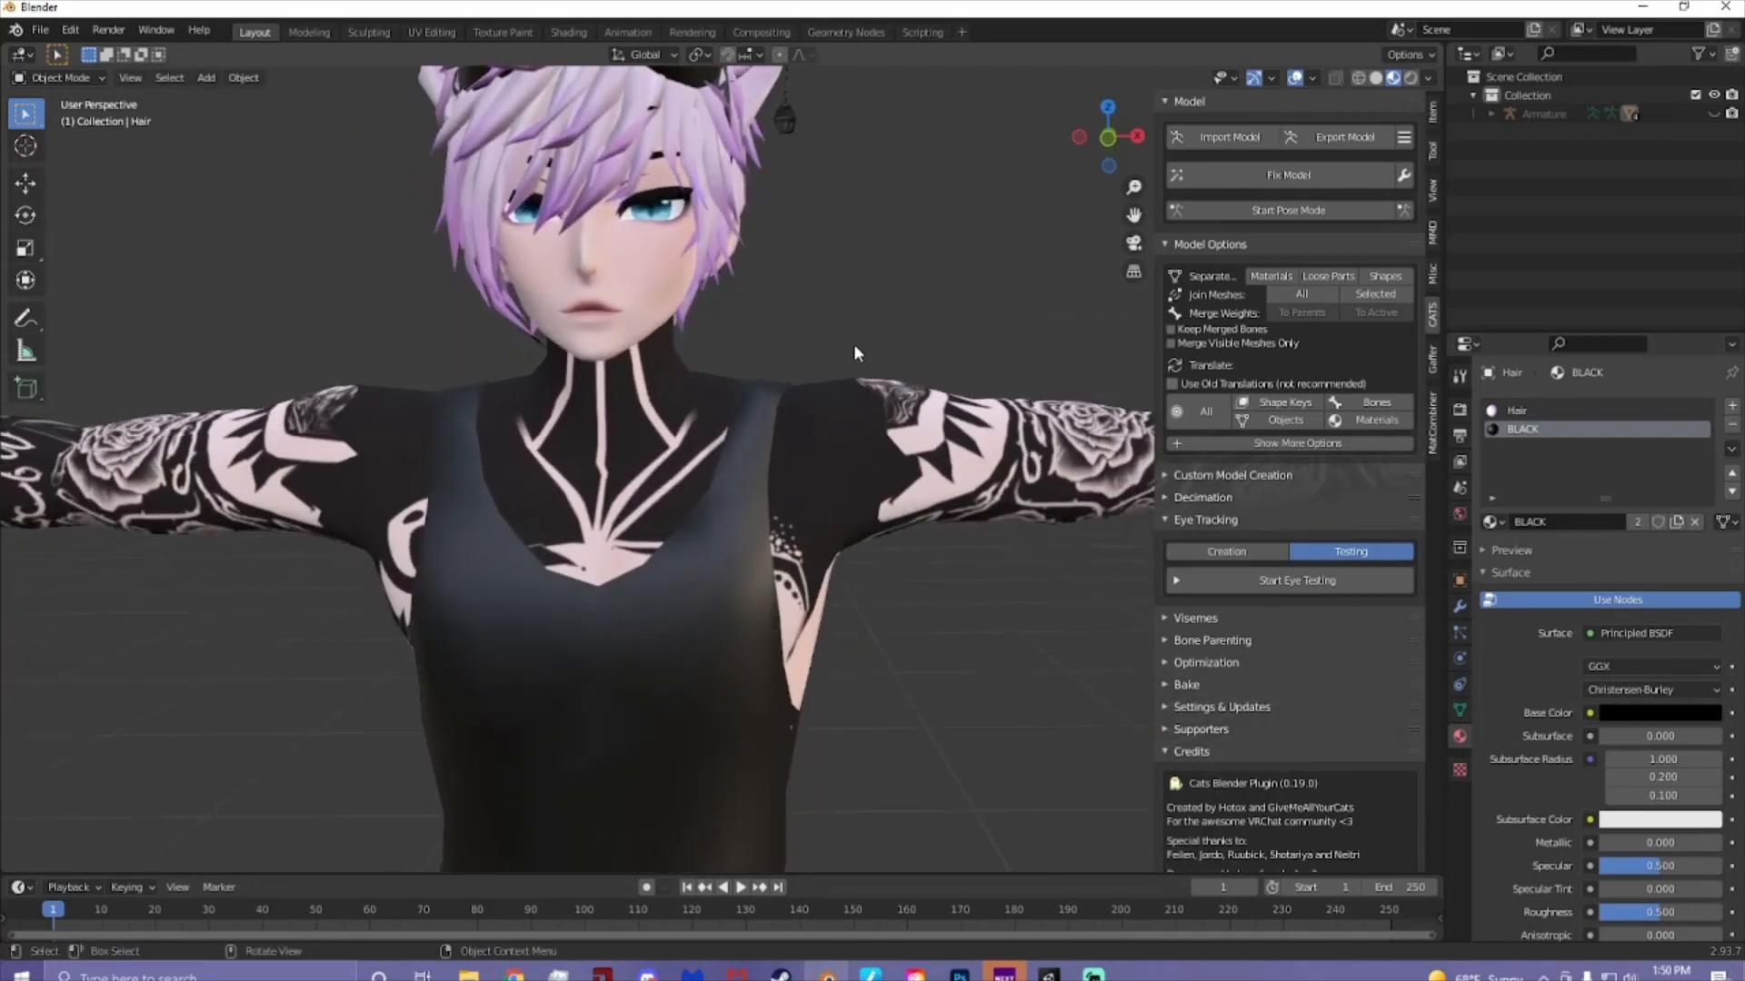
scroll(857, 400, down, 3)
shift+middle_drag(907, 518, 856, 355)
scroll(845, 400, down, 6)
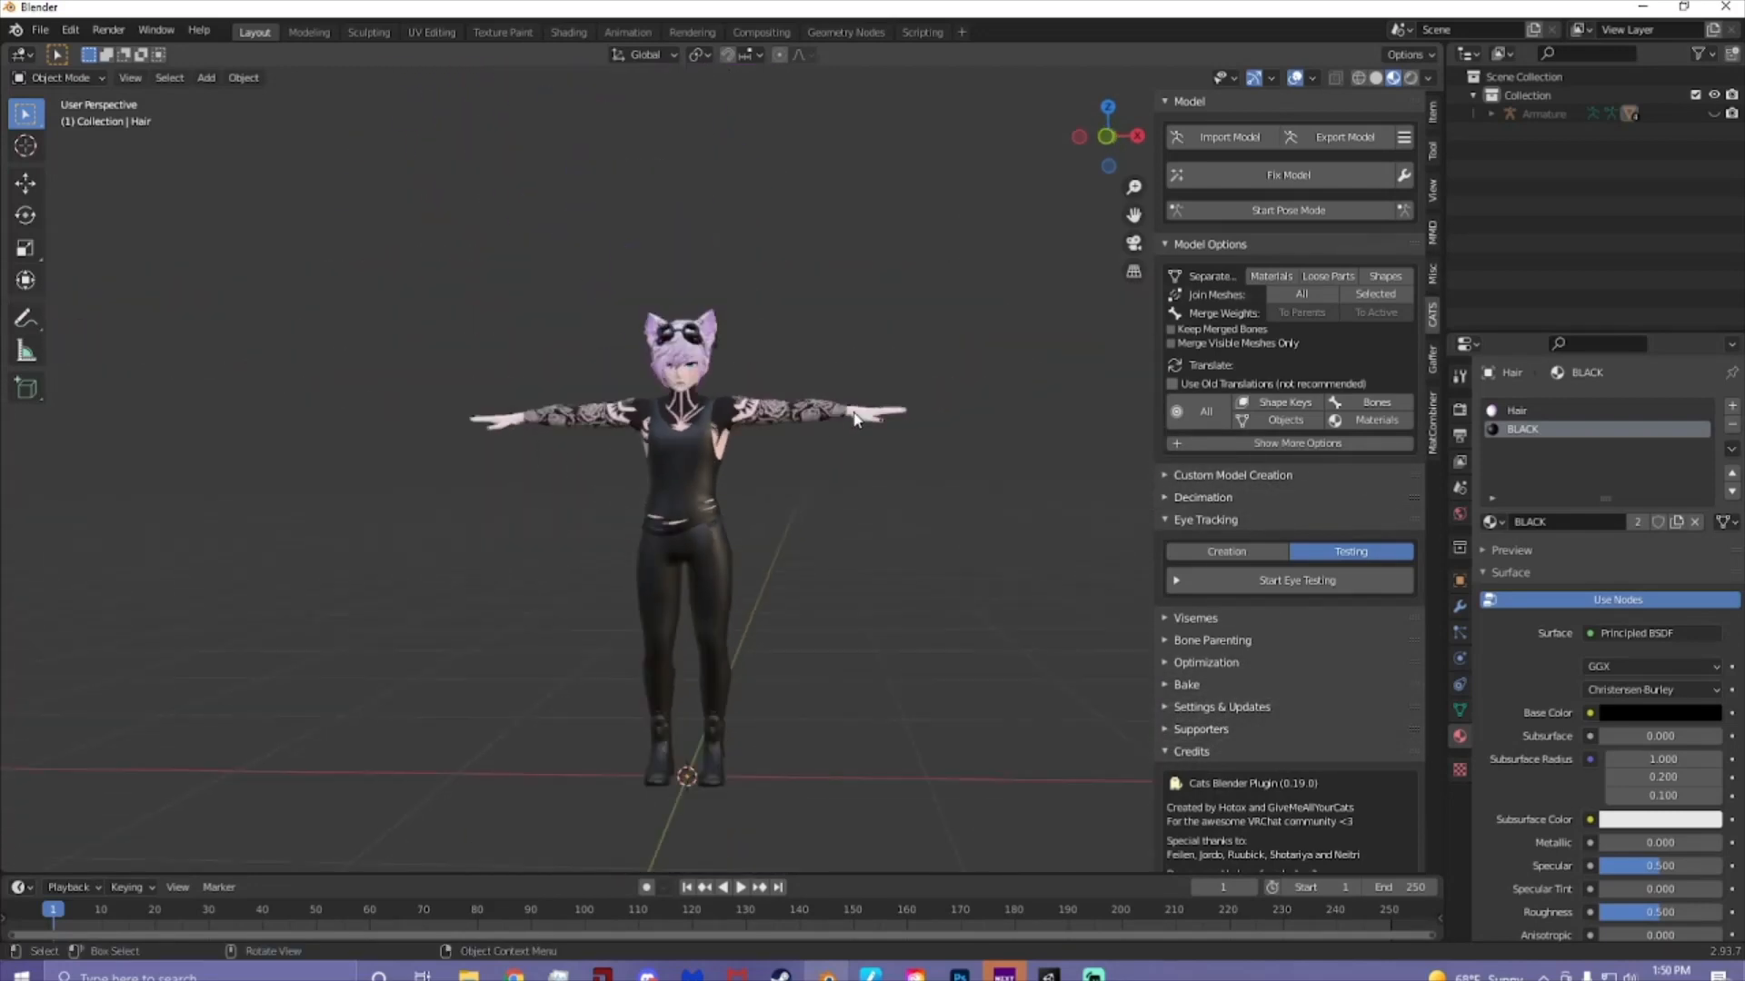
scroll(854, 421, up, 3)
middle_drag(854, 420, 863, 422)
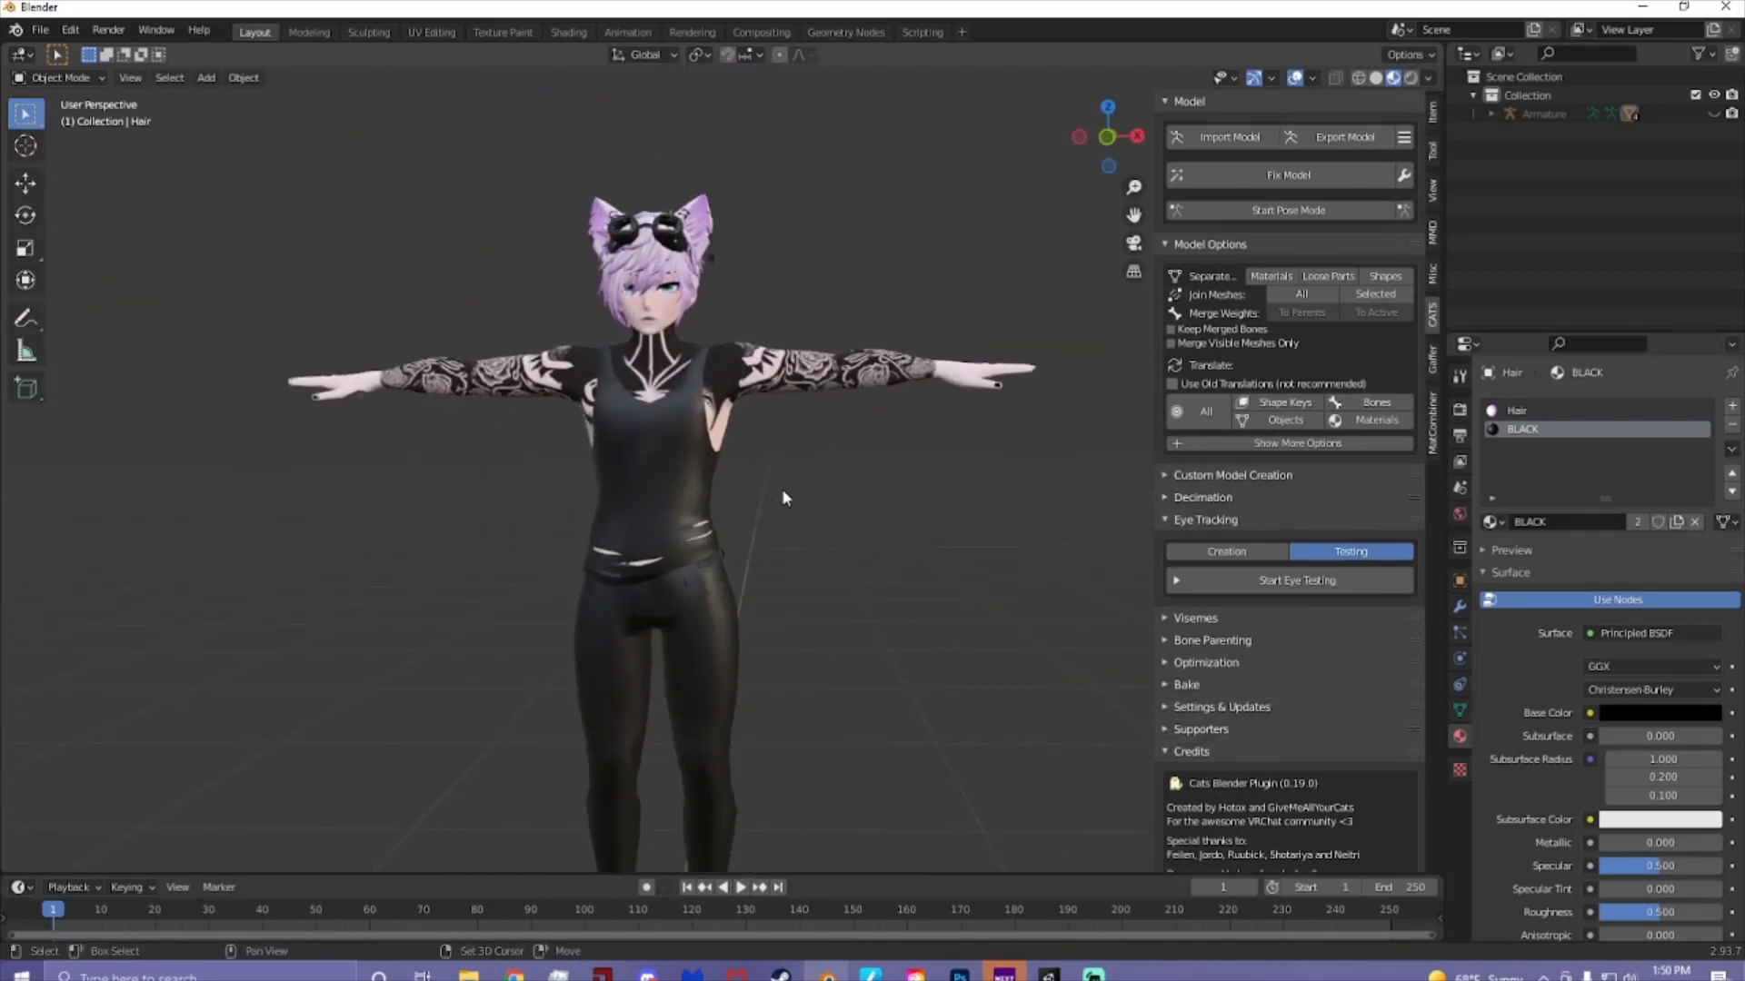
shift+middle_drag(773, 501, 848, 467)
click(779, 494)
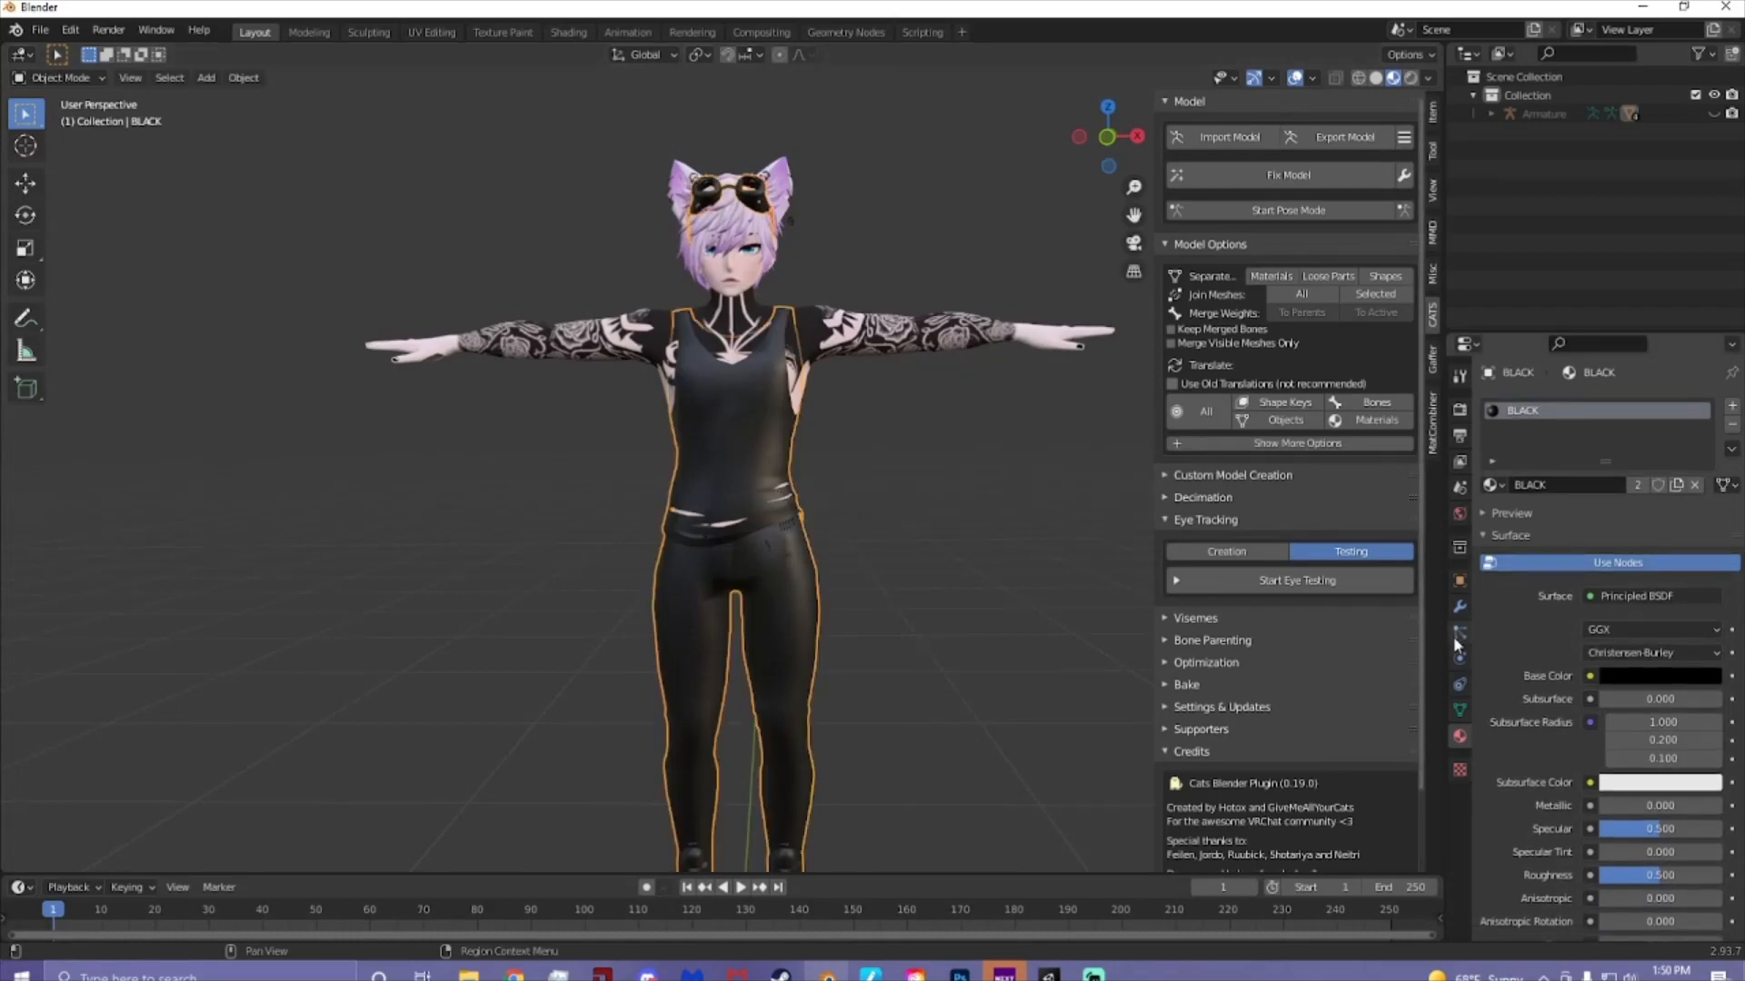
click(1460, 606)
click(1513, 406)
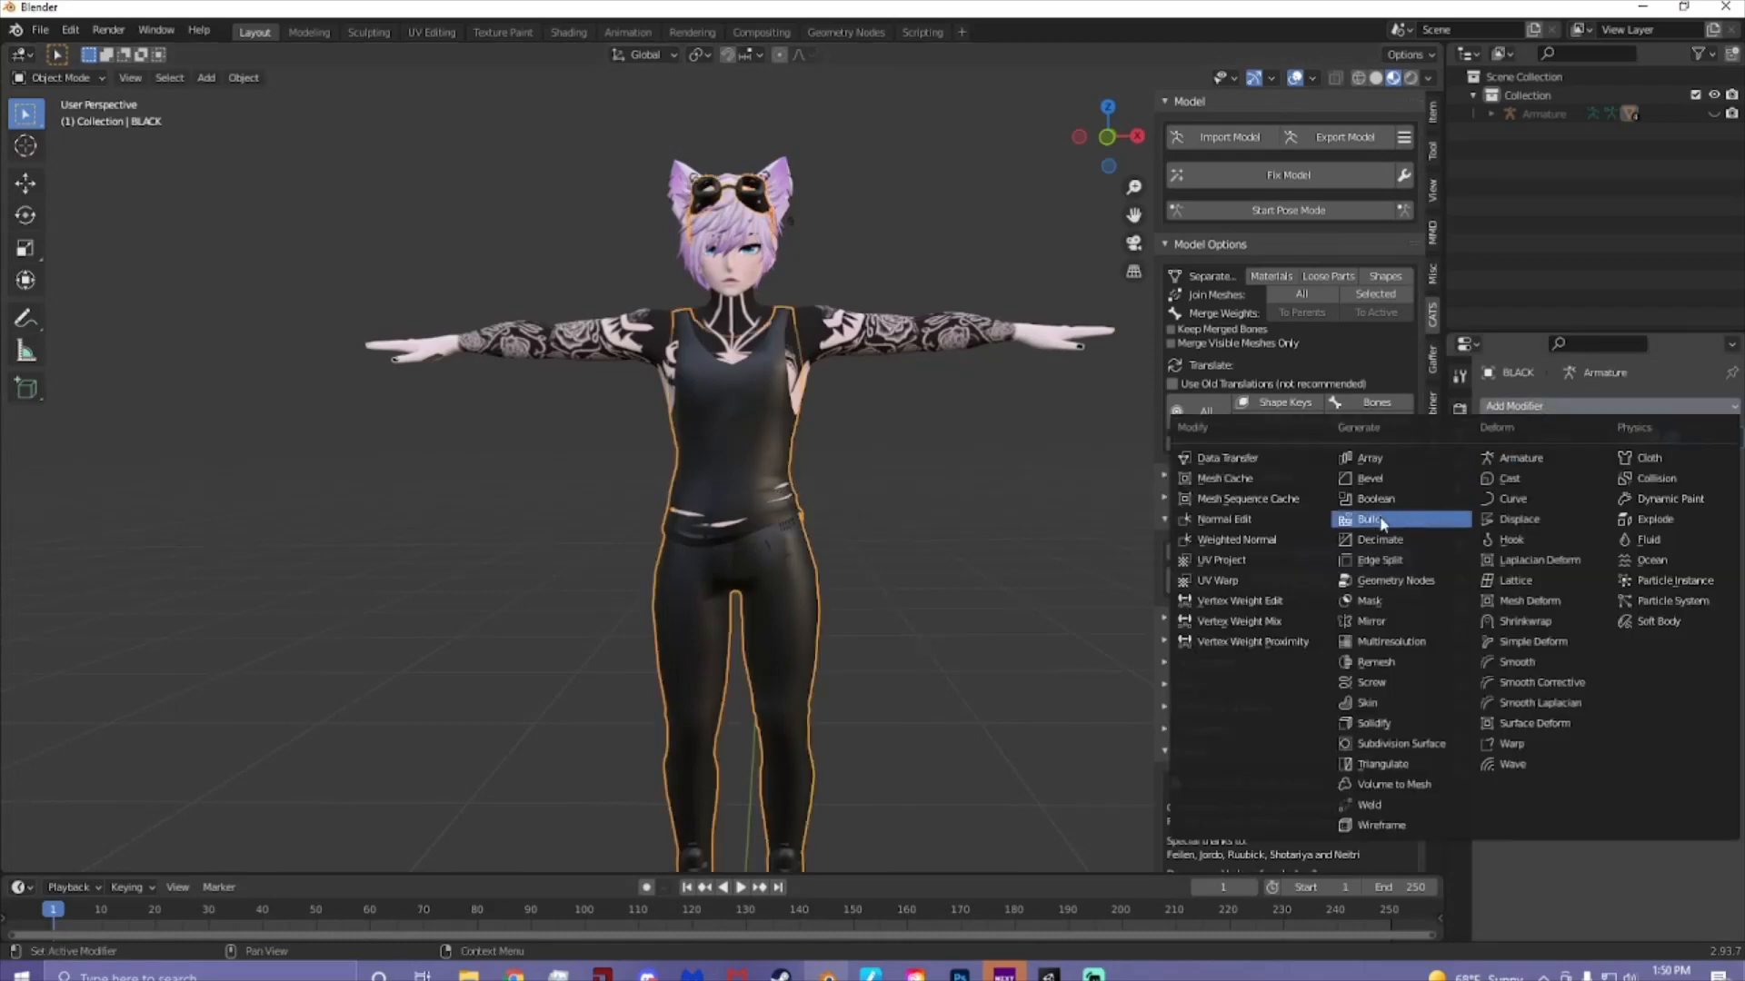
click(1383, 539)
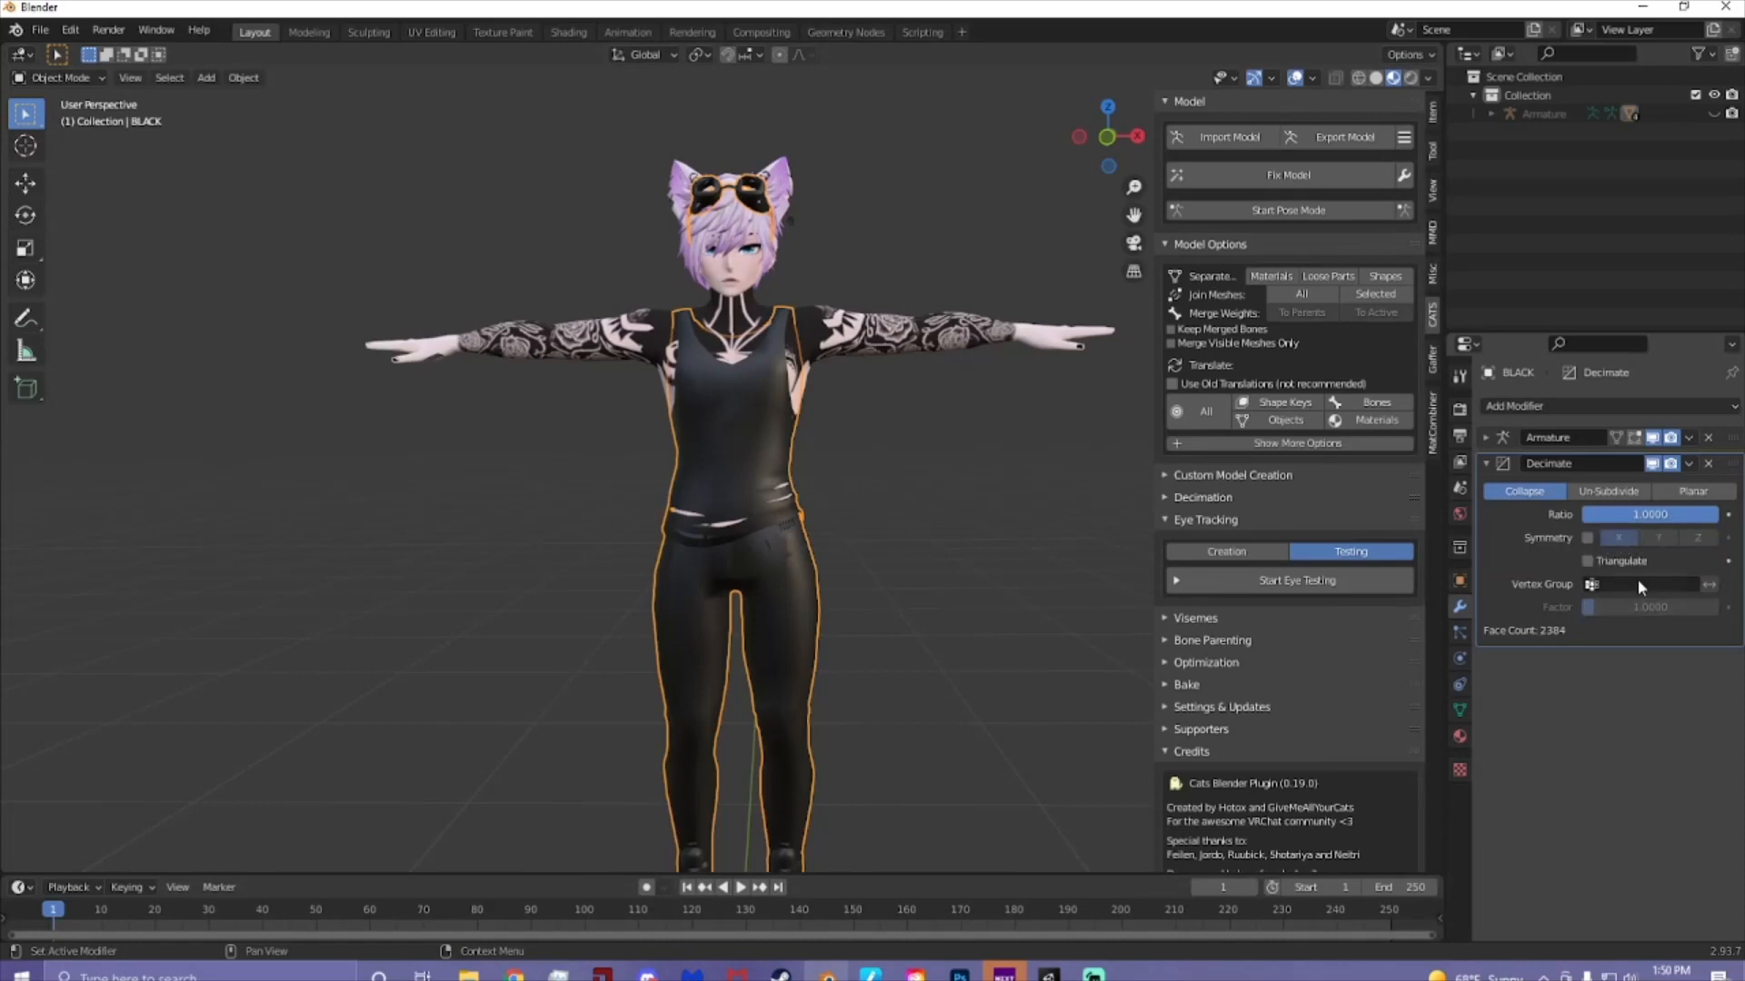
drag(1677, 514, 1663, 515)
click(1688, 464)
click(1627, 483)
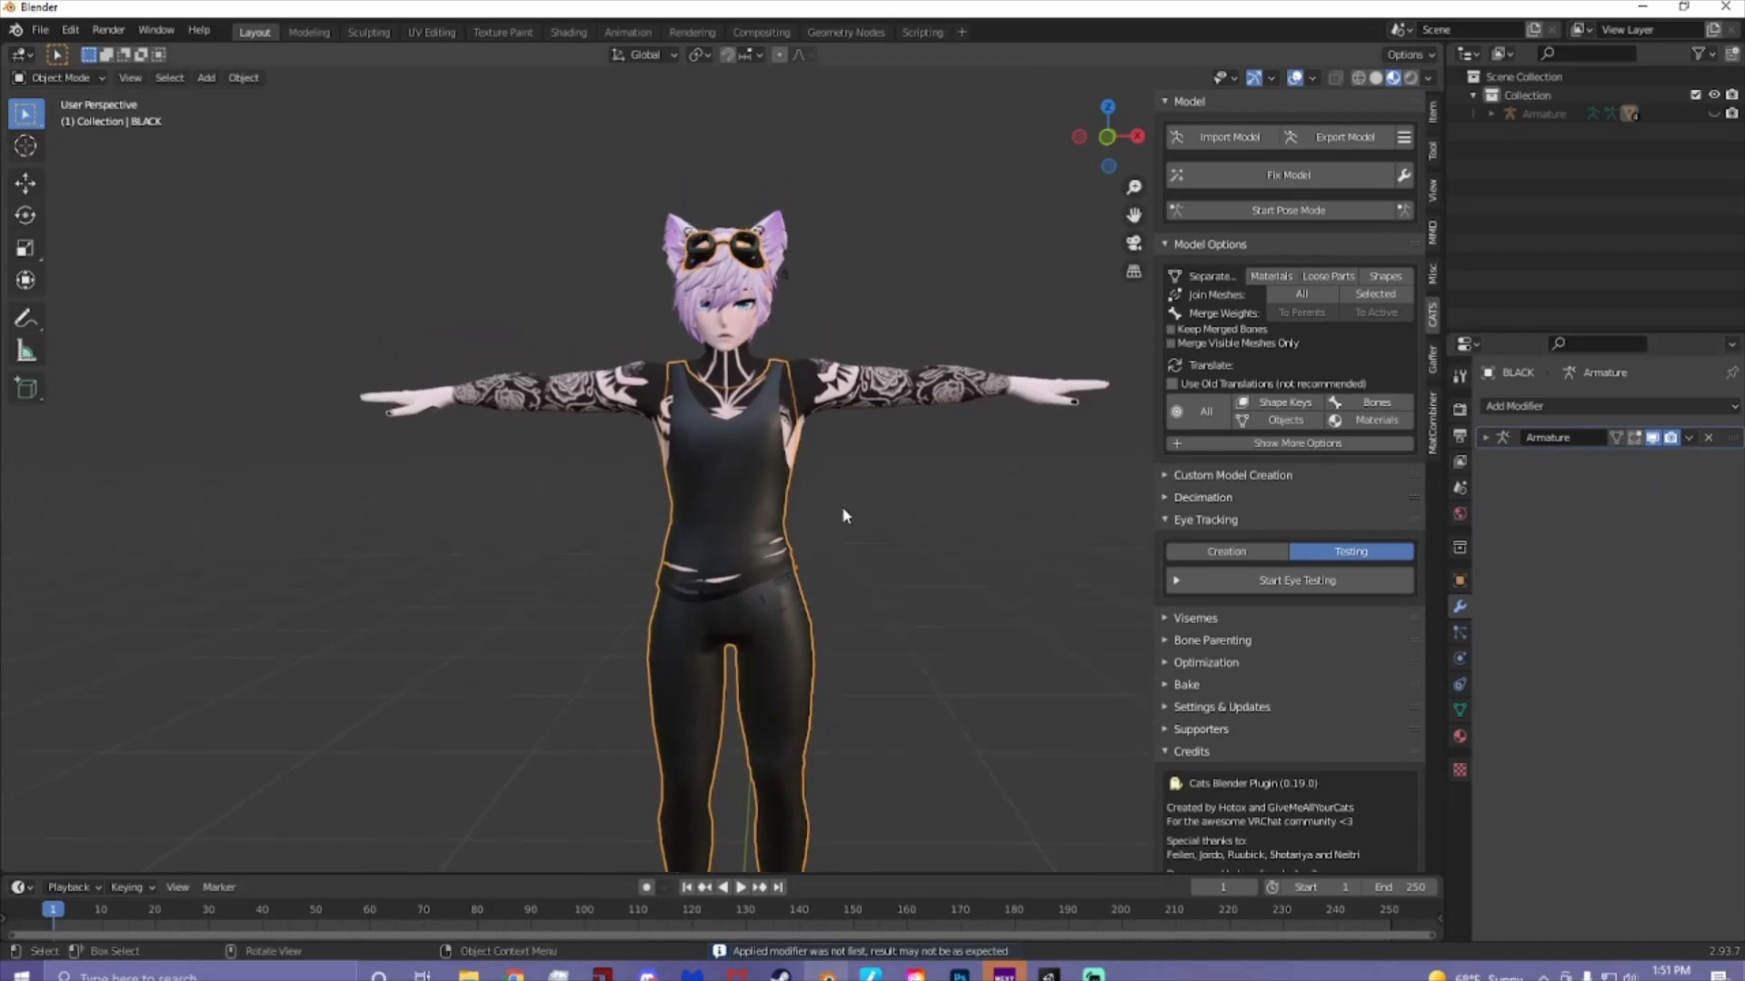
- Add a Decimate modifier to the Hair mesh, set its ratio to 0.9145 and apply it
scroll(843, 516, up, 2)
click(699, 241)
click(1541, 407)
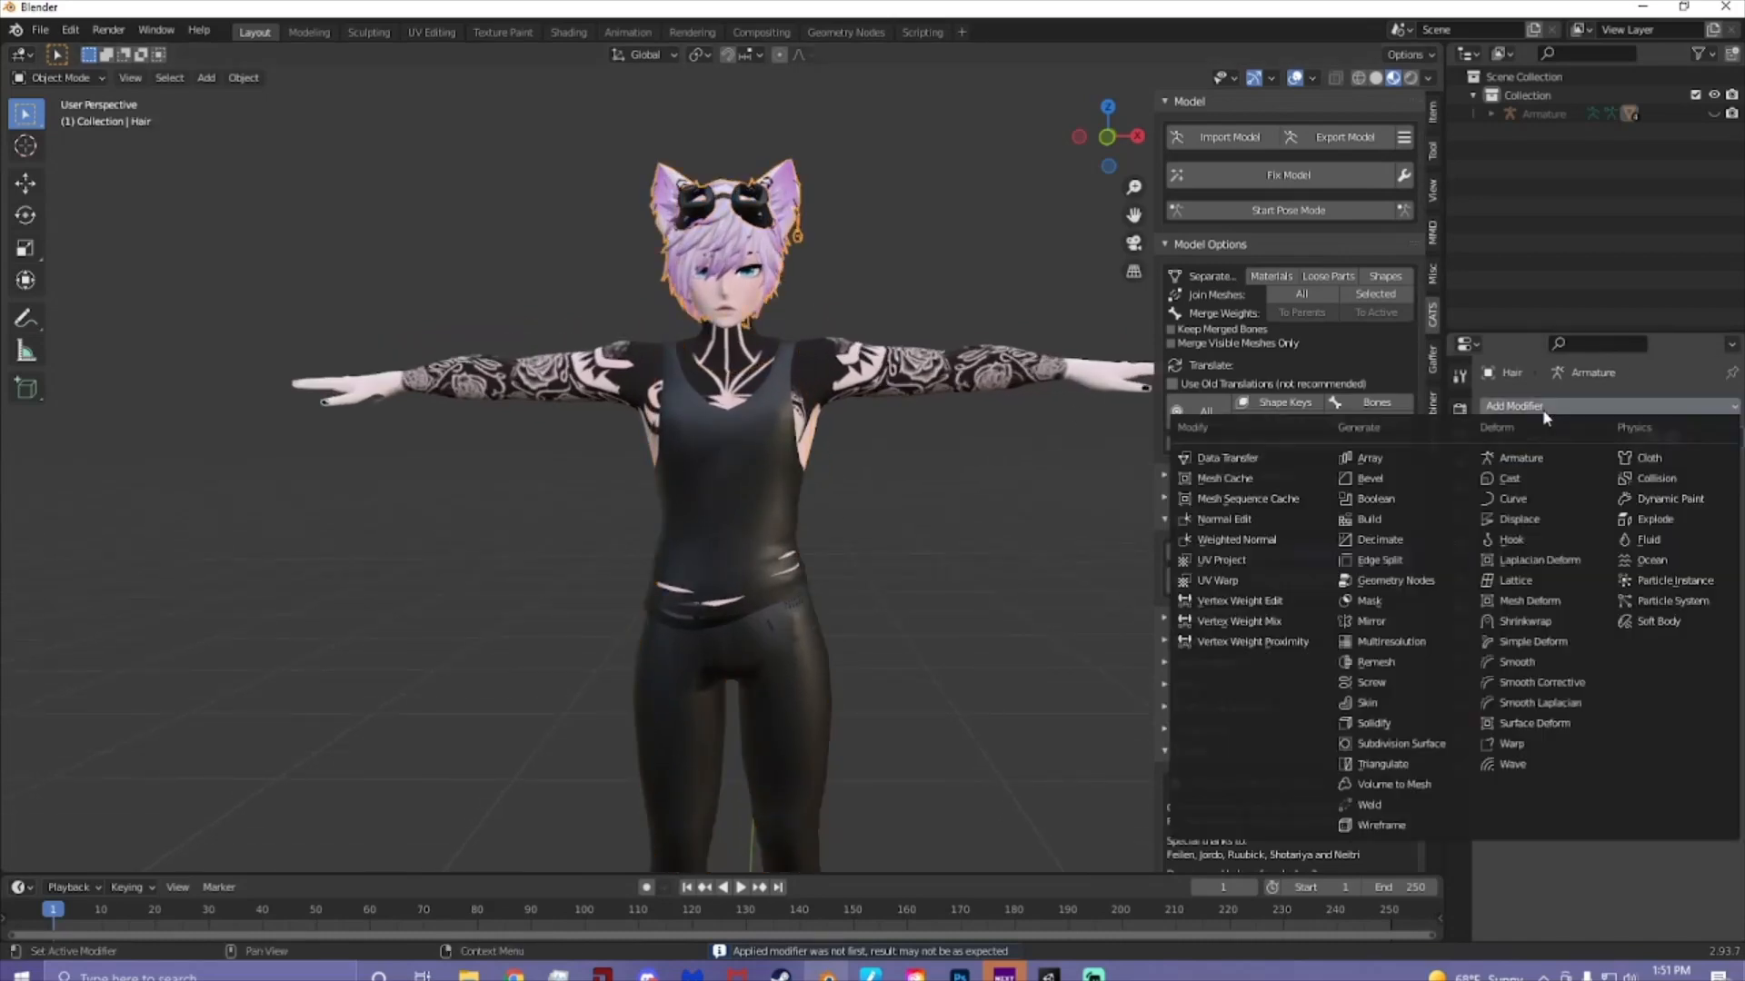
click(1377, 540)
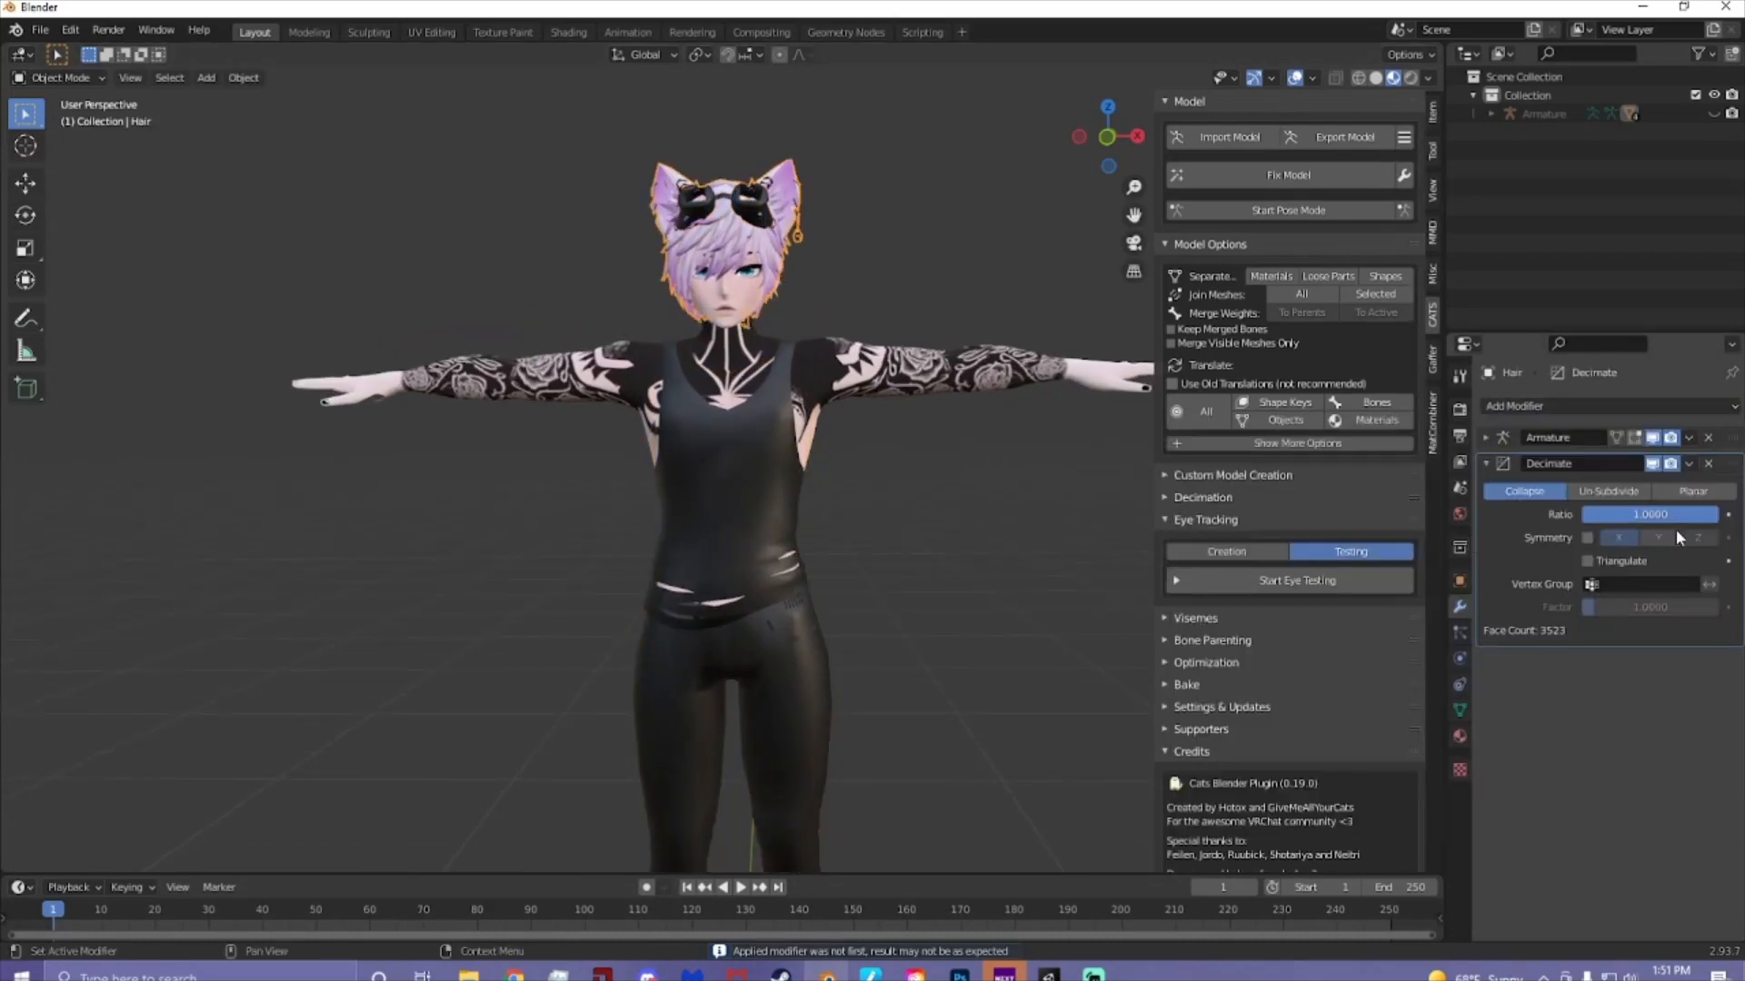
drag(1690, 514, 1672, 514)
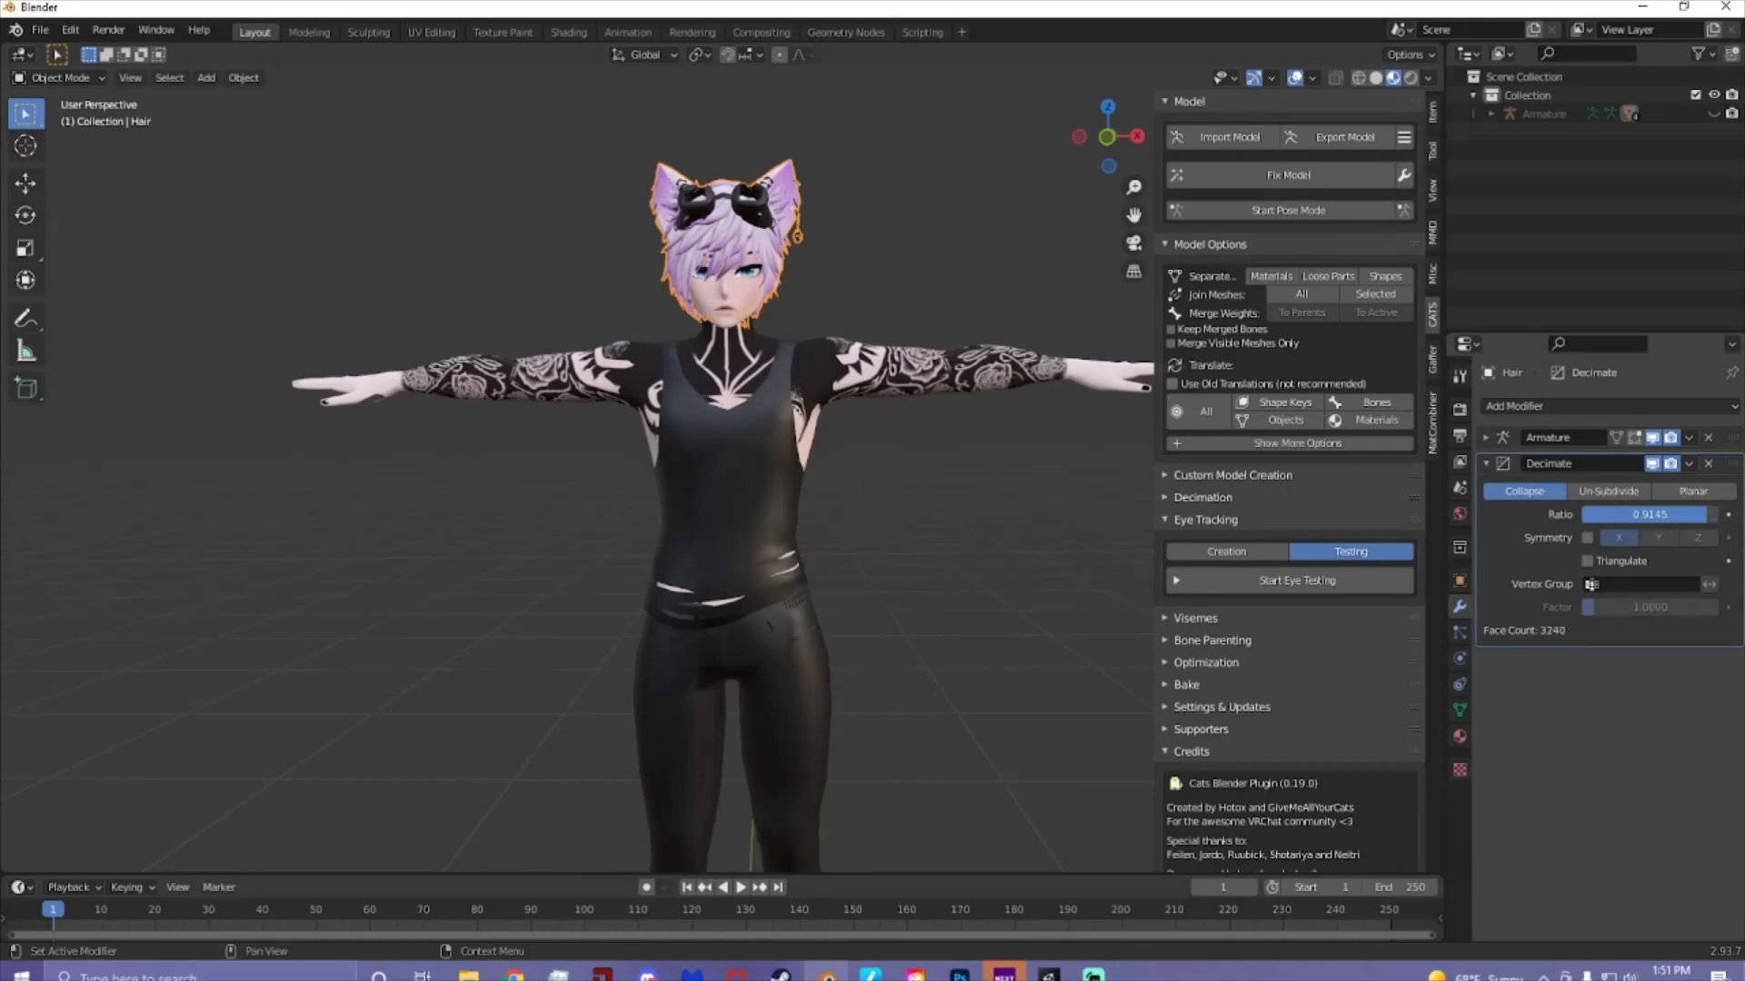
click(1690, 463)
click(849, 389)
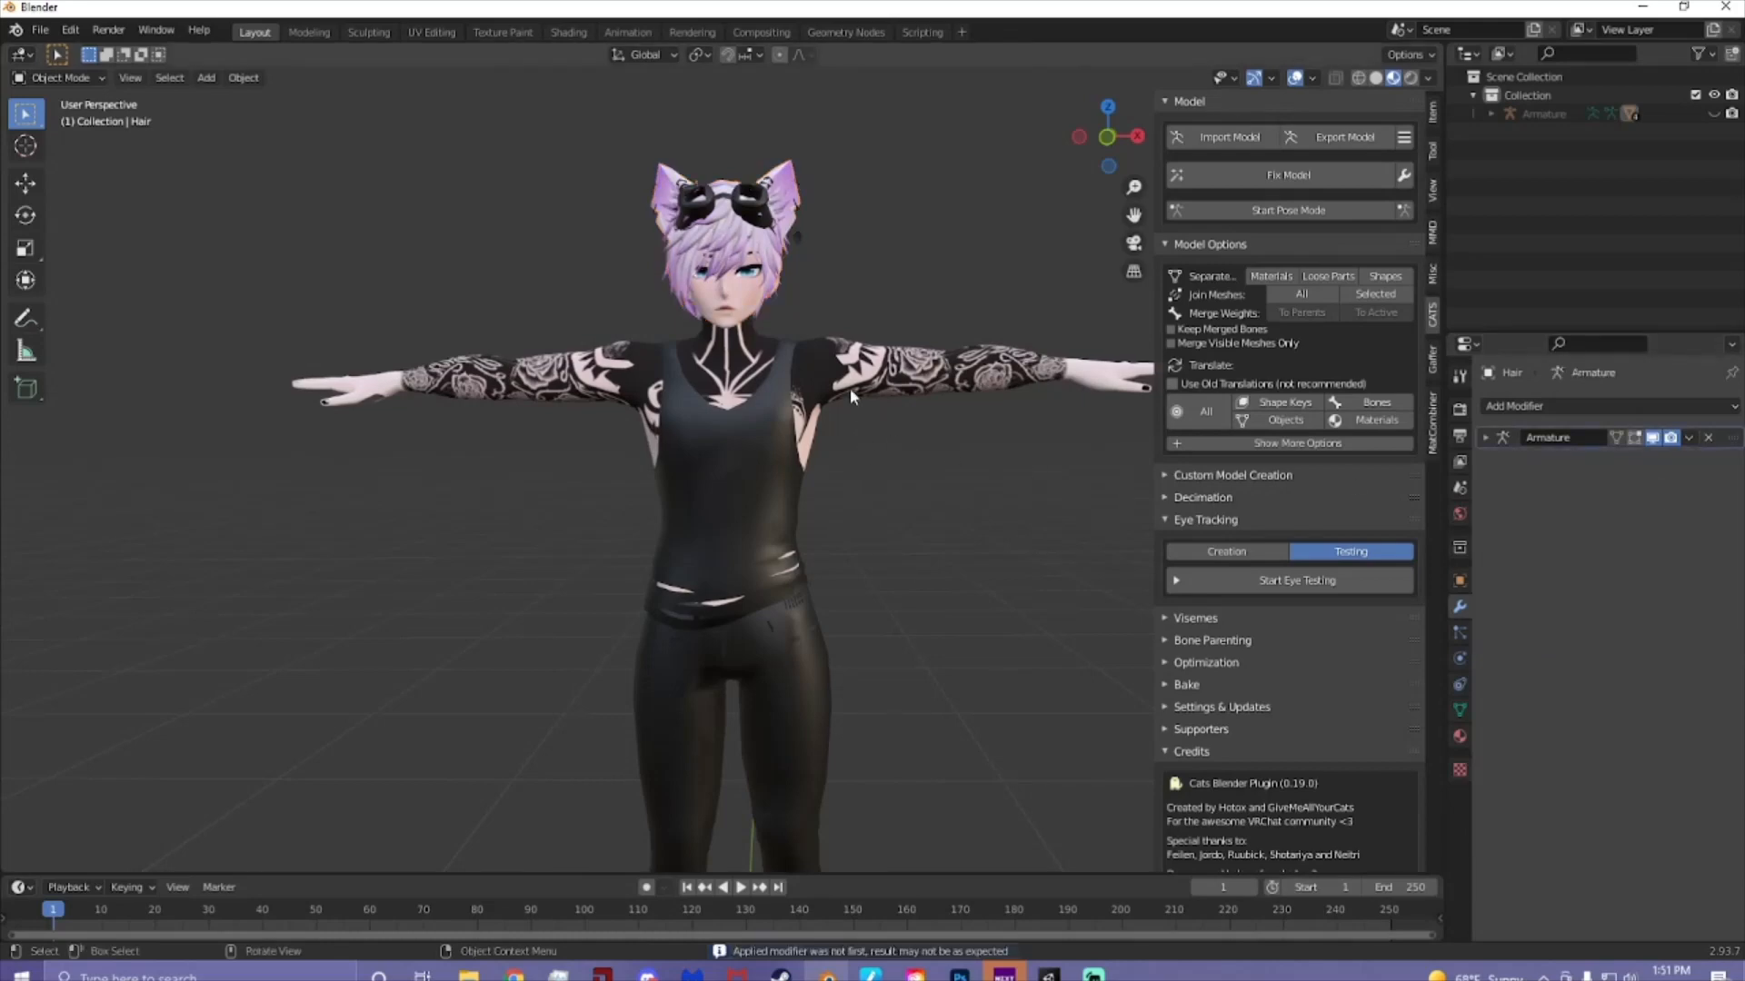
- Try the Fix Model cleanup on the avatar and undo it
scroll(907, 483, down, 3)
shift+middle_drag(908, 547, 907, 440)
scroll(905, 436, up, 2)
scroll(891, 427, down, 2)
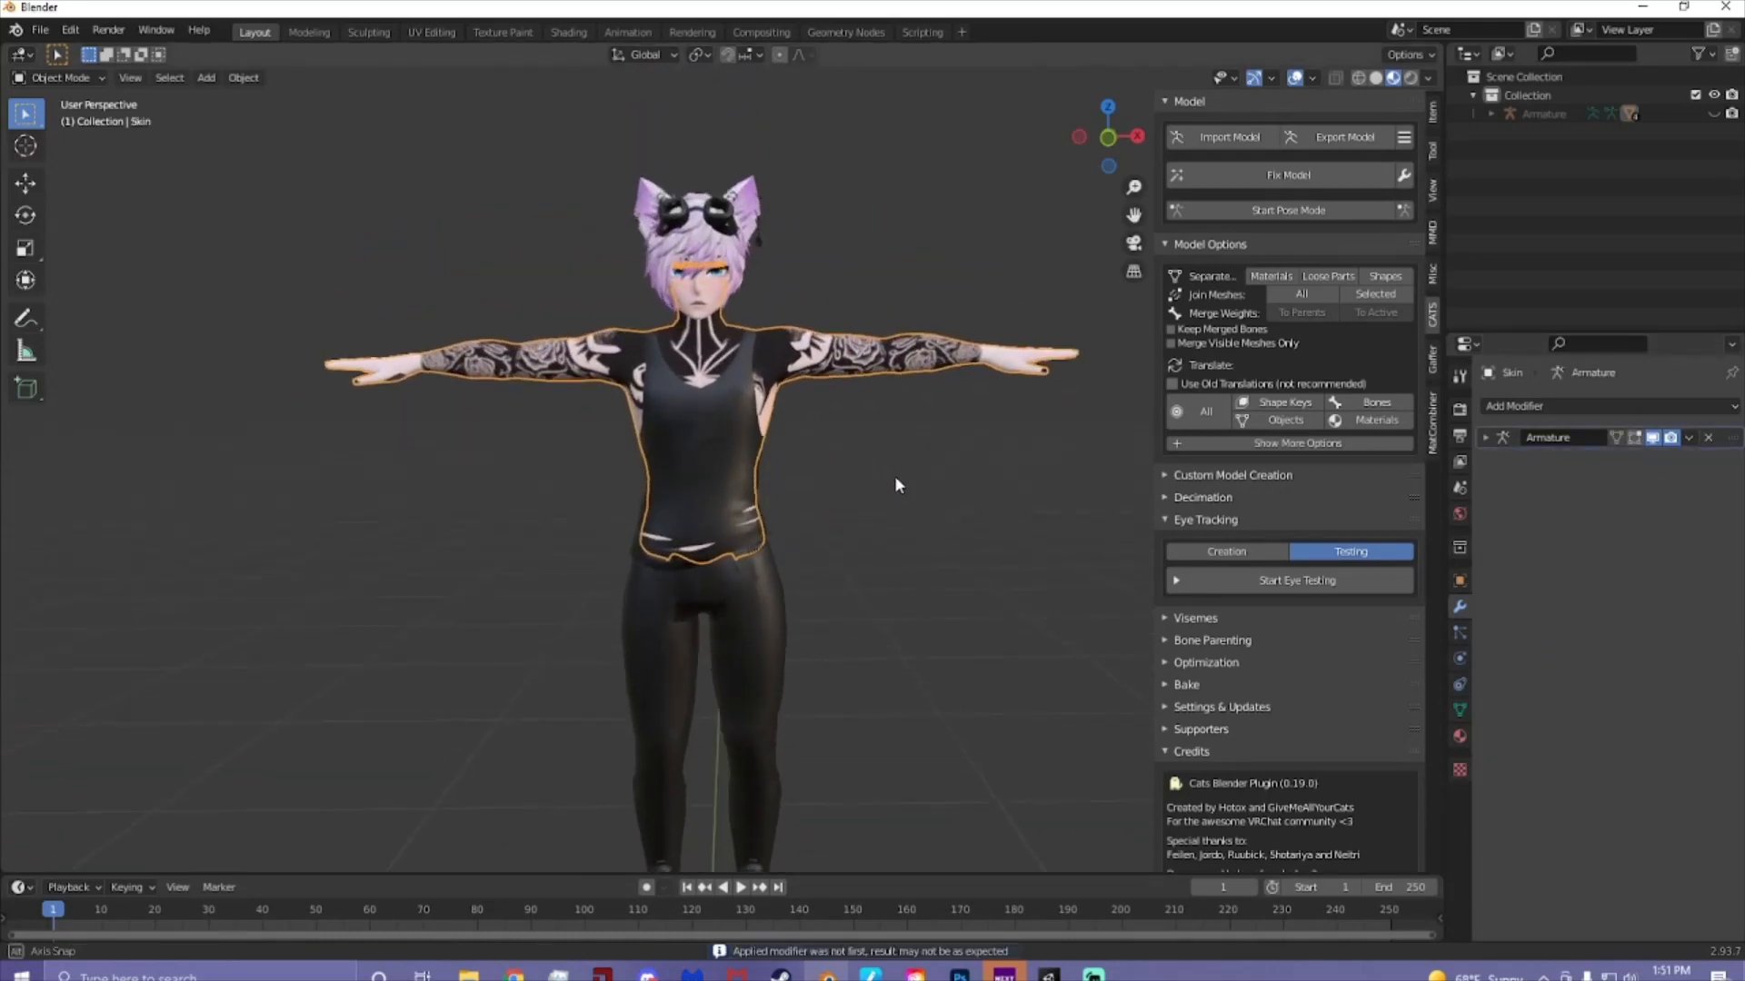
scroll(883, 487, down, 2)
click(1269, 178)
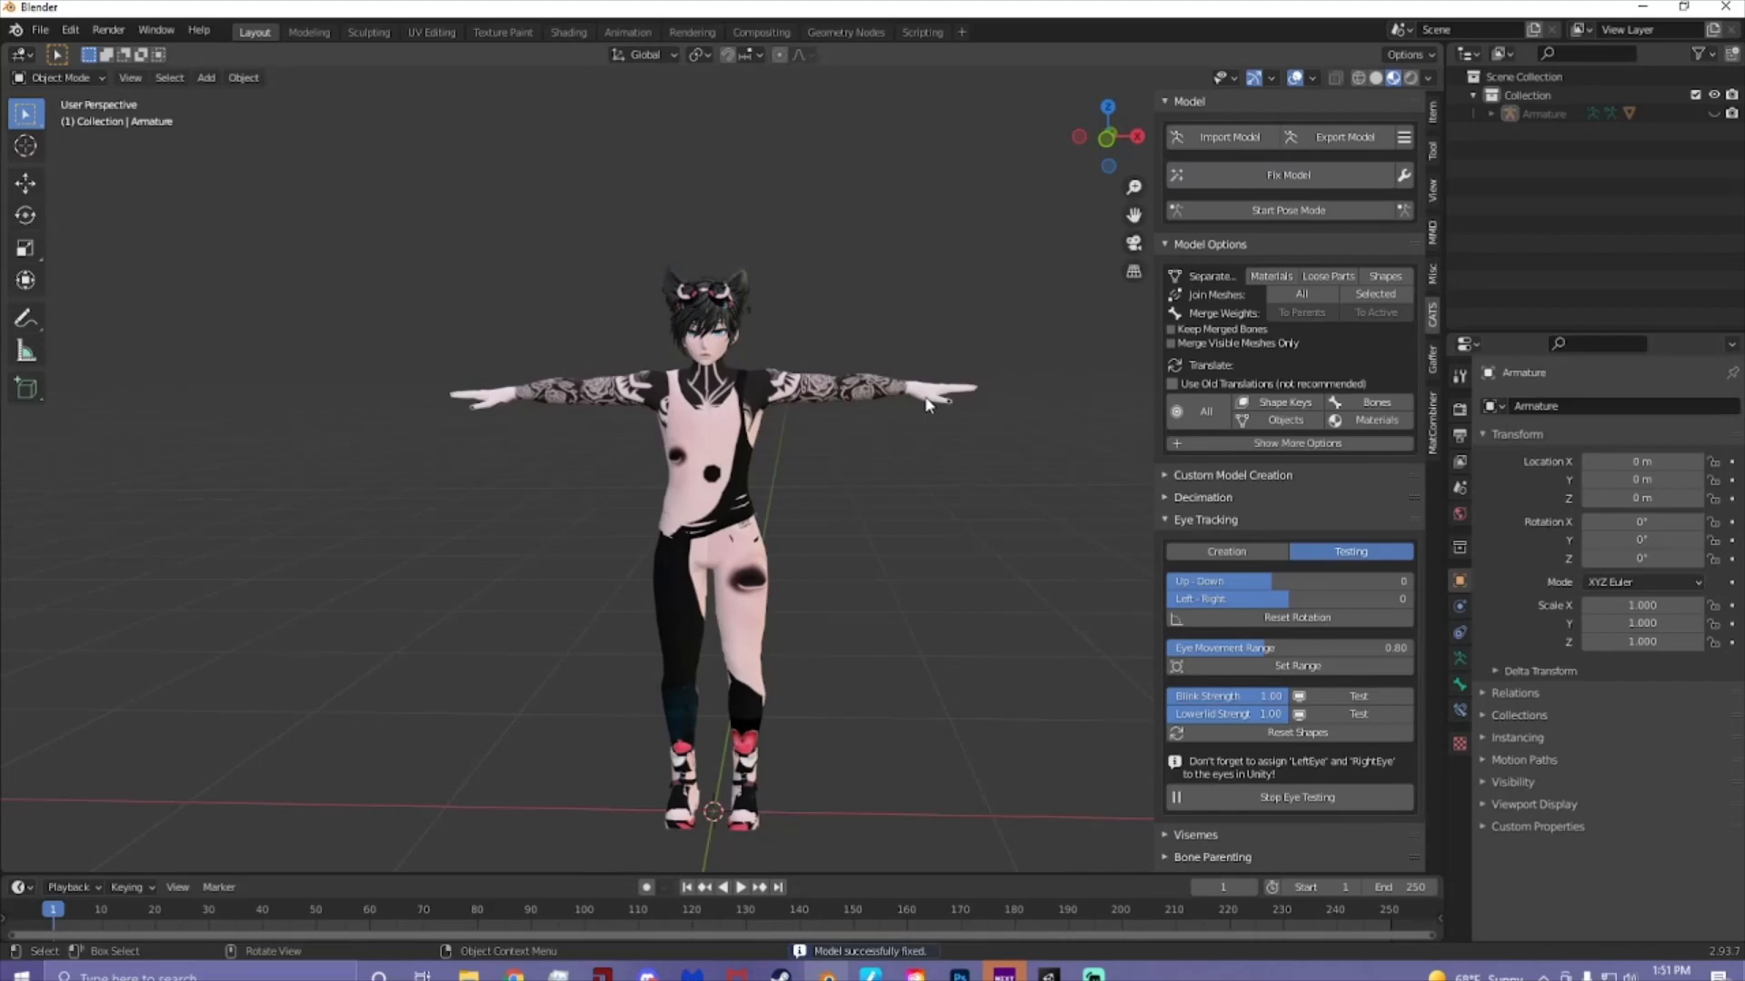
click(927, 404)
scroll(879, 494, up, 2)
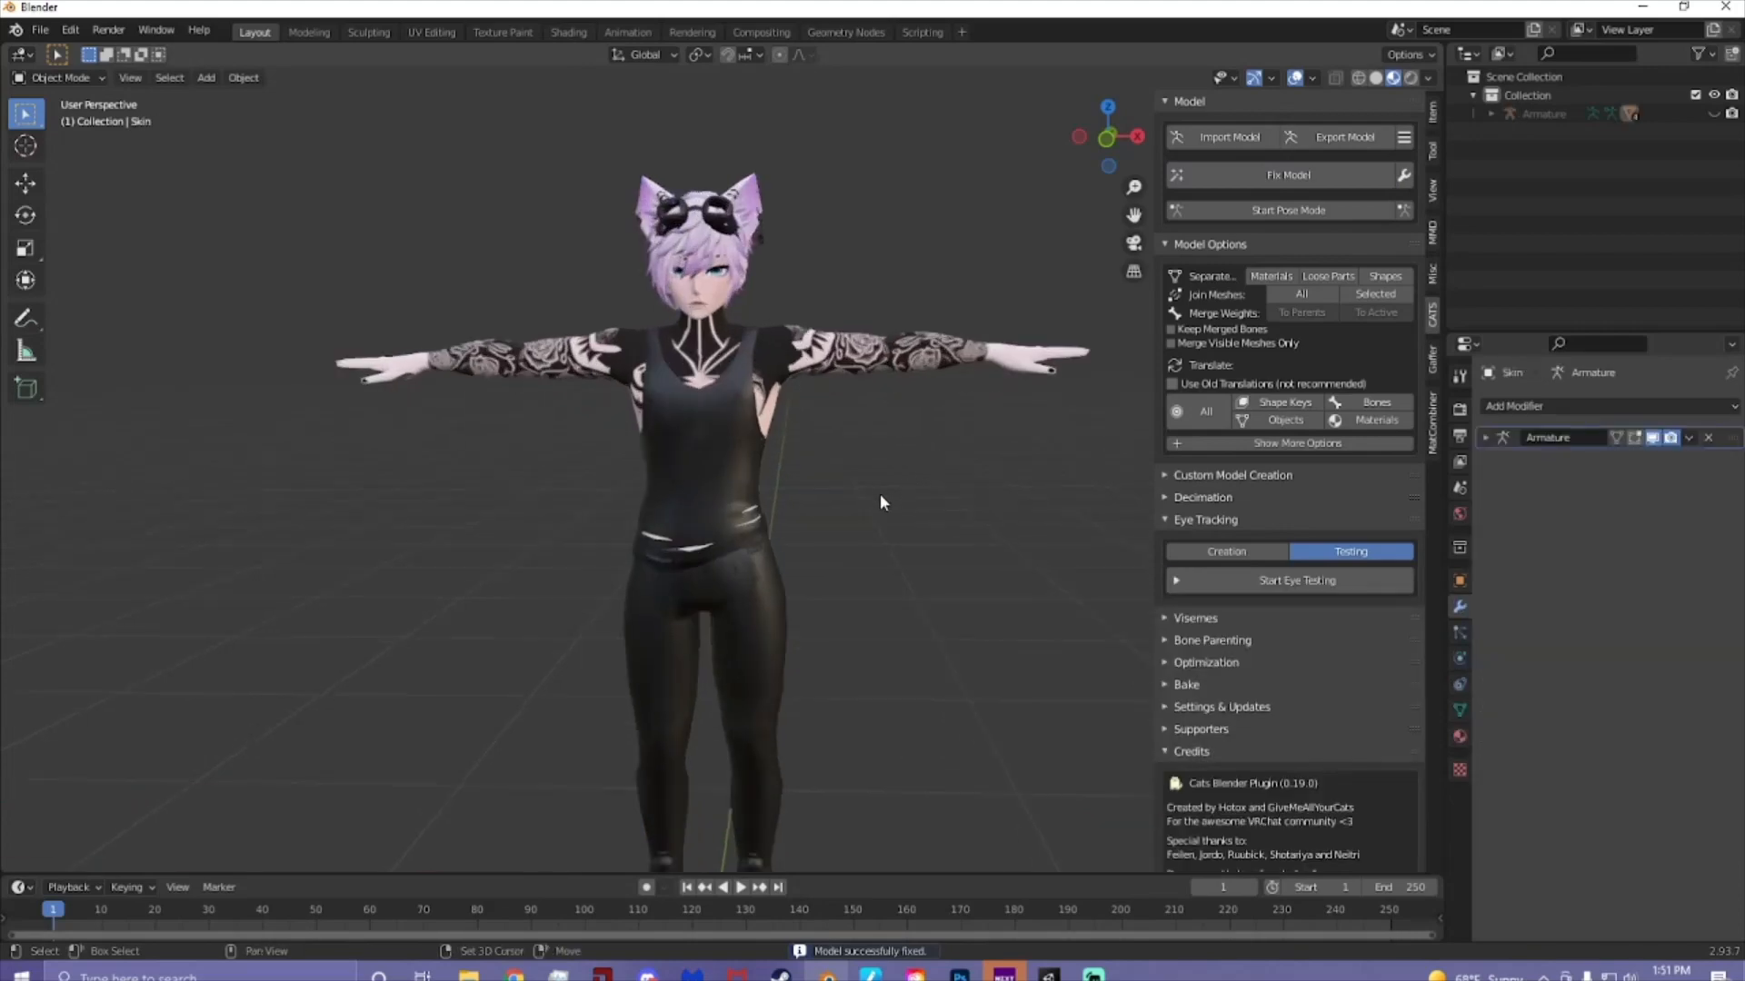
- Check the BLACK clothing mesh's material and run Fix Model on the avatar again
click(727, 483)
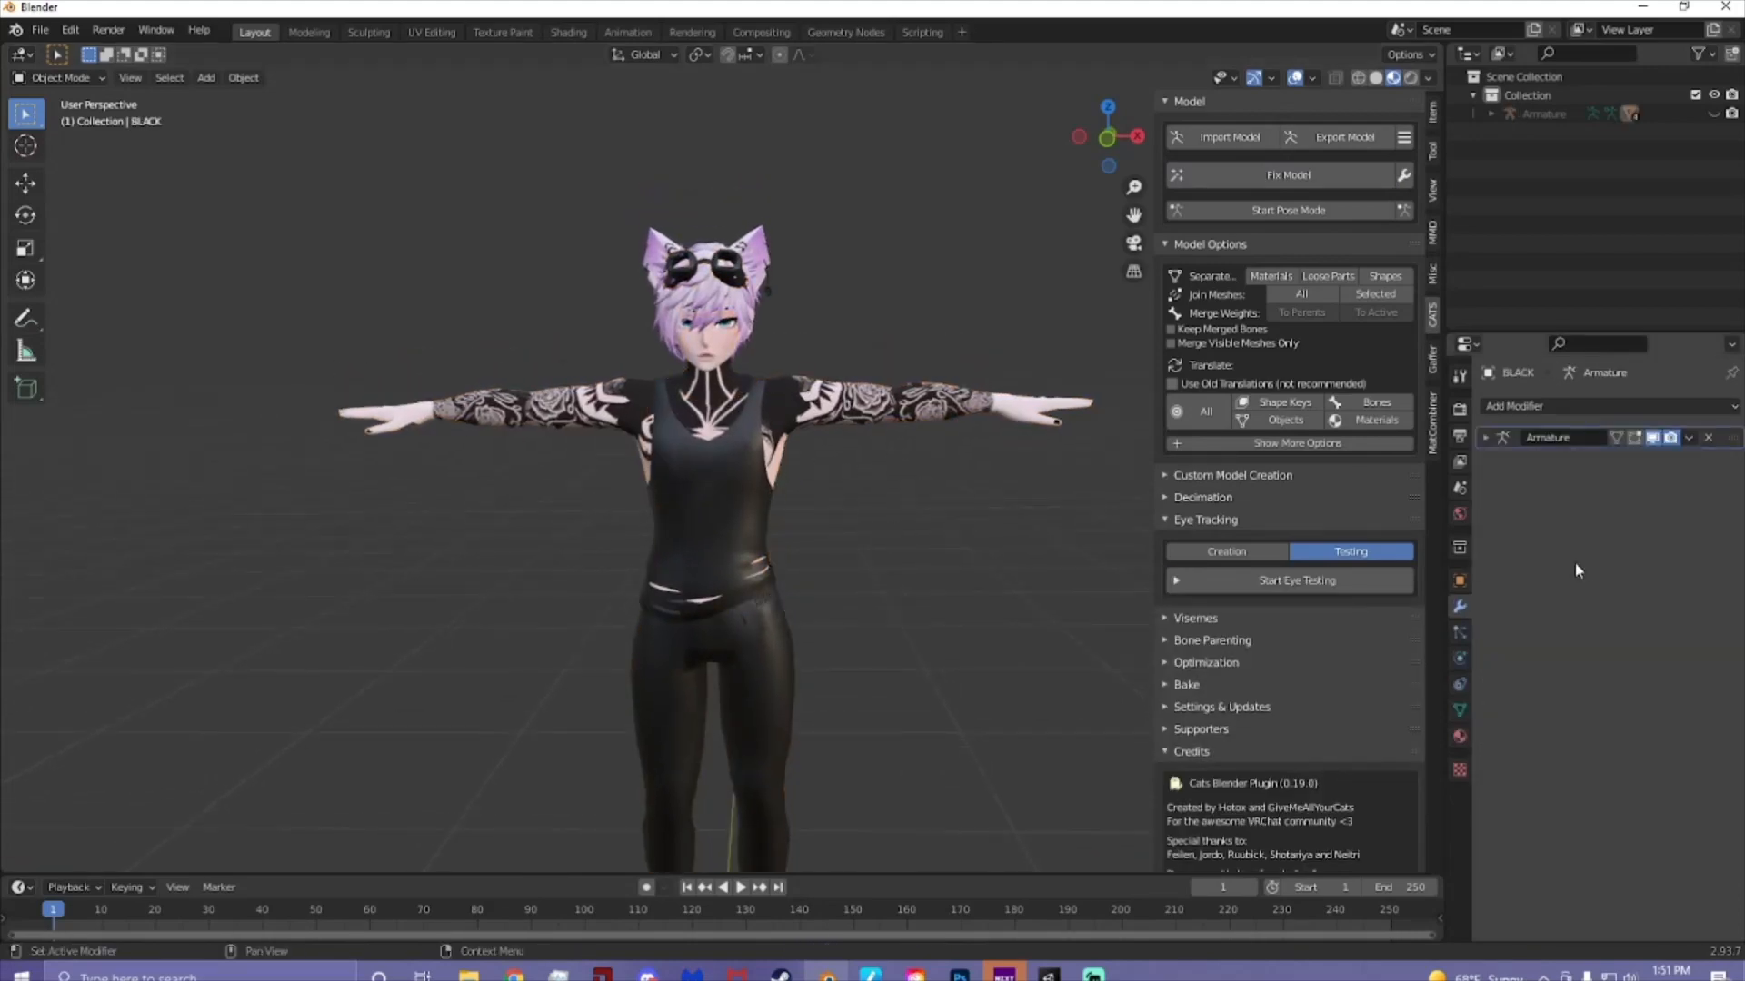
click(1459, 736)
scroll(859, 521, up, 2)
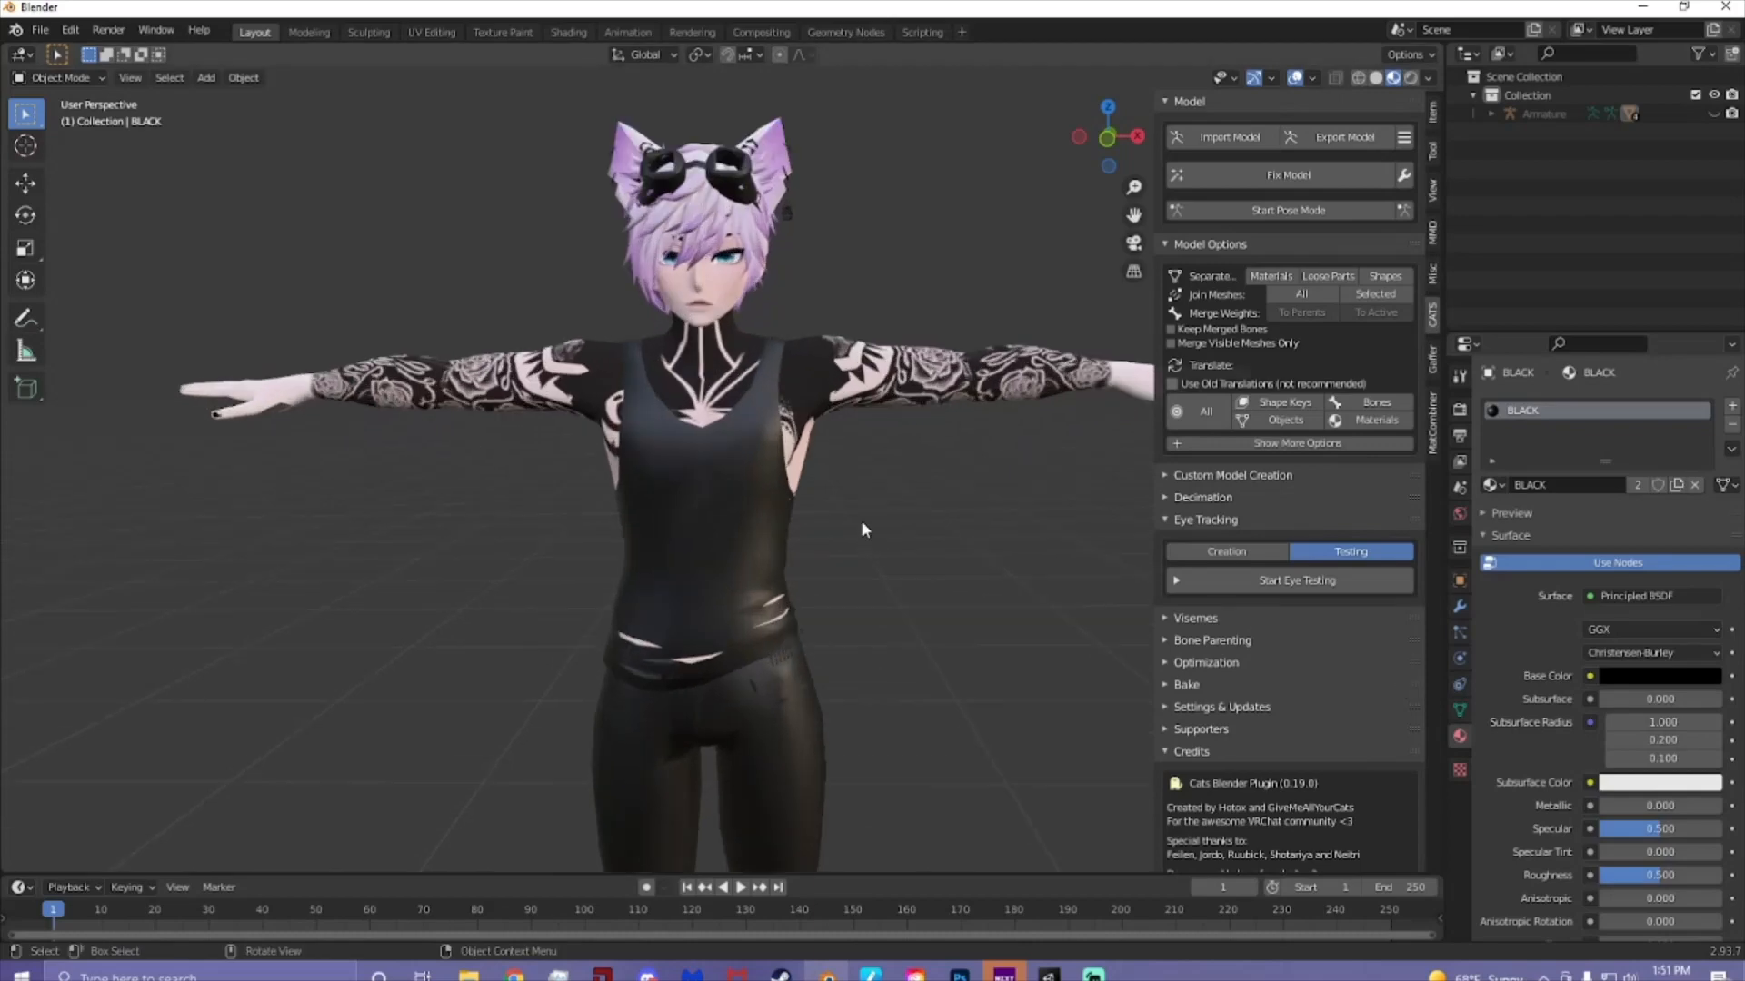
click(785, 418)
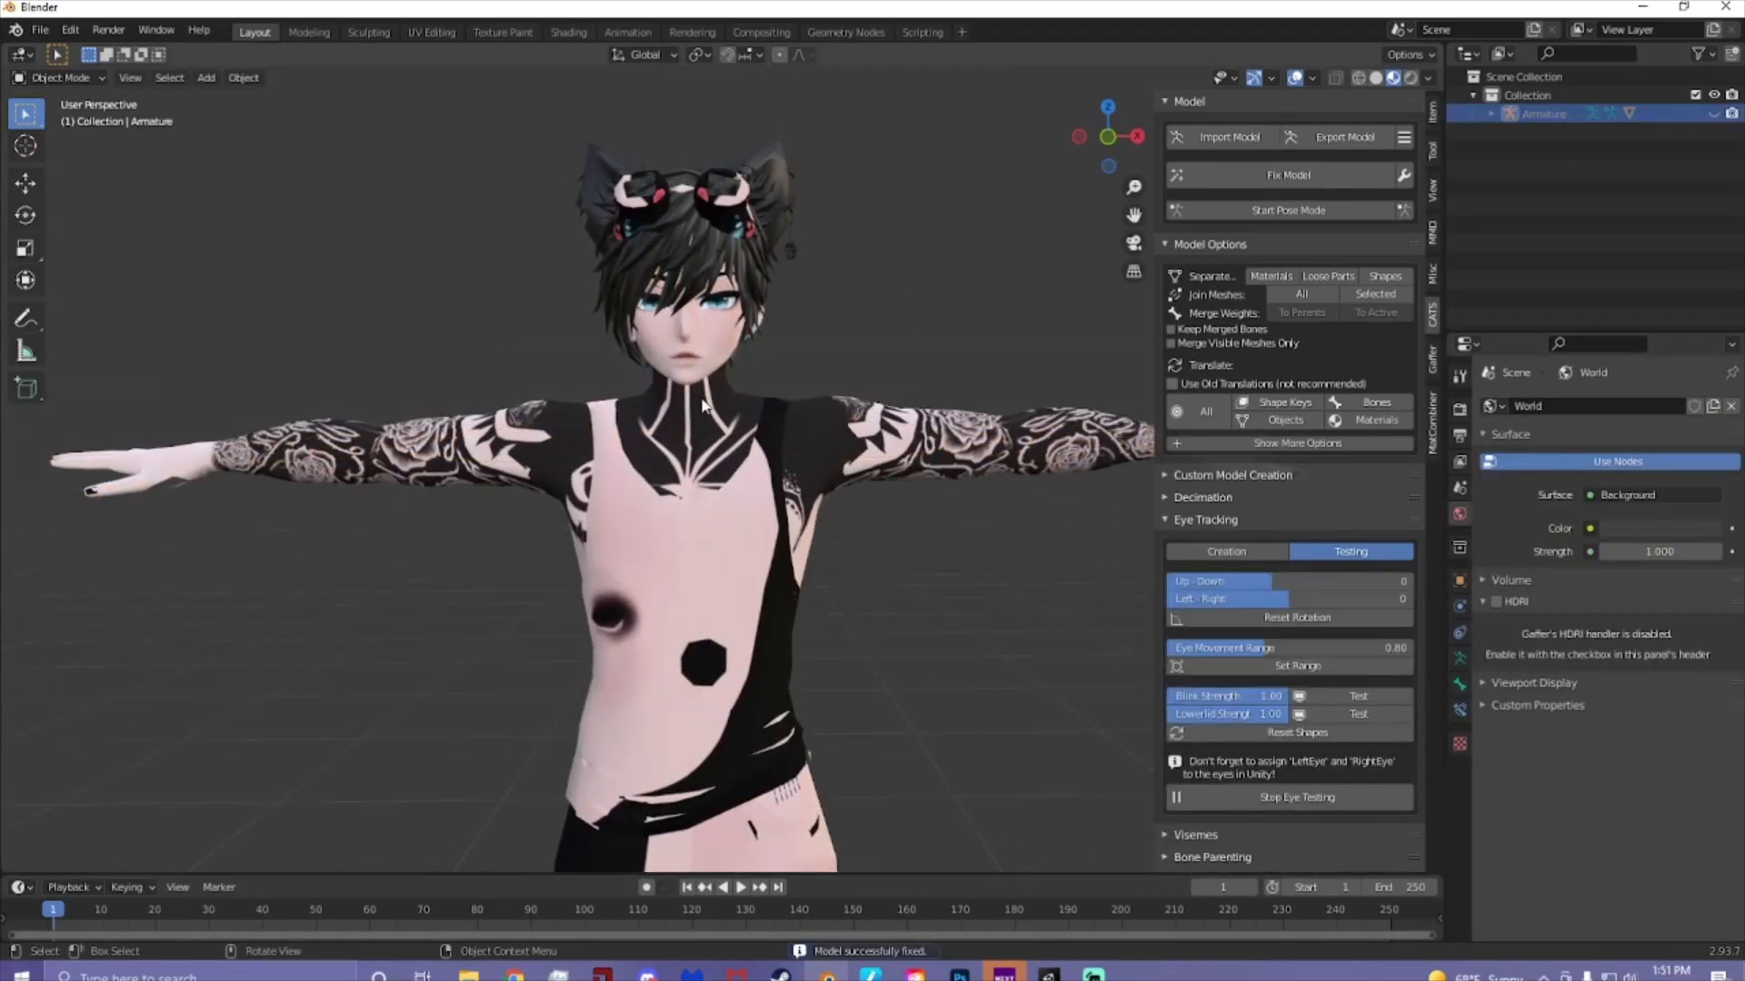
scroll(853, 477, down, 3)
middle_drag(853, 477, 841, 429)
scroll(841, 429, up, 2)
- In Edit Mode on the joined Body mesh, select the linked tank top and assign the BLACK material to it
click(742, 440)
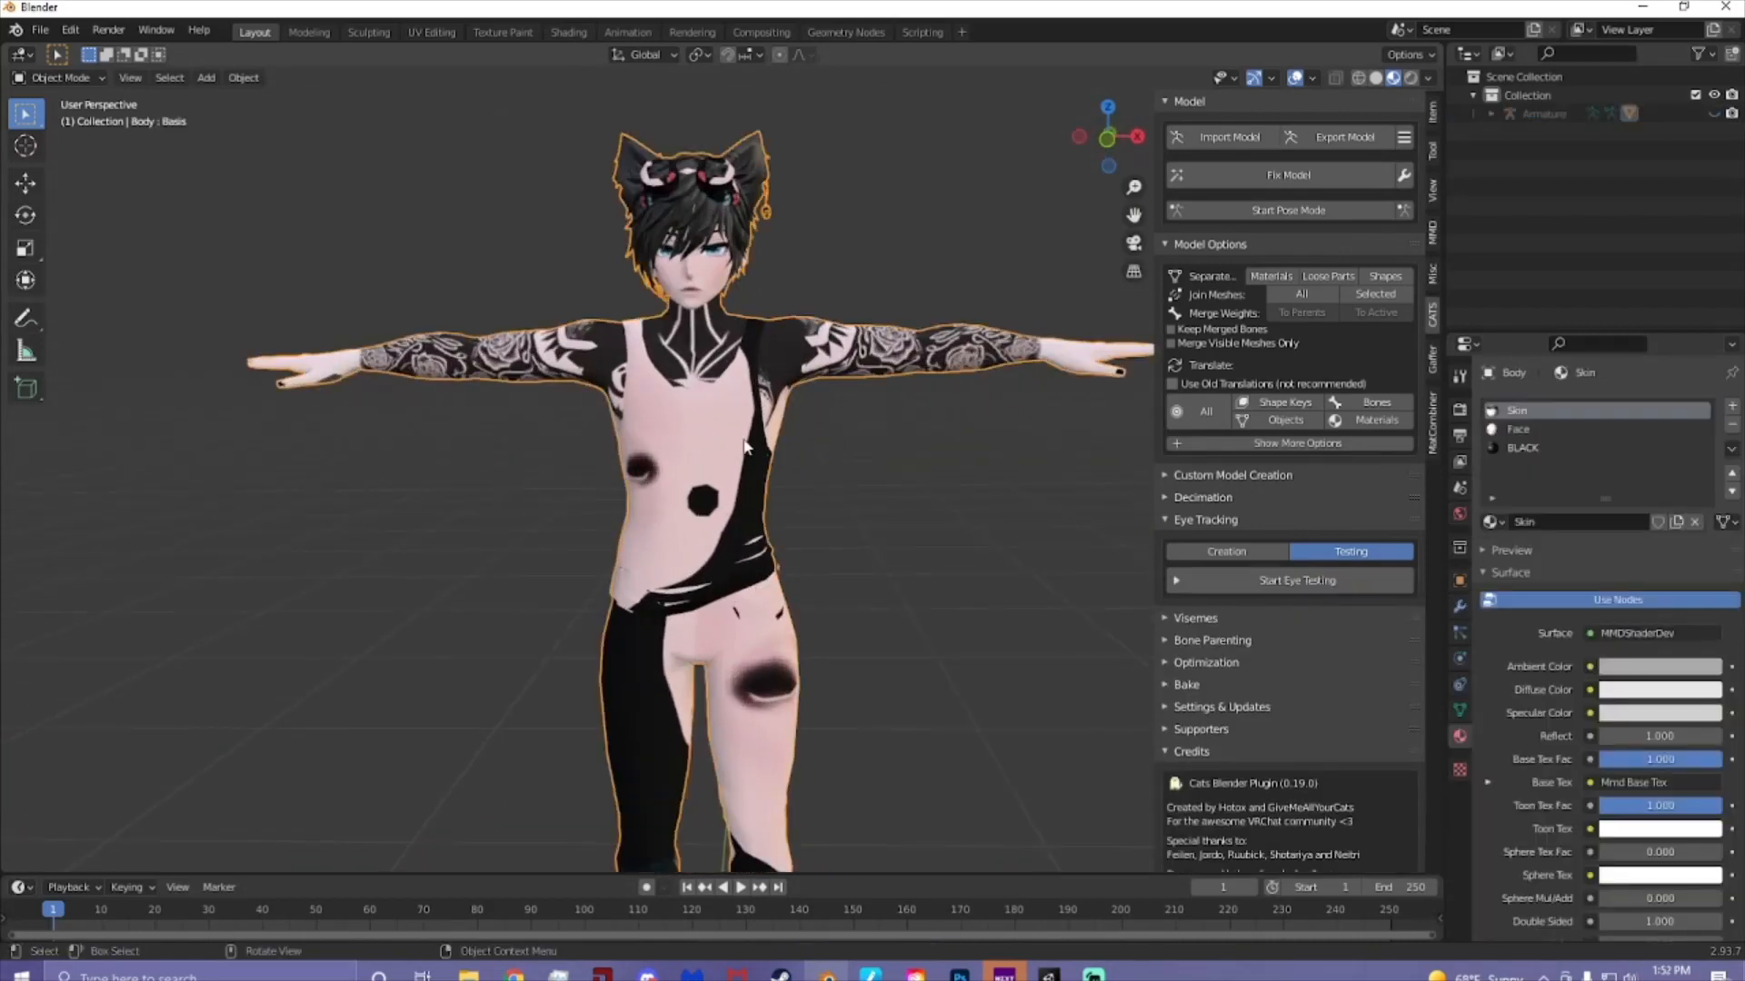
click(60, 78)
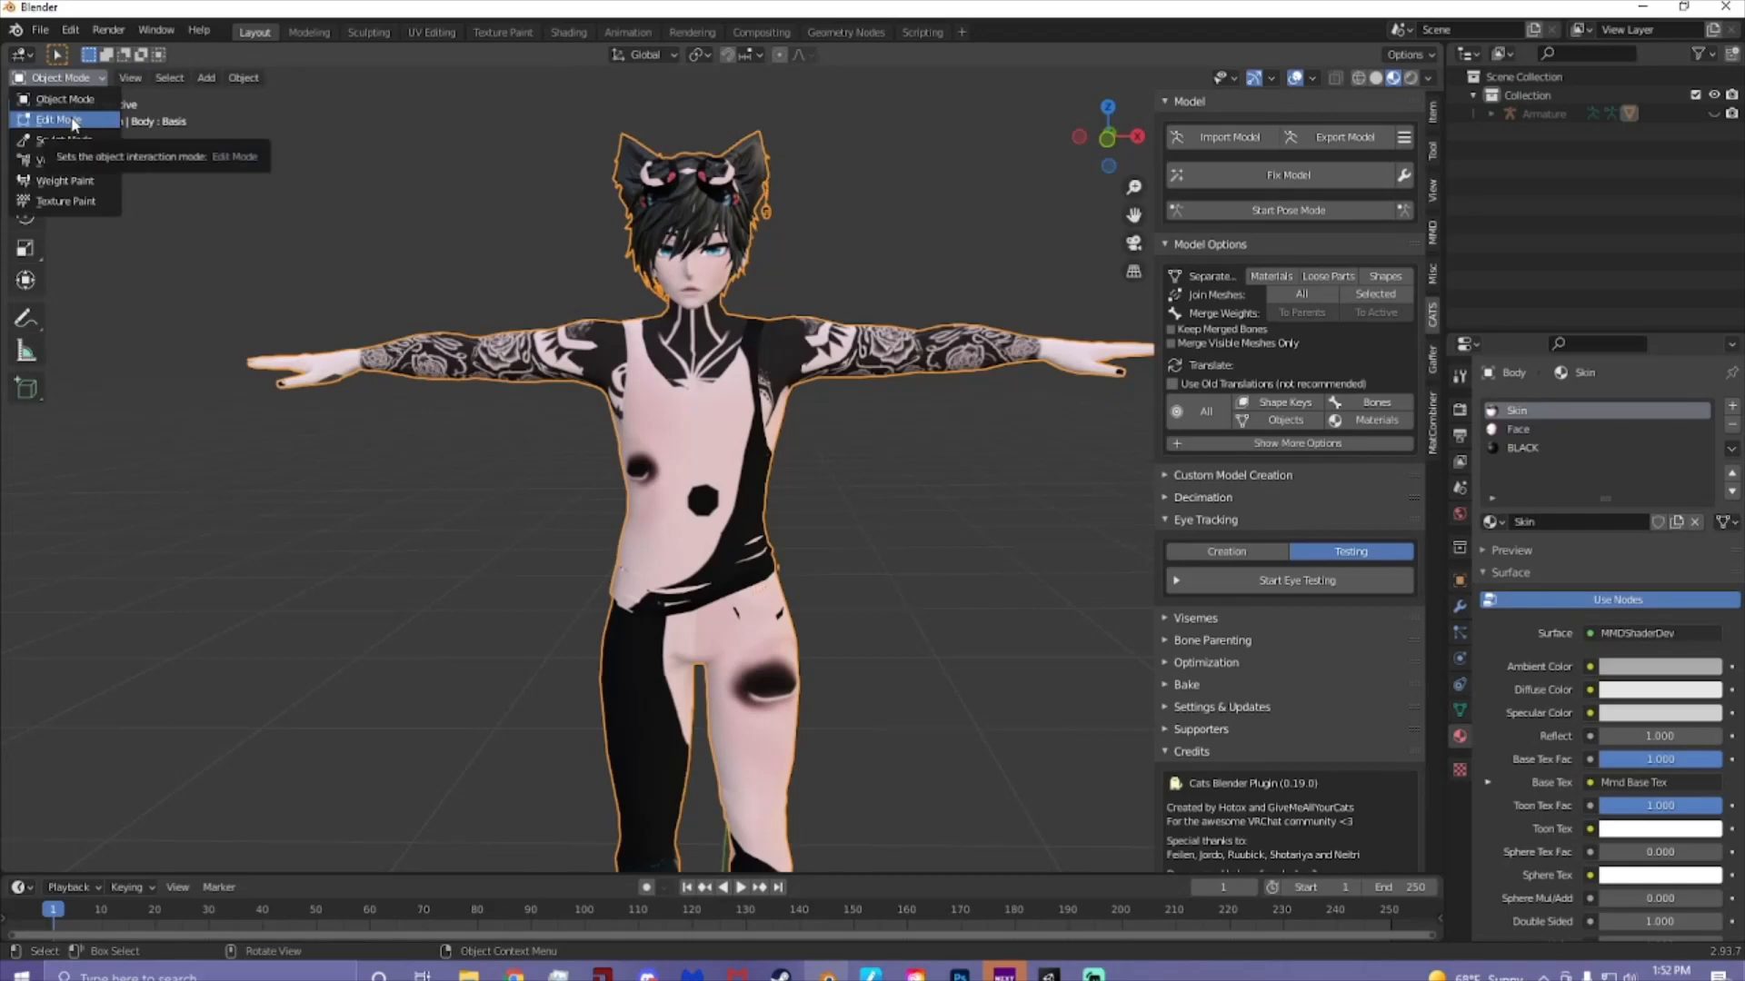
click(66, 121)
scroll(774, 325, up, 3)
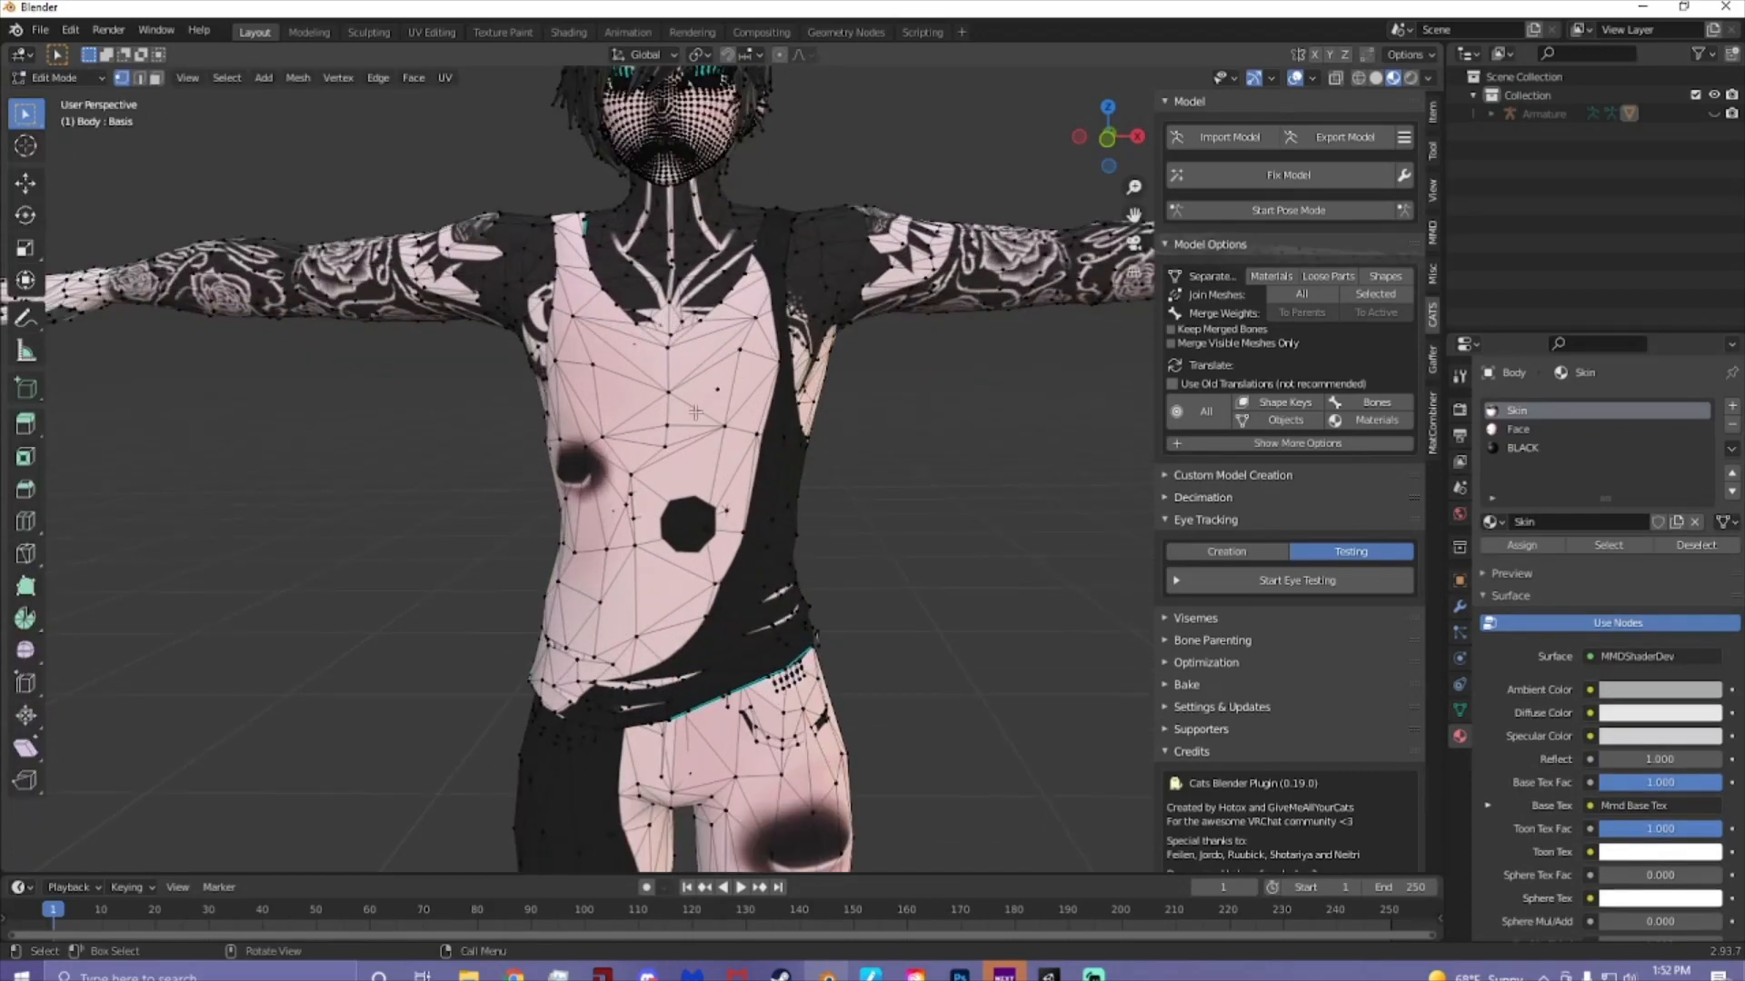
key(ctrl+l)
click(921, 464)
key(l)
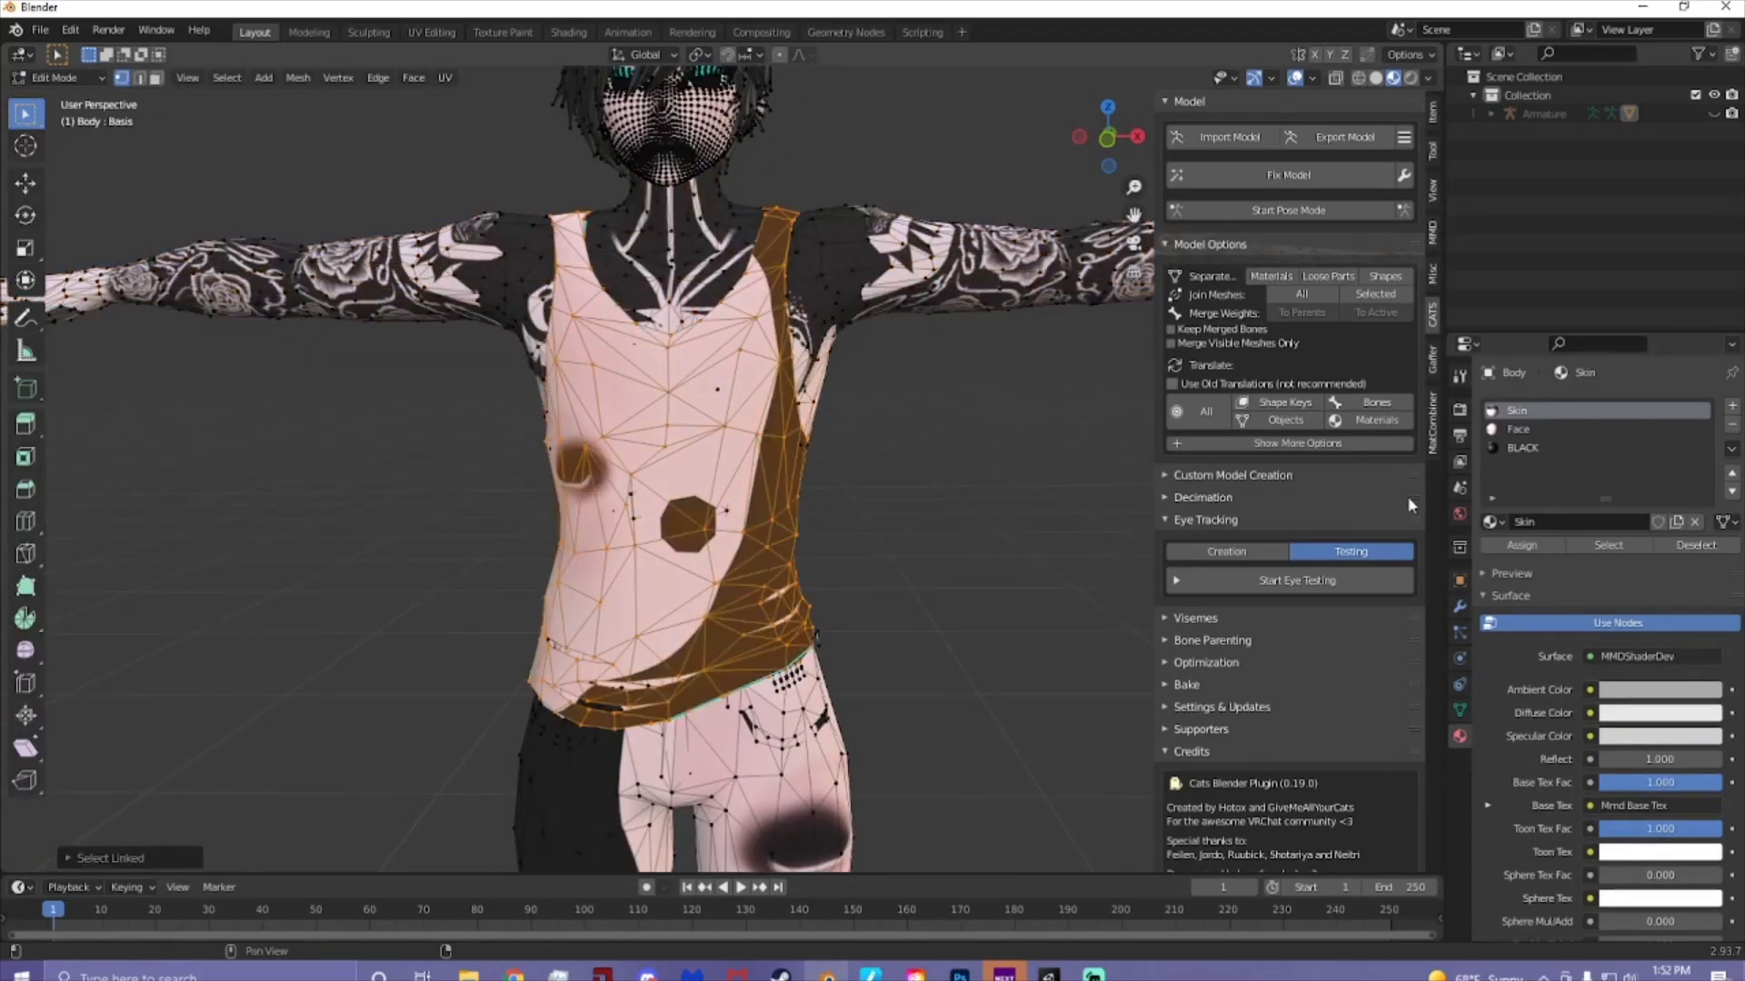
click(1523, 448)
click(1522, 544)
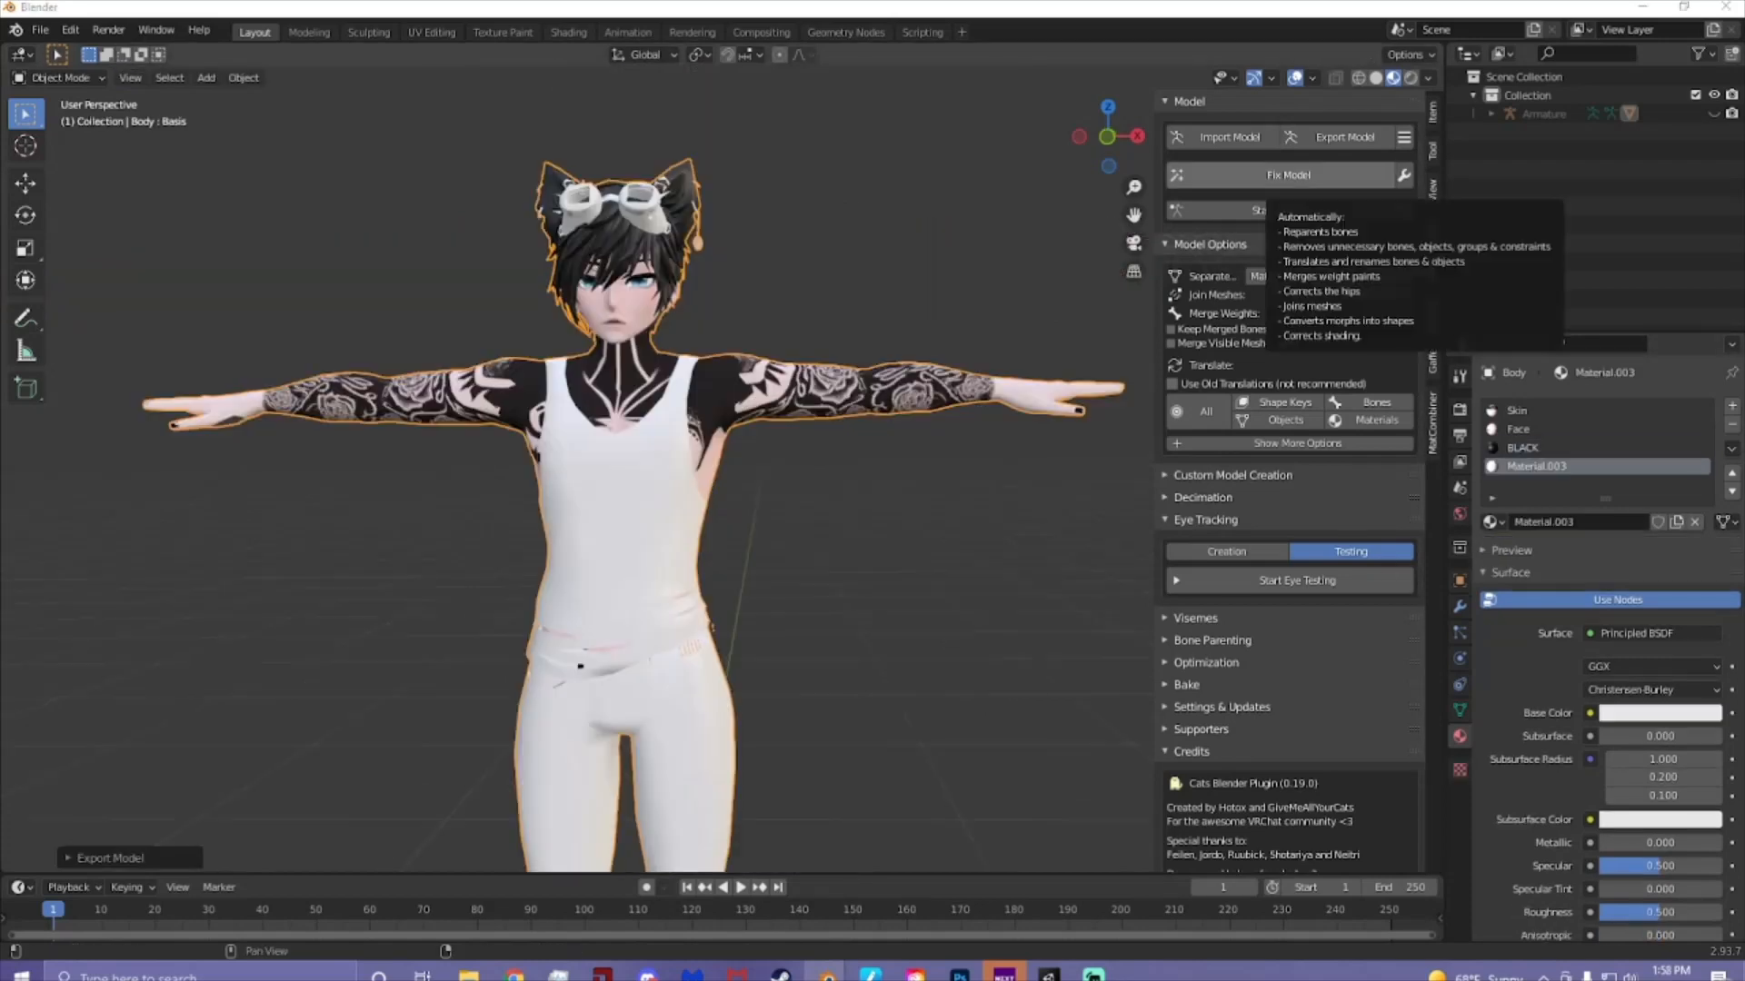
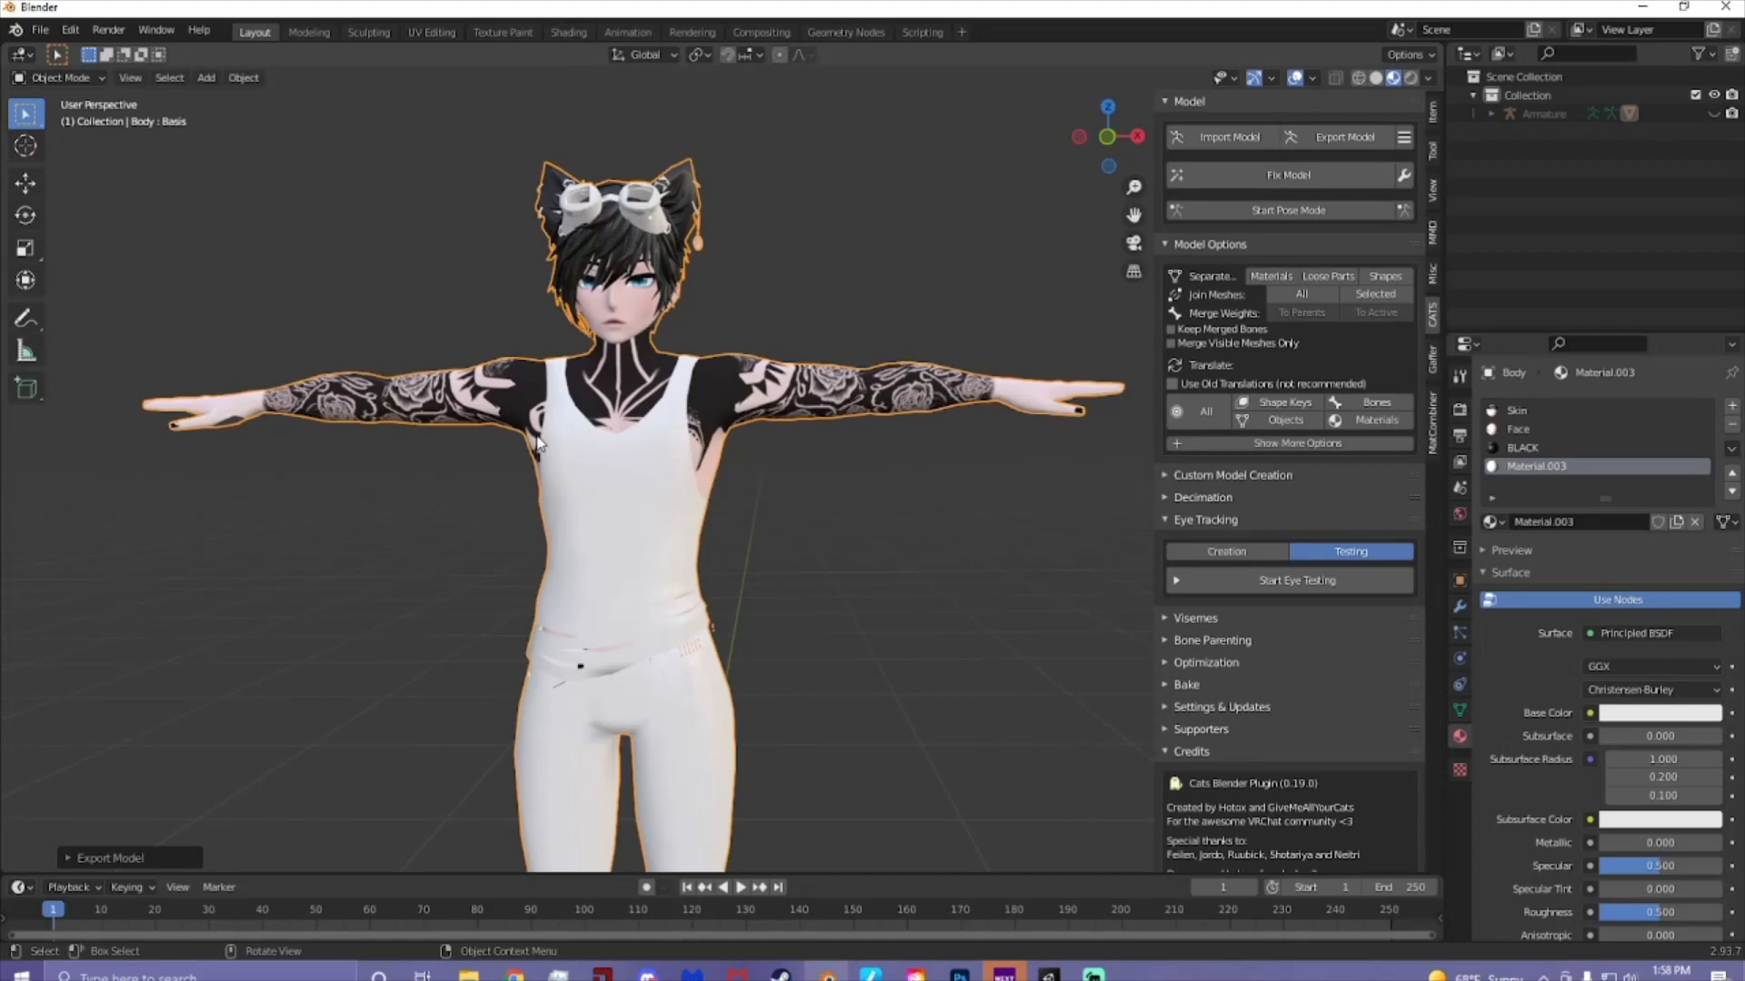
middle_drag(872, 522, 865, 580)
click(893, 538)
scroll(870, 584, down, 3)
scroll(887, 573, up, 2)
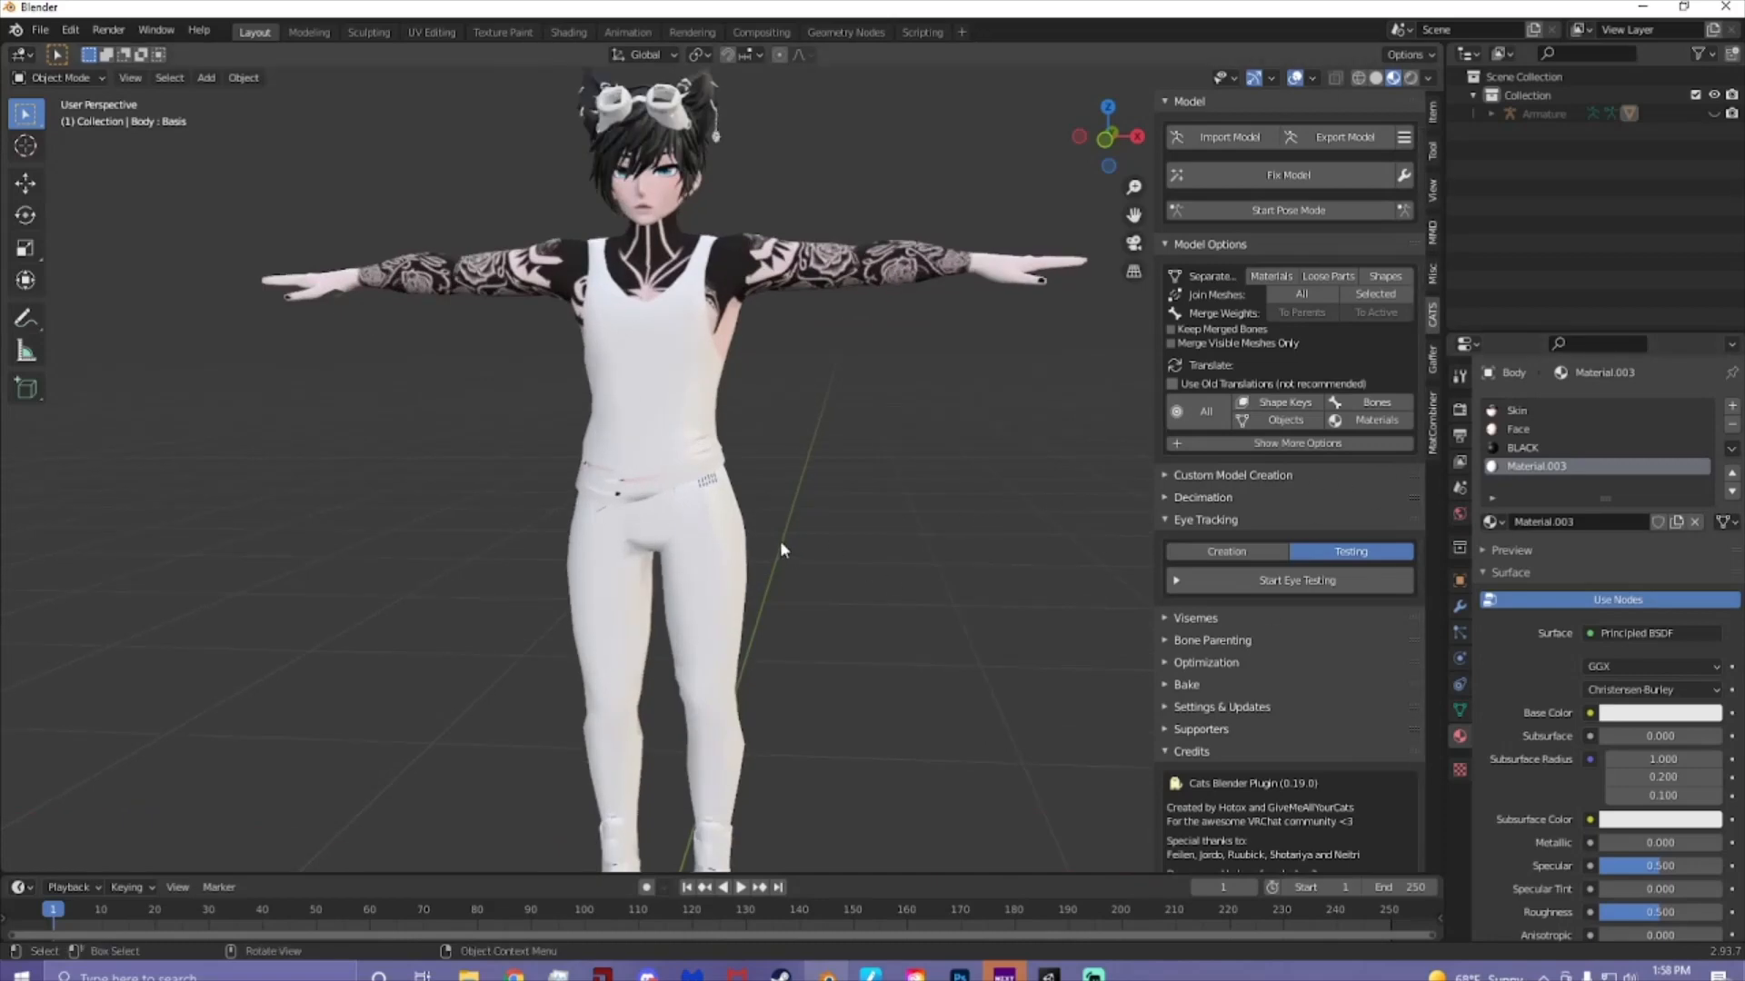
- Switch to the Unity project and import the exported untitled33 model from File Explorer into the Assets folder
shift+middle_drag(904, 709, 947, 796)
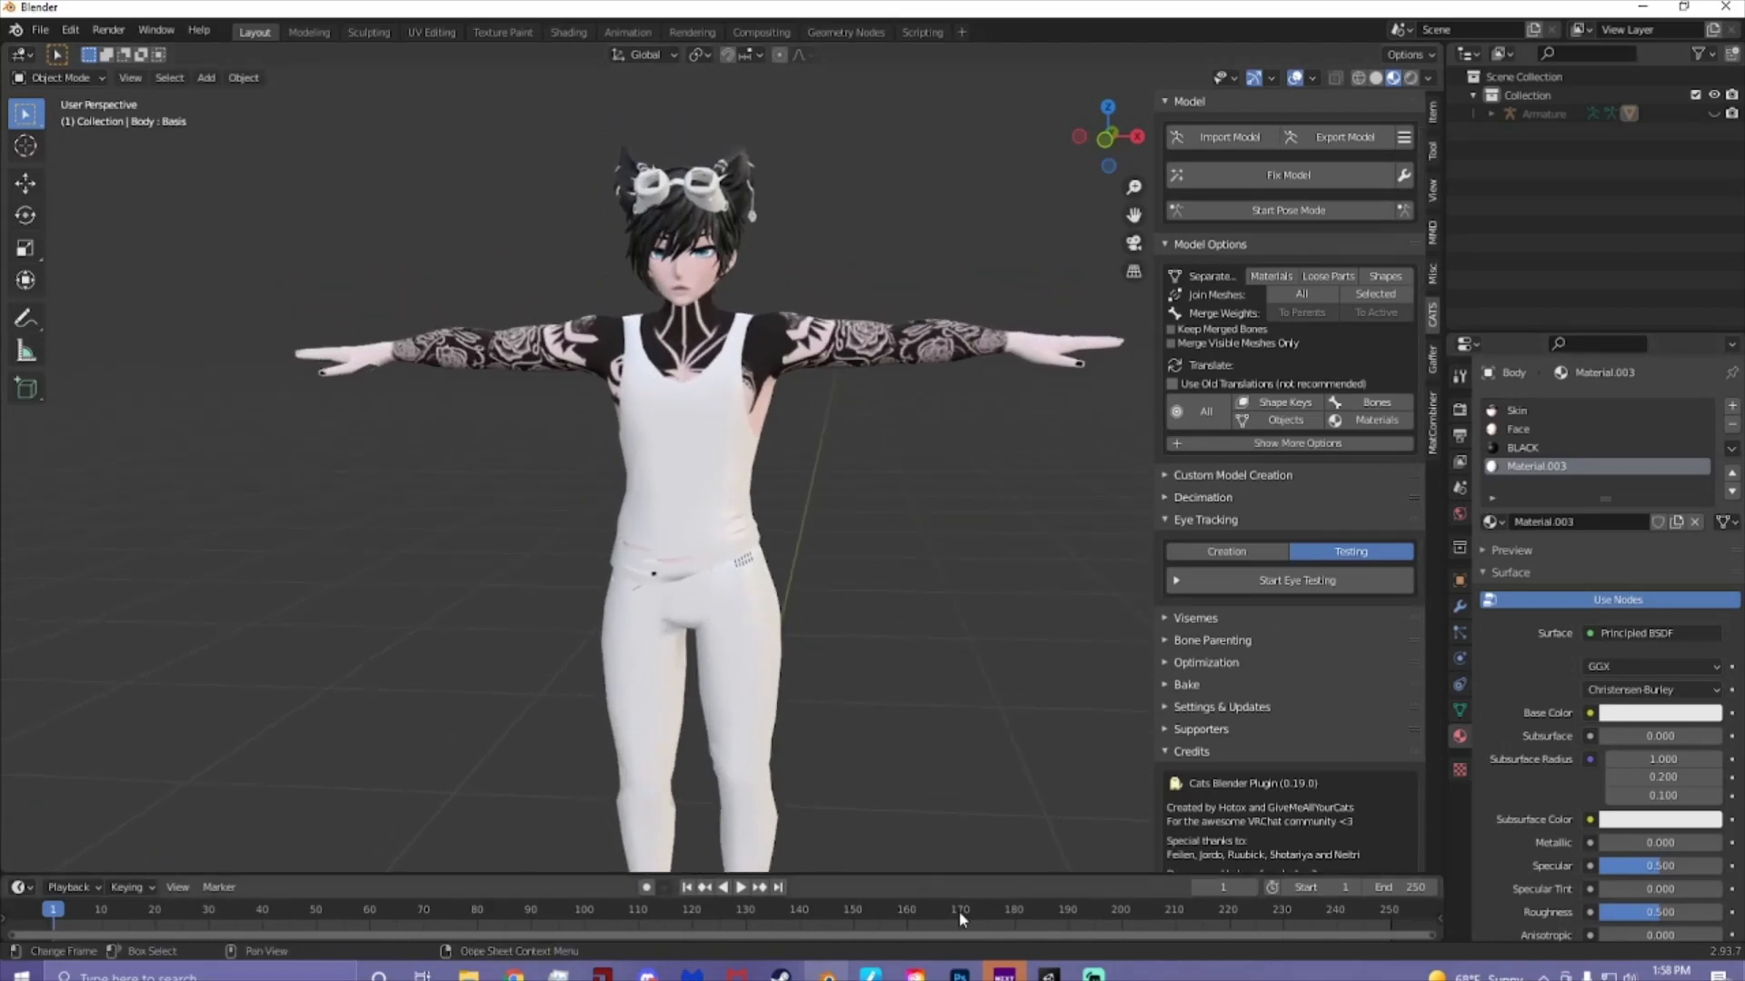
mouse_move(1049, 975)
click(1127, 868)
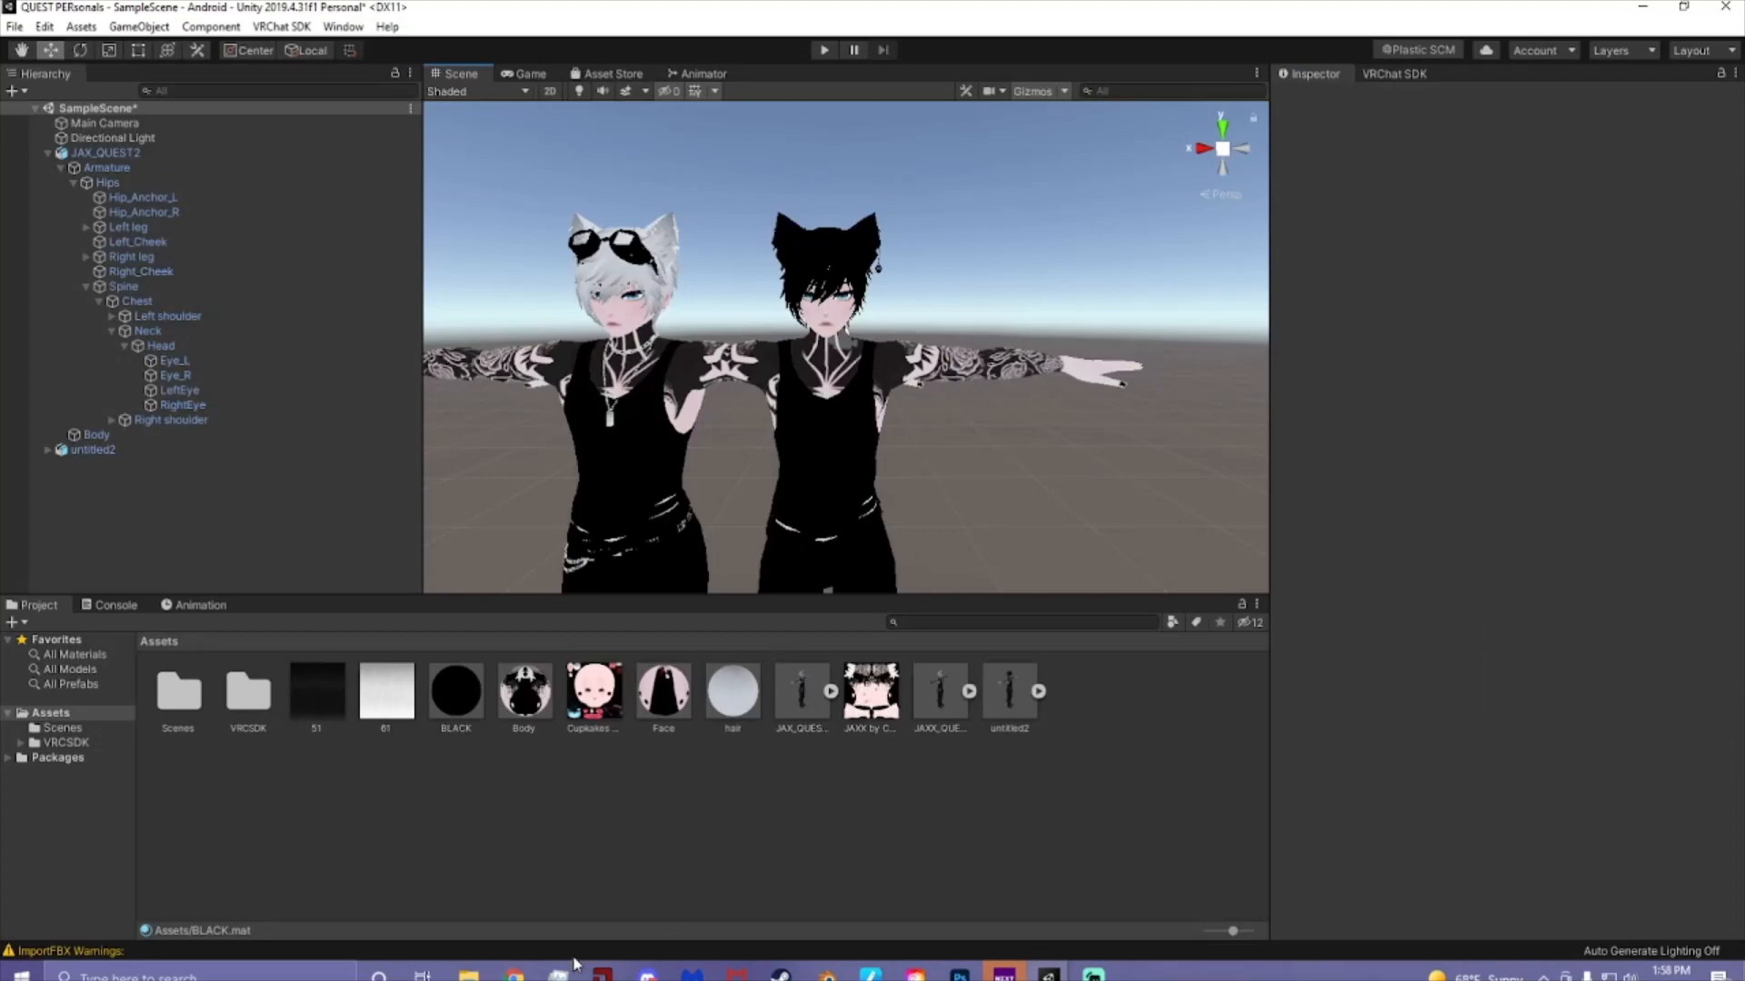
click(474, 976)
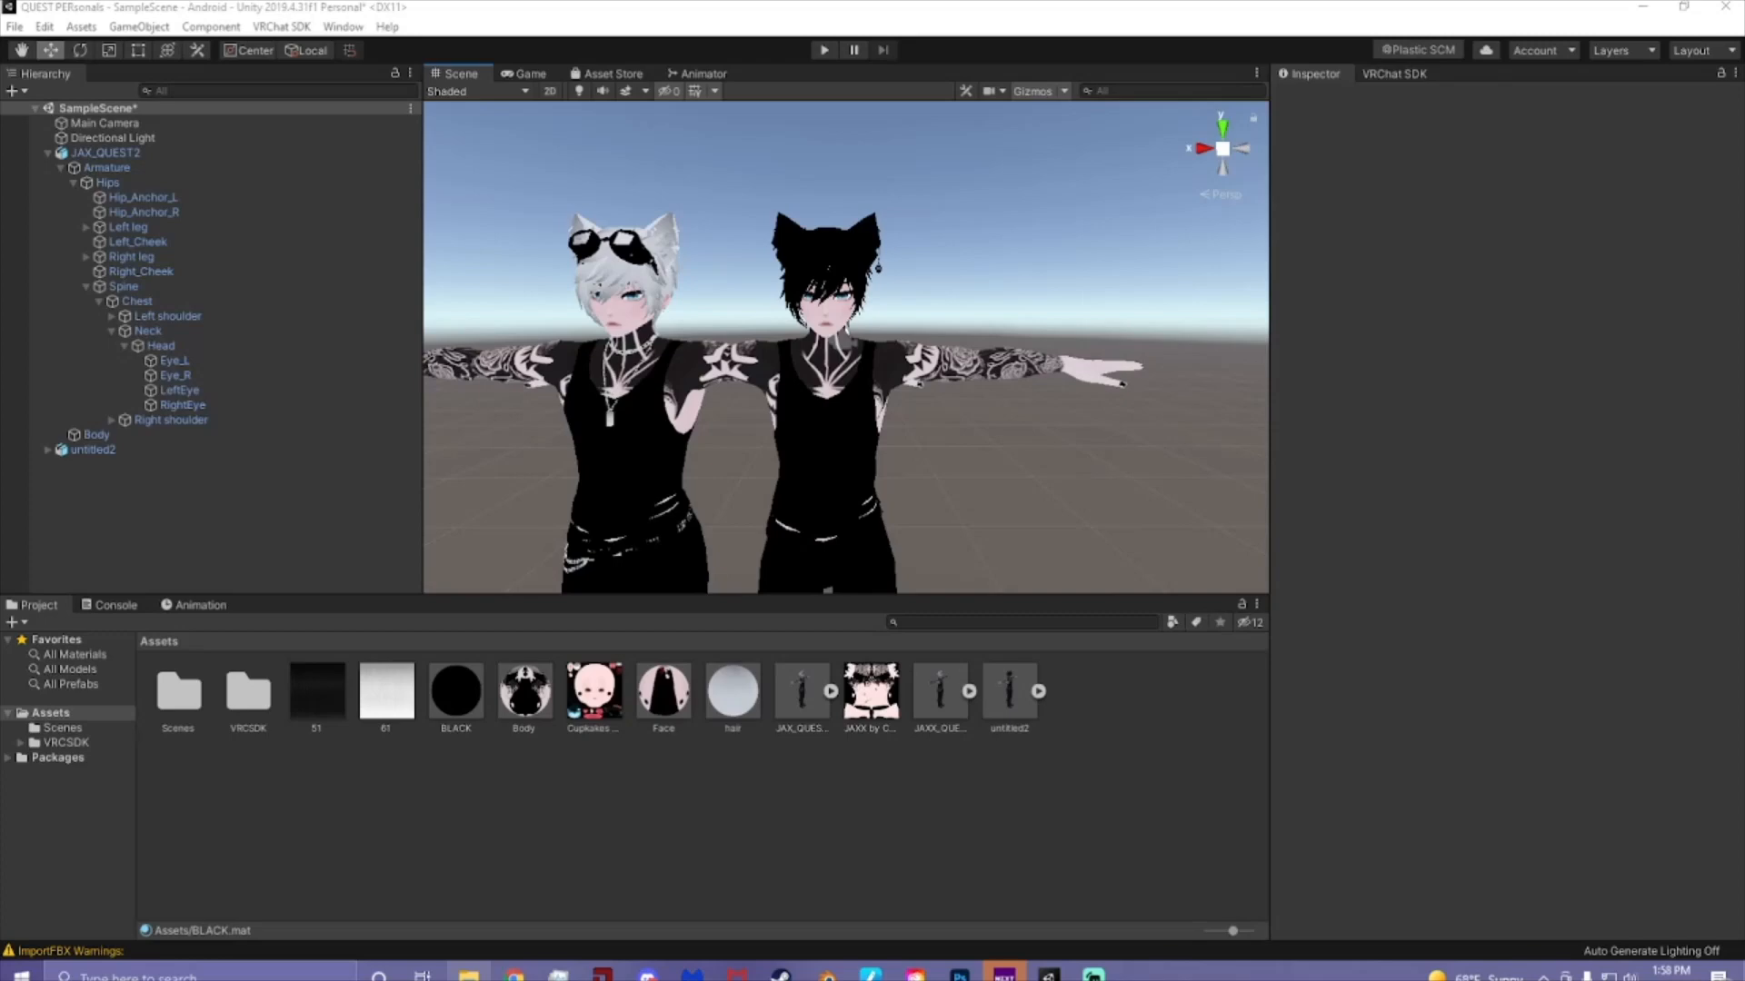
drag(2, 707, 618, 782)
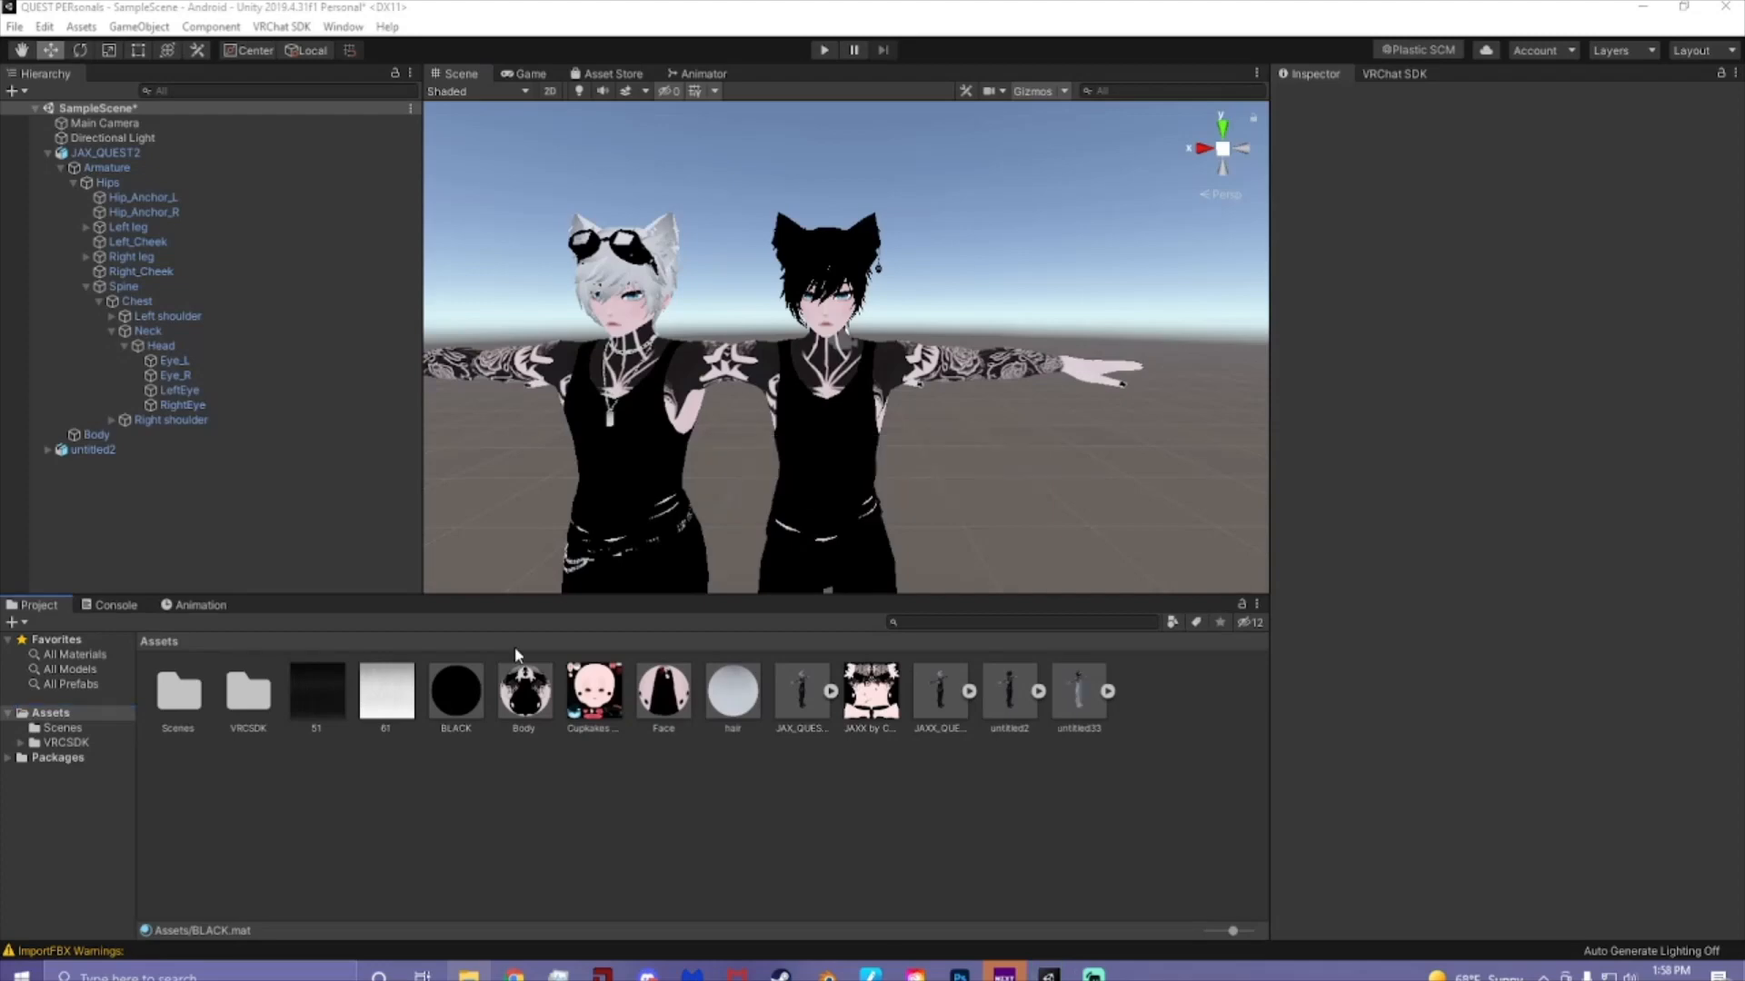
- Delete untitled2 from the scene and place the untitled33 model there instead
click(120, 451)
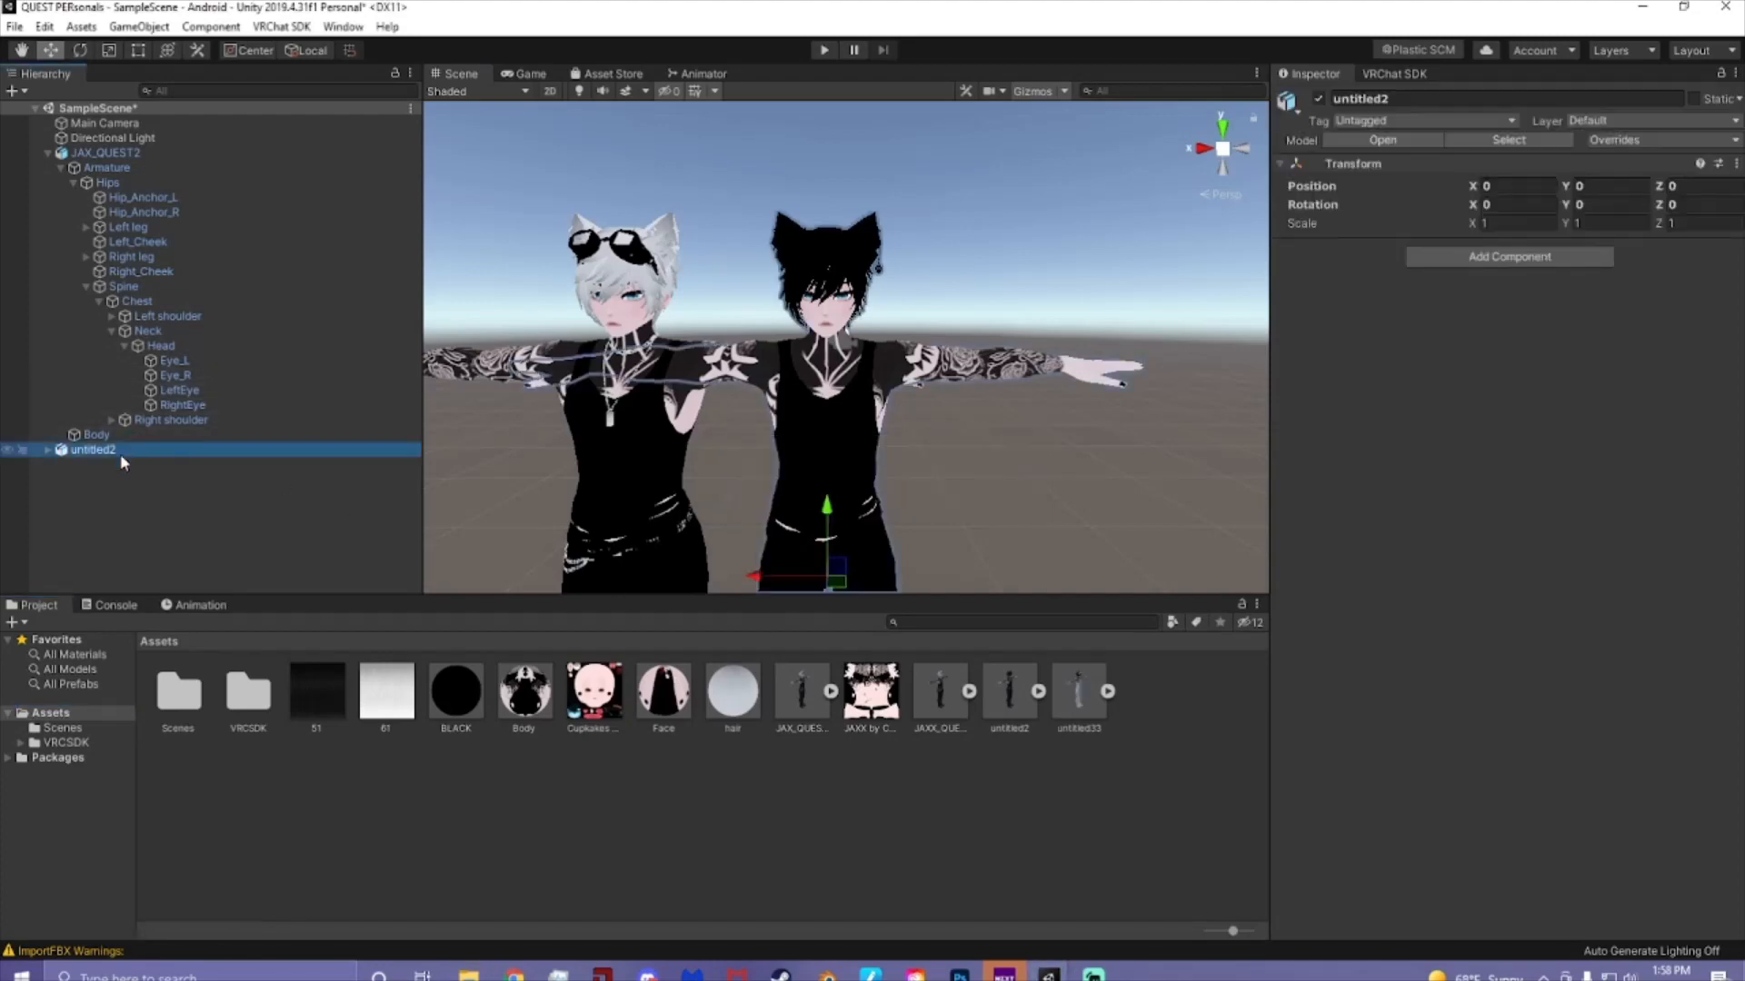
key(Delete)
drag(1055, 699, 266, 536)
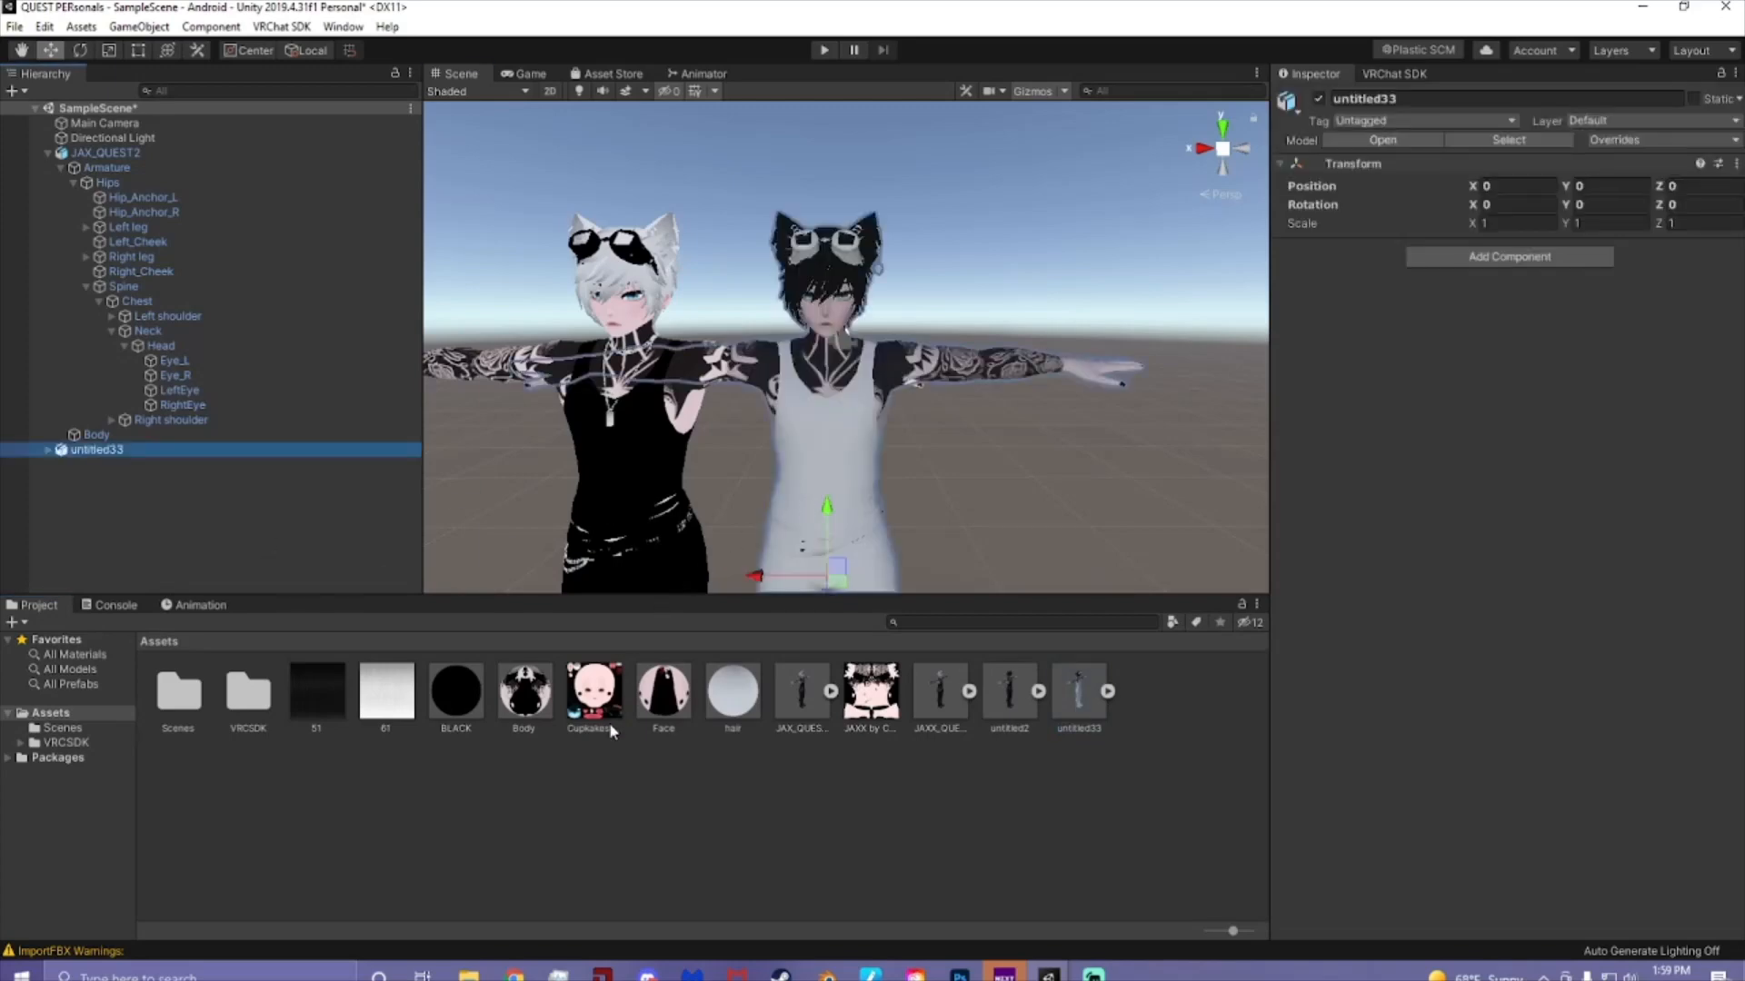
- Assign the BLACK, hair, Face and Body materials to the matching clothing, hair, face and skin of untitled33
drag(480, 716, 871, 505)
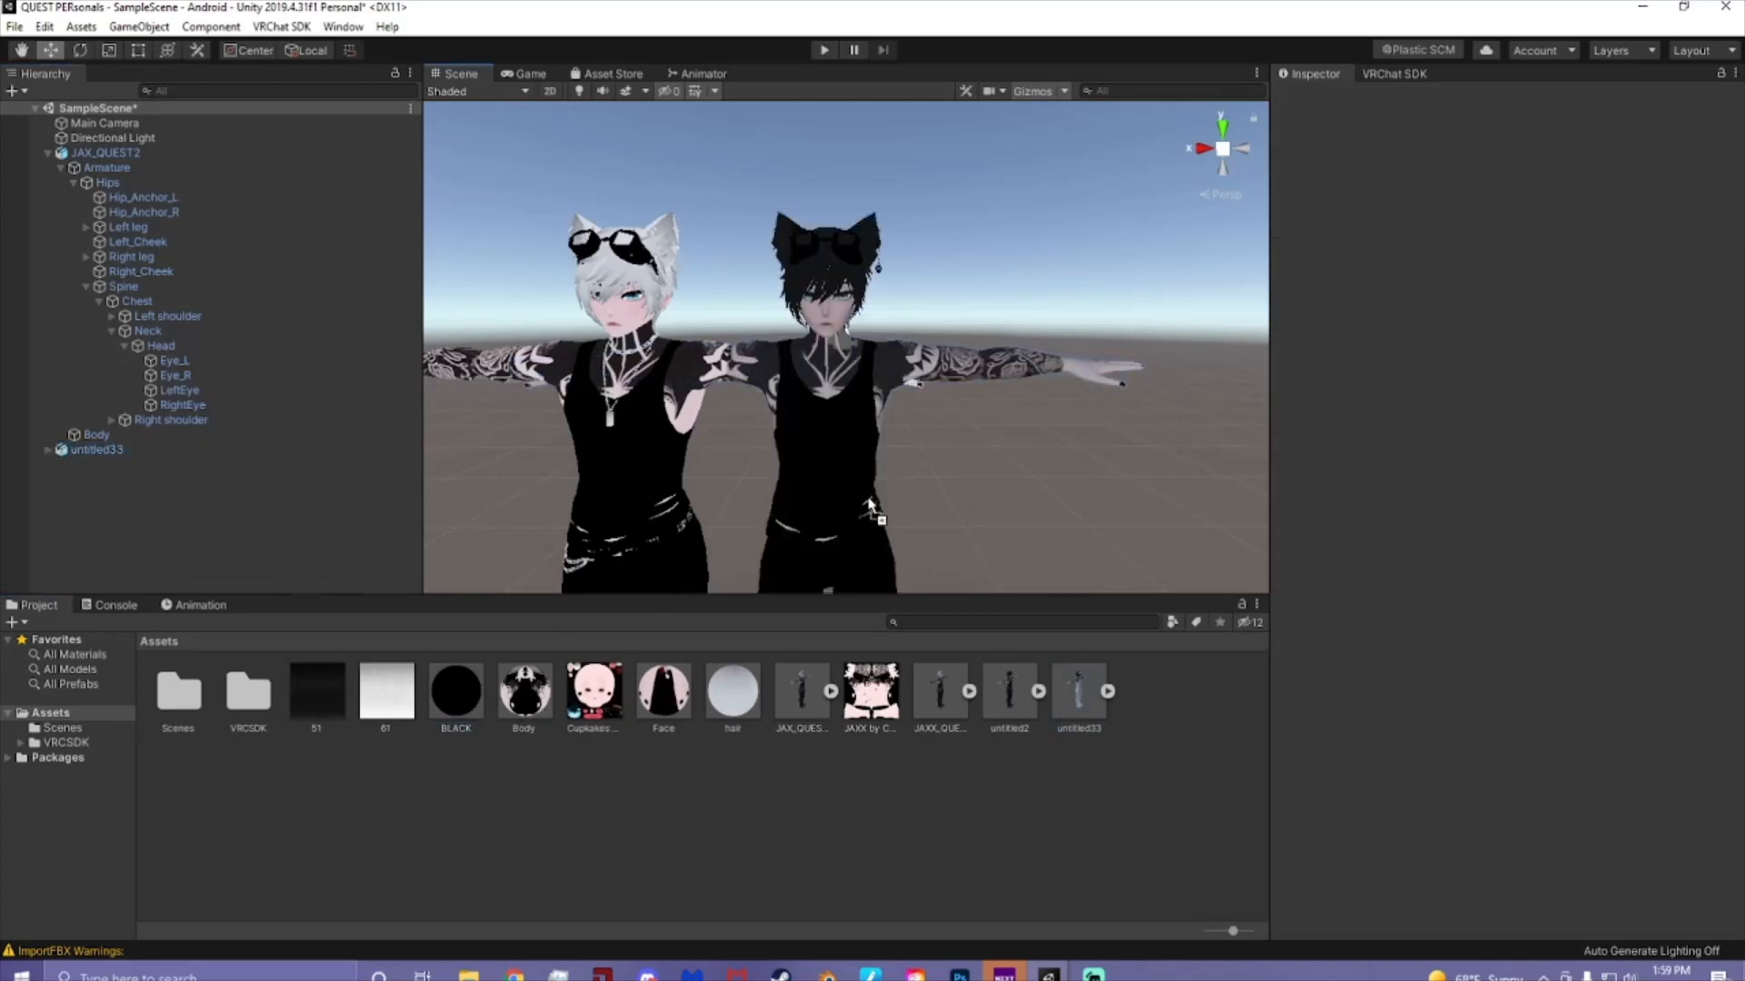
drag(736, 689, 789, 311)
middle_drag(806, 402, 808, 388)
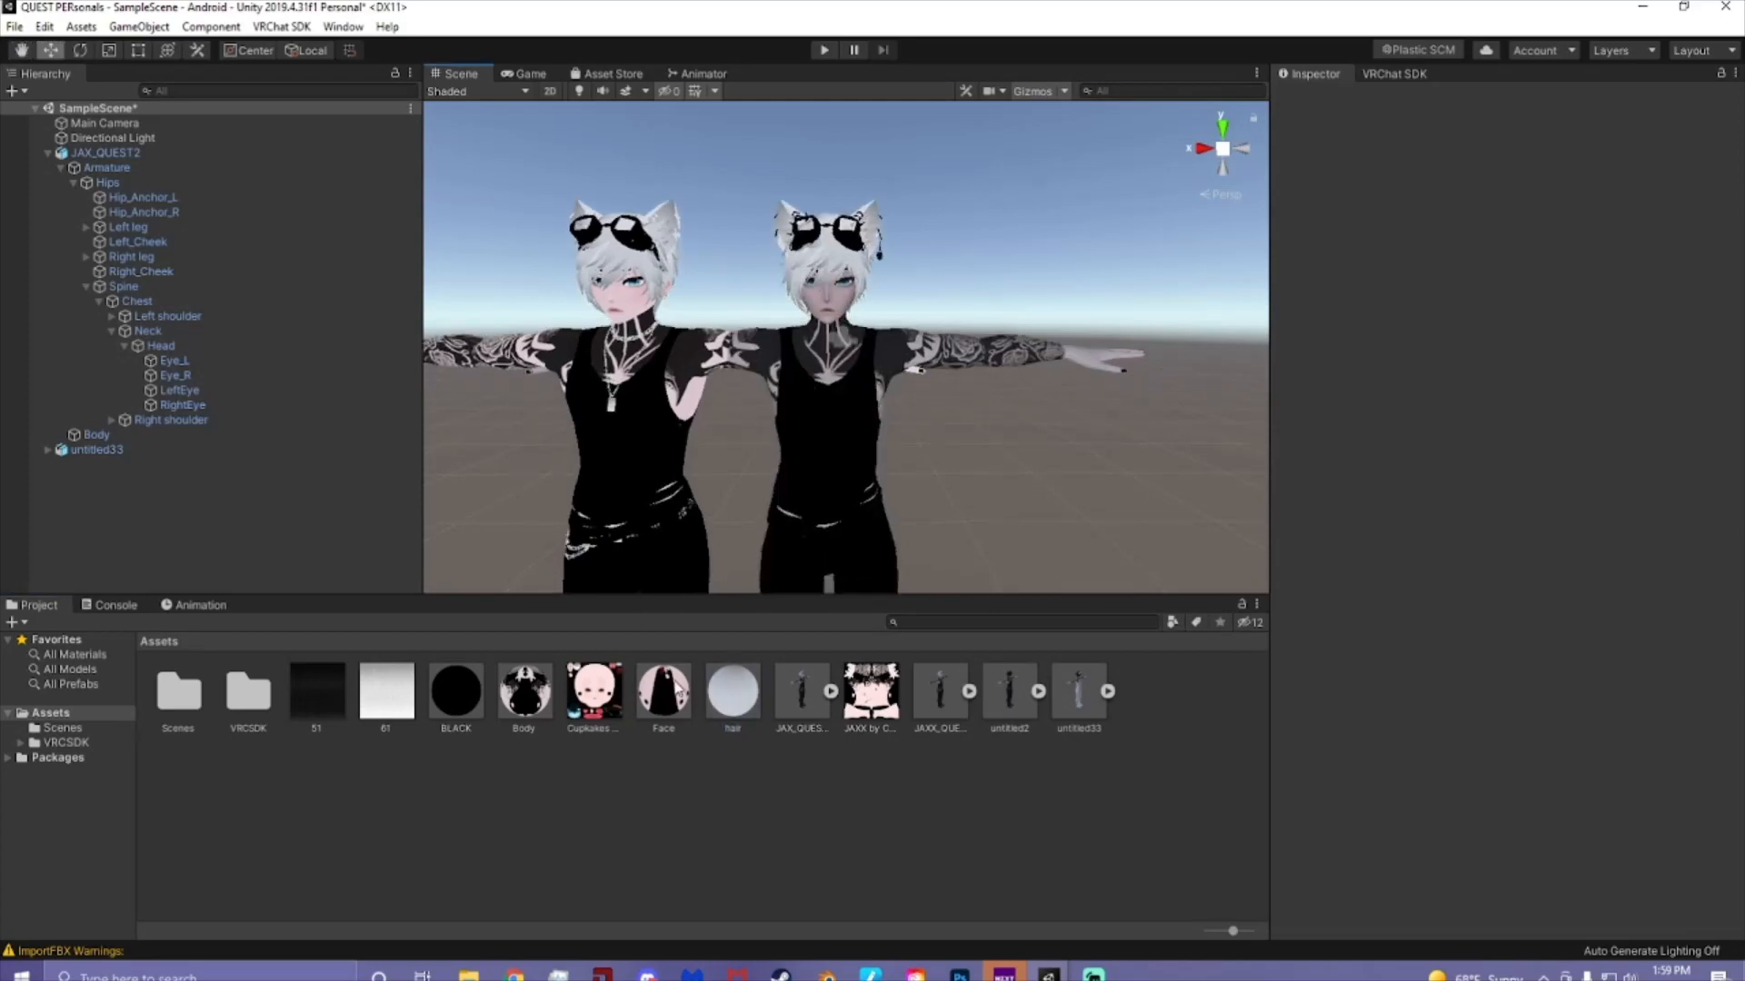
drag(684, 686, 834, 289)
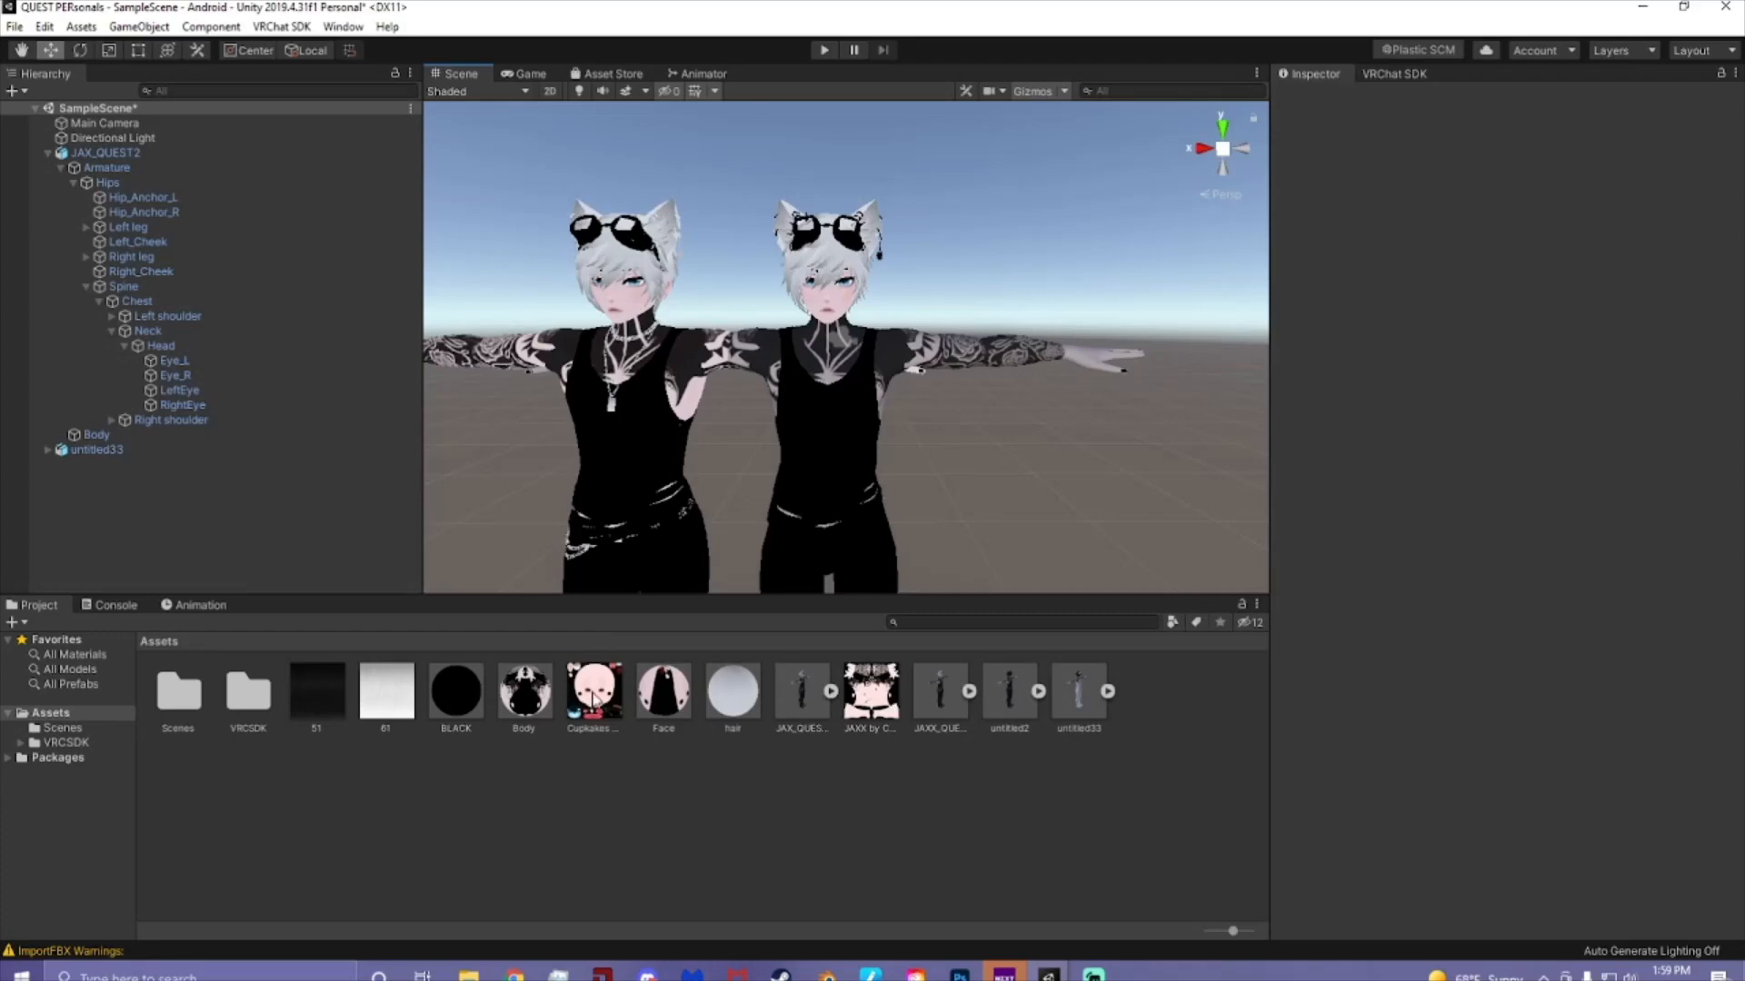
drag(531, 705, 760, 363)
middle_drag(828, 448, 870, 460)
scroll(878, 429, down, 5)
scroll(869, 462, up, 8)
middle_drag(850, 400, 841, 490)
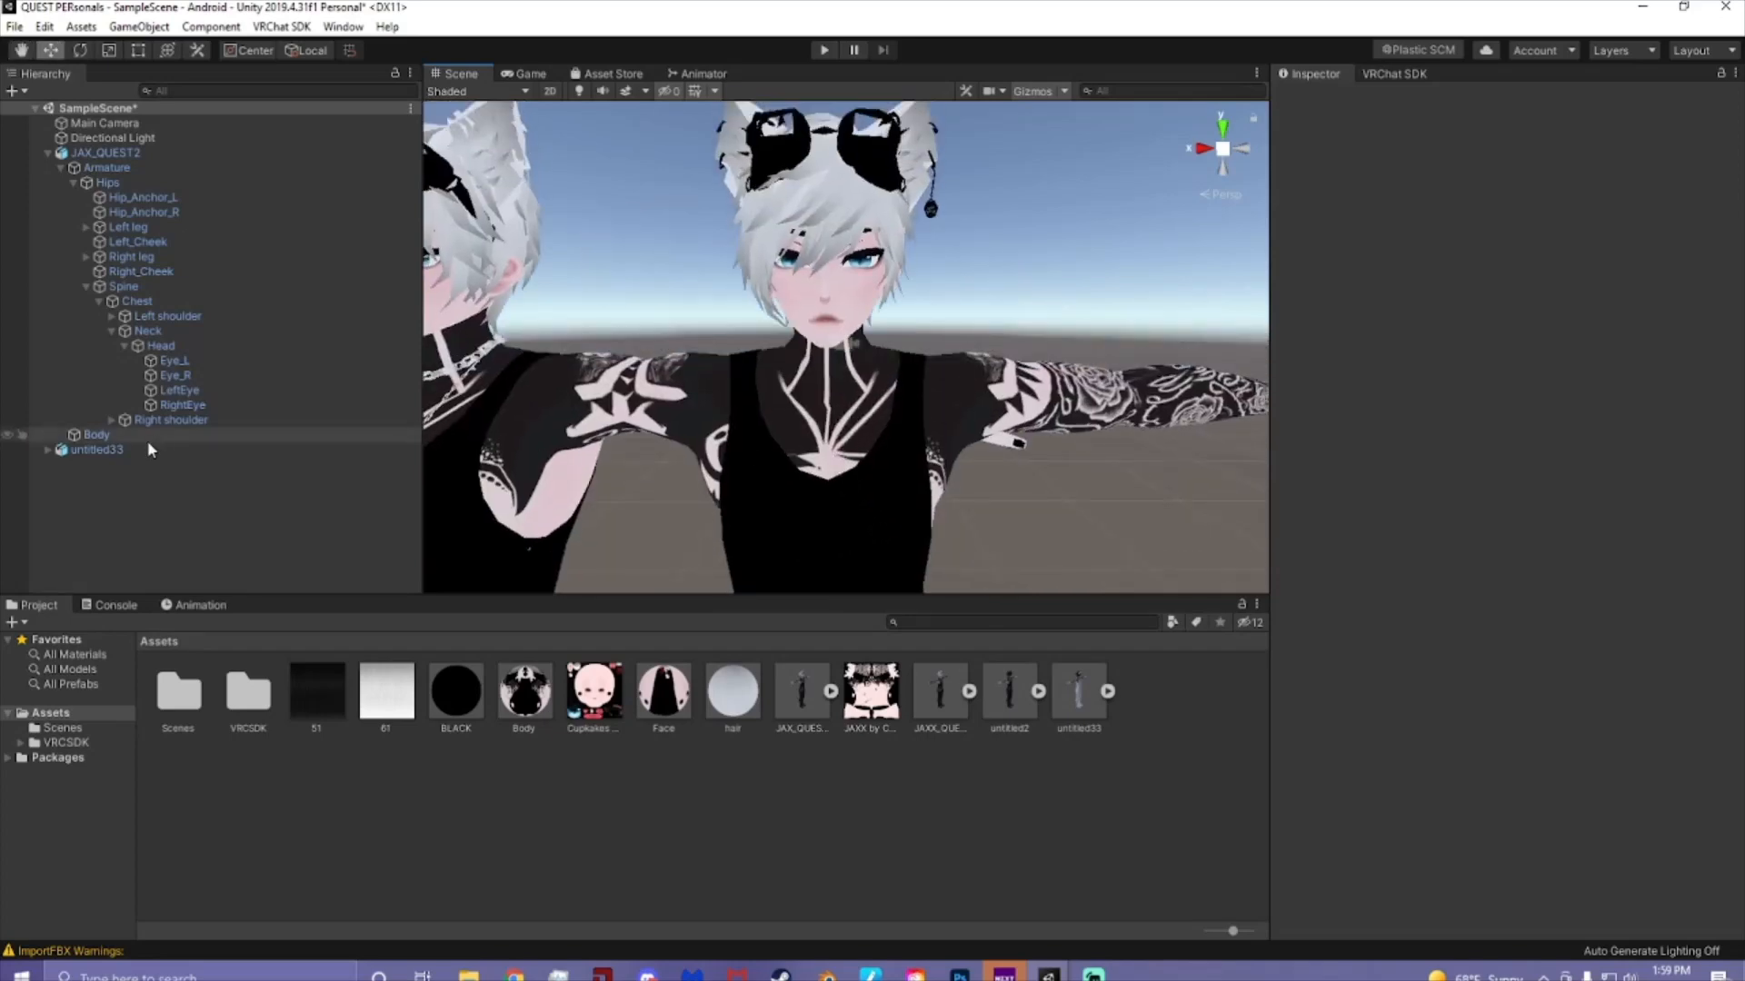
- Add a VRC Avatar Descriptor component to untitled33
click(144, 449)
click(1484, 262)
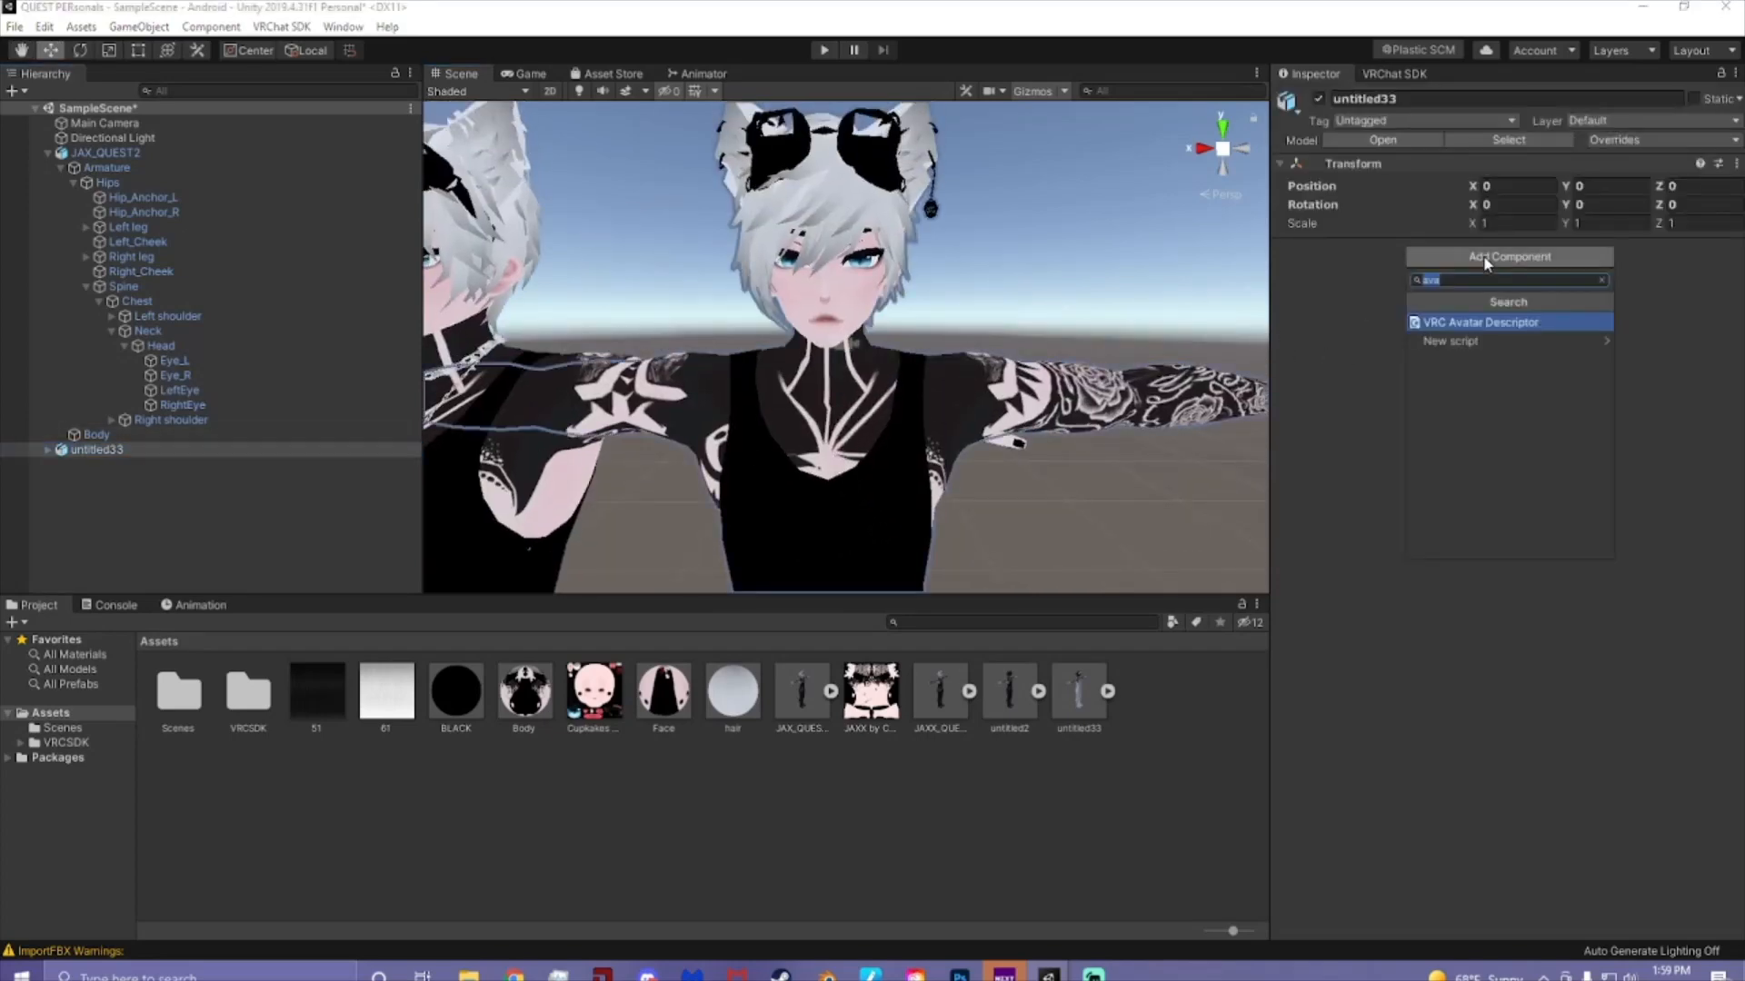
click(1492, 321)
- Copy the VRC Avatar Descriptor from JAX_QUEST2 and paste its component values onto untitled33's descriptor
click(181, 153)
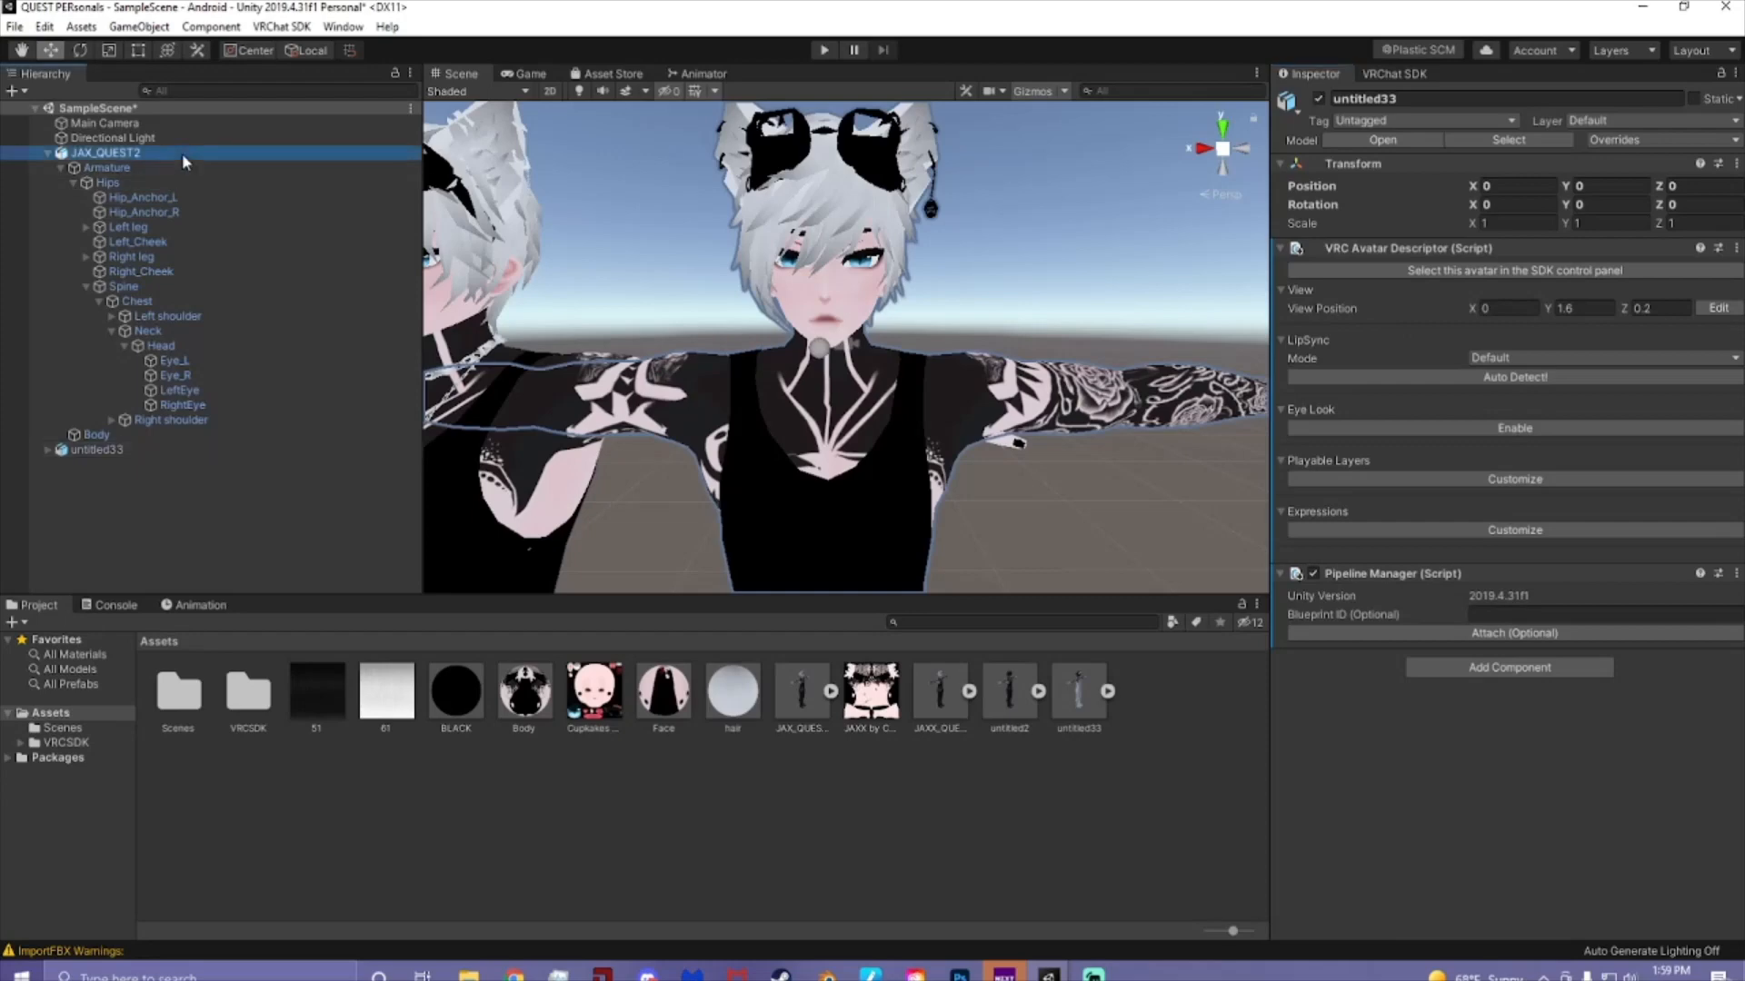
click(1724, 423)
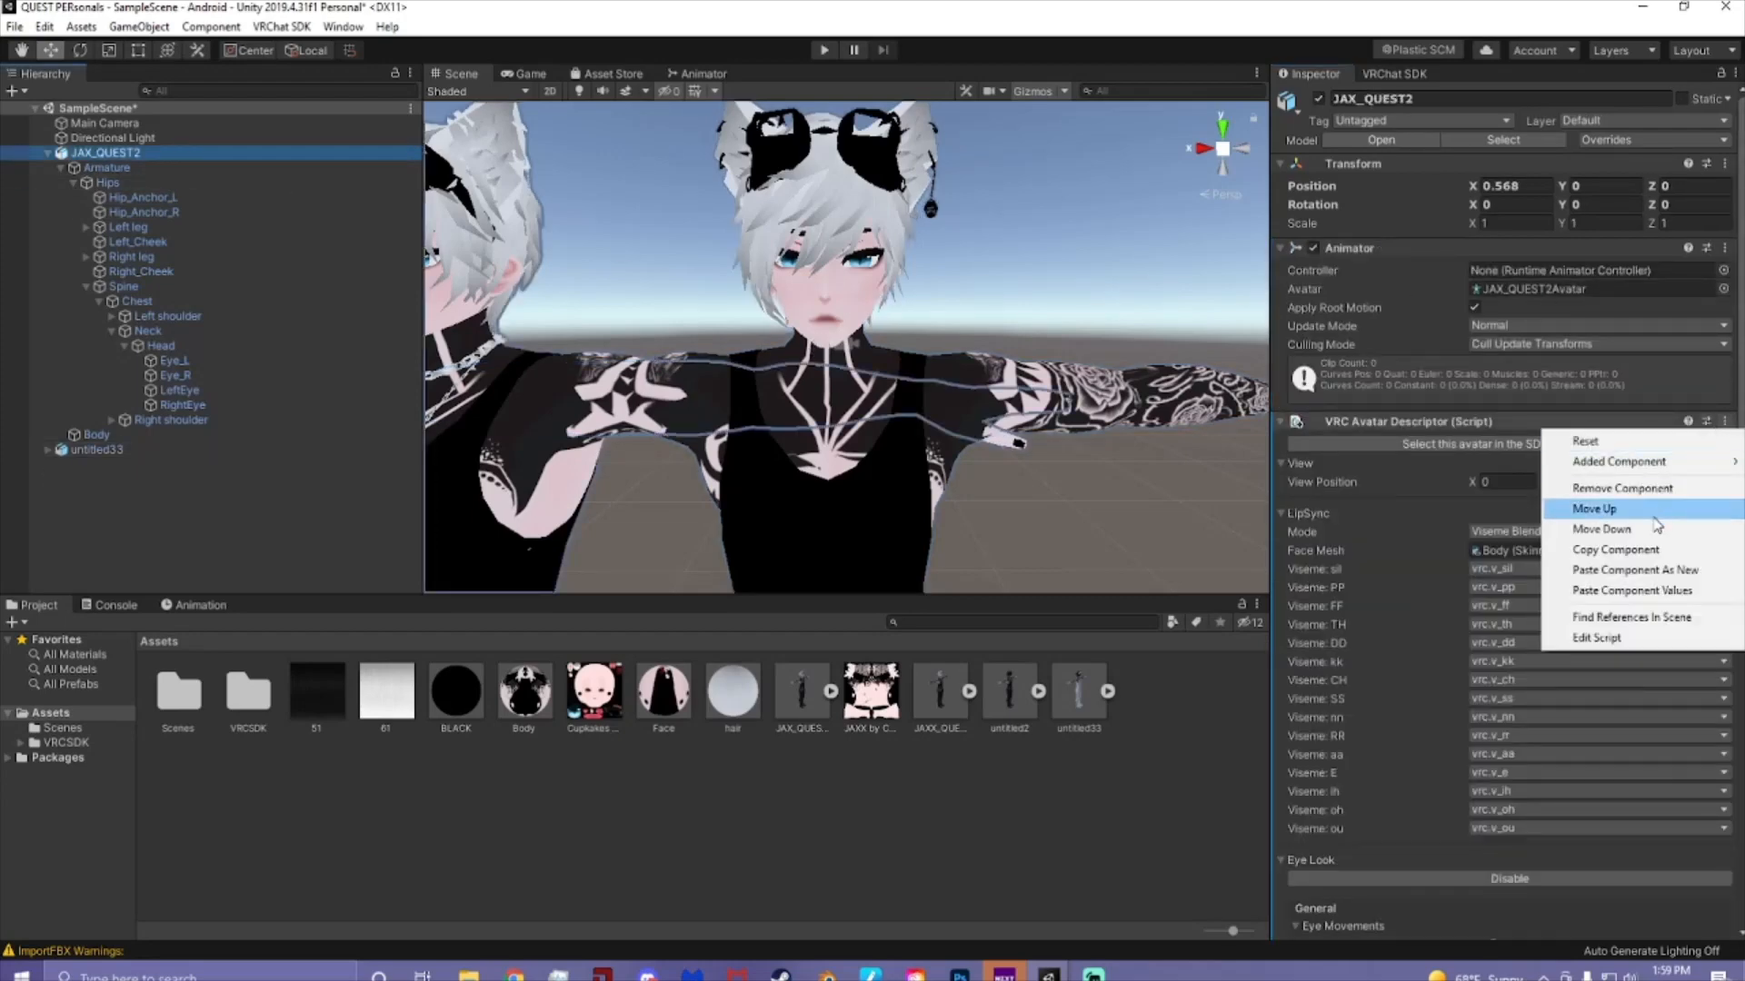
click(1617, 551)
click(123, 455)
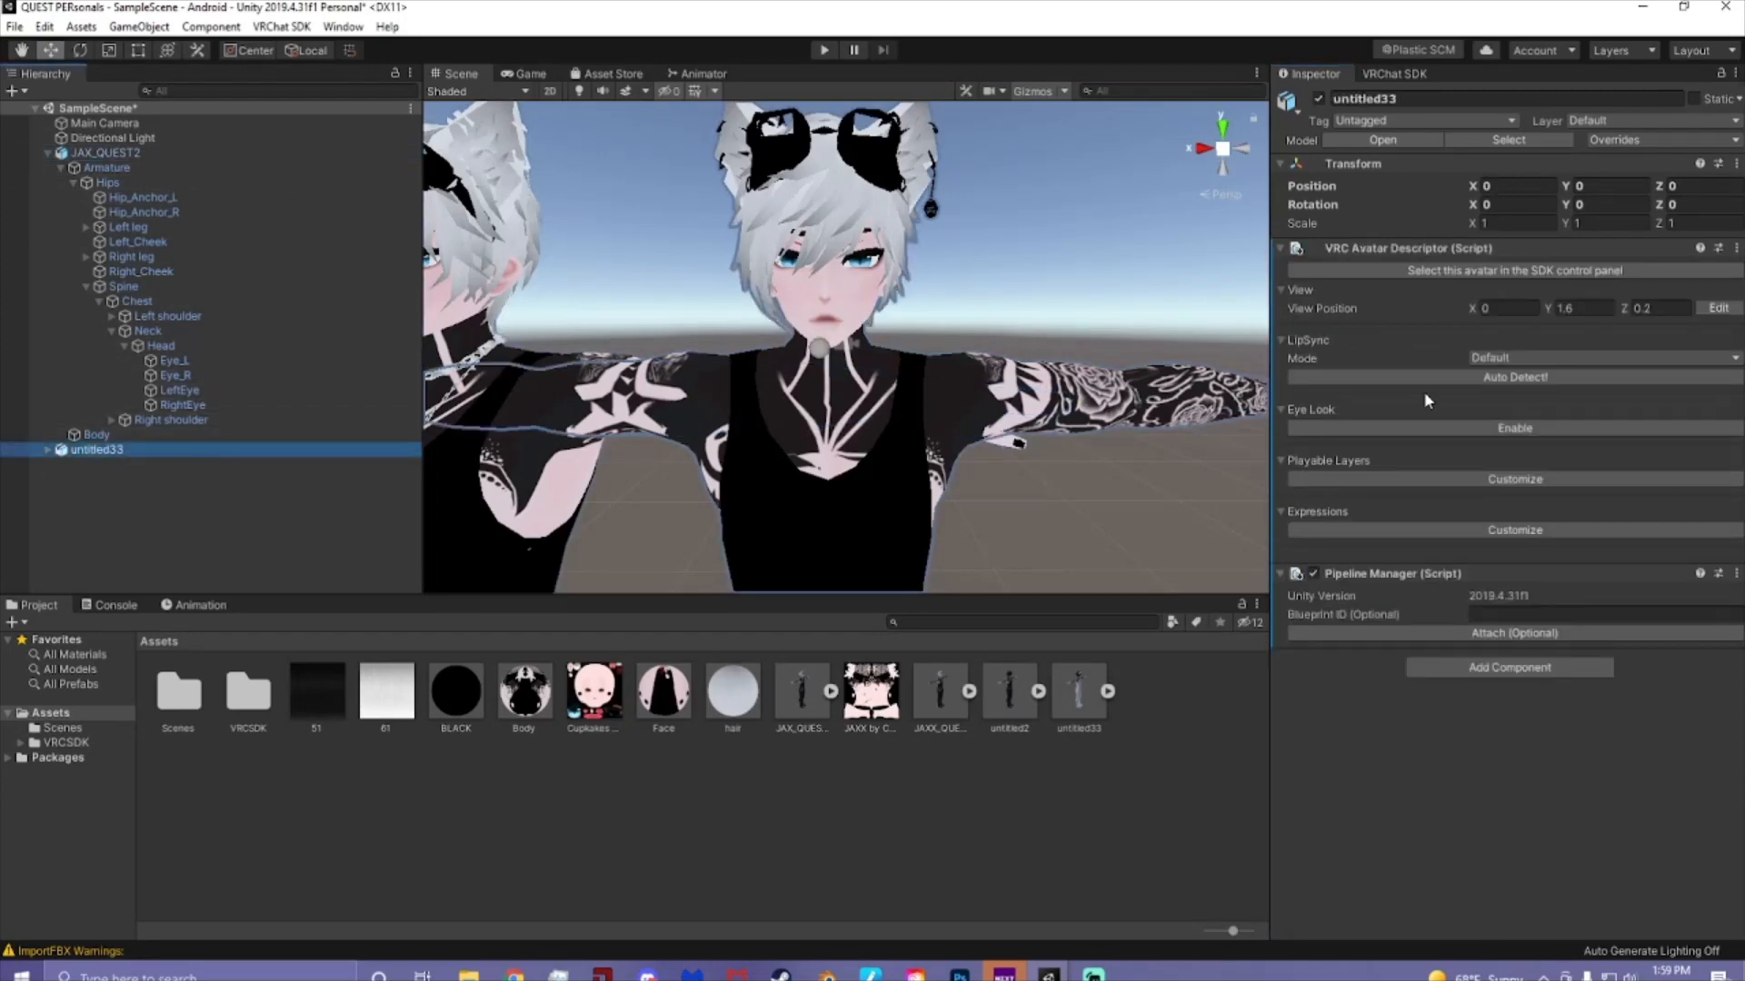
click(1736, 248)
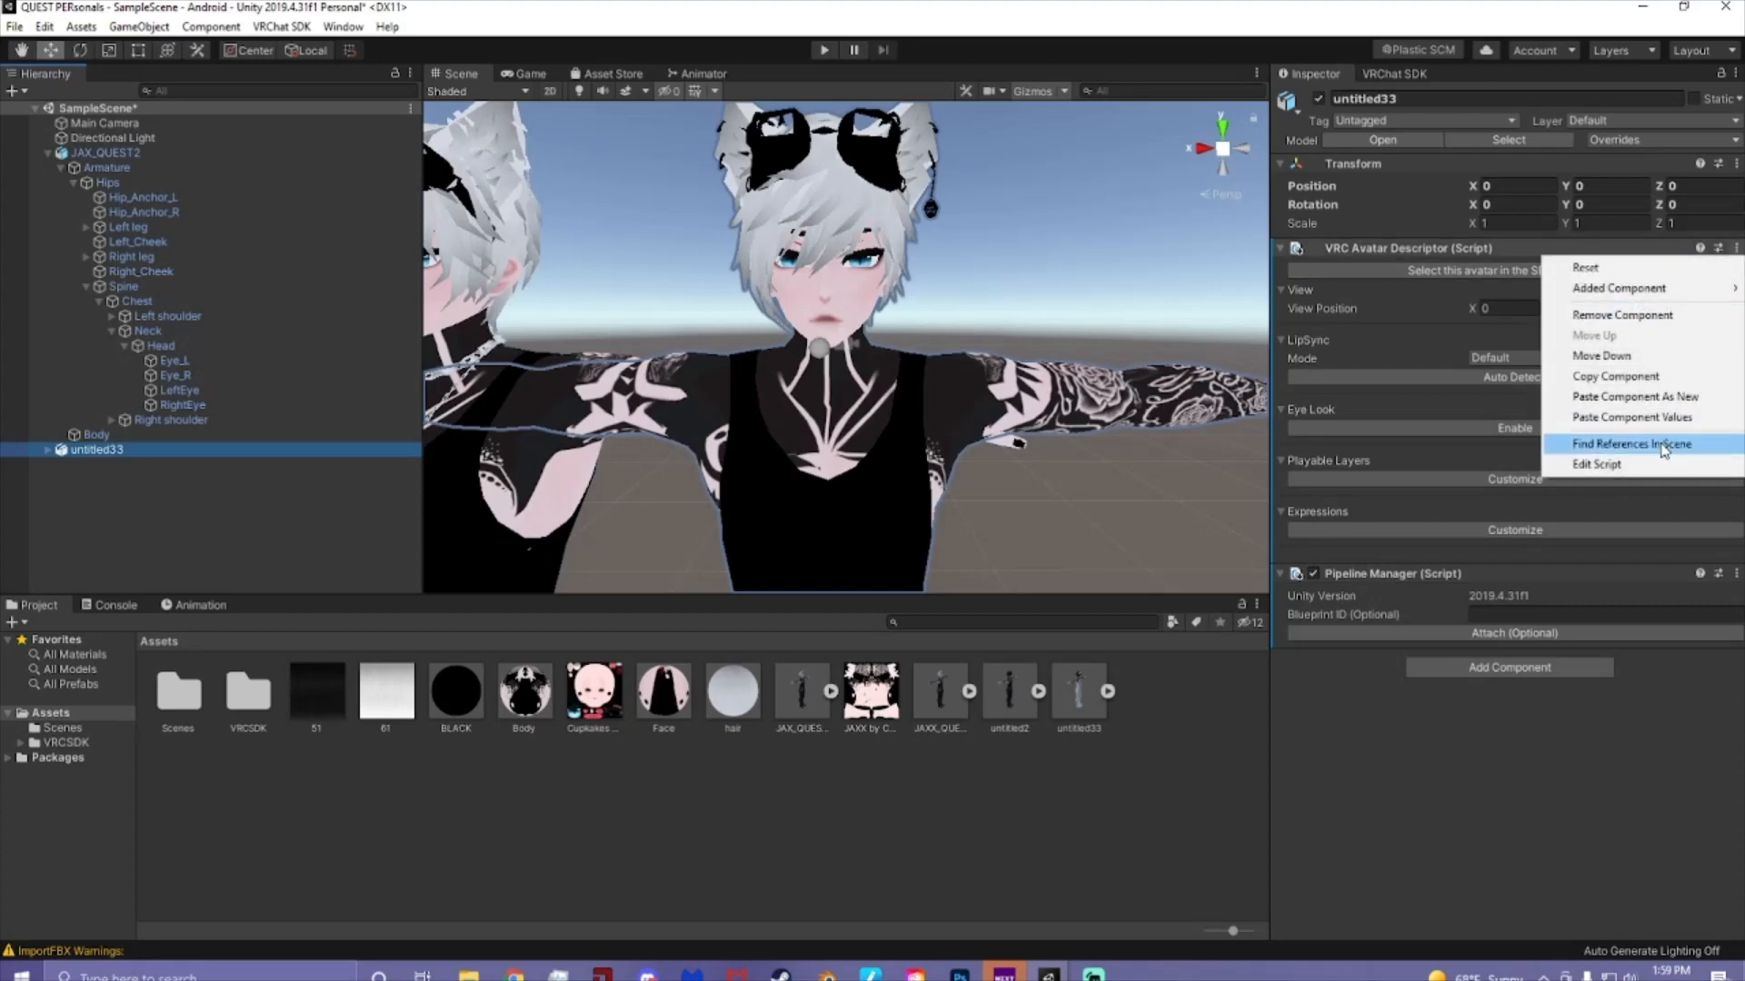
click(1668, 418)
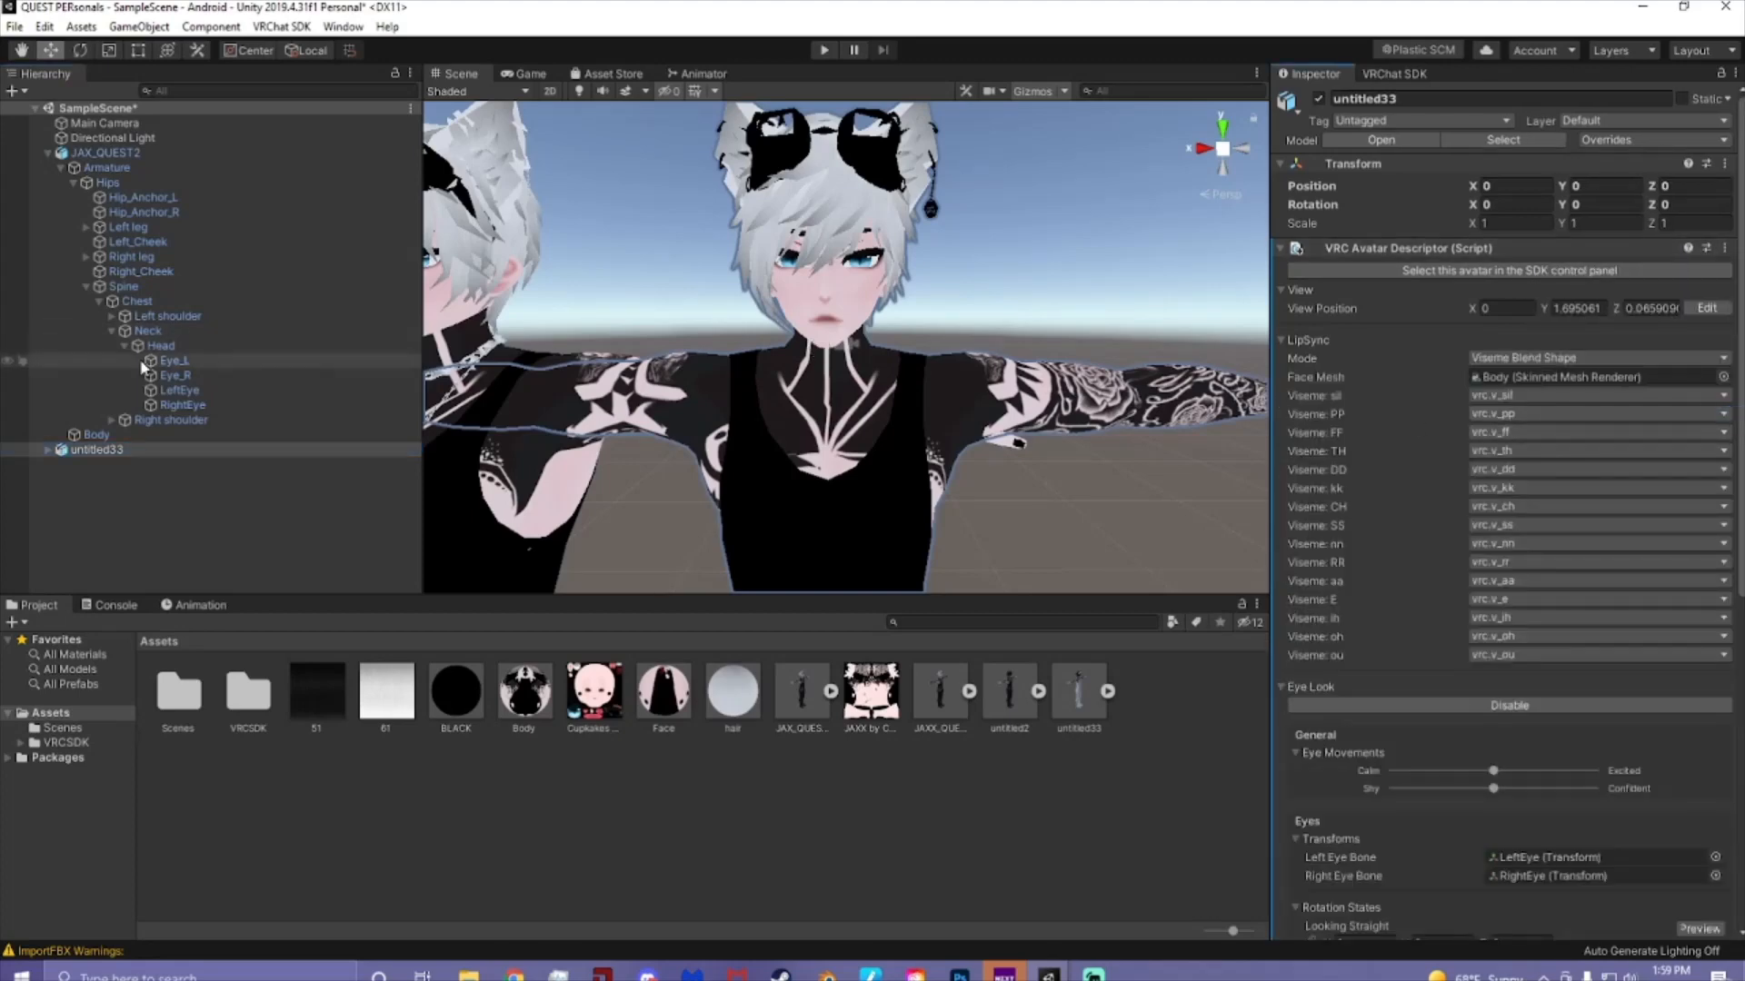
- Set untitled33's own Body mesh as the descriptor's Face Mesh and Eyelids Mesh
click(47, 449)
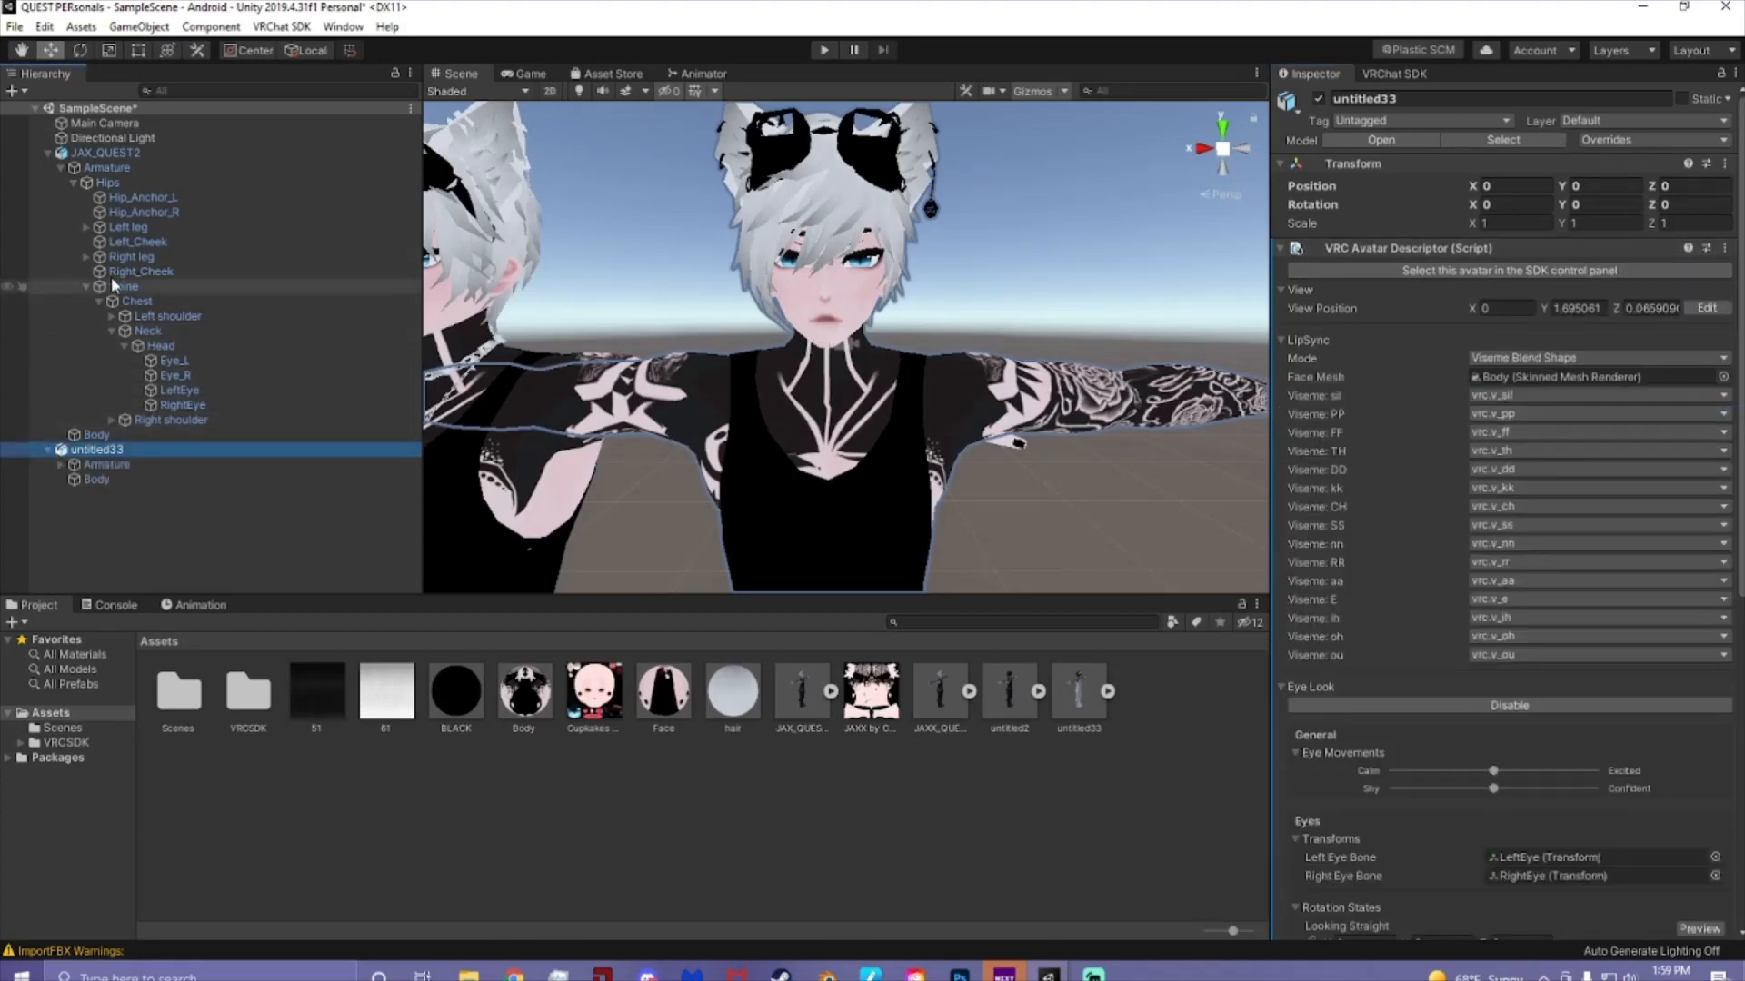
click(48, 152)
drag(97, 198, 1557, 378)
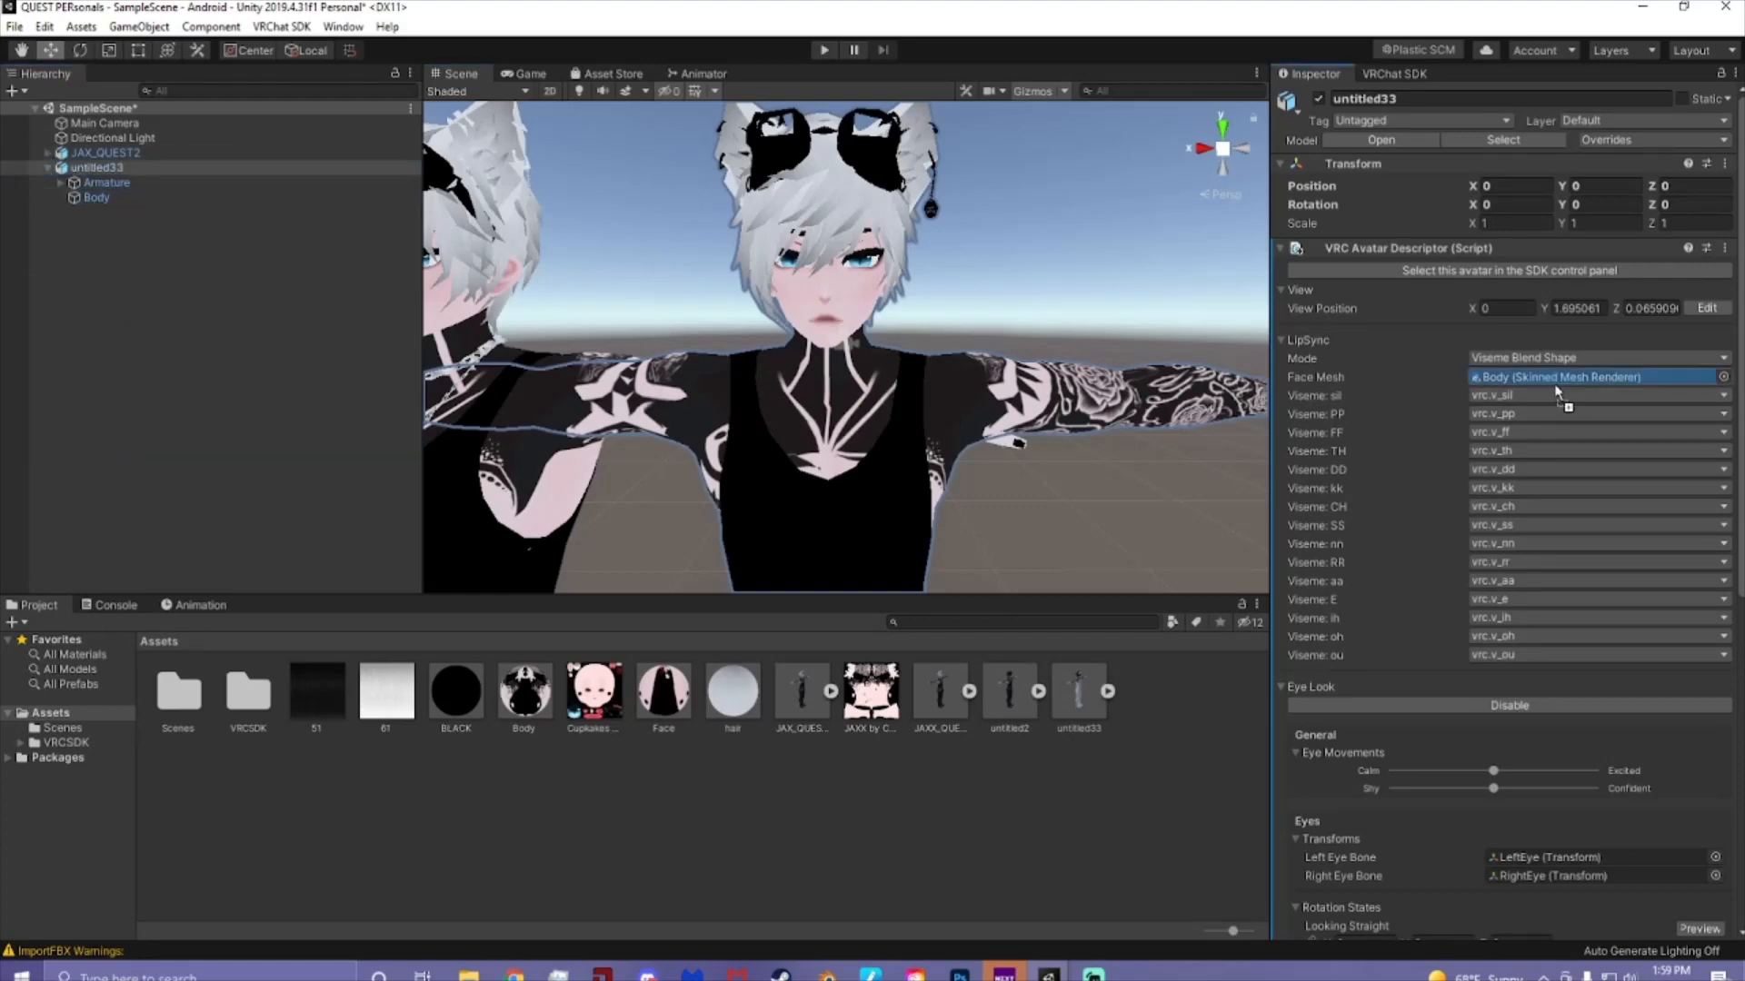
scroll(1452, 442, down, 5)
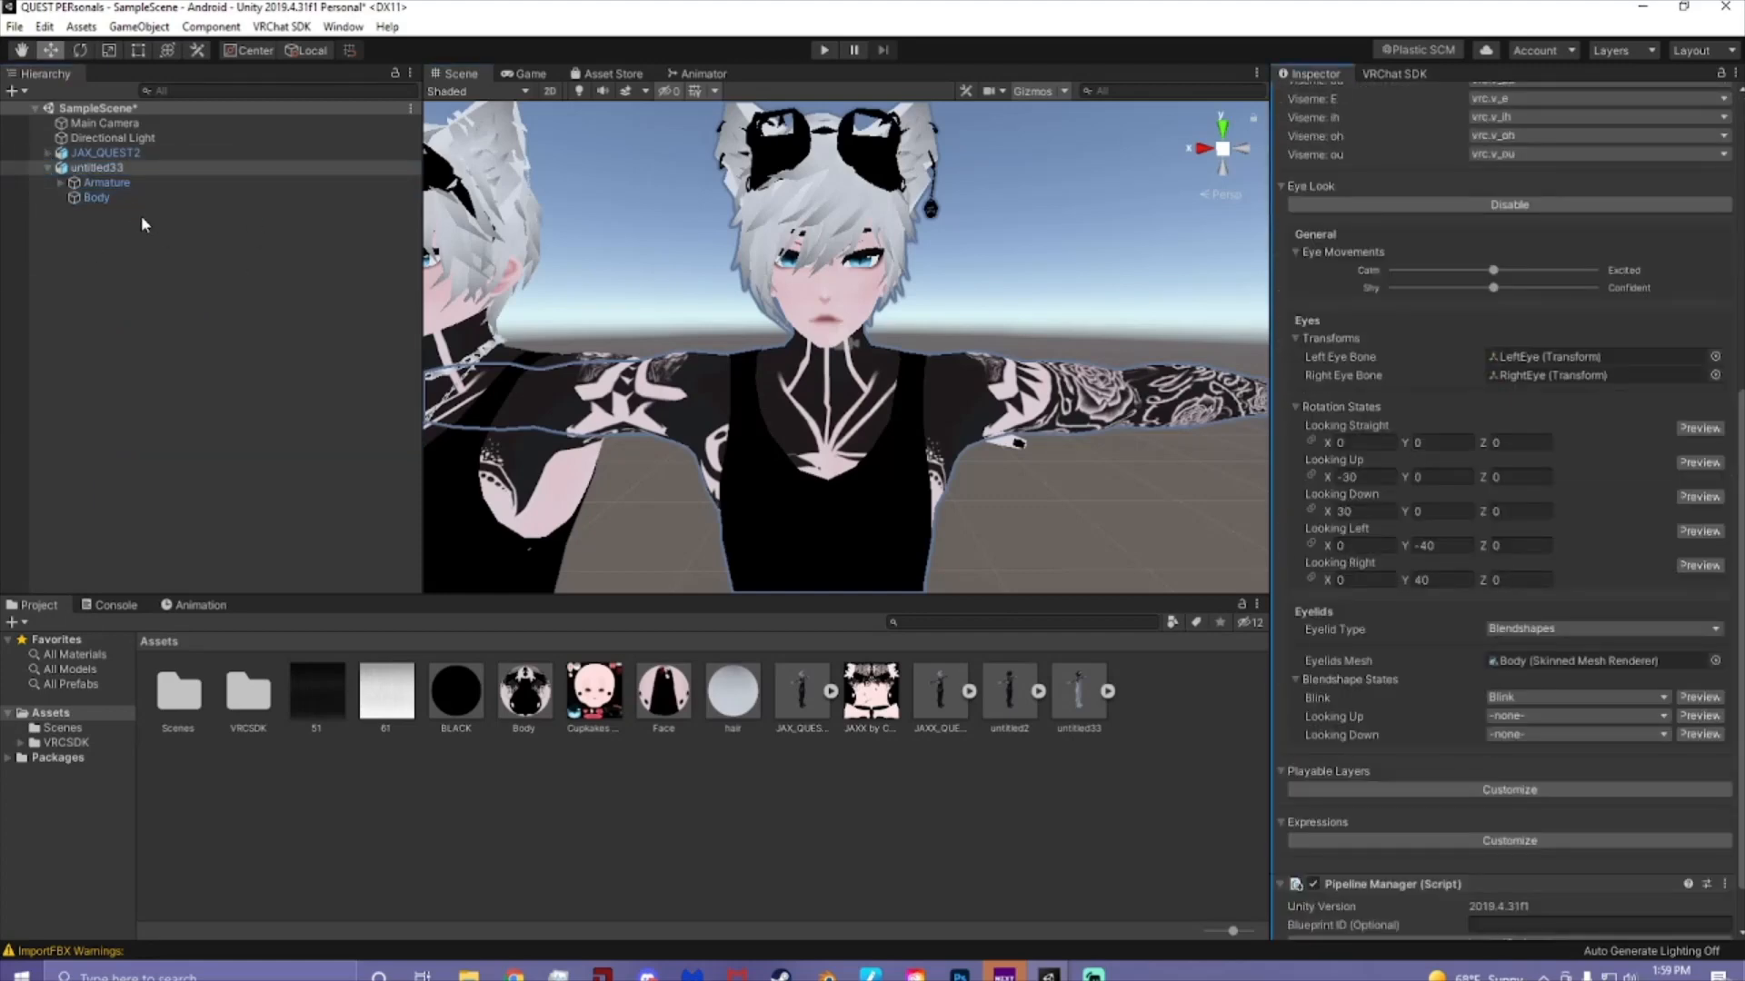
click(136, 171)
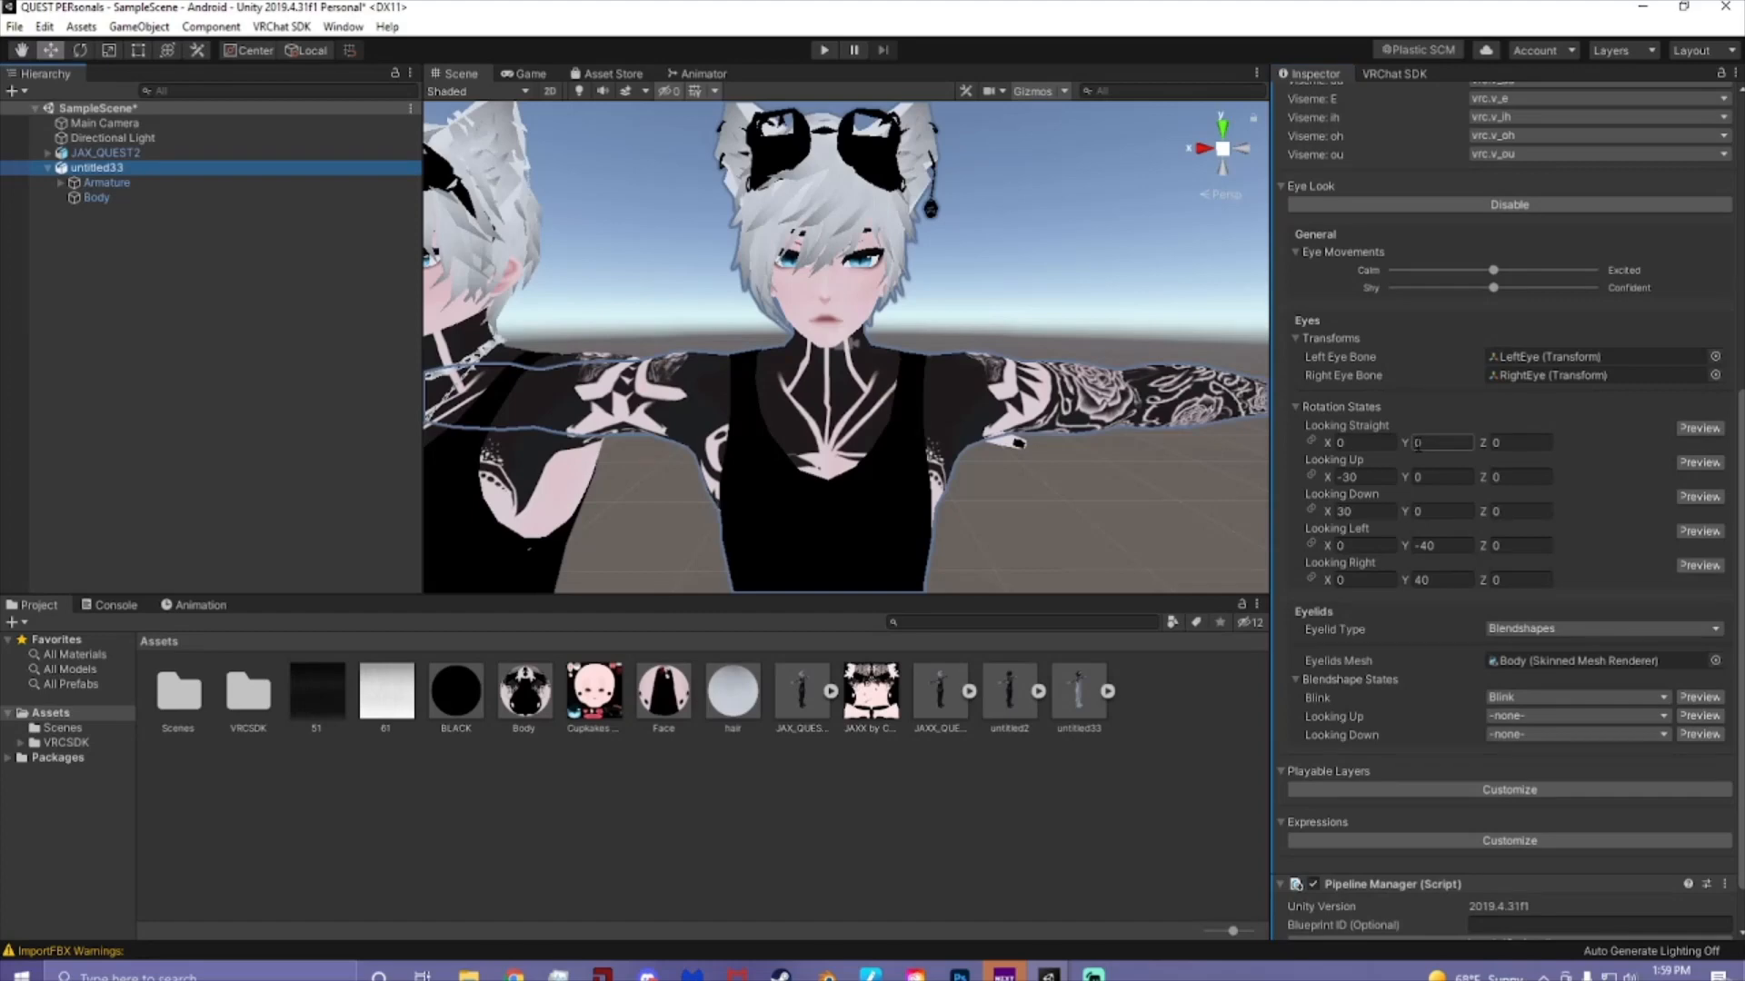
scroll(1415, 445, down, 2)
drag(89, 199, 1545, 601)
click(1700, 638)
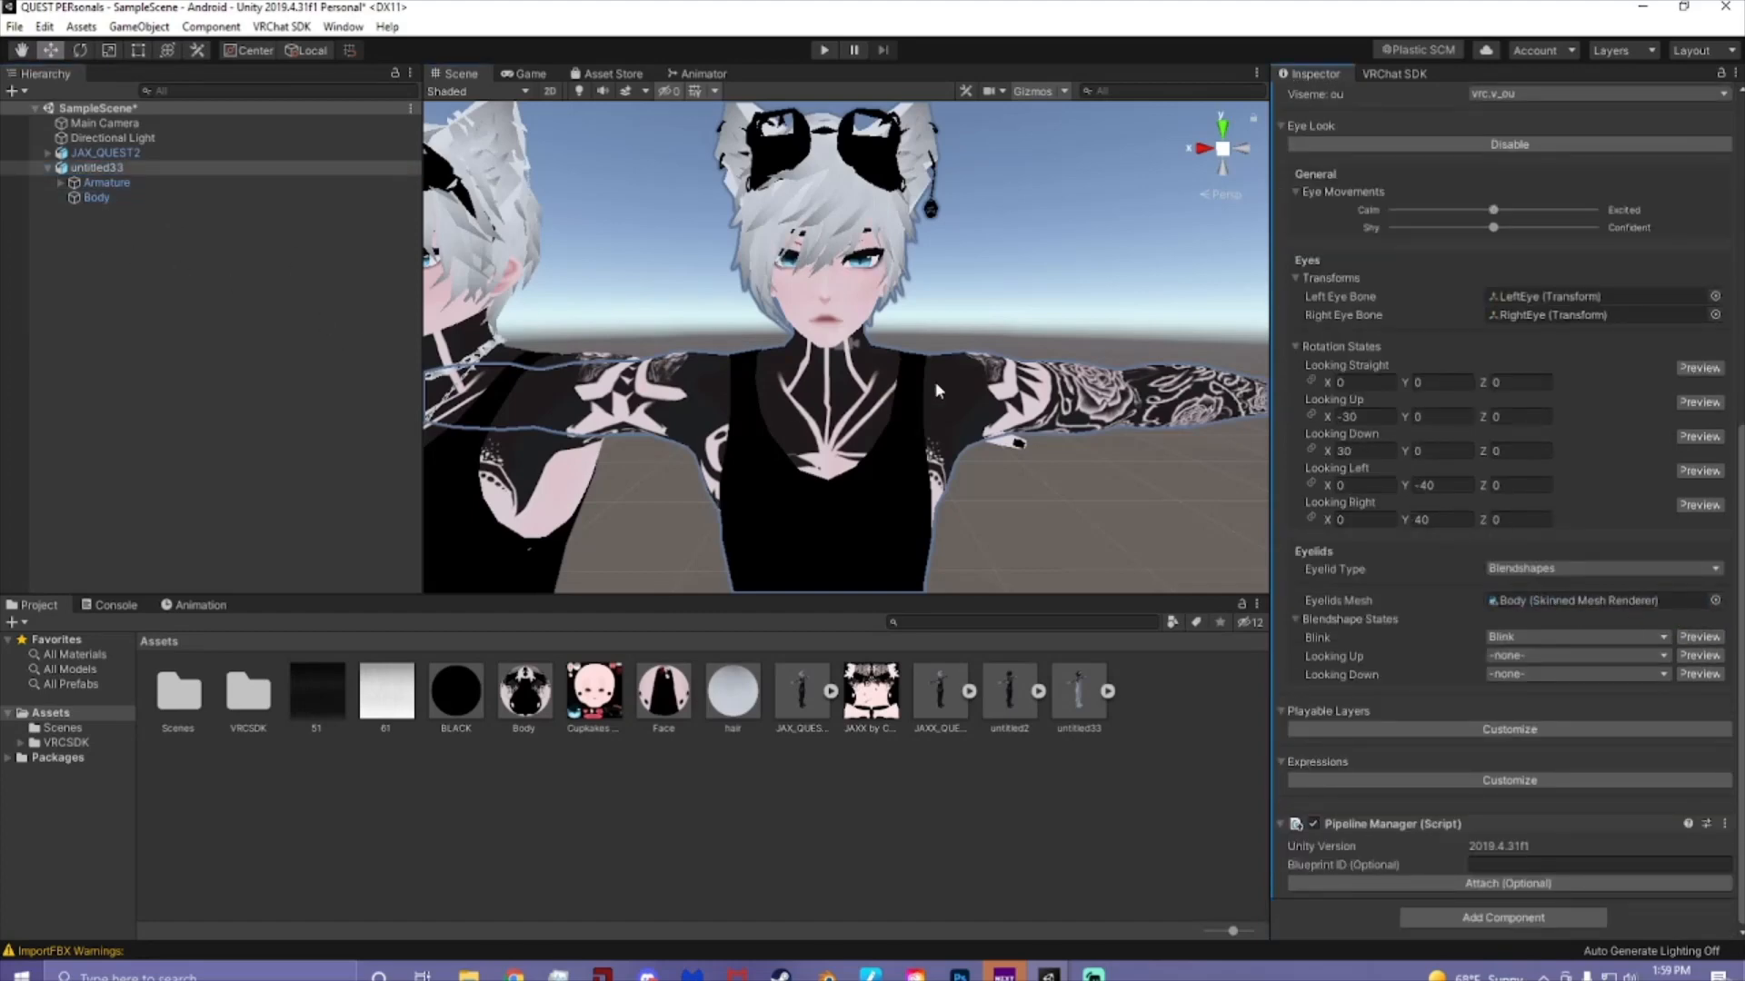
- Set the descriptor's left and right eye bones to LeftEye and RightEye from untitled33's own armature
click(60, 182)
click(73, 197)
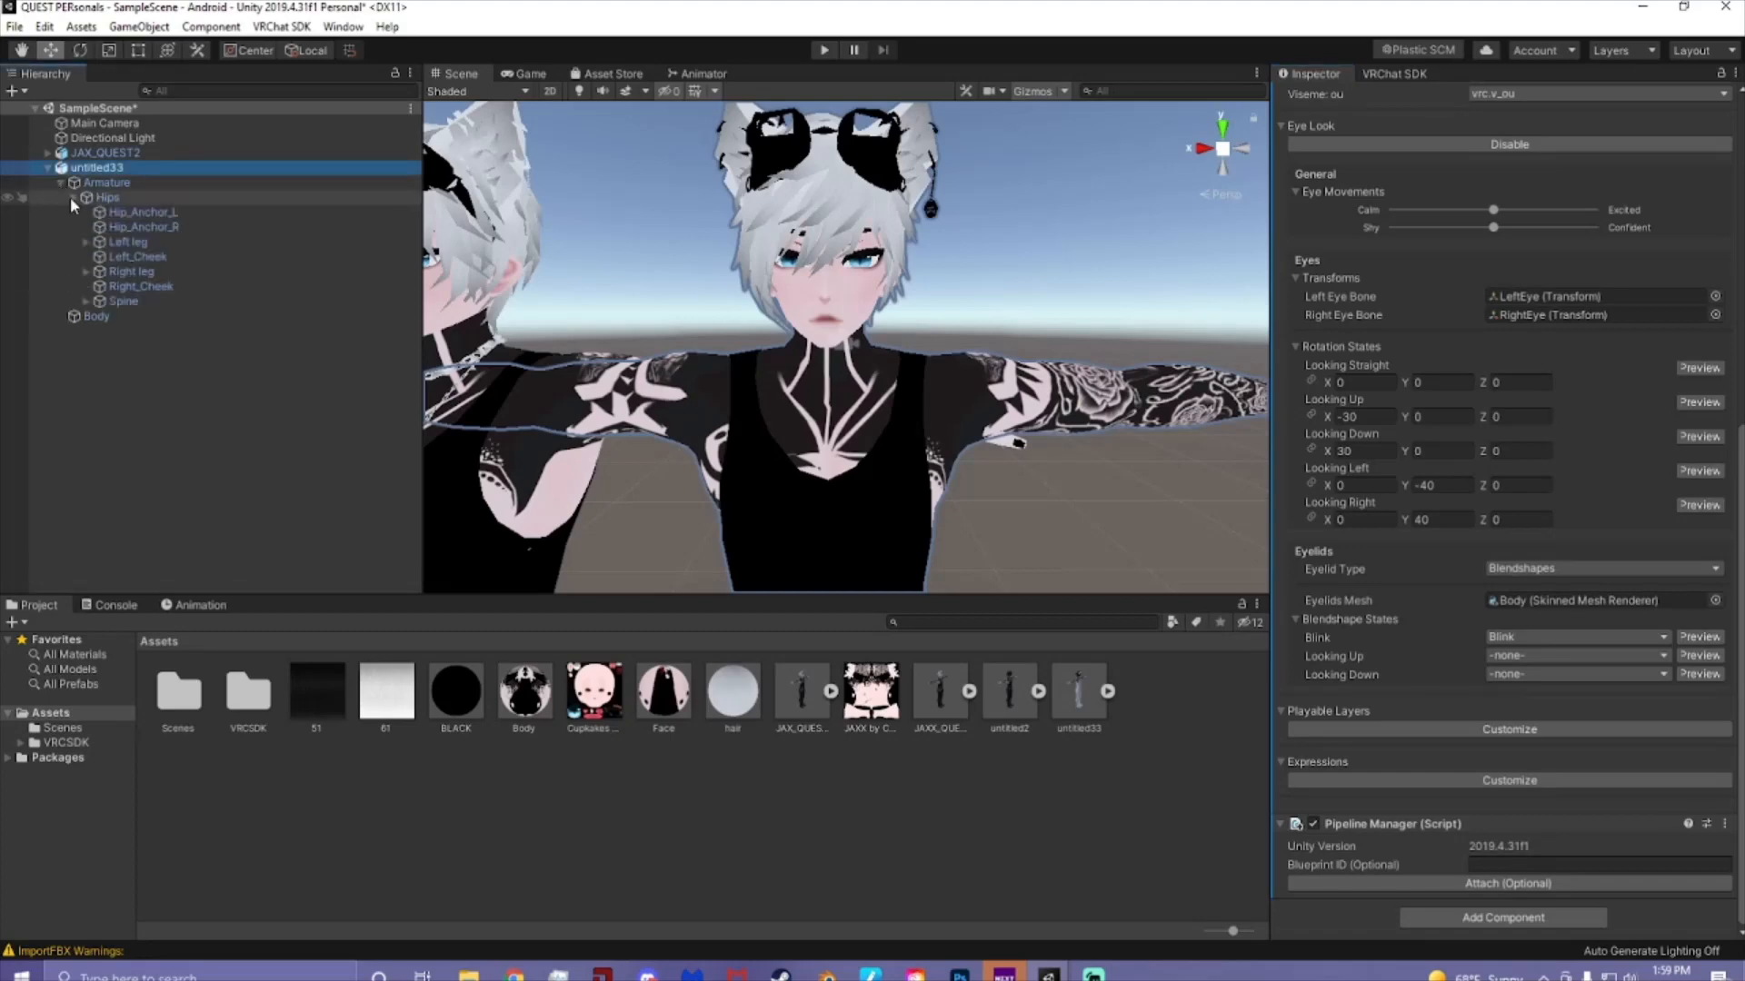
click(86, 301)
click(99, 317)
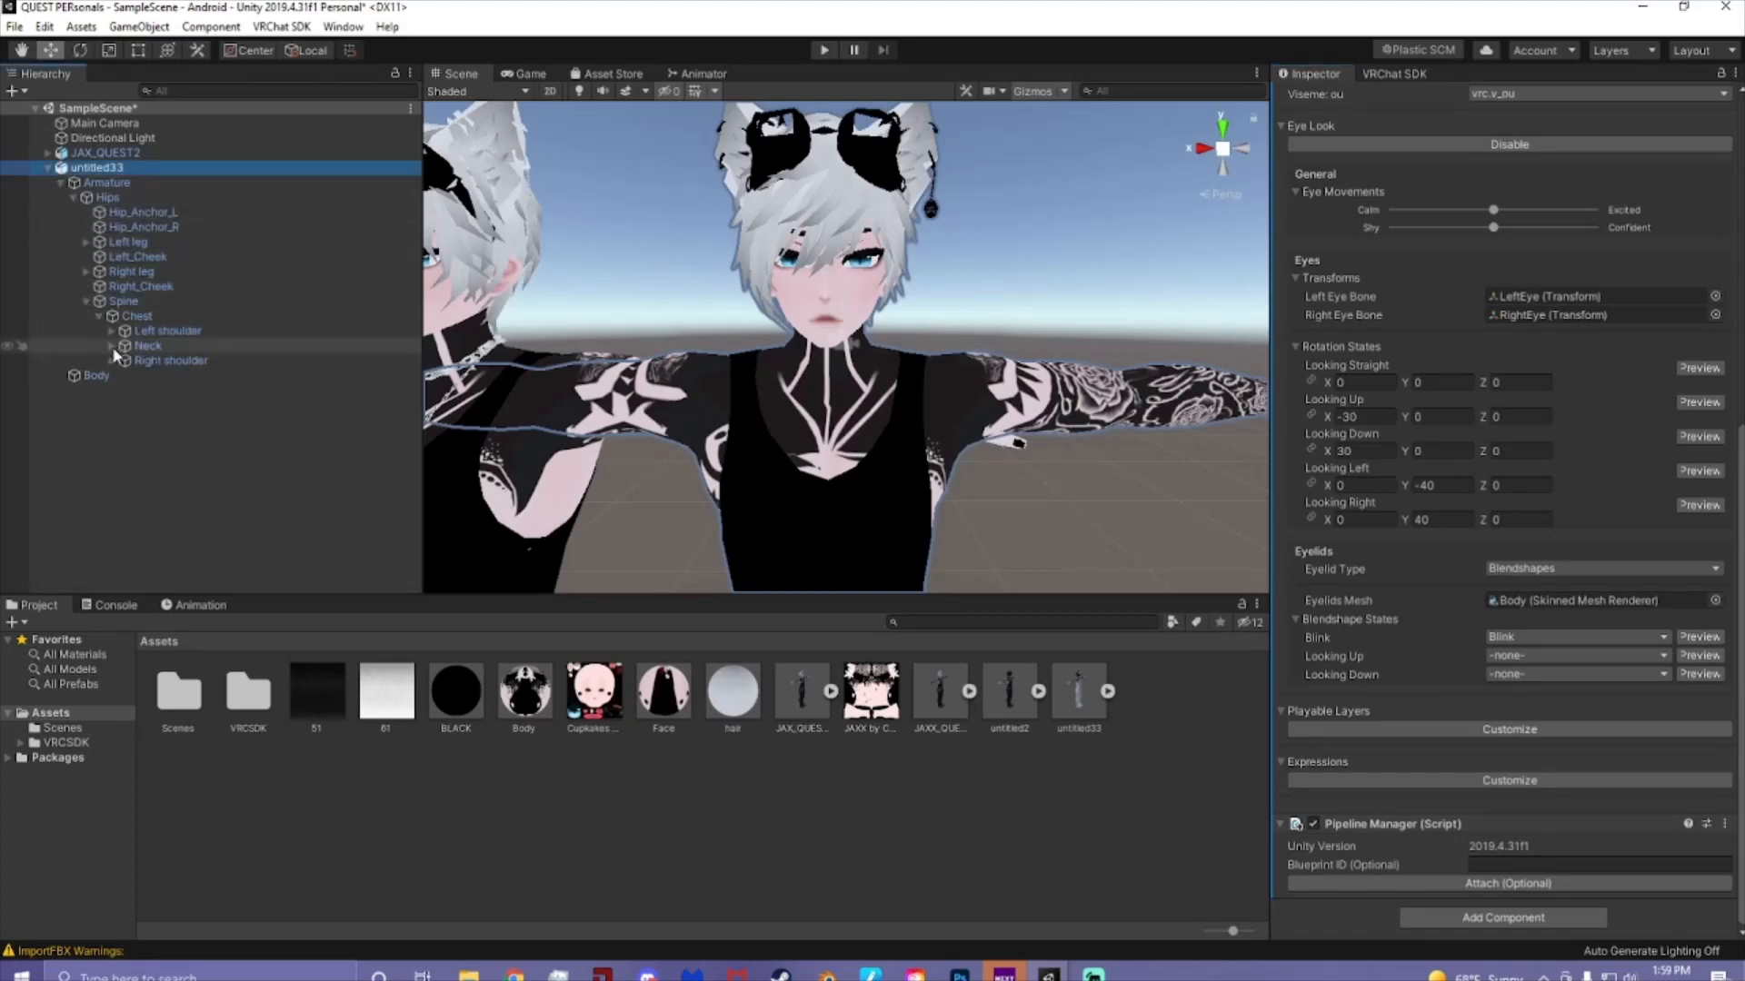
click(112, 346)
click(124, 361)
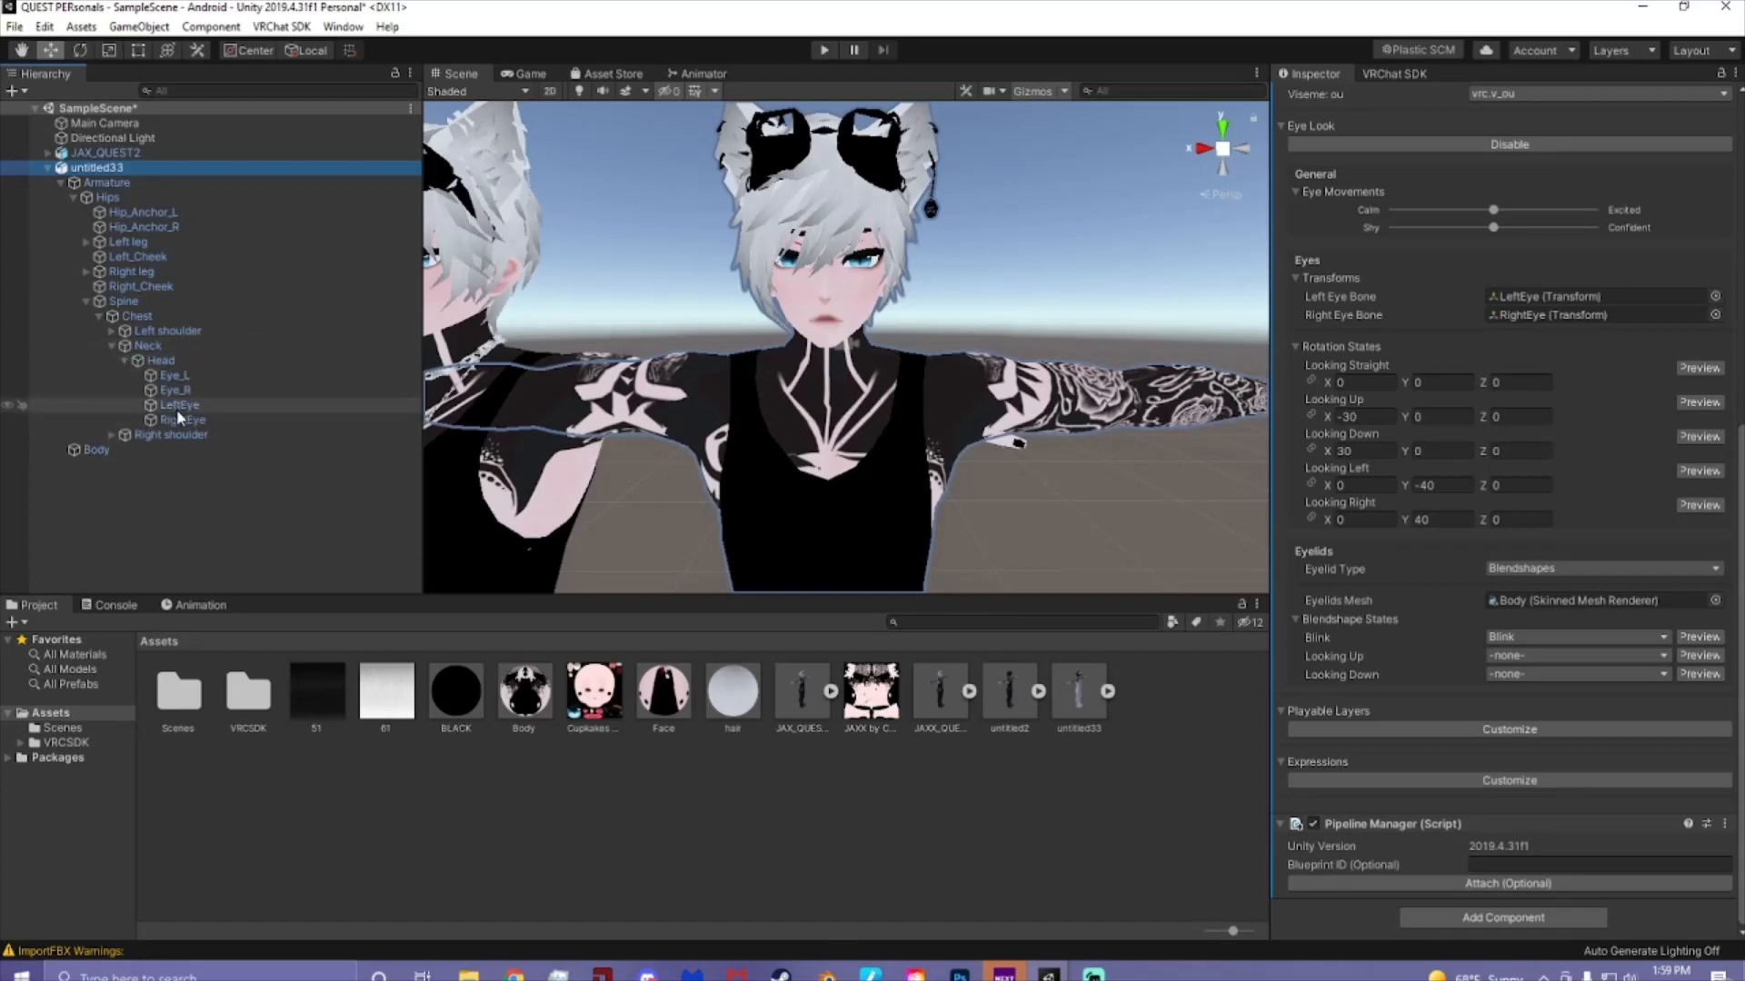
drag(183, 405, 1530, 299)
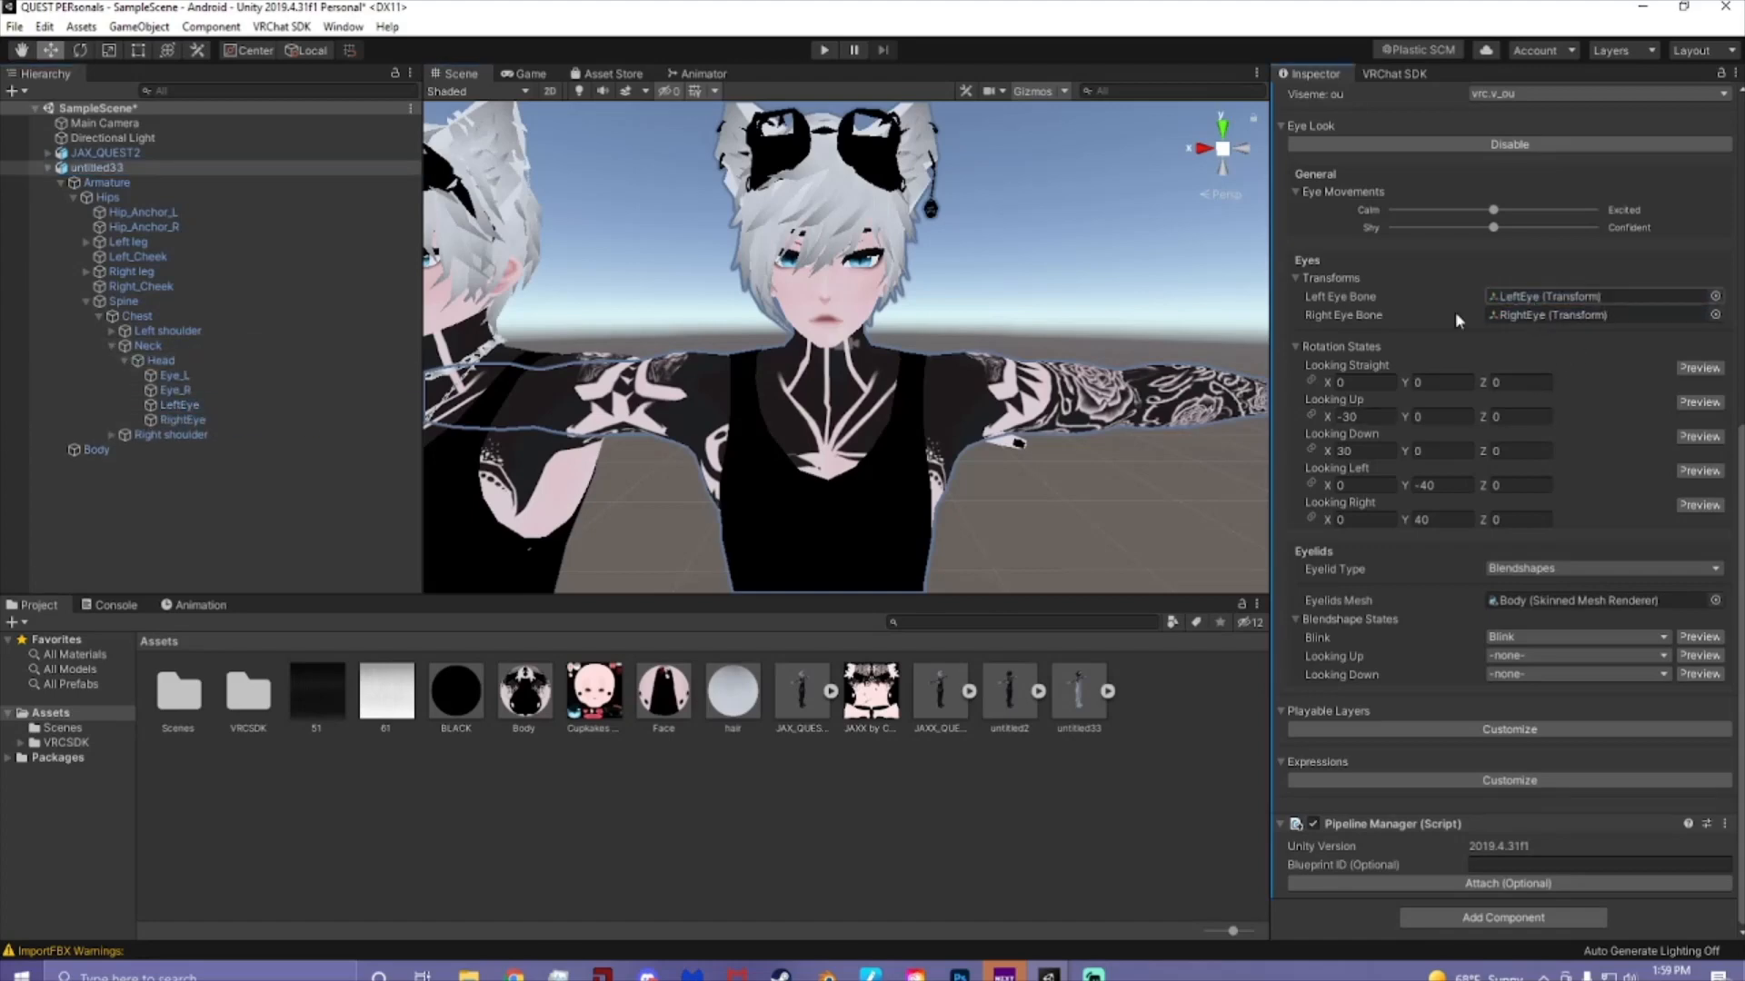
drag(187, 421, 1578, 315)
click(88, 302)
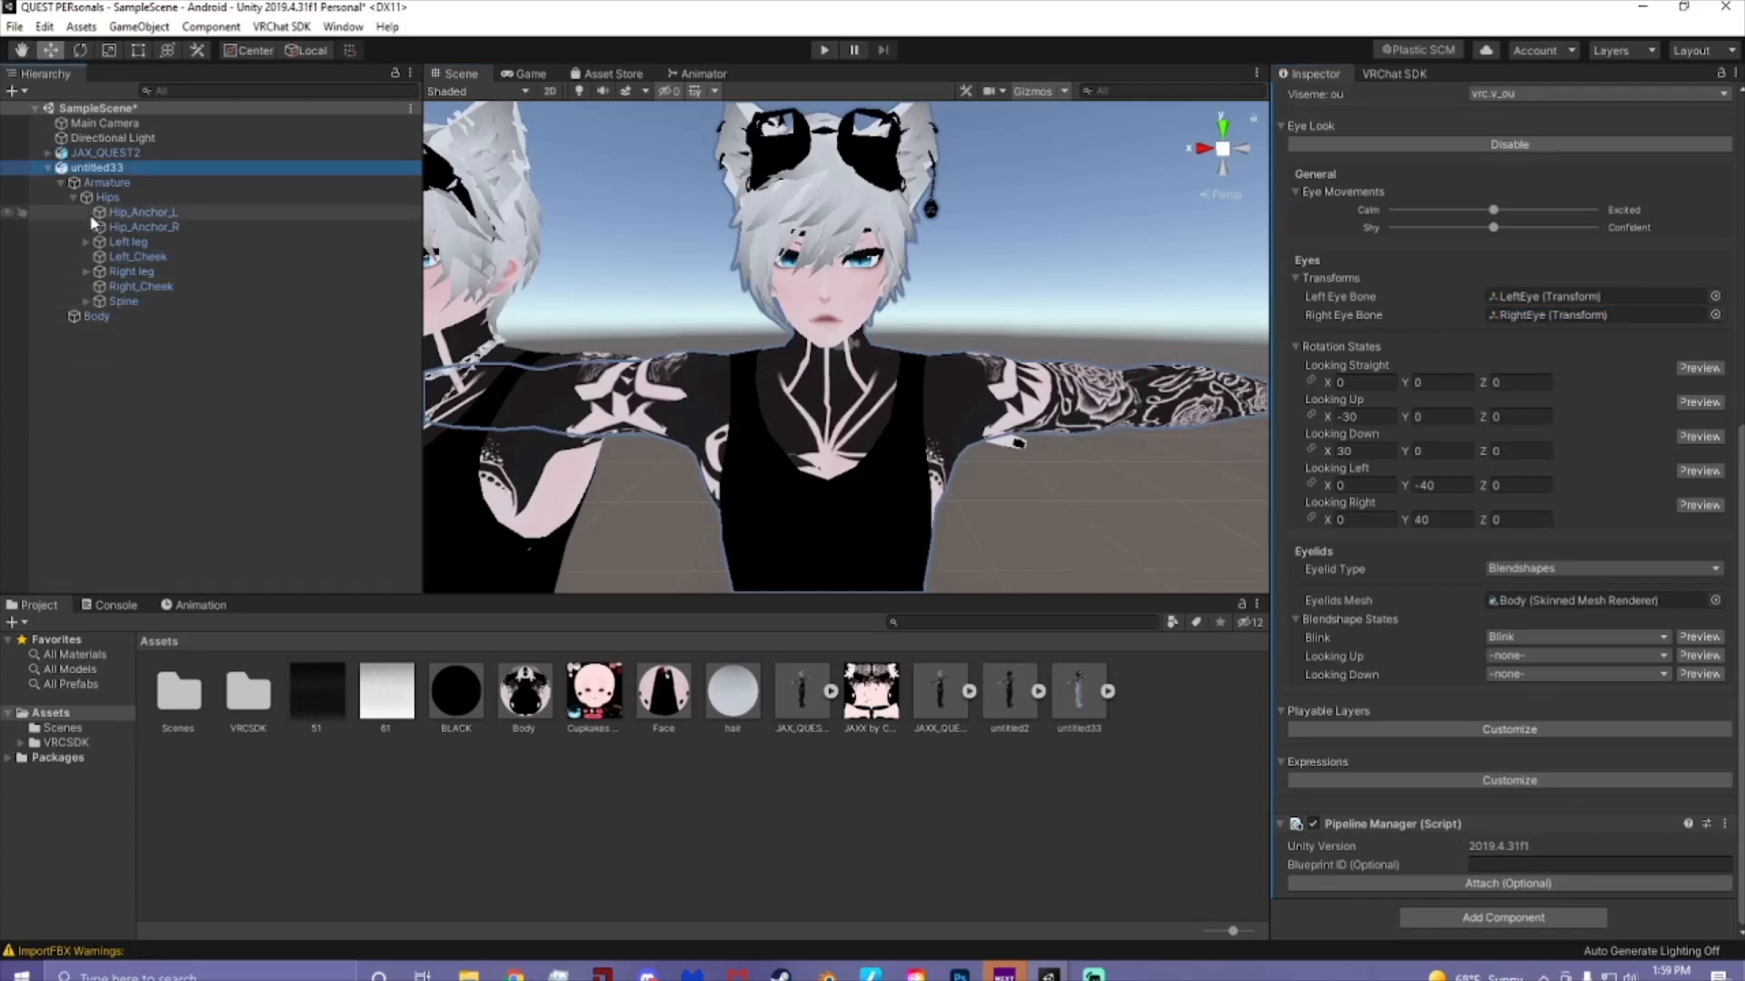
- Delete the old JAX_QUEST2 avatar from the scene and collapse the untitled33 hierarchy
click(228, 153)
key(Delete)
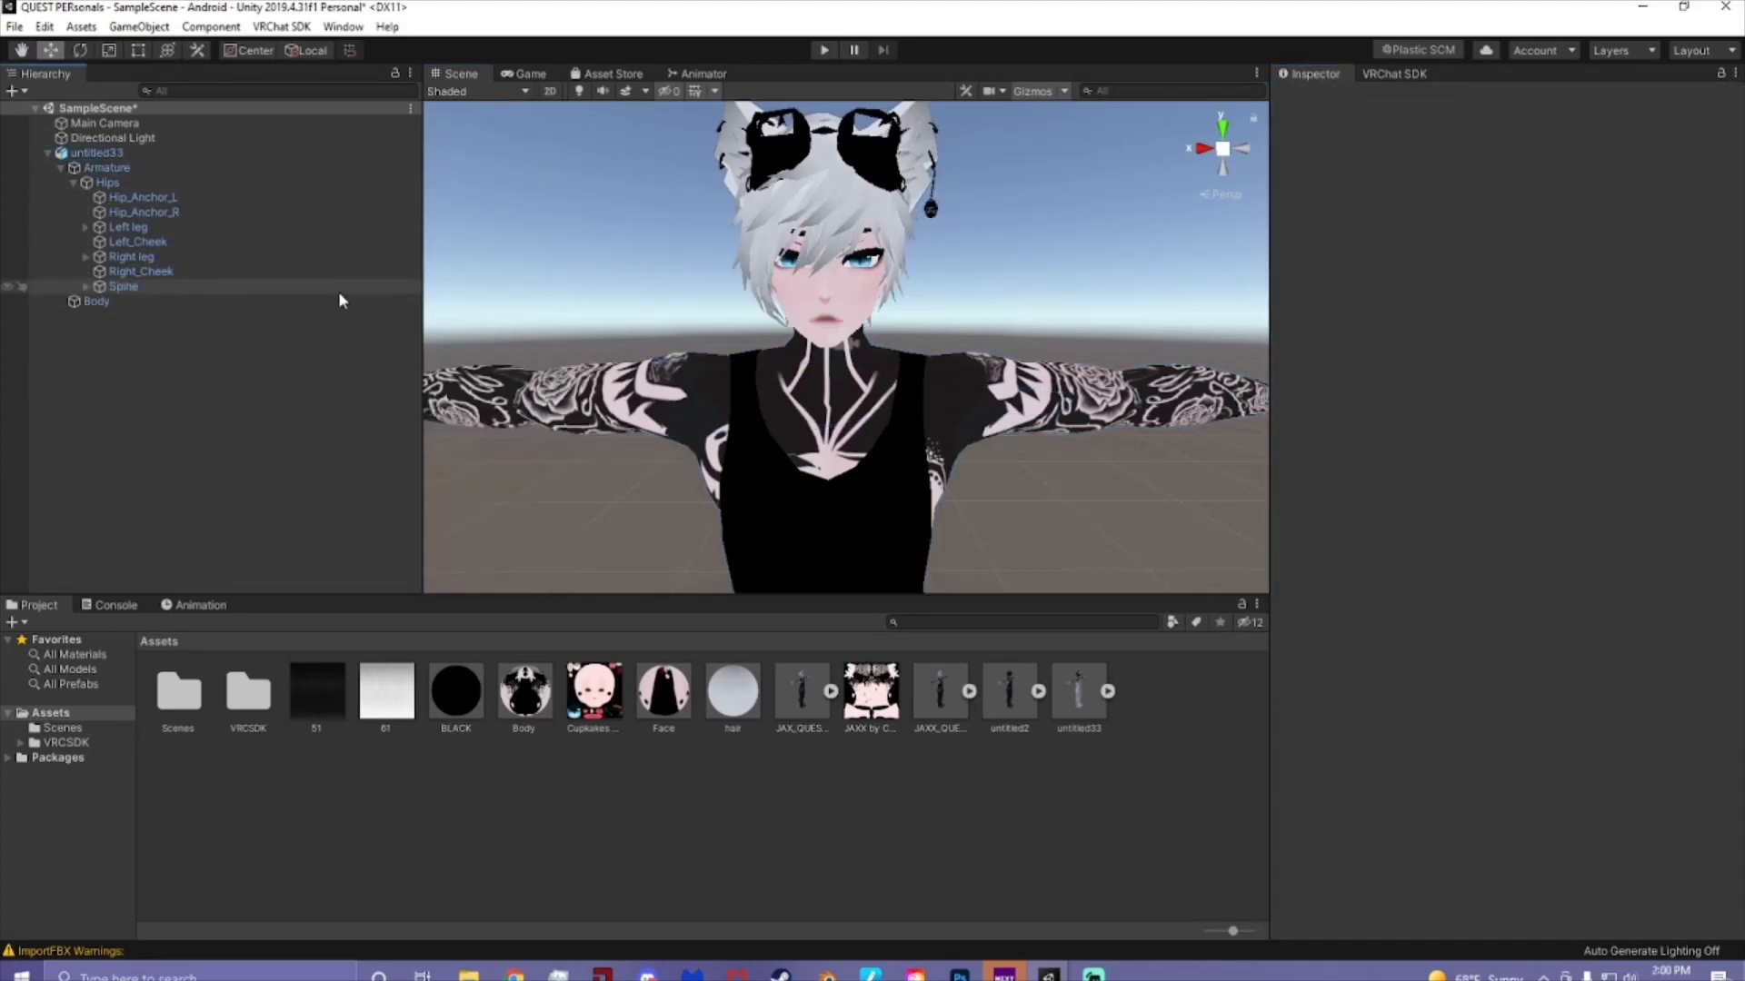
click(47, 153)
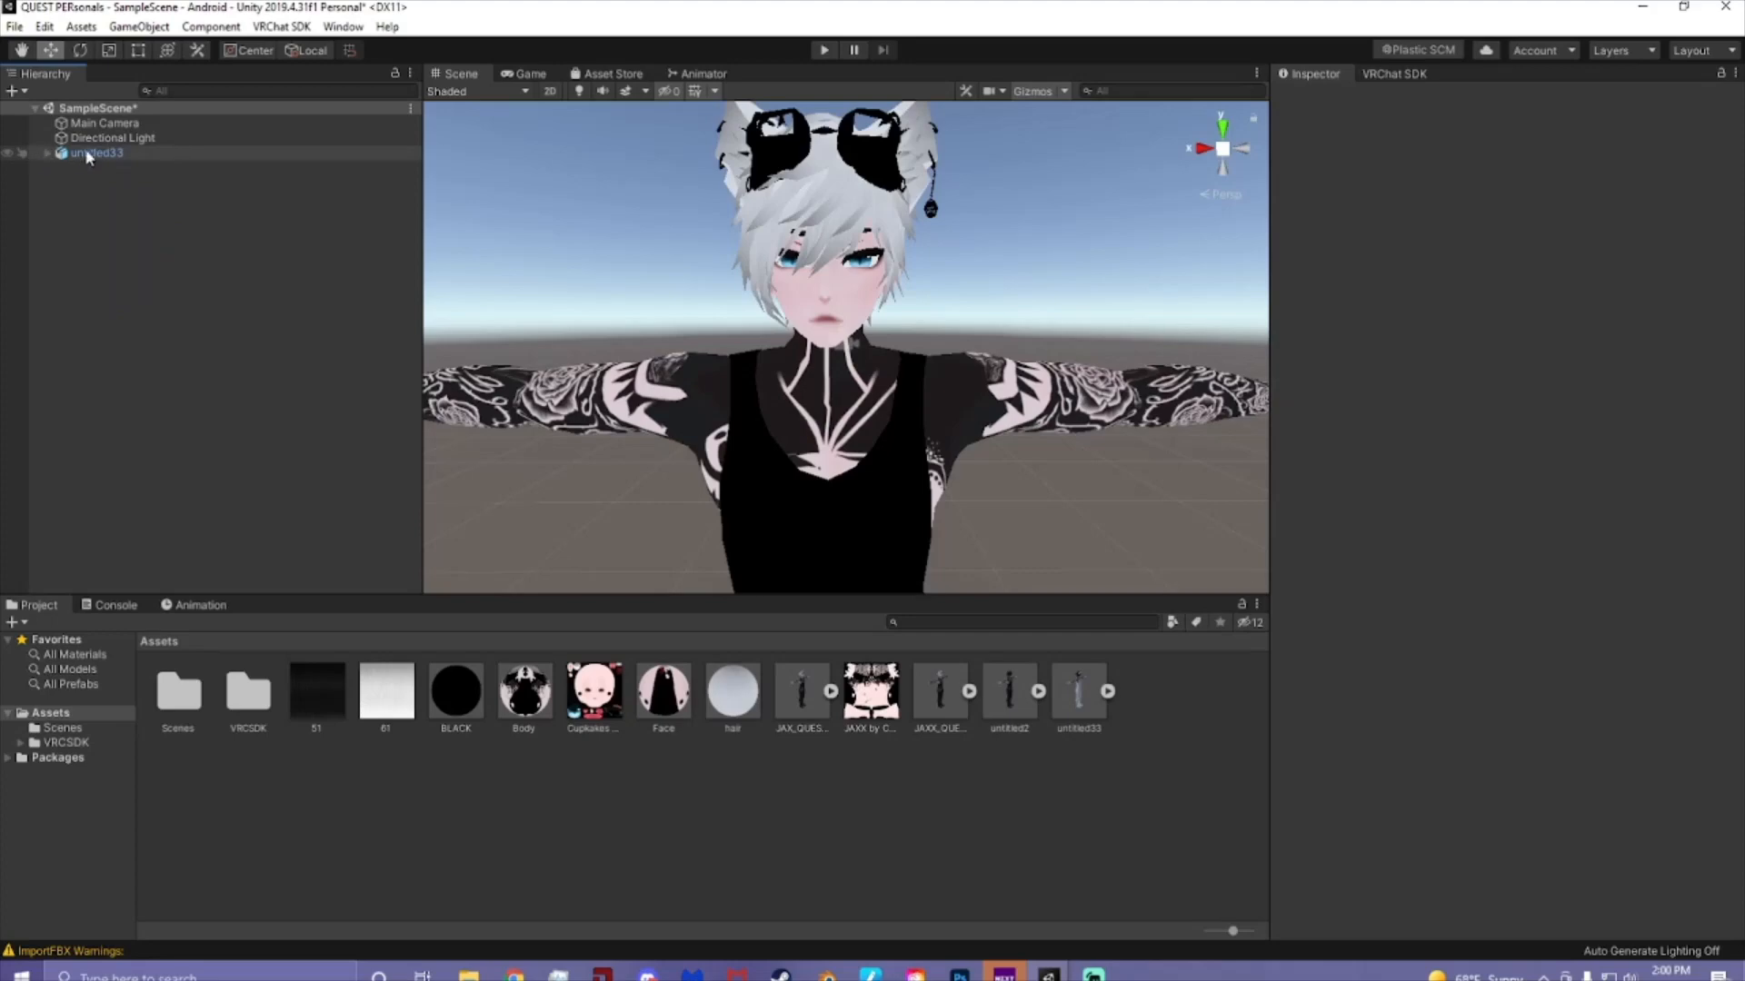
- Review untitled33's VRC Avatar Descriptor settings and its appearance in the scene
scroll(1513, 507, down, 10)
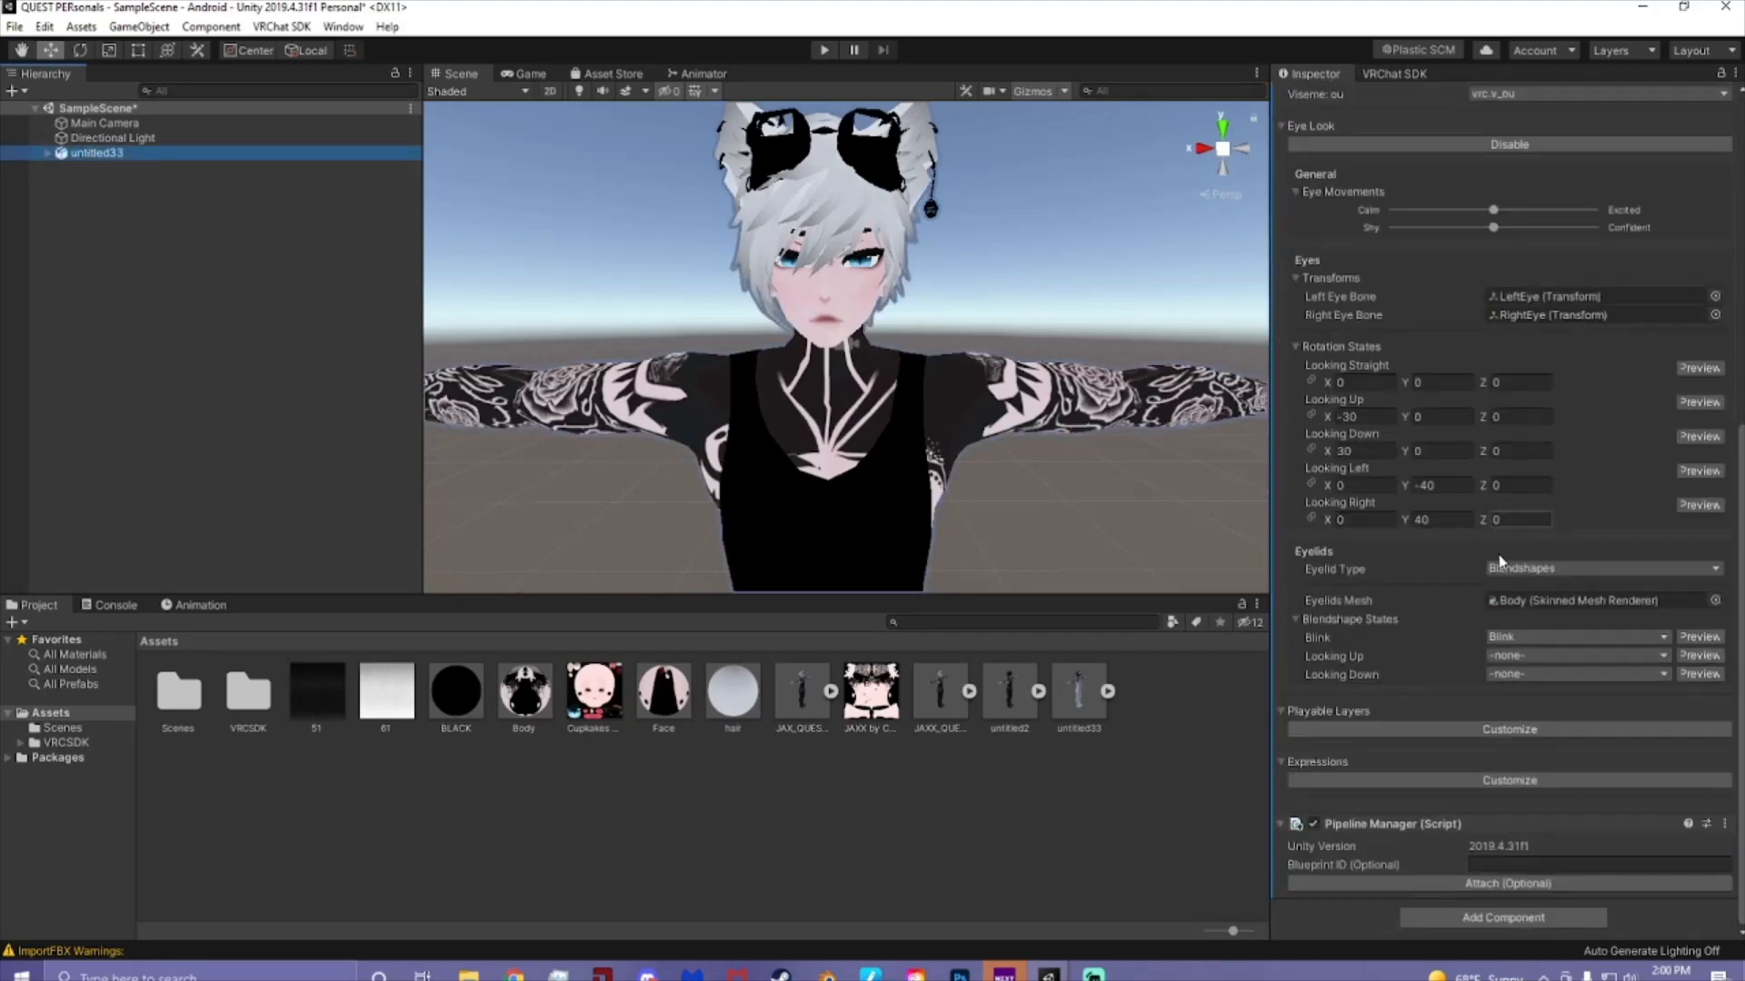
scroll(1432, 506, up, 10)
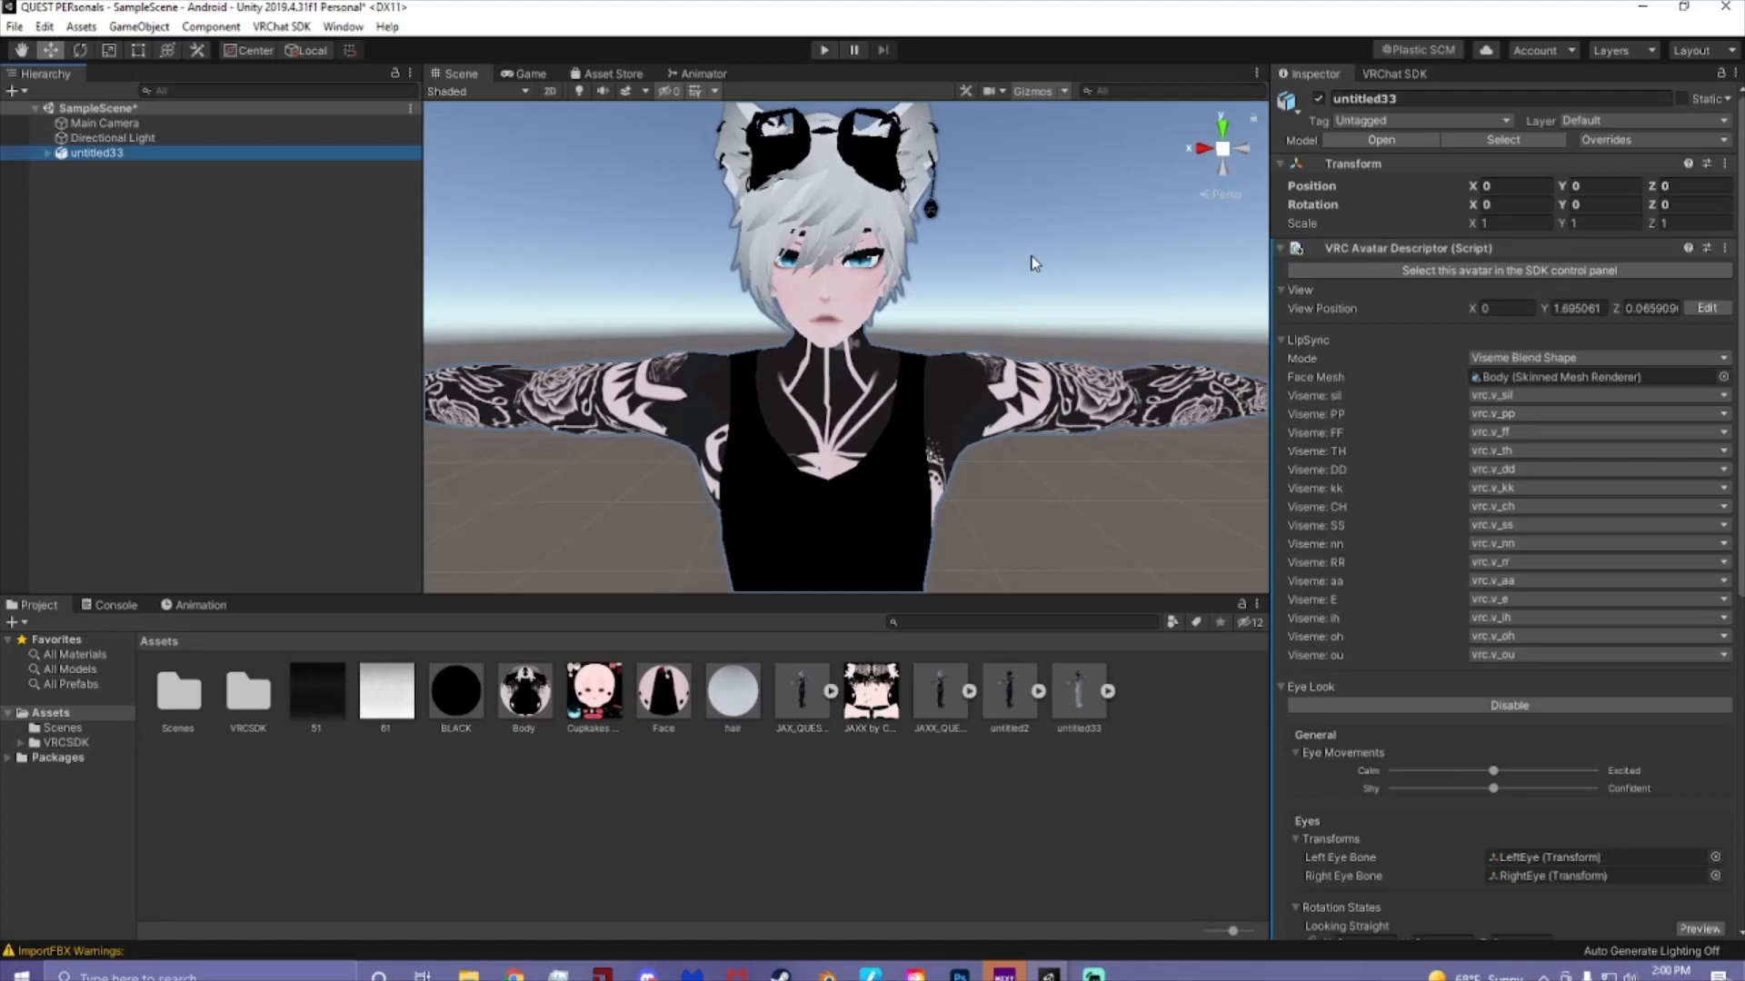
scroll(1035, 263, down, 8)
scroll(1081, 308, up, 15)
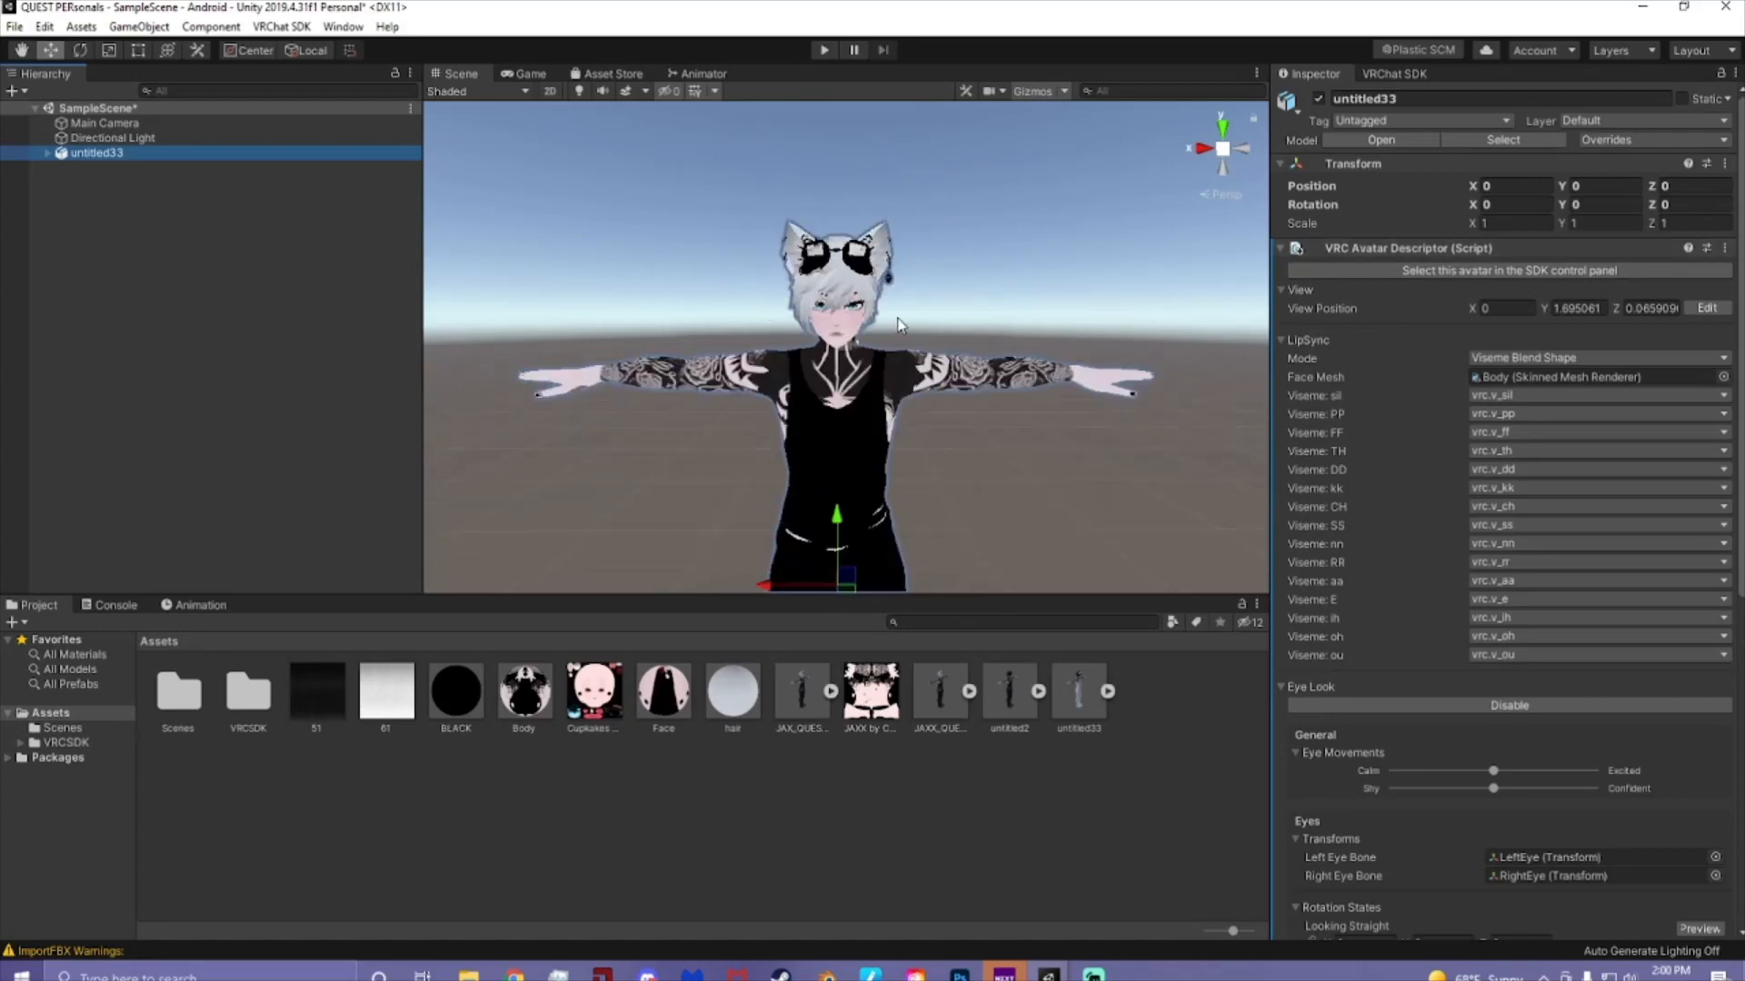
scroll(1325, 384, down, 3)
scroll(1112, 348, down, 6)
scroll(1432, 318, up, 3)
scroll(1439, 354, down, 6)
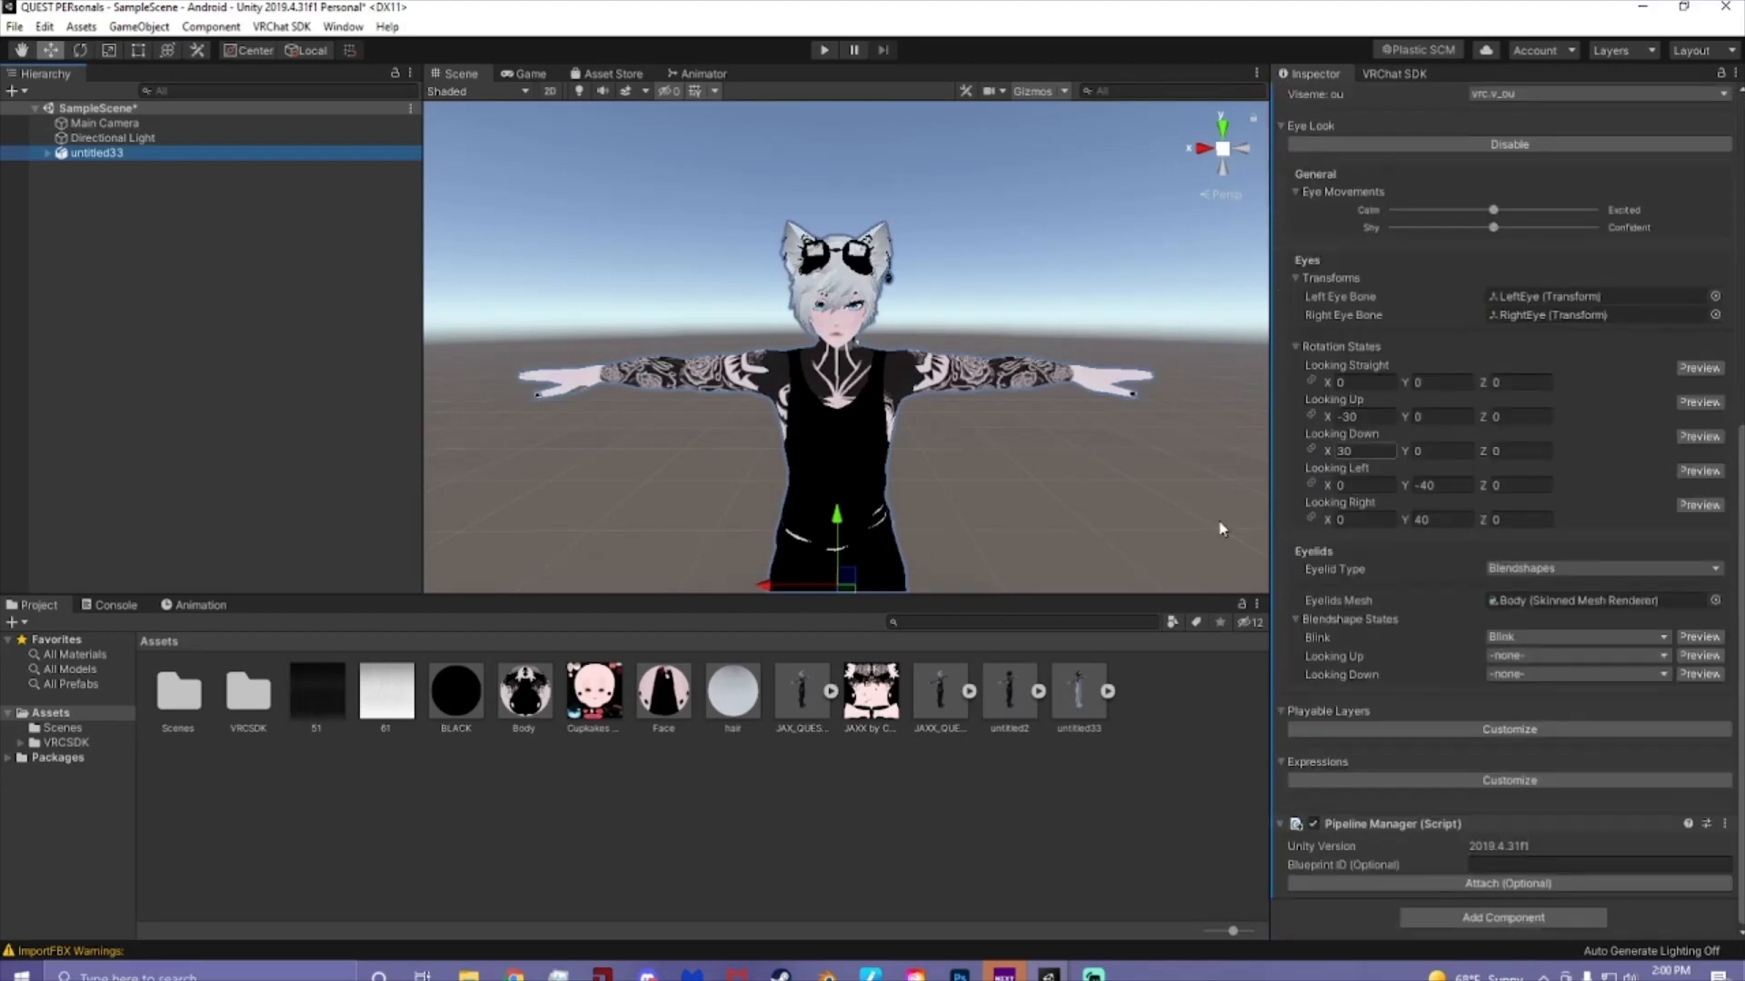
- Set the untitled33 model's rig animation type to Humanoid and apply it
click(1079, 695)
click(1545, 172)
click(1536, 258)
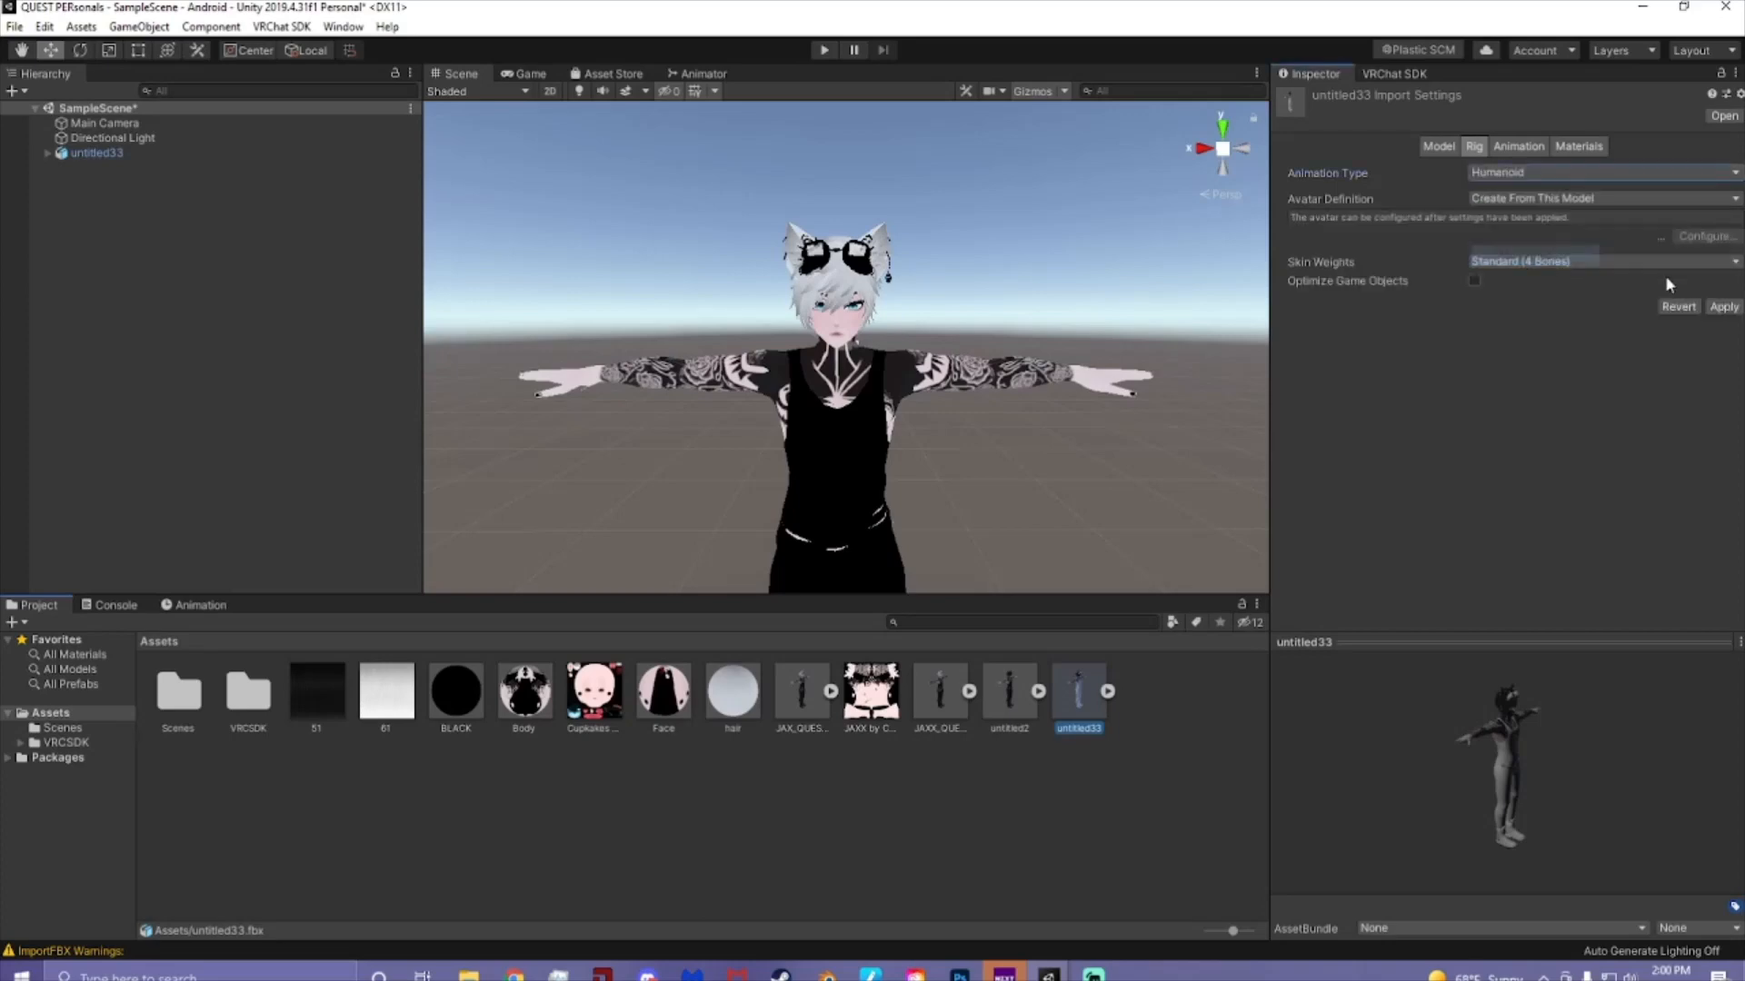
click(1724, 308)
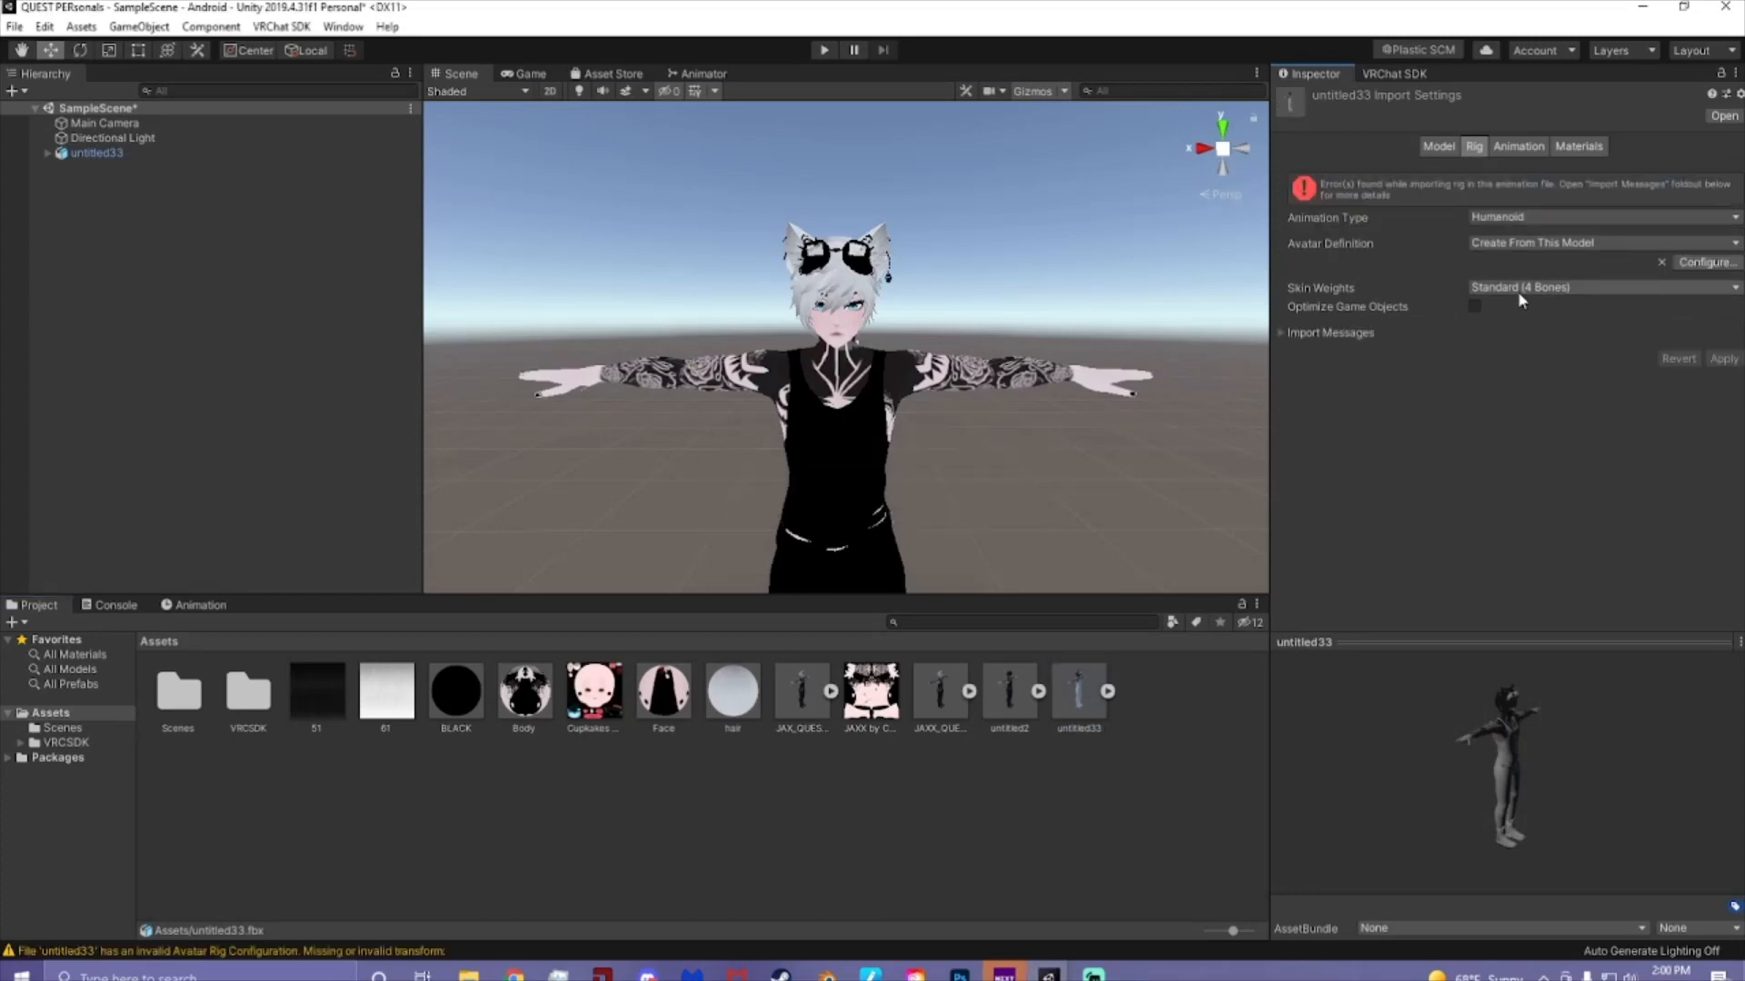
- Configure untitled33's humanoid avatar mapping by setting the head's Jaw bone to None, and apply the import settings
click(1699, 262)
click(830, 536)
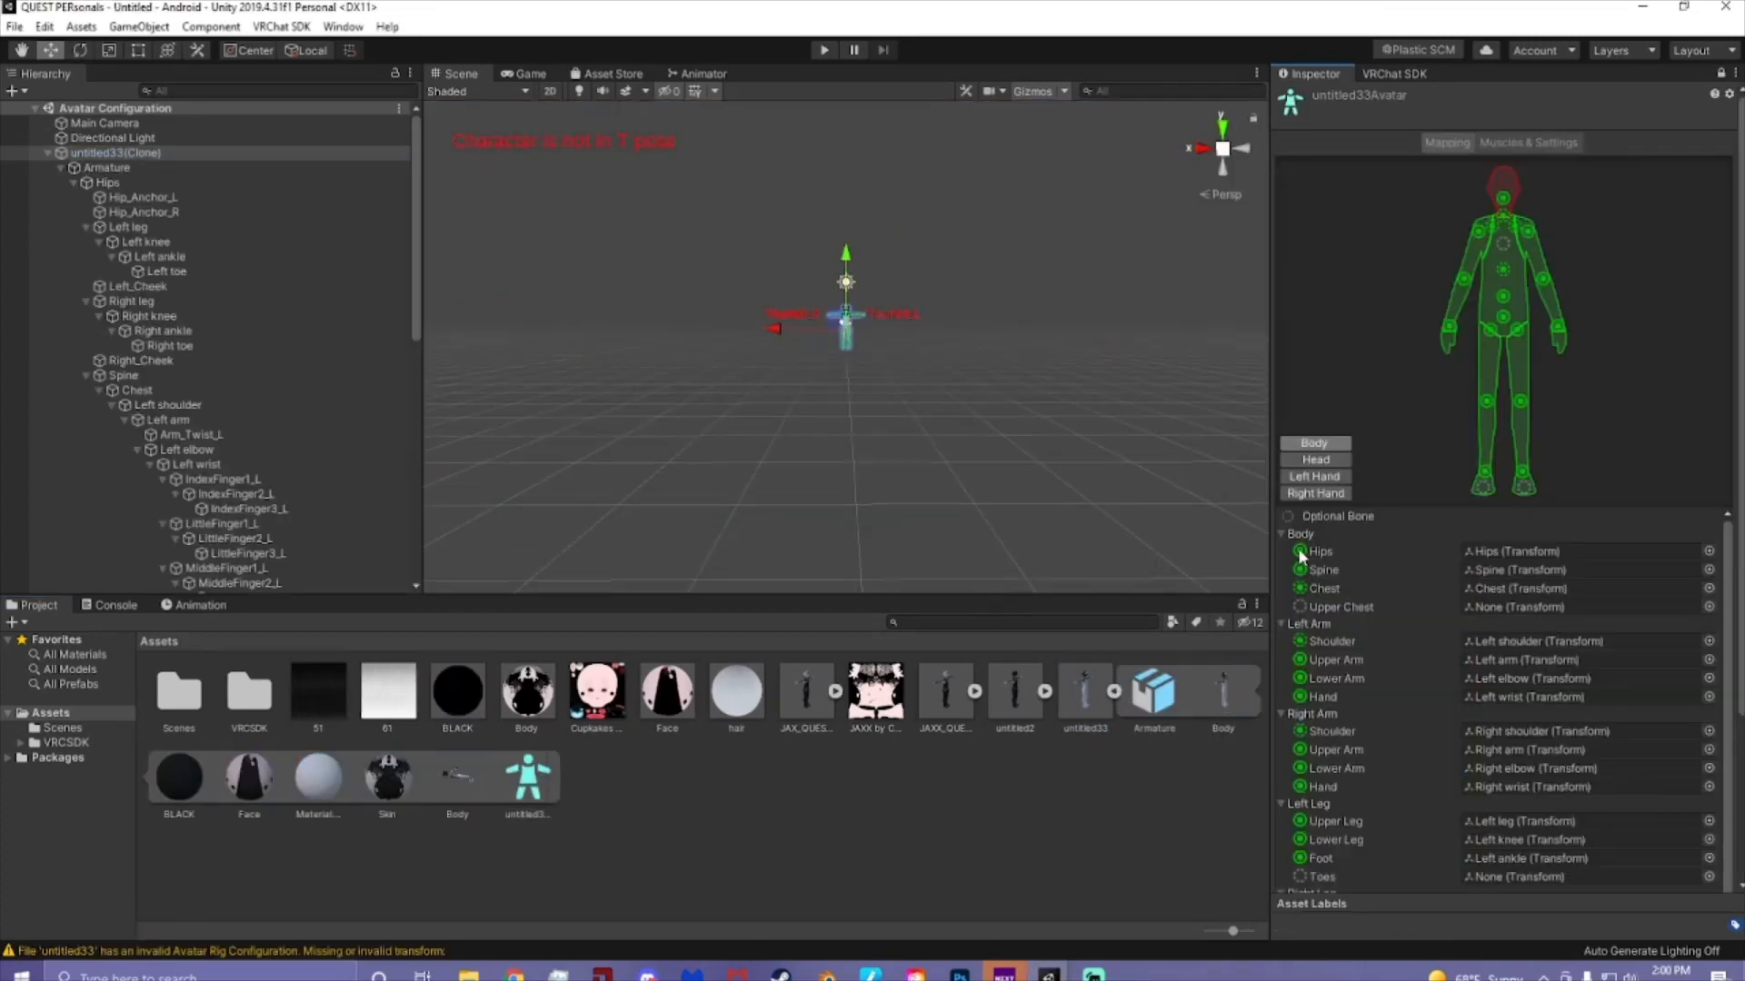
click(1315, 459)
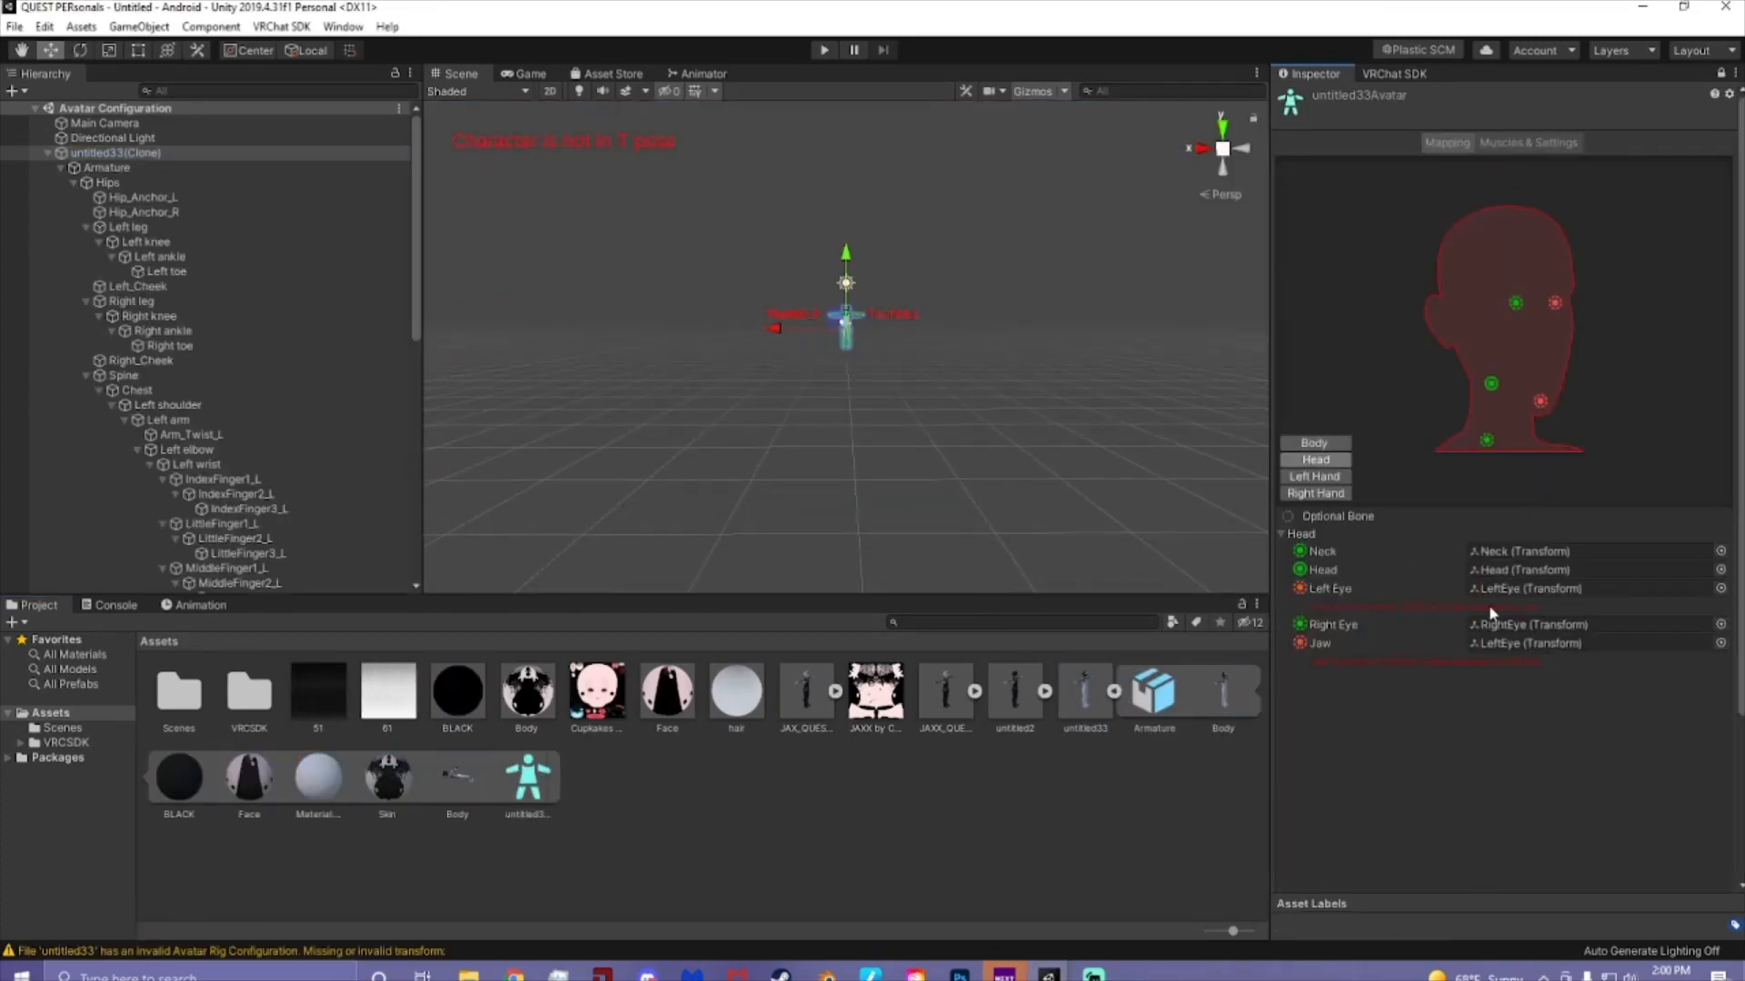
click(1720, 644)
text(no)
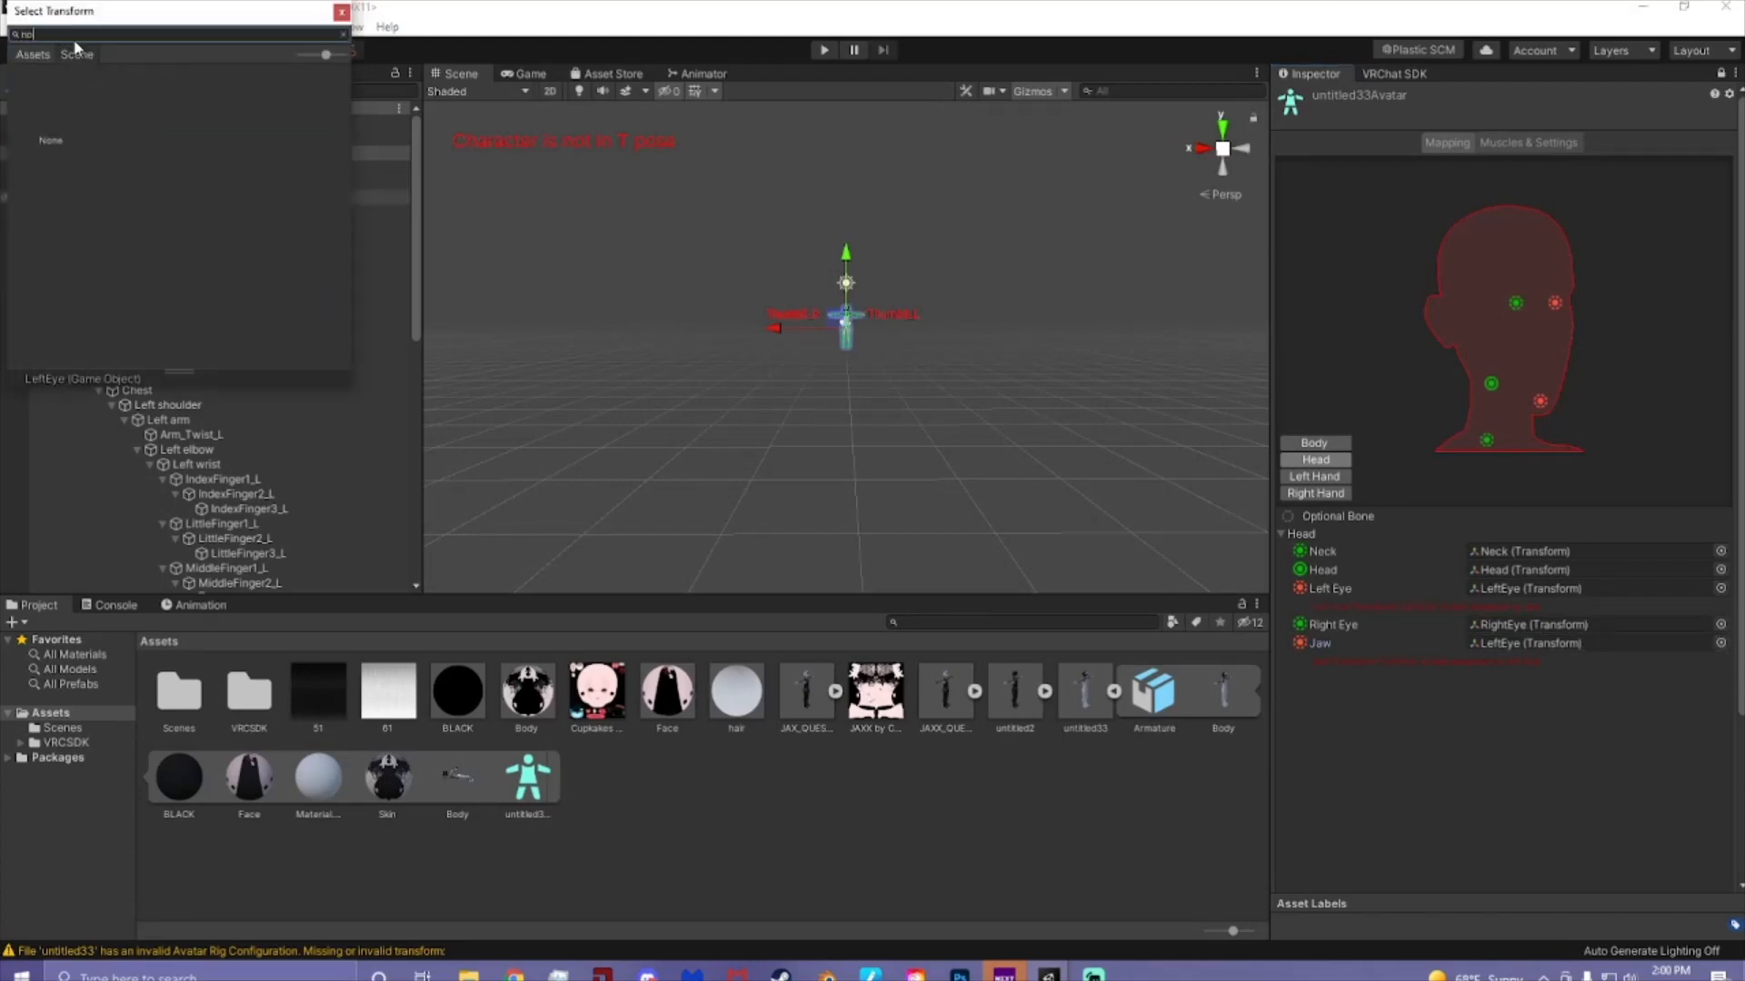
double_click(64, 122)
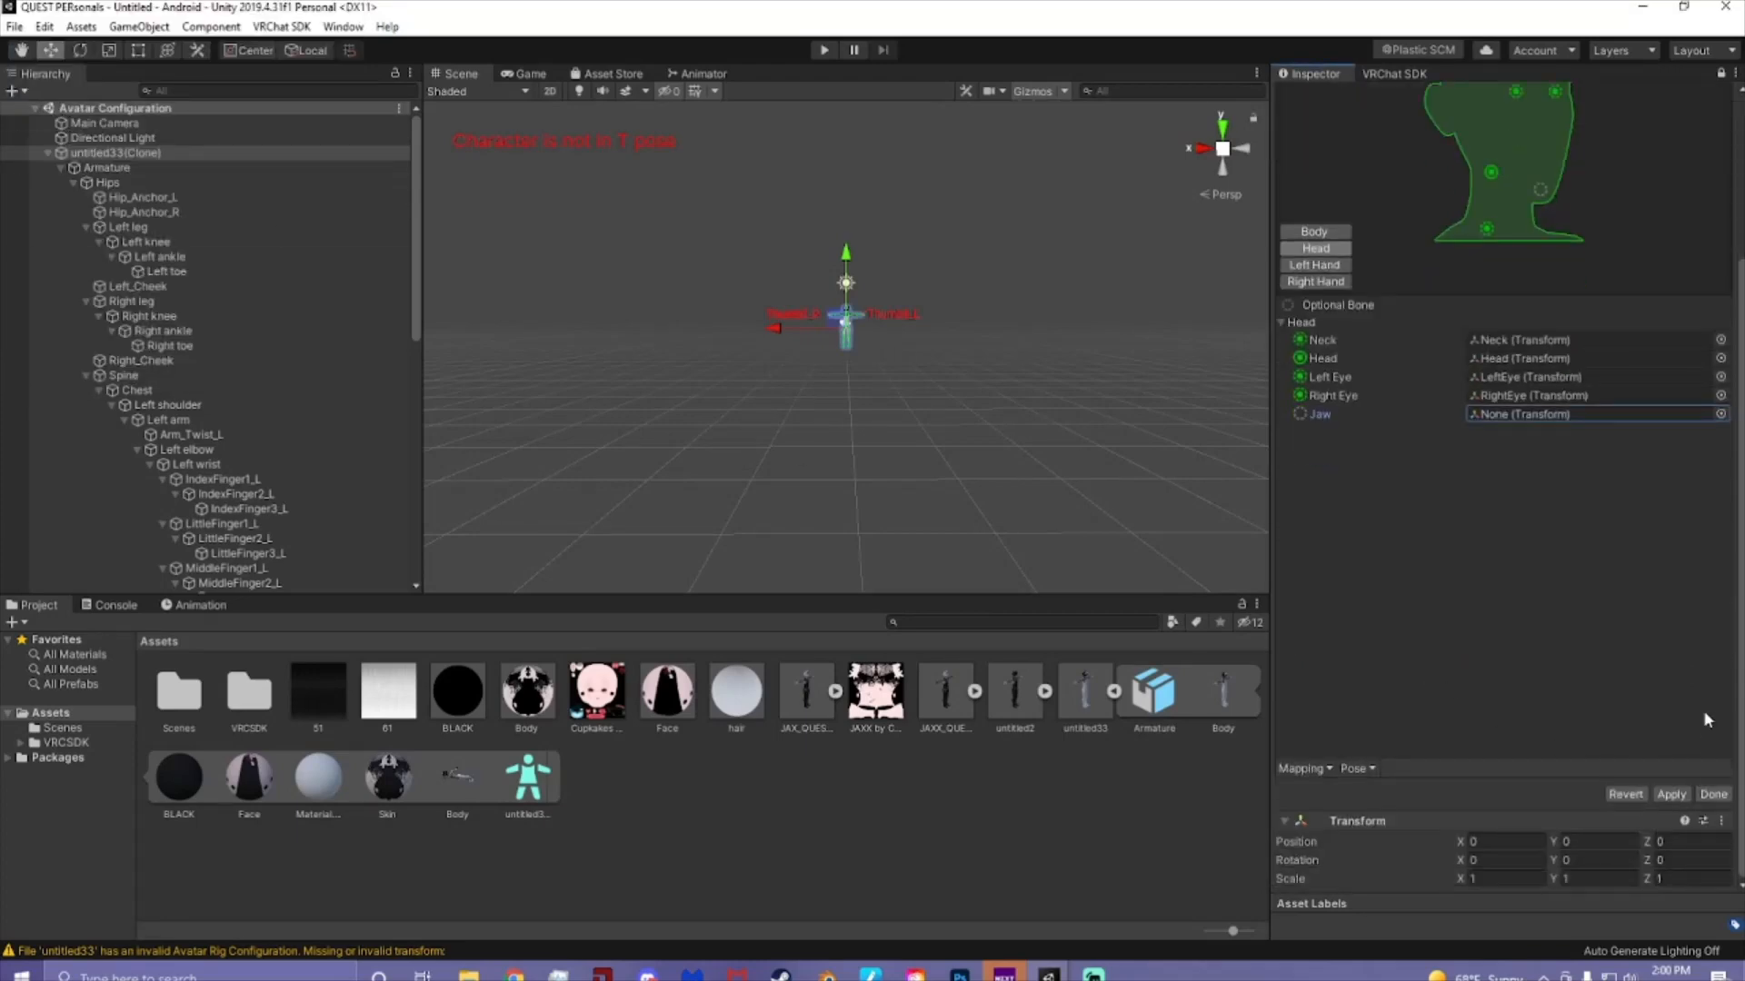
click(1713, 794)
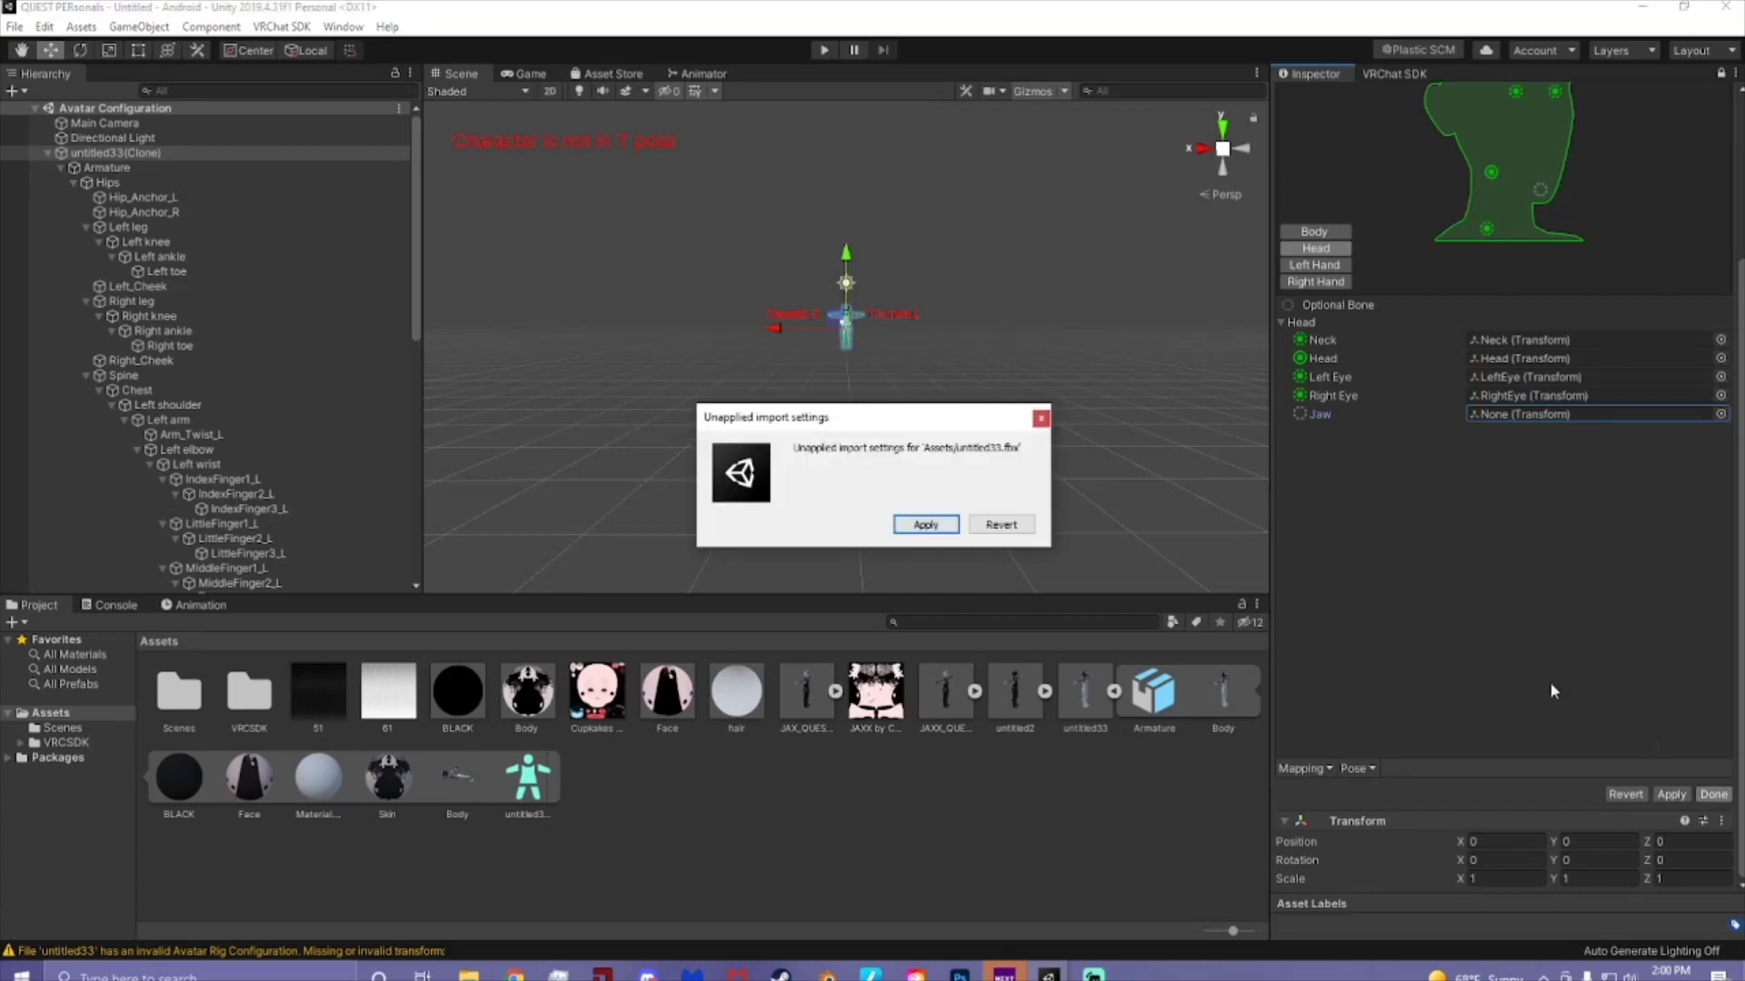
click(900, 530)
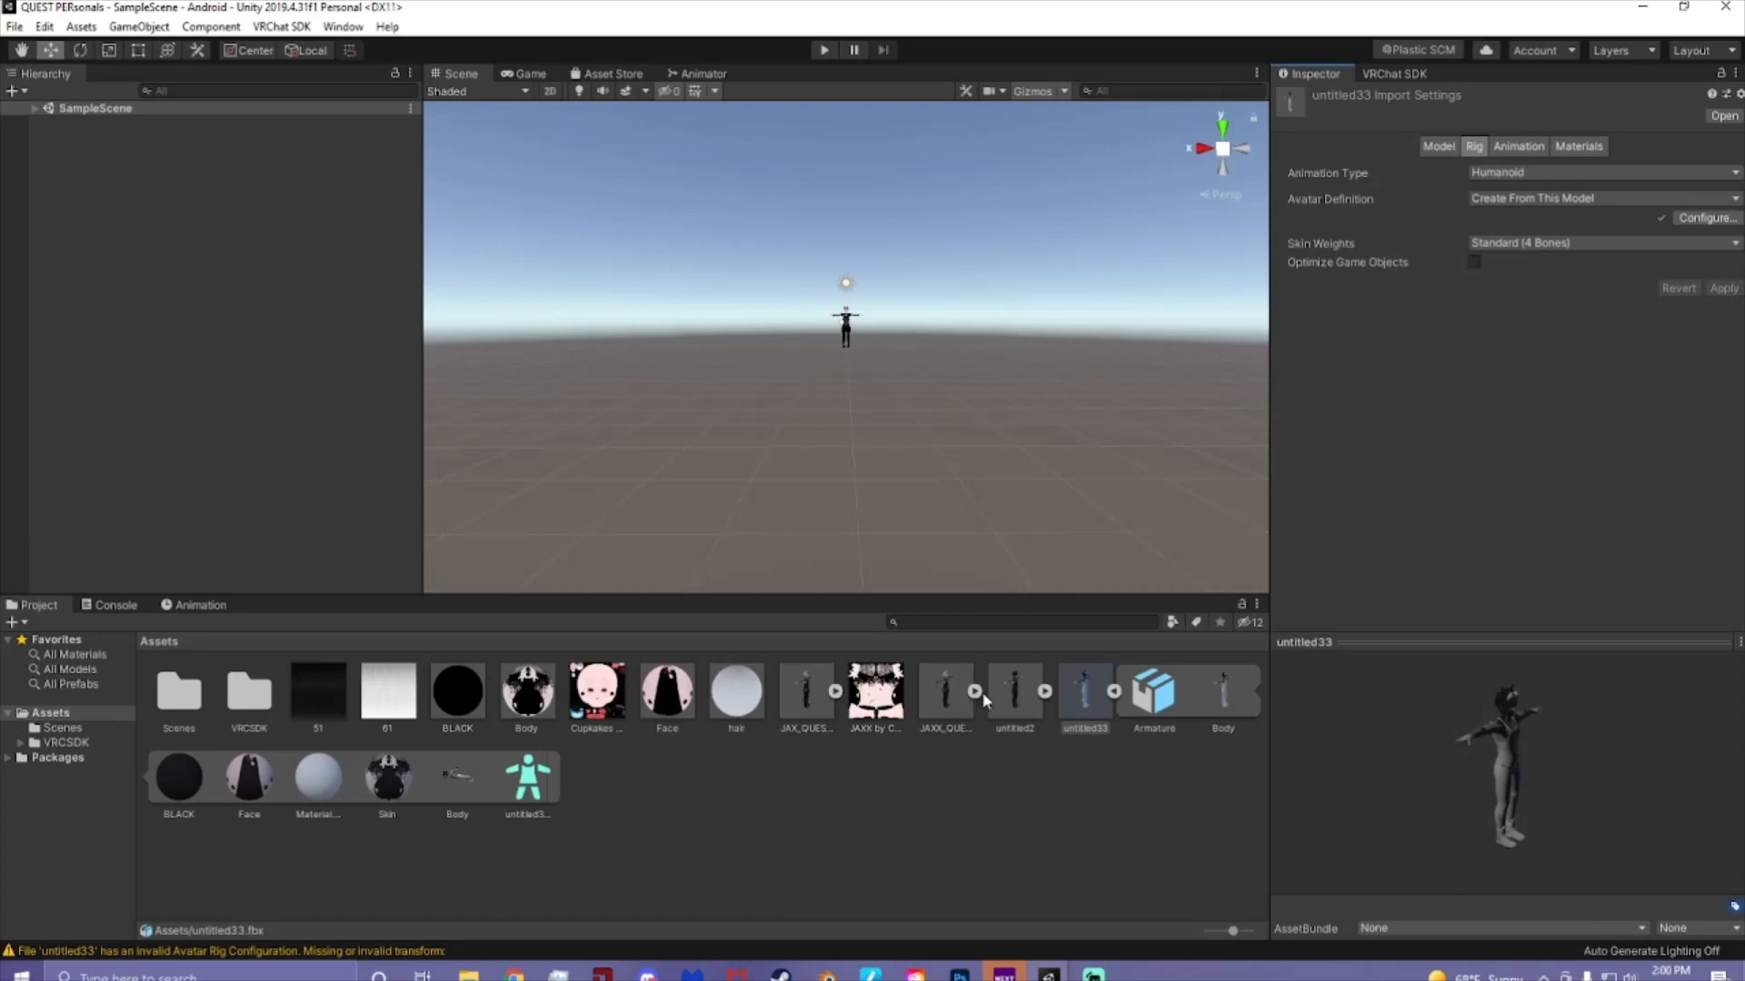
- Examine untitled33 in the scene and review its eye look, rig type, viseme and Pipeline Manager settings
click(1114, 693)
drag(1081, 691, 881, 332)
scroll(880, 333, up, 5)
middle_drag(878, 325, 844, 520)
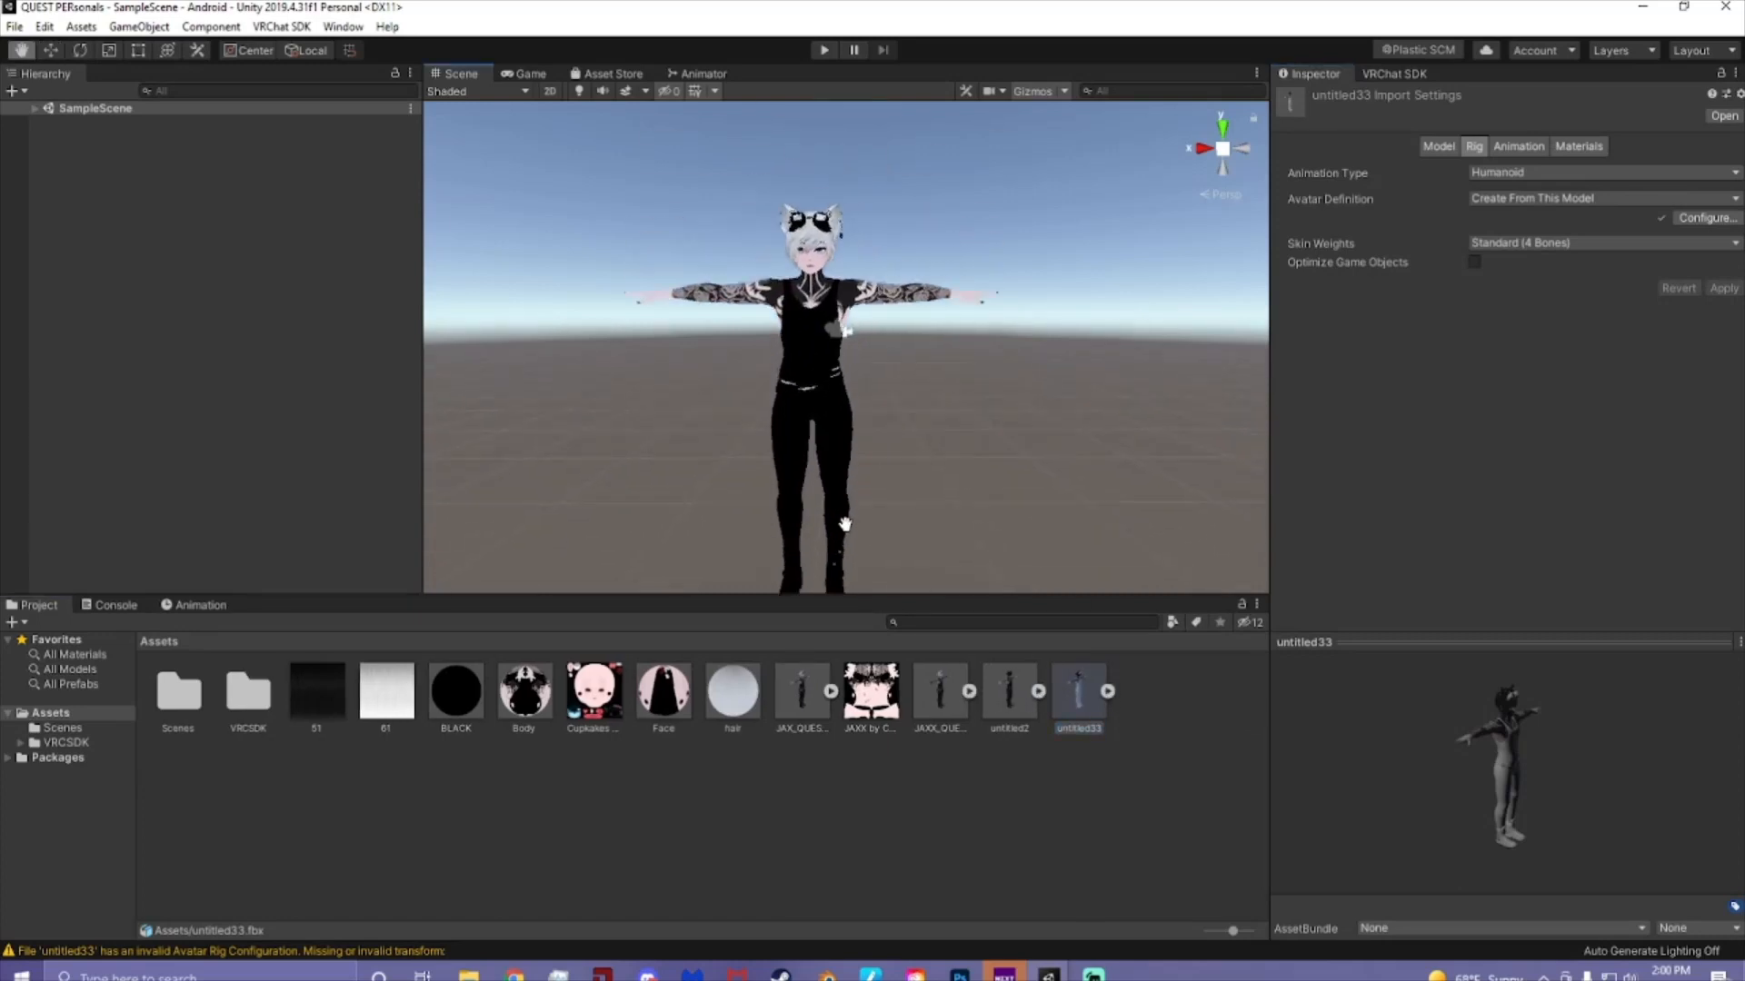
scroll(825, 483, up, 5)
click(34, 108)
click(97, 152)
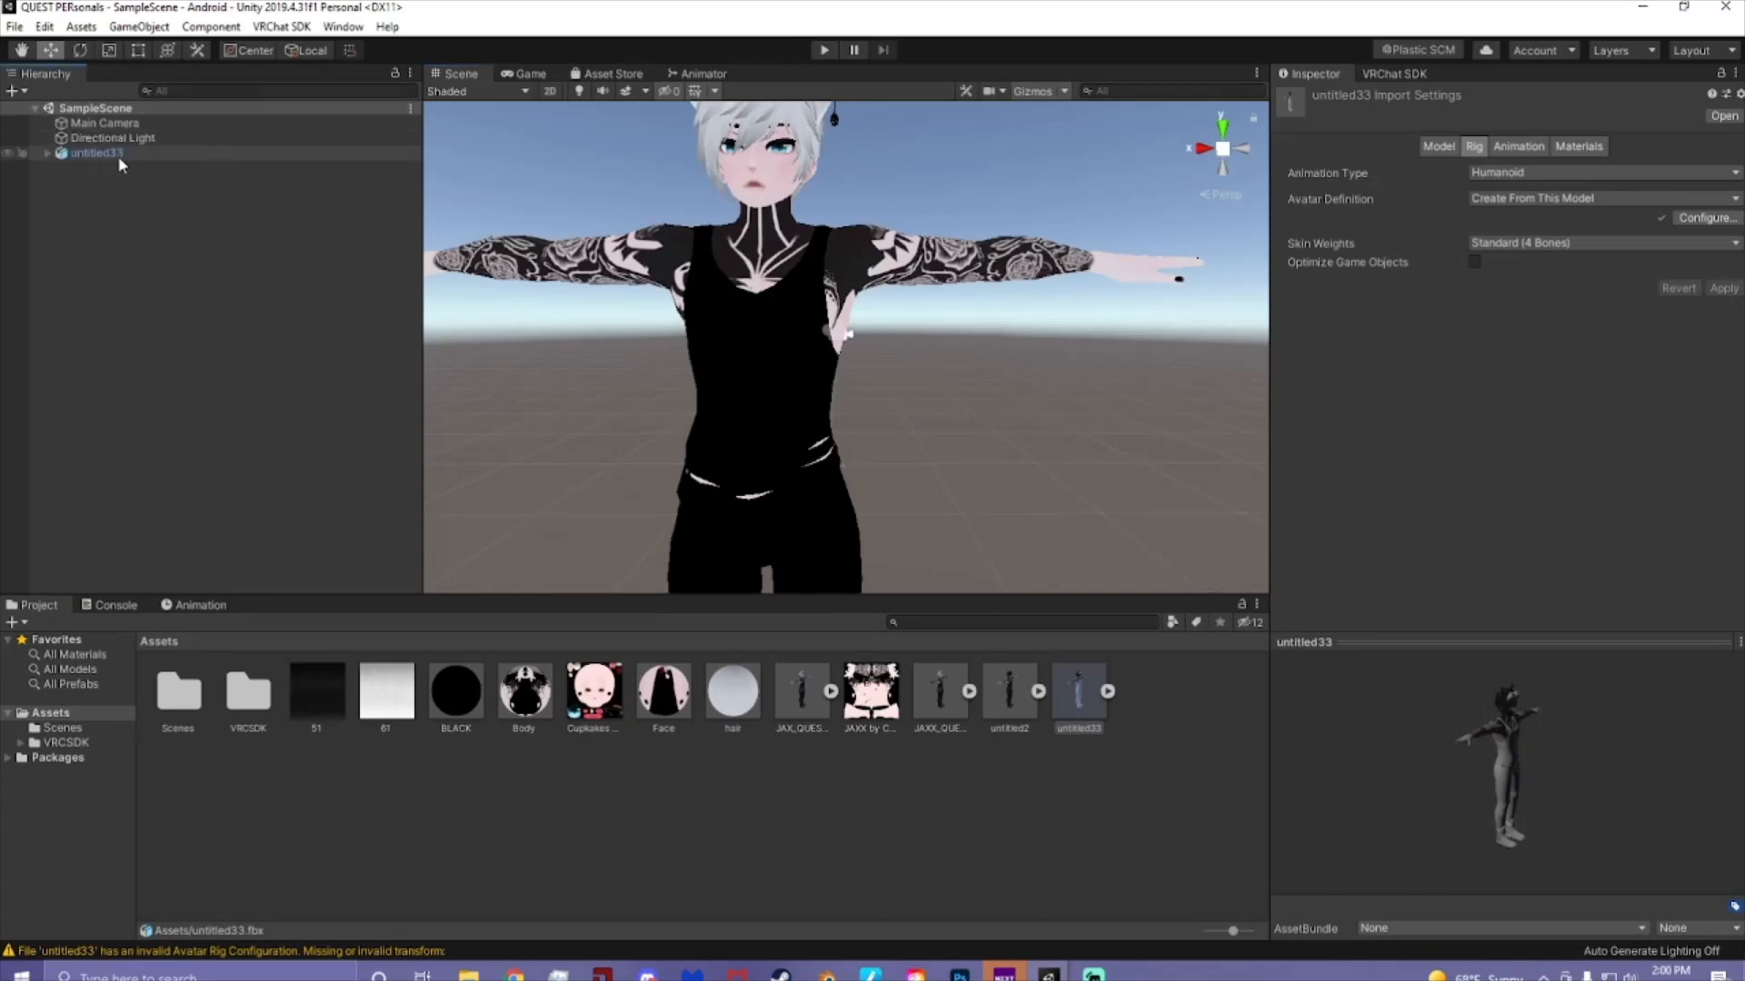
scroll(1328, 411, down, 10)
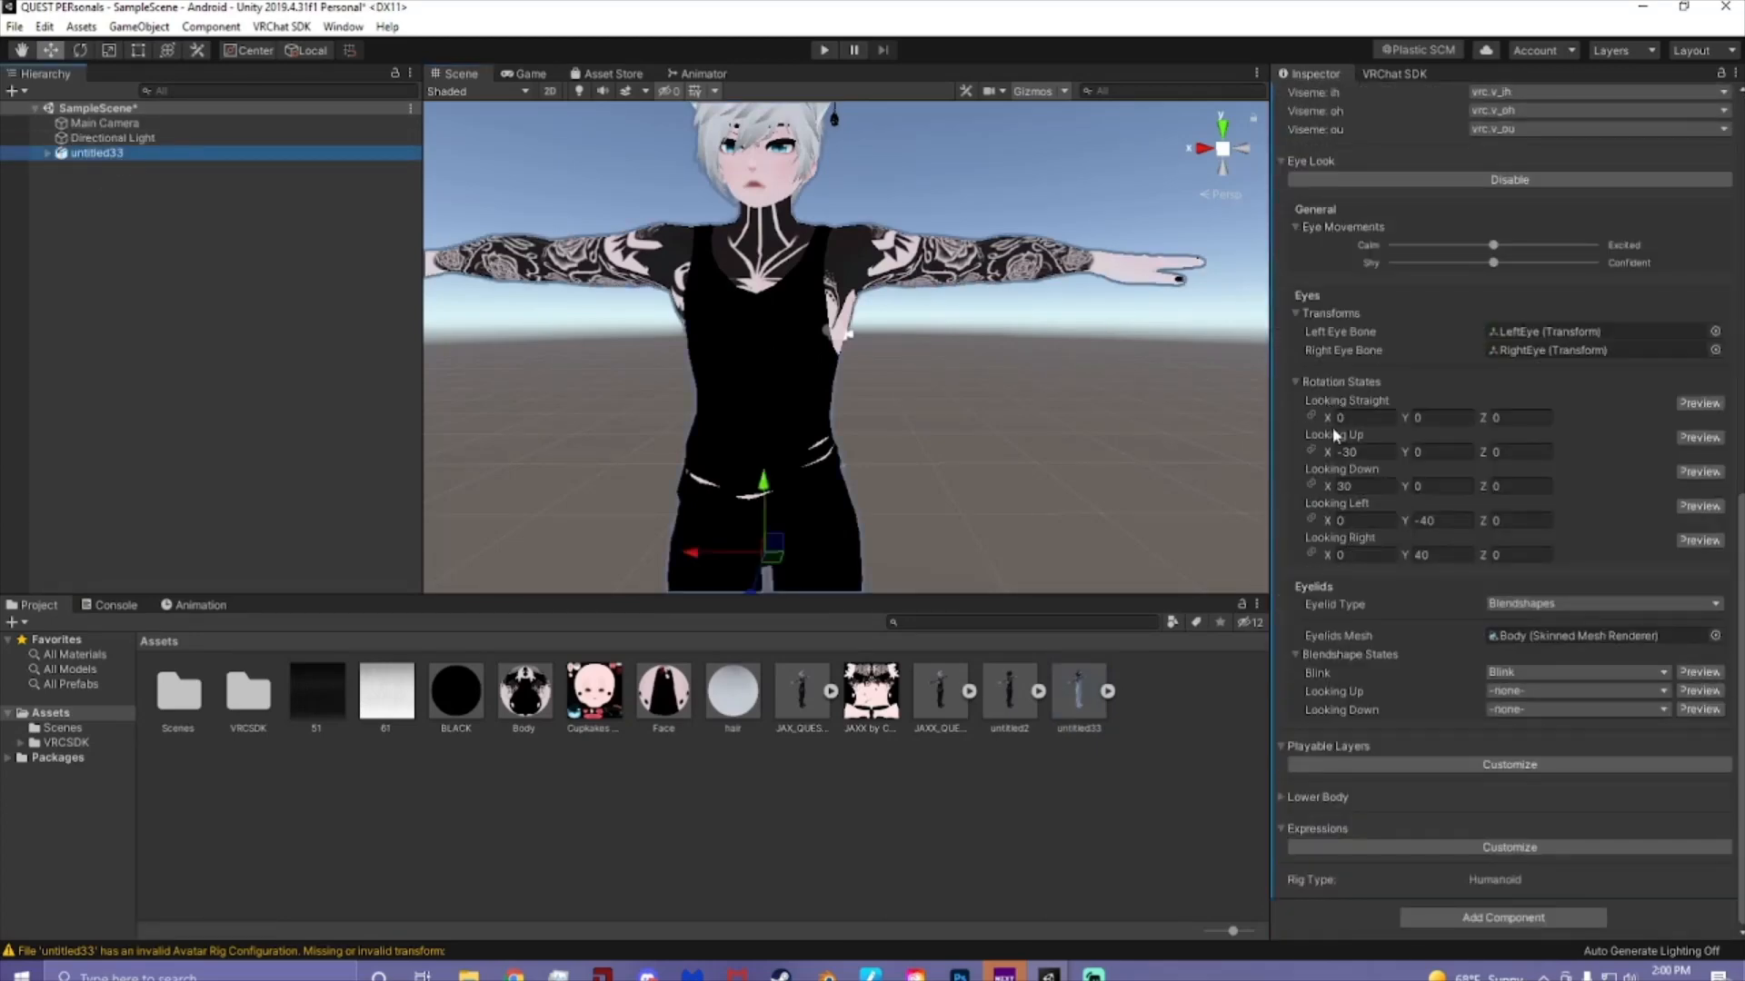
scroll(1332, 427, up, 10)
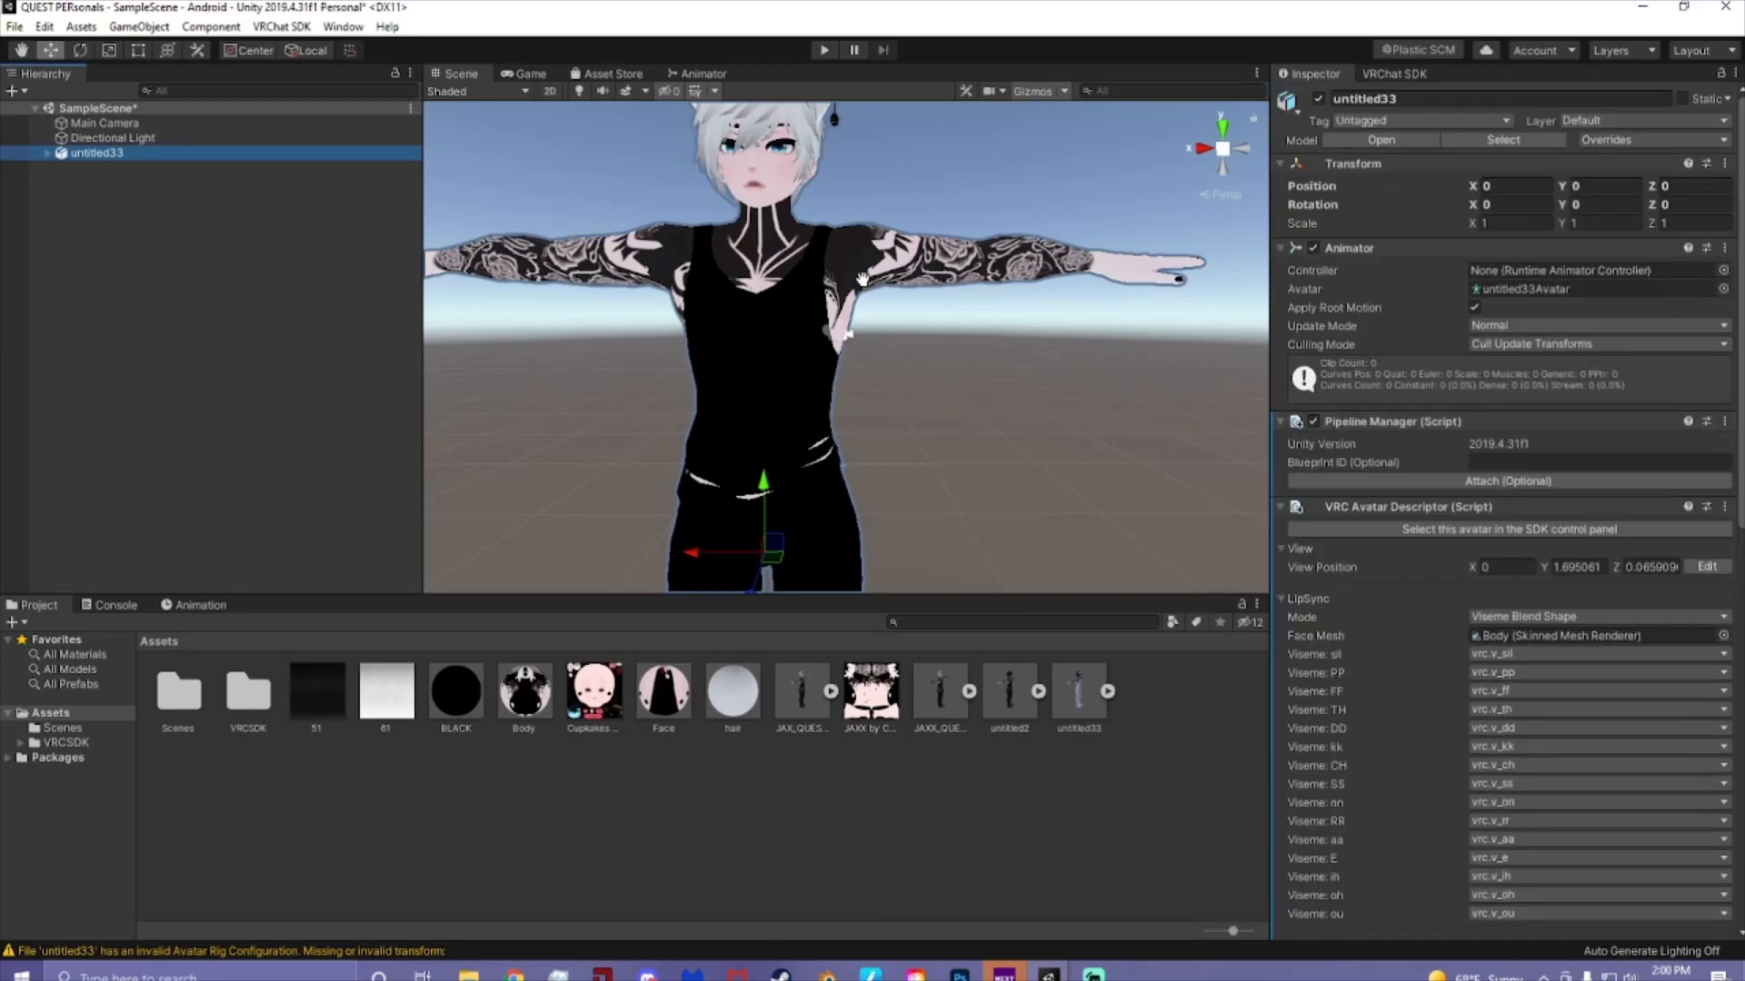
middle_drag(856, 272, 905, 364)
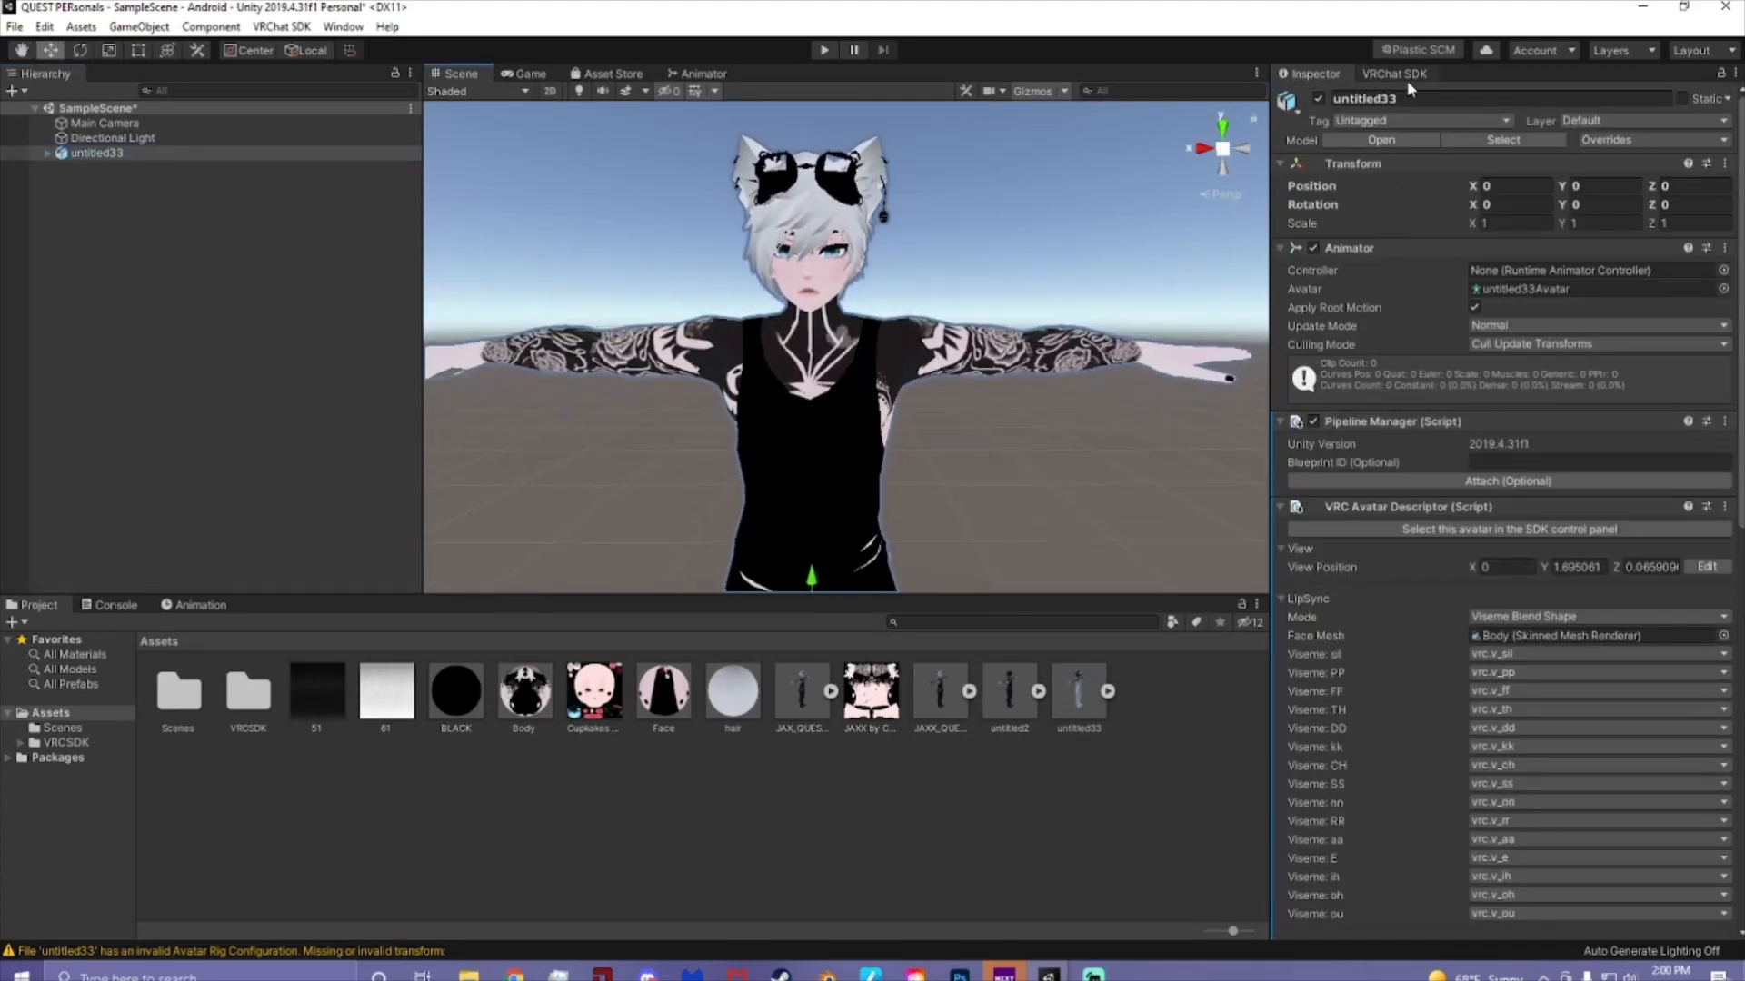
- Auto-fix untitled33's blendshape normals error in the VRChat SDK builder and look over the remaining performance warnings
click(1407, 80)
click(1703, 225)
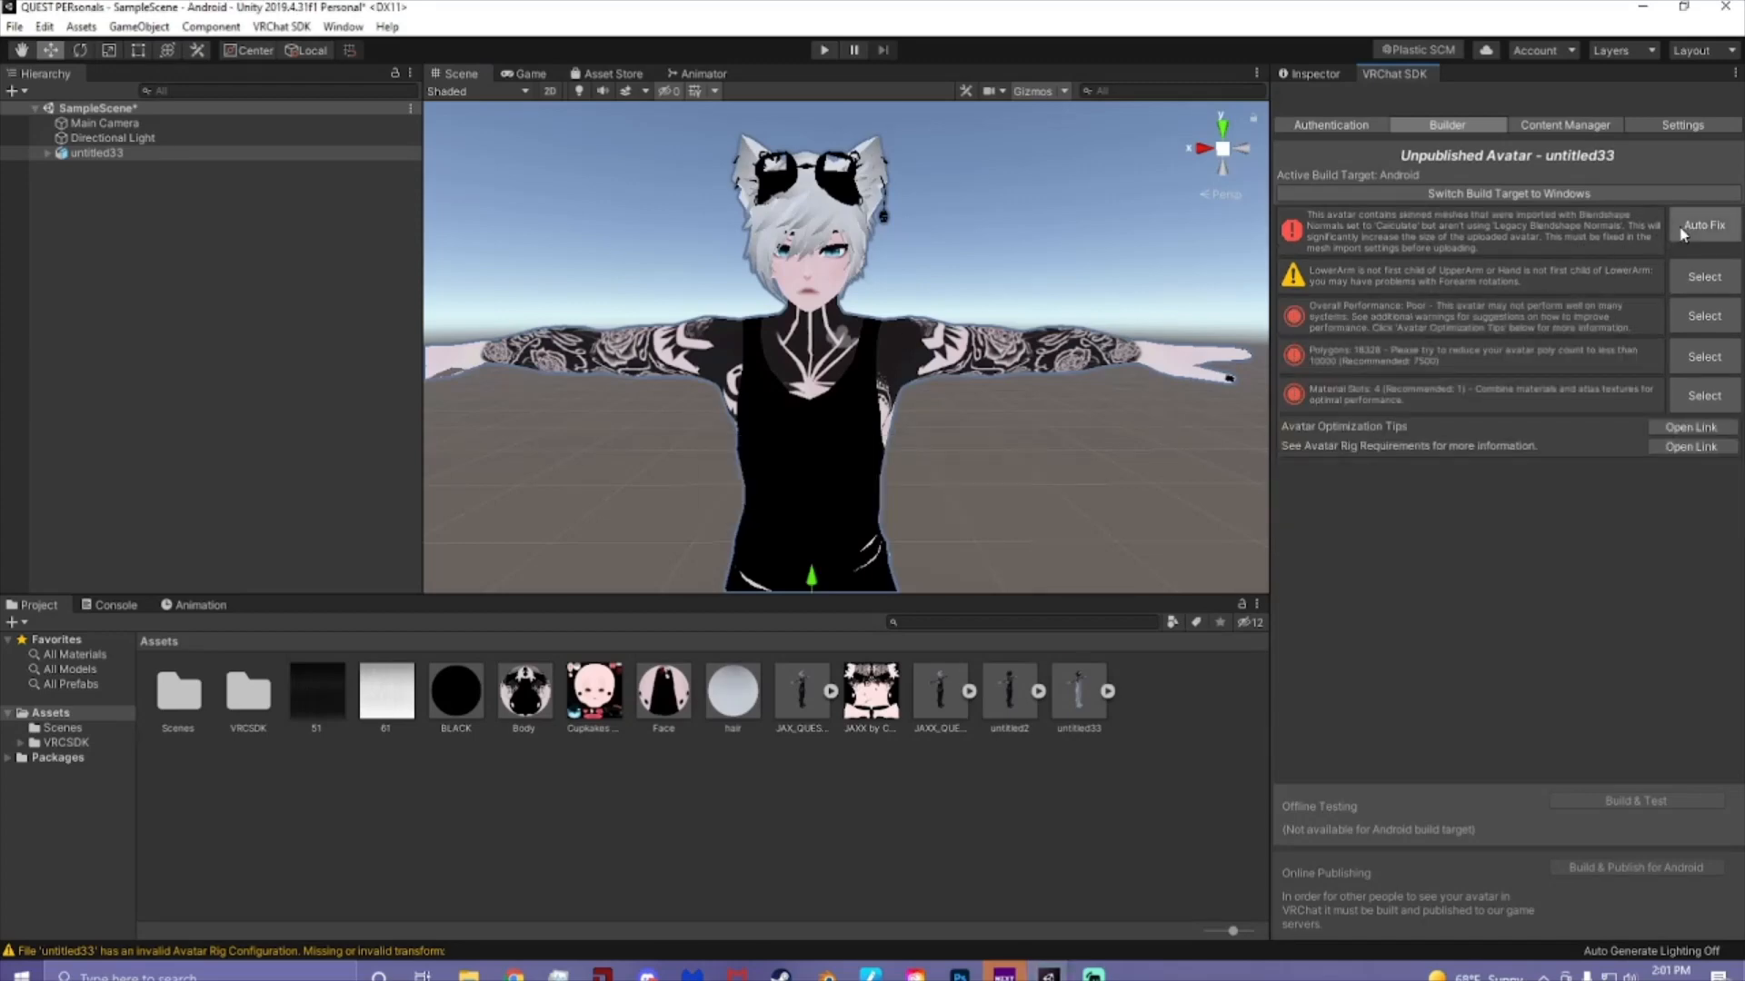
click(1681, 227)
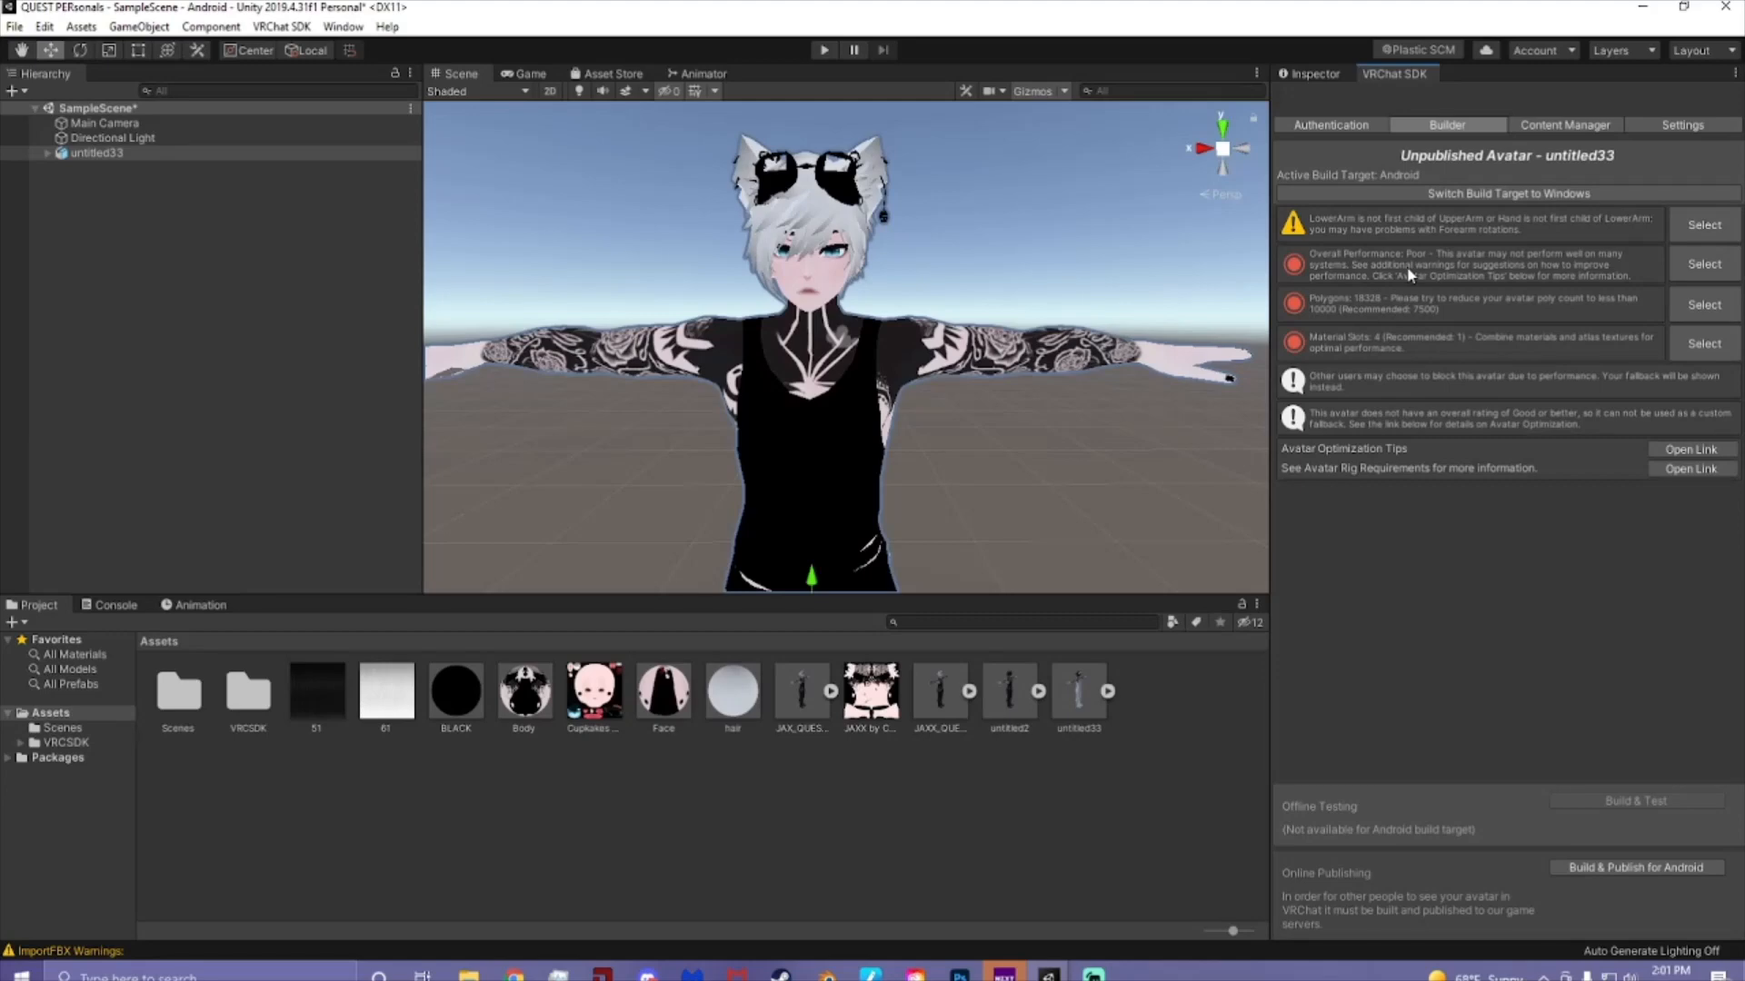
middle_drag(891, 355, 905, 354)
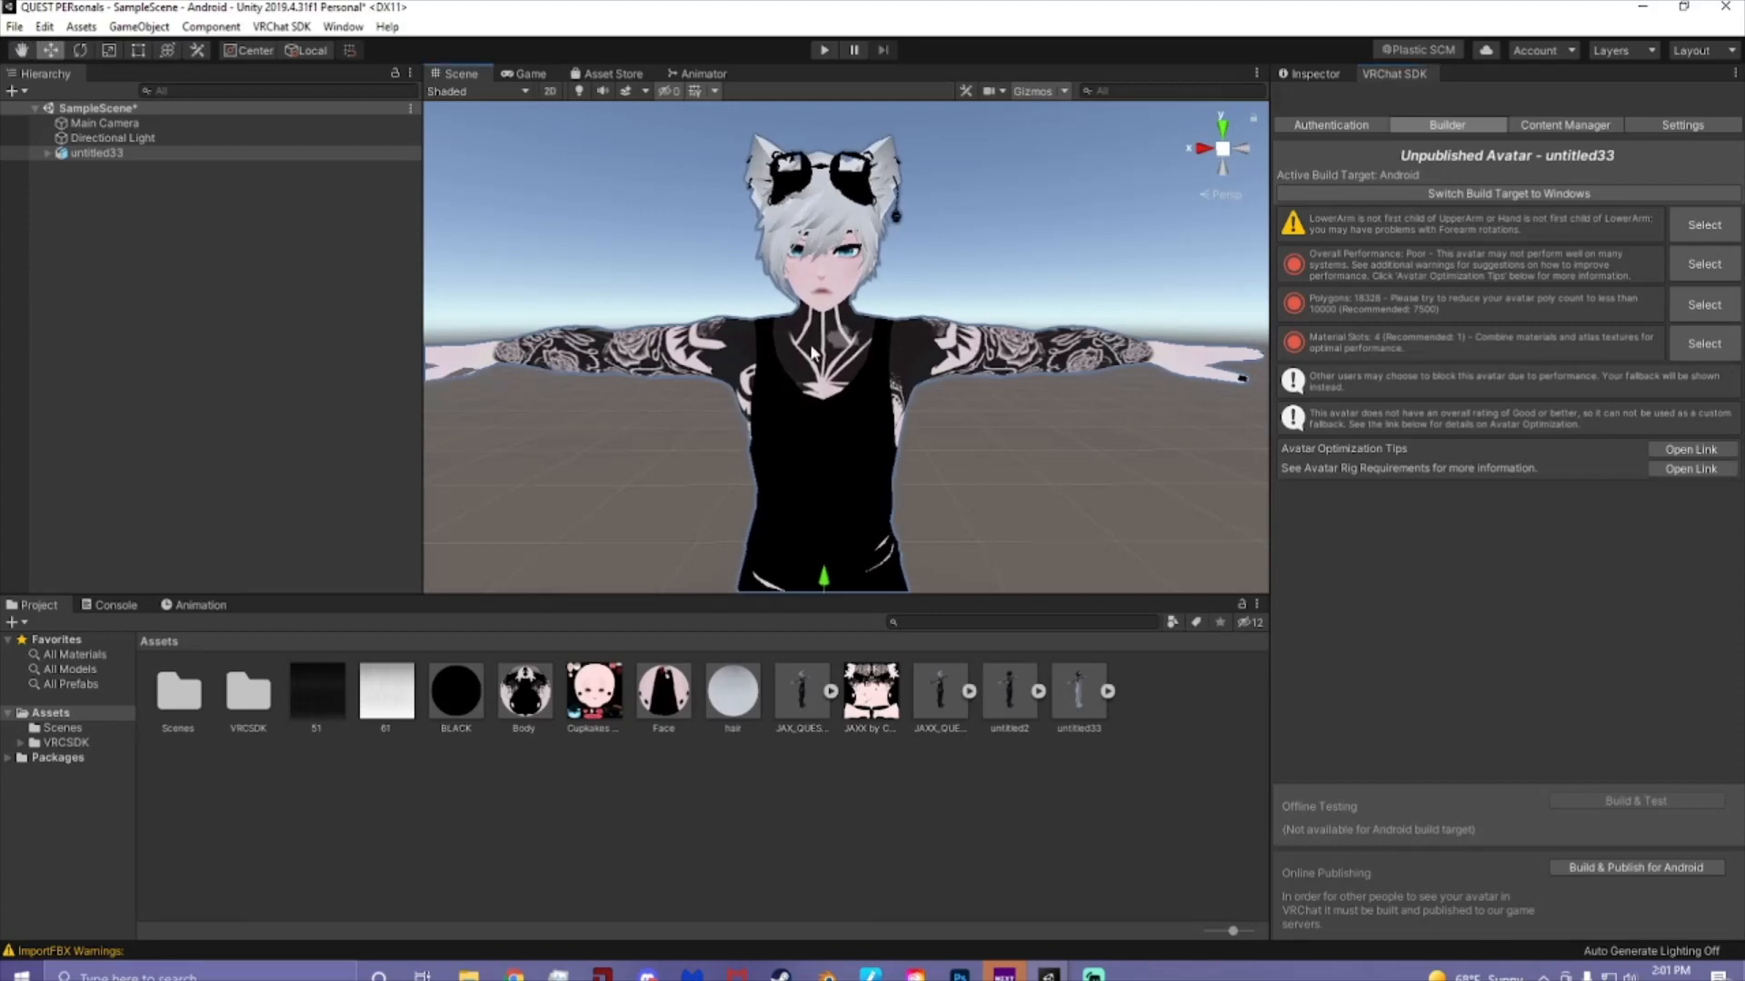
click(1481, 351)
click(870, 312)
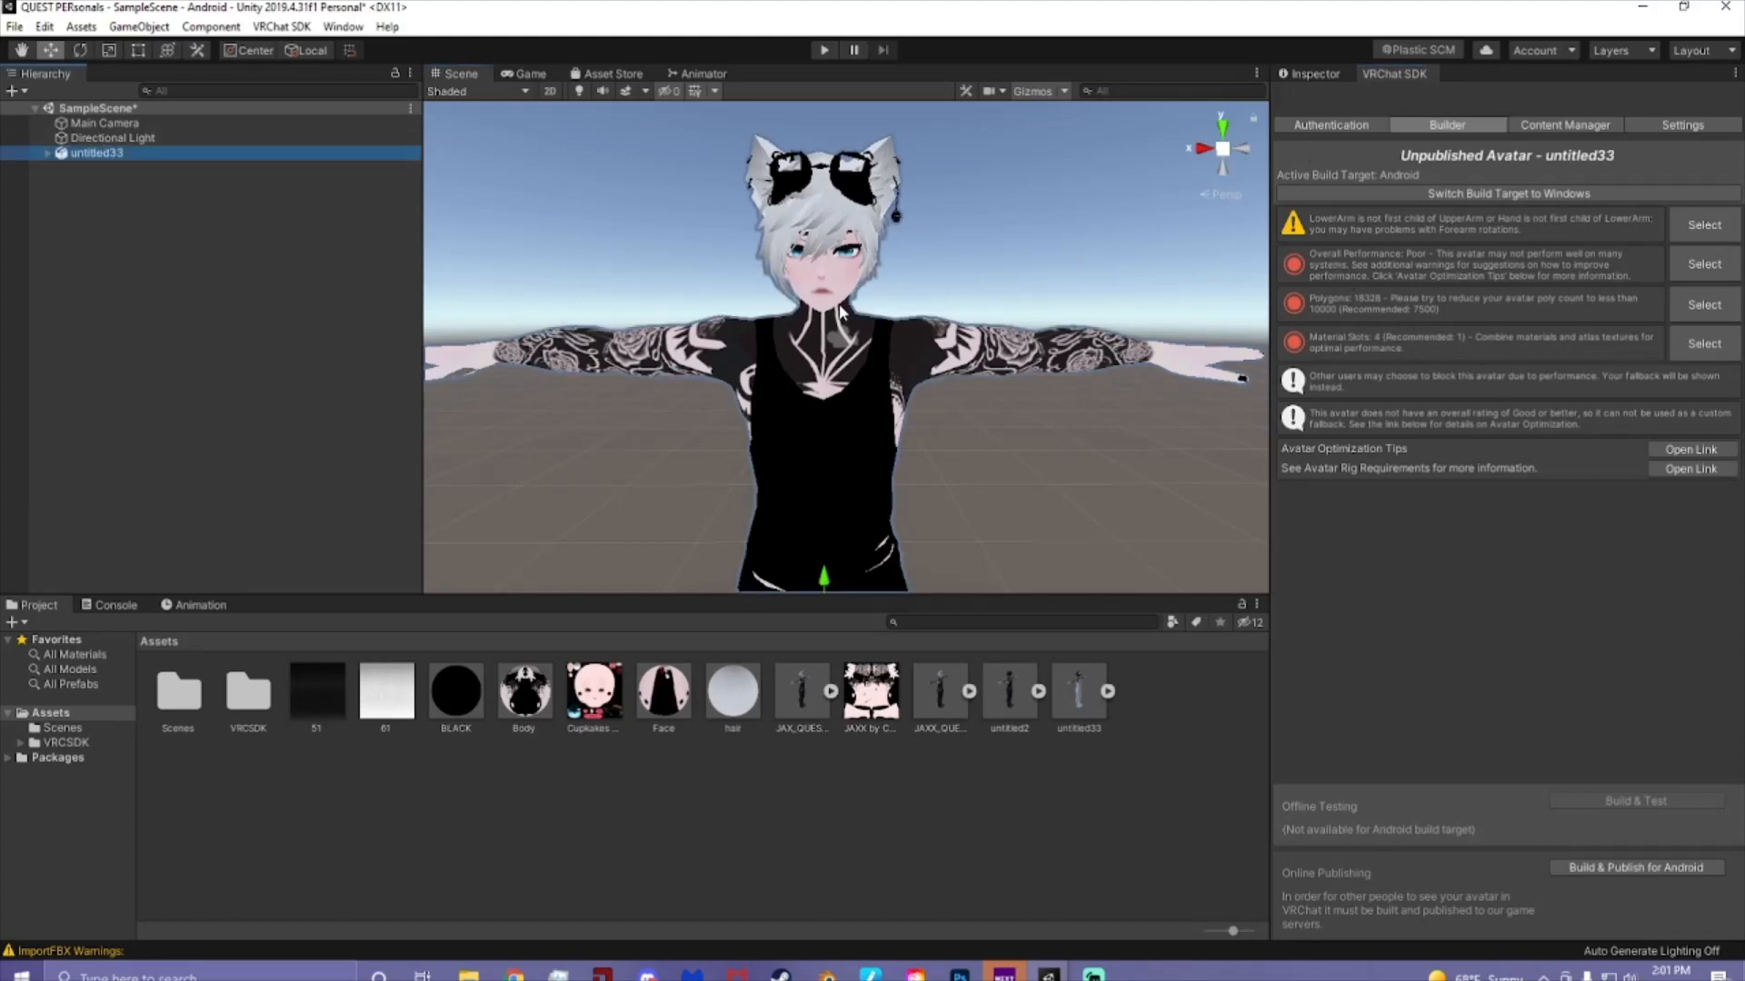
- Switch to the JAXX PC project in the other Unity window and open the JAXX avatar's component settings
click(1550, 126)
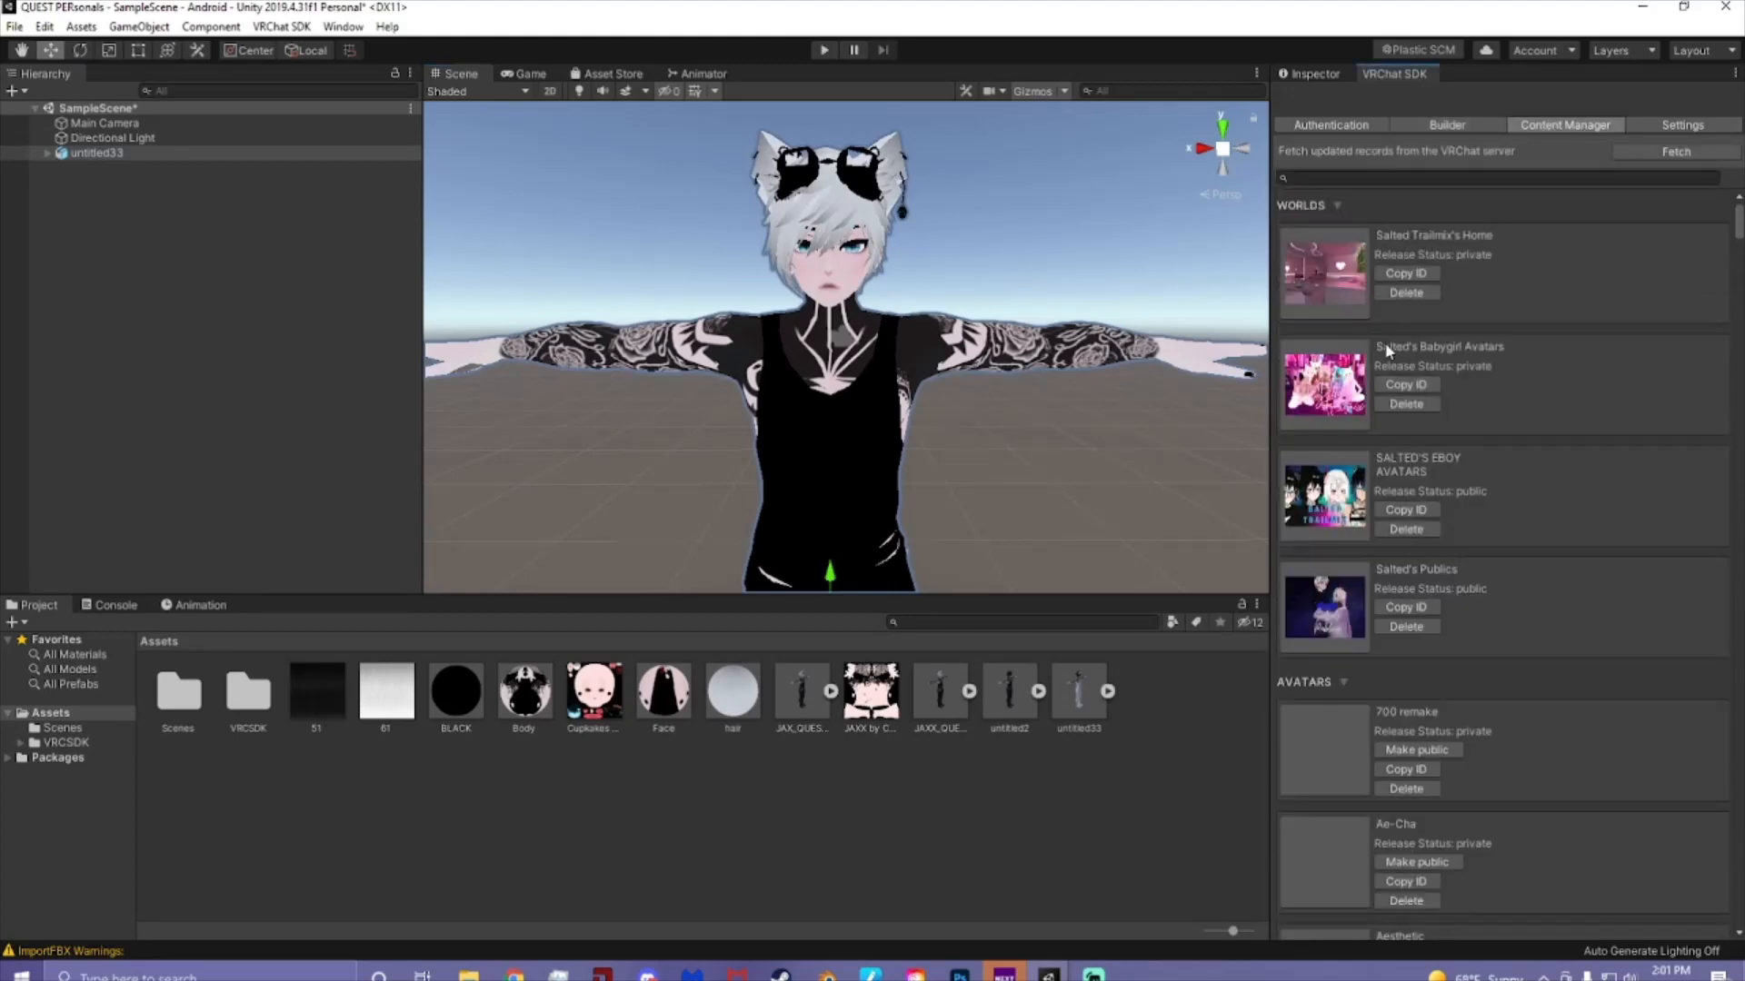
click(1331, 125)
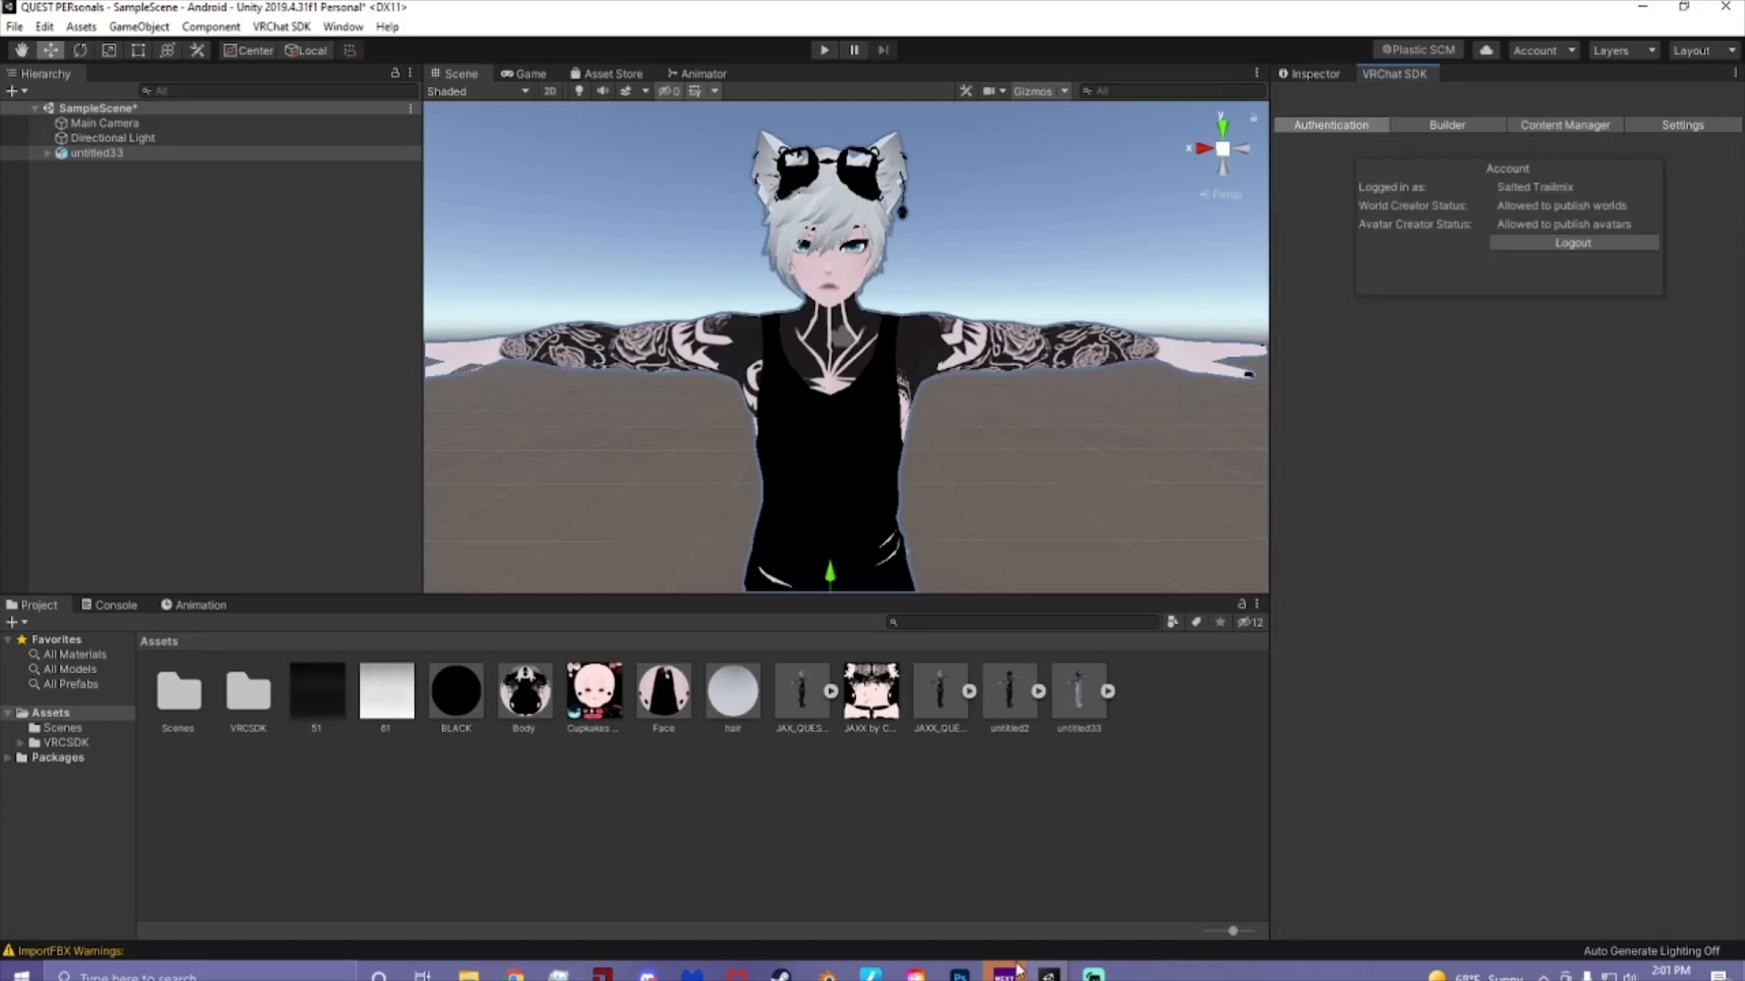
click(1049, 975)
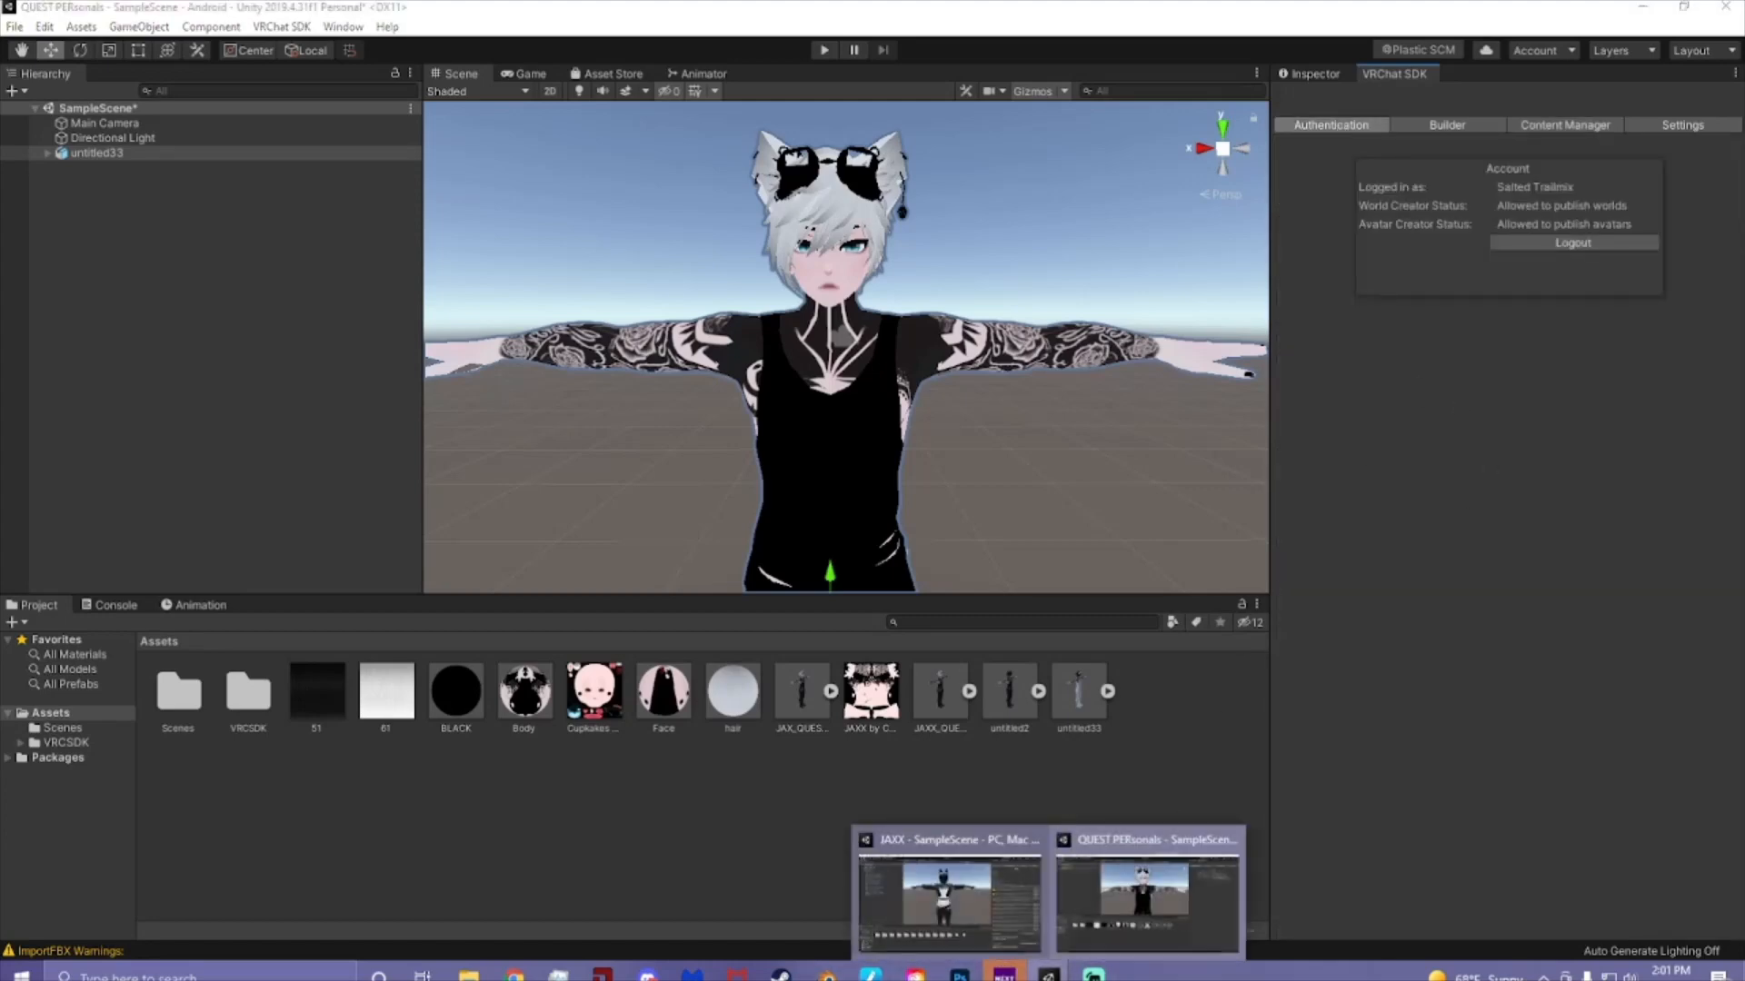
click(985, 907)
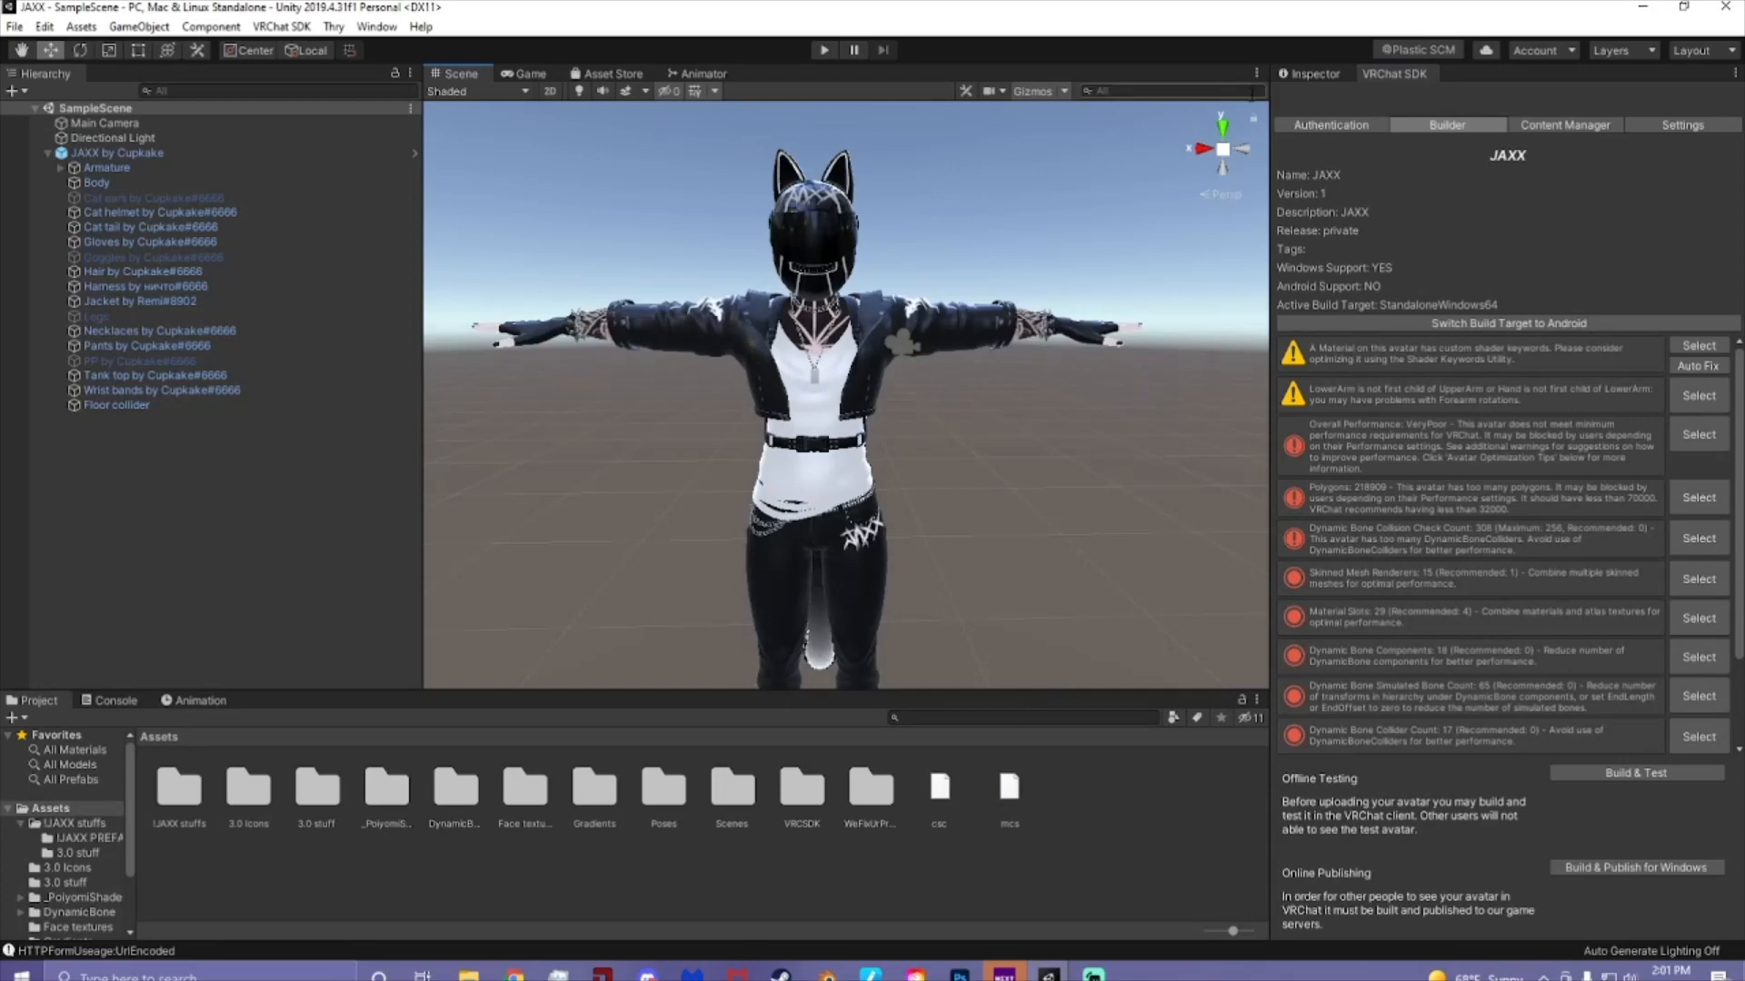
click(1309, 74)
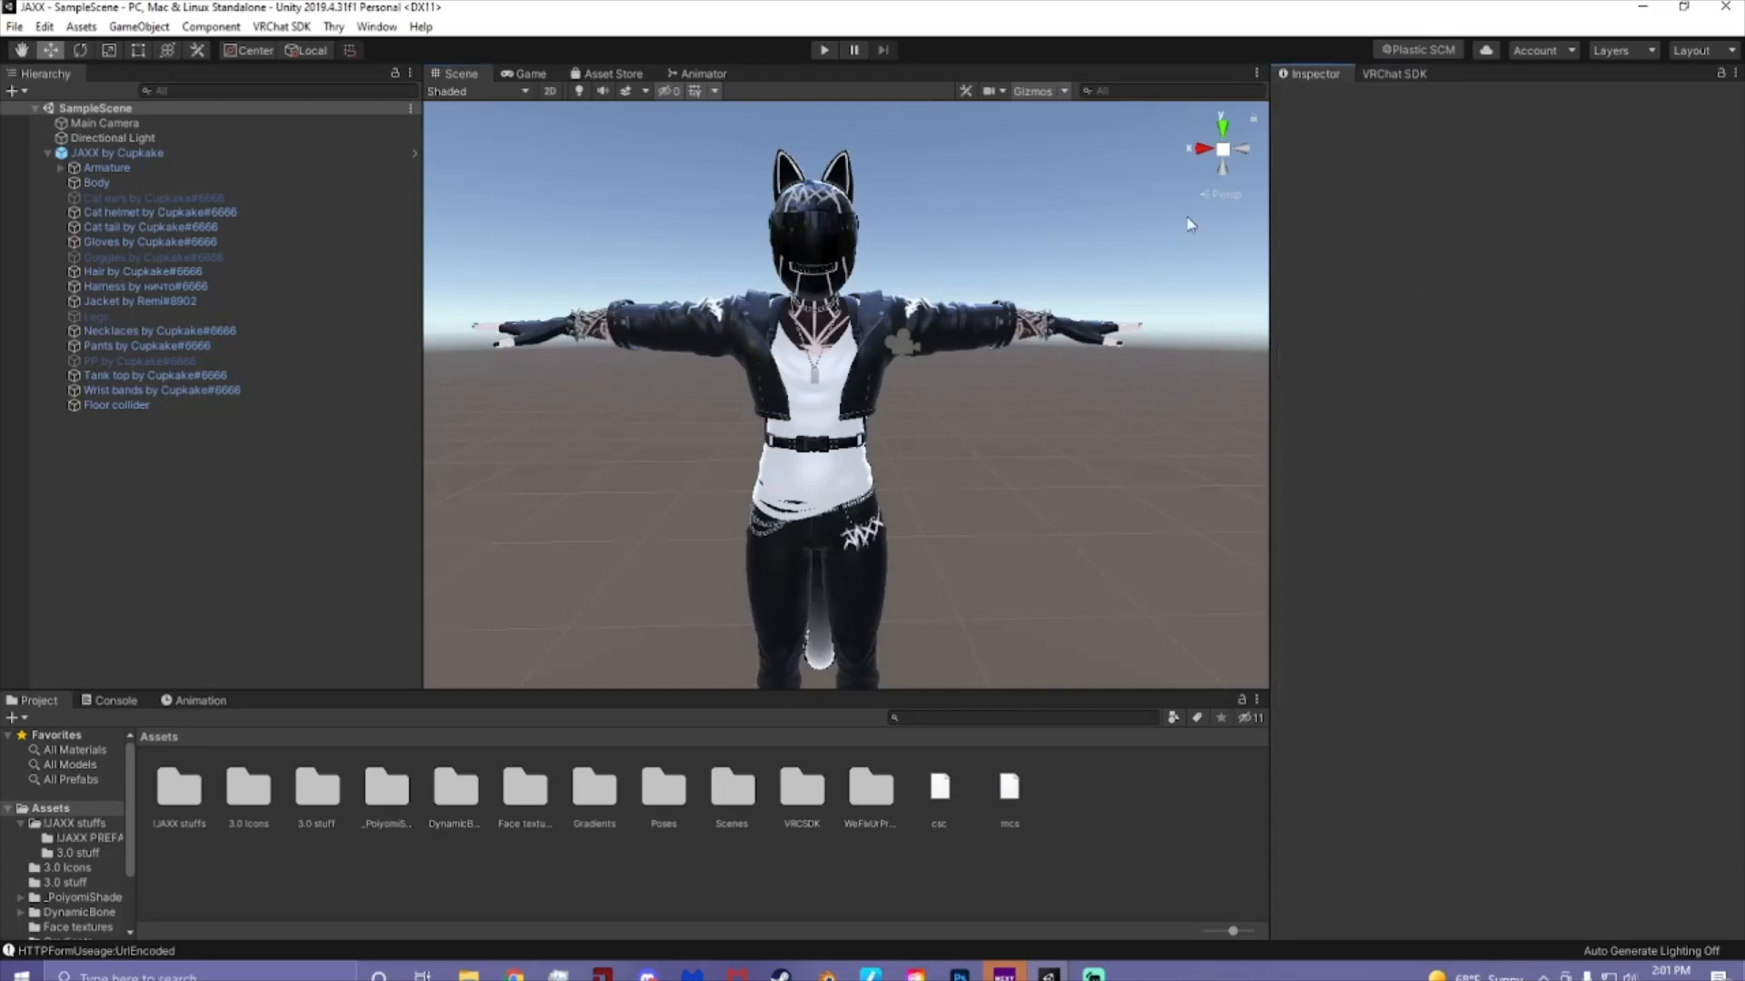
click(171, 153)
- Copy the blueprint ID from the JAXX avatar's Pipeline Manager component
scroll(1371, 447, down, 3)
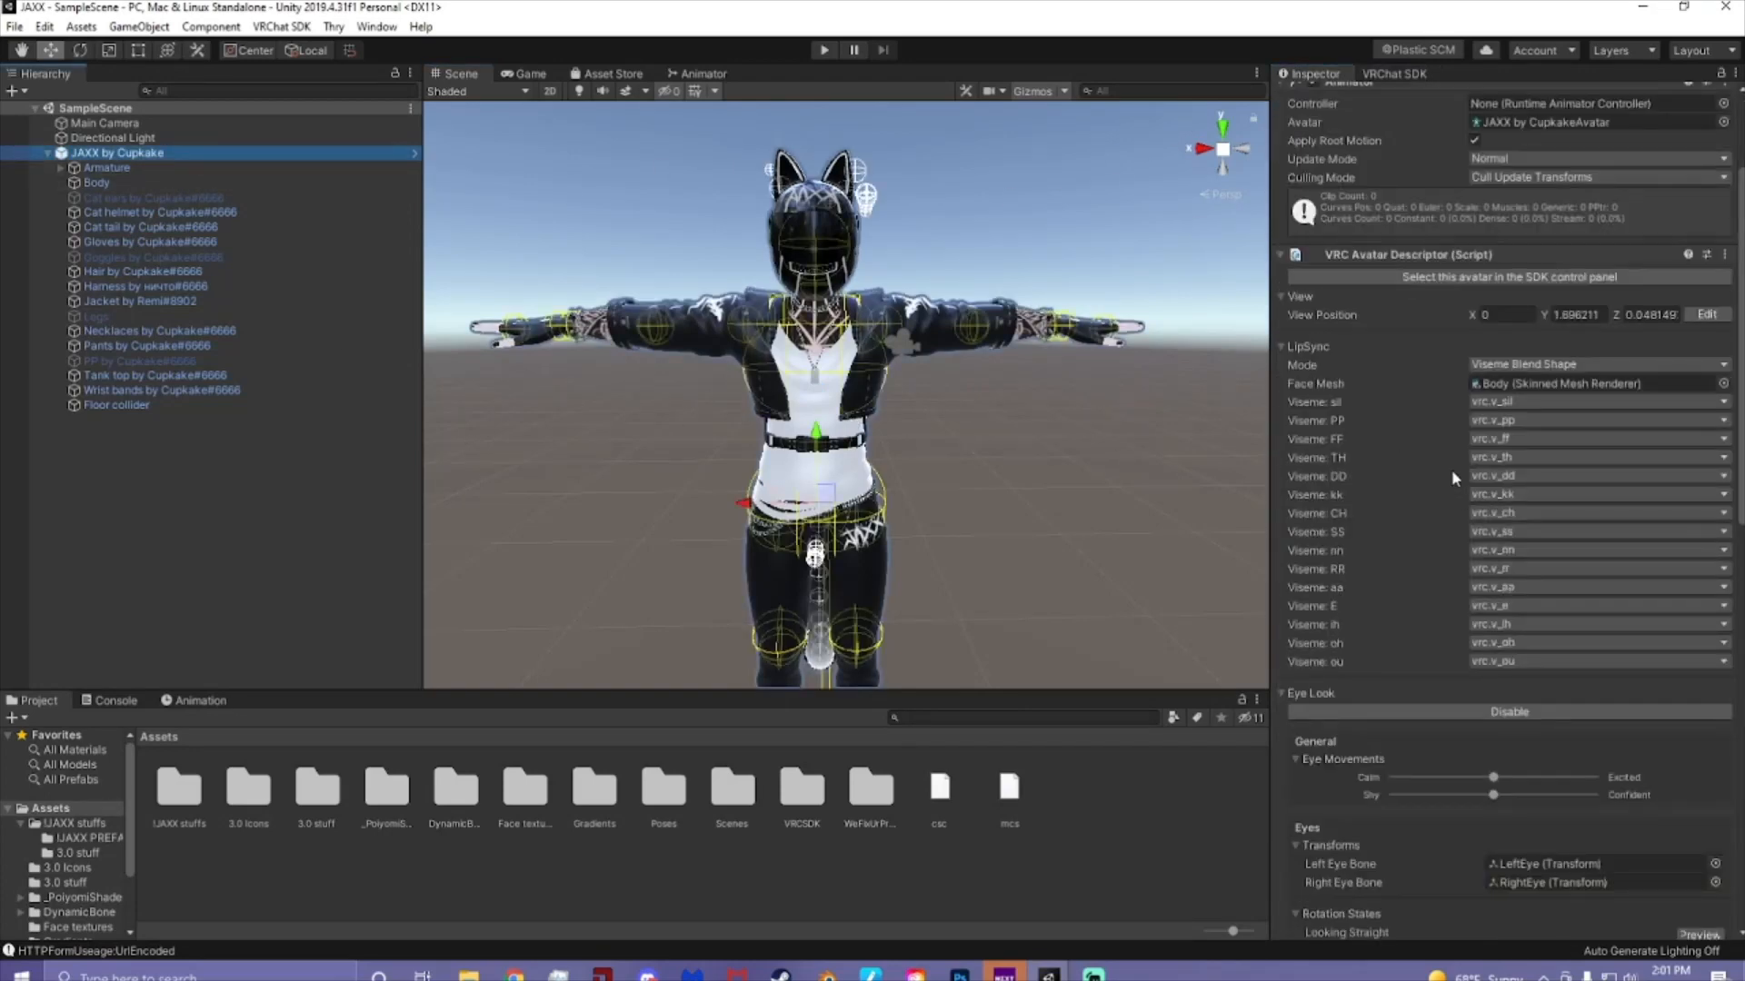
scroll(1348, 442, down, 10)
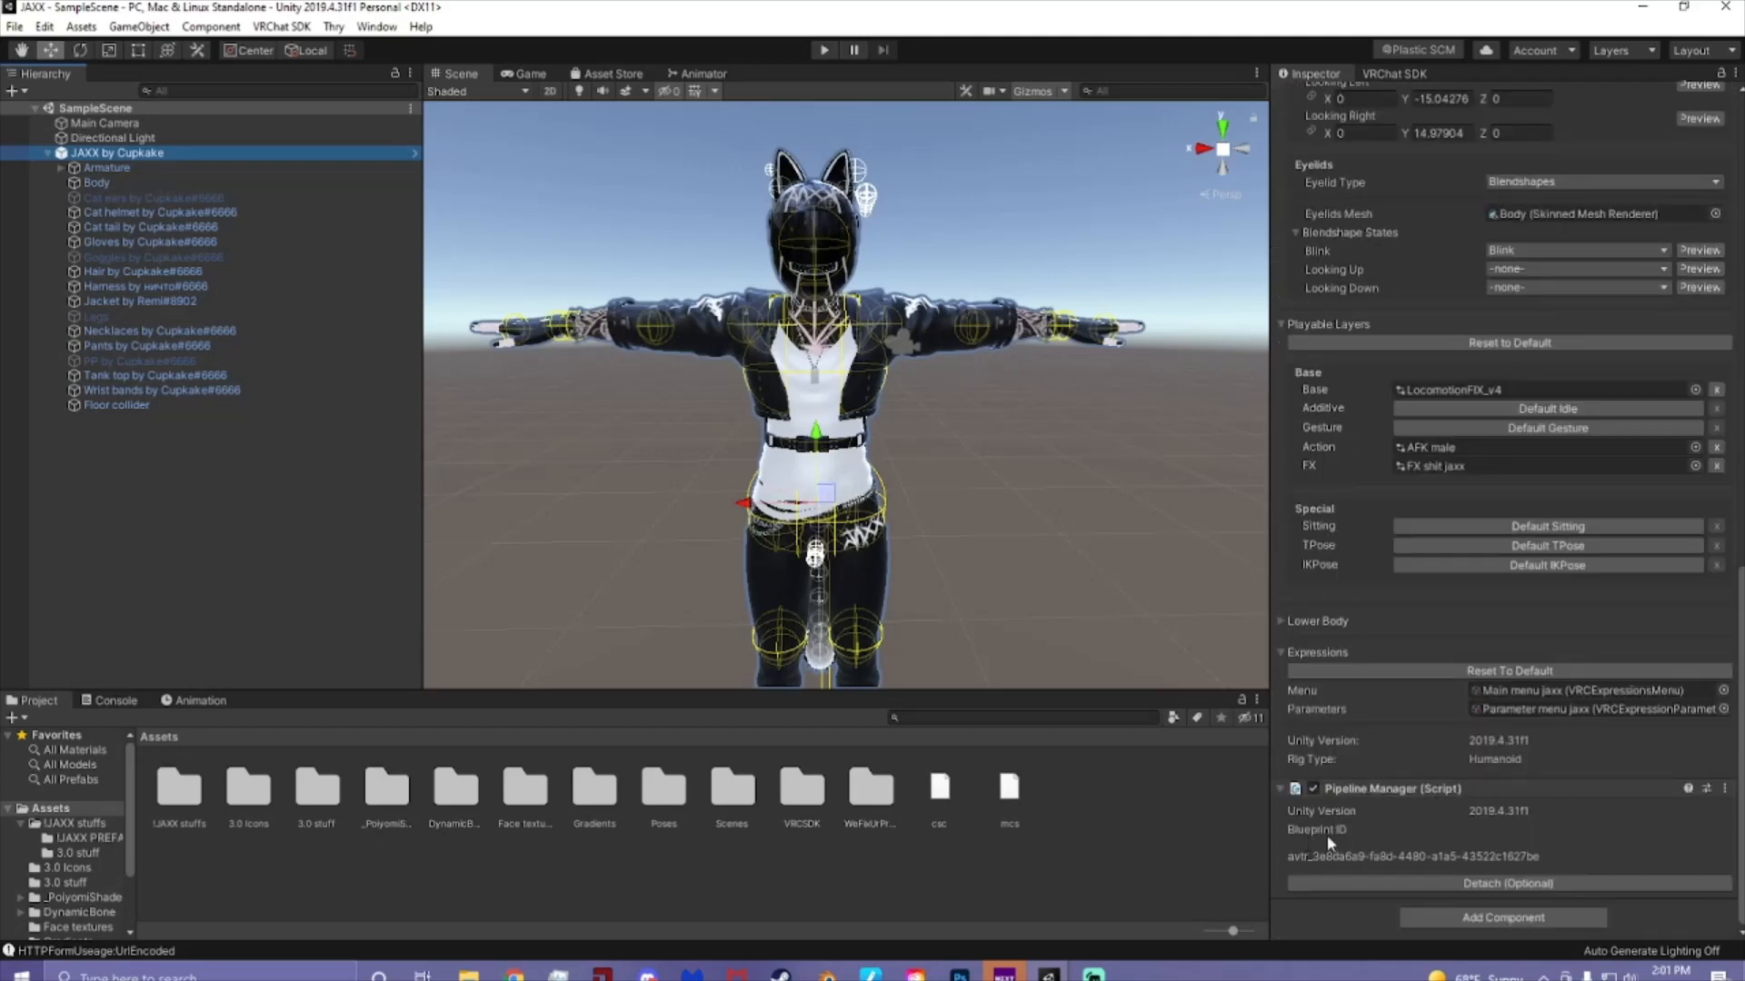
click(1726, 789)
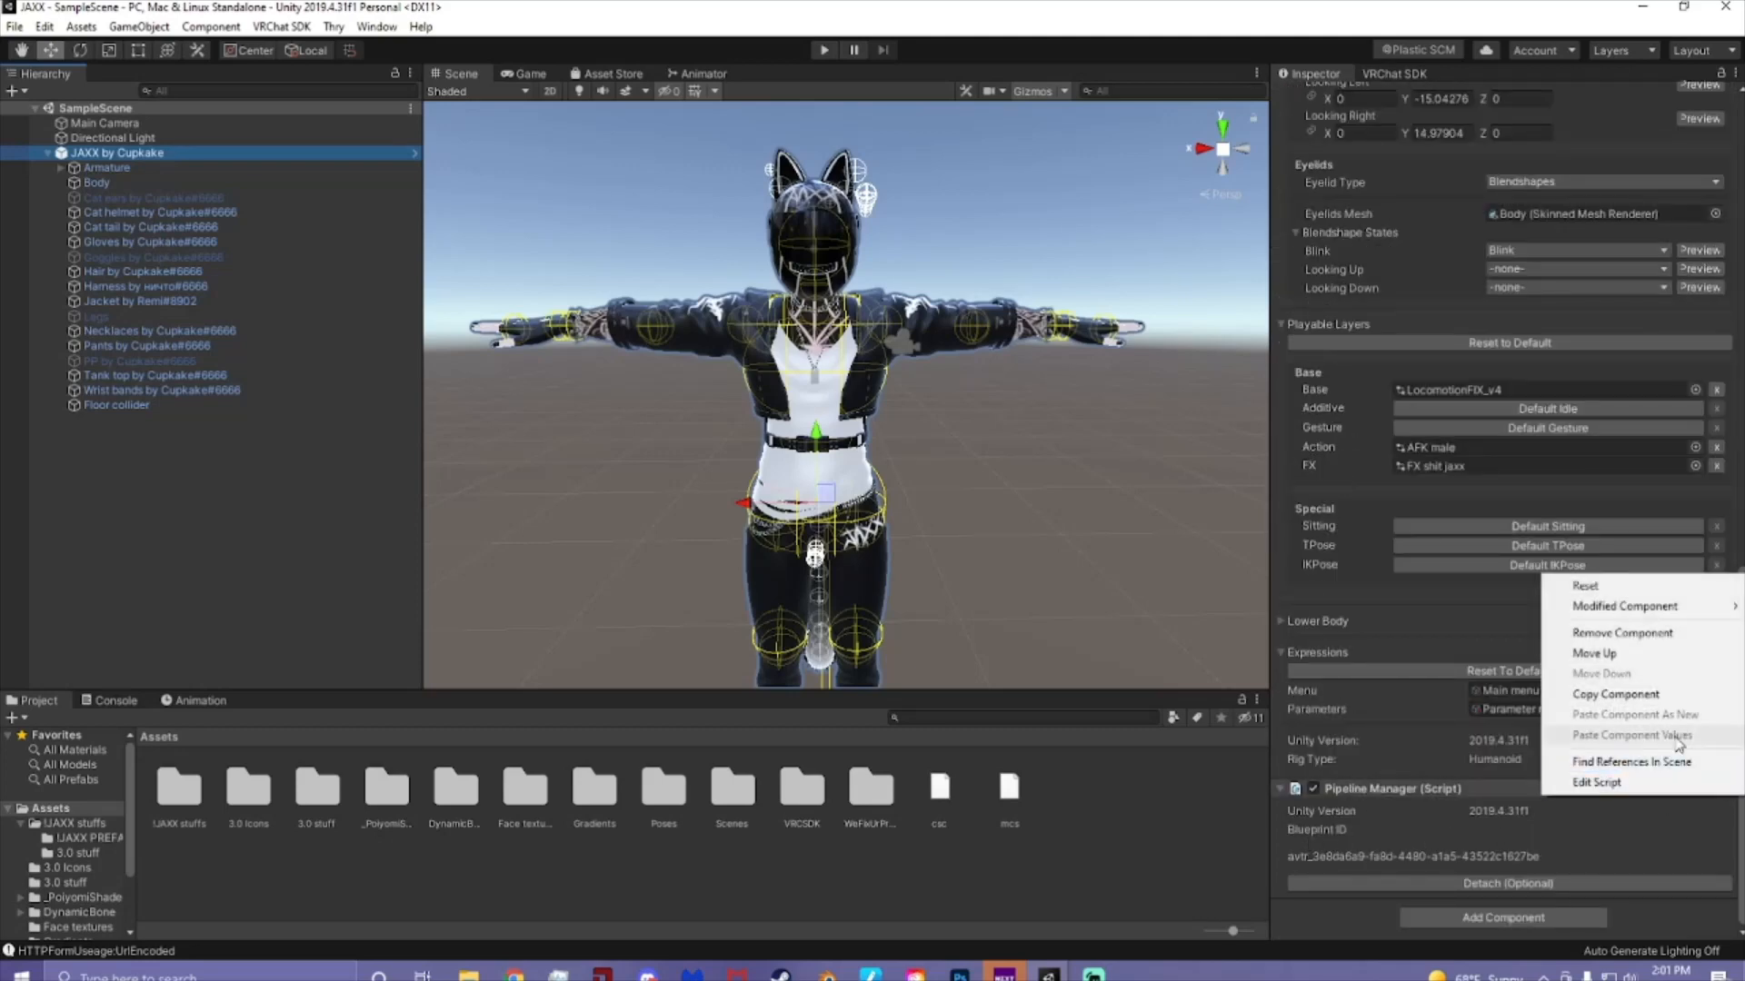
click(1629, 695)
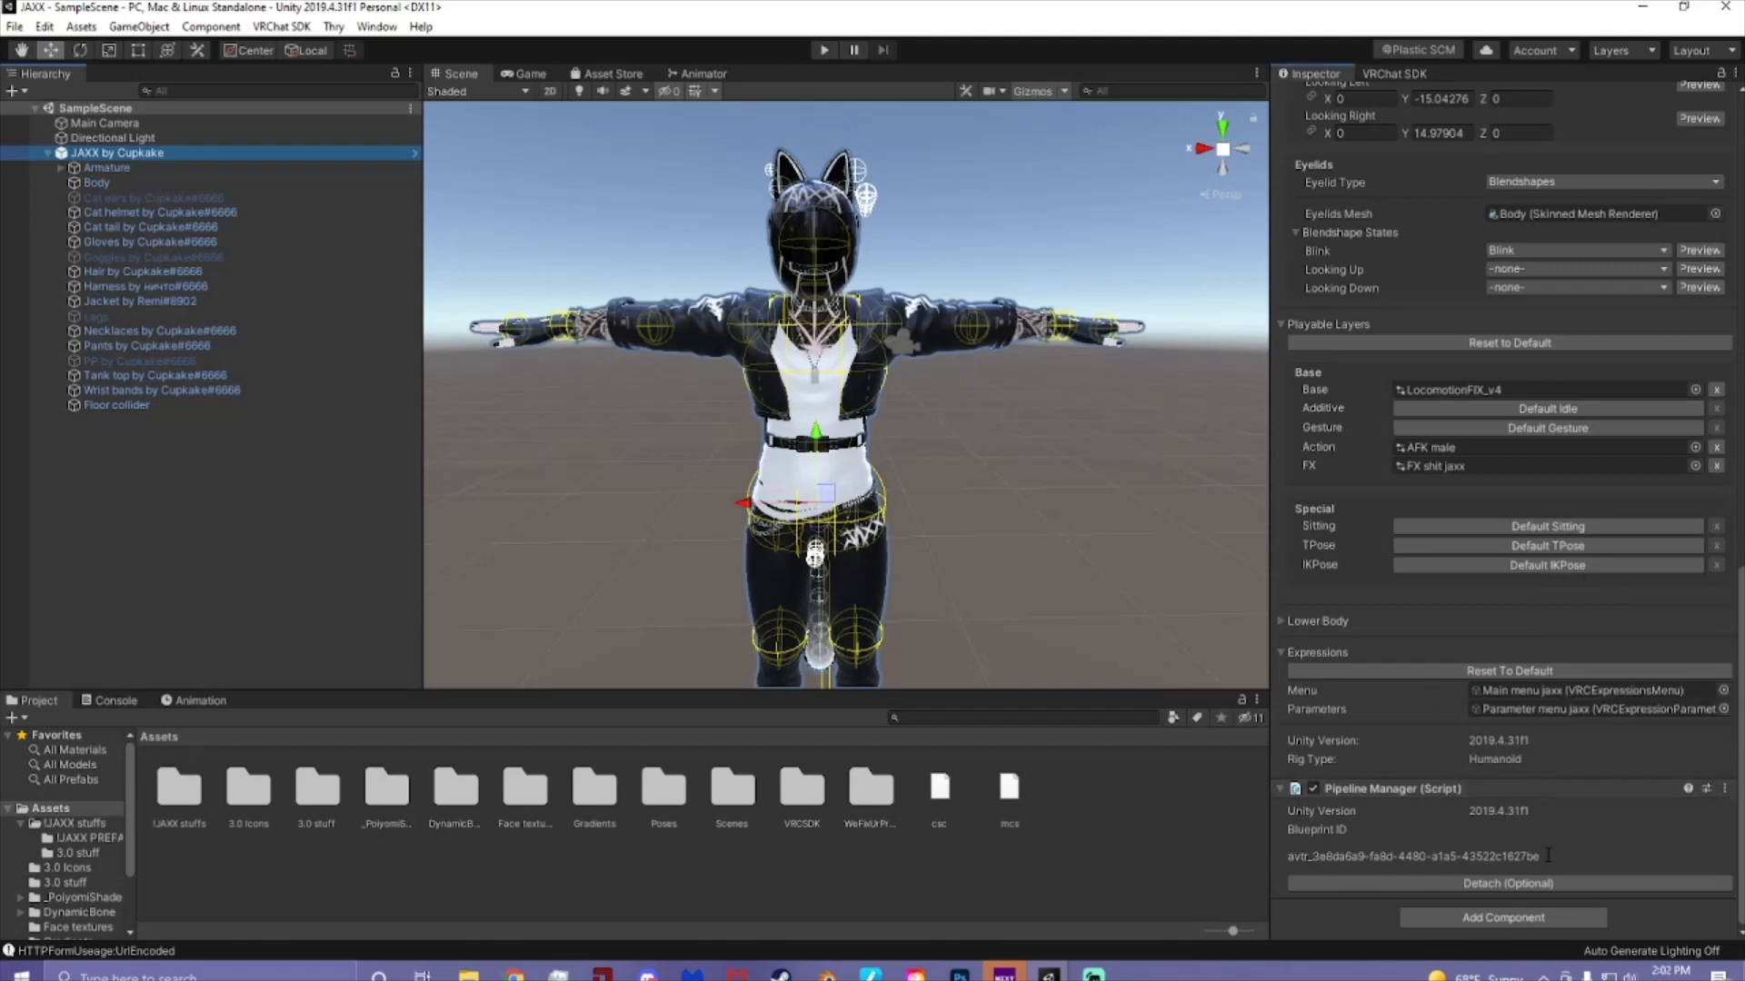
drag(1522, 854, 1317, 854)
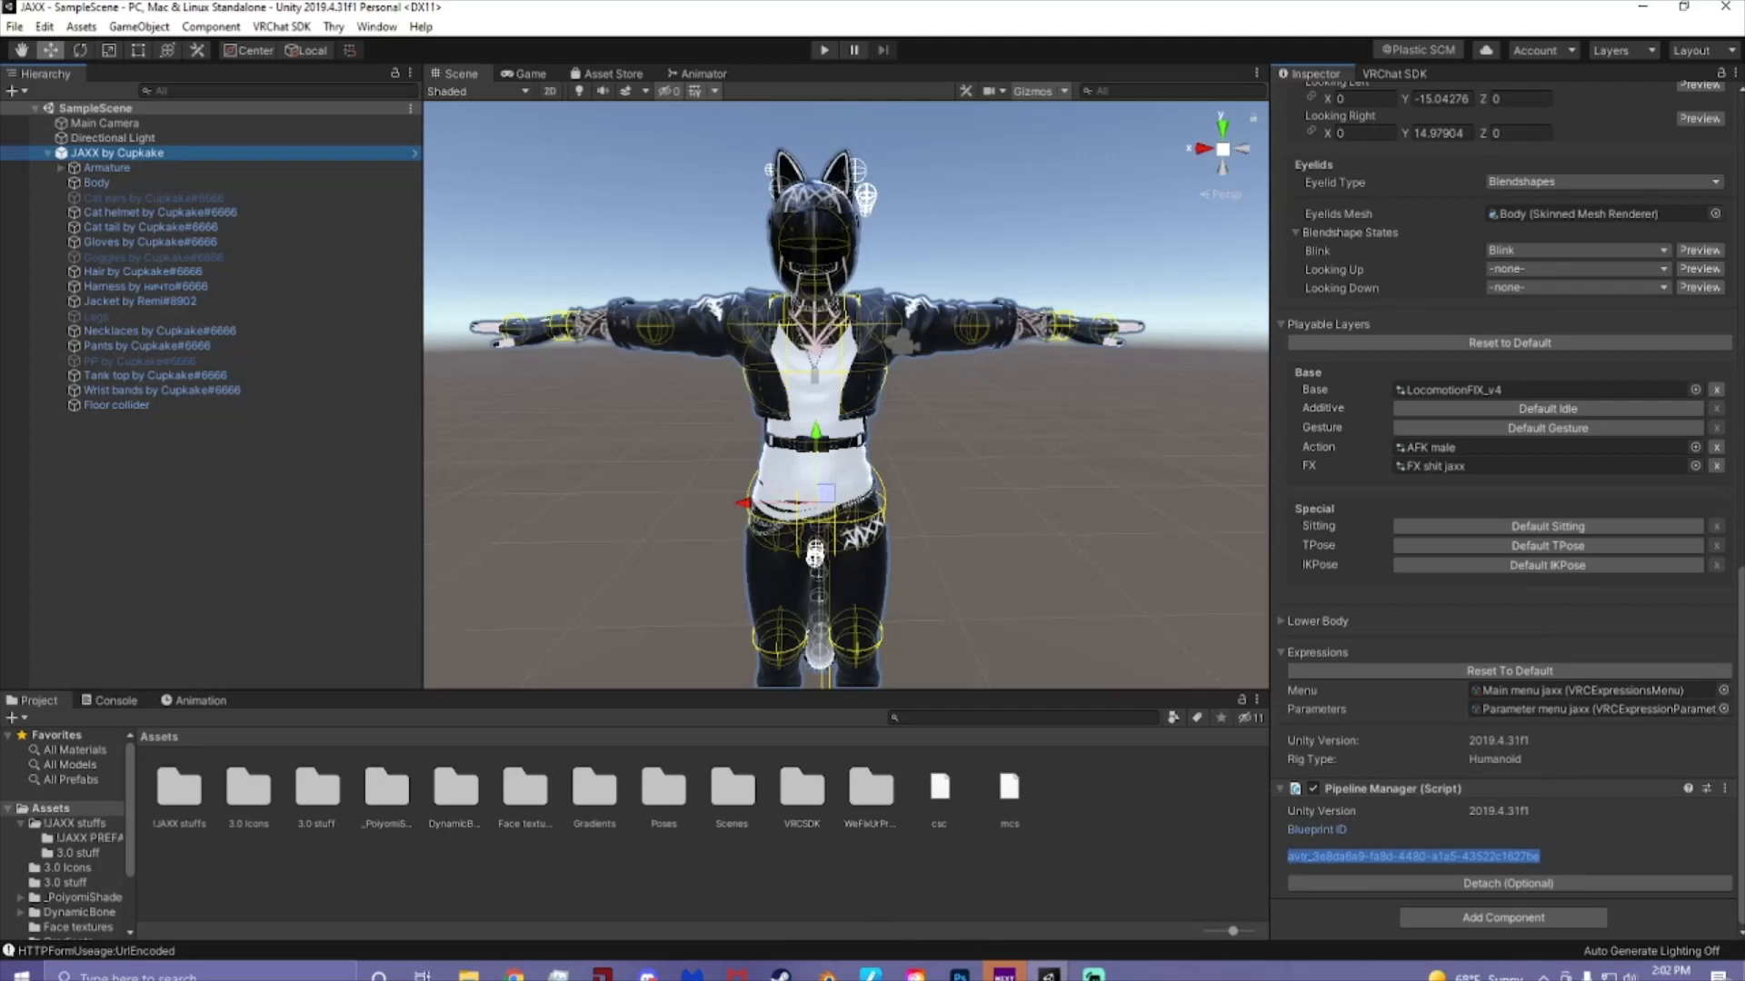
- Return to the QUEST PERsonals project and attach the copied JAXX blueprint ID to untitled33's Pipeline Manager
mouse_move(1049, 975)
click(1148, 895)
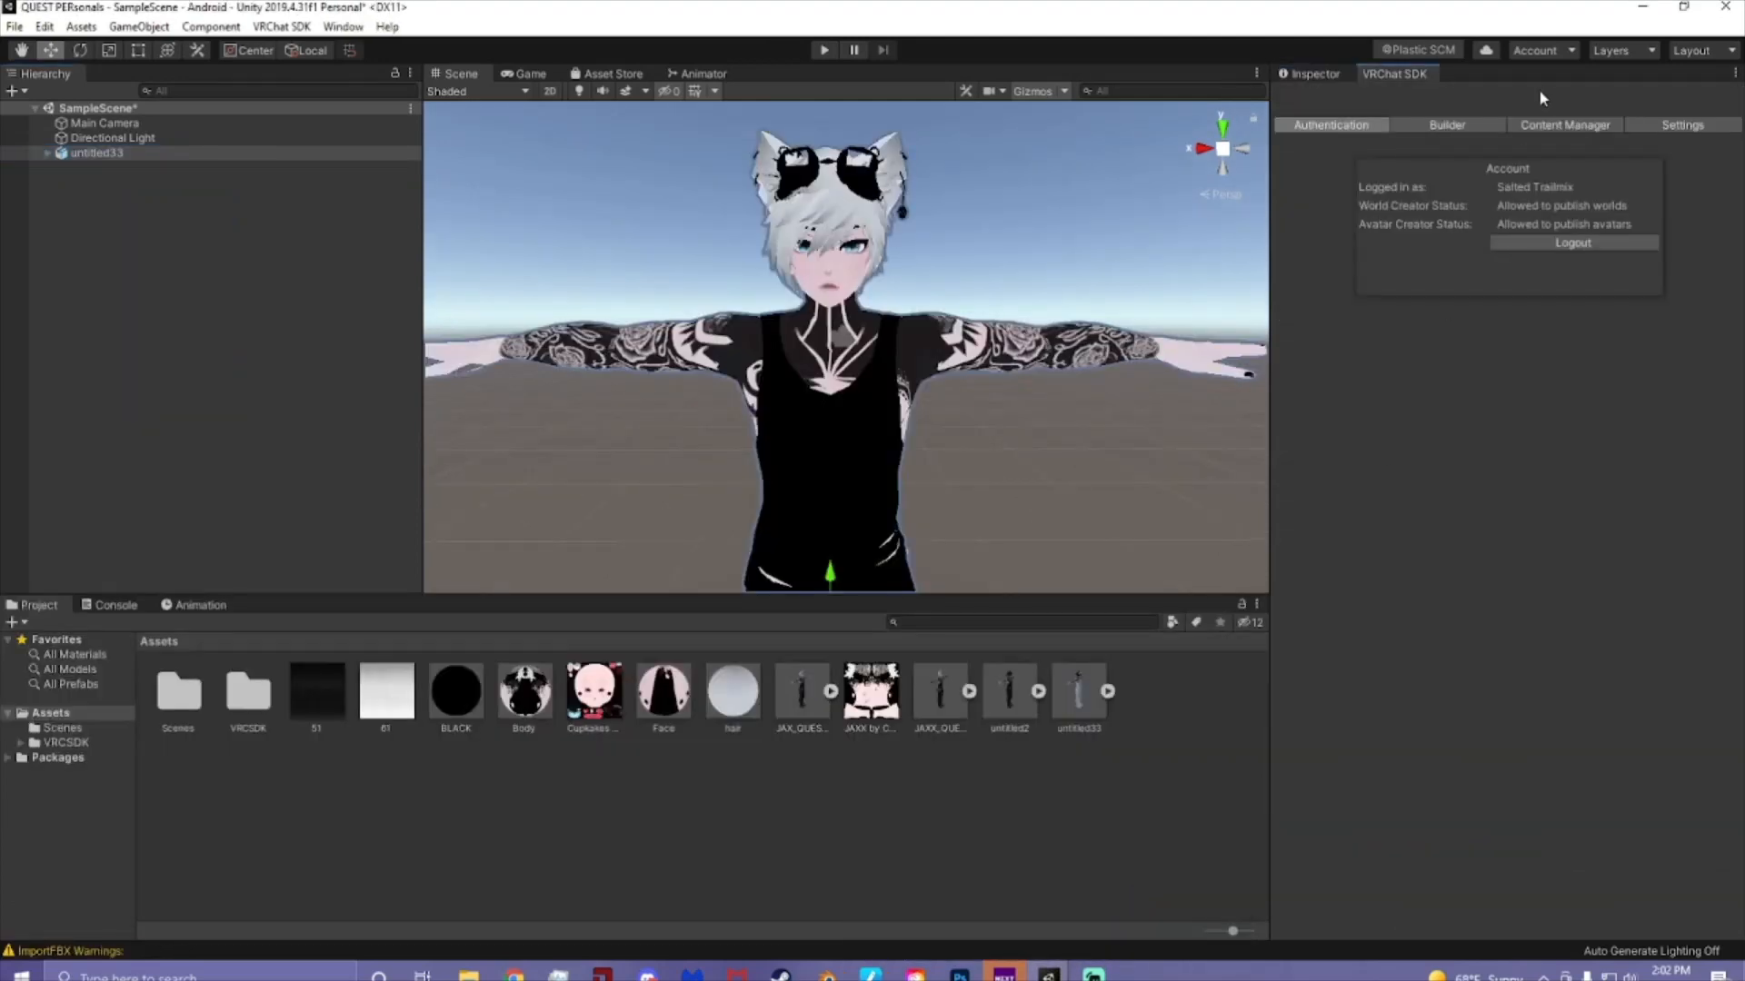
click(1523, 127)
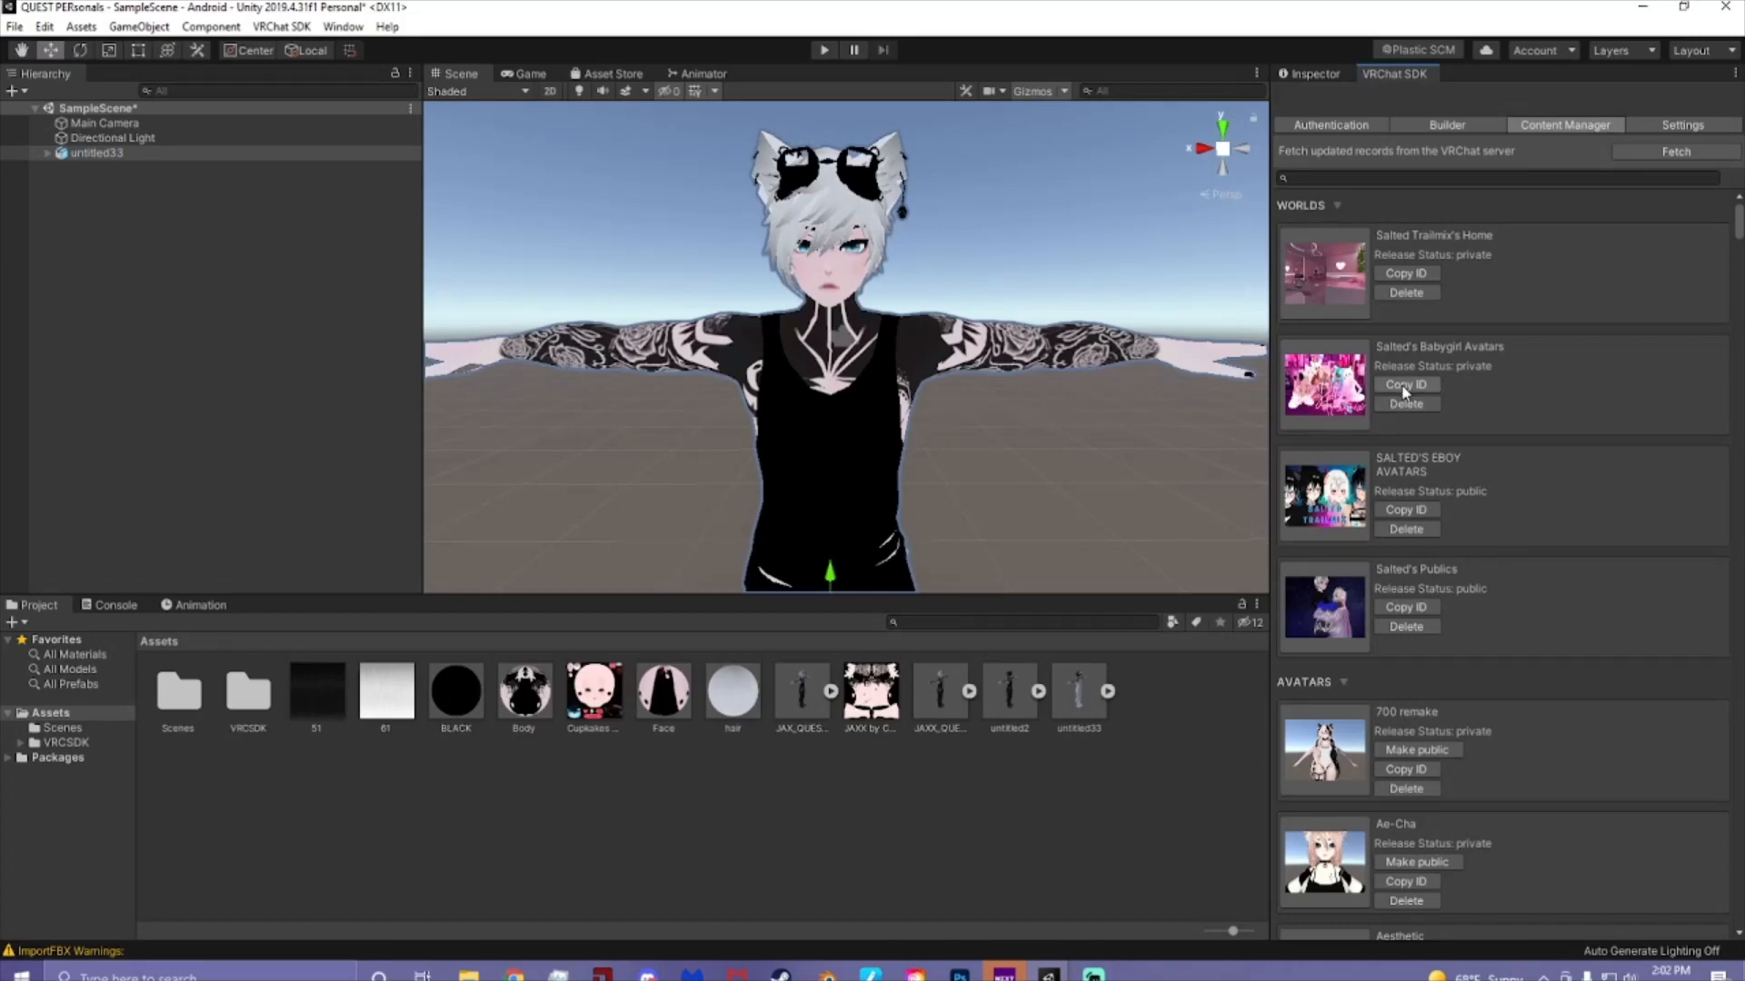
scroll(1506, 527, down, 5)
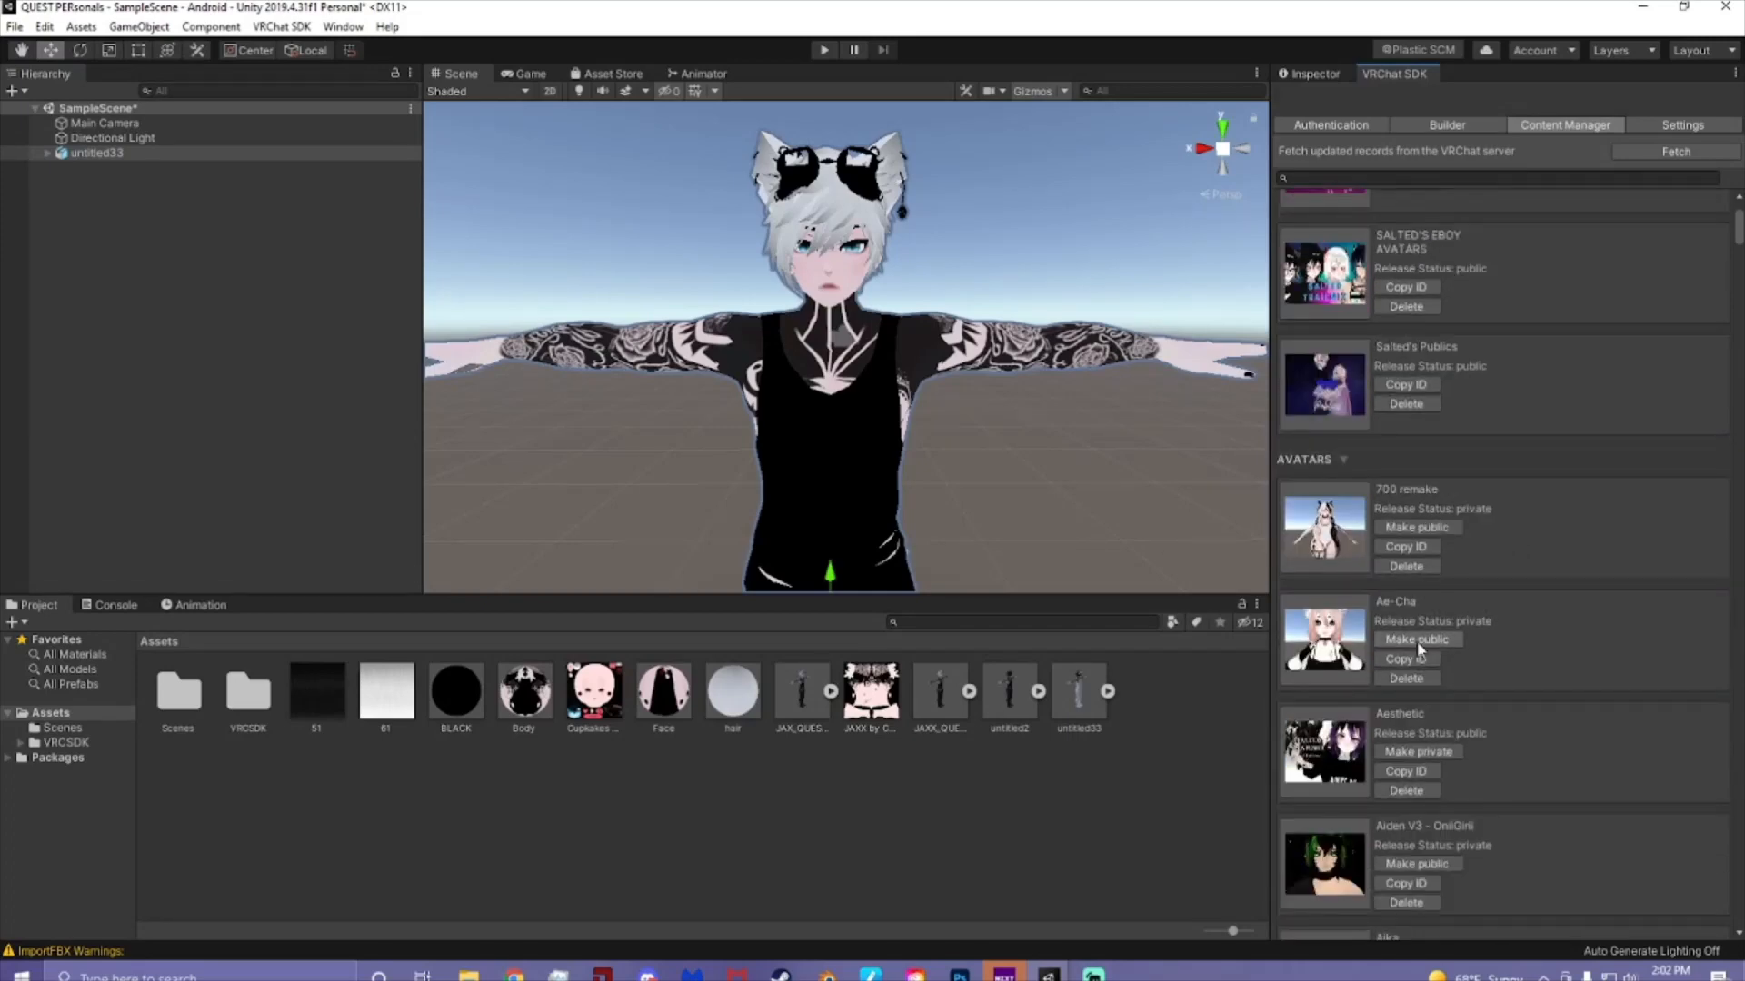
scroll(1400, 612, up, 5)
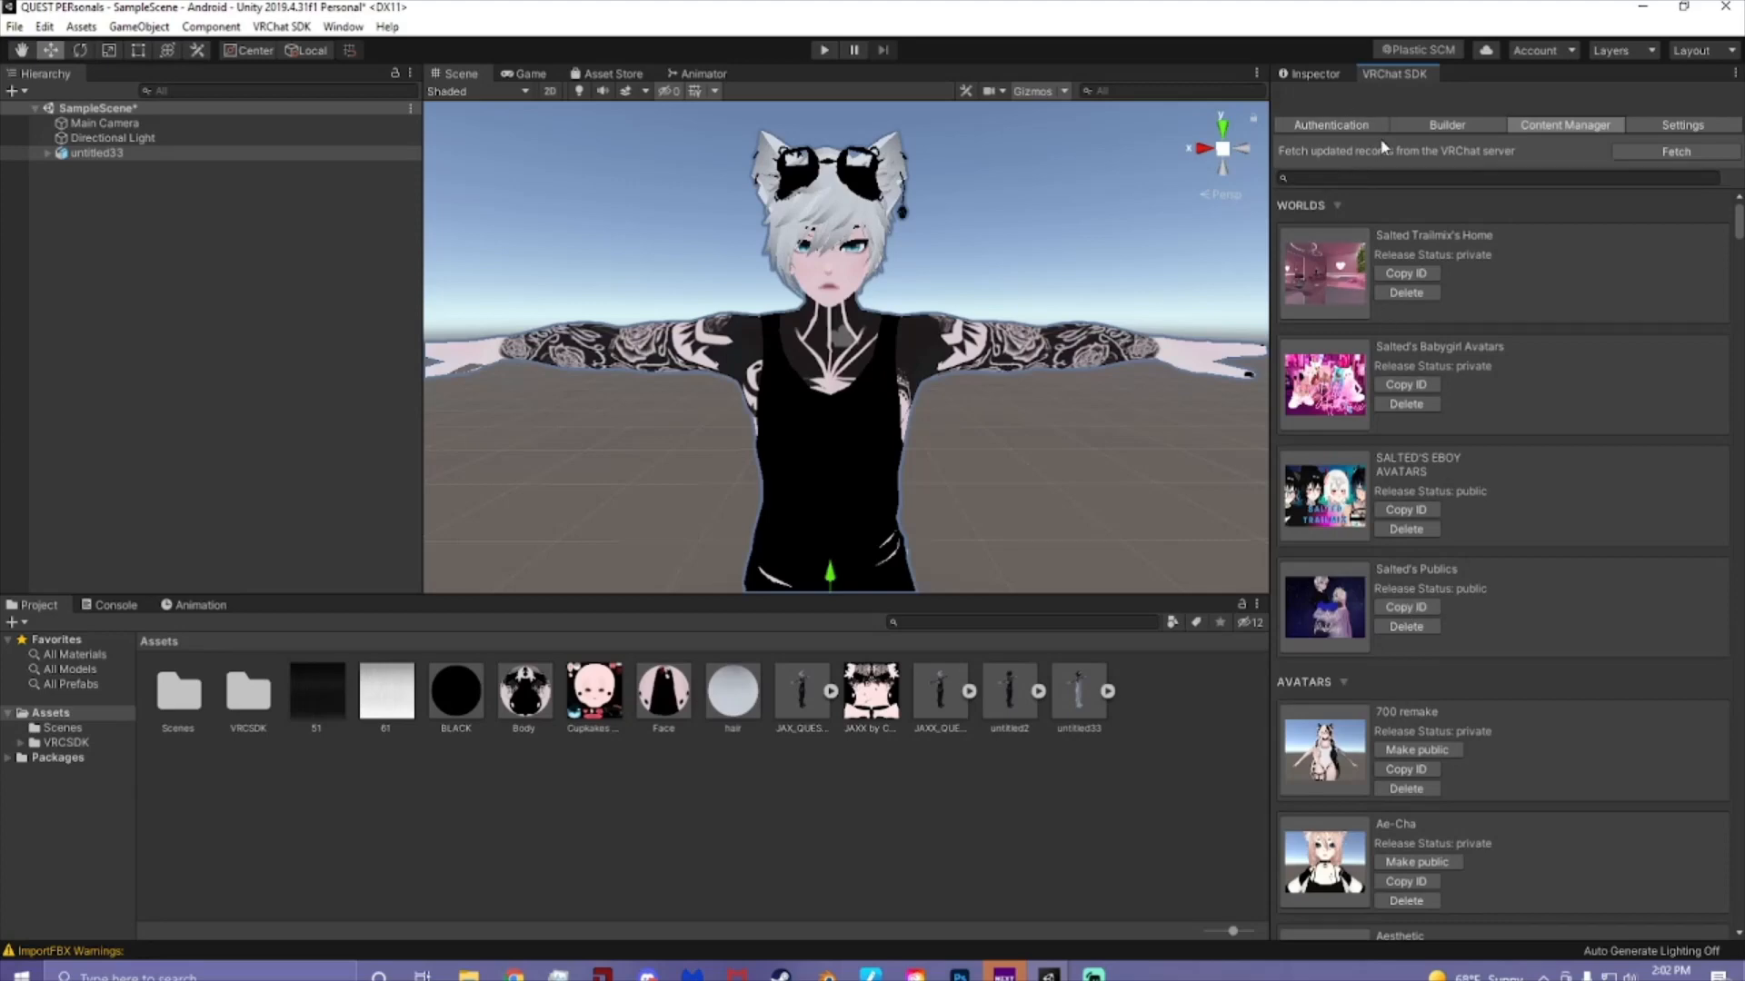
click(1453, 129)
click(1310, 73)
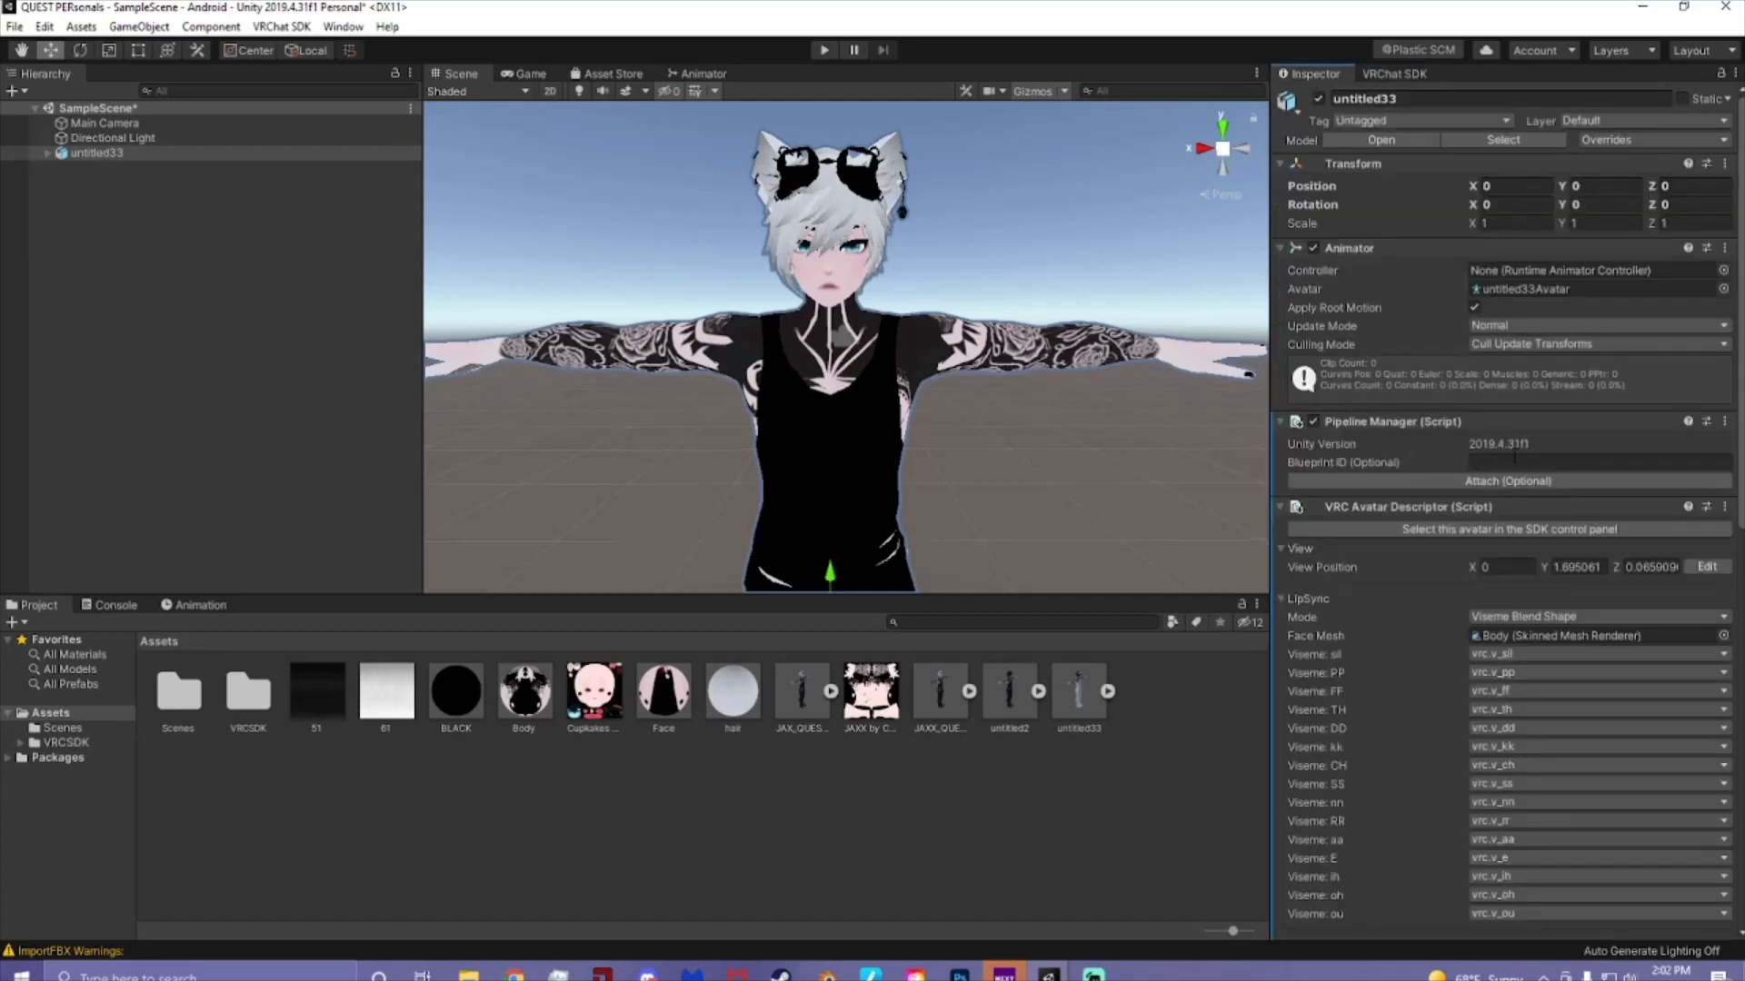
click(1509, 463)
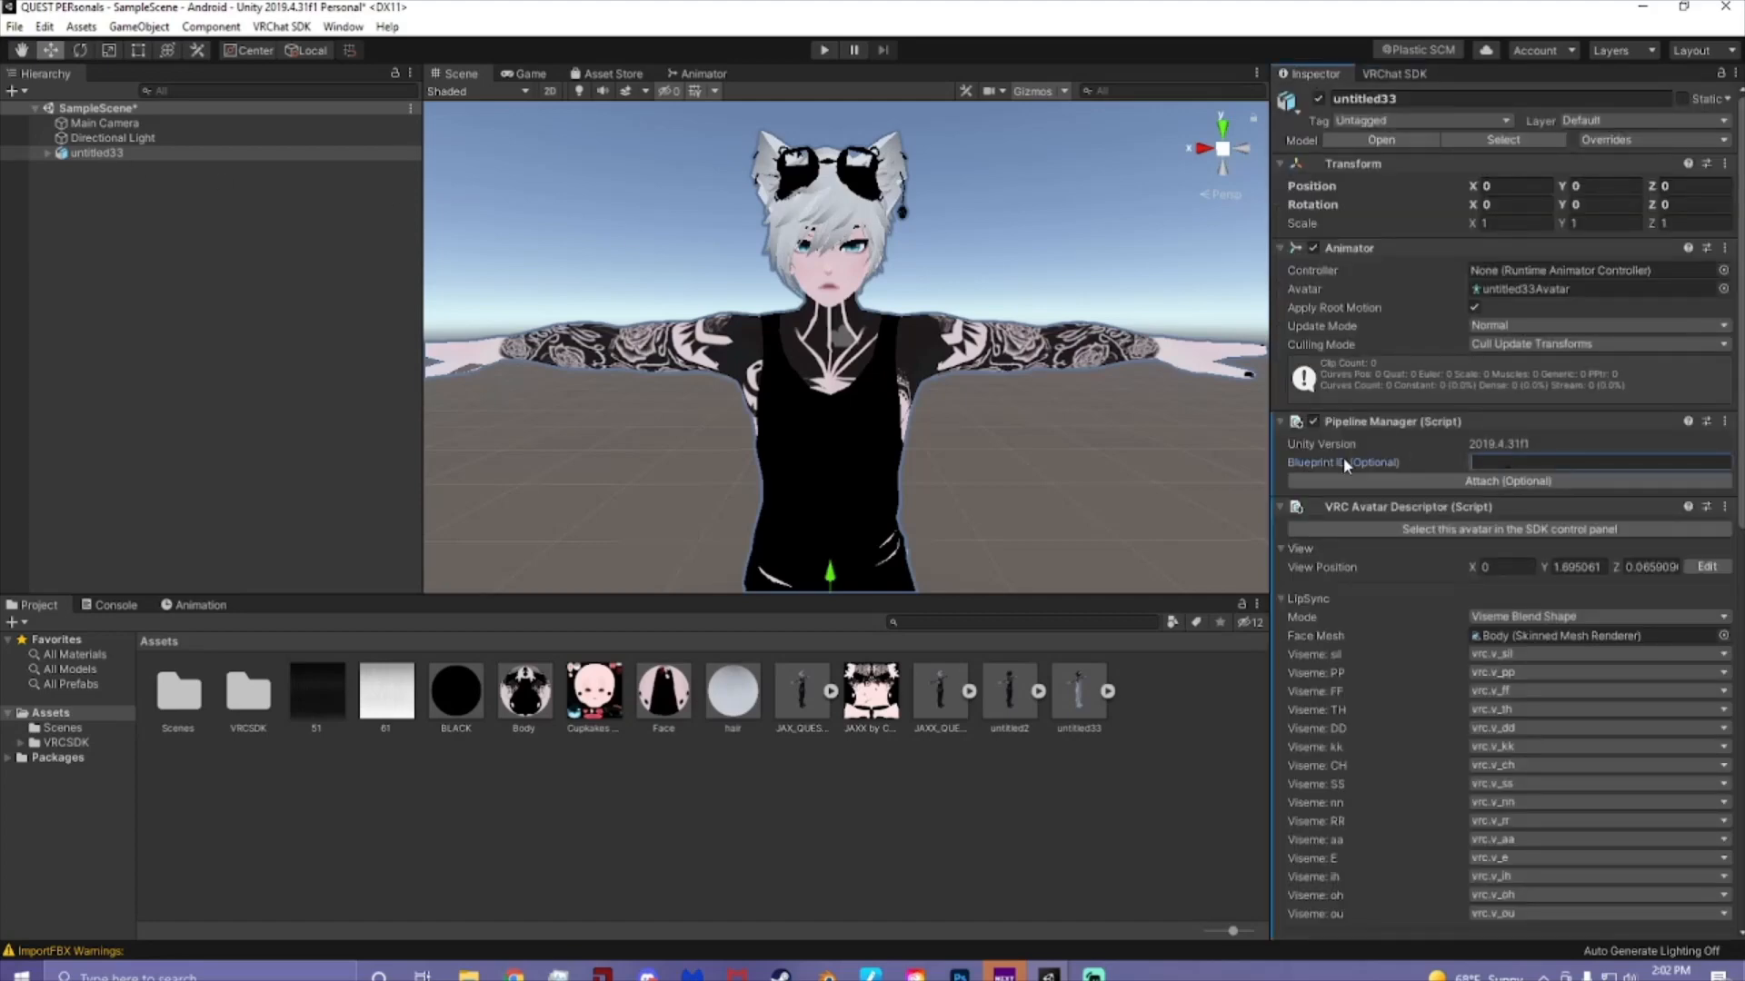
key(ctrl+v)
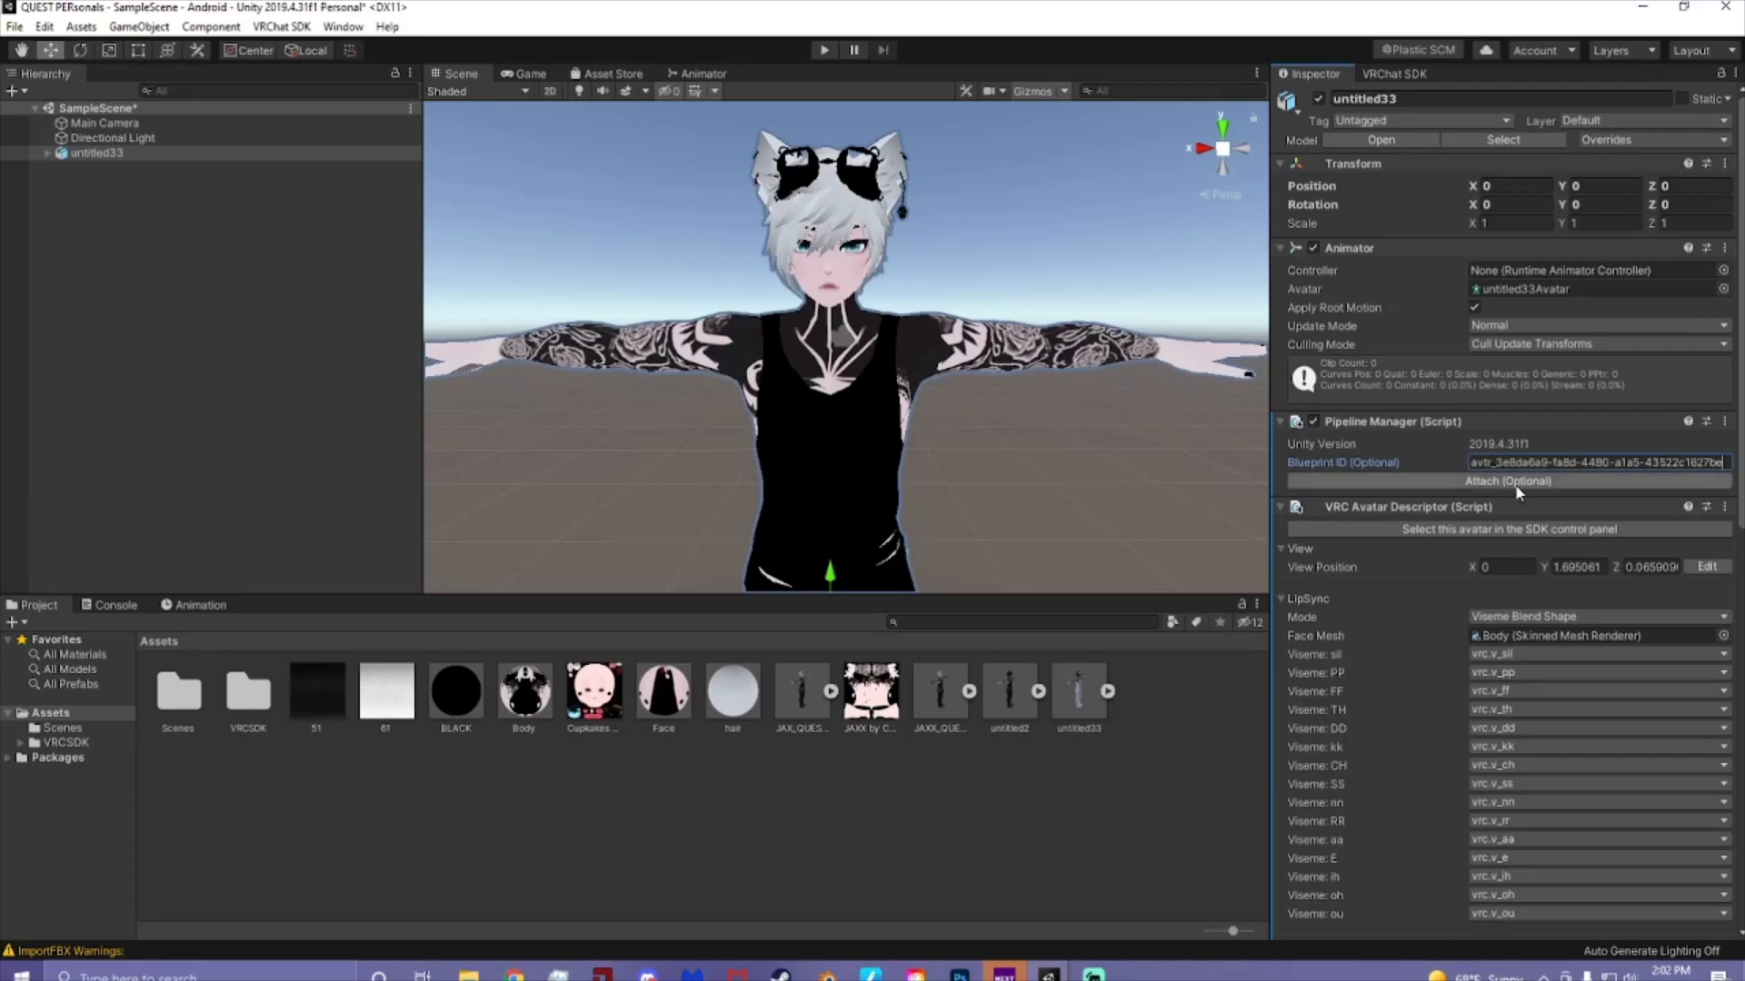
click(1521, 484)
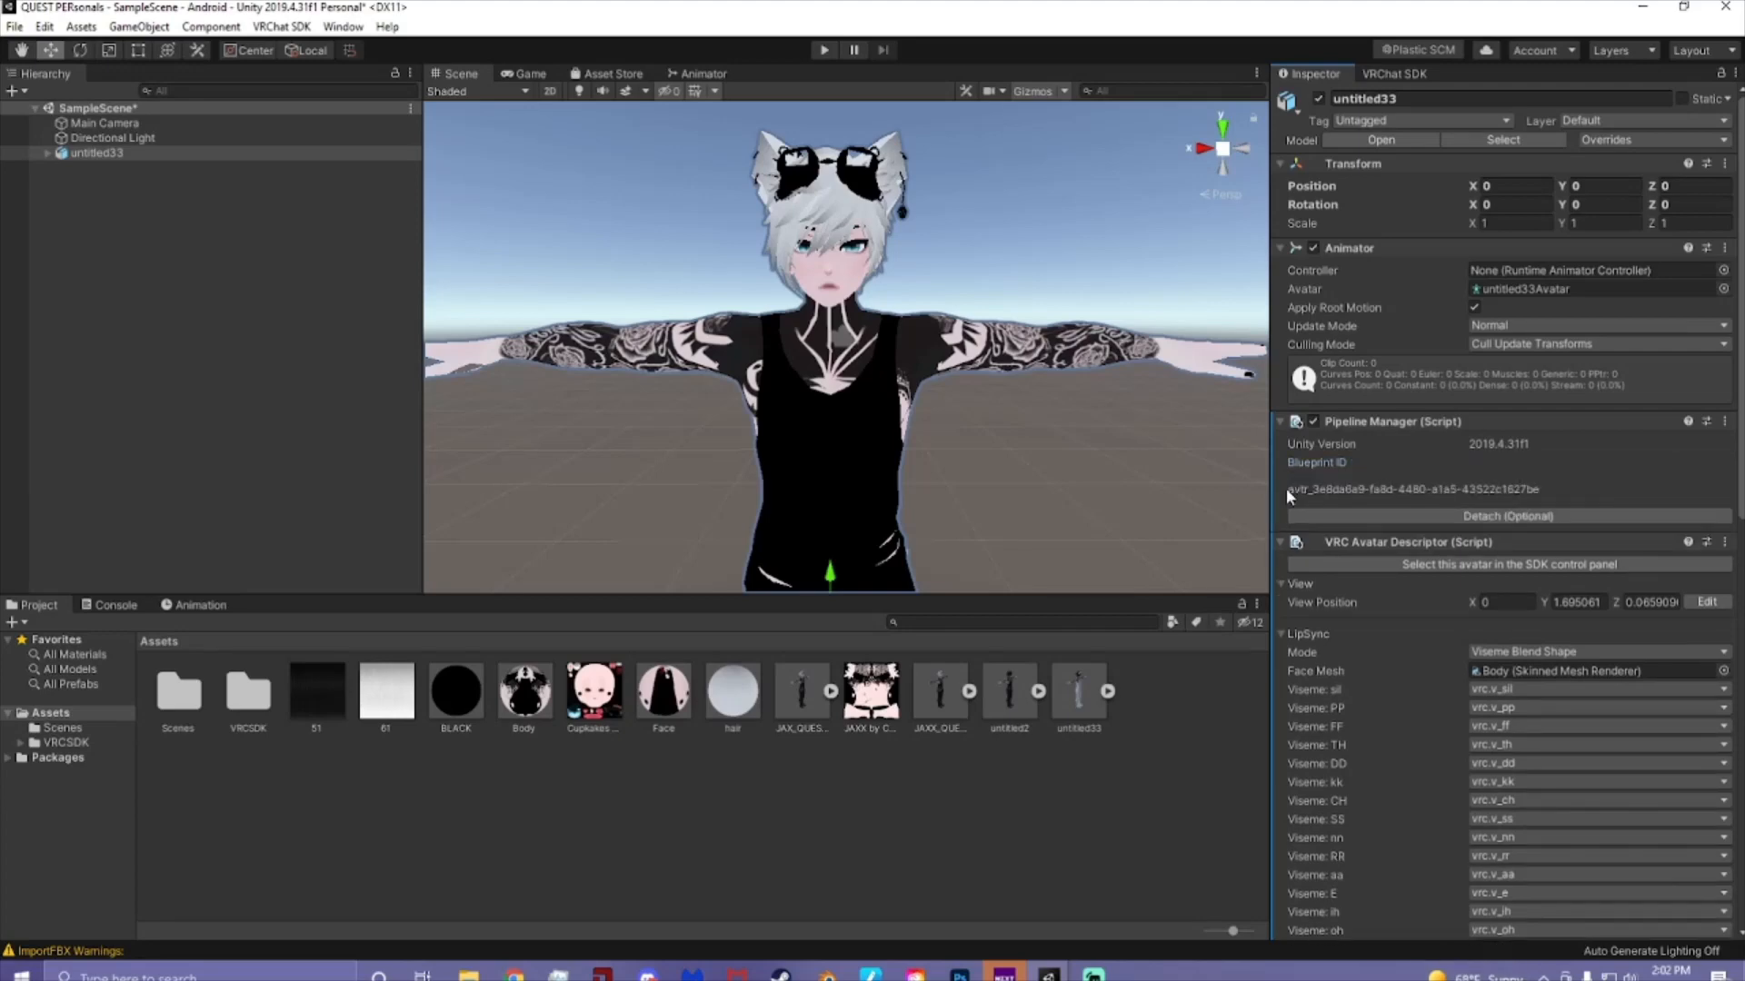
drag(1285, 488, 1557, 482)
- Start Build & Publish for Android on the untitled33 avatar
click(1399, 74)
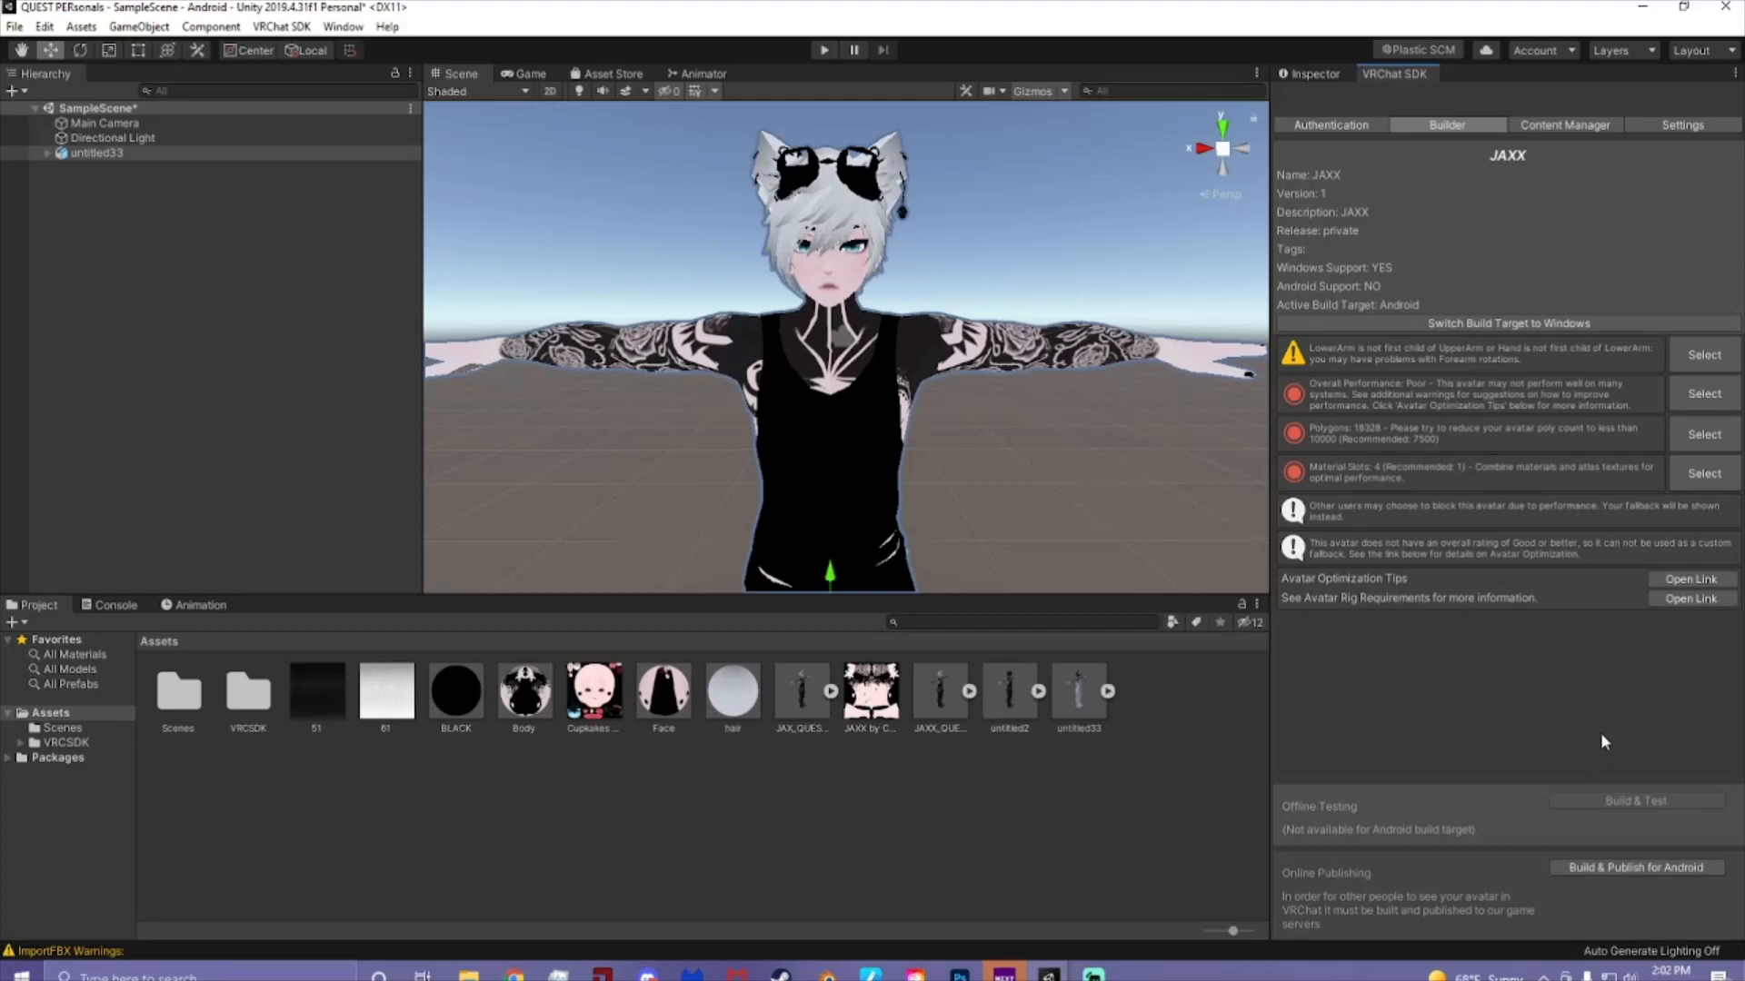
click(1634, 866)
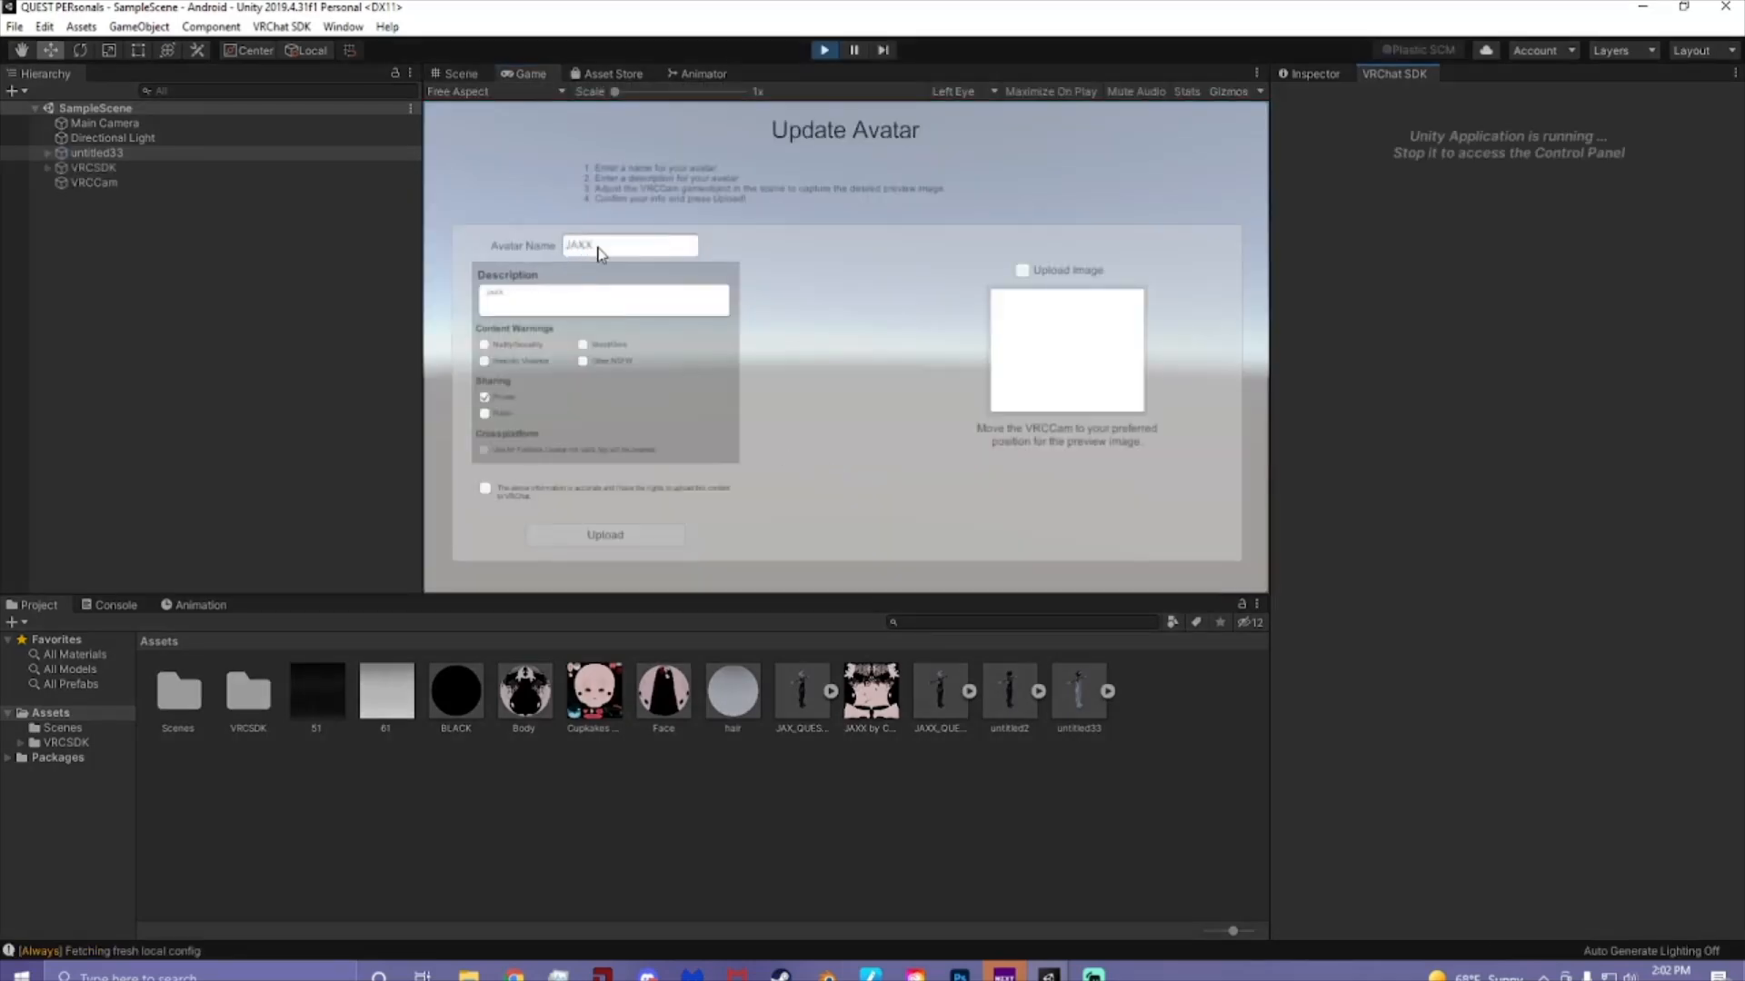
- Confirm the content rights statement, upload the Android update of the JAXX avatar, and dismiss the completion notice
click(489, 490)
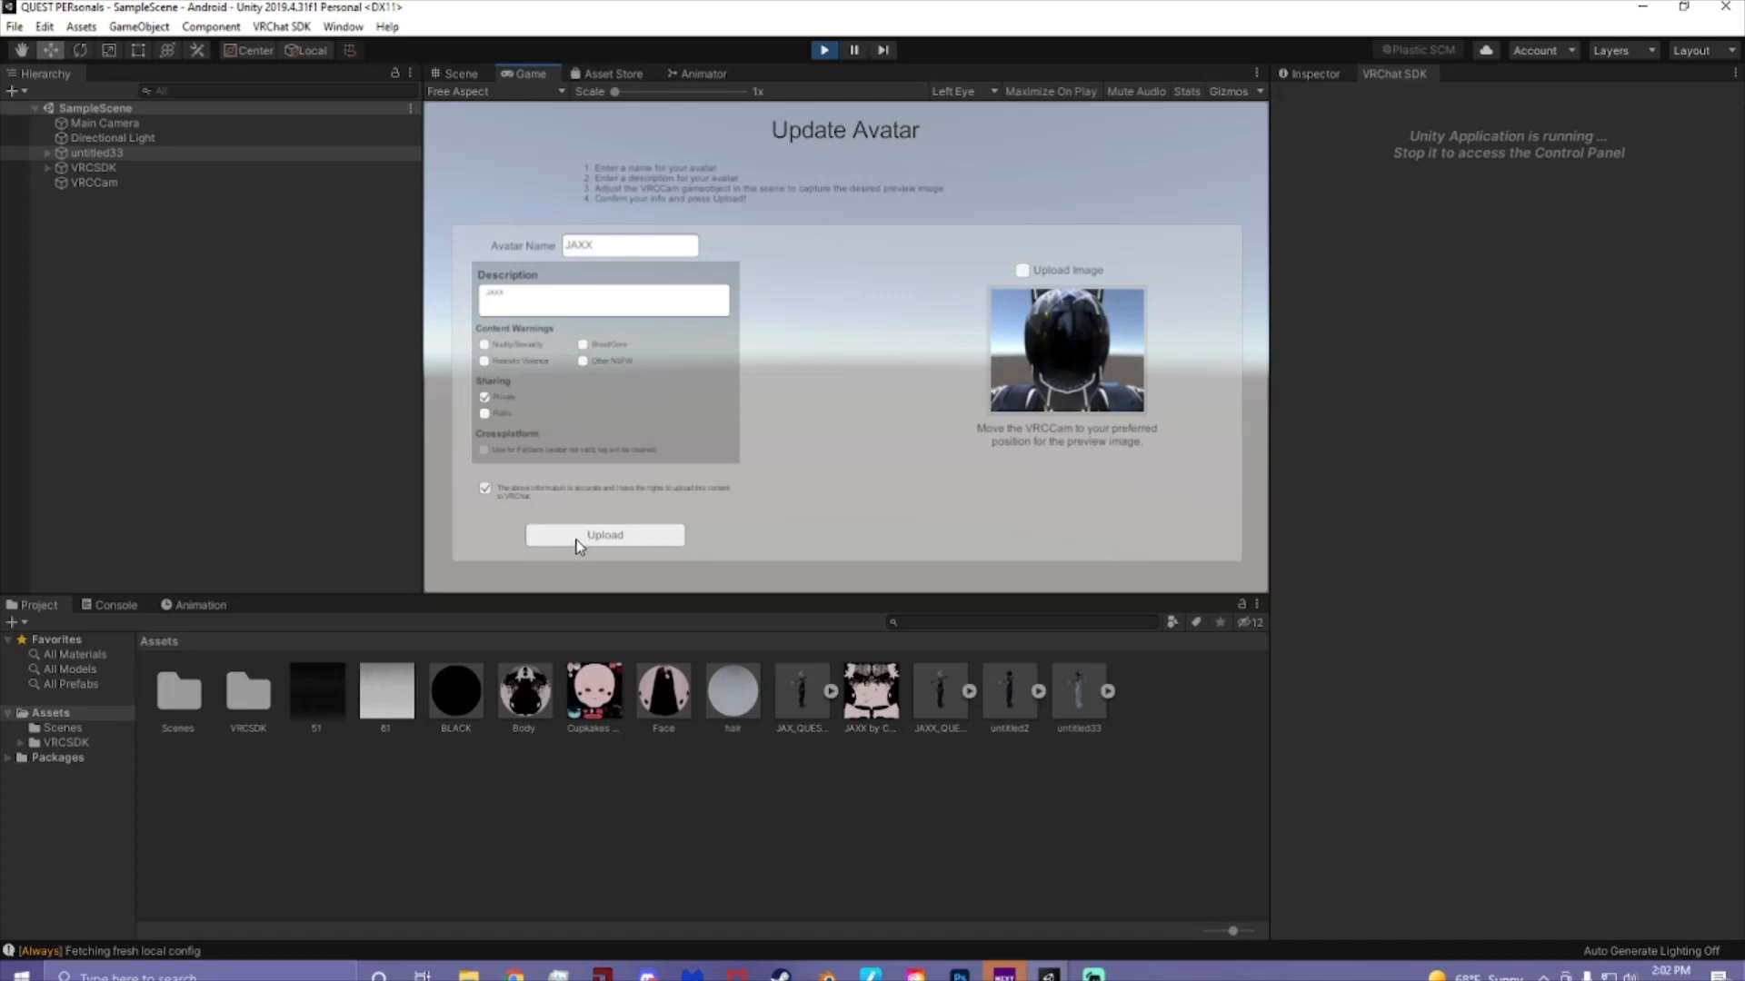
click(576, 538)
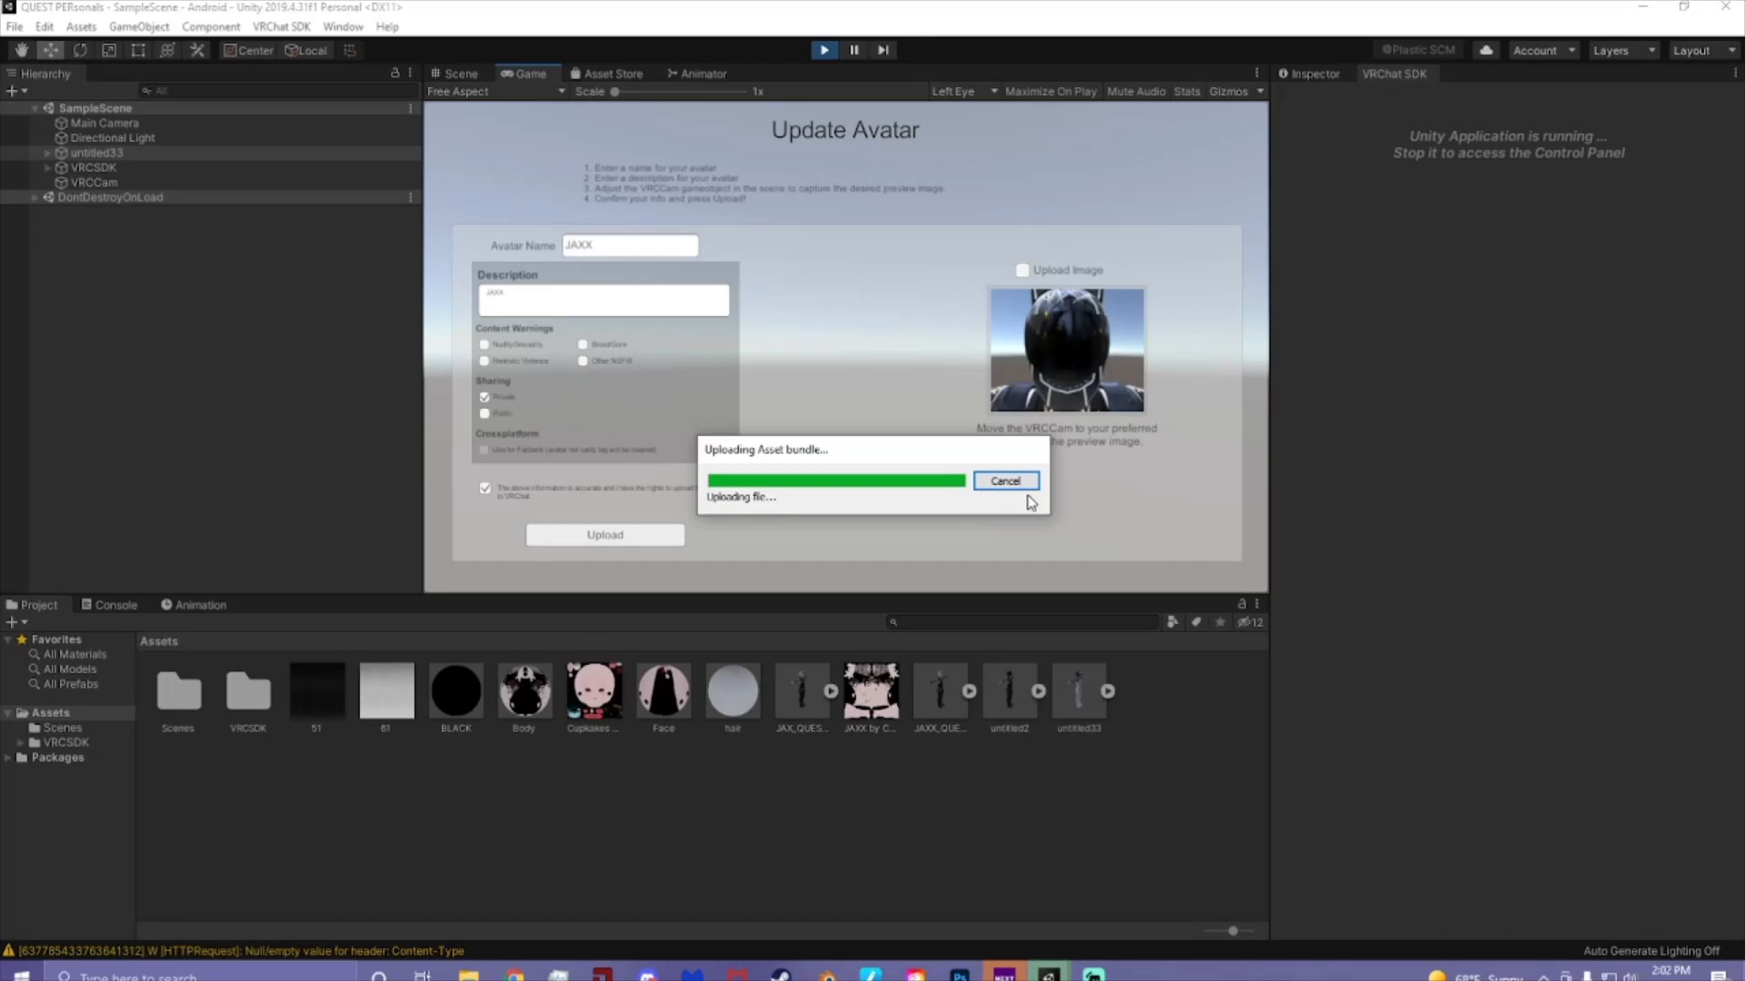
click(1006, 522)
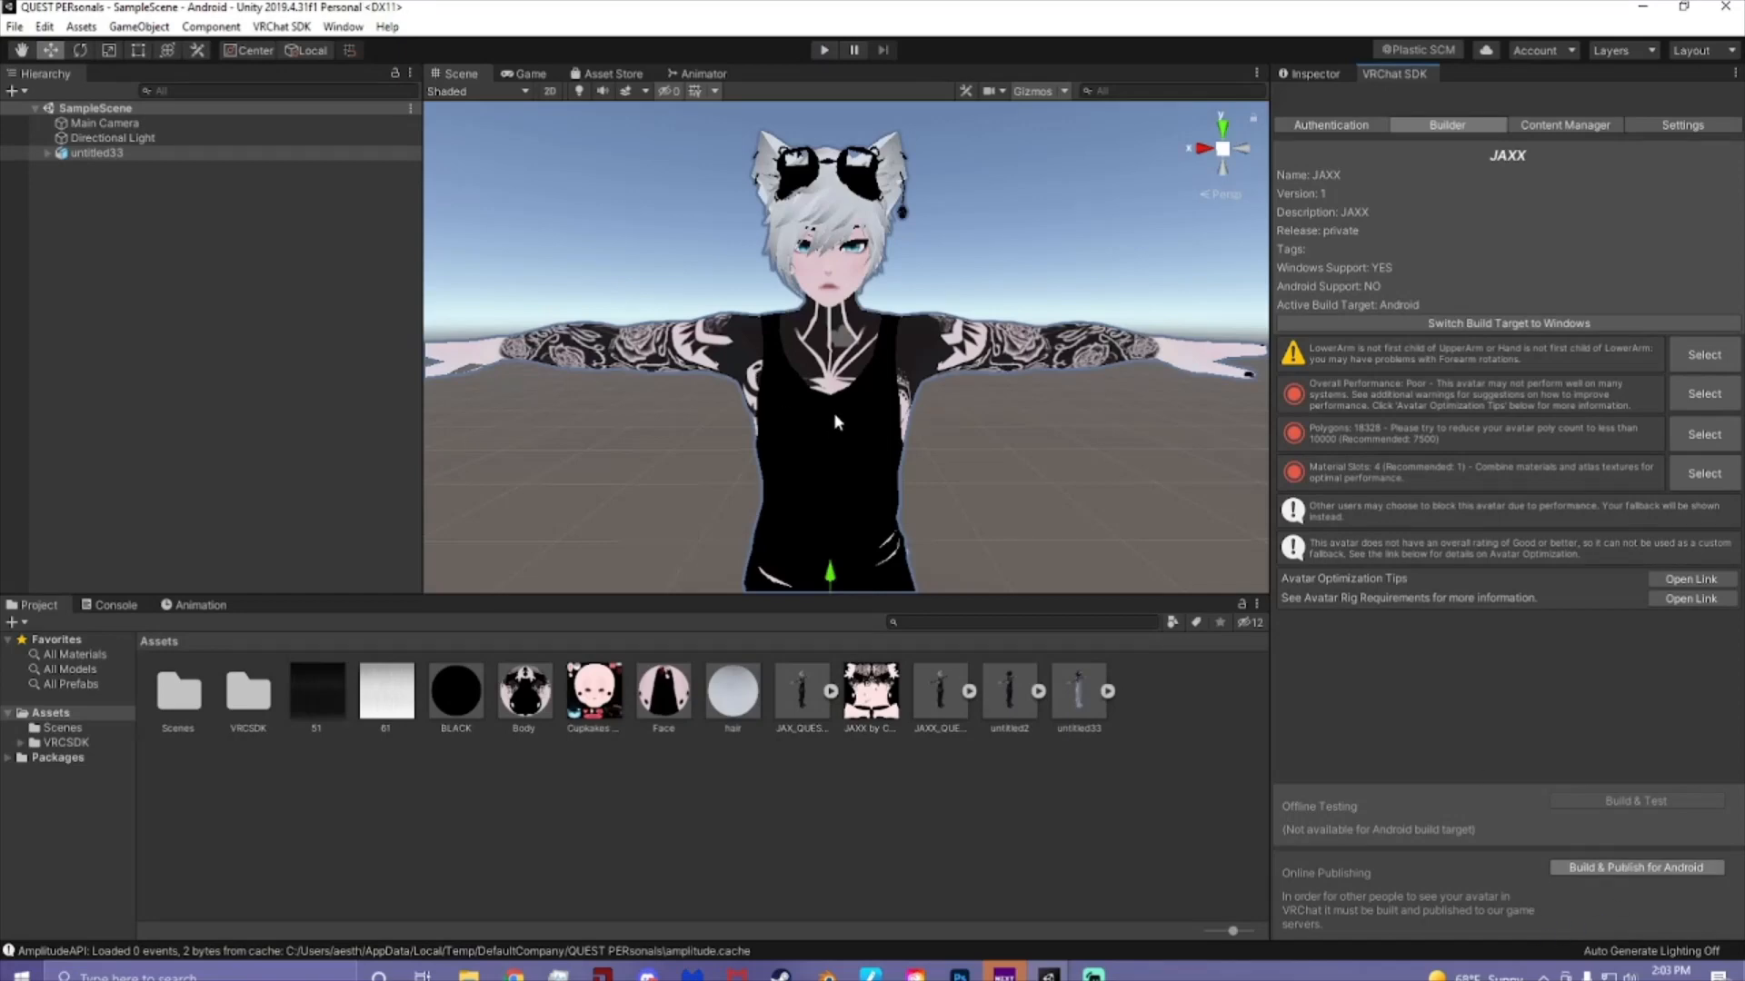
- Build and publish untitled33 for Android again, accepting the rights statement and uploading it as a repeat update of JAXX
click(1600, 868)
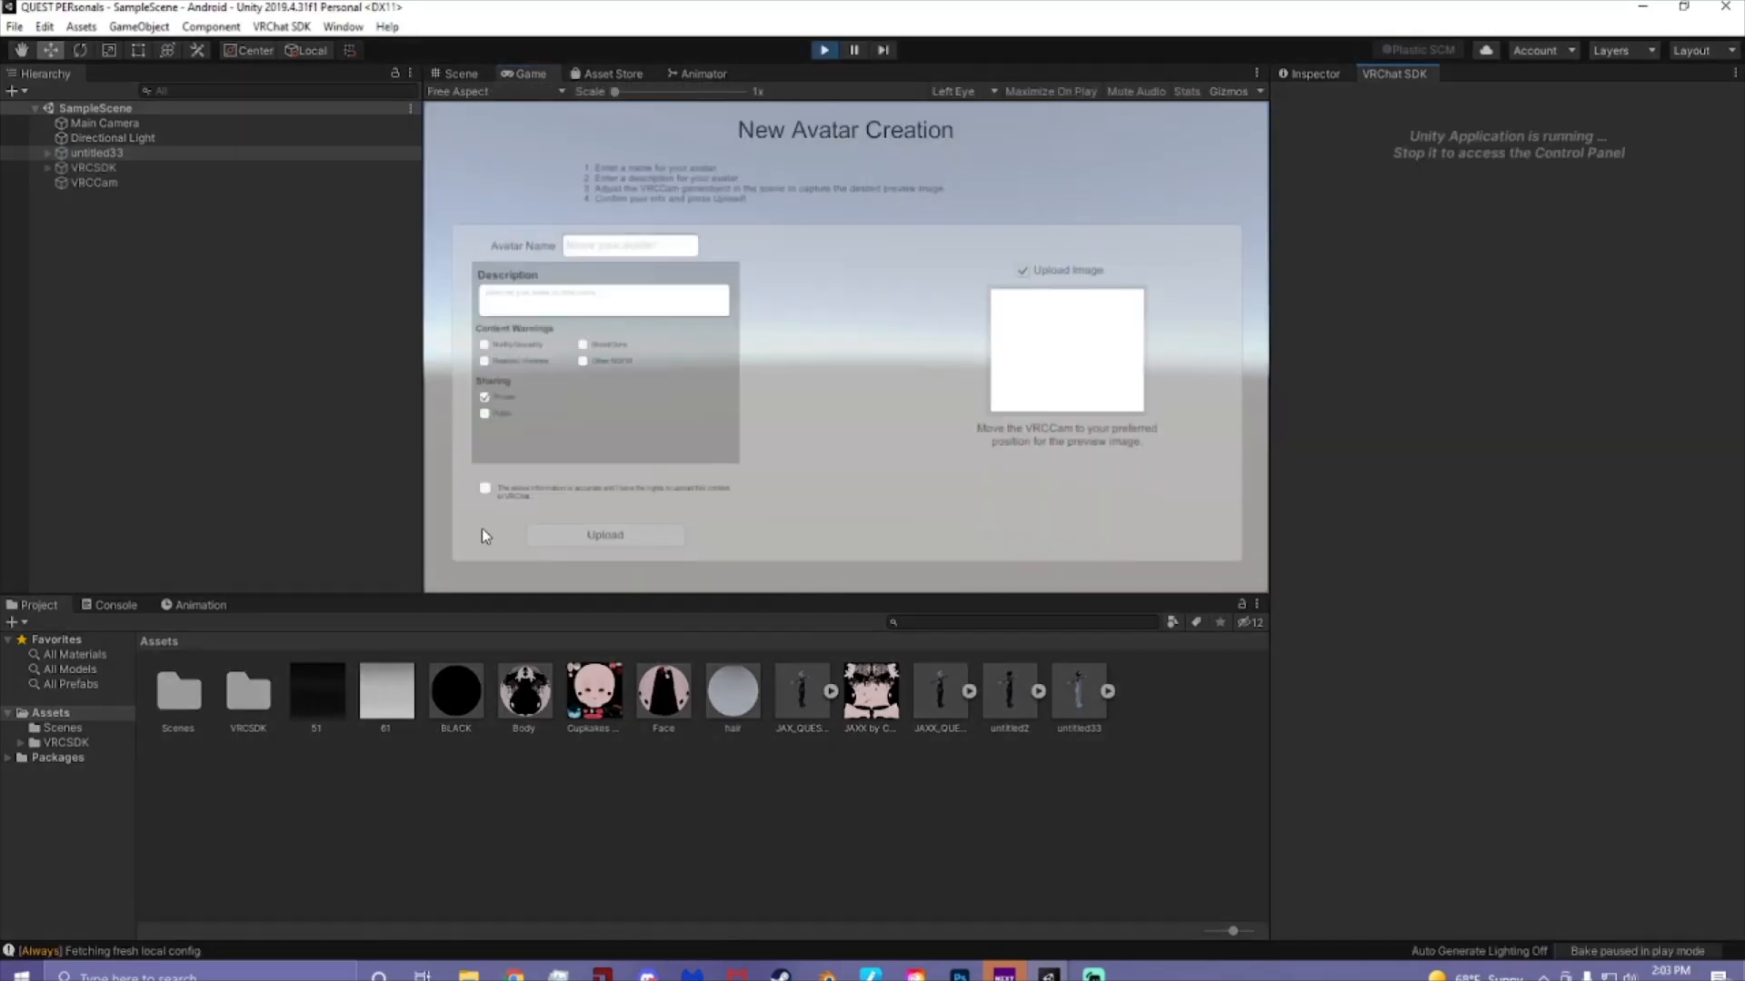
click(489, 490)
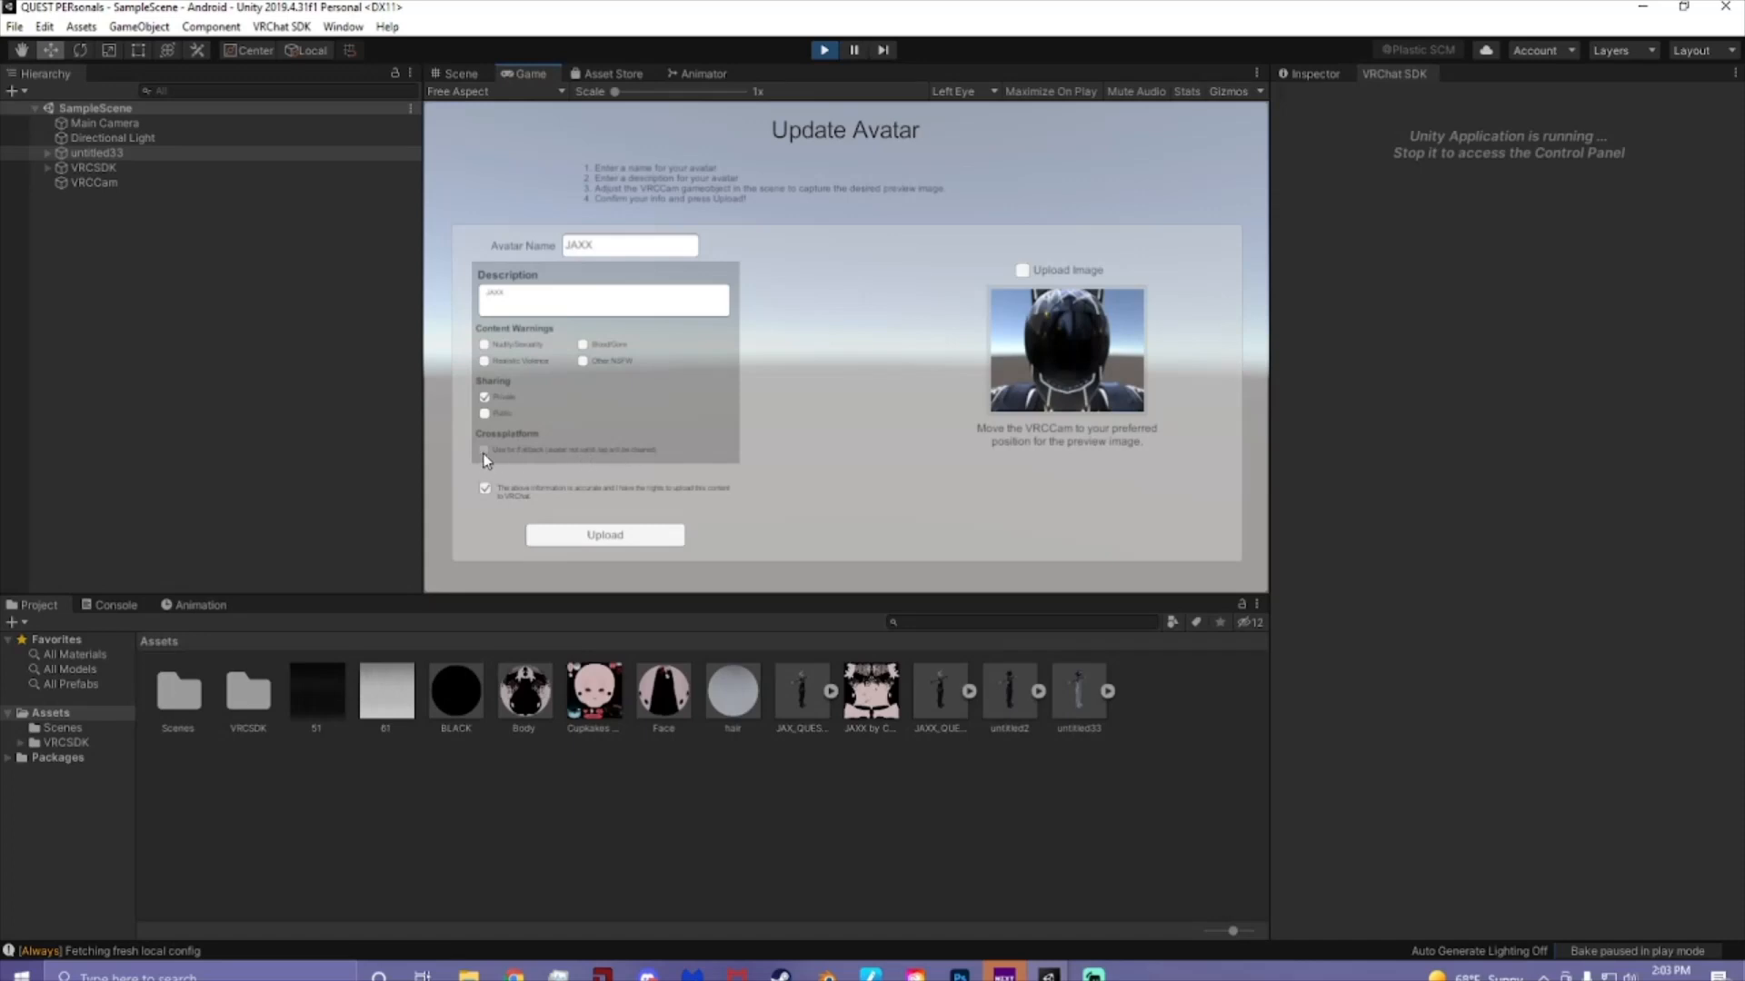
click(598, 536)
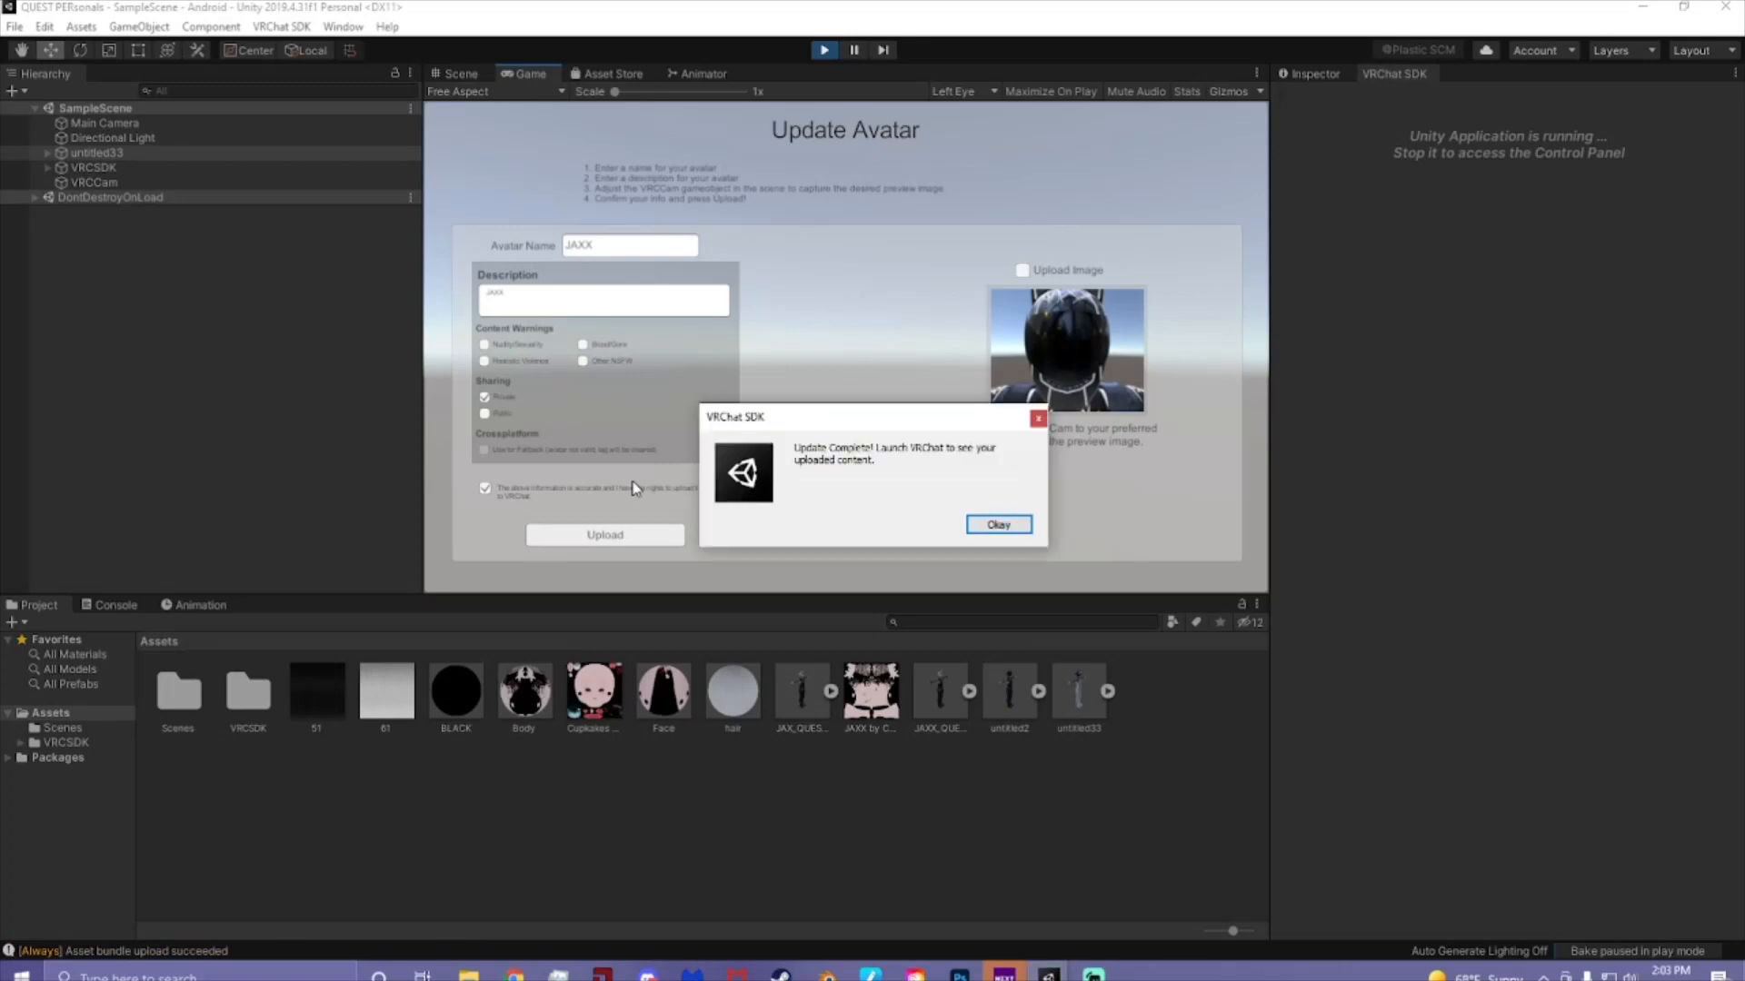
click(998, 524)
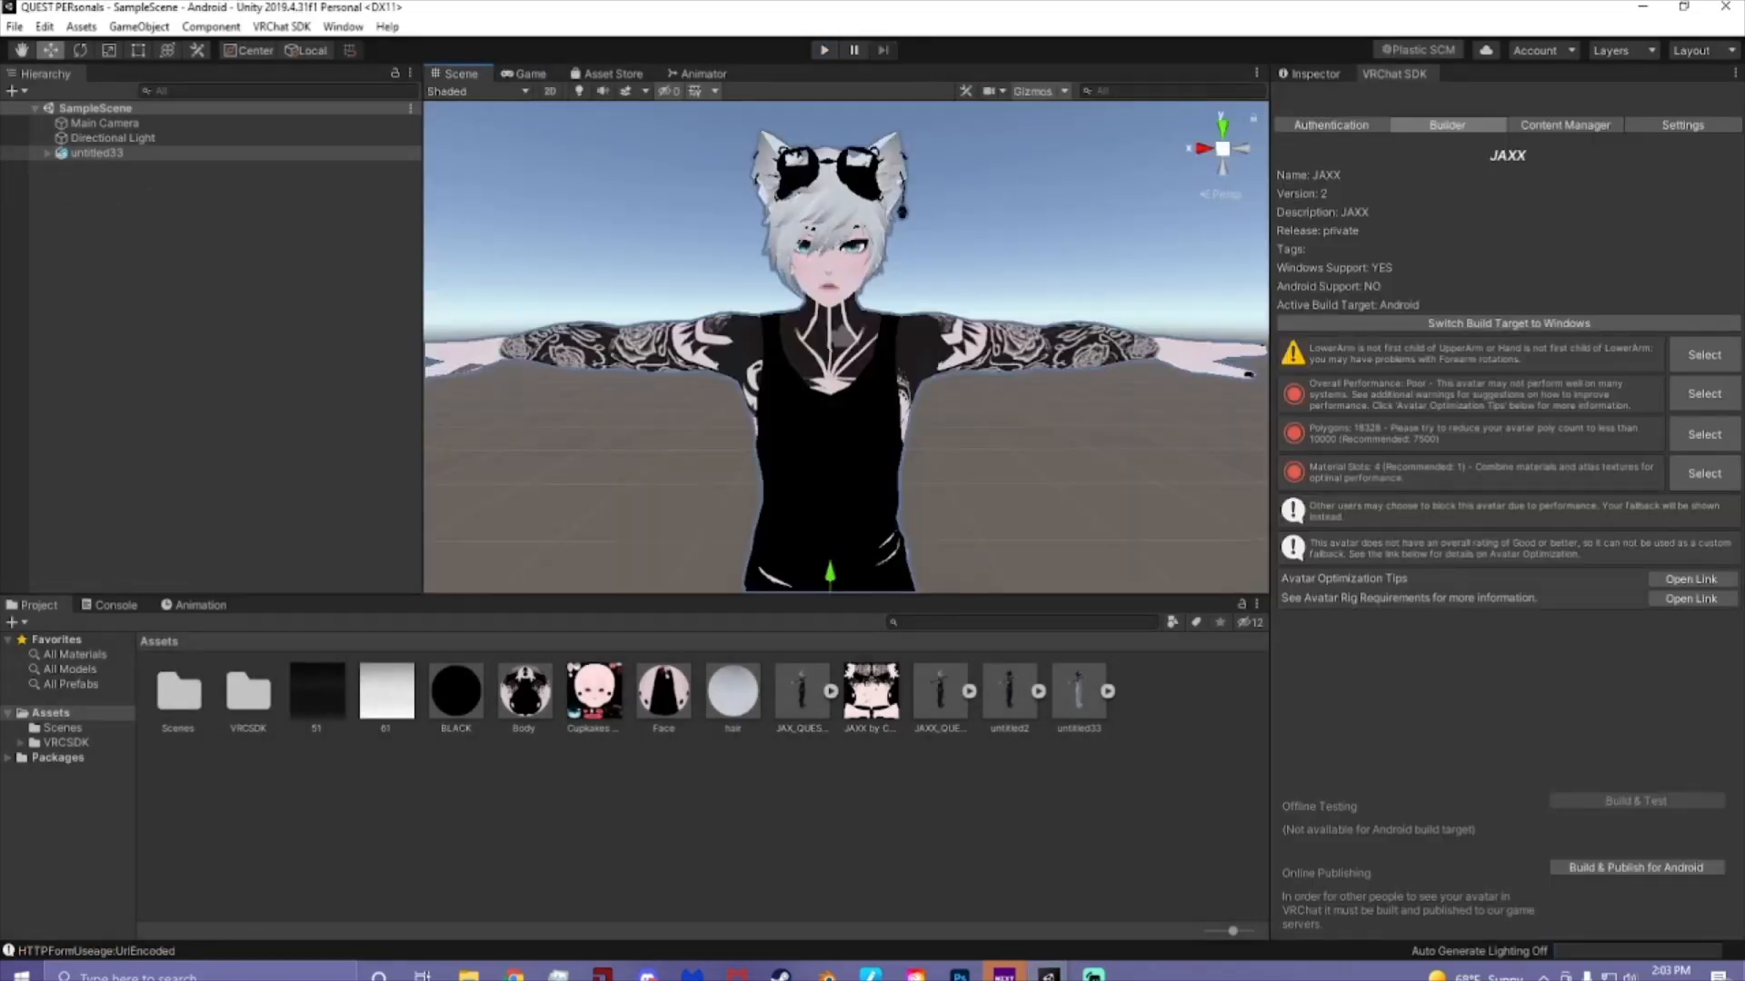
- Switch to the Steam library window showing the VRChat page
mouse_move(780, 972)
click(753, 911)
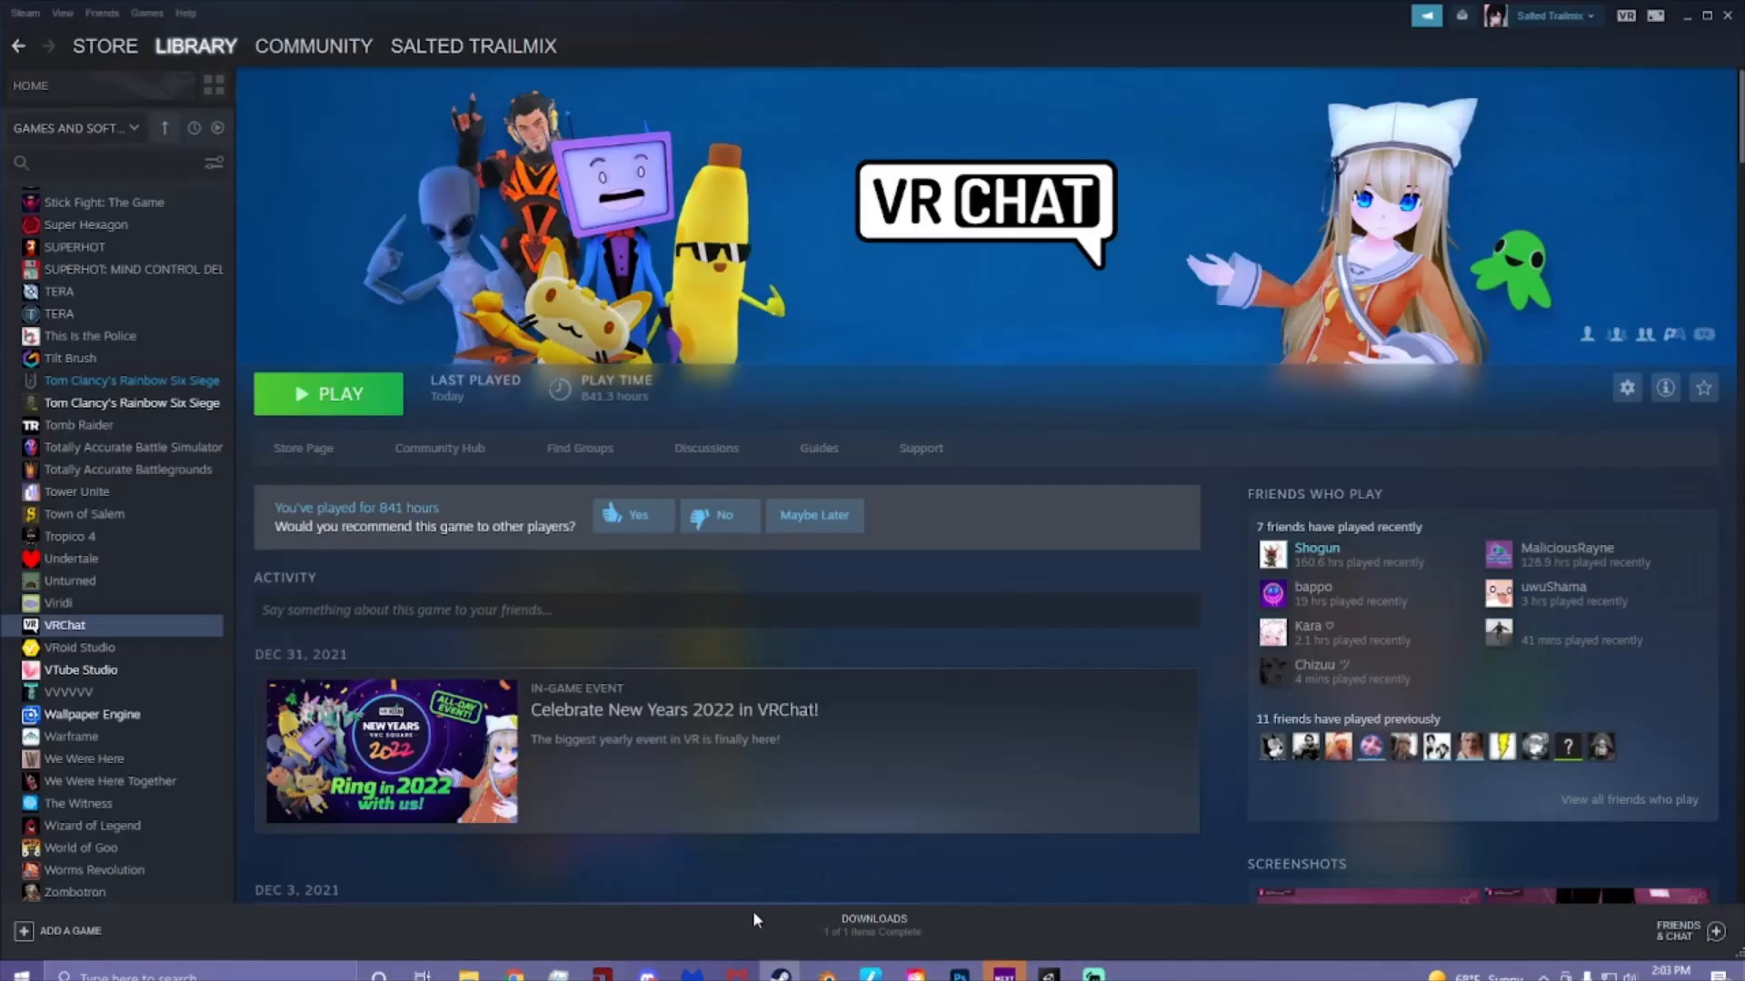